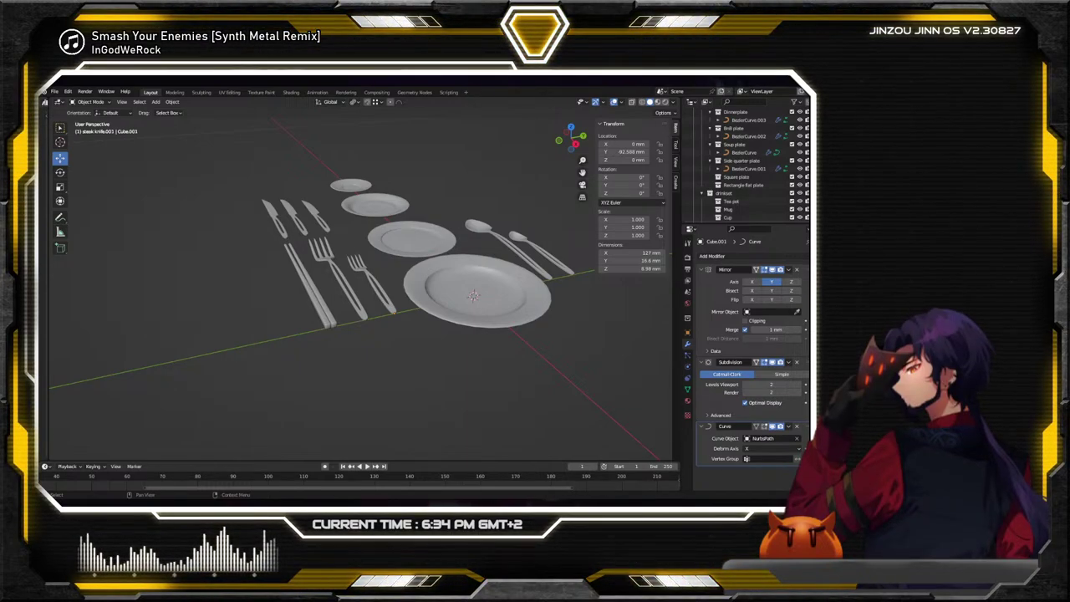
Set the soup plate's Screw modifier angle to 180°
middle_drag(530, 306, 506, 256)
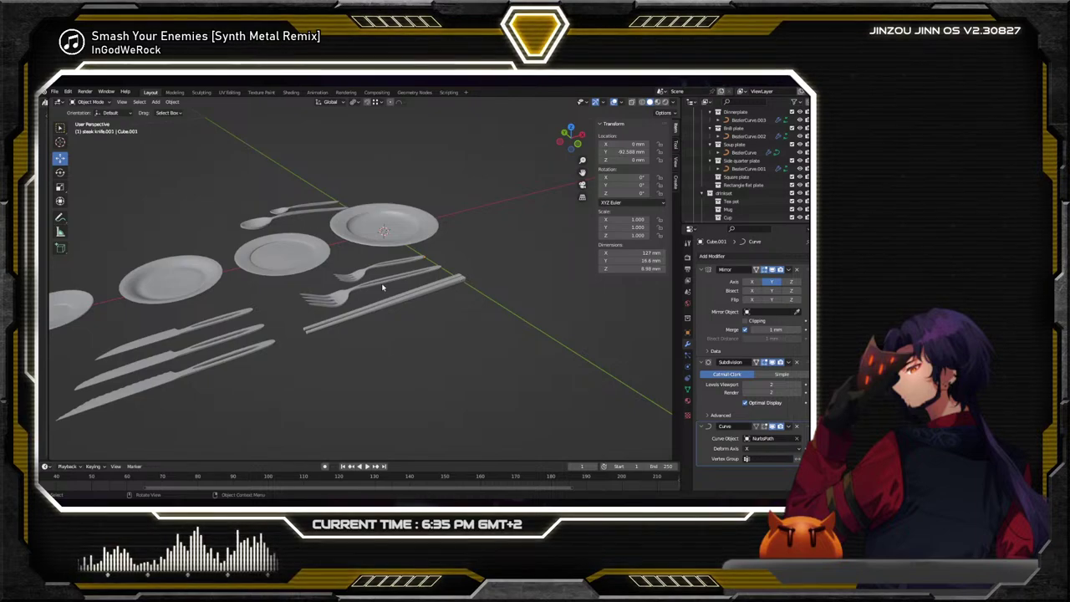
scroll(383, 287, up, 5)
middle_drag(393, 296, 471, 354)
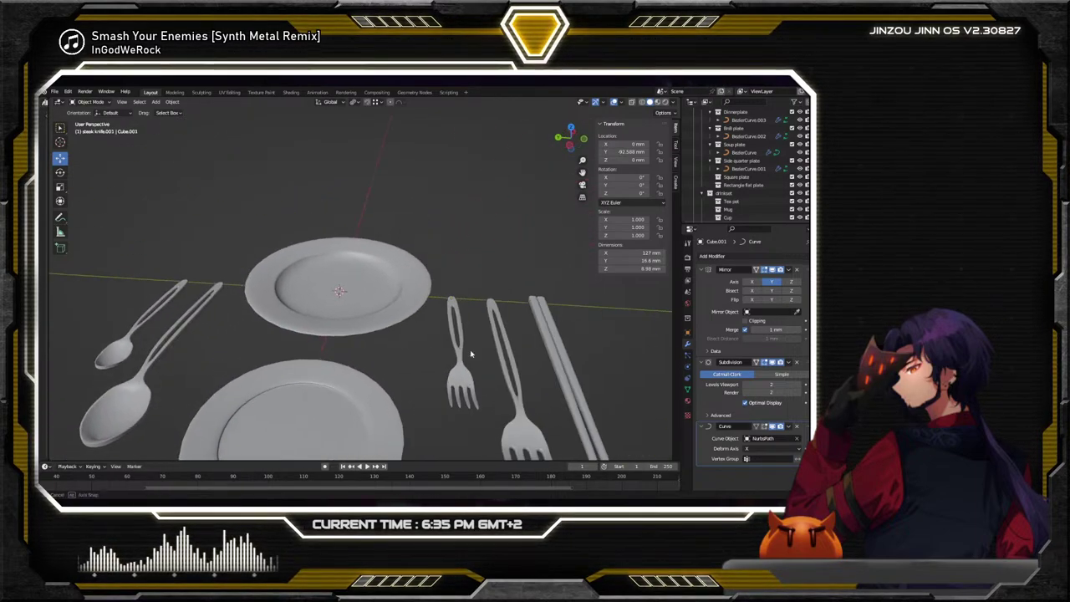
click(397, 310)
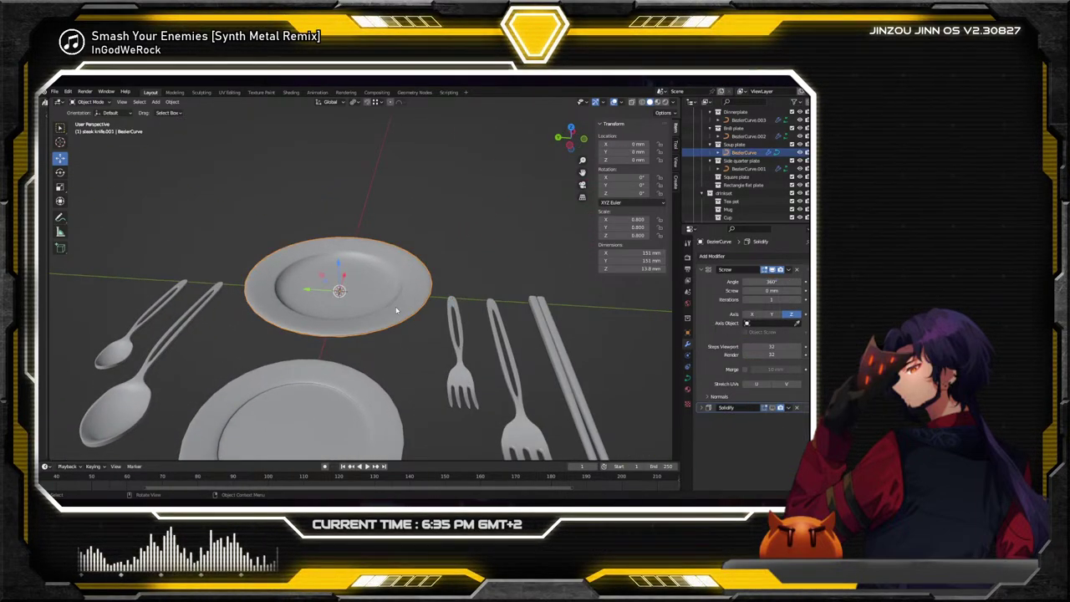
click(156, 102)
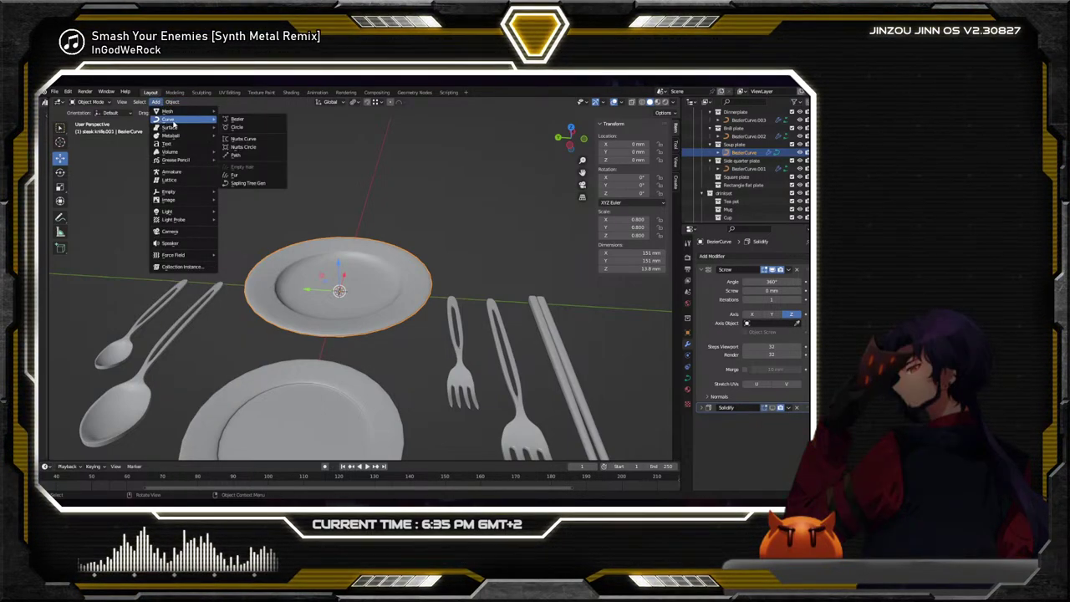
click(774, 282)
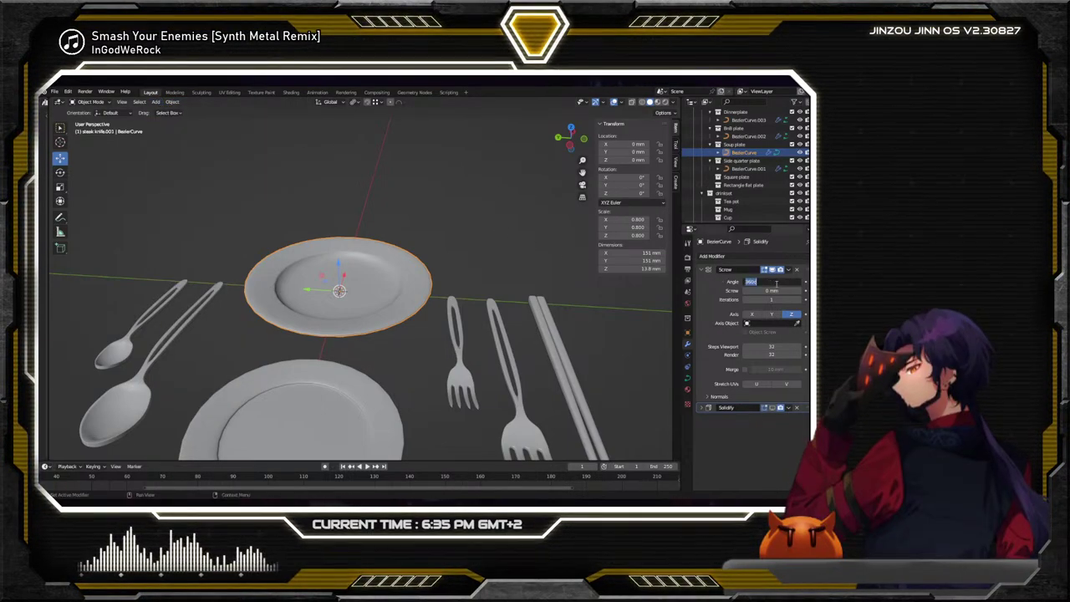
key(Return)
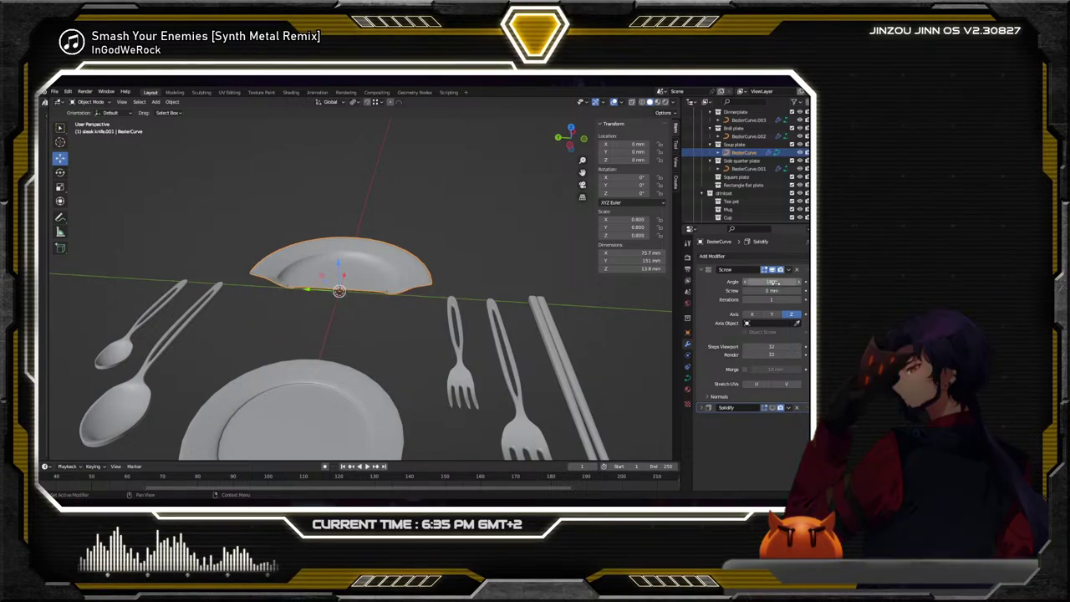
Examine the cut profile of the half-revolved soup plate up close and from its side
scroll(409, 295, up, 5)
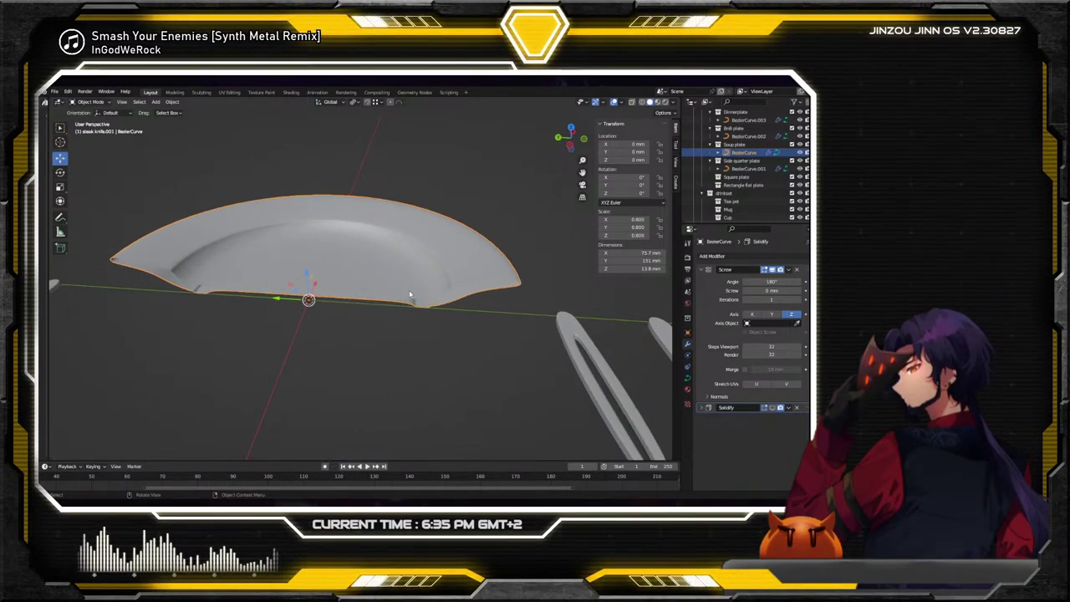
middle_drag(409, 294, 427, 308)
scroll(413, 315, up, 4)
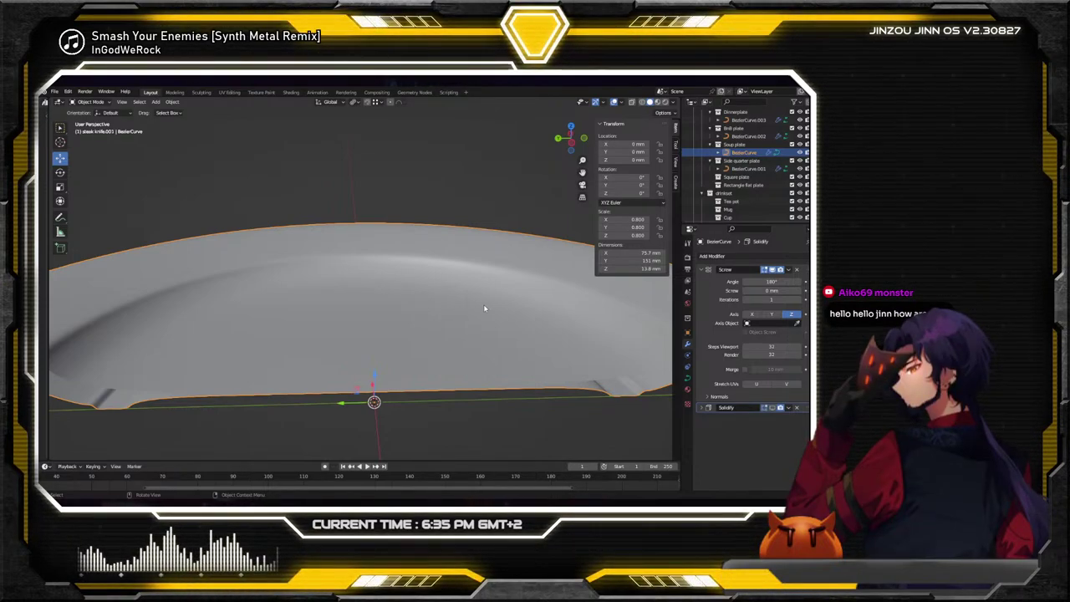
scroll(483, 308, down, 3)
scroll(483, 308, down, 2)
scroll(484, 308, up, 3)
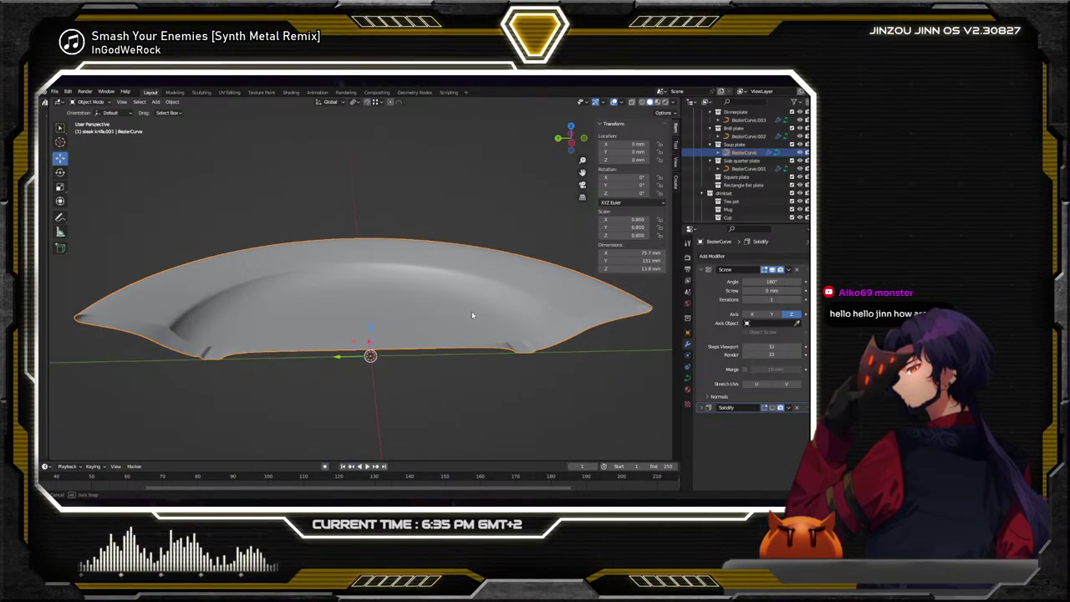
middle_drag(471, 316, 506, 306)
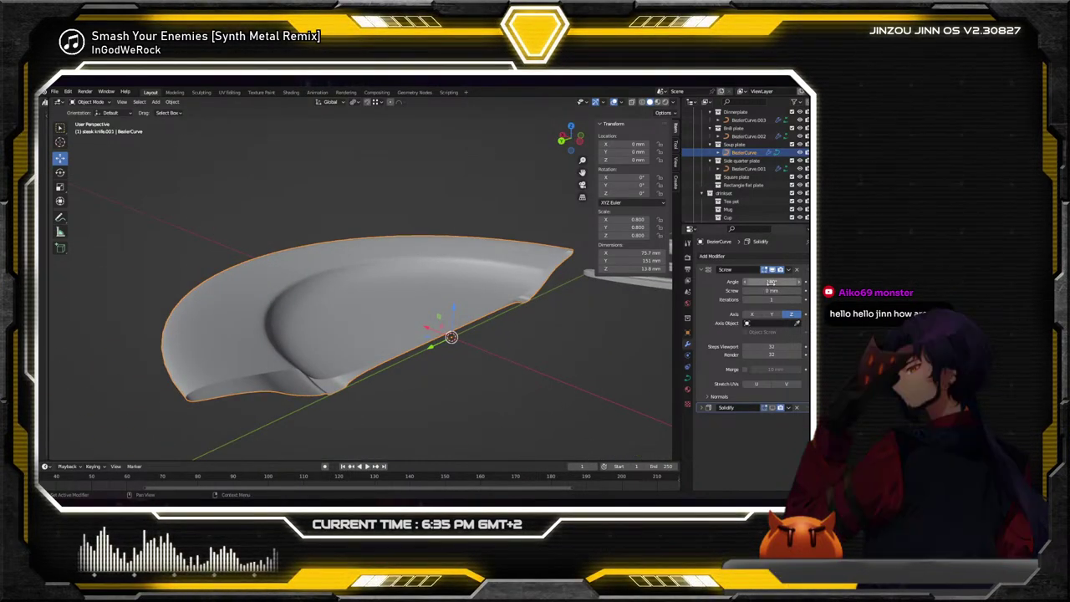
Set the soup plate's Screw modifier angle to 360°
click(771, 282)
text(36)
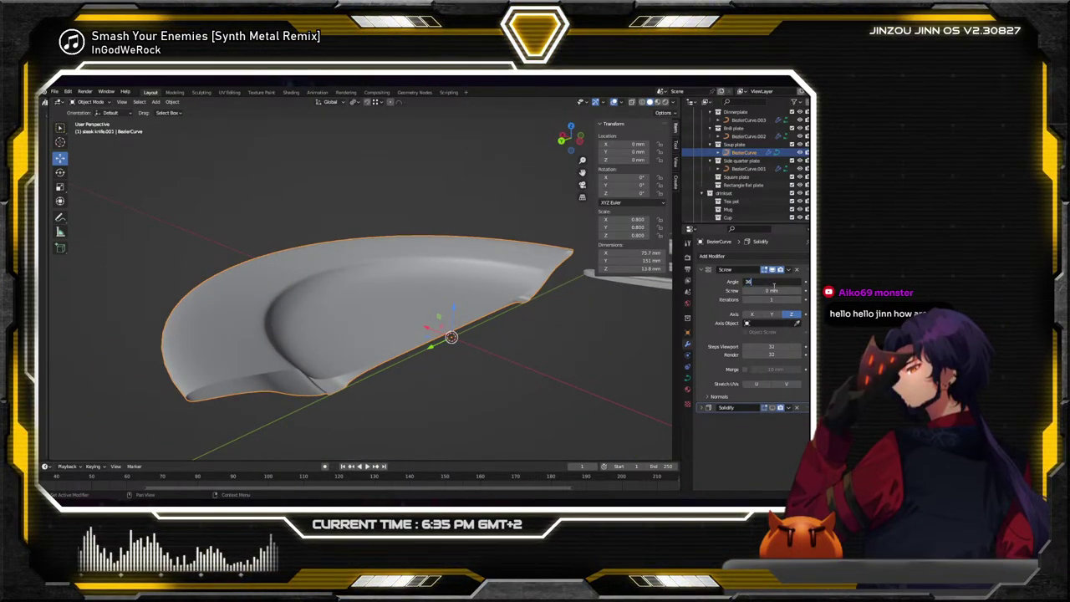
text(0)
key(Return)
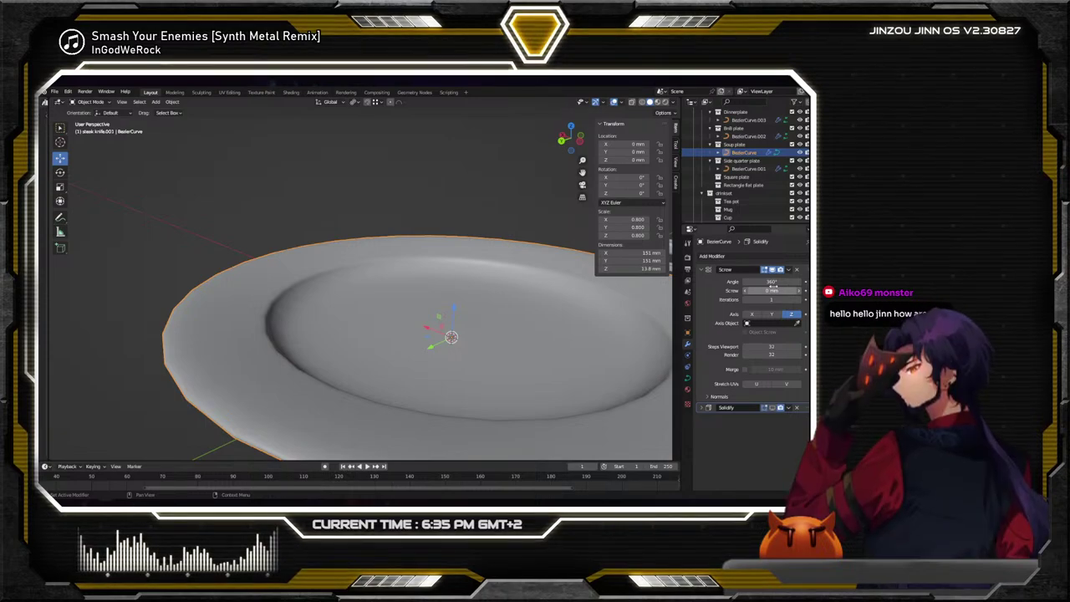
Set the side quarter plate's Screw modifier viewport steps to 4
scroll(418, 253, down, 10)
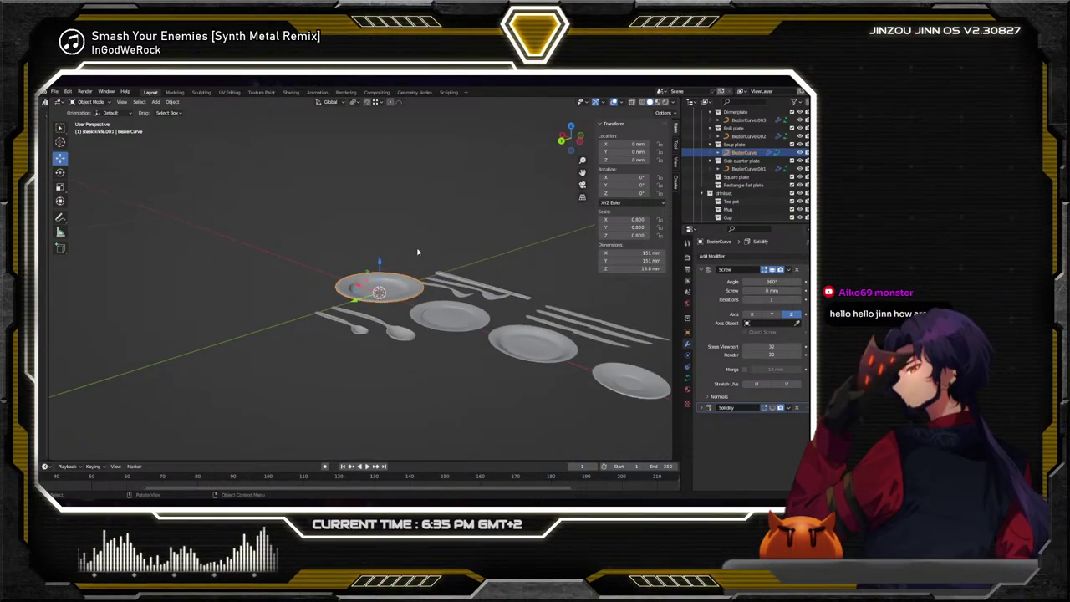
scroll(418, 253, up, 10)
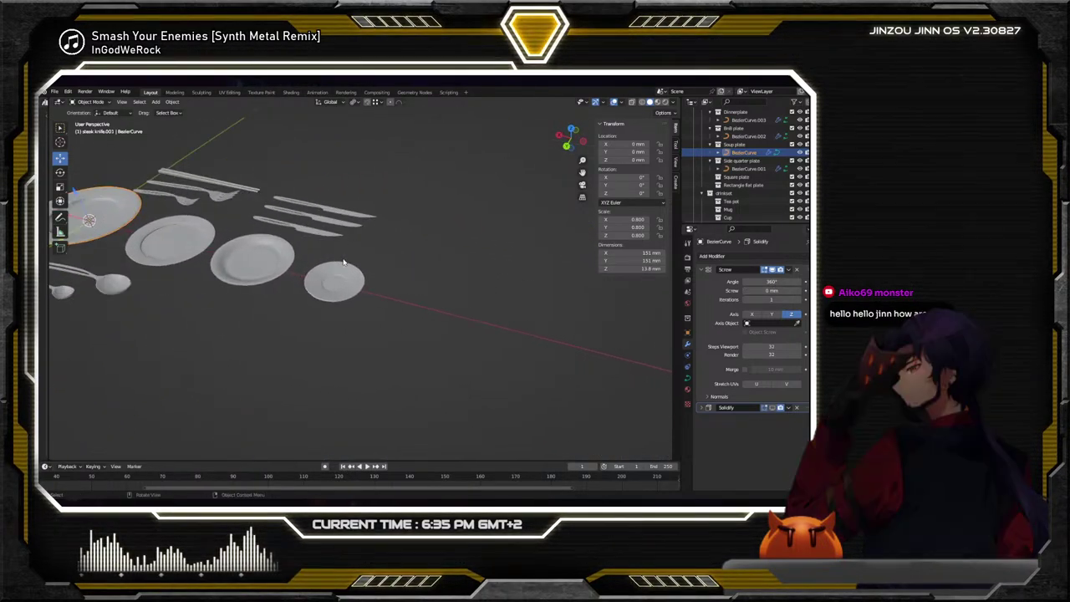
scroll(343, 262, down, 3)
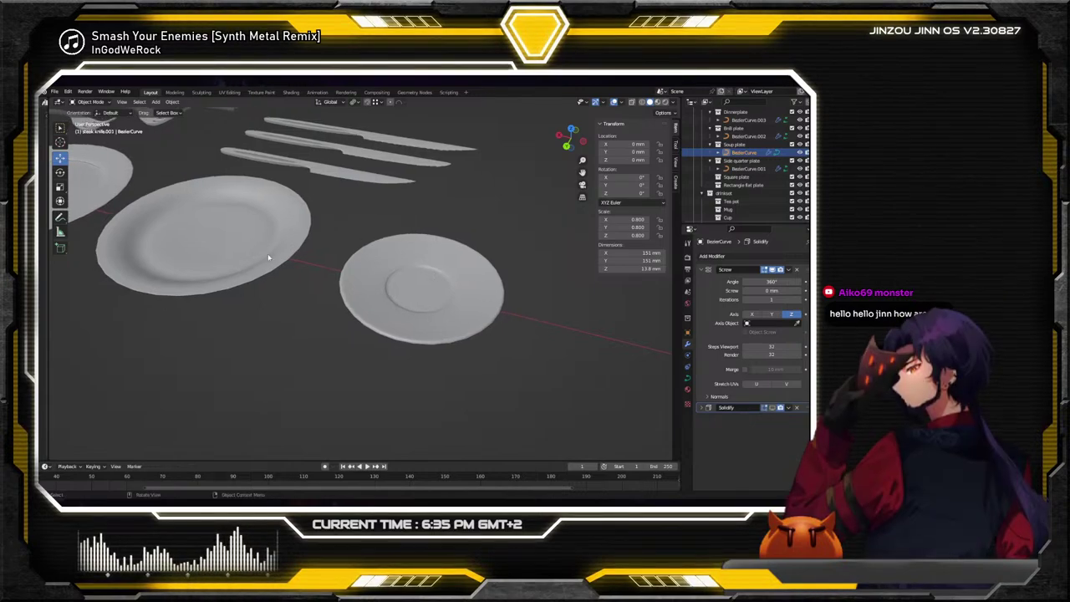
click(410, 275)
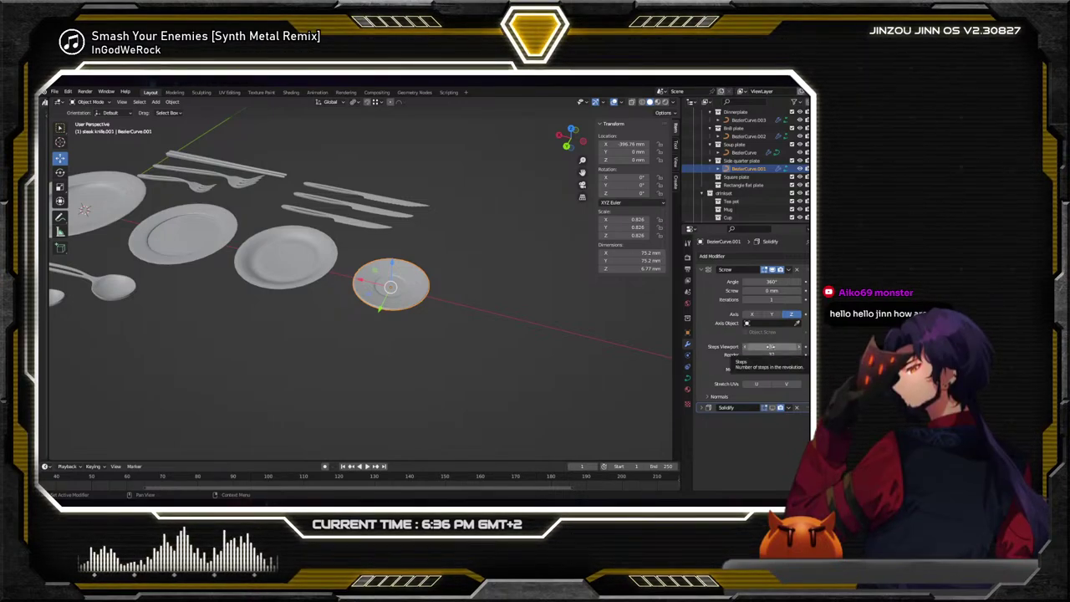
click(769, 346)
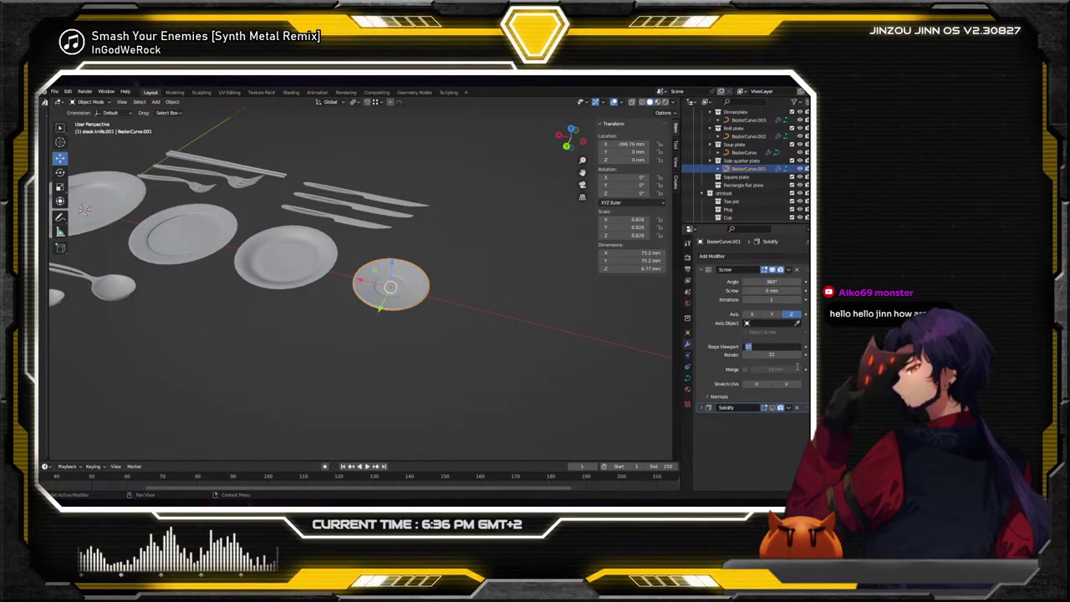
text(4)
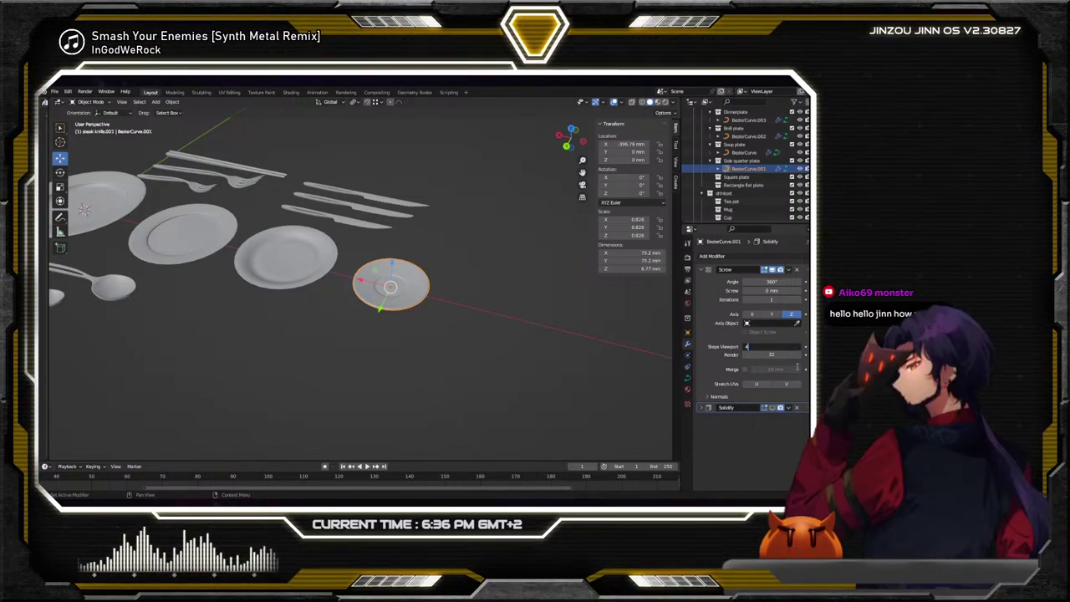
key(Return)
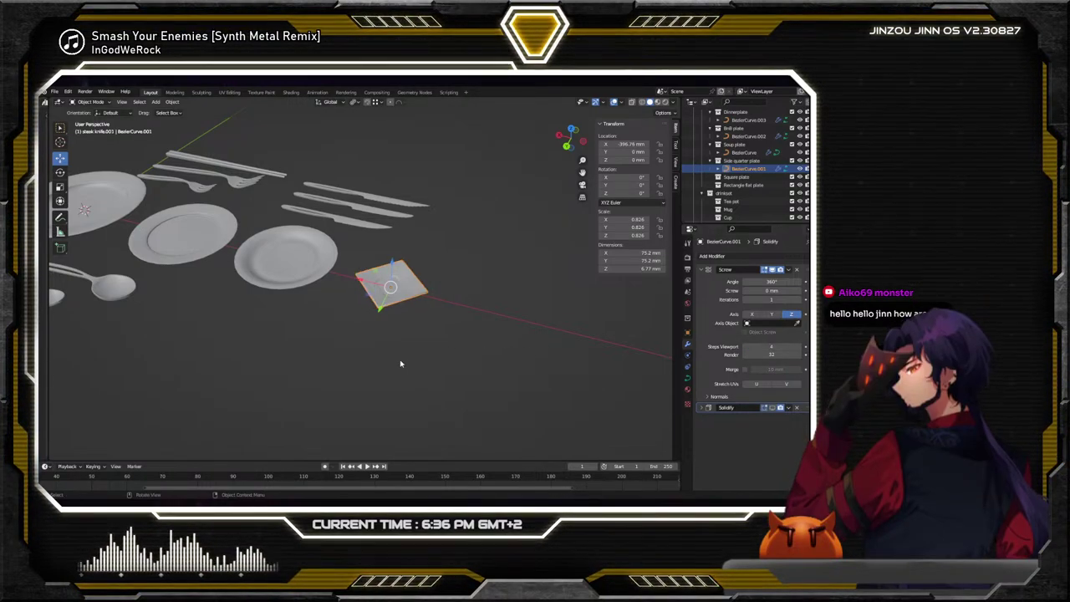
Set the Screw modifier viewport steps to 4 on the BezierCurve.002 plate next to the side quarter plate
click(415, 333)
scroll(433, 318, up, 8)
mouse_move(432, 318)
middle_down()
mouse_move(456, 325)
mouse_move(434, 319)
middle_up()
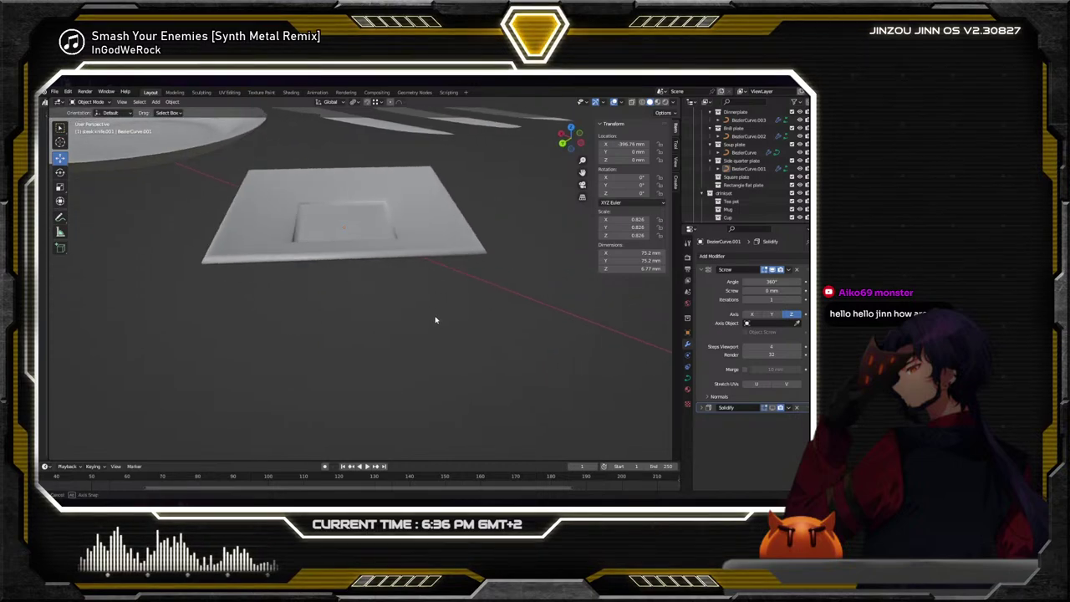
scroll(432, 301, down, 2)
click(334, 219)
middle_drag(334, 219, 380, 318)
scroll(380, 317, down, 2)
click(357, 194)
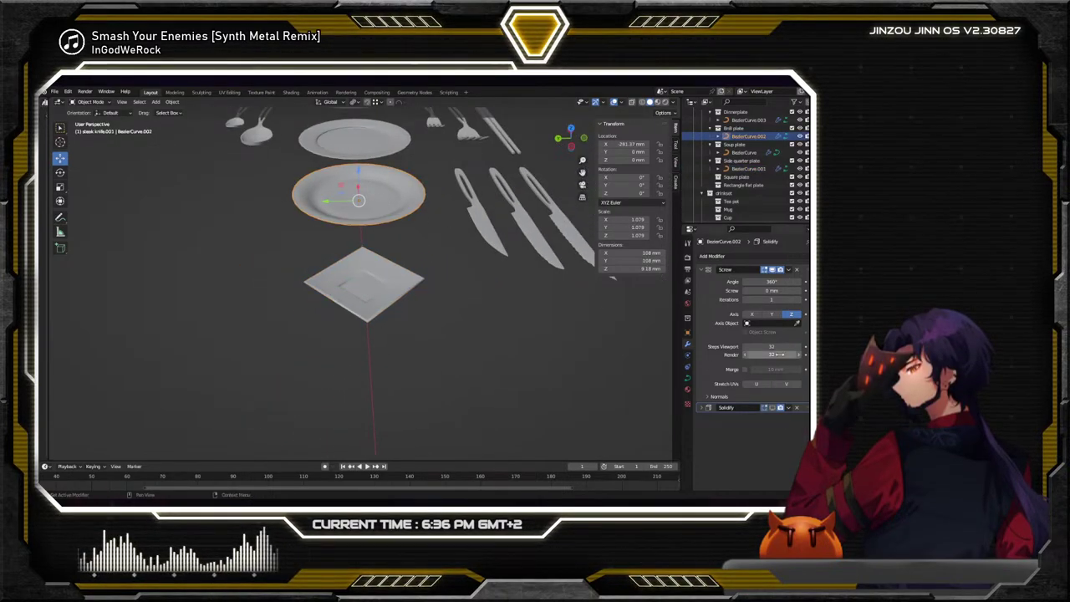
key(Return)
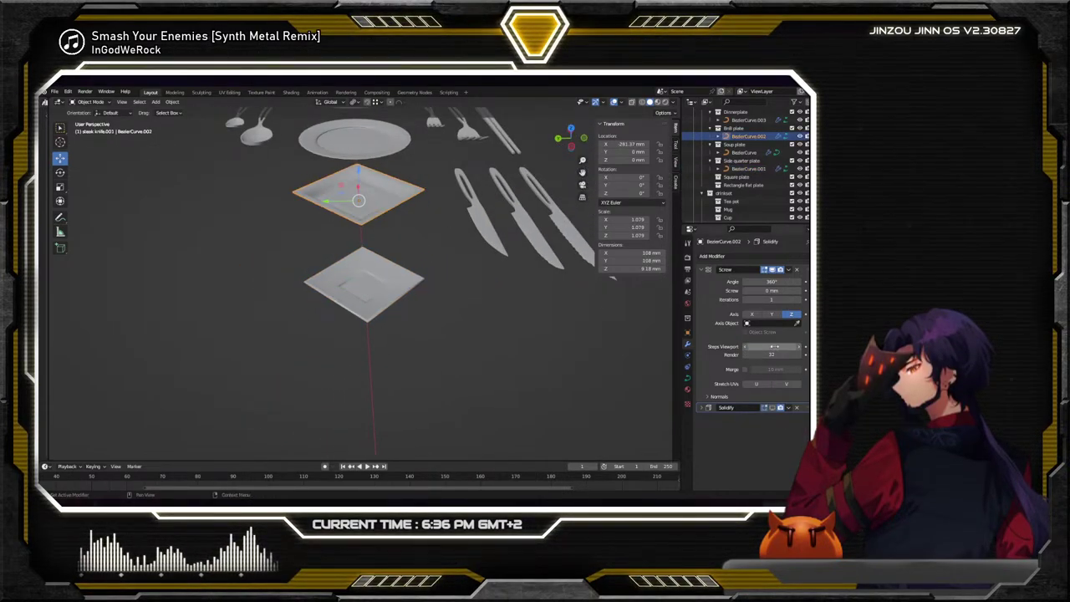
Set the Screw modifier viewport steps to 4 on the dinner plate, the one nearest the soup plate
click(355, 138)
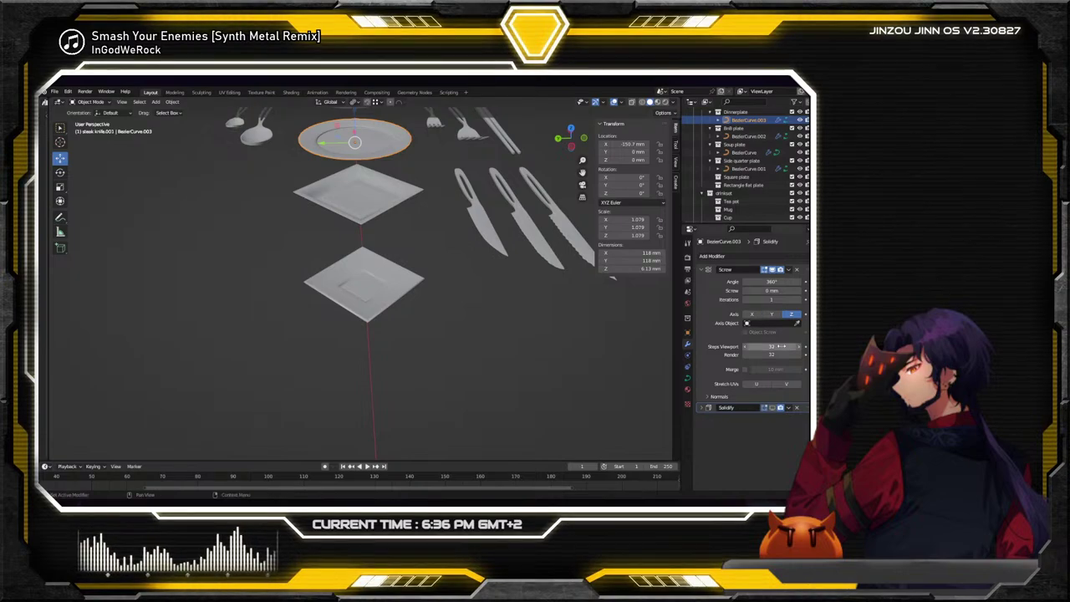
double_click(771, 346)
text(4)
key(Return)
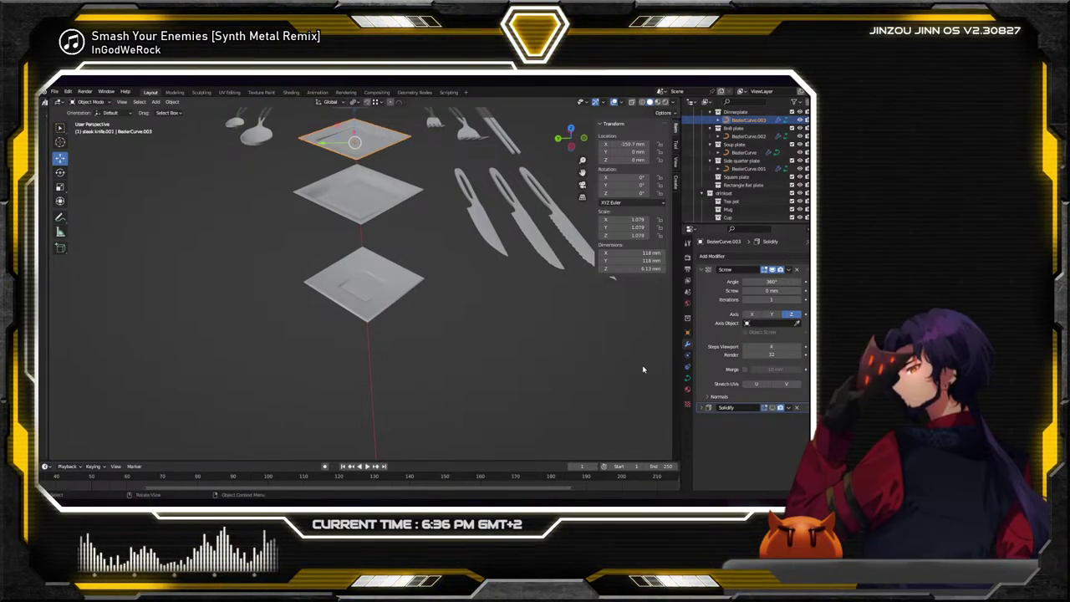
Set the dinner plate's Screw modifier viewport steps to 6
scroll(489, 346, down, 3)
mouse_move(490, 346)
middle_down()
mouse_move(472, 321)
mouse_move(444, 313)
mouse_move(497, 339)
middle_up()
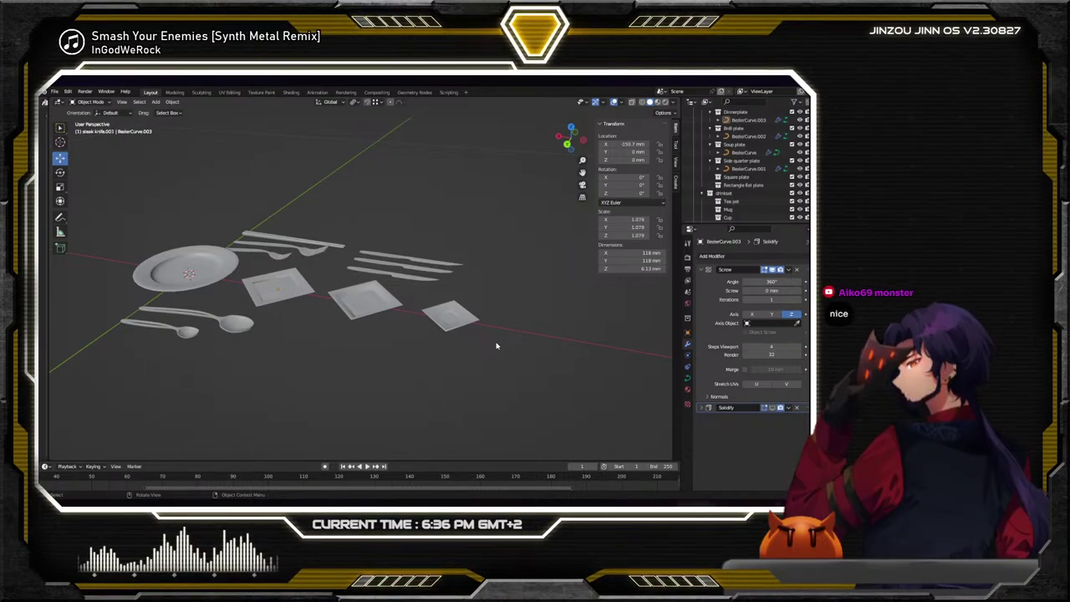
middle_drag(497, 343, 507, 363)
click(285, 315)
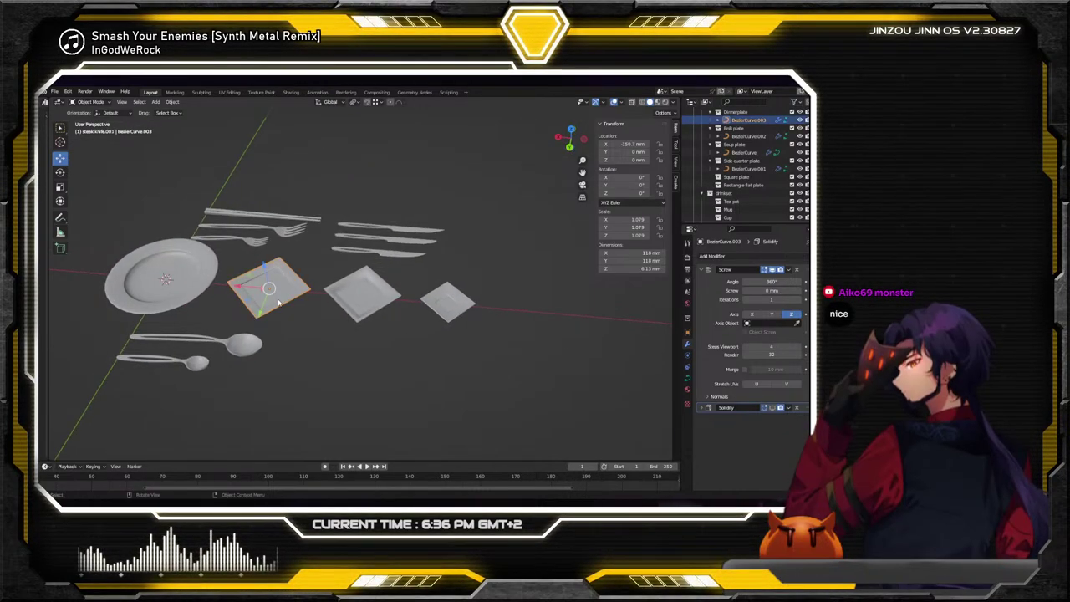
click(772, 347)
text(6)
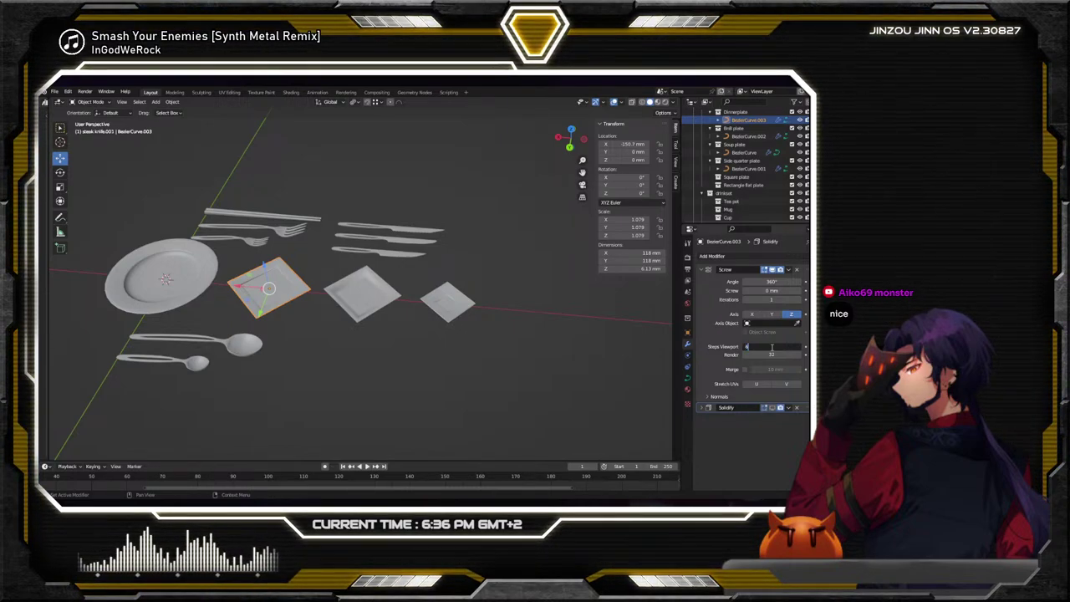
key(Return)
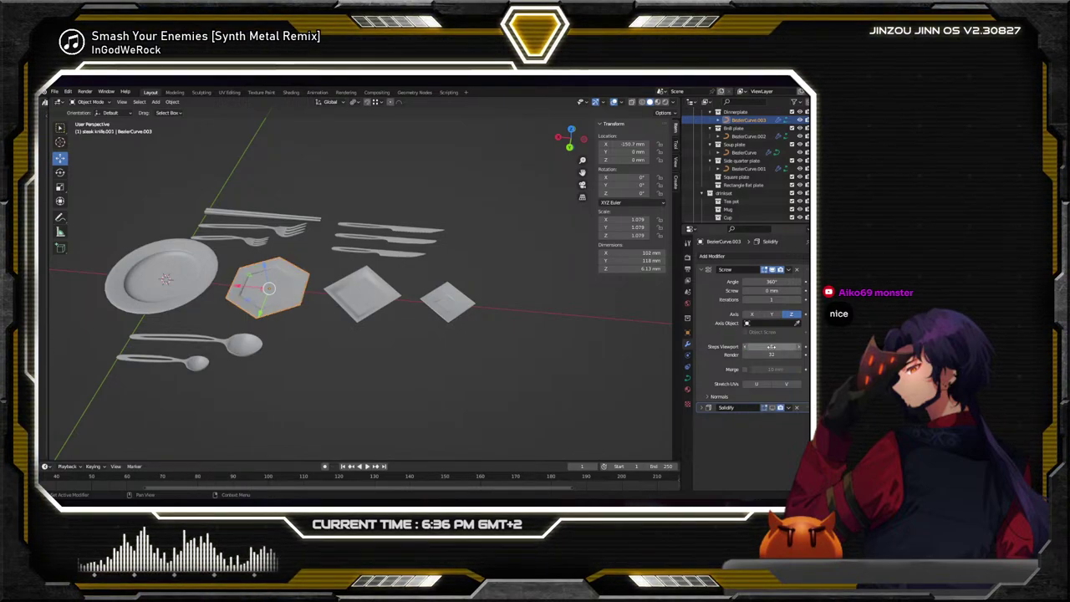
Set the Screw modifier viewport steps to 6 on both the BezierCurve.002 plate and the side quarter plate
click(374, 298)
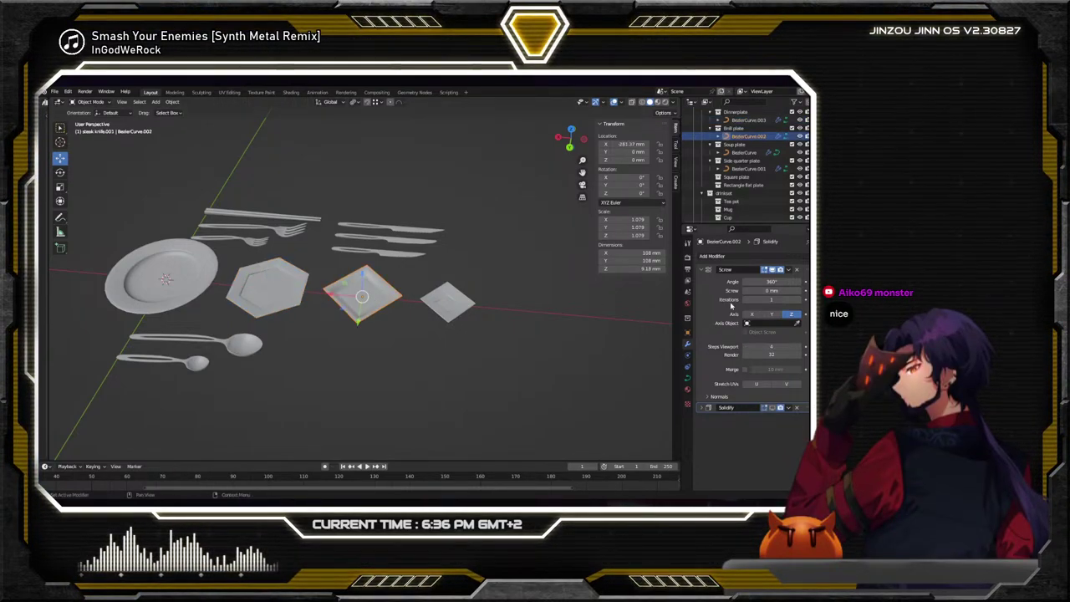
click(783, 345)
text(6)
key(Return)
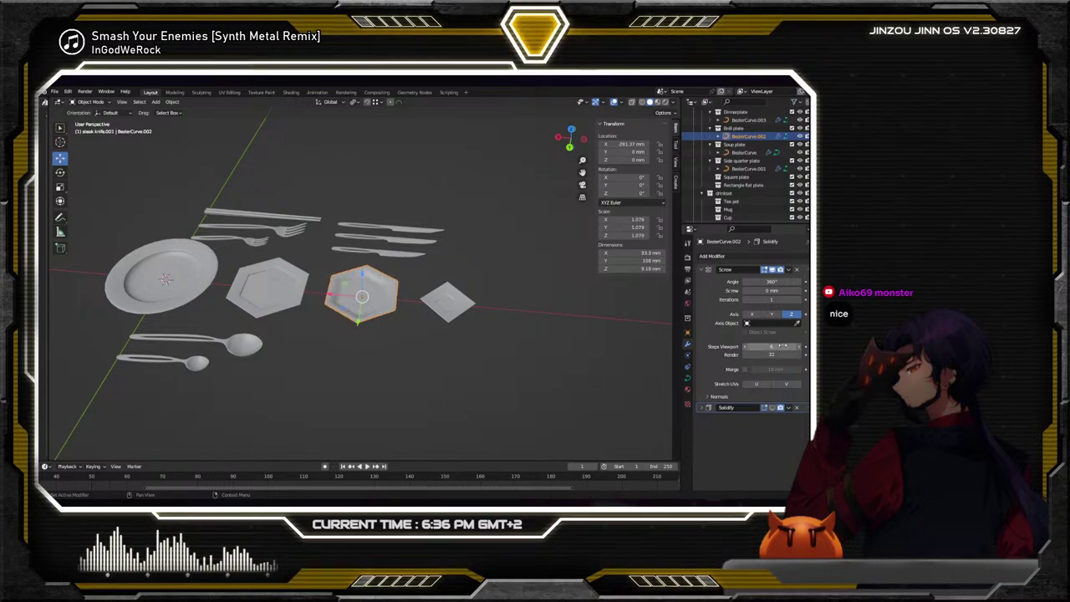
click(443, 307)
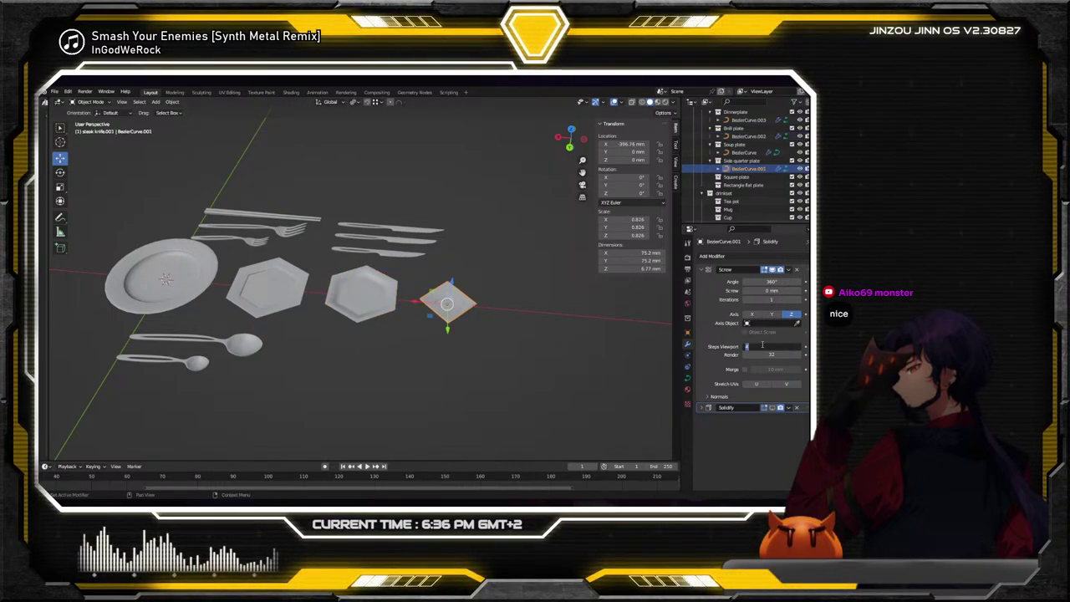
click(763, 345)
text(6)
key(Return)
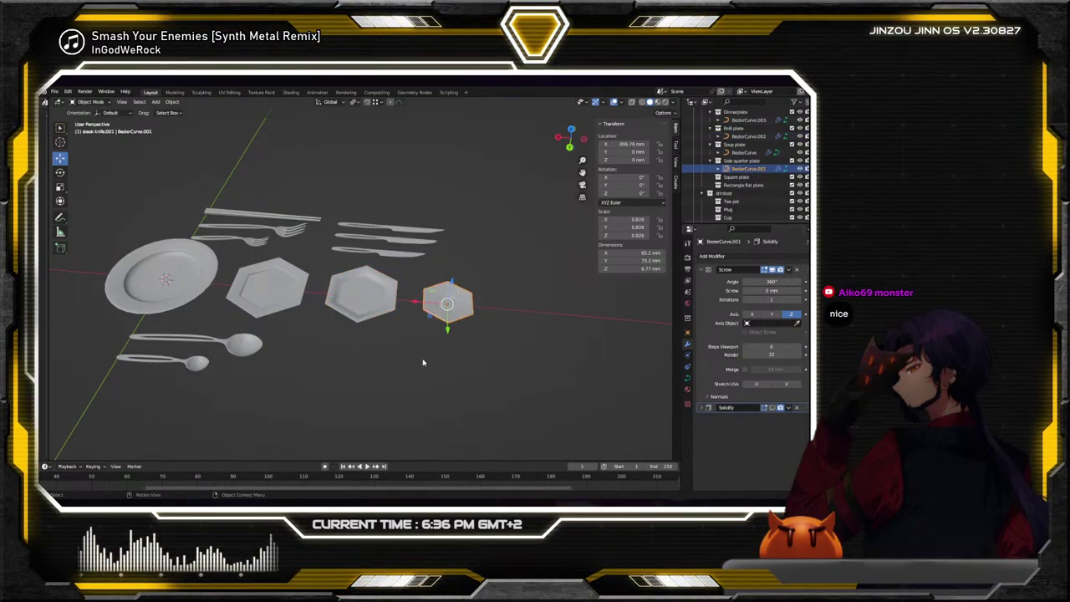
Set the dinner plate's Screw modifier viewport steps to 8
middle_drag(425, 362, 282, 314)
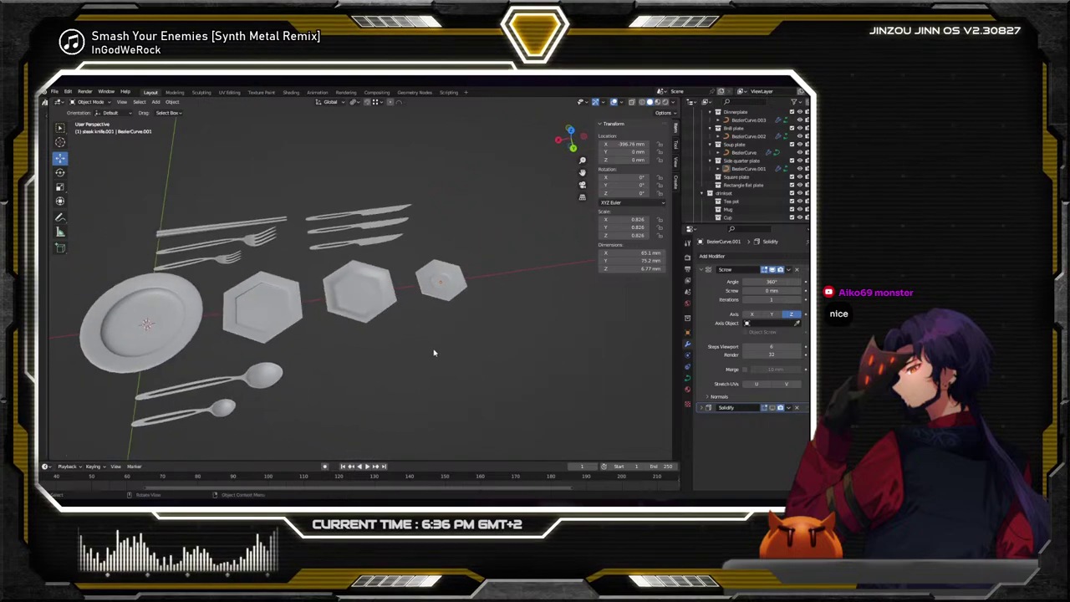
click(281, 315)
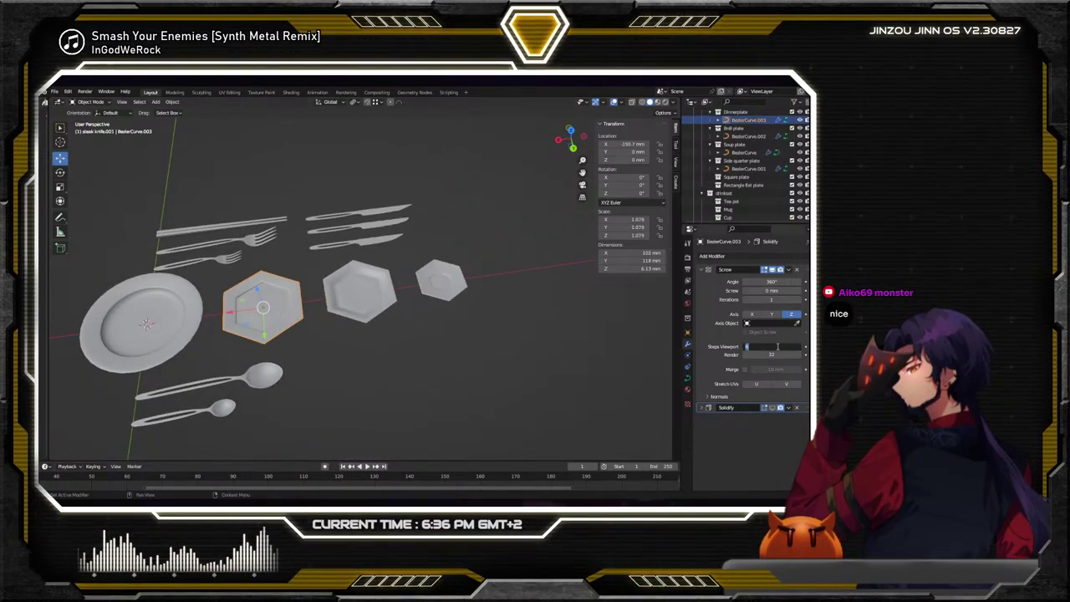
text(8)
key(Return)
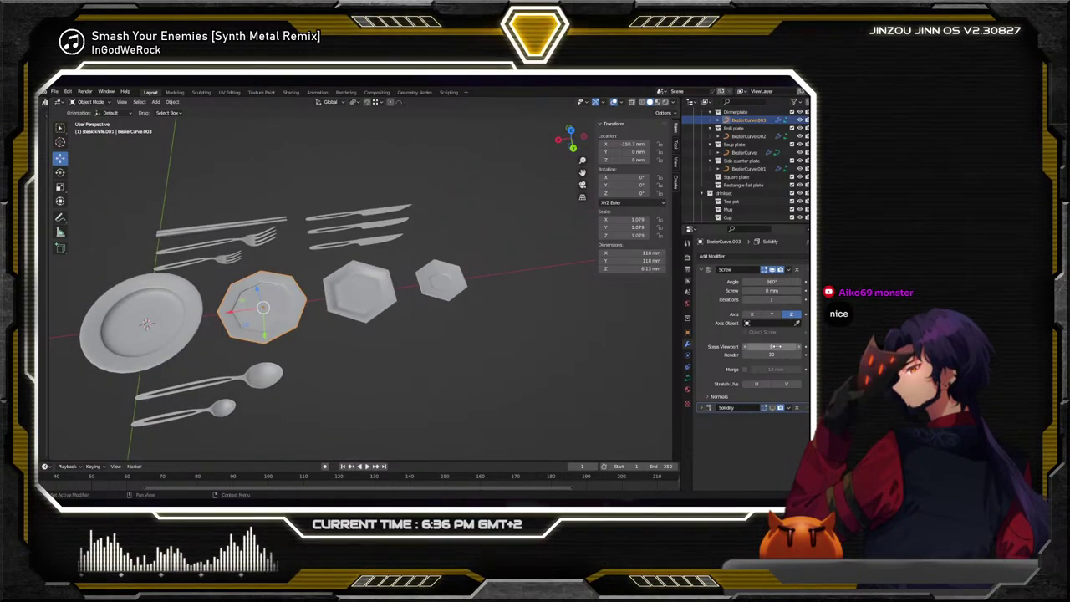
Set the Screw modifier viewport steps to 8 on the BezierCurve.002 plate and the side quarter plate
click(359, 293)
click(773, 346)
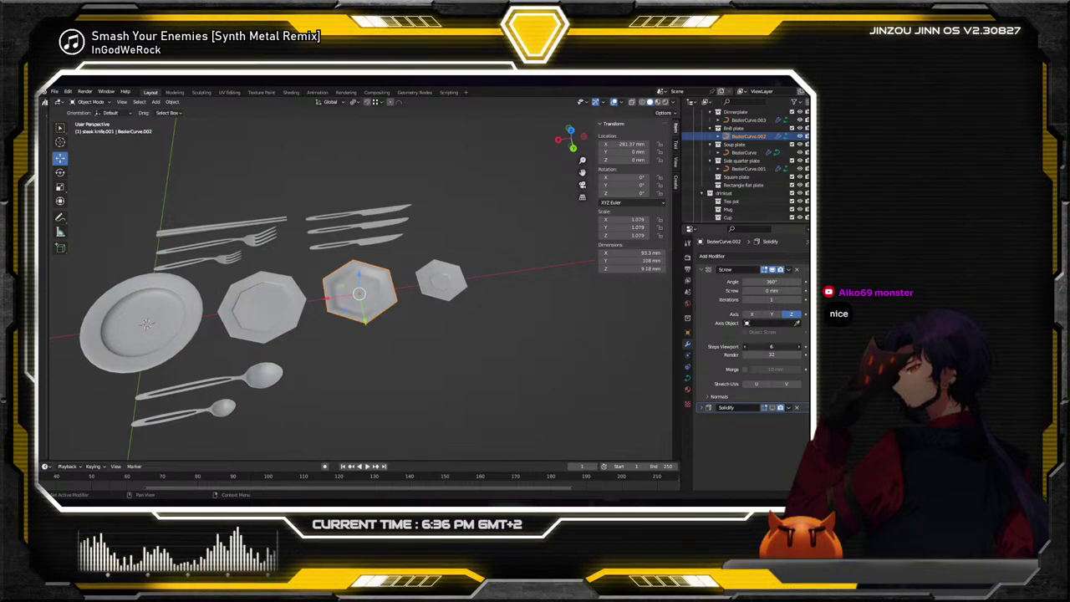
text(8)
key(Return)
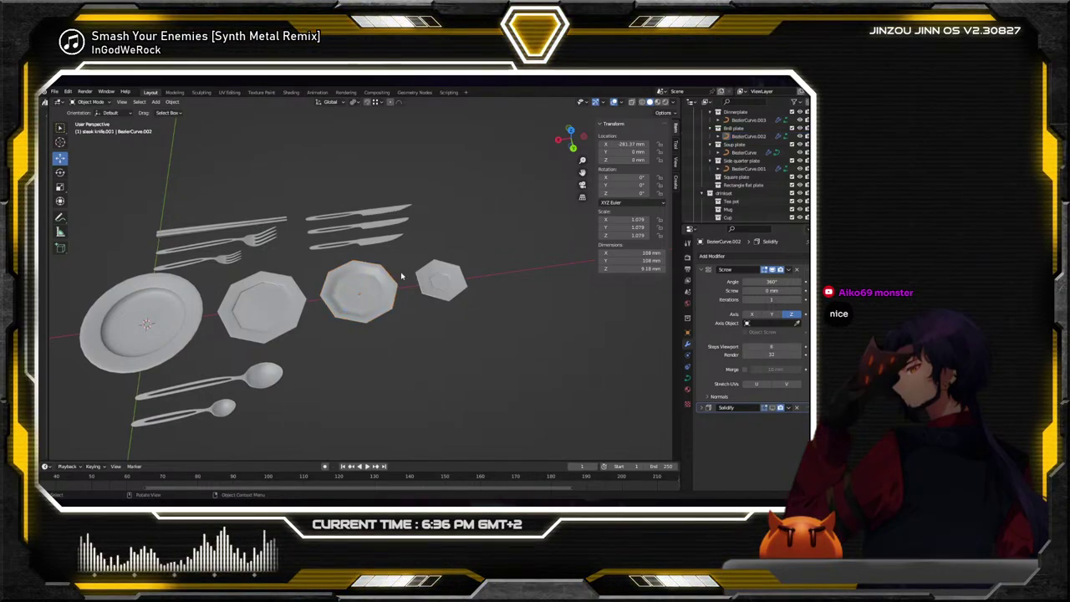
click(442, 280)
click(775, 346)
text(8)
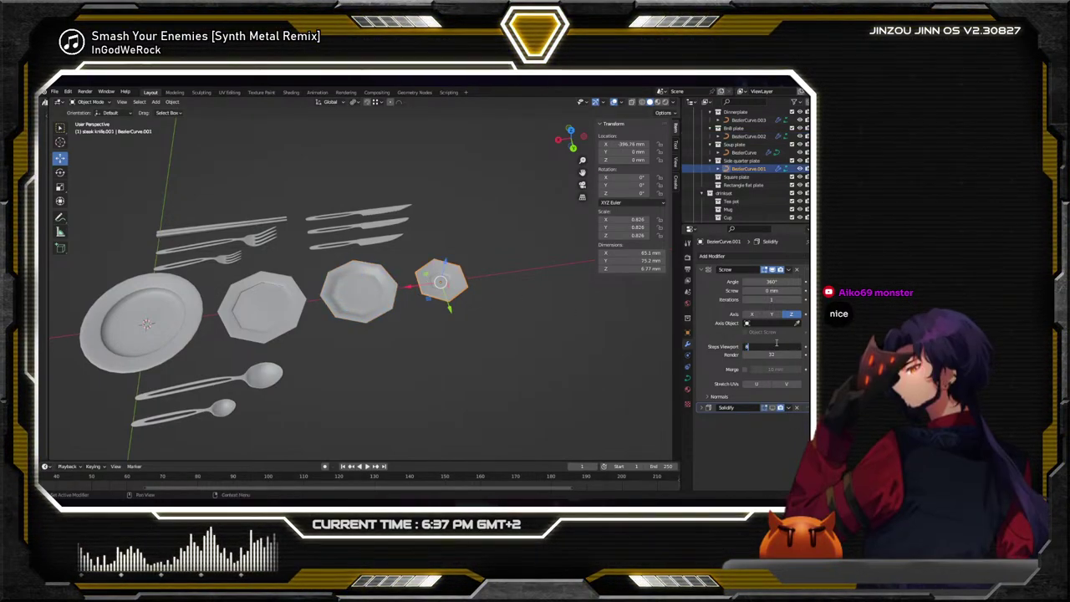
key(Return)
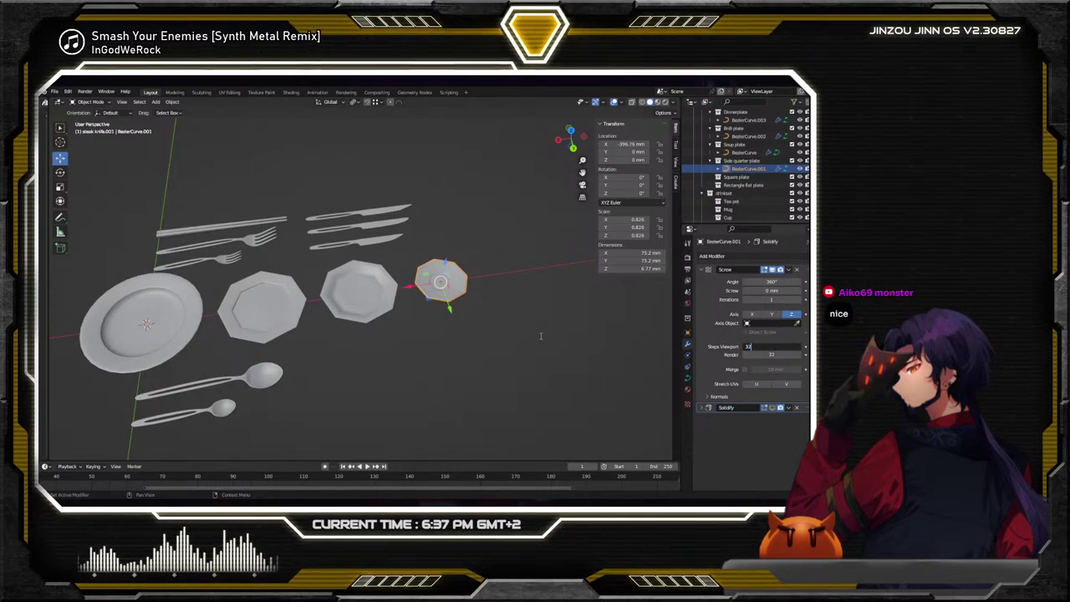
Set the Screw modifier viewport steps to 32 on the side quarter plate, the BezierCurve.002 plate and the dinner plate
key(Return)
click(360, 293)
click(780, 346)
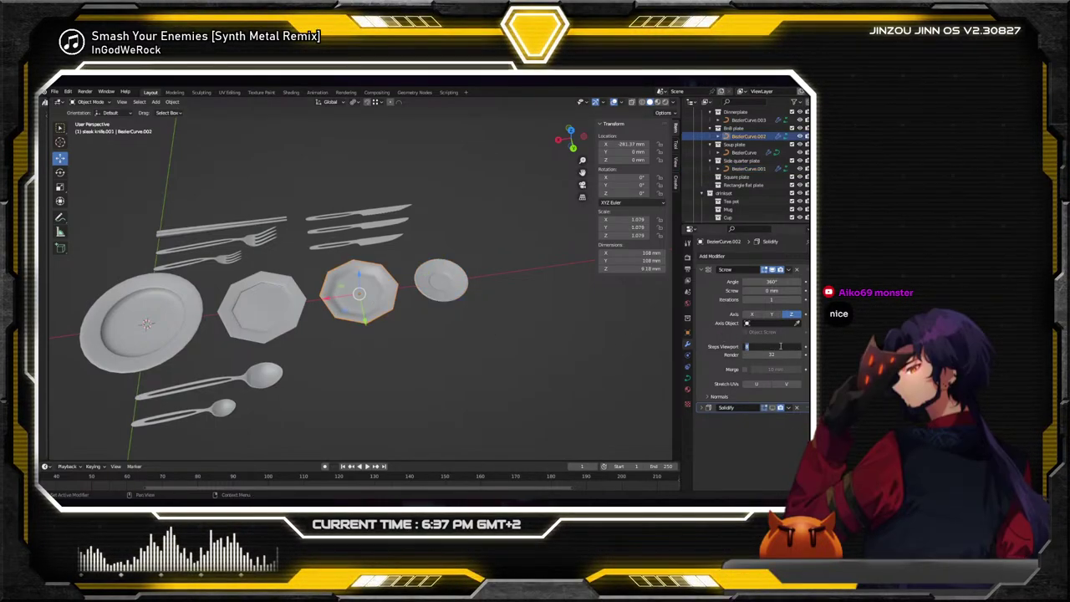
click(262, 305)
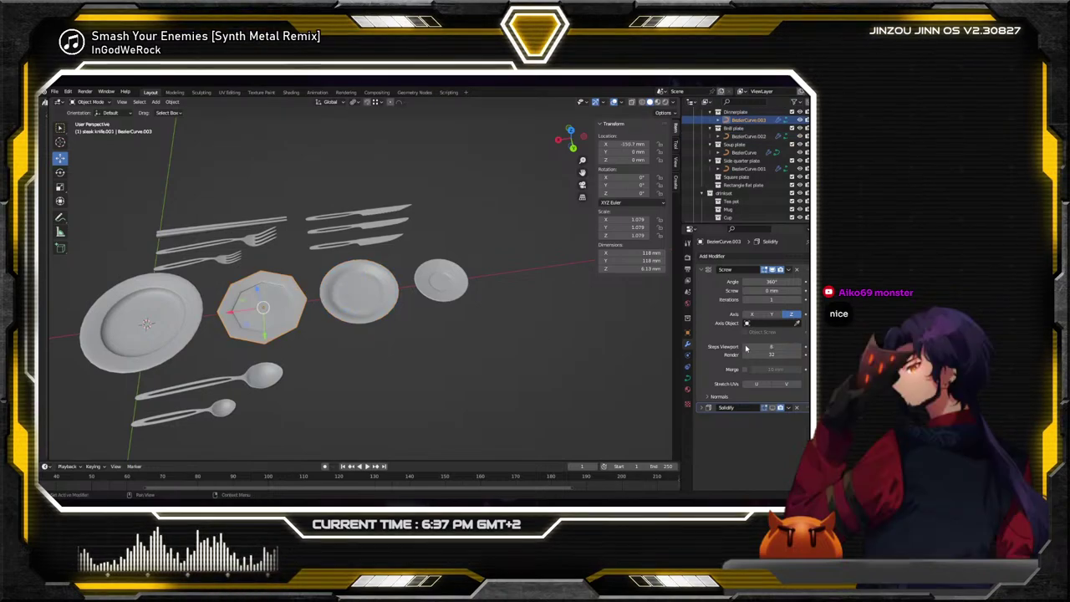
click(756, 346)
key(Return)
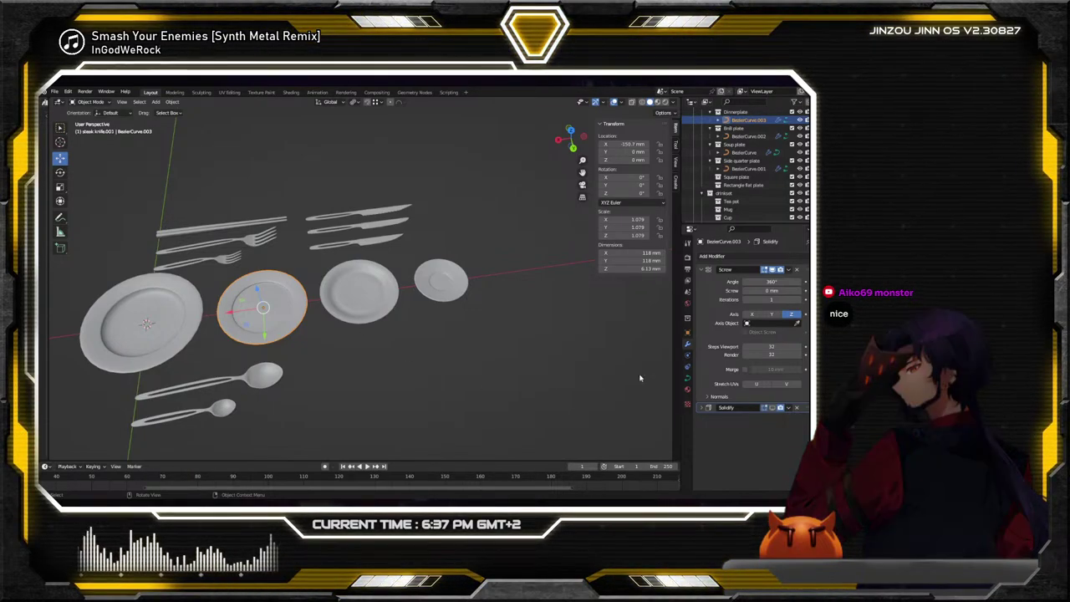
Try 2 viewport steps in the dinner plate's Screw modifier and inspect the shape up close
click(772, 347)
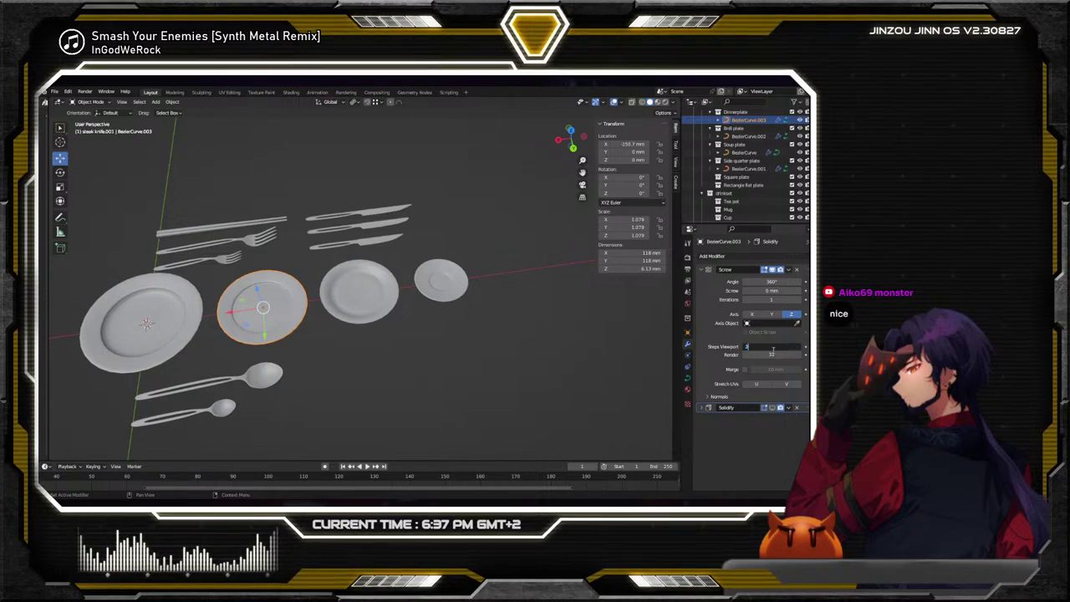
text(2)
key(Return)
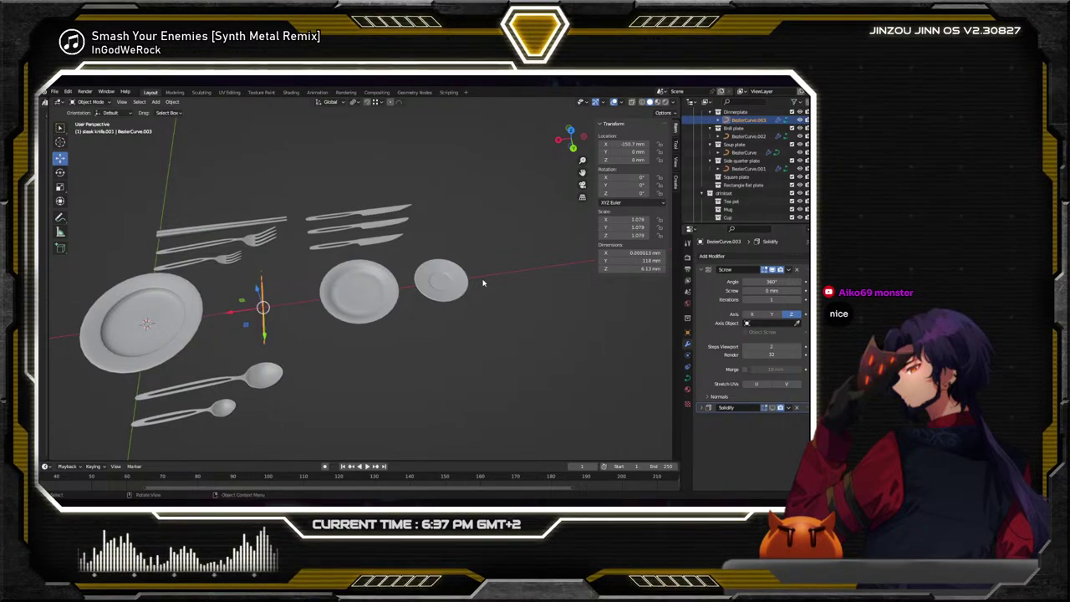
middle_drag(482, 283, 451, 251)
scroll(396, 243, up, 6)
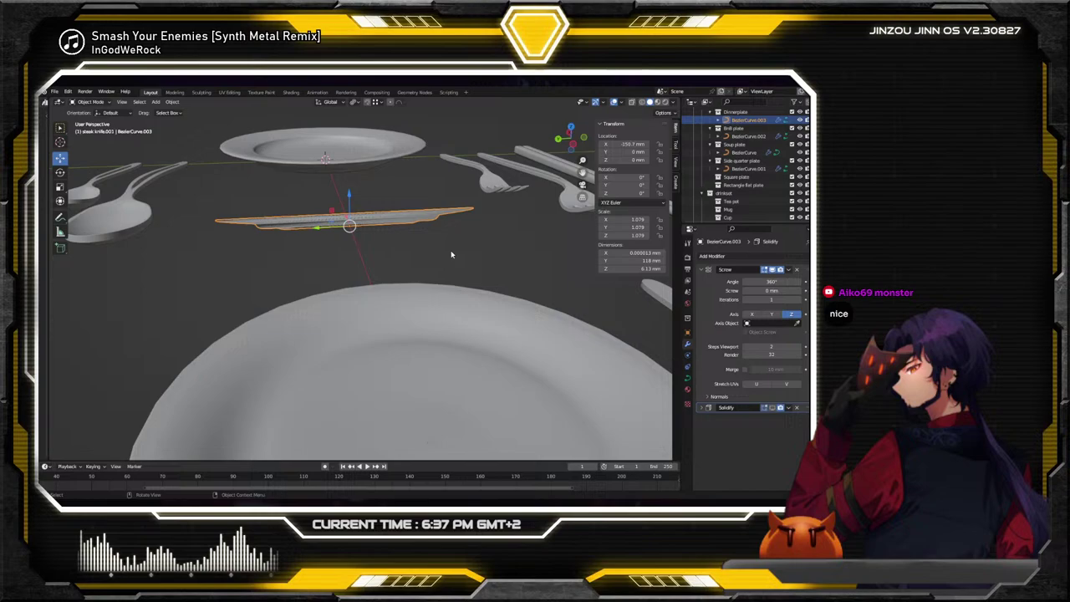
Try 3 viewport steps in the dinner plate's Screw modifier for a triangular plate
click(776, 346)
text(3)
key(Return)
middle_drag(600, 337, 477, 303)
scroll(477, 303, down, 4)
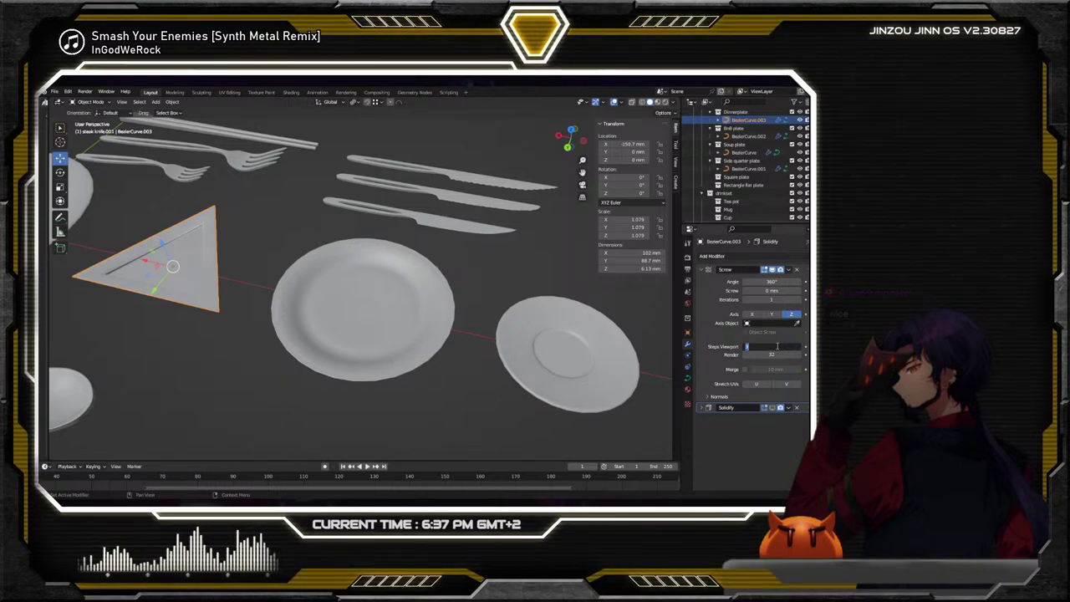
Try 5 and 10 viewport steps in the dinner plate's Screw modifier for pentagonal and ten-sided shapes
click(777, 346)
text(5)
key(Return)
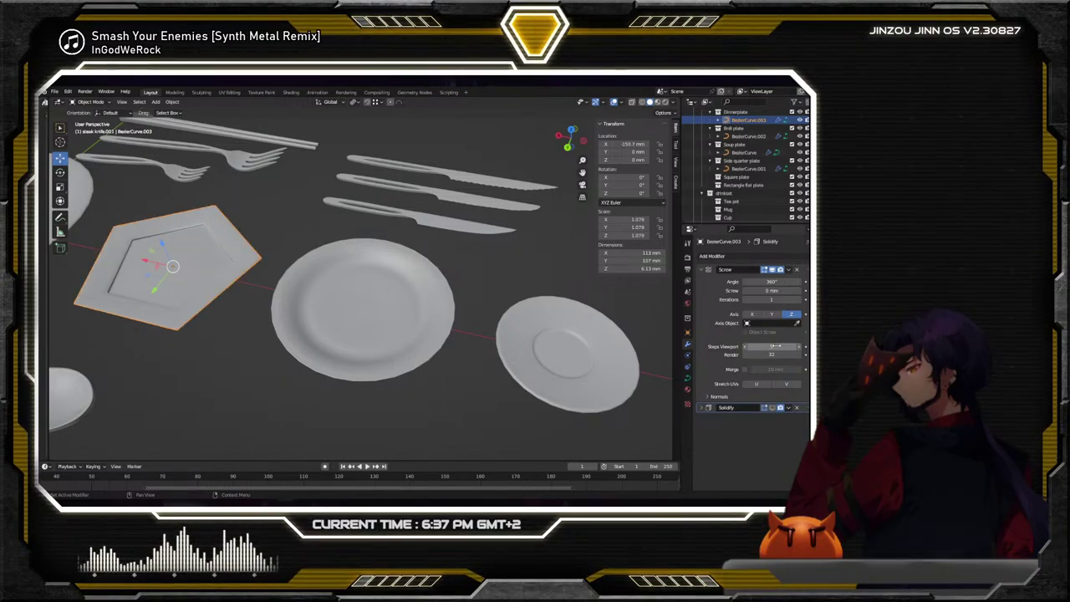
click(779, 347)
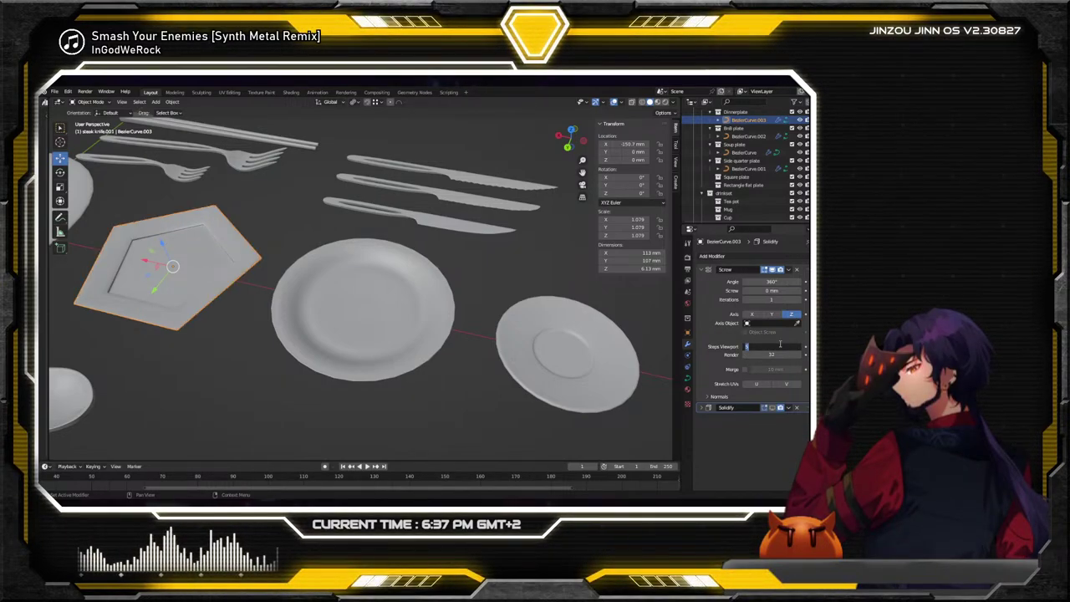
text(10)
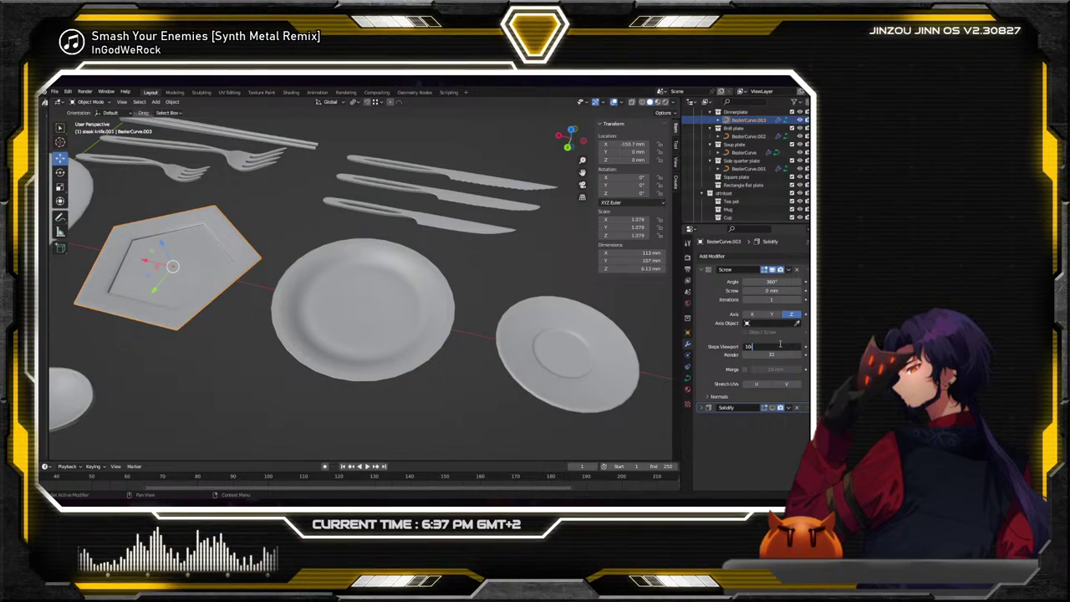
key(Return)
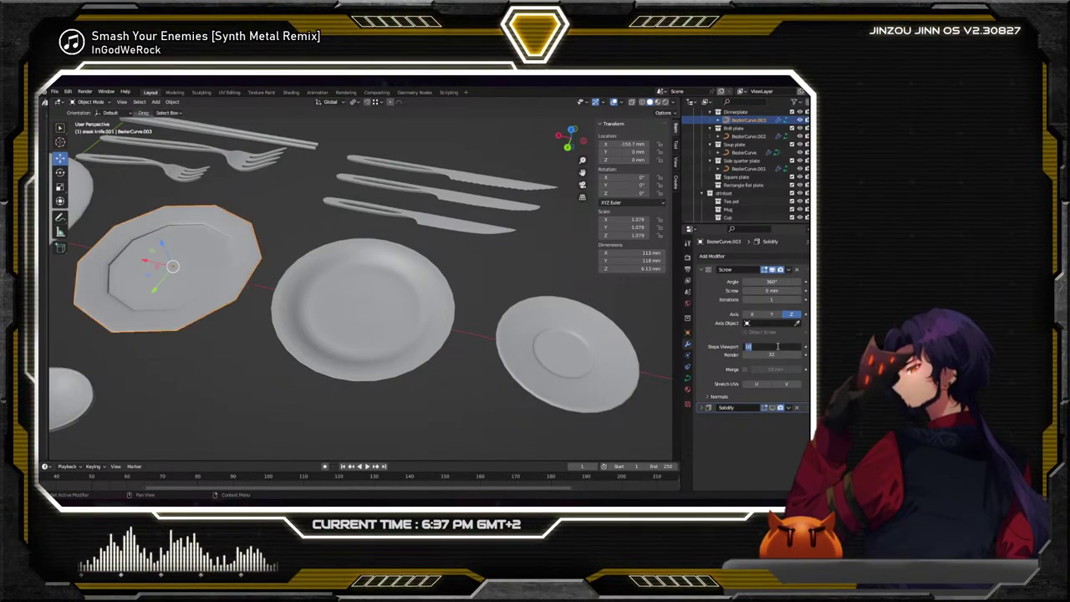
Restore the dinner plate's Screw modifier viewport steps to 32 for a round shape
key(Return)
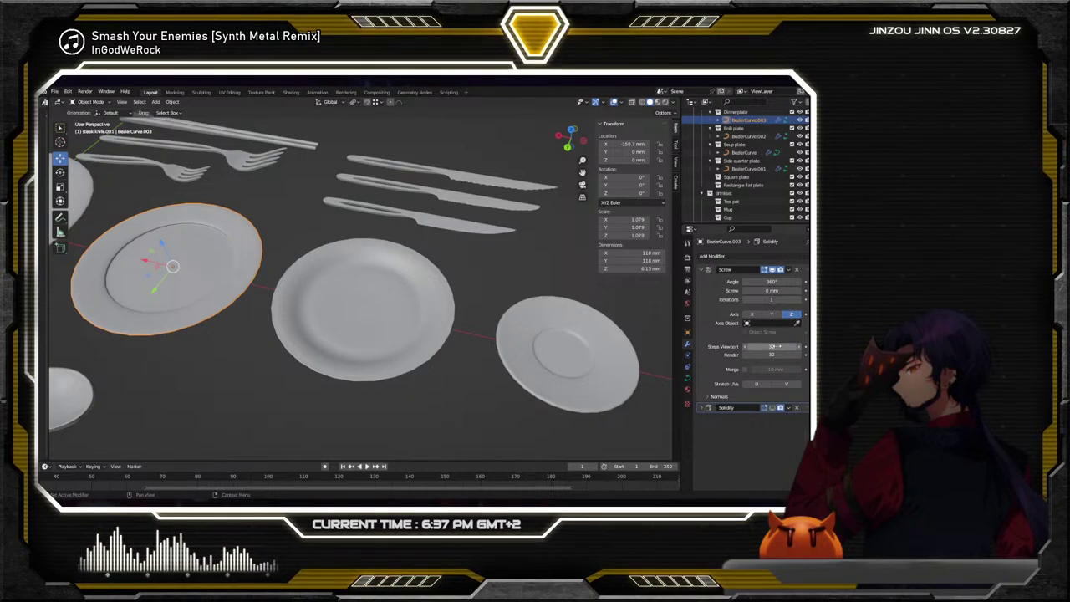
scroll(373, 253, down, 5)
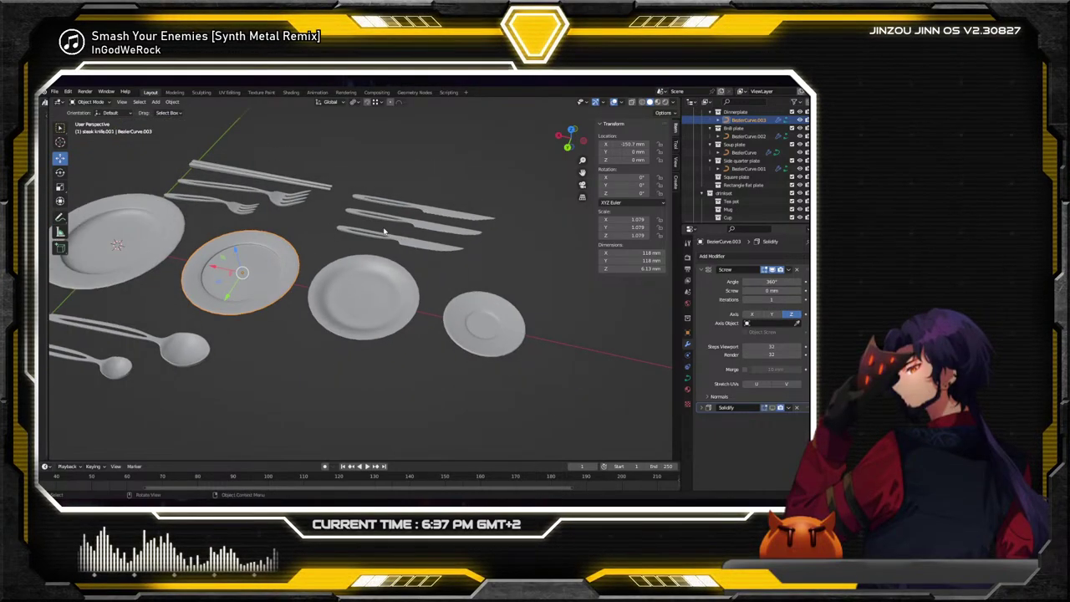
middle_drag(373, 254, 426, 203)
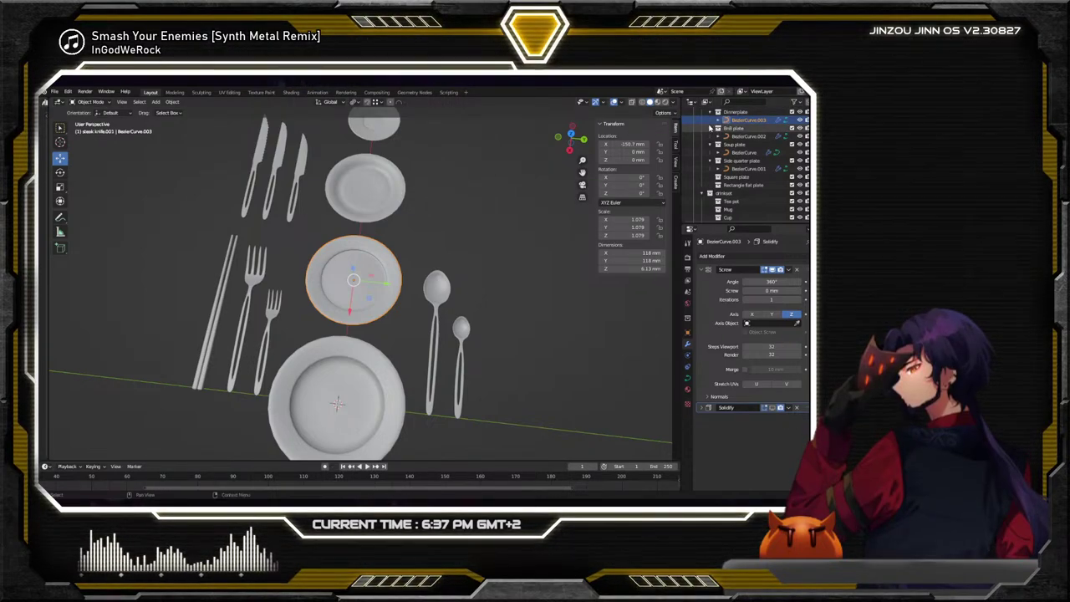
scroll(710, 127, up, 3)
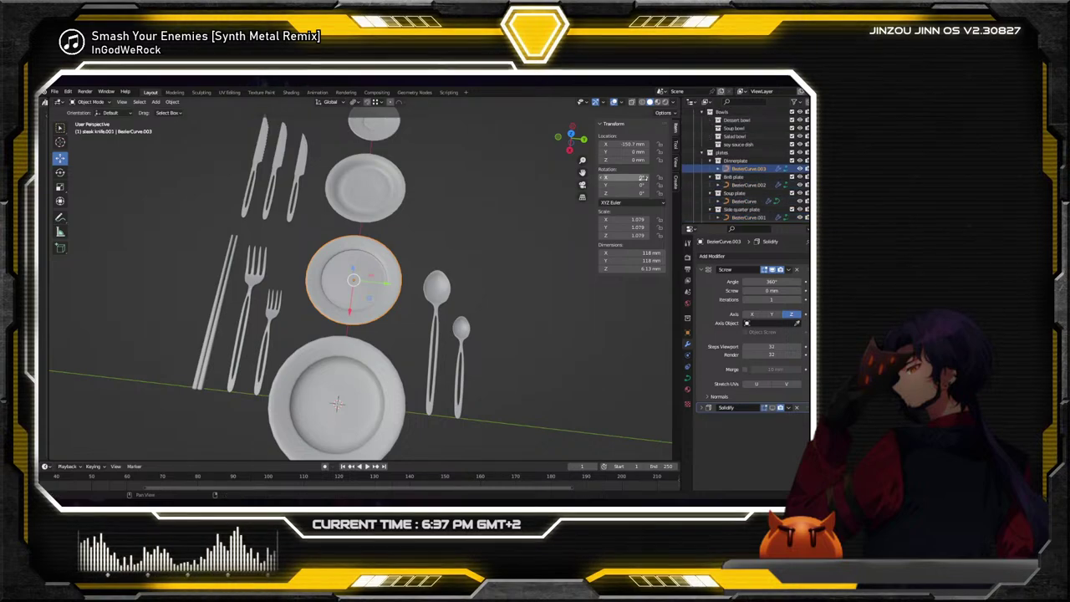
scroll(458, 228, down, 3)
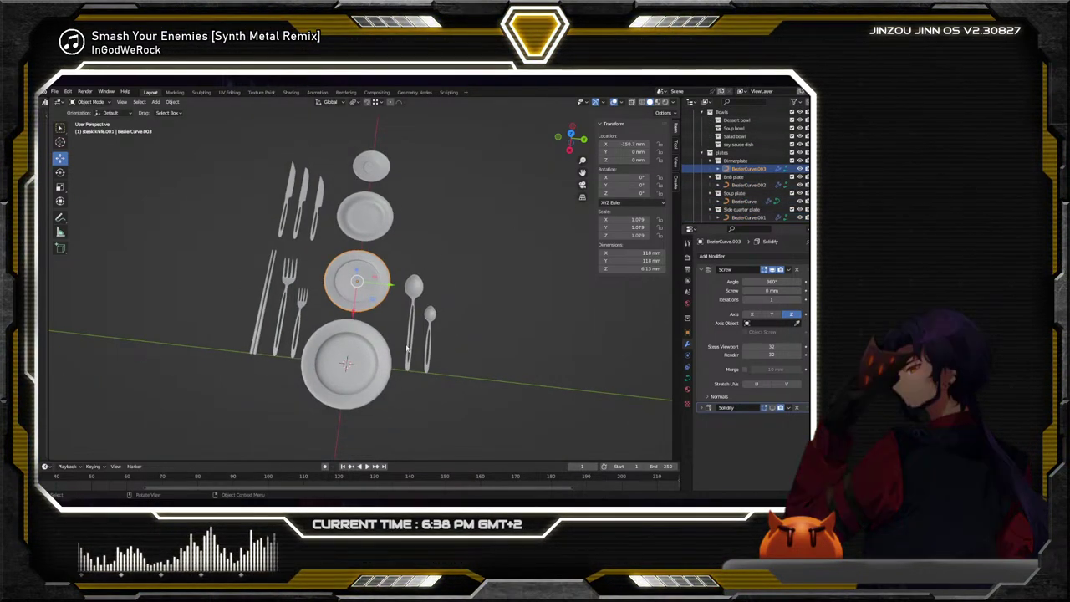
Copy and paste the soup plate, and move the duplicate about 251.8 mm along the Y axis beyond the spoons
click(376, 365)
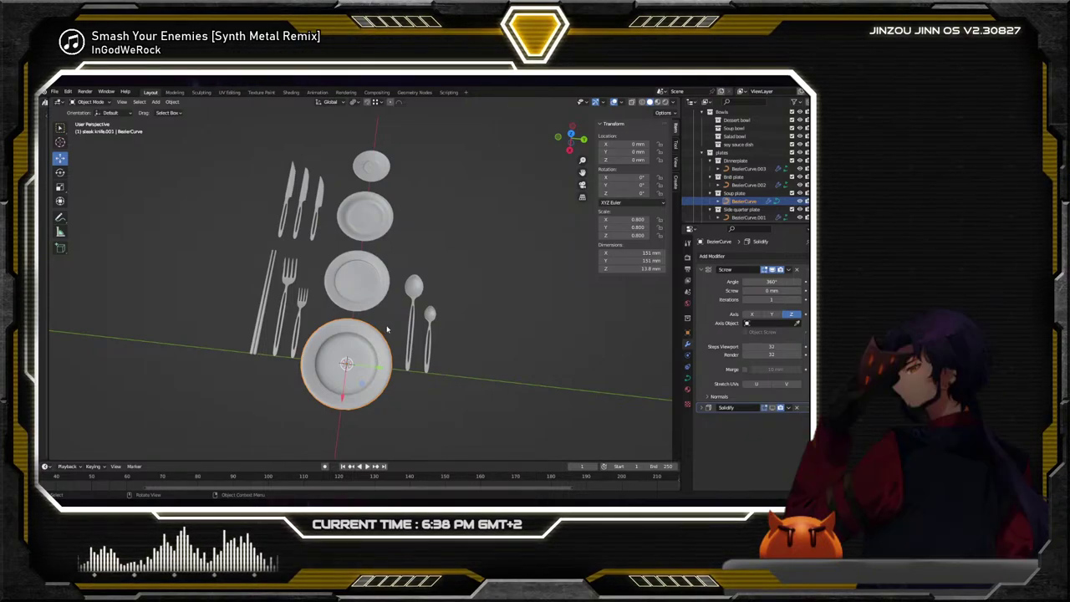
middle_drag(397, 351, 387, 284)
scroll(401, 258, up, 4)
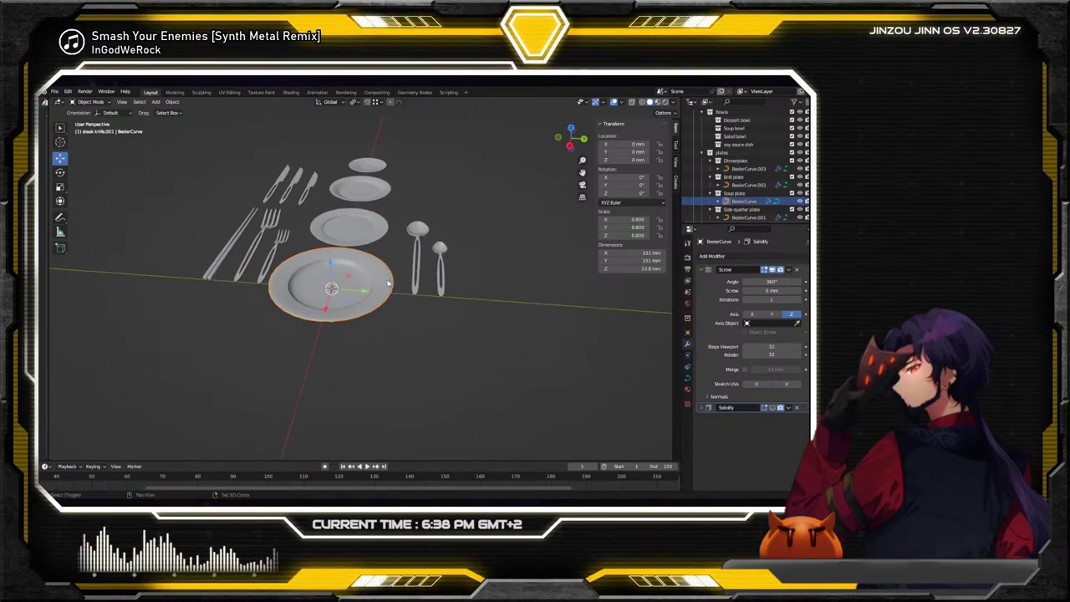
right_click(378, 282)
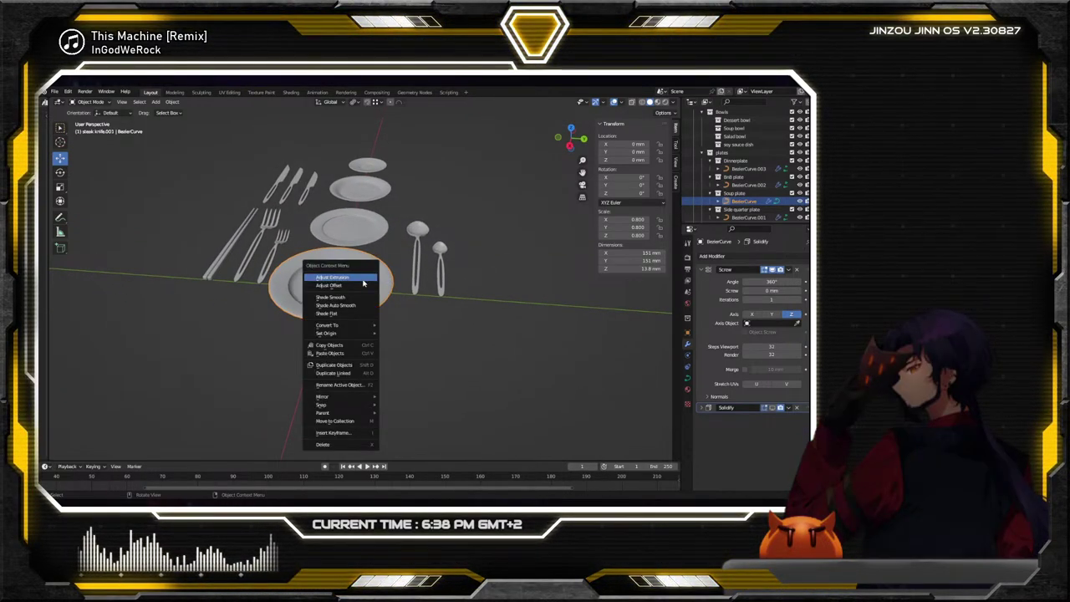
click(352, 346)
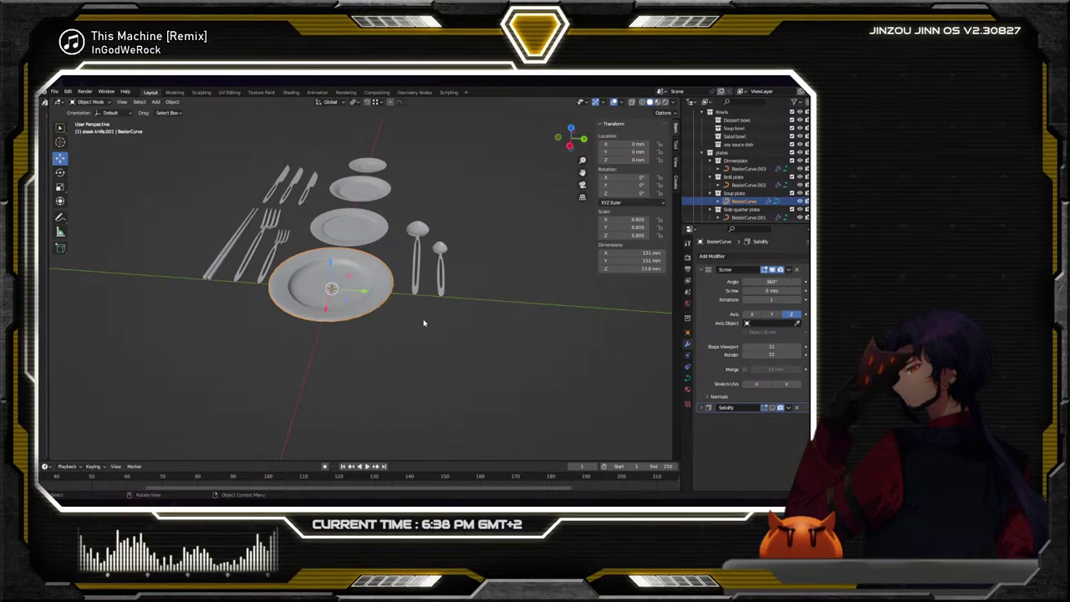
click(375, 288)
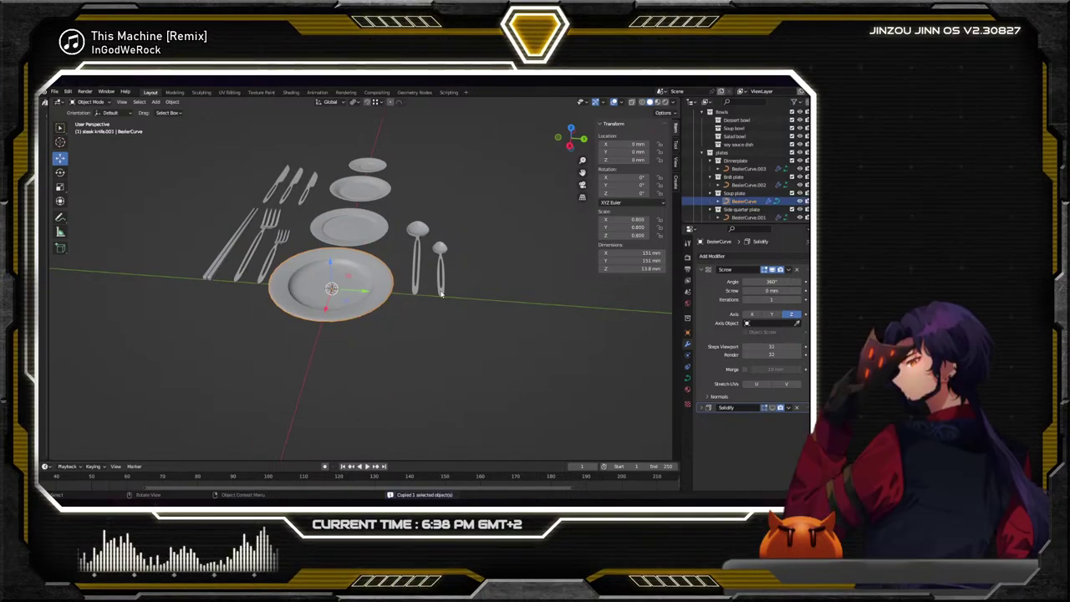
key(ctrl+c)
key(ctrl+v)
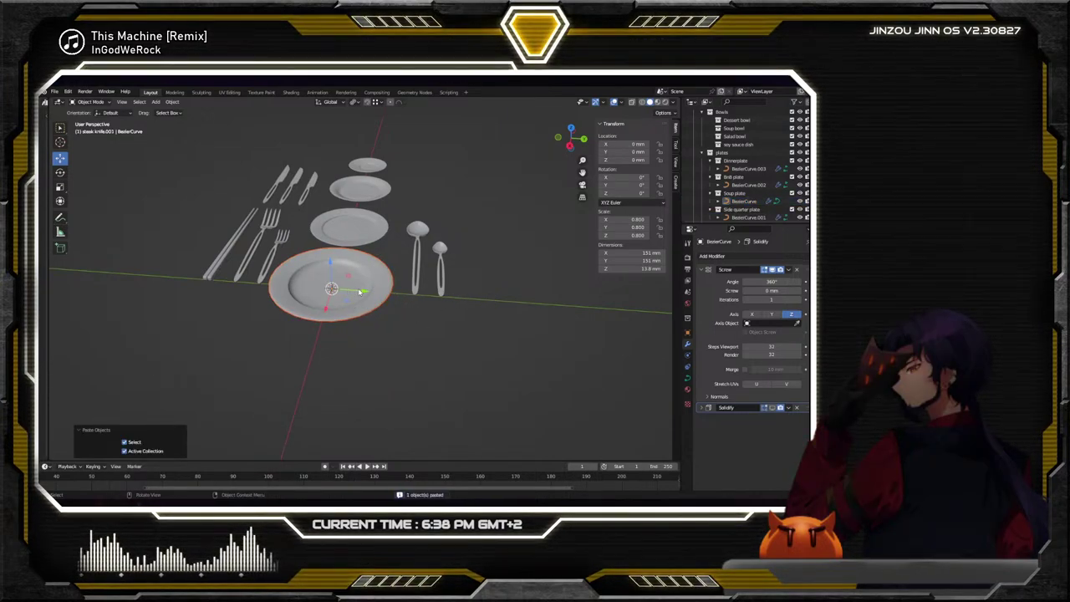
drag(361, 291, 573, 315)
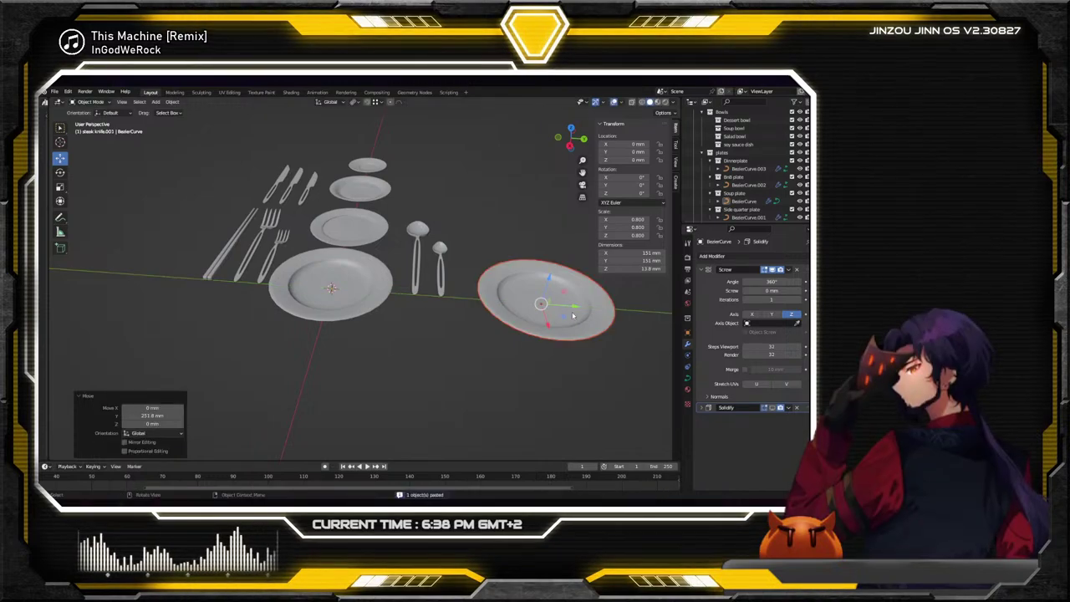
click(573, 309)
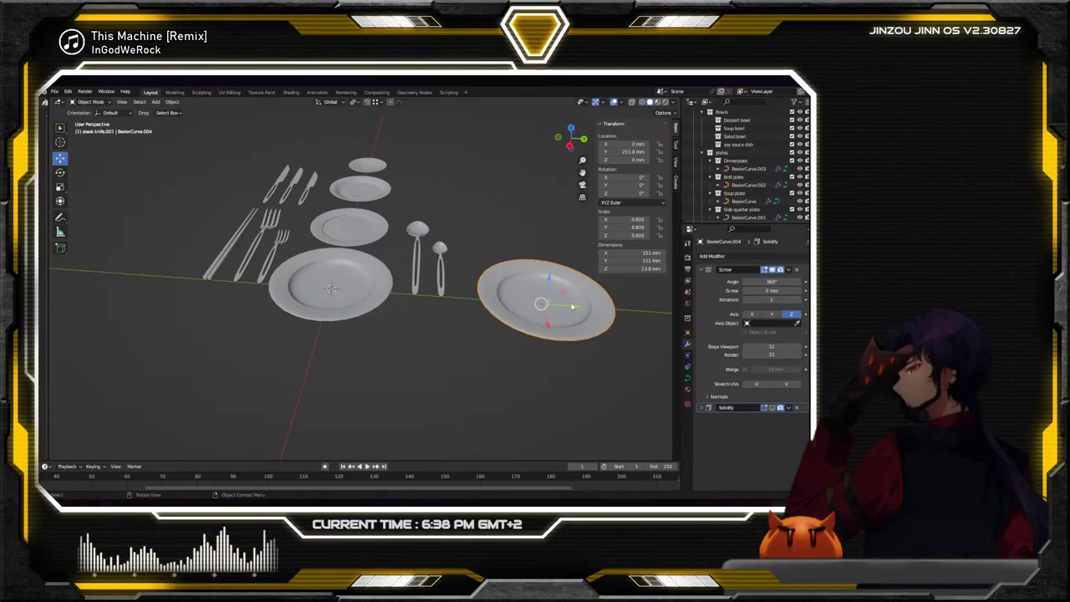
Move the duplicated plate BezierCurve.004 from the steak knife collection into the Dessert bowl collection
scroll(746, 194, down, 5)
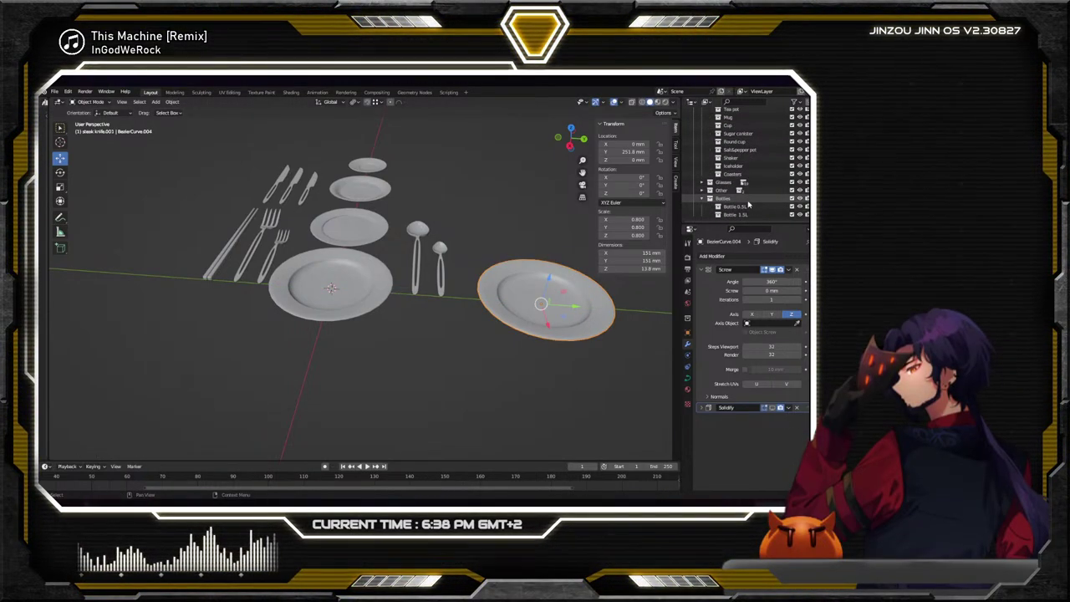
scroll(748, 204, up, 8)
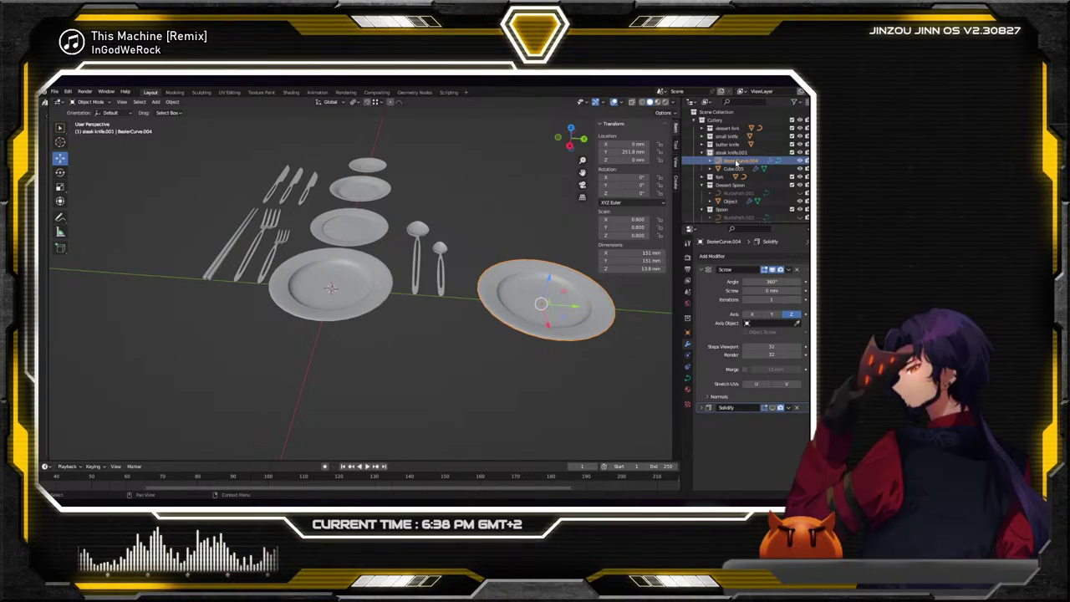
drag(736, 163, 747, 190)
Set the duplicated plate's Screw modifier angle to 180° to expose its cross-section
middle_drag(575, 324, 475, 312)
scroll(476, 313, up, 5)
scroll(480, 290, down, 4)
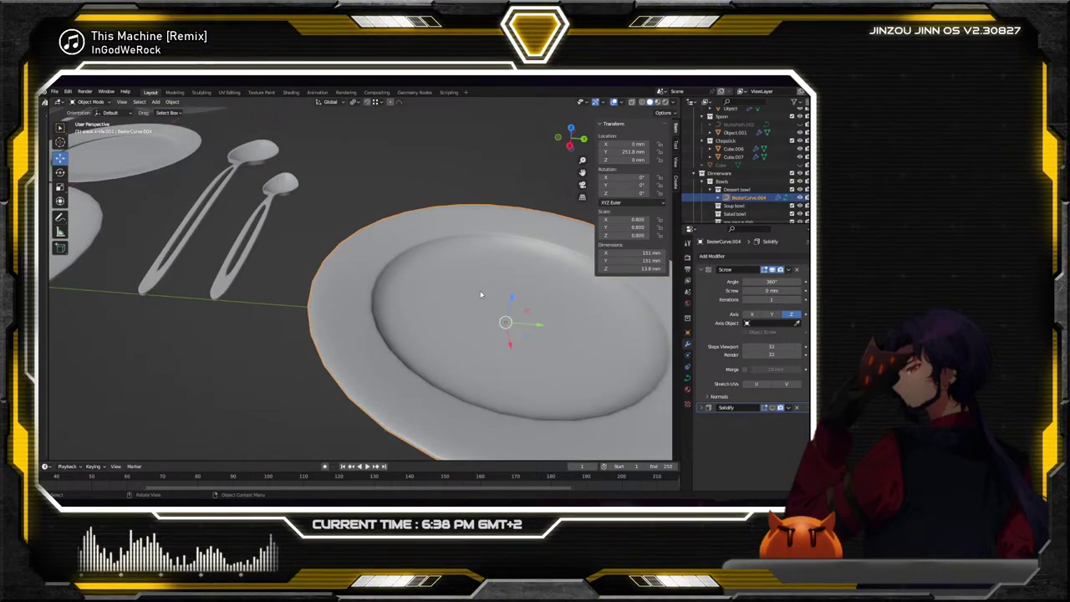
click(766, 282)
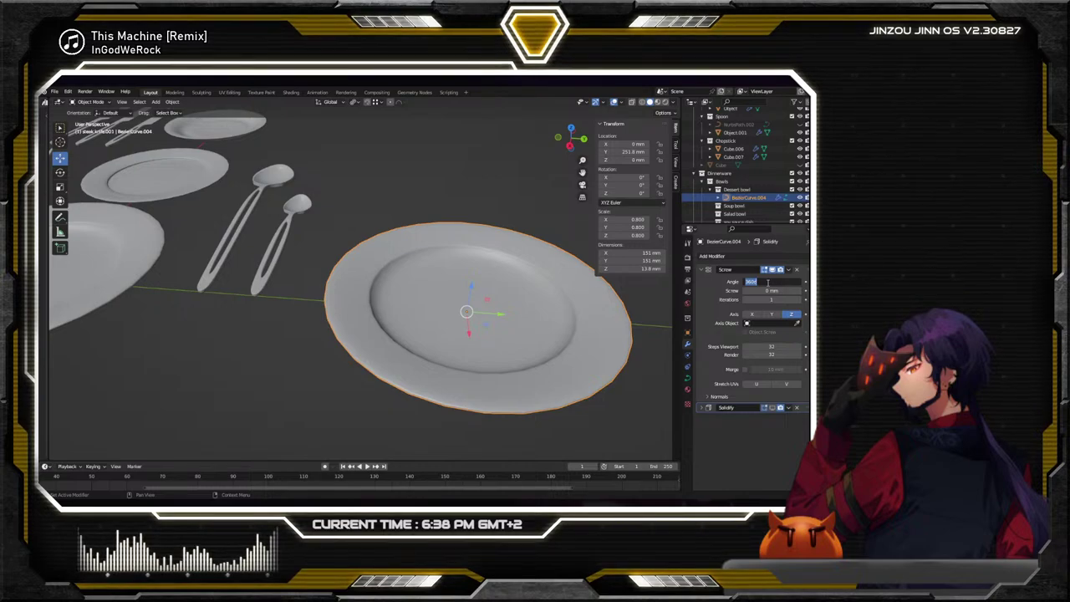
text(180)
key(Return)
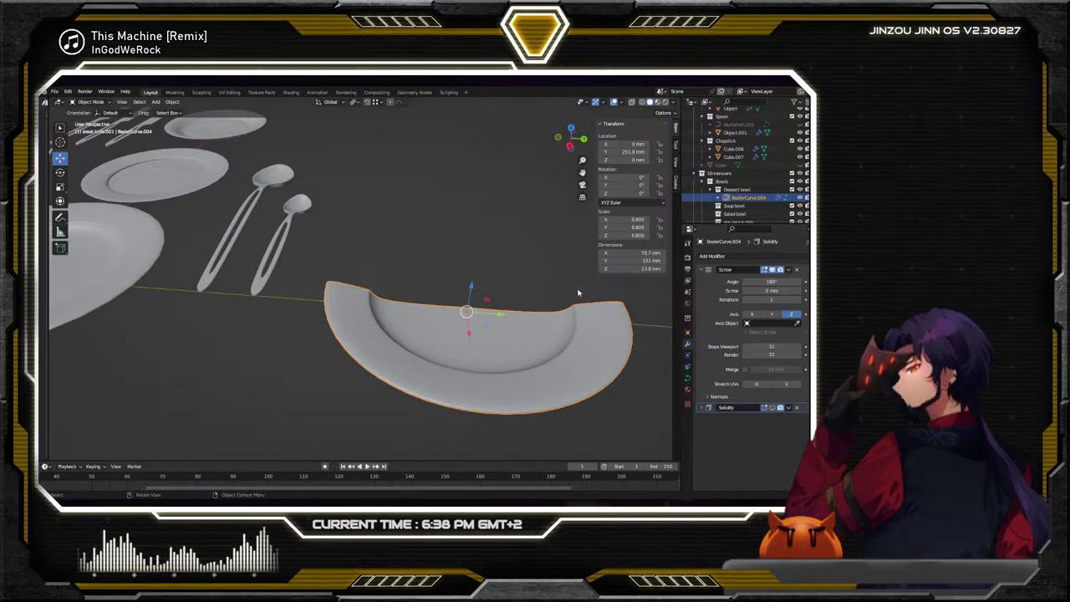
Bring the halved plate's cross-section into a close side view and switch its curve to Edit Mode
middle_drag(468, 284, 495, 294)
scroll(373, 284, down, 4)
middle_drag(374, 284, 353, 248)
scroll(352, 248, up, 3)
scroll(432, 382, up, 3)
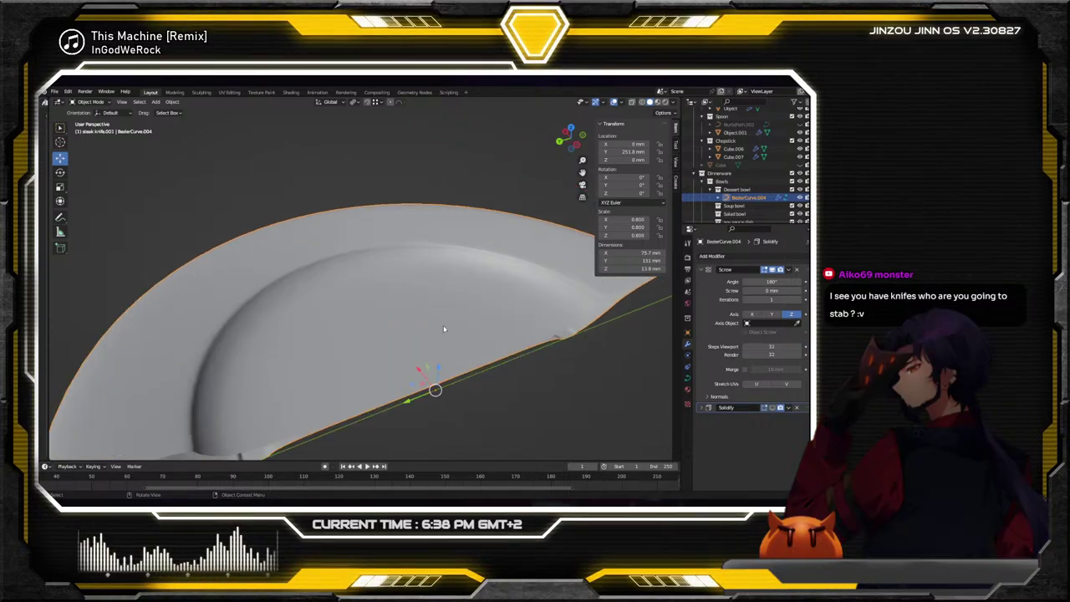
middle_drag(433, 382, 414, 293)
click(90, 102)
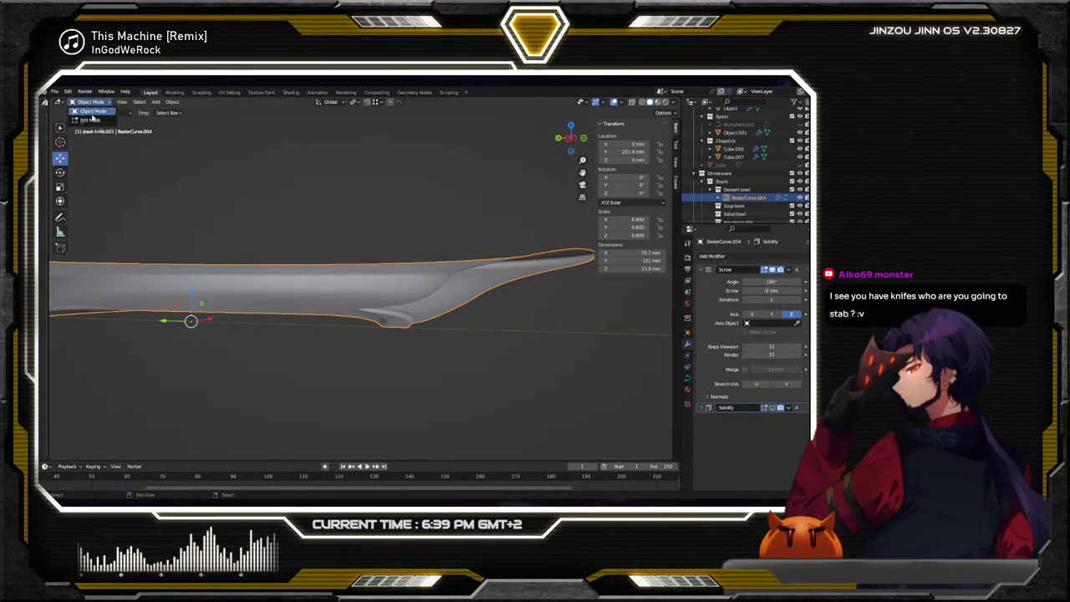
click(91, 121)
Raise the rim control points together with the inner and outer wall control points about 13.8 mm along Z
click(468, 268)
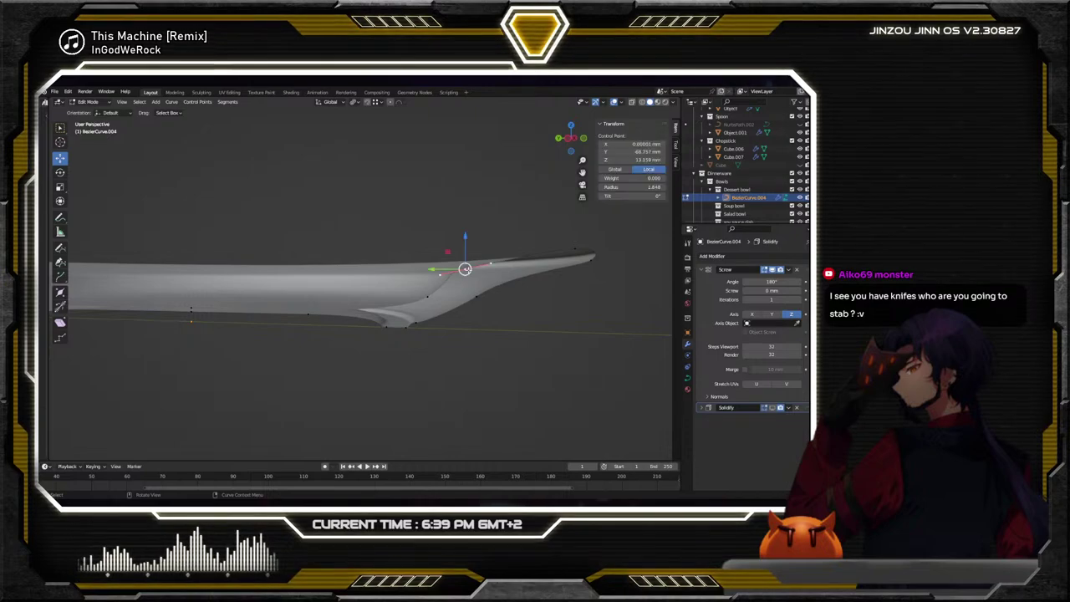
shift+click(593, 261)
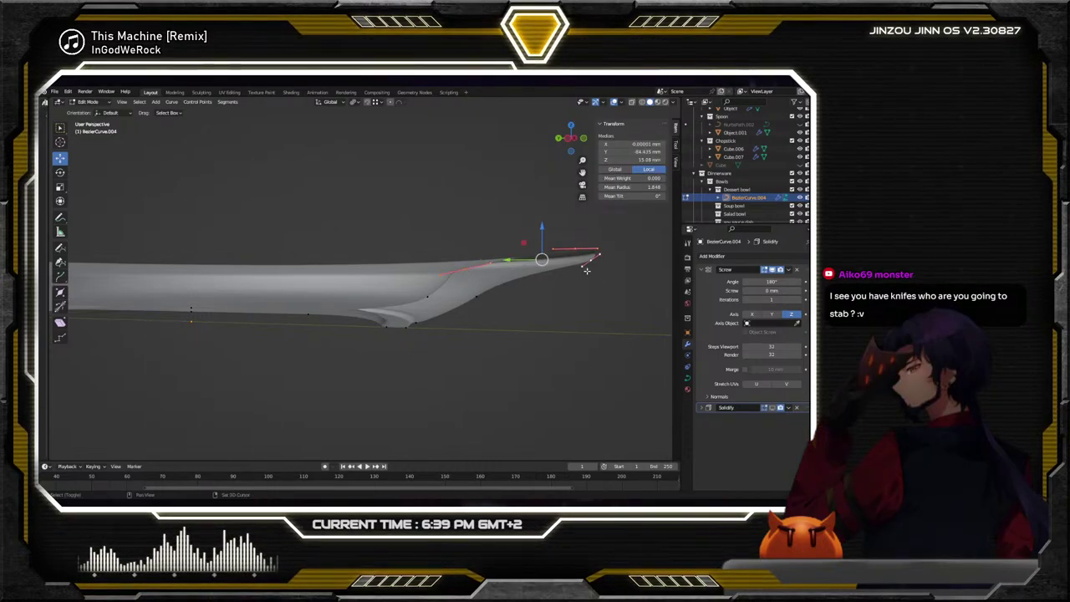
shift+click(479, 295)
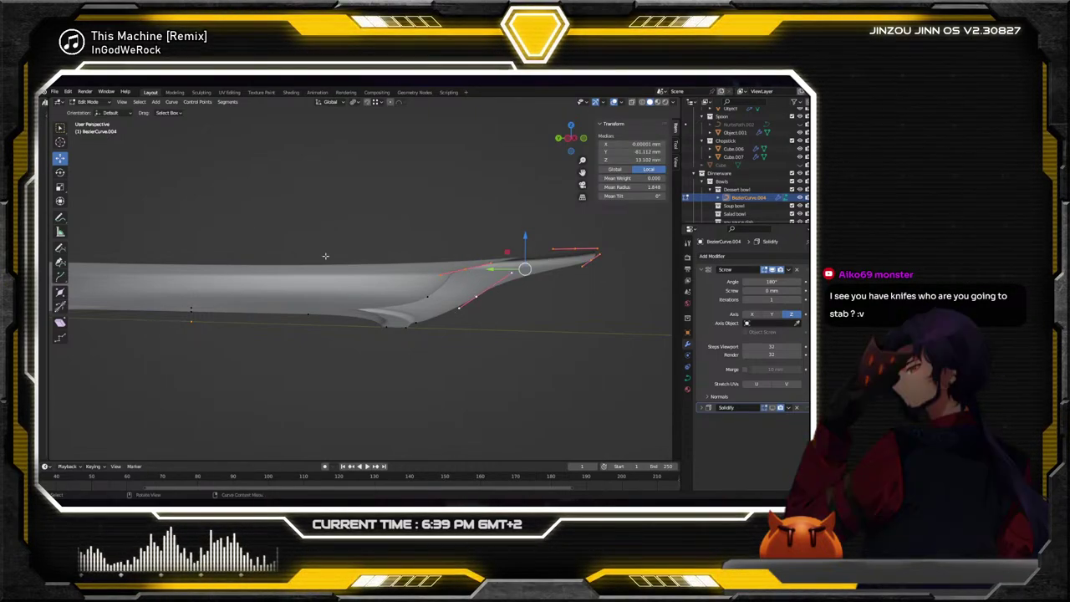
drag(524, 238, 525, 153)
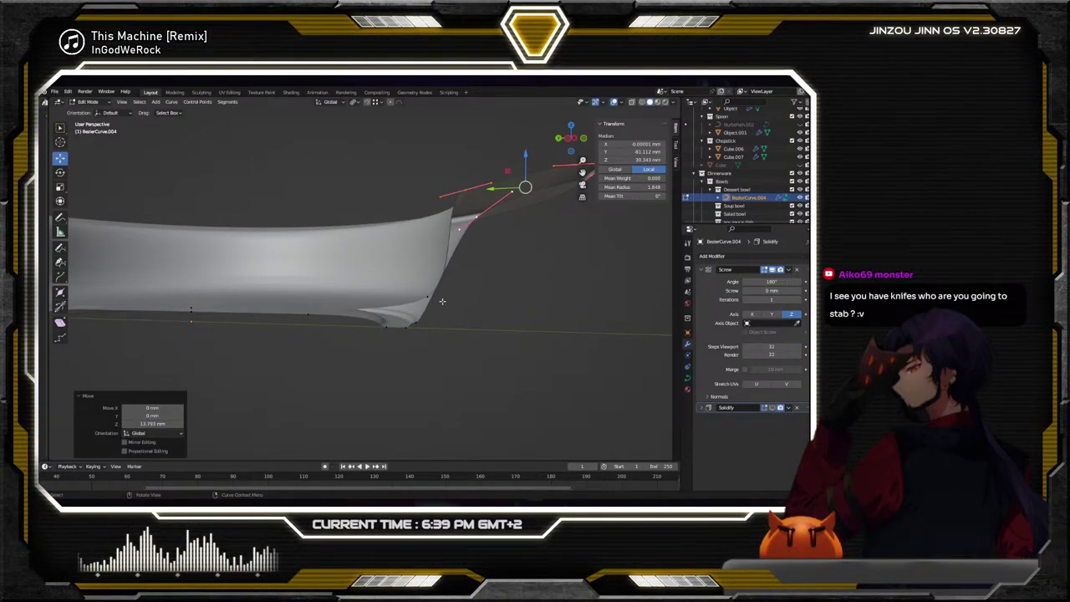
Lower the outer wall control point about 6.5 mm along Z and rotate its handles to a steeper angle
click(476, 217)
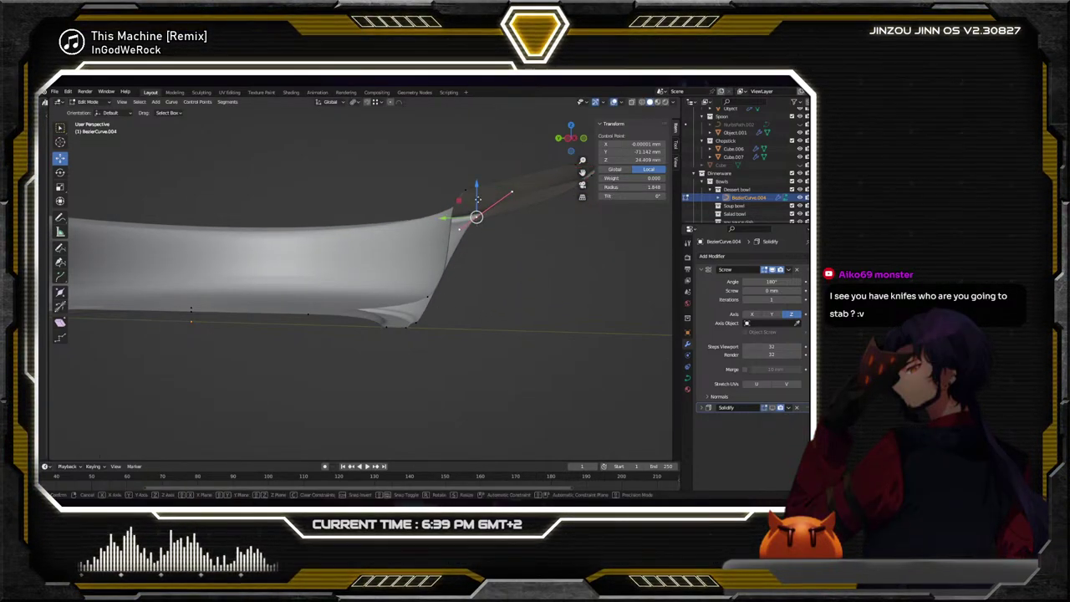
drag(477, 198, 474, 238)
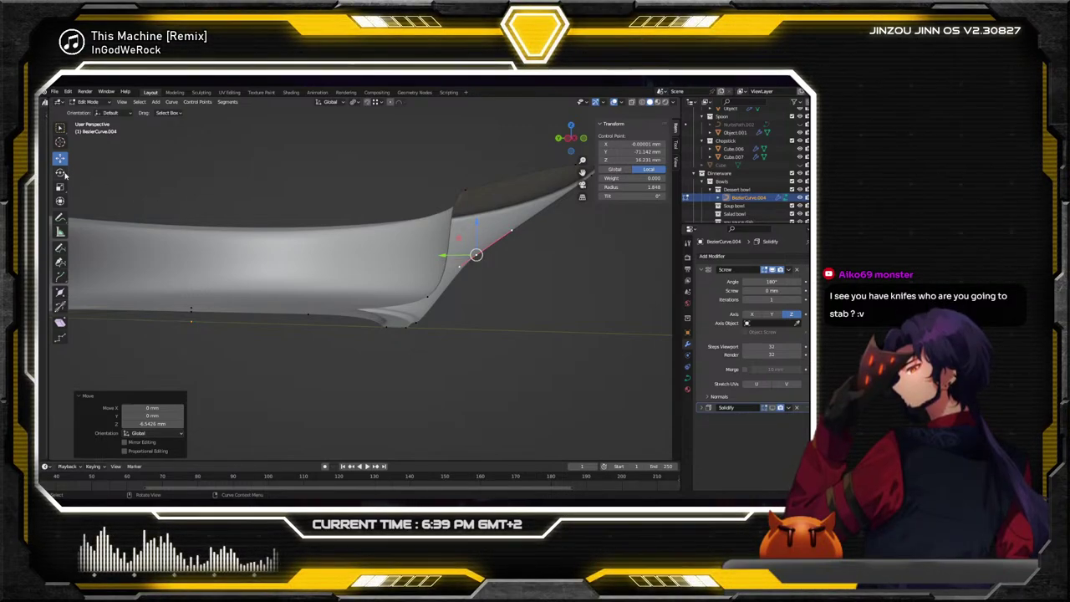
drag(452, 233, 440, 257)
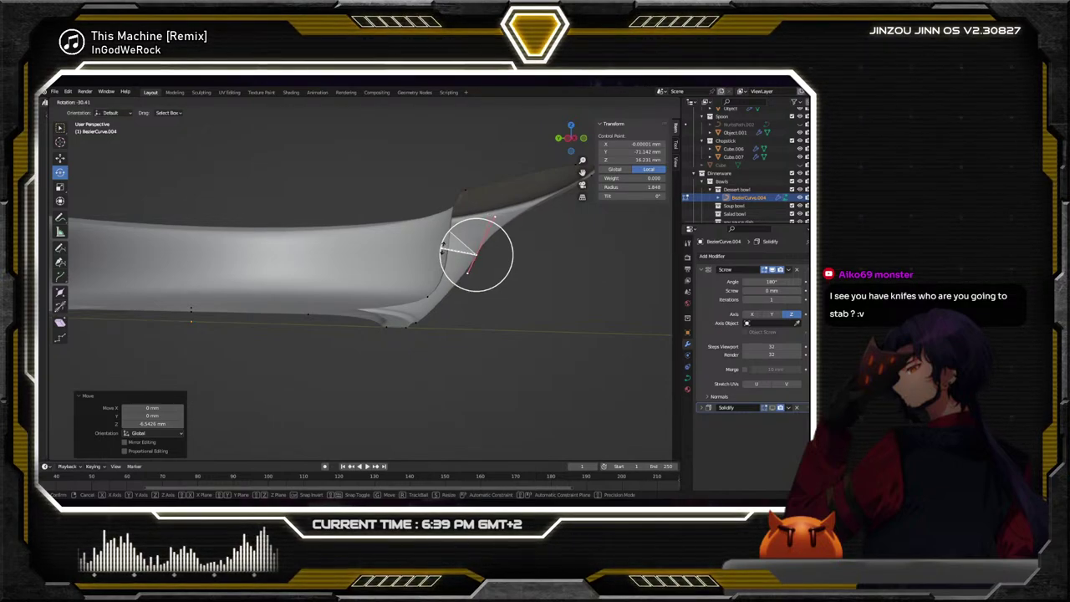
drag(443, 248, 451, 243)
Lower the inner wall control point about 10 mm along Z and rotate its handles about 59.5° around X
click(463, 193)
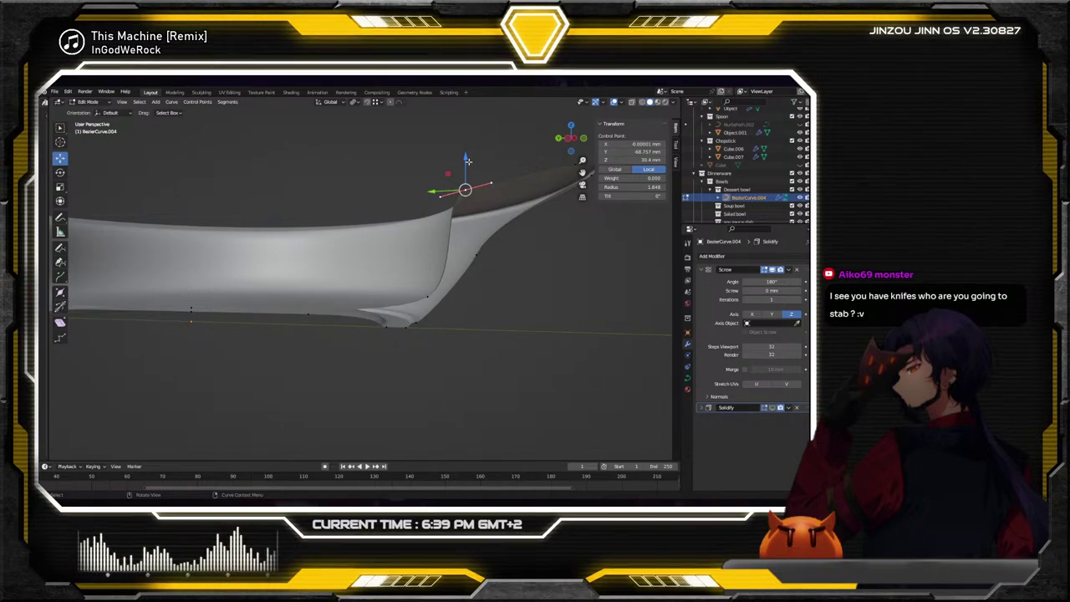
drag(464, 159, 105, 213)
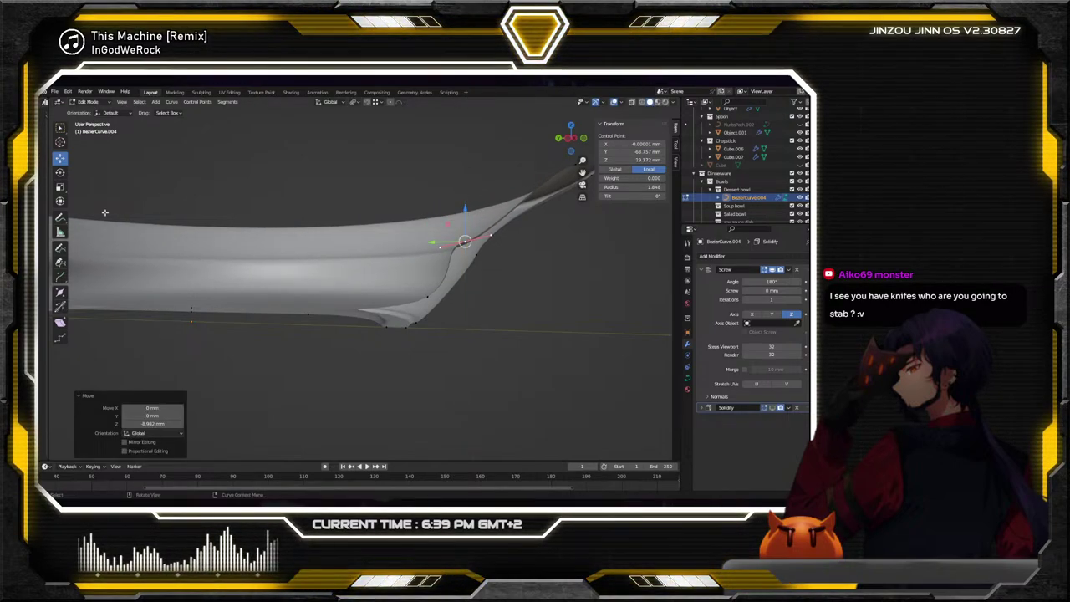
click(60, 171)
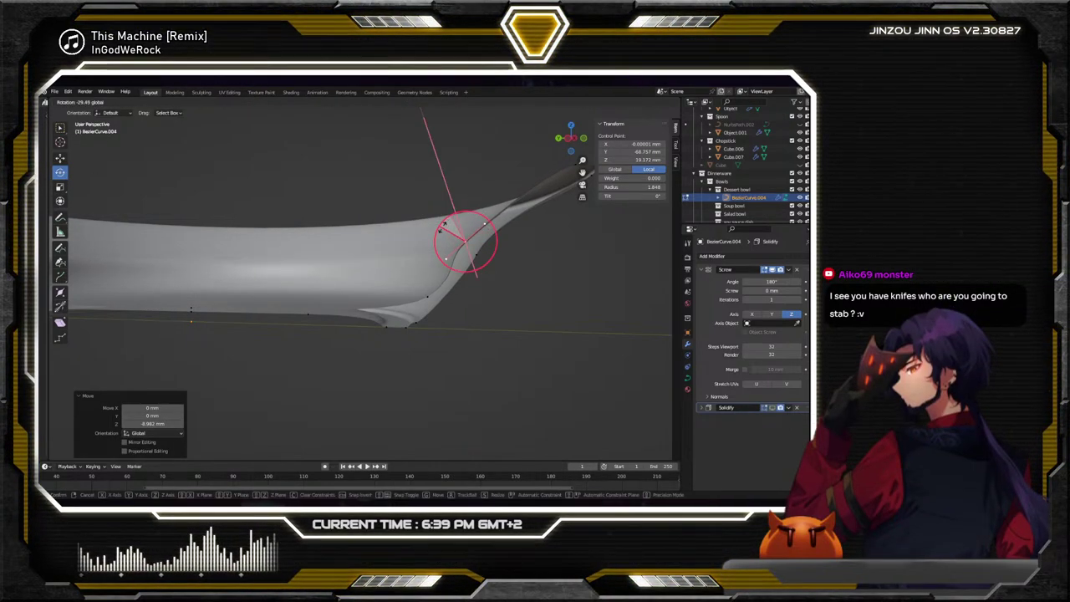
drag(443, 224, 434, 241)
scroll(528, 209, down, 2)
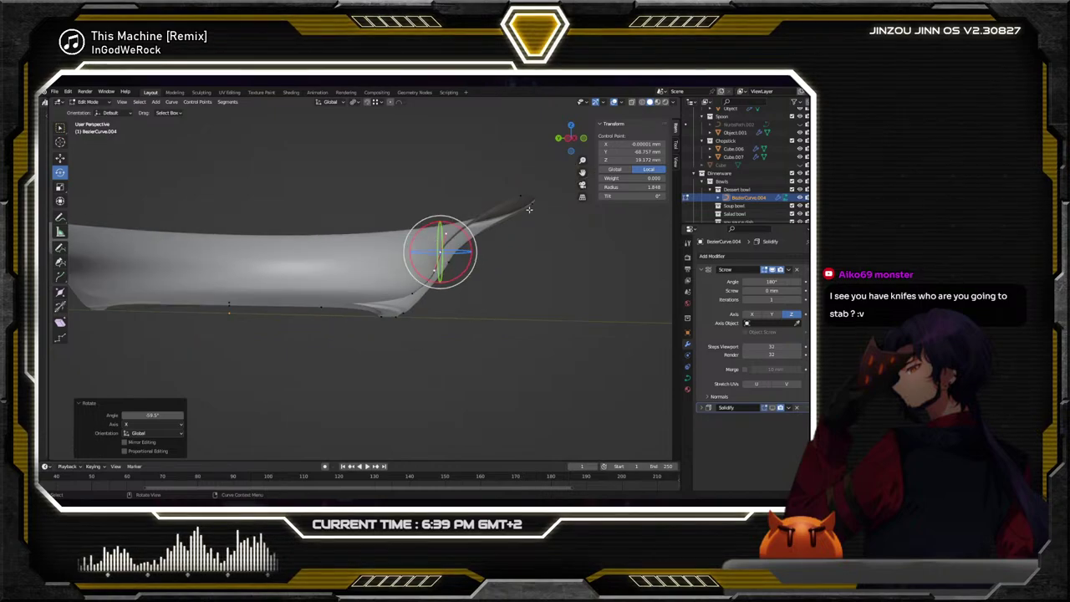
Move the two rim control points inward along Y to narrow the bowl's opening
click(519, 197)
shift+click(532, 203)
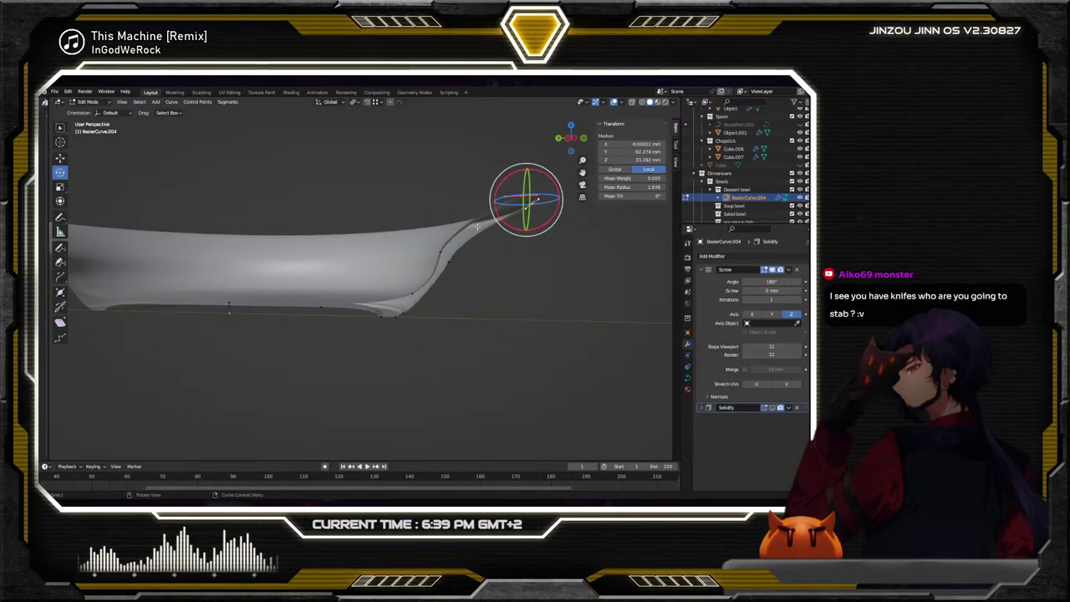
key(g)
key(y)
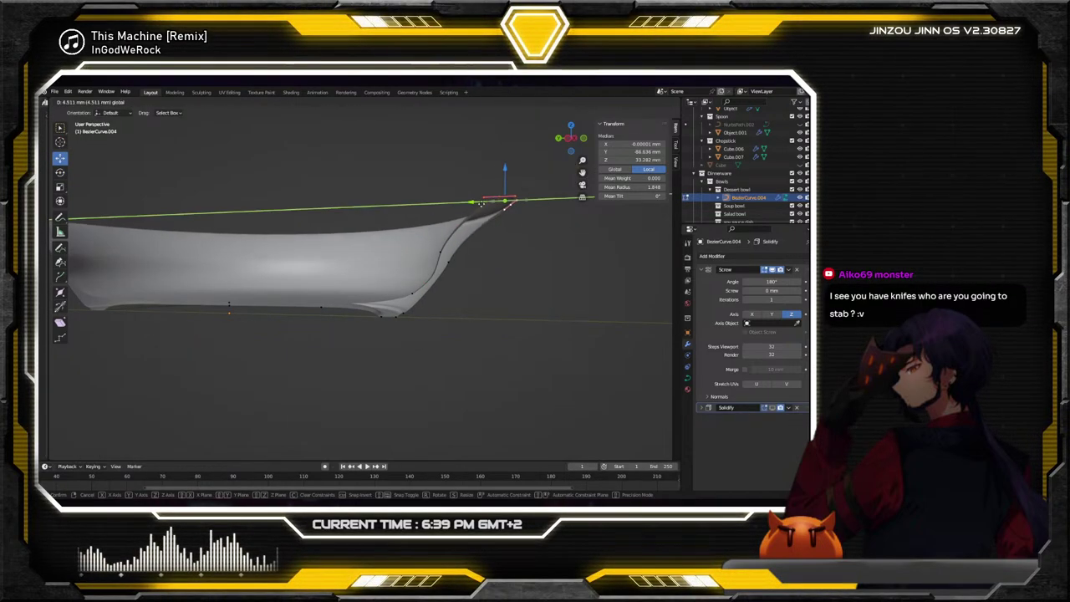
click(439, 216)
middle_drag(439, 216, 446, 297)
scroll(452, 292, up, 5)
Undo the last profile adjustment and move the two inner wall control points about 1.8 mm inward along Y
key(ctrl+z)
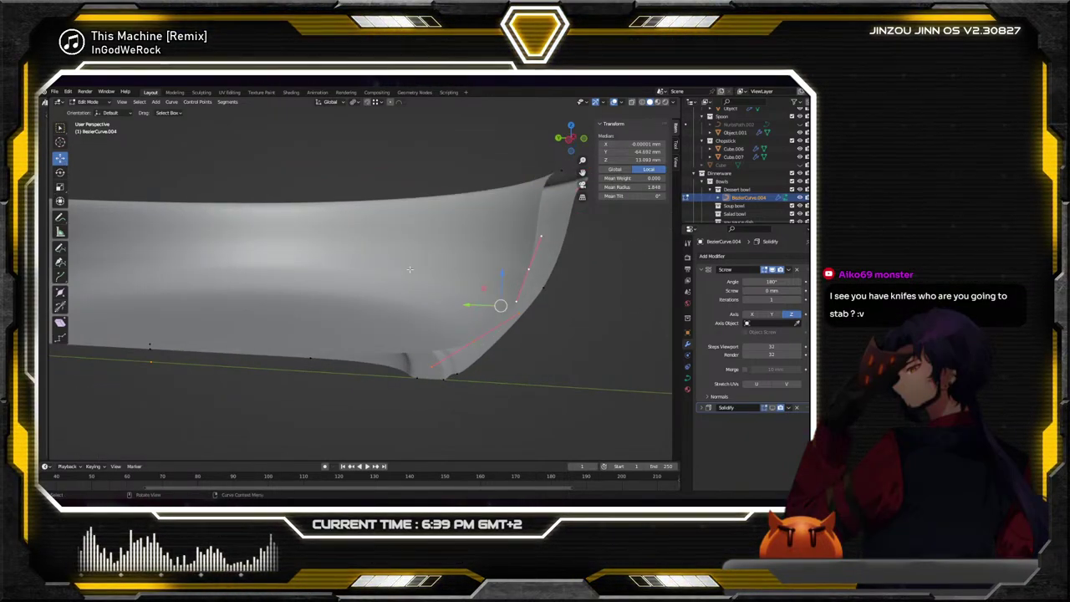
key(g)
key(y)
click(463, 304)
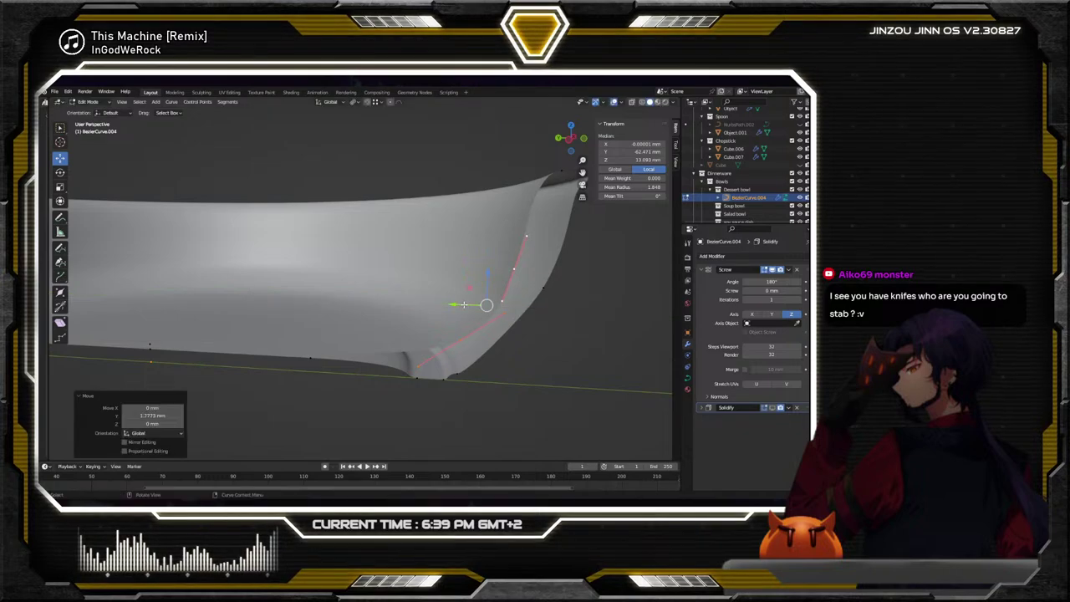
middle_drag(477, 303, 482, 303)
Lengthen the outer wall point's lower handle by a factor of about 3.04 and move the point about 1.45 mm inward along Y
key(g)
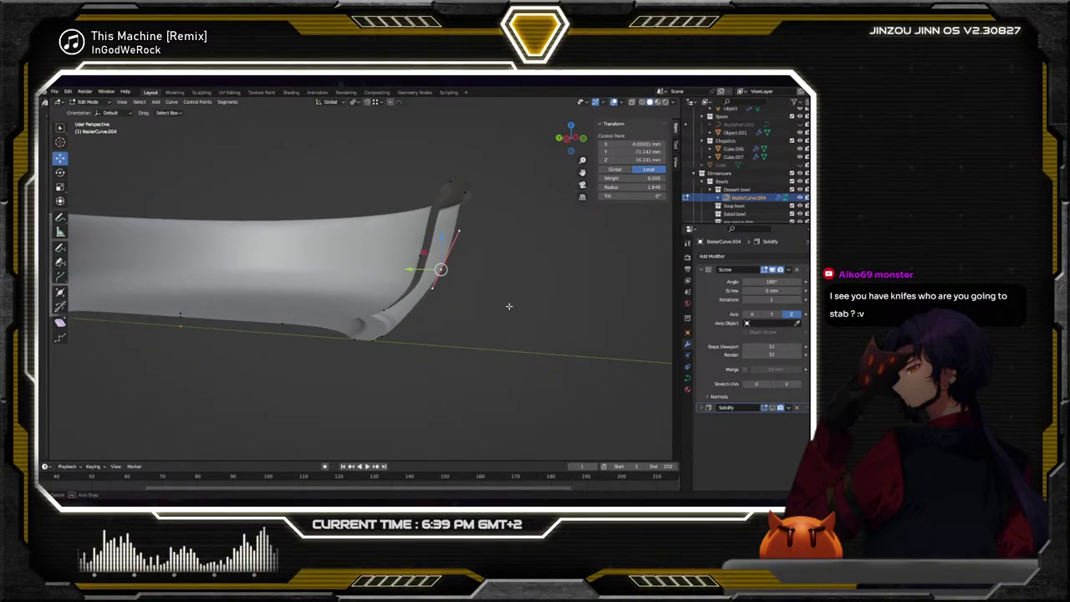
key(s)
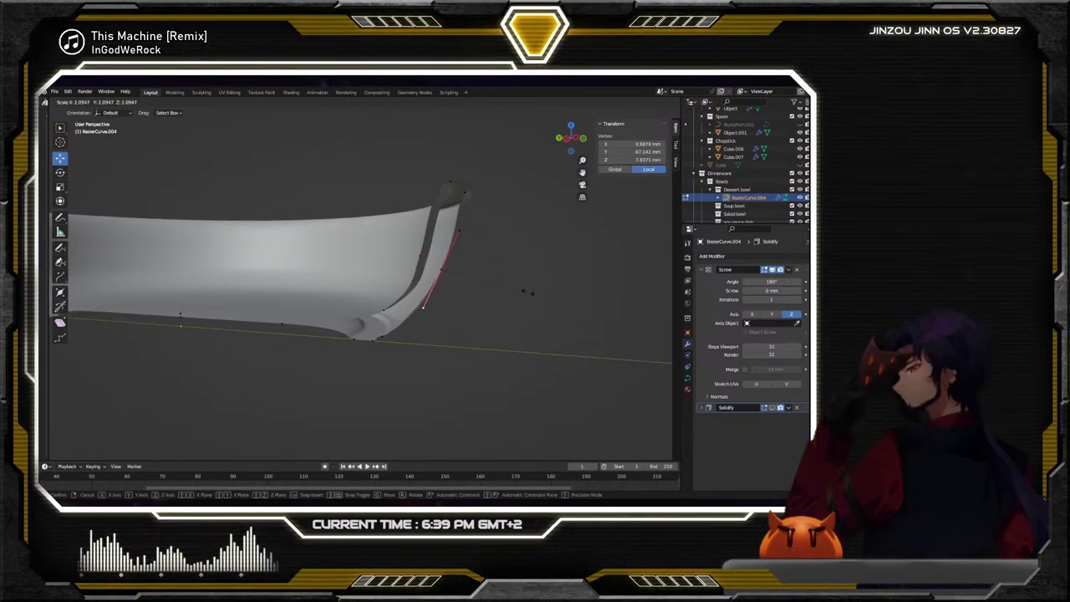
click(569, 285)
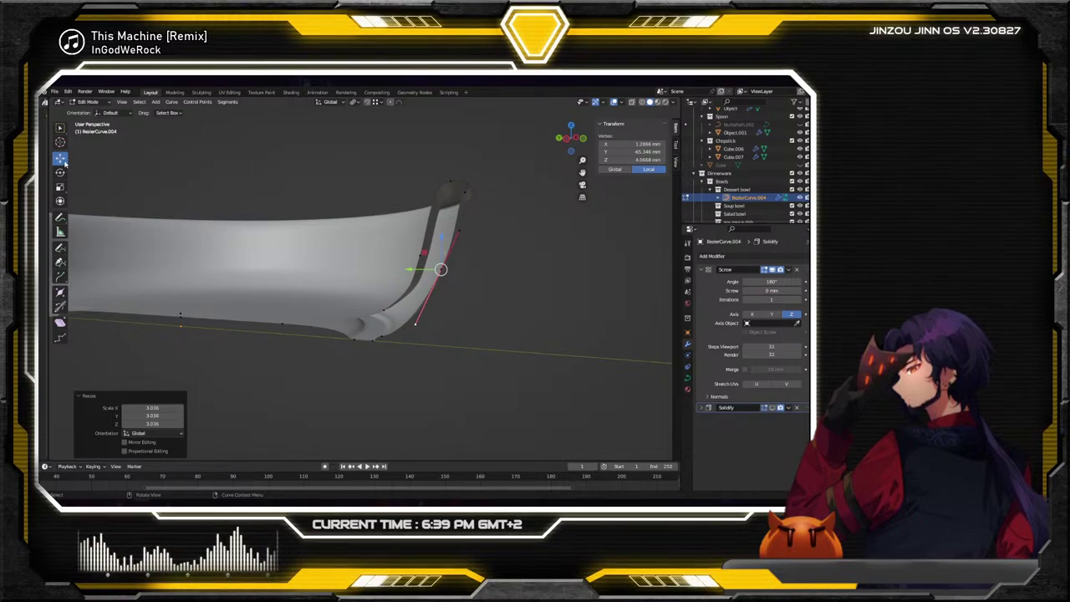
drag(416, 269, 446, 283)
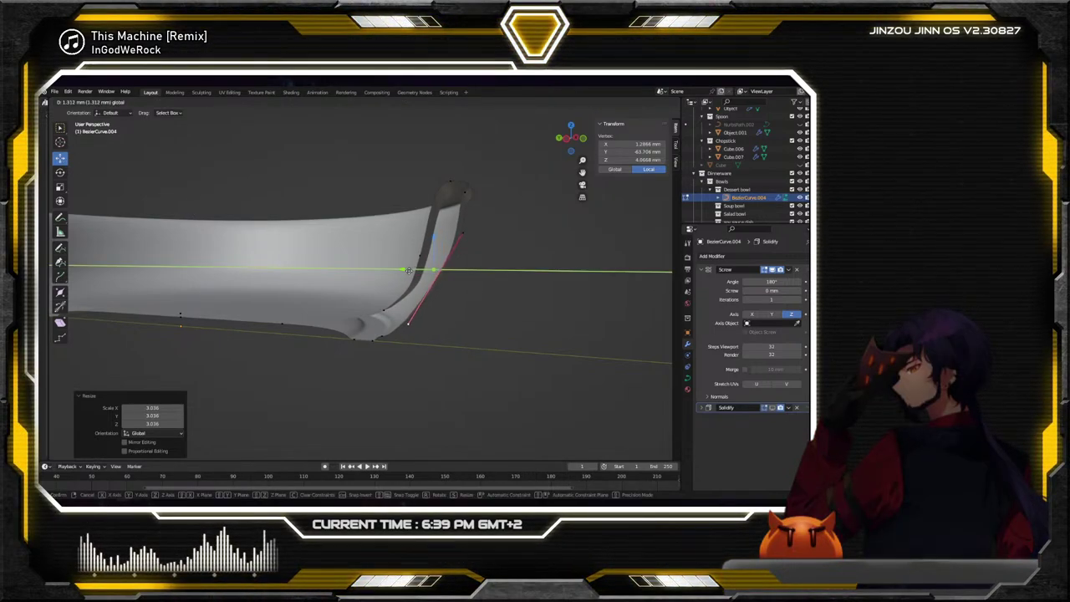
click(409, 268)
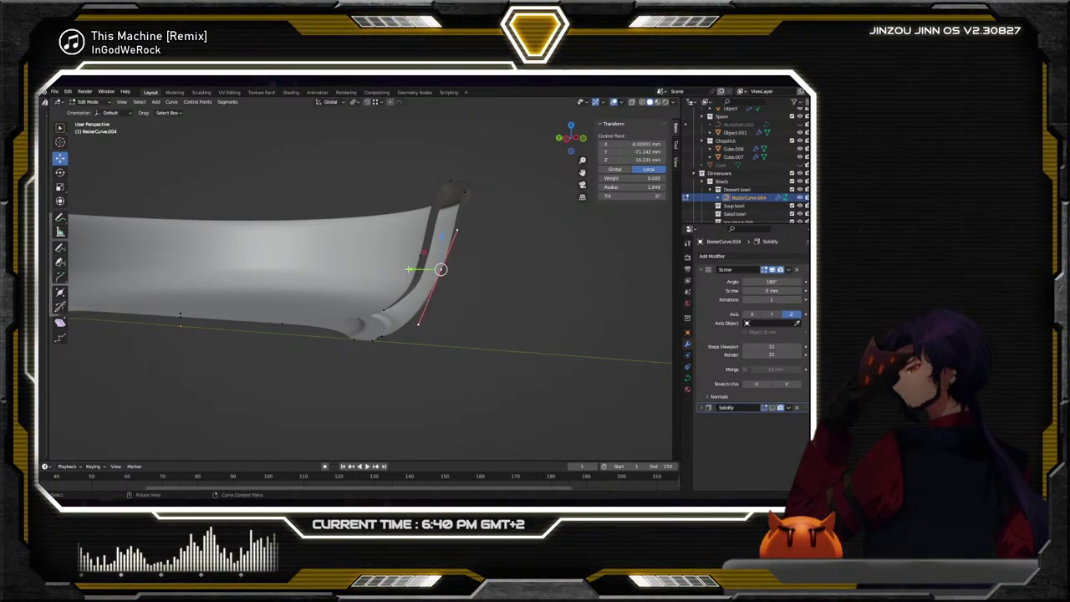
click(402, 271)
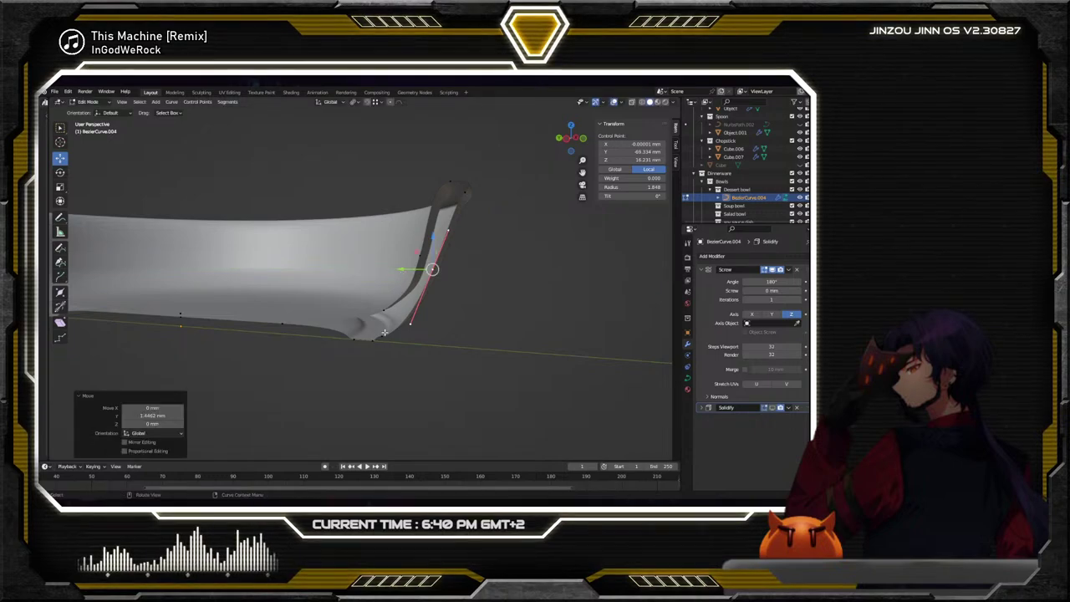
Nudge the outer control point near the foot upward along Z and move the outer rim point about 1 mm inward along Y
click(381, 336)
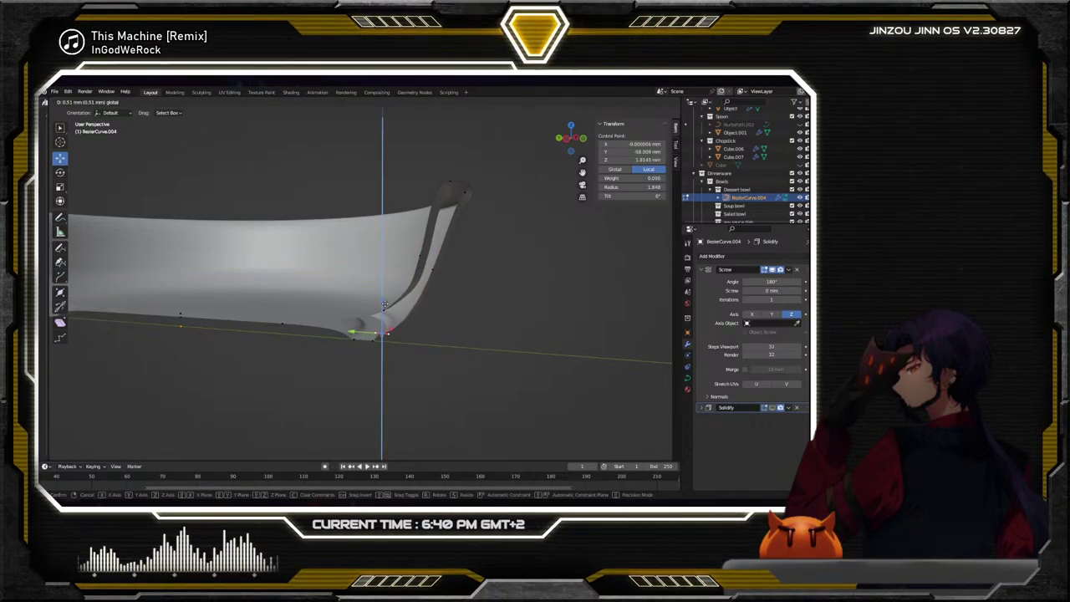
click(386, 300)
click(466, 192)
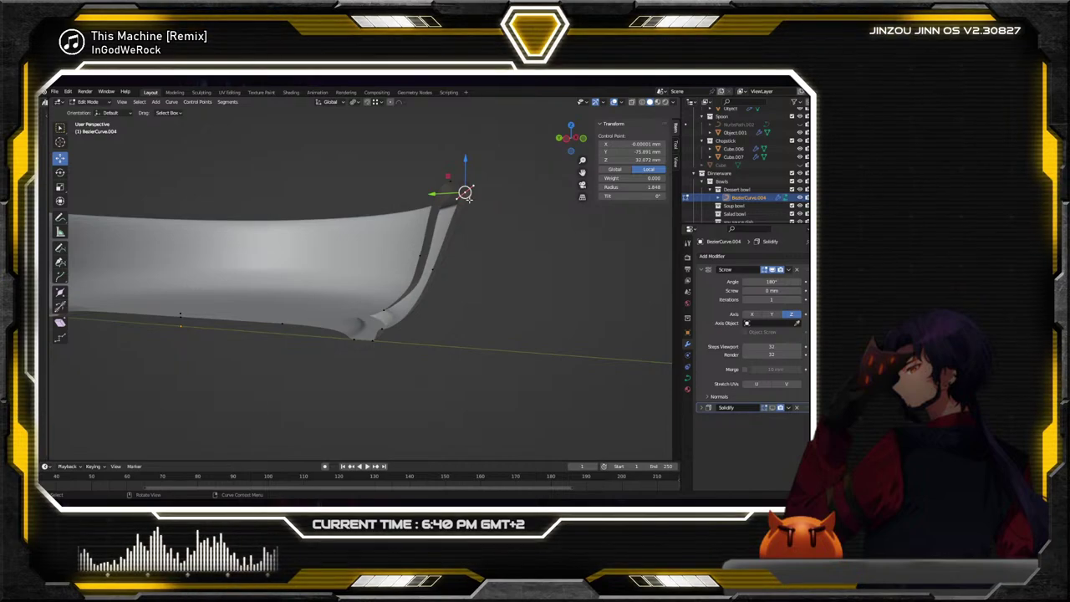
key(g)
key(y)
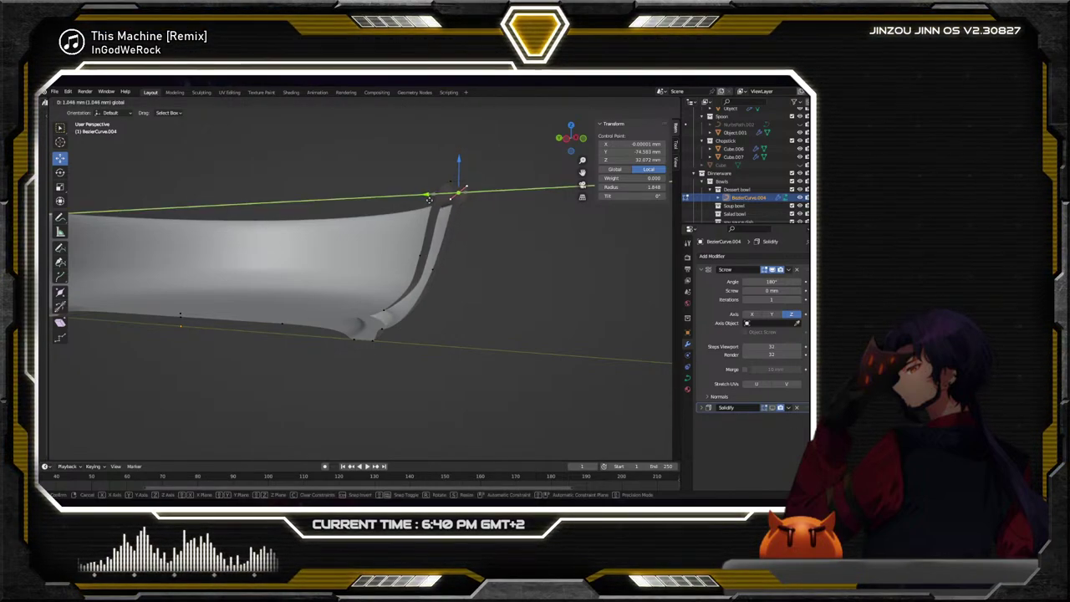
click(451, 192)
Move the inner rim control point about 1.8 mm inward and rotate its handles around X until they stand roughly vertical
click(449, 181)
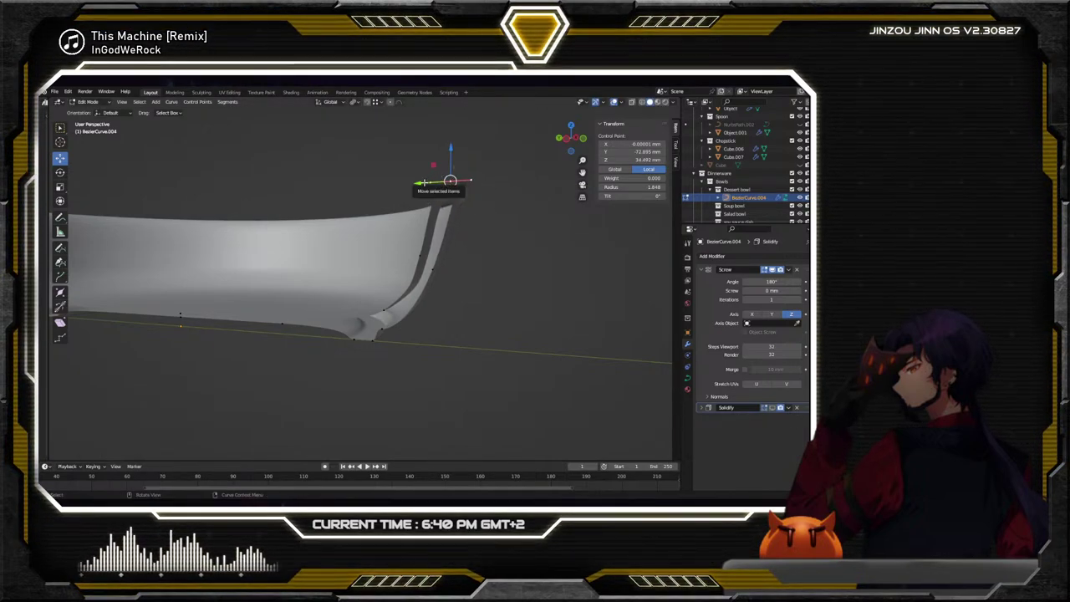
drag(450, 181, 438, 183)
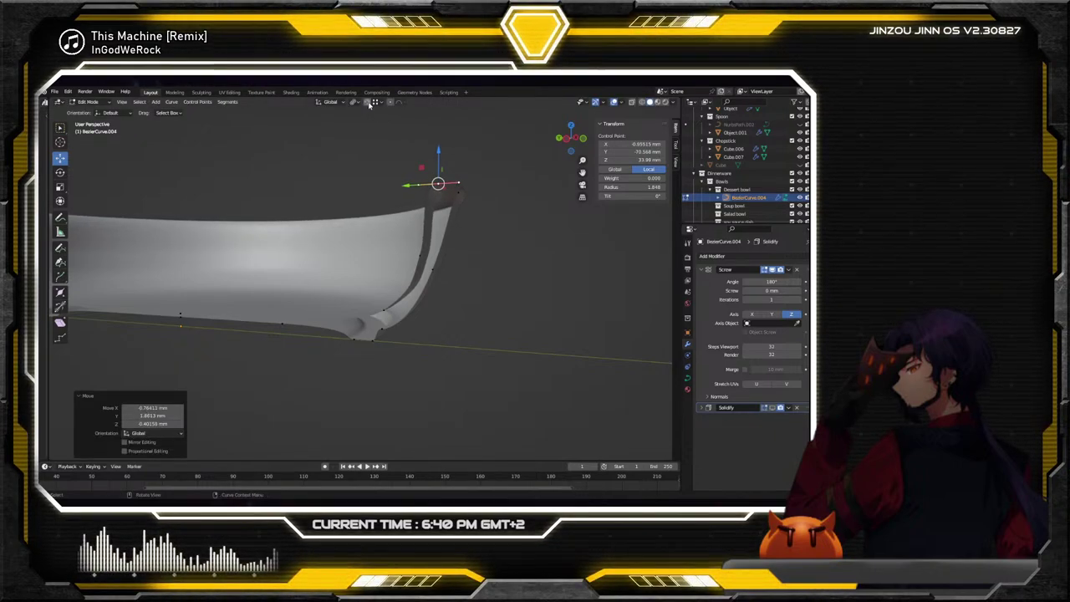
click(60, 171)
drag(417, 164, 449, 167)
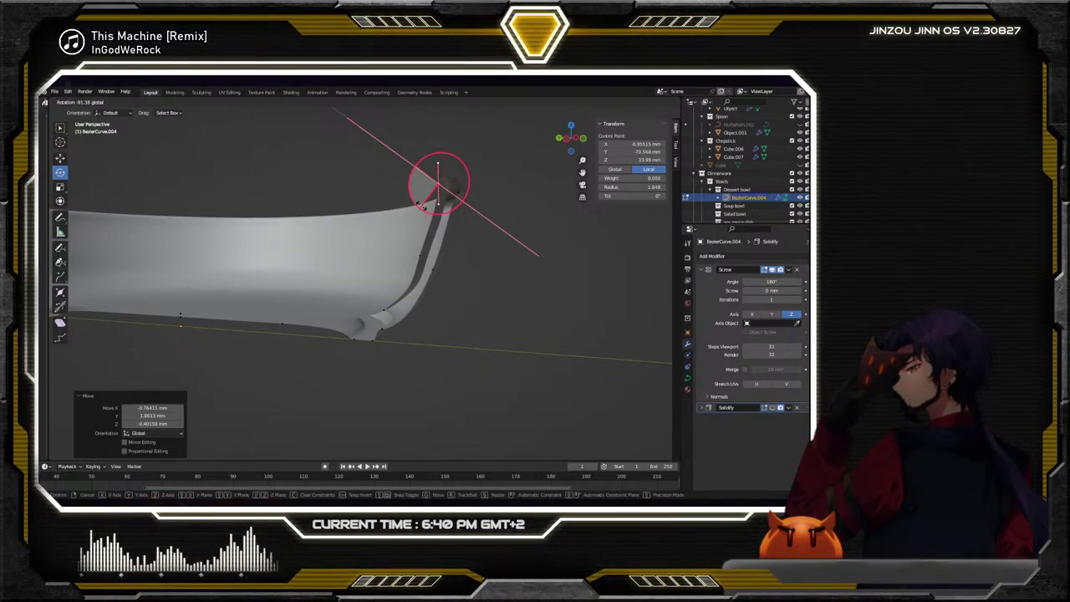
mouse_move(447, 191)
mouse_down()
mouse_move(443, 180)
mouse_move(456, 176)
mouse_move(447, 154)
mouse_move(452, 172)
mouse_move(438, 184)
mouse_up()
Scale the outer rim control point's lower handle by a factor of about 3.3, undoing the unwanted attempts
click(458, 188)
click(59, 157)
key(ctrl+z)
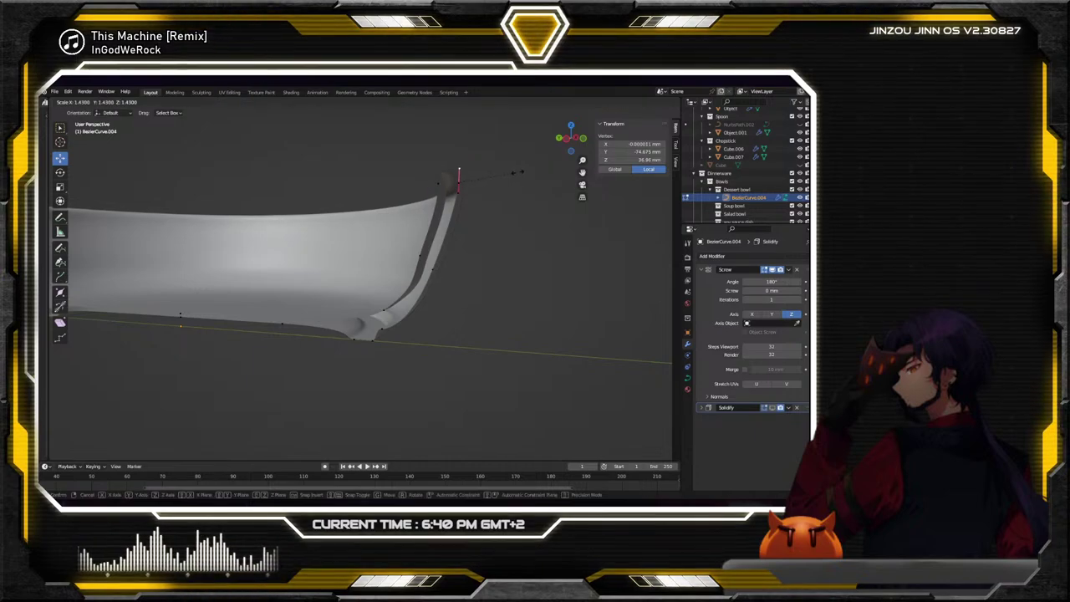
key(s)
click(462, 194)
key(ctrl+z)
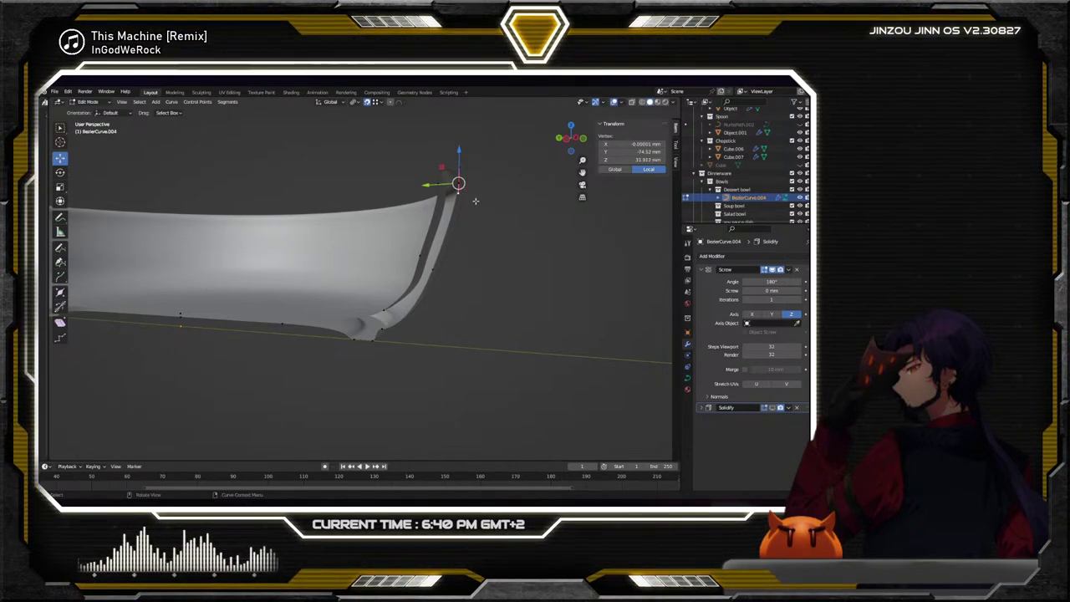
click(549, 270)
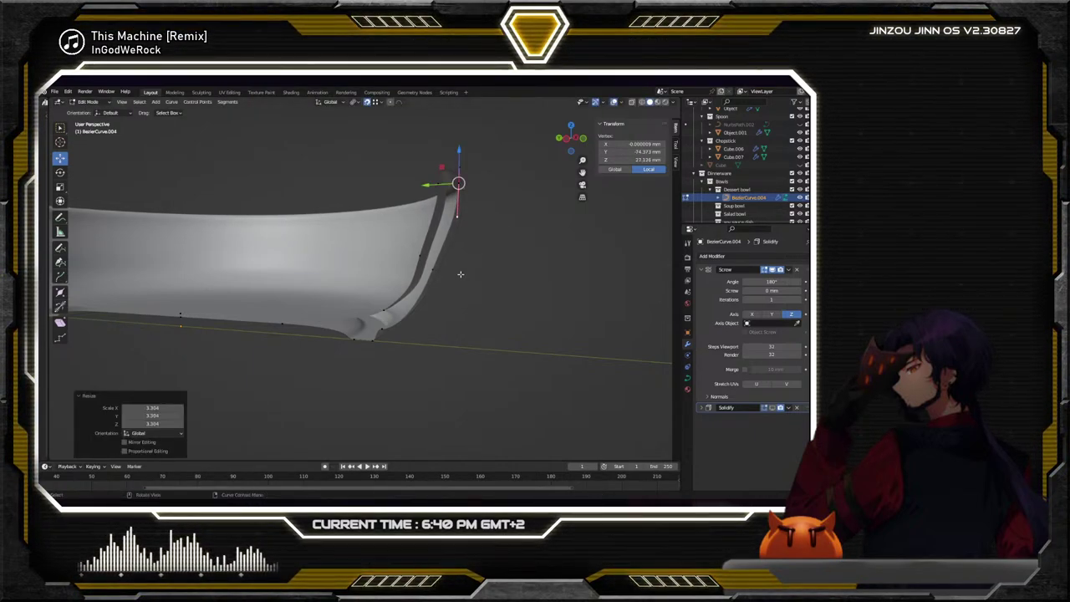
Move the outer wall control point about 1.55 mm outward along Y
click(432, 270)
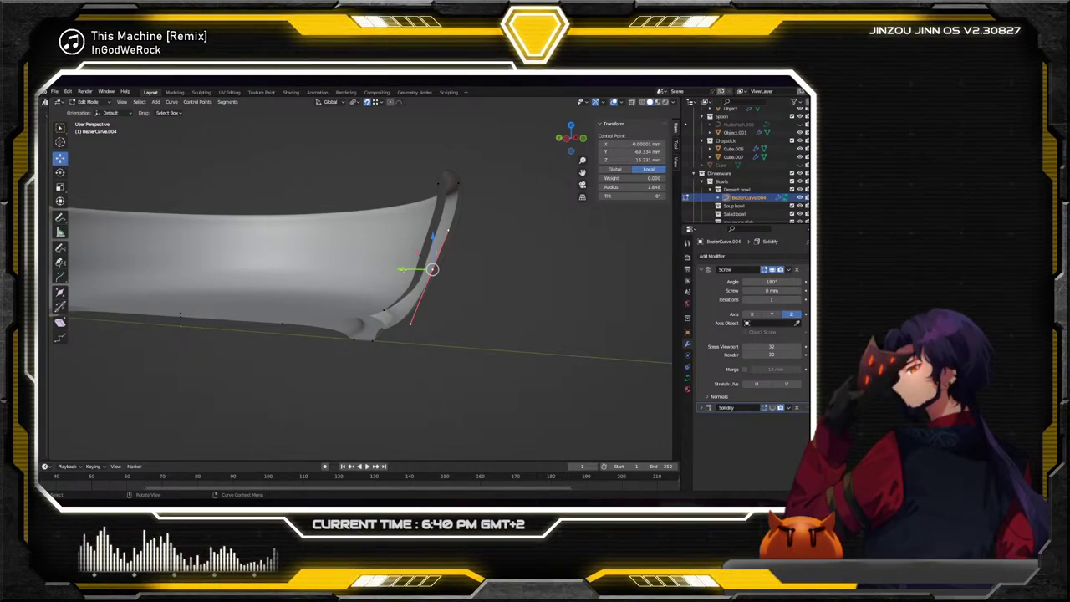
key(g)
key(y)
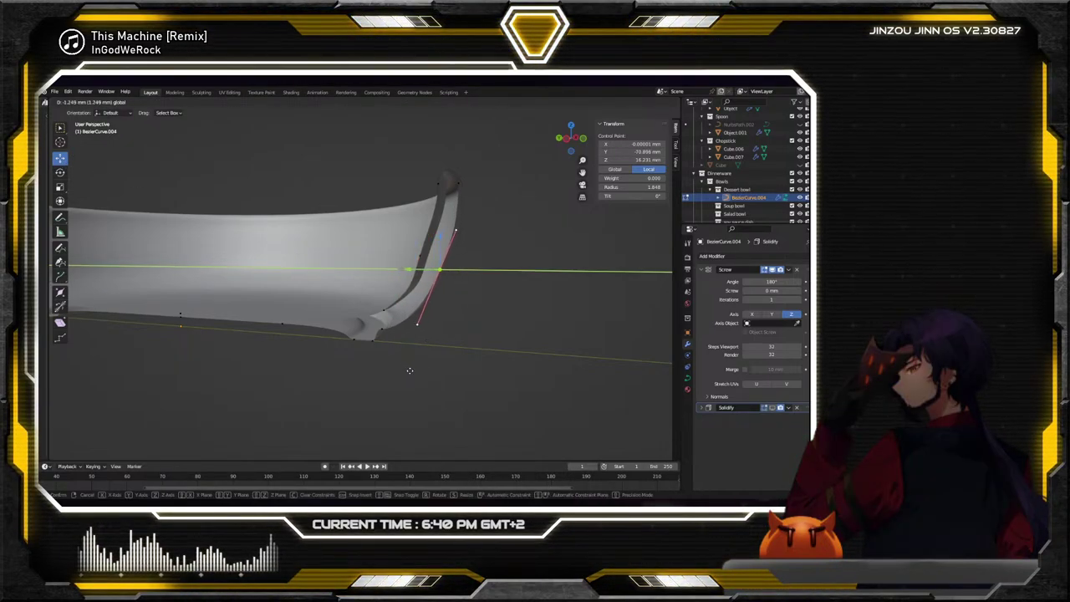
click(411, 370)
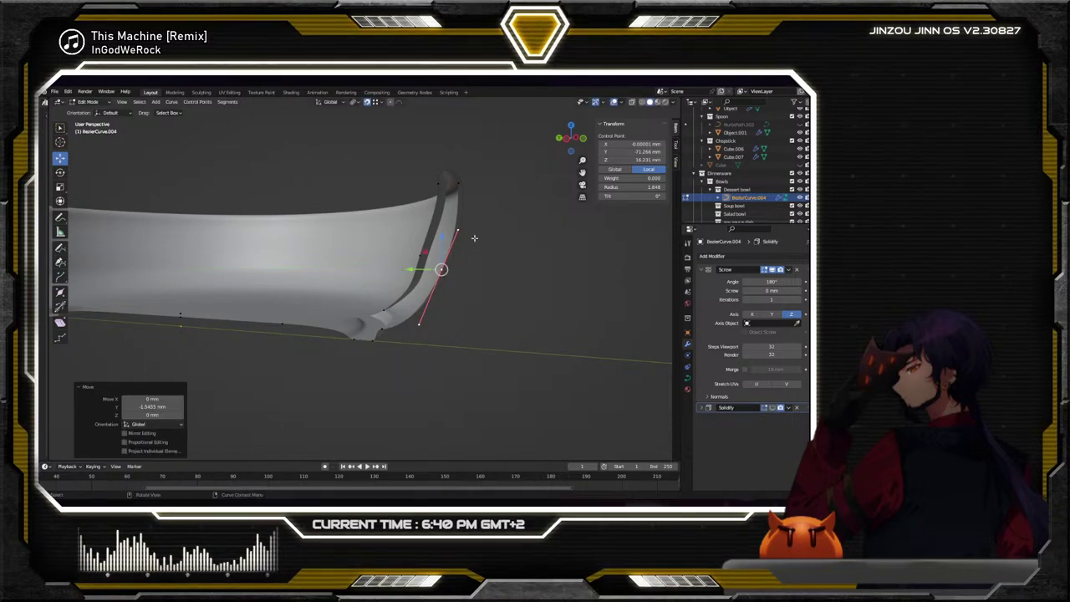
Scale the outer wall control point's upper handle by about 1.19 and the inner wall control point's handles by about 0.66
key(s)
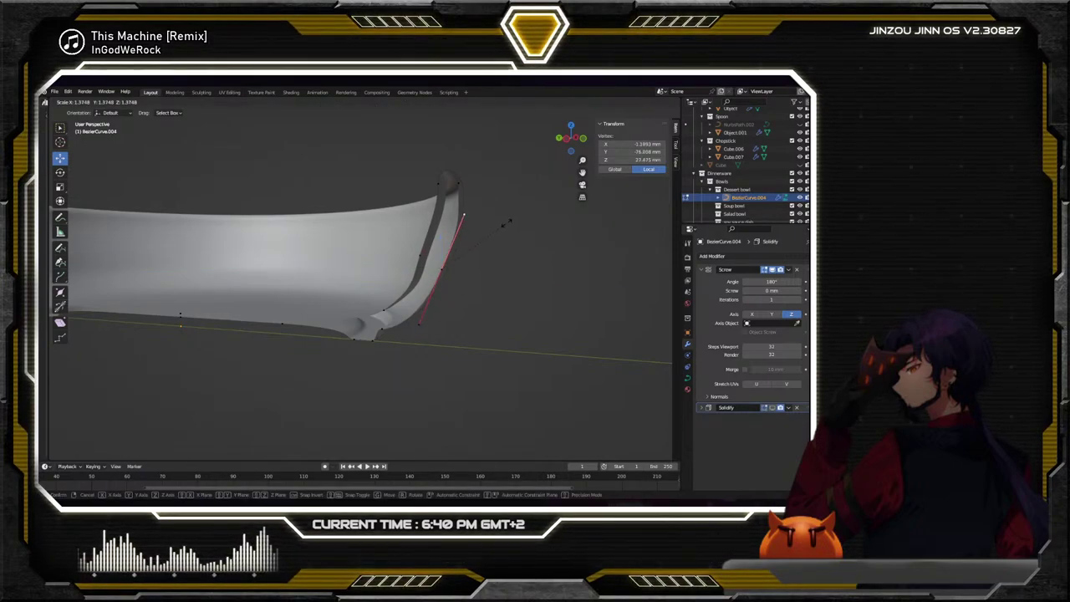
click(498, 228)
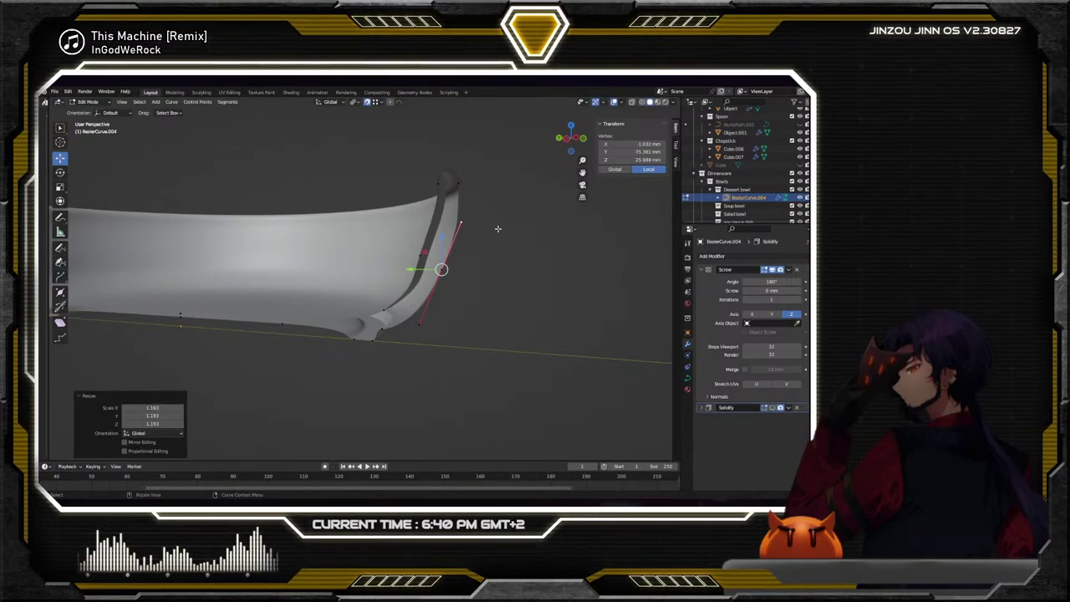
click(418, 255)
key(s)
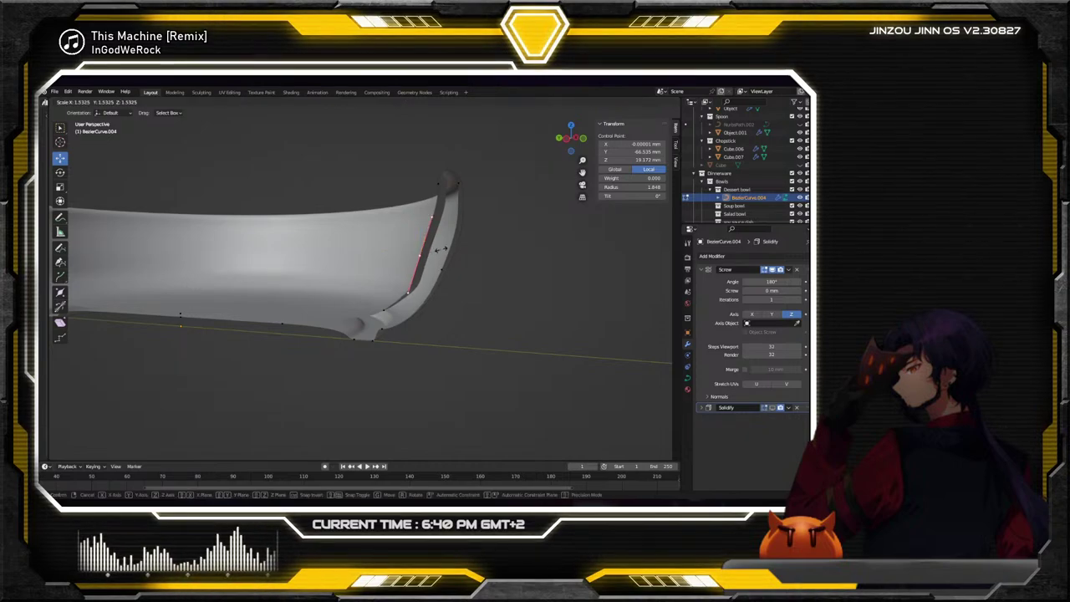
click(393, 235)
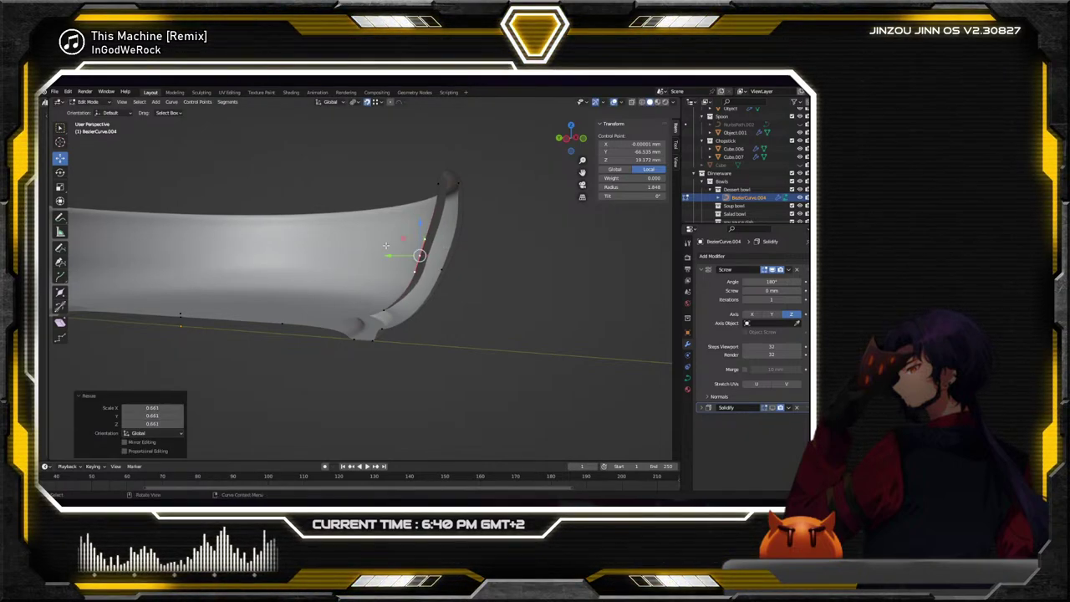
Move the inner wall control point about 1.72 mm outward along Y
key(g)
key(y)
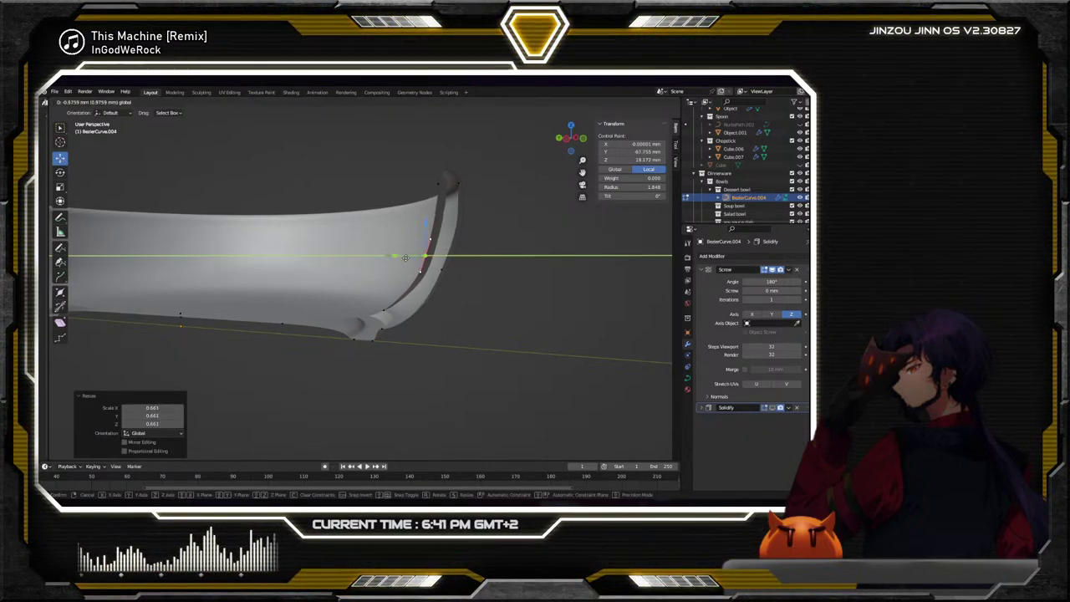
click(410, 259)
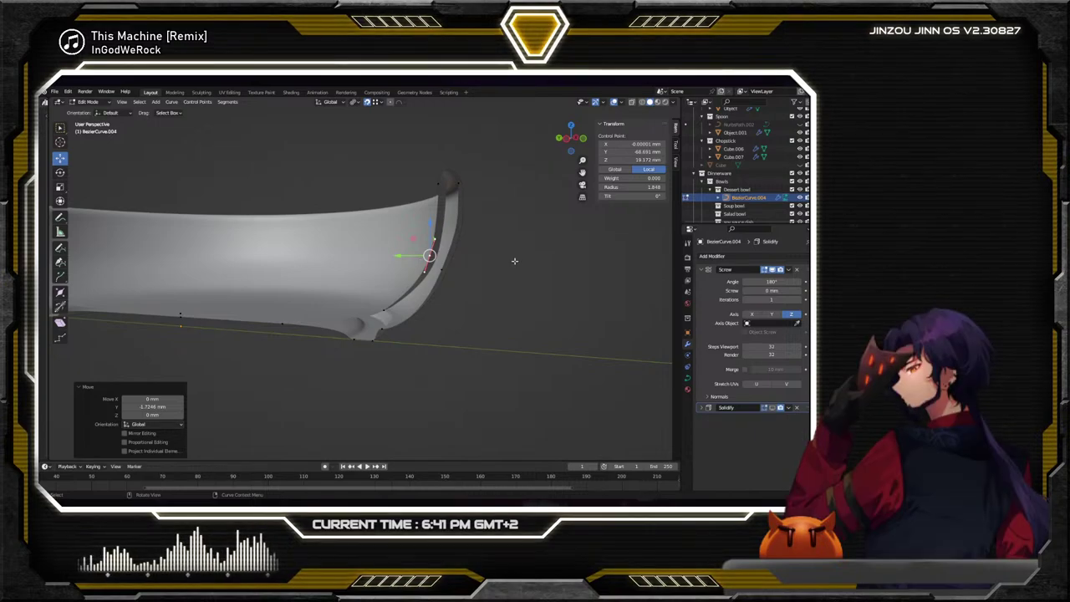
Delete the inner wall control point and scale the upper handle of the inner point above the foot by about 1.98
key(x)
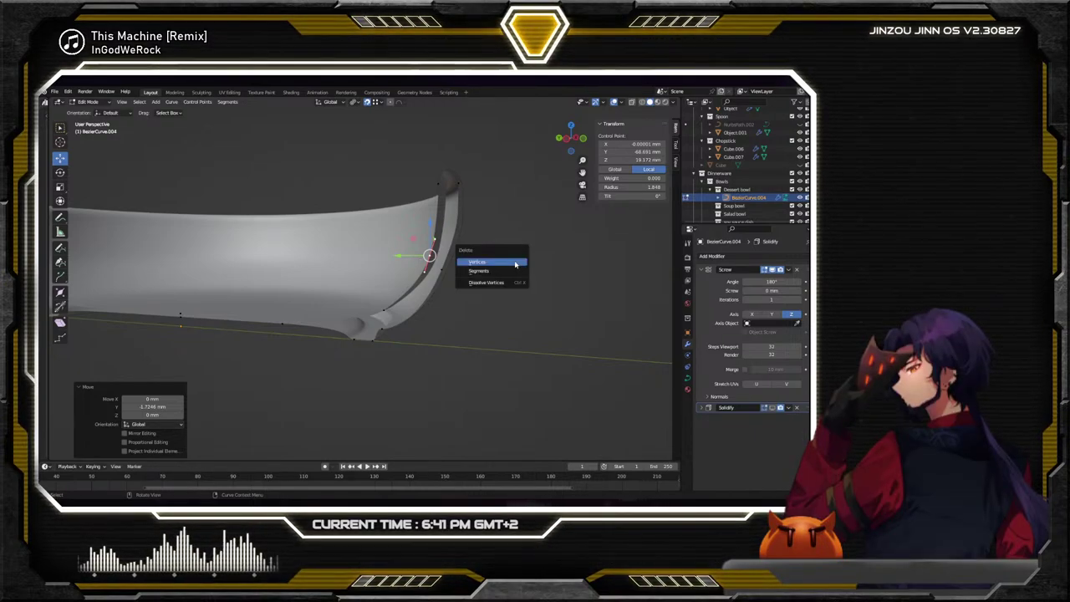
click(510, 265)
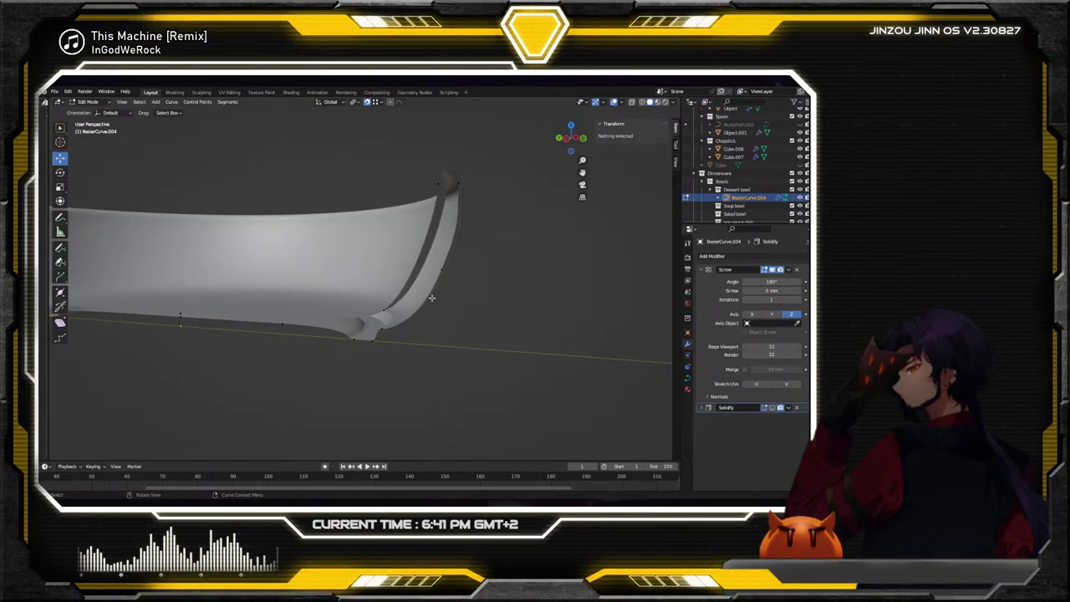
click(386, 310)
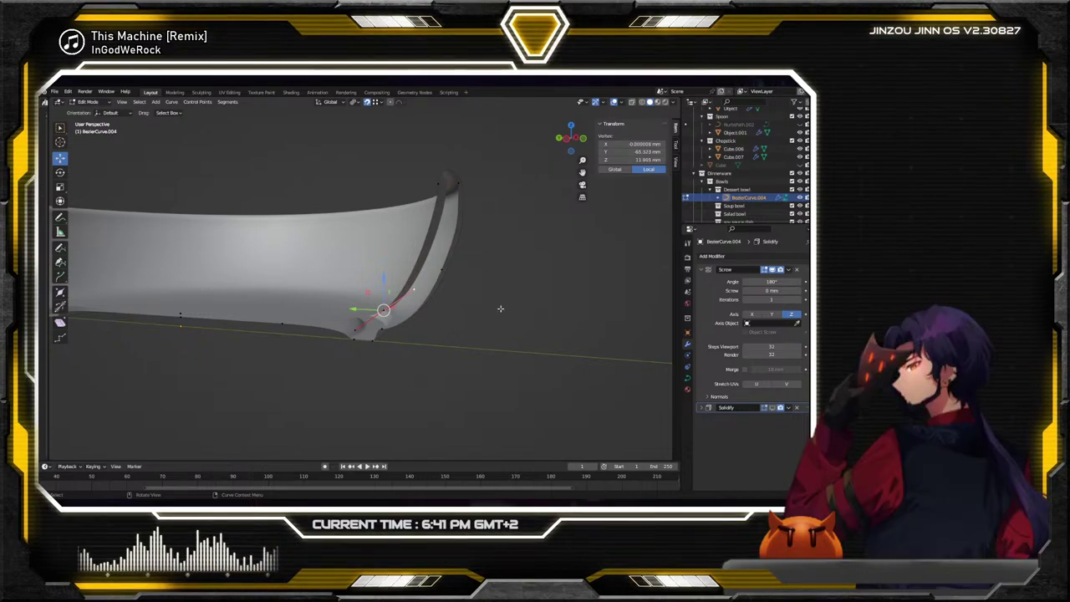
key(s)
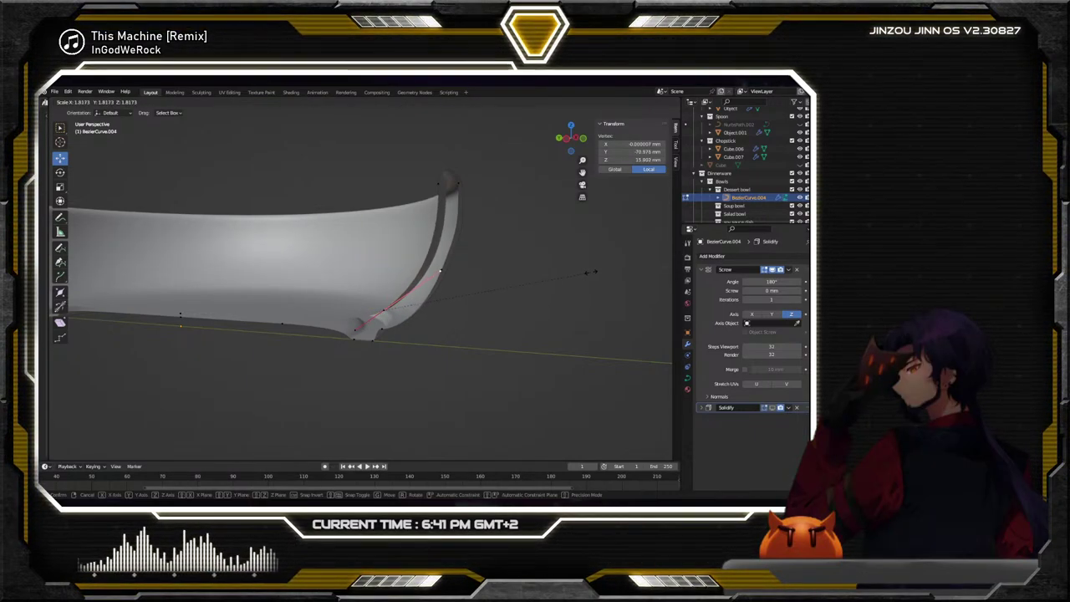
click(625, 262)
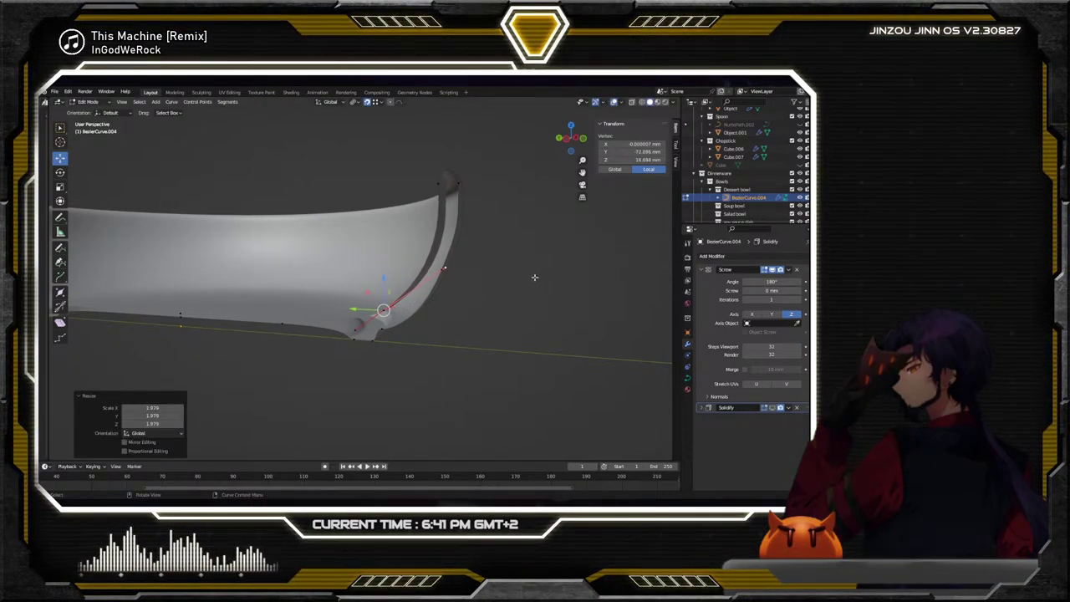
Delete the outer wall control point and scale the outward handle of the point where the wall meets the foot by about 5.3
click(444, 276)
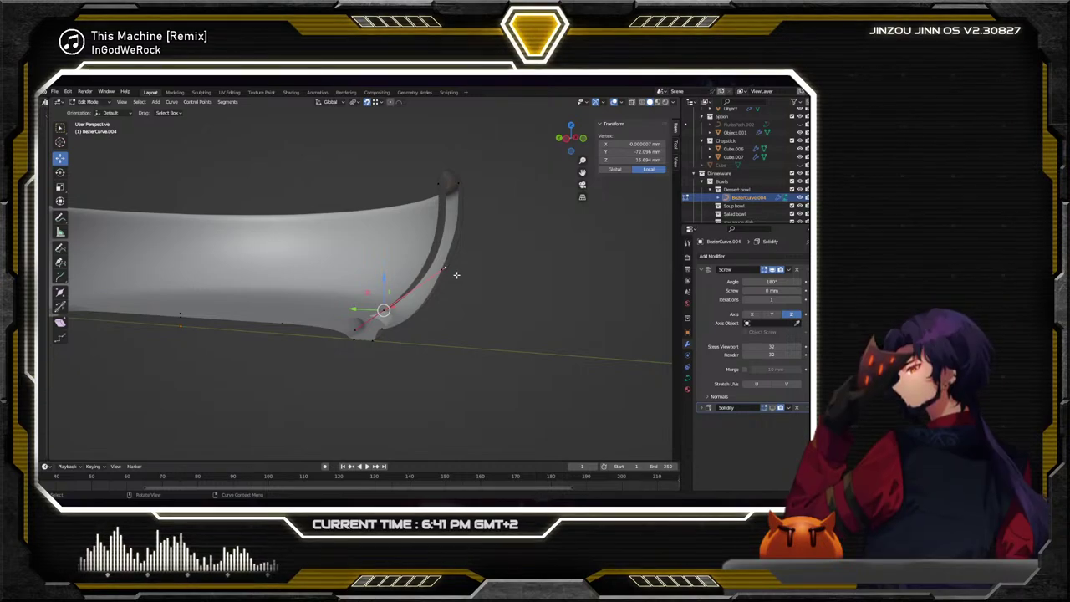
click(442, 269)
key(x)
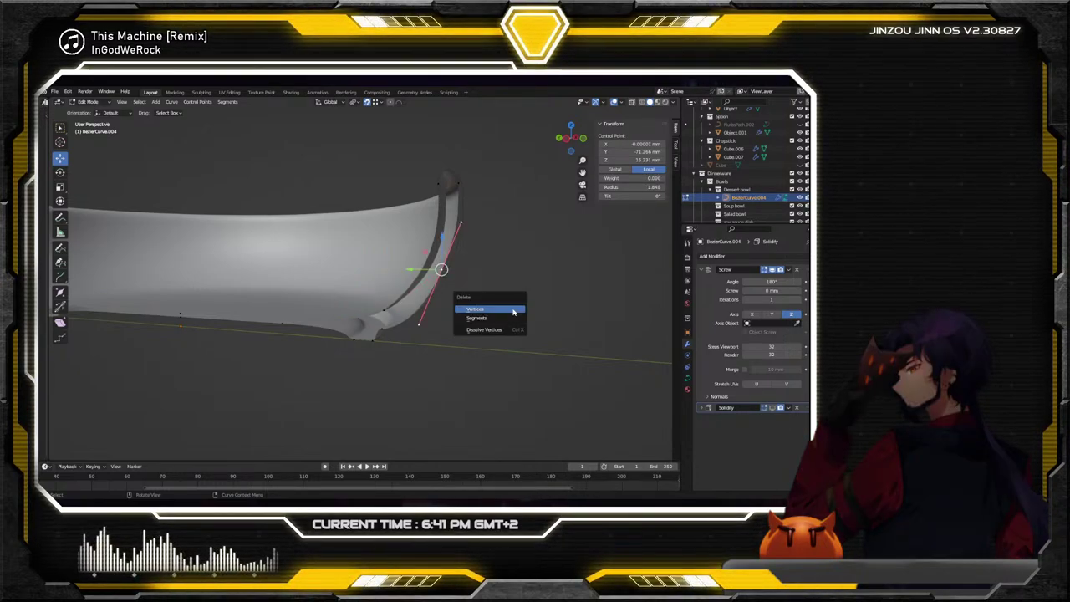
click(513, 311)
click(382, 327)
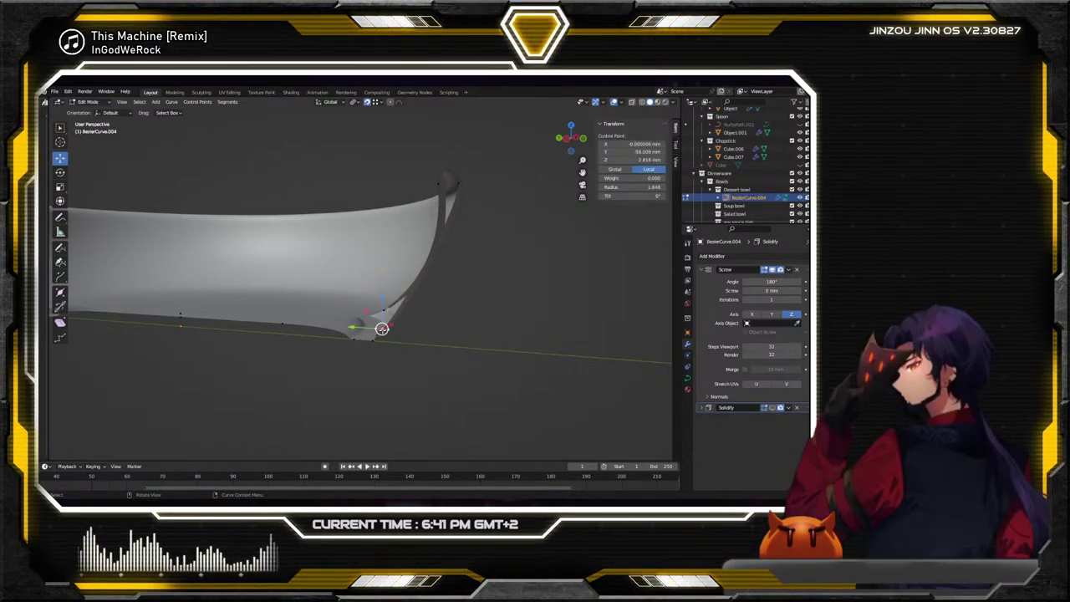
key(s)
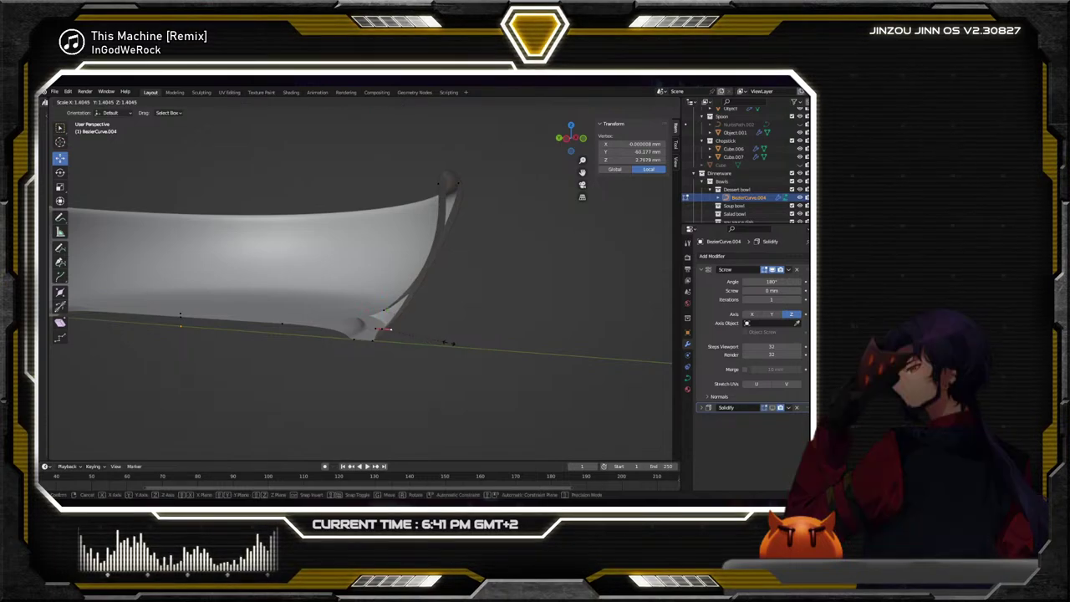
click(637, 345)
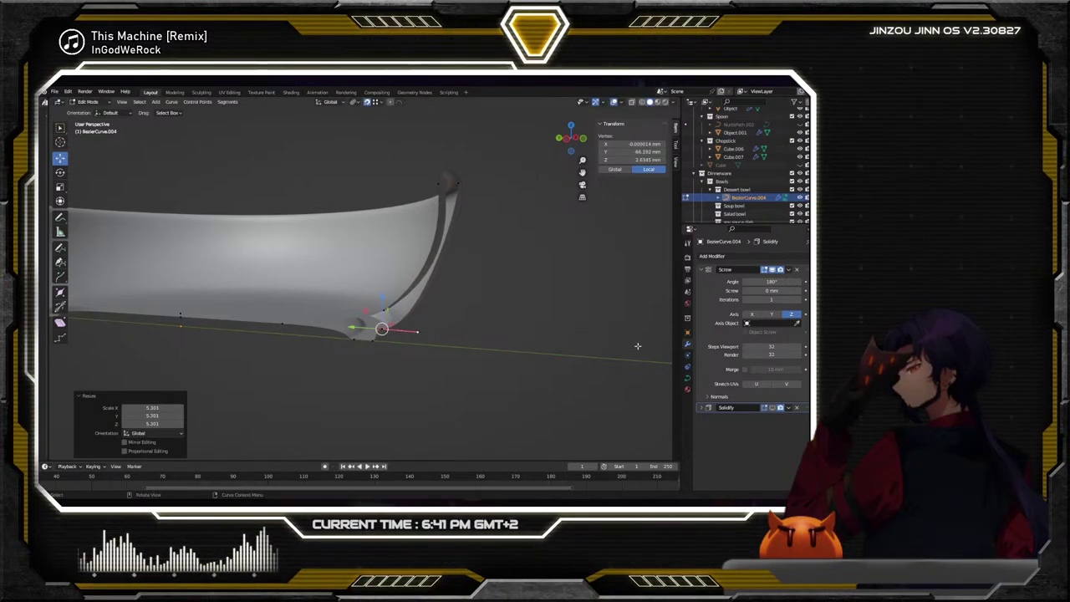
Scale the outer rim point's lower handle by about 2.1 and the outward handle at the outer foot junction by about 1.2
click(458, 183)
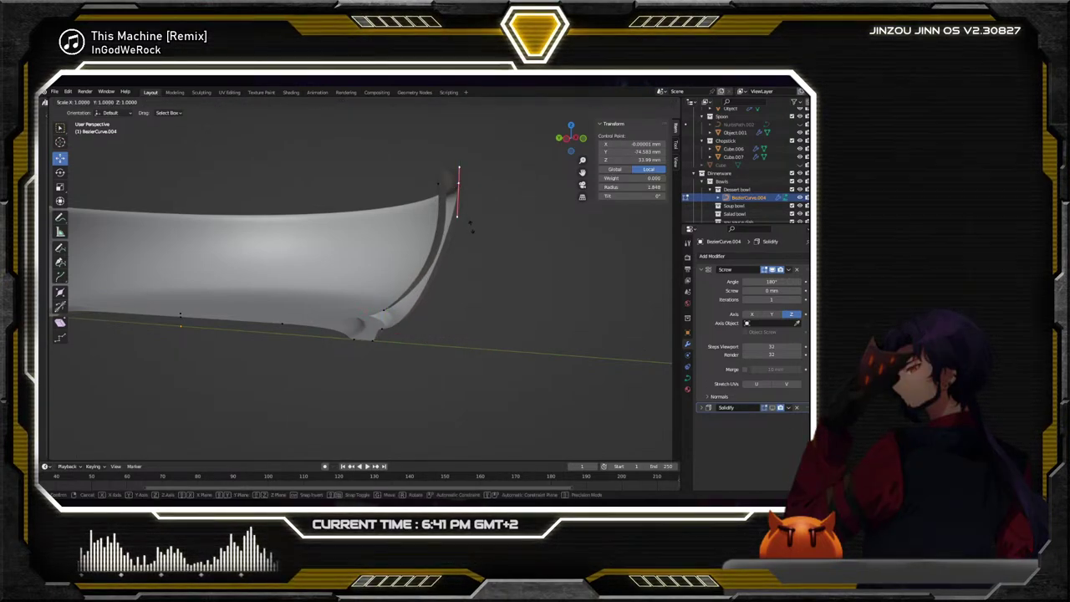
key(s)
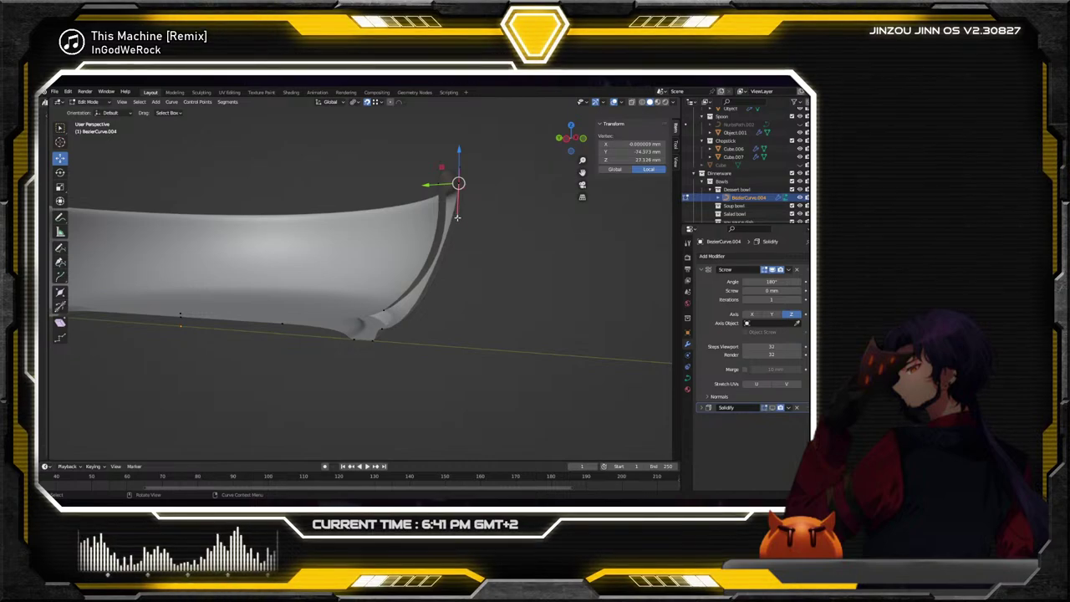
click(485, 292)
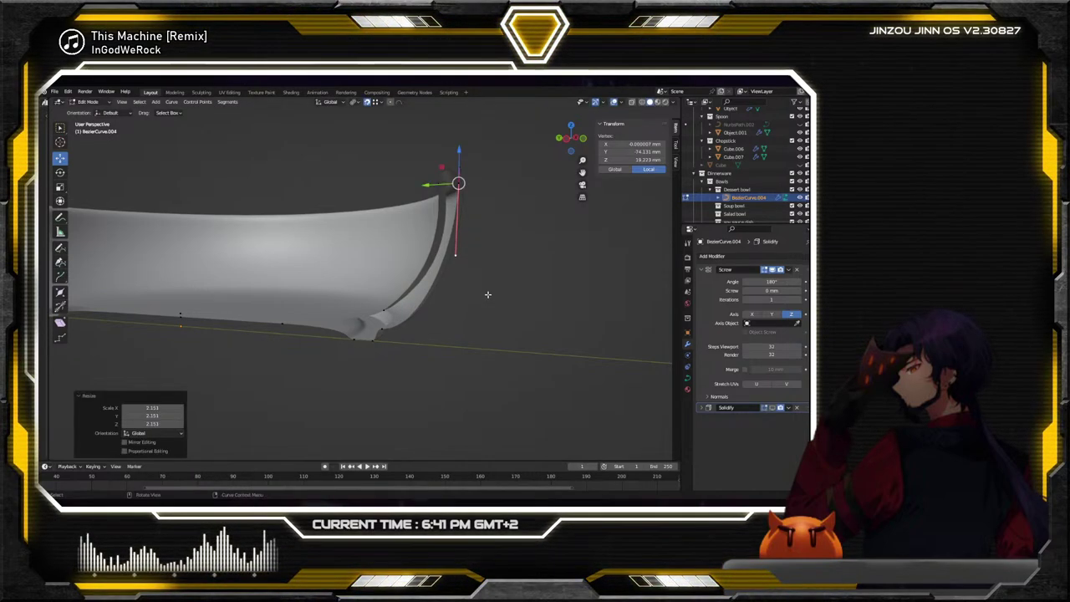
click(381, 328)
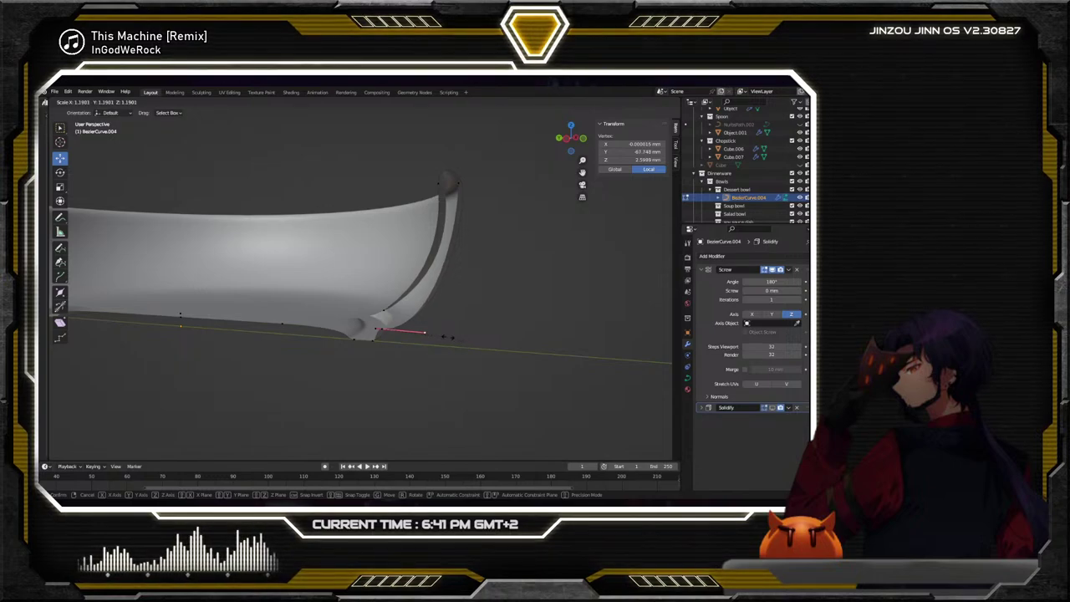
click(449, 338)
Shorten the handles of the inner point above the foot and scale the inner rim point's lower handle by about 2.14
click(383, 310)
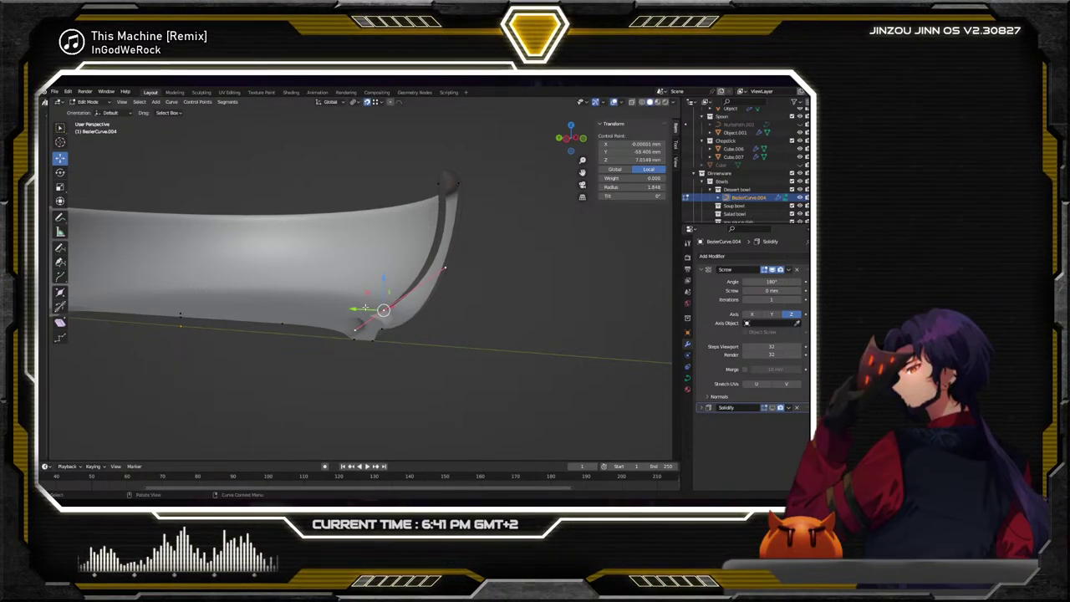
middle_drag(383, 310, 490, 318)
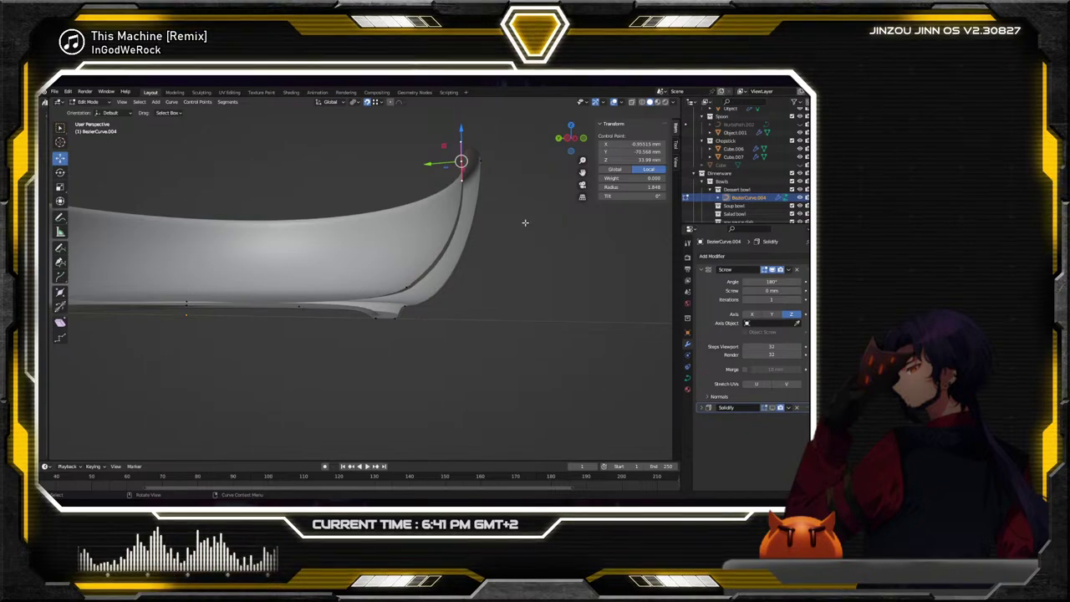
click(406, 286)
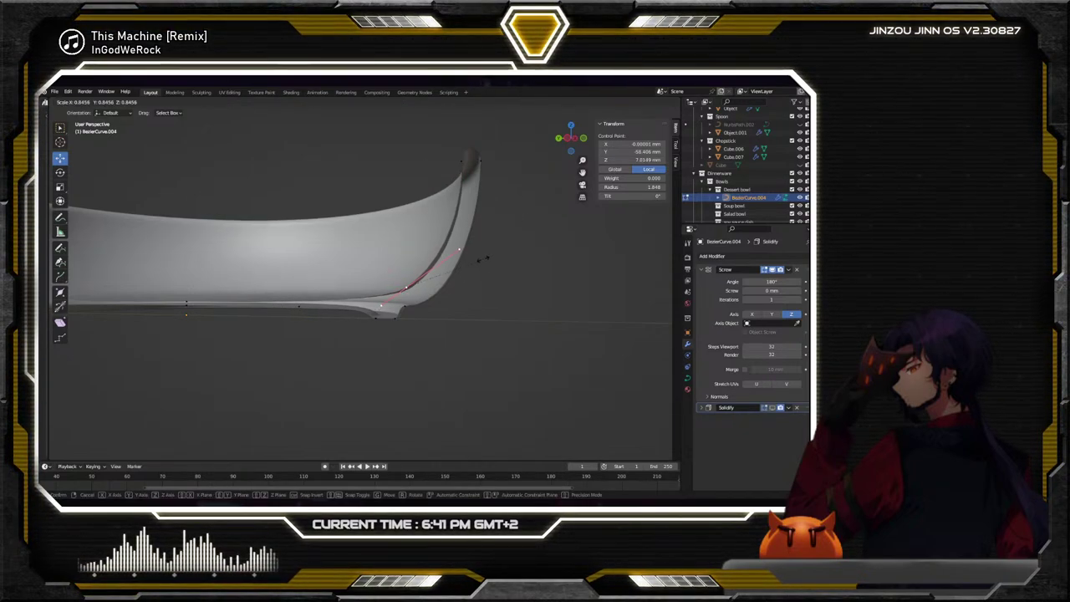
click(479, 259)
click(461, 161)
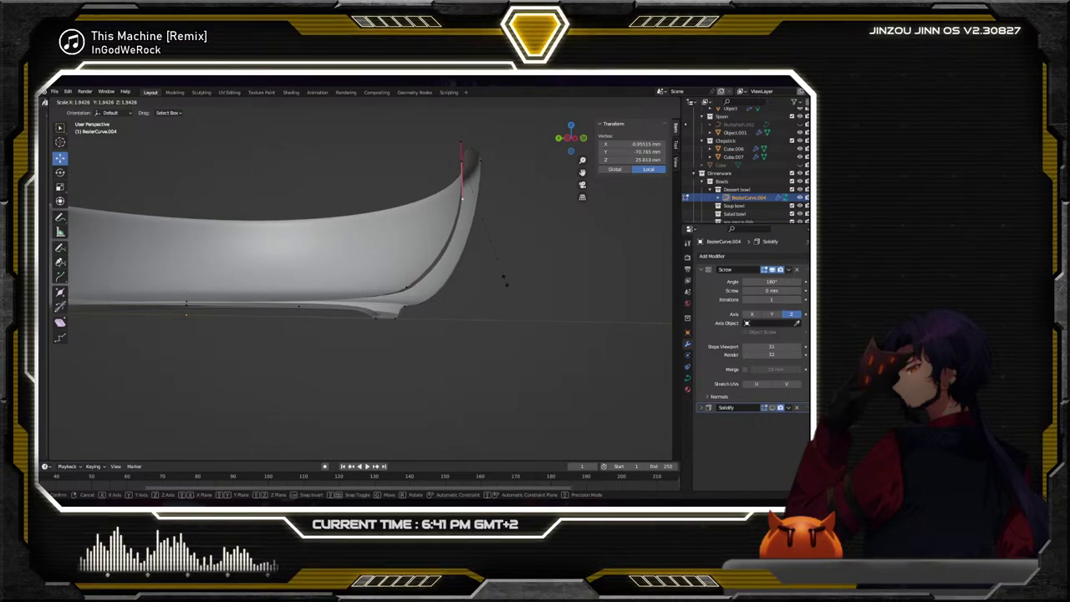
click(505, 294)
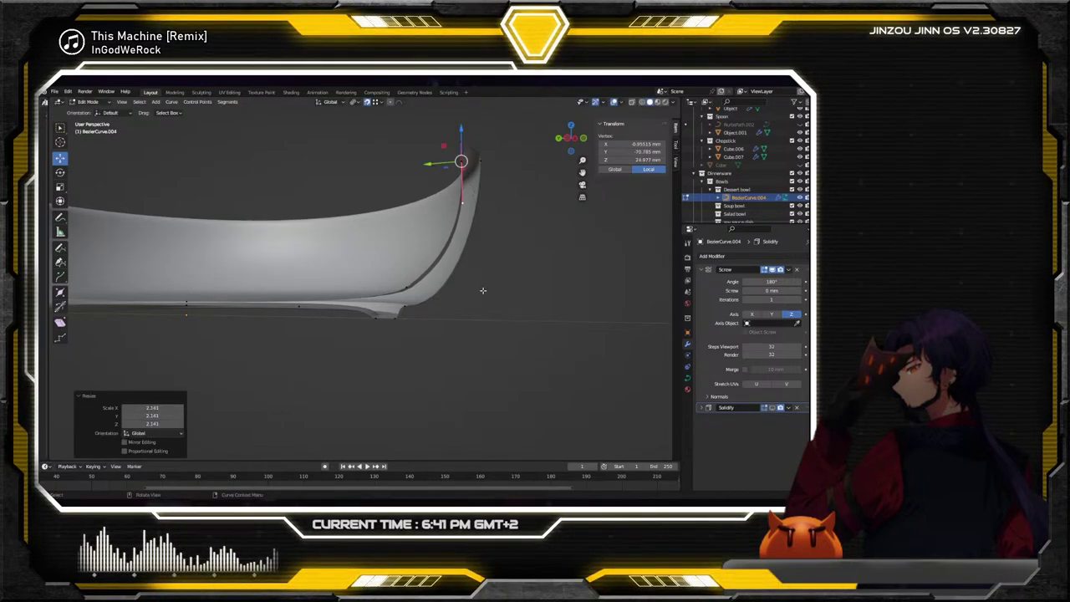
Raise the inner floor's centre control point about 0.82 mm along Z
middle_drag(493, 291, 475, 286)
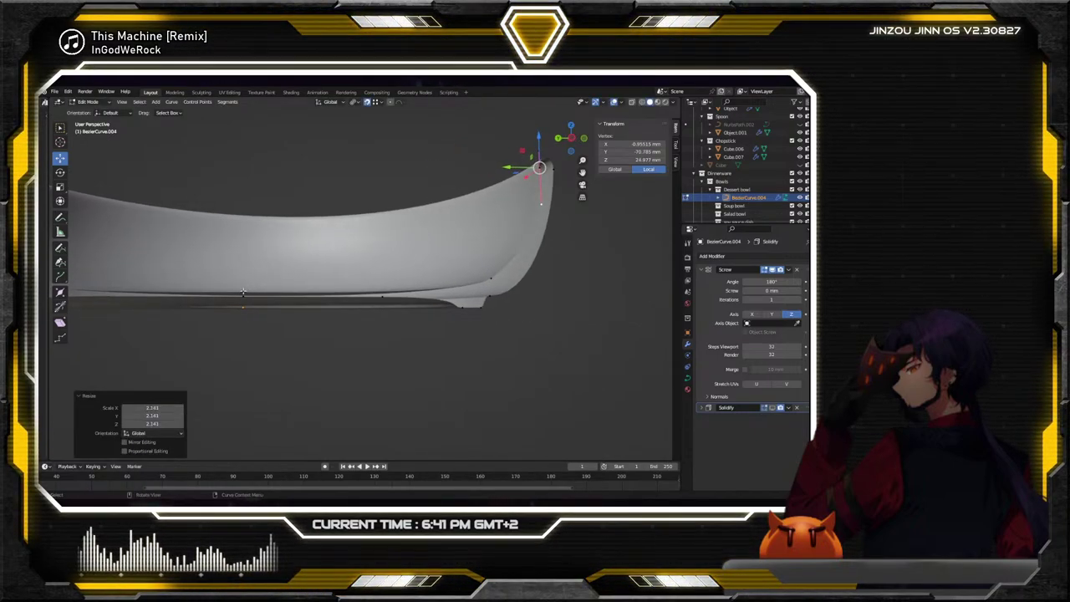
click(243, 292)
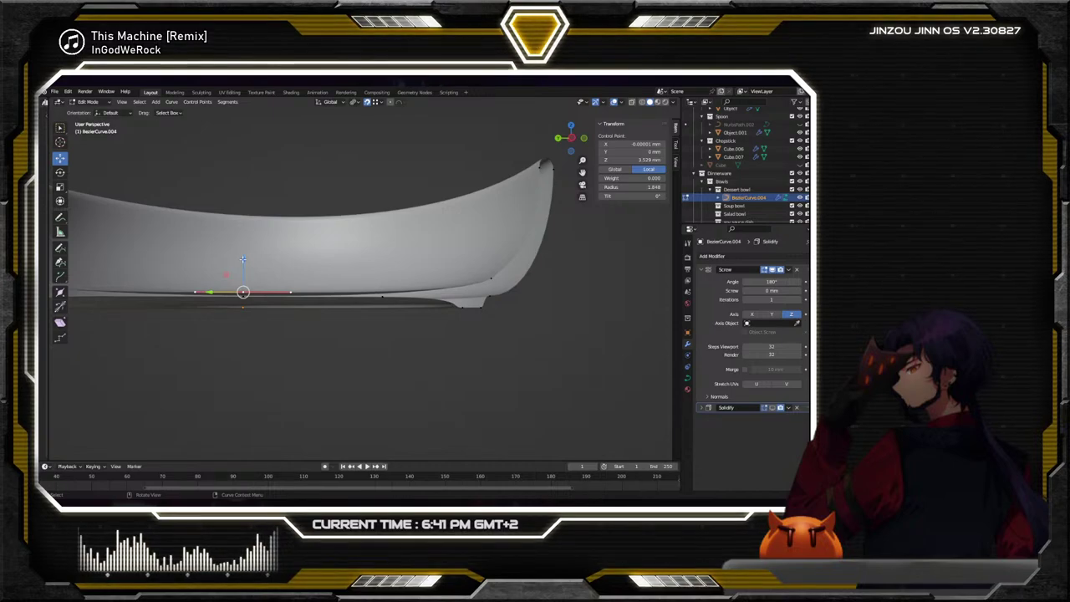
drag(243, 260, 245, 255)
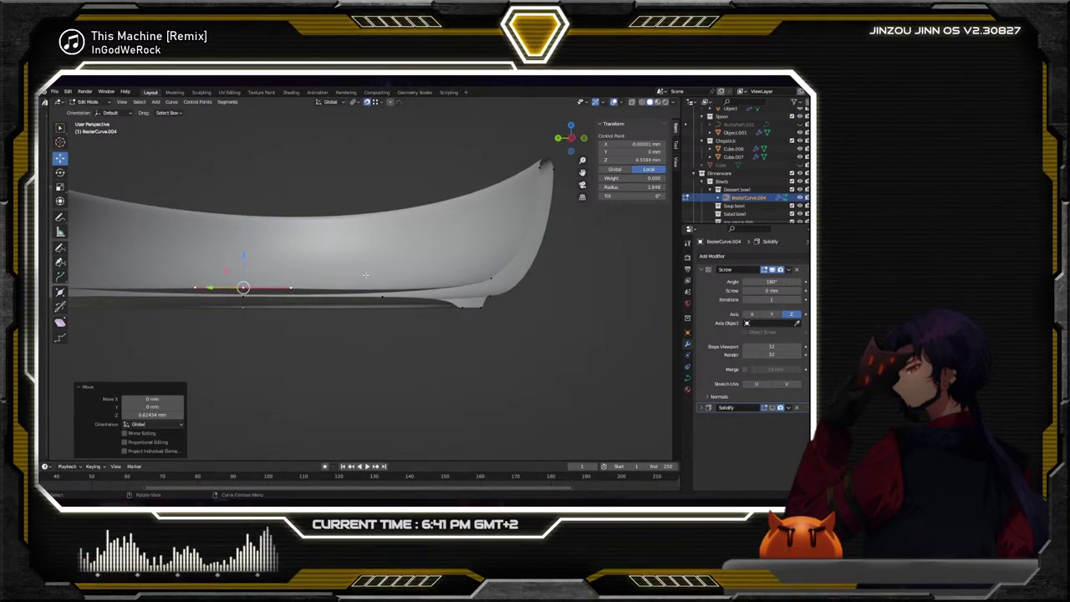
Select both rim points, the inner point above the foot and the outer foot points, and move them together inward along Y
click(504, 279)
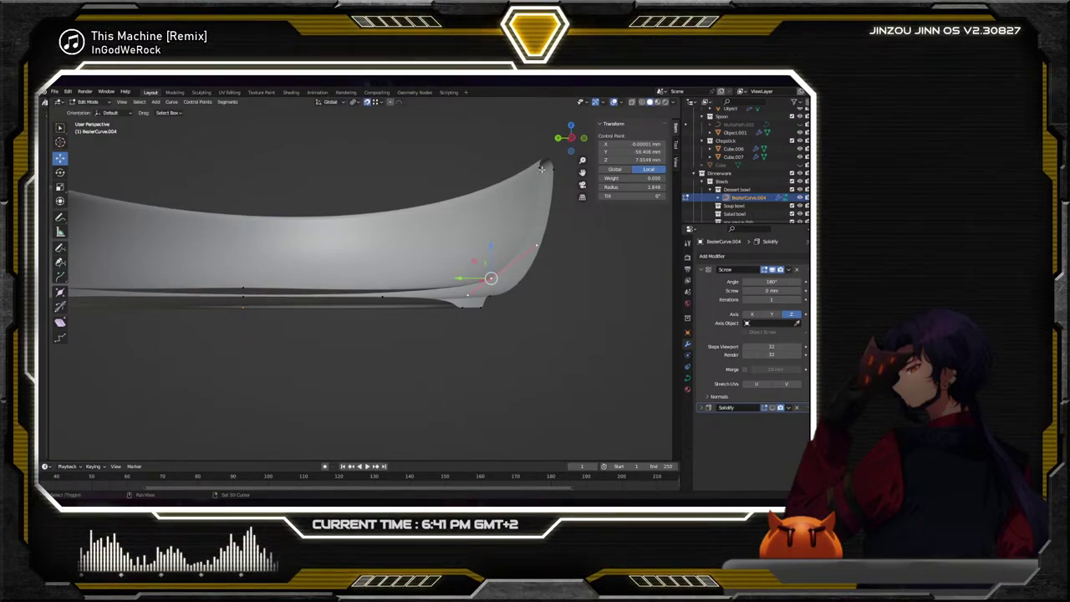
click(483, 301)
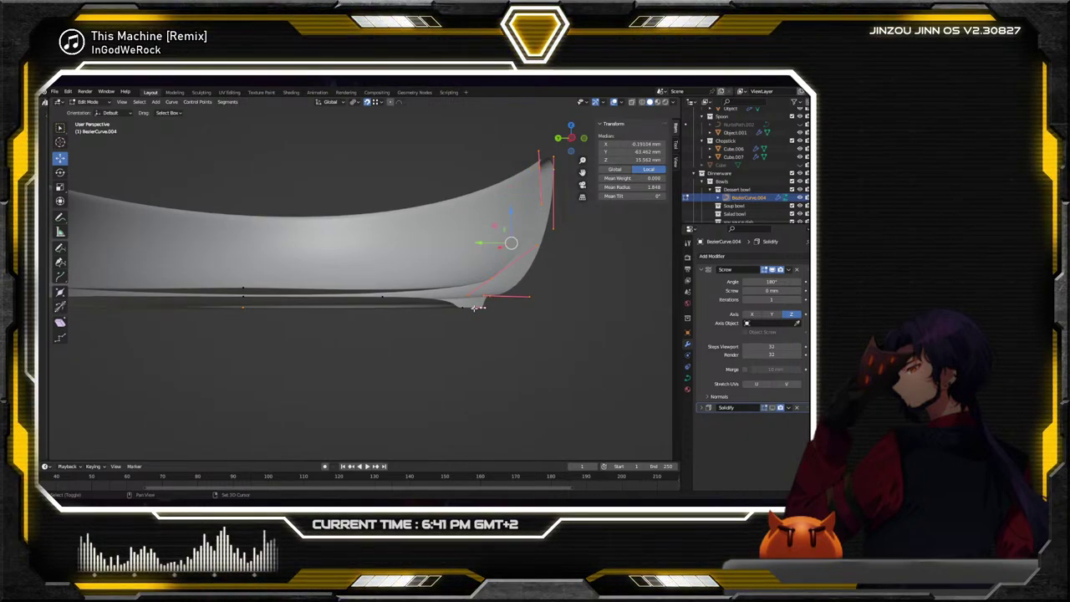
drag(469, 307, 488, 333)
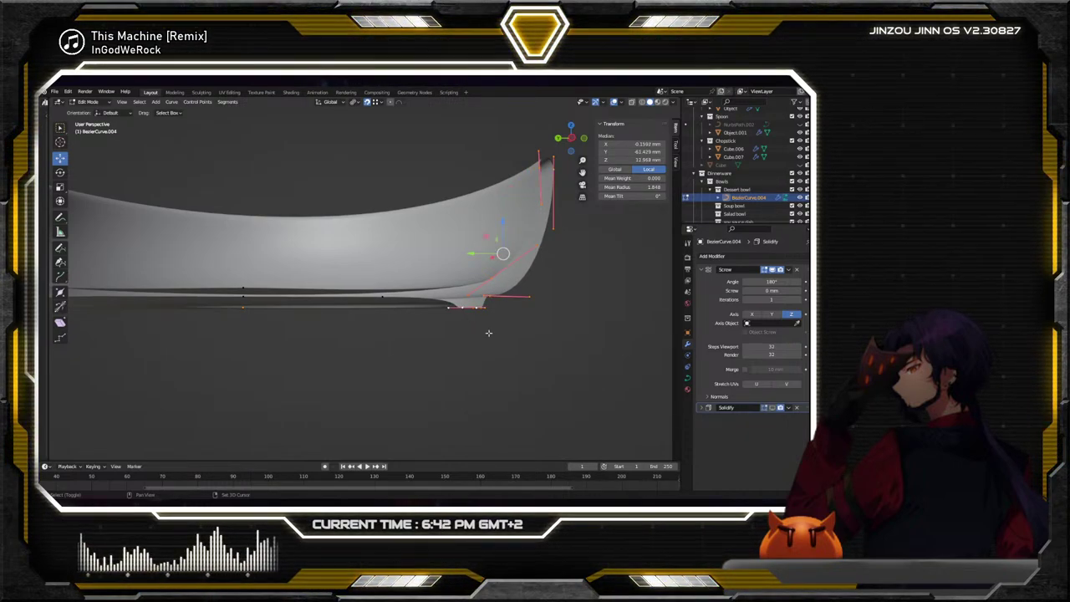
drag(470, 259, 404, 256)
Scale the handles of the underside point inside the foot by about 0.126 and move the point inward along Y
click(382, 297)
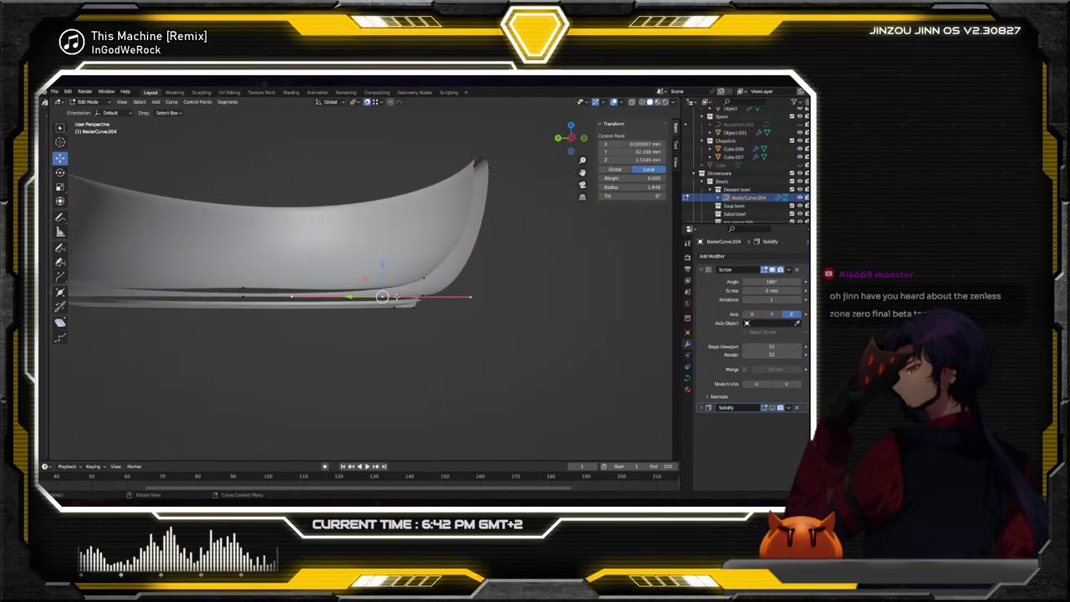
key(s)
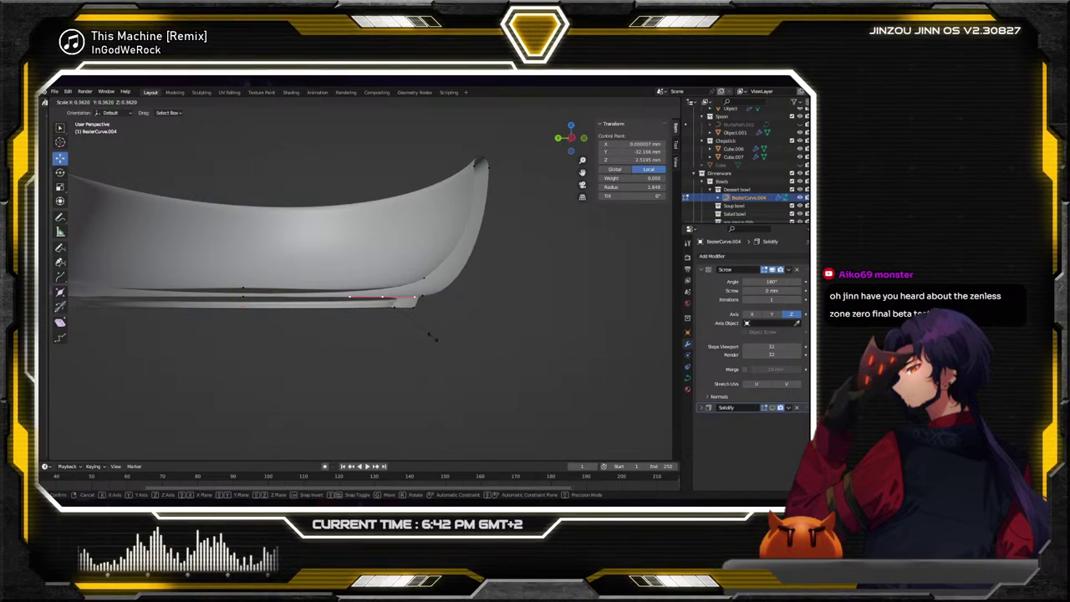
click(388, 318)
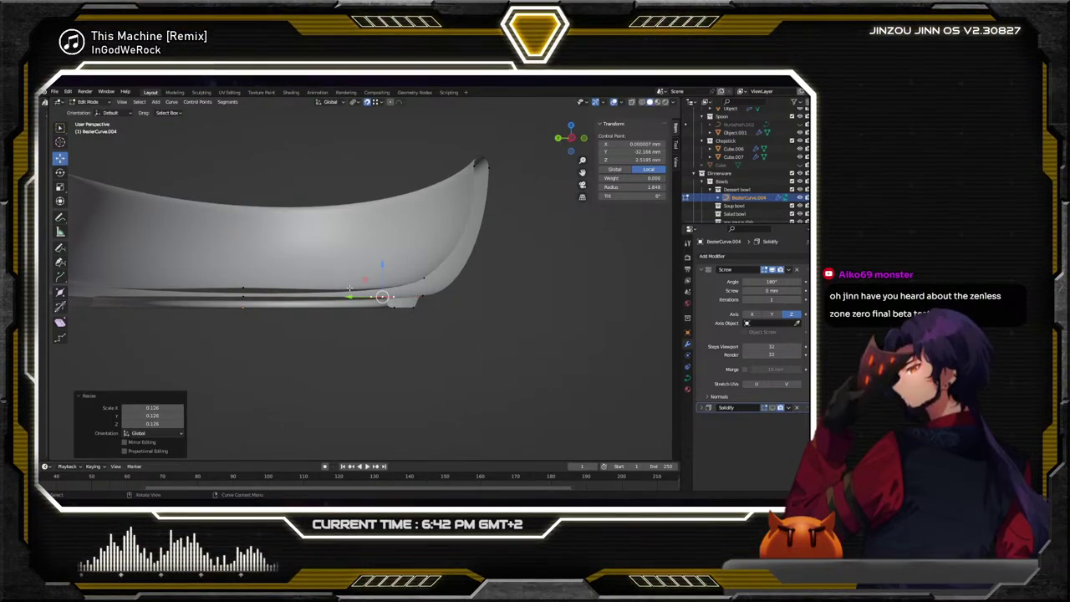
key(g)
key(y)
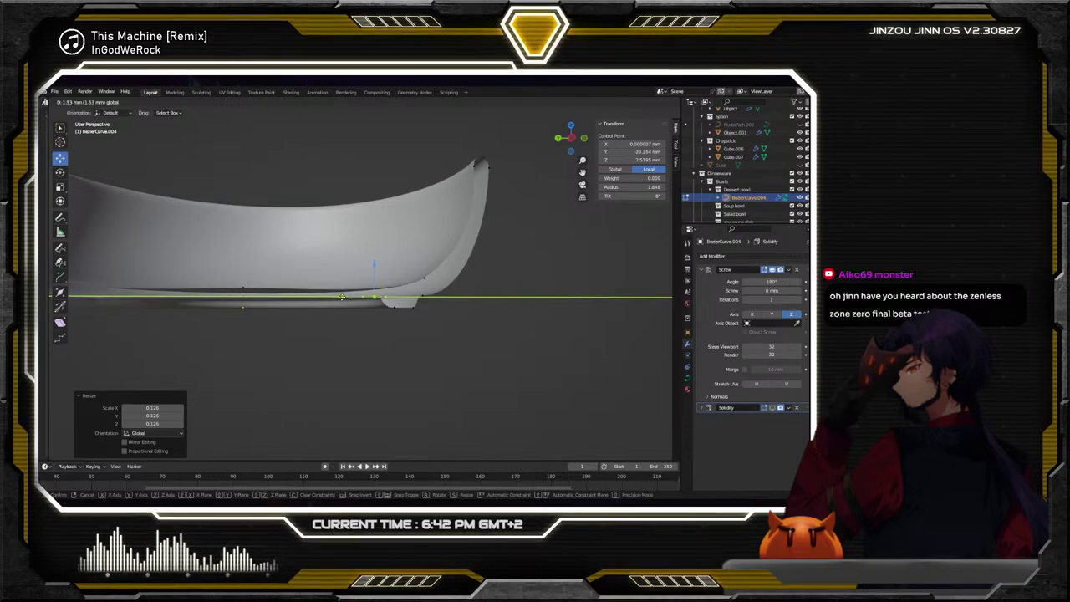
click(348, 298)
middle_drag(348, 298, 406, 250)
click(413, 204)
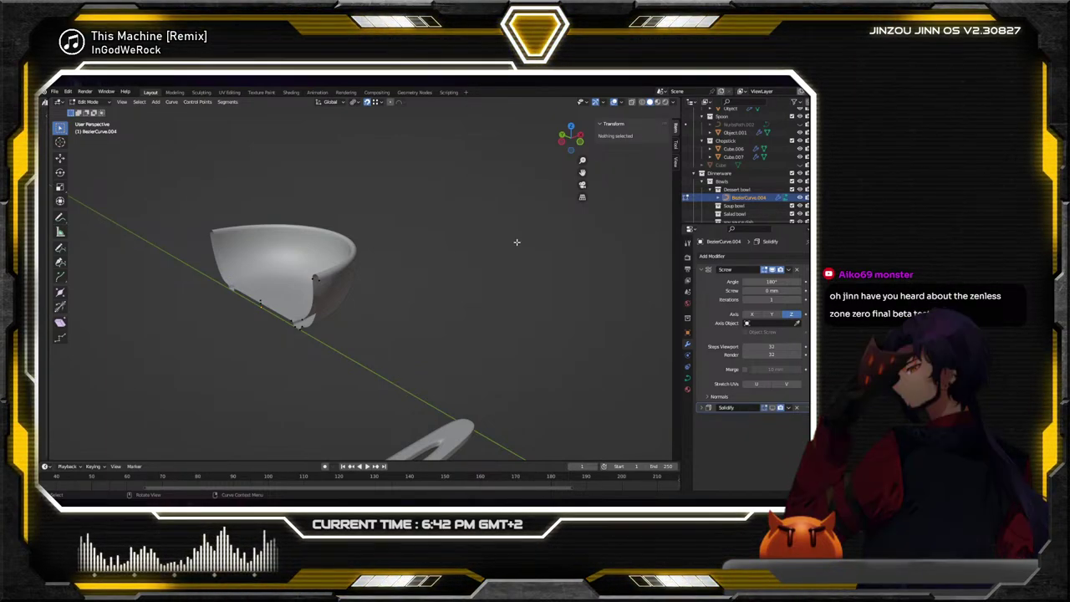
Examine the bowl alongside the plates and cutlery, including close views of the three knives' blade edges
scroll(515, 254, down, 4)
mouse_move(456, 232)
middle_down()
mouse_move(497, 303)
mouse_move(443, 237)
middle_up()
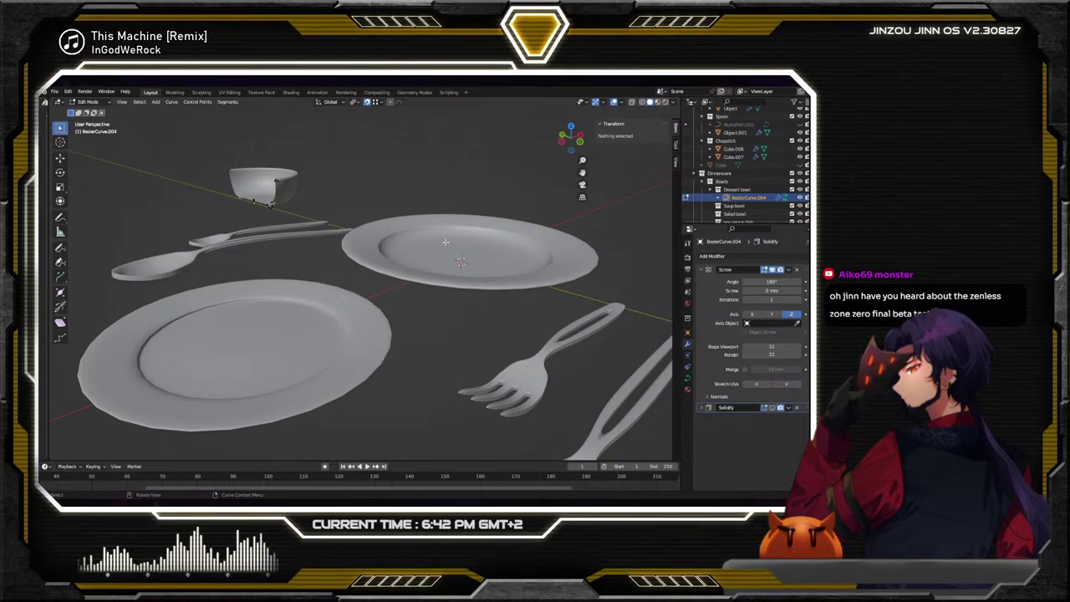
scroll(445, 242, down, 2)
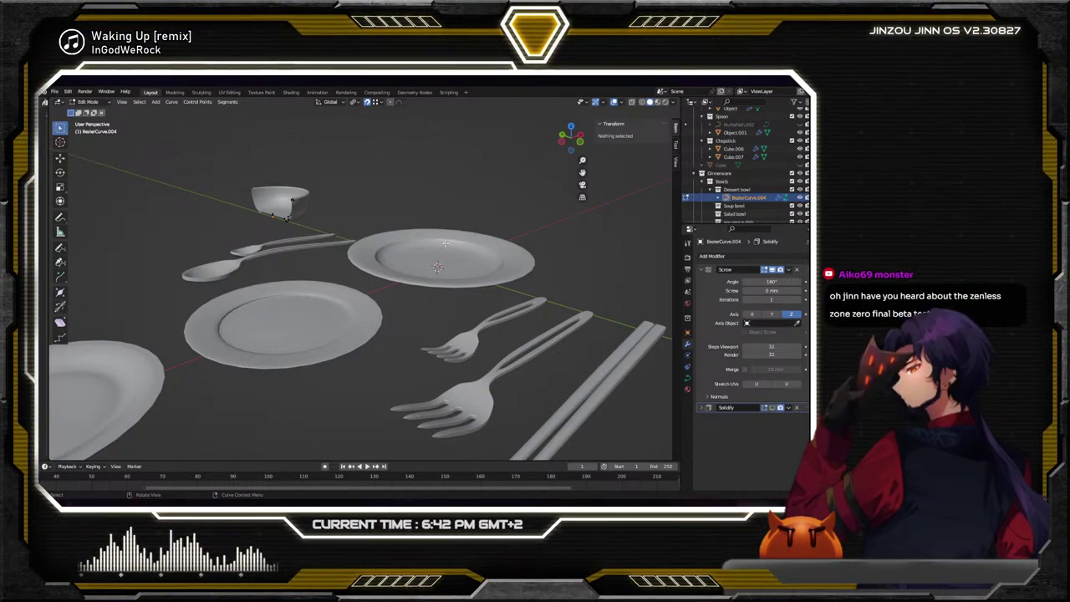
middle_drag(437, 240, 351, 276)
scroll(282, 219, up, 8)
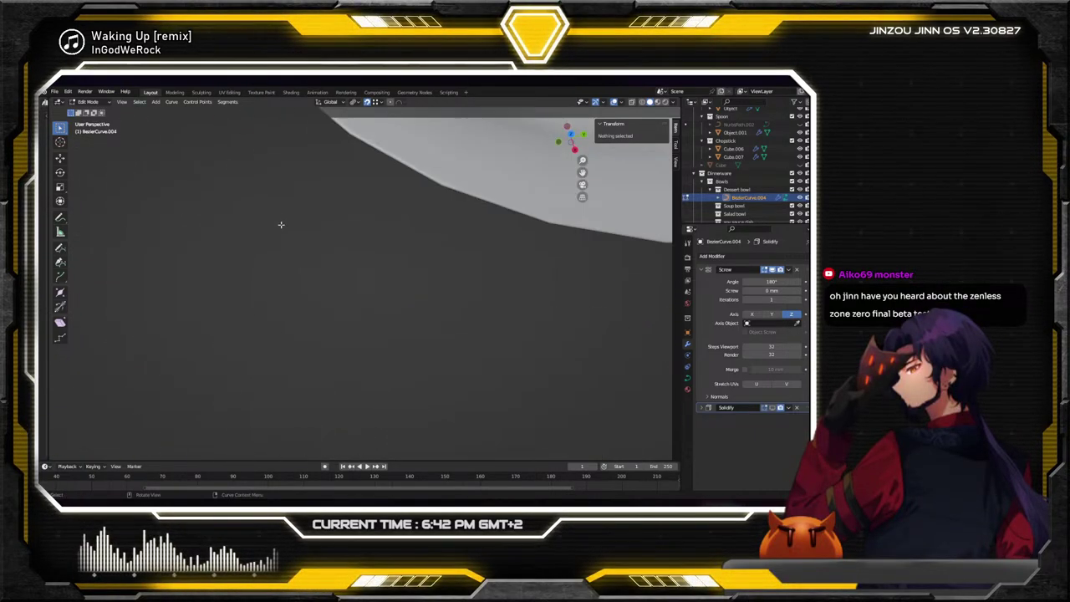
scroll(283, 216, down, 4)
shift+middle_drag(283, 216, 389, 293)
scroll(389, 292, up, 4)
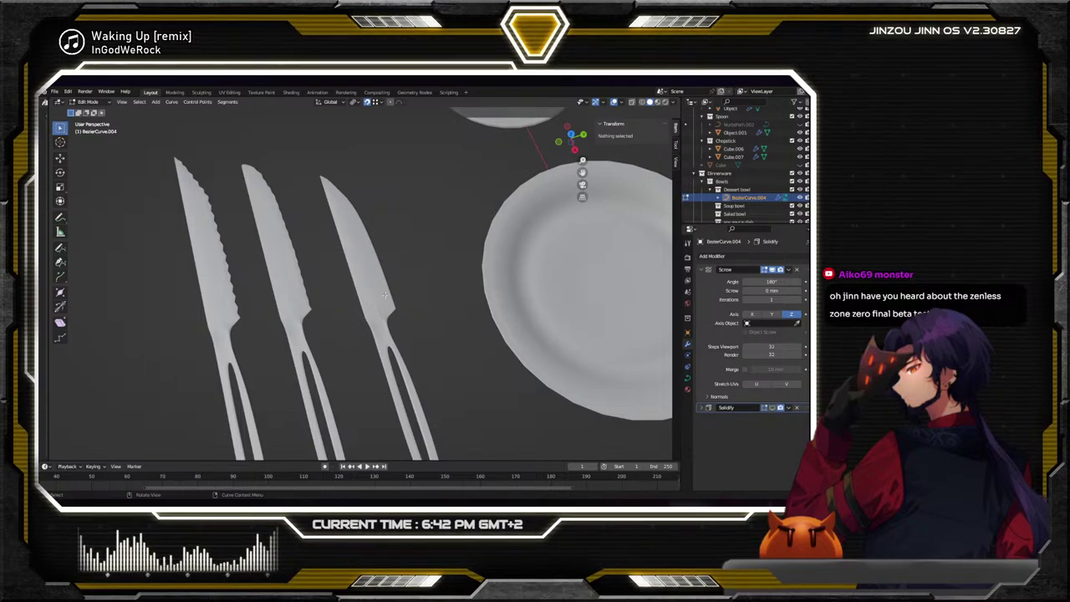
scroll(291, 288, up, 3)
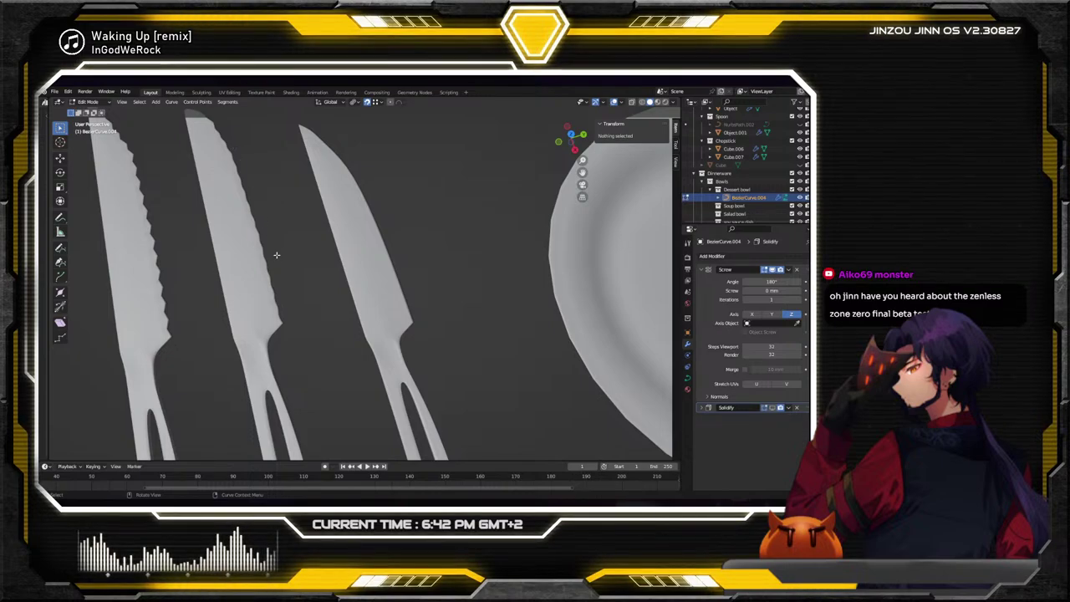
scroll(282, 311, up, 10)
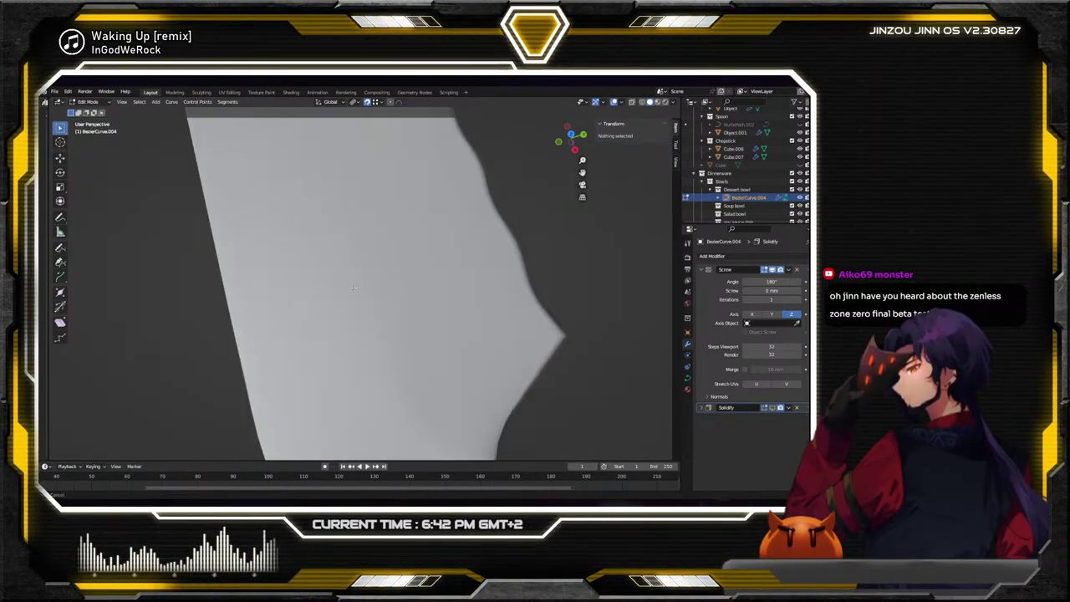
scroll(385, 297, down, 5)
ctrl+scroll(377, 298, down, 4)
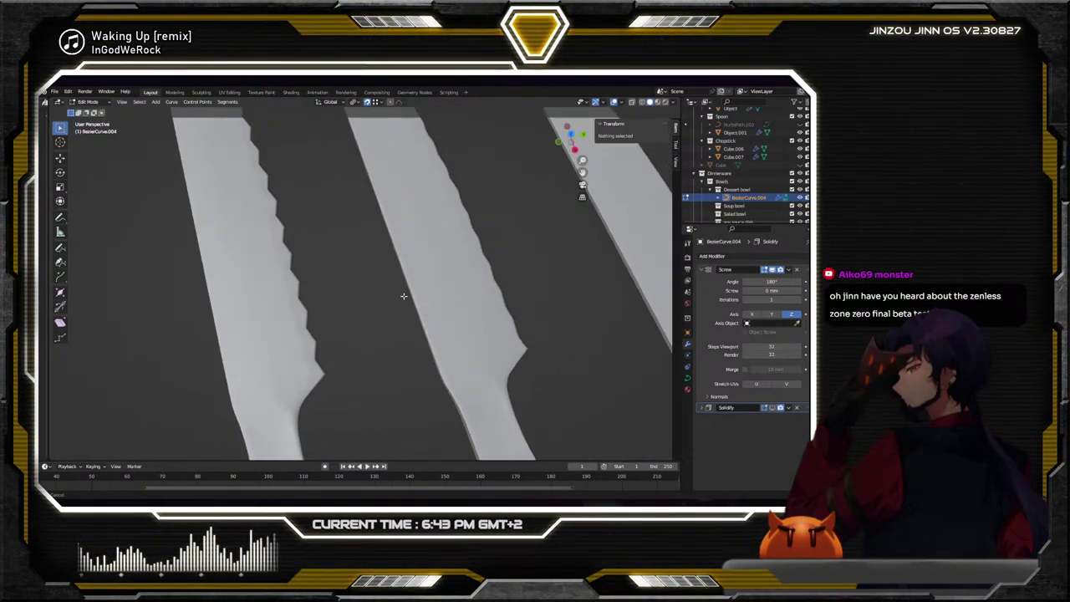
scroll(364, 299, up, 5)
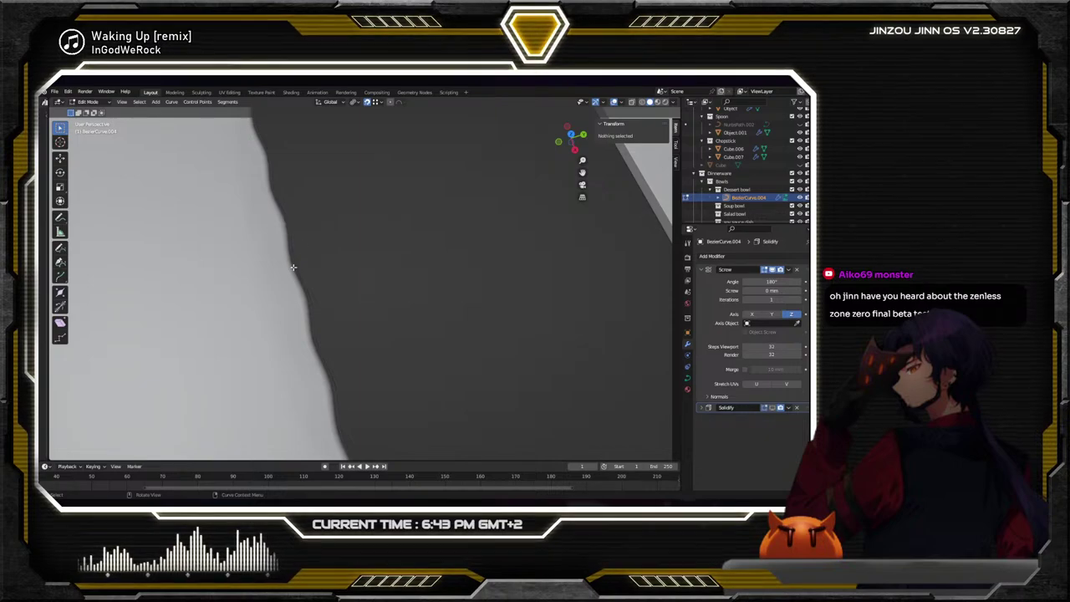
scroll(293, 268, down, 5)
ctrl+scroll(294, 269, down, 3)
scroll(301, 269, up, 6)
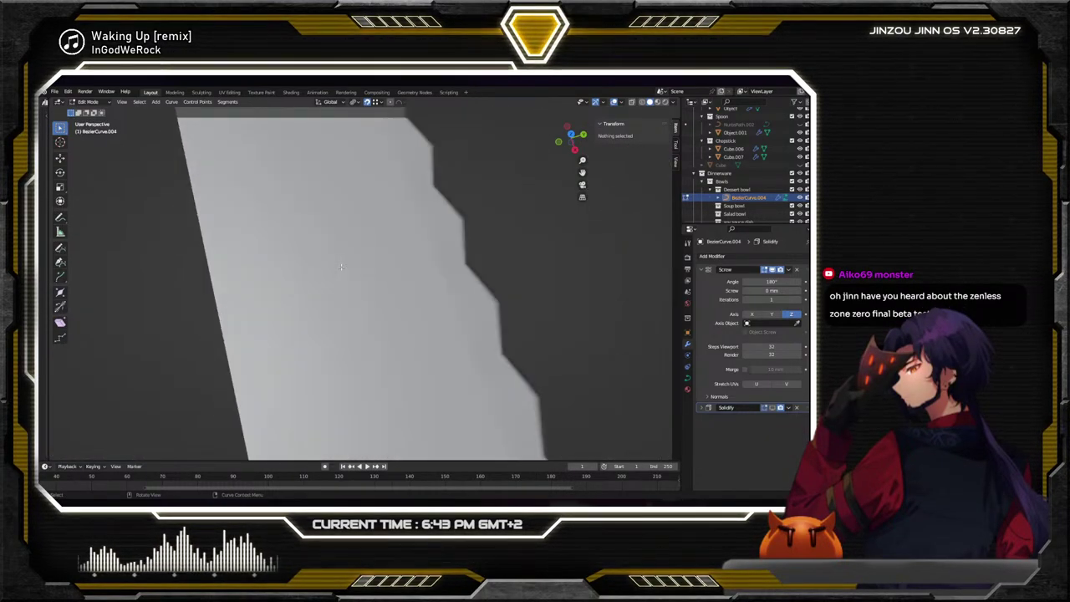
scroll(392, 275, down, 5)
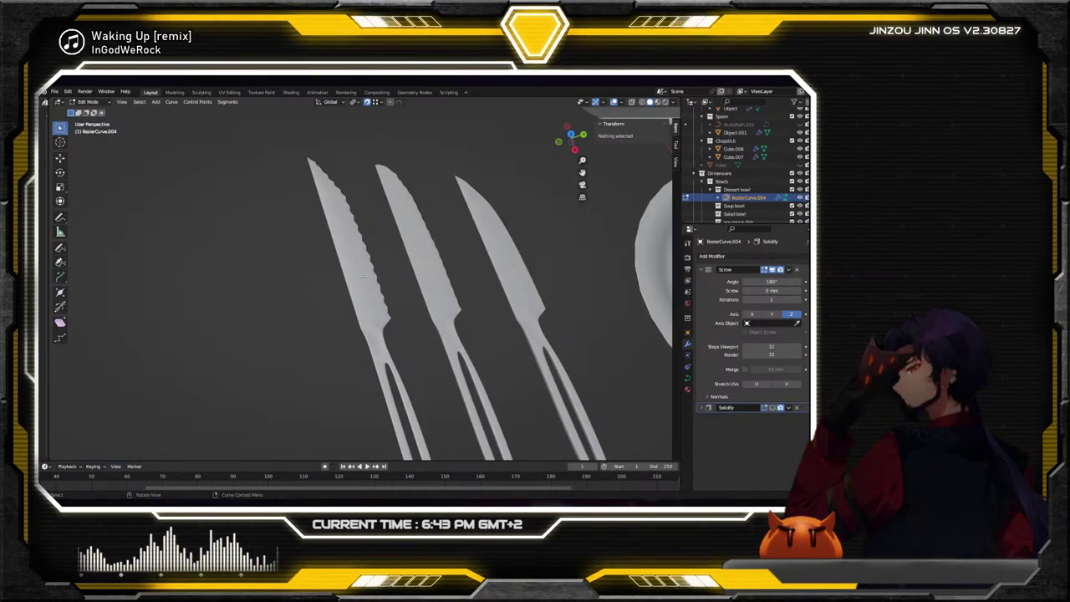
scroll(376, 277, down, 3)
scroll(370, 277, up, 1)
ctrl+scroll(370, 277, down, 5)
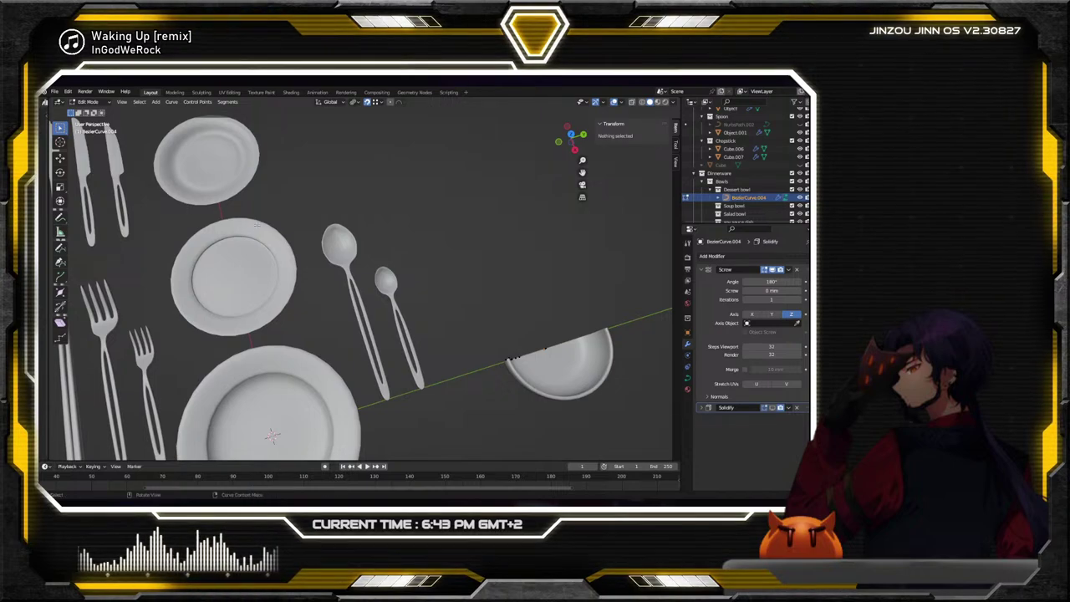
scroll(392, 289, down, 2)
scroll(417, 303, up, 2)
shift+middle_drag(417, 304, 338, 281)
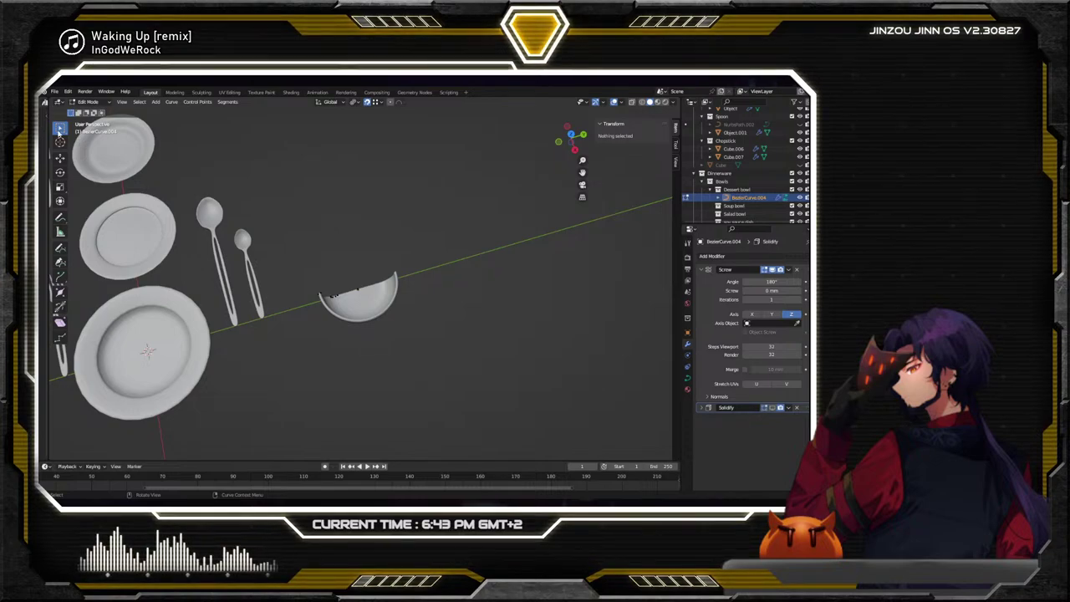
Set the Screw modifier's angle to 360° on the dessert bowl and return to Object Mode
middle_drag(303, 206, 374, 250)
scroll(349, 313, up, 5)
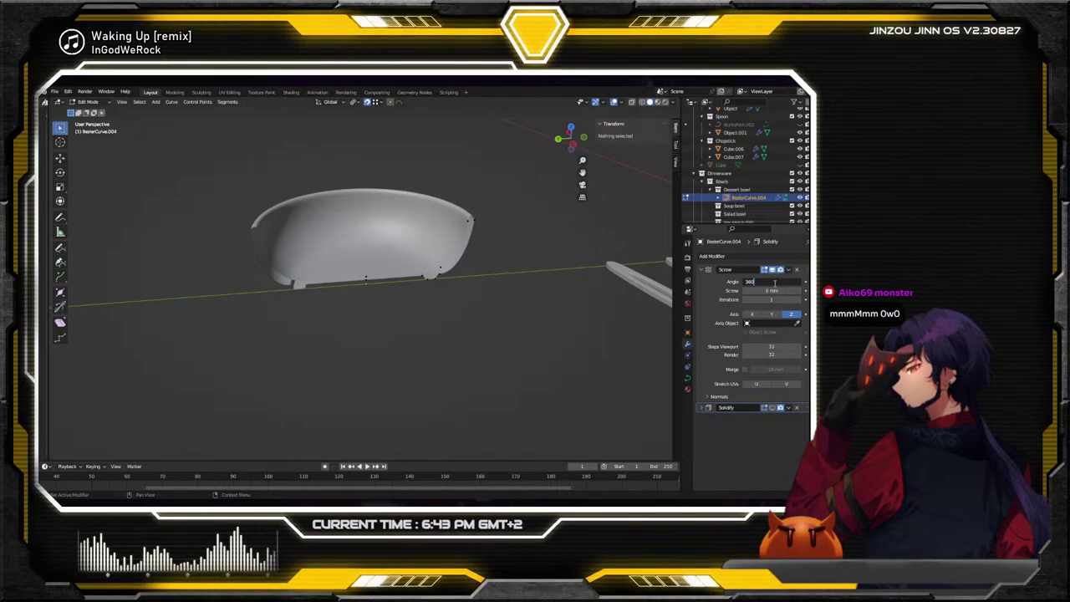
key(Return)
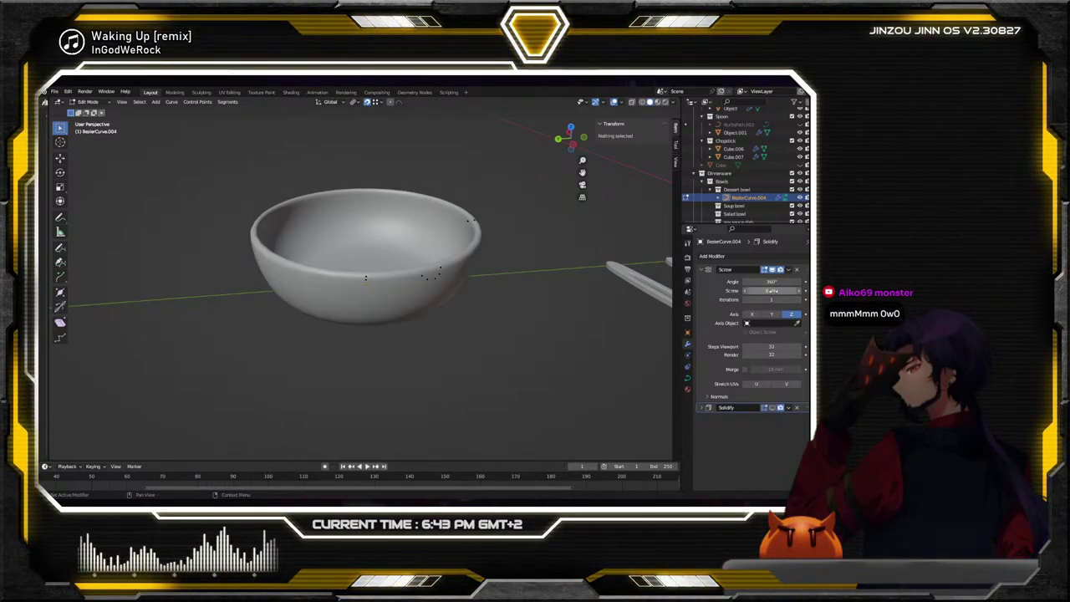
scroll(169, 210, down, 6)
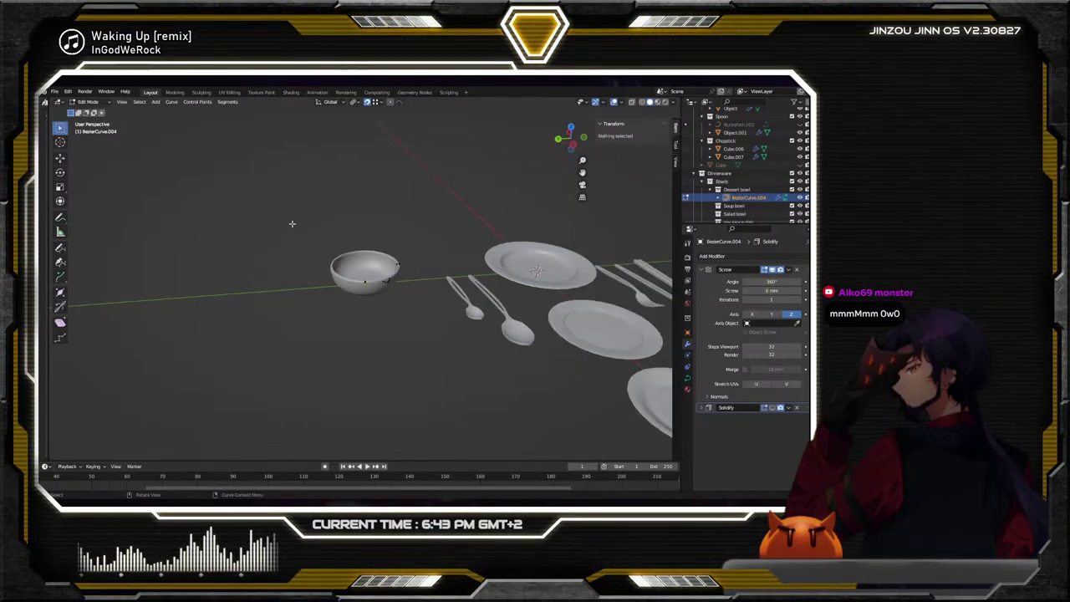
middle_drag(292, 222, 137, 176)
click(90, 111)
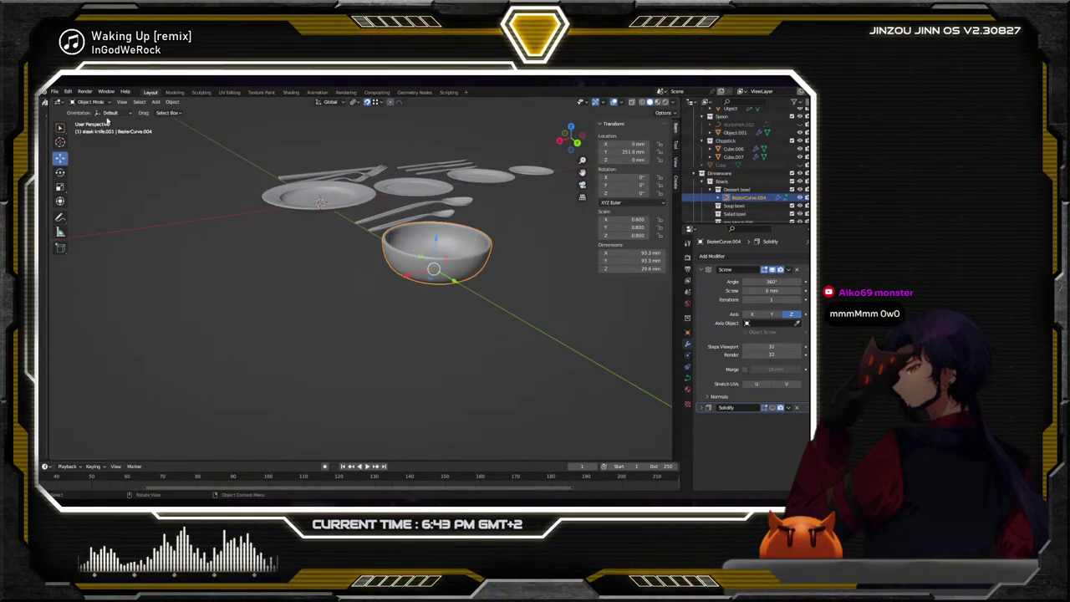
click(401, 288)
middle_drag(402, 289, 317, 284)
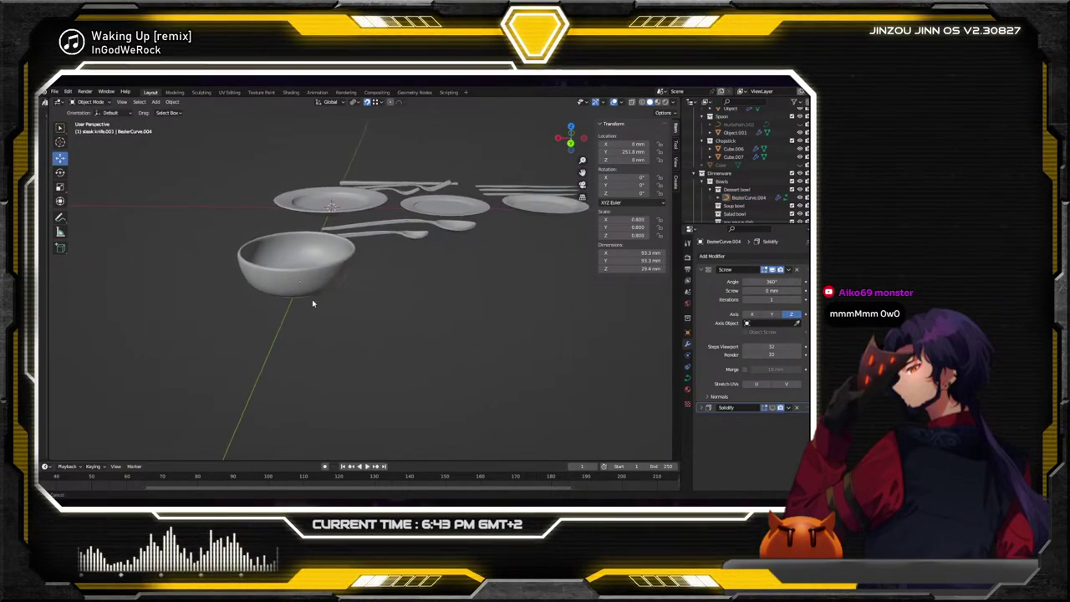
Duplicate the dessert bowl and move the copy about -150.7 mm along X
click(316, 282)
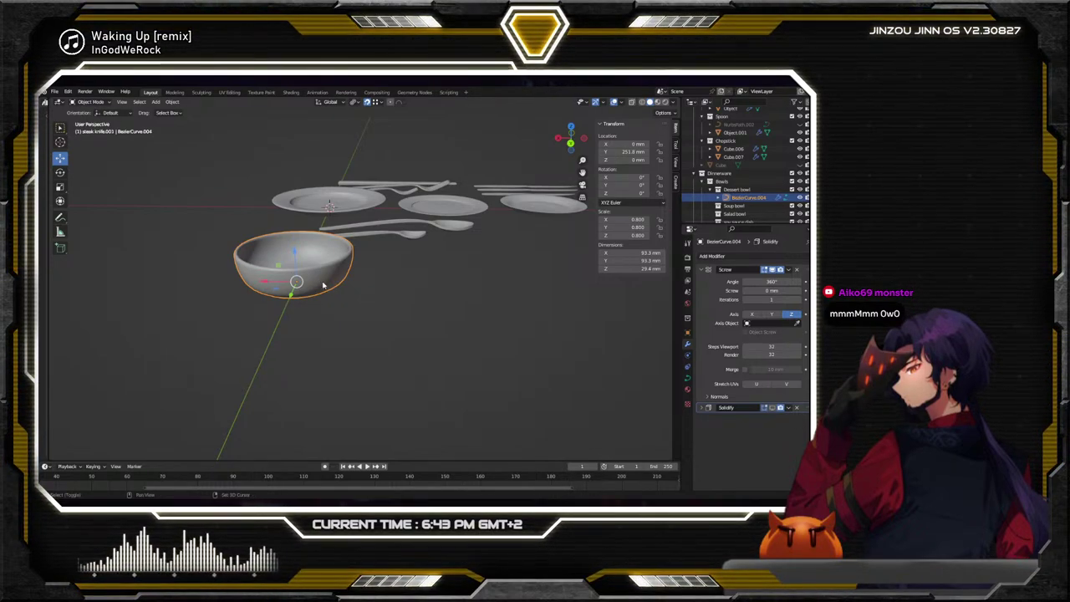
key(shift+d)
key(x)
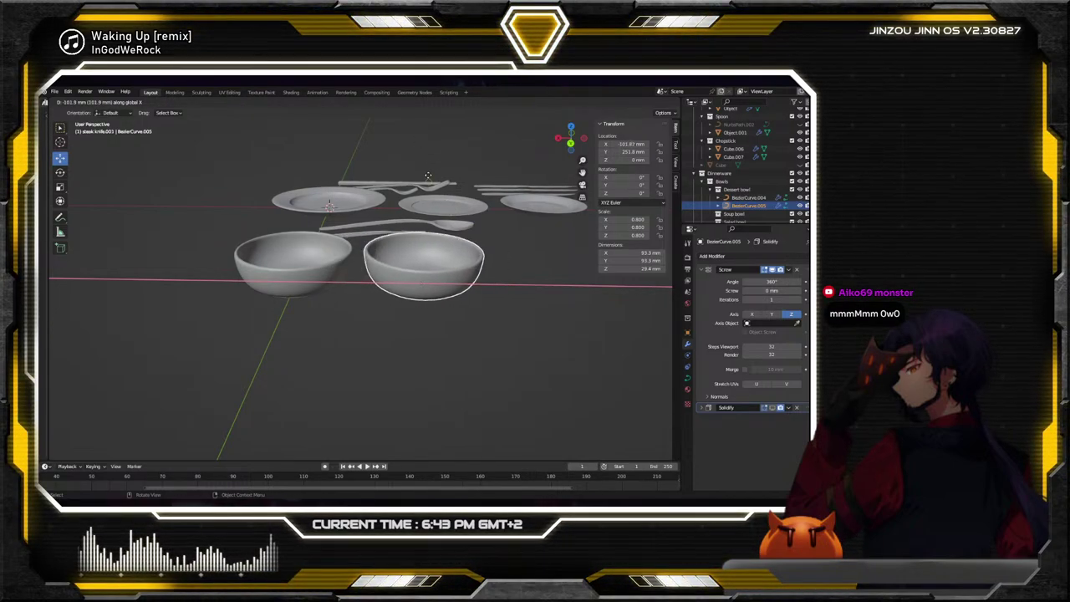
key(Escape)
click(383, 102)
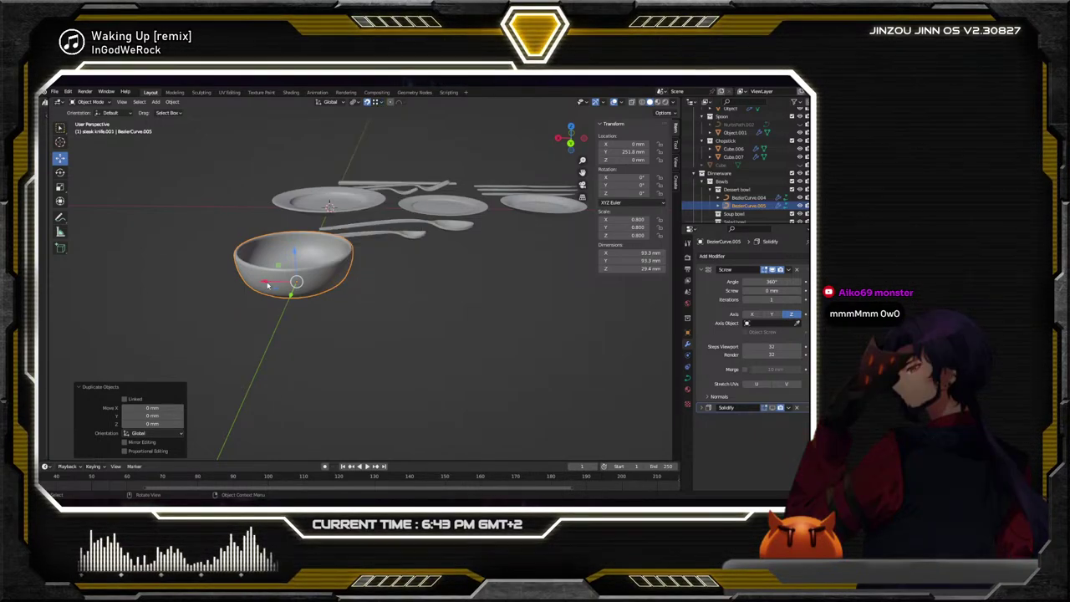
key(g)
key(x)
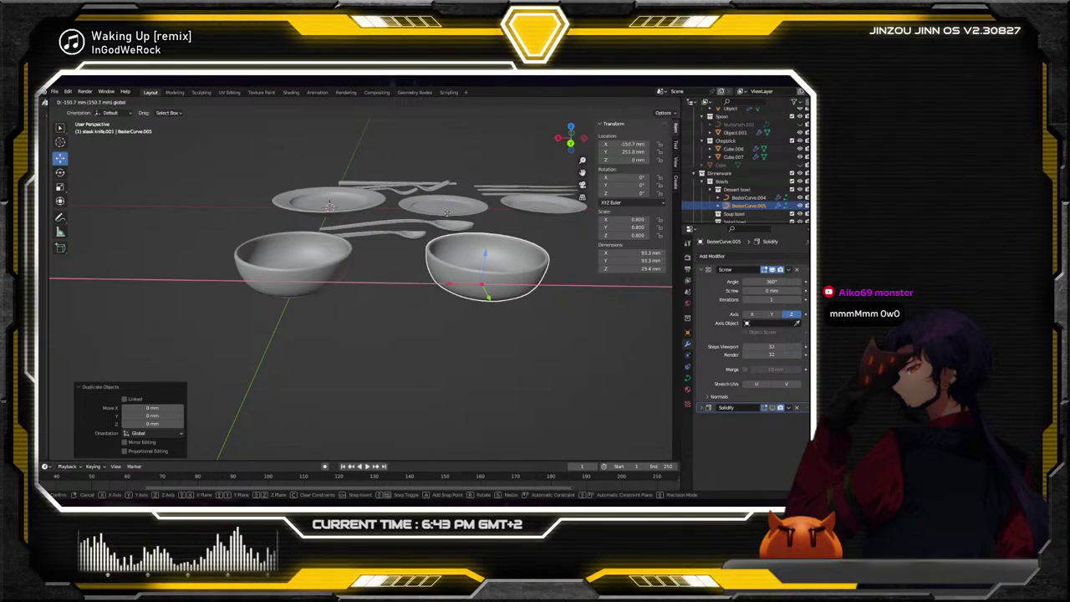
click(451, 216)
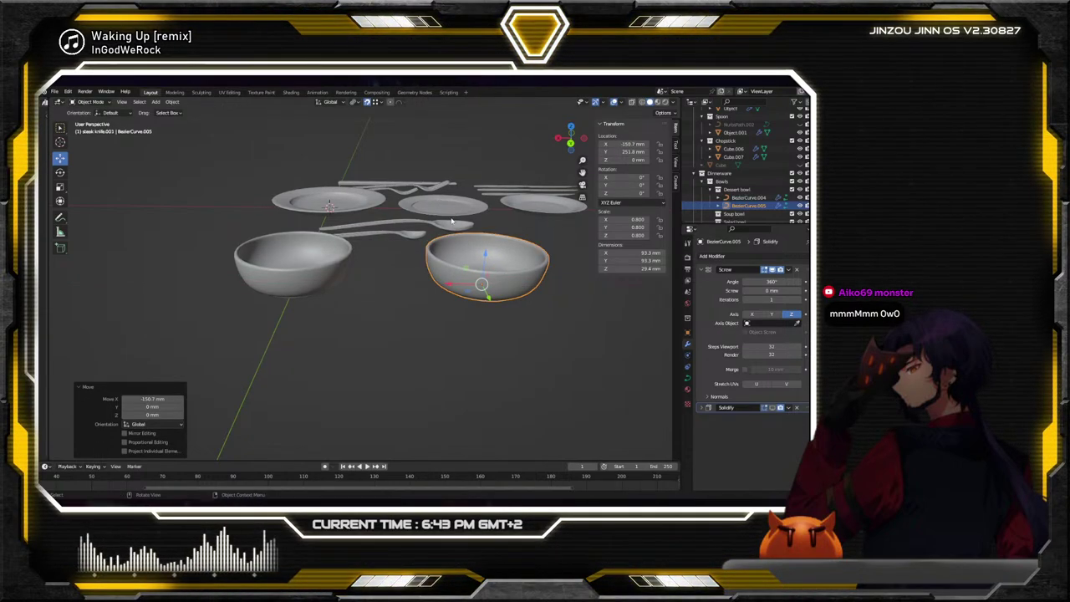
middle_drag(451, 216, 431, 232)
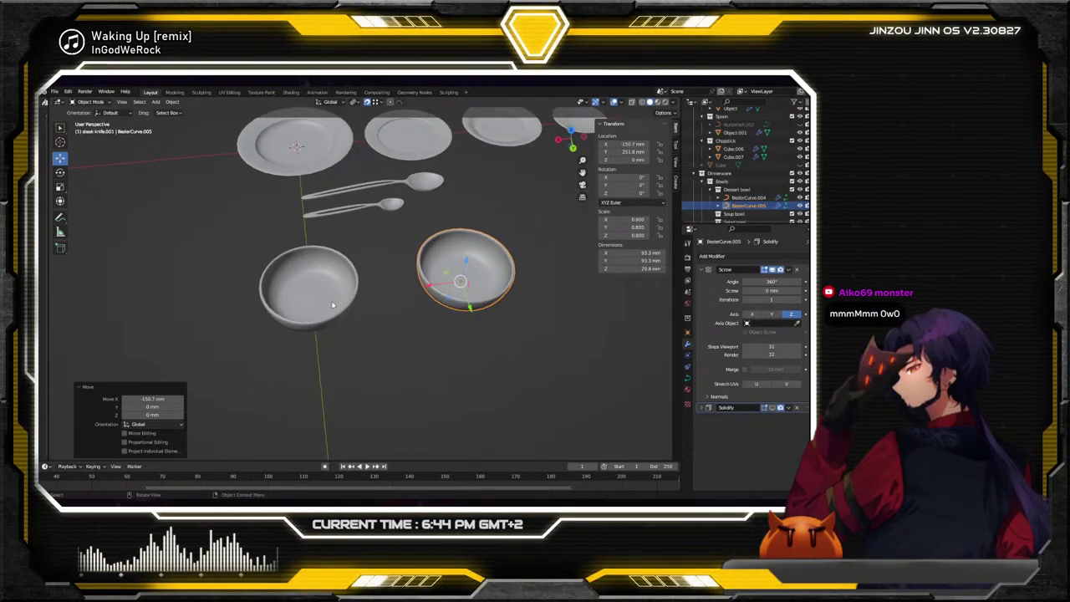
Select the original bowl and set its Screw modifier's angle to 180°
click(310, 280)
middle_drag(309, 280, 284, 311)
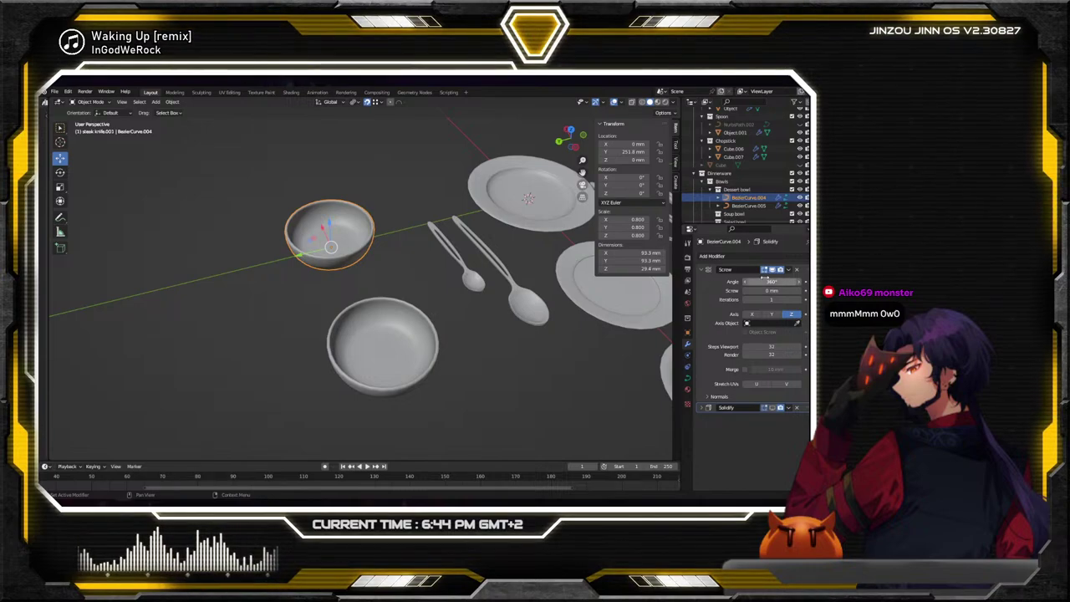
click(751, 281)
text(18)
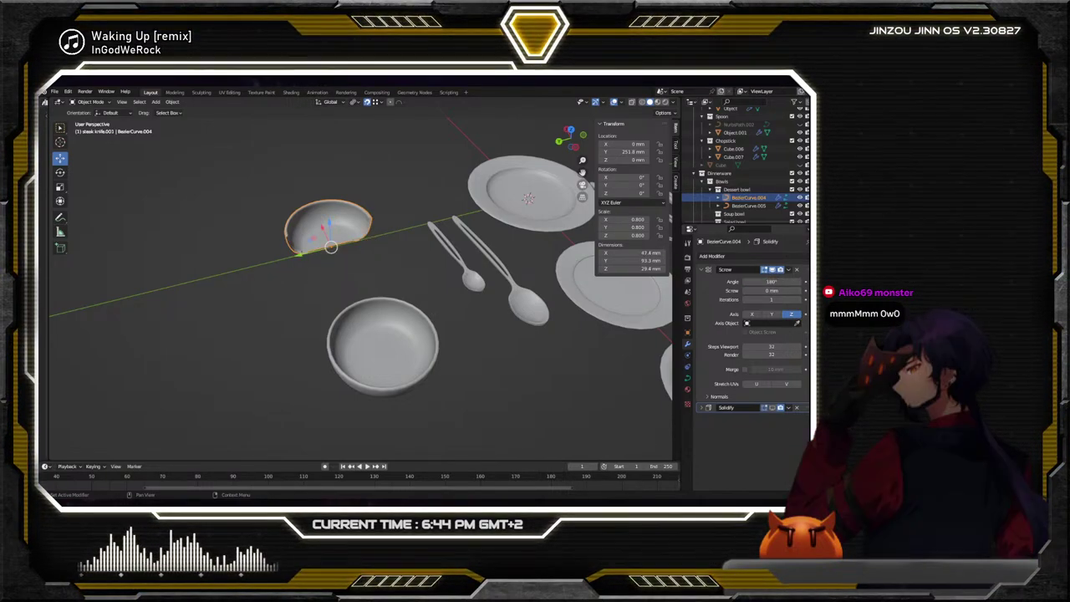
Select both rim points of the half bowl's profile in Edit Mode and move them outward along Y and upward along Z
scroll(434, 261, up, 3)
middle_drag(390, 234, 457, 220)
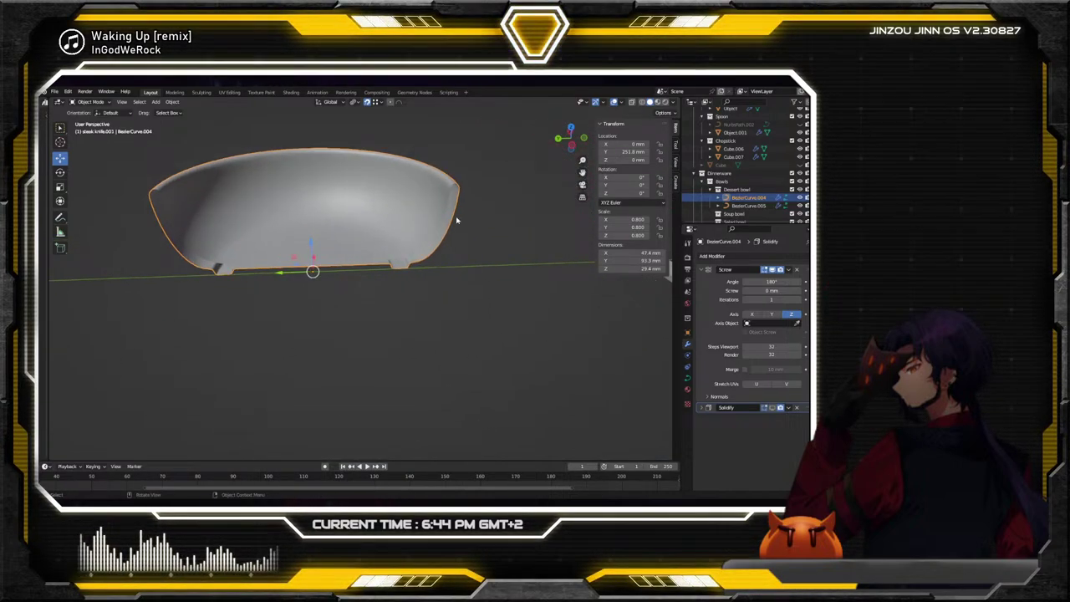
click(90, 101)
click(90, 121)
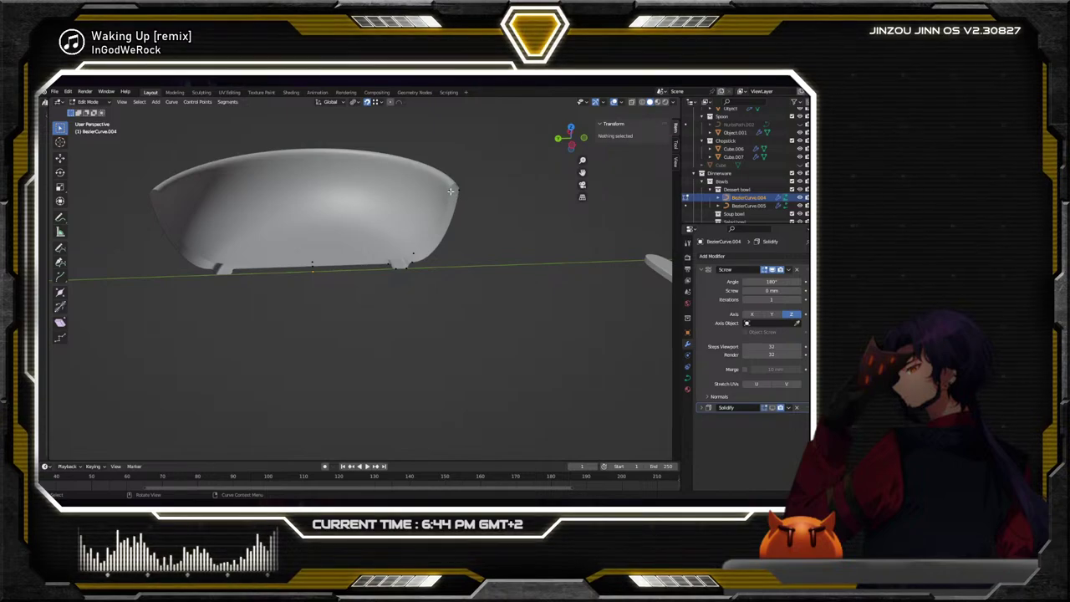
shift+click(449, 191)
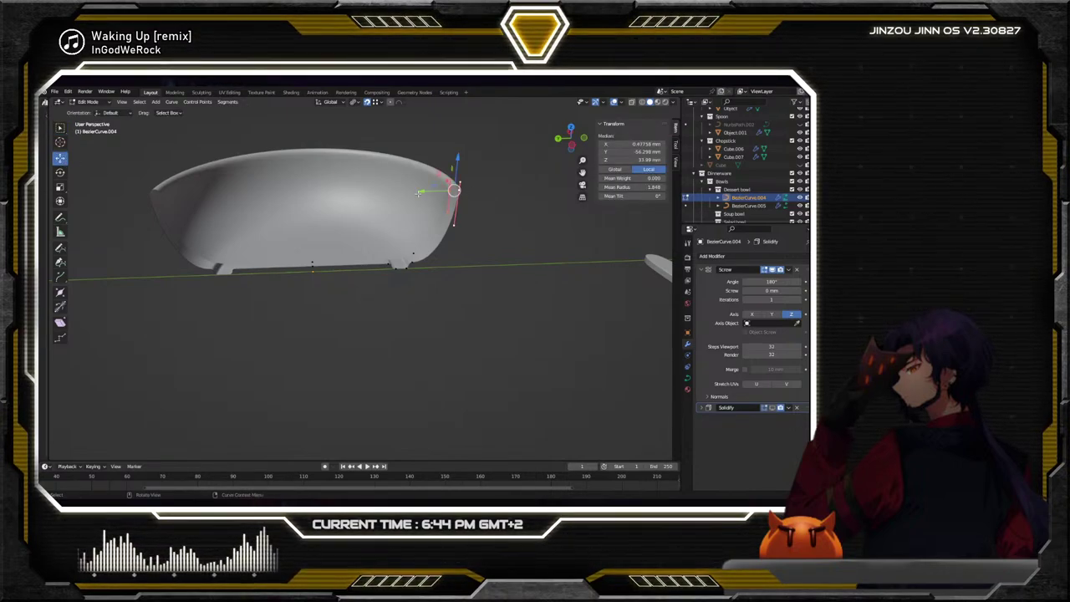
drag(428, 192, 467, 195)
drag(492, 157, 493, 134)
Scale the inner rim point's lower handle by about 2.55
middle_drag(459, 194, 416, 249)
scroll(416, 248, up, 4)
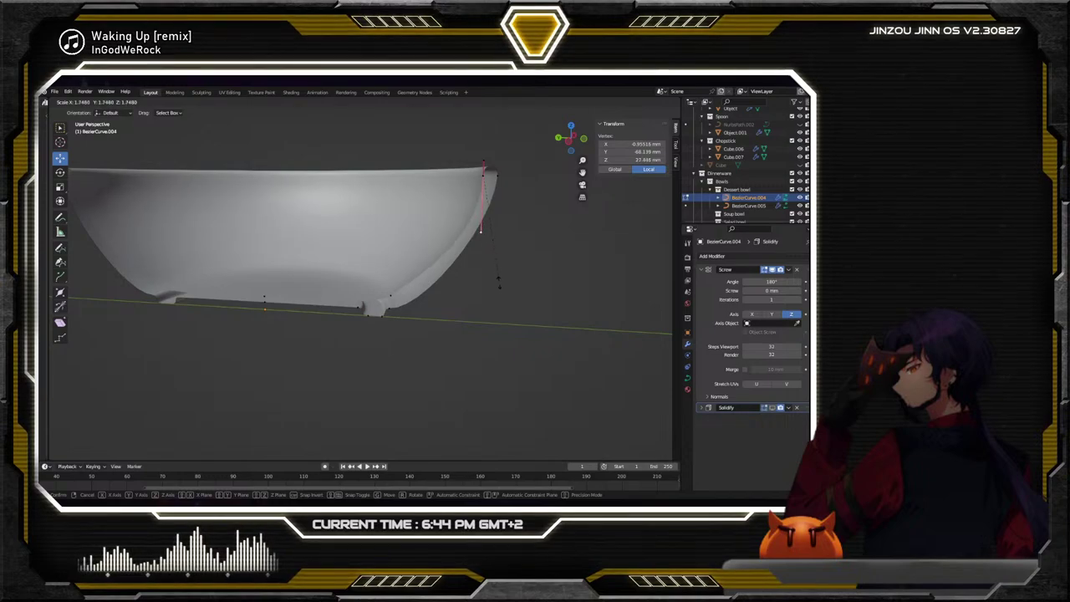
click(498, 333)
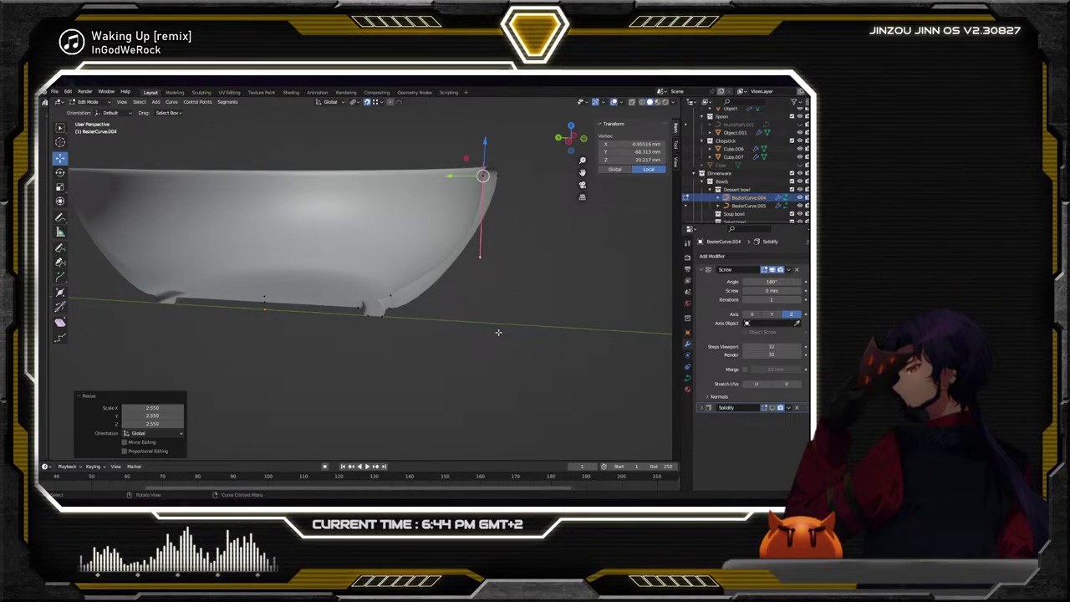
Adjust the outward handle of the inner floor corner point and scale the outer base point's handle by about 1.904
click(391, 298)
key(s)
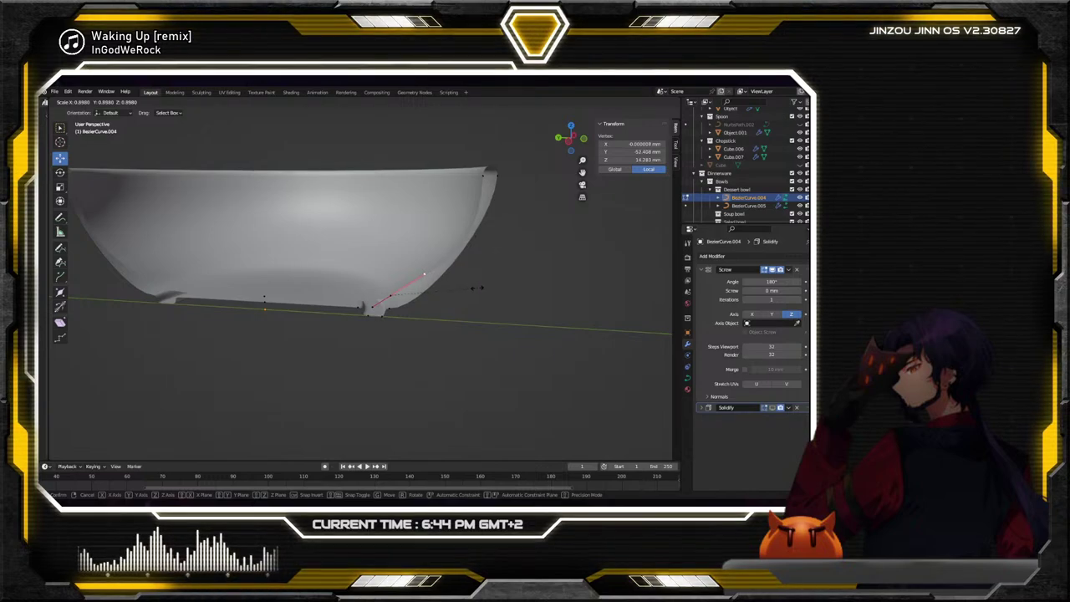
click(394, 307)
click(394, 307)
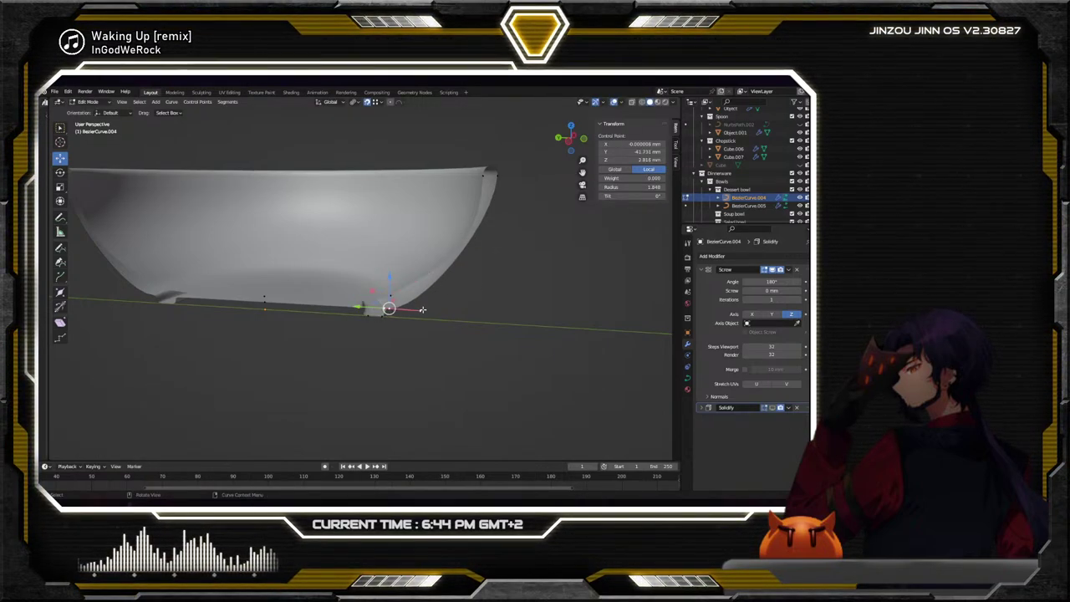
click(484, 314)
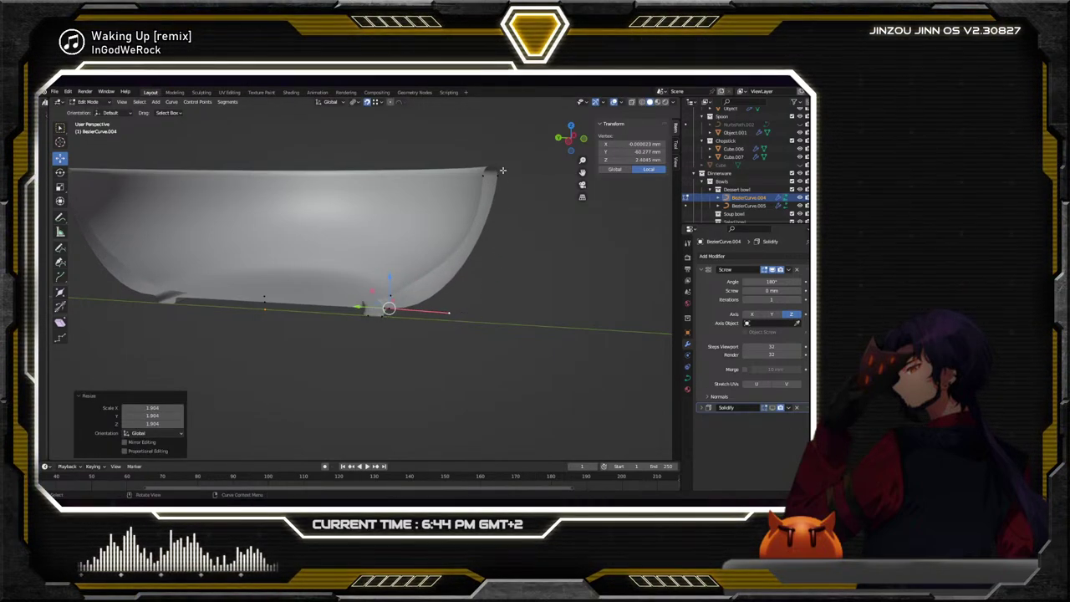
Lengthen the outer rim point's lower handle and shorten the outer base point's outward handle by scaling them
click(497, 176)
shift+click(389, 309)
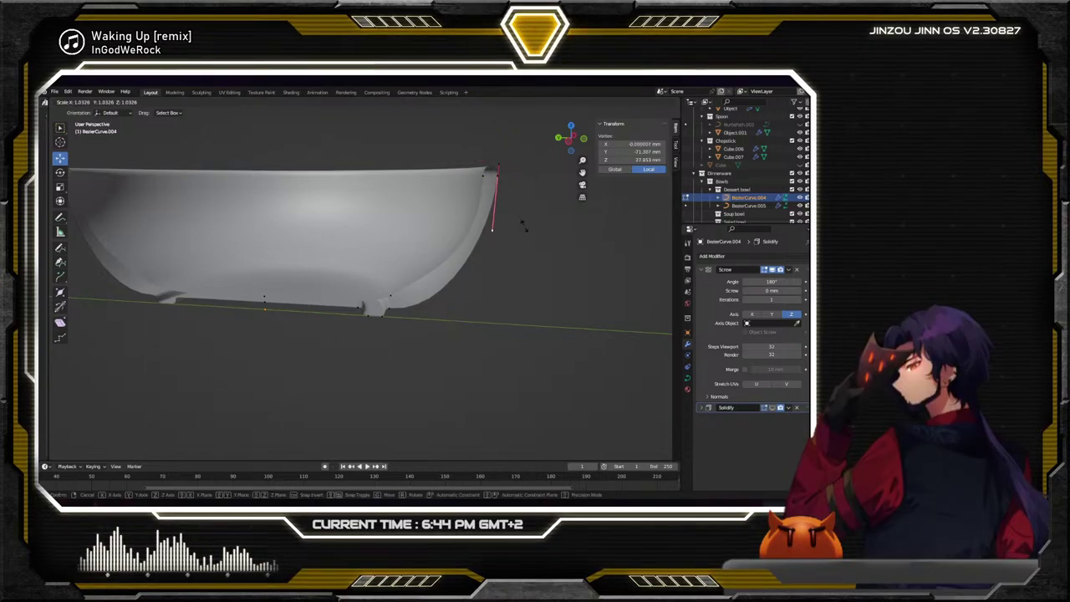
key(s)
click(385, 310)
click(388, 308)
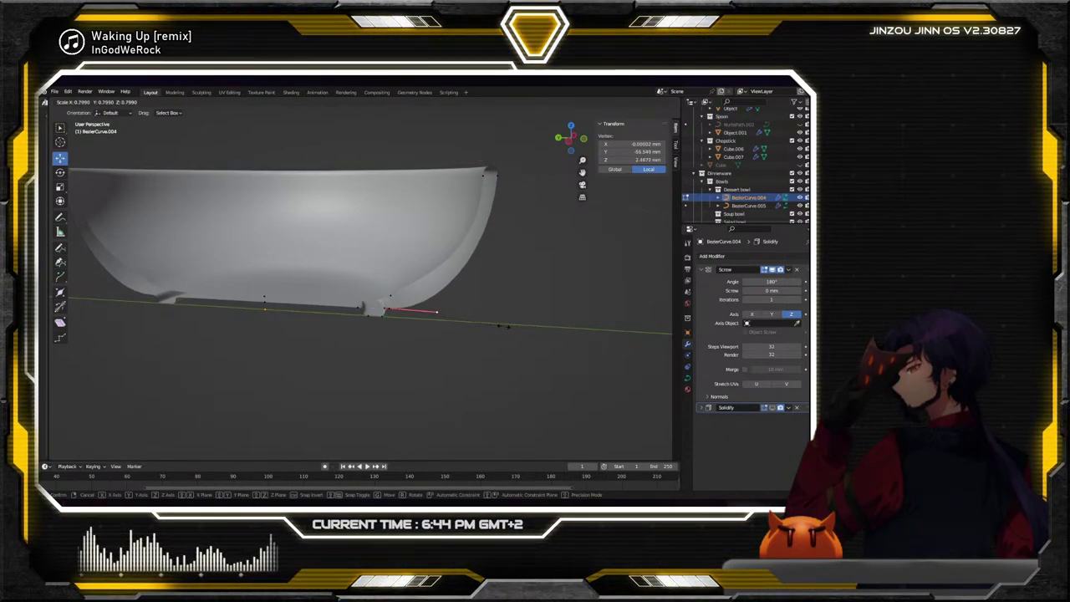
click(427, 289)
Undo the last change, and rotate the inner floor corner point's handles about 26.8° around X
key(ctrl+z)
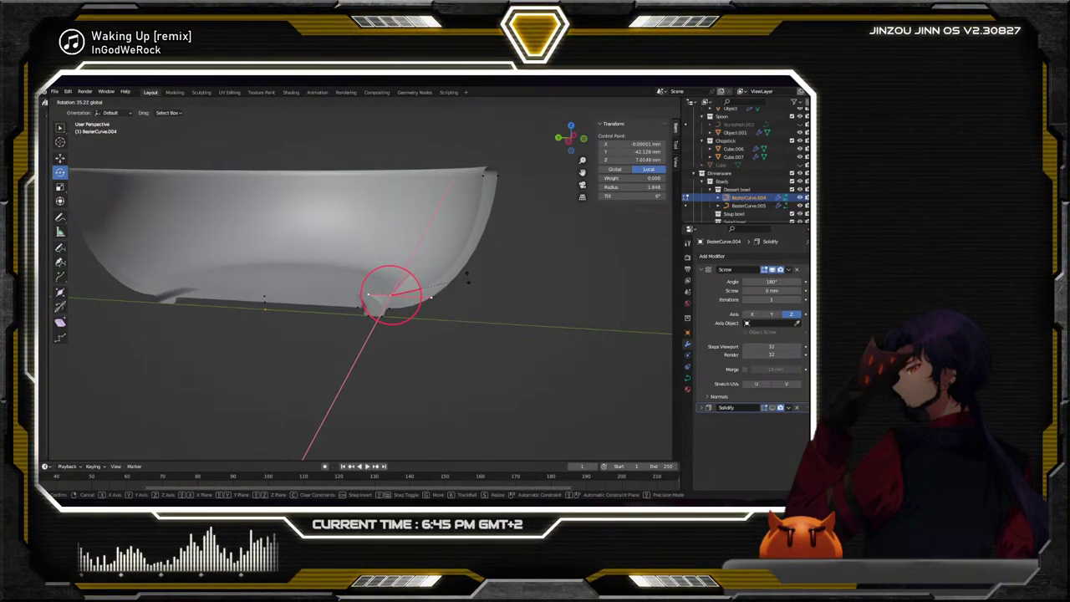
click(460, 266)
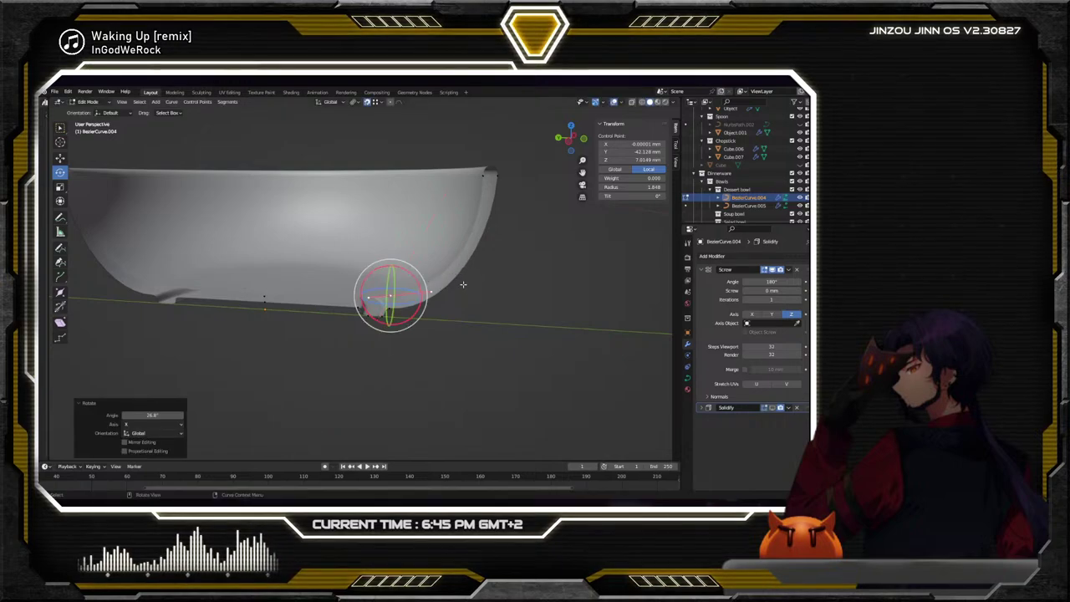
click(61, 129)
click(440, 352)
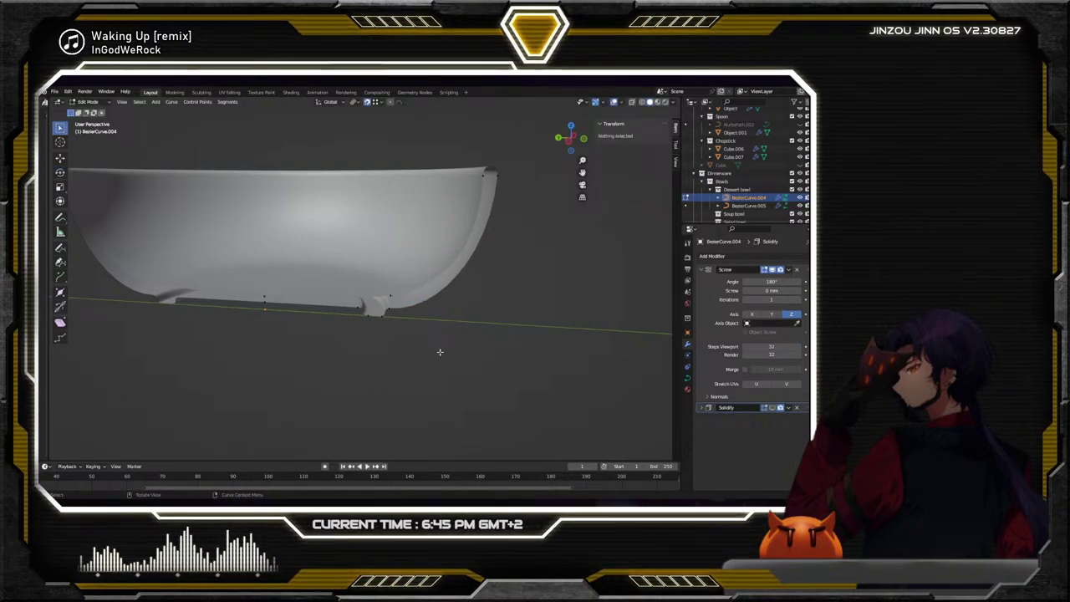
Scale the inner floor corner point's outward handle by about 0.819
click(390, 295)
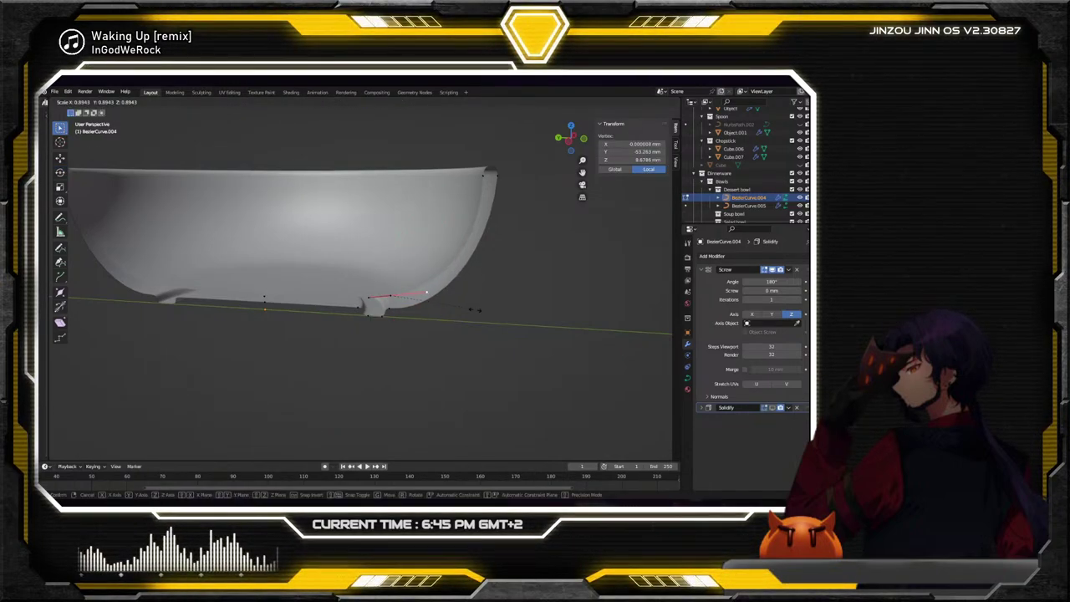
key(s)
click(466, 309)
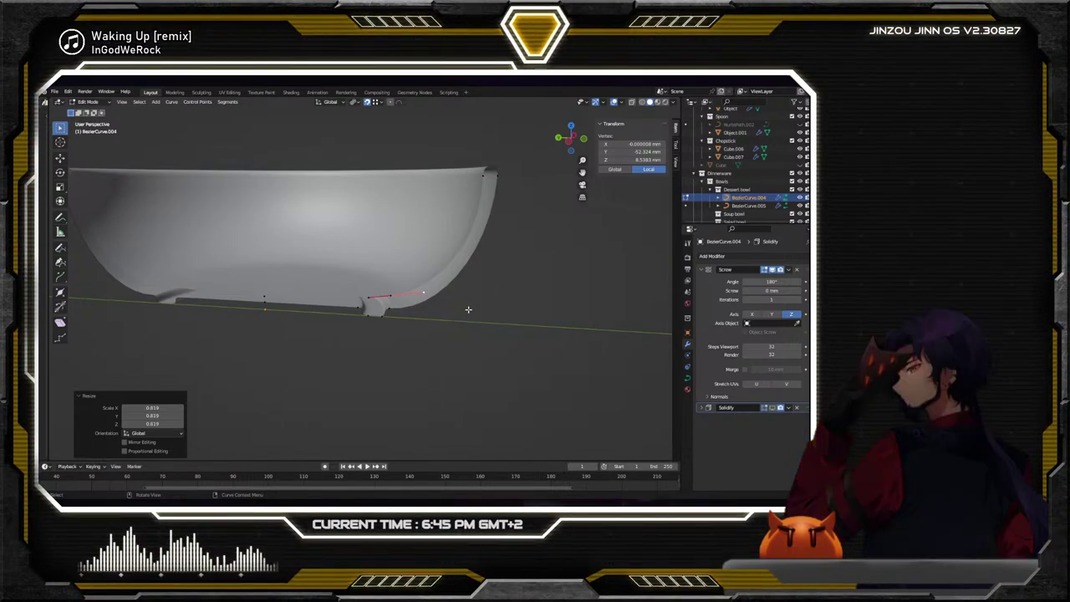
Scale the outer rim point's lower handle by about 1.112 and rotate it about -2.39° around X
click(495, 172)
key(s)
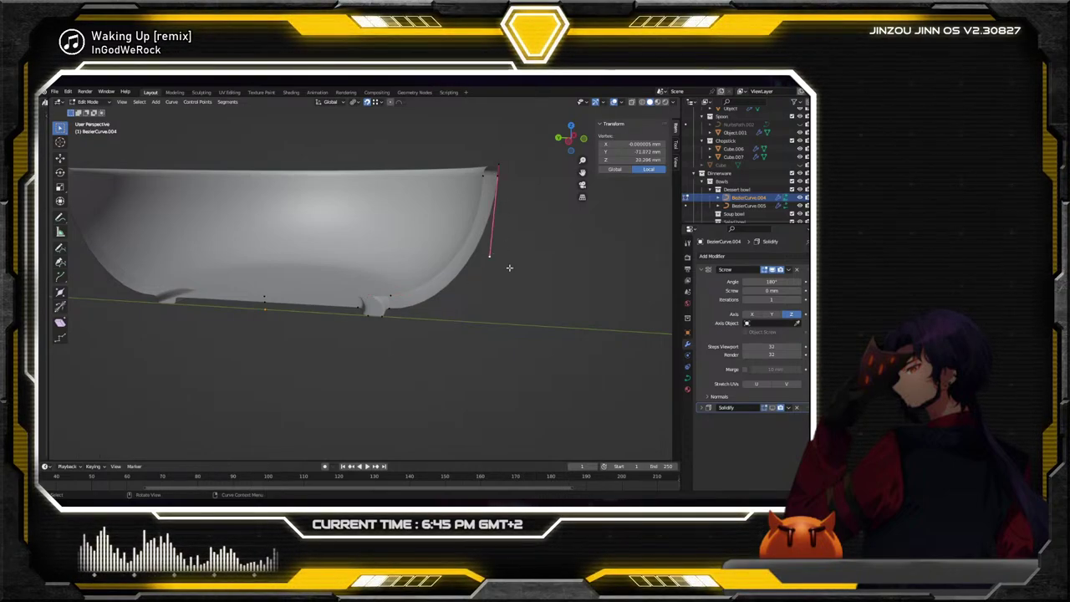
click(511, 279)
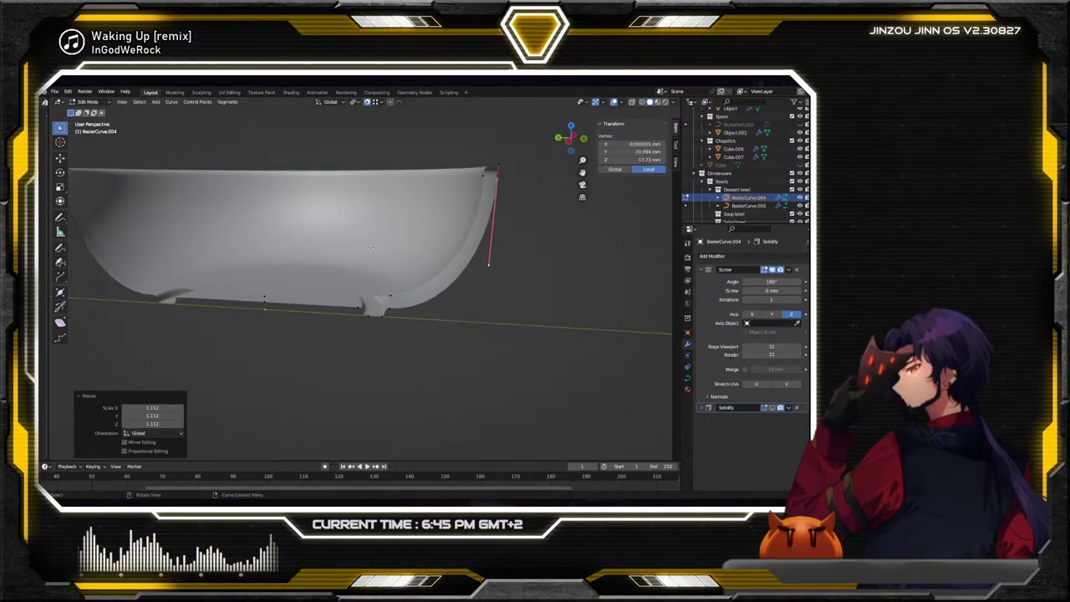
click(59, 171)
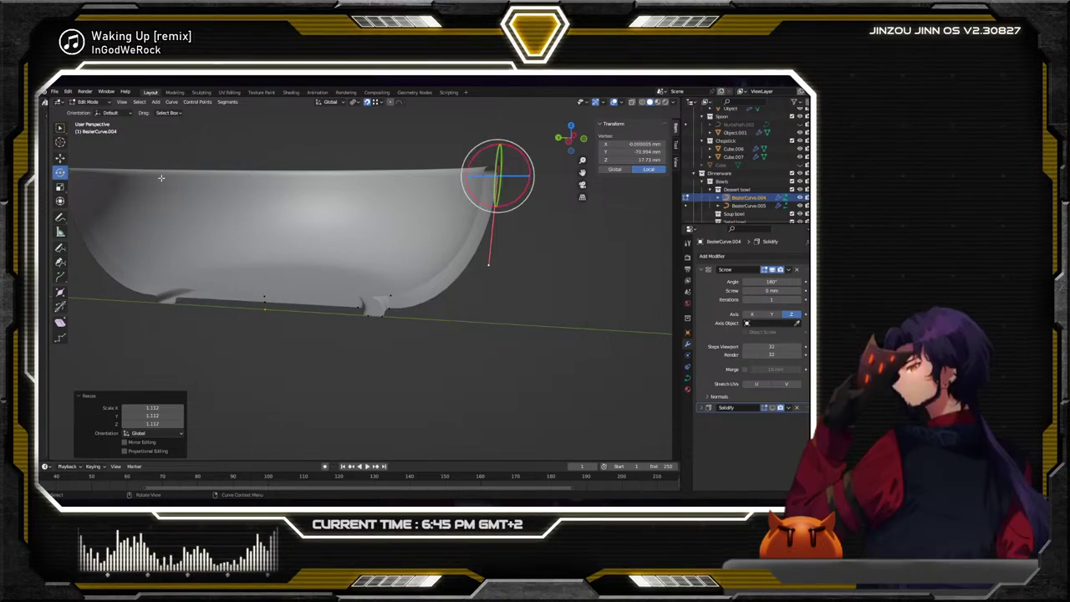
drag(528, 165, 526, 163)
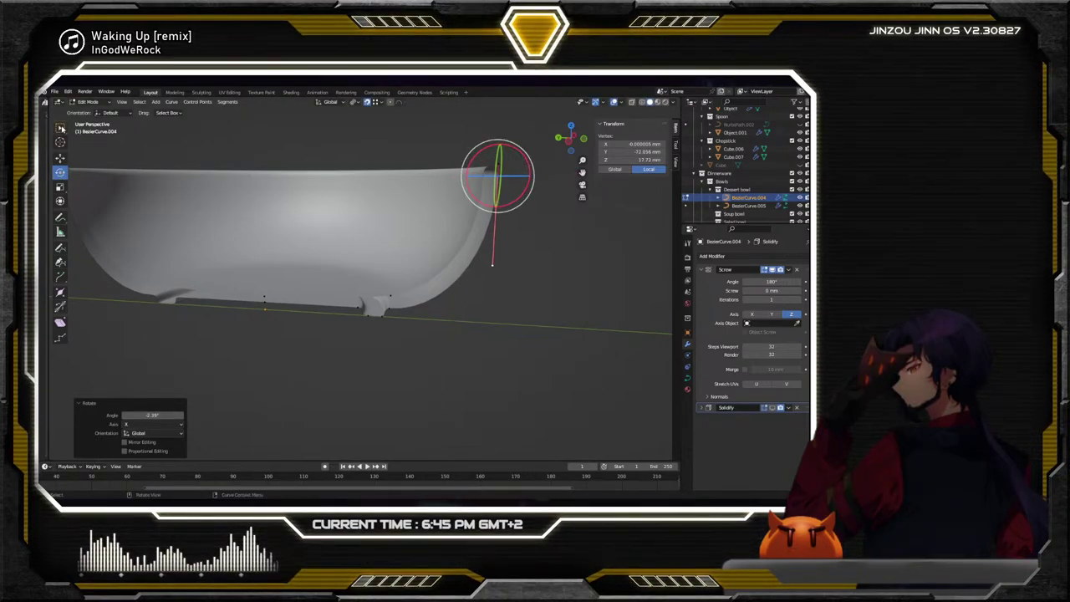
Return the reshaped bowl to Object Mode and set its Screw modifier's angle to 360°
click(402, 322)
middle_drag(402, 322, 278, 257)
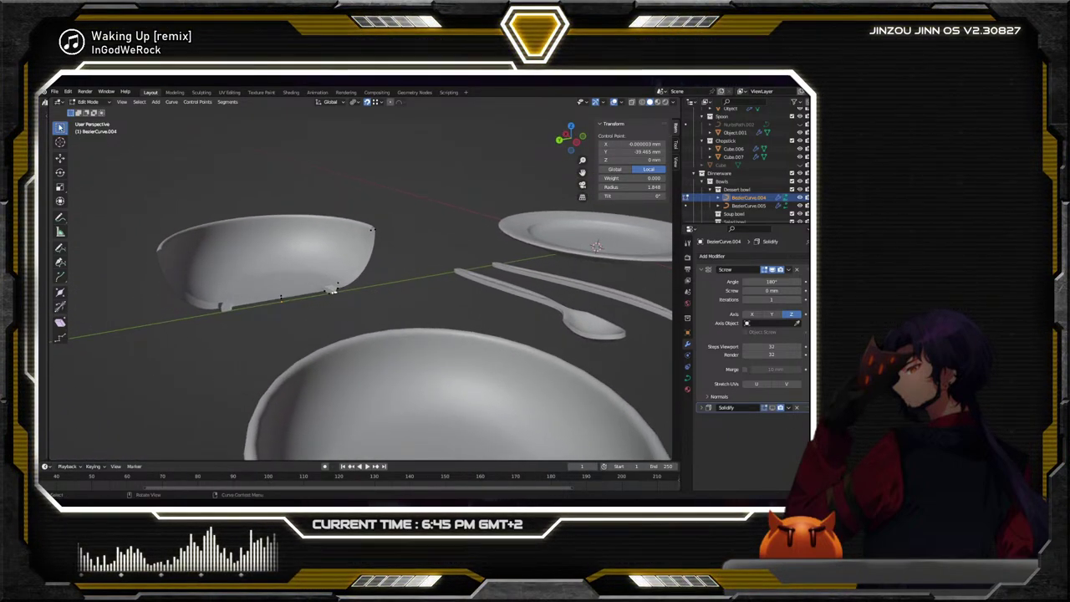
click(327, 251)
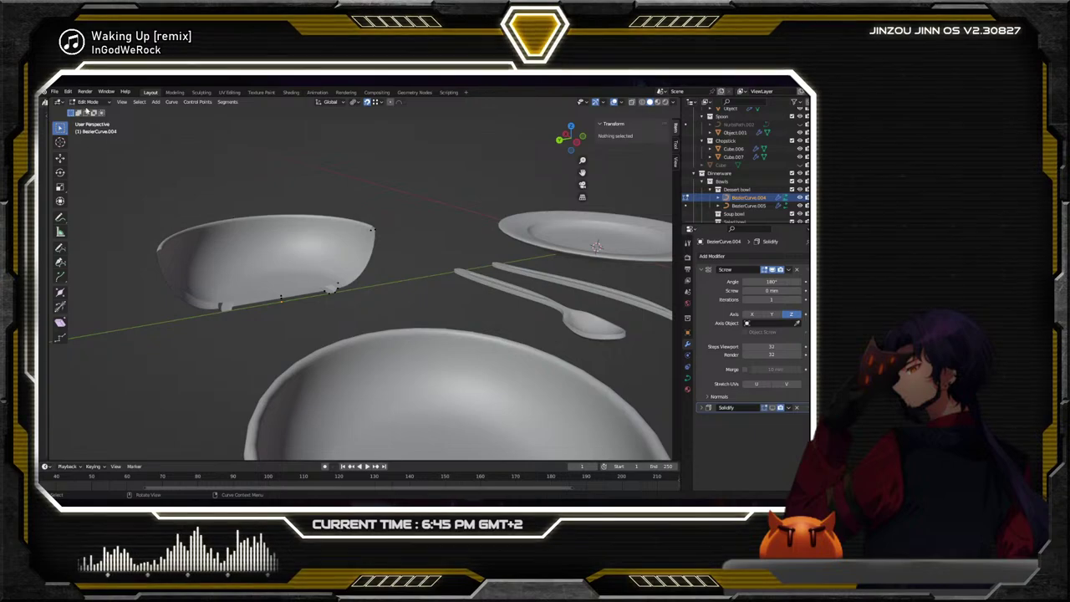
click(92, 112)
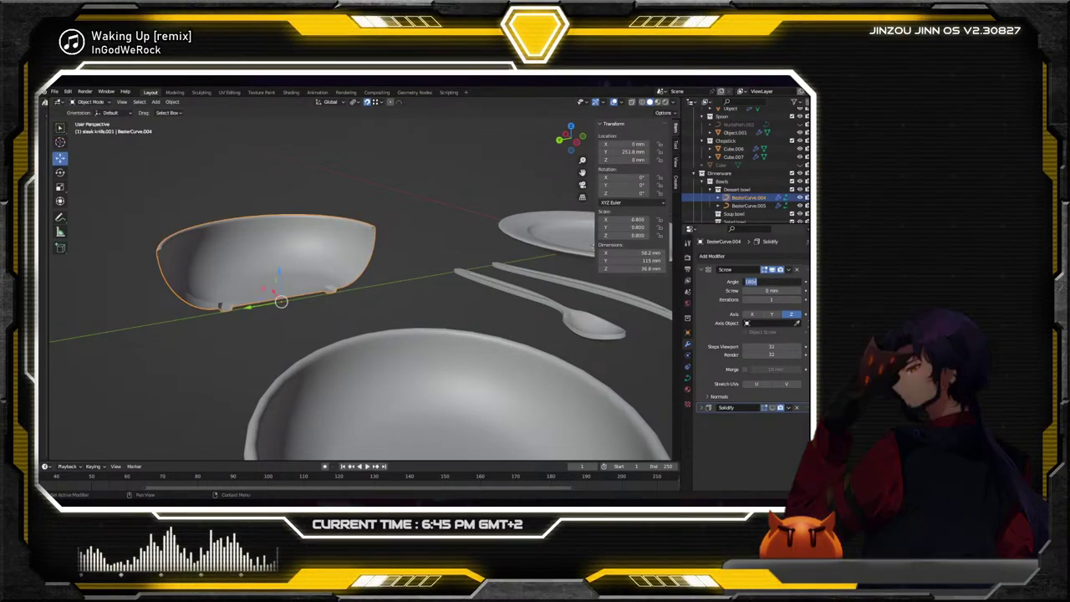
text(360)
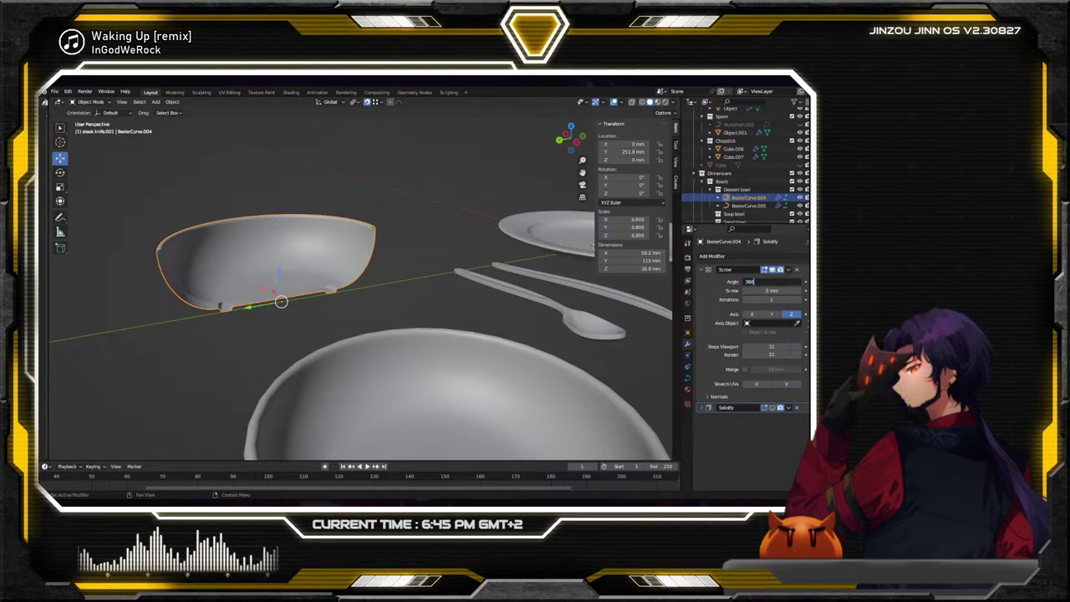
key(Return)
click(359, 162)
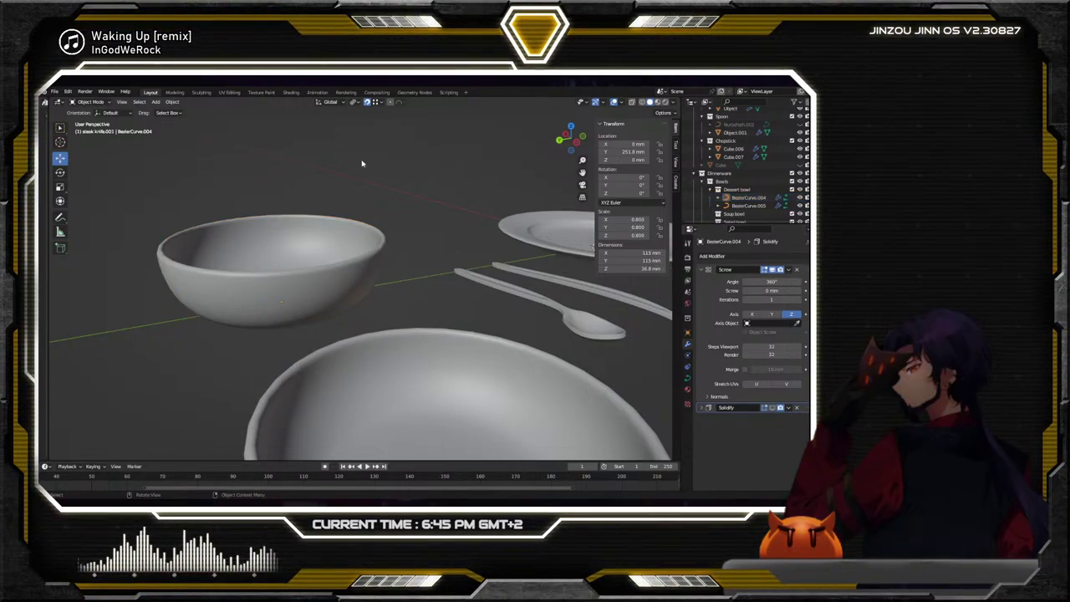
Move the reshaped larger bowl from the Dessert bowl collection into the Salad bowl collection
scroll(381, 235, down, 5)
middle_drag(381, 235, 428, 232)
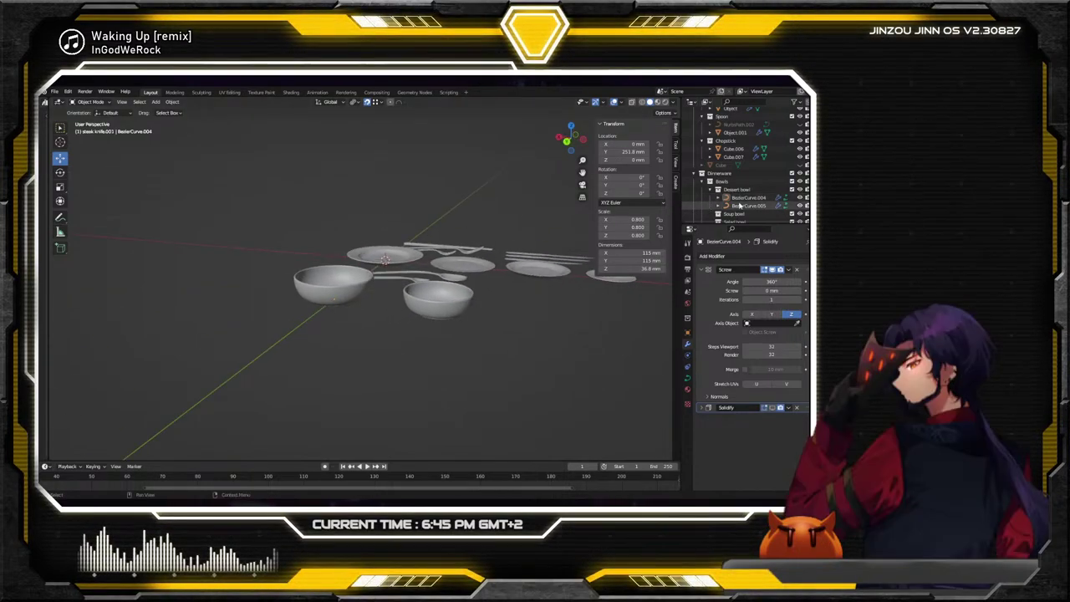
click(745, 199)
scroll(745, 201, down, 1)
scroll(746, 202, down, 2)
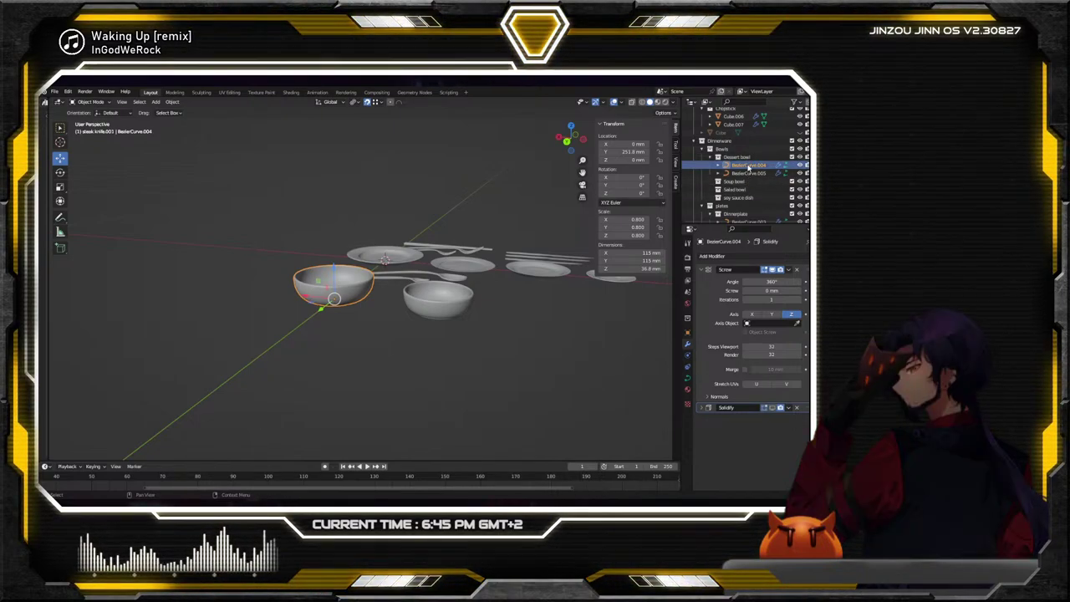
drag(756, 167, 750, 191)
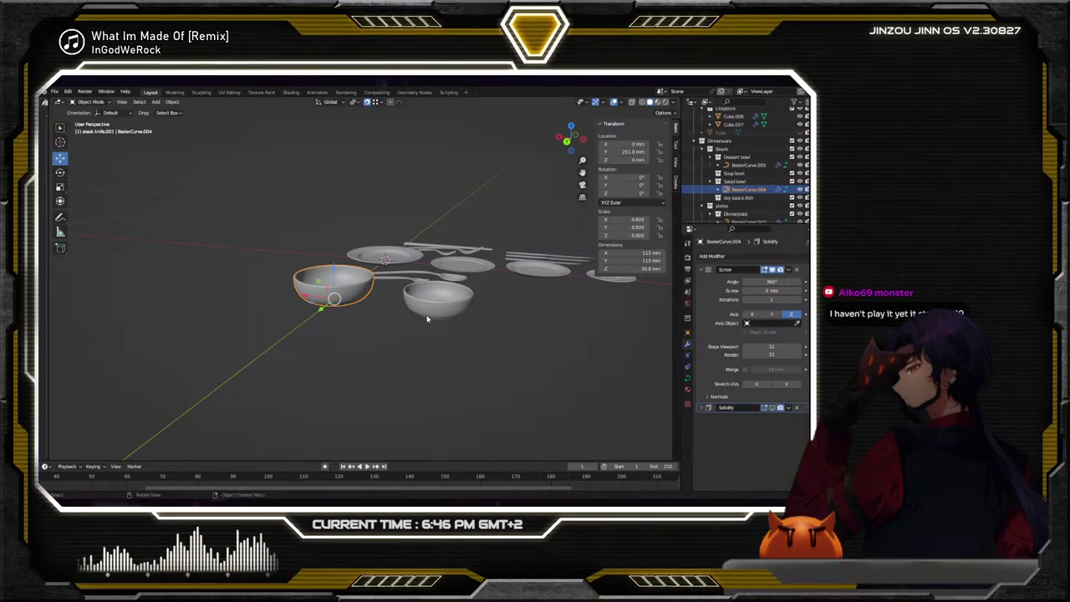
click(448, 301)
scroll(502, 295, up, 5)
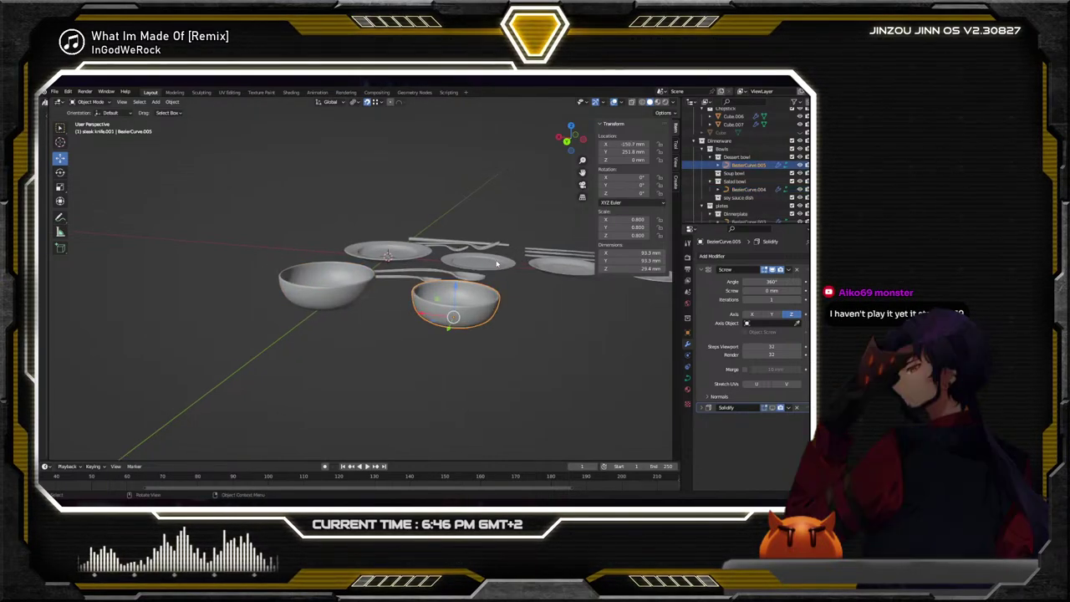
mouse_move(502, 296)
middle_down()
mouse_move(493, 260)
mouse_move(511, 278)
middle_up()
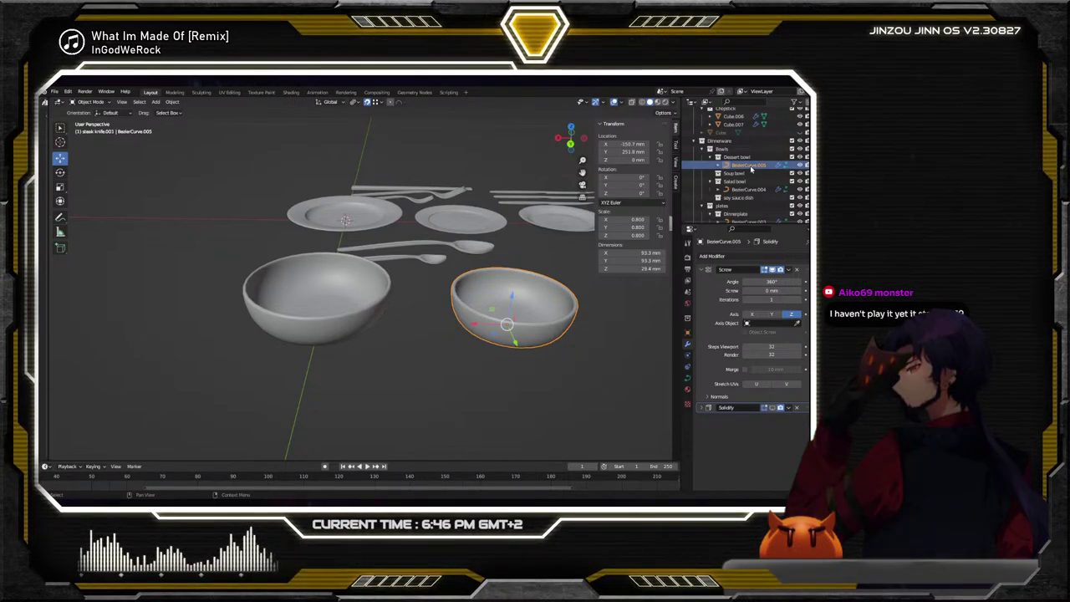
middle_drag(535, 247, 479, 229)
middle_drag(469, 274, 412, 249)
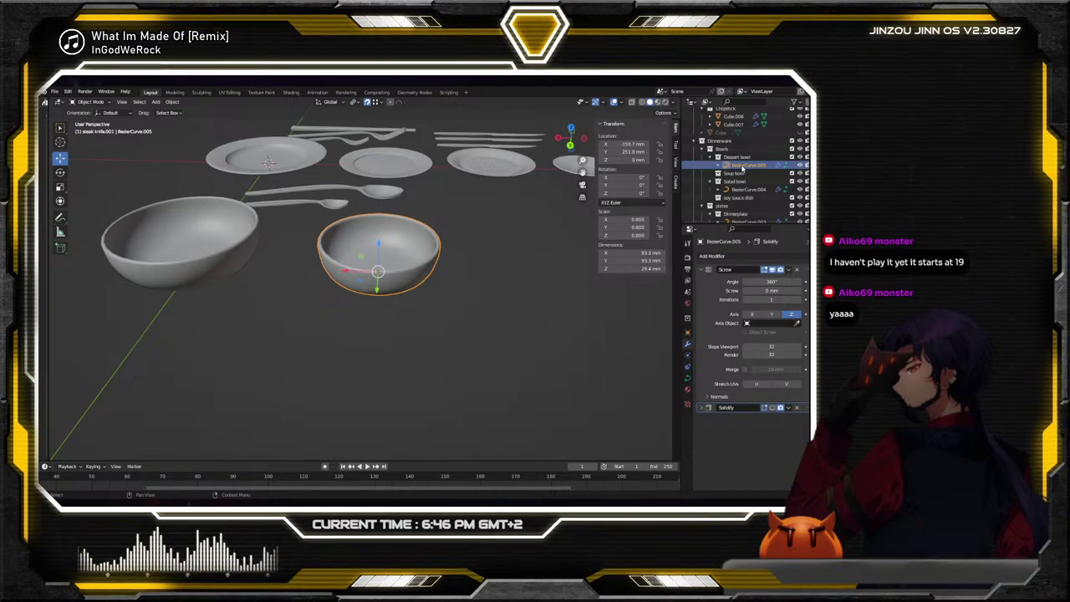
click(739, 173)
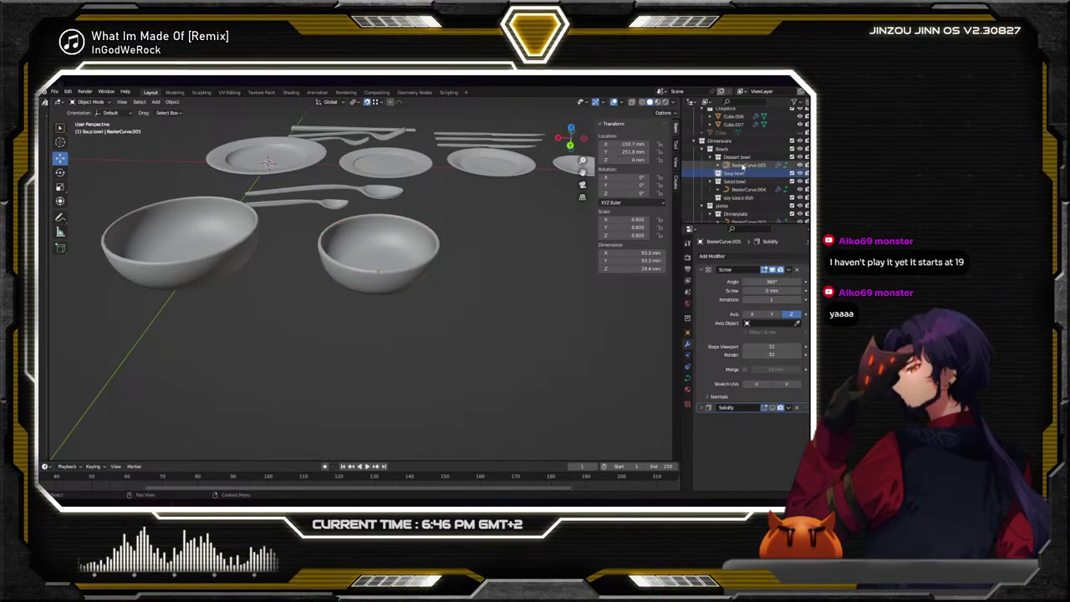
Create a new collection inside Bowls and rename it as ramen bowl
click(729, 149)
right_click(727, 149)
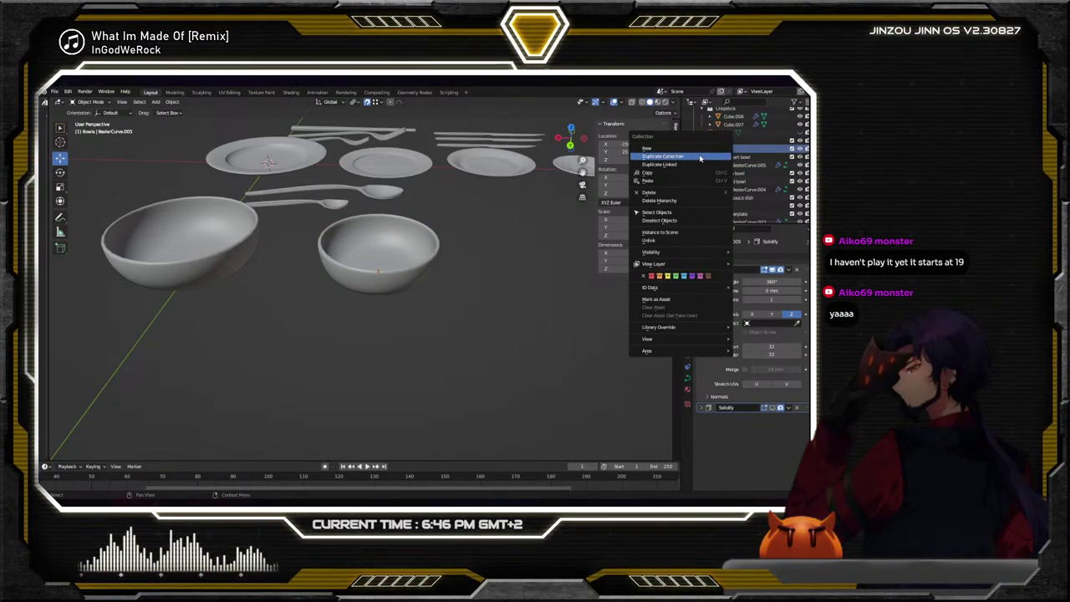
click(697, 150)
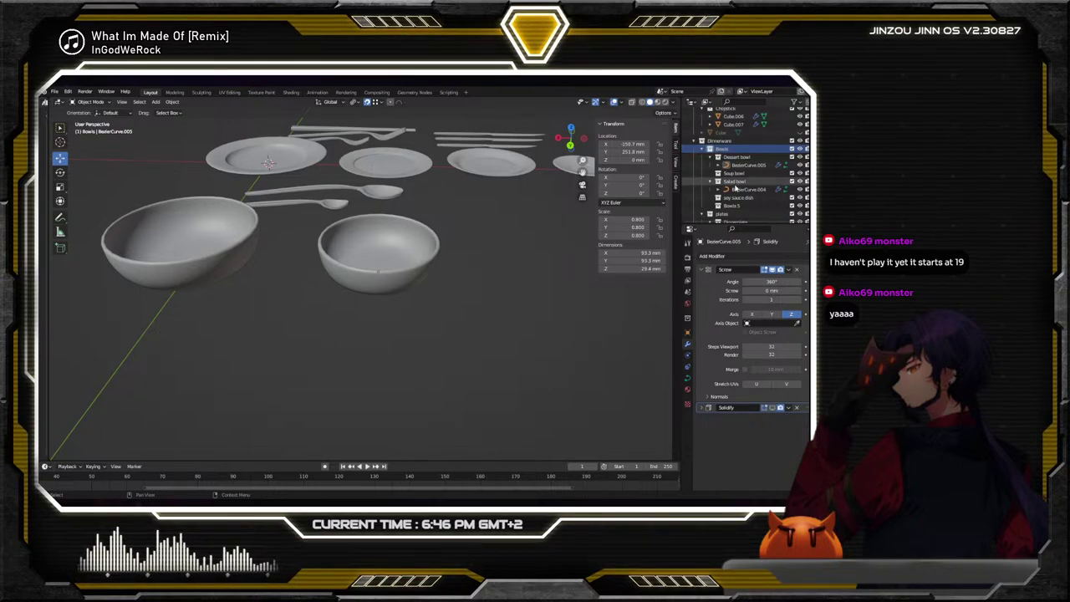
scroll(736, 193, down, 5)
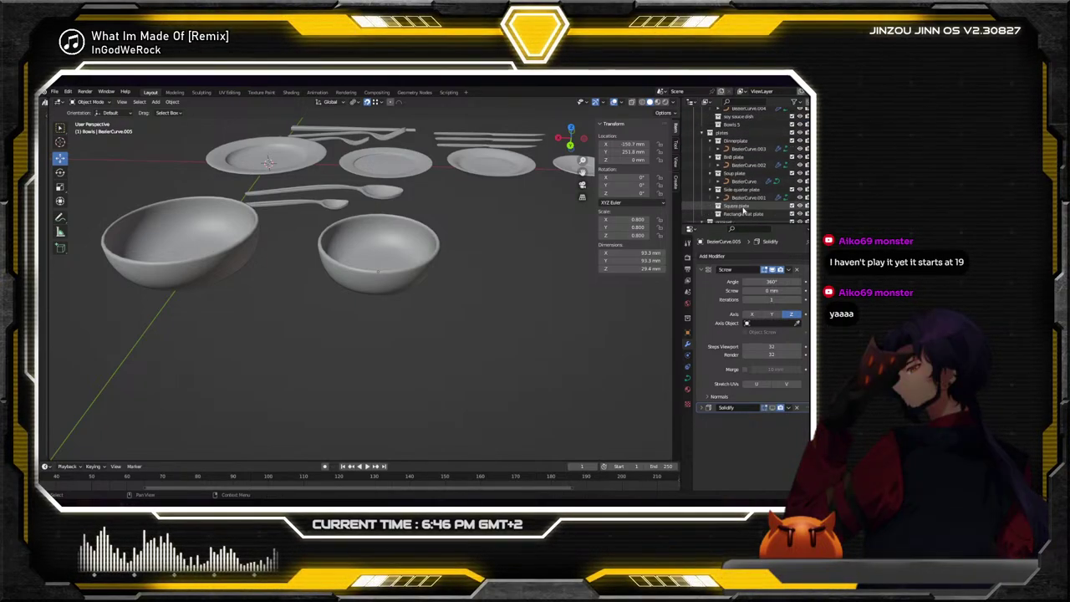
scroll(742, 197, up, 5)
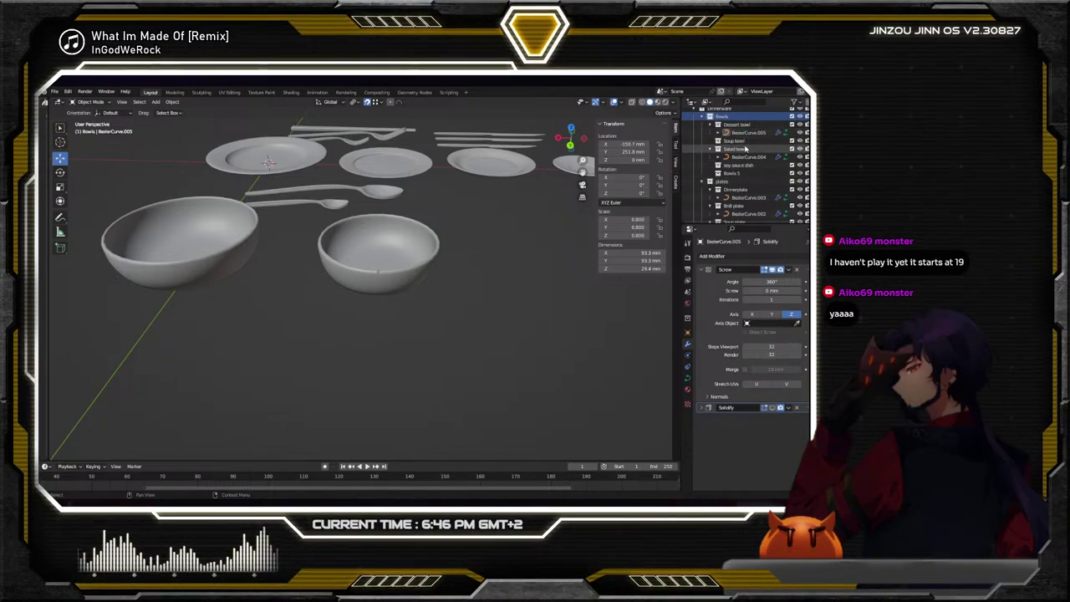
click(742, 173)
scroll(752, 173, down, 1)
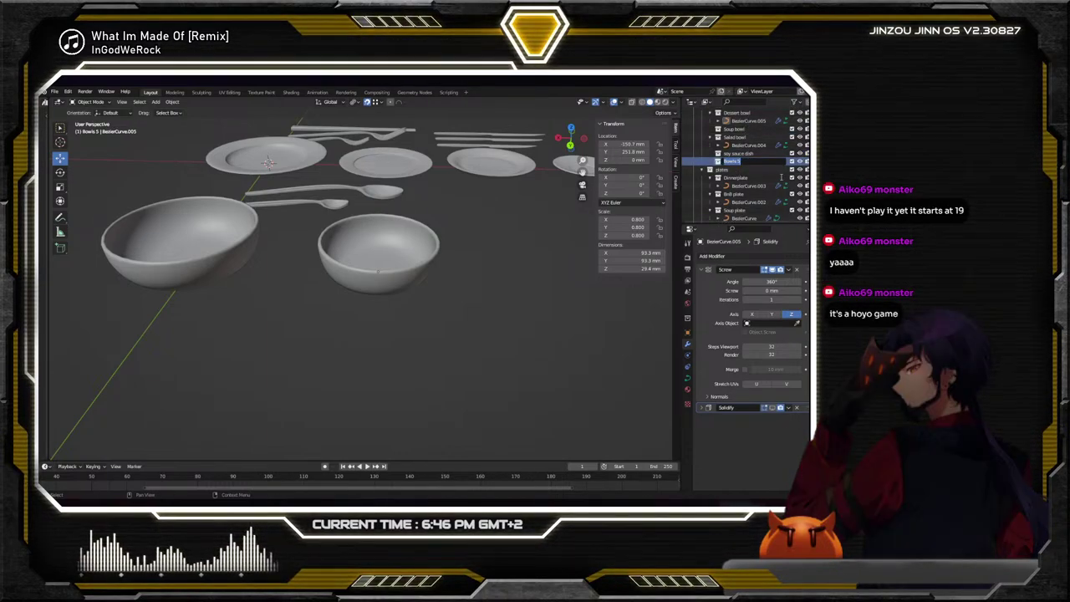
text(ramen bowl)
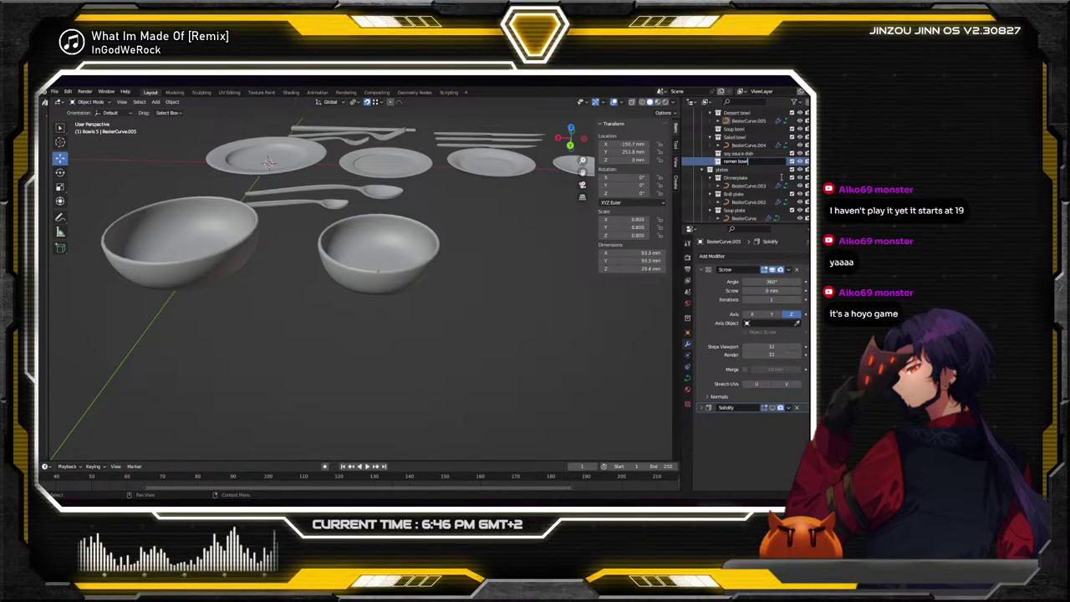
key(Return)
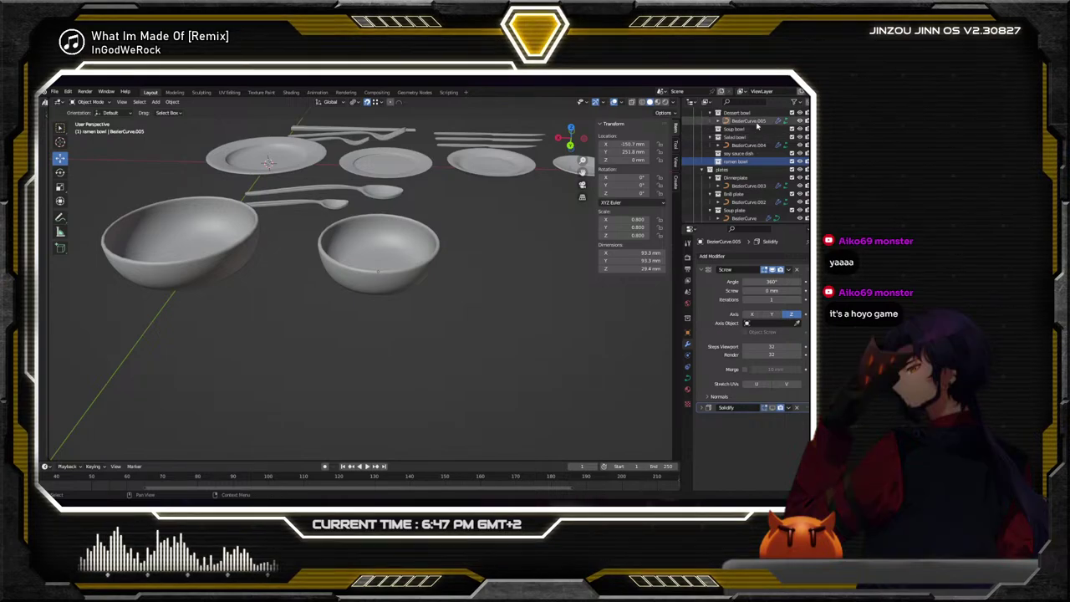
Move the smaller bowl from the Dessert bowl collection into the ramen bowl collection
click(755, 122)
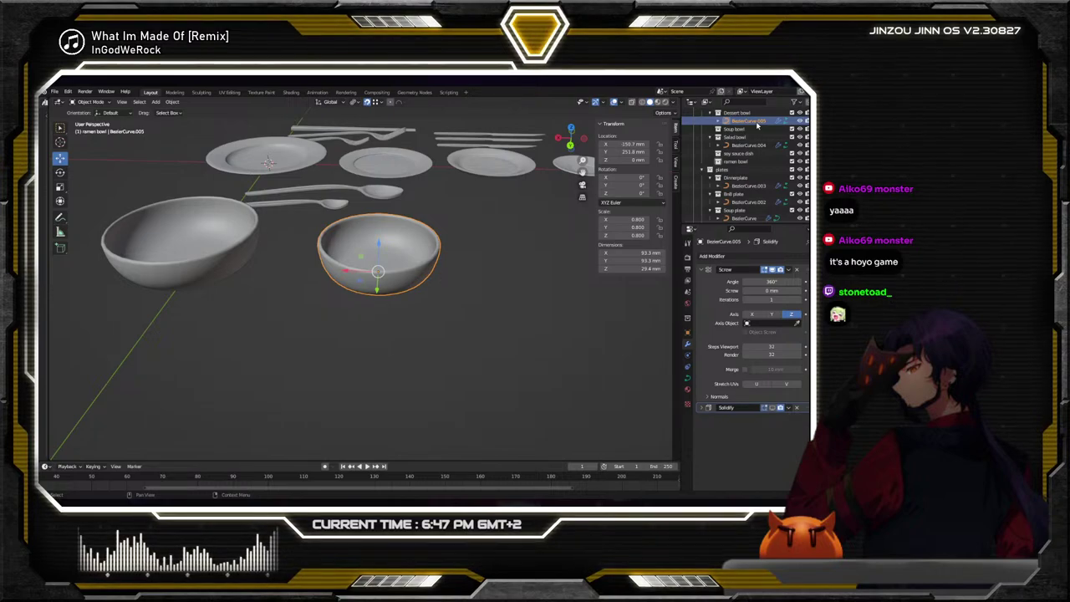
scroll(755, 130, up, 2)
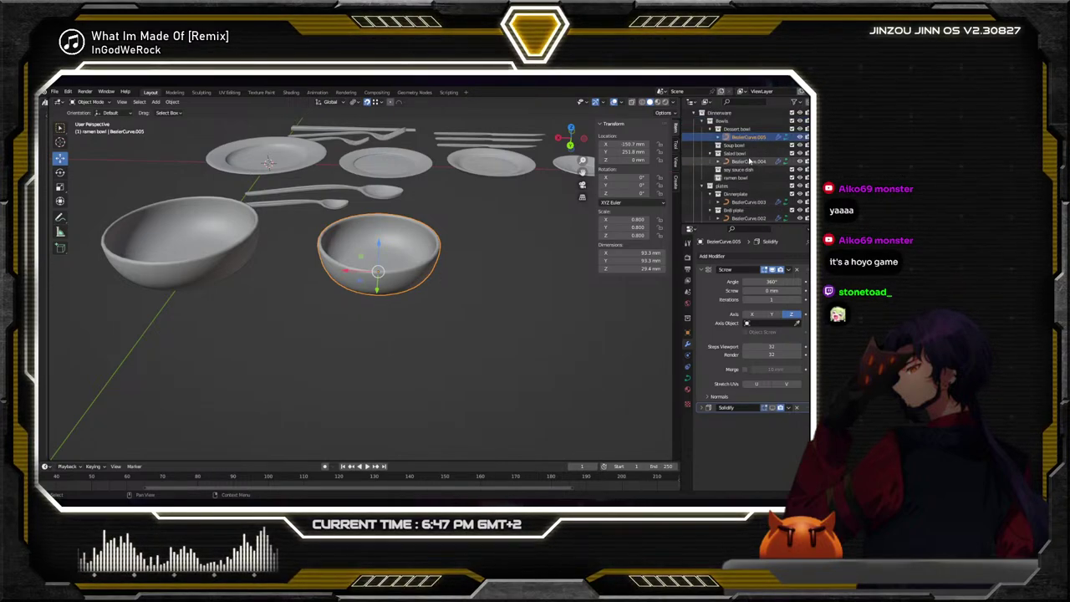
click(749, 160)
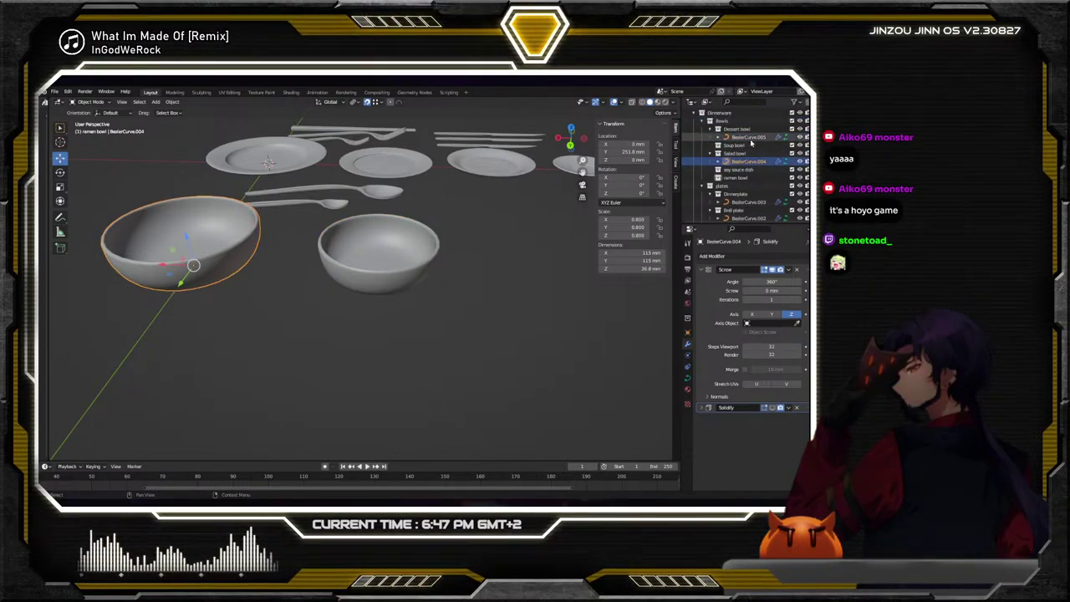
click(749, 137)
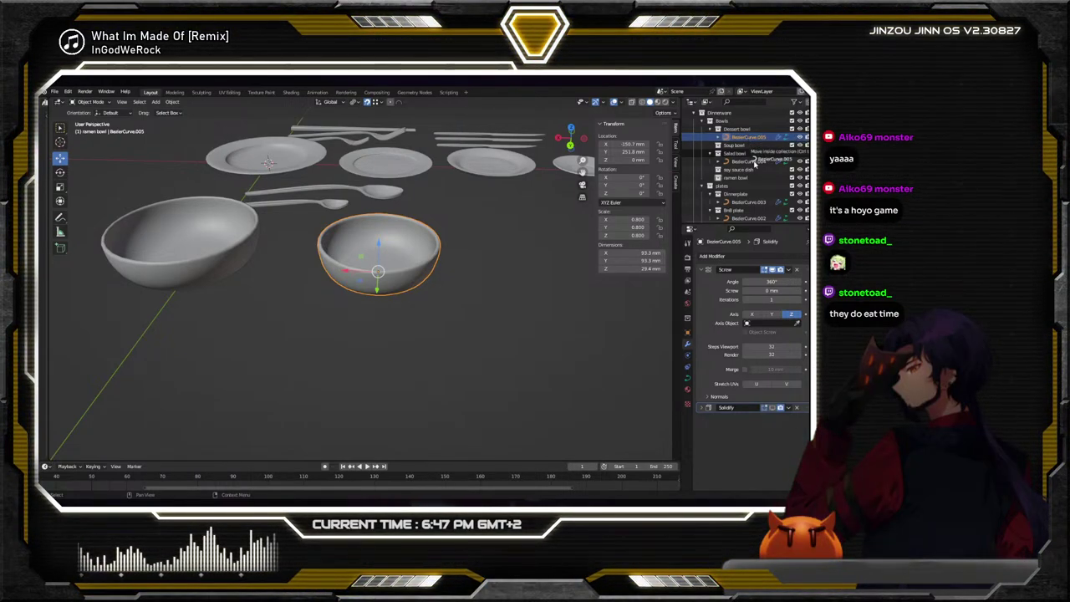
drag(754, 163, 756, 177)
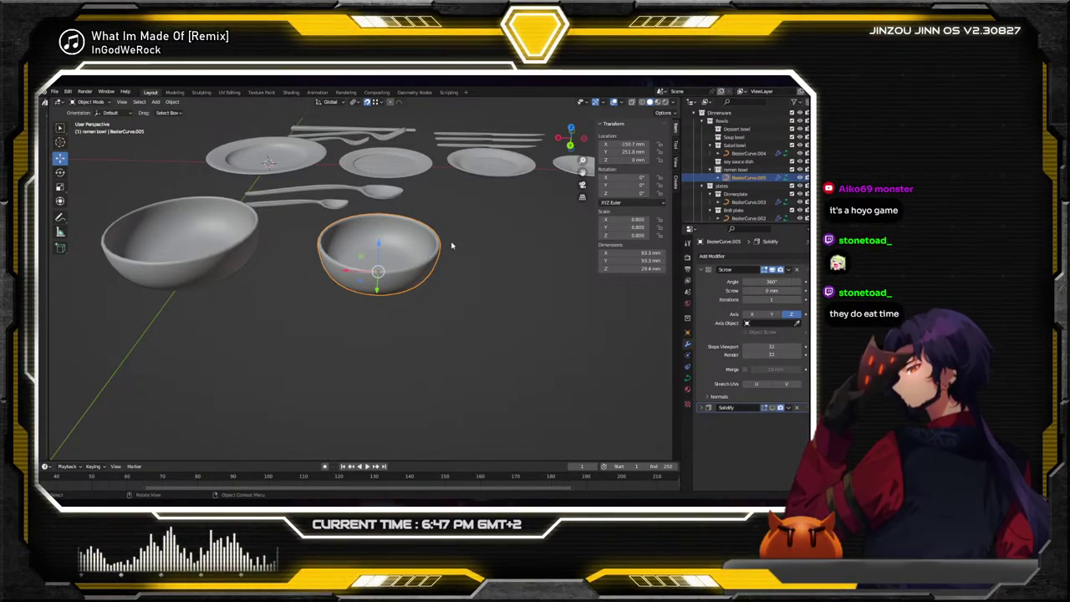
key(shift+a)
mouse_move(451, 243)
key(Escape)
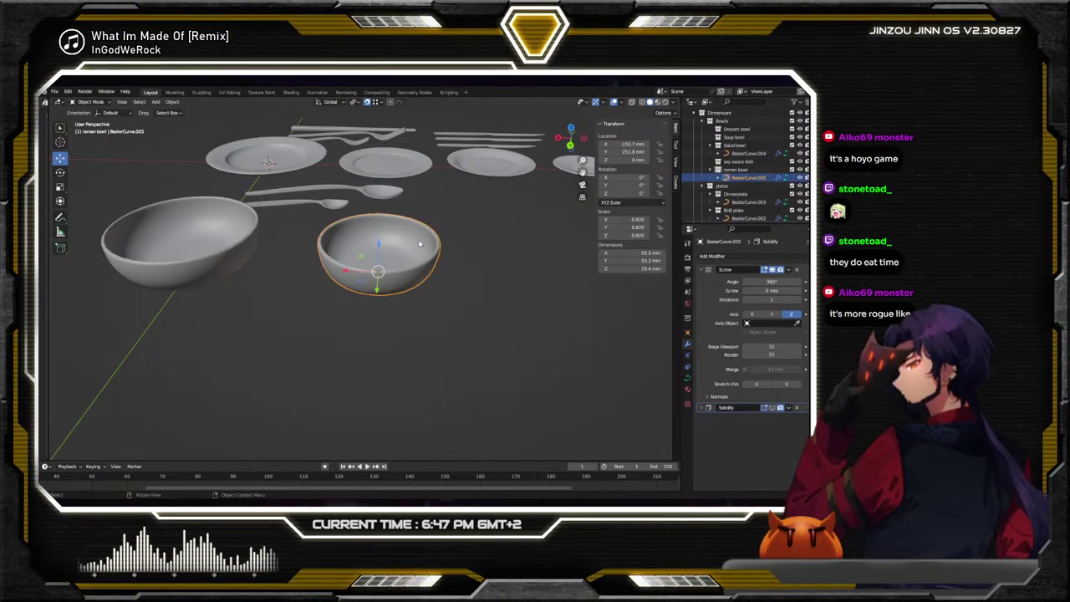
Duplicate the smaller bowl and move the copy about -137.5 mm along the X axis
key(shift+d)
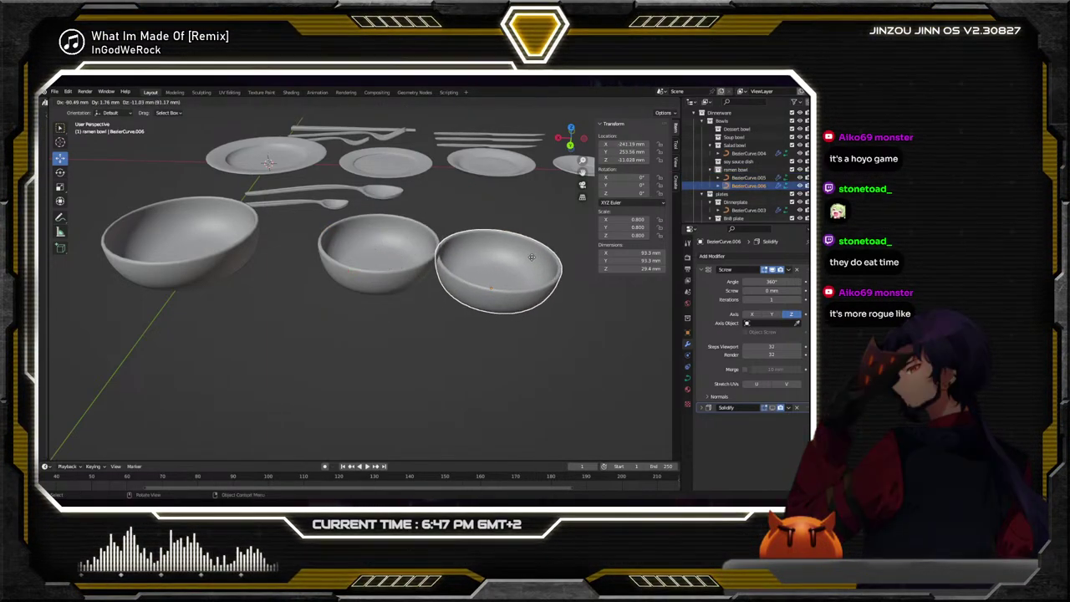
key(x)
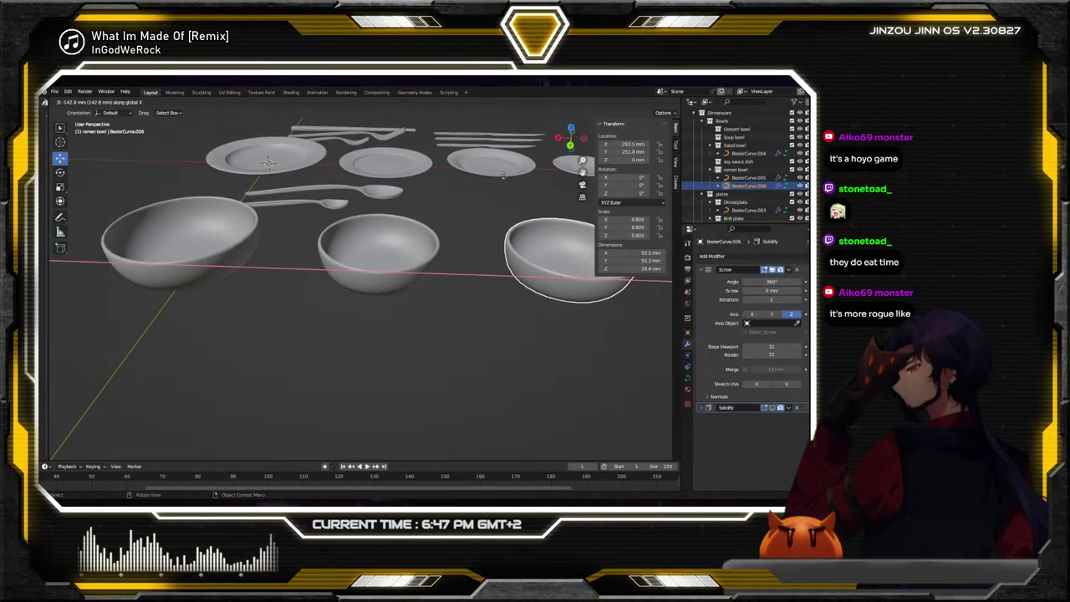
click(502, 175)
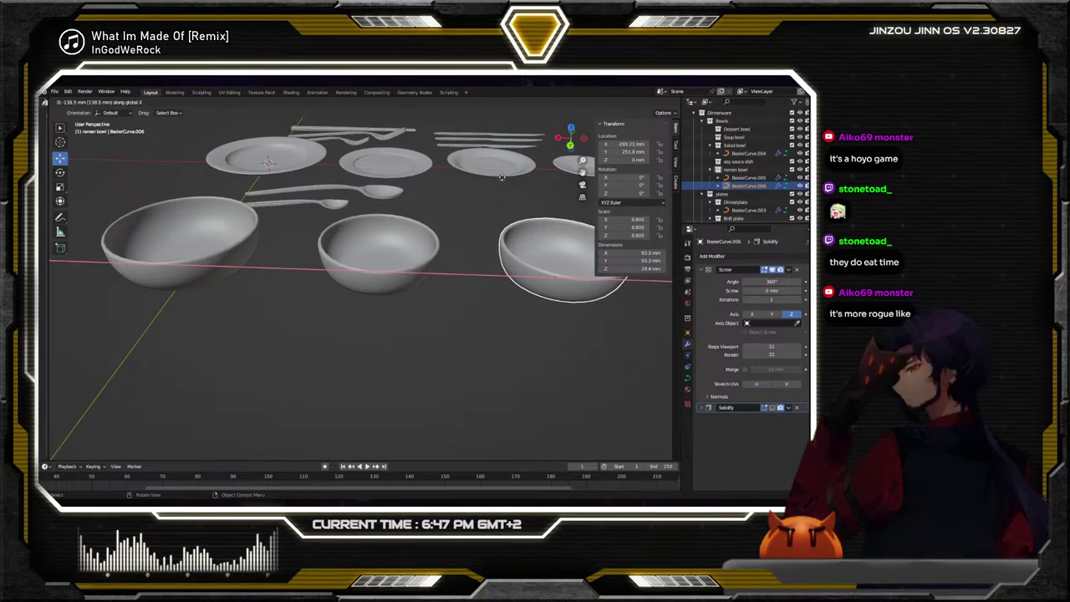
shift+middle_drag(501, 190, 293, 248)
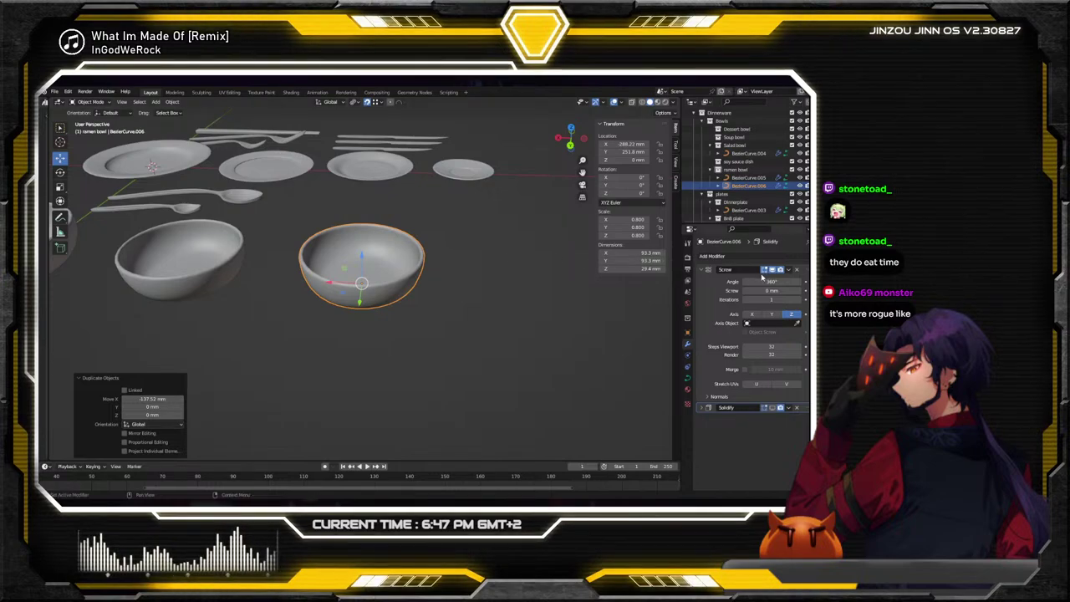
Set the duplicated bowl's Screw modifier angle to 180° and open its profile curve in Edit Mode
double_click(773, 282)
text(180)
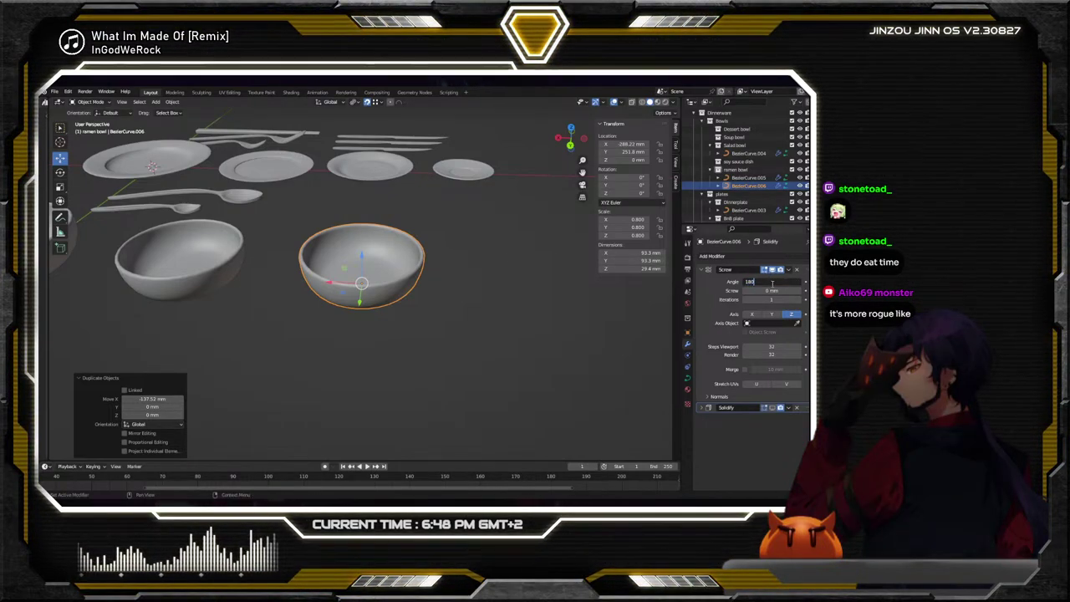
key(Return)
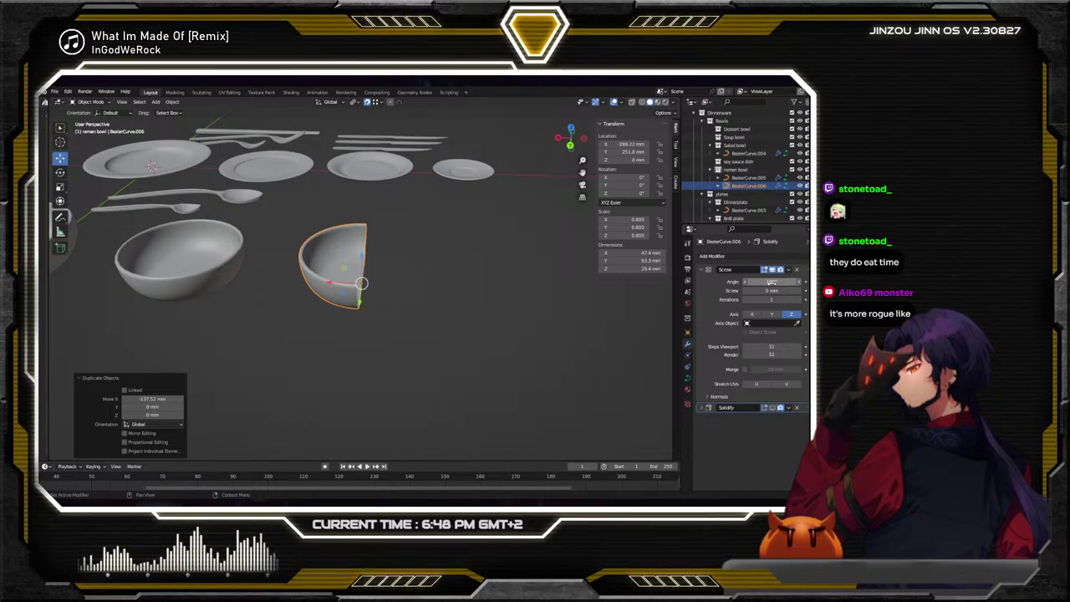
middle_drag(468, 280, 407, 280)
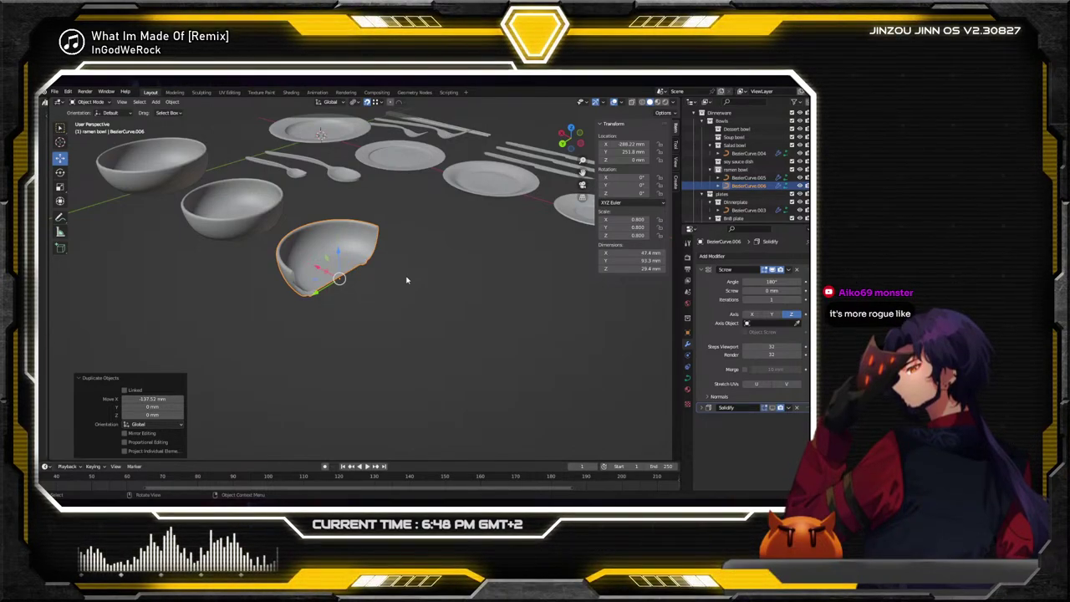
scroll(406, 280, up, 5)
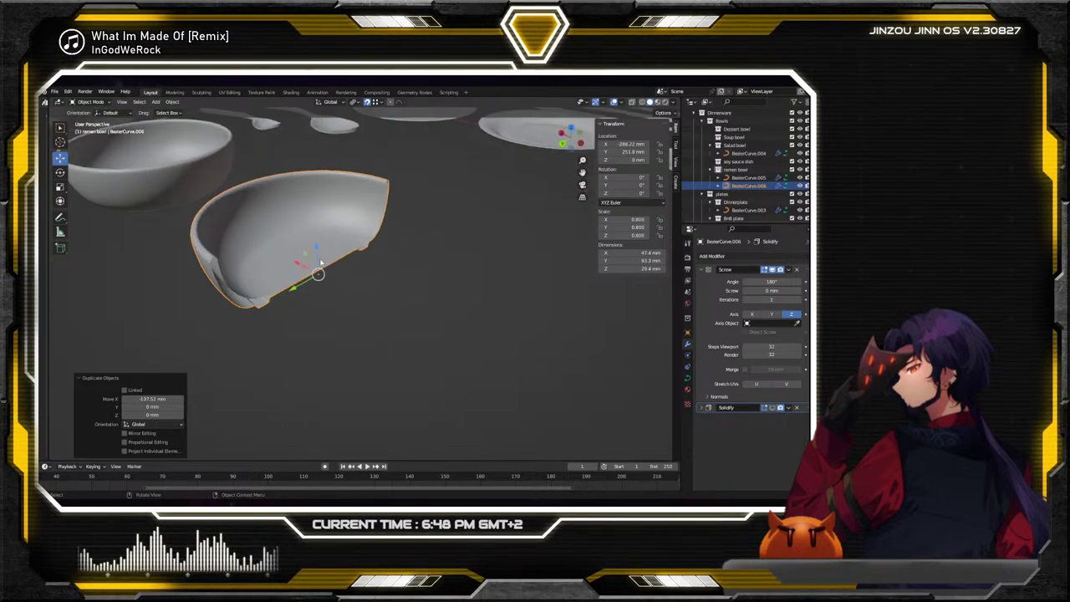
middle_drag(359, 259, 387, 238)
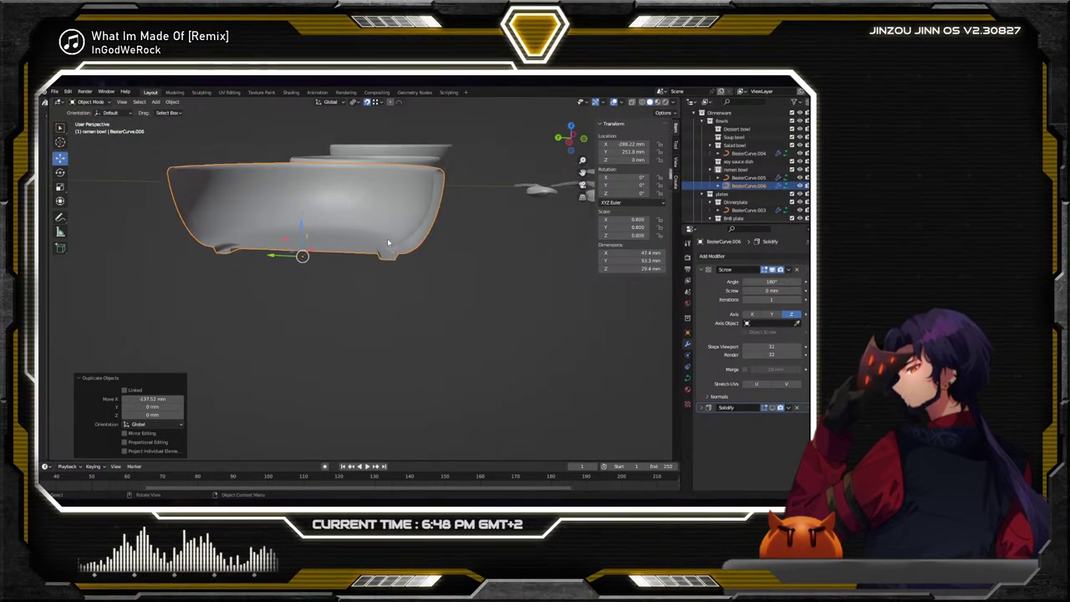
scroll(393, 234, up, 2)
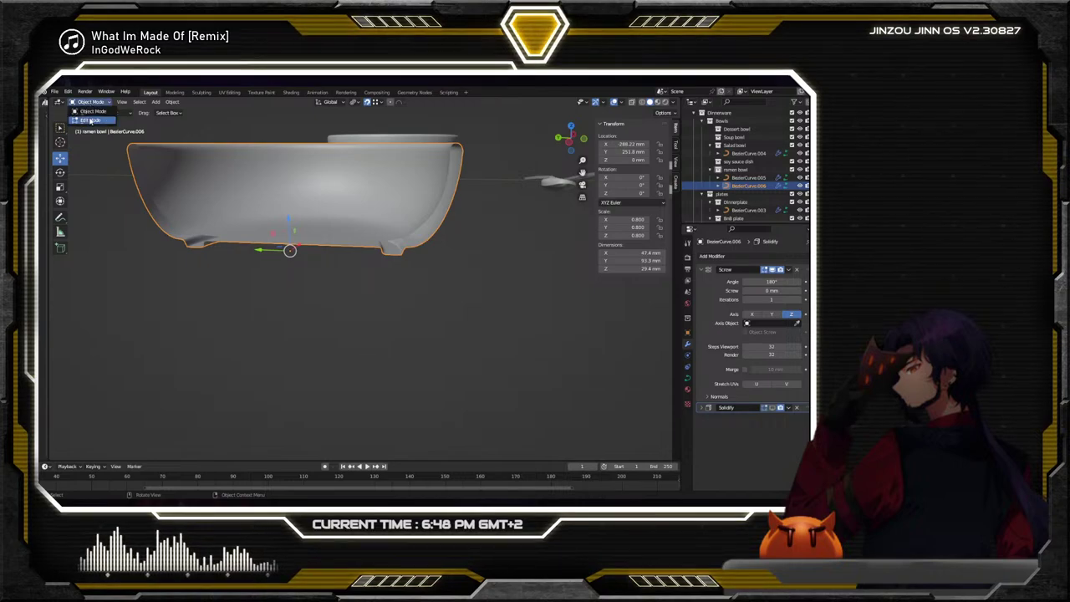
click(91, 120)
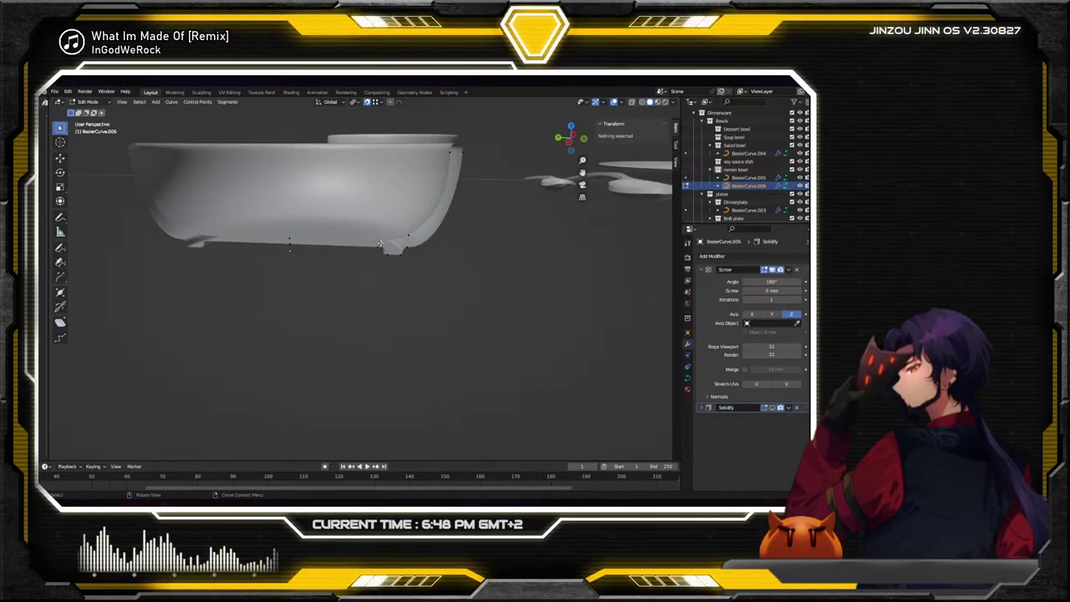
Select the profile's rim, wall and foot points and move them about 12.96 mm inward along Y
click(458, 151)
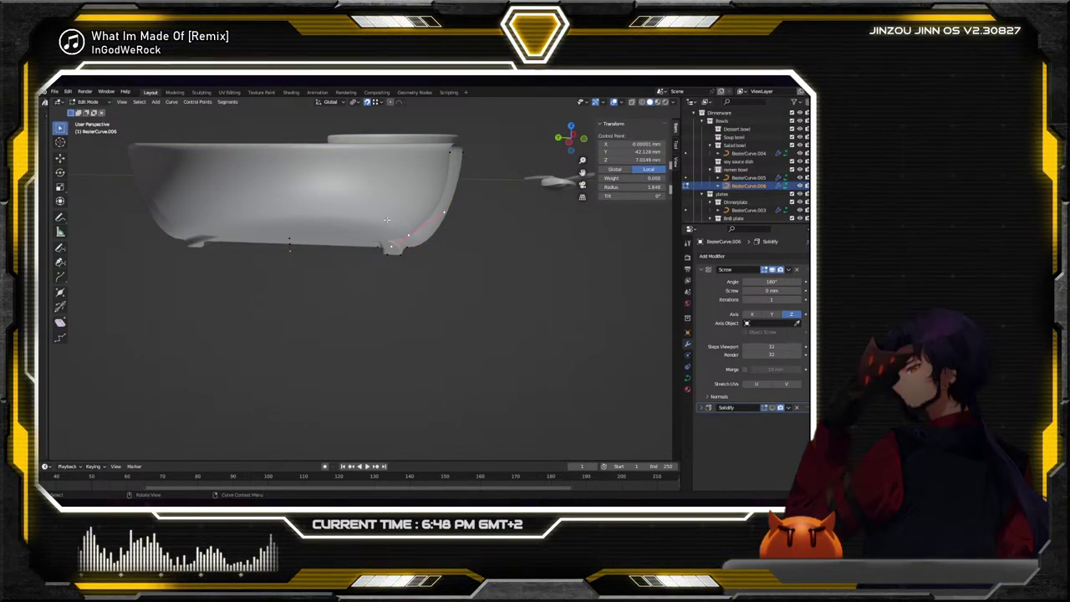
drag(460, 154, 453, 173)
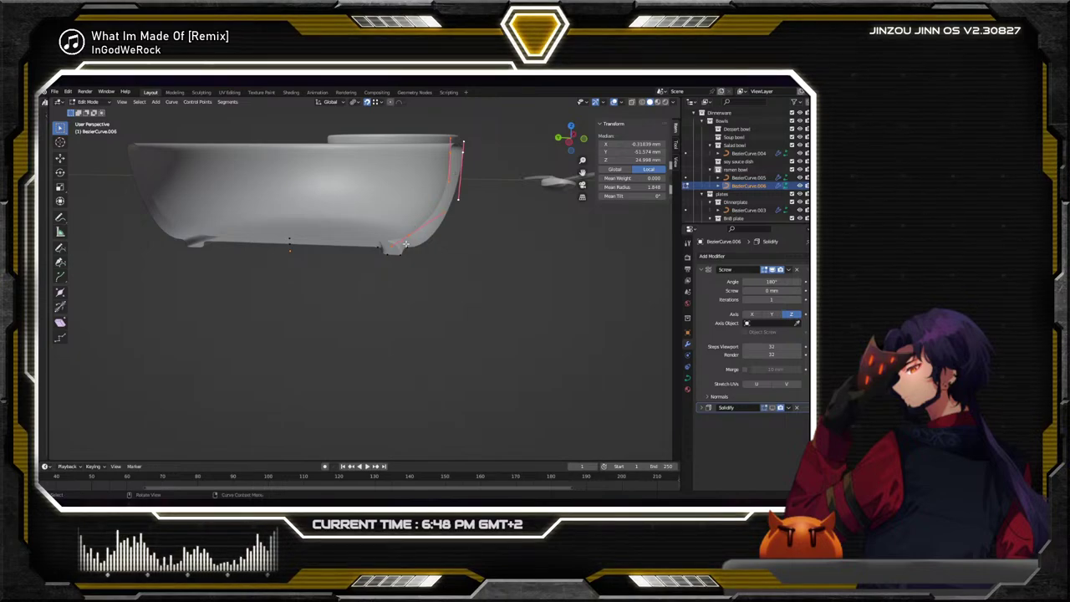
drag(394, 257, 334, 222)
key(shift+space)
key(g)
middle_drag(334, 221, 367, 225)
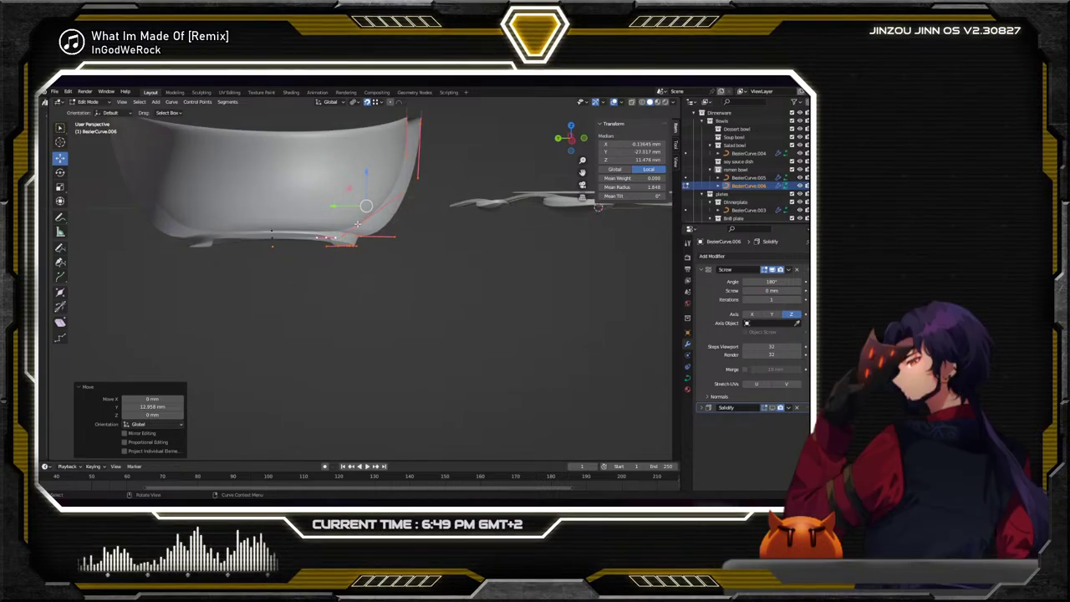
Rotate the lower wall point about 3.12° around X and raise it along Z to about 9.99 mm local
click(365, 224)
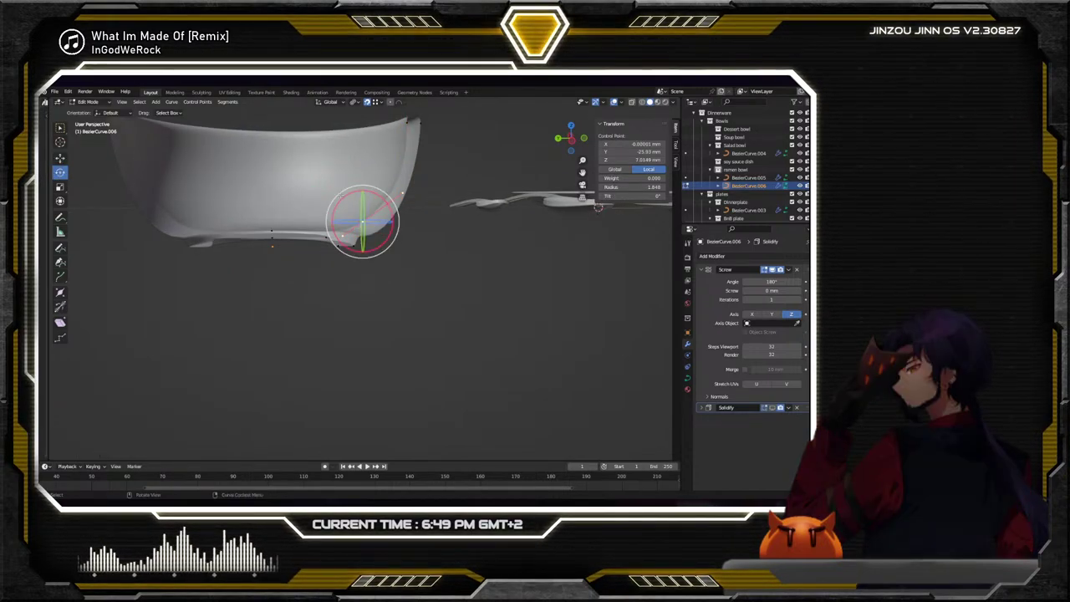
drag(397, 196, 569, 507)
click(59, 157)
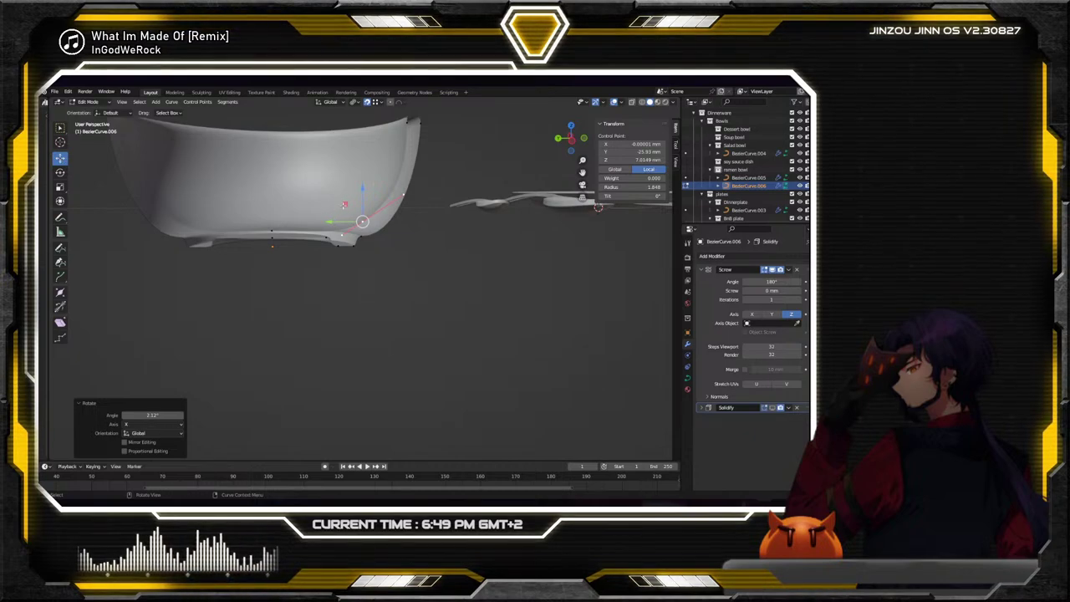
drag(363, 197, 360, 236)
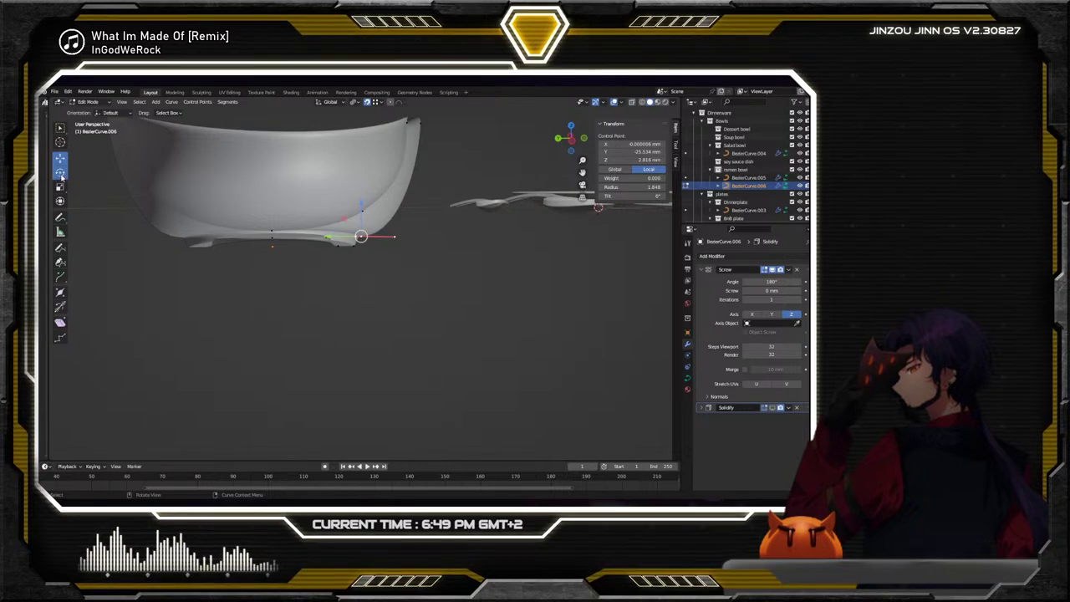
Lower the profile point where the wall meets the foot along Z by about 0.24 mm and again by about 0.16 mm
drag(360, 269, 358, 251)
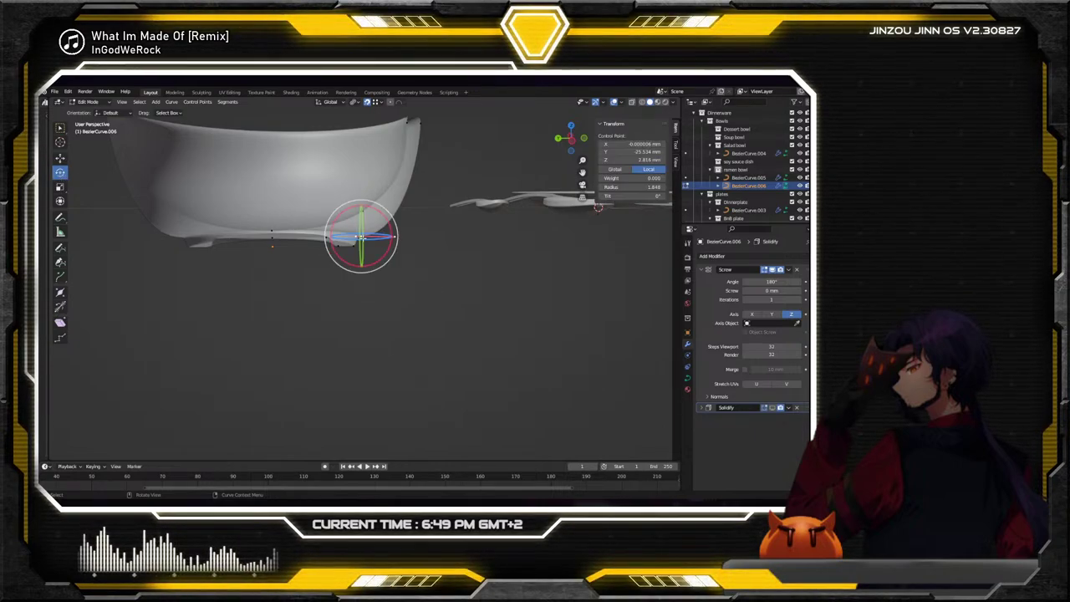
click(59, 158)
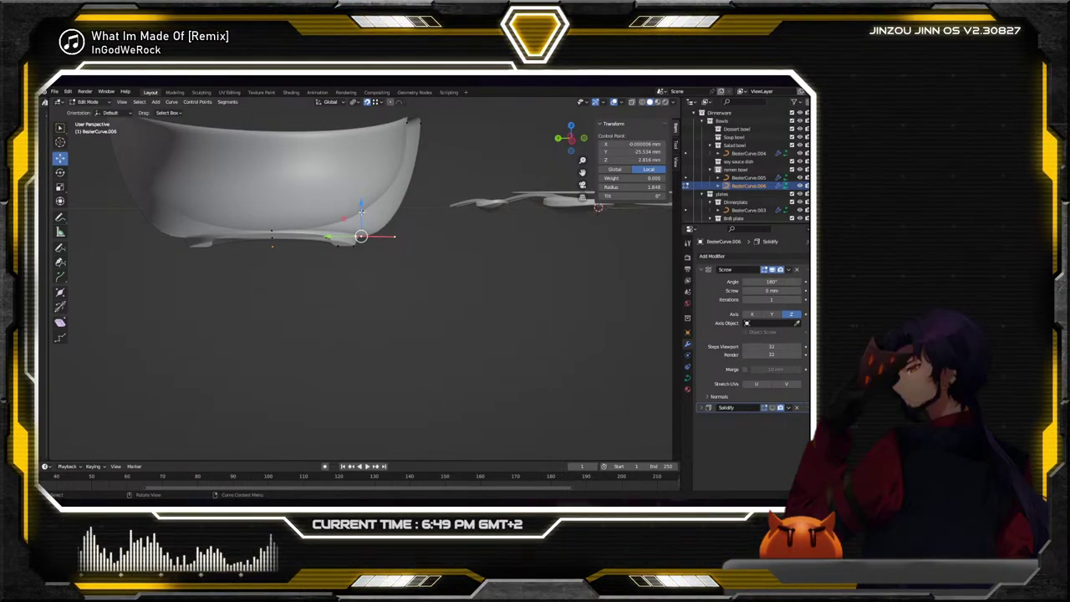
key(g)
key(z)
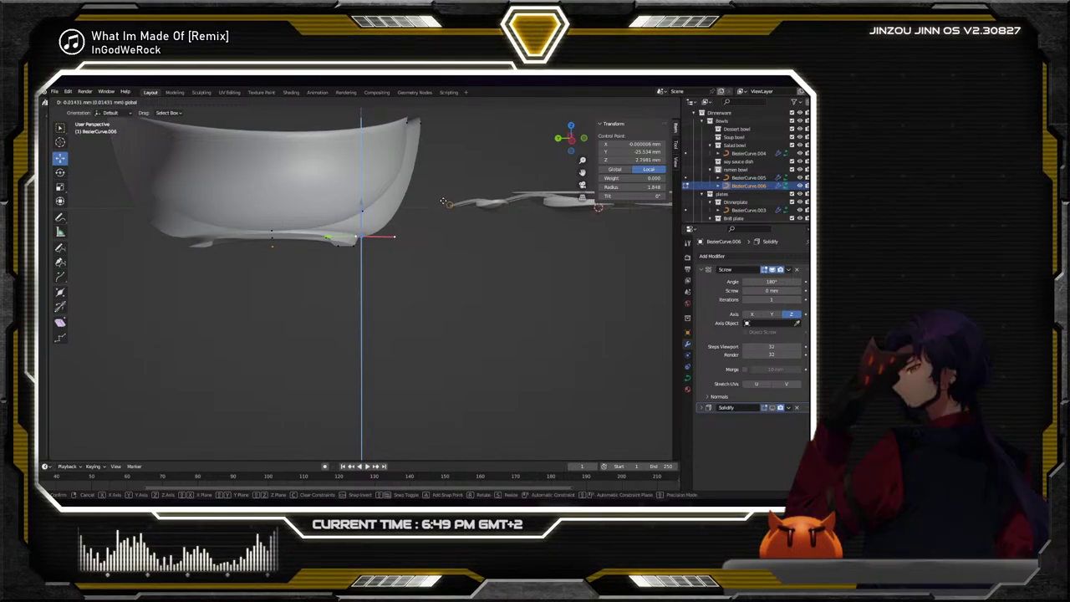
click(319, 204)
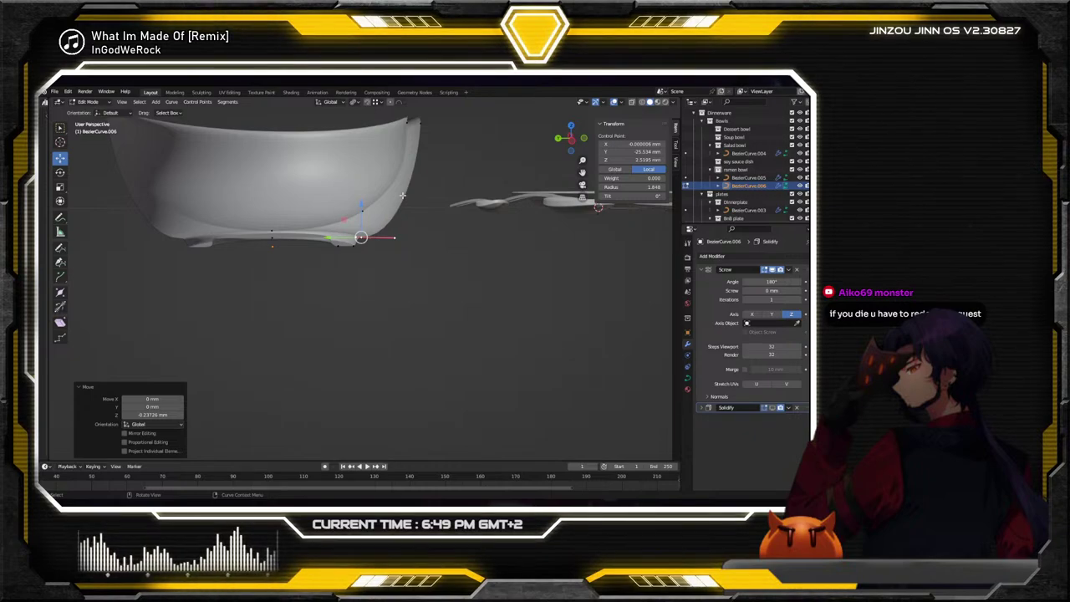
middle_drag(400, 201, 368, 197)
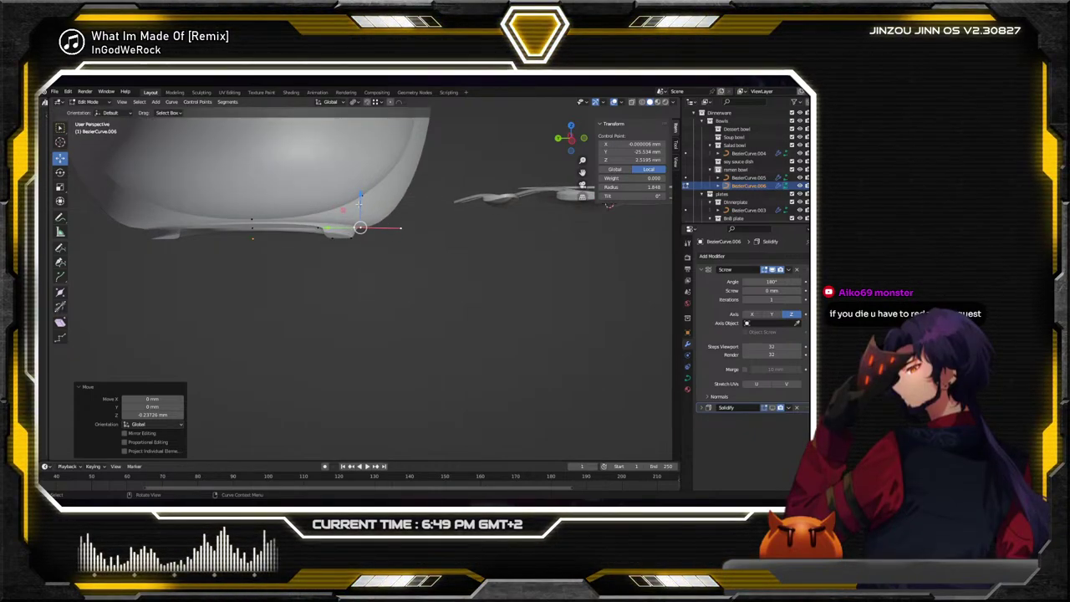
key(g)
key(z)
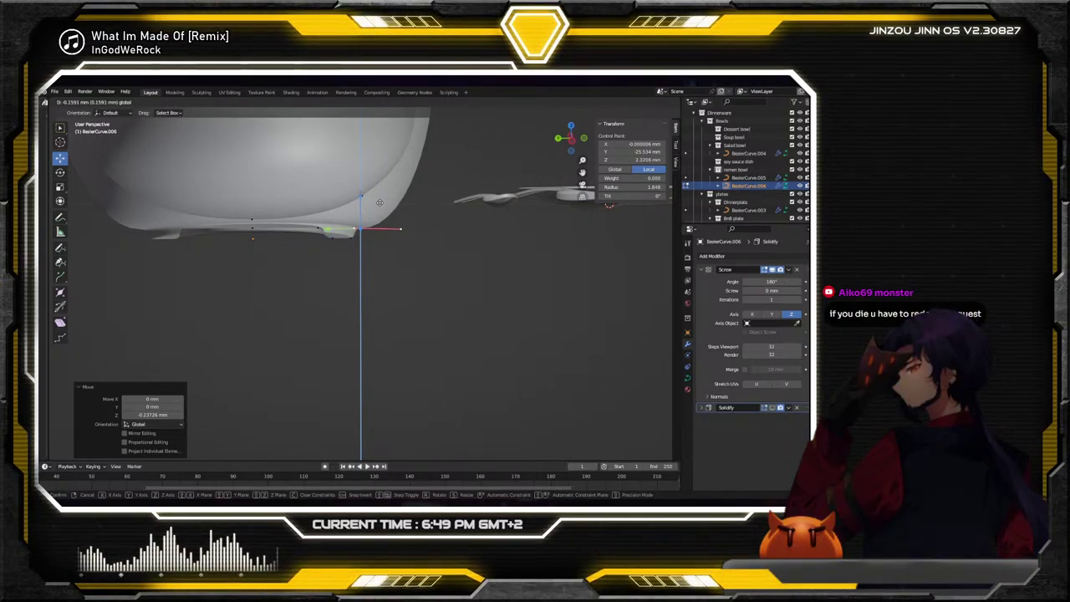
click(380, 203)
Scale the outer rim point's lower handle by about 0.88 and select the lower wall point
middle_drag(380, 202, 341, 211)
click(419, 122)
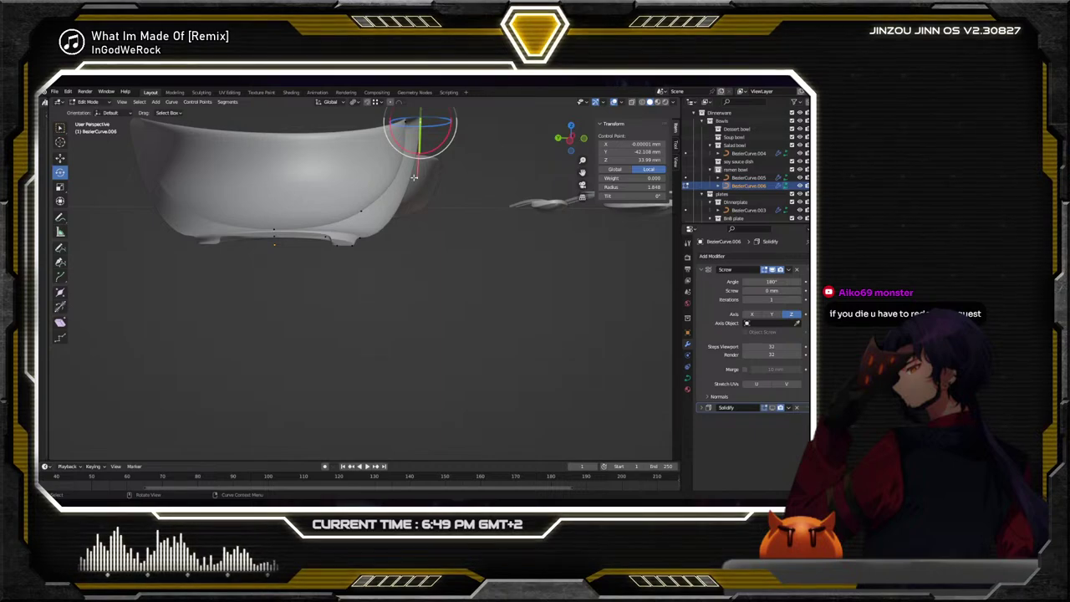
click(416, 177)
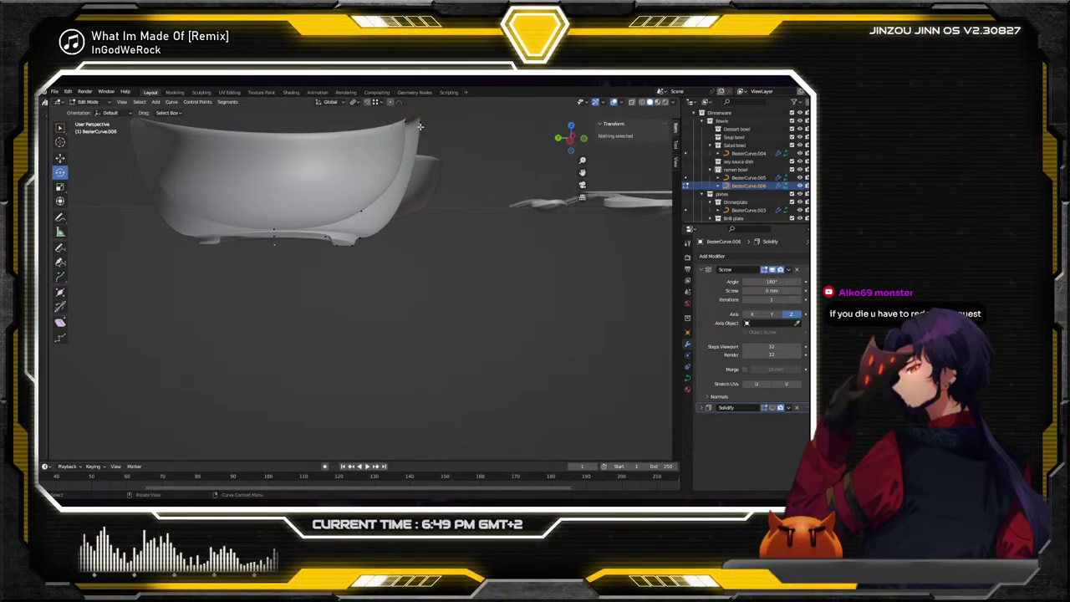
click(419, 142)
click(59, 186)
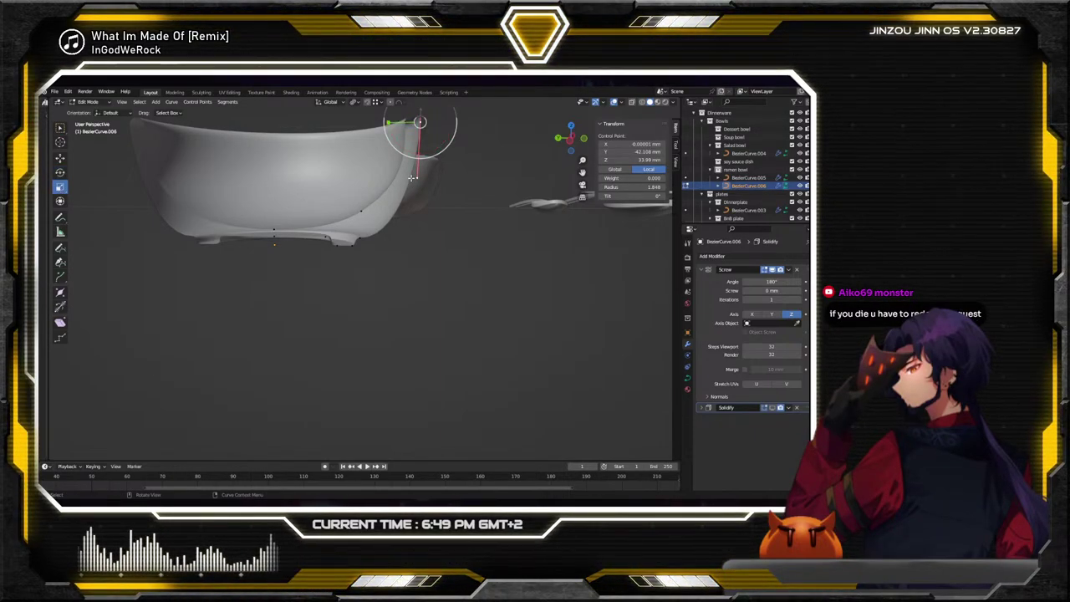
key(s)
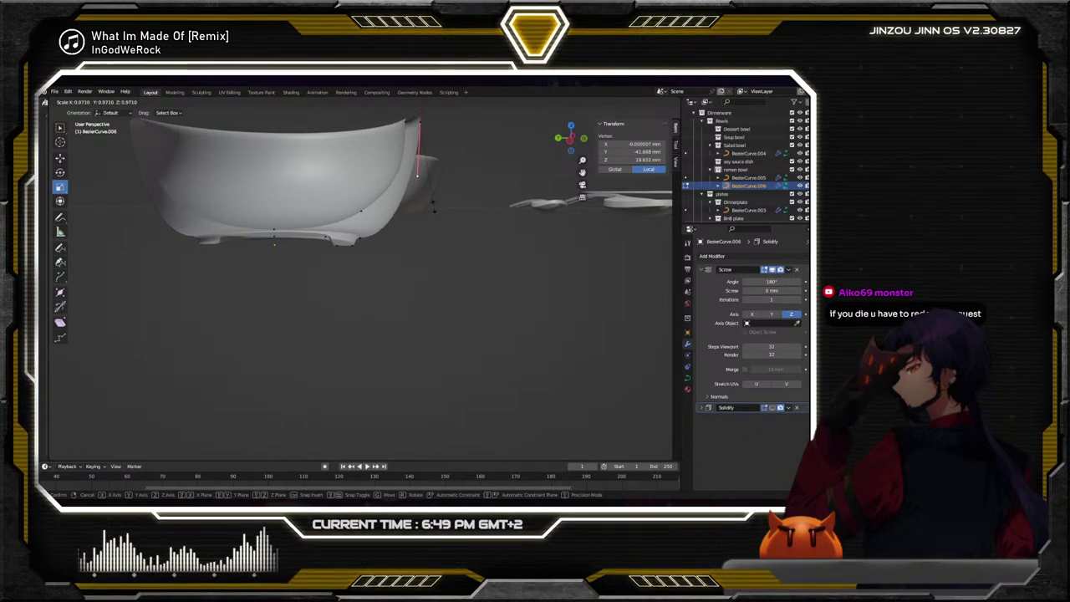
click(432, 196)
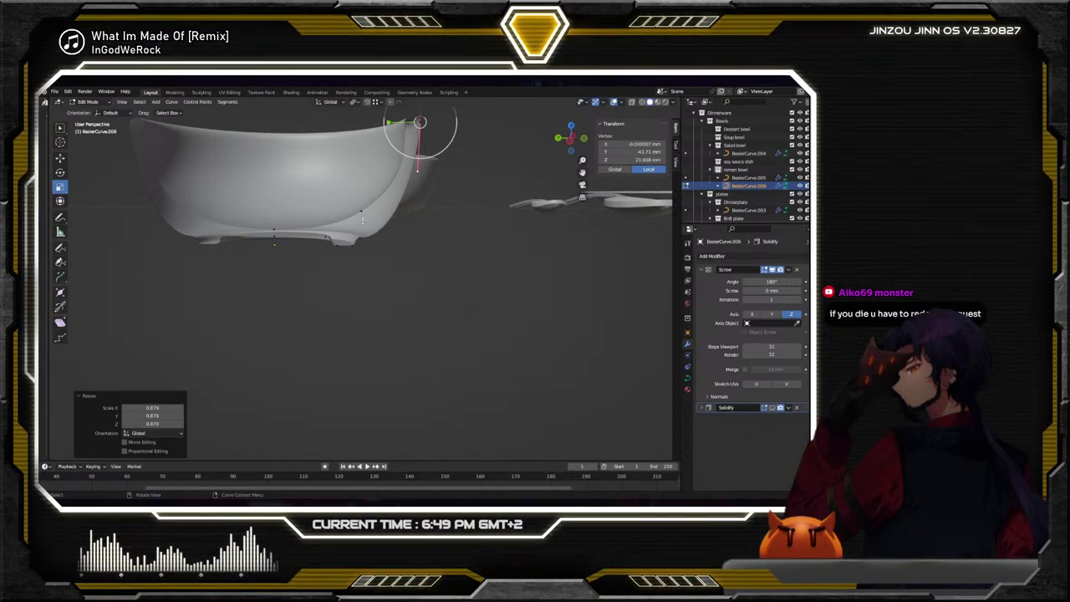
click(361, 210)
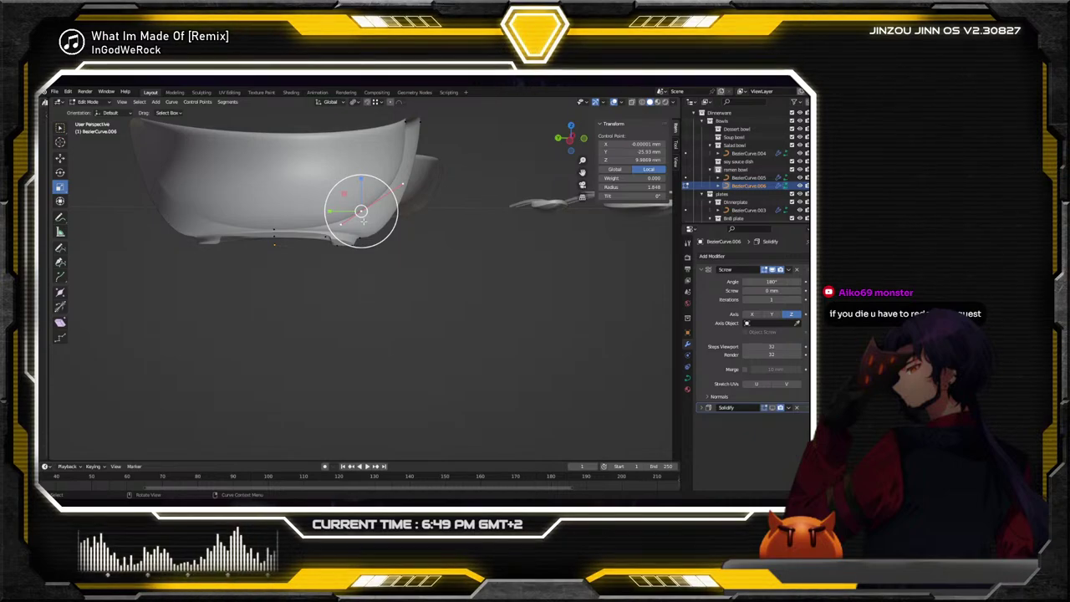
Select the profile's foot points and move them about 3.25 mm inward along Y
key(w)
click(333, 241)
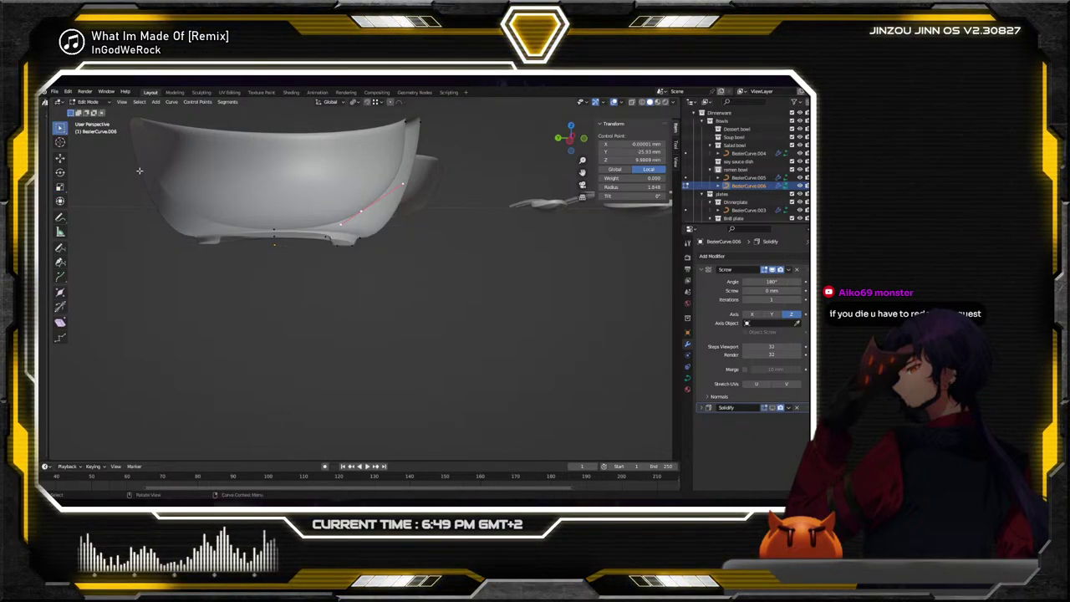
shift+click(357, 245)
click(388, 275)
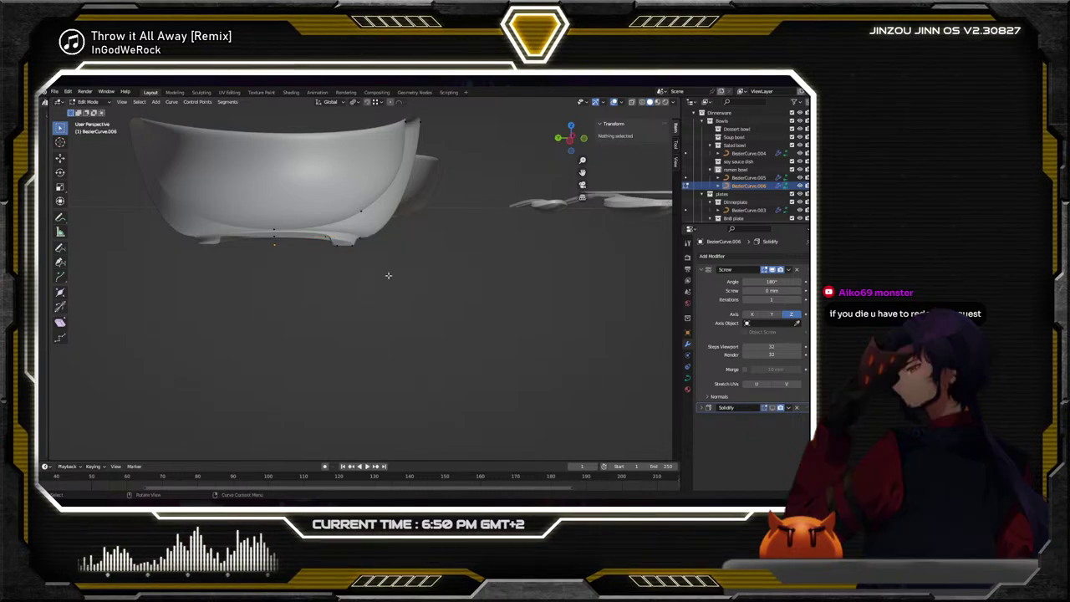
click(356, 240)
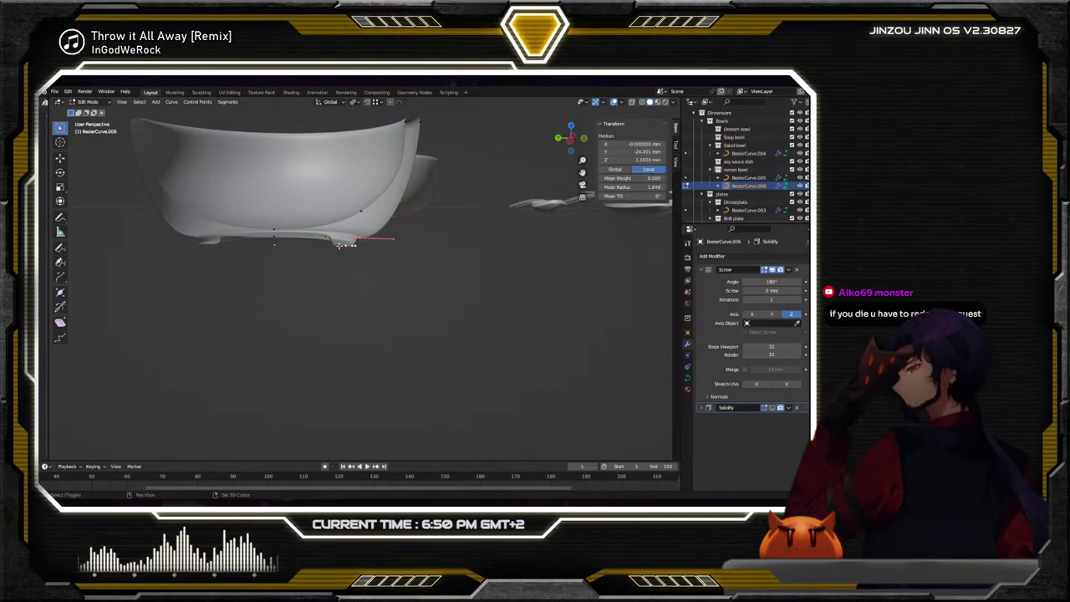
key(shift+space)
key(g)
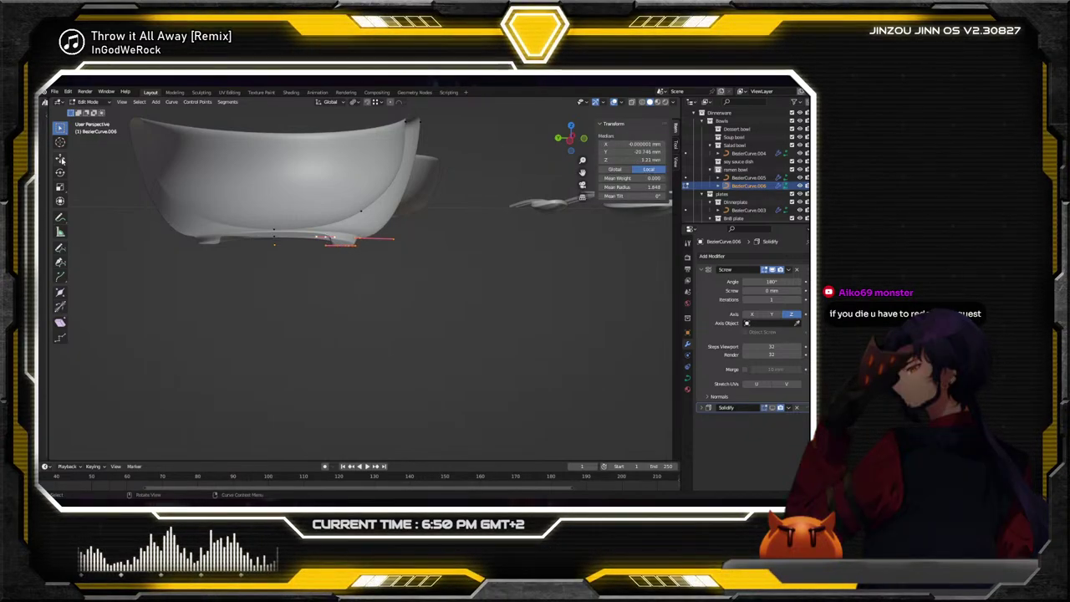
drag(322, 237, 303, 241)
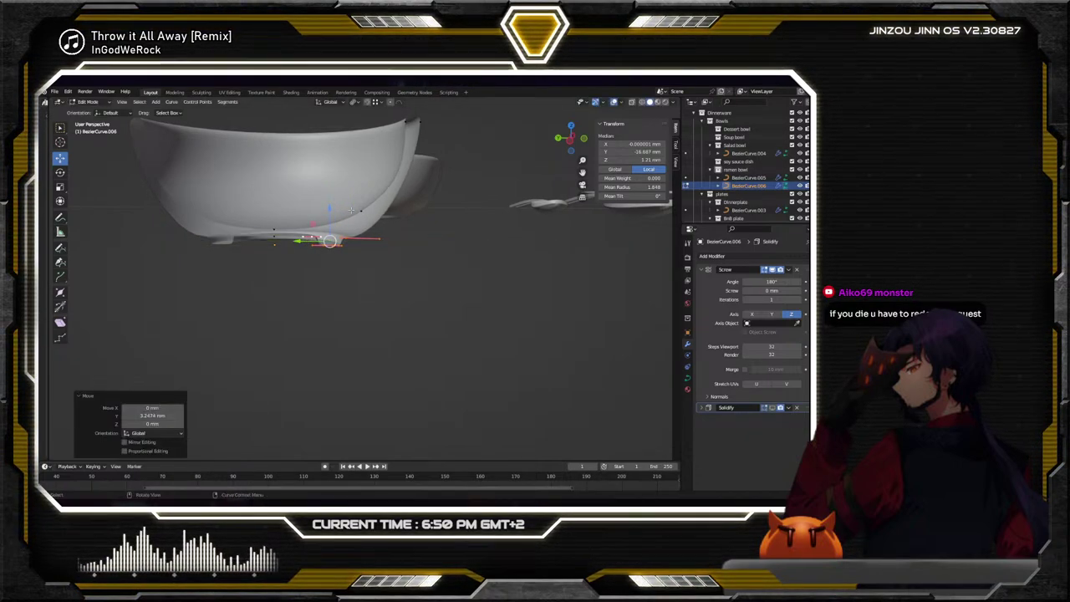
Move the lower wall point about 1.02 mm inward along Y and lower it about 1.52 mm along Z
click(361, 211)
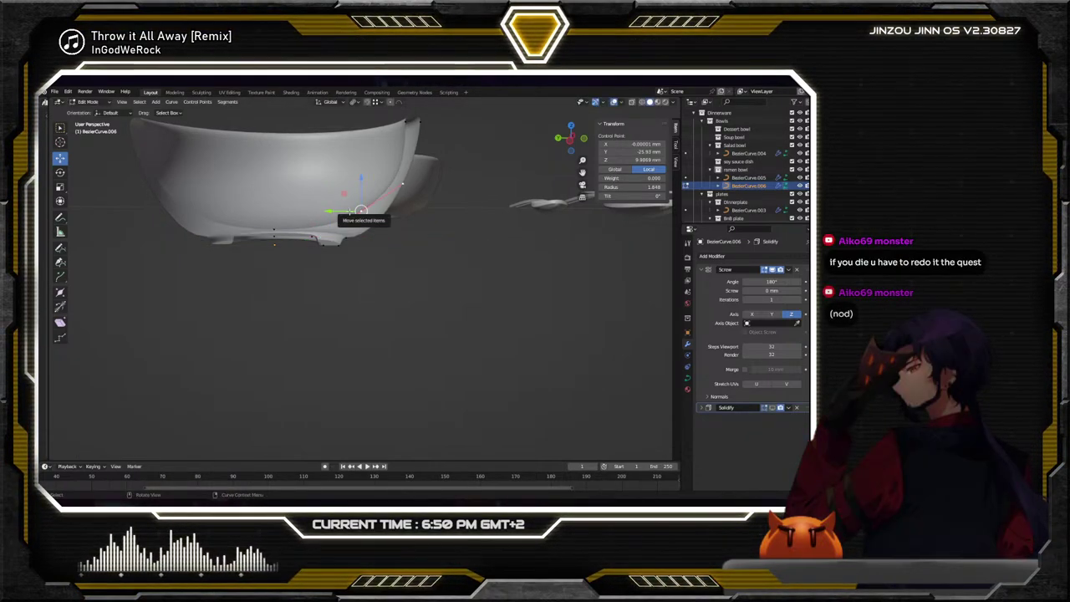
drag(351, 211, 342, 214)
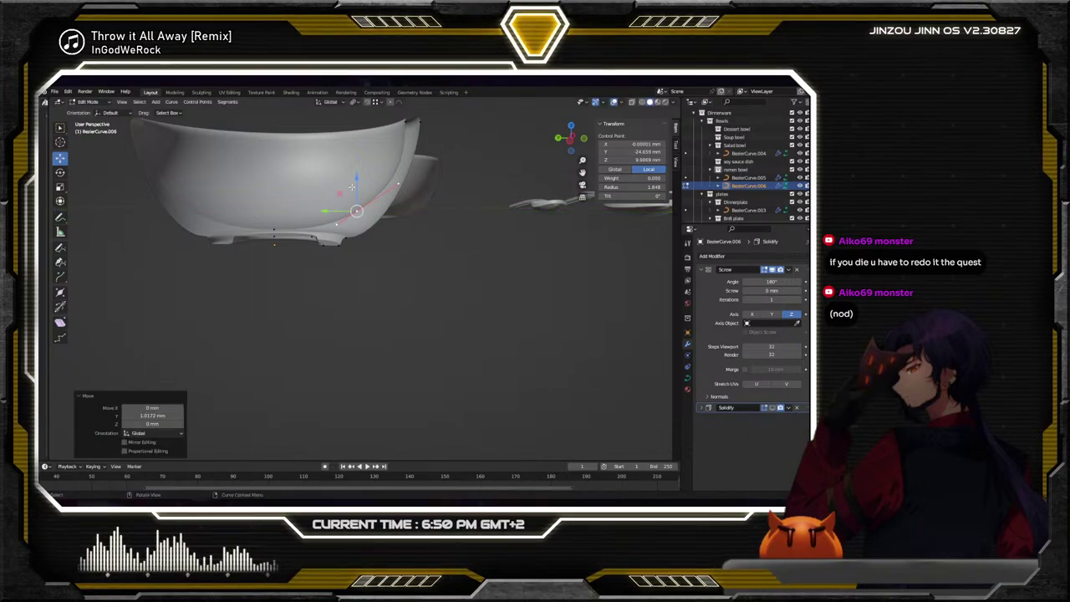
drag(357, 178, 358, 184)
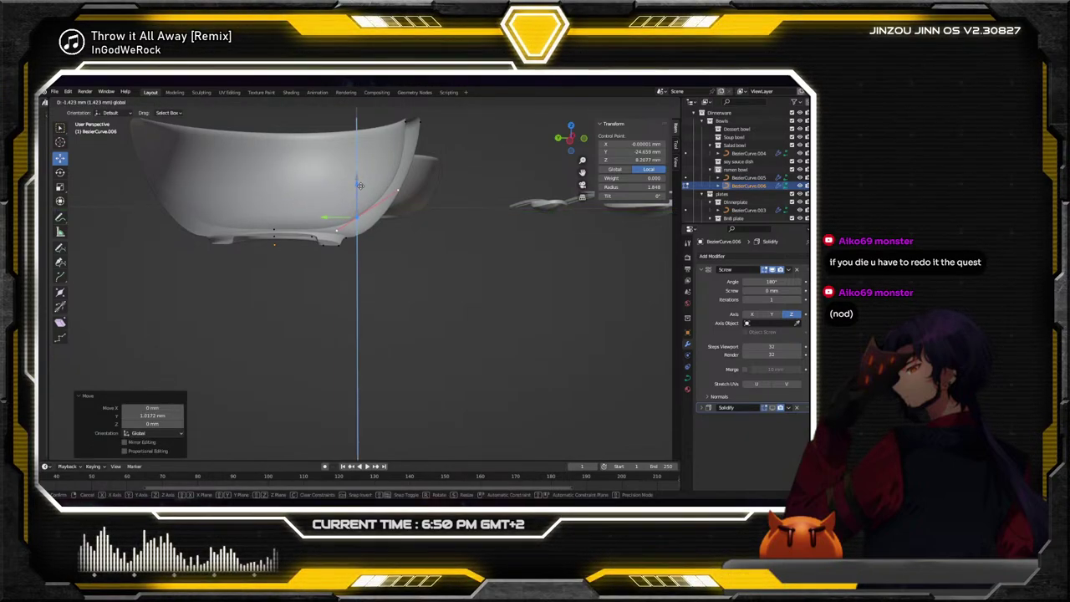
click(361, 182)
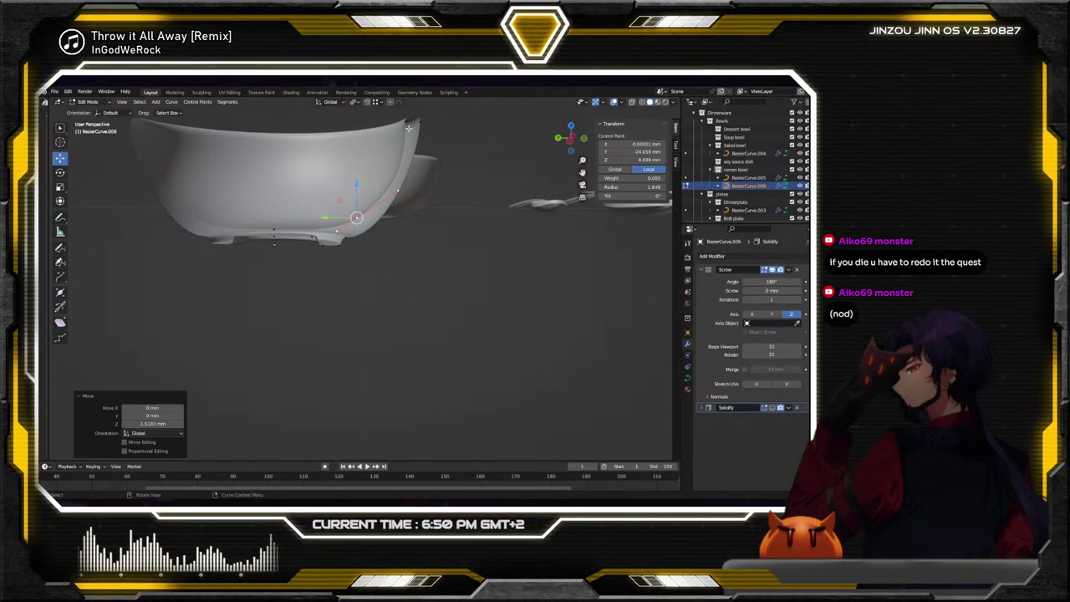
Scale the outer rim point's lower handle by about 0.72 and clear the selection
click(405, 121)
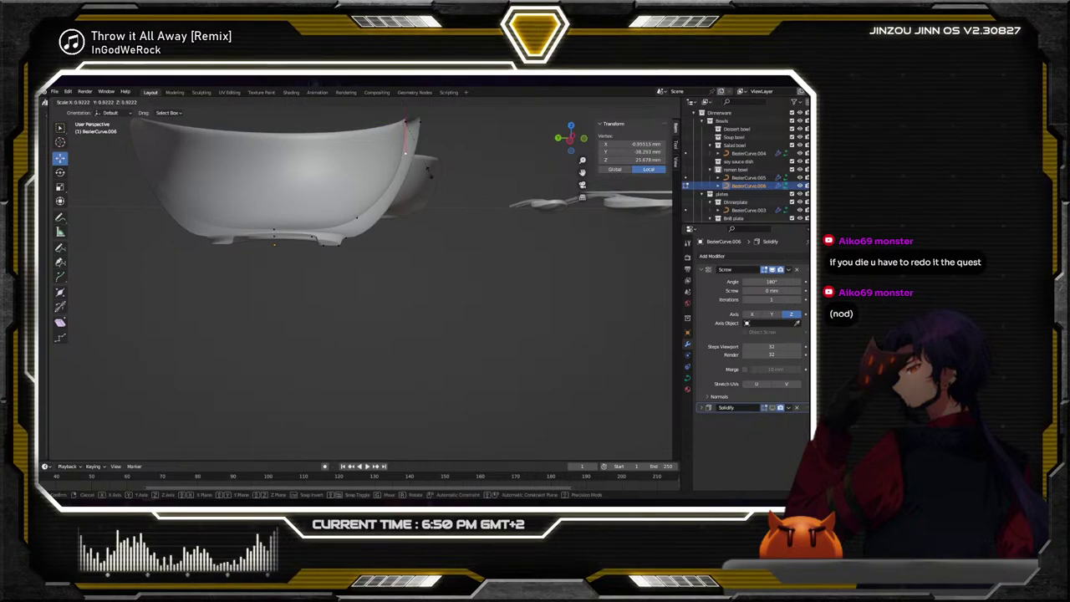
click(428, 158)
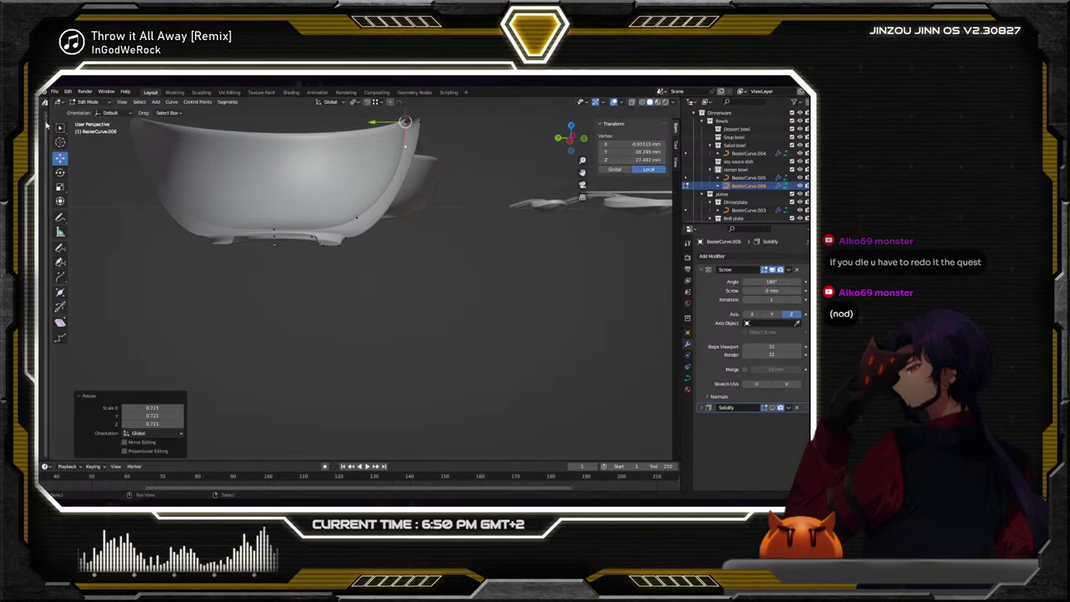
click(60, 127)
click(310, 270)
Leave Edit Mode, set the narrower bowl's Screw modifier angle to 360°, and inspect its underside
scroll(310, 270, down, 3)
middle_drag(310, 270, 365, 247)
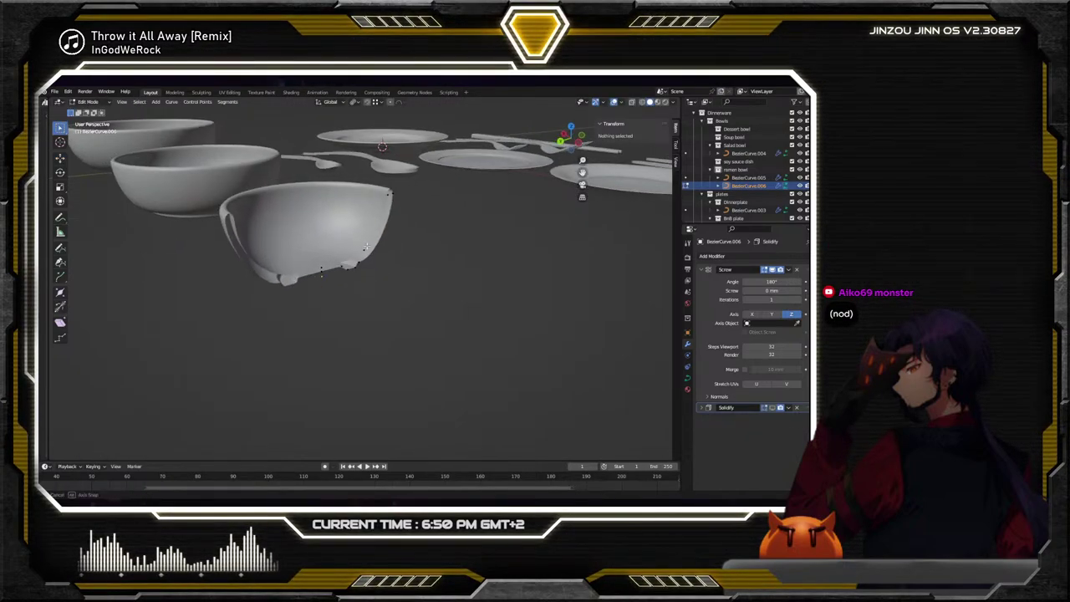
key(Tab)
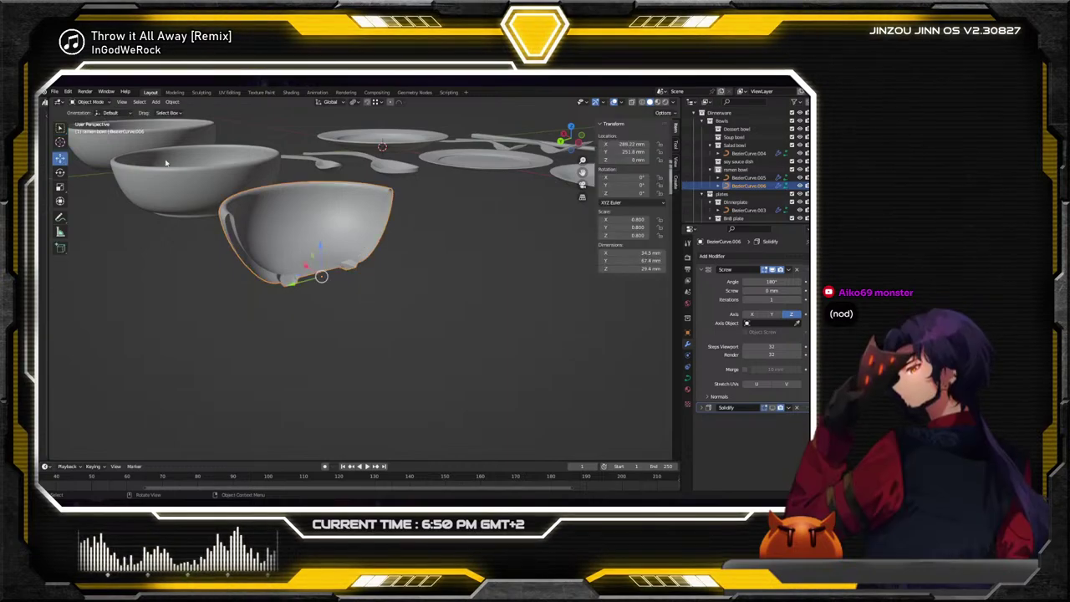
click(421, 288)
scroll(420, 288, down, 3)
middle_drag(420, 289, 432, 296)
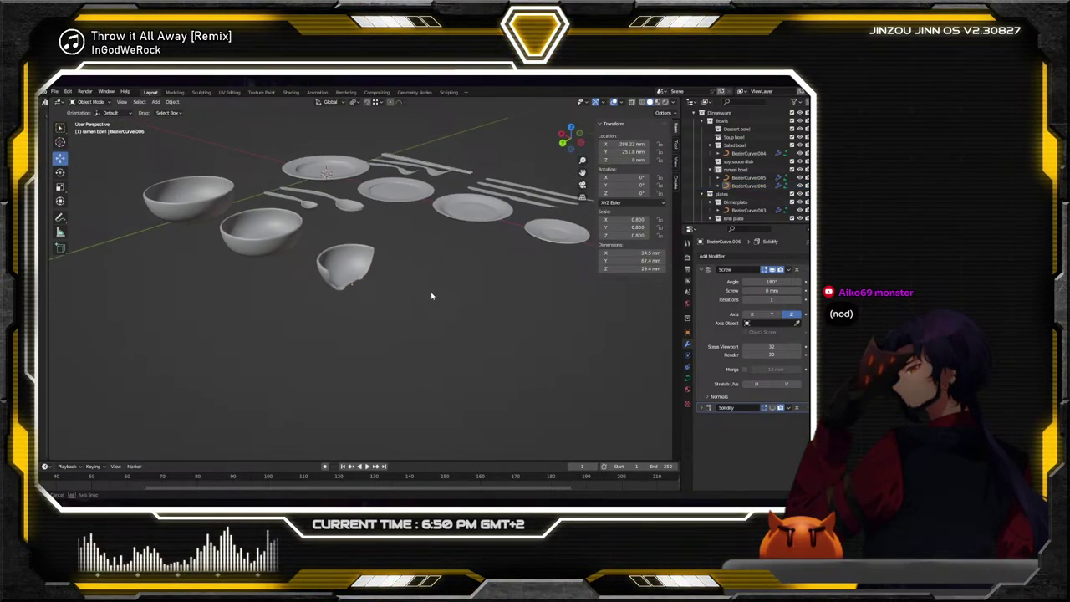
click(347, 264)
click(772, 281)
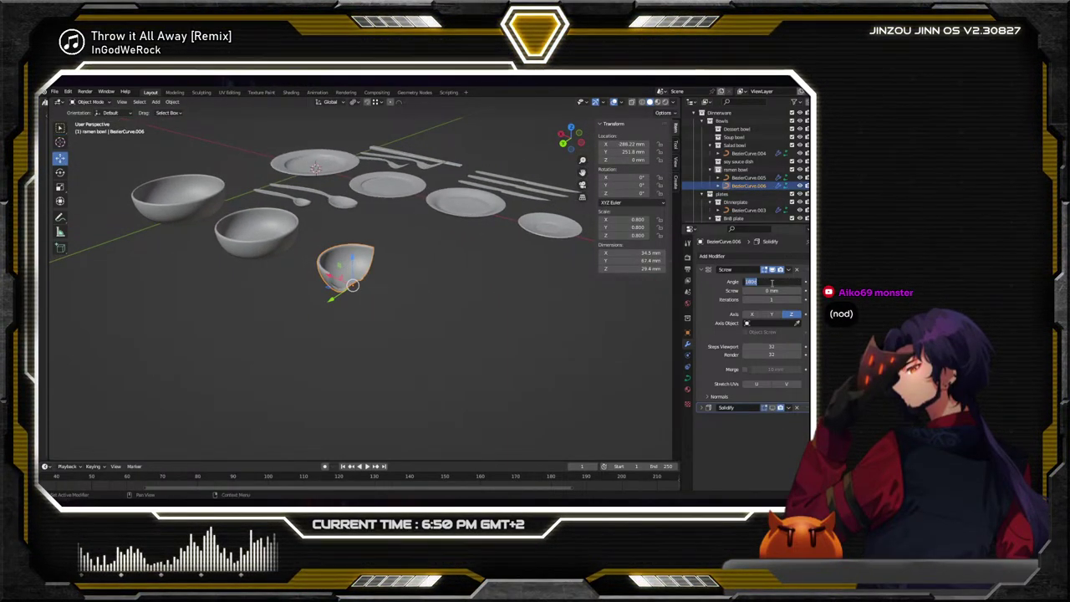
text(36)
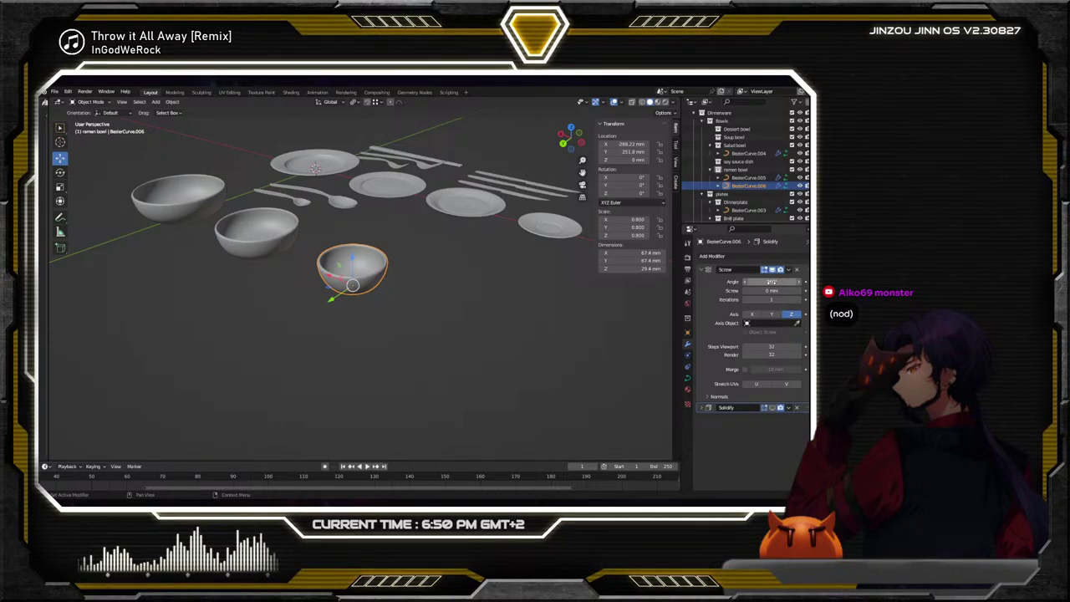
middle_drag(381, 268, 377, 181)
scroll(370, 192, up, 5)
click(379, 182)
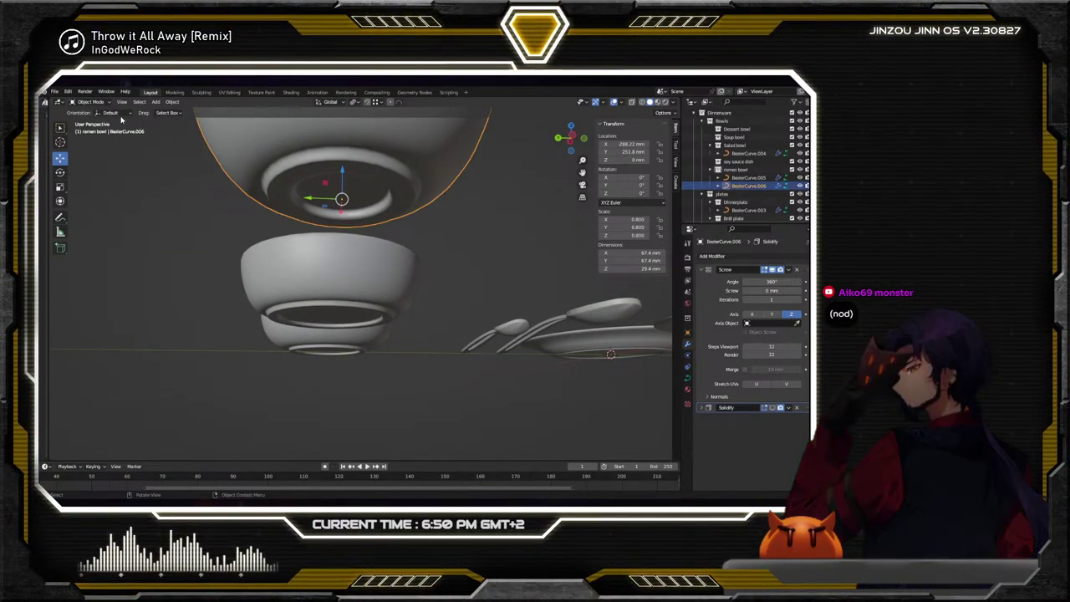
Reenter Edit Mode on the bowl's profile curve and set the Screw angle to 180°
click(91, 119)
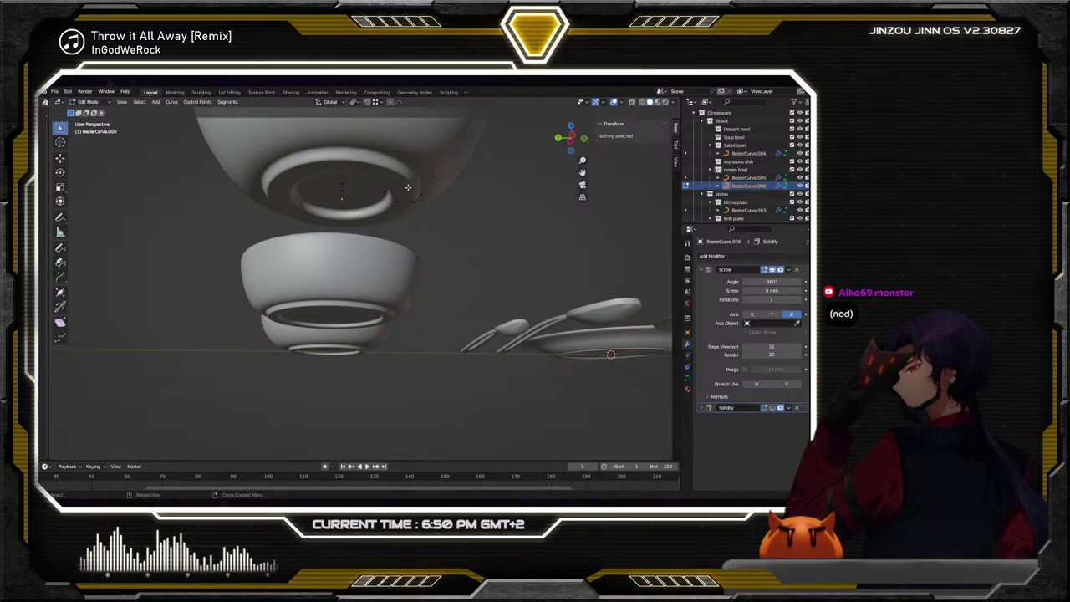
text(180)
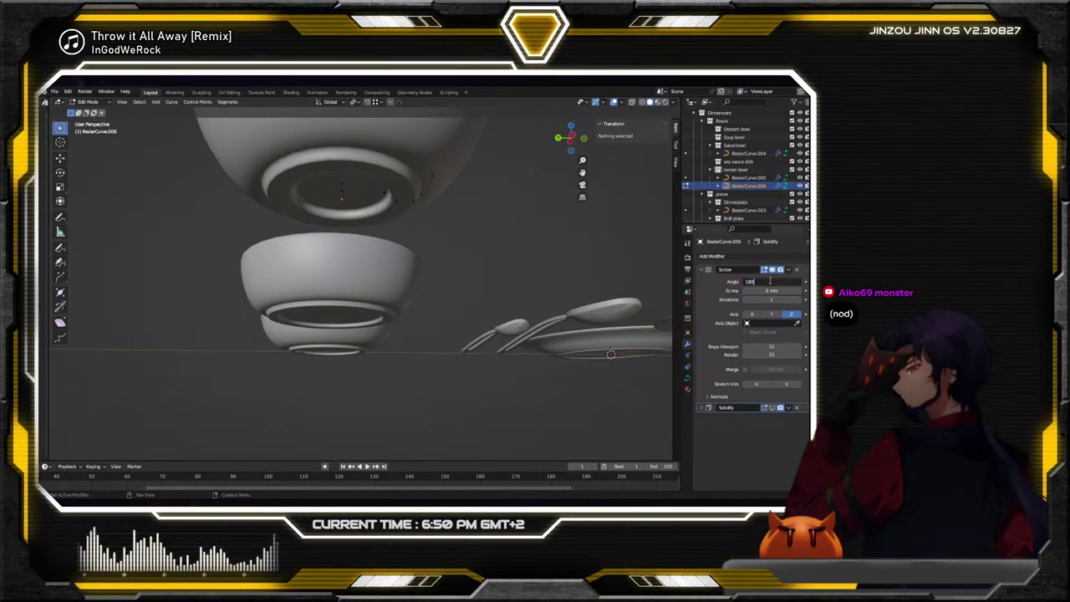
key(Return)
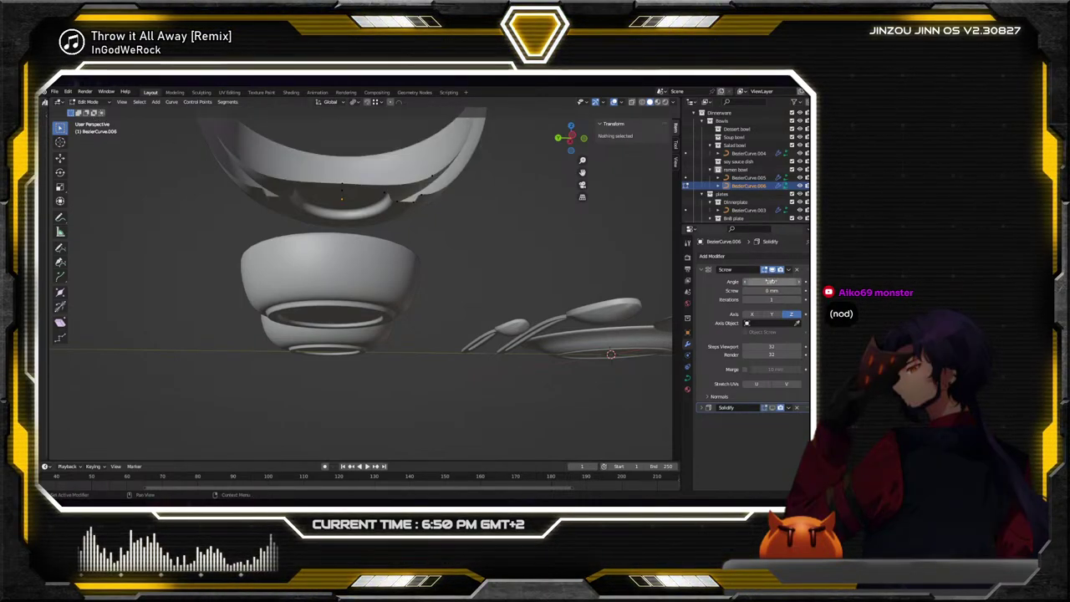
middle_drag(401, 186, 424, 180)
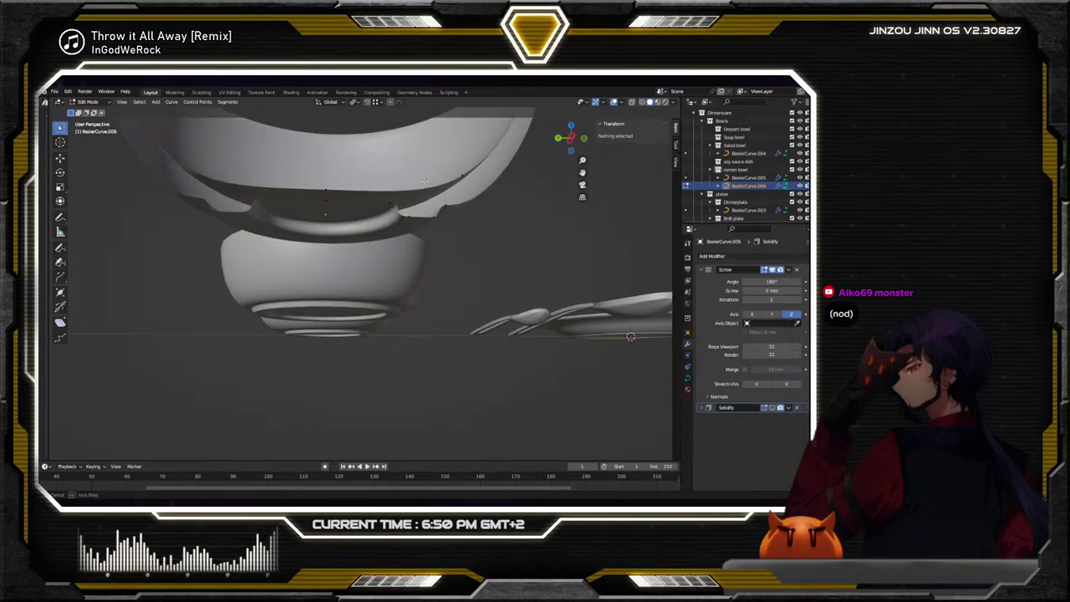
Select the foot's bottom points and raise them about 1.1 mm along Z
click(429, 217)
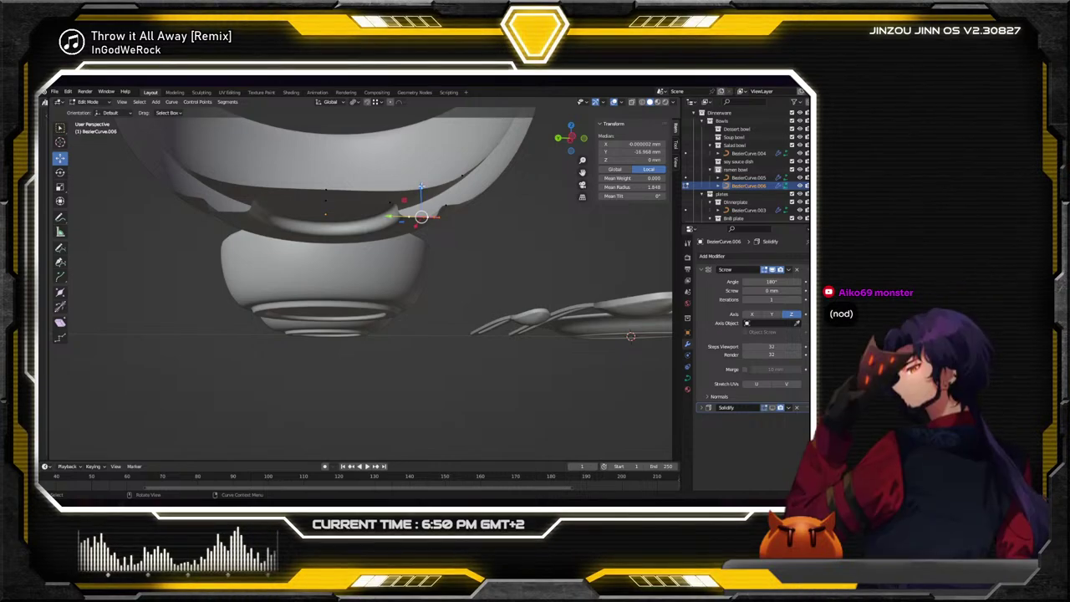
key(g)
key(z)
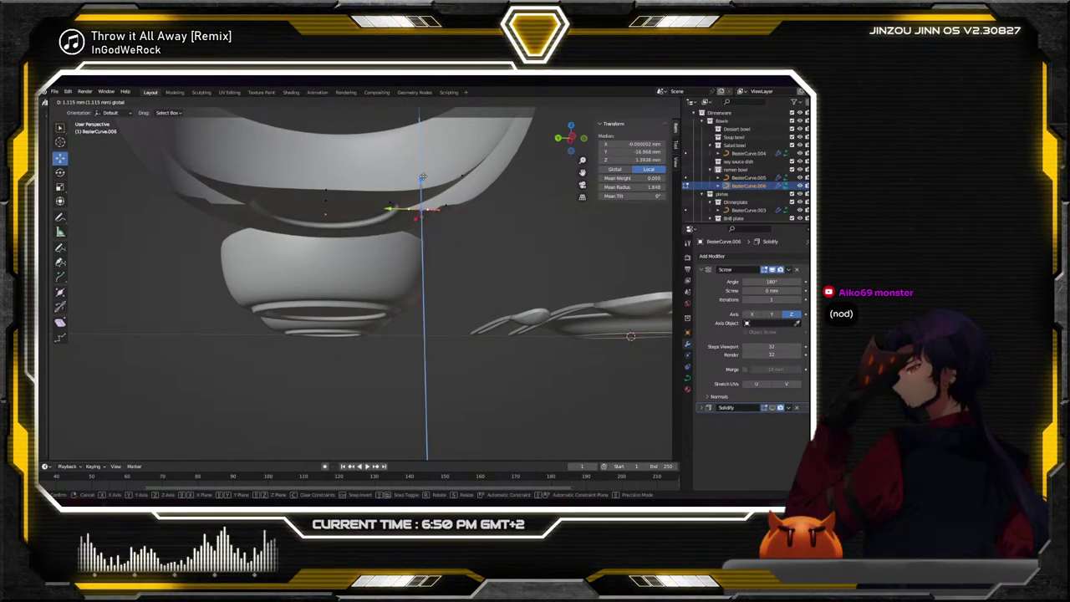
click(422, 177)
Scale the inner foot point's outward handle by about 1.23 and the outer foot point's inward handle by about 2.04
click(392, 203)
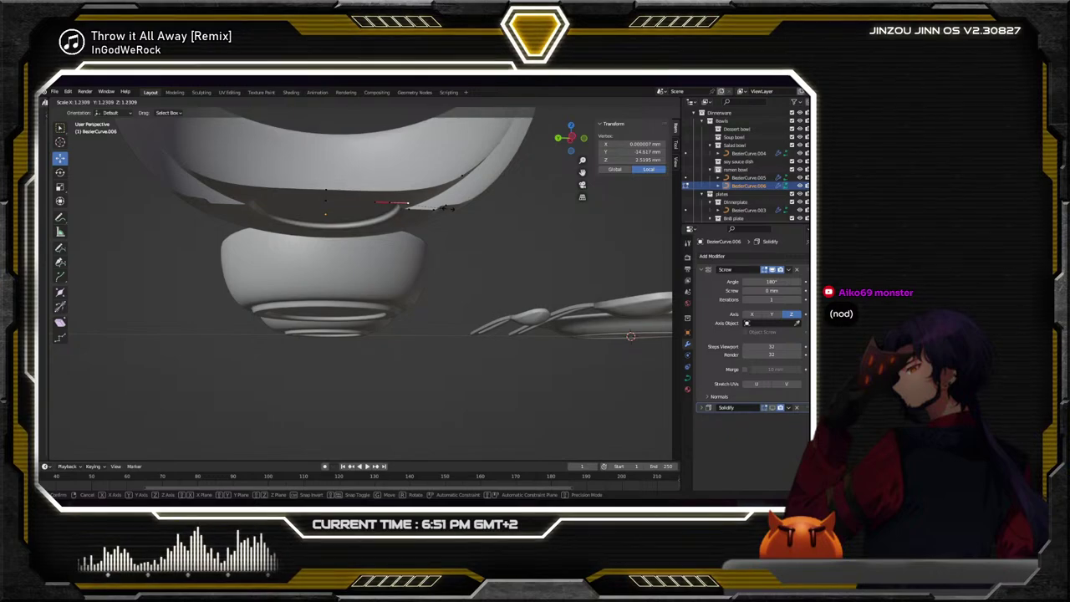
click(409, 203)
click(446, 205)
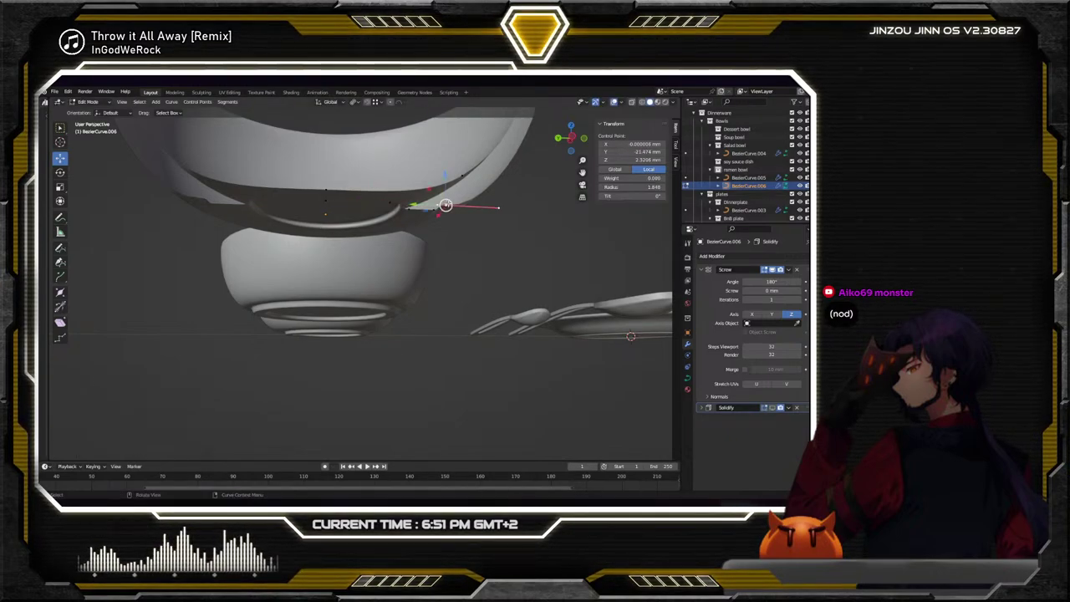
key(s)
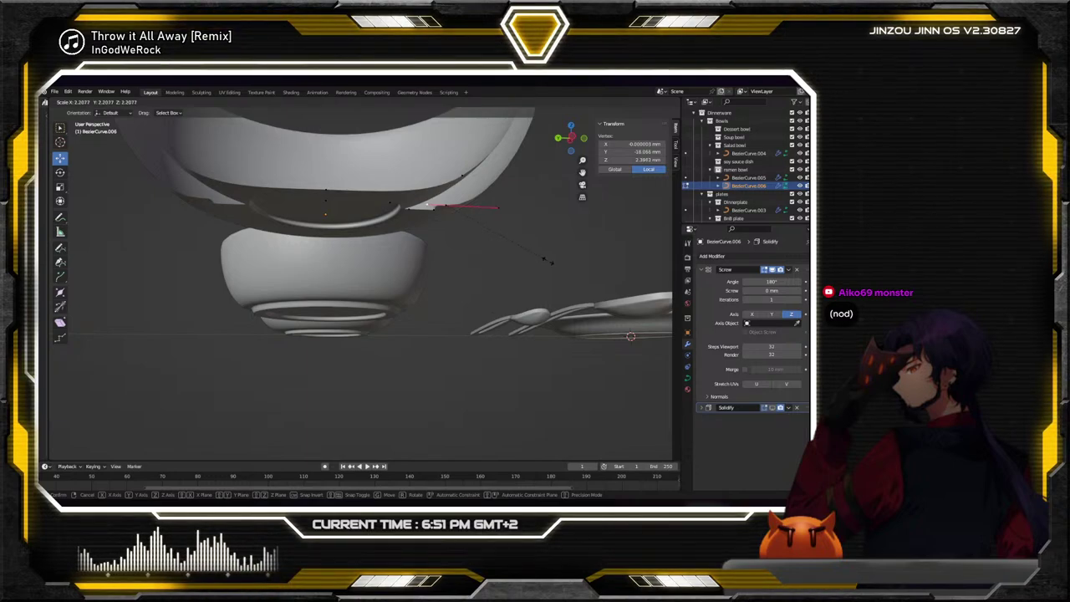
click(530, 256)
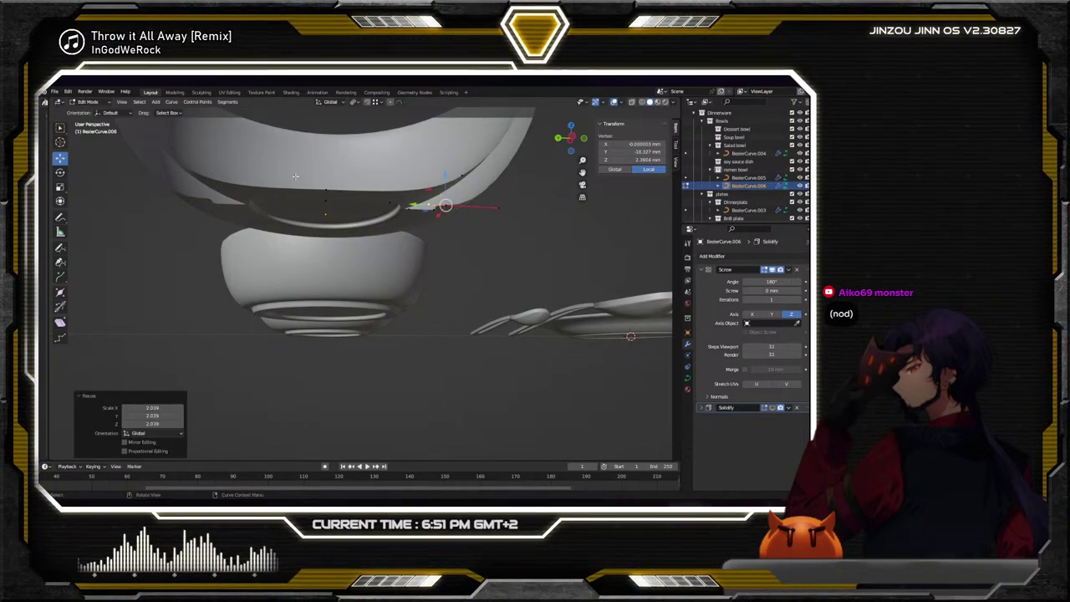
Select the outer and bottom foot points together and move them about 2.16 mm inward along Y
click(435, 210)
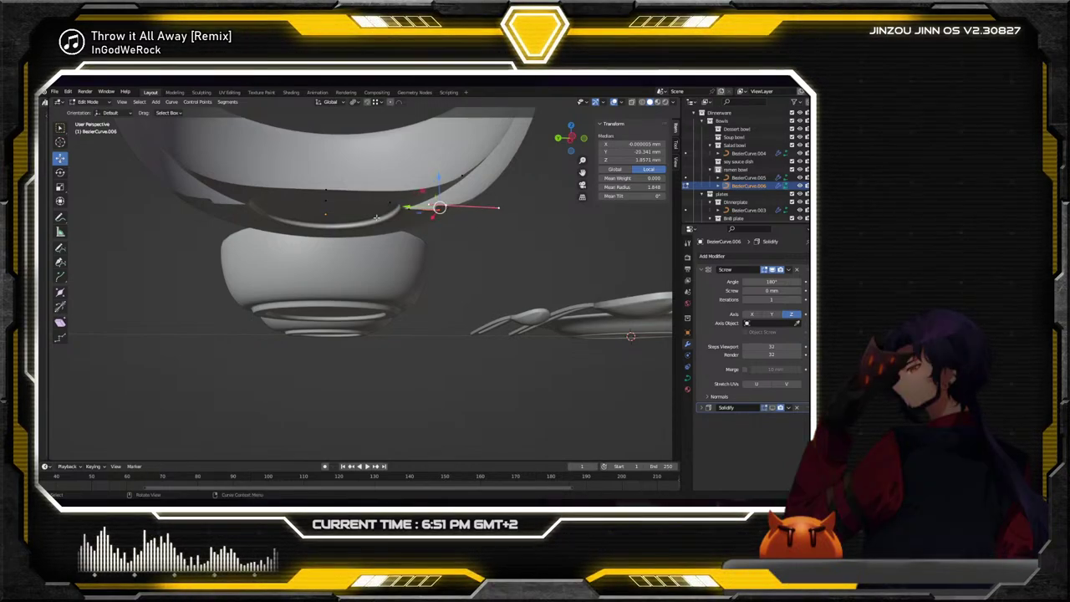
key(g)
key(y)
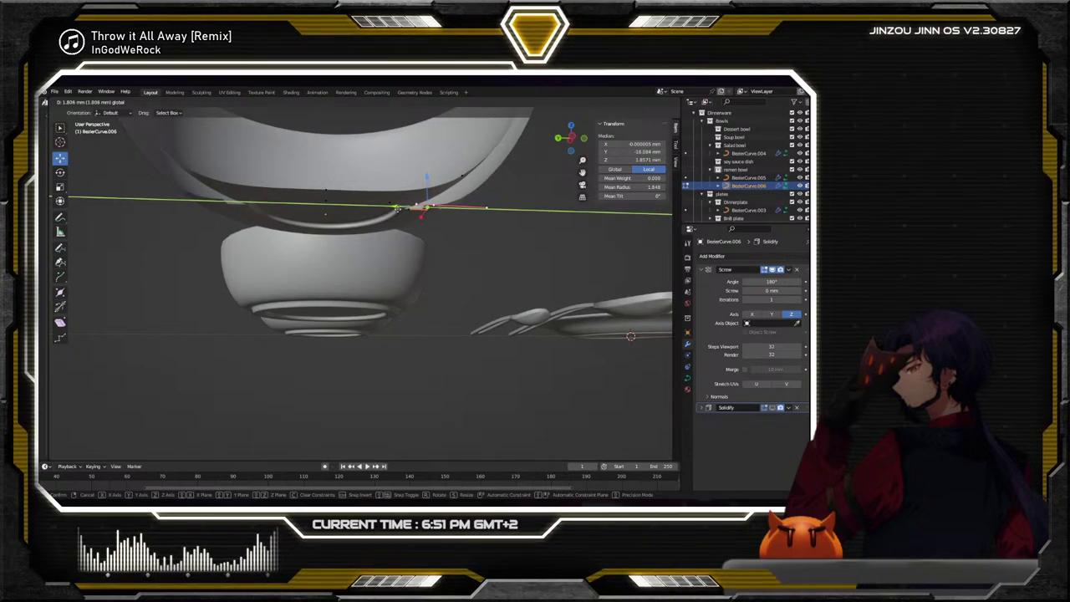
key(Return)
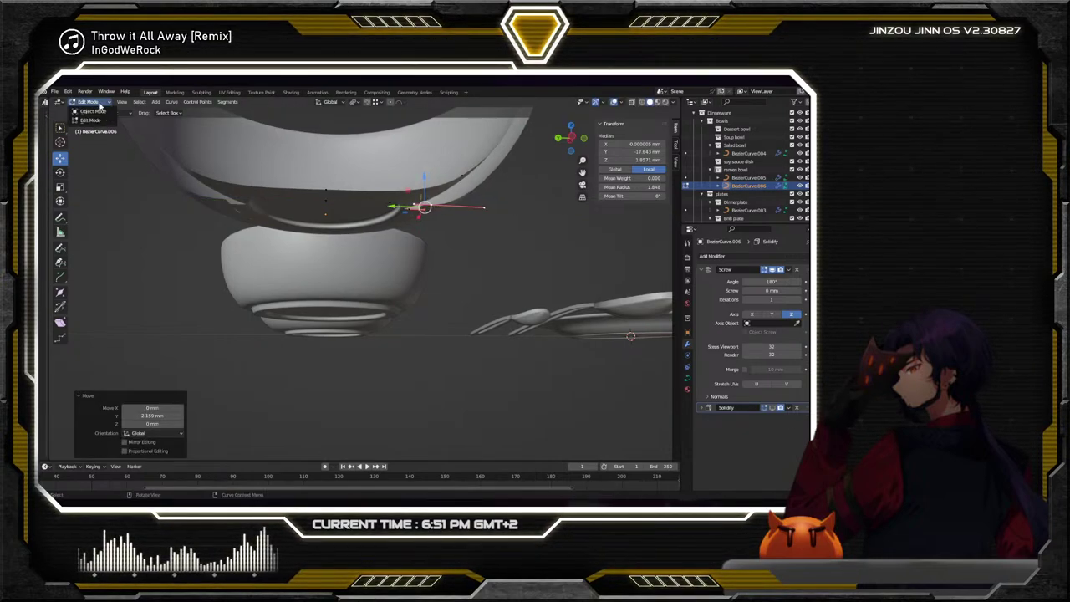
Return to Object Mode and set the narrower bowl's Screw angle to 360°
click(93, 111)
scroll(389, 219, down, 5)
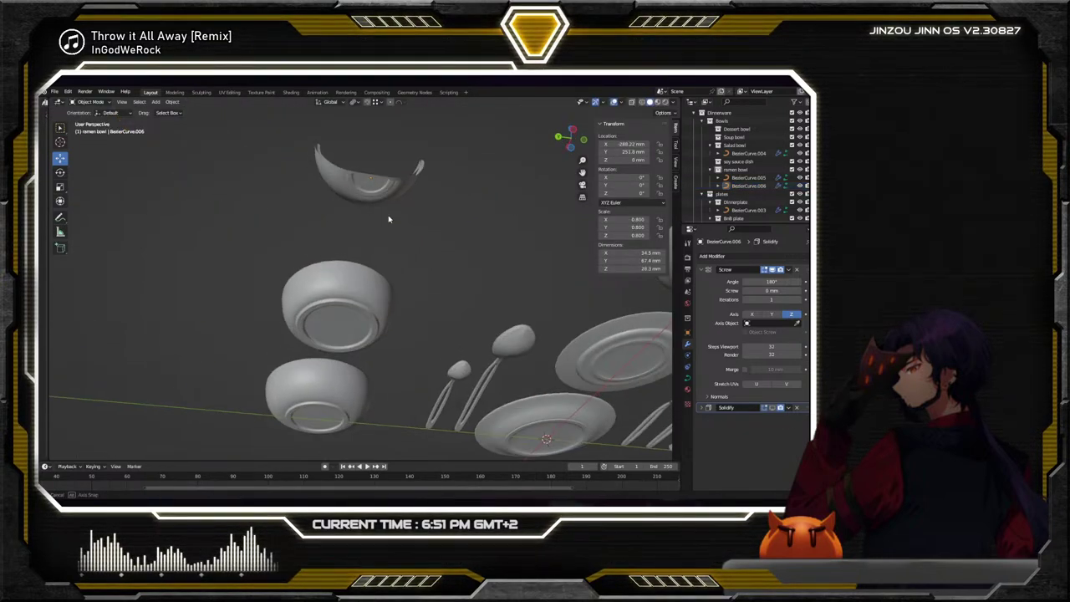
click(372, 180)
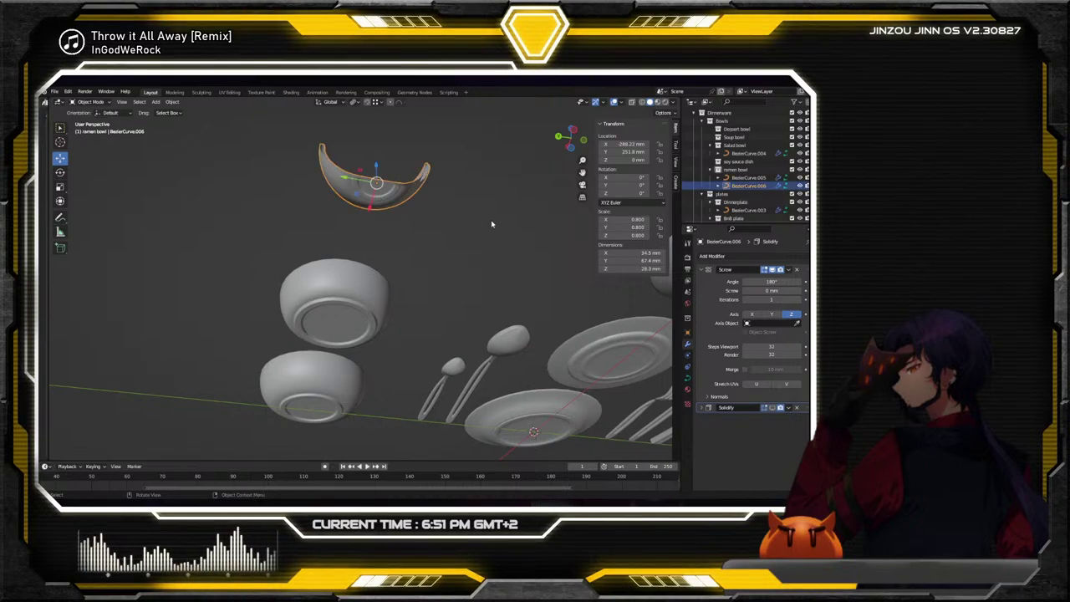
click(771, 282)
text(360)
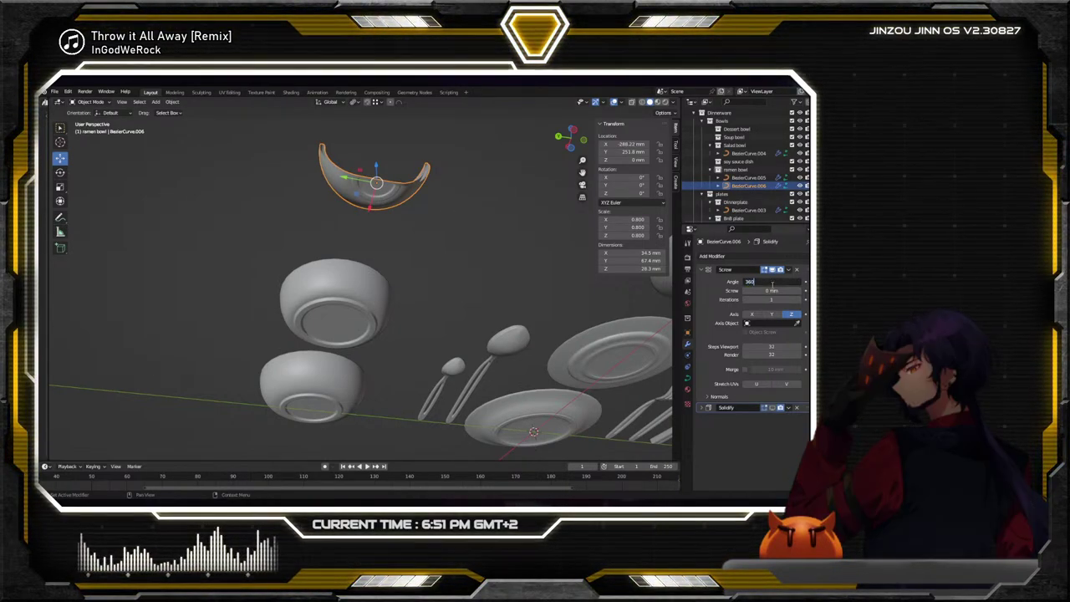
key(Return)
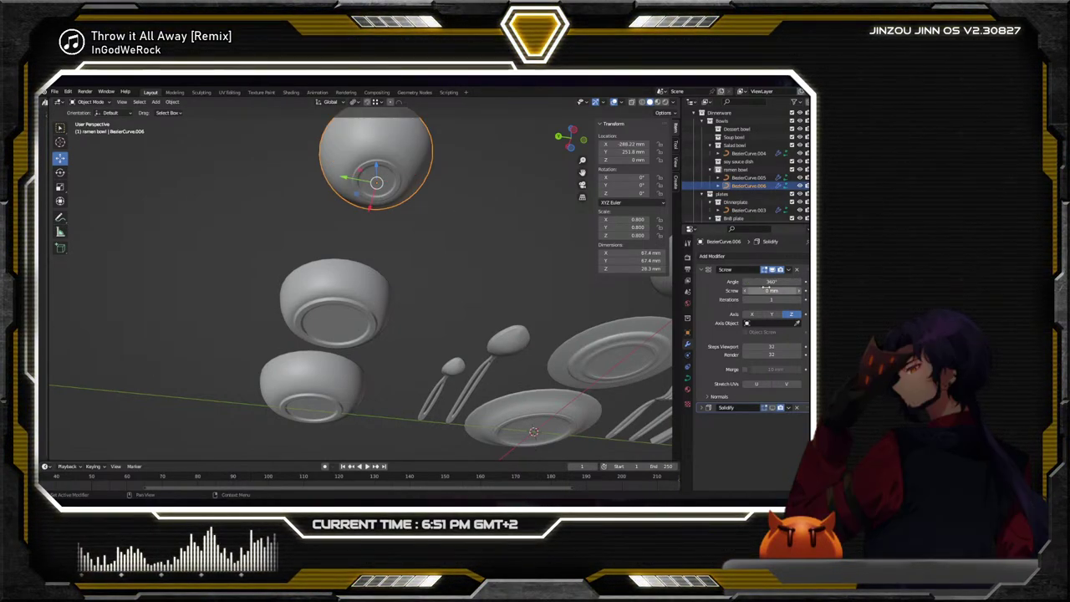
Enter Edit Mode on the narrower bowl's curve and set its Screw angle to 180°
click(421, 236)
middle_drag(421, 237, 416, 276)
scroll(376, 301, up, 4)
click(90, 102)
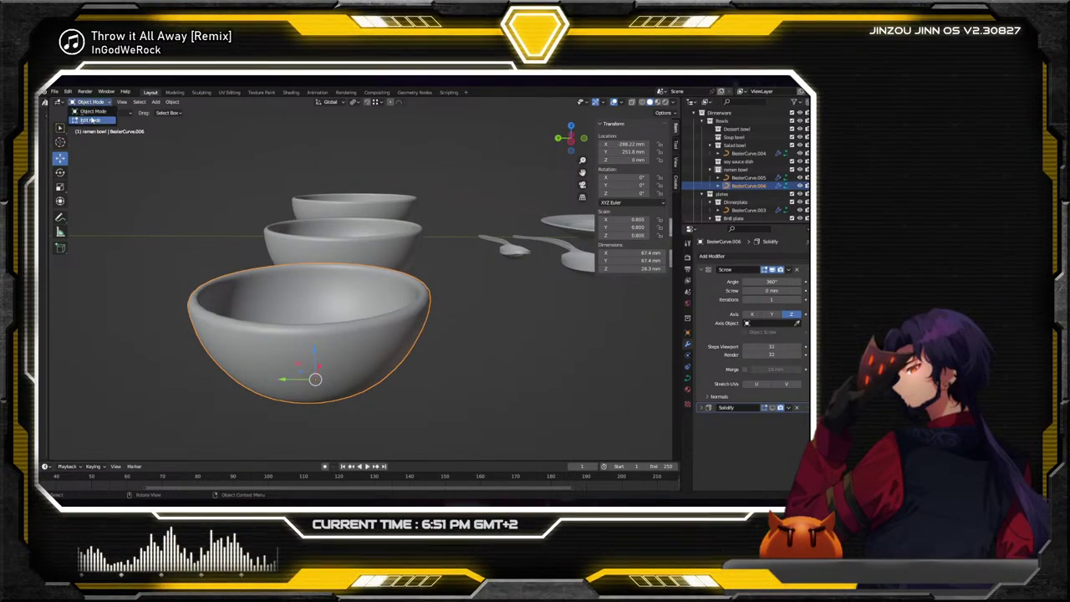
click(94, 122)
click(418, 295)
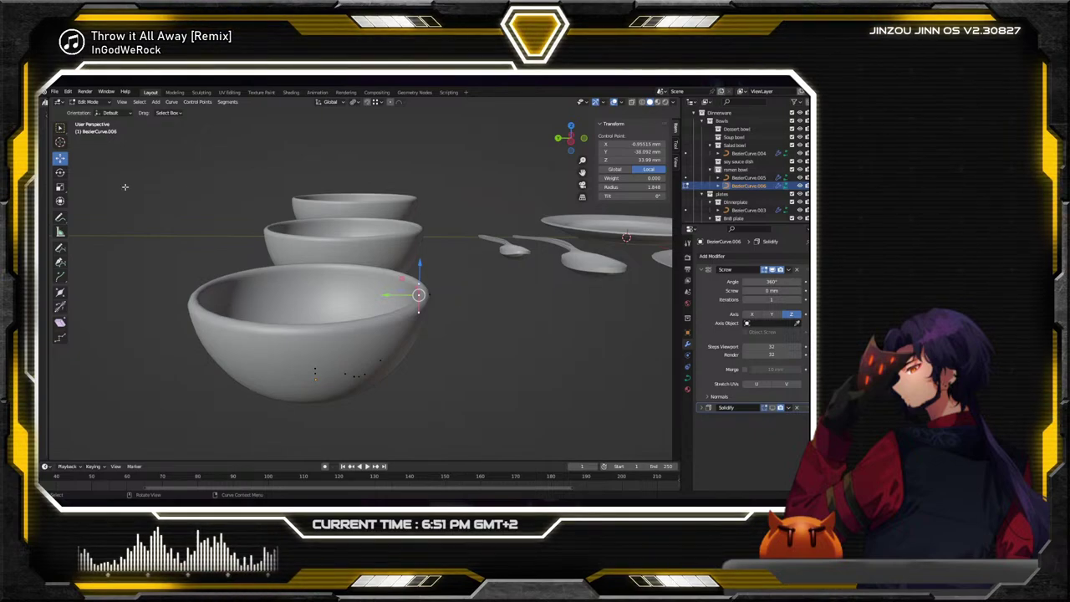
double_click(766, 281)
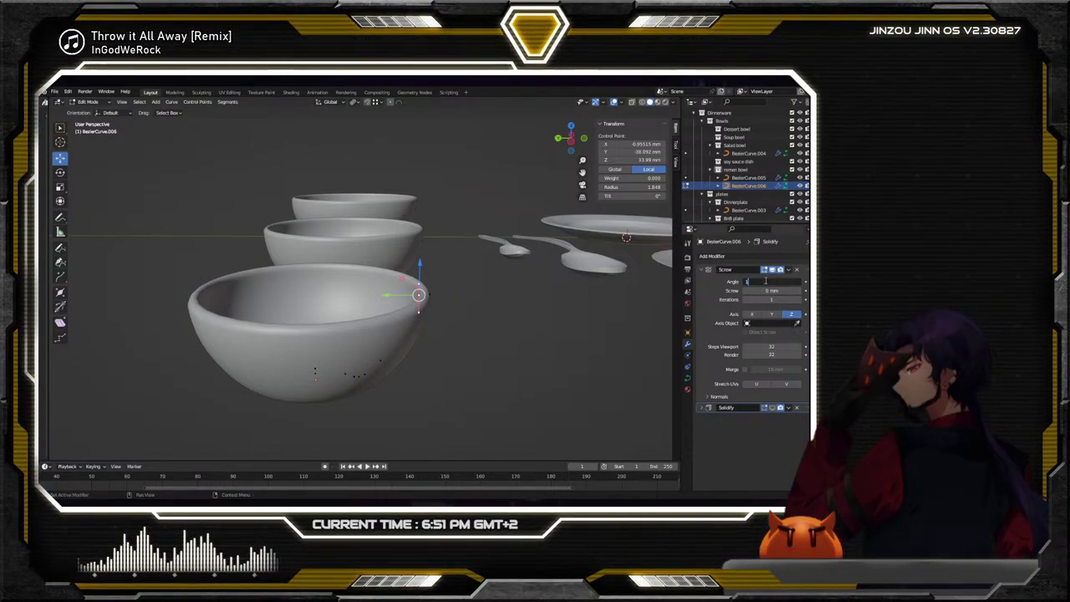
text(-360)
key(Return)
Move the outer rim point about 1.09 mm inward along Y and scale its lower handle by about 1.56
scroll(504, 304, up, 4)
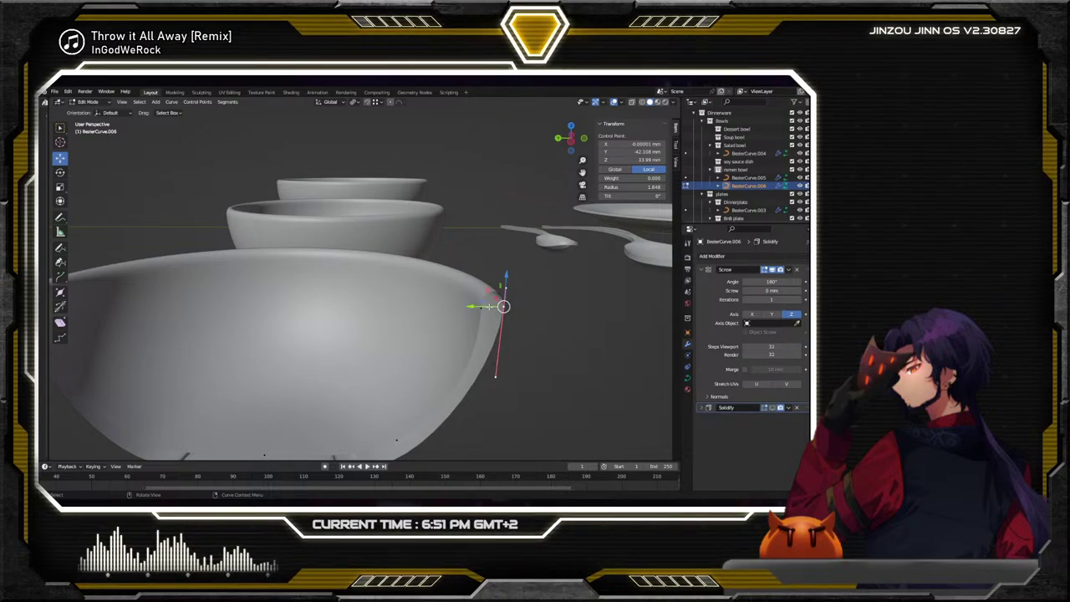
drag(504, 304, 492, 303)
scroll(472, 272, down, 2)
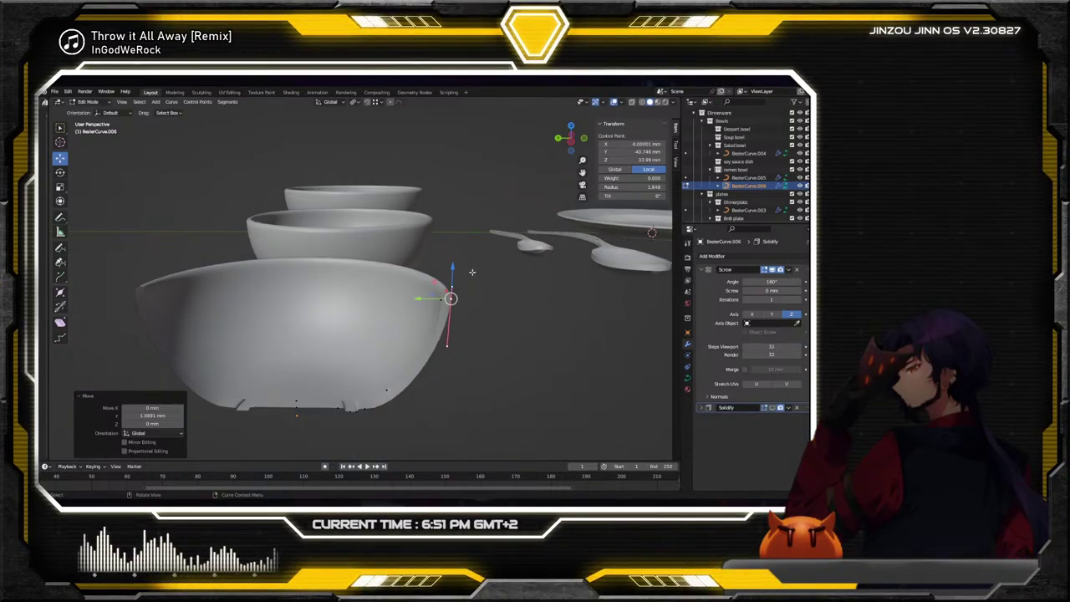
middle_drag(472, 272, 465, 304)
click(438, 279)
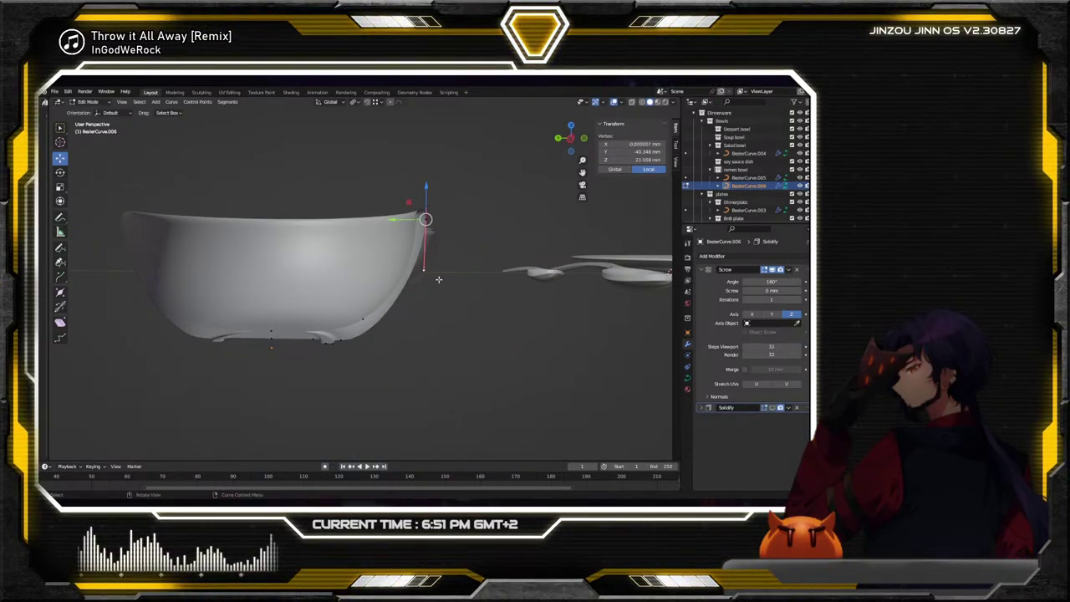
key(s)
click(470, 297)
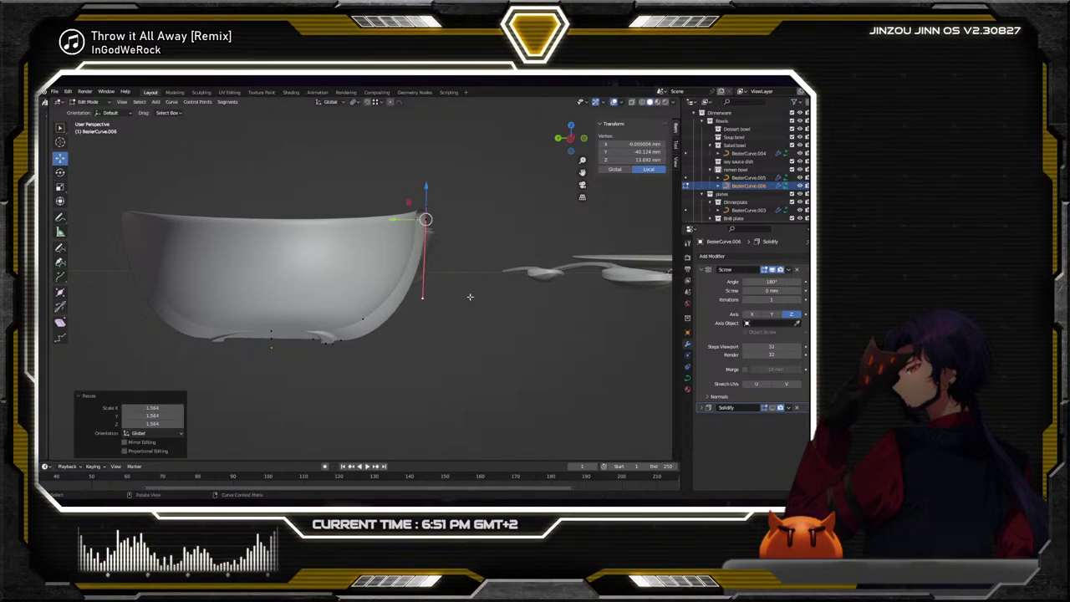
Nudge the outer rim point about 0.08 mm further inward along Y
drag(407, 219, 404, 221)
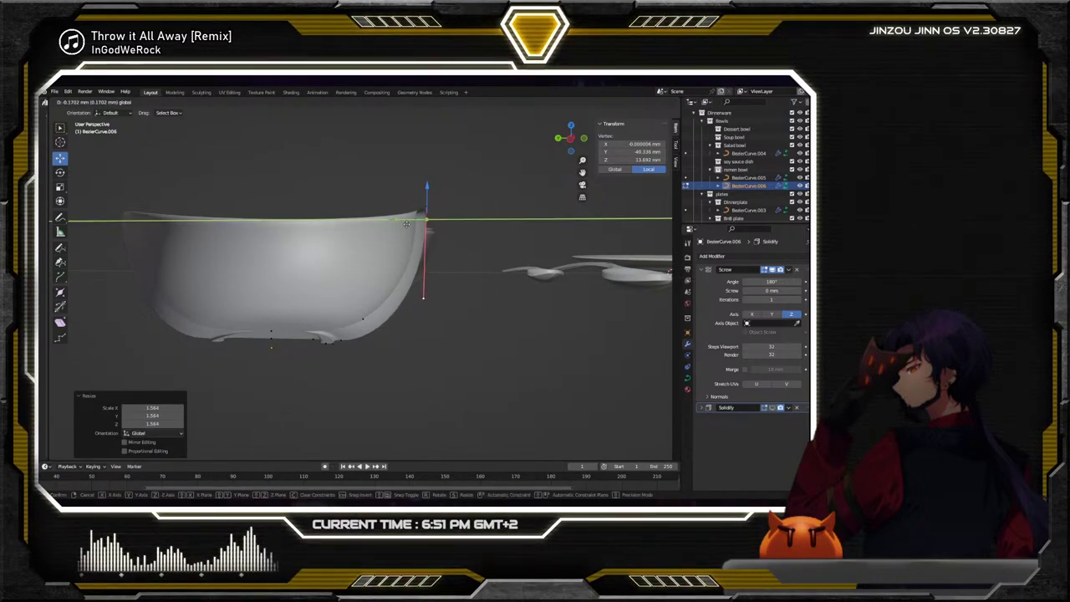
click(406, 223)
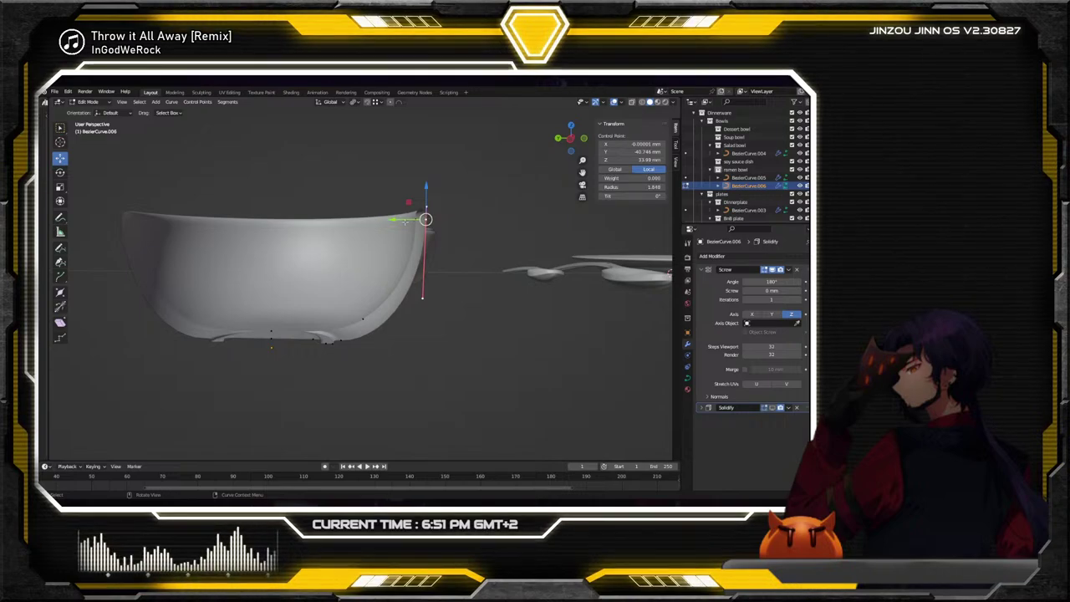
drag(398, 219, 399, 220)
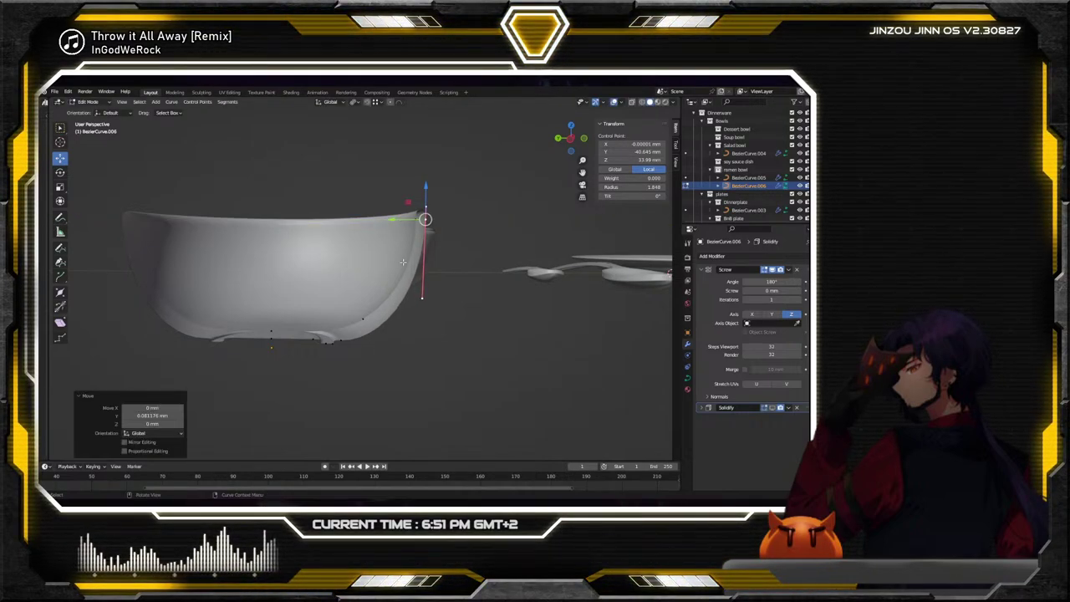
Scale the outer foot point's outward handle by about 0.78 and the outer rim point's handles by about 1.05
click(340, 340)
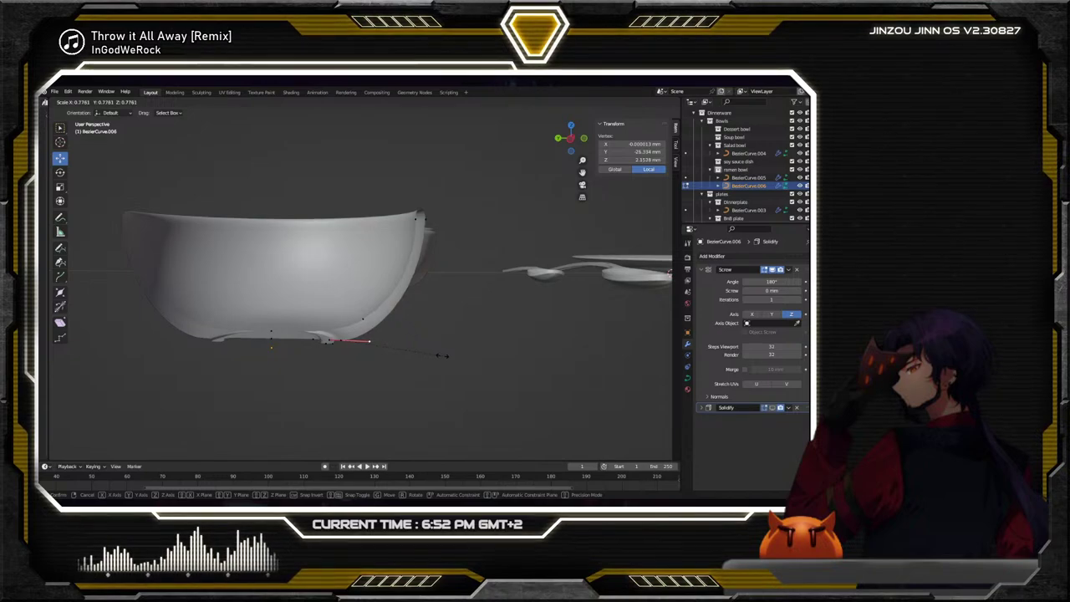
click(369, 340)
click(425, 219)
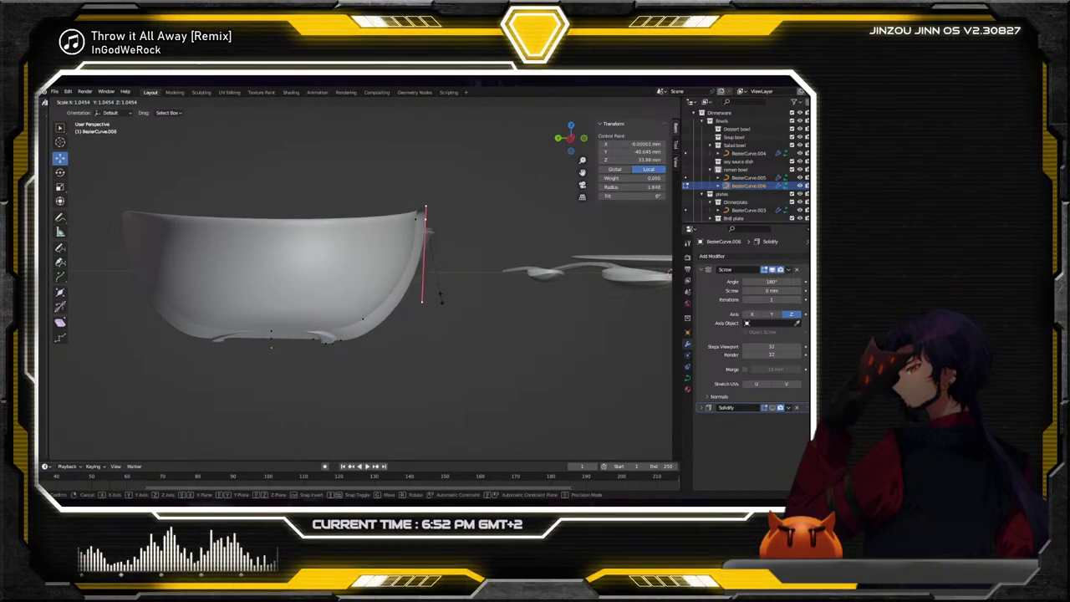
click(441, 297)
Return to Object Mode and restore the narrower bowl's full revolution with a Screw angle of 360°
key(Tab)
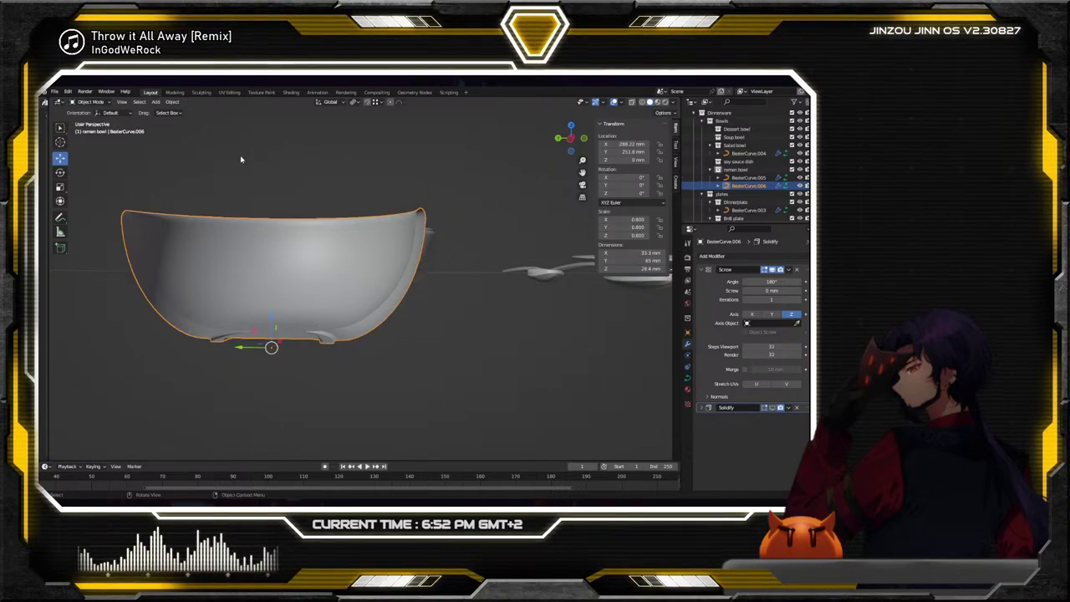
scroll(270, 175, down, 4)
click(320, 244)
middle_drag(321, 245, 362, 261)
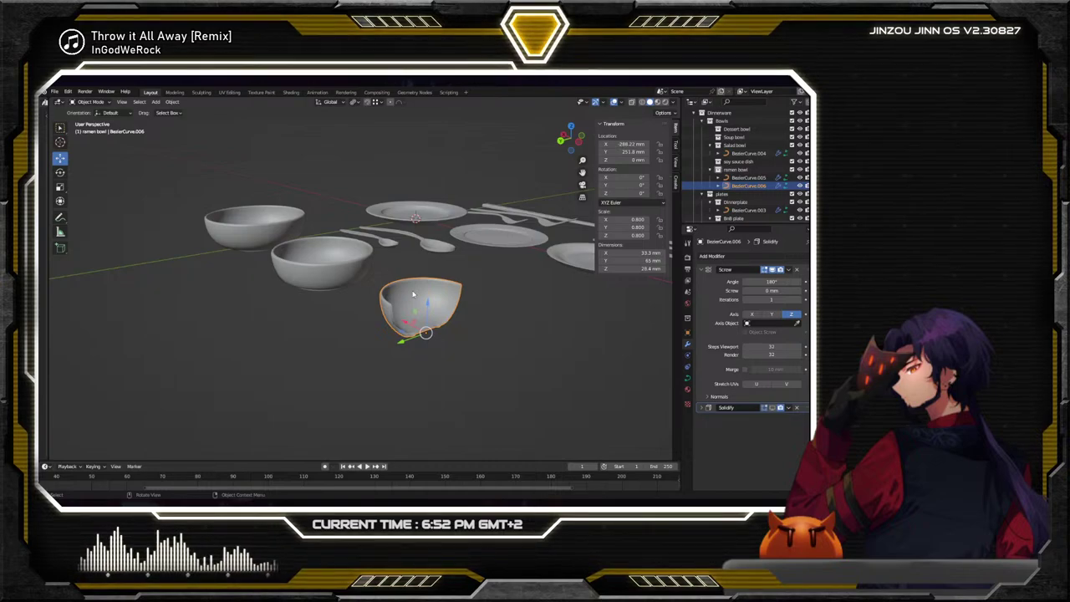
click(759, 282)
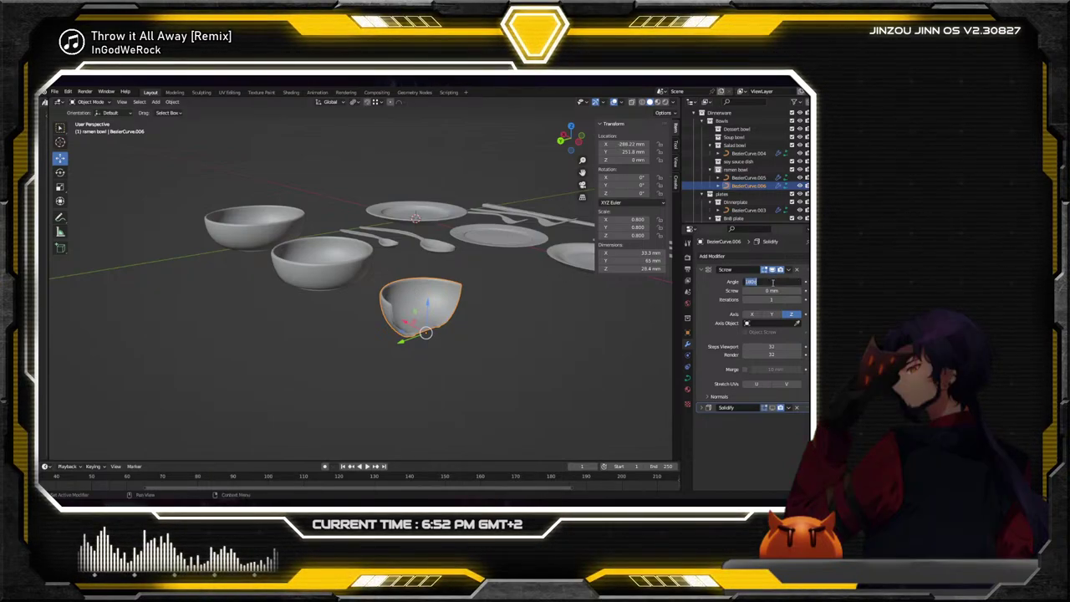
text(360)
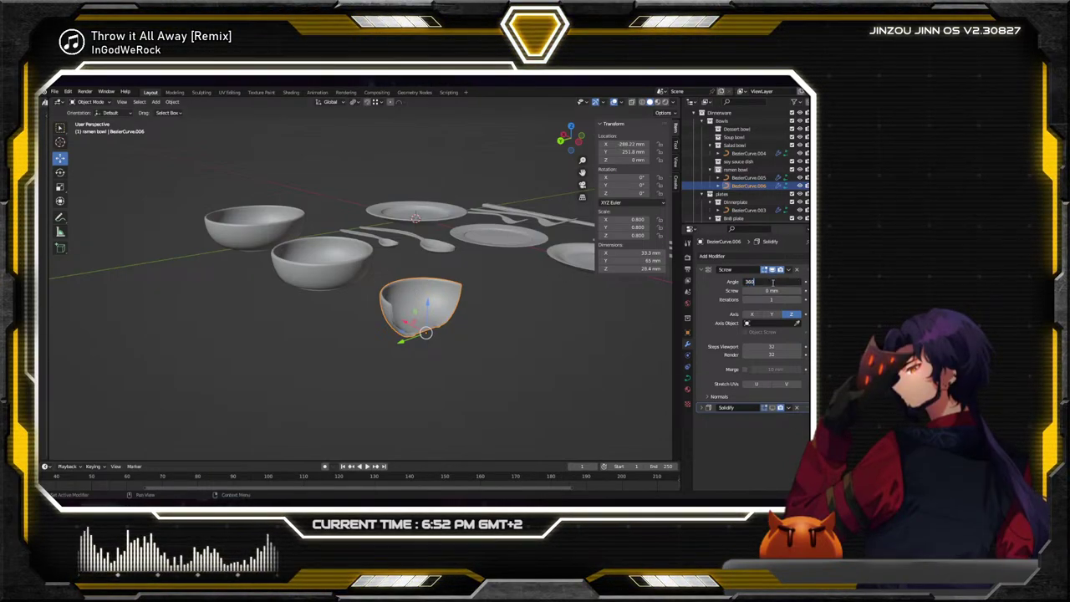
key(Return)
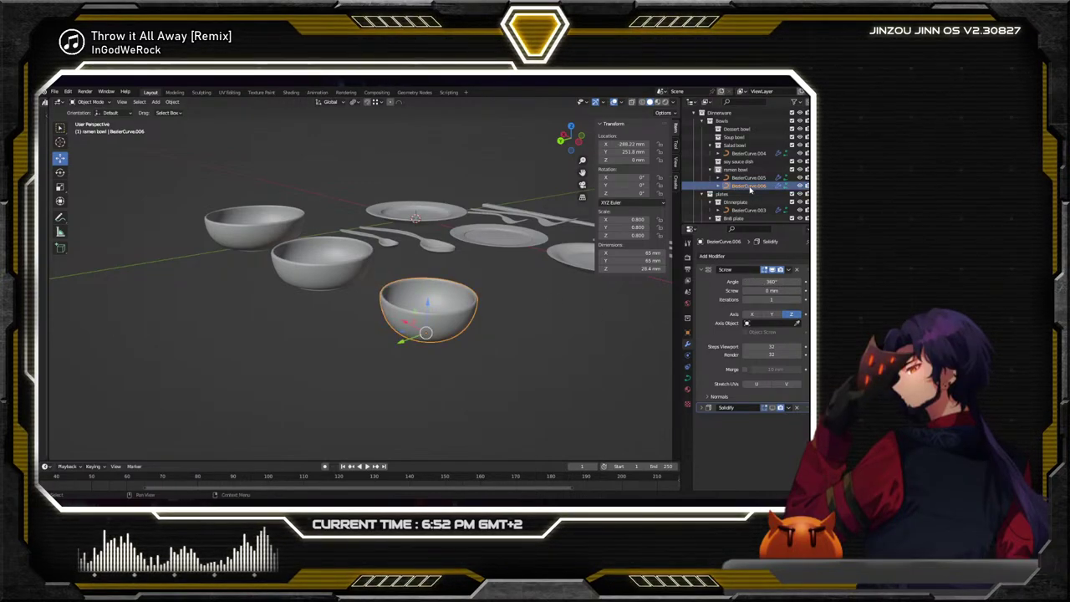
Move the narrower bowl's curve object into the Soup bowl collection
drag(750, 189, 741, 140)
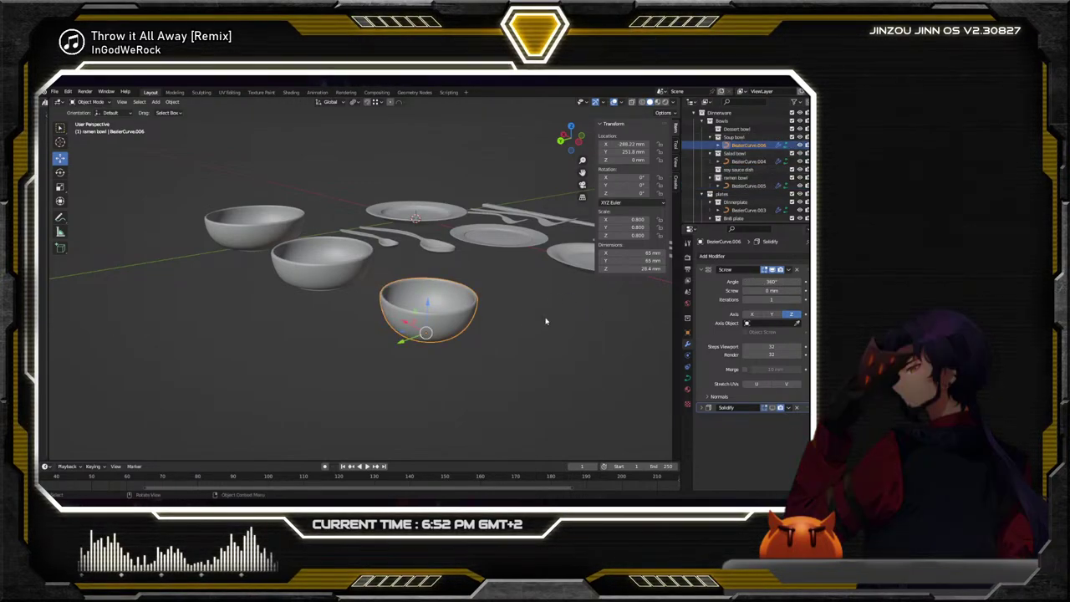
click(506, 322)
middle_drag(506, 322, 573, 238)
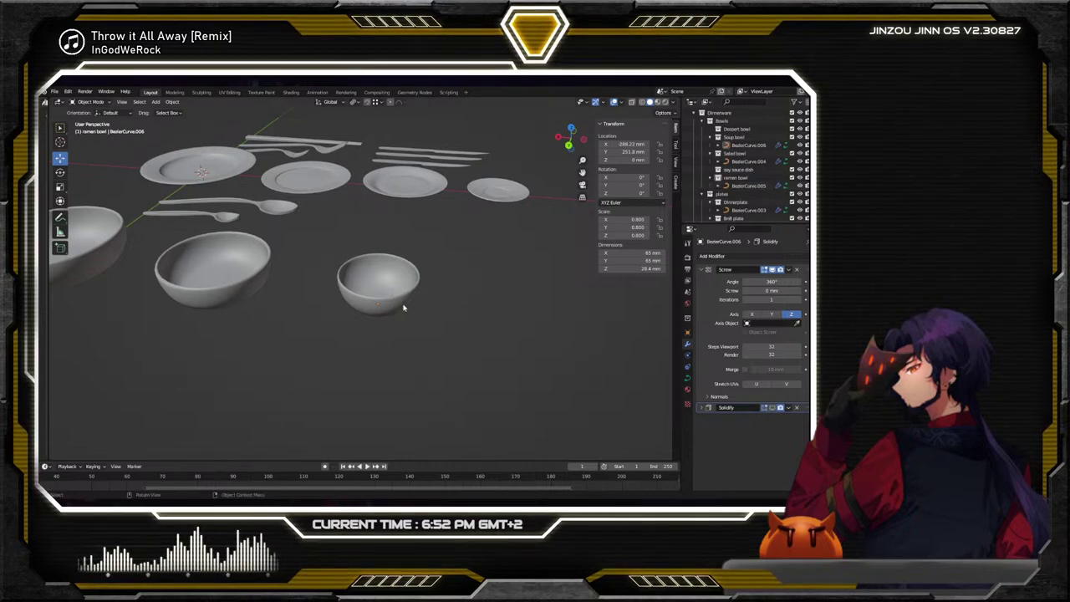
Try 6 viewport steps in the soup bowl's Screw modifier and set them back to 32
click(395, 295)
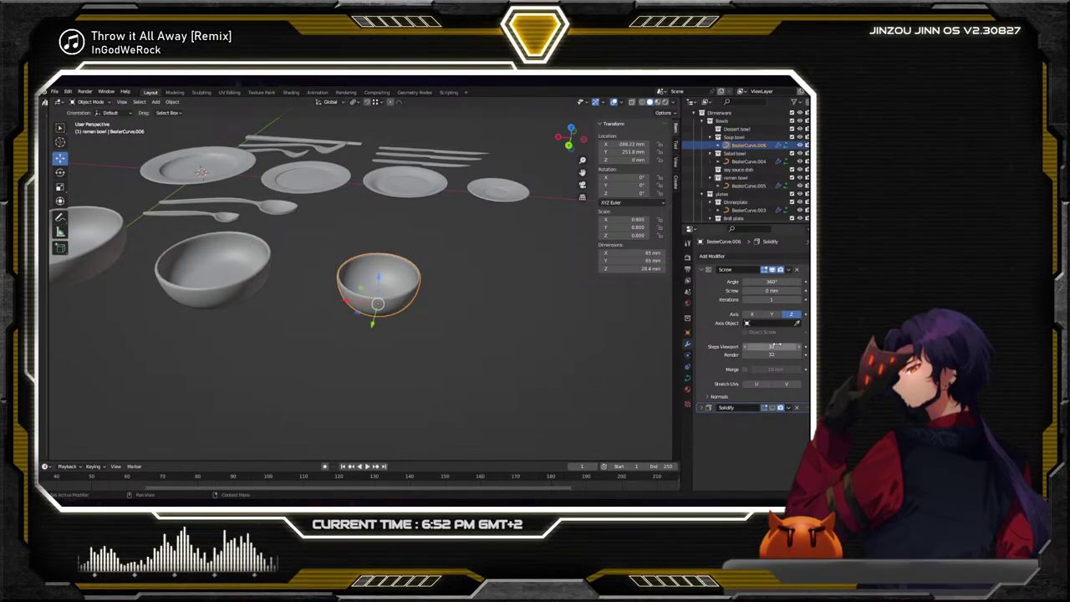
click(780, 346)
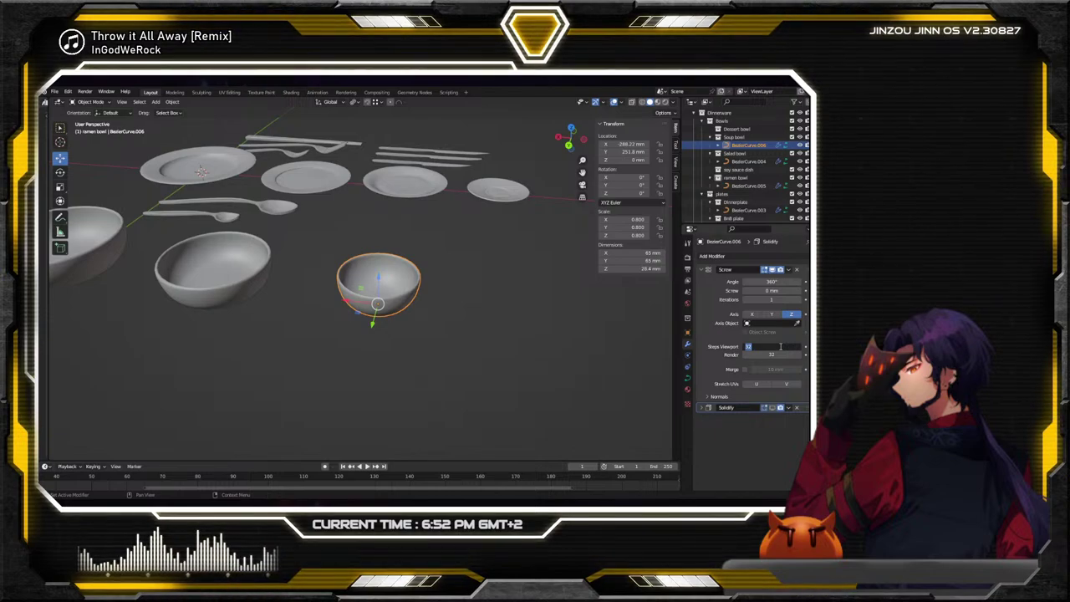
text(5)
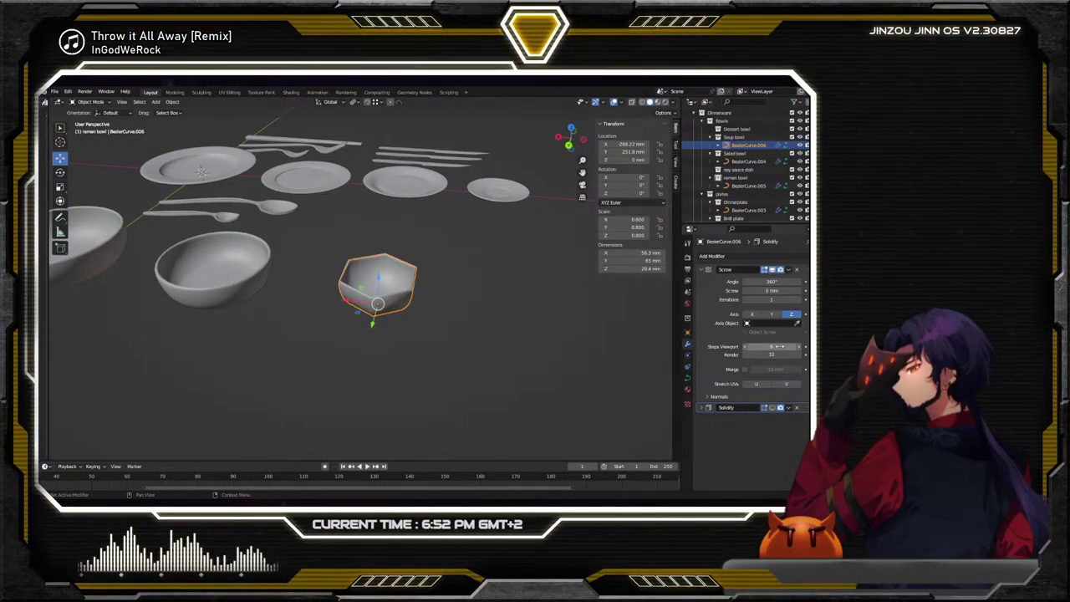
mouse_move(435, 334)
middle_down()
mouse_move(409, 247)
mouse_move(421, 333)
middle_up()
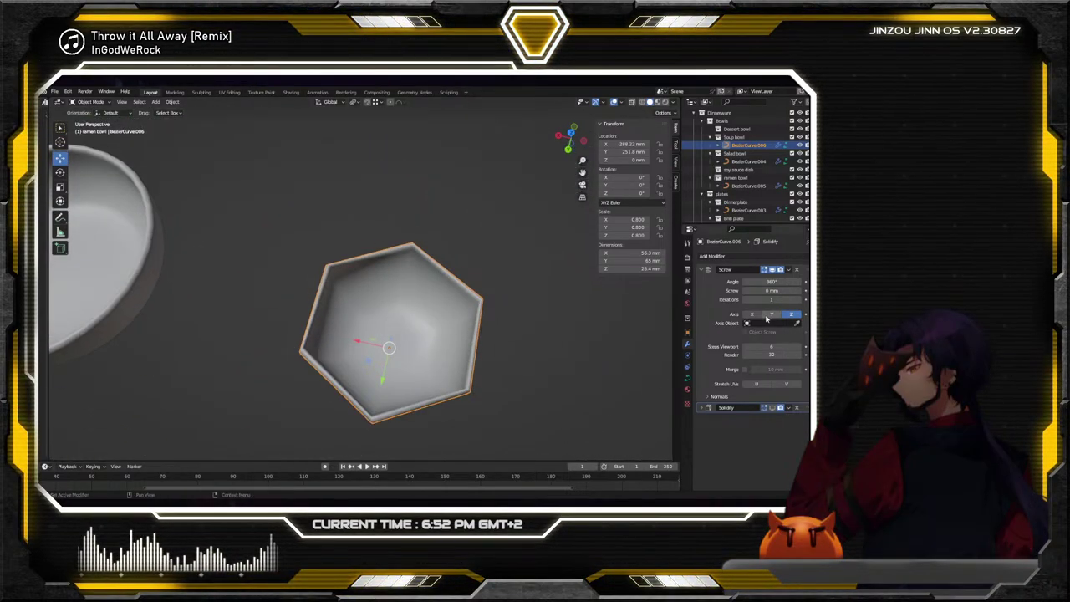
click(771, 346)
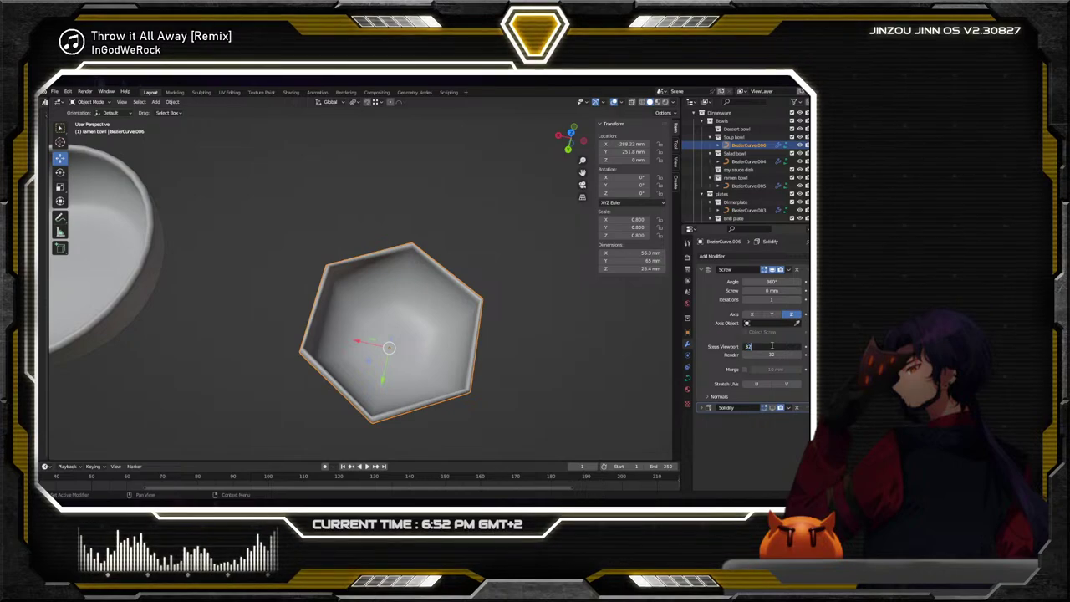
text(32)
key(Return)
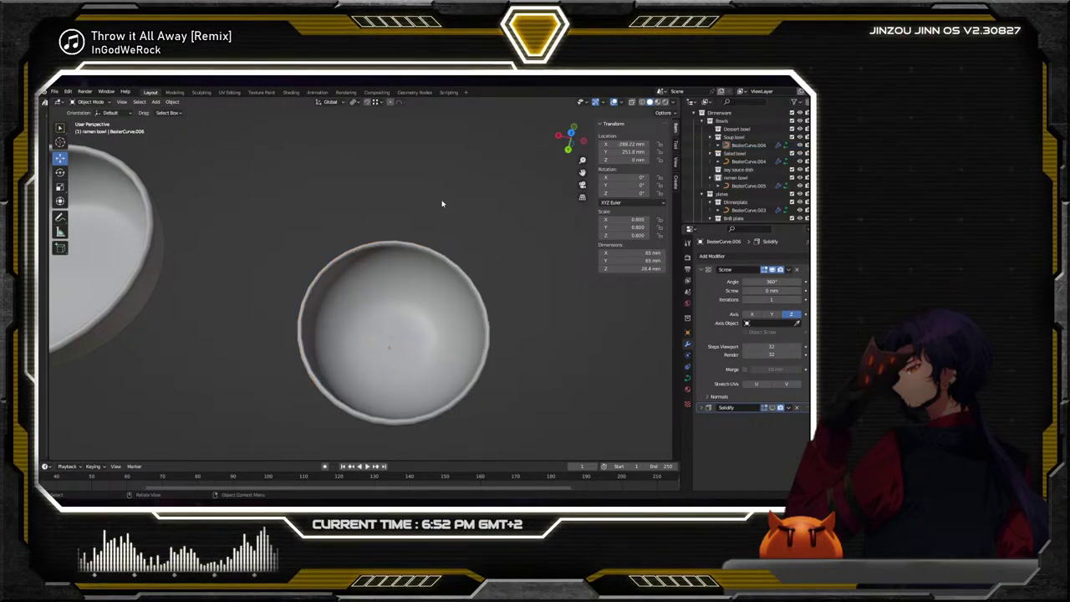
Duplicate the soup bowl about -91.3 mm along X and shift the copy a further -18.7 mm along X
scroll(442, 203, down, 5)
key(KP_2)
key(KP_2)
key(KP_2)
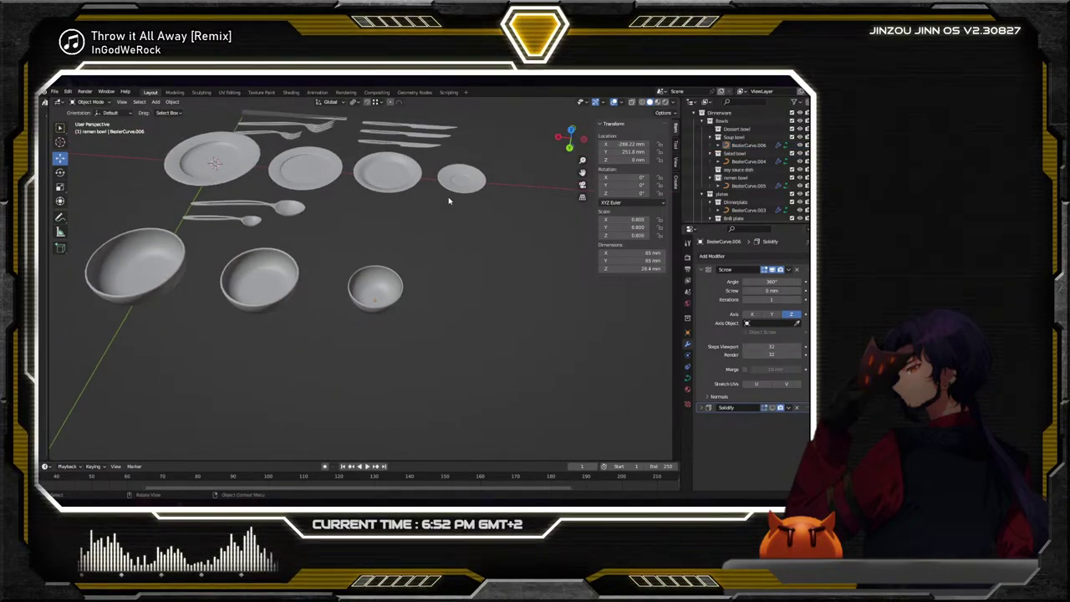
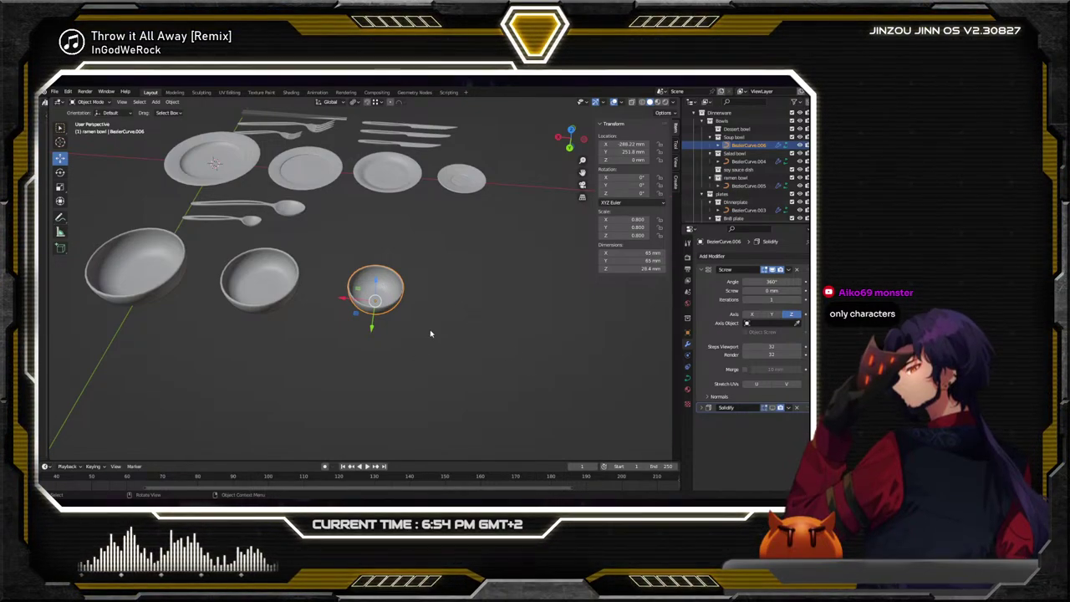
click(400, 299)
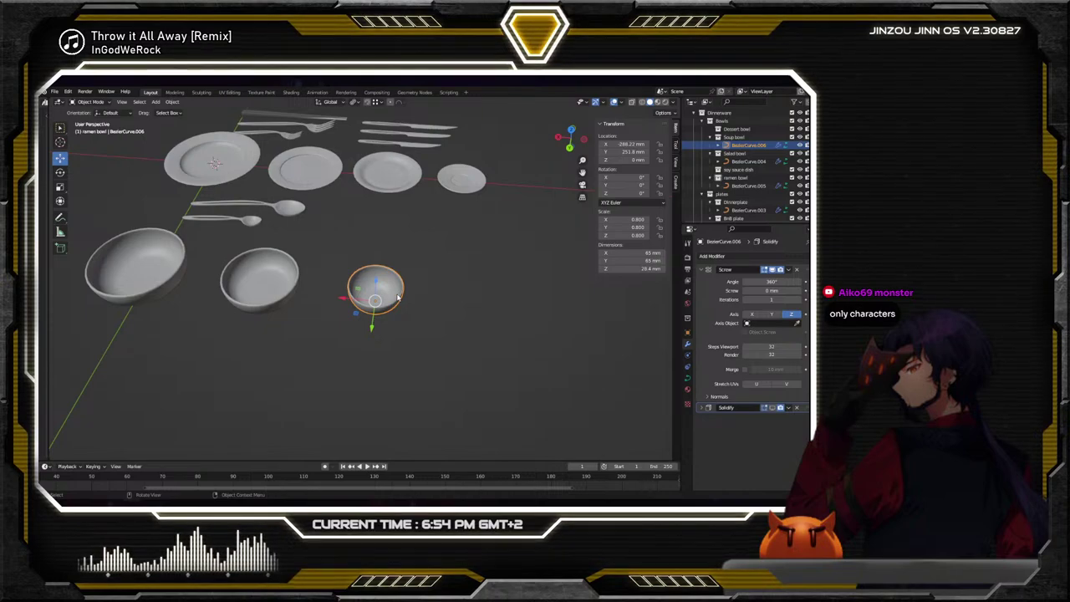
right_click(398, 297)
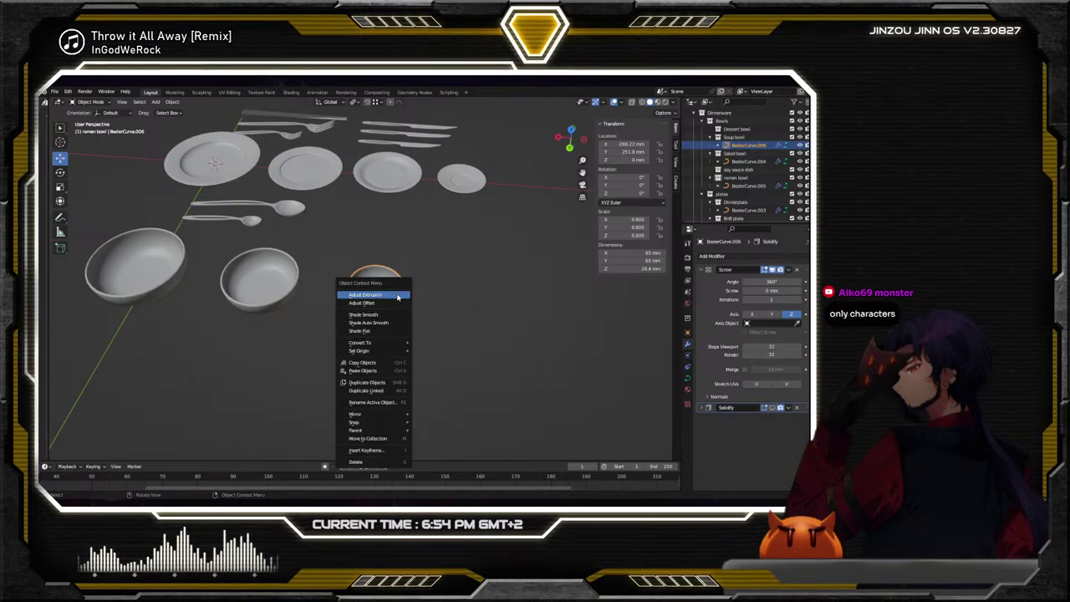
key(Escape)
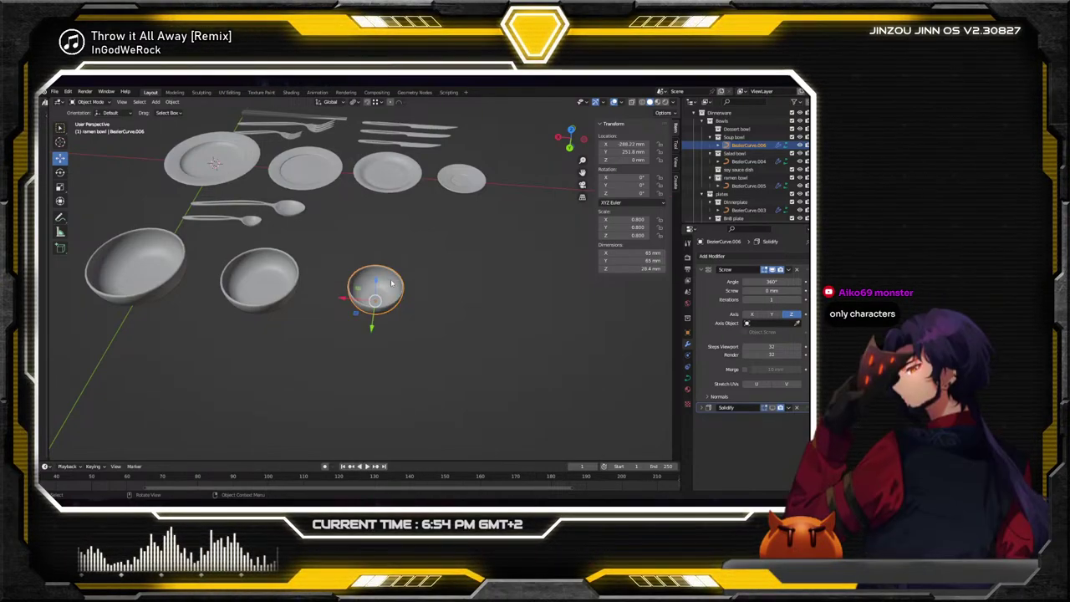
key(shift+d)
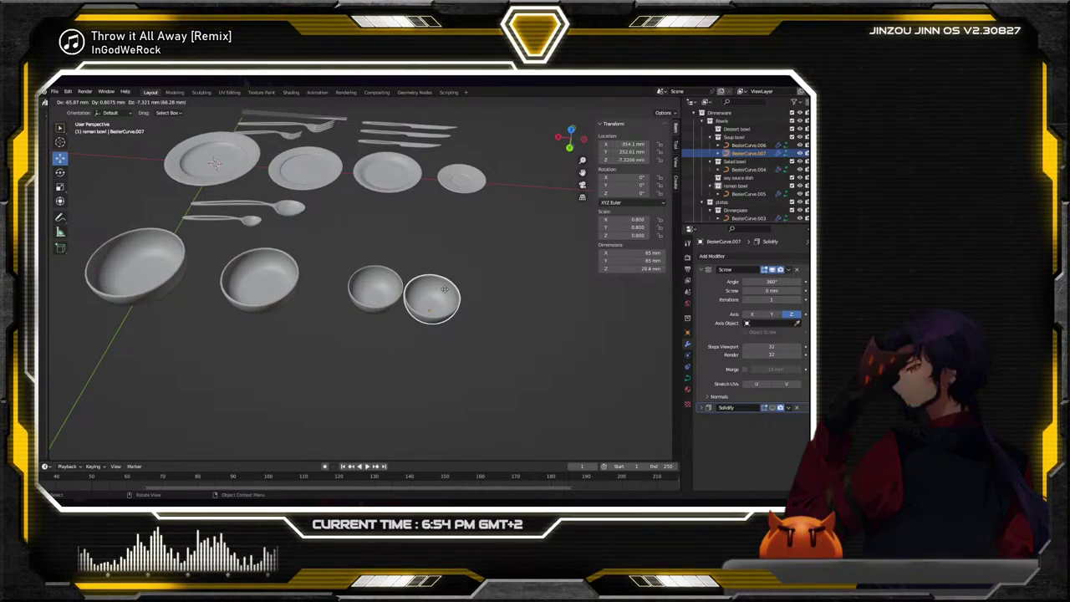
key(x)
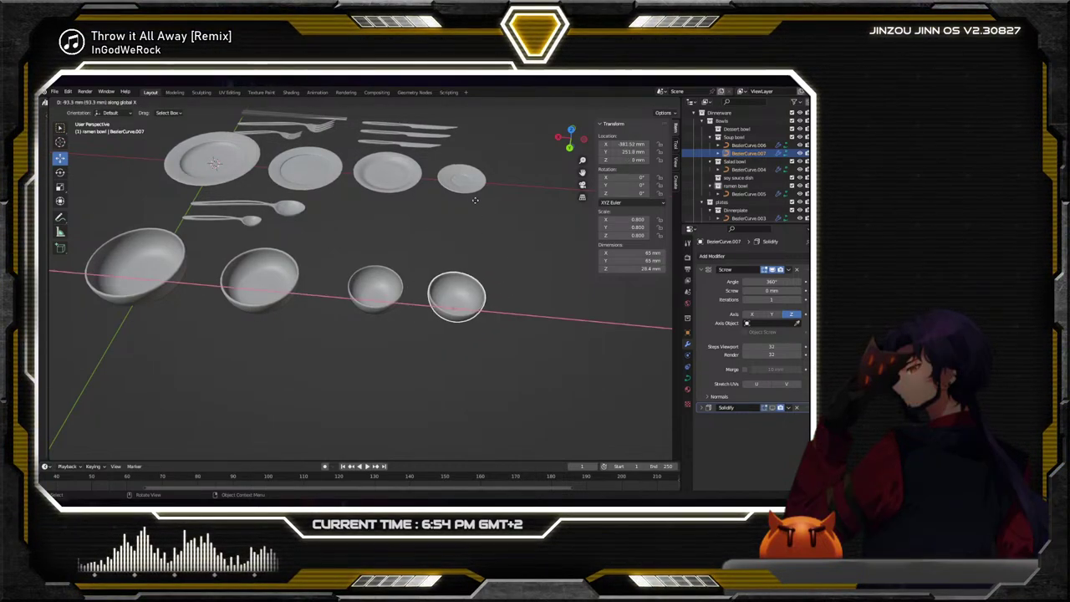
click(473, 215)
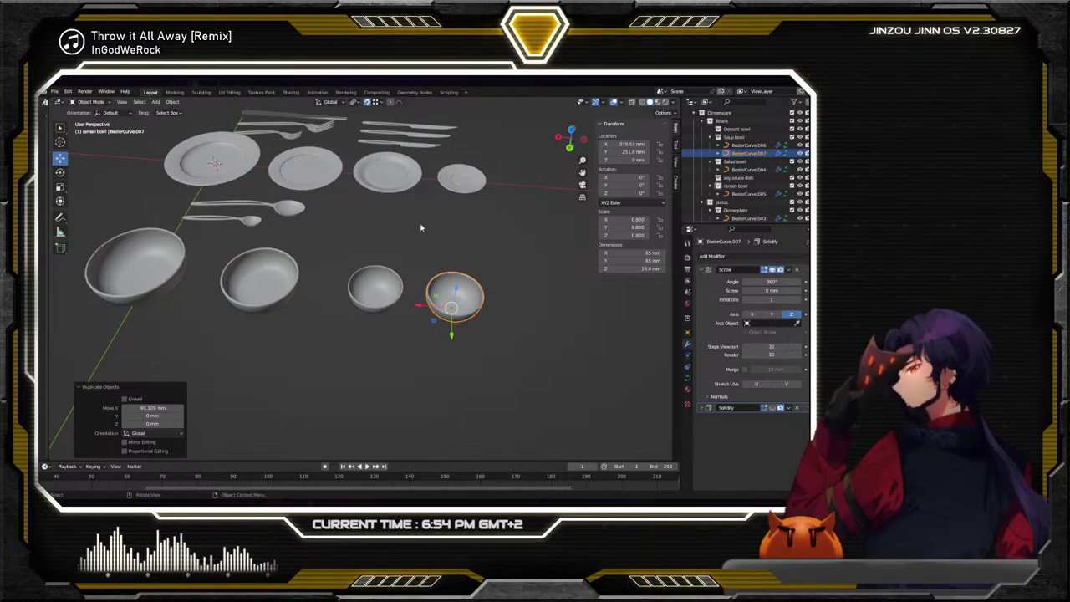
mouse_move(423, 311)
mouse_down()
mouse_move(450, 311)
mouse_move(438, 310)
mouse_up()
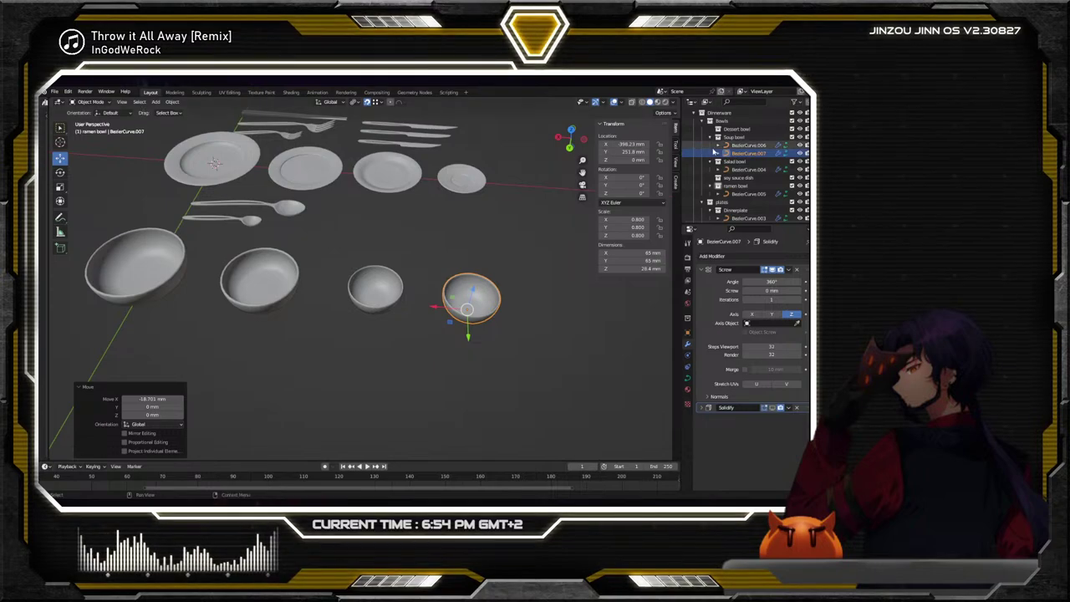
Move the duplicated bowl's curve object into the Dessert bowl collection
double_click(740, 154)
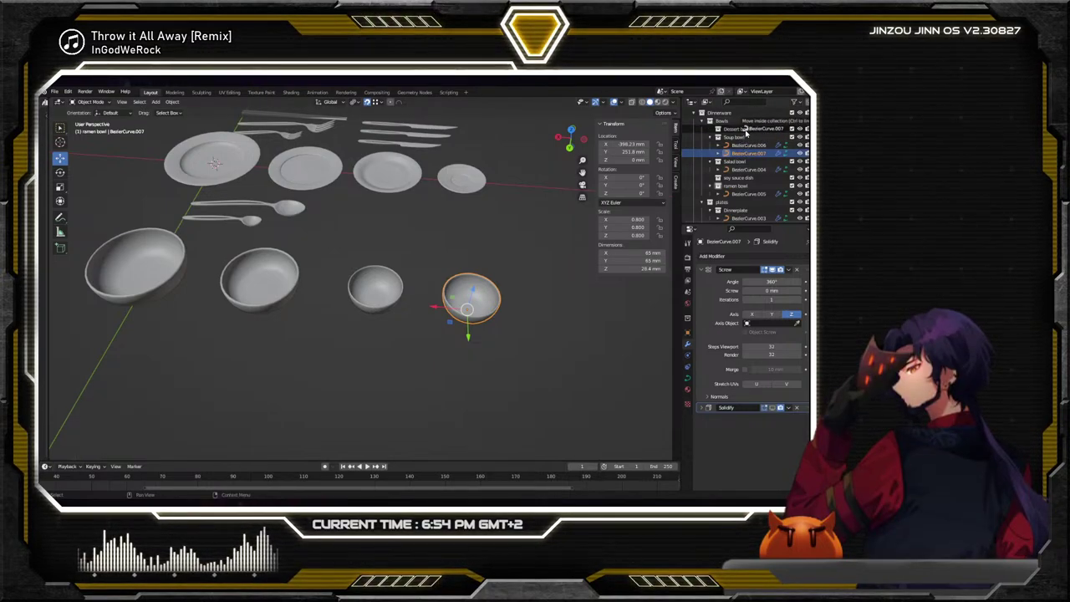
drag(750, 154, 748, 131)
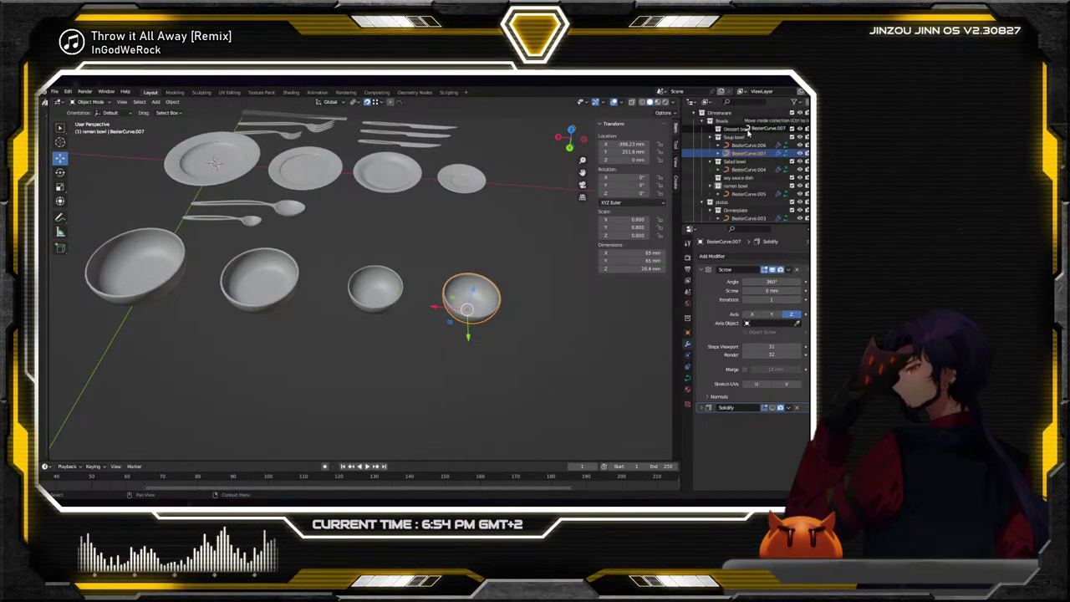
Enter Edit Mode on the dessert bowl, deselect all its curve points, and set the Screw modifier's angle to 180°
scroll(443, 239, up, 6)
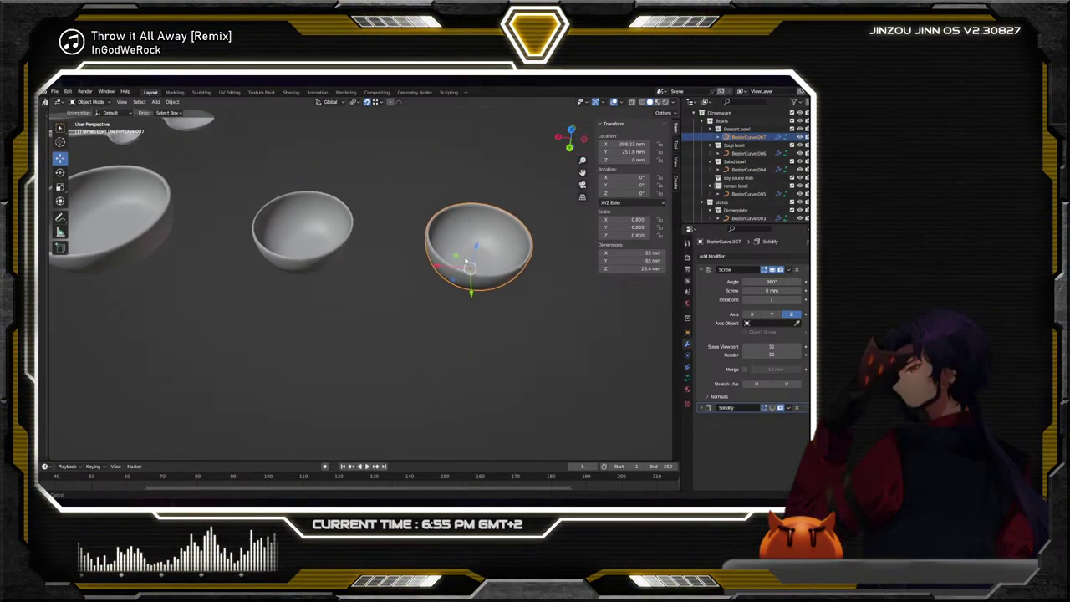
middle_drag(443, 238, 460, 278)
scroll(472, 276, up, 3)
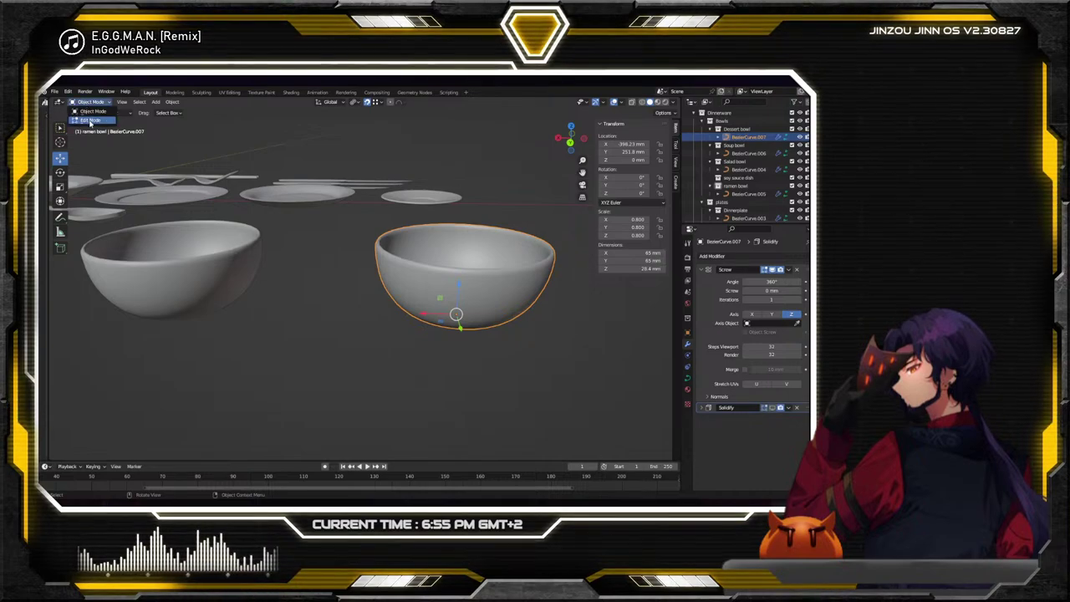
key(Tab)
mouse_move(360, 276)
middle_down()
mouse_move(381, 288)
mouse_move(343, 284)
middle_up()
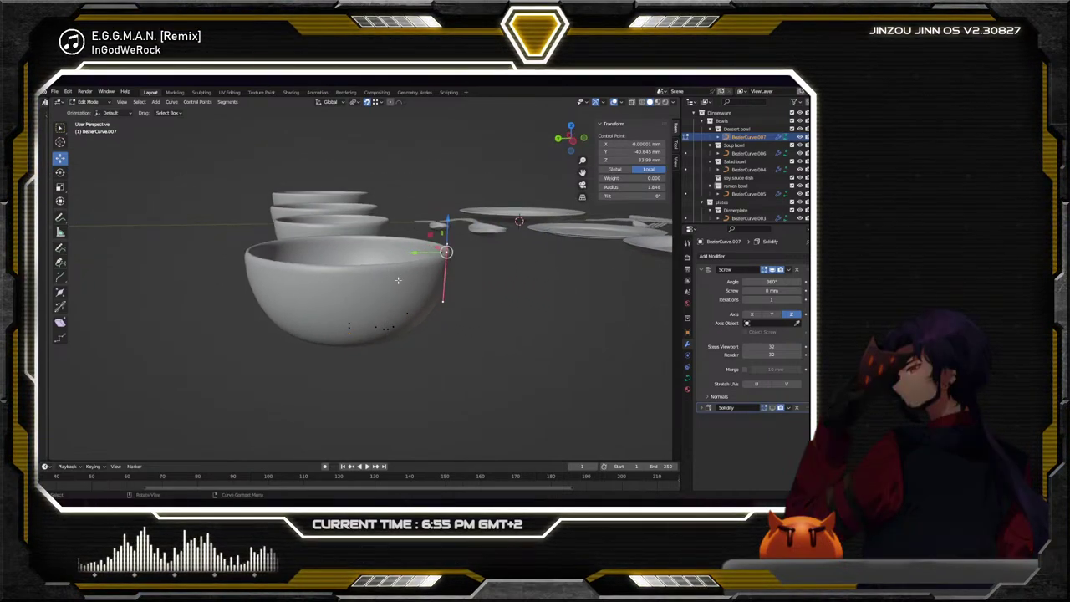
key(alt+a)
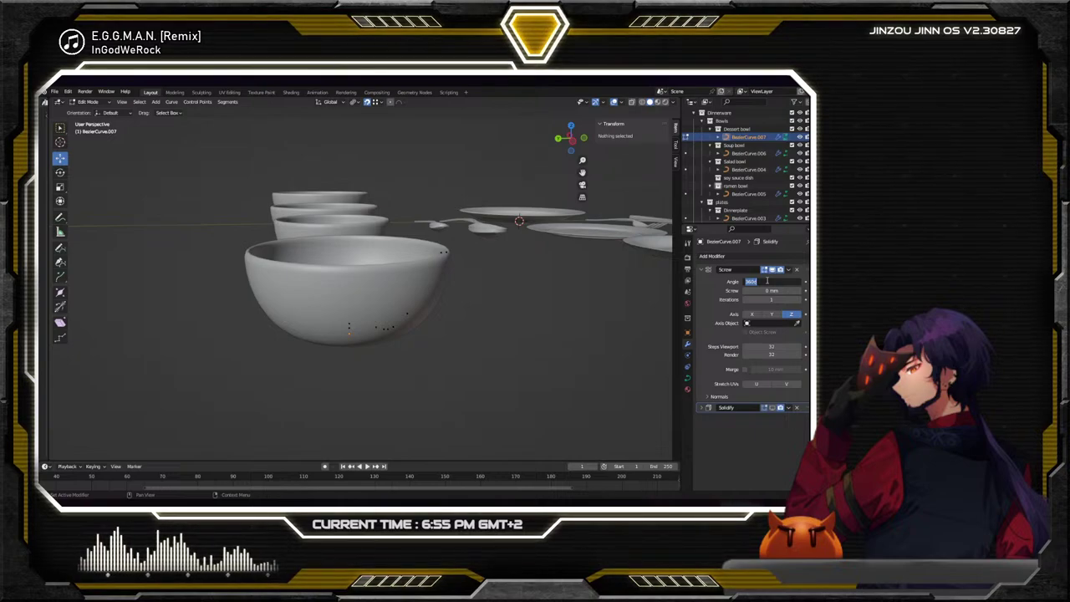
key(Return)
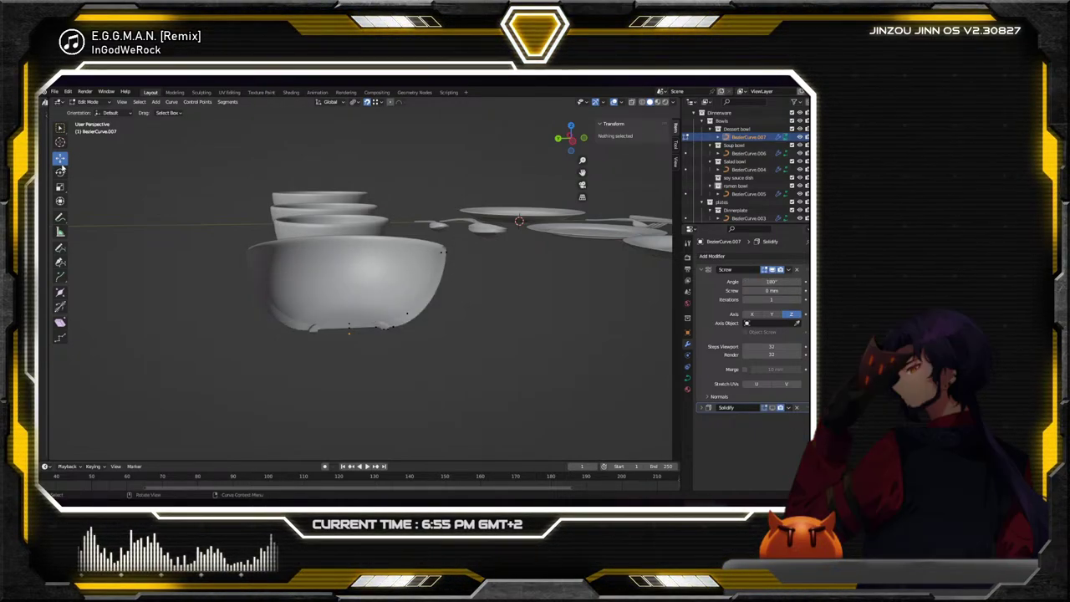
Lower the dessert bowl's inner and outer rim control points about 5.2 mm along Z
scroll(461, 243, up, 2)
click(460, 243)
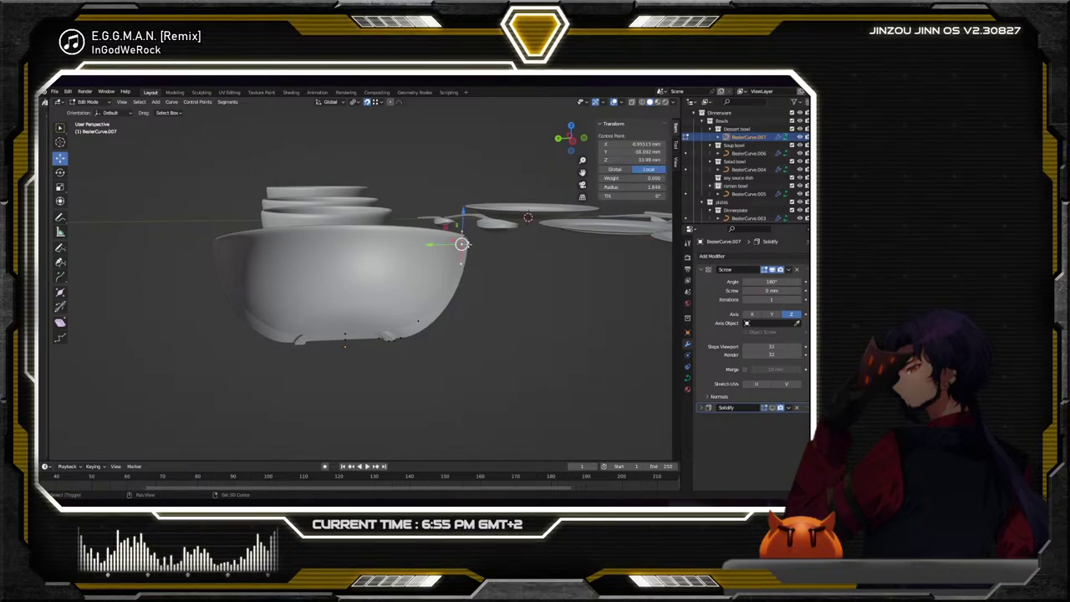
middle_drag(461, 239, 478, 262)
drag(452, 200, 473, 222)
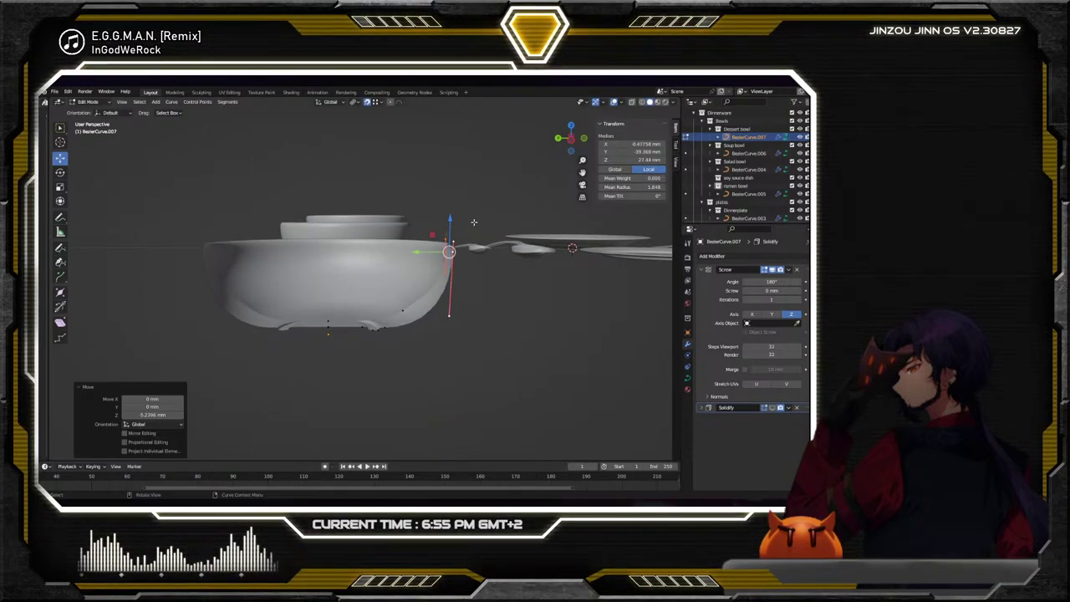
Move the inner lower wall's control point about -1.19 mm along Y, scale its handles to 0.874, and lower it slightly
middle_drag(471, 279, 401, 285)
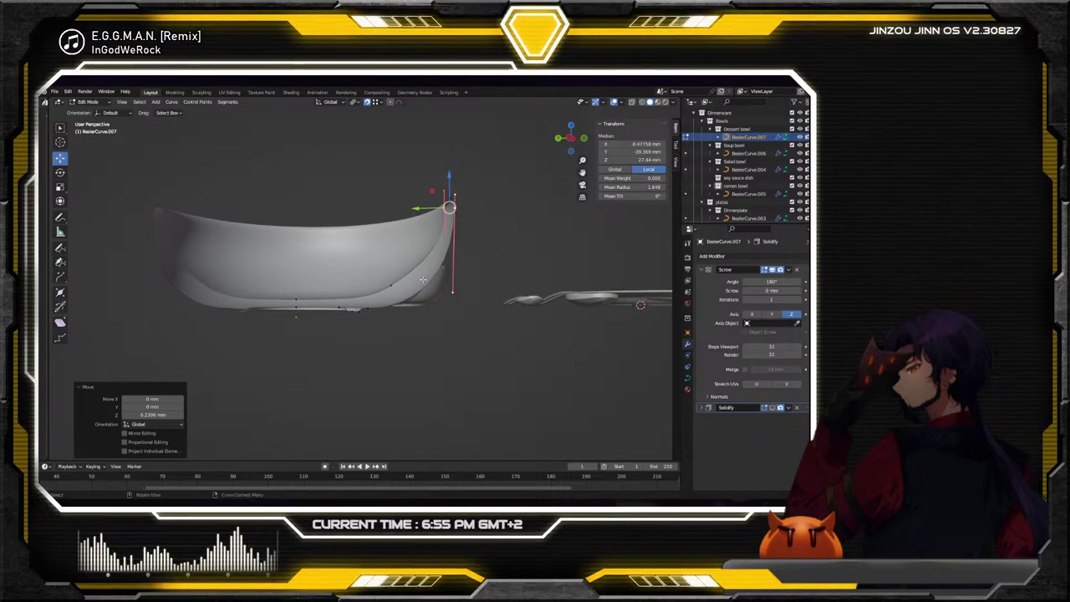
click(390, 285)
key(g)
key(y)
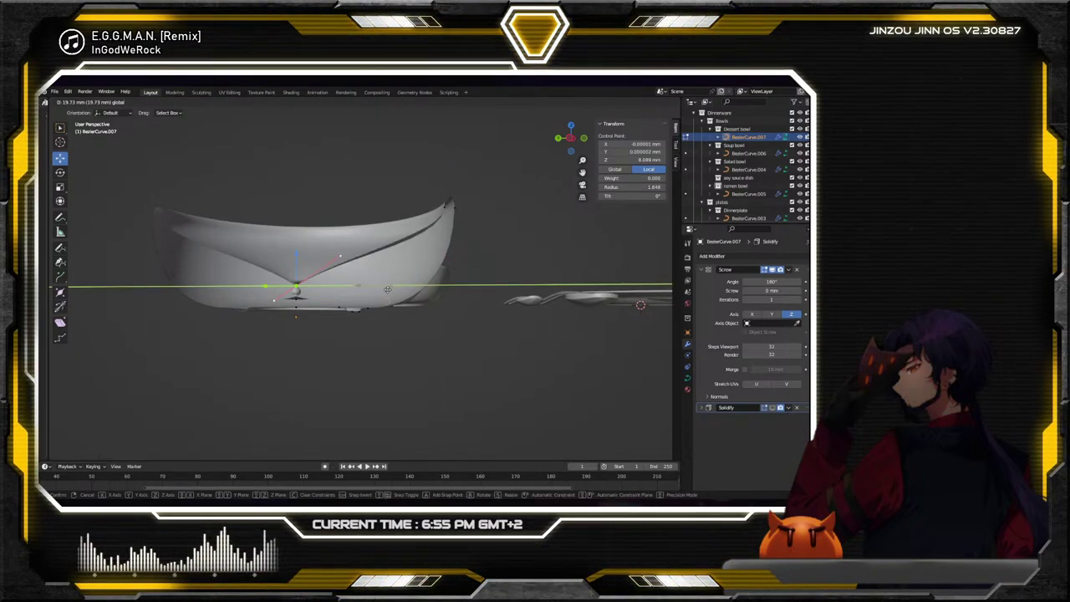
click(382, 352)
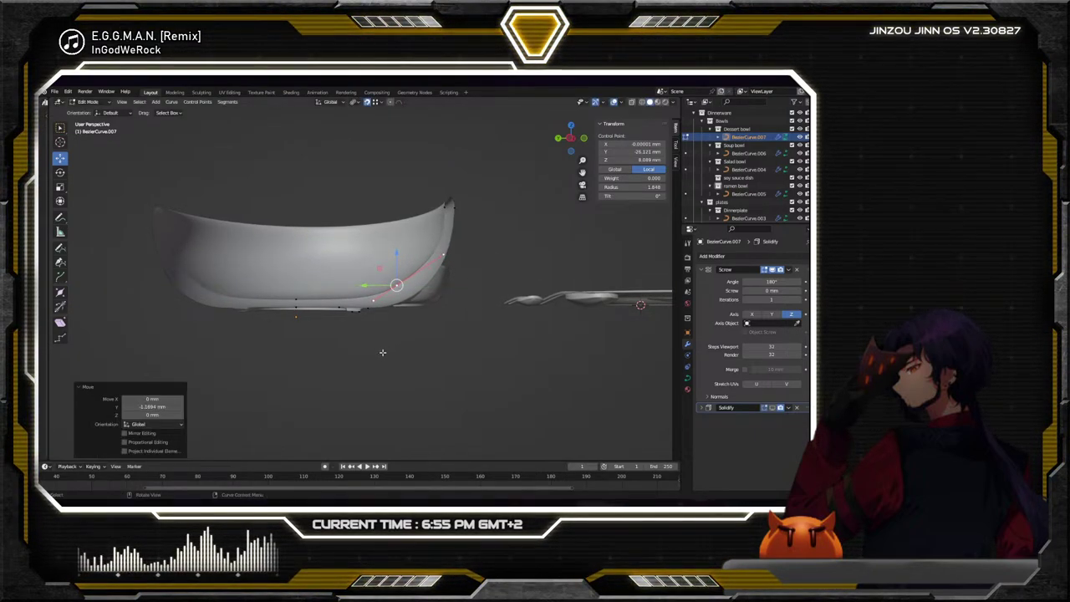
click(471, 341)
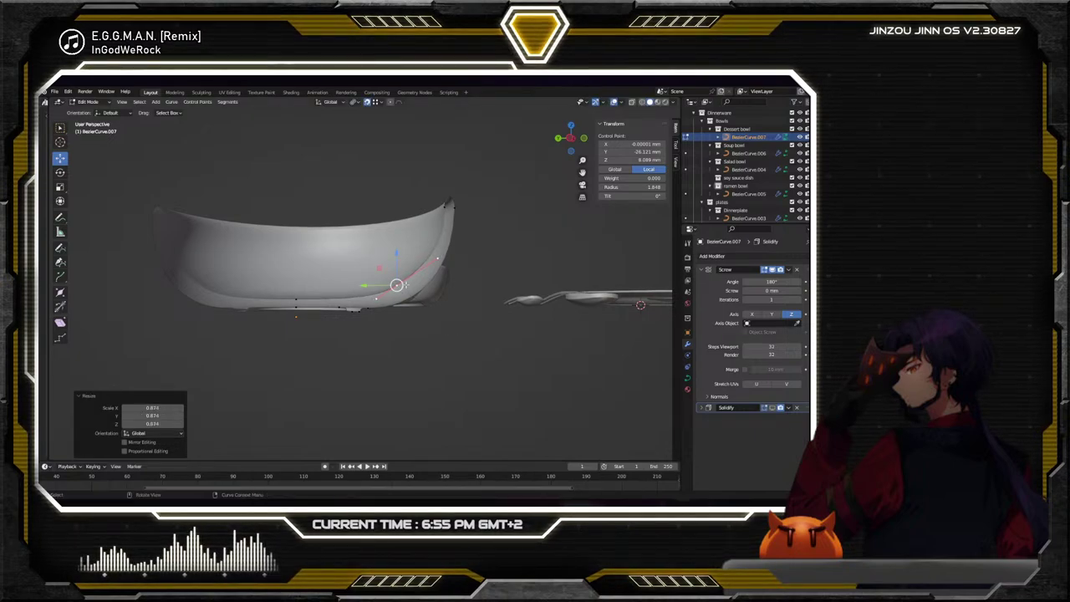
click(398, 260)
Lower the dessert bowl's rim control points further along Z, to a local height of about 21.8 mm
click(447, 204)
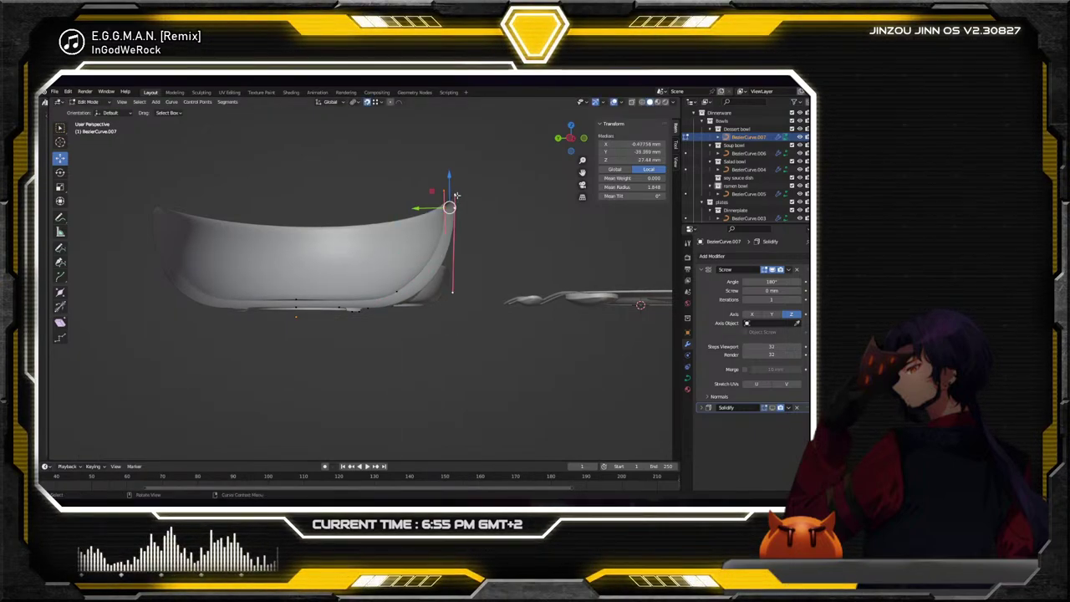
key(g)
key(z)
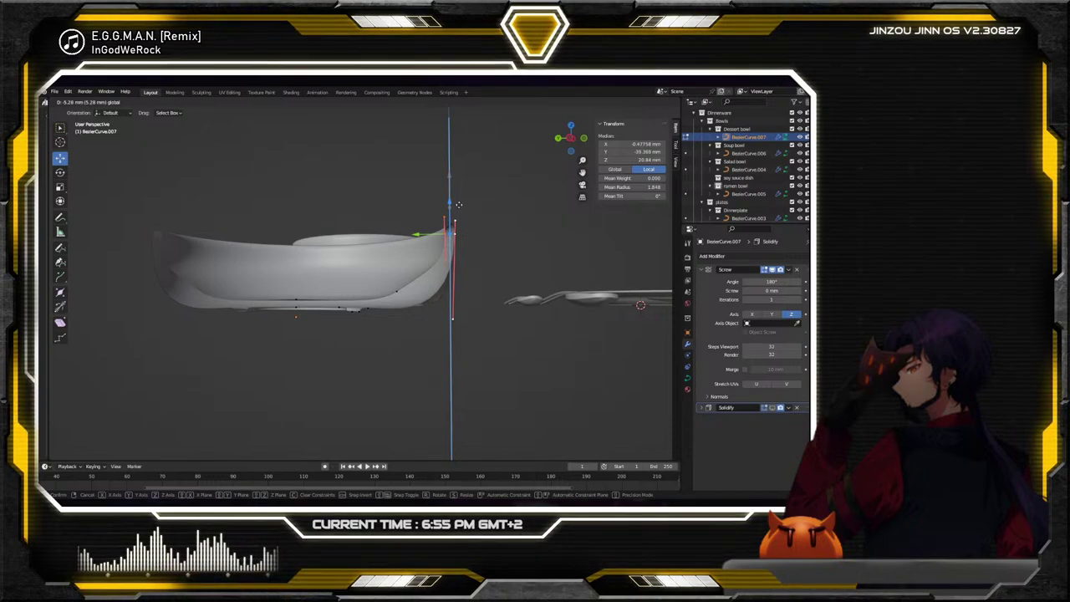
click(455, 209)
Shift the inner lower wall's control point about -1.94 mm along Y and scale its upper handle to about 0.614
click(398, 291)
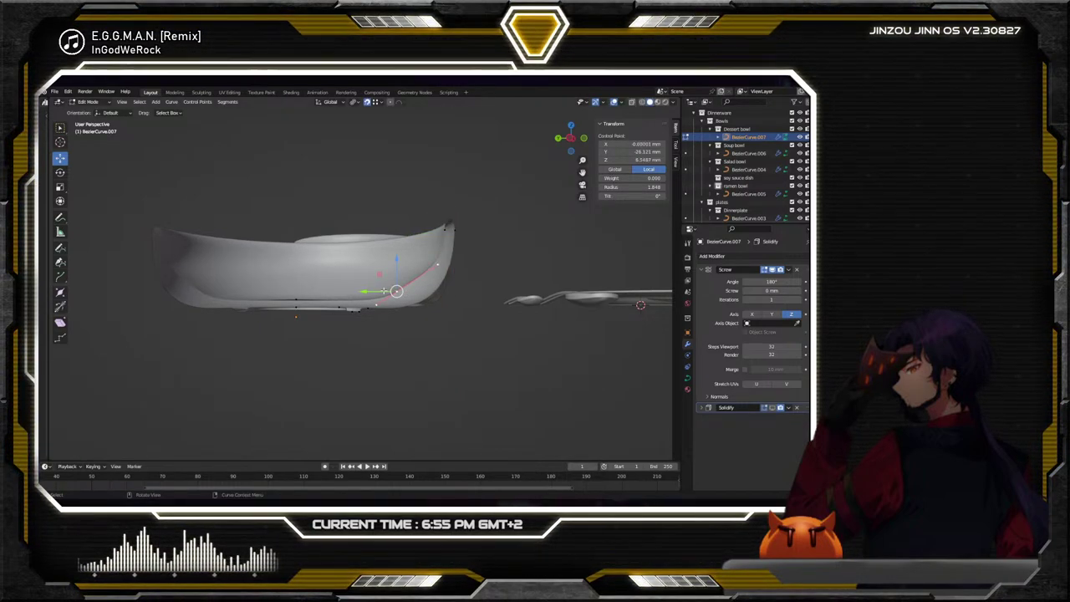
key(g)
key(y)
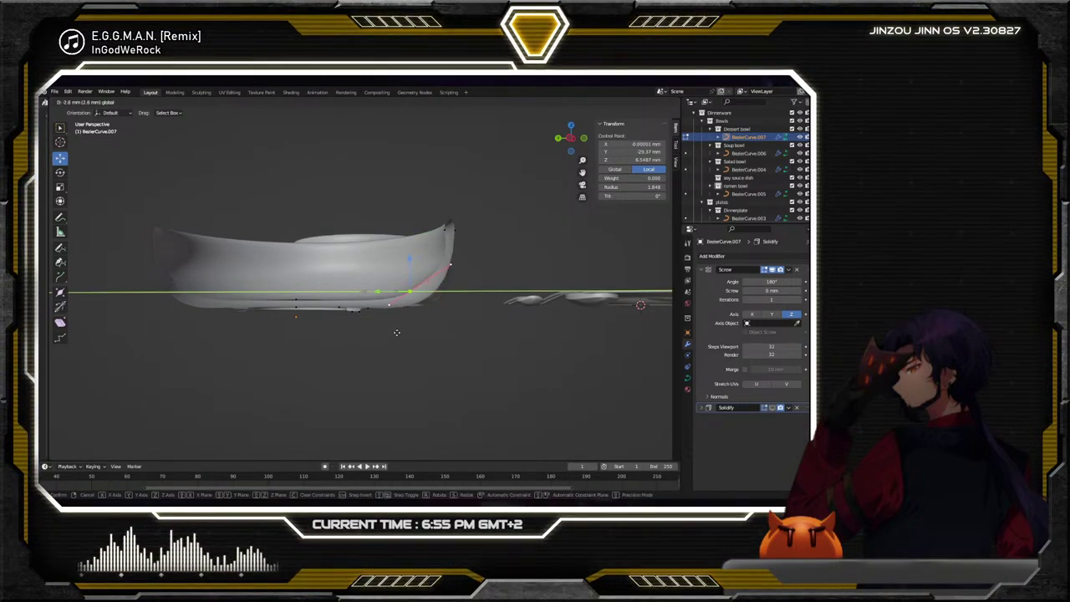
click(393, 332)
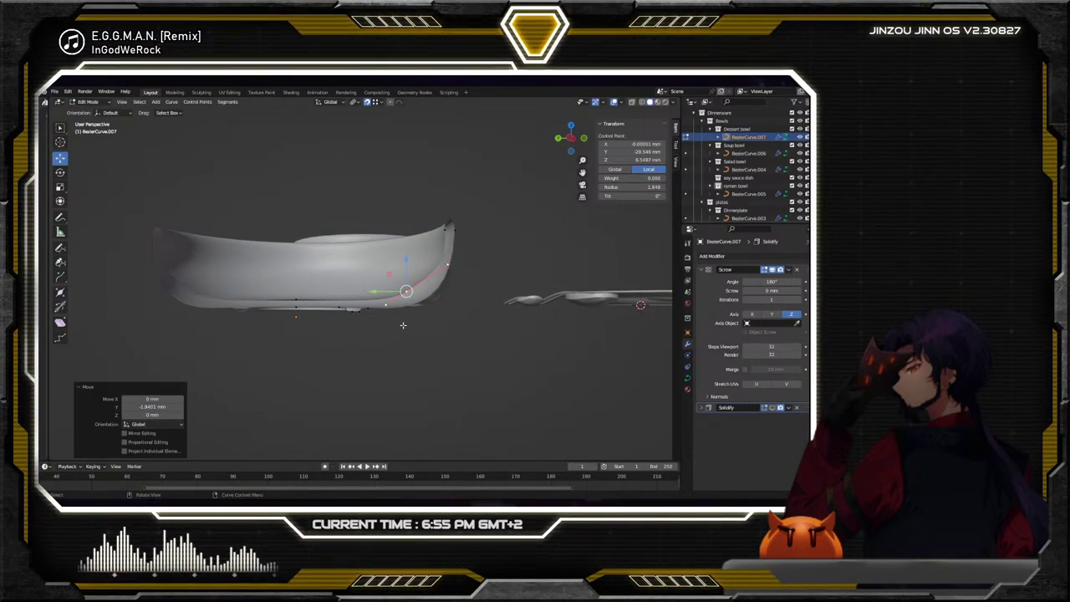
click(60, 188)
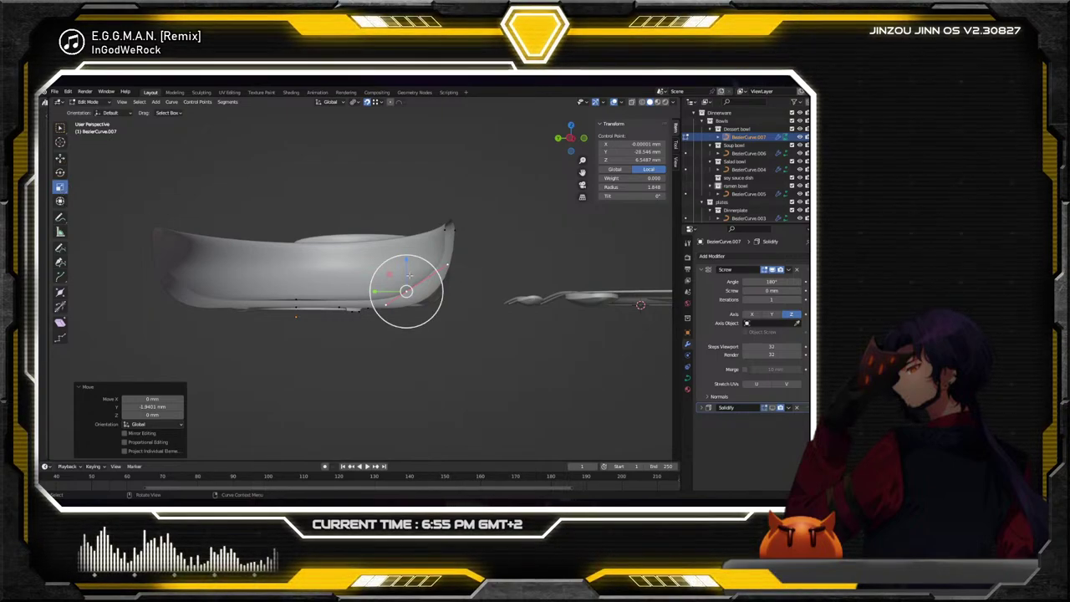
key(s)
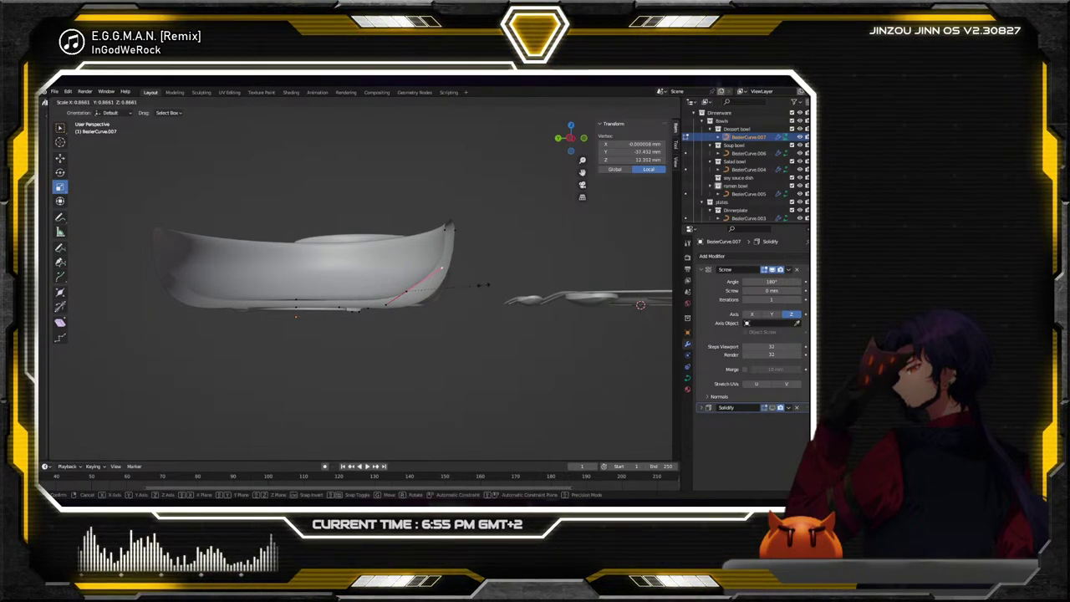
click(458, 292)
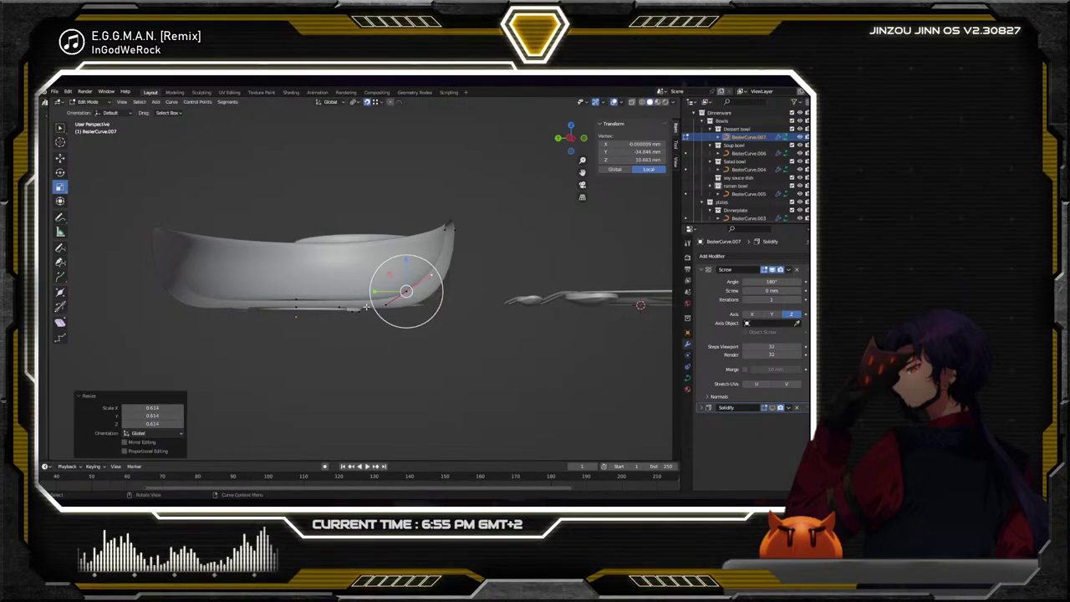
Raise the inner base centre point and the inner lower wall's control point together about 0.91 mm along Z
click(294, 299)
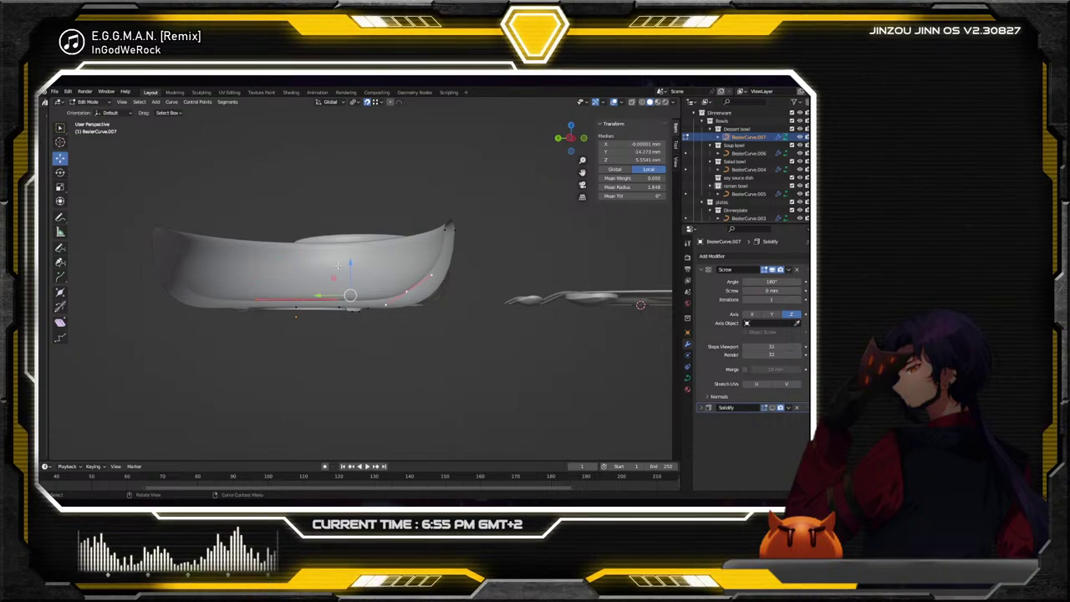
ctrl+click(406, 289)
key(g)
key(z)
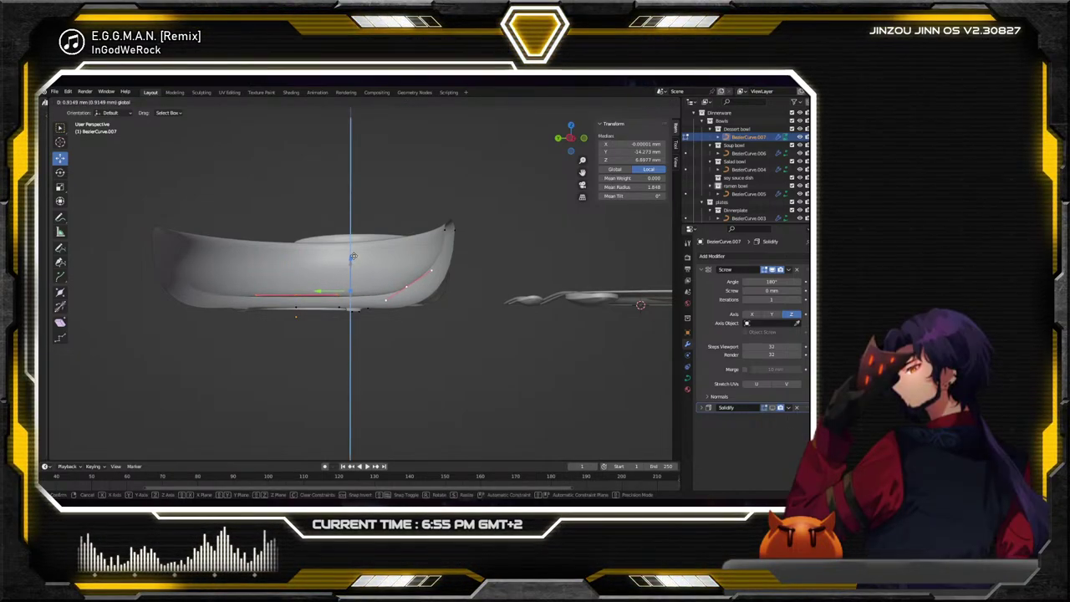
click(437, 371)
Move the inner rim control point about 0.32 mm along Y to thicken the dessert bowl's rim
middle_drag(438, 370, 438, 337)
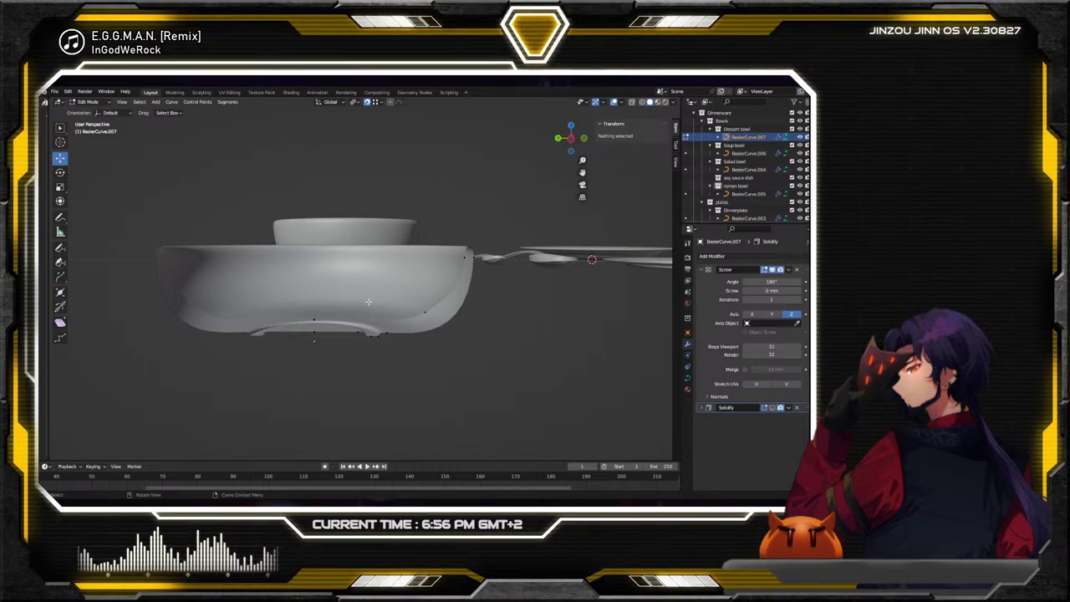
click(464, 258)
middle_drag(466, 265, 434, 253)
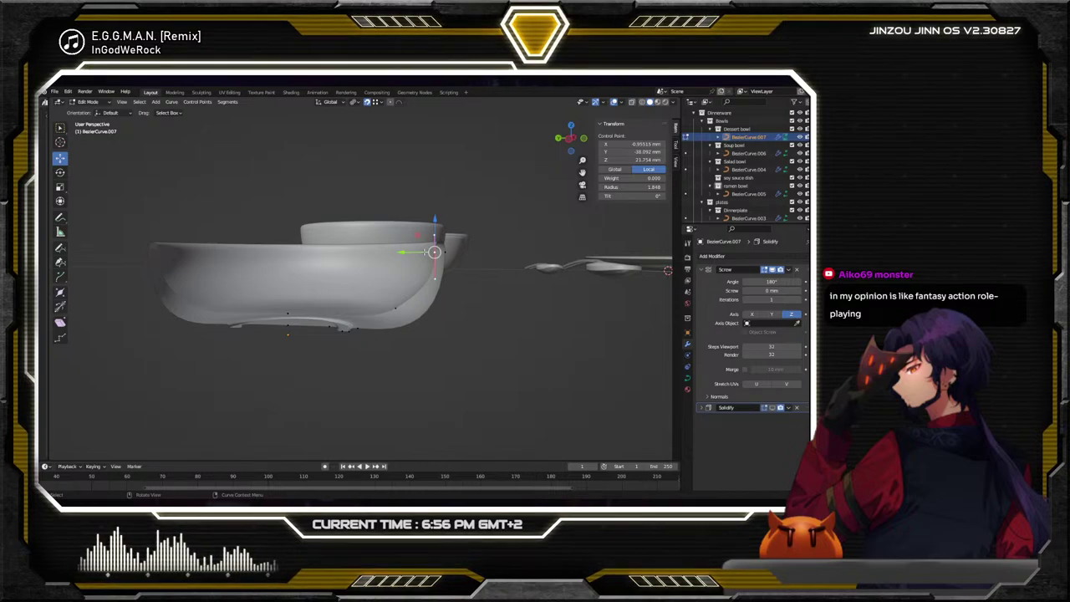
key(g)
key(y)
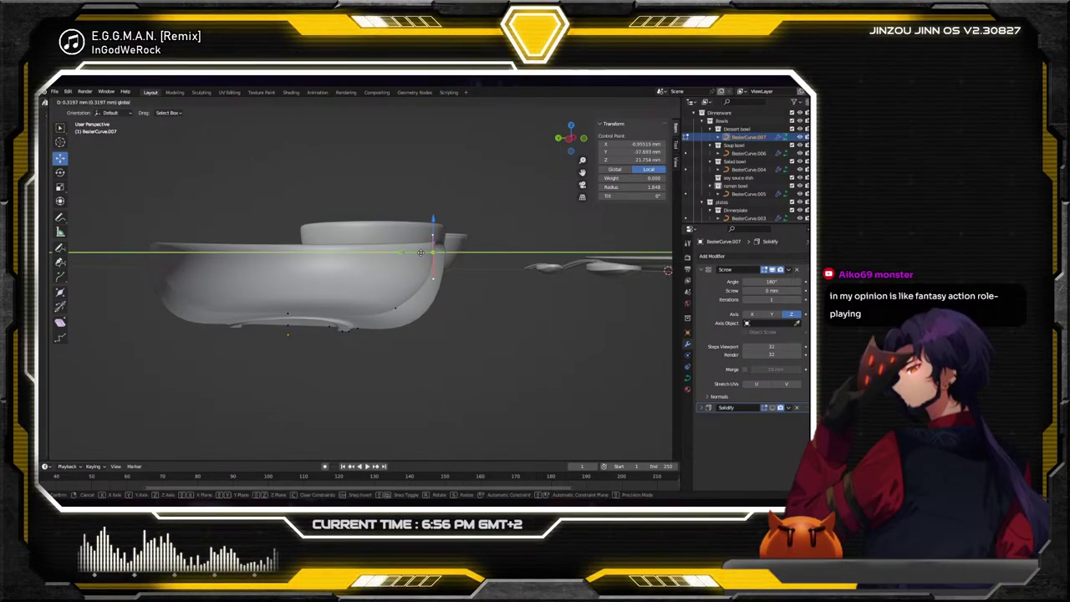
click(420, 252)
Scale the inner lower wall point's handles by about 1.18, and its upper handle alone by a further 1.195
click(395, 307)
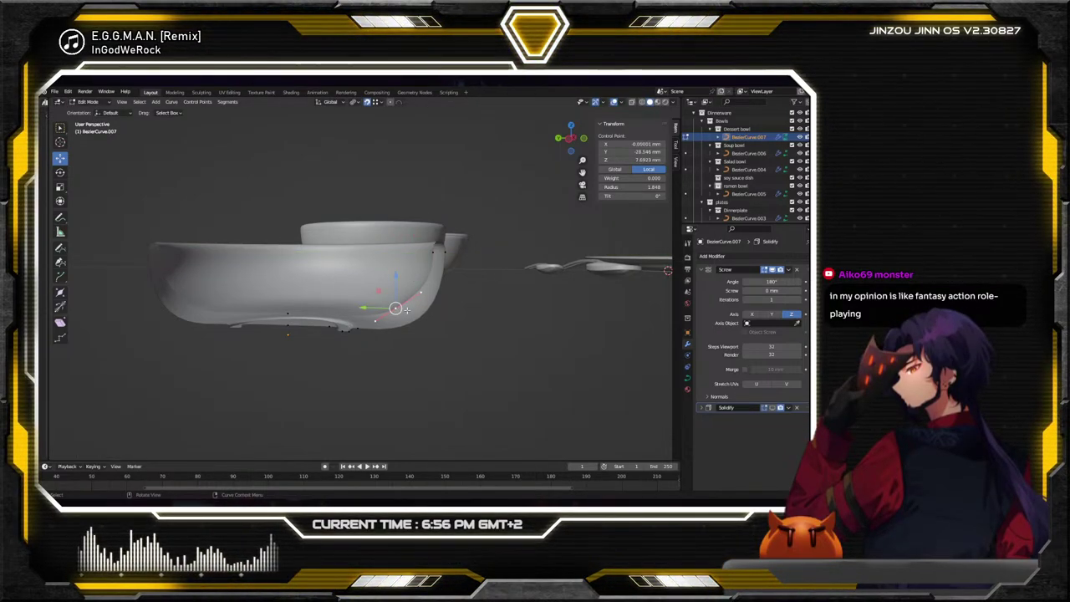
key(s)
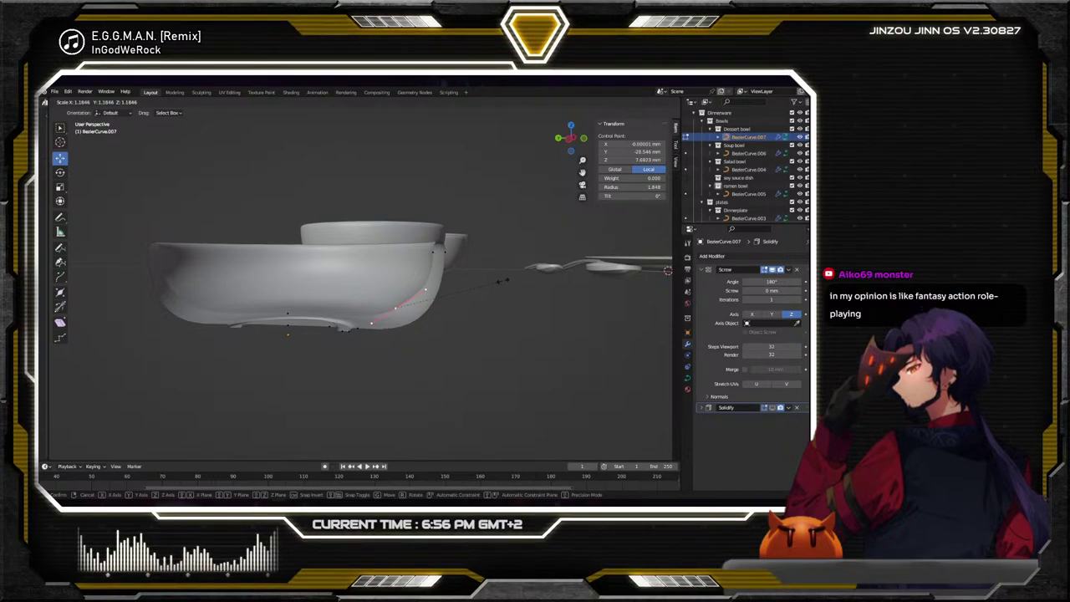
click(502, 280)
key(s)
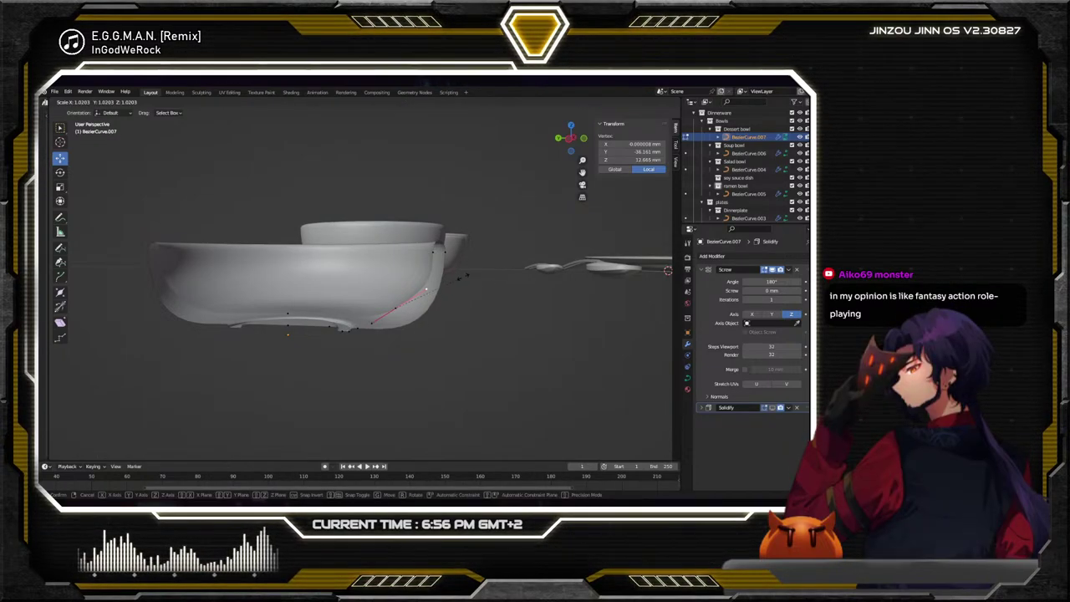
click(472, 269)
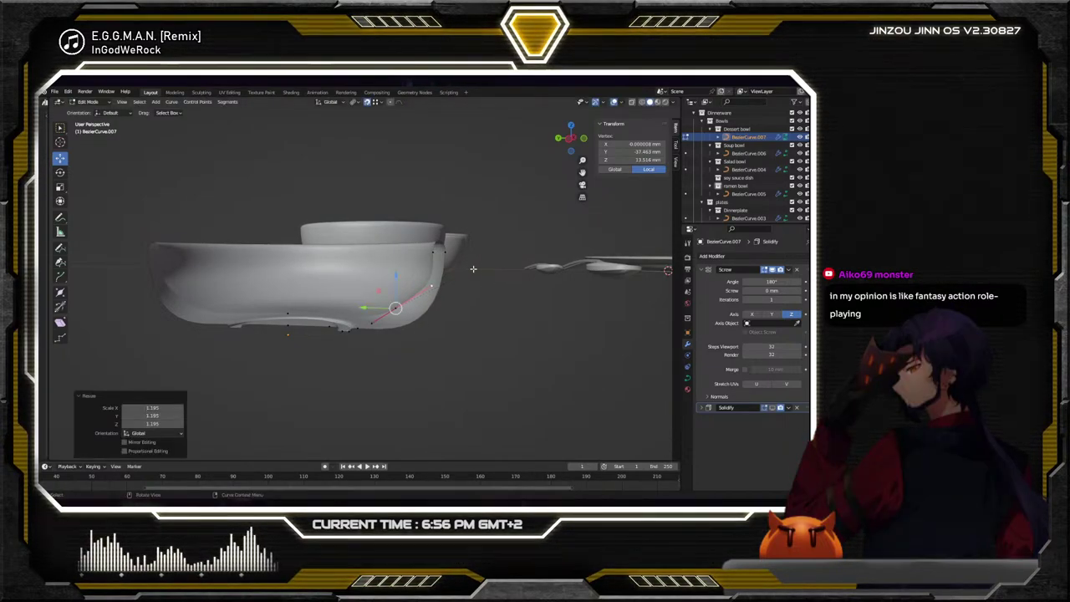
Raise the inner lower wall's control point about 1.08 mm along Z, undoing a first attempt at the move
drag(396, 278, 384, 280)
key(ctrl+z)
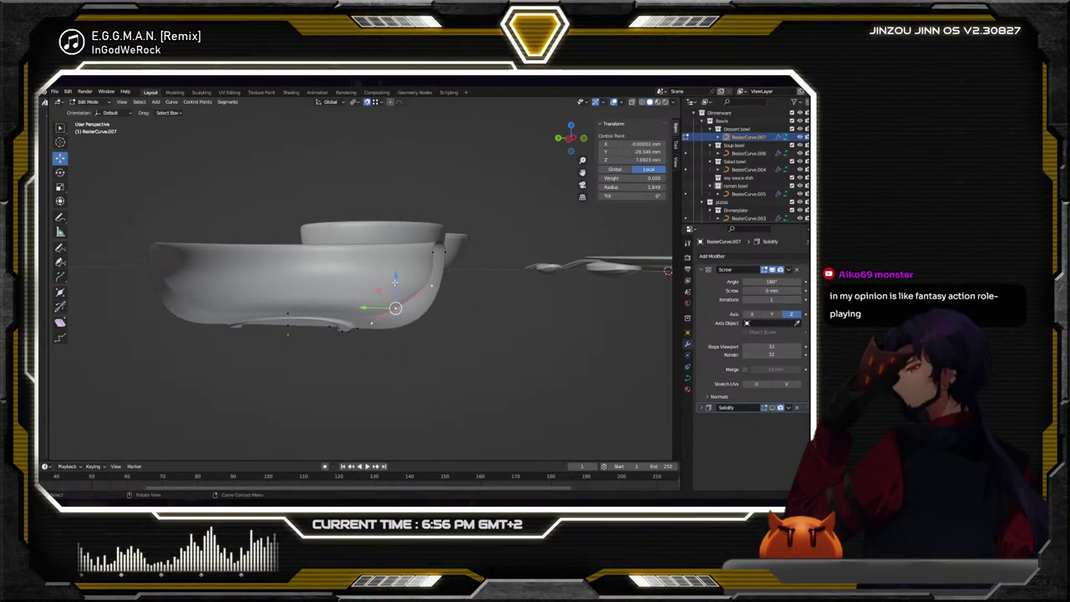
drag(396, 281, 504, 285)
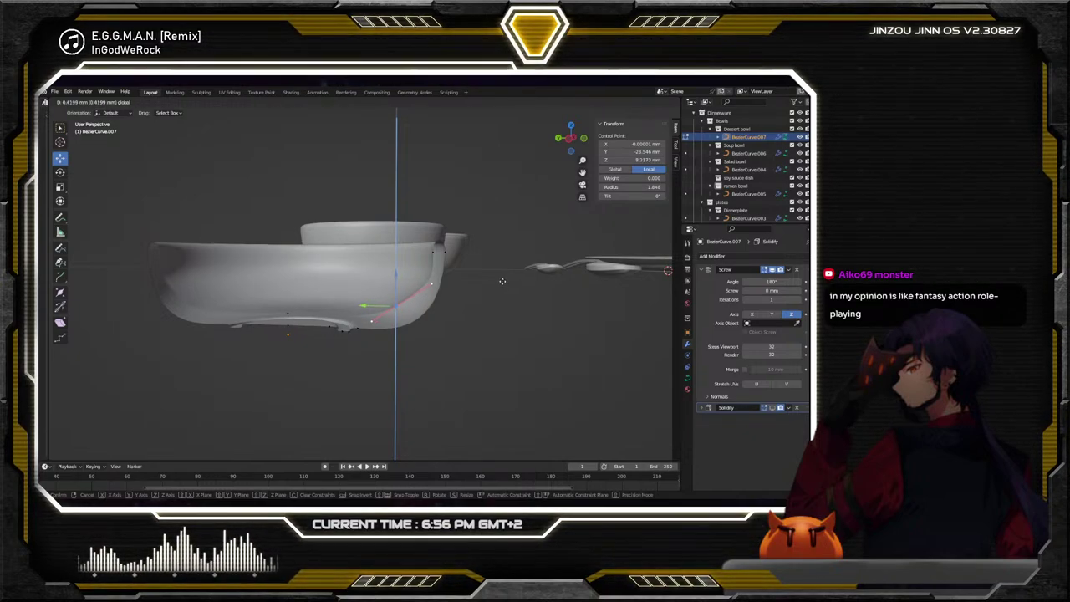
drag(501, 279, 493, 280)
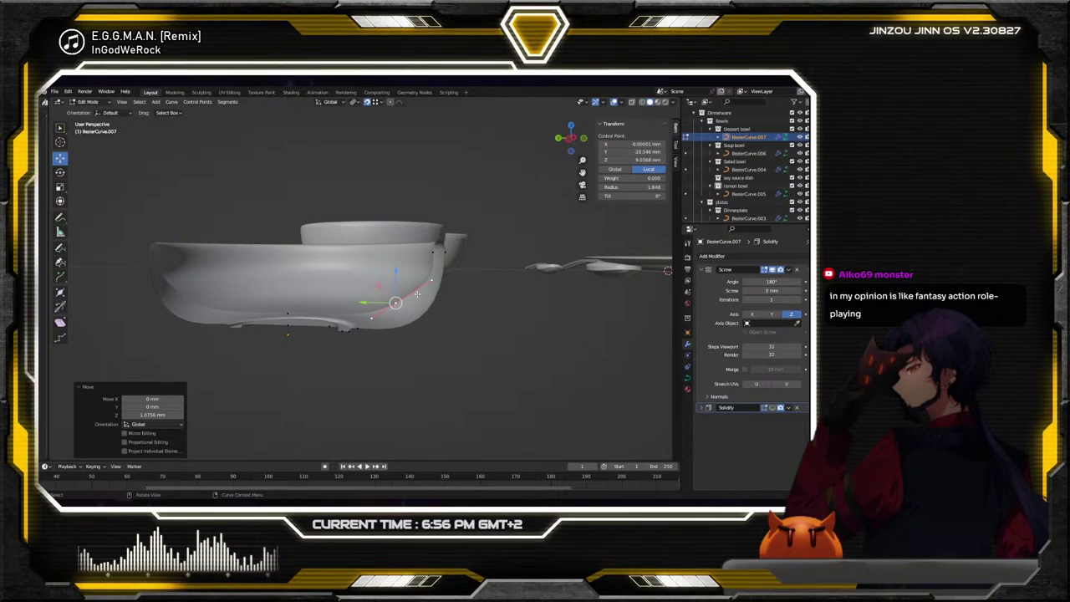
Scale the inner lower wall point's lower handle by 0.261 and move that handle about 0.37 mm along Z
middle_drag(437, 284, 460, 299)
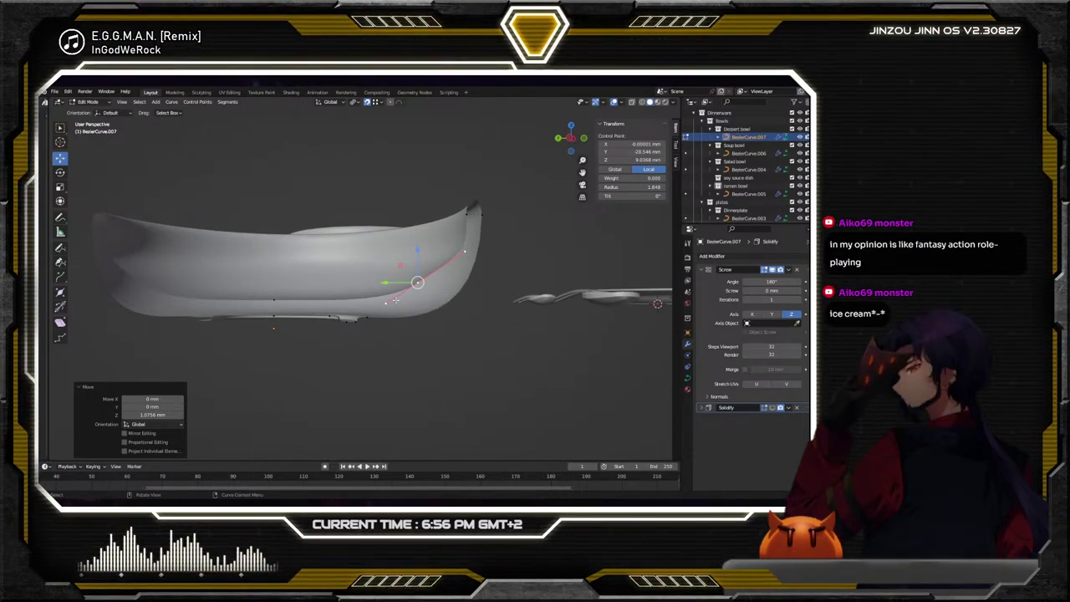
key(s)
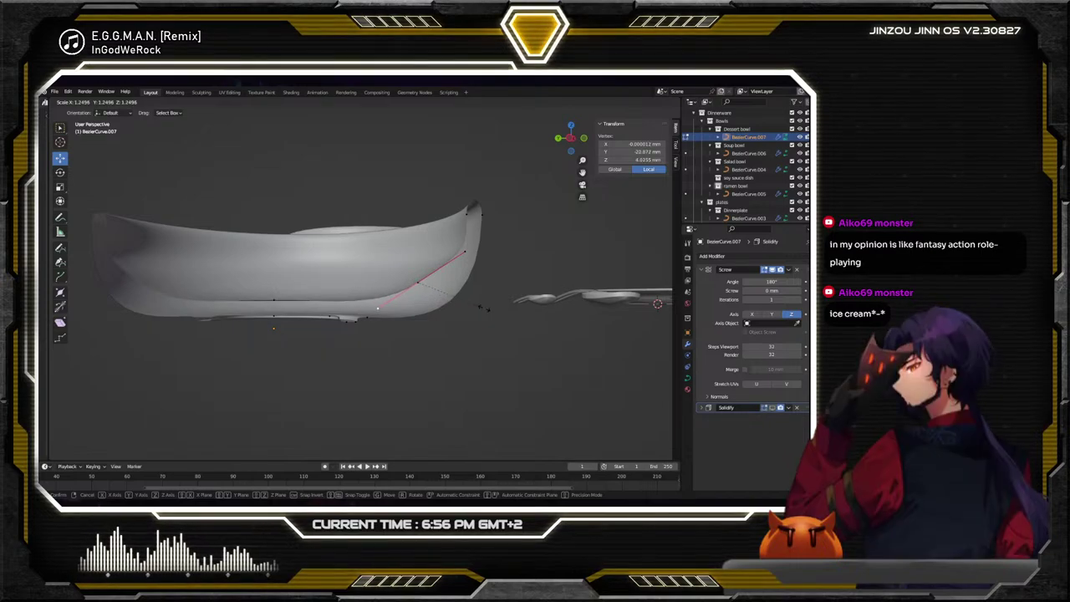
click(420, 291)
key(g)
key(z)
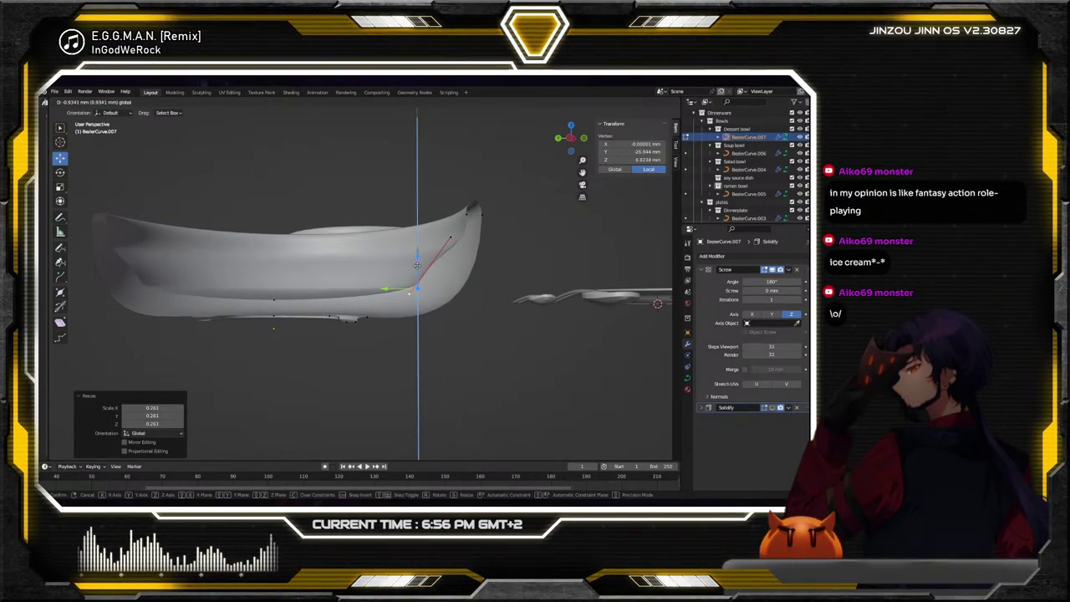
click(413, 263)
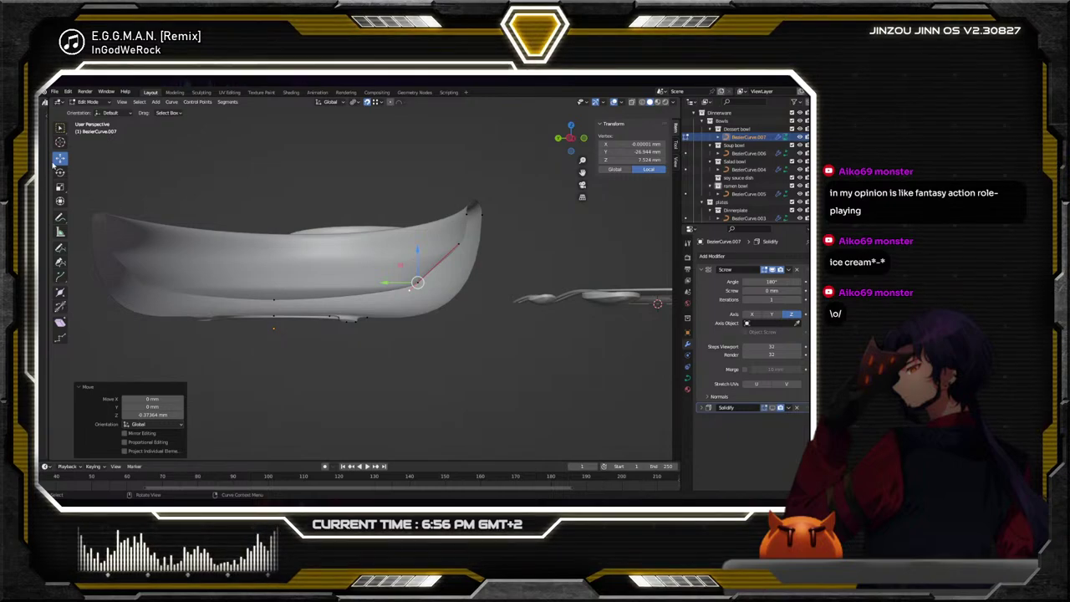
Lower the inner lower wall's control point about 1.87 mm along Z and rotate it about 13° around the X axis
key(g)
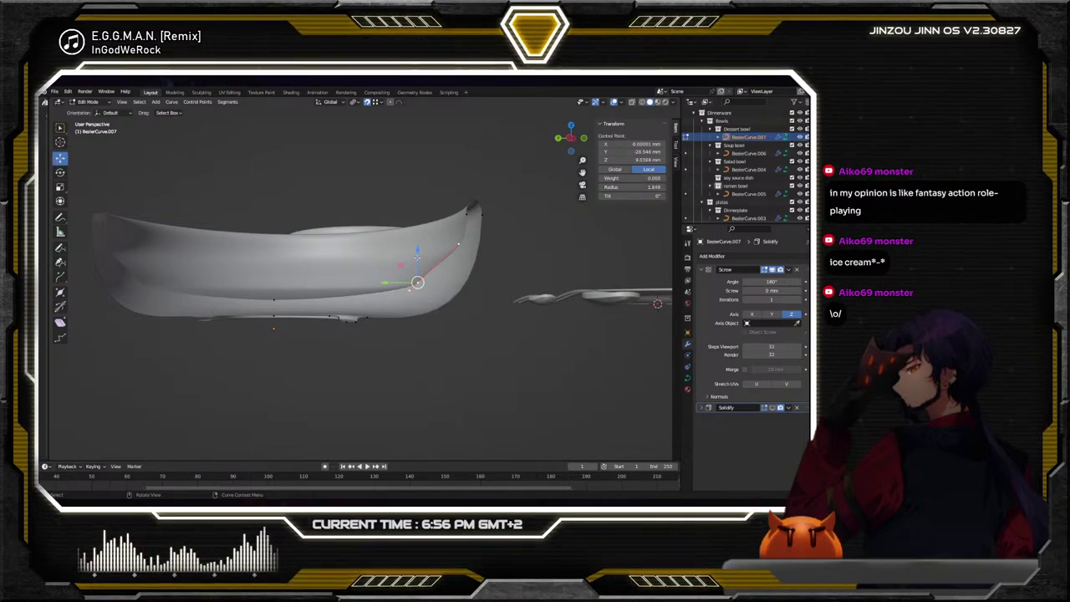
key(z)
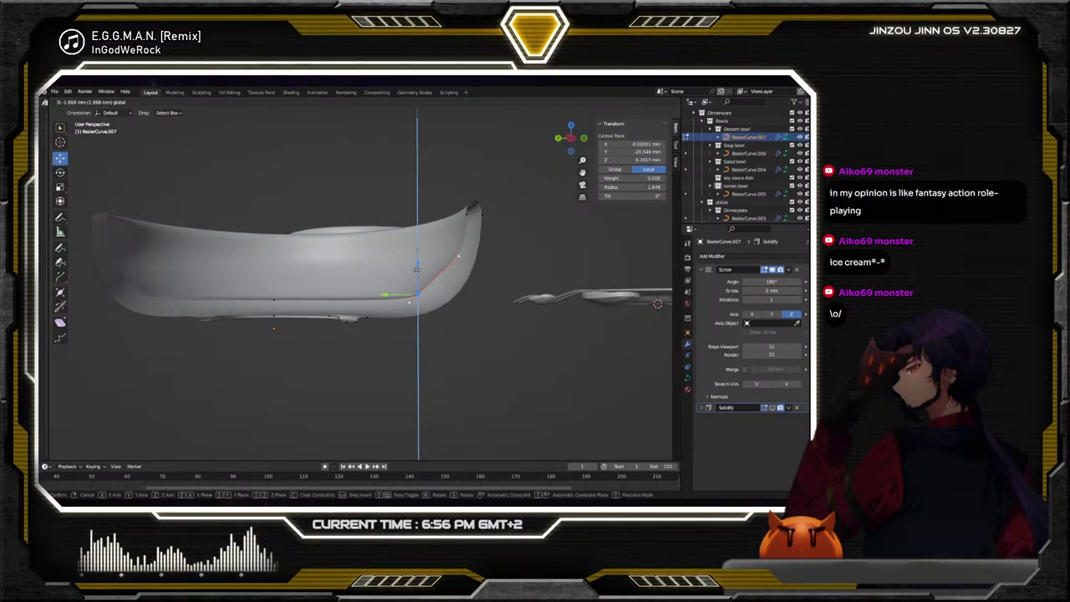
click(417, 268)
click(60, 173)
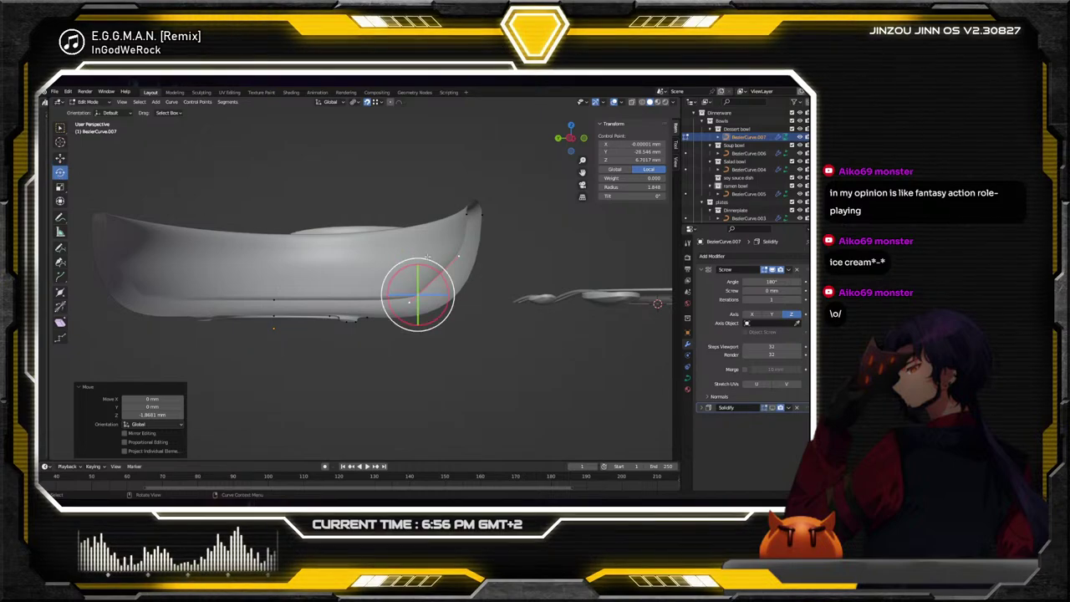
drag(396, 279, 246, 155)
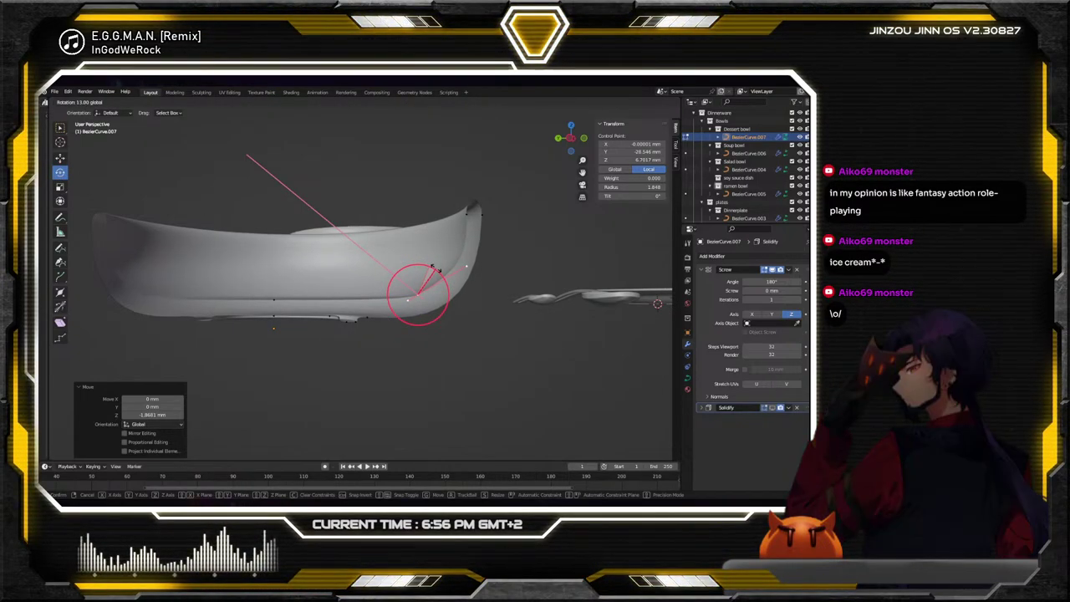
right_click(429, 276)
click(425, 306)
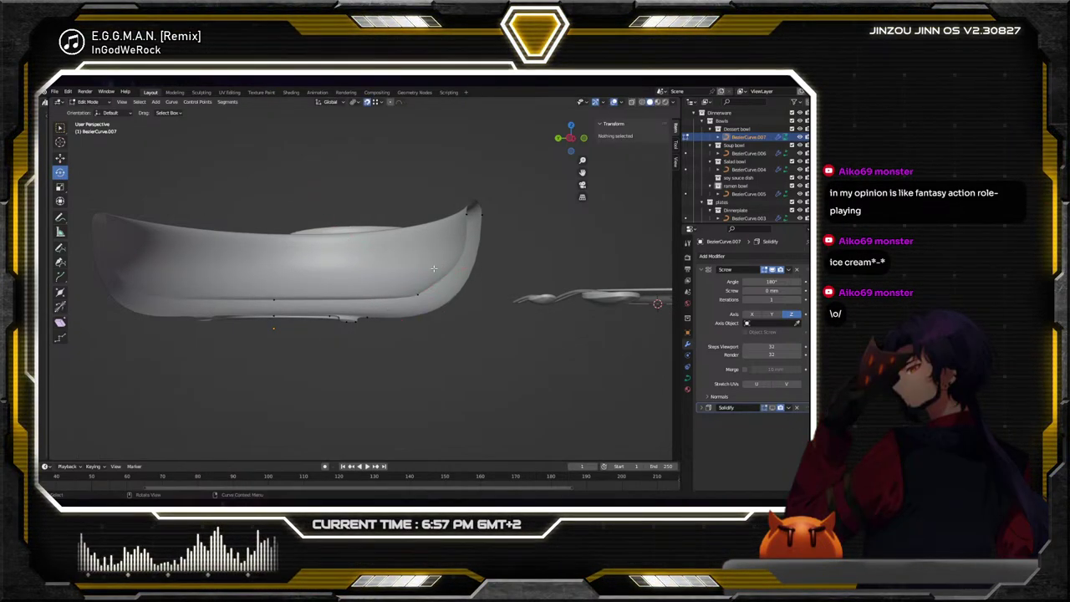
Scale the outward handle of the underside point beside the foot ring by about 0.64 and the inner rim point's handles by 0.577
click(367, 315)
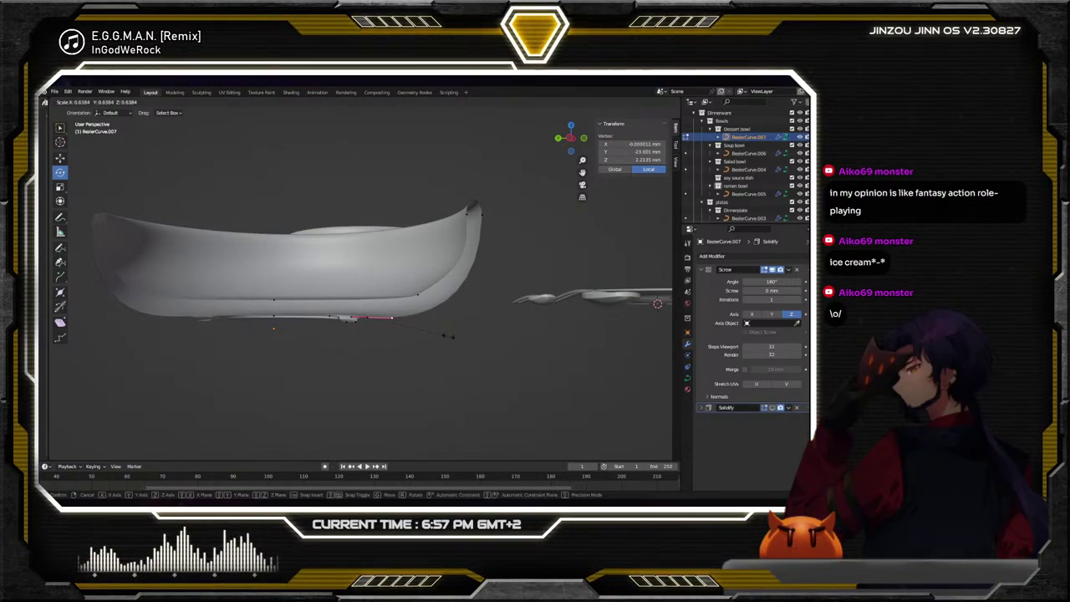
click(450, 336)
click(464, 215)
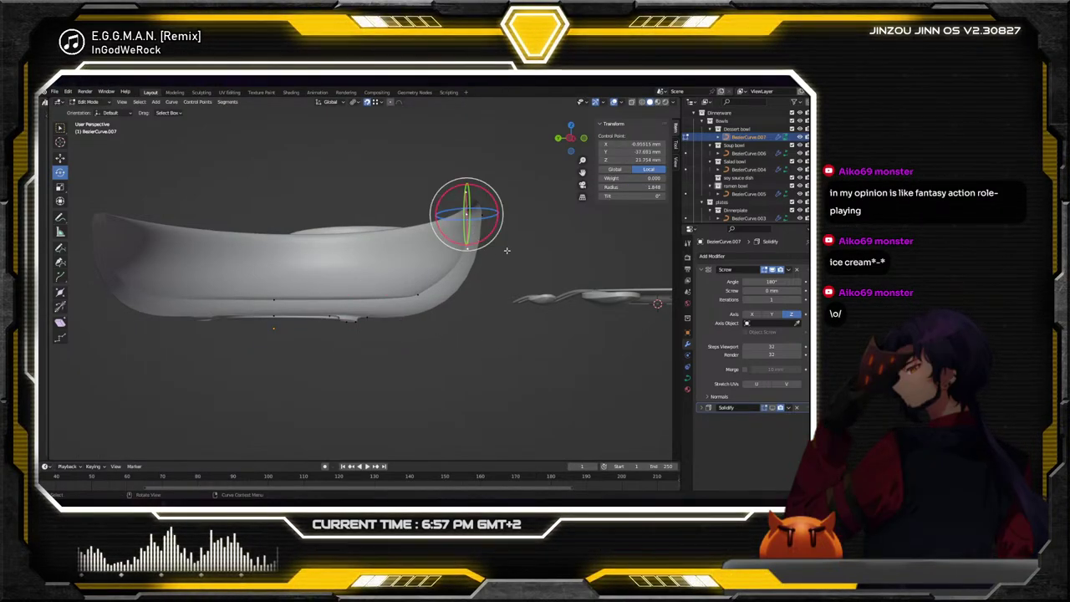
key(s)
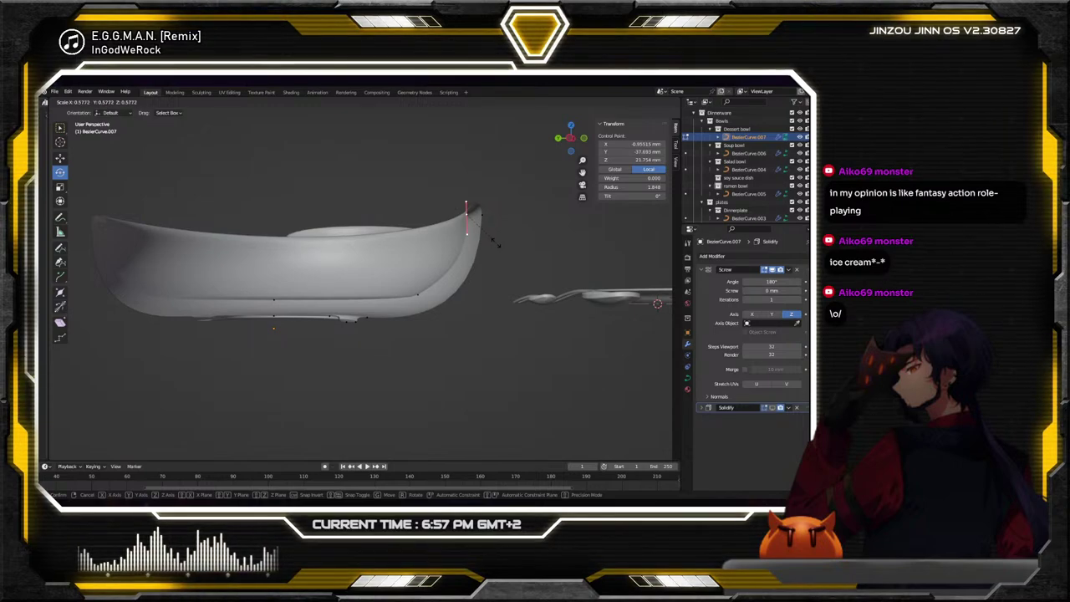
click(494, 242)
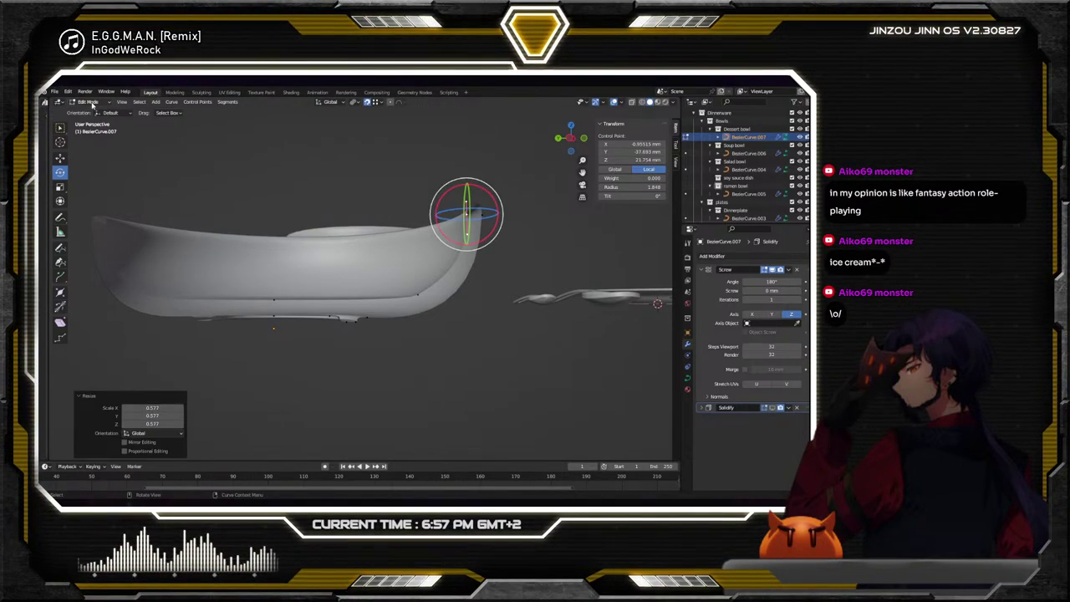
Switch to Object Mode and set the dessert bowl's Screw angle to 360° to check the full bowl from above and below
click(90, 111)
scroll(284, 212, down, 2)
middle_drag(284, 212, 327, 291)
click(335, 309)
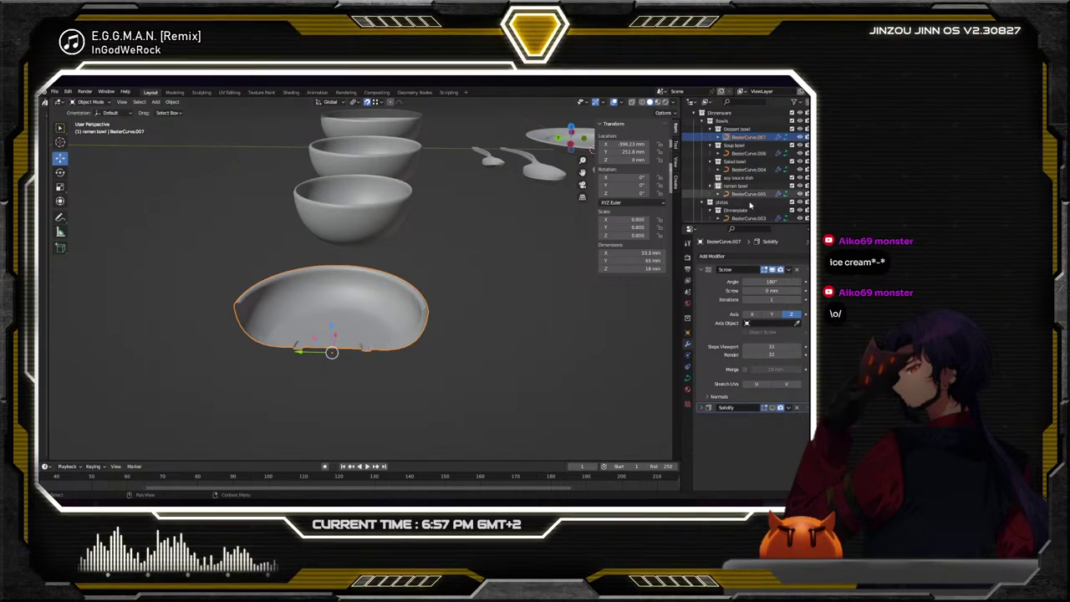
click(770, 282)
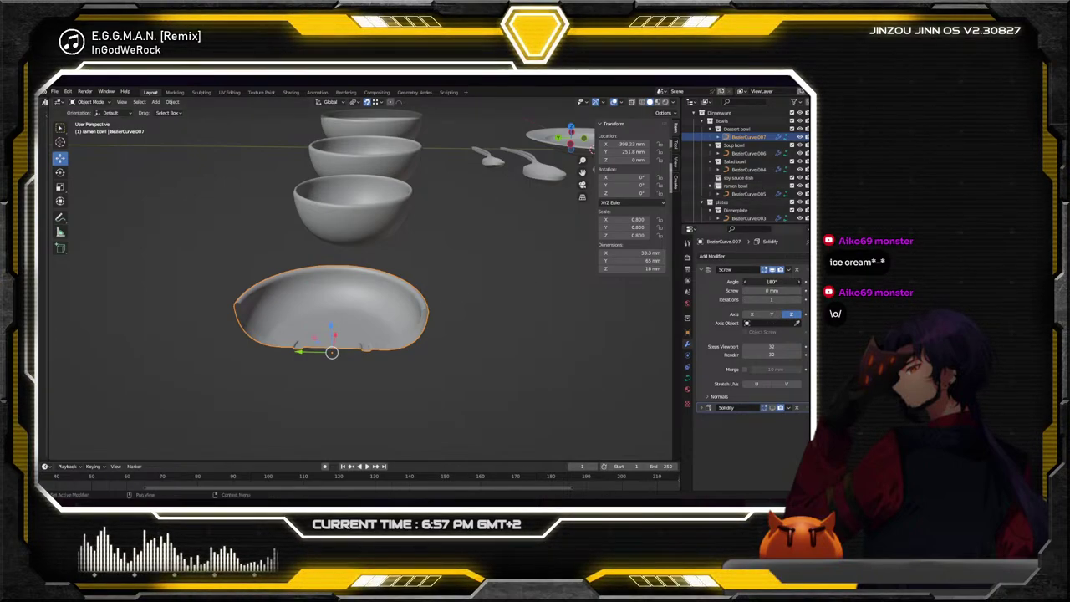
text(360)
key(Return)
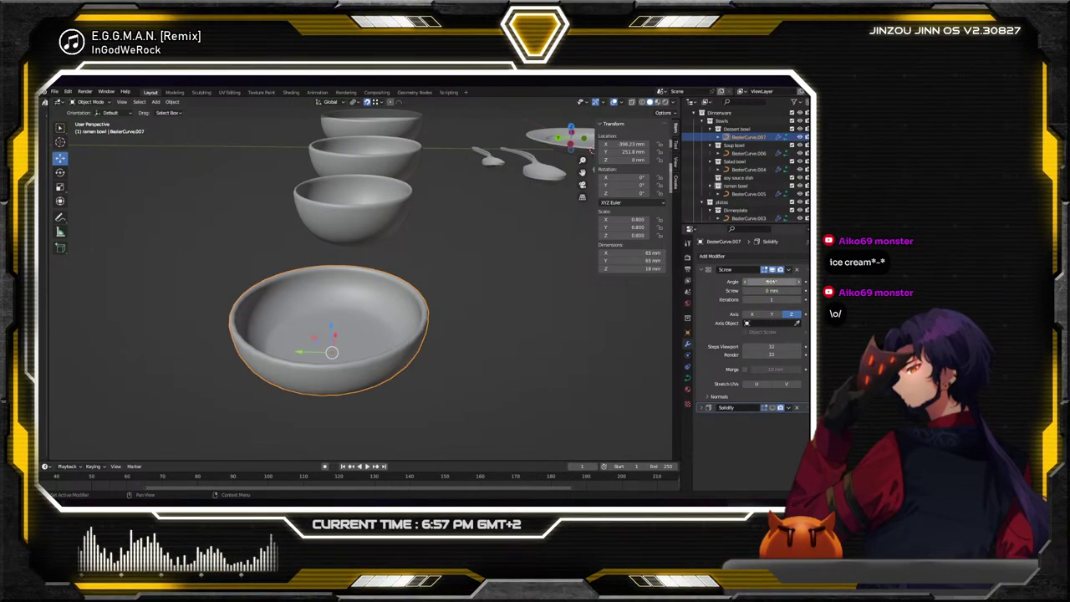
middle_drag(507, 323, 503, 286)
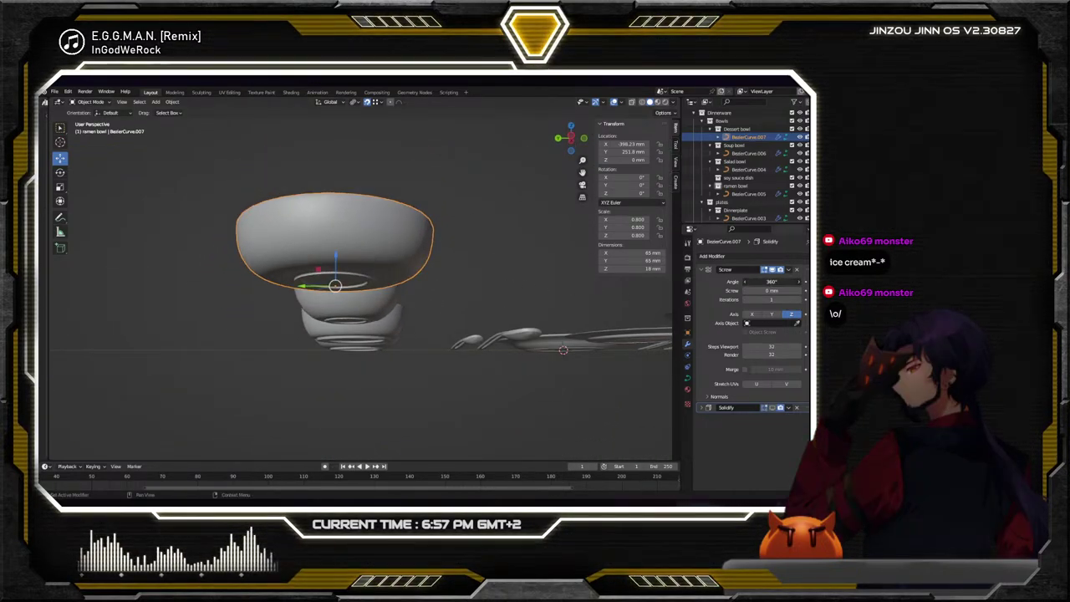
Set the dessert bowl's Screw angle back to 180°, inspect its underside and return to Edit Mode
key(Return)
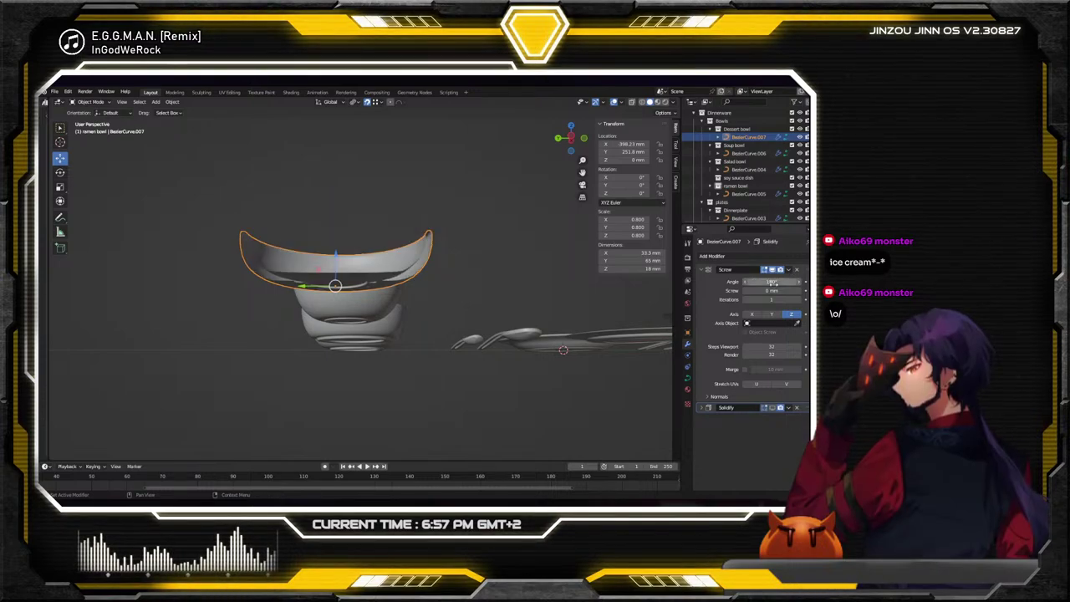
scroll(405, 269, up, 5)
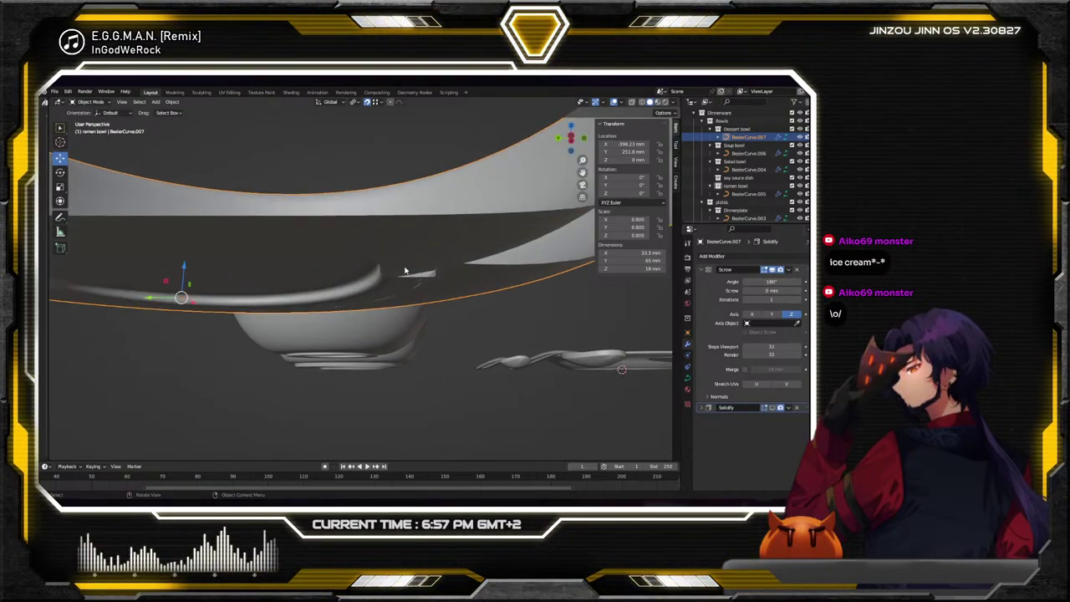
middle_drag(405, 269, 433, 256)
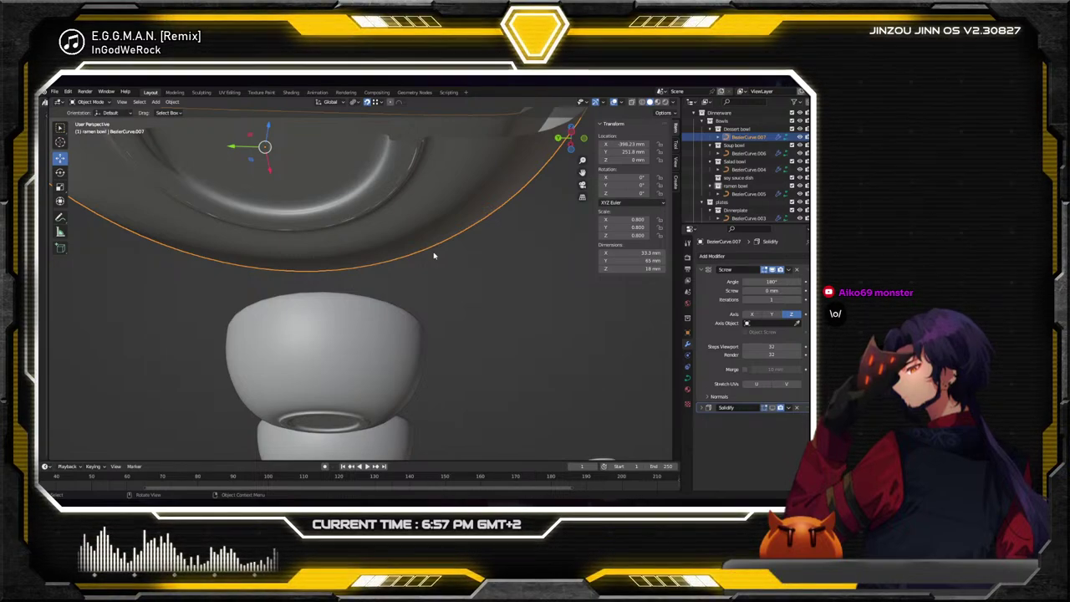
middle_drag(434, 256, 403, 215)
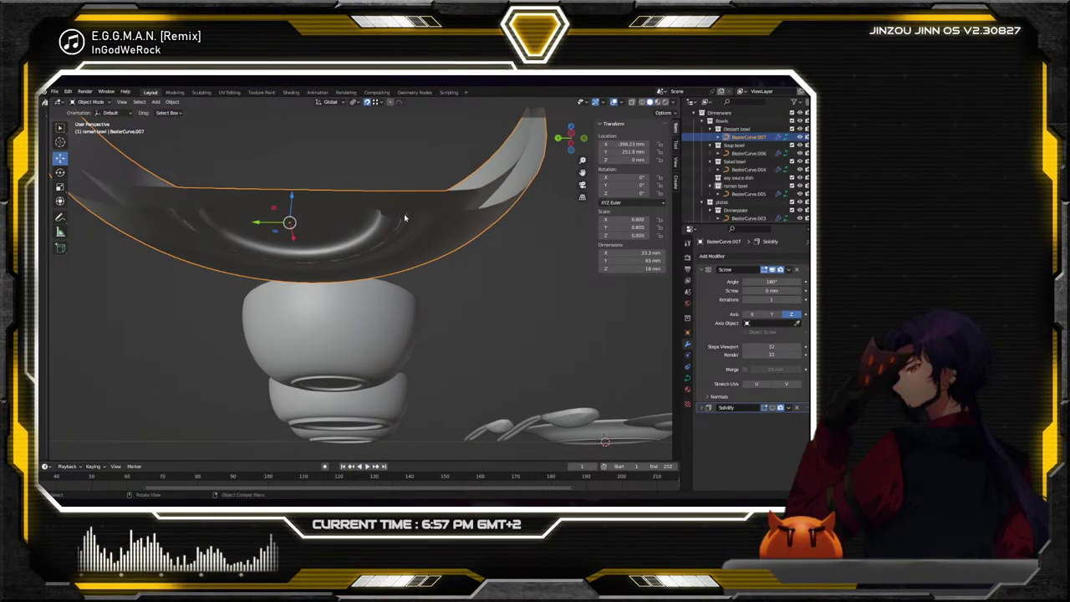
click(91, 102)
click(90, 120)
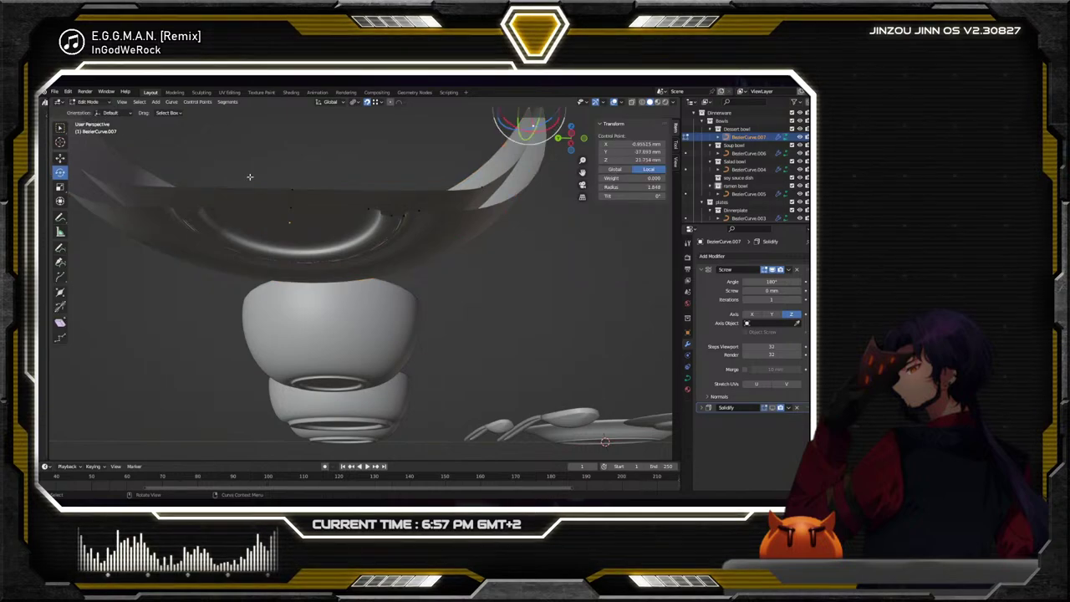
Move the three foot ring control points together about -3.89 mm along Y to widen the dessert bowl's foot
middle_drag(411, 216, 411, 260)
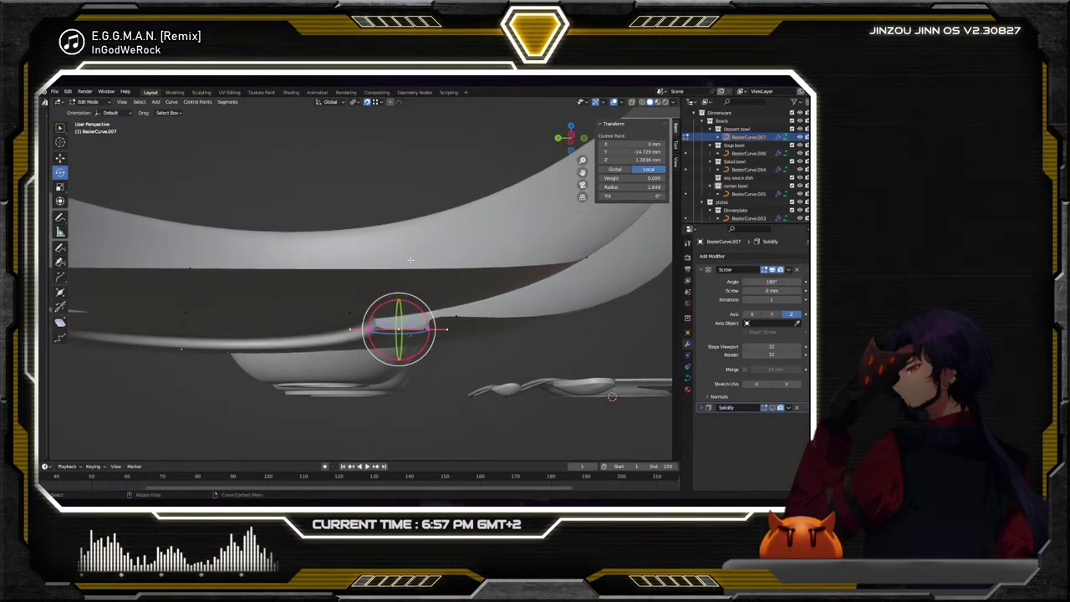
click(350, 314)
shift+click(392, 332)
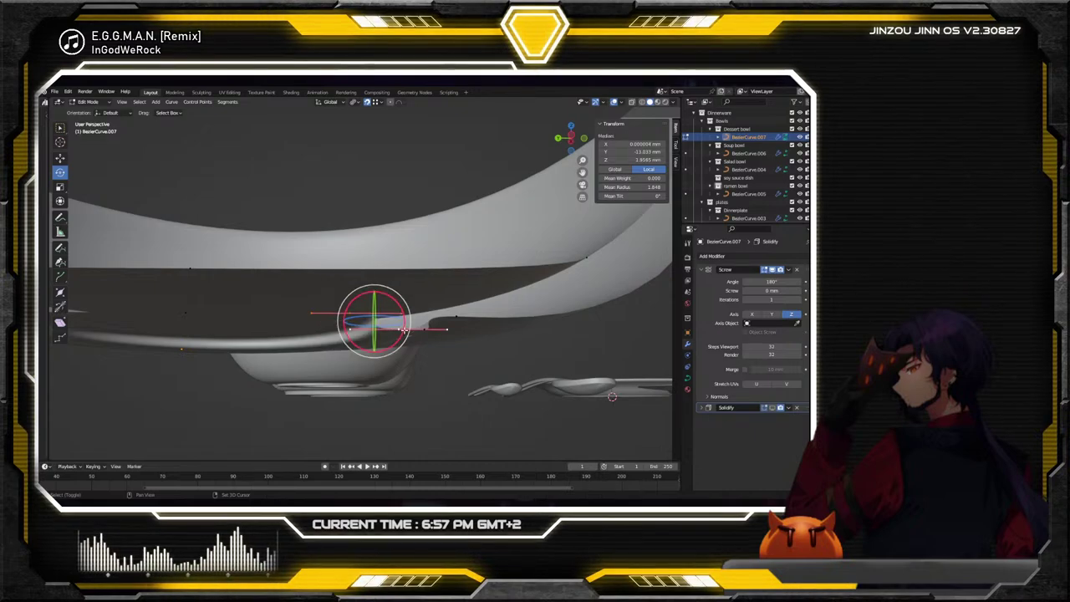
shift+click(428, 326)
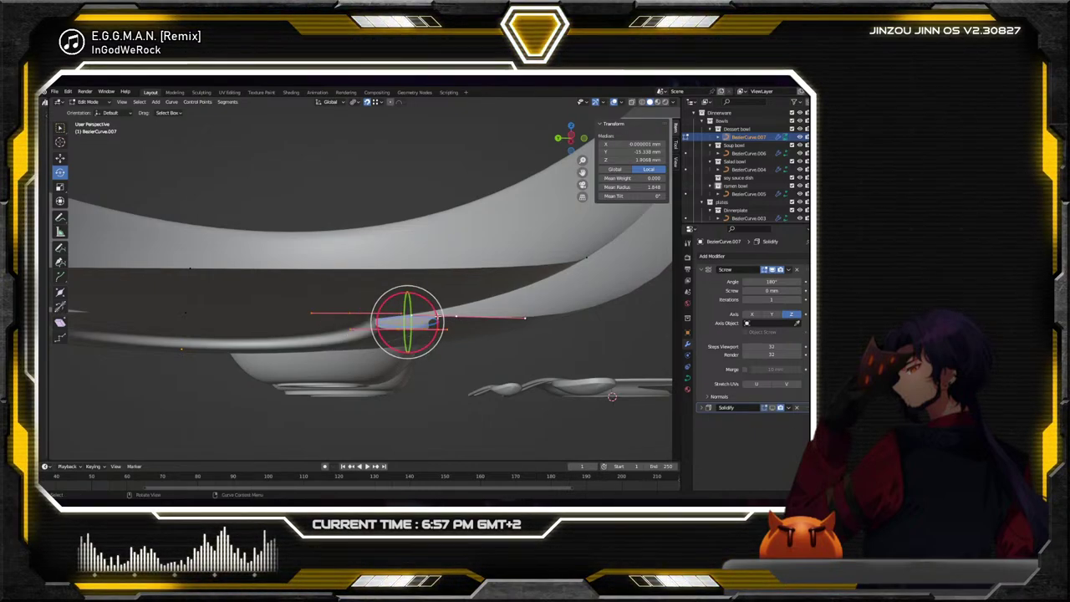
middle_drag(453, 318, 407, 319)
click(60, 158)
key(g)
key(y)
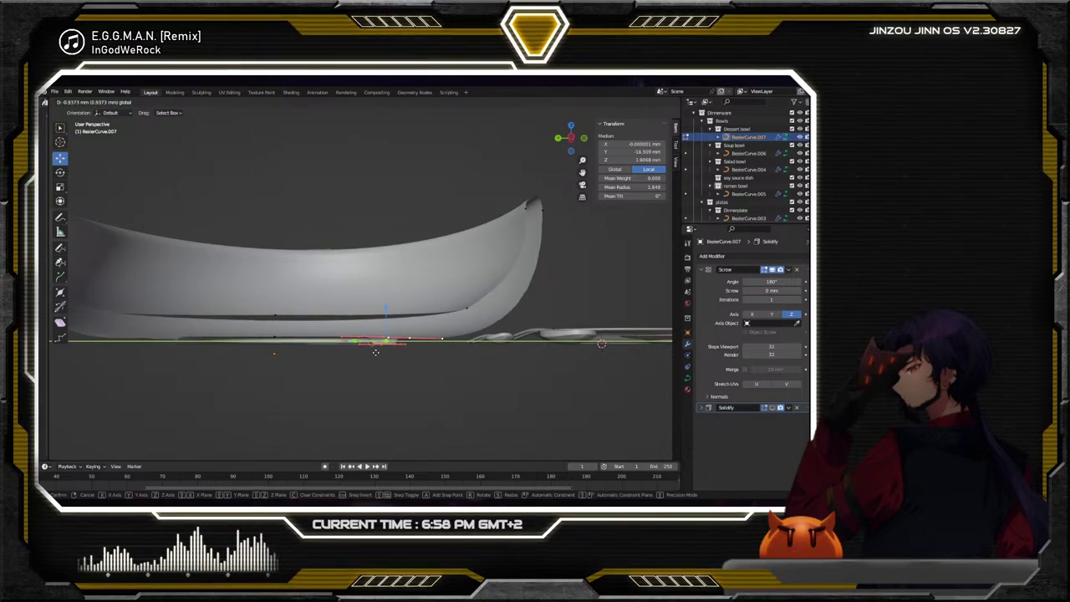
click(382, 370)
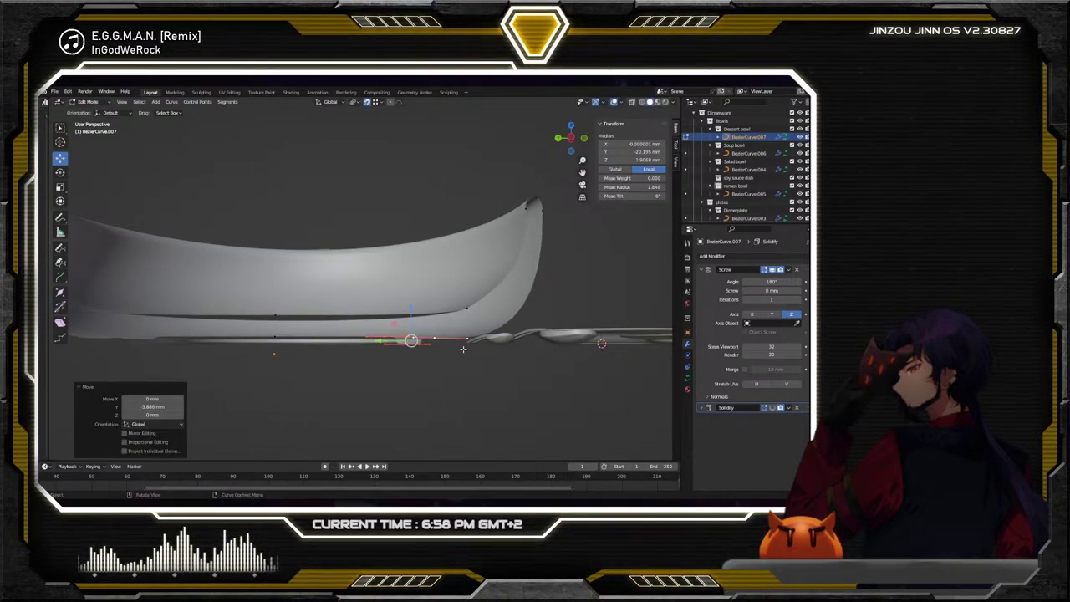
Scale the outward handle of the foot ring's outermost control point by about 0.36
click(435, 338)
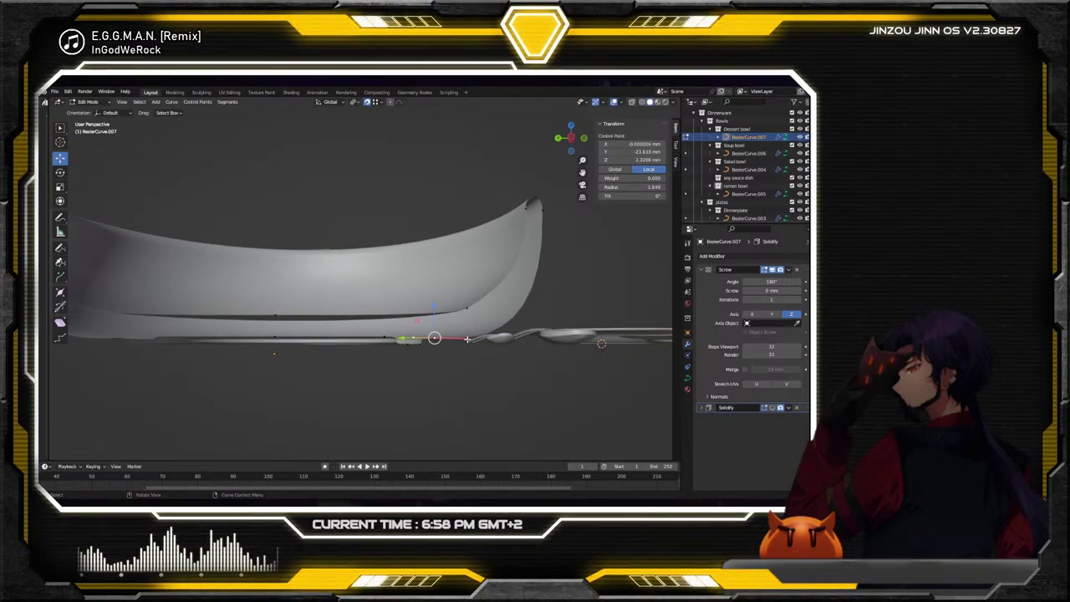
click(464, 341)
key(s)
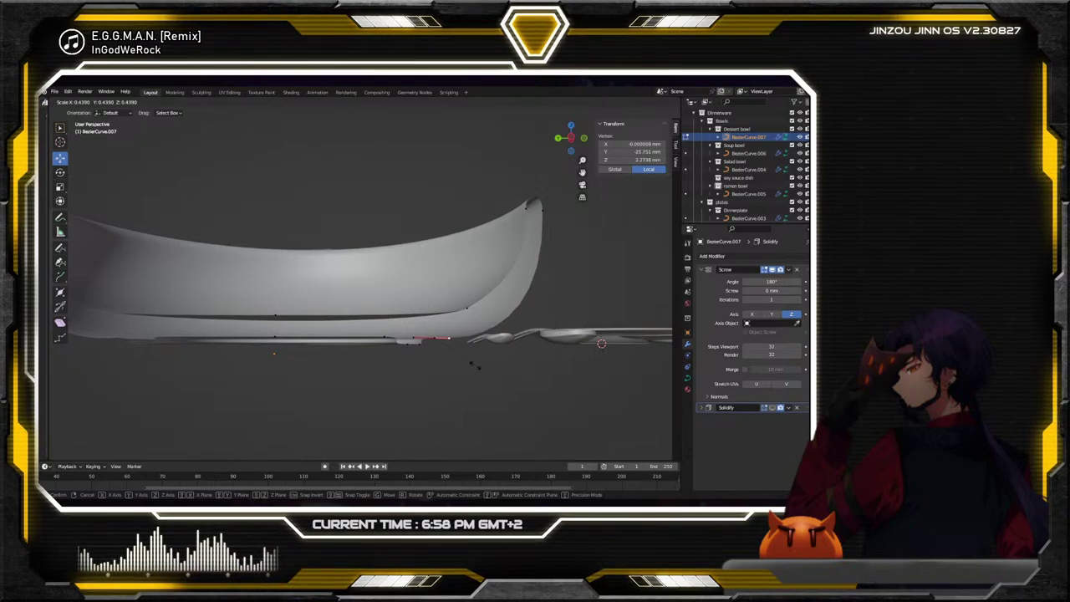
click(489, 358)
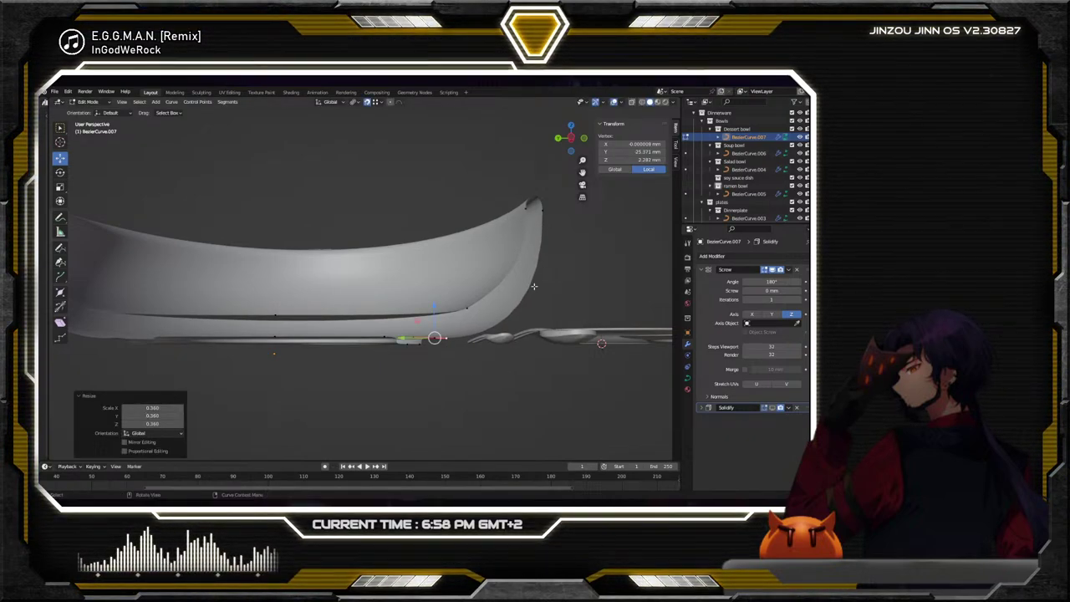
Scale the outer rim point's lower handle by 0.829 to round the bowl's outer wall
click(540, 209)
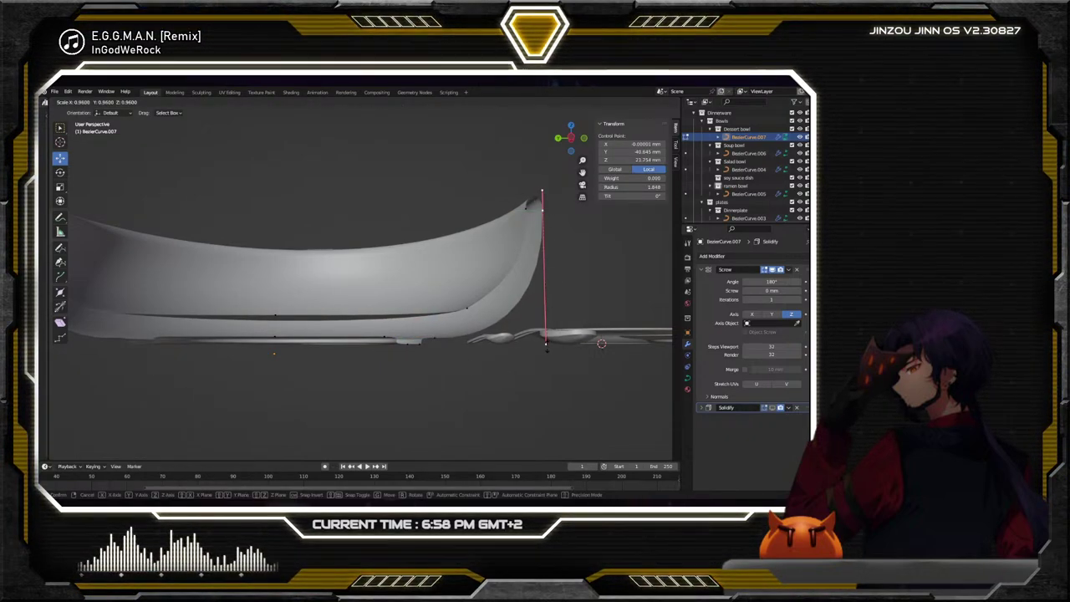
click(546, 343)
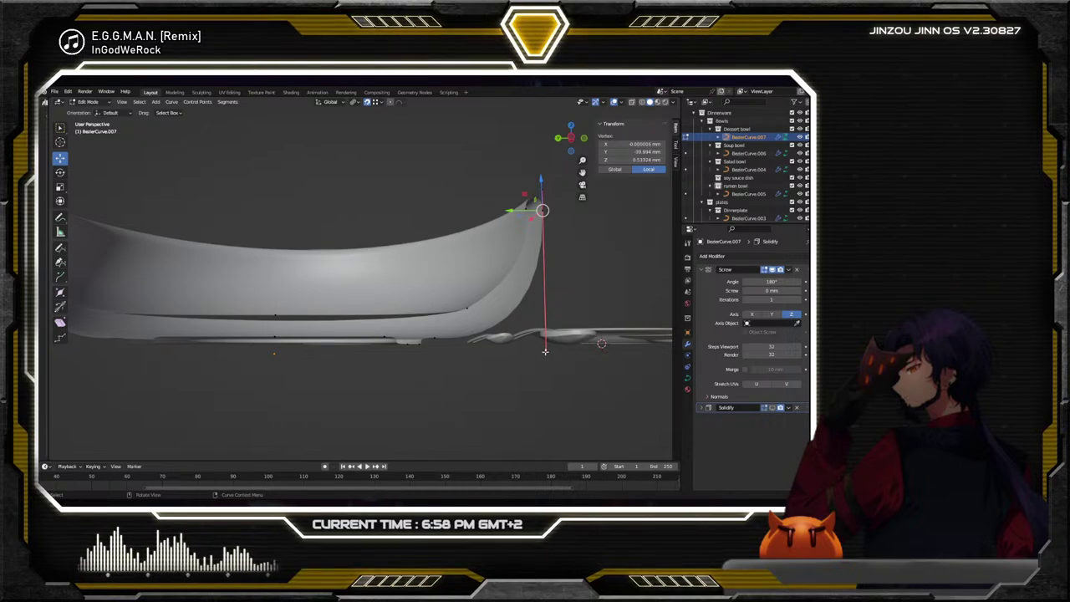
click(542, 361)
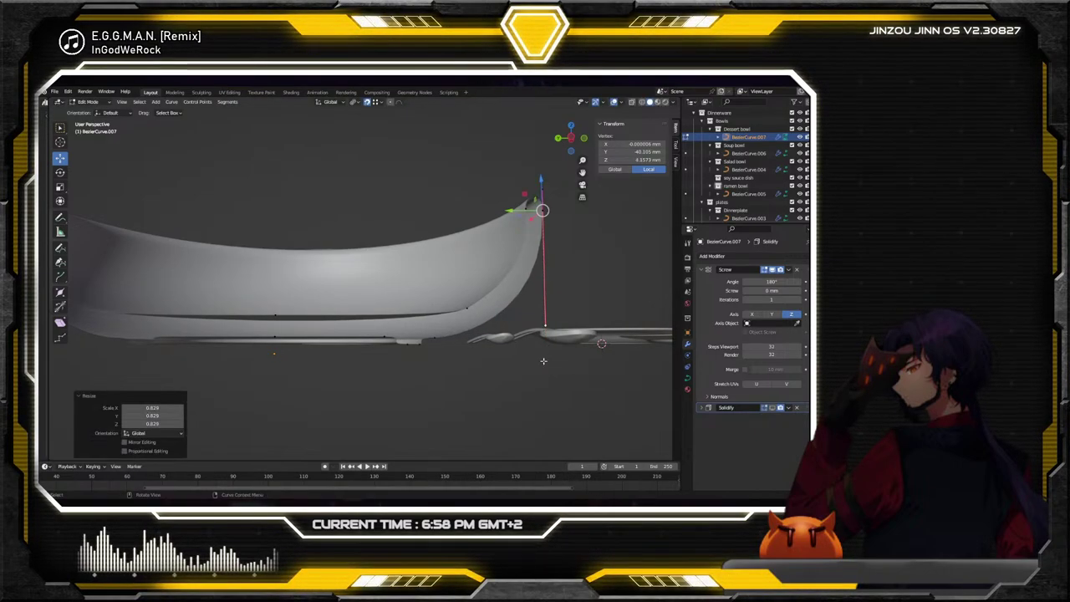
Scale up the inner lower wall point's lower handle and select the inner base centre point
key(s)
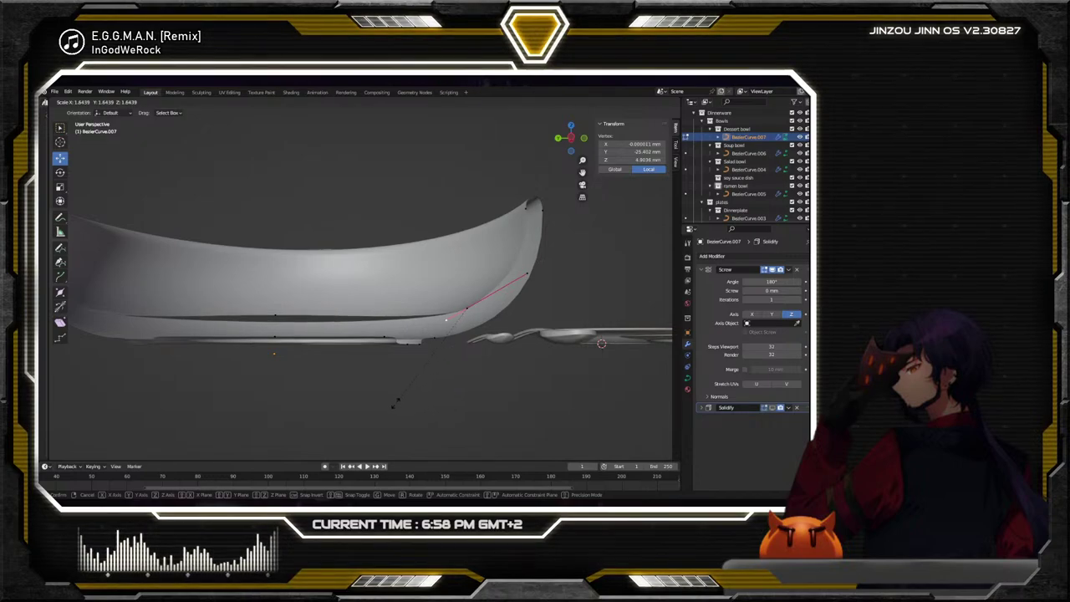
click(367, 405)
click(274, 314)
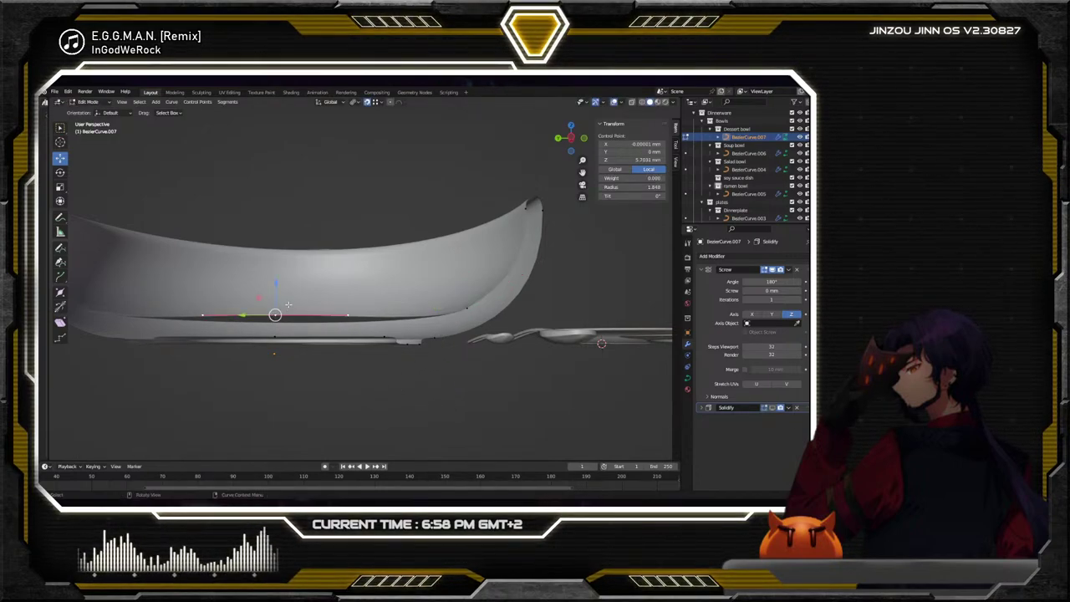
Lower the inner-floor control point at the centre of the dessert bowl's profile curve along Z in two moves
key(alt+a)
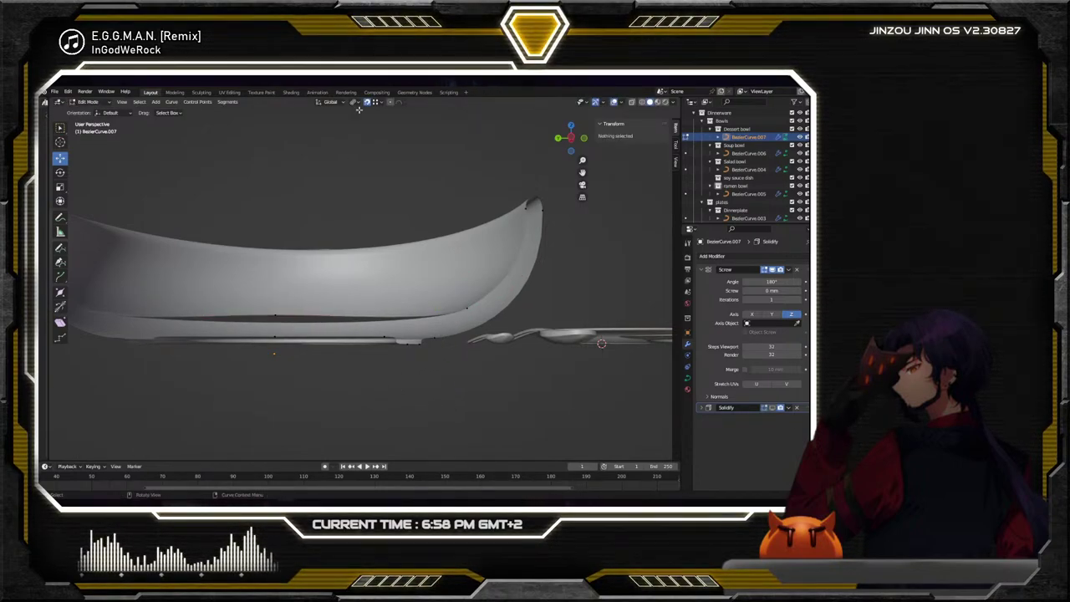
click(272, 315)
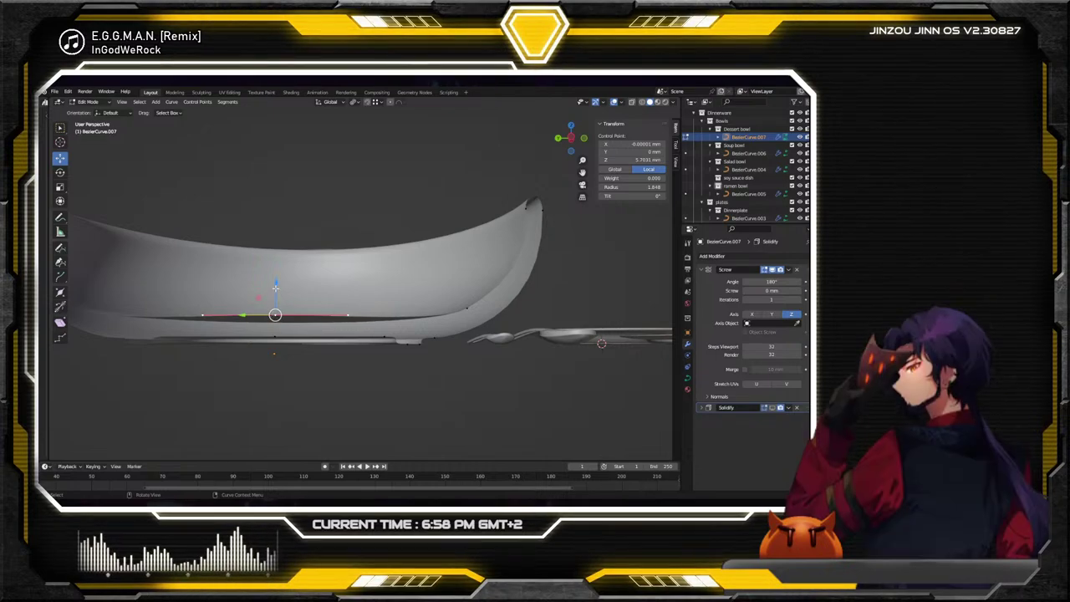
key(g)
key(z)
click(276, 296)
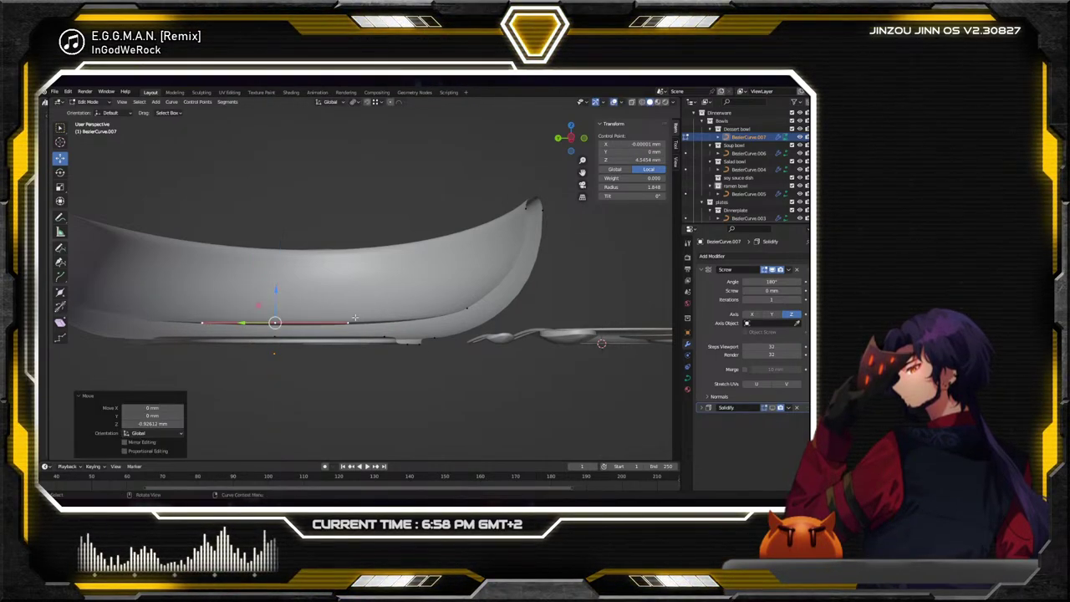
key(g)
key(z)
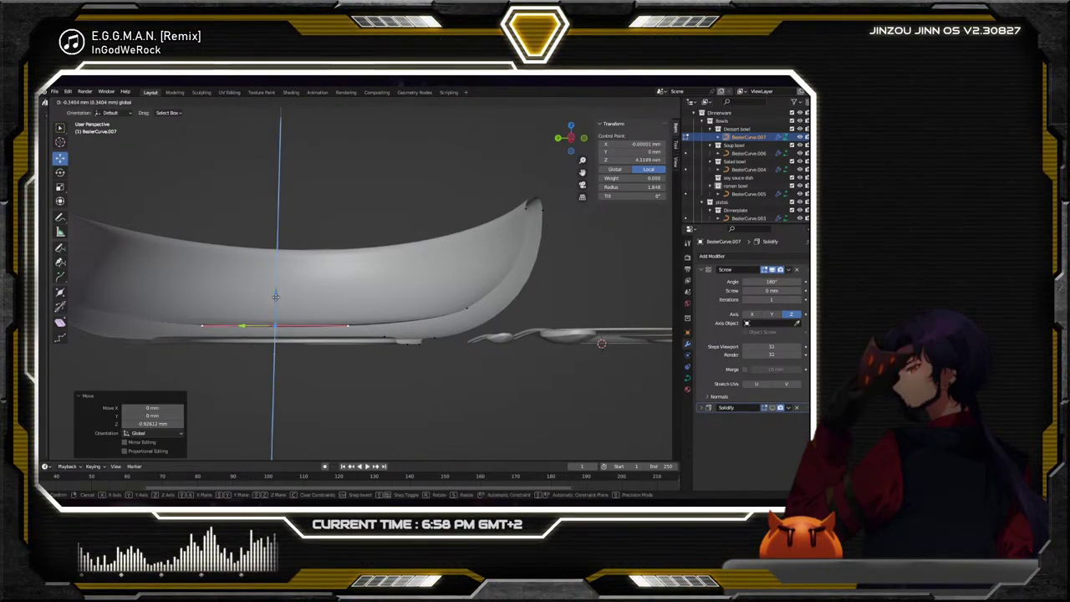
click(277, 294)
key(alt+a)
Return to Object Mode and set the dessert bowl's Screw modifier angle to 360°
scroll(373, 298, down, 4)
middle_drag(372, 297, 64, 123)
click(90, 112)
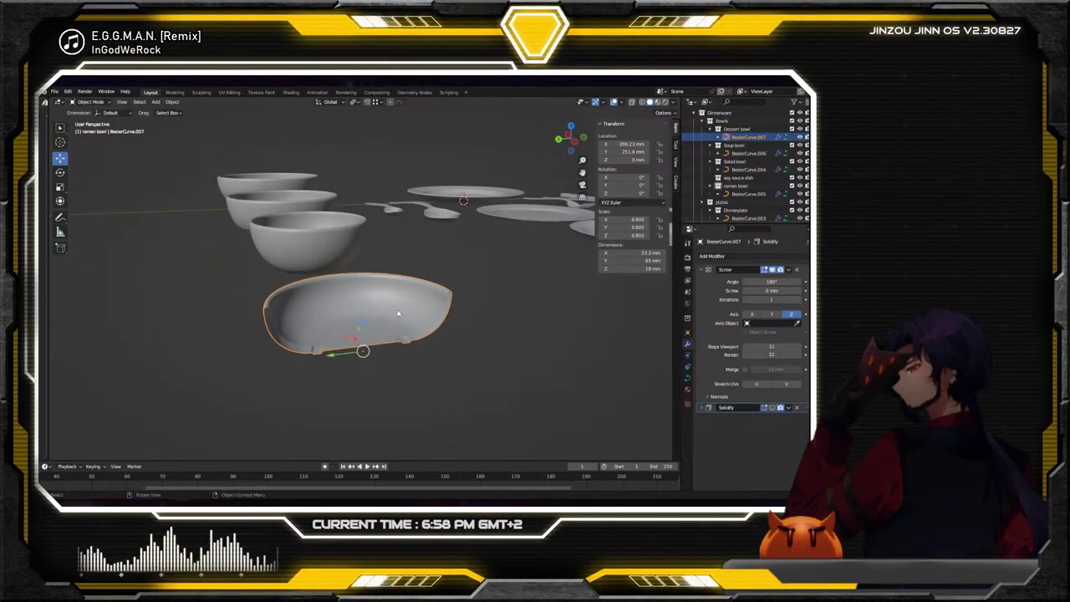
mouse_move(427, 337)
middle_down()
mouse_move(471, 367)
mouse_move(423, 339)
mouse_move(439, 332)
middle_up()
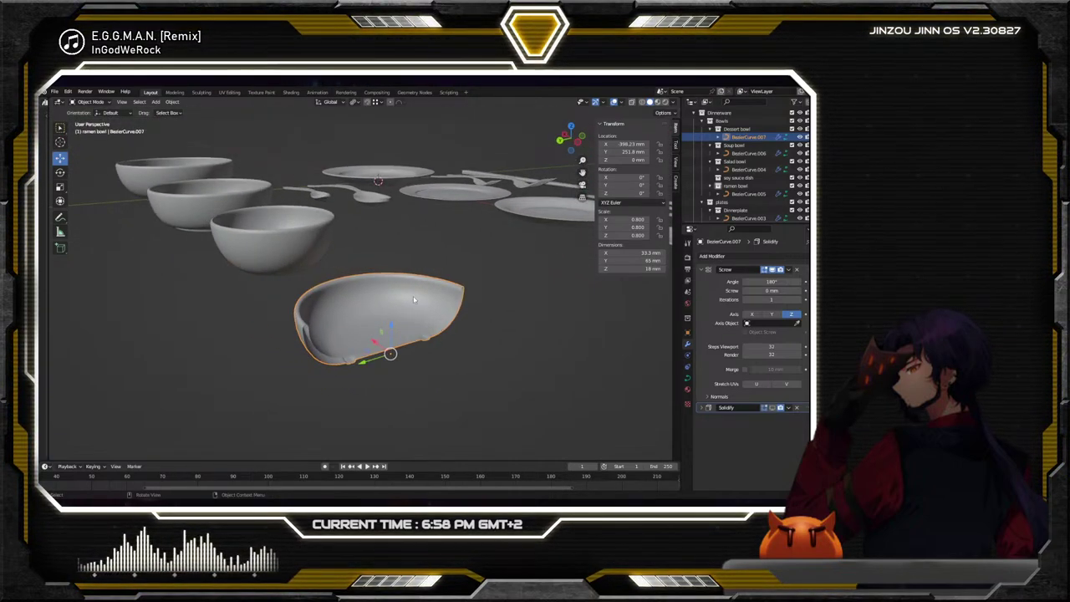
click(768, 281)
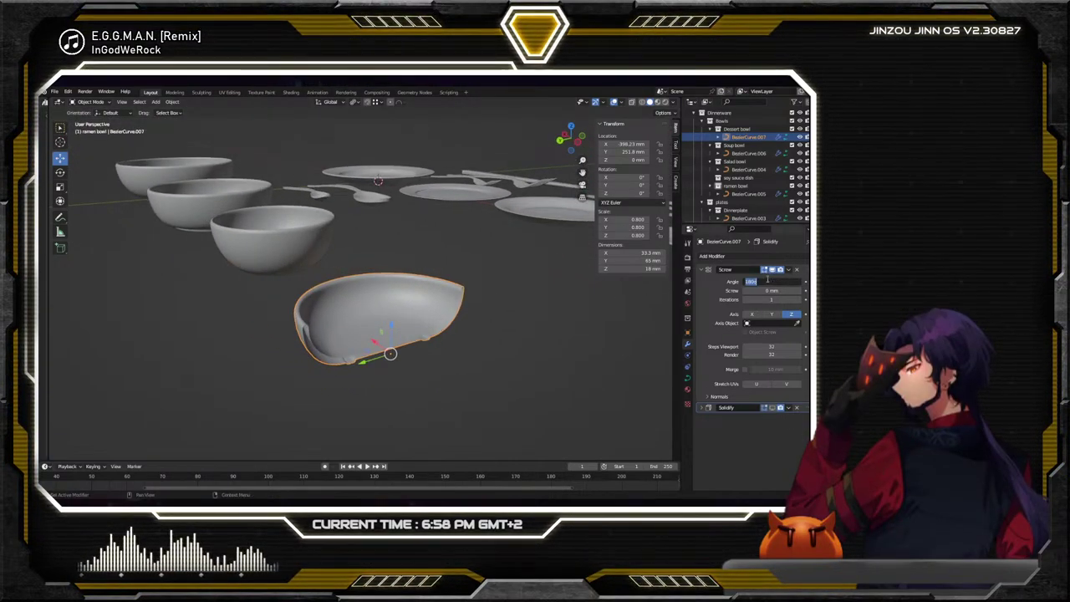
text(3)
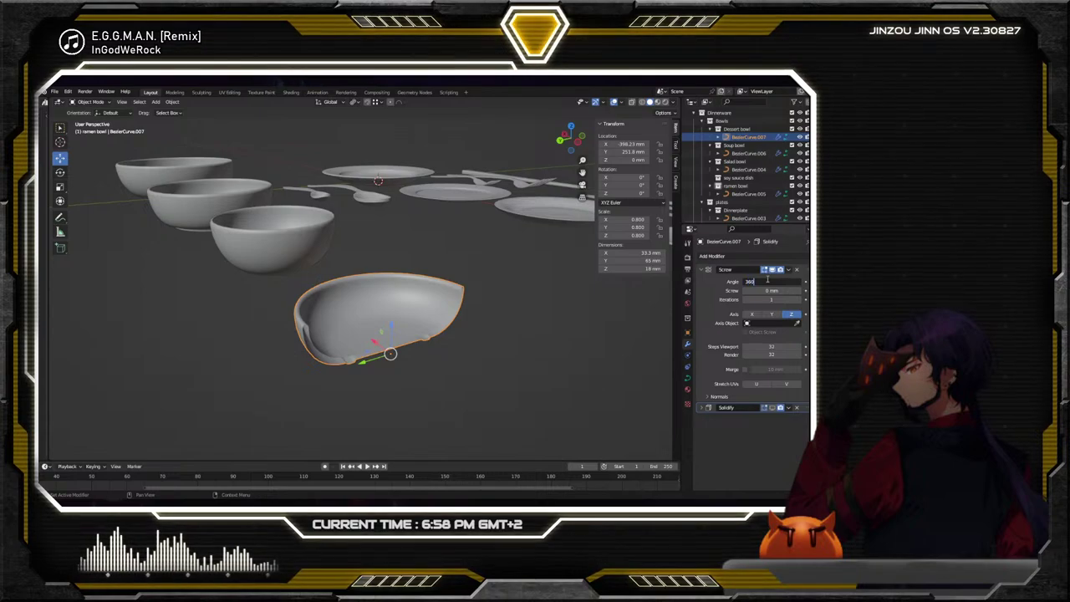
text(60)
key(Return)
mouse_move(392, 276)
middle_down()
mouse_move(369, 237)
mouse_move(386, 254)
mouse_move(393, 248)
mouse_move(401, 269)
middle_up()
scroll(447, 273, up, 2)
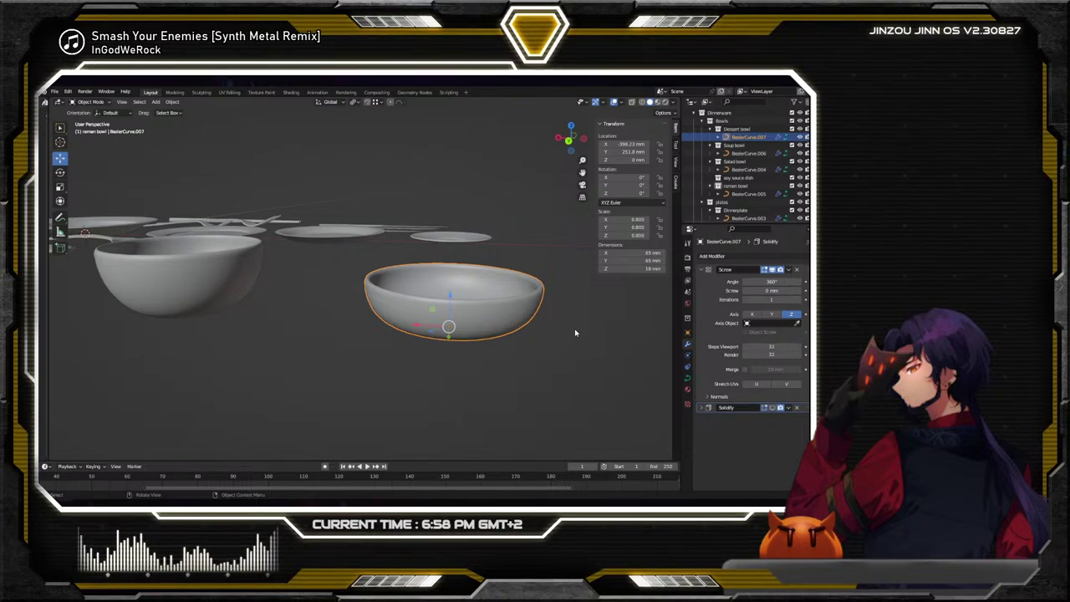
Scale the dessert bowl down uniformly to a scale of about 0.727, roughly 59 mm wide, and deselect it
key(s)
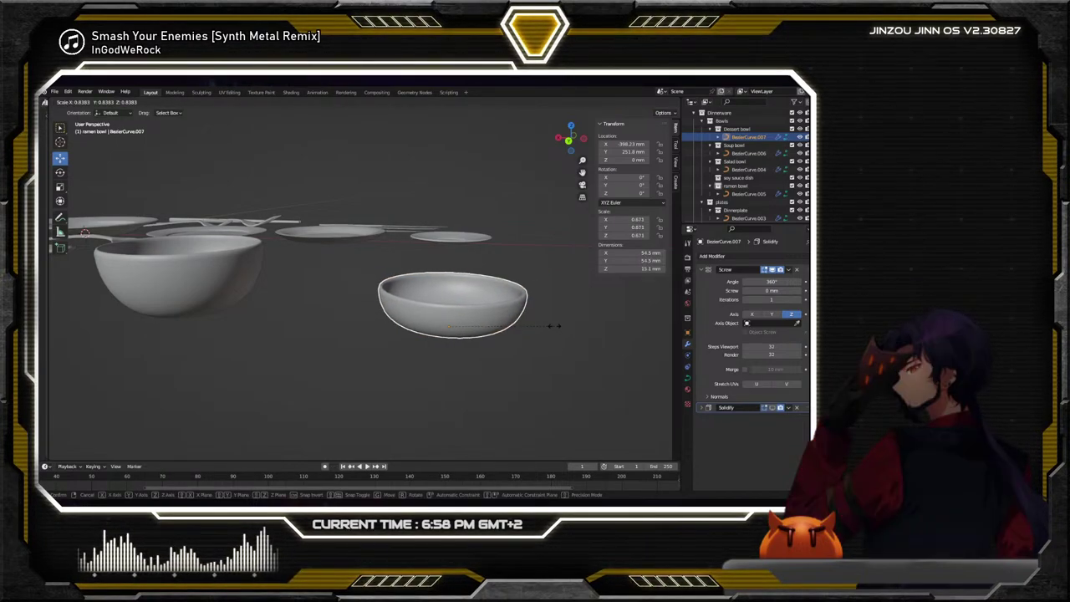
click(552, 326)
scroll(543, 328, down, 3)
middle_drag(535, 327, 530, 352)
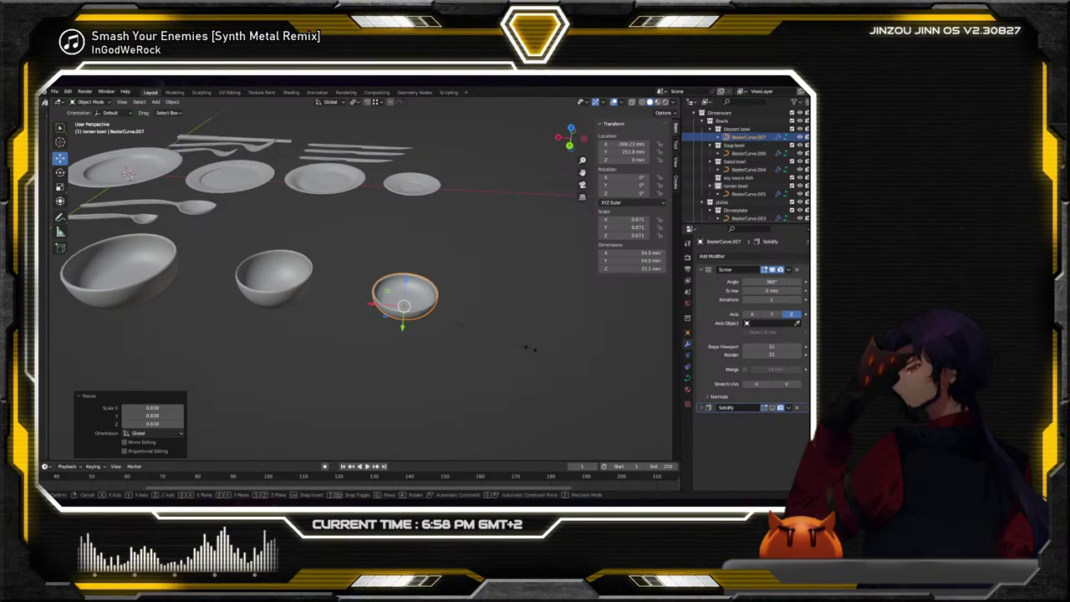
click(543, 349)
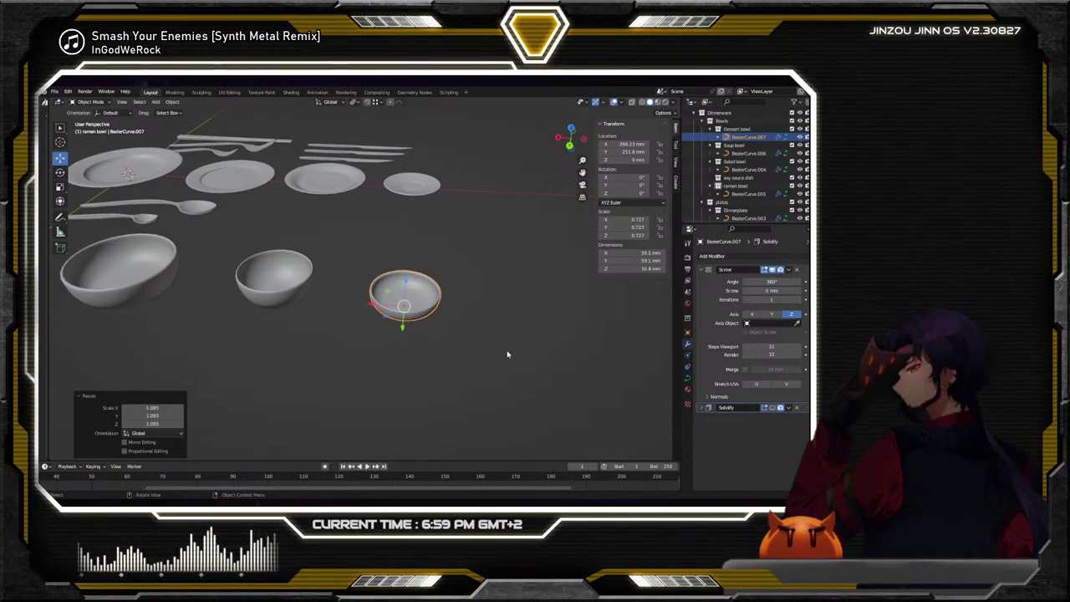
click(473, 349)
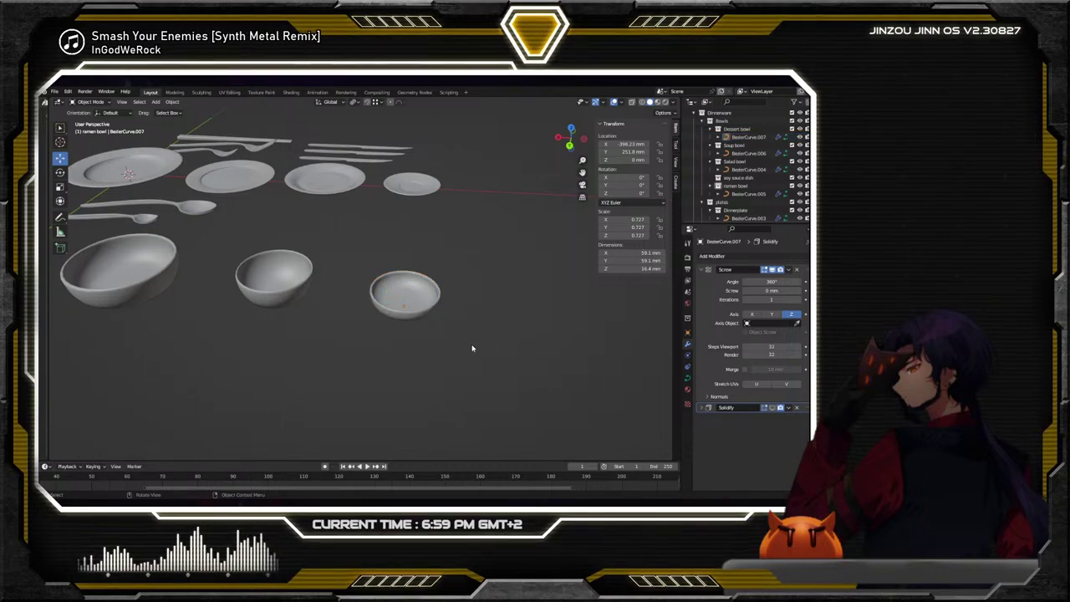
Duplicate the dessert bowl and place the copy about 112 mm away in the negative X direction
shift+middle_drag(496, 332, 405, 335)
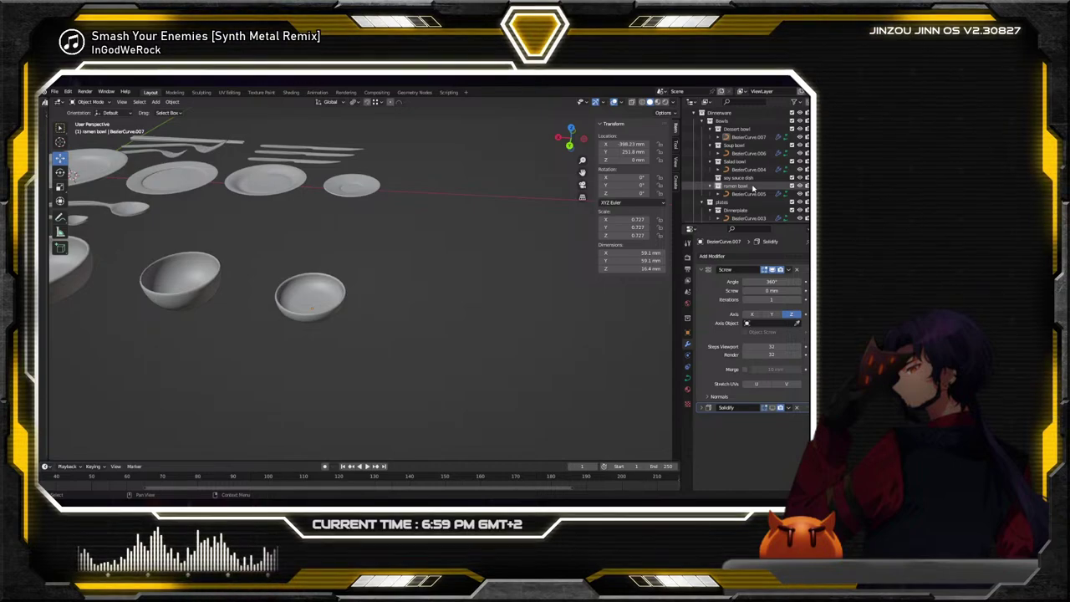
click(312, 301)
right_click(326, 301)
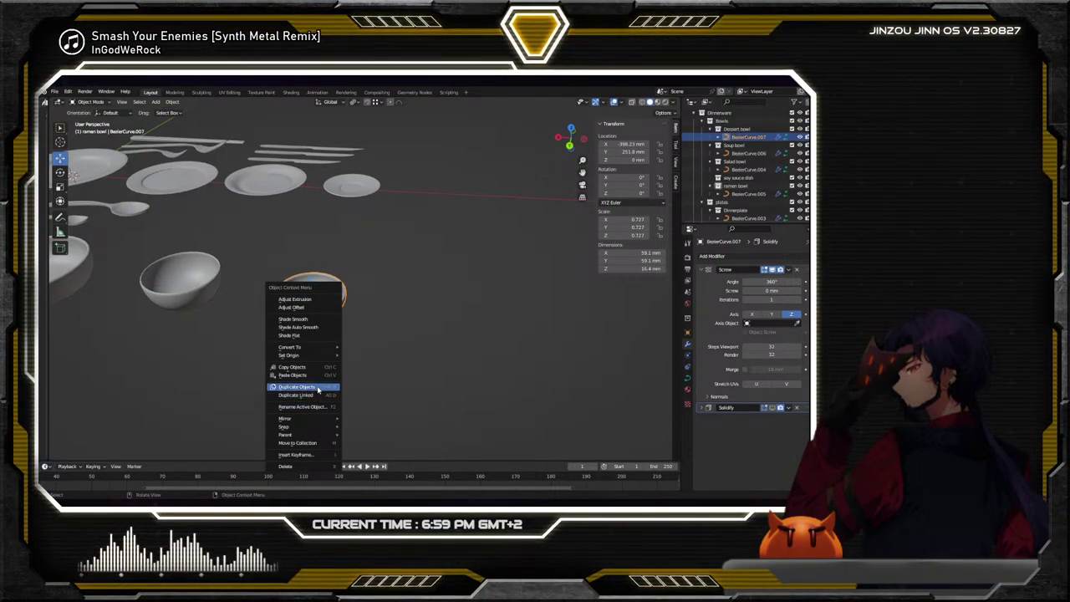
click(451, 281)
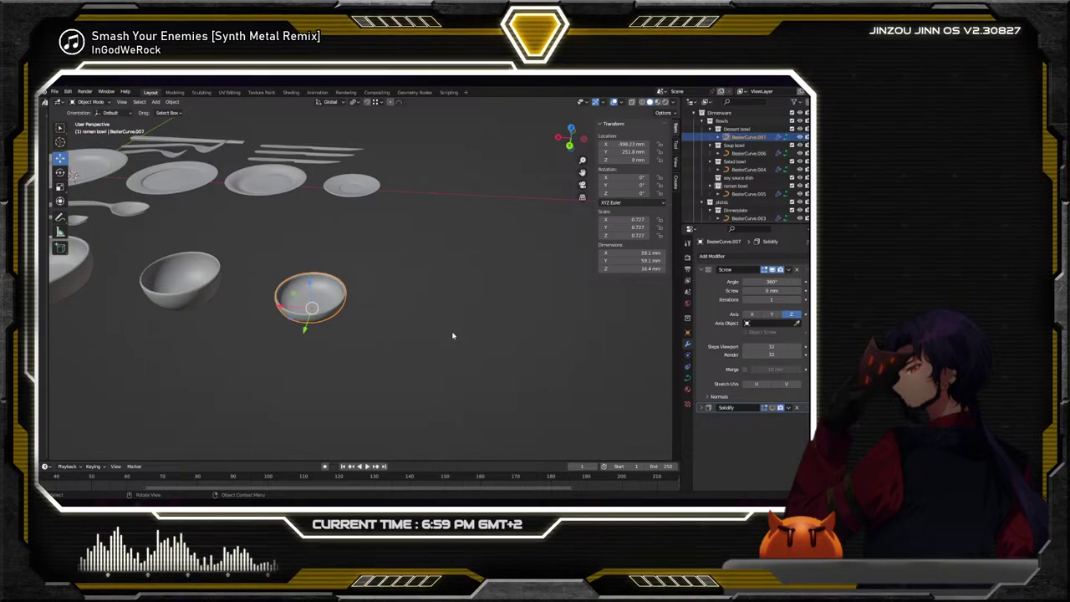
key(shift+d)
key(x)
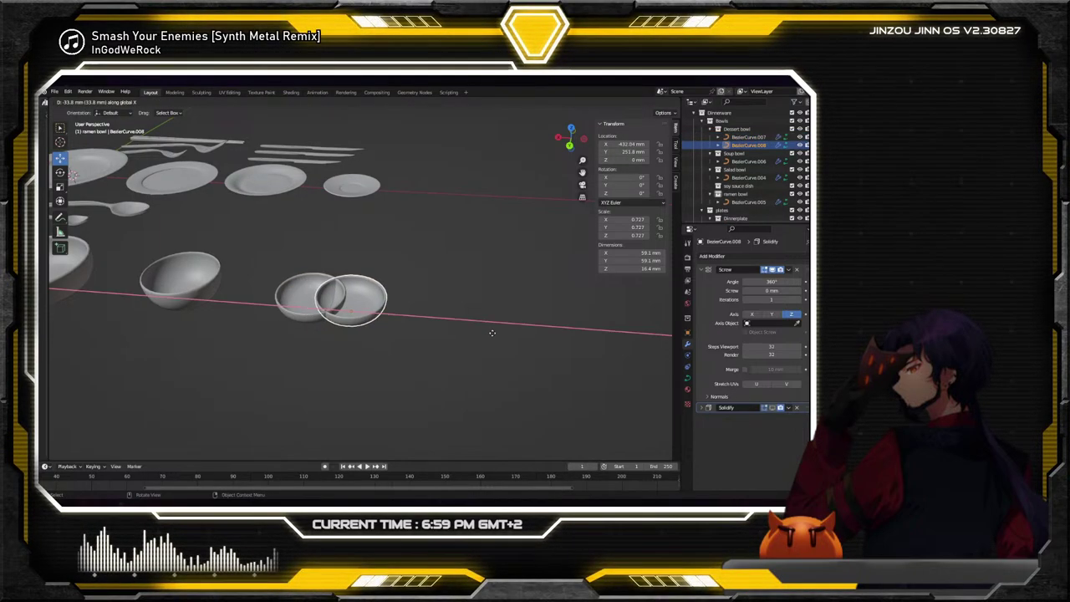
click(509, 334)
Set the duplicated bowl's Screw modifier angle to 180°
scroll(419, 313, up, 4)
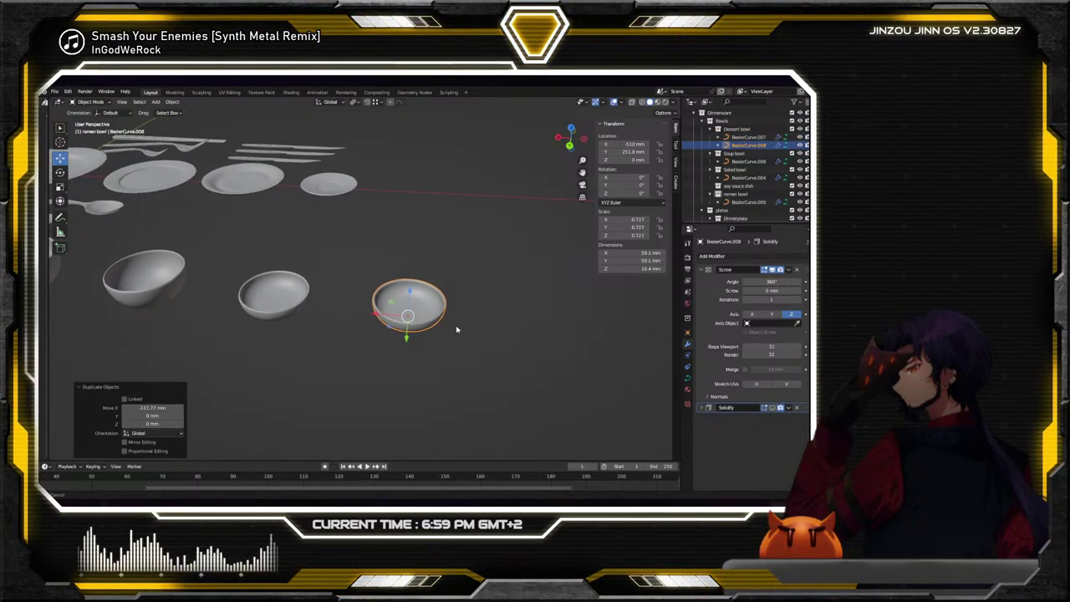
scroll(418, 313, up, 1)
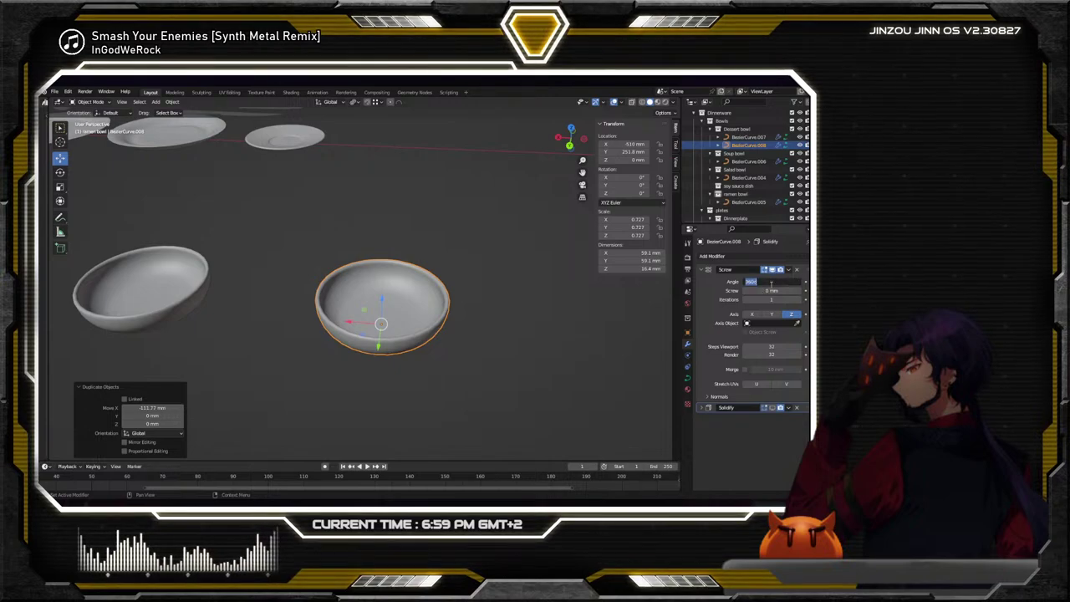
text(180)
key(Return)
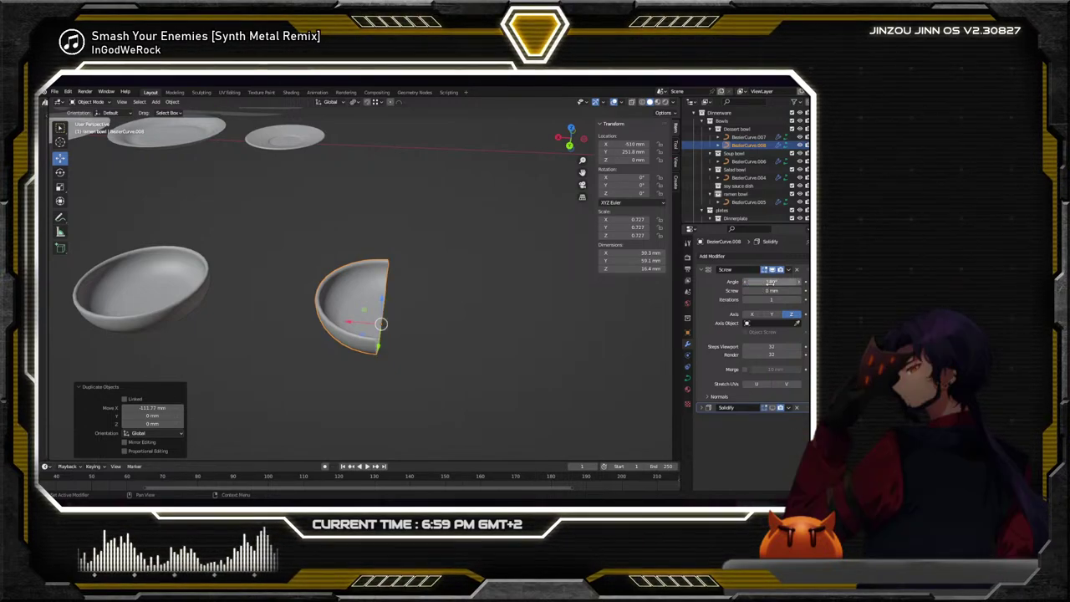
Enter Edit Mode on the duplicated bowl's profile and shorten the handles of the lowest foot-ring control points by scaling
middle_drag(459, 288, 392, 251)
scroll(426, 271, up, 3)
click(94, 121)
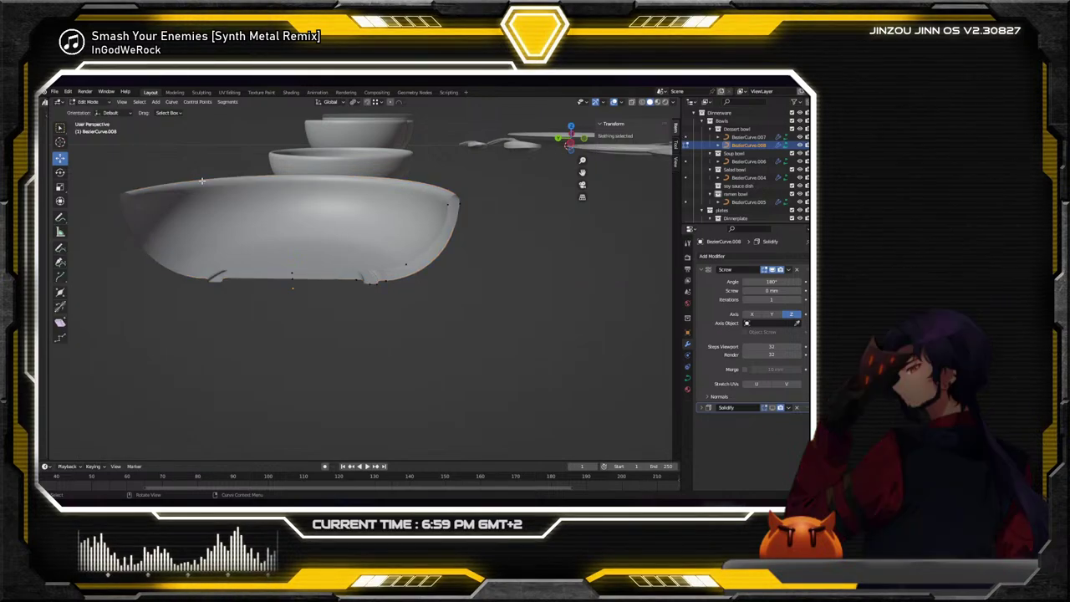
click(373, 282)
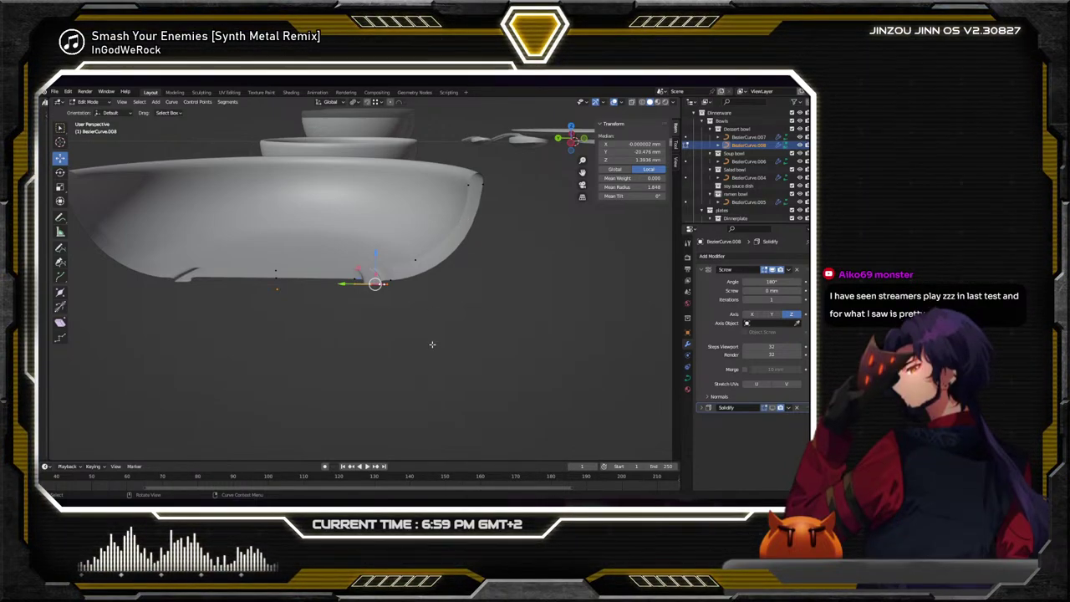
scroll(372, 288, up, 3)
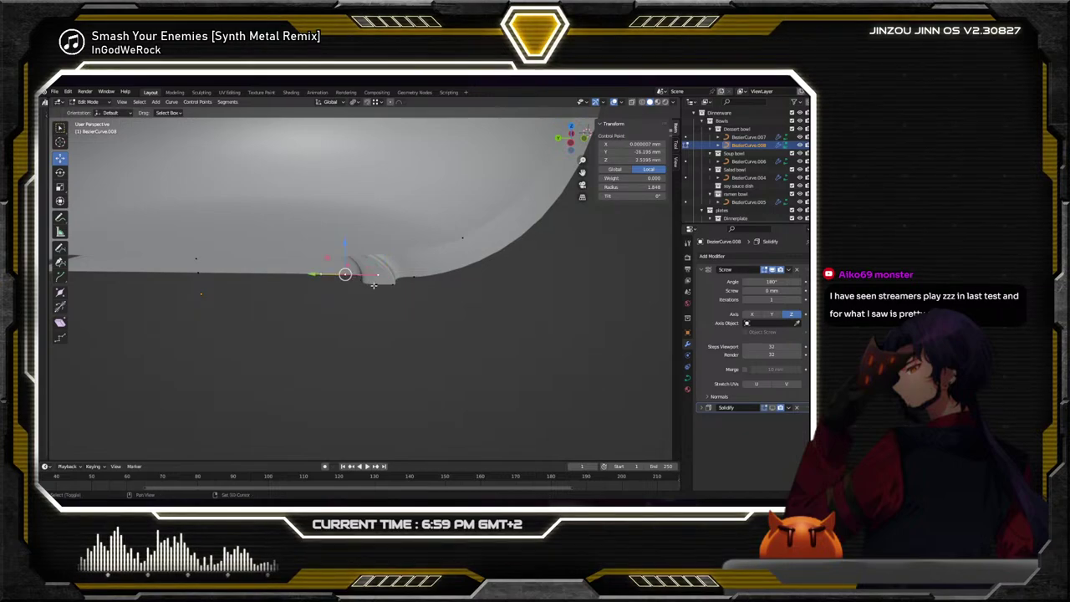
shift+click(392, 285)
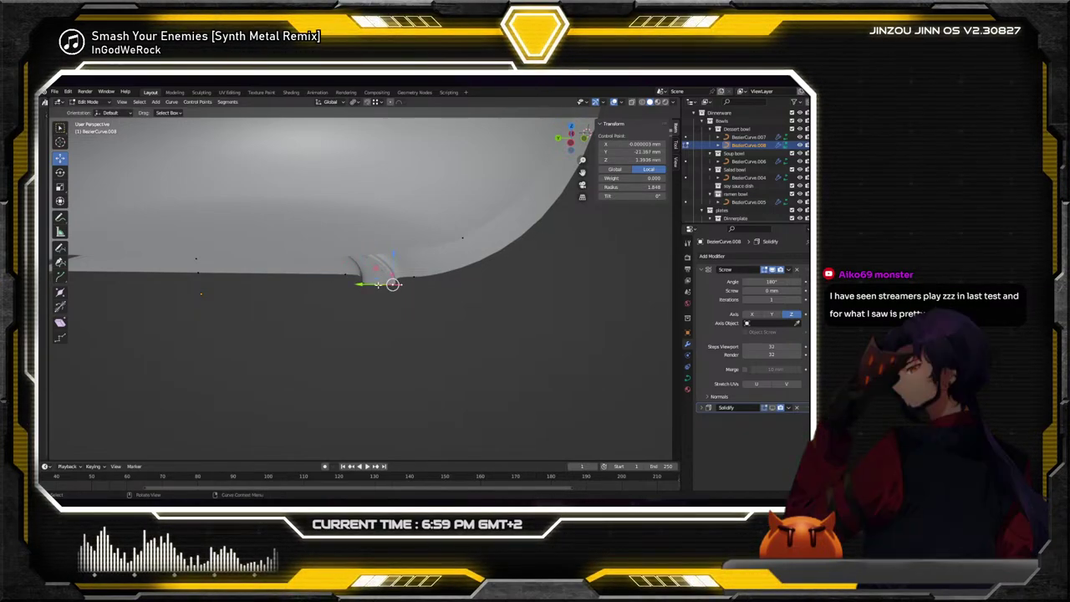
key(s)
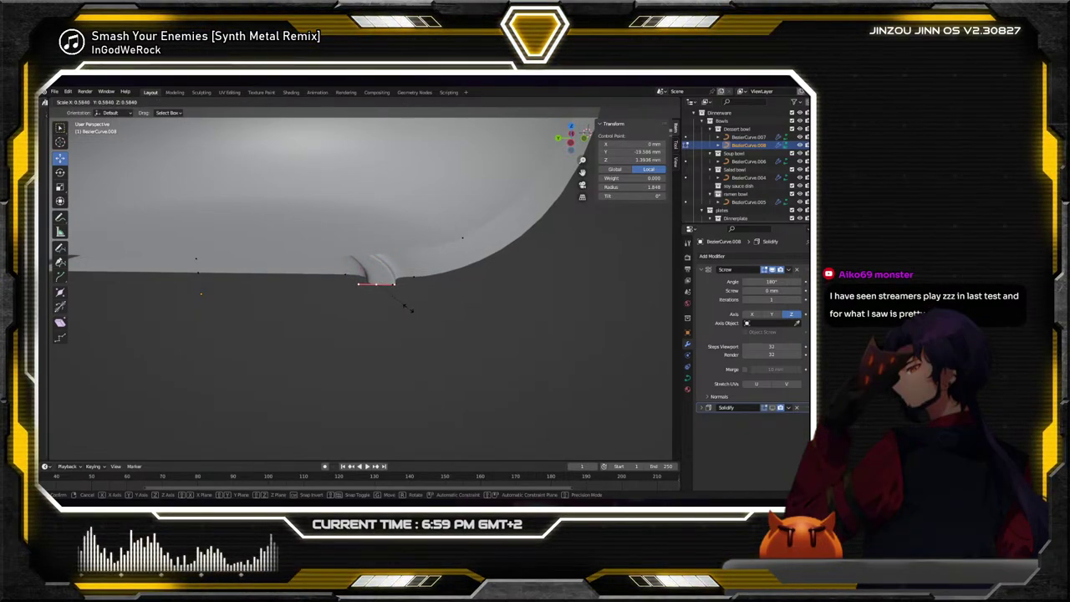
click(412, 304)
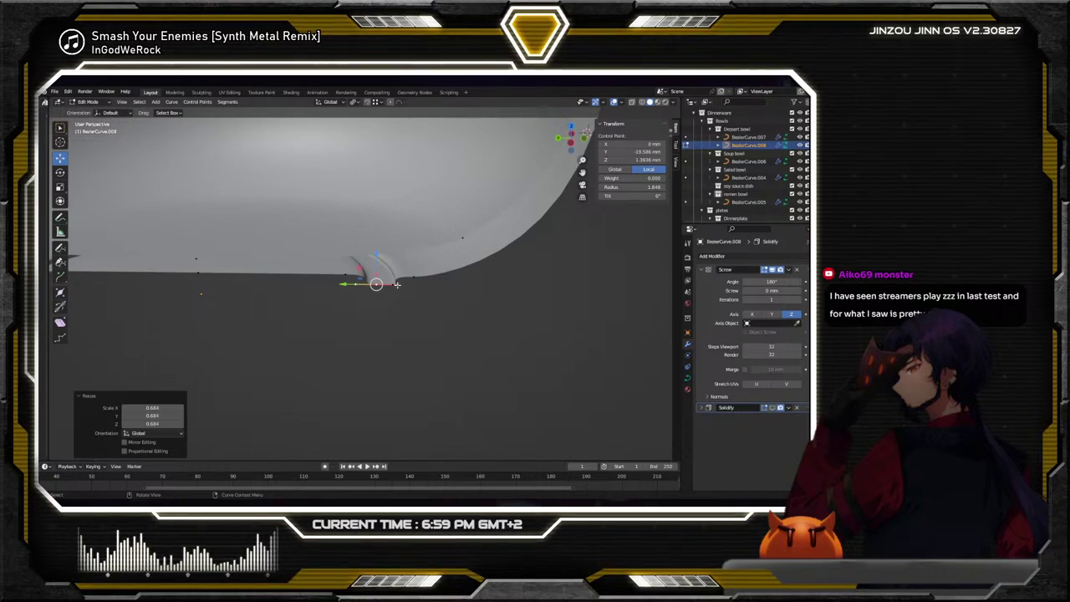
click(397, 285)
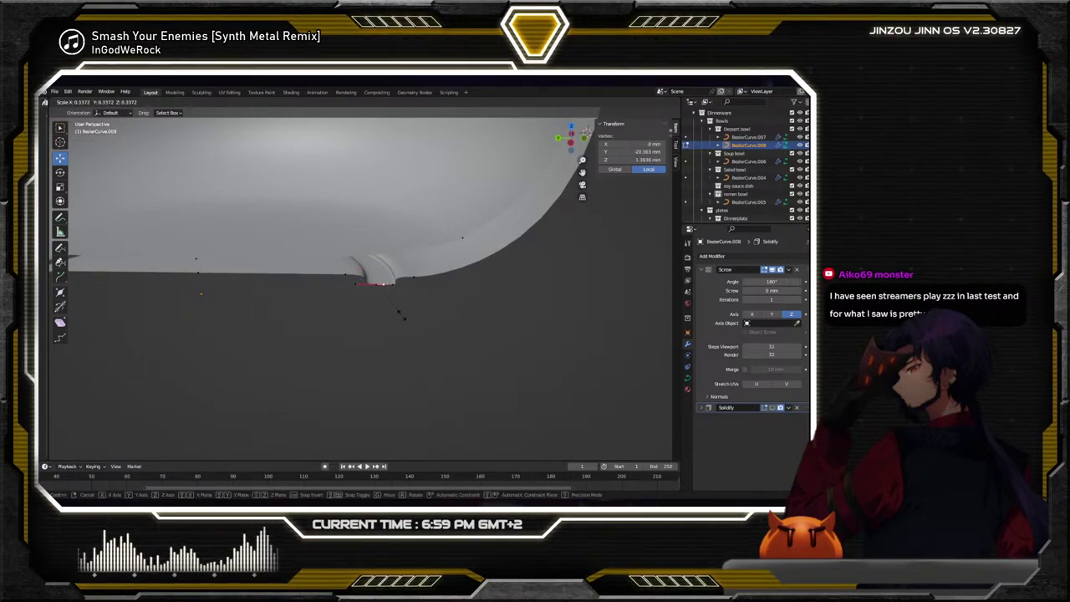
click(399, 315)
Move the foot-ring control points toward the bowl's centre along Y, and shift the lower-wall control point inward about 6.8 mm
click(344, 274)
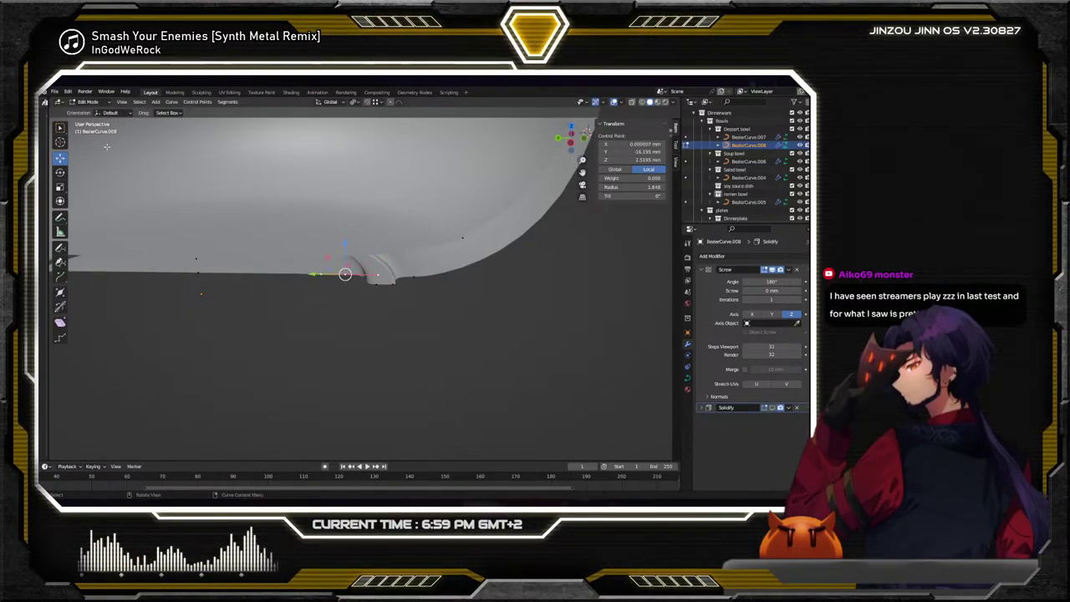
shift+click(401, 283)
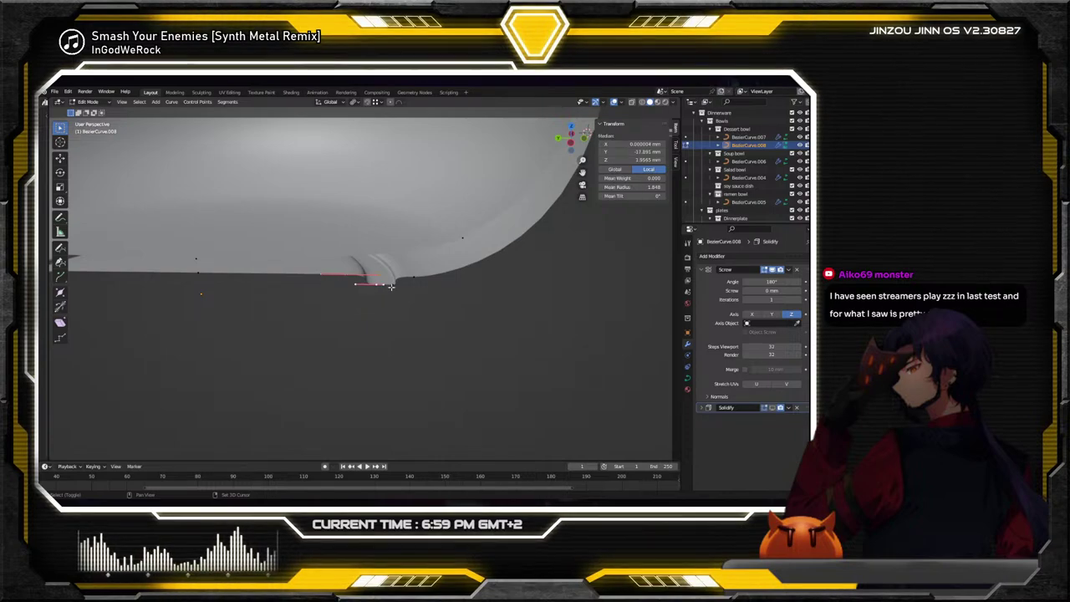
middle_drag(407, 278, 376, 281)
scroll(376, 281, down, 2)
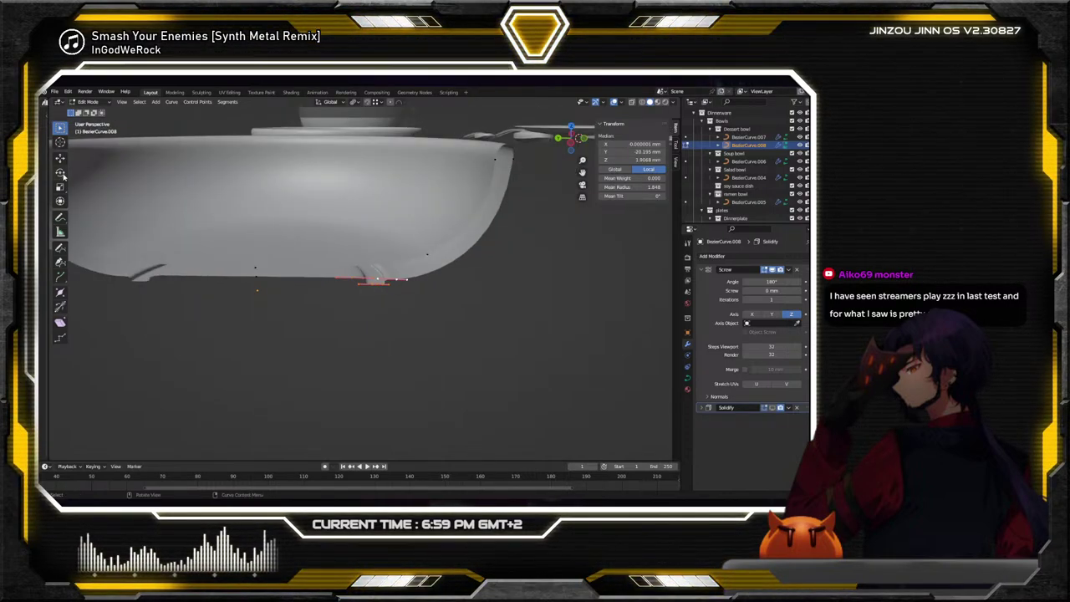
key(shift+space)
key(g)
drag(358, 280, 304, 290)
click(428, 253)
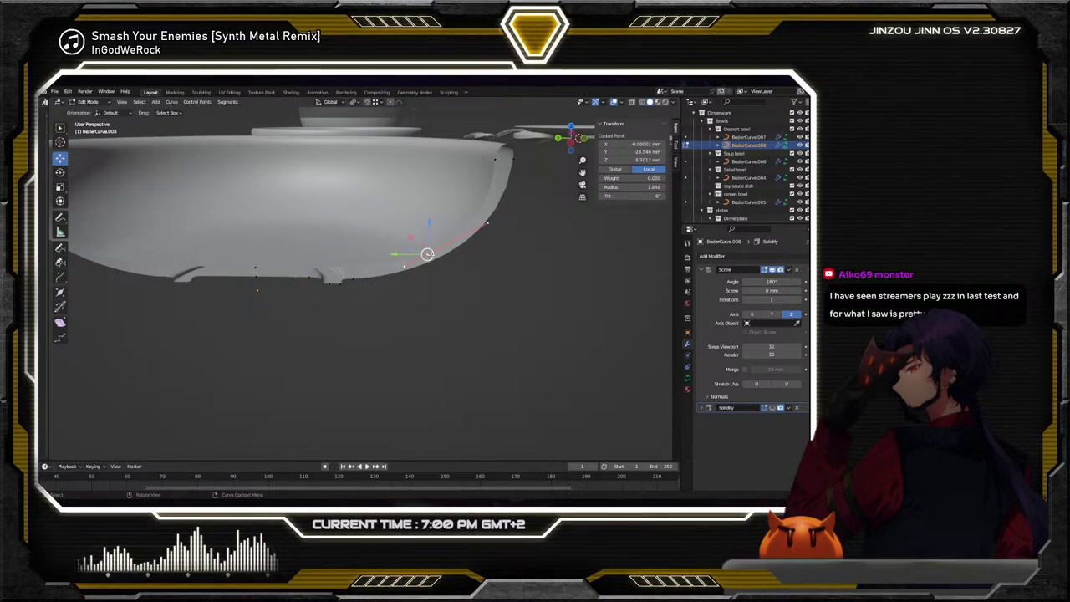
drag(426, 254, 346, 260)
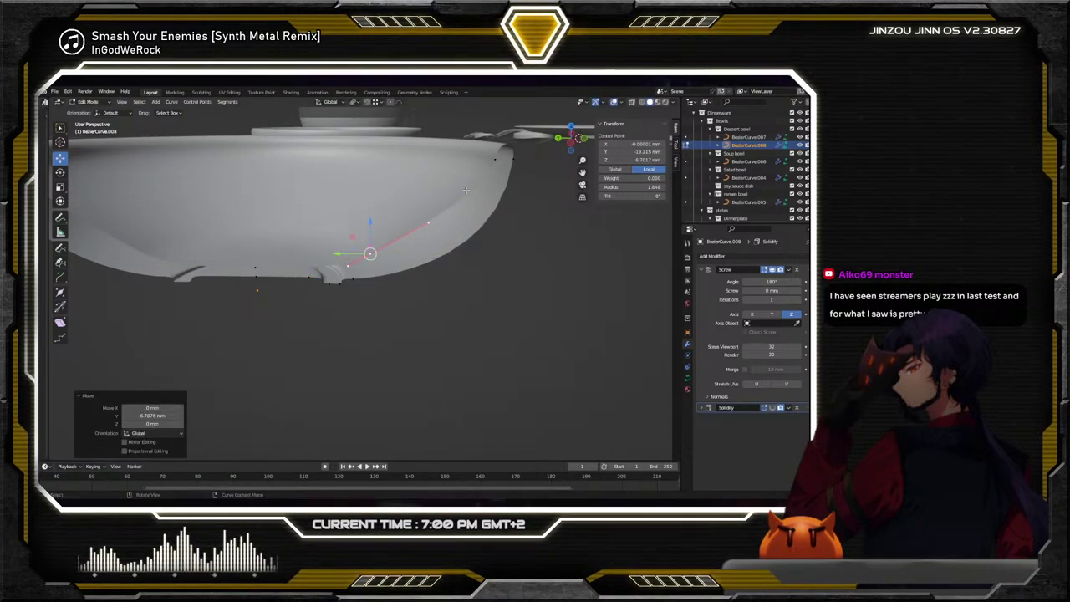
Lower the profile's rim control points about 5.5 mm and move them inward about 10 mm along Y
click(494, 160)
drag(498, 160, 477, 198)
key(g)
key(x)
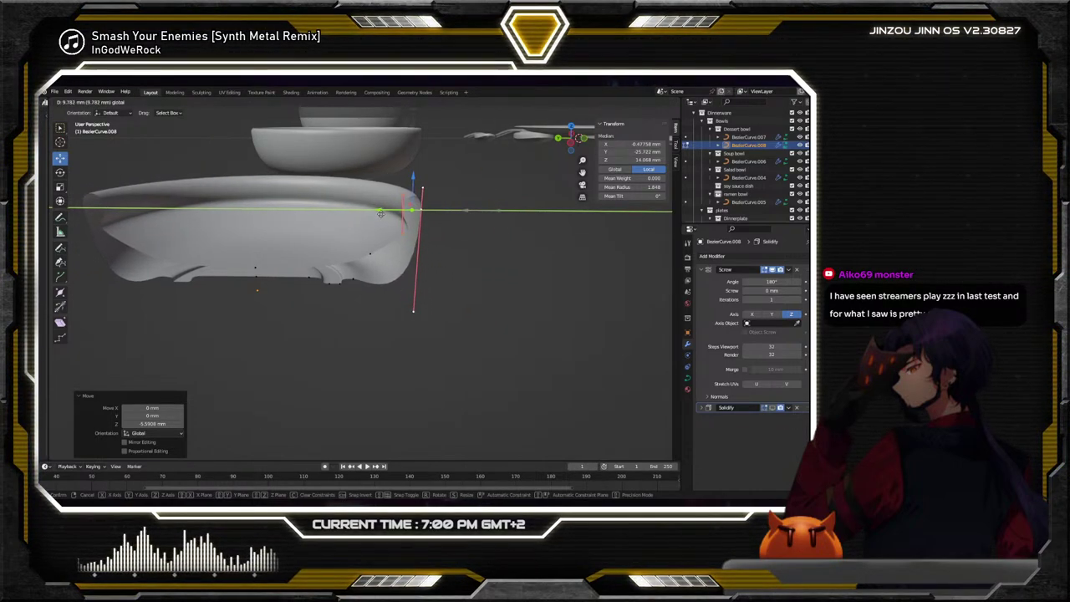
click(376, 212)
Shorten the upper handle of the profile's inner lower-wall control point by scaling, and scale the outer rim point's lower handle by 0.405
click(370, 253)
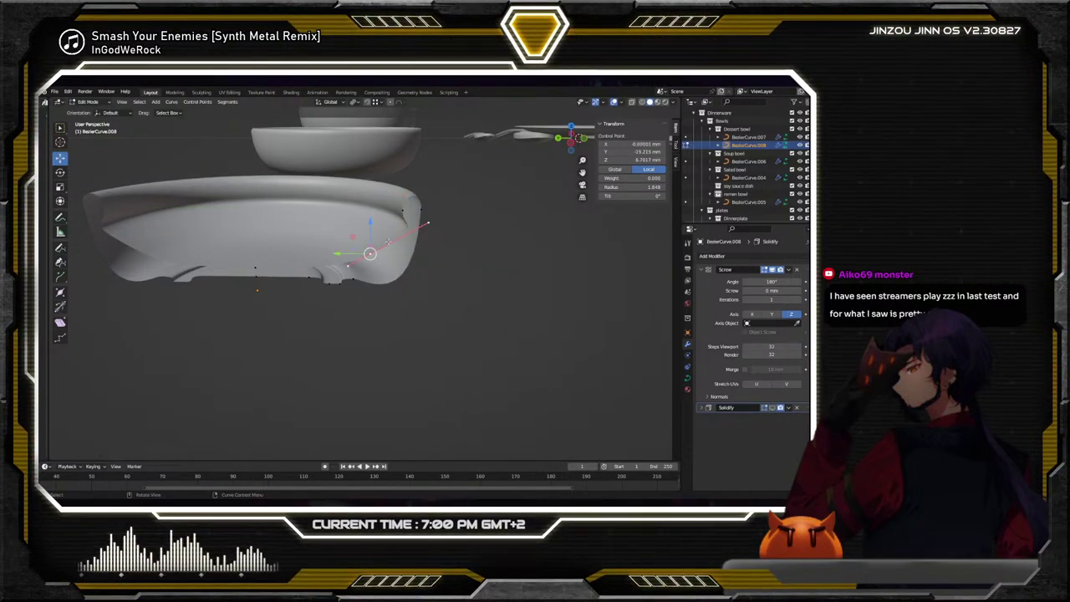
key(s)
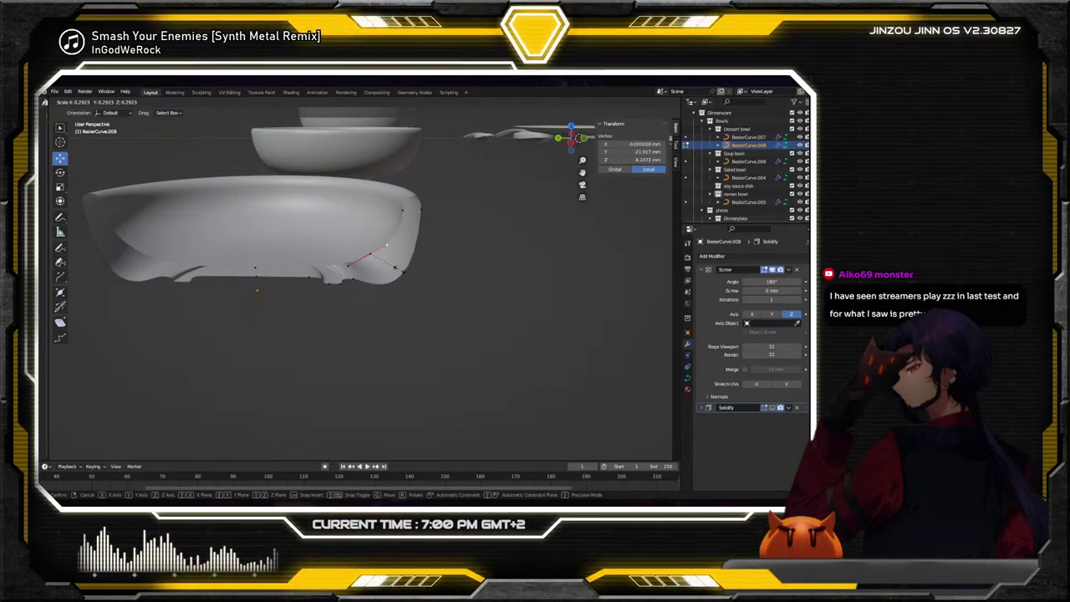
middle_drag(382, 295, 360, 255)
click(352, 252)
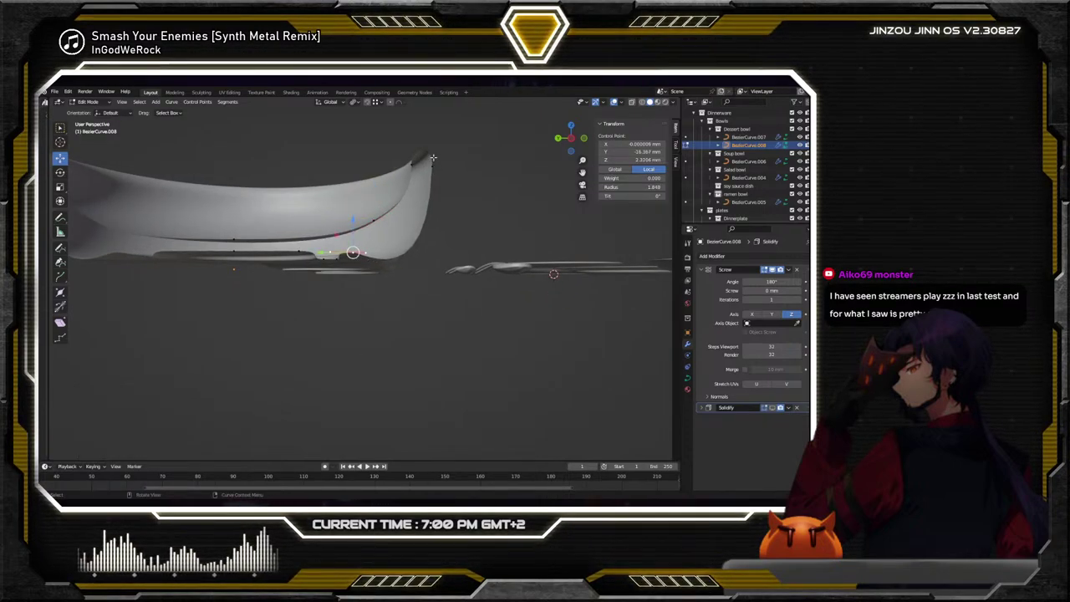
key(s)
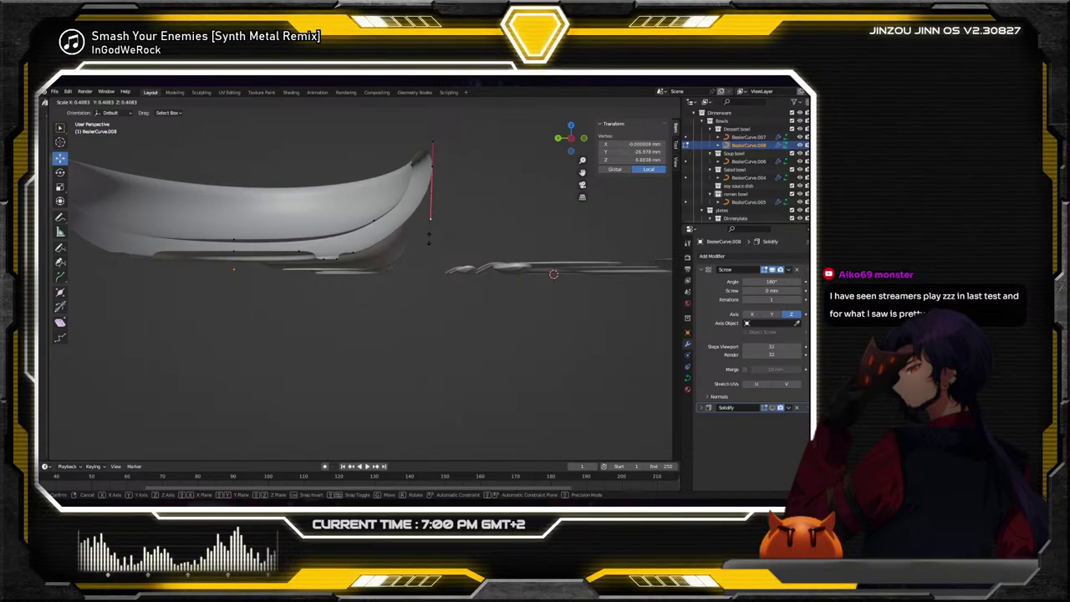
click(414, 210)
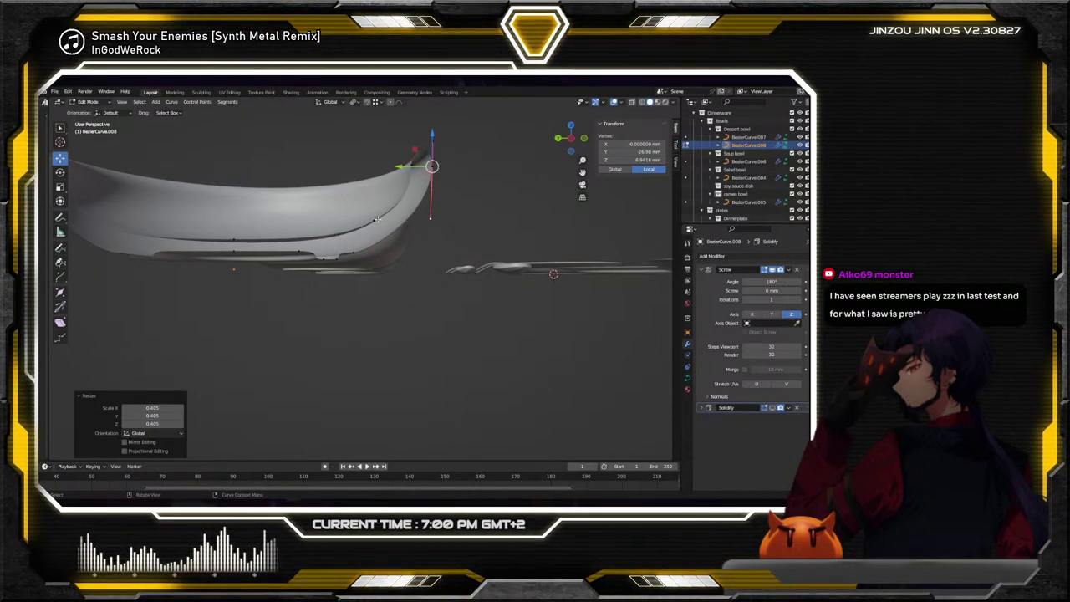
Lengthen the handles of the control point at the centre of the bowl's inner floor by scaling them 1.945
click(377, 224)
middle_drag(380, 230, 275, 246)
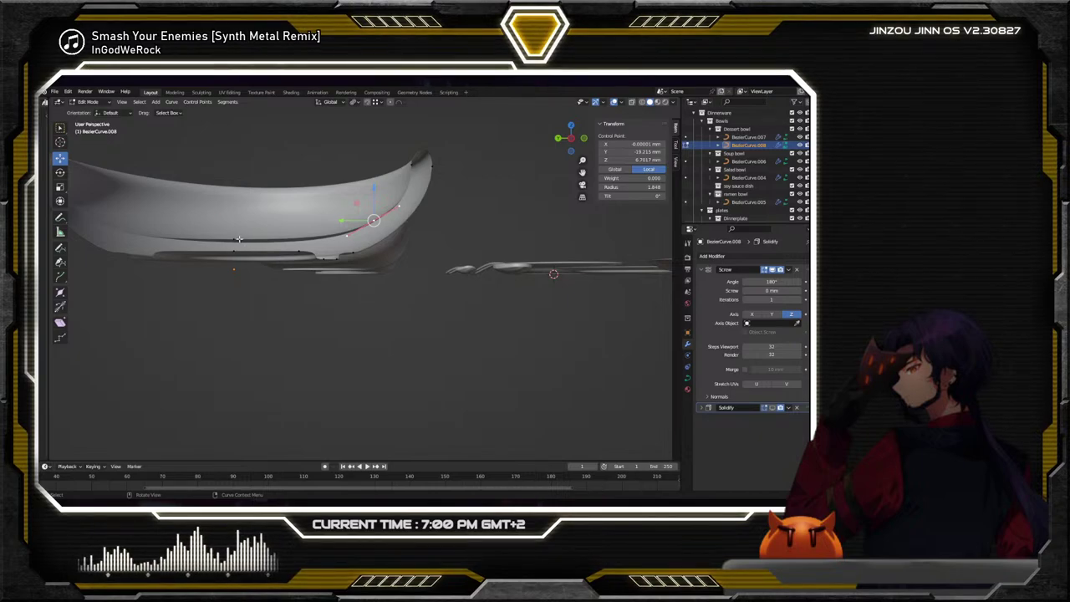
key(s)
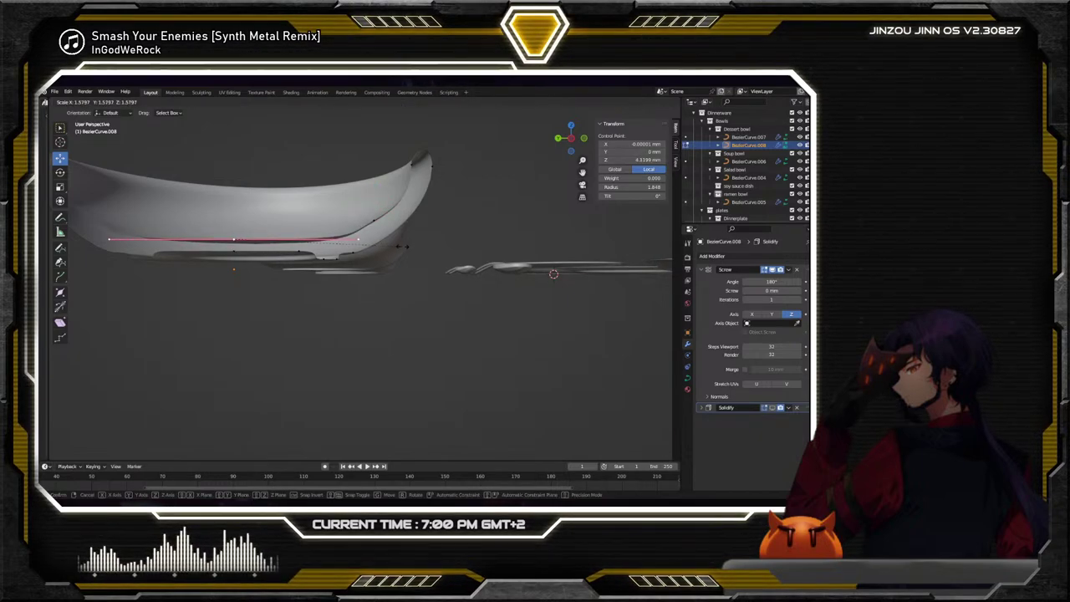
click(386, 239)
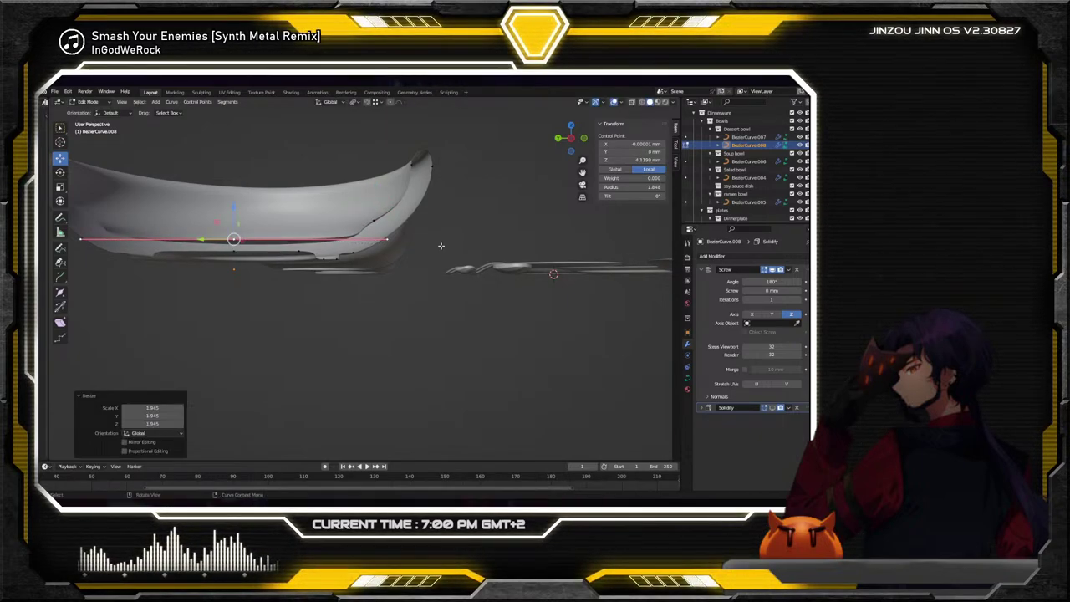
Scale the inner lower-wall control point's handles by 0.569 and rotate them 12° about the X axis
click(374, 220)
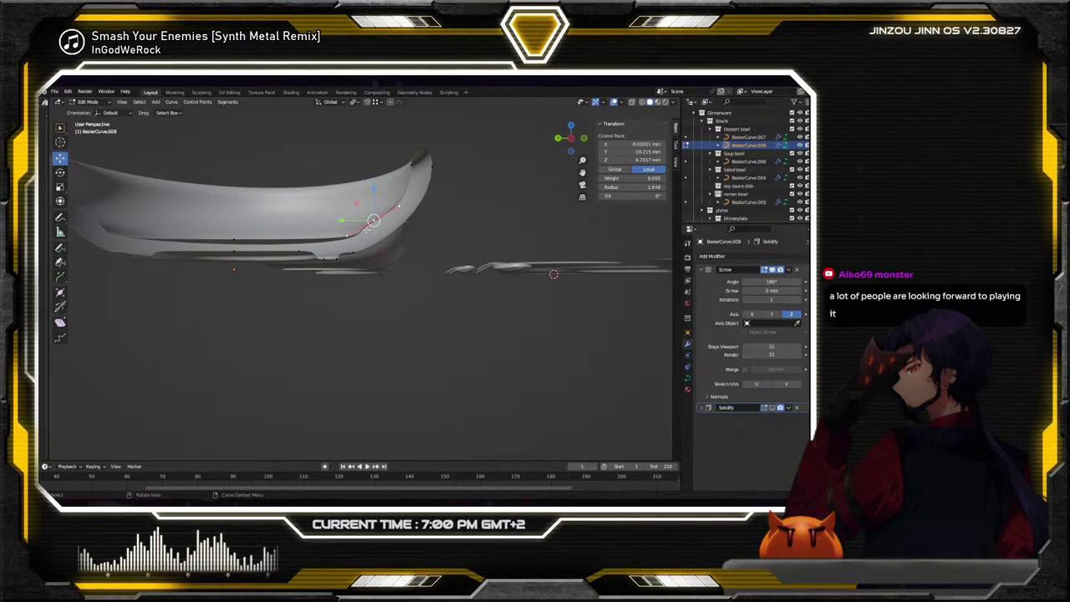
key(s)
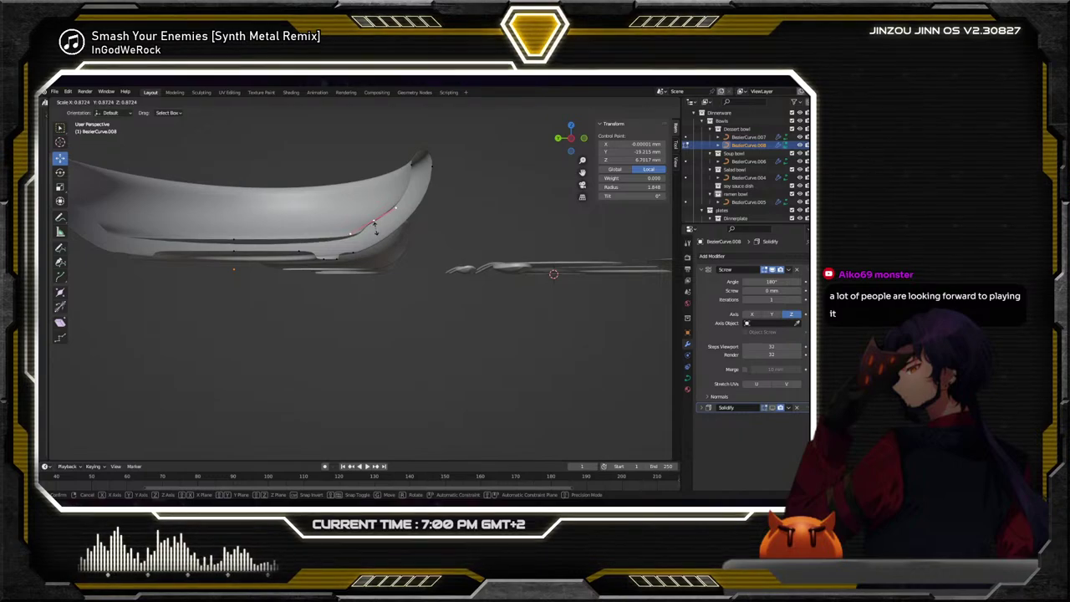
click(374, 227)
key(shift+space)
key(r)
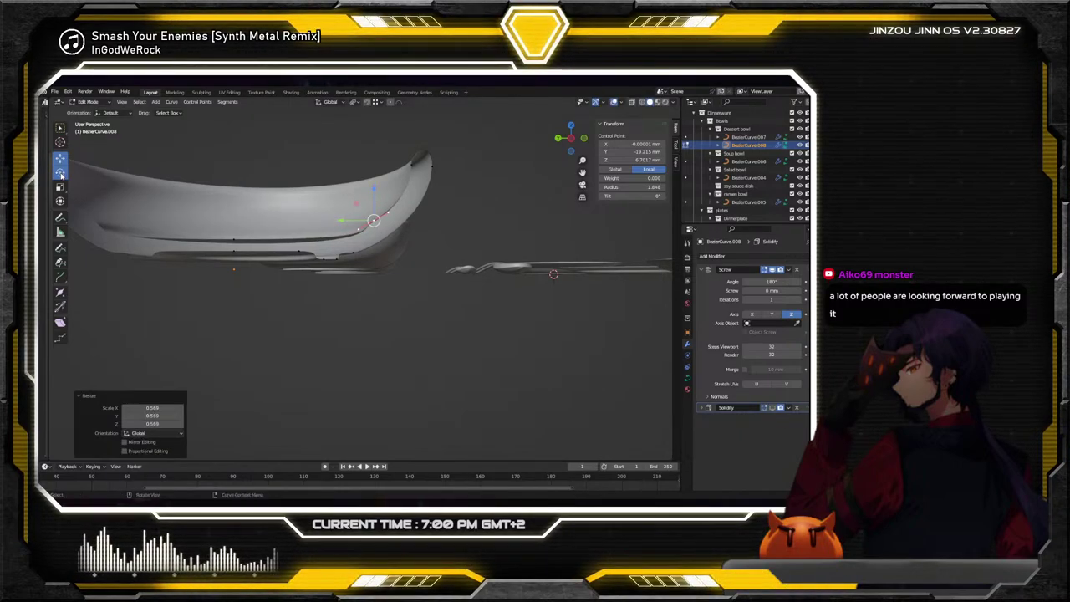
drag(389, 206, 387, 194)
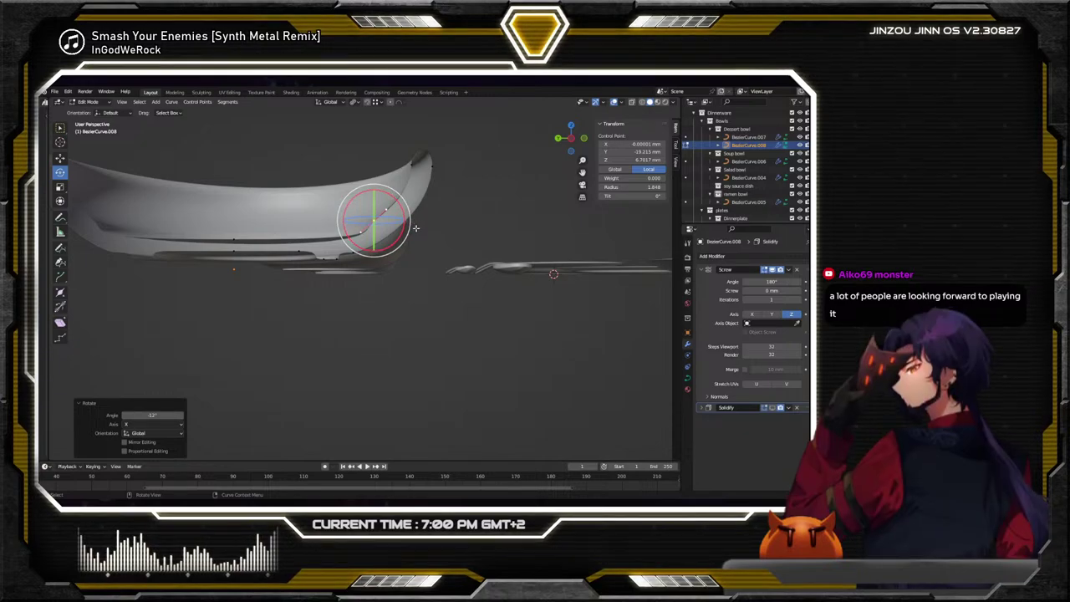
Delete the inner lower-wall control point and lengthen the inner rim point's lower handle by scaling it to about twice its length
key(x)
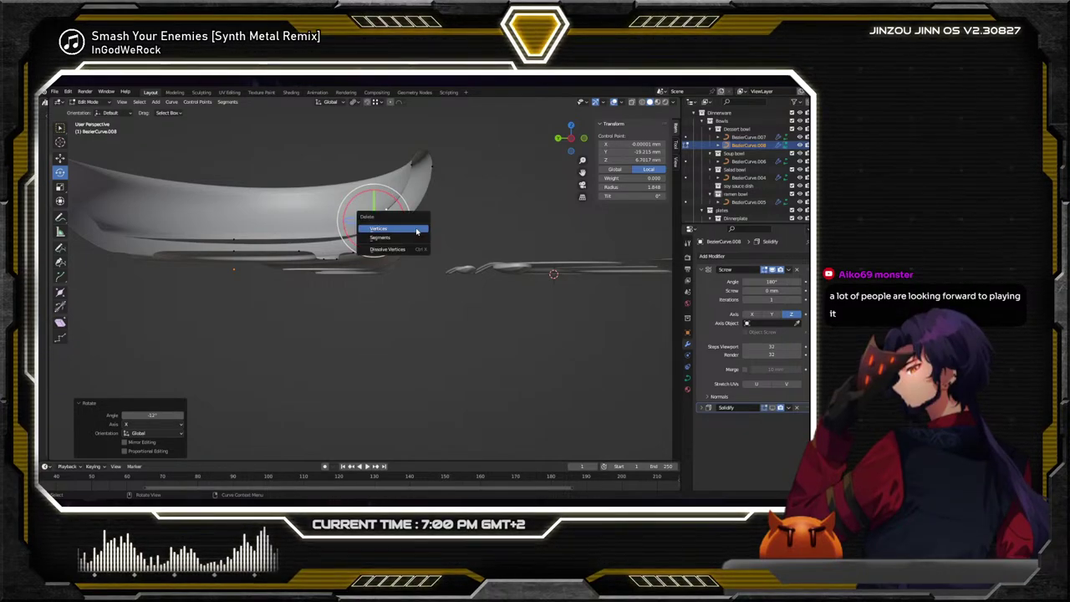
click(416, 230)
click(413, 177)
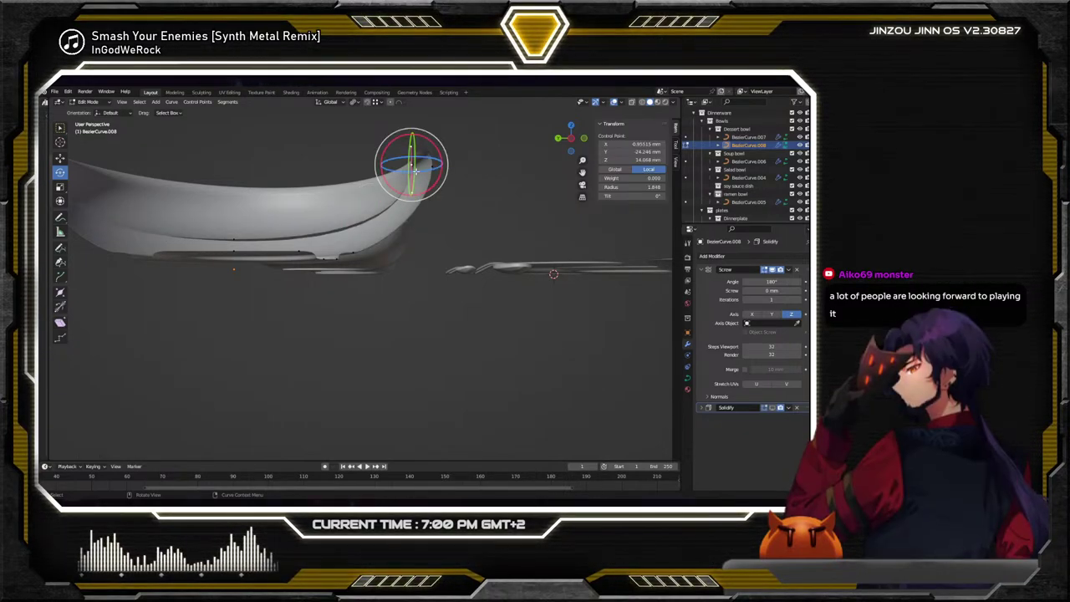
key(s)
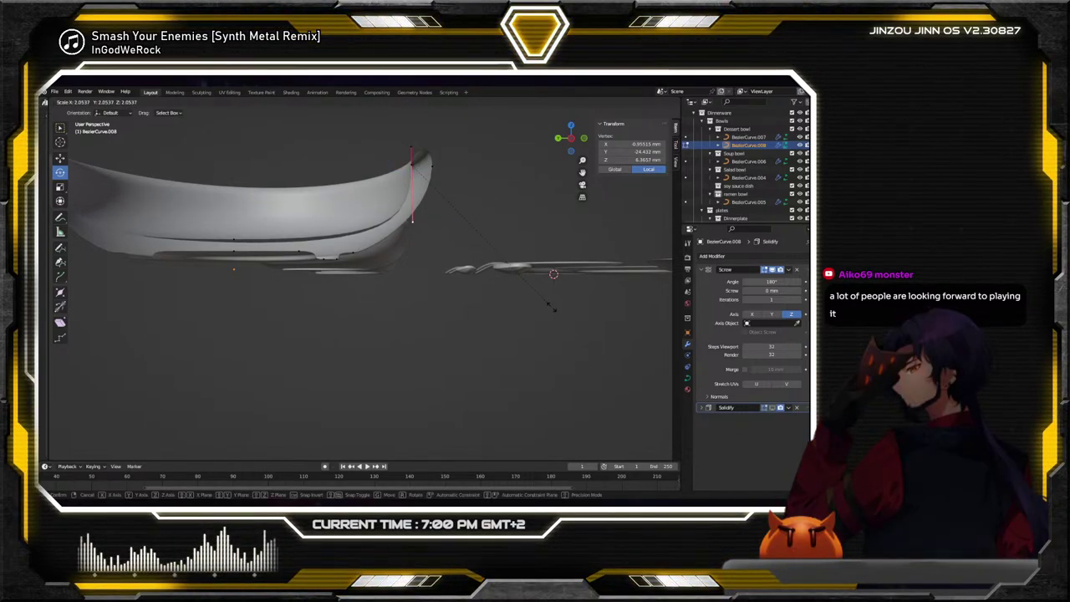
click(557, 315)
Lengthen the outer rim control point's lower handle by scaling it 1.412
click(368, 260)
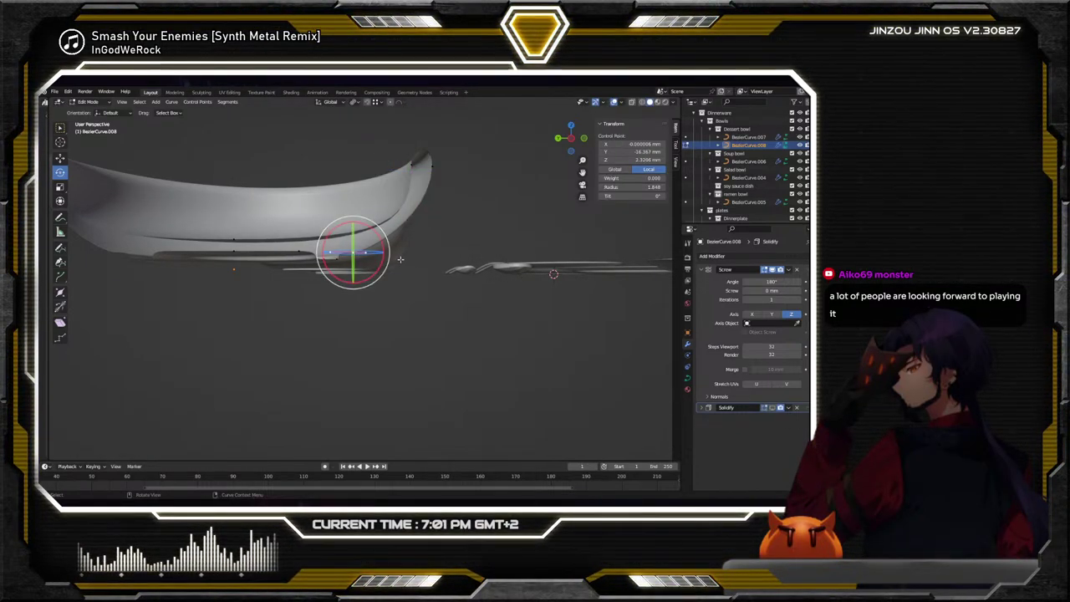
click(430, 166)
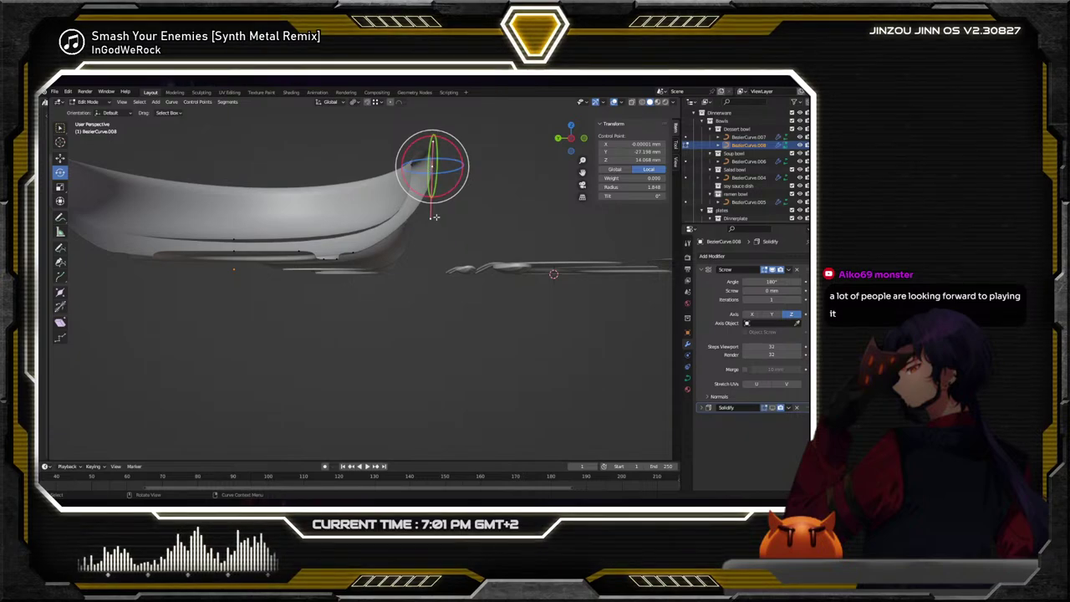
key(s)
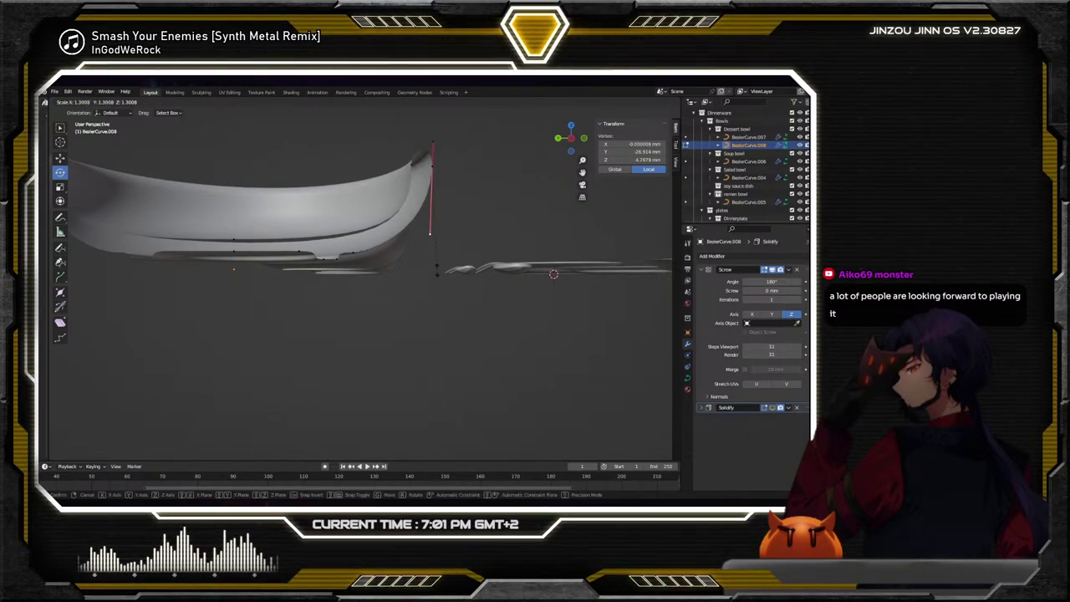
click(435, 278)
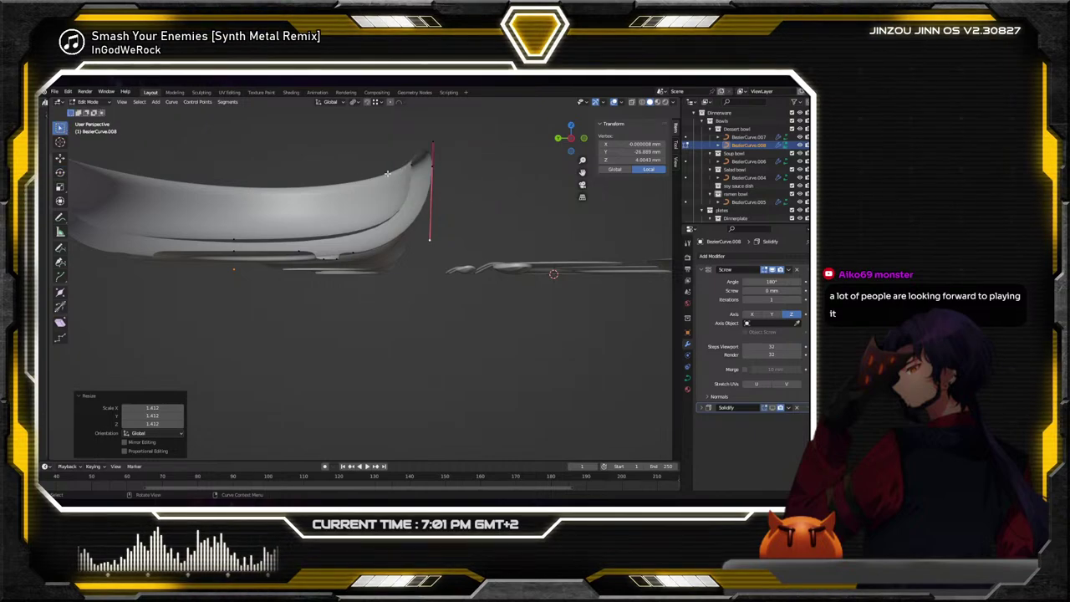
Move the outer rim control point slightly inward along Y and scale its upper handle by 0.577
click(60, 127)
click(59, 159)
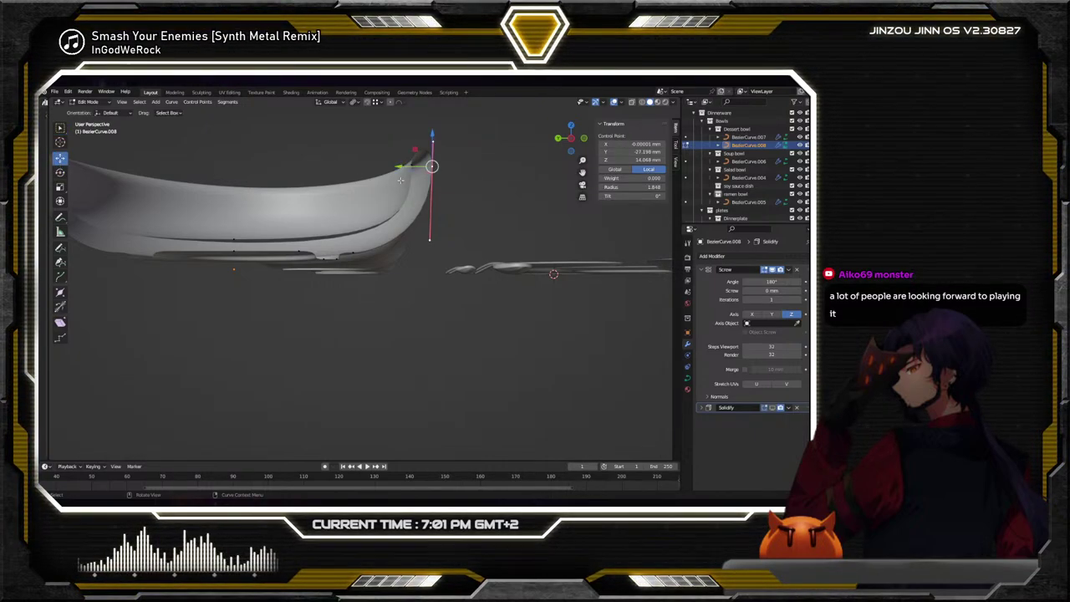
drag(400, 164, 389, 167)
key(s)
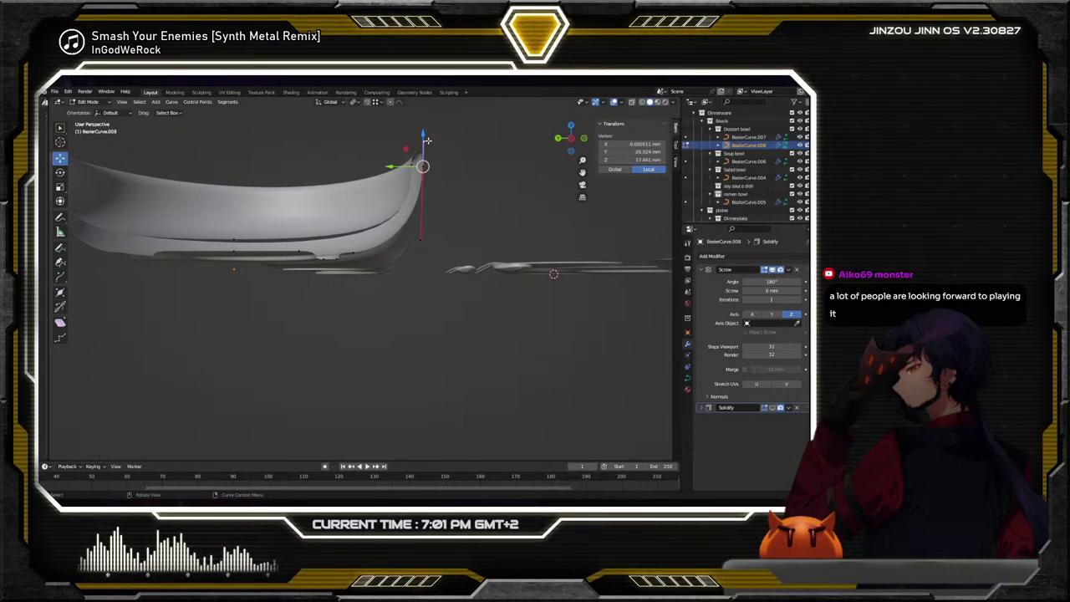
click(448, 160)
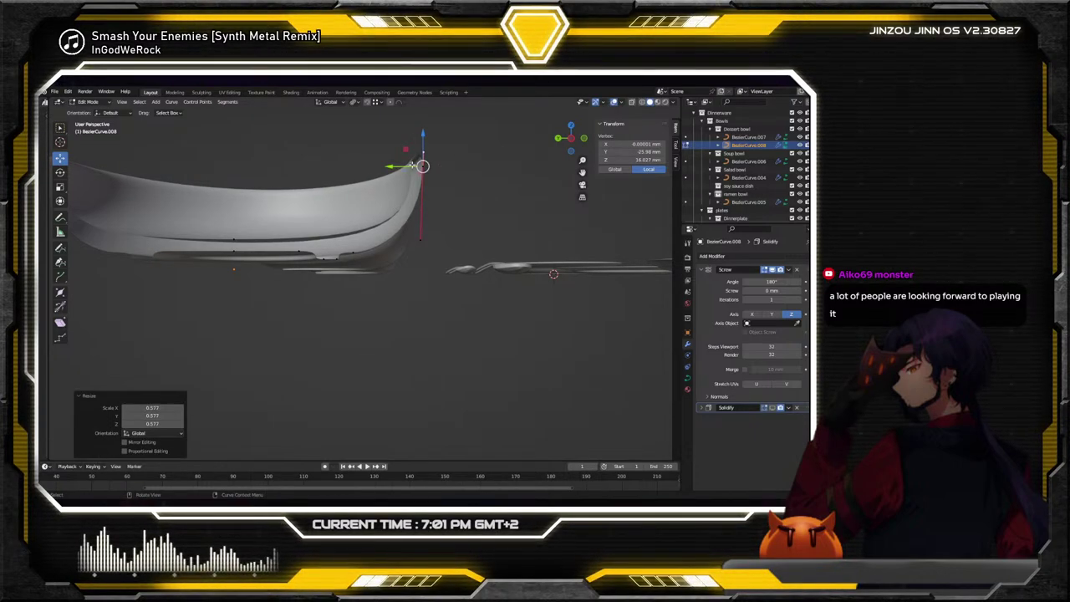
Shorten the inner rim control point's upper handle by scaling it 0.378
key(s)
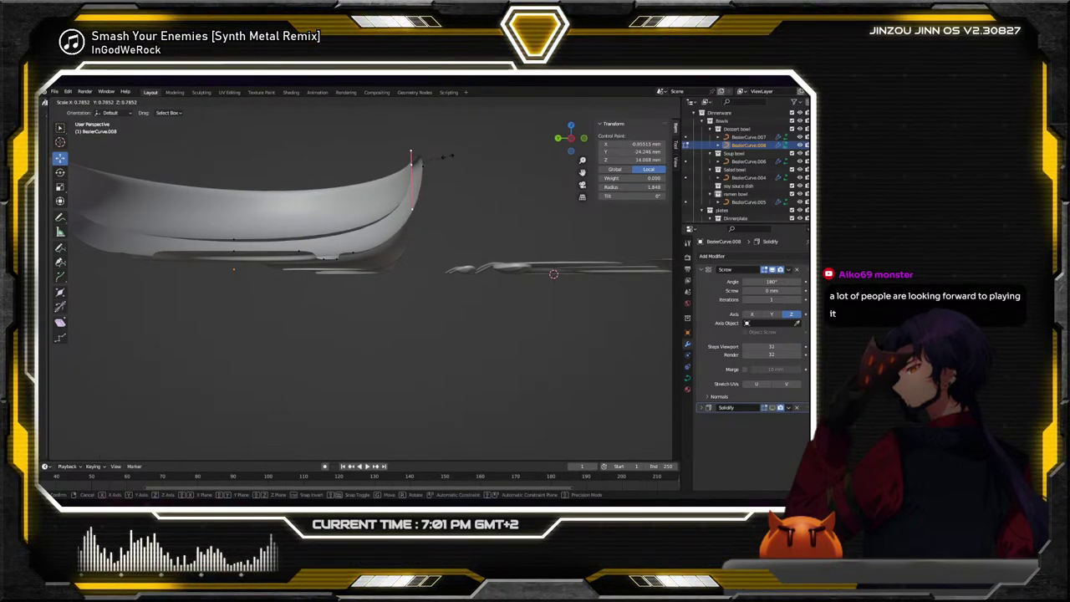
right_click(411, 148)
key(s)
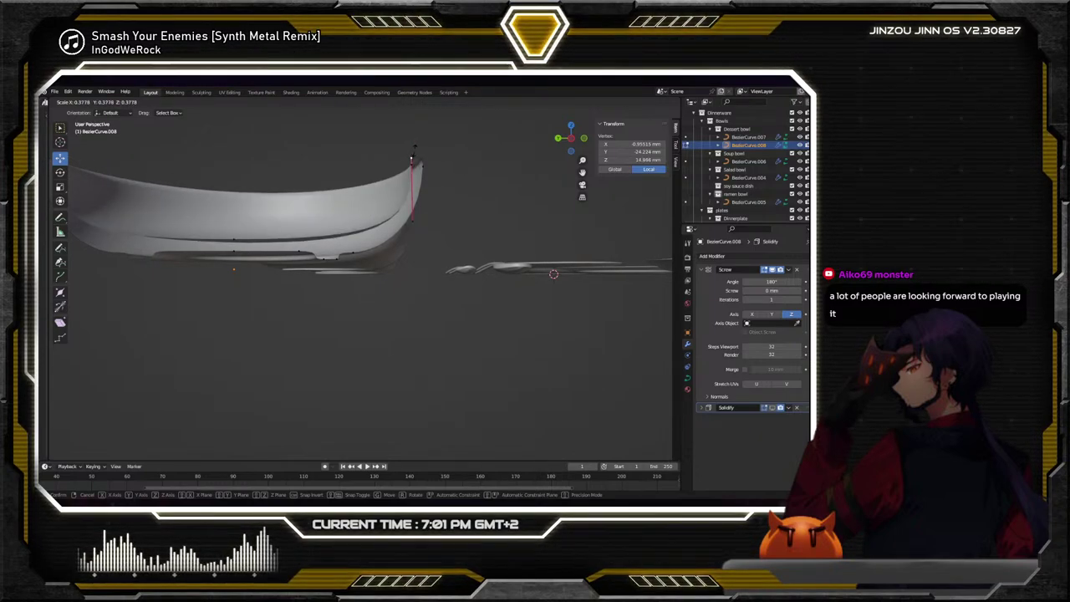
click(412, 157)
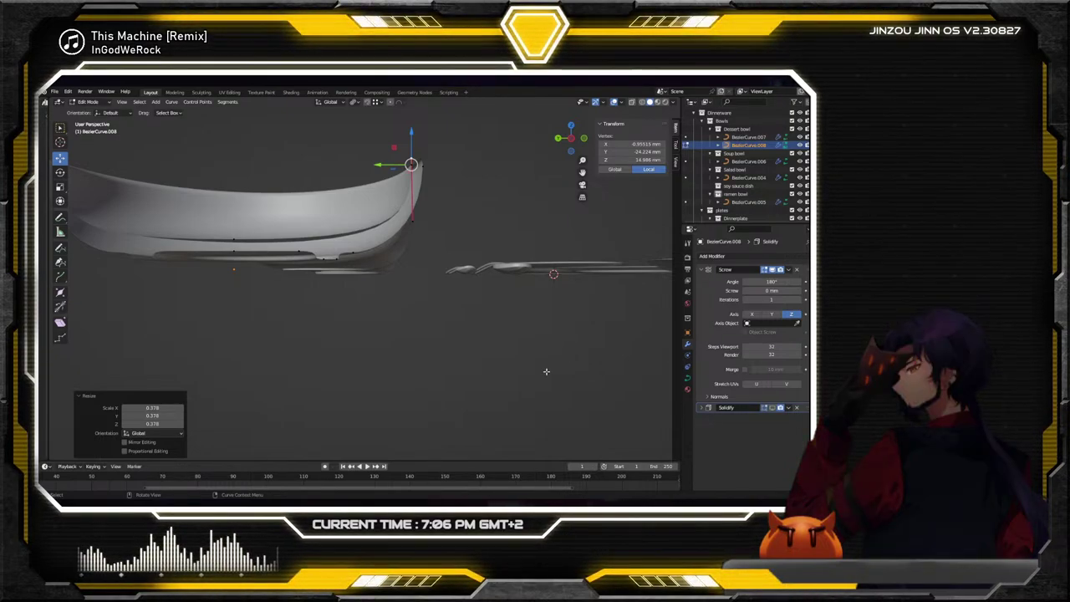
Slightly shorten the handles of the inner floor's centre control point, and scale the inner rim point's lower handle by 1.121
scroll(318, 217, up, 1)
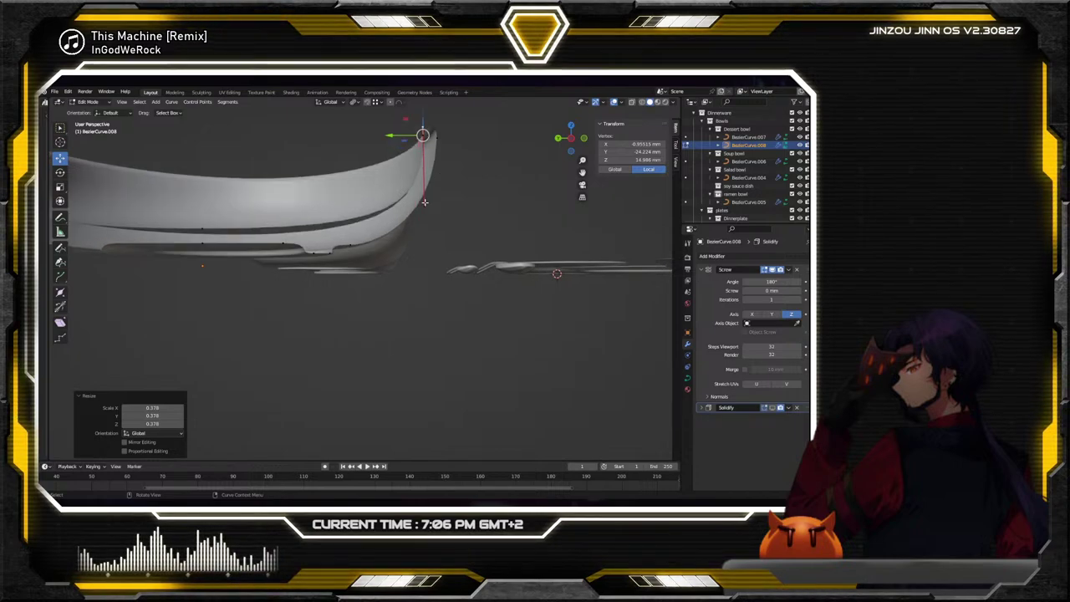
click(203, 227)
key(s)
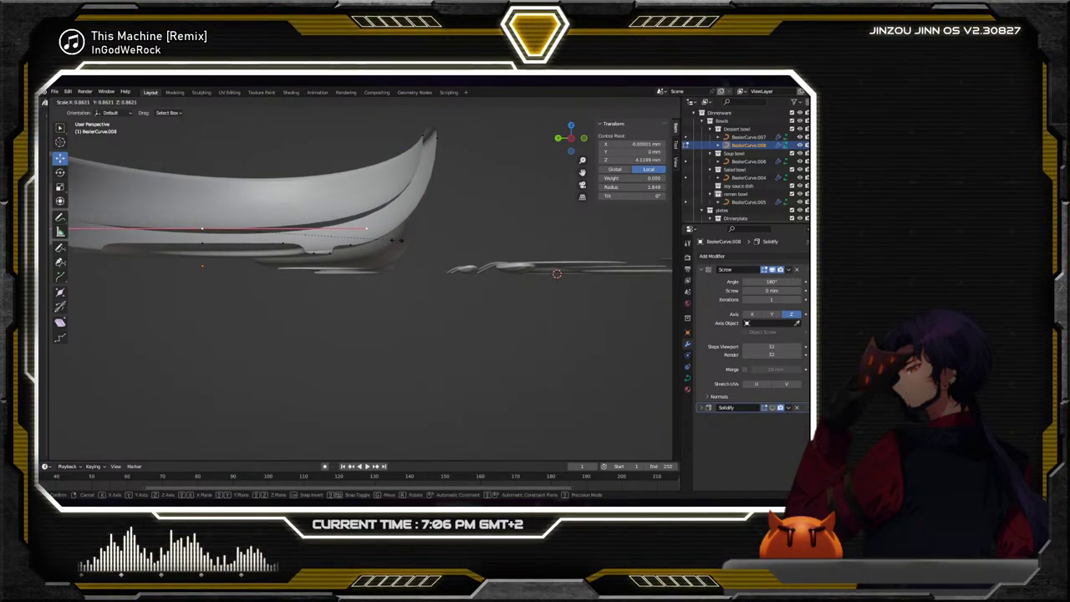
click(405, 241)
click(426, 142)
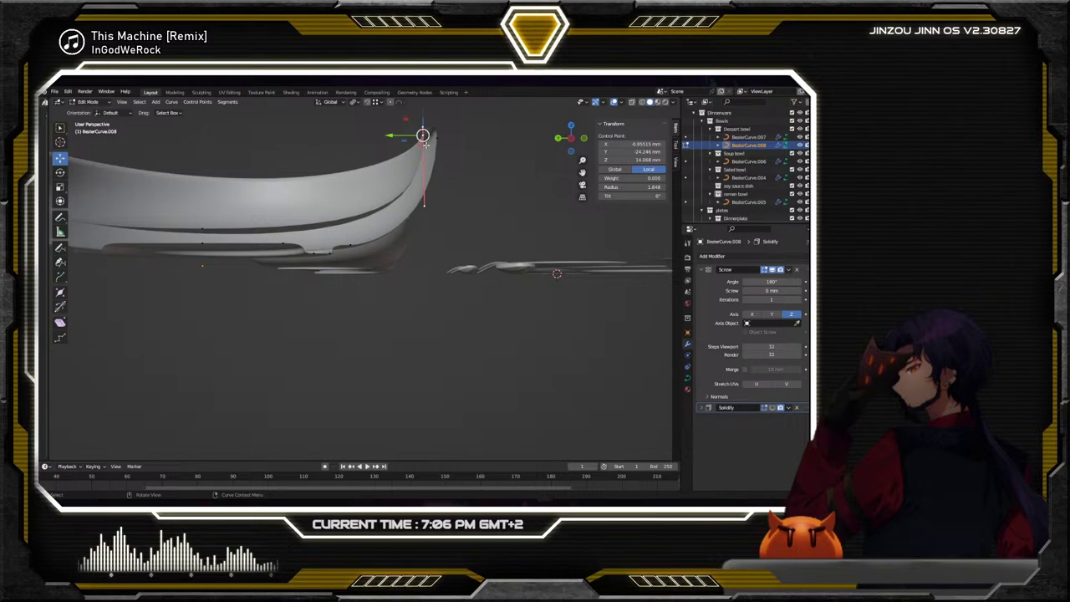
key(s)
click(424, 216)
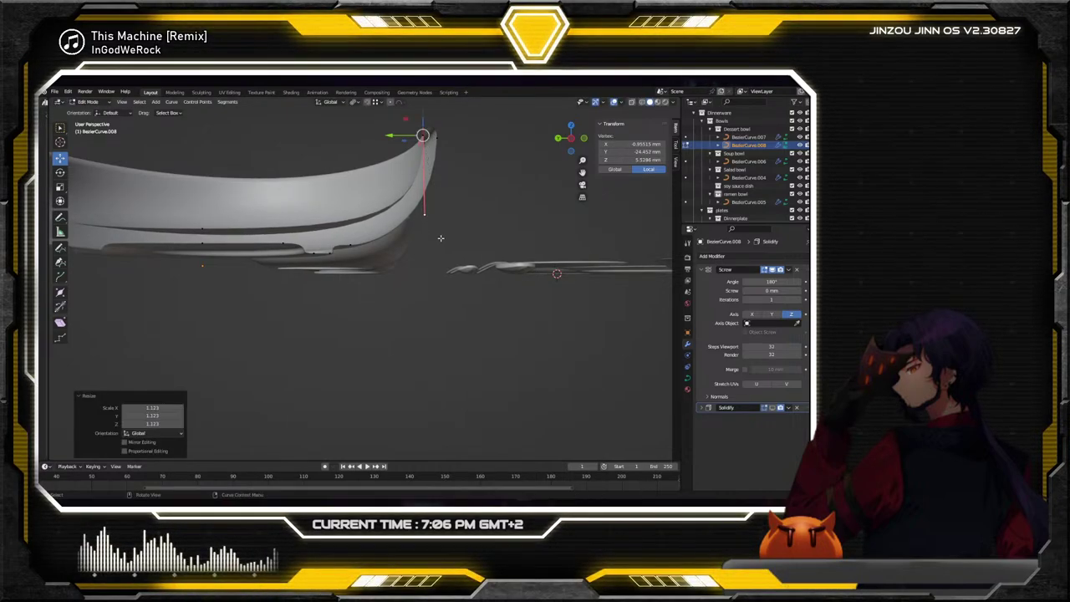
Lower the inner floor's centre control point slightly along Z, then return to Object Mode and deselect the bowl
click(350, 245)
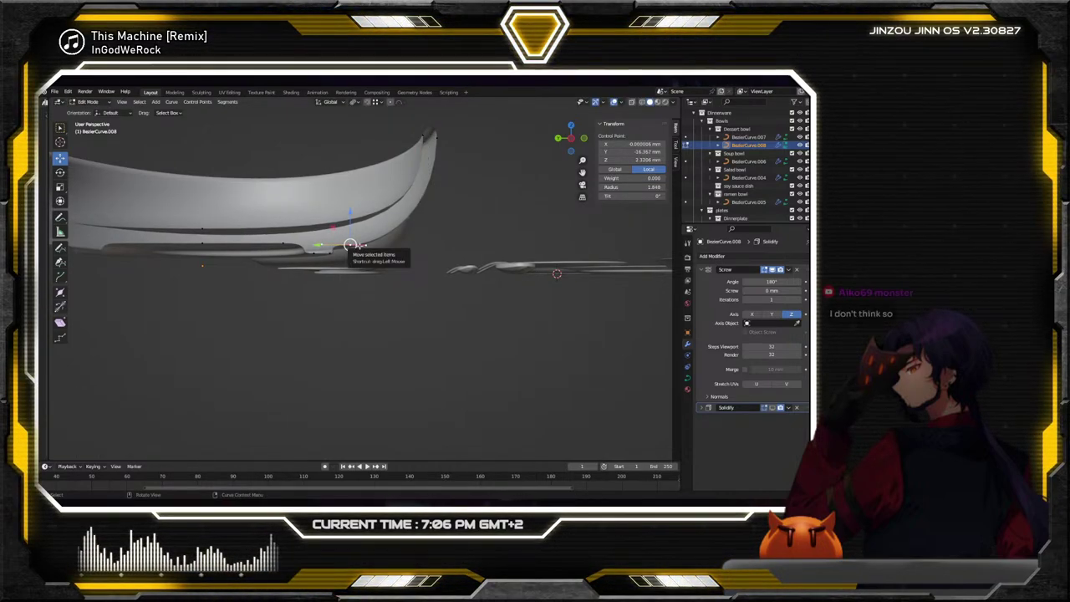
click(201, 228)
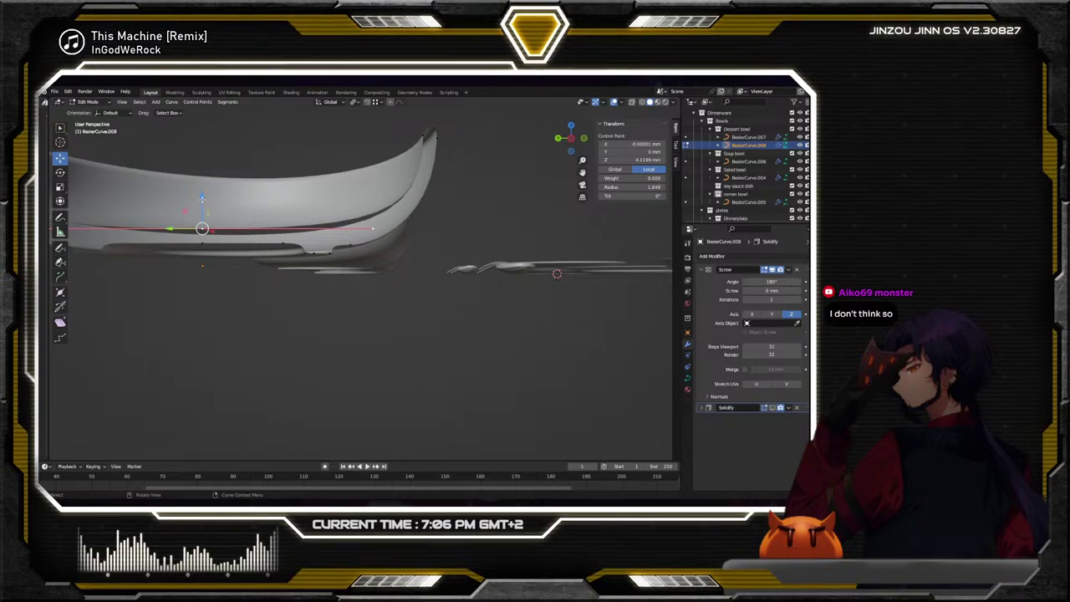
click(202, 228)
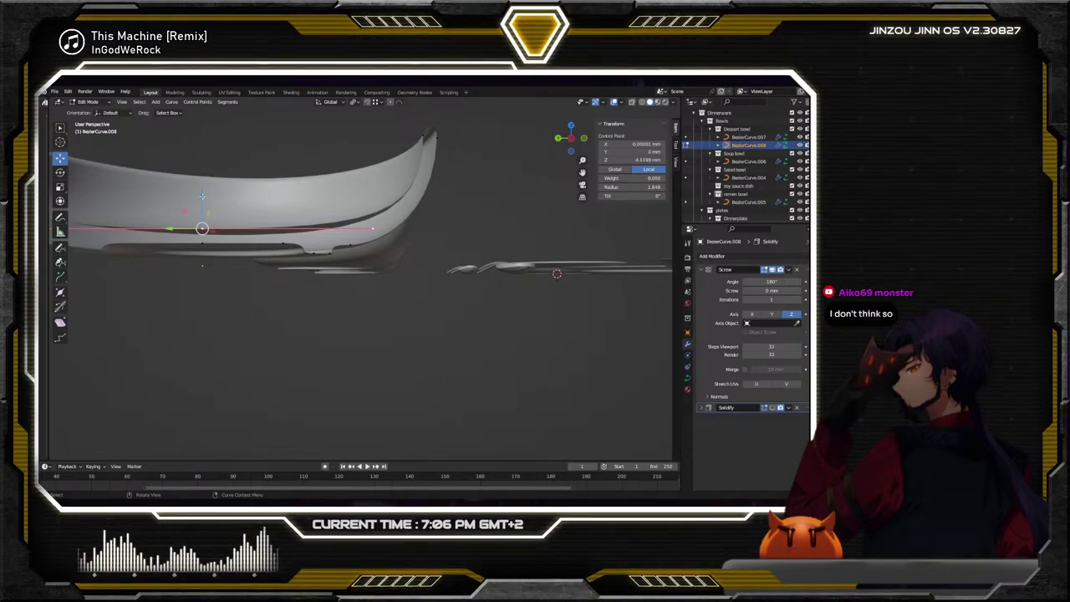
drag(202, 197, 201, 203)
click(185, 150)
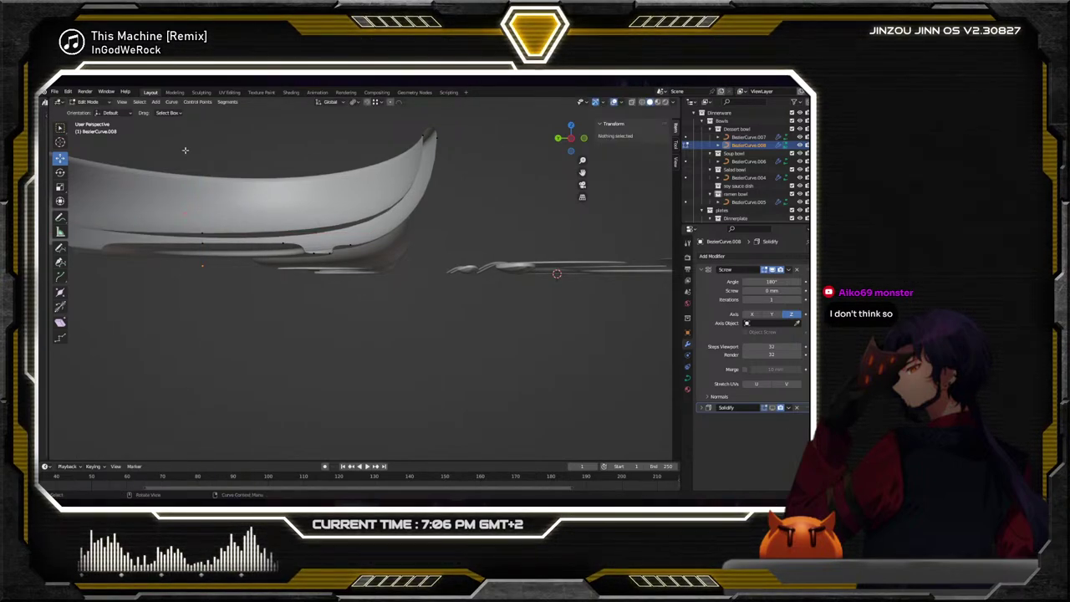
key(Tab)
scroll(405, 299, down, 3)
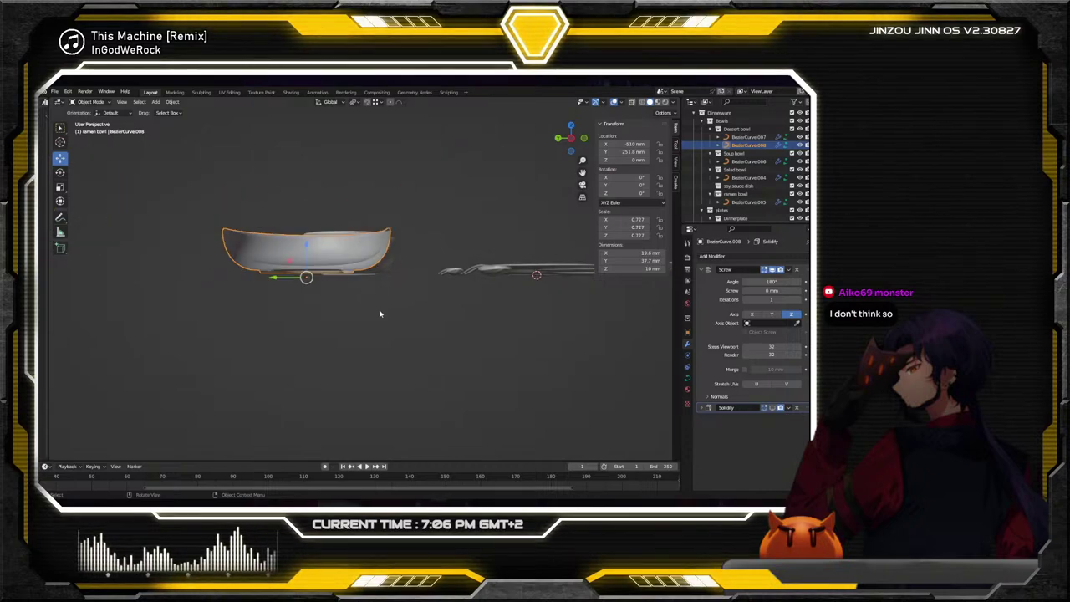
click(404, 298)
mouse_move(405, 299)
middle_down()
mouse_move(449, 329)
mouse_move(421, 284)
middle_up()
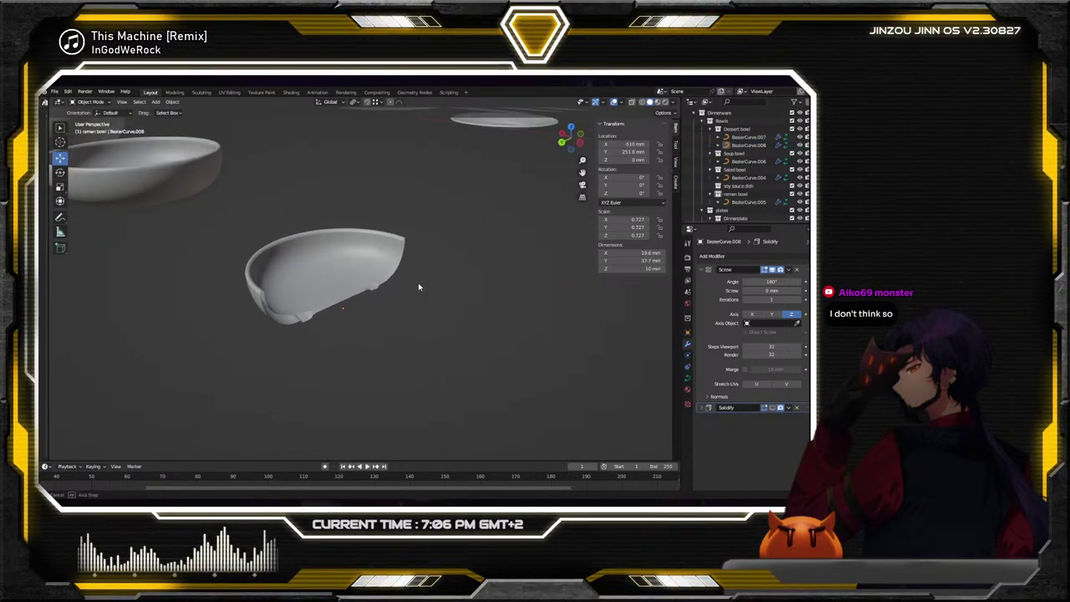
Set the small dish's Screw modifier angle to 360° to close its cutaway, and deselect the dish
click(306, 250)
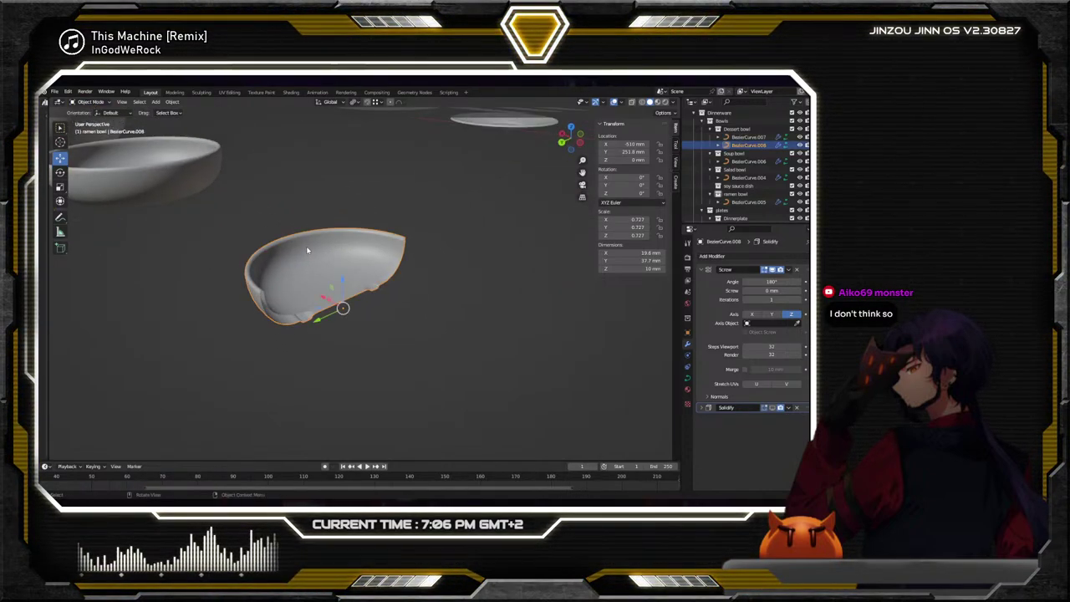
text(360)
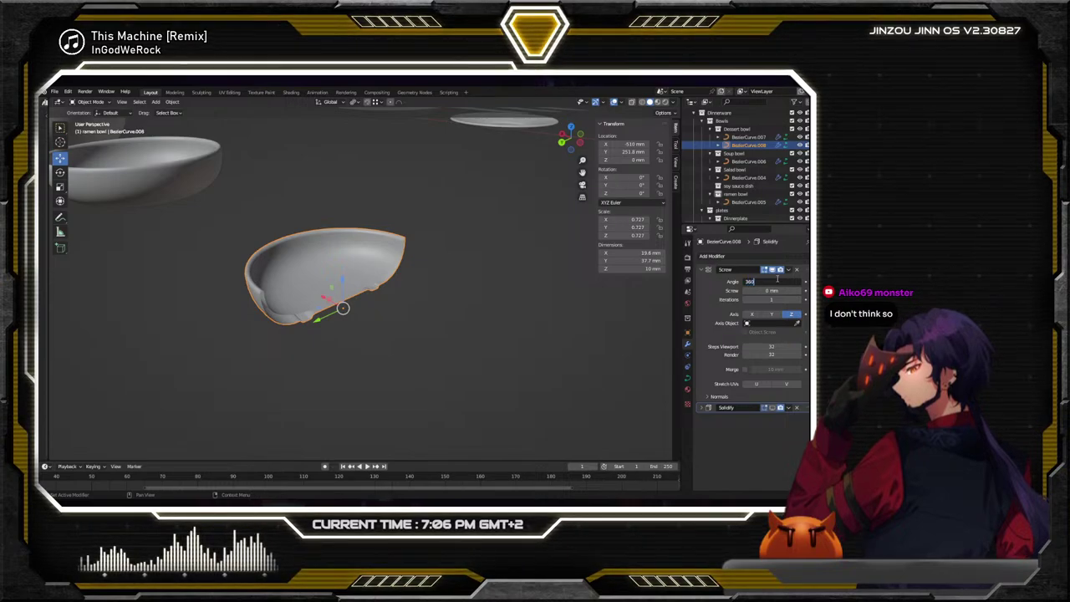
key(Return)
click(502, 265)
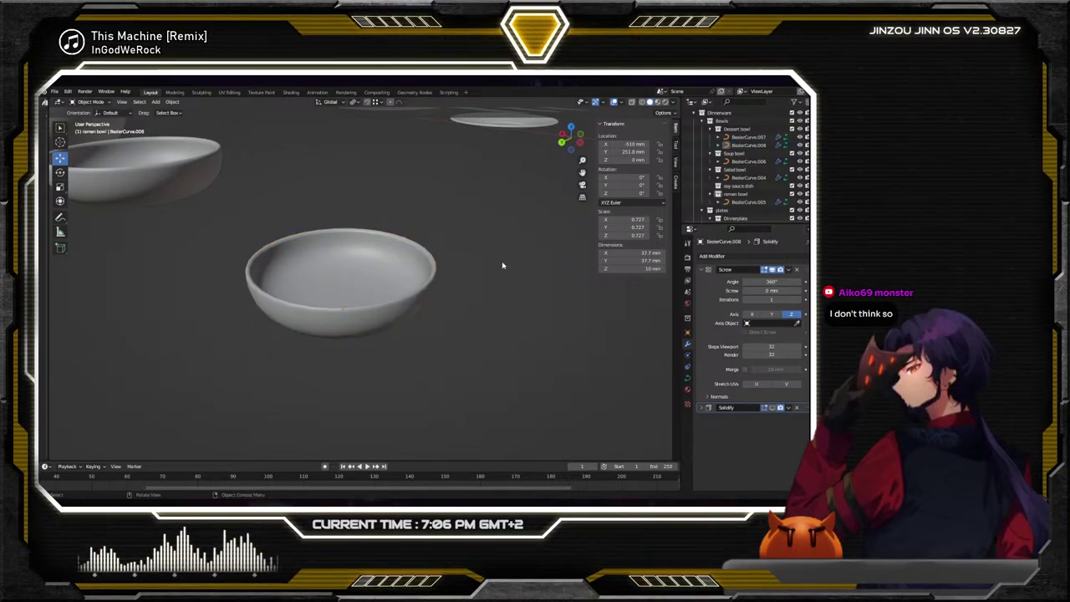
scroll(493, 266, down, 5)
middle_drag(491, 266, 527, 264)
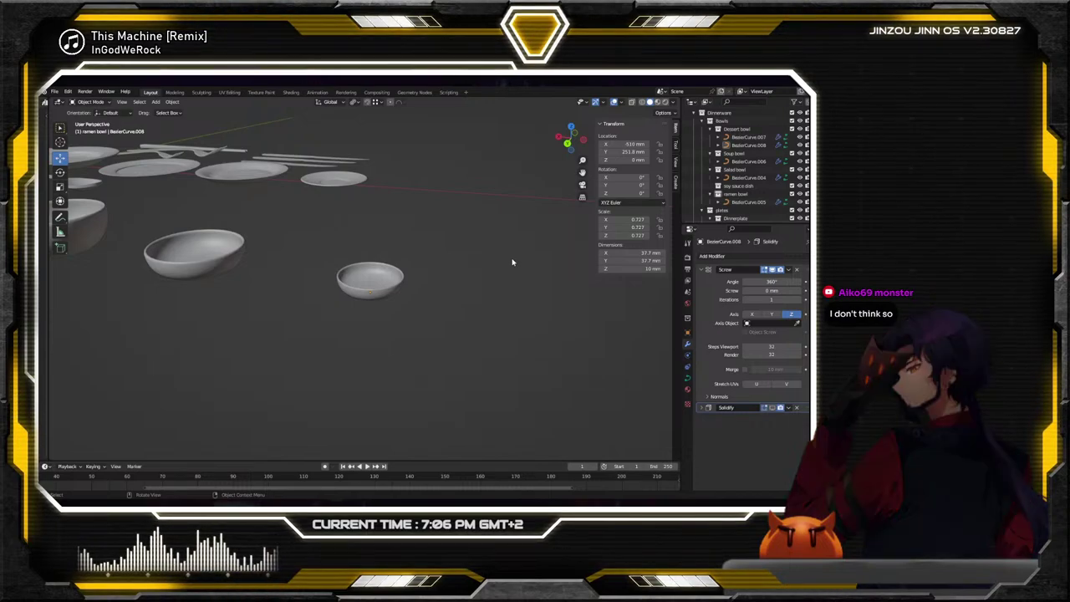
Try 4 viewport steps on the small dish's Screw modifier, and set them back to 32
click(371, 279)
scroll(420, 281, up, 3)
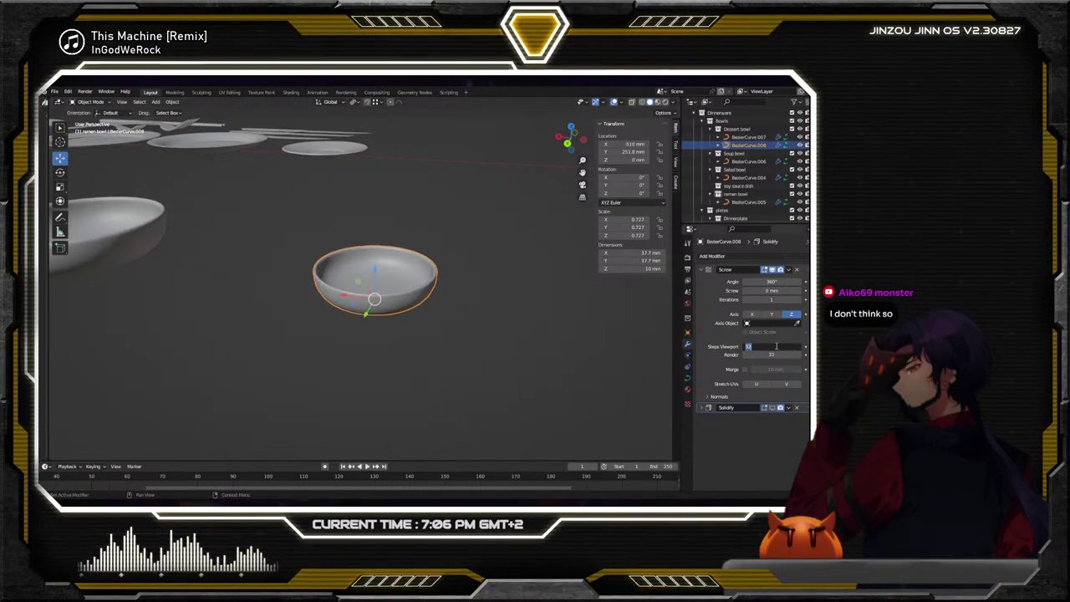
text(4)
key(Return)
click(568, 339)
middle_drag(568, 340, 470, 310)
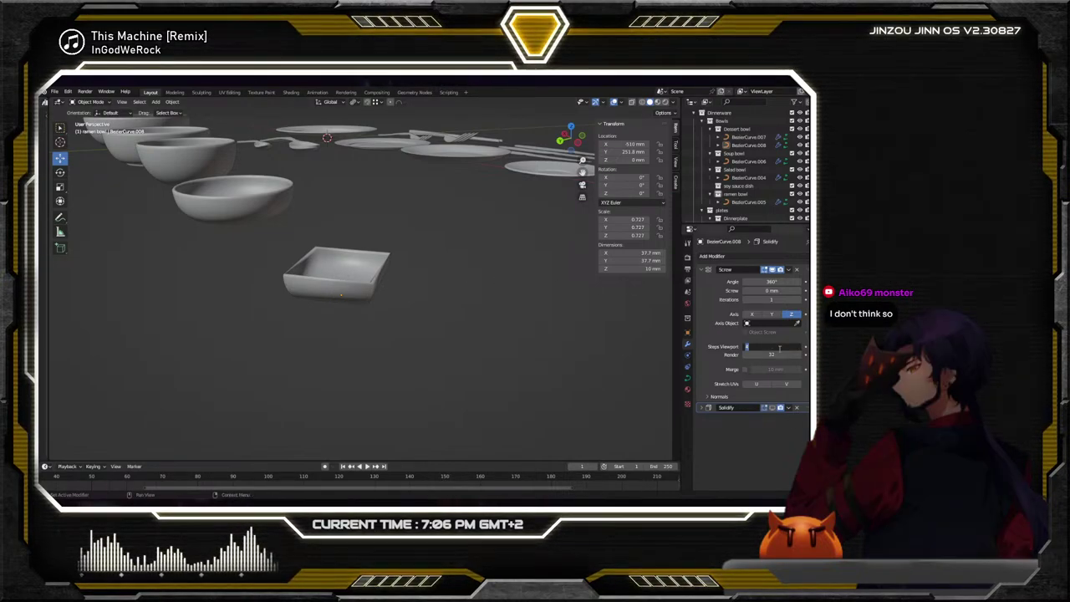
text(32)
key(Return)
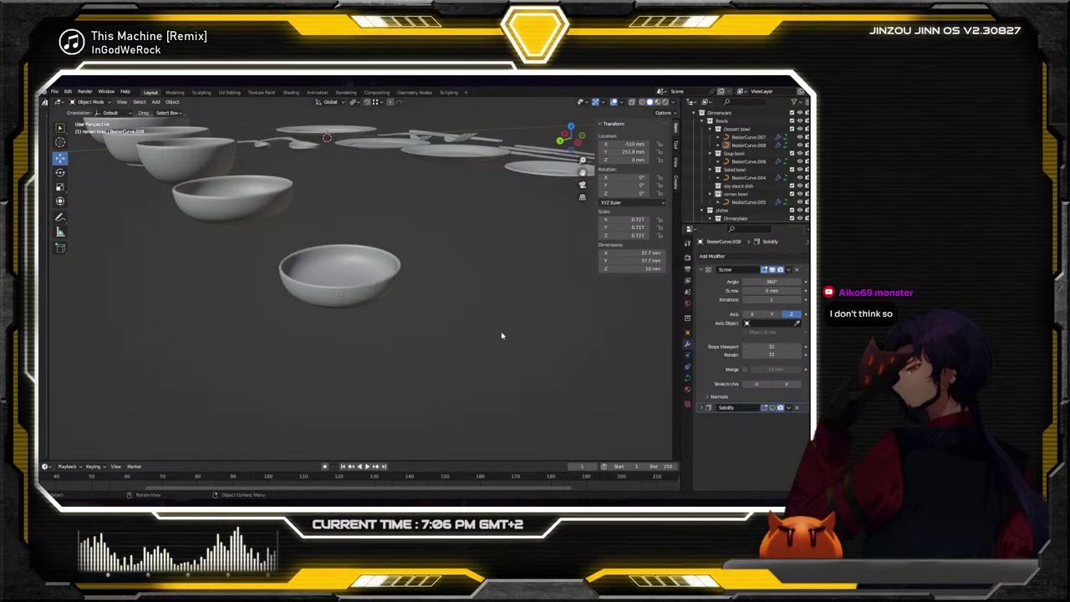
Move the small dish's curve object from the Dessert bowl collection into the soy sauce dish collection, and deselect it
middle_drag(420, 314, 353, 247)
middle_drag(364, 262, 507, 285)
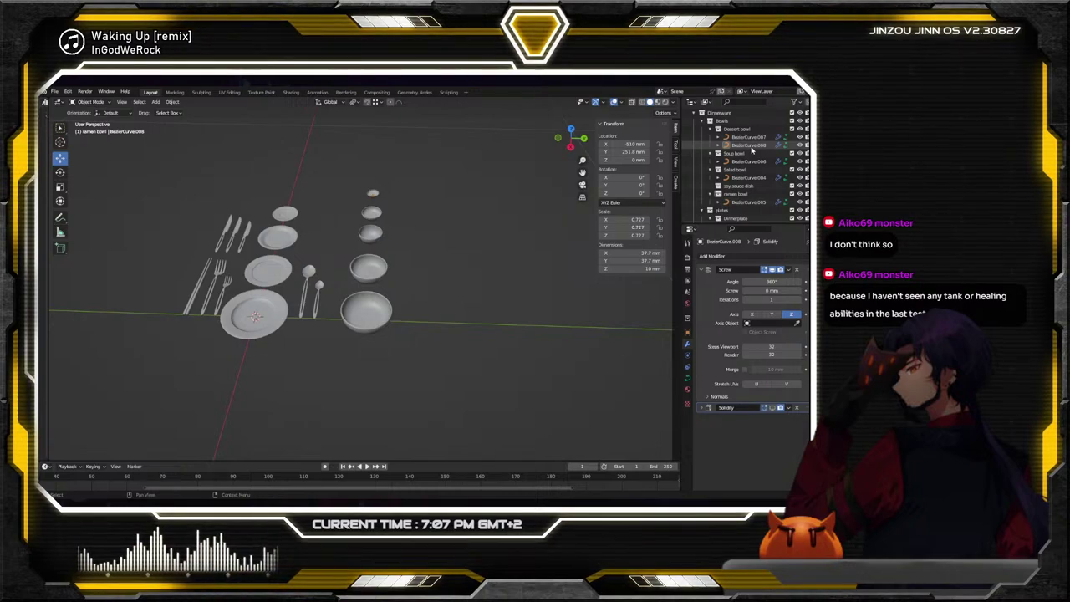
drag(748, 145, 754, 187)
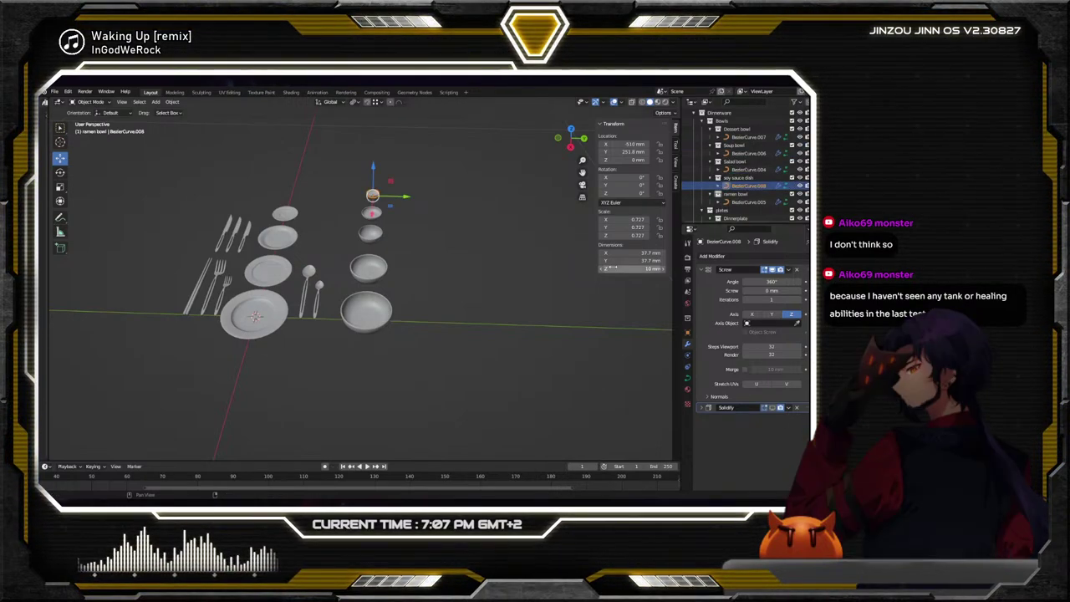
click(485, 334)
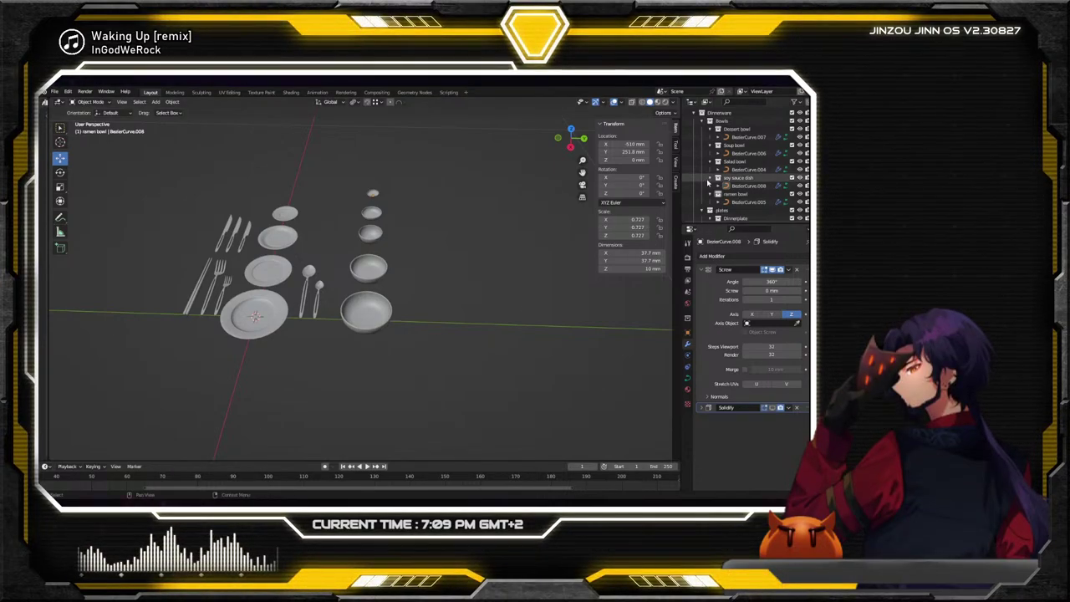
Collapse the Bowls collection and delete the empty Square plate collection from the plates
scroll(732, 198, up, 1)
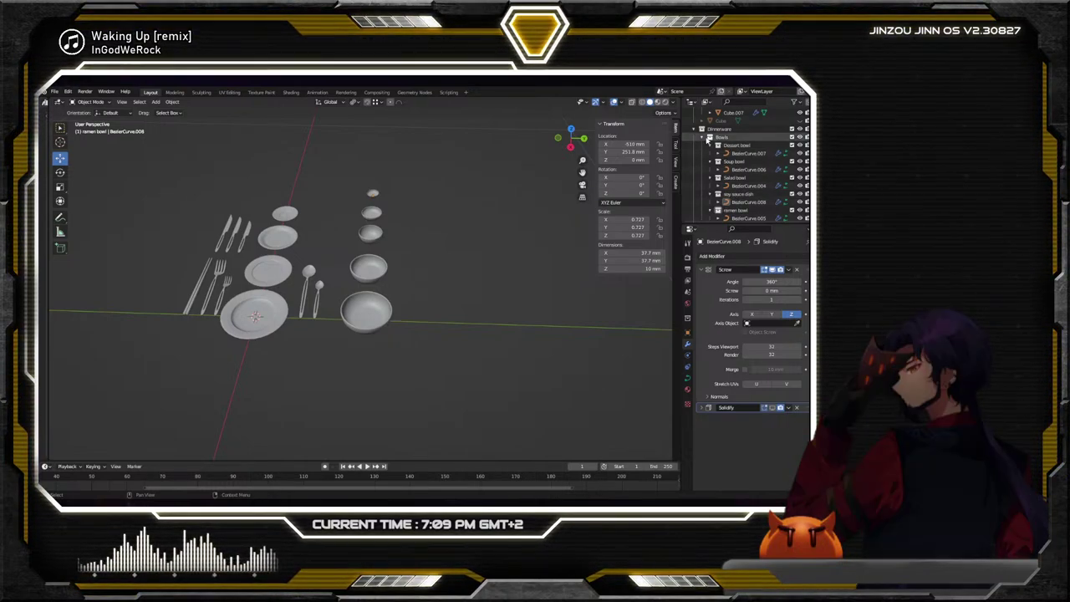
click(709, 137)
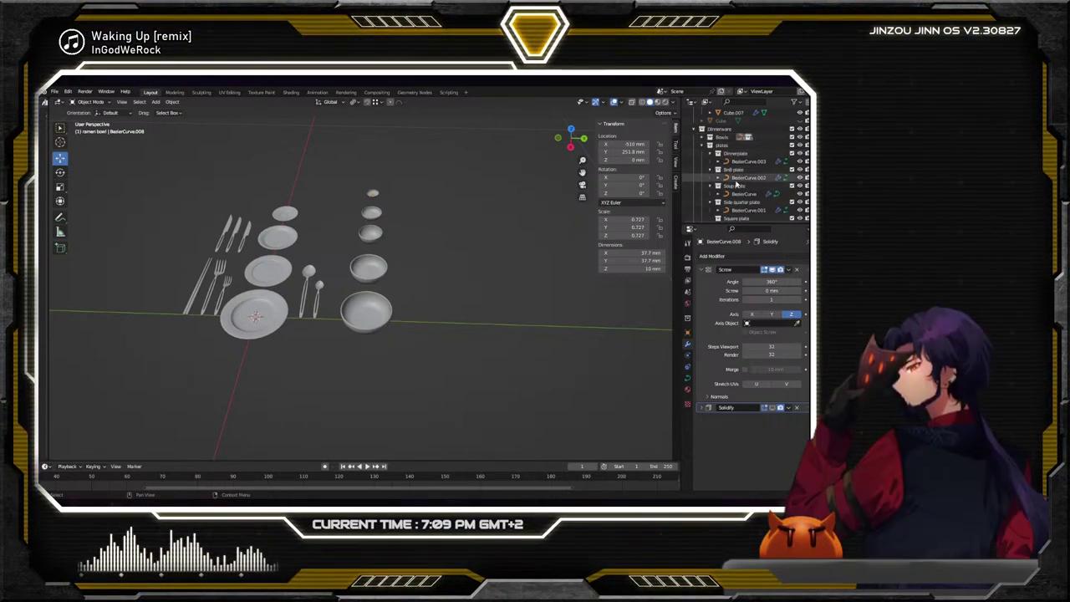
scroll(752, 204, down, 2)
click(754, 204)
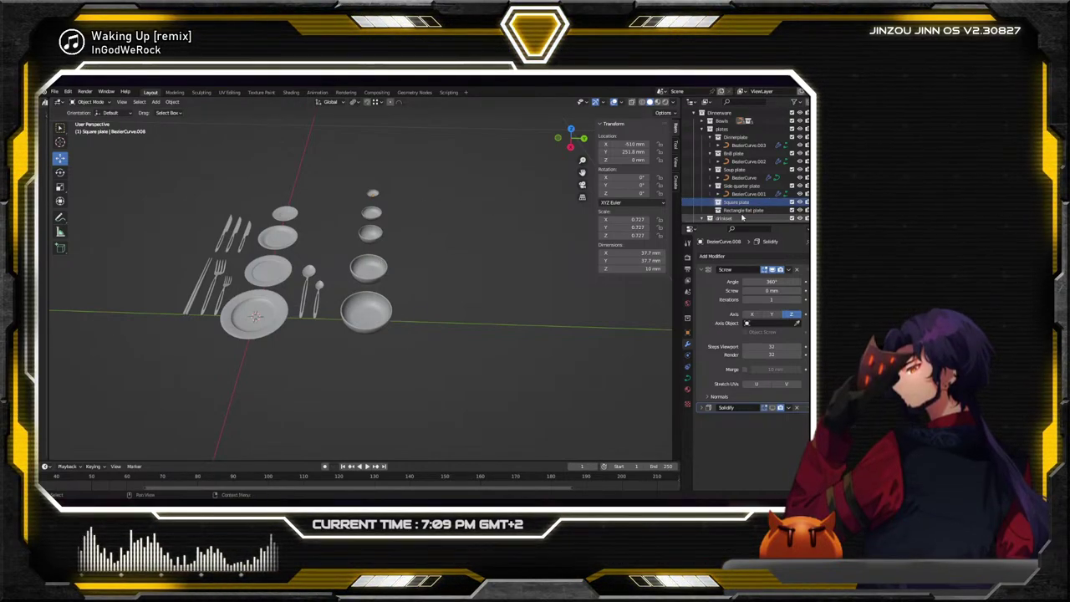
key(Delete)
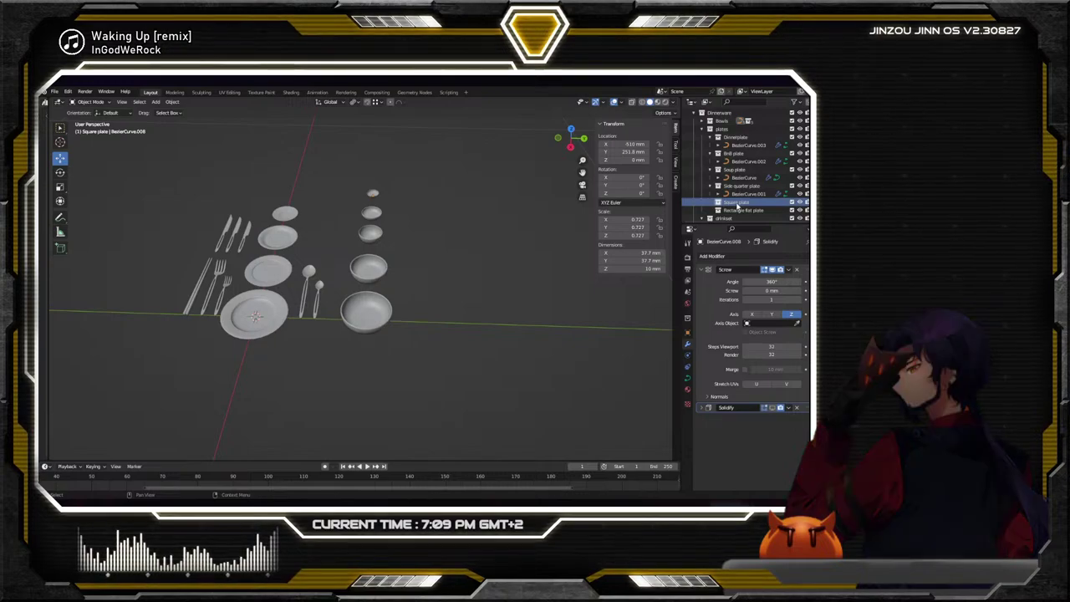
click(737, 202)
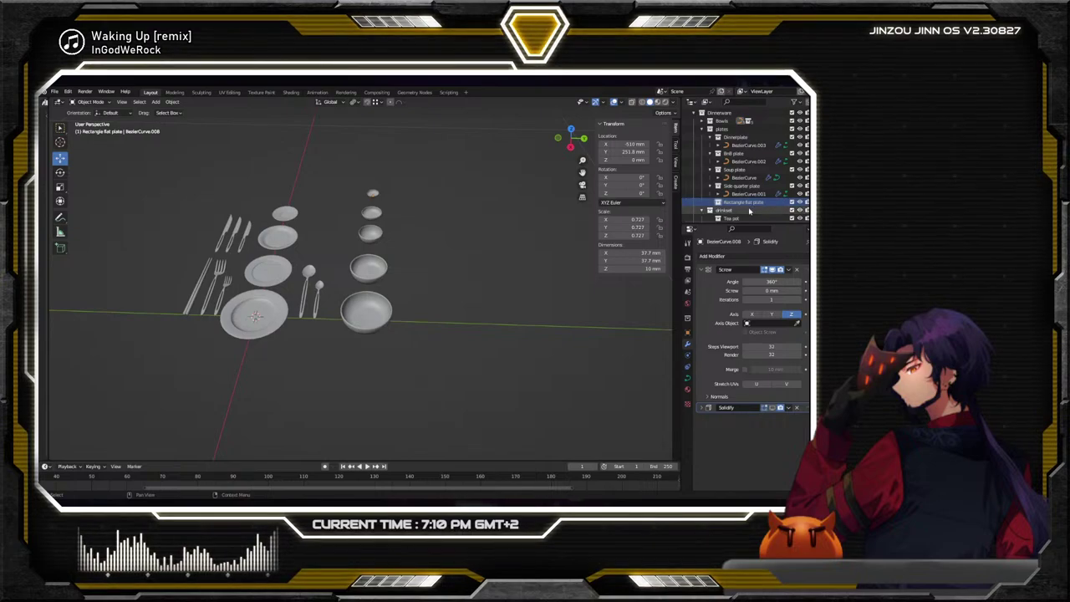
Review the remaining empty drink set collections, including Mug, Cup, Round cup, Salt&pepper pot and Coasters
scroll(749, 207, down, 2)
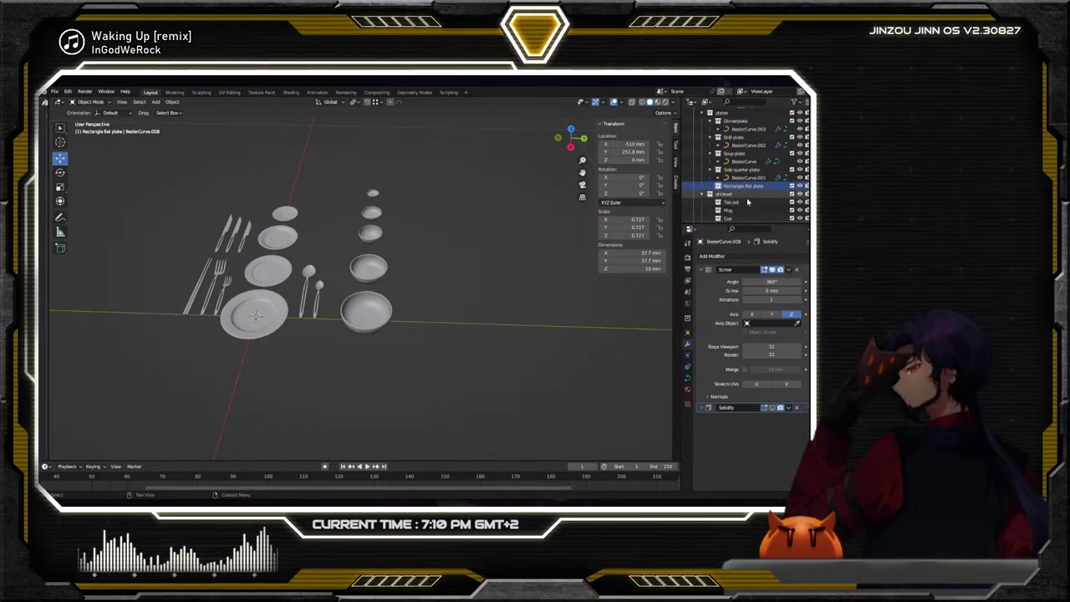
click(750, 211)
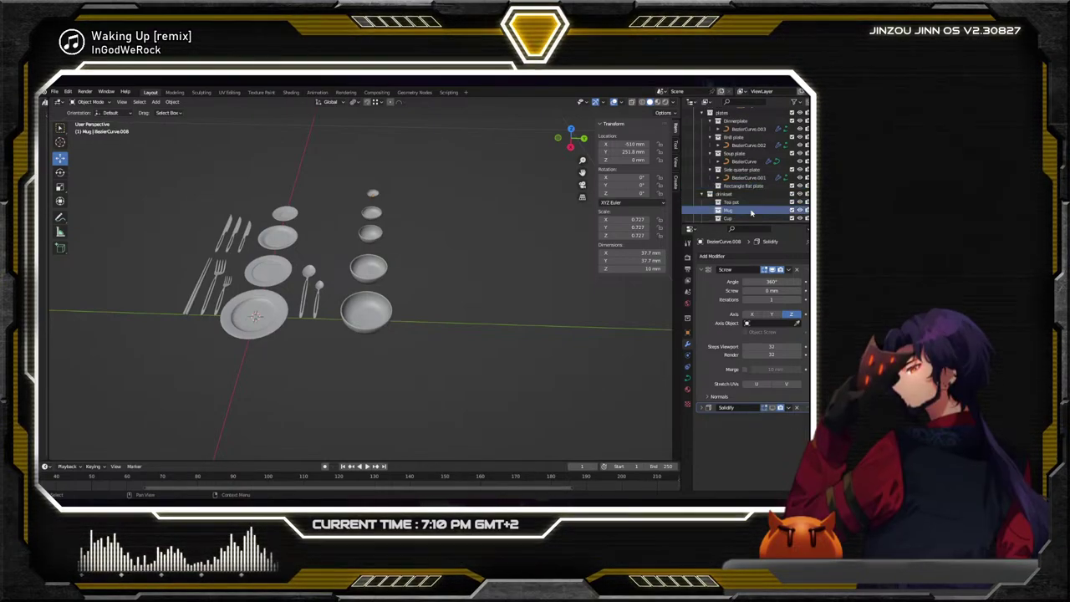
scroll(748, 209, down, 2)
scroll(747, 204, down, 1)
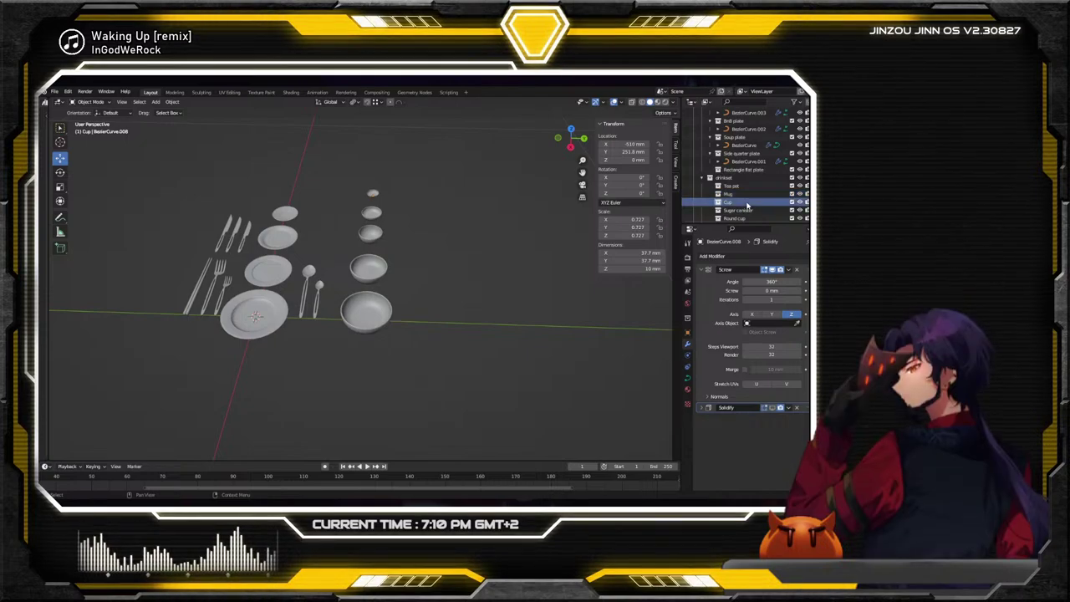
click(748, 205)
scroll(748, 205, down, 1)
scroll(747, 204, down, 1)
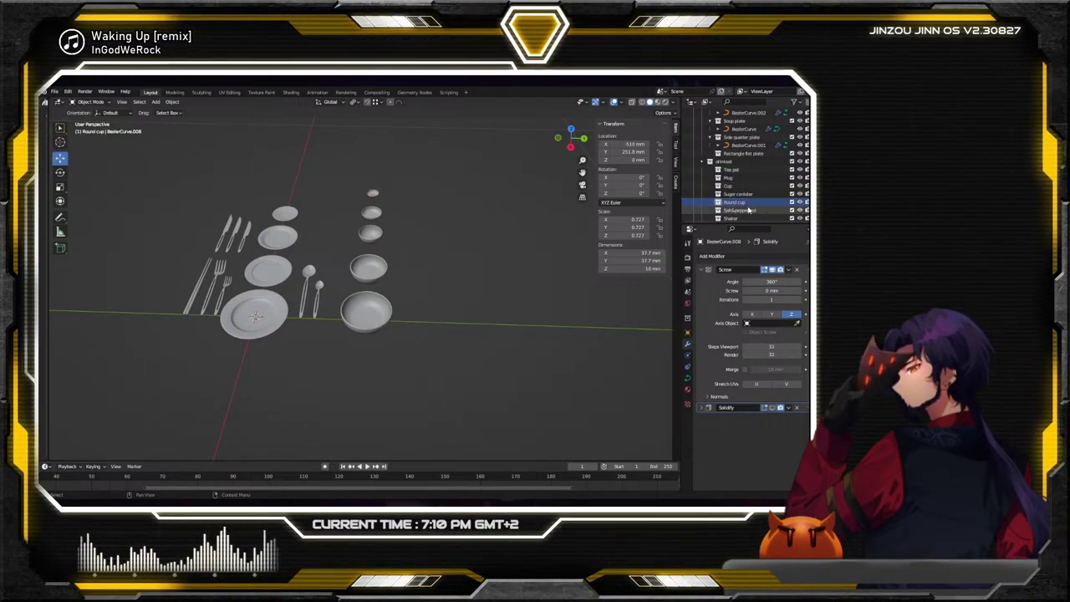
click(747, 205)
scroll(748, 206, down, 1)
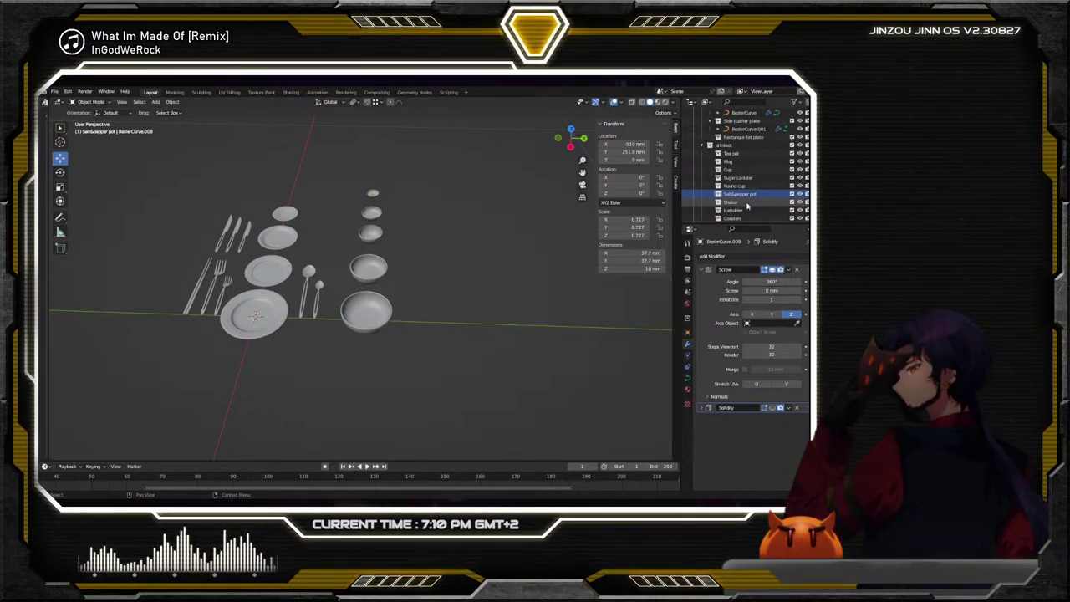
scroll(747, 206, down, 1)
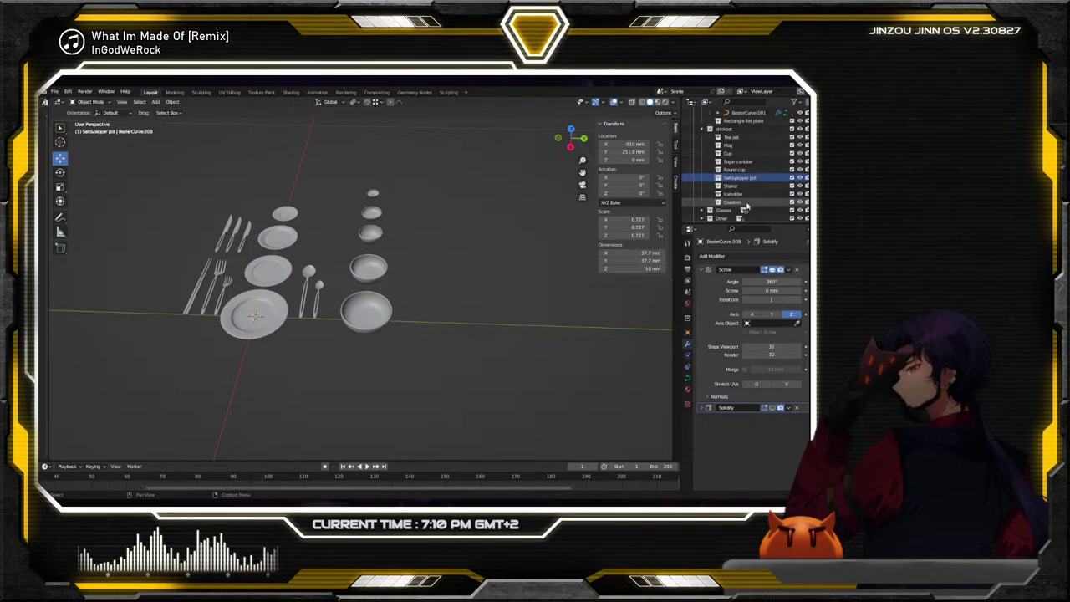
click(746, 203)
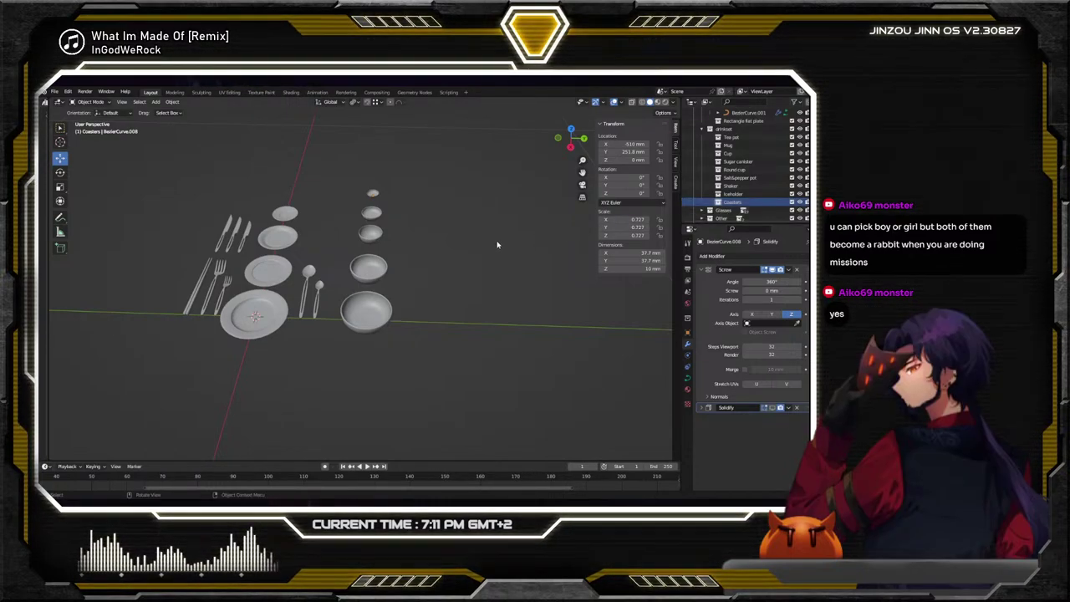
scroll(378, 326, up, 4)
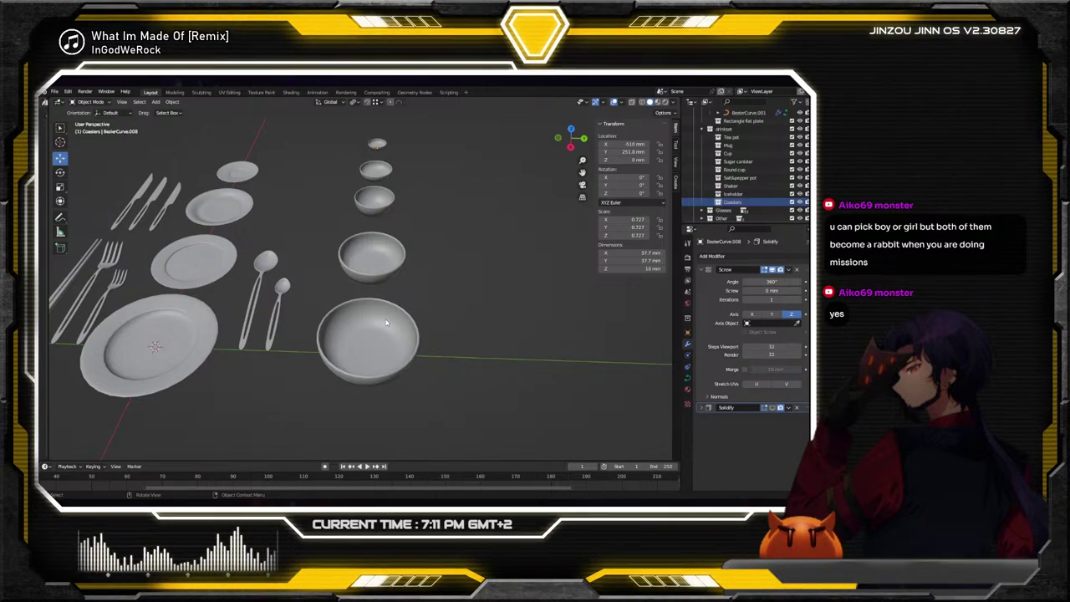
Make the Mug collection active and duplicate the largest bowl about 154 mm along Y
click(747, 137)
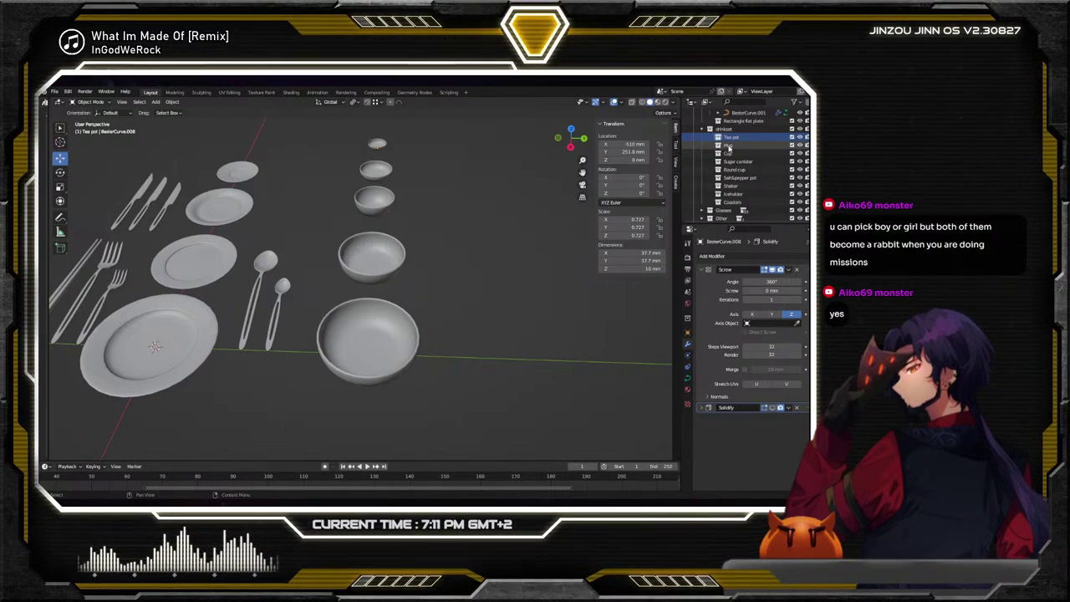
click(728, 145)
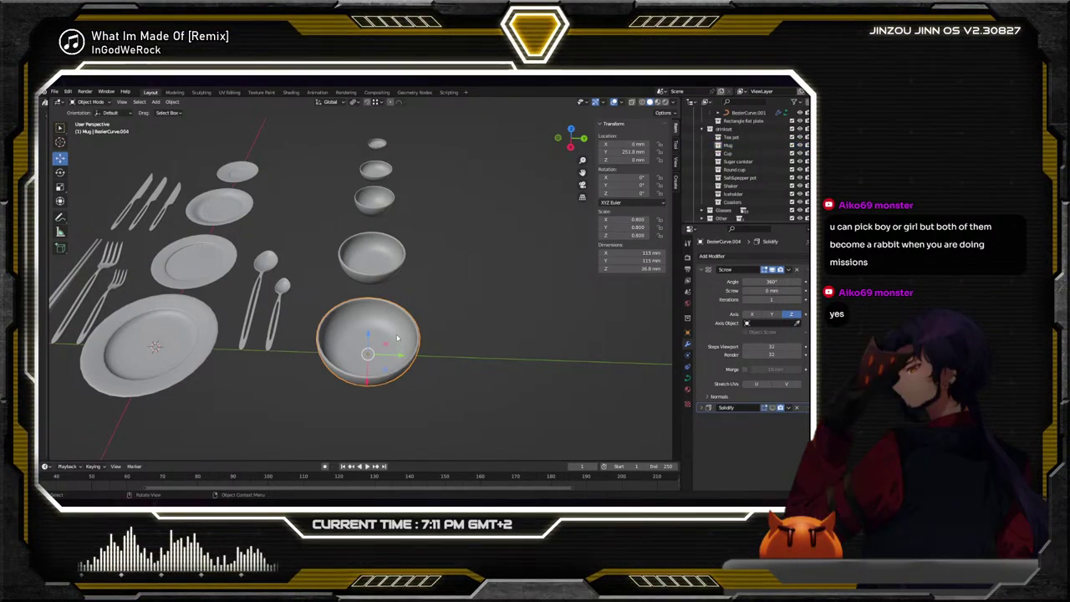
right_click(371, 370)
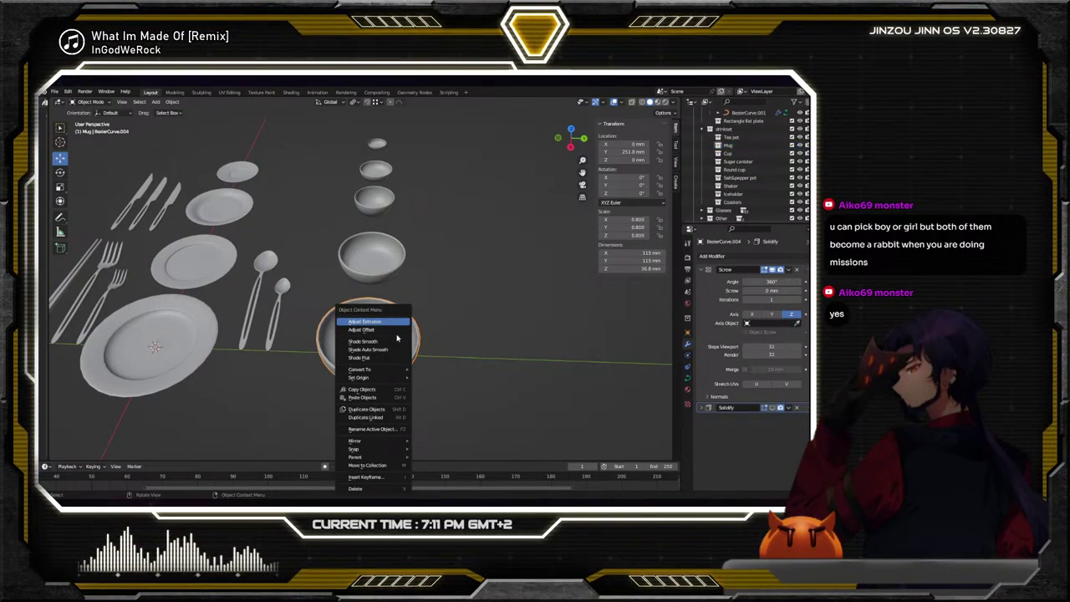
click(374, 389)
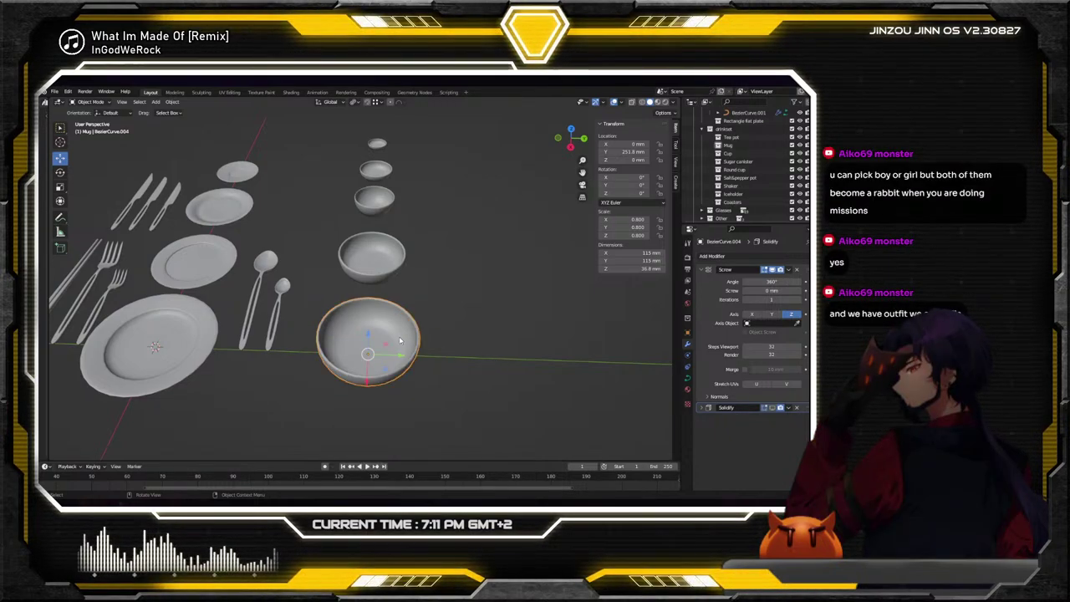
key(shift+d)
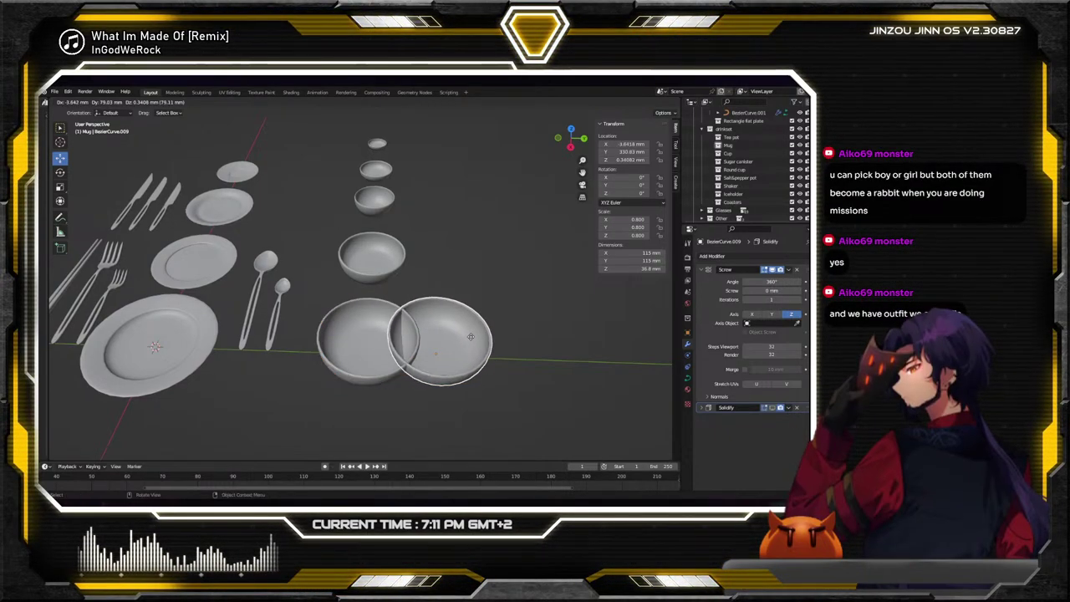
key(x)
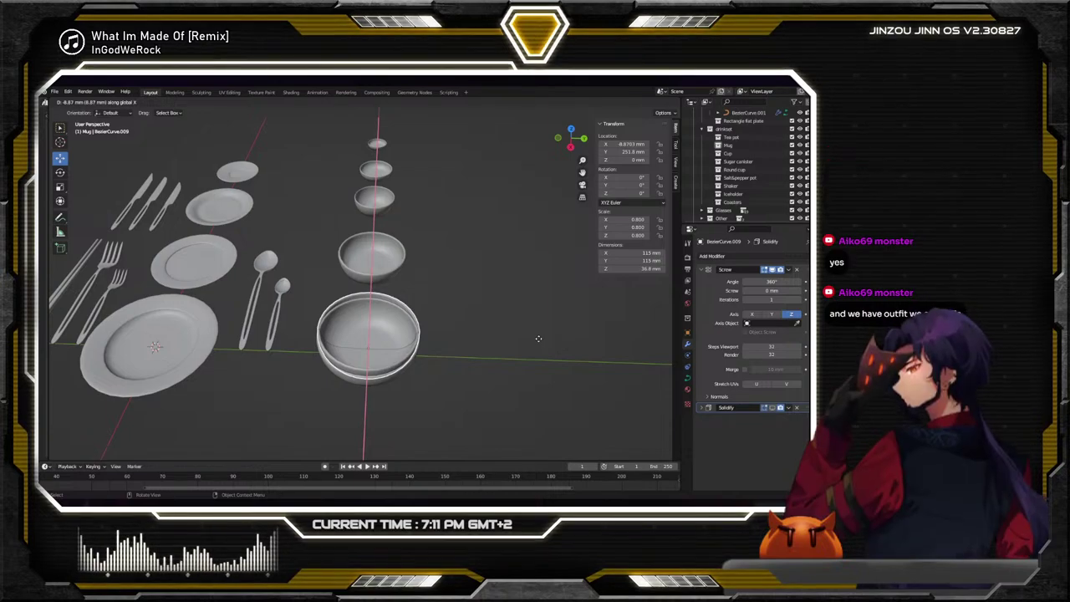
key(y)
click(531, 349)
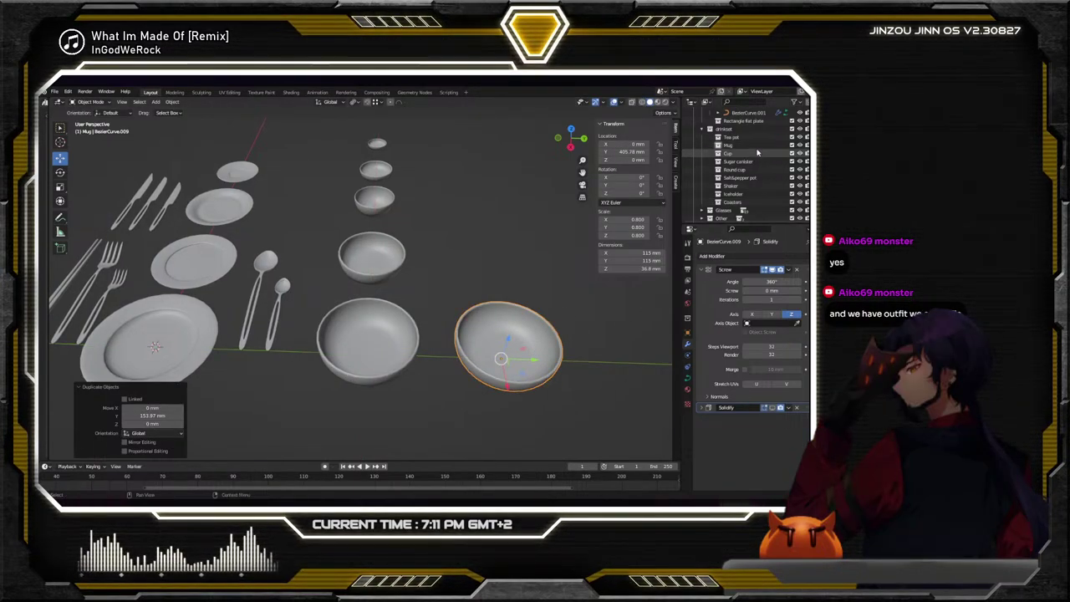
Look through the cutlery, dinnerware and drink set collections in the outliner
scroll(757, 152, up, 4)
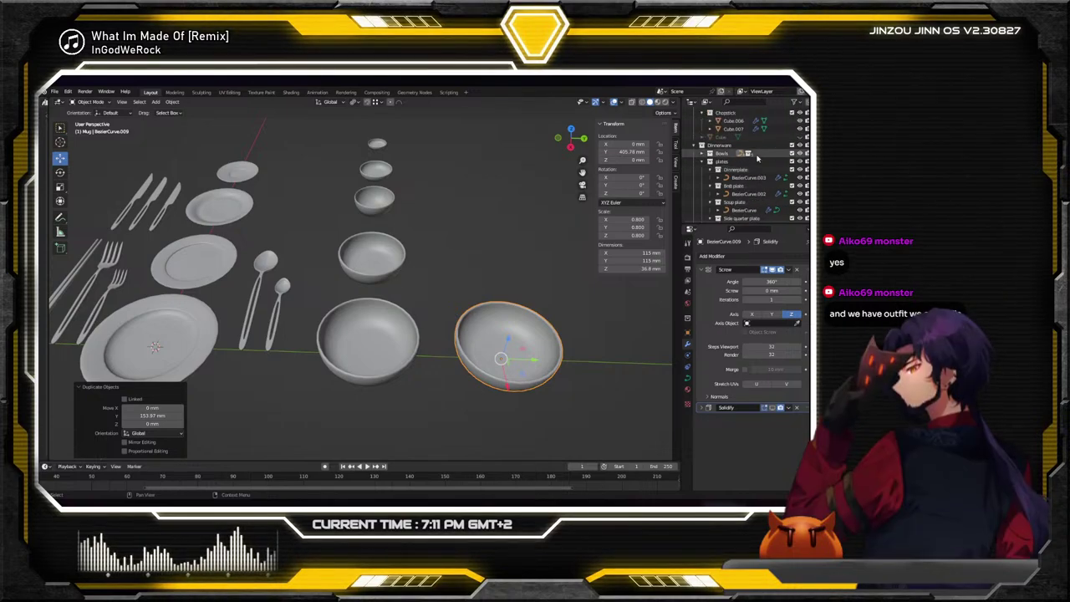
scroll(757, 156, down, 5)
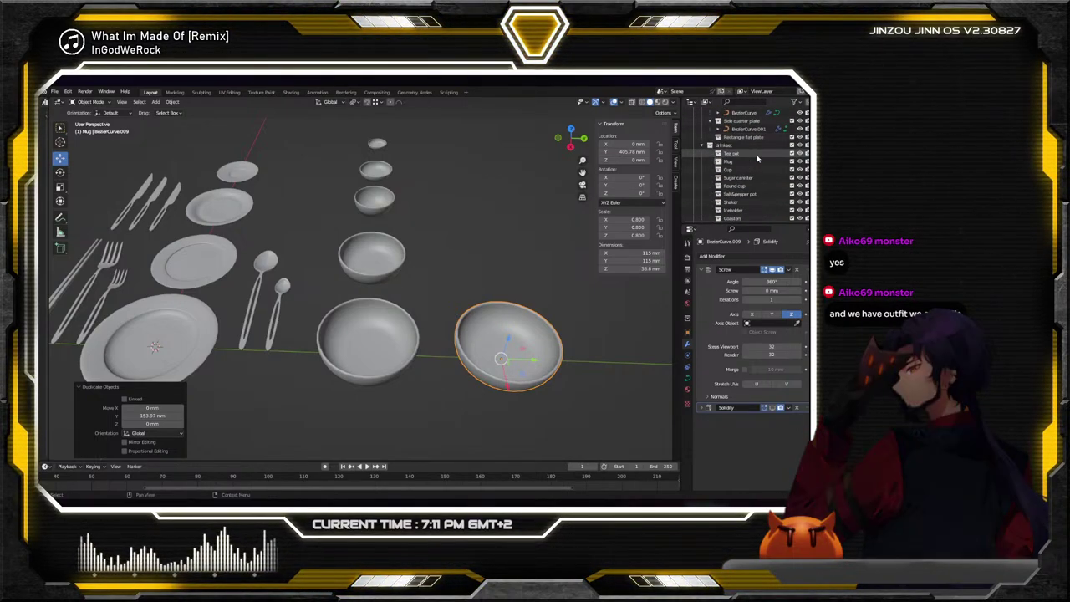
scroll(758, 159, down, 1)
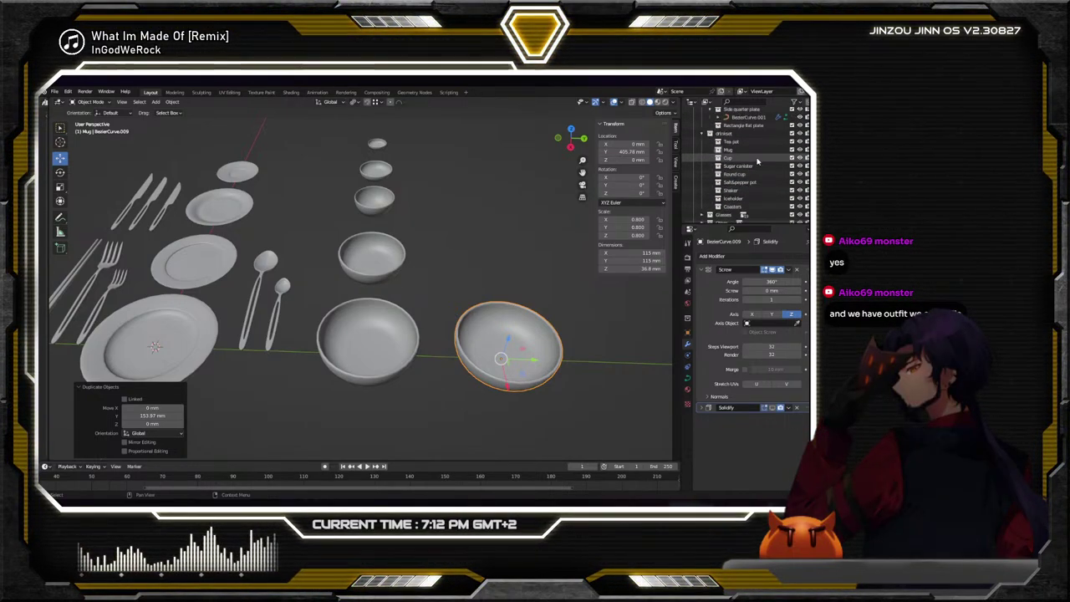
scroll(757, 162, up, 2)
scroll(757, 159, up, 10)
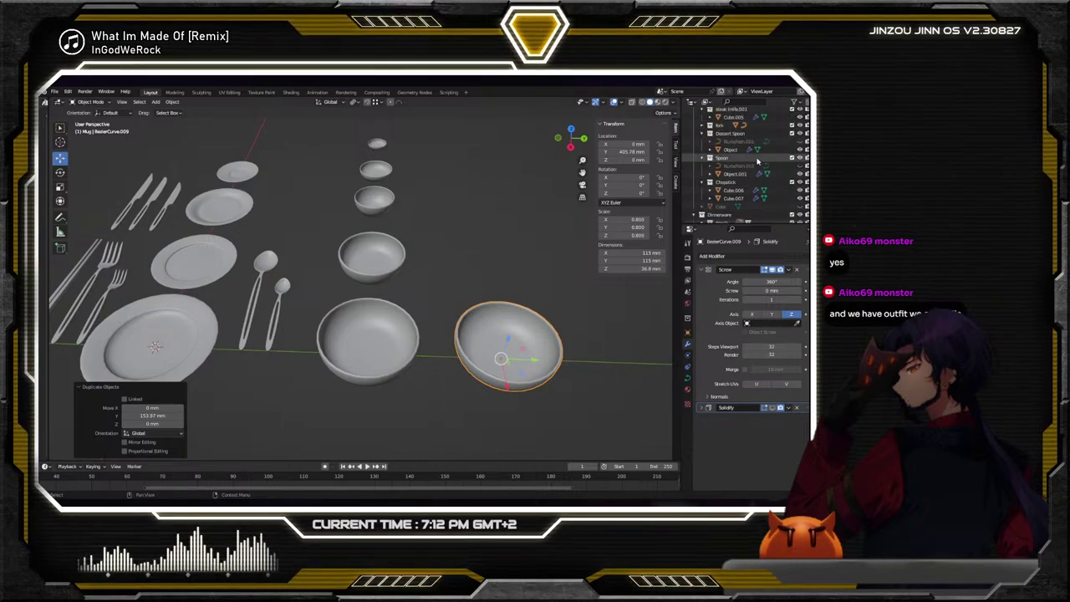
scroll(758, 161, down, 12)
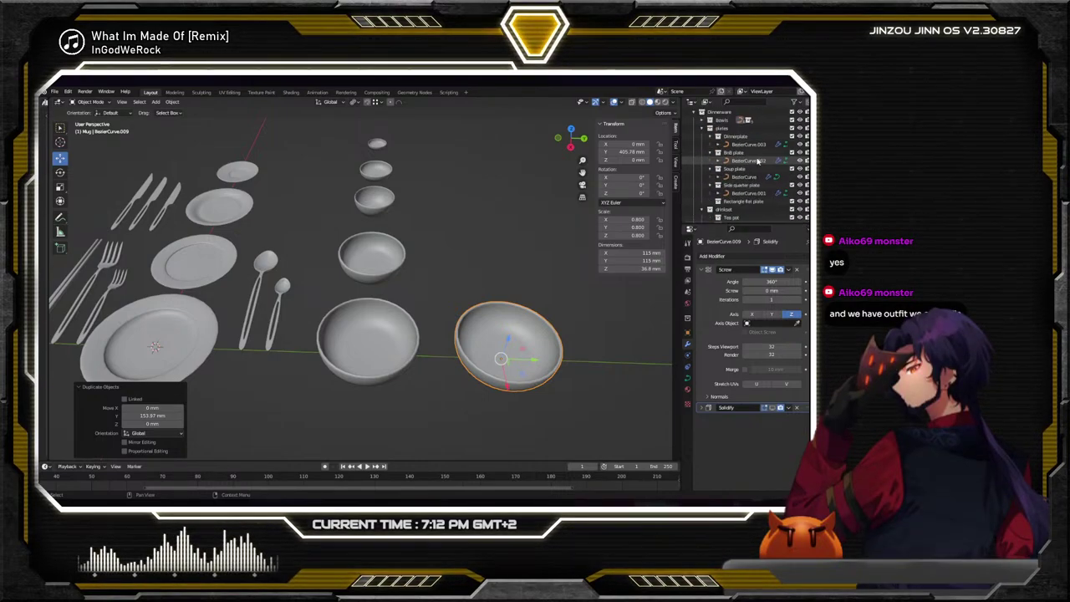
scroll(757, 161, up, 5)
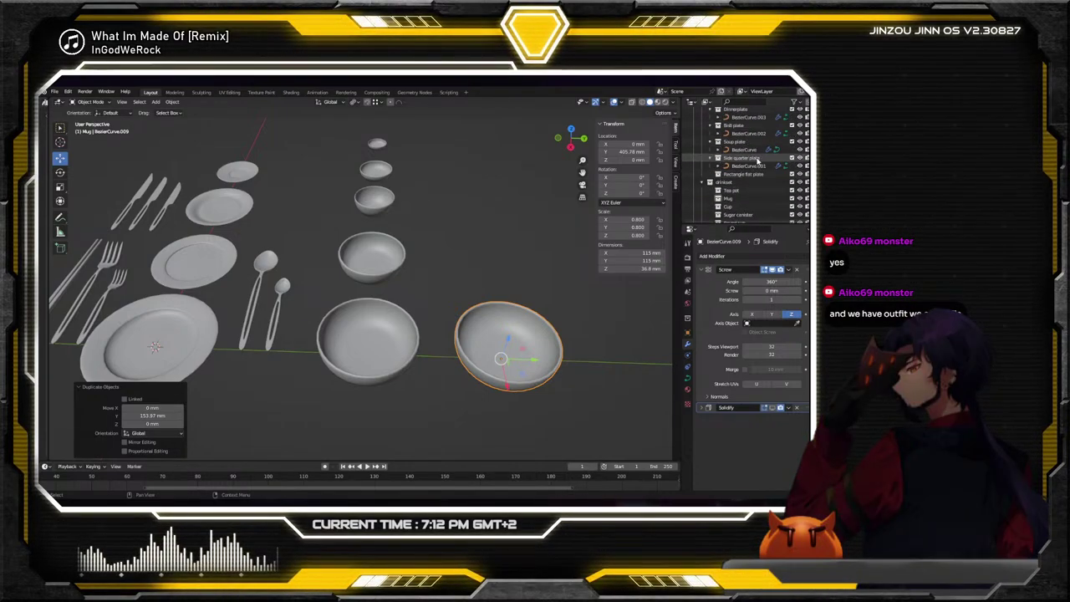
key(KP_Decimal)
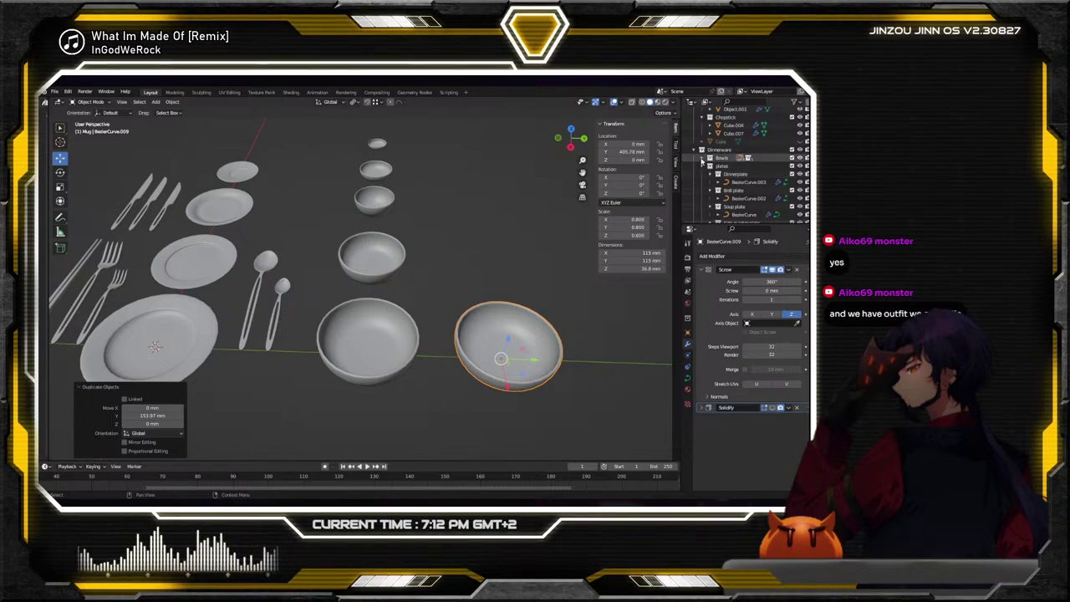
Collapse the Cutlery, Bowls and plates collections and expand the Mug collection to show the duplicated bowl's curve
drag(759, 186, 751, 212)
scroll(751, 211, up, 5)
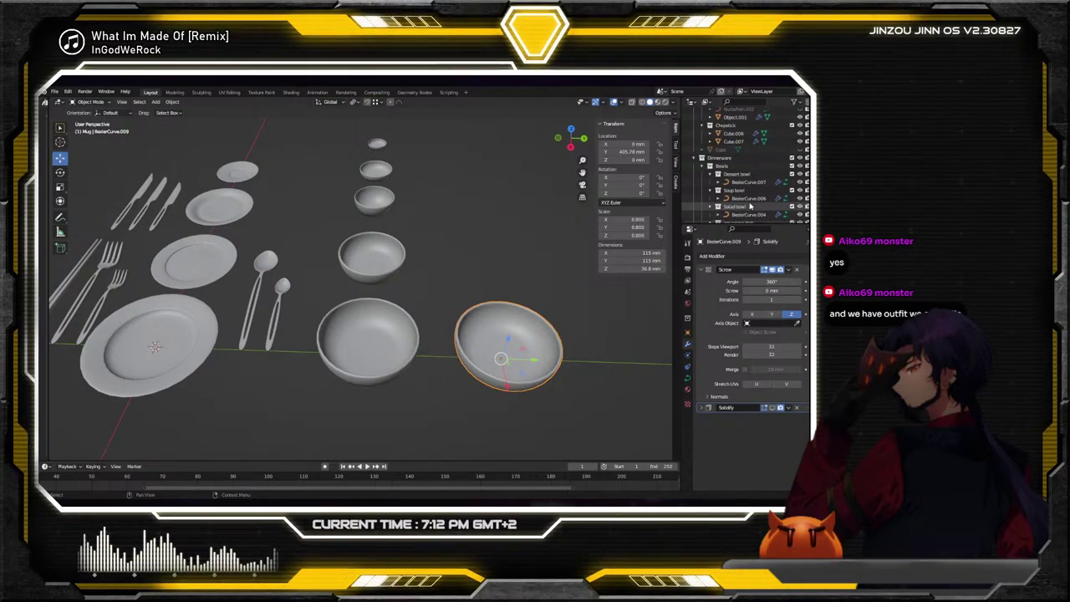
scroll(750, 205, up, 5)
scroll(708, 167, up, 1)
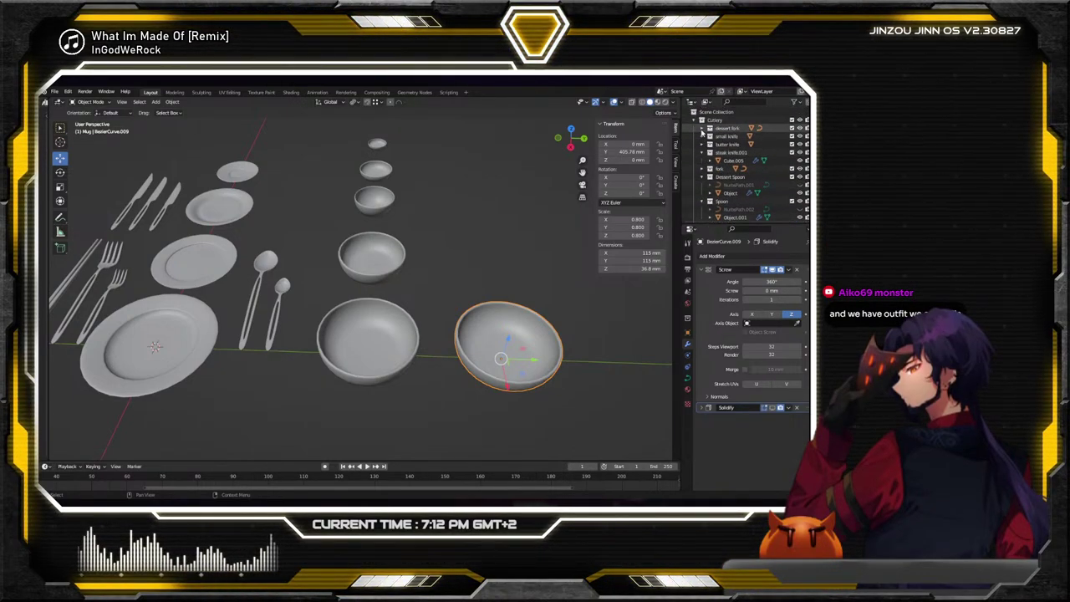
click(699, 121)
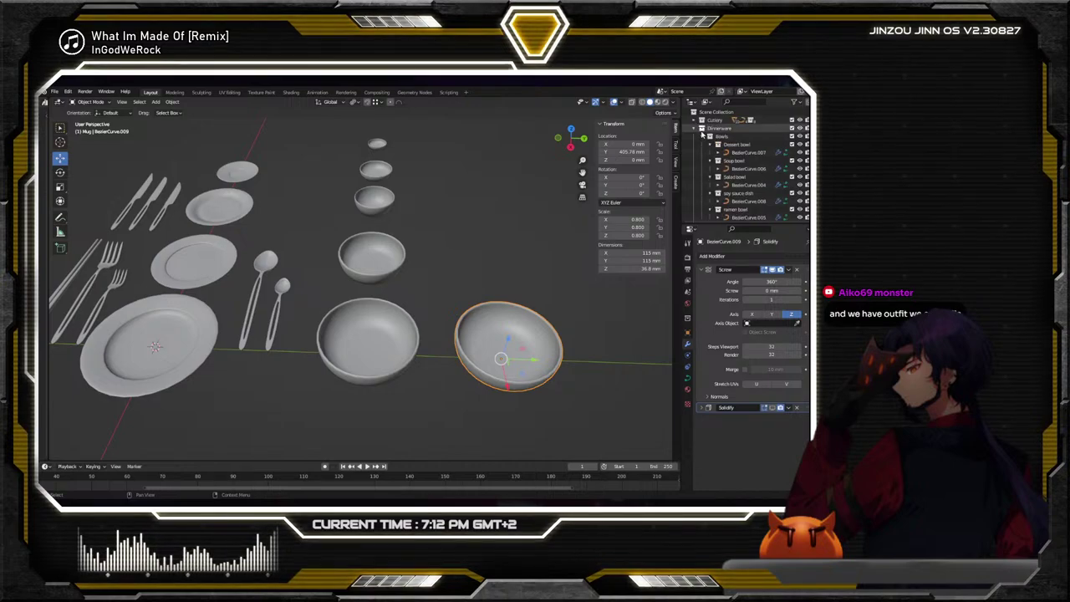
click(709, 137)
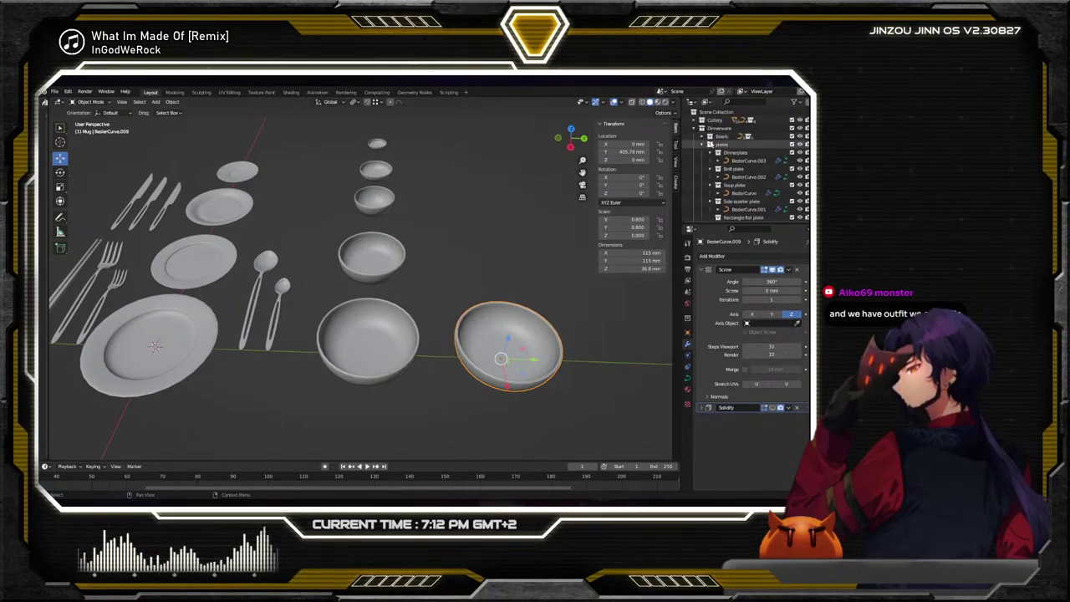
click(710, 144)
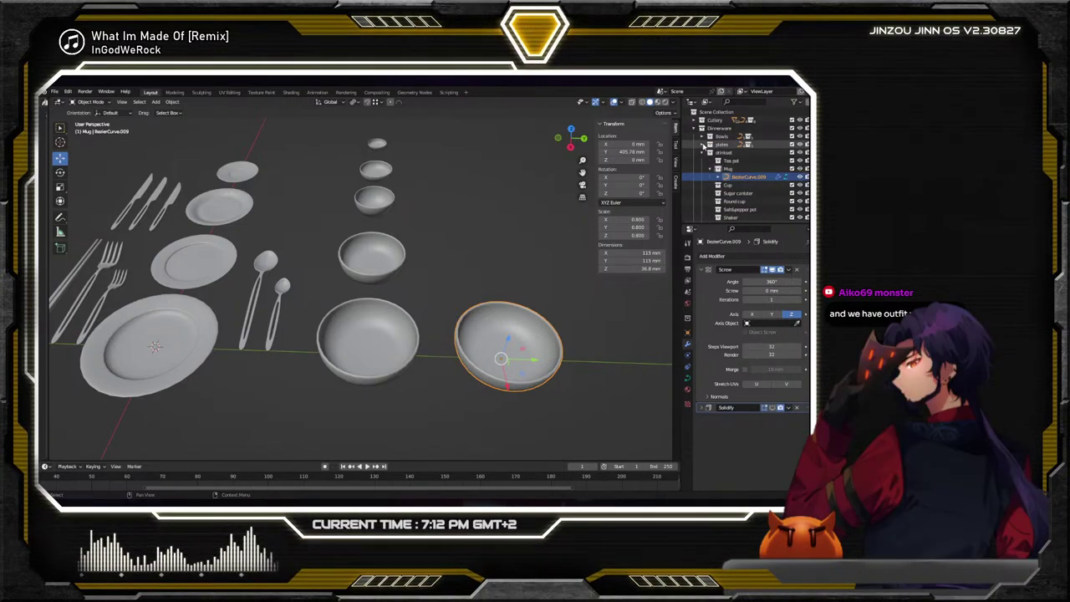
click(709, 143)
click(709, 152)
click(717, 168)
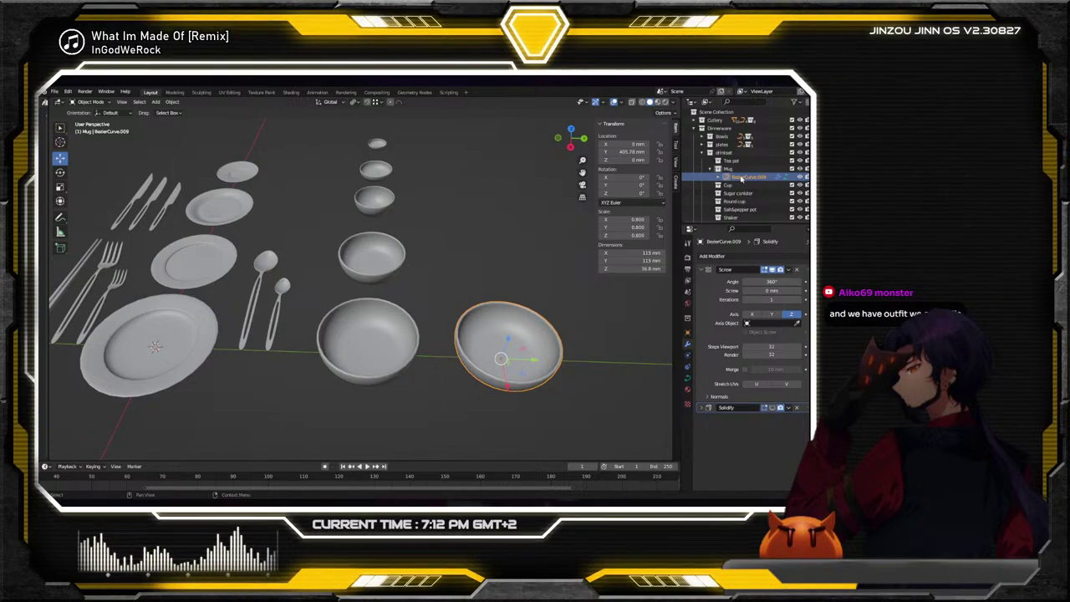
Frame the duplicated bowl, enter Edit Mode on its curve and delete the control point at the centre of the inner floor
key(KP_Decimal)
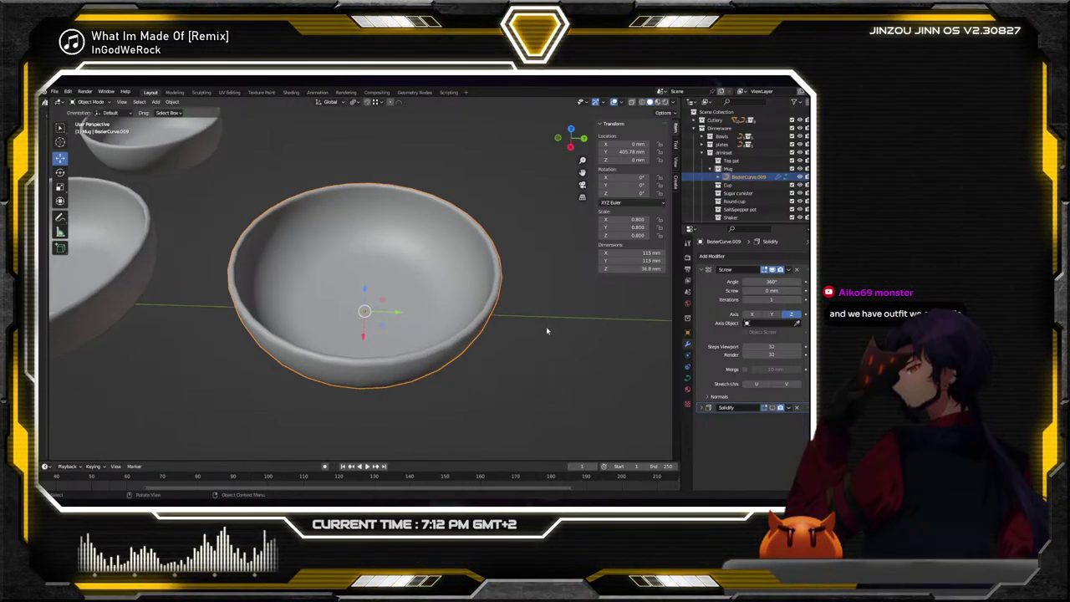
middle_drag(547, 331, 342, 282)
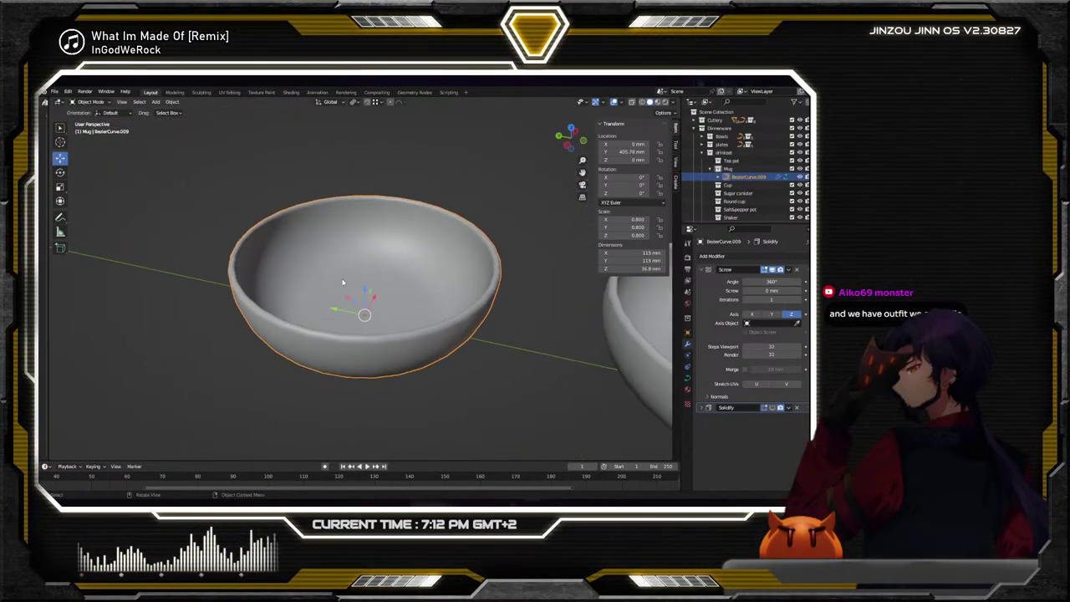
click(94, 120)
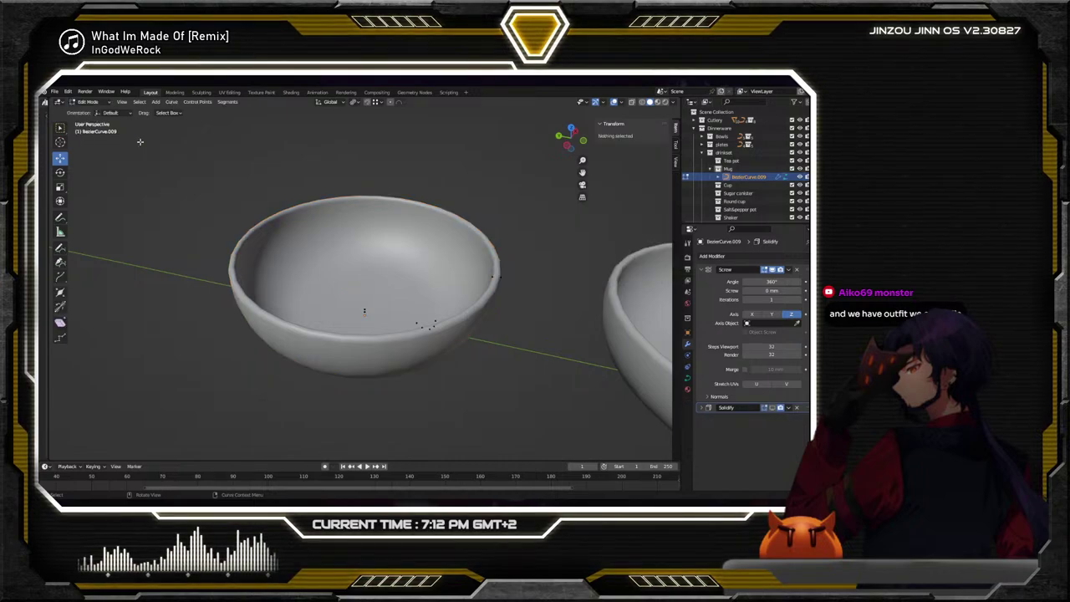
middle_drag(378, 290, 368, 302)
click(365, 310)
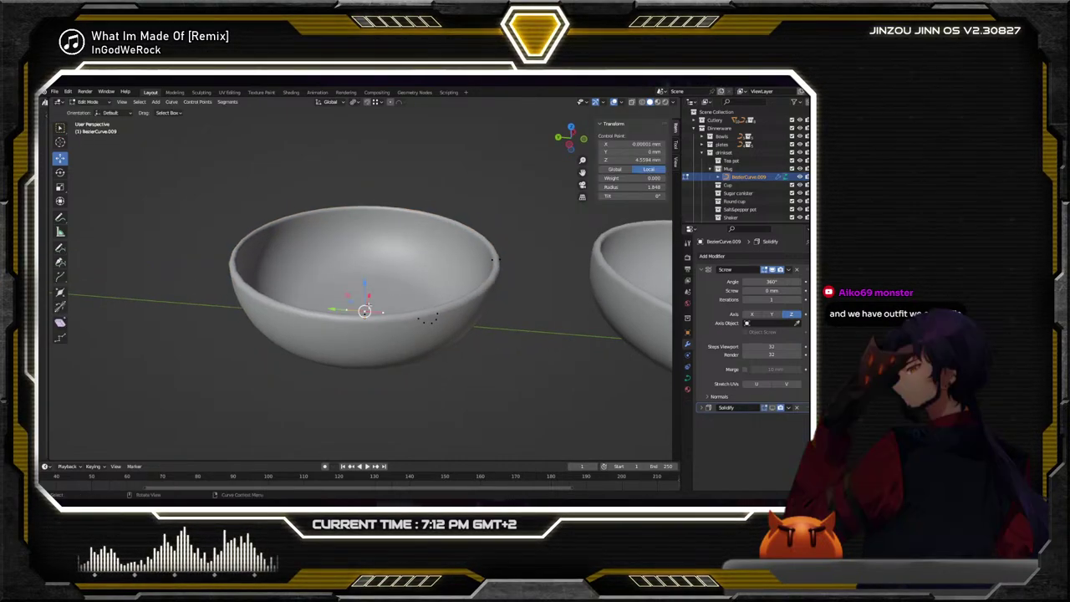
key(x)
click(412, 315)
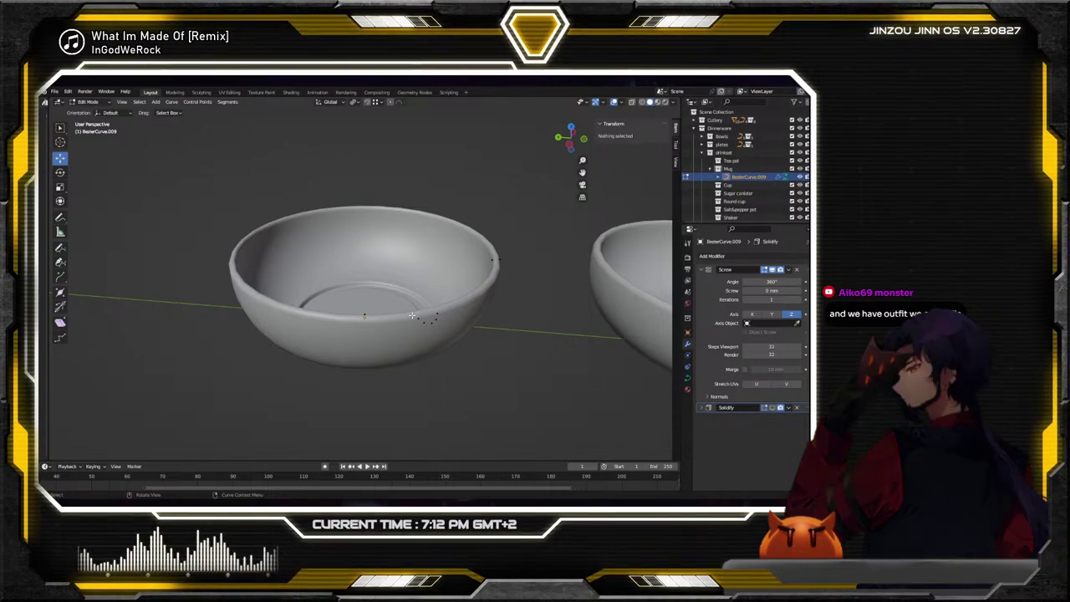
Set the Screw modifier's angle to 180° to cut the duplicated bowl open
mouse_move(412, 315)
middle_down()
mouse_move(417, 342)
mouse_move(430, 316)
middle_up()
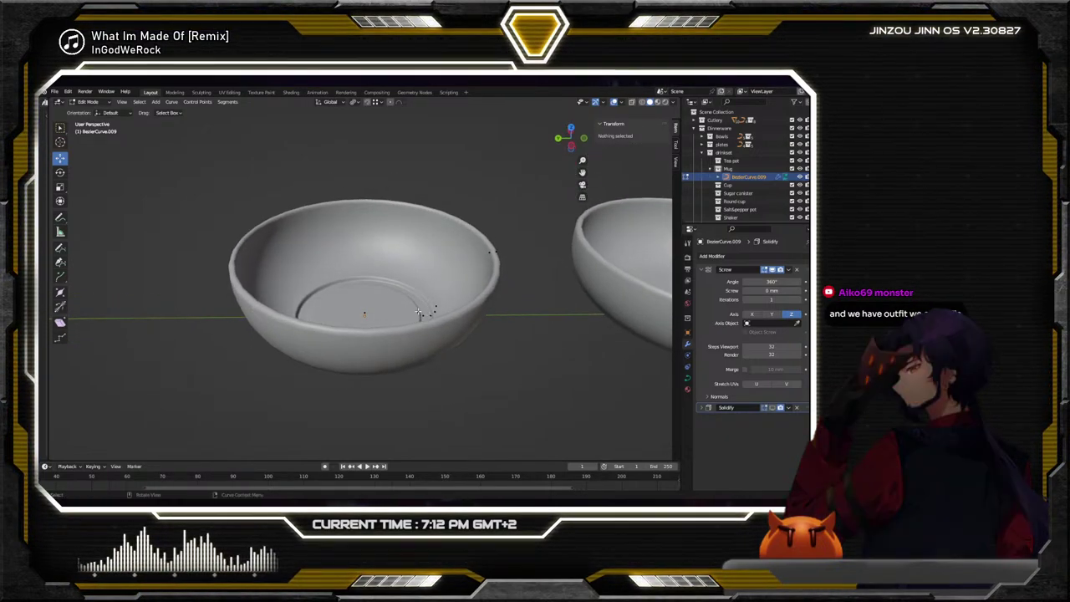
click(773, 281)
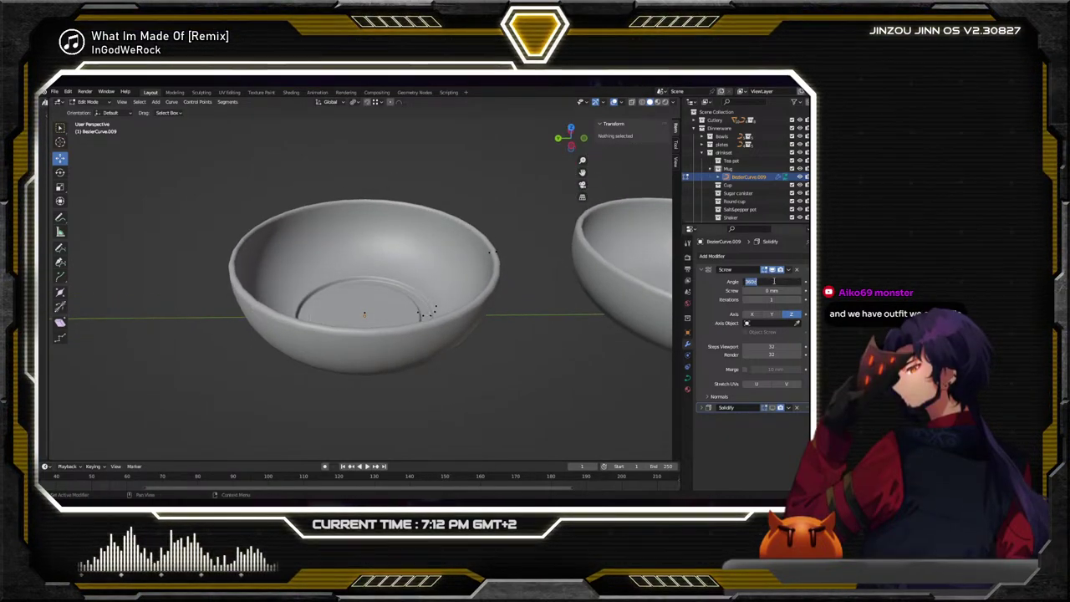
text(1)
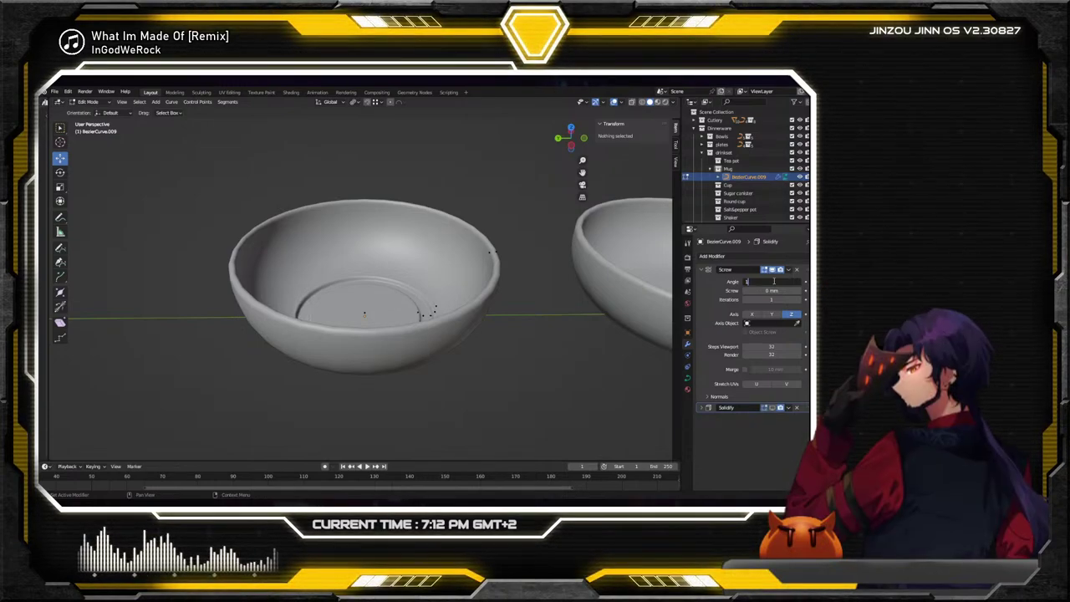
text(400)
key(Return)
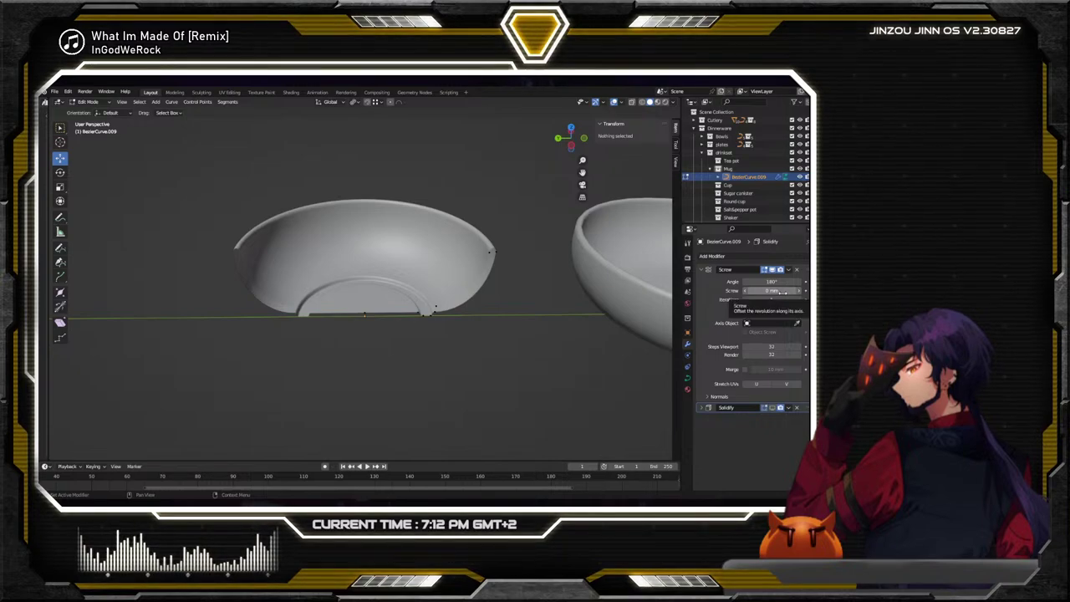
Delete the control point at the lower end of the bowl's inner wall
middle_drag(667, 255, 656, 243)
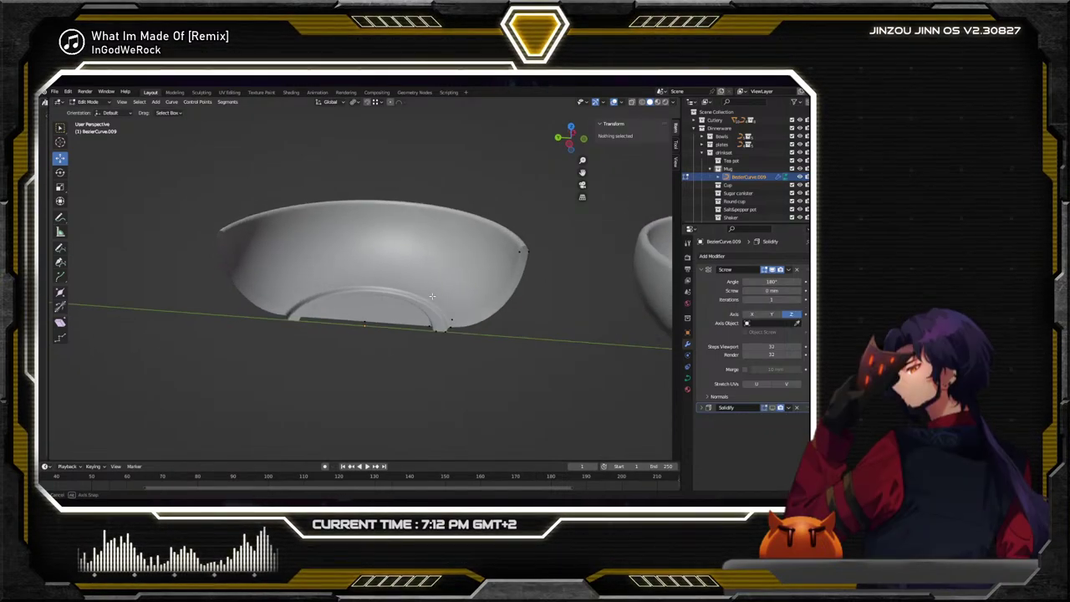
middle_drag(449, 306, 449, 310)
click(454, 318)
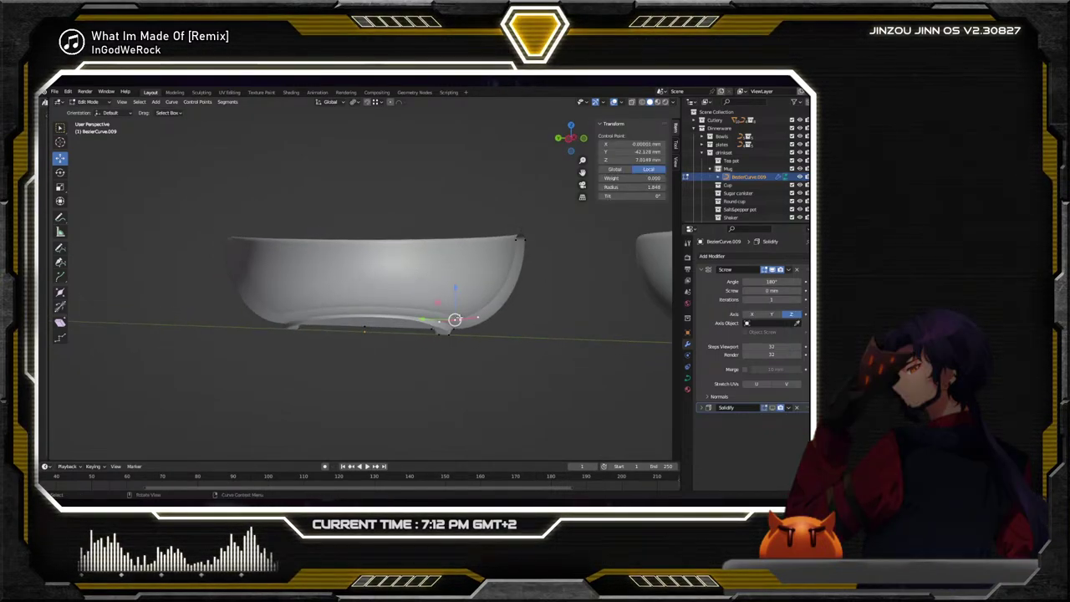
key(x)
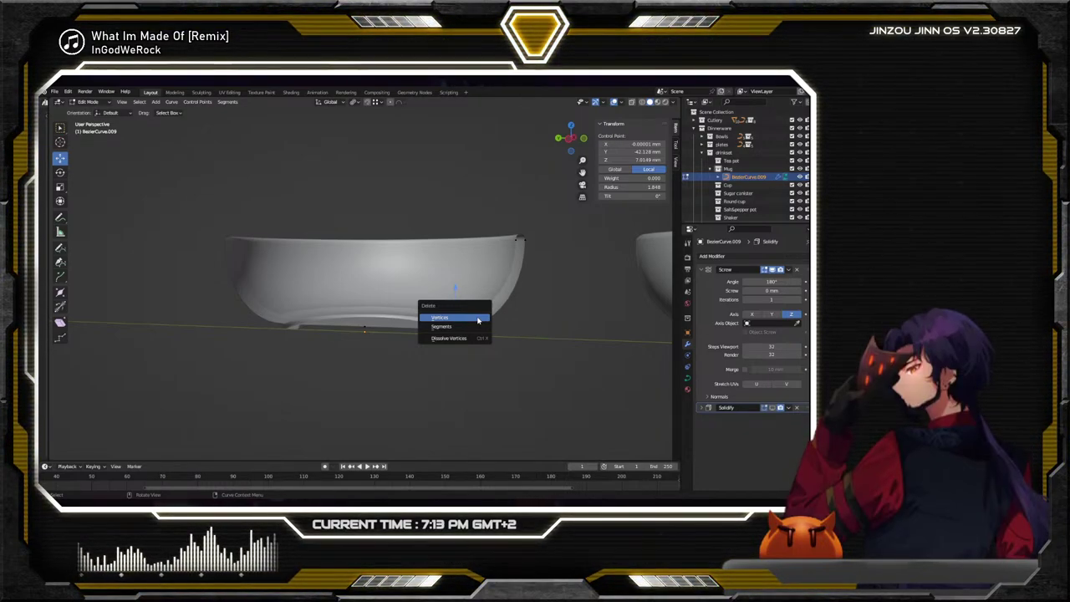
click(478, 320)
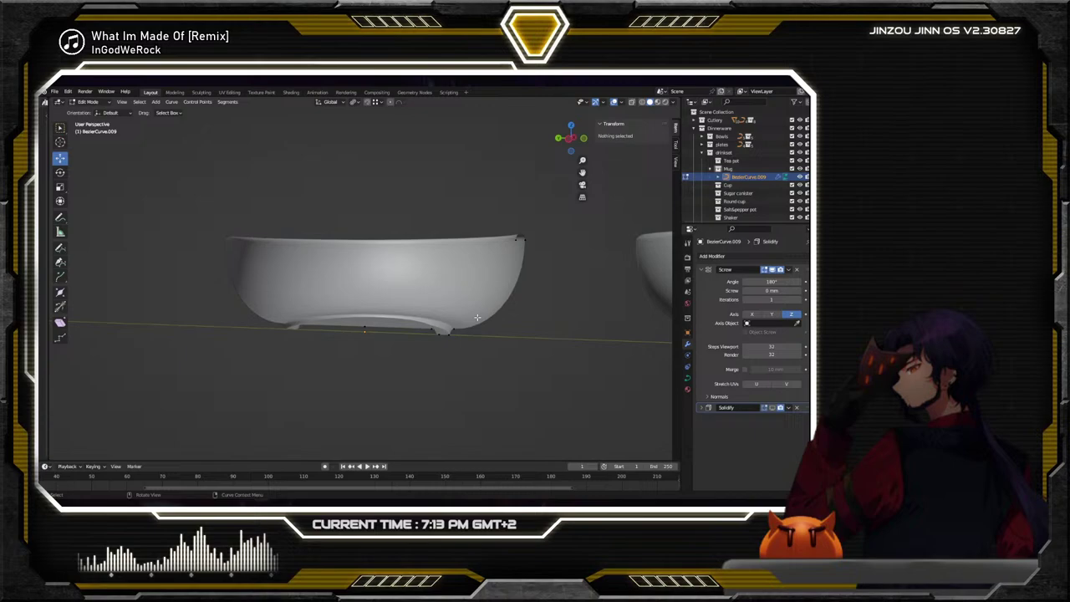
Select both rim control points and delete them to remove the bowl's outer wall
click(516, 240)
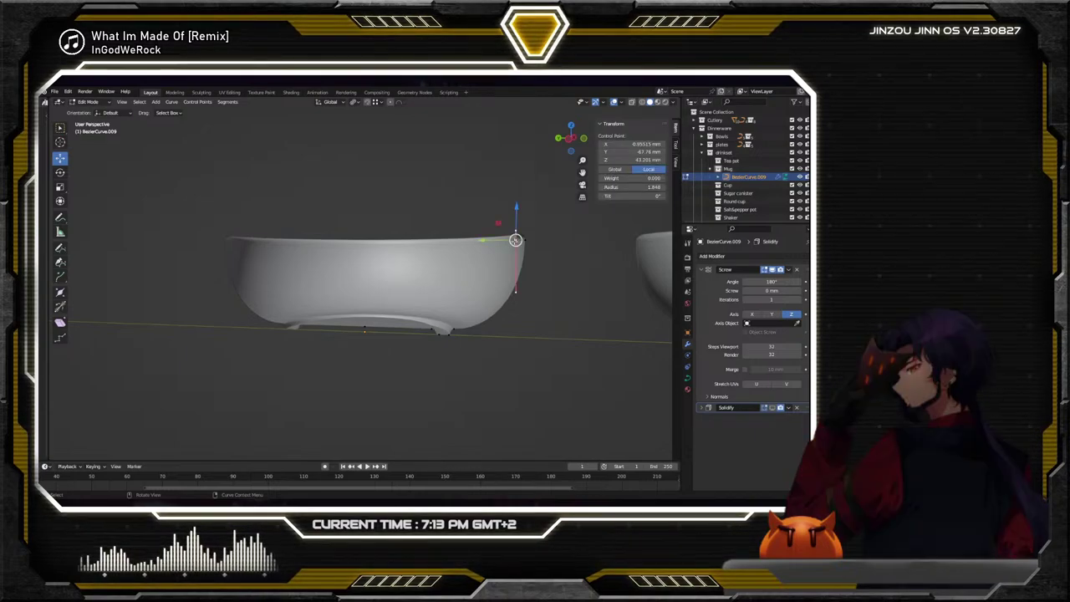
shift+click(522, 240)
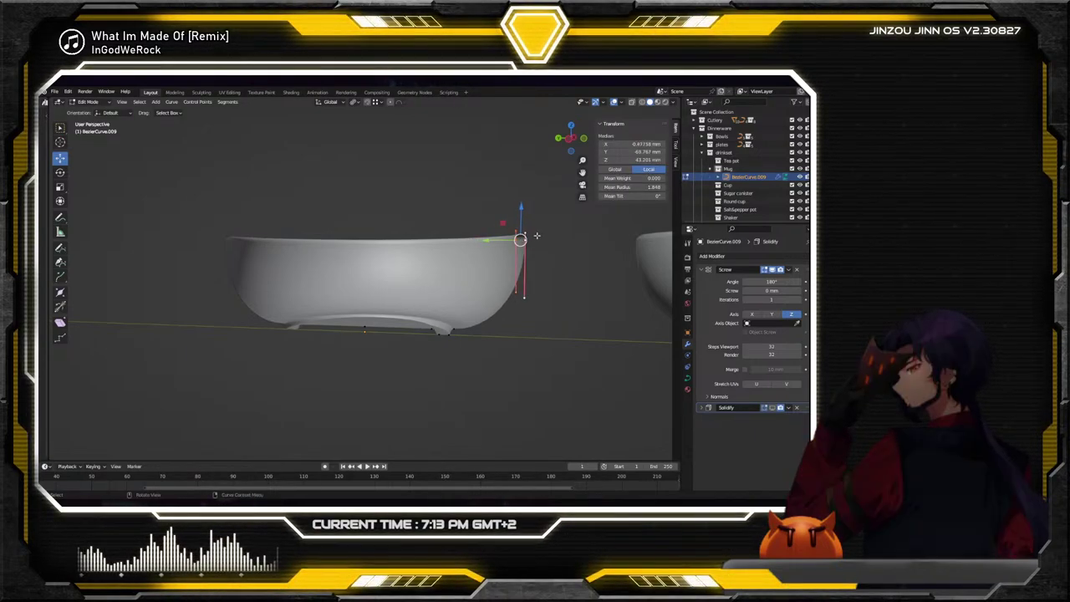
key(x)
click(537, 237)
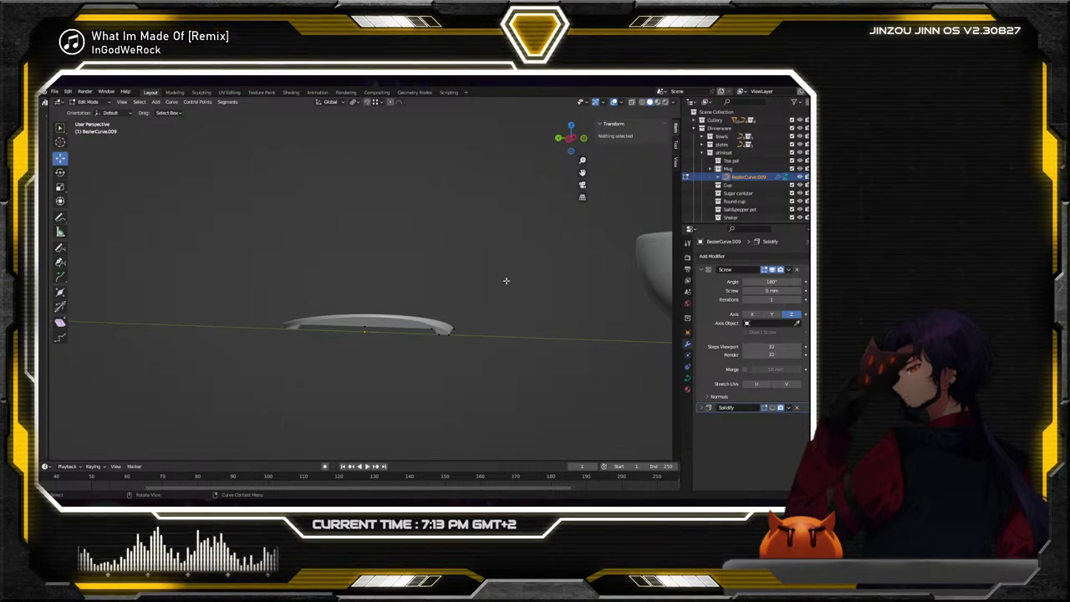
Try to move all the remaining base profile points inward about 8.8 mm along Y
click(460, 335)
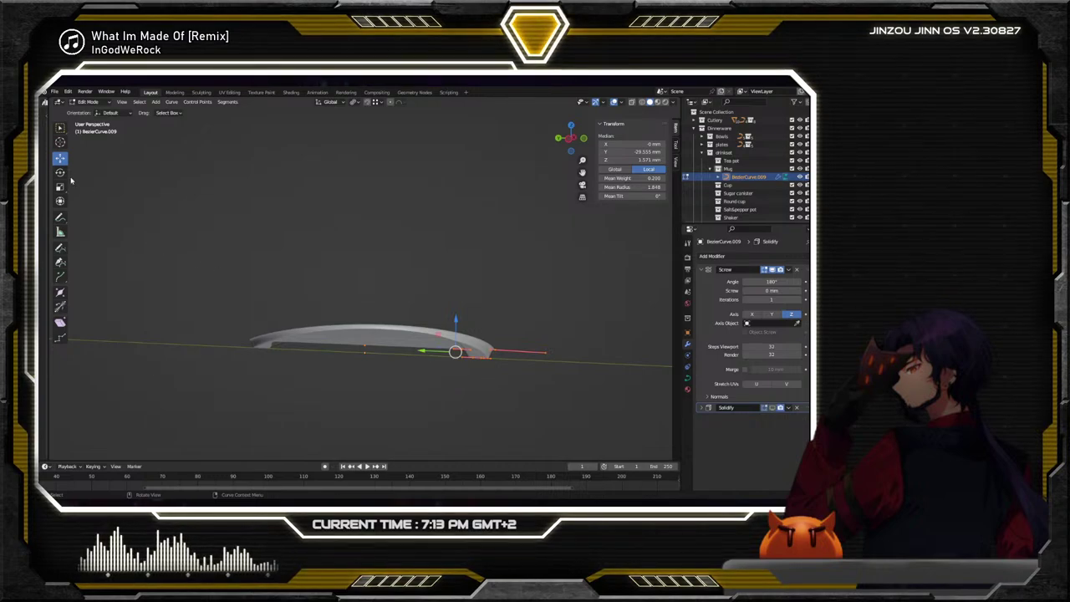
drag(455, 351, 418, 357)
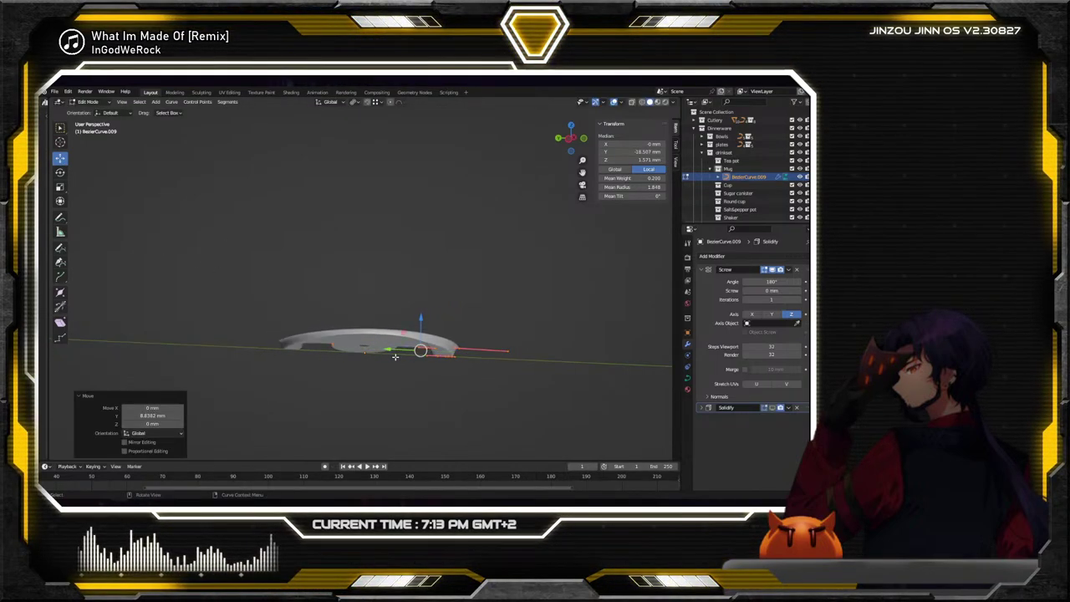
key(ctrl+z)
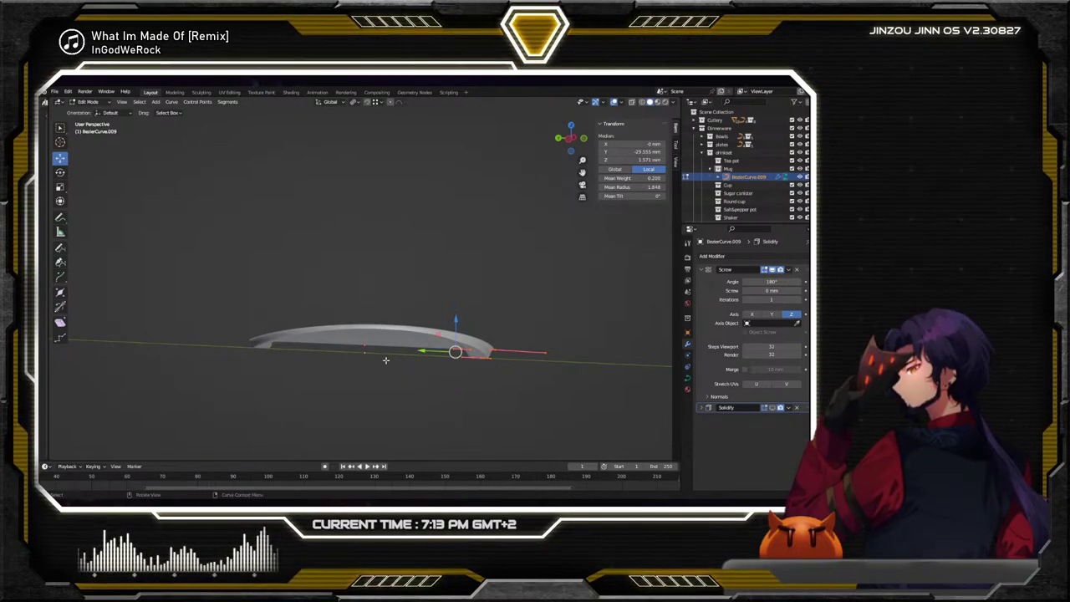
Move only the foot ring's control points inward about 11.5 mm along Y, and select the outermost control point
scroll(454, 365, up, 1)
click(454, 370)
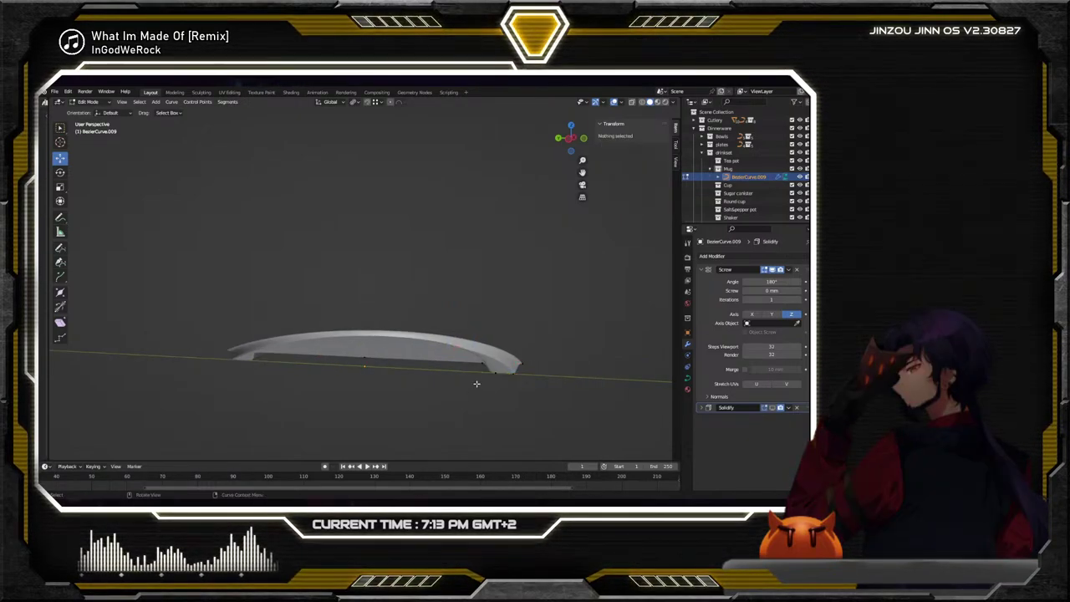
click(481, 362)
drag(506, 375, 419, 371)
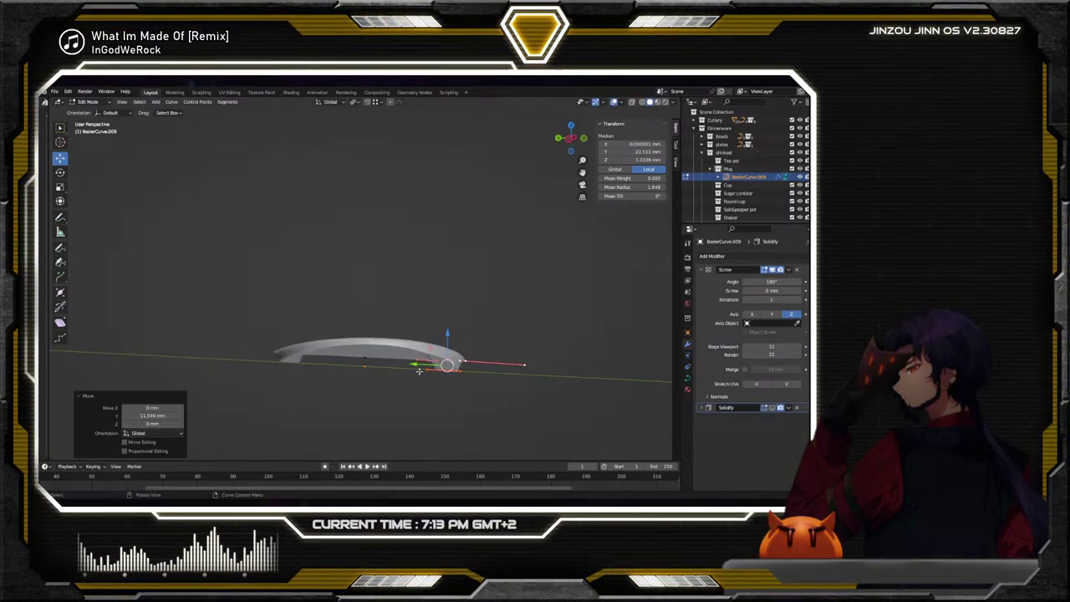
click(476, 401)
click(466, 361)
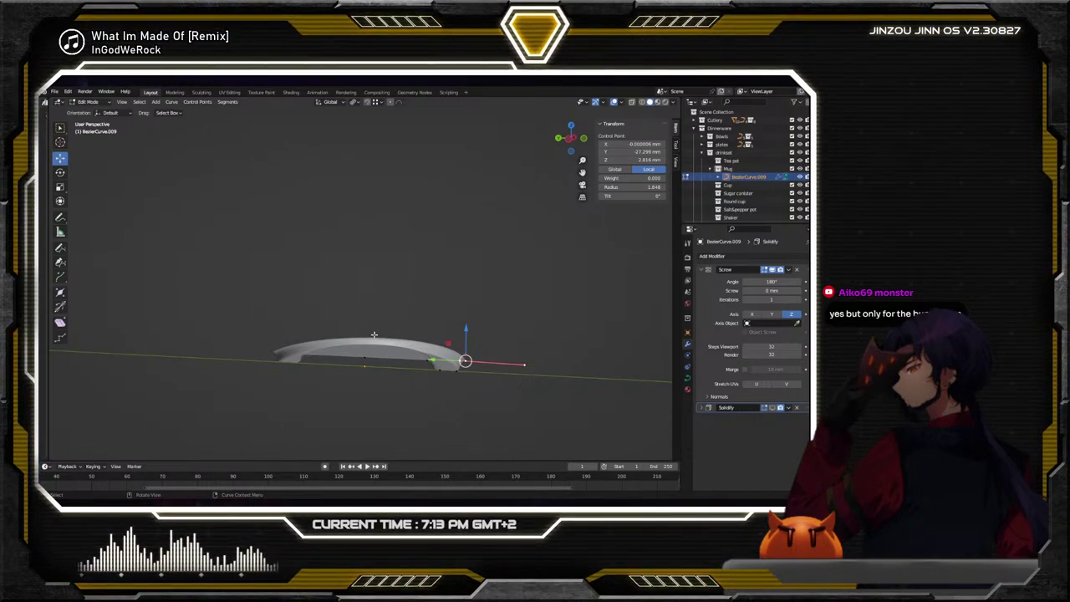
Extrude the outermost base point upward about 45 mm, and reposition the new rim point about 20 mm lower and 7.8 mm outward along Y
click(60, 276)
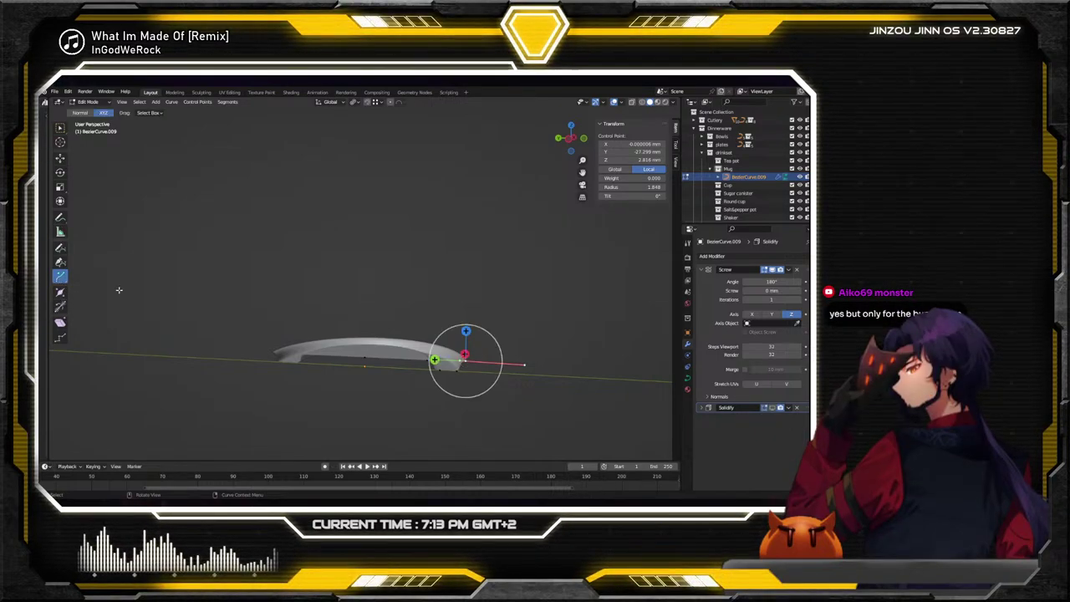
drag(465, 361, 509, 117)
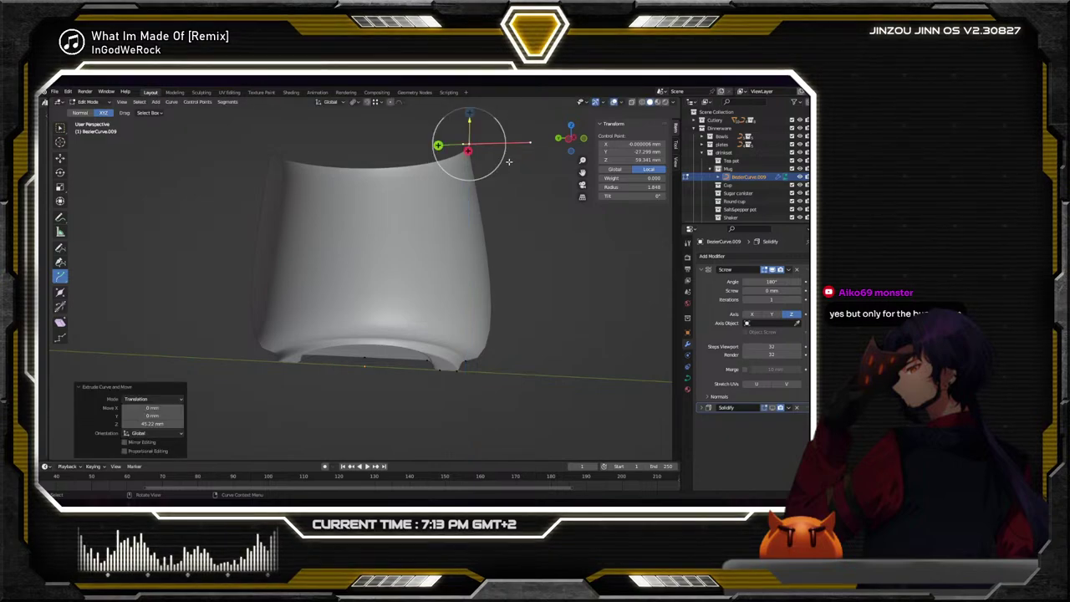
click(59, 159)
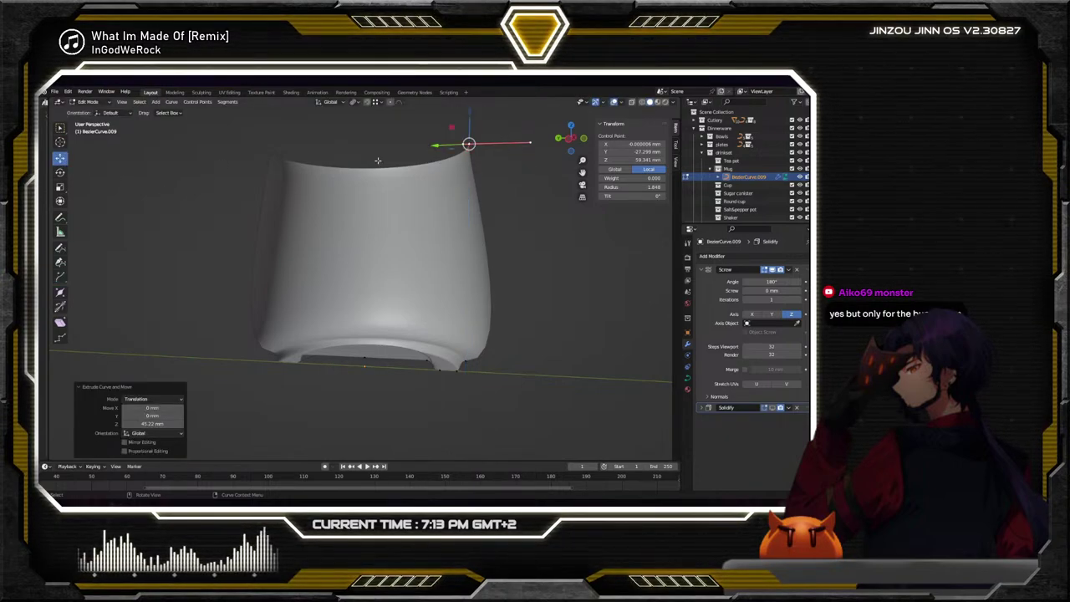
drag(469, 132, 475, 245)
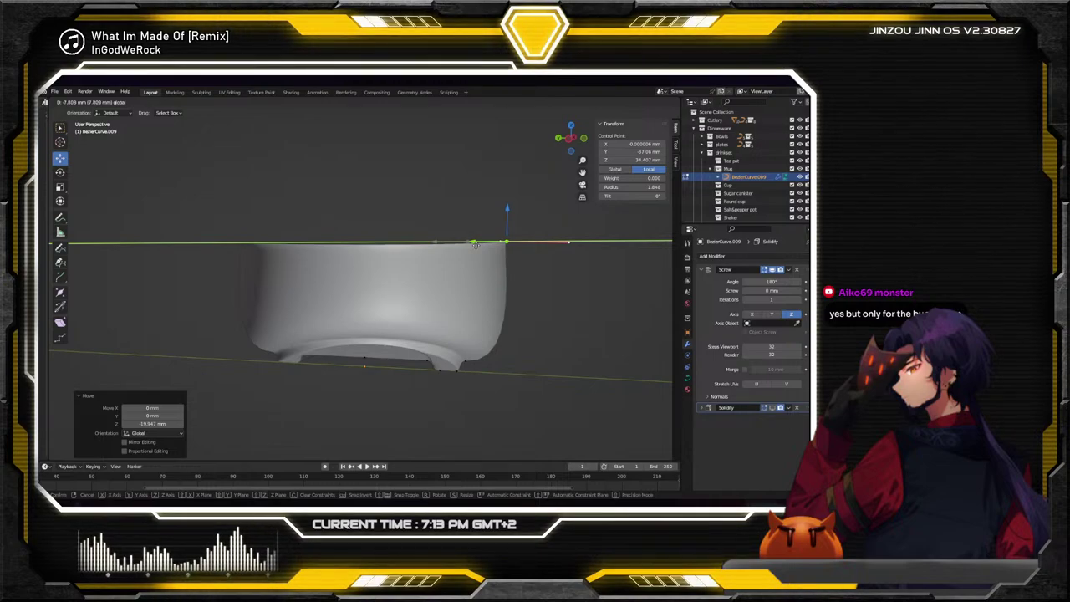
click(474, 244)
Rotate the lower wall point's handle to point steeply upward and the rim point's handles about 94° around X
click(465, 361)
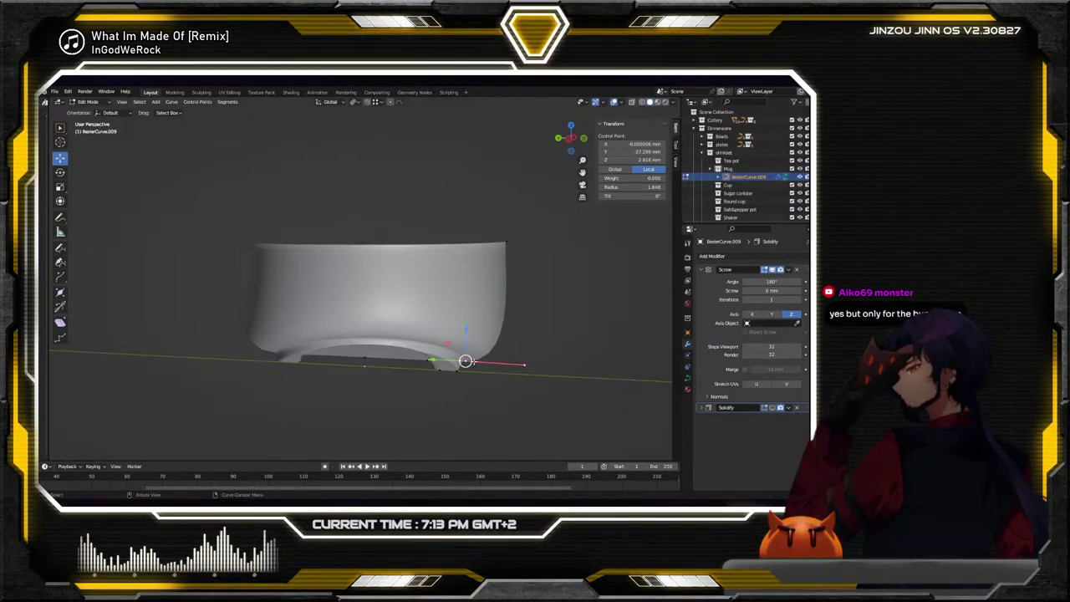
click(60, 171)
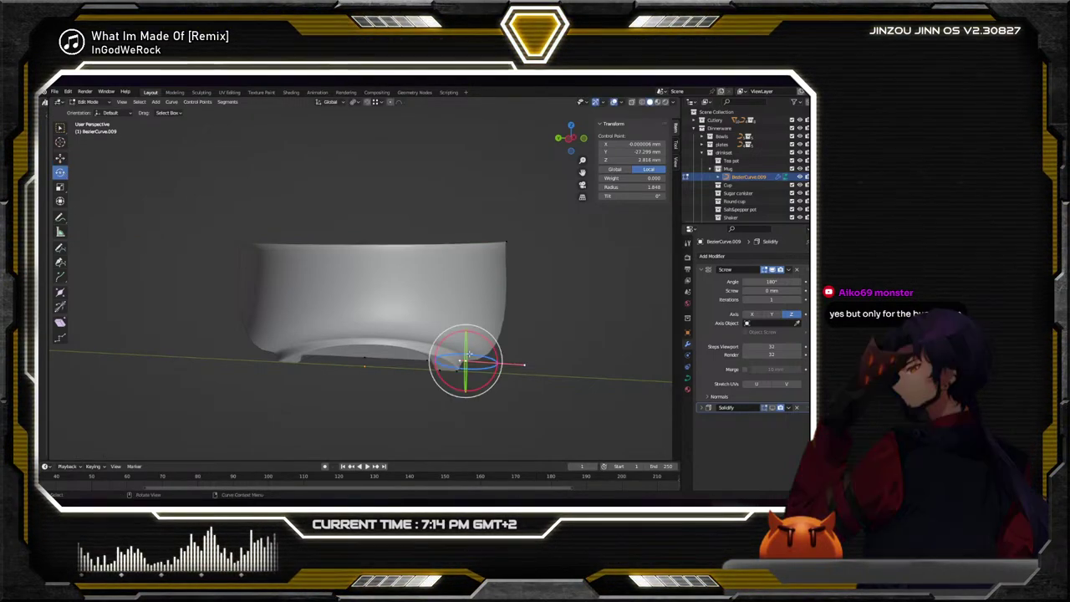
drag(492, 347, 456, 324)
click(501, 241)
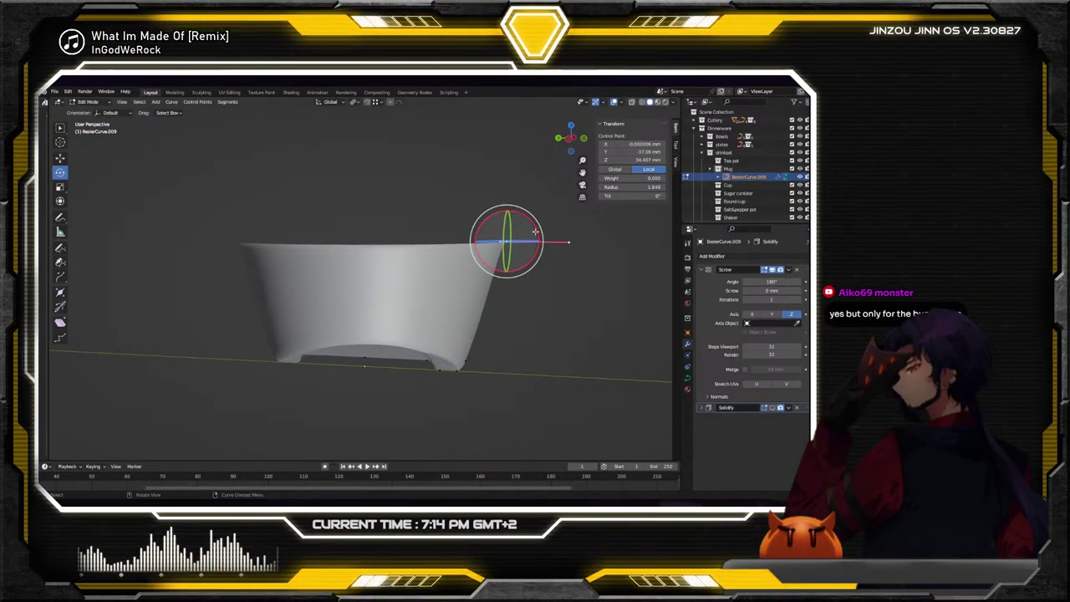
drag(527, 230, 479, 193)
Move the rim control point inward along Y until it is above the base edge, and raise it about 18.5 mm
click(60, 157)
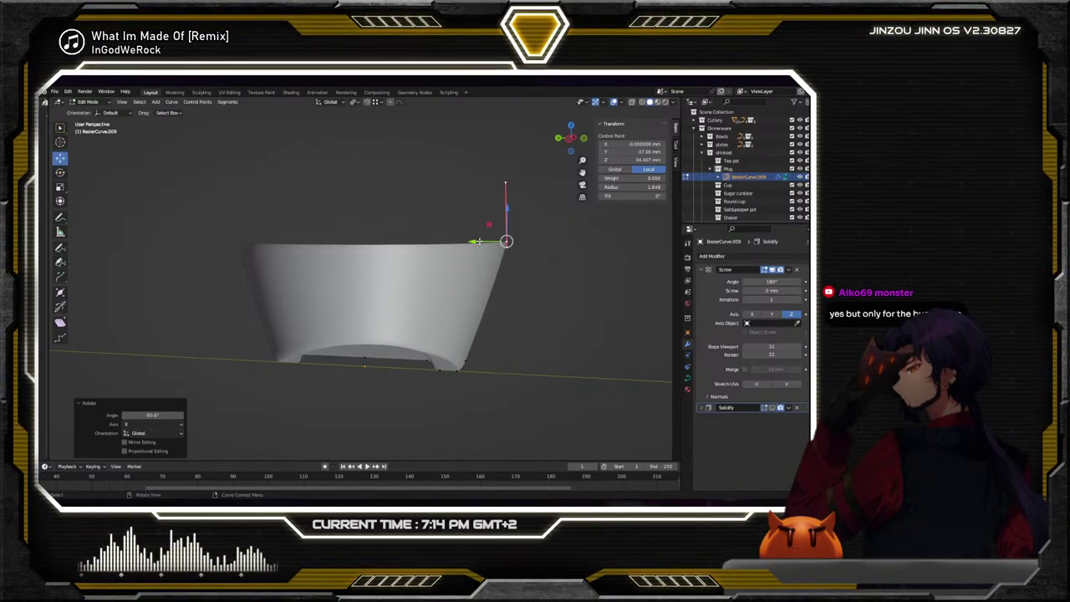
drag(477, 241, 435, 242)
drag(464, 206, 483, 117)
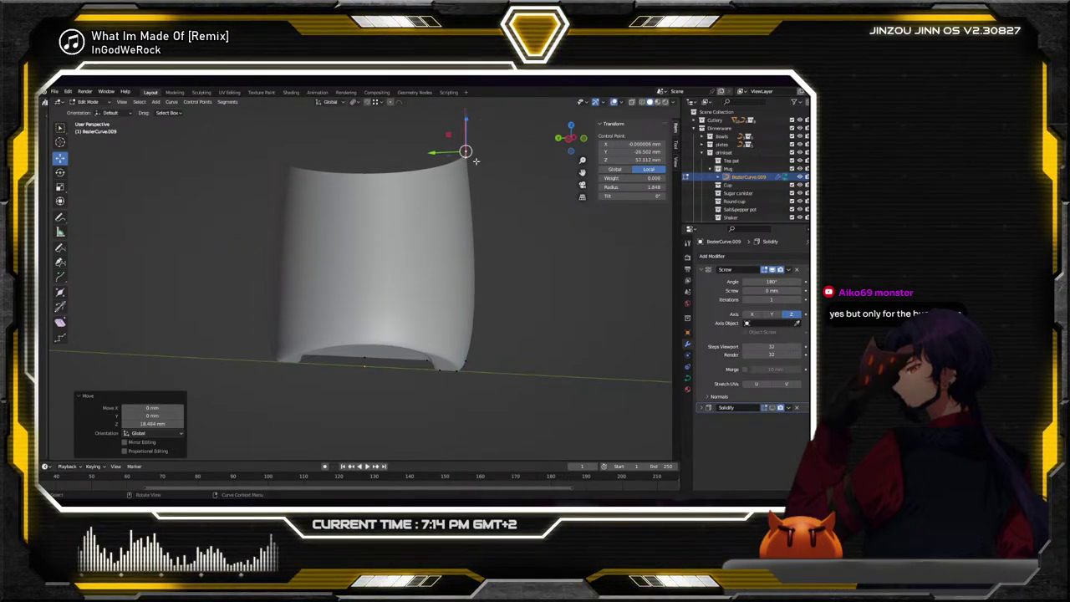
Scale the lower wall point's upper handle by about 1.53 and rotate it closer to vertical to straighten the wall
click(464, 361)
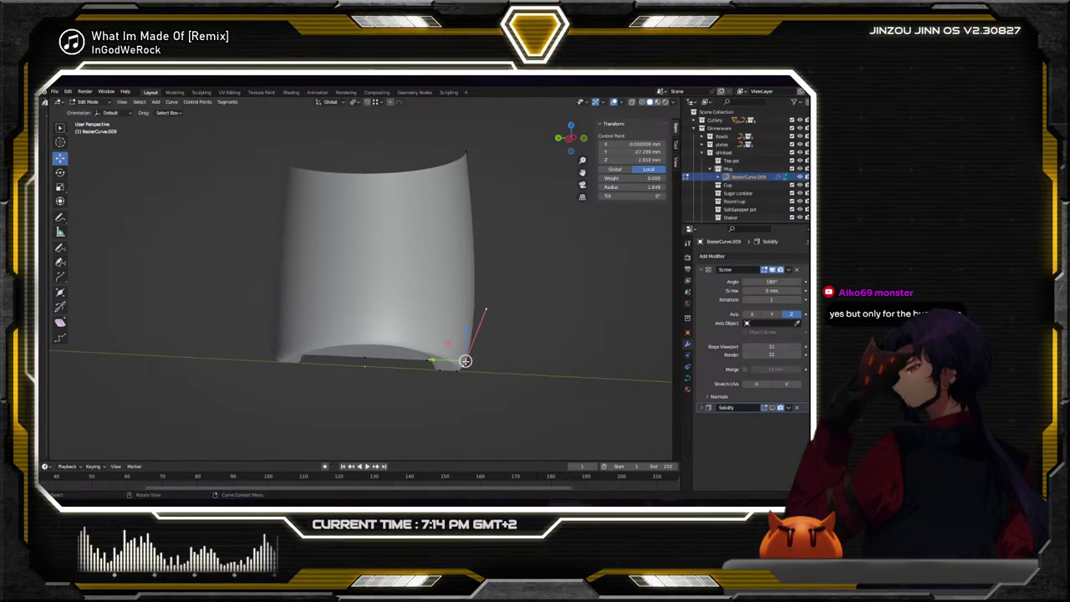
click(61, 173)
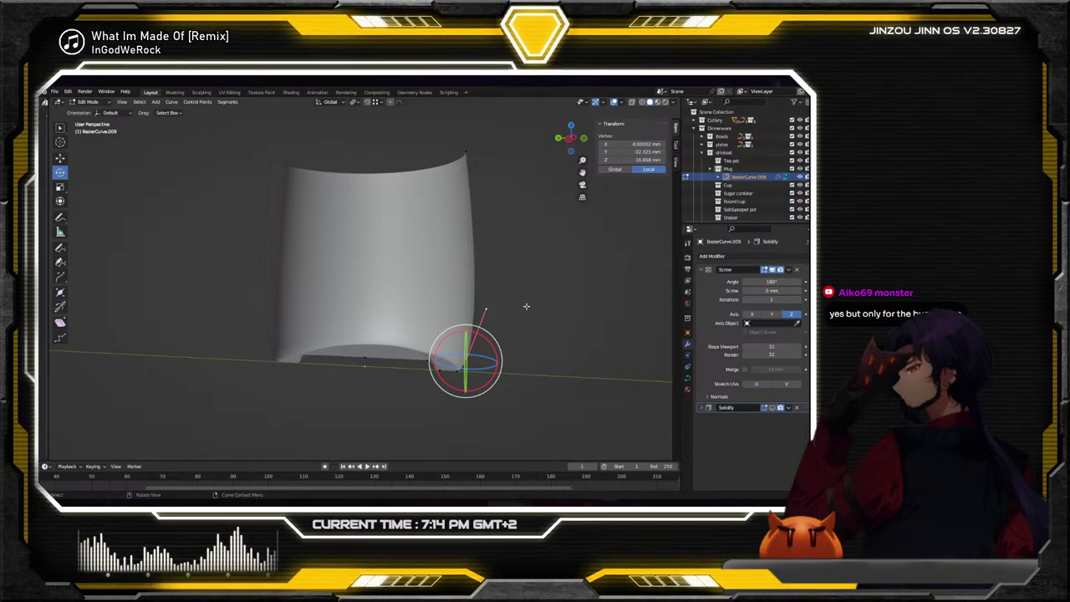
key(s)
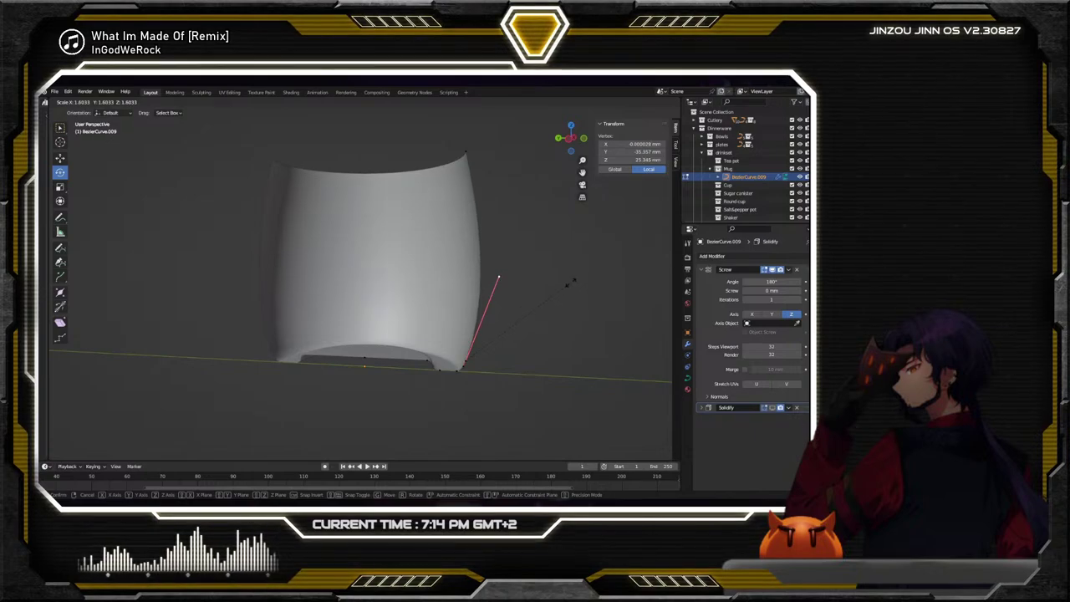
click(566, 286)
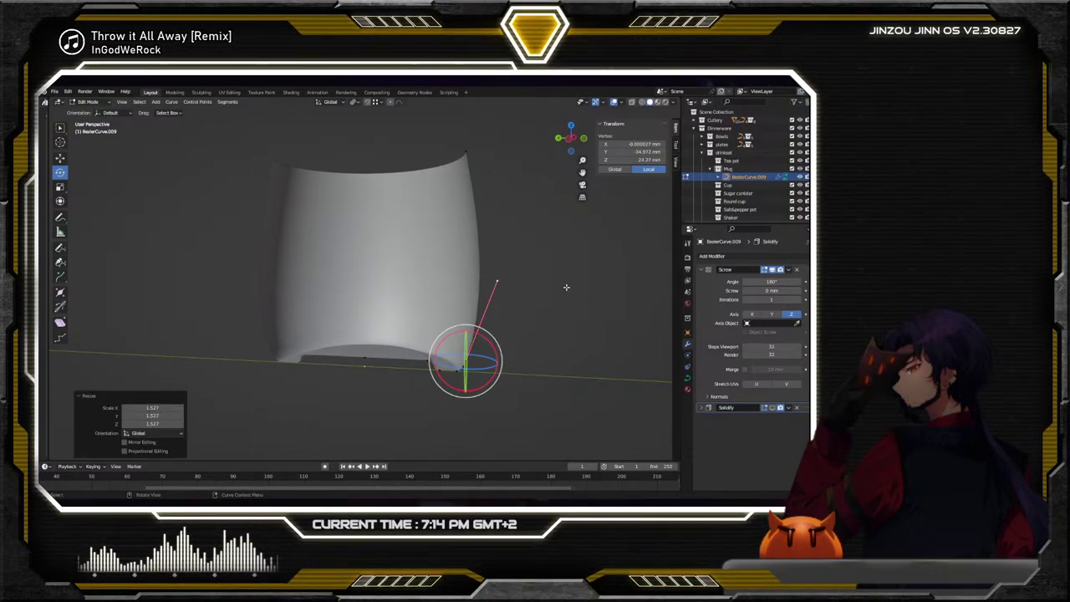
click(53, 174)
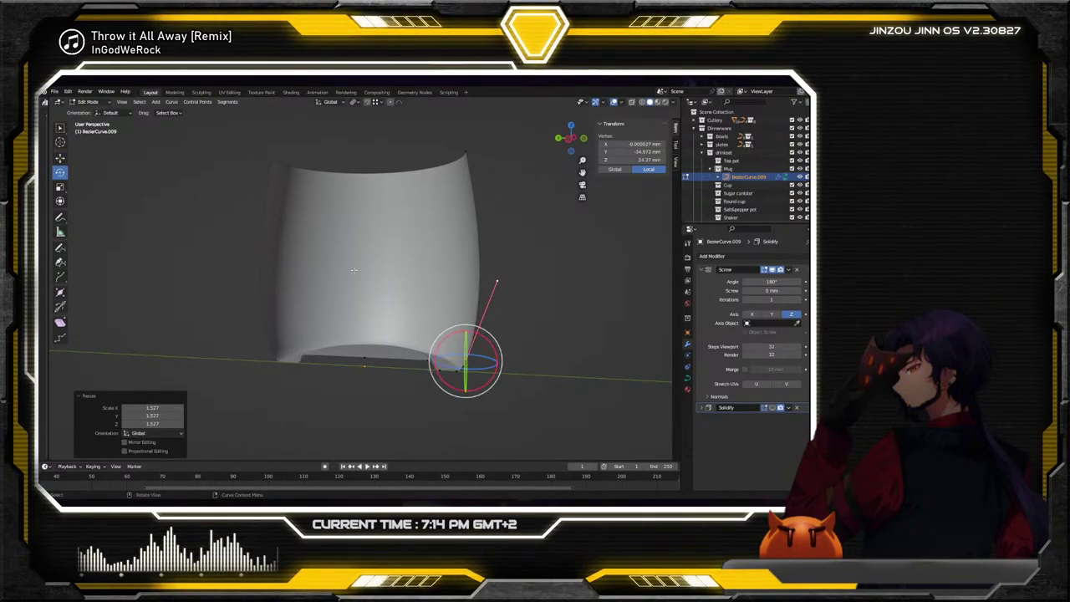
drag(457, 335, 440, 332)
Move the rim point slightly outward and about 25 mm down, and extrude a new rim point about 21 mm above it
click(465, 152)
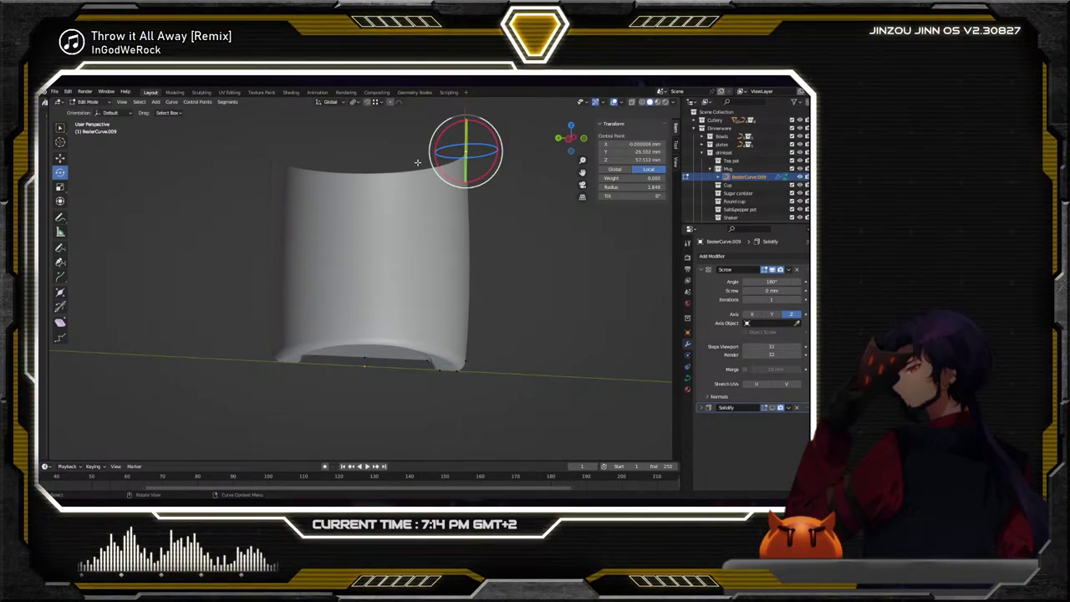
key(shift+space)
key(g)
drag(443, 150, 492, 253)
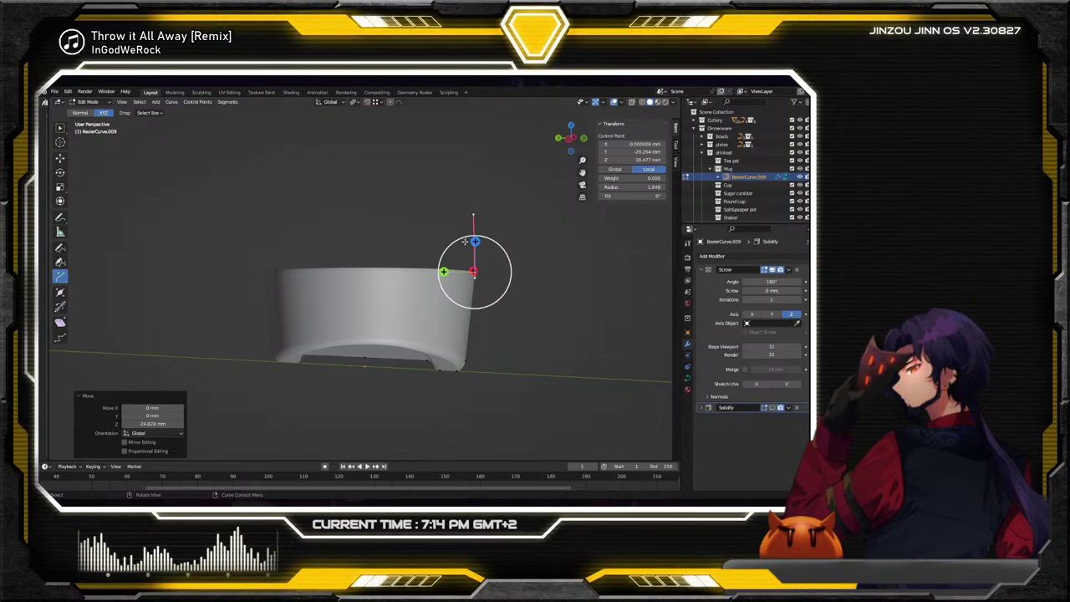
drag(475, 241, 481, 169)
Add a second Solidify modifier to the mug profile and set its thickness to 5 mm
middle_drag(480, 170, 489, 244)
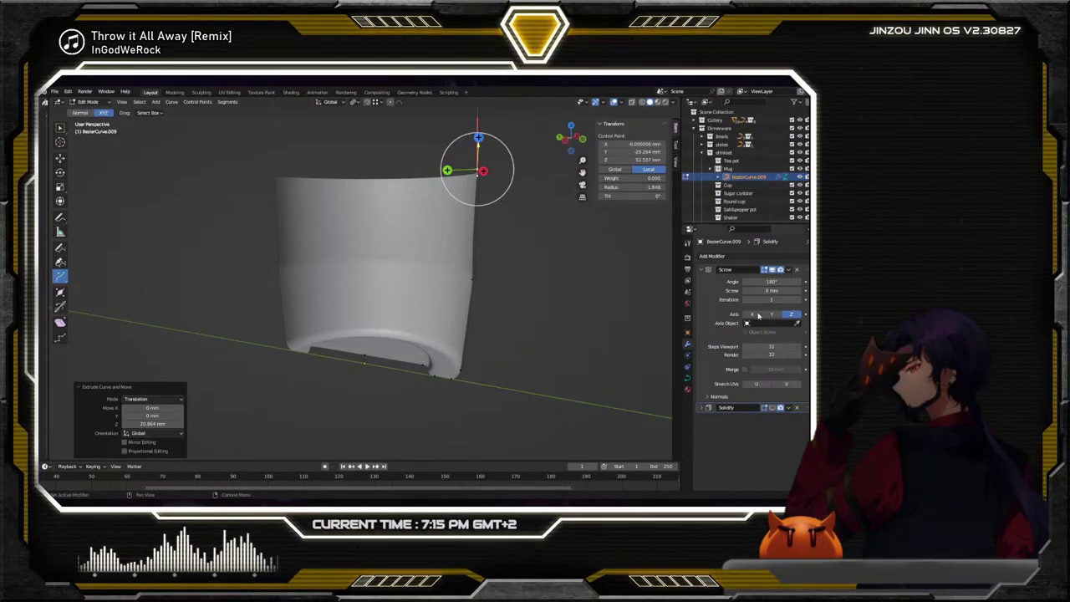
click(706, 270)
click(712, 256)
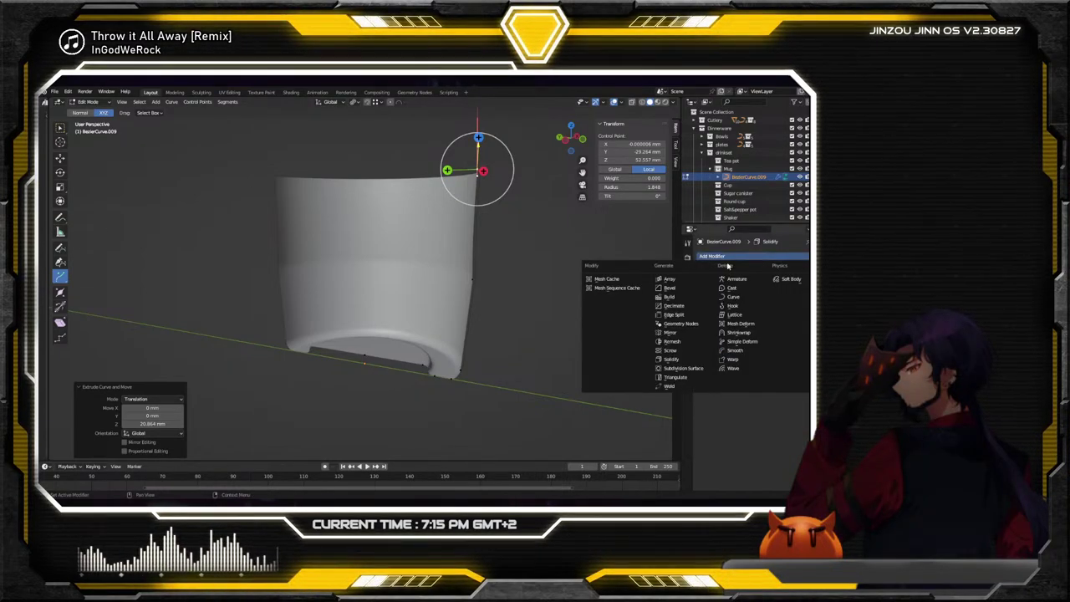
click(684, 358)
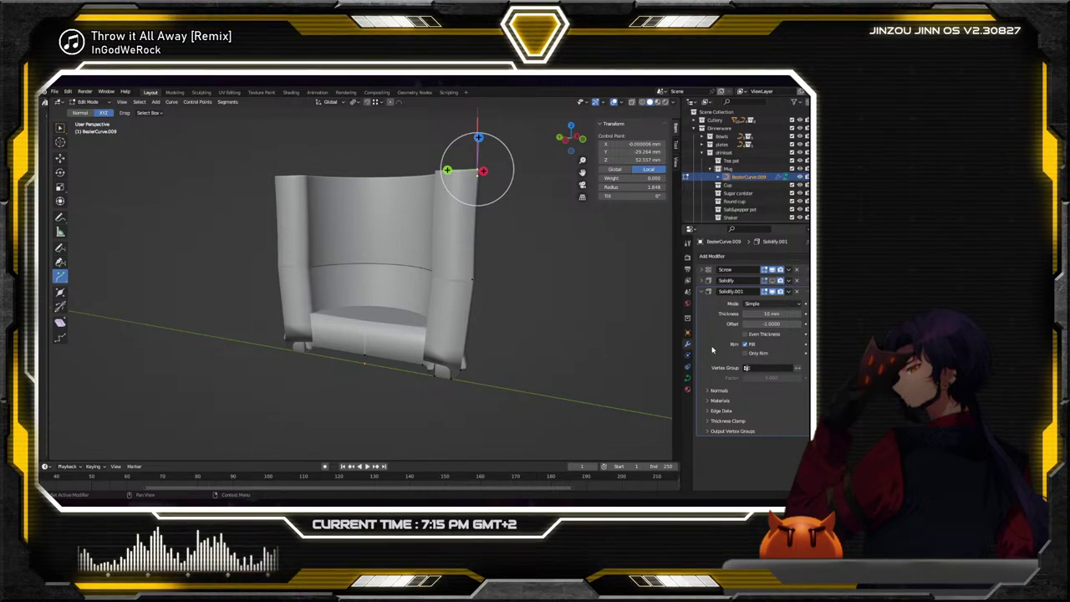
click(771, 314)
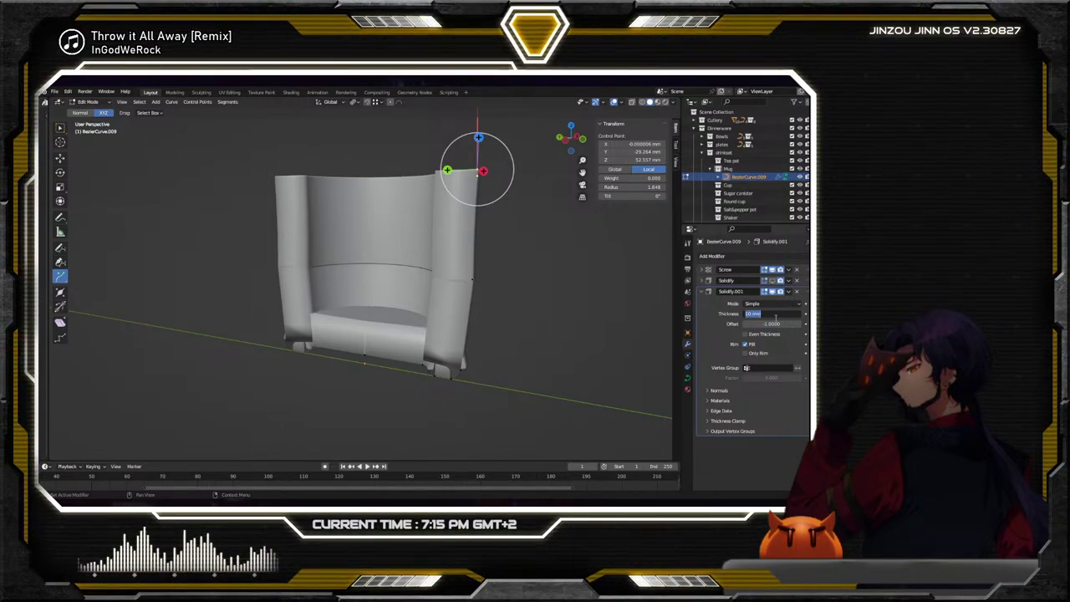
text(5)
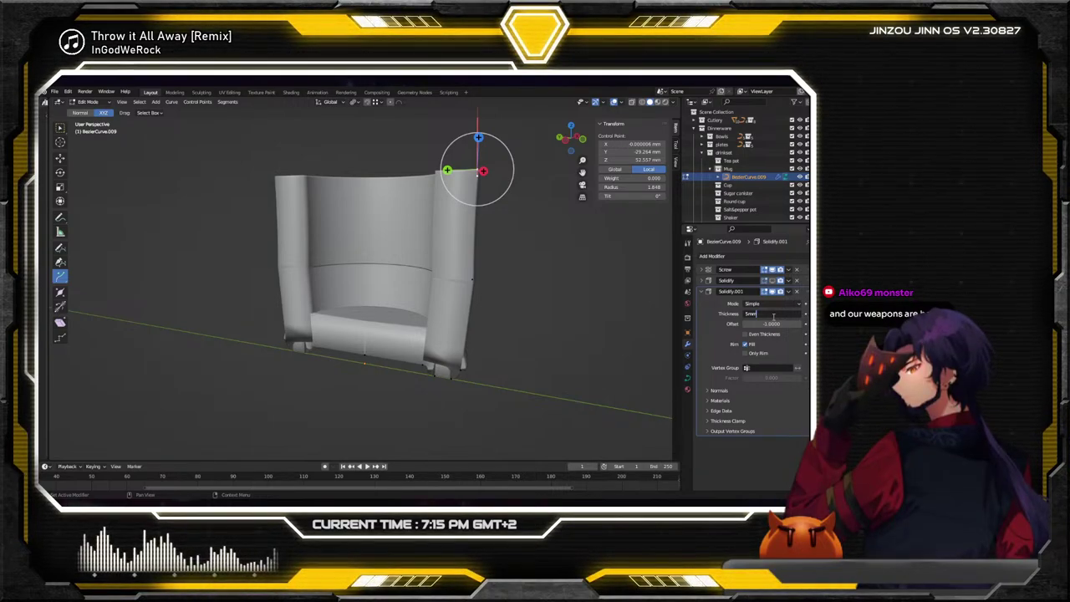
key(Return)
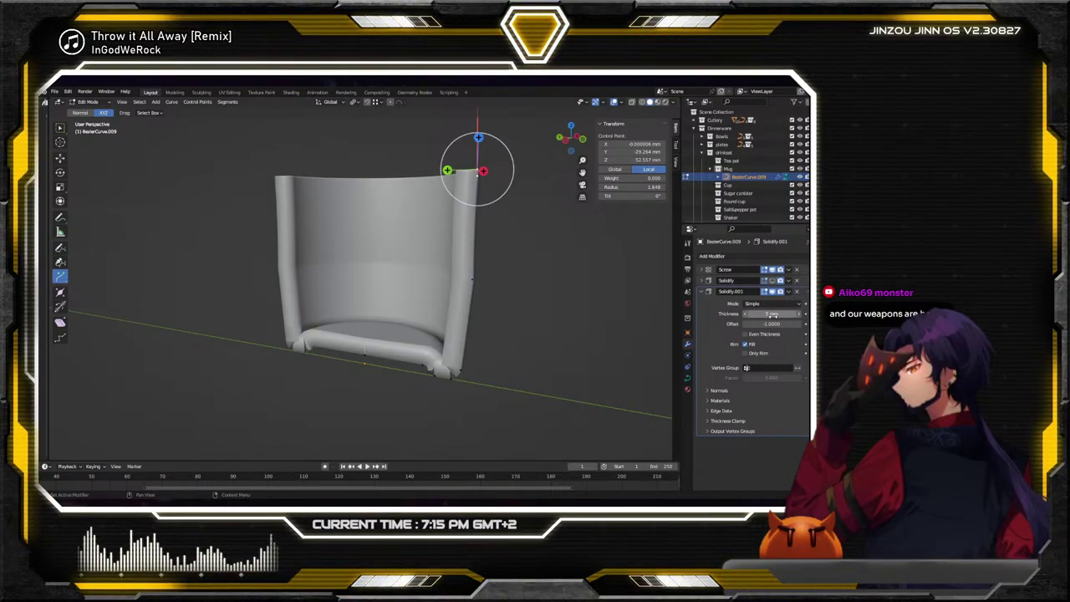
Lengthen the lower handle of the middle wall control point by scaling it about 3.15 times and roughly 1.9 times more
mouse_move(542, 326)
middle_down()
mouse_move(593, 361)
mouse_move(545, 333)
mouse_move(558, 329)
middle_up()
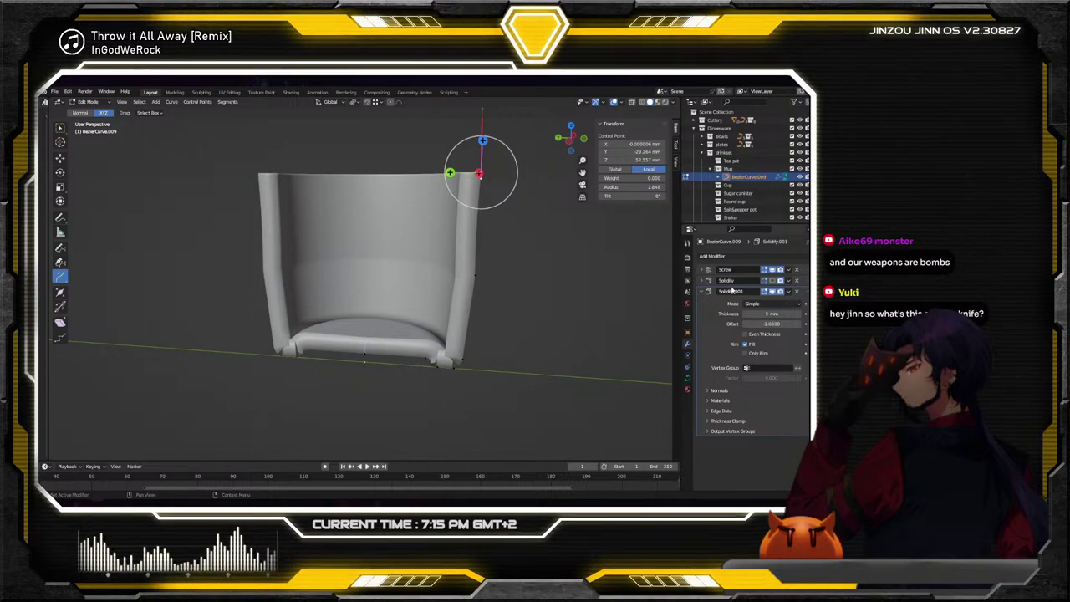
middle_drag(585, 301, 561, 294)
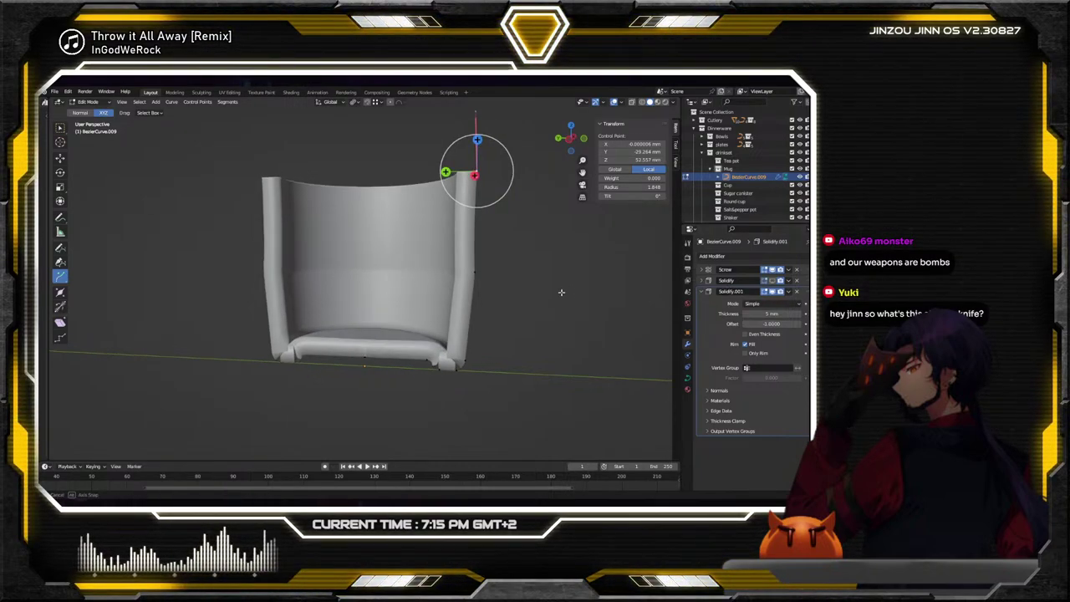
click(506, 295)
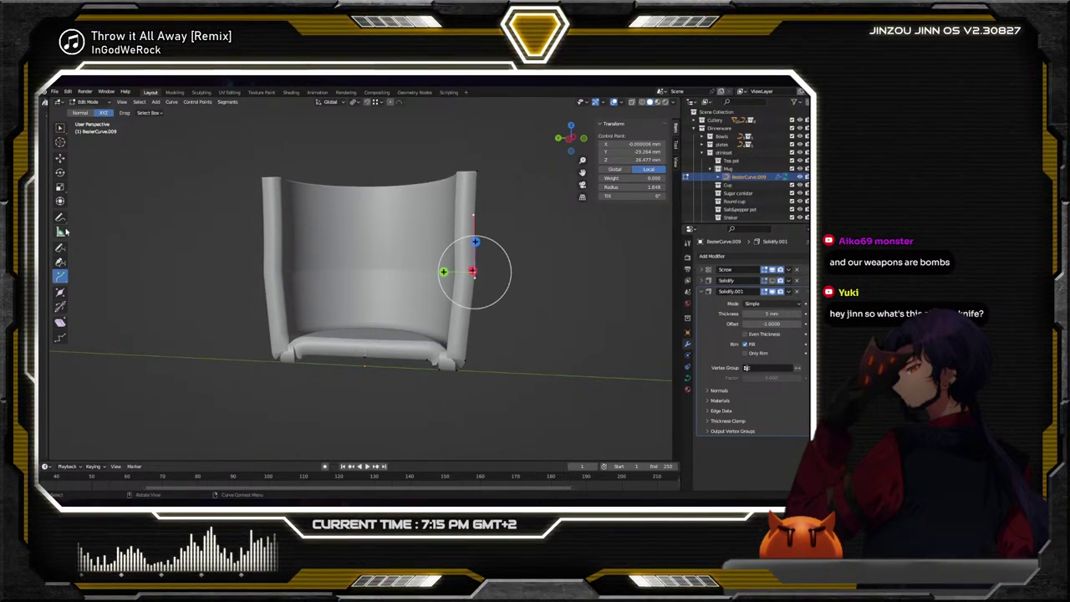
click(60, 173)
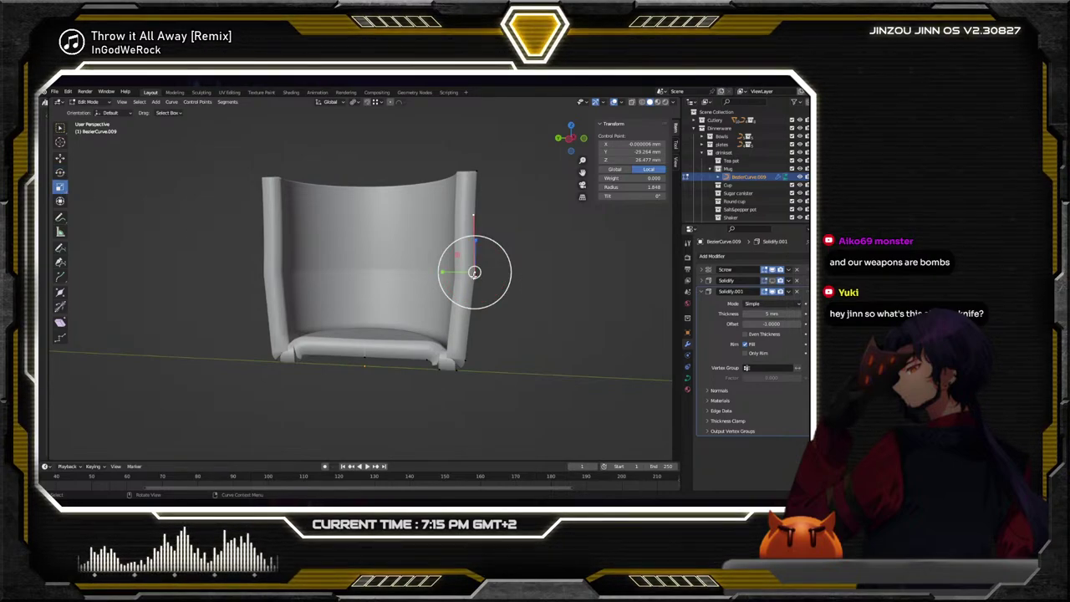
key(s)
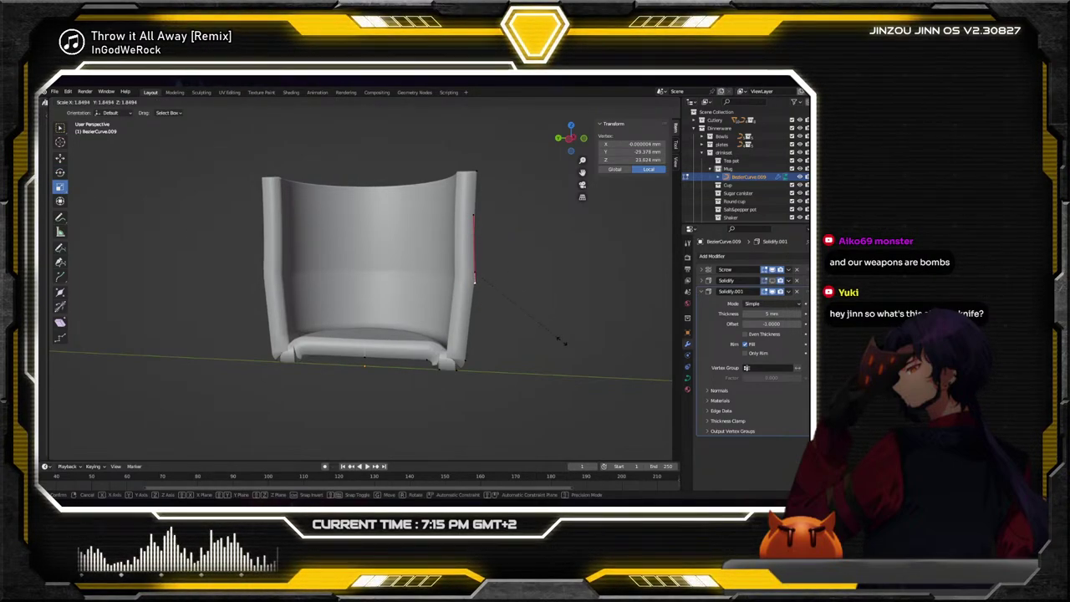
click(553, 443)
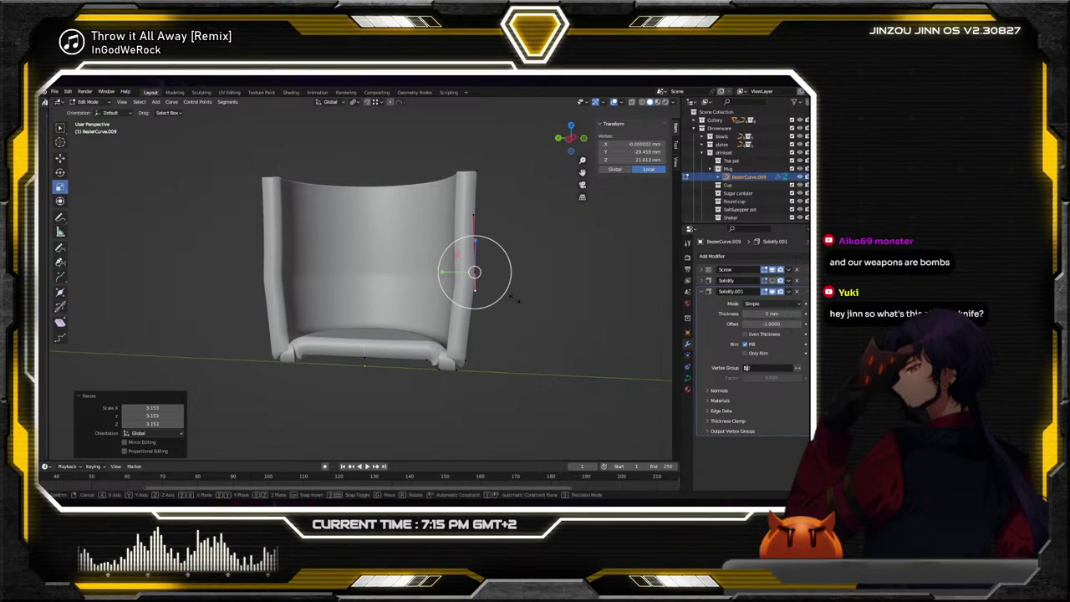
key(s)
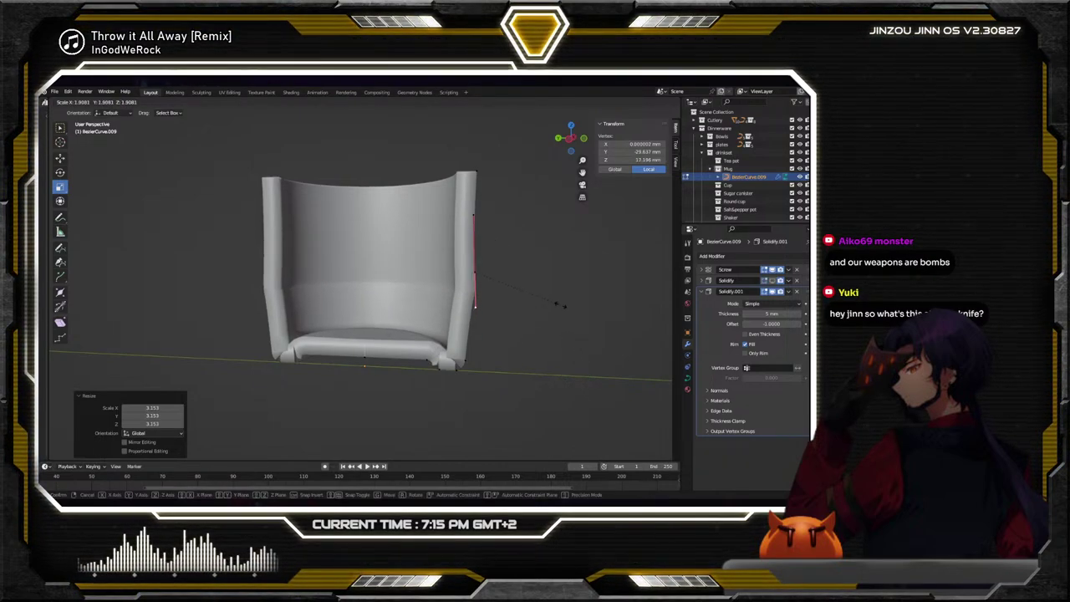
click(565, 306)
Shorten the upper handle of the wall's lowest control point by scaling it to about 0.26
click(465, 360)
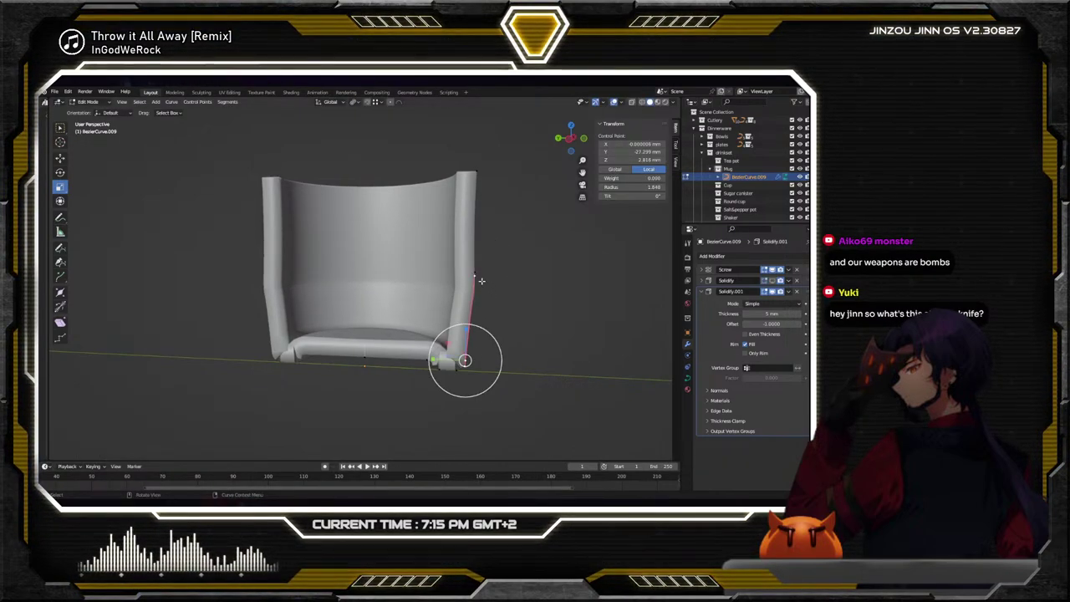
click(476, 277)
key(s)
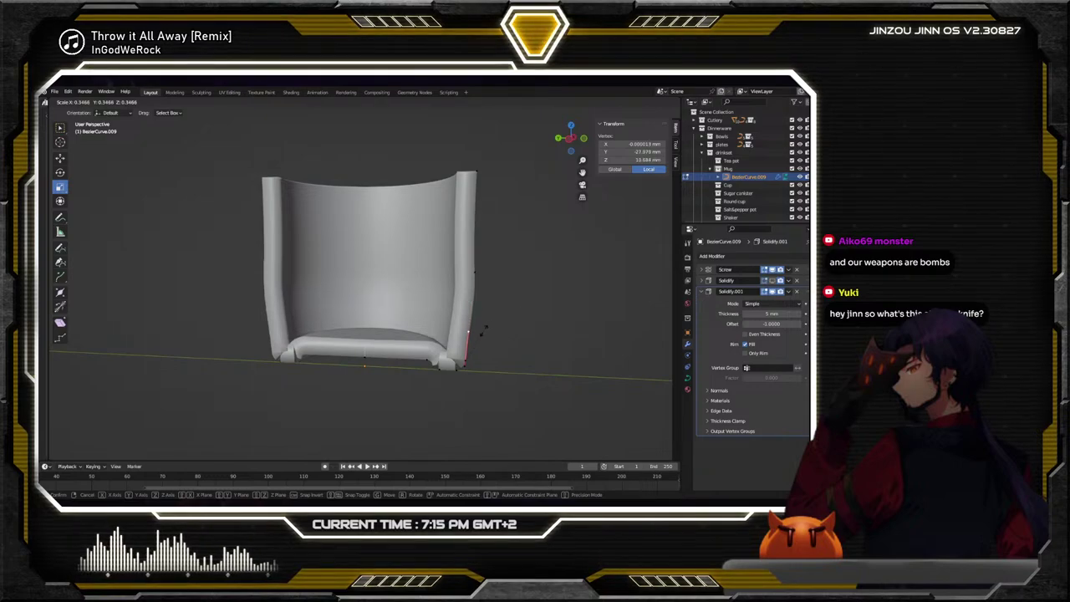
click(478, 336)
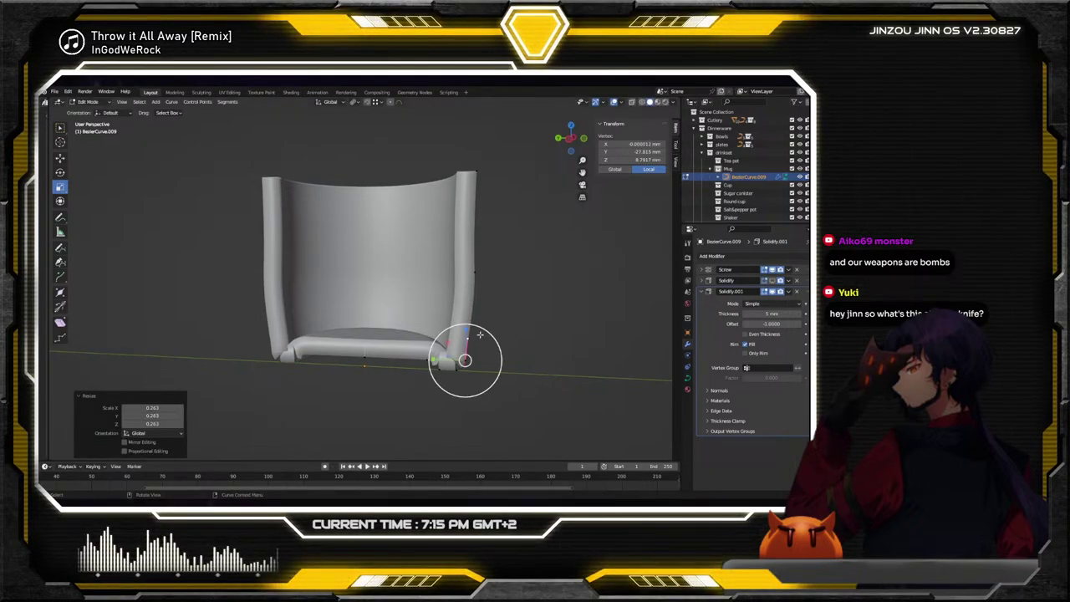
Make the mug taller by raising the middle wall control point and moving the rim point up about 16.5 mm along Z
click(492, 281)
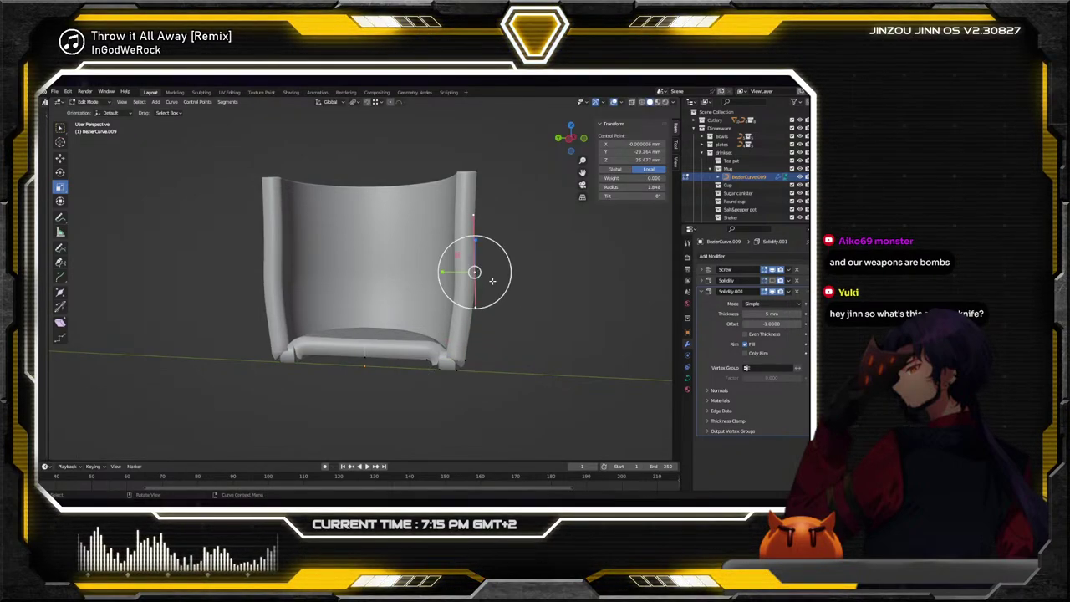
click(476, 171)
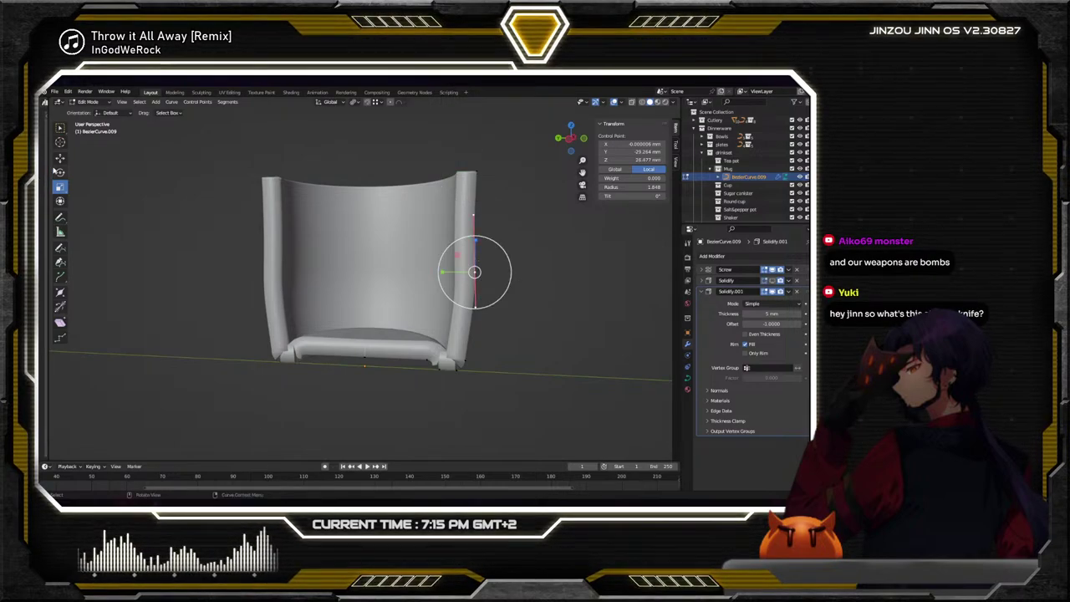
mouse_move(443, 271)
mouse_down()
mouse_move(458, 272)
mouse_move(443, 272)
mouse_up()
drag(477, 215, 508, 406)
scroll(518, 362, down, 2)
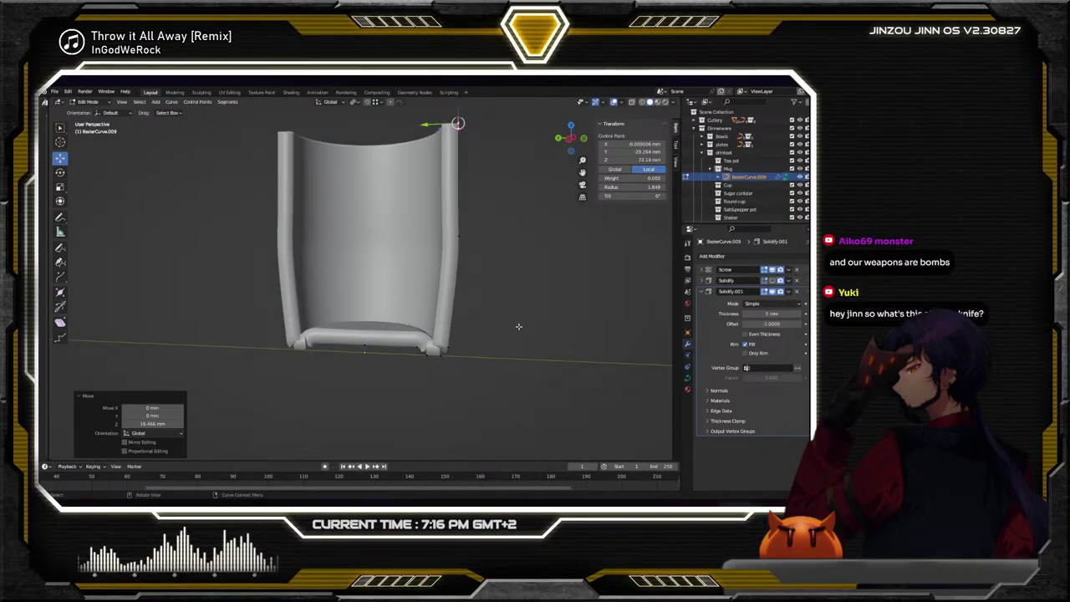
Move the middle wall control point outward and up about 10.8 mm along Z, and rotate the lowest wall point's handles outward about X
drag(457, 123, 458, 236)
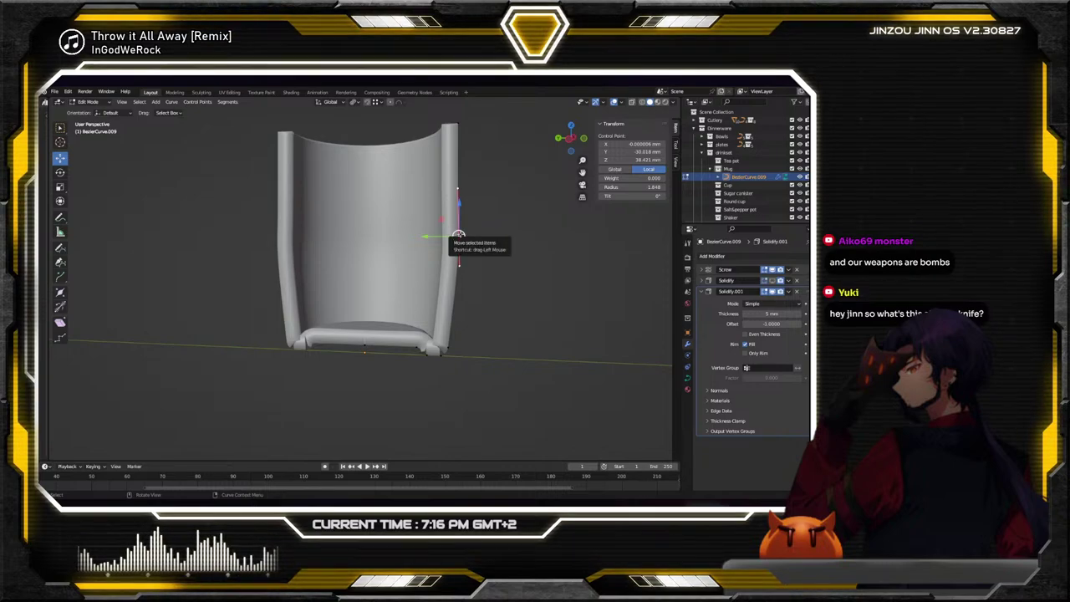
drag(440, 236, 494, 170)
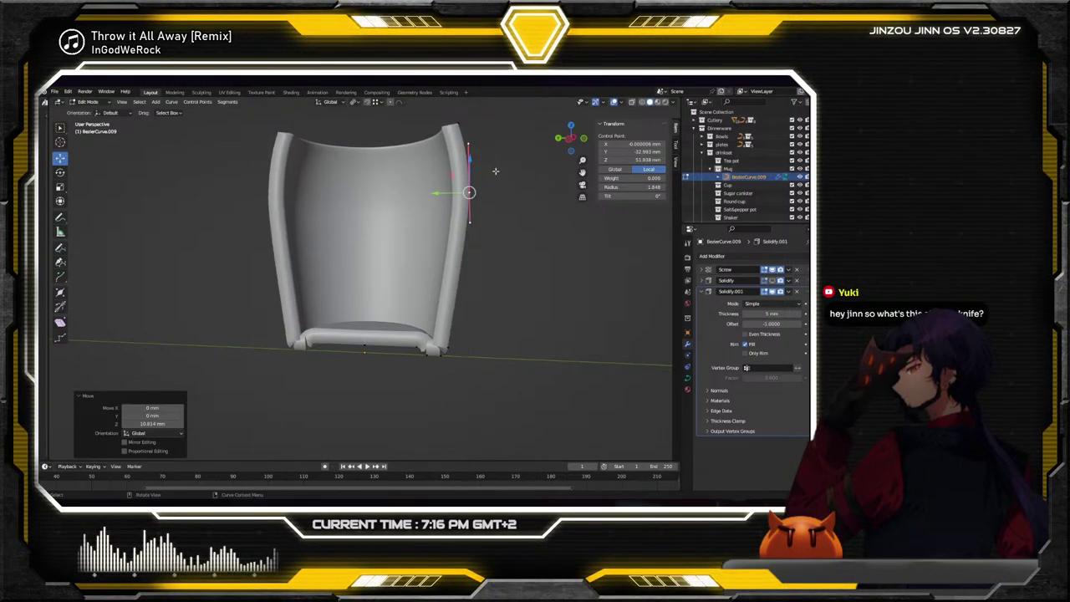
click(442, 348)
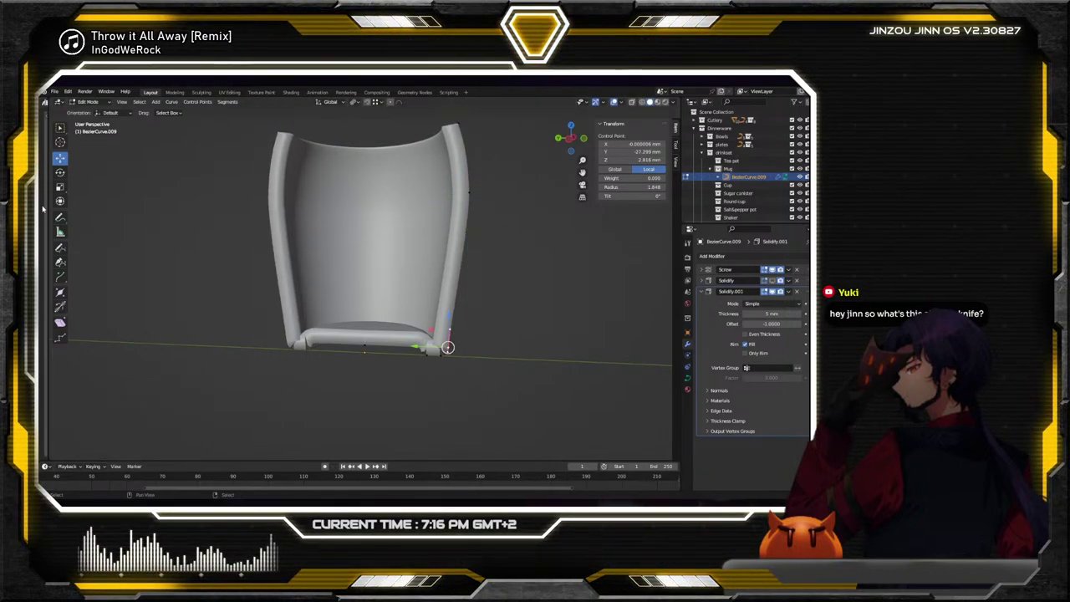
key(shift+space)
key(r)
drag(472, 331, 475, 332)
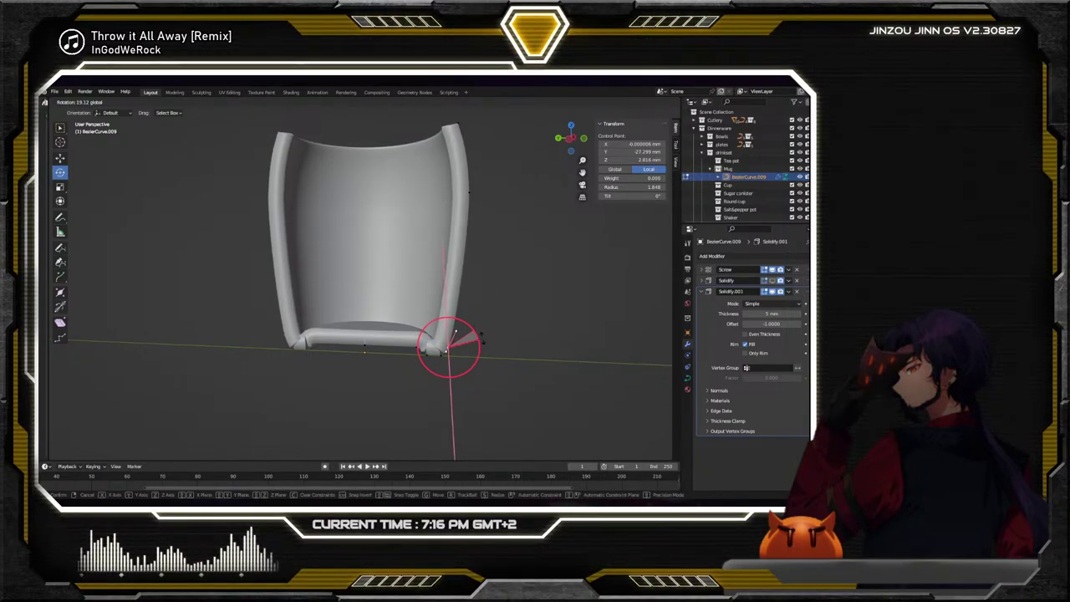
drag(474, 335, 485, 343)
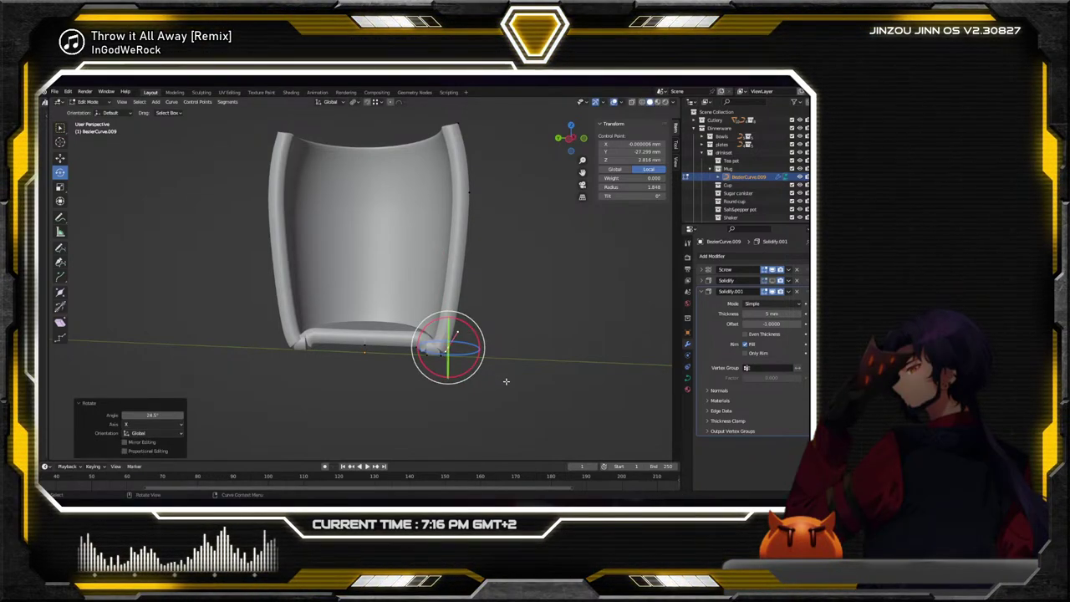
Remove the first Solidify modifier from the mug, keeping only the second one with 5 mm thickness
click(703, 291)
click(703, 281)
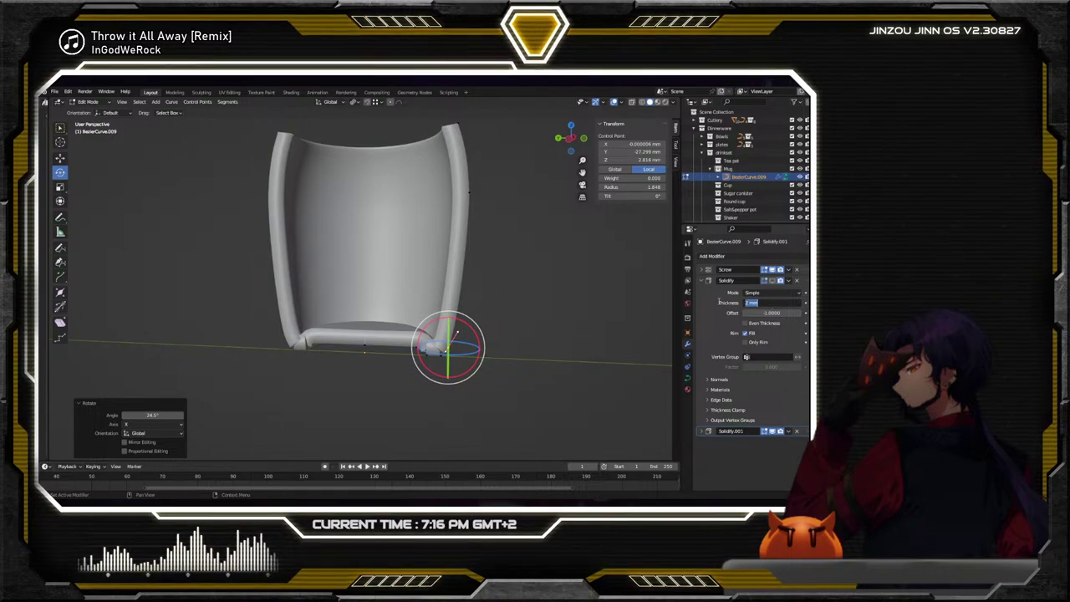
click(752, 293)
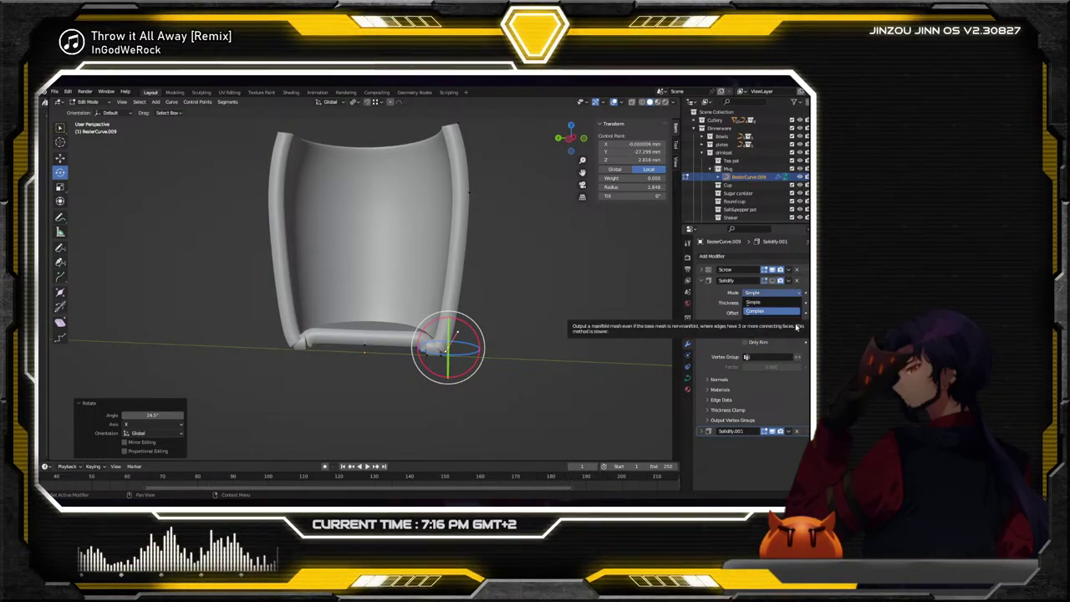
click(717, 311)
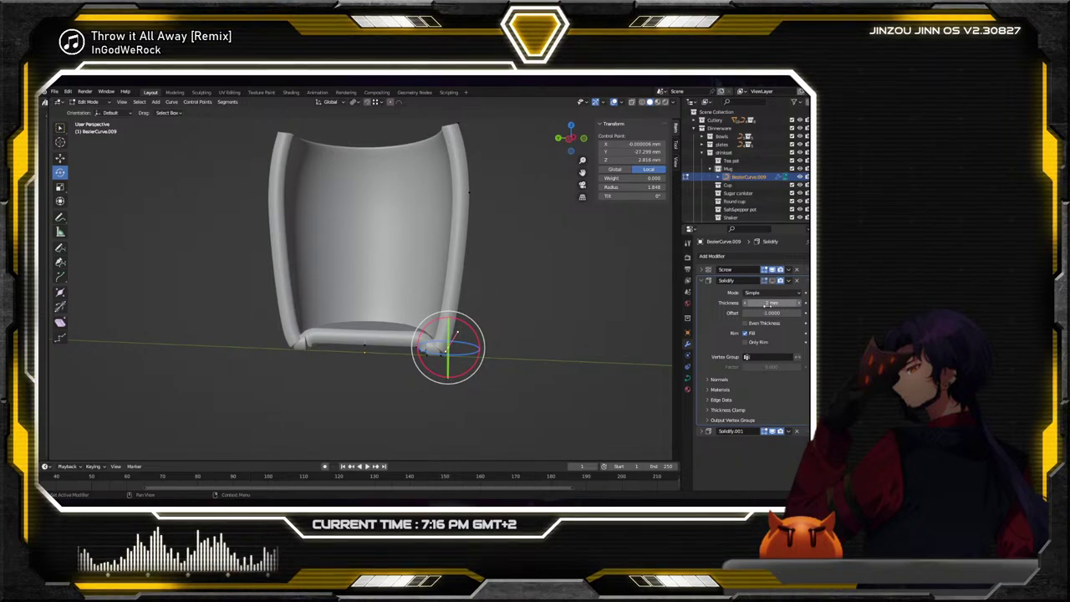
key(ctrl+z)
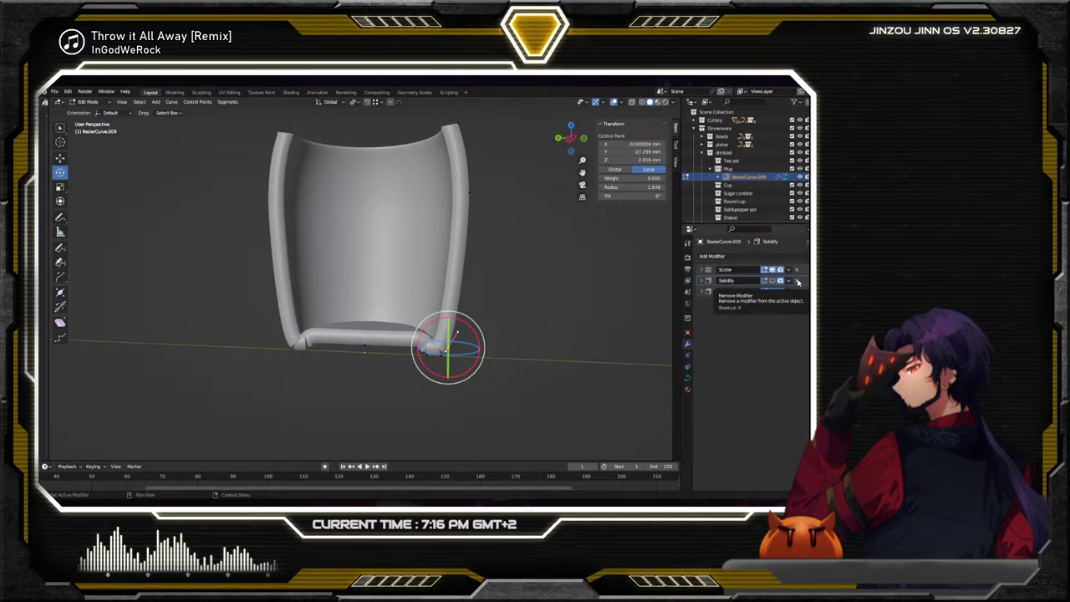
key(ctrl+shift+z)
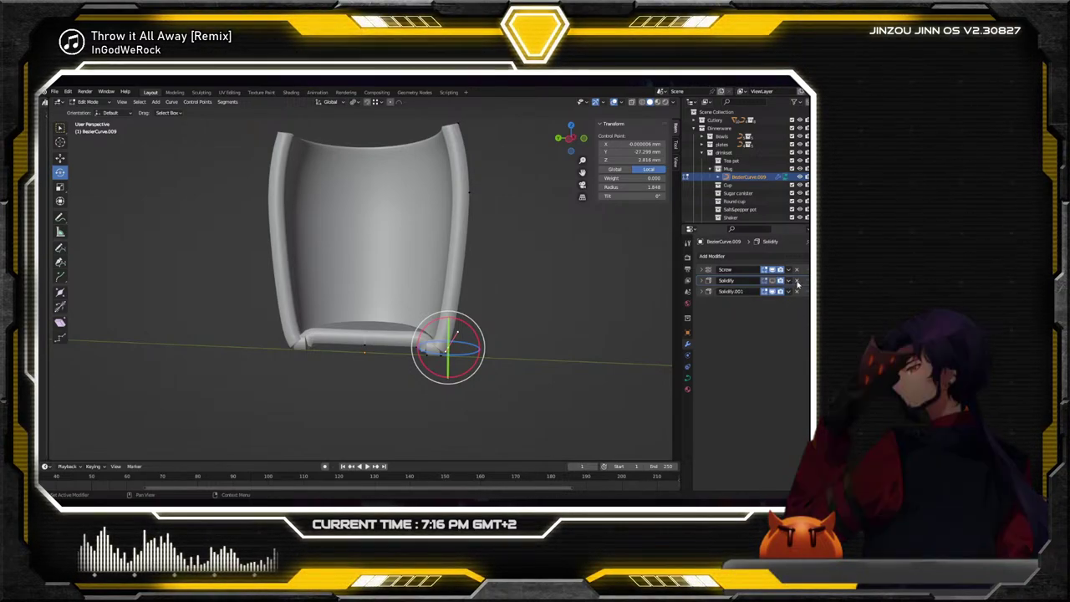
click(796, 281)
click(708, 281)
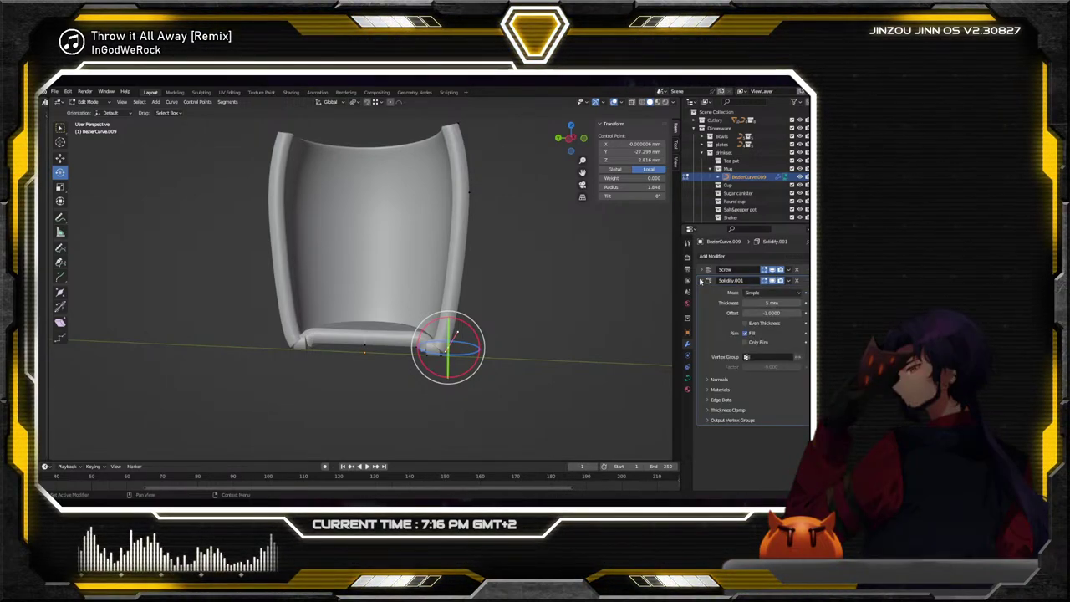
click(707, 281)
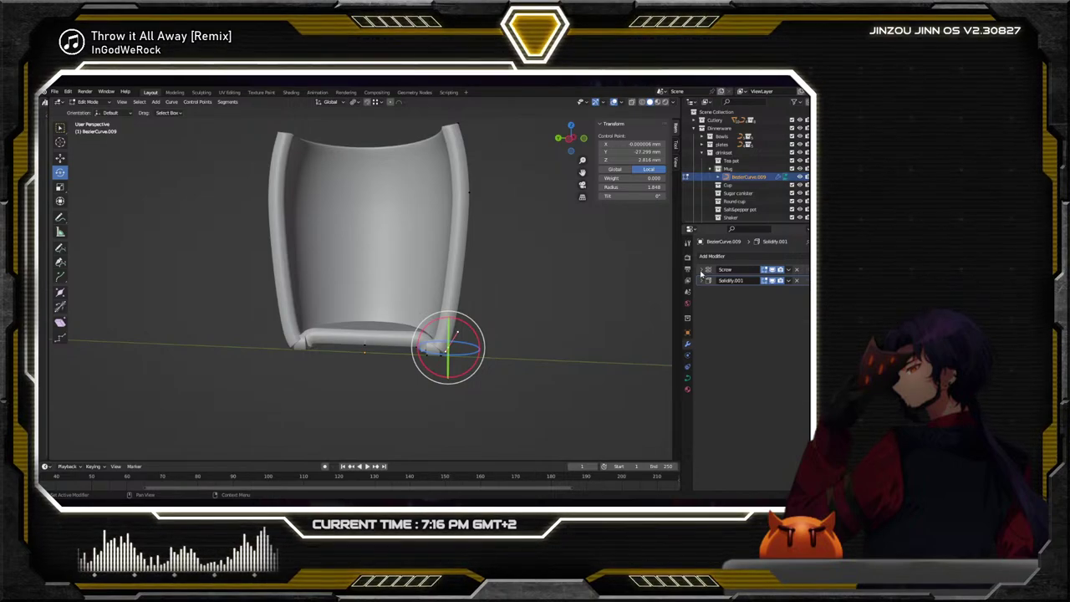
Set the mug's Screw modifier angle to 360° to revolve the profile into a full mug
click(701, 270)
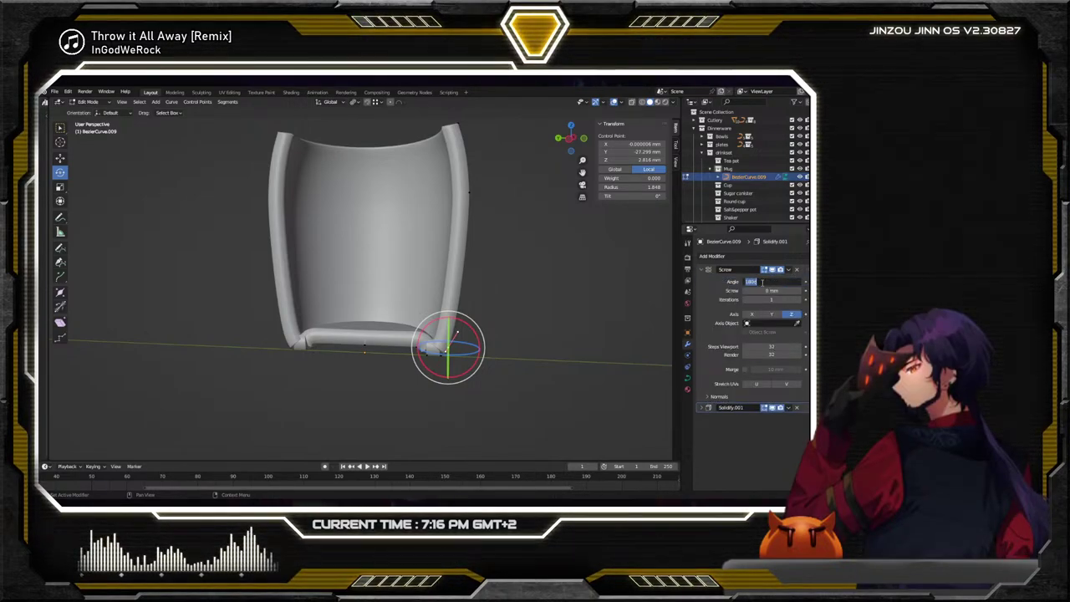
text(360)
key(Return)
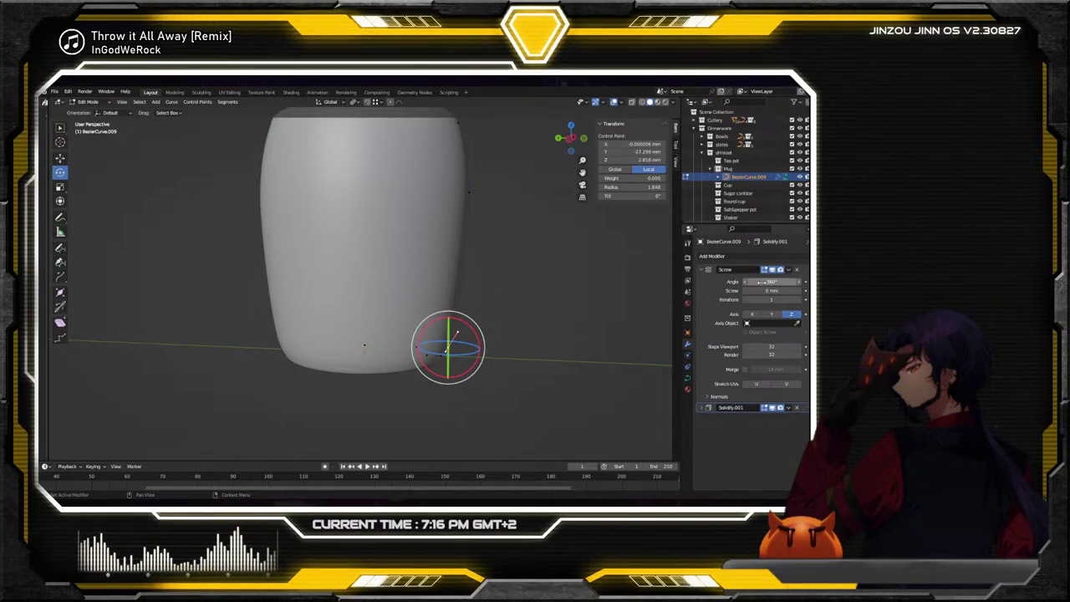
middle_drag(376, 234, 443, 234)
middle_drag(449, 272, 451, 222)
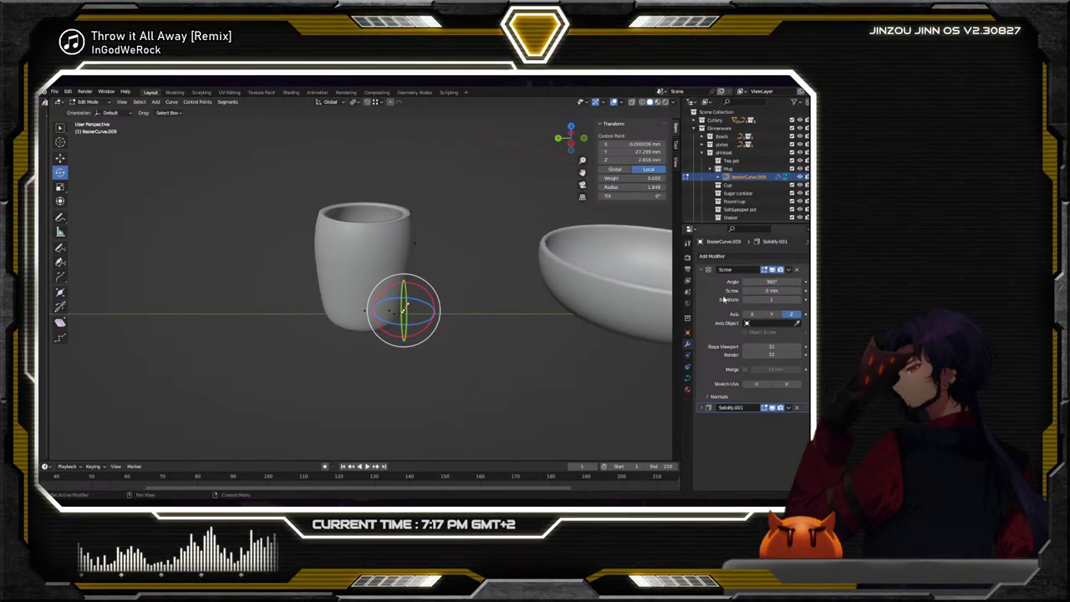
Set the remaining Solidify modifier's Bevel Convex to 1 and enable Even Thickness
click(702, 269)
click(702, 280)
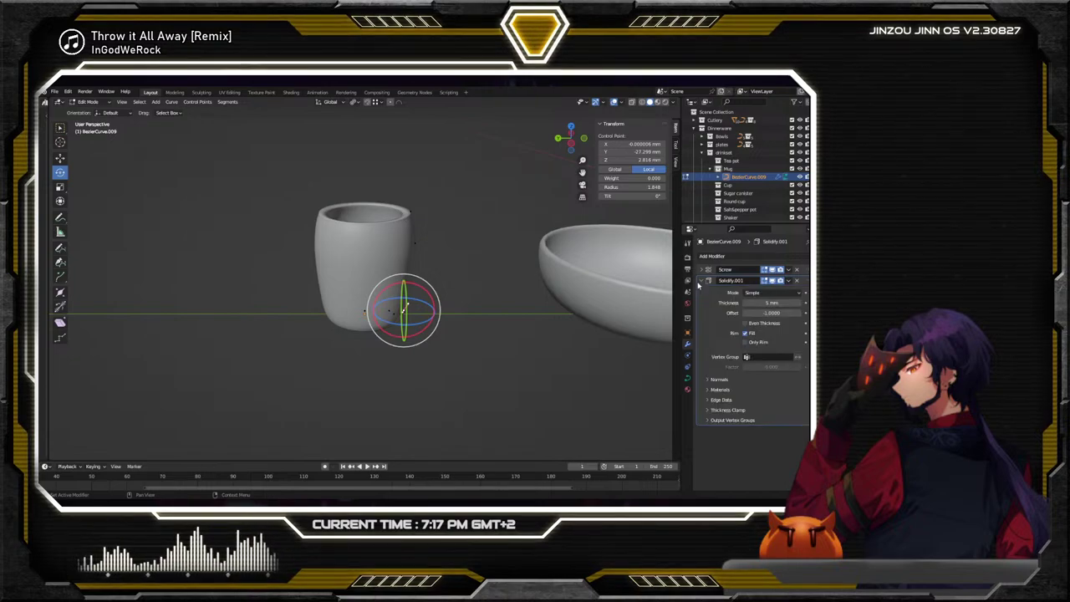
scroll(456, 238, up, 3)
scroll(455, 238, down, 1)
mouse_move(443, 238)
middle_down()
mouse_move(465, 241)
mouse_move(442, 233)
middle_up()
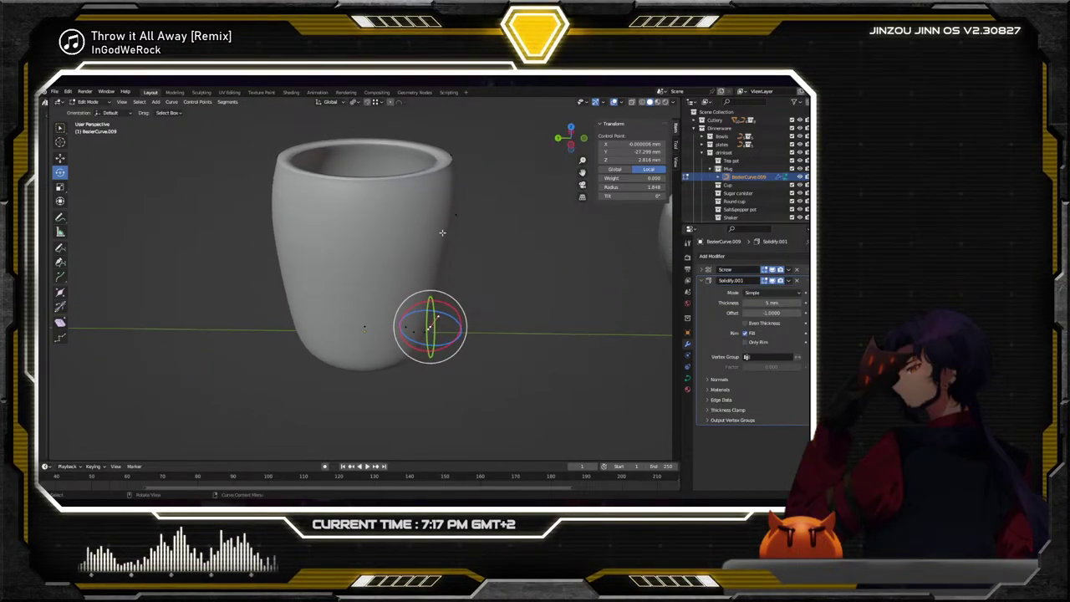
click(709, 411)
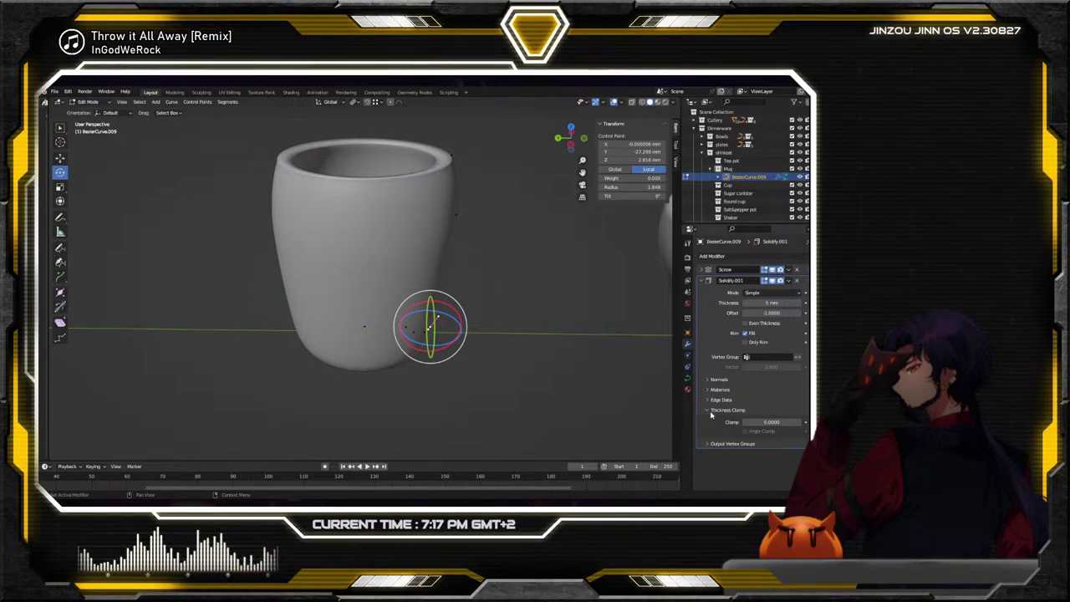
click(710, 411)
click(710, 400)
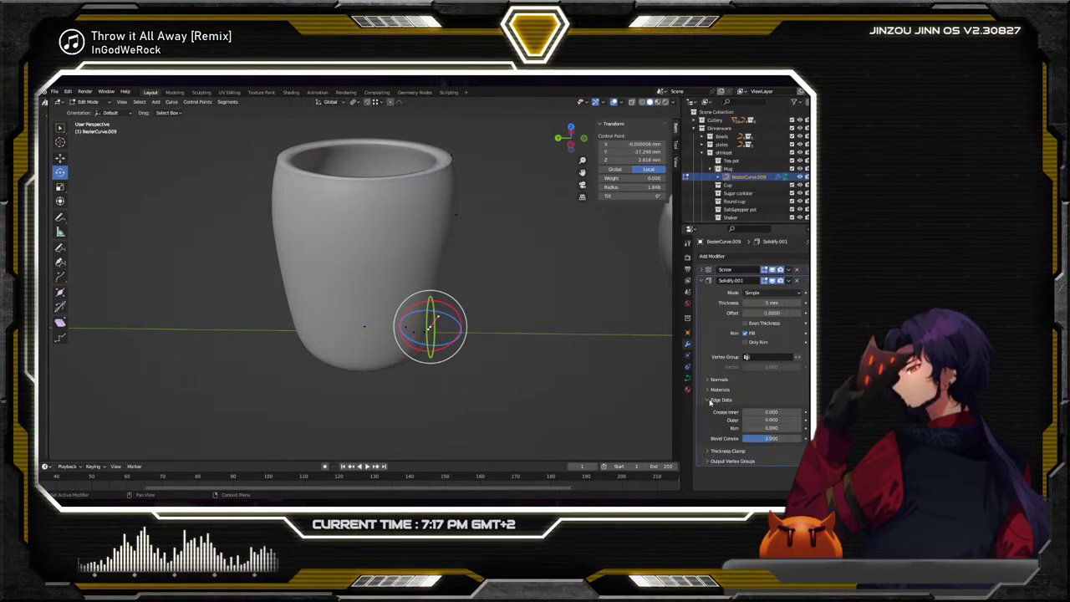
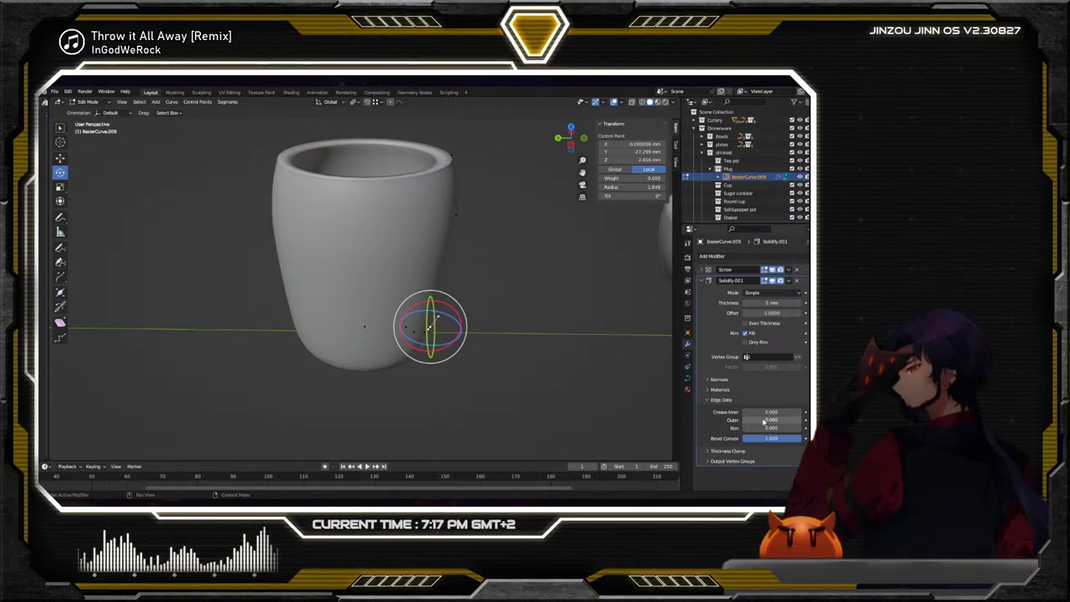
click(745, 324)
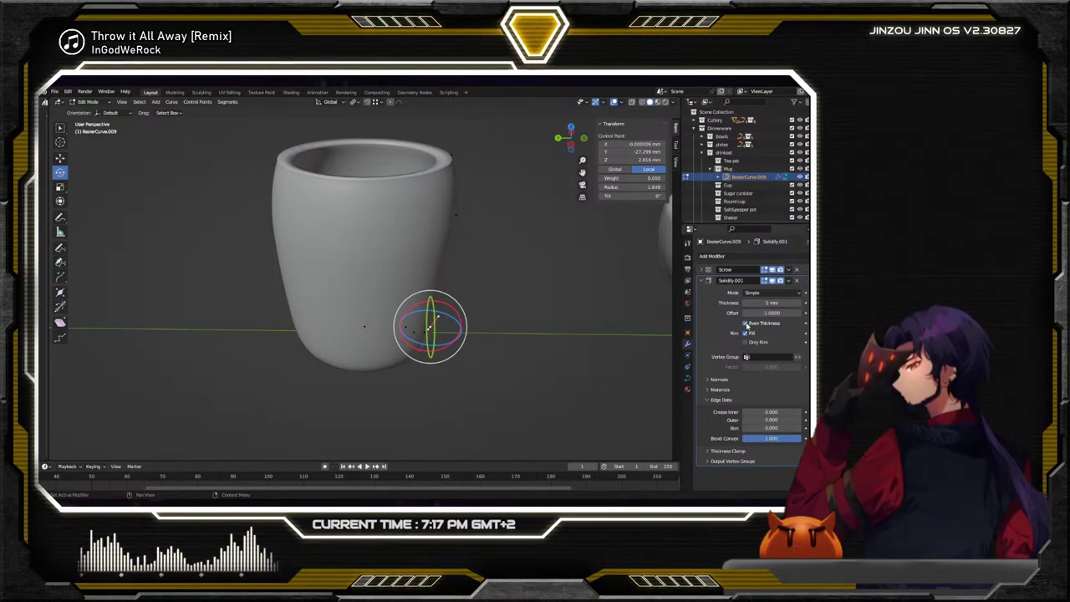
Try the Only Rim option on the mug's Solidify modifier and turn it off again
click(750, 344)
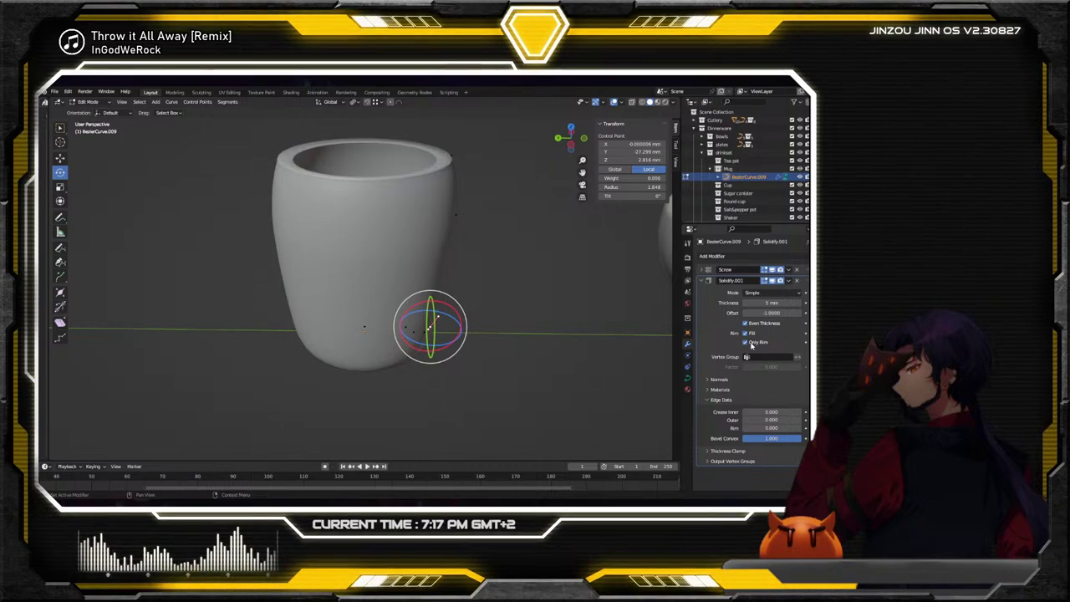
middle_drag(490, 223, 501, 245)
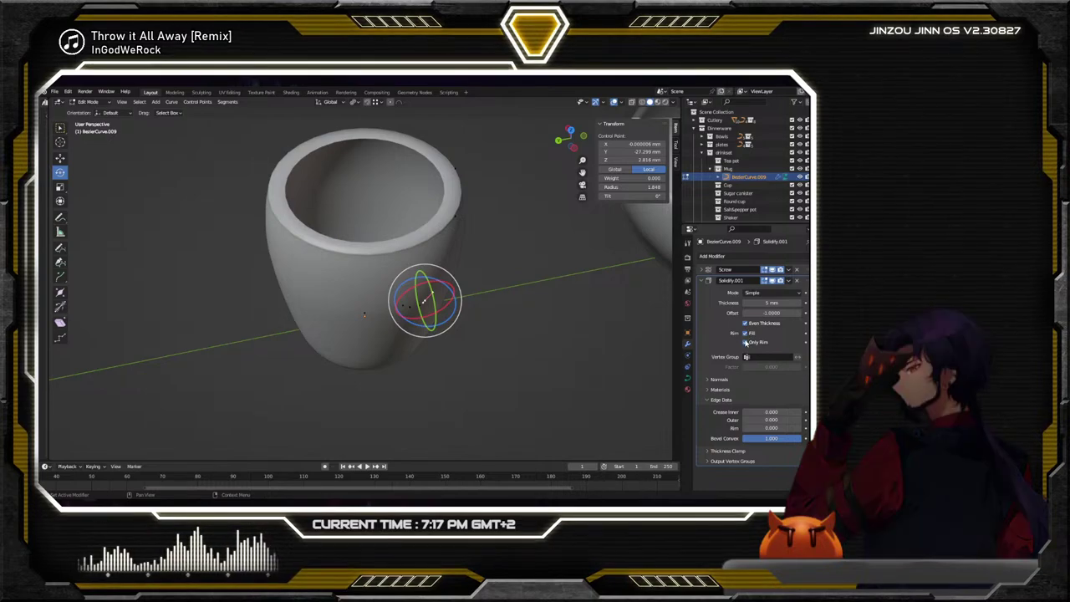
click(745, 342)
middle_drag(517, 265, 502, 233)
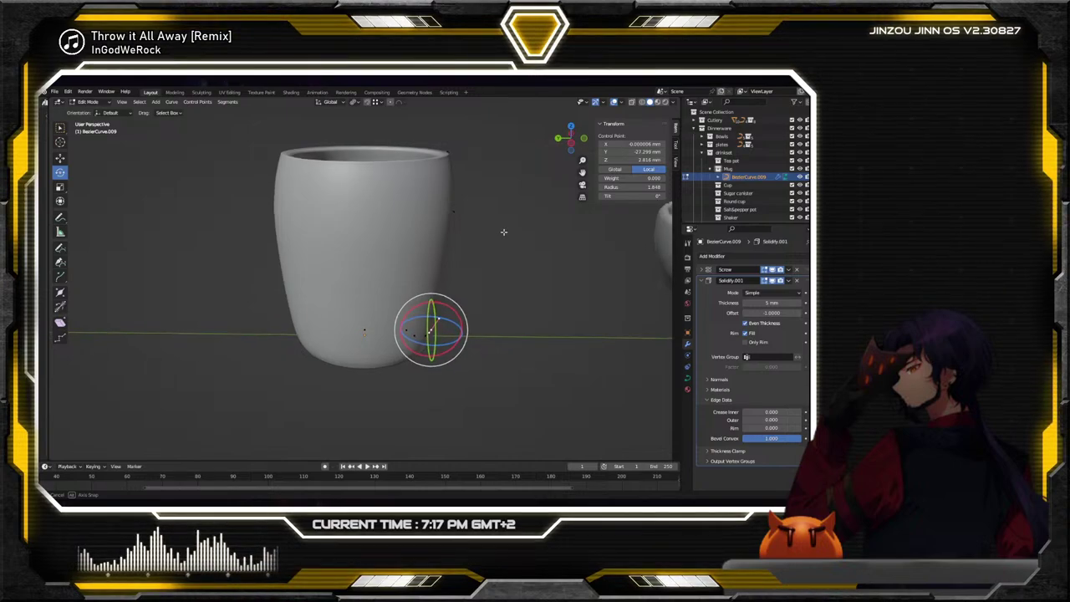
Try 4 and 6 viewport steps on the mug's Screw modifier, and set them back to 32
click(701, 280)
click(702, 270)
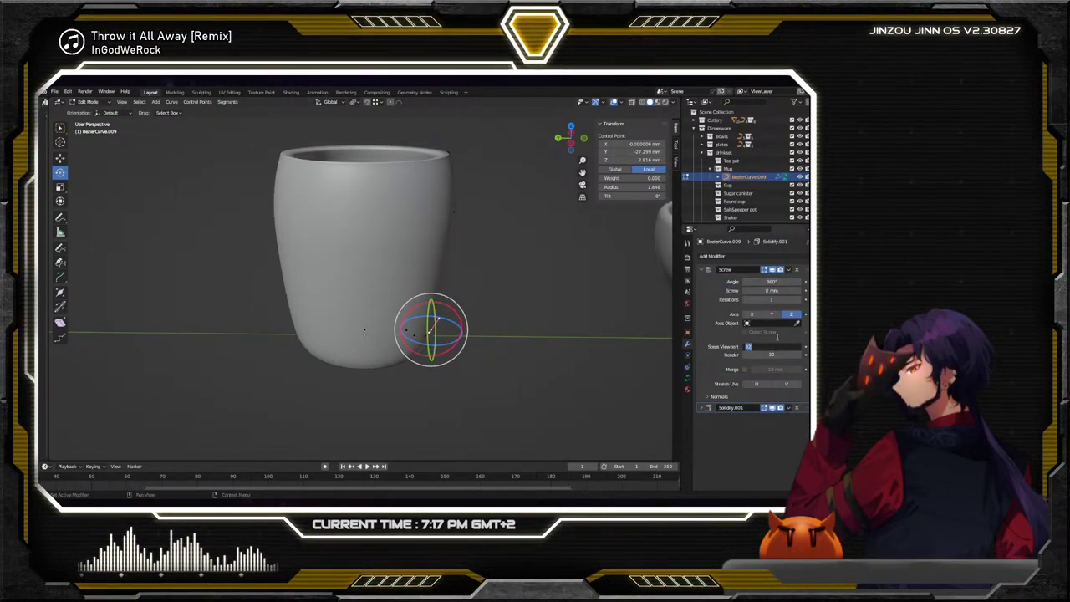
text(4)
key(Return)
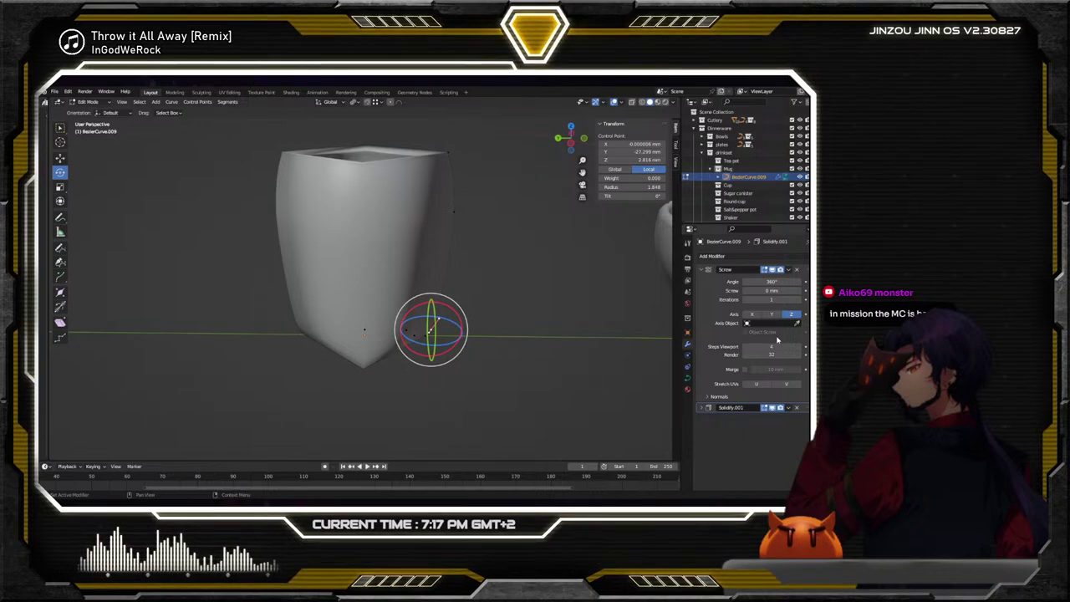
middle_drag(535, 276, 485, 244)
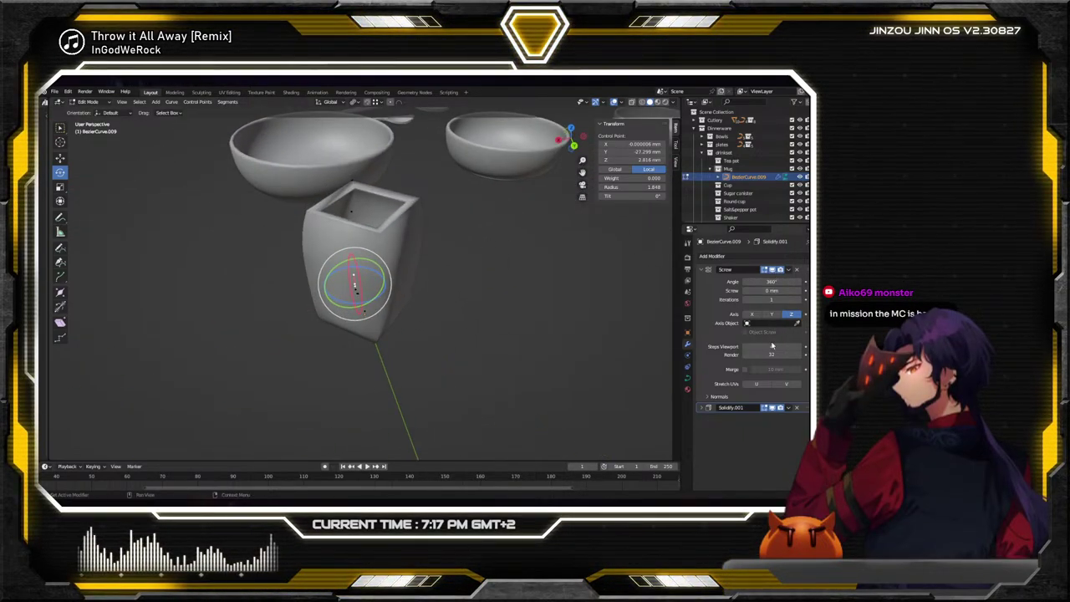
click(783, 348)
text(6)
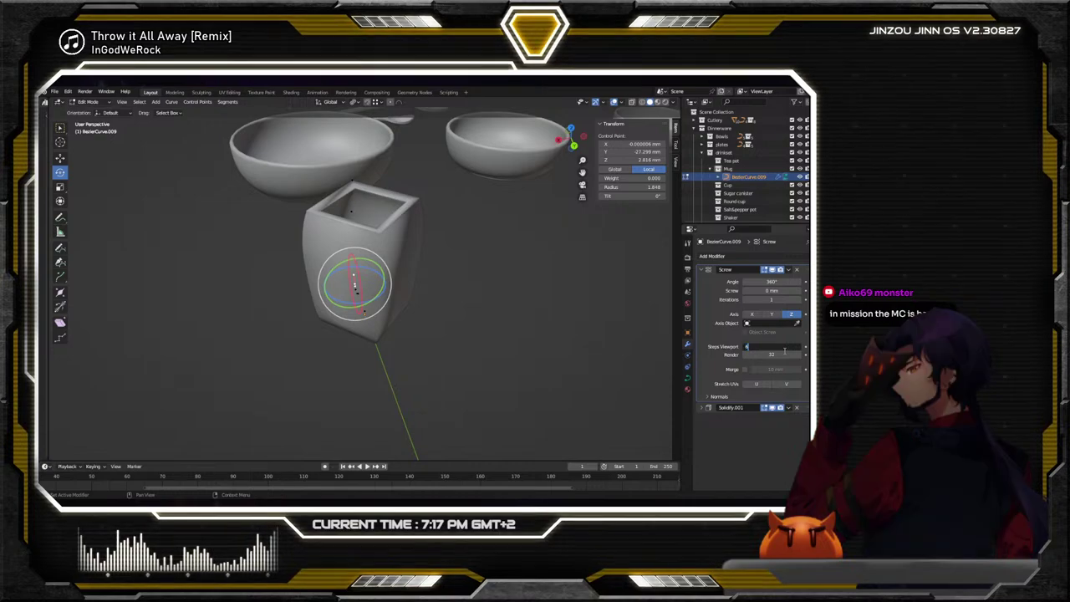
key(Return)
middle_drag(455, 344, 426, 353)
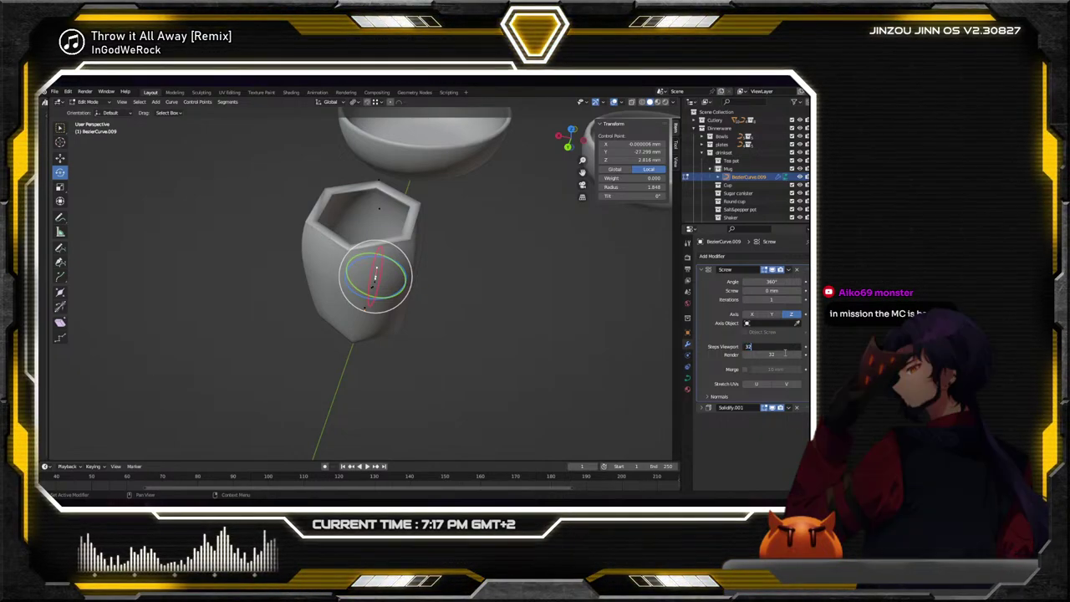
text(32)
key(Return)
middle_drag(501, 334, 528, 282)
Return to Object Mode and duplicate the mug in place
click(480, 292)
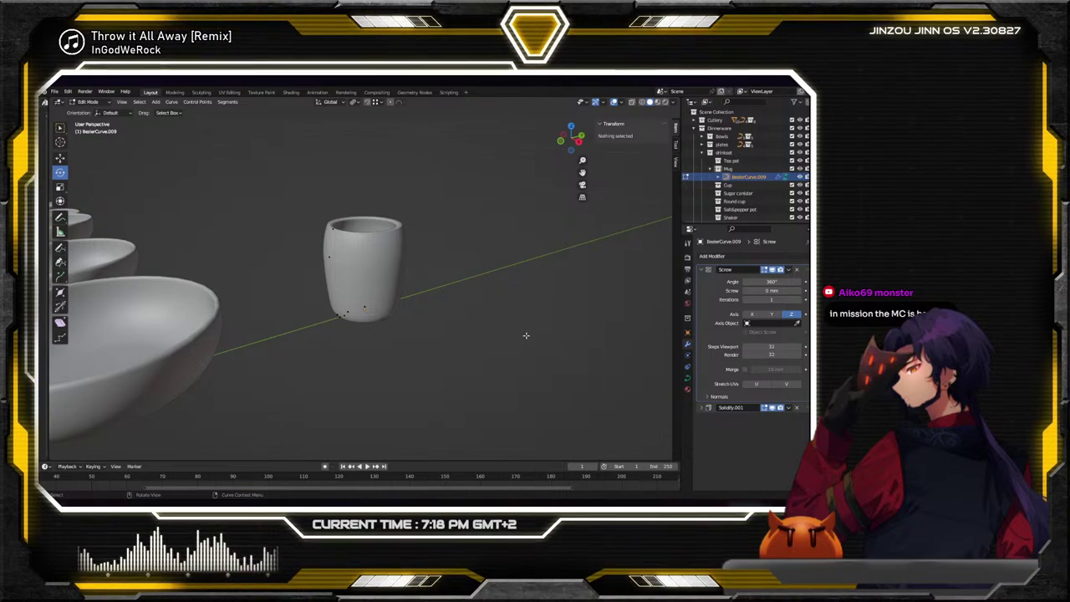
middle_drag(527, 334, 487, 333)
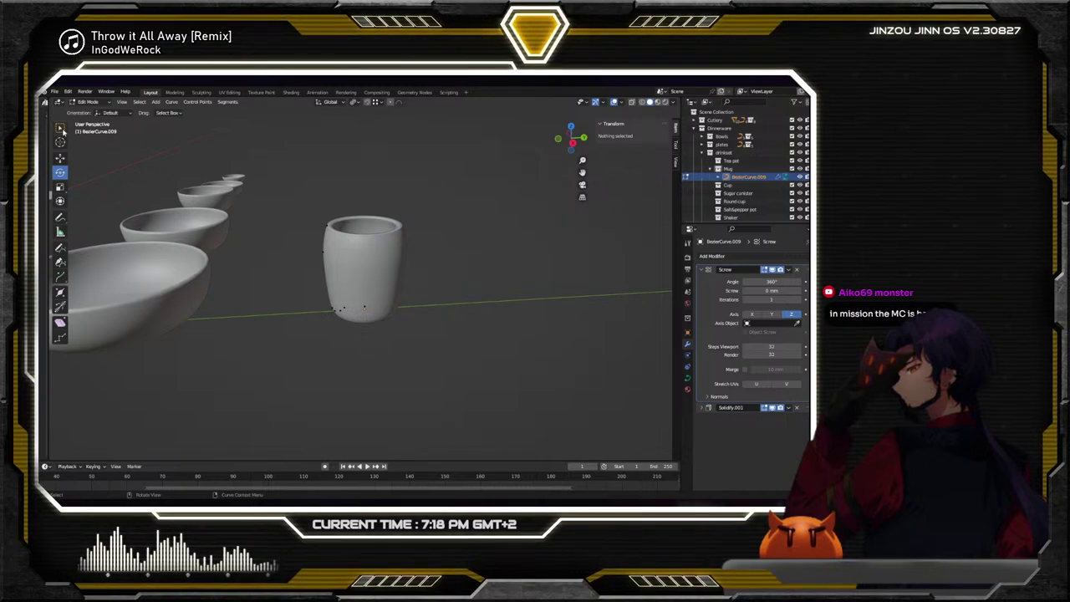
scroll(323, 222, up, 2)
middle_drag(328, 236, 326, 220)
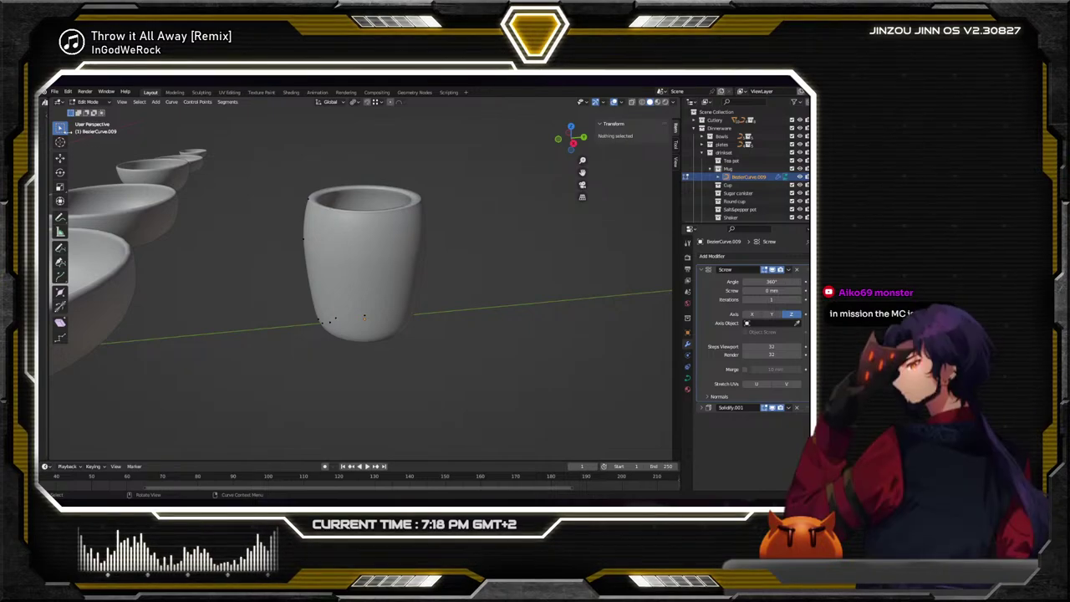
click(102, 113)
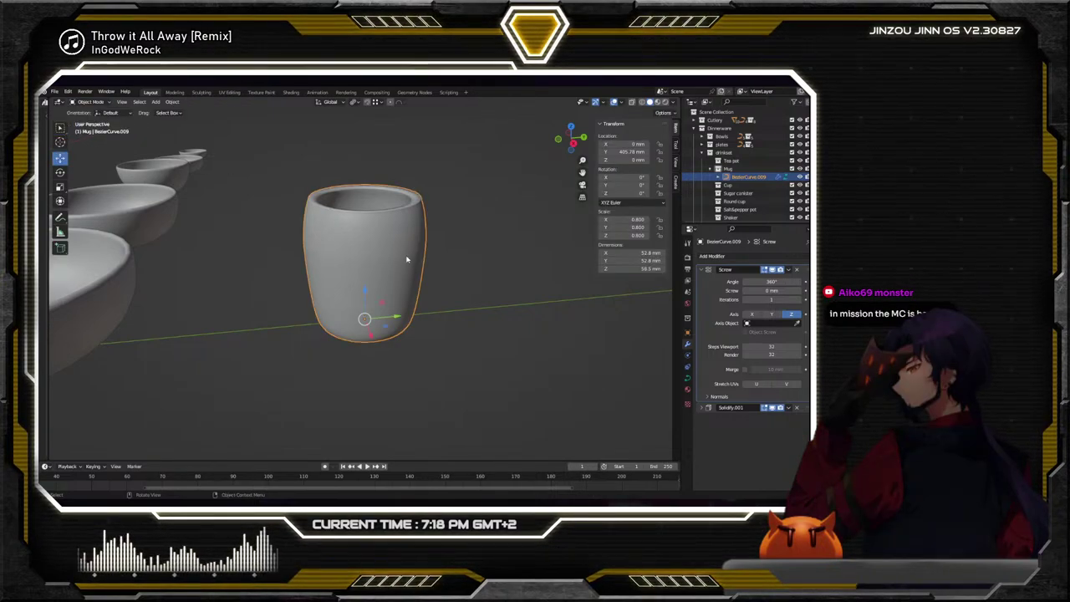
click(457, 271)
click(400, 267)
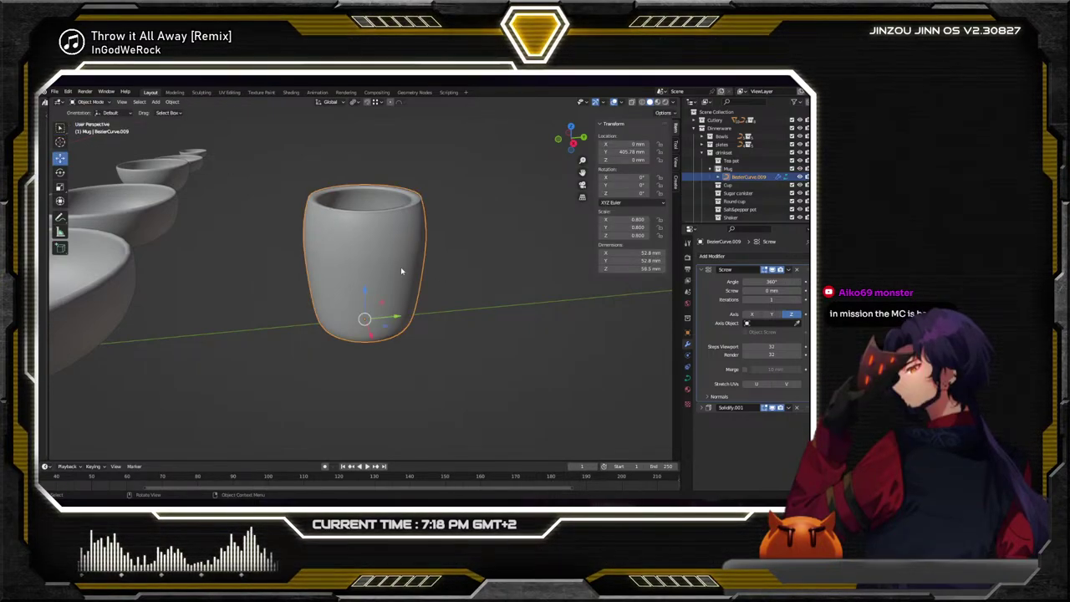
key(shift+d)
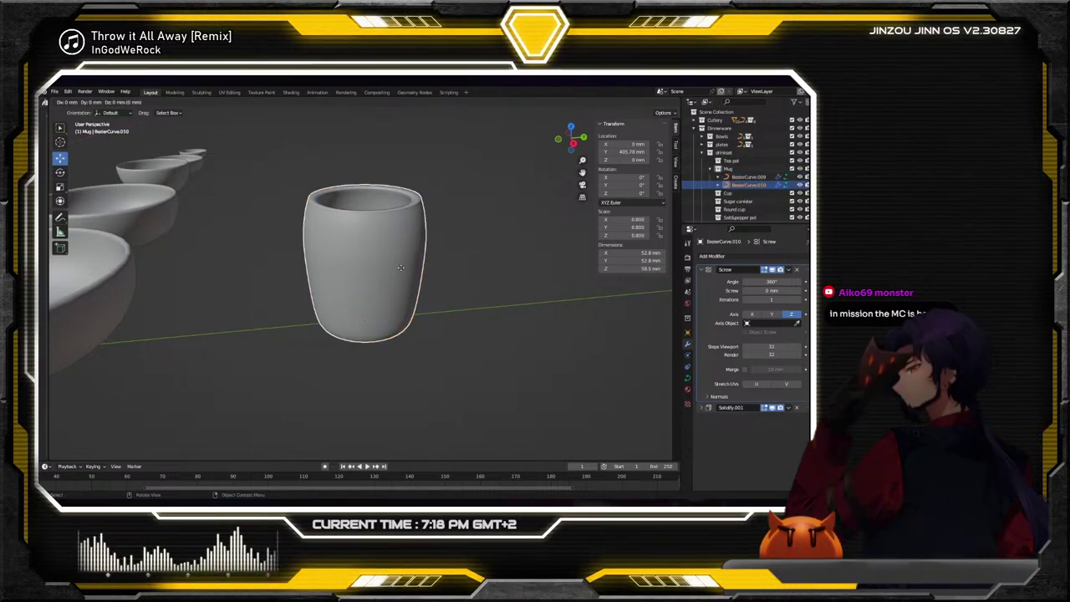
right_click(361, 278)
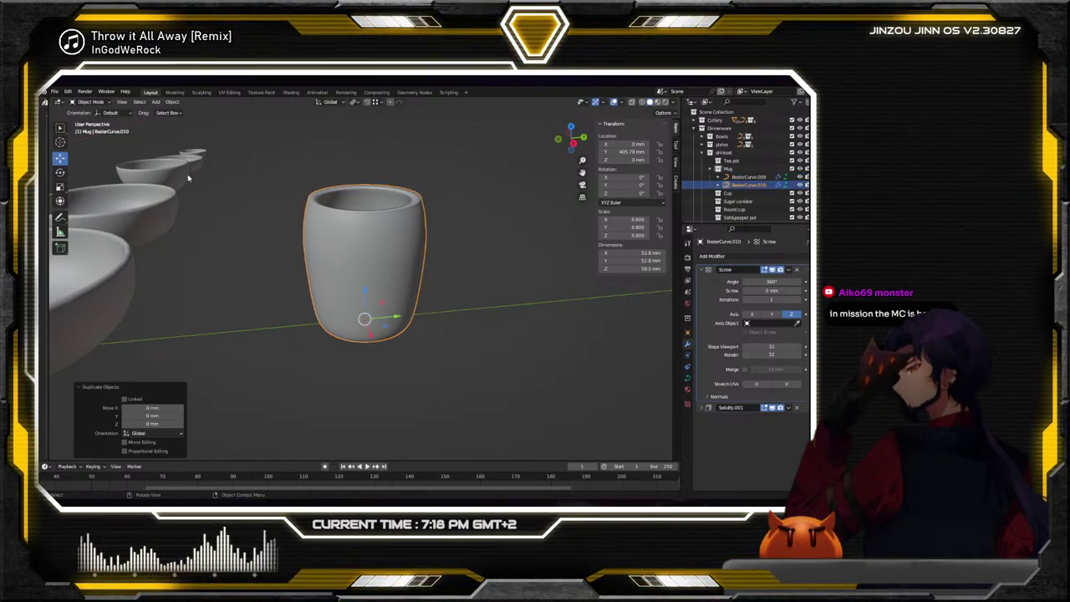
Enter Edit Mode on the duplicated mug and remove its Screw modifier
click(102, 104)
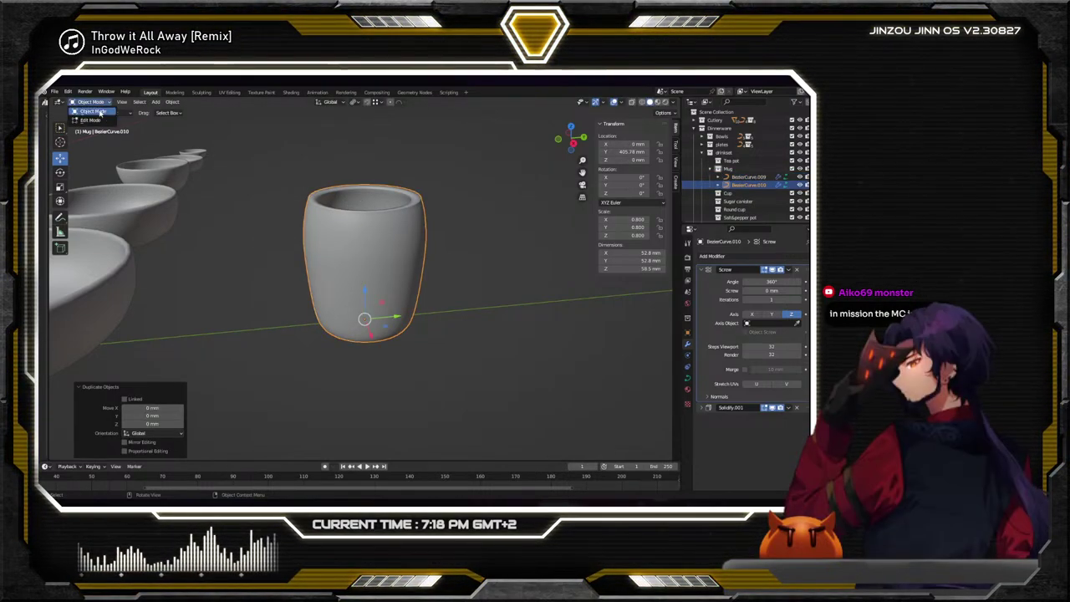
click(93, 122)
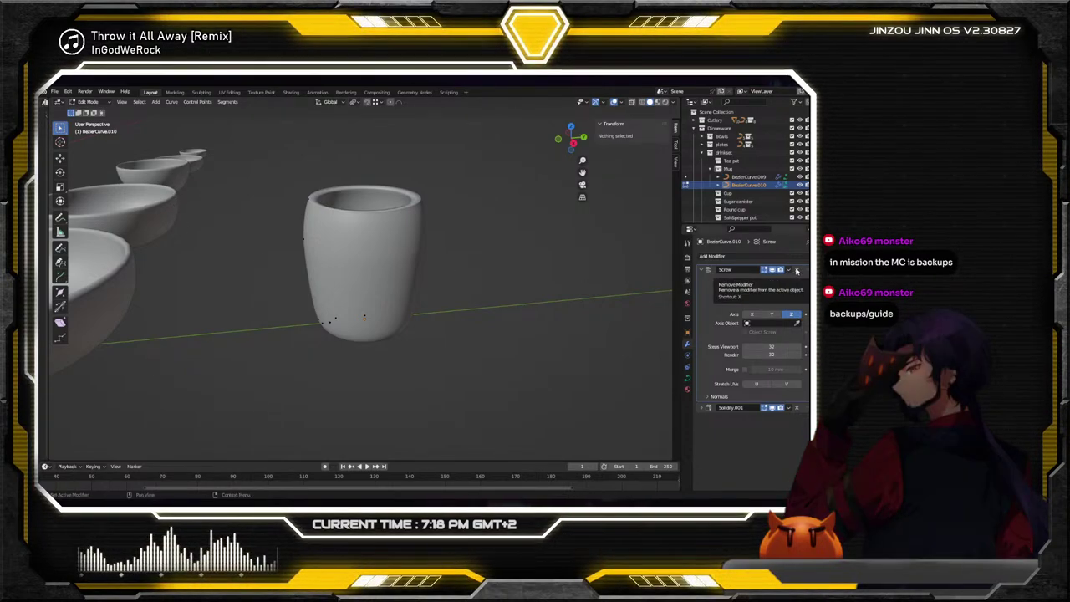
click(797, 270)
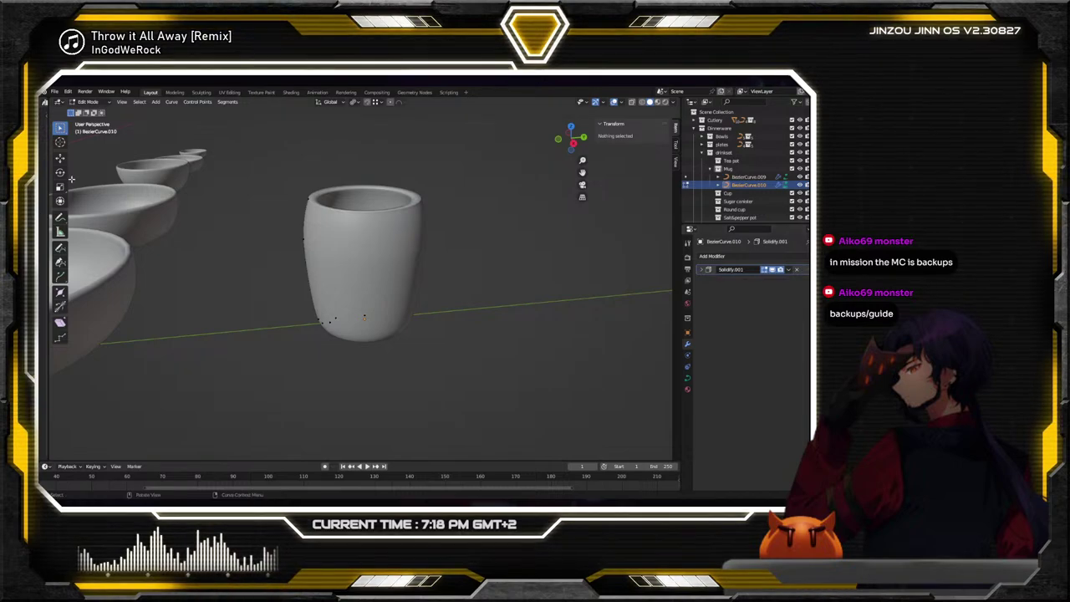
Move all of the duplicate's control points about 28 mm along negative Y, beside the original mug
key(shift+space)
key(g)
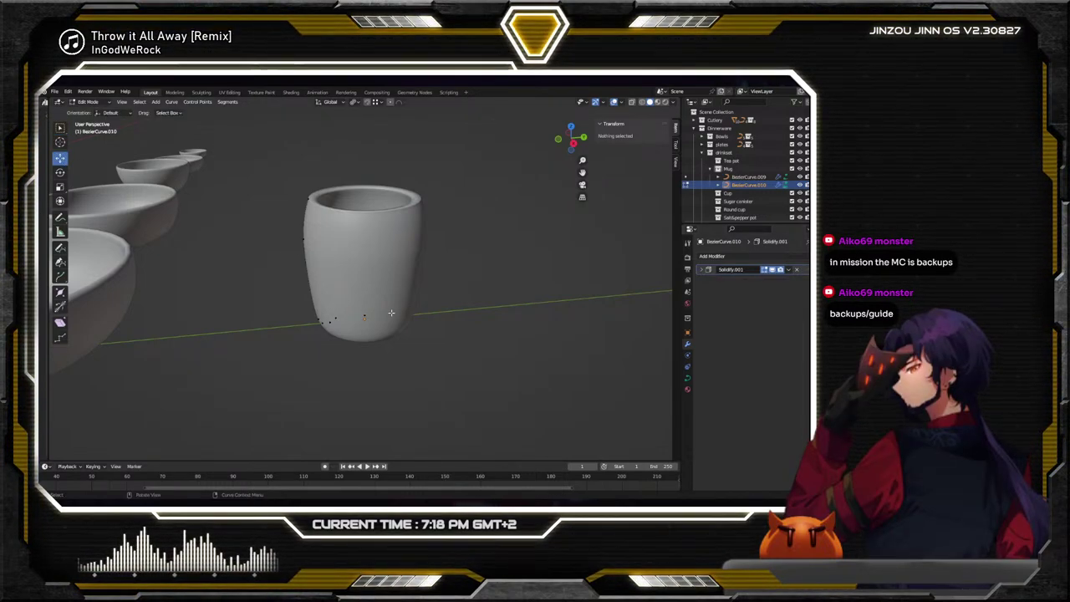
key(a)
drag(358, 290, 297, 298)
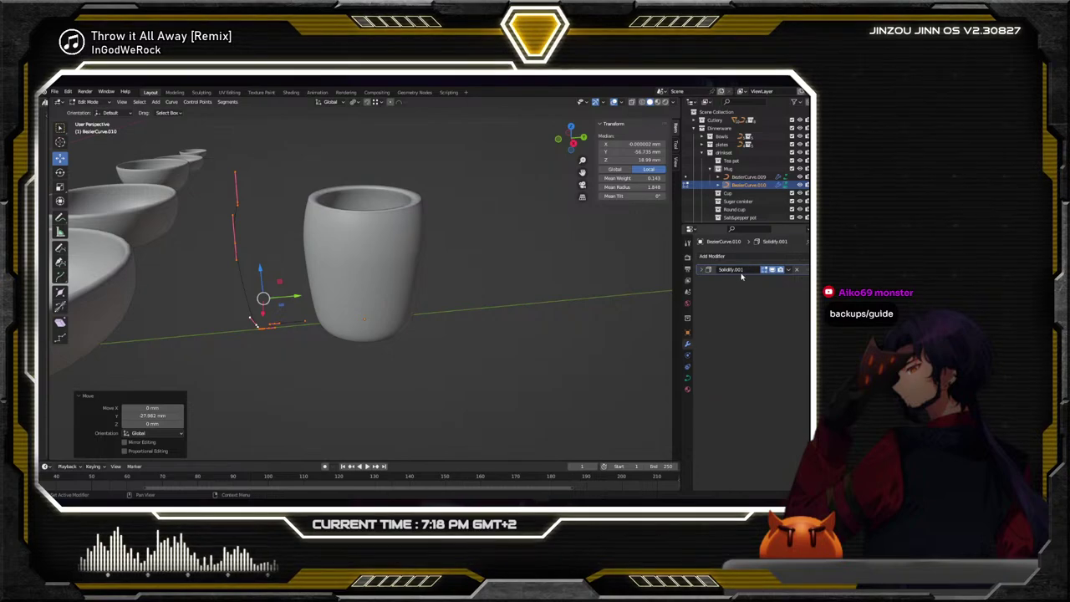
Expand the duplicate's Solidify modifier and try a different thickness on the bare curve
click(702, 270)
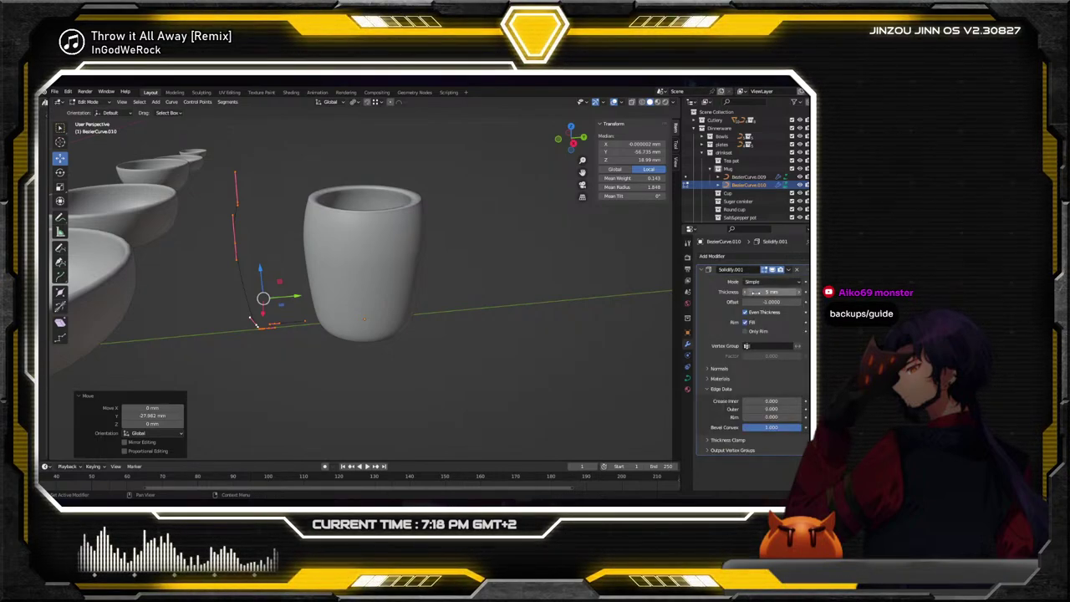
middle_drag(451, 301, 548, 301)
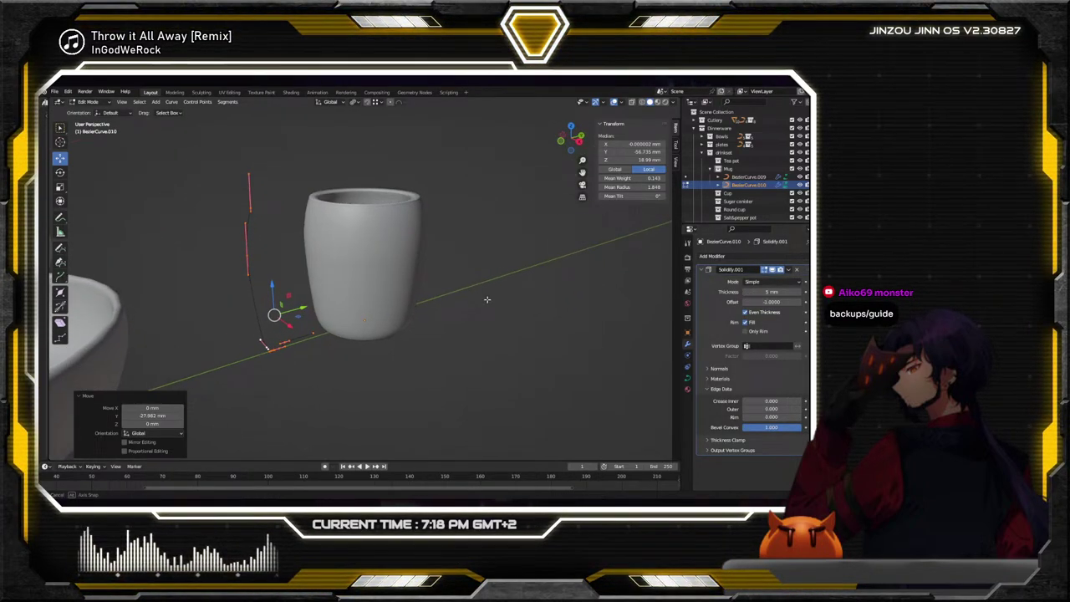
click(712, 255)
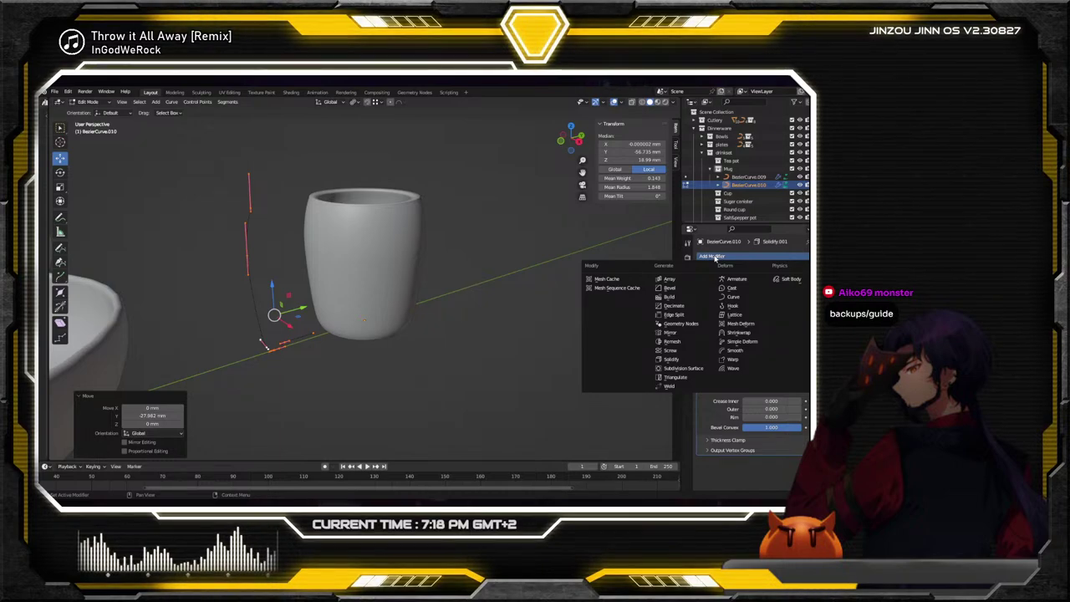
key(Escape)
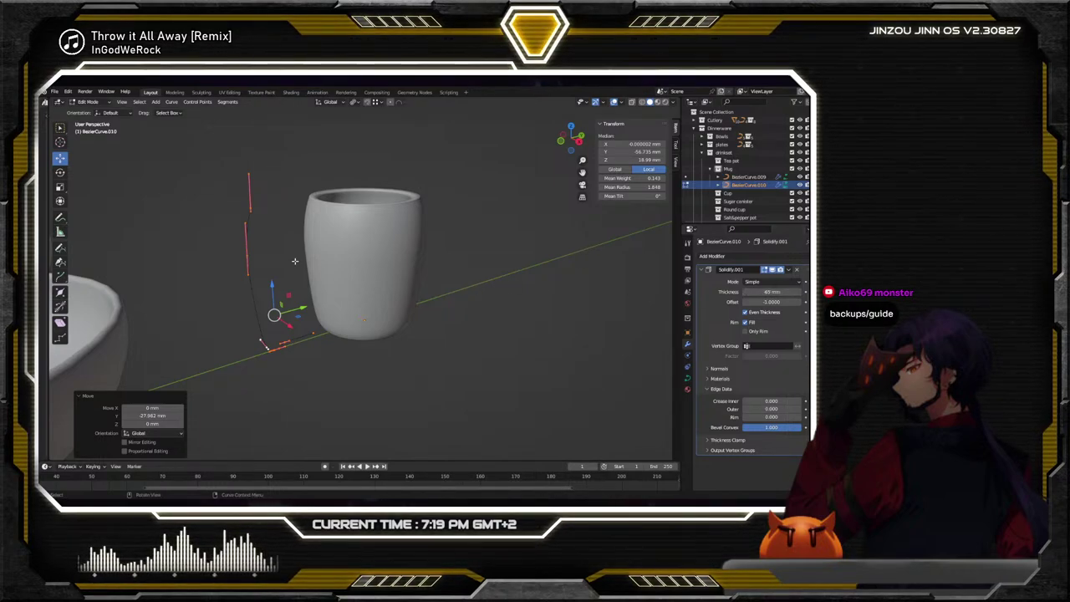
Try a geometry Offset of 60 mm and an Extrude of 20 mm on the duplicated curve
click(688, 378)
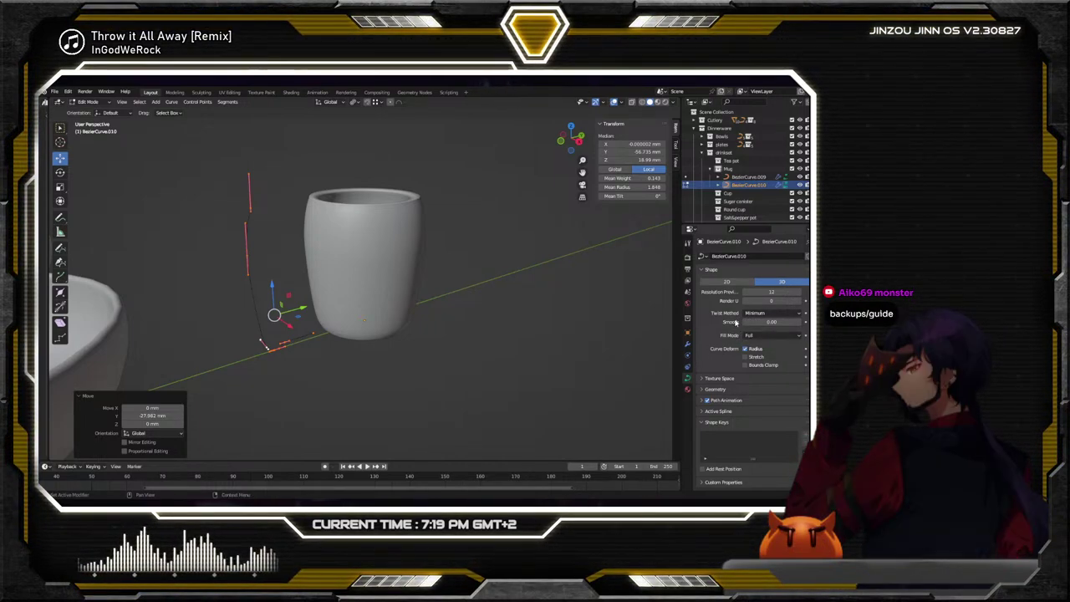
click(714, 389)
scroll(723, 395, down, 1)
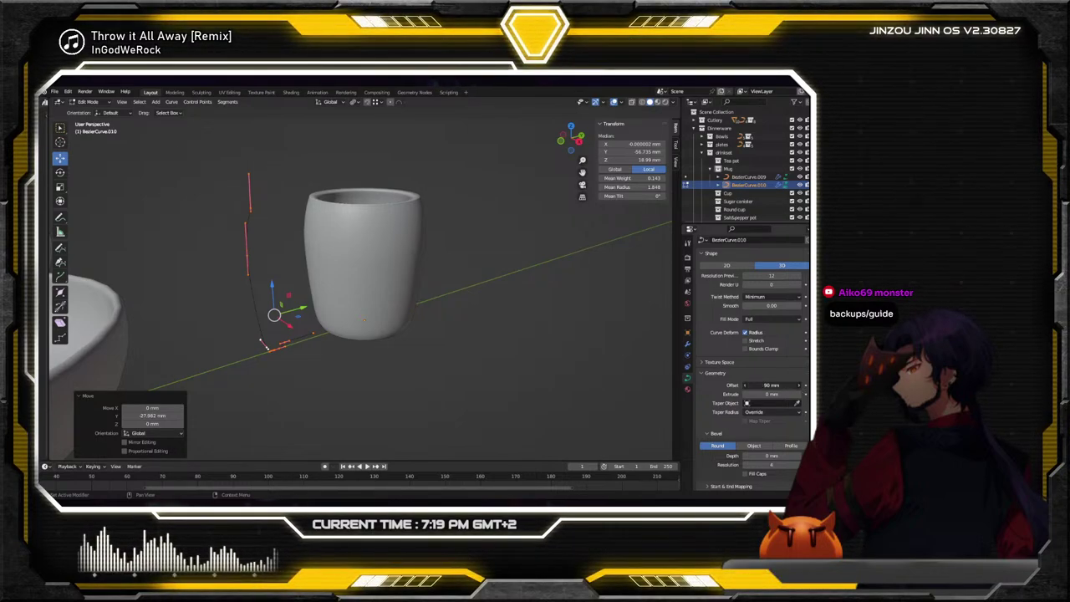
mouse_move(771, 385)
mouse_down()
mouse_move(802, 394)
mouse_move(761, 394)
mouse_move(782, 394)
mouse_up()
scroll(494, 286, down, 4)
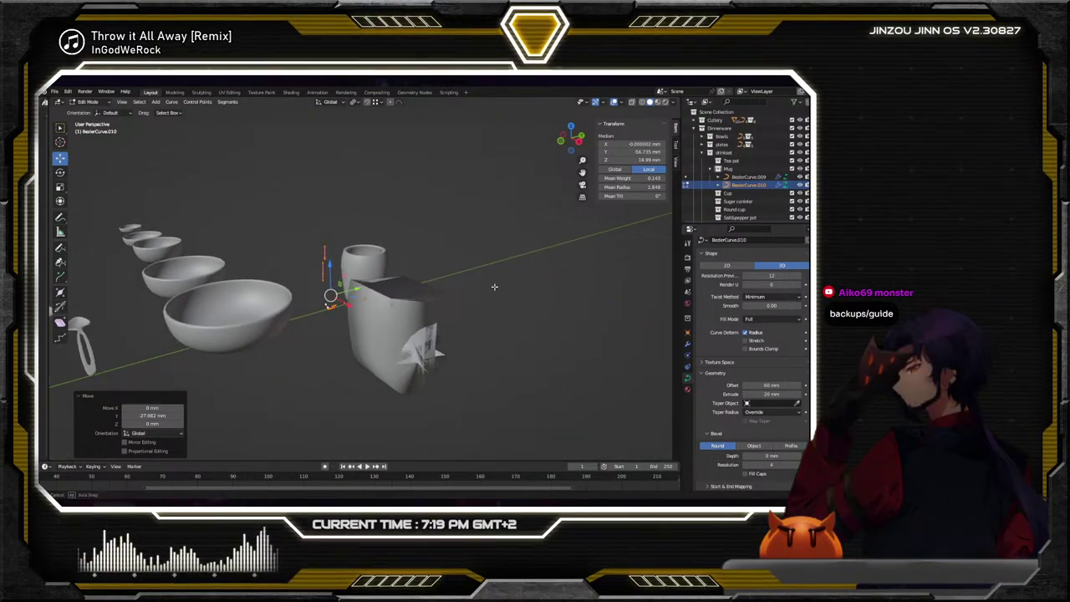
middle_drag(494, 287, 602, 288)
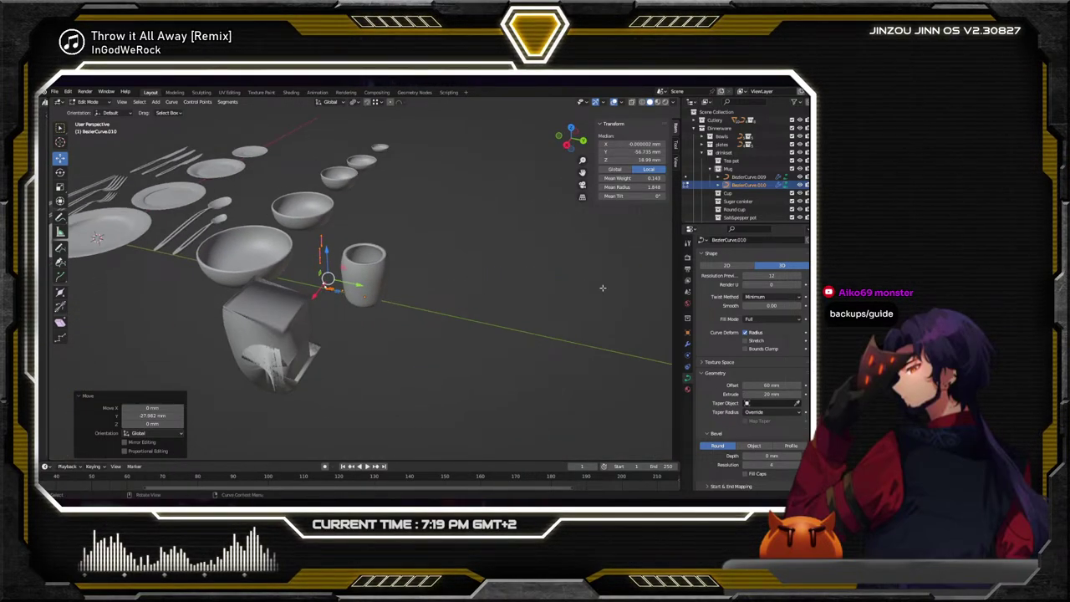
Toggle the Solidify modifier's viewport display to compare, and remove the modifier from the duplicated curve
click(687, 345)
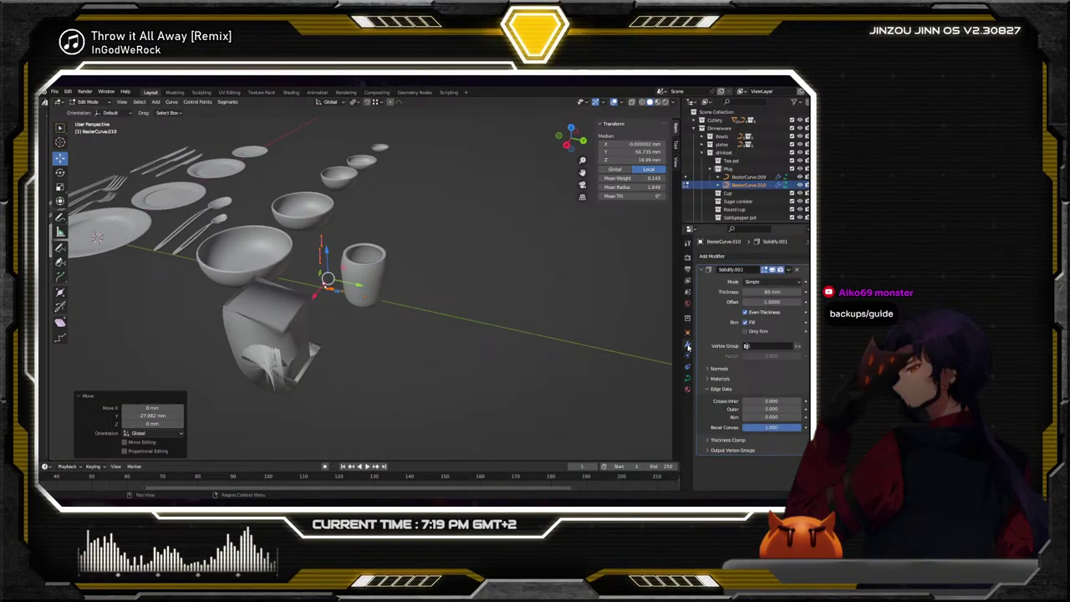
click(772, 270)
click(773, 269)
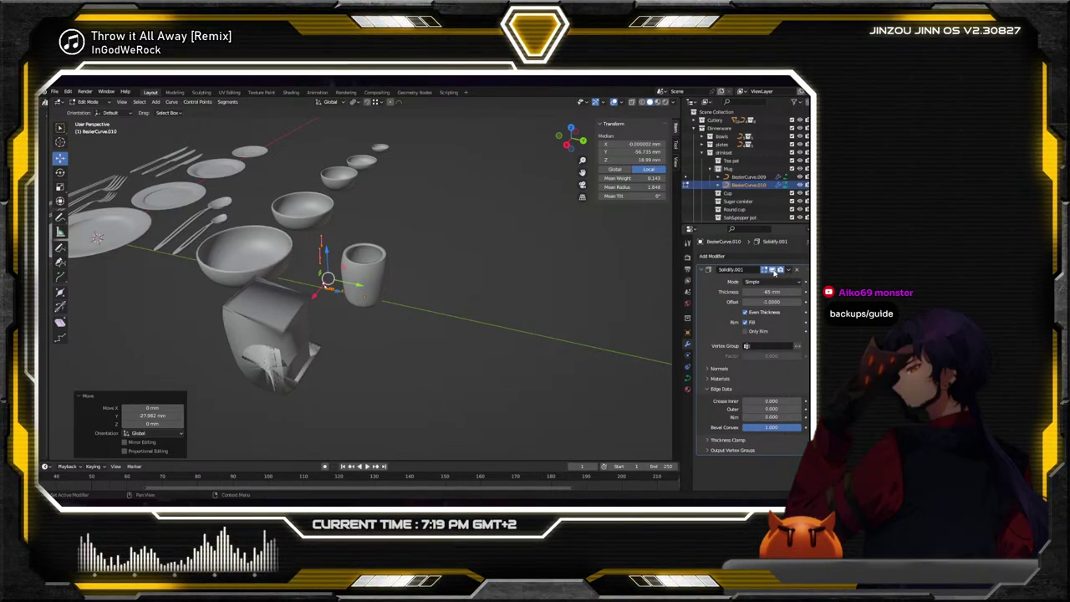
click(797, 270)
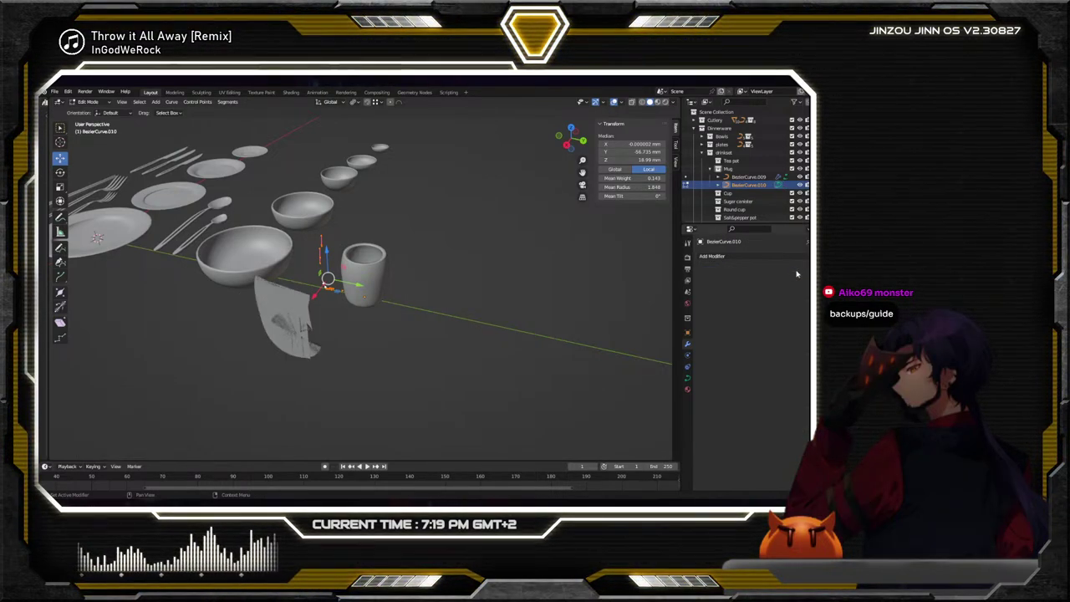
Reset the duplicated curve's geometry Offset and Extrude to 0 mm
mouse_move(514, 302)
middle_down()
mouse_move(552, 297)
mouse_move(526, 296)
middle_up()
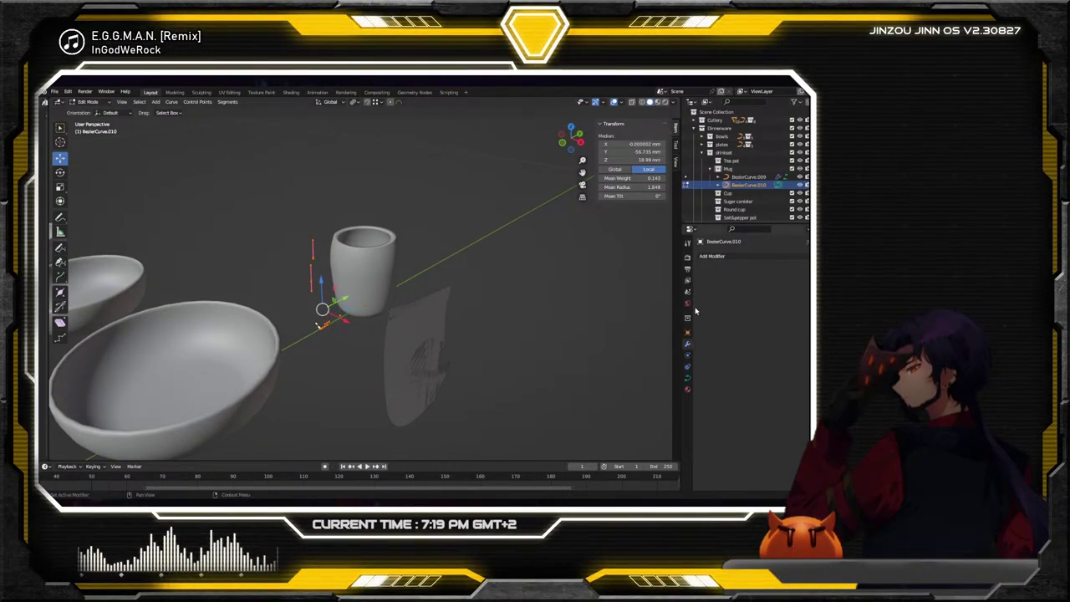
click(687, 377)
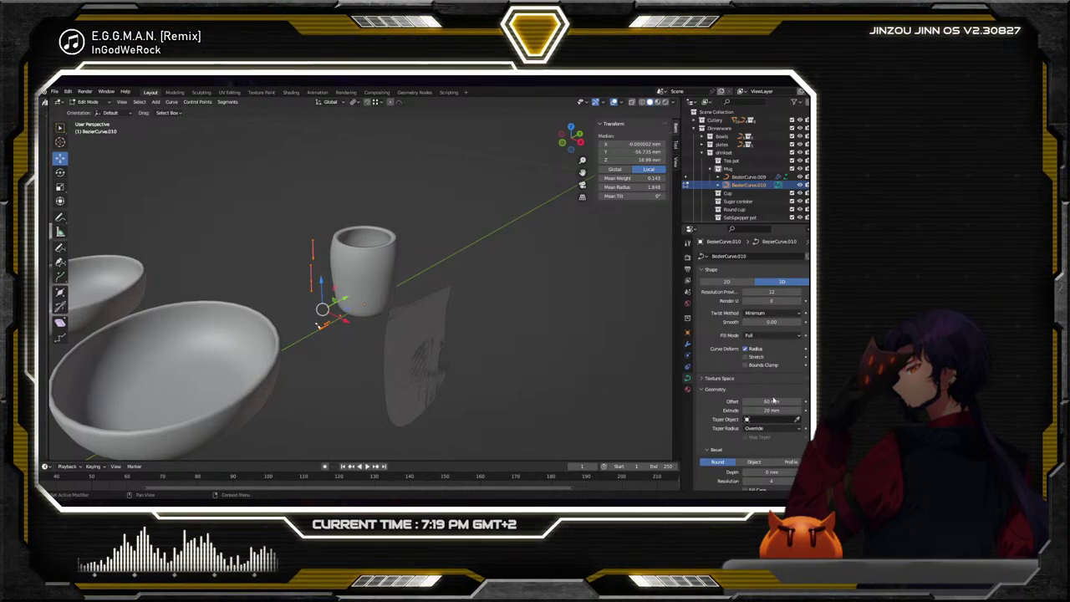
text(0)
key(Return)
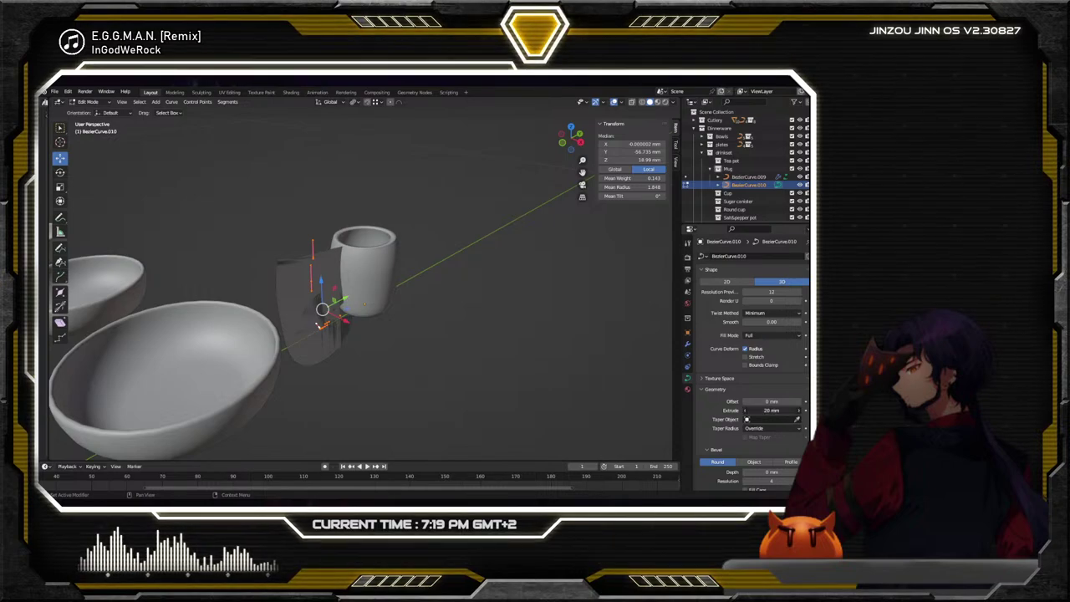
click(771, 411)
text(0)
key(Return)
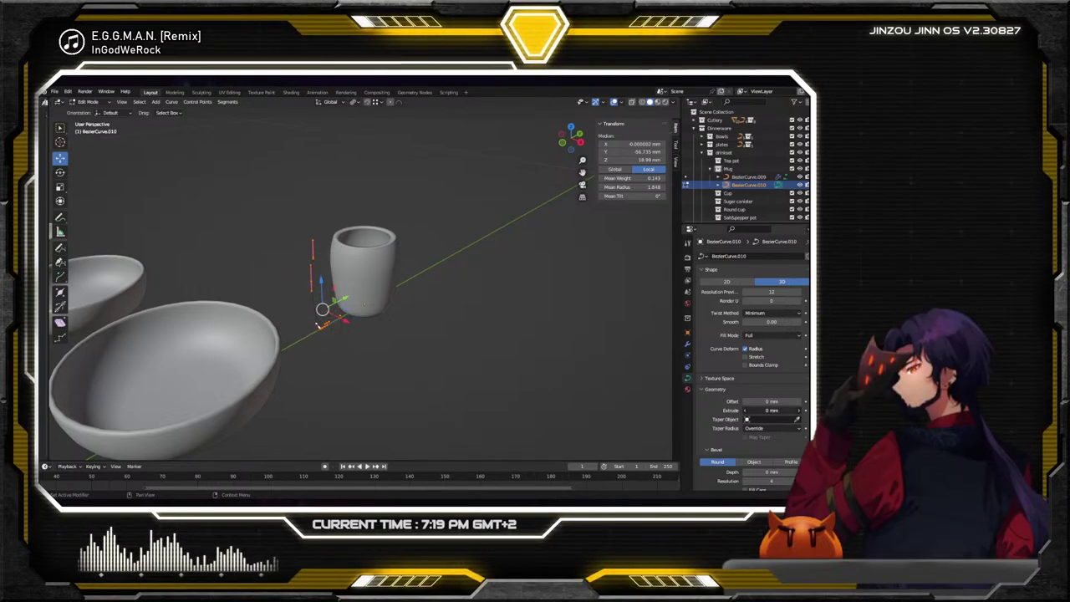
Set the duplicated curve's geometry Extrude to 2 mm to form a narrow strip
click(773, 411)
key(Return)
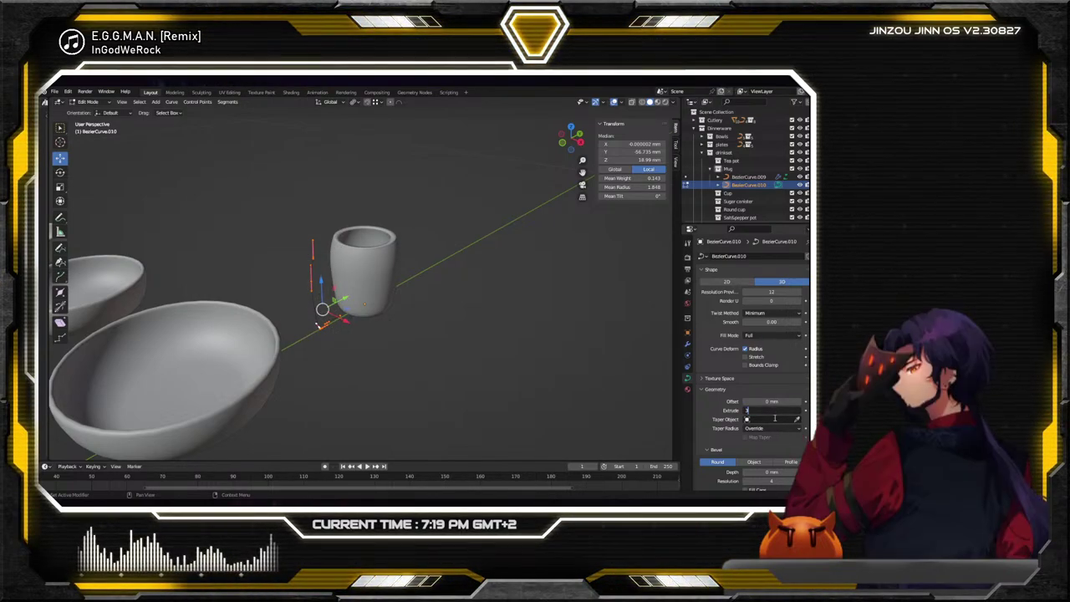
scroll(364, 328, up, 4)
middle_drag(351, 317, 309, 316)
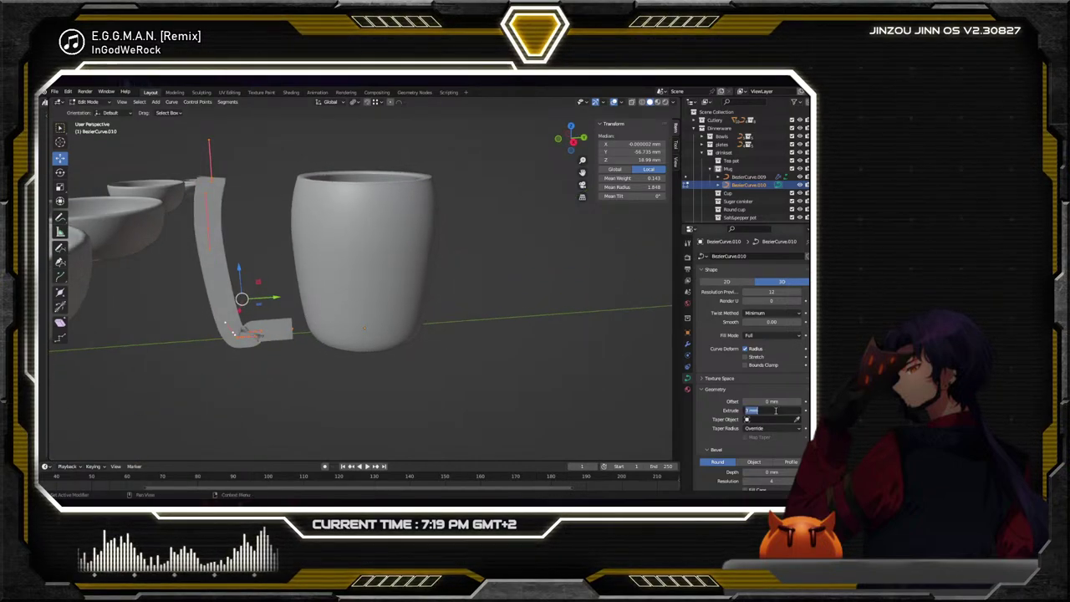
text(2)
key(Return)
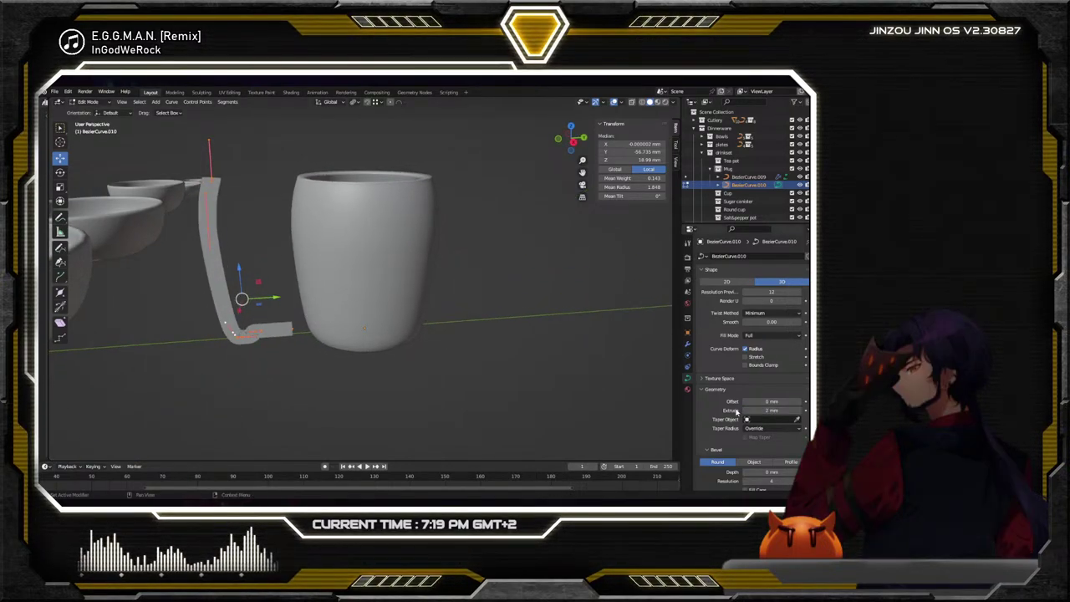
Set the curve's round Bevel Depth to 2 mm to thicken the strip
scroll(716, 417, down, 5)
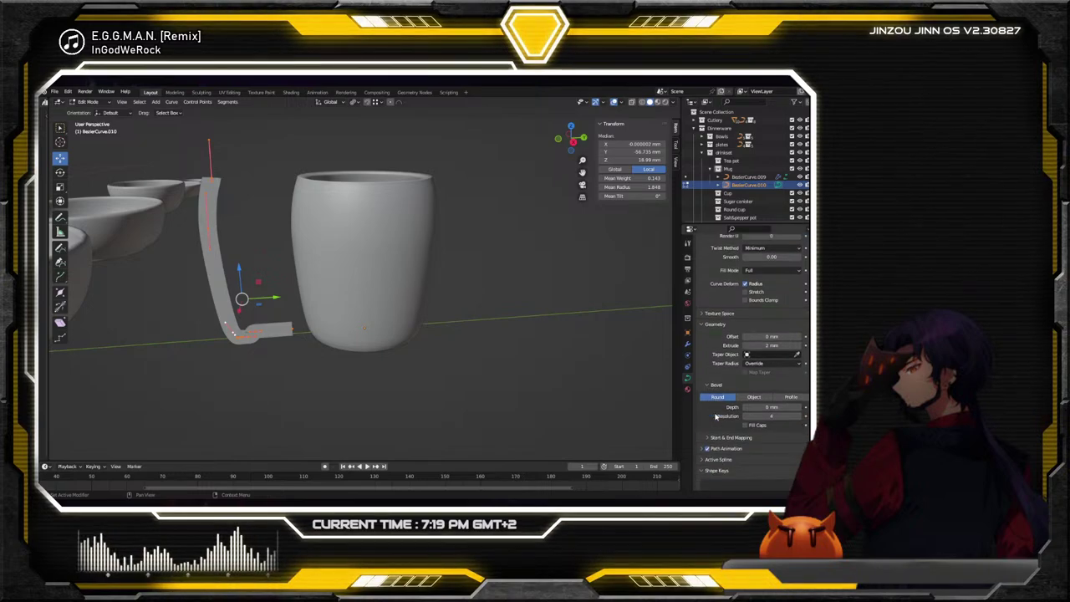
drag(801, 396, 836, 396)
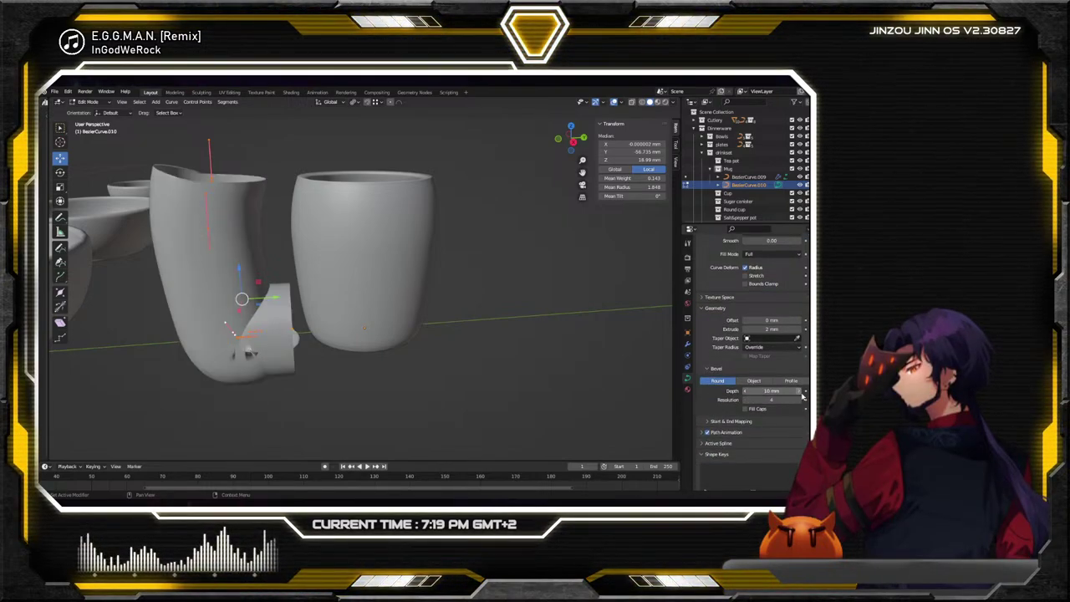
click(756, 391)
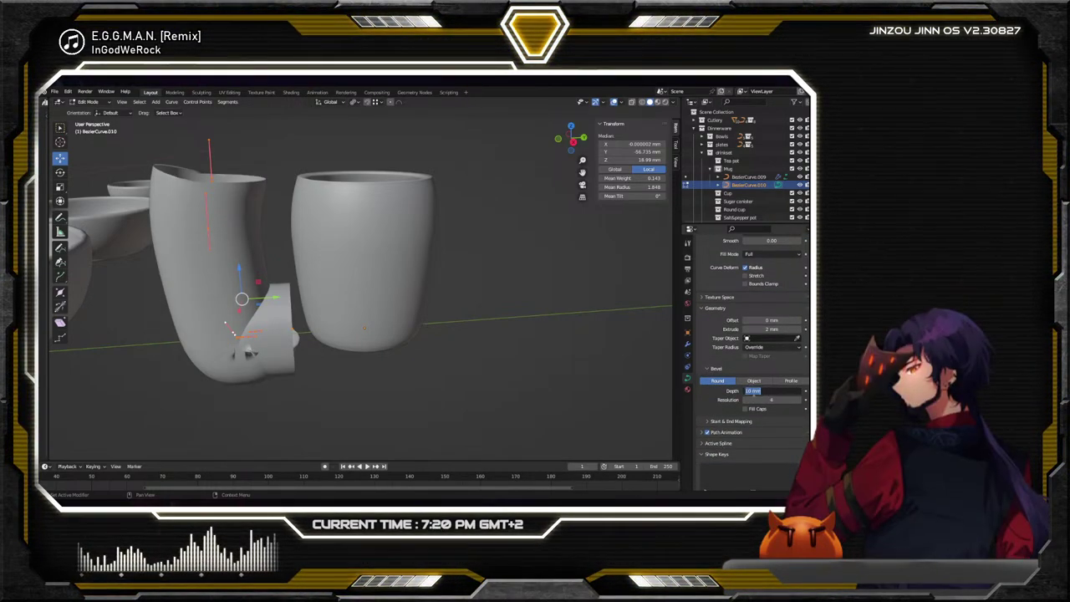
click(749, 391)
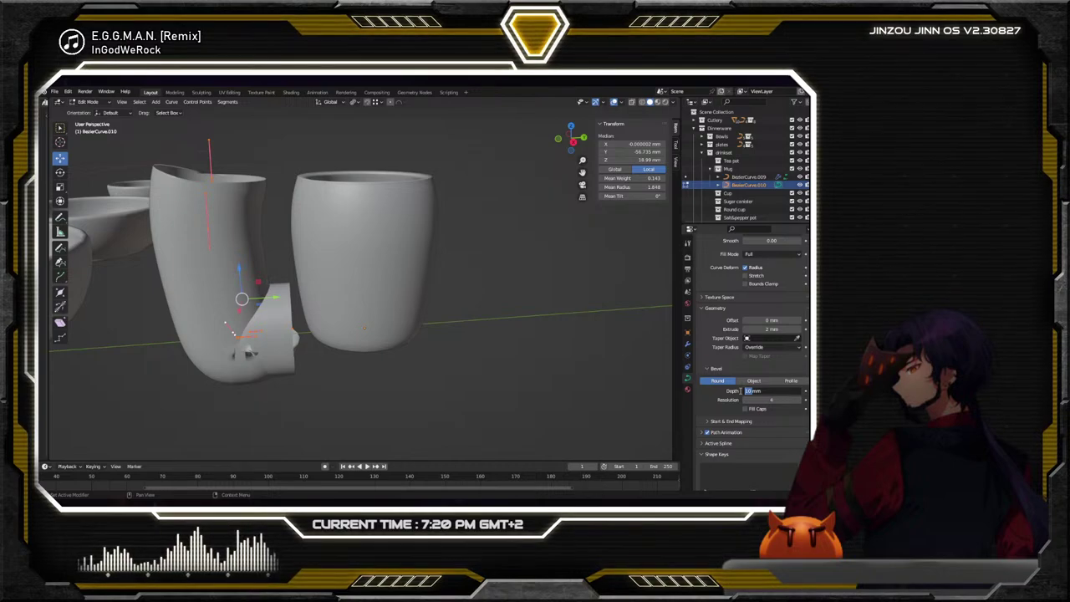
text(2)
key(Return)
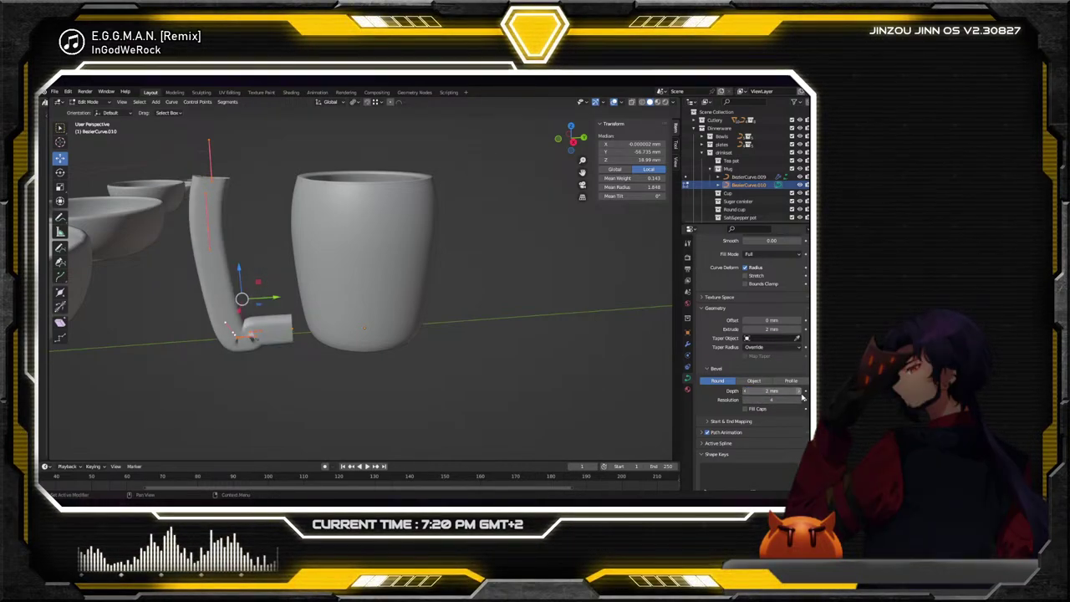
Set the duplicated curve's round bevel Depth to 4 mm and inspect the thickened tube
click(801, 391)
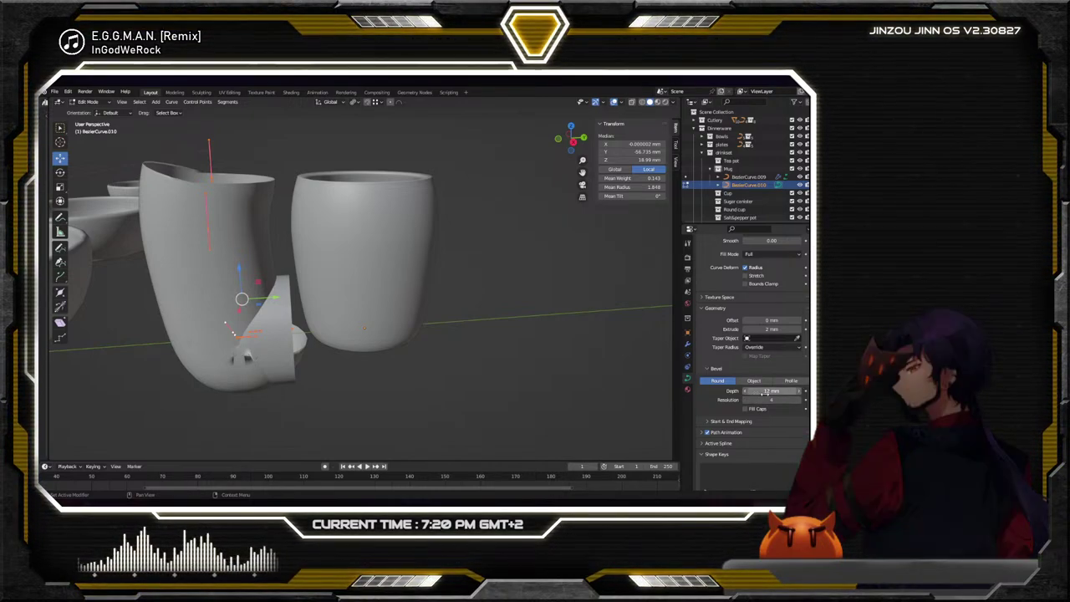
text(4)
key(Return)
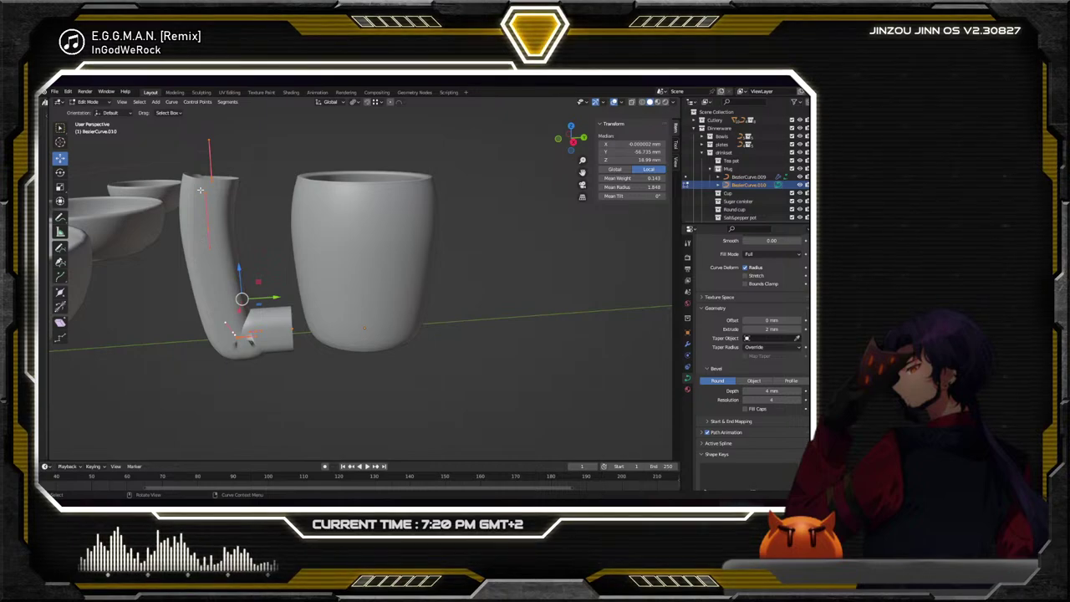
middle_drag(231, 197, 267, 201)
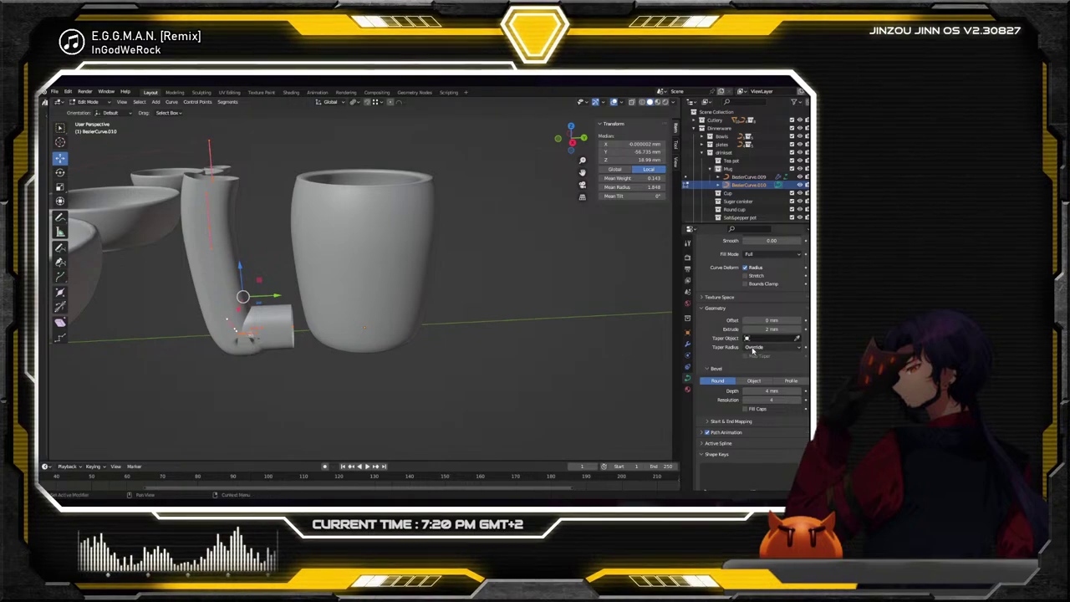
scroll(742, 305, up, 3)
scroll(742, 305, up, 1)
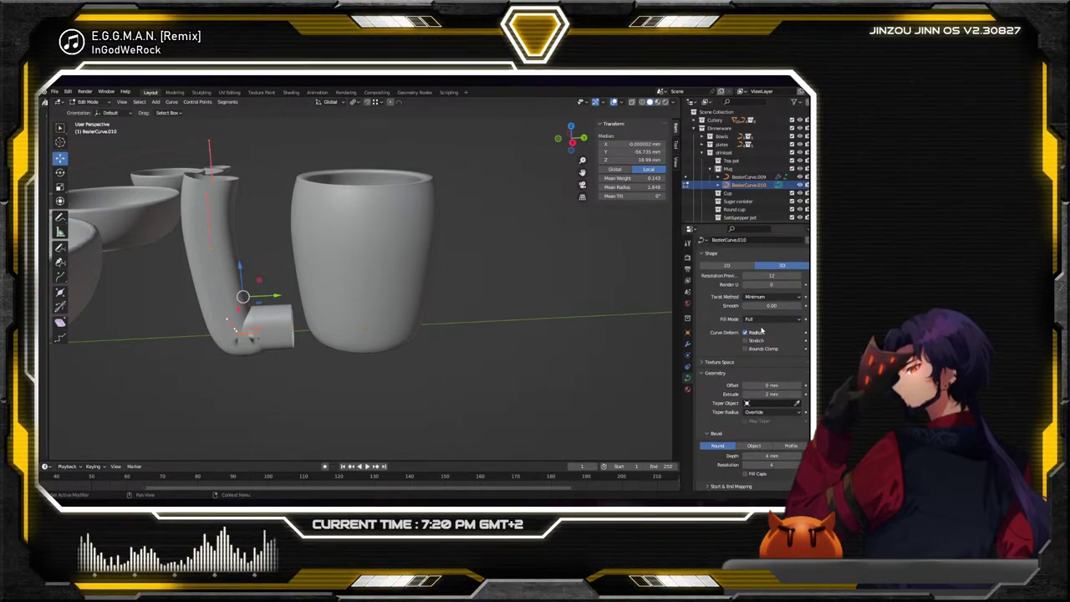
scroll(736, 355, down, 5)
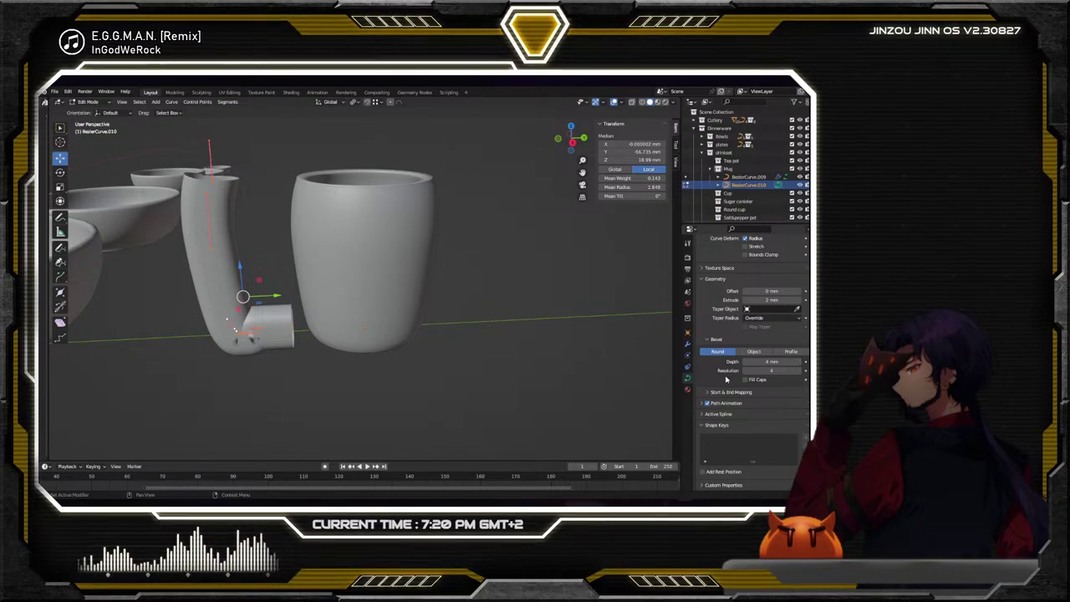
scroll(748, 326, up, 3)
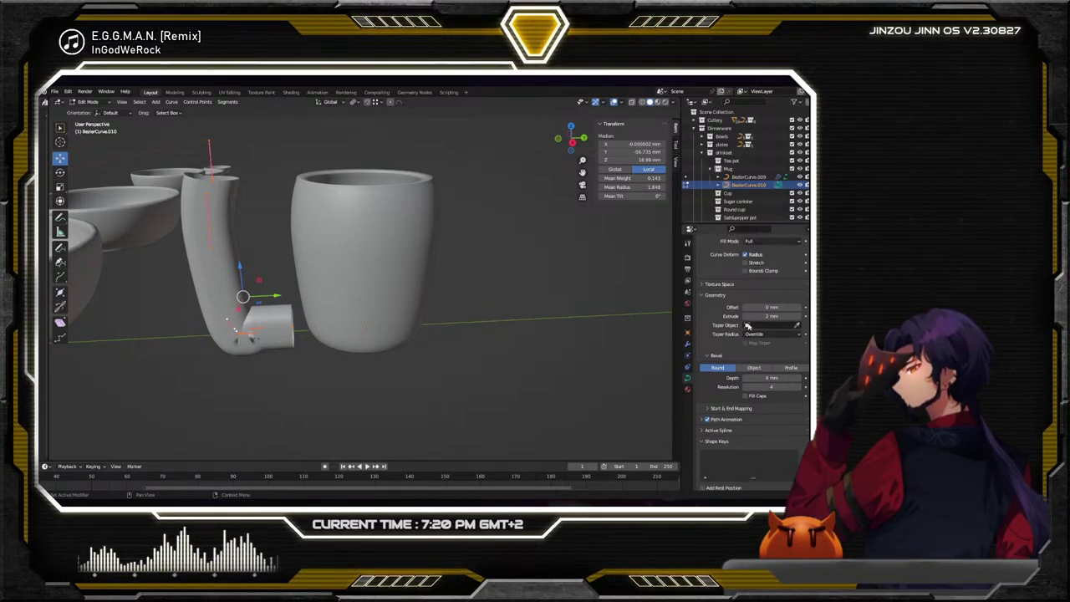
scroll(748, 326, up, 3)
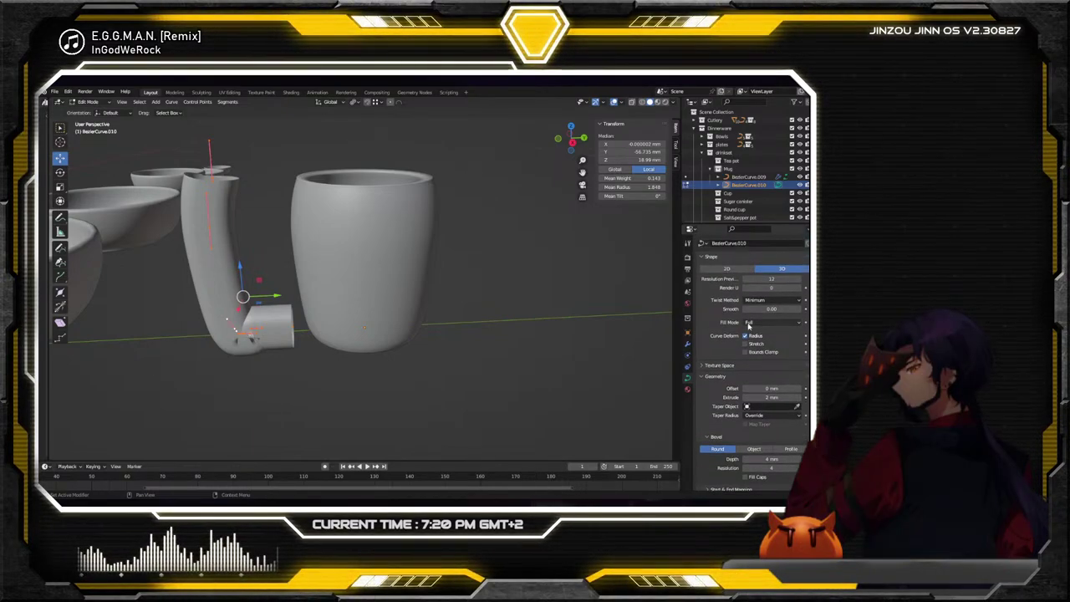
scroll(748, 325, up, 1)
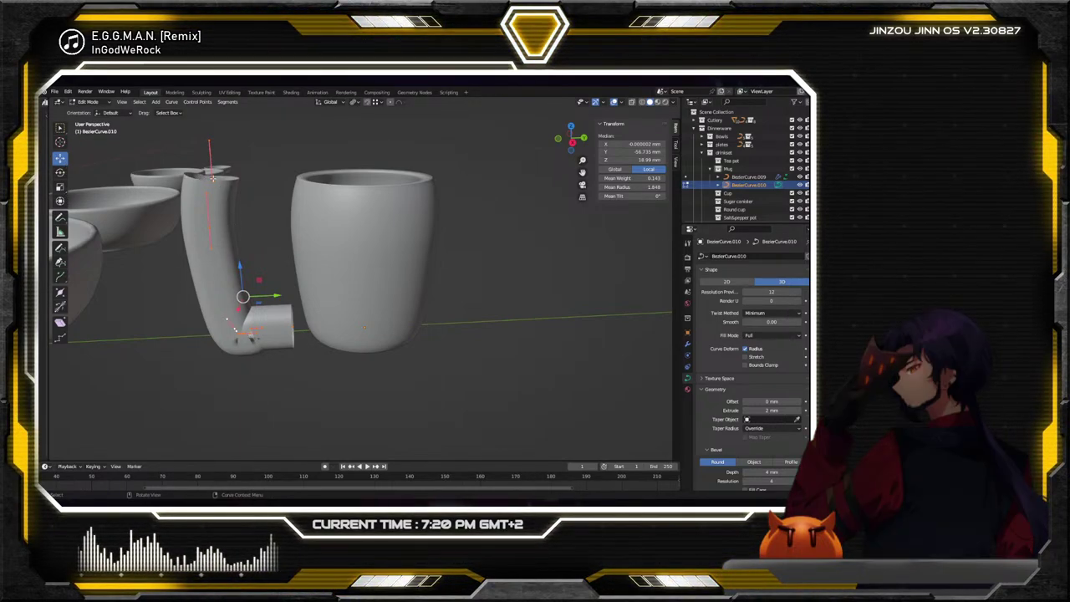
Delete the duplicated curve's top control point and the control points at its lower end nearest the mug
click(212, 178)
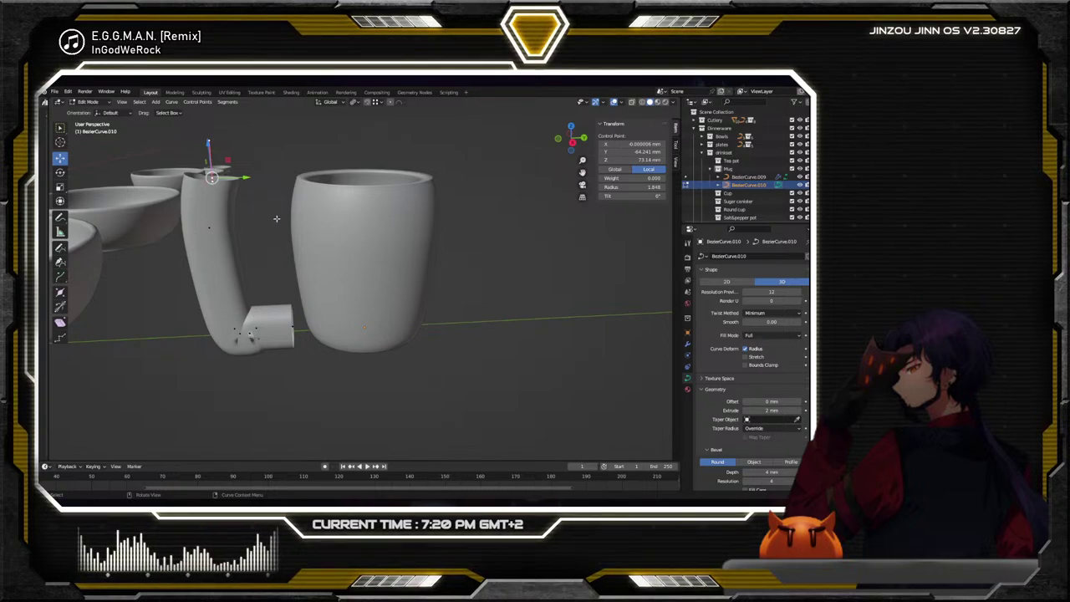
key(x)
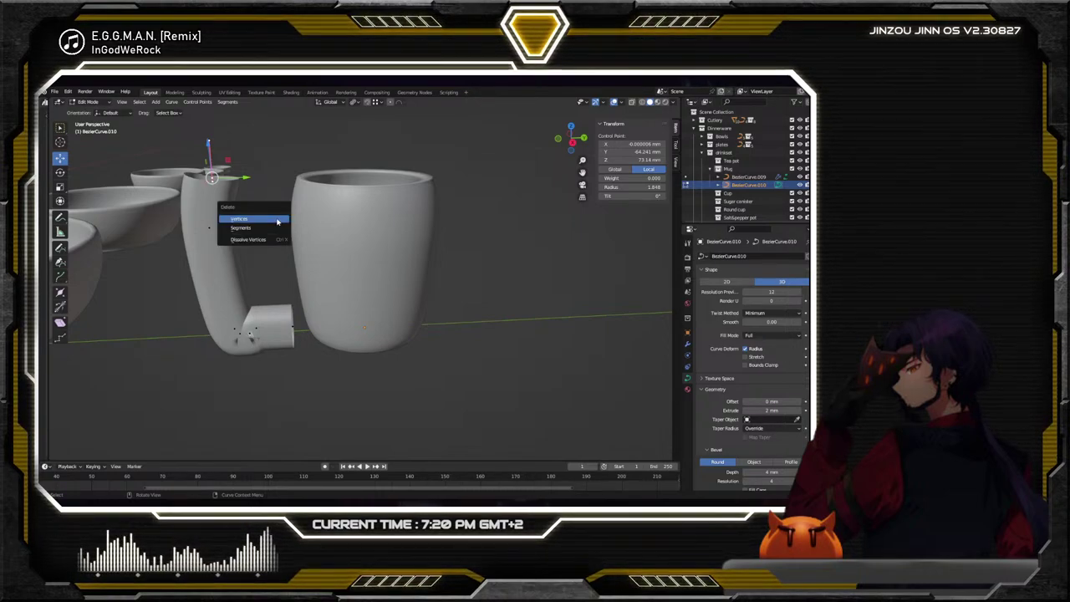
click(278, 218)
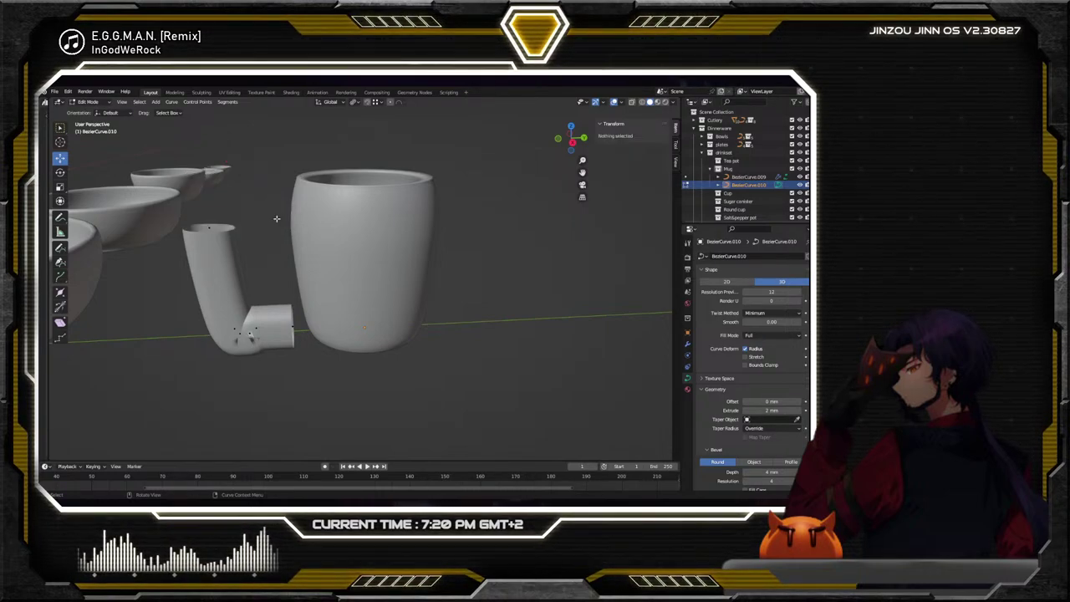
click(291, 325)
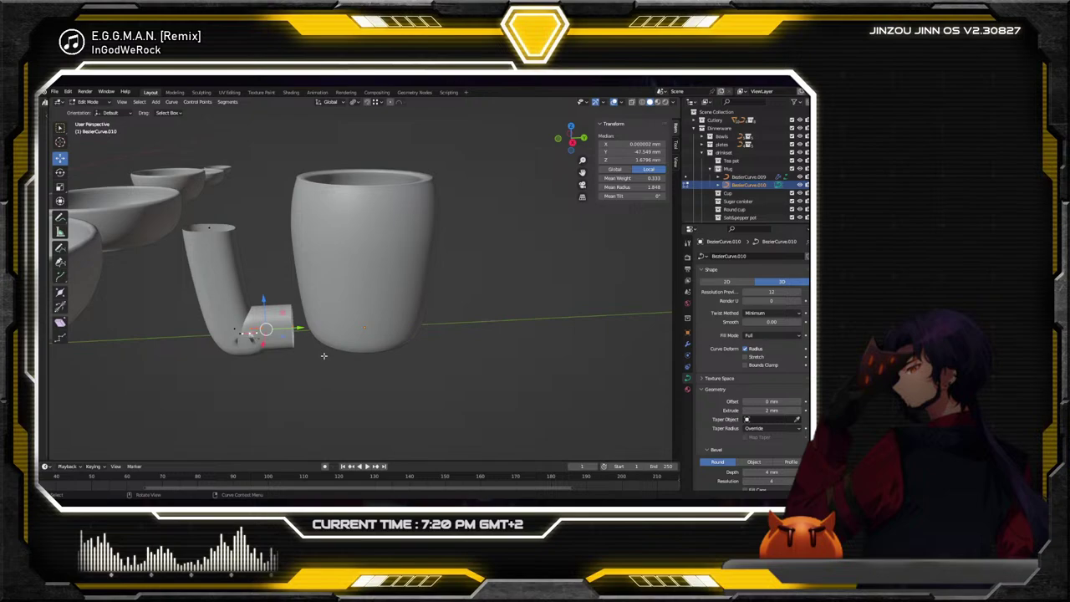
key(x)
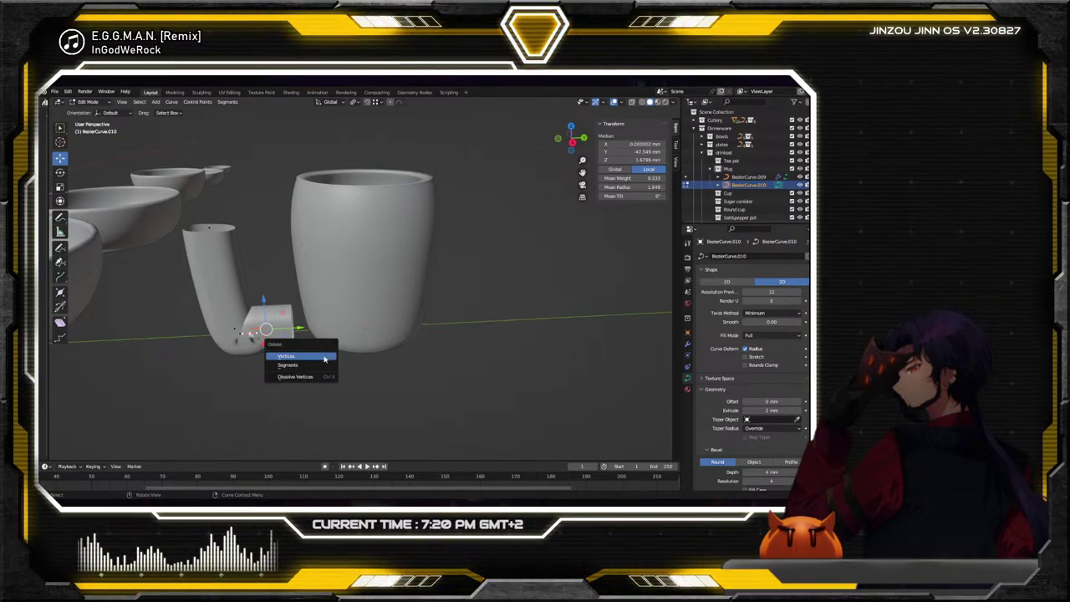
click(324, 358)
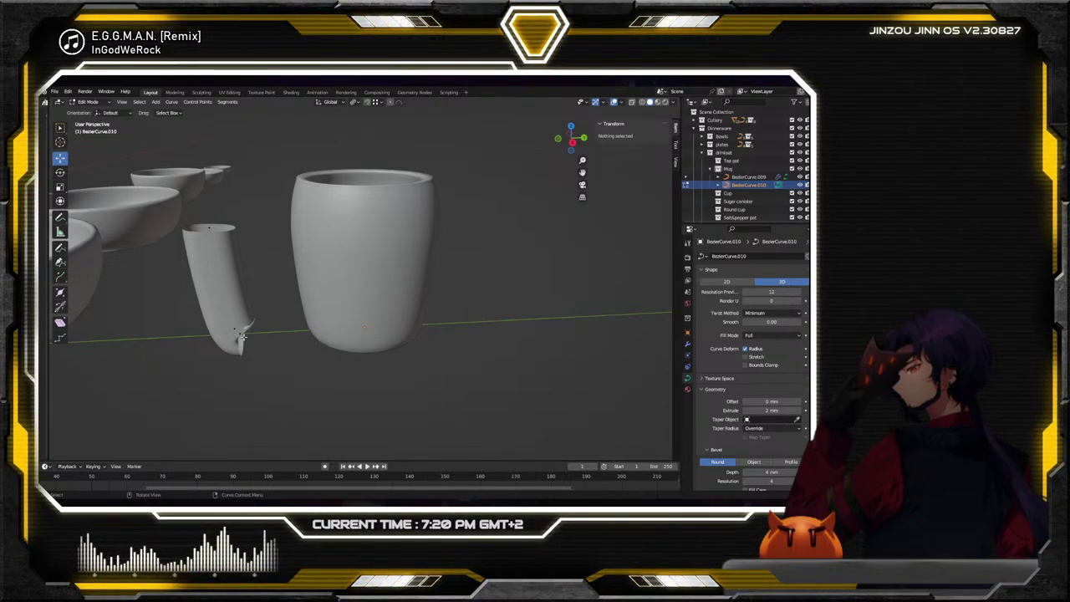
Extrude the curve's lower end point about 27 mm along Y to reach the mug's base
click(239, 334)
key(e)
key(y)
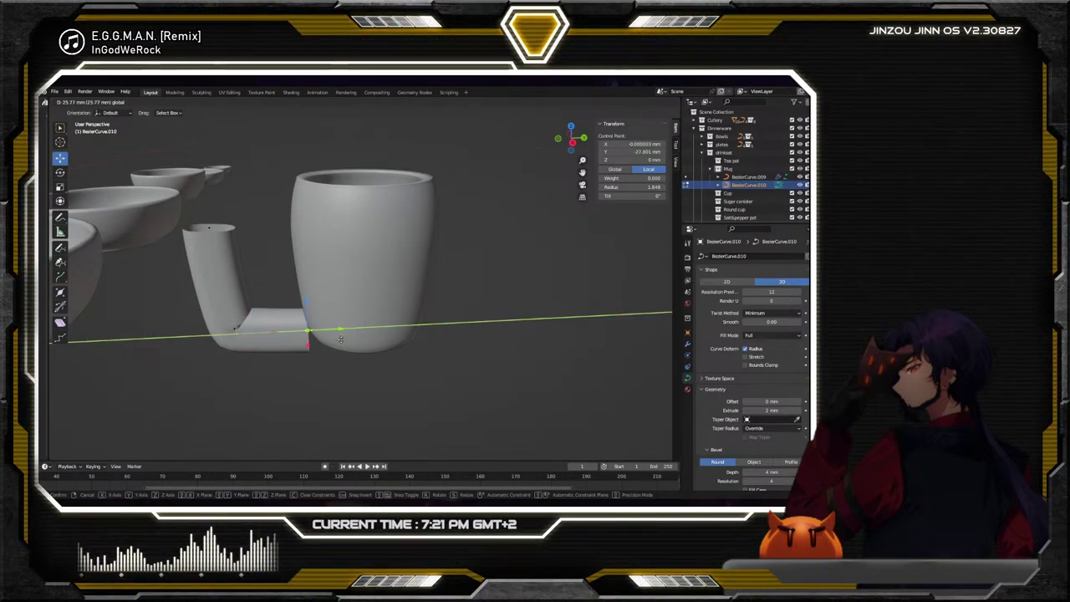
click(343, 338)
middle_drag(343, 339, 358, 336)
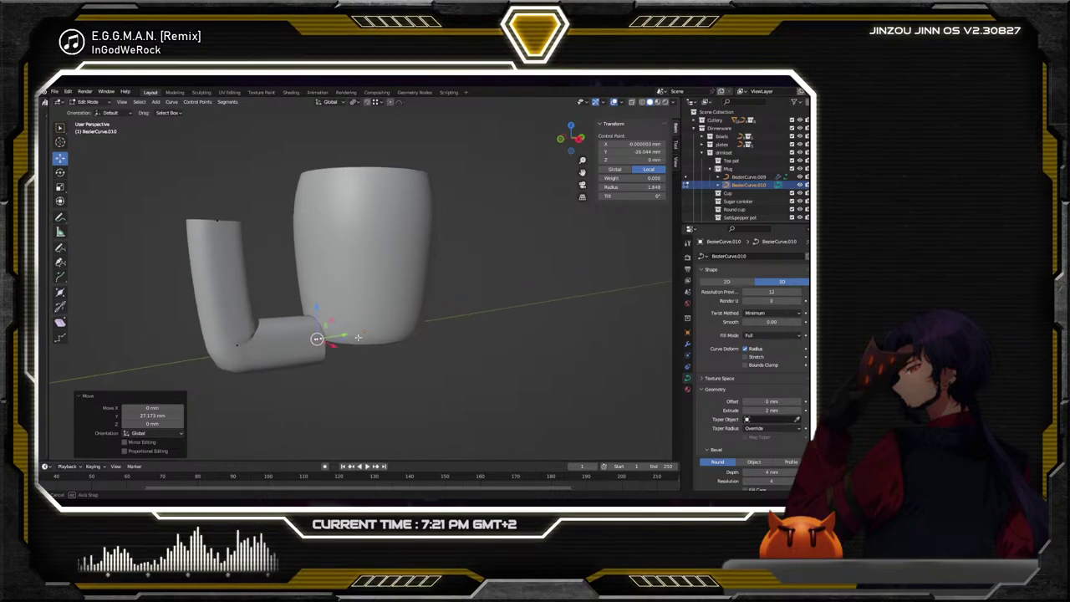
Raise the curve's mug-side end point to about Z 23 mm and its corner point to about Z 36 mm
key(g)
key(z)
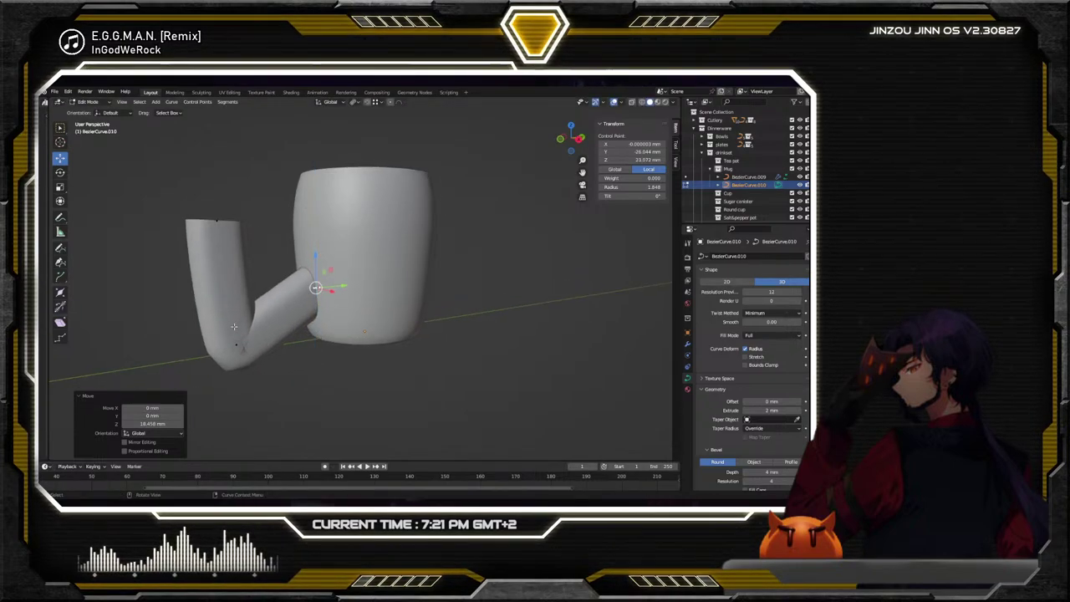
key(g)
key(z)
click(219, 219)
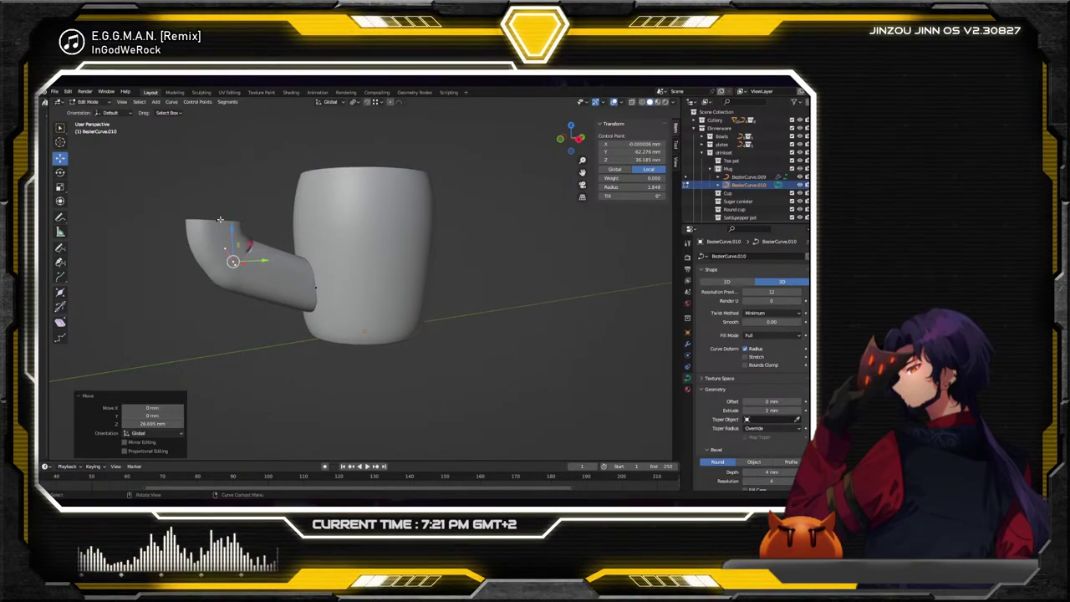
Raise the curve's top control point to about Z 64 mm and shift it about 19 mm along Y towards the mug
click(217, 220)
key(g)
key(z)
click(216, 172)
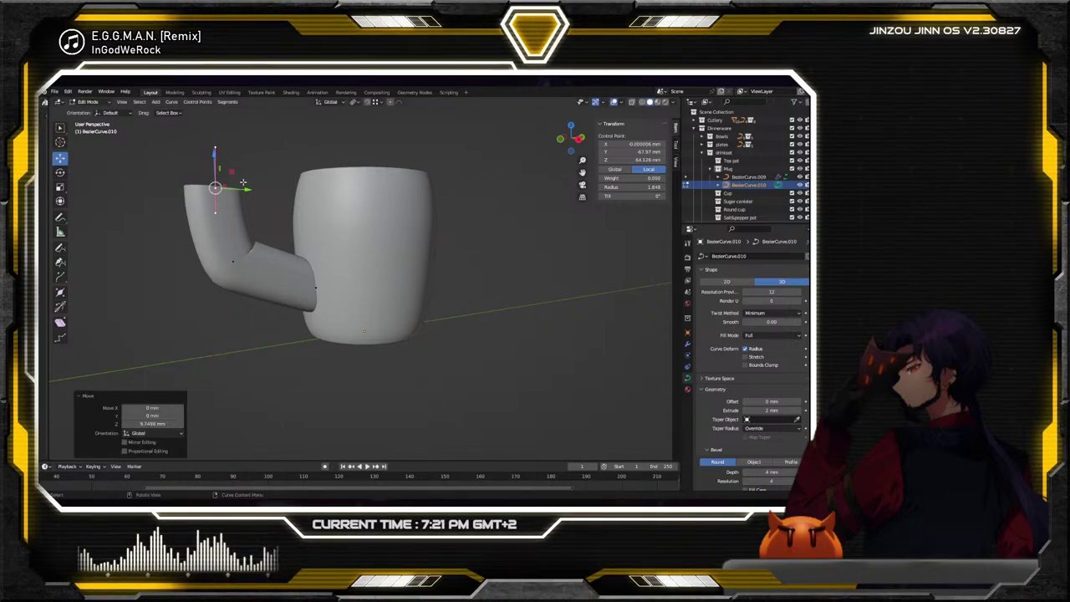
key(g)
key(y)
click(308, 205)
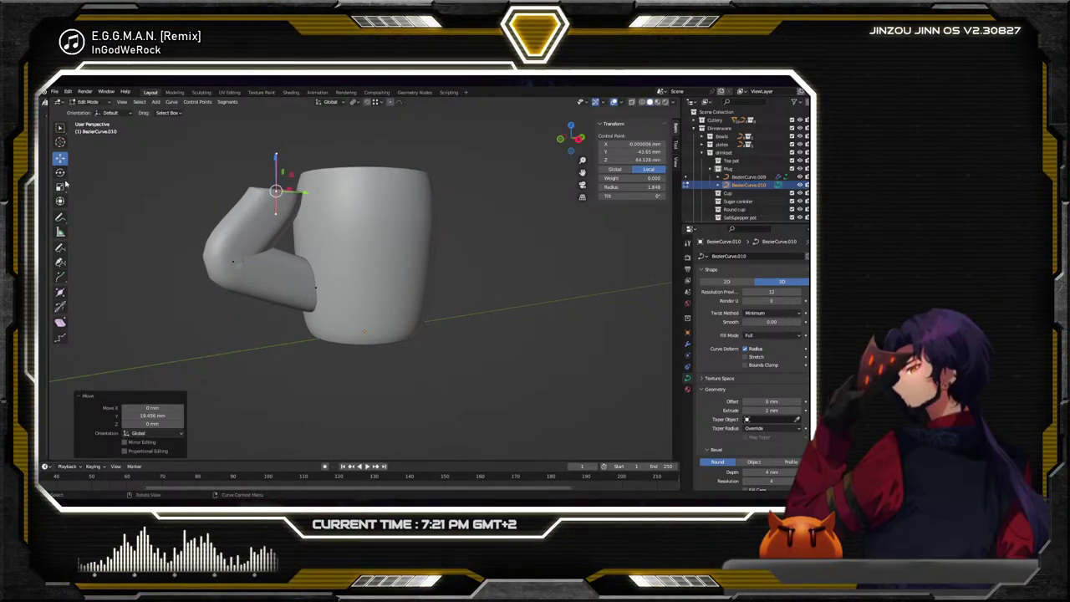
Rotate the top control point about -118° around X and move it about 11 mm along Y into the mug wall
key(r)
key(x)
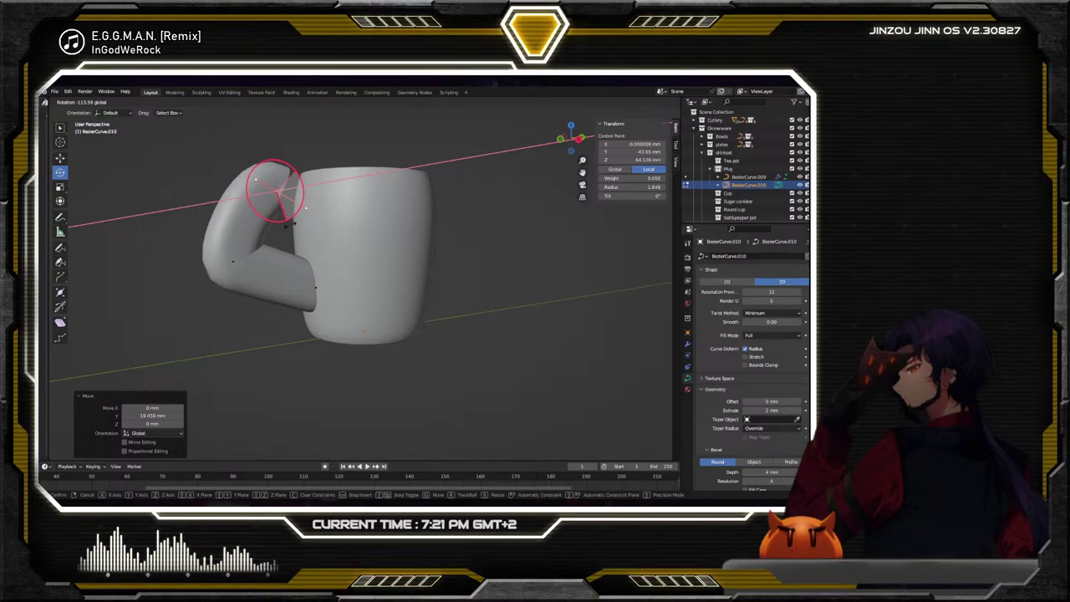
click(288, 224)
middle_drag(288, 224, 251, 219)
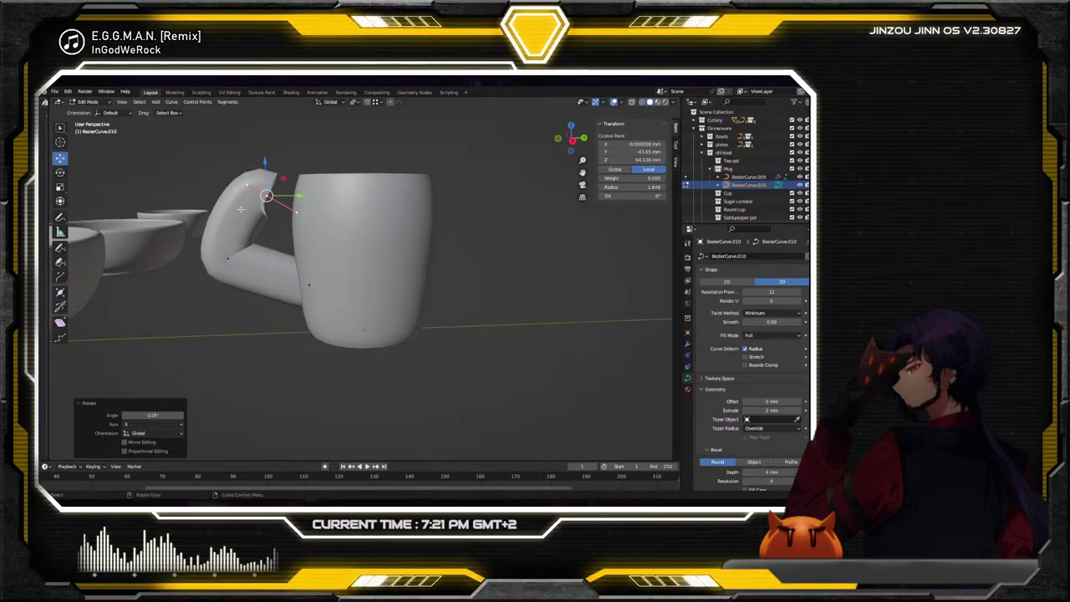
key(g)
key(y)
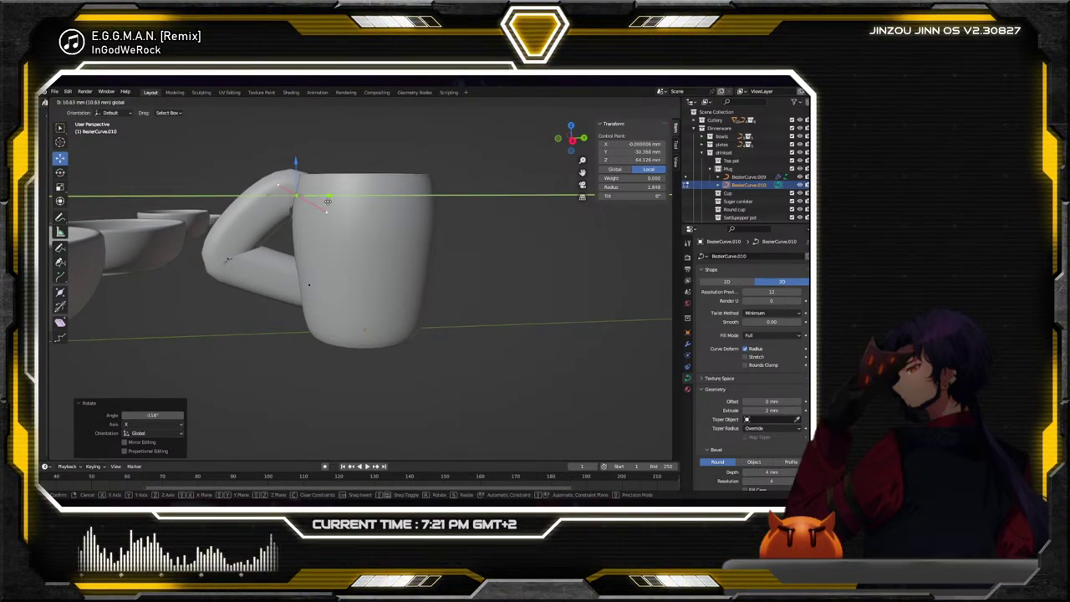
click(274, 229)
Rotate the handle's outer control point around X and lengthen its lower bezier handle to round the lower bend
click(229, 256)
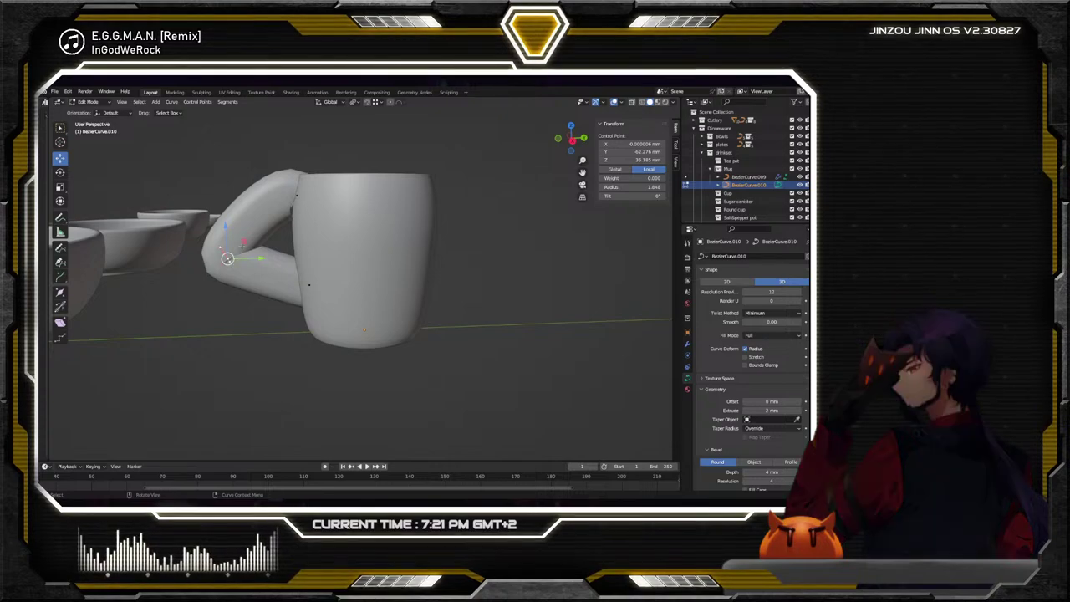
drag(251, 280, 238, 288)
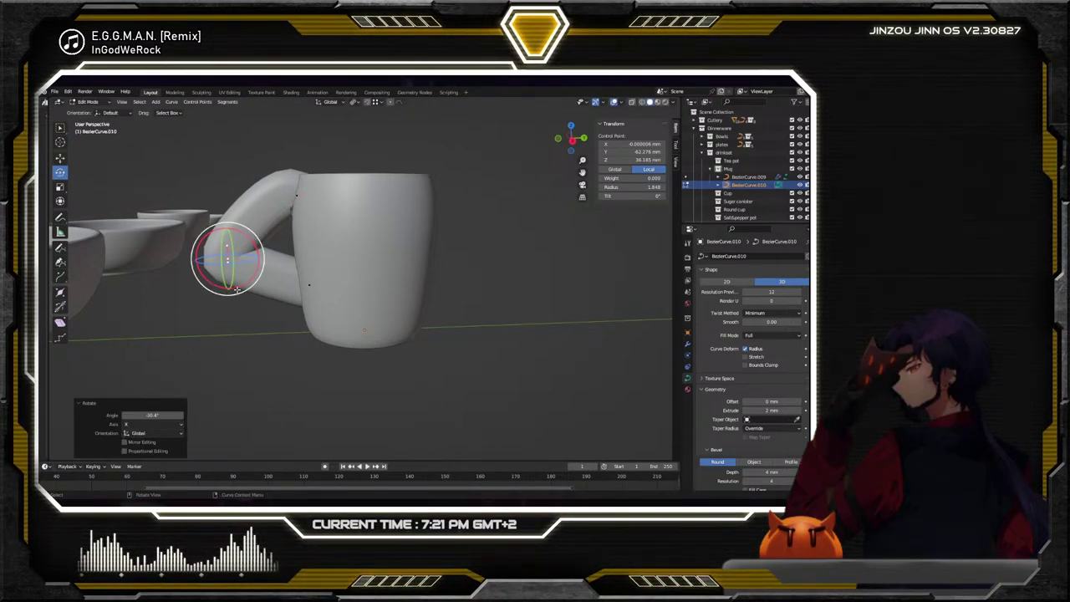
key(s)
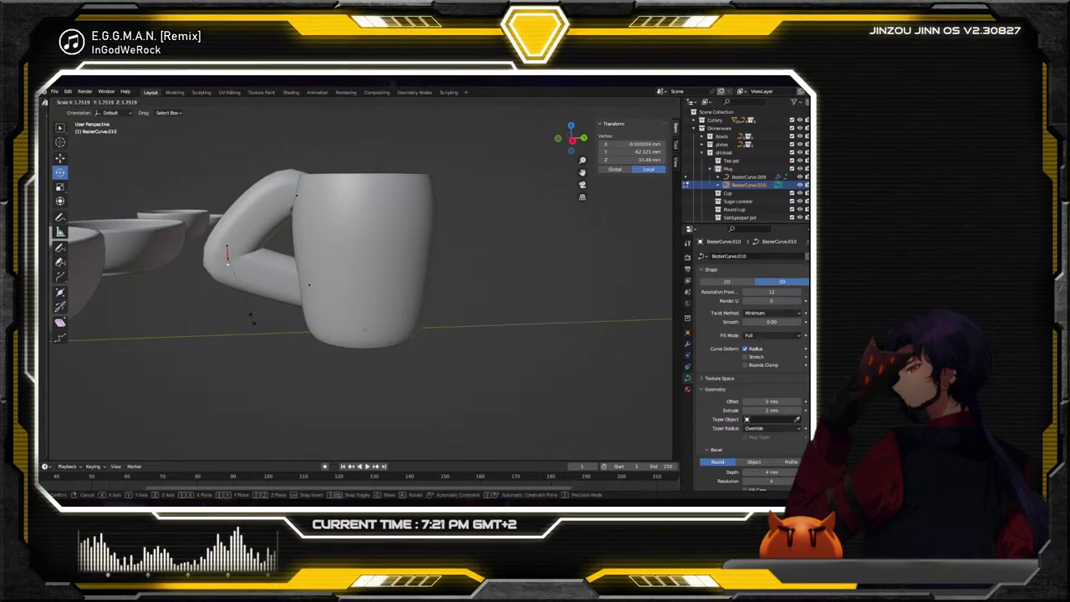
click(242, 374)
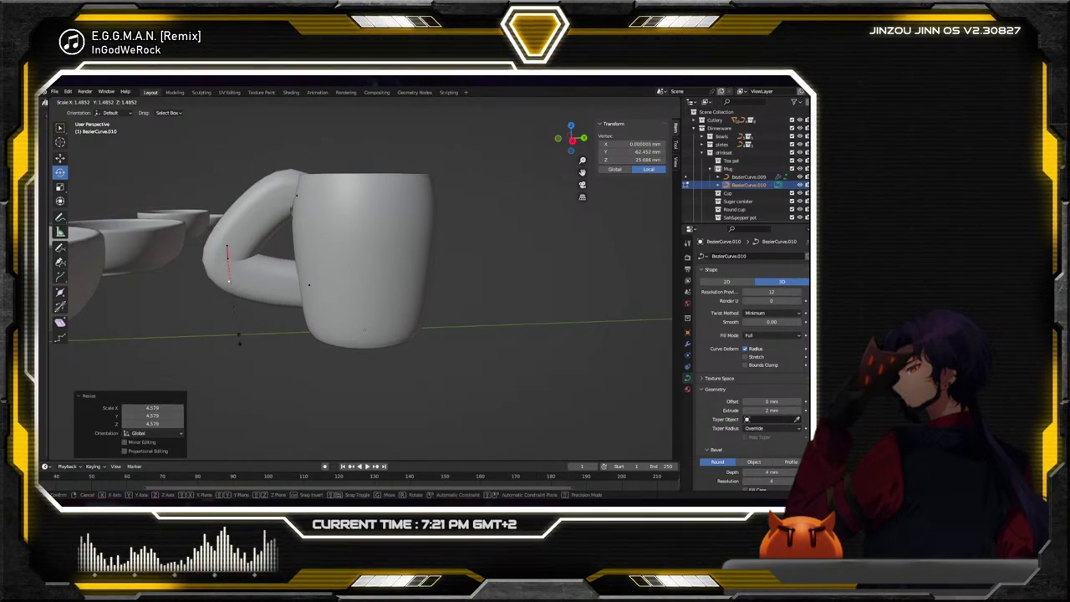
Scale the outer control point's upper bezier handle by about 7.16 to round the upper bend
click(226, 257)
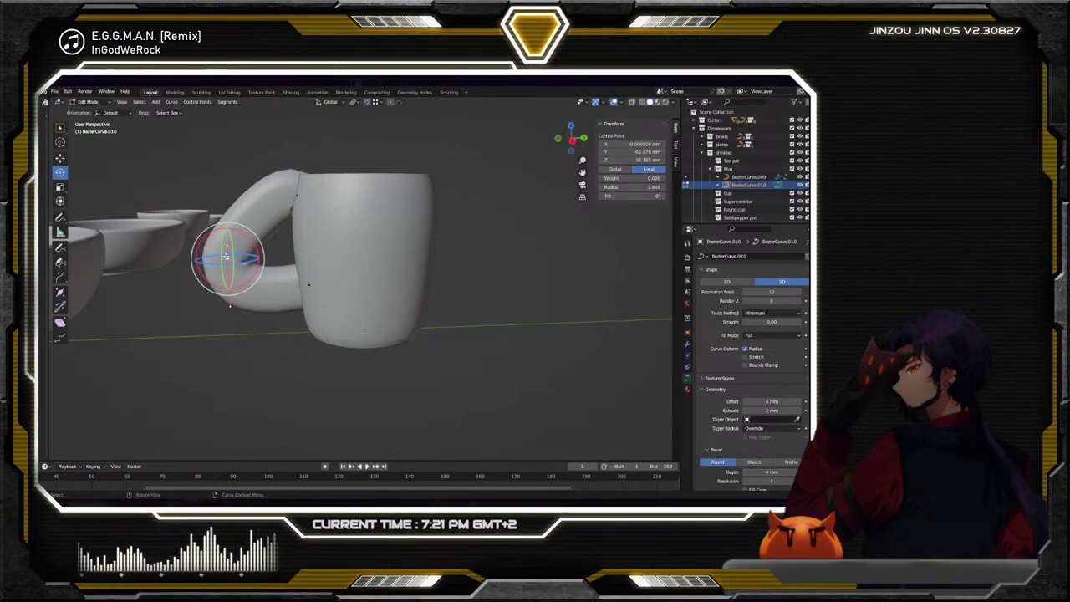
key(s)
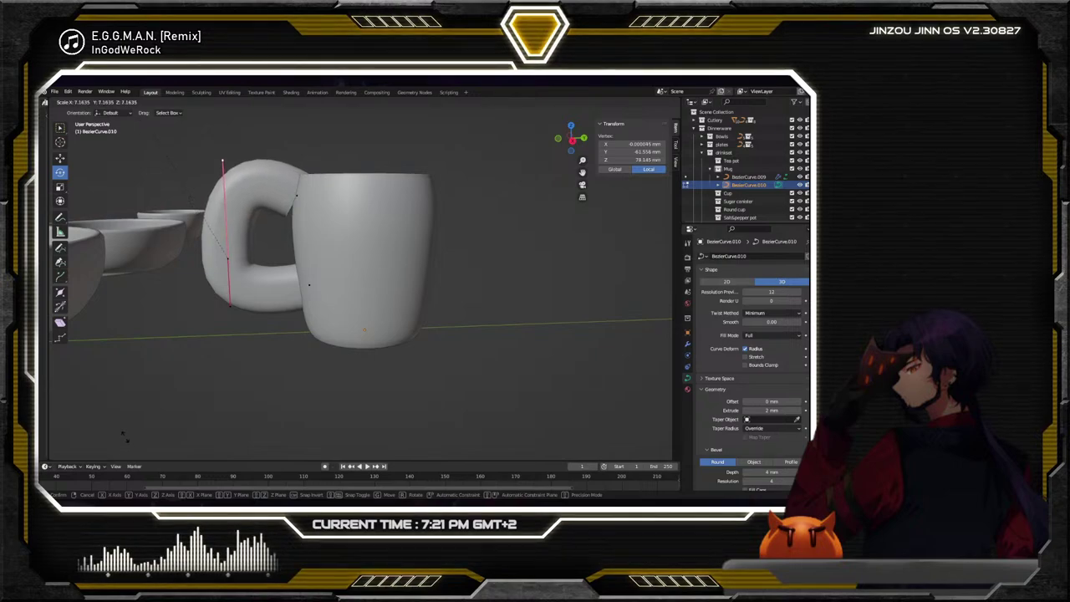
click(123, 433)
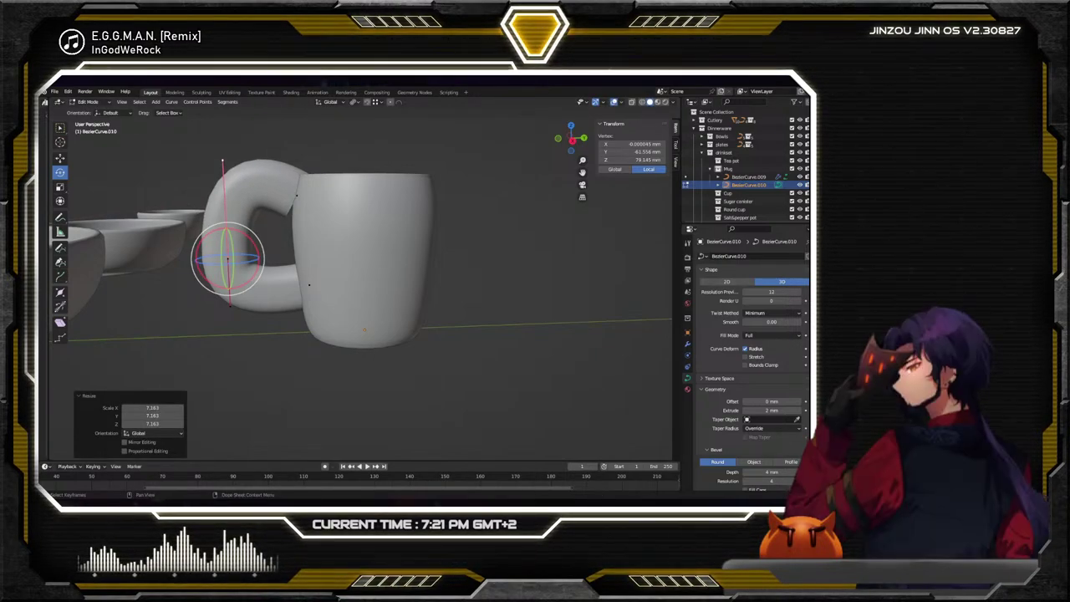
Deselect the handle's points and measure the mug's height from base to rim in a side-on view
middle_drag(367, 334, 409, 309)
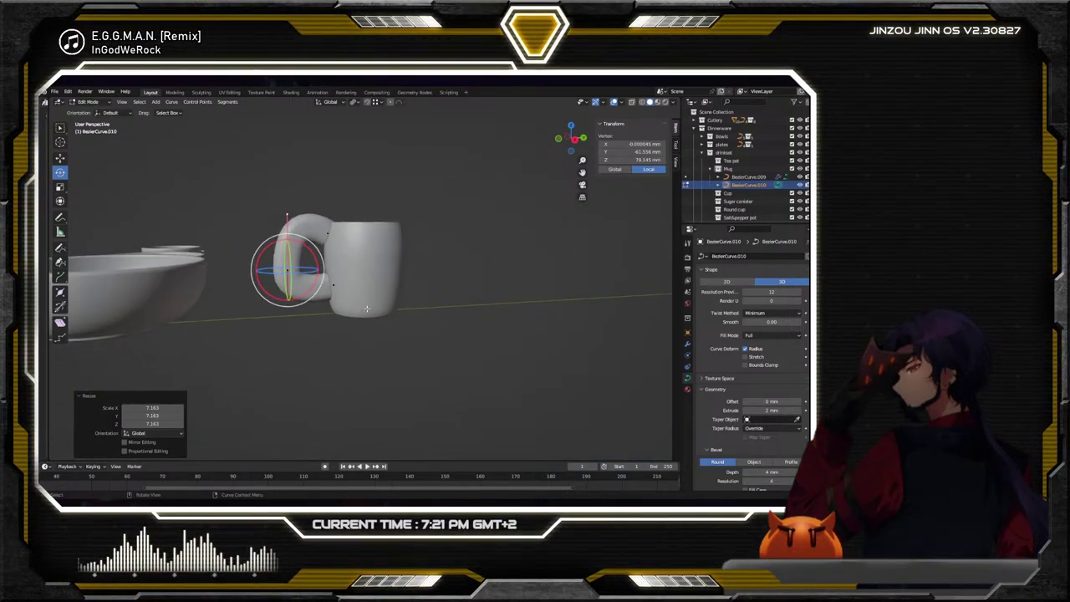
click(447, 297)
key(w)
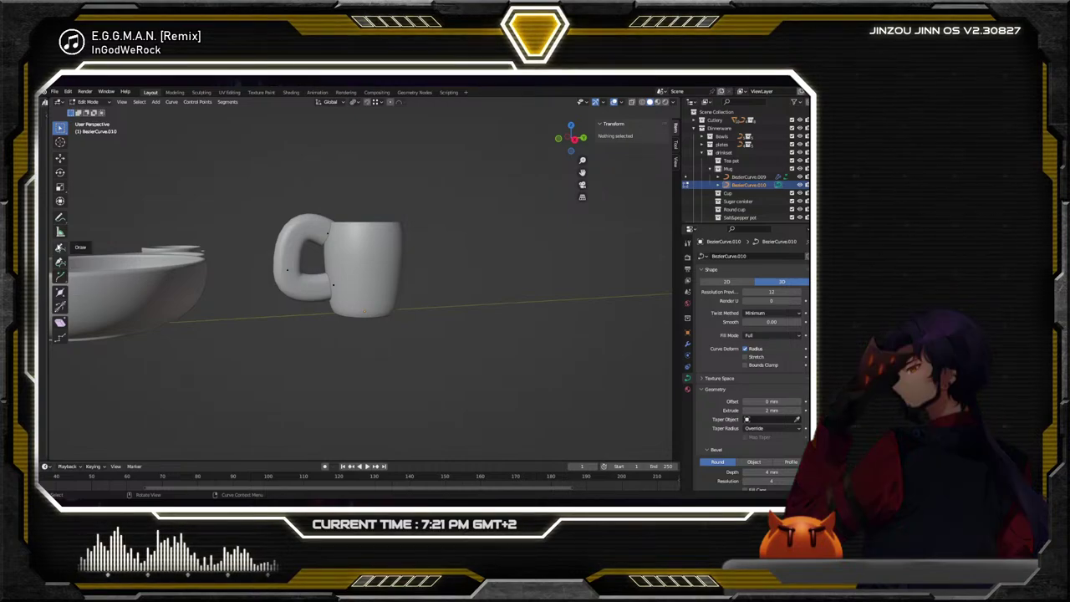
click(61, 231)
middle_drag(368, 278, 366, 306)
middle_drag(432, 363, 404, 327)
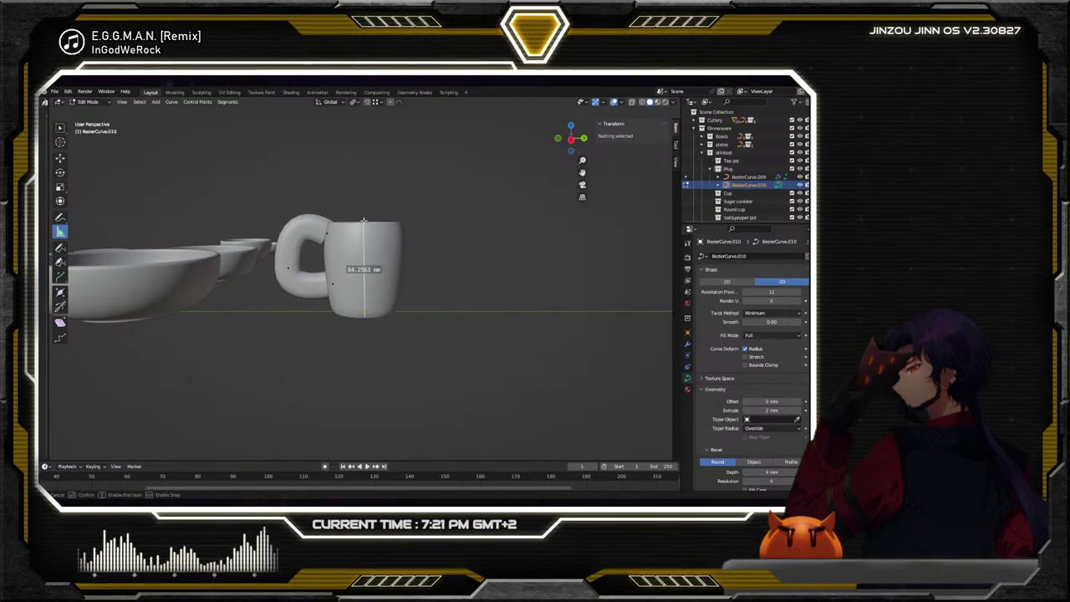
drag(364, 220, 363, 221)
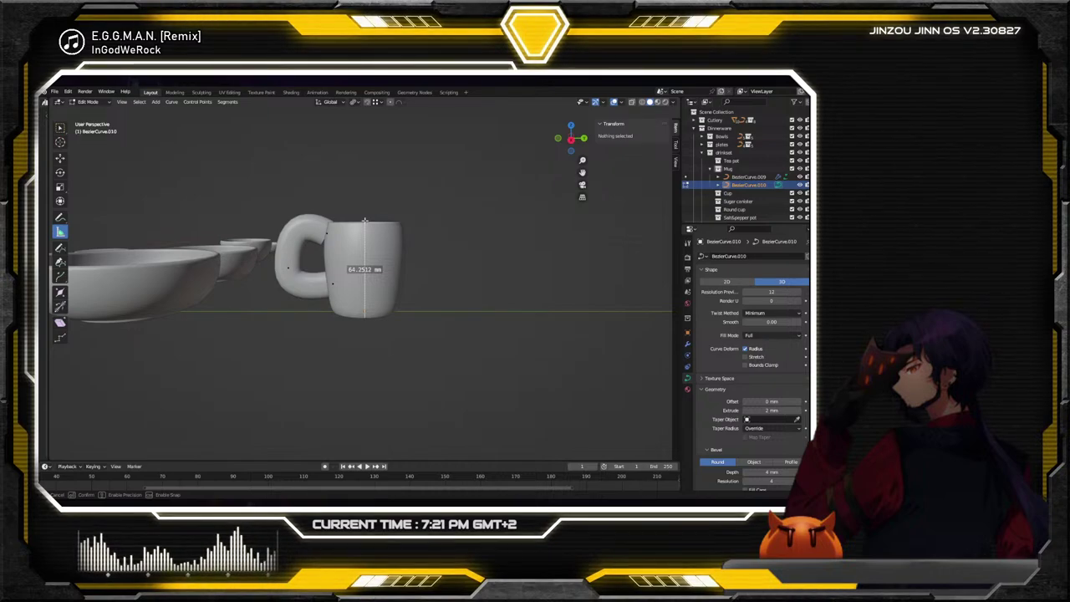
drag(364, 220, 364, 221)
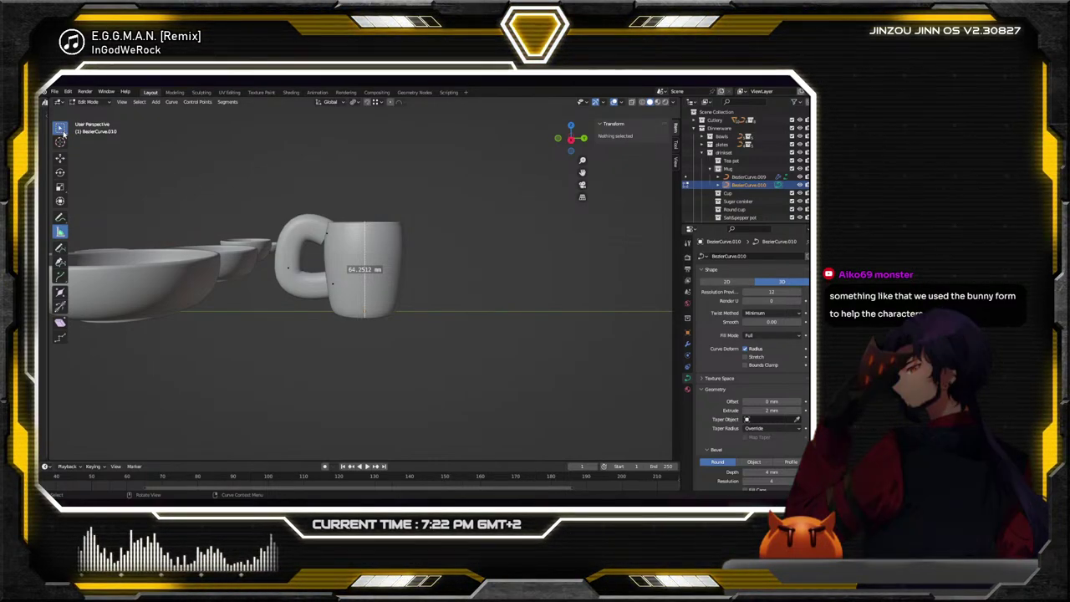
Leave the handle's edit mode, select the mug body, and start editing its profile curve
key(w)
click(342, 222)
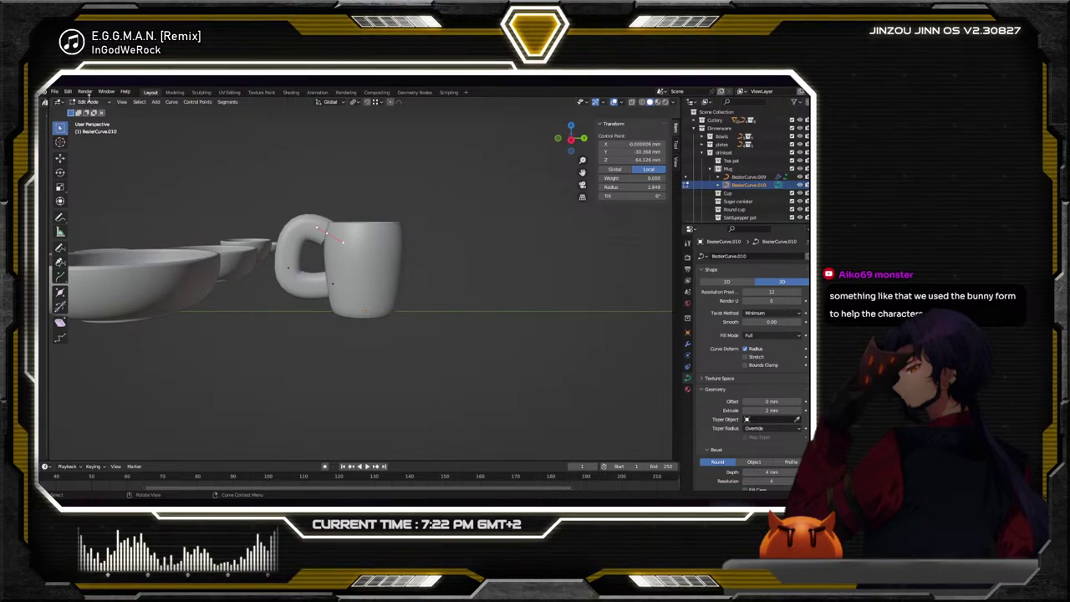
click(90, 111)
click(378, 247)
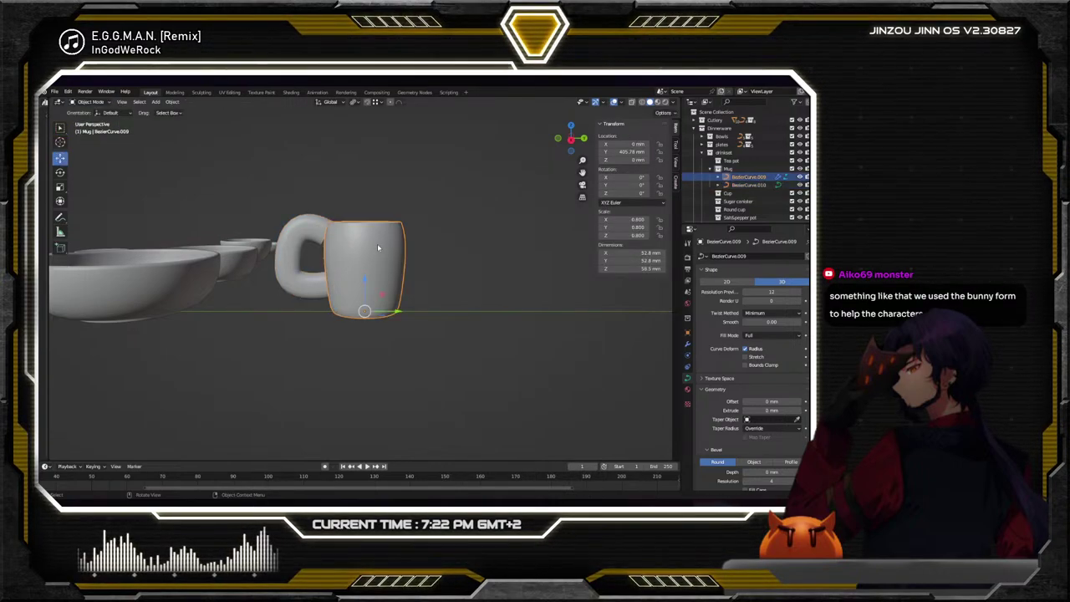
key(Tab)
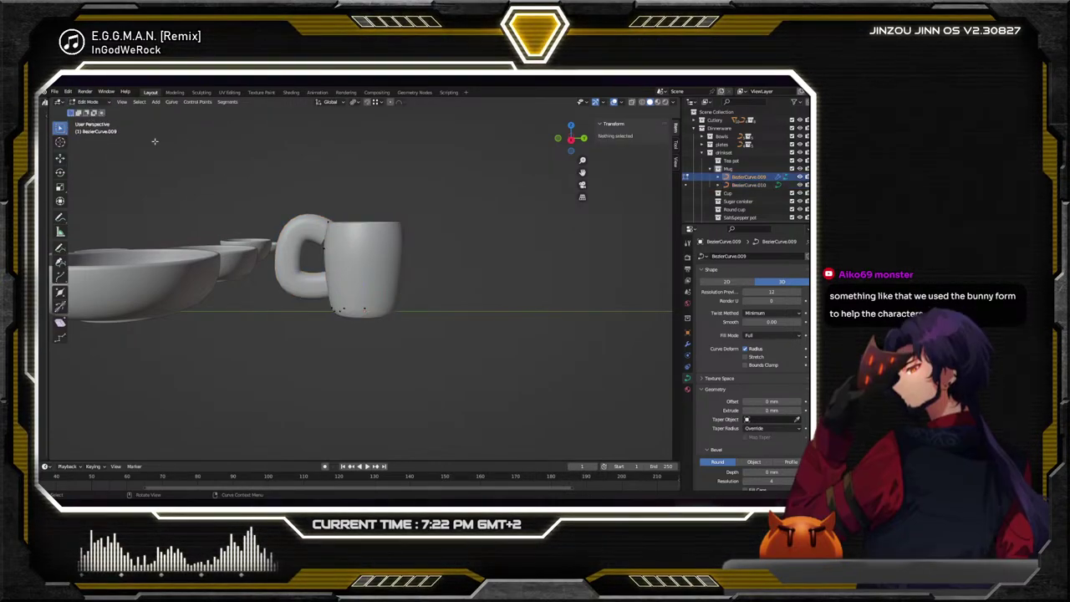
scroll(353, 214, up, 3)
middle_drag(353, 214, 501, 222)
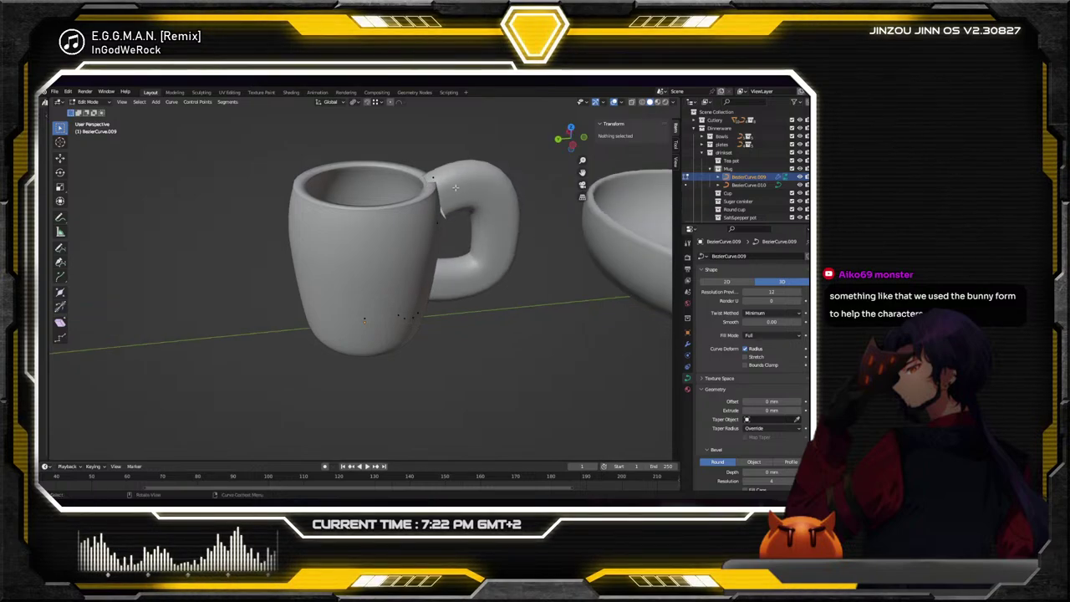
Select the mug profile's rim and upper wall control points and move them 20 mm up along Z
click(433, 194)
key(ctrl+KP_Add)
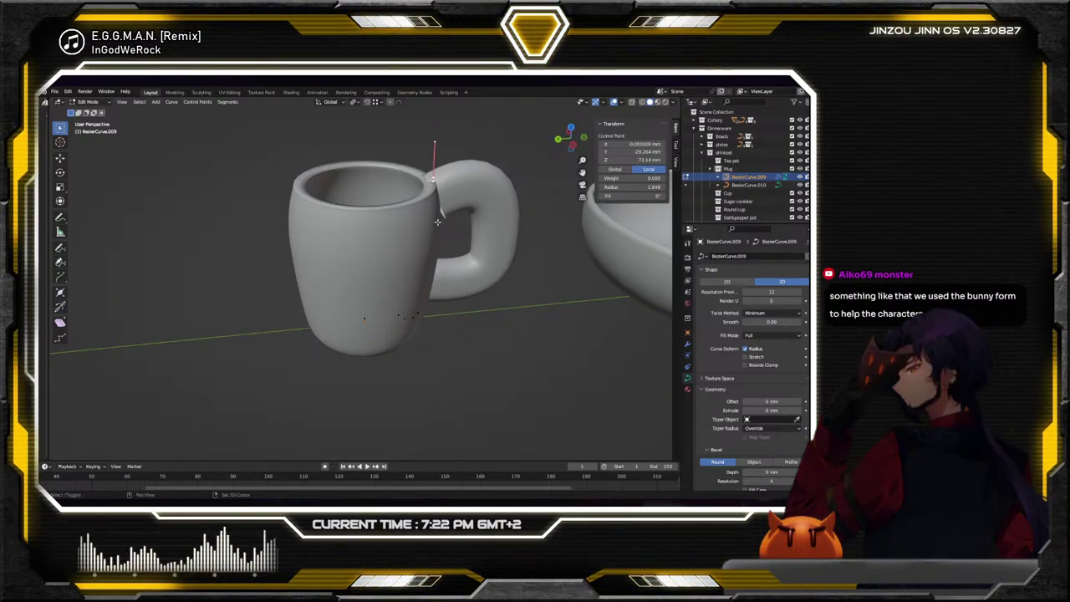
click(59, 157)
middle_drag(167, 276, 167, 238)
drag(434, 163, 433, 147)
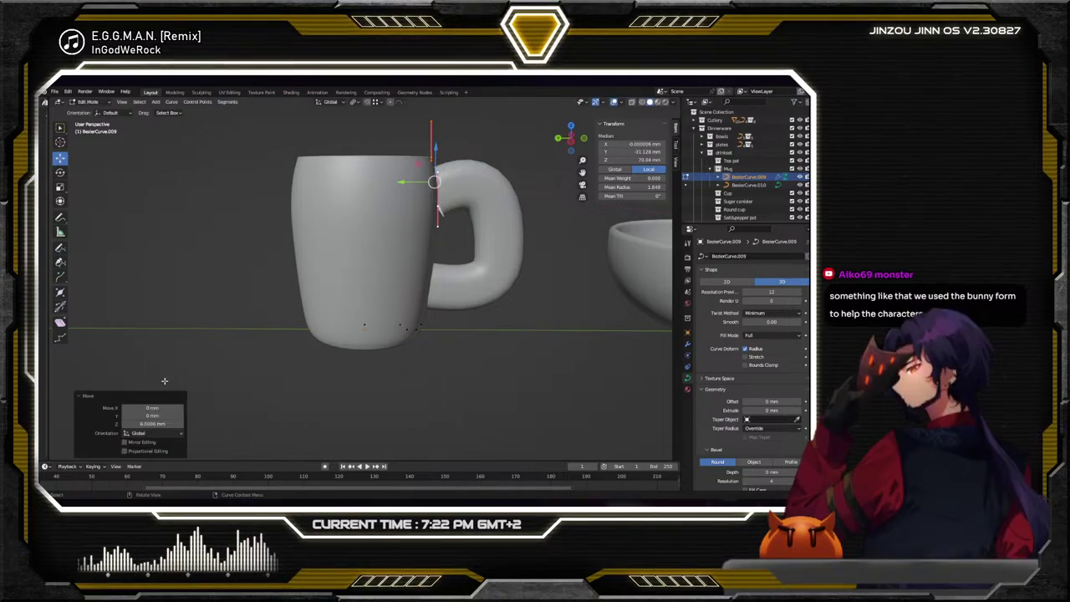
click(157, 424)
text(20 )
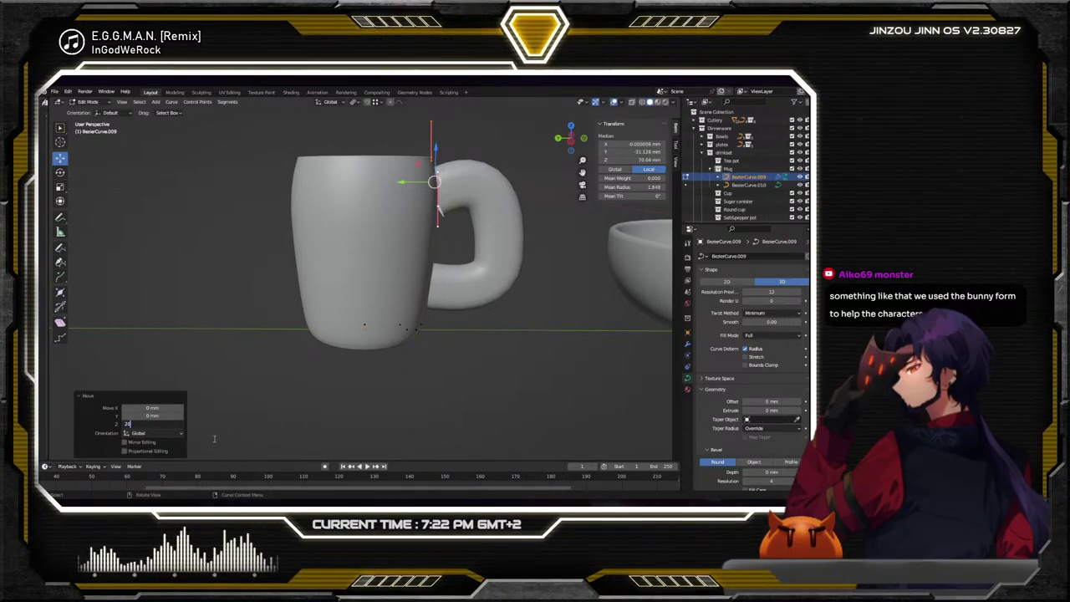
text(mm)
key(Return)
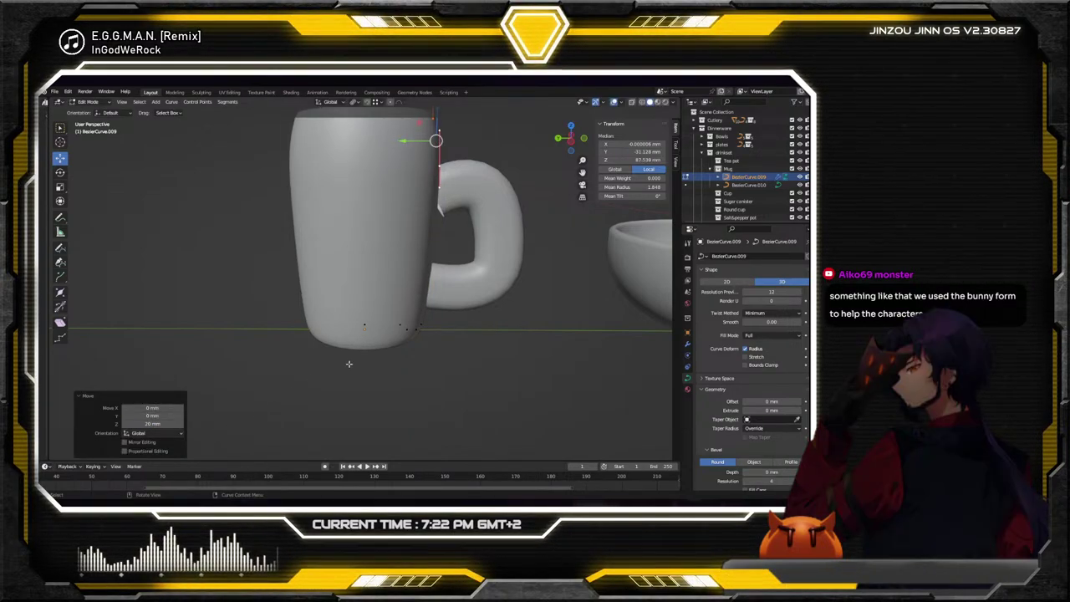
Lower the mug profile's upper outer-wall control point about 6.35 mm along Z
click(438, 165)
middle_drag(439, 165, 427, 153)
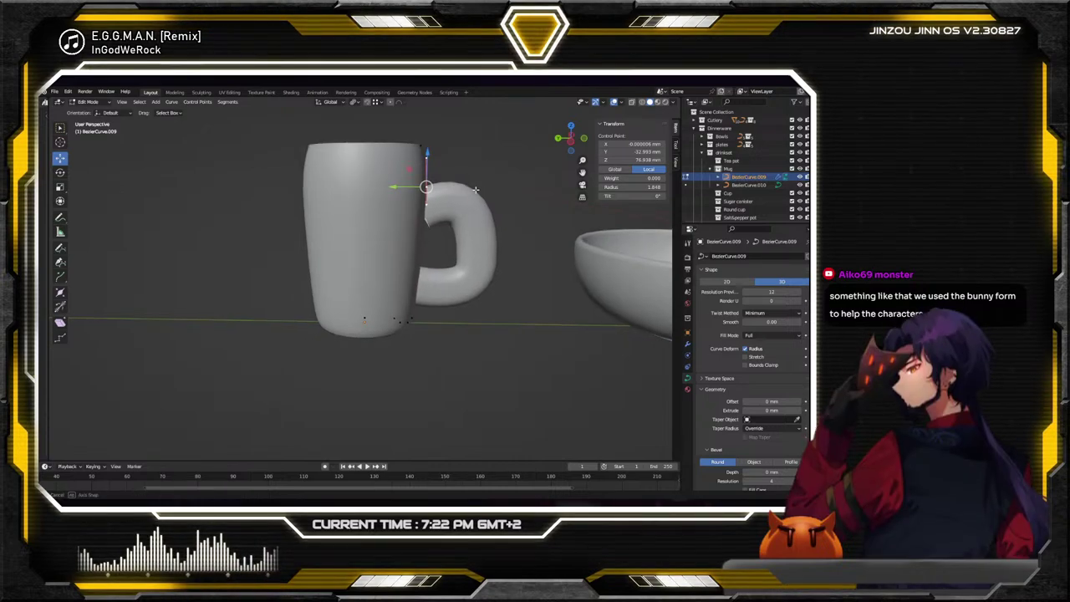
drag(428, 153, 448, 169)
middle_drag(447, 178, 473, 231)
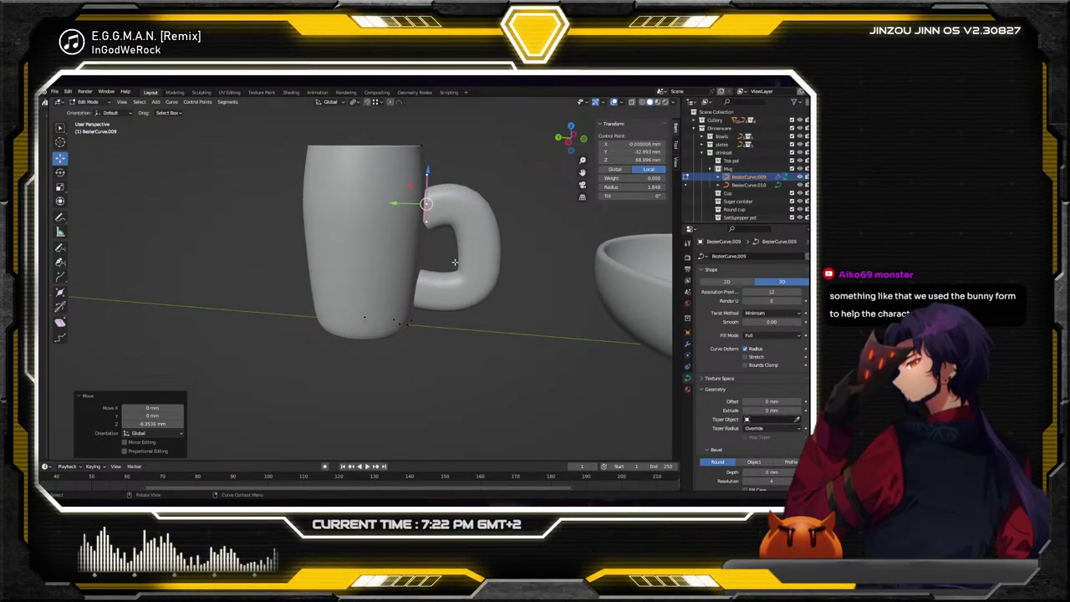
Select the mug profile's wall, rim and outer base points and move them outward about 14 mm along negative Y to widen the mug
click(404, 320)
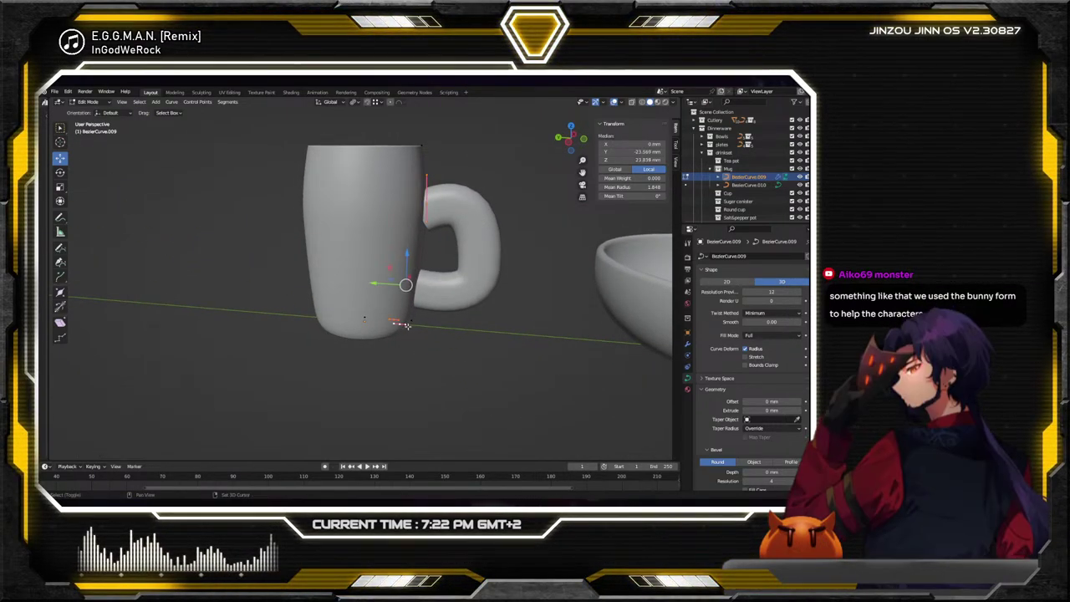
shift+click(423, 146)
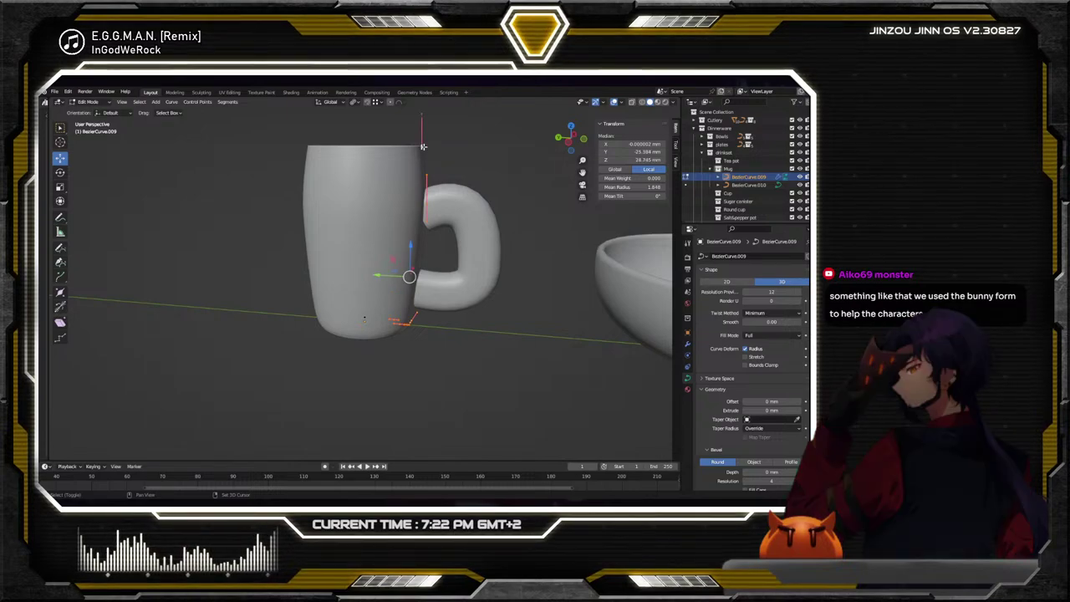
key(g)
key(y)
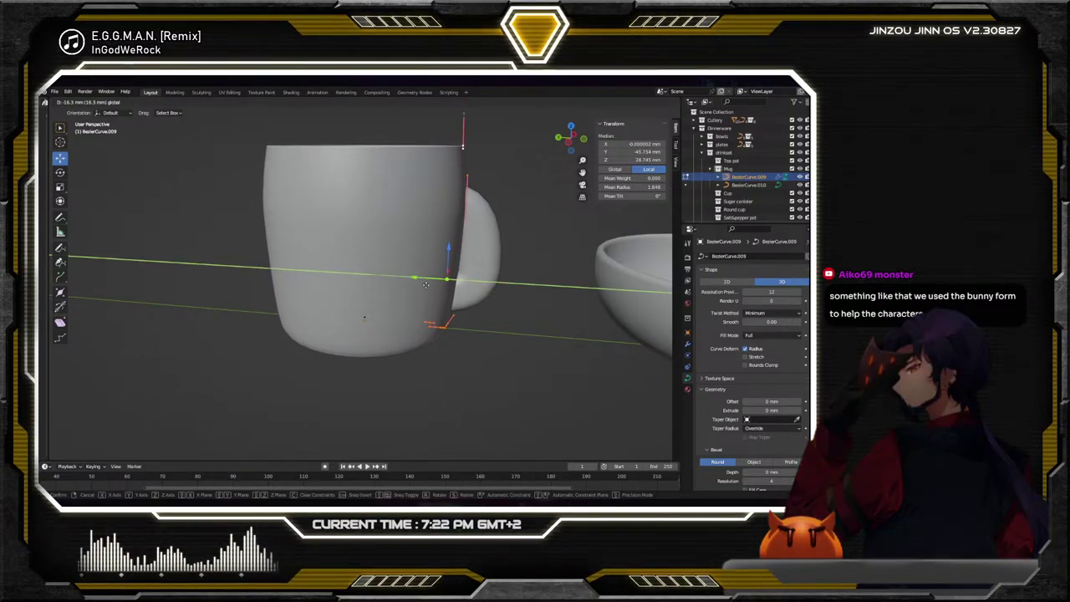
click(426, 285)
middle_drag(425, 285, 302, 269)
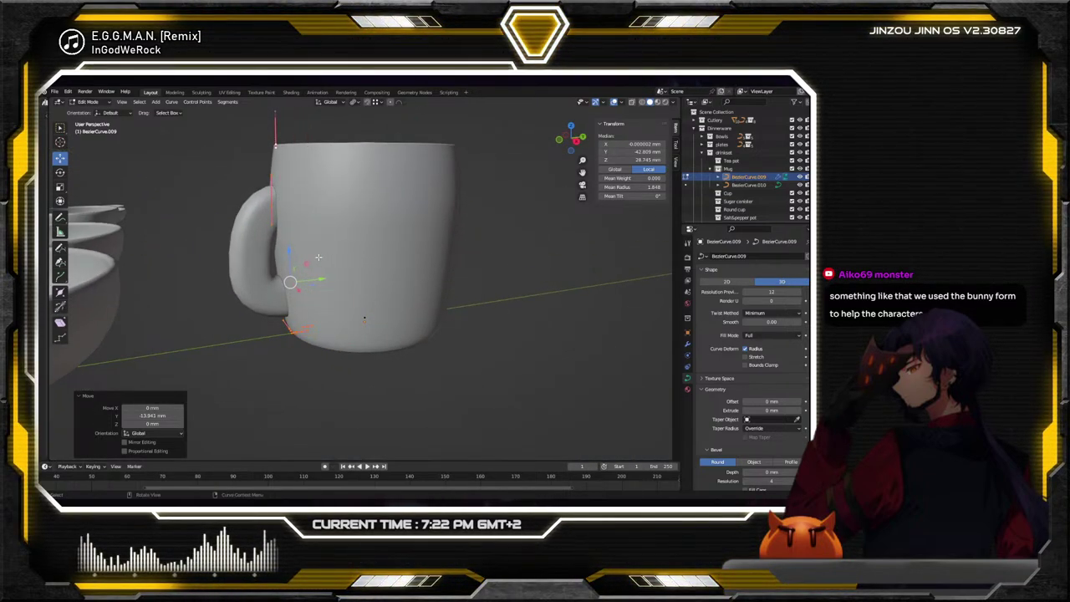
Switch to editing the handle curve and move all its points about 20 mm outward along negative Y
key(Tab)
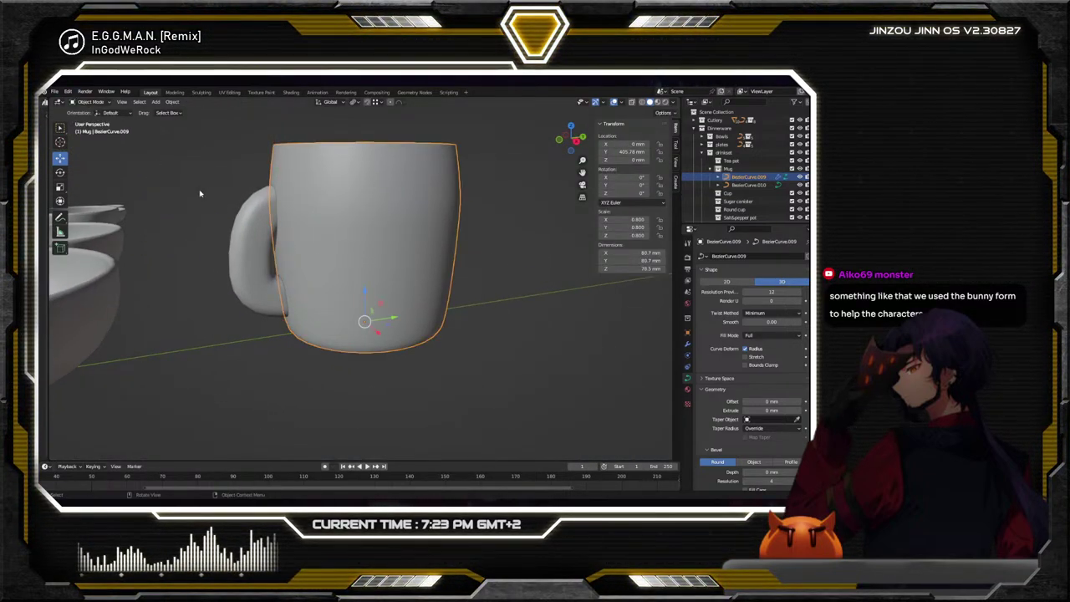
click(205, 194)
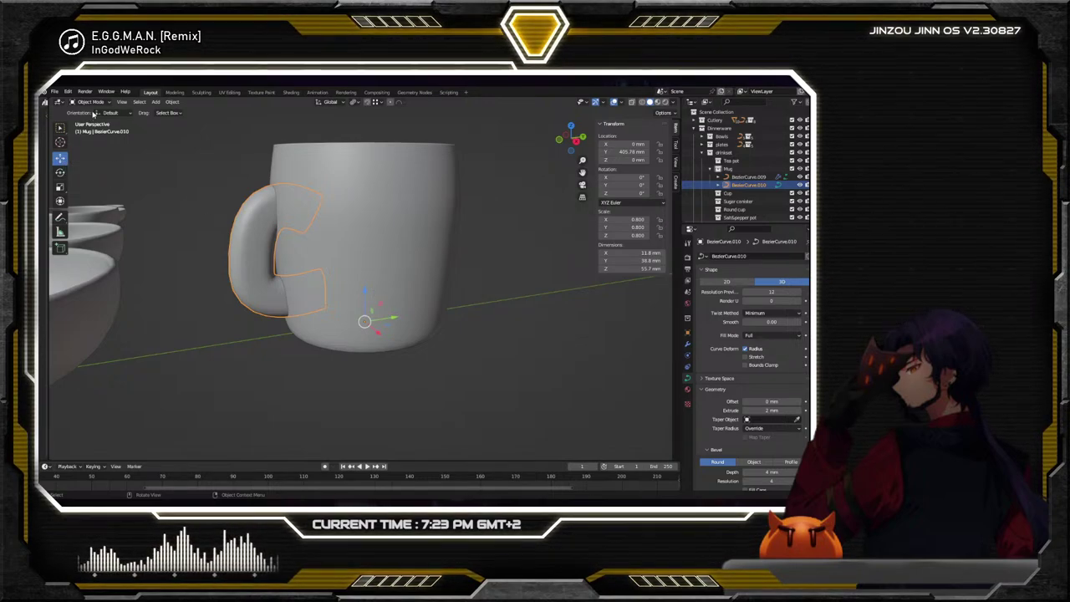
key(Tab)
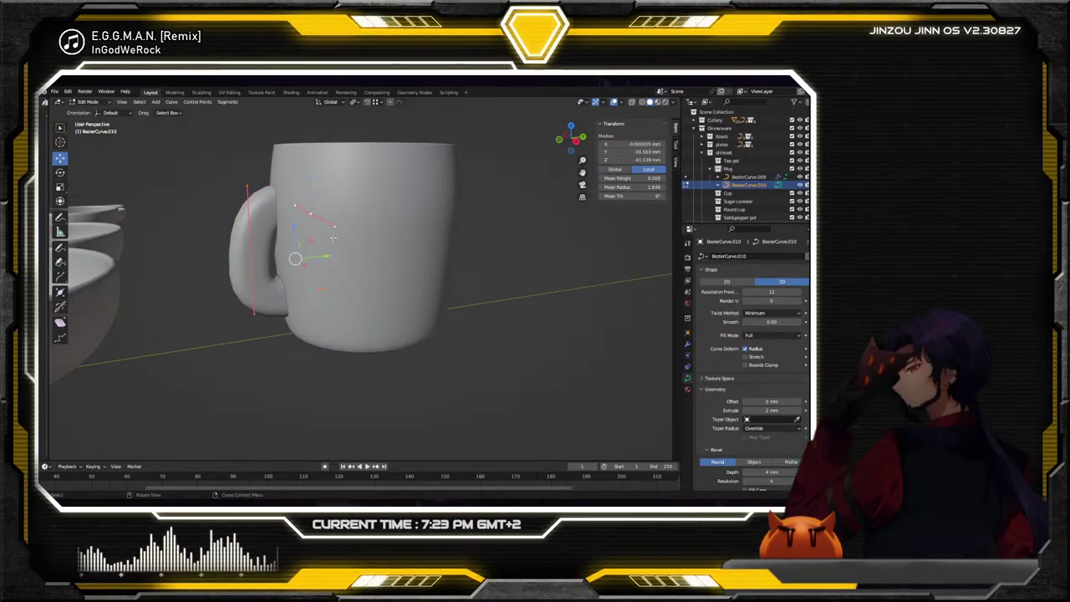
key(g)
key(y)
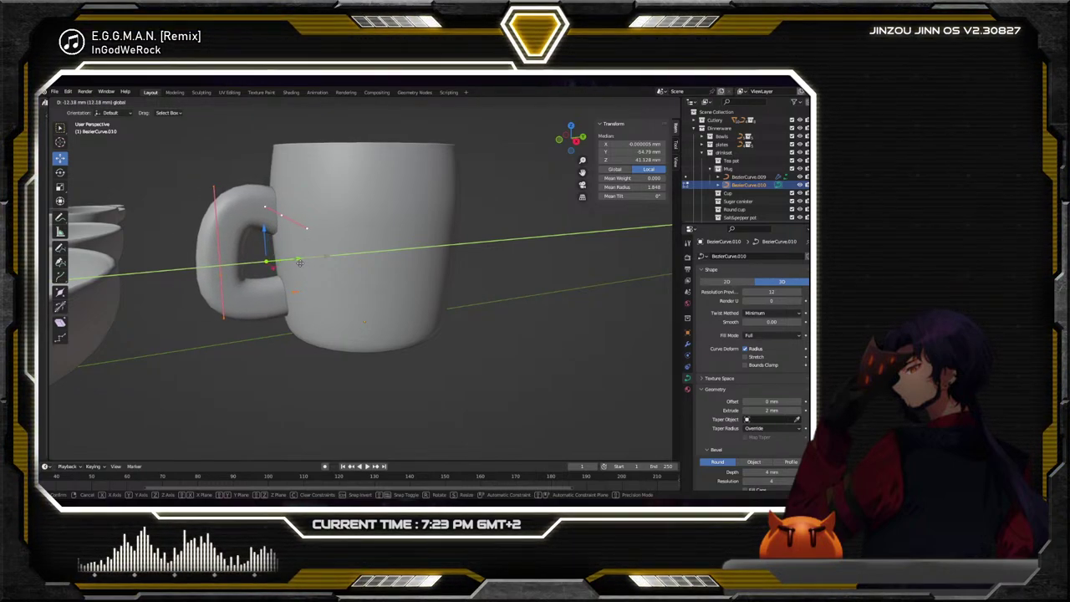
click(282, 264)
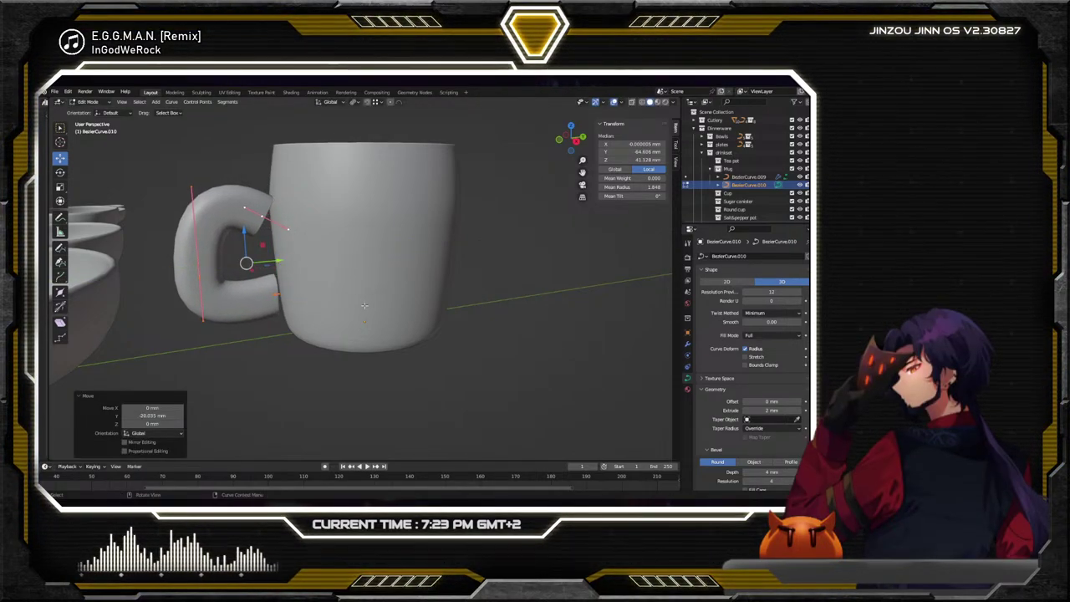
Raise all of the handle's control points along Z against the taller mug
click(257, 295)
shift+click(258, 216)
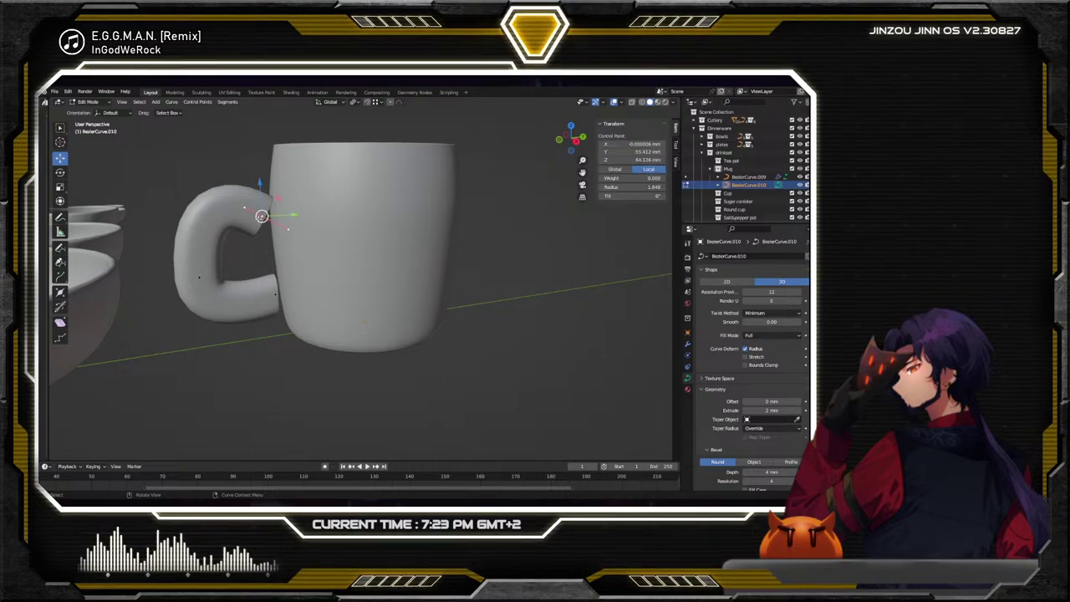
key(g)
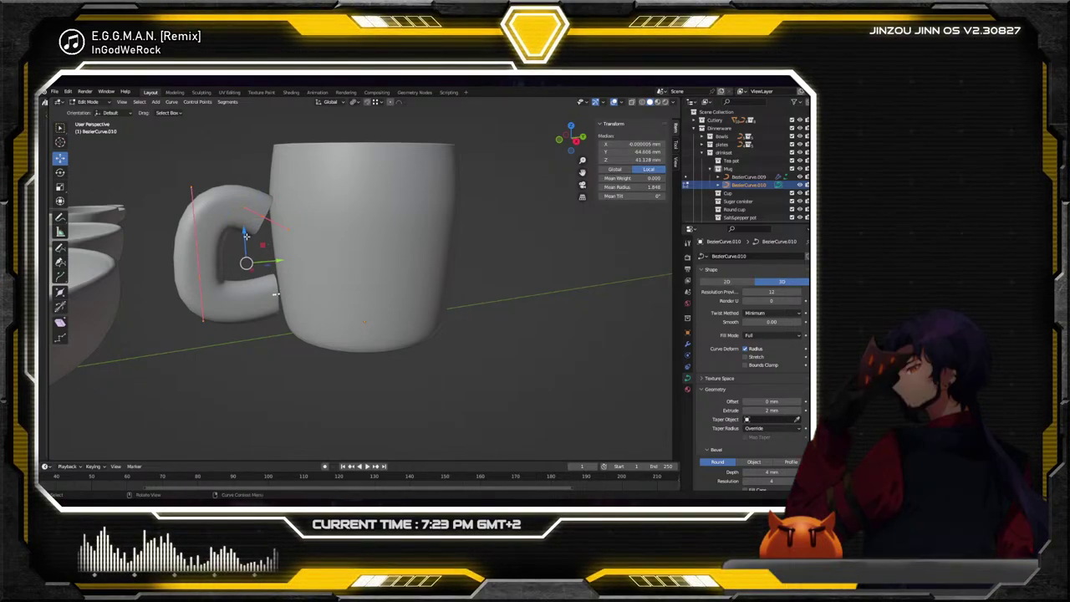
key(z)
click(290, 266)
middle_drag(290, 266, 274, 267)
Rotate the handle's lower end control point about -43.6° around X
click(272, 268)
scroll(272, 268, up, 5)
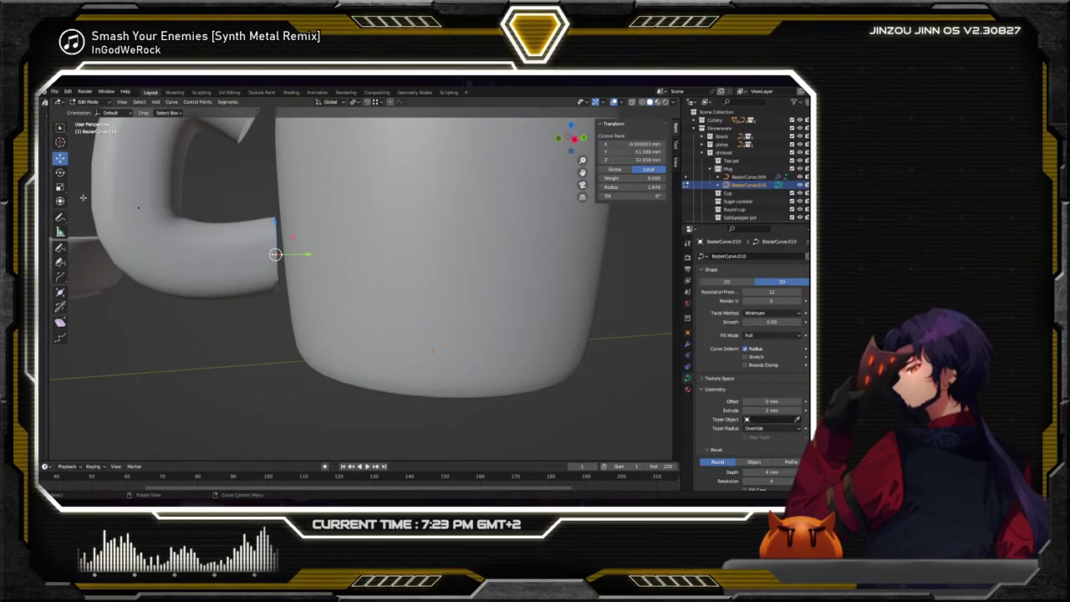
drag(298, 237, 308, 257)
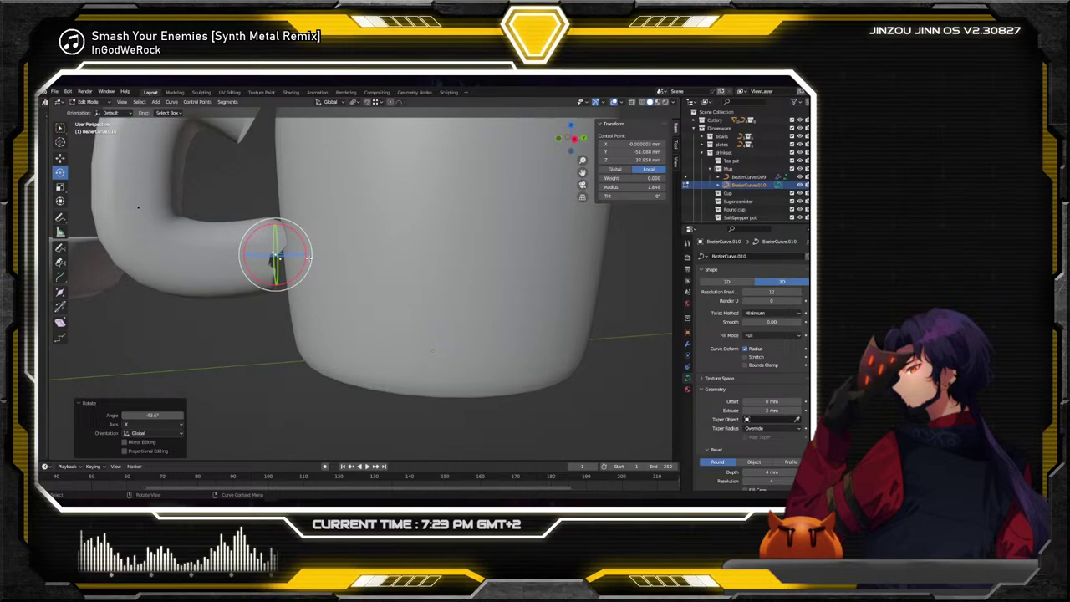
Extrude the handle's lower end point about 3.5 mm along Y toward the mug wall and lower the new point about 8.4 mm
click(61, 276)
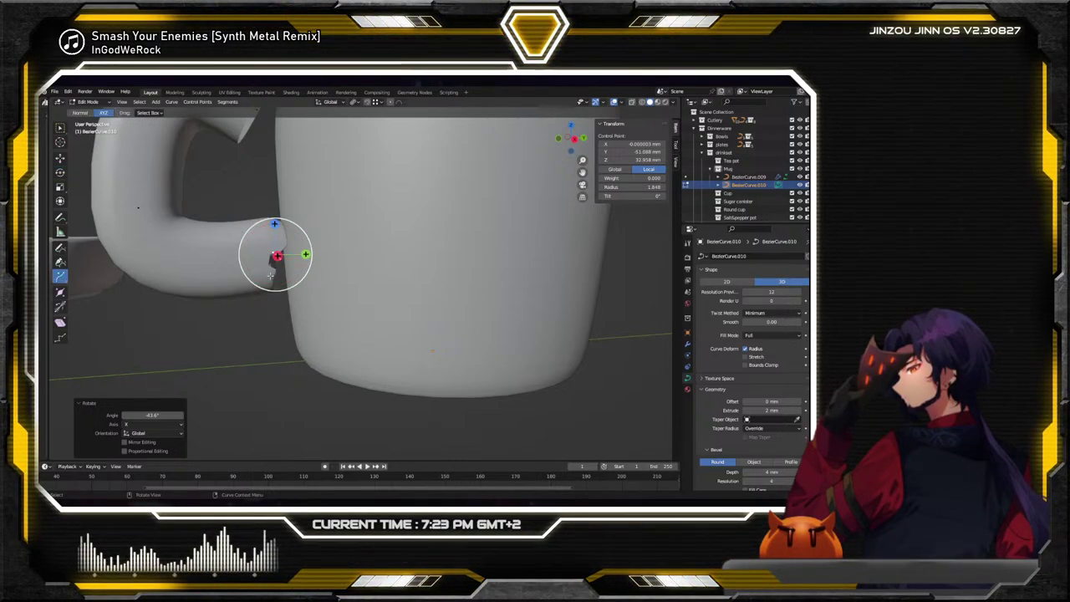
drag(275, 255, 320, 255)
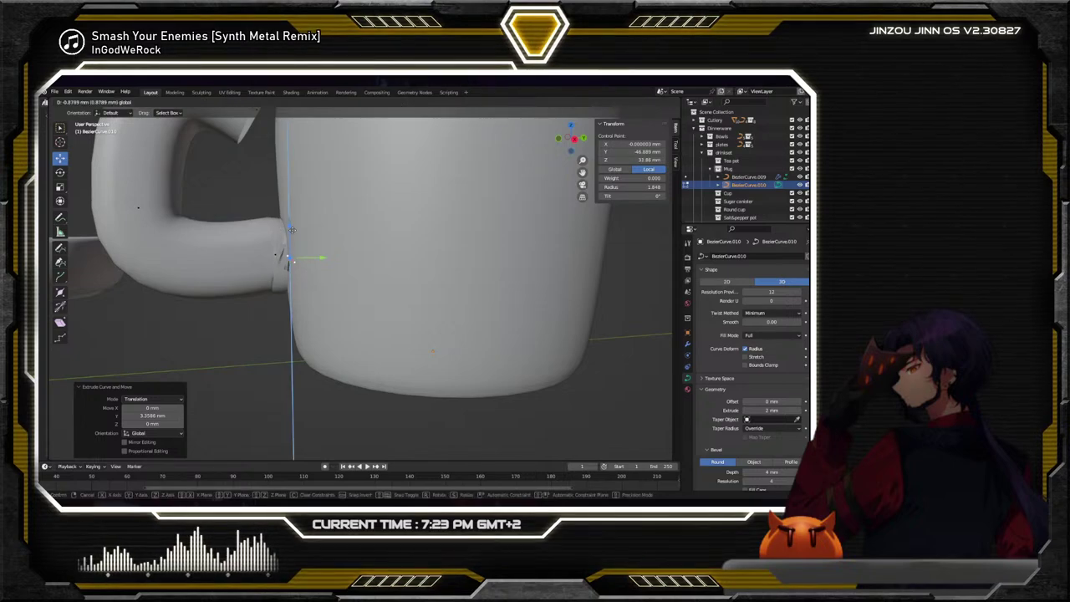
click(299, 260)
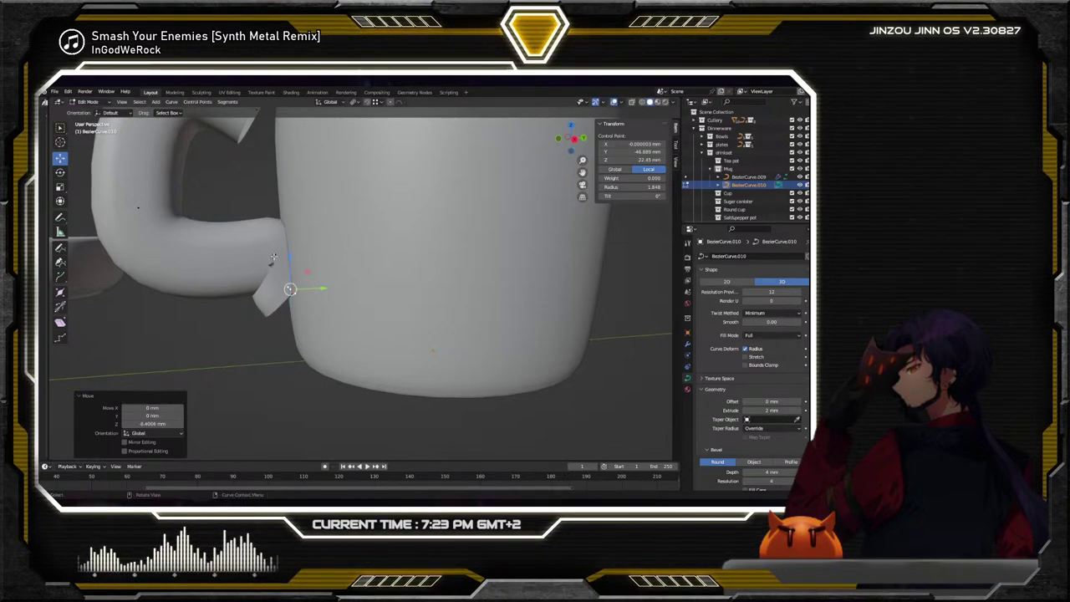
Select all of the handle's linked points and set the curve's extrude to 1 mm
key(l)
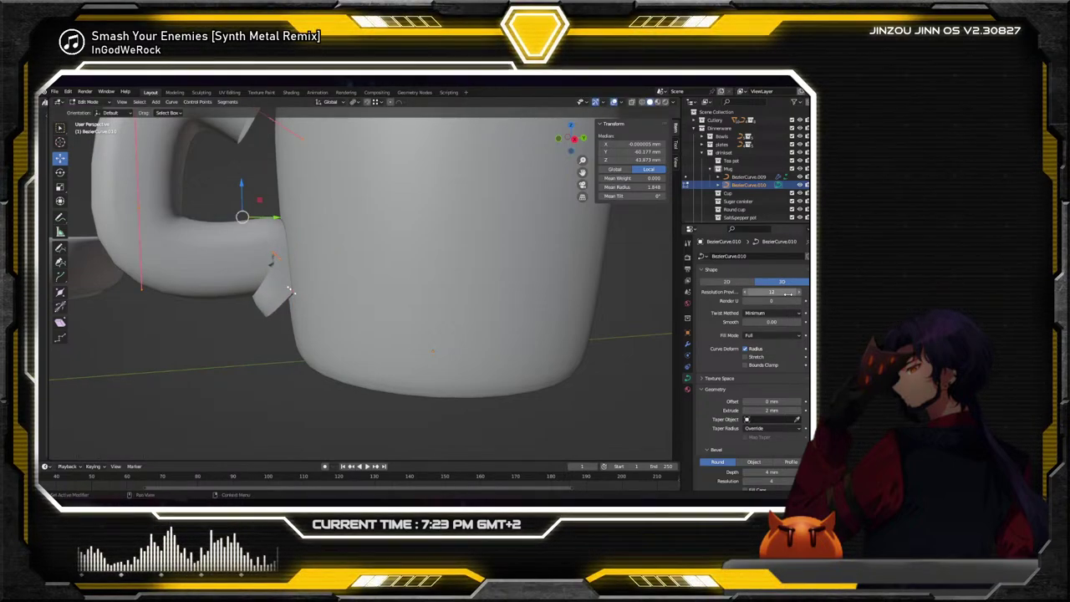
scroll(772, 400, down, 1)
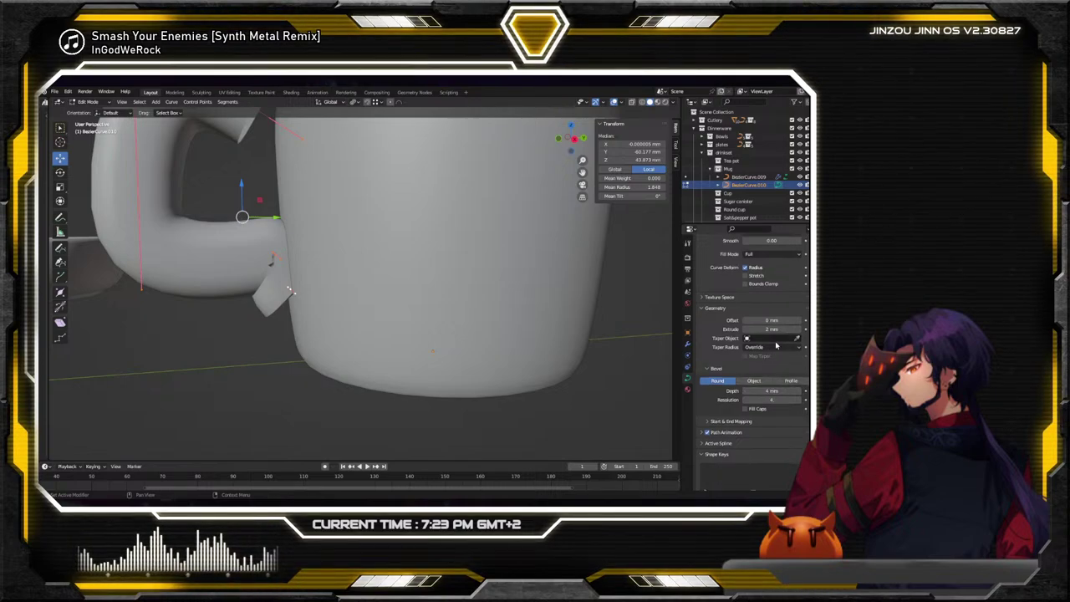
click(771, 330)
text(1m)
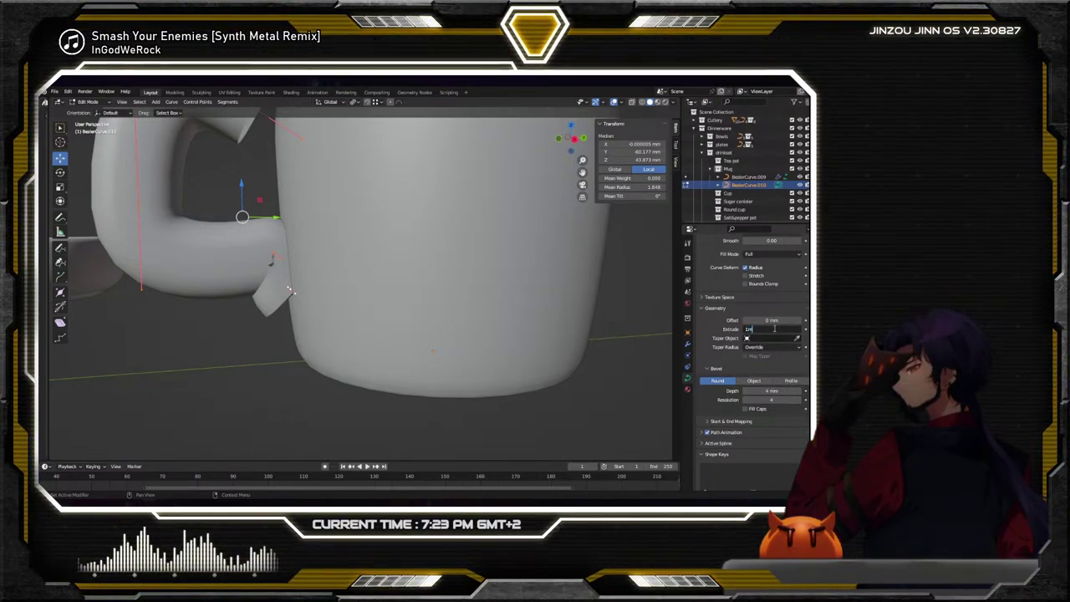
text(m)
key(Return)
Tilt all of the handle's control points by 90° and increase the curve's extrude to 11 mm
middle_drag(330, 225, 309, 237)
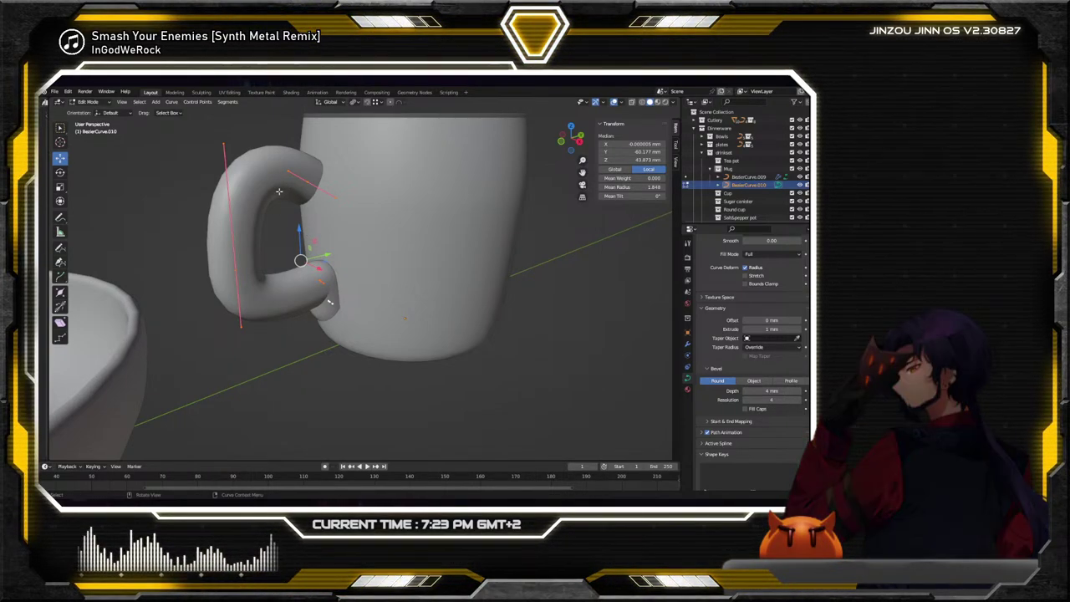
middle_drag(329, 302, 340, 306)
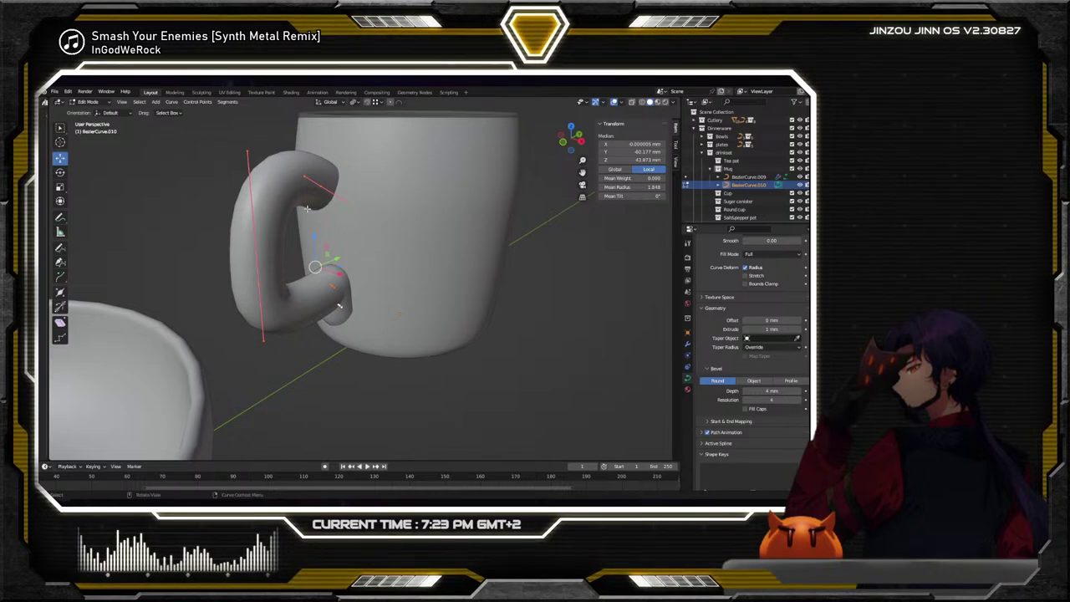
click(60, 308)
drag(317, 266, 339, 305)
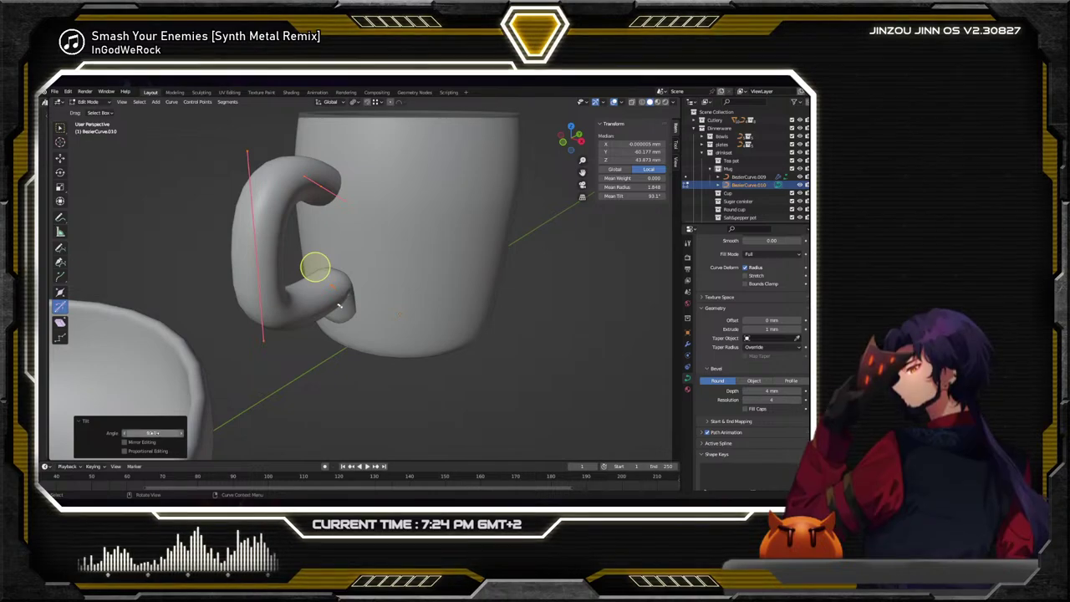
text(90)
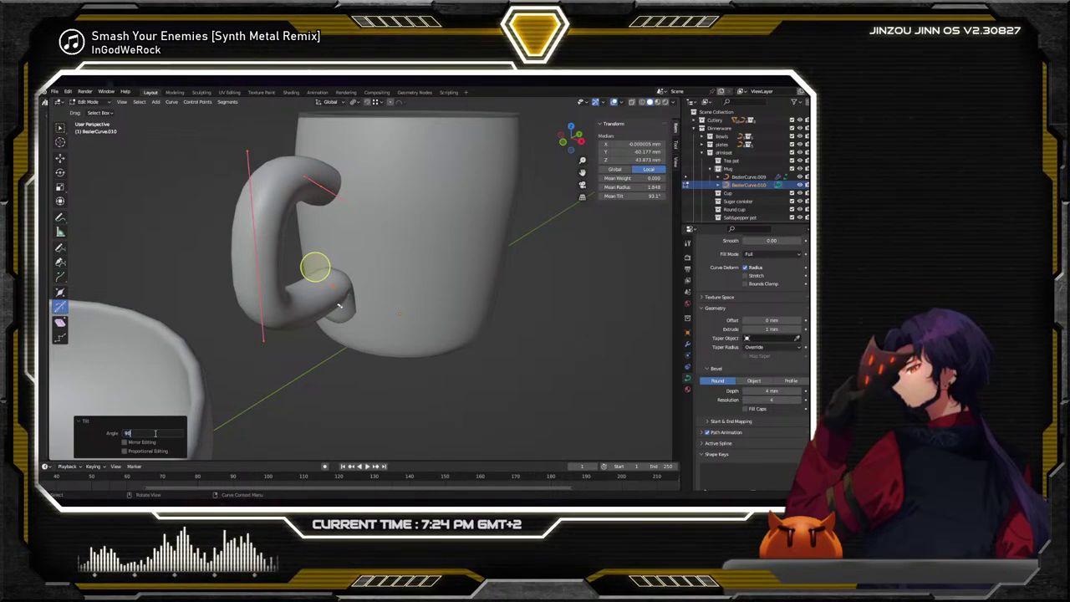
key(Return)
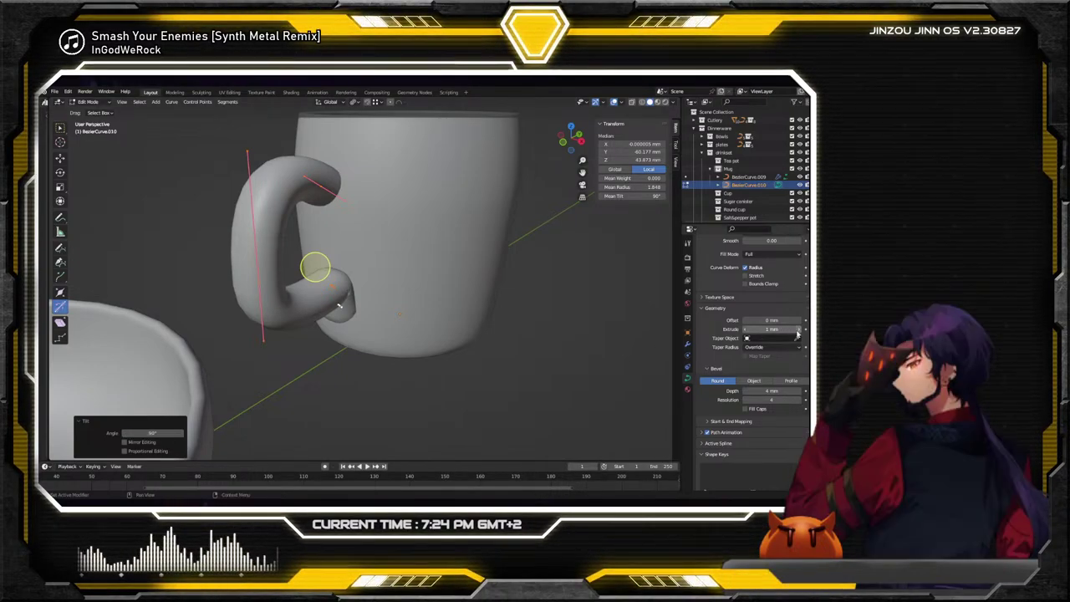
drag(765, 329, 798, 334)
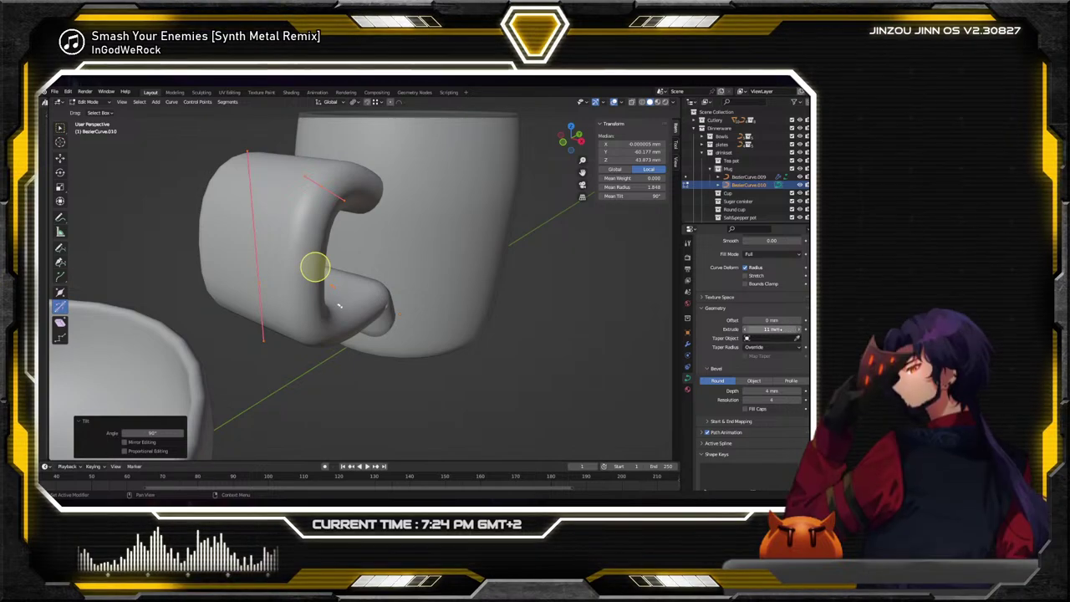
Set the handle curve's extrude to 1.5 mm and its bevel depth to 3 mm
click(777, 330)
text(1)
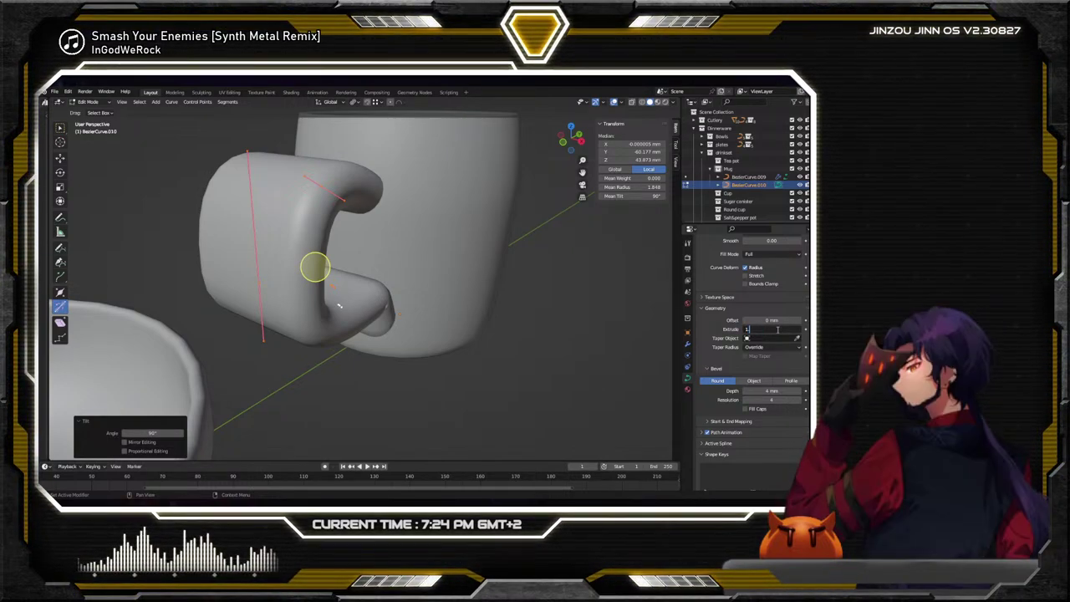
text(.5)
key(Return)
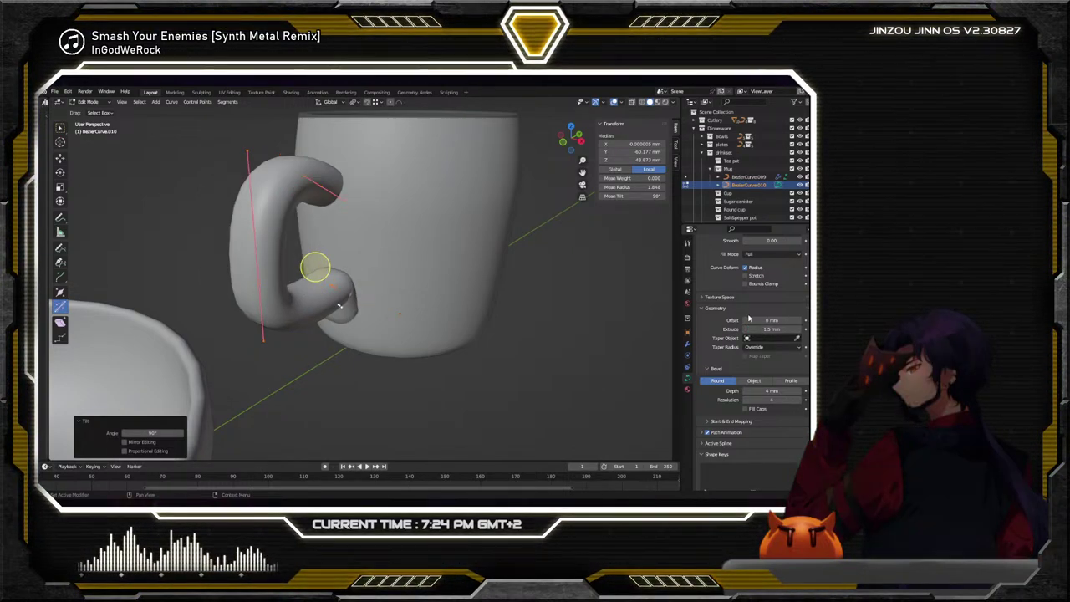
scroll(773, 259, up, 3)
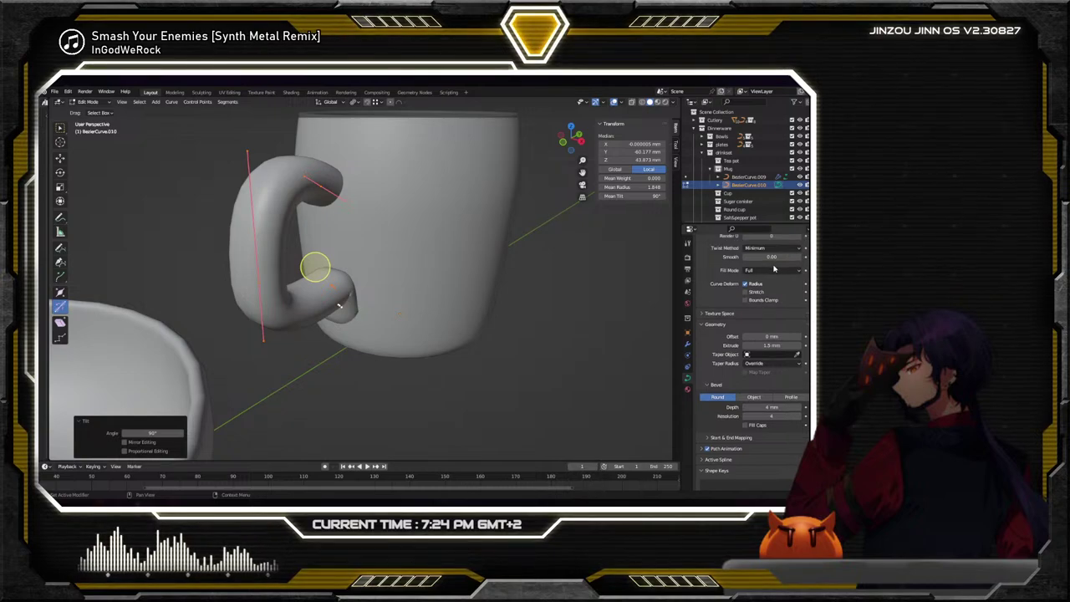
scroll(778, 334, down, 5)
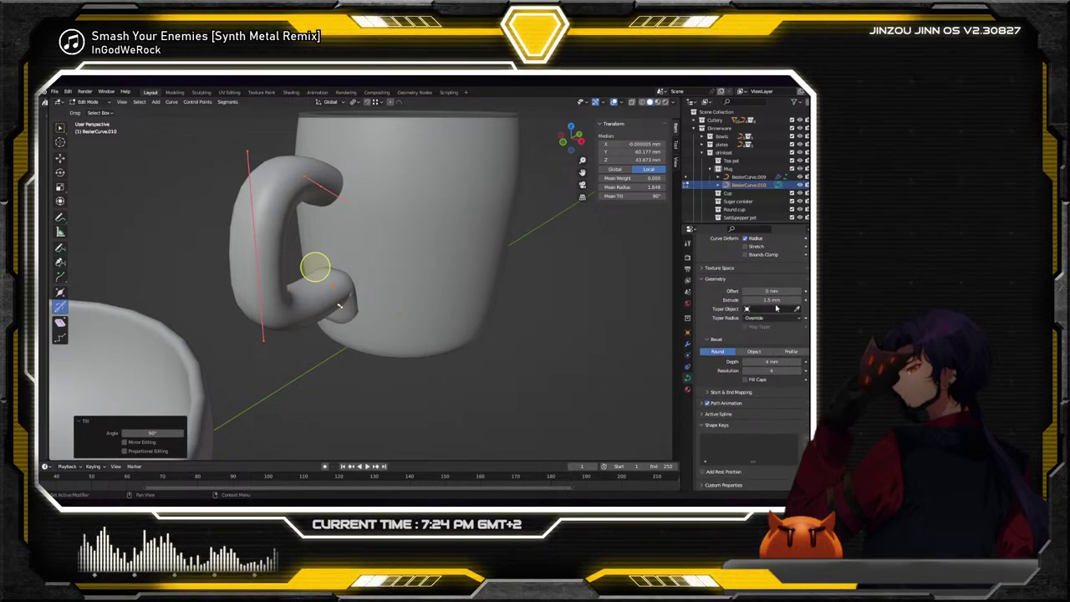
click(787, 364)
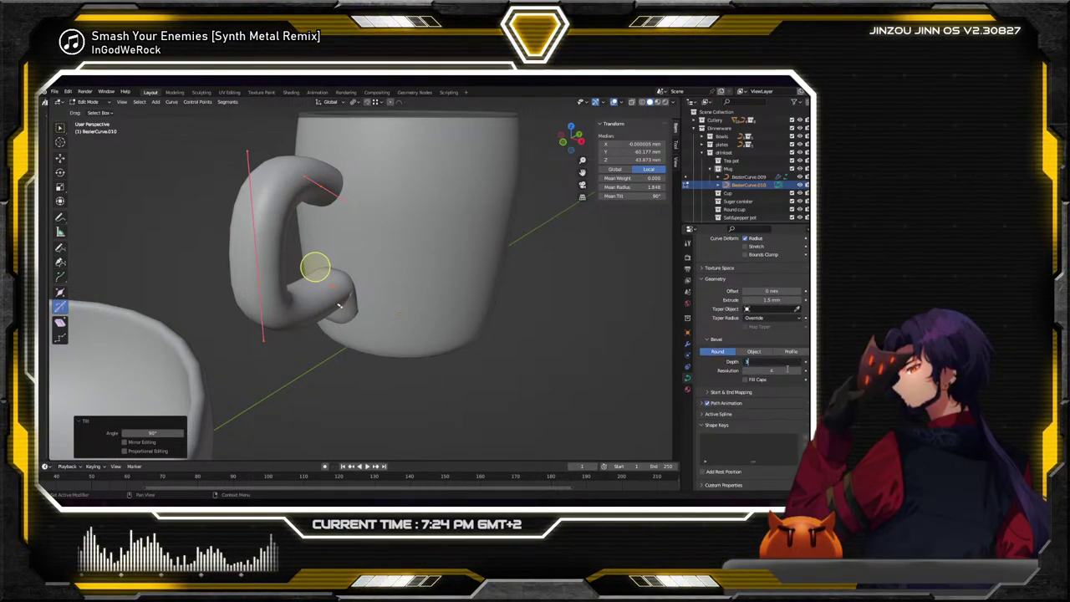
text(3)
key(Return)
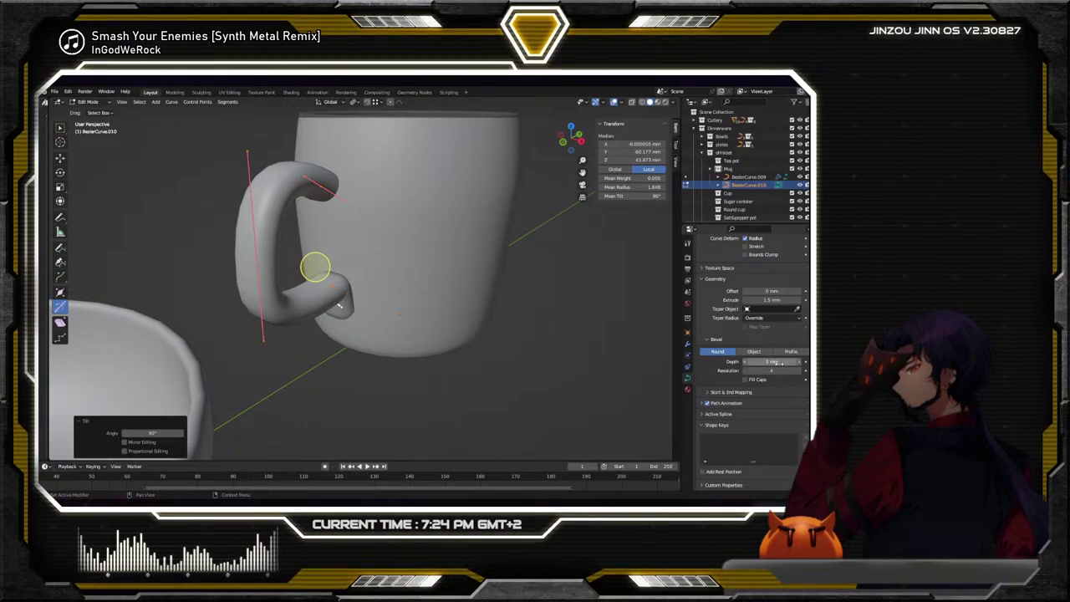
Set the handle curve's bevel depth to 2 mm and its extrude to 2 mm
click(777, 361)
text(2)
key(Return)
middle_drag(493, 289, 440, 292)
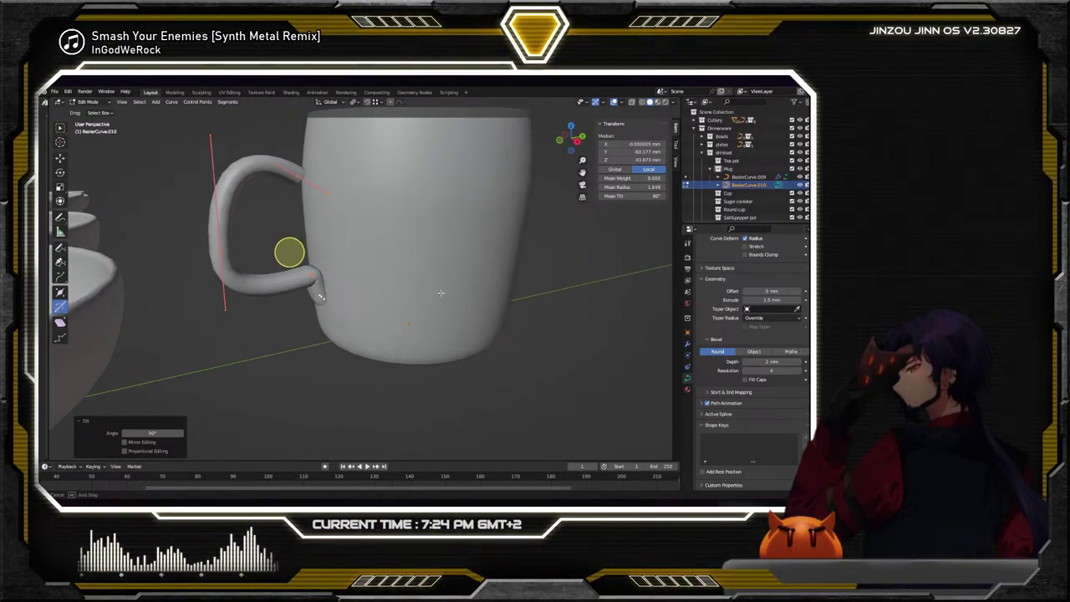
drag(771, 300, 778, 299)
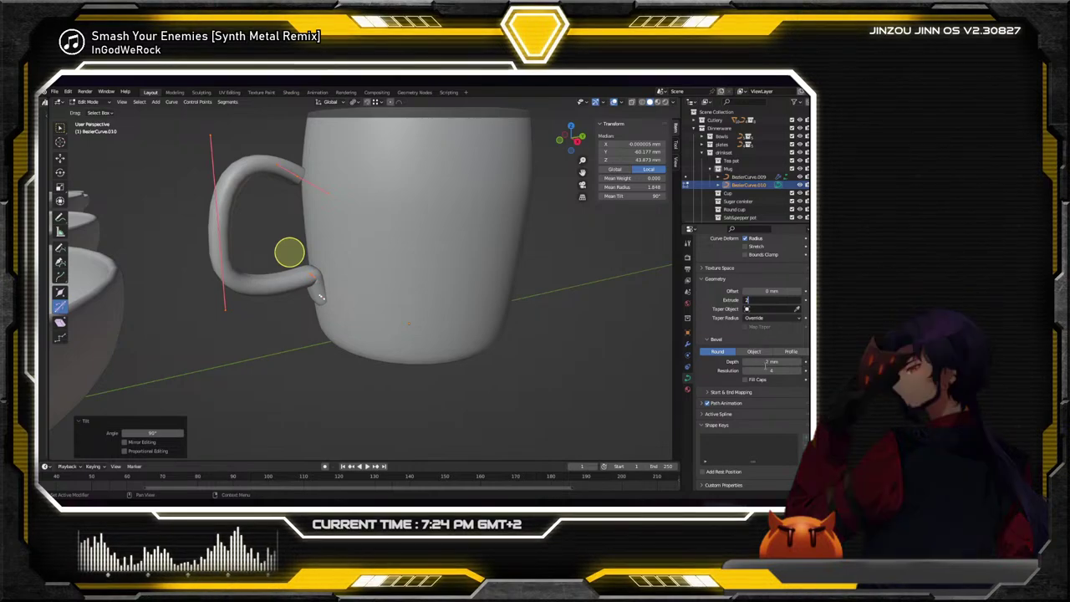
Raise the handle's outer middle control point about 3.6 mm and move it about 2 mm along Y toward the mug
middle_drag(435, 282, 290, 180)
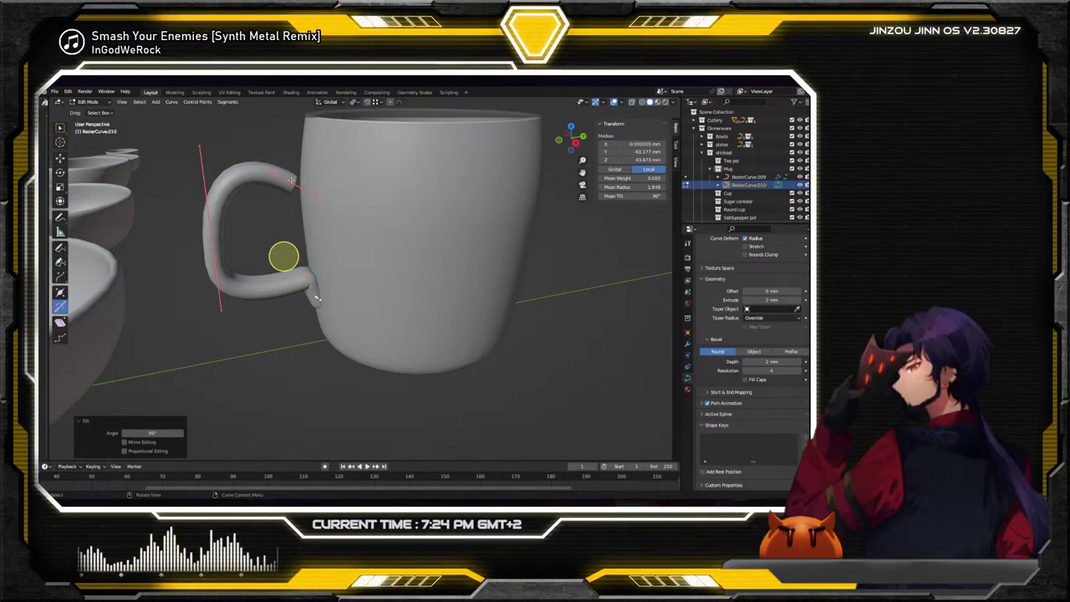
click(286, 181)
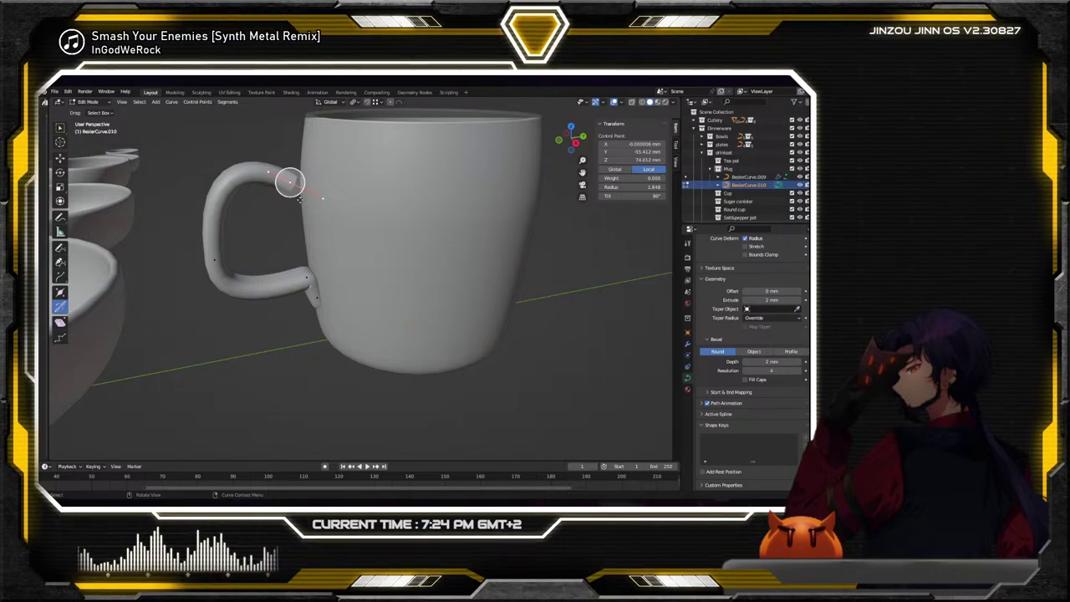
click(214, 259)
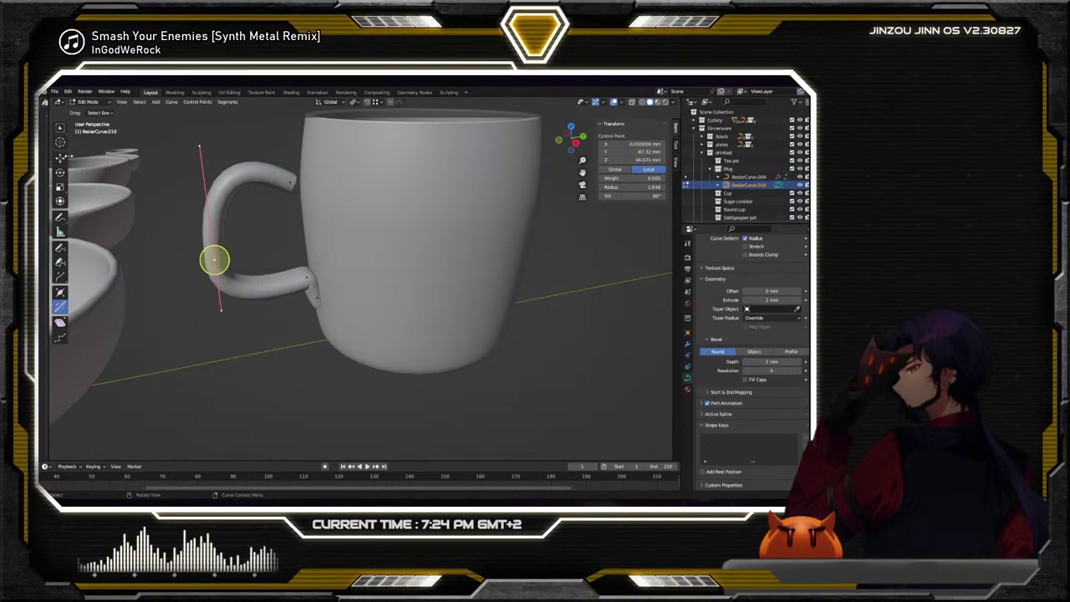
key(g)
key(z)
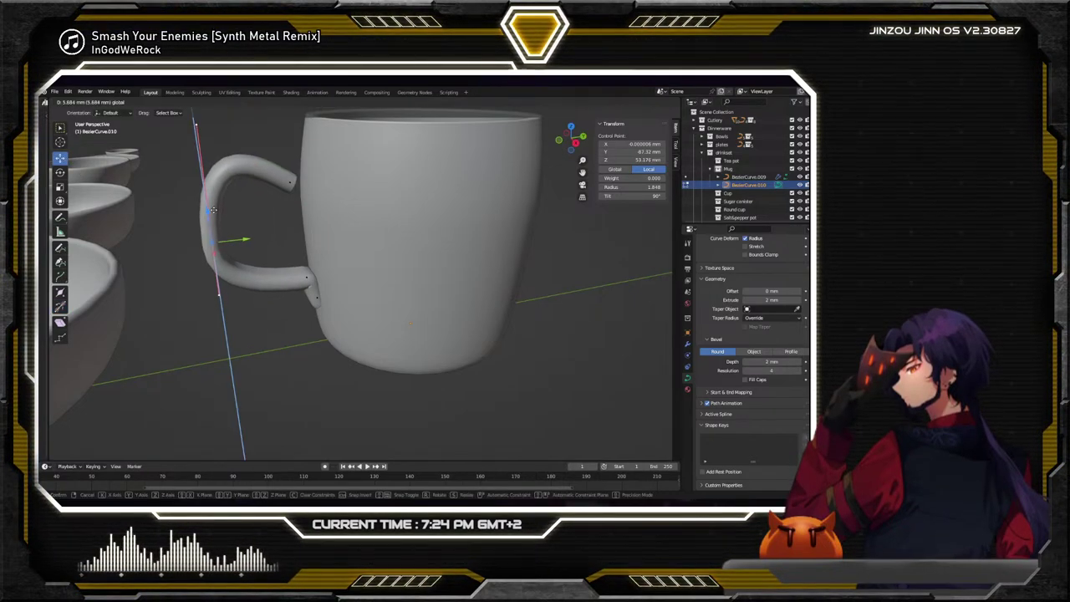
click(214, 210)
key(g)
key(y)
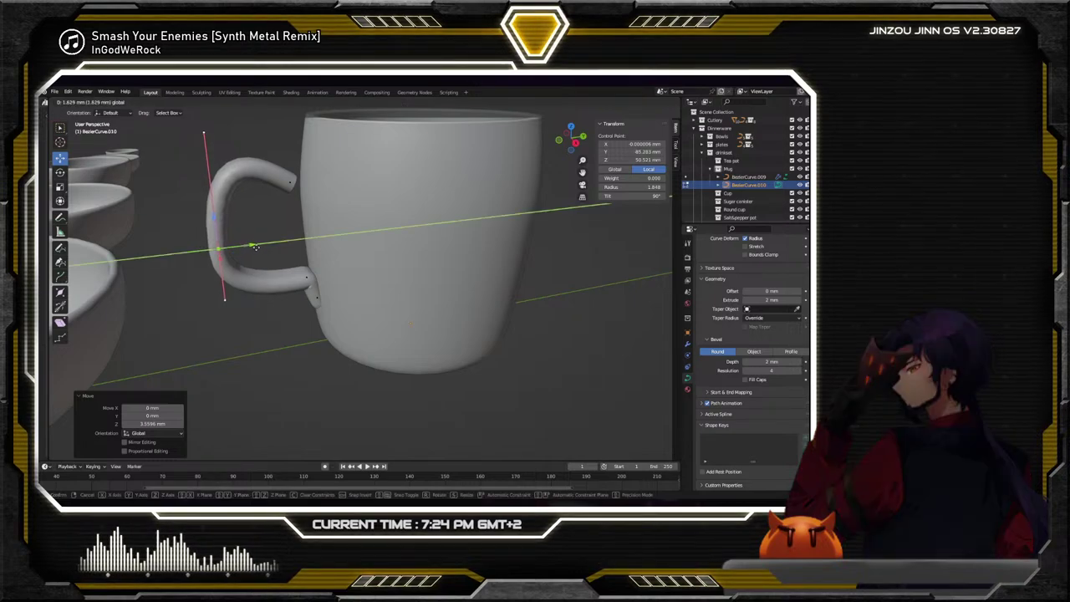
Move the handle's lower end control point about 1.7 mm along Y into the mug wall
click(309, 278)
click(308, 278)
scroll(309, 277, up, 4)
middle_drag(308, 278, 357, 265)
key(g)
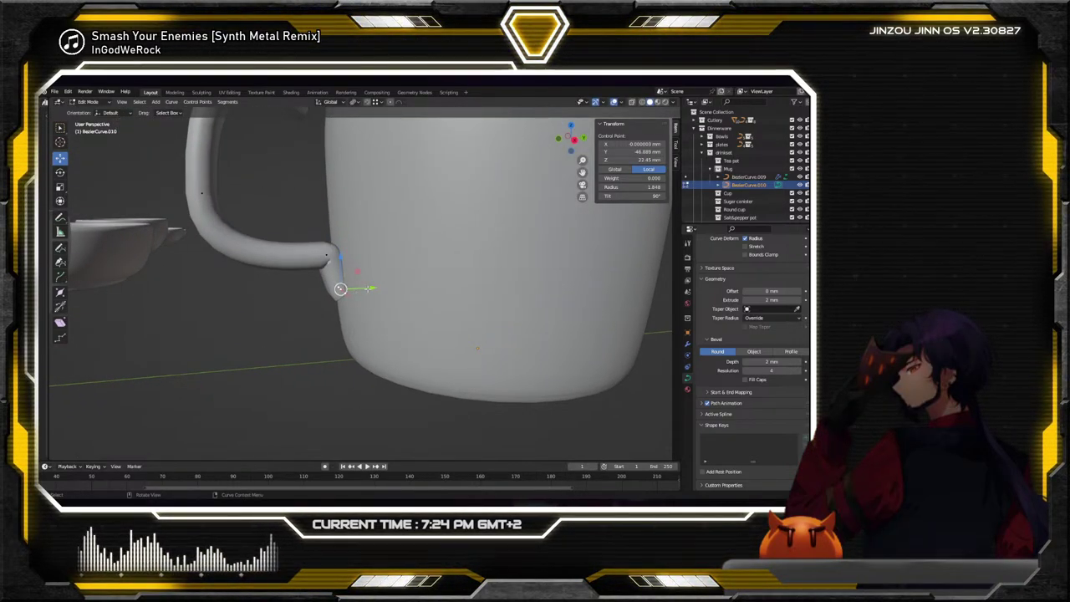
key(x)
click(377, 289)
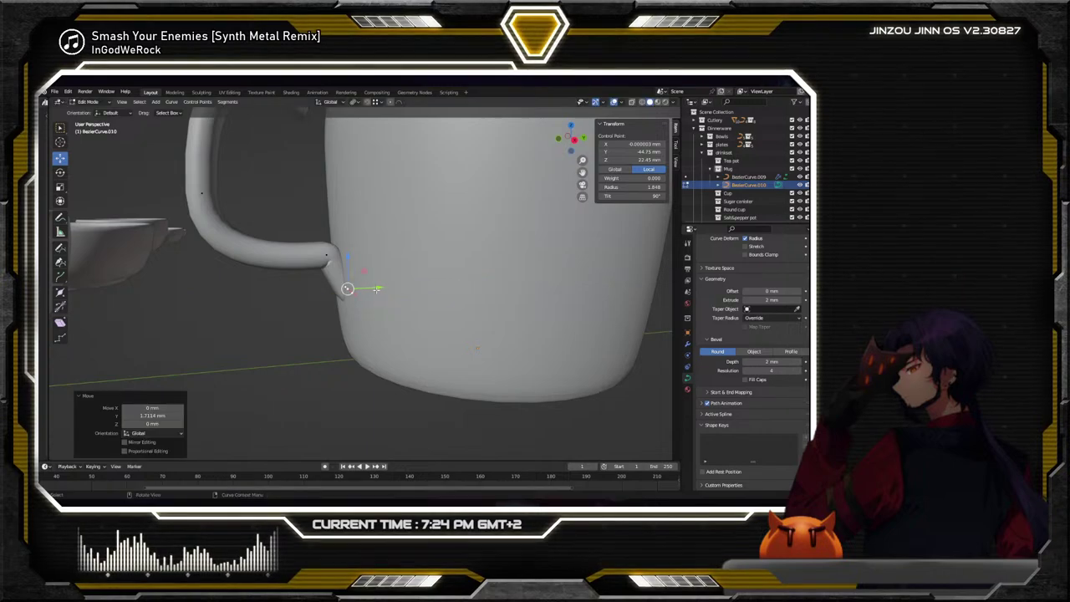
Scale the lower end point's Bezier handle by about 2.24 and the adjacent control point by about 6.23
scroll(377, 289, up, 6)
scroll(385, 284, down, 6)
middle_drag(384, 284, 411, 275)
click(386, 284)
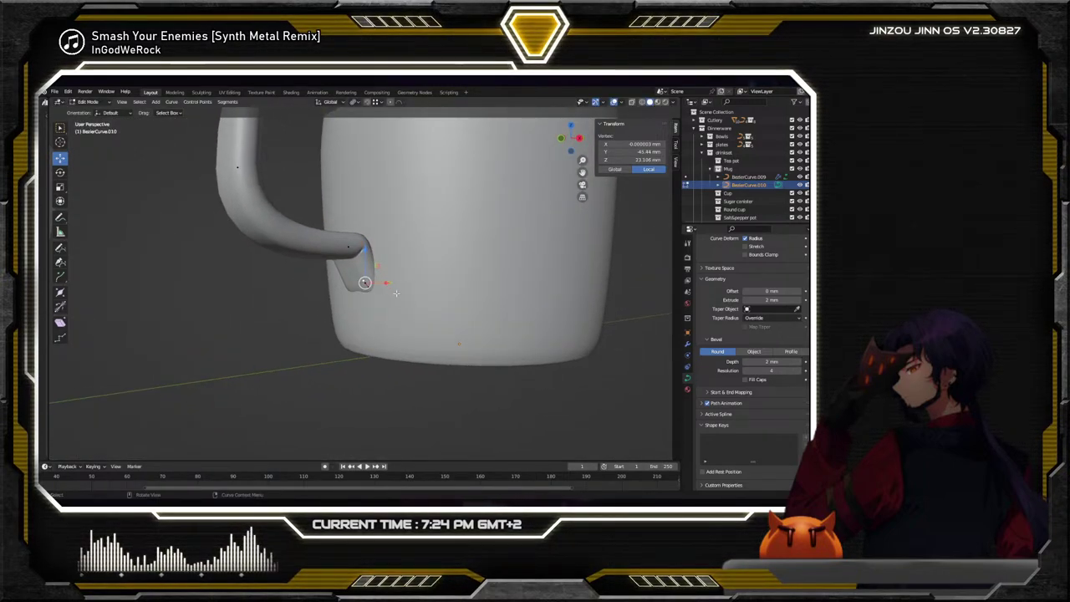
key(s)
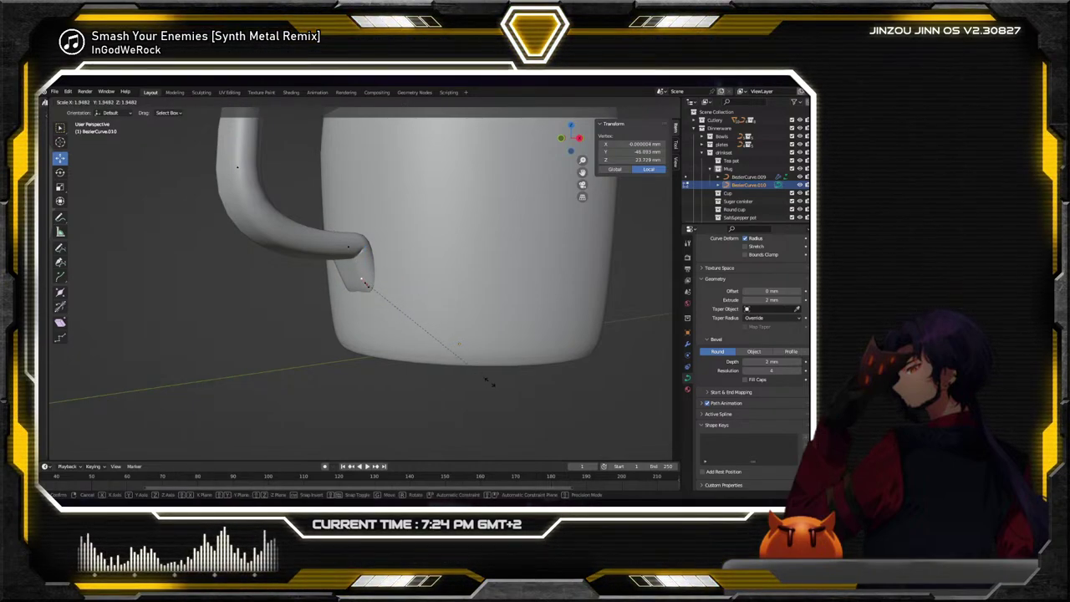
click(521, 382)
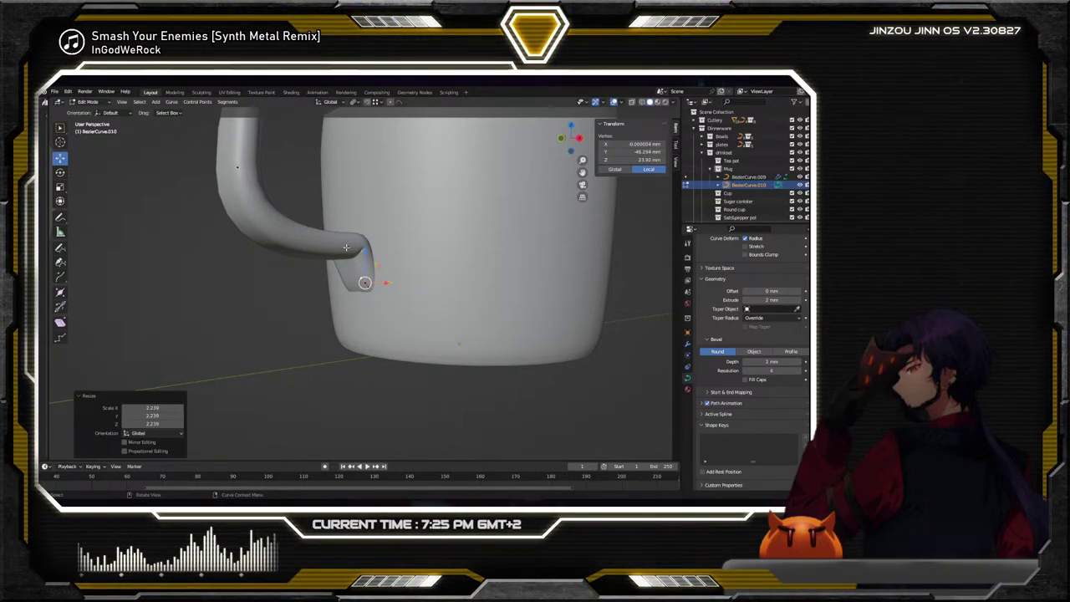
click(346, 248)
middle_drag(345, 247, 375, 281)
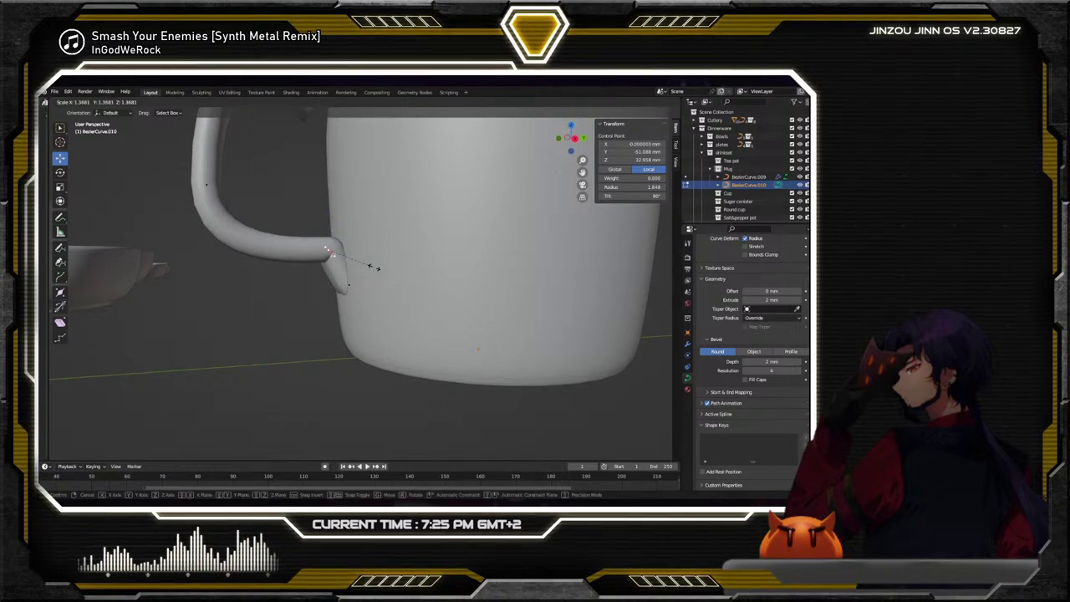
click(525, 352)
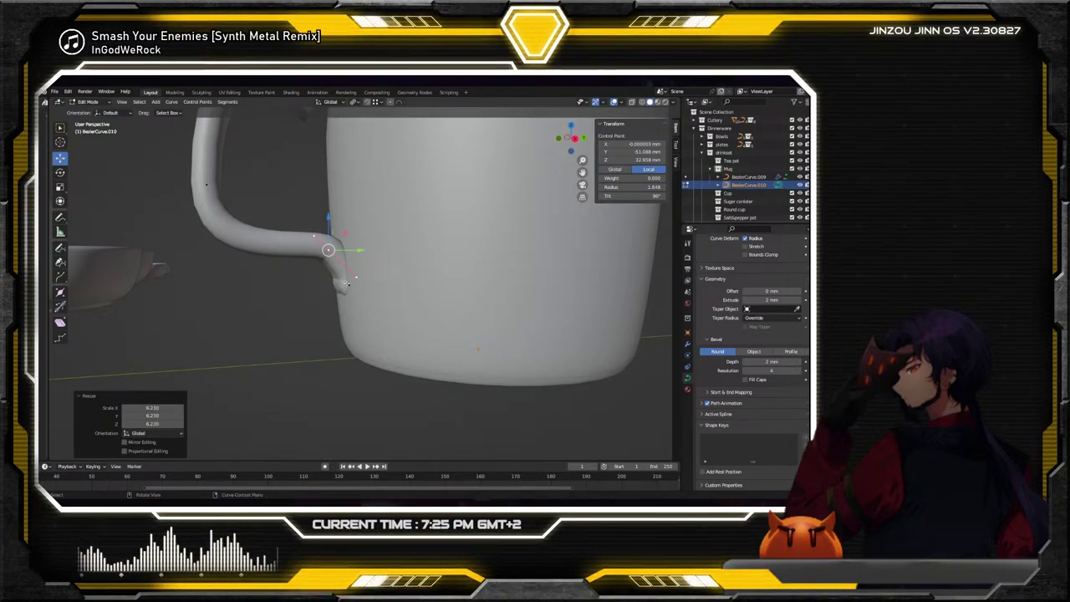
Lower the bottom end point about 2.2 mm and move the adjacent control point about 1.7 mm along Y away from the mug
click(349, 285)
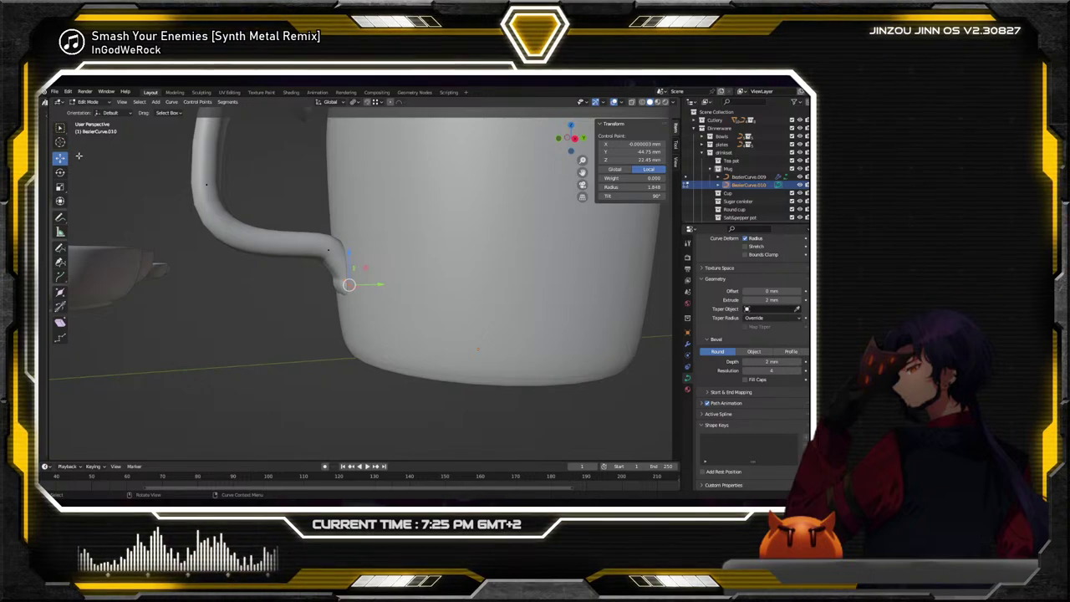
key(g)
key(z)
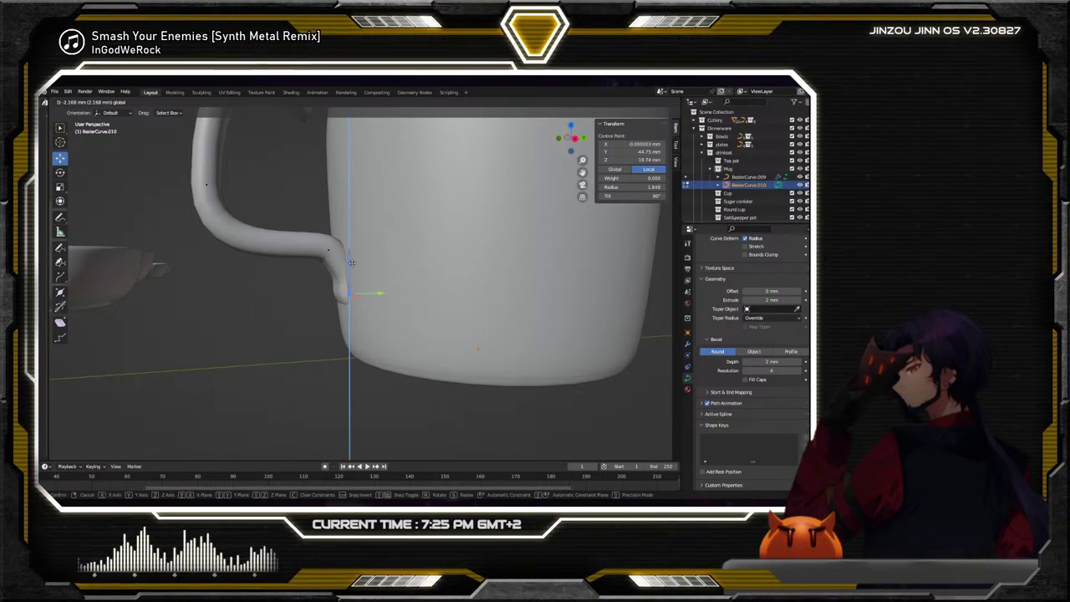
click(352, 264)
click(329, 250)
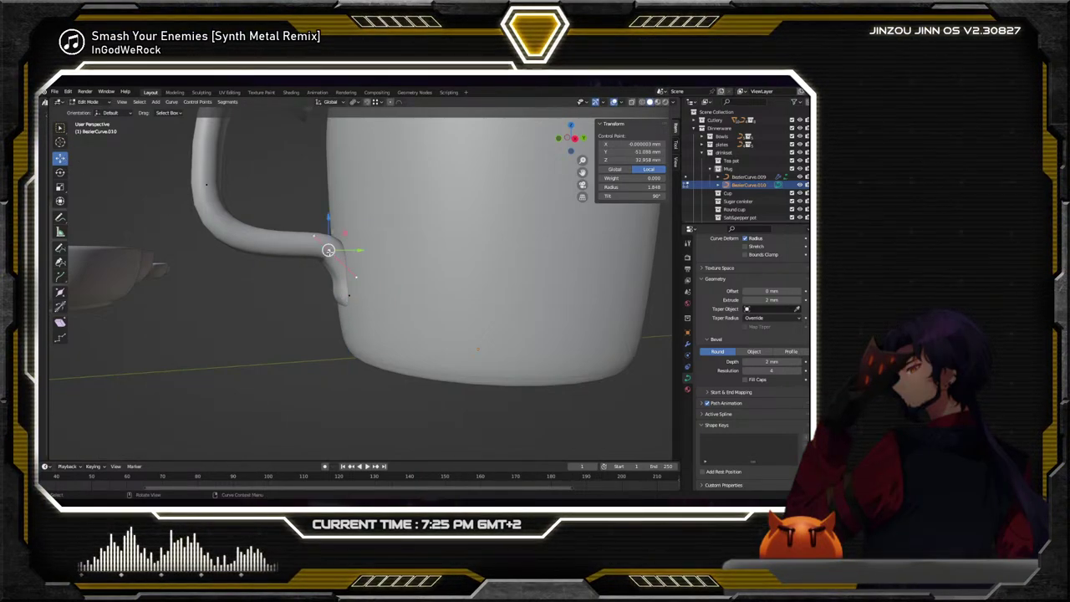
key(g)
key(y)
click(342, 250)
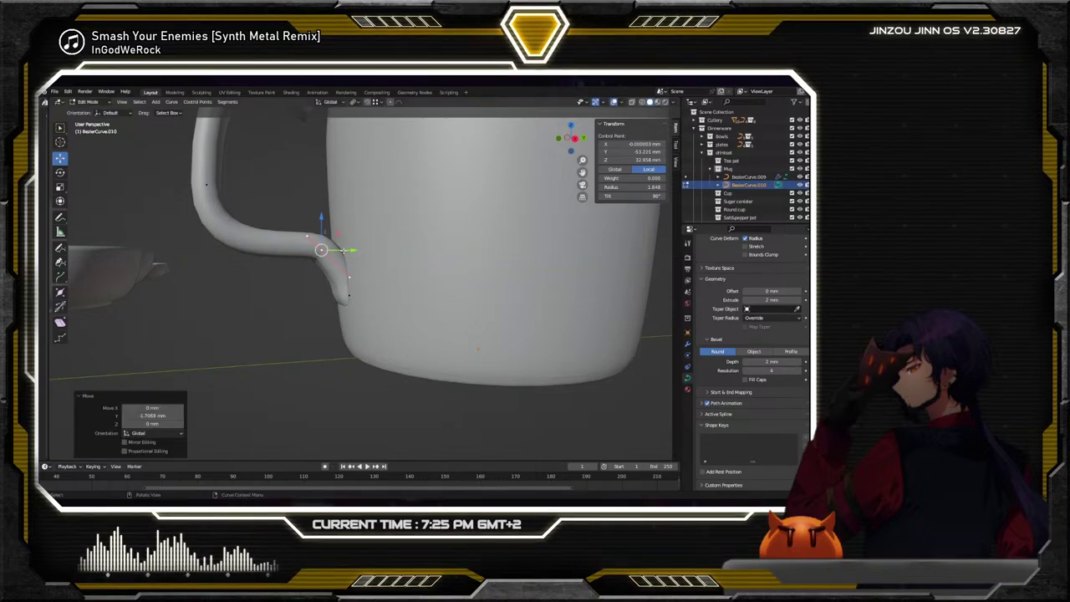
Move the handle's outer middle control point slightly along Y toward the mug wall
middle_drag(342, 251, 332, 260)
click(249, 248)
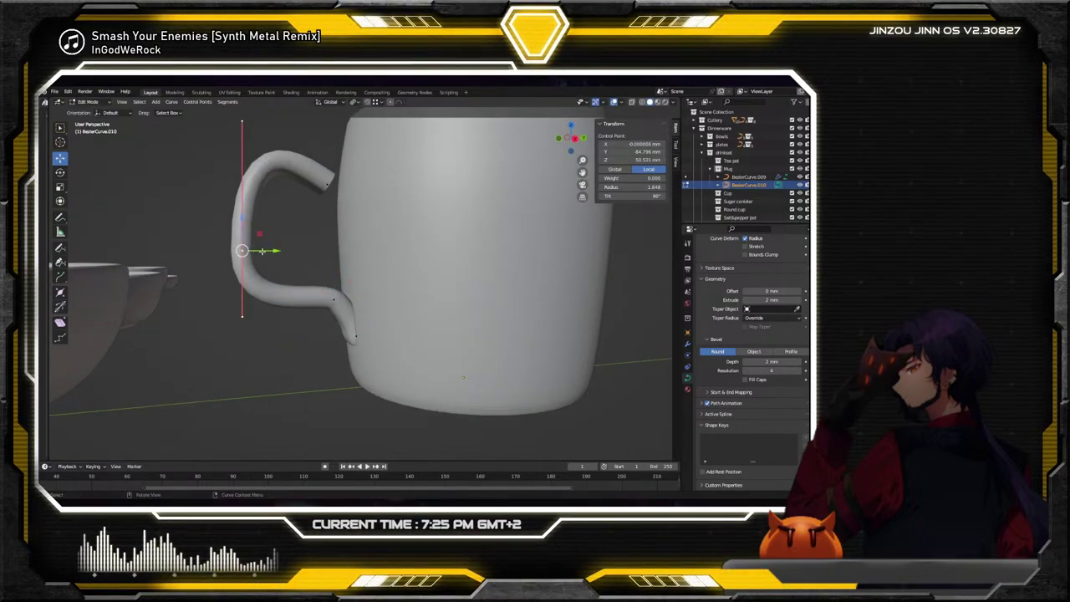
key(g)
key(y)
click(307, 221)
Raise the handle's upper end control point about 5.4 mm and move it about 4.3 mm along Y away from the mug
click(328, 179)
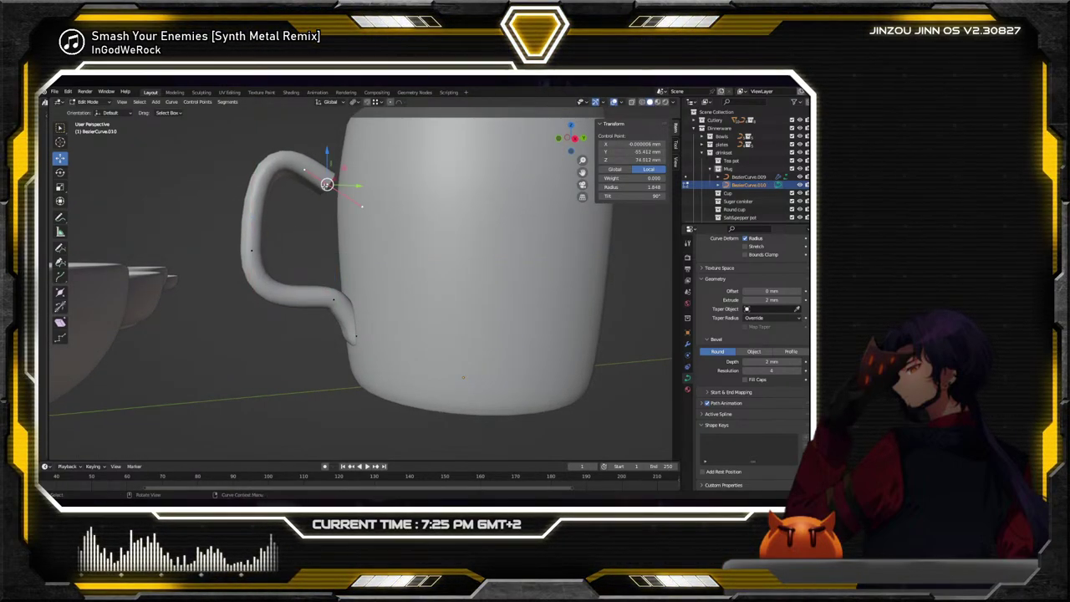
key(g)
key(z)
click(329, 141)
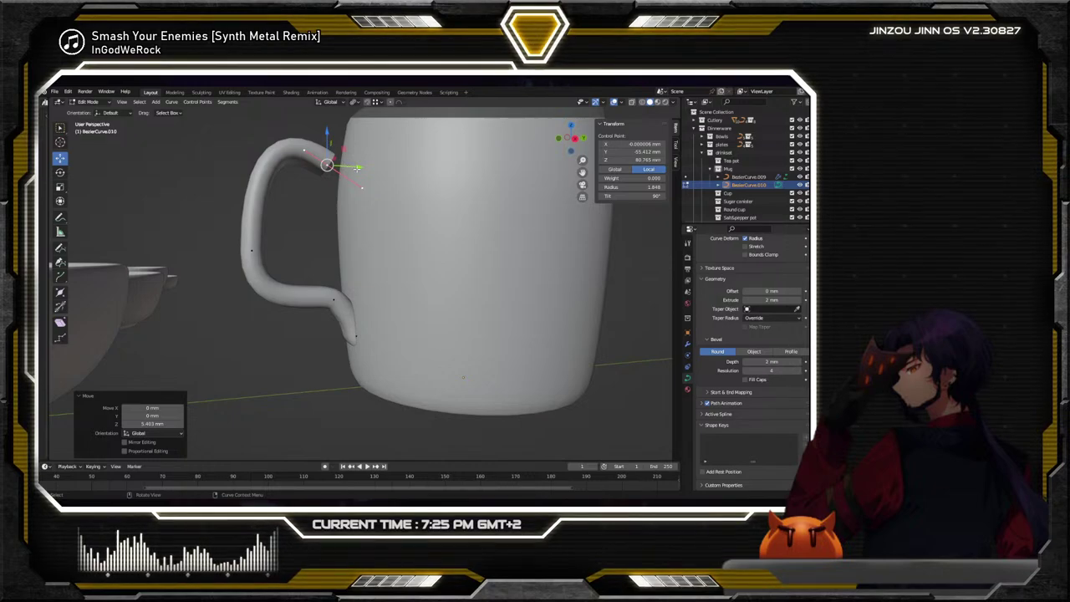
key(g)
key(y)
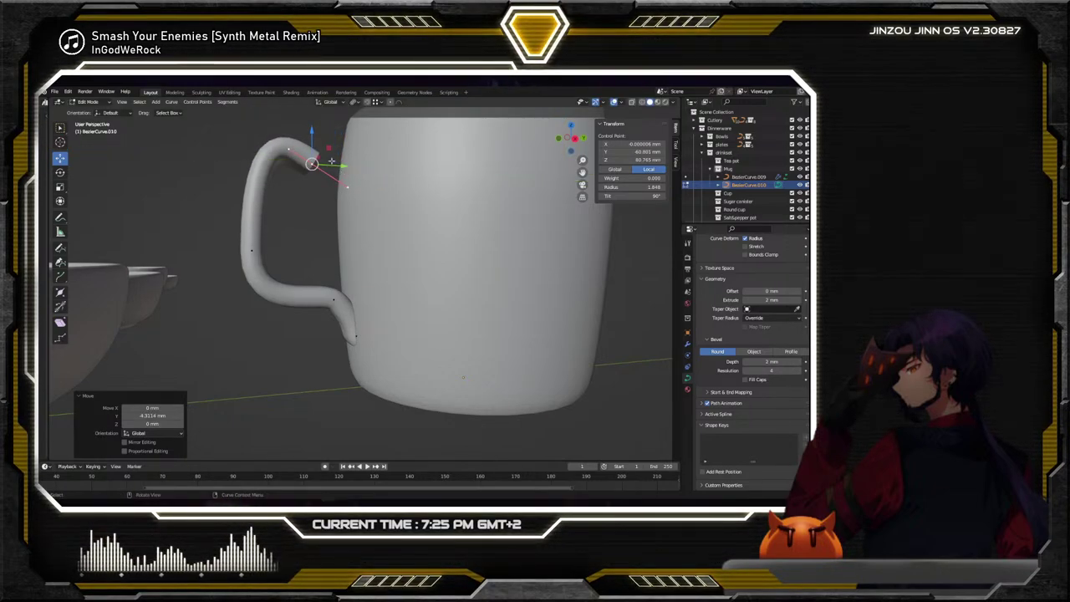
Rotate the handle's upper end control point 31° around X so its Bezier handles lie horizontal
key(r)
key(x)
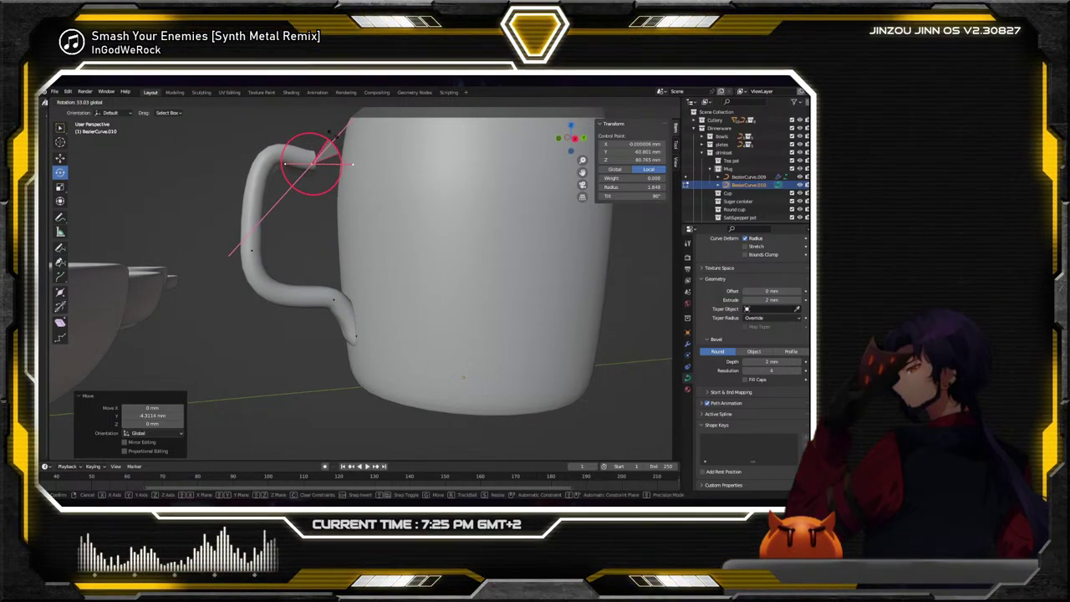
click(352, 164)
Raise the upper end point to a local Z of about 85.3 mm and scale the outer point's upper Bezier handle to about 0.85
click(59, 157)
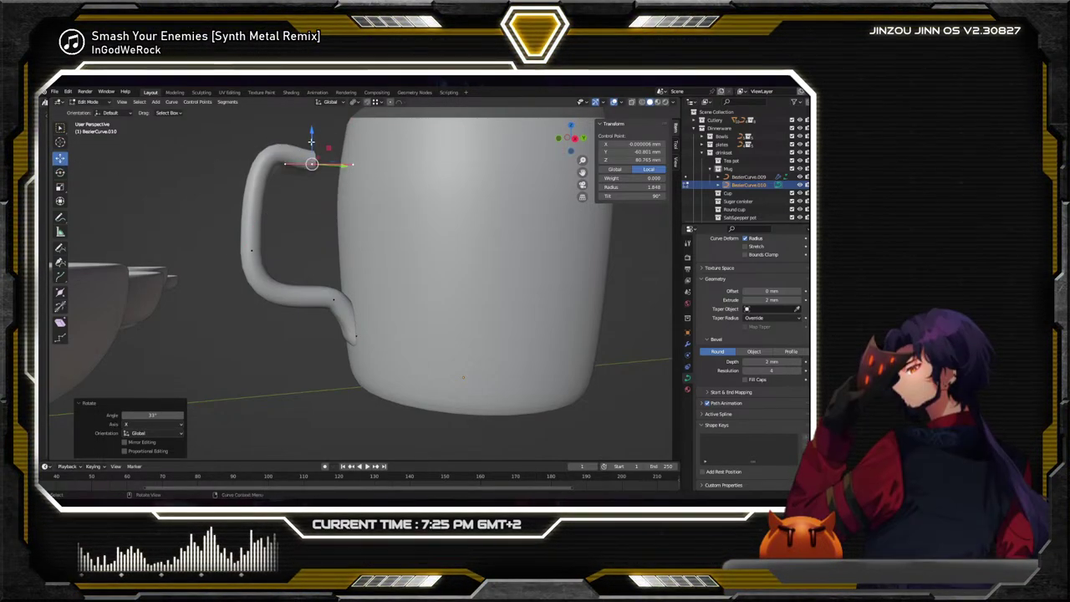
key(g)
key(z)
click(238, 231)
click(251, 250)
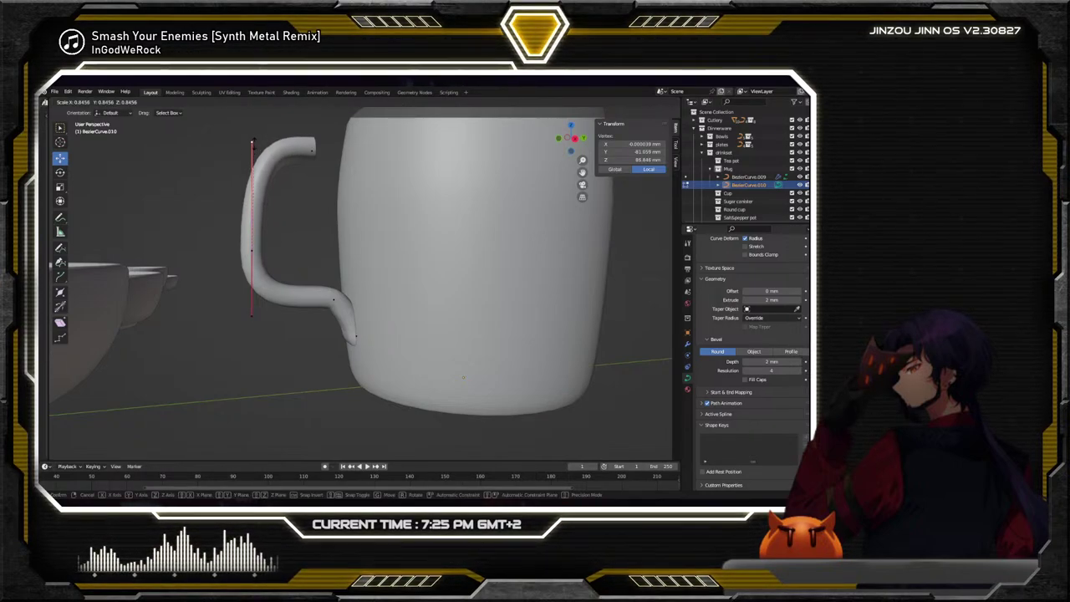
click(251, 143)
Extrude the handle's upper end point about 10 mm along Y to the mug wall and lower the new point about 4.5 mm
click(311, 150)
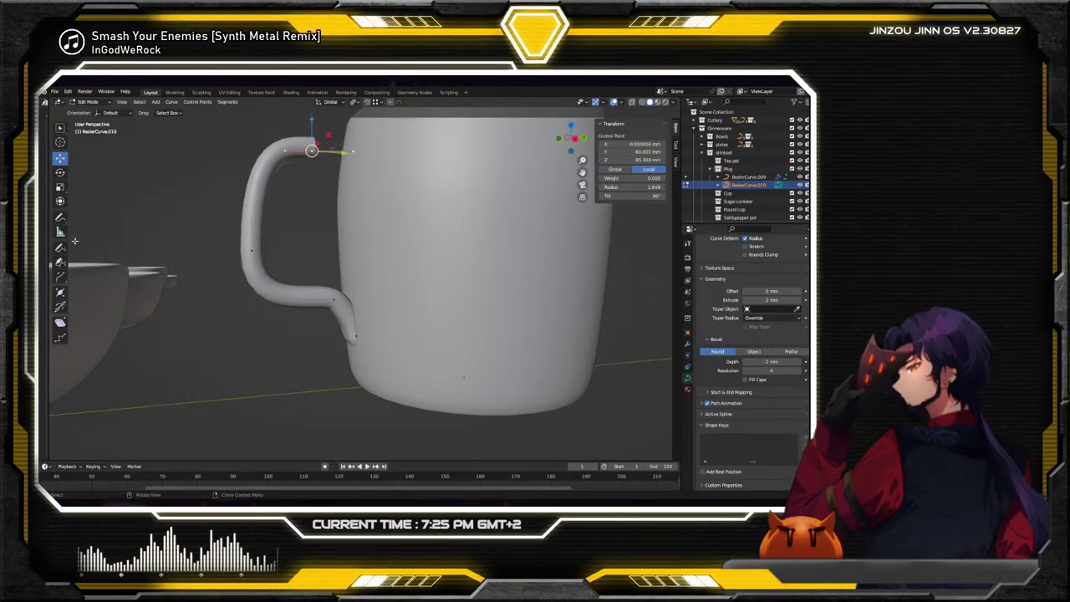
click(60, 276)
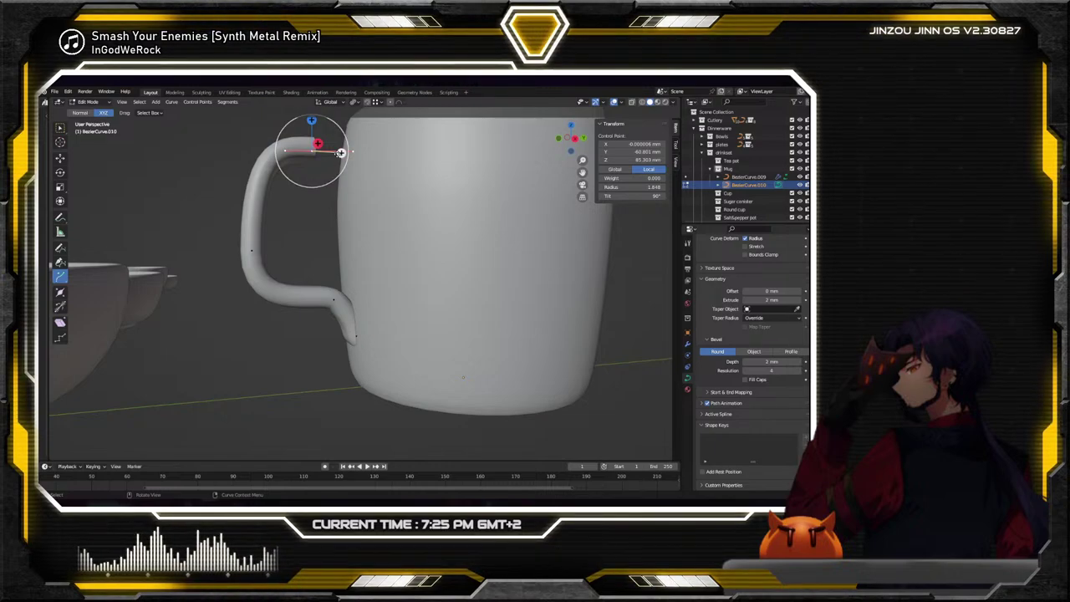
key(g)
key(y)
click(373, 161)
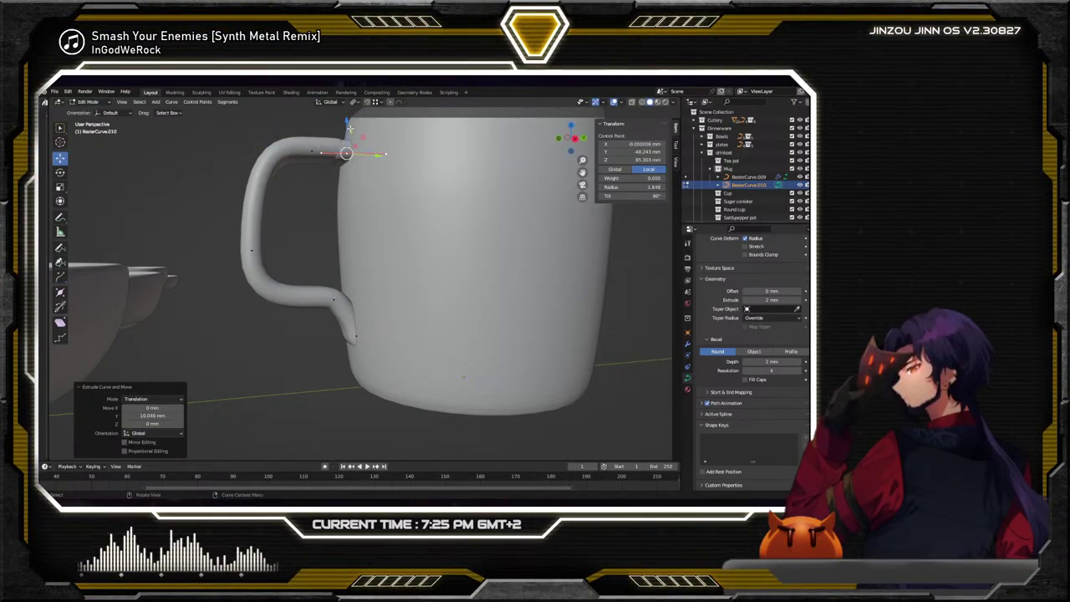
drag(348, 125, 348, 142)
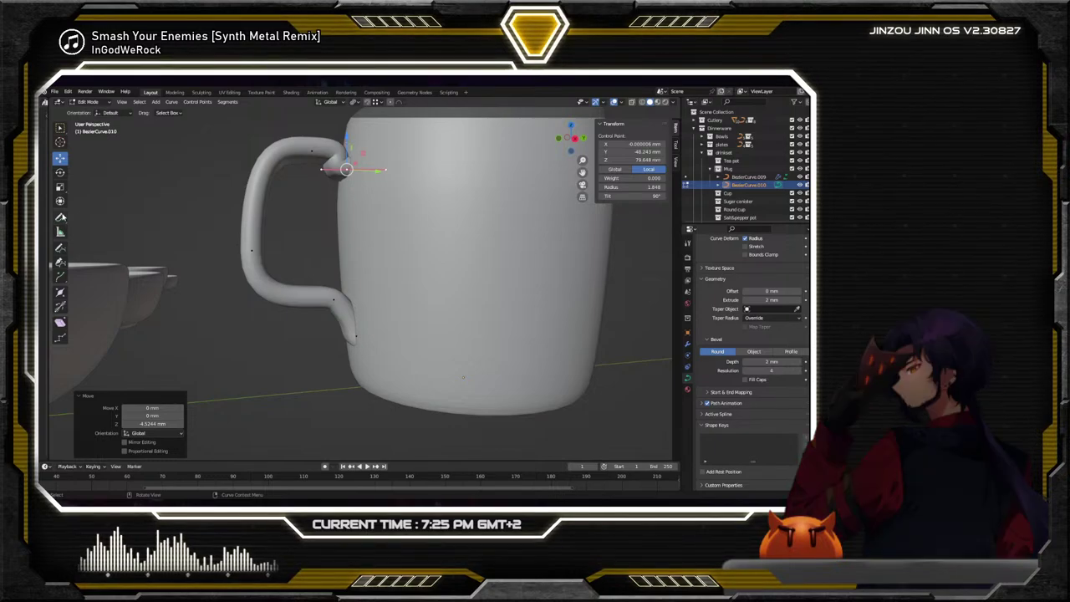
Rotate the handle's upper end control point about 52° around X and lower it to a local Z of about 76.6 mm
click(60, 172)
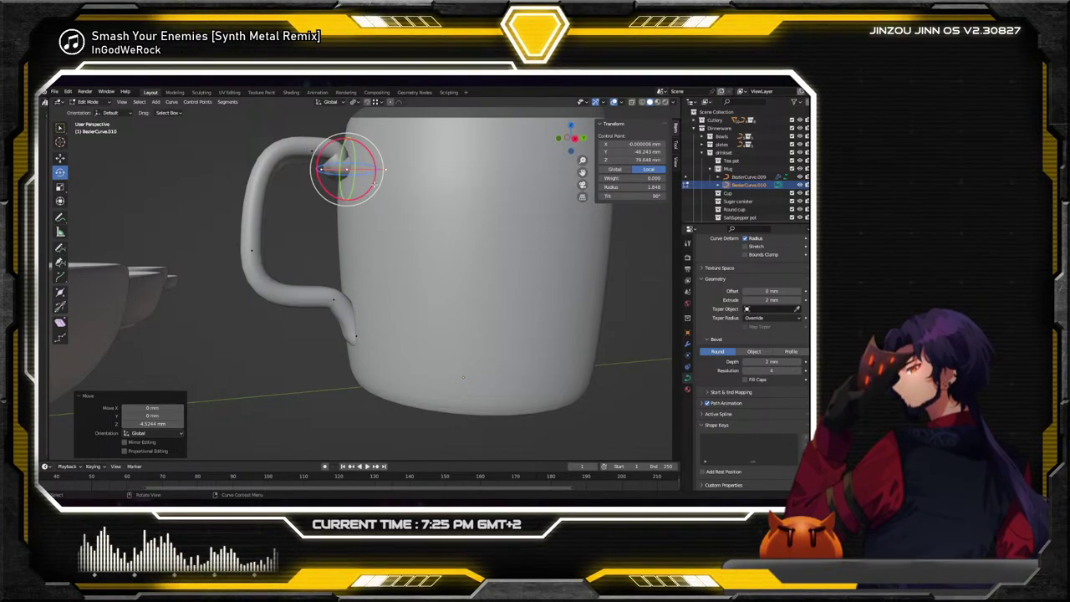
drag(372, 181, 351, 197)
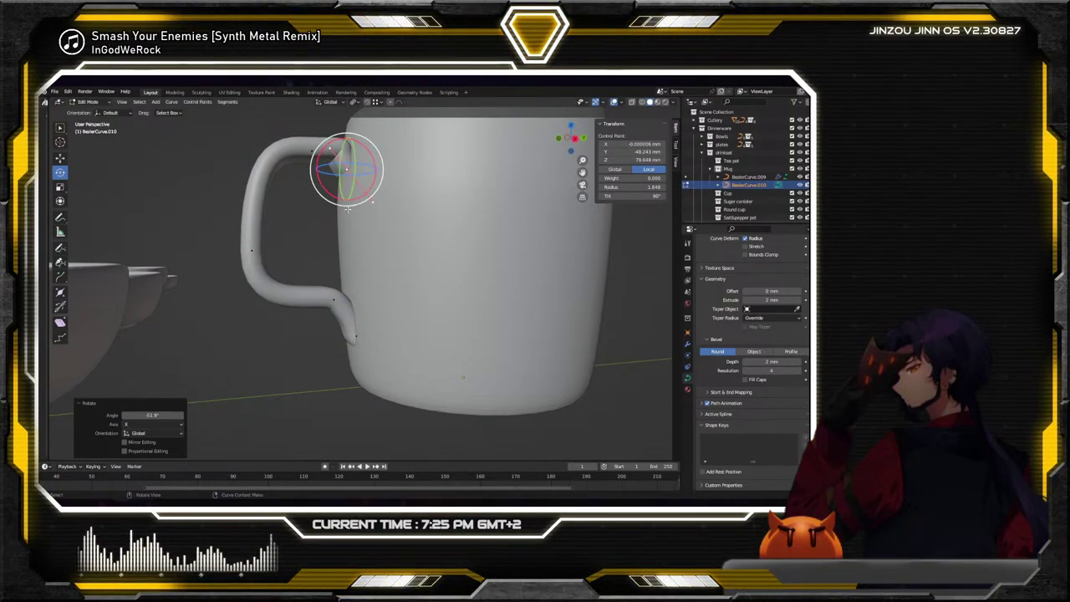
click(59, 157)
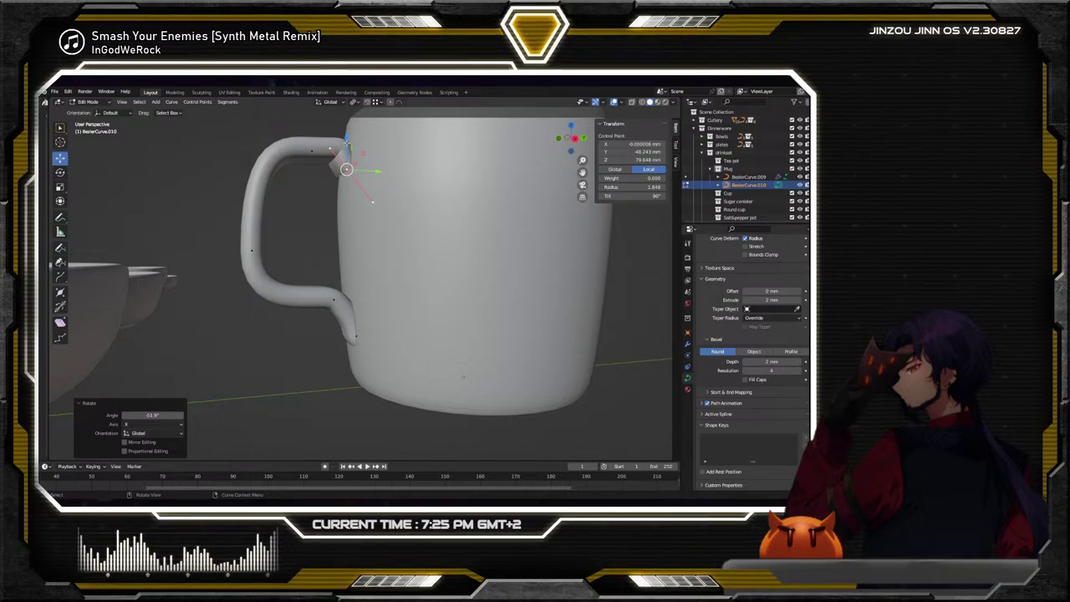
drag(347, 148, 348, 168)
Scale the upper end point's outer Bezier handle to about 0.49 and rescale the neighbouring point's Bezier handle nearest the mug
click(329, 157)
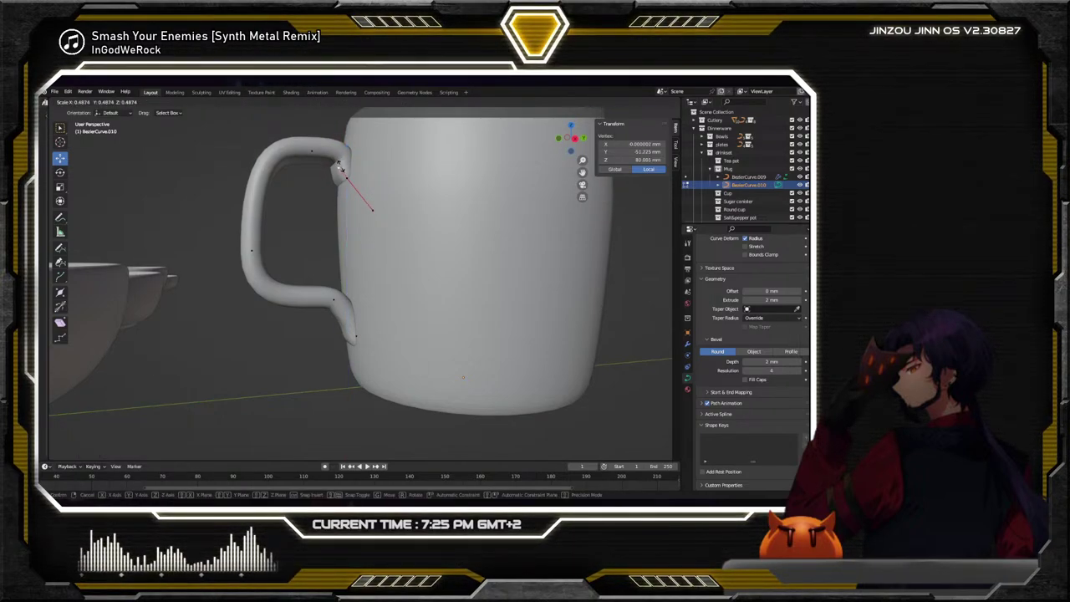
click(371, 209)
click(325, 158)
click(351, 152)
key(s)
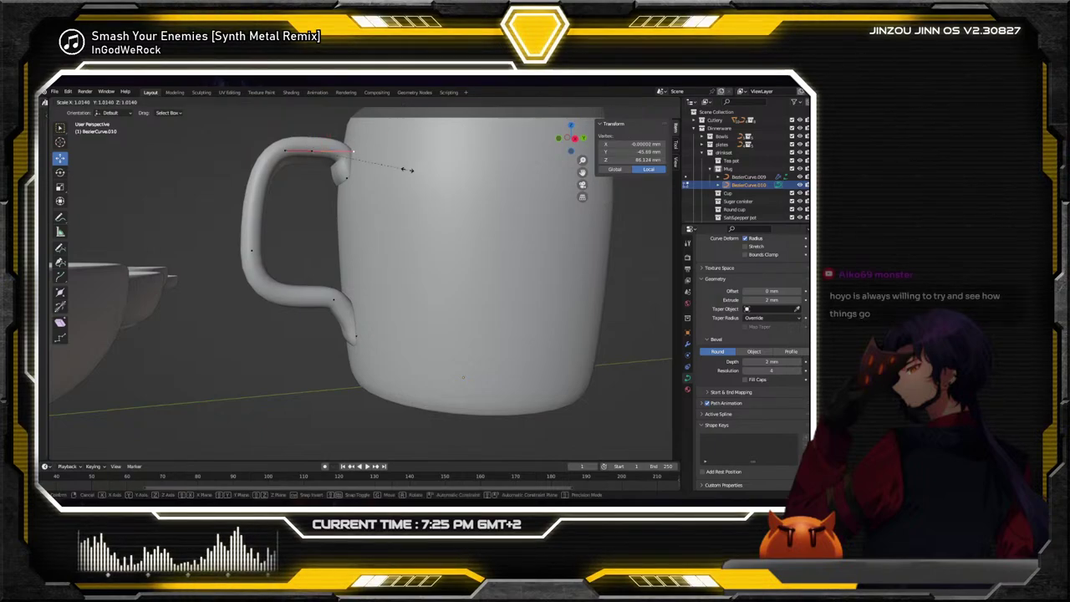
middle_drag(376, 168, 308, 196)
click(383, 172)
Move the handle's upper end point about 1.2 mm along Y toward the mug and lower it to a local Z of about 74.7 mm
click(339, 178)
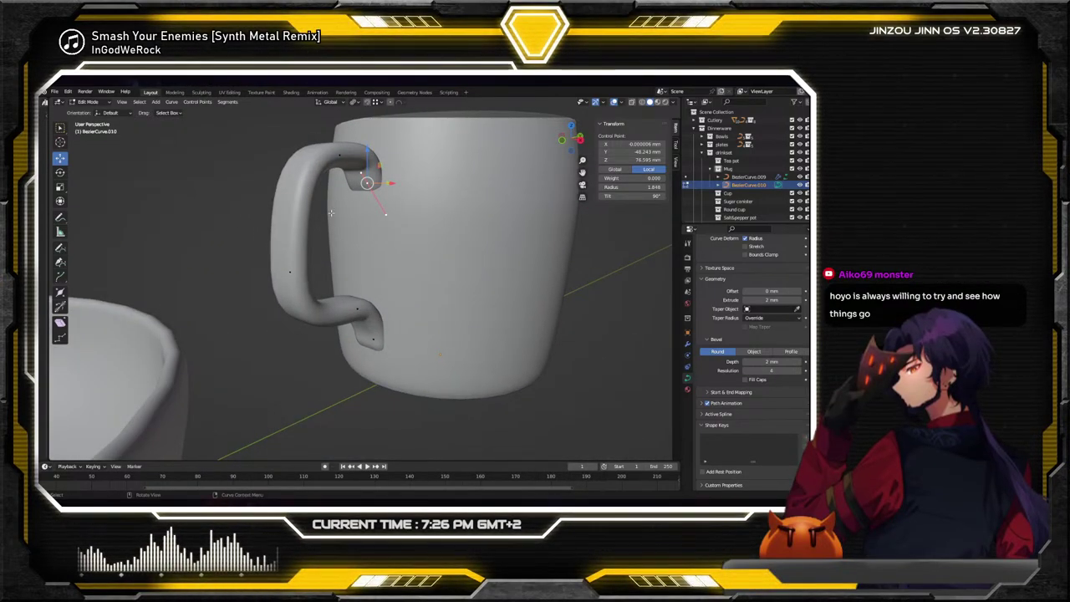
middle_drag(330, 214, 284, 217)
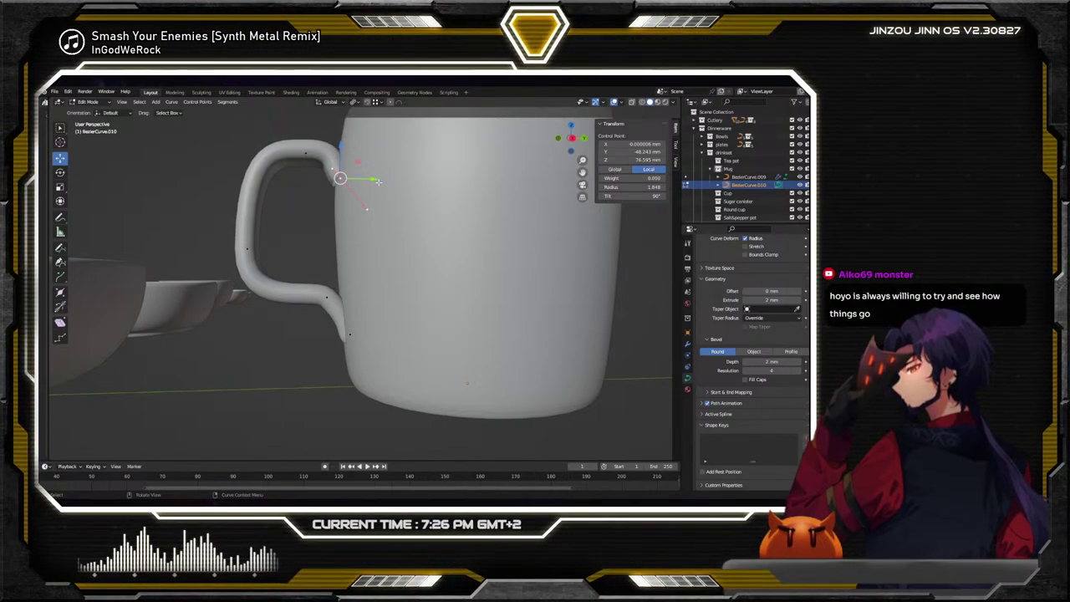
drag(378, 180, 337, 156)
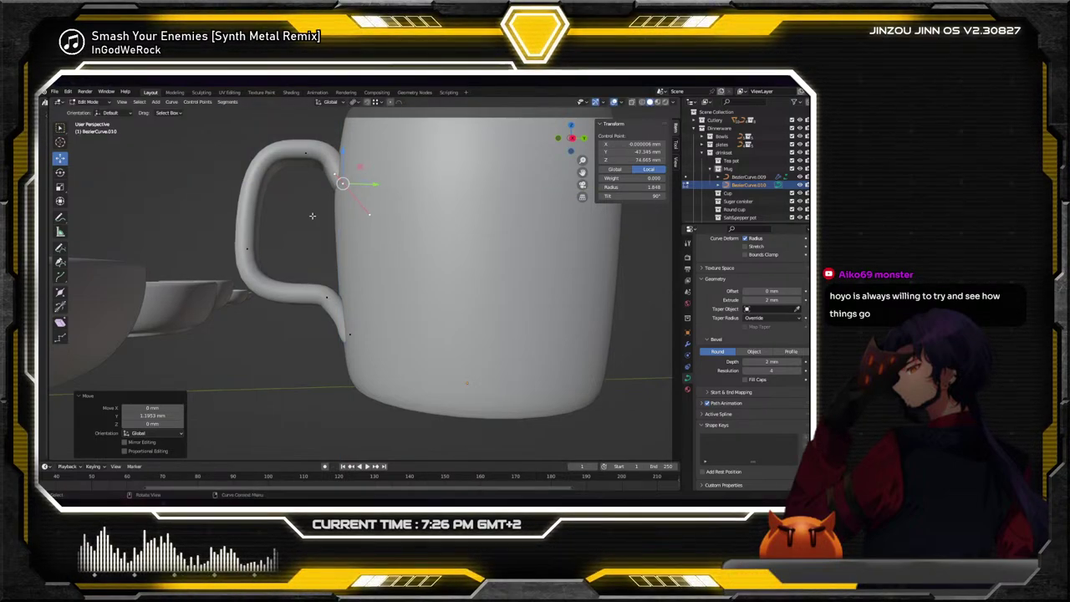
key(alt+a)
Shift the handle's upper end control point about 0.32 mm along Y away from the mug
mouse_move(318, 209)
middle_down()
mouse_move(331, 211)
mouse_move(333, 242)
mouse_move(333, 213)
middle_up()
click(338, 204)
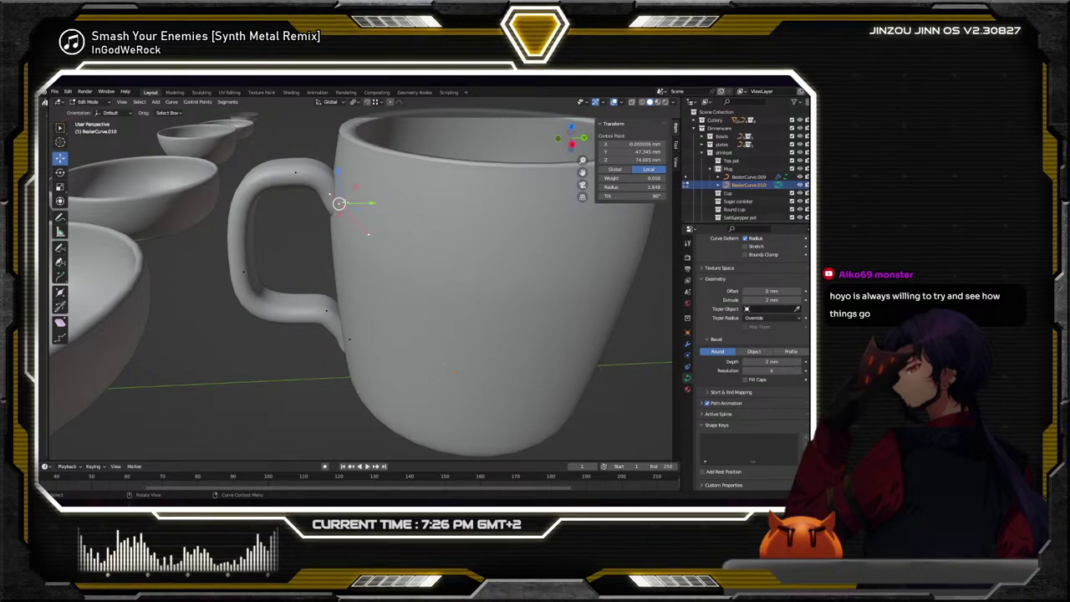
click(361, 202)
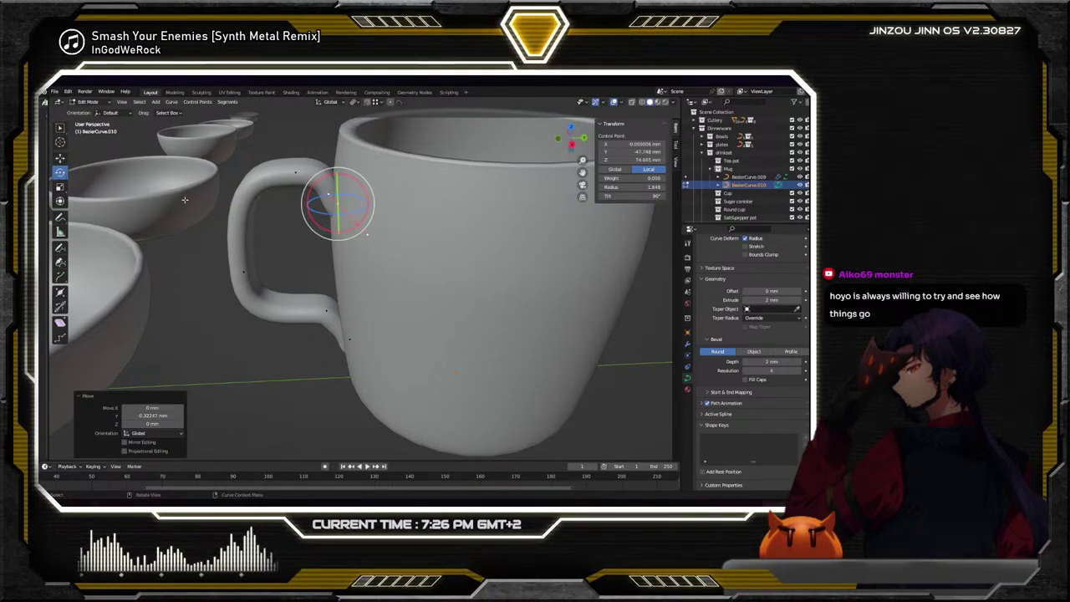
click(364, 192)
Rotate the handle's lower end control point around X by about 25°, then adjust the rotation by about 32°
click(60, 128)
middle_drag(217, 251, 417, 261)
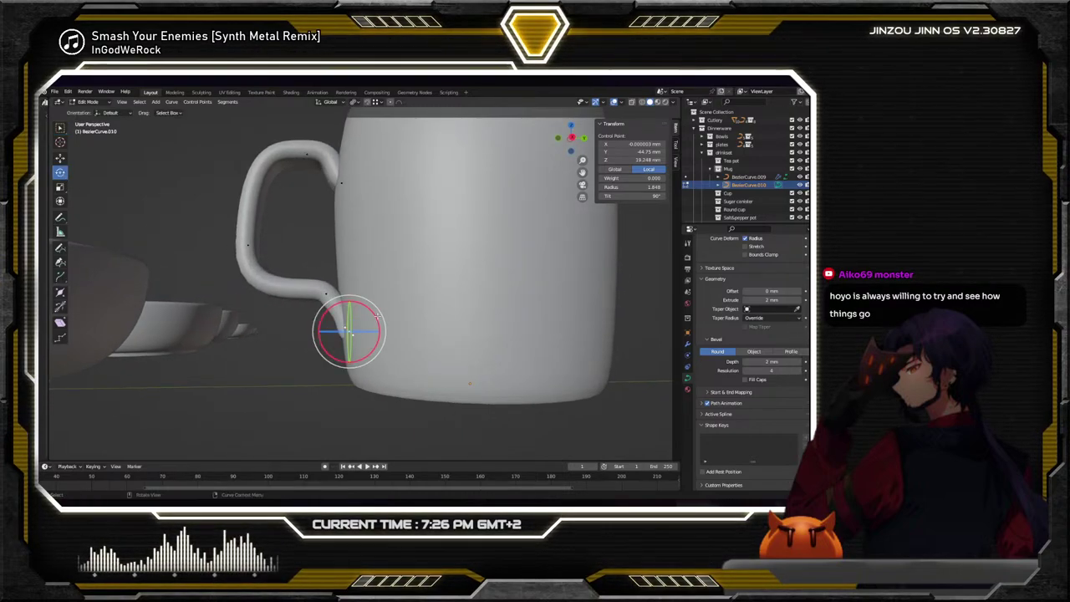
drag(378, 316, 366, 308)
mouse_move(366, 307)
middle_down()
mouse_move(351, 322)
mouse_move(355, 313)
mouse_move(360, 326)
middle_up()
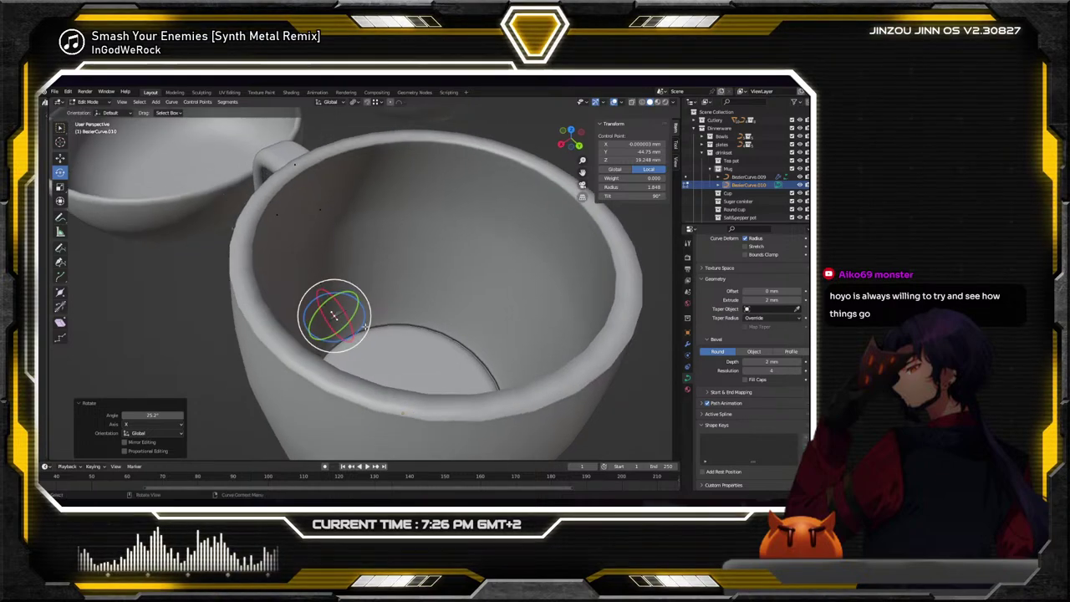
drag(349, 326, 338, 313)
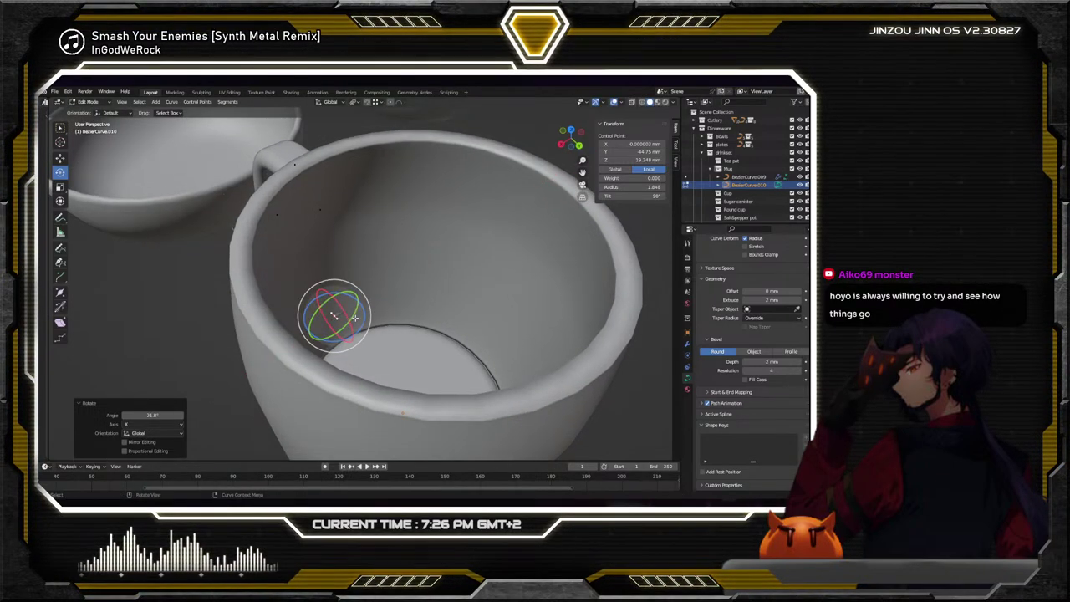
middle_drag(338, 313, 396, 280)
Move the handle's lower end control point about 0.6 mm along Y away from the mug
key(shift+space)
key(g)
middle_drag(334, 317, 281, 335)
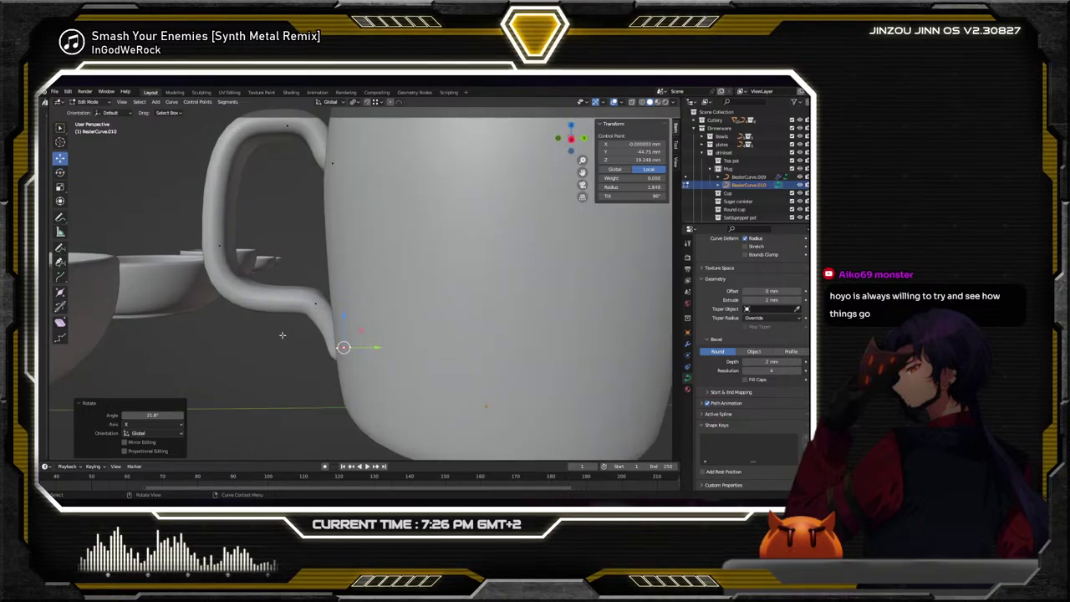
drag(369, 347, 365, 347)
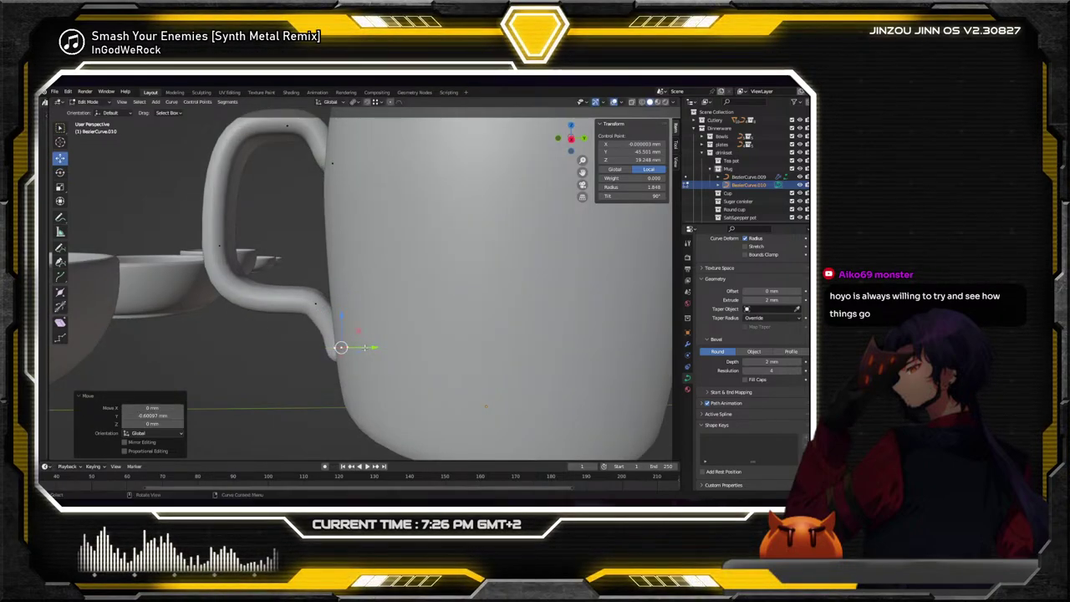
key(alt+a)
Enlarge the curve radius of the handle's two upper control points by a factor of about 1.24
middle_drag(366, 347, 443, 267)
click(417, 216)
shift+click(392, 233)
middle_drag(392, 233, 446, 254)
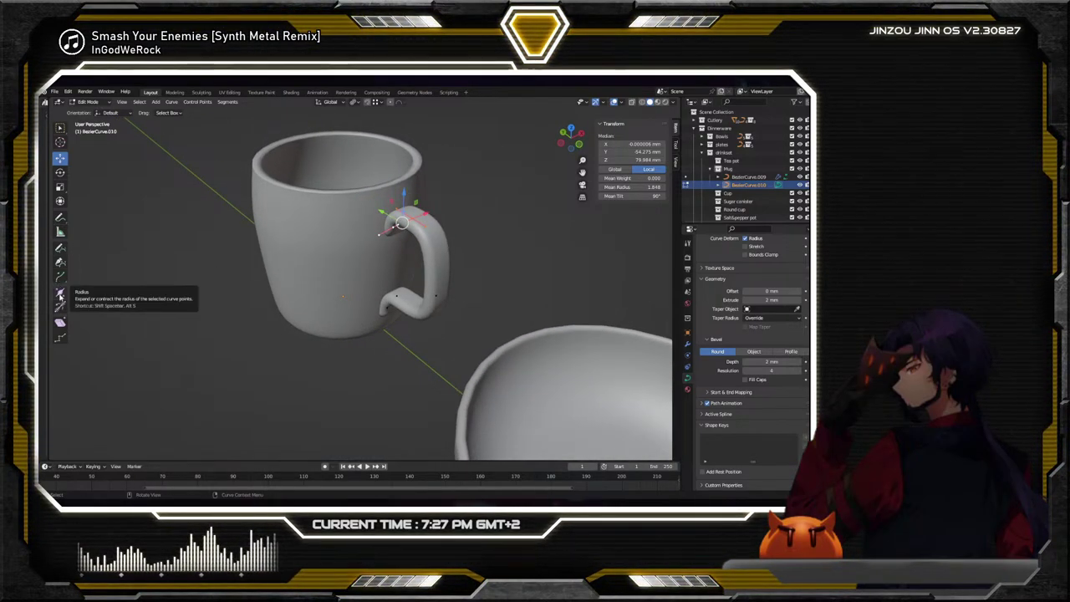
click(60, 293)
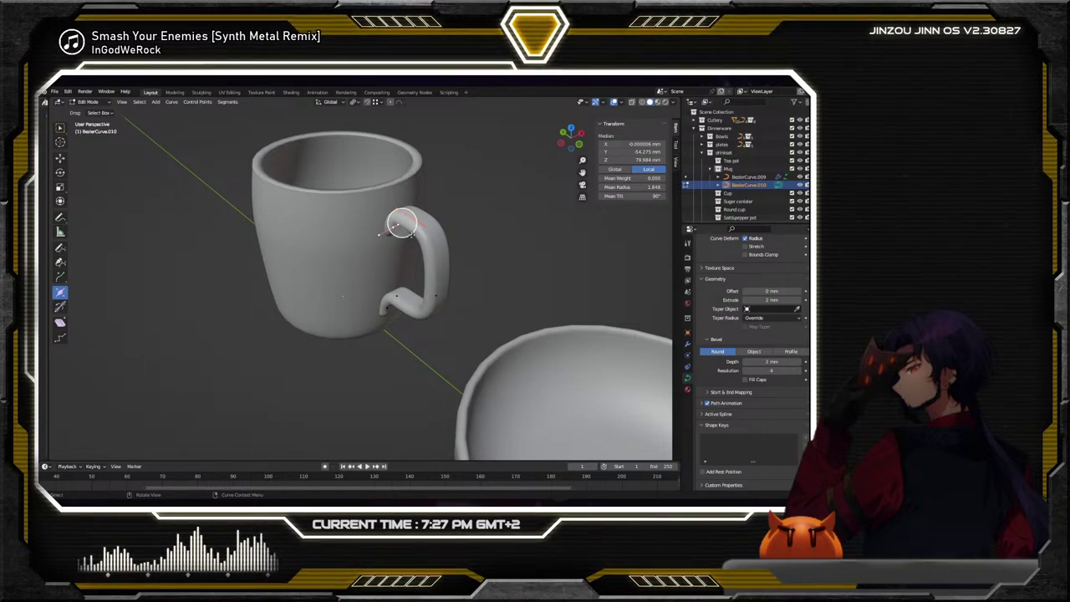
drag(380, 234, 382, 233)
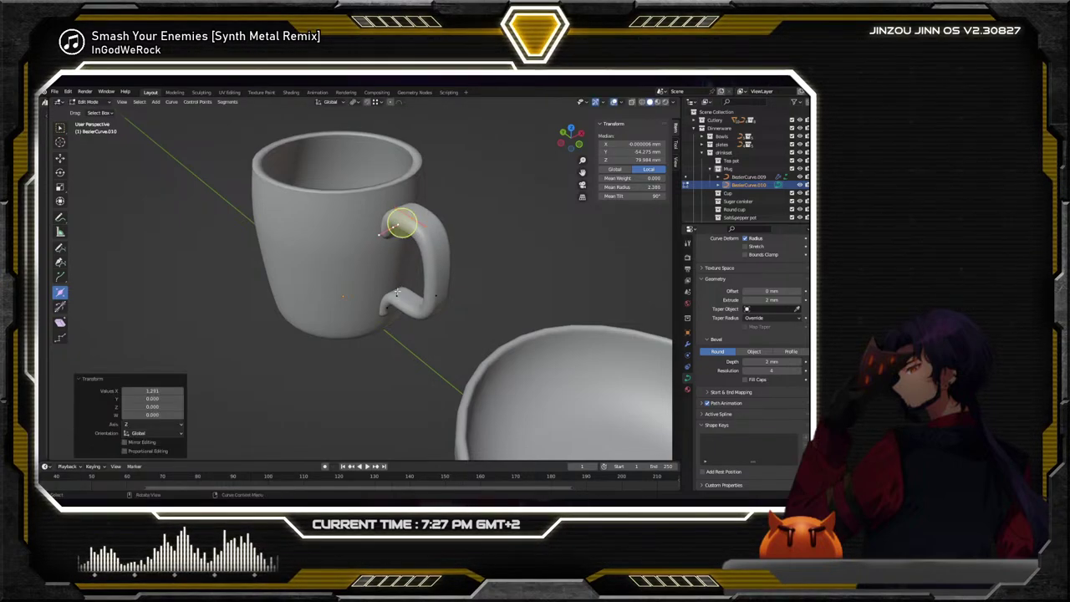
Shrink the curve radius of the handle's two lower control points by a factor of about 0.78
click(396, 296)
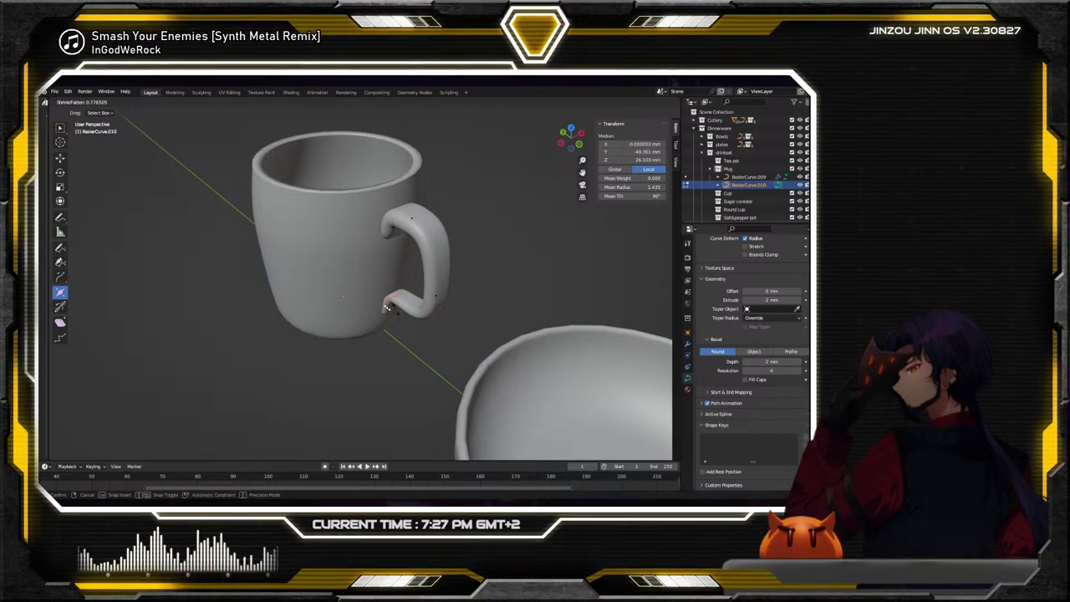
click(386, 309)
middle_drag(387, 308, 466, 308)
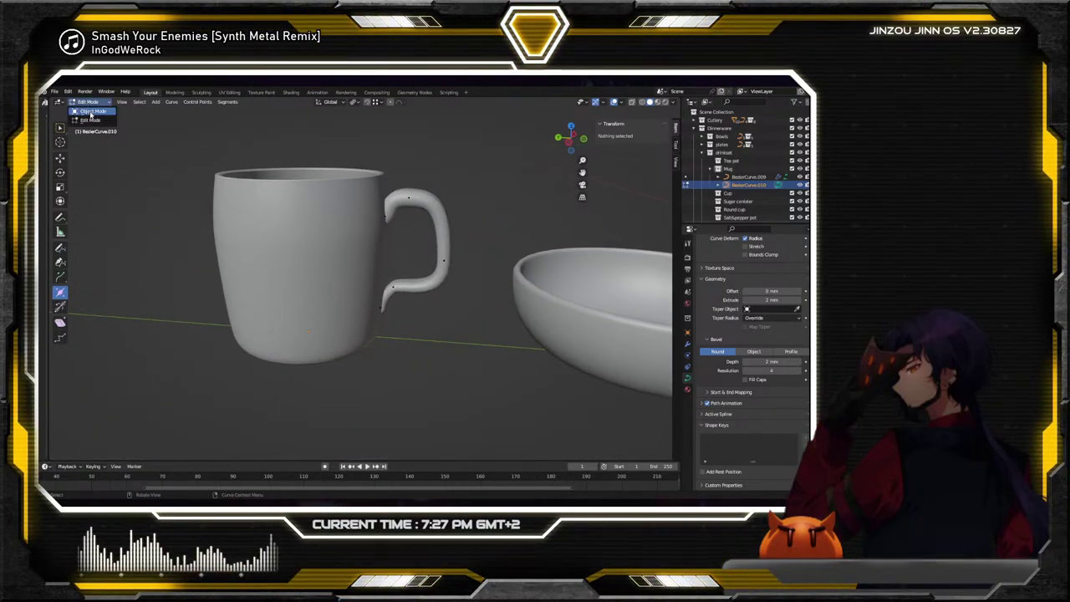
Return to Object Mode and examine how both handle ends meet the mug wall
key(Tab)
click(359, 311)
scroll(368, 314, down, 5)
scroll(367, 314, up, 8)
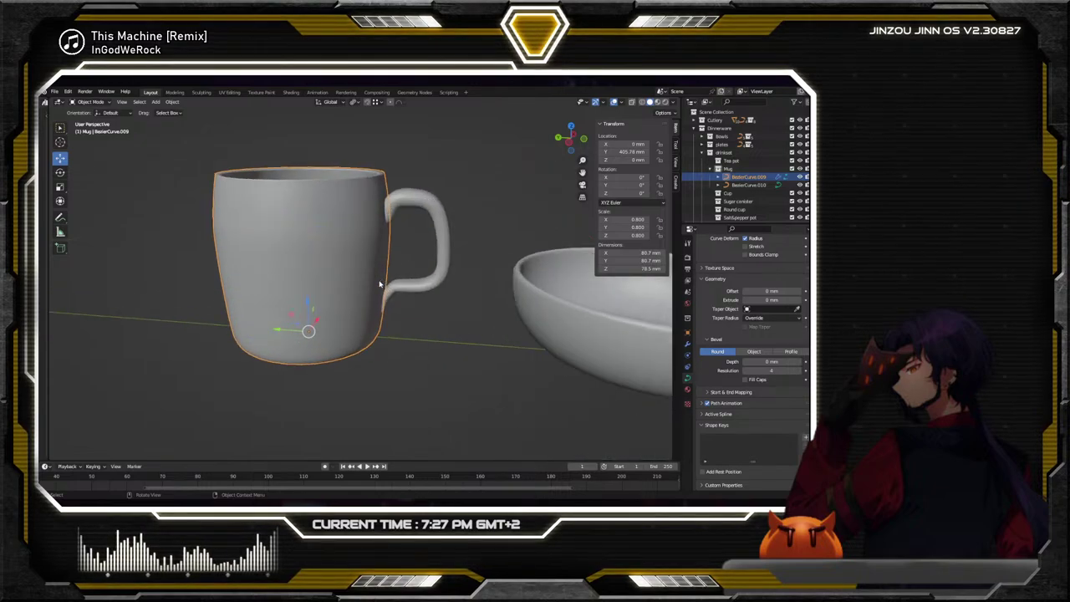
scroll(370, 241, down, 3)
scroll(359, 269, up, 5)
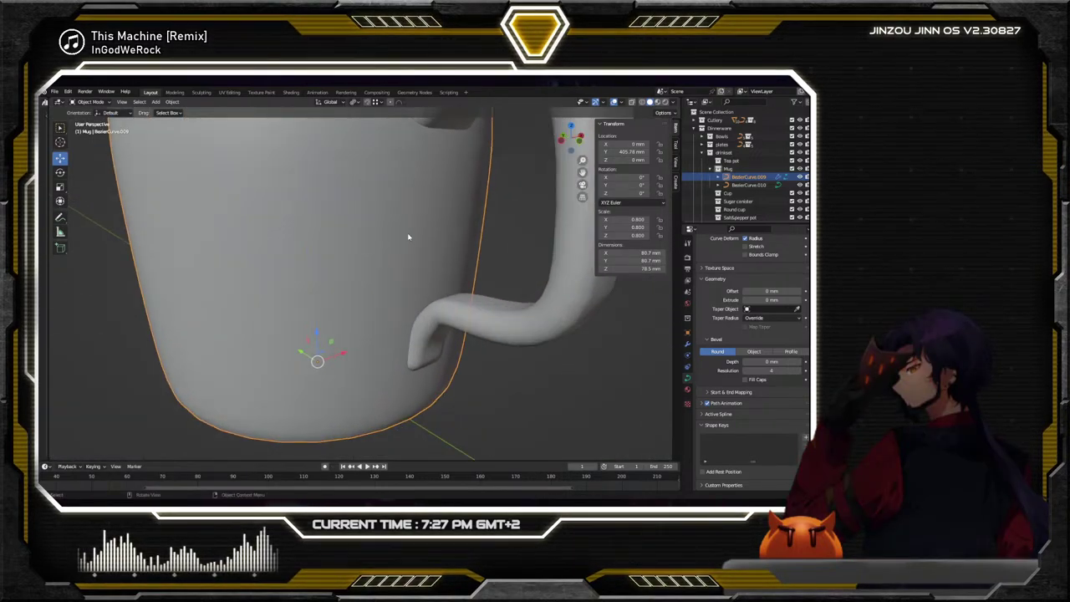
mouse_move(410, 237)
middle_down()
mouse_move(409, 298)
mouse_move(410, 239)
middle_up()
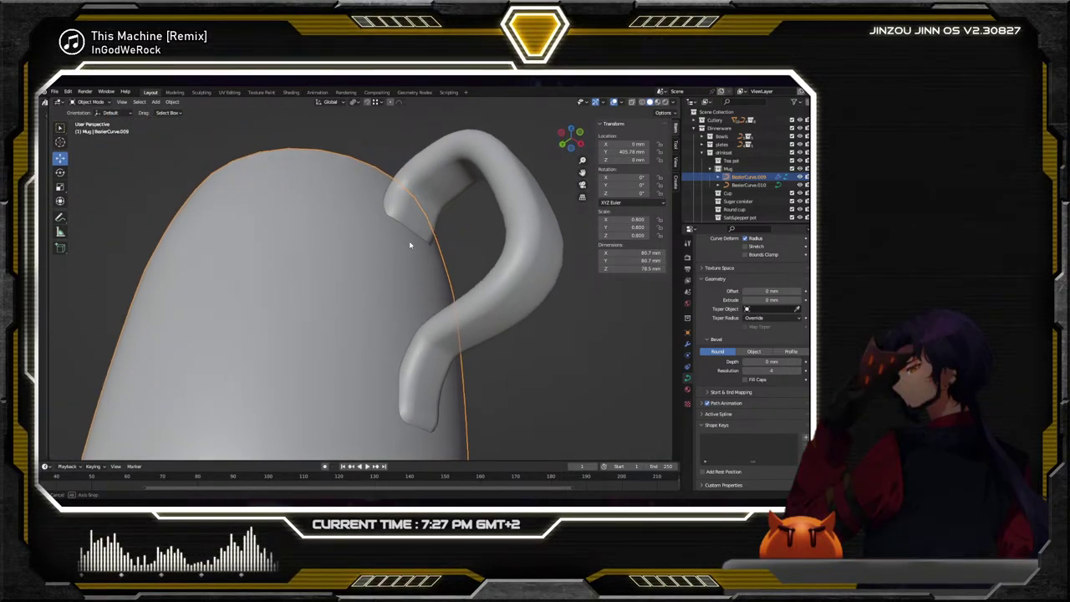
scroll(410, 239, up, 6)
middle_drag(384, 288, 212, 170)
Edit the handle curve, rotate its upper end control point slightly around X, and return to Object Mode
click(425, 242)
click(87, 102)
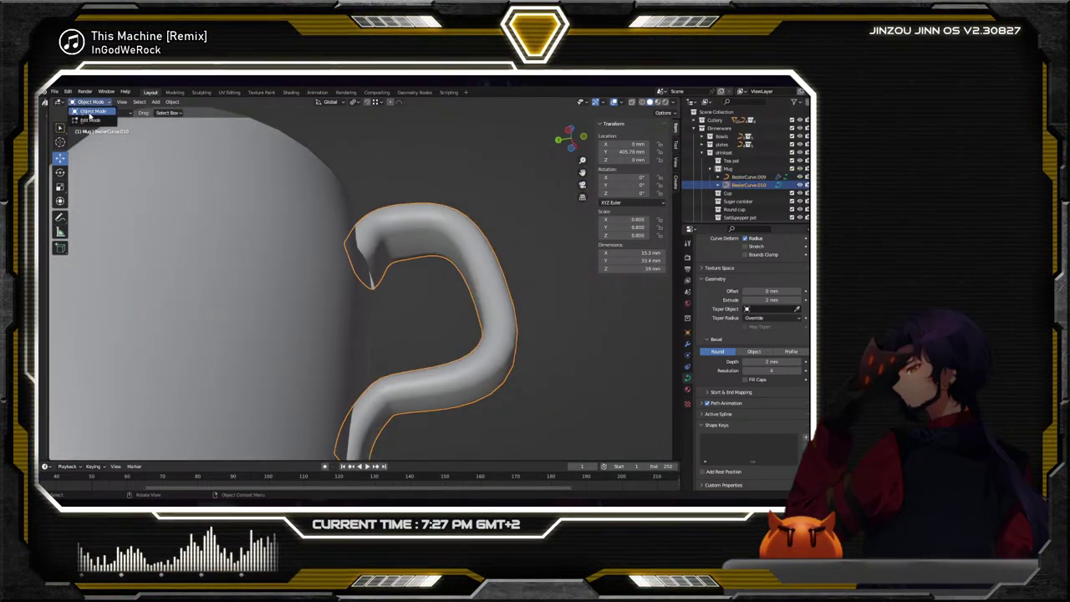
click(89, 120)
middle_drag(387, 281, 411, 336)
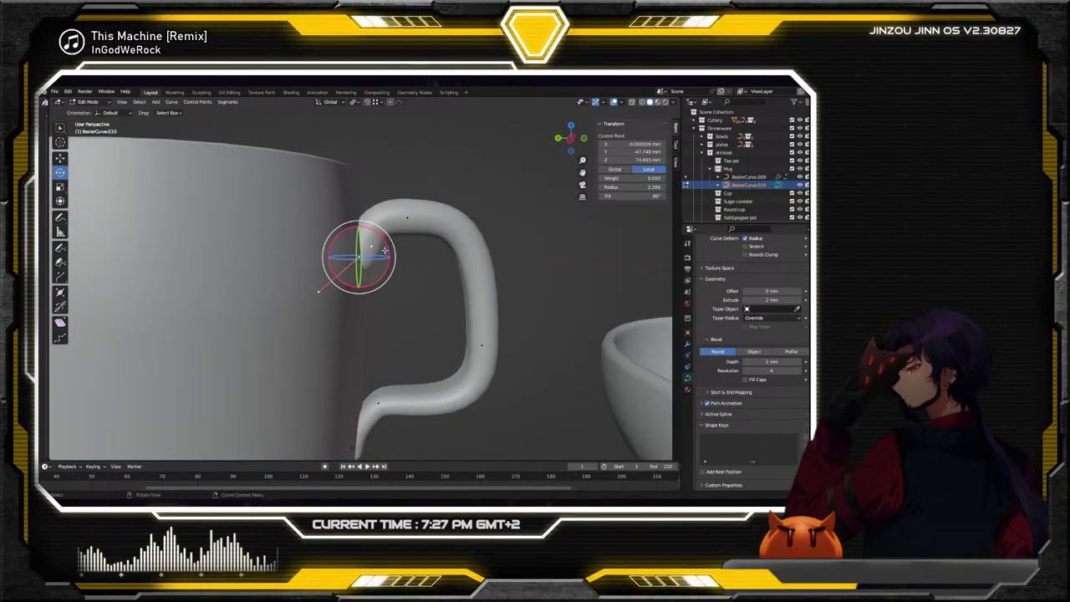
drag(387, 249, 390, 260)
middle_drag(389, 260, 415, 285)
click(414, 285)
scroll(415, 285, down, 3)
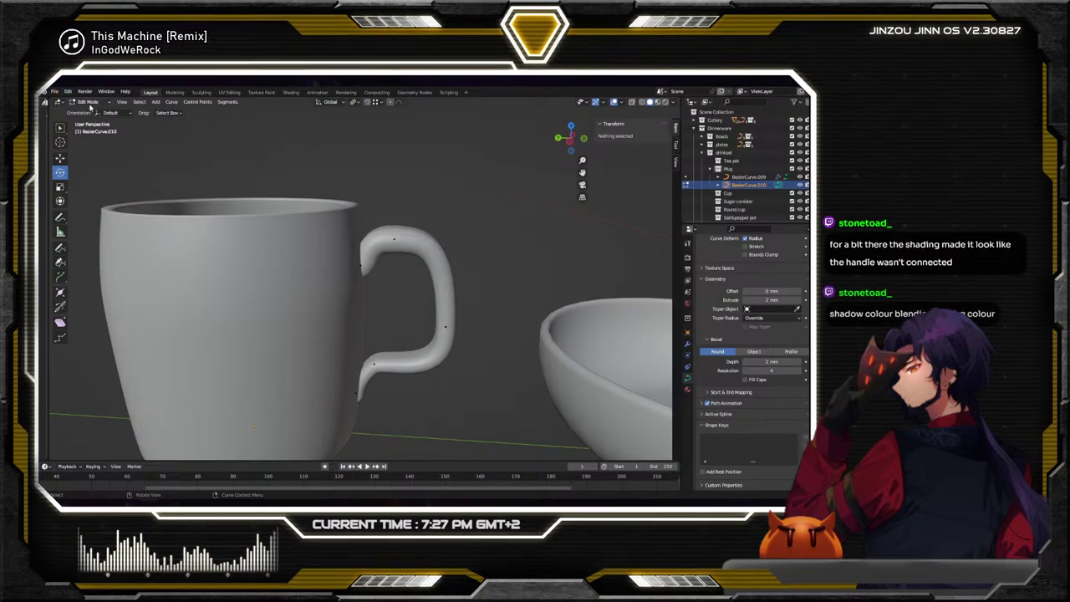
key(Tab)
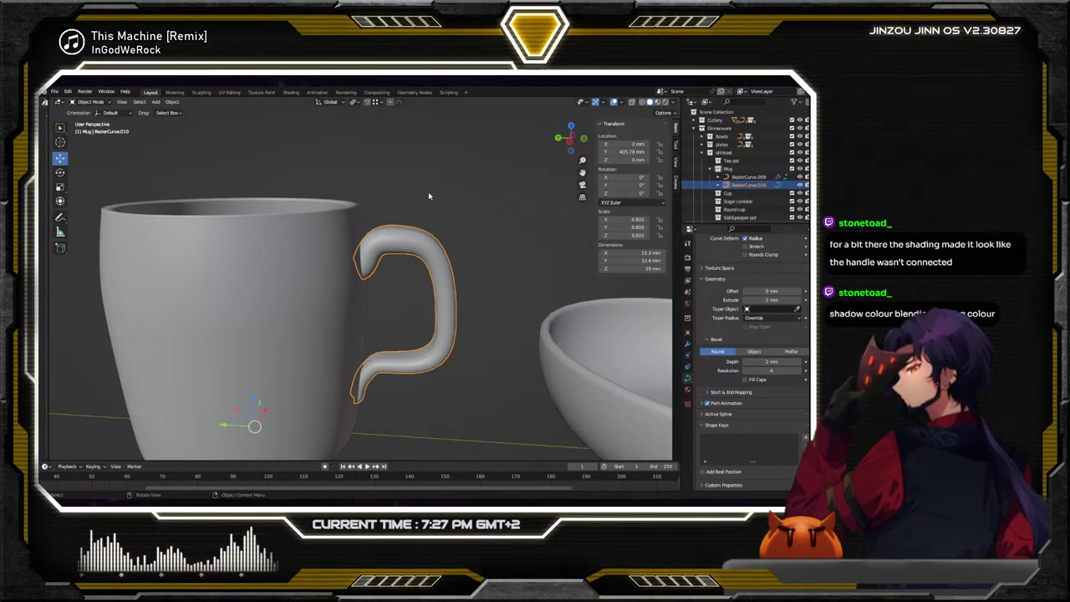
Set the handle curve's bevel depth to 1.5 mm after inspecting the handle's upper end at the mug wall
click(428, 196)
middle_drag(428, 196, 386, 209)
scroll(384, 226, up, 8)
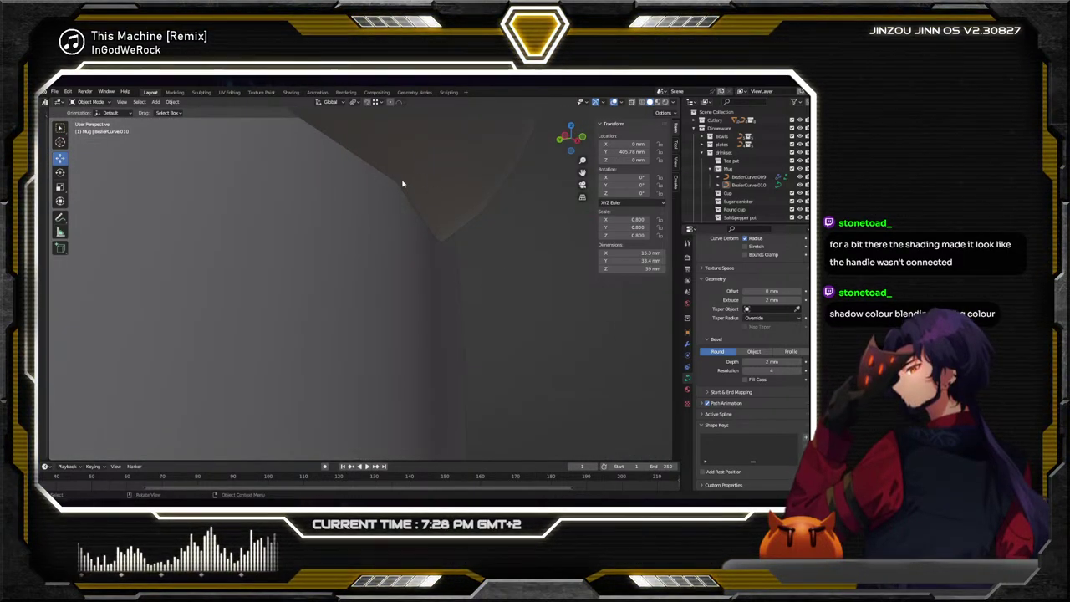
middle_drag(429, 183, 291, 161)
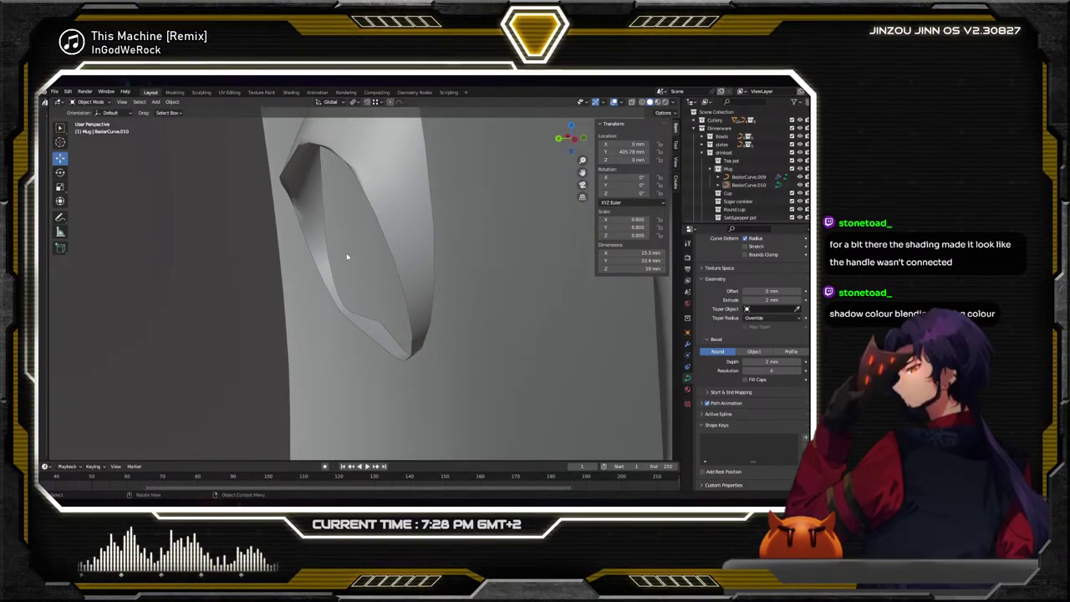
middle_drag(348, 258, 417, 263)
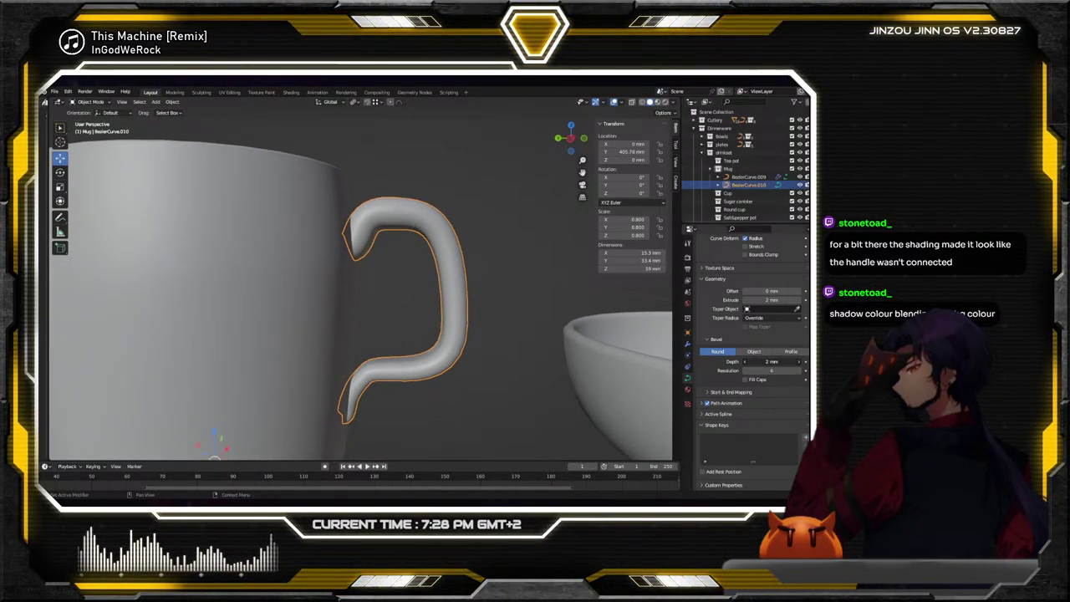
click(757, 361)
text(1.3)
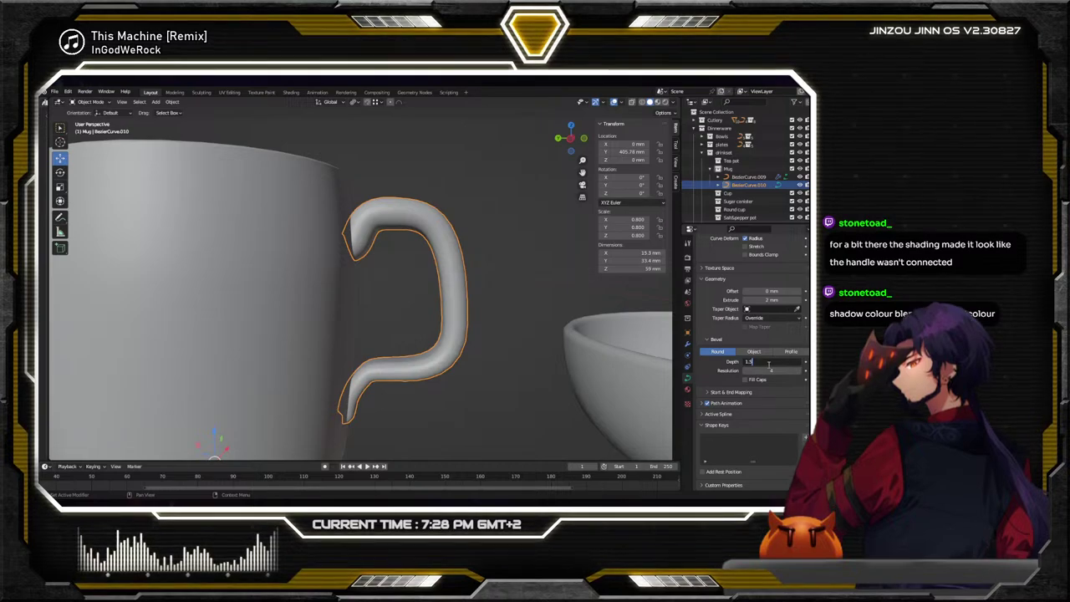
key(Return)
click(495, 375)
scroll(494, 375, down, 3)
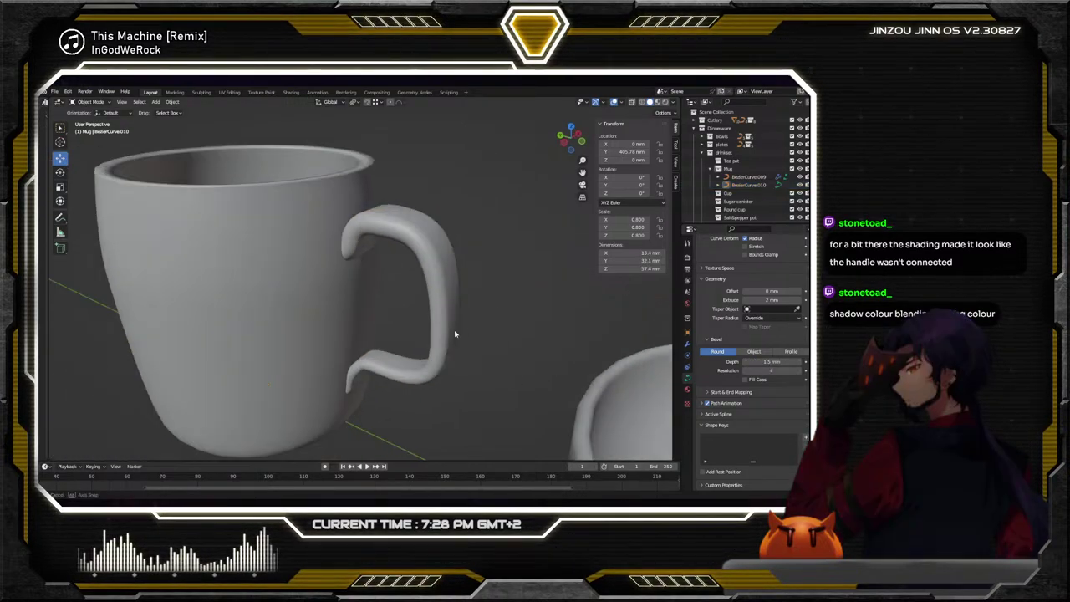
middle_drag(454, 332, 493, 286)
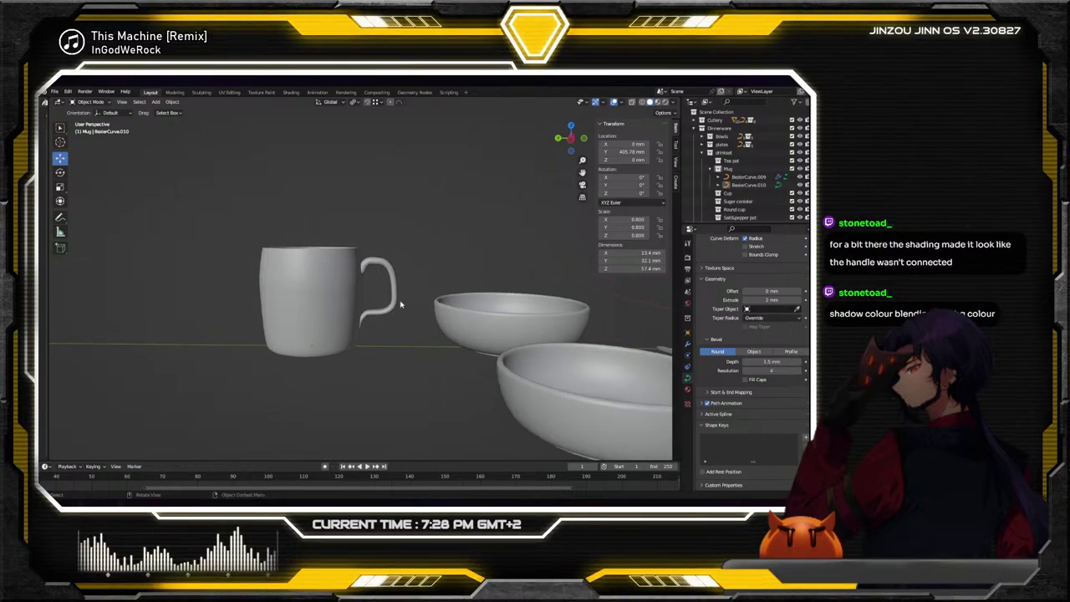
scroll(422, 311, up, 3)
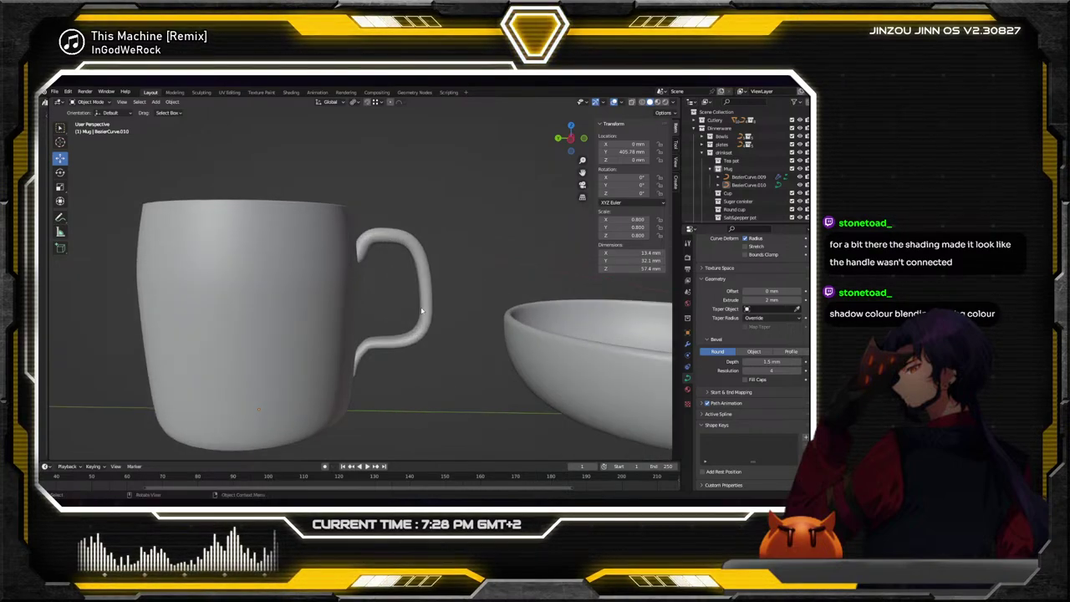
Enter Edit Mode on the handle curve and select the outer control point of its vertical section for moving
click(59, 173)
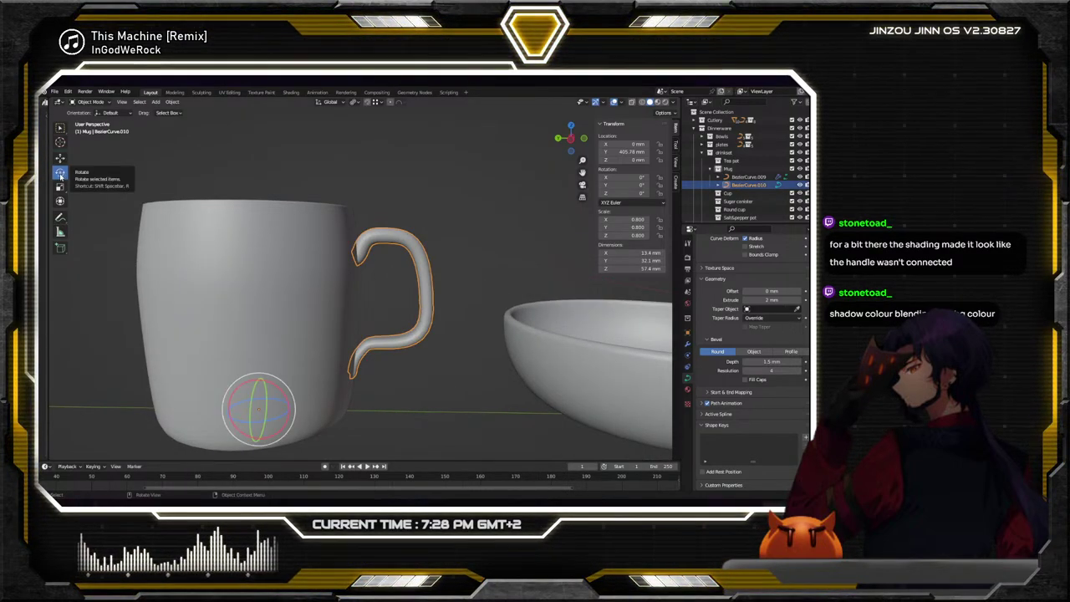
click(87, 102)
click(87, 121)
click(423, 308)
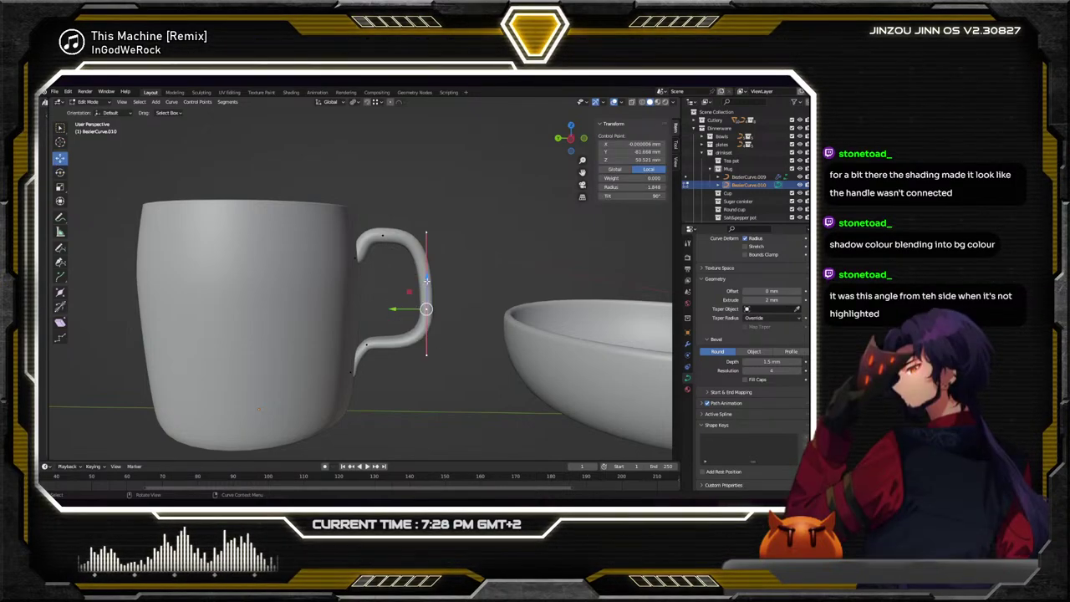
Raise the mug handle's outer control point about 7.8 mm, rotate it about 9° around X, and fine-tune its position
click(428, 259)
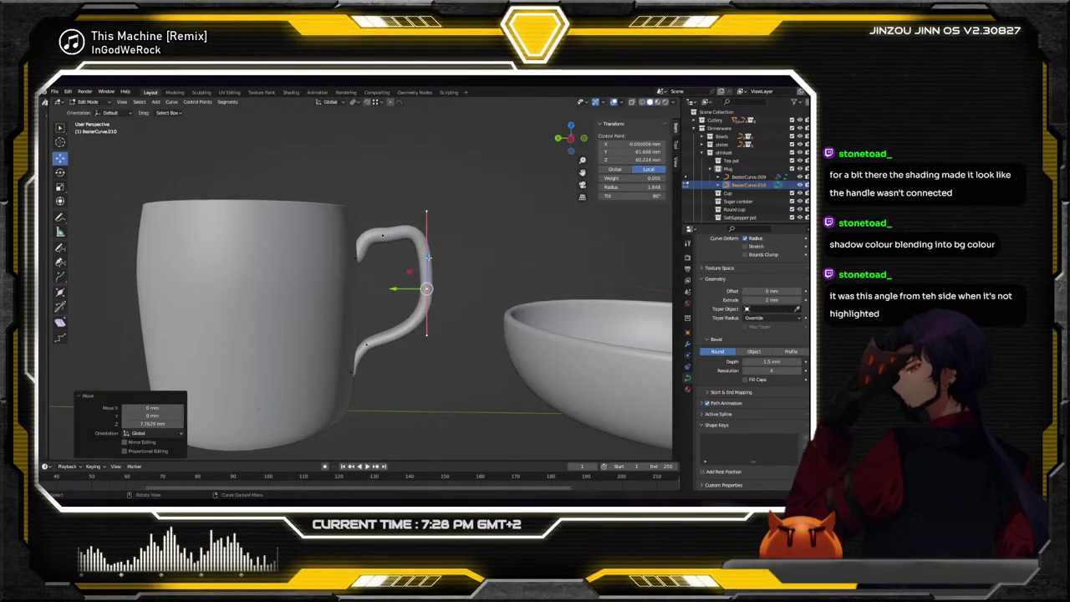
click(60, 173)
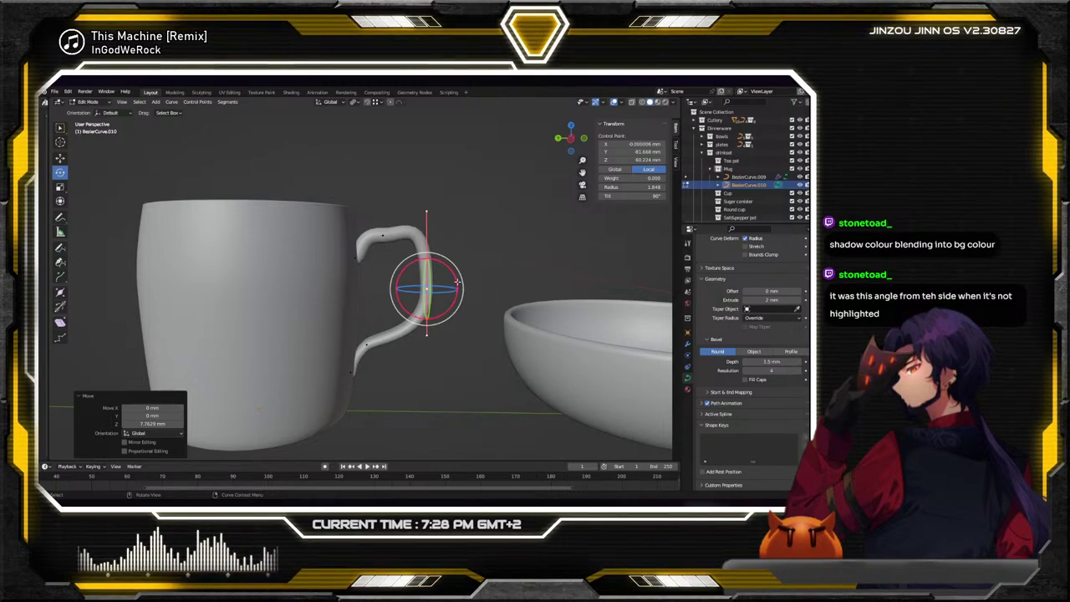
drag(449, 276, 458, 286)
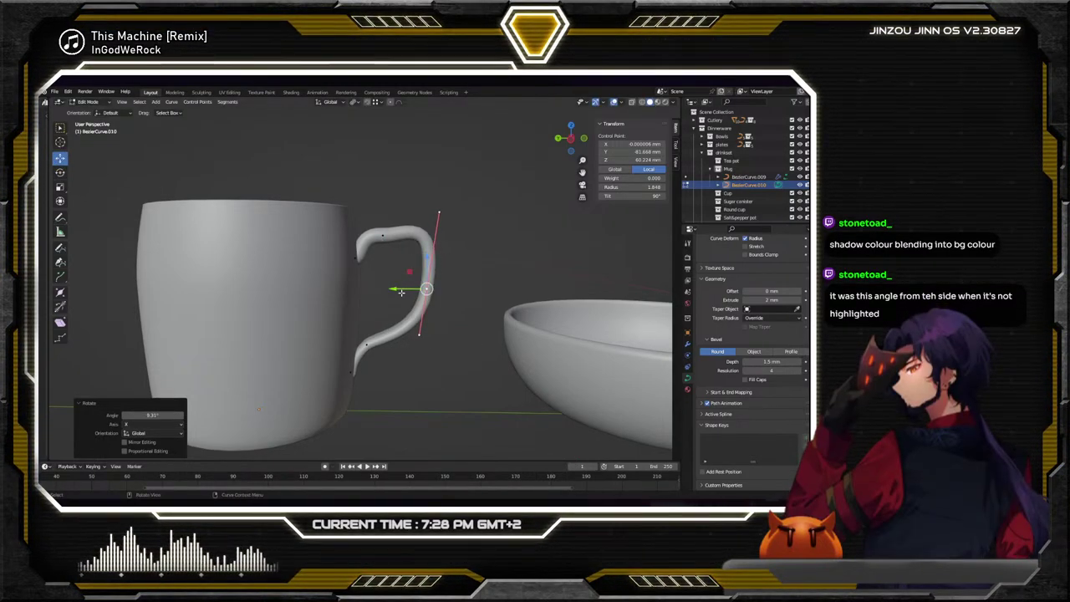
drag(393, 288, 394, 291)
click(434, 234)
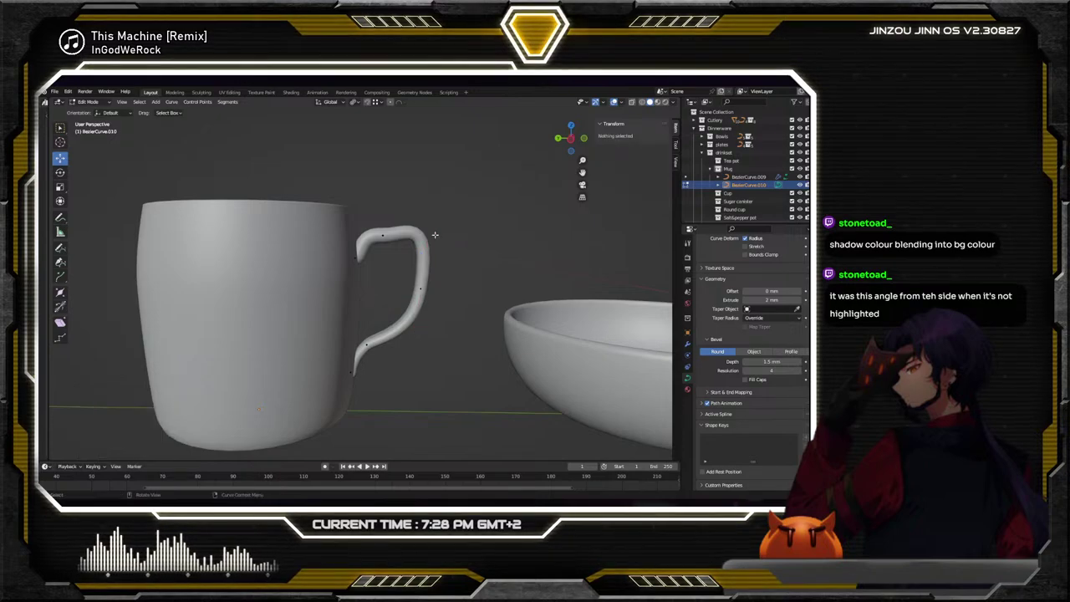
drag(420, 262, 422, 268)
Shift the control point at the handle's upper bend about 1.8 mm along Y and raise it about 3 mm
click(395, 238)
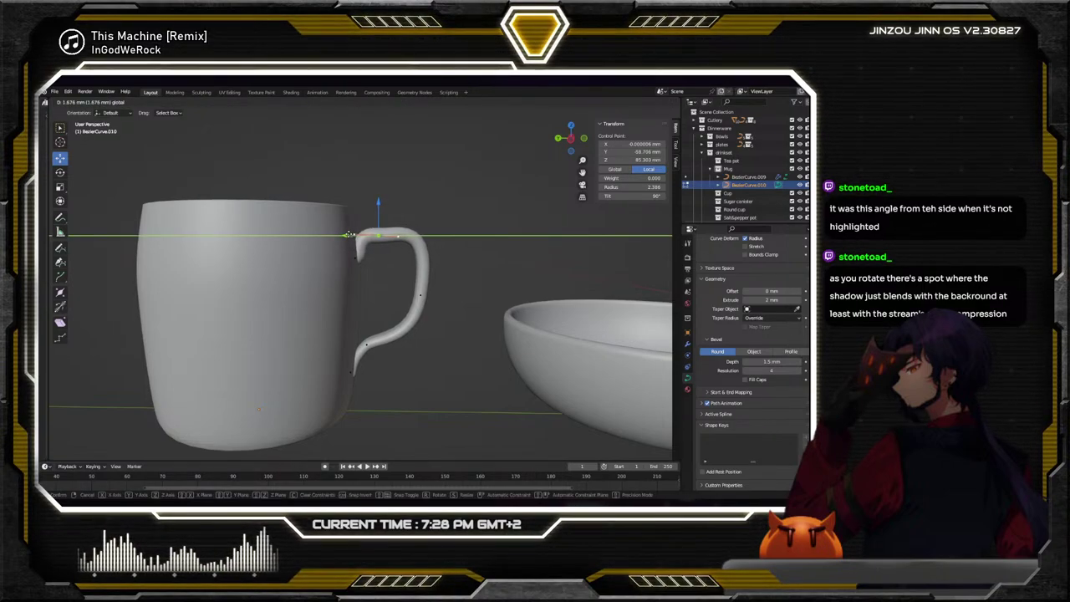
drag(349, 235, 347, 234)
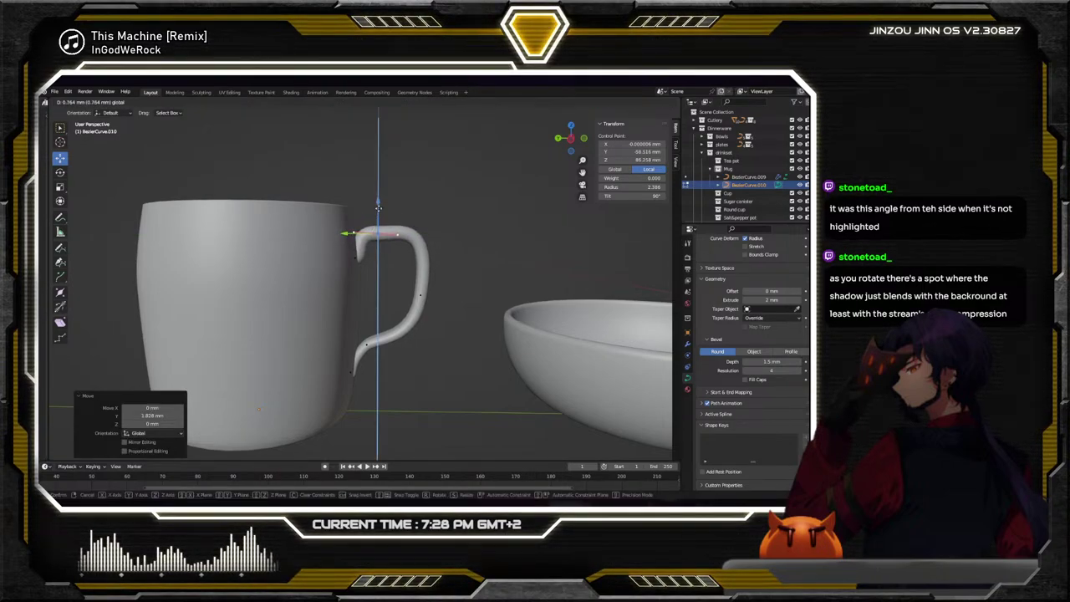
click(382, 202)
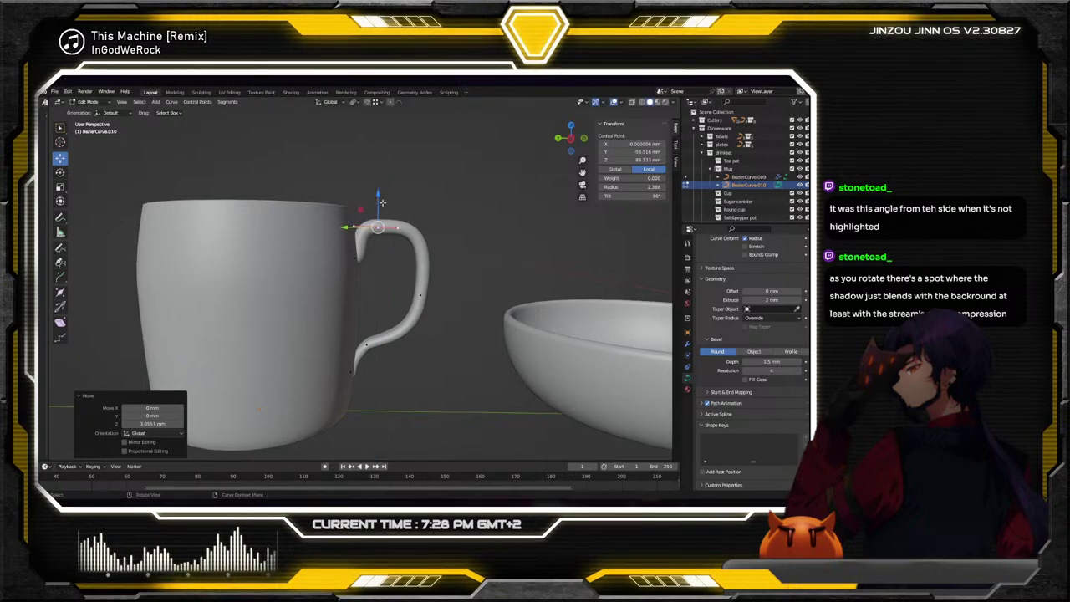
Lower the handle's upper attachment, upper bend and outer control points together by about 3 mm
click(358, 258)
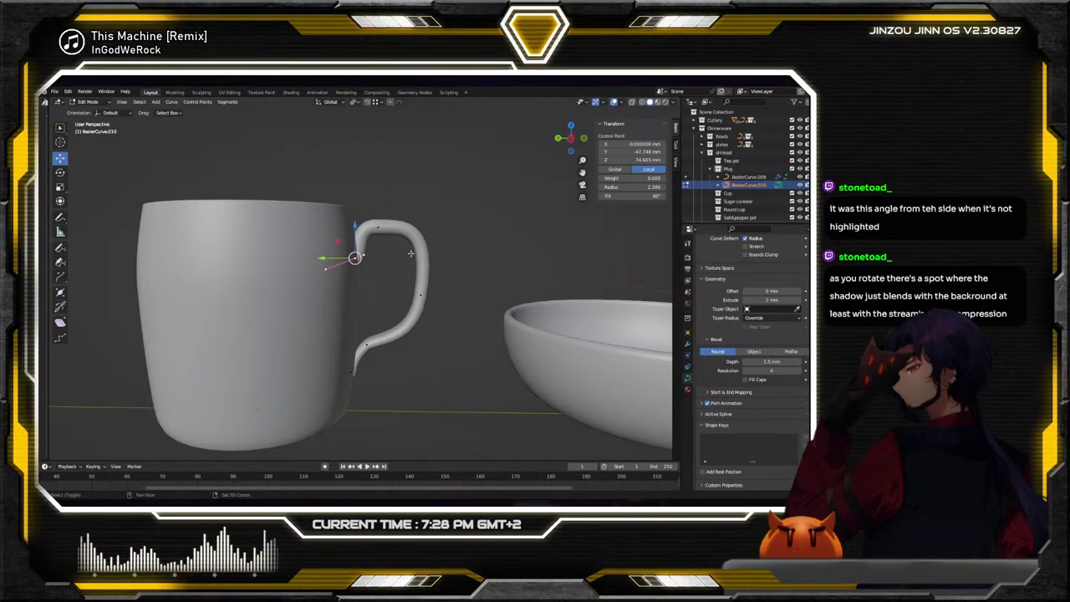
shift+click(422, 293)
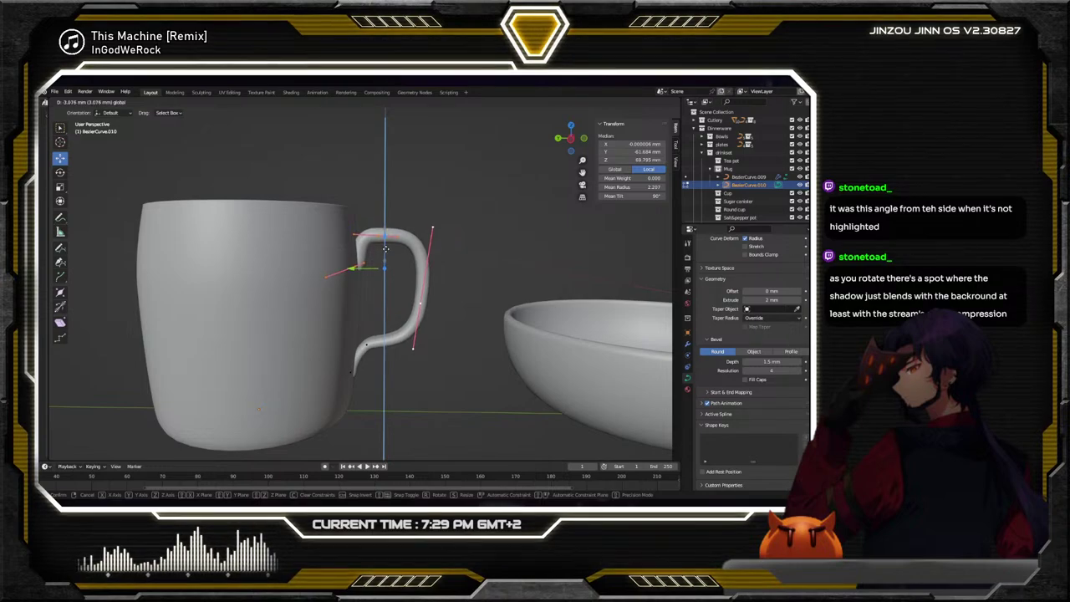
click(385, 251)
Nudge the handle's lower bend point along Y, scale its curve handle to about 0.587, and return to Object Mode
click(366, 344)
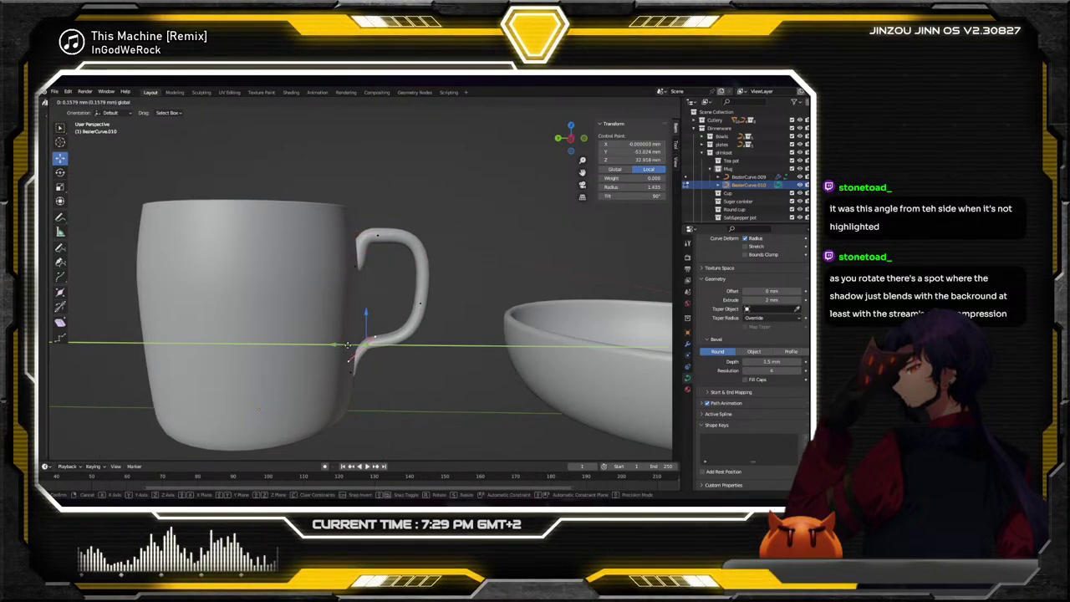
click(346, 345)
click(350, 362)
key(s)
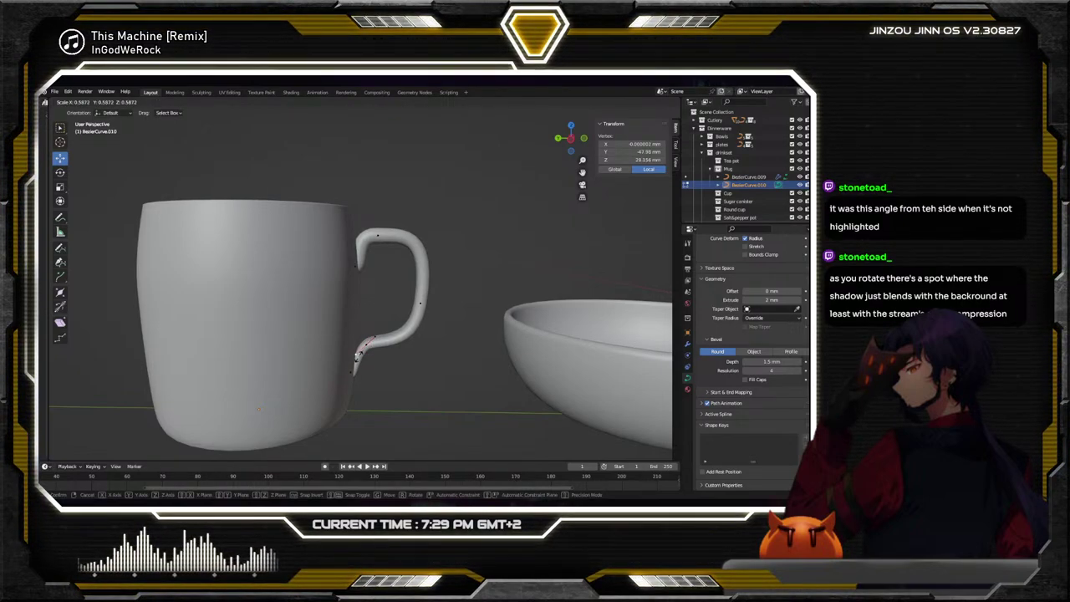
click(357, 355)
mouse_move(358, 358)
middle_down()
mouse_move(364, 334)
mouse_move(366, 373)
middle_up()
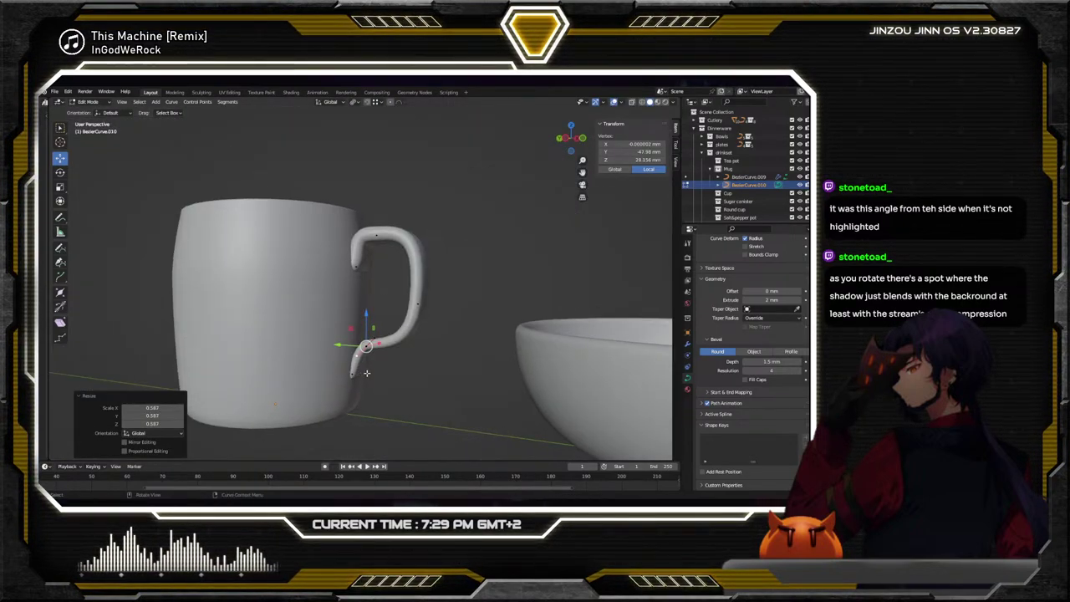
scroll(366, 372, up, 5)
click(360, 309)
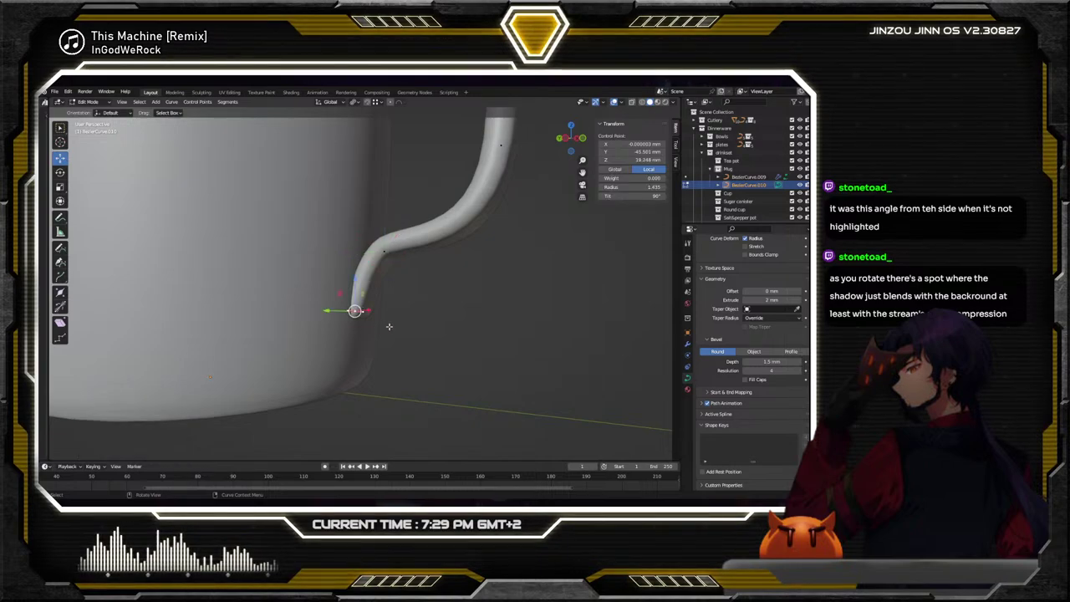
middle_drag(360, 309, 382, 335)
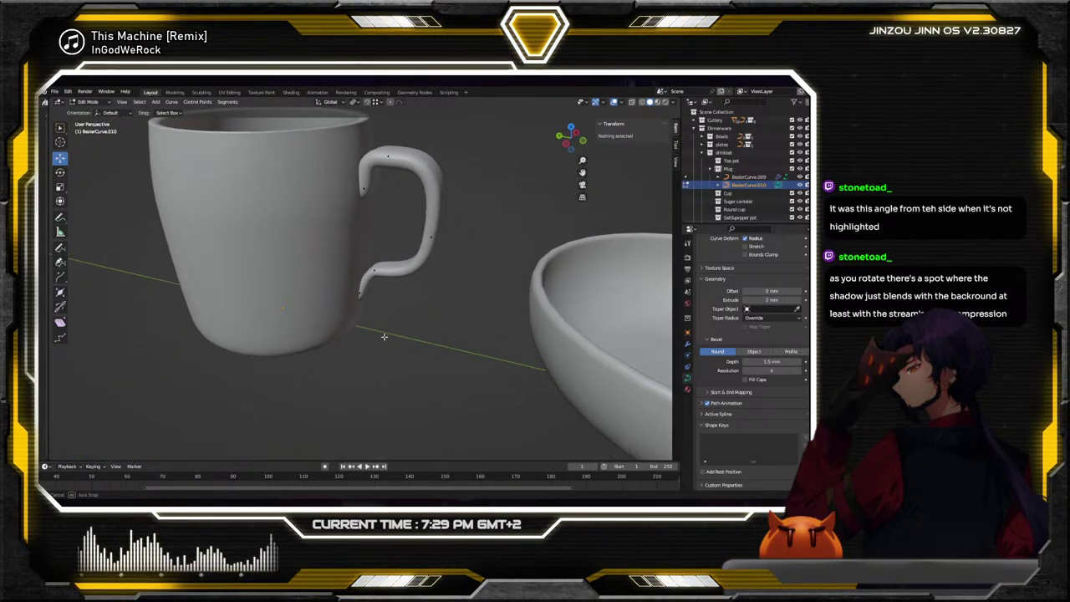
key(Tab)
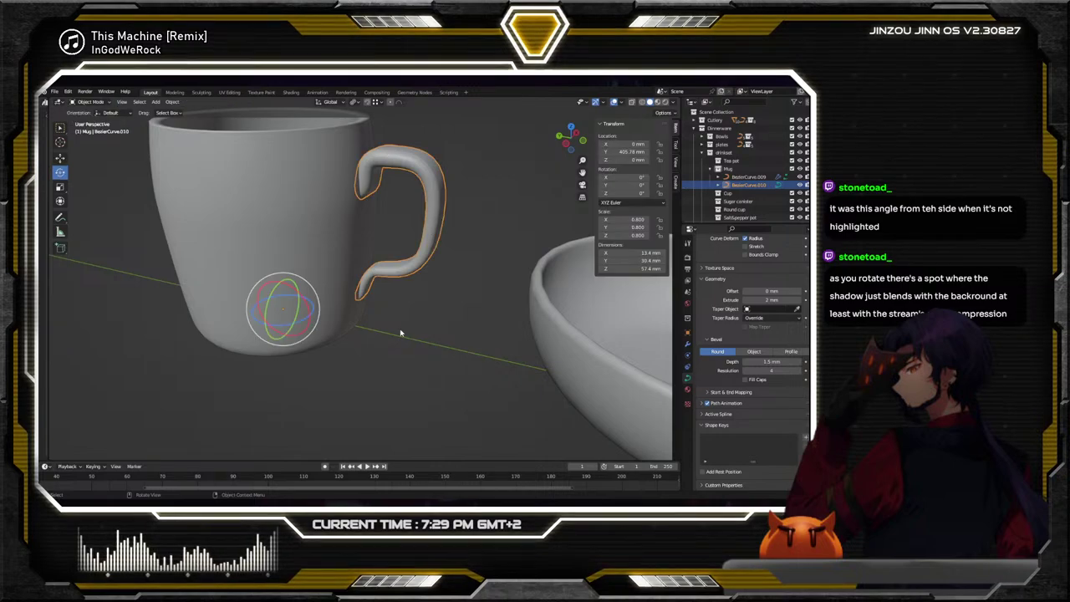
Examine the reshaped mug handle and where both its ends meet the mug wall, outside and inside
scroll(399, 314, down, 5)
middle_drag(400, 314, 421, 292)
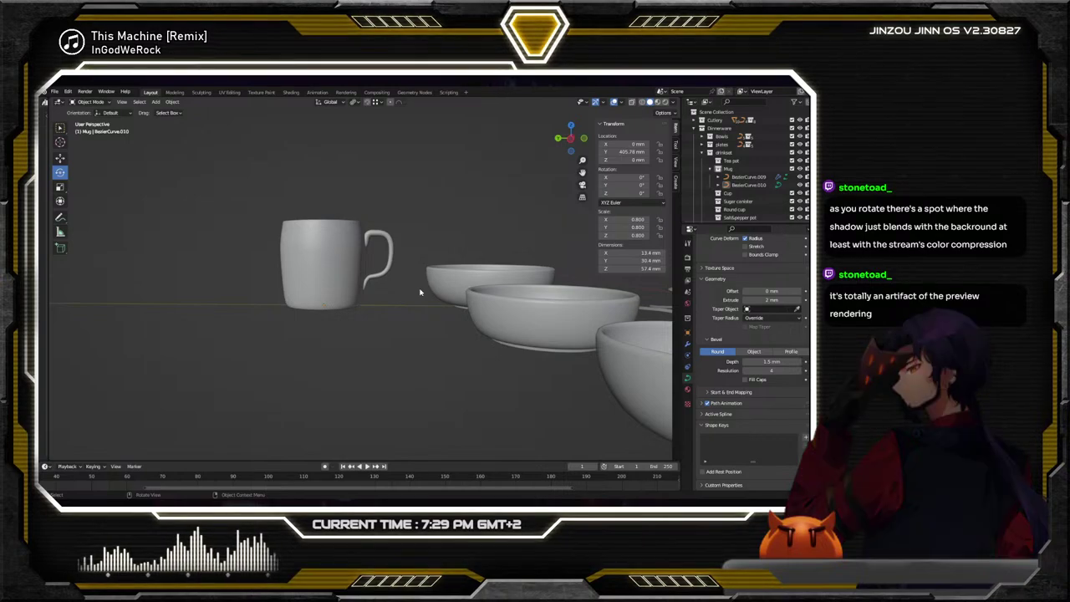
middle_drag(420, 292, 274, 237)
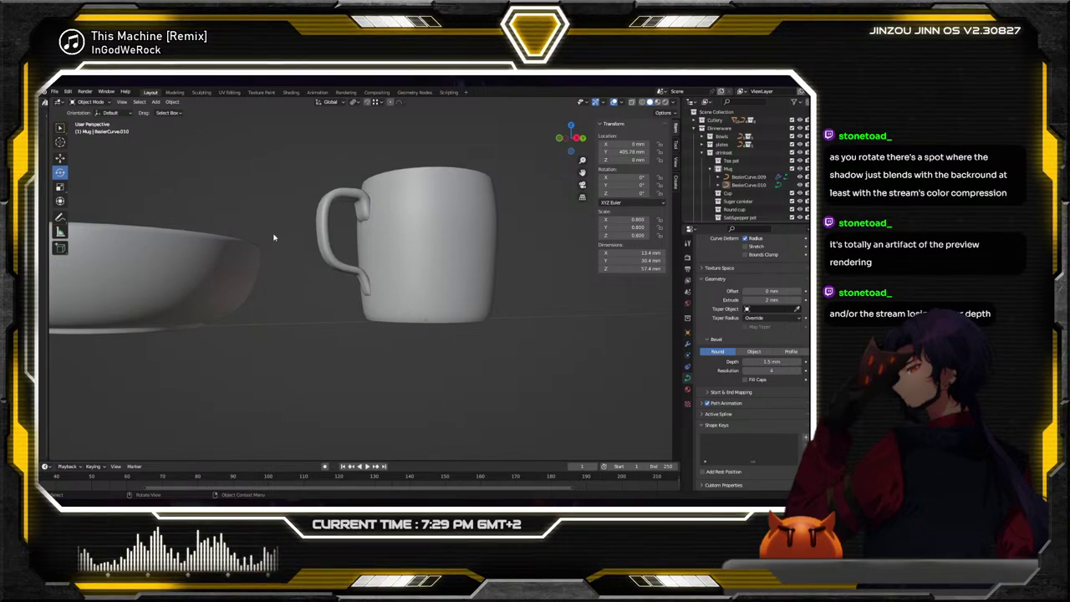
scroll(275, 236, up, 4)
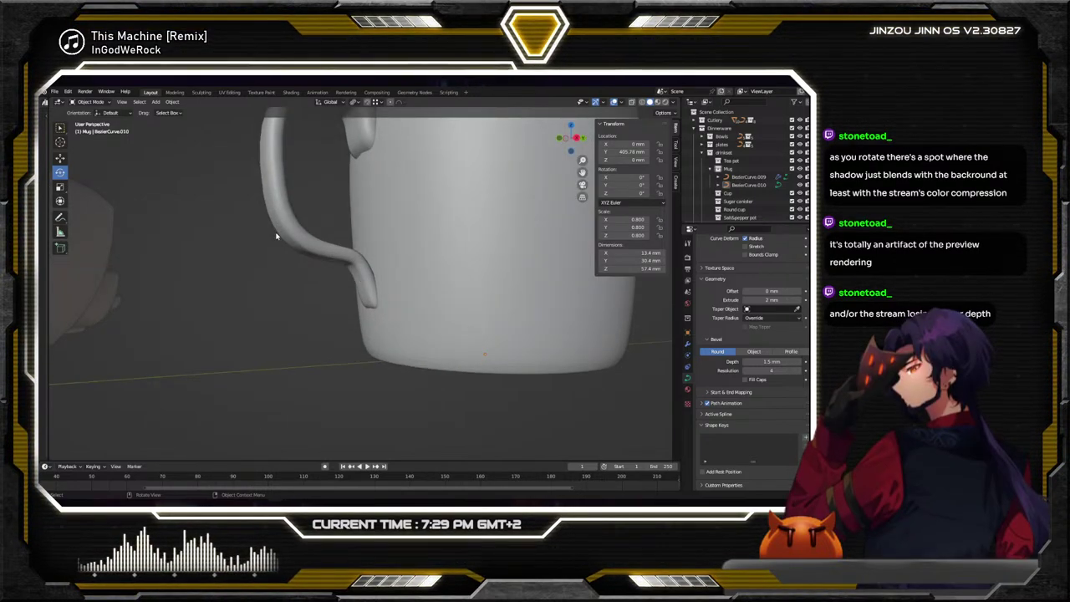
scroll(375, 286, up, 4)
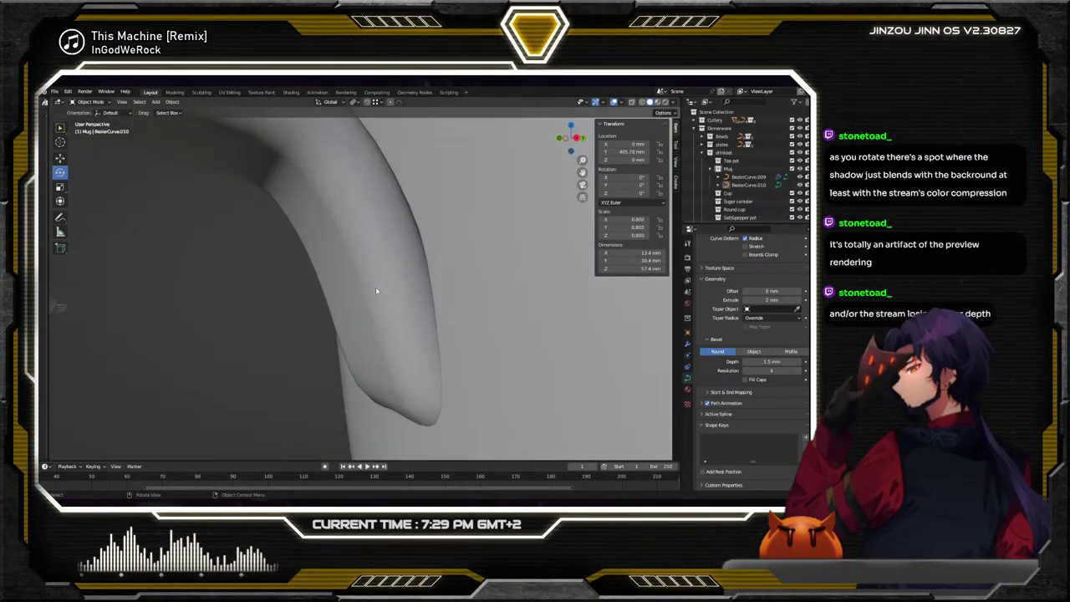
middle_drag(376, 286, 379, 369)
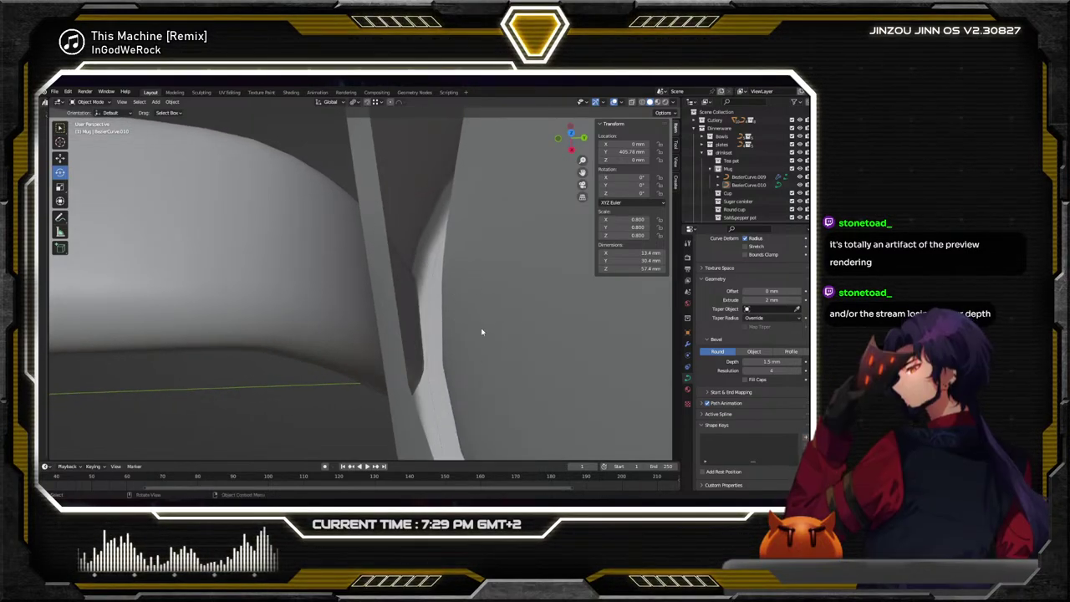
middle_drag(482, 331, 403, 317)
middle_drag(390, 215, 371, 253)
scroll(392, 271, up, 6)
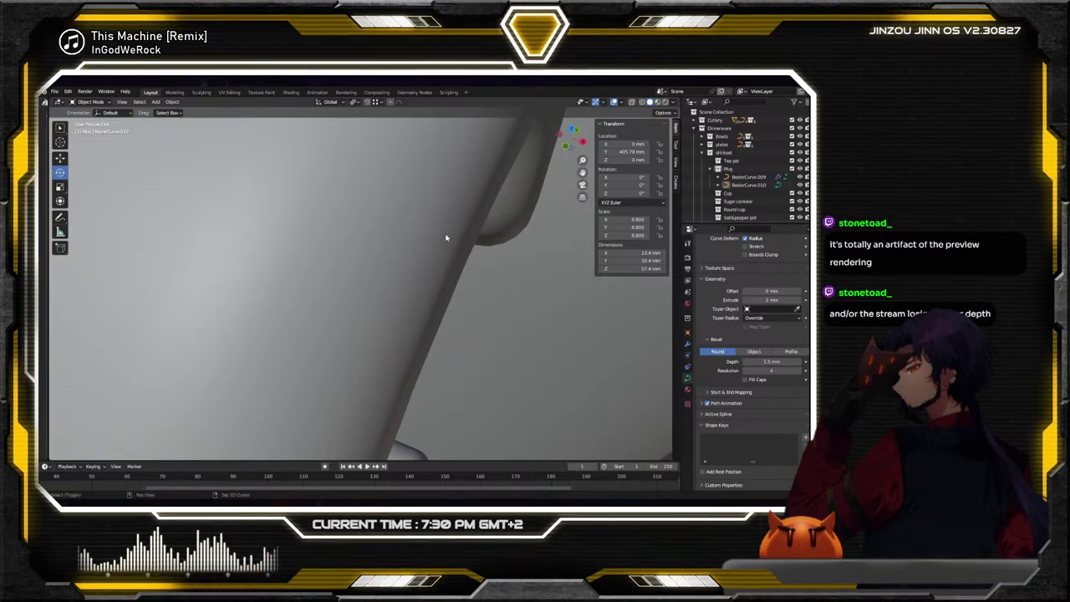
middle_drag(446, 238, 416, 268)
scroll(412, 269, down, 5)
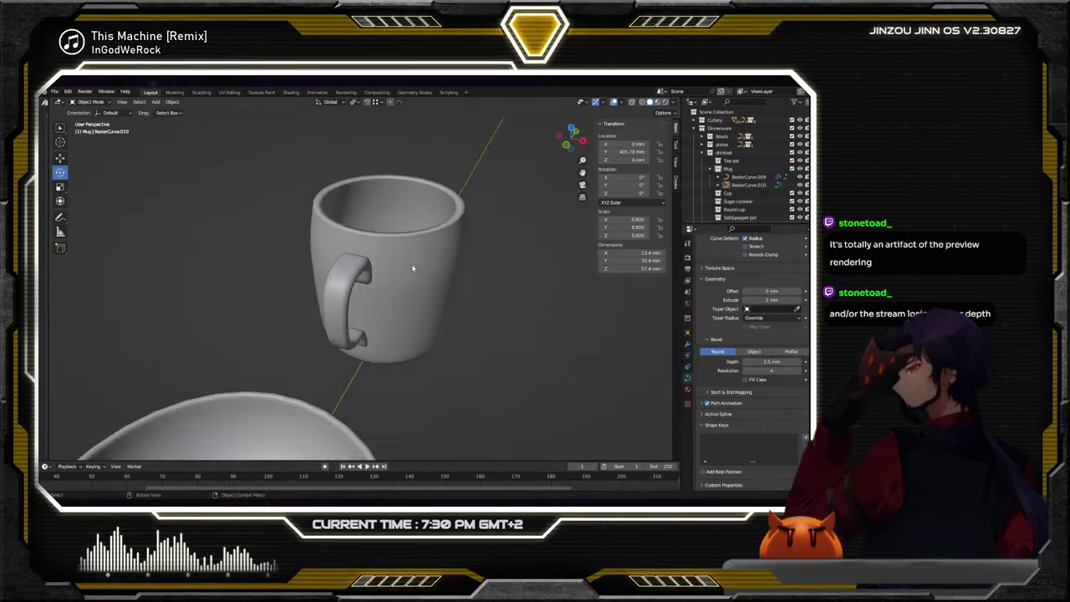
scroll(494, 332, down, 4)
middle_drag(471, 315, 427, 321)
middle_drag(351, 326, 446, 344)
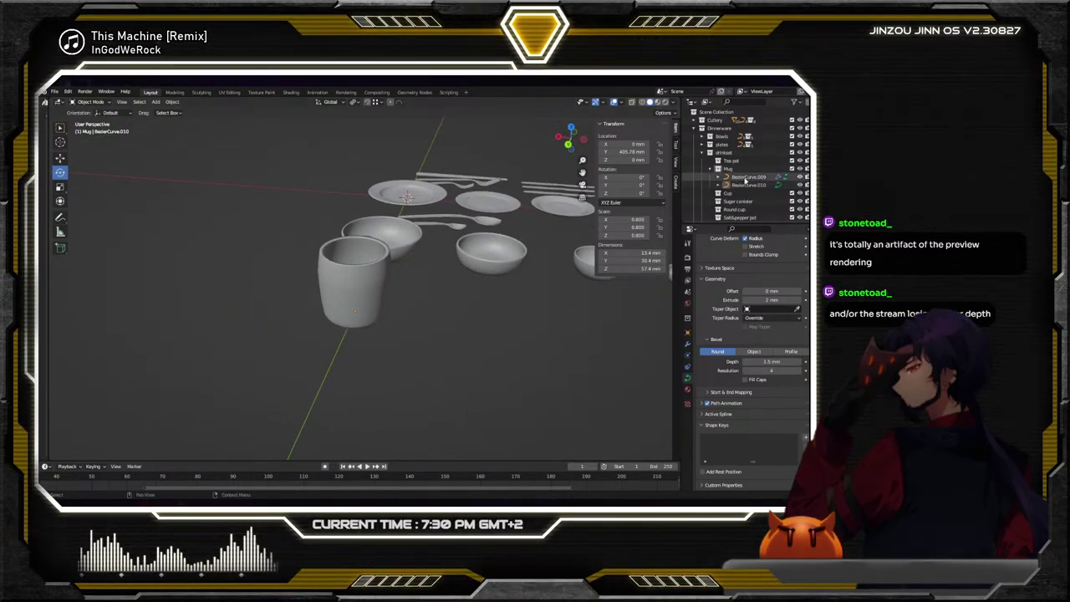
Duplicate the mug body without its handle and offset the copy about 97 mm along negative X
click(746, 178)
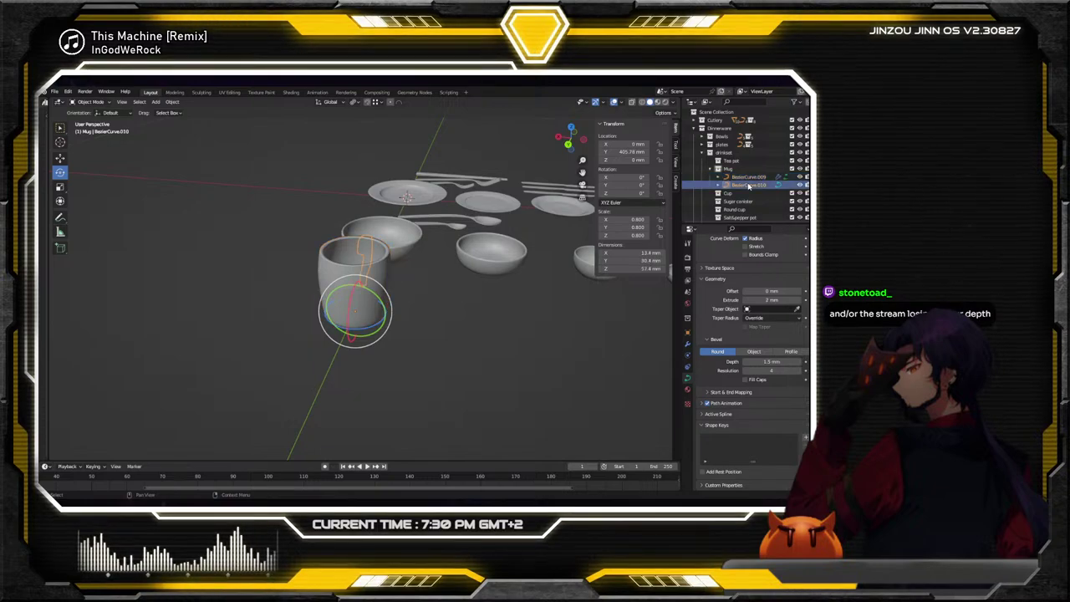
click(748, 185)
middle_drag(396, 316, 502, 301)
click(380, 268)
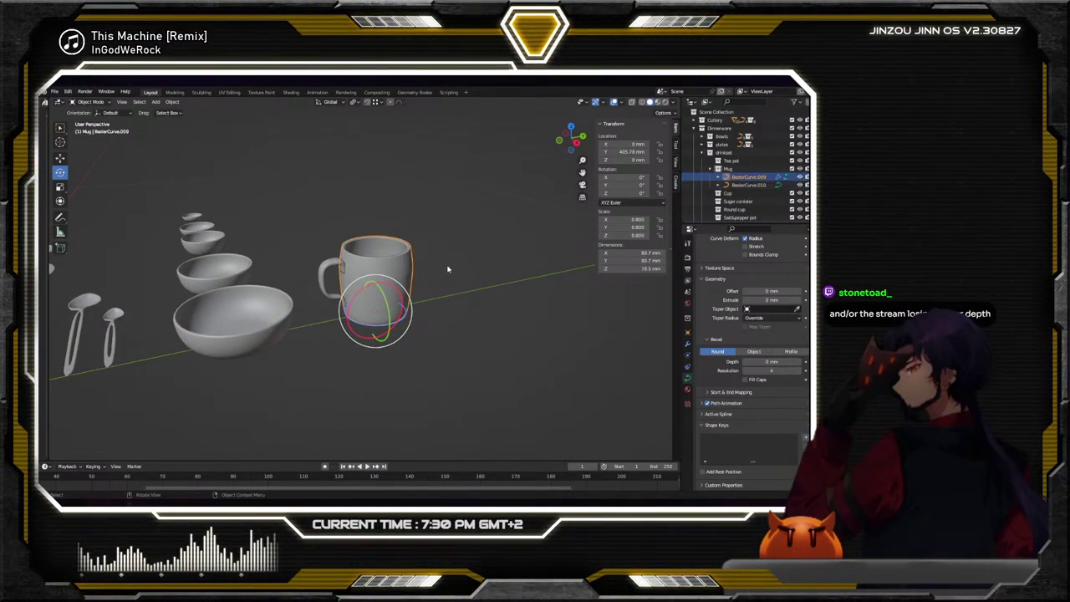
click(478, 268)
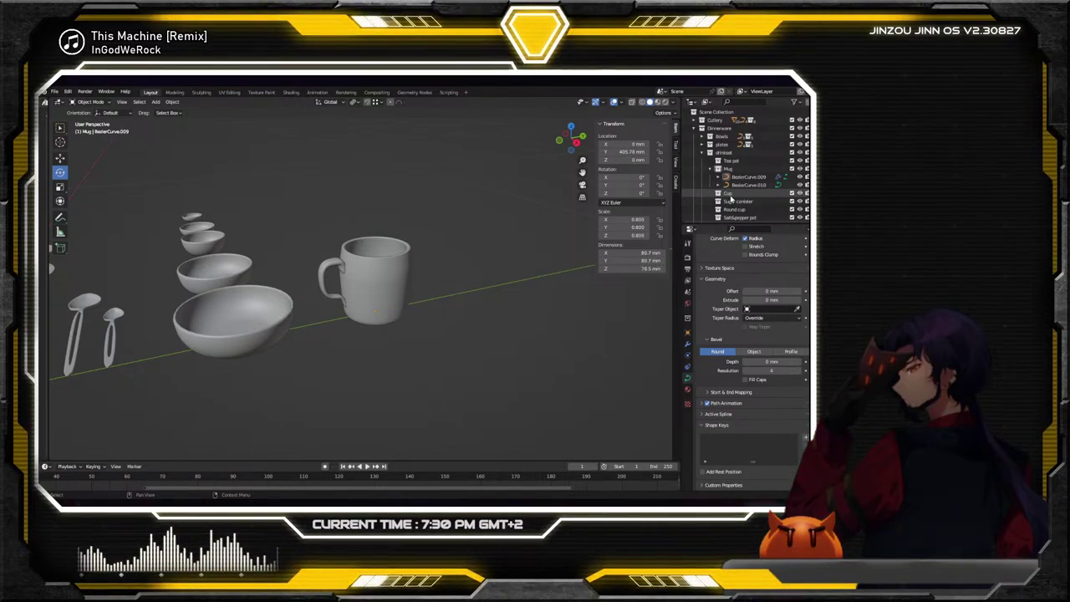
click(387, 275)
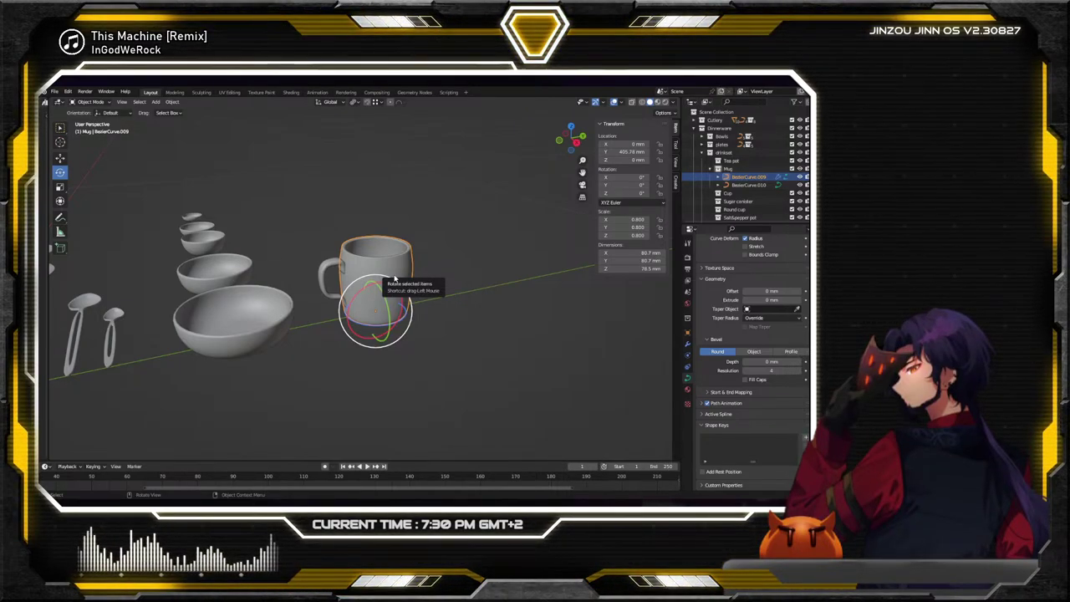
middle_drag(394, 278, 368, 237)
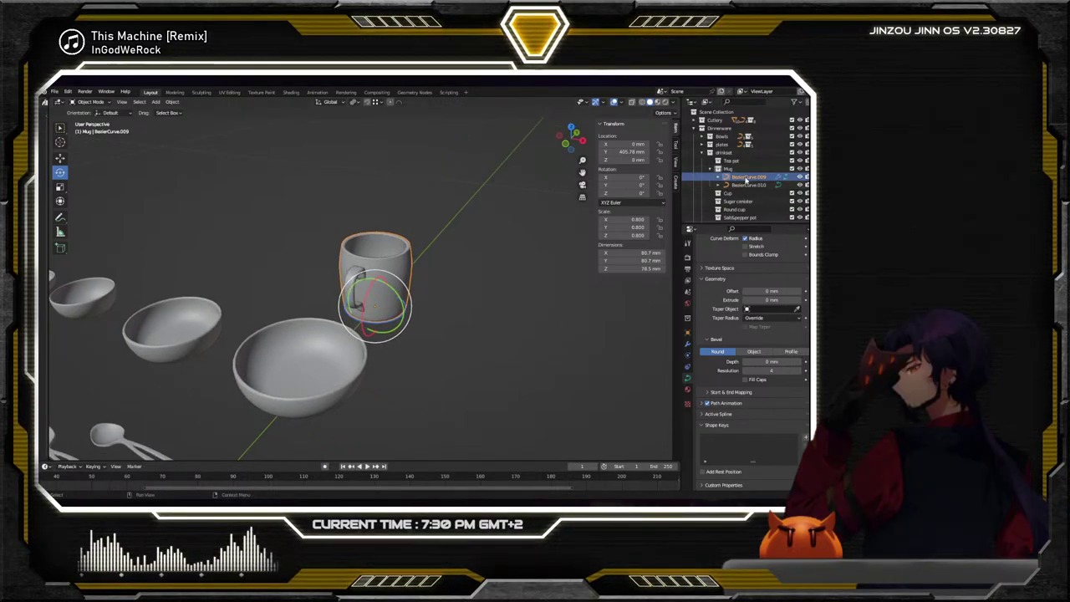
middle_drag(404, 282, 426, 285)
key(shift+d)
key(x)
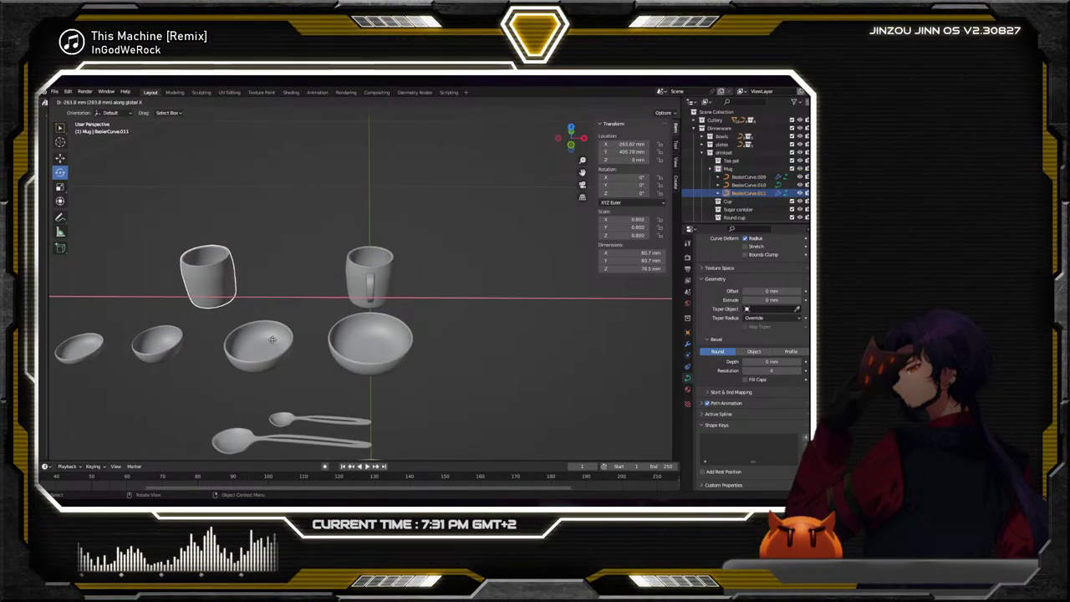
click(368, 356)
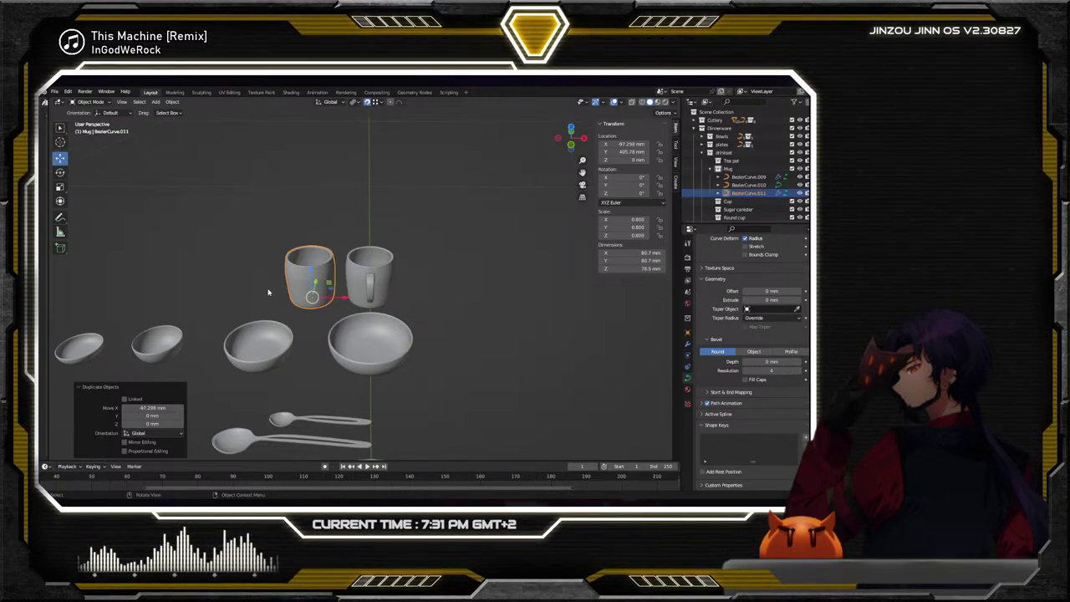
Move the duplicated body along X to about -154.1 mm and put it into the Cup collection
key(g)
key(x)
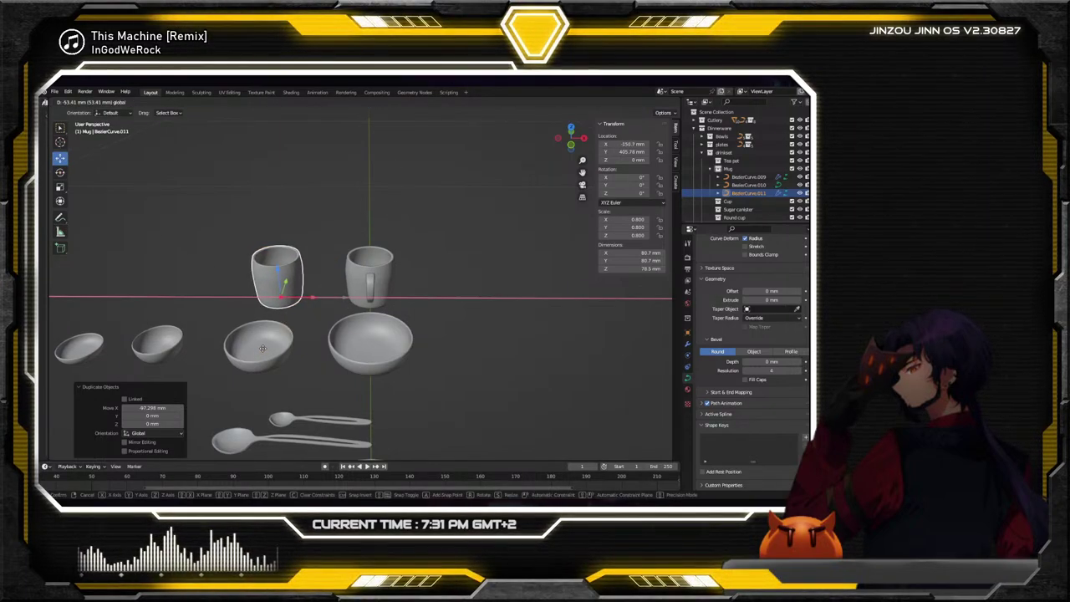
click(261, 348)
click(306, 332)
middle_drag(307, 332, 400, 308)
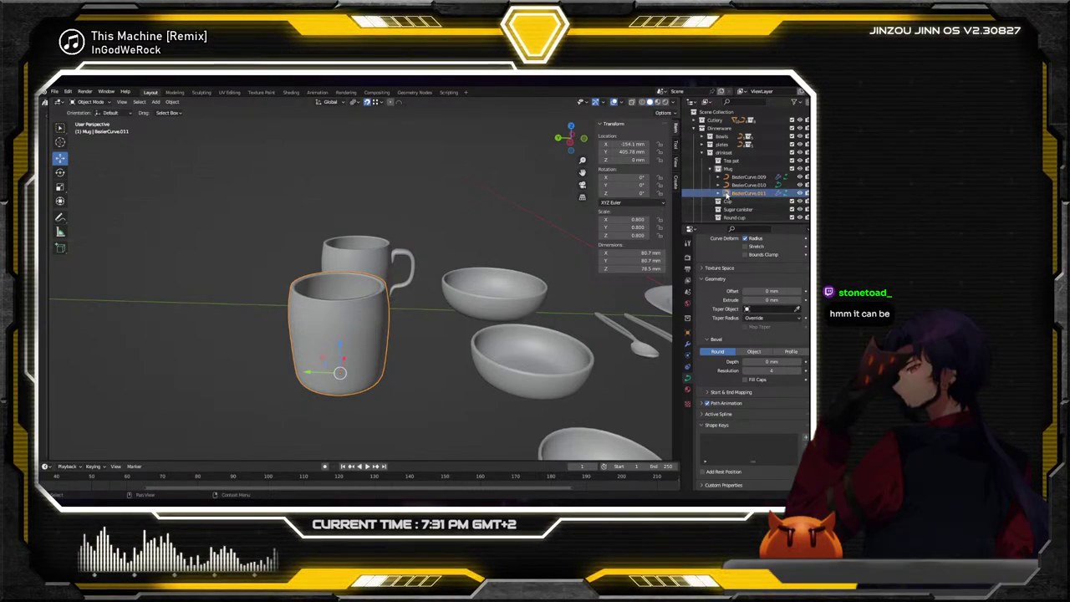
drag(746, 193, 740, 204)
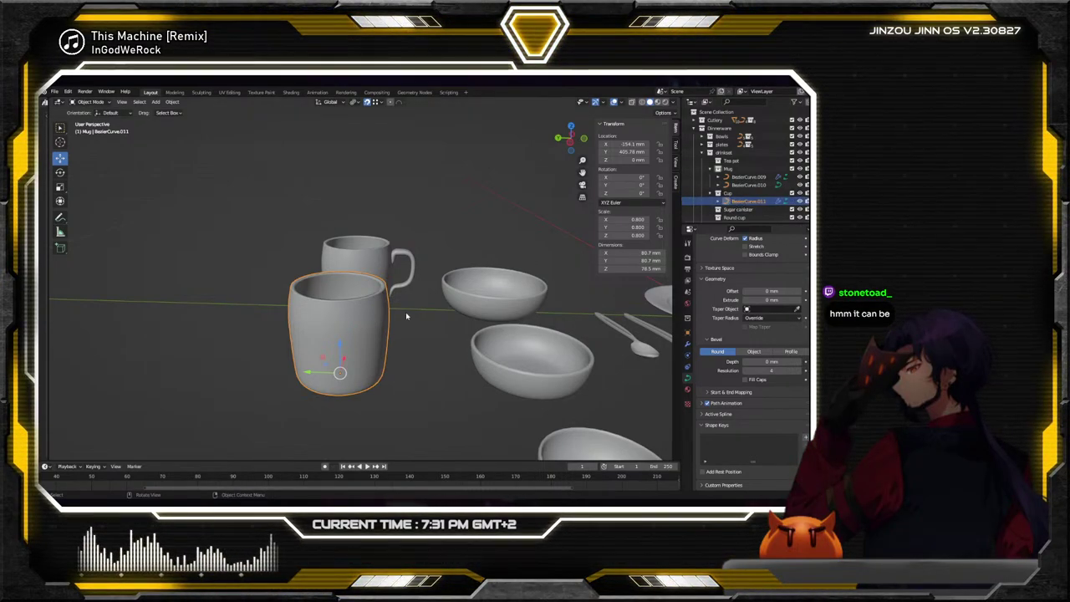
Enter Edit Mode on the cup's profile curve and set its Screw modifier's angle to 180° to expose the cross-section
key(Tab)
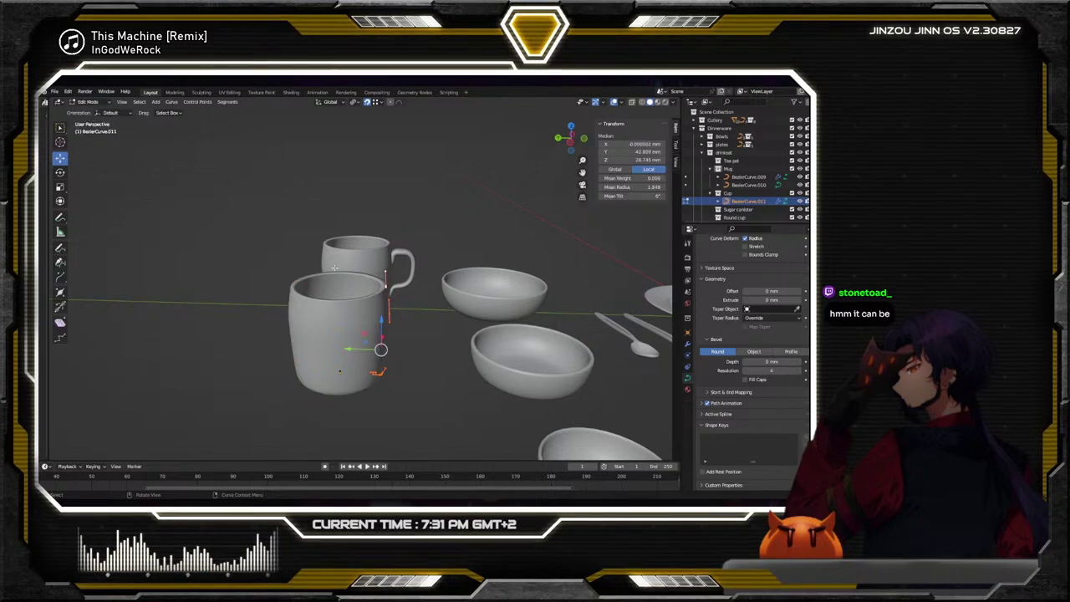
scroll(385, 272, up, 3)
scroll(385, 272, down, 3)
mouse_move(384, 272)
middle_down()
mouse_move(361, 284)
mouse_move(378, 286)
middle_up()
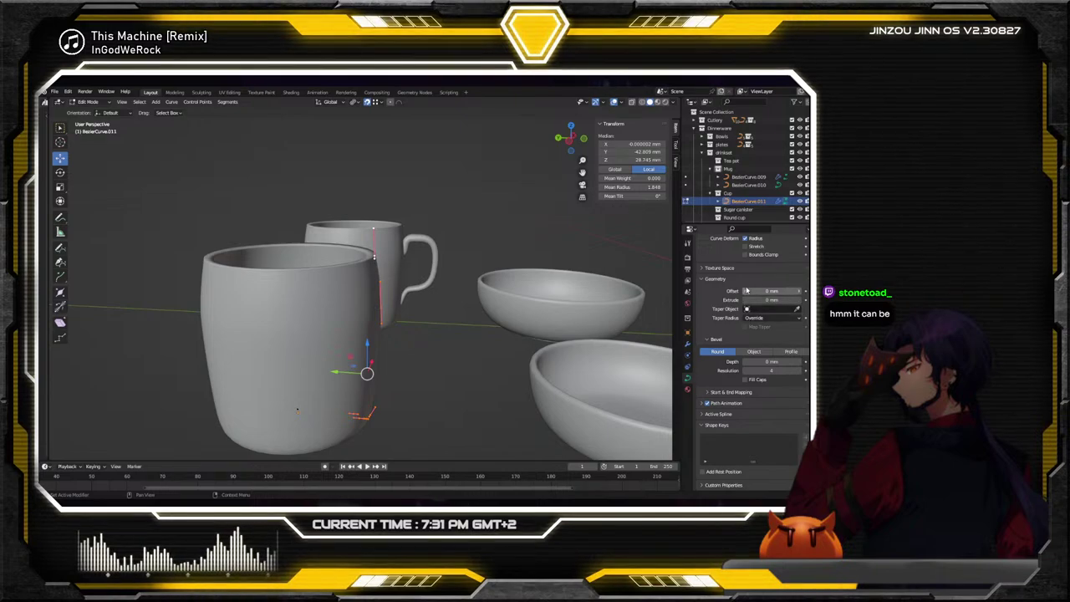
scroll(744, 292, up, 3)
scroll(739, 283, down, 3)
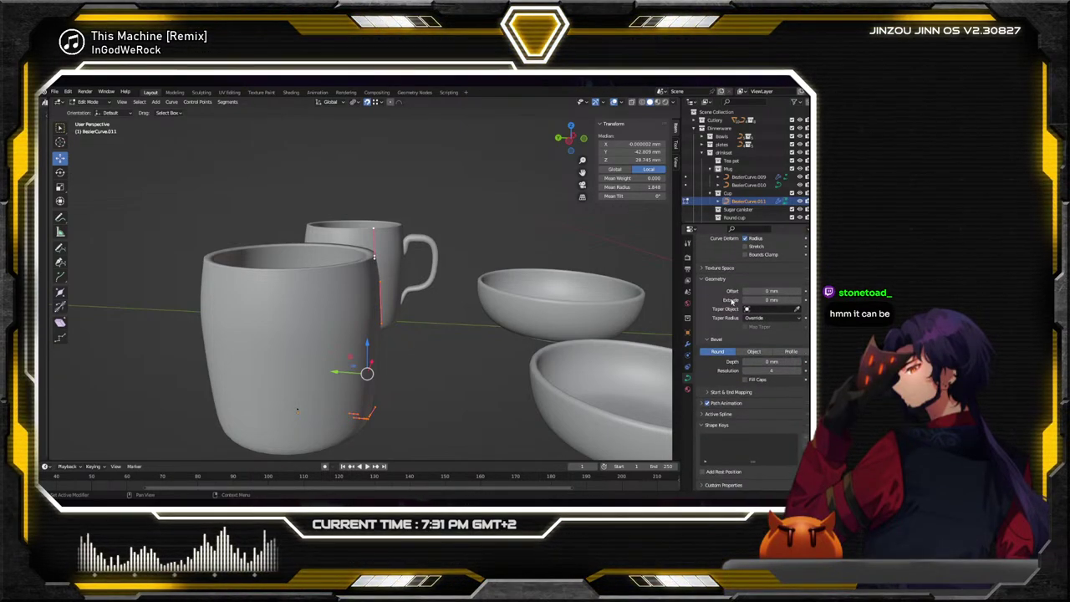
click(687, 346)
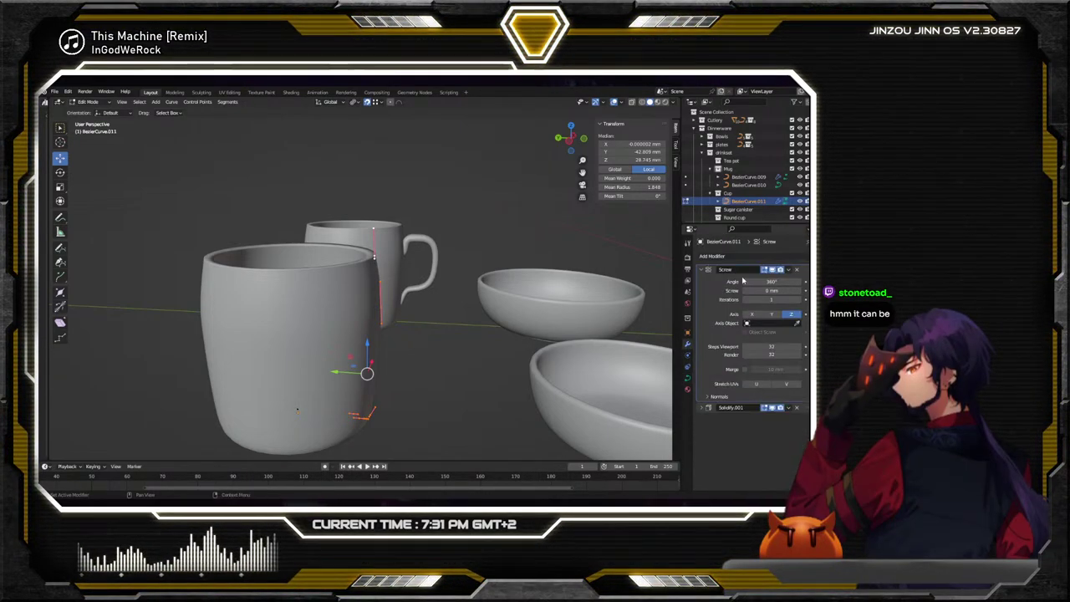
click(773, 282)
text(270)
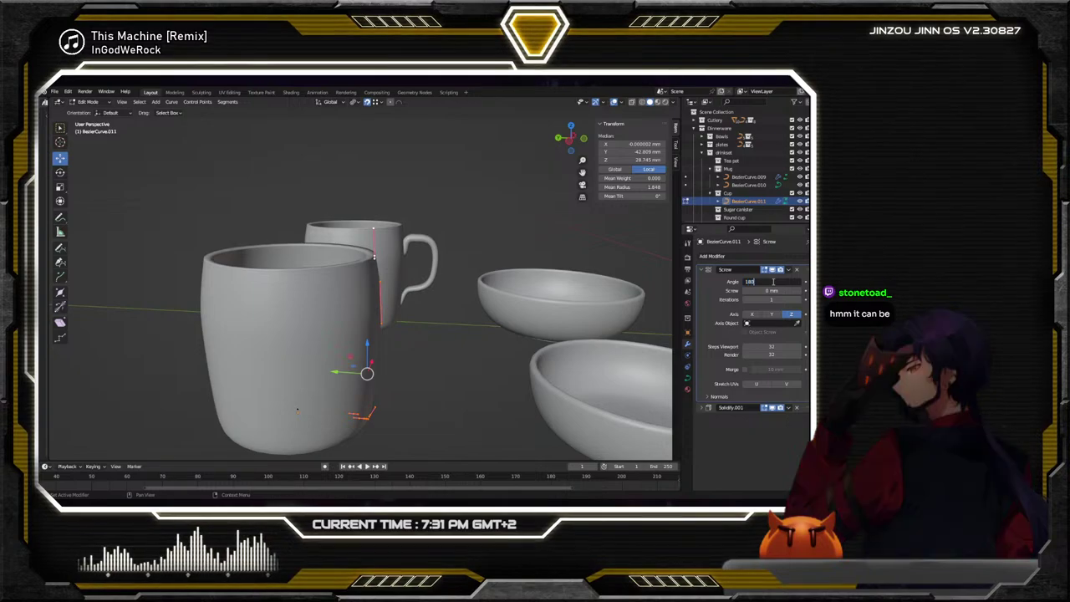
key(Return)
Move the rim's curve point about 8 mm outward along Y and scale up its curve handle by about 8.6
mouse_move(410, 334)
middle_down()
mouse_move(393, 330)
mouse_move(418, 325)
middle_up()
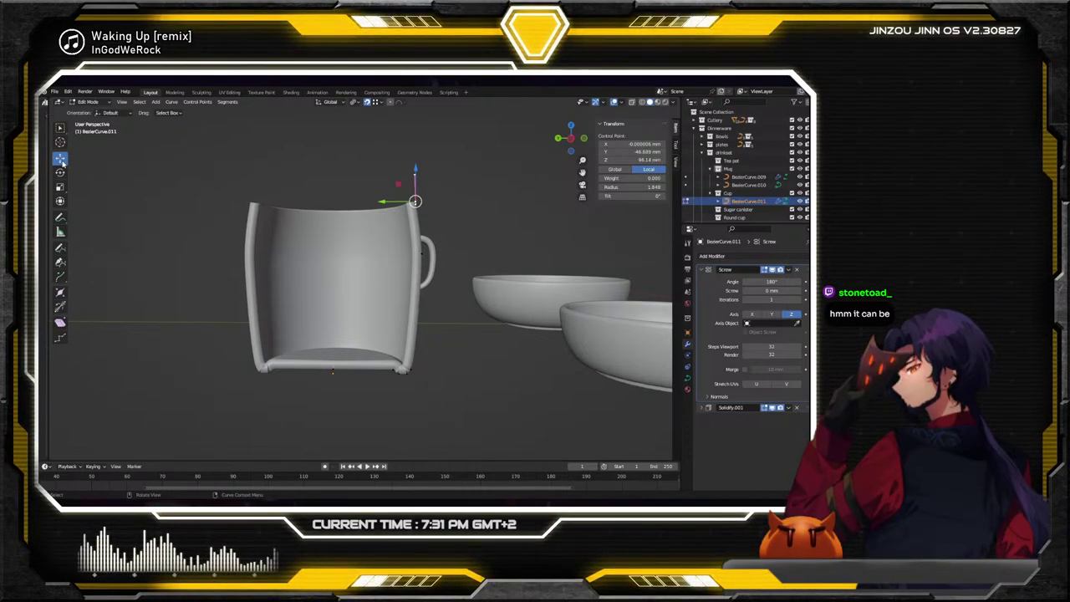
key(g)
key(y)
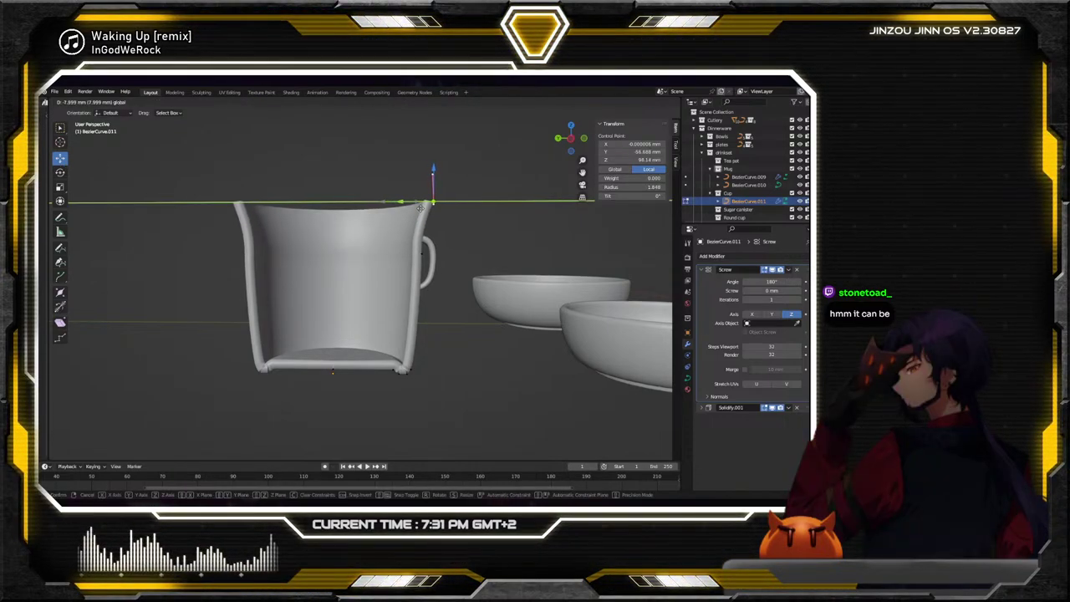
click(427, 224)
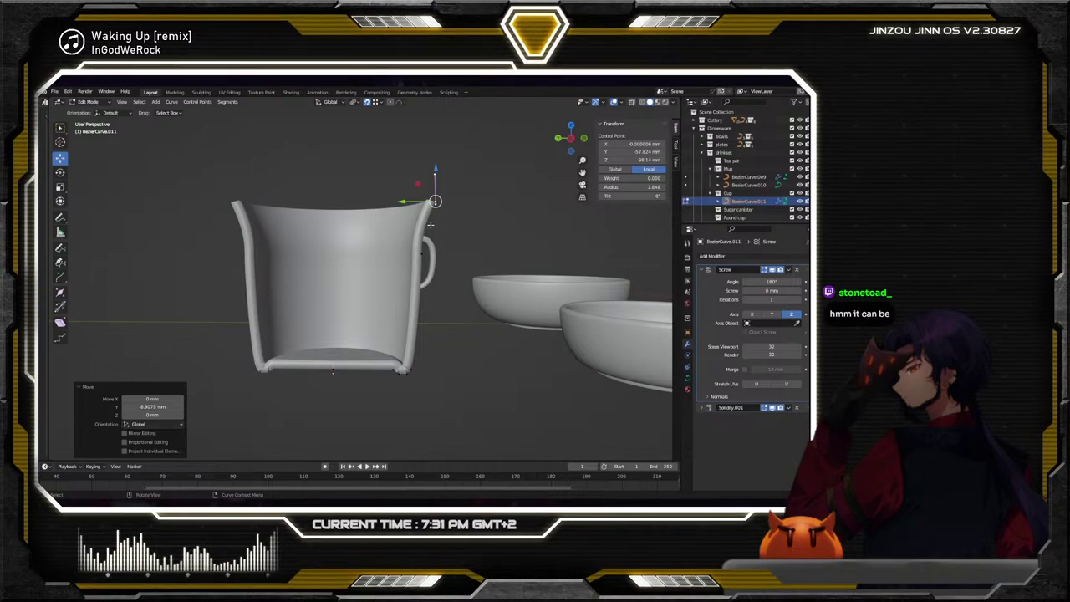
click(436, 201)
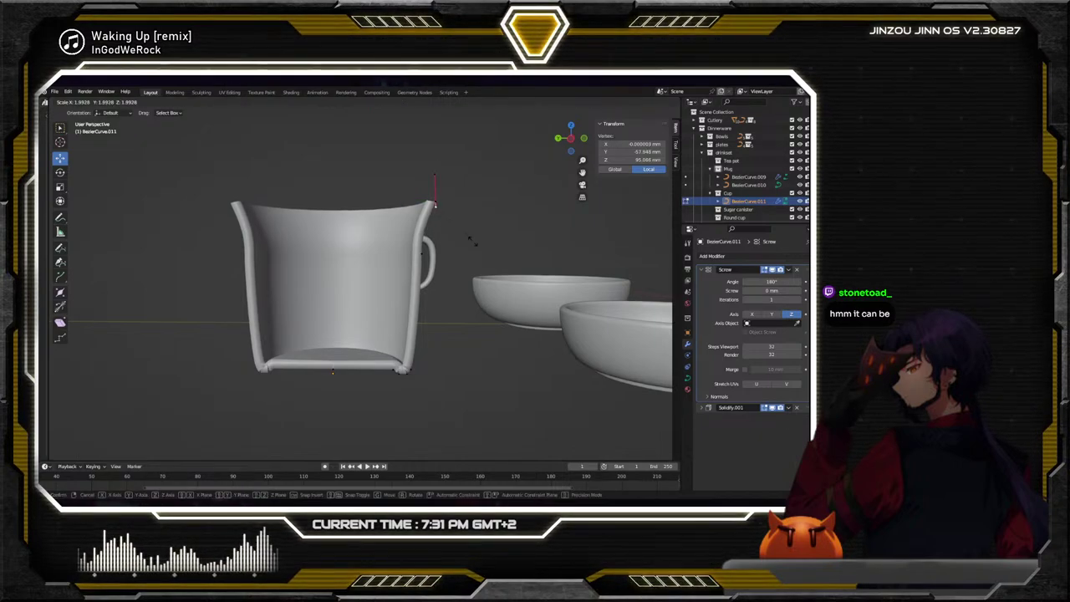
click(550, 405)
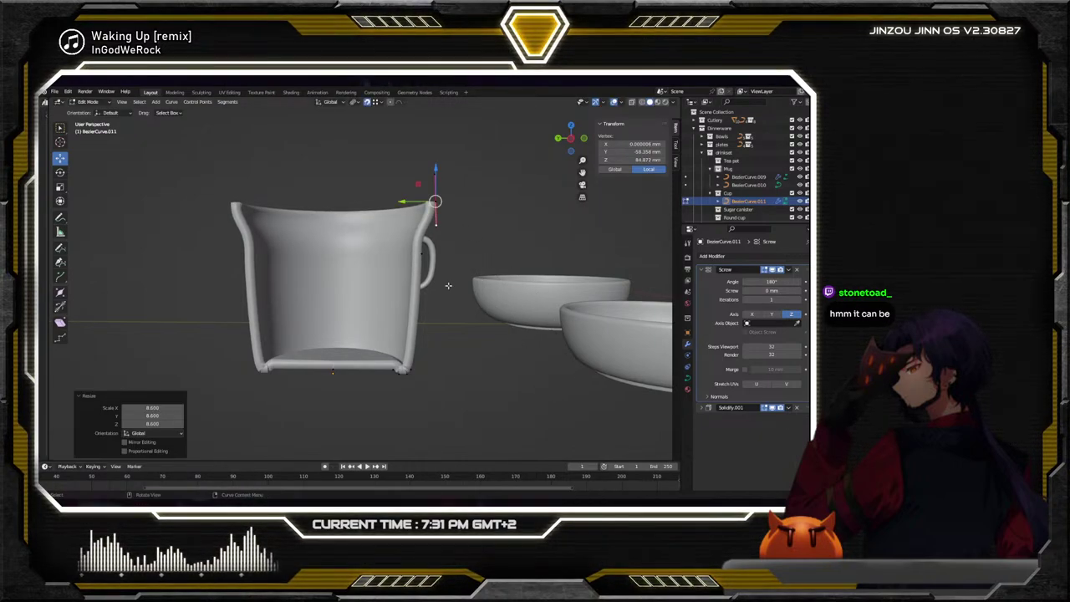
Lower the wall's curve point below the rim about 12.6 mm along Z and move it about 7 mm outward along Y
click(423, 253)
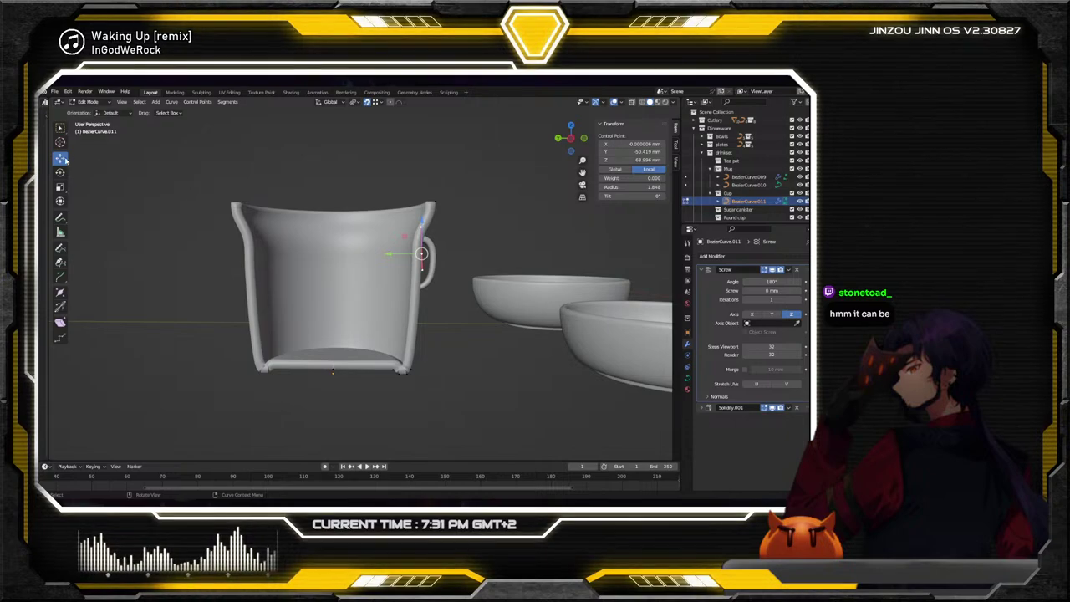
key(g)
key(z)
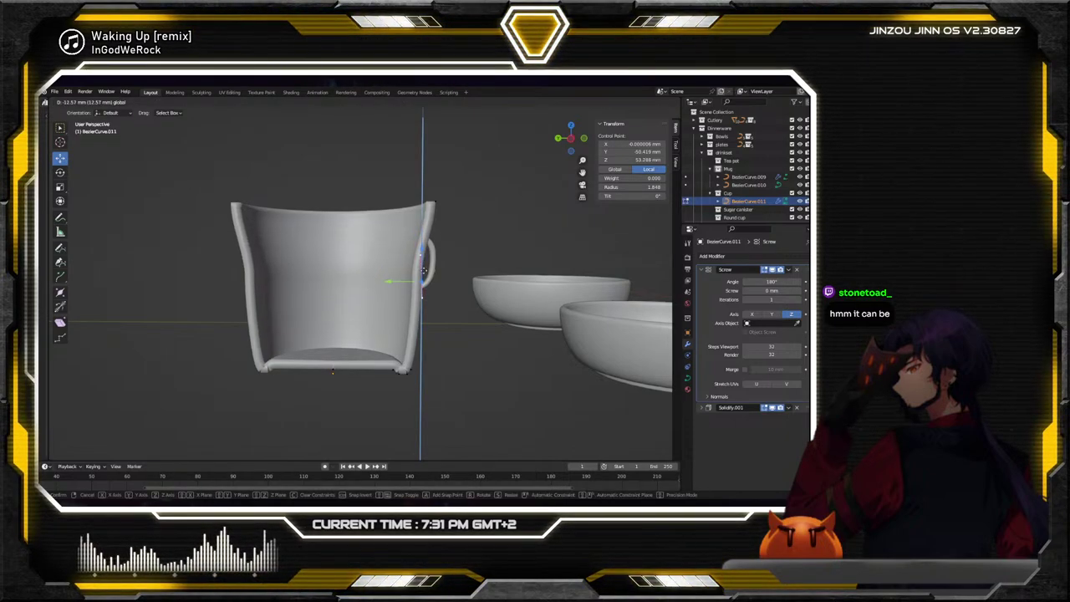
click(402, 281)
key(g)
key(y)
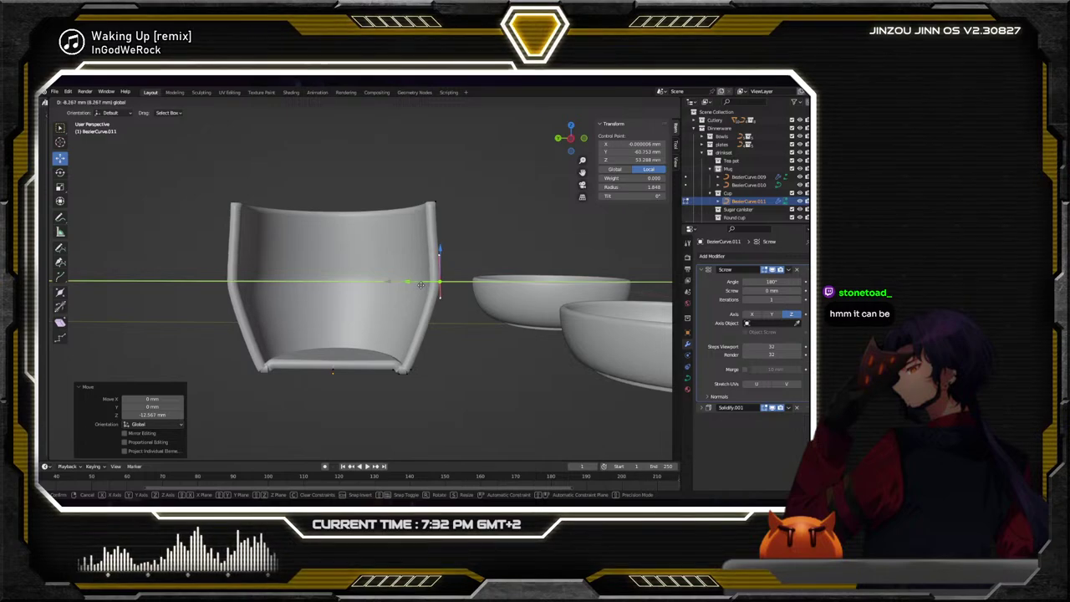
click(421, 284)
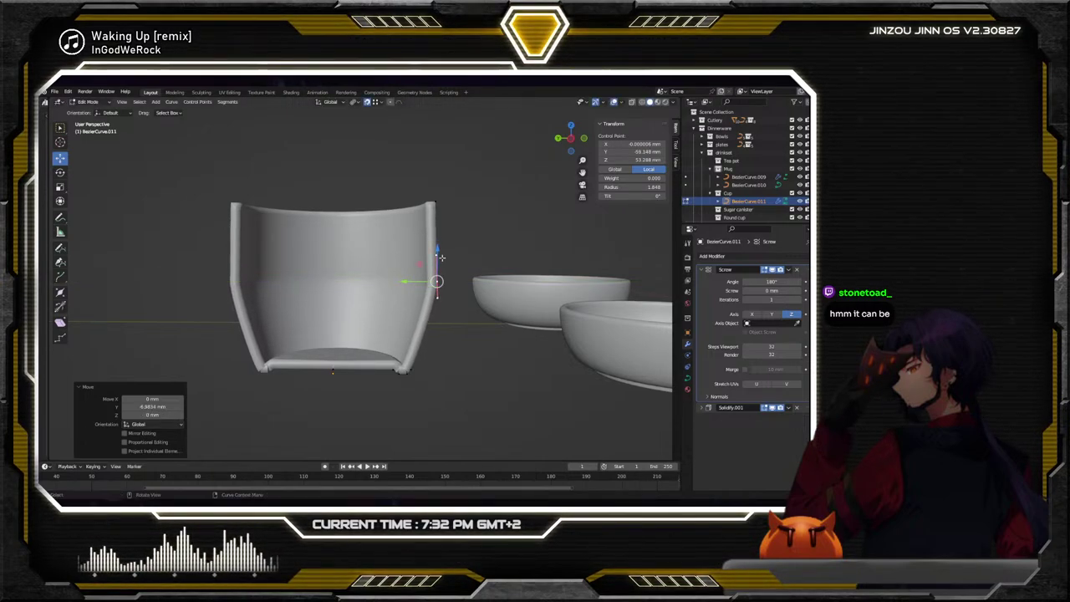
Lower the wall's curve point about 11.2 mm further along Z and return to Object Mode
key(g)
key(z)
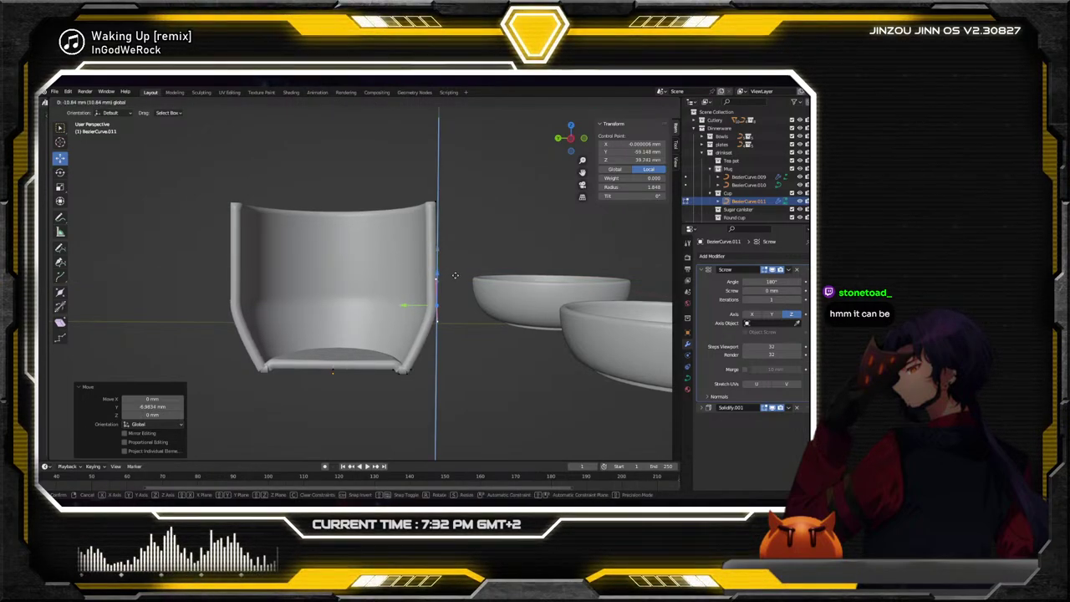
click(454, 276)
middle_drag(454, 276, 99, 107)
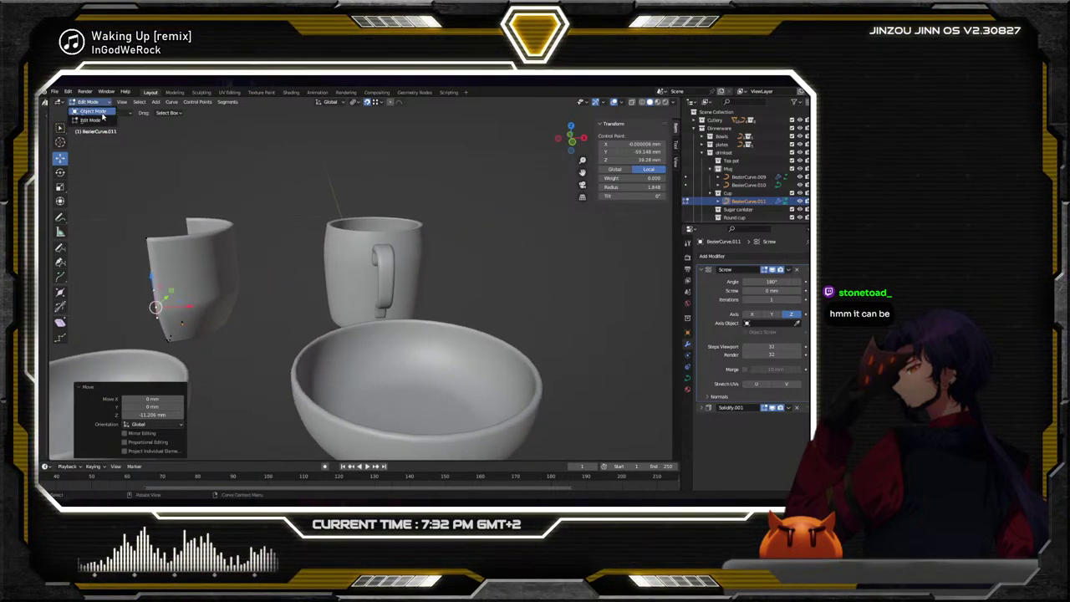
click(96, 112)
Set the cup's Screw modifier angle to 360° to close the body
scroll(216, 190, down, 3)
middle_drag(222, 189, 287, 220)
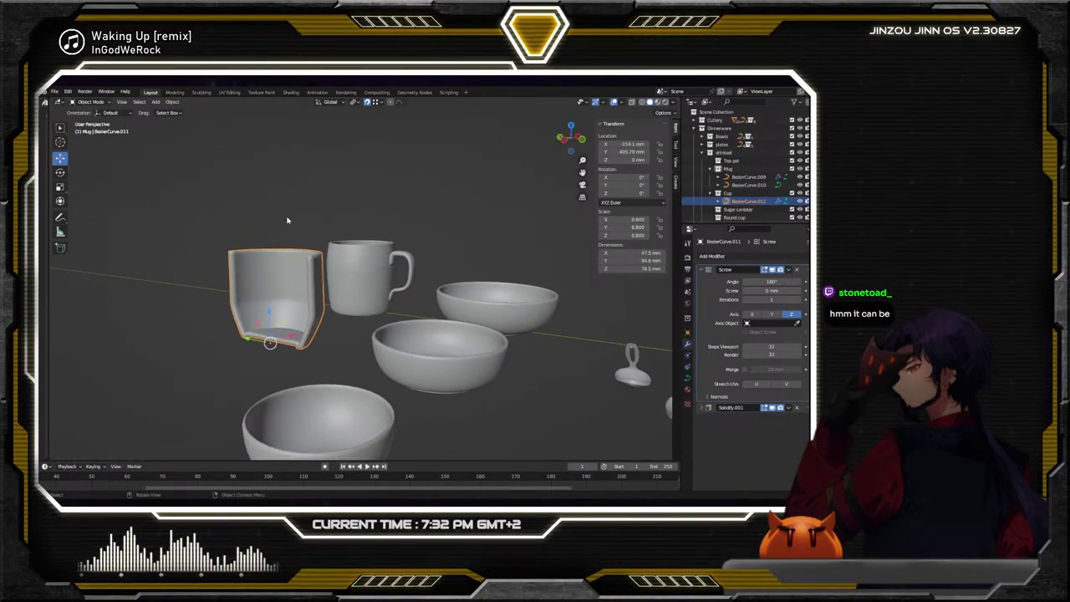
click(776, 282)
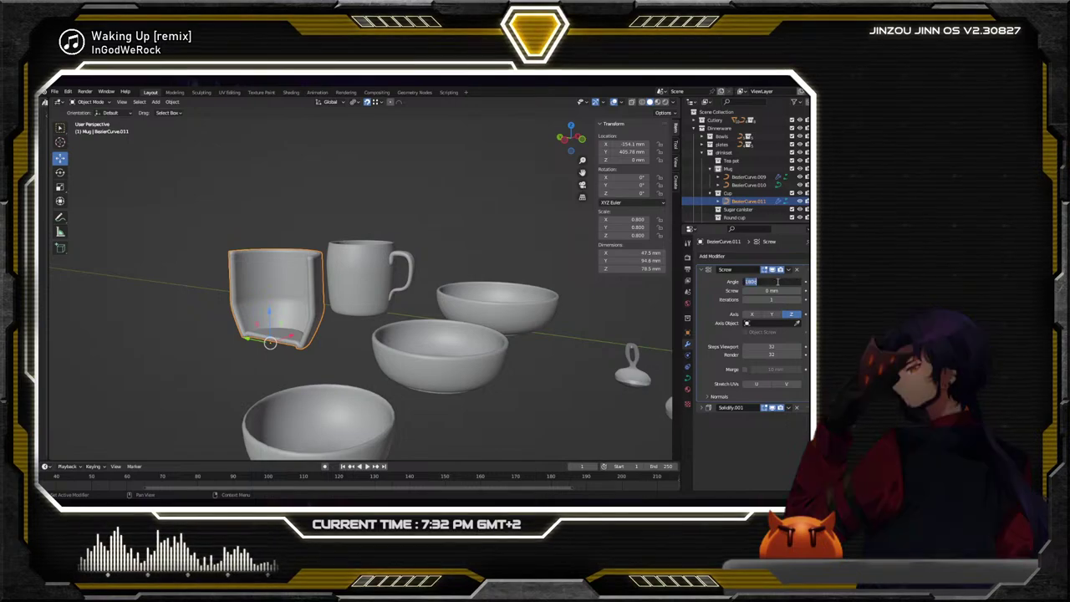
text(360)
key(Return)
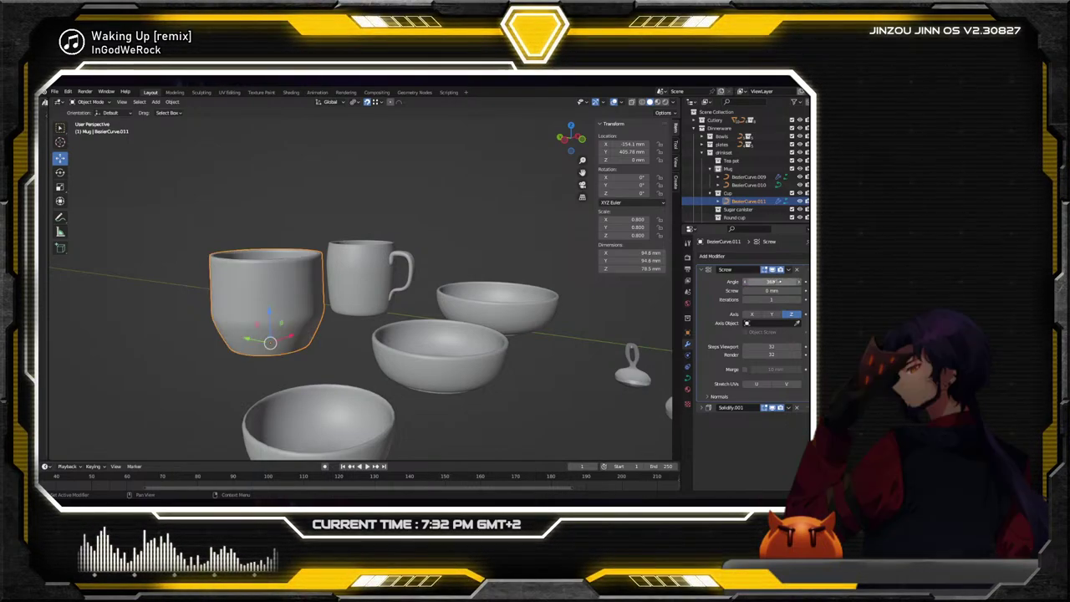
middle_drag(351, 209, 389, 210)
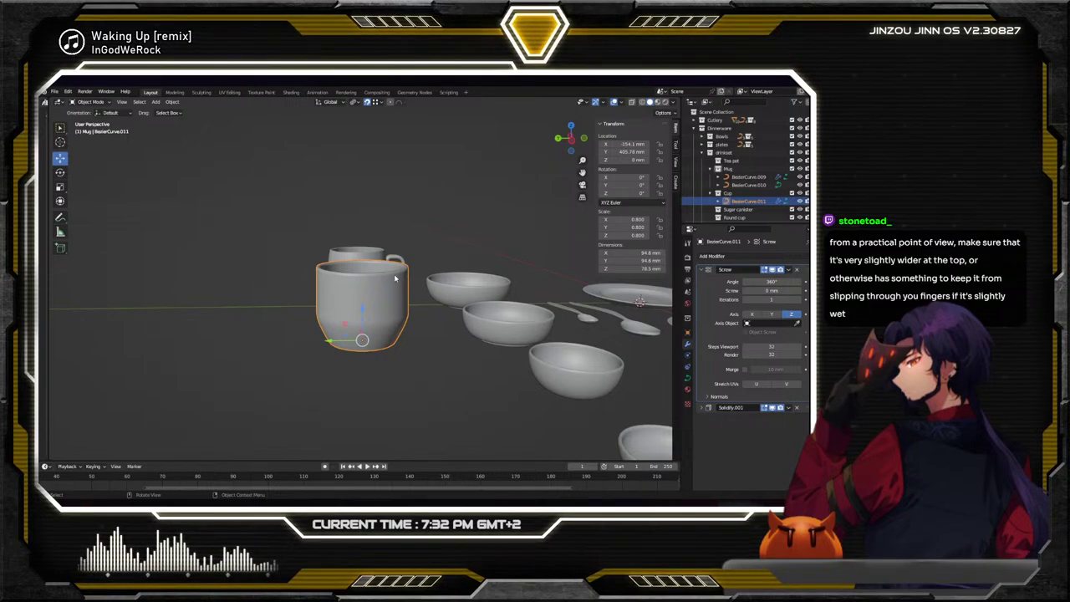
In Edit Mode, lower the rim and wall curve points together about 12.9 mm along Z and move them about 4.8 mm outward along Y
click(90, 120)
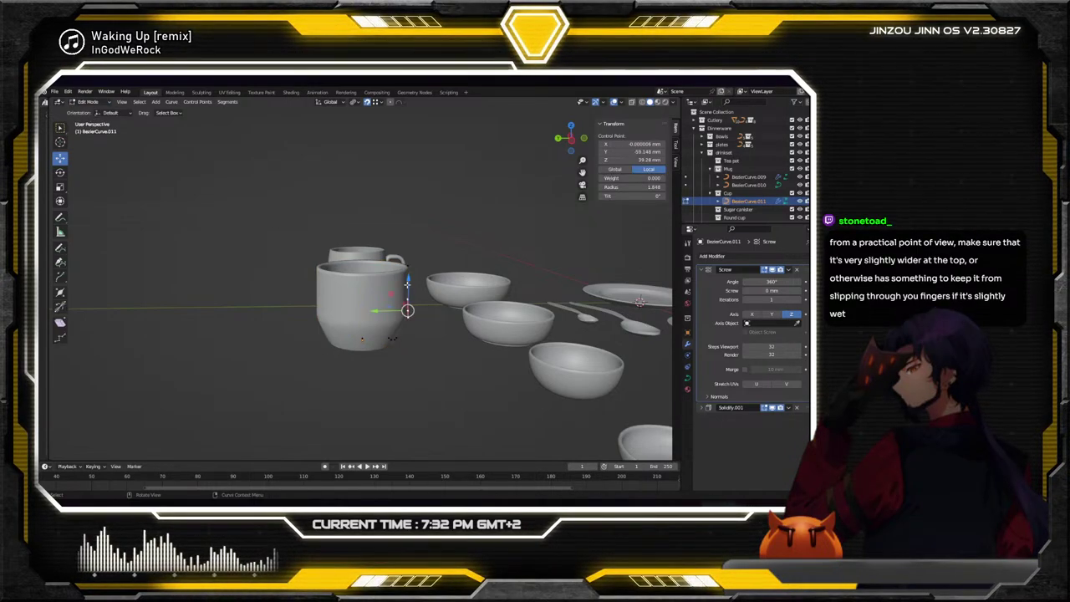
scroll(434, 284, up, 4)
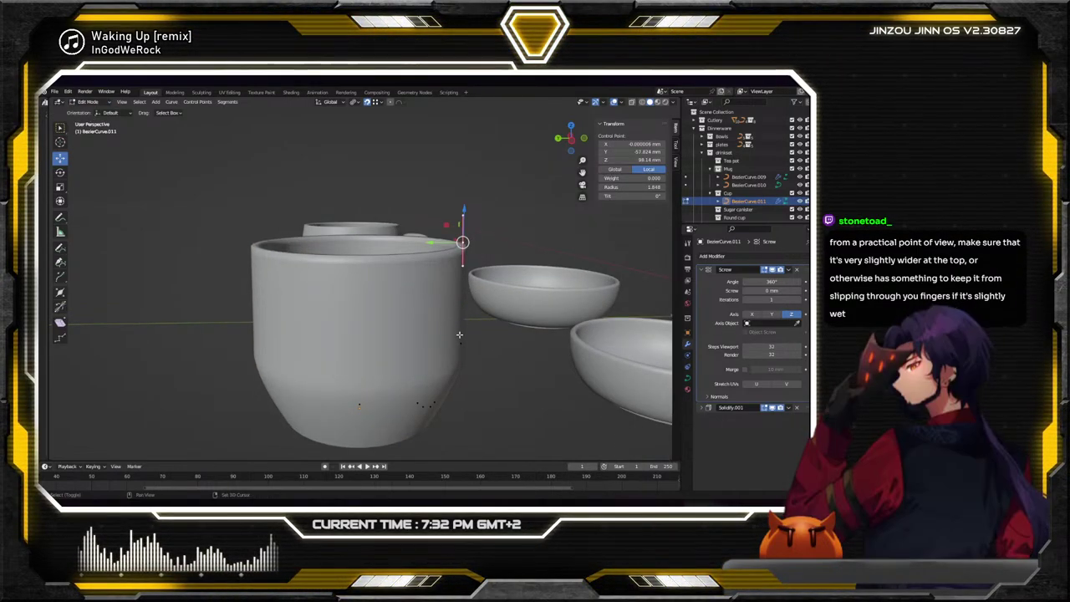
shift+click(459, 338)
middle_drag(459, 337, 456, 320)
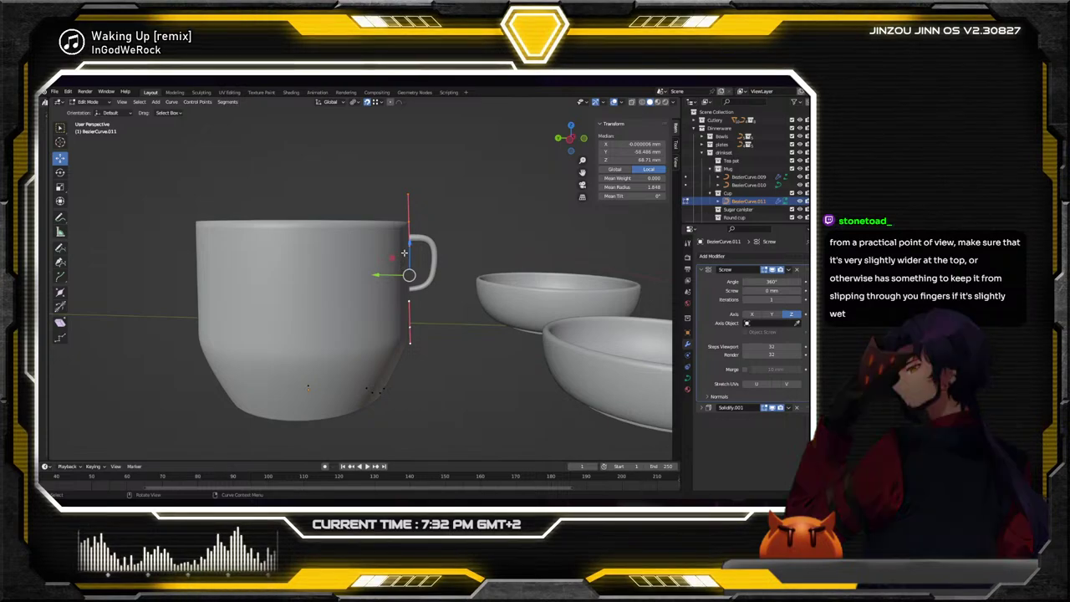
key(g)
key(z)
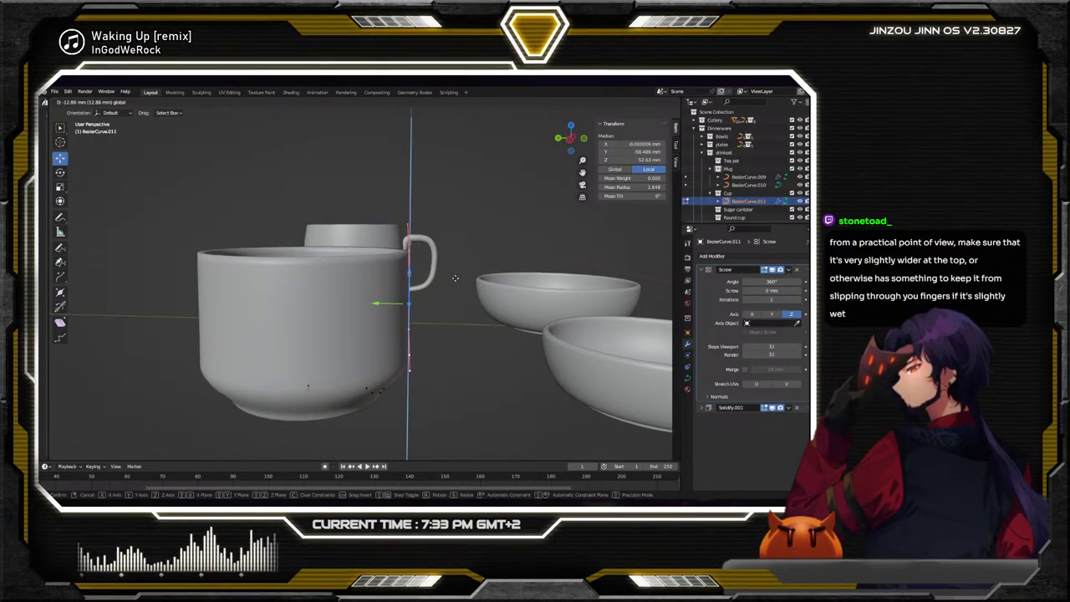
click(454, 278)
key(g)
key(y)
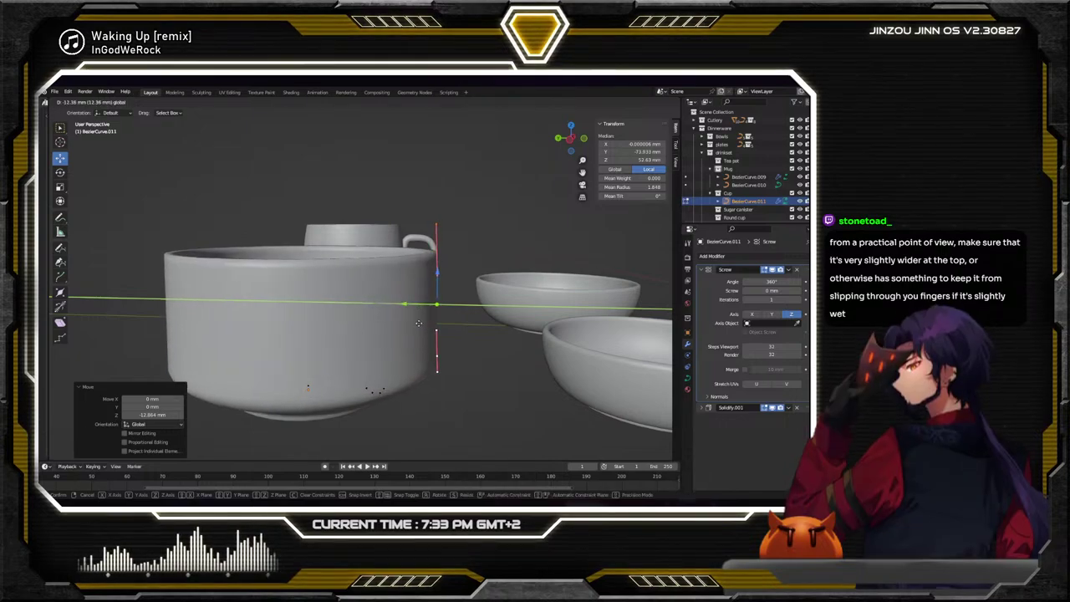
click(413, 285)
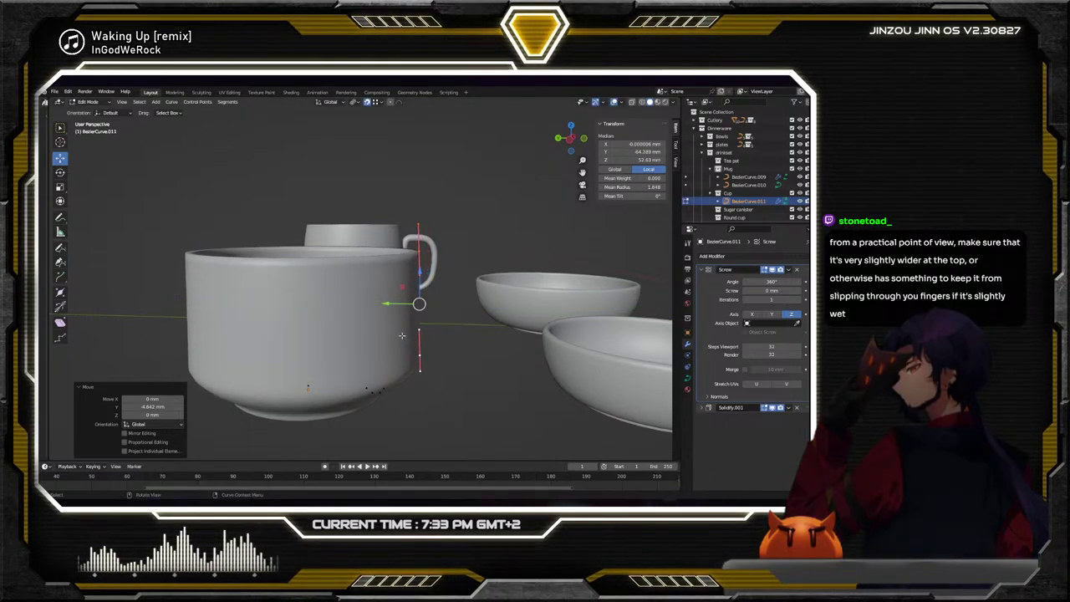
Lower only the cup's rim curve point about 14.6 mm along Z
click(418, 251)
key(g)
key(z)
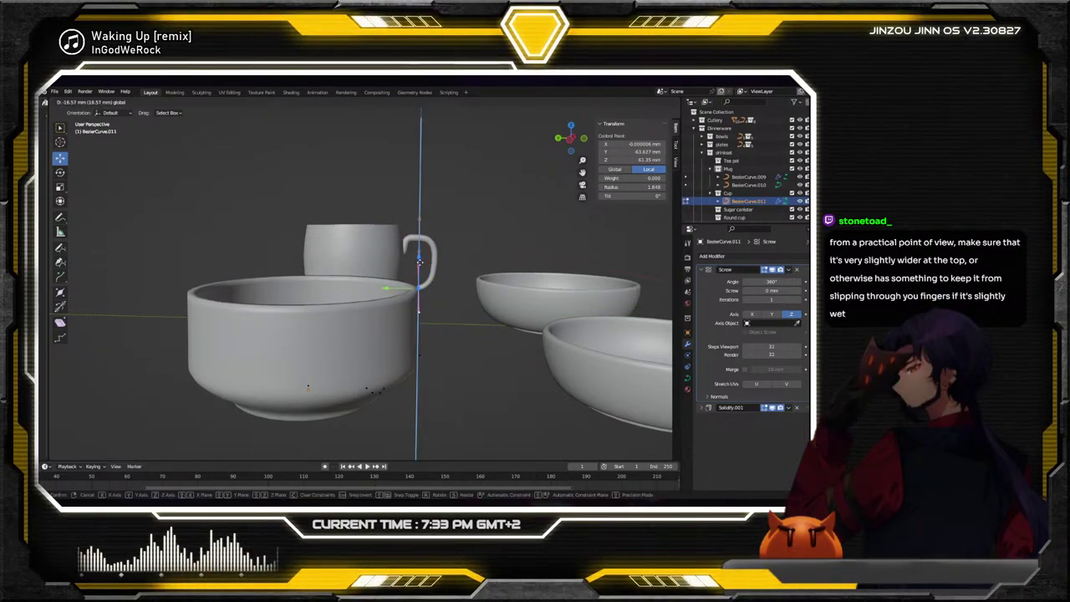
click(424, 261)
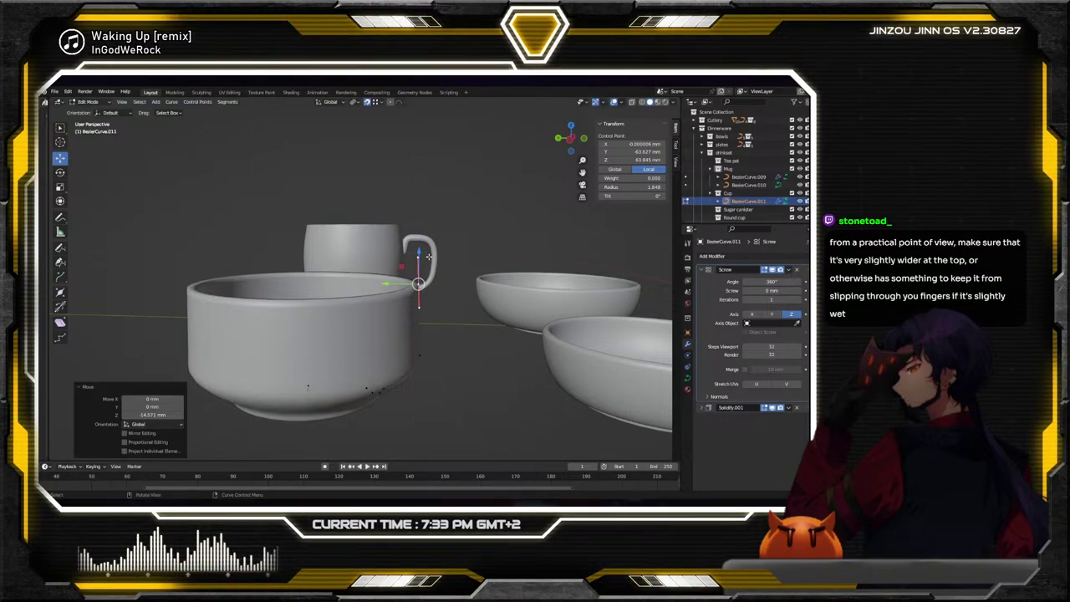
scroll(439, 341, down, 4)
mouse_move(434, 335)
middle_down()
mouse_move(441, 393)
mouse_move(443, 343)
middle_up()
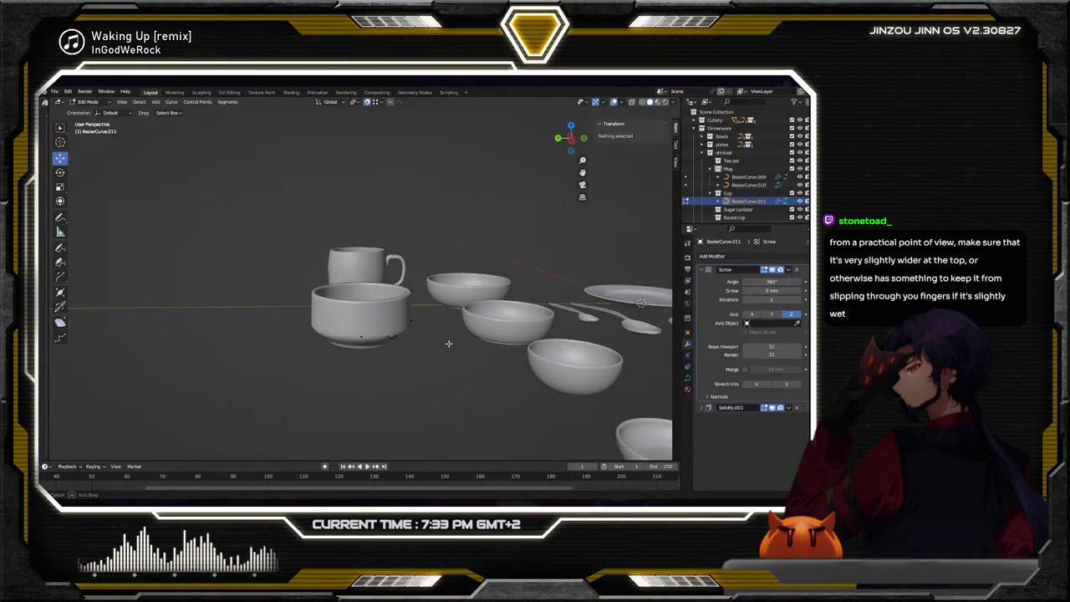
scroll(429, 353, up, 3)
click(428, 353)
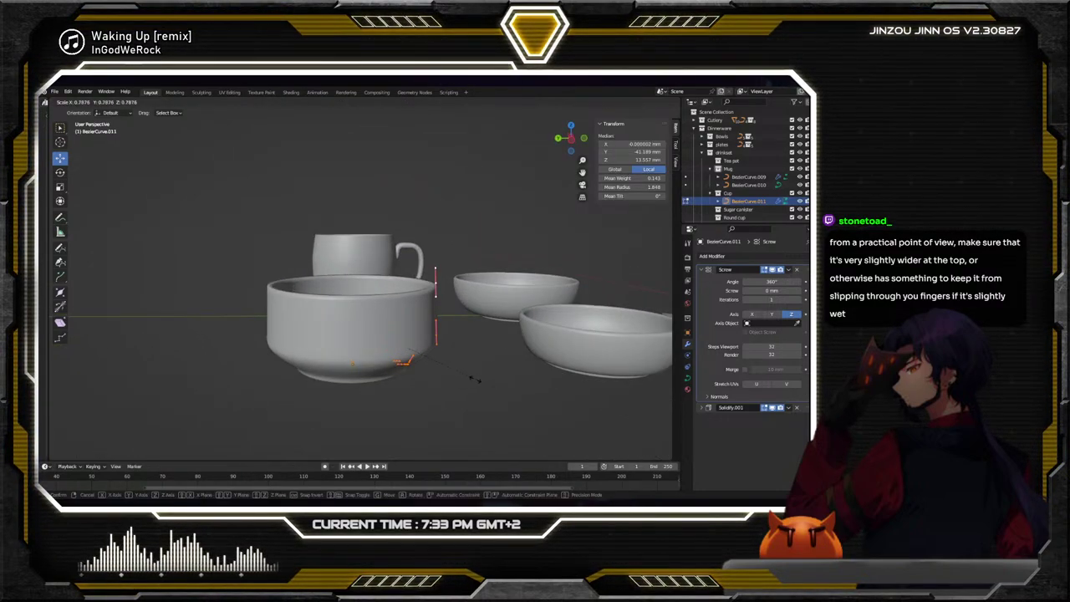
click(469, 377)
scroll(444, 357, down, 2)
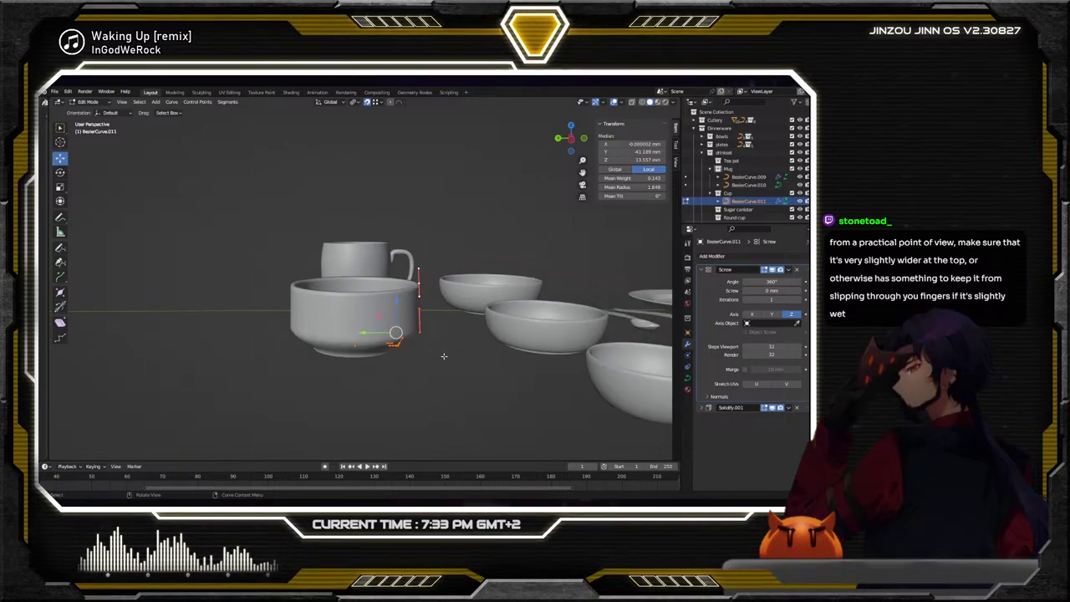
Move the wall's lower curve point slightly inward along Y
scroll(444, 356, up, 3)
middle_drag(444, 356, 426, 308)
click(392, 293)
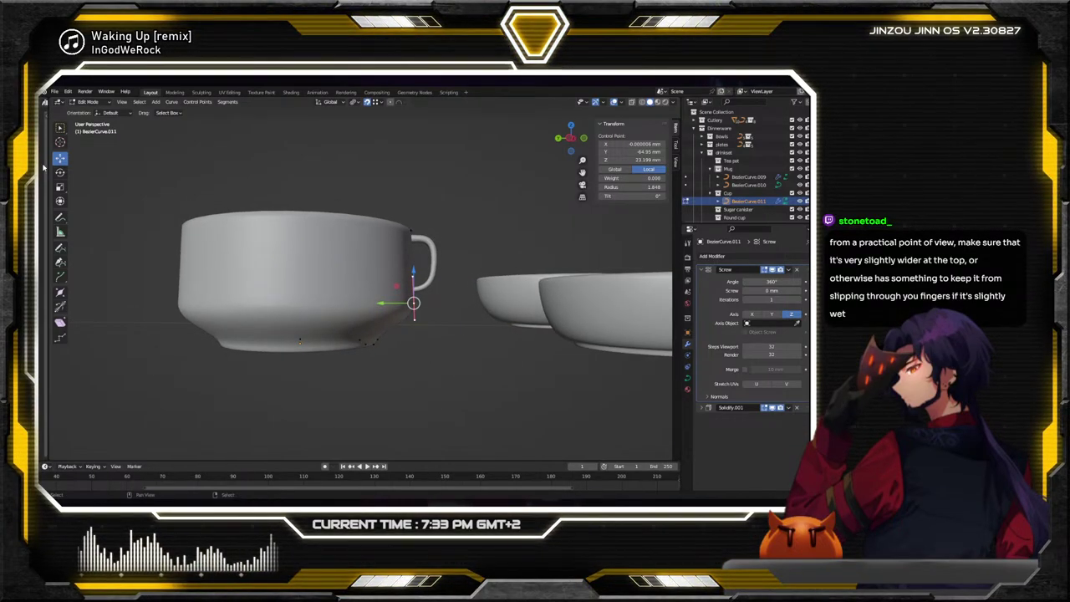
key(g)
key(y)
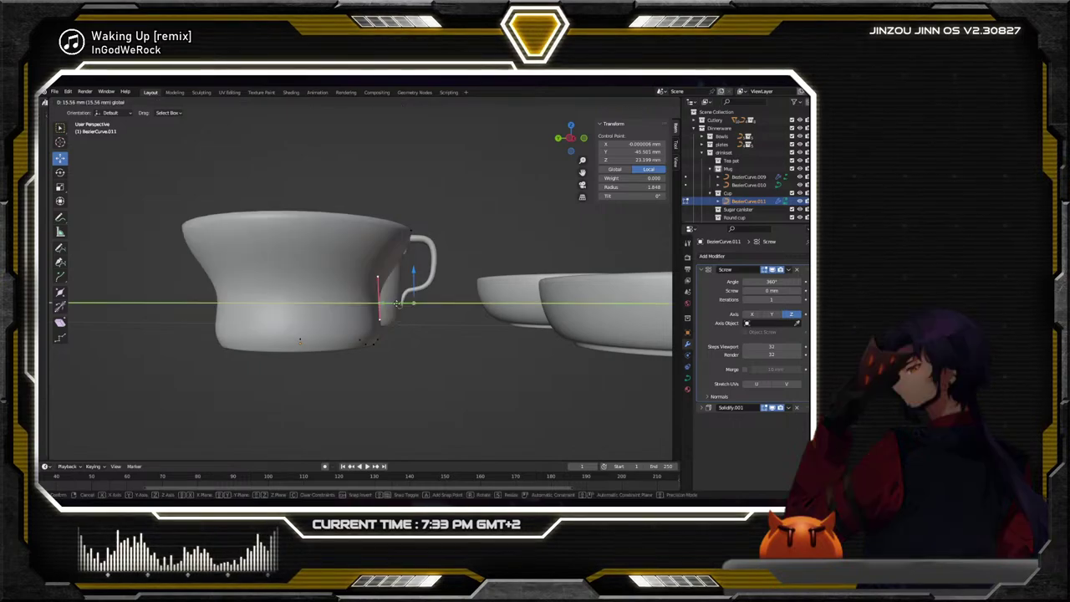
click(391, 365)
Lower the rim's curve point to a local Z of about 56.8 mm and move it about 1.6 mm inward along Y
click(409, 233)
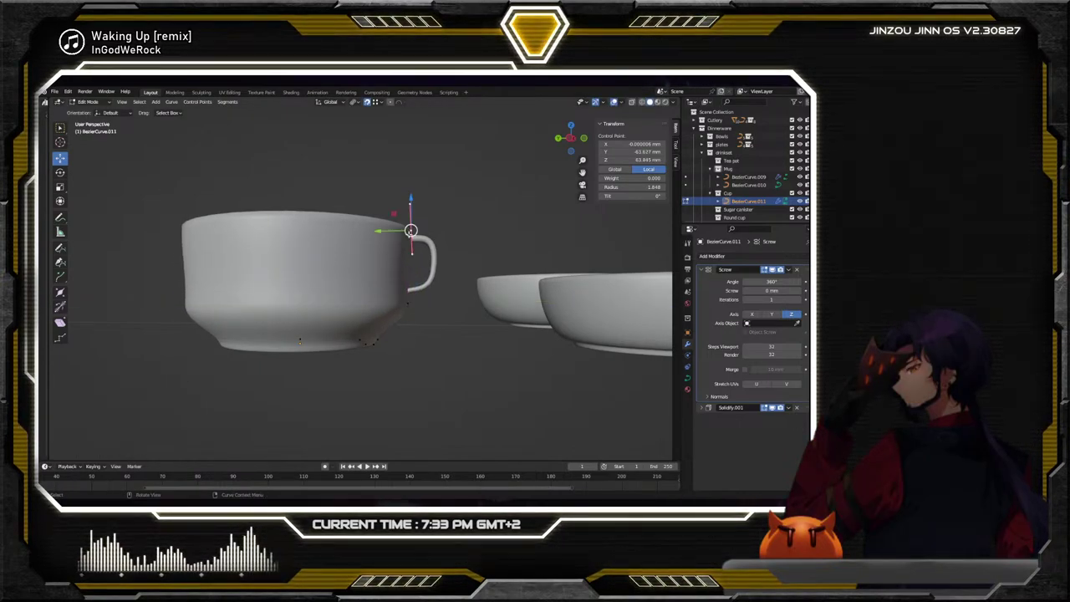
drag(410, 199, 410, 211)
drag(382, 245, 386, 275)
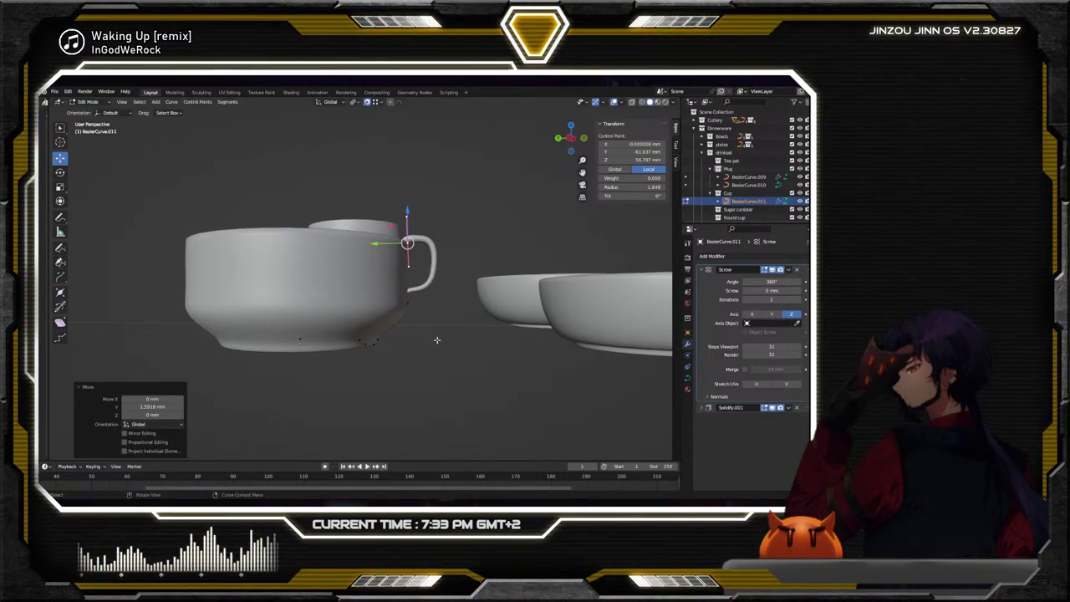
Duplicate the mug's handle curve, moving the copy about -154.1 mm along X to the cup, and put it in the Cup collection
click(434, 337)
middle_drag(434, 337, 458, 339)
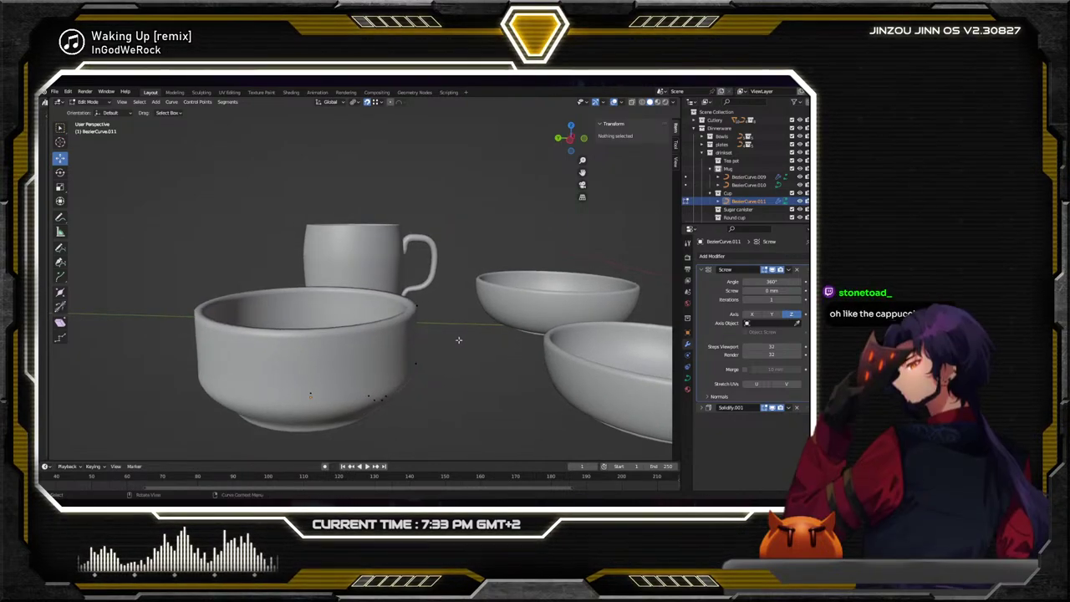
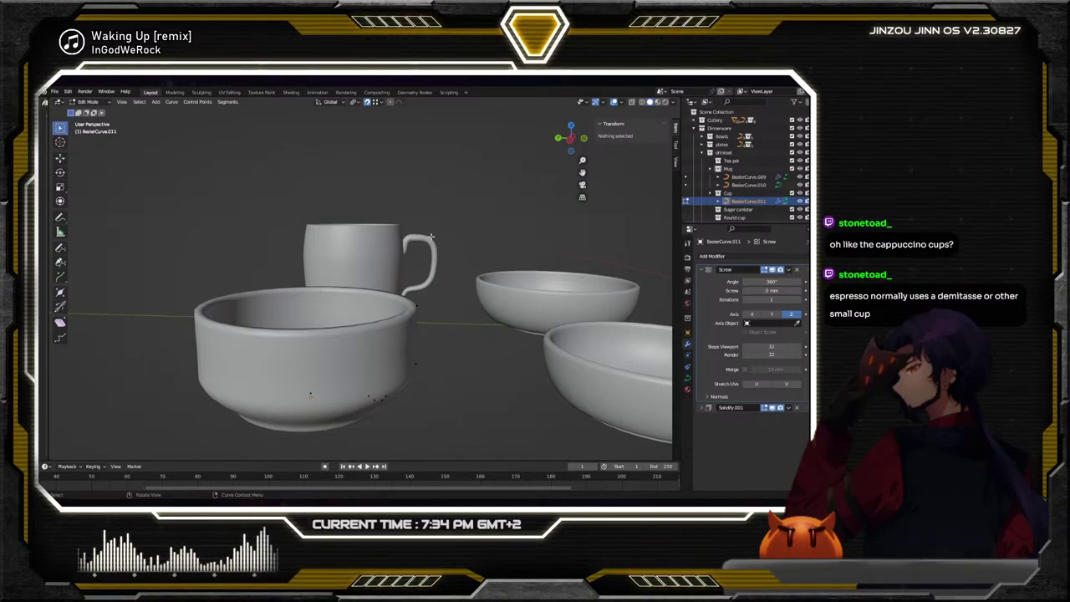
click(93, 112)
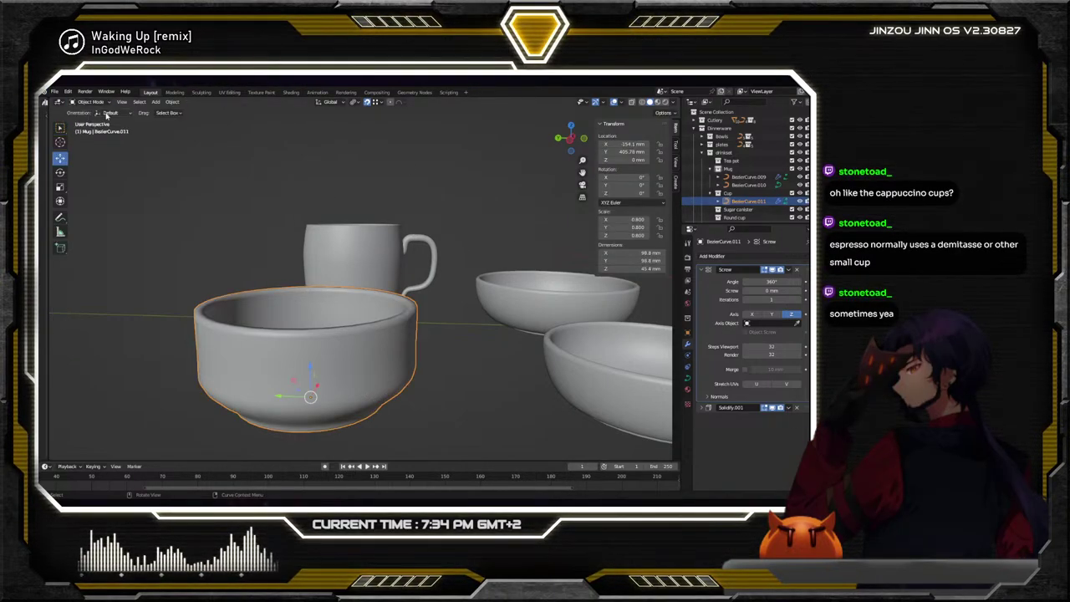
click(430, 244)
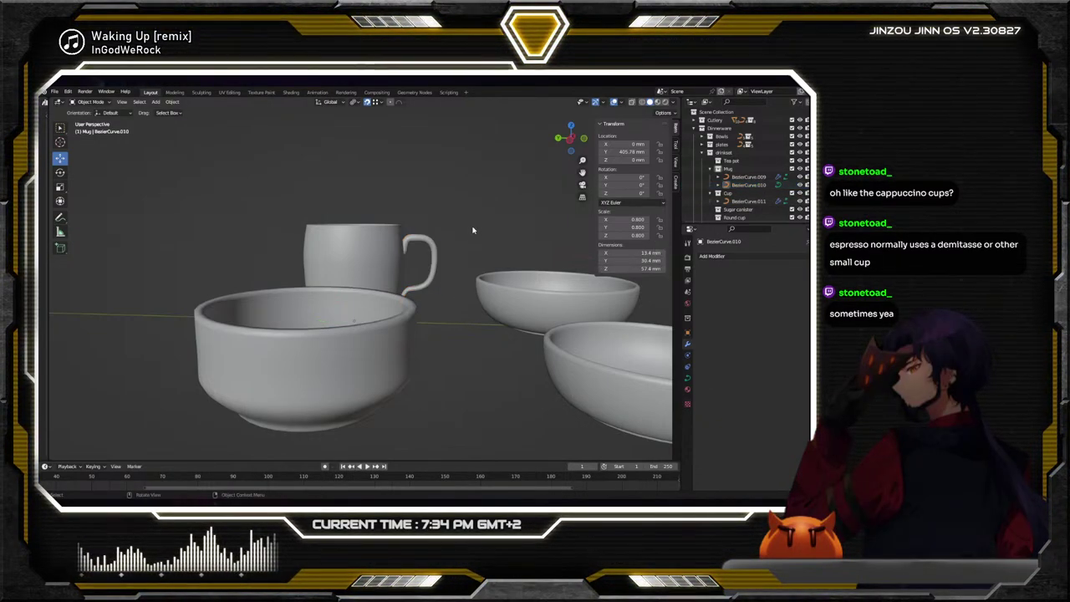
middle_drag(472, 230, 421, 294)
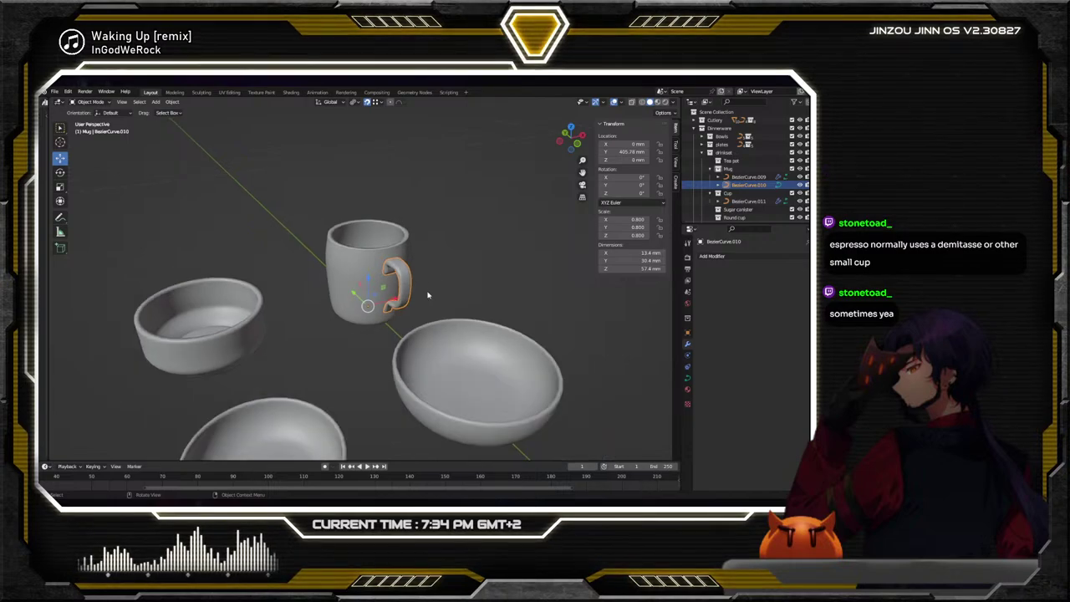
key(shift+d)
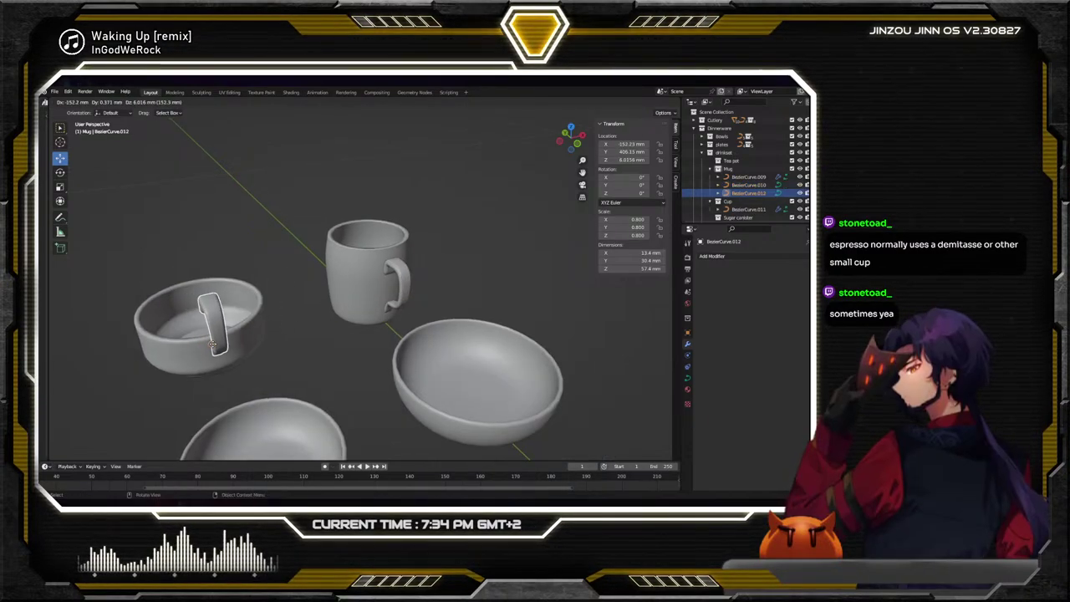
key(x)
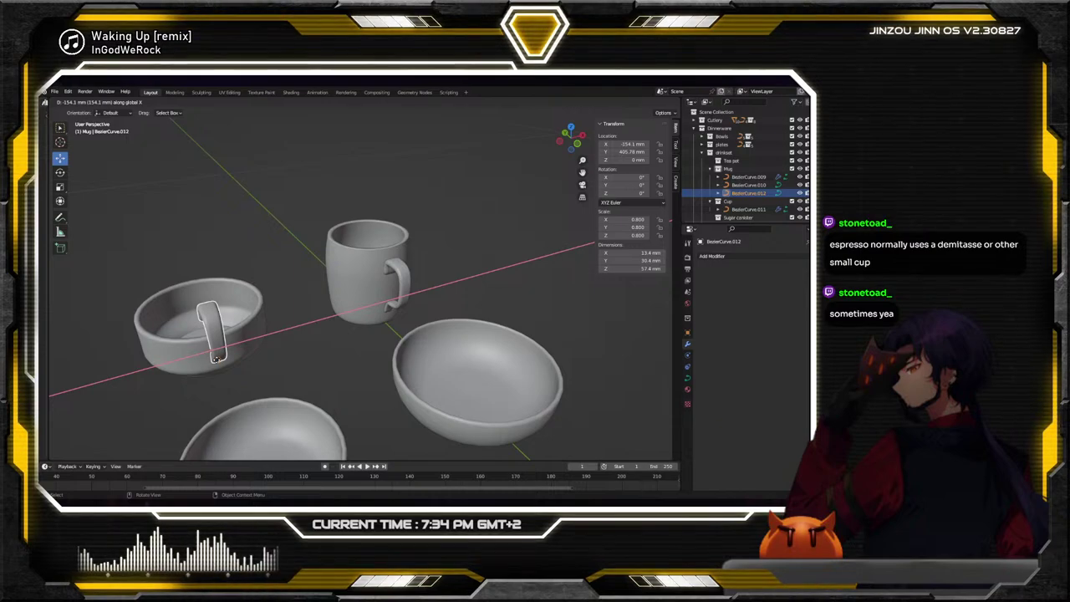
click(220, 363)
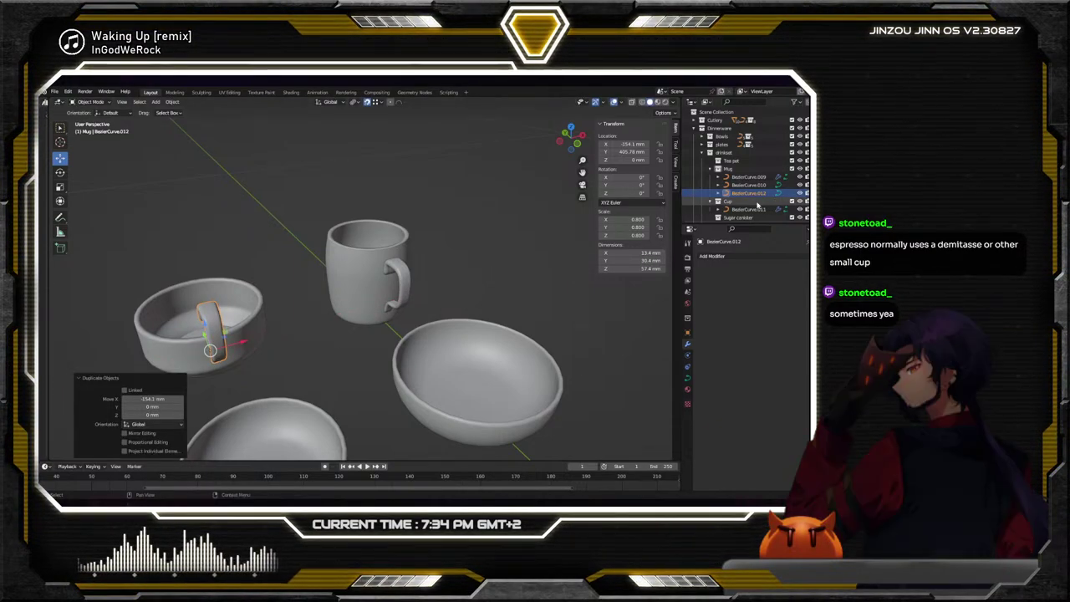
drag(755, 195, 736, 202)
In Edit Mode on the copied handle, raise its upper end curve point along Z toward the level of the top bend
middle_drag(544, 306, 374, 287)
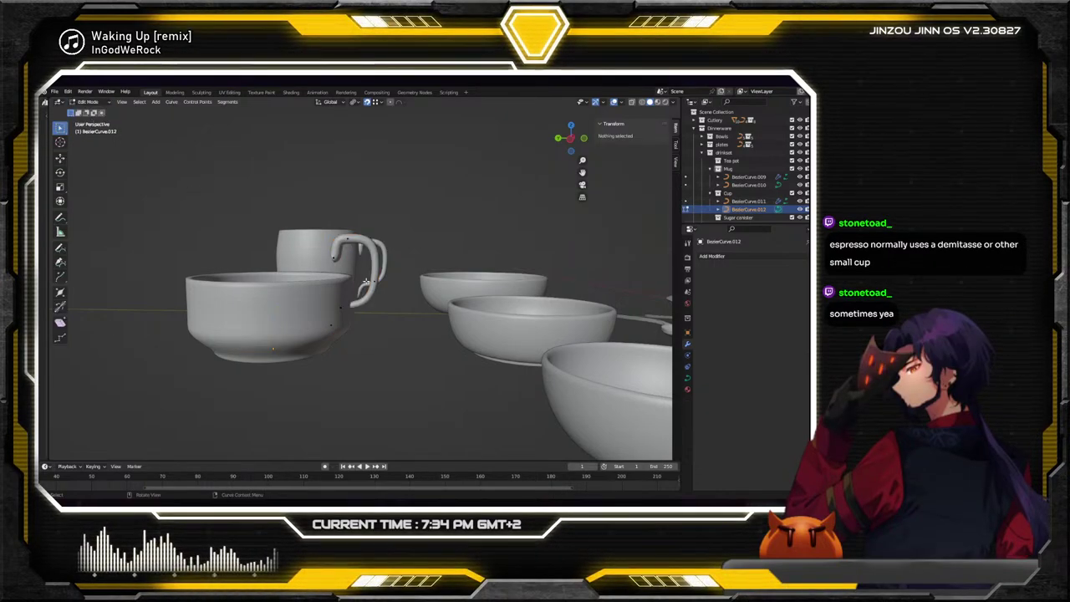
key(Tab)
scroll(366, 281, up, 3)
key(a)
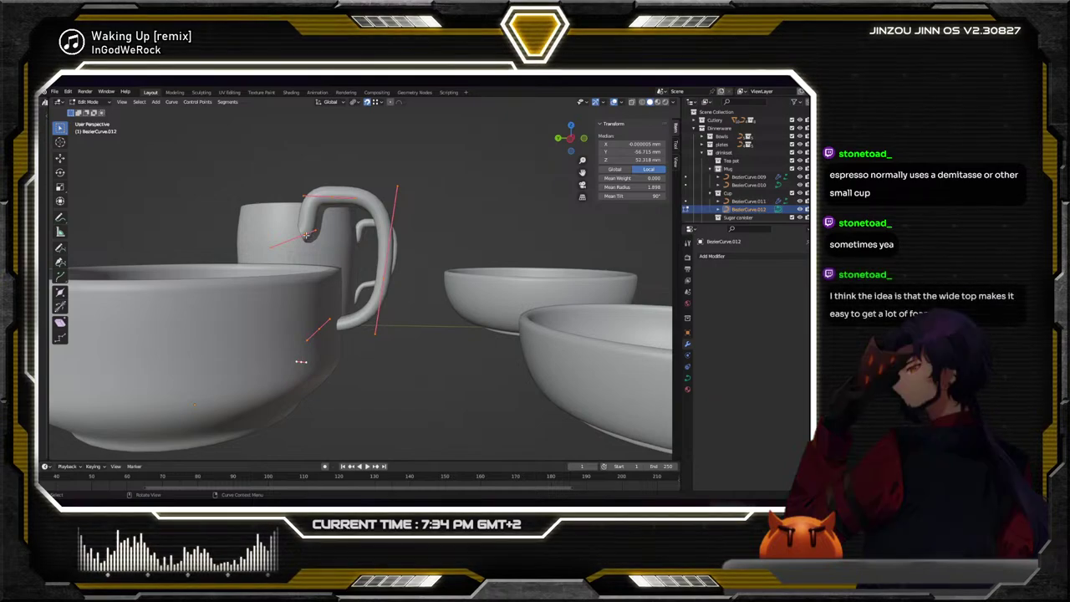
click(60, 158)
key(g)
key(z)
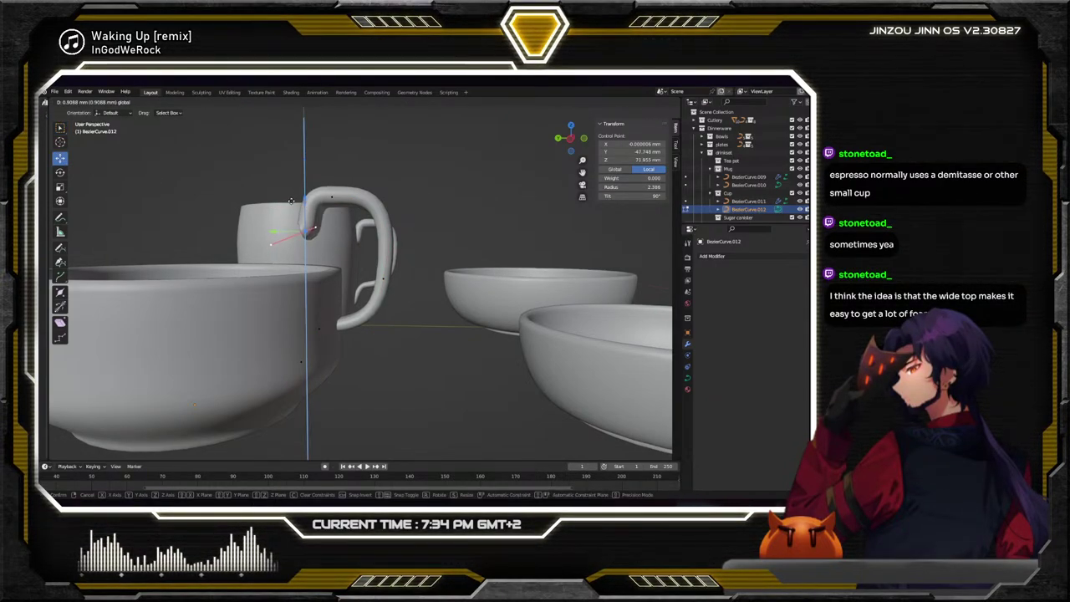
click(296, 182)
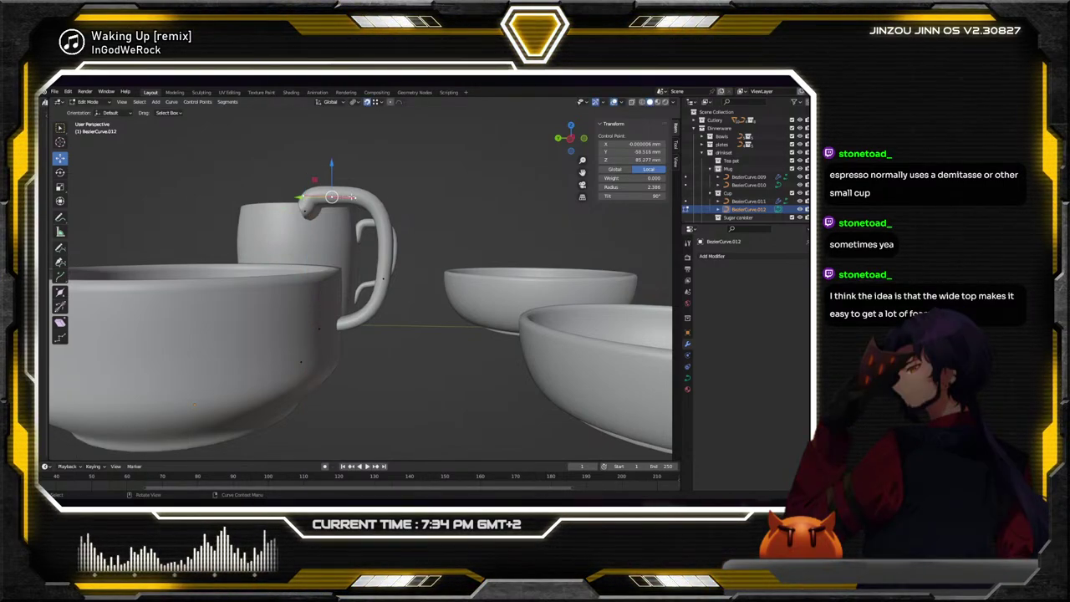
Move the handle's top bend point about 9.1 mm outward along Y, and shift its outer and lower bend points outward along Y
key(g)
key(y)
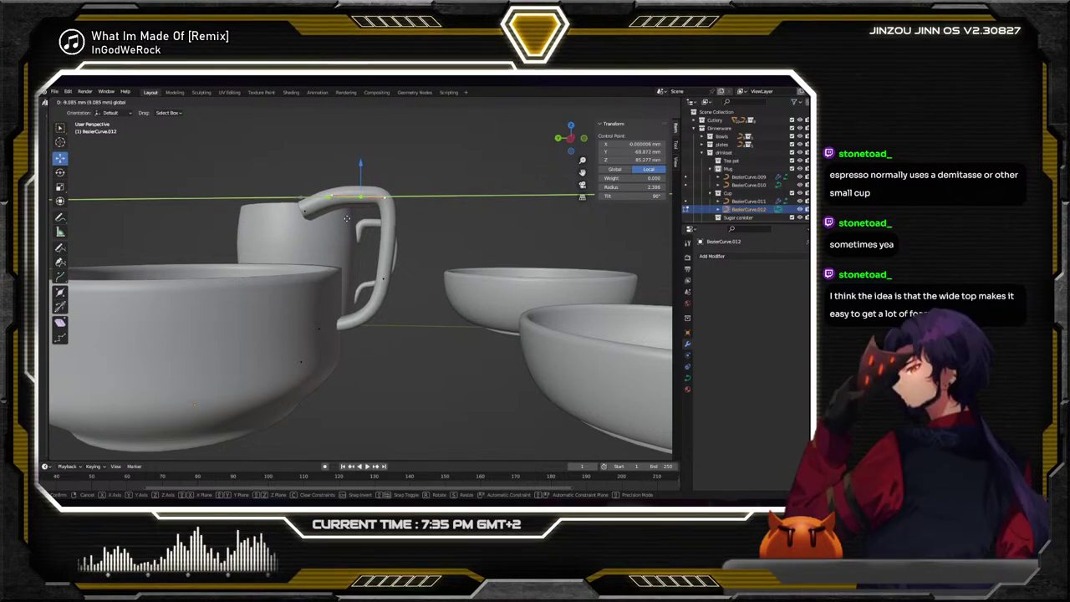
click(369, 265)
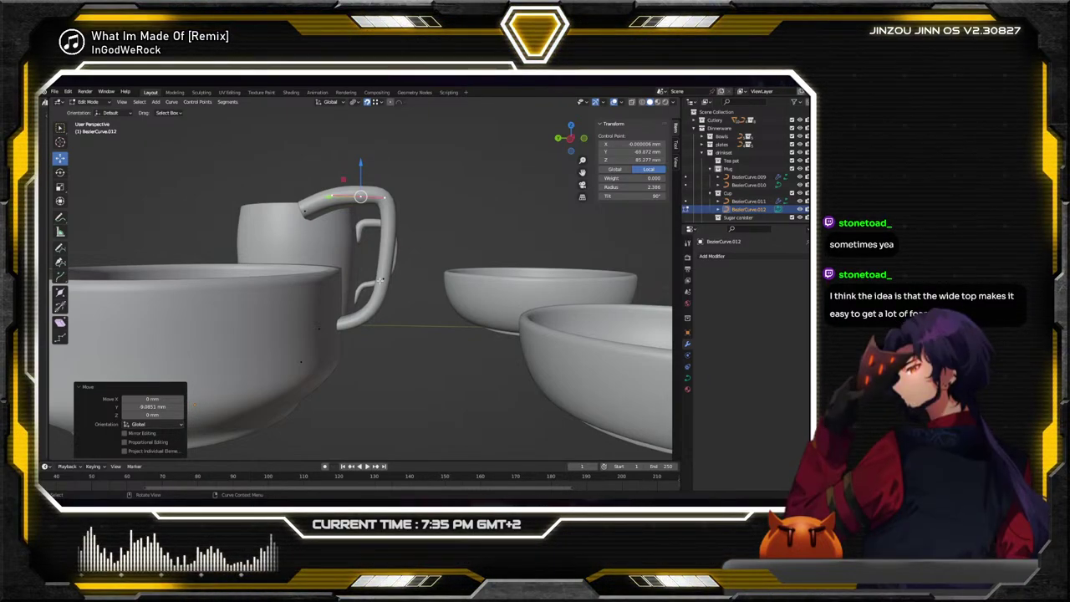
key(a)
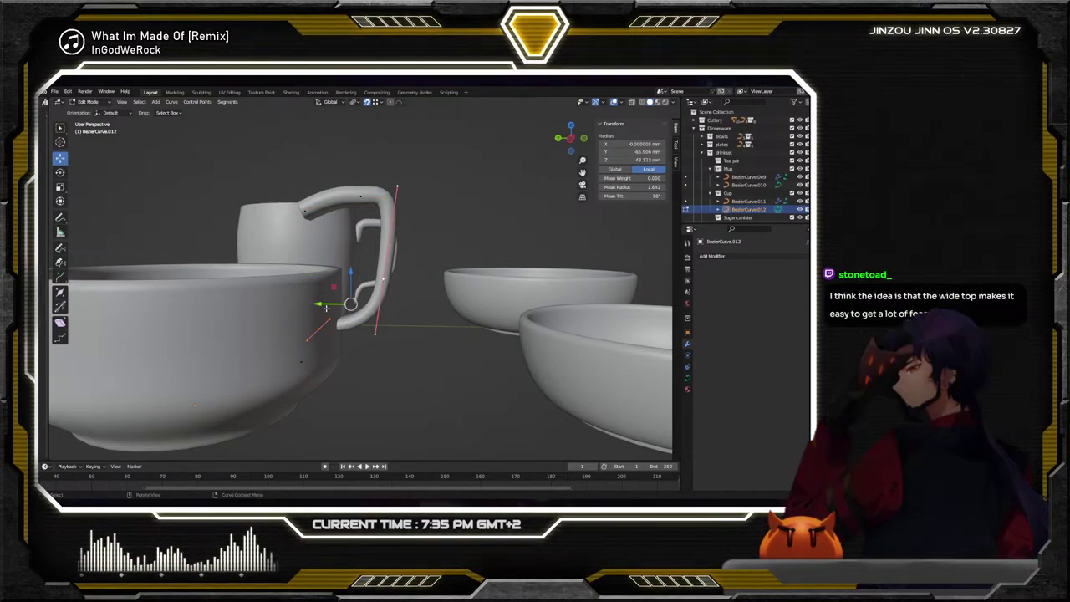
key(g)
key(y)
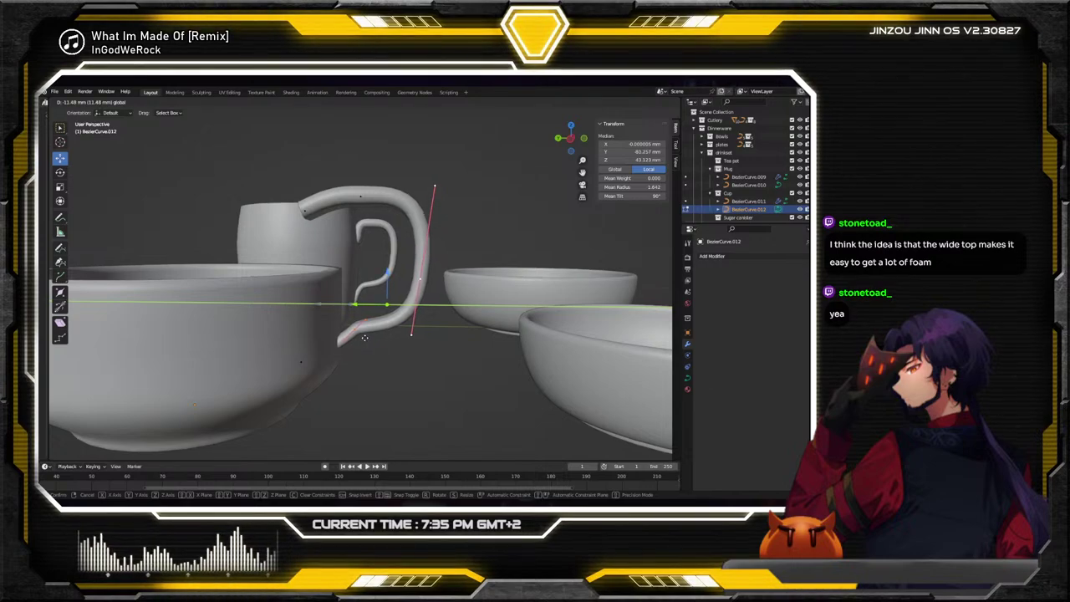
click(360, 334)
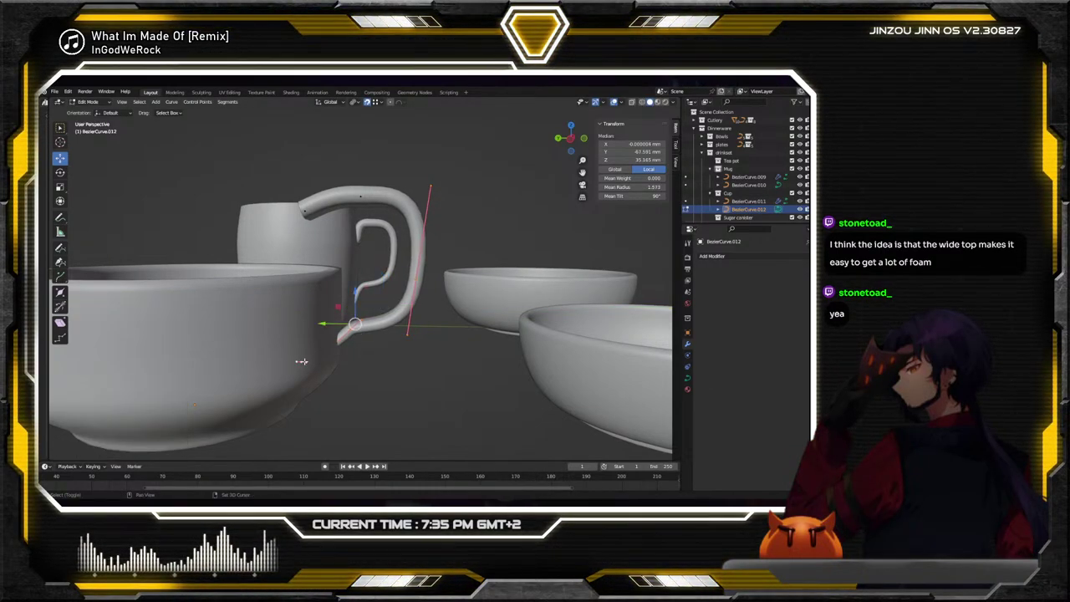
Raise the handle's lower bend and lower end points together along Z, and scale down the outer point's Bézier handles
click(350, 328)
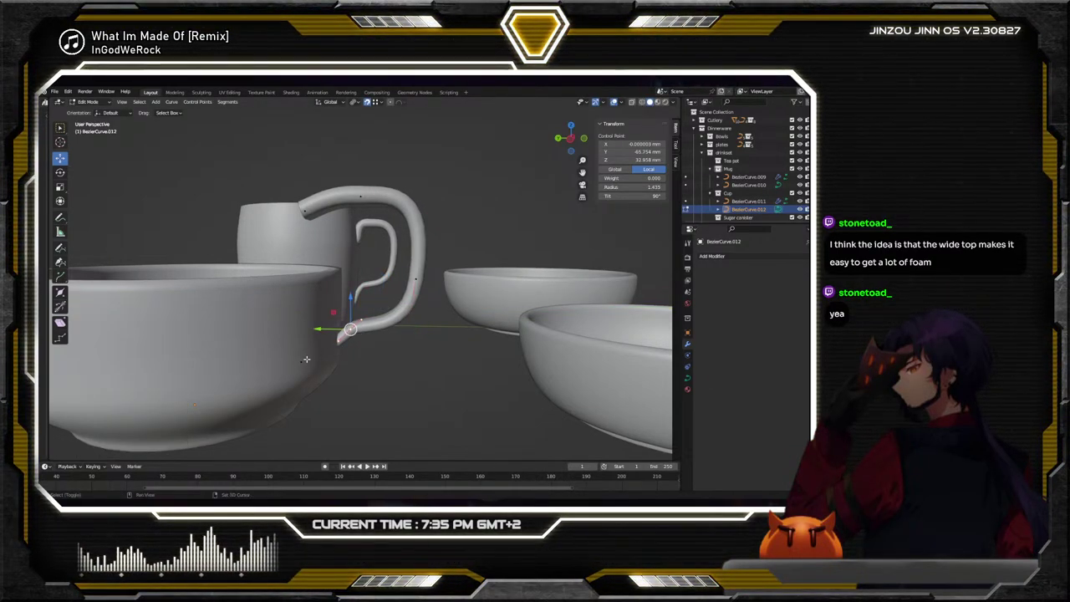
drag(327, 317, 351, 285)
click(416, 279)
key(s)
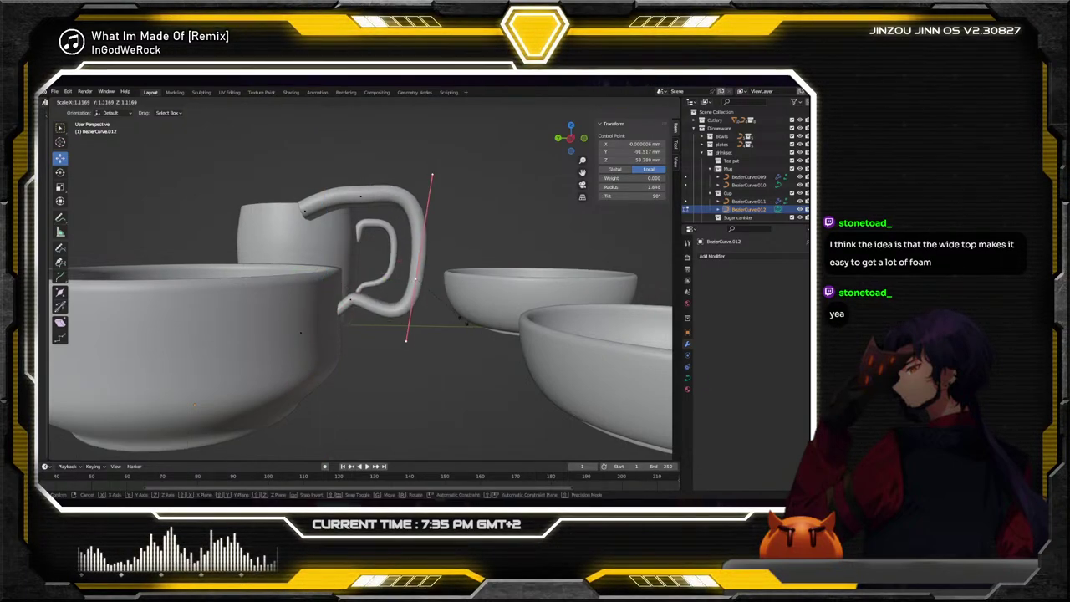
click(333, 317)
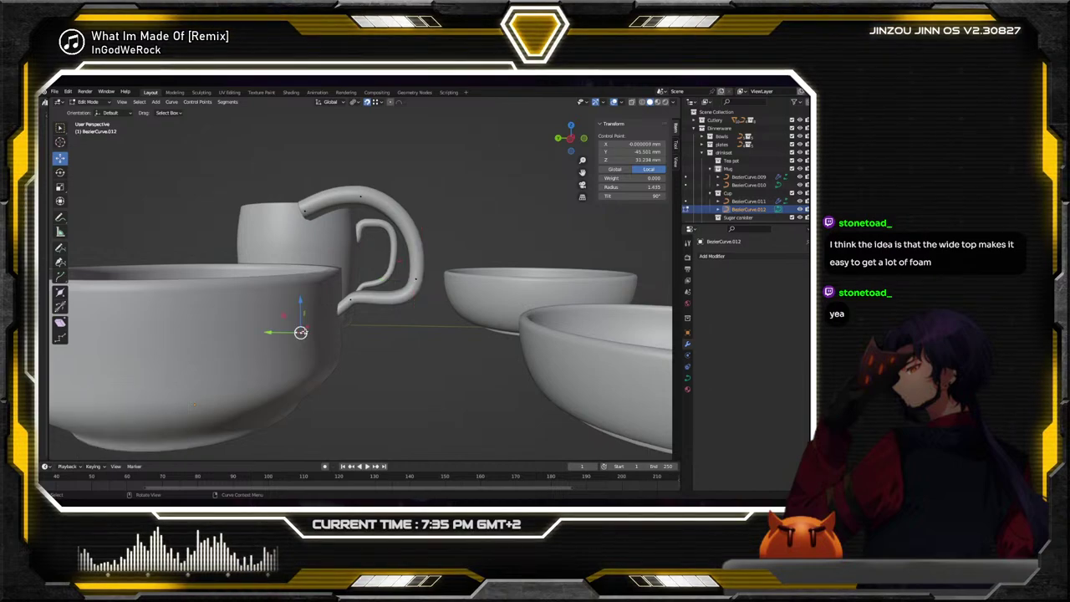
Move the handle's lower end point about 11.9 mm outward along Y to the cup wall and lower it along Z
click(333, 317)
mouse_move(322, 338)
mouse_down()
mouse_move(313, 343)
mouse_move(341, 330)
mouse_up()
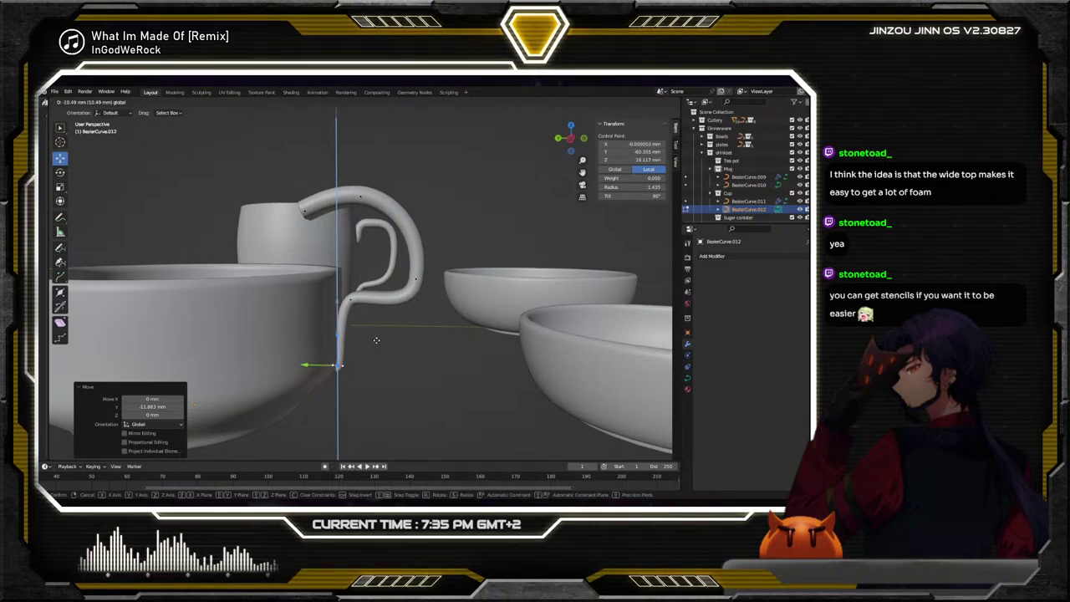
click(372, 335)
Lower the handle's lower bend point and its outer curve point along Z, one after the other
click(351, 299)
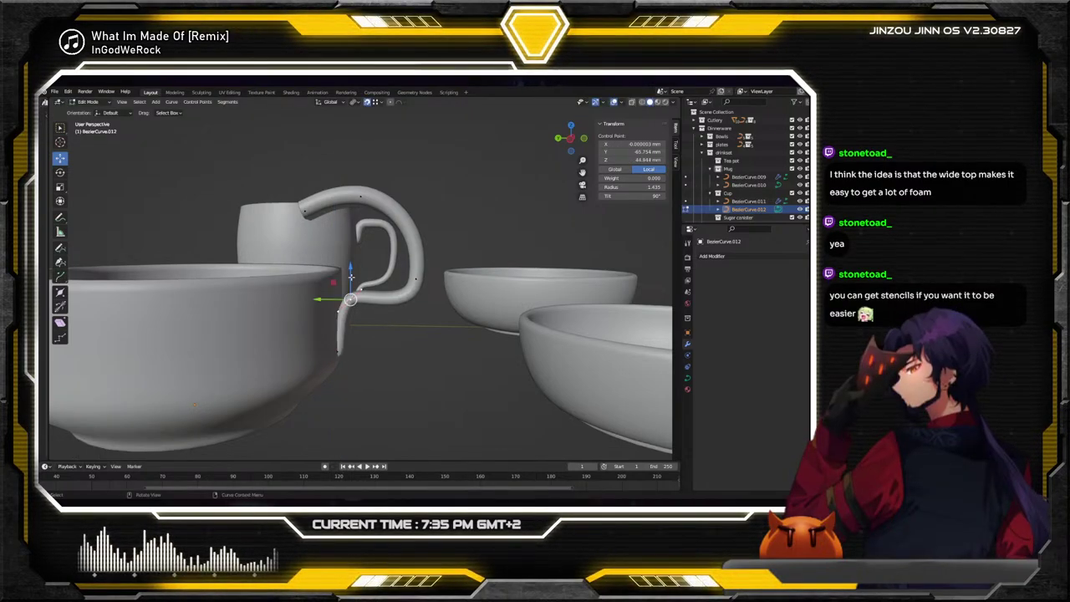
drag(351, 273, 369, 304)
click(415, 276)
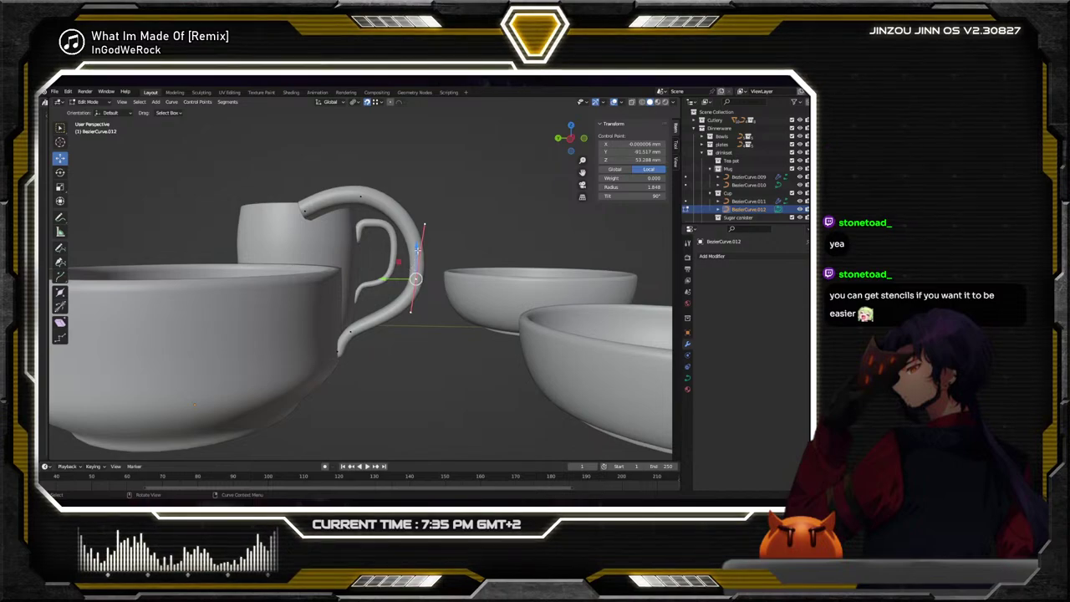
drag(417, 248, 416, 311)
Lower the handle's two upper curve points together about 26.4 mm along Z and move them about 9.2 mm outward along Y
click(360, 197)
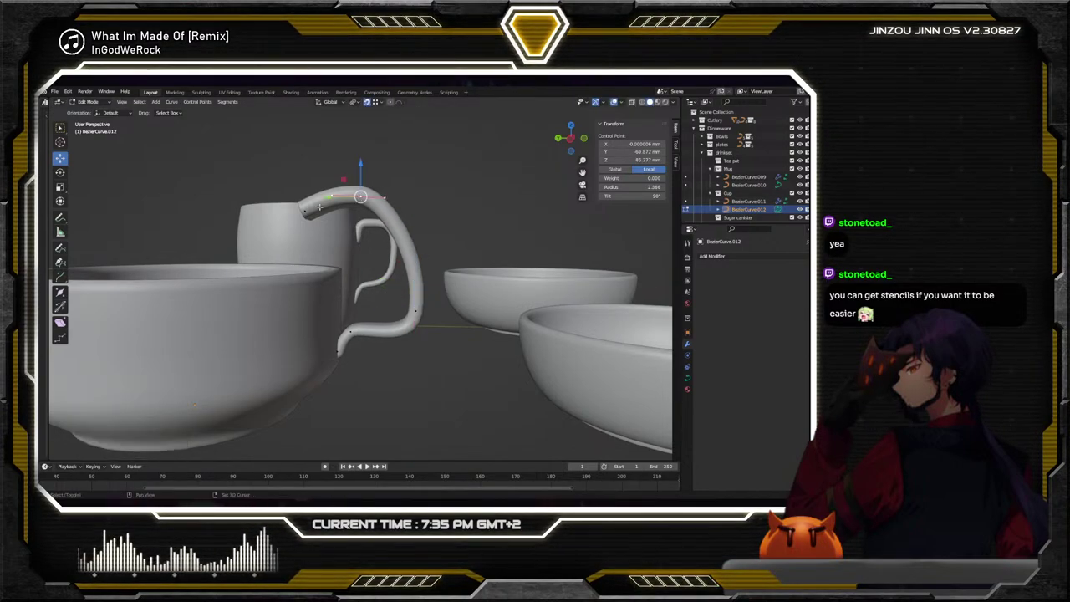
drag(334, 178, 350, 265)
middle_drag(350, 266, 376, 311)
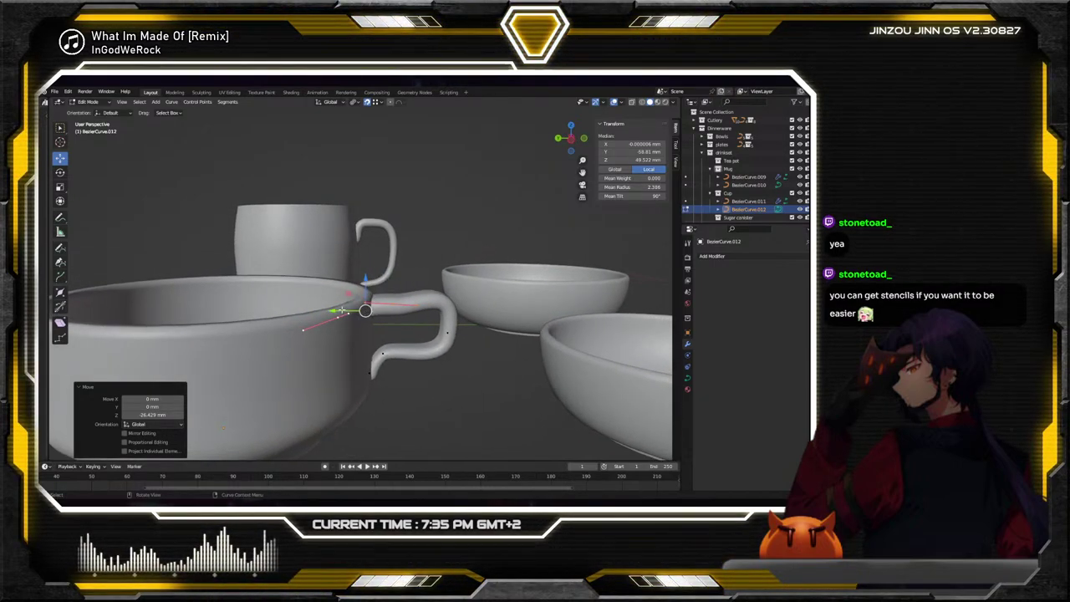
key(g)
key(y)
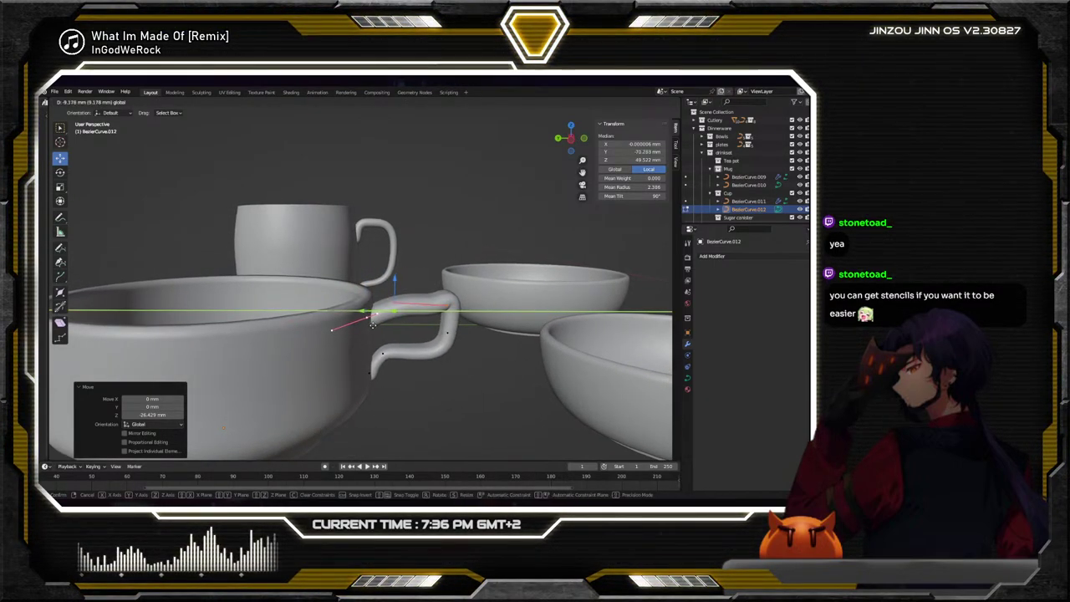
click(372, 324)
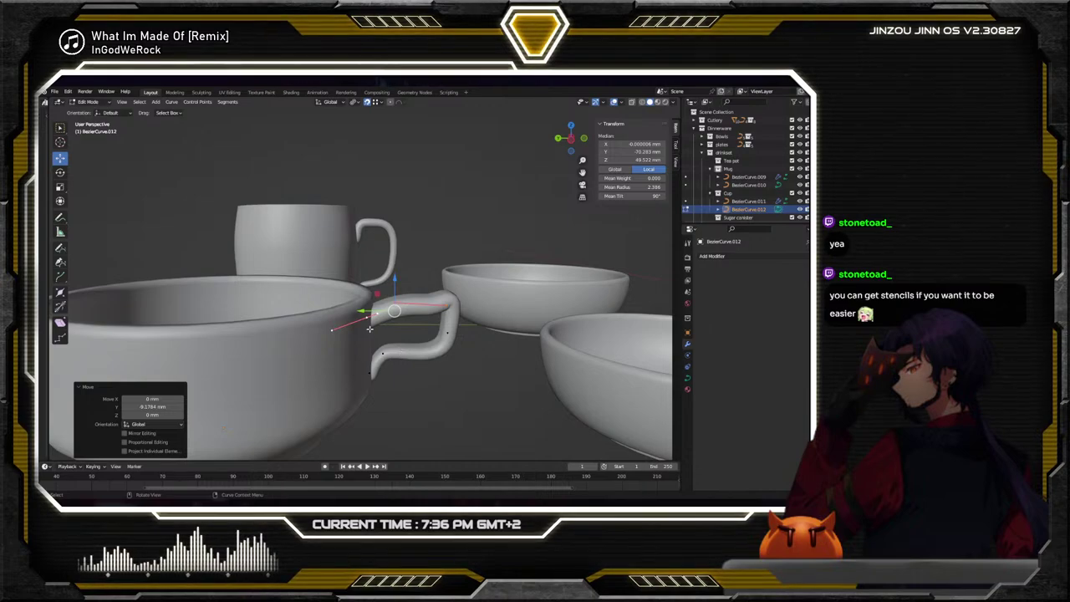
Raise the handle's upper end point about 0.13 mm along Z and rotate it about 22.4° around X to level its Bézier handles
click(366, 317)
key(g)
key(z)
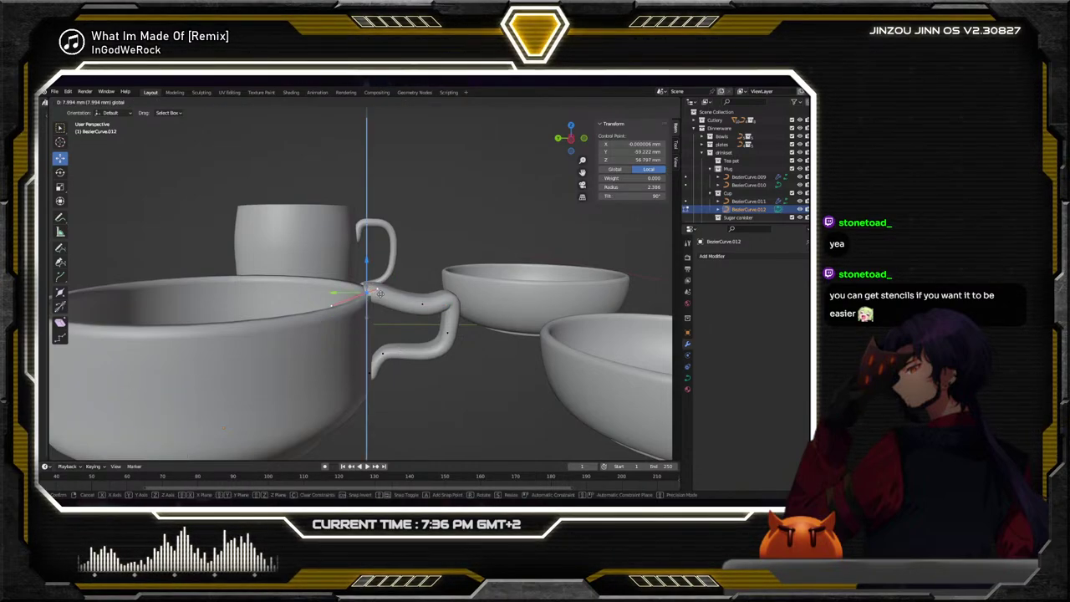
click(335, 288)
mouse_move(335, 288)
middle_down()
mouse_move(429, 313)
mouse_move(329, 278)
middle_up()
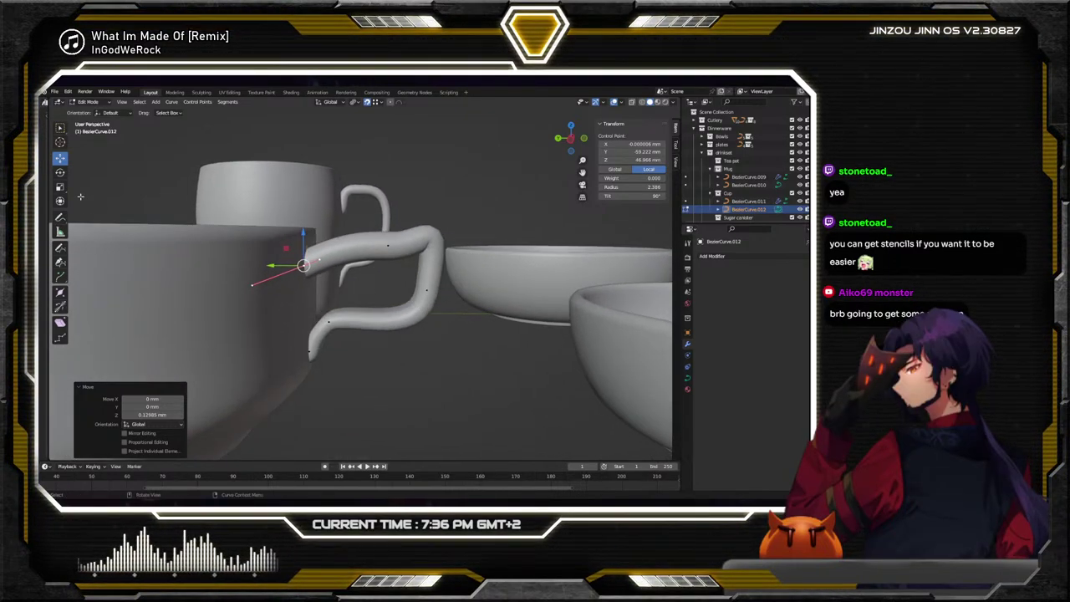
click(60, 172)
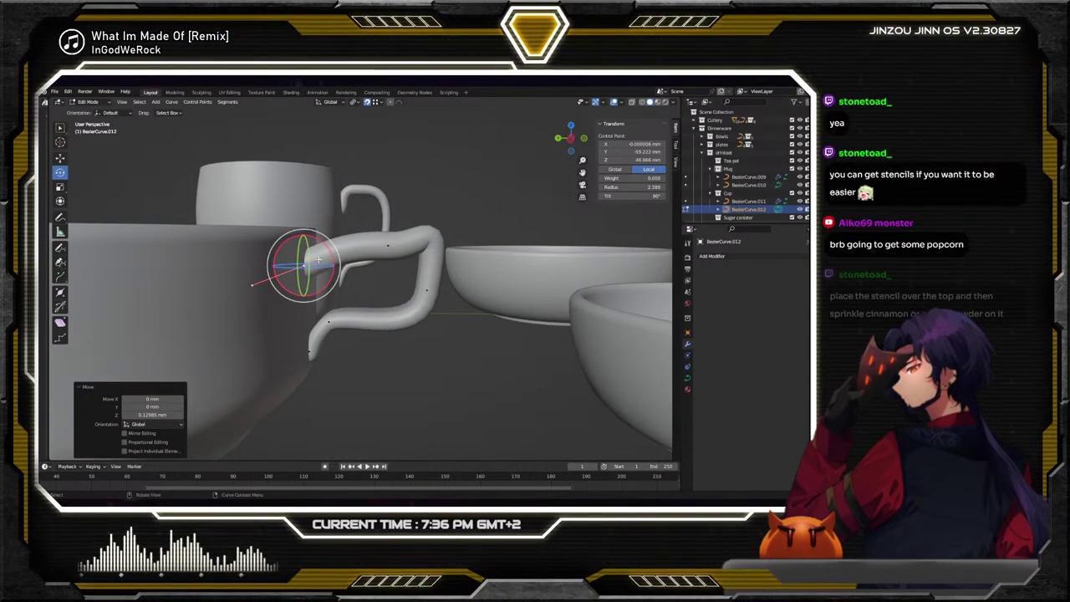
drag(328, 252, 249, 264)
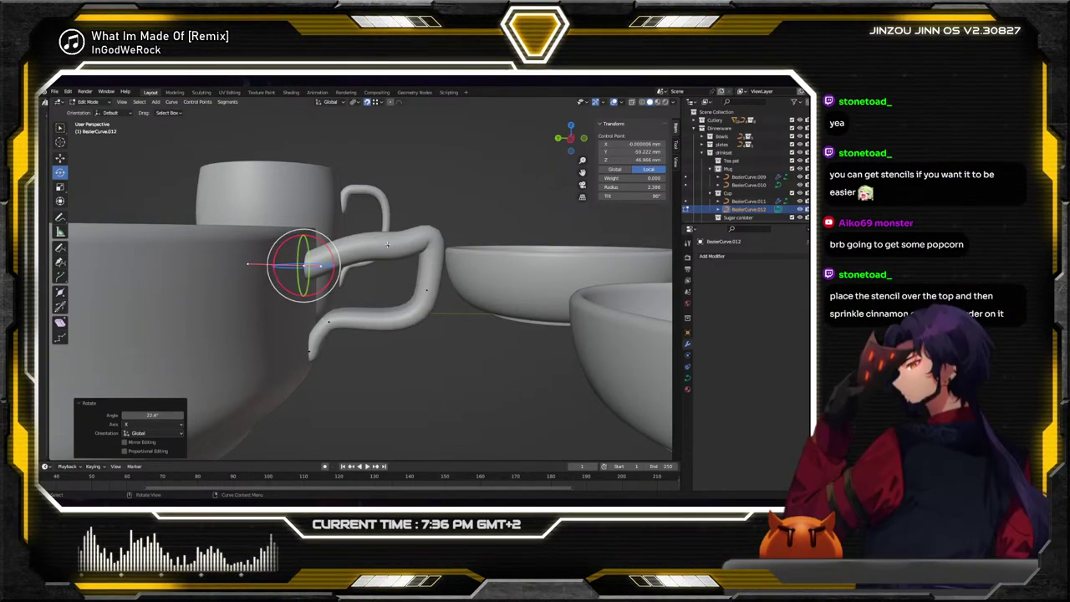
Delete the top bend vertex between the handle's upper end and its outer curve point
click(387, 244)
key(x)
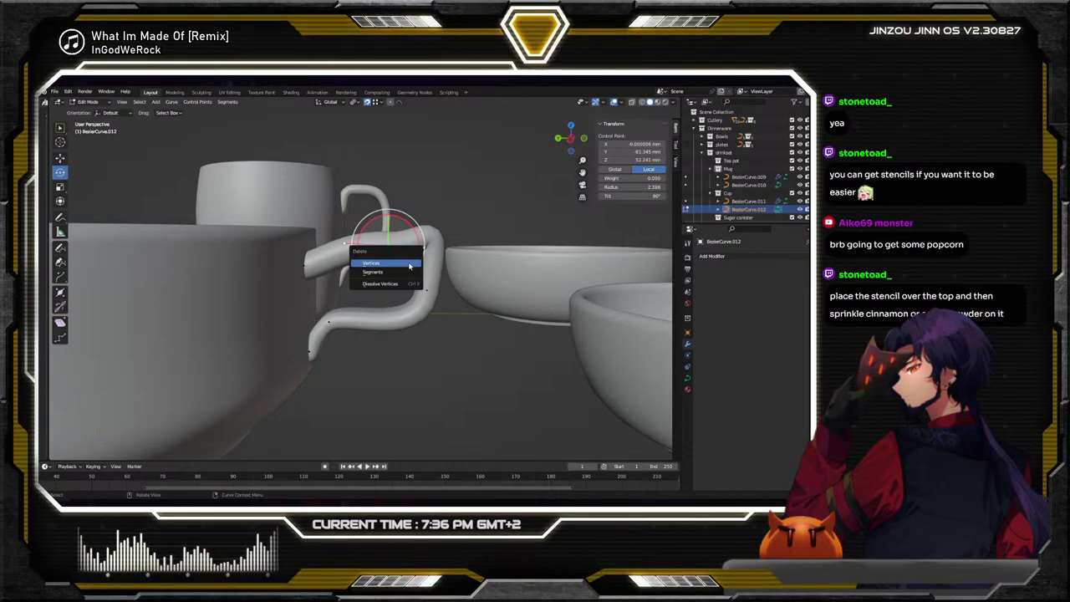
click(407, 263)
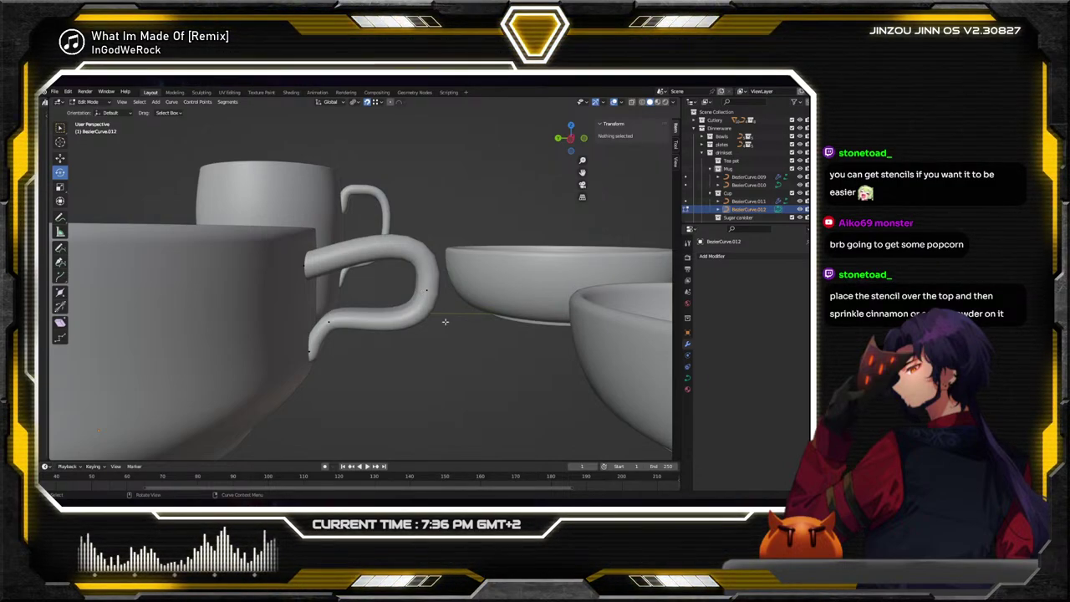
Rotate the handle's lower bend point about 35.7° around X
click(60, 128)
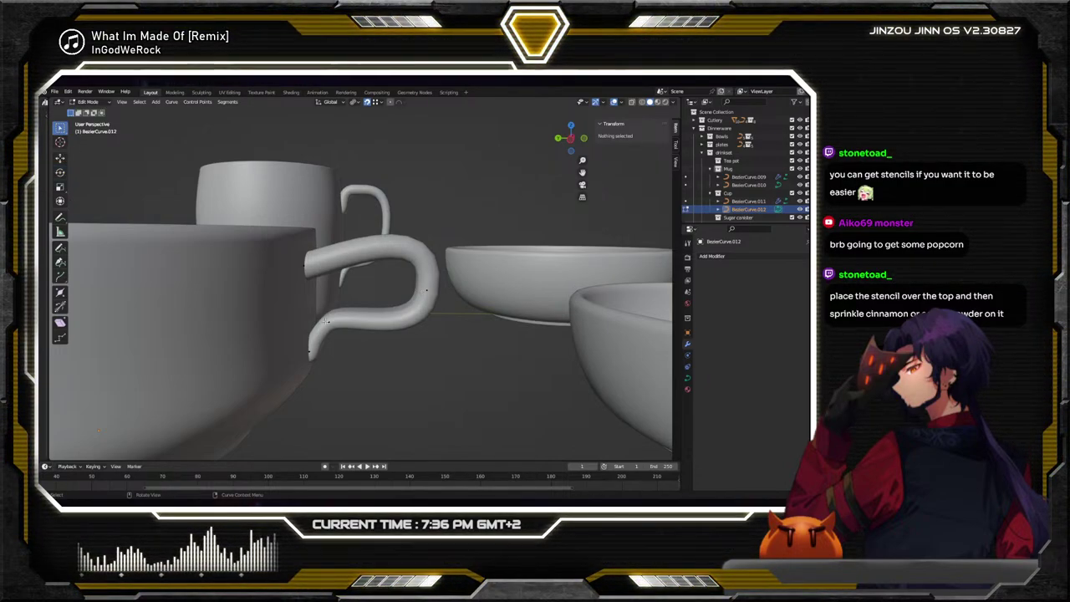
click(327, 319)
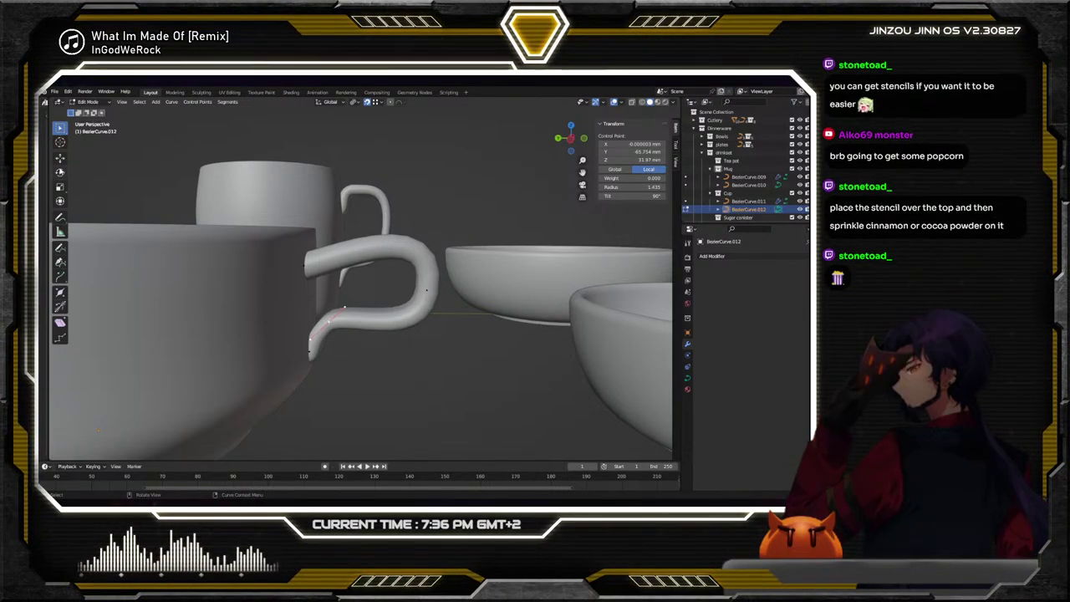
click(60, 172)
drag(350, 302, 355, 321)
middle_drag(355, 321, 408, 332)
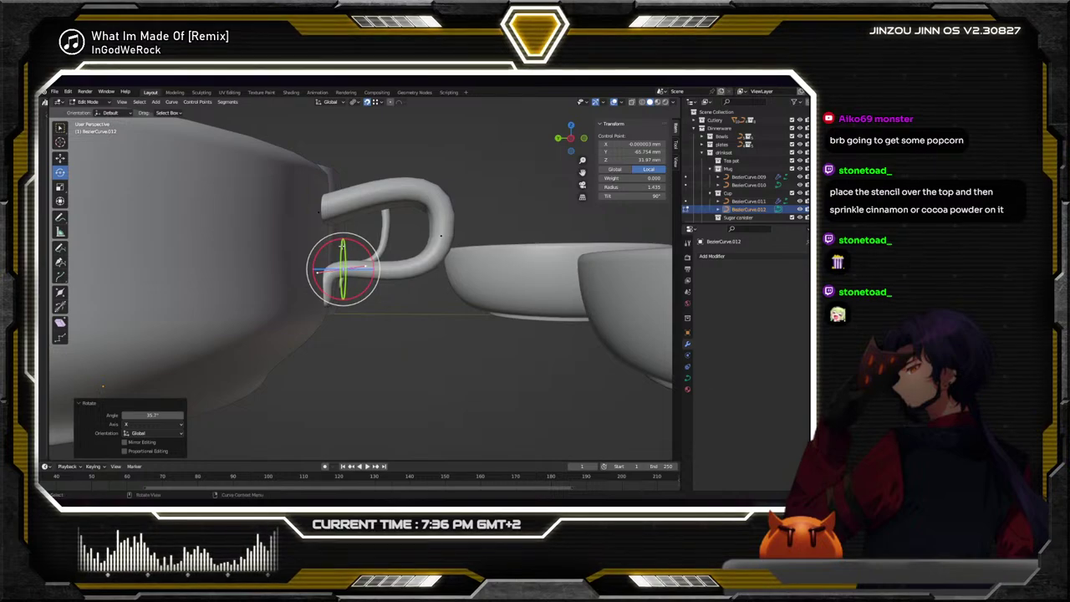
Scale the outer curve point's upper Bézier handle to about 0.548 and rotate that point's handles slightly around X
click(319, 214)
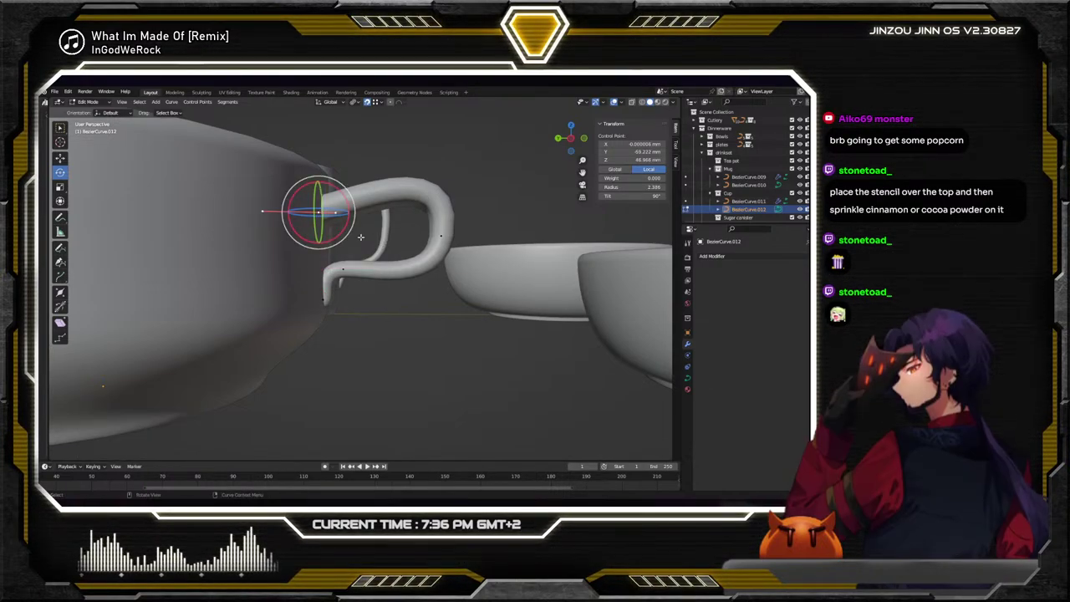
middle_drag(364, 241, 362, 250)
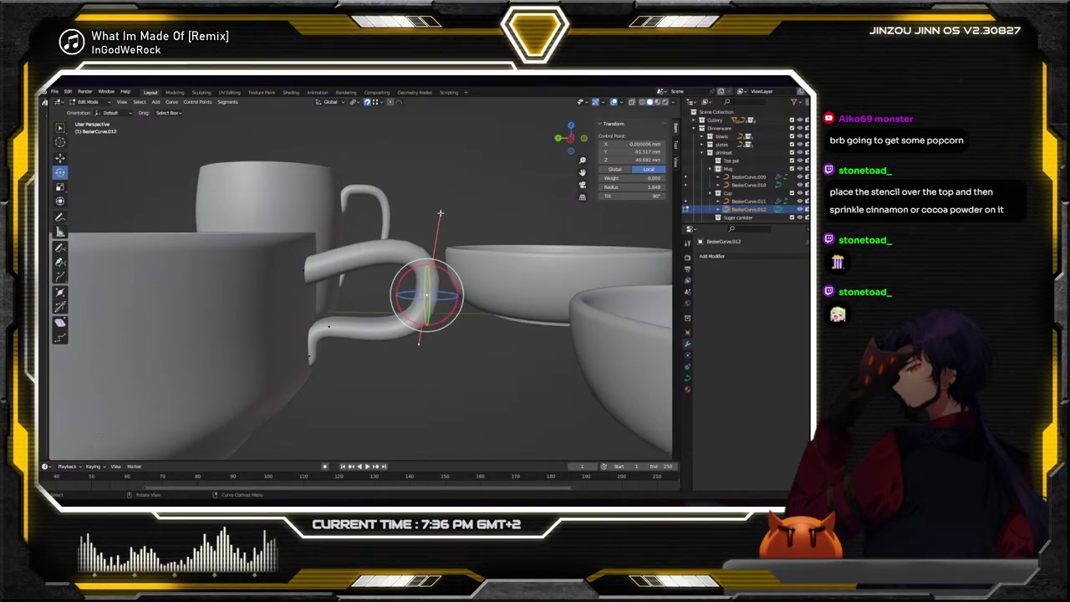
key(s)
click(420, 247)
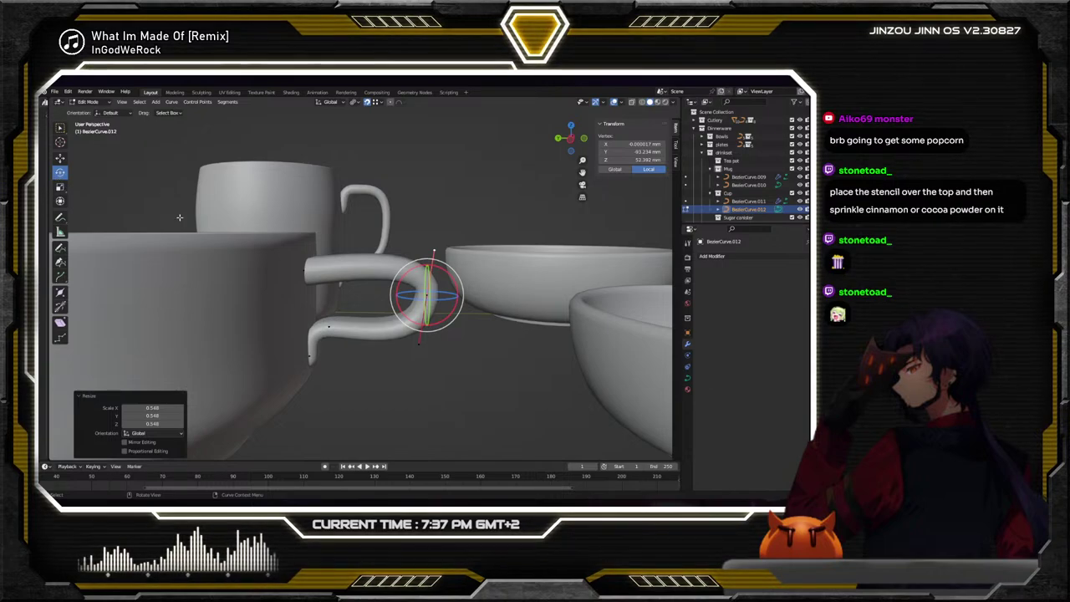
drag(439, 274, 434, 268)
Raise the handle's upper end point about 4.41 mm along Z, and lower it back about 1.46 mm
click(303, 270)
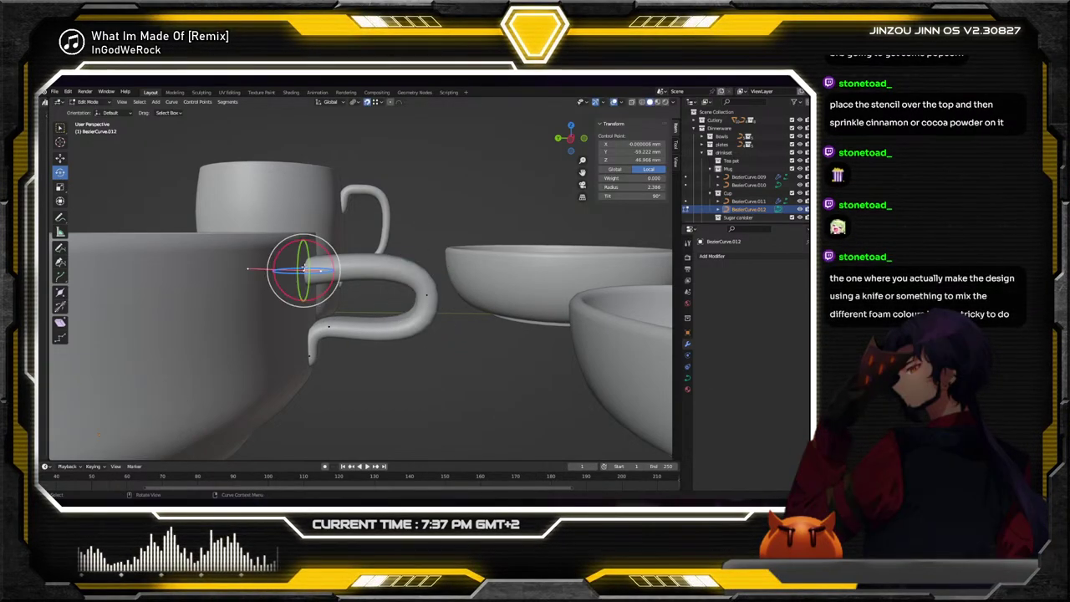
key(g)
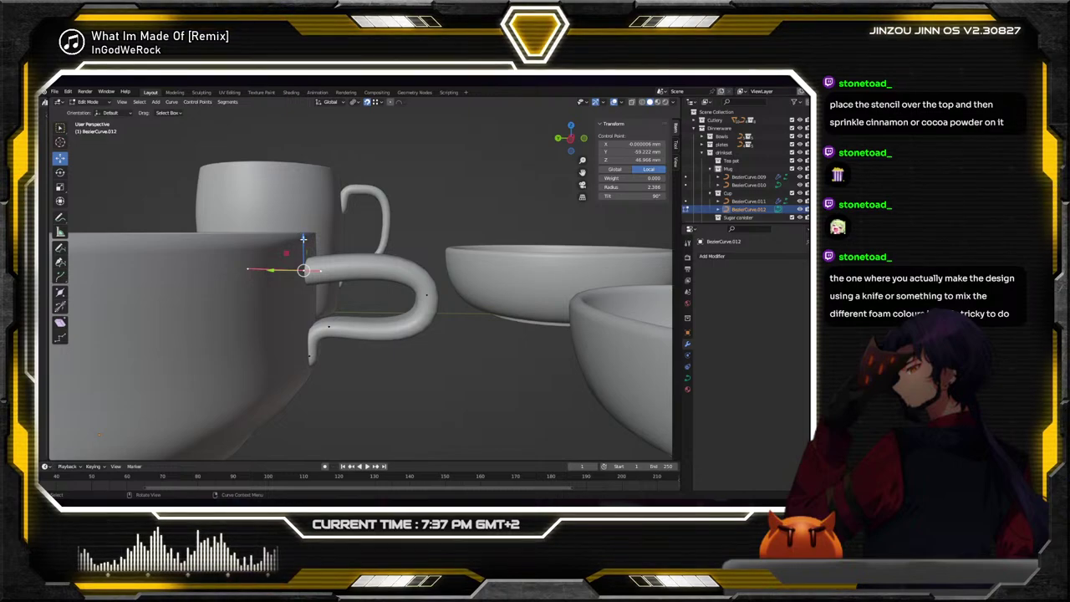
key(z)
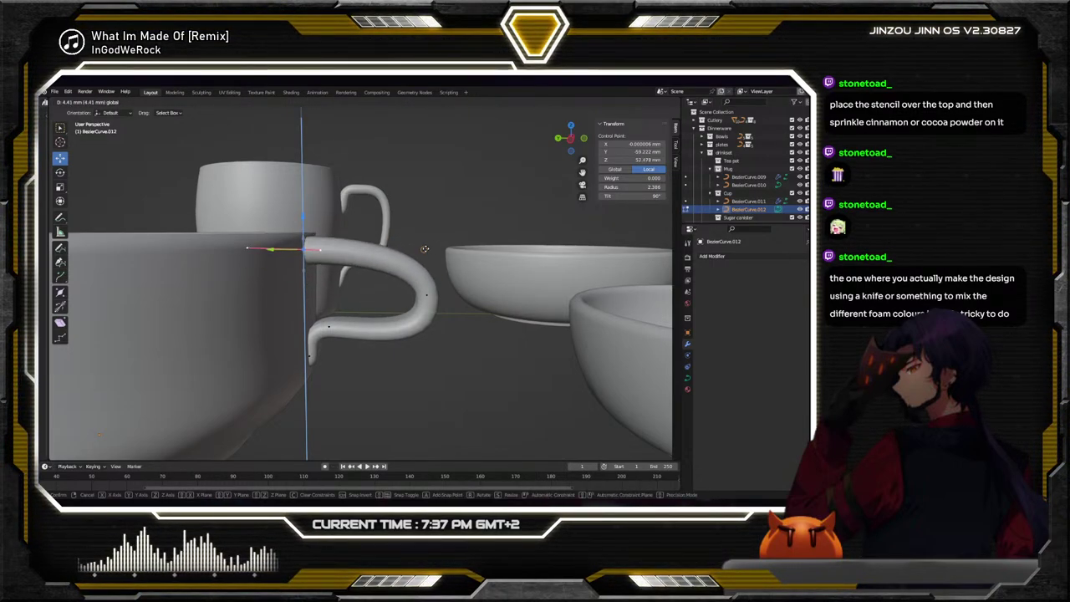
click(424, 247)
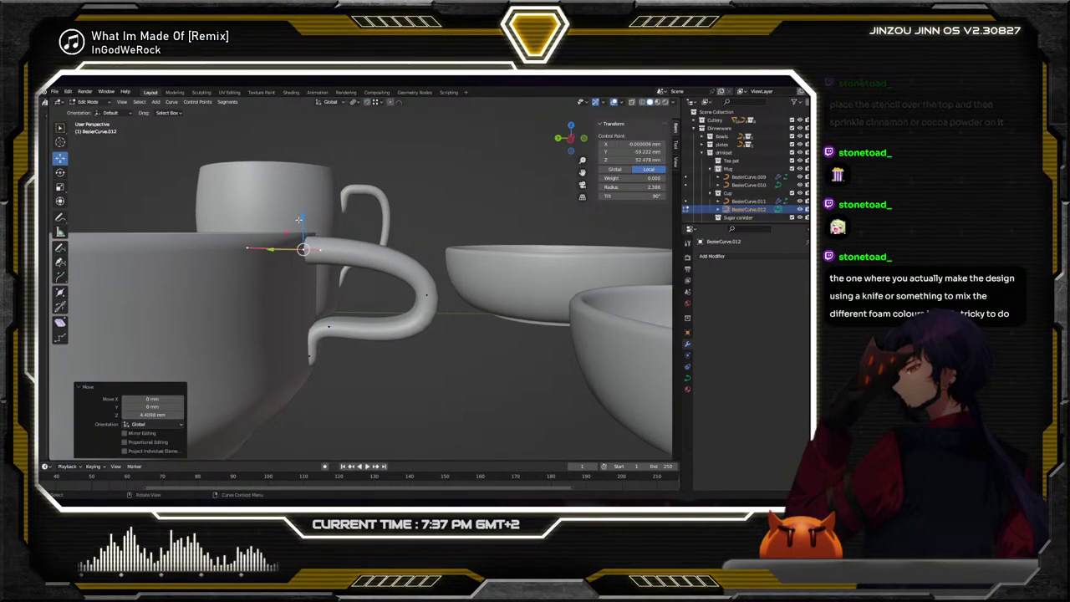
drag(305, 221, 308, 235)
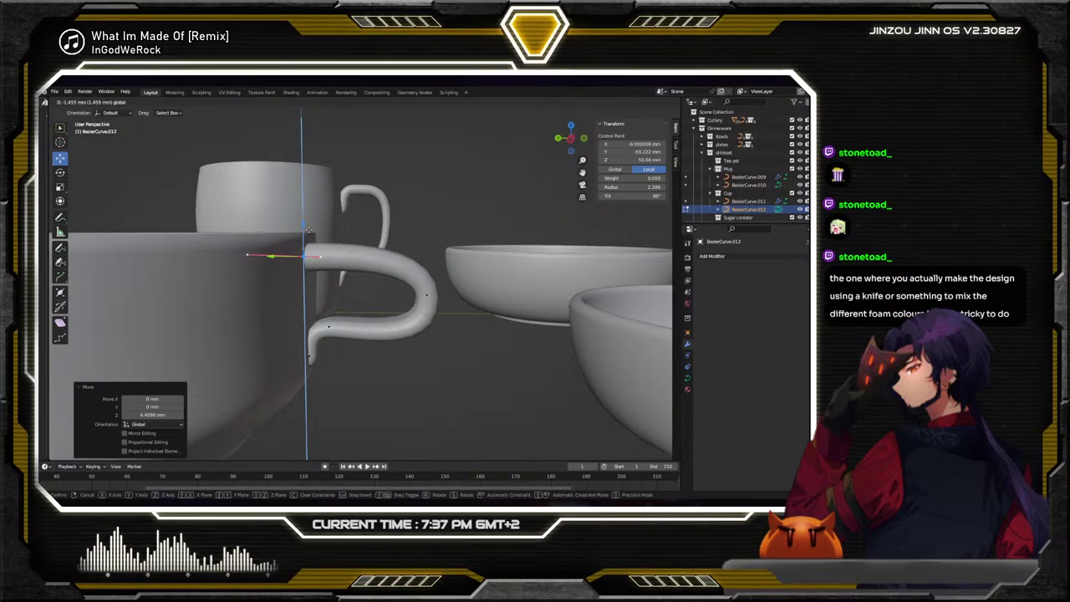
click(308, 228)
Raise the handle's outer curve point about 1.28 mm along Z and rotate it about 5° around X to make its Bézier handles vertical
click(426, 294)
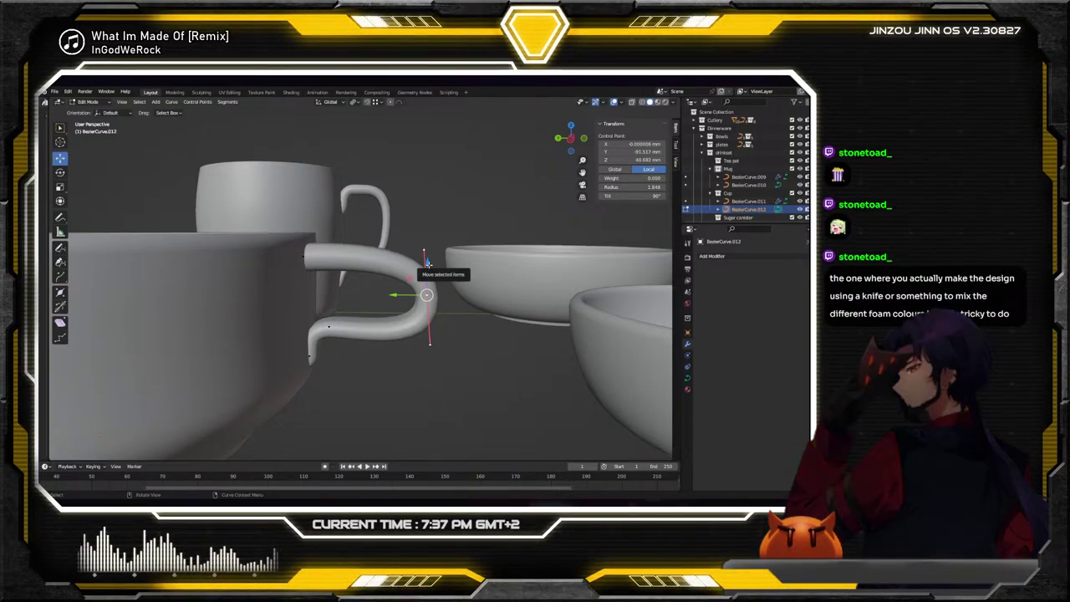
drag(427, 262, 428, 257)
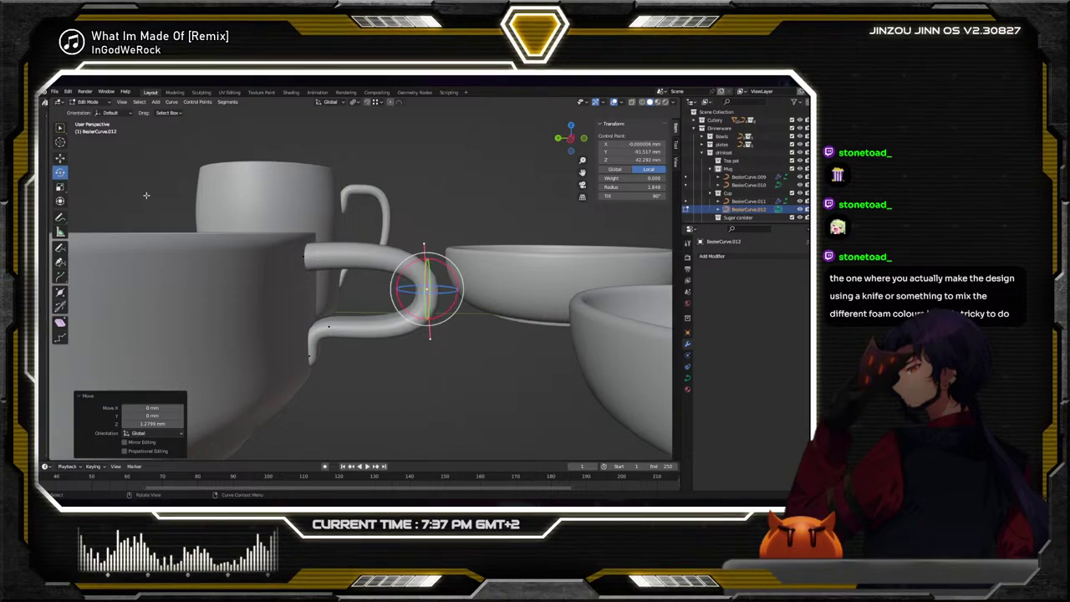
drag(451, 269, 452, 276)
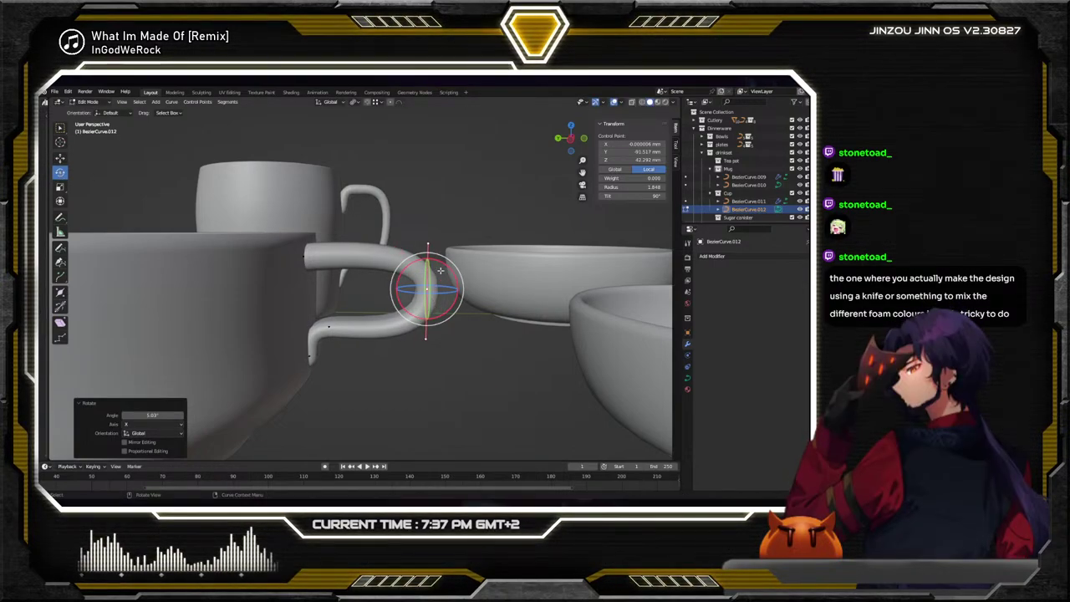
Shorten the outer curve point's upper Bézier handle slightly and lengthen its lower Bézier handle
click(437, 241)
key(s)
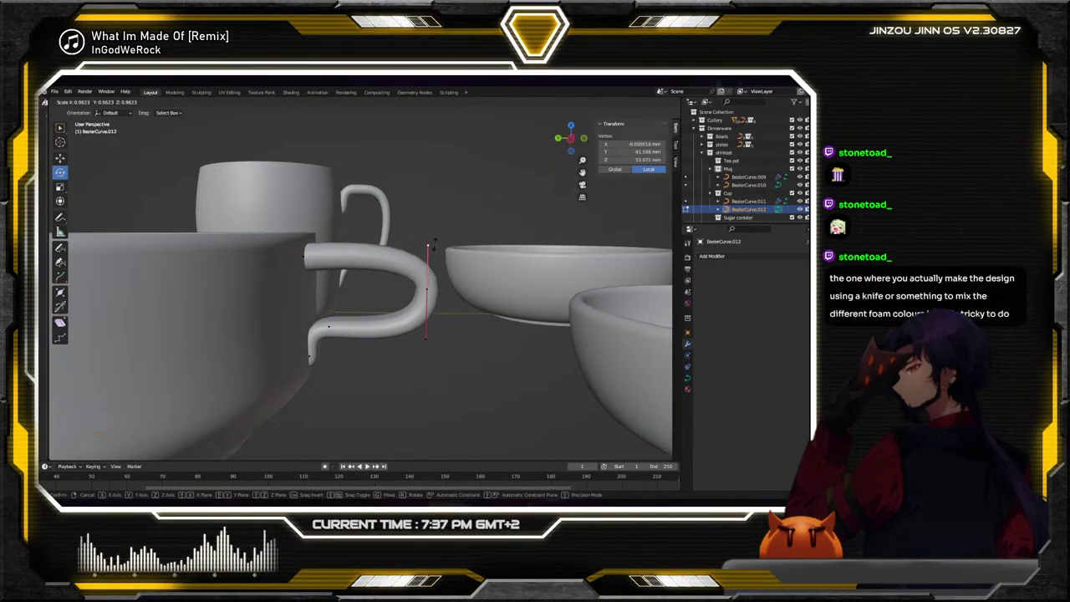
click(413, 351)
key(s)
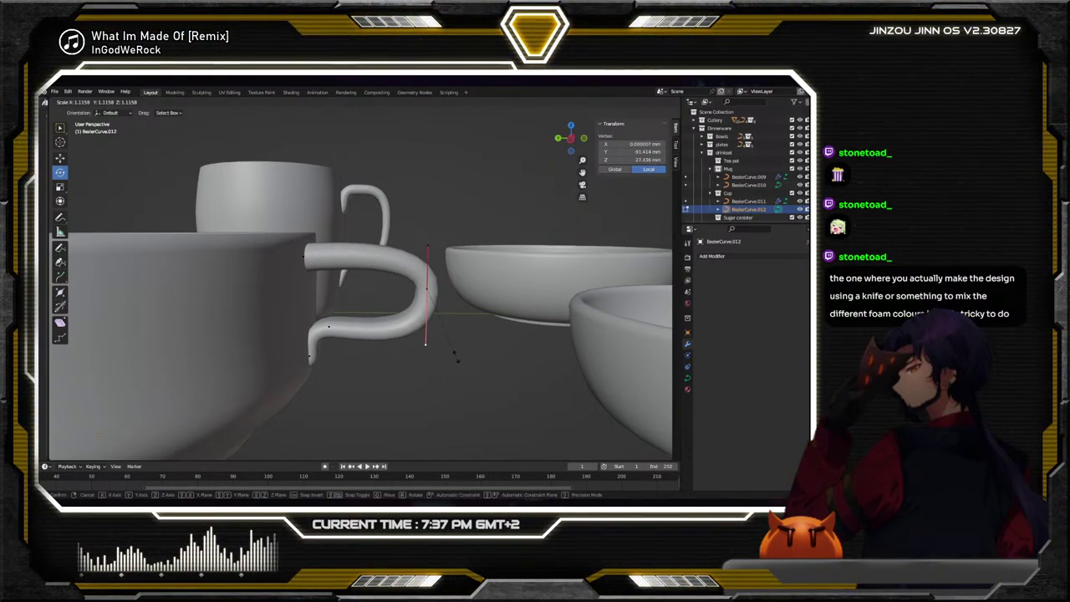
click(449, 352)
Lengthen the upper end point's outward Bézier handle by a scale of about 4.15
click(313, 260)
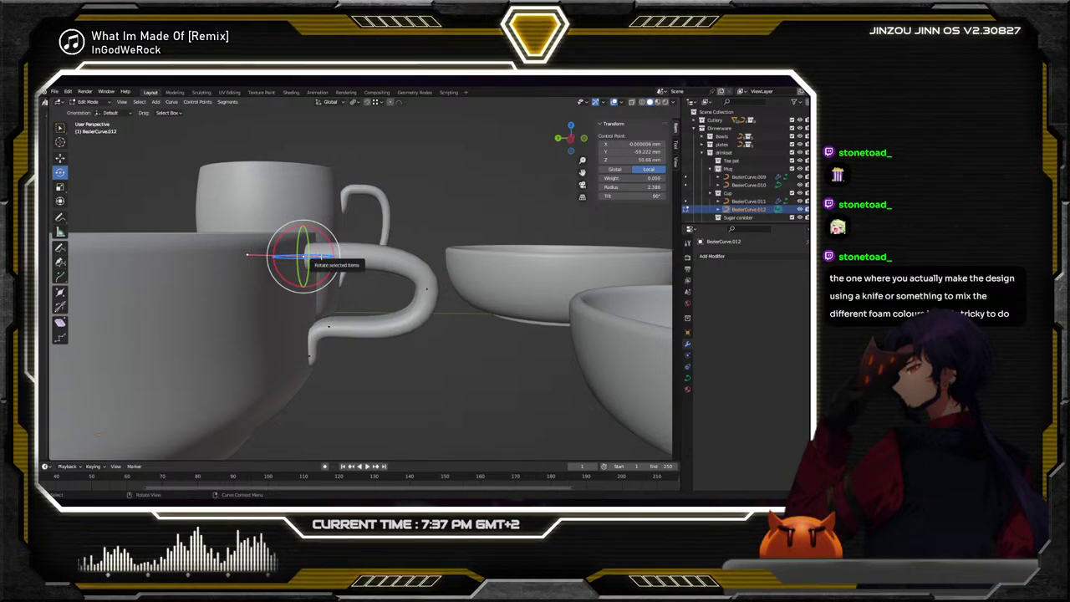
key(s)
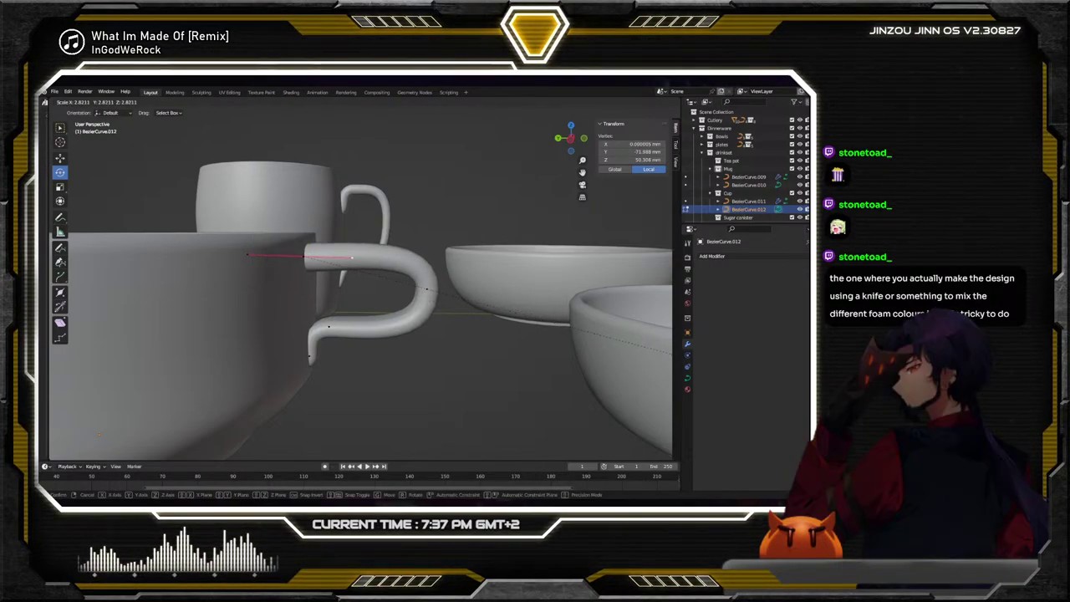
click(219, 410)
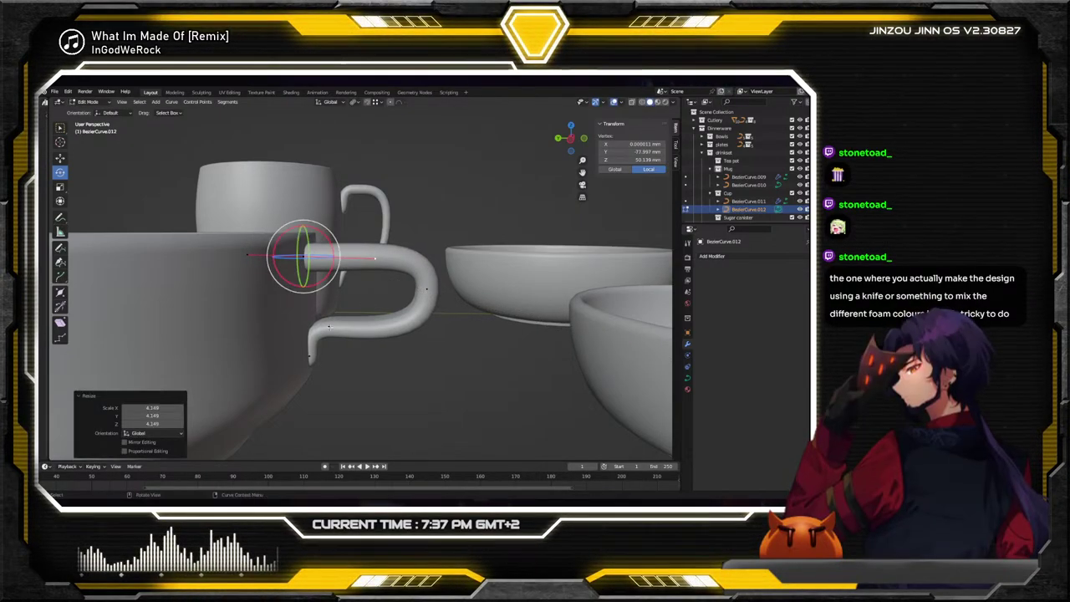
Scale the lower bend point's outward Bézier handle by about 2.165 and rotate it about 7.11° around X
click(328, 326)
key(s)
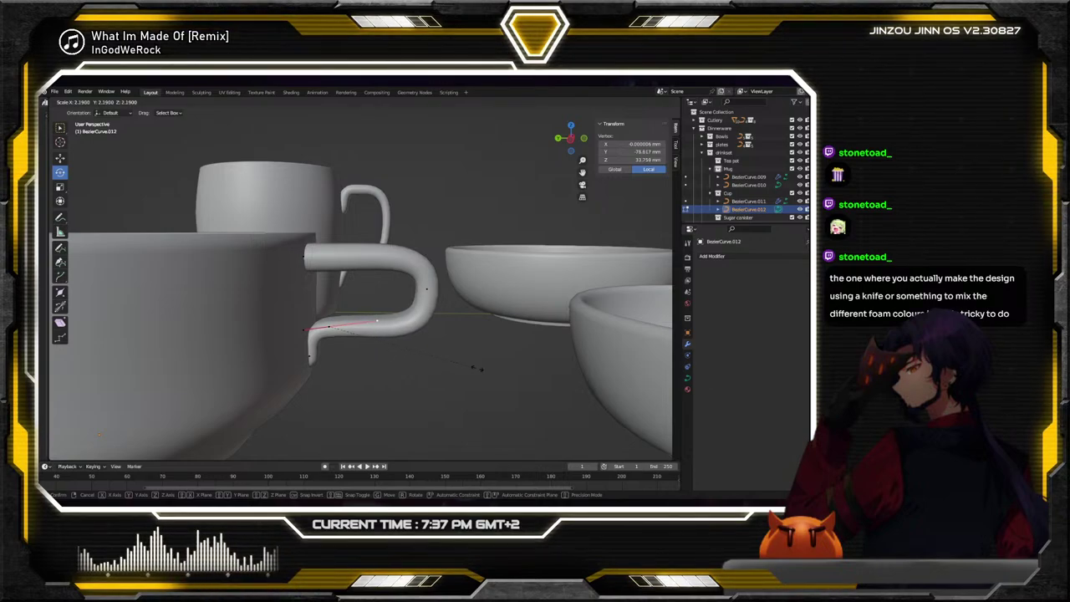
click(474, 368)
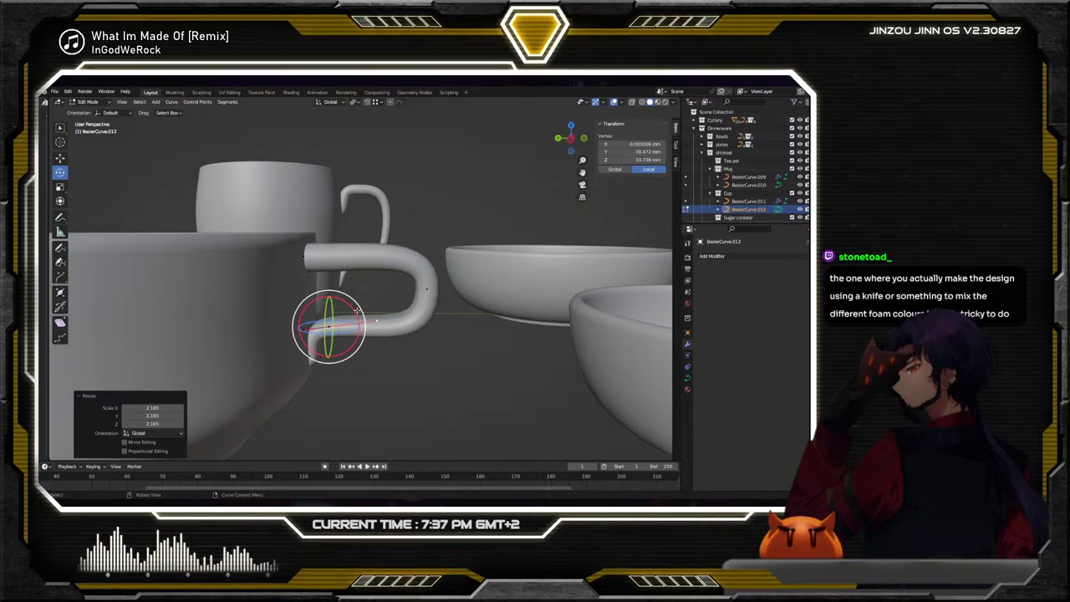
drag(354, 309, 361, 314)
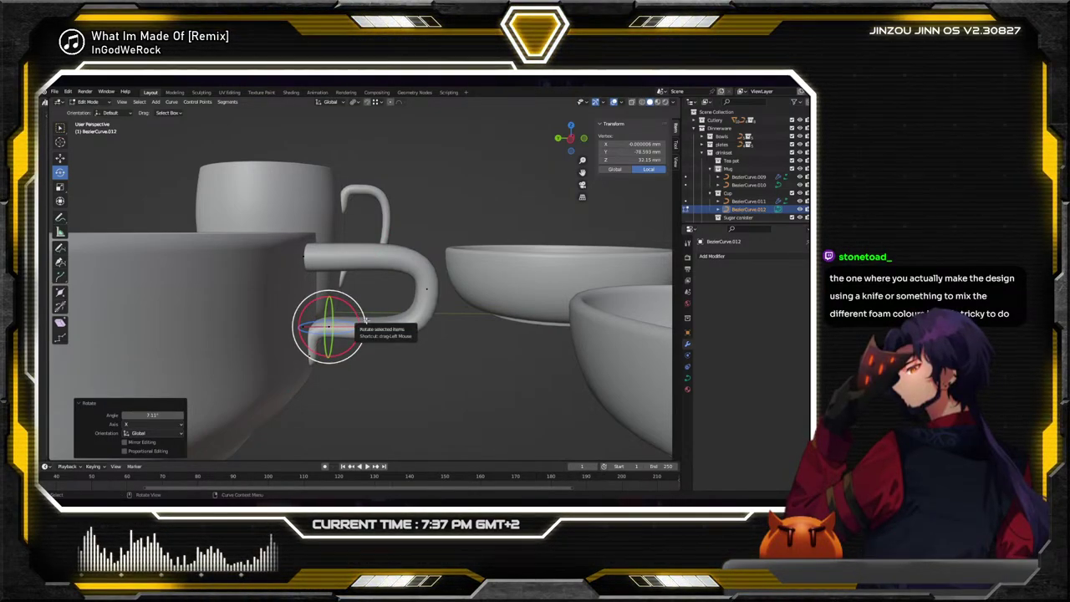
Try to thin the whole cup handle by shrinking the radius of all its curve points together
middle_drag(360, 311, 352, 231)
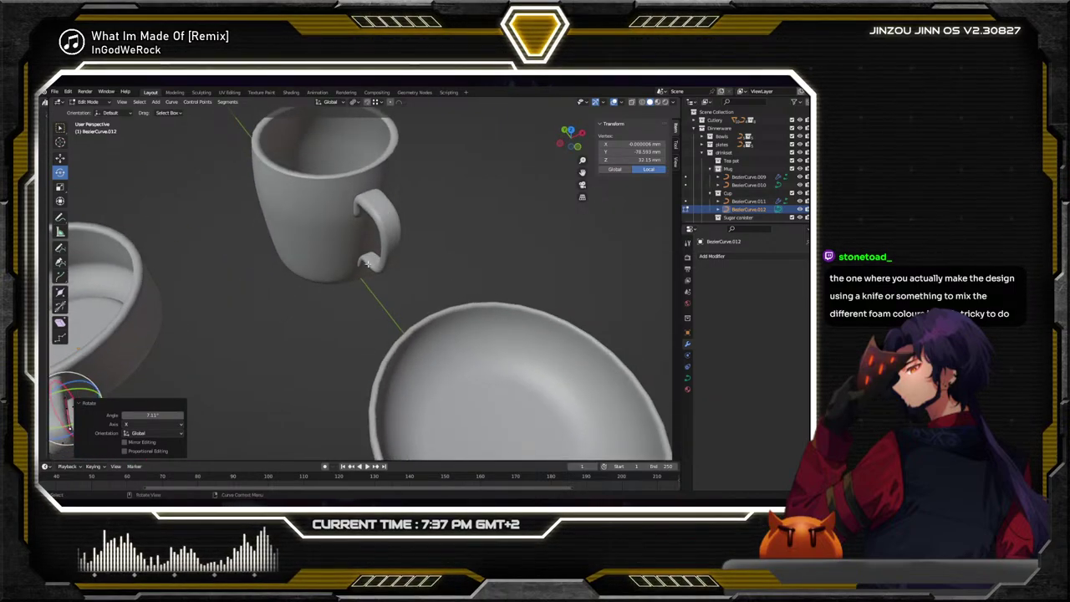
middle_drag(315, 341, 342, 301)
scroll(342, 301, up, 5)
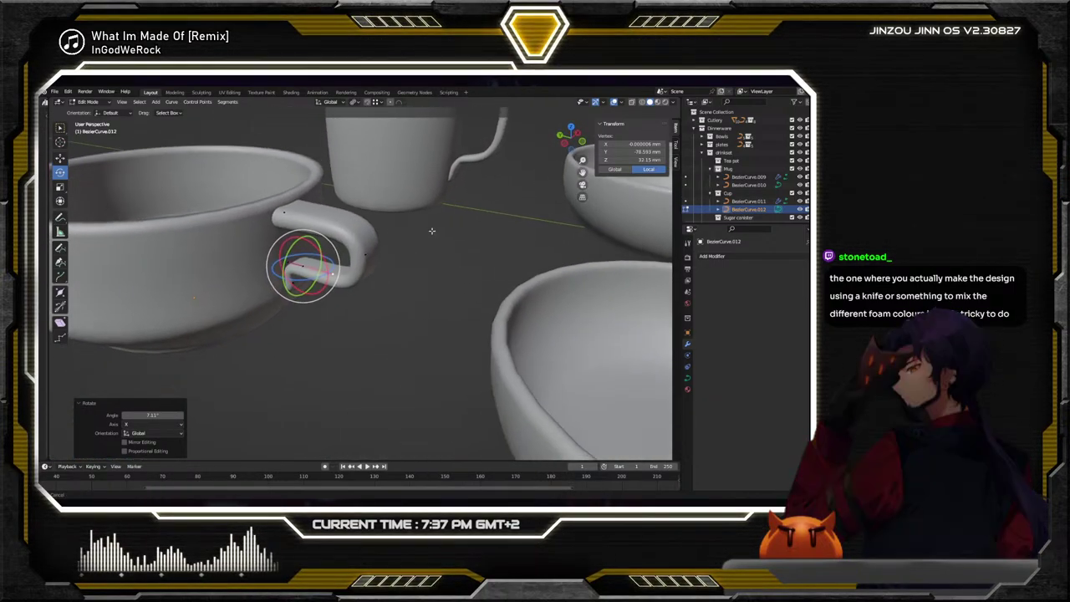
middle_drag(397, 248, 391, 249)
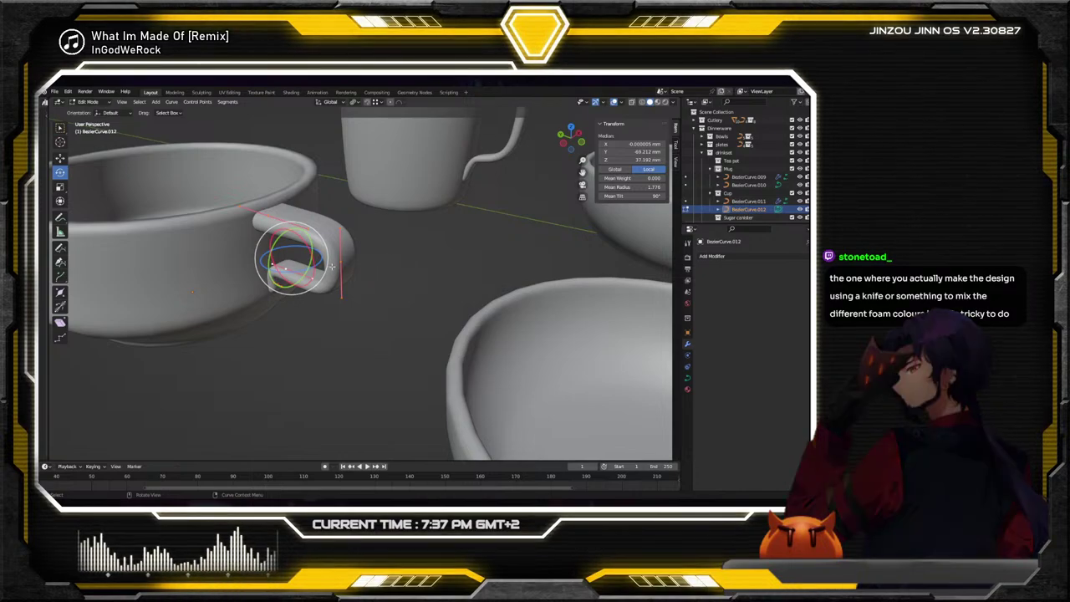
click(62, 291)
drag(279, 276, 292, 257)
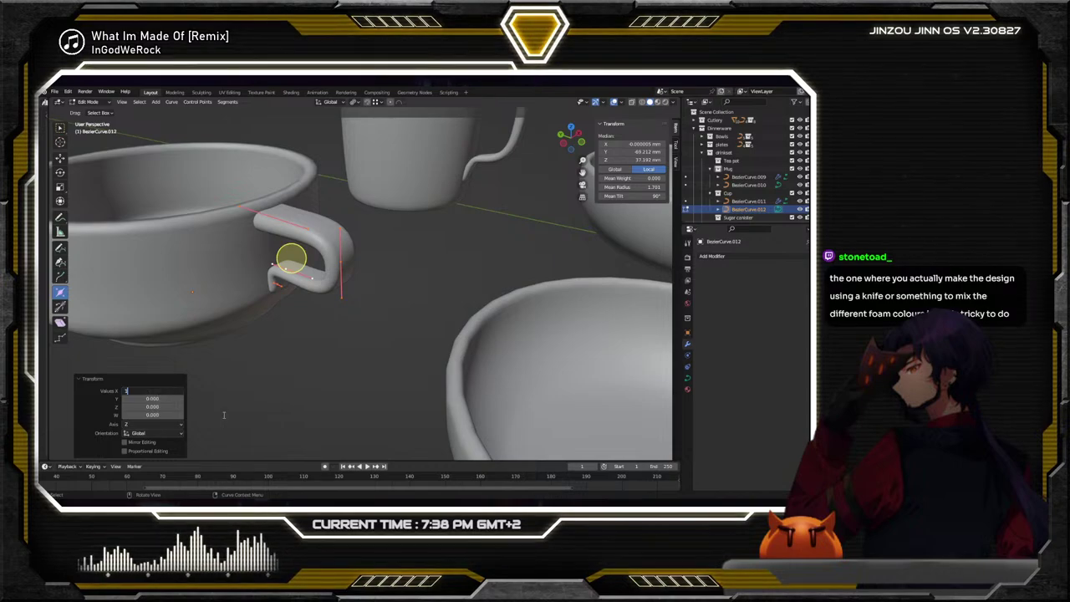
click(393, 326)
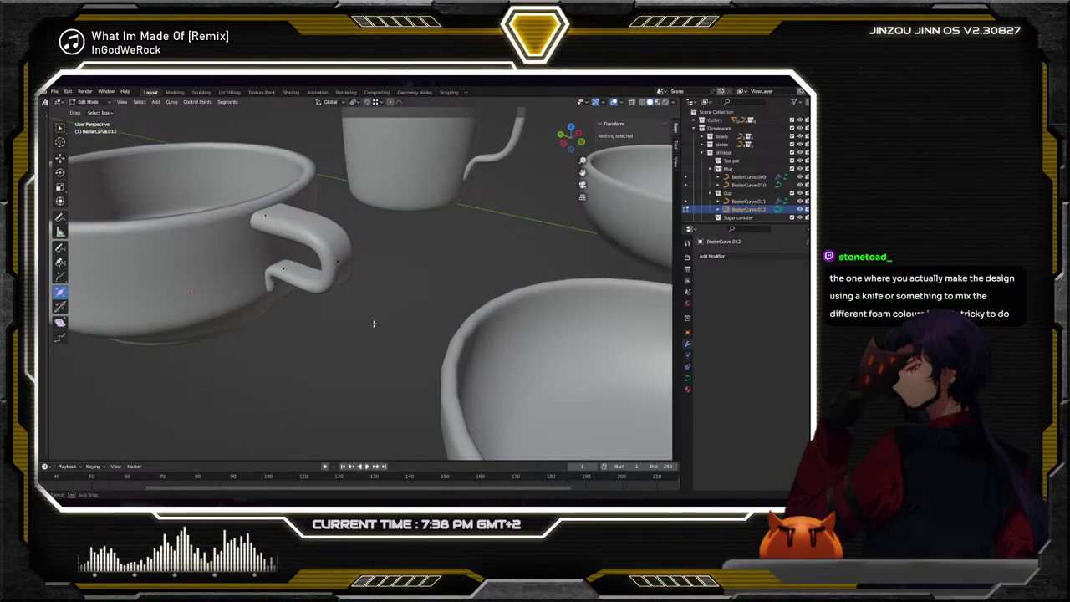
Shrink the radius of the handle's upper end point to about 1.71 and of its outer curve point to about 1.29
middle_drag(373, 320, 272, 247)
click(273, 248)
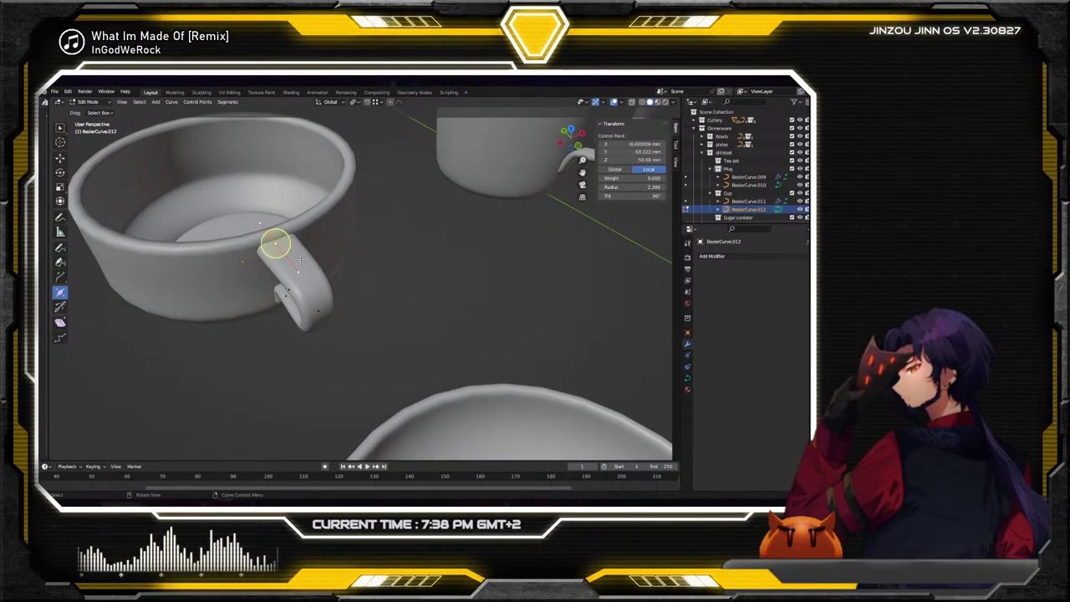
key(s)
click(276, 242)
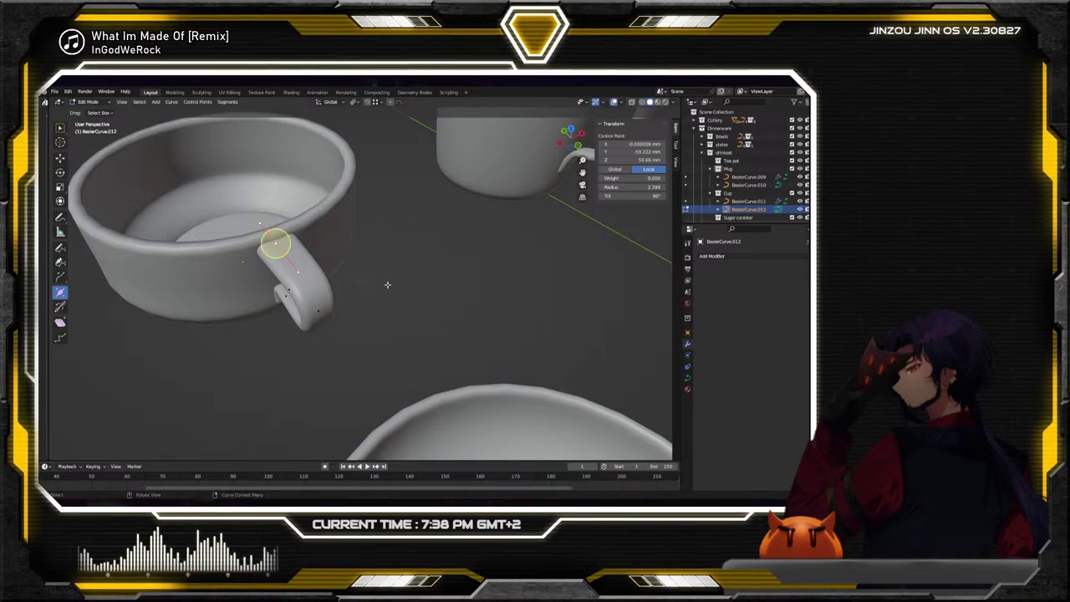
key(alt+s)
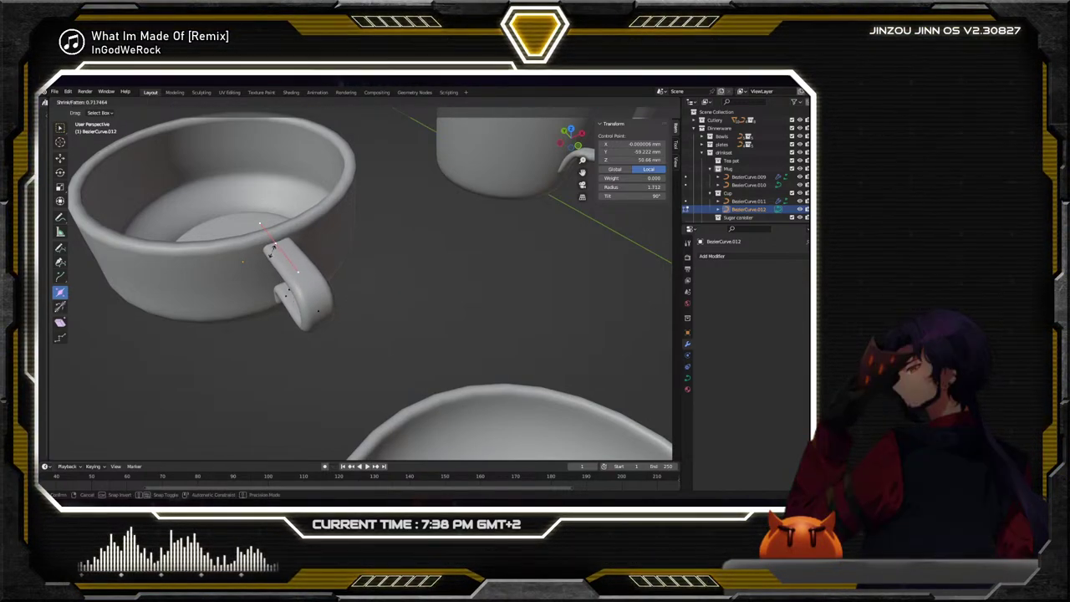
click(275, 244)
click(318, 312)
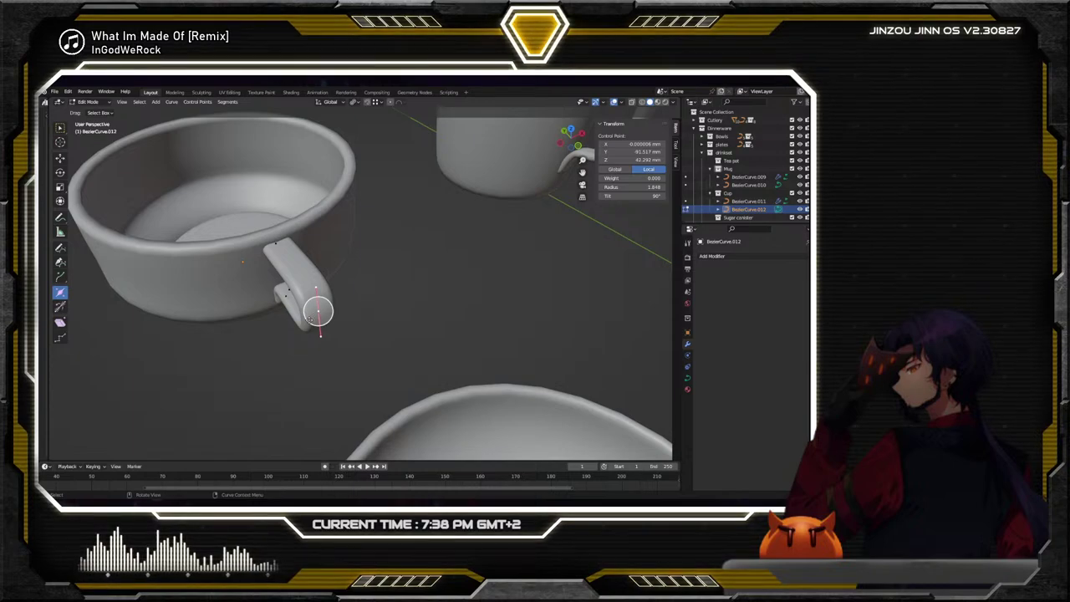
click(318, 306)
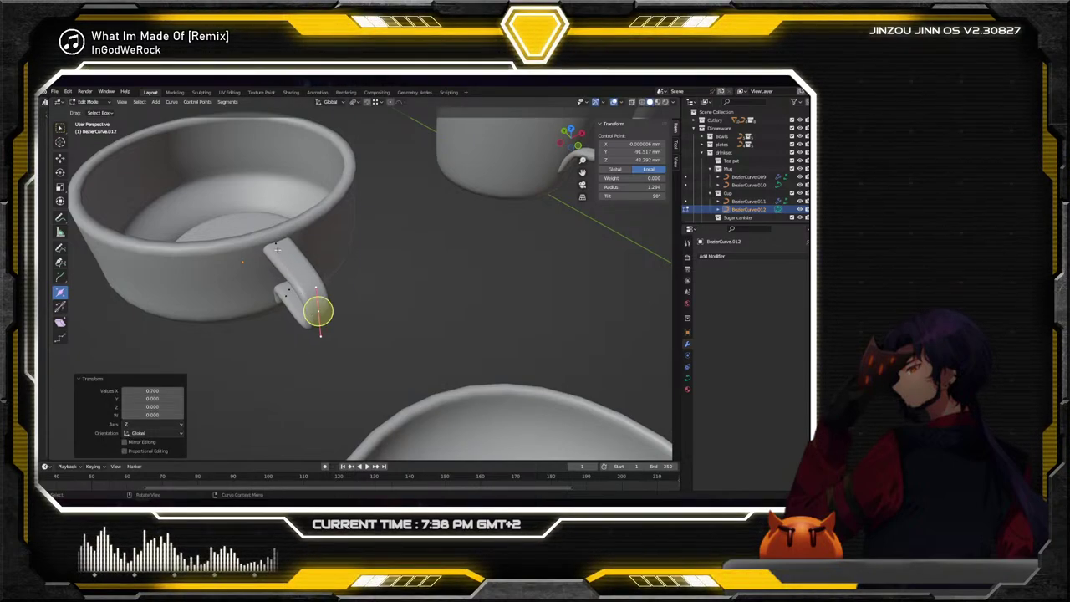
Reduce the upper end point's radius further to about 1.22 and the outer curve point's radius to about 1.19
click(275, 244)
key(alt+s)
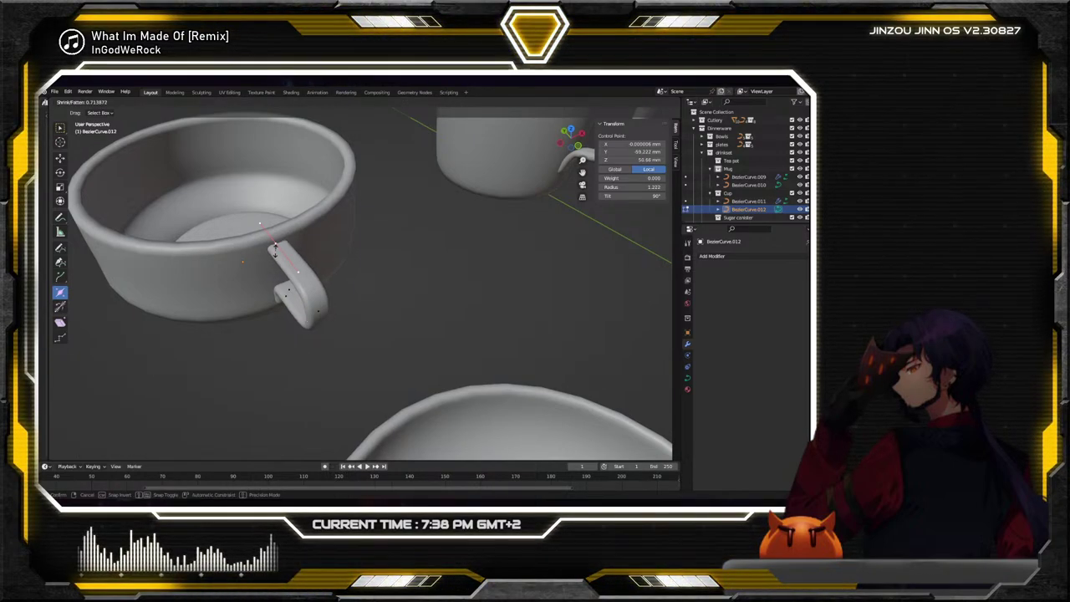
click(275, 243)
click(319, 313)
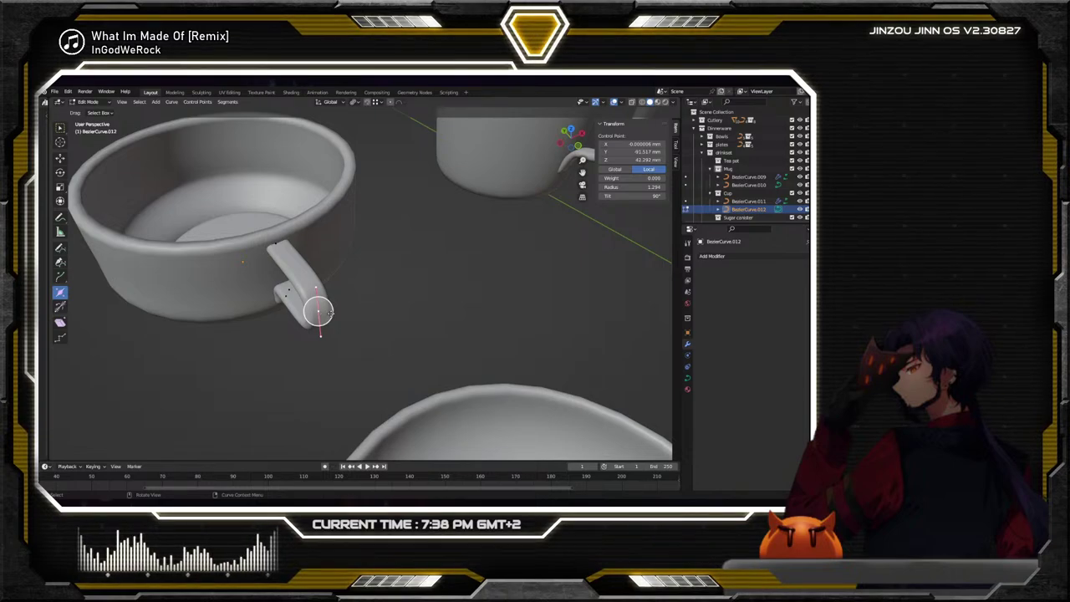
click(327, 313)
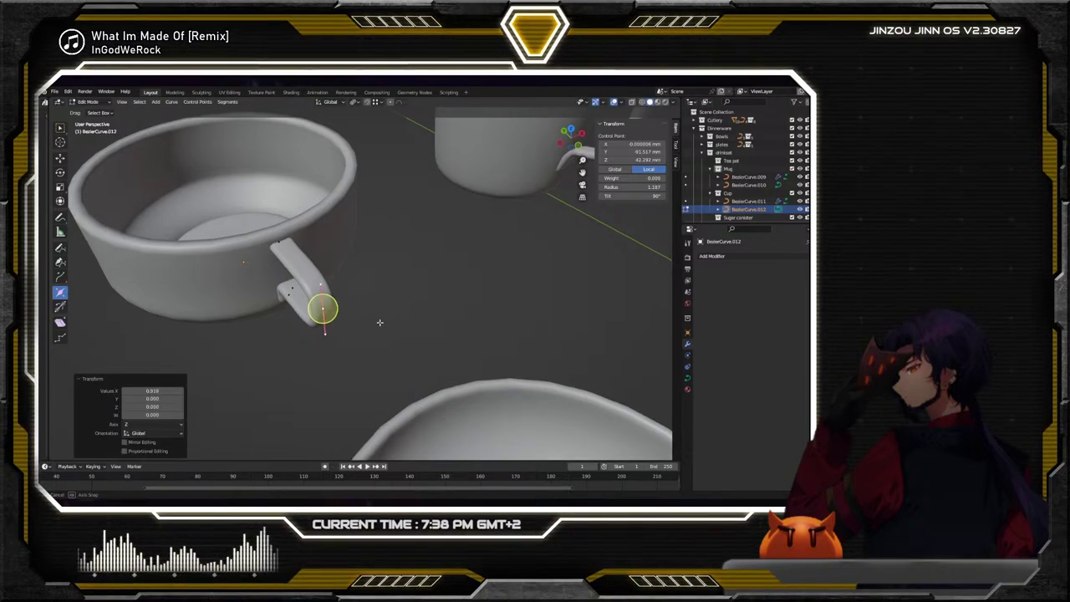
Raise the rim point of the cup body's profile curve about 2.95 mm along Z
middle_drag(322, 311, 410, 309)
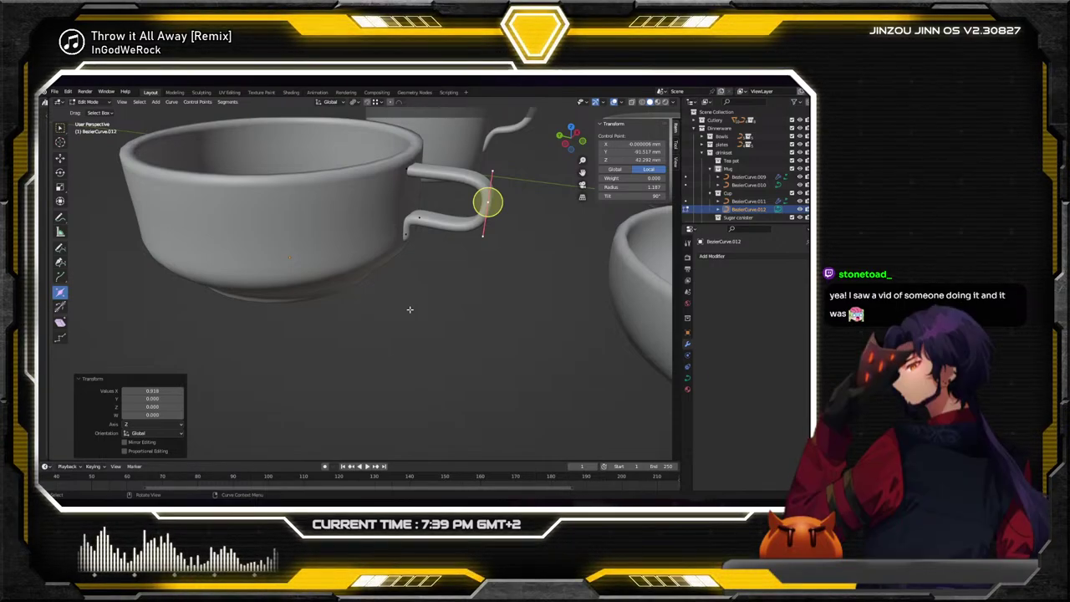
middle_drag(434, 202, 455, 194)
click(455, 193)
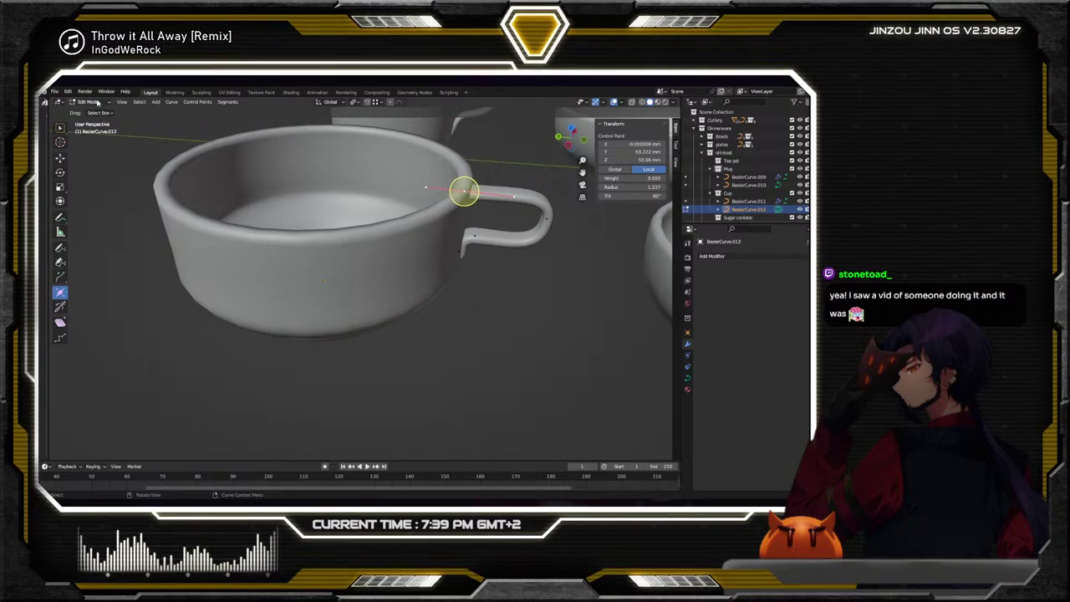
click(93, 112)
click(360, 207)
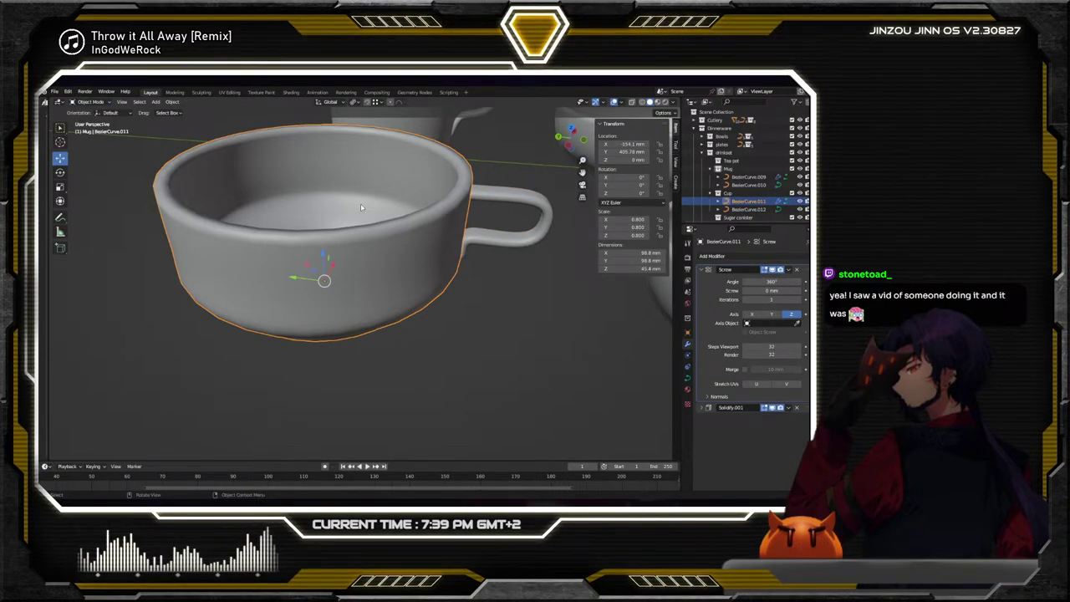
click(95, 121)
click(469, 177)
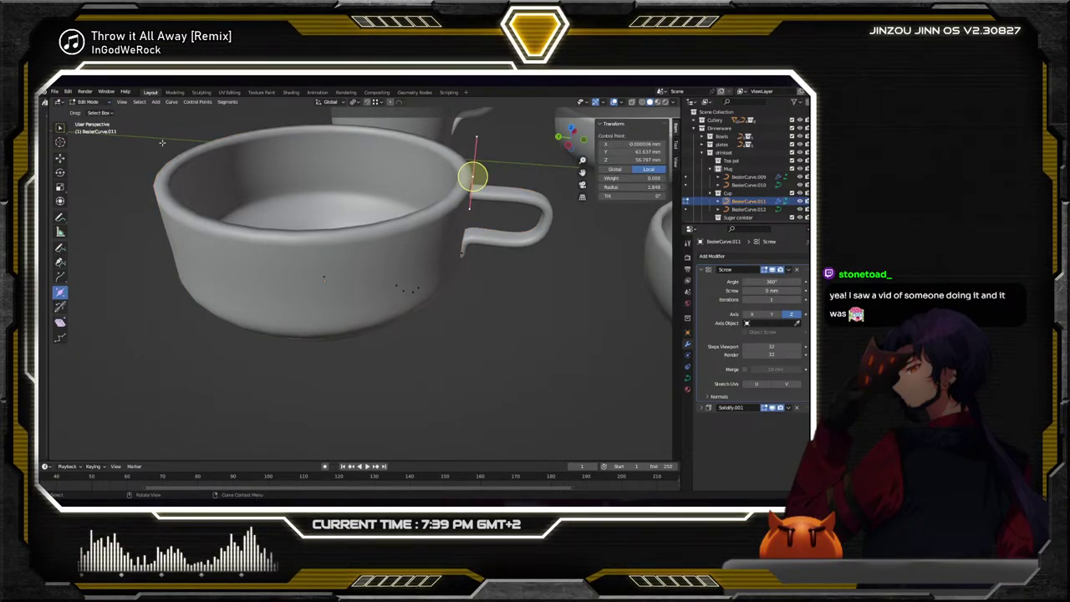
key(shift+space)
key(g)
middle_drag(469, 177, 432, 204)
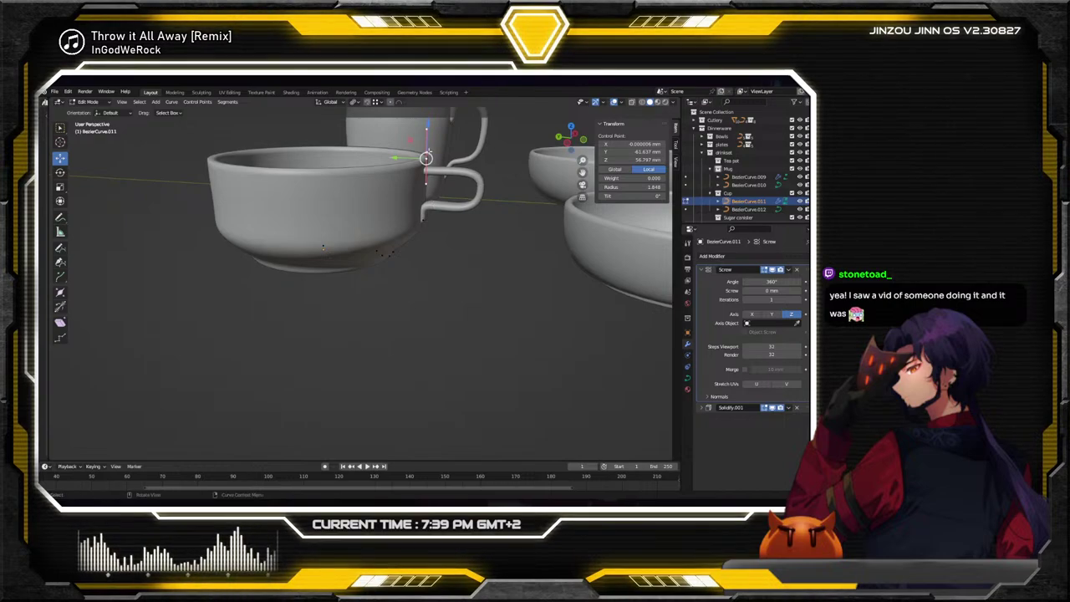
drag(428, 127, 428, 121)
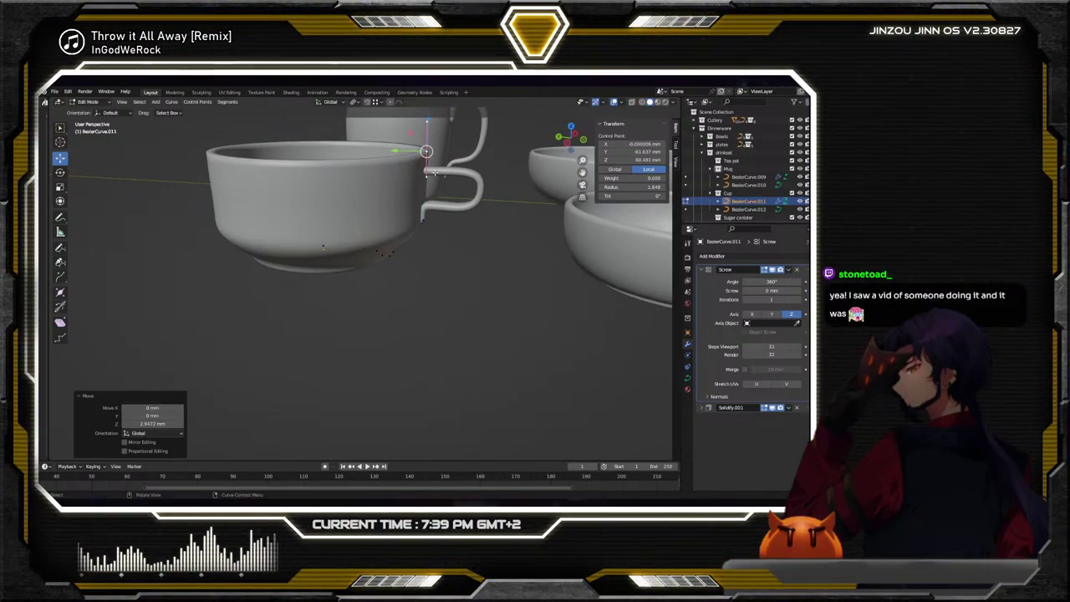
click(87, 111)
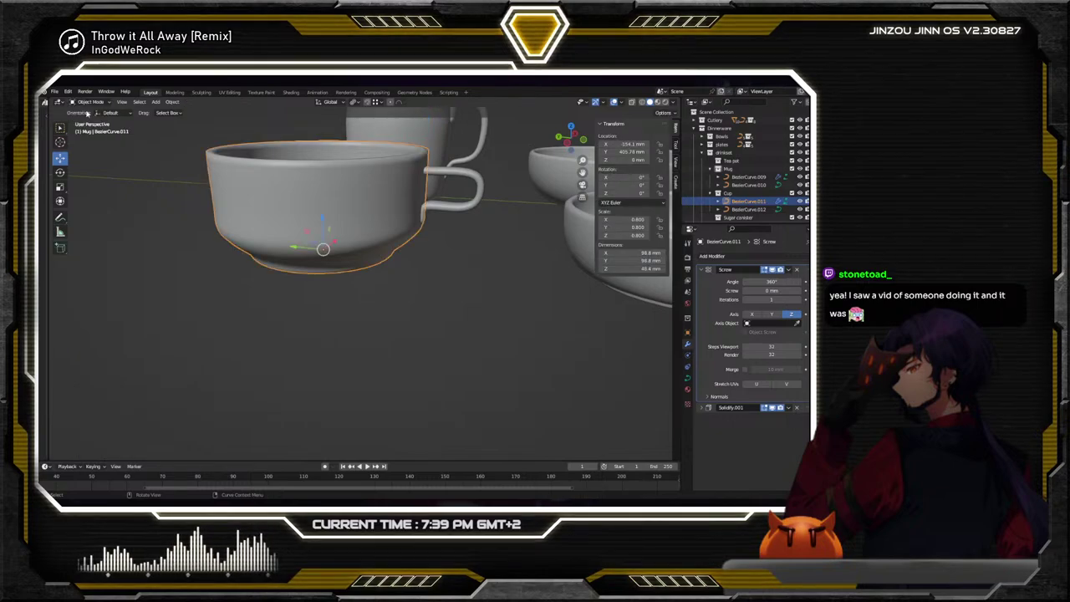
Move the cup handle's two lowest curve points down together and slightly closer to the cup wall
click(430, 177)
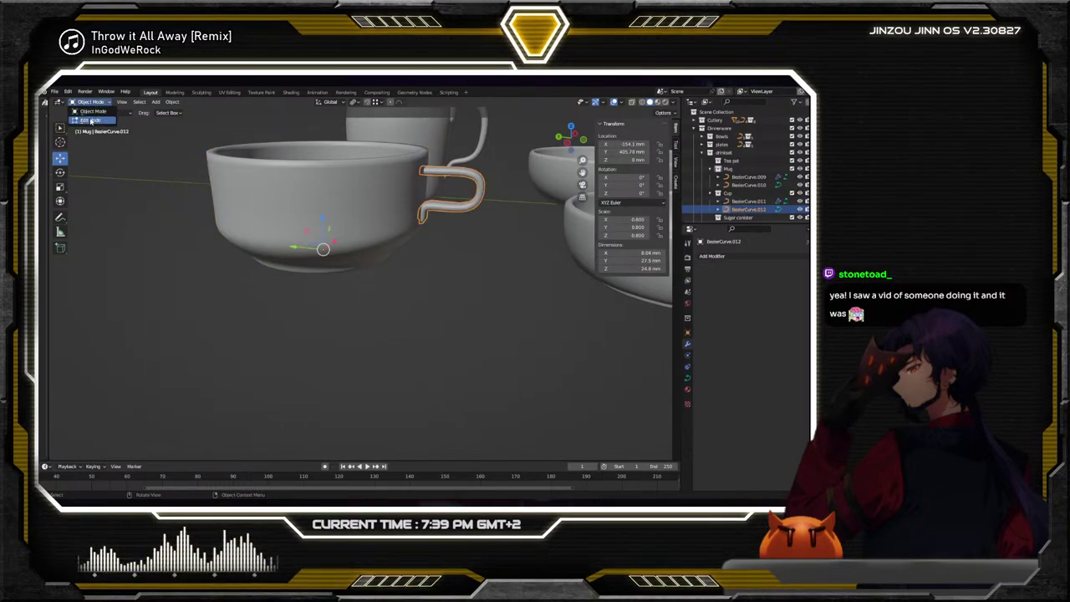
click(91, 121)
middle_drag(334, 250, 386, 207)
scroll(386, 207, up, 4)
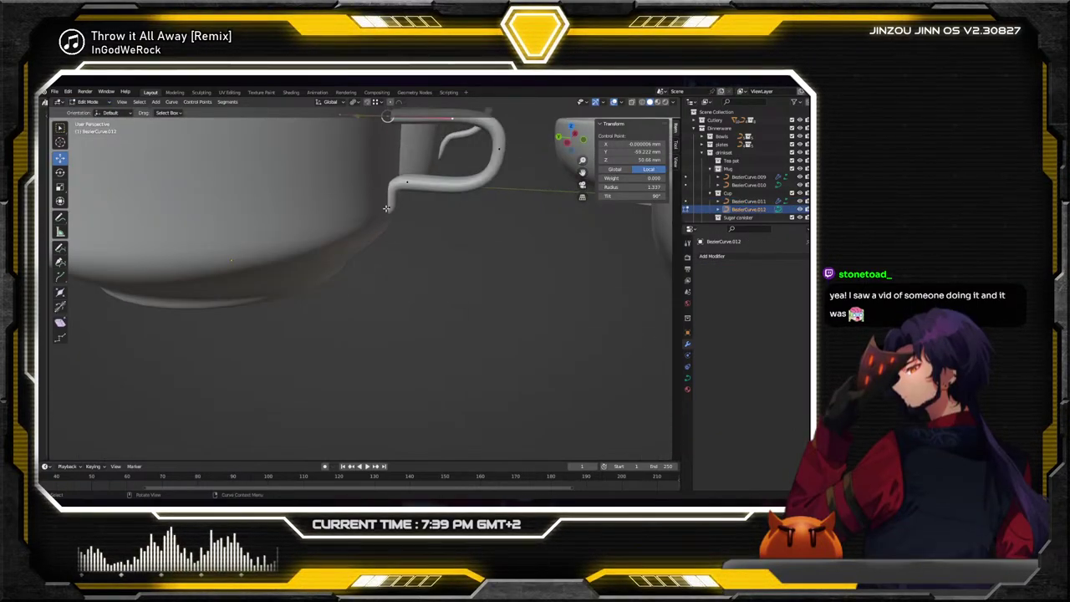
shift+click(386, 207)
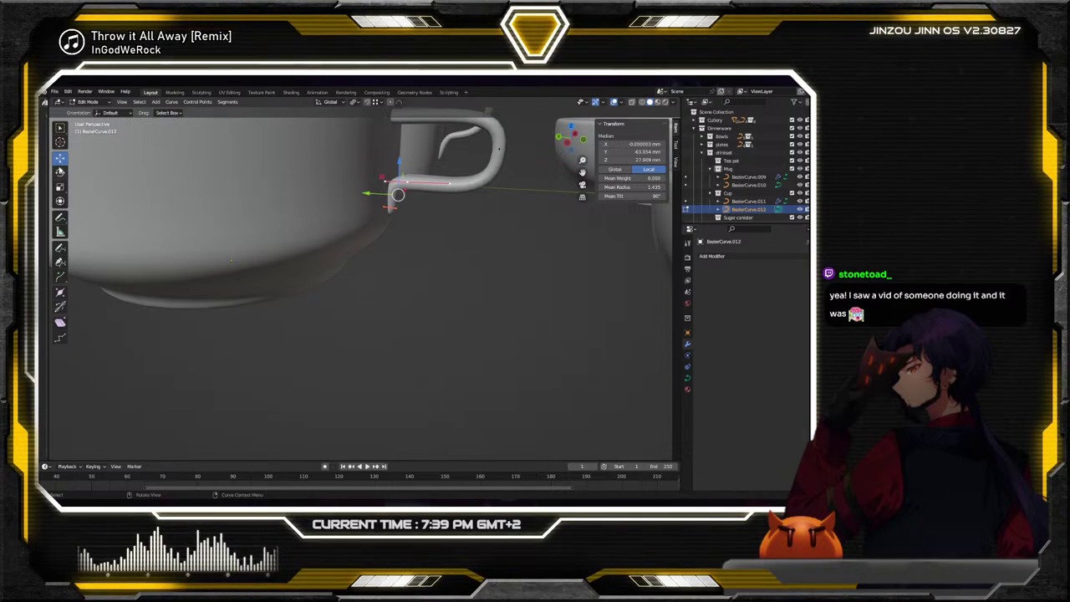
drag(398, 164, 389, 204)
click(386, 223)
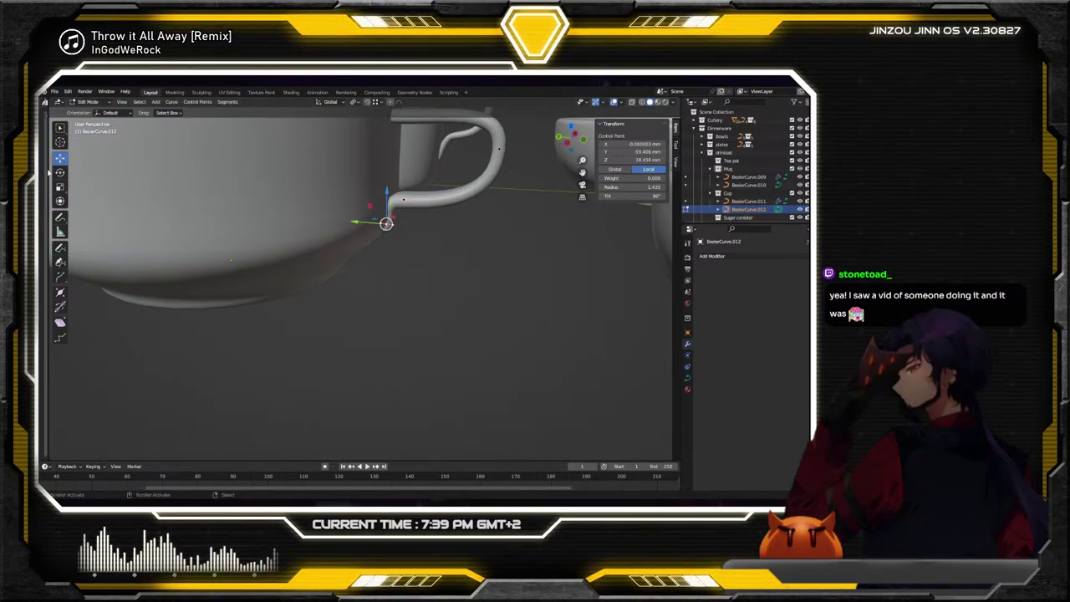
Rotate the handle's lower end point around X so its tip angles differently against the cup wall
click(60, 171)
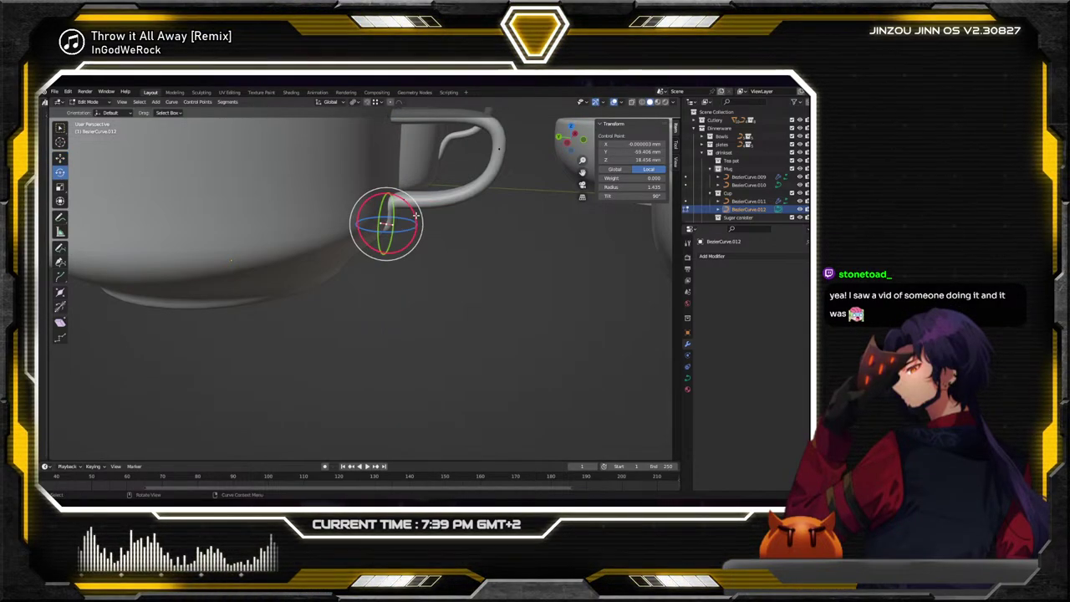
drag(416, 215, 401, 238)
middle_drag(401, 239, 476, 284)
scroll(476, 284, down, 3)
click(468, 320)
scroll(468, 320, down, 2)
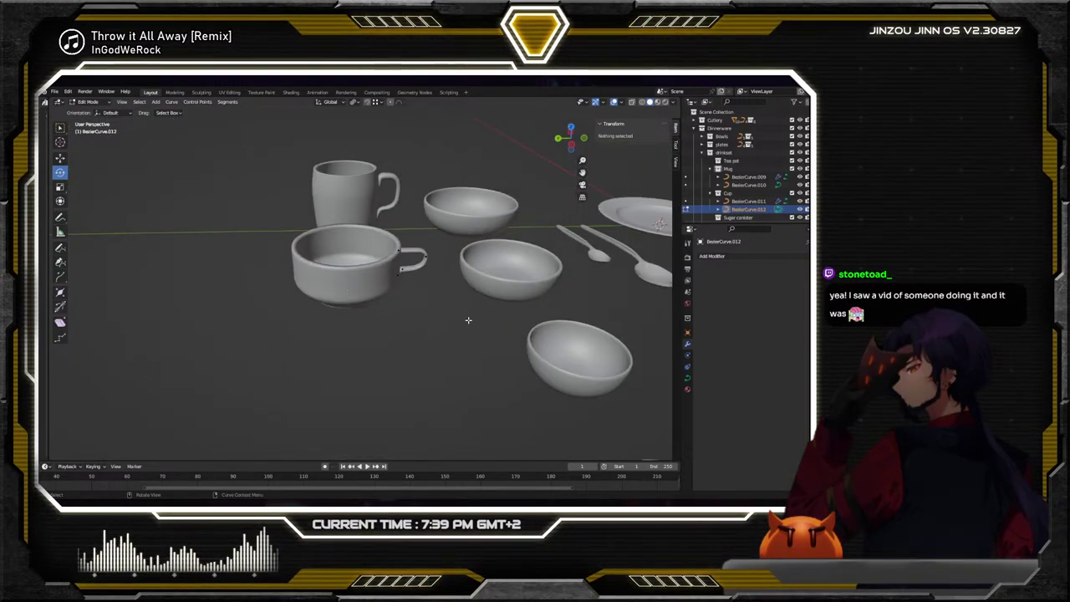
mouse_move(468, 320)
middle_down()
mouse_move(467, 345)
mouse_move(462, 327)
middle_up()
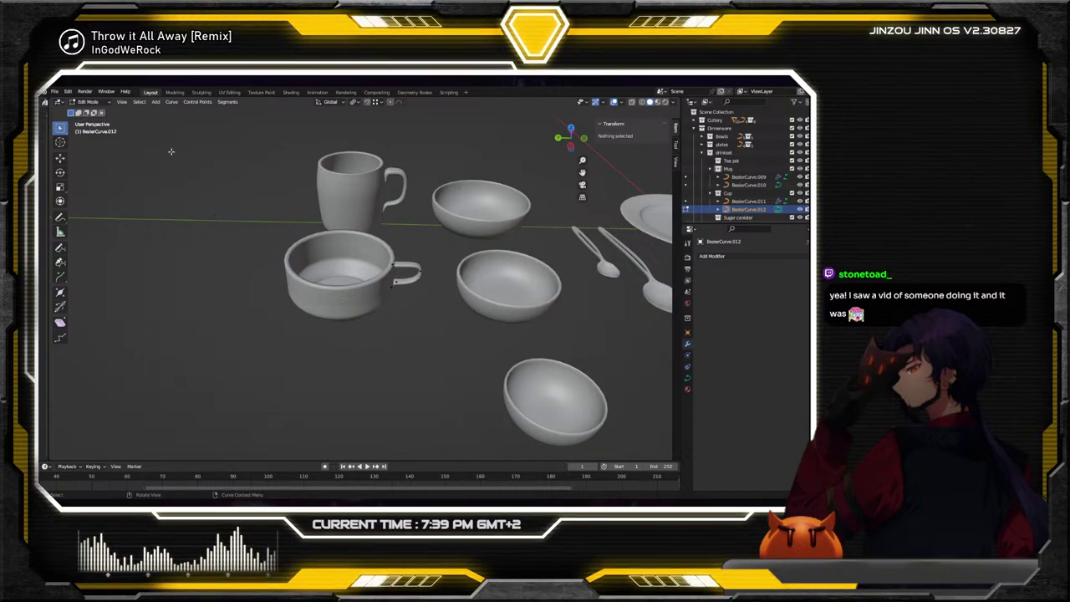
key(Tab)
middle_drag(281, 241, 343, 257)
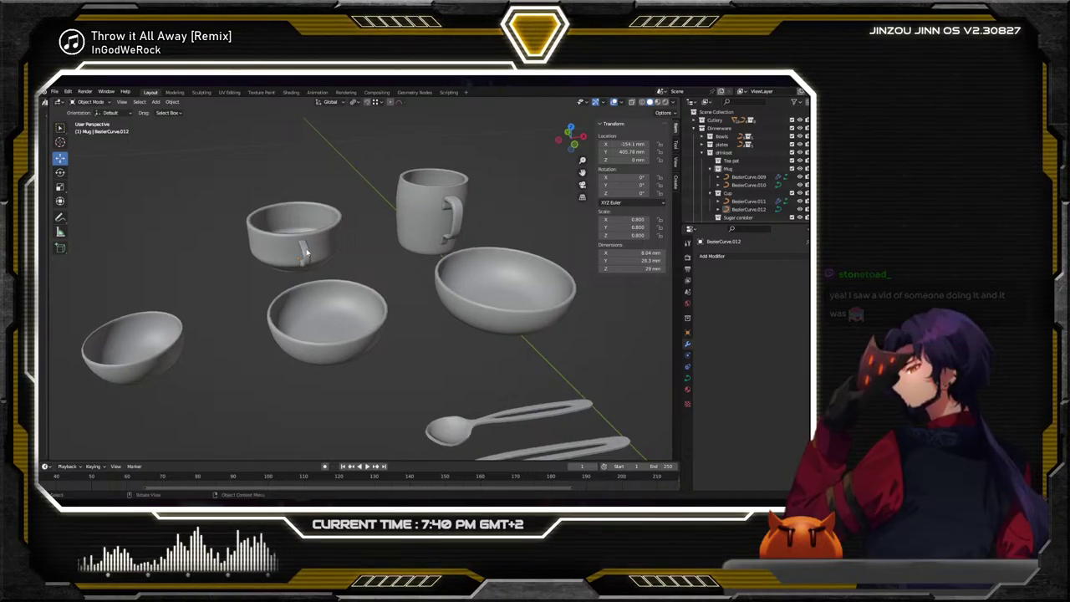
Raise the cup handle's upper end point slightly along Z, closer to the rim
click(301, 249)
scroll(368, 248, up, 4)
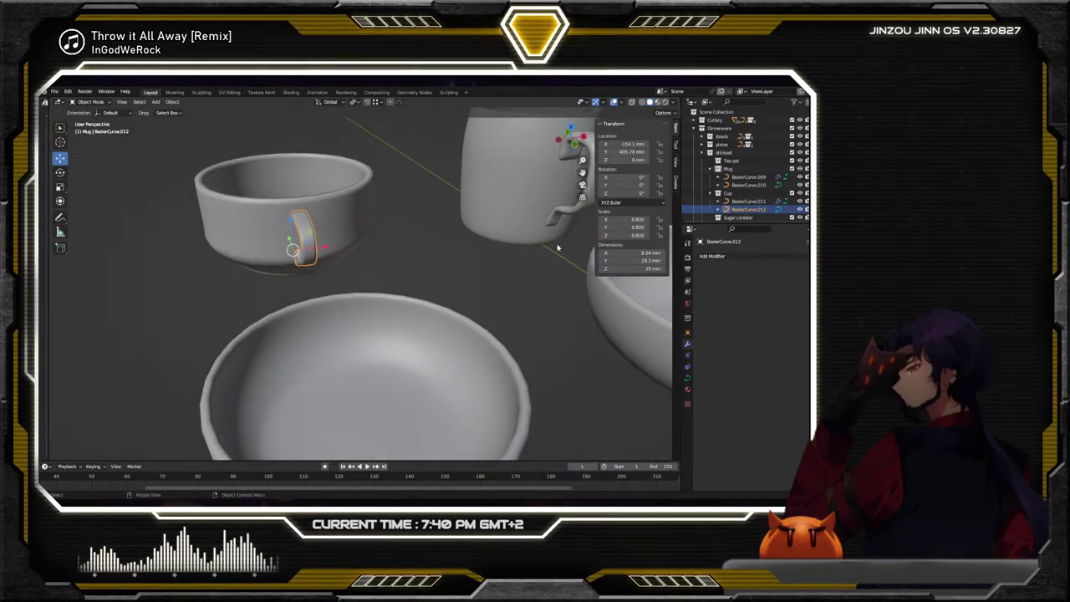
click(89, 102)
click(92, 119)
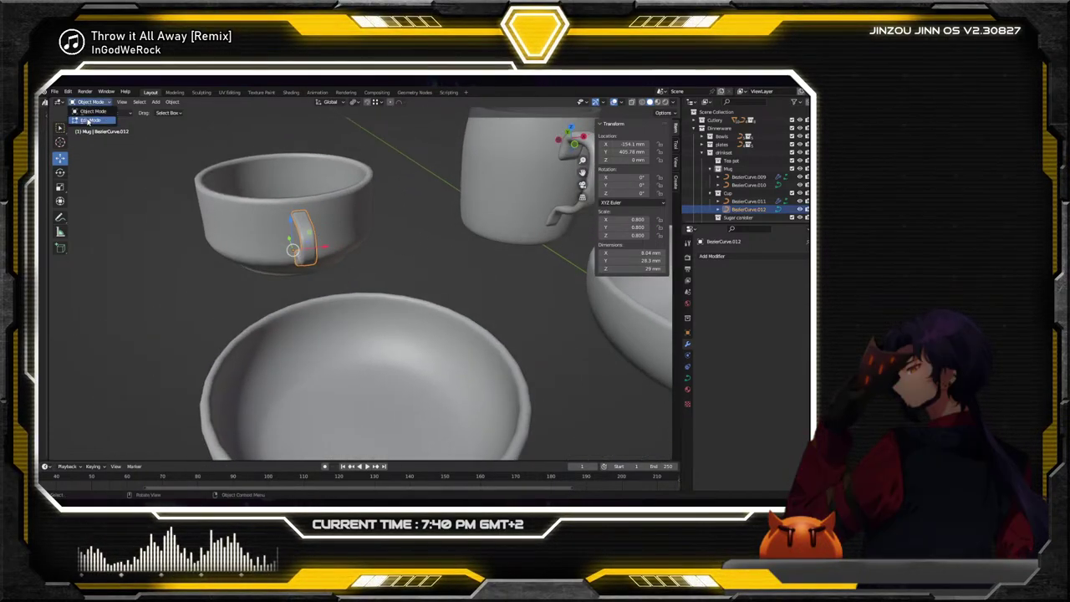
scroll(332, 220, up, 3)
middle_drag(333, 221, 359, 196)
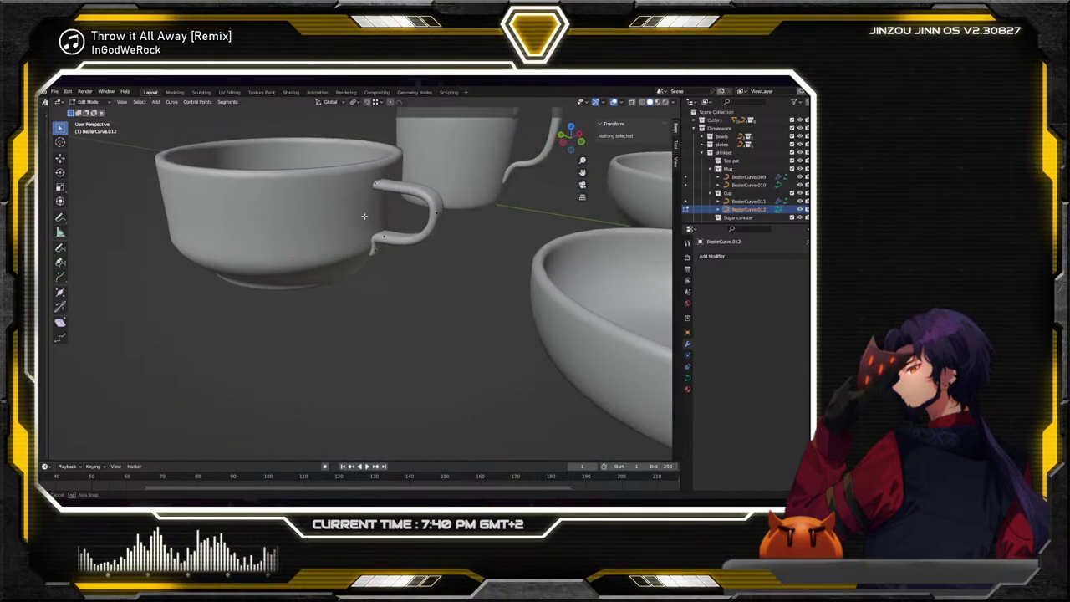
click(372, 184)
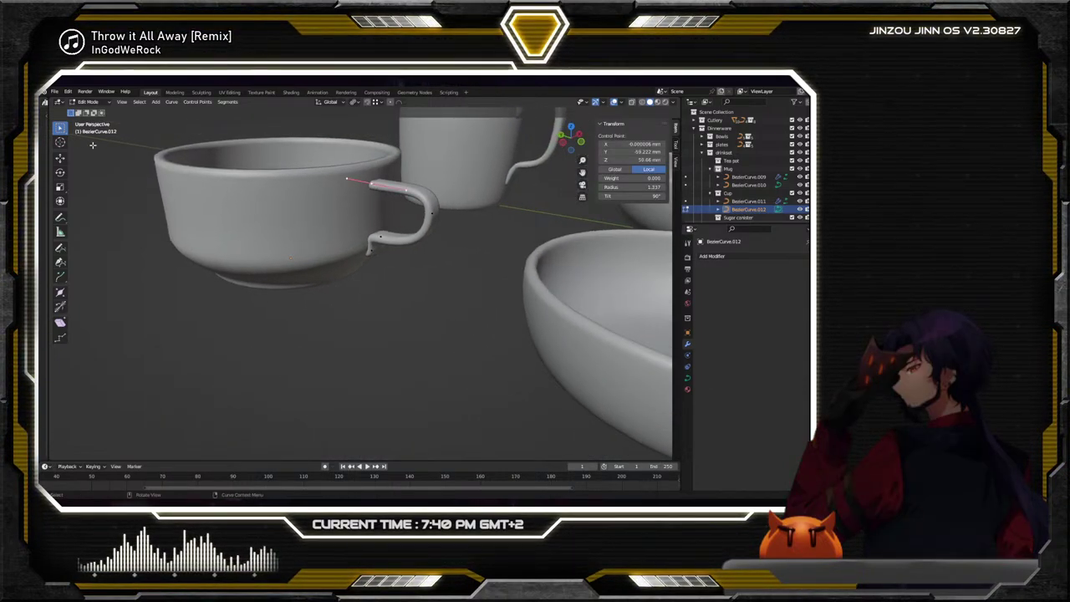
drag(371, 151, 373, 146)
Move the handle's outer curve point about 4.4 mm outward along Y and about 2.03 mm up along Z
click(433, 219)
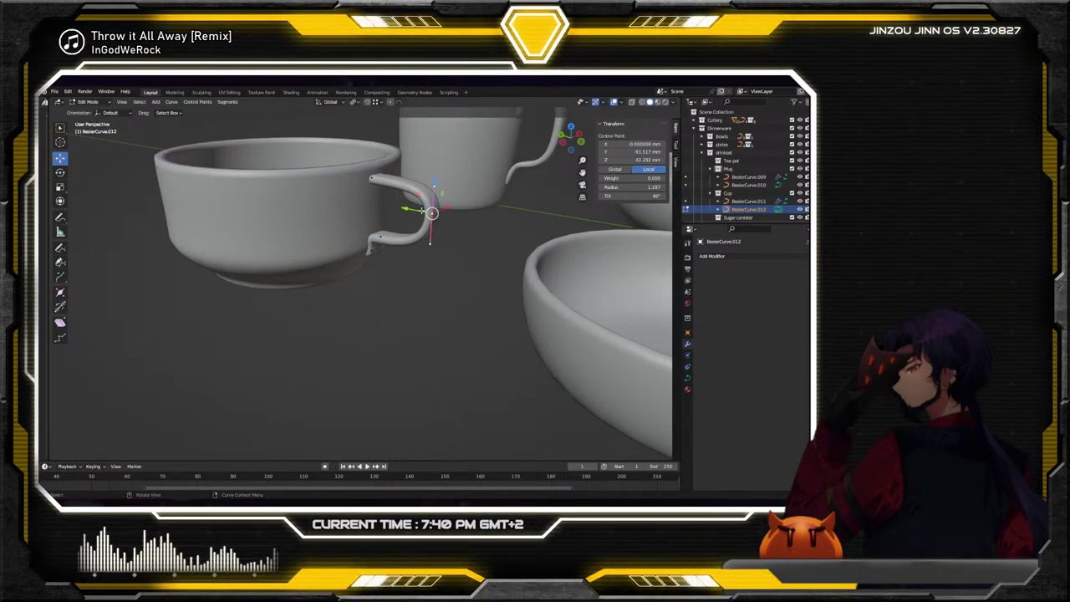
key(g)
key(y)
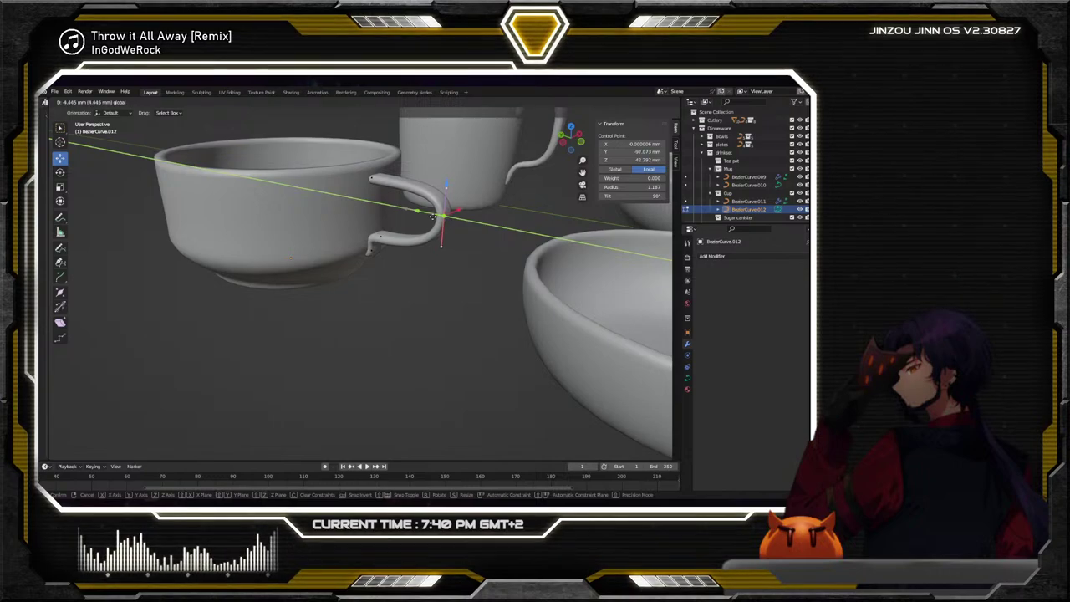
click(433, 217)
drag(445, 182, 445, 178)
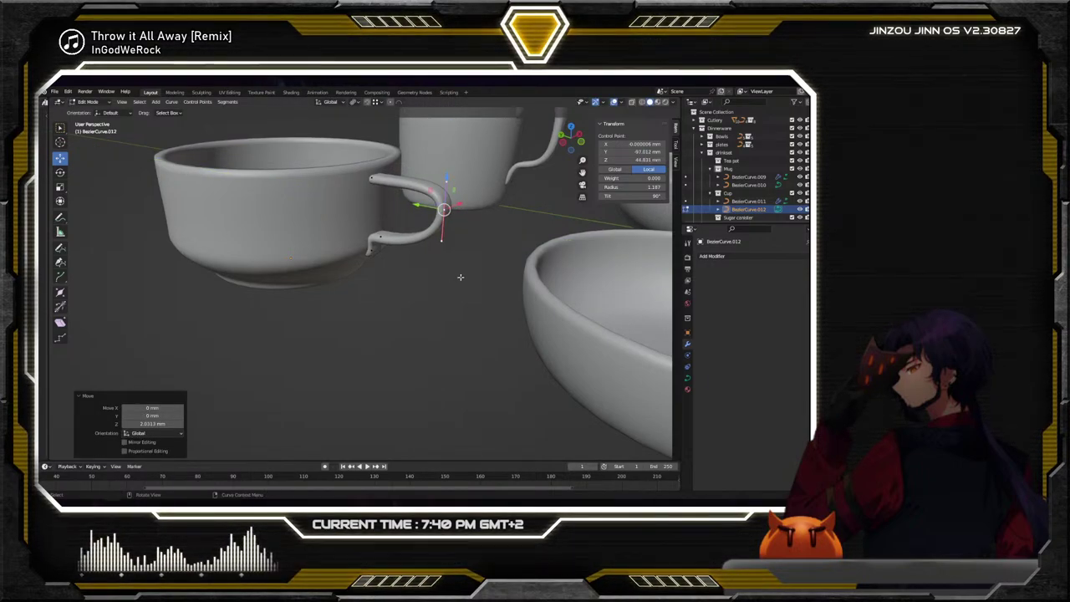
middle_drag(460, 276, 504, 142)
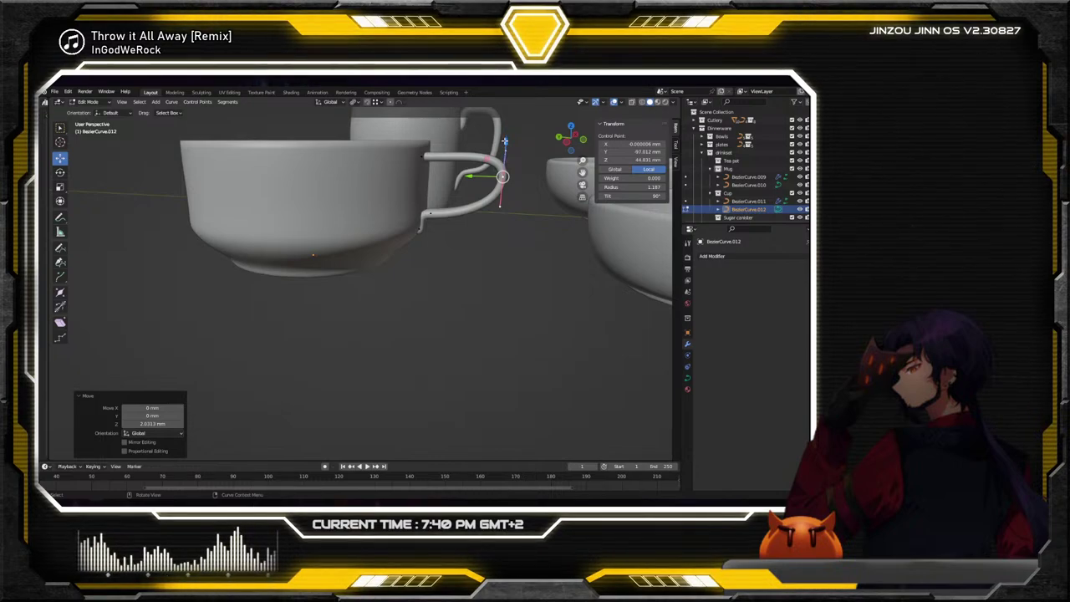
click(471, 272)
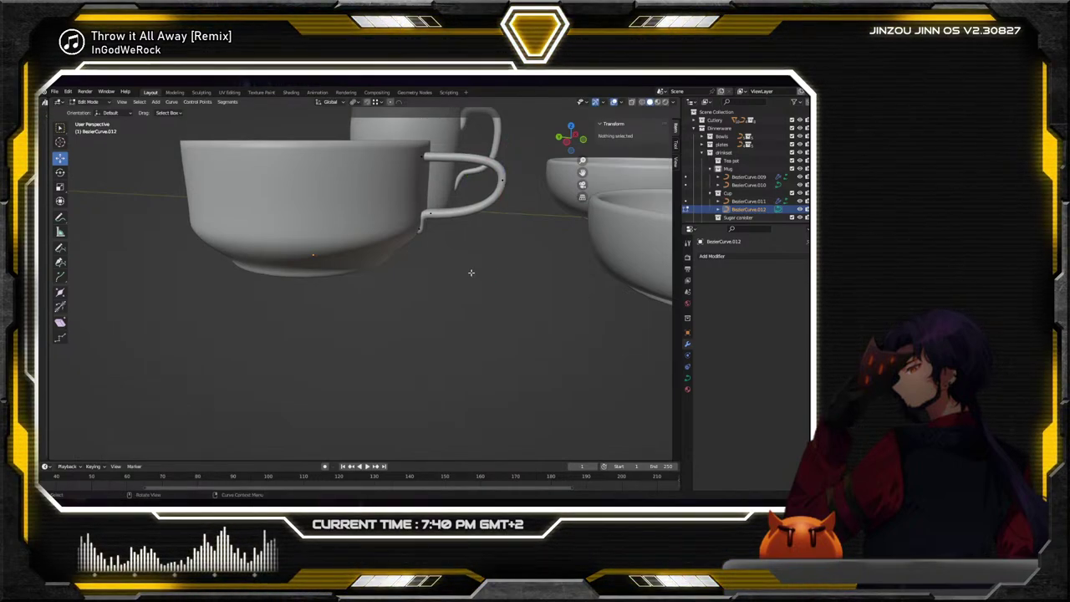
mouse_move(471, 271)
middle_down()
mouse_move(369, 281)
mouse_move(464, 278)
middle_up()
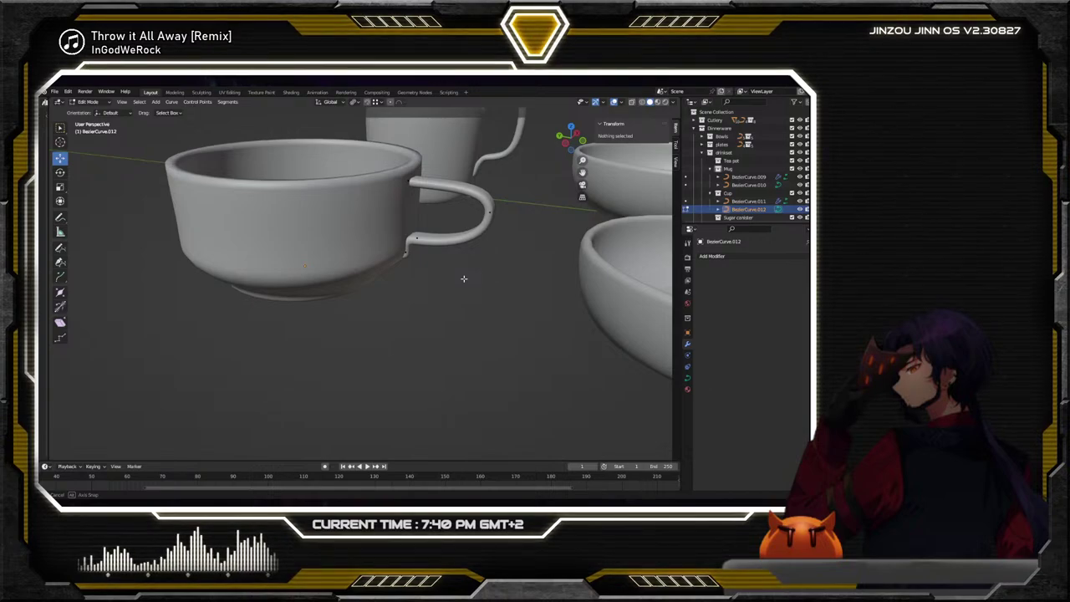
Thicken the whole cup handle by scaling the radius of all its curve points to a mean of about 1.635
key(a)
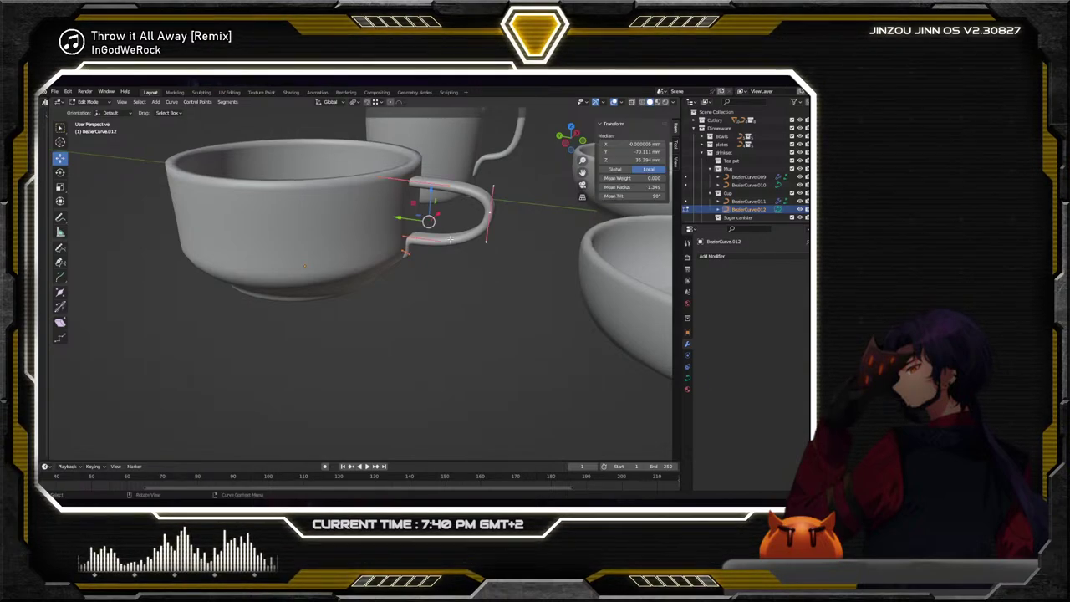
click(64, 296)
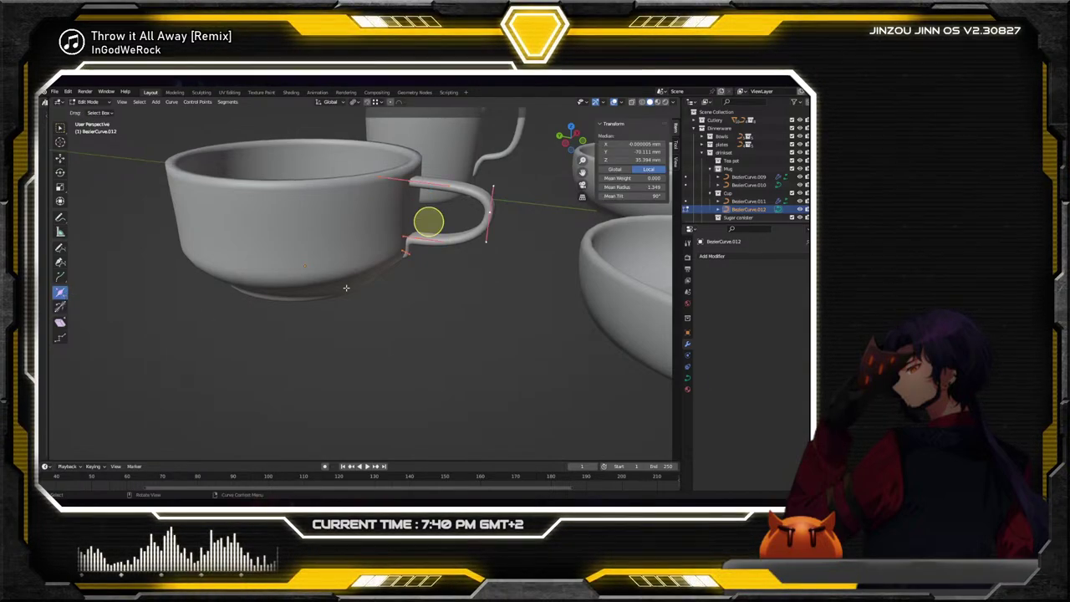
middle_drag(427, 223, 359, 252)
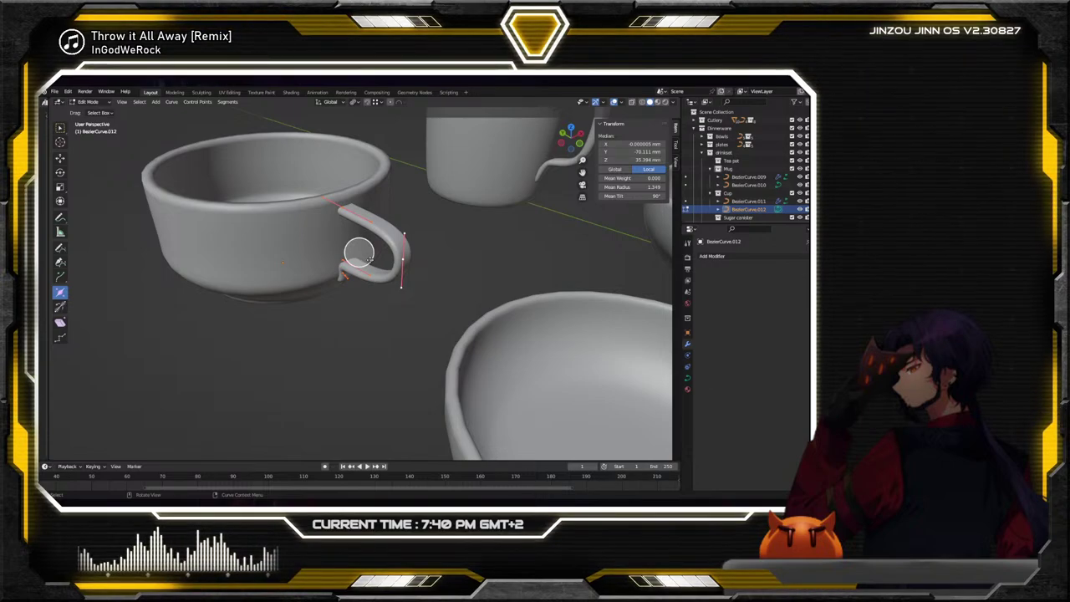
key(alt+s)
click(359, 251)
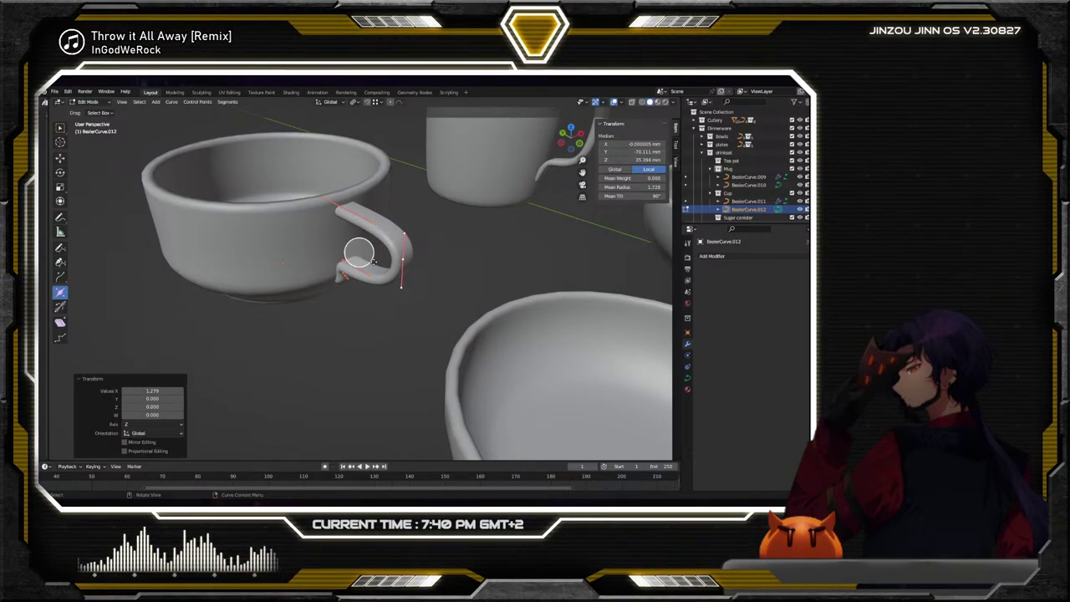
key(alt+s)
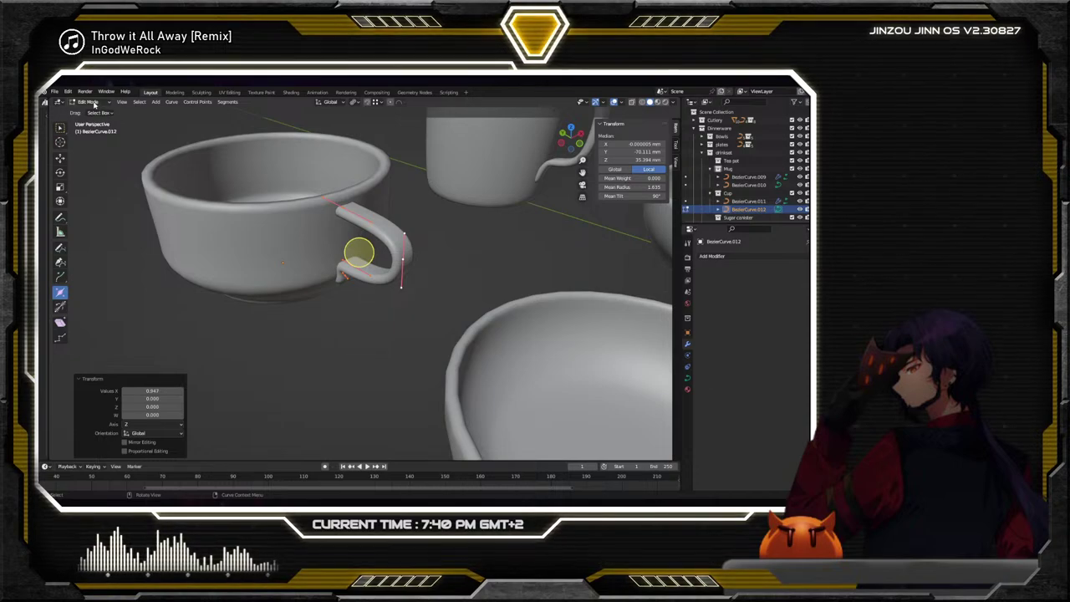
click(97, 112)
Shorten the curve handles of the cup handle's lower bend point by scaling them to about 0.445
middle_drag(425, 296, 400, 259)
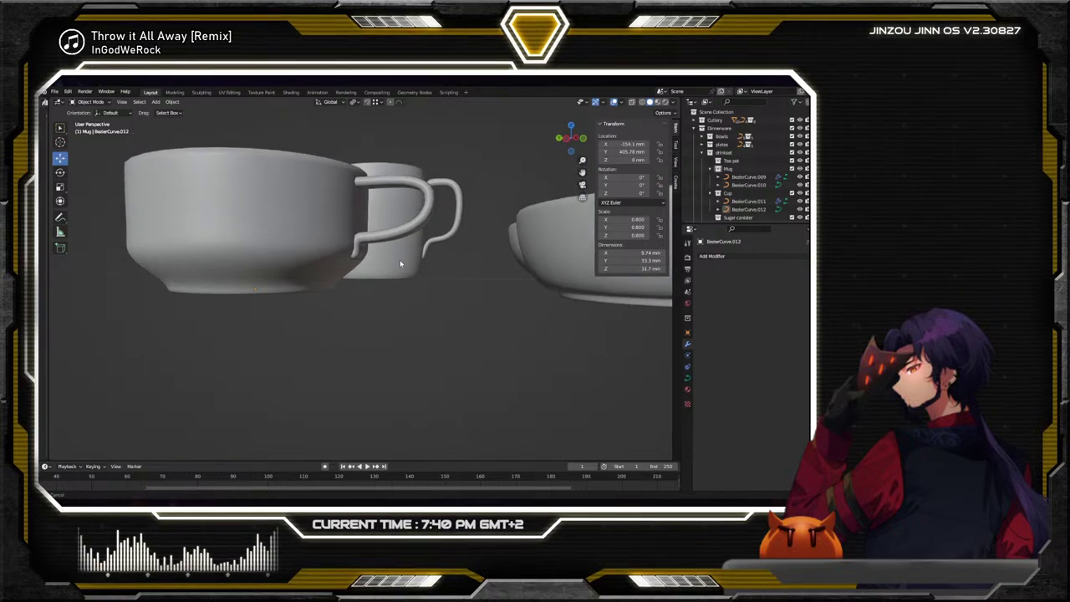
scroll(379, 260, up, 4)
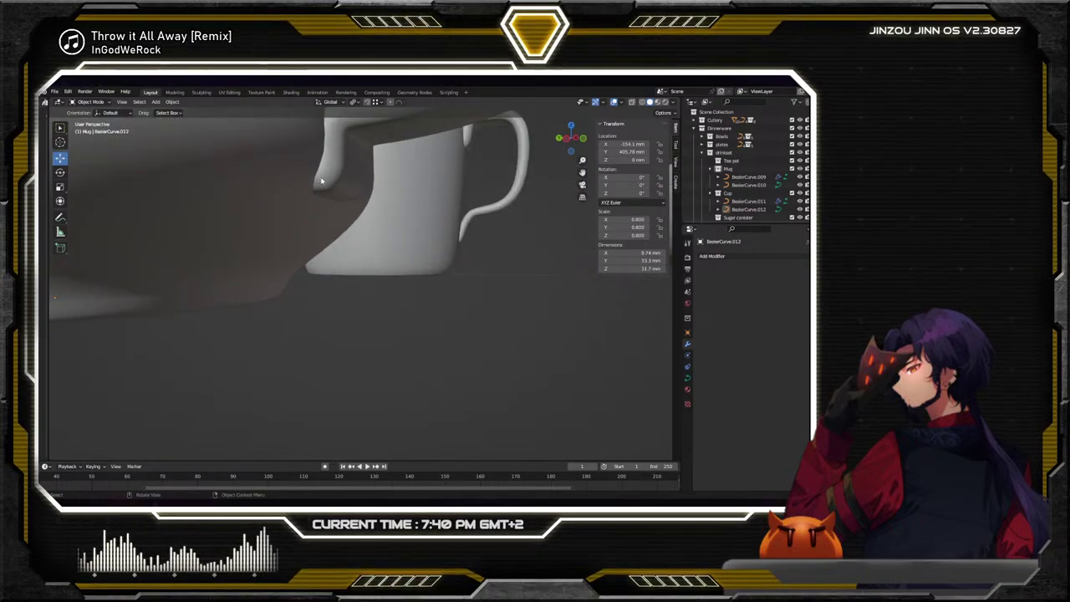
scroll(342, 201, down, 4)
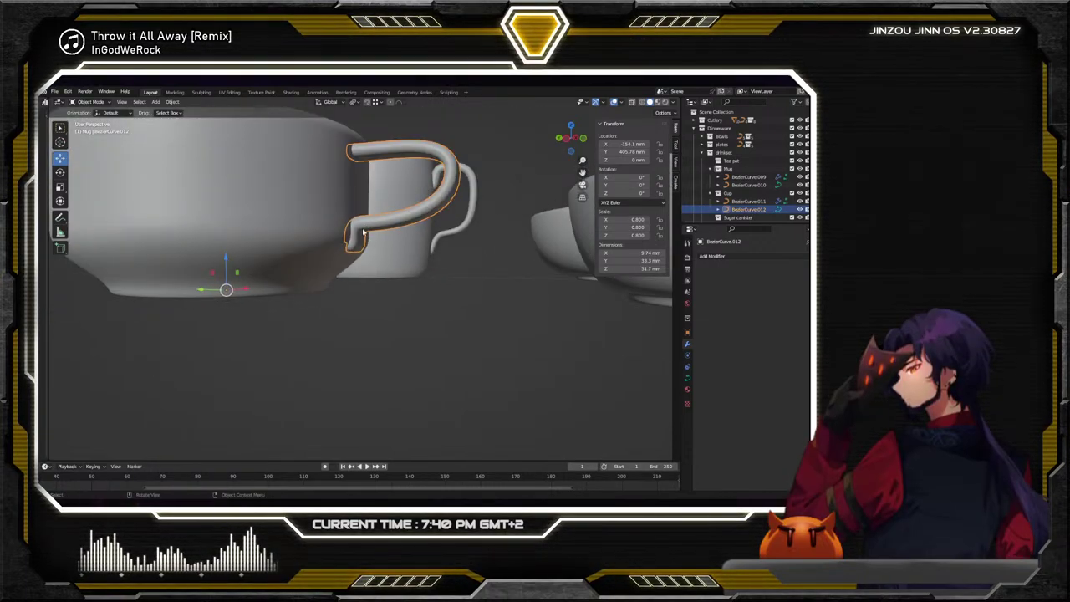
key(Tab)
click(59, 292)
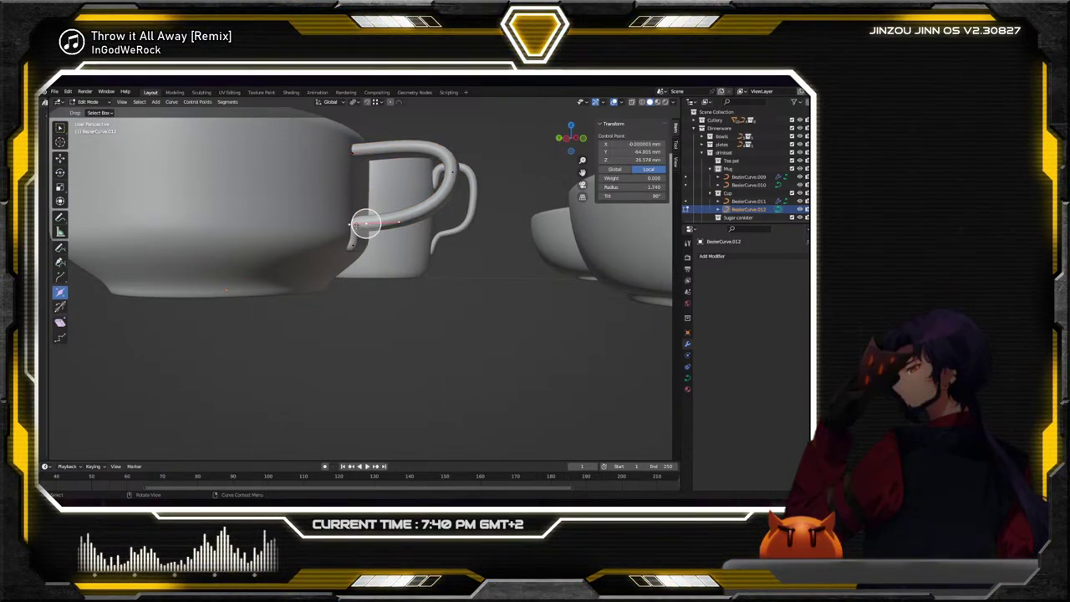
click(365, 223)
key(s)
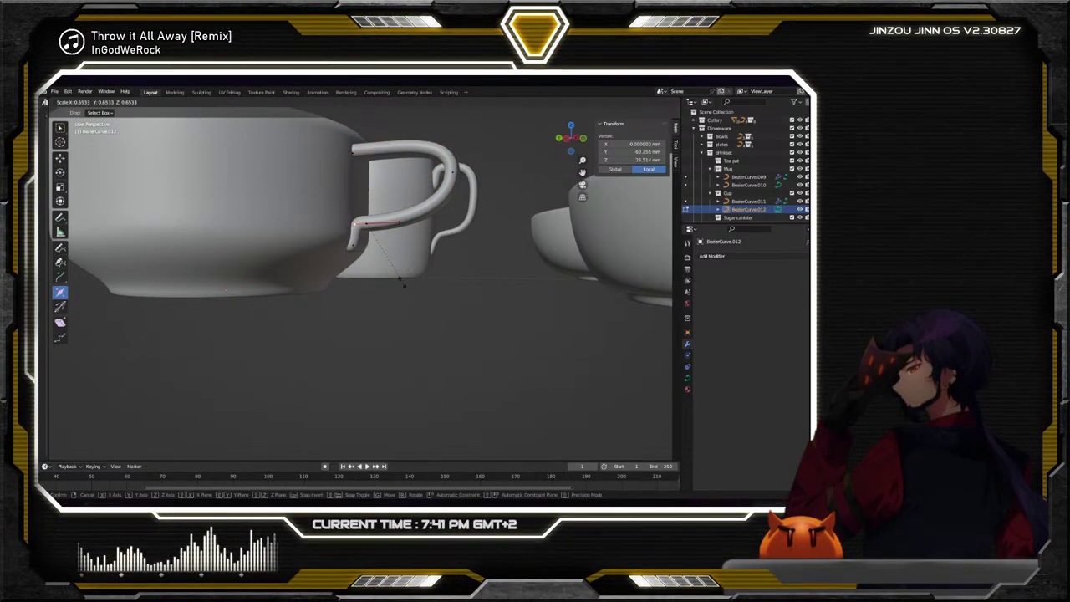
click(358, 267)
middle_drag(359, 267, 411, 284)
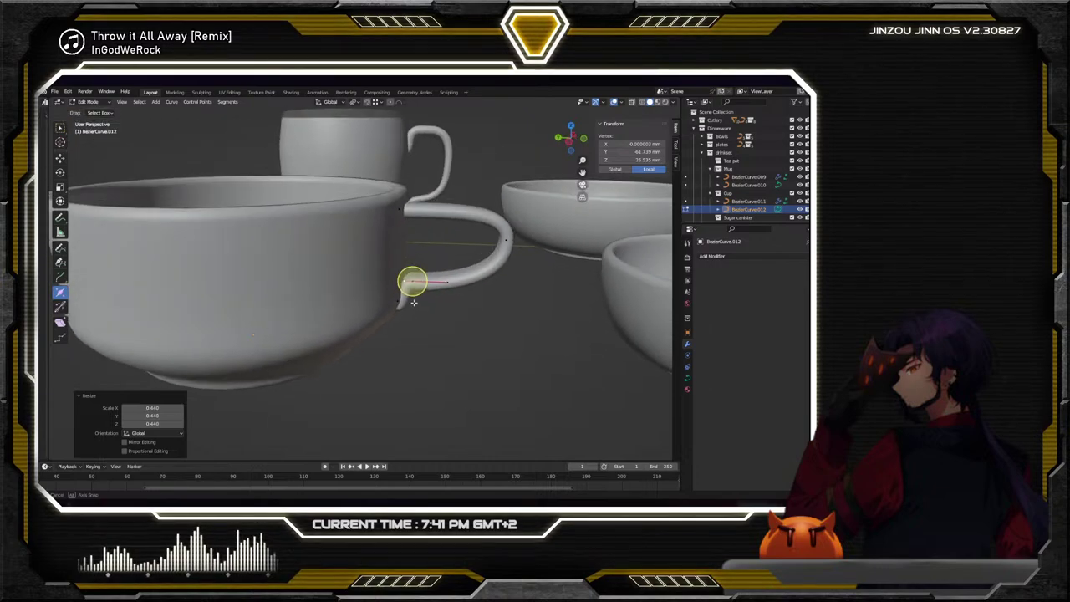
key(alt+a)
Lower the cup handle's upper end point slightly along Z, away from the rim
scroll(439, 314, up, 1)
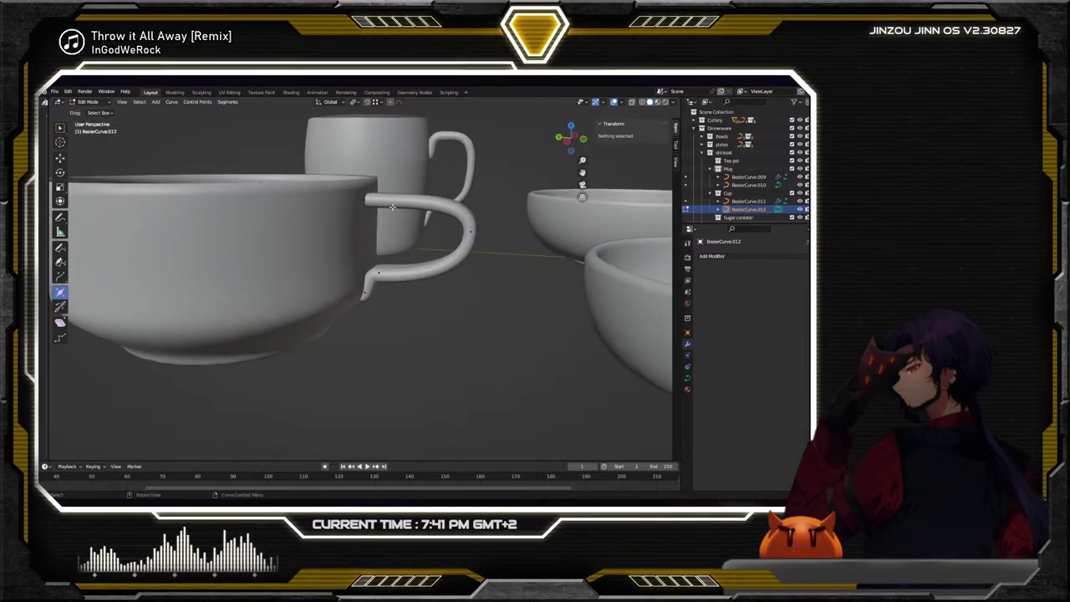
scroll(417, 276, up, 2)
shift+middle_drag(418, 276, 382, 232)
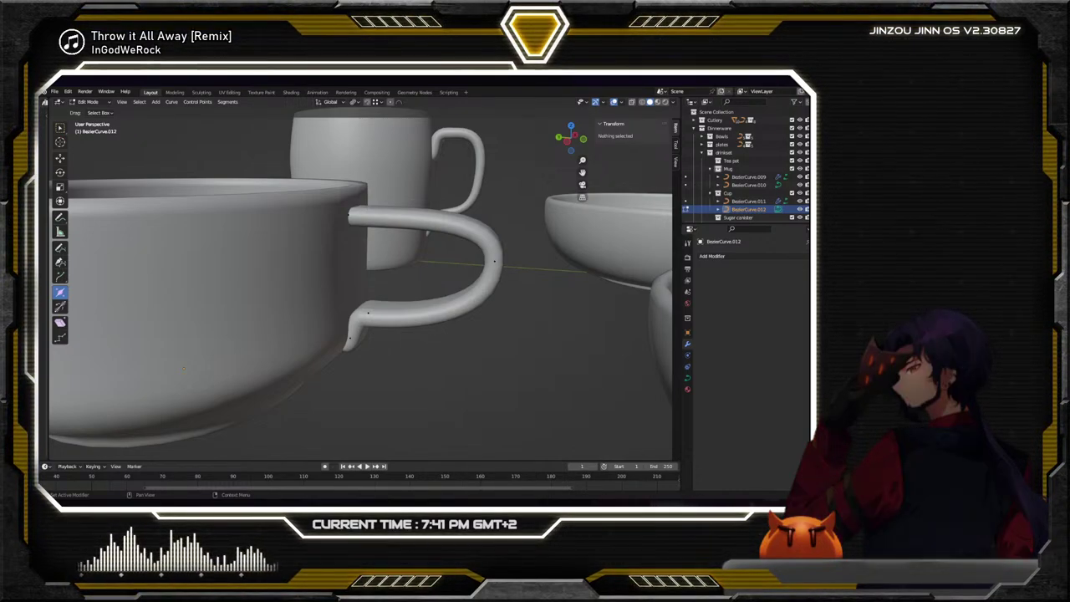
click(349, 216)
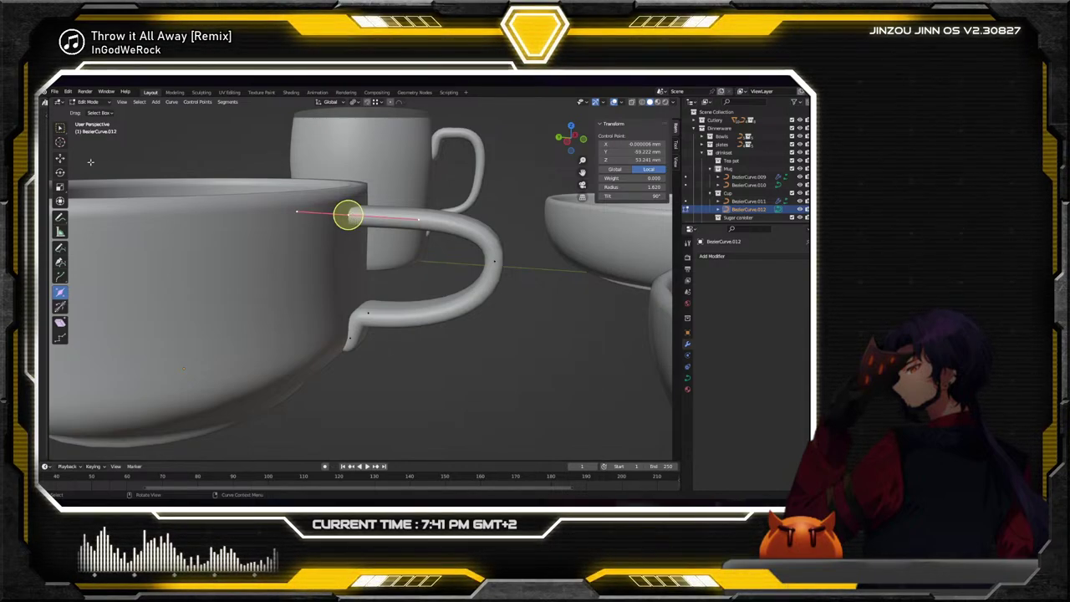
key(shift+space)
key(g)
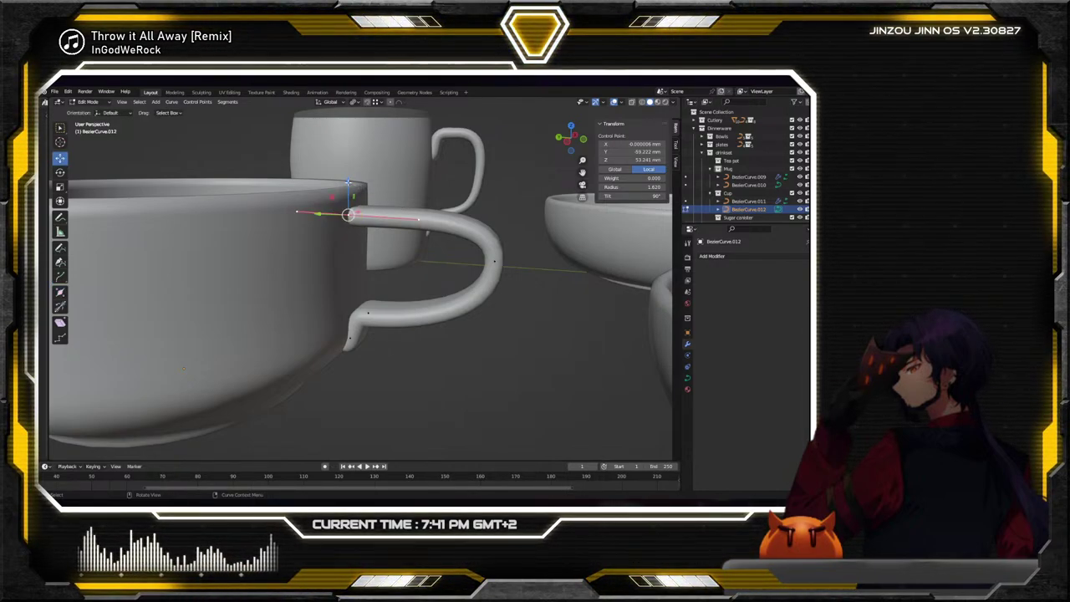
drag(355, 185, 350, 228)
Rotate the upper end point until its curve handles run nearly vertical along the cup wall, and scale them to roughly half
key(shift+space)
key(r)
click(60, 158)
key(s)
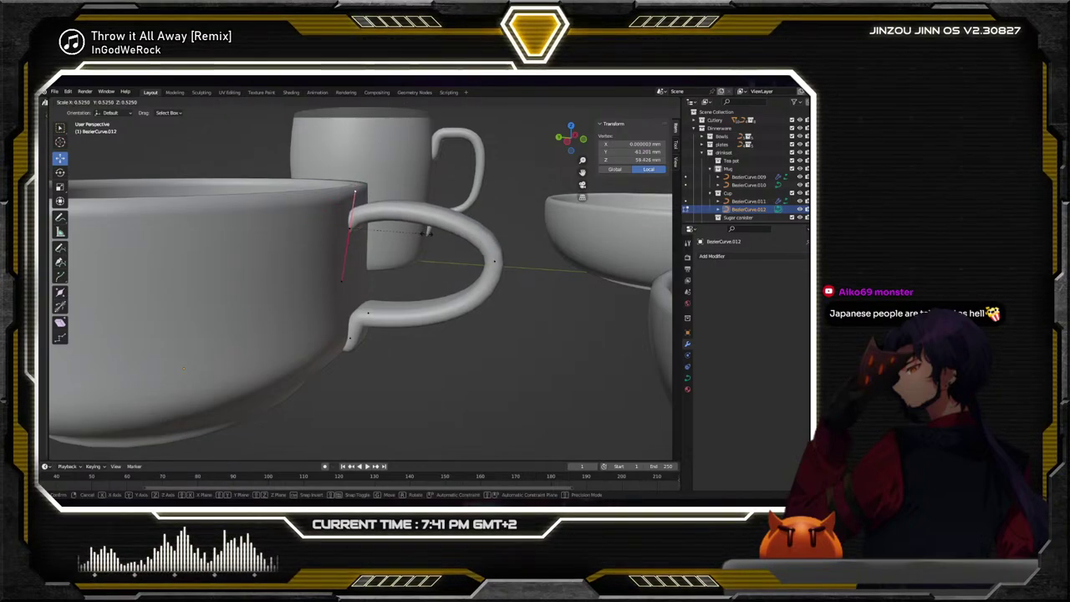
click(427, 233)
click(483, 270)
middle_drag(483, 270, 451, 276)
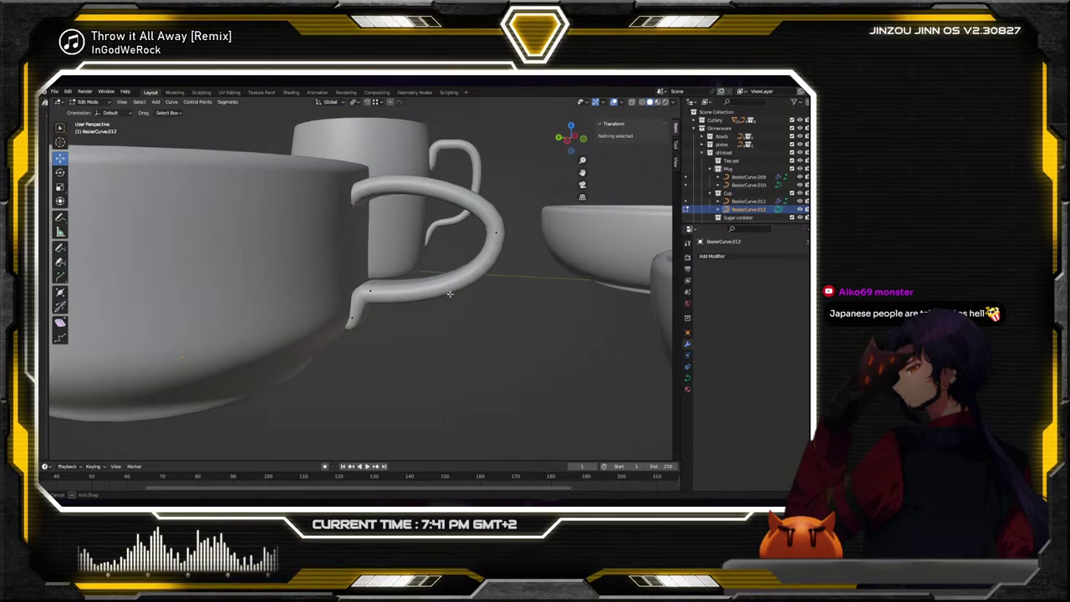
Lengthen the curve handles of the cup handle's outer point by scaling them to about 1.039
click(493, 232)
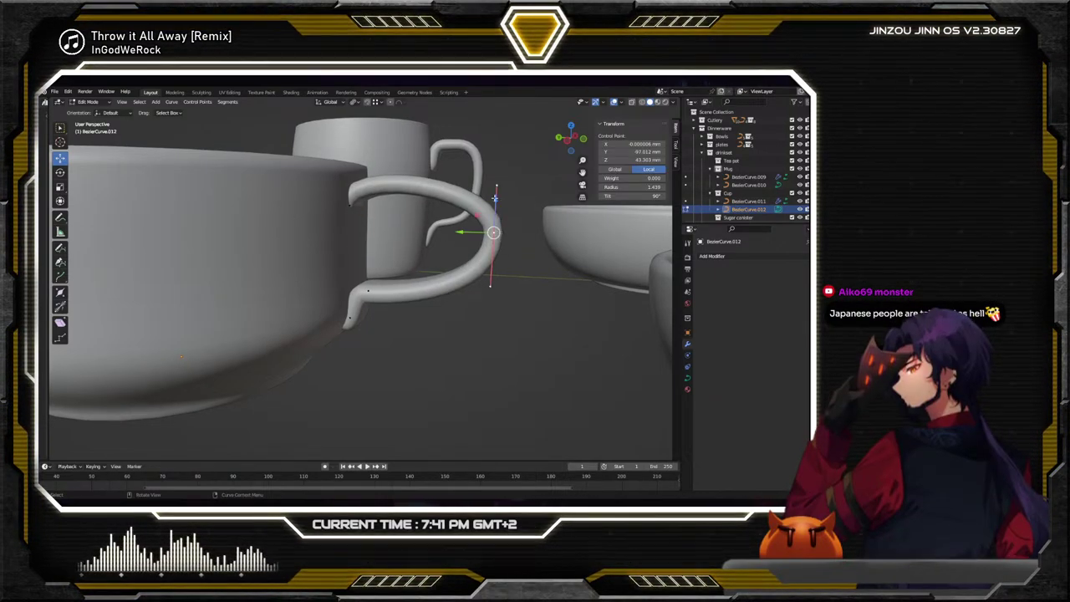
key(s)
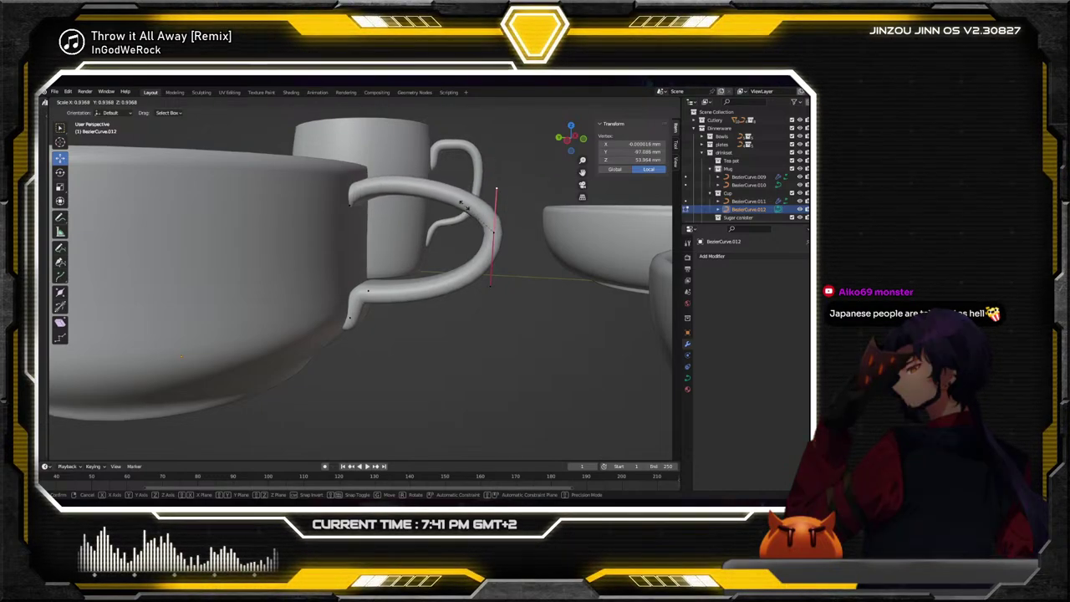
click(459, 203)
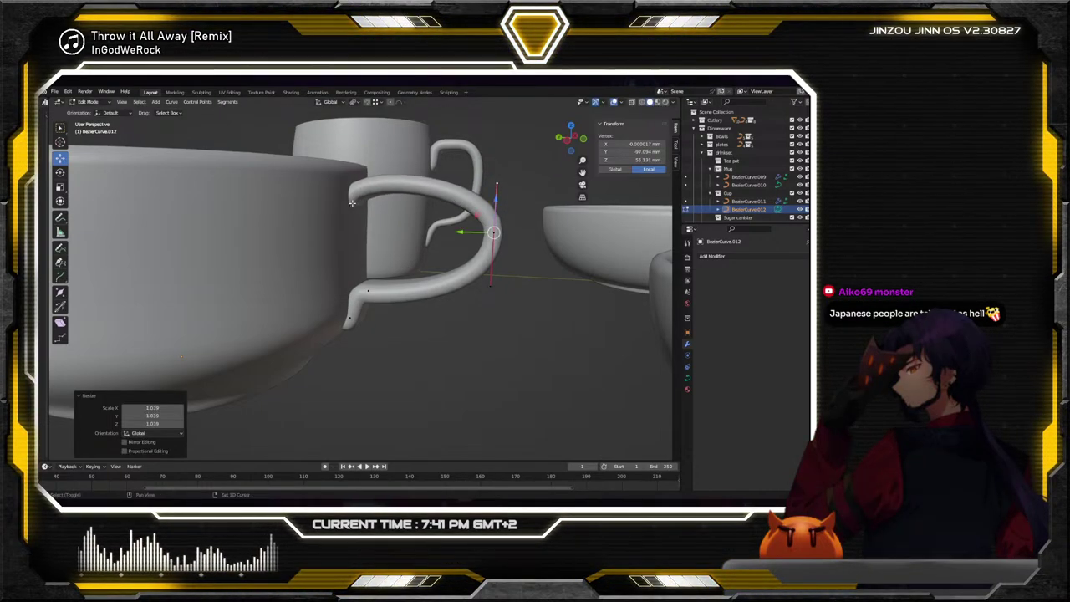
Subdivide the curve segment between the cup handle's upper end point and its outer point
shift+click(350, 203)
shift+click(489, 236)
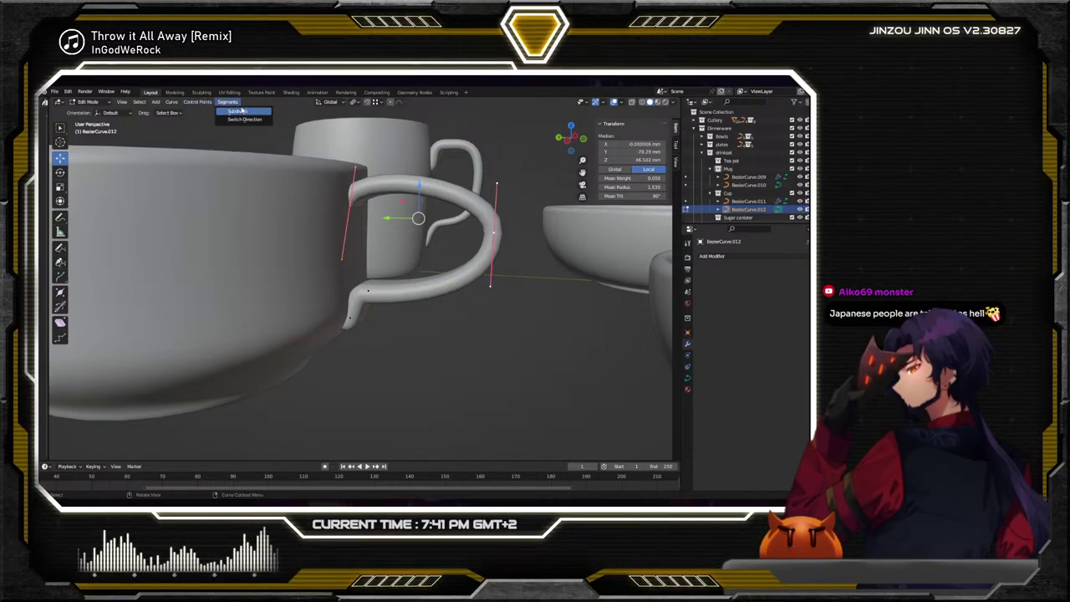
click(238, 111)
Rotate the new point on the cup handle's upper arc until its handles are level, and raise it about 1 mm along Z
click(435, 192)
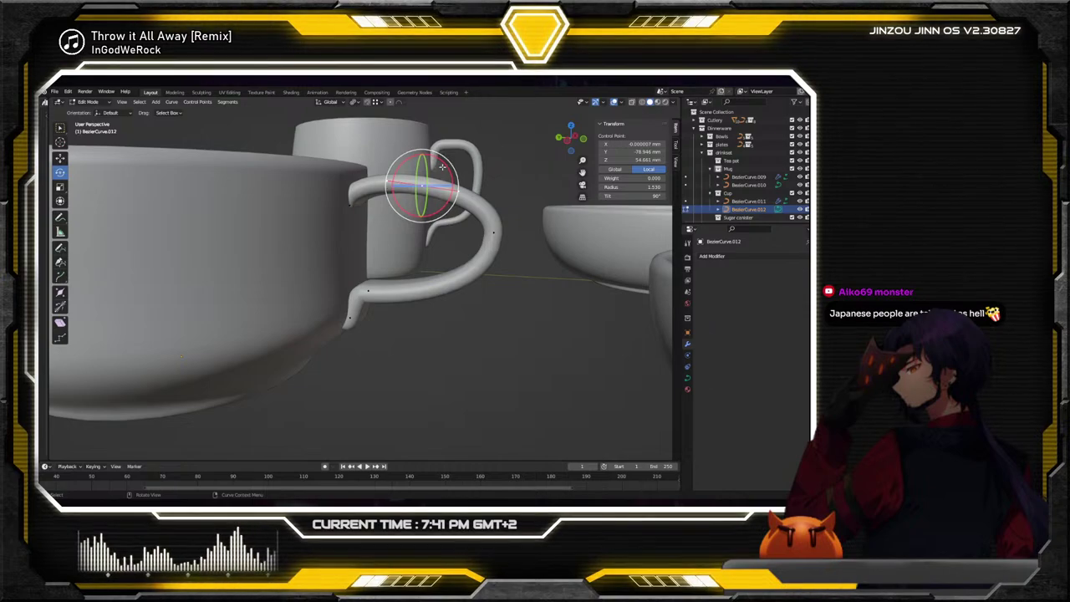
drag(387, 191, 425, 151)
key(shift+space)
key(g)
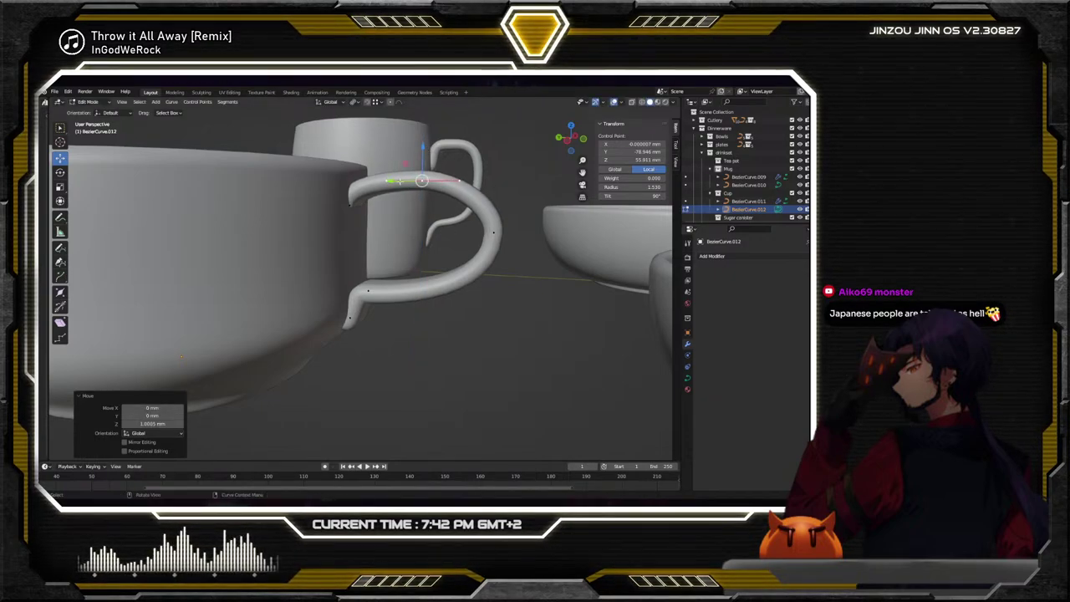
Lengthen the curve handles of the upper arc point by scaling them to about 1.422
key(s)
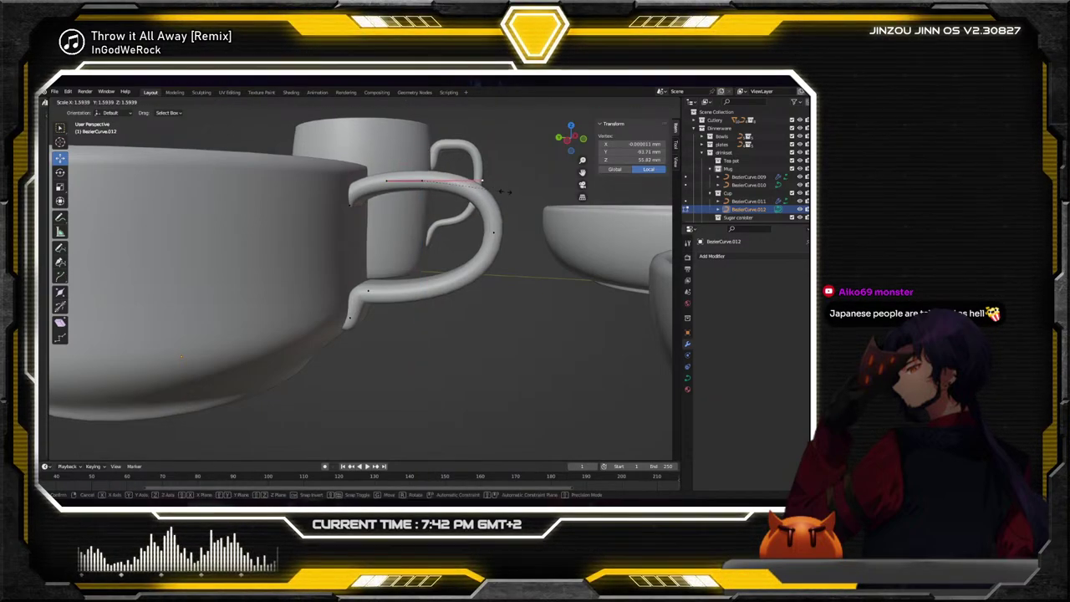
click(495, 189)
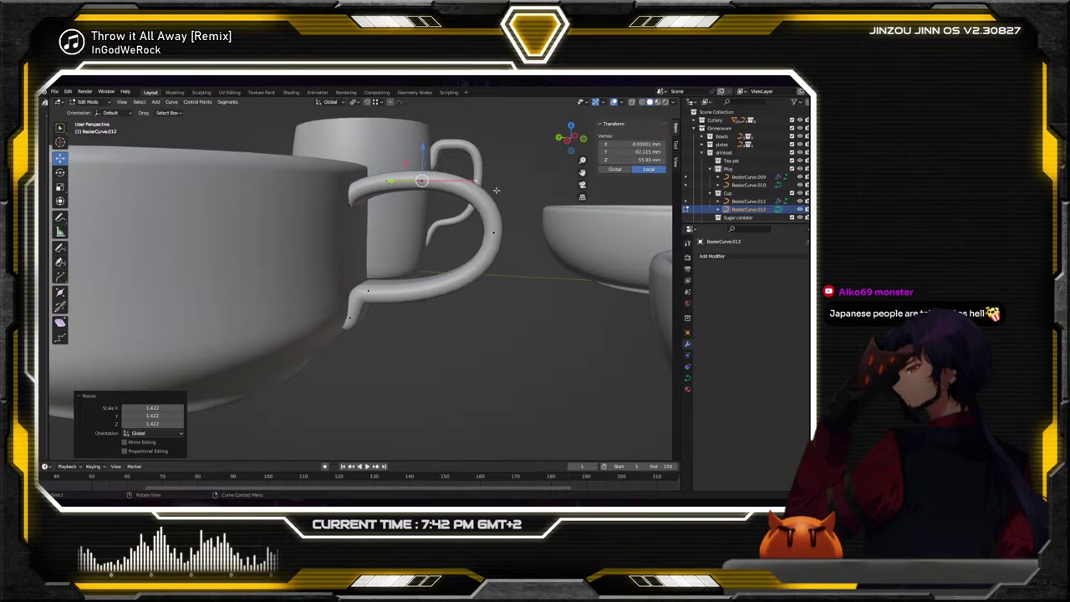
click(497, 282)
scroll(484, 280, down, 4)
middle_drag(486, 280, 467, 262)
scroll(465, 260, up, 5)
Lengthen the outer curve point's handles again by scaling them, for a rounder outer bend
click(527, 247)
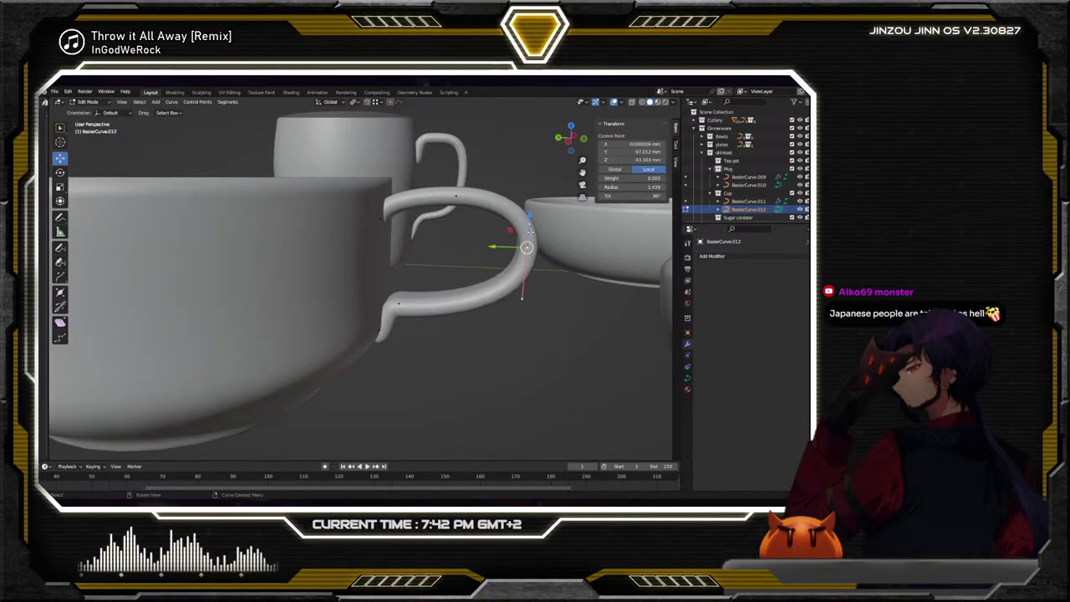
middle_drag(522, 301, 535, 316)
key(s)
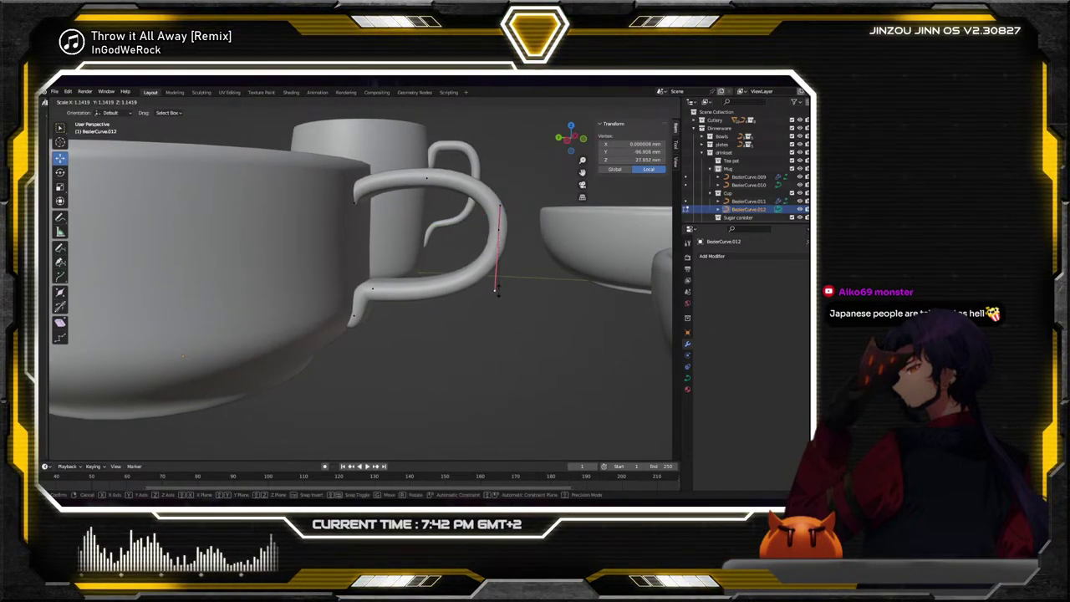
click(494, 238)
Lower the cup handle's upper arc point by about 1.17 mm along Z
click(426, 177)
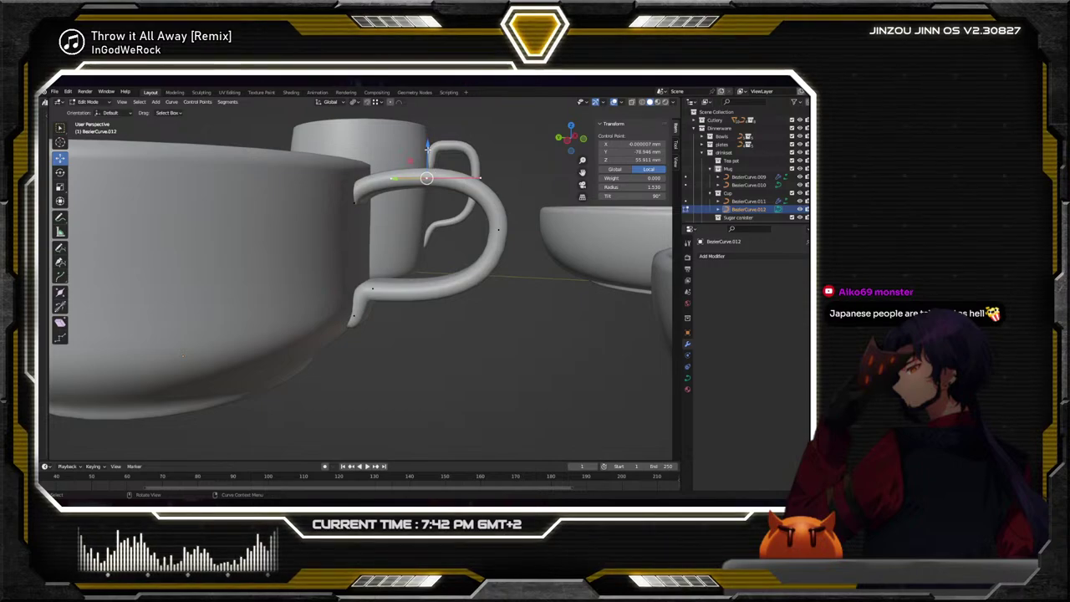
key(g)
key(z)
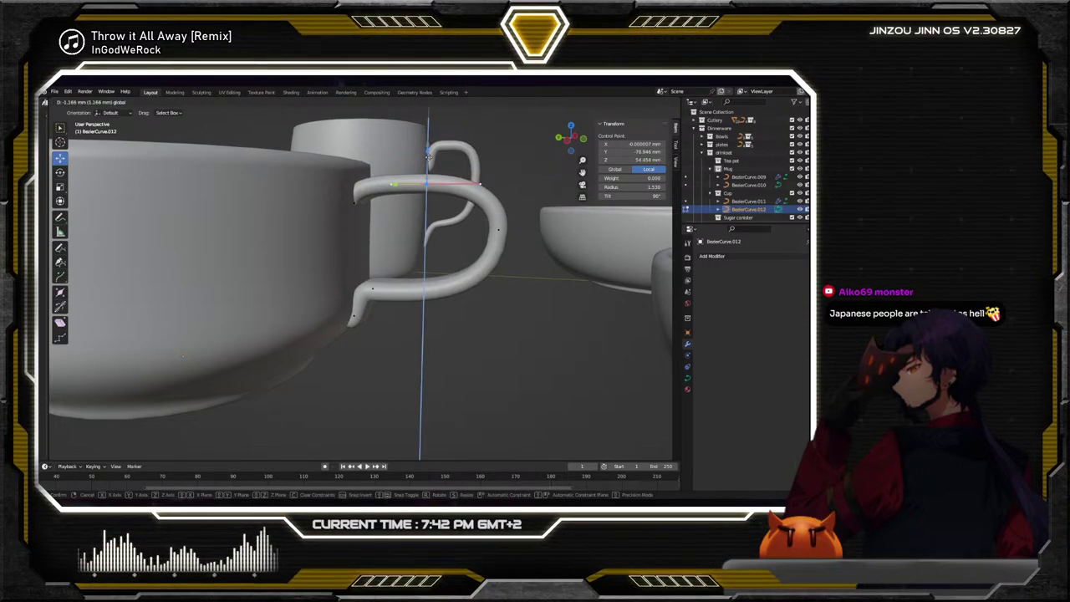
click(428, 155)
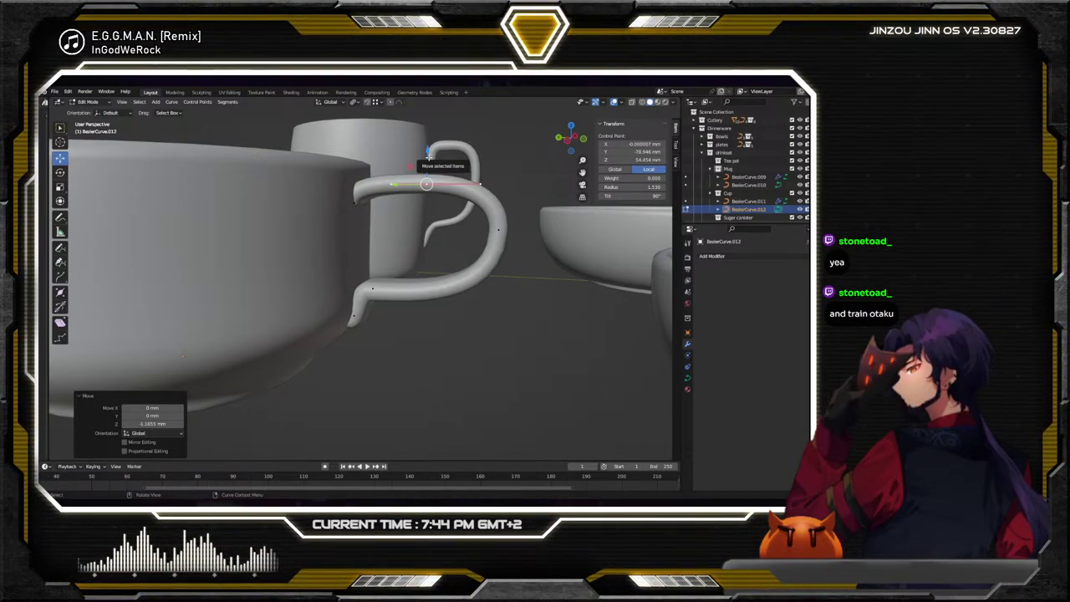
Examine the cup and its handle beside the mug, bowls, plates and cutlery from several angles
scroll(414, 210, down, 5)
middle_drag(415, 210, 340, 229)
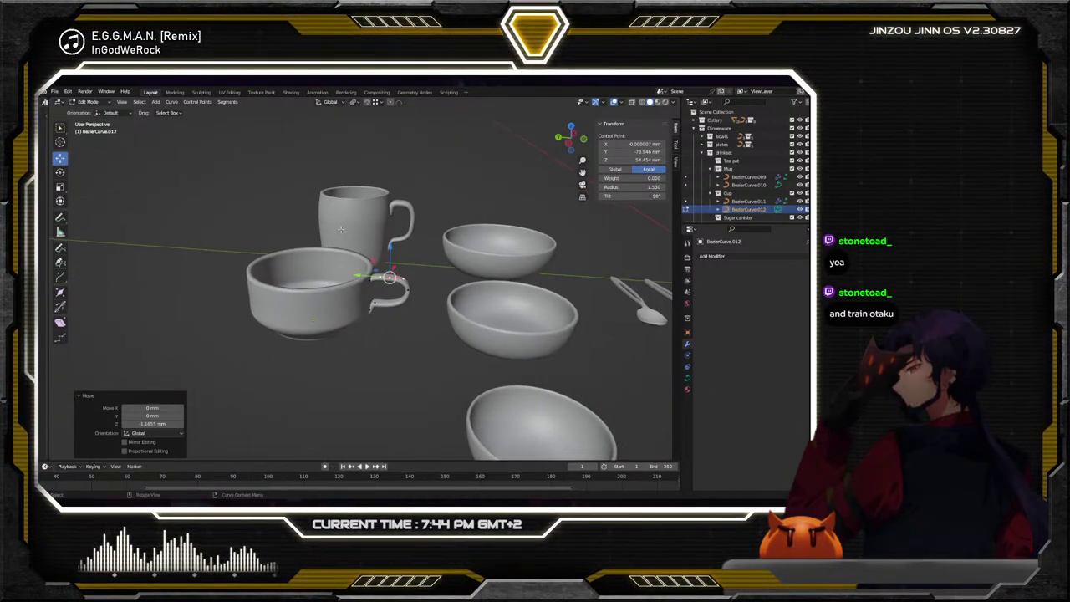
click(189, 191)
middle_drag(189, 191, 501, 239)
scroll(377, 239, down, 3)
middle_drag(377, 239, 442, 210)
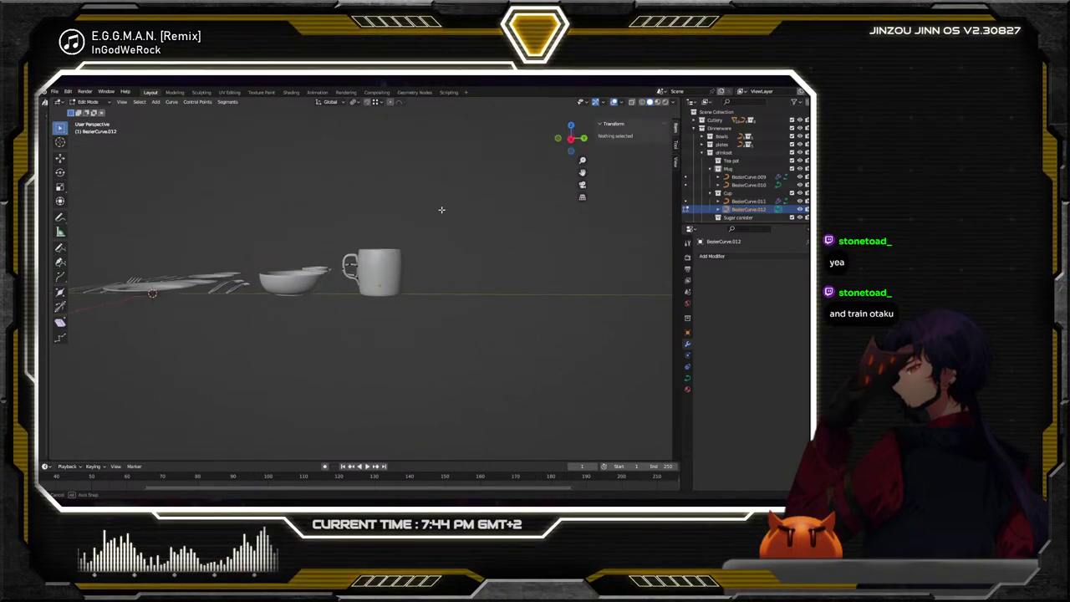
scroll(438, 220, up, 4)
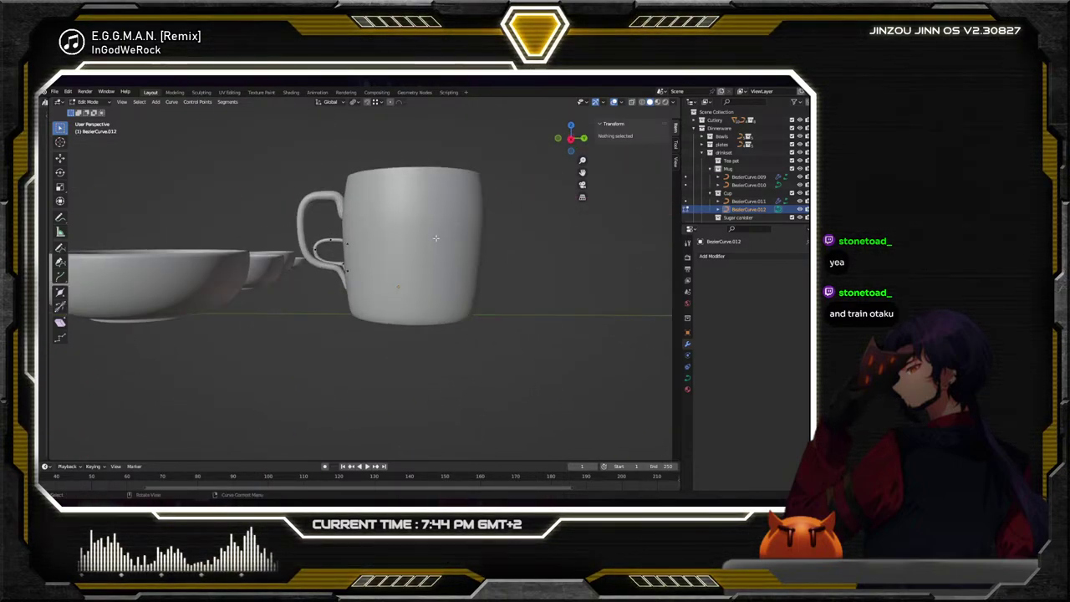
scroll(435, 239, down, 3)
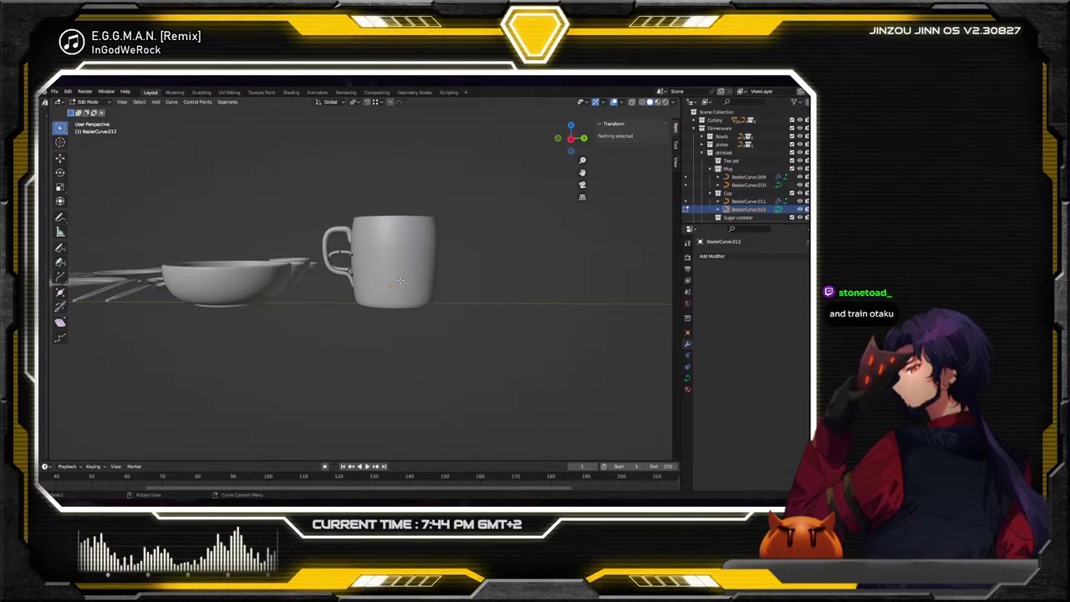
middle_drag(416, 254, 393, 240)
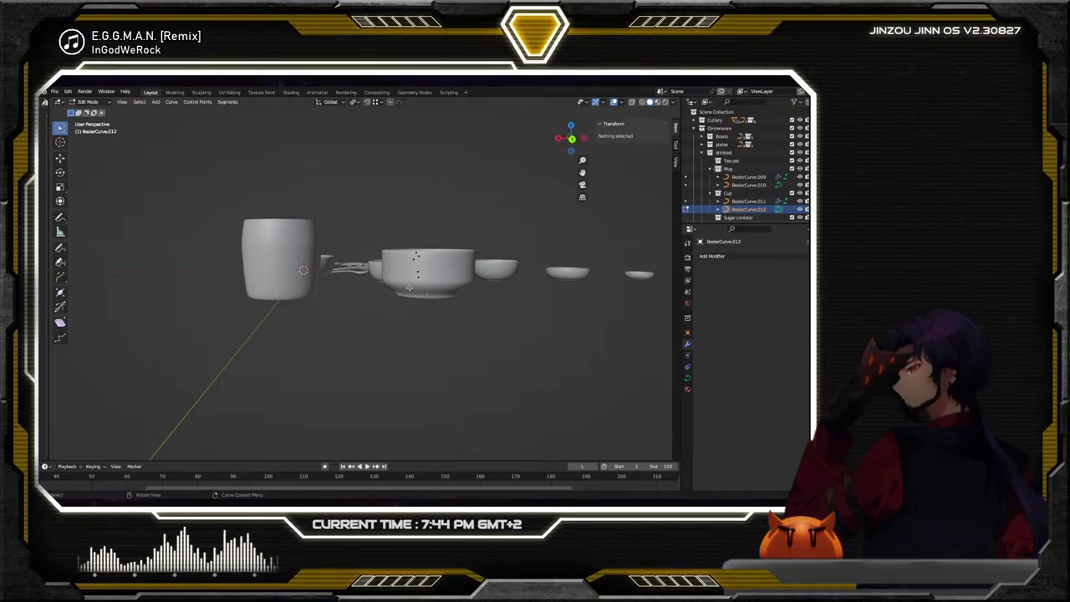
middle_drag(408, 287, 225, 337)
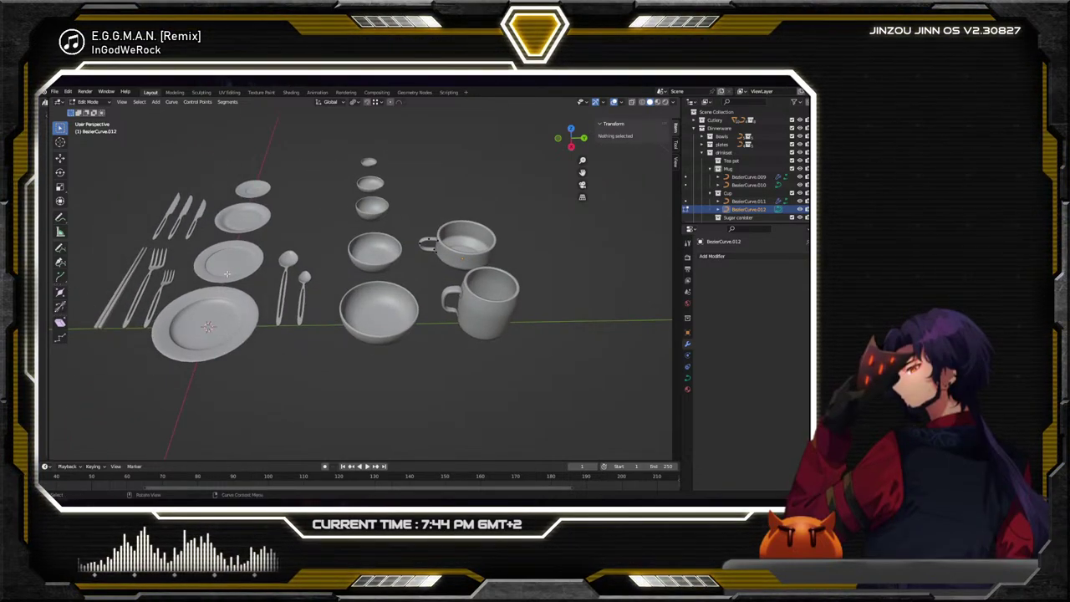
Leave curve editing and measure across the full width of the largest plate
scroll(305, 355, up, 3)
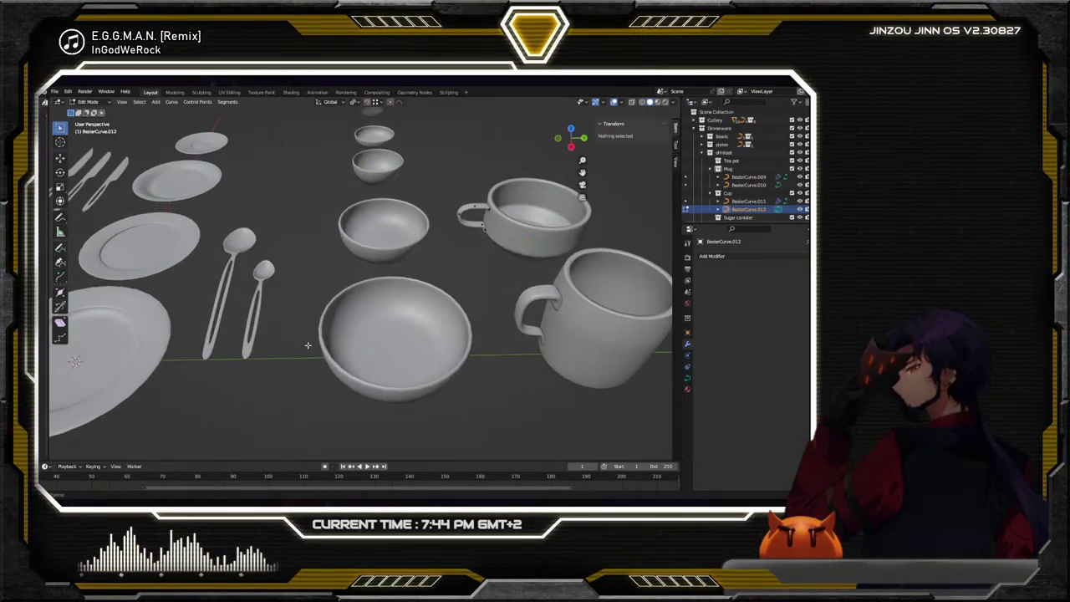
shift+middle_drag(305, 355, 92, 266)
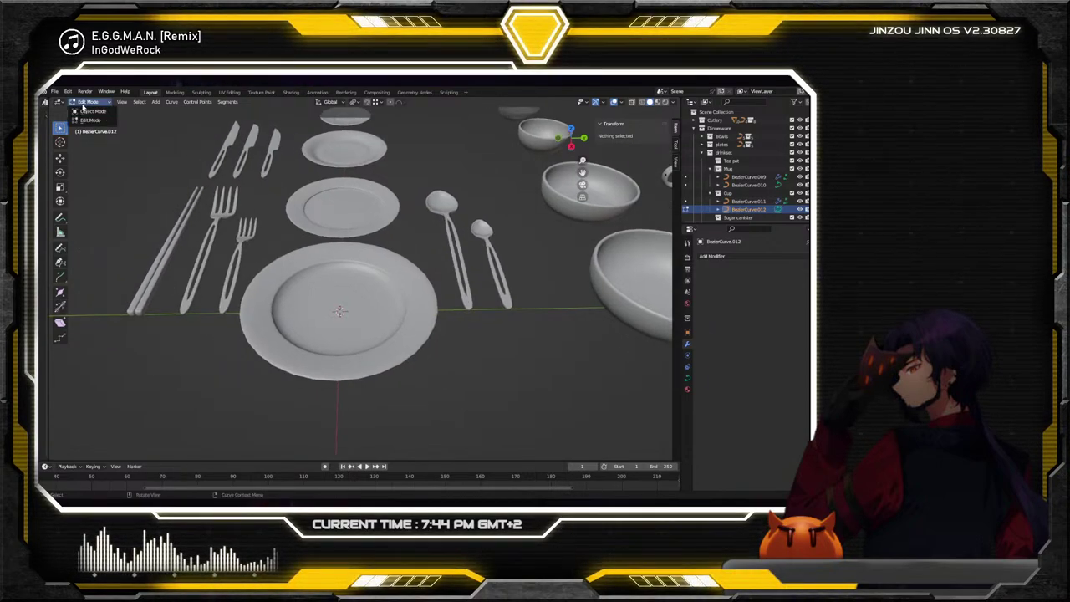
key(Tab)
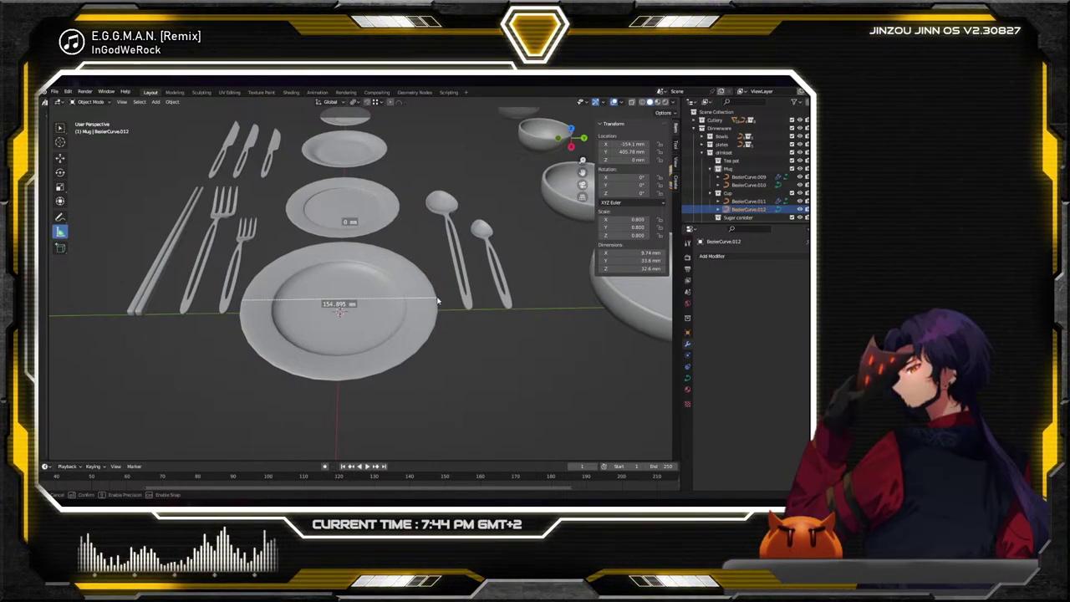
drag(437, 301, 437, 300)
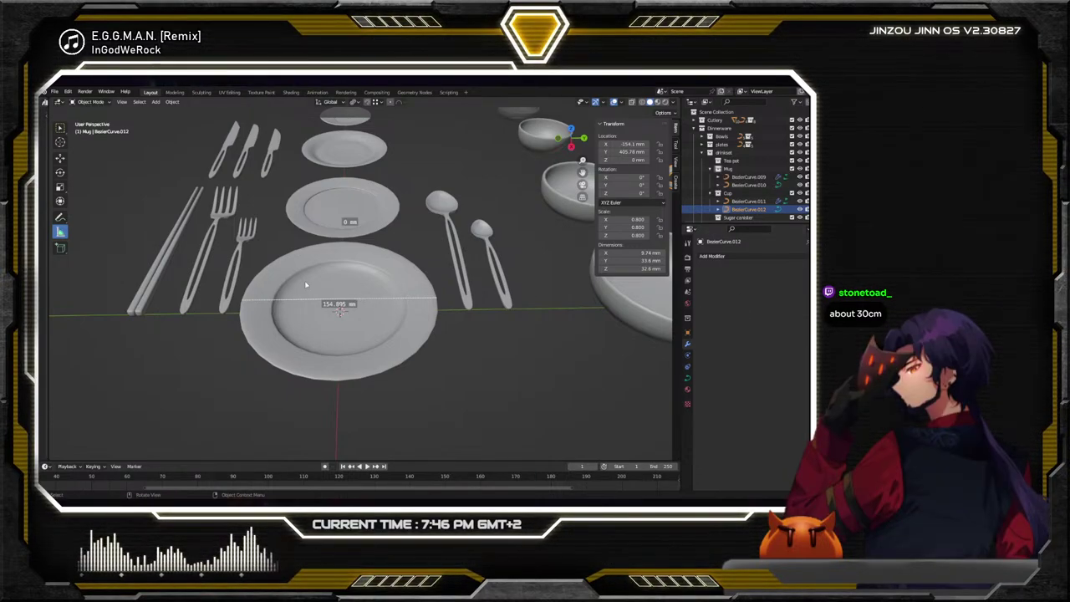
Select the largest plate and scale it uniformly by a factor of 2 on all axes
key(w)
click(329, 325)
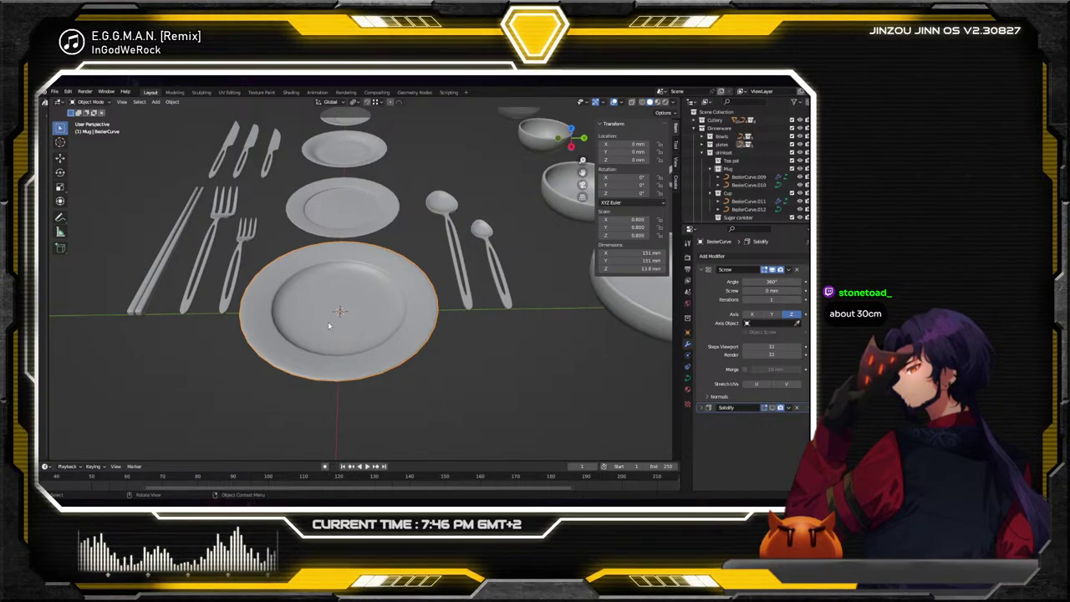
mouse_move(393, 320)
middle_down()
mouse_move(394, 251)
mouse_move(392, 310)
middle_up()
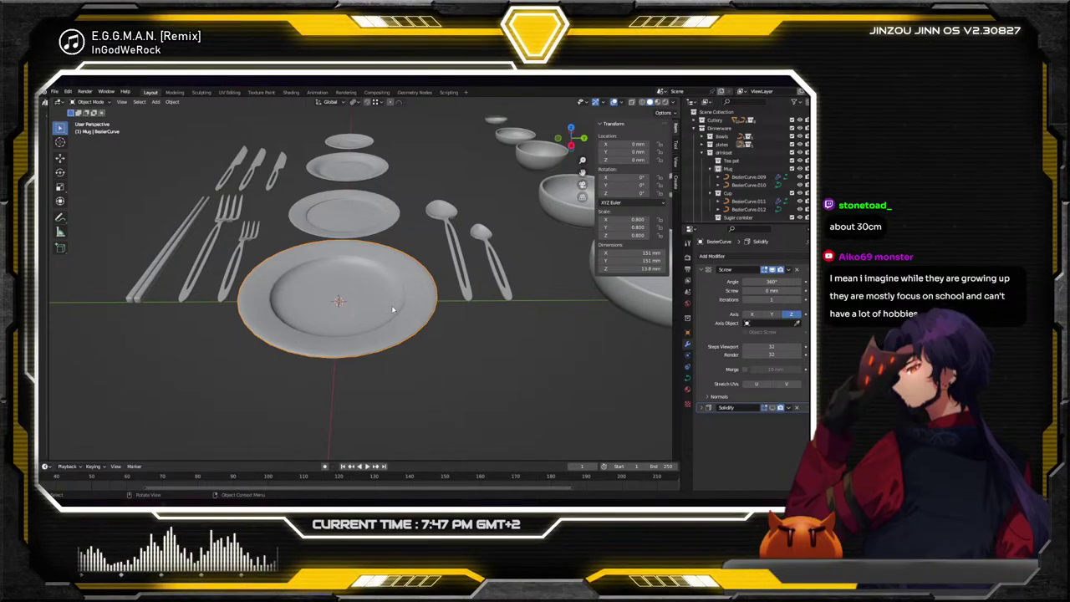
middle_drag(391, 305, 399, 331)
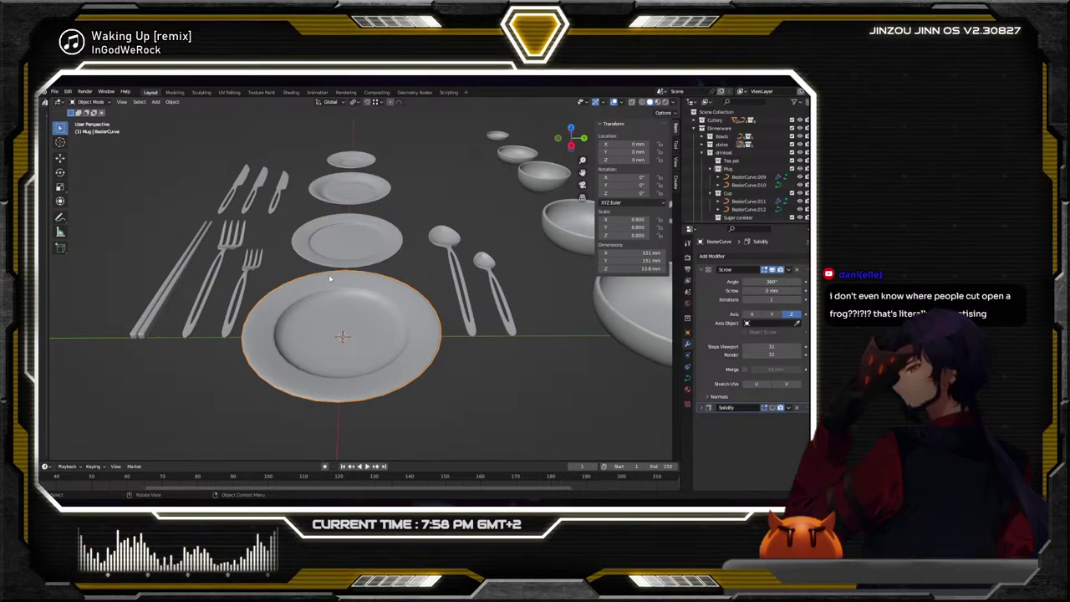
scroll(319, 258, down, 3)
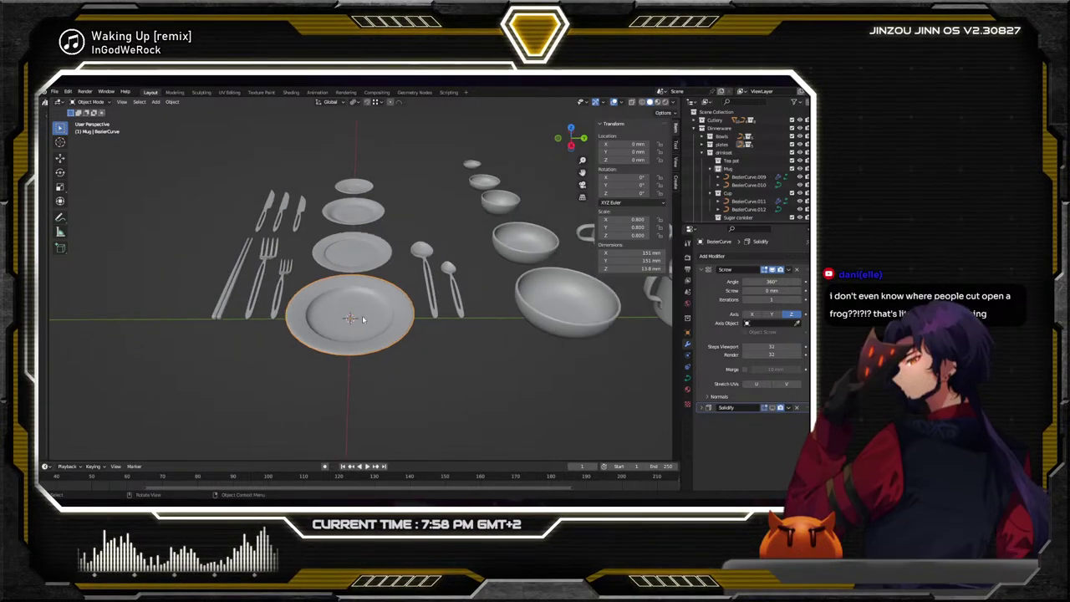
click(60, 187)
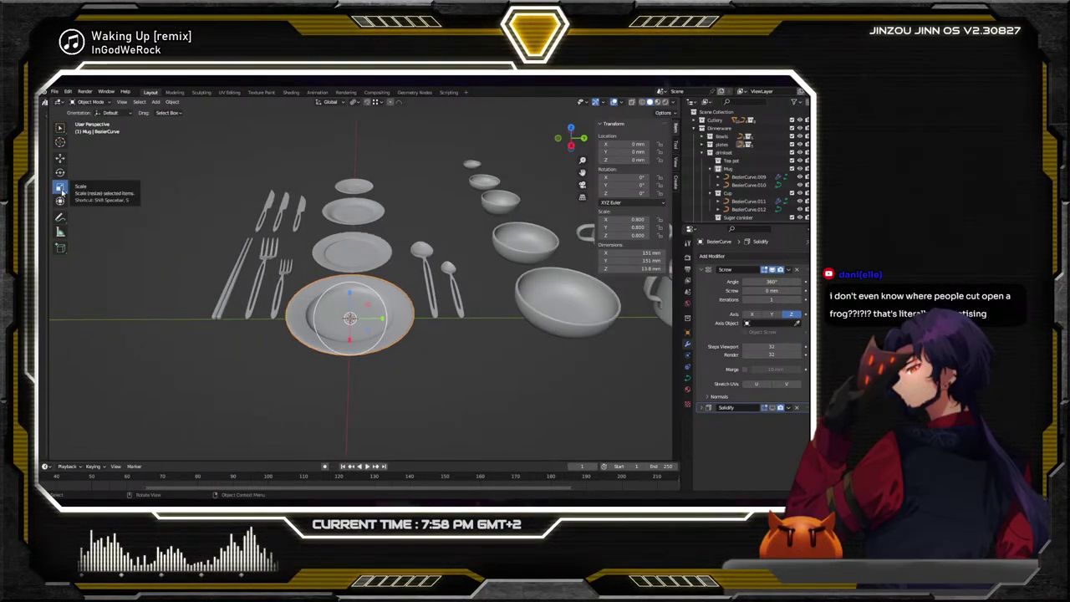
drag(381, 314, 386, 310)
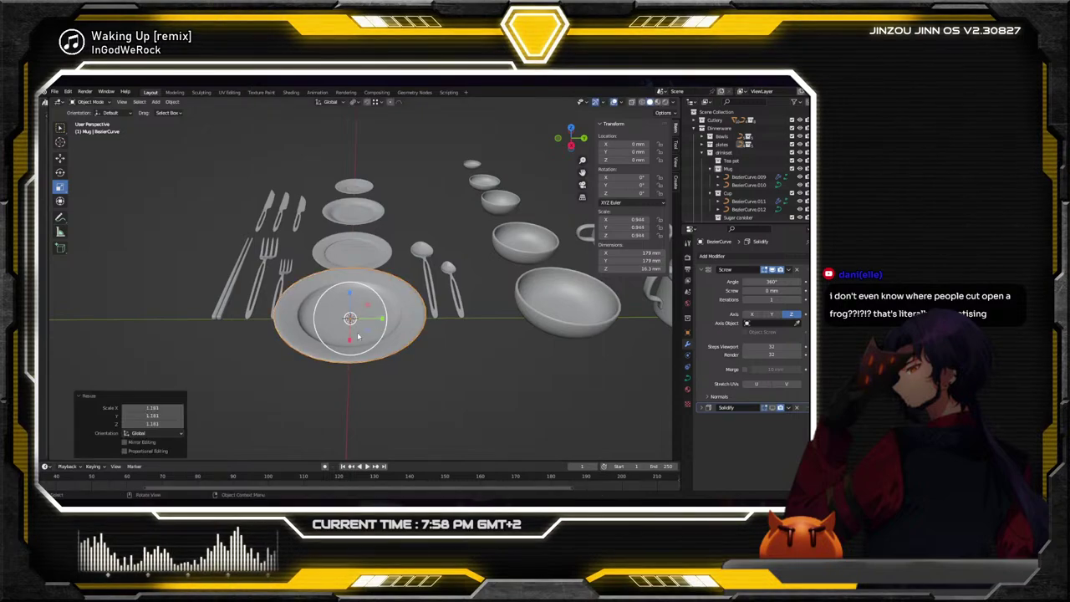
drag(152, 407, 152, 423)
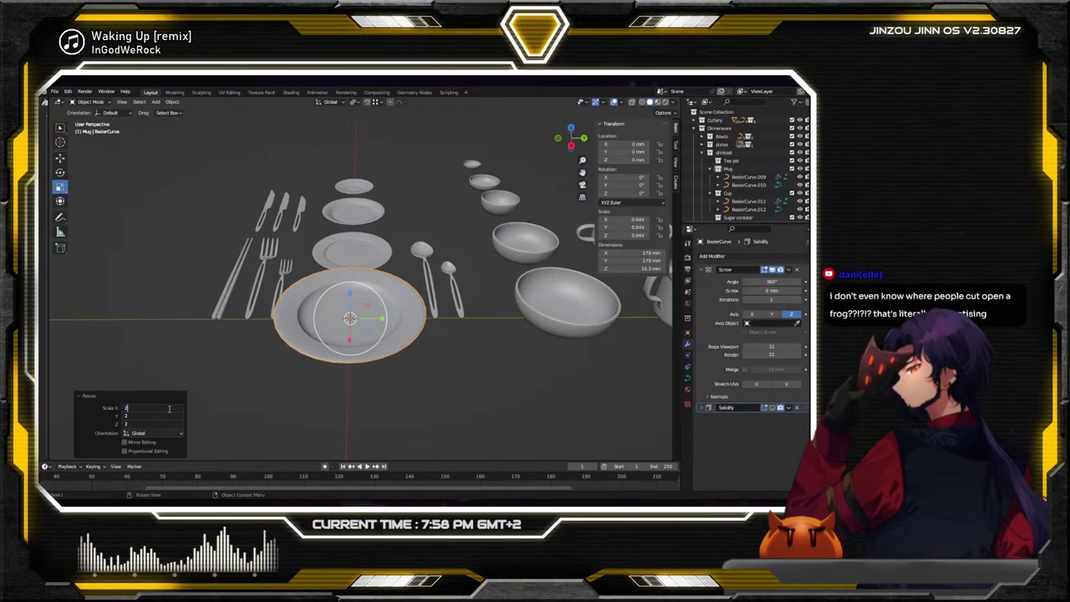
text(2)
key(Return)
Measure across the full width of the enlarged plate
middle_drag(297, 364, 393, 330)
click(418, 345)
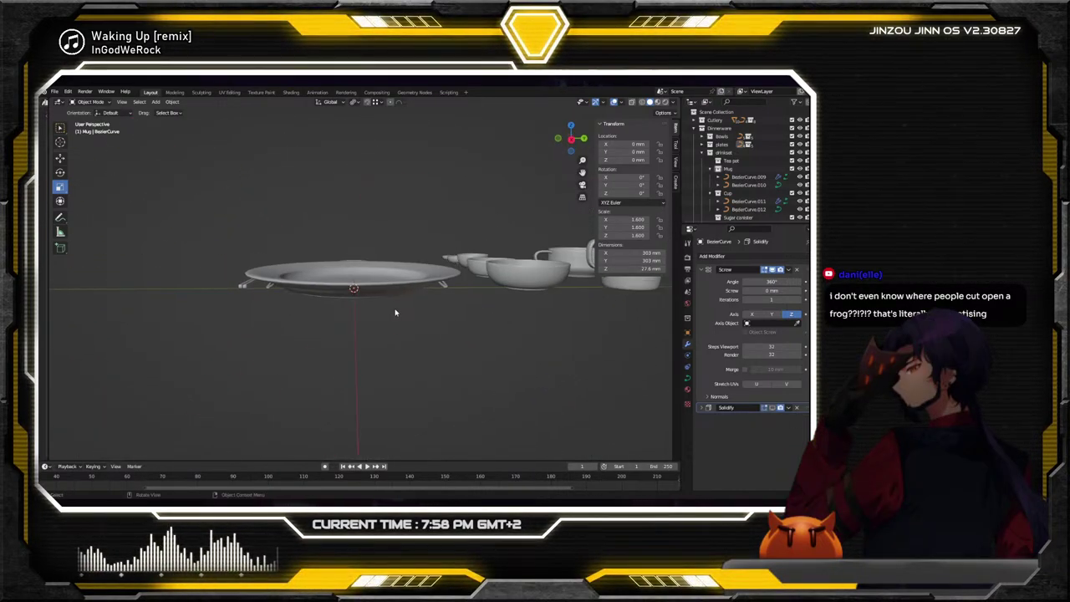
click(59, 231)
middle_drag(251, 276, 272, 286)
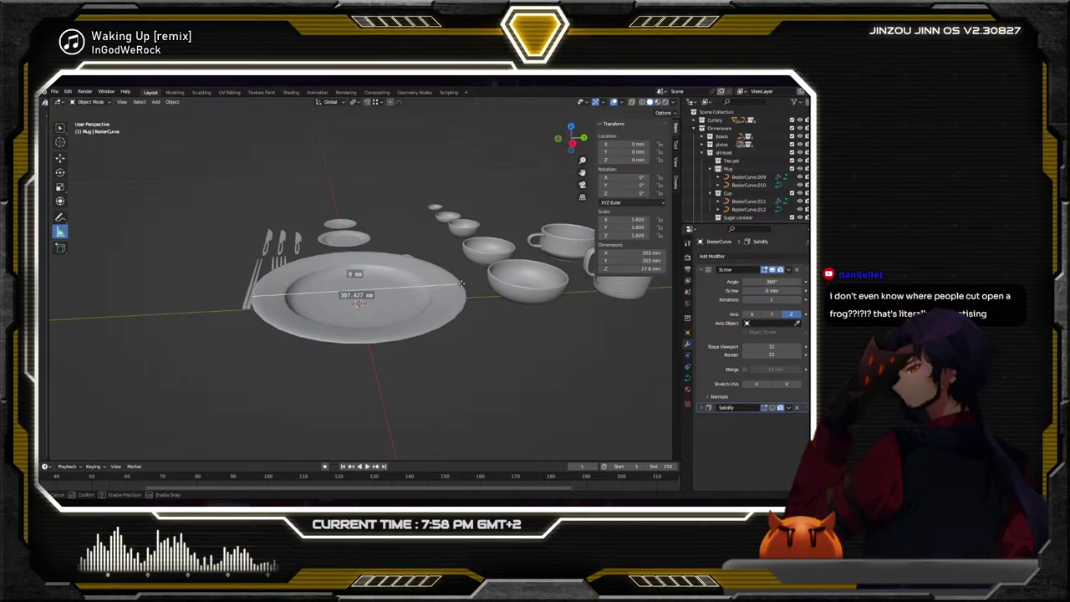
middle_drag(399, 302, 396, 277)
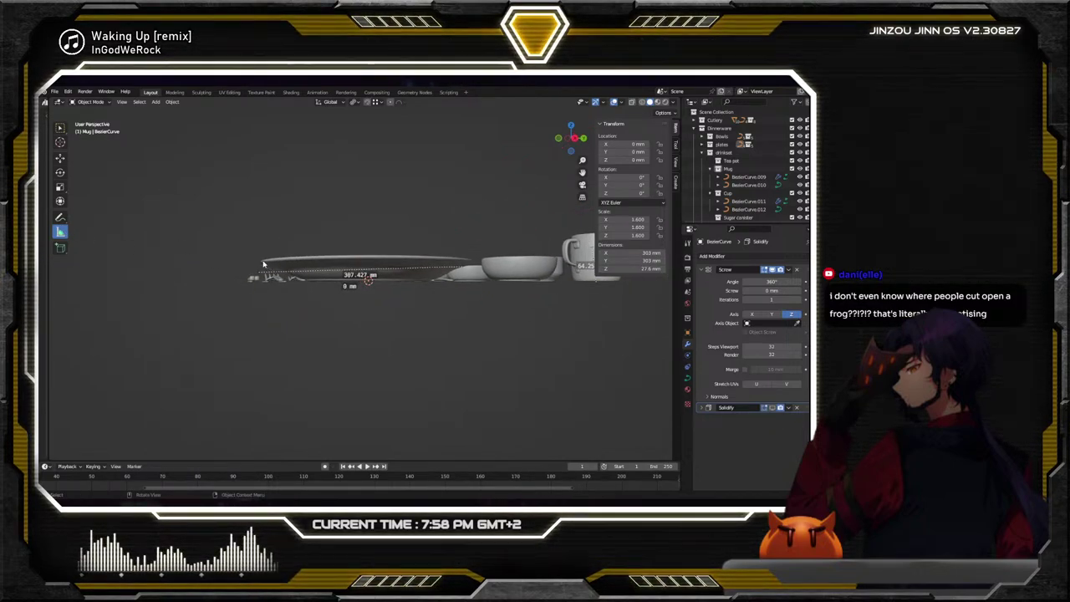
Measure the enlarged plate's rim height from the ground and the width of its inner well
middle_drag(396, 277, 202, 264)
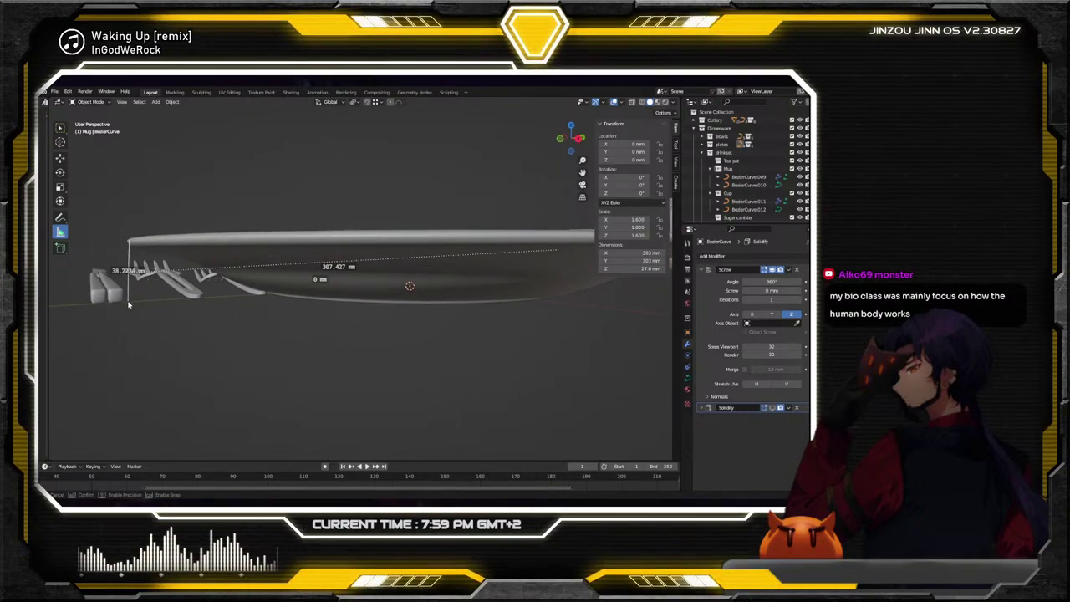
middle_drag(128, 304, 318, 342)
drag(317, 341, 417, 321)
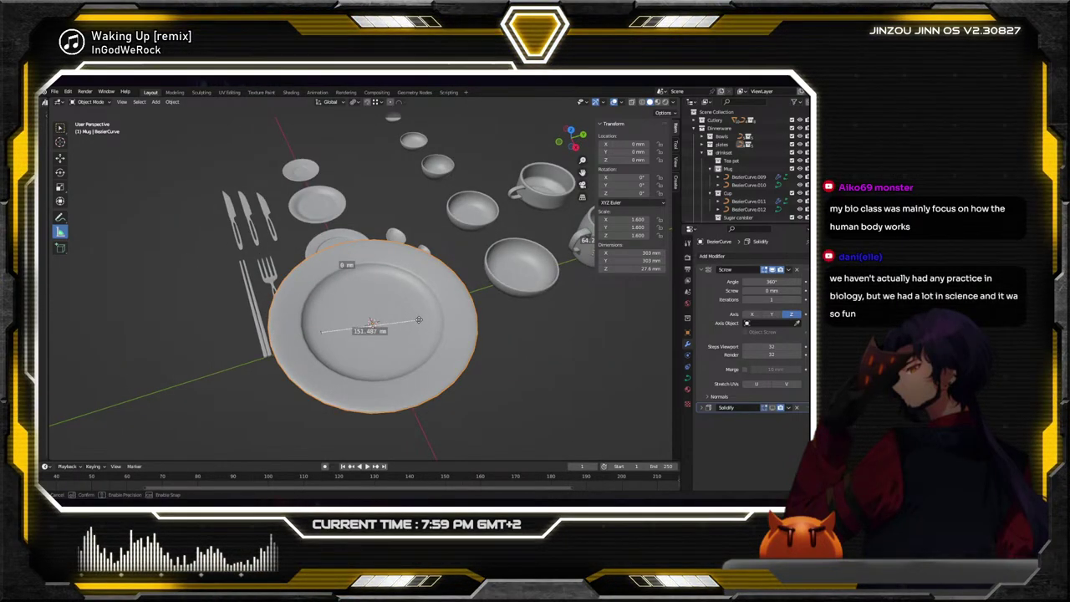
Select the three smaller plates, the four smaller bowls and the cup with its handle, and move them about 390 mm along negative X
middle_drag(417, 321, 354, 298)
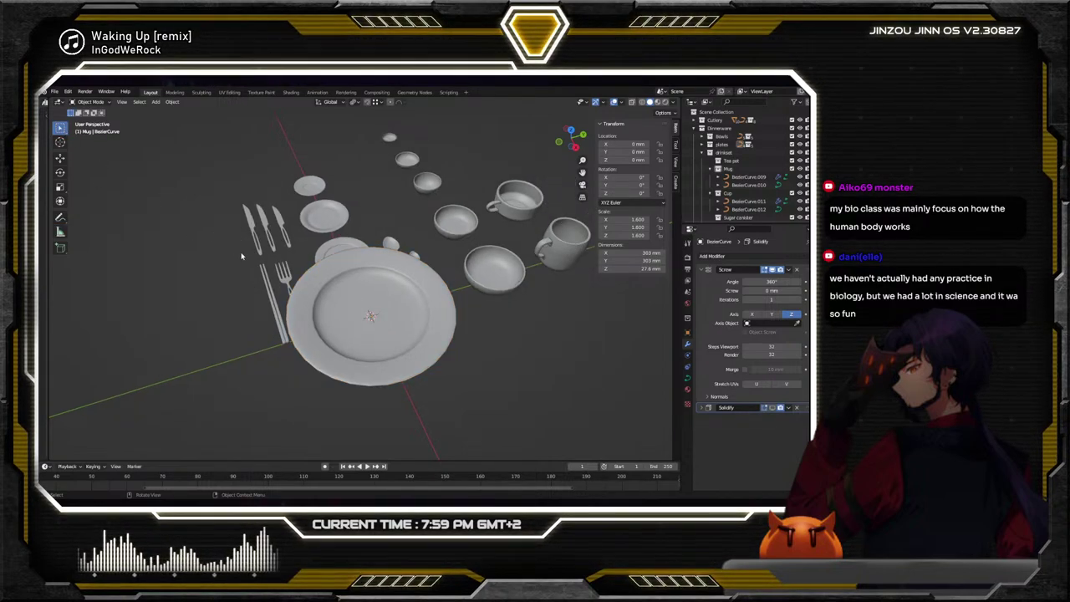
middle_drag(261, 263, 340, 280)
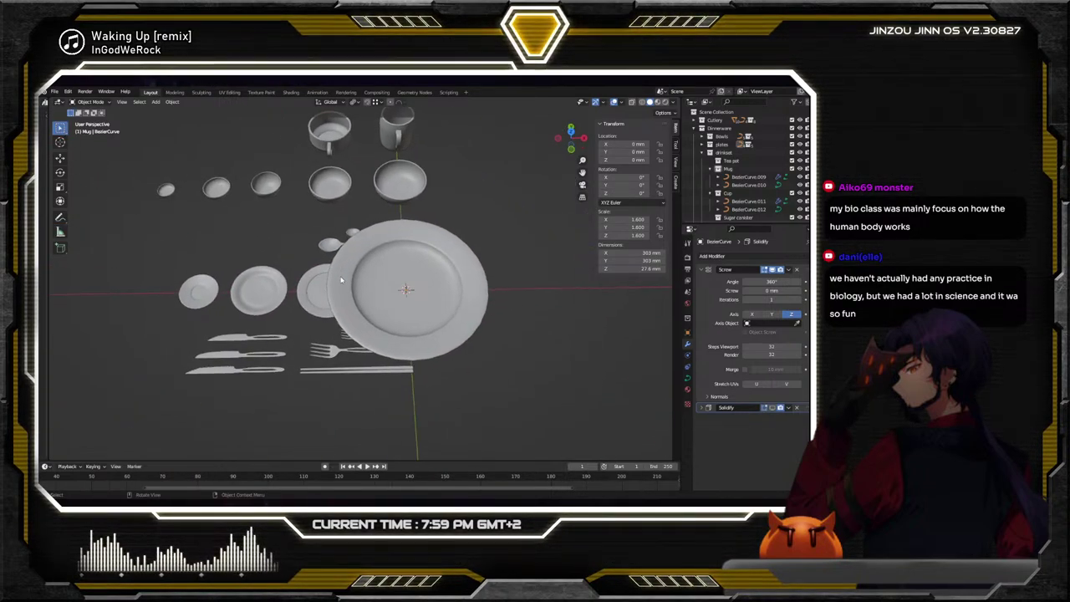
click(328, 194)
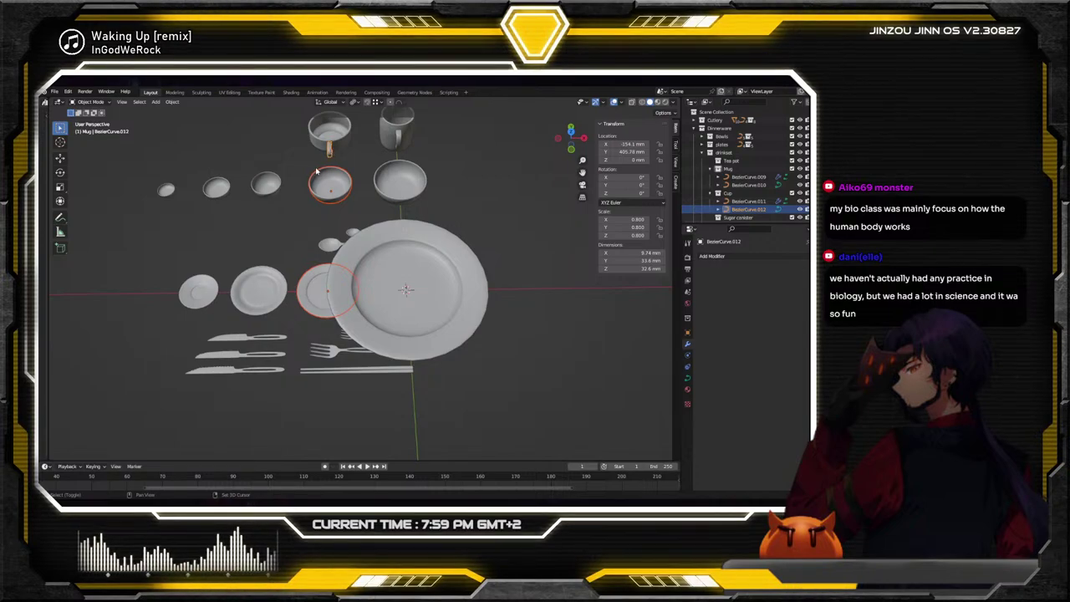
scroll(374, 192, down, 2)
shift+middle_drag(373, 193, 411, 203)
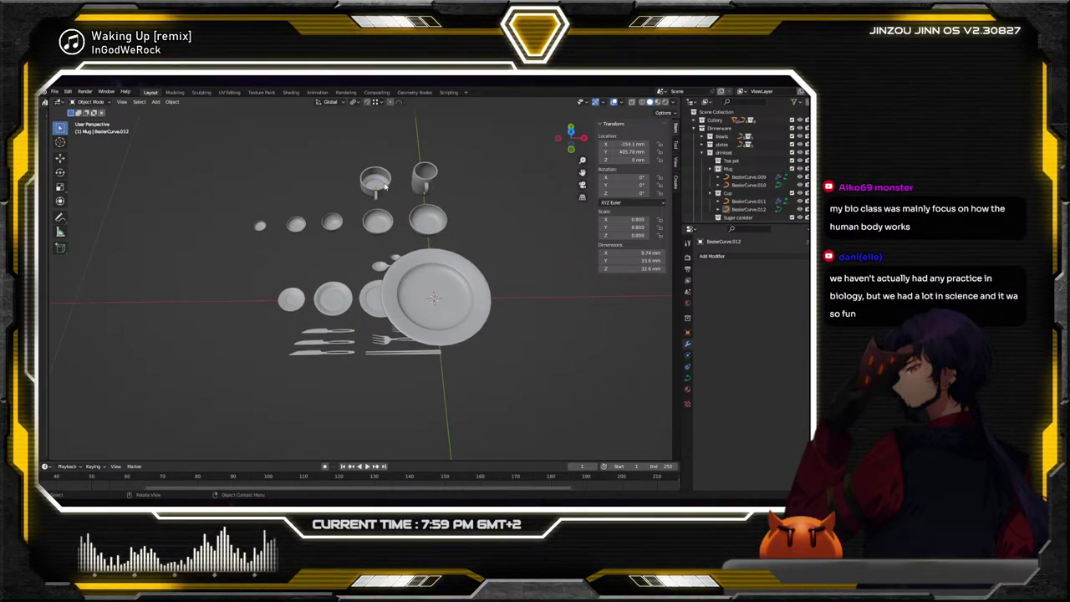
click(376, 194)
key(shift+l)
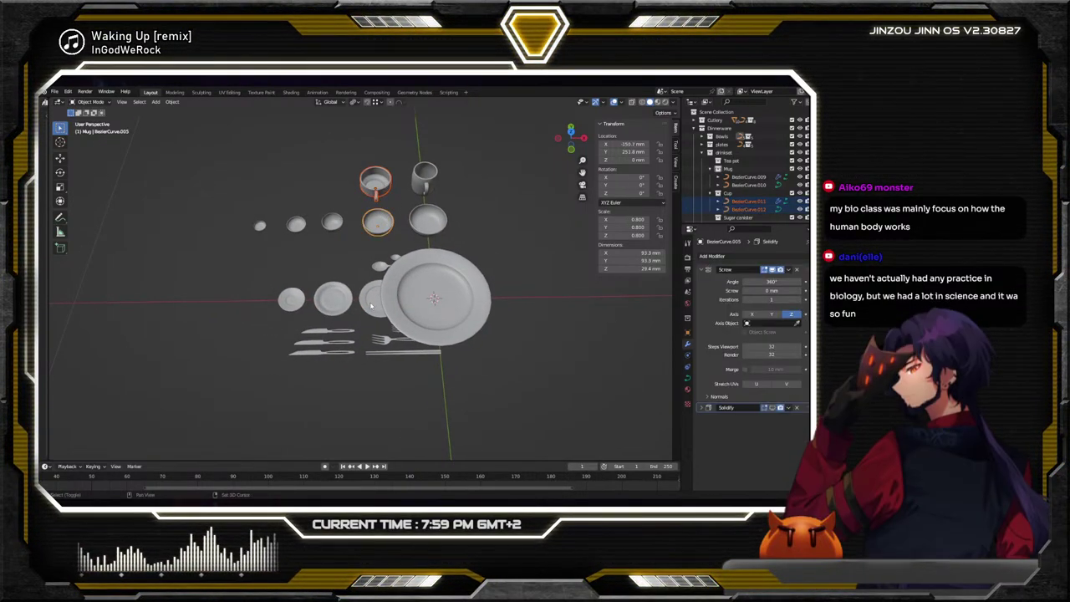
shift+click(331, 224)
shift+click(295, 224)
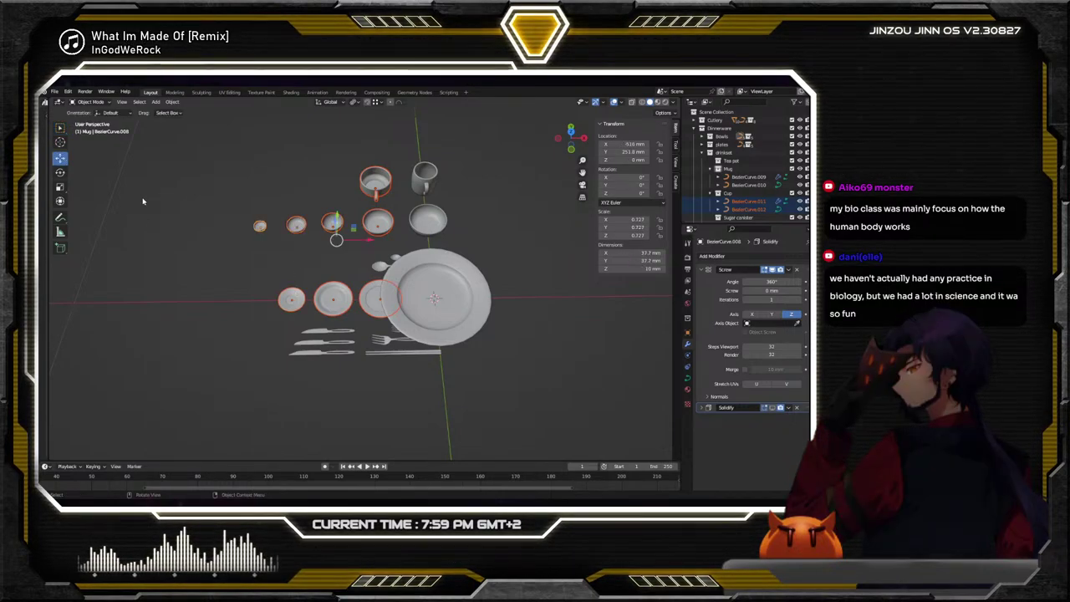
key(g)
key(x)
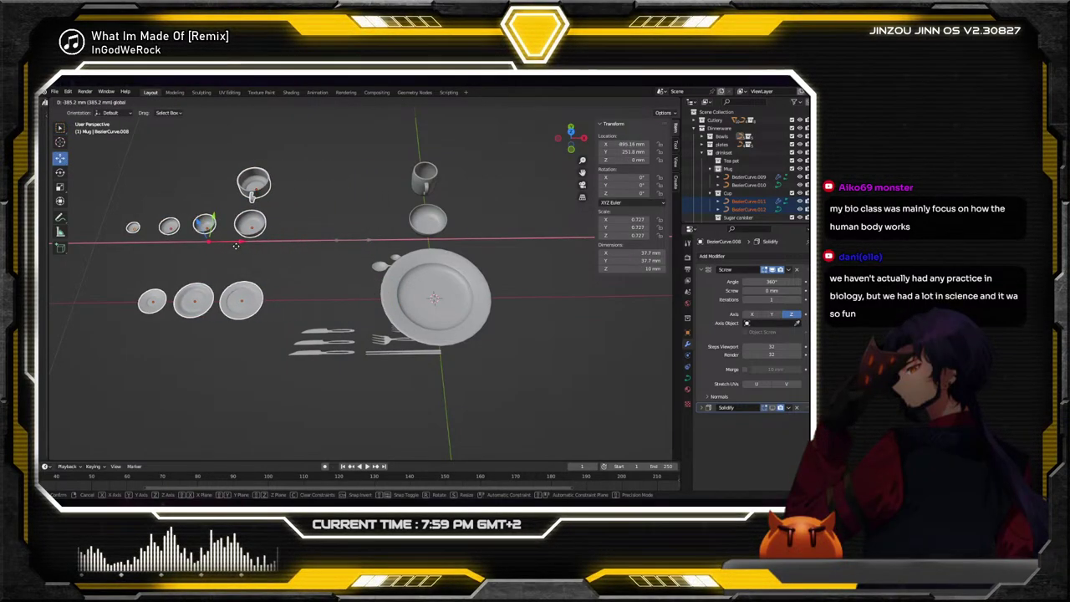
click(234, 245)
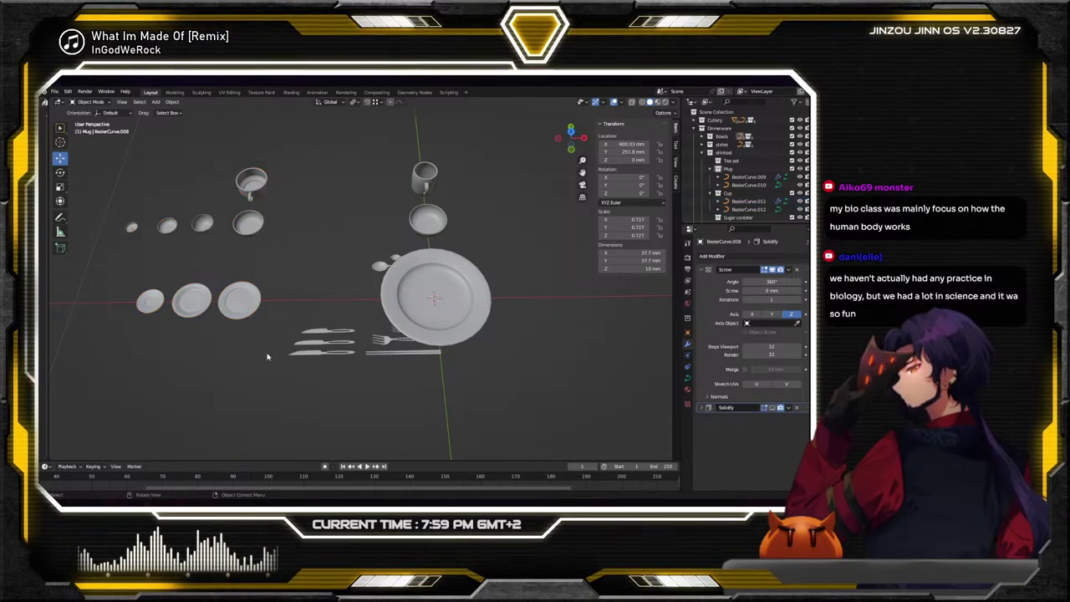
Scale the smaller plate nearest the largest one uniformly by a factor of 2
click(240, 301)
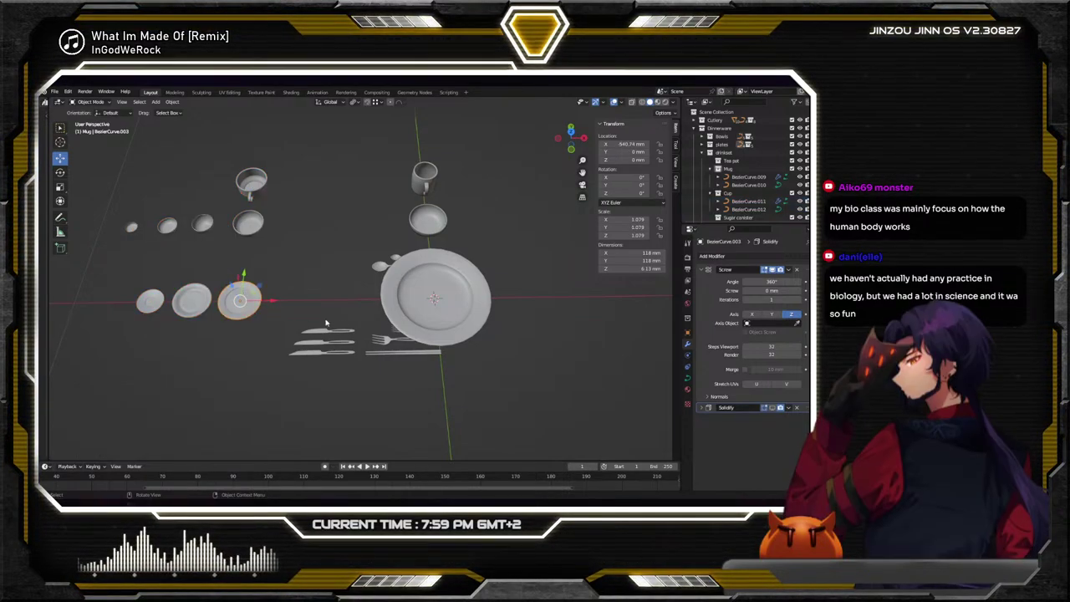
middle_drag(277, 311, 362, 272)
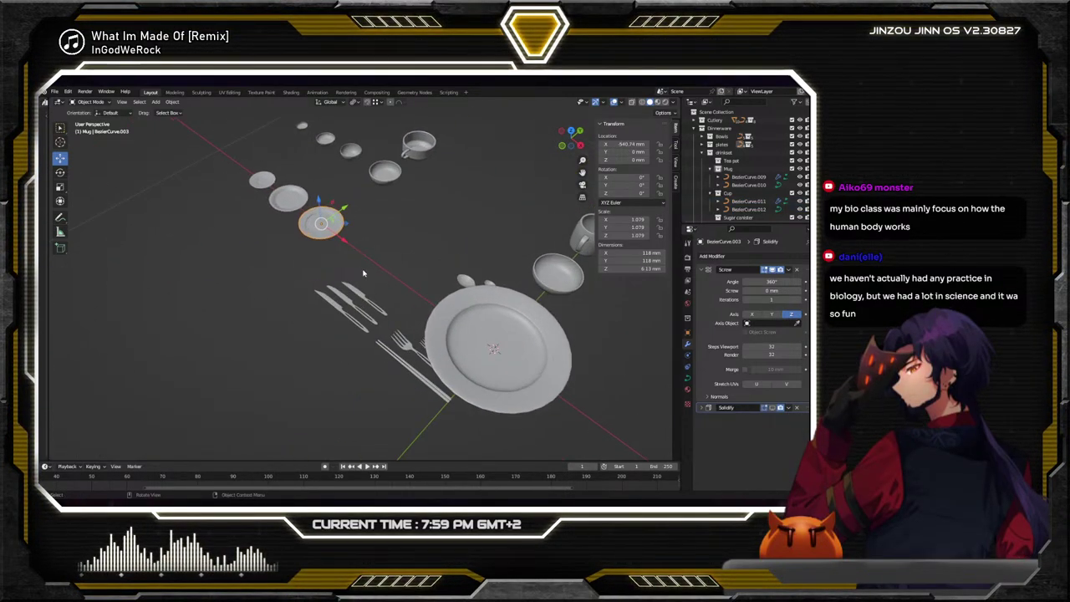
click(386, 268)
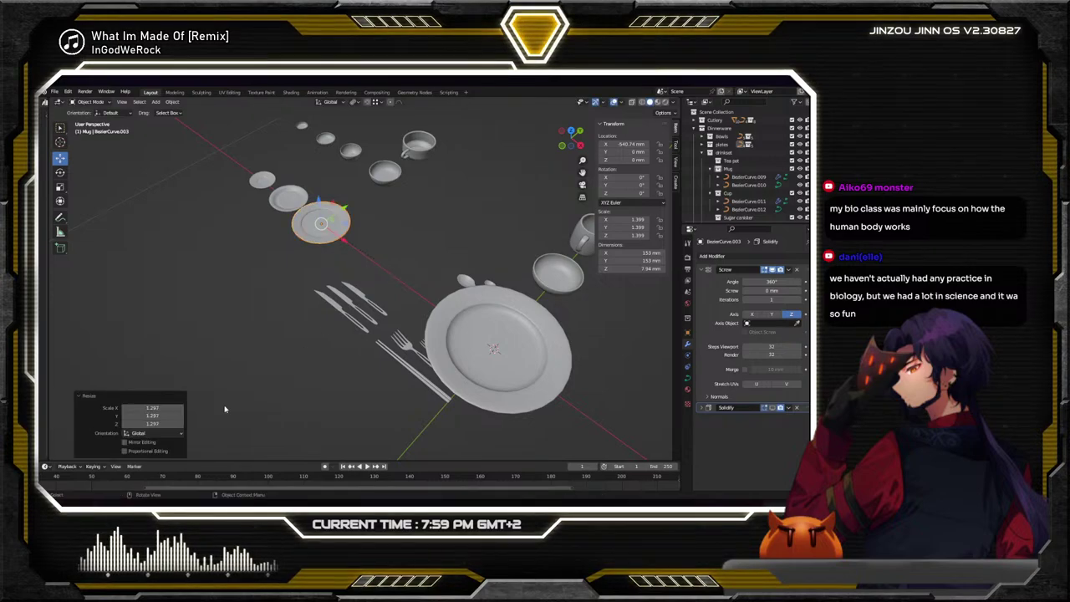
click(166, 407)
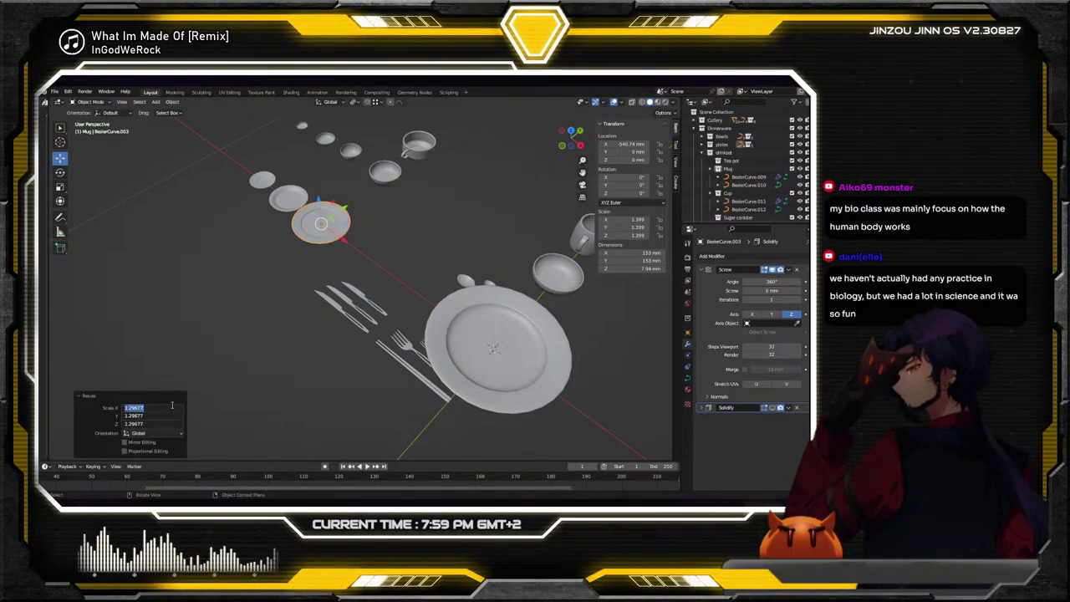
key(End)
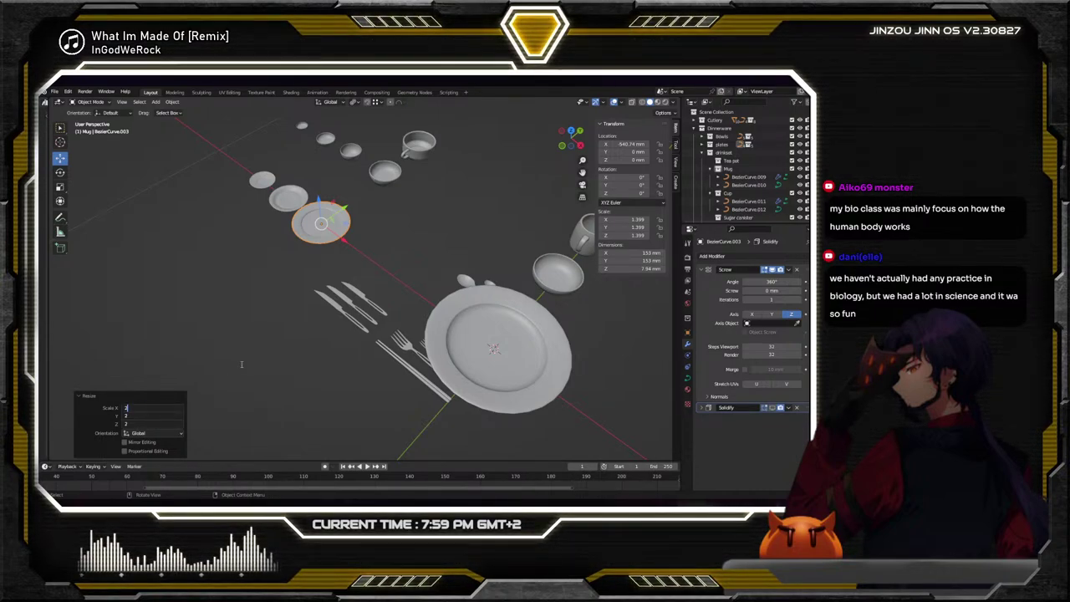
text(2)
key(Return)
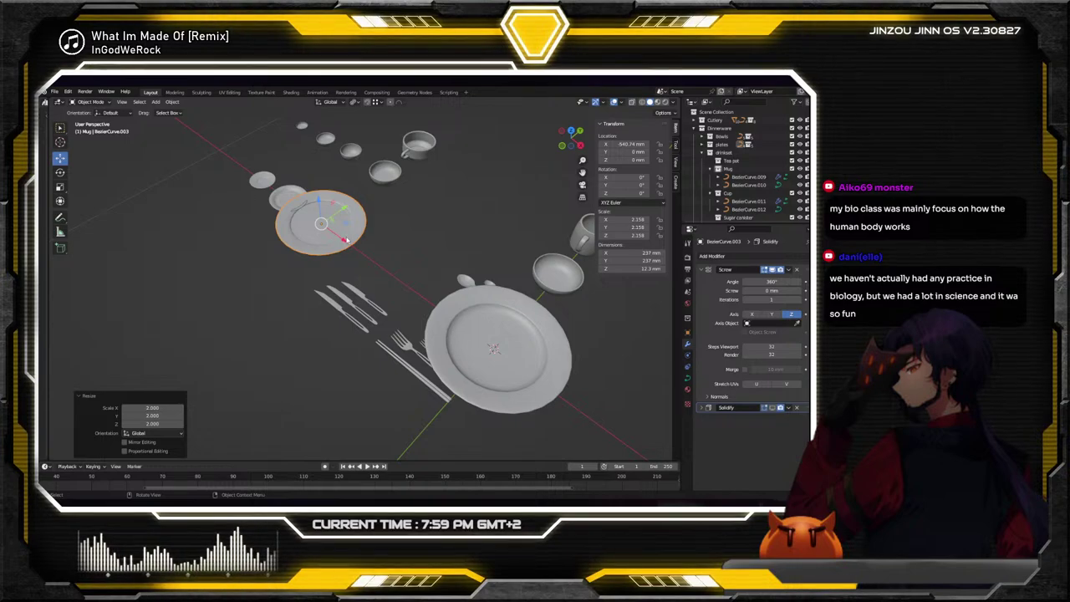
Move the newly enlarged plate about 227 mm along X toward the largest plate
key(g)
key(x)
click(403, 297)
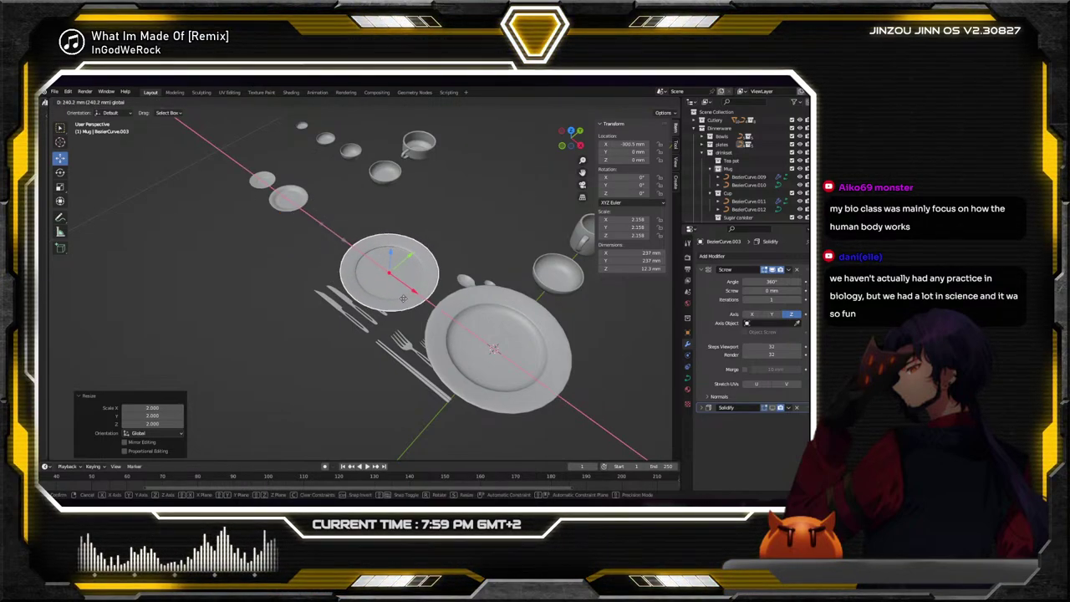
Scale the next plate in the row, the deeper one, uniformly by a factor of 2
click(288, 198)
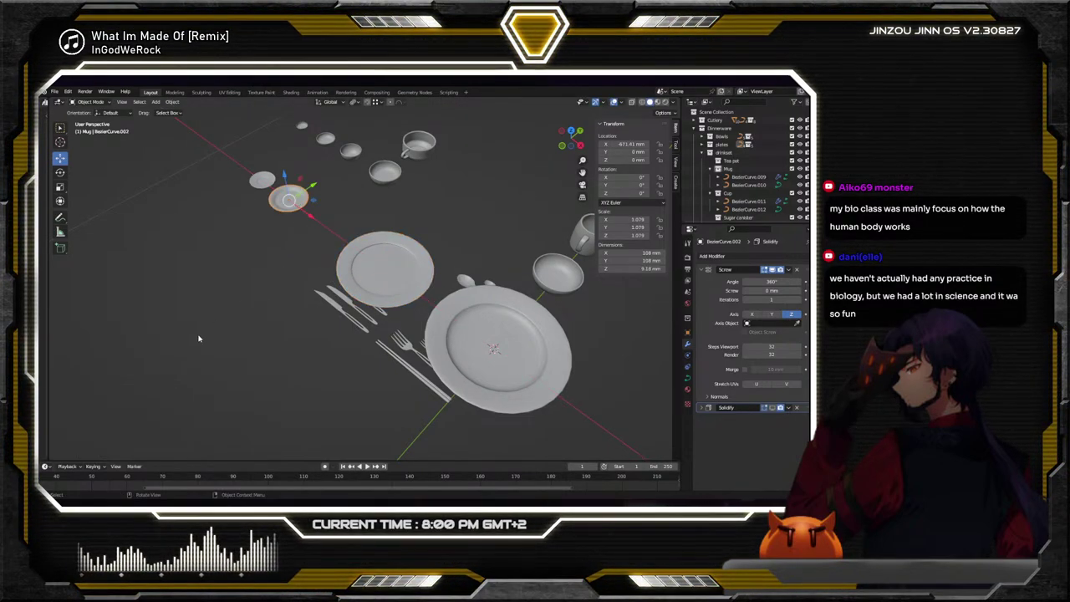
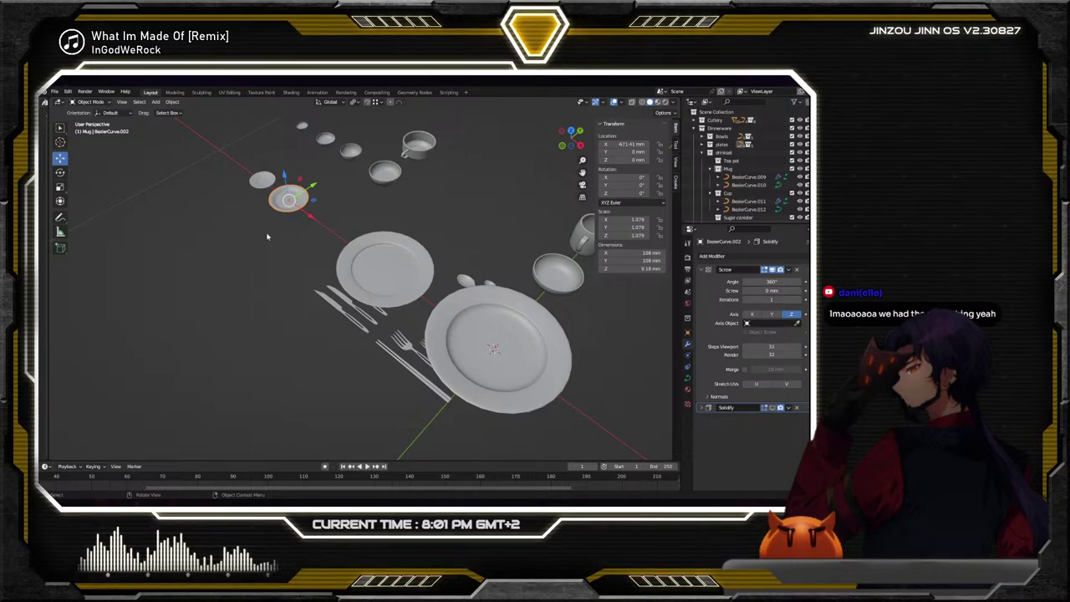
key(s)
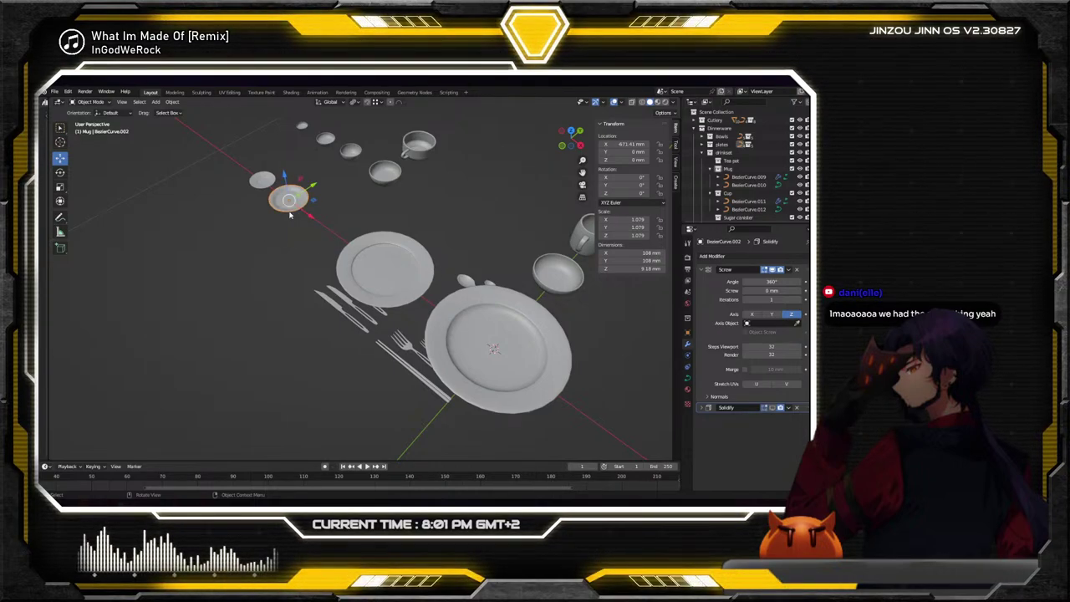
click(305, 219)
click(153, 407)
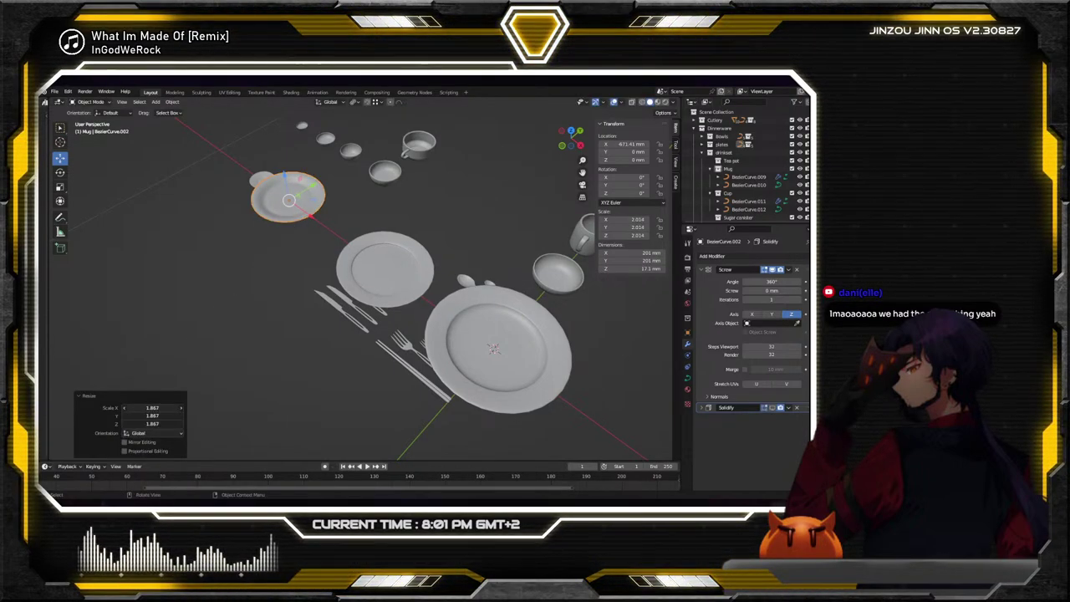
text(2)
key(Return)
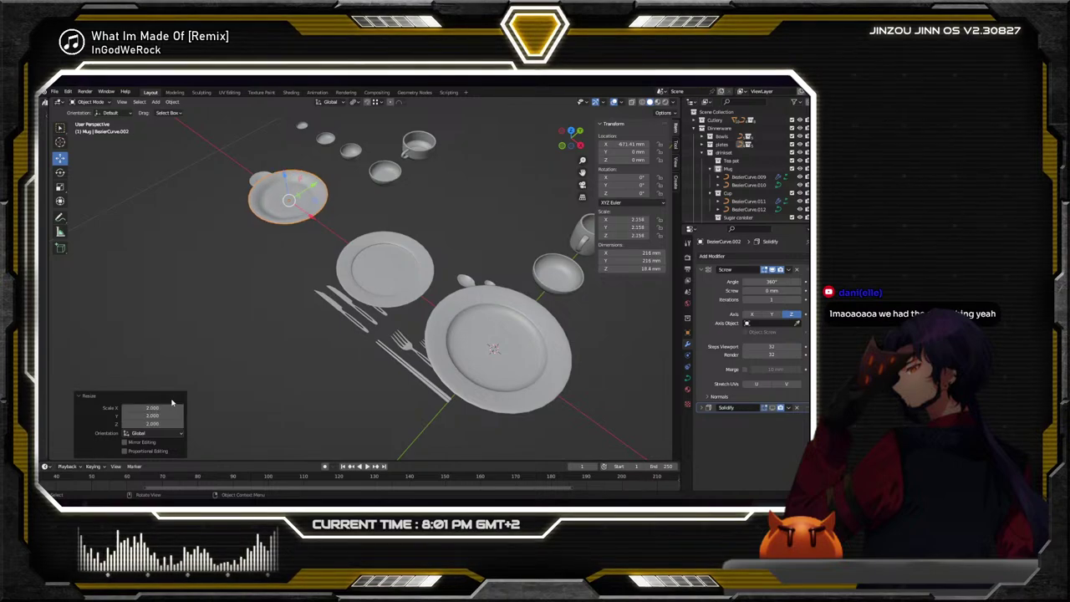
Select the plate next to the largest one and locate it in the scene hierarchy to identify its type
click(330, 314)
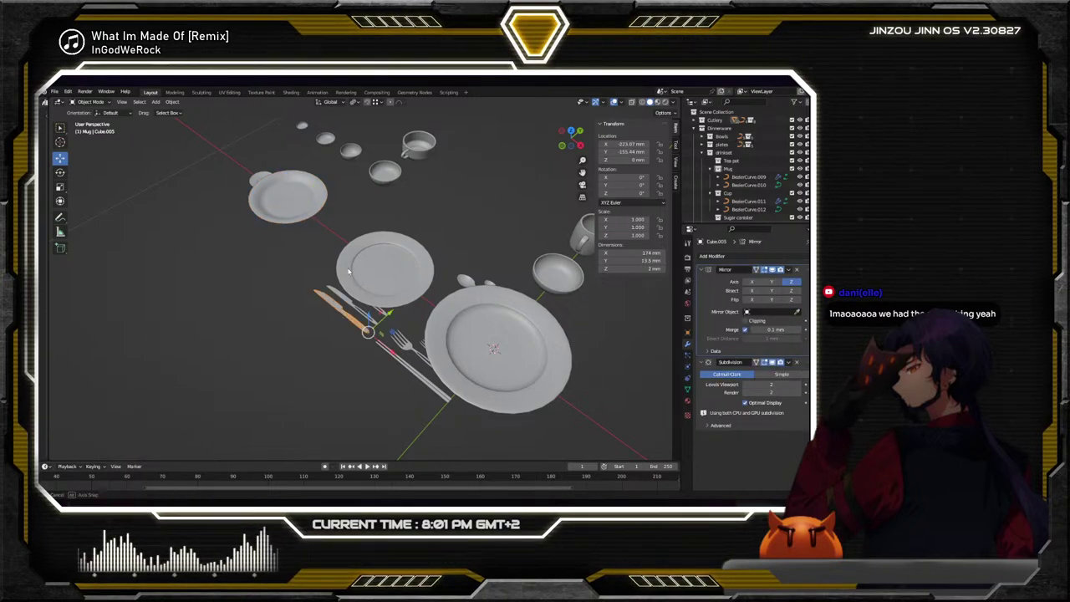
middle_drag(350, 270, 393, 289)
click(392, 289)
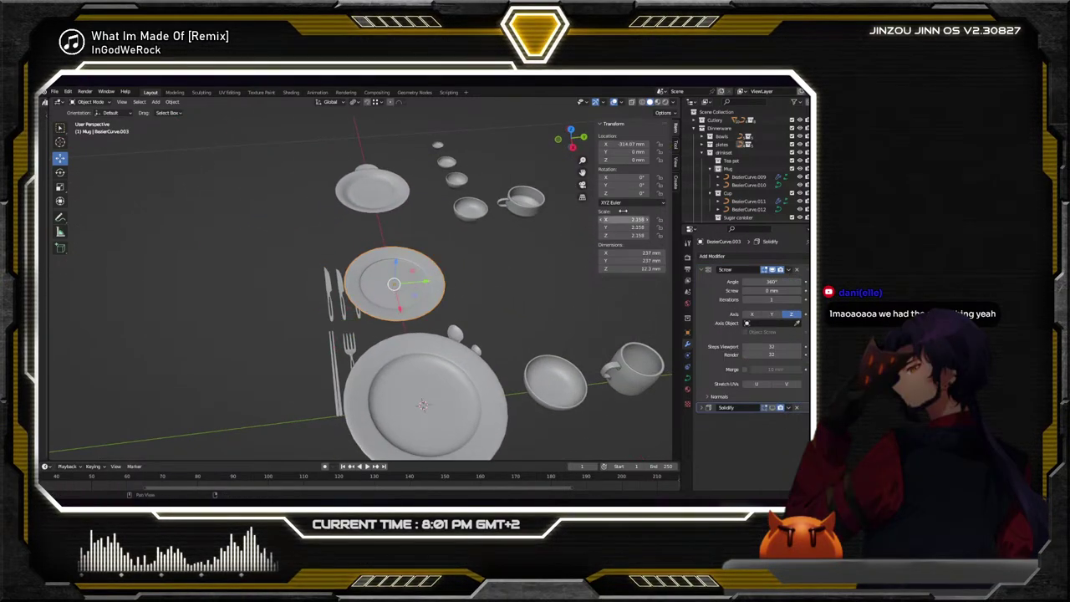
key(KP_Decimal)
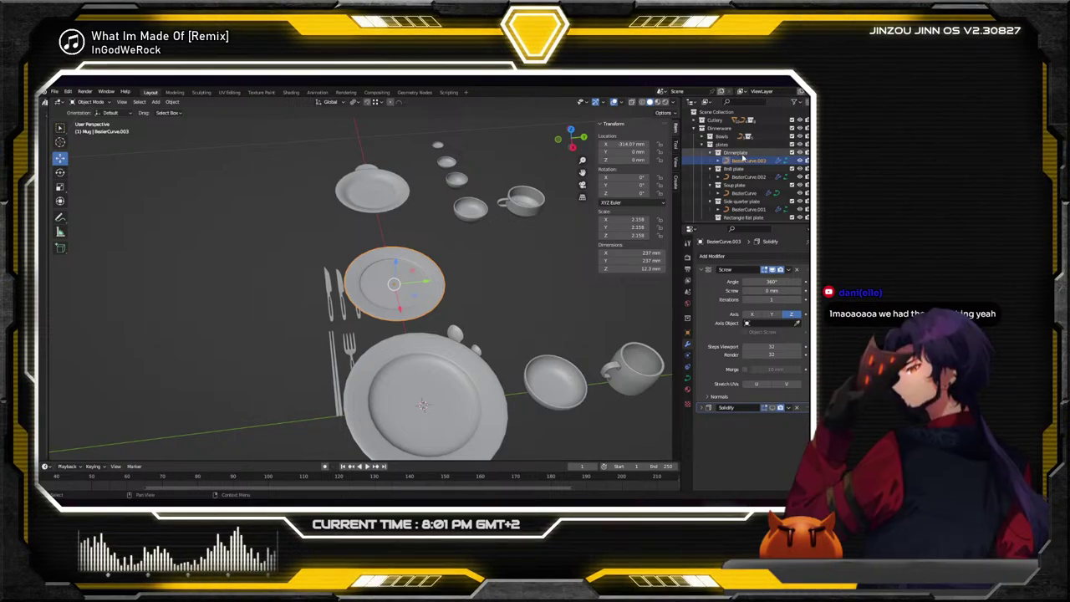
Try to multiply the soup plate's scale by 0,73 on all three axes and undo the change
click(442, 370)
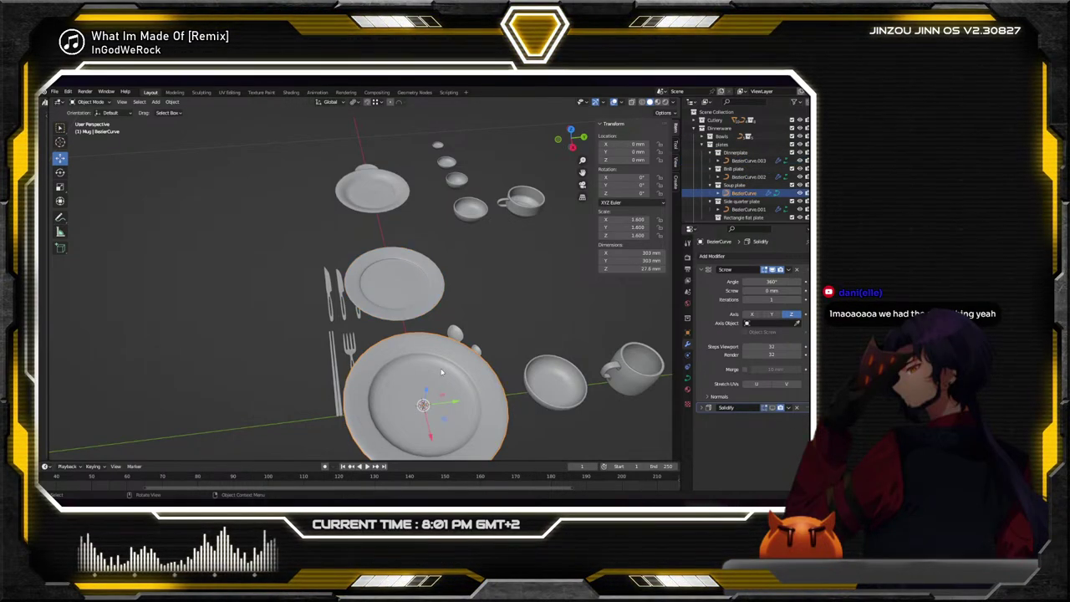
click(386, 278)
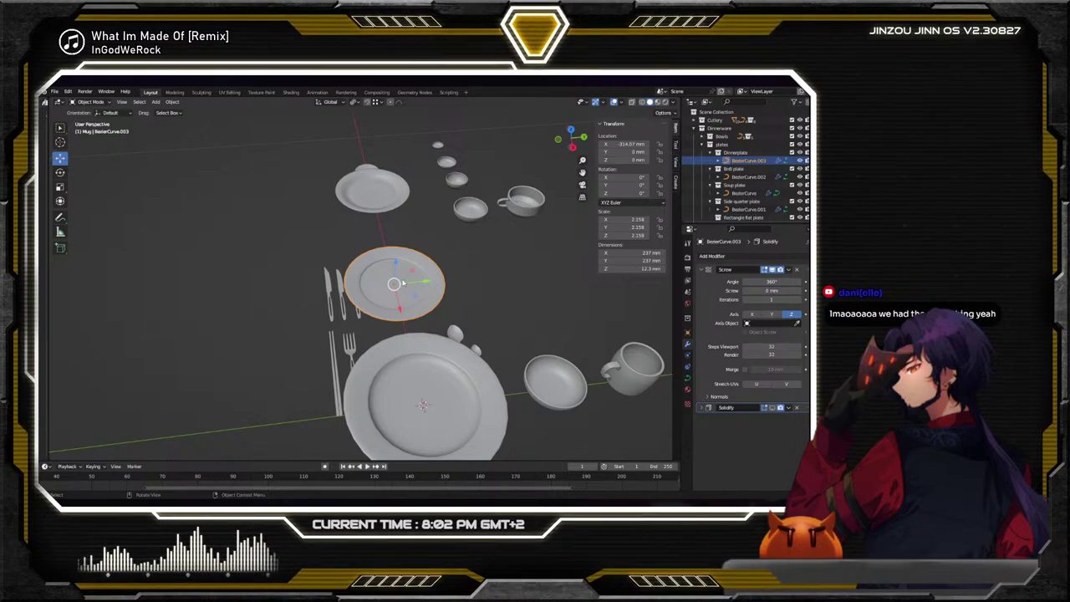
click(417, 368)
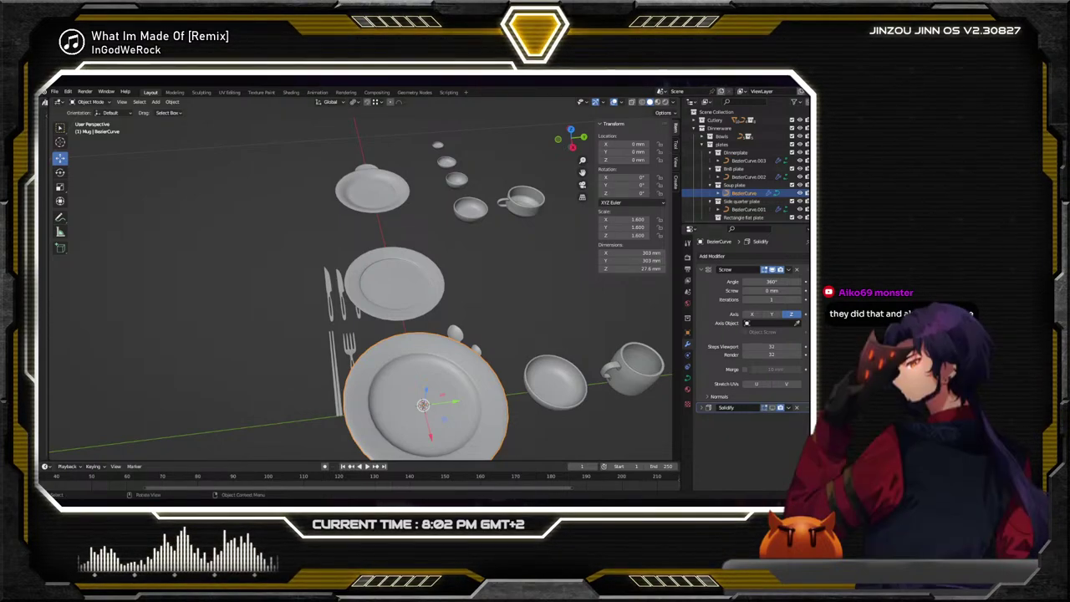
middle_drag(493, 344, 504, 239)
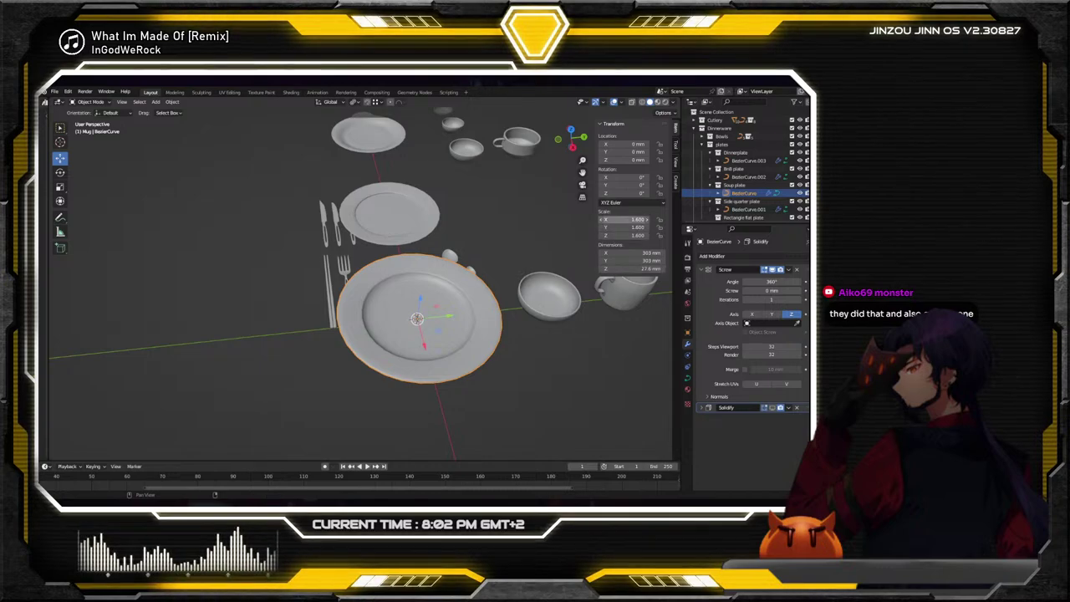
click(651, 222)
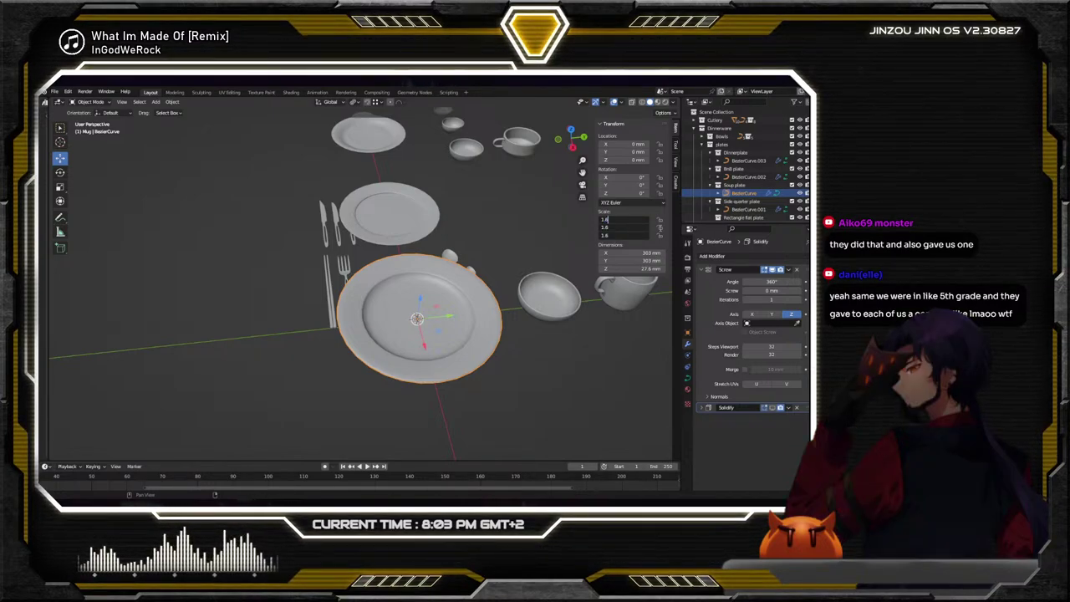
text(*0)
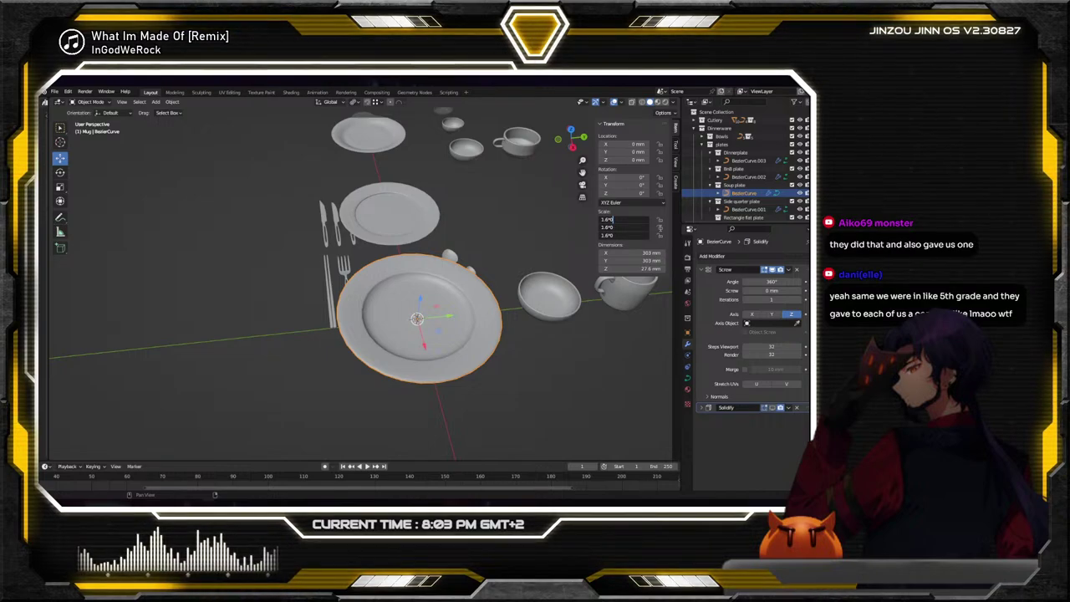
text(.72)
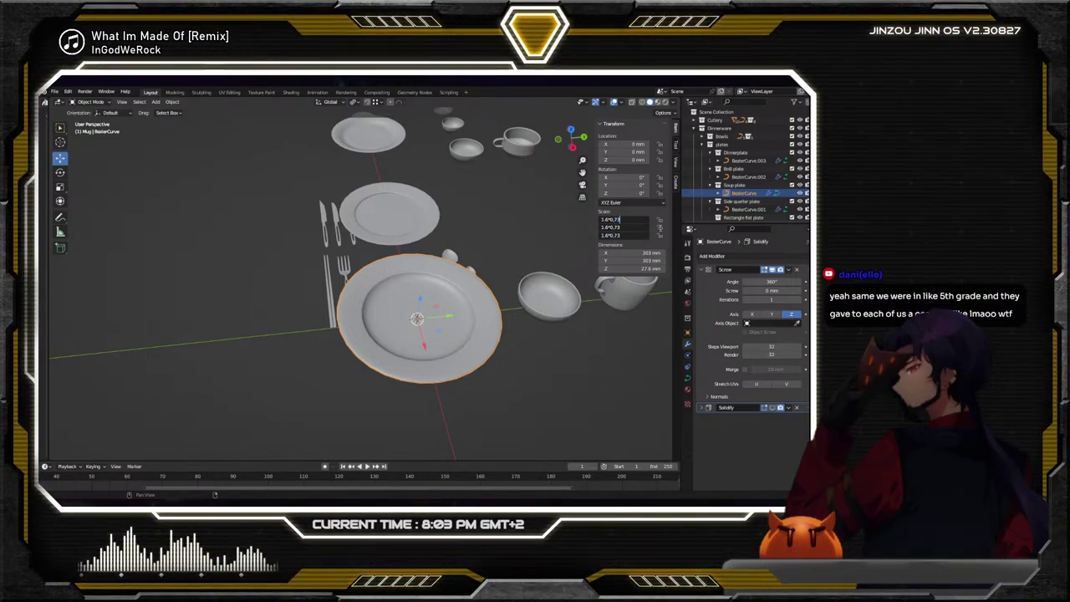
key(Return)
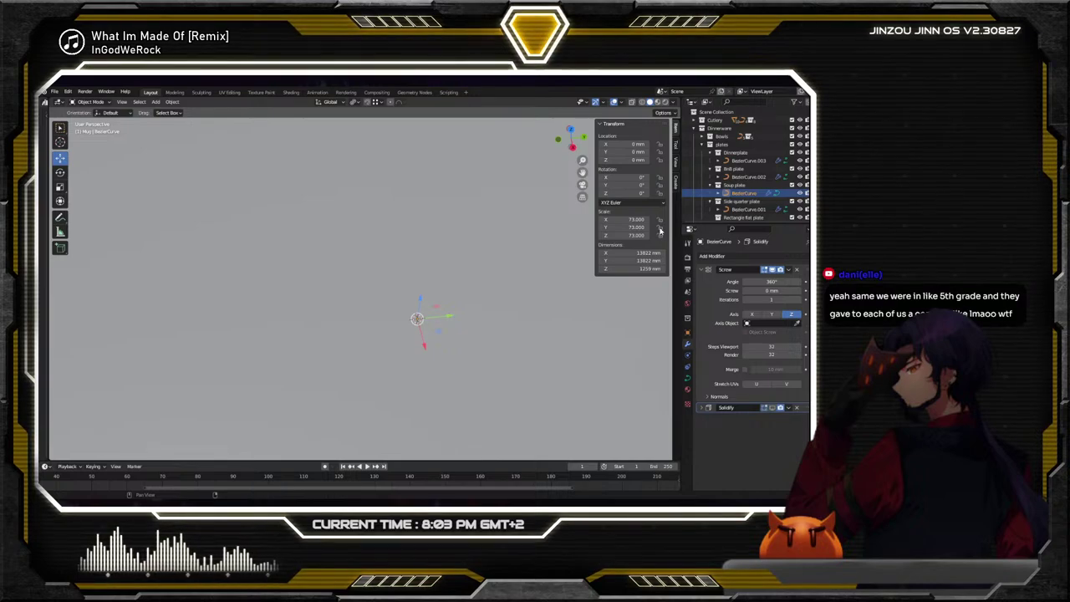
scroll(462, 234, down, 10)
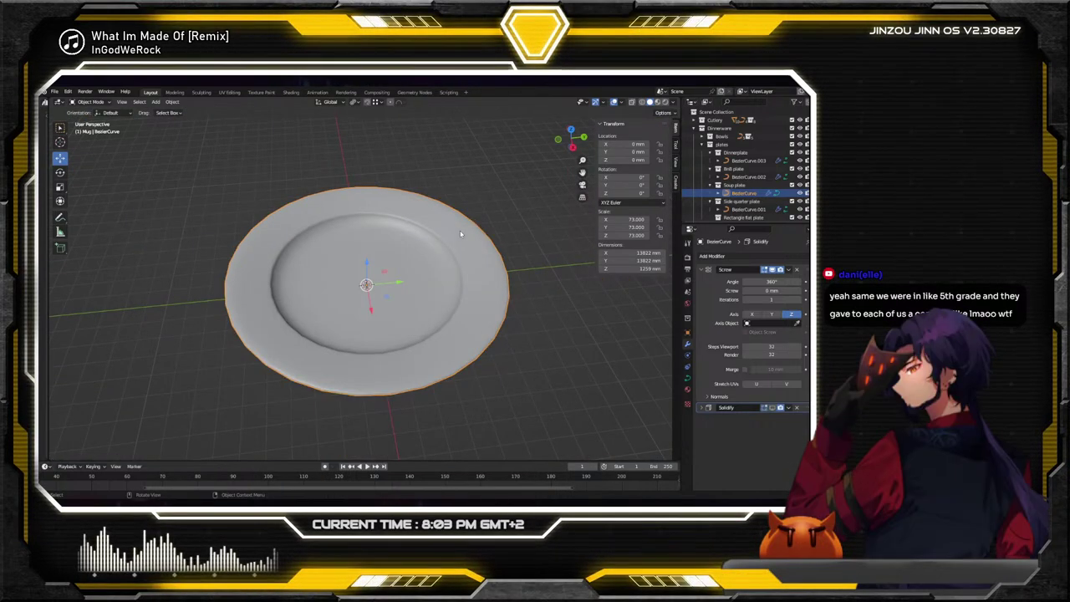
key(ctrl+z)
scroll(376, 285, up, 8)
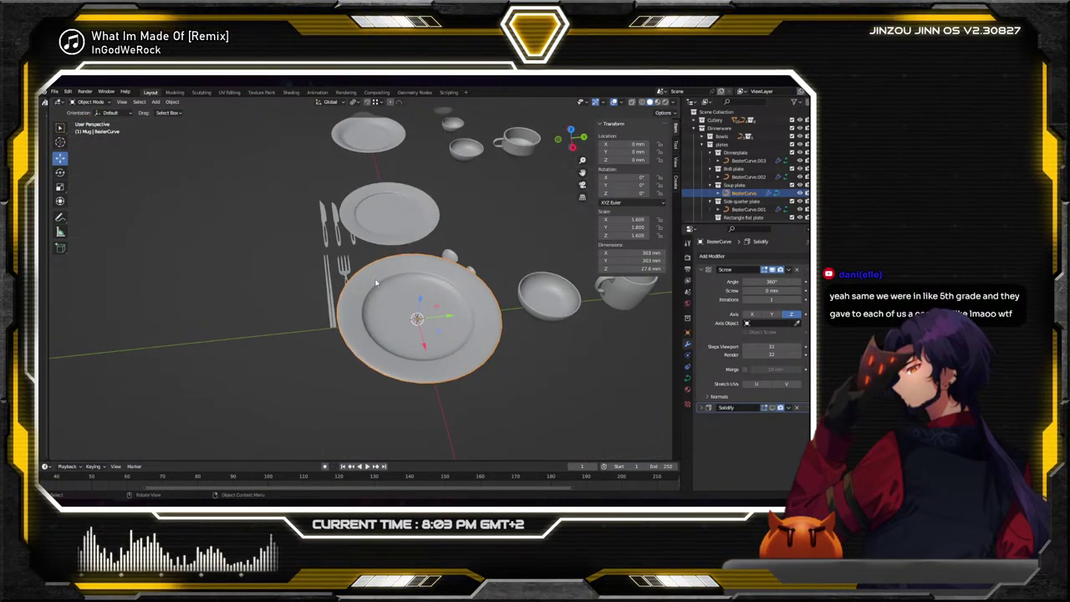
Scale the soup plate down uniformly by multiplying its X, Y and Z scale of 1.6 by 0.73
scroll(537, 233, up, 2)
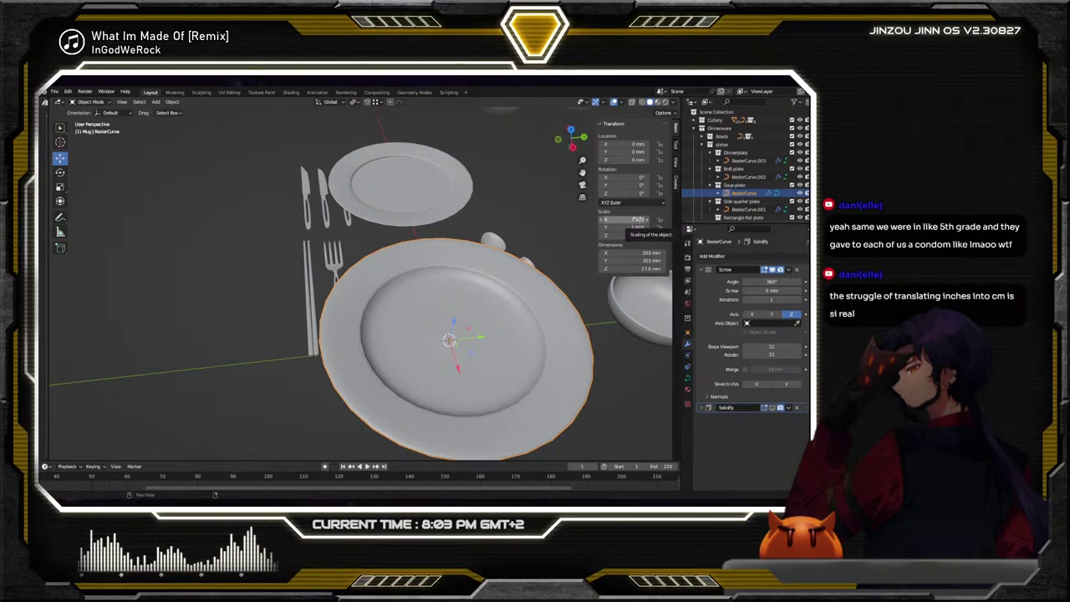
double_click(634, 219)
click(625, 219)
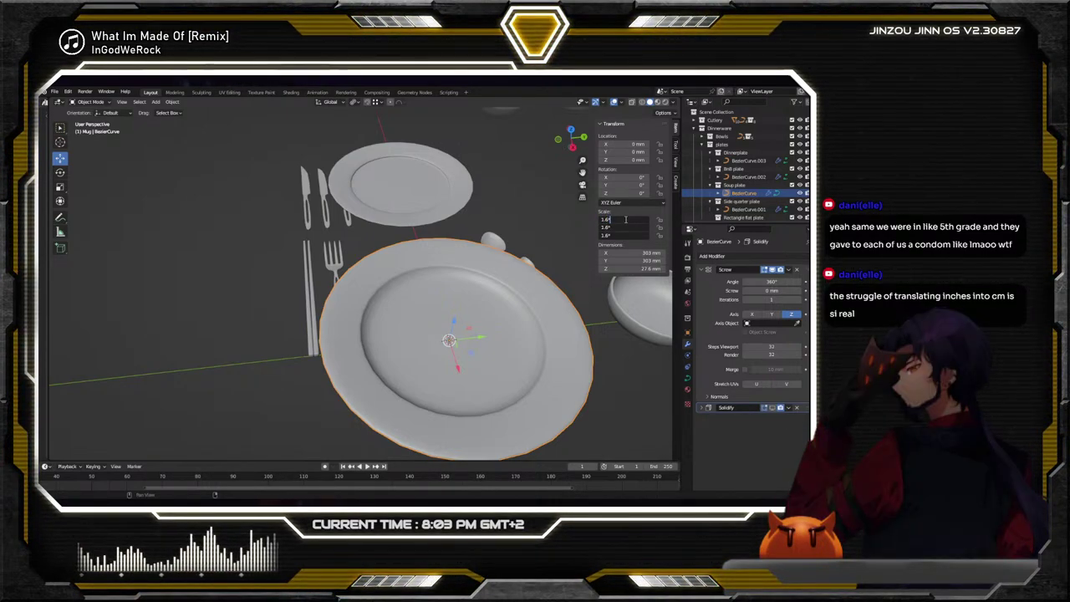
text(*0)
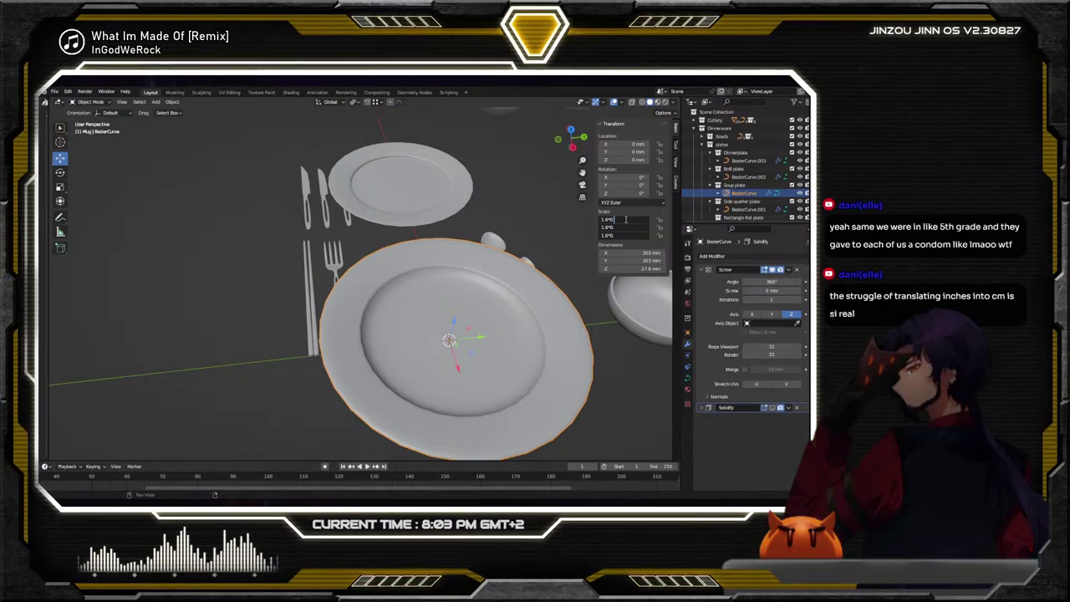
text(.73)
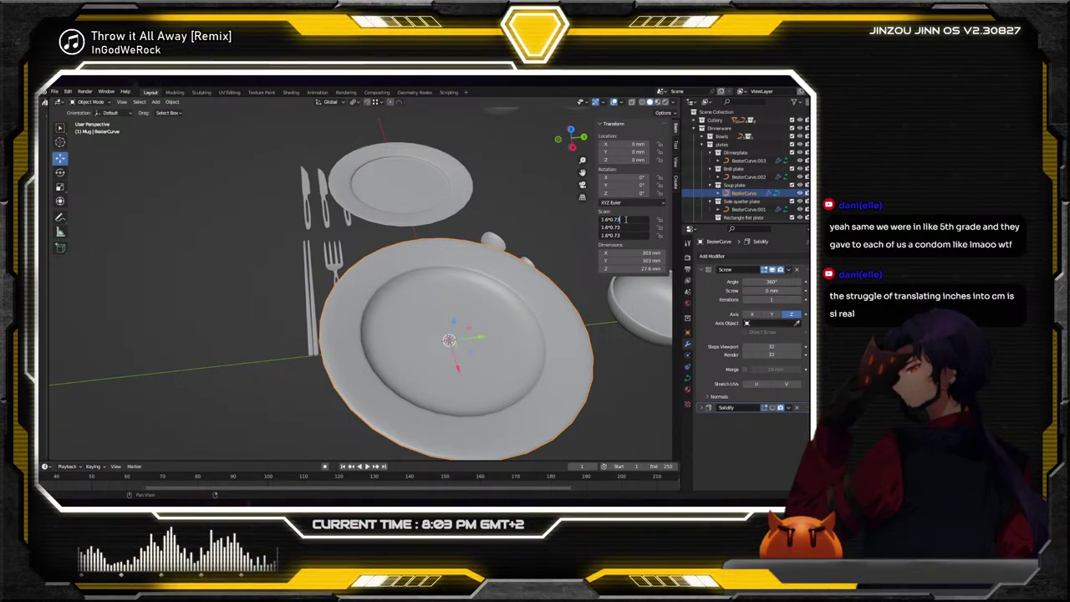
key(Return)
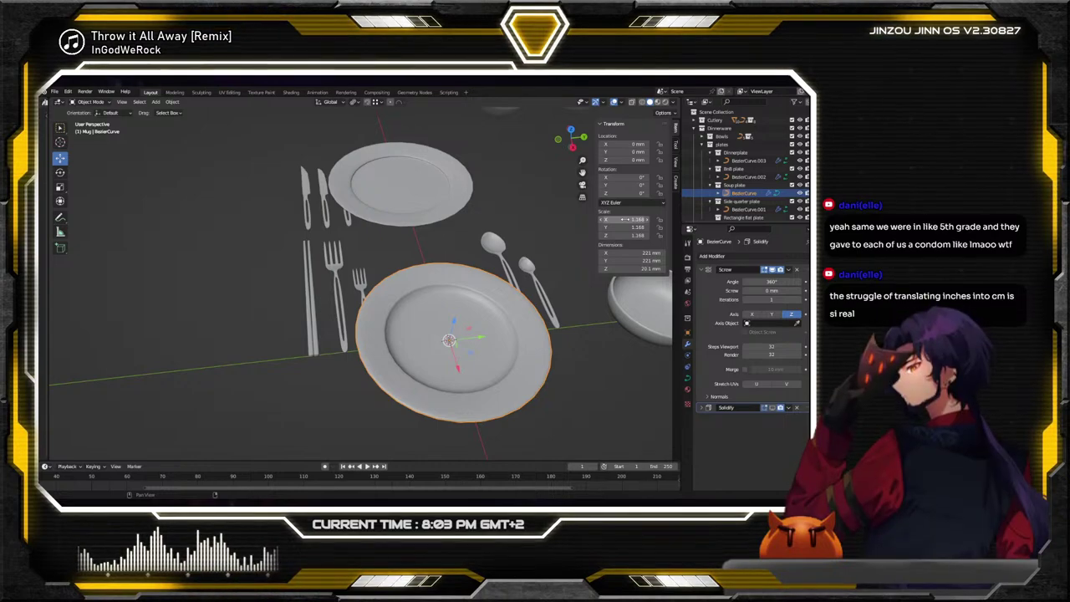
Try to measure across the dinner plate's rim and delete the misplaced ruler
middle_drag(476, 224, 376, 205)
click(356, 198)
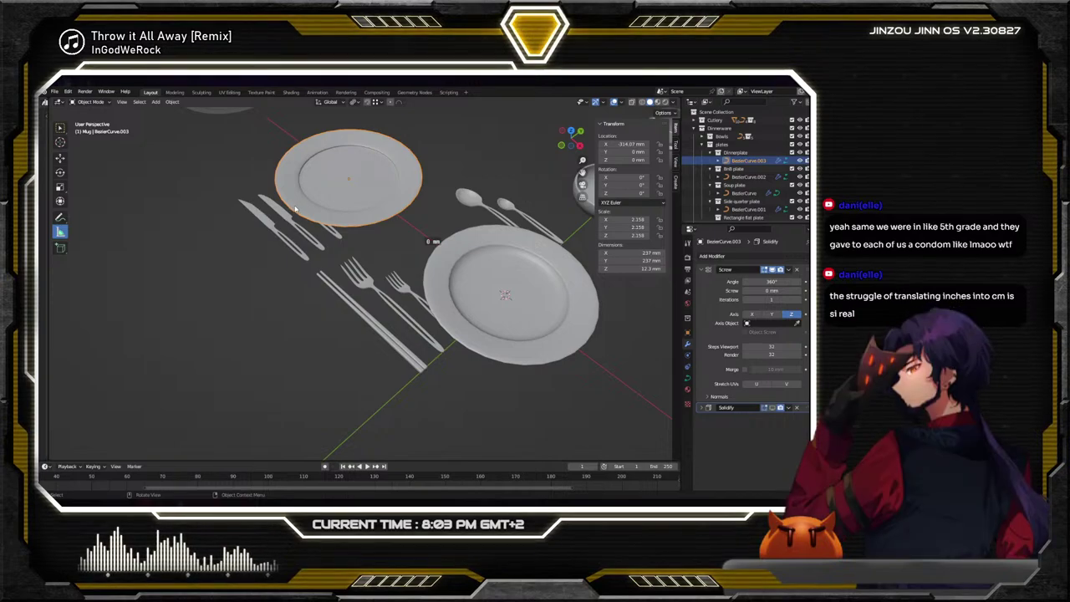
drag(296, 207, 305, 207)
drag(397, 143, 400, 143)
middle_drag(400, 143, 422, 218)
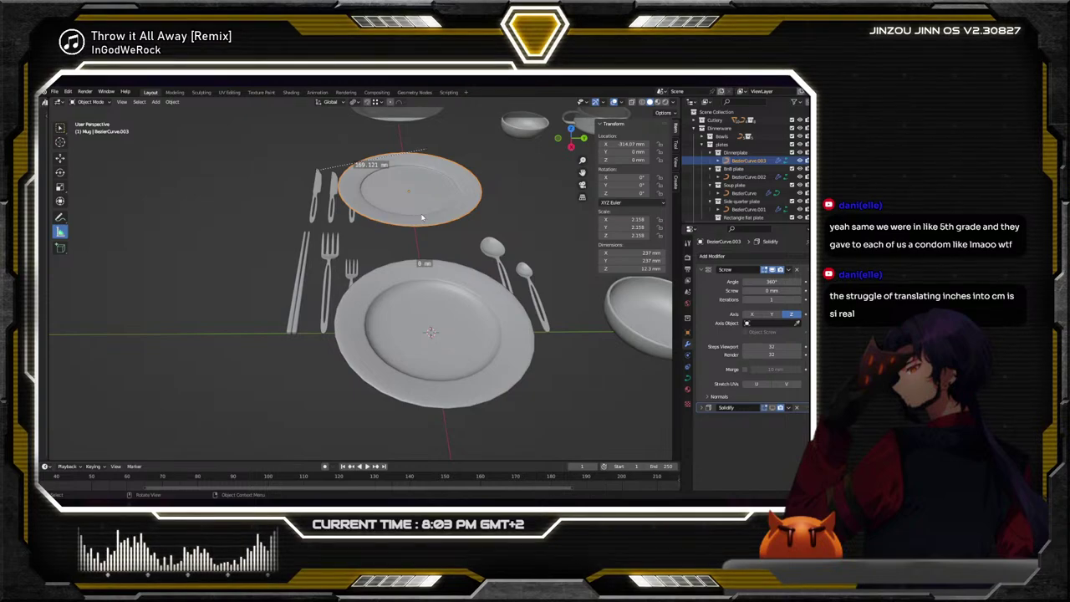
shift+click(421, 217)
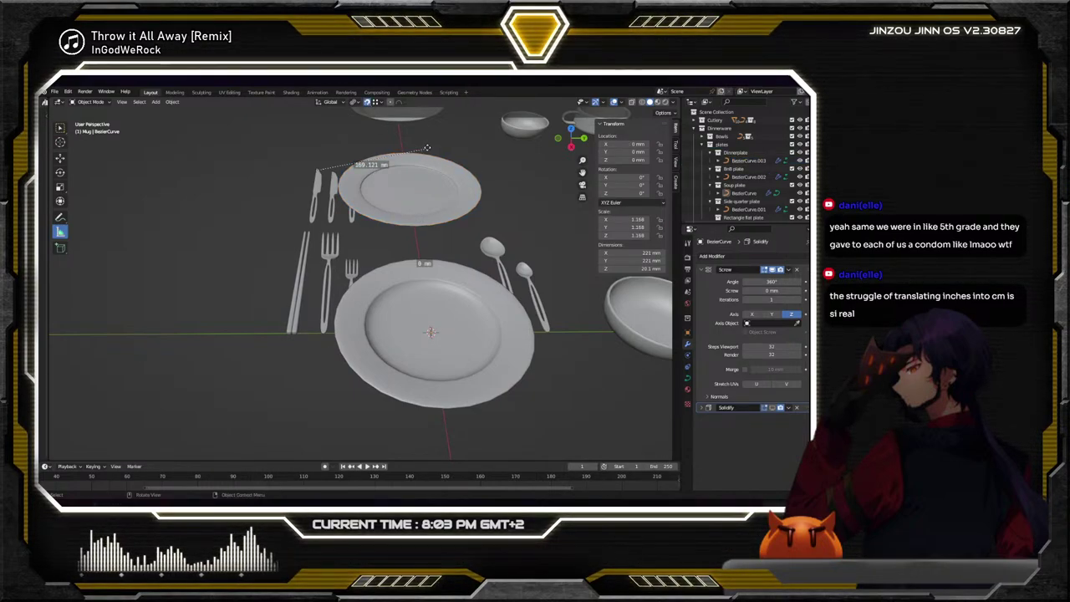
drag(481, 185, 460, 184)
key(Delete)
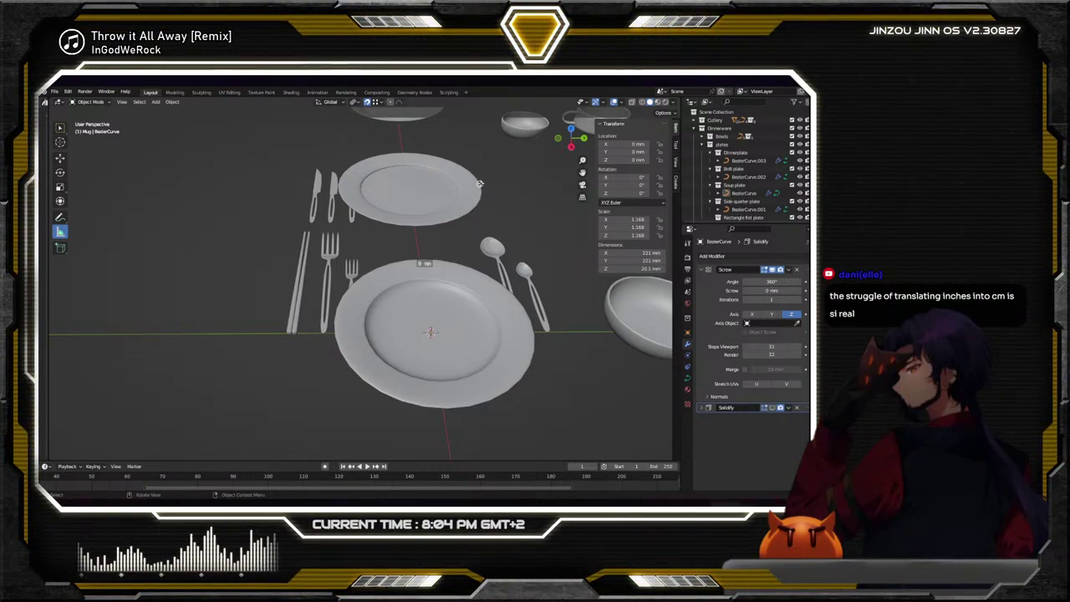
Measure the dinner plate's diameter from rim to rim with snapping on
drag(460, 185, 343, 183)
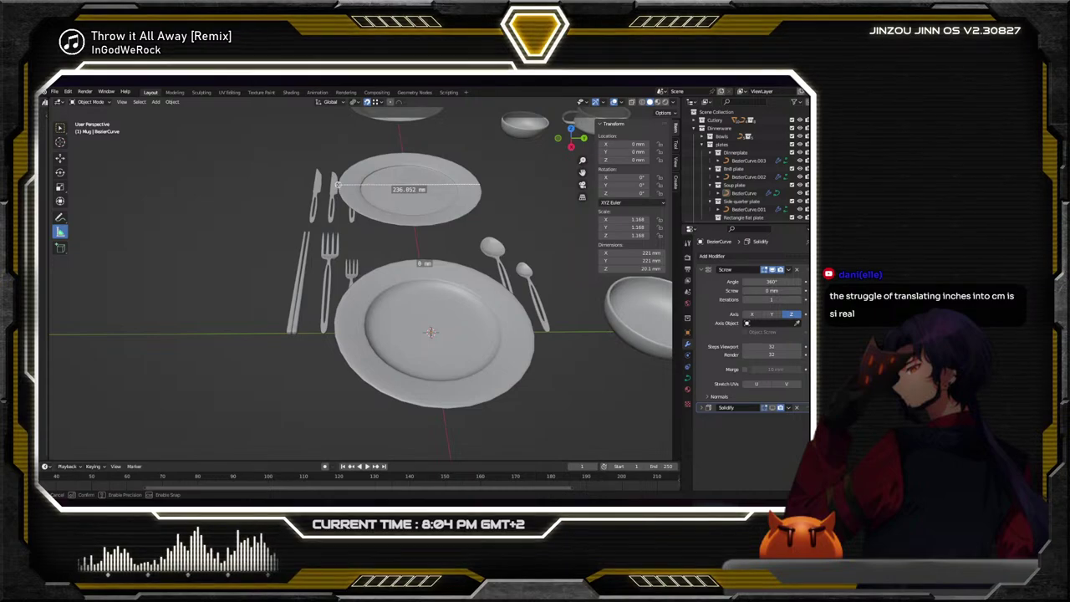
middle_drag(387, 198, 345, 261)
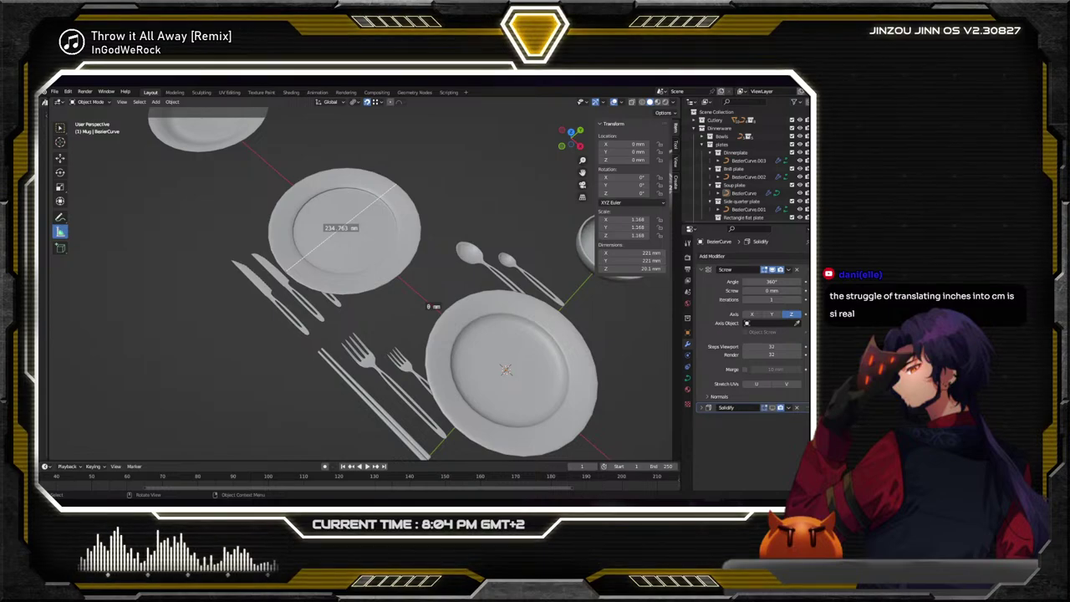
middle_drag(392, 251, 411, 252)
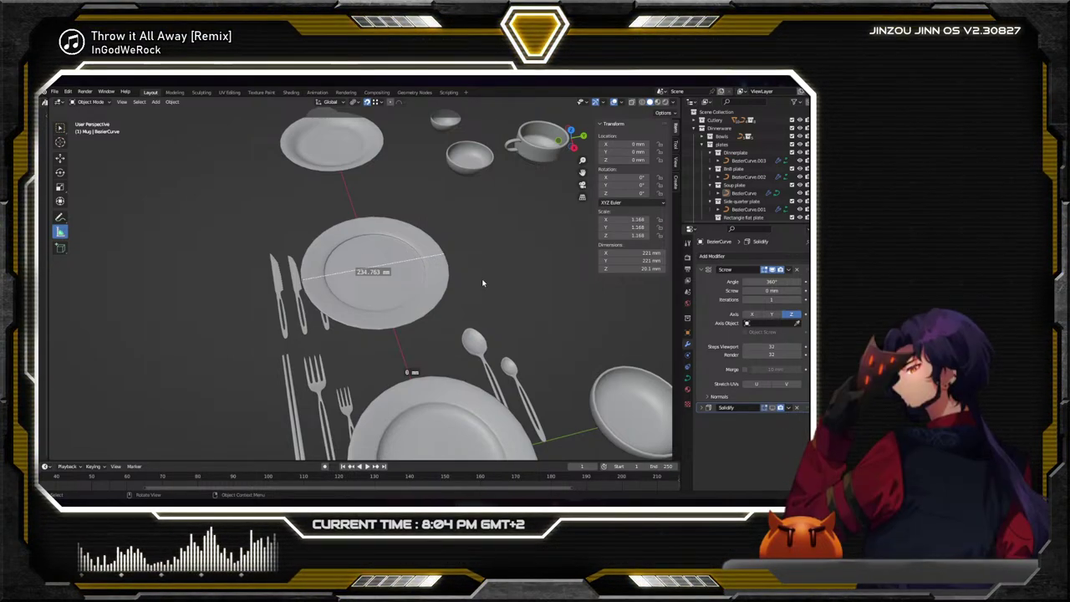
scroll(421, 273, up, 2)
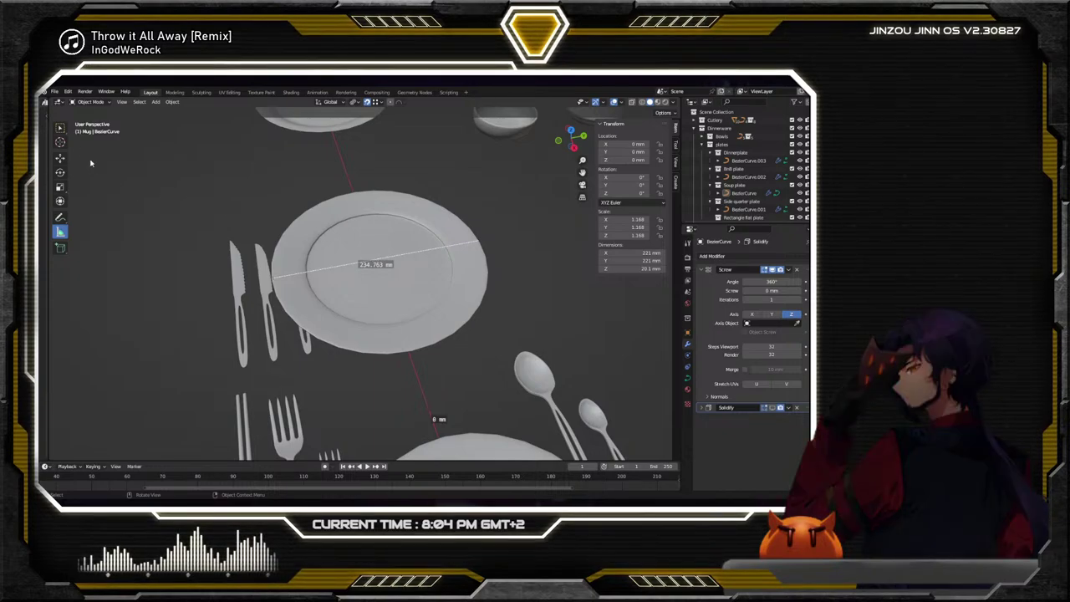
Scale the dinner plate up uniformly by about 1.18 and extend the ruler to both edges of its rim
click(60, 128)
click(352, 270)
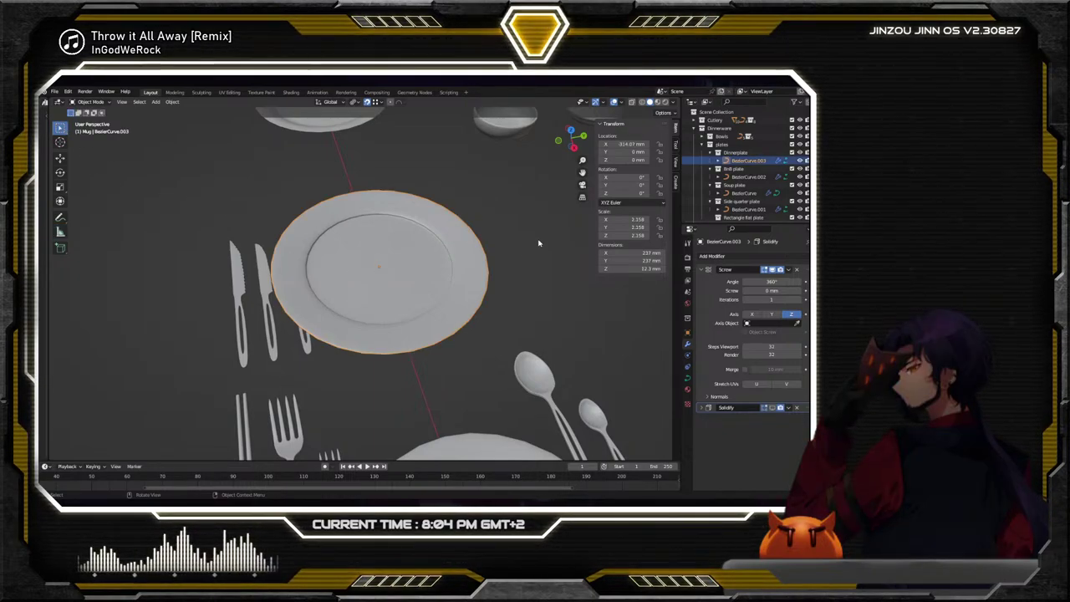
drag(633, 235, 634, 219)
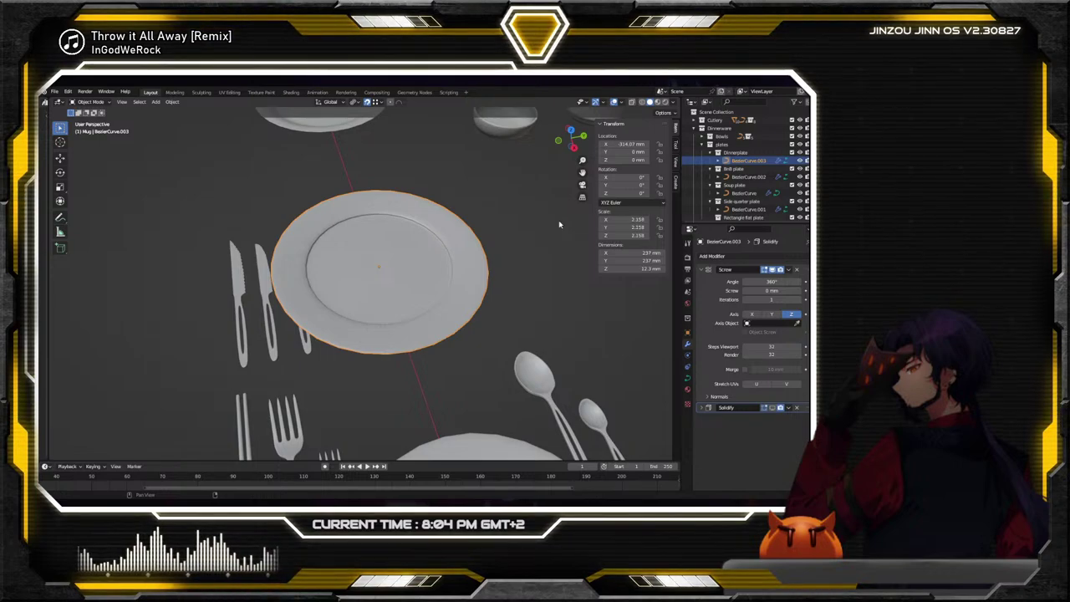
key(Return)
key(s)
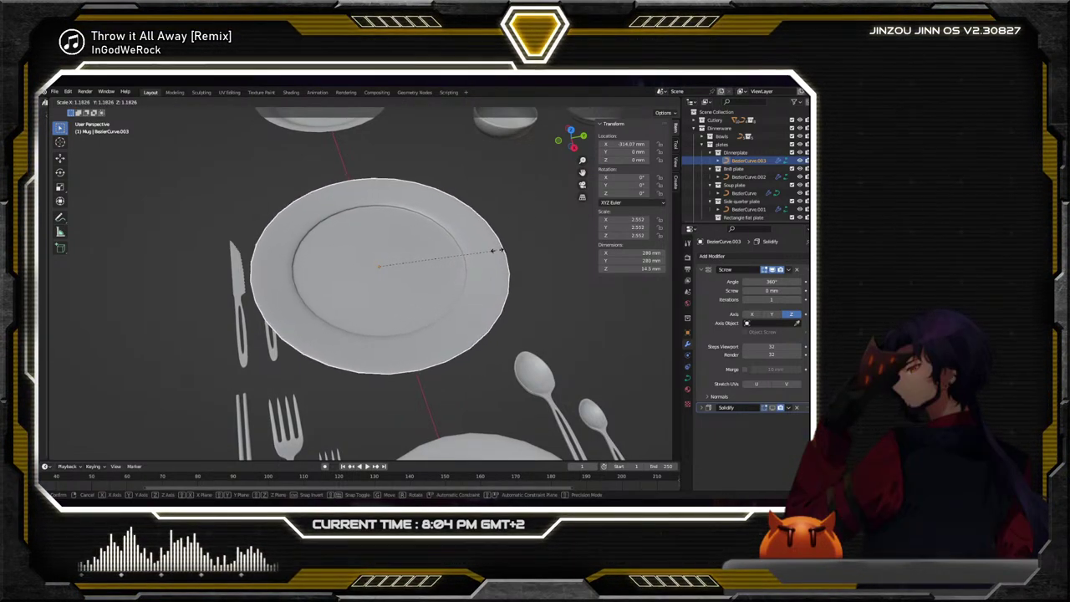
click(492, 248)
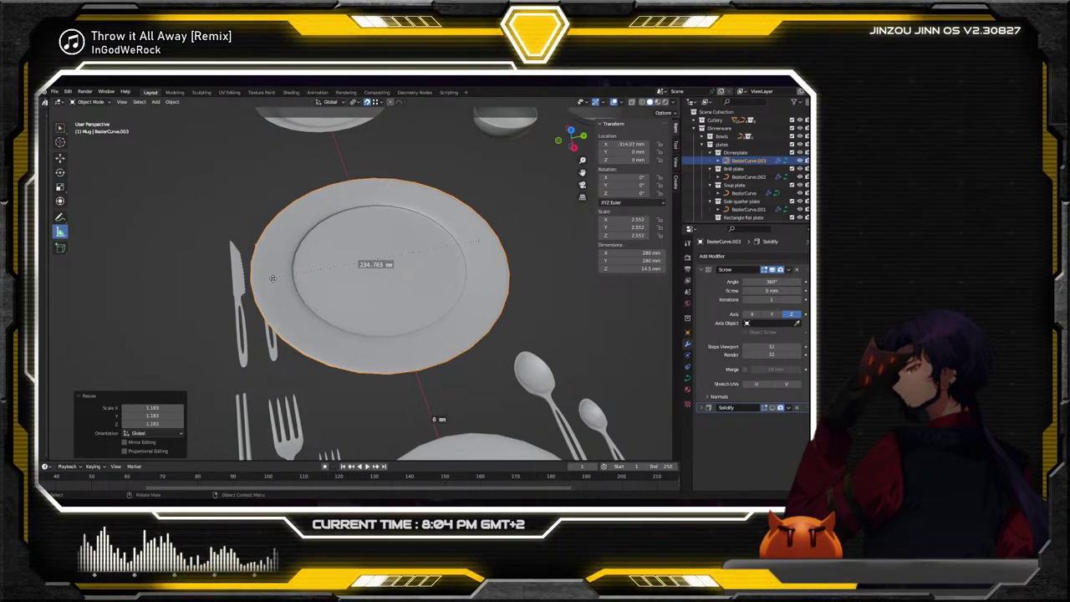
drag(281, 273, 249, 282)
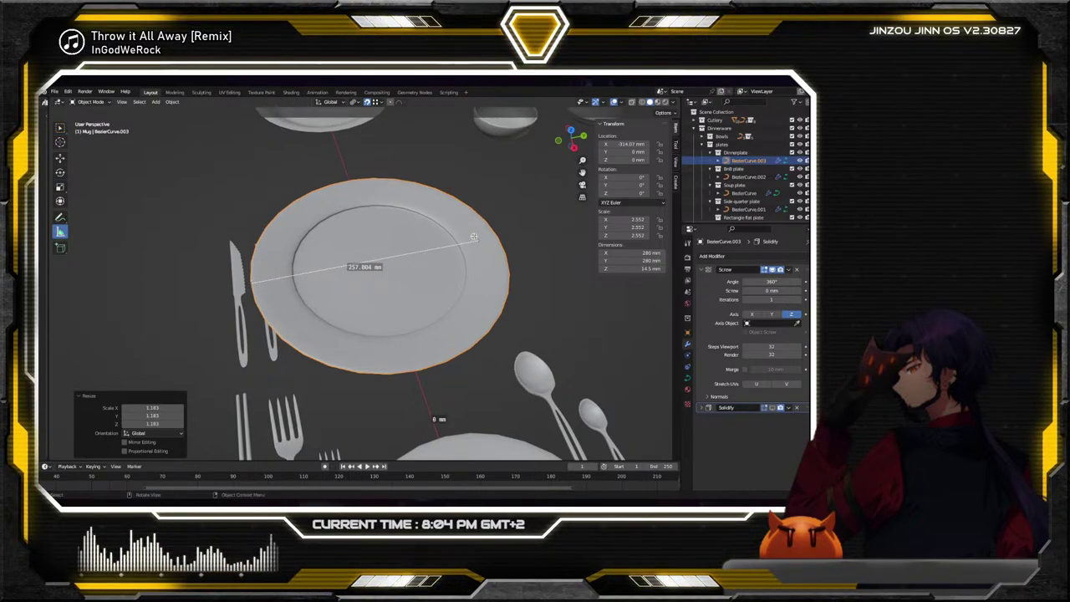
drag(476, 241, 498, 236)
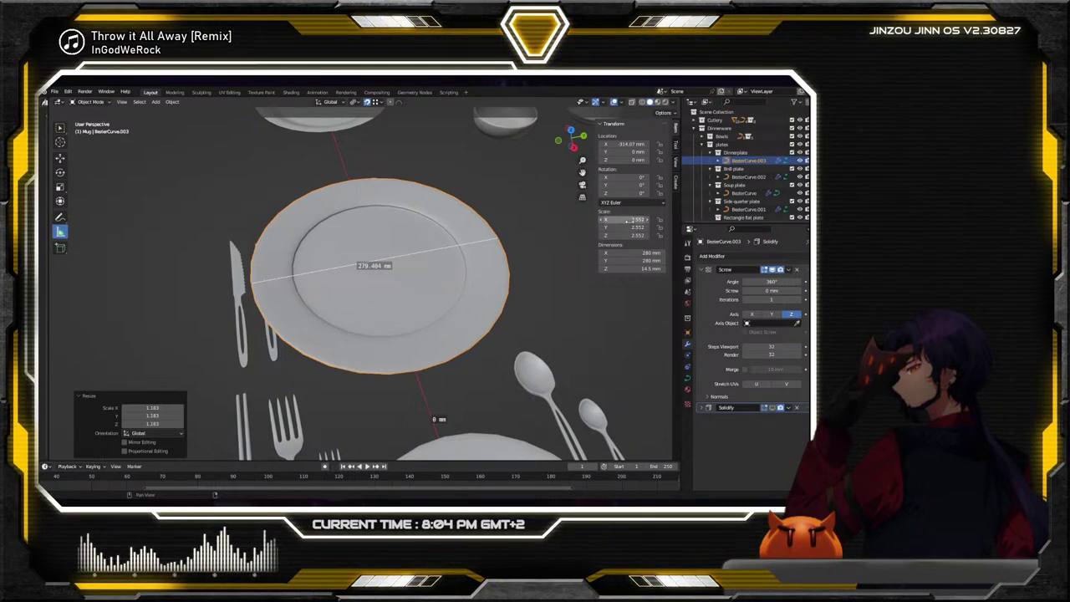
Enlarge the dinner plate further against the rim-to-rim ruler and set its scale to 2.8 on all three axes
key(s)
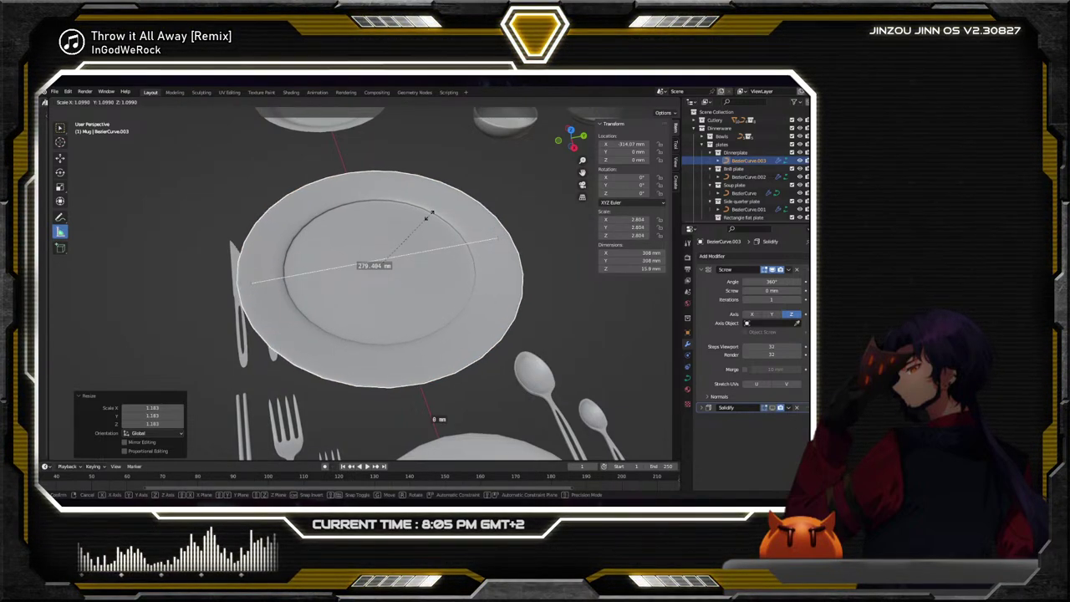
click(428, 218)
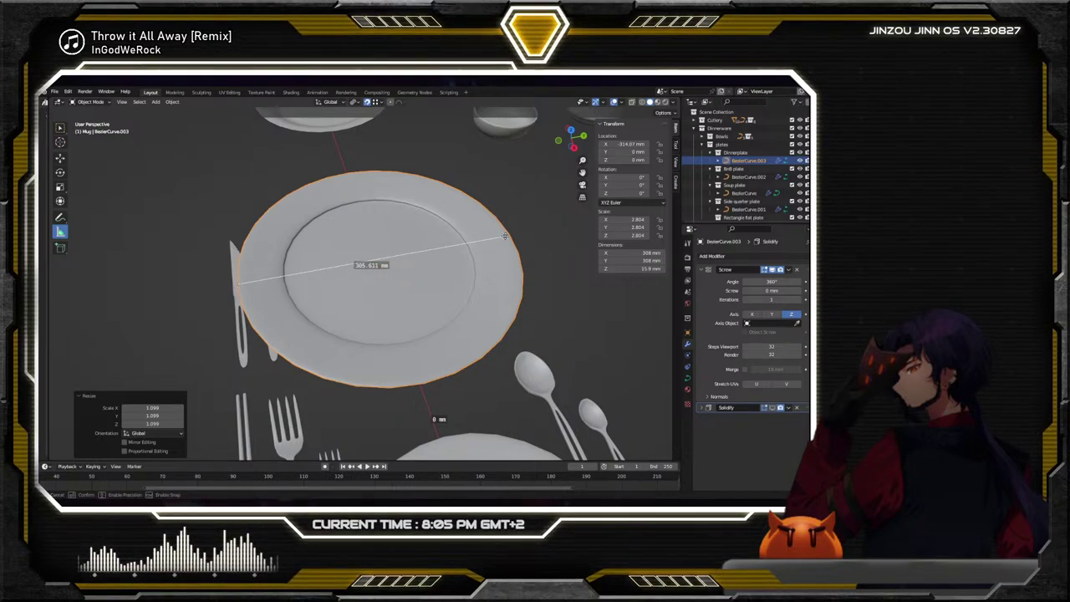
drag(509, 237, 508, 236)
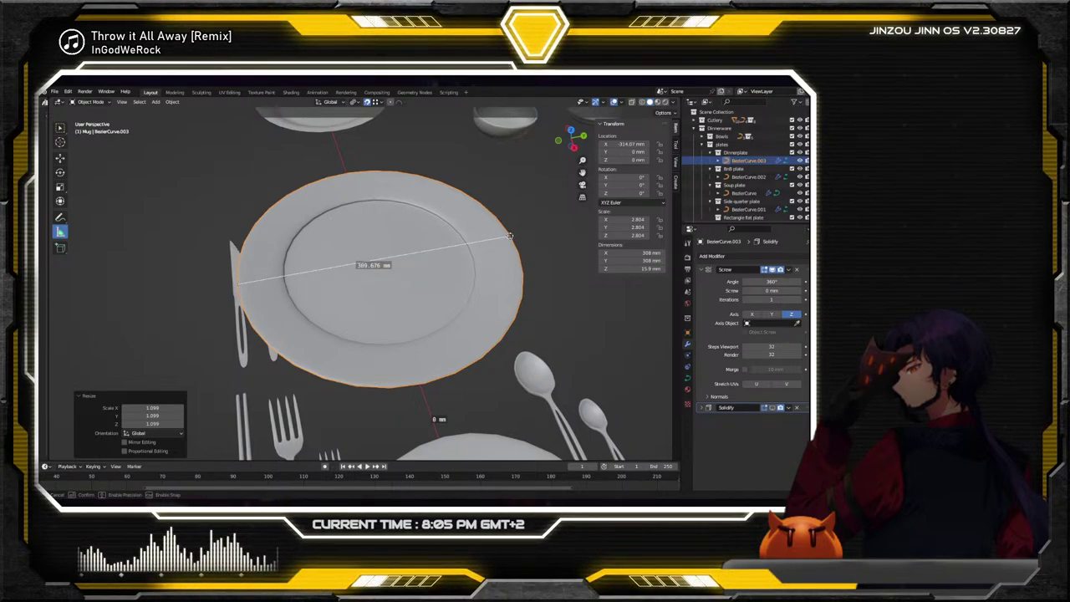
click(616, 220)
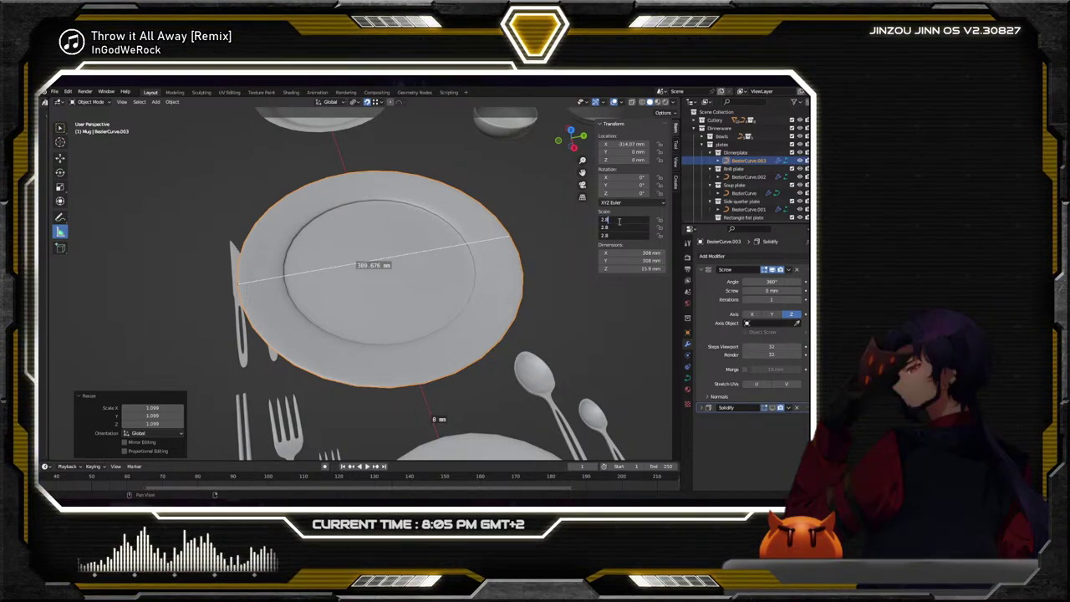
text(2.8)
key(Return)
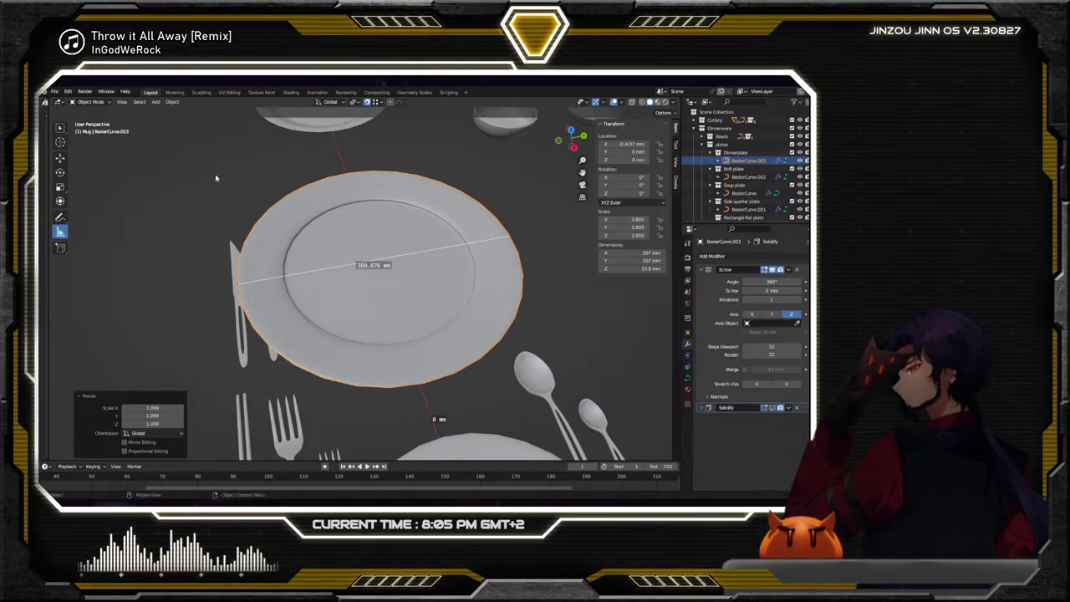
Select the smaller plate beyond the dinner plate, measure its diameter from rim to rim, and remove the ruler
click(60, 127)
middle_drag(210, 229, 357, 277)
click(332, 243)
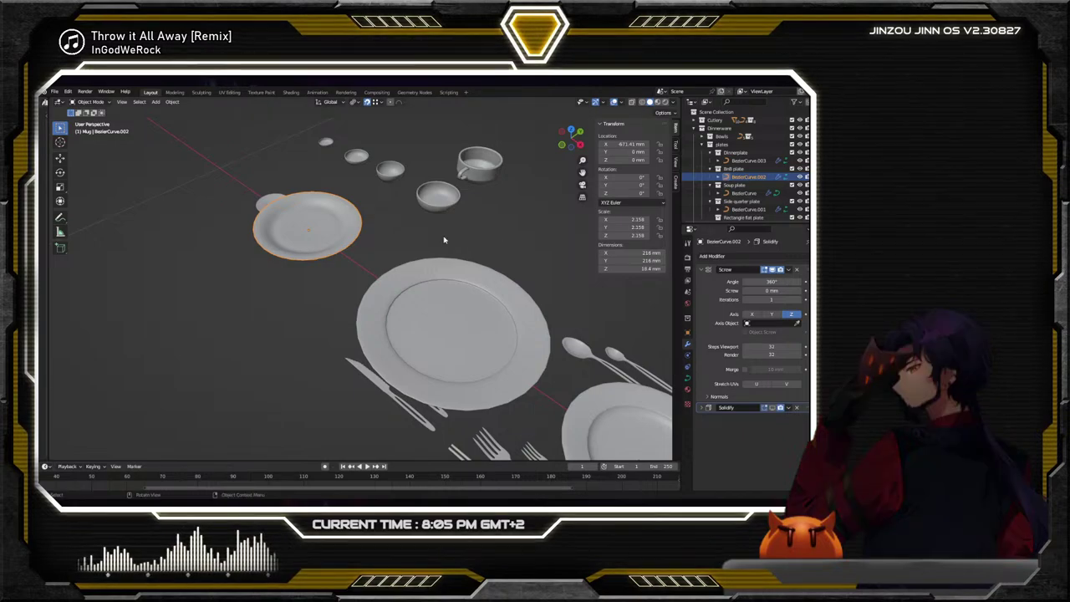
middle_drag(351, 243, 386, 240)
click(61, 234)
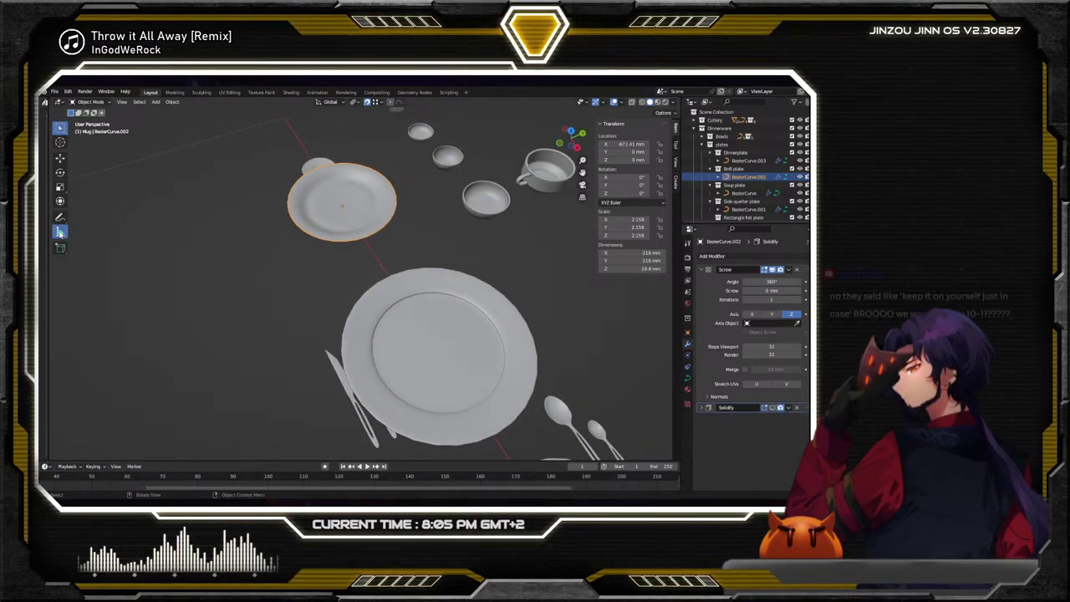
drag(290, 217, 386, 178)
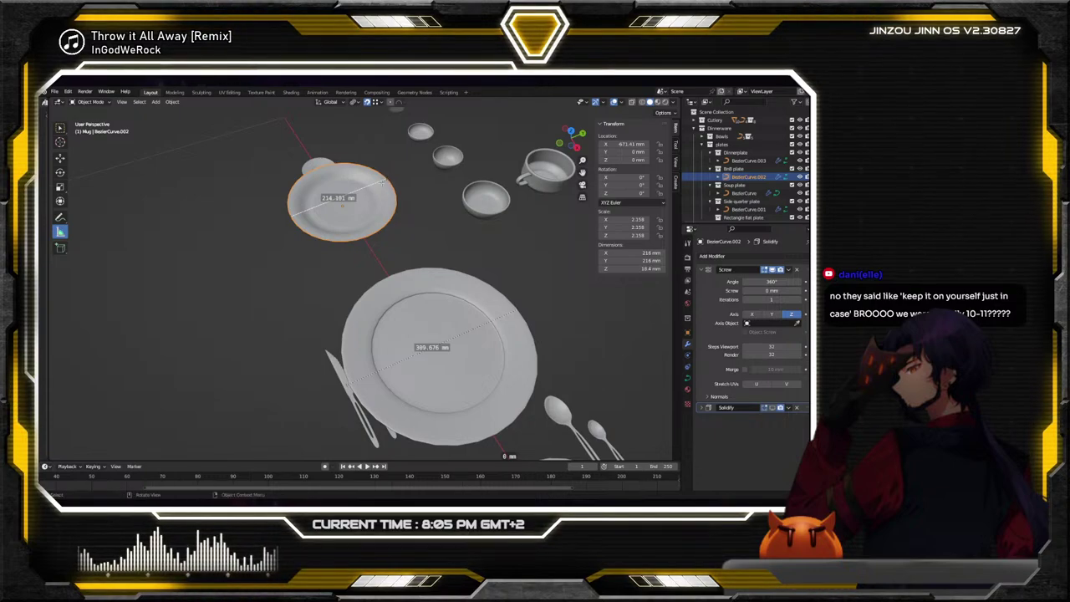
middle_drag(368, 200, 436, 302)
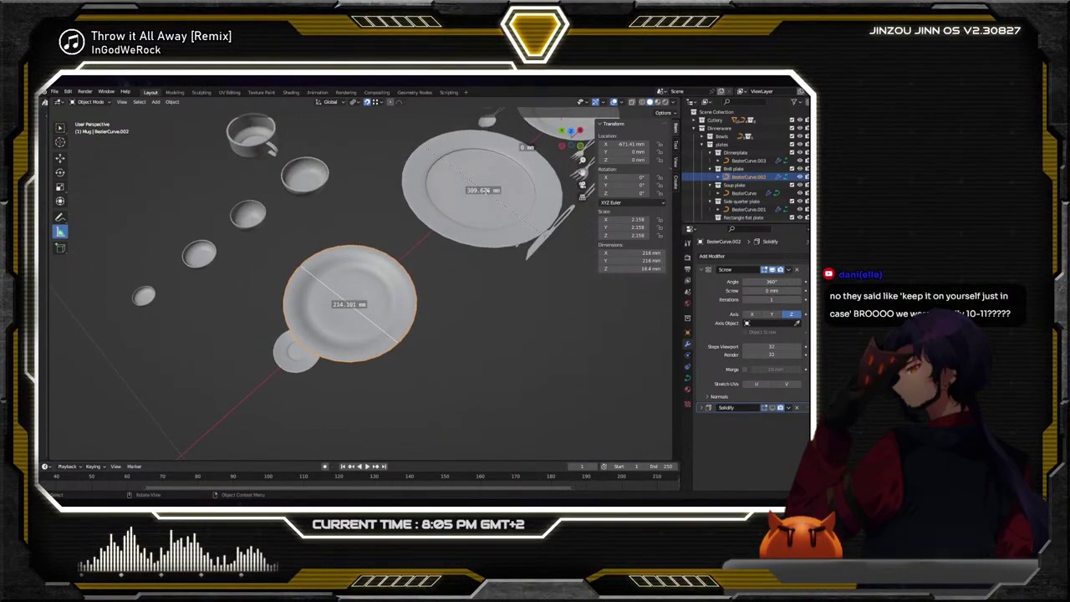
drag(410, 271, 402, 355)
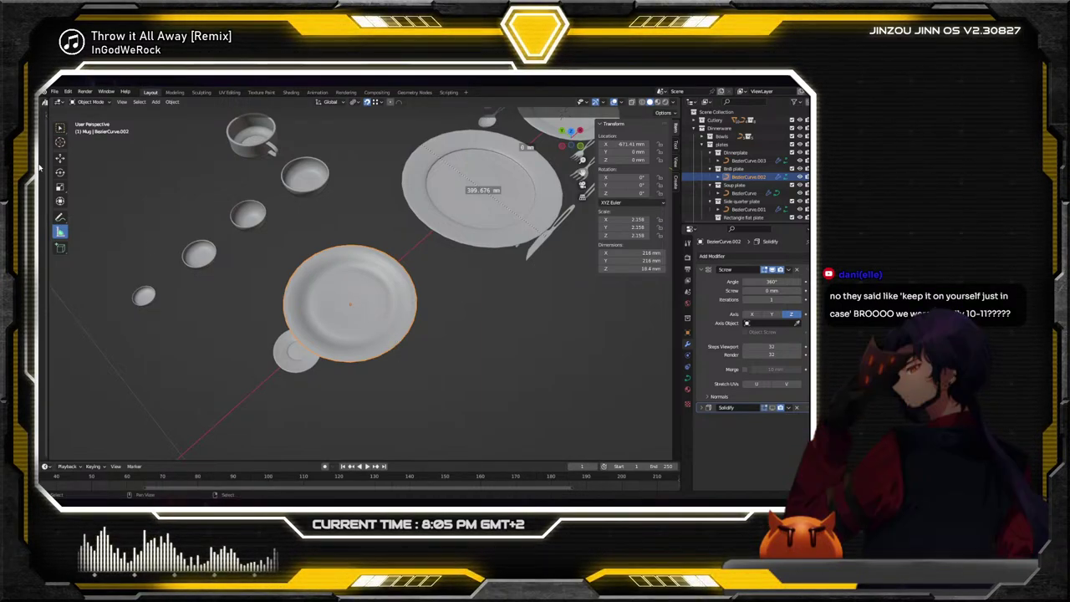
Shrink the selected smaller plate uniformly and set its scale to 1.5 on all three axes
click(61, 127)
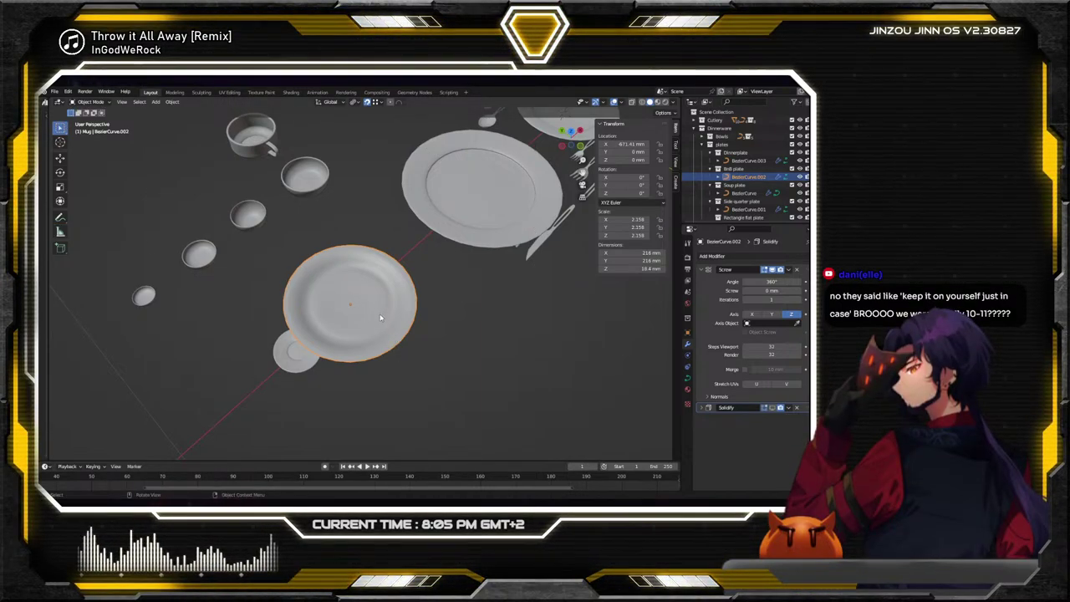
key(s)
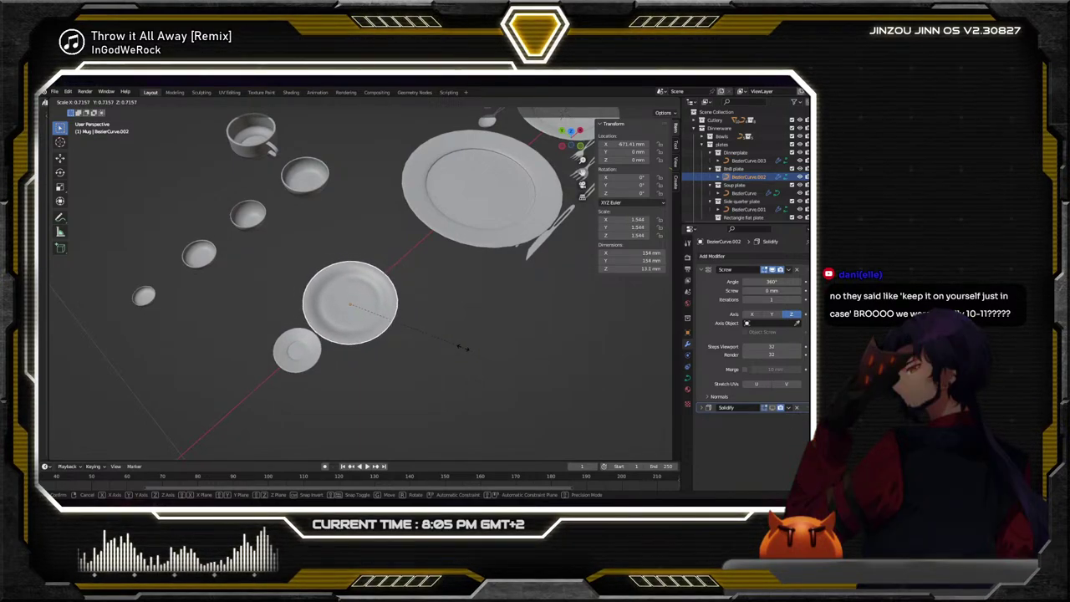
click(468, 347)
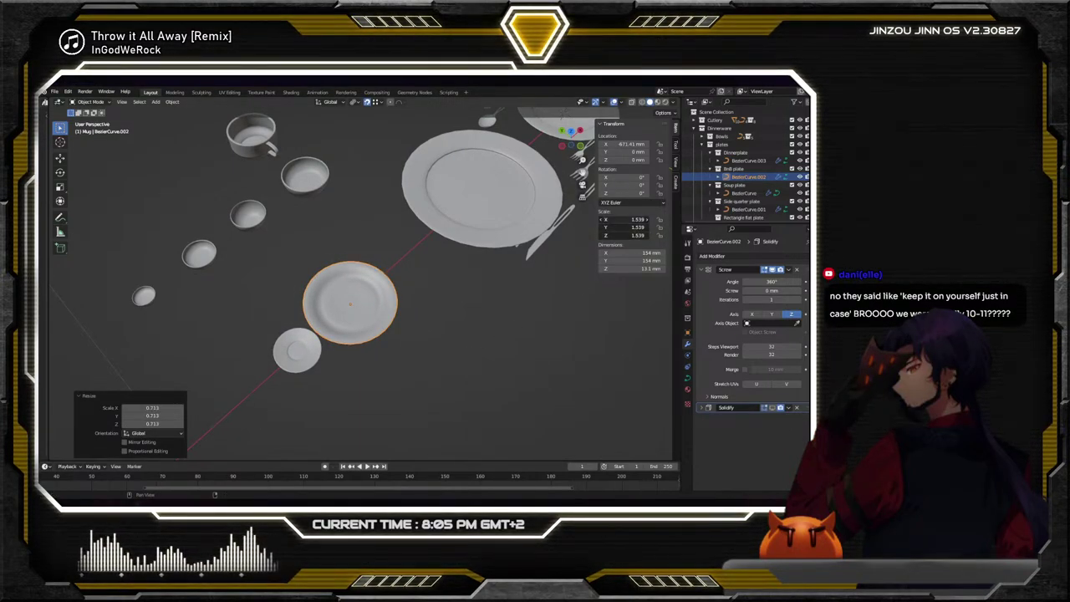
text(1)
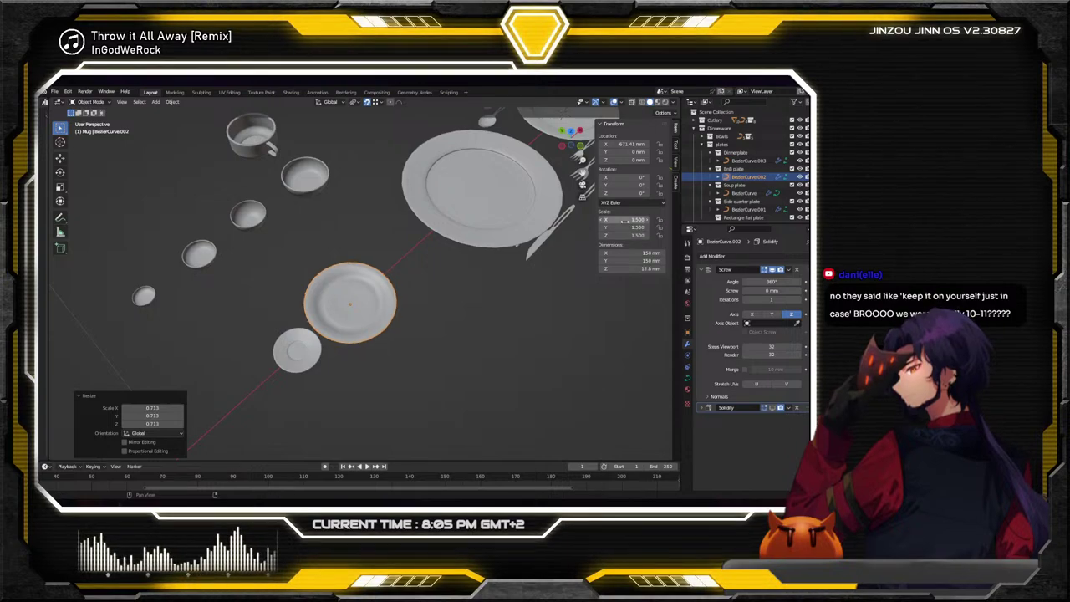
text(.5)
key(Return)
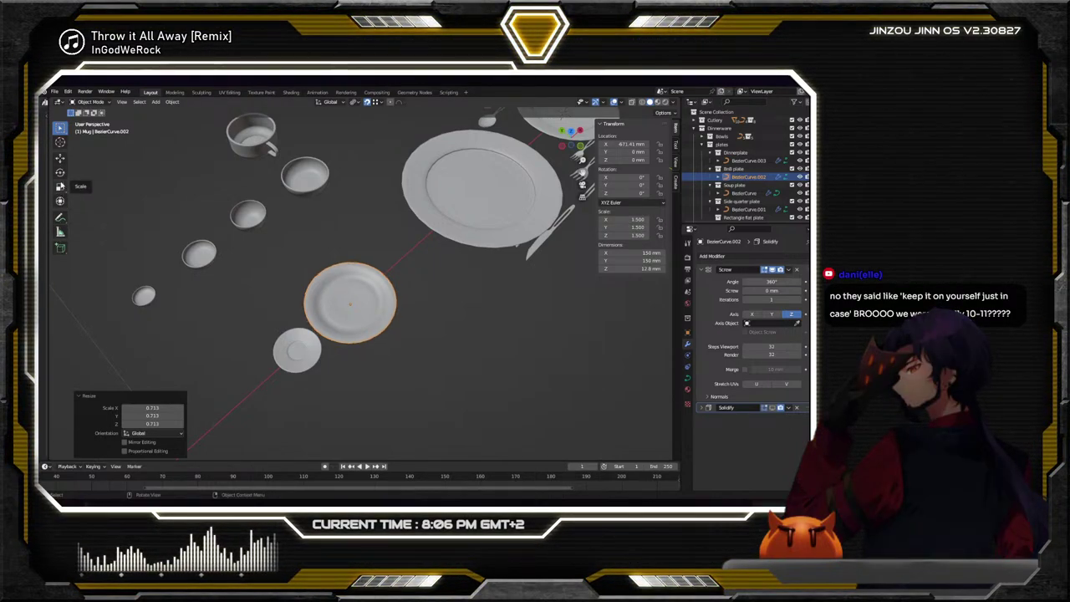
Measure across the resized plate's rim again and delete that ruler
click(60, 233)
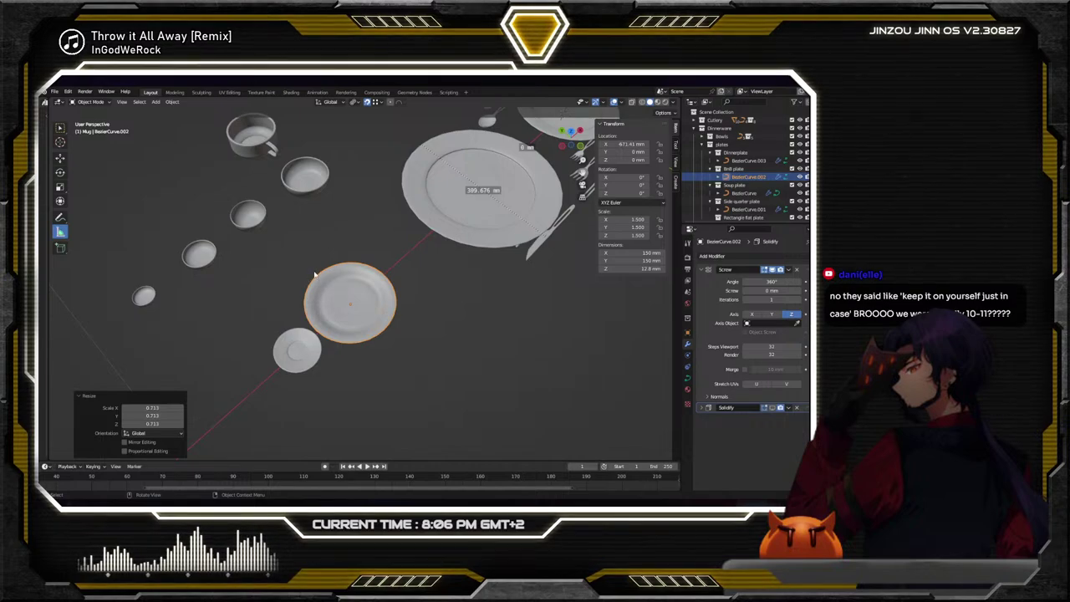
drag(317, 275, 384, 329)
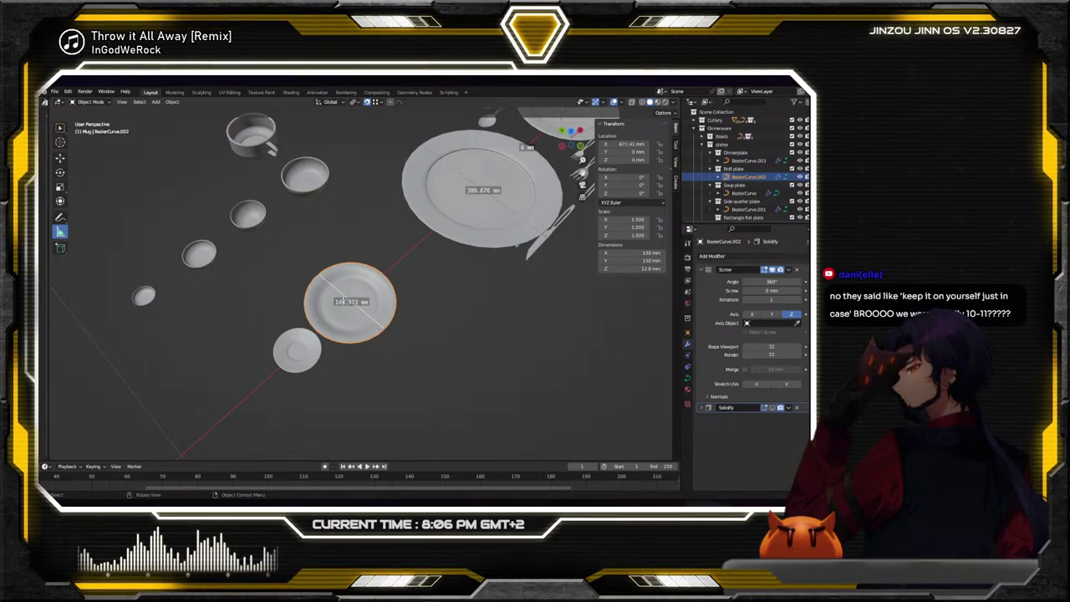
ctrl+drag(351, 302, 366, 275)
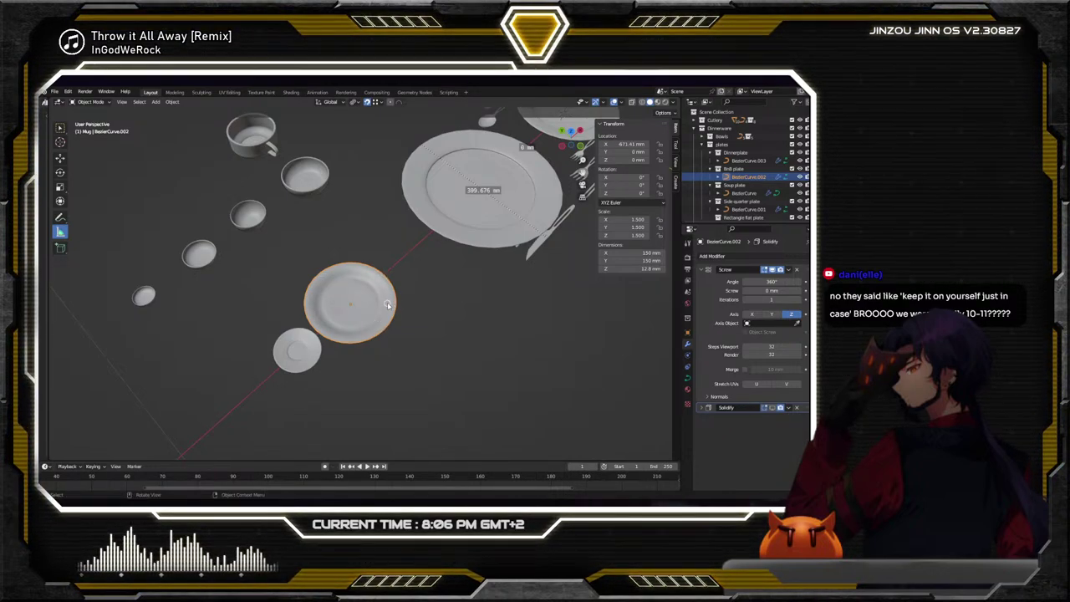
Move the resized plate about 52 mm along the X axis toward the dinner plate
key(w)
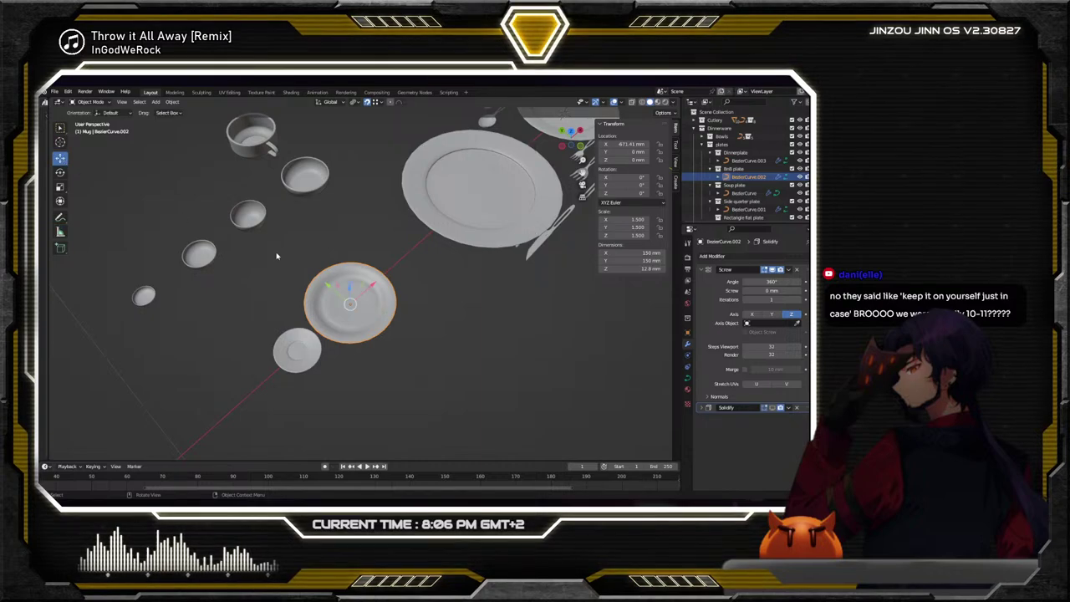
middle_drag(359, 288, 337, 276)
drag(377, 289, 359, 297)
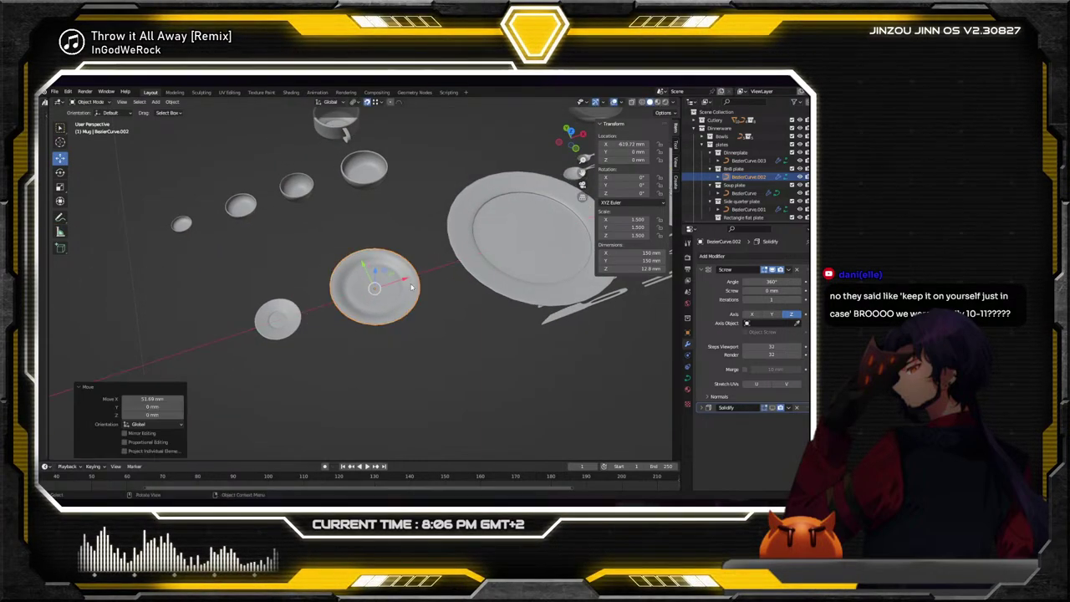
mouse_move(360, 296)
middle_down()
mouse_move(415, 289)
mouse_move(368, 293)
middle_up()
Select the side quarter plate and measure its diameter from rim to rim
click(276, 314)
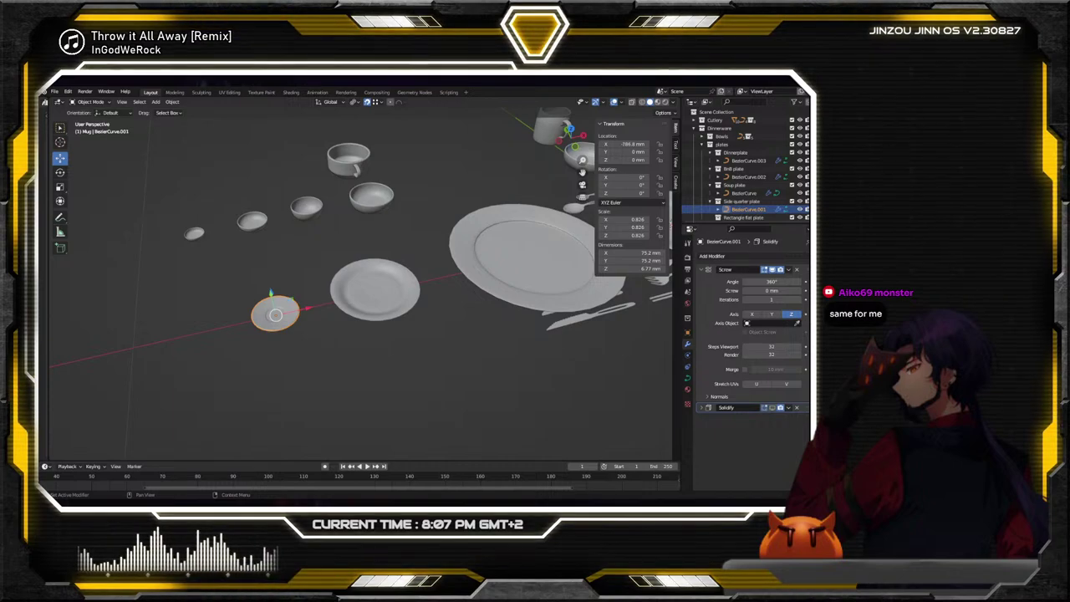
middle_drag(434, 334, 475, 327)
scroll(475, 327, up, 4)
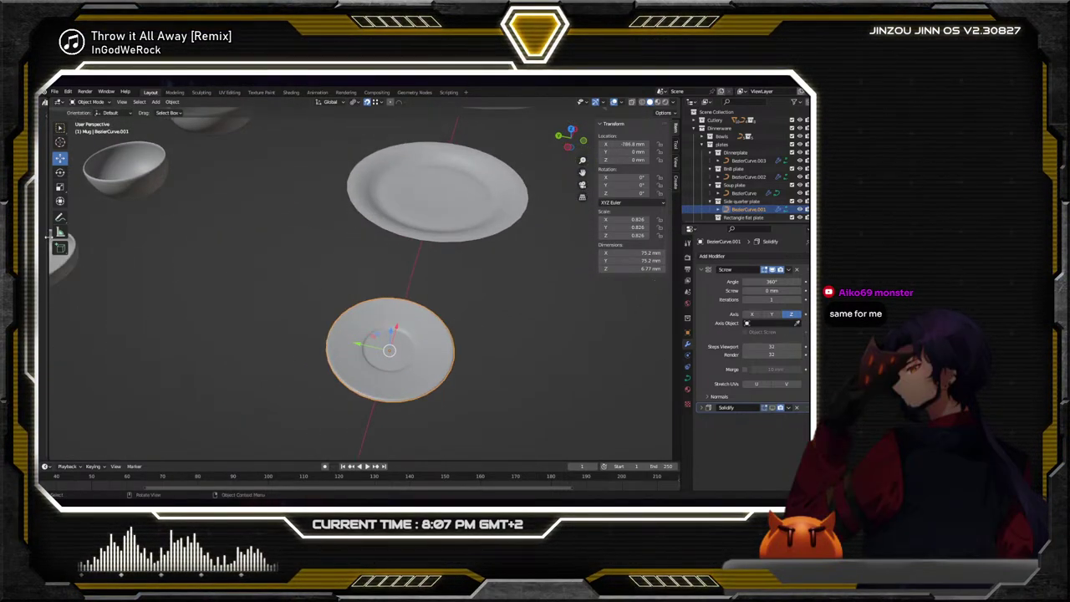
key(w)
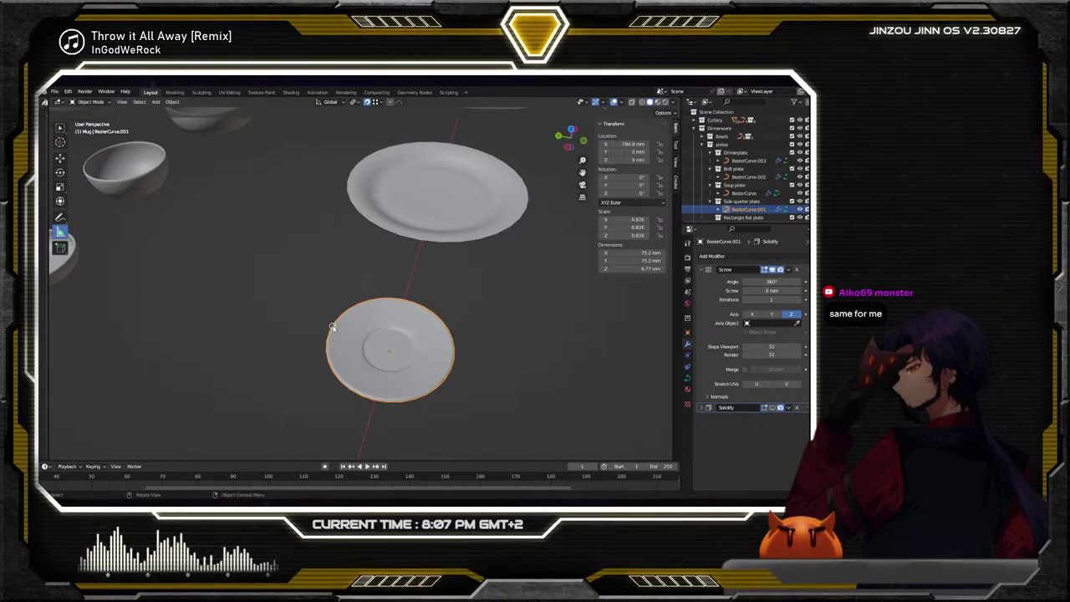
drag(330, 328, 455, 361)
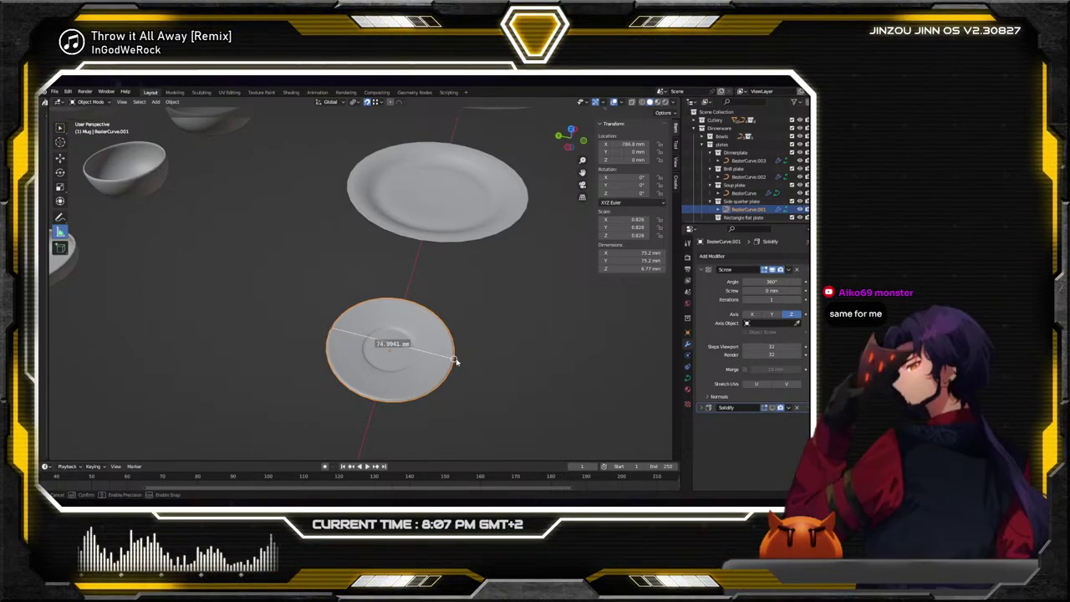
click(479, 341)
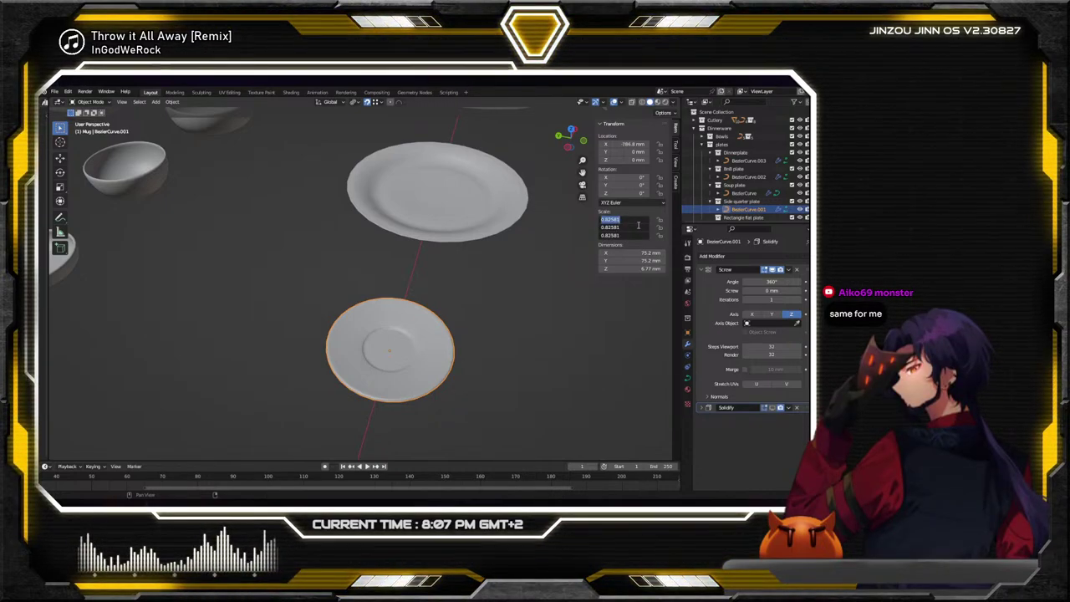
Set the side quarter plate's scale to 1.6 on all three axes
drag(638, 219, 637, 235)
text(1.6)
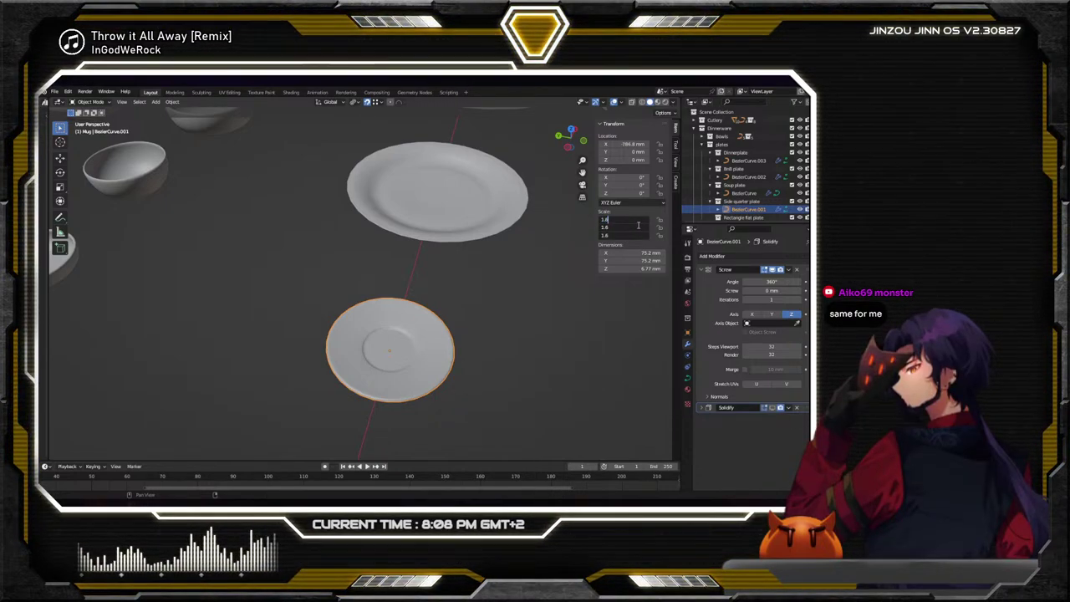
key(Return)
scroll(443, 289, down, 4)
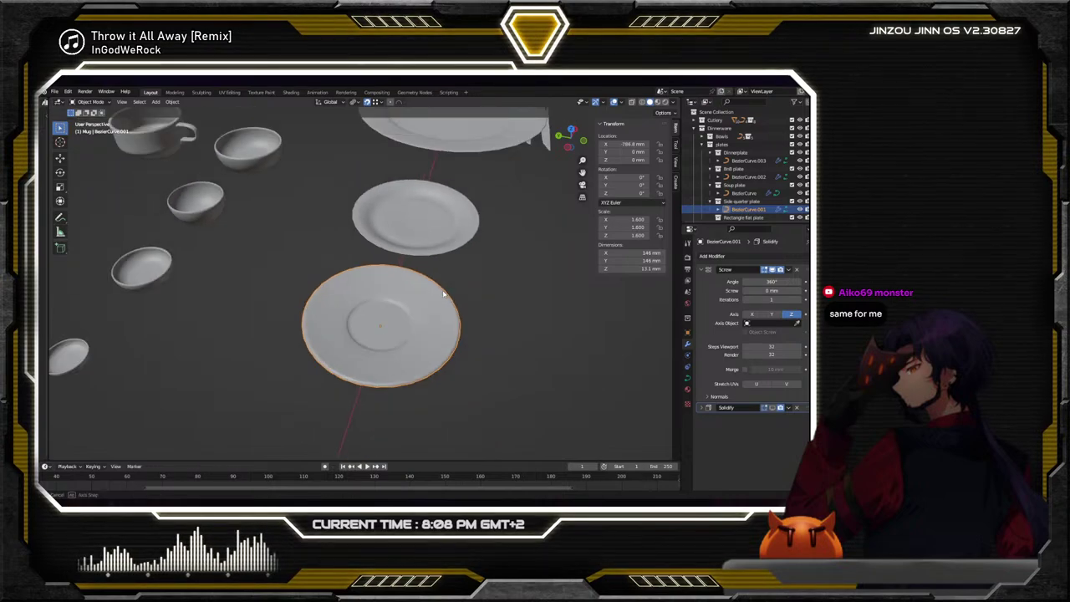
mouse_move(444, 288)
middle_down()
mouse_move(448, 255)
mouse_move(439, 294)
middle_up()
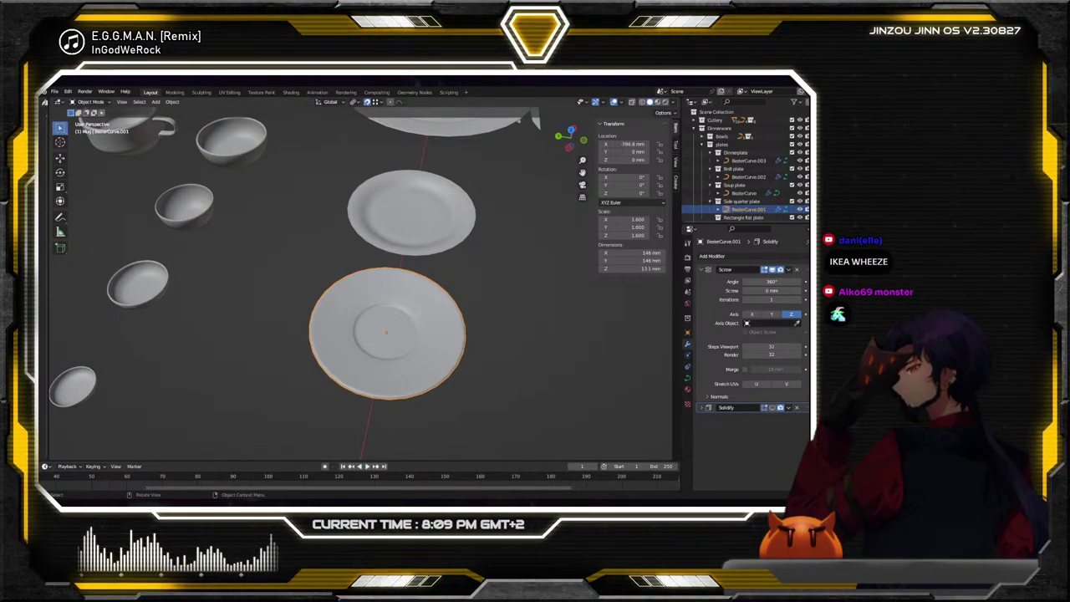
Place a ruler about 109 mm long across the side quarter plate and scale the plate down uniformly by about 0.81
click(60, 231)
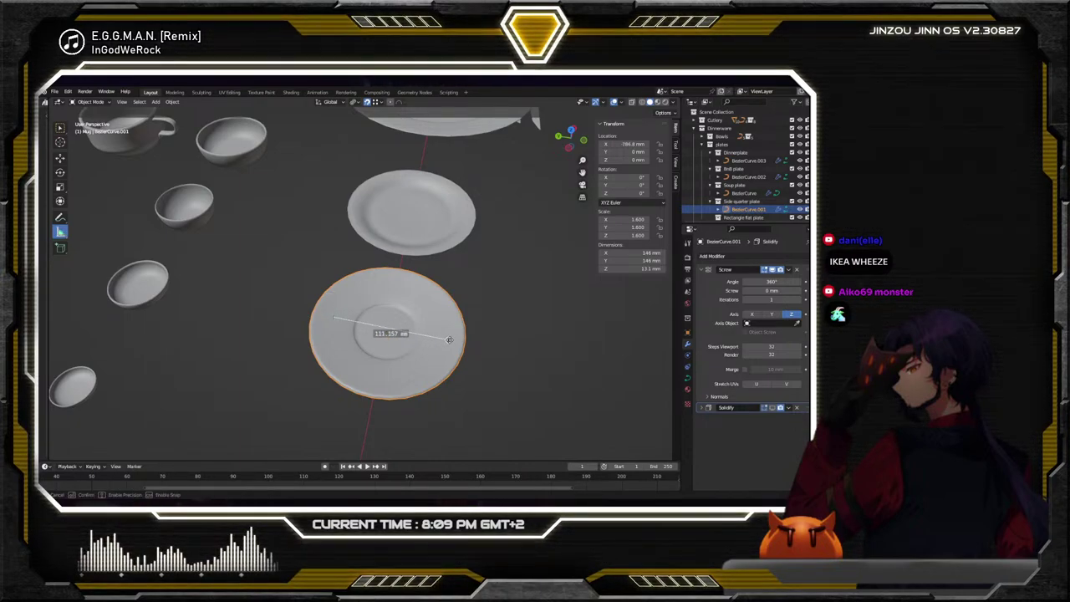
drag(449, 339, 452, 340)
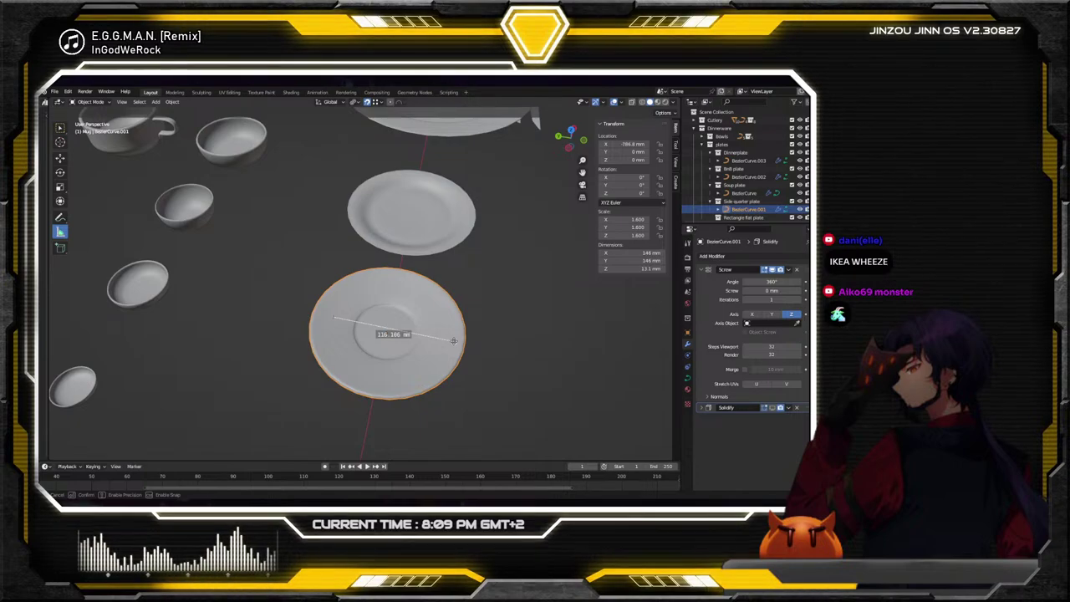
drag(453, 340, 447, 339)
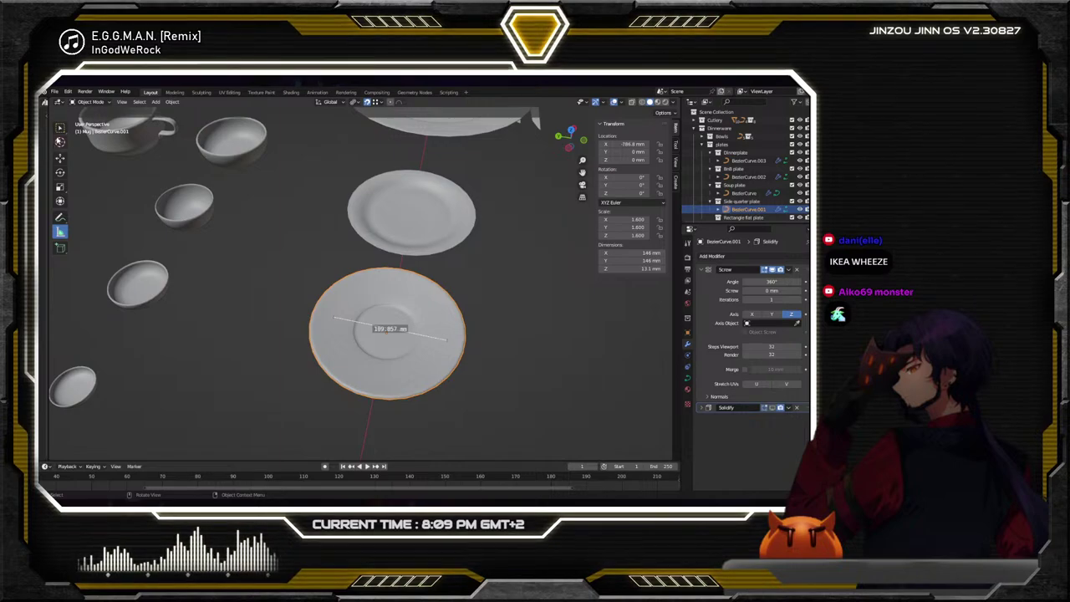
key(w)
key(s)
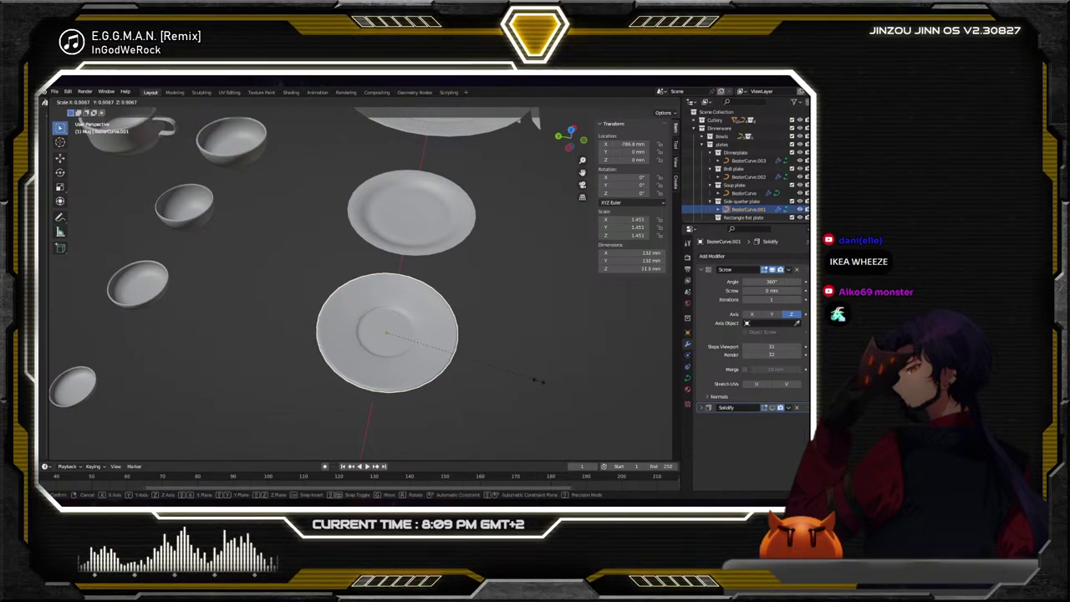
click(518, 376)
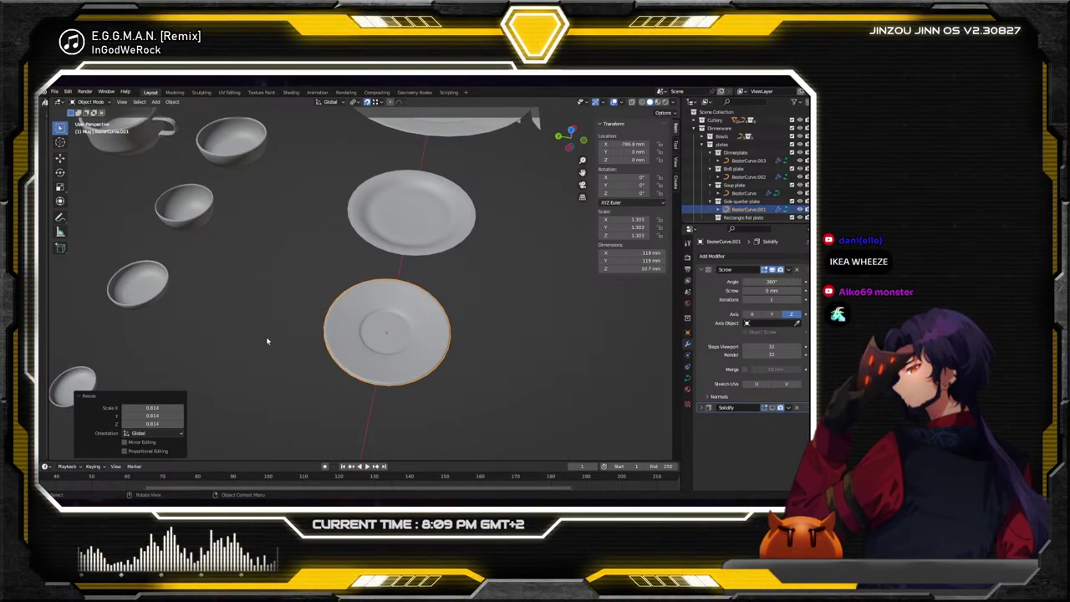
Extend the ruler to both edges of the side quarter plate's rim, and scale the plate up uniformly by about 1.08
click(59, 232)
drag(447, 339, 325, 315)
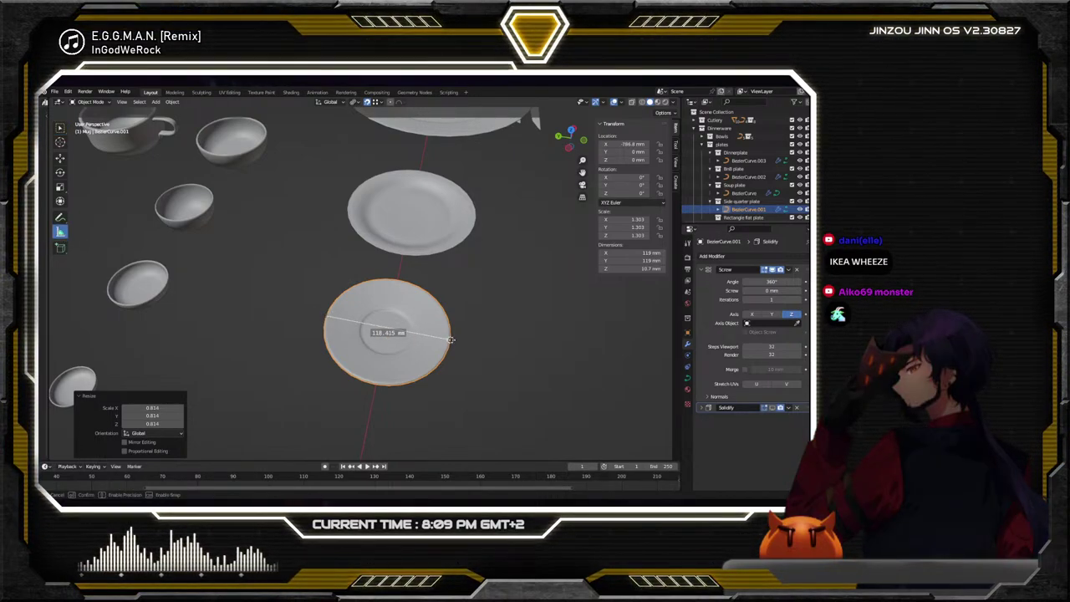
drag(445, 350, 442, 354)
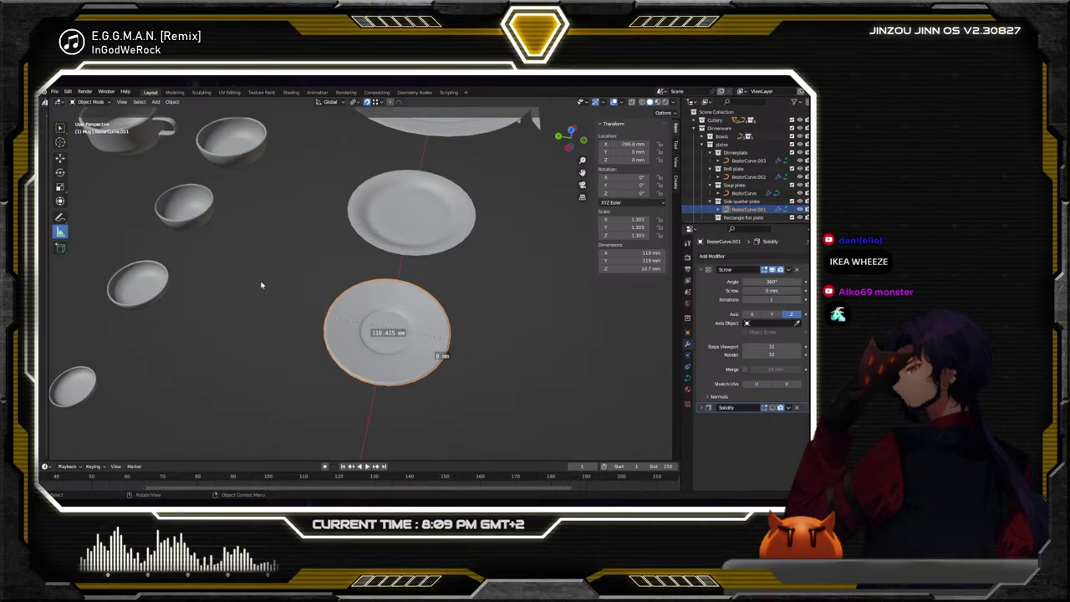
click(59, 127)
key(s)
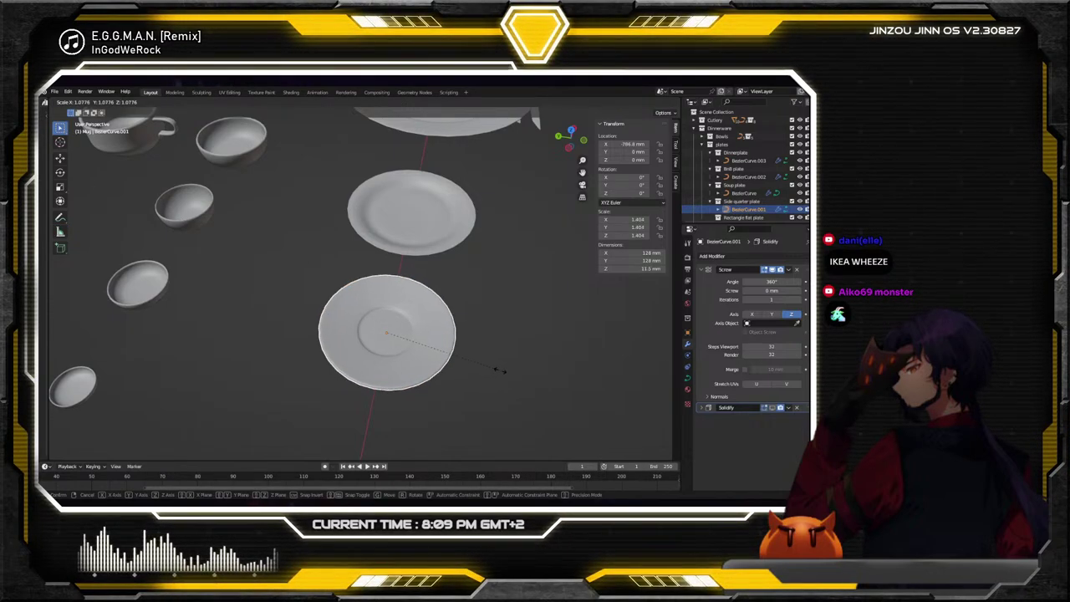
click(500, 373)
Set the side quarter plate's Screw modifier angle to 180° and enter Edit Mode on its profile curve
scroll(496, 356, up, 3)
middle_drag(490, 339, 449, 306)
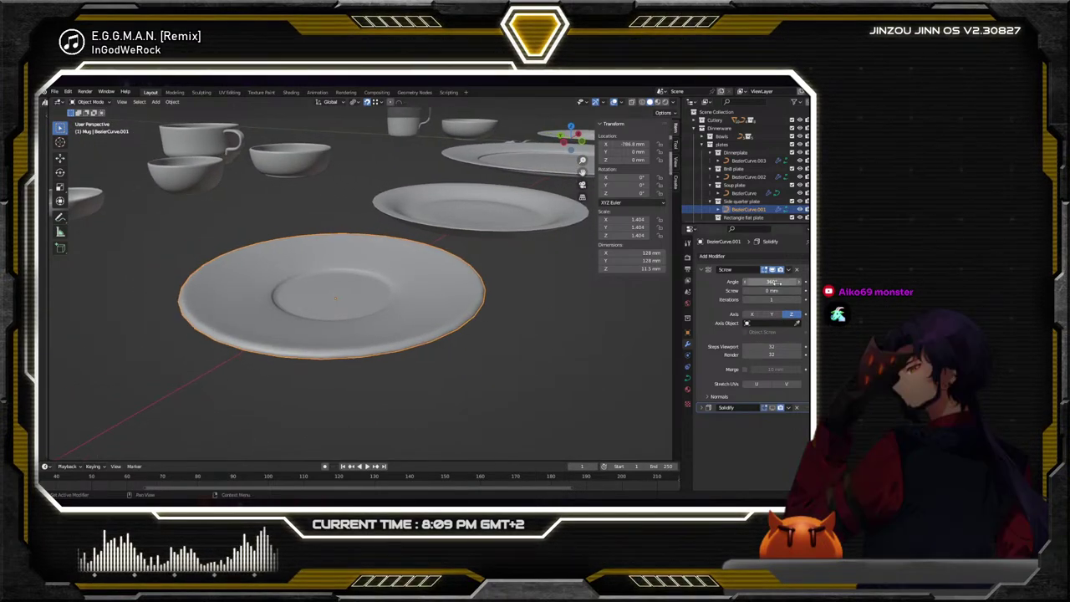
text(180)
key(Return)
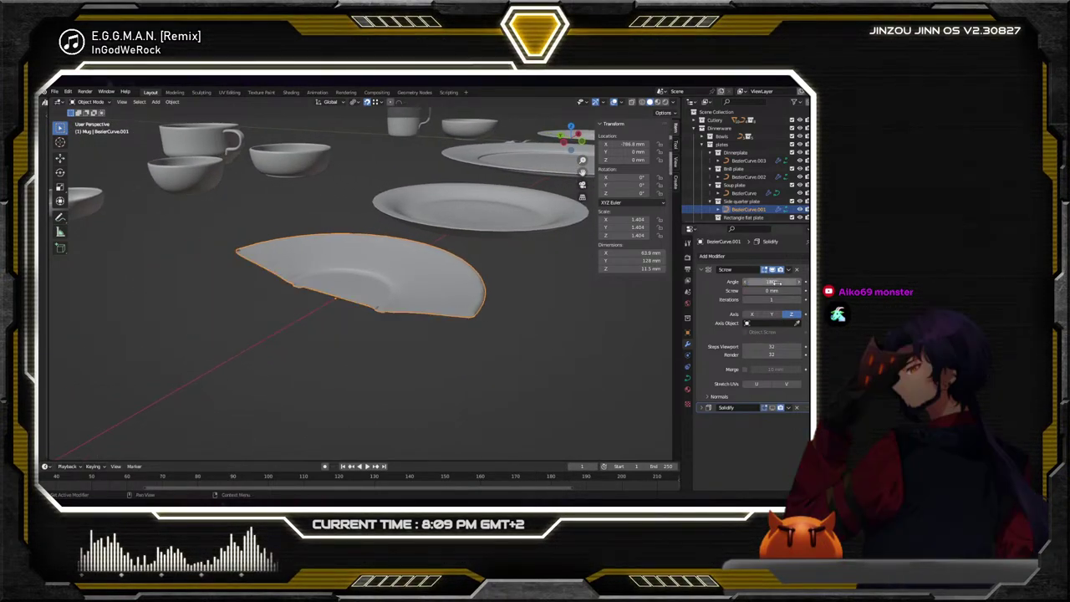
middle_drag(354, 321, 464, 265)
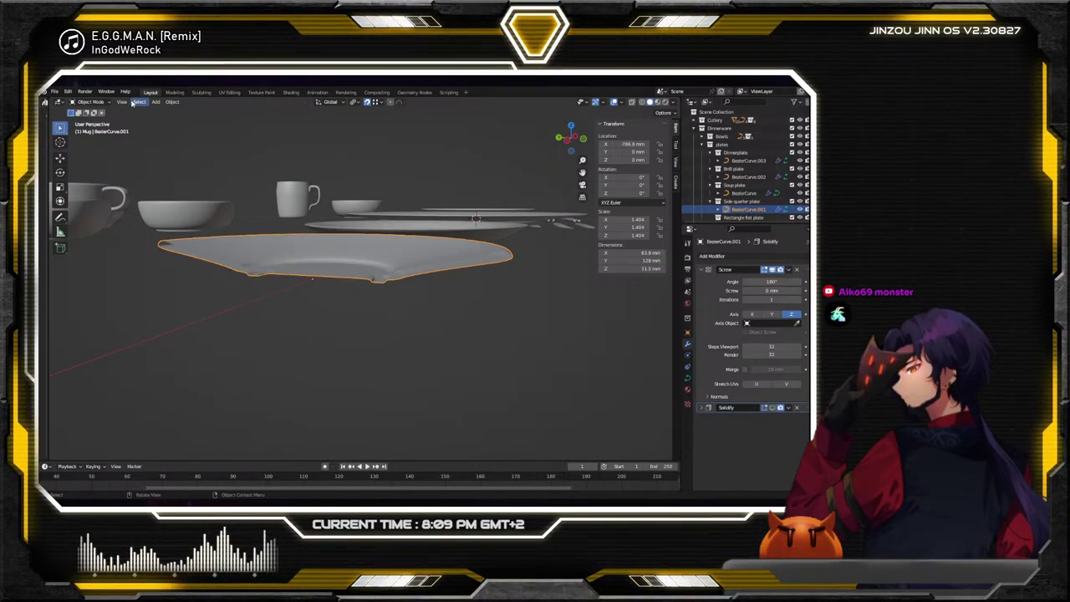
click(91, 102)
click(94, 121)
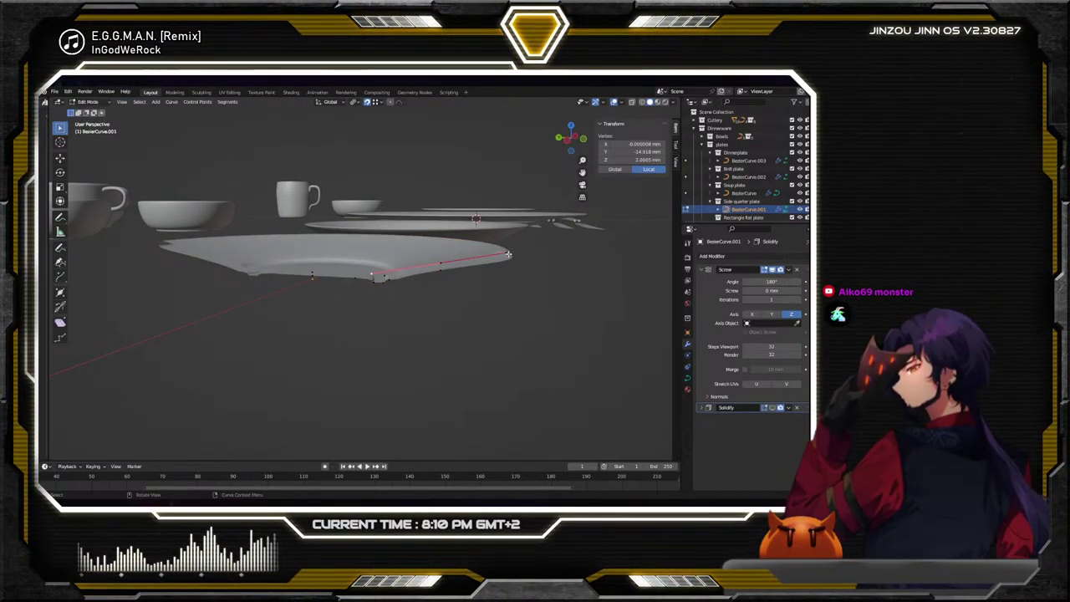
Try to shift the two outer control points of the side quarter plate's profile vertically, and undo the move
click(512, 254)
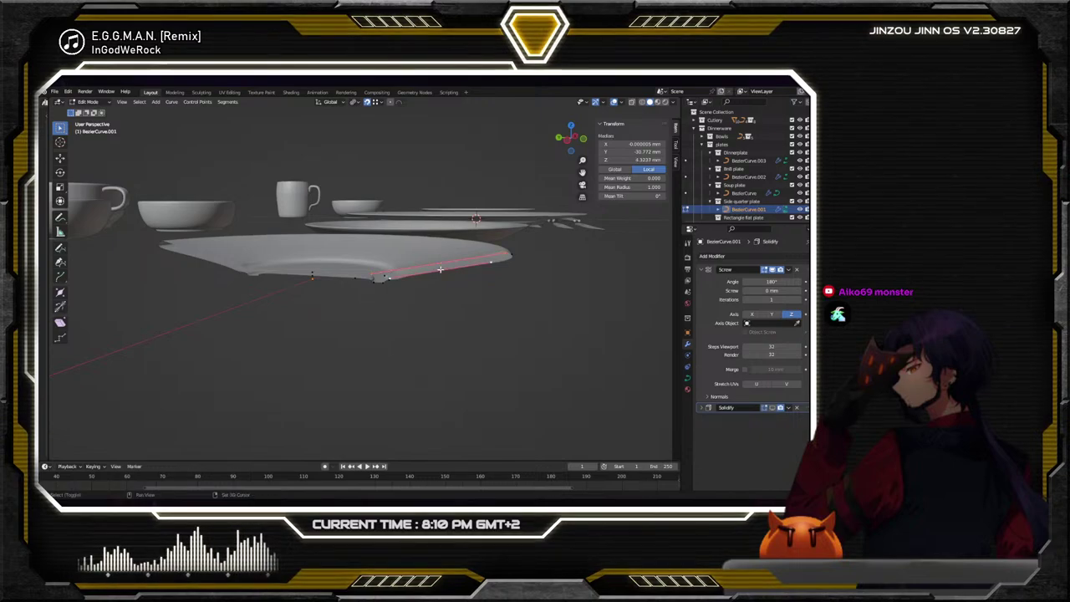
mouse_move(510, 254)
middle_down()
mouse_move(523, 264)
mouse_move(494, 269)
middle_up()
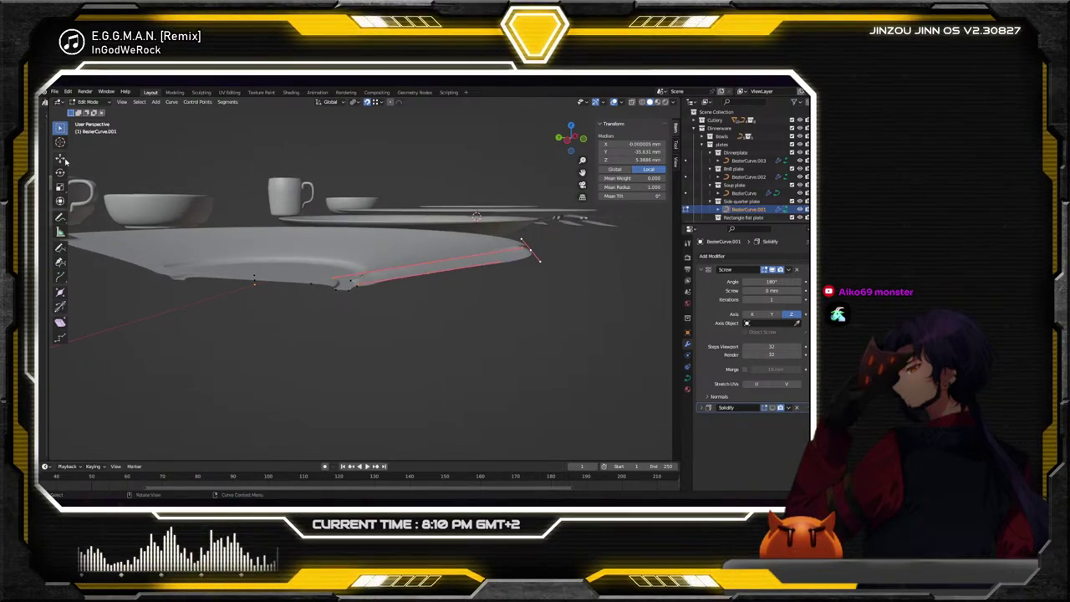
key(shift+space)
key(g)
mouse_move(459, 230)
mouse_down()
mouse_move(461, 263)
mouse_move(473, 232)
mouse_up()
key(ctrl+z)
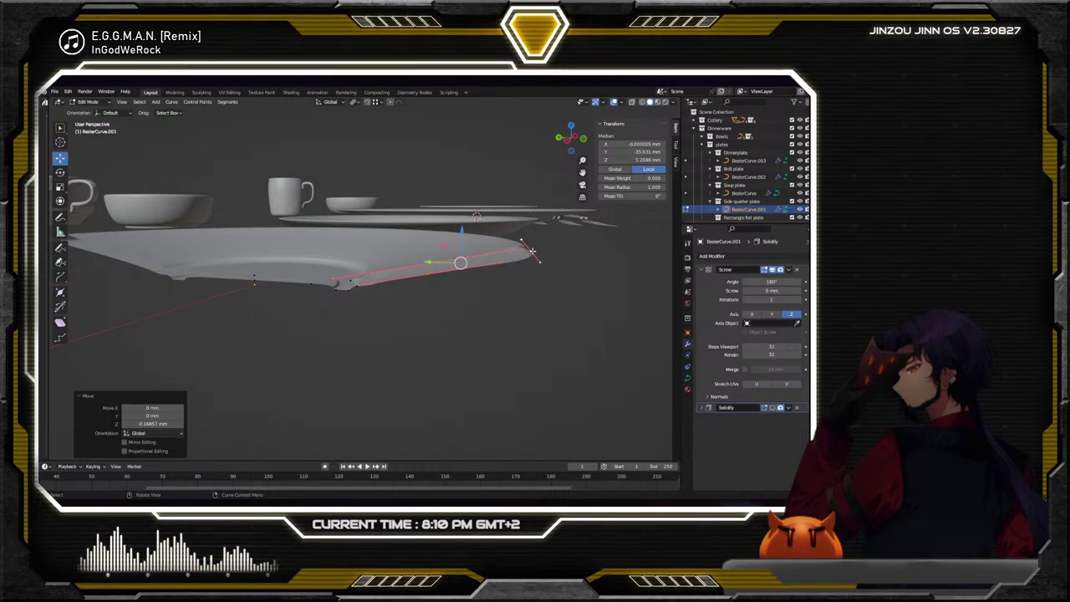
Lower the control point at the rim's outer edge by about 5 mm along Z, and move the mid-rim control point down slightly
click(531, 250)
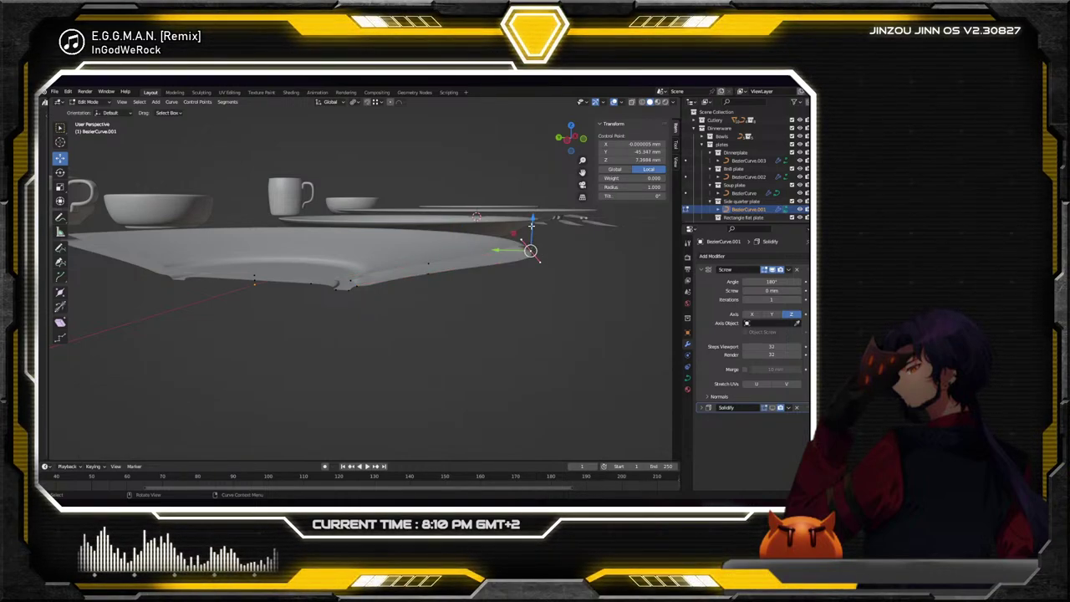
key(g)
key(z)
click(535, 251)
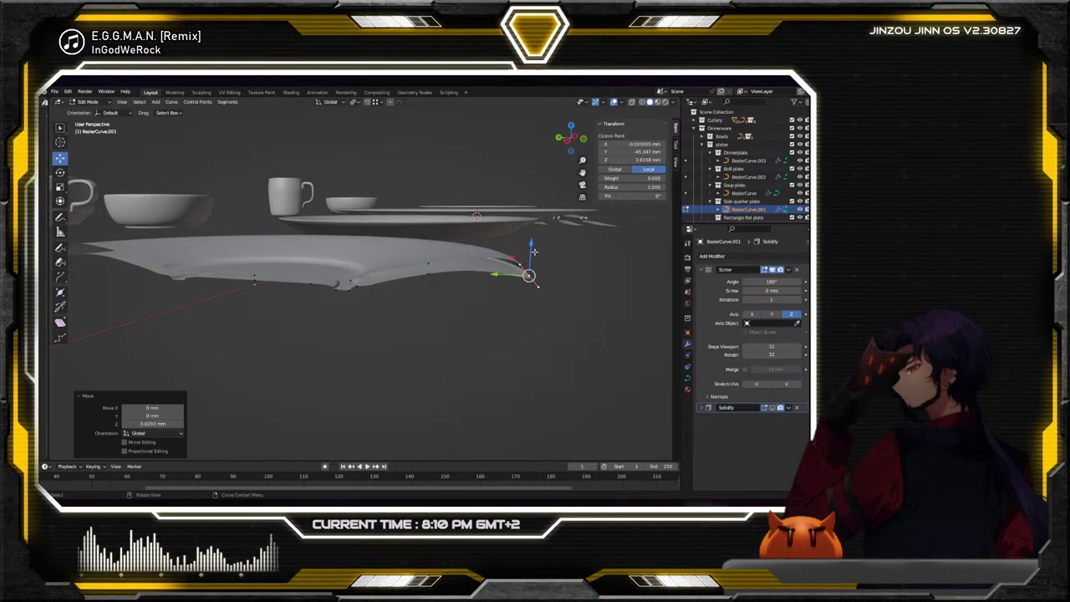
click(428, 274)
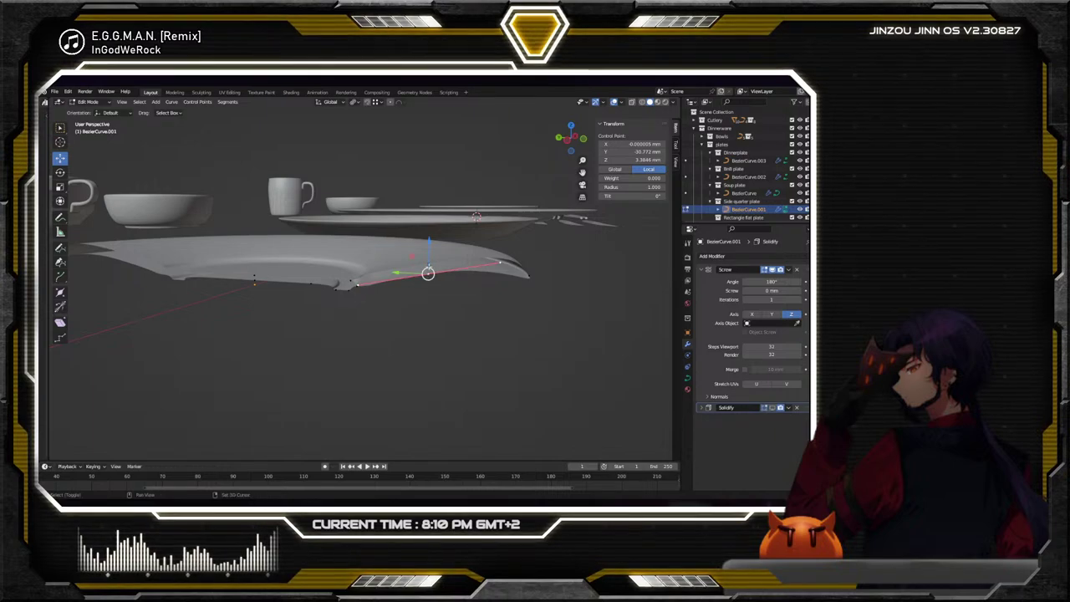
drag(429, 236, 431, 242)
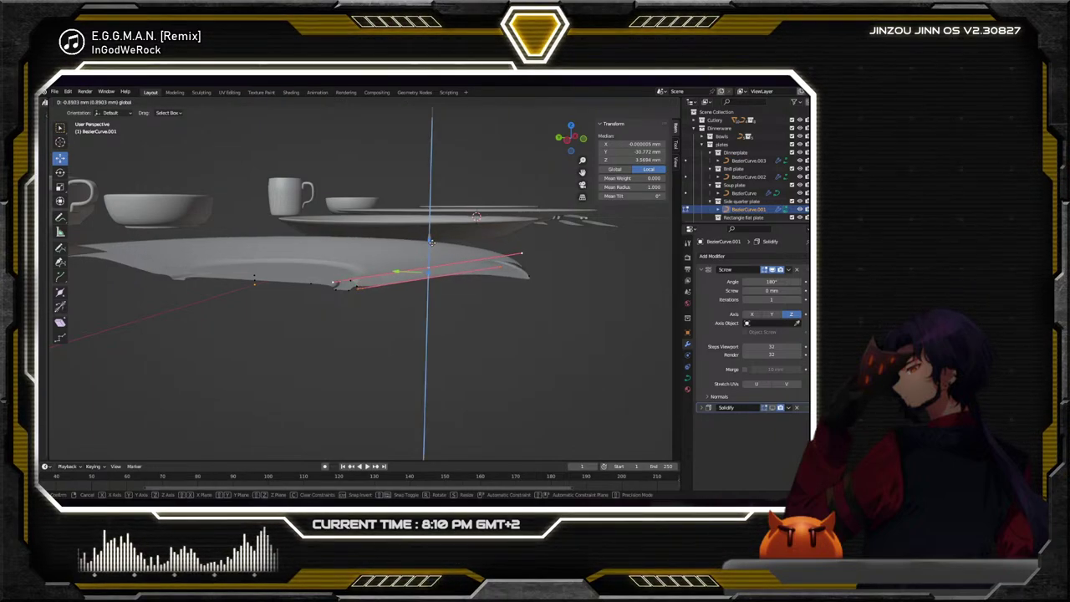
click(431, 241)
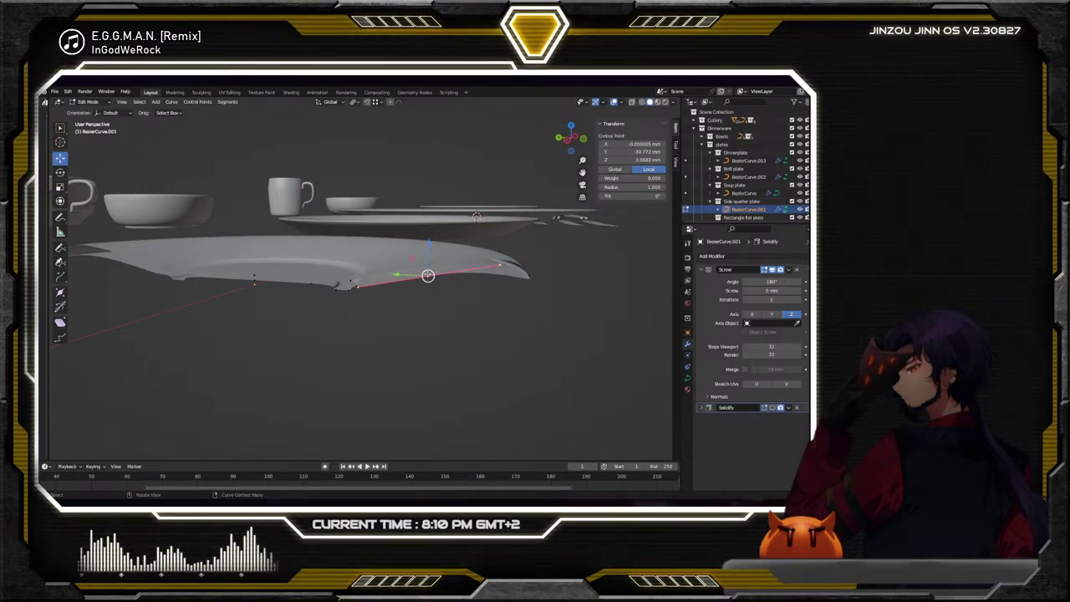
Rotate the handles of the mid-rim control points by about 5° around X to flatten the rim's slope
scroll(472, 282, up, 3)
scroll(472, 257, down, 2)
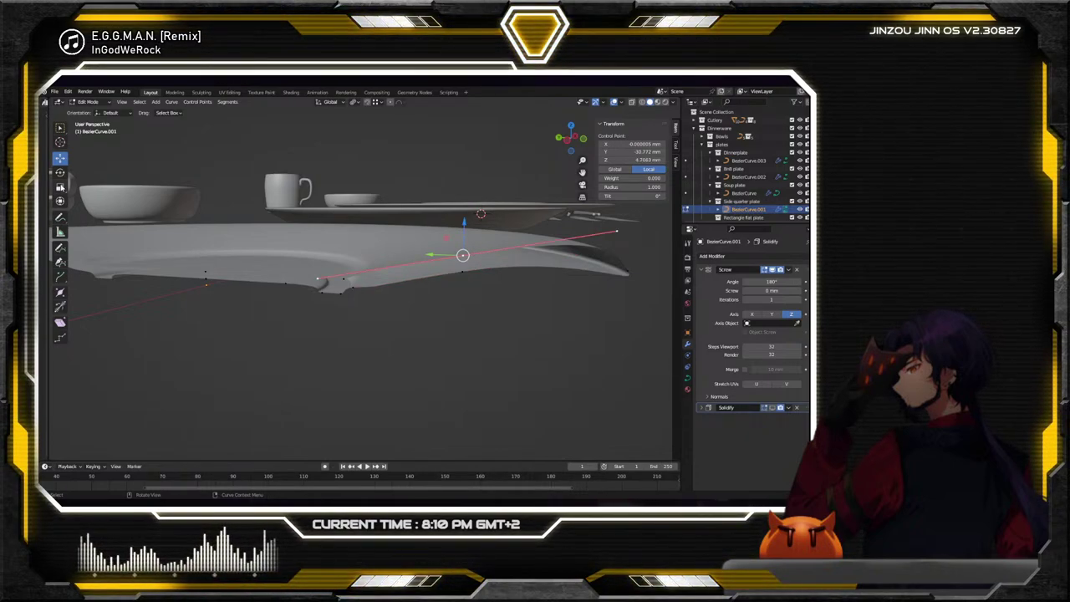
key(shift+space)
key(r)
drag(488, 235, 495, 269)
click(462, 272)
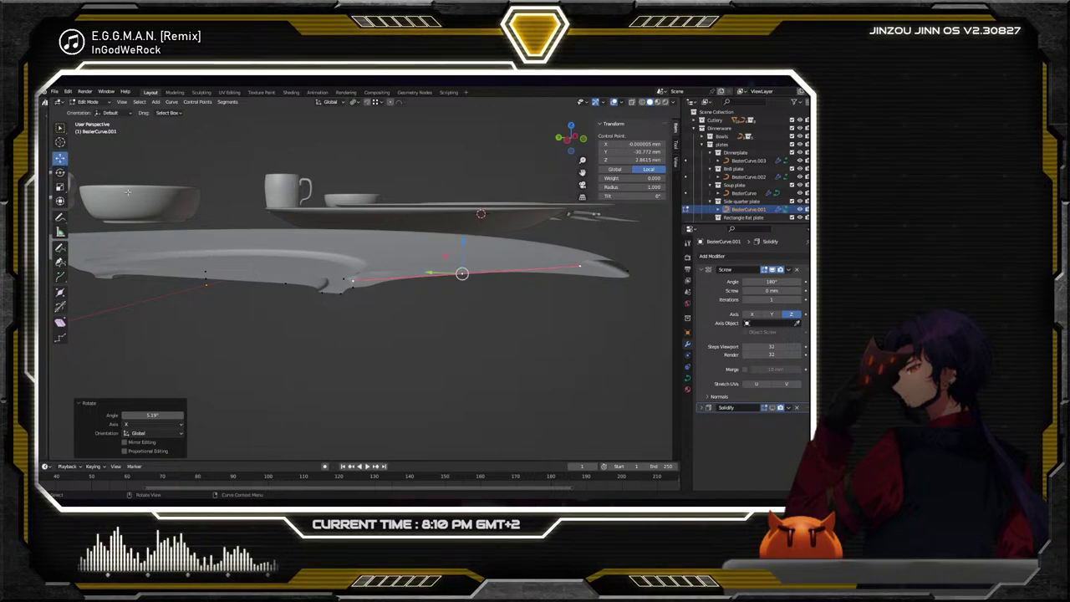
Rotate the rim-edge control point's handles by about 26° around X and scale them down to about 0.35
middle_drag(482, 323, 474, 312)
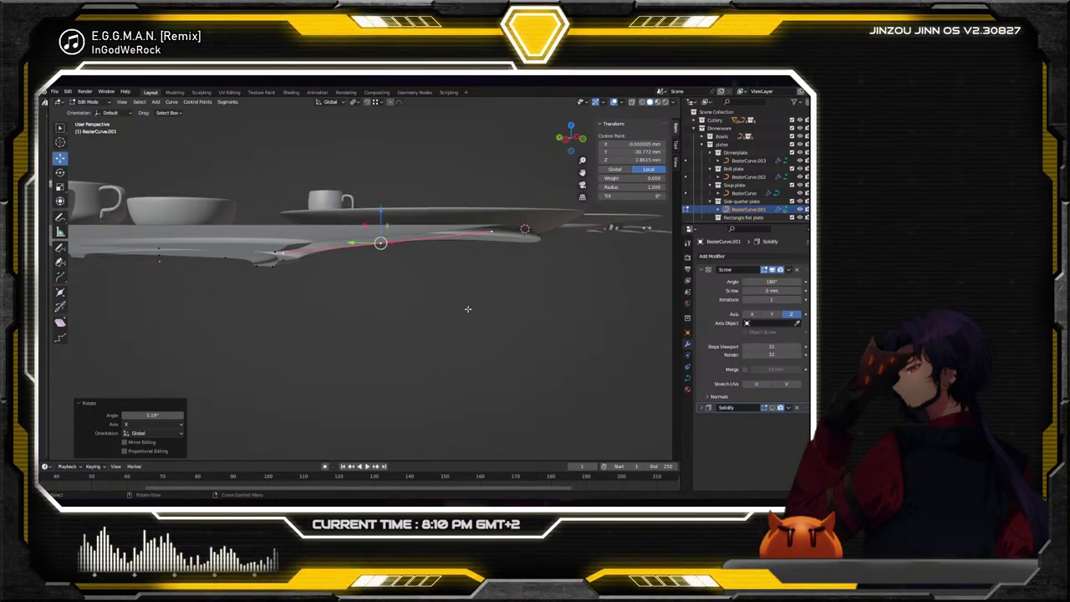
click(535, 236)
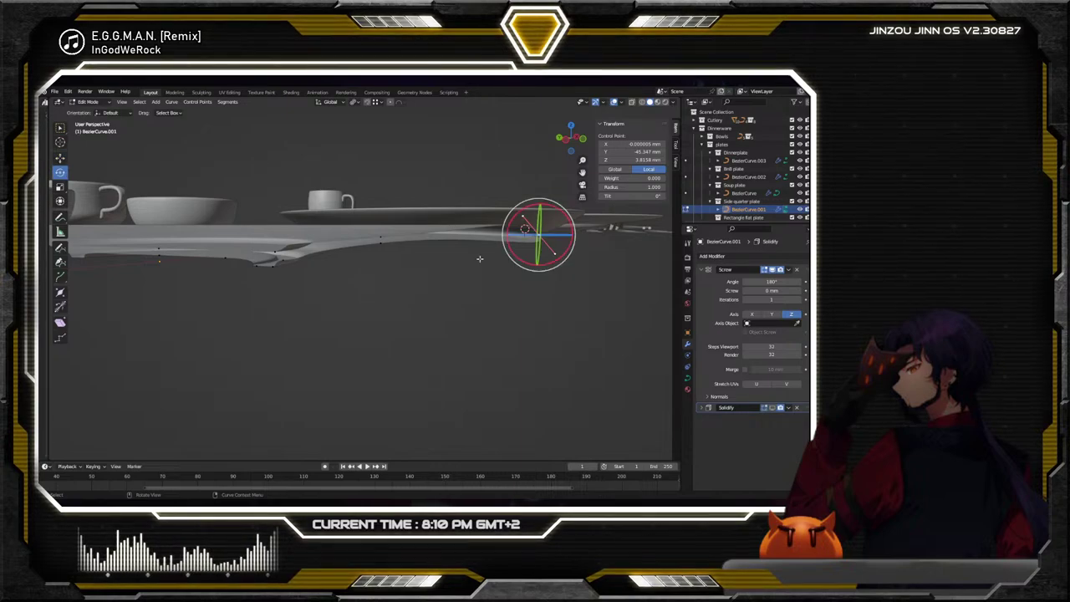
key(r)
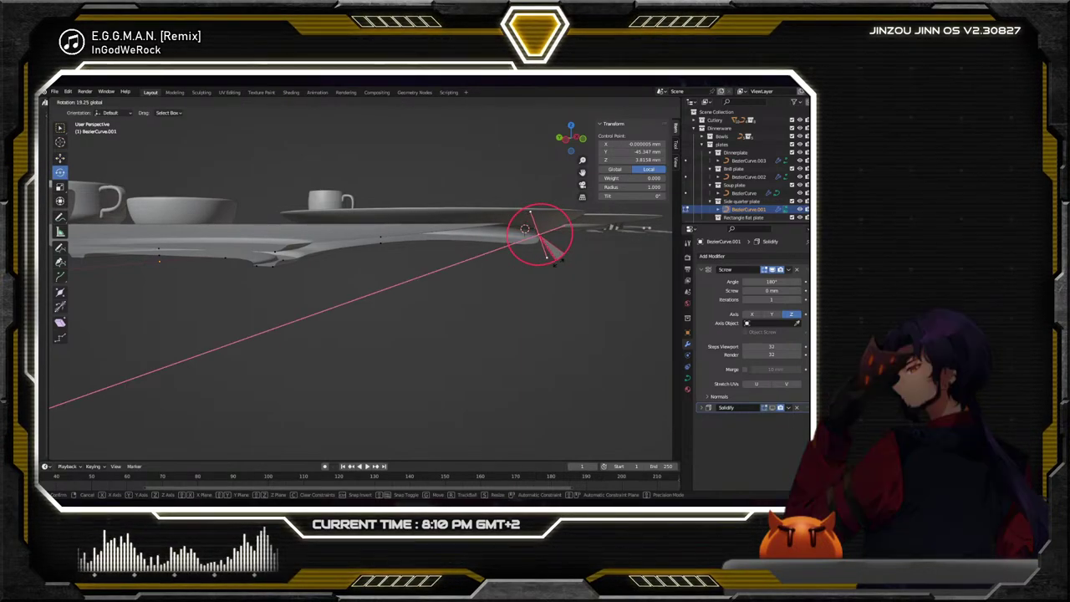
key(Return)
key(s)
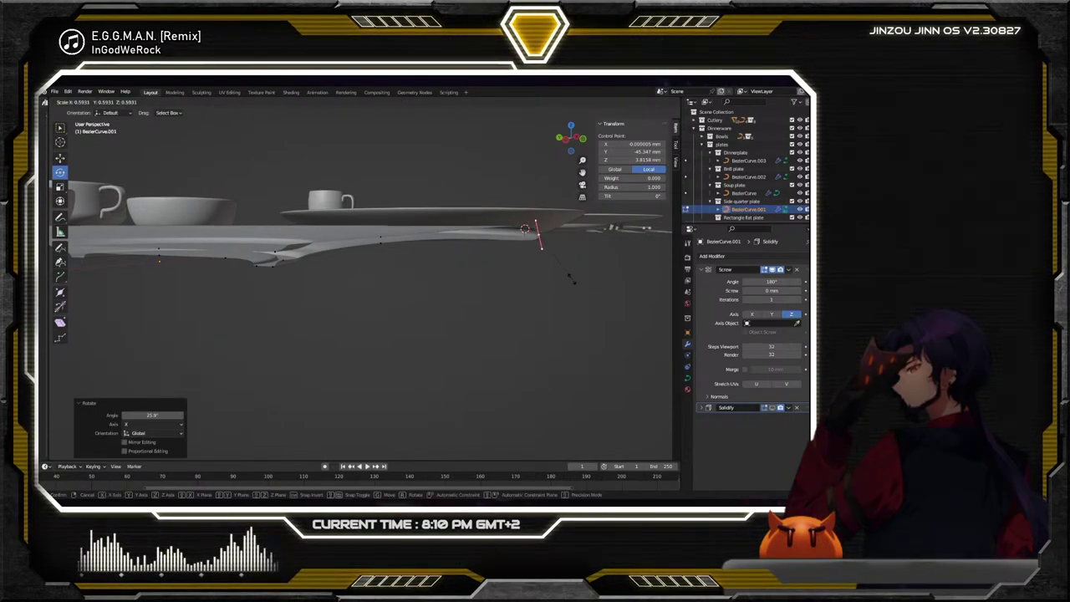
key(Return)
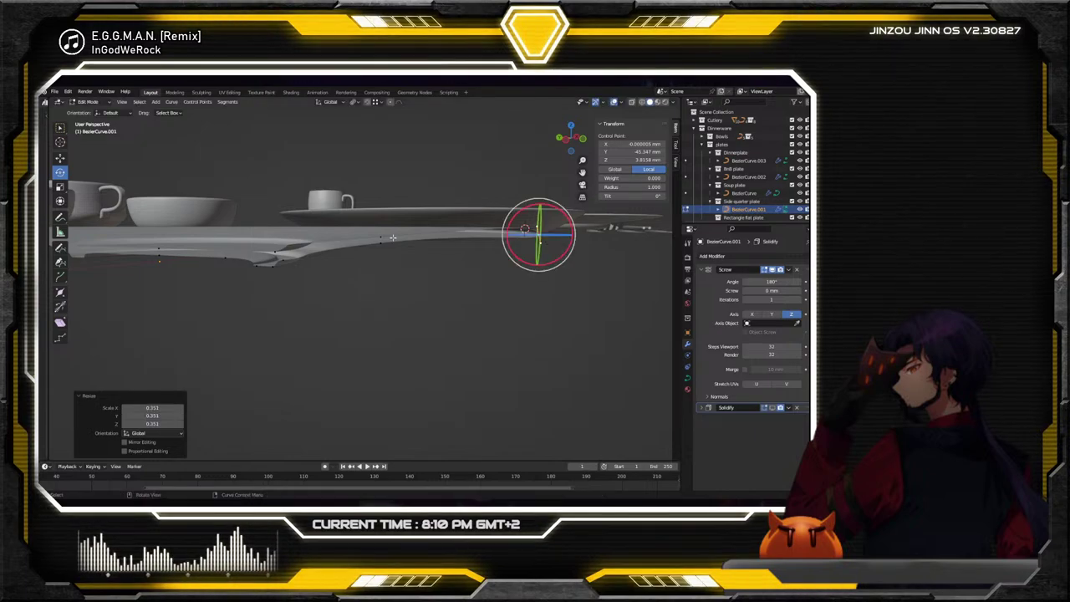
Adjust the height of the mid-rim control points on the plate's lower and upper profile lines along Z
click(380, 242)
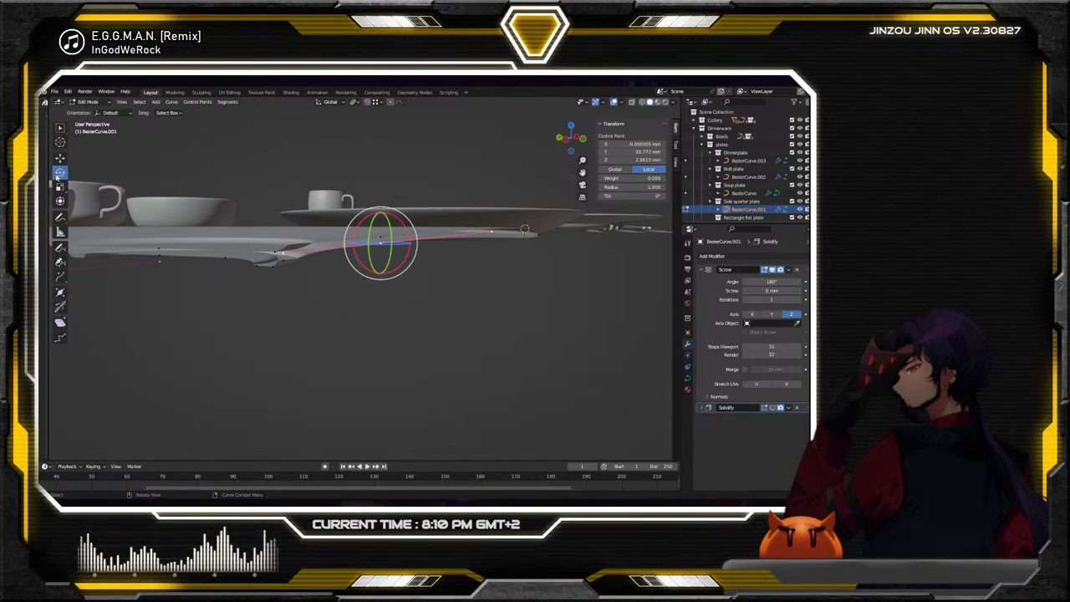
key(shift+space)
key(g)
drag(380, 219, 381, 217)
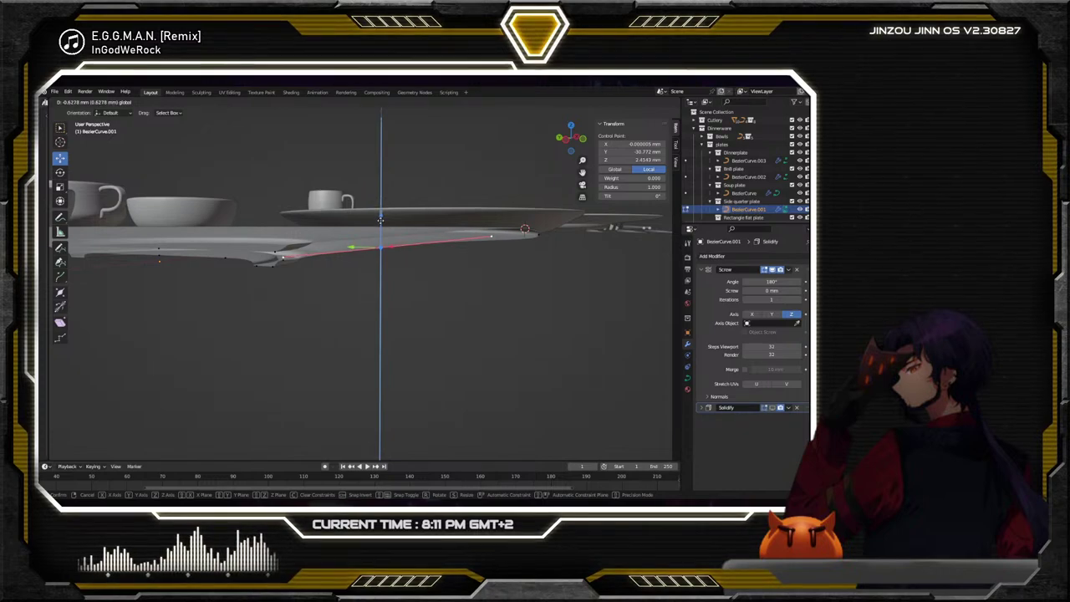
drag(380, 219, 377, 238)
click(380, 236)
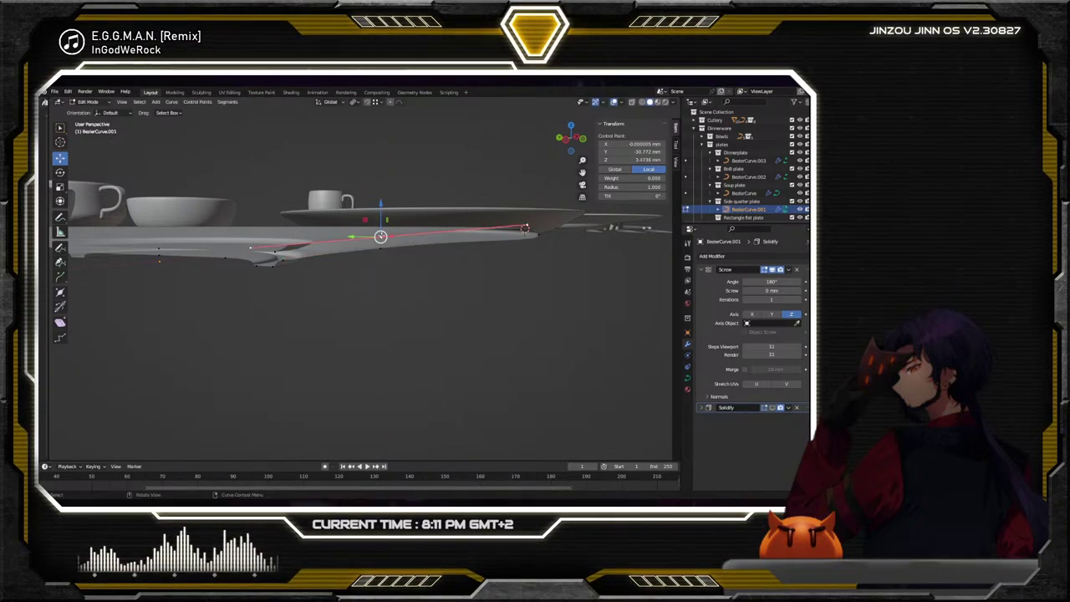
click(393, 272)
Return to Object Mode and set the side quarter plate's Screw modifier angle to 360° to review the full plate
middle_drag(389, 274, 338, 243)
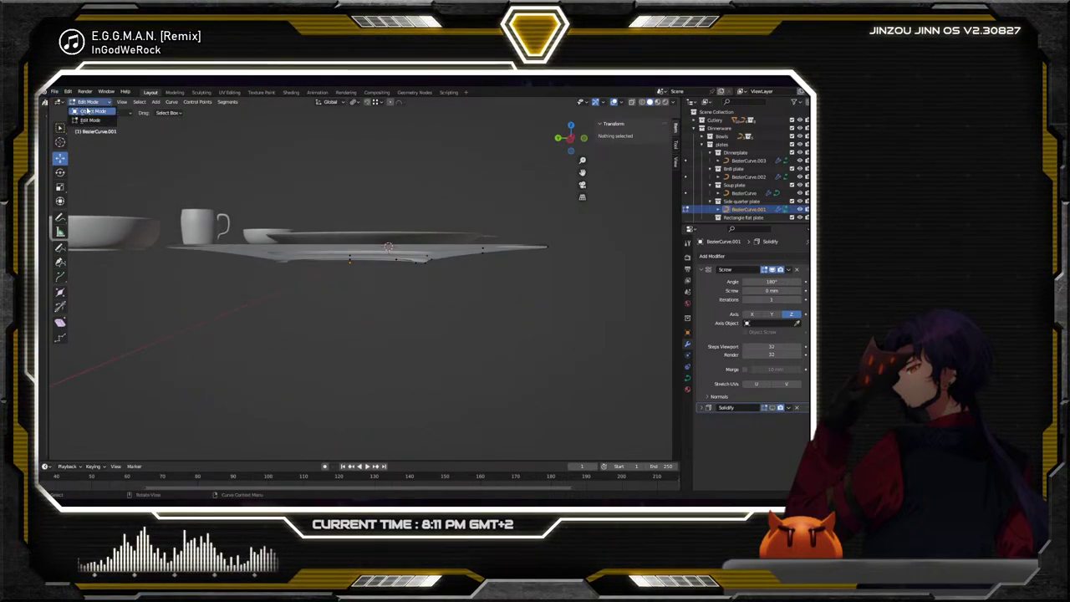
click(87, 109)
middle_drag(346, 292, 362, 302)
click(397, 269)
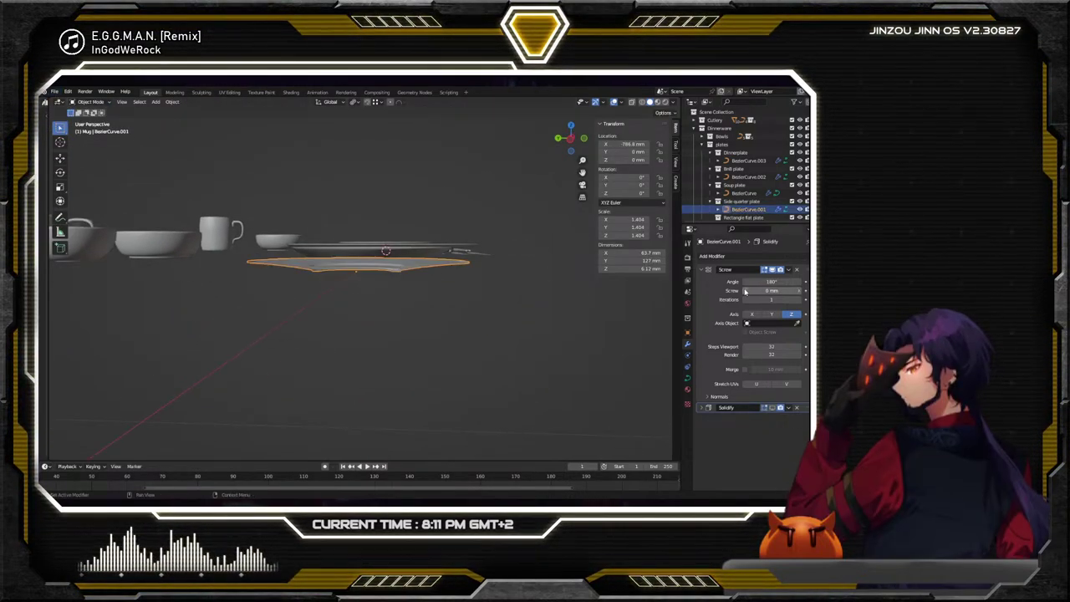
click(765, 281)
text(36)
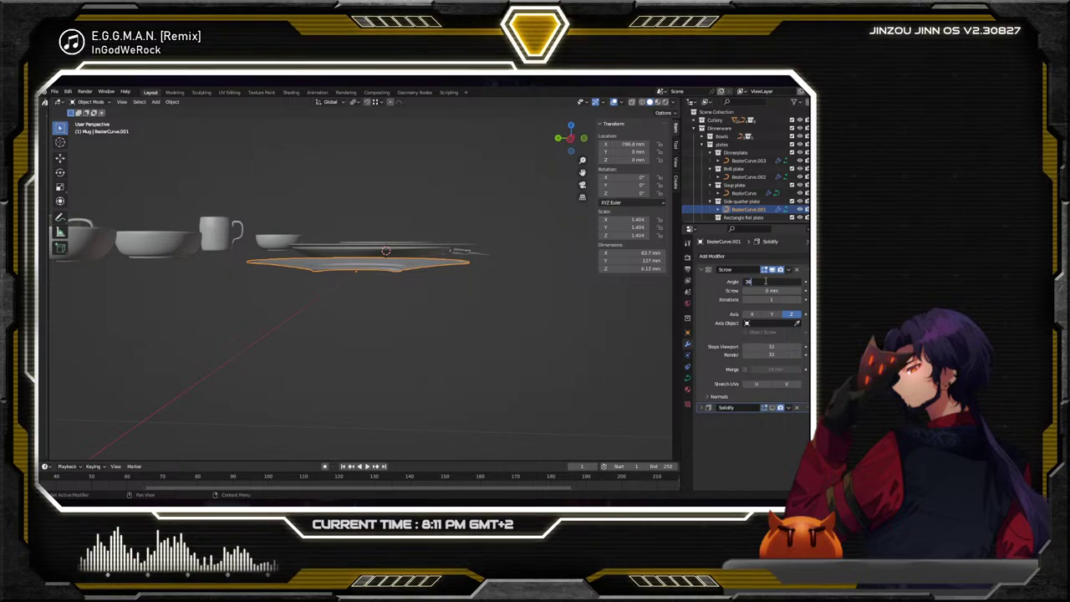
text(0)
key(Return)
middle_drag(371, 240, 421, 260)
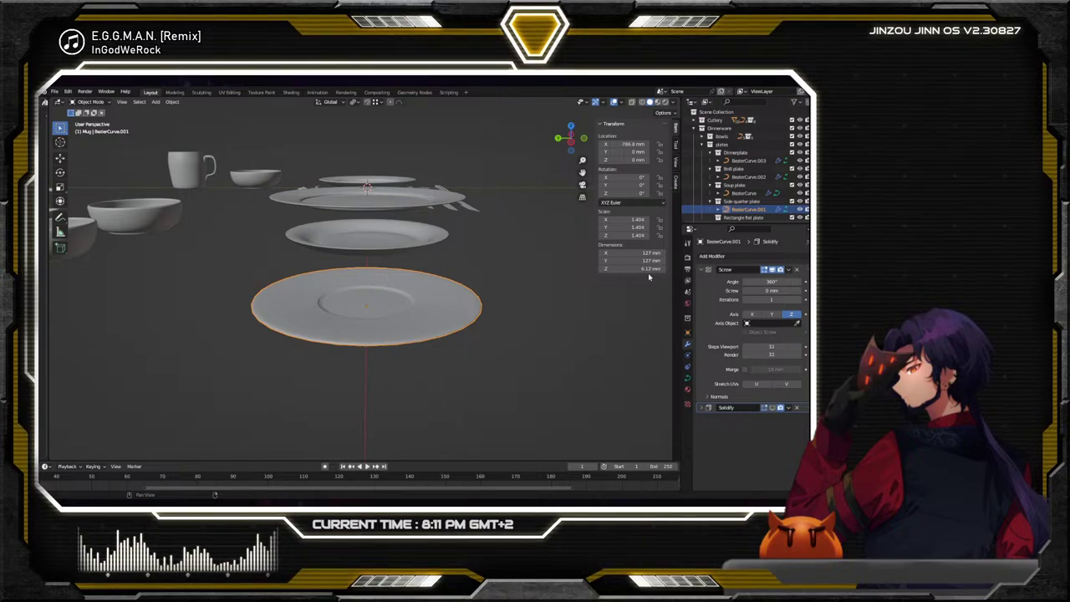
scroll(397, 310, up, 3)
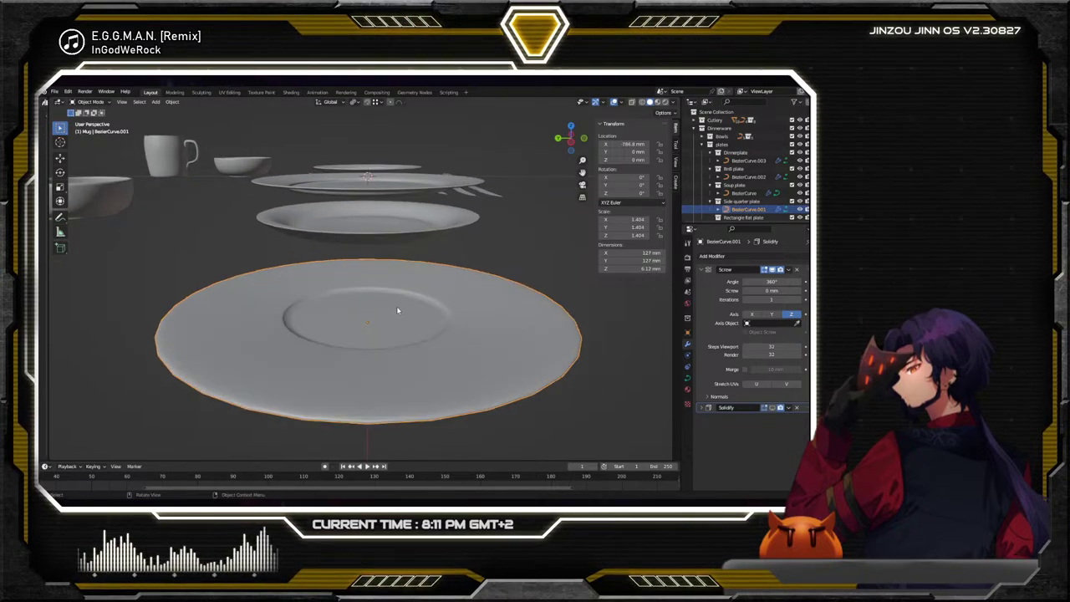
Enter Edit Mode on the side quarter plate's curve and set its Screw modifier angle to 180°
click(94, 102)
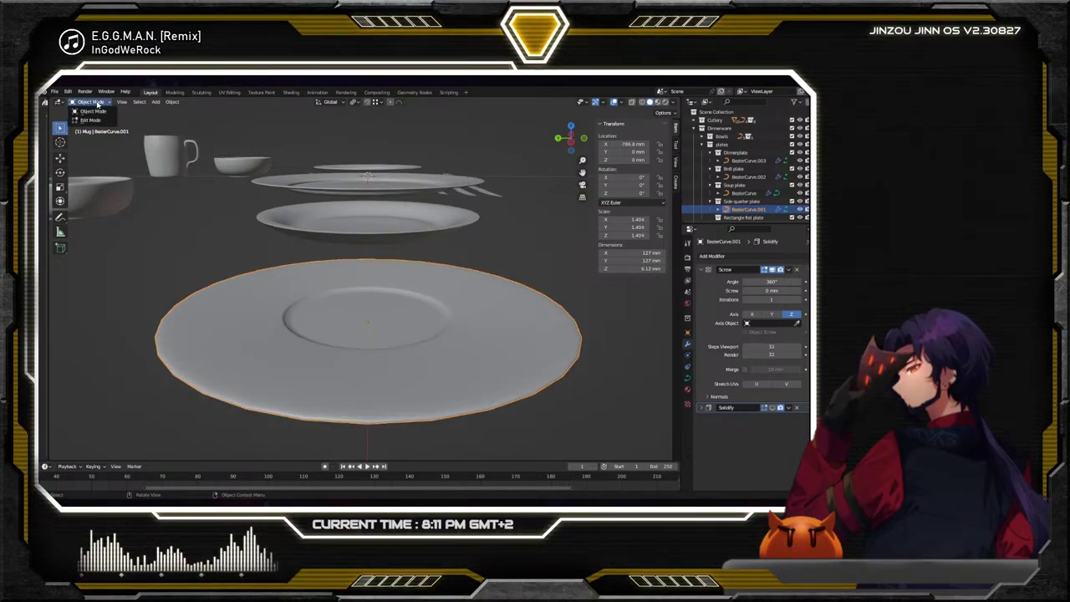
click(91, 120)
middle_drag(401, 311, 404, 283)
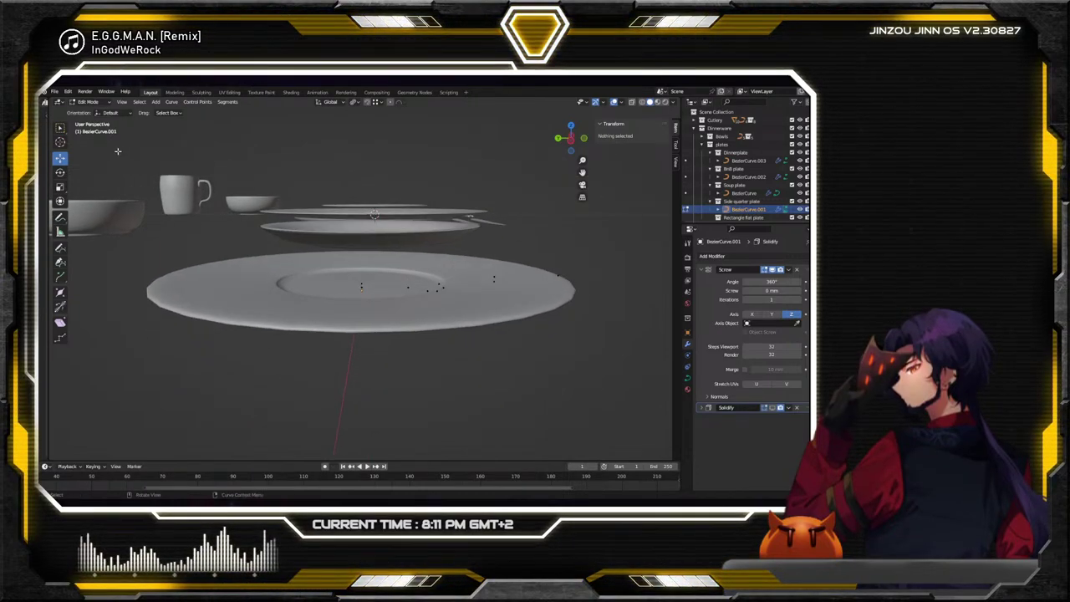
click(773, 281)
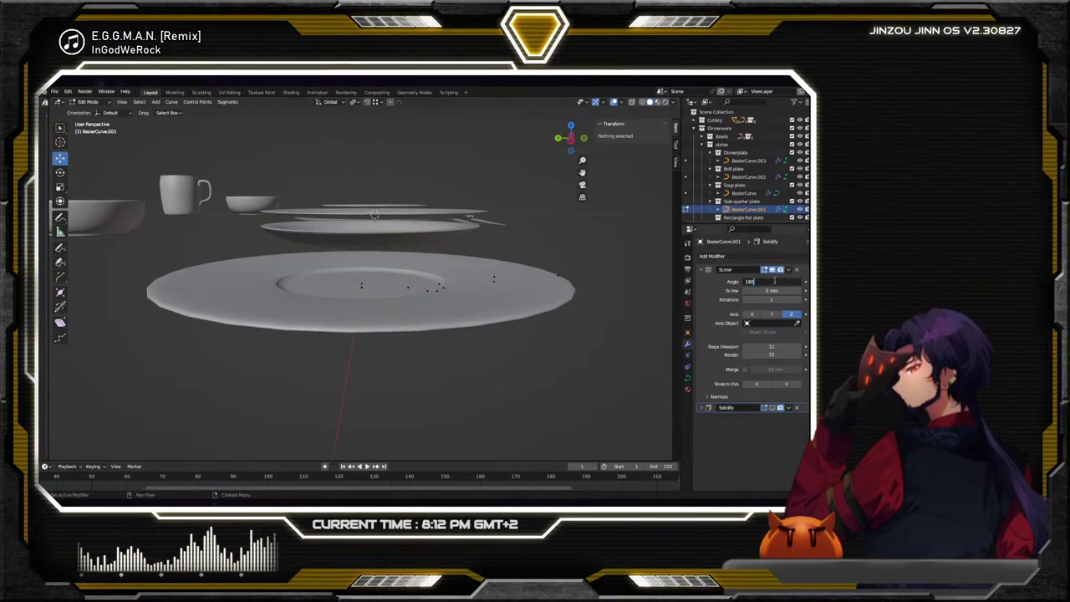
key(Return)
middle_drag(584, 298, 418, 289)
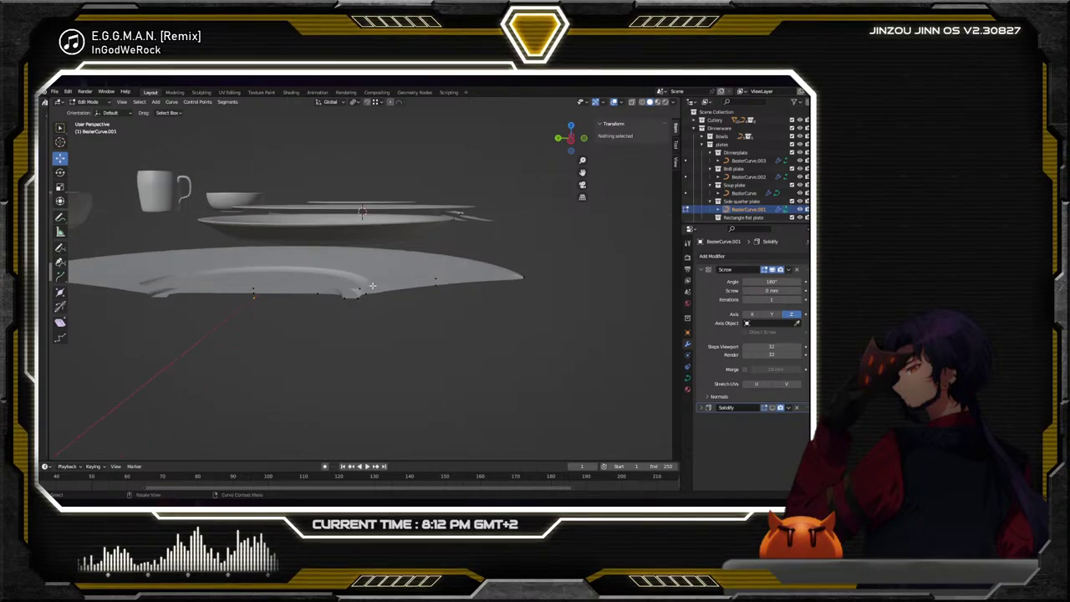
Move the control point at the edge of the plate's well about 9.6 mm outward along Y and raise it slightly along Z
click(376, 286)
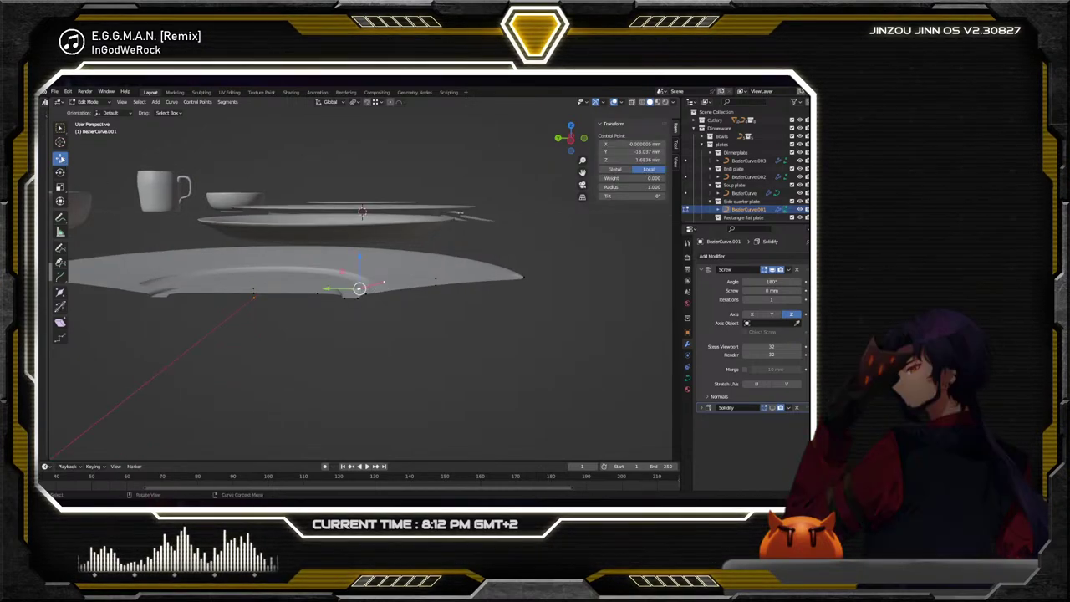
key(g)
key(y)
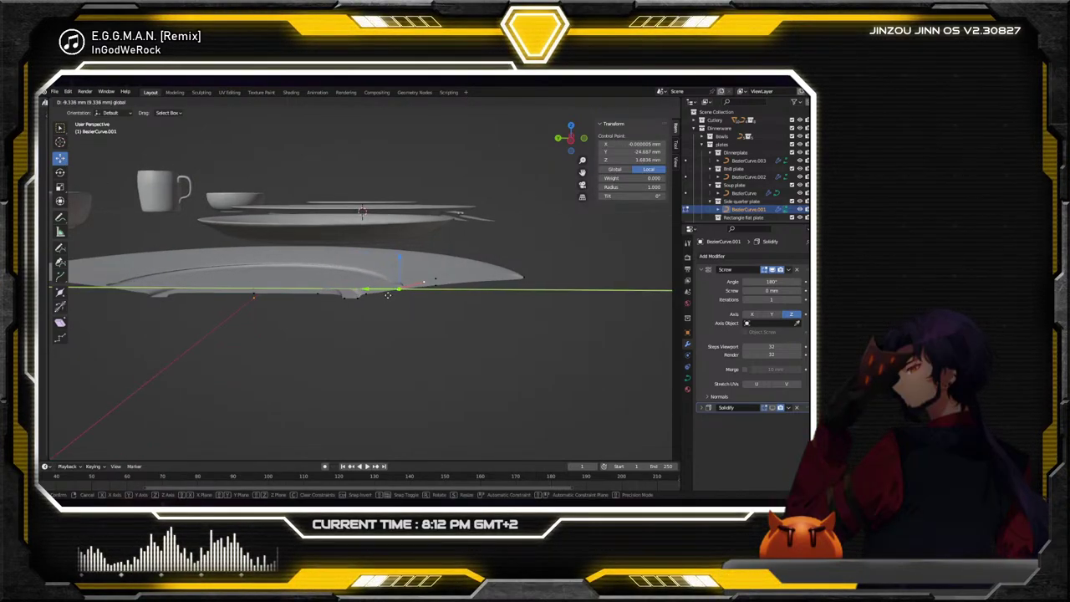
click(388, 295)
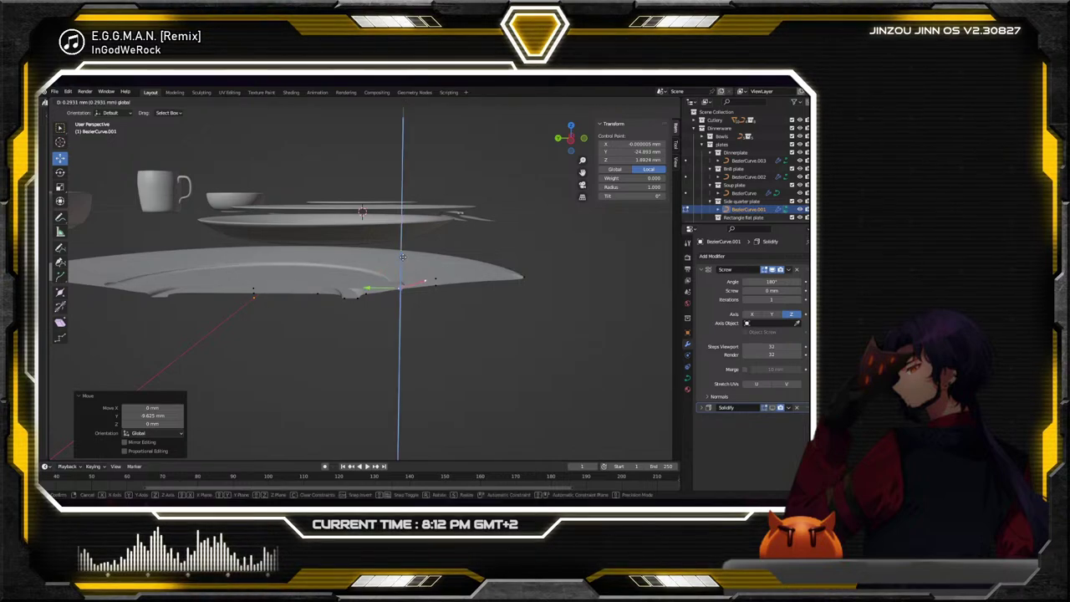
Shorten the inner handle of the upper mid-rim control point by scaling it to about 0.45
click(432, 279)
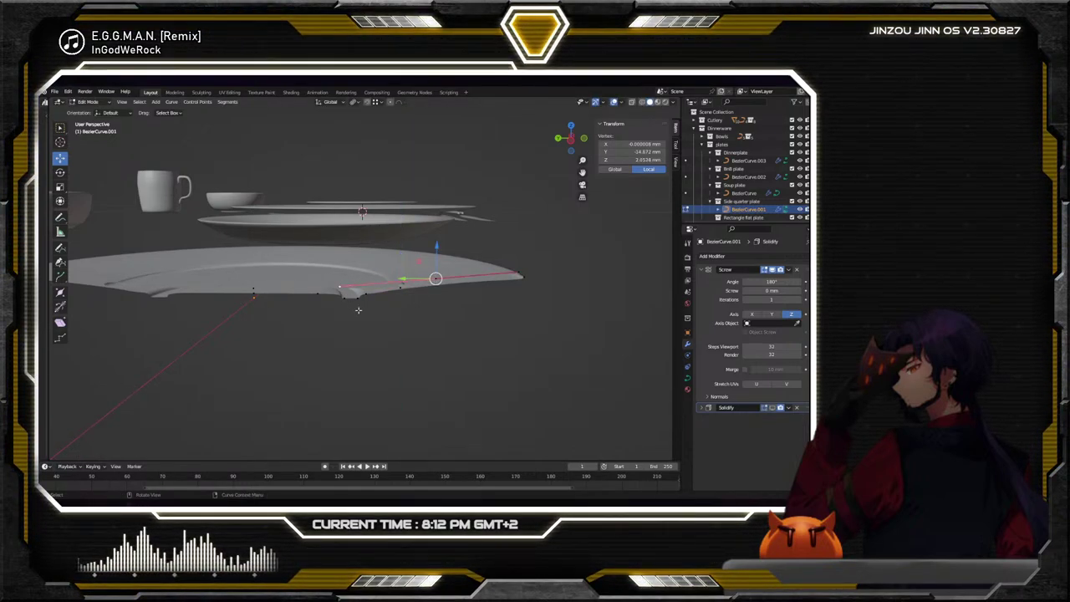
key(s)
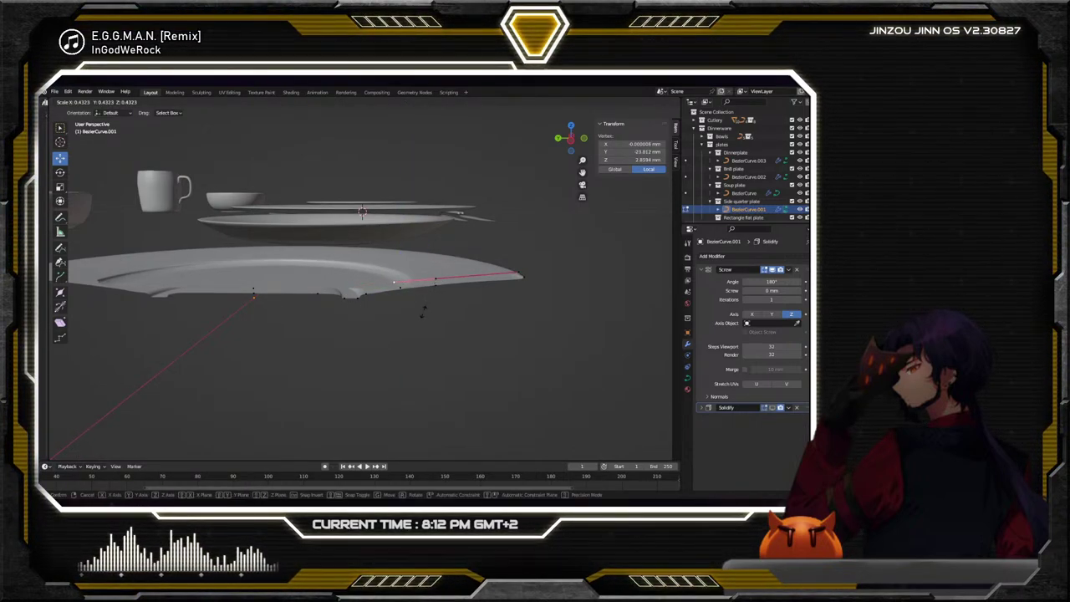
click(419, 312)
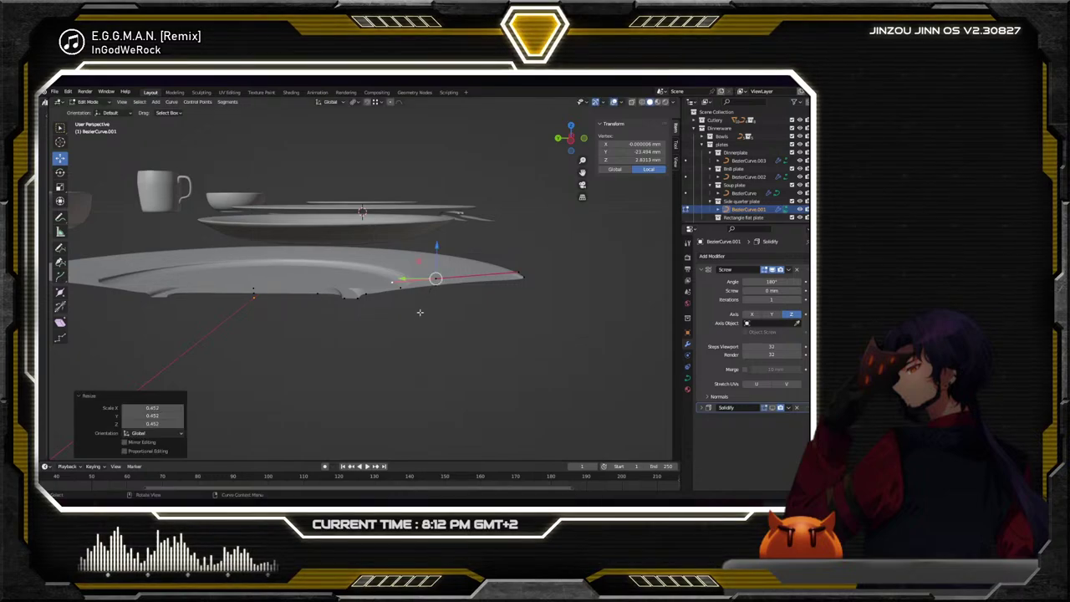
Try to move the control points of the side quarter plate's foot outward along Y
click(356, 298)
shift+click(356, 298)
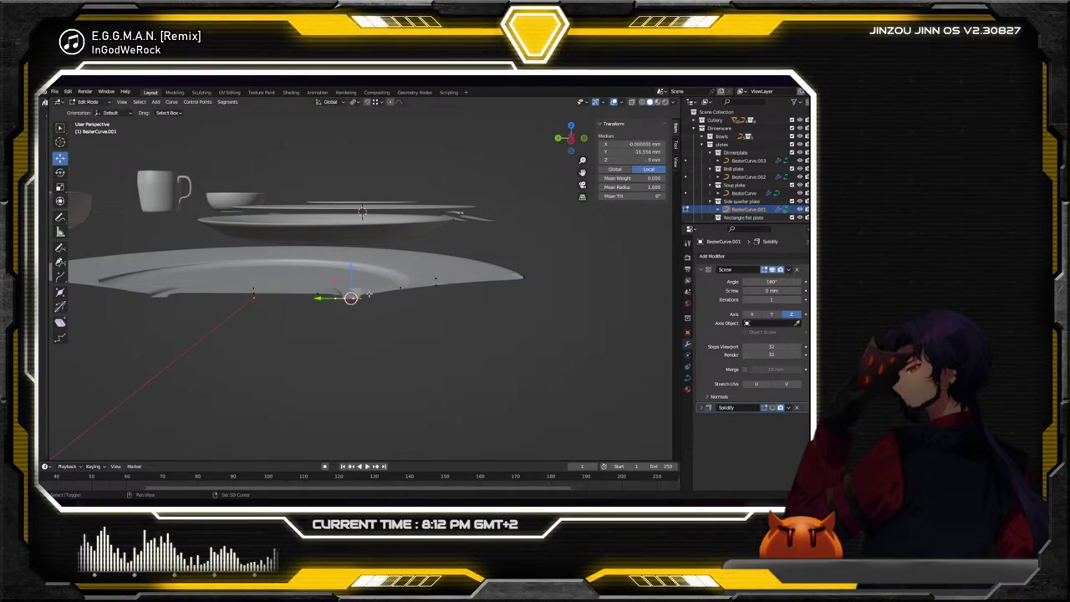
key(g)
key(y)
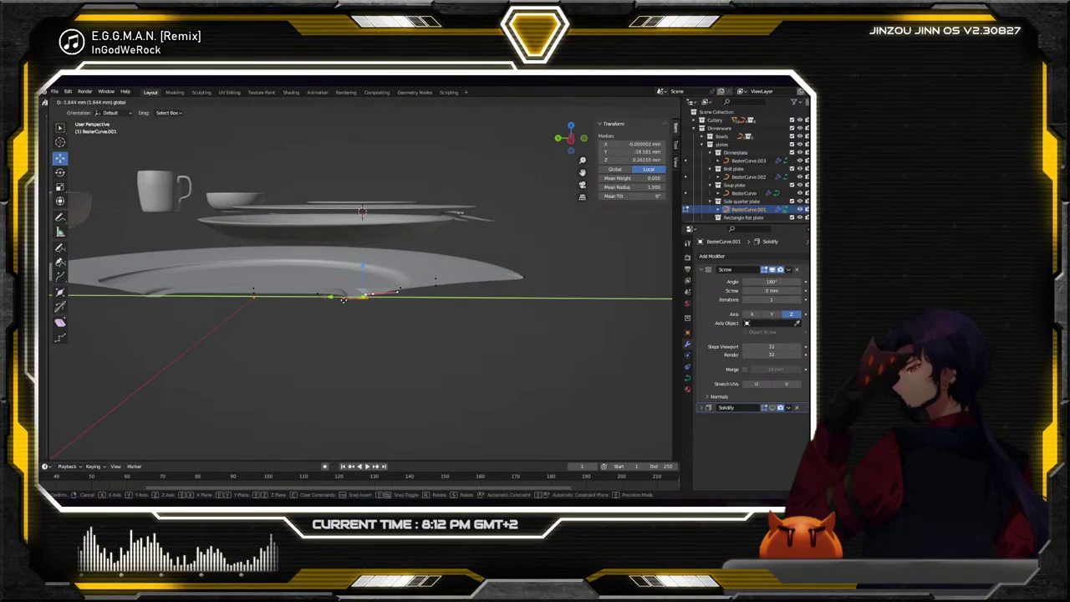
click(320, 293)
key(ctrl+z)
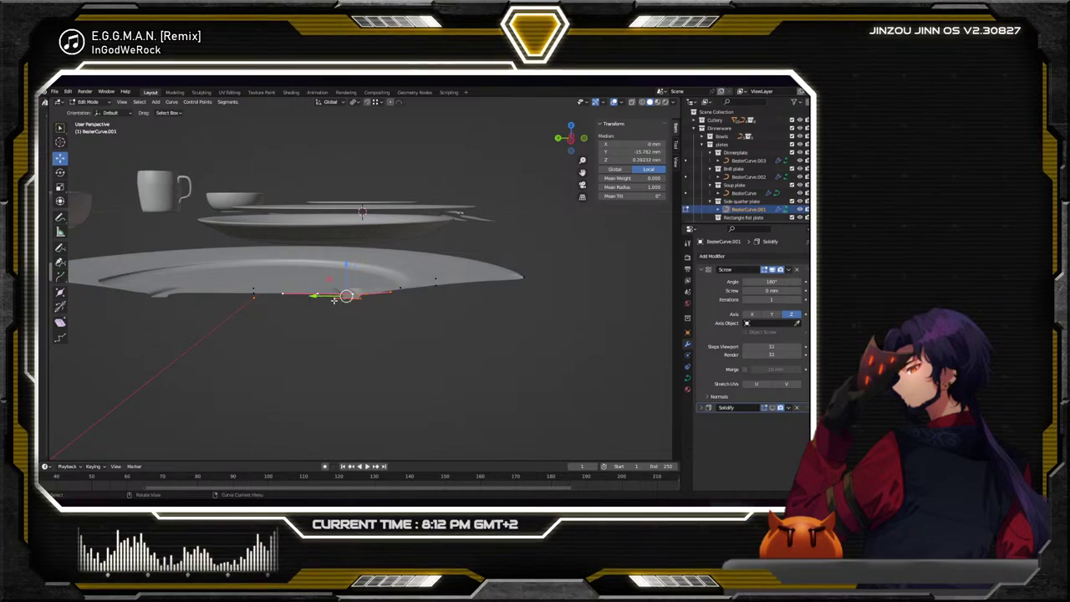
Move the side quarter plate's foot control points about 6.2 mm outward along Y
key(g)
key(y)
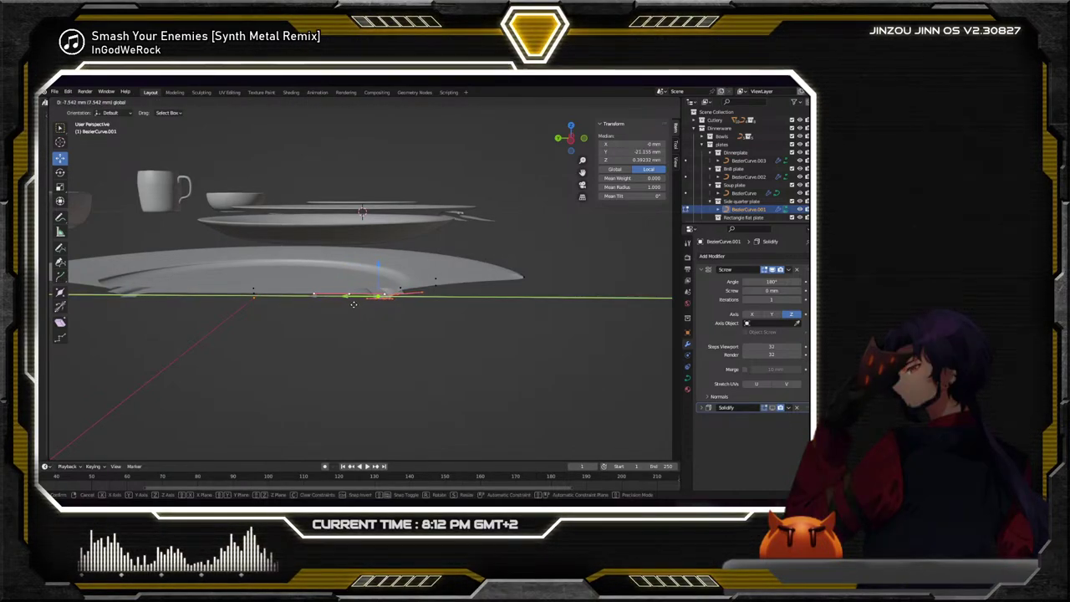
click(348, 303)
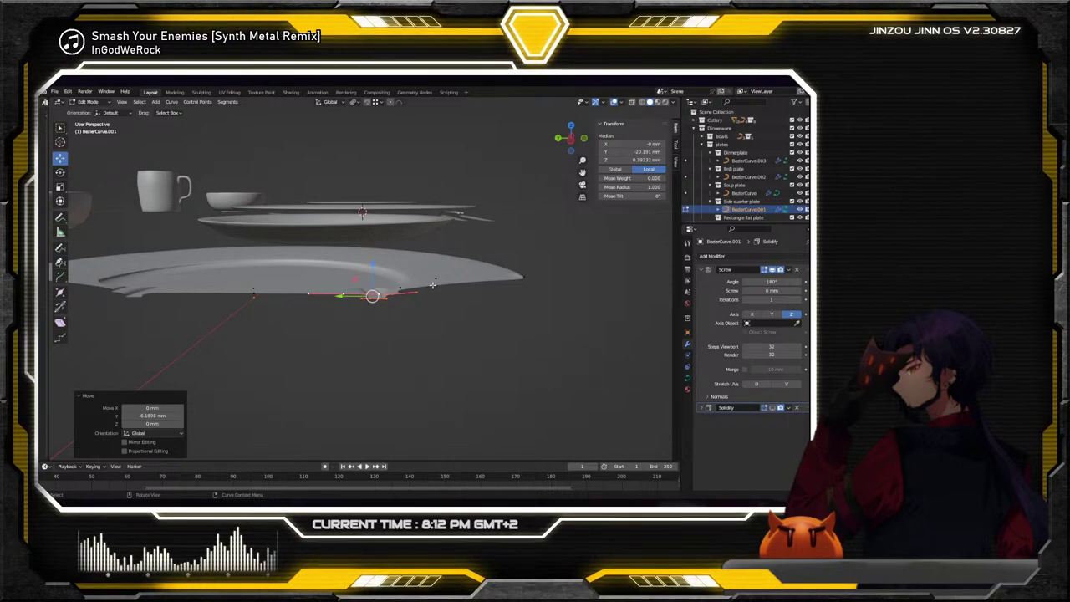
Shorten the inner handle of the lower mid-rim control point by scaling it to about 0.44, and return to Object Mode
click(400, 289)
key(s)
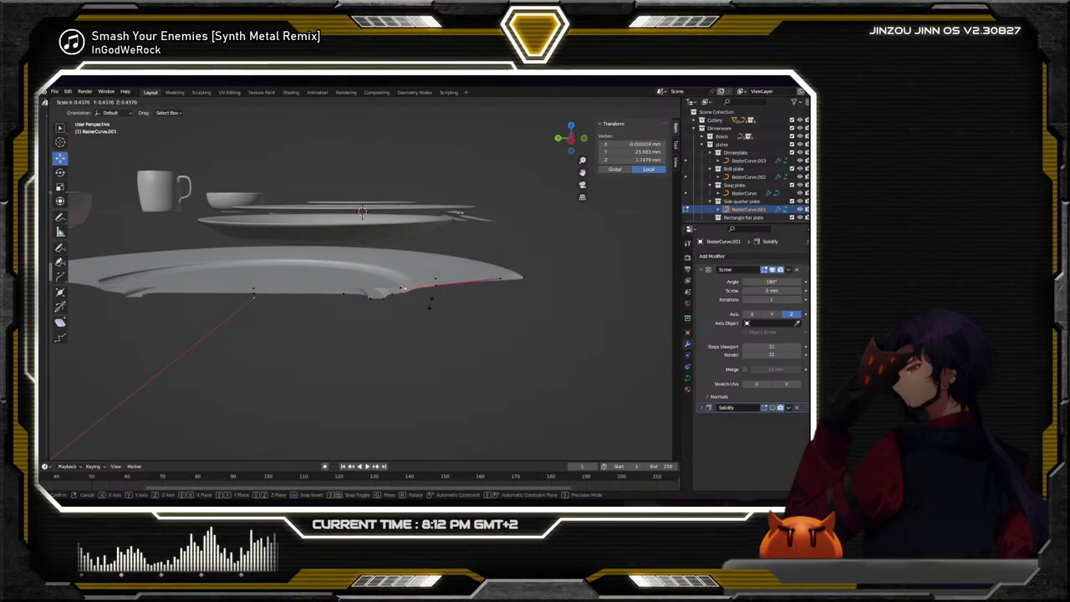
click(428, 303)
click(93, 111)
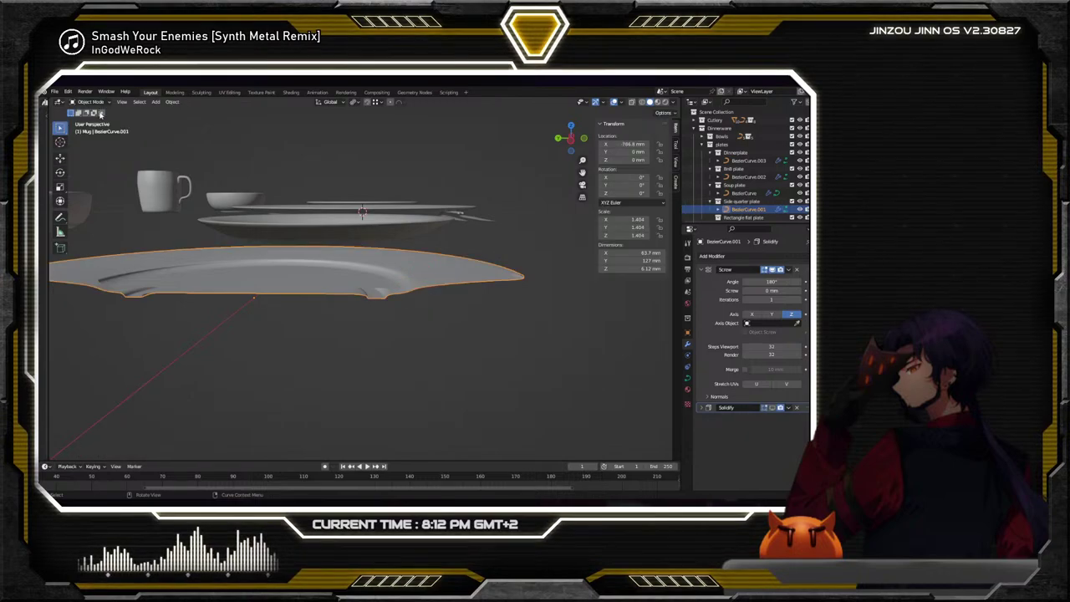
click(397, 354)
middle_drag(385, 276, 410, 291)
click(398, 351)
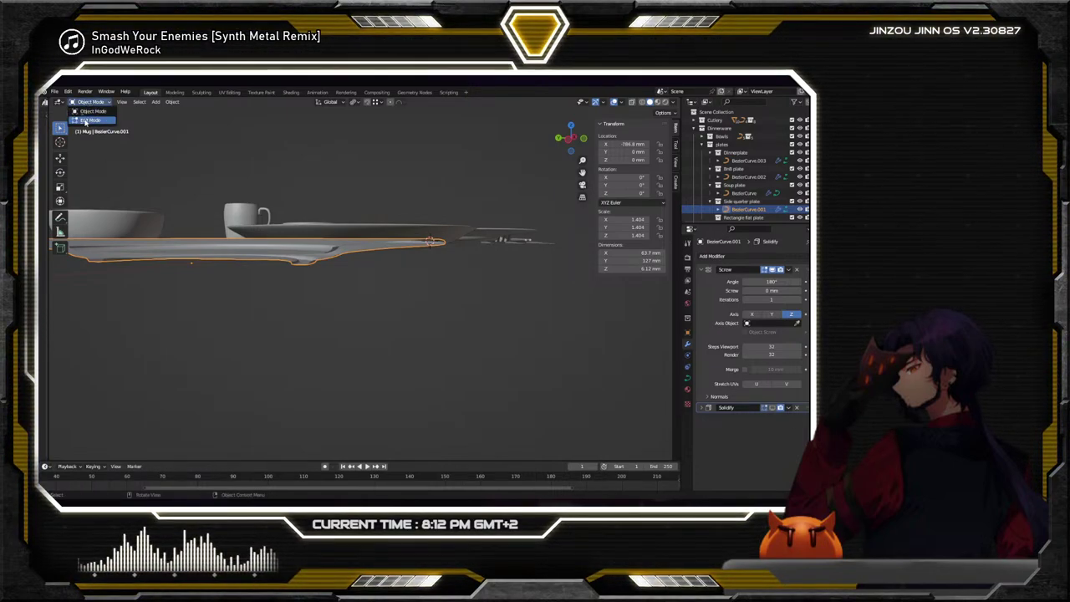
Enter Edit Mode on the plate's curve and scale the inner handle of the upper mid-rim control point to about 0.64
click(87, 120)
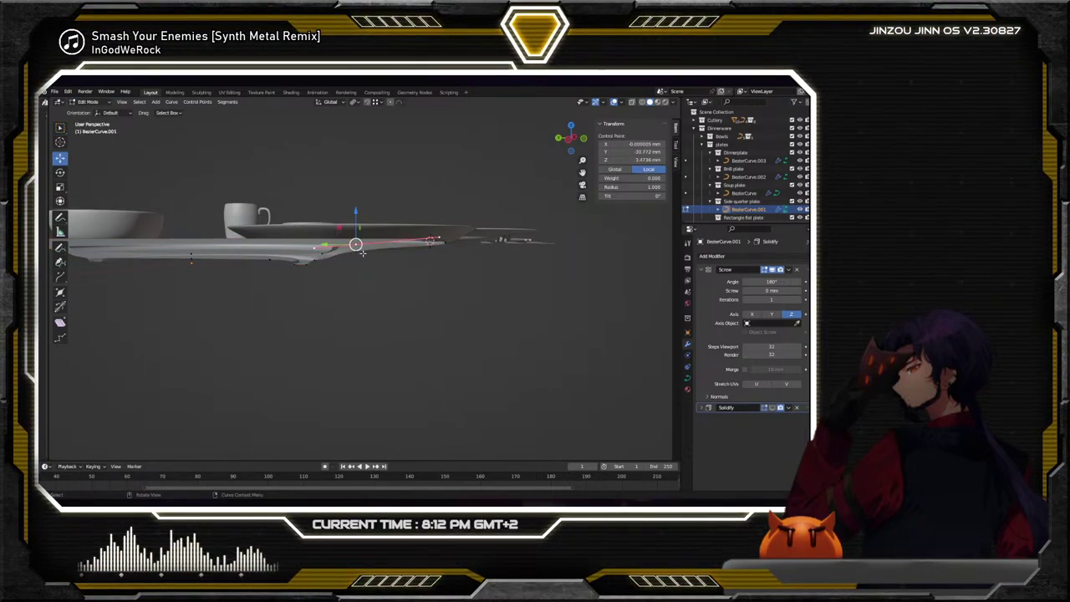
key(s)
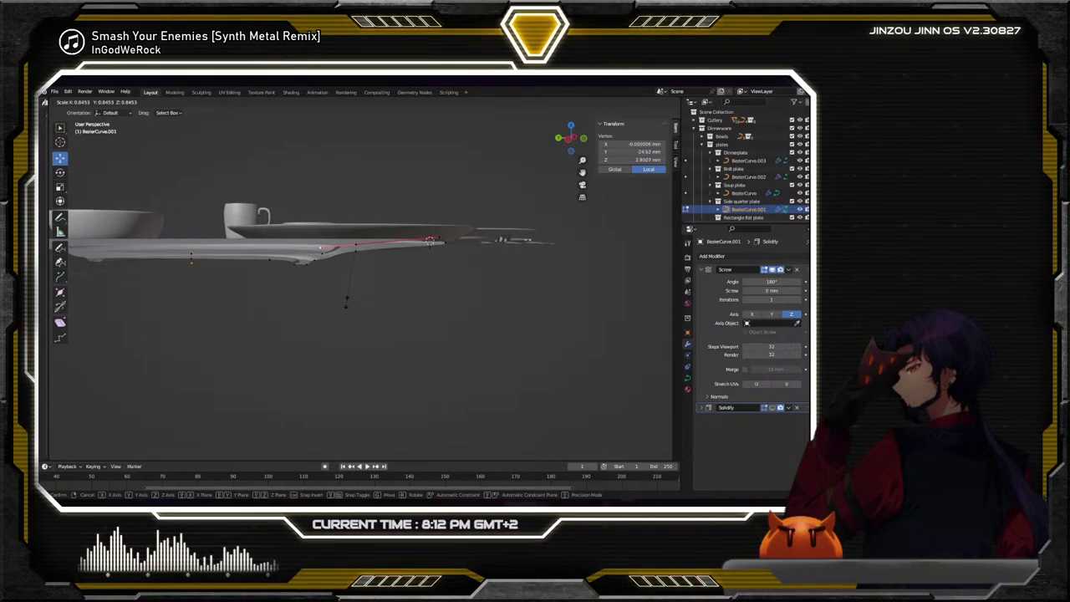
click(346, 285)
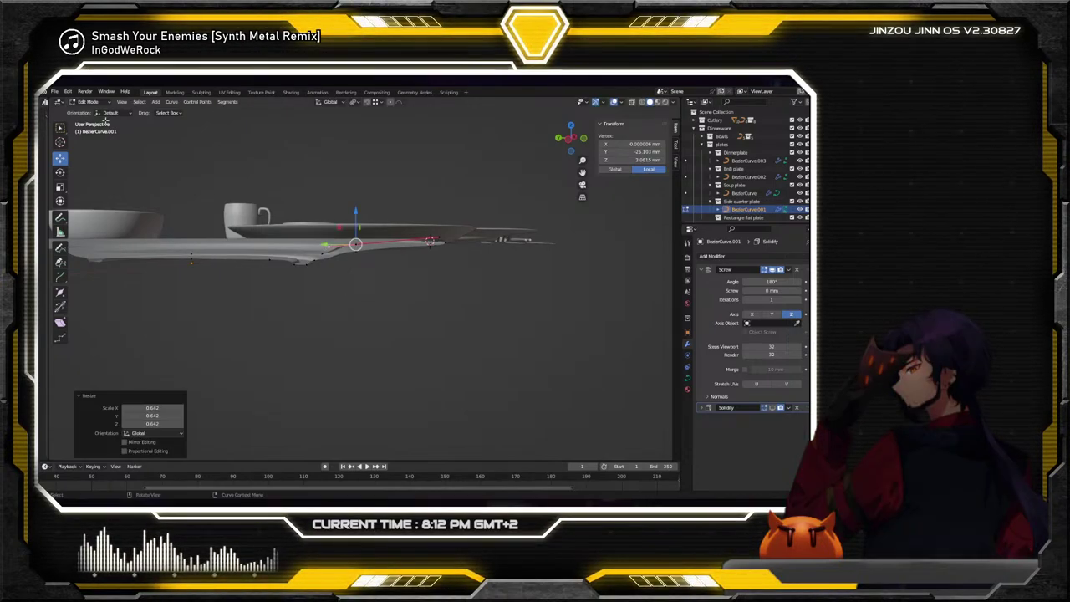
Return to Object Mode and set the Screw modifier angle to 360° to inspect the whole side quarter plate
key(Tab)
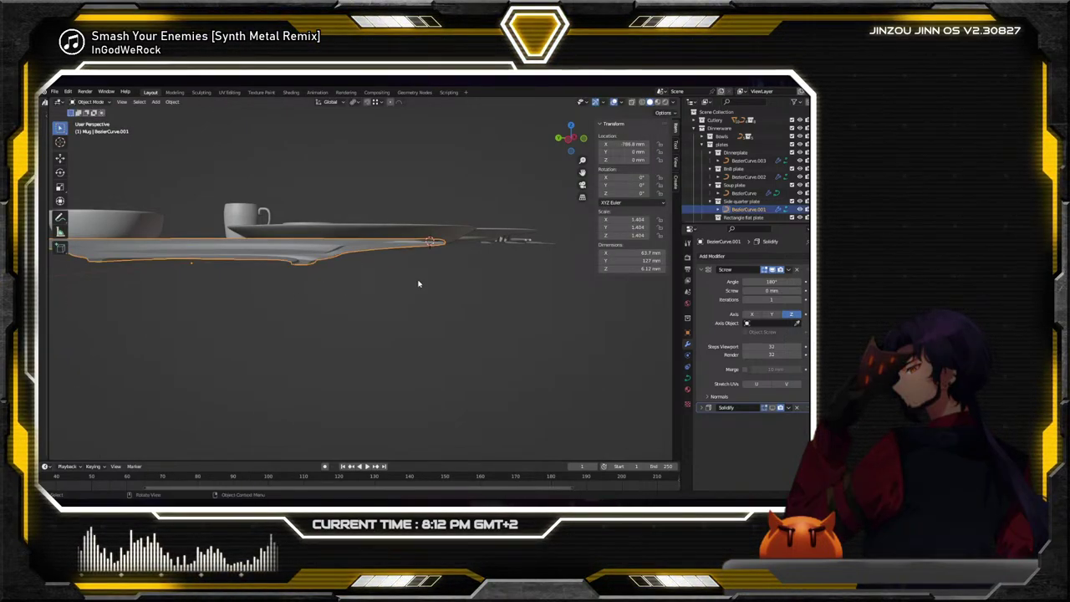
click(775, 281)
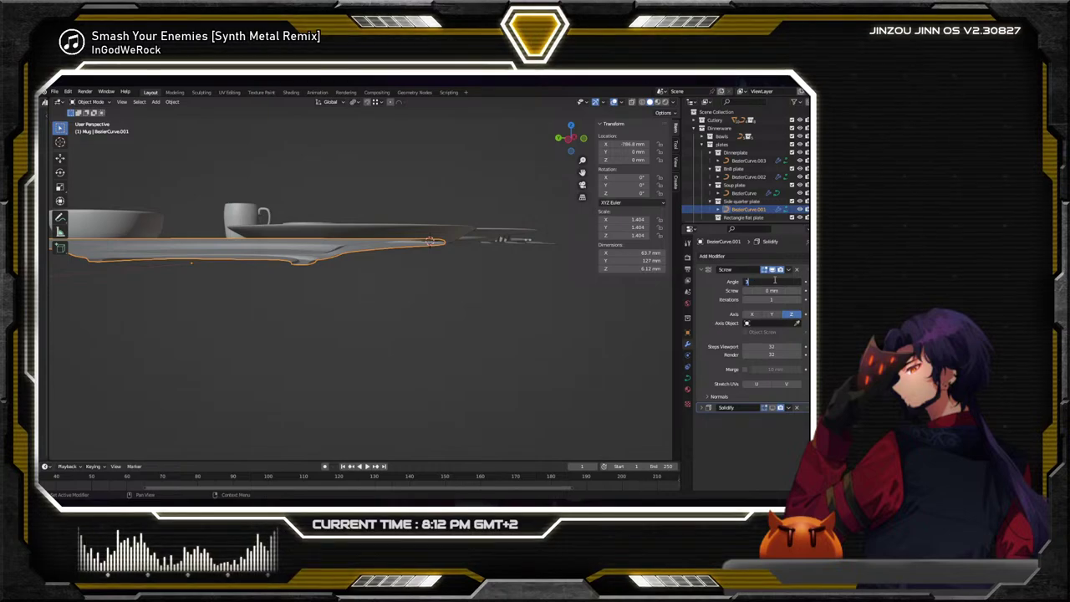
text(360)
key(Return)
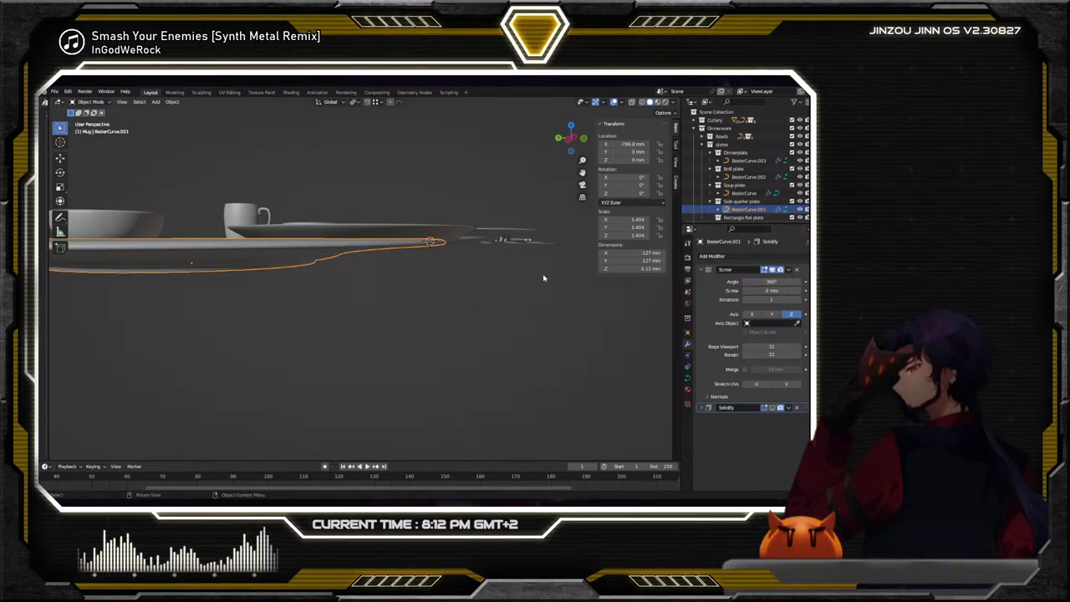
middle_drag(432, 259, 371, 223)
scroll(485, 244, down, 6)
scroll(375, 270, up, 8)
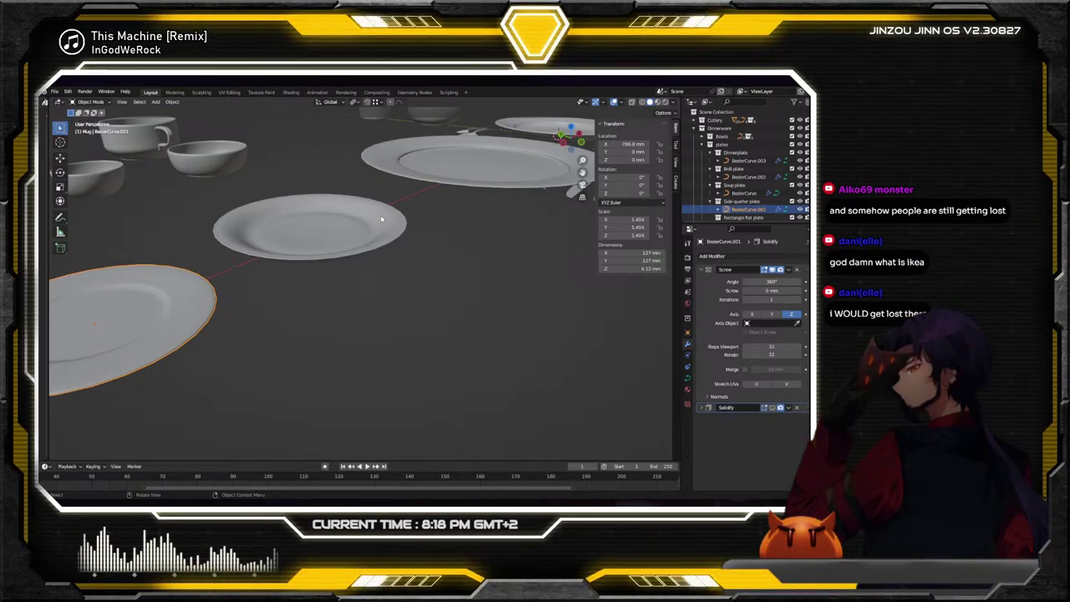
click(413, 256)
scroll(411, 252, down, 2)
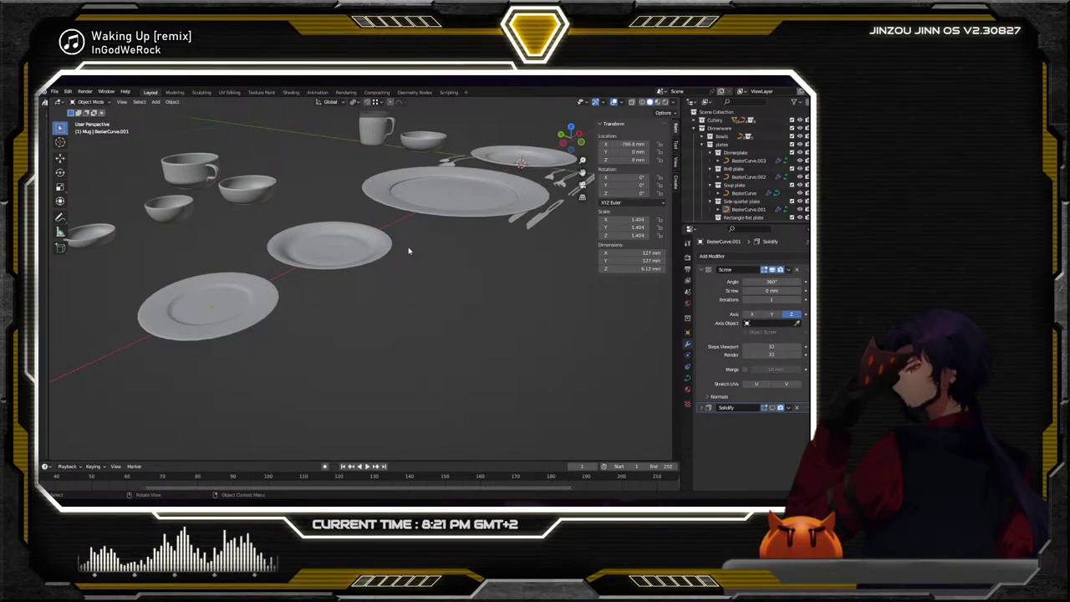
middle_drag(490, 228, 402, 233)
click(407, 235)
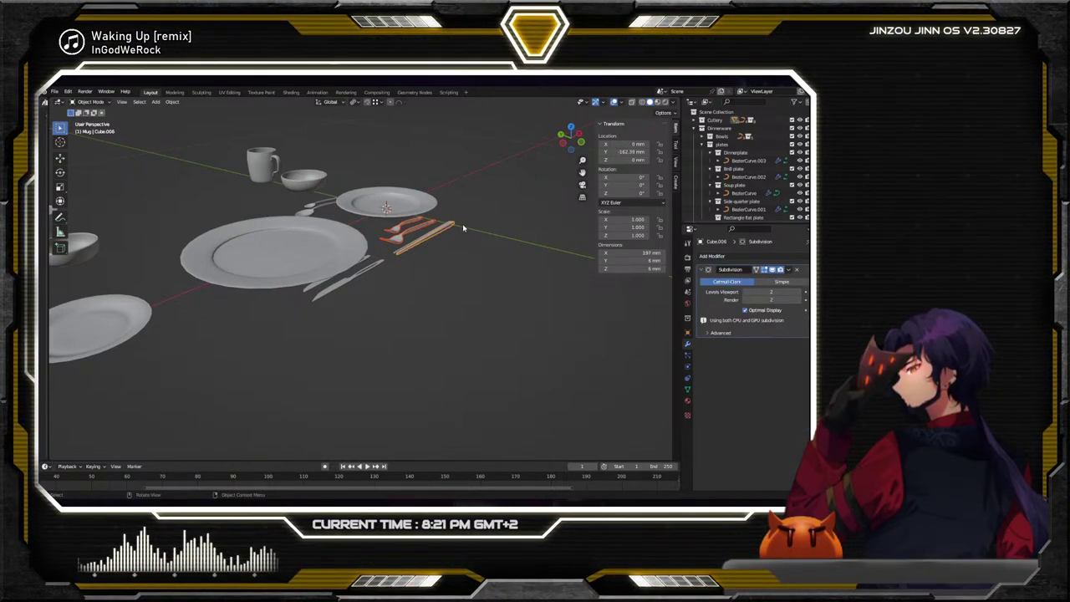
key(Escape)
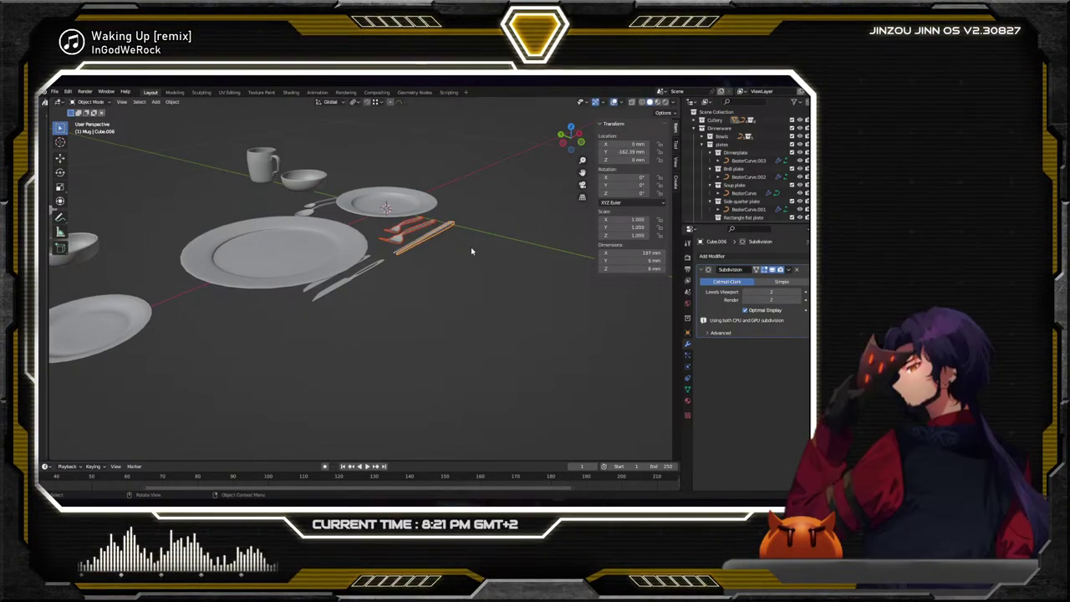
Move both knives, the chopsticks and both forks together along negative Y, farther away from the plates
middle_drag(470, 247, 363, 266)
click(350, 256)
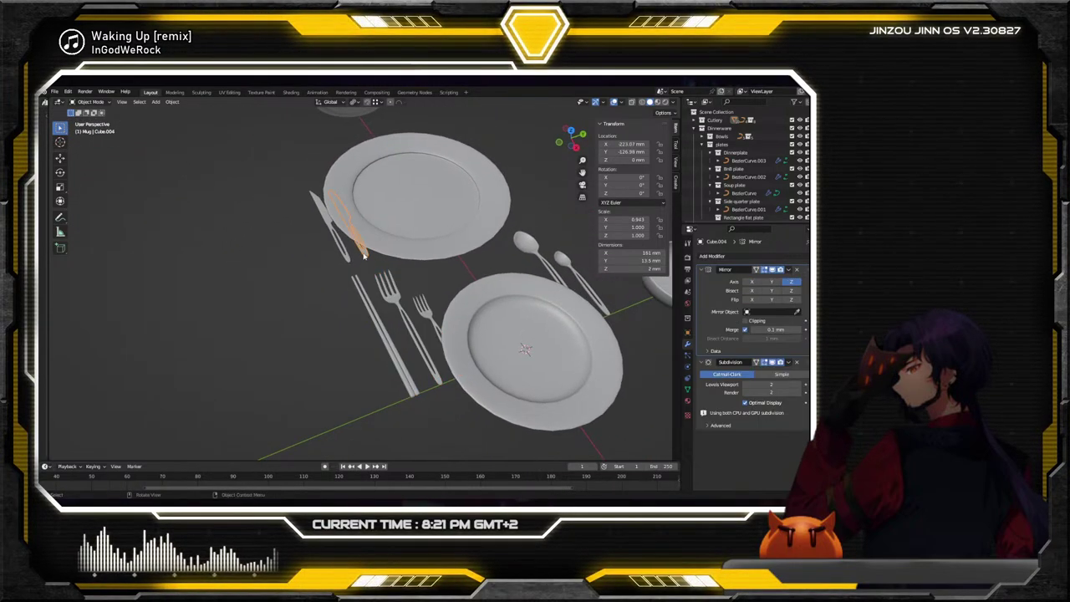
shift+click(398, 317)
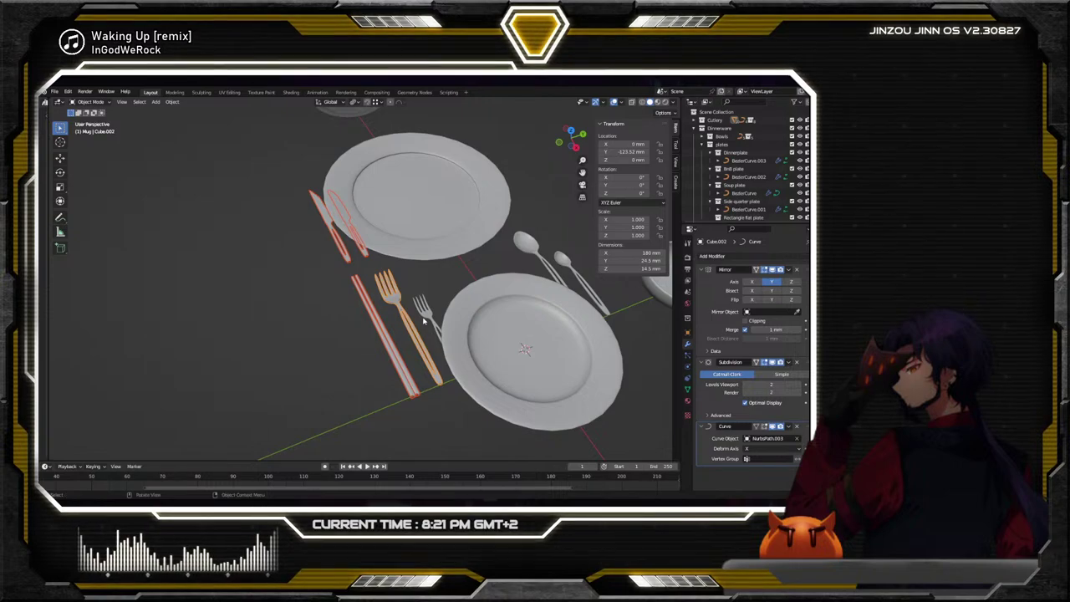
click(59, 158)
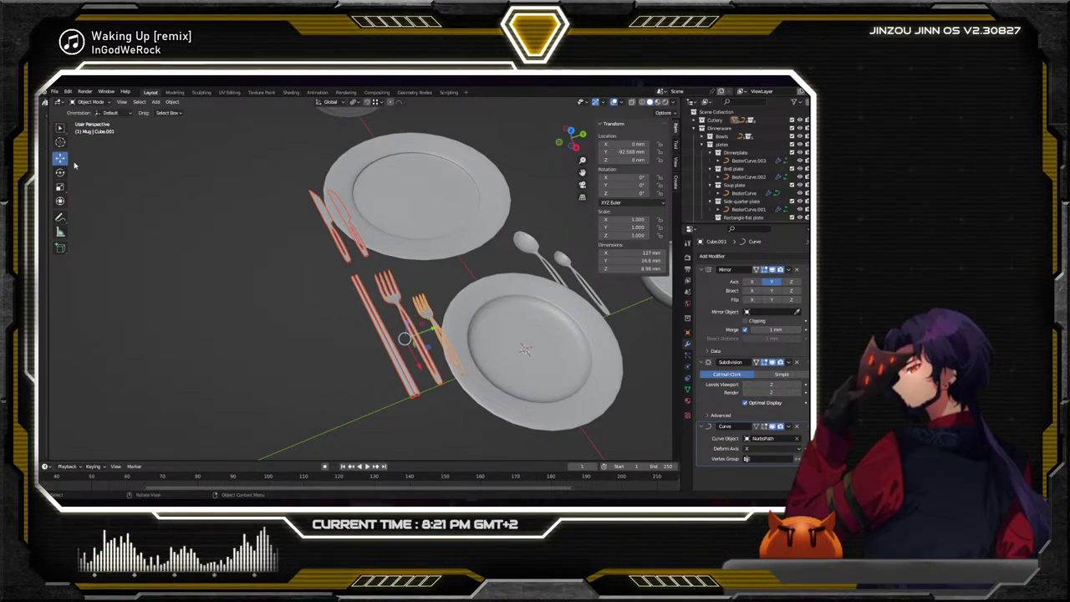
drag(418, 364, 416, 341)
key(ctrl+z)
middle_drag(416, 341, 334, 316)
drag(415, 345, 360, 346)
Move both spoons along negative Y to the far side of the chopsticks, with the small spoon at about Y -266 mm
click(558, 316)
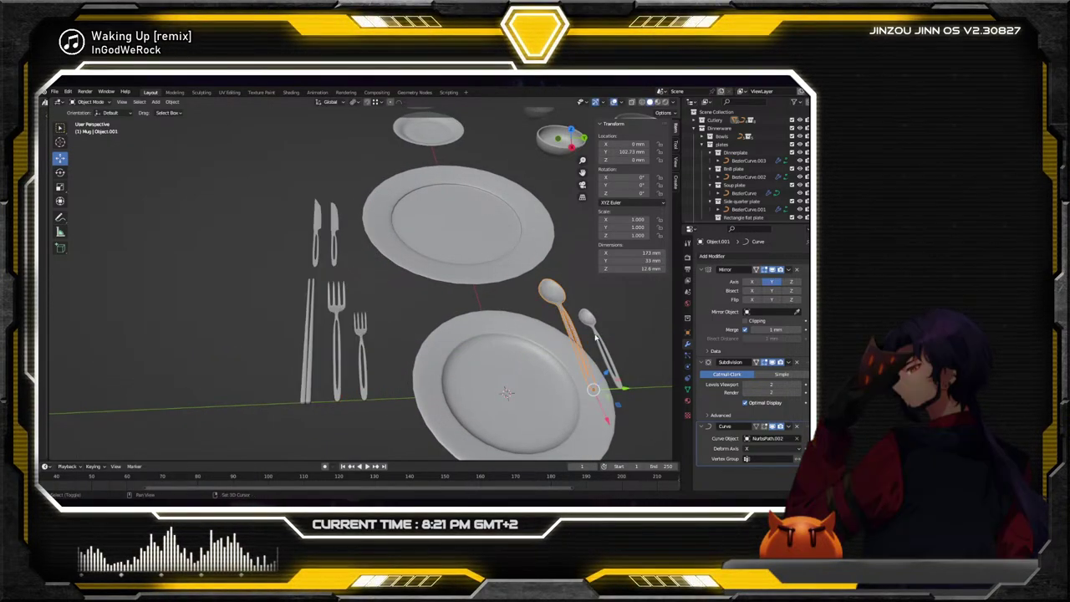
drag(635, 390, 293, 404)
scroll(443, 311, down, 5)
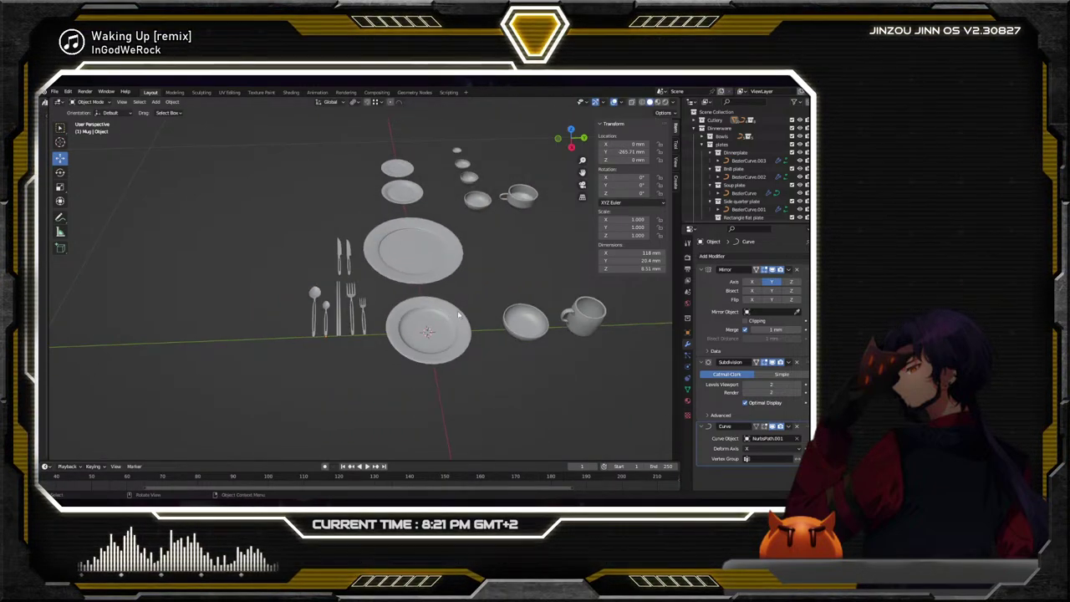
Select the bowl between the front plate and the mug, collapse the plates collection and expand the Bowls collection
middle_drag(458, 314, 349, 314)
click(376, 336)
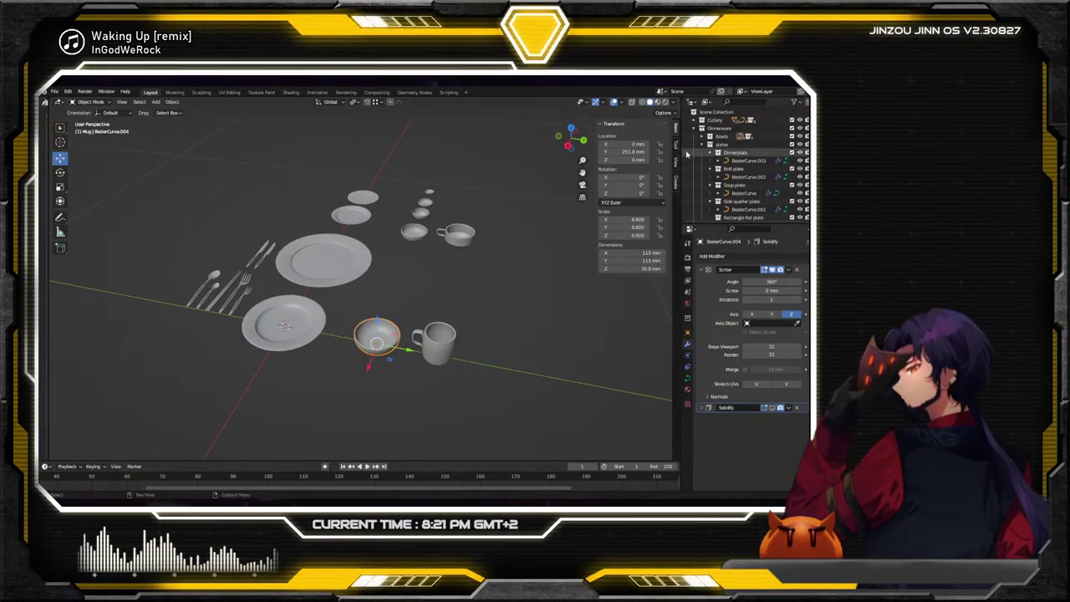
click(709, 144)
scroll(737, 179, down, 1)
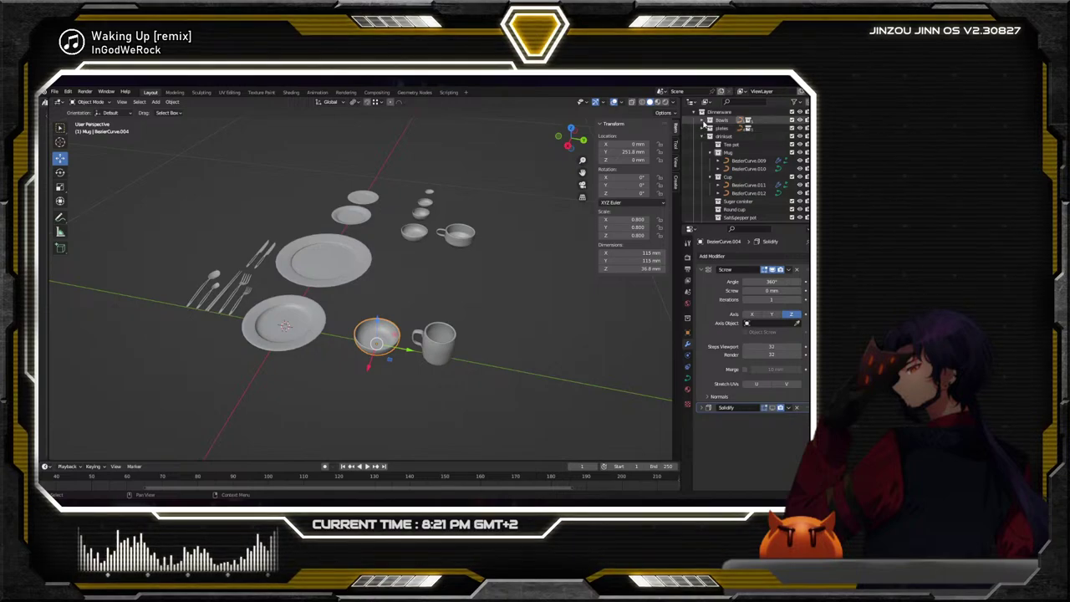
click(702, 120)
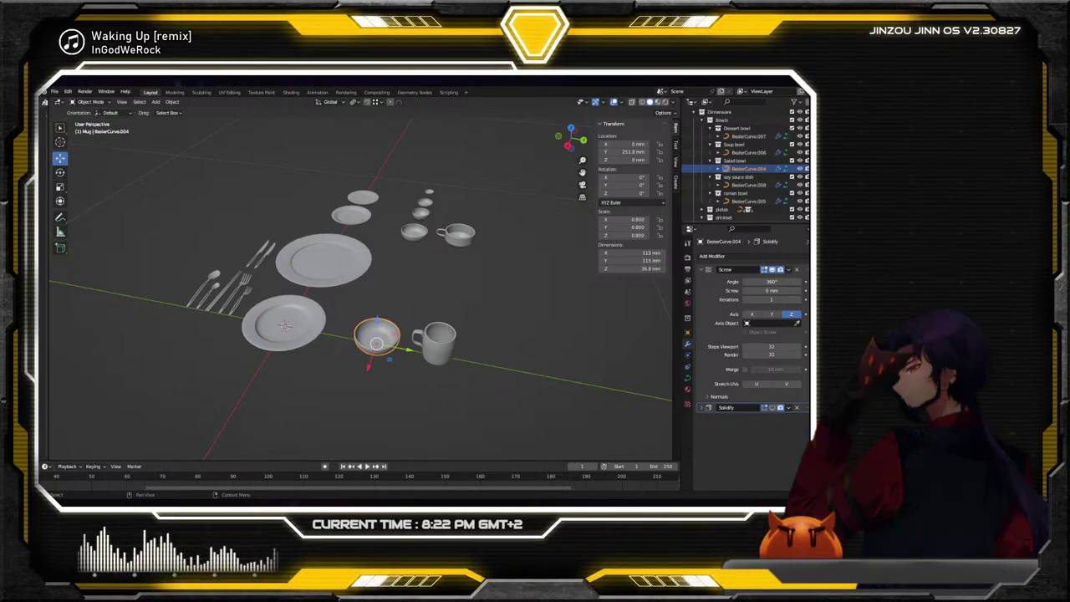
Measure the salad bowl's diameter across its rim and return to the Select Box tool
scroll(360, 288, up, 4)
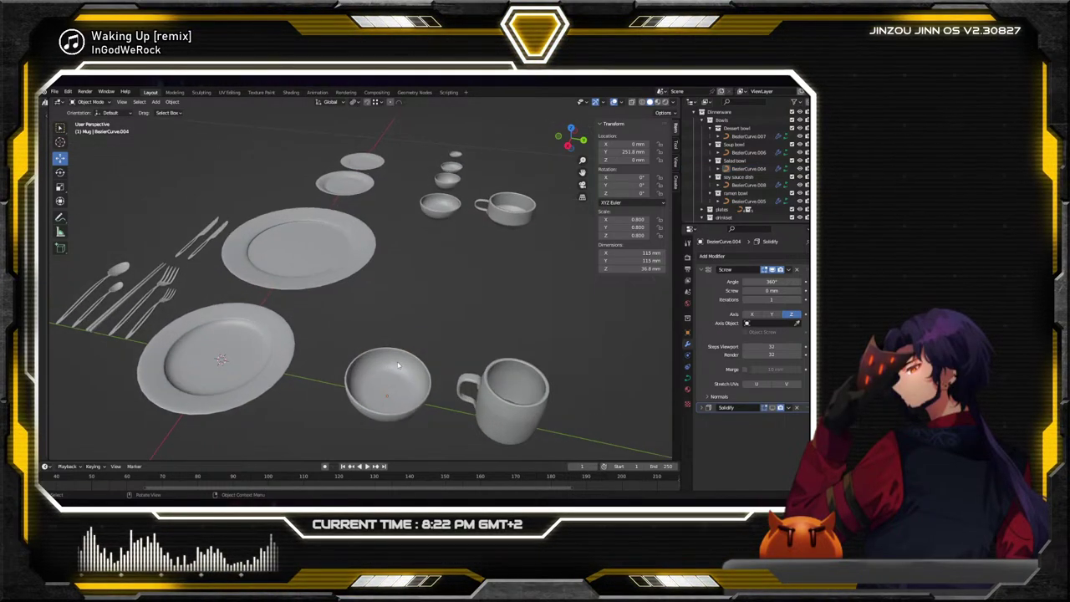
scroll(438, 327, up, 3)
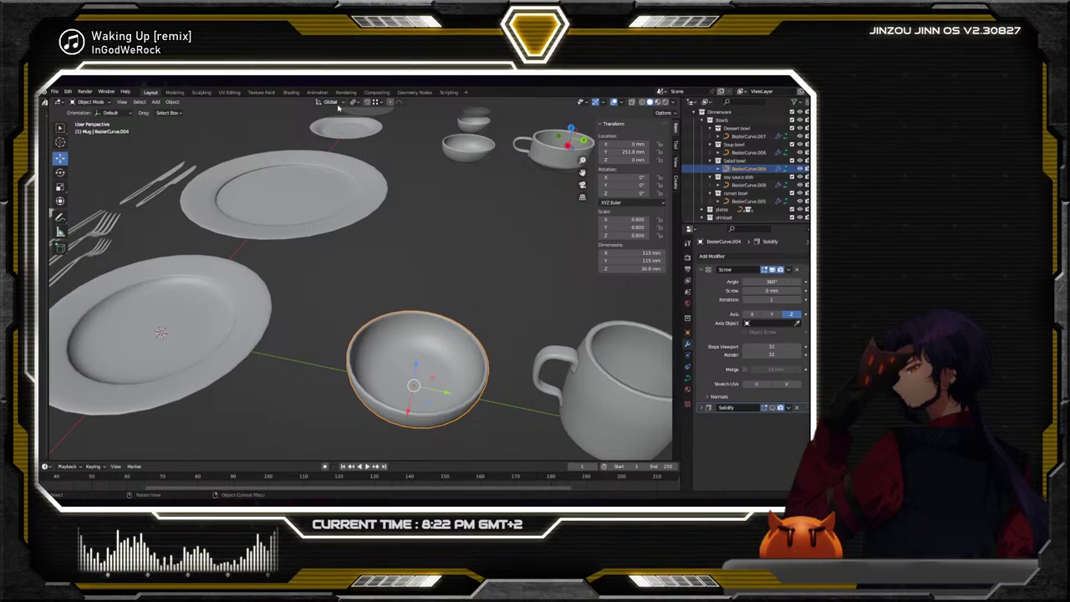
click(60, 231)
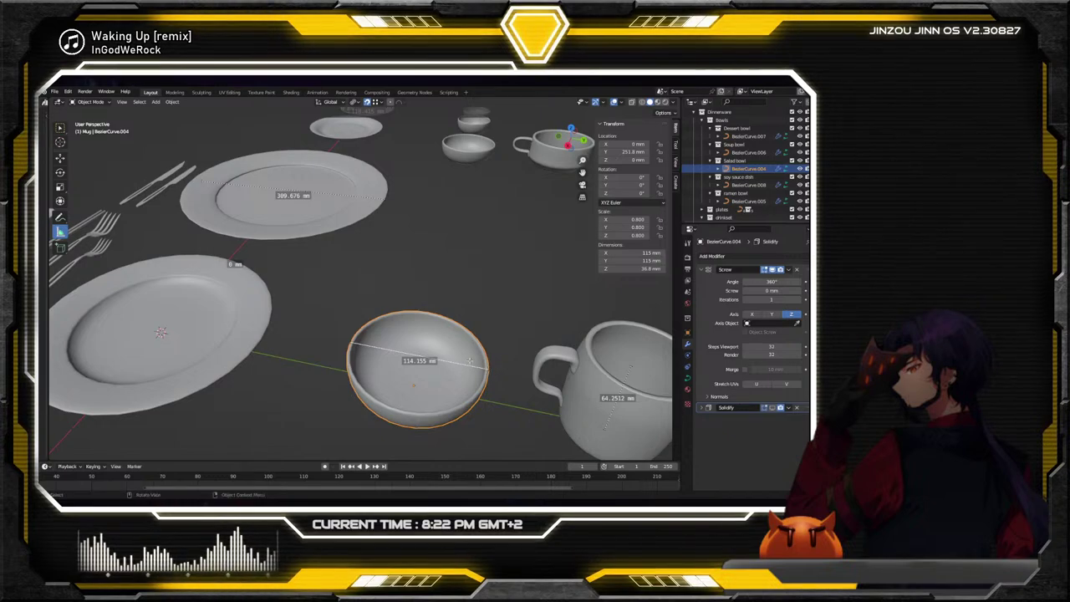
click(59, 127)
scroll(76, 142, down, 3)
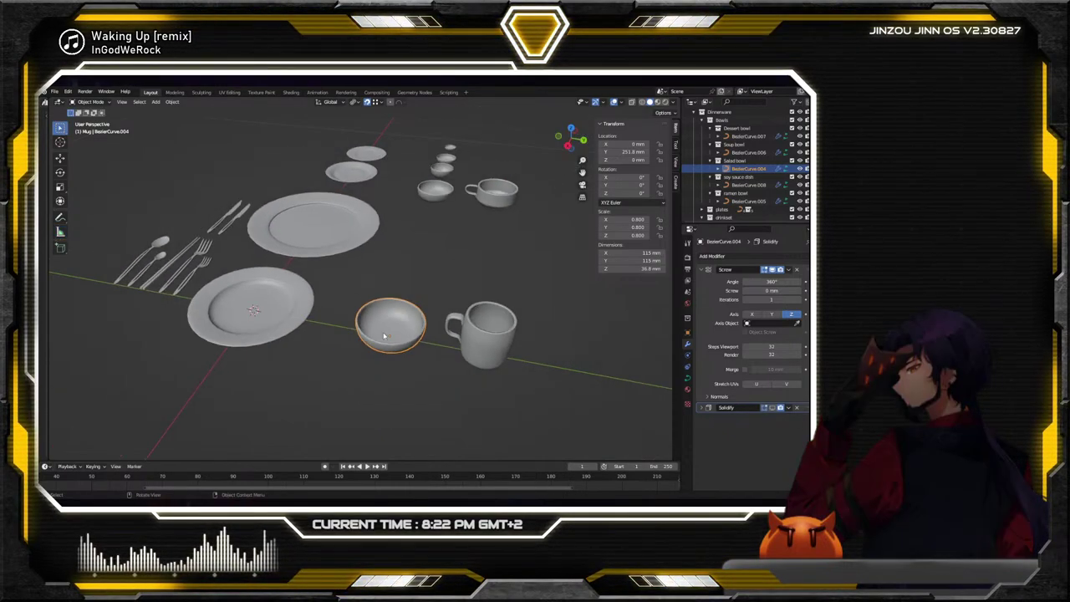
Enlarge the salad bowl uniformly by a factor of about 1.516 and open its X, Y and Z resize factors for editing
key(s)
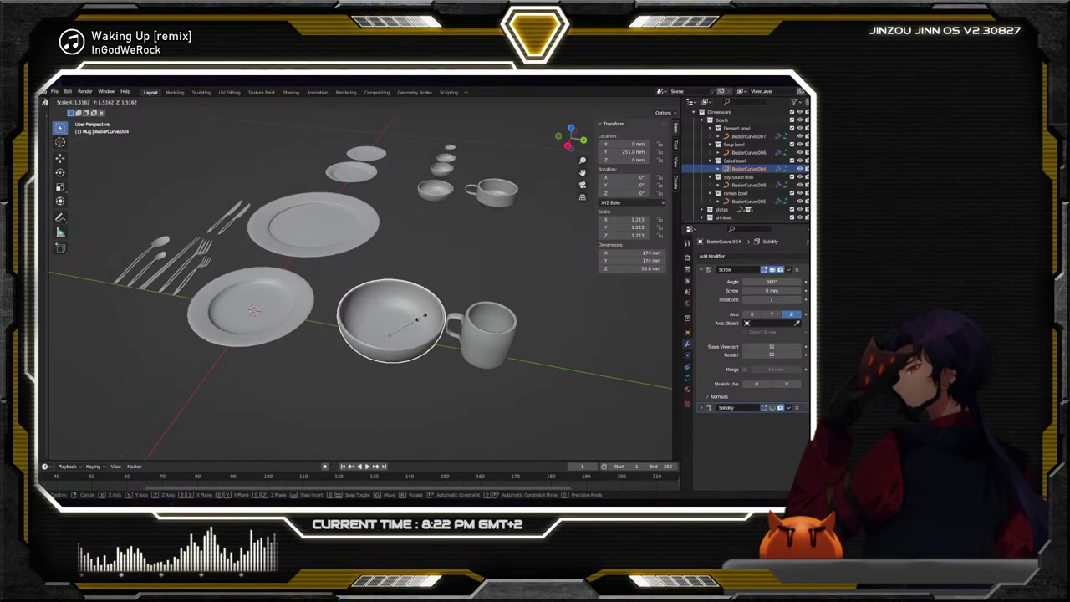
click(422, 320)
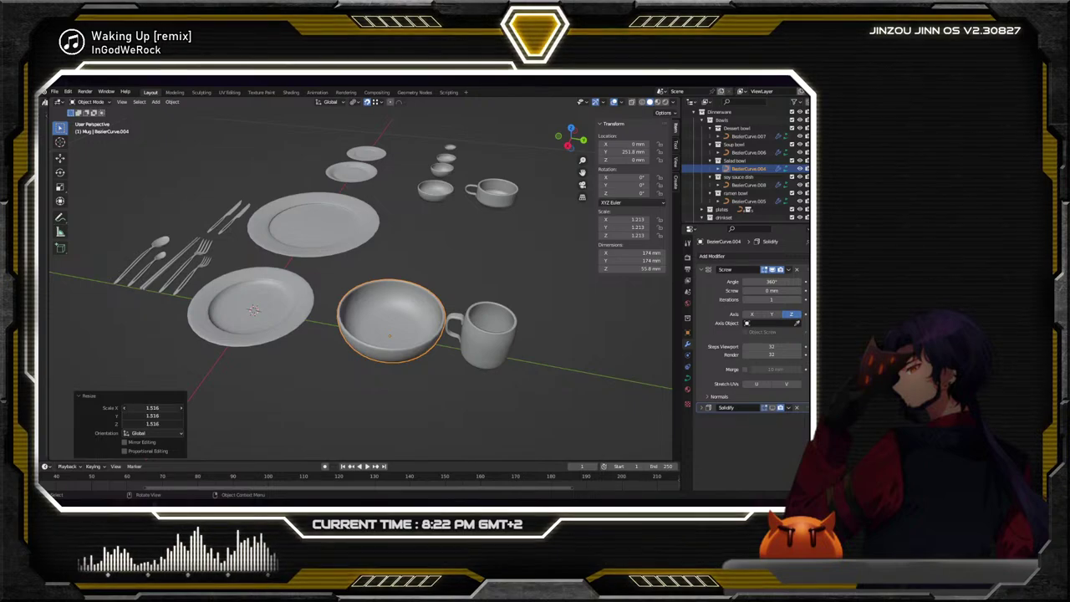
text(2)
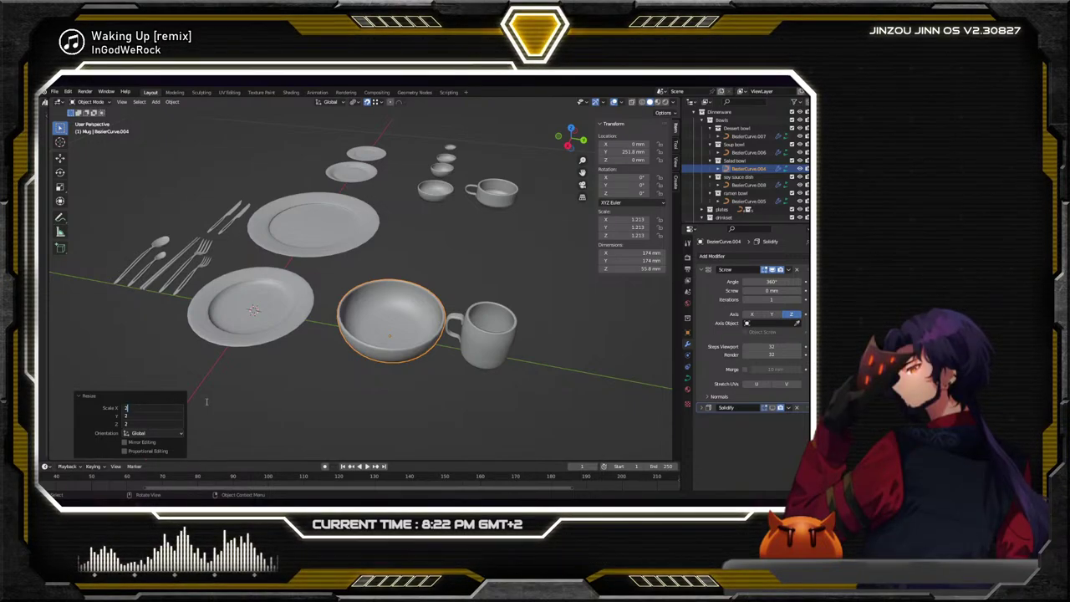
key(BackSpace)
text(1)
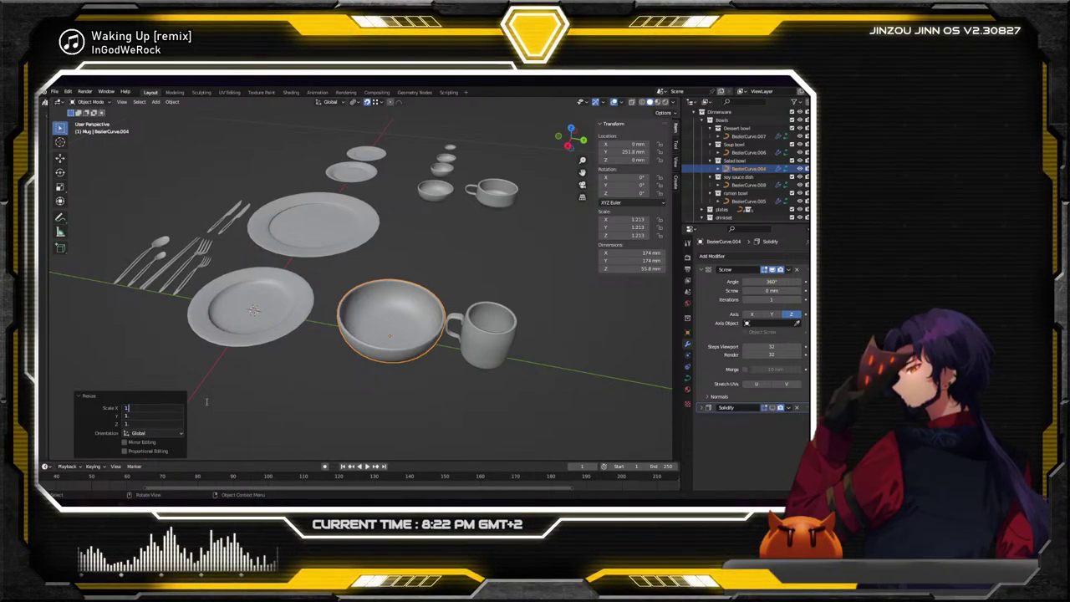
Scale the salad bowl uniformly by a factor of 1.9
text(.9)
key(Return)
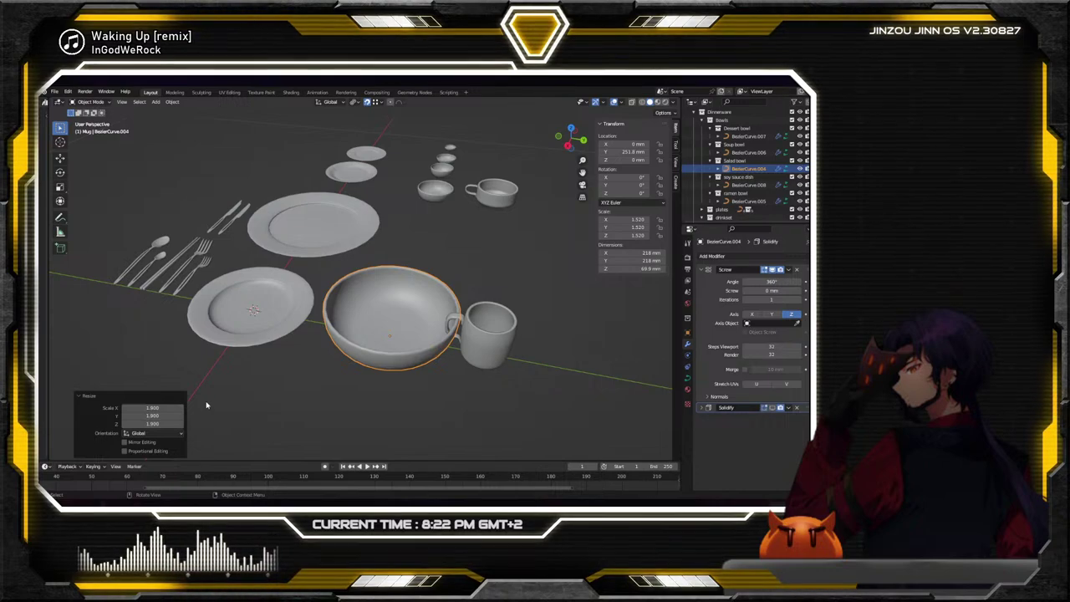
click(424, 406)
click(410, 351)
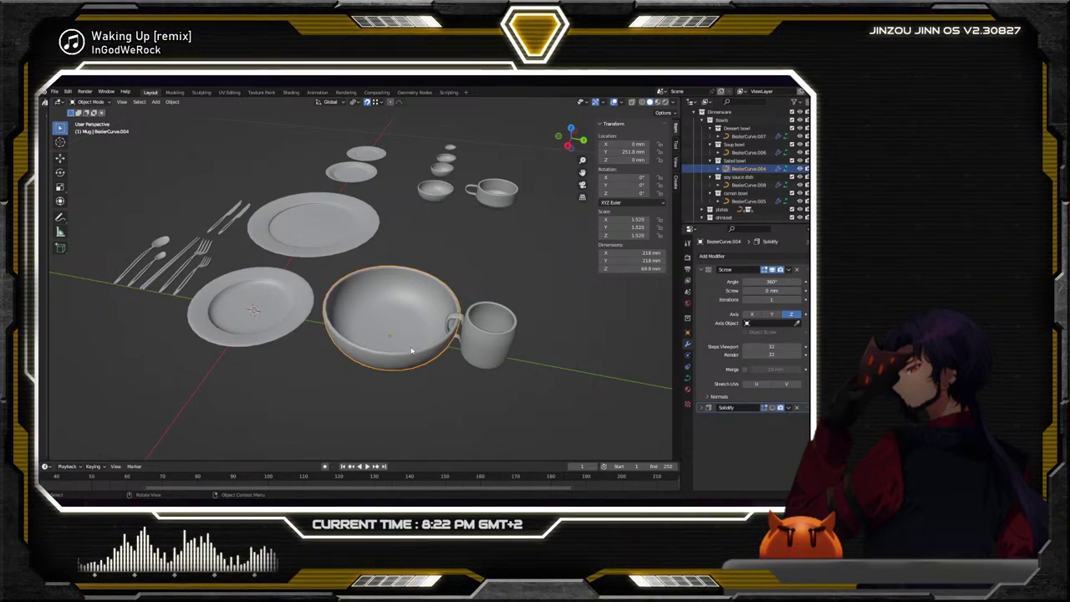
Move the mug together with its handle about 55 mm along the Y axis, away from the salad bowl
click(466, 338)
shift+click(393, 327)
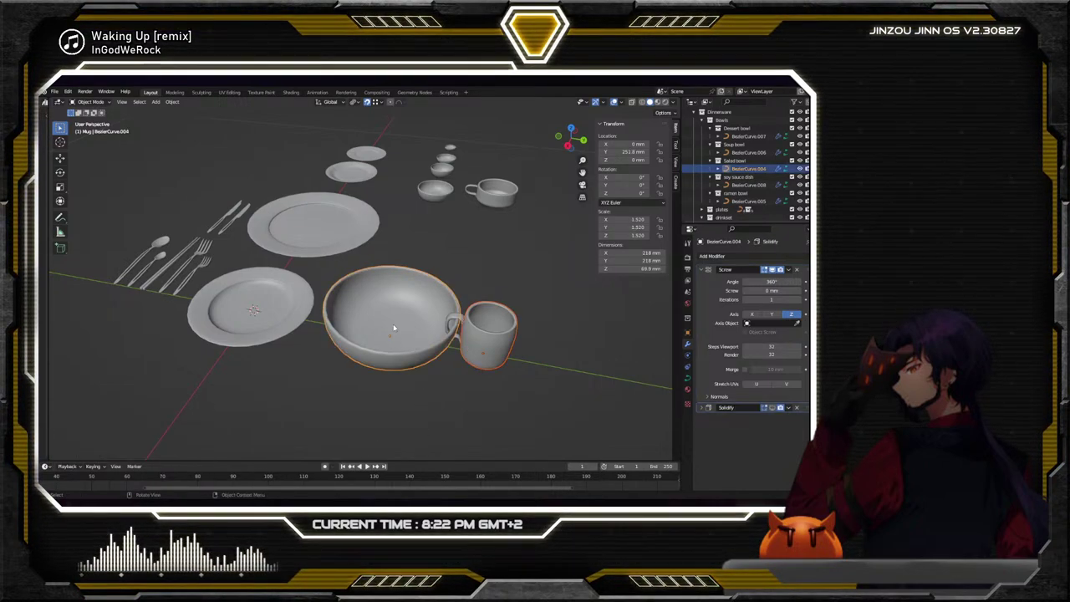
click(462, 320)
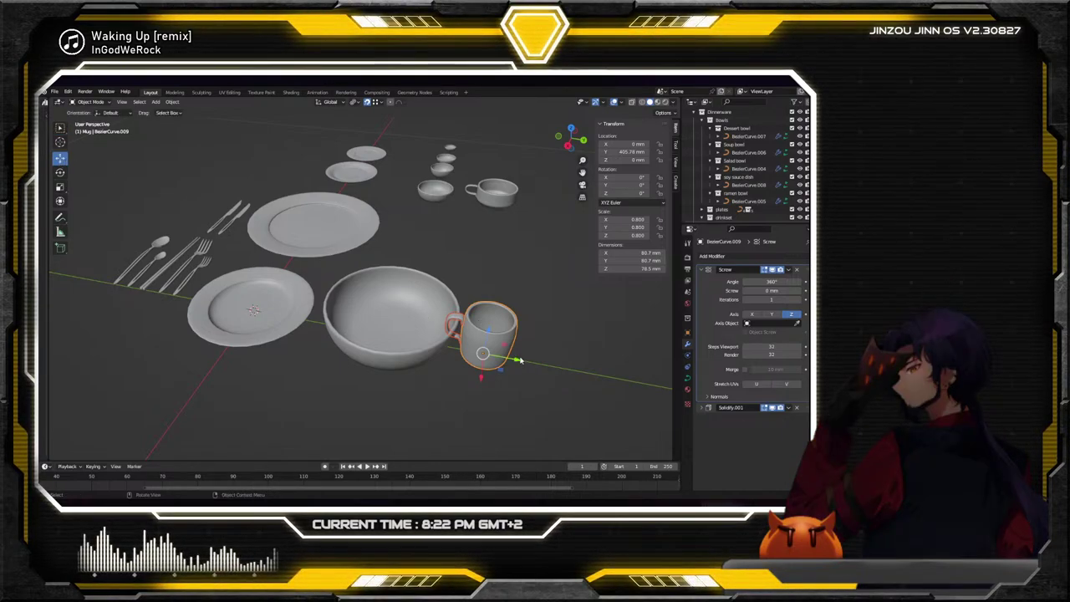
drag(516, 361, 556, 369)
Try to move the salad bowl alone about 29 mm along the Y axis and undo the move
click(401, 326)
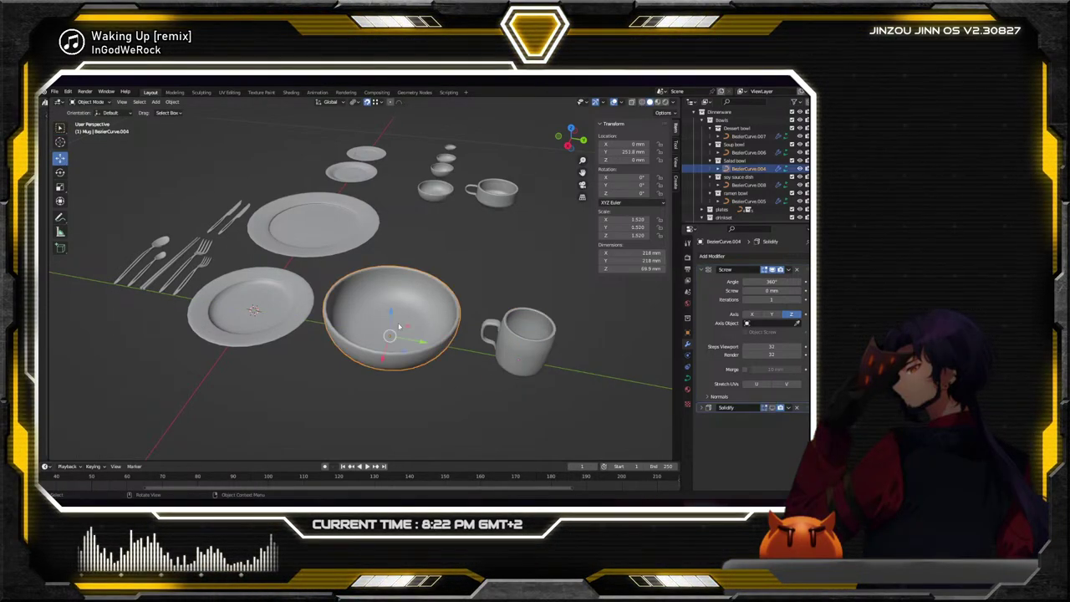
middle_drag(401, 334, 425, 322)
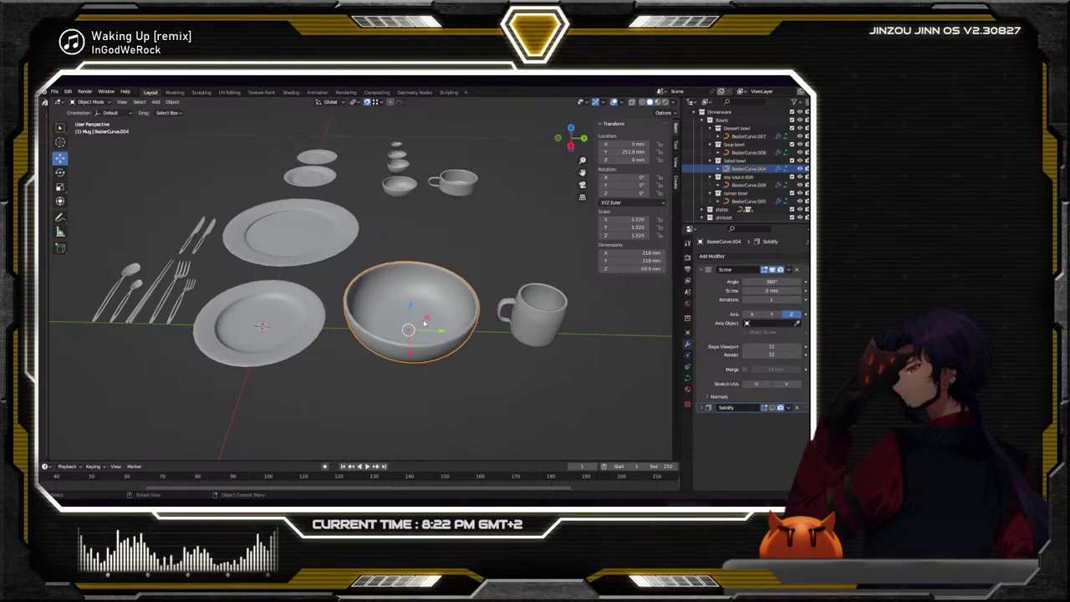
drag(443, 333, 461, 335)
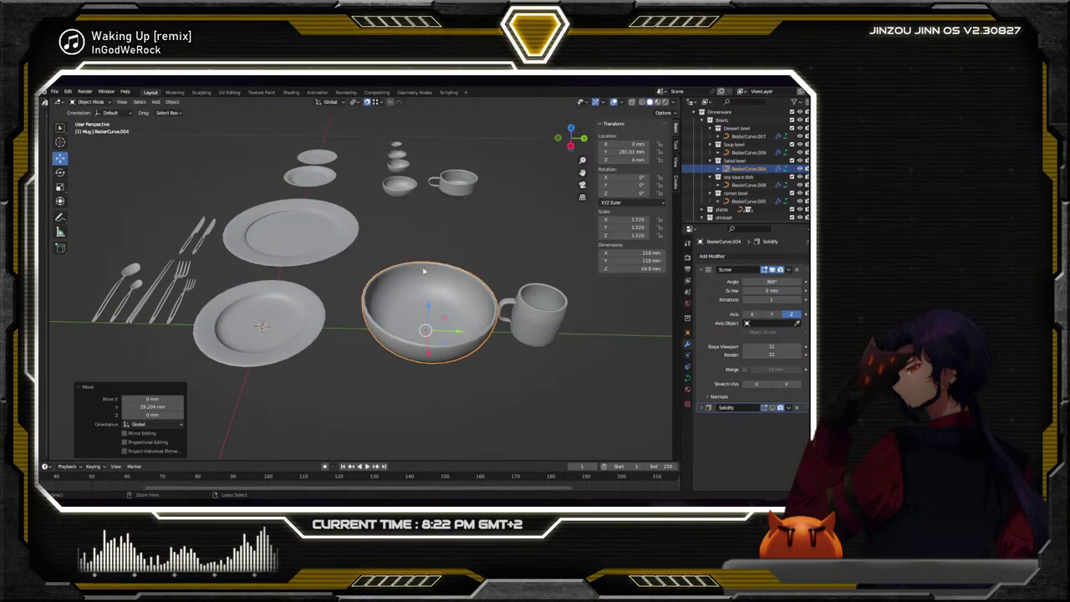
key(ctrl+z)
Add the ramen, soup and dessert bowls and the soy sauce dish to the selection and move all five bowls about 52 mm along Y
shift+click(402, 186)
shift+click(400, 161)
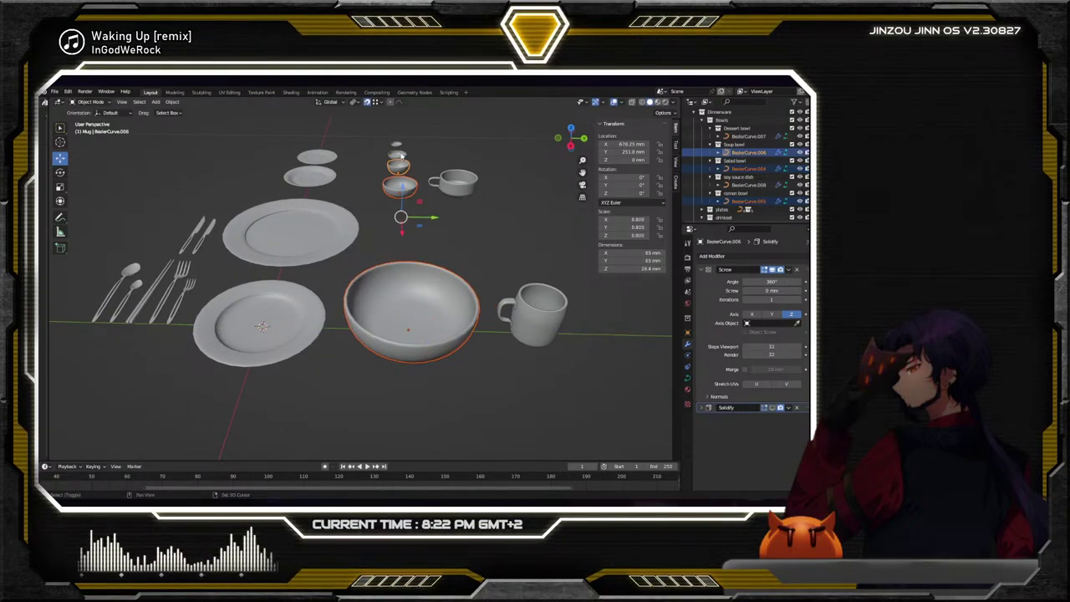
shift+click(402, 157)
shift+click(398, 146)
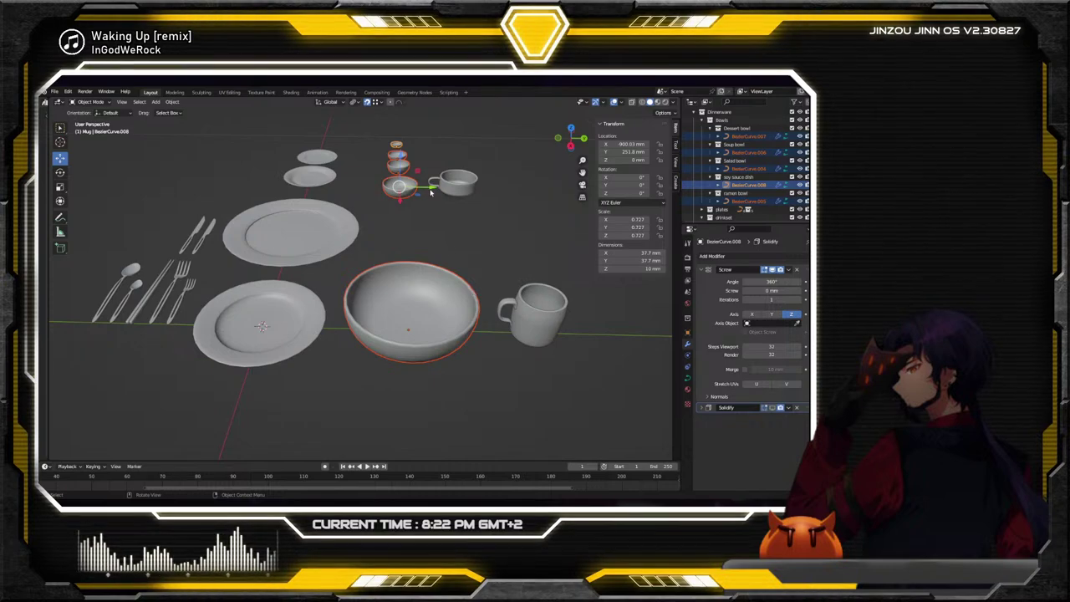
key(g)
key(y)
click(454, 269)
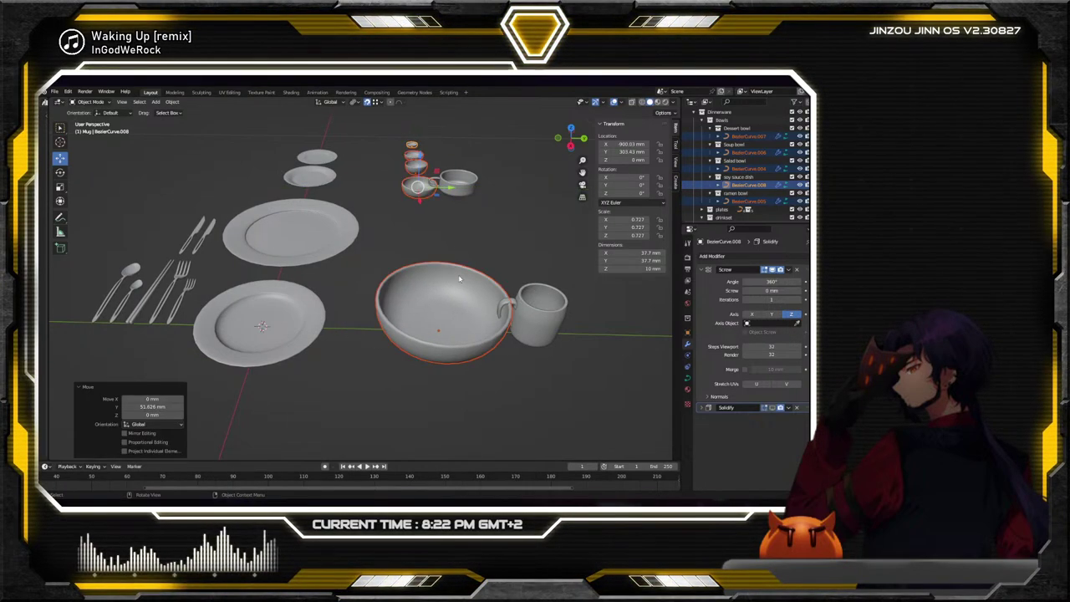
Move the mug and the wide cup, both with their handles, about 108 mm along Y, clear of the bowls
click(511, 302)
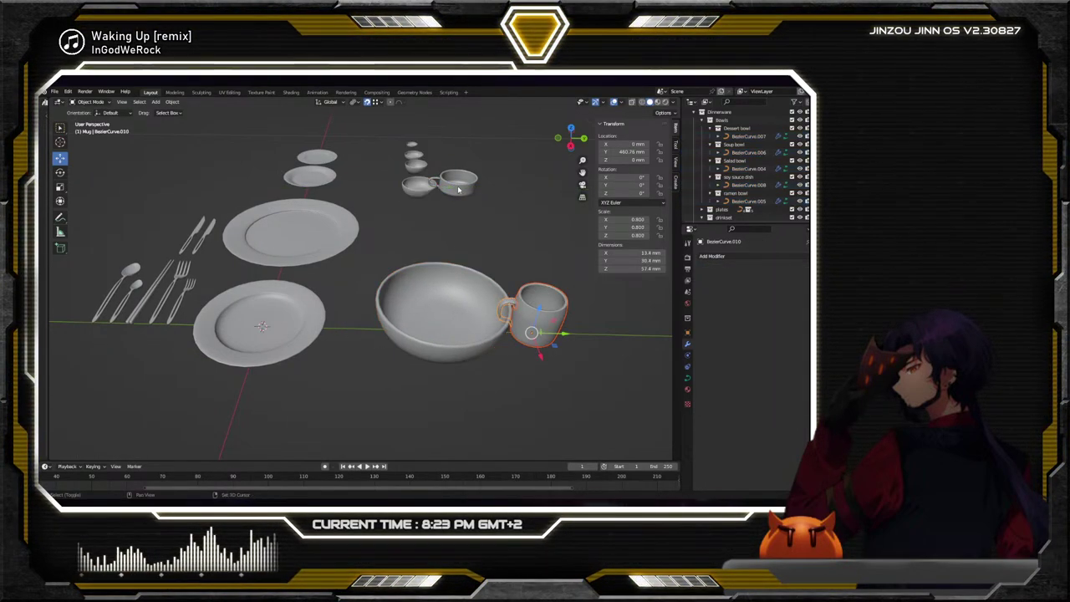
shift+click(458, 188)
shift+click(434, 182)
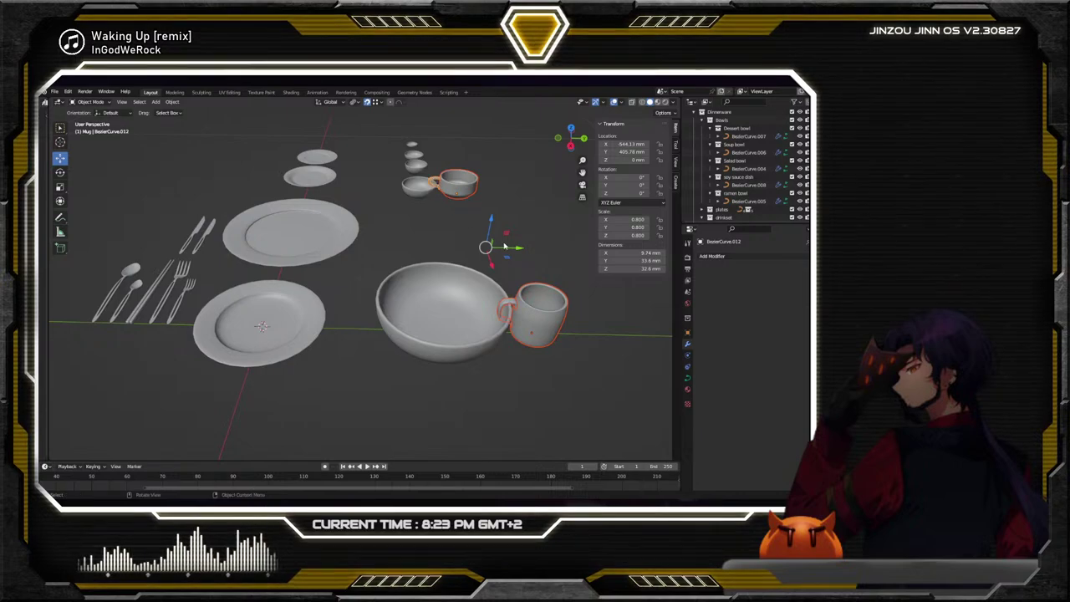
drag(504, 245, 570, 243)
click(516, 284)
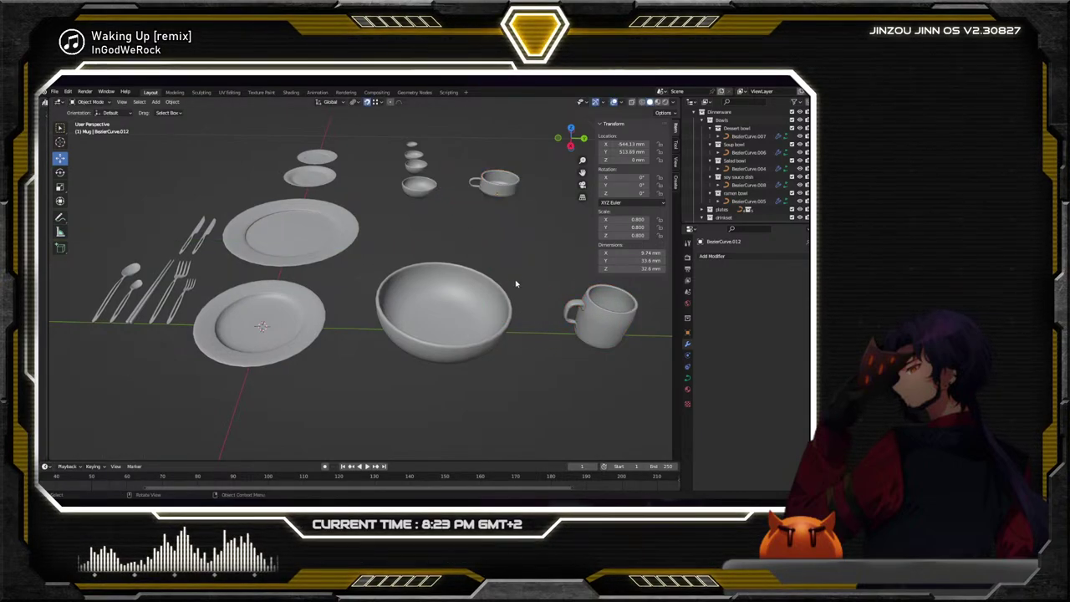
Move the ramen bowl about 222 mm along the X axis toward the salad bowl
middle_drag(516, 284, 383, 265)
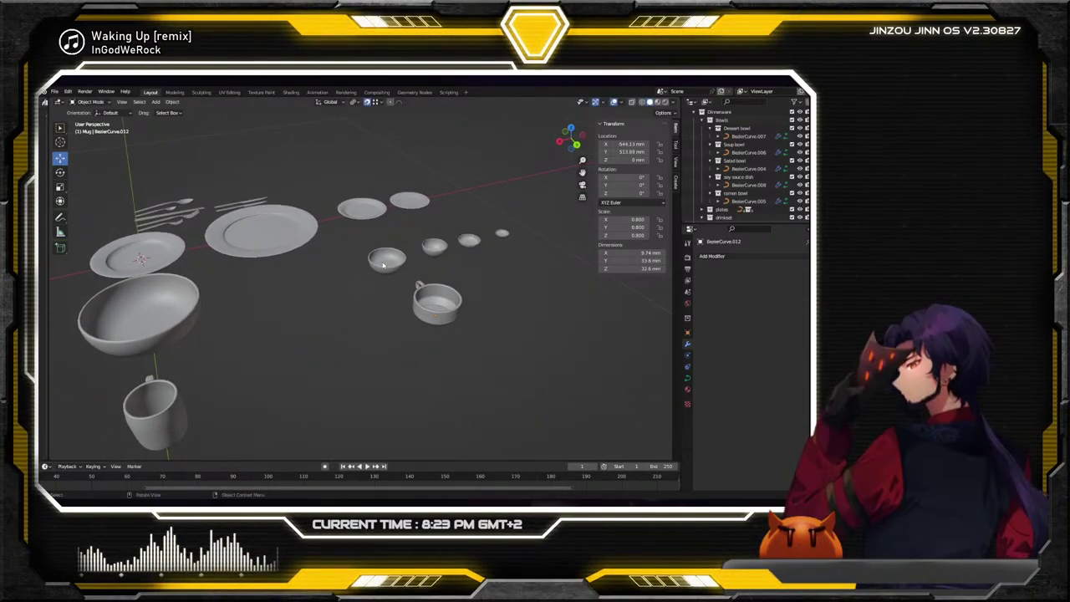
click(382, 265)
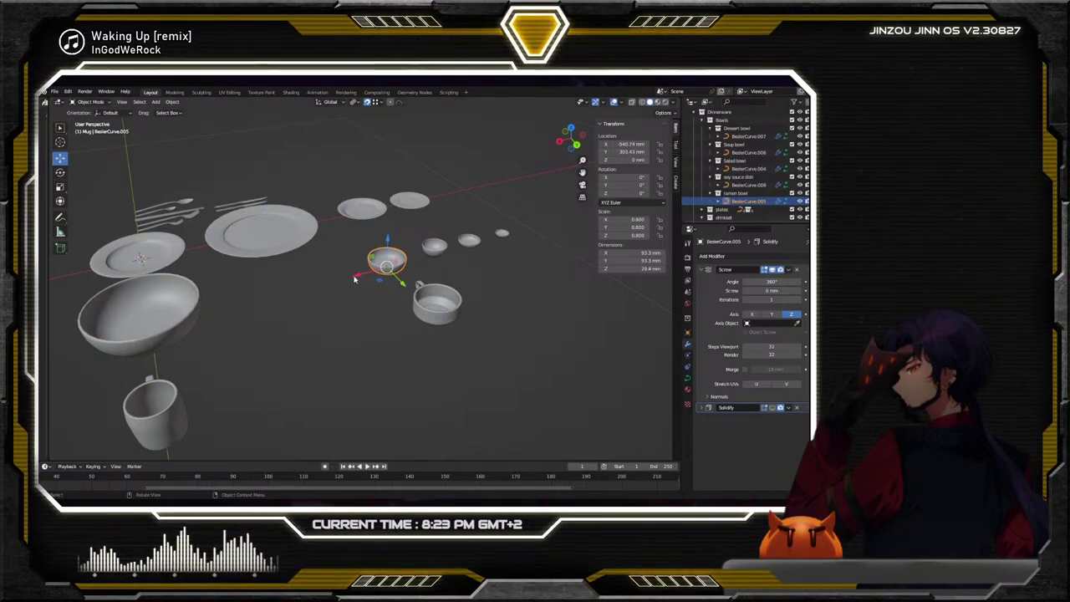
key(g)
key(x)
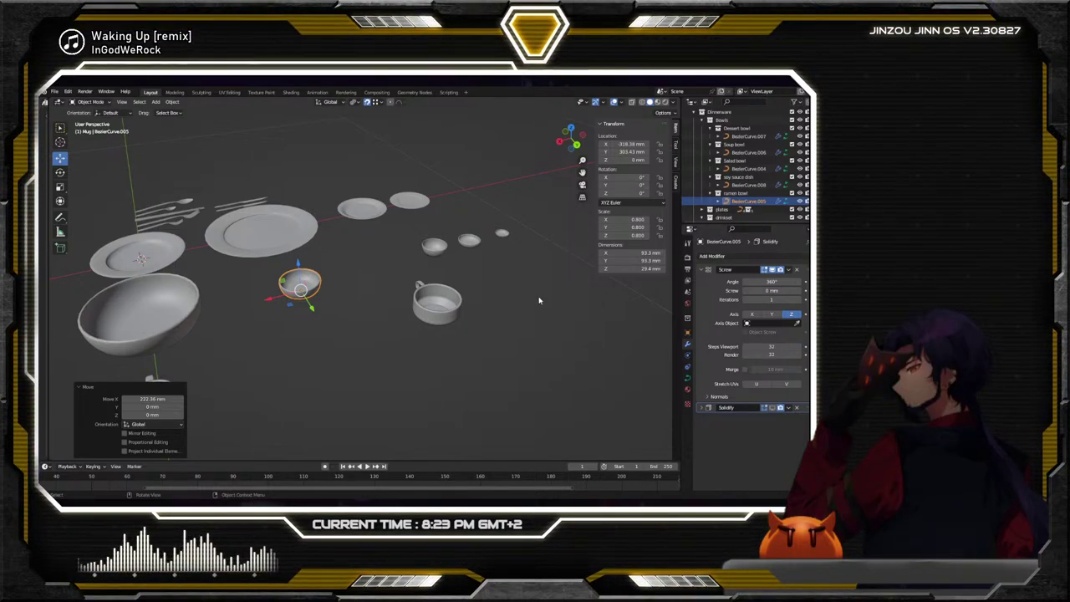
Measure the ramen bowl's diameter across its rim
scroll(539, 301, up, 5)
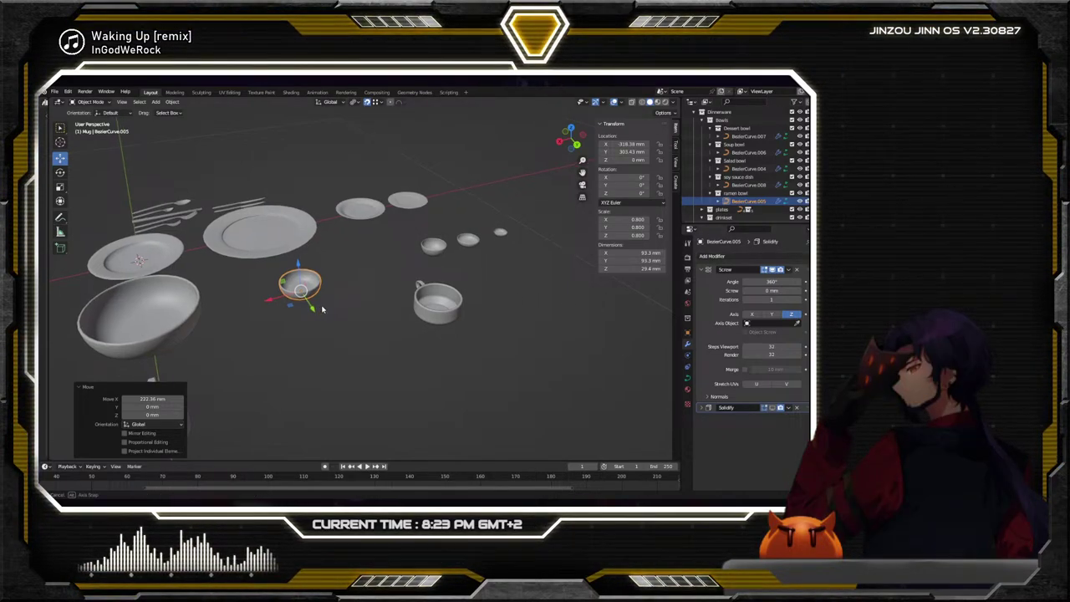
click(63, 231)
drag(263, 336, 342, 346)
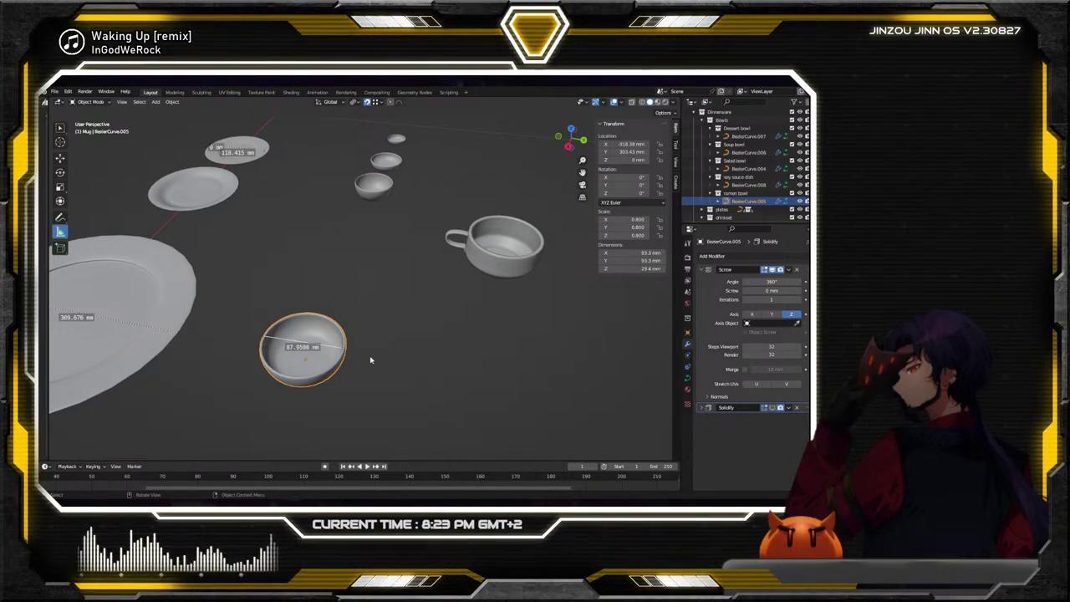
key(w)
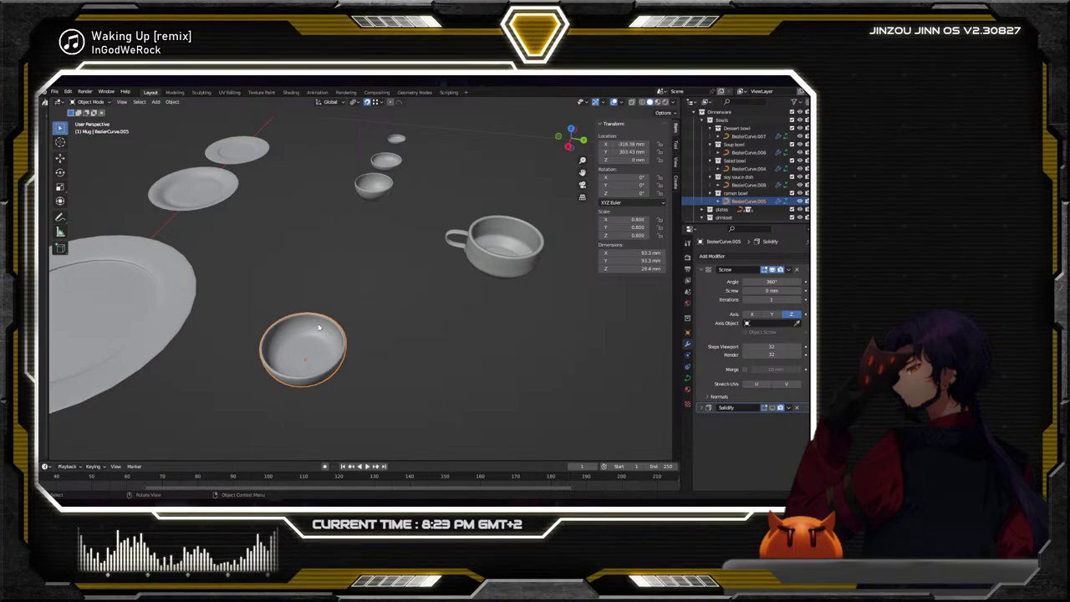
Scale the ramen bowl uniformly by a factor of 1.8
key(s)
click(370, 334)
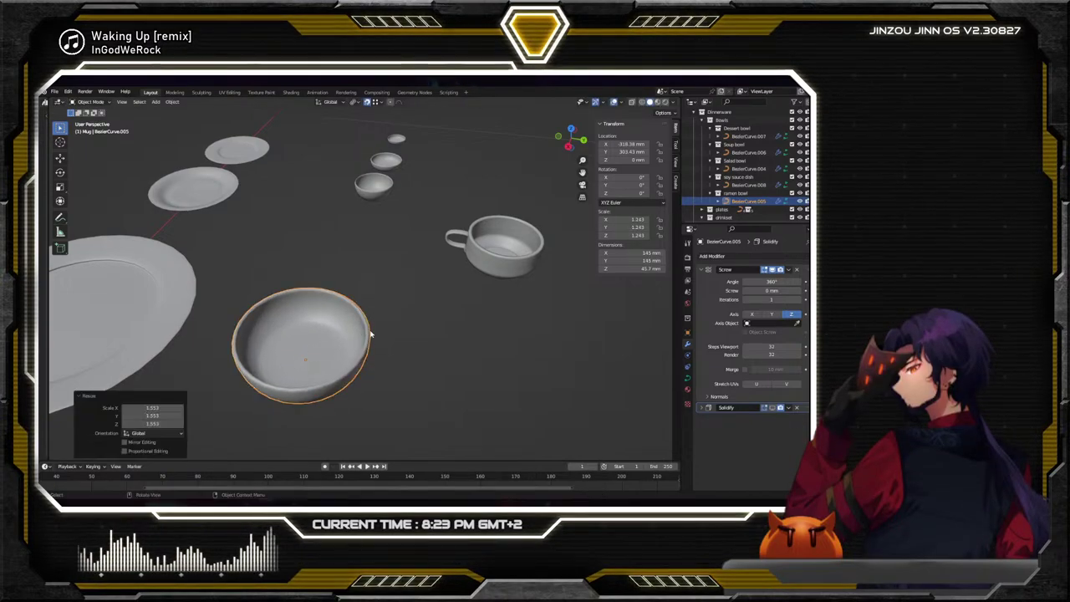
double_click(164, 408)
text(1)
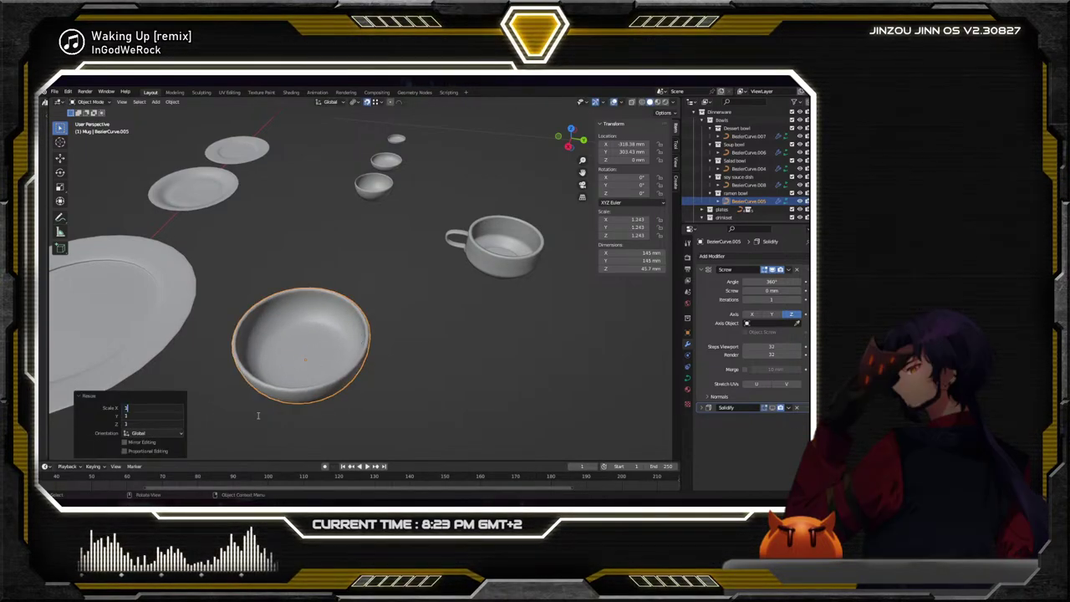
text(.8)
key(Return)
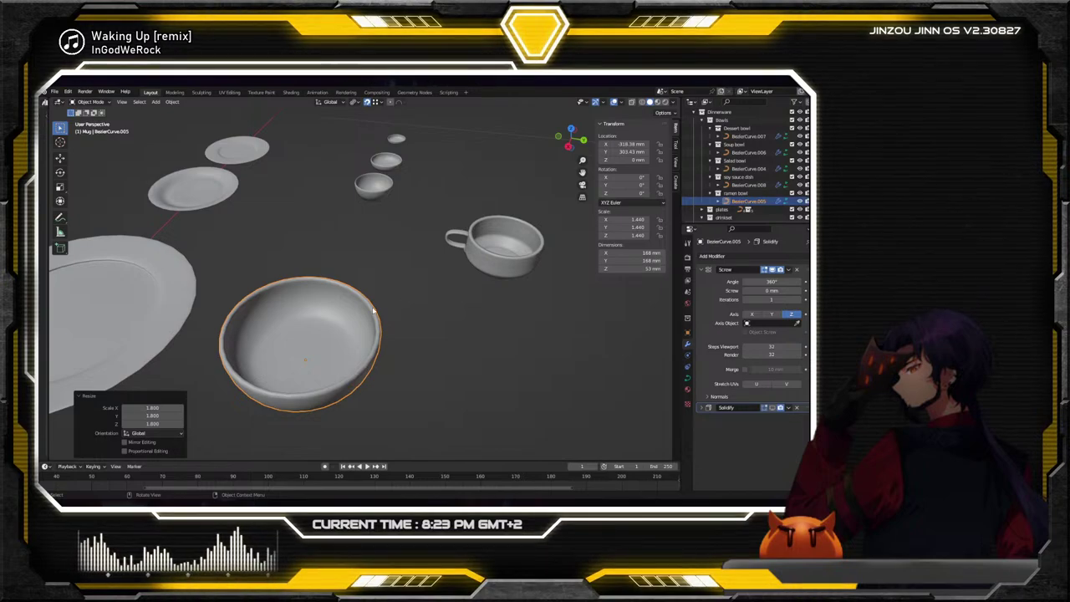
click(440, 284)
Move the enlarged ramen bowl slightly along the X axis, closer to the salad bowl
middle_drag(440, 284, 381, 329)
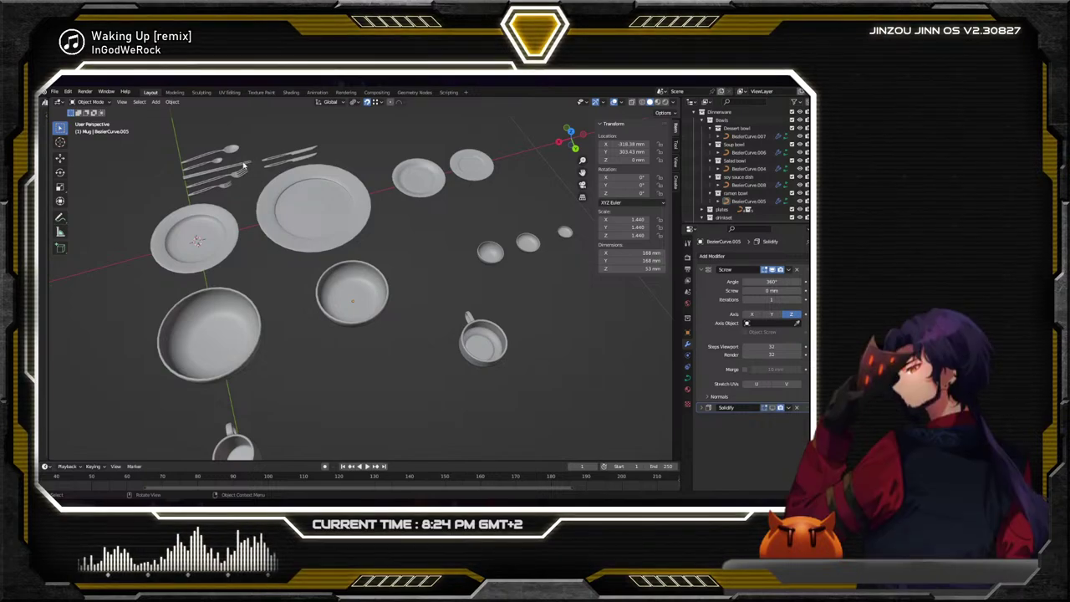
click(198, 177)
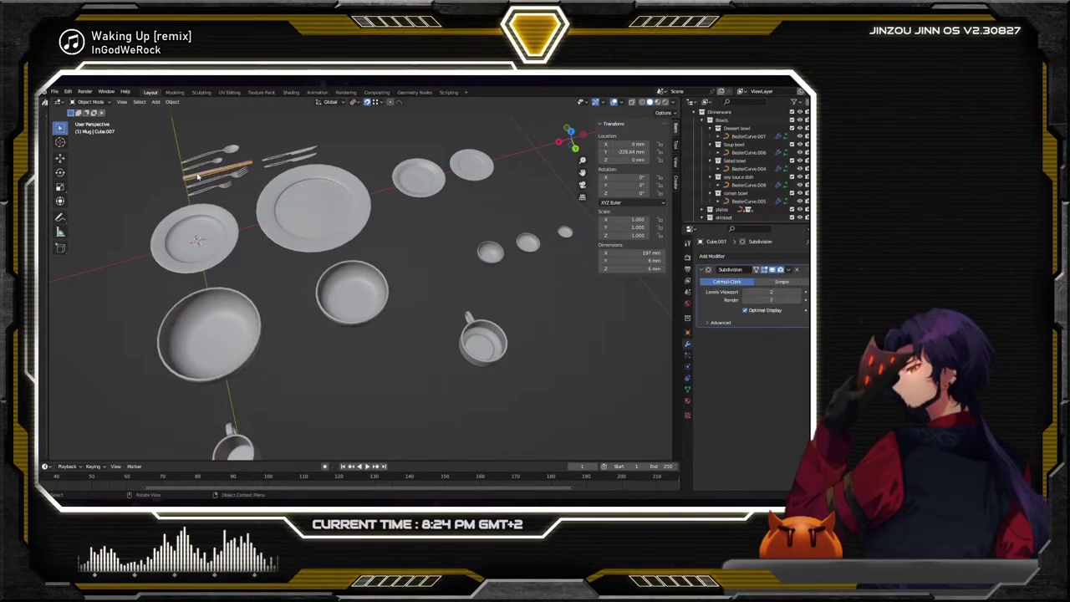
click(350, 295)
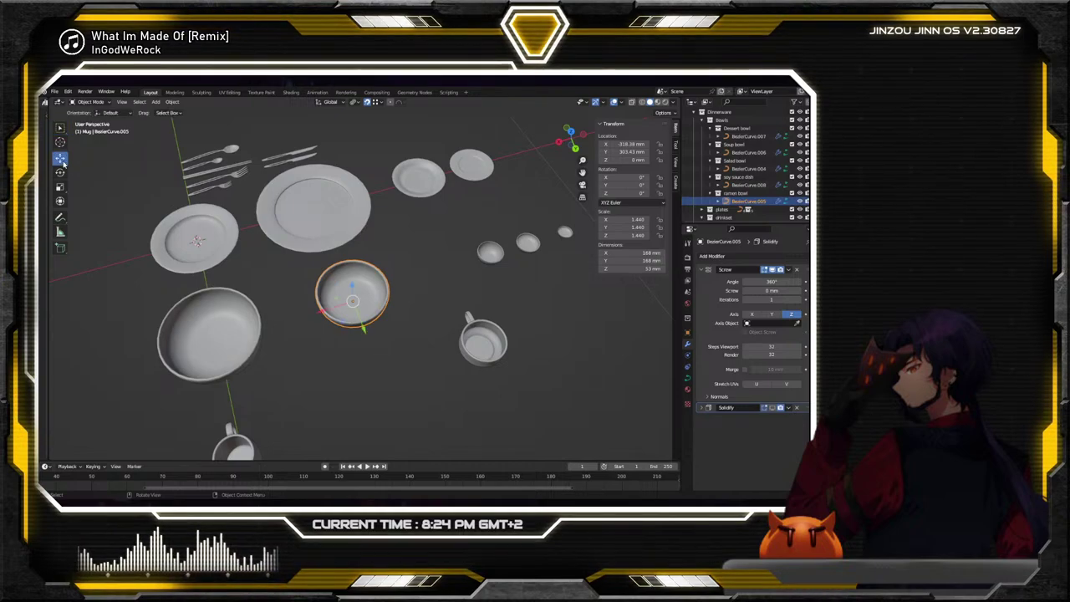
key(g)
key(x)
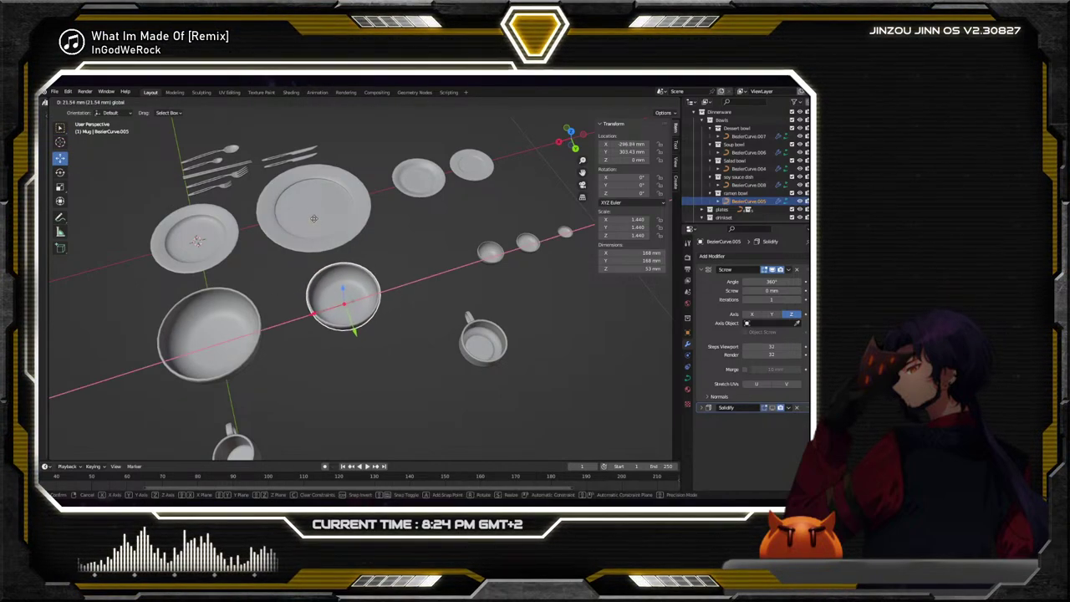
click(339, 231)
Measure the soup bowl's diameter across its rim
middle_drag(340, 231, 393, 280)
click(401, 288)
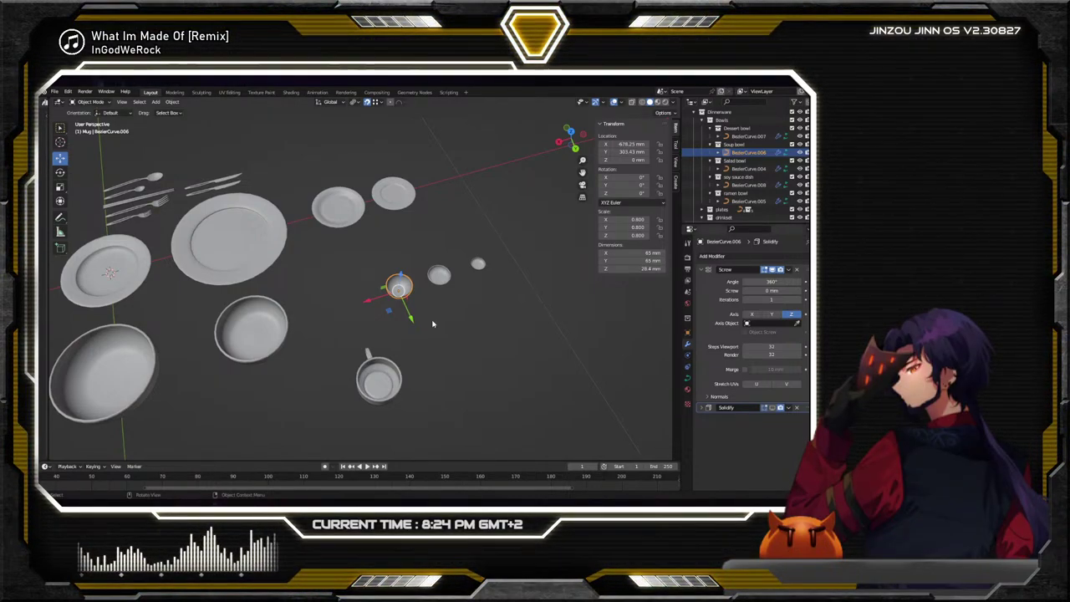
scroll(429, 287, up, 4)
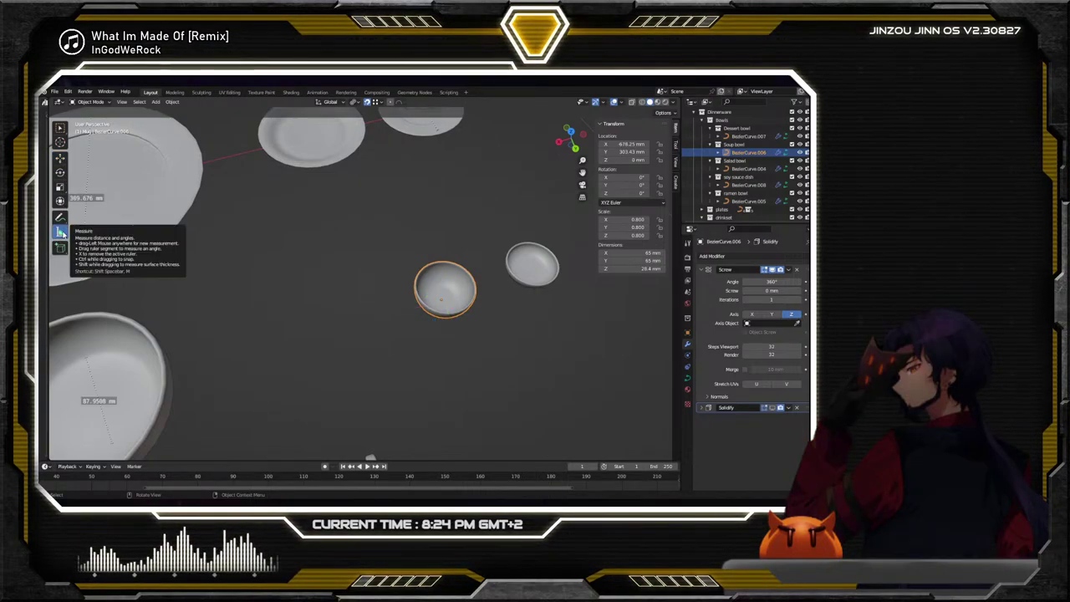
click(60, 232)
drag(433, 267, 460, 312)
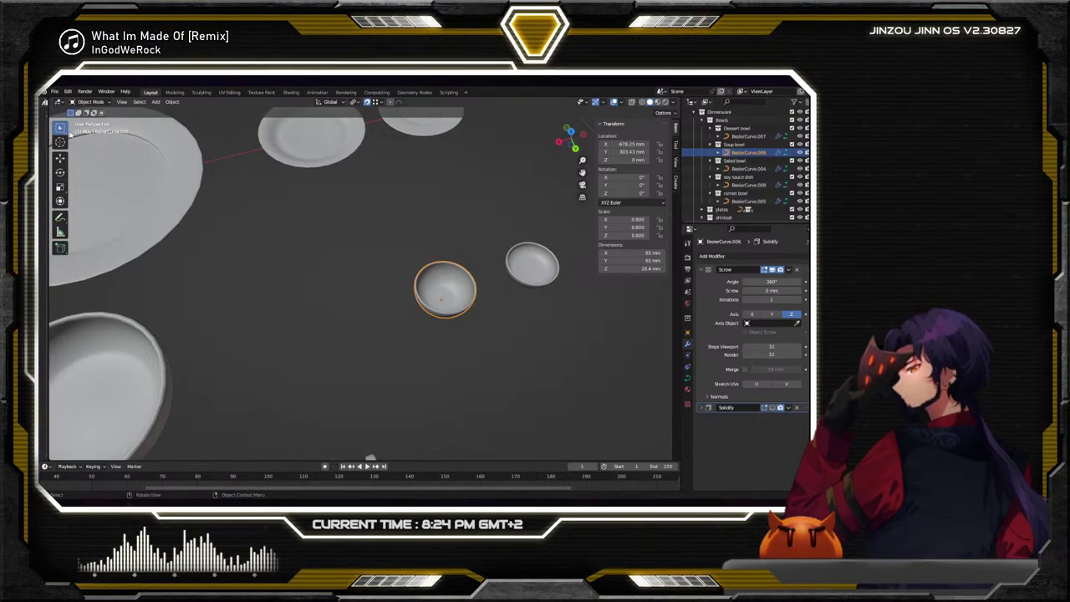
Scale the soup bowl uniformly by a factor of 2.5
click(443, 306)
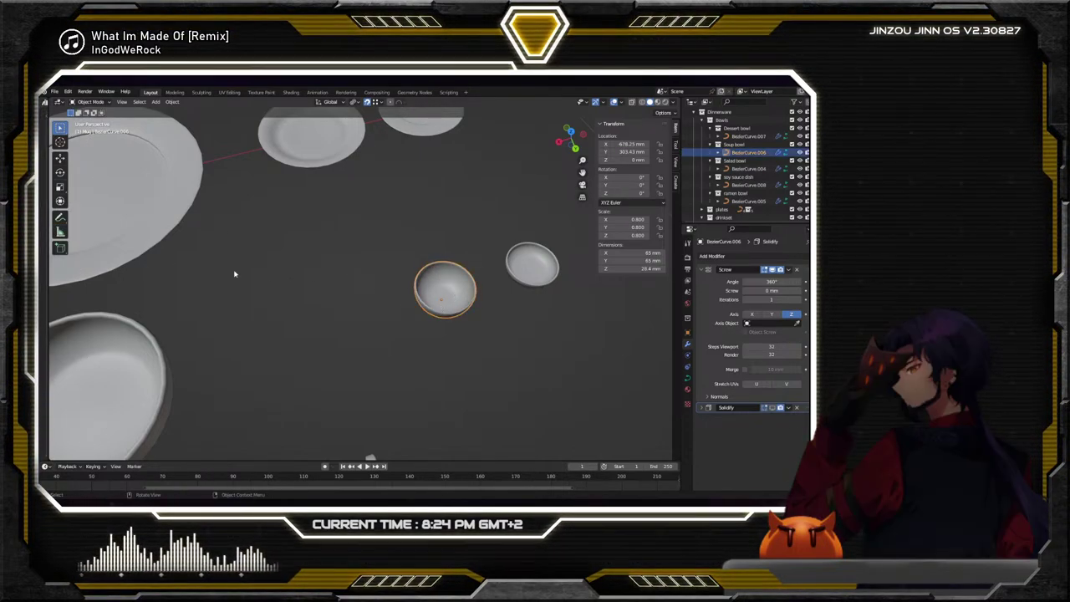
key(s)
click(213, 229)
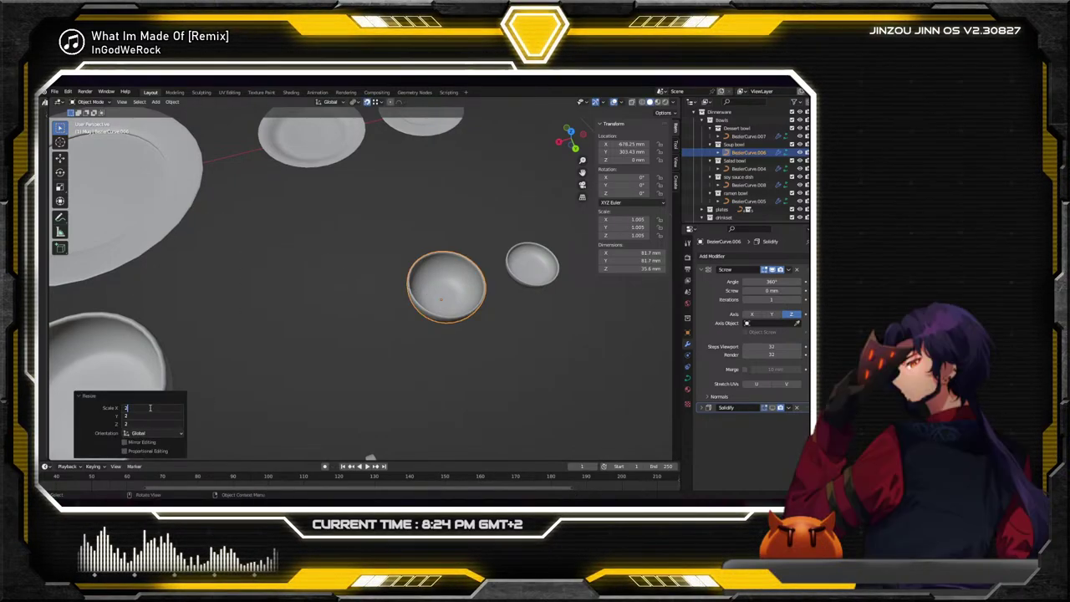
text(2)
key(Return)
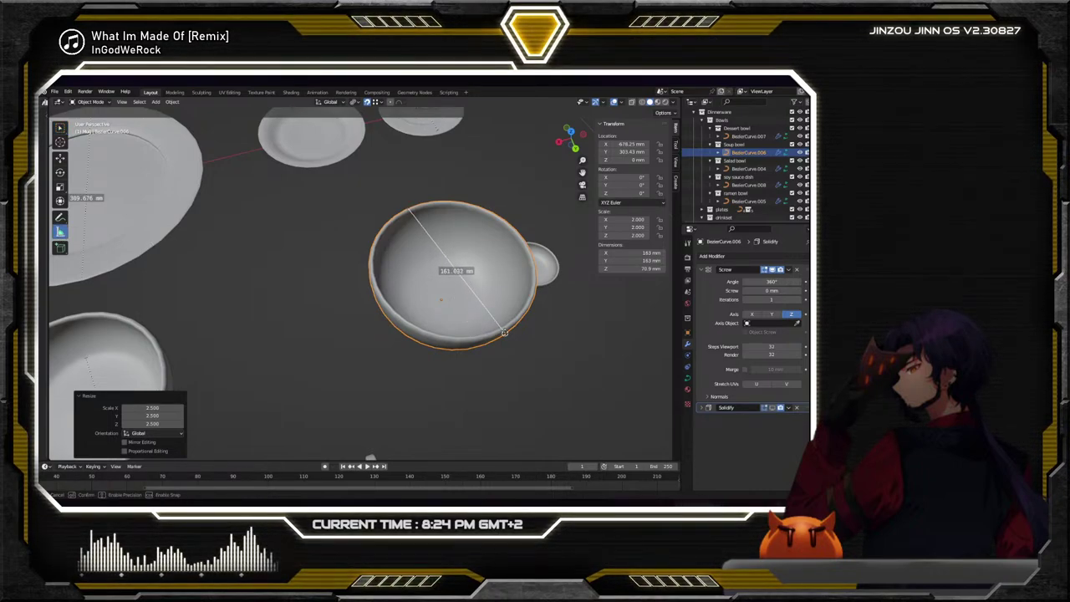
Move the enlarged soup bowl along the X axis, away from the dessert bowl it overlaps
scroll(503, 331, down, 5)
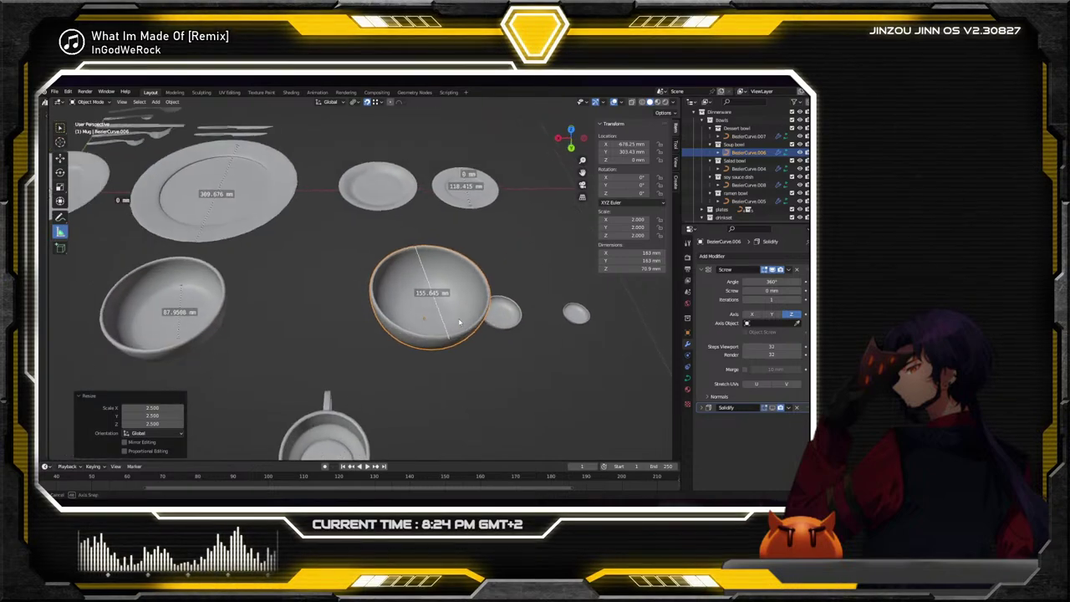
click(60, 129)
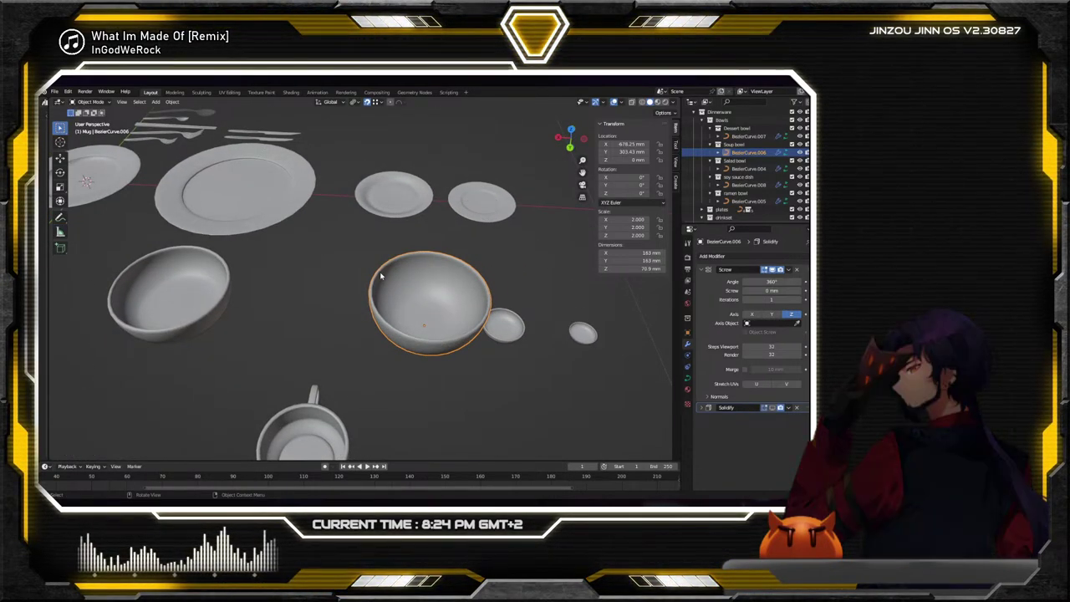
click(60, 159)
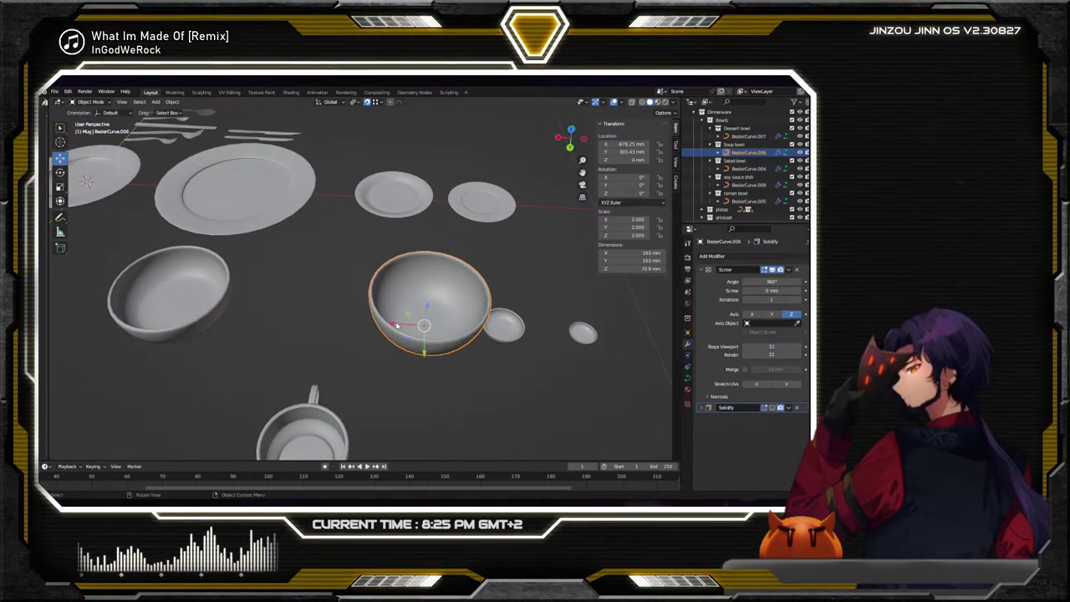
drag(396, 325, 402, 209)
Measure the dessert bowl's diameter across its rim
click(493, 325)
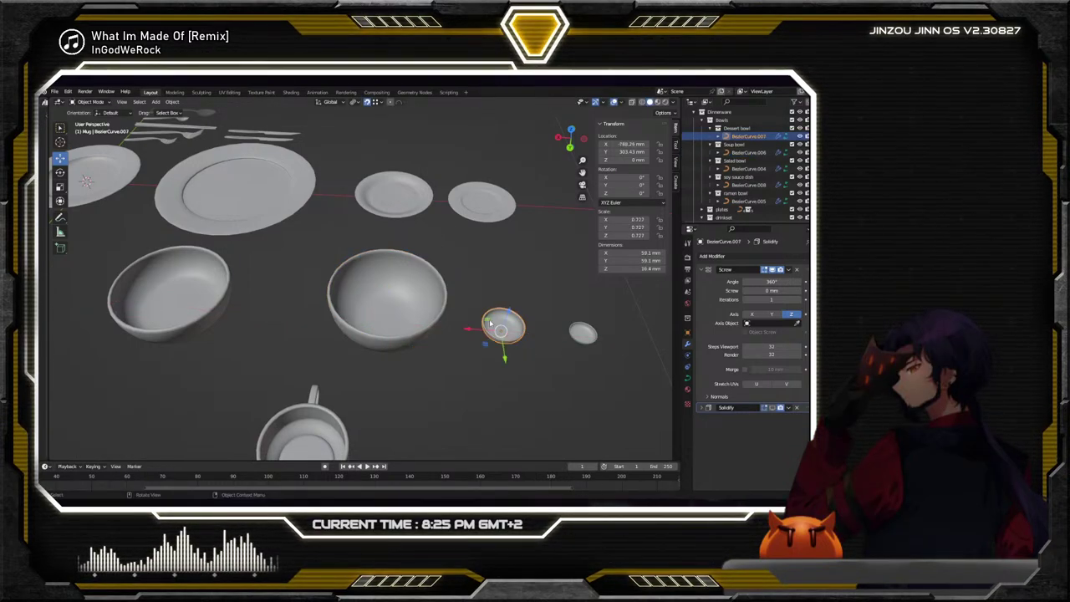
shift+middle_drag(491, 322, 373, 263)
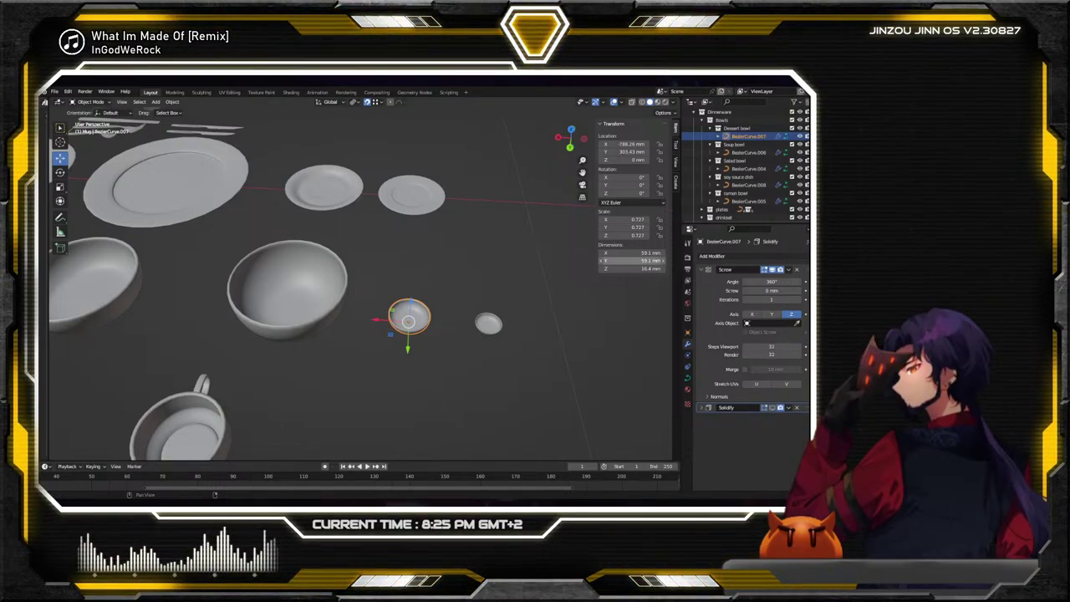
shift+click(419, 326)
click(420, 326)
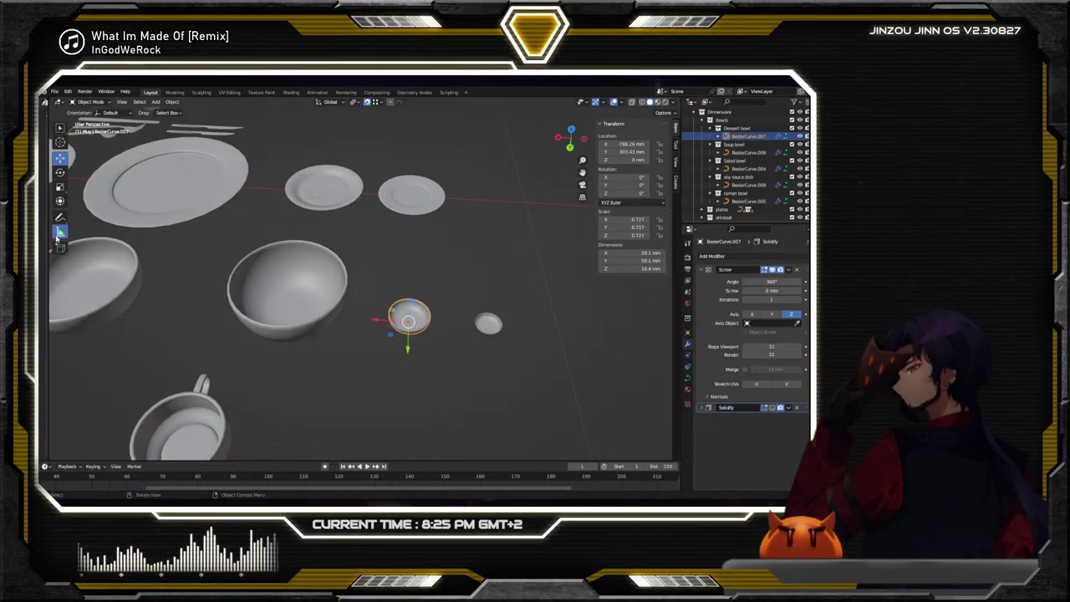
click(59, 233)
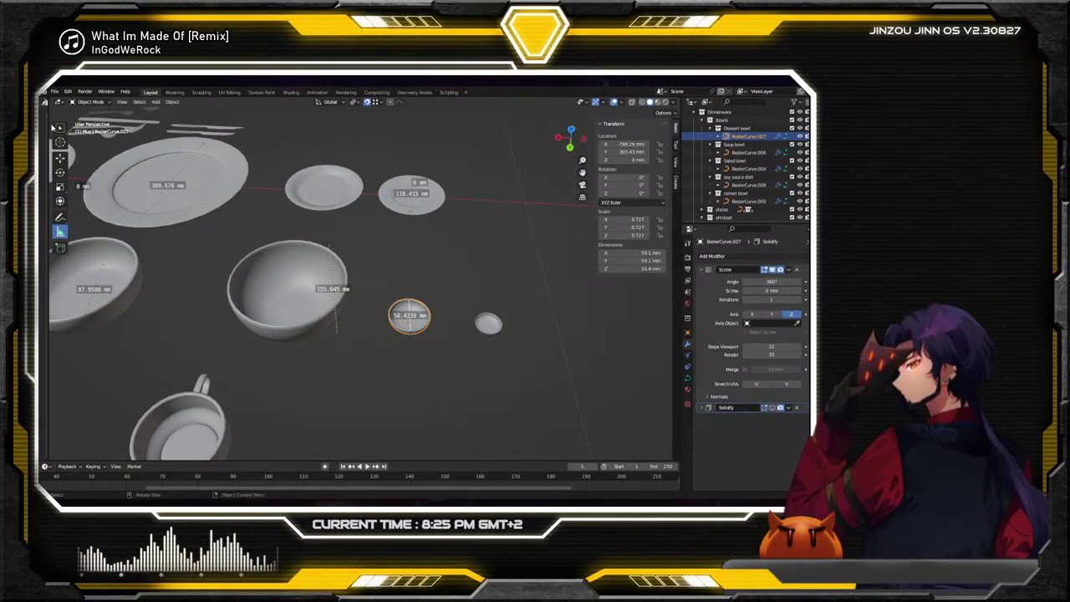
Scale the dessert bowl uniformly by a factor of 2
click(58, 129)
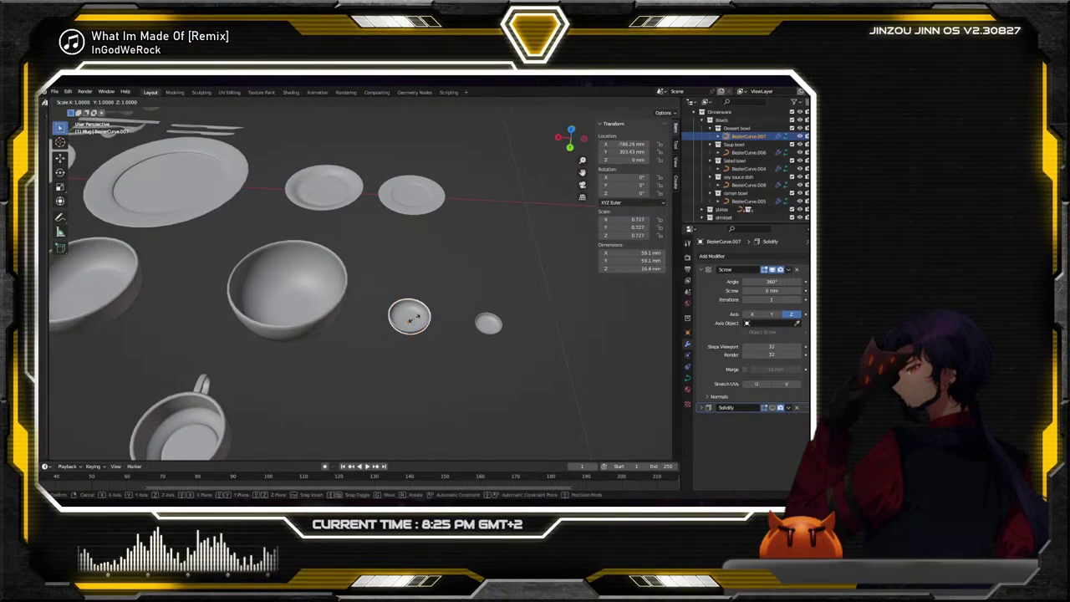
key(s)
click(230, 399)
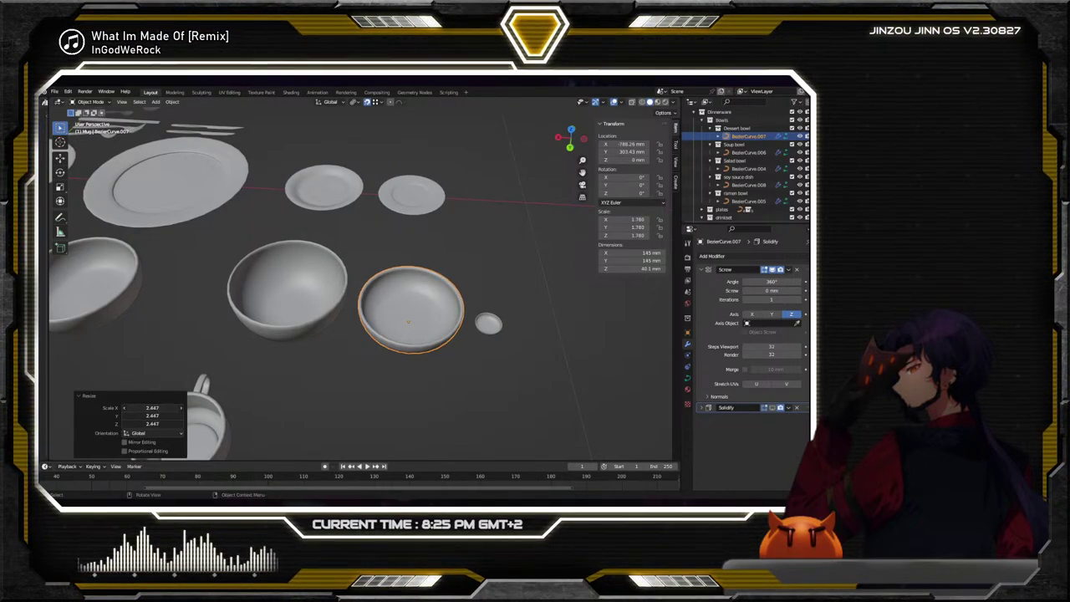
key(Return)
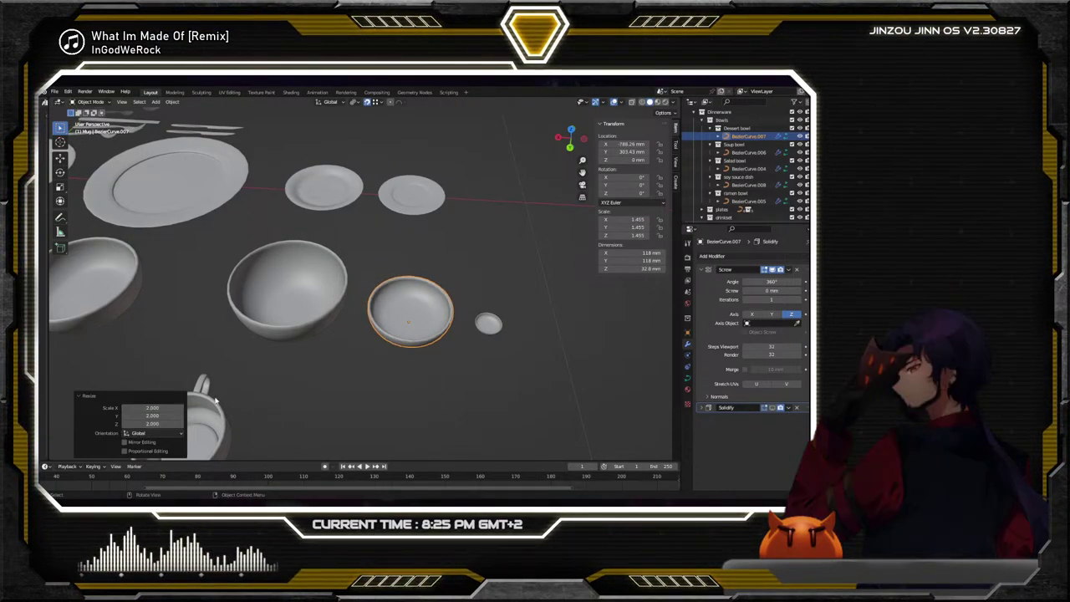
click(398, 377)
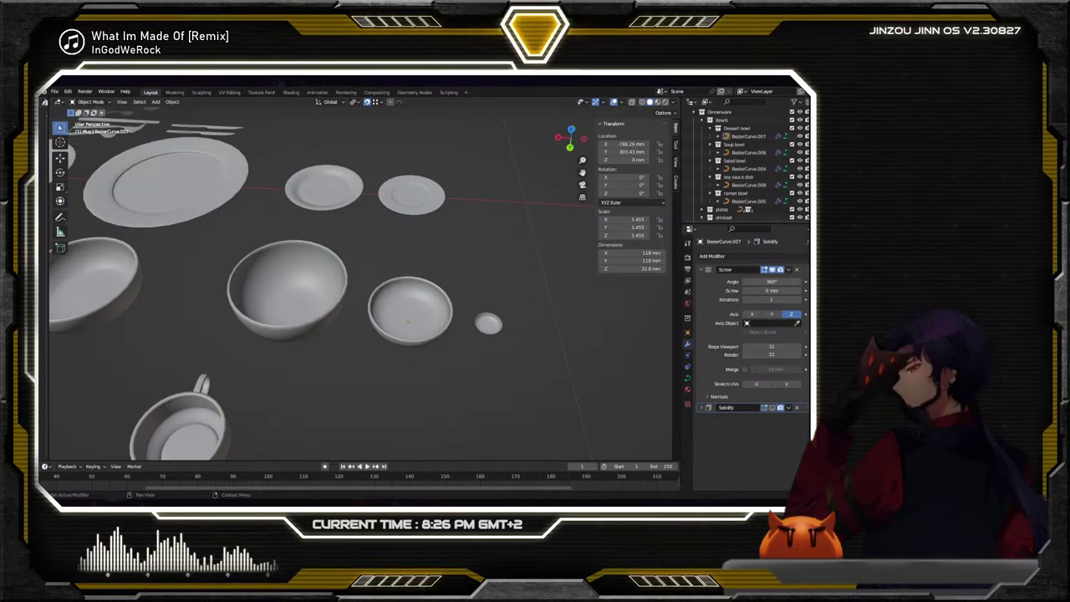
Measure the soy sauce dish's diameter and scale the dish uniformly by a factor of 2
click(60, 232)
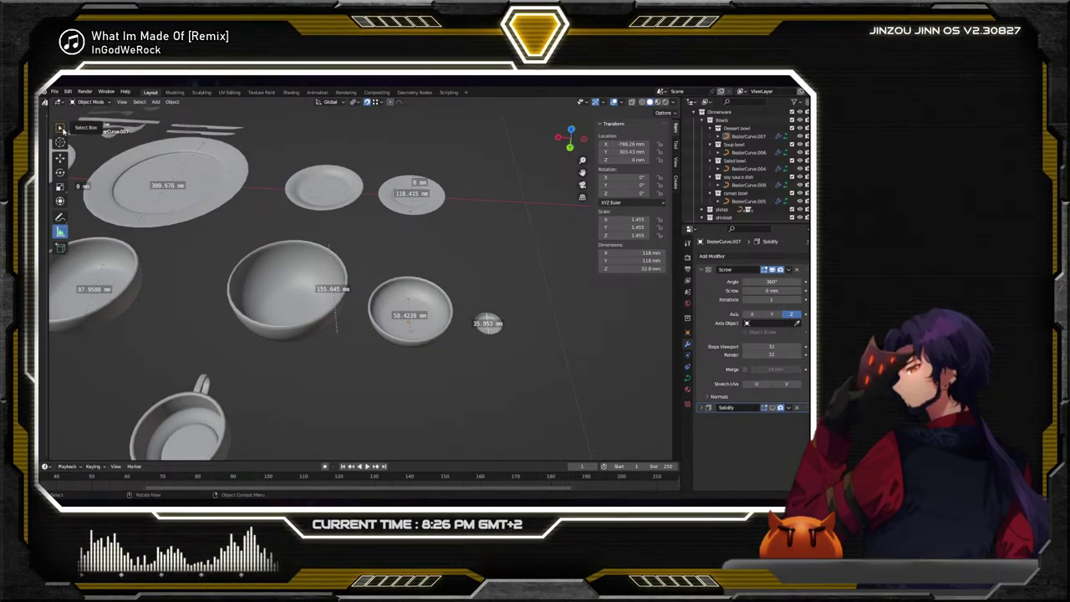
click(62, 132)
click(491, 329)
key(s)
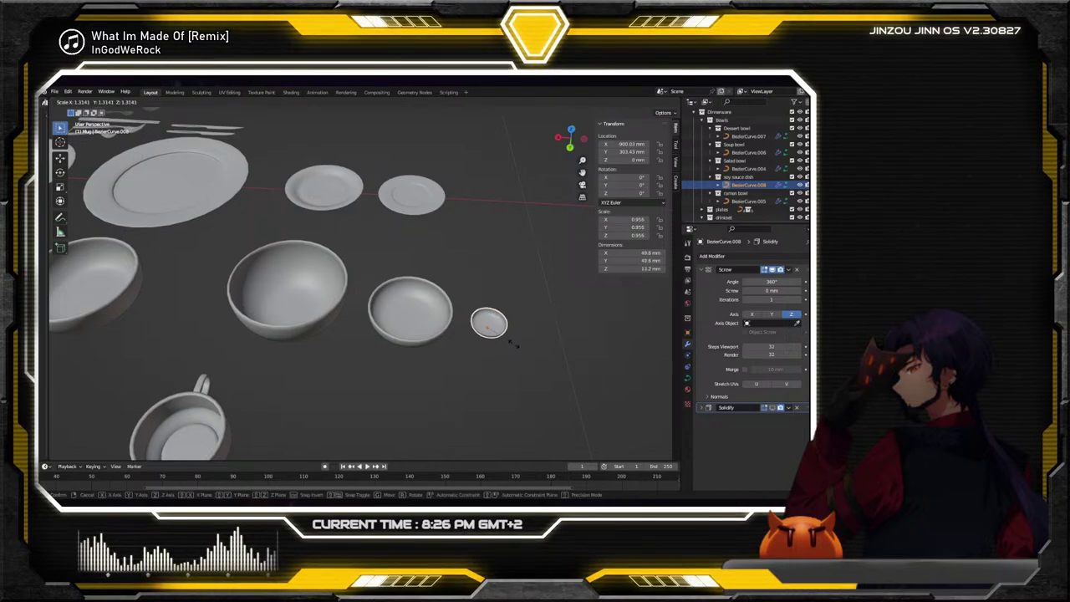
click(520, 358)
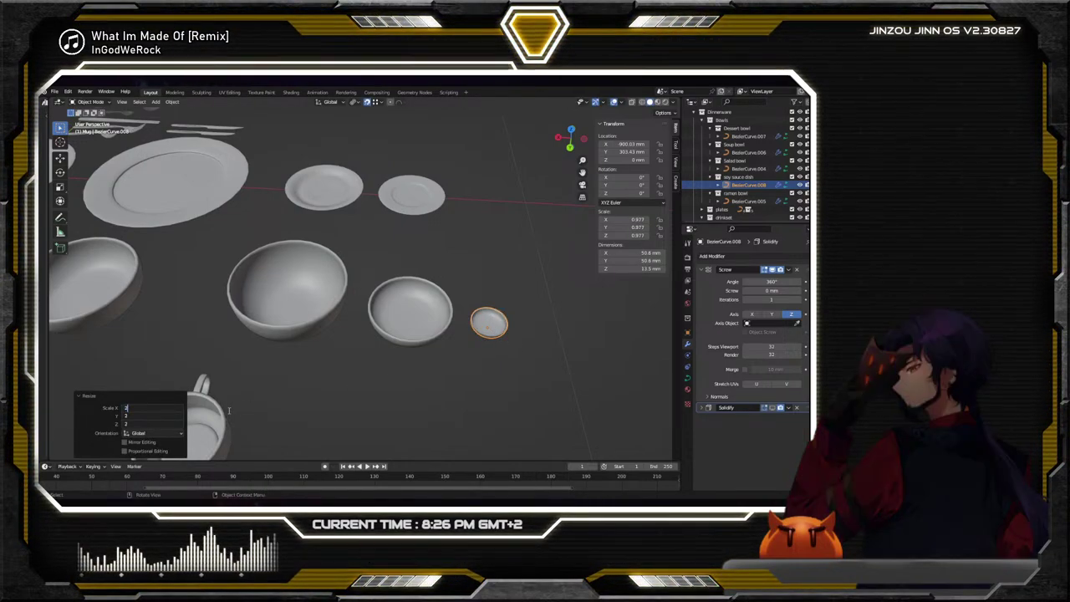
drag(152, 408, 229, 414)
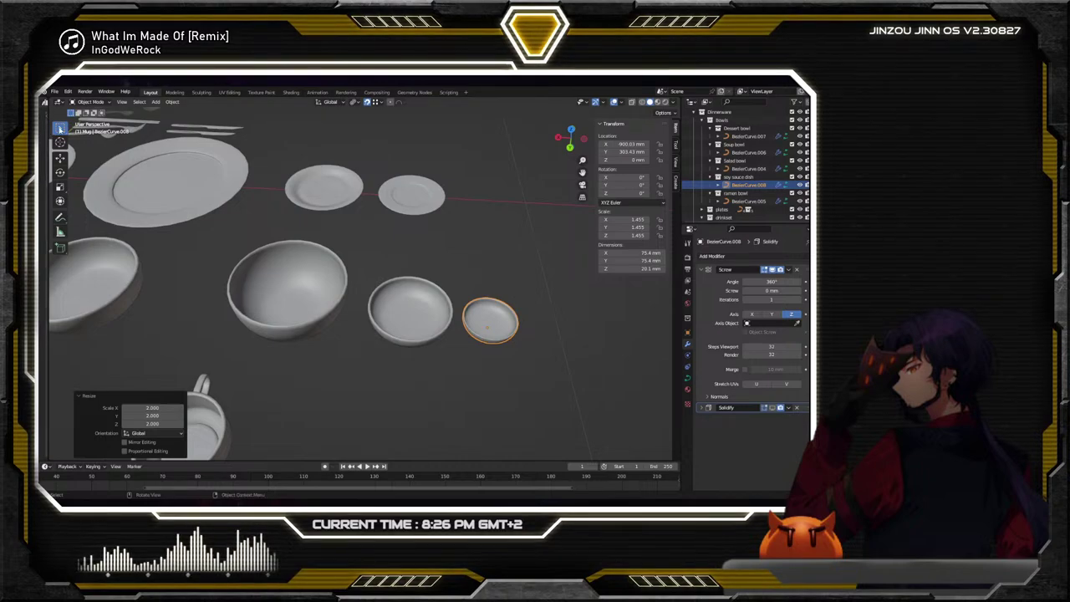
click(354, 347)
Move the soy sauce dish slightly along the X axis, farther from the dessert bowl
middle_drag(354, 346, 404, 306)
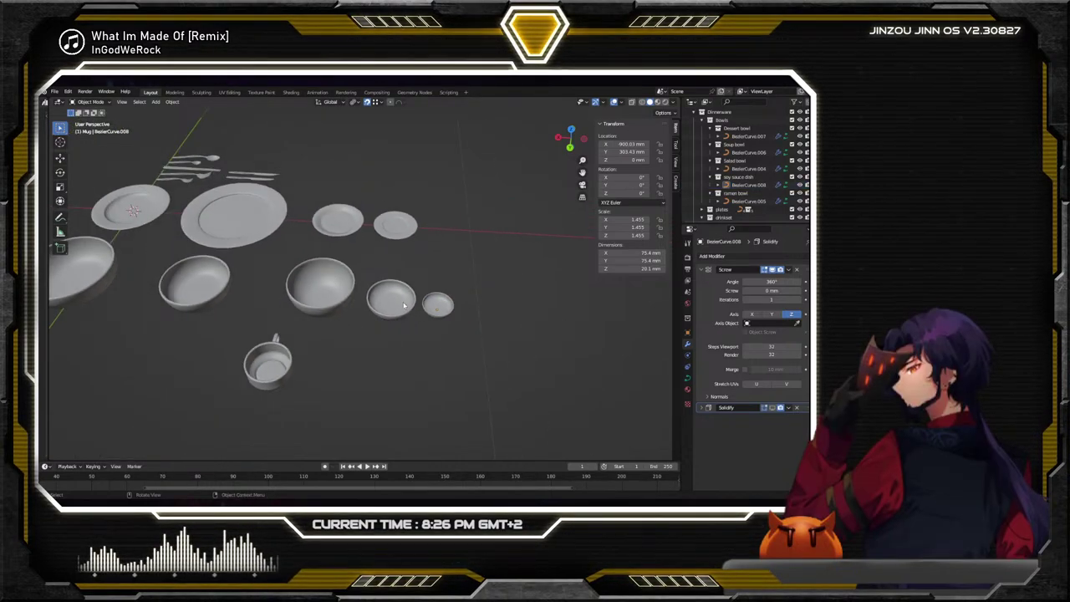
click(429, 306)
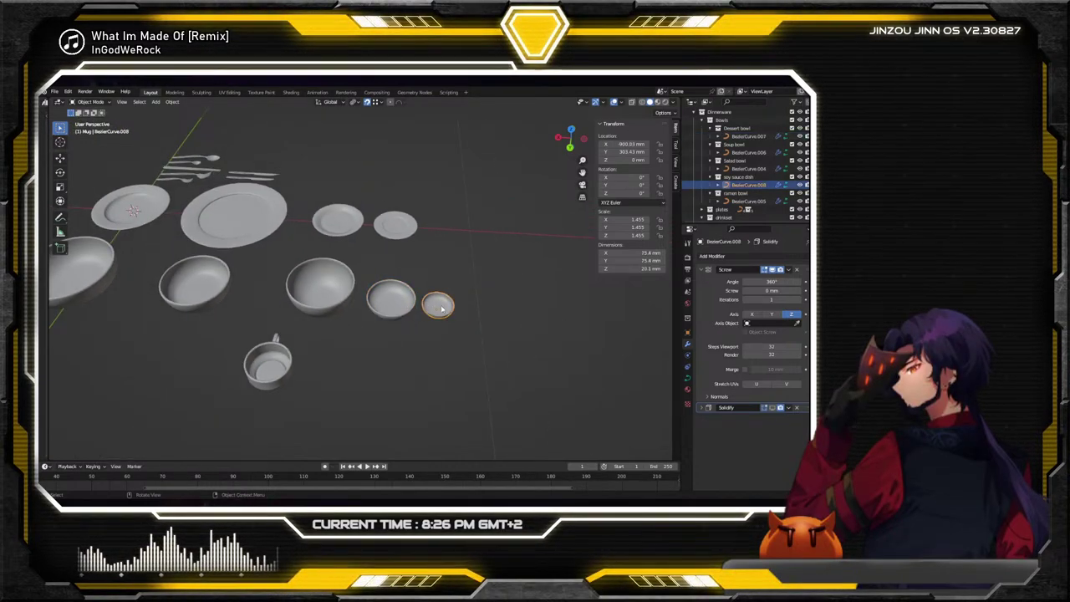
click(59, 157)
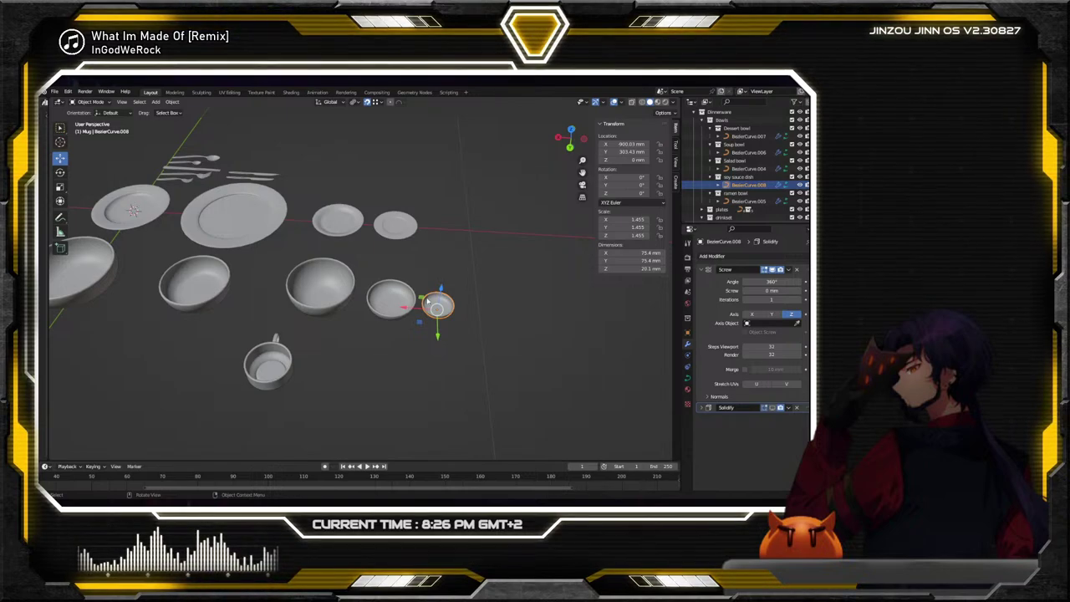
drag(416, 306, 436, 317)
Move the dessert bowl along X to about -815 mm and the smallest plate to about -813 mm
click(406, 310)
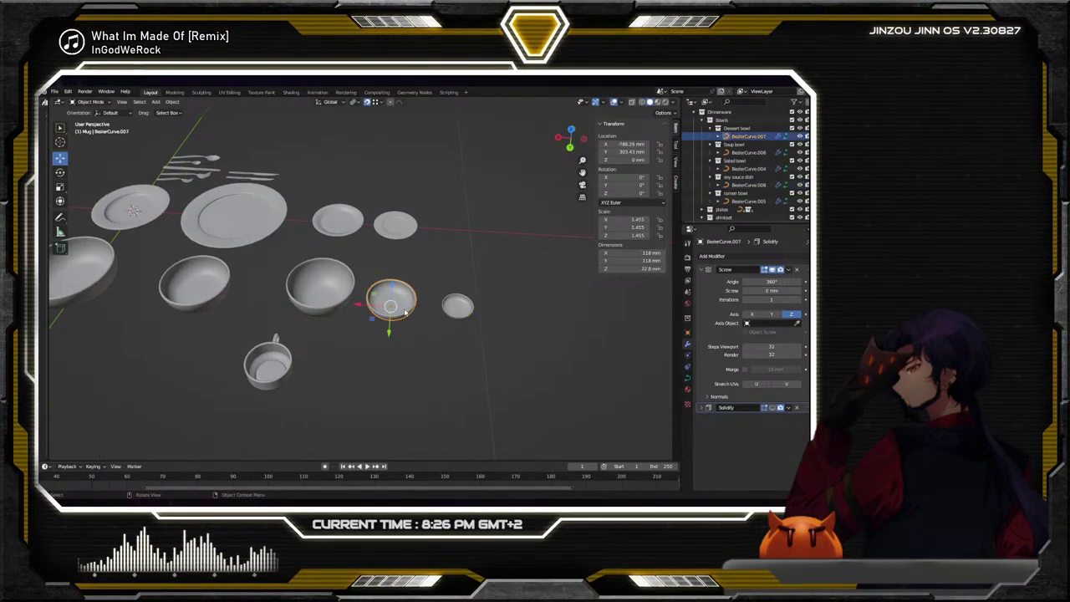
click(398, 227)
drag(375, 264, 384, 265)
click(398, 299)
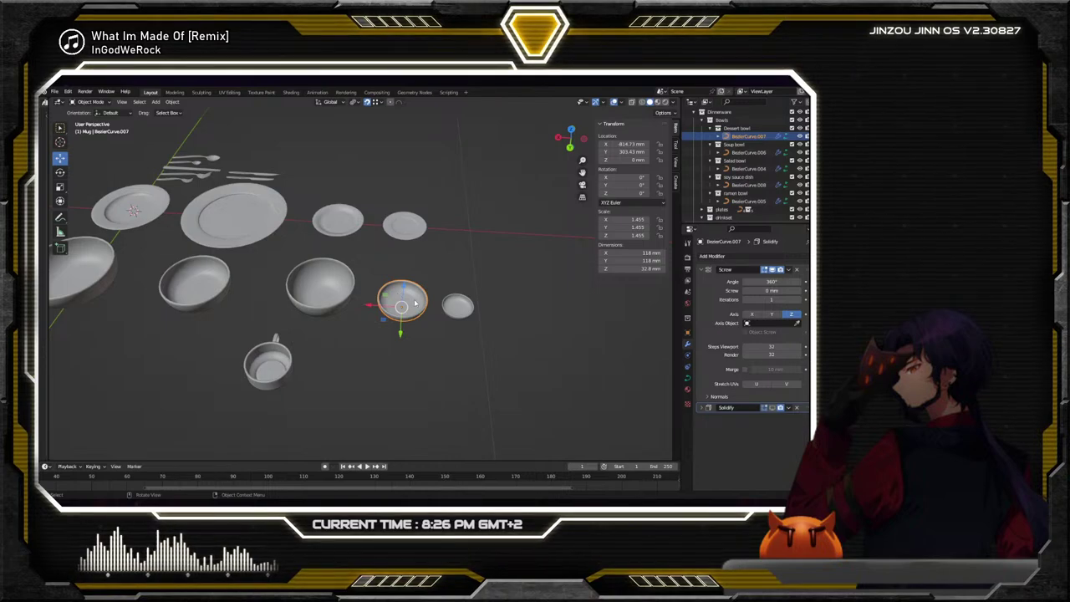
shift+click(405, 229)
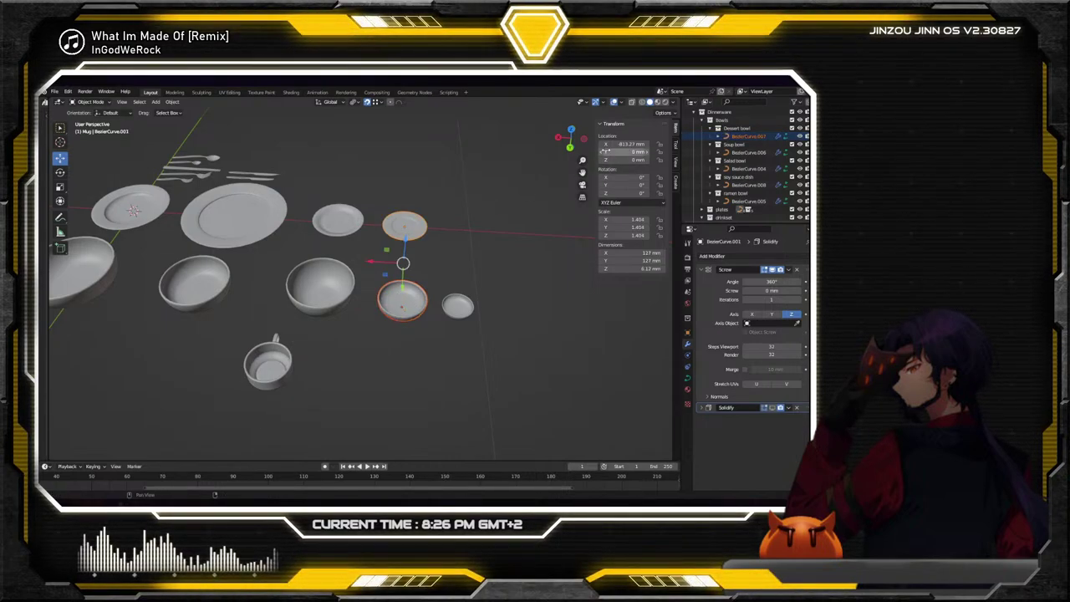
click(171, 101)
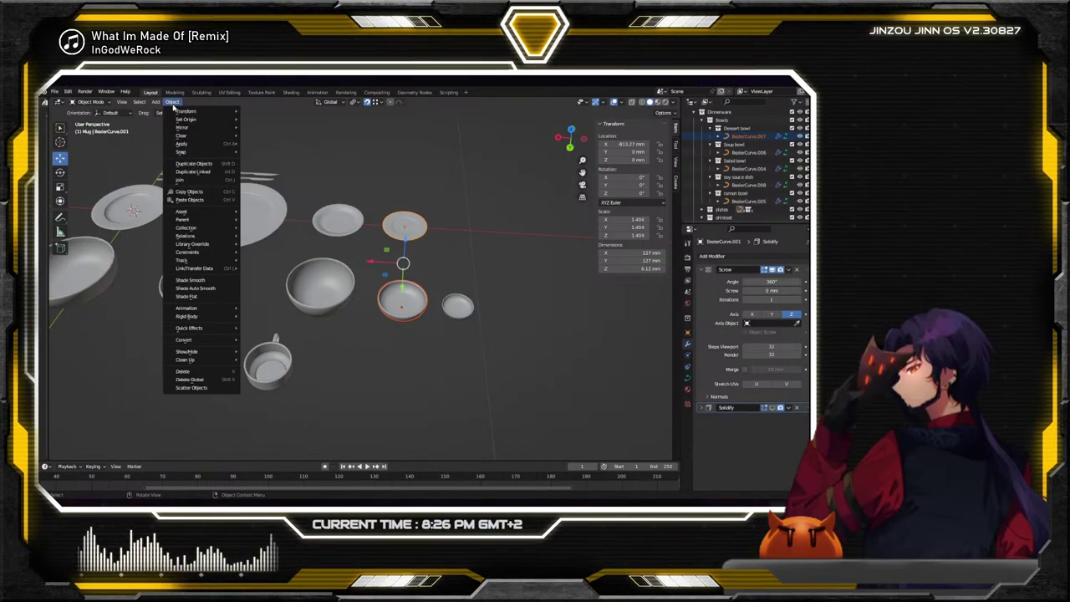
Move the largest plate along the X axis to the opposite side of the plate at the origin
middle_drag(173, 106, 377, 299)
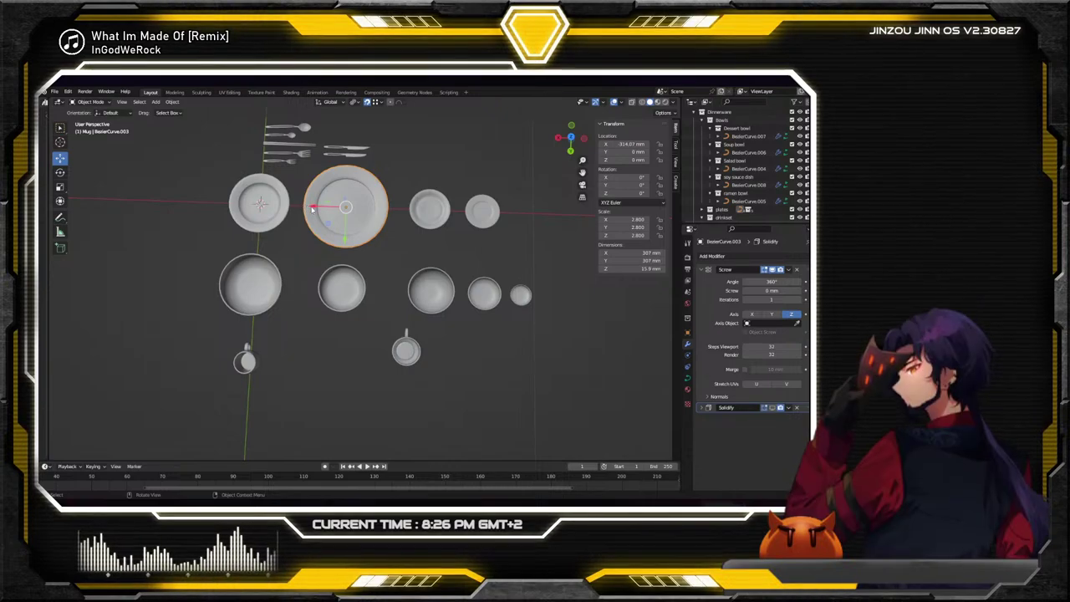
key(g)
key(x)
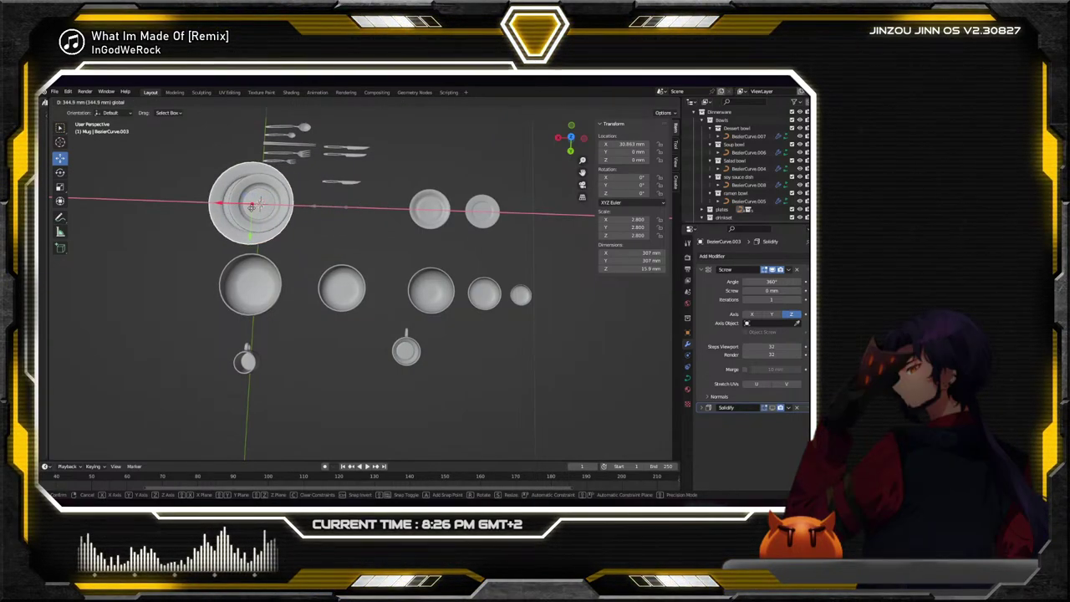
click(186, 224)
Move the plate at the origin about -319 mm along X, into the largest plate's original spot
click(256, 217)
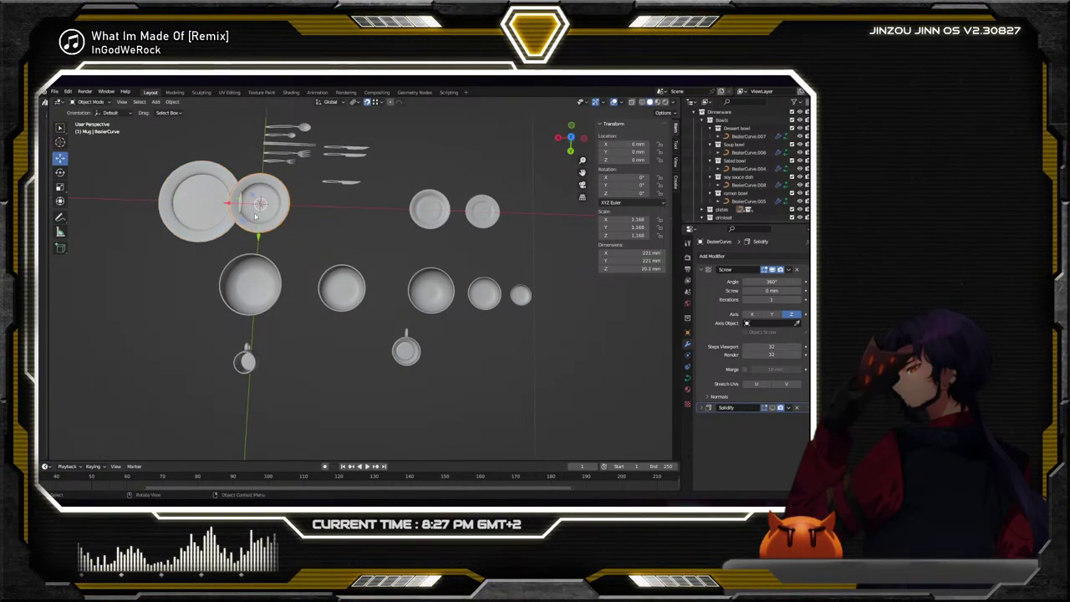
key(g)
key(x)
click(351, 219)
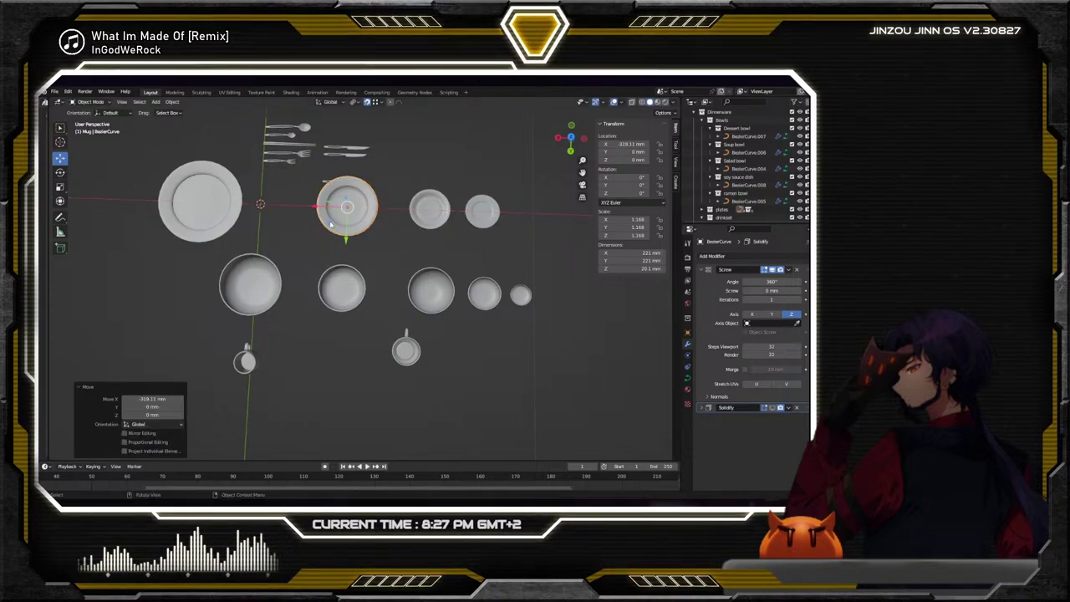
Snap the largest plate to the 3D cursor at the origin
click(216, 210)
click(172, 101)
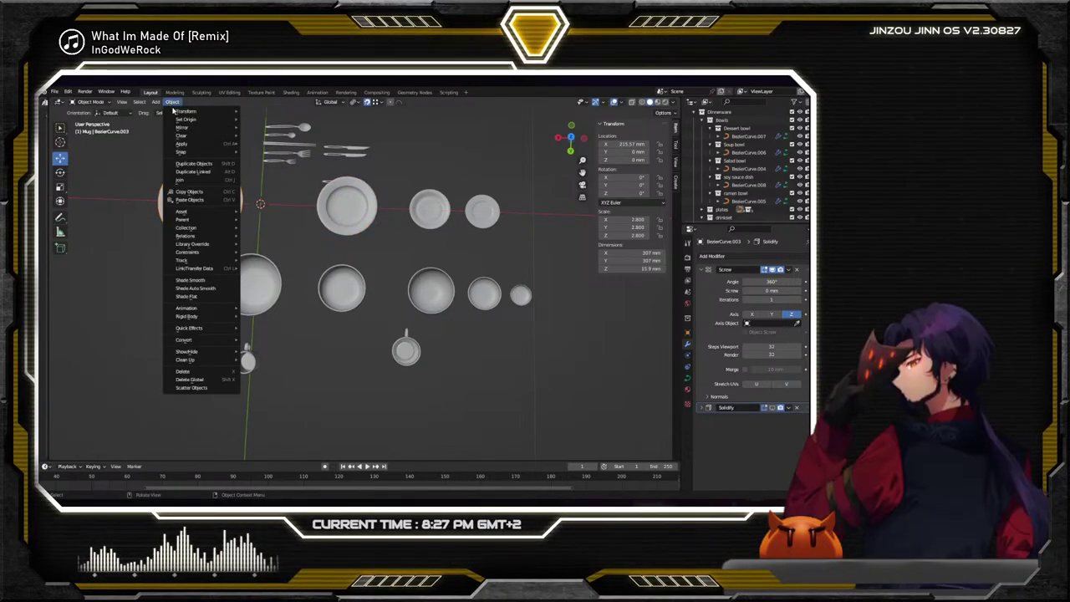
mouse_move(184, 151)
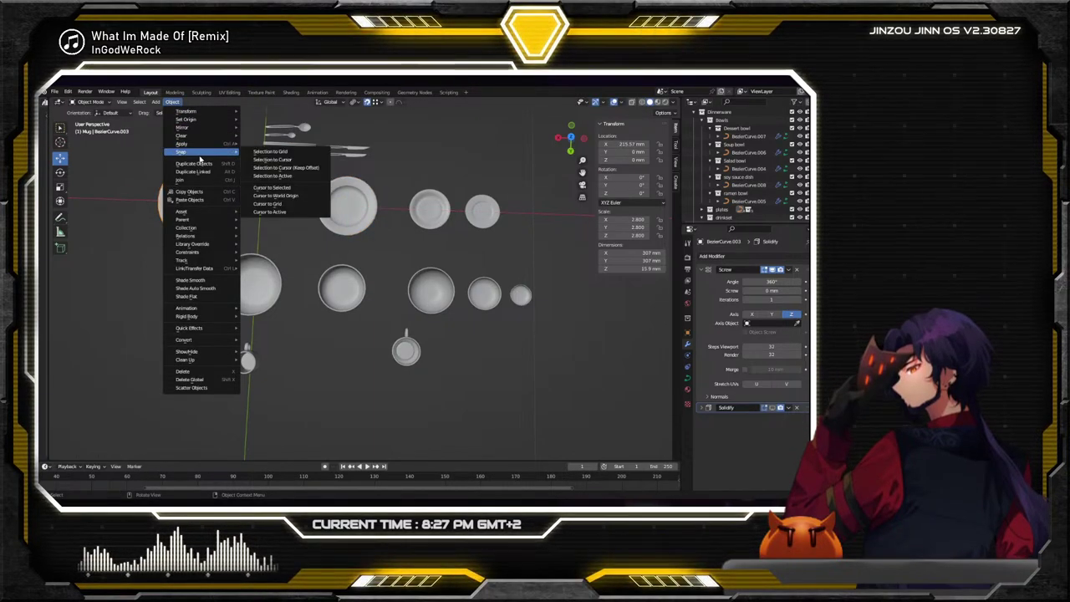
click(280, 159)
click(292, 164)
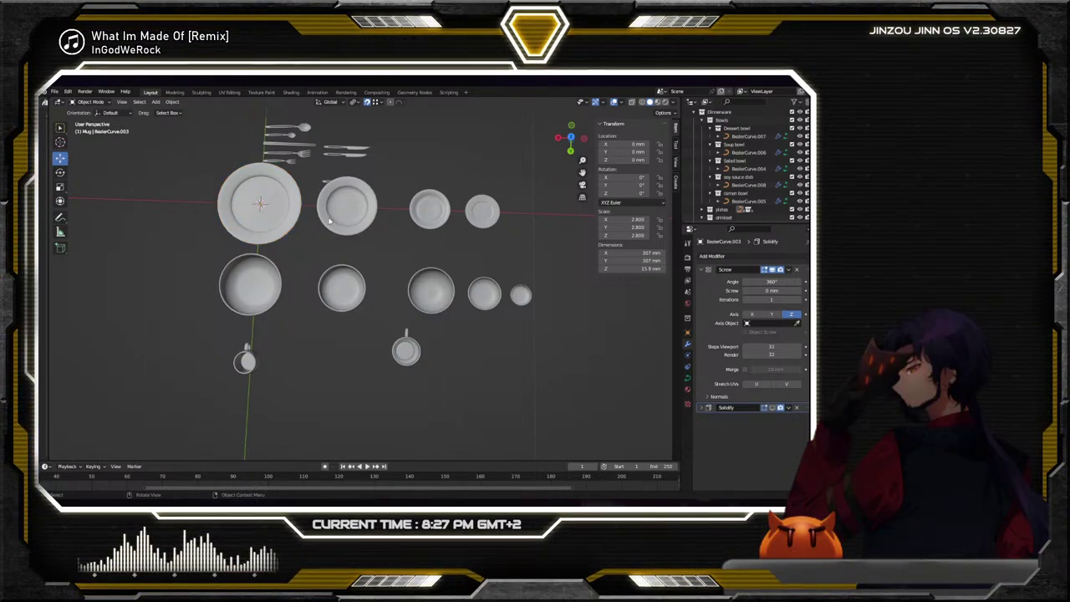
Align the salad bowl to the largest plate on the X axis only, by centers and relative to the active object
click(275, 284)
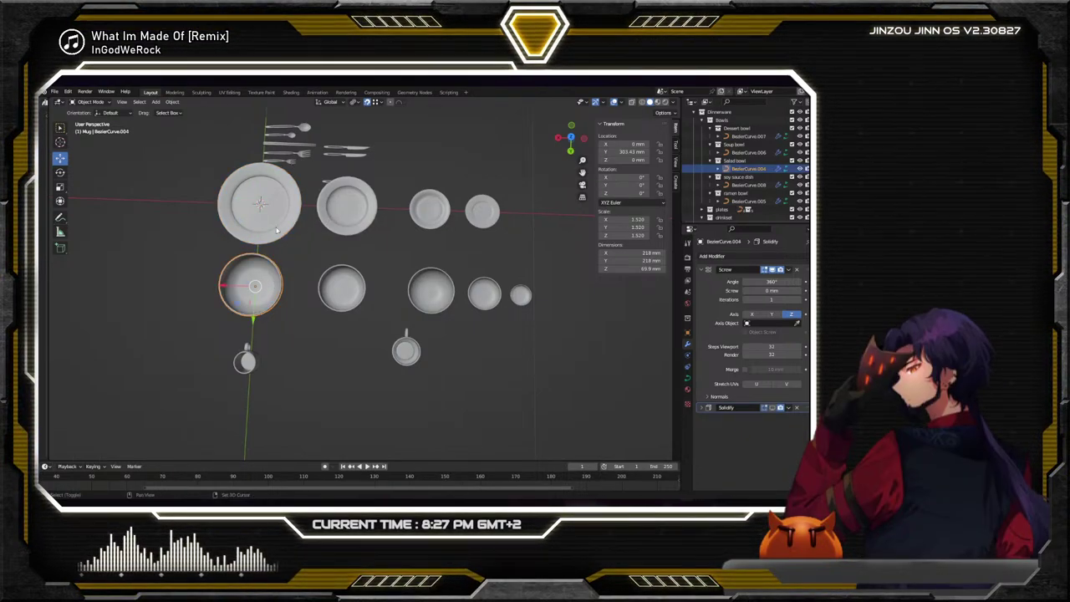
click(172, 101)
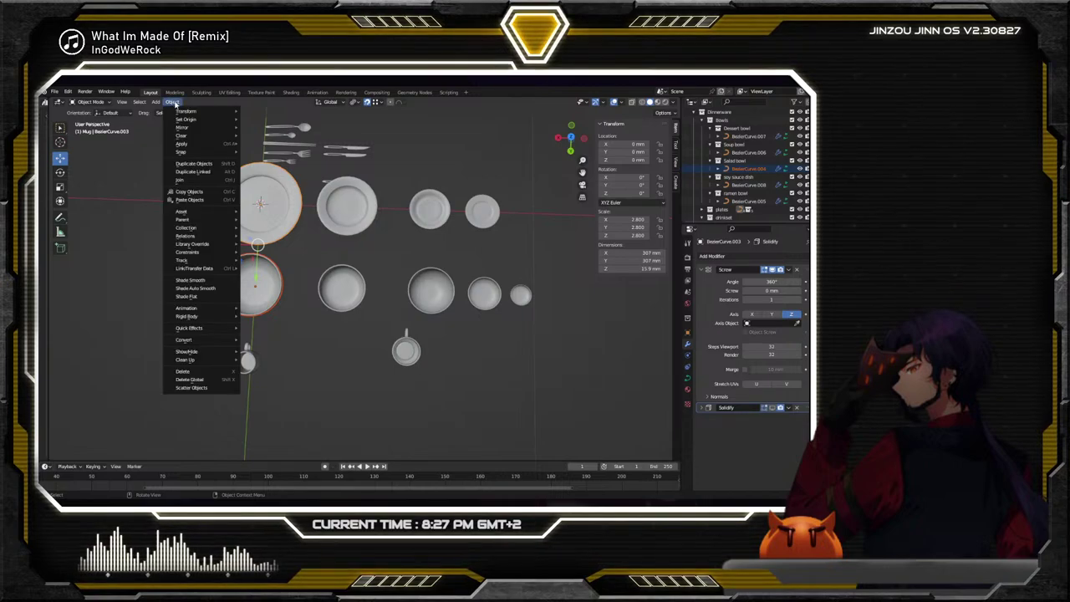
mouse_move(177, 111)
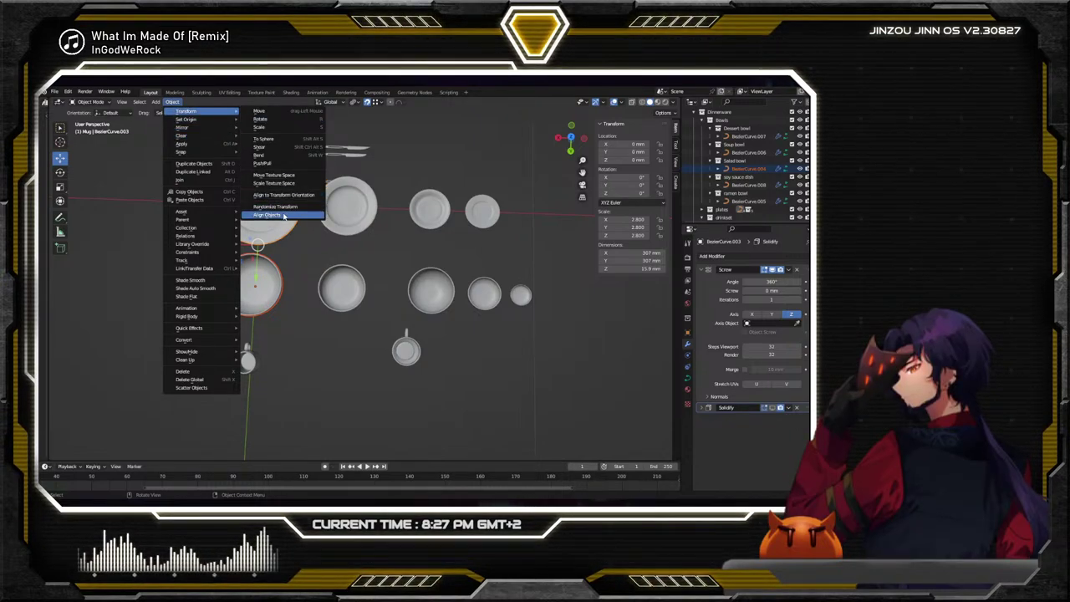
click(284, 215)
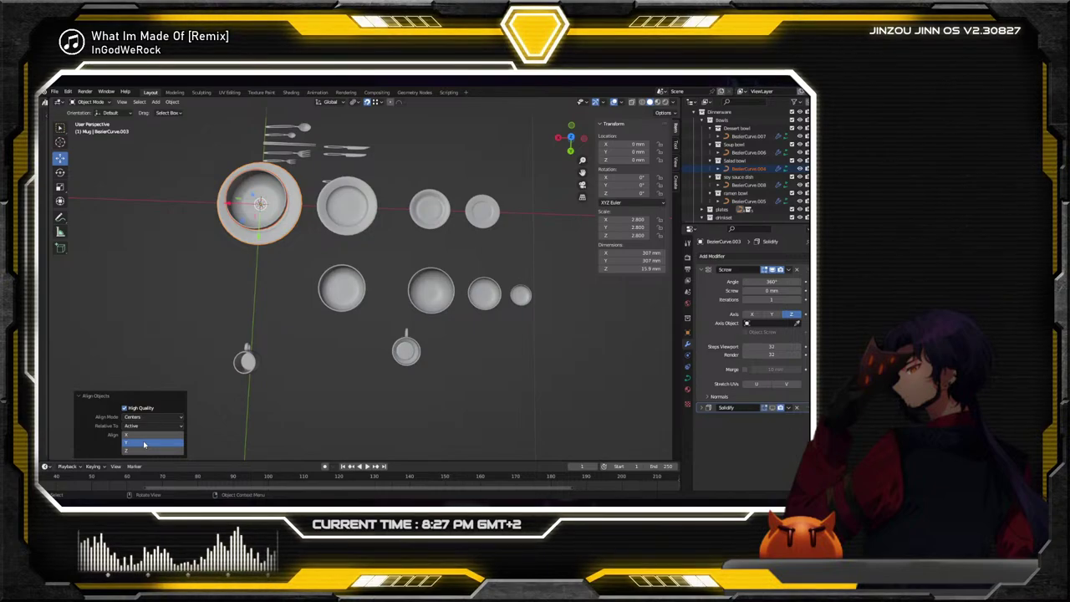
click(143, 451)
click(145, 435)
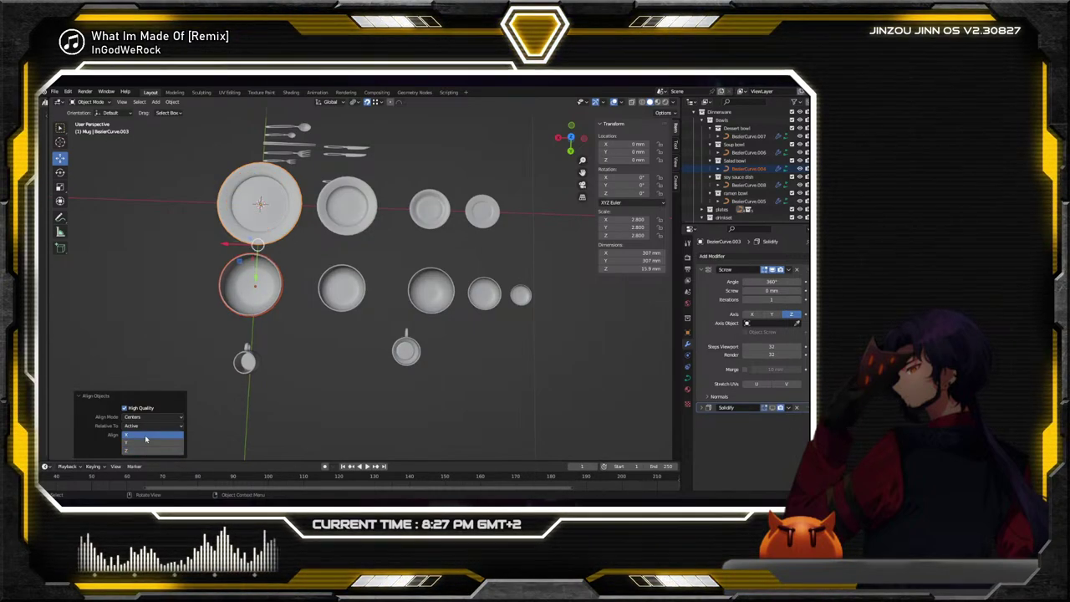
middle_drag(334, 318, 342, 364)
click(330, 370)
middle_drag(343, 307, 341, 323)
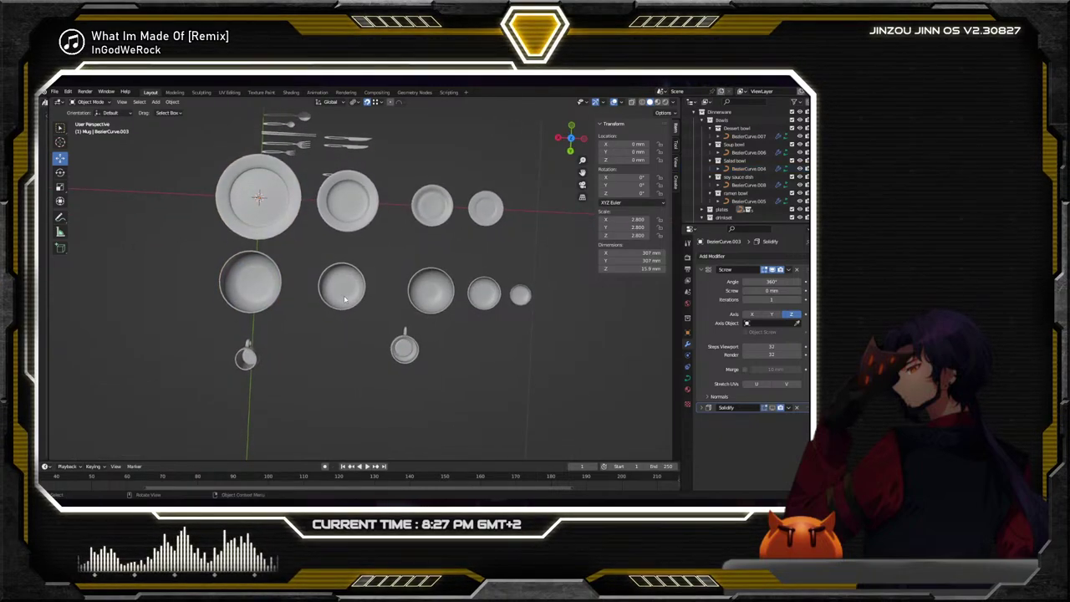
Align the ramen bowl to the second-largest plate on the X axis, by centers and relative to the active object
shift+click(356, 218)
click(173, 102)
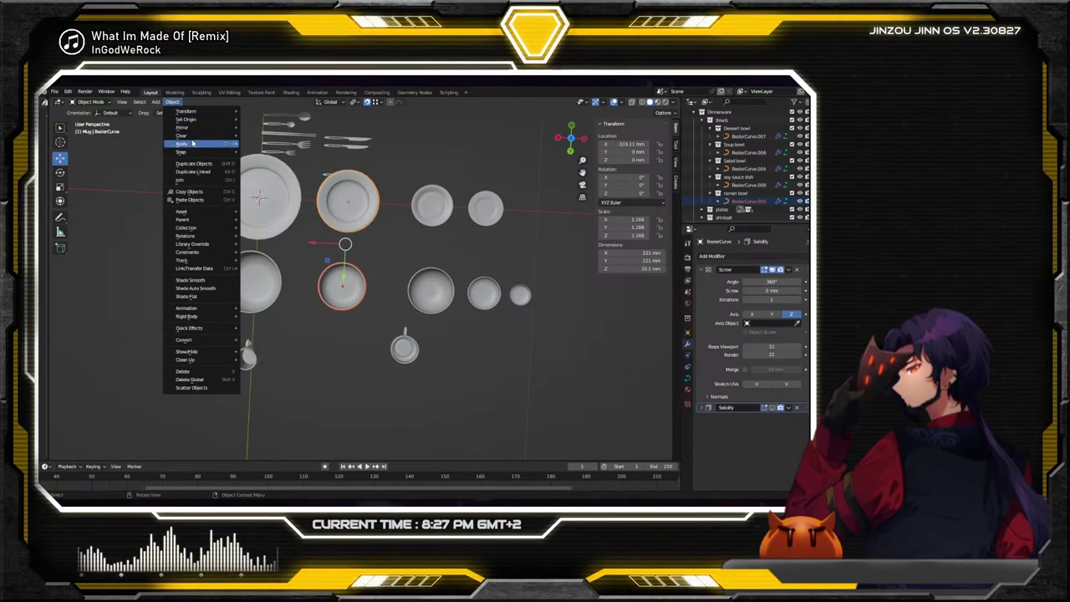
mouse_move(206, 154)
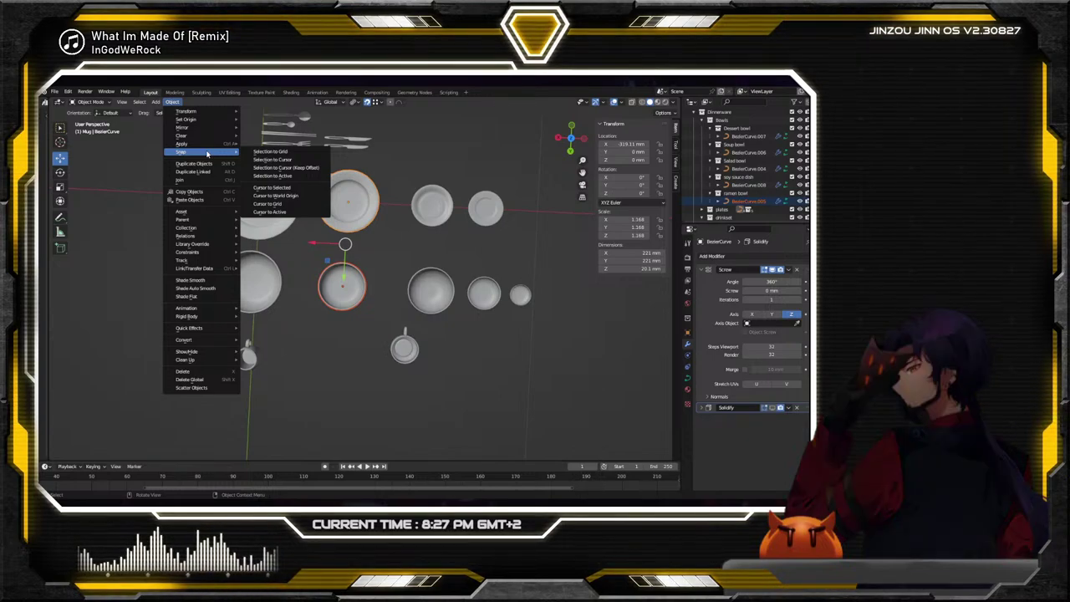
mouse_move(225, 118)
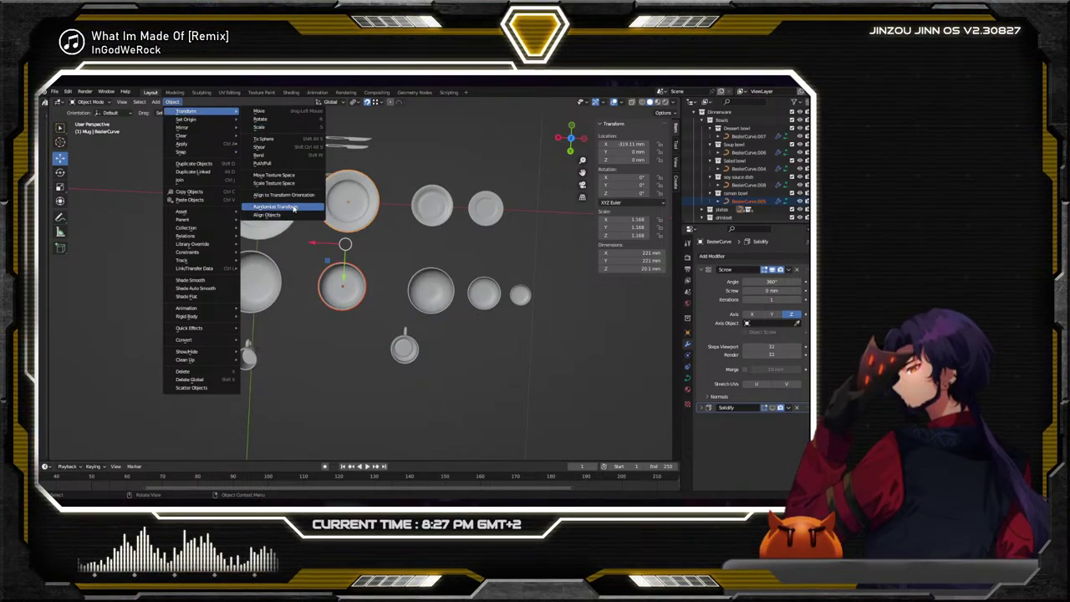
click(291, 215)
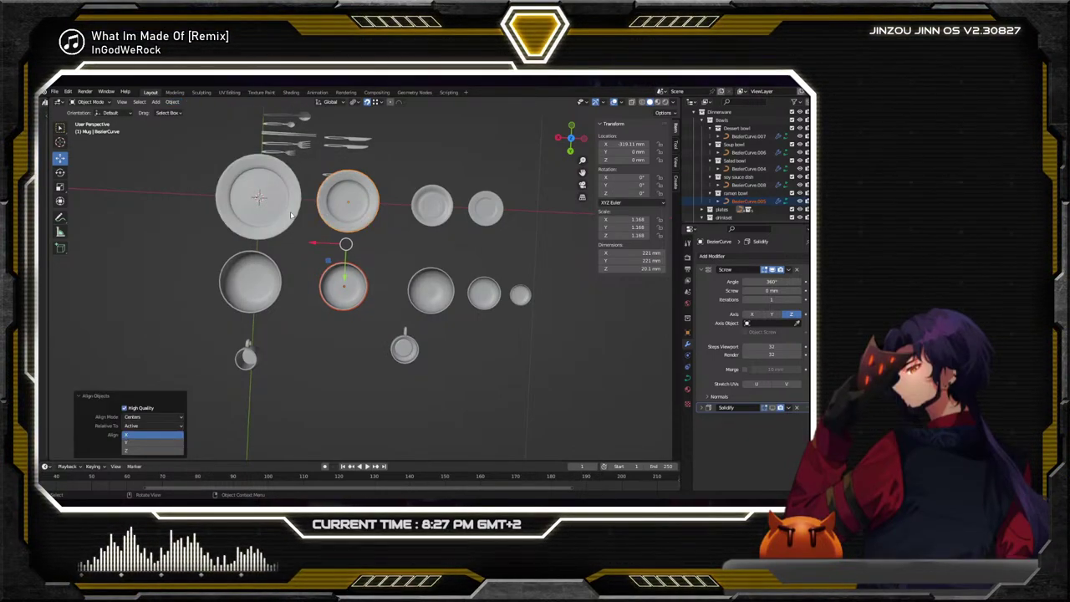
Align the third plate to the soup bowl on the X axis, by centers and with the bowl as the active object
click(417, 223)
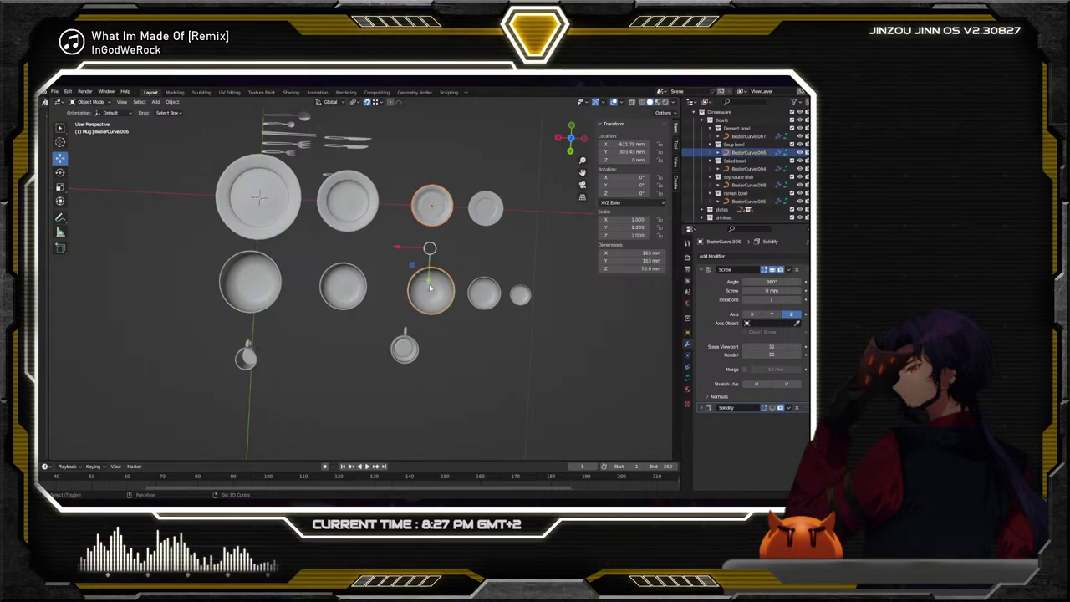
click(172, 102)
mouse_move(202, 146)
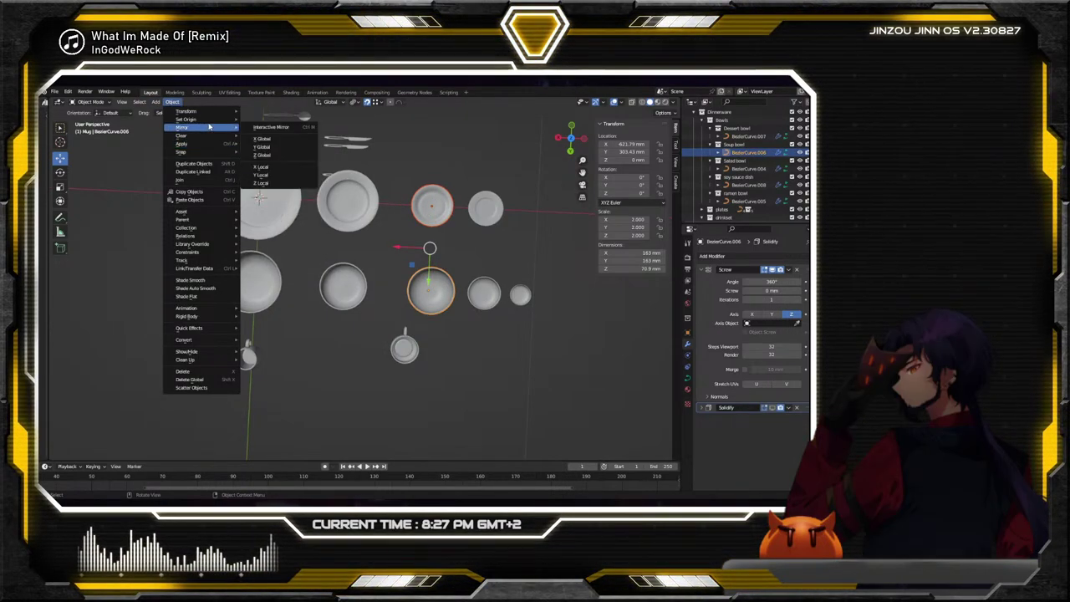
mouse_move(191, 111)
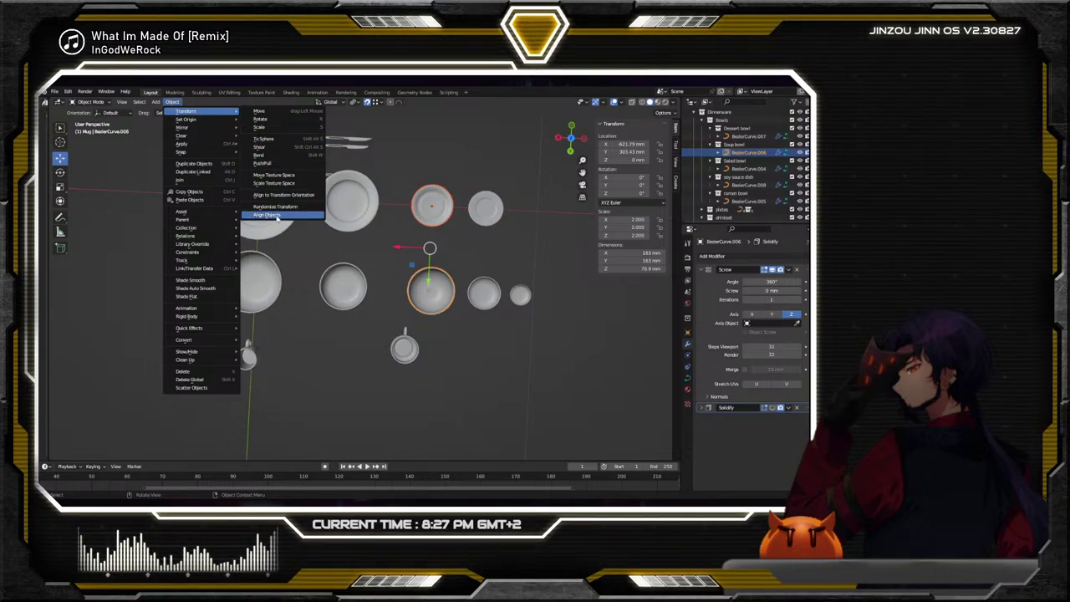
click(281, 216)
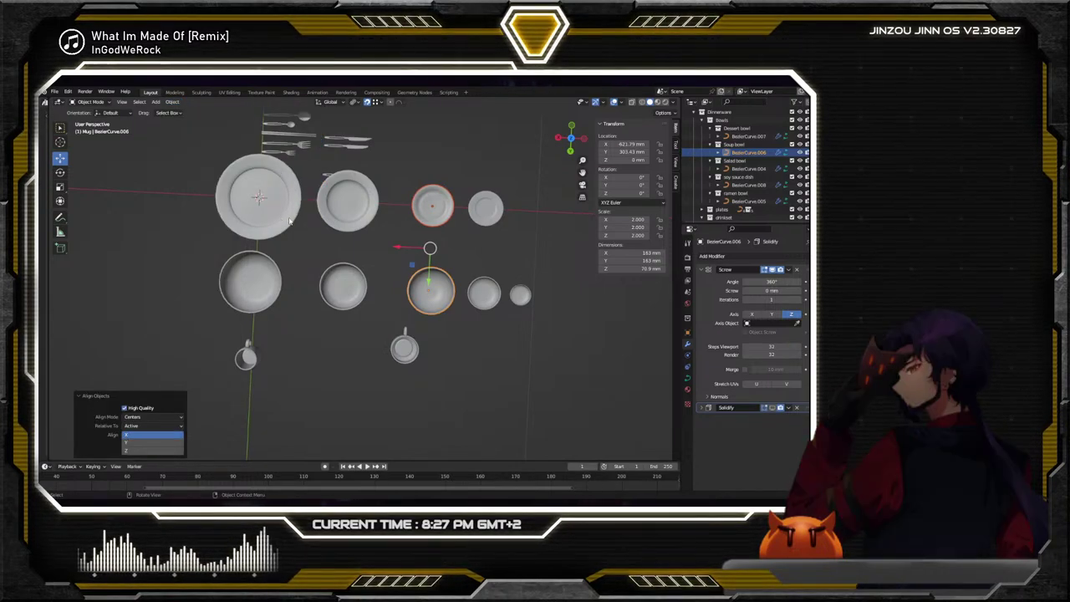
Move the third plate and soup bowl about 57 mm along X toward the second column, and align the bowl to the plate
click(466, 346)
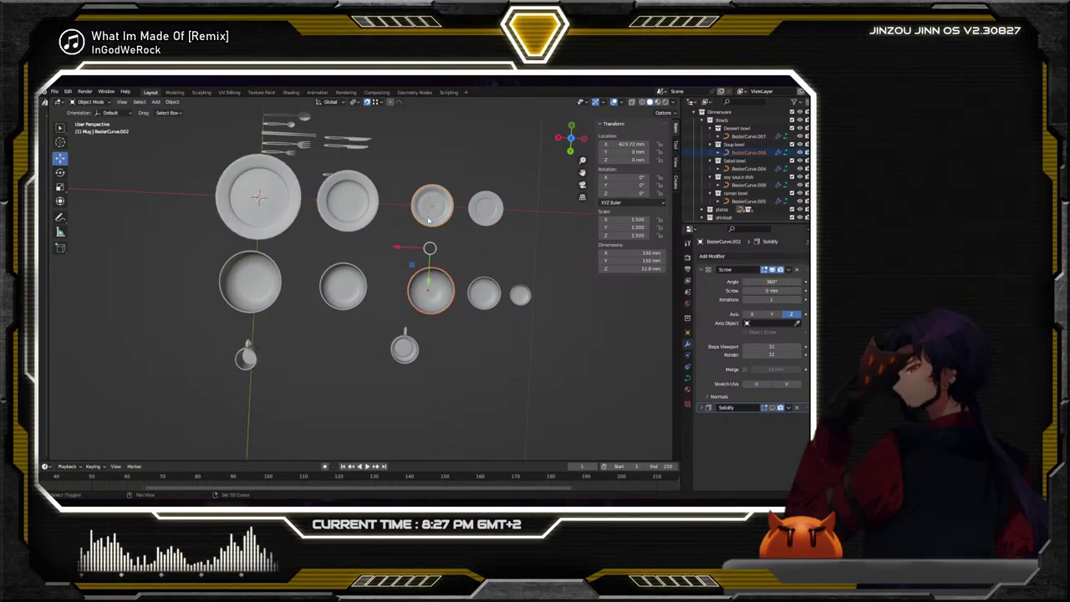
drag(418, 251, 399, 247)
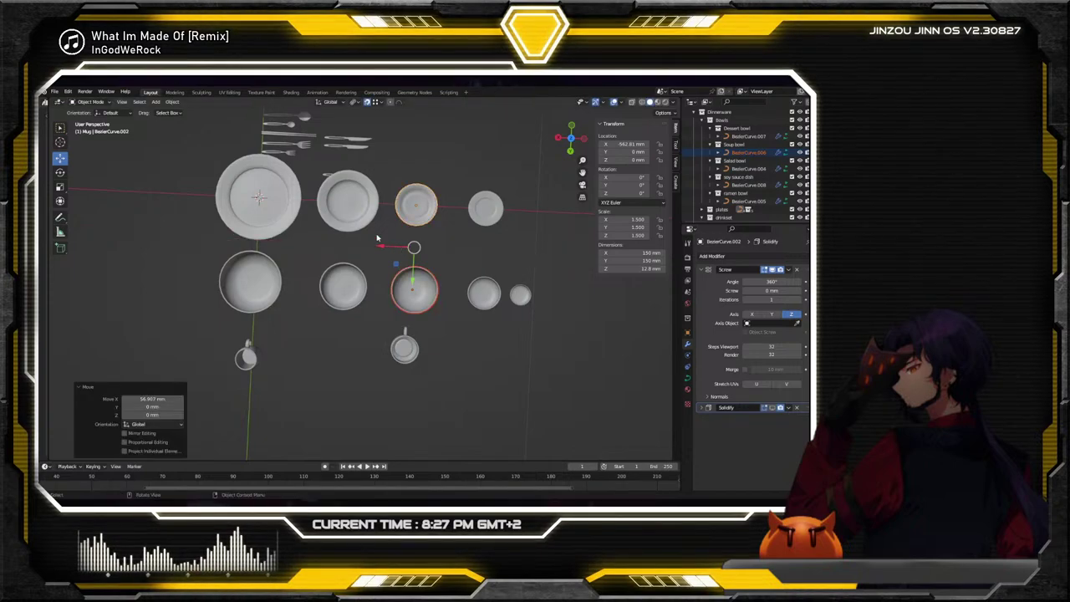
click(172, 102)
mouse_move(188, 115)
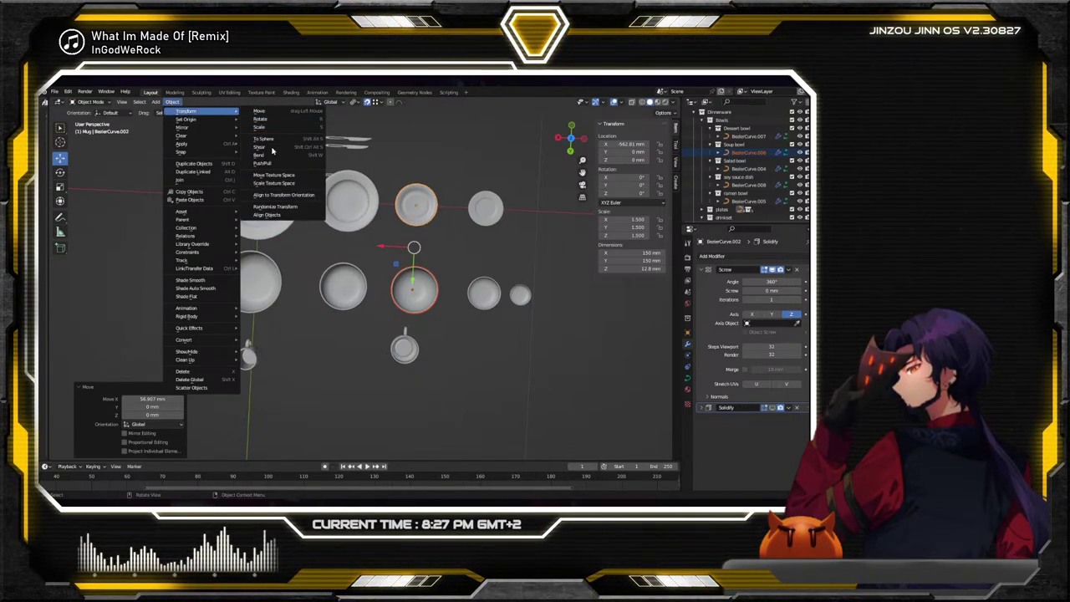
click(275, 207)
click(469, 326)
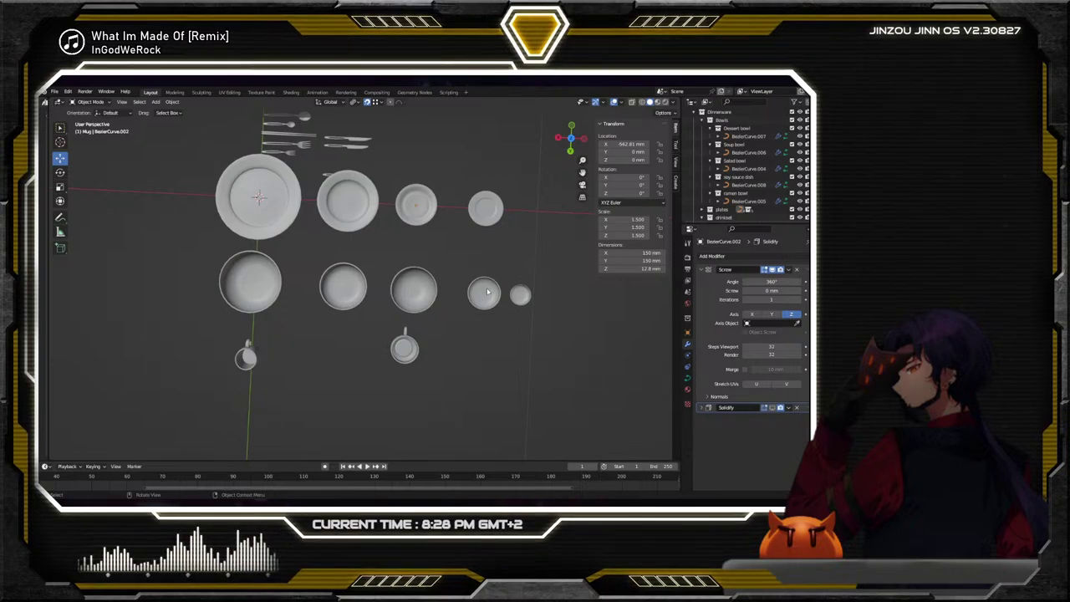
Move the smallest plate and dessert bowl along X toward the third column, and align the bowl to the plate on X
drag(456, 251, 440, 250)
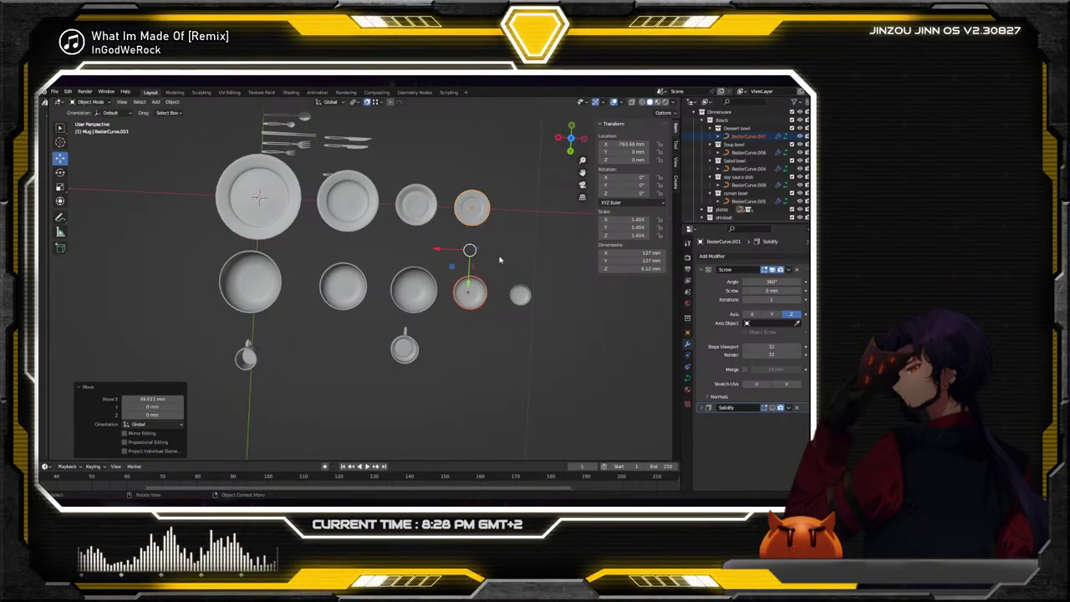
click(172, 102)
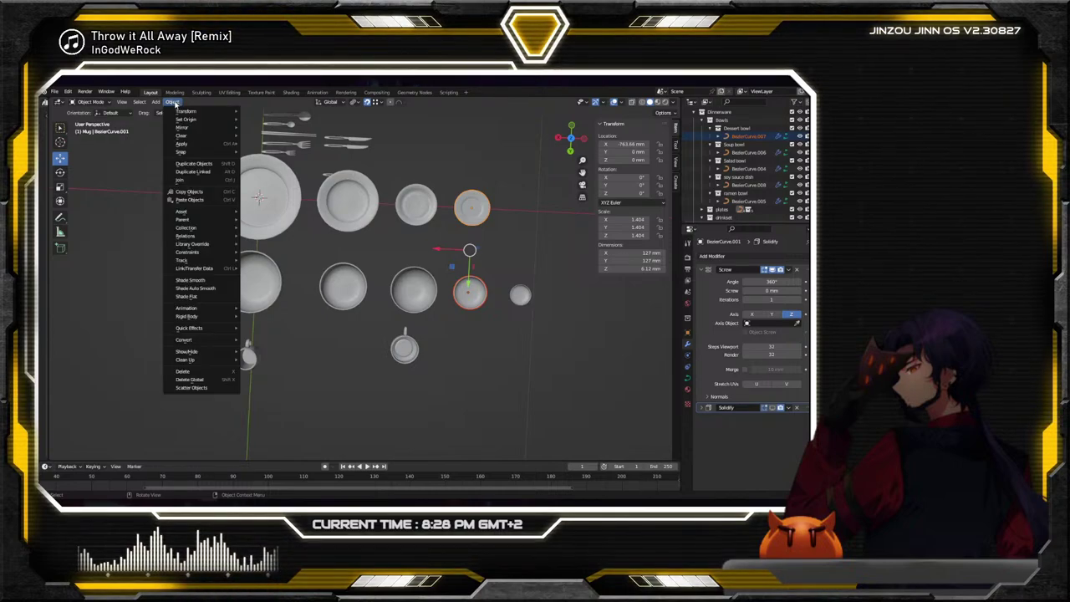
mouse_move(185, 111)
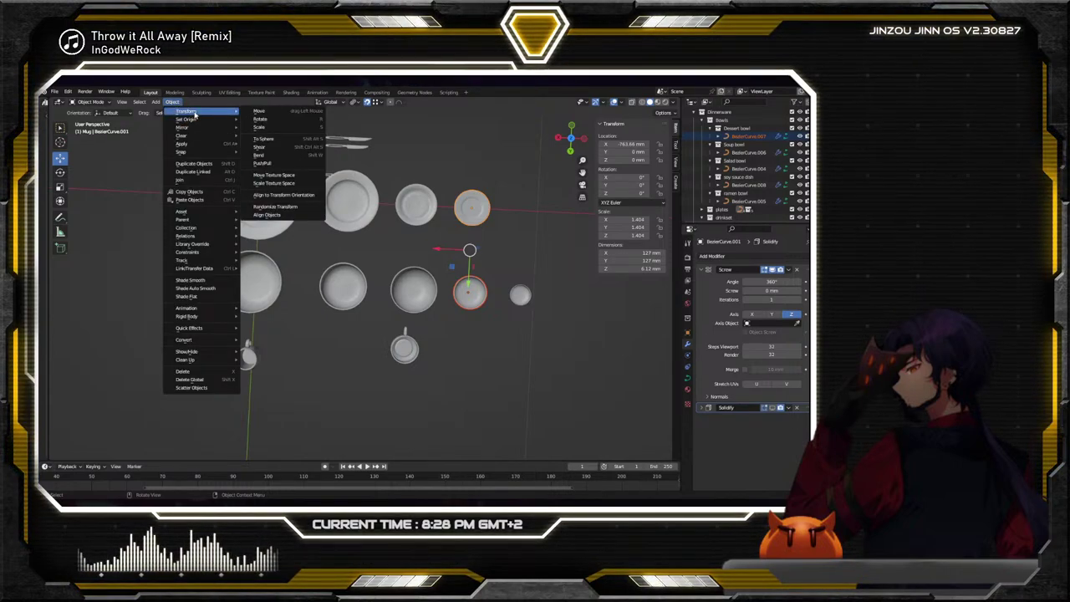
click(276, 216)
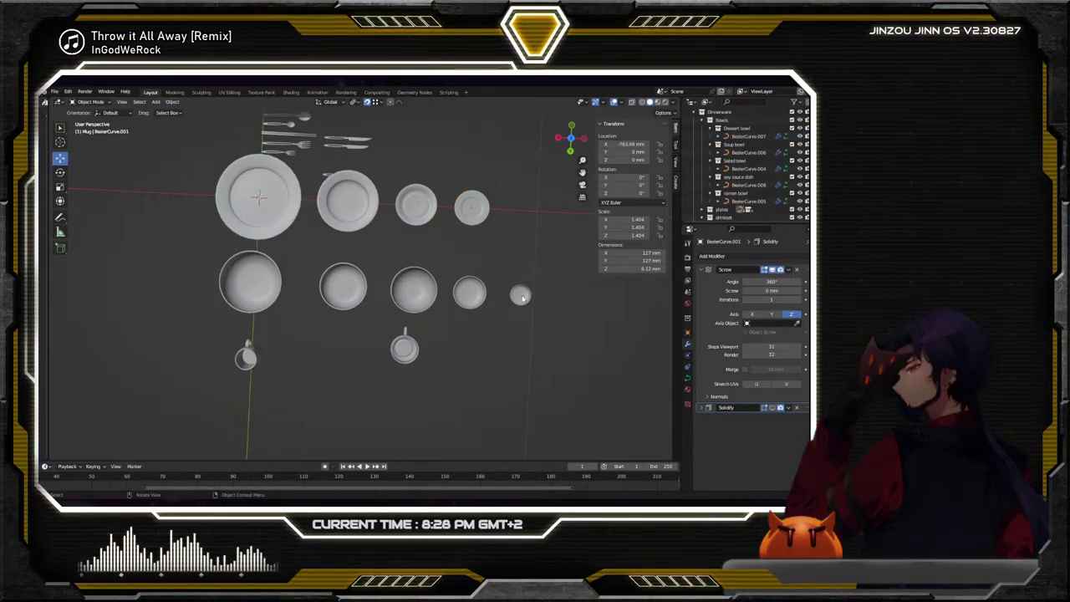
Adjust the soy sauce dish's position slightly along the X axis at the end of the bowl row
click(519, 296)
mouse_move(496, 297)
mouse_down()
mouse_move(452, 296)
mouse_move(500, 297)
mouse_up()
click(502, 371)
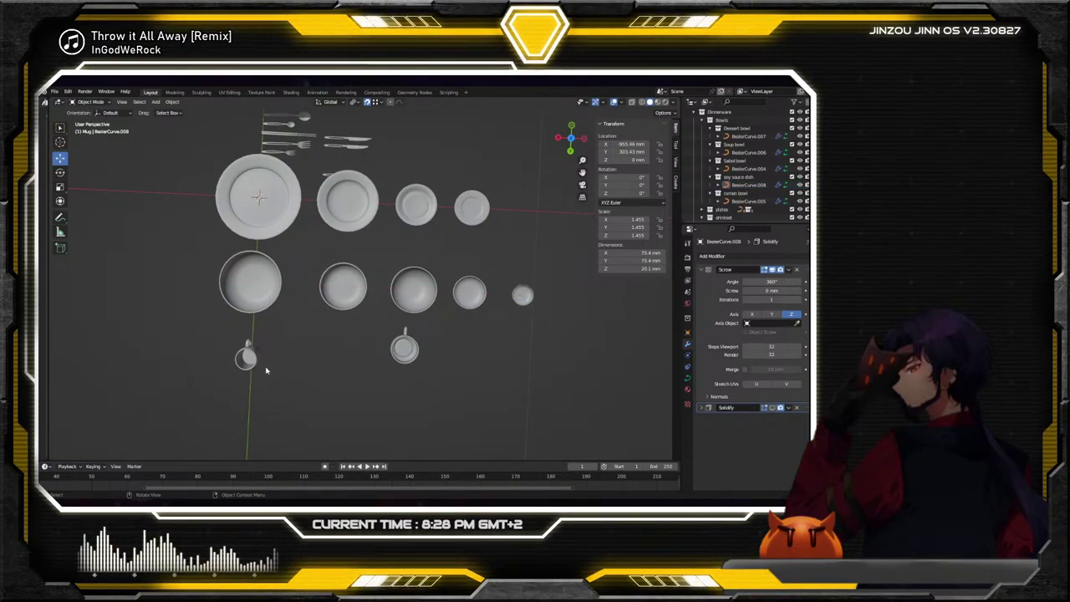
Try to align the teacup's body and the ramen bowl, without the handle, to the second plate on X, and undo it
shift+click(343, 287)
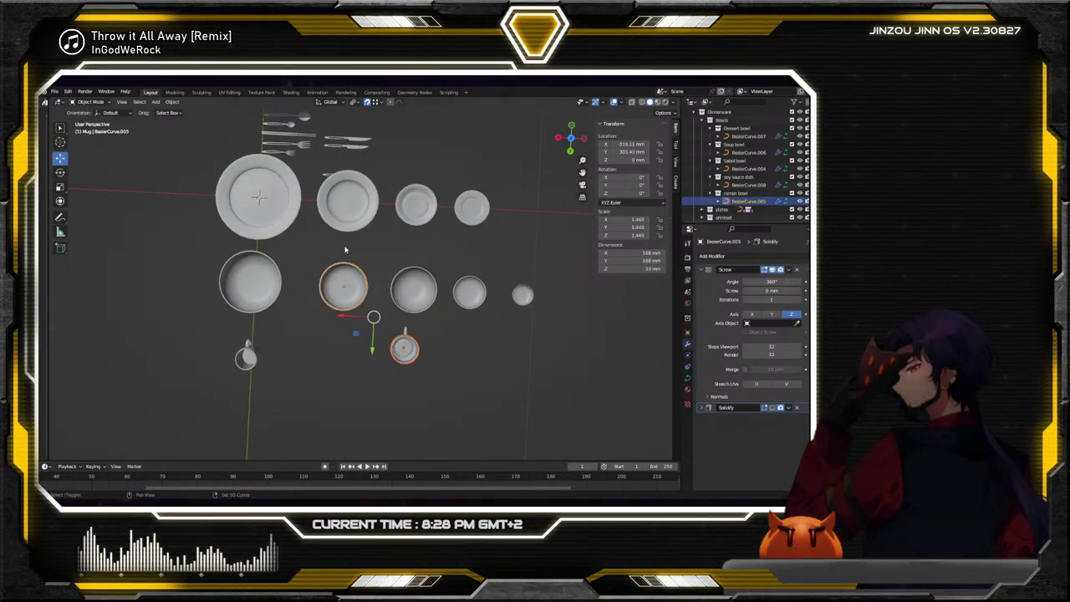
shift+click(347, 201)
click(172, 101)
mouse_move(185, 112)
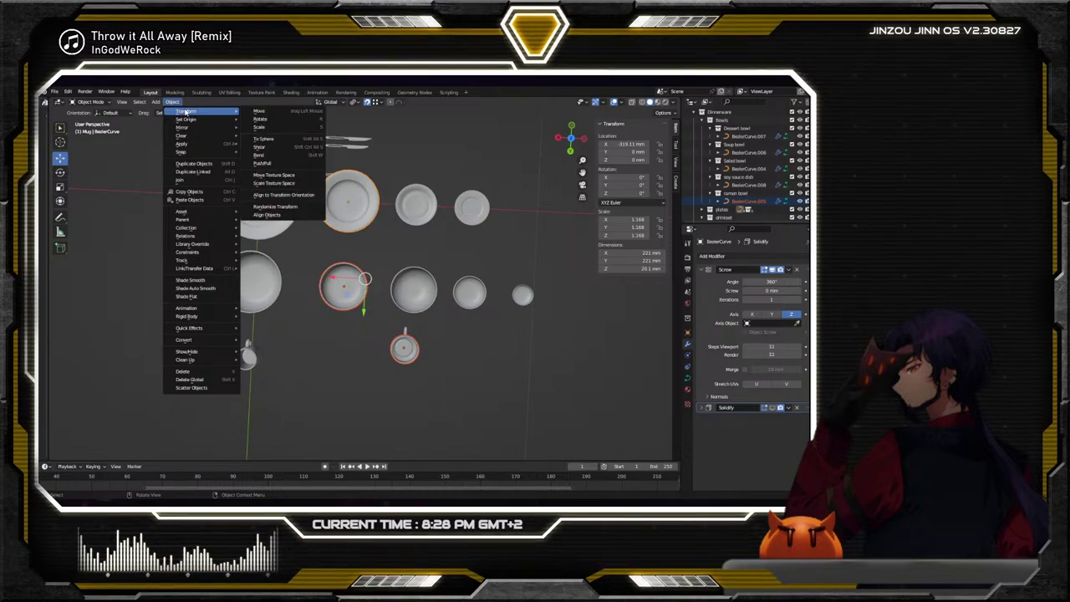
click(268, 216)
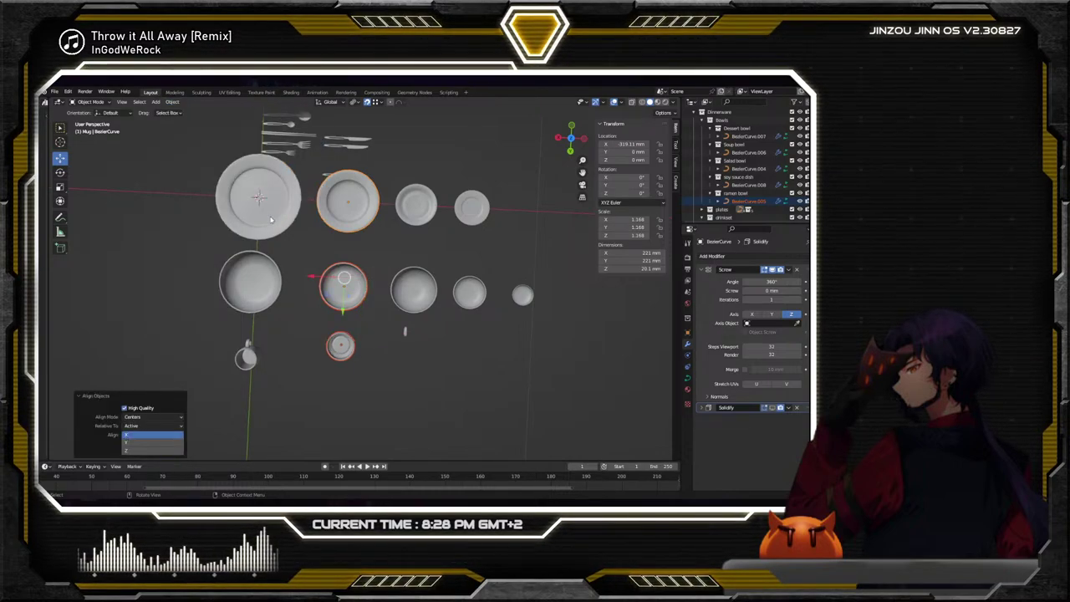
key(ctrl+z)
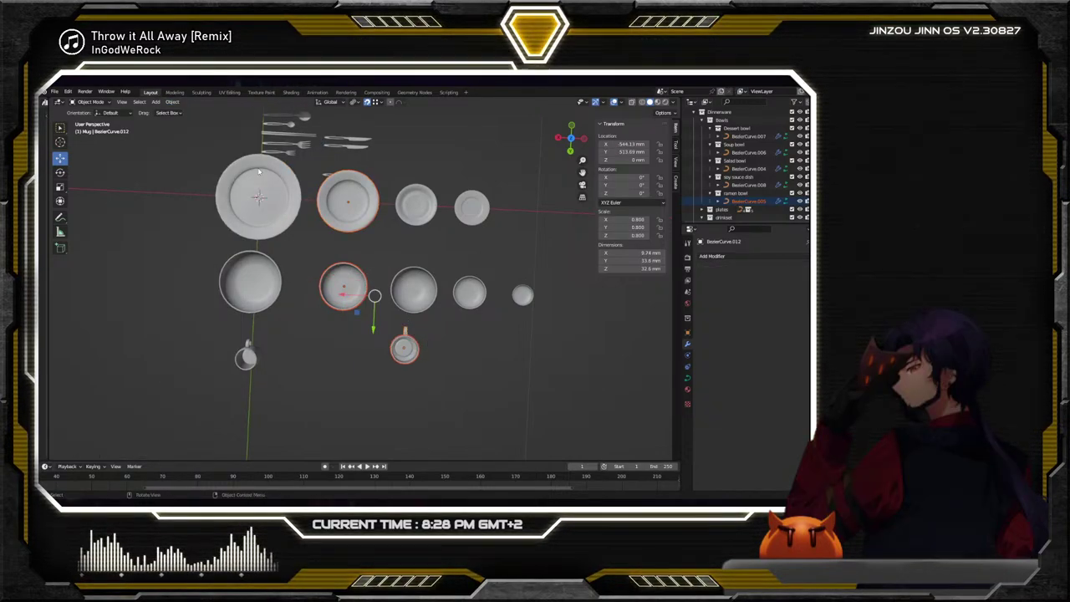
Align the teacup's body and handle, together with the ramen bowl, to the second plate on the X axis
click(345, 289)
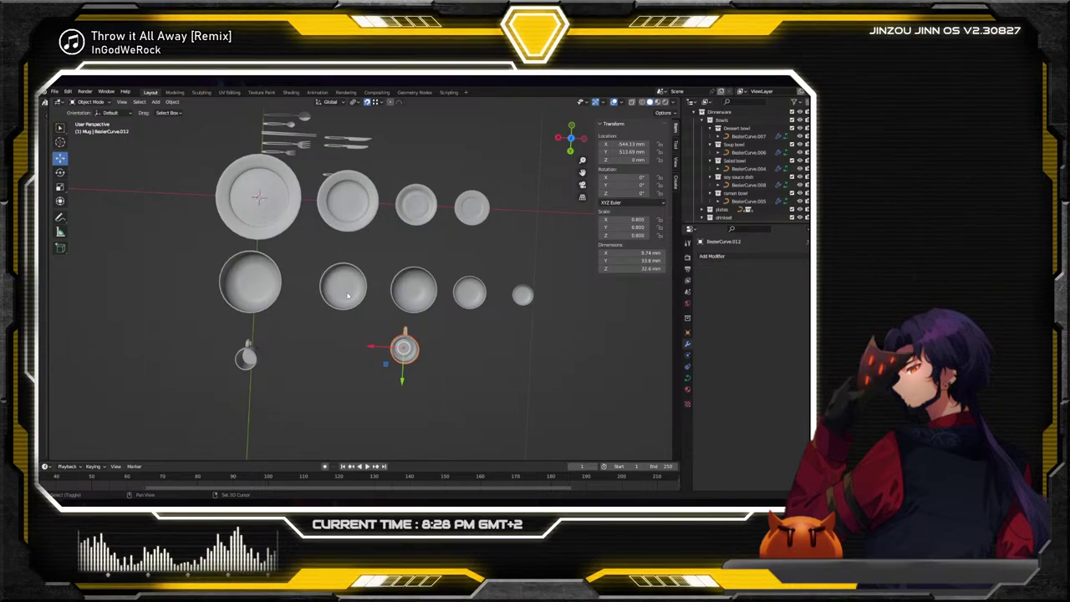
shift+click(349, 215)
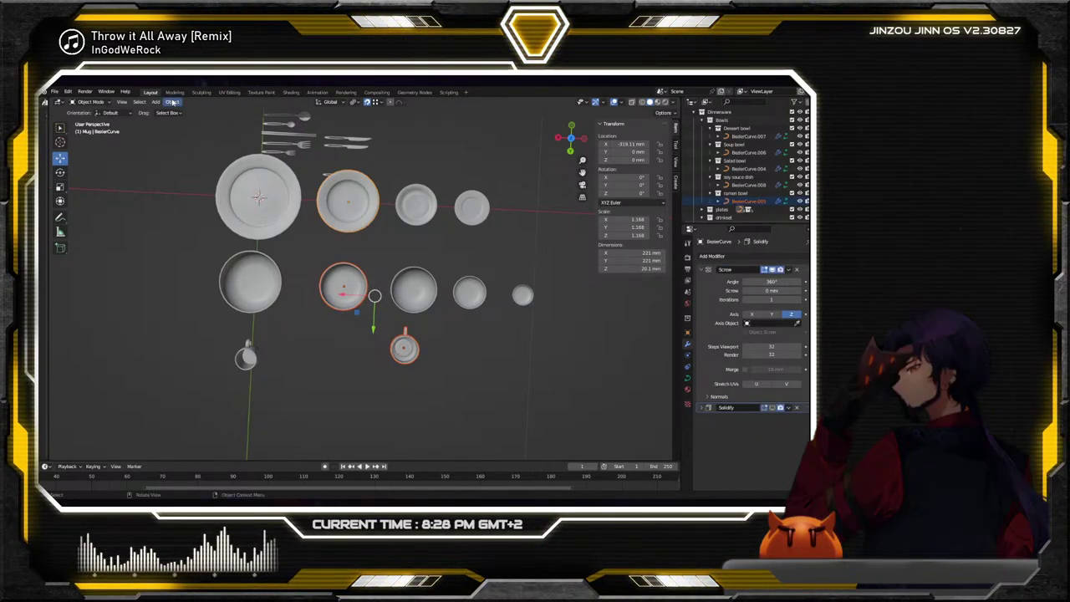
click(173, 101)
mouse_move(191, 113)
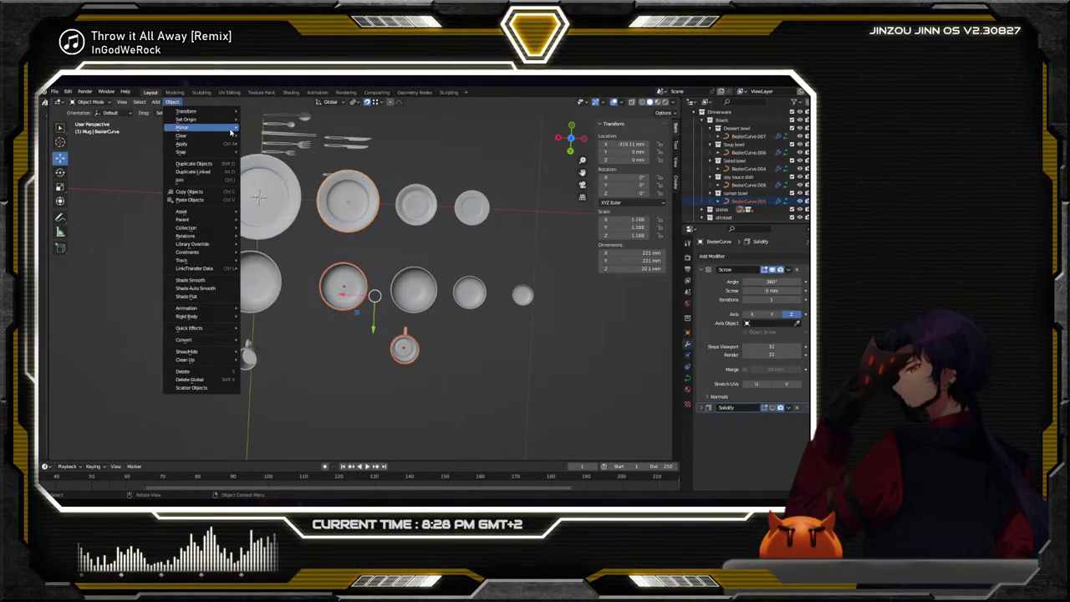
mouse_move(227, 124)
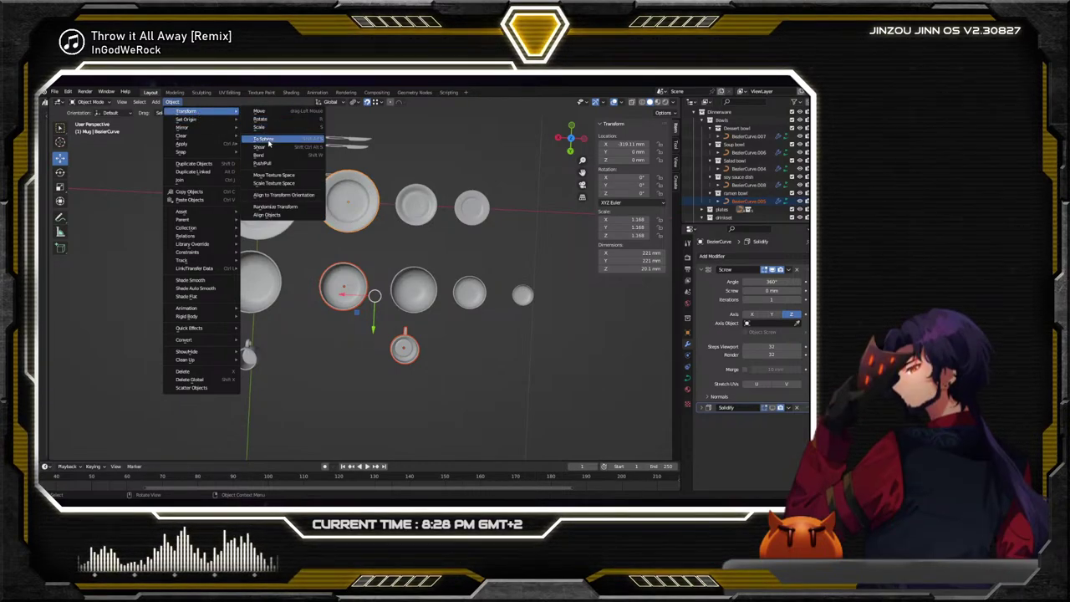
click(274, 216)
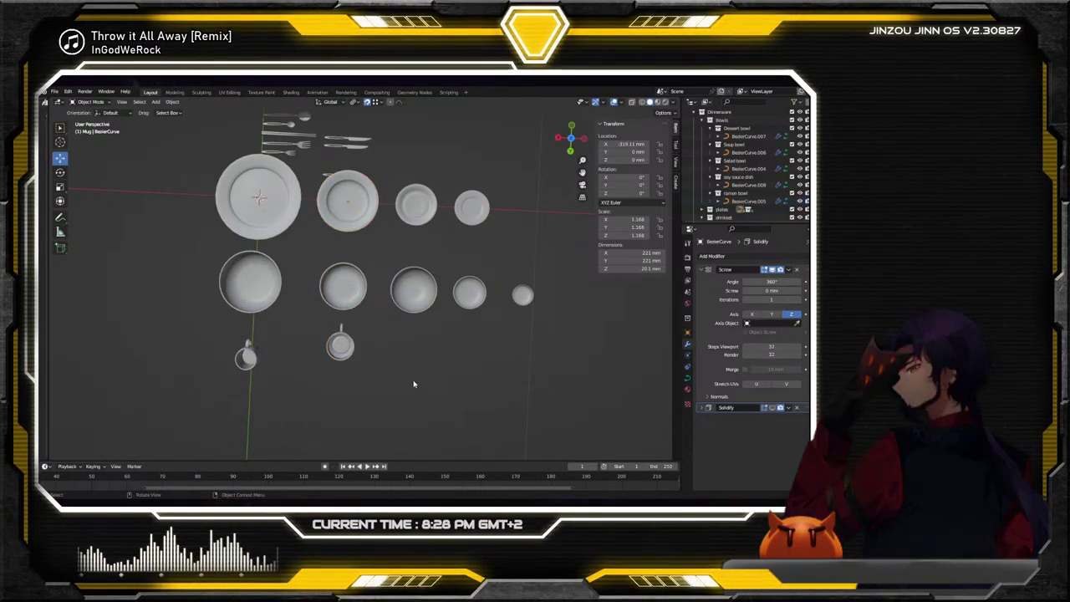
Parent the tall mug's handle to its body using the Object parent type
middle_drag(344, 382, 392, 368)
scroll(341, 260, up, 5)
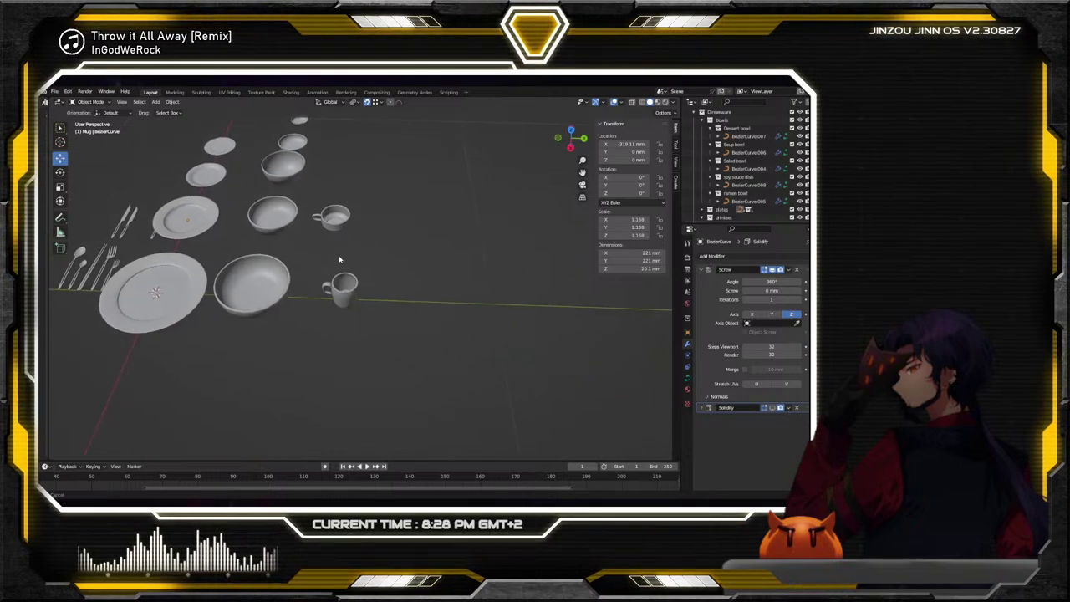
click(307, 288)
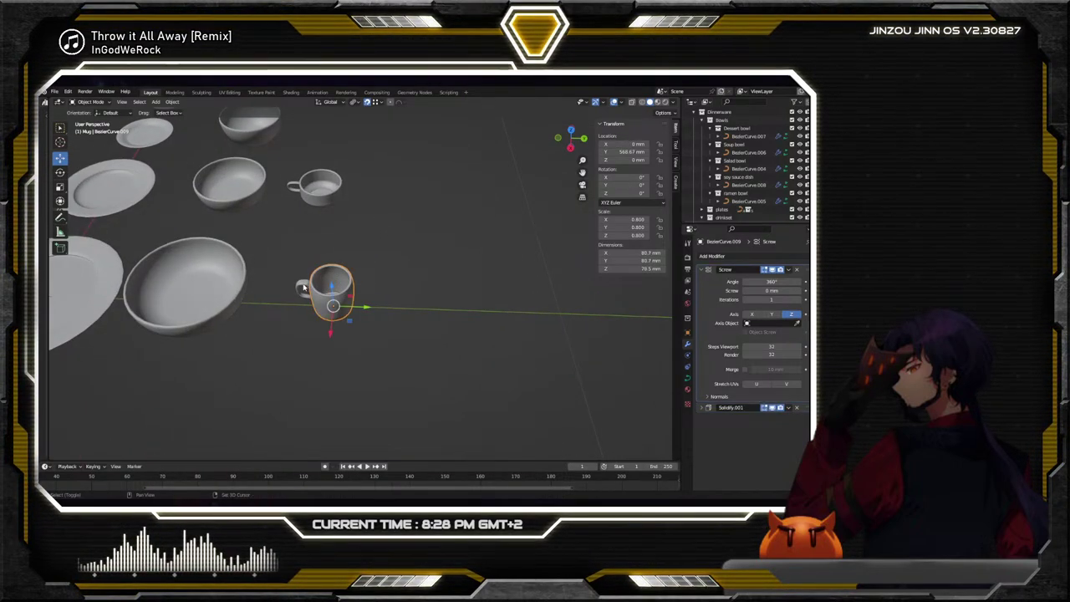
click(301, 287)
click(304, 289)
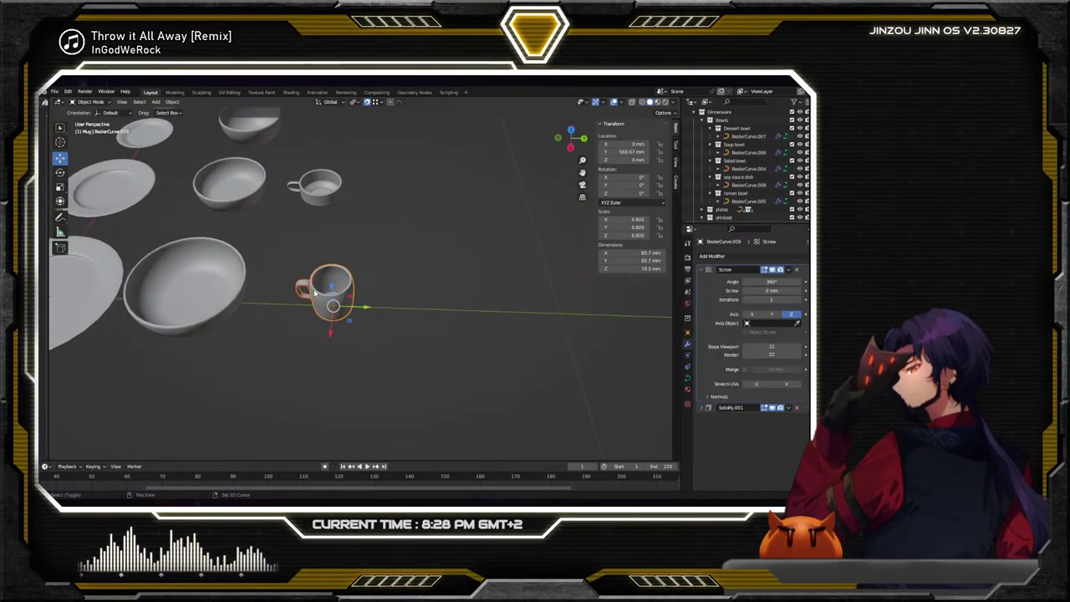
right_click(314, 288)
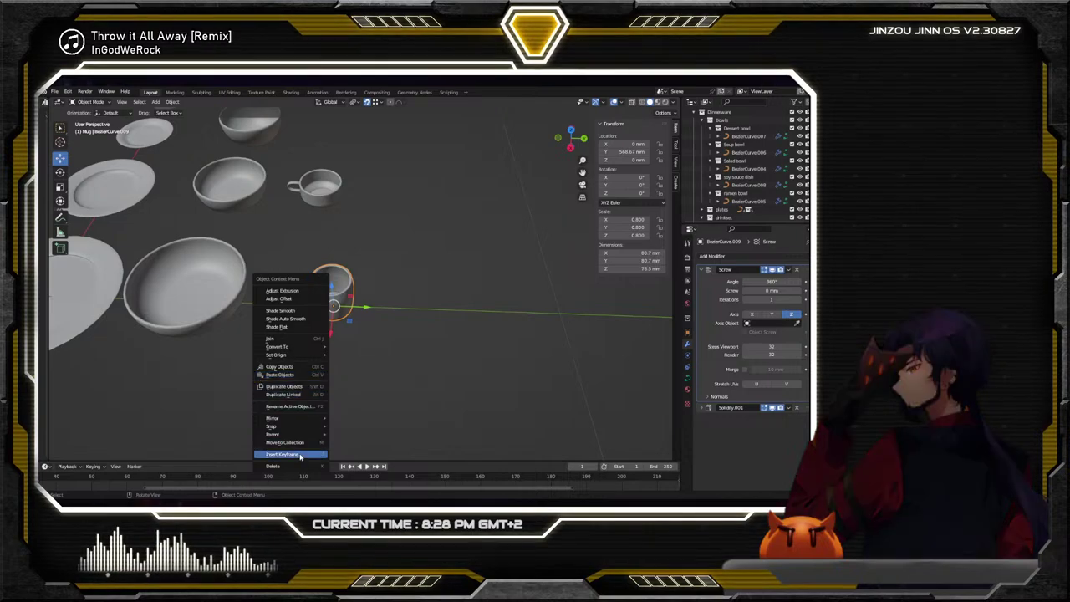
mouse_move(309, 437)
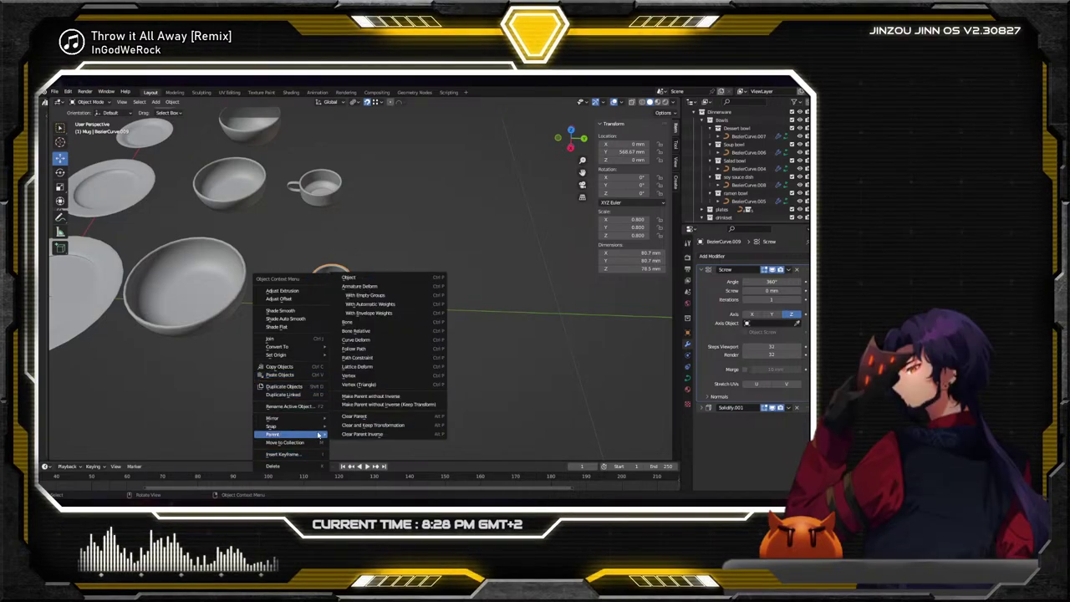
click(385, 279)
Move the tall mug slightly along the Y axis to test the handle's parenting, and clear the selection
key(g)
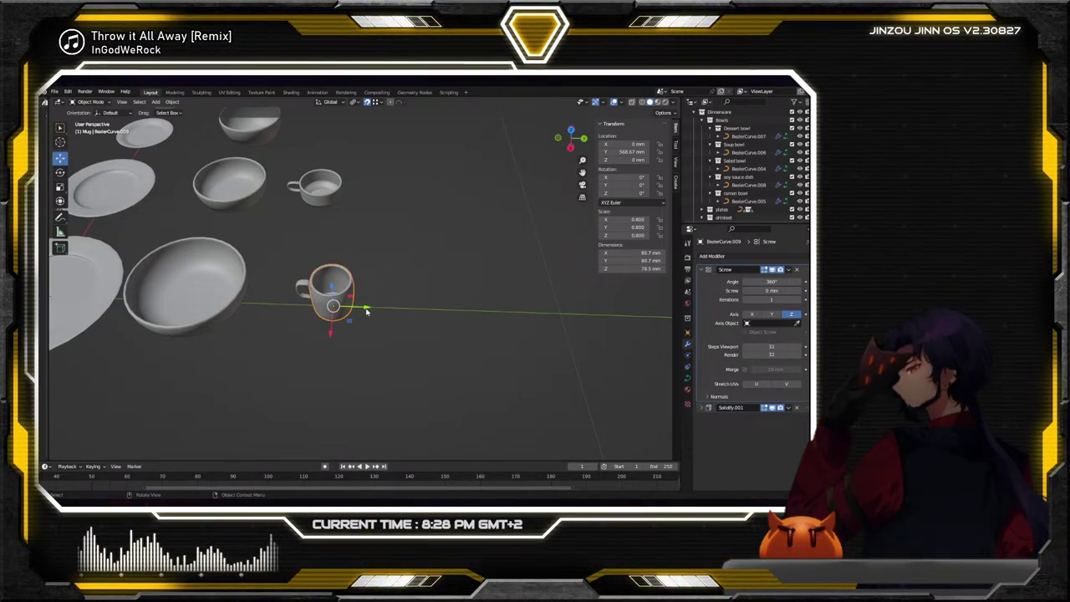
key(y)
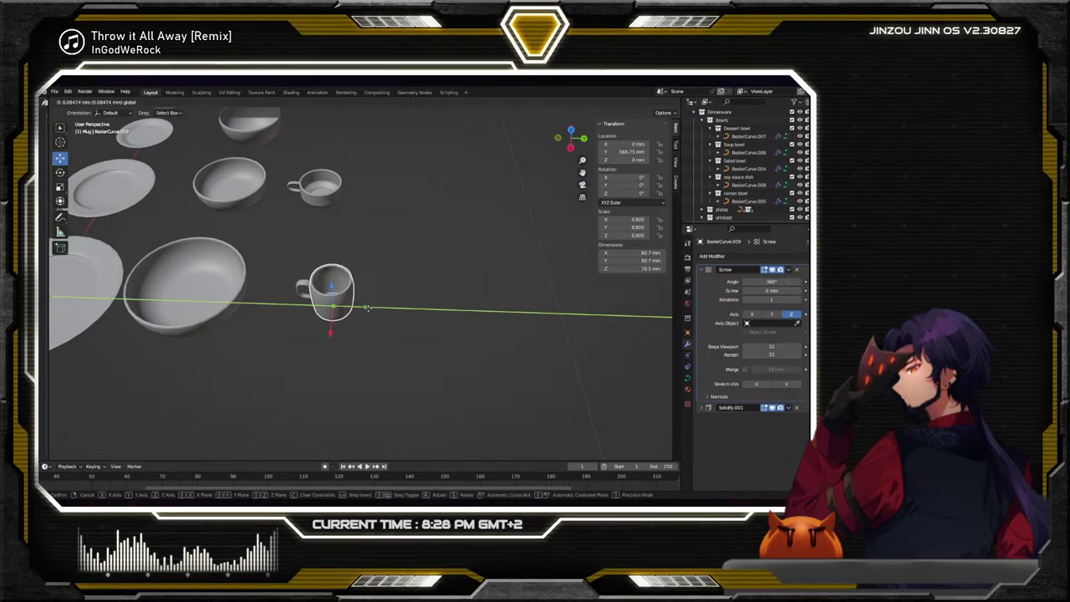
click(375, 306)
key(alt+a)
Parent the teacup's handle to its body using the Object parent type
click(335, 182)
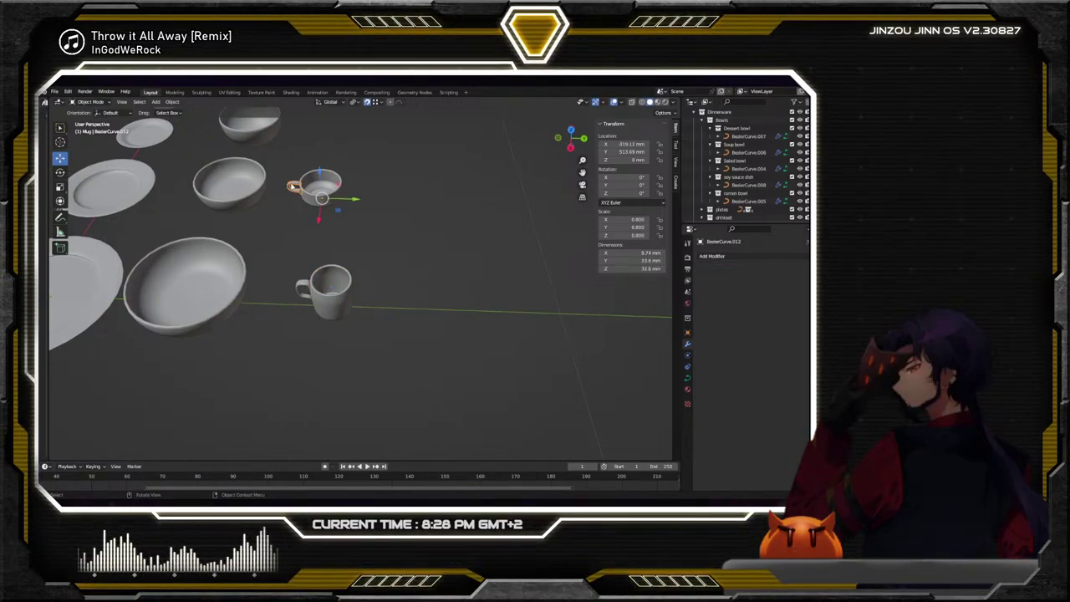
click(326, 182)
click(173, 102)
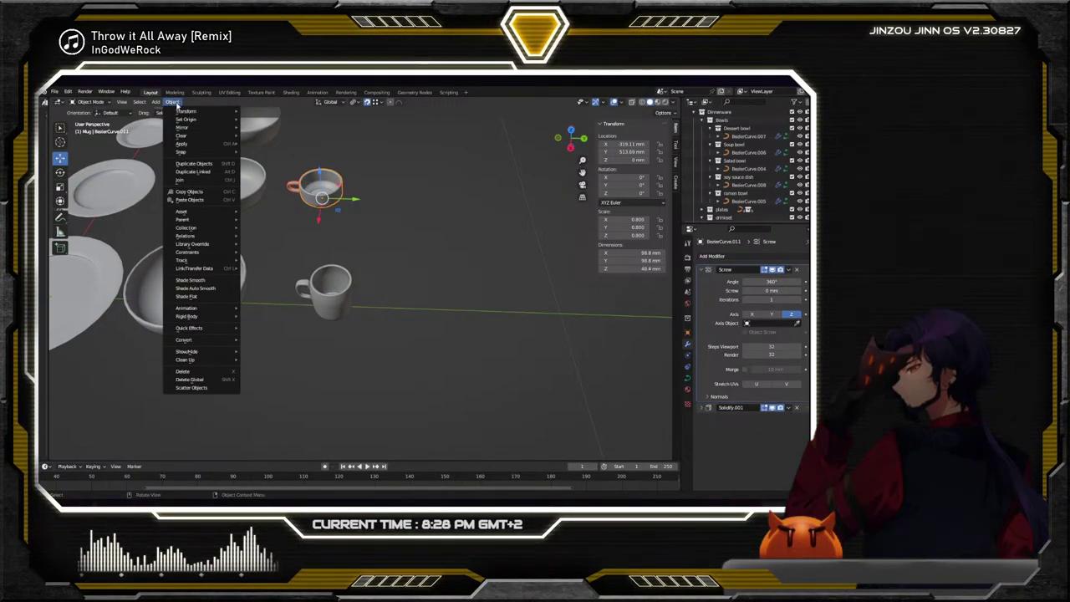
right_click(302, 184)
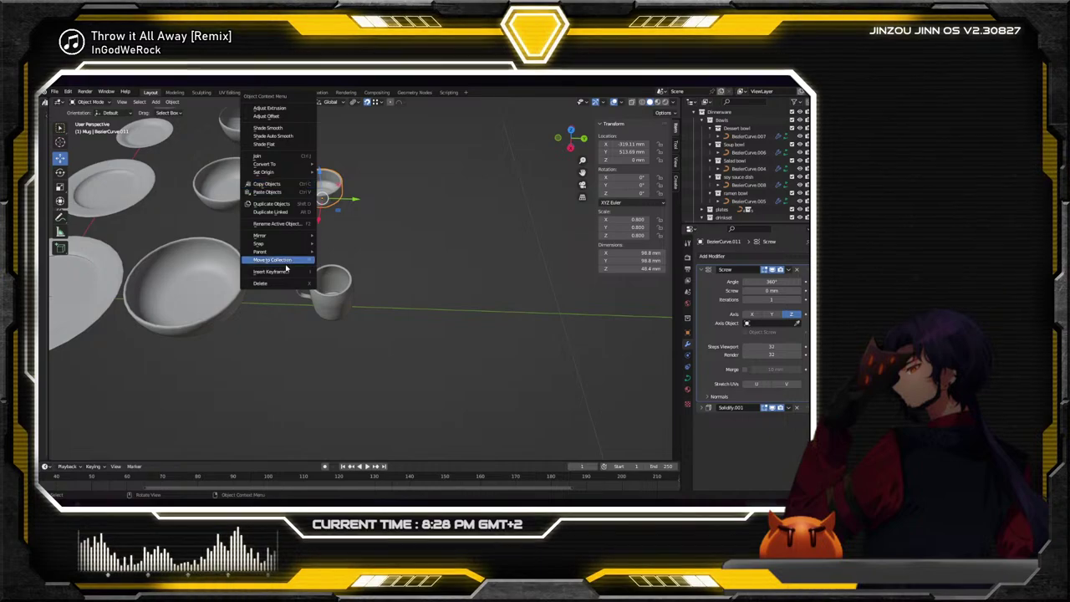
mouse_move(298, 252)
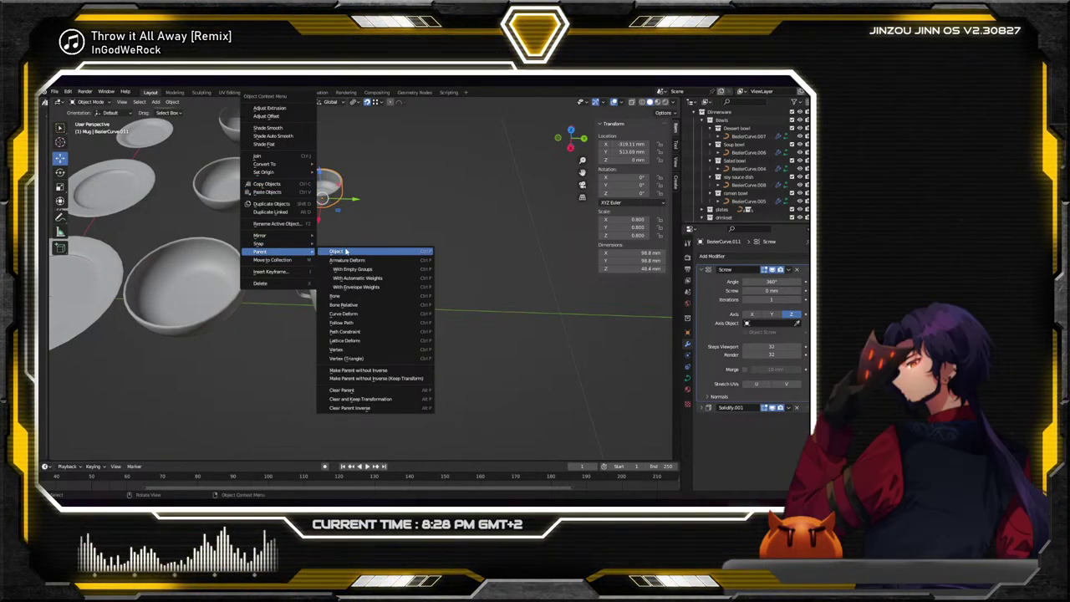
click(336, 250)
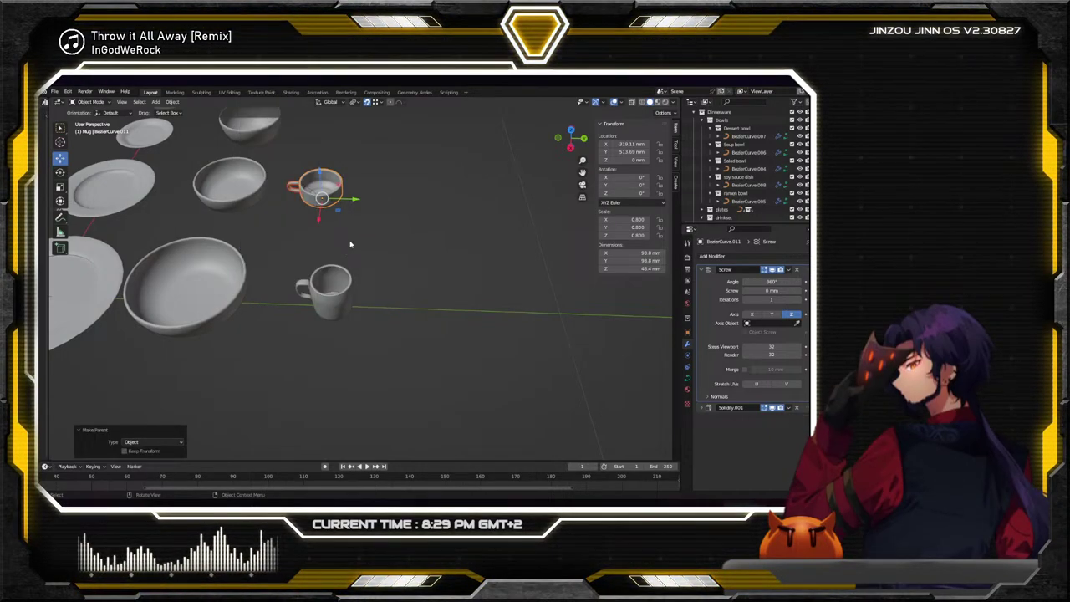
Try moving the teacup along the Y axis to test the handle's parenting, and undo the move
key(g)
key(y)
click(358, 196)
key(ctrl+z)
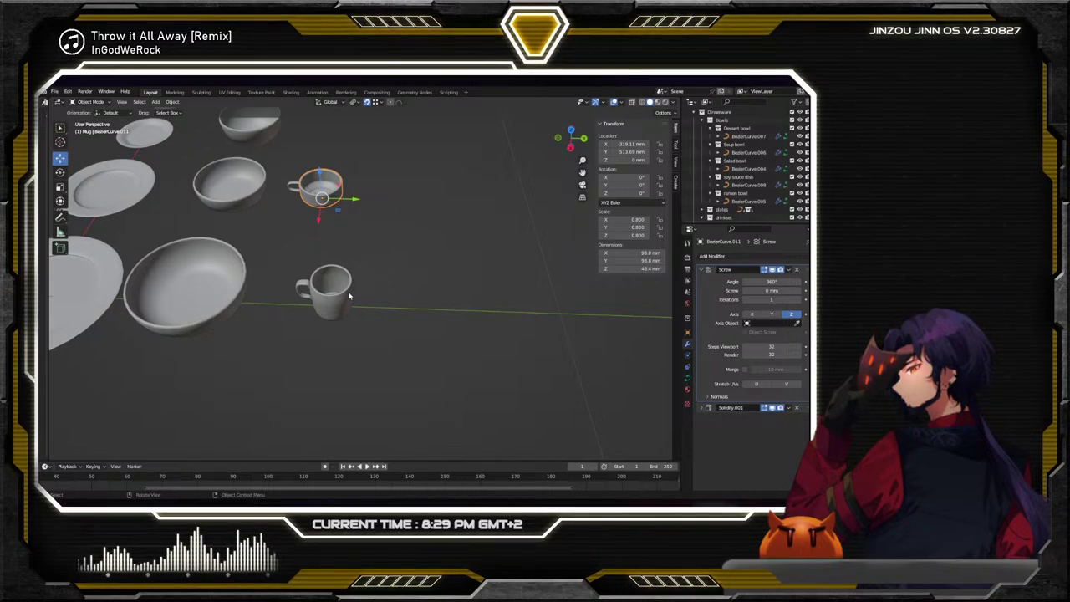
Align the tall mug to the teacup by centers on the Y axis, relative to the active object, and clear the selection
click(347, 294)
click(171, 101)
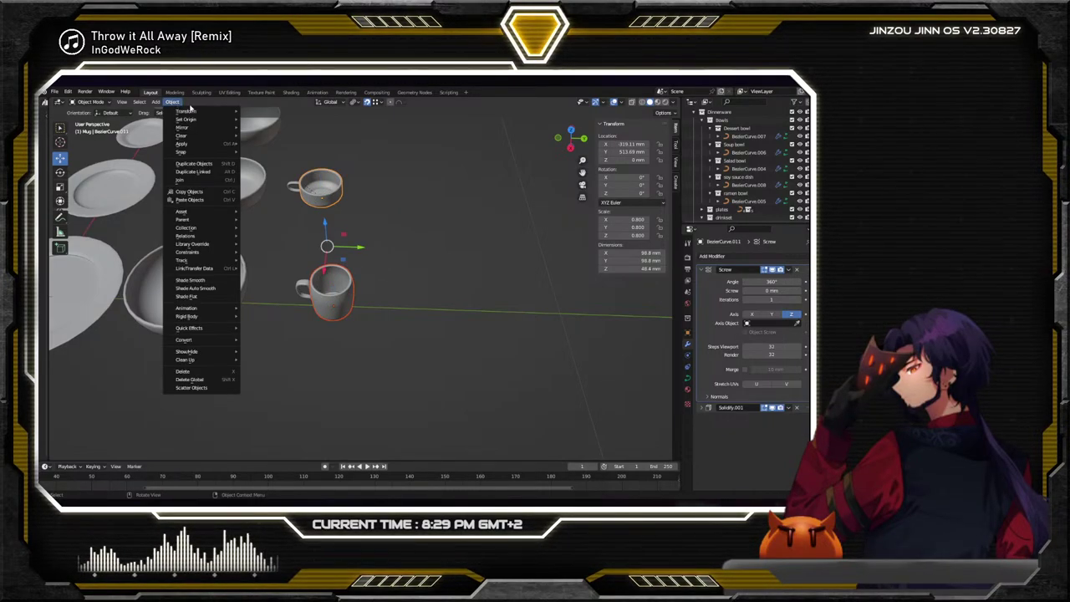
mouse_move(203, 114)
click(268, 215)
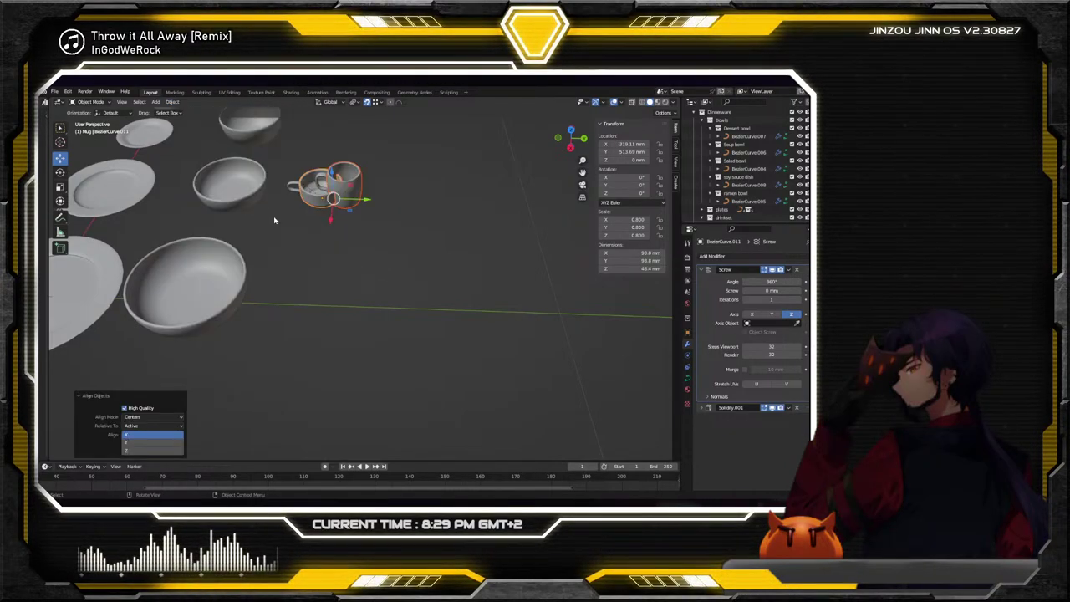
key(ctrl+z)
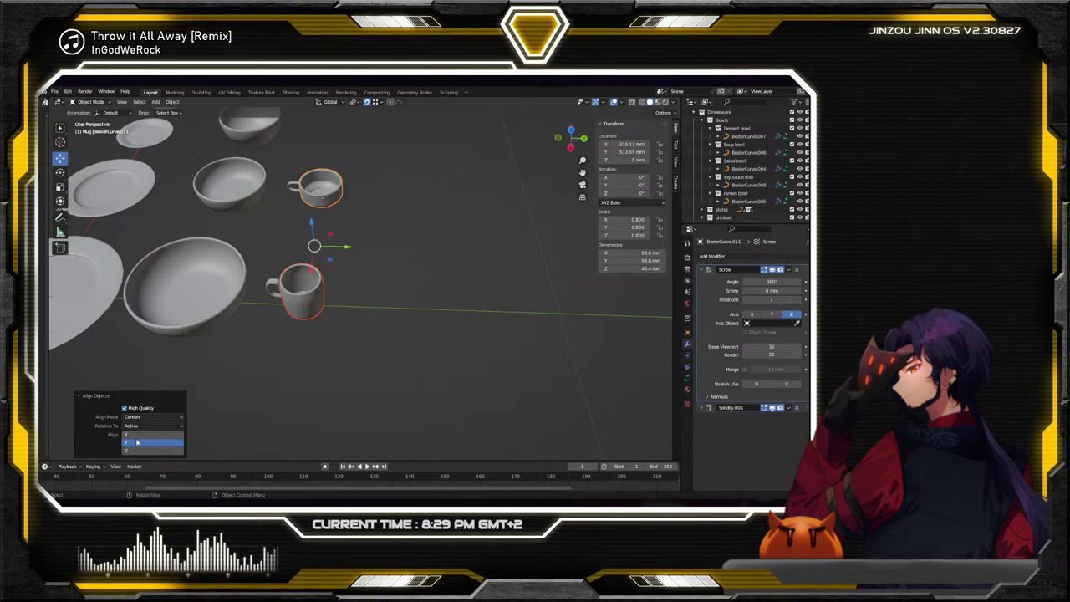
click(299, 365)
Move the knife touching the second plate along the Y axis, away from the plate and beside the other two knives
scroll(343, 282, down, 3)
middle_drag(343, 281, 437, 248)
scroll(437, 322, up, 3)
click(406, 180)
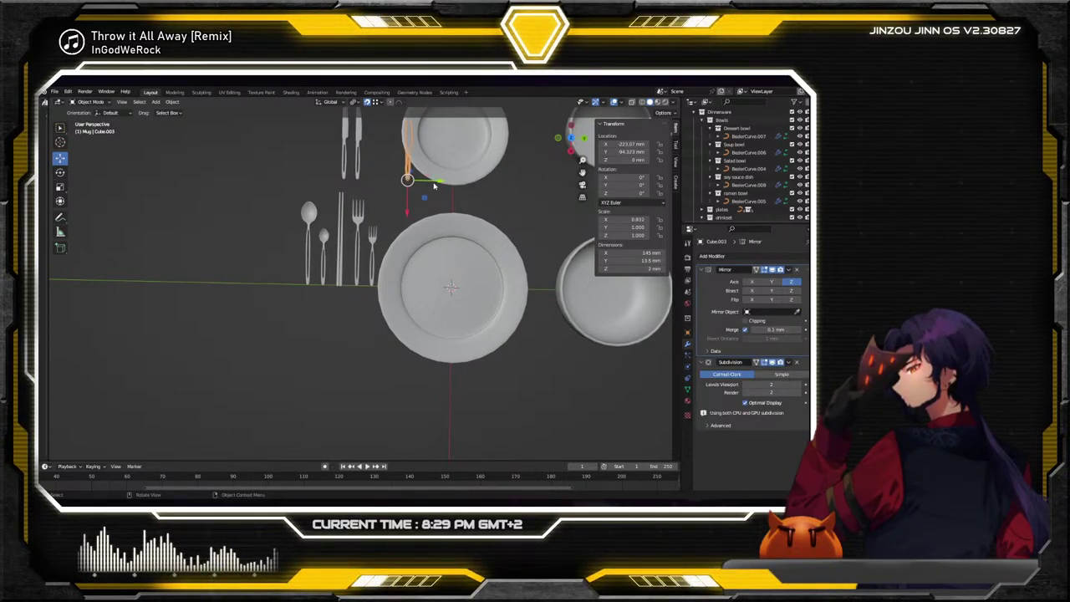
drag(434, 185, 395, 213)
Nudge the middle knife along the Y axis to even out the knives' spacing, and clear the selection
click(361, 177)
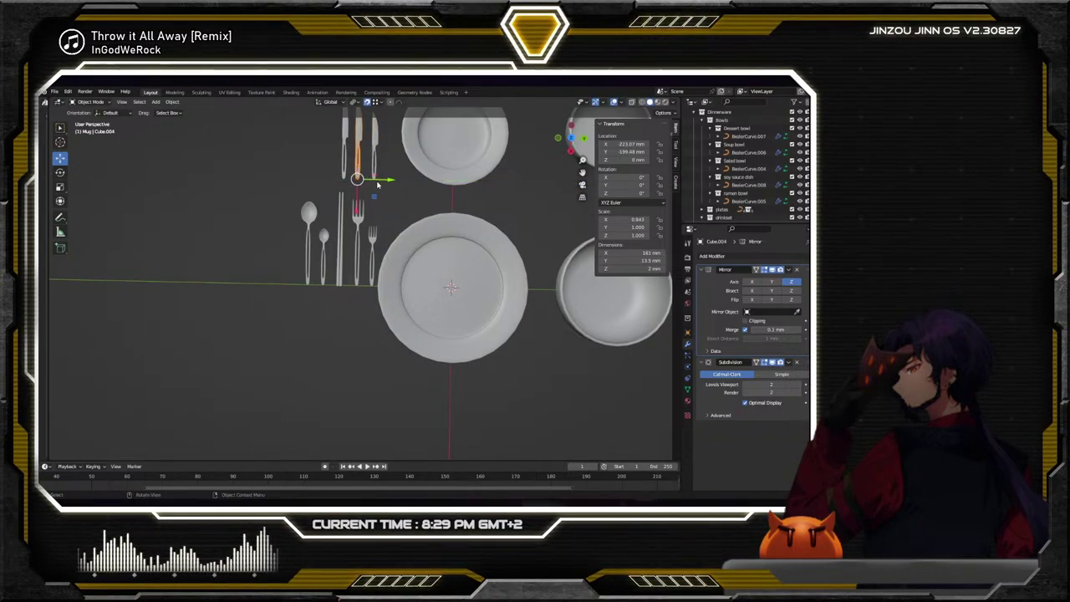
key(g)
key(y)
click(390, 180)
click(360, 310)
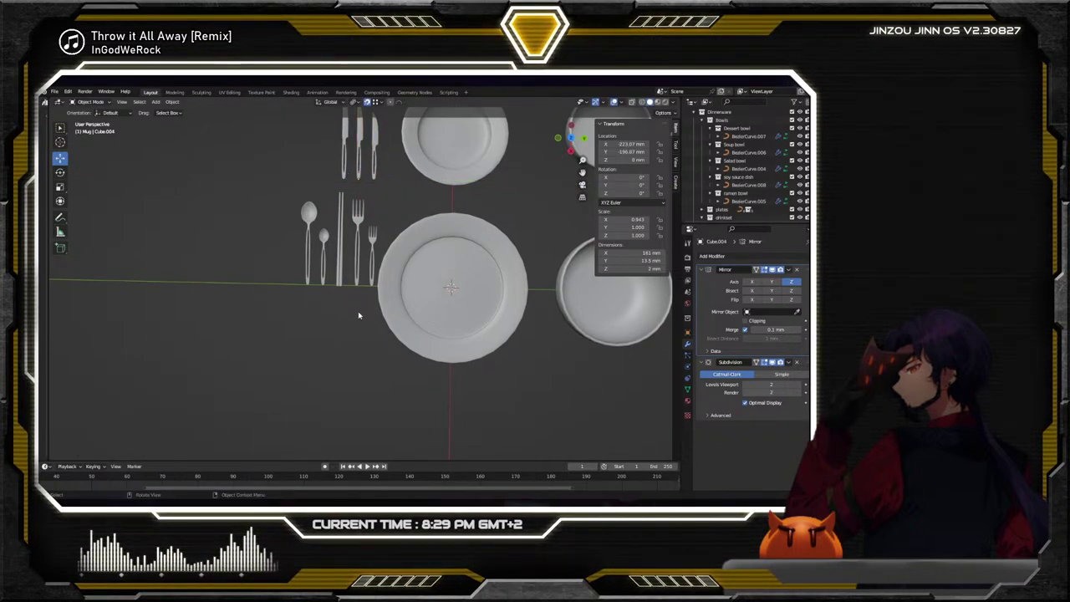
Compare the soup bowl and the ramen bowl in shape and dimensions from a low side angle and from above
middle_drag(359, 309, 324, 241)
scroll(379, 269, up, 6)
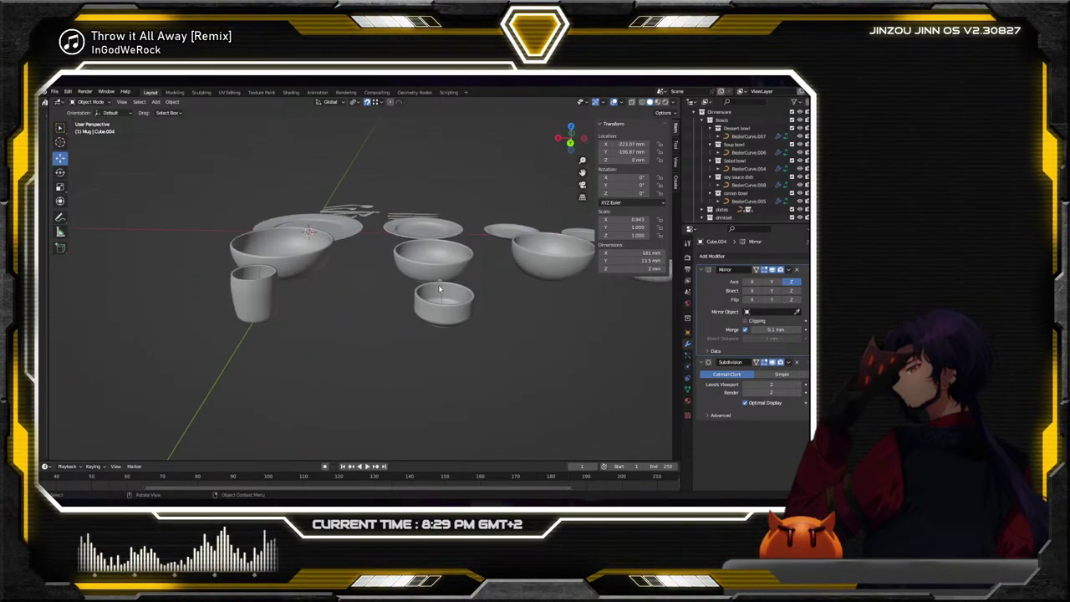
middle_drag(356, 325, 367, 309)
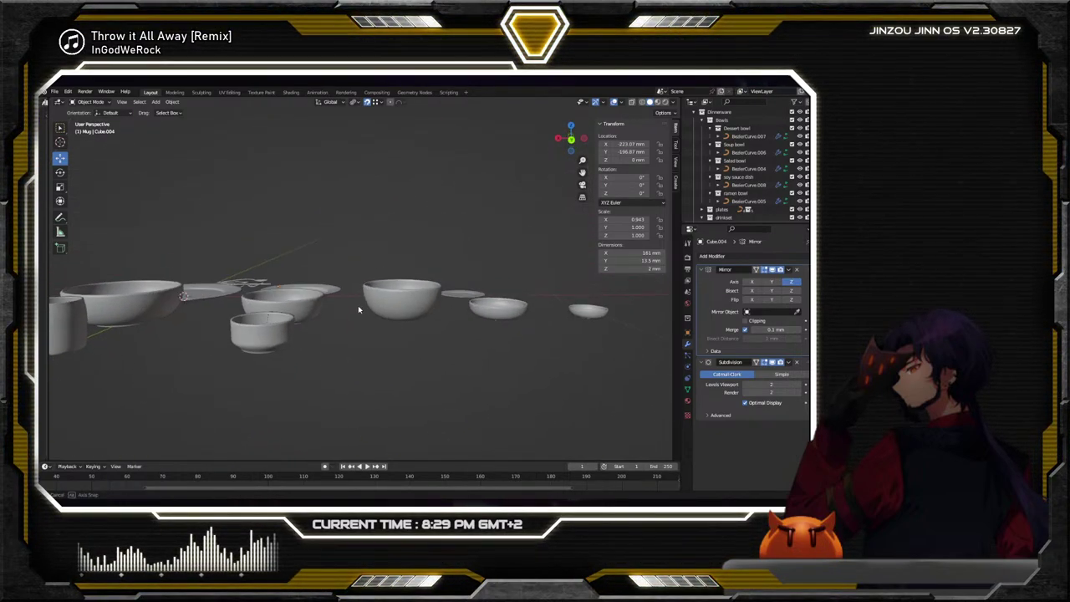
click(399, 303)
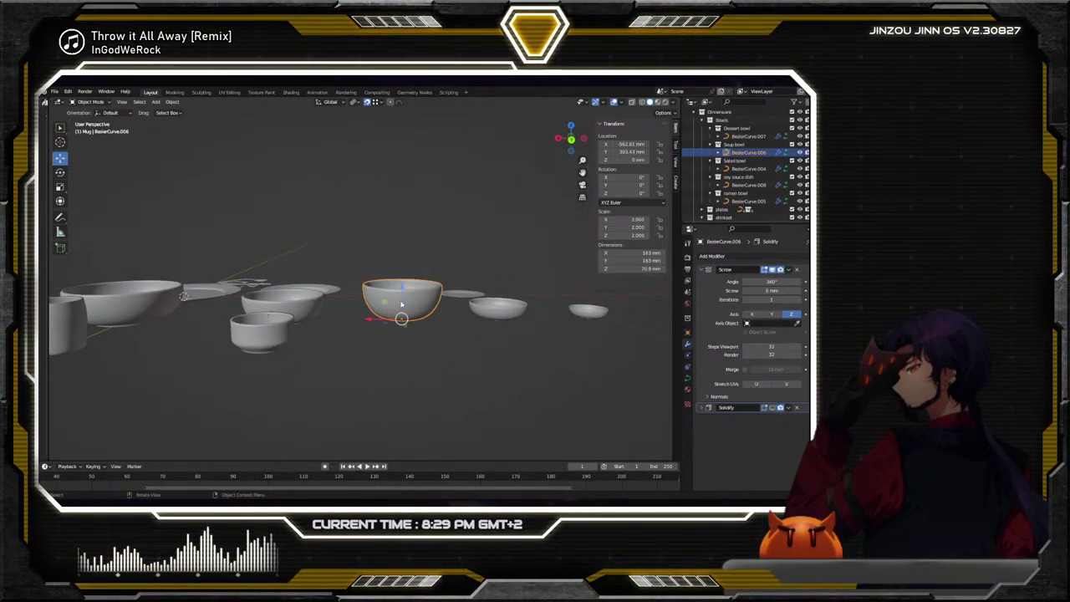
click(308, 309)
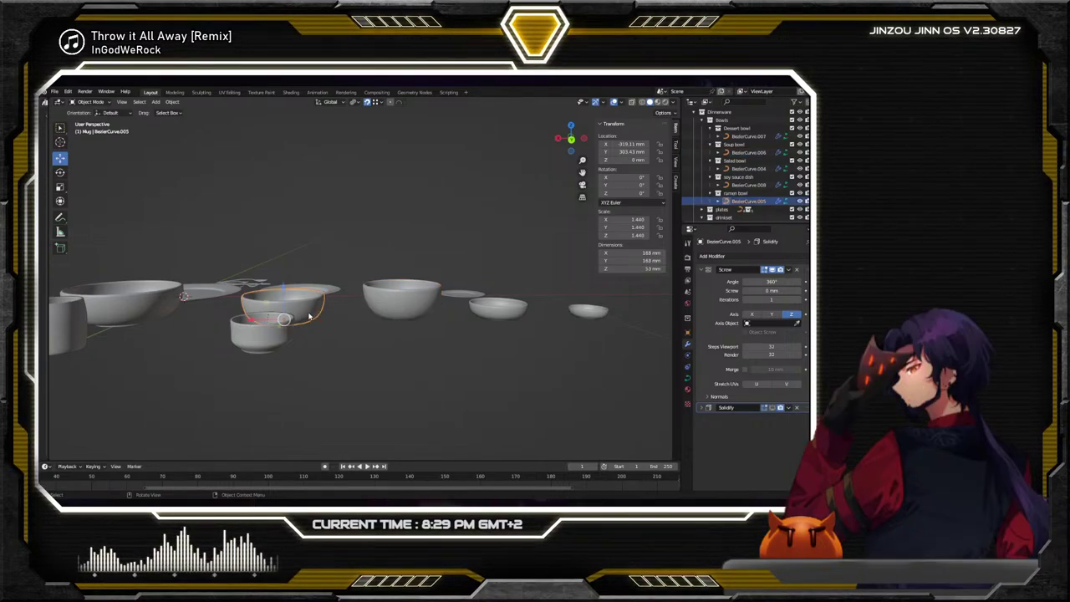
middle_drag(309, 316, 332, 361)
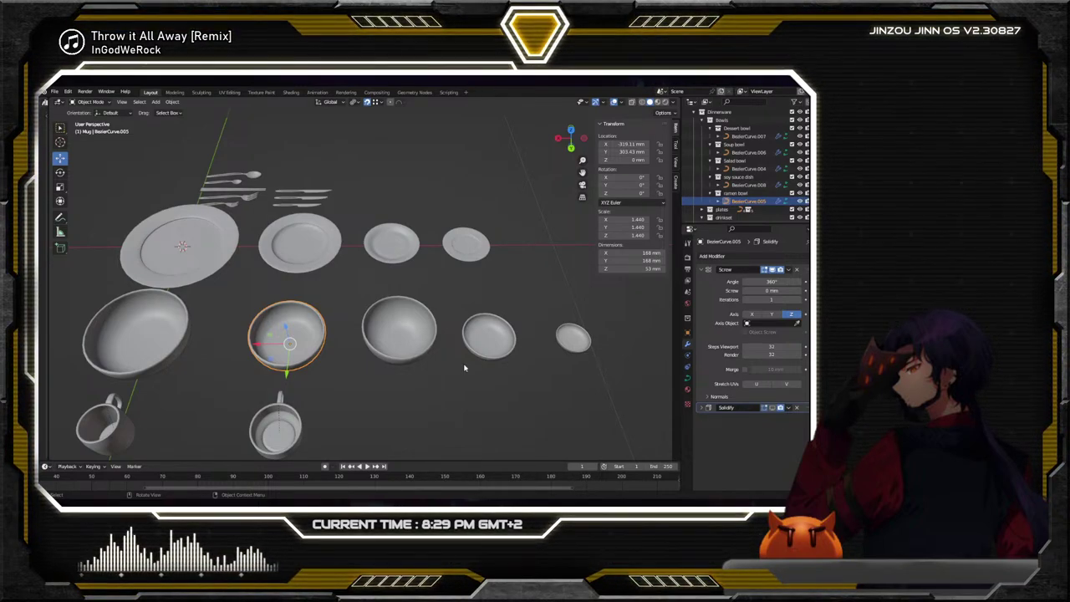
click(455, 422)
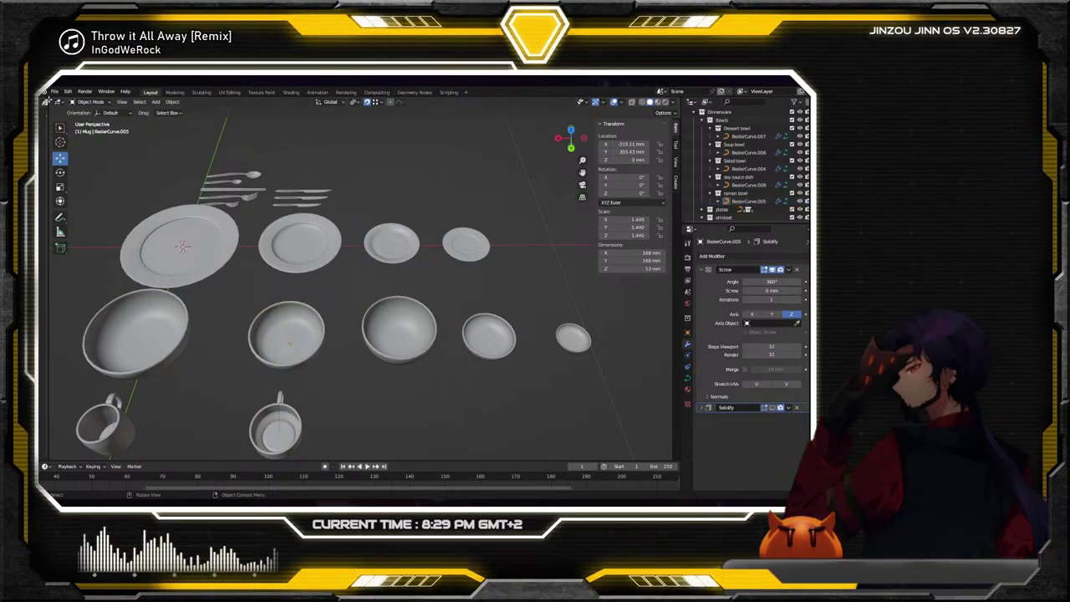
Widen the collapsed asset browser beside the viewport and show its Materials catalog
drag(45, 112, 138, 112)
click(66, 156)
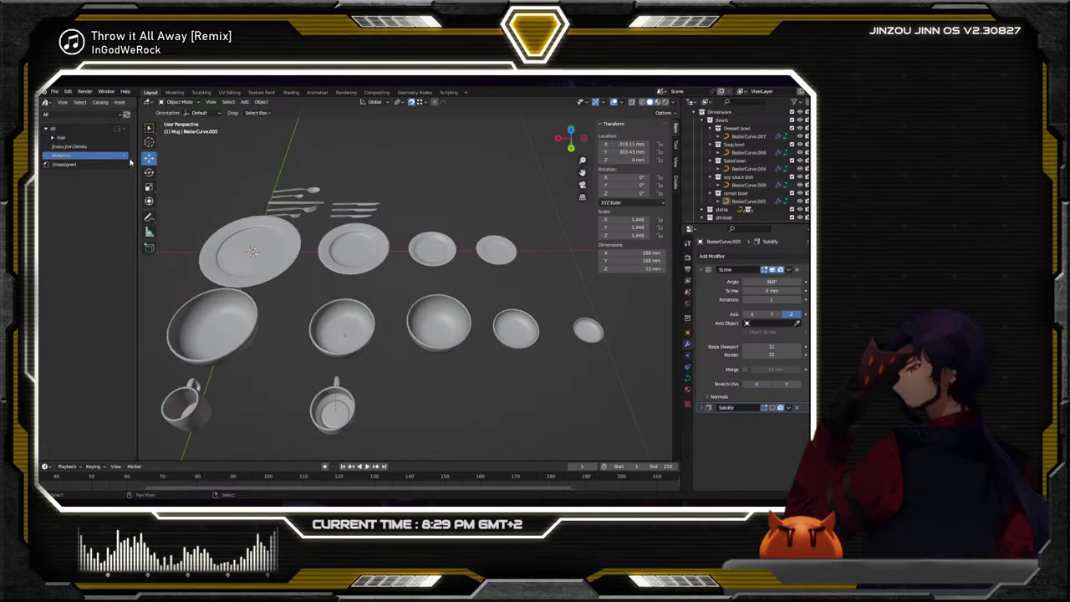
mouse_move(139, 177)
mouse_down()
mouse_move(278, 177)
mouse_move(147, 172)
mouse_up()
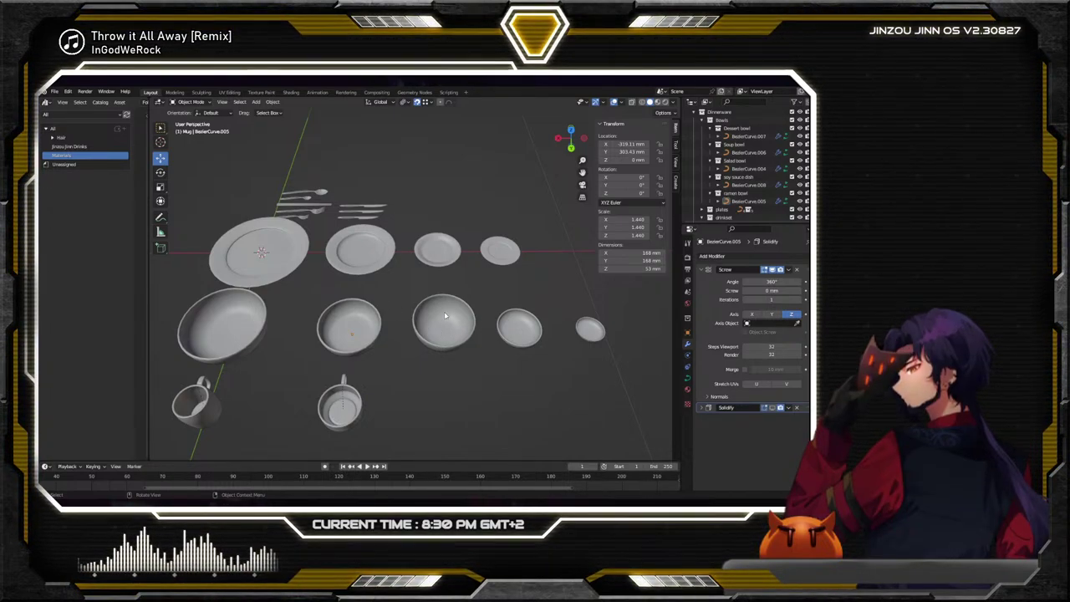
Look over the arranged dinnerware from several angles and save the file
shift+middle_drag(452, 317, 494, 264)
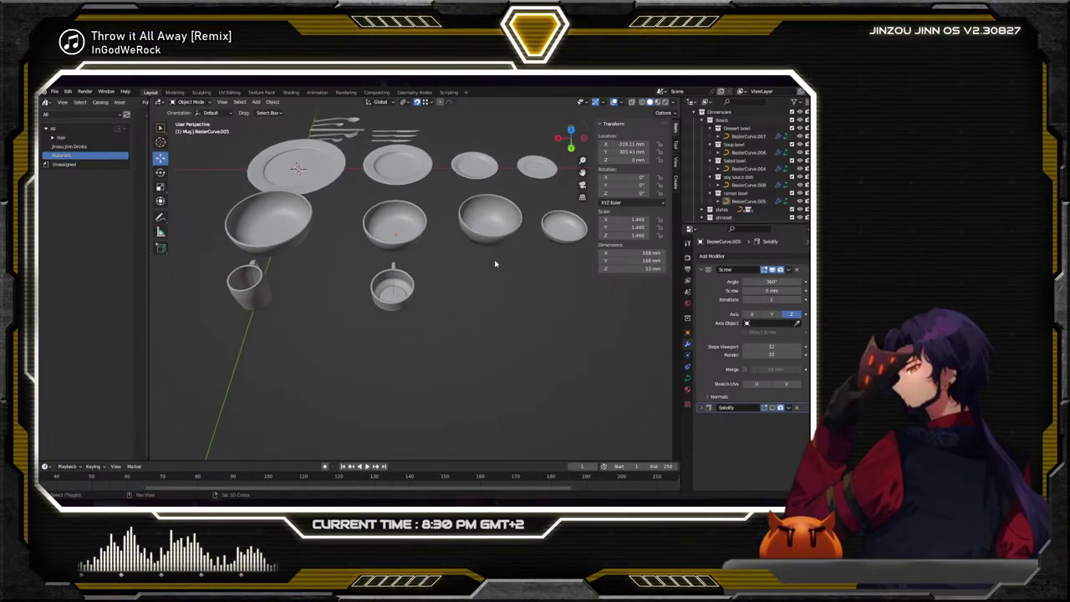
mouse_move(423, 283)
middle_down()
mouse_move(510, 264)
mouse_move(424, 295)
middle_up()
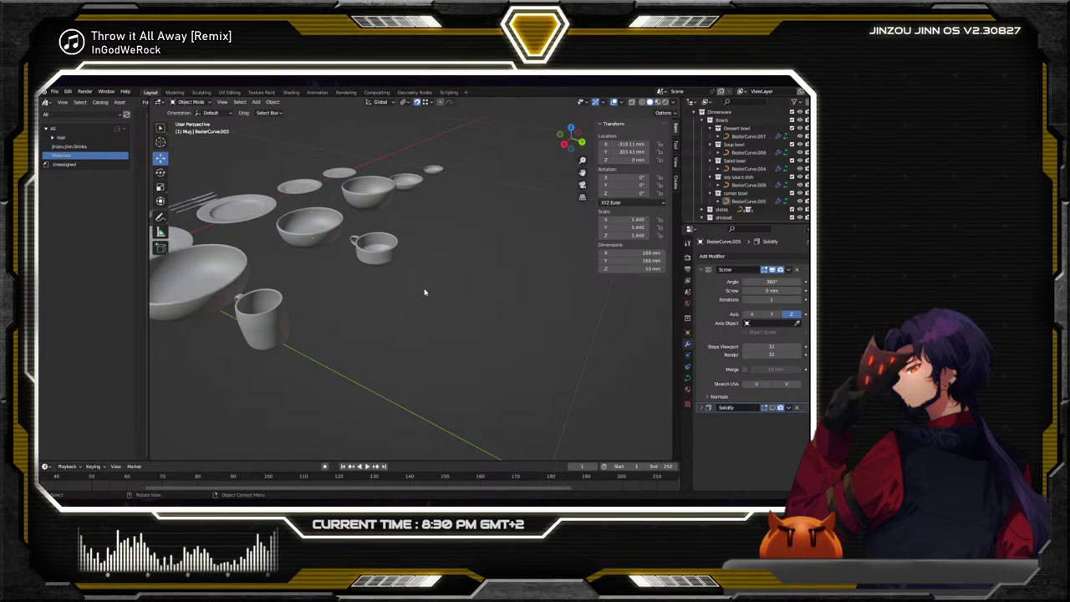
scroll(412, 276, up, 2)
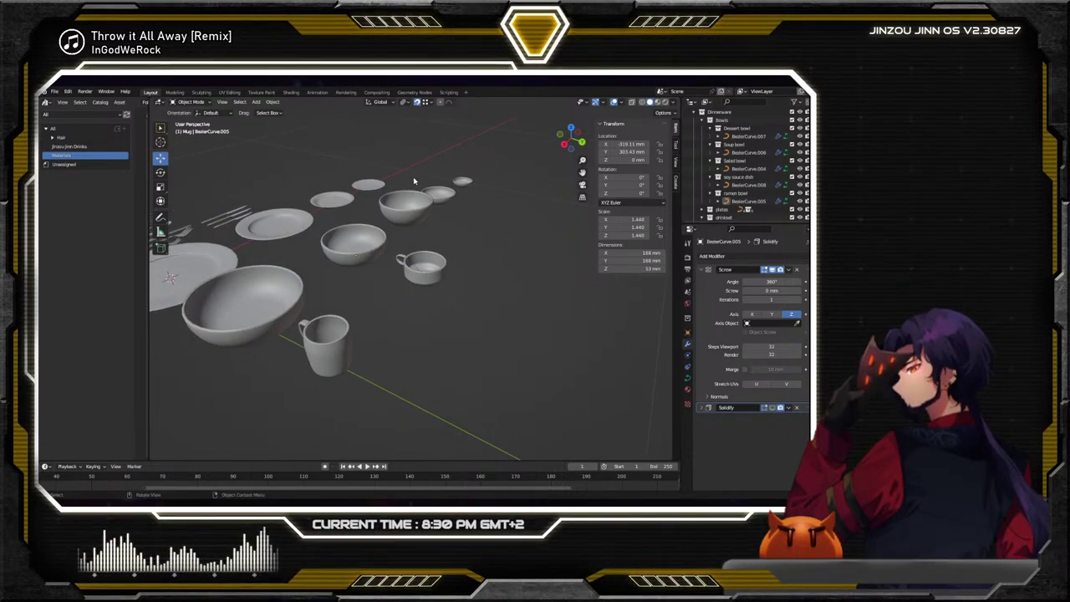
click(54, 92)
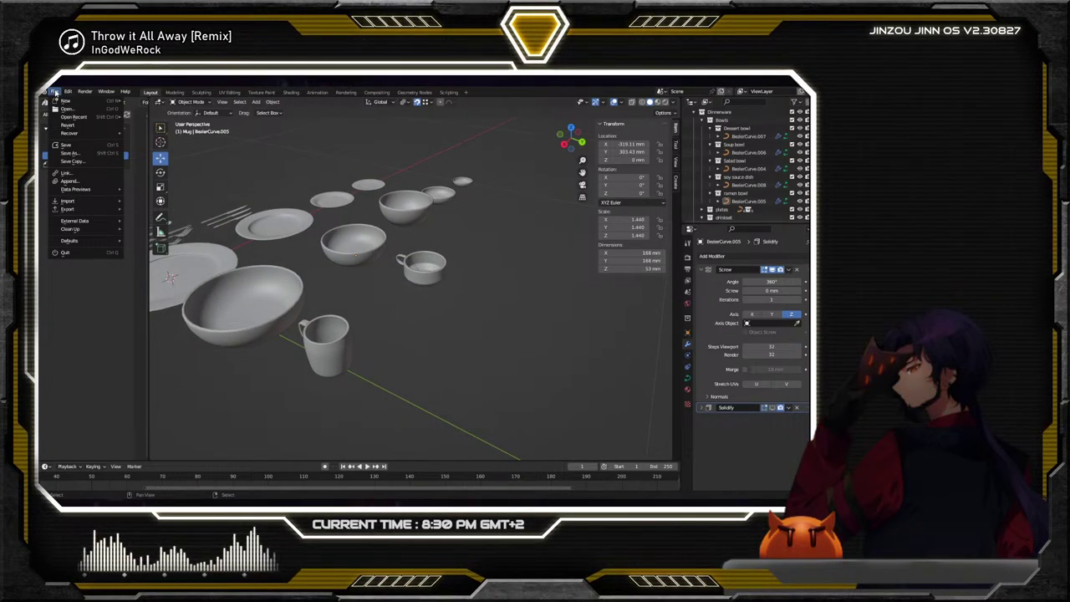
click(69, 146)
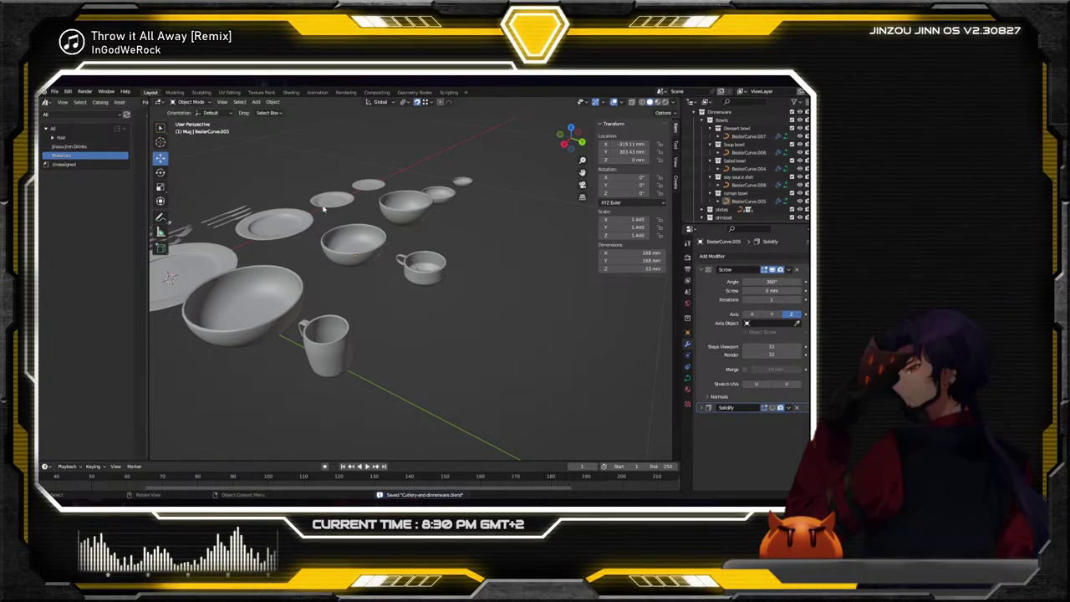
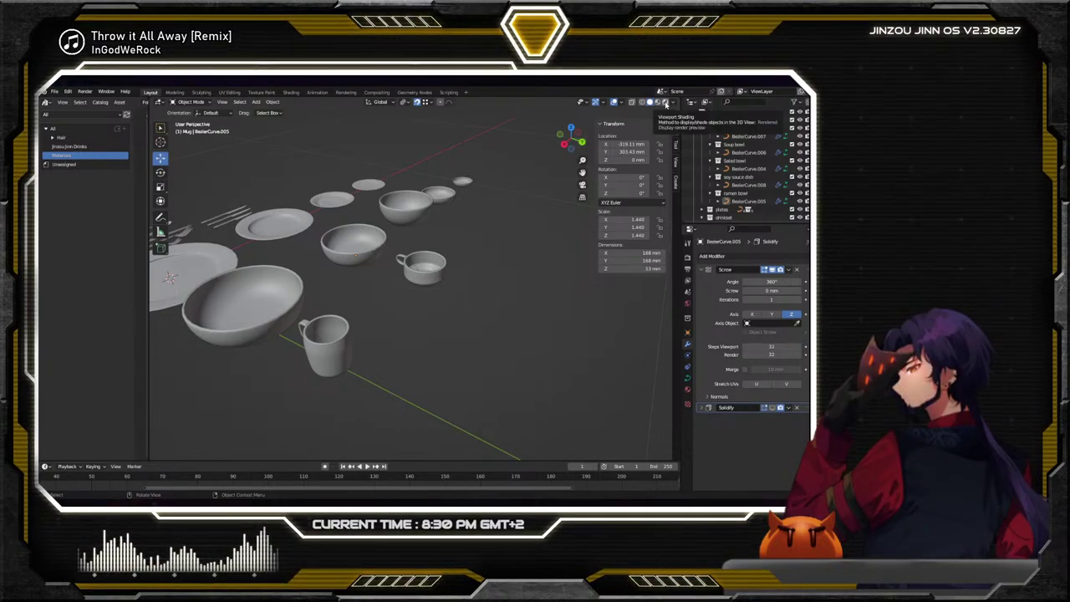
Make the Sugar canister collection in the drinkware group the active collection
middle_drag(468, 308, 406, 254)
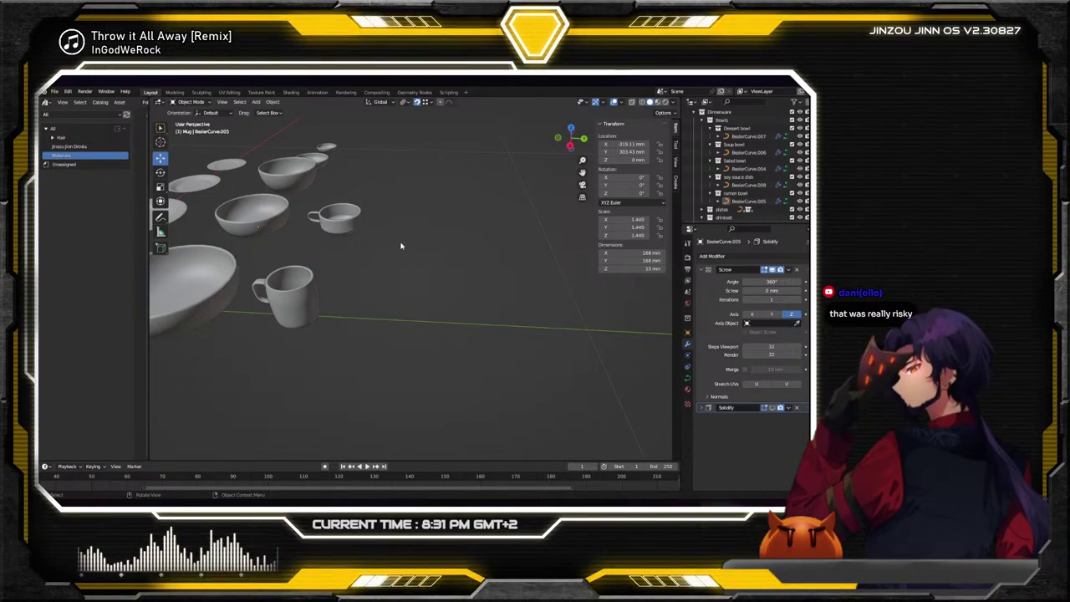
click(448, 258)
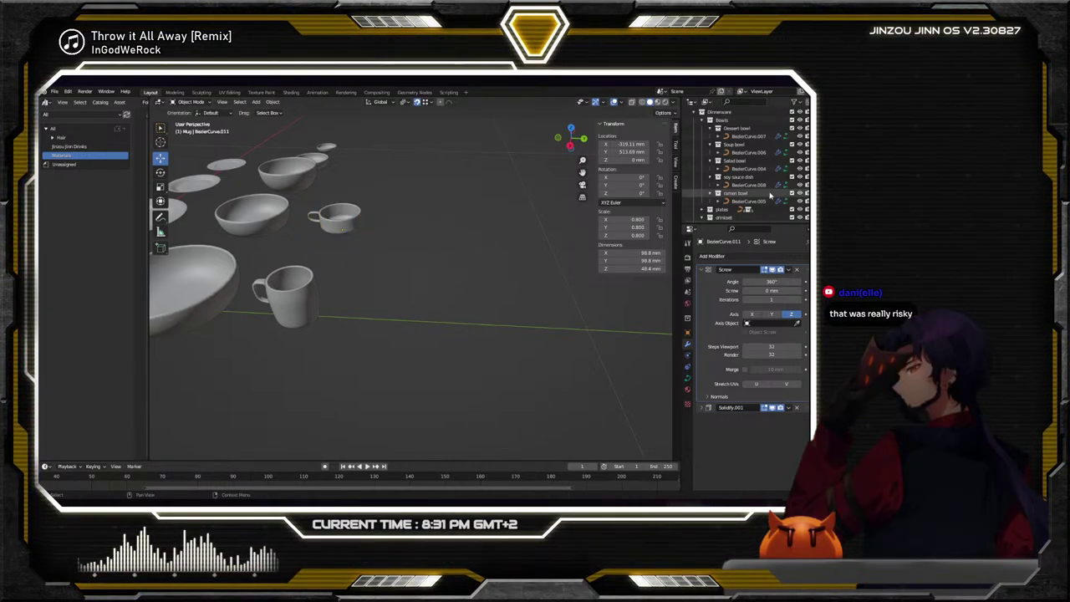
scroll(763, 192, down, 2)
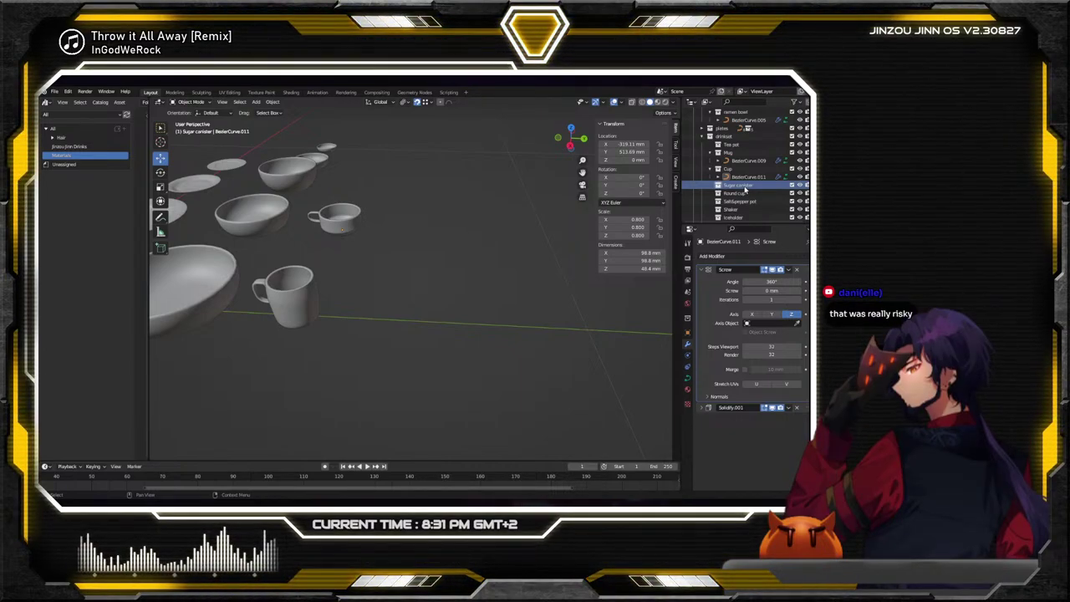
Duplicate the teacup's body without its handle and move the copy -189.5 mm along the X axis
click(355, 218)
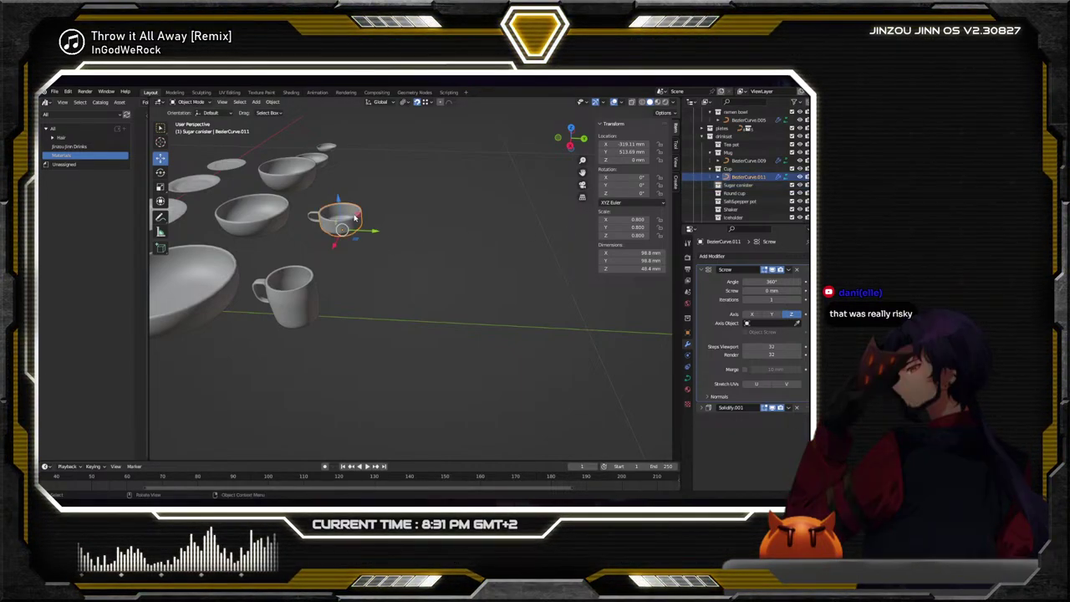
right_click(356, 219)
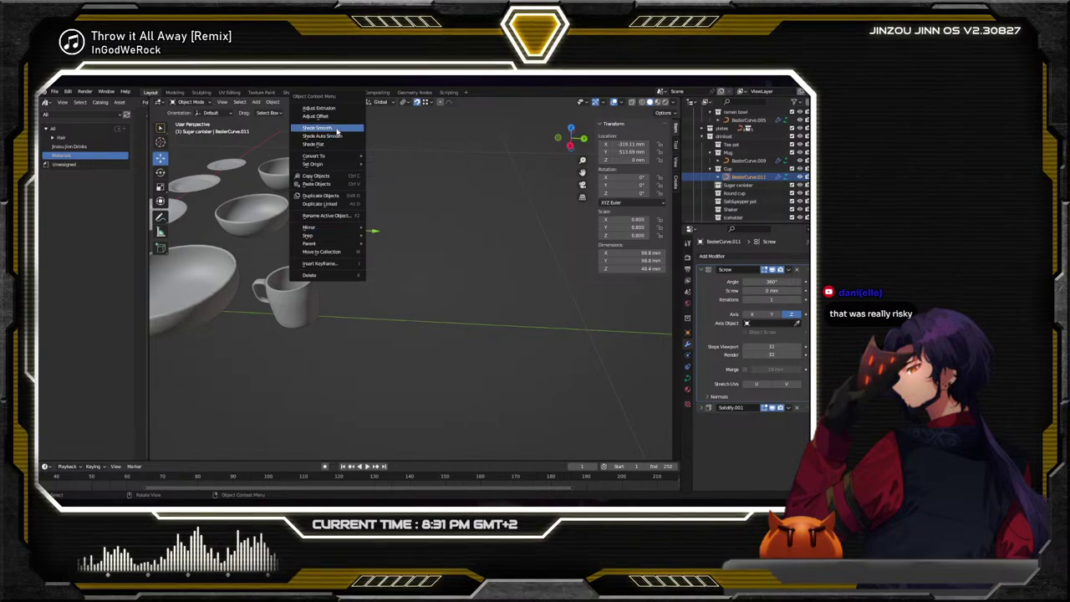
click(326, 195)
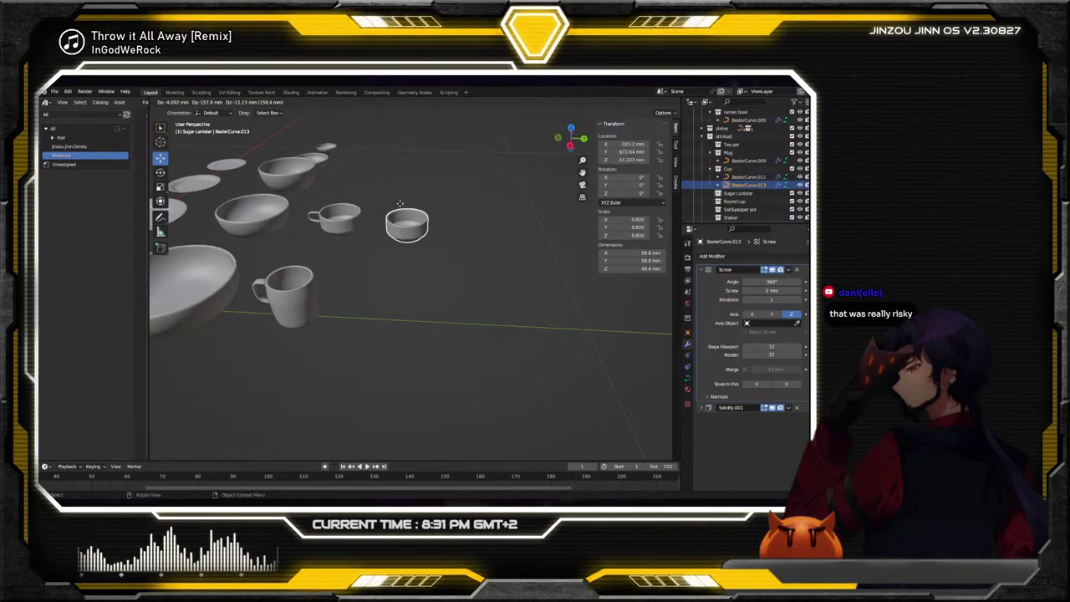
key(y)
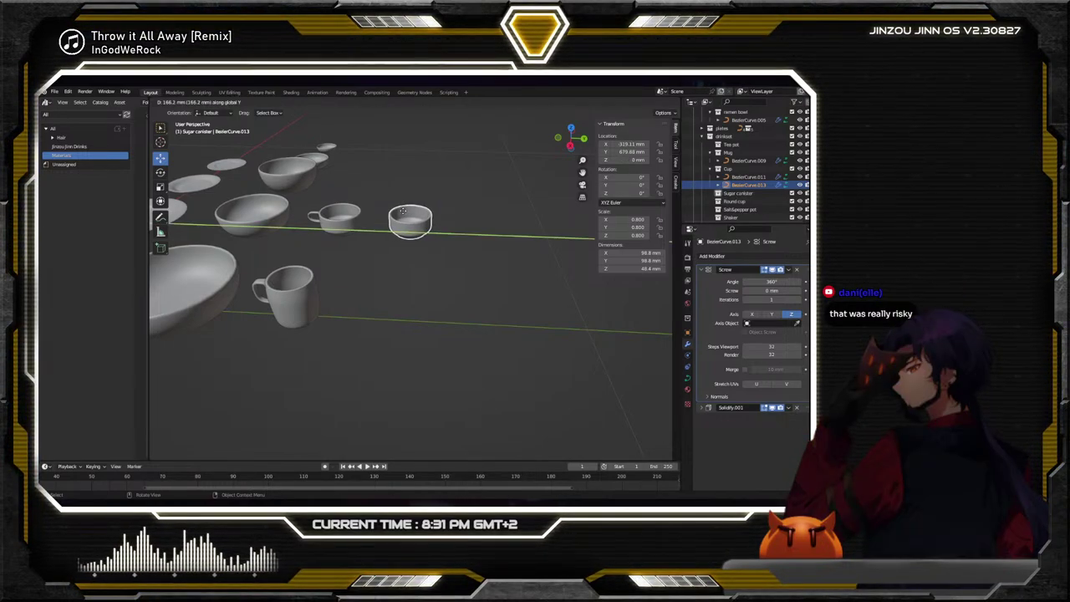
key(x)
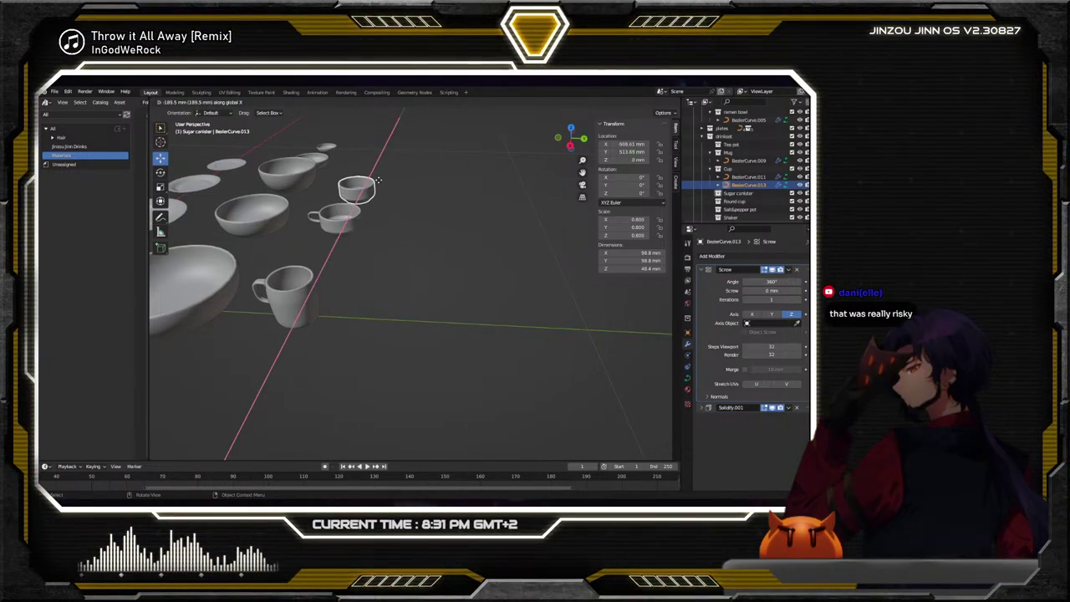
click(378, 180)
middle_drag(378, 180, 416, 285)
scroll(373, 258, up, 3)
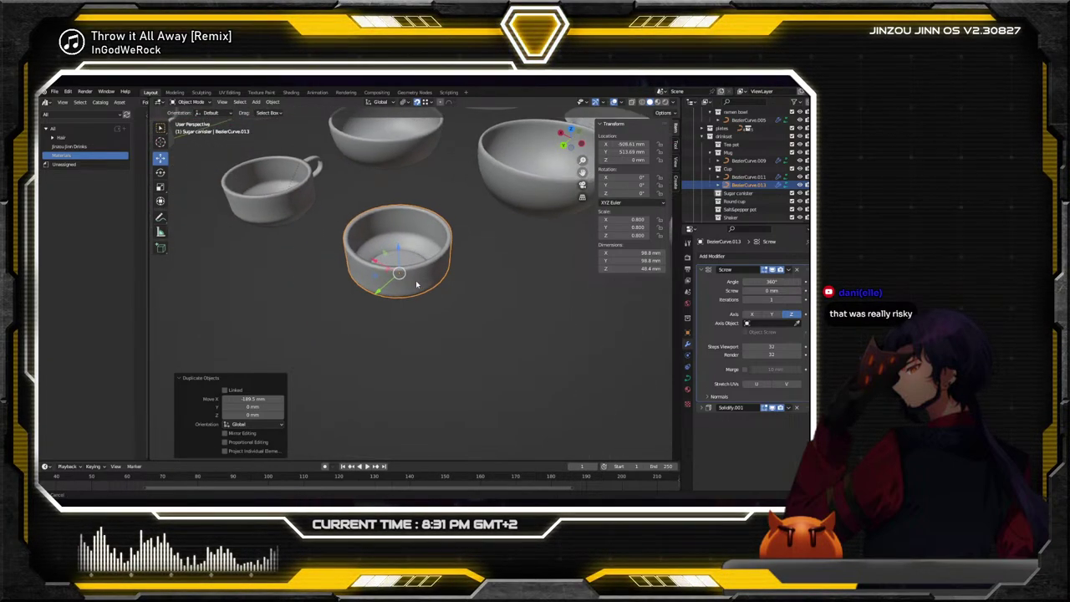
Set the copied teacup body's Screw modifier angle to 180° so it becomes a cutaway half
click(790, 283)
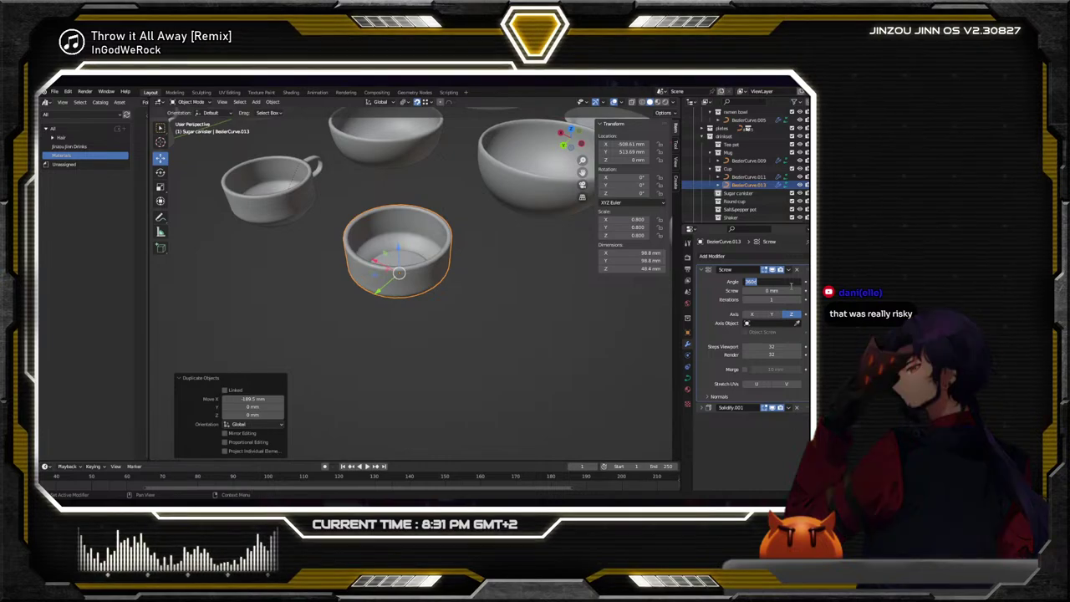
text(180)
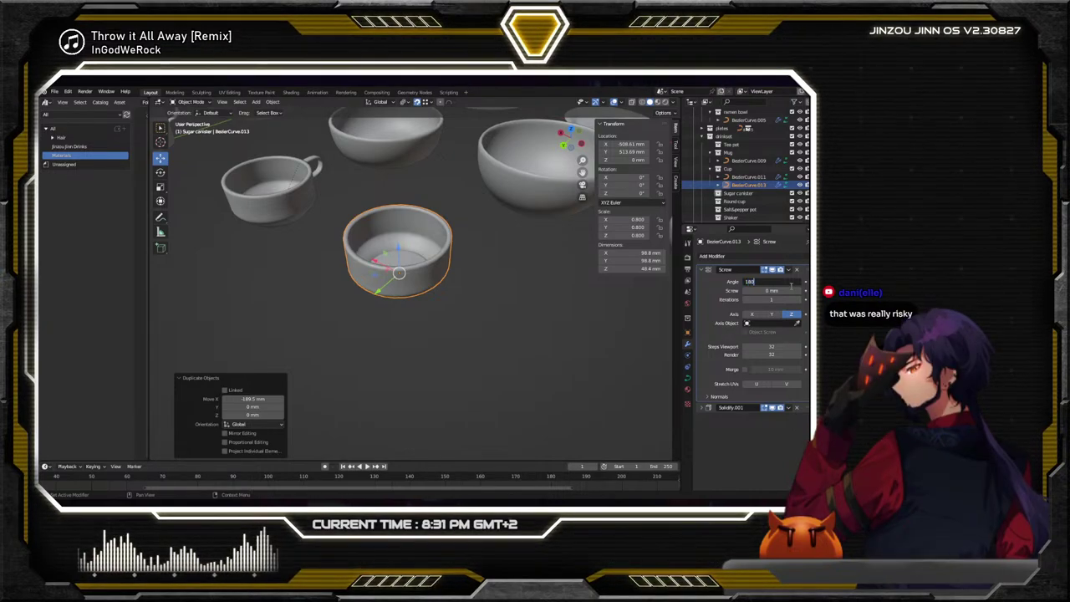
key(Return)
middle_drag(501, 285, 425, 280)
scroll(457, 273, up, 3)
click(426, 281)
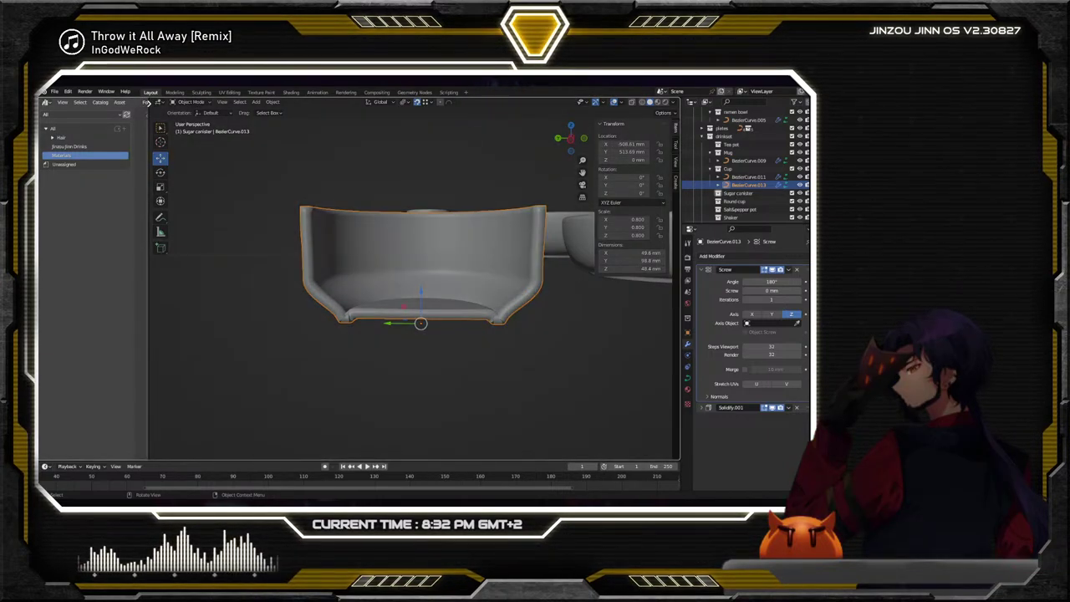
Collapse the asset browser so the 3D viewport takes its width, keeping the cutaway cup close up
drag(146, 102, 92, 104)
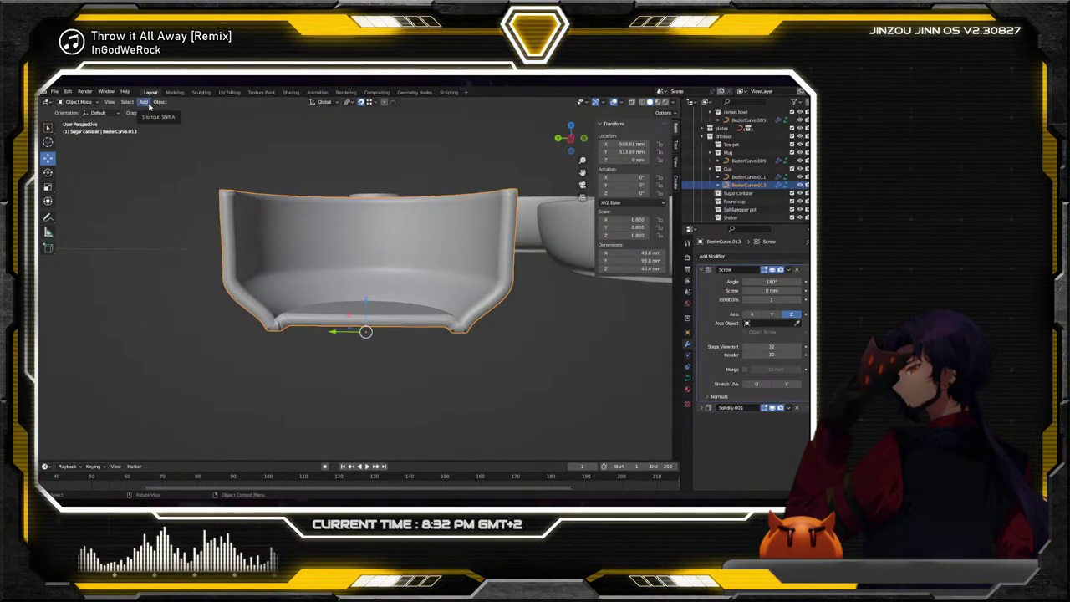
middle_drag(232, 174, 416, 257)
scroll(410, 264, up, 3)
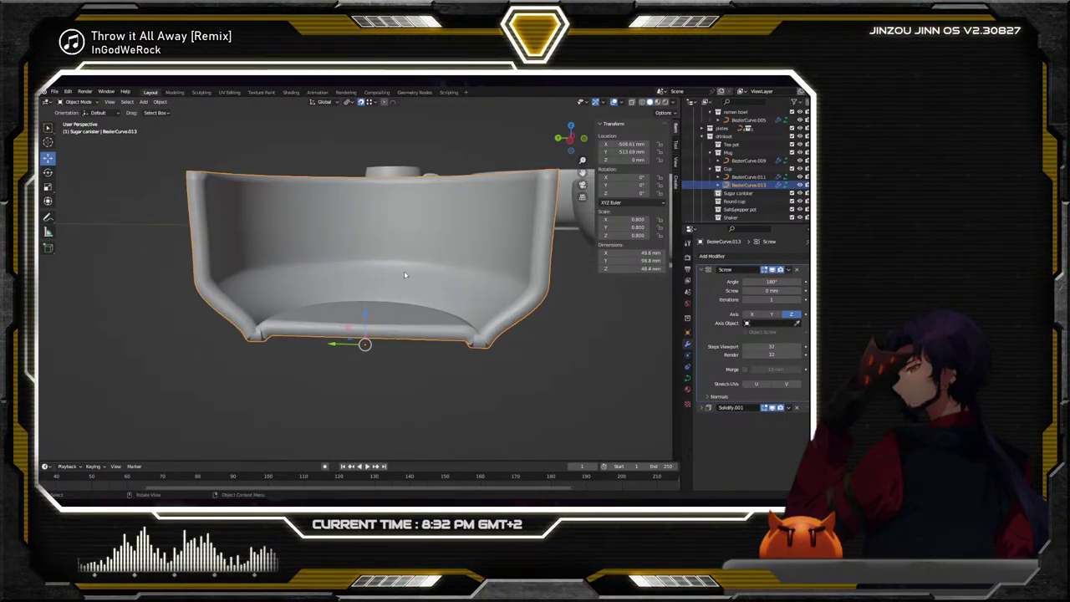
Enter Edit Mode on the half-cup curve and select the control point at the top of its rim
click(83, 122)
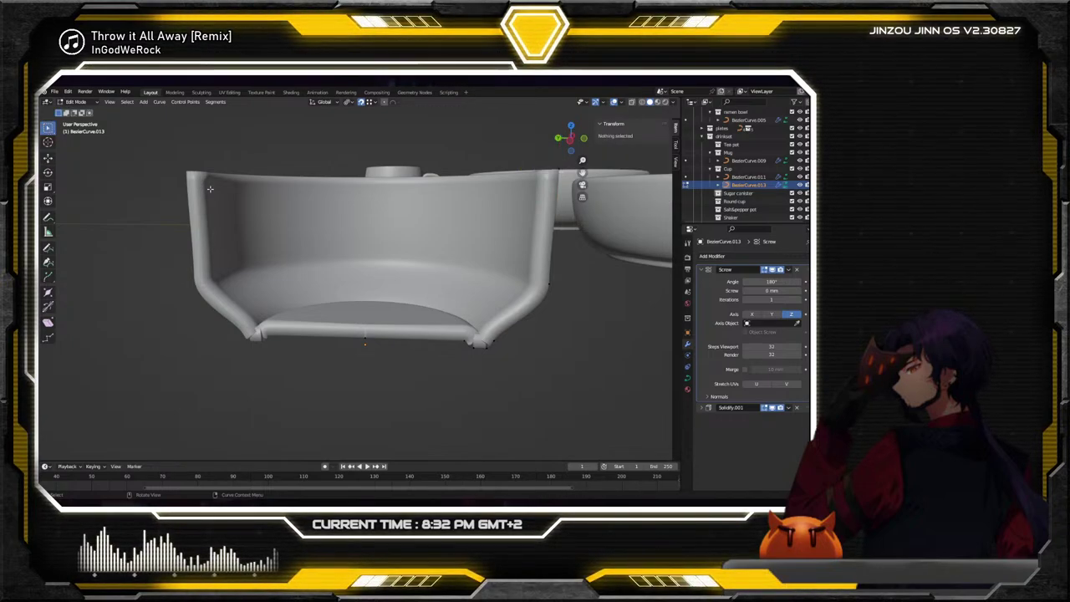
click(557, 175)
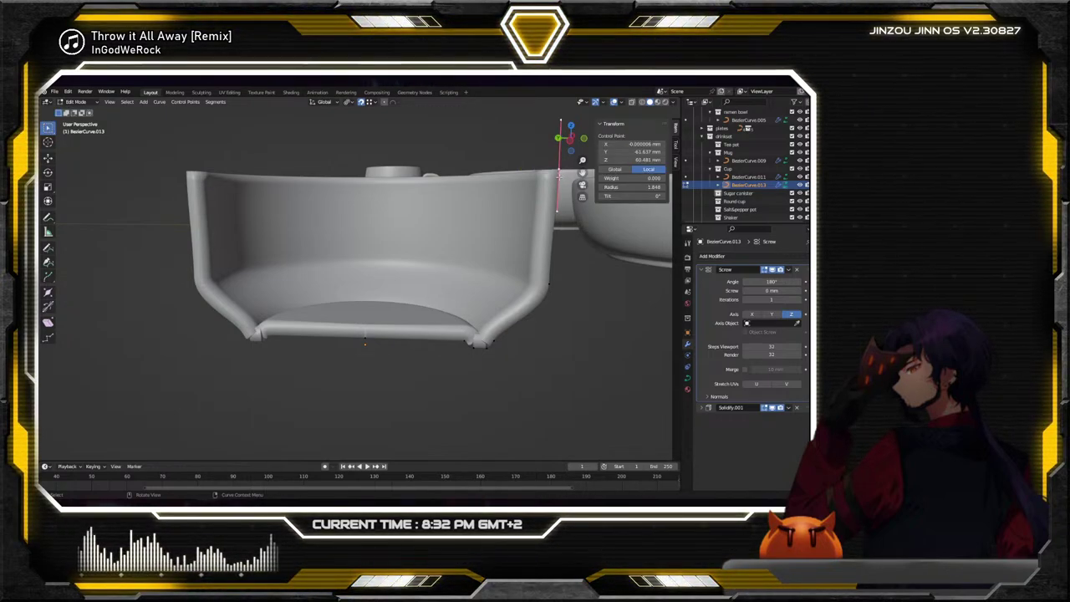
middle_drag(558, 174, 37, 173)
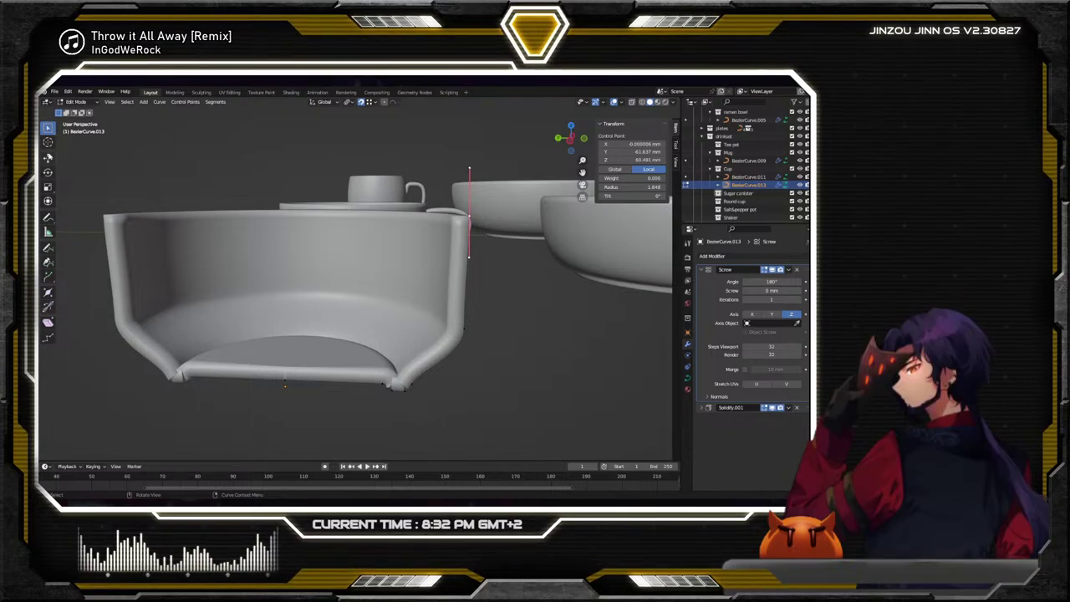
drag(469, 215, 468, 222)
middle_drag(468, 222, 399, 329)
scroll(458, 291, down, 5)
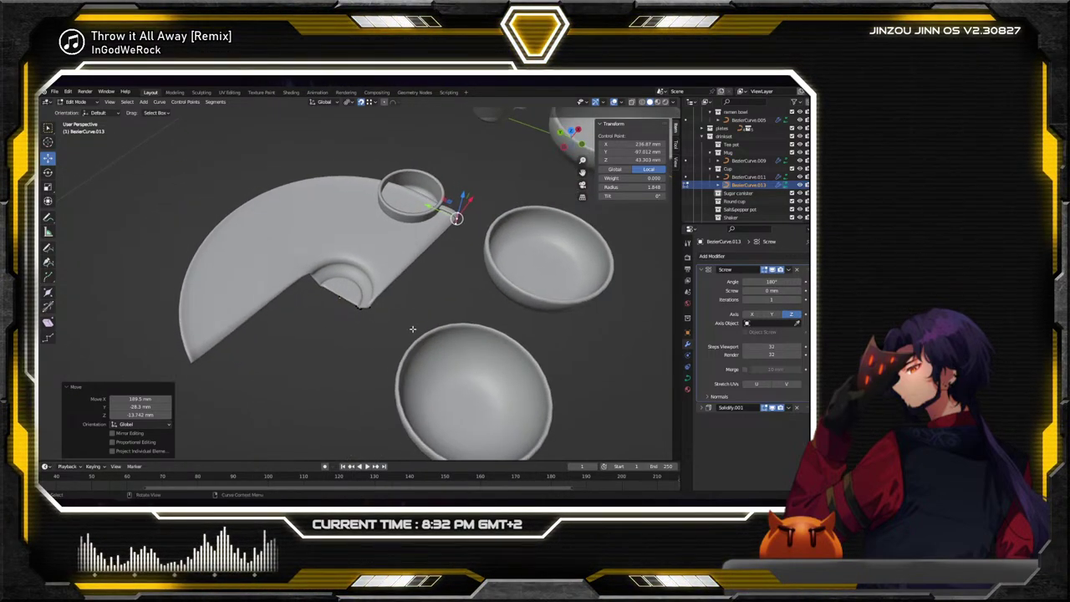
key(ctrl+z)
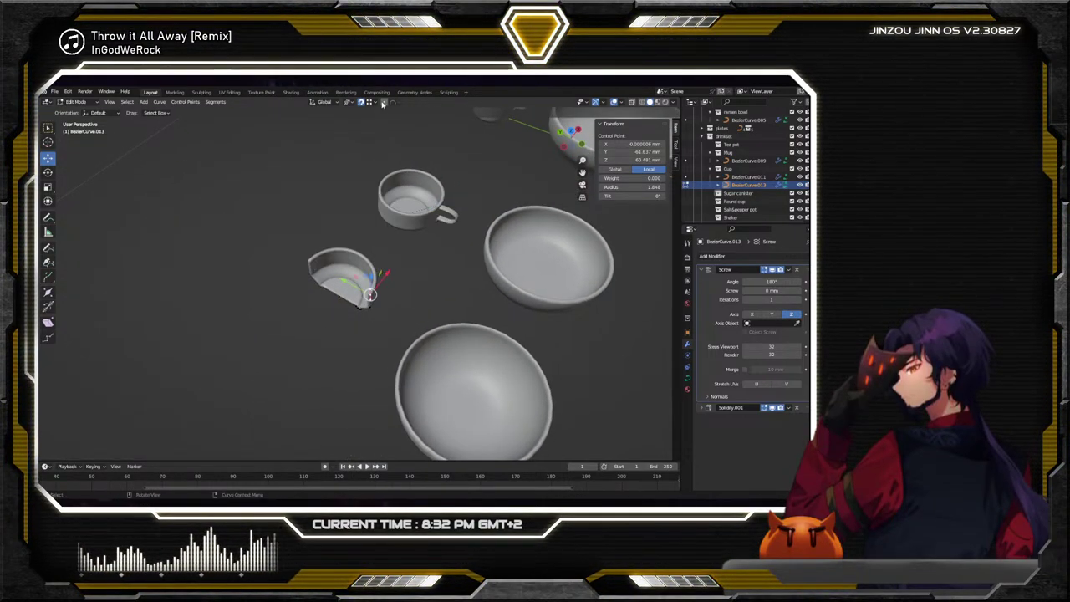
Turn off snapping and move the rim control point down about 9.94 mm along the Z axis
scroll(401, 301, up, 7)
middle_drag(410, 305, 507, 254)
key(g)
key(z)
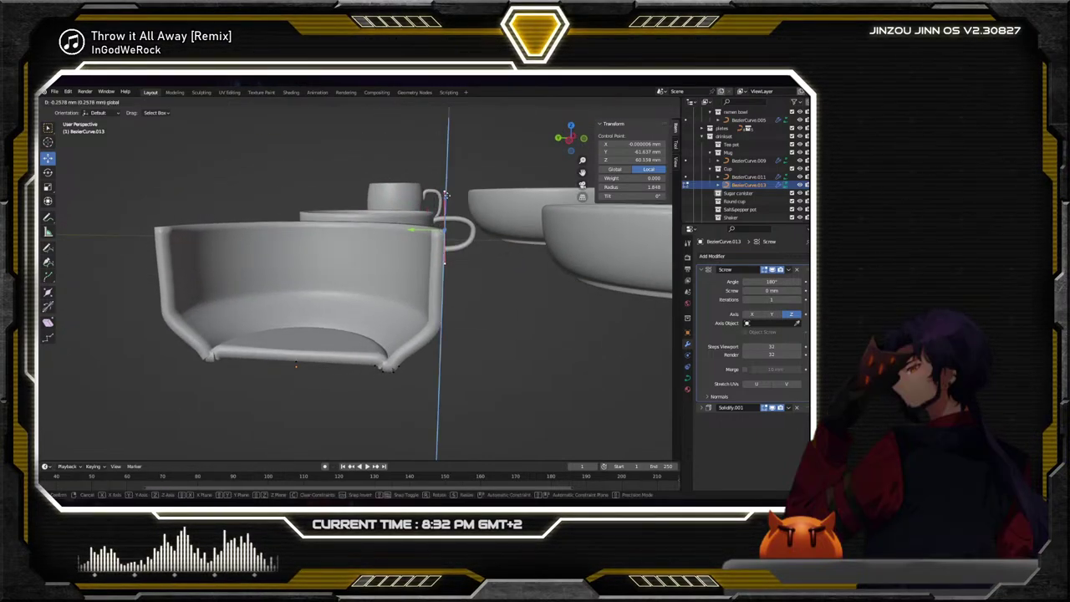
click(451, 219)
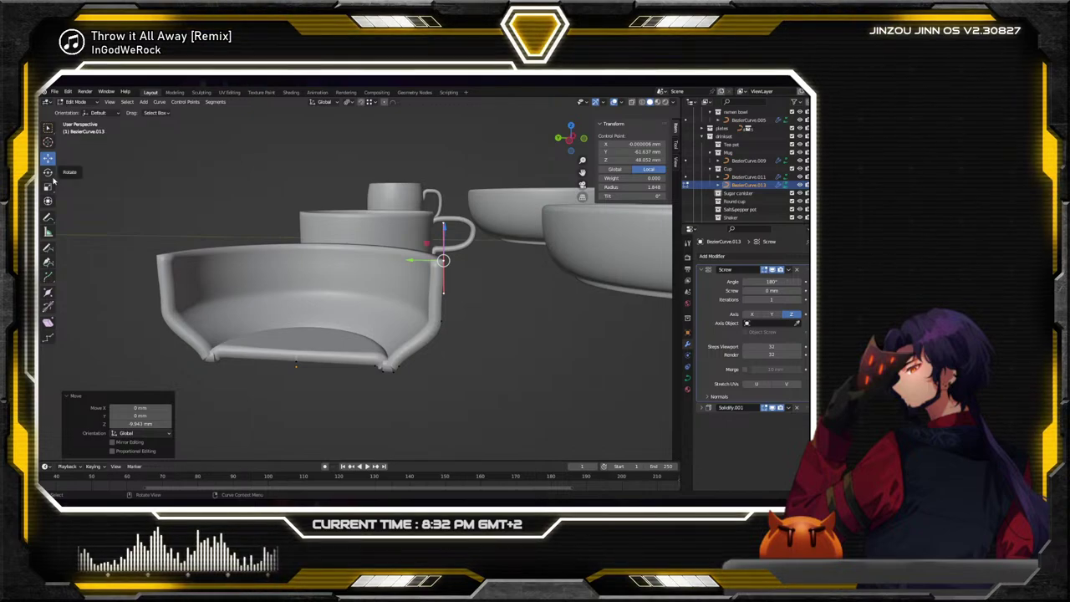
Extrude a new control point upward from the lowered rim and move it about 5.46 mm inward along Y
click(48, 275)
drag(444, 231, 387, 209)
click(47, 157)
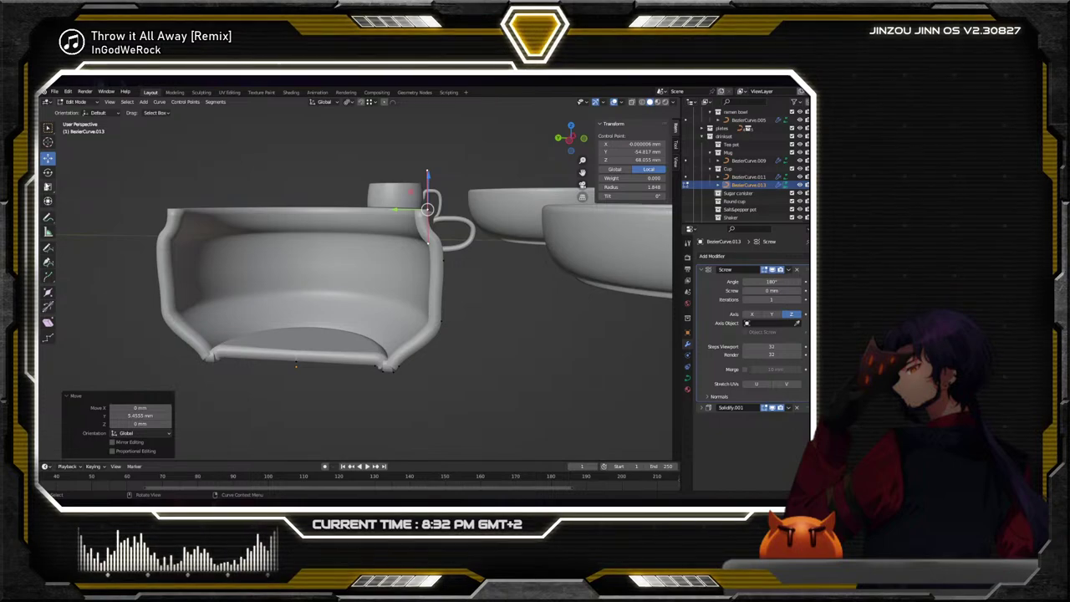
Rotate the new rim point so the wall curls inward, and scale its handles to 0.372
key(shift+space)
key(r)
drag(447, 185, 415, 184)
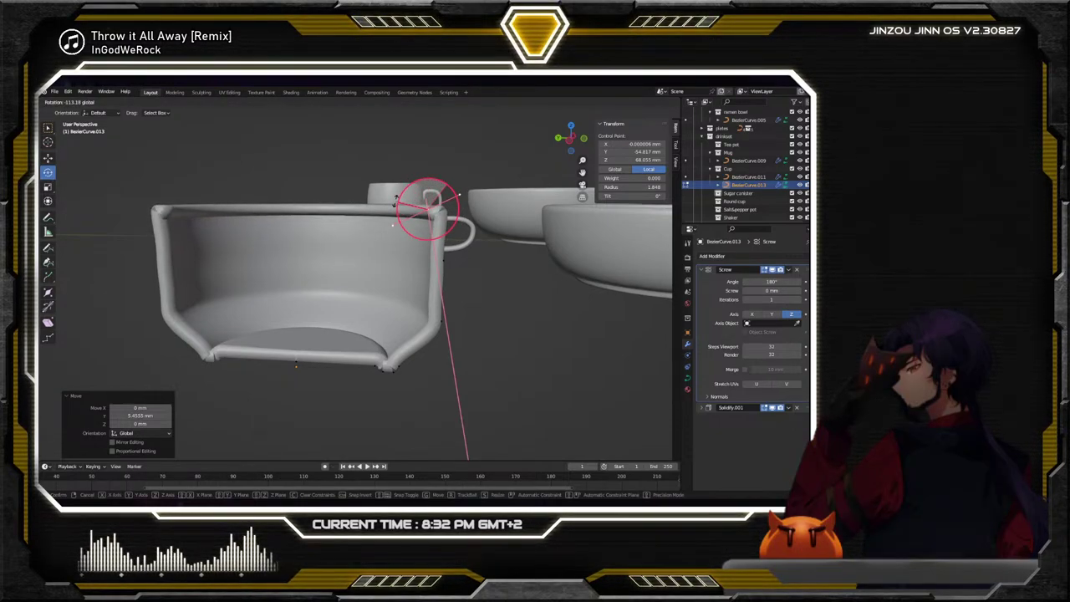
mouse_move(395, 200)
mouse_down()
mouse_move(412, 209)
mouse_move(386, 208)
mouse_move(414, 194)
mouse_up()
key(shift+space)
key(g)
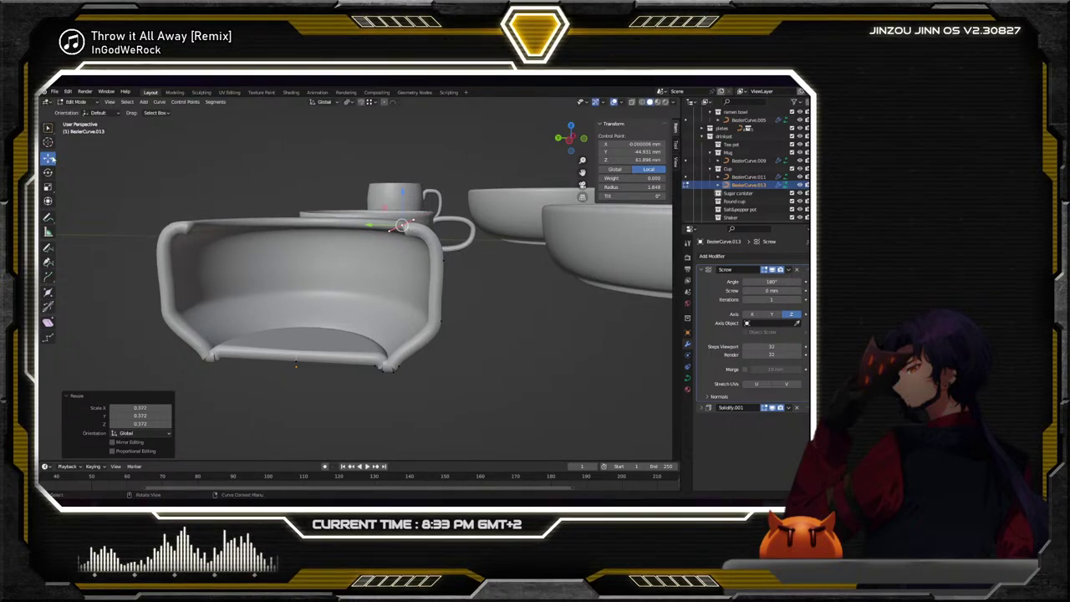
Reposition the rim's end point by about -5.17 mm and -3.74 mm along Y and 12.2 mm up along Z
middle_drag(412, 219, 415, 259)
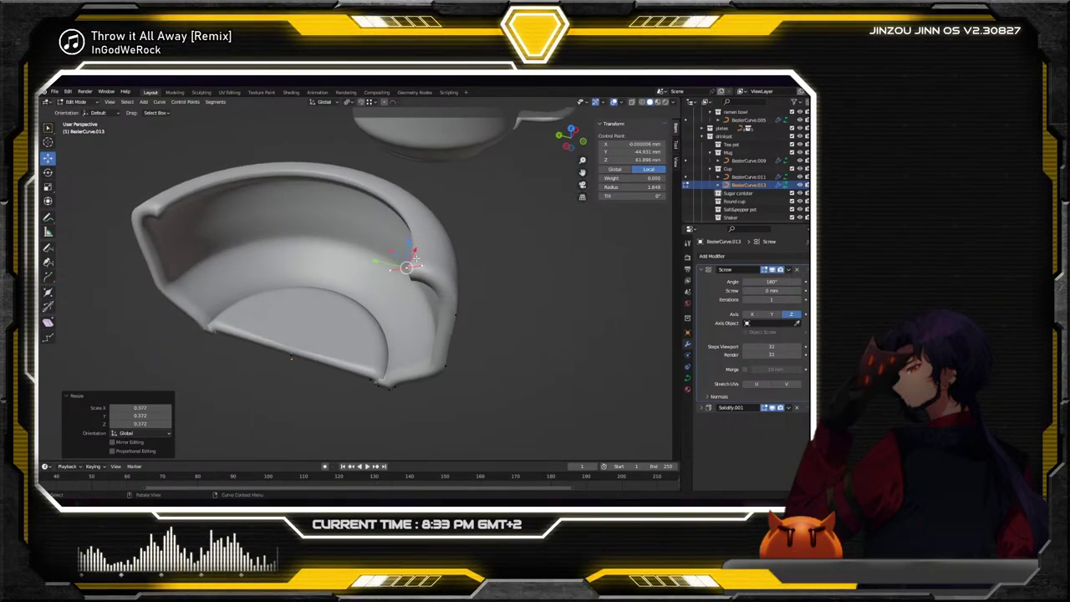
key(g)
key(y)
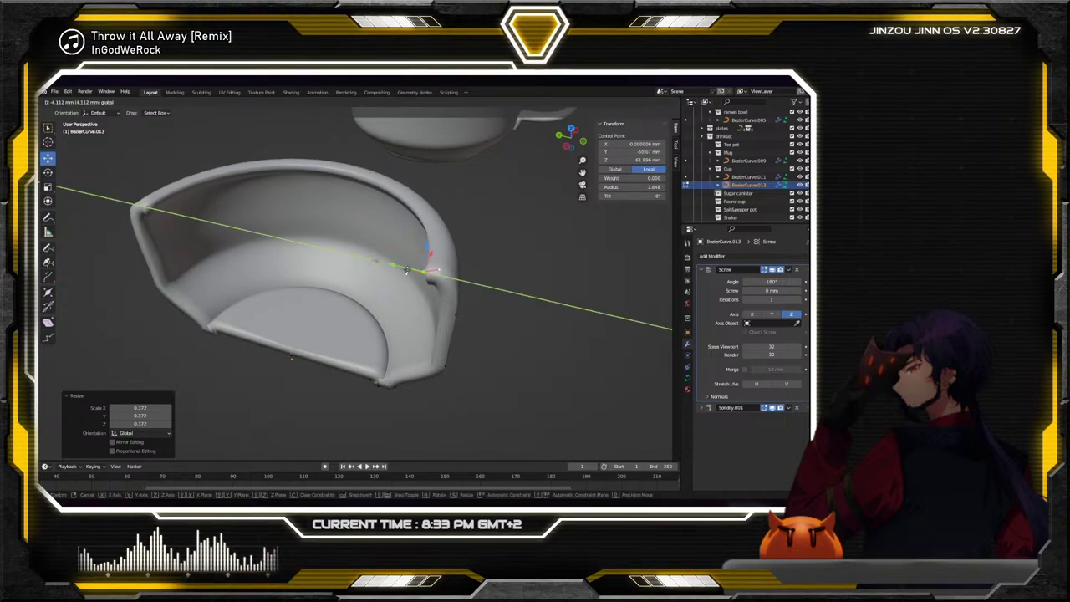
click(409, 270)
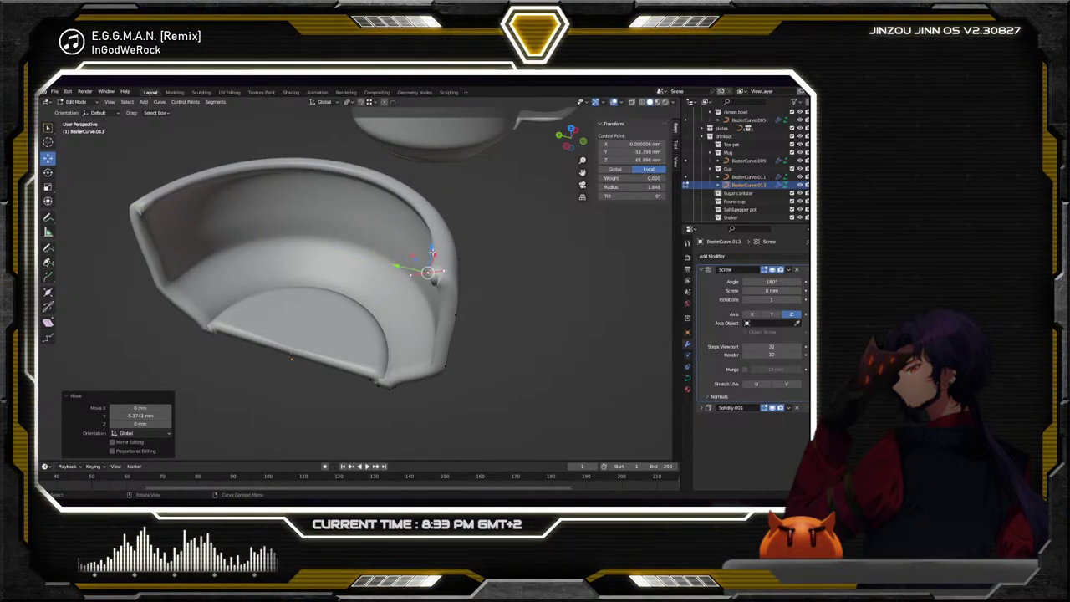
key(g)
key(z)
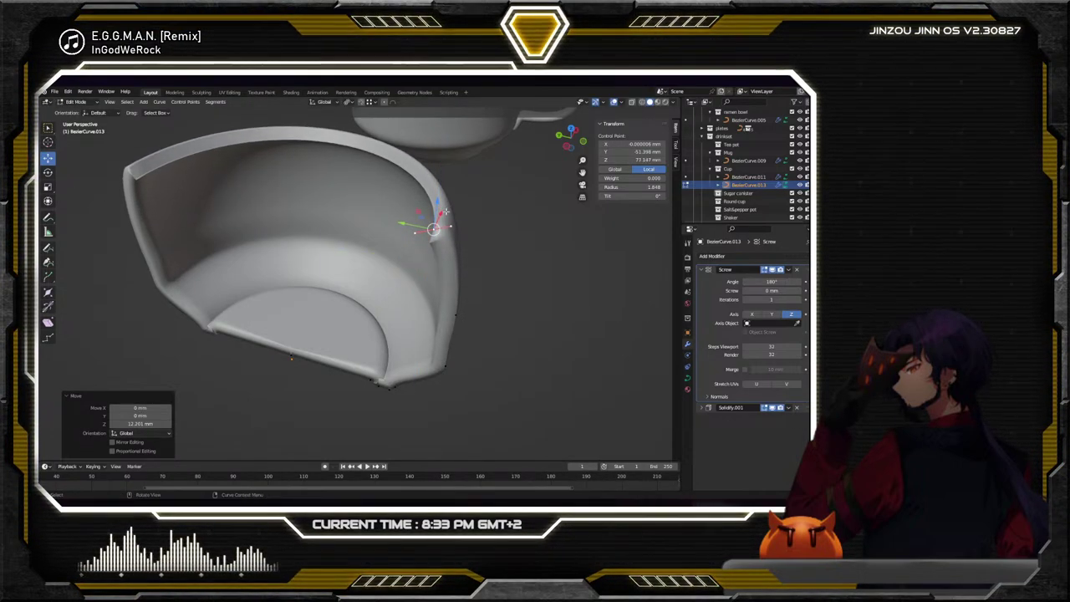
key(g)
key(y)
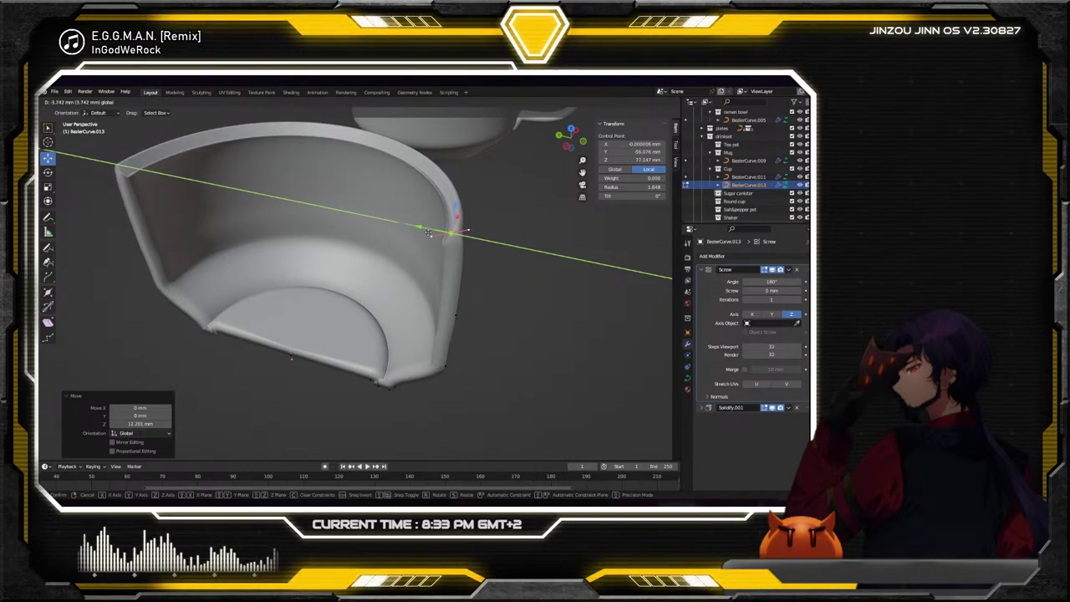
click(427, 232)
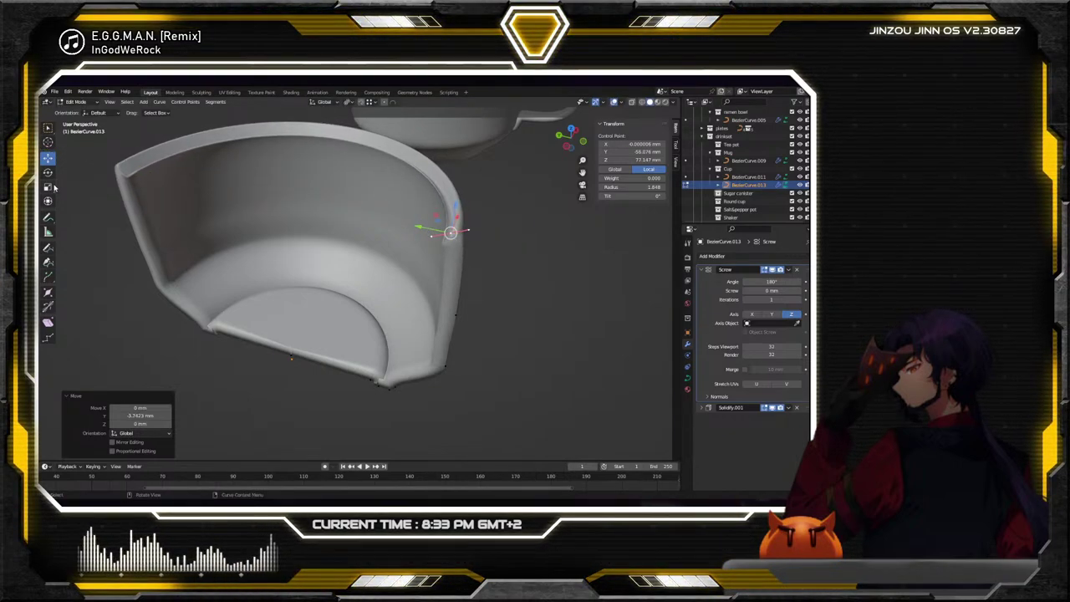
Extrude the rim's end point about 5.7 mm inward along Y and lower the new point about 5.6 mm along Z
click(49, 276)
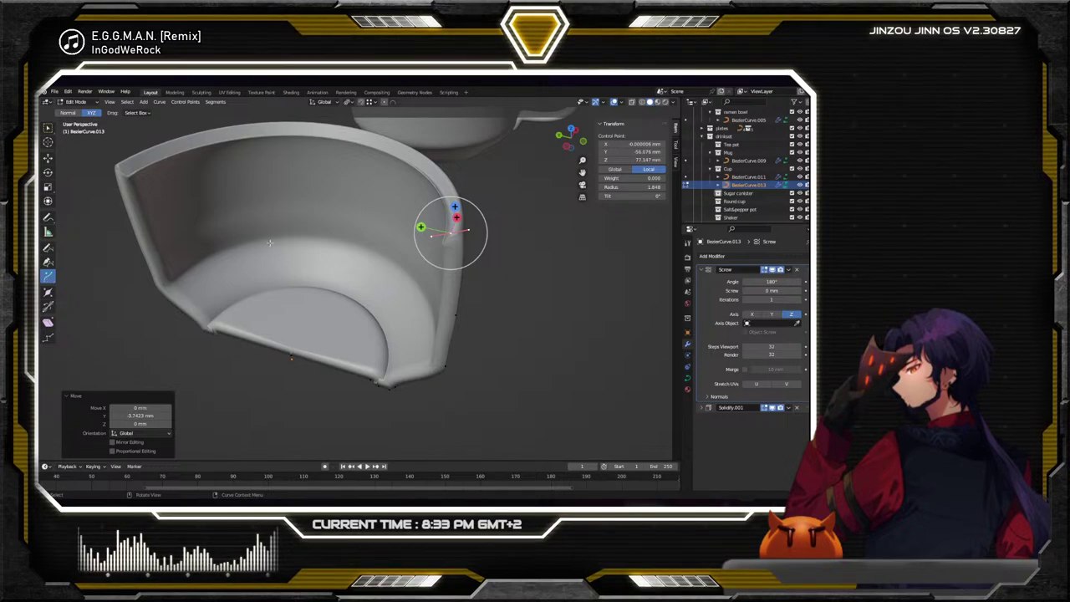
key(g)
key(y)
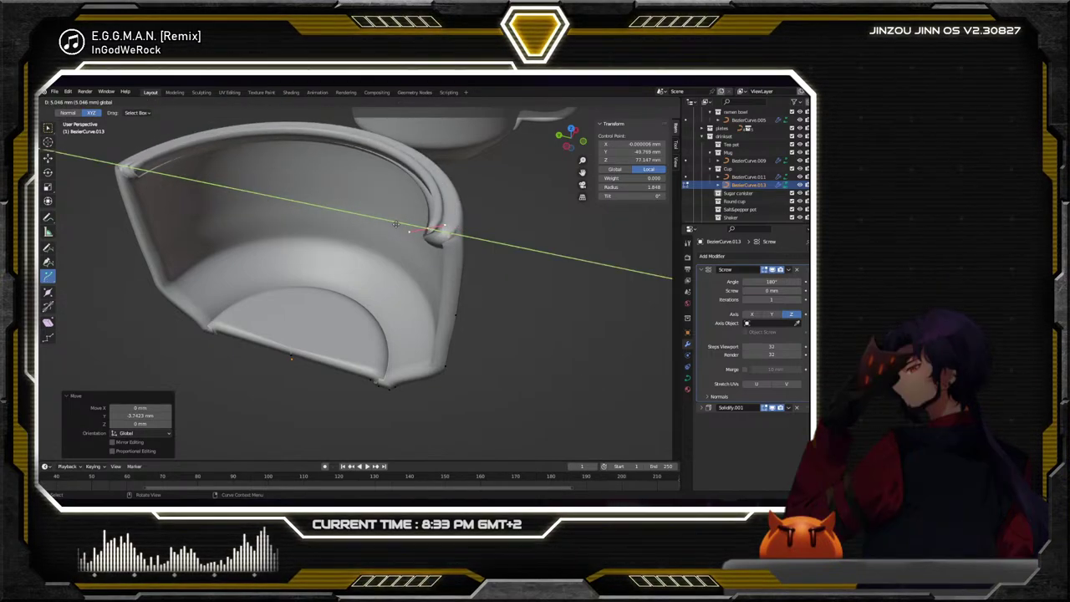
click(396, 224)
key(g)
key(z)
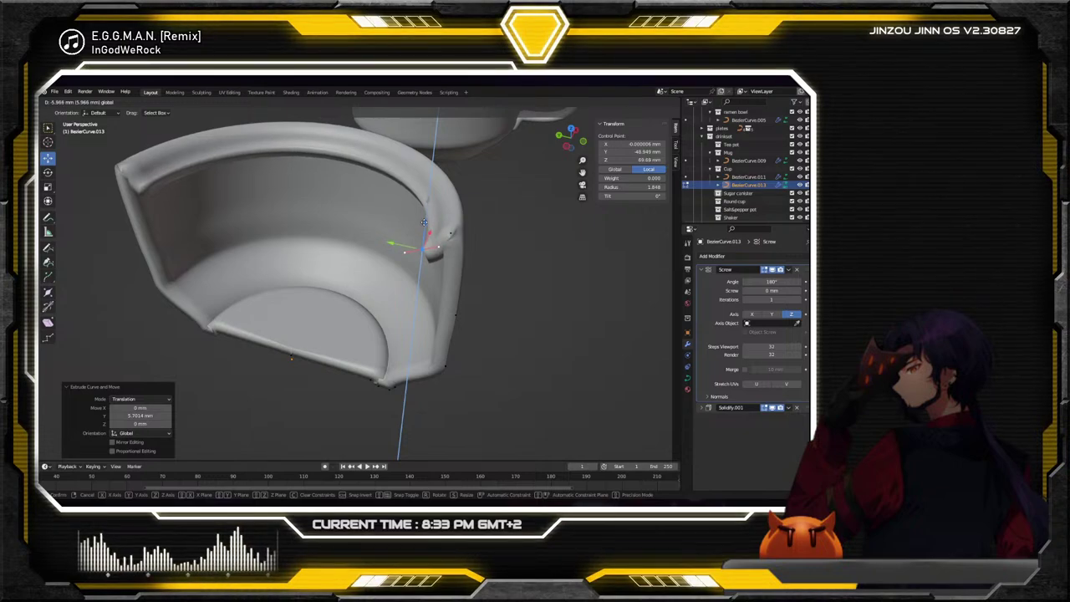
click(410, 249)
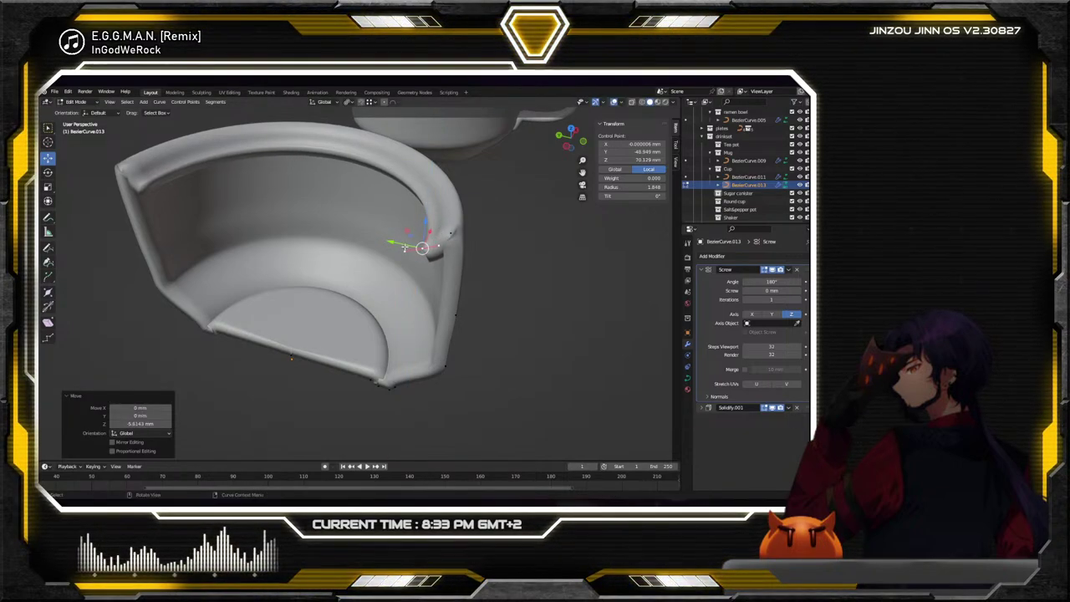
Extrude the inner rim point about 3.7 mm further inward along Y and rotate its handles 22.2° about X
mouse_move(502, 251)
middle_down()
mouse_move(529, 236)
mouse_move(517, 240)
middle_up()
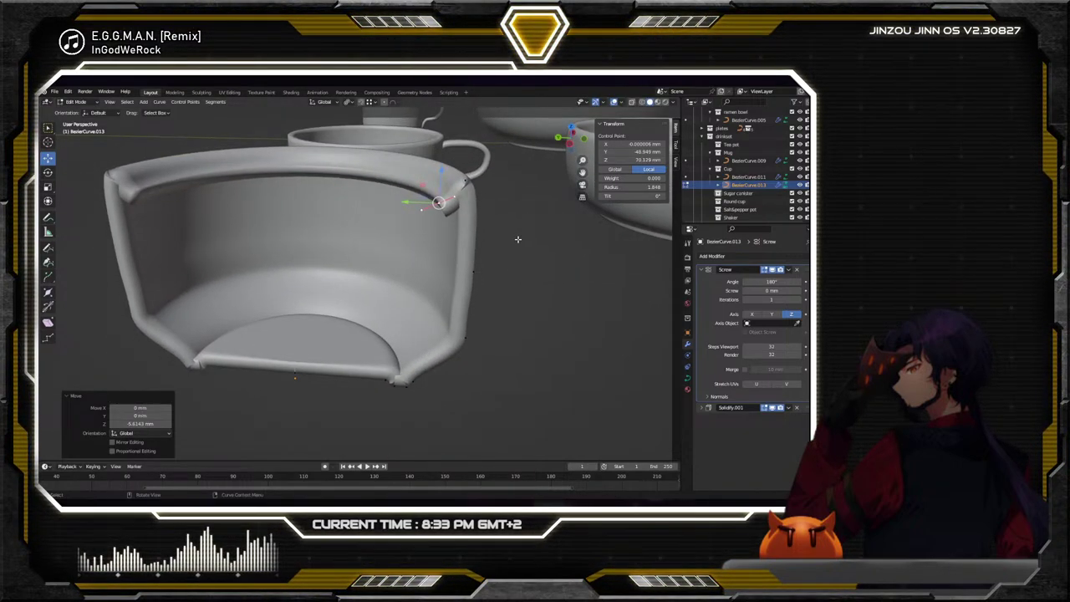
click(48, 277)
drag(436, 203, 394, 204)
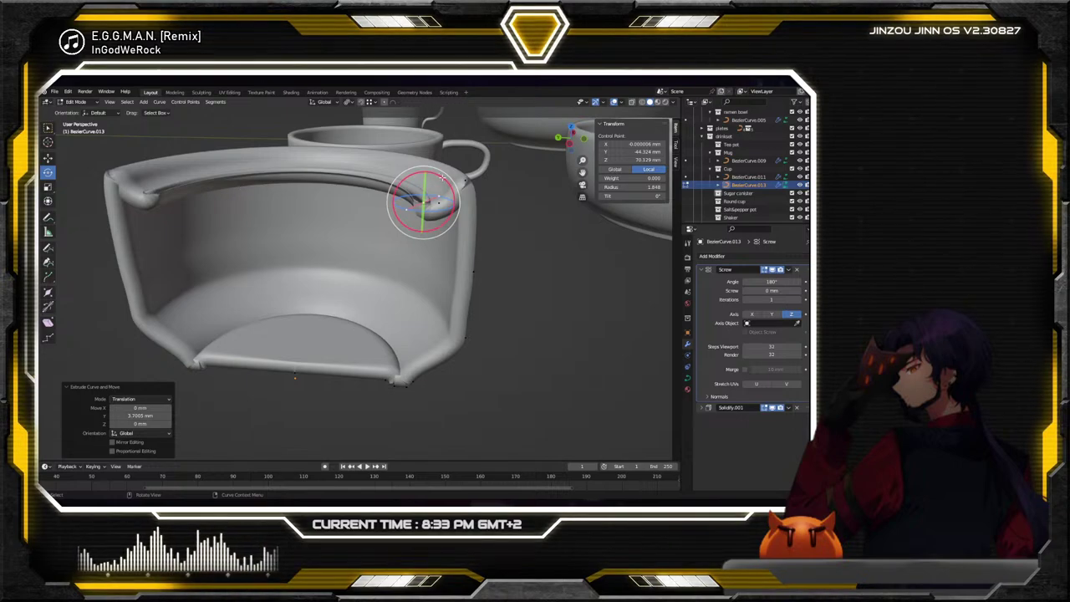
drag(399, 197, 418, 203)
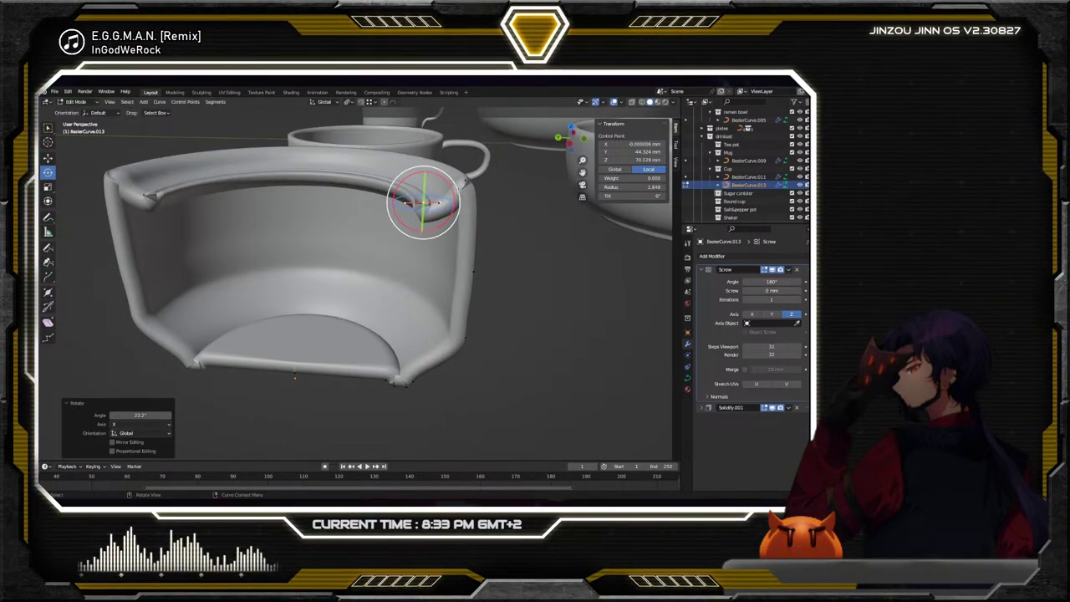
Shrink the inner end point's handles, and scale the neighbouring ledge point's inner handle to 0.182 and outer handle to 0.517
key(s)
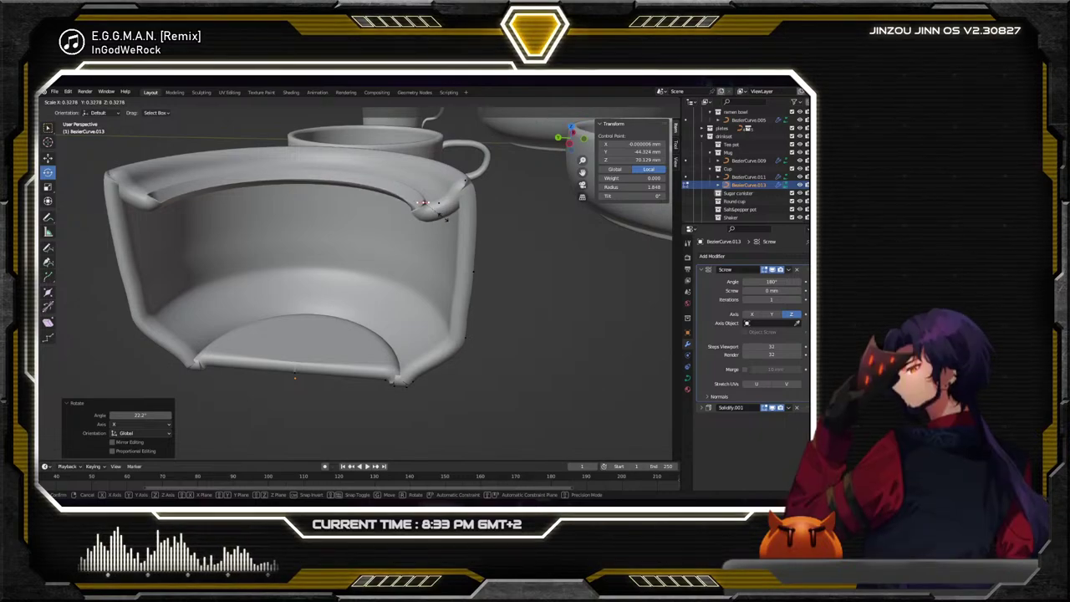
click(428, 204)
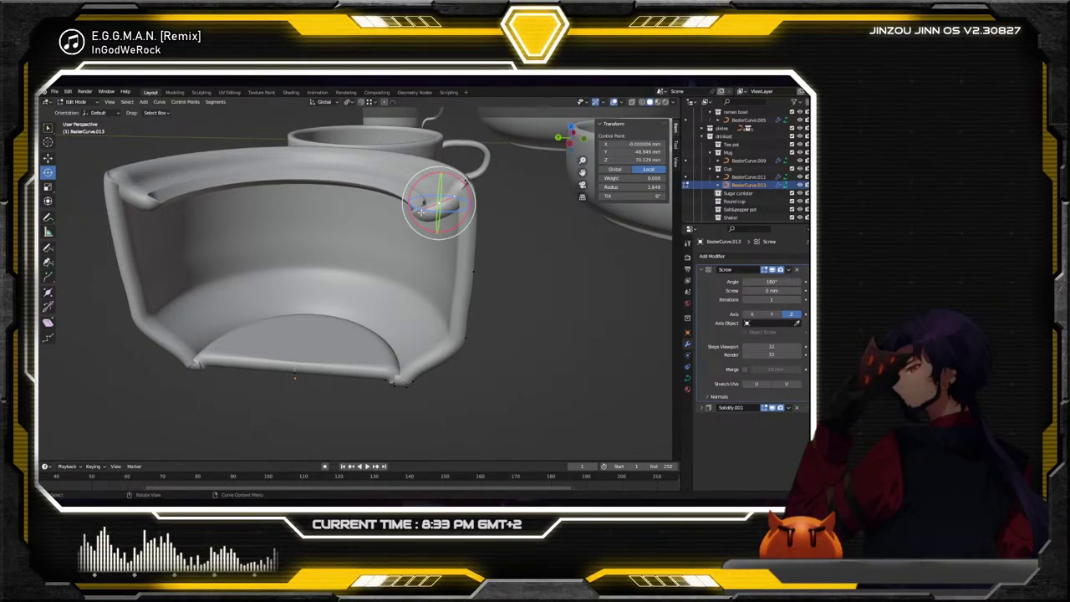
click(421, 212)
key(s)
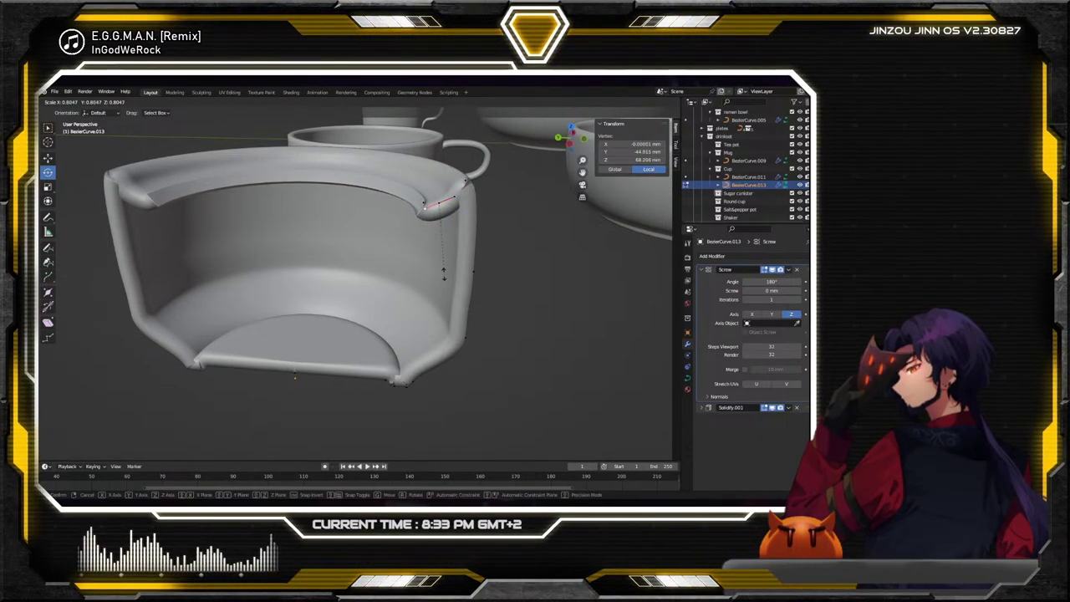
click(437, 214)
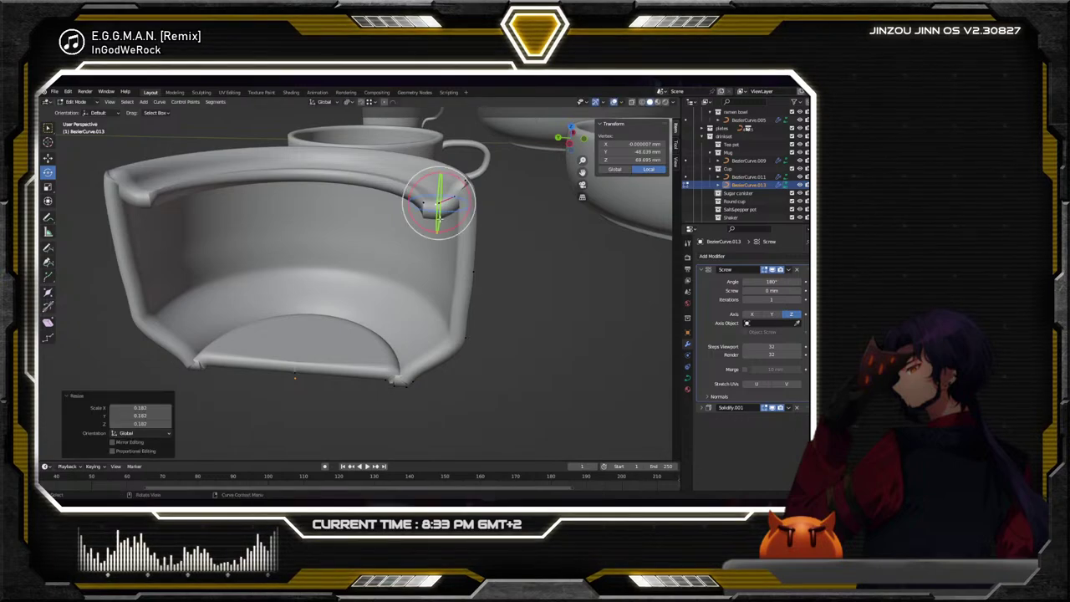
click(460, 200)
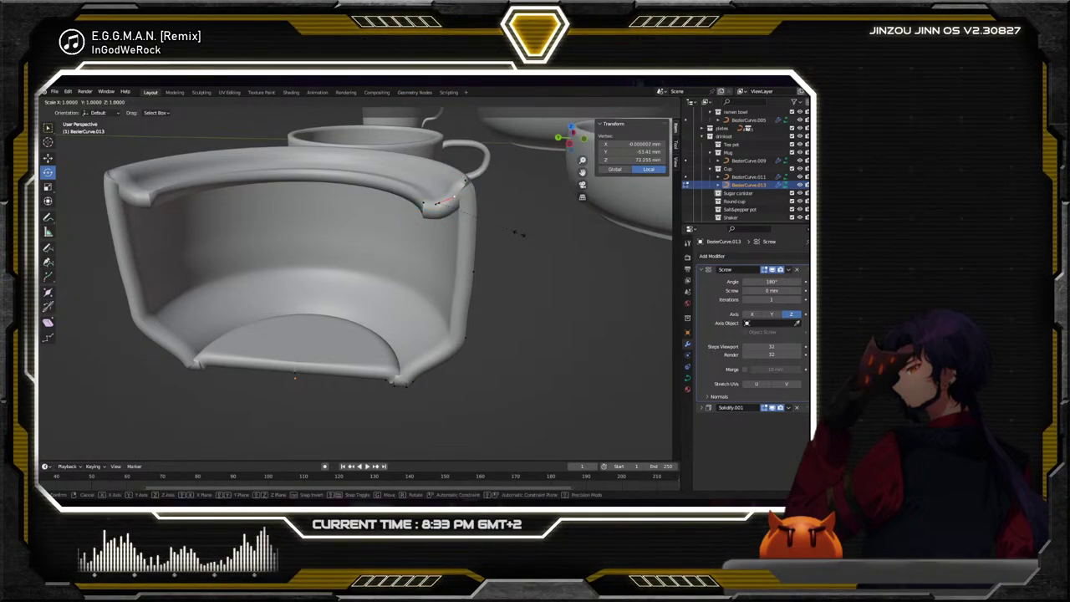
click(483, 208)
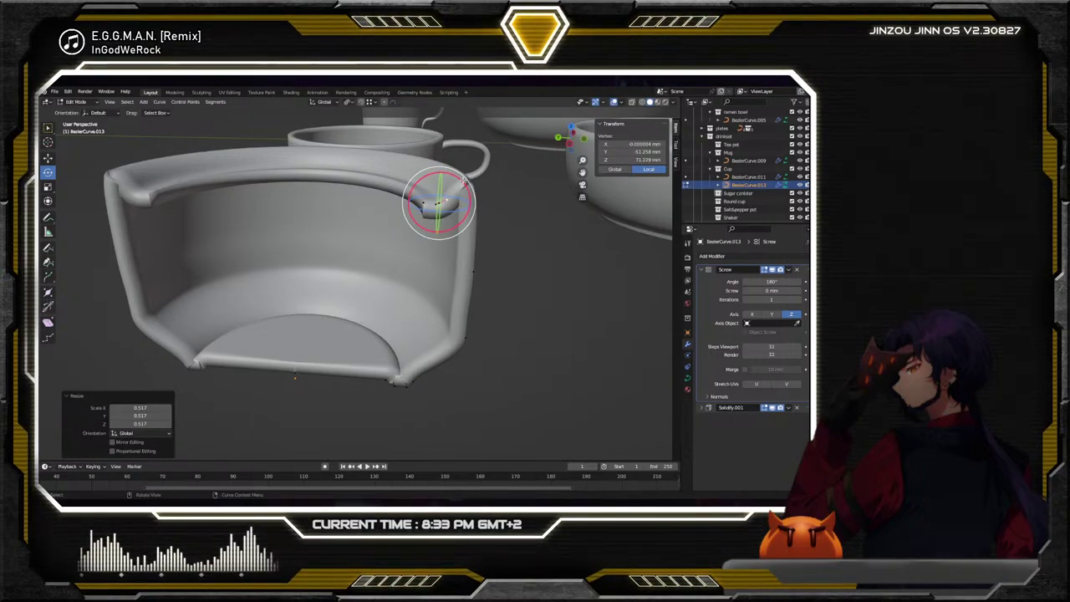
Rotate the rim's top point handles about 70° about X, scale its outer handle to 1.806 and shrink its inner handle
click(464, 178)
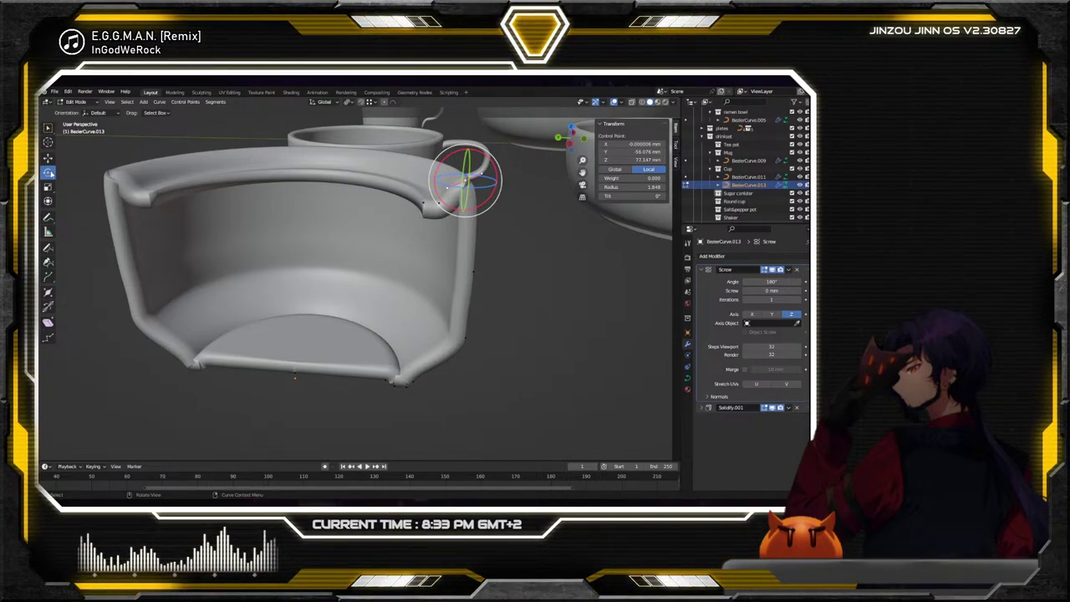
drag(494, 168, 472, 188)
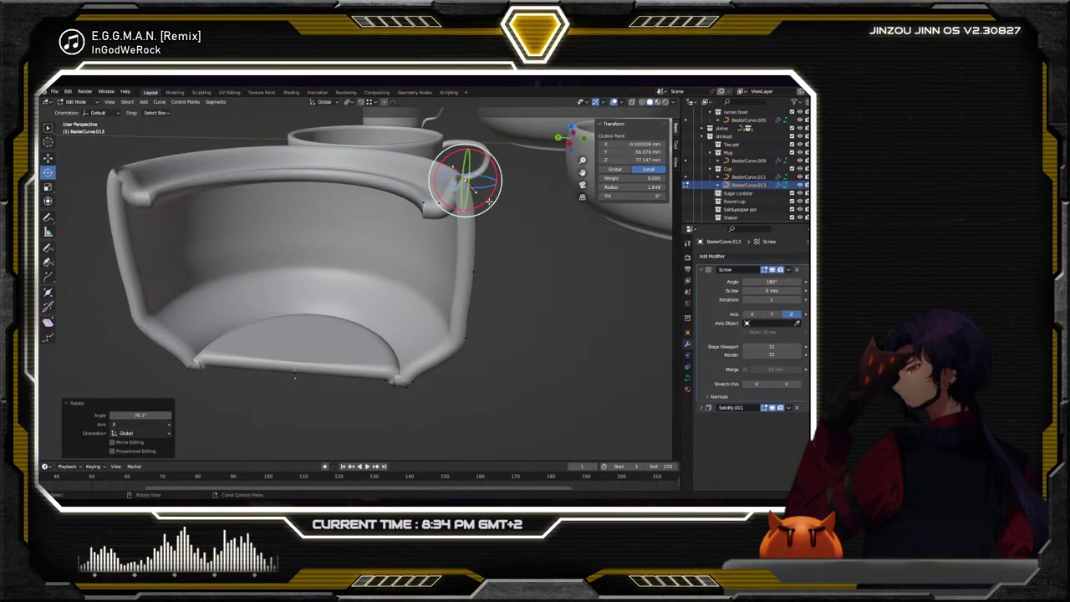
click(475, 191)
key(s)
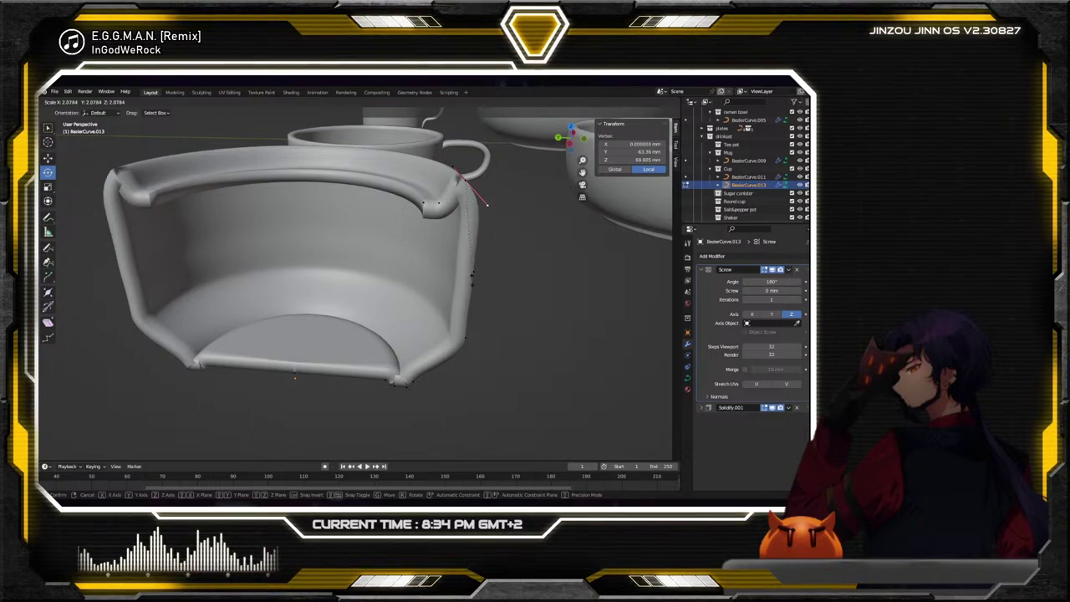
click(484, 203)
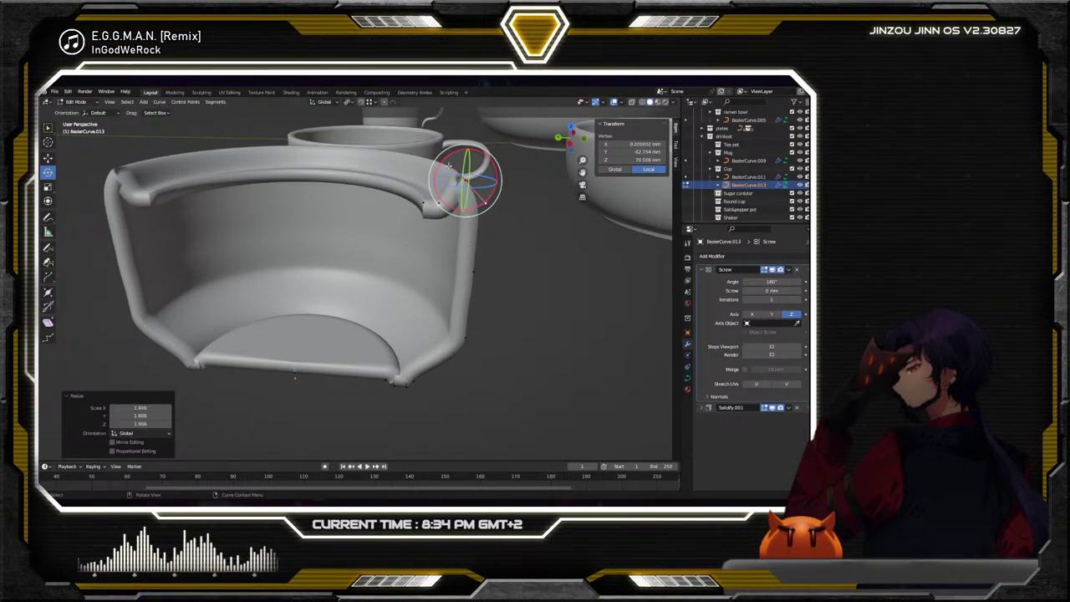
drag(451, 170, 521, 239)
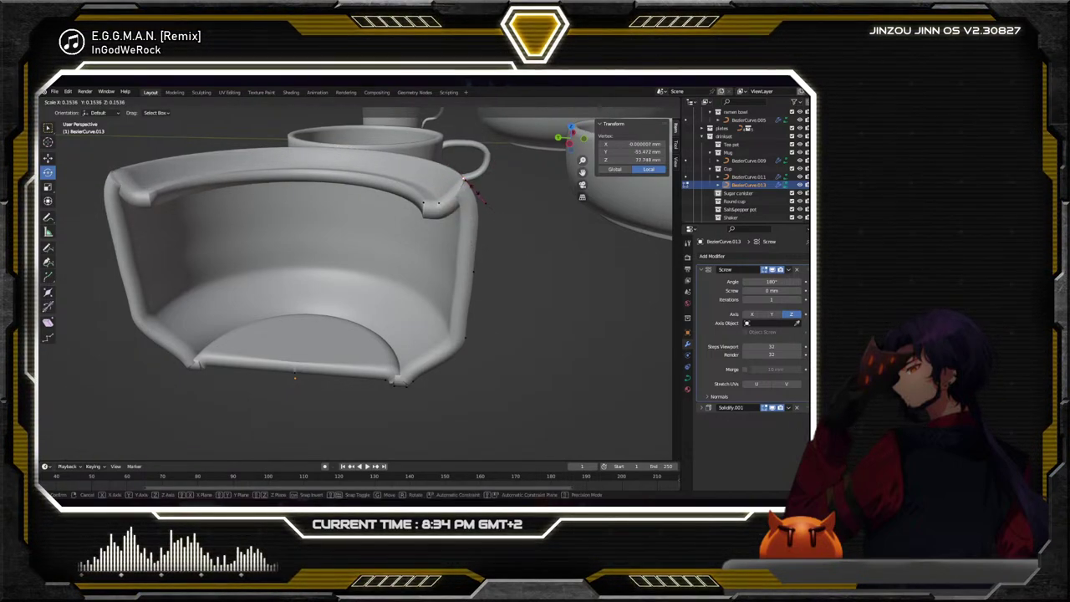
click(510, 237)
Scale the ledge point's outer handle down to about 0.44
click(437, 203)
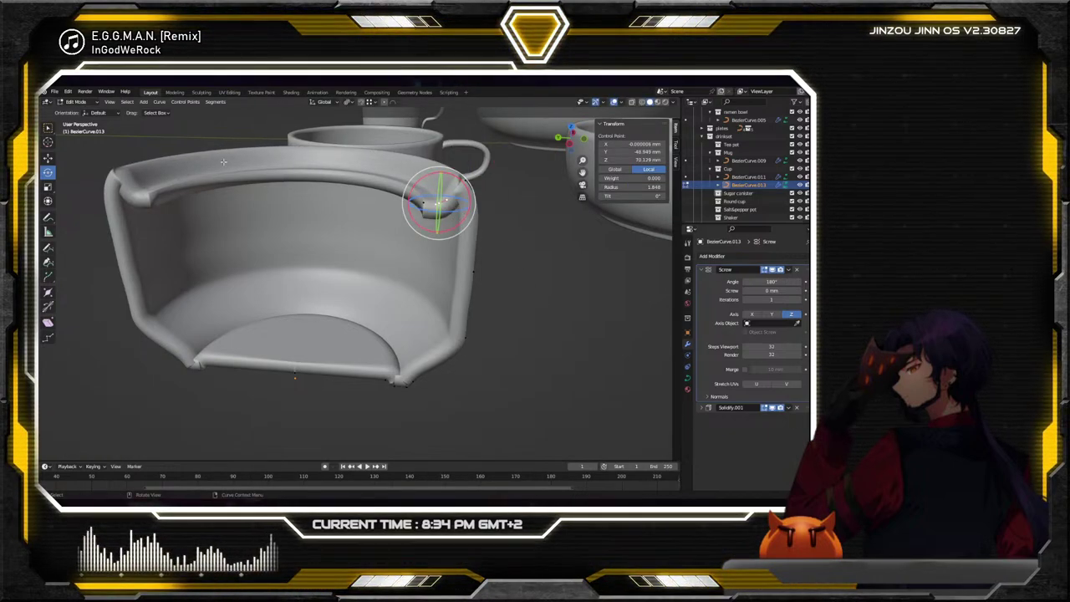
key(s)
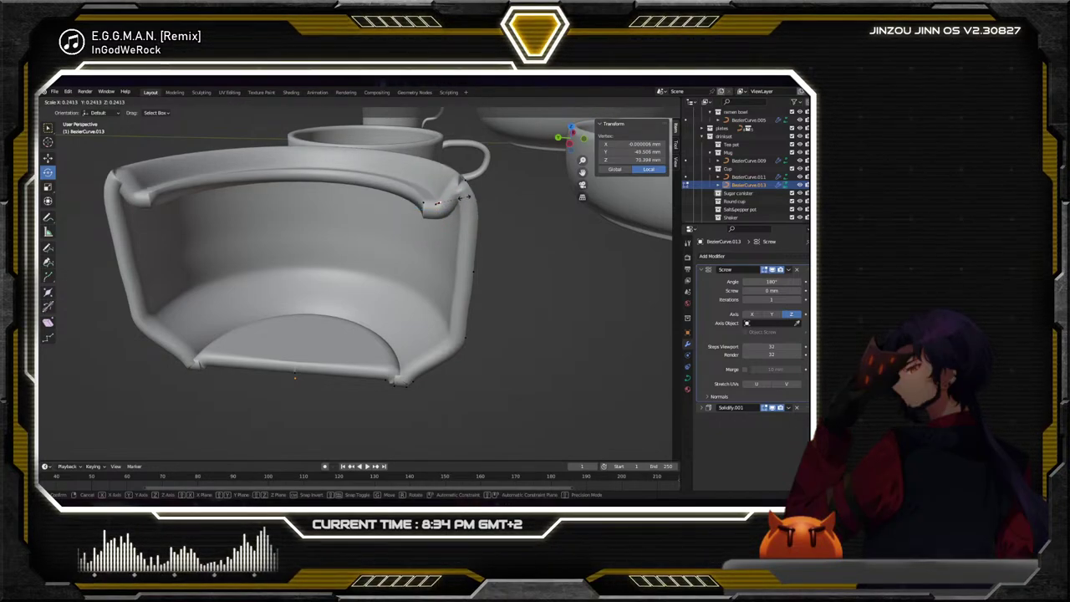
click(474, 226)
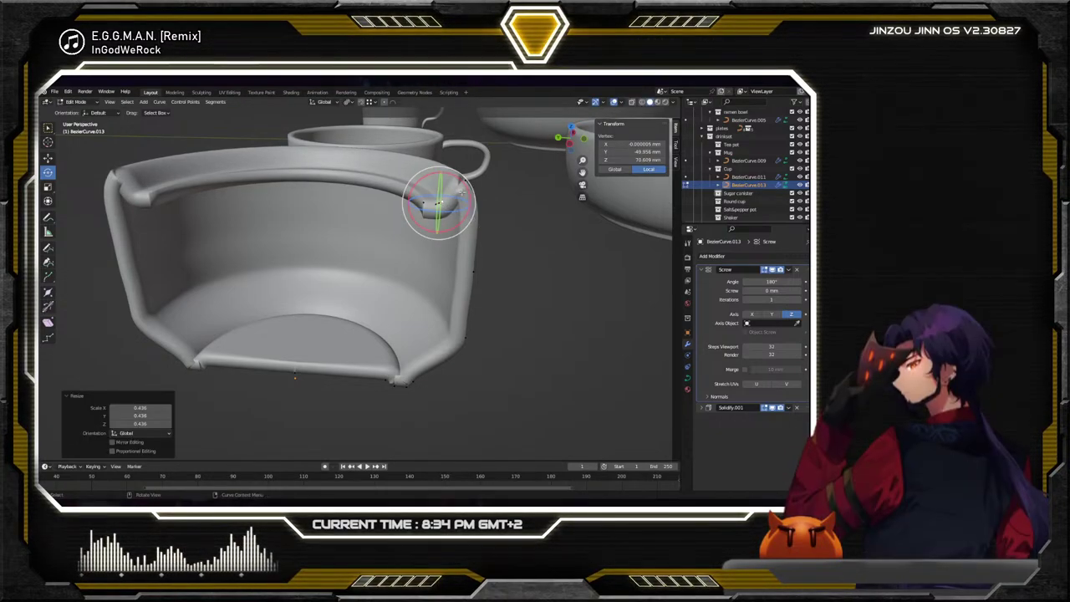
middle_drag(406, 359, 490, 251)
click(514, 312)
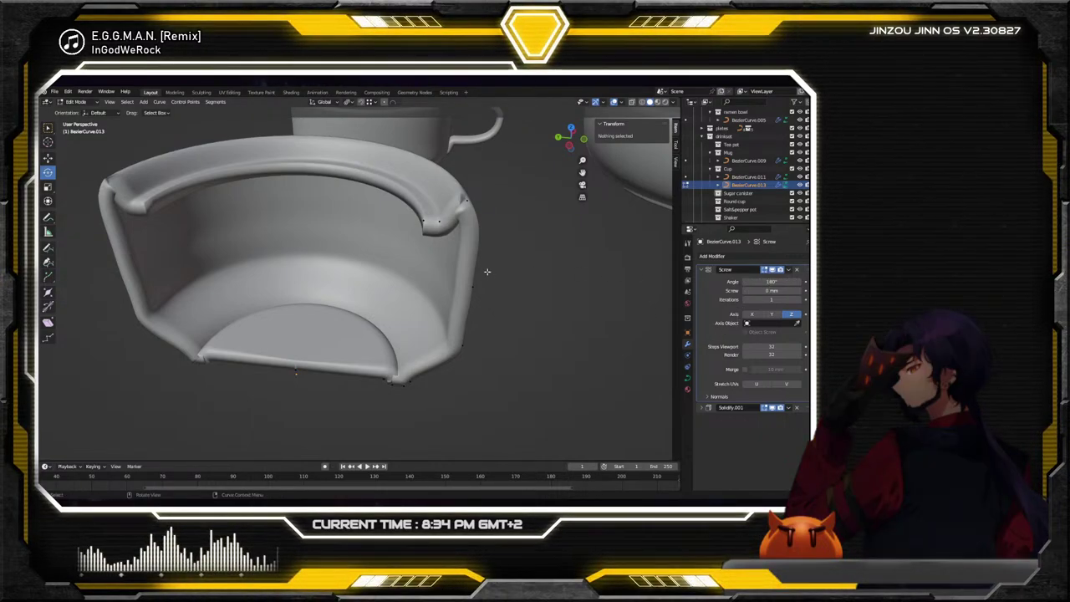
mouse_move(490, 270)
middle_down()
mouse_move(375, 254)
mouse_move(478, 267)
mouse_move(487, 258)
middle_up()
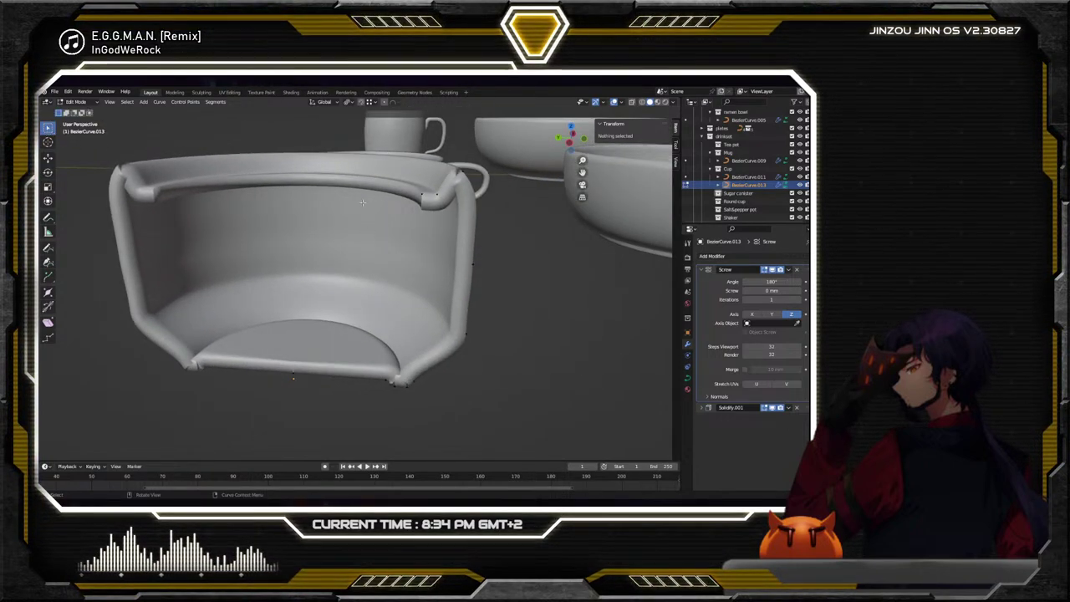
Duplicate the two inner ledge points about 7.1 mm upward as a lid profile, and lower the copy's outer point about 1 mm along Z
click(424, 195)
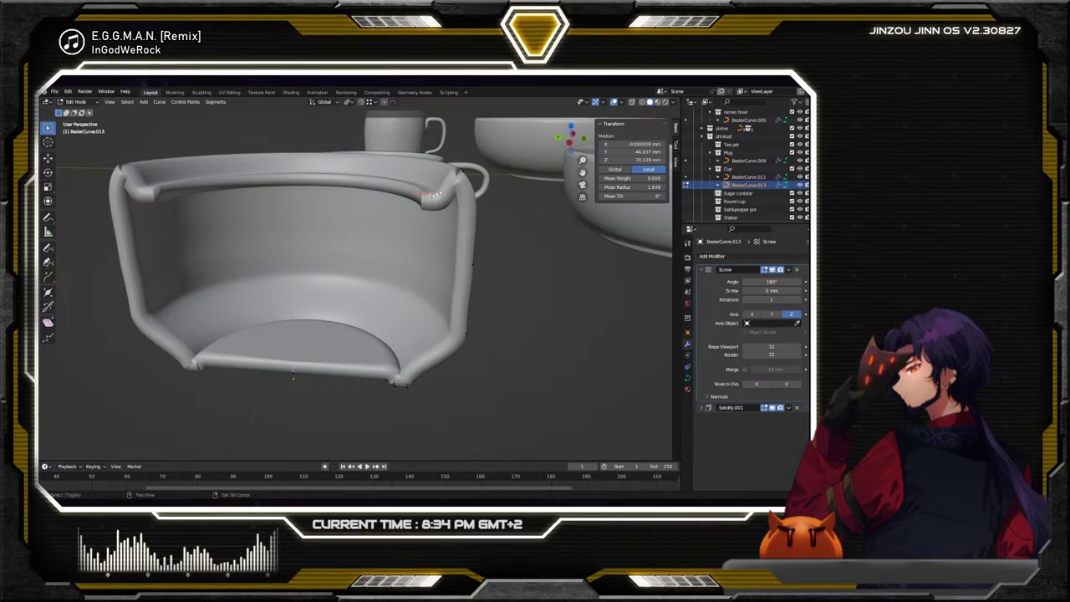
drag(431, 195, 431, 164)
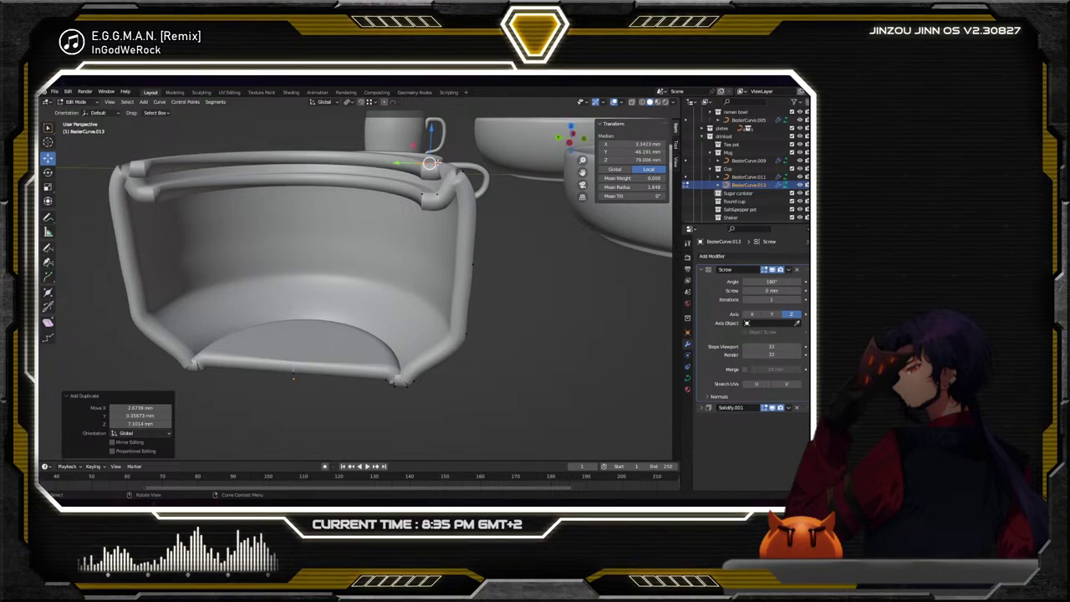
click(448, 163)
drag(438, 132, 449, 137)
Rotate the lid profile's outer point handles 54° about X and shift that point outward along Y
click(47, 172)
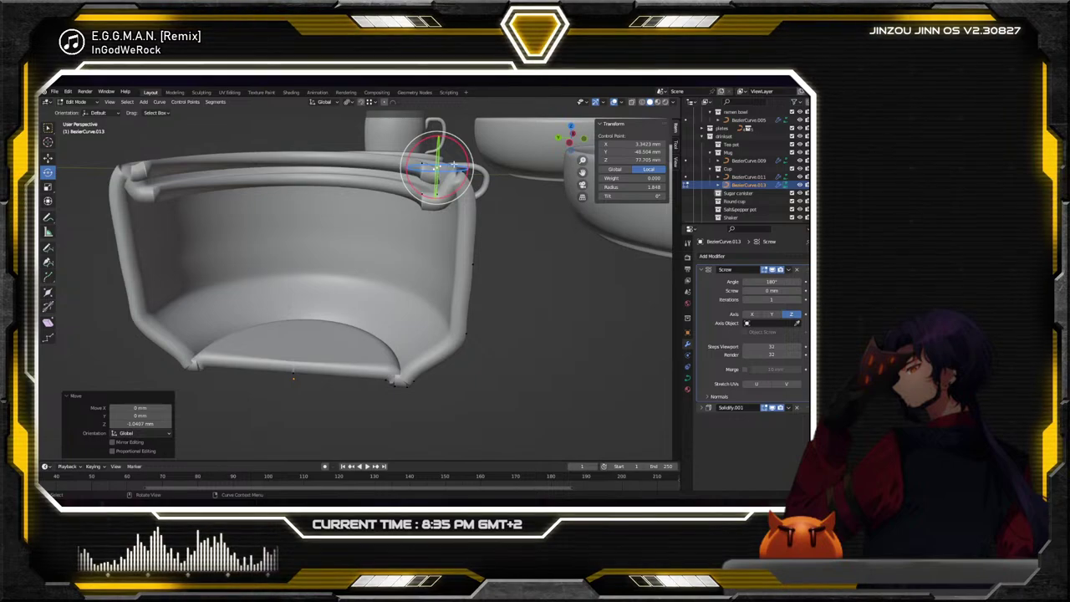
drag(458, 179, 513, 458)
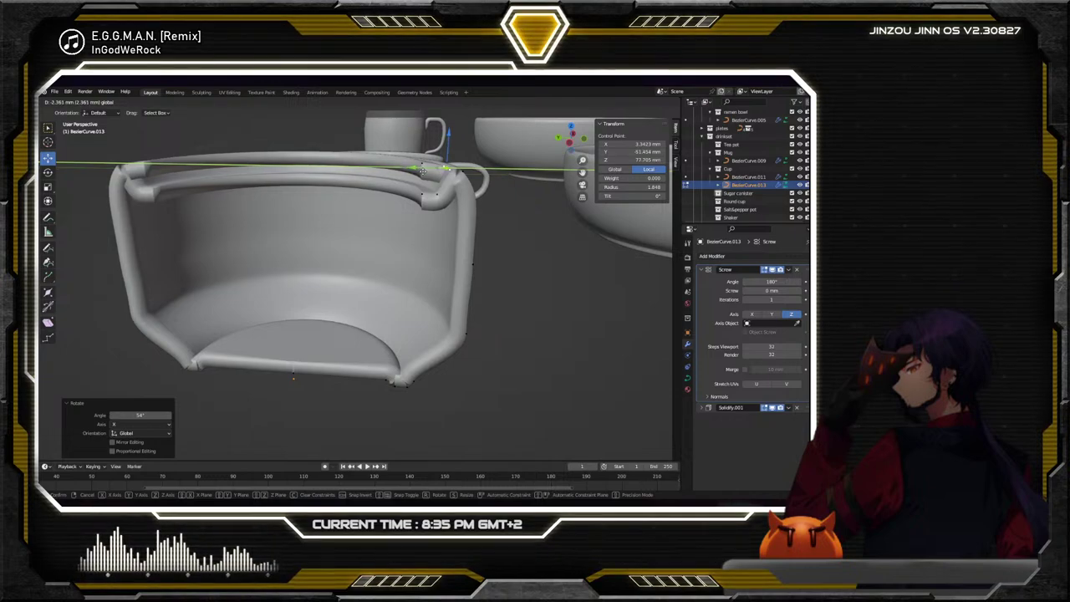
click(424, 171)
Shift the lid profile's inner point about 0.46 mm outward along Y
middle_drag(424, 171, 470, 213)
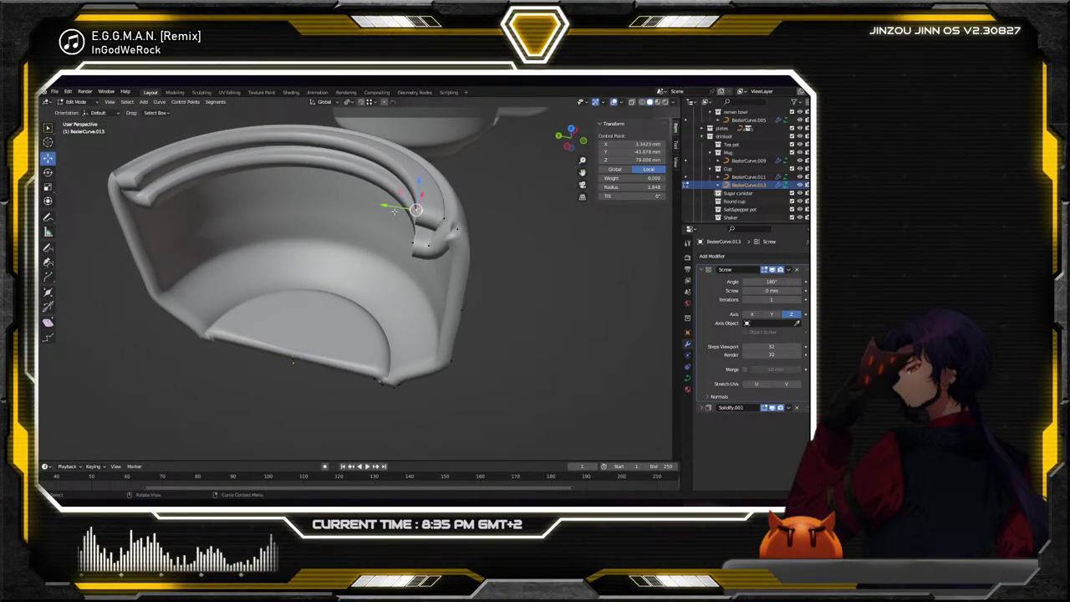
key(g)
key(y)
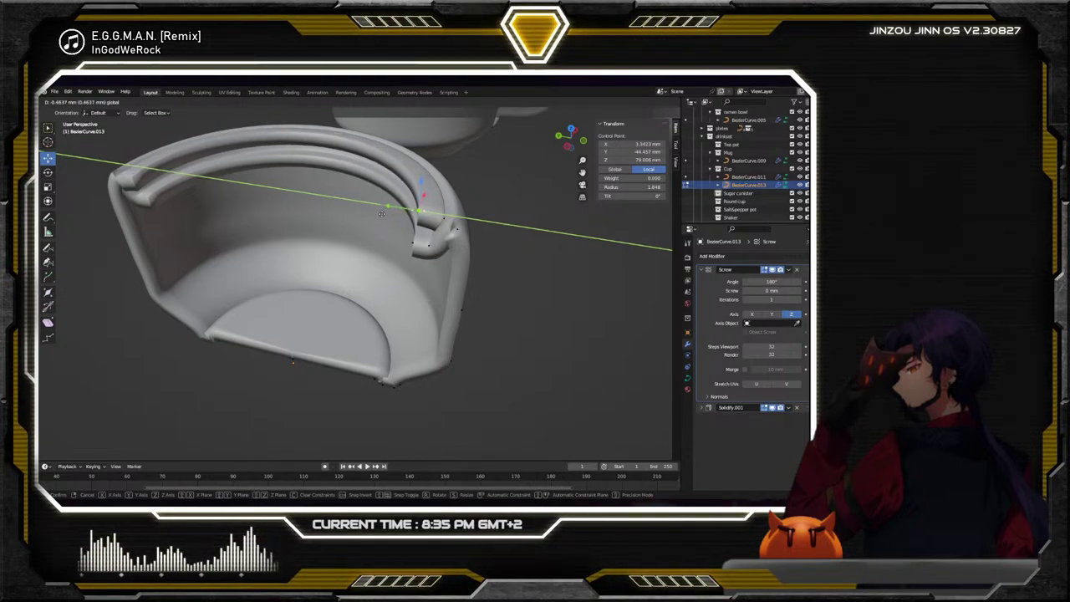
click(381, 214)
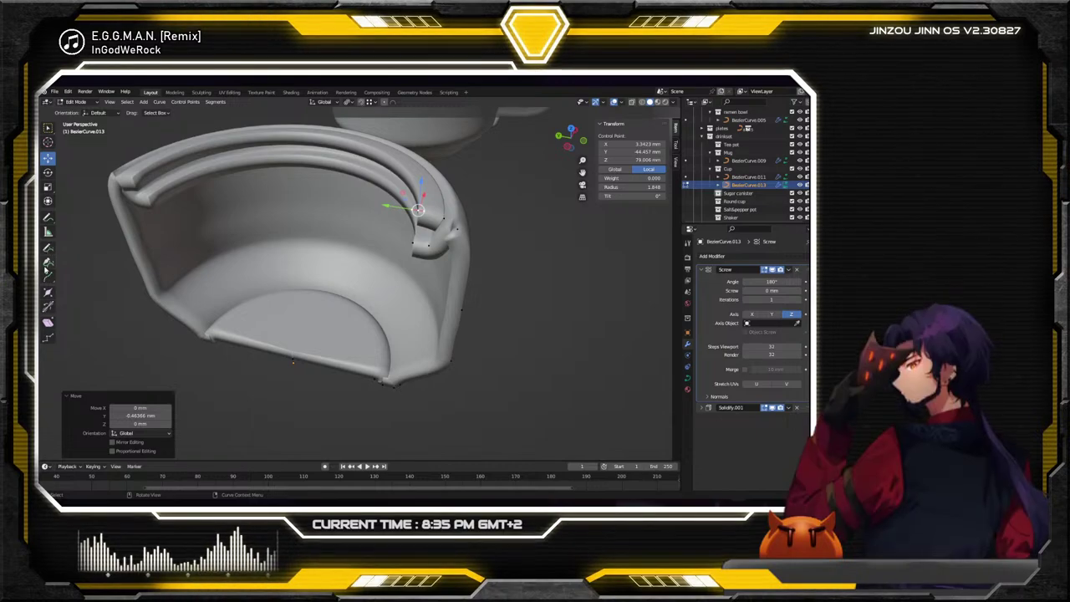
Extrude the lid's inner point about 5.44 mm inward along Y and lower the new point about 3.25 mm along Z
click(48, 276)
key(g)
key(y)
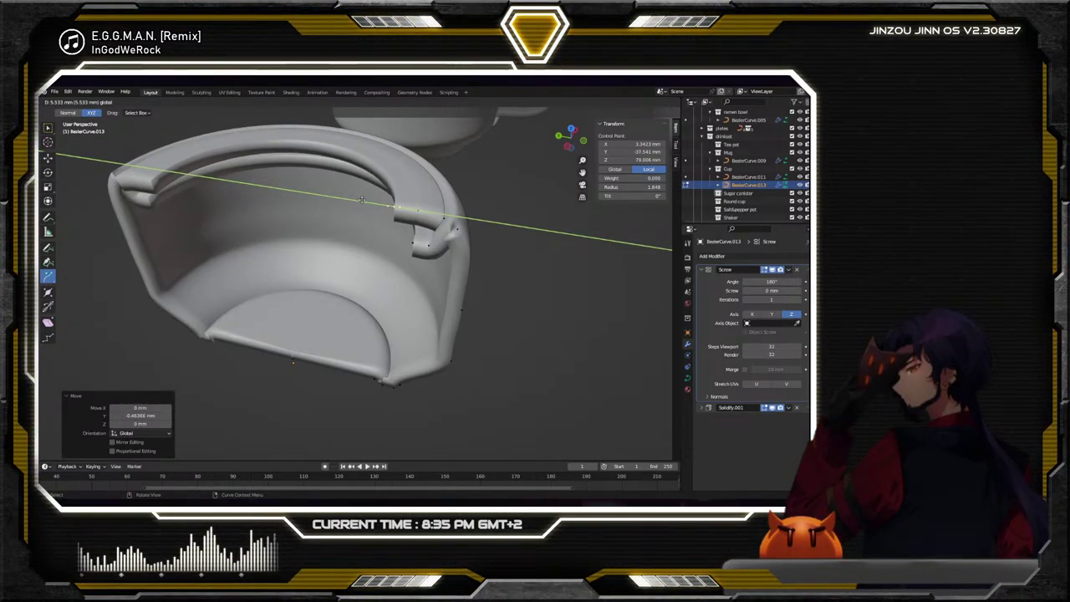
click(360, 201)
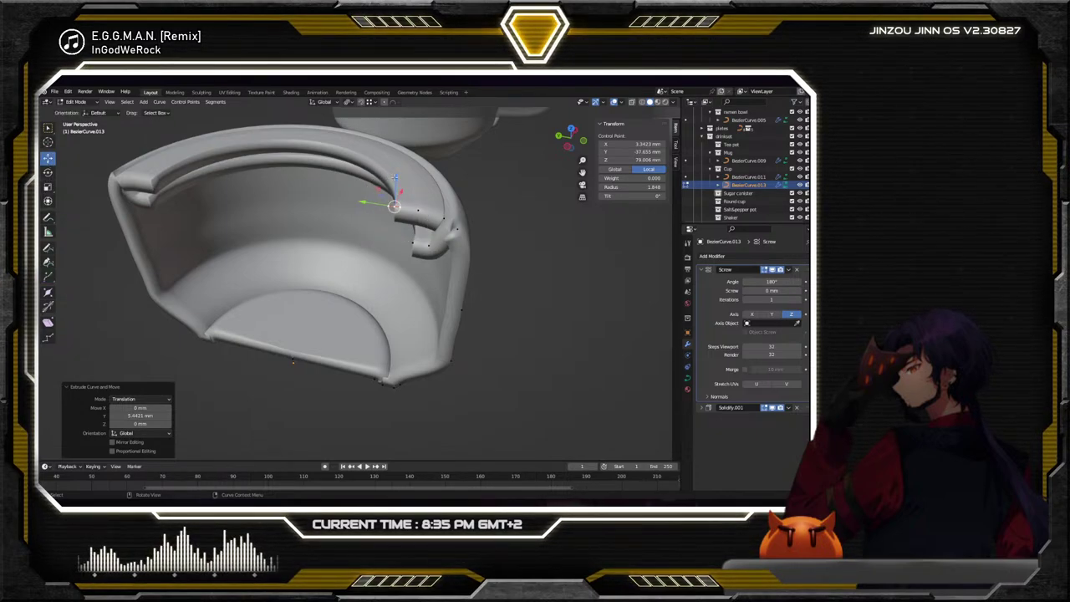
key(g)
key(z)
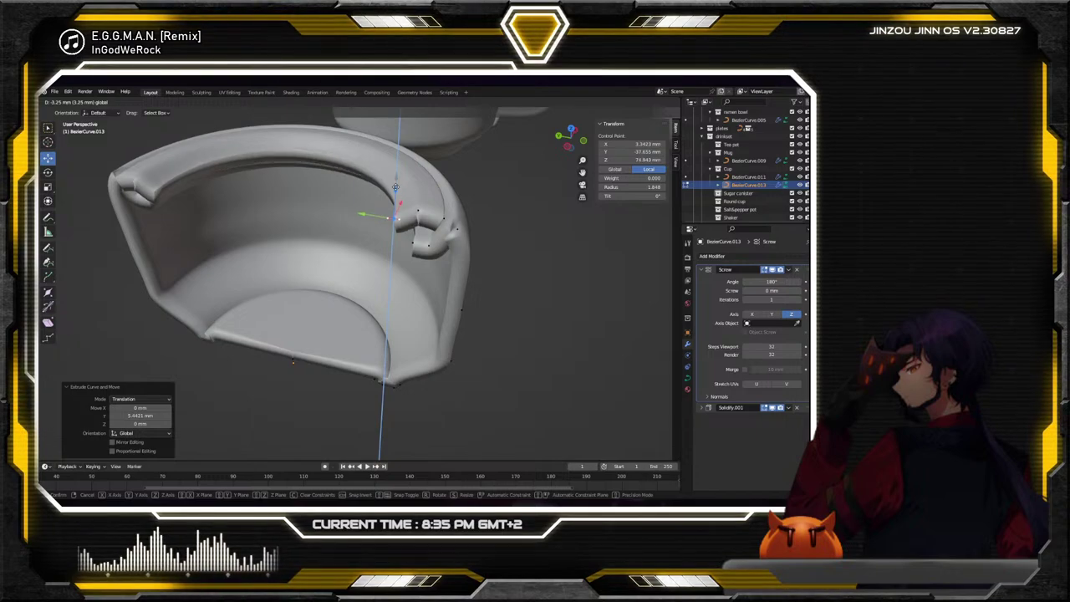
click(340, 222)
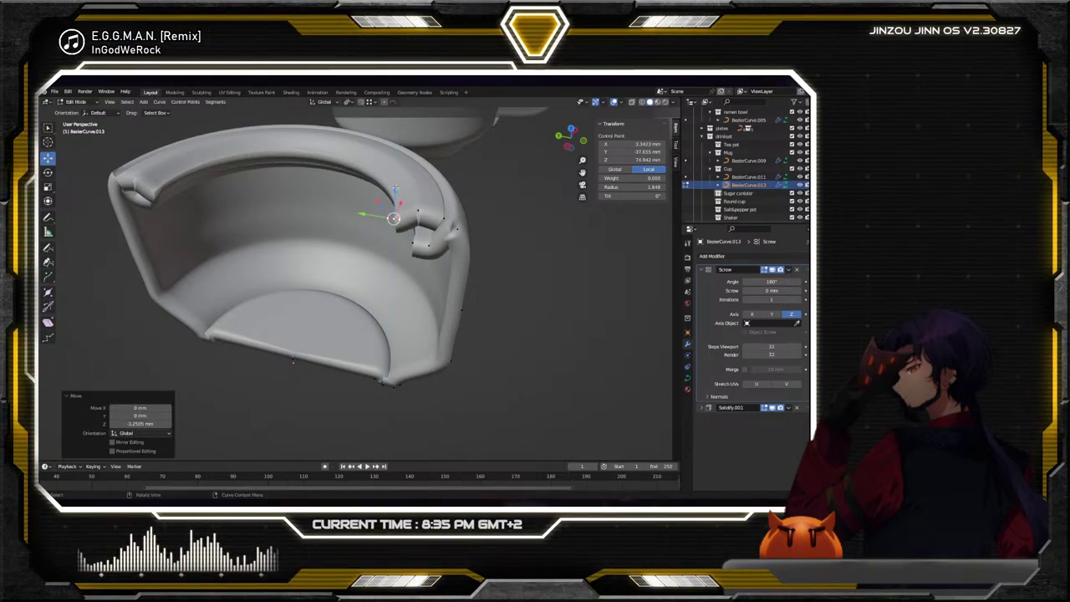
Extrude the lid's inner end about 19.3 mm along Y toward the centre and extrude it again by about 8.37 mm
click(48, 276)
key(g)
key(y)
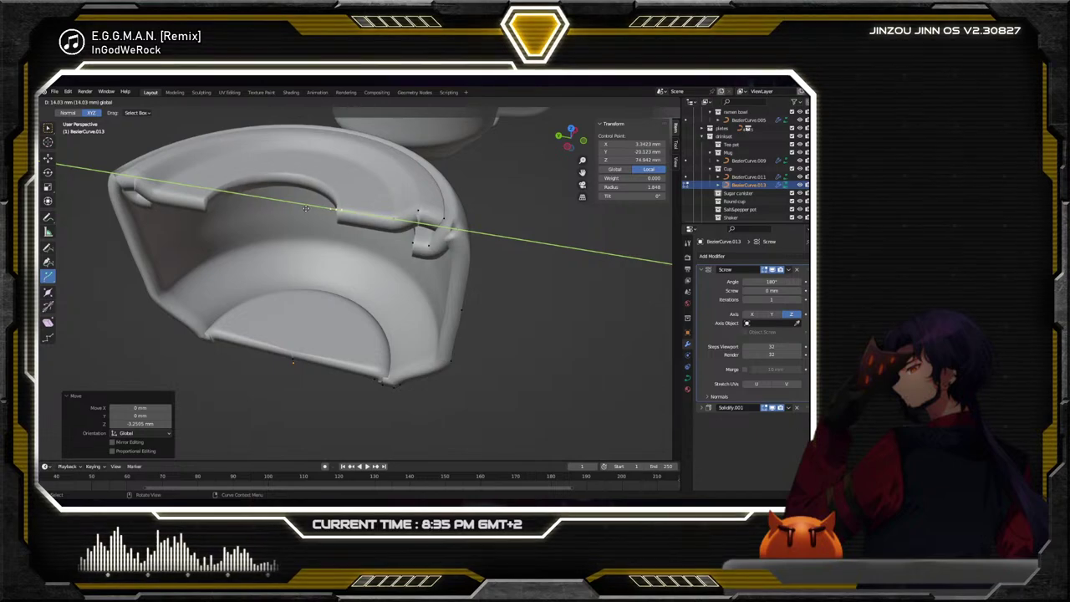
click(284, 204)
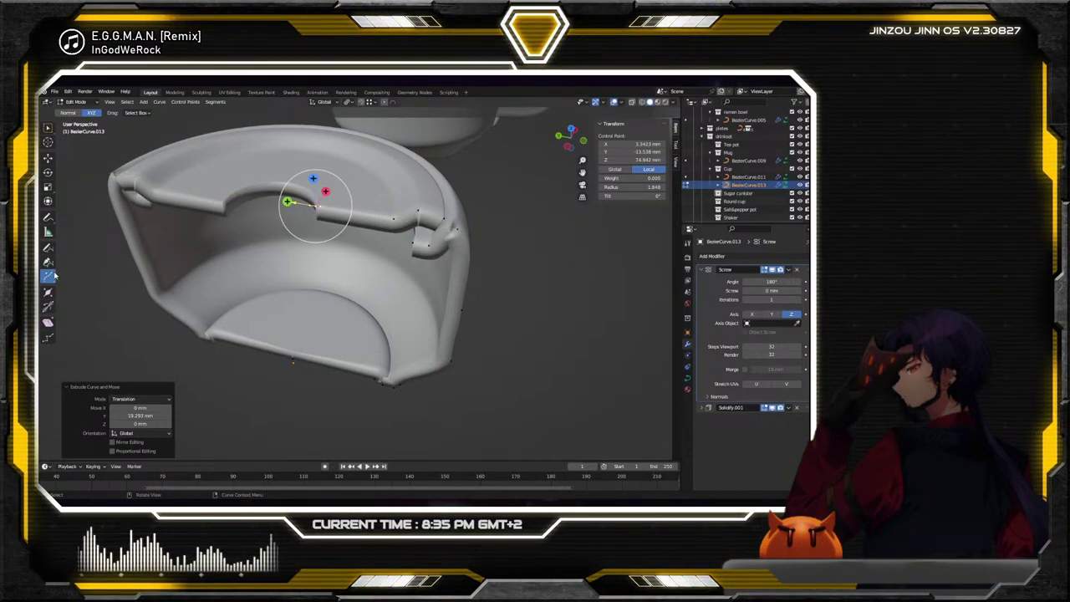
drag(286, 201, 266, 198)
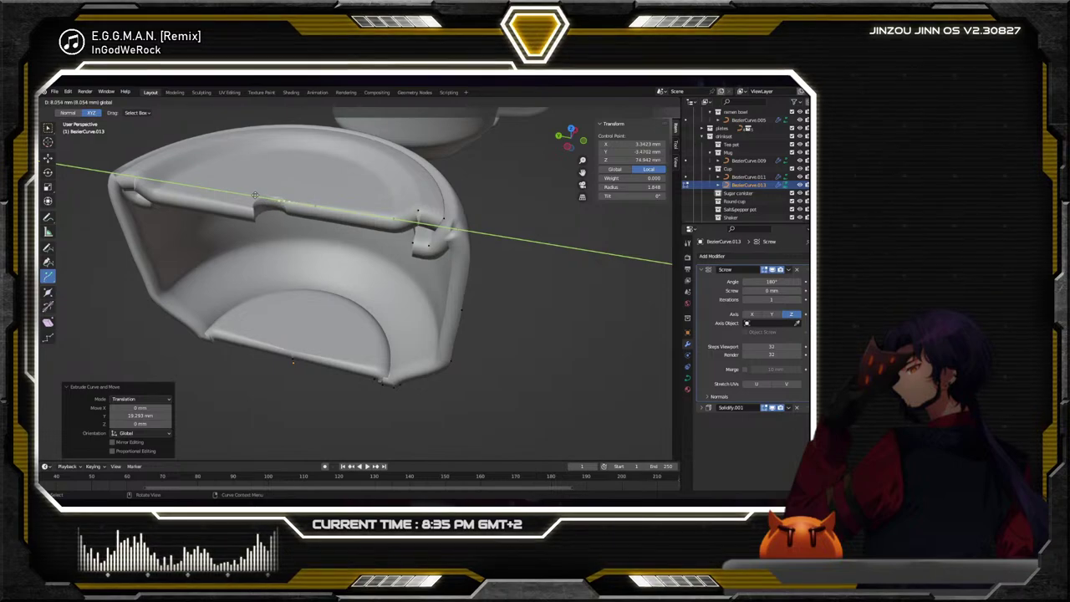
Select all the lid profile points and snap them about -2.84 mm along X into line with the canister's profile
middle_drag(324, 239, 480, 281)
middle_drag(487, 234, 407, 189)
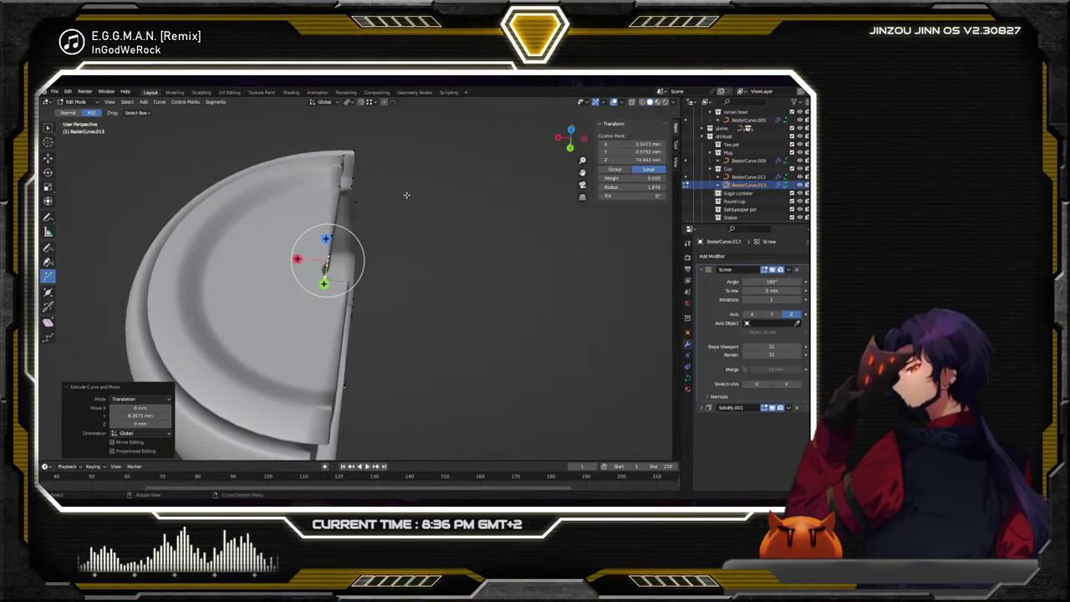
key(ctrl+l)
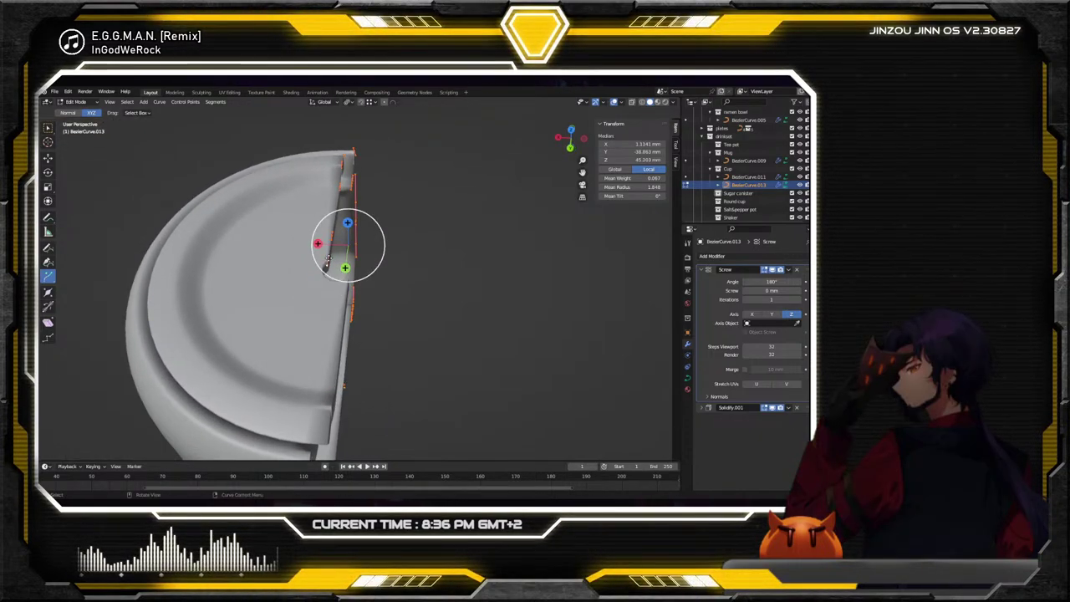
click(47, 128)
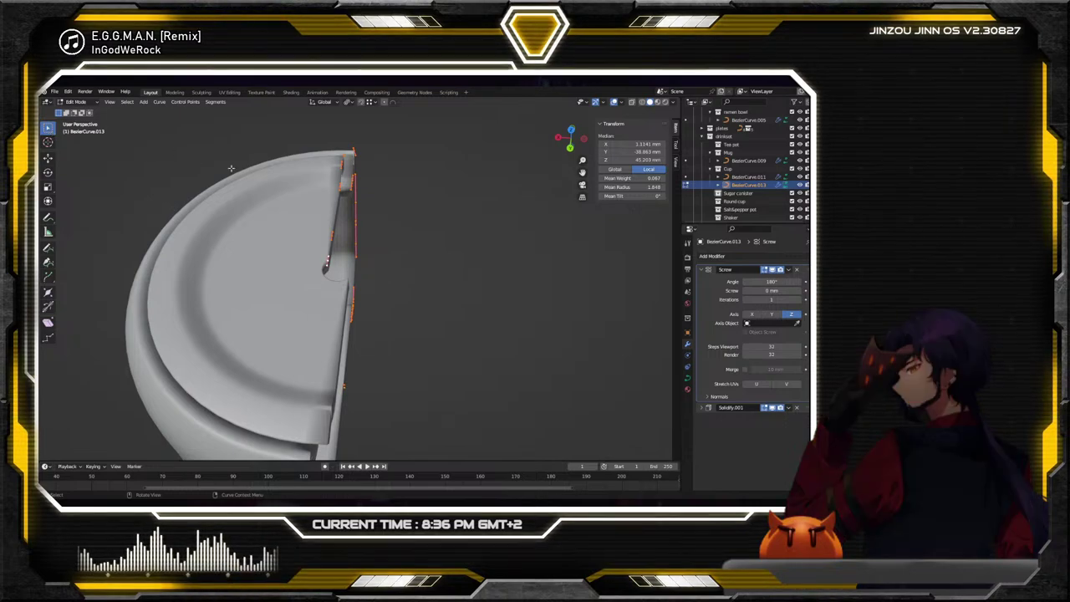
click(354, 249)
middle_drag(355, 250, 301, 248)
click(301, 248)
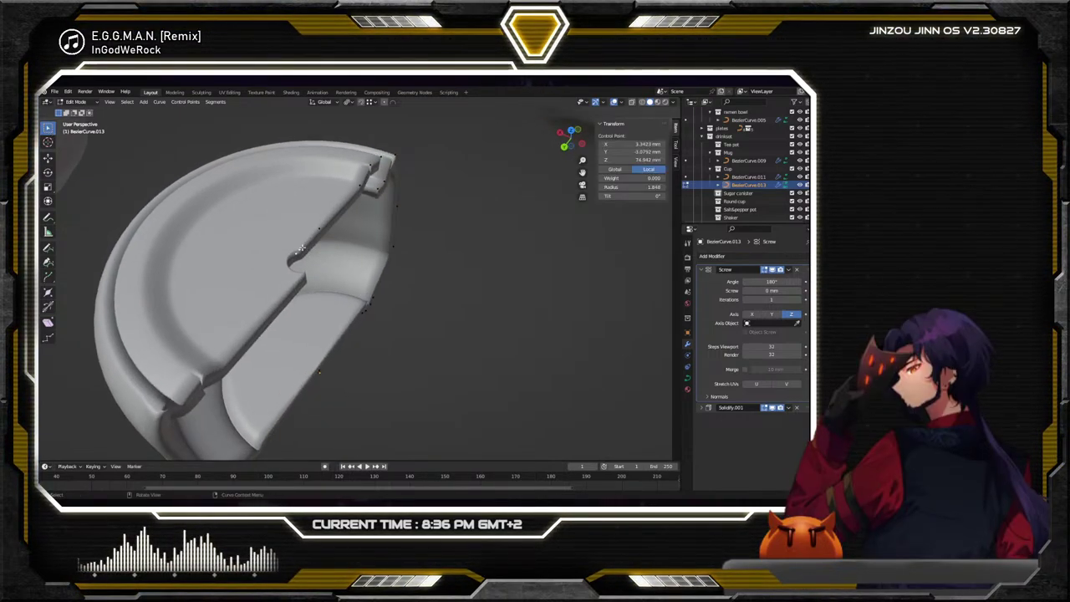
shift+click(318, 230)
key(g)
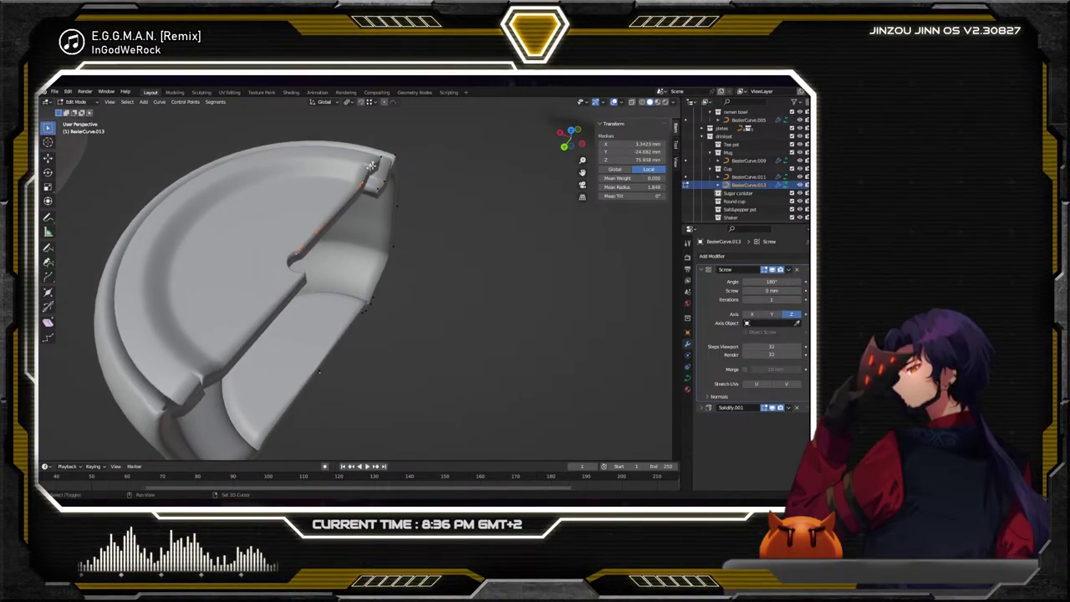
click(377, 159)
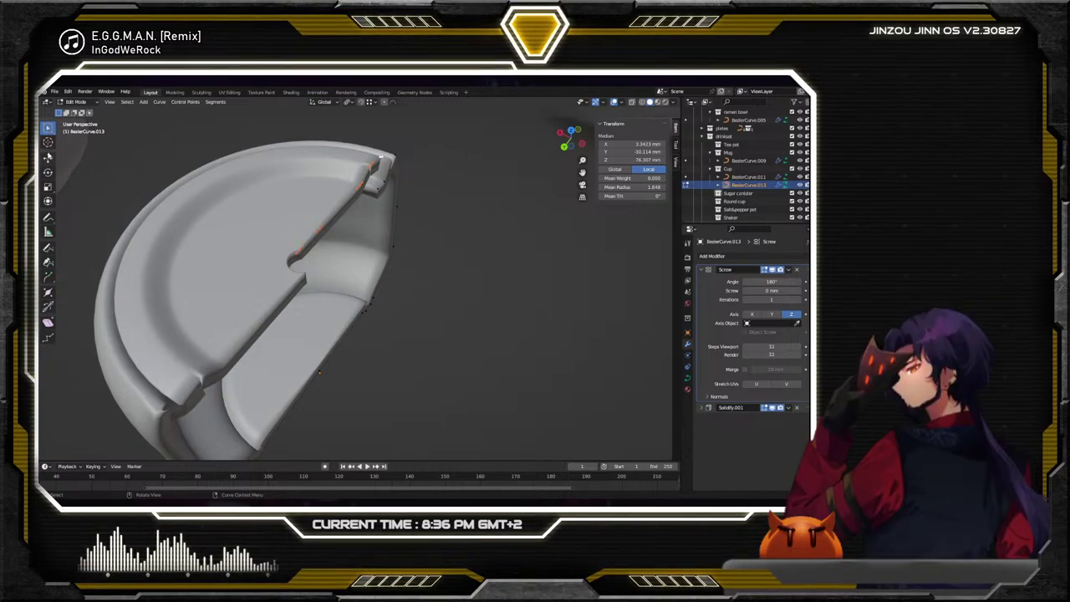
mouse_move(325, 183)
mouse_down()
mouse_move(302, 176)
mouse_move(342, 189)
mouse_up()
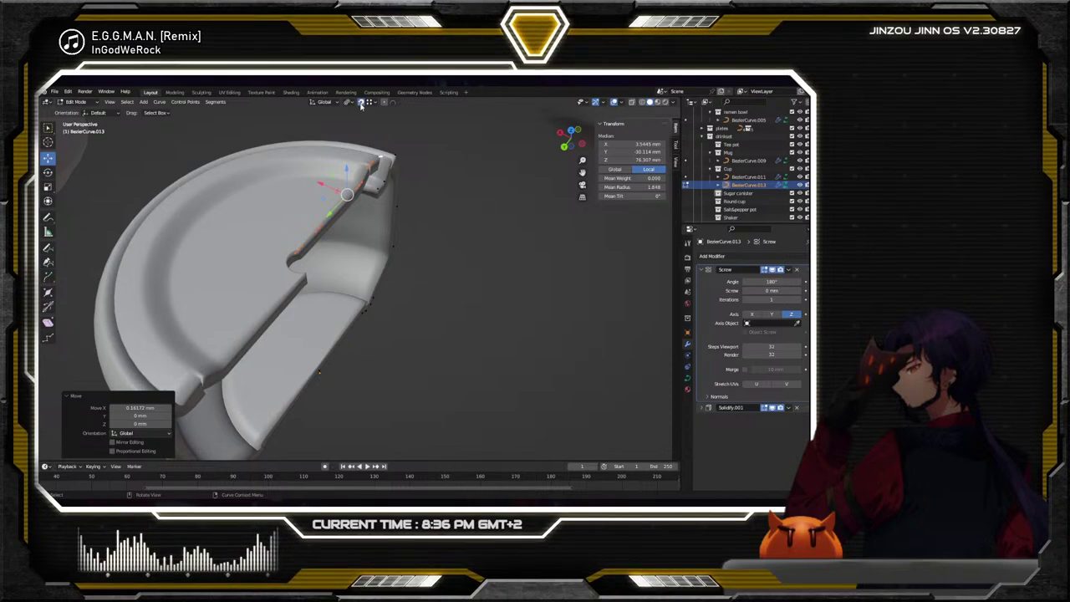
drag(321, 182, 380, 167)
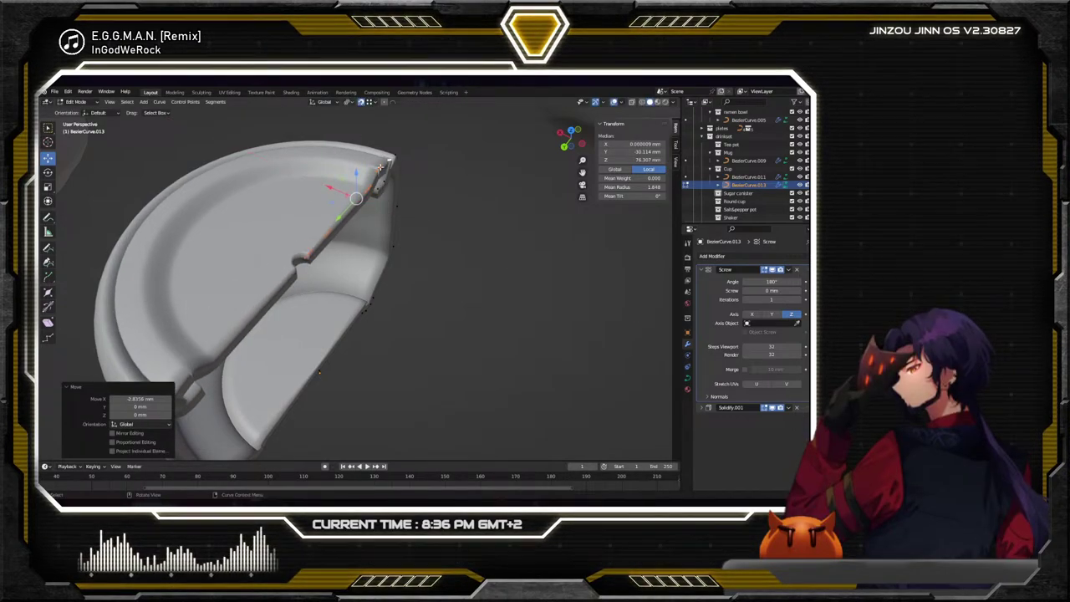
Move the lid profile's outer edge point about 0.83 mm outward along Y toward the canister rim
click(425, 270)
middle_drag(426, 270, 380, 259)
scroll(397, 260, up, 2)
click(463, 251)
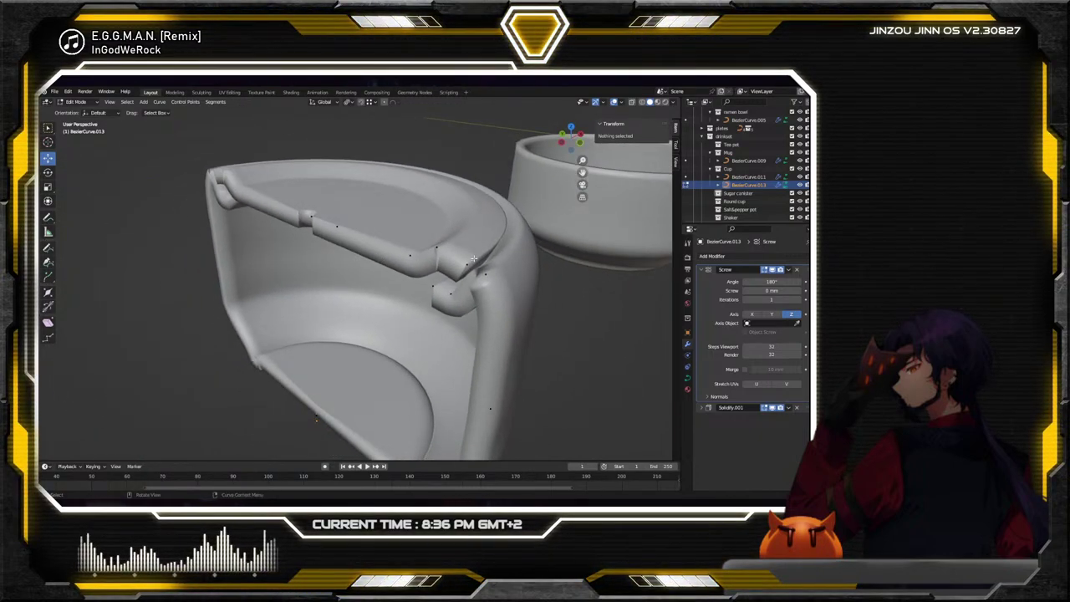
drag(458, 255, 450, 257)
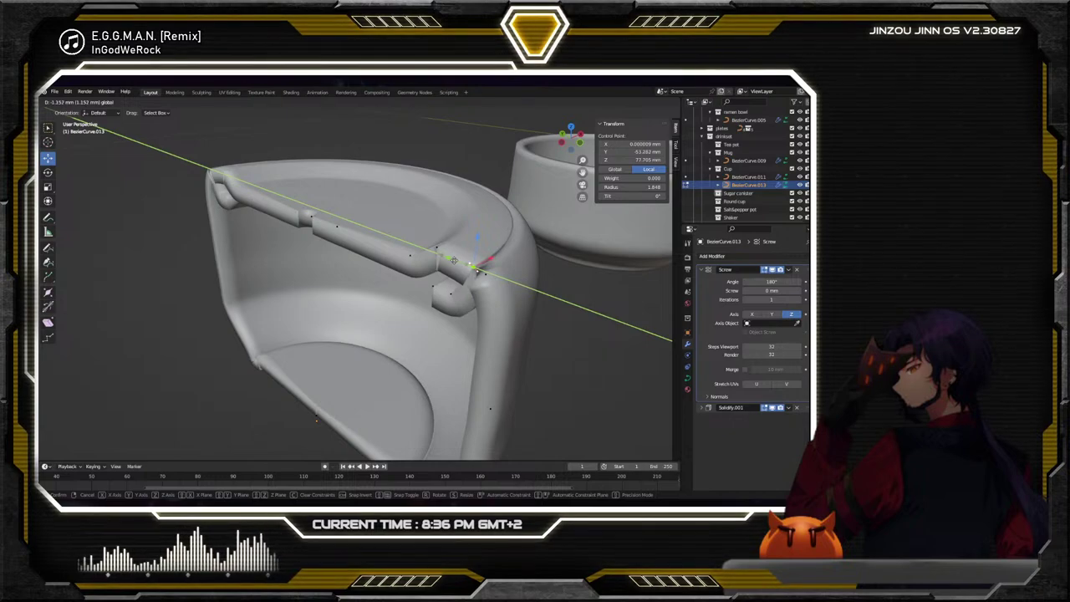
drag(452, 260, 450, 258)
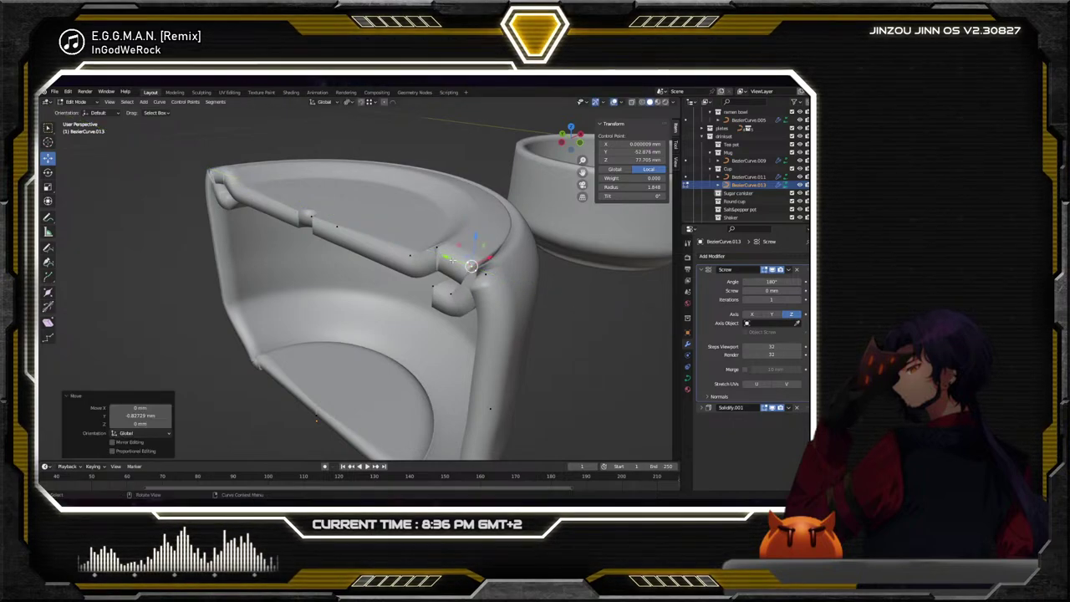
Raise the two innermost lid profile points to about 80.94 mm along Z
click(547, 306)
middle_drag(546, 306, 435, 293)
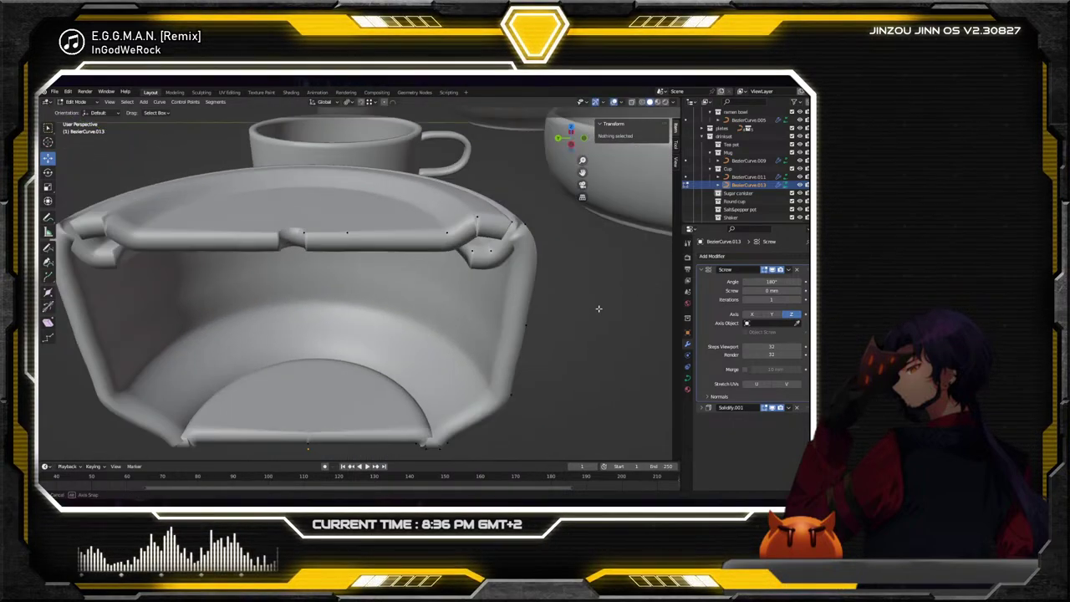
click(304, 235)
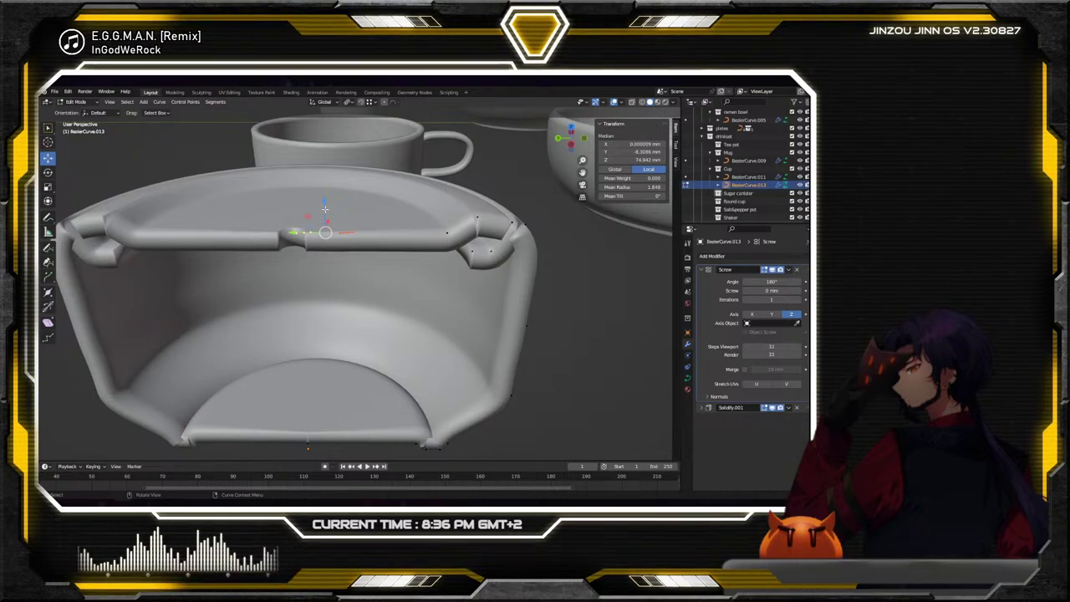
drag(326, 209, 331, 187)
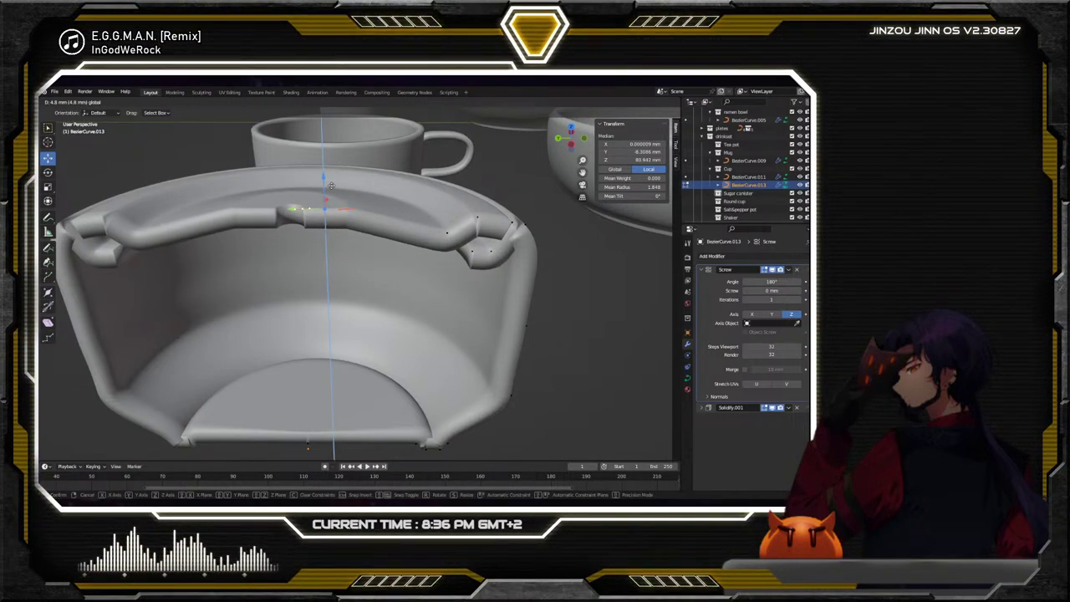
click(563, 302)
Extrude the lid's centre point upward to about 90.3 mm in Z and rotate the new top point around the X axis
click(301, 209)
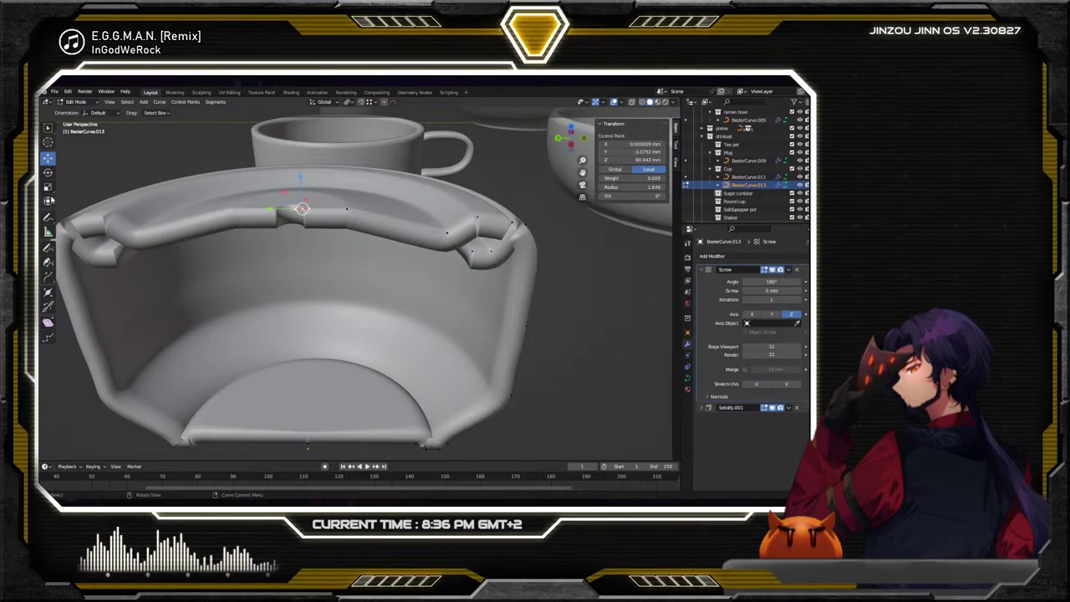
click(48, 276)
drag(300, 179, 179, 424)
key(shift+space)
key(r)
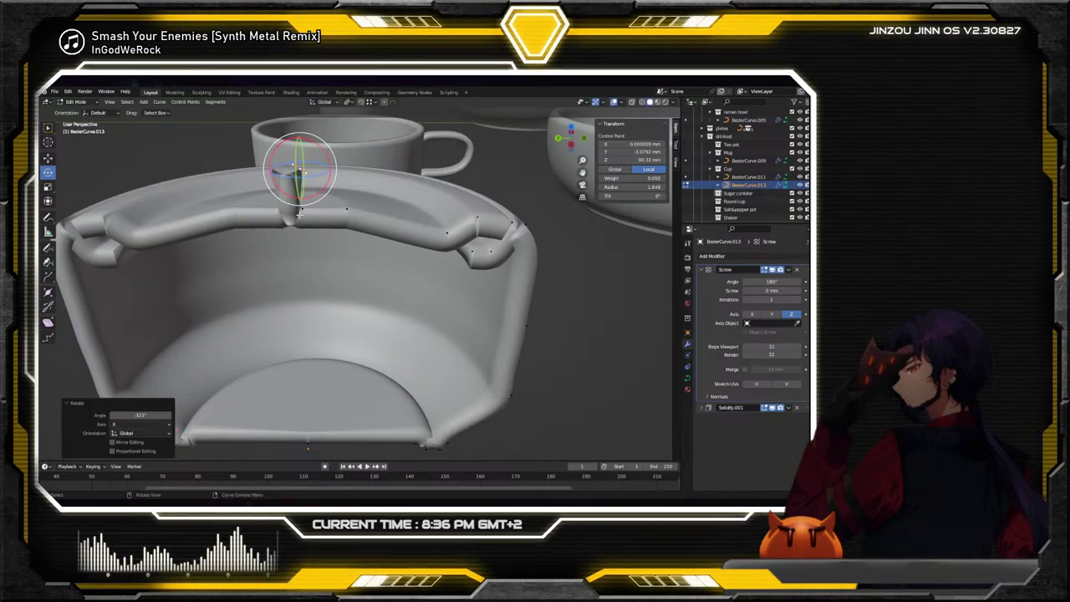
click(179, 425)
Move the point at the base of the lid's stem about 5 mm outward along Y
key(r)
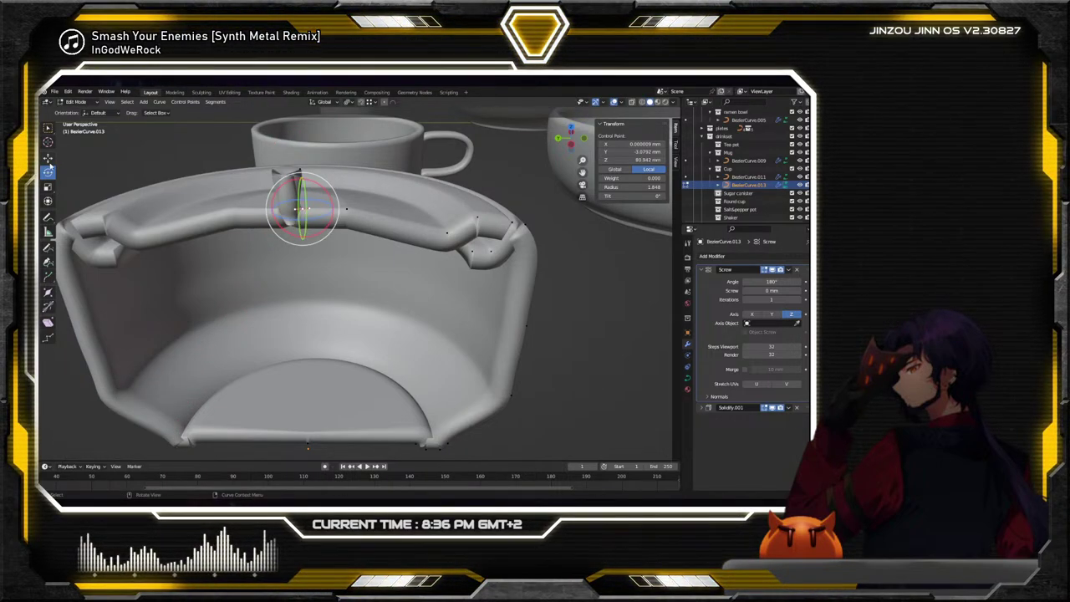
click(284, 208)
key(shift+space)
key(g)
key(g)
key(y)
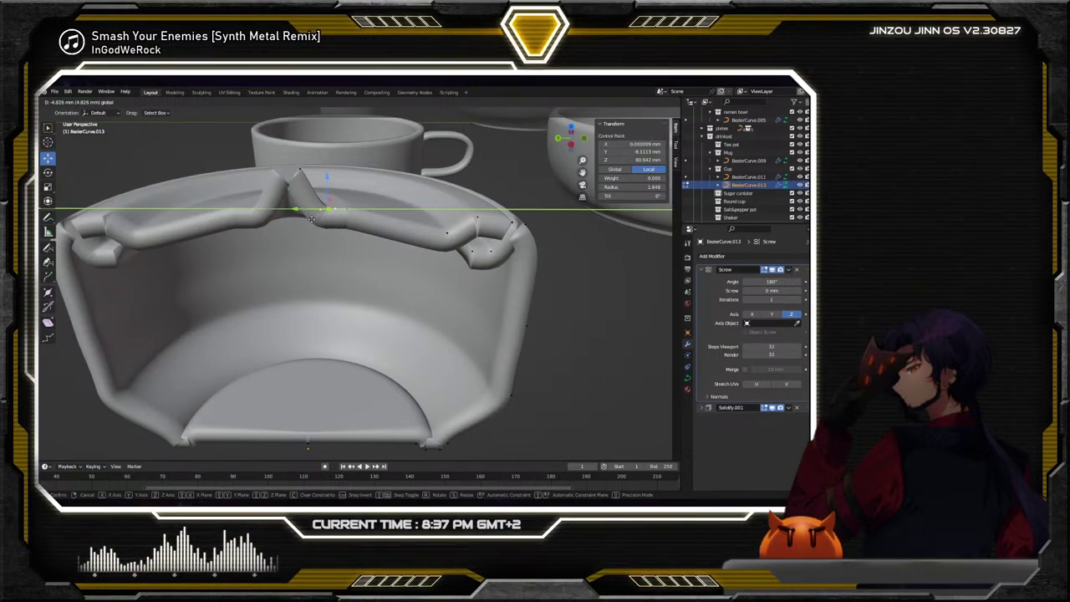
click(311, 217)
key(ctrl+z)
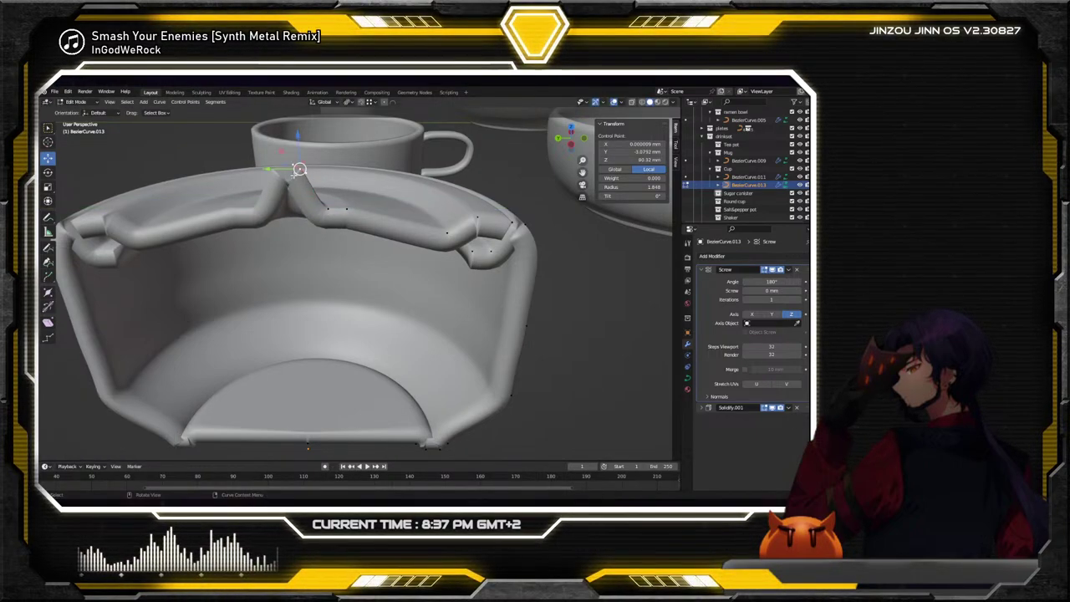
Rotate the stem's top point about 74.2° around the X axis
key(r)
key(x)
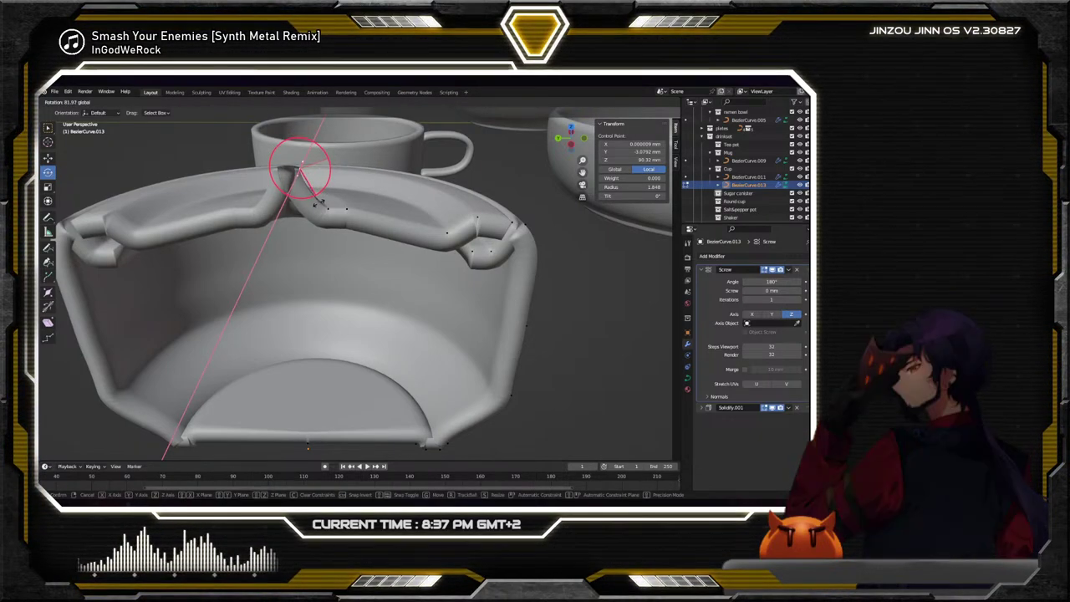
click(320, 199)
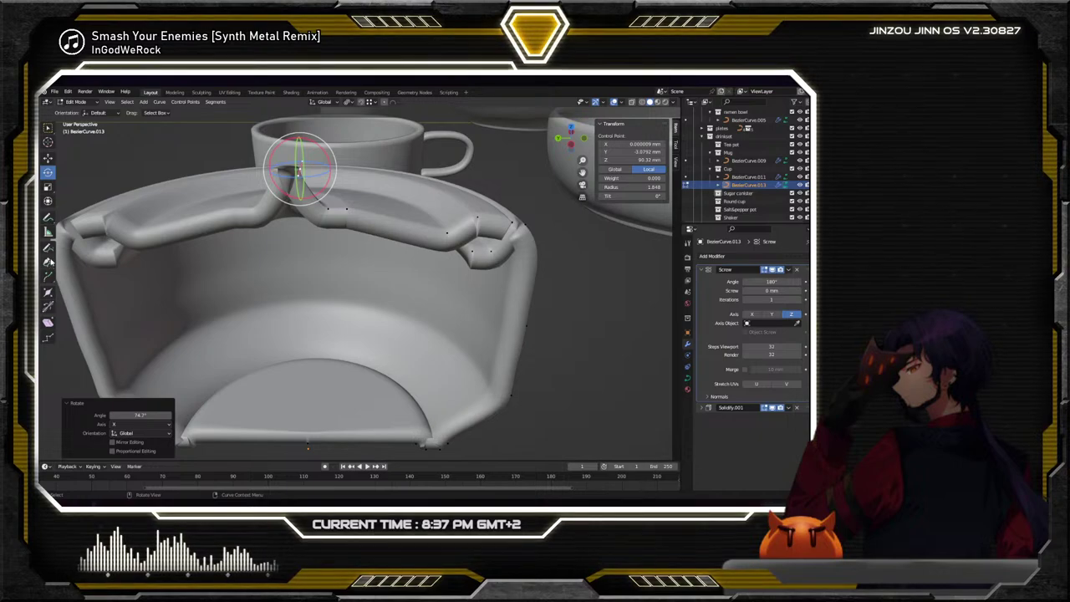
Extrude the stem's top point up to about 95.66 mm in Z and move the new point about 3.07 mm outward along Y
click(47, 276)
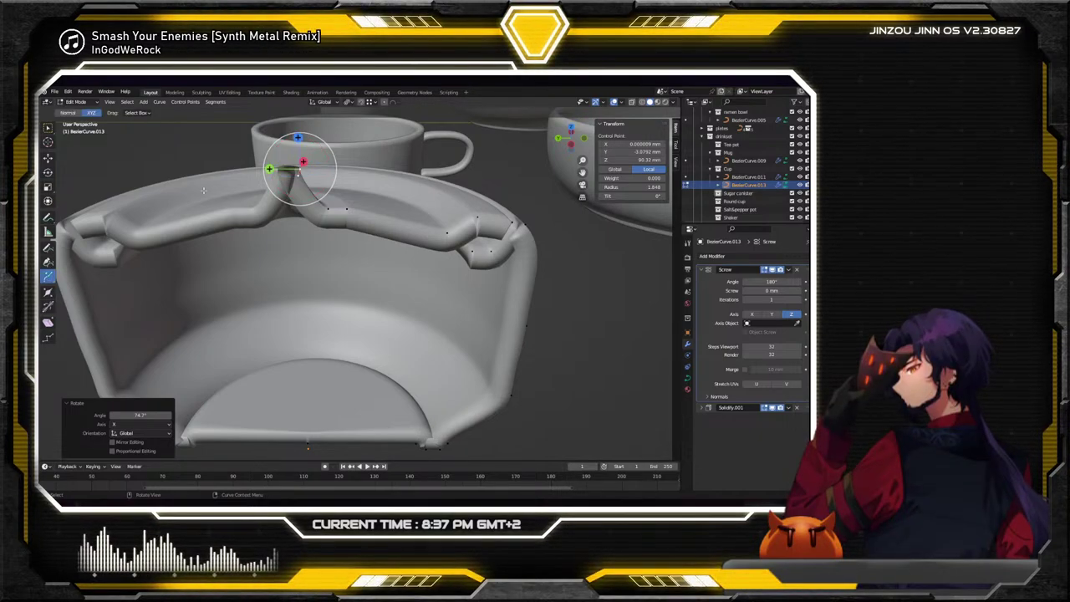
mouse_move(297, 136)
mouse_down()
mouse_move(297, 111)
mouse_move(308, 149)
mouse_up()
click(48, 158)
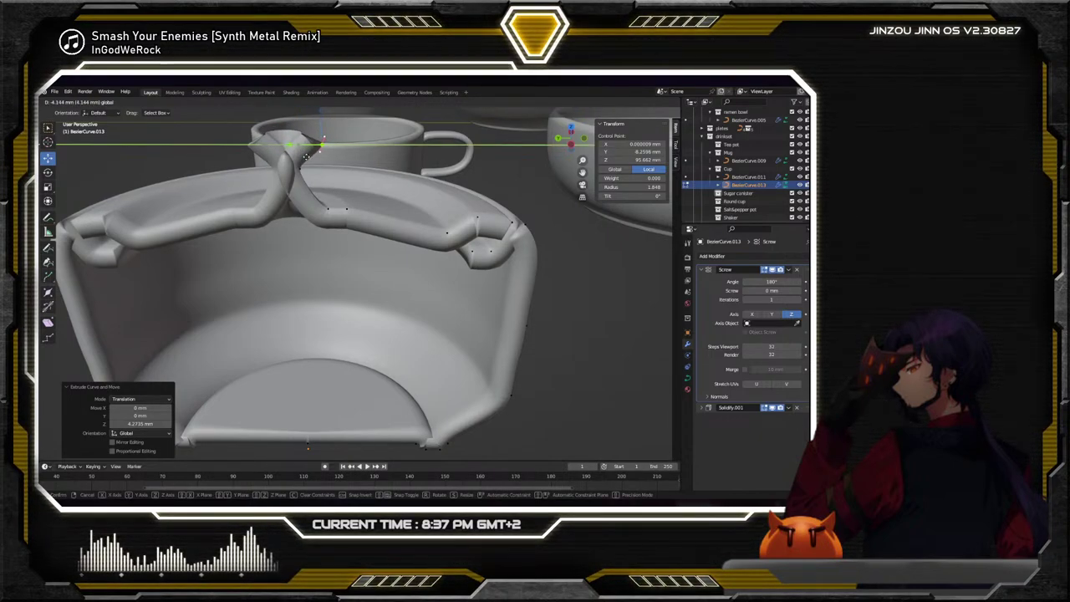
drag(299, 157, 299, 159)
Rotate the new top point of the lid's stem about 73° around the X axis
click(48, 172)
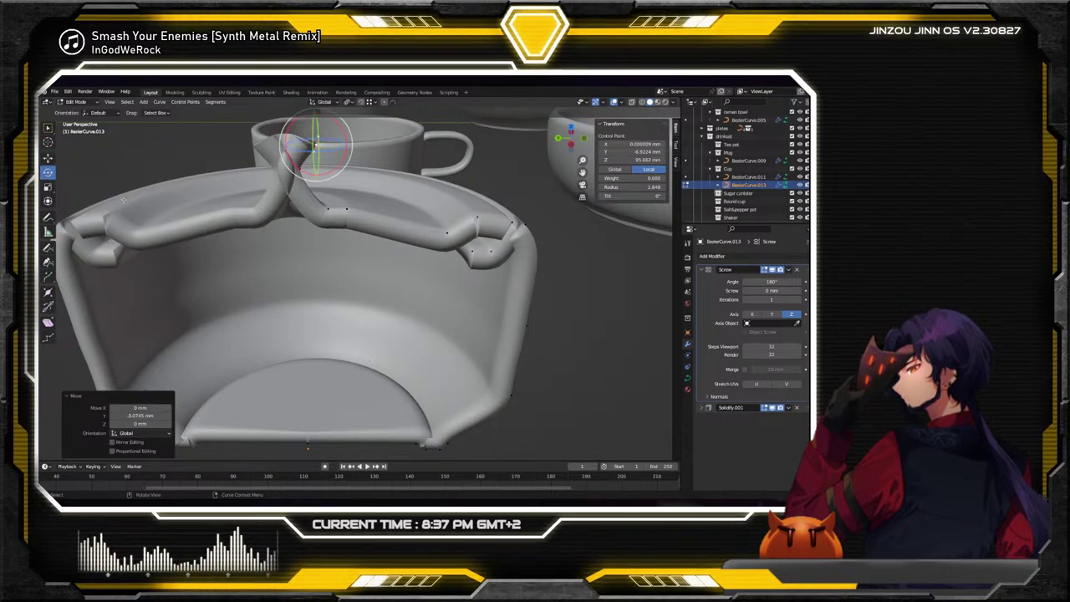
middle_drag(301, 209, 300, 251)
drag(330, 159, 332, 222)
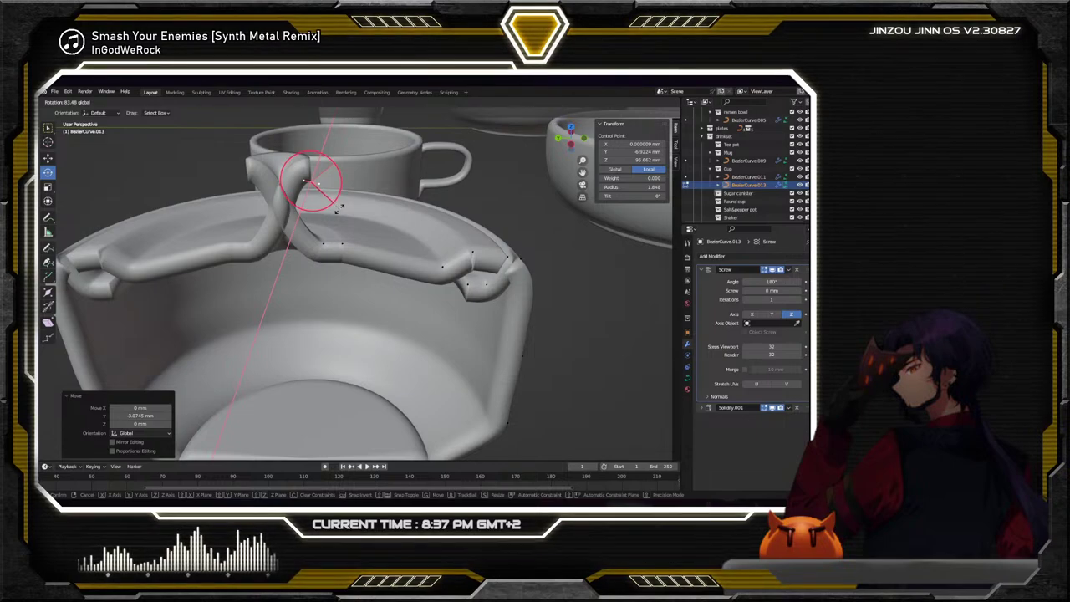
drag(337, 205, 343, 206)
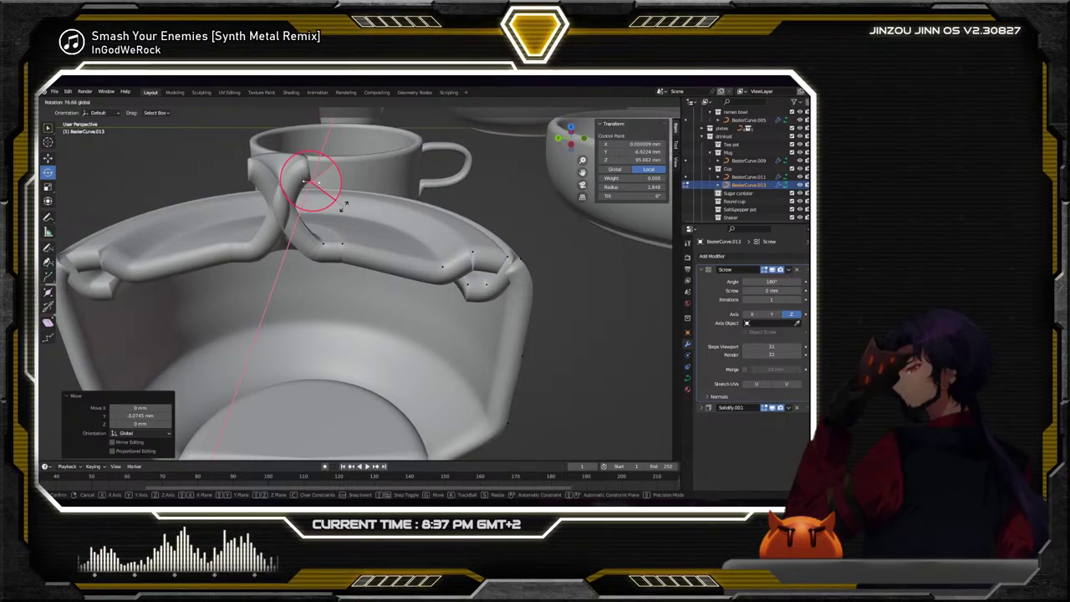
click(342, 204)
middle_drag(342, 203, 311, 164)
middle_drag(302, 217, 354, 215)
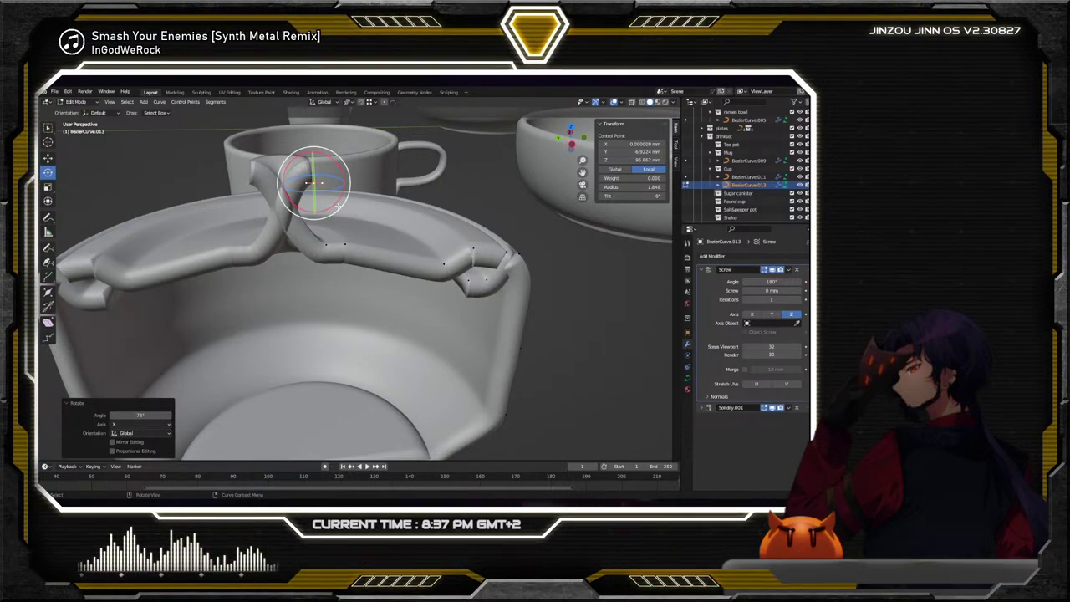
Move the stem's top point about 2.57 mm inward along Y and extrude a knob edge from it outward to about -17.3 mm in Y
key(shift+space)
key(g)
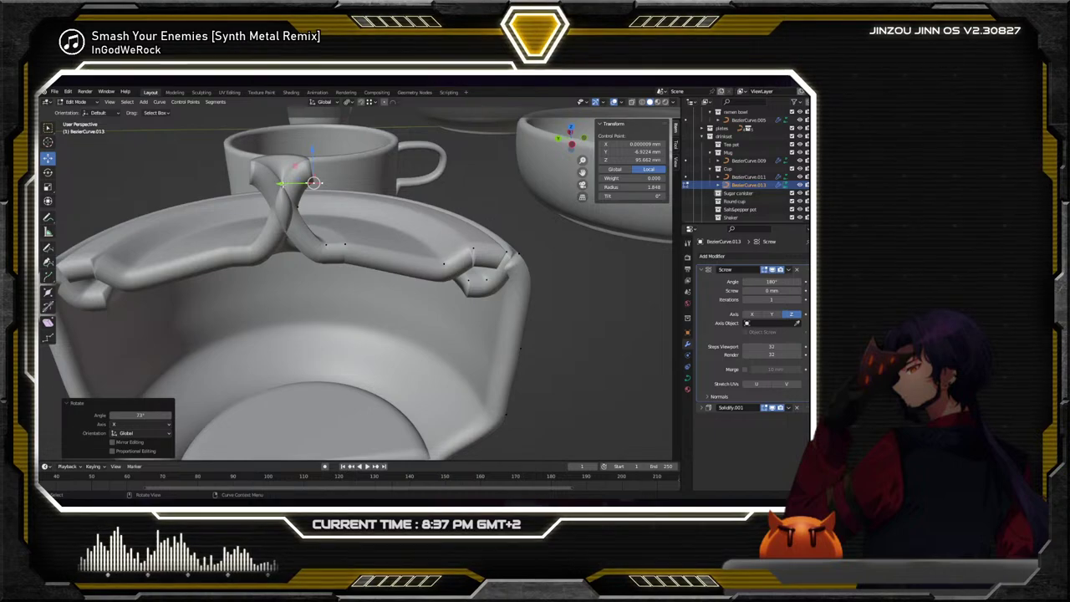
drag(314, 182, 267, 185)
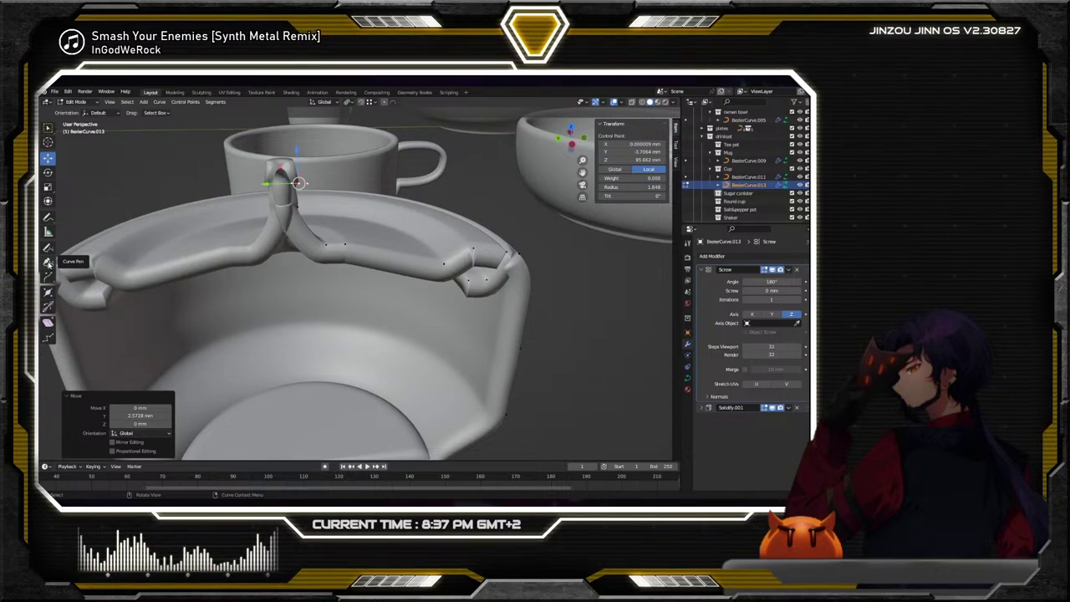
click(48, 275)
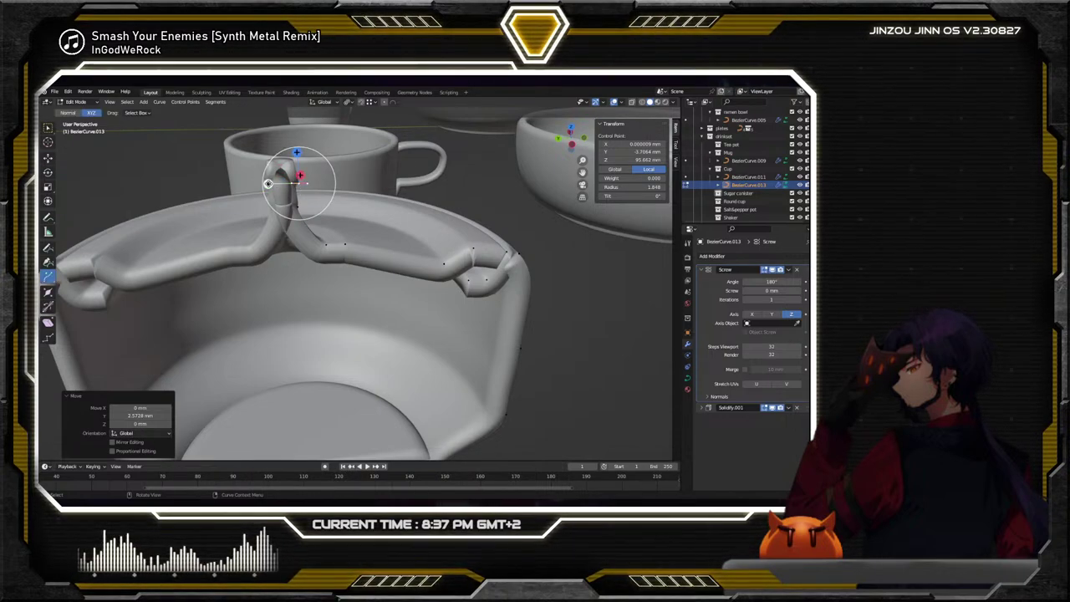
drag(297, 182, 324, 189)
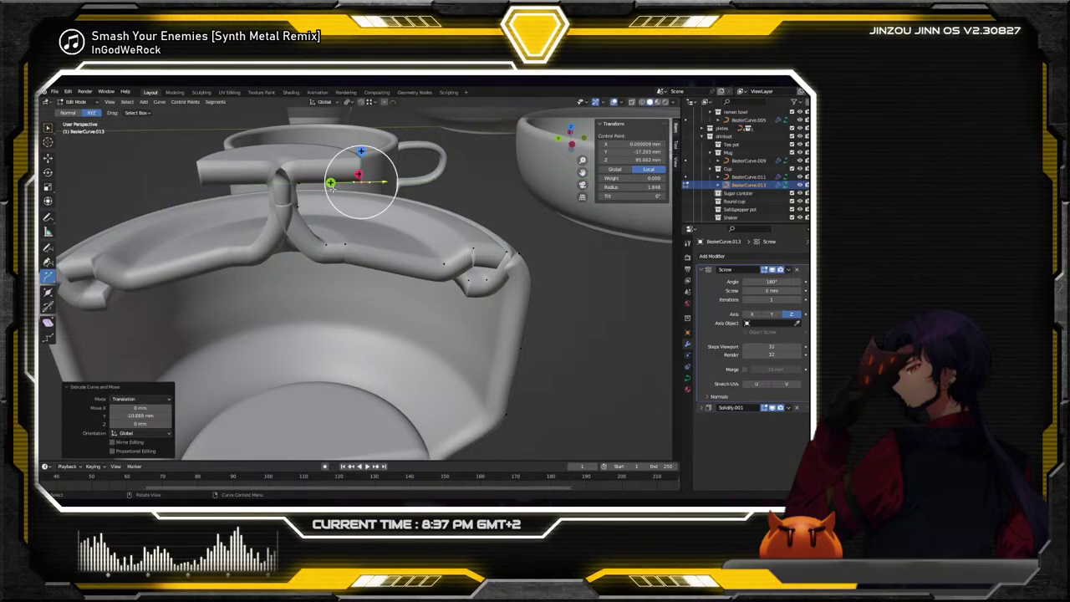
Try the Radius tool on the knob's outer edge point and set that point's radius to about 0.331
click(47, 292)
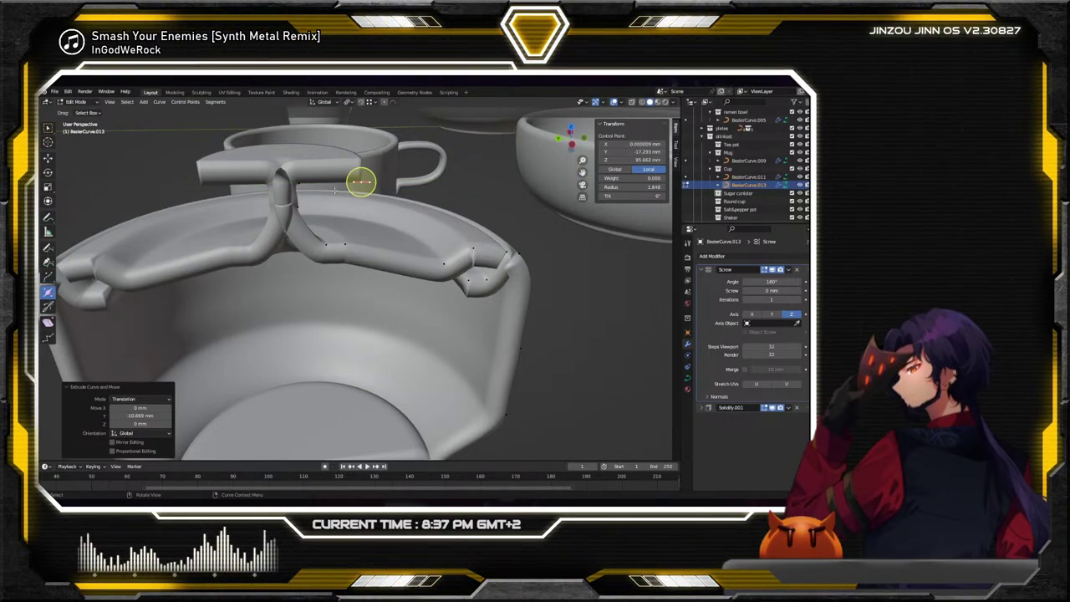
drag(359, 179, 360, 180)
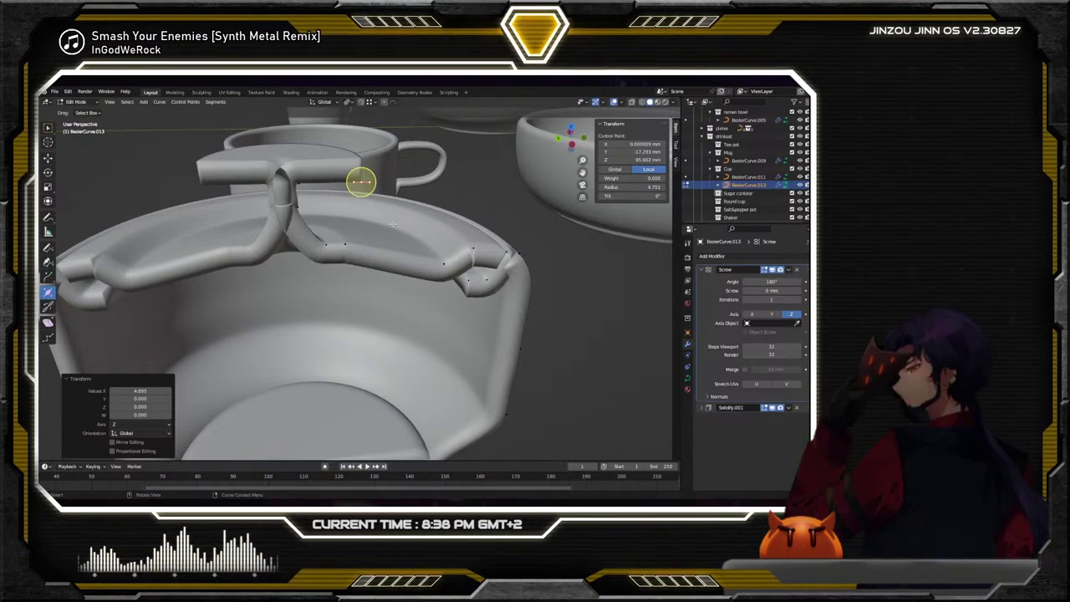
middle_drag(392, 223, 349, 219)
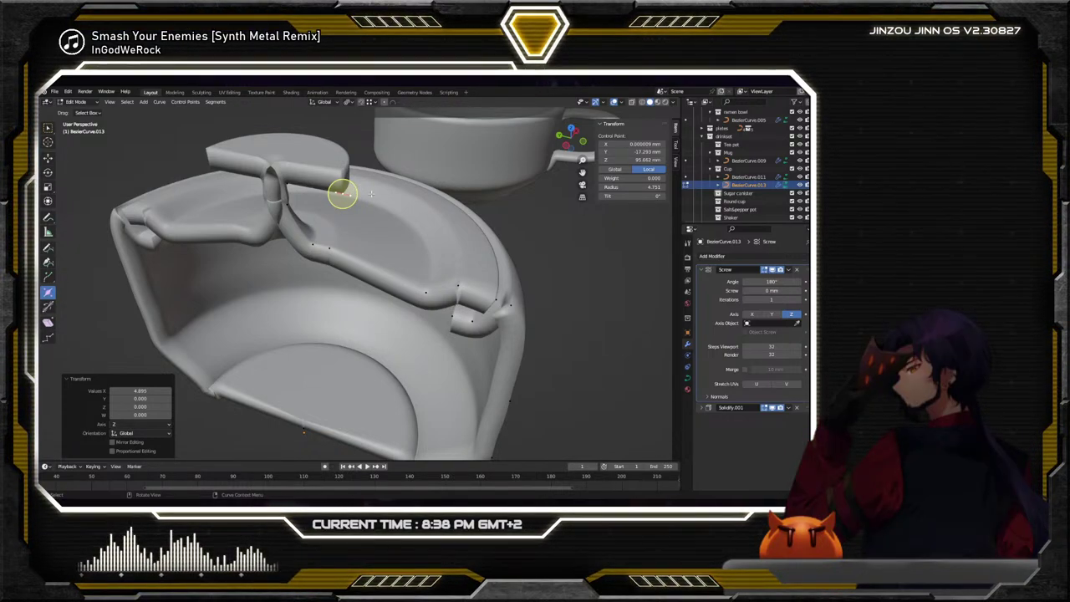
middle_drag(375, 193, 394, 187)
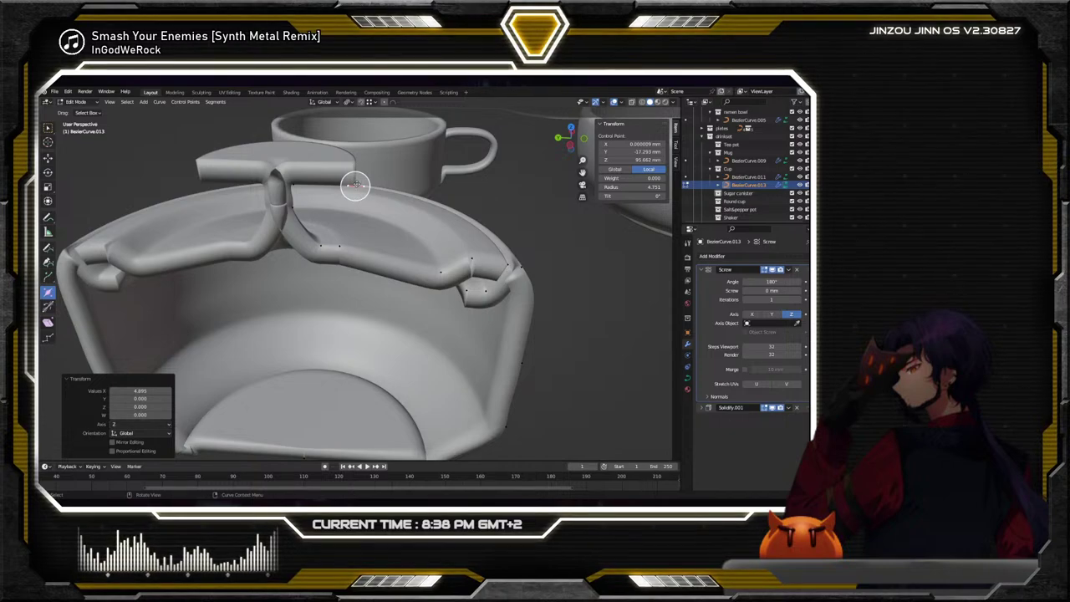
click(354, 185)
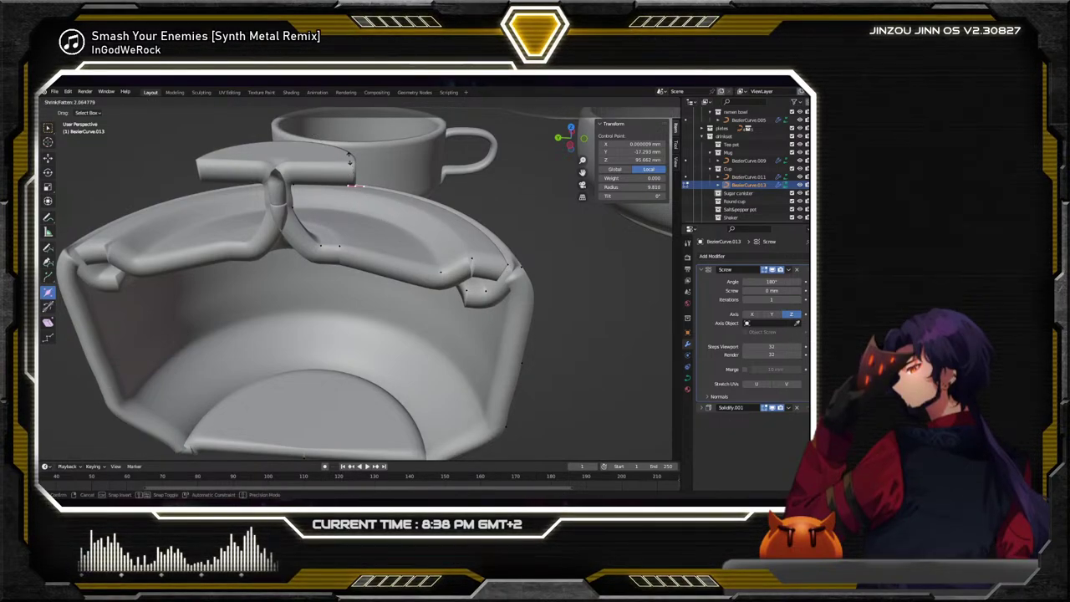
click(354, 185)
click(354, 185)
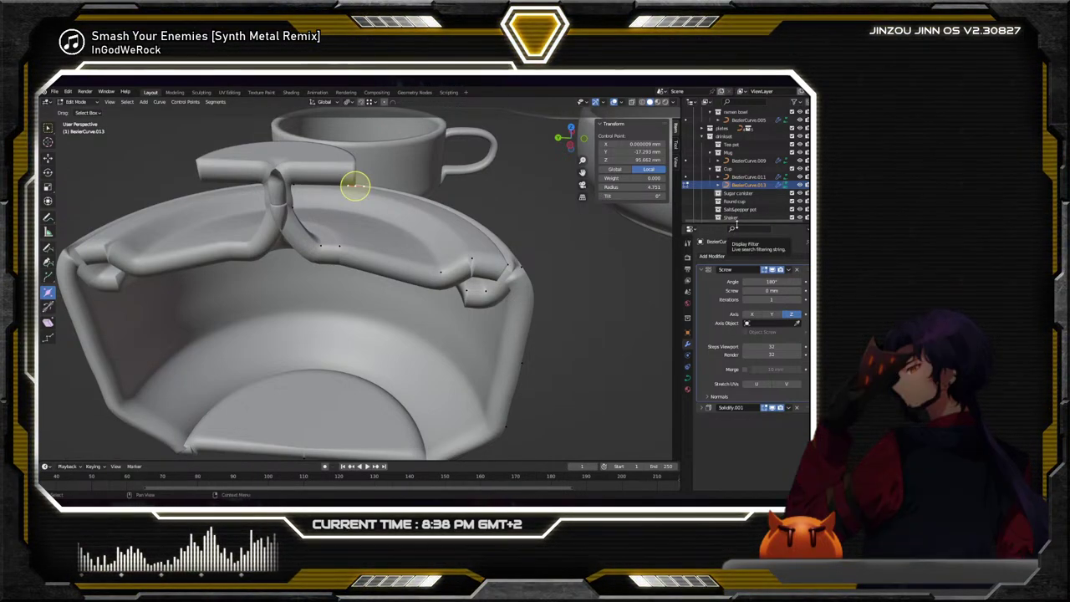
middle_drag(462, 219, 301, 211)
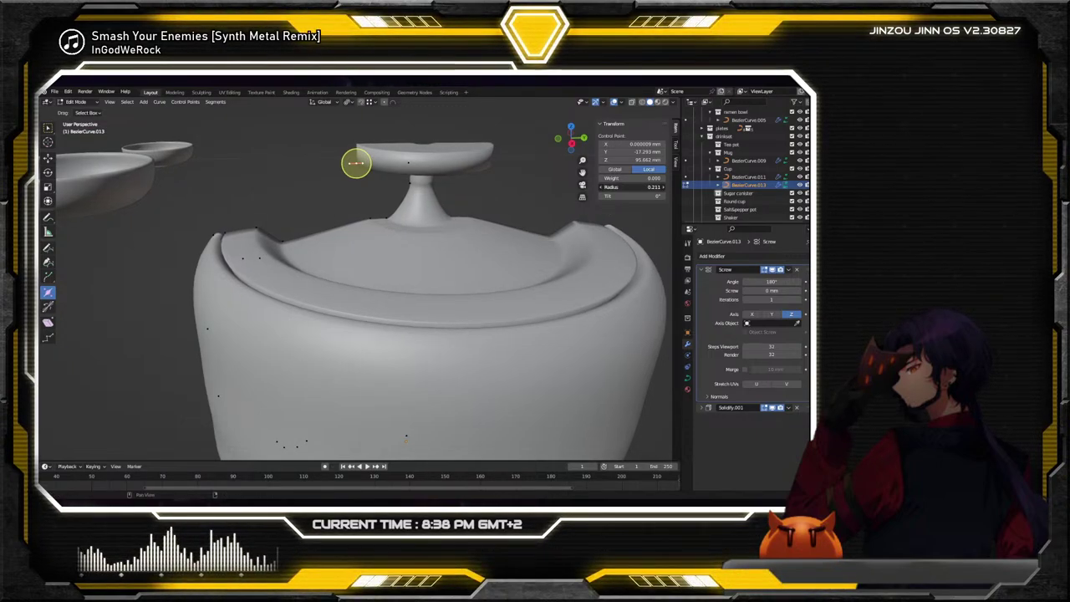
middle_drag(355, 163, 329, 165)
Check the Solidify modifier and the curve's geometry settings, and turn off the viewport display of the Solidify modifier
click(702, 407)
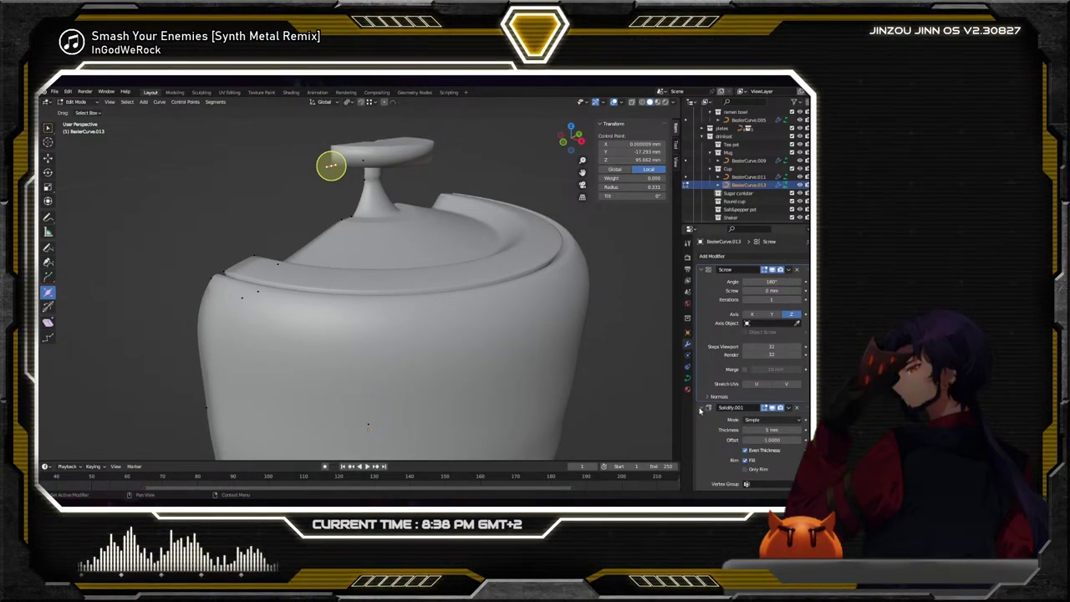
click(702, 408)
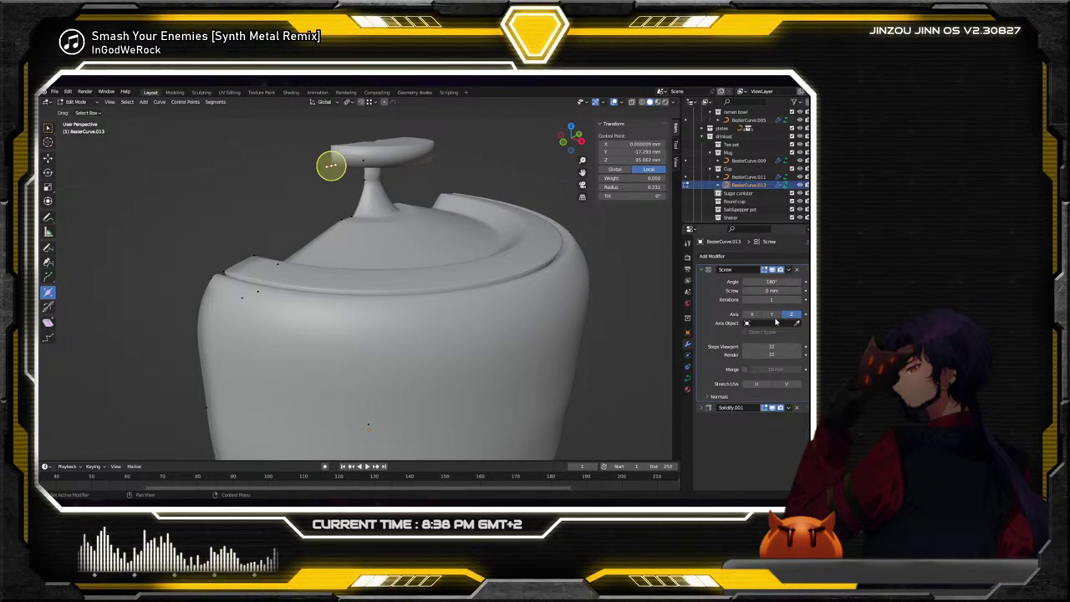
click(687, 377)
scroll(749, 339, down, 1)
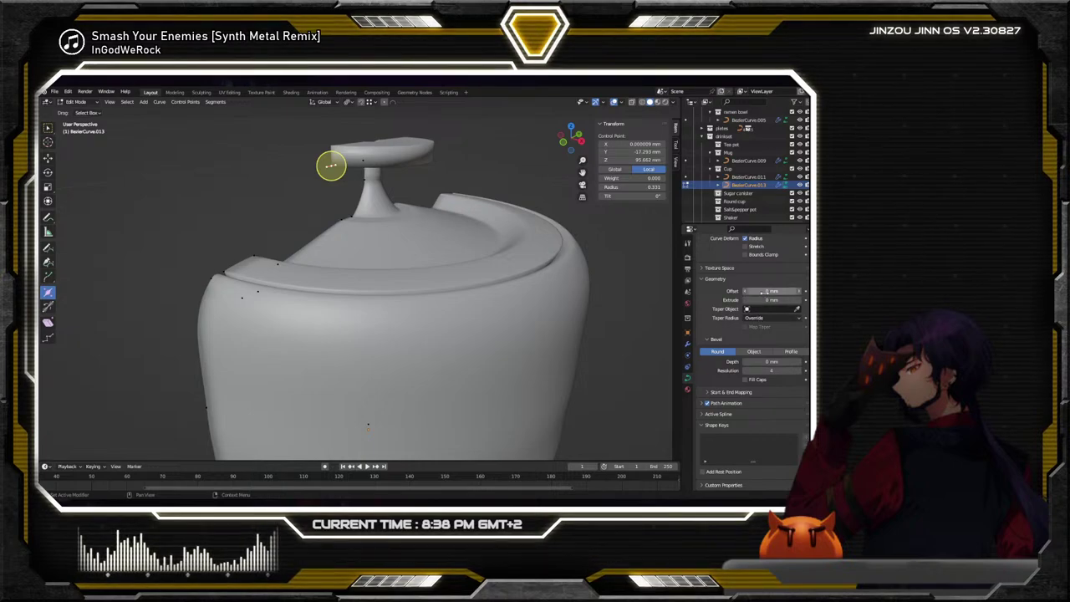
click(687, 344)
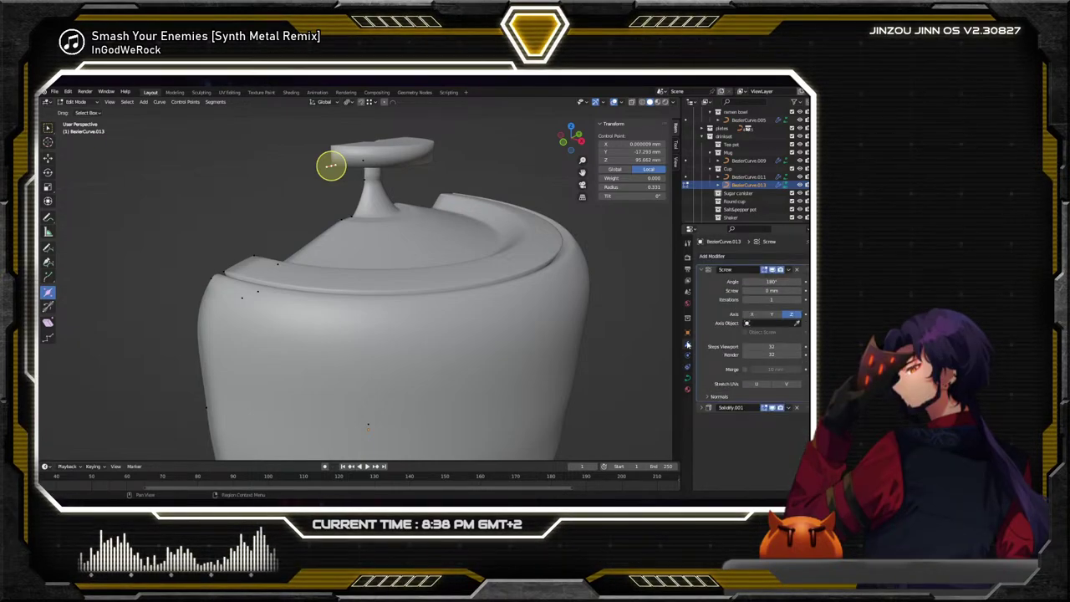
click(776, 408)
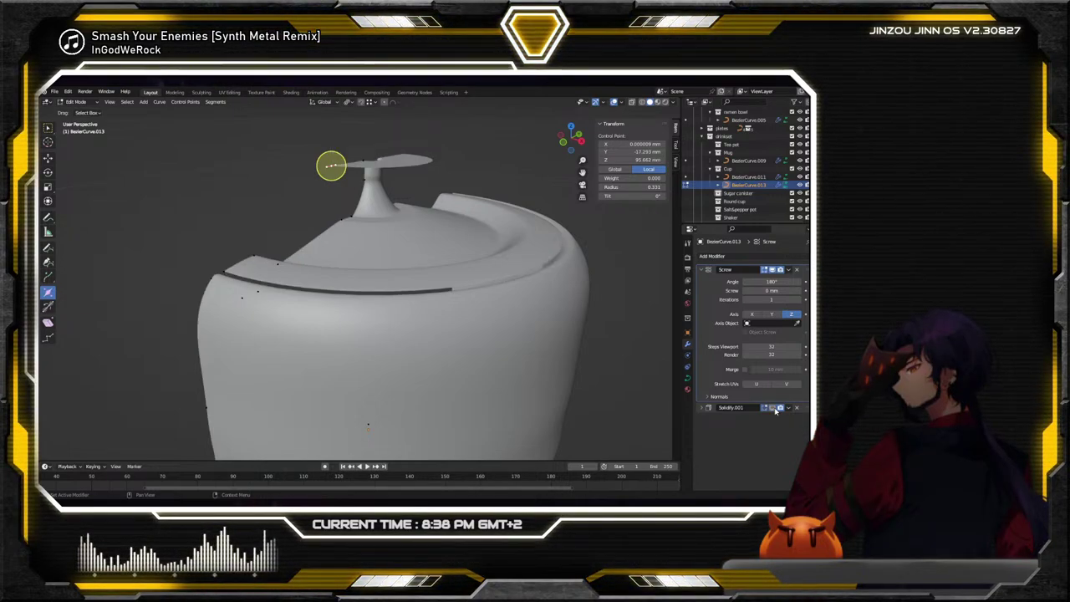
middle_drag(452, 280, 558, 273)
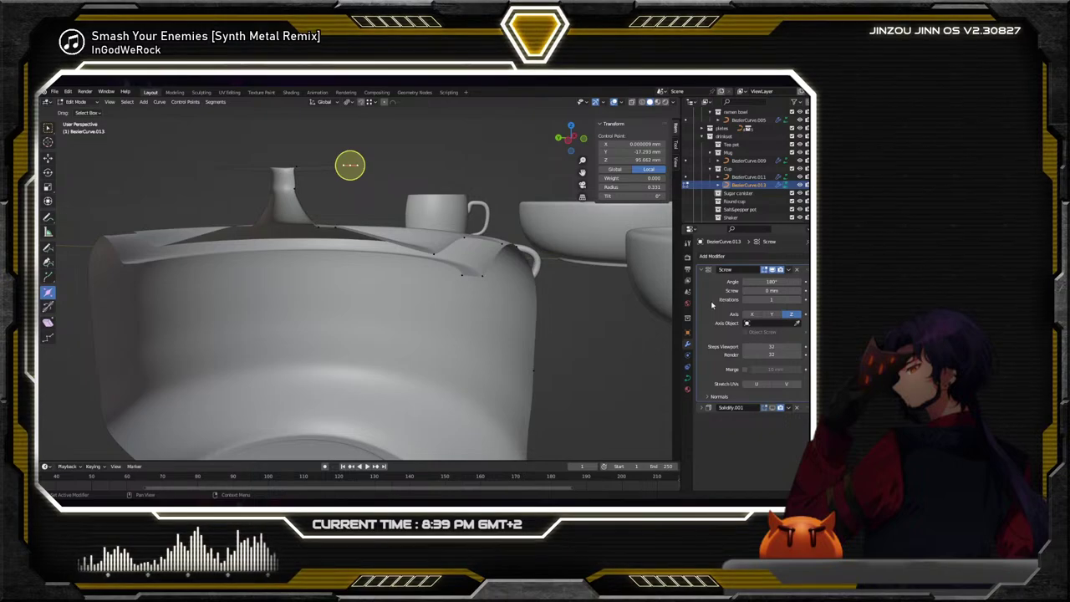
Set the curve's geometry Extrude value to 10 mm
click(687, 364)
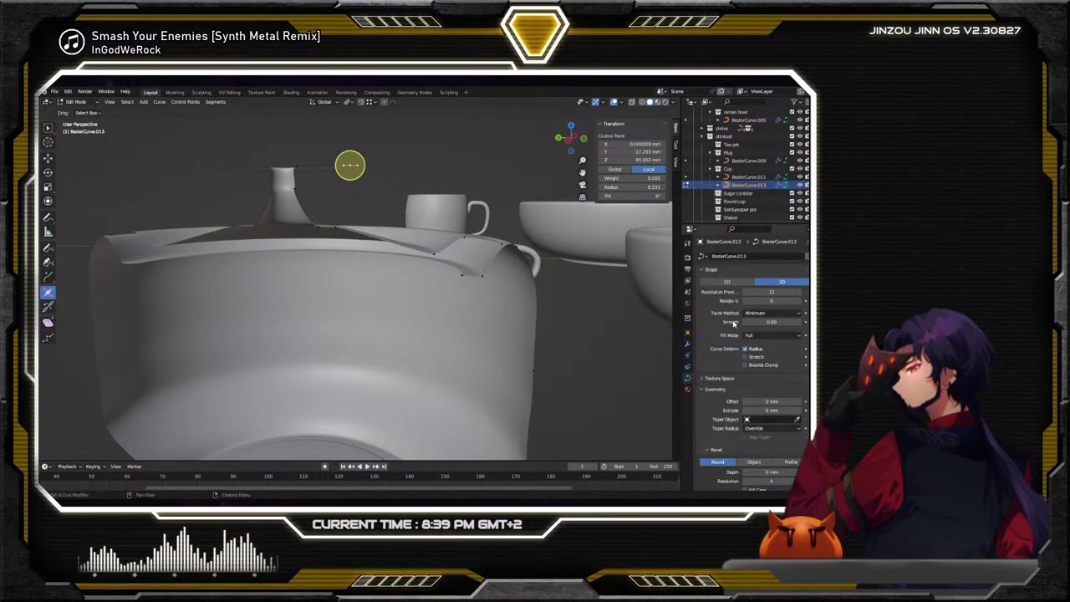
scroll(781, 315, down, 4)
drag(782, 314, 798, 318)
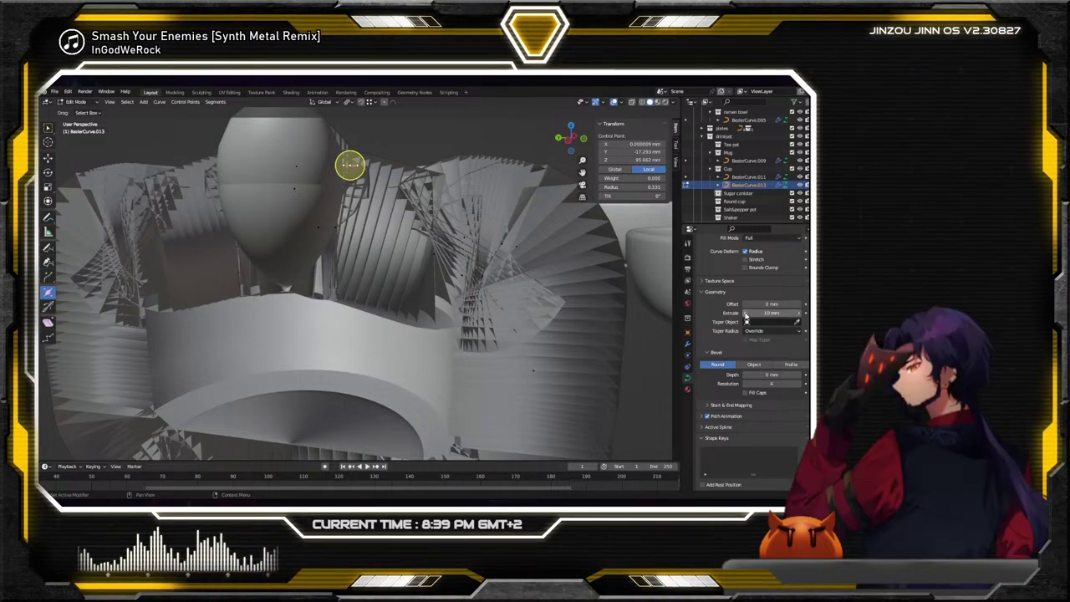
Undo the curve's last Extrude change and set its round bevel depth to 1 mm
key(ctrl+z)
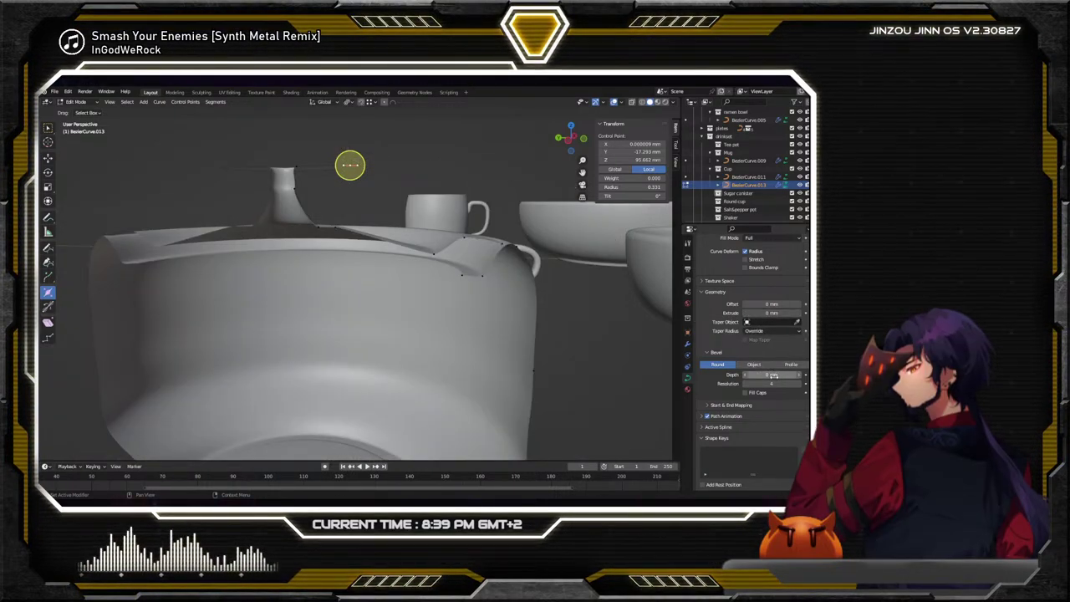
key(ctrl+shift+z)
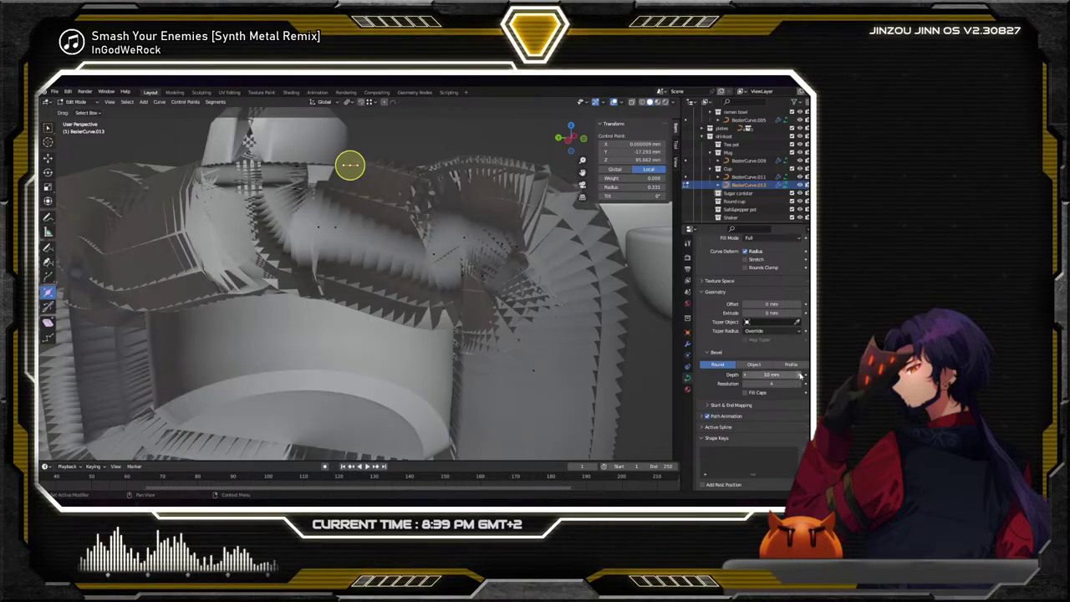
middle_drag(351, 167, 334, 209)
click(771, 375)
text(1)
key(Return)
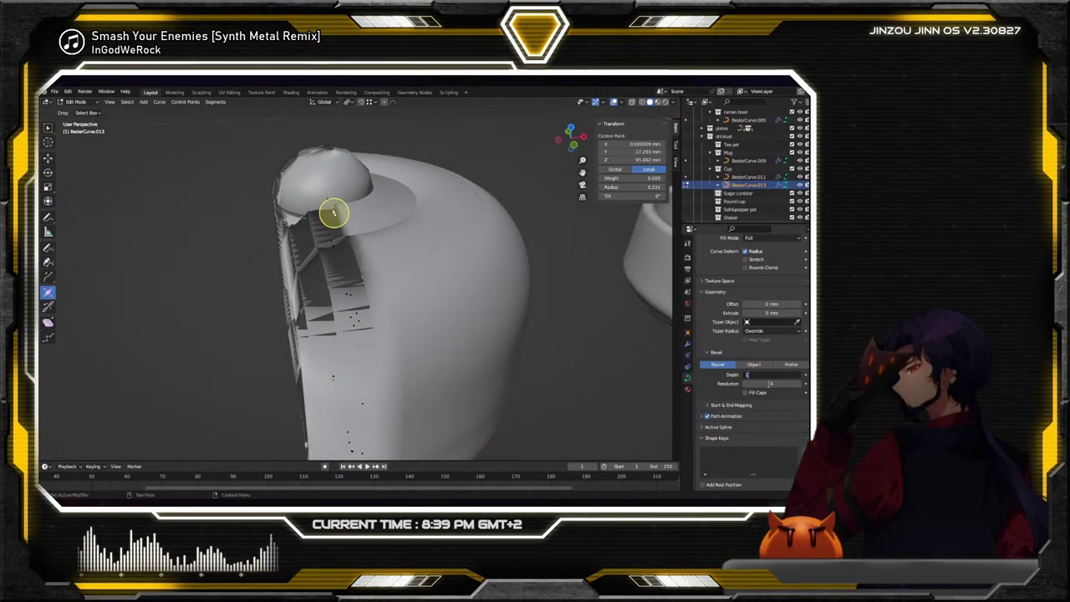
Try a geometry Extrude value of 1 mm on the curve and set it back to 0 mm
middle_drag(535, 276, 543, 292)
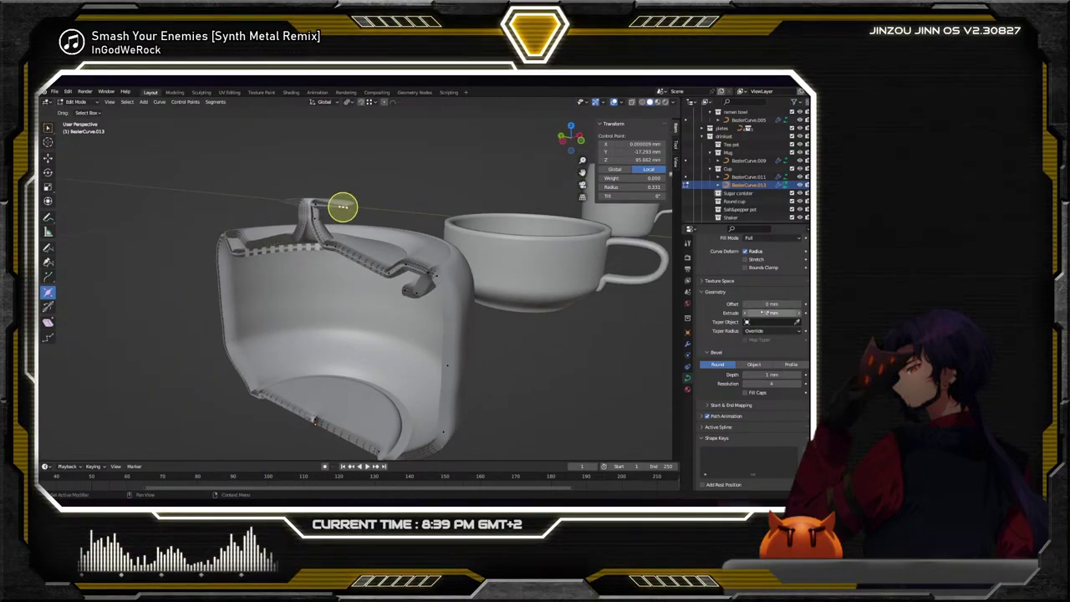
key(Return)
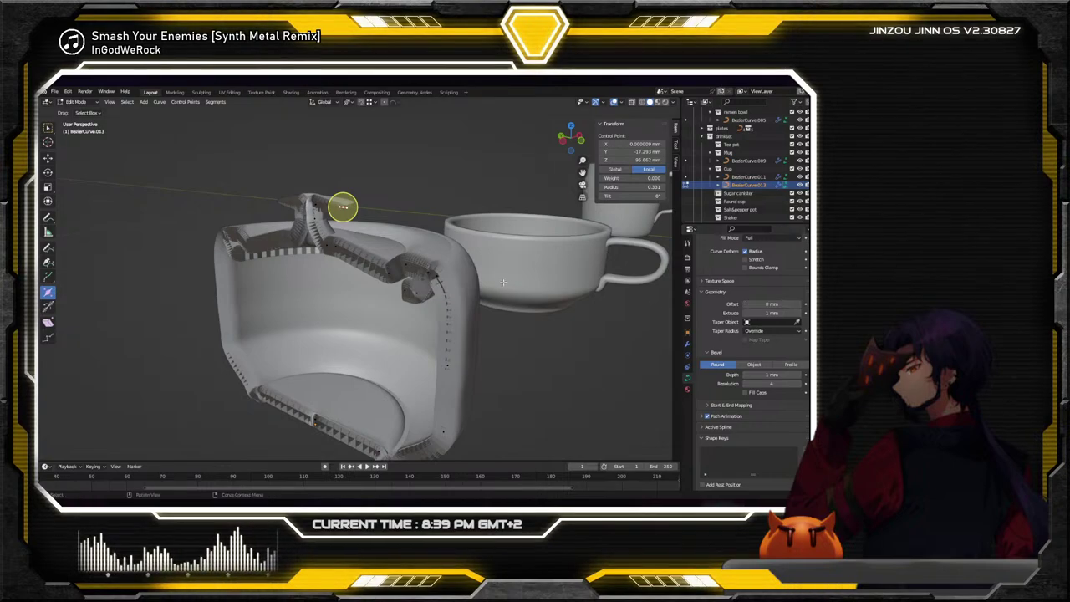
middle_drag(344, 210, 335, 209)
click(767, 313)
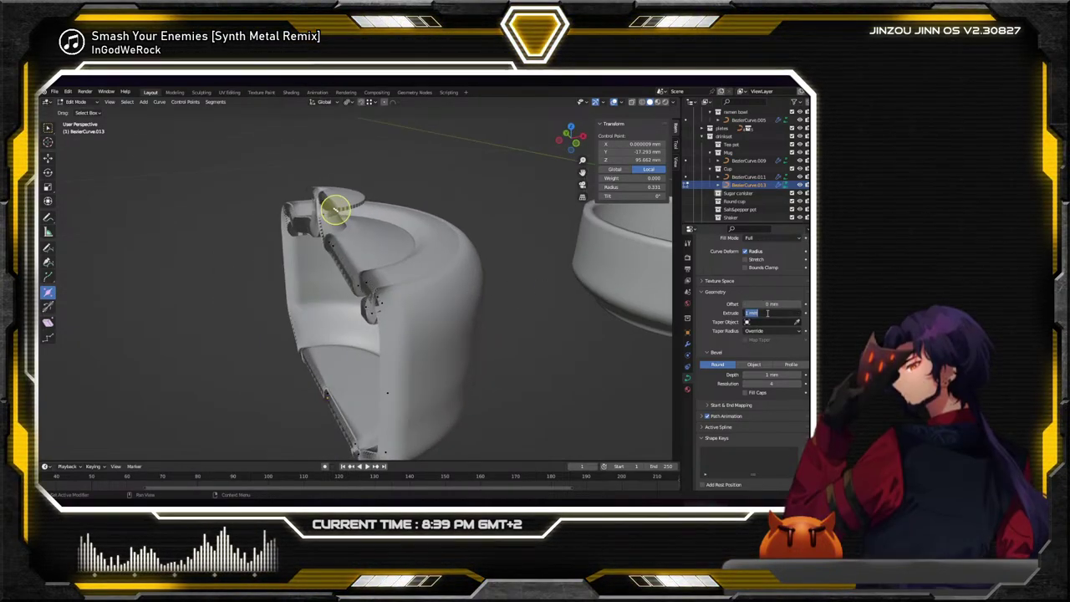
text(0)
key(Return)
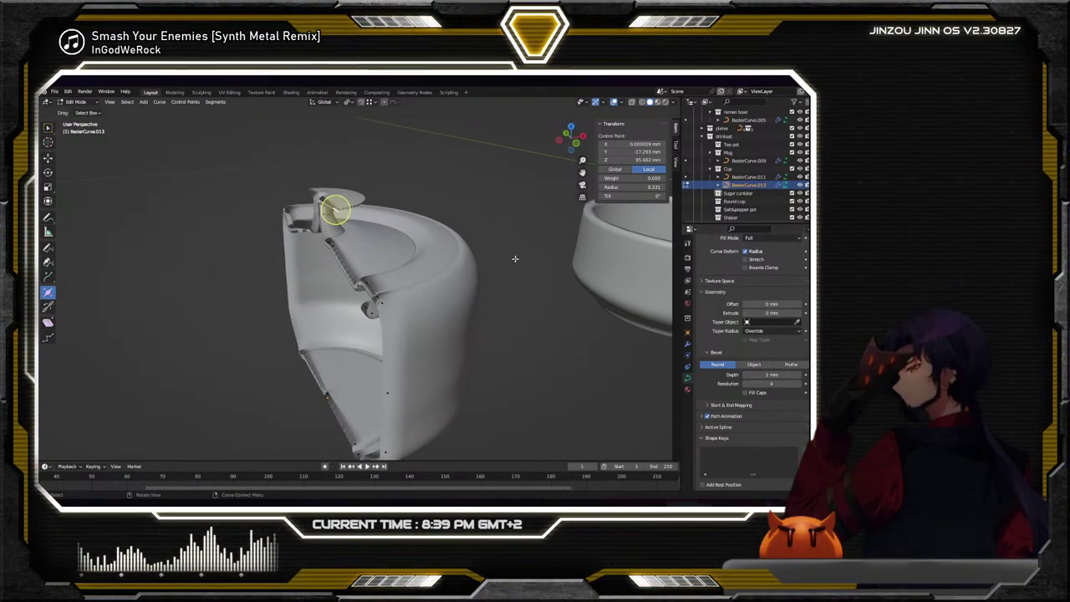
mouse_move(334, 209)
middle_down()
mouse_move(358, 241)
mouse_move(354, 206)
middle_up()
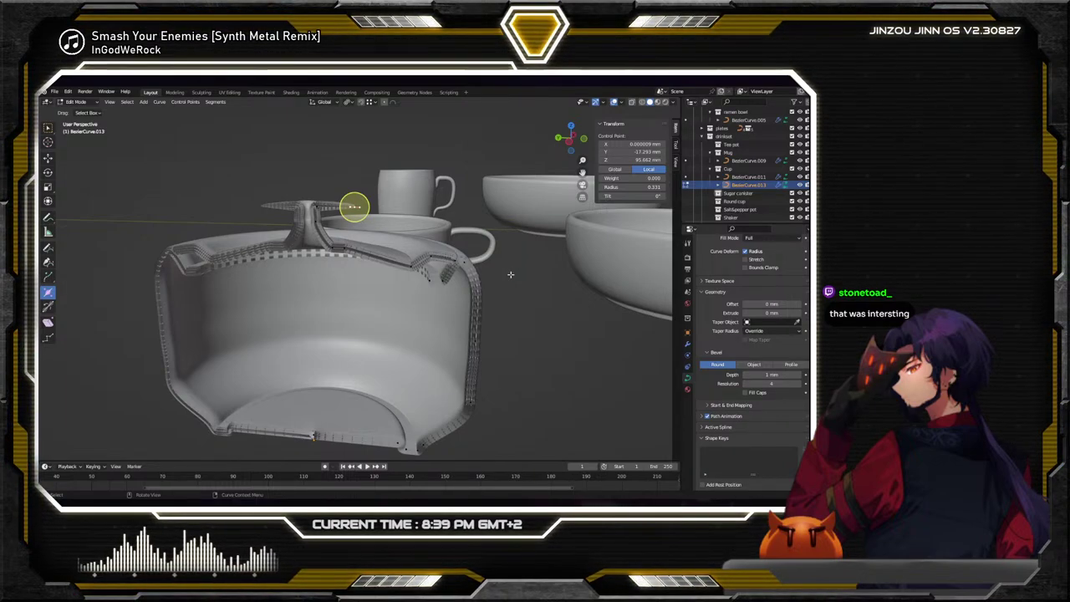
Move the top point of the lid's stem more than 2.4 mm inward along Y, close to the central axis
middle_drag(510, 274, 445, 251)
middle_drag(399, 225, 454, 218)
shift+right_click(381, 219)
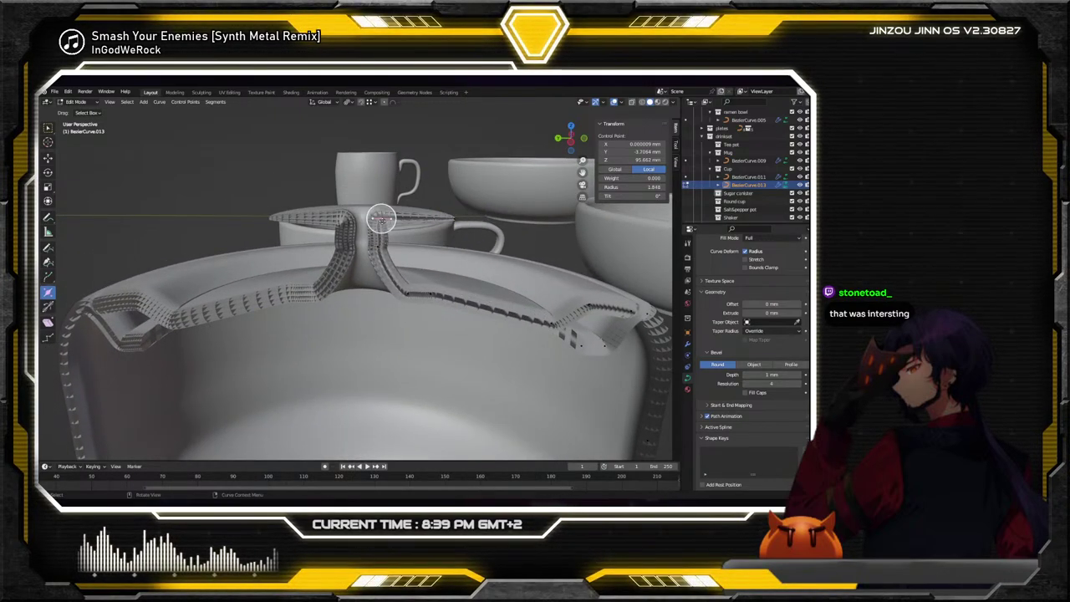
click(47, 158)
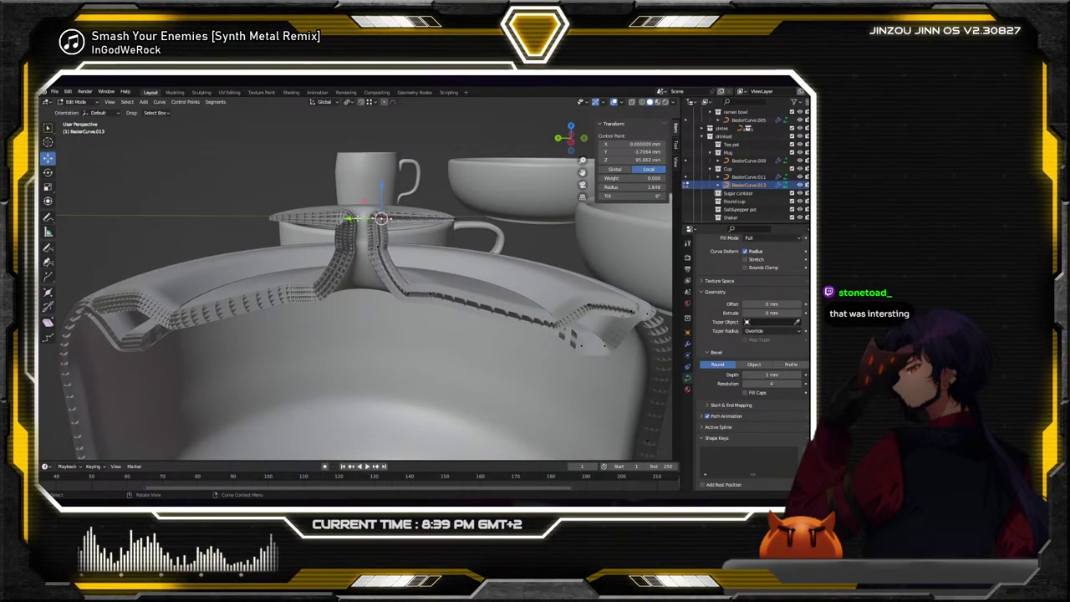
drag(361, 219, 335, 218)
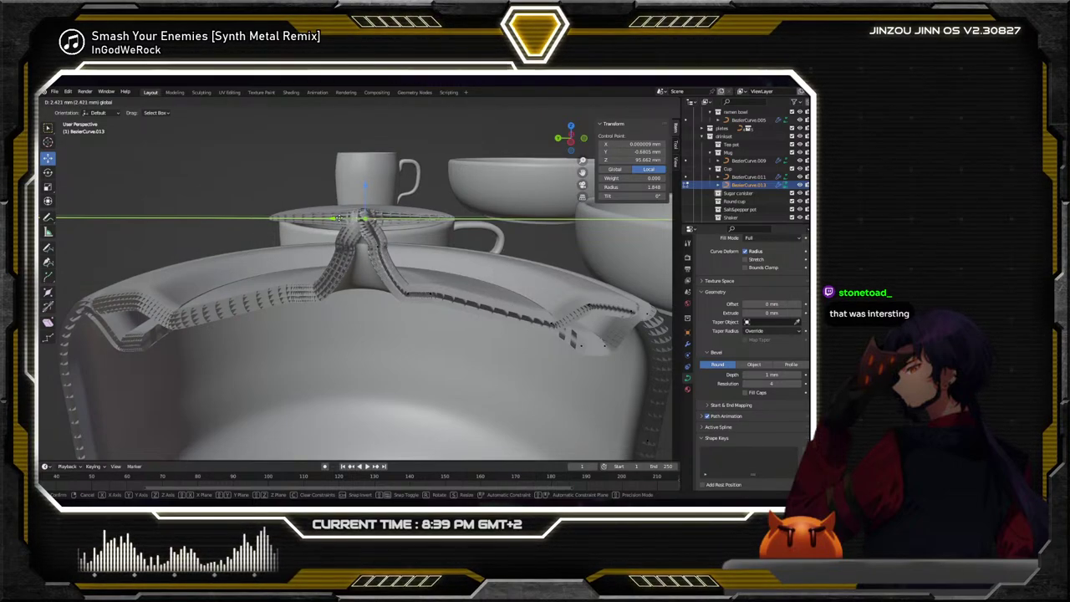
drag(335, 218, 335, 218)
Lower the knob's outer edge point slightly along Z so the knob slopes down from its centre
middle_drag(336, 218, 344, 242)
click(435, 235)
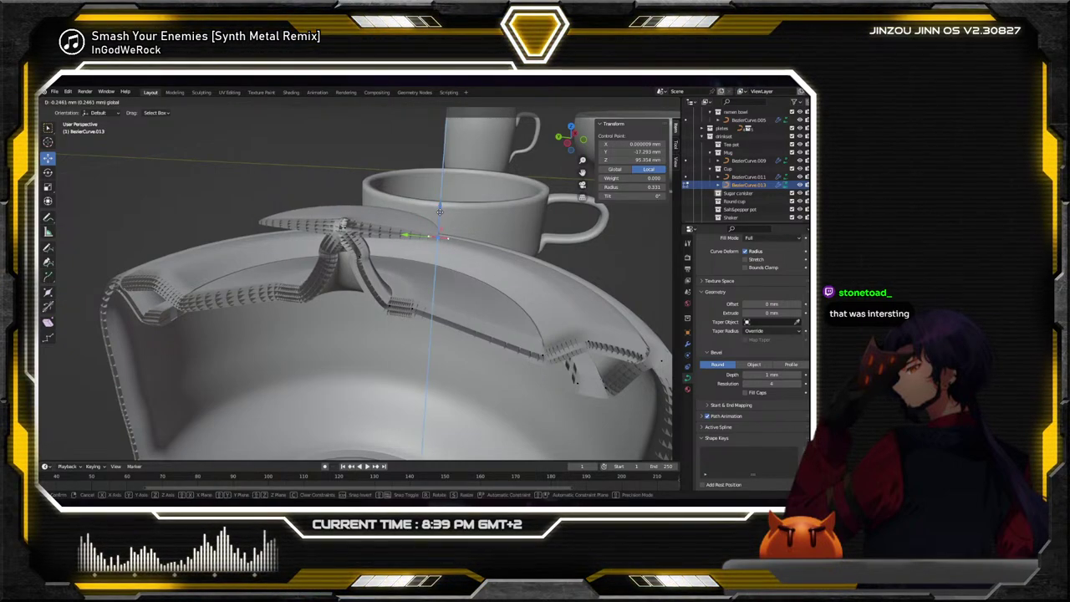
drag(440, 207, 437, 218)
Move the stem's middle point about 1.24 mm inward along Y and about 2.53 mm down along Z
click(358, 254)
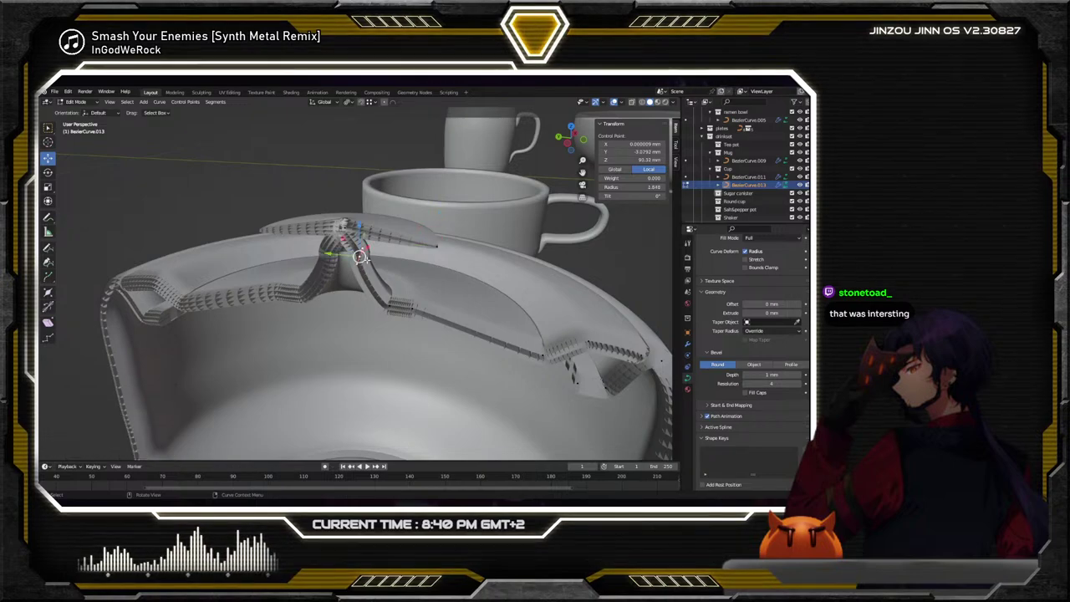
drag(359, 254, 349, 249)
key(y)
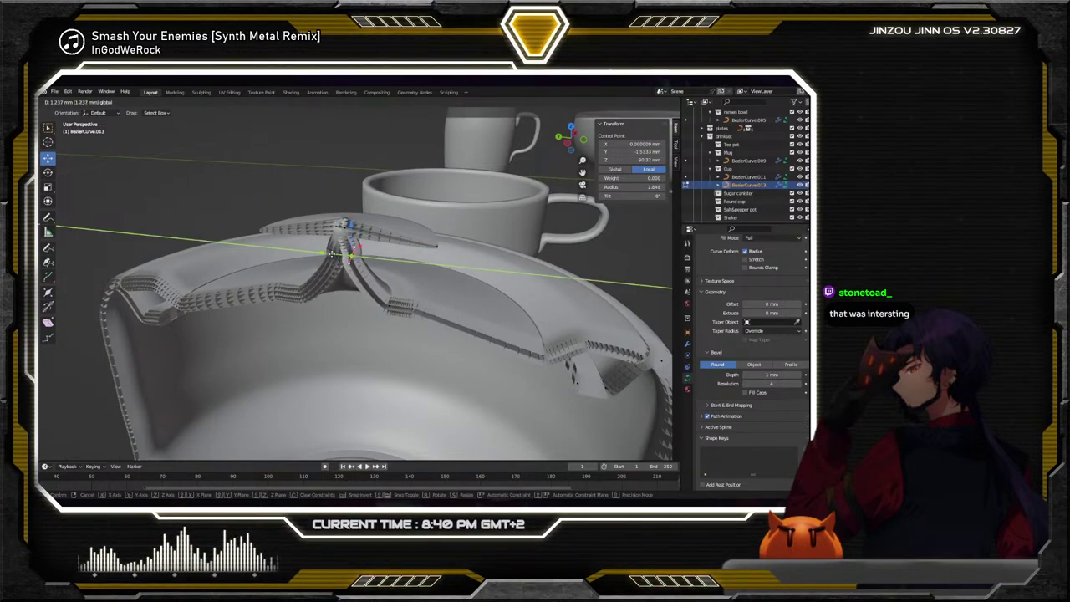
click(333, 252)
key(g)
key(z)
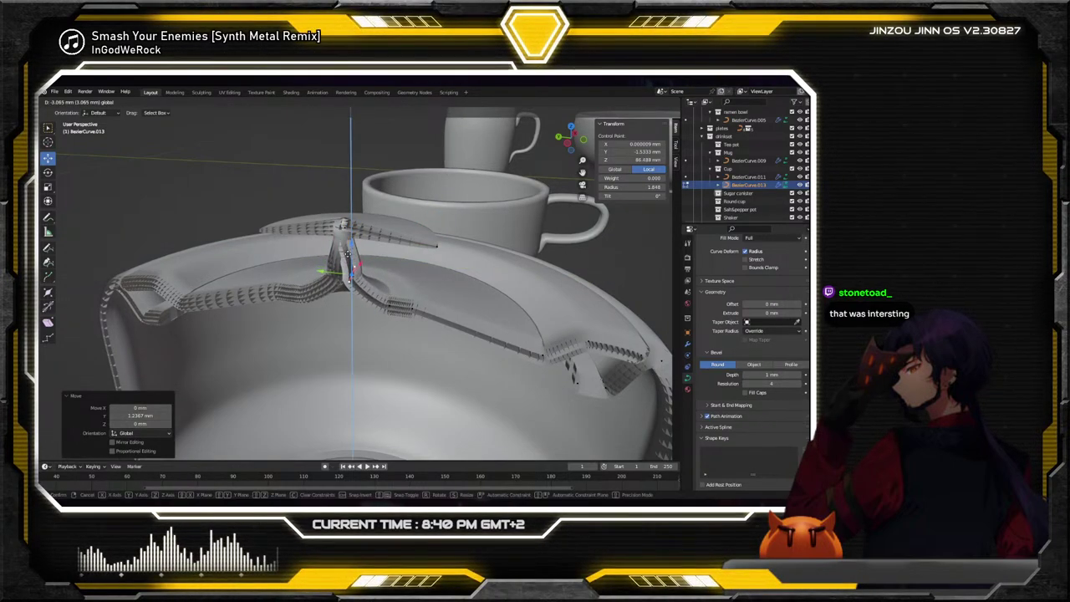
click(99, 206)
Rotate the stem's middle point about -70.5° around the X axis
key(r)
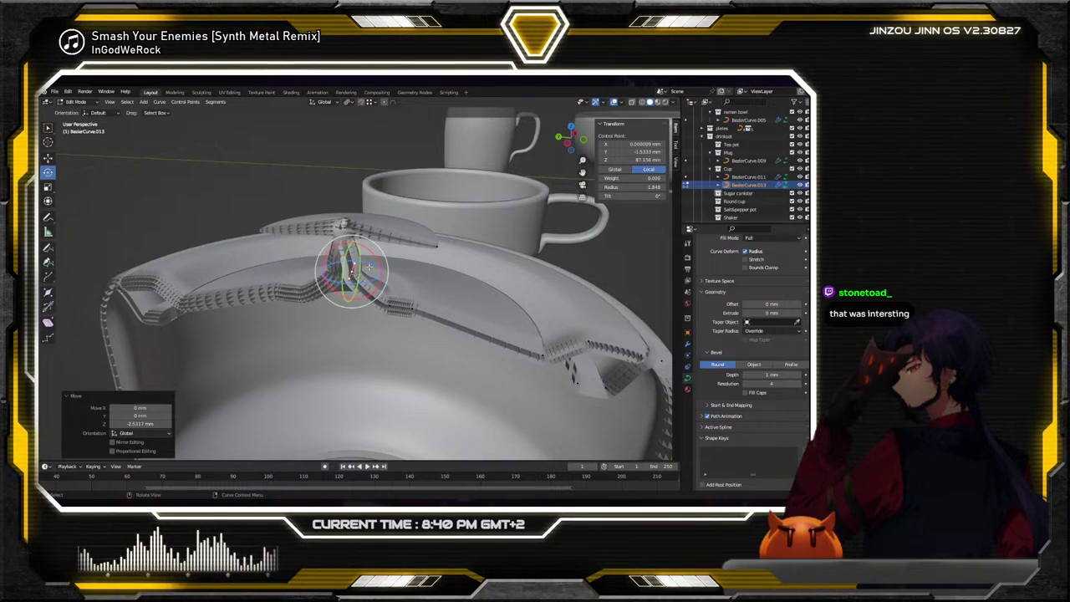
key(x)
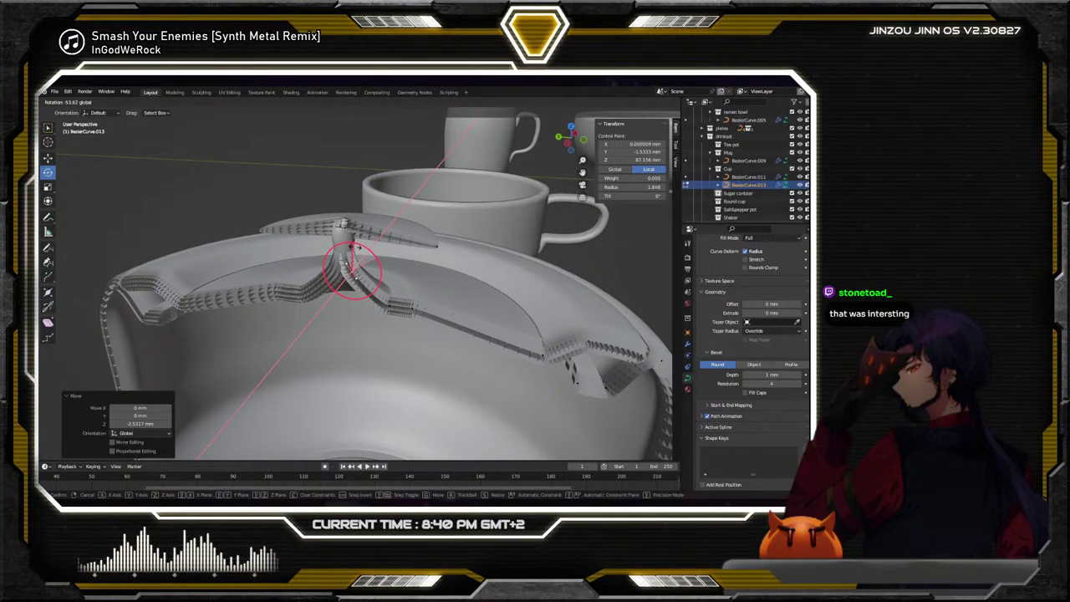
click(52, 171)
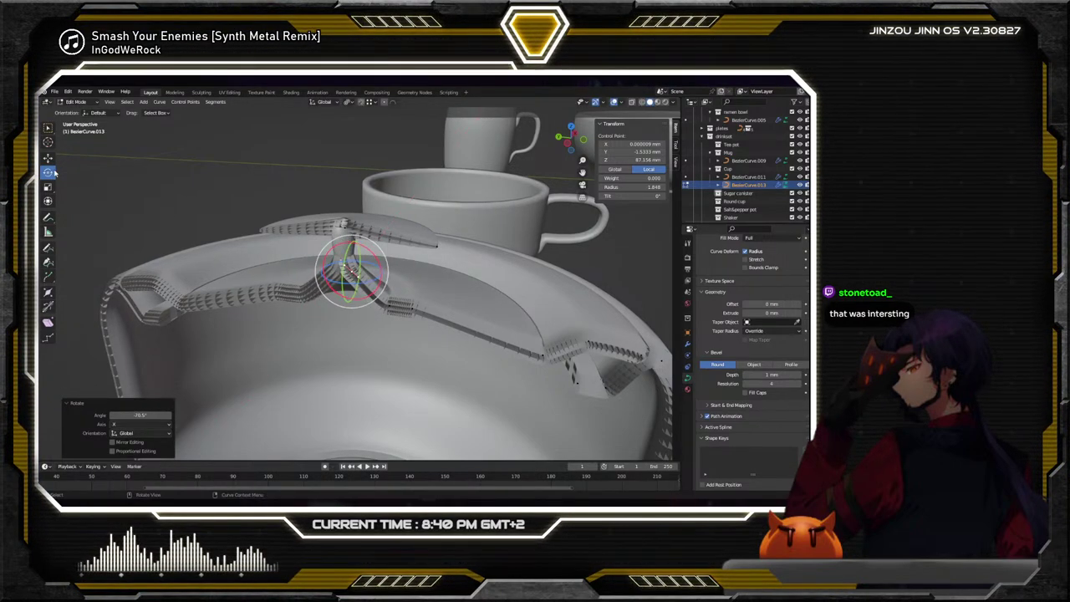
Shift the stem's middle point about 0.43 mm outward along Y and lower it about 2.09 mm along Z
key(g)
key(y)
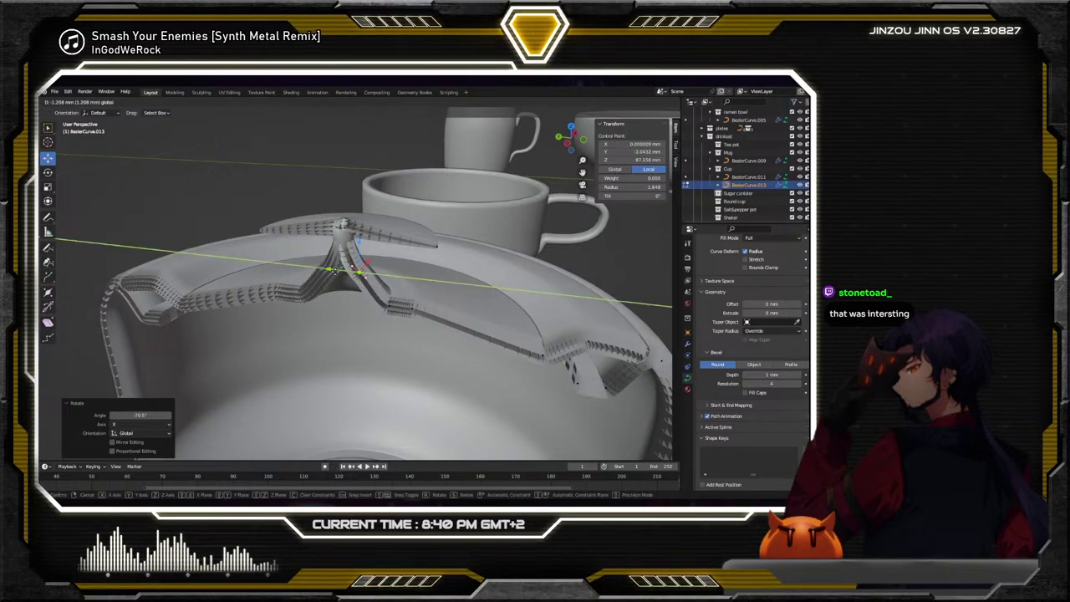
click(330, 269)
key(g)
key(z)
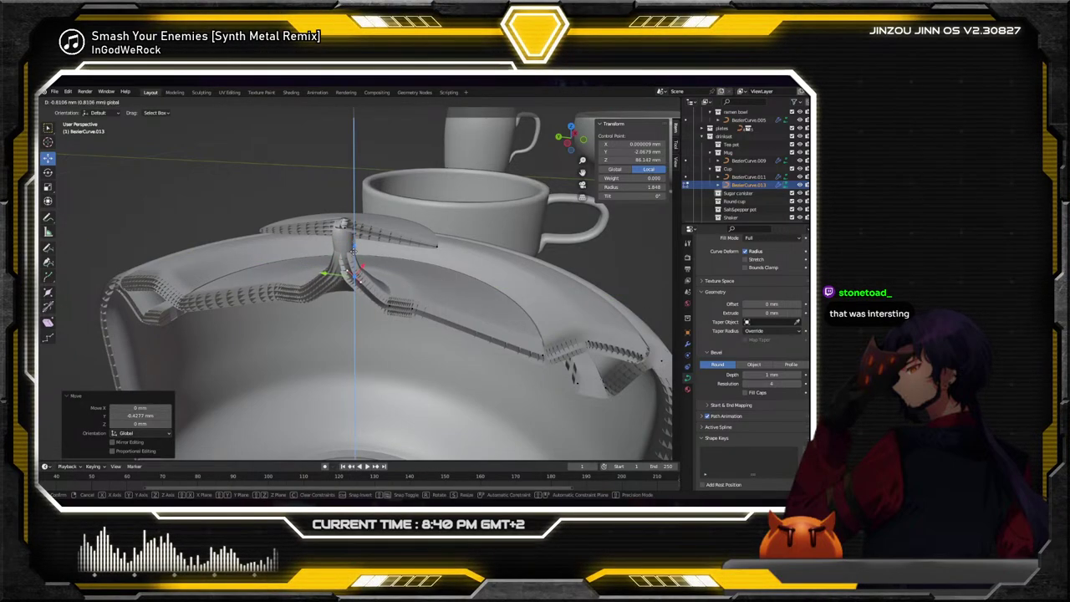
click(350, 259)
Increase the radius of the knob's outer edge point to about 0.674 with the Radius tool
middle_drag(351, 259, 440, 264)
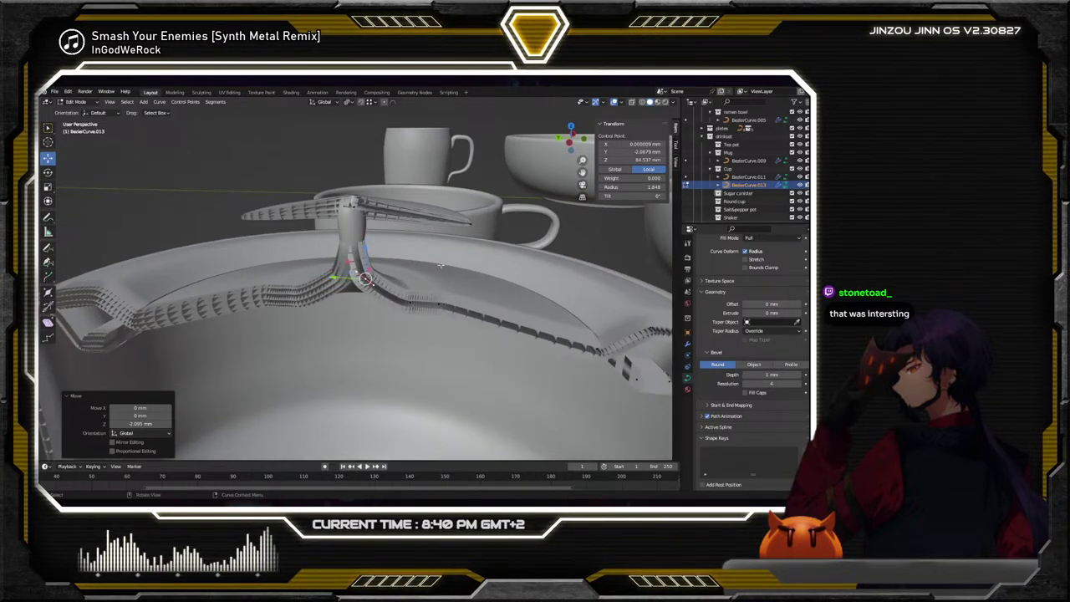
click(477, 232)
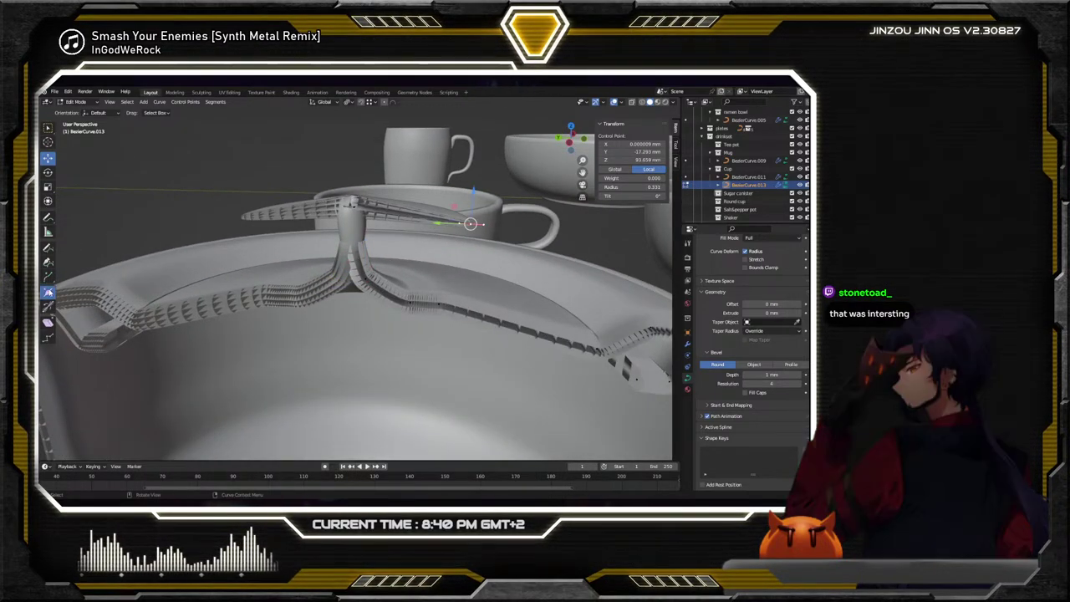
drag(470, 224, 489, 244)
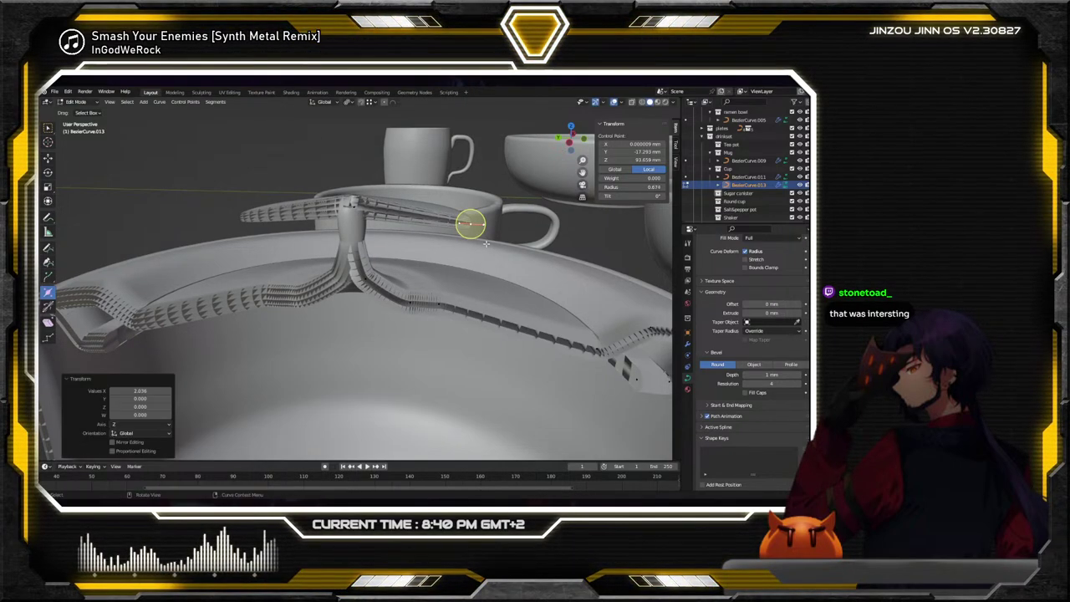
Select the points along the lid's outer rim and move them together about 0.65 mm inward along Y
middle_drag(490, 245, 379, 230)
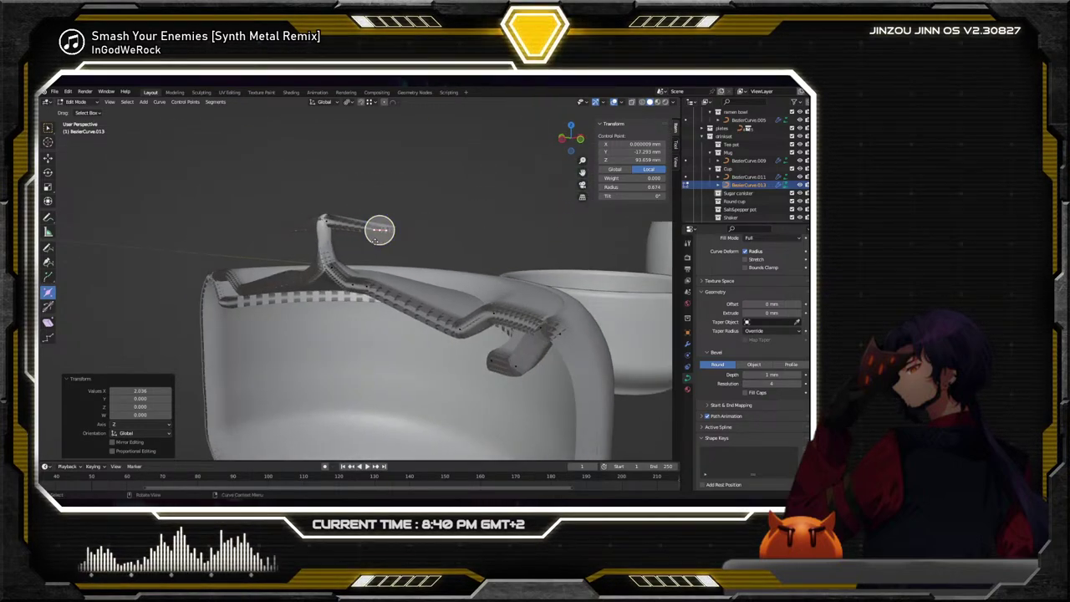
key(w)
click(544, 334)
click(48, 157)
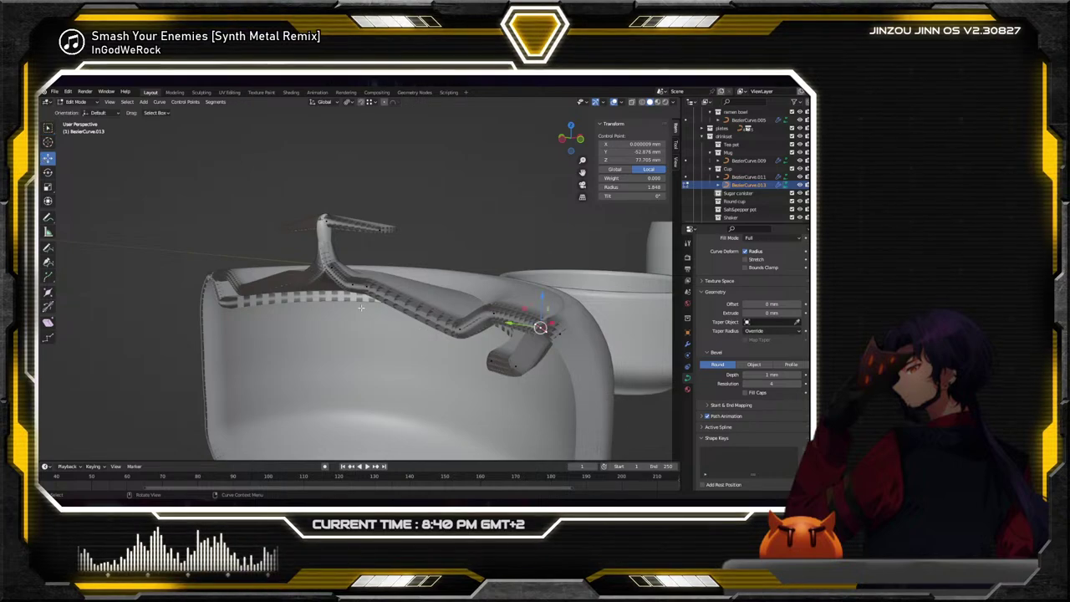
click(493, 313)
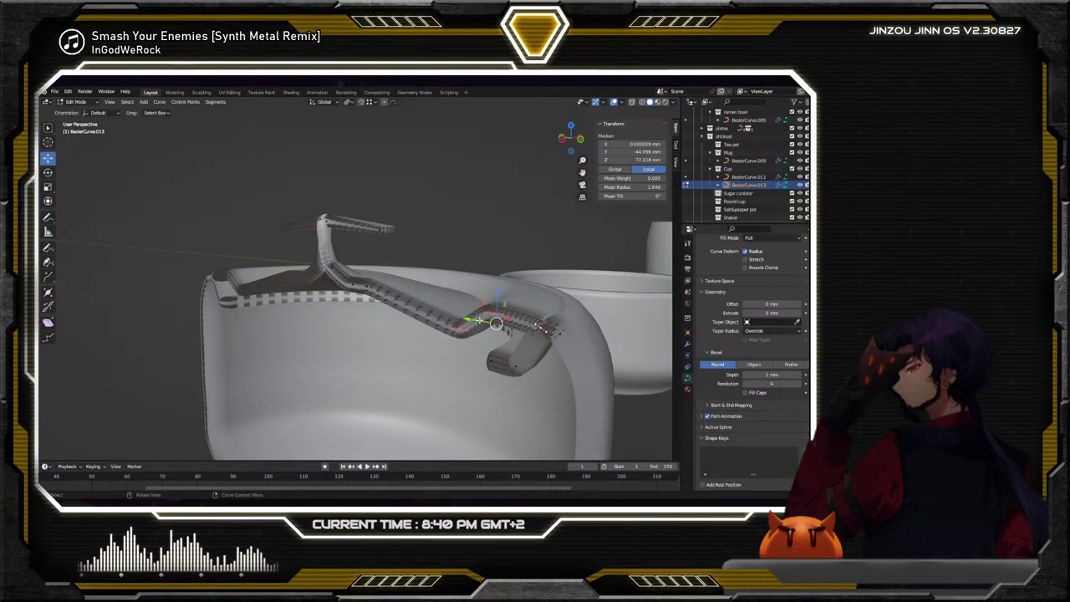
drag(476, 319, 471, 319)
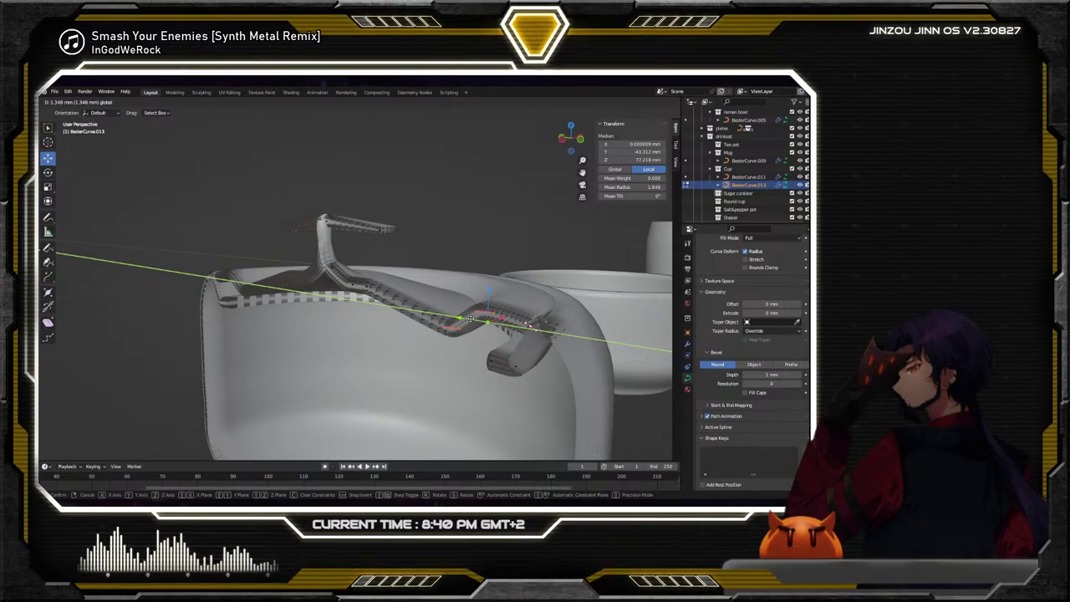
drag(470, 319, 473, 320)
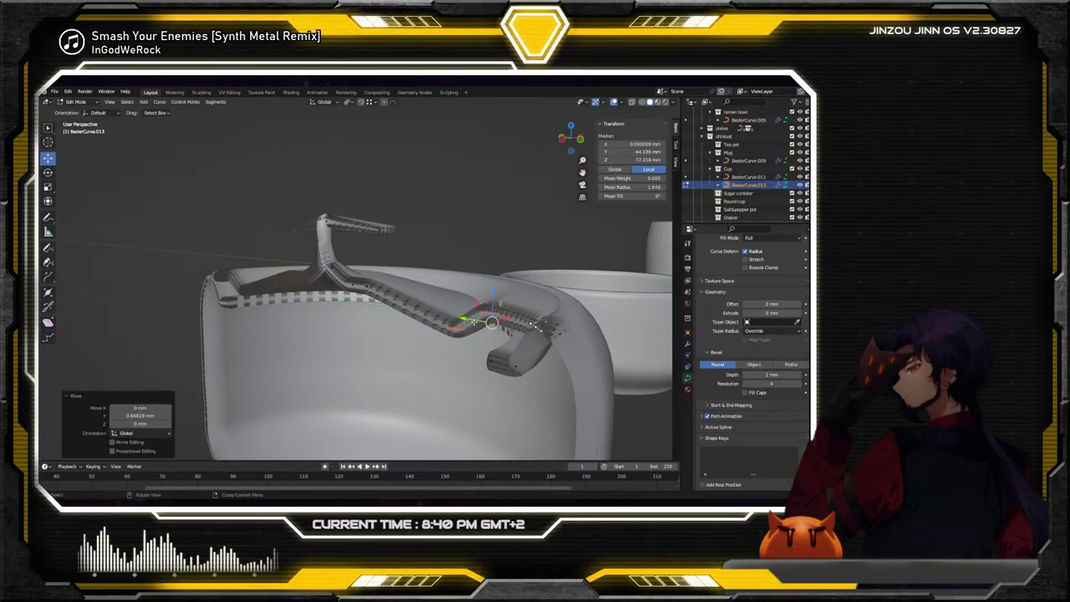
Raise the points of the canister's inner lip about 3.46 mm along Z and shift them outward along Y
middle_drag(473, 320, 376, 312)
scroll(374, 311, up, 4)
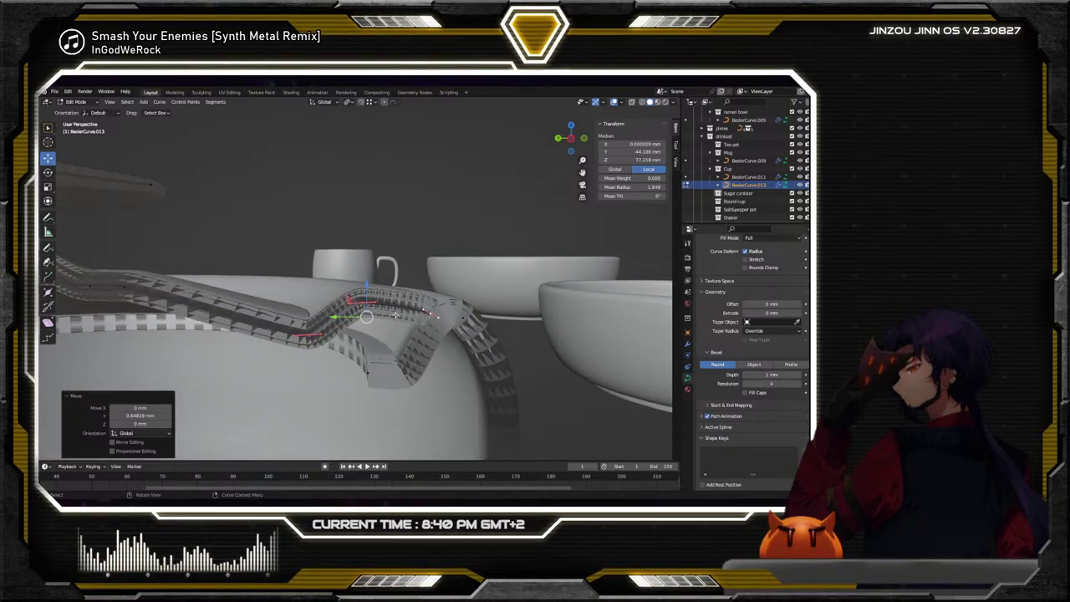
click(365, 328)
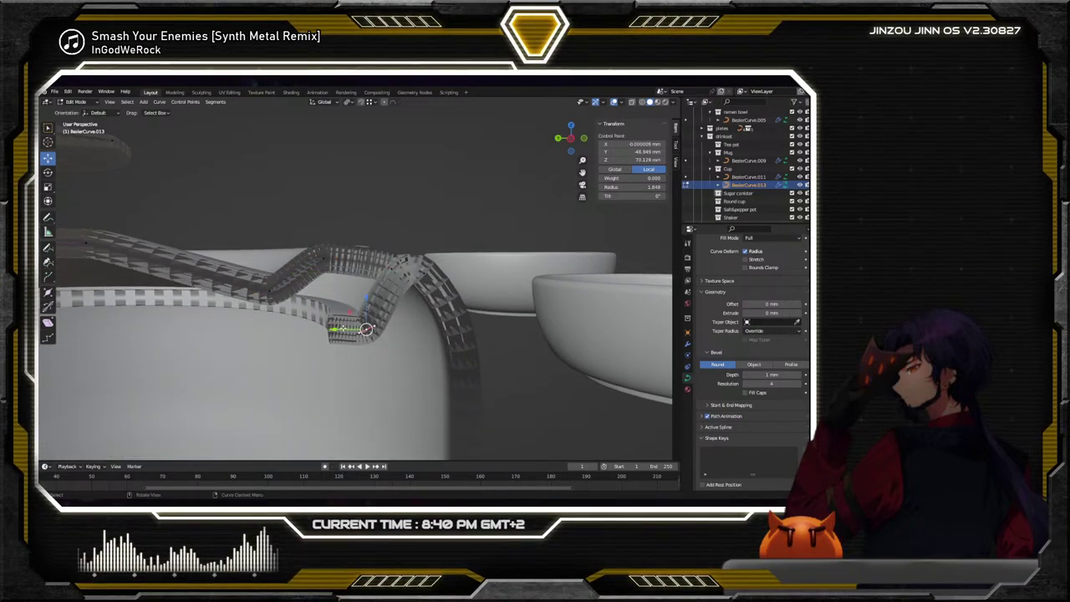
drag(350, 309, 363, 267)
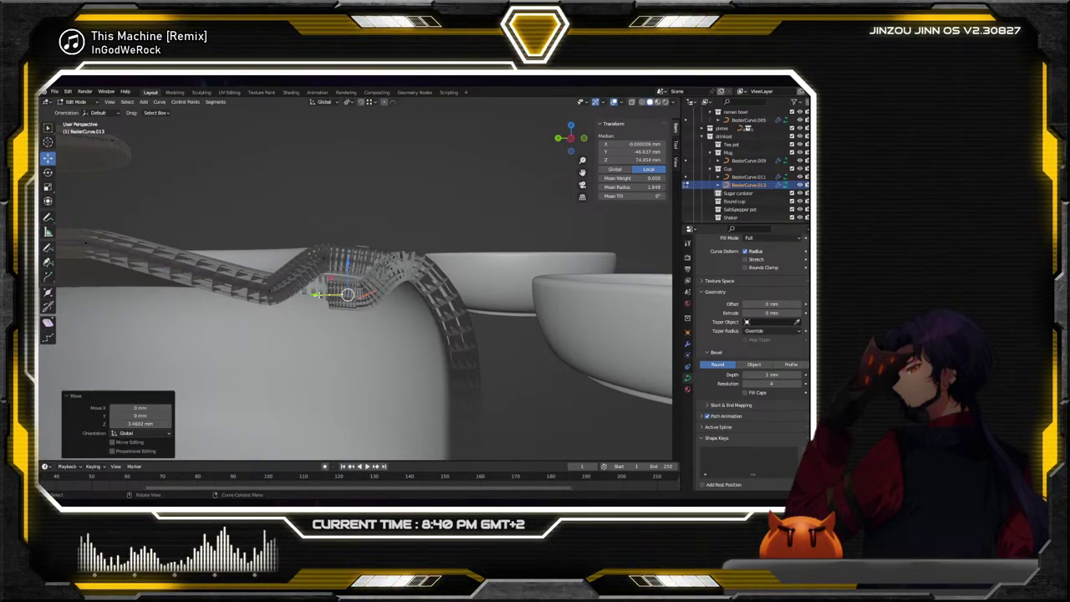
drag(317, 294, 355, 269)
Move the lid's outermost rim point about 1.33 mm inward along Y and raise the lid's lower bend point about 0.16 mm
click(389, 272)
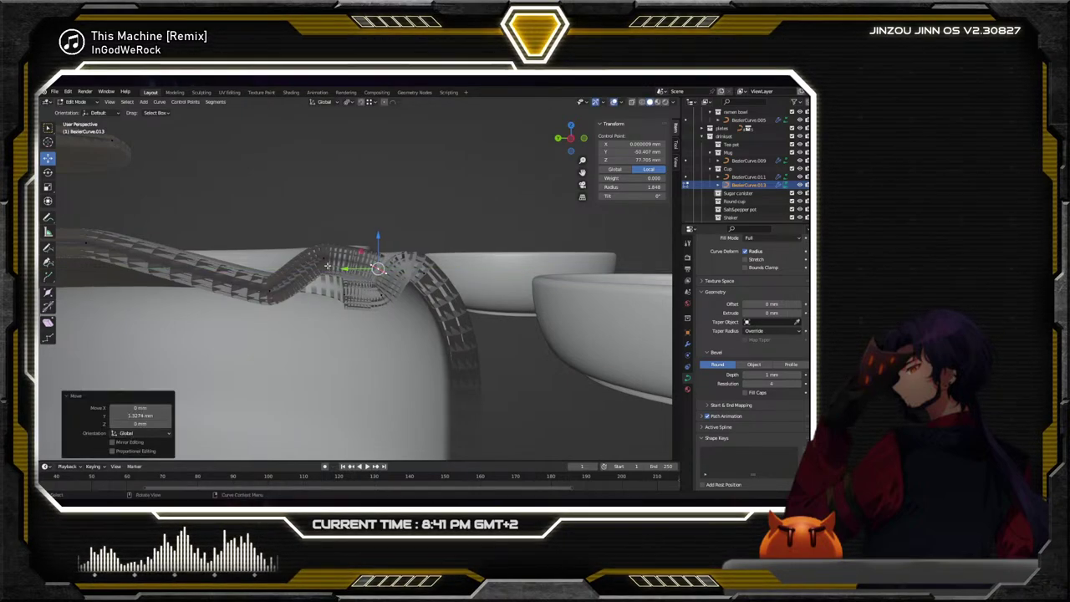
click(323, 258)
click(268, 288)
drag(269, 261, 272, 255)
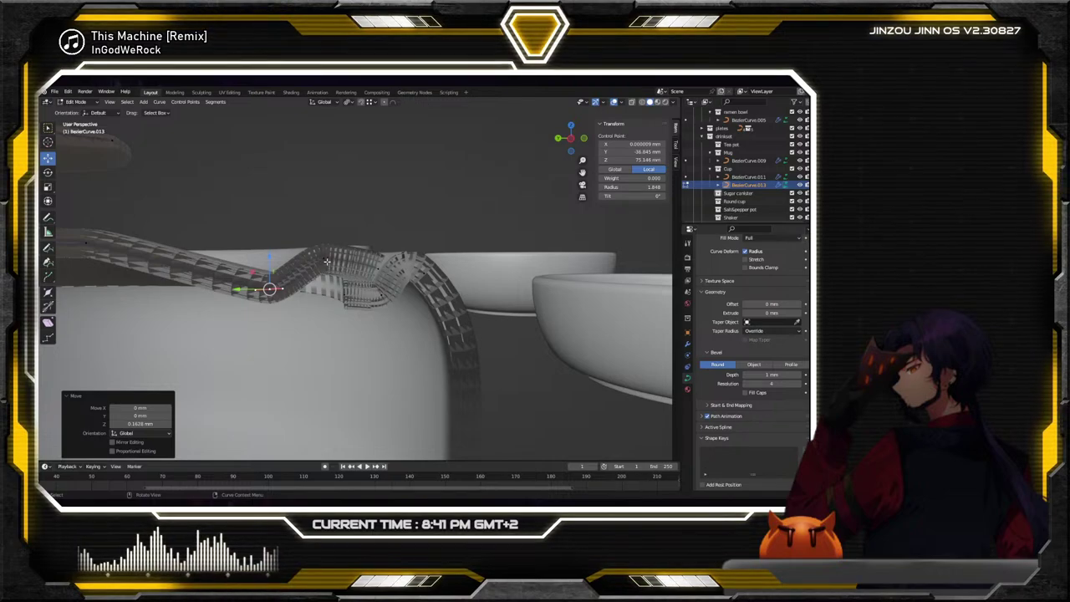
Move the upper bend point of the lid's rim about 0.44 mm inward along Y
click(324, 257)
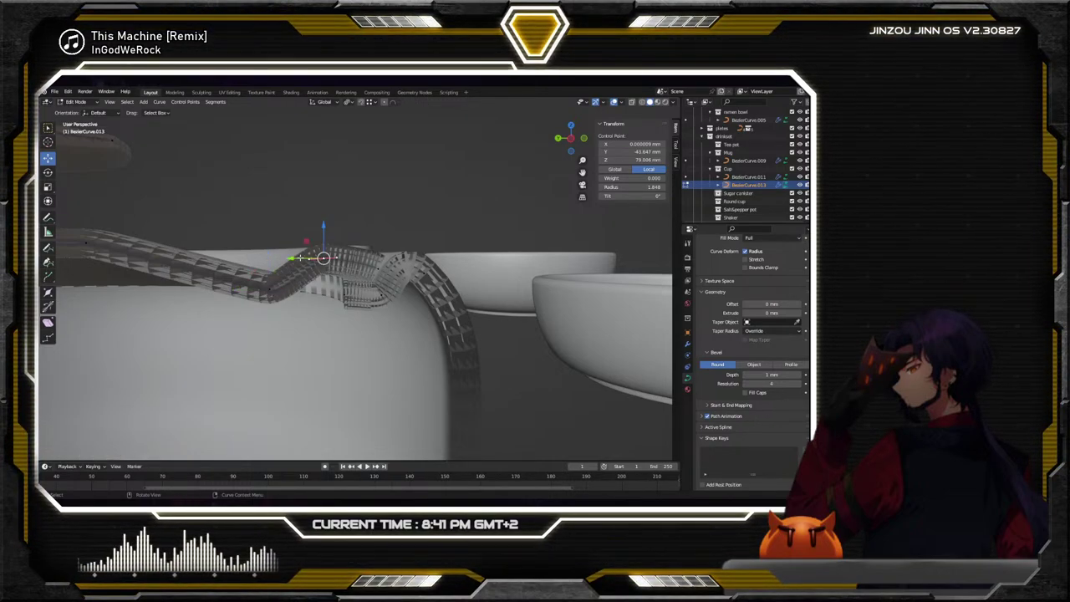
drag(299, 258, 292, 259)
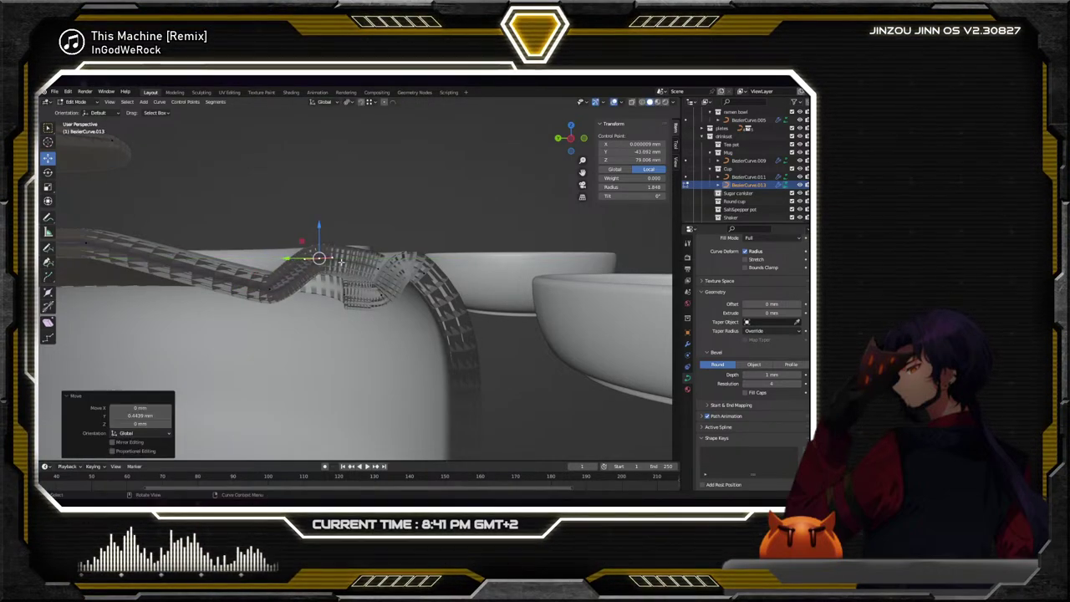
Set the Screw modifier's angle to 360° so the sugar canister and lid form a full revolution
middle_drag(374, 265, 619, 315)
scroll(707, 284, up, 5)
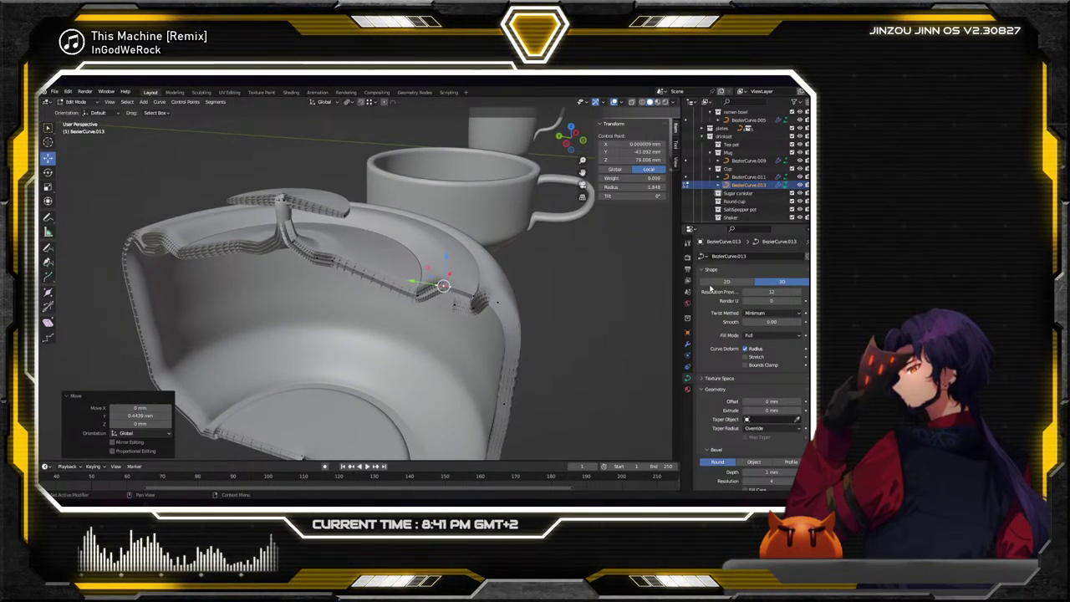
click(687, 343)
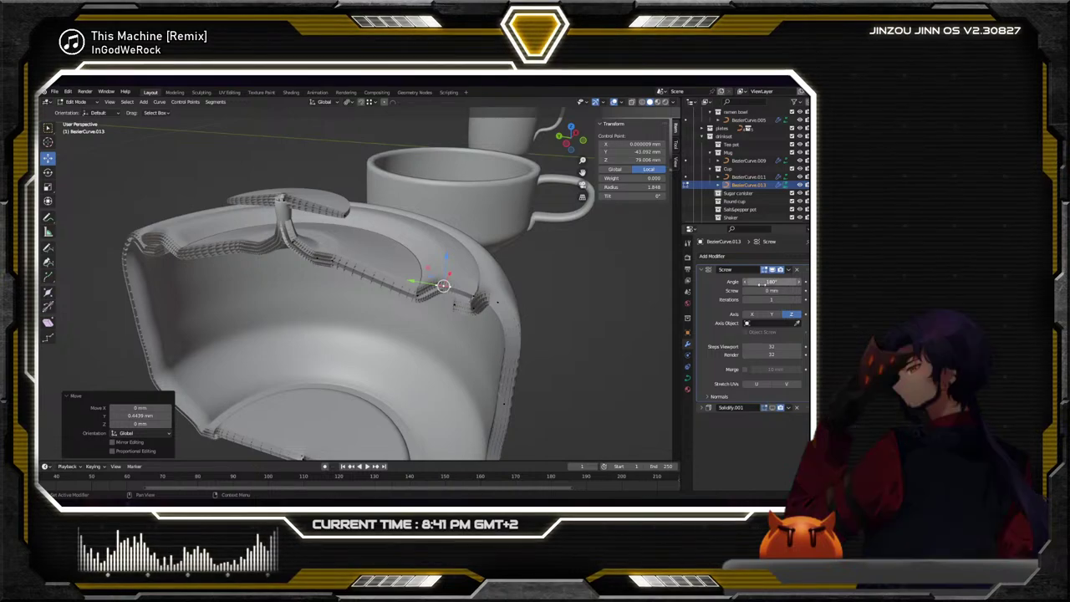
click(751, 282)
text(36)
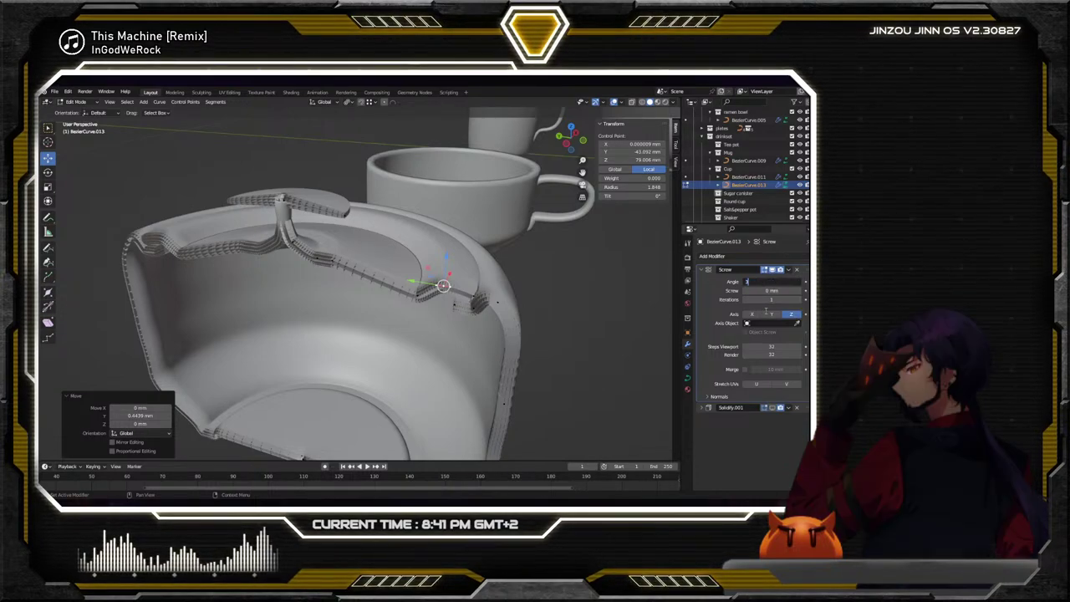
text(0)
key(Return)
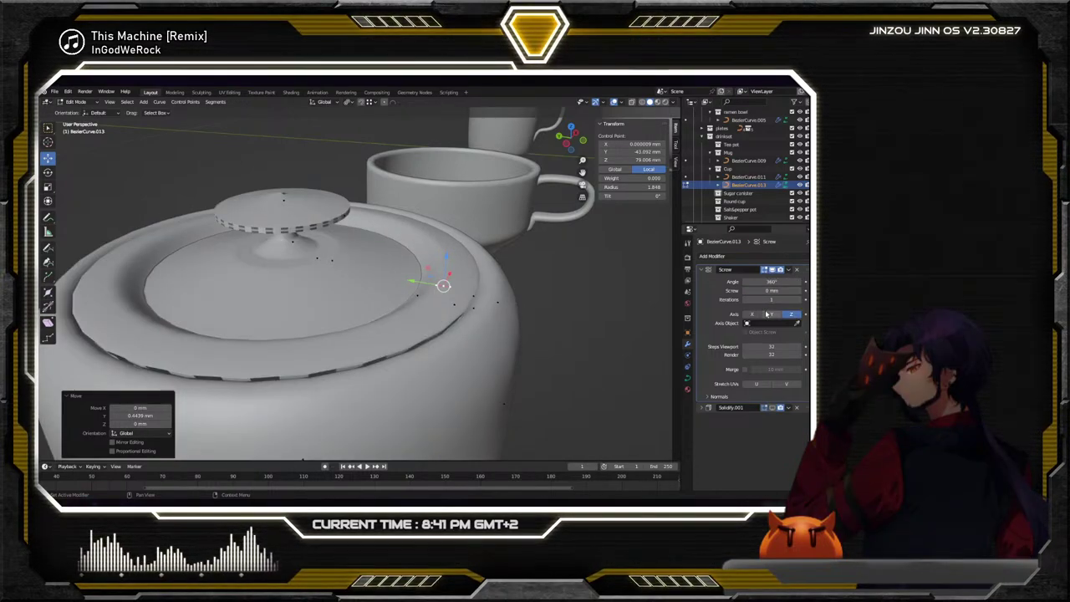
scroll(418, 284, down, 2)
middle_drag(418, 284, 242, 286)
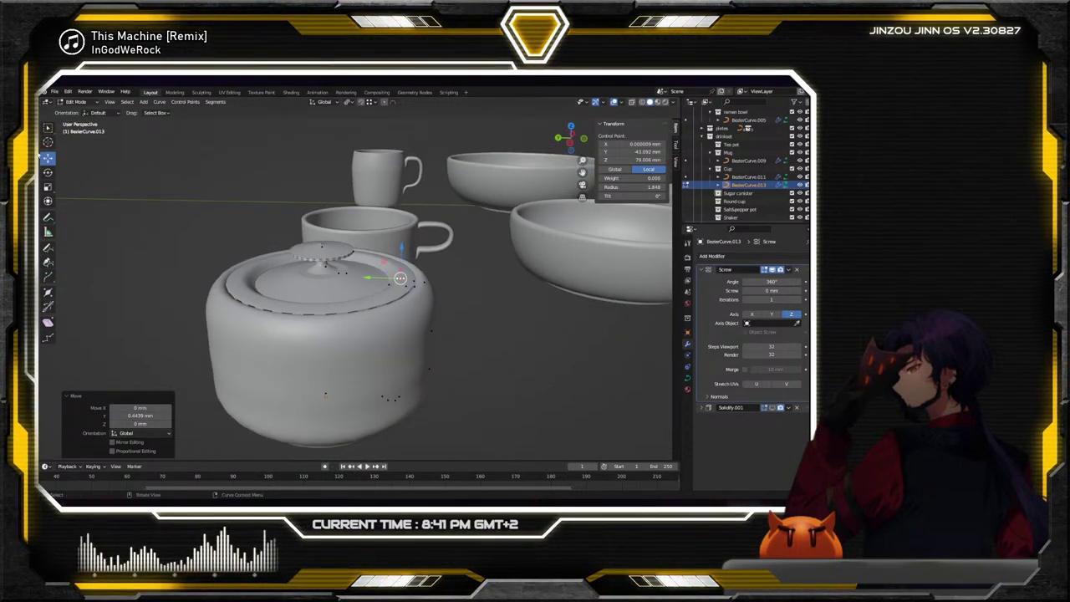
Deselect all control points of the canister curve and set the Screw modifier's viewport steps to 4
key(alt+a)
scroll(205, 242, down, 3)
middle_drag(206, 241, 362, 317)
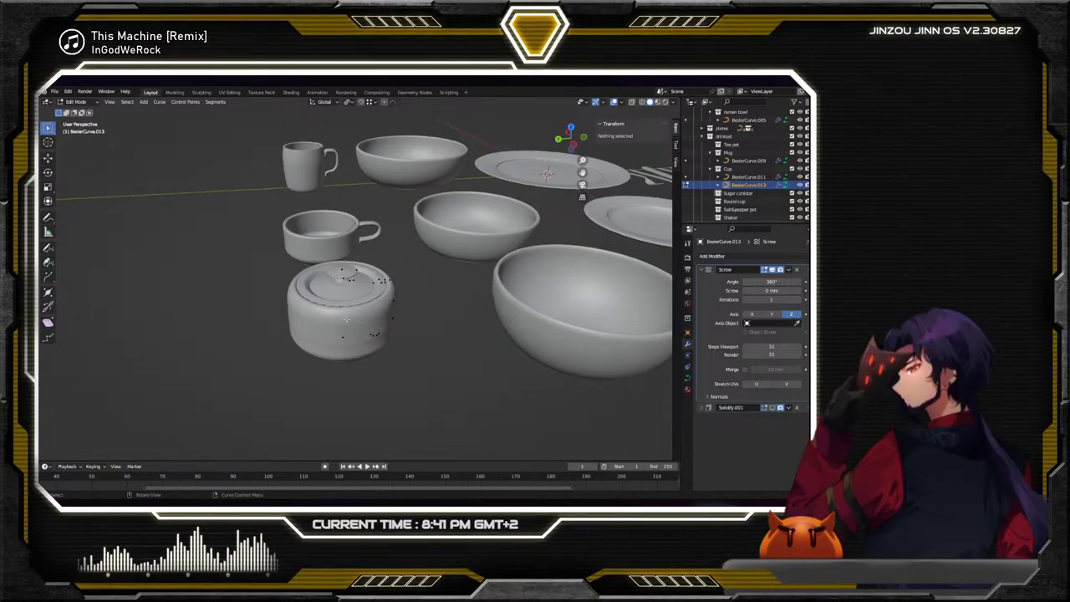
click(362, 317)
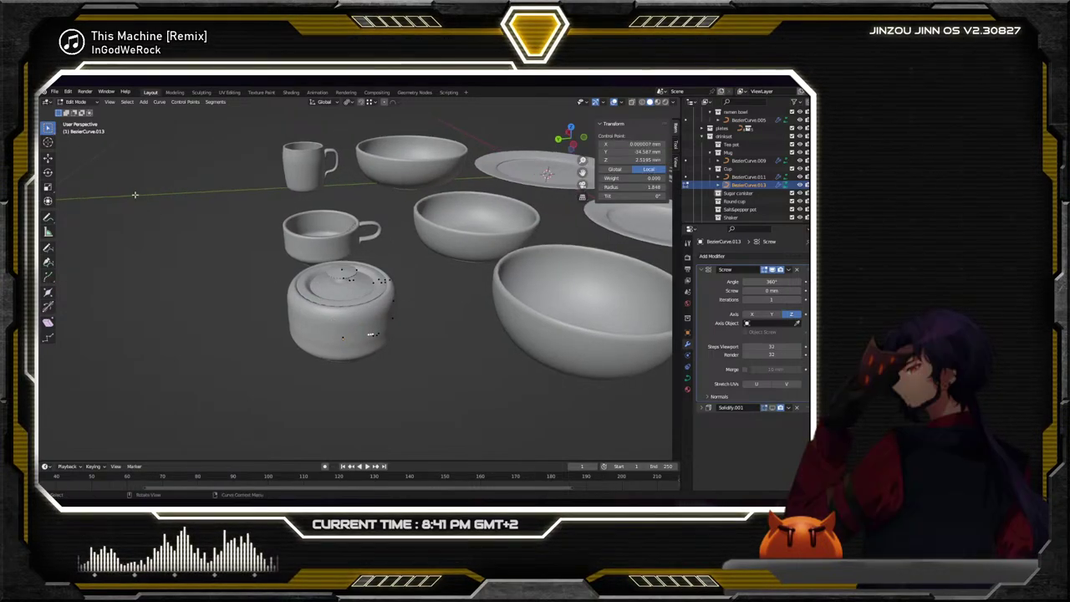
key(alt+a)
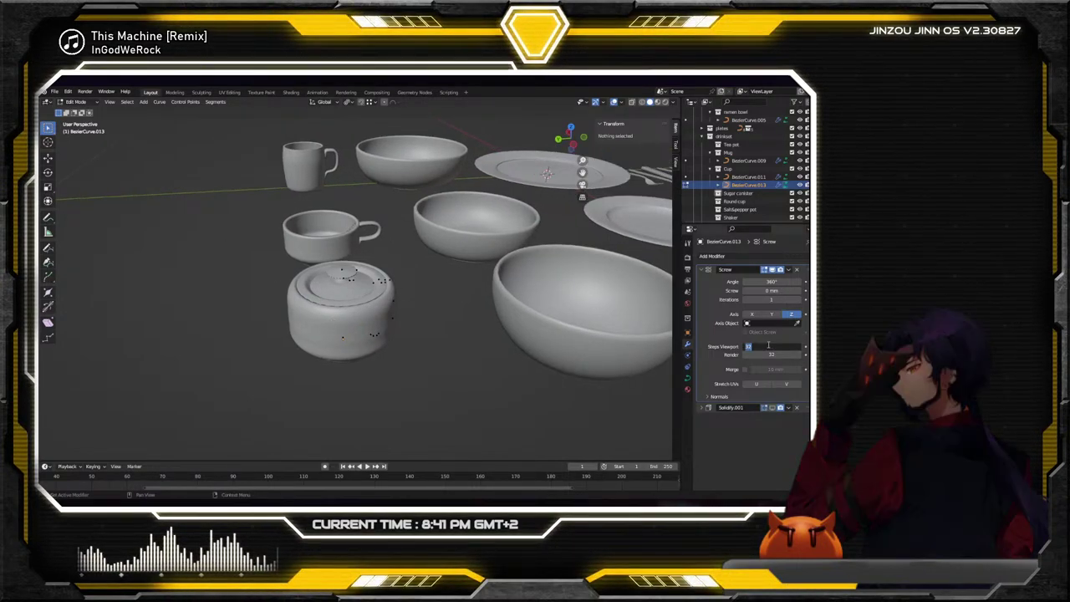
click(765, 345)
text(4)
key(Return)
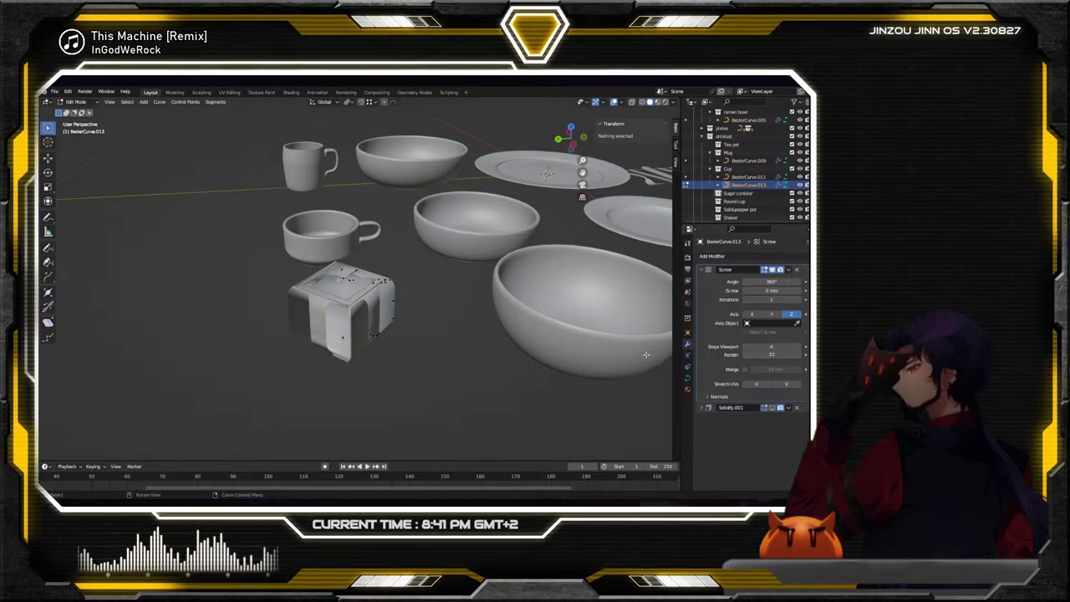
Try a hexagonal canister by setting the Screw modifier's viewport and render steps to 6, and inspect it from above
middle_drag(393, 360, 540, 327)
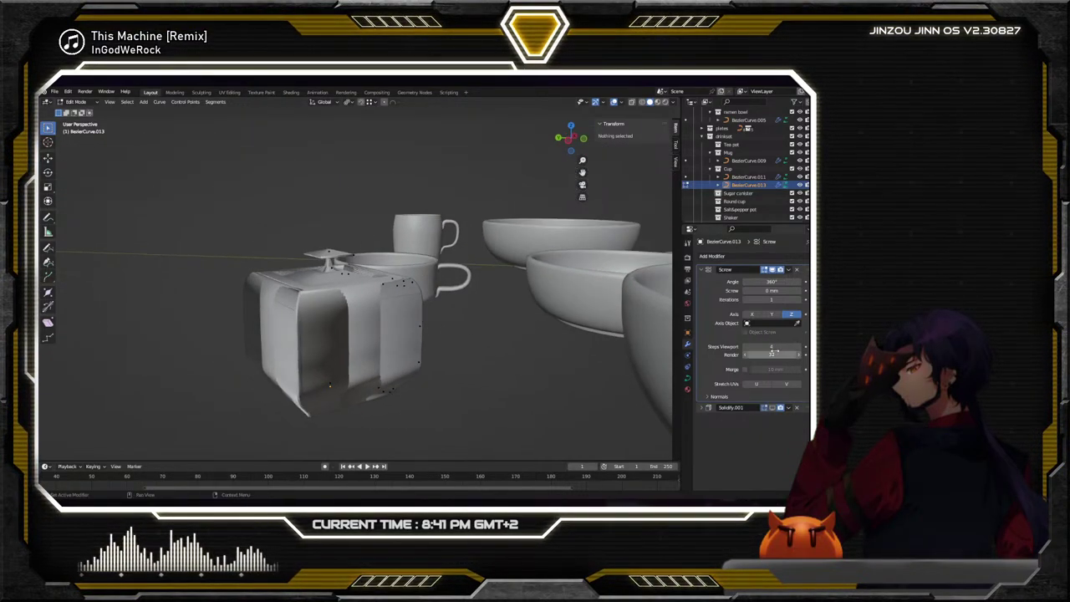
click(769, 346)
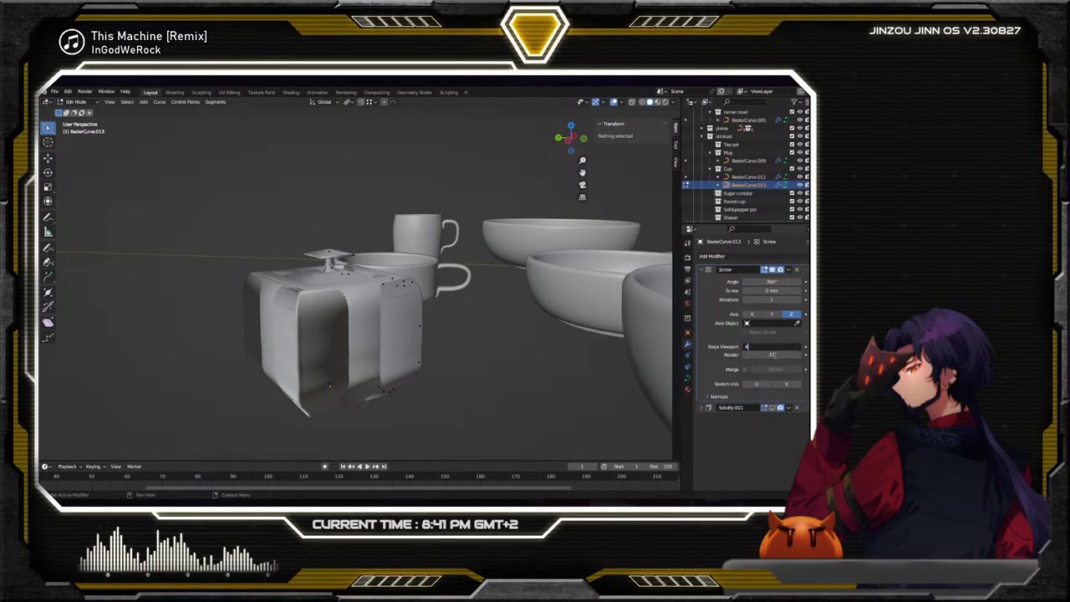
text(6)
key(Return)
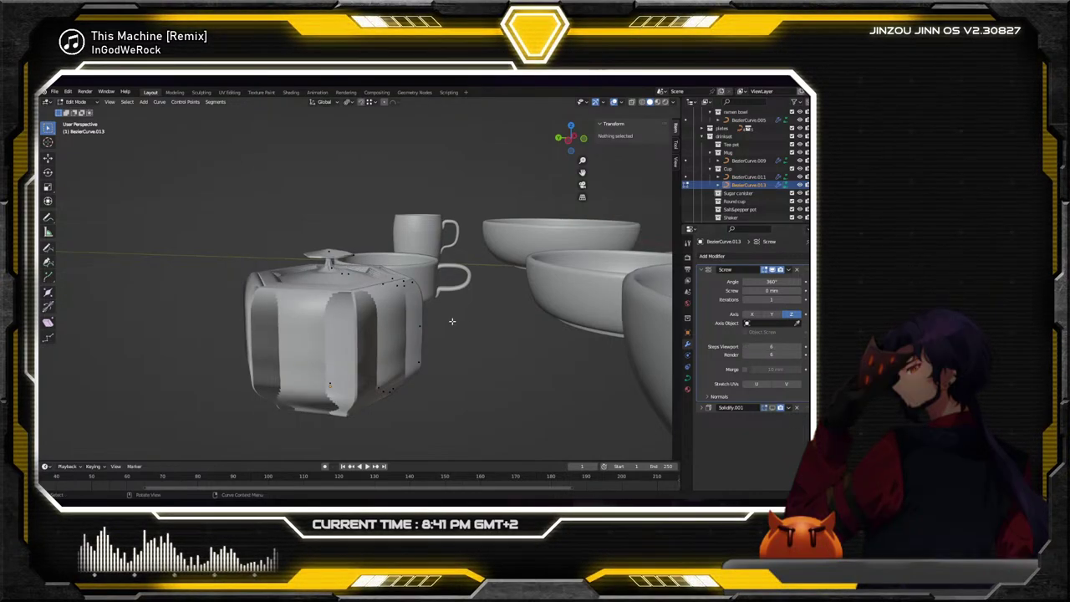
middle_drag(451, 321, 400, 332)
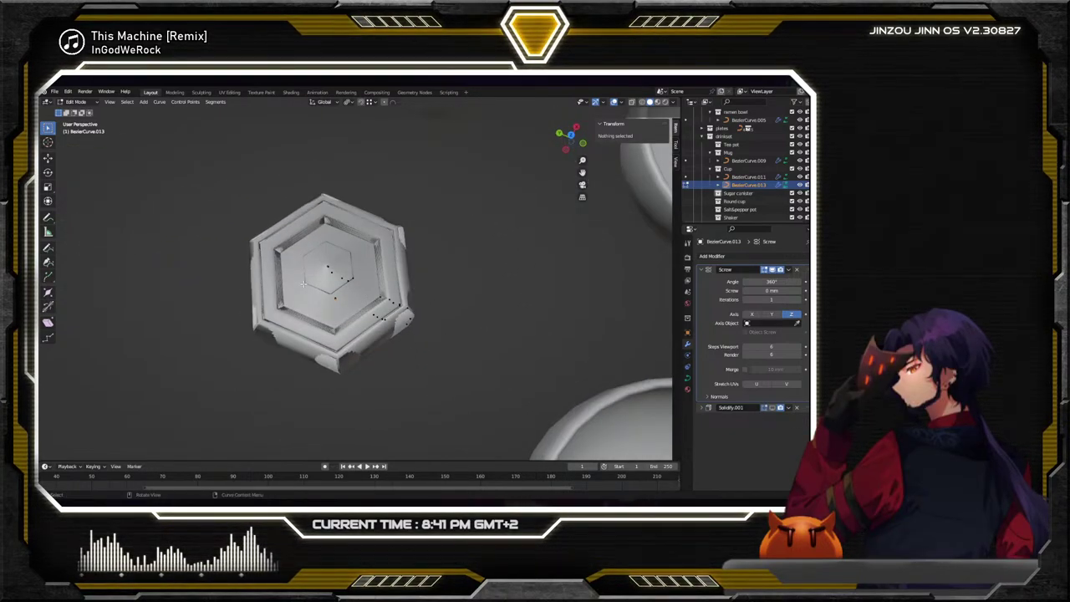
middle_drag(303, 283, 335, 242)
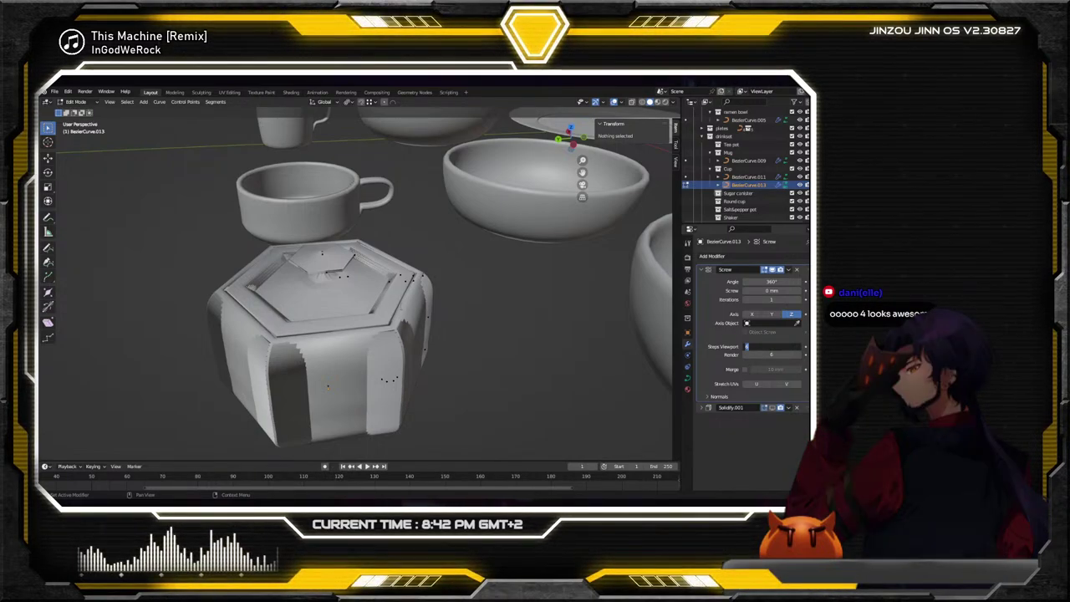
Set the Screw modifier's viewport and render steps both to 4 for a square canister
text(4)
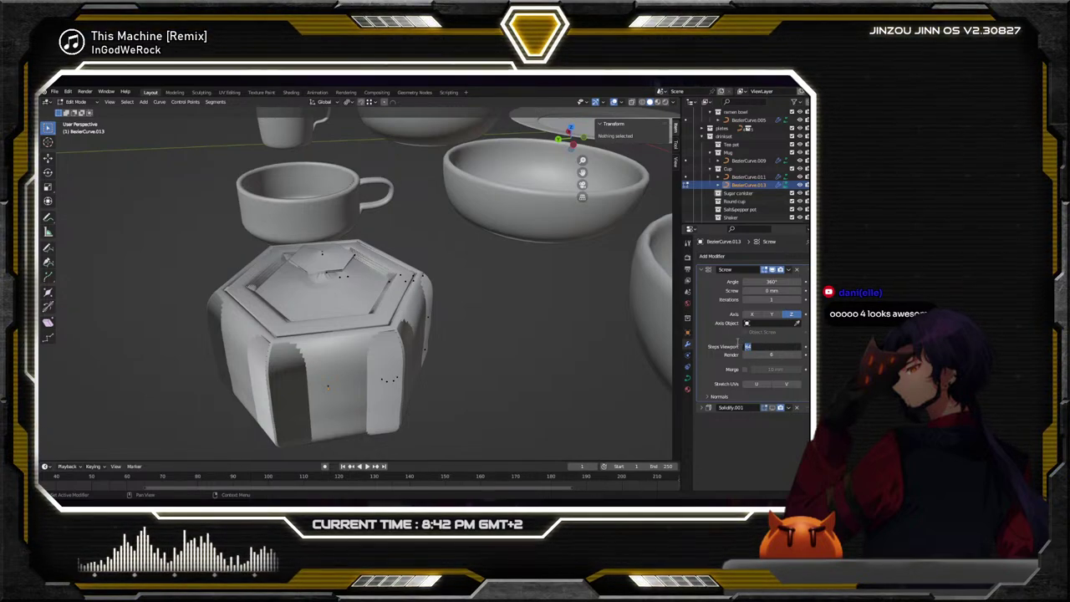
key(Return)
middle_drag(517, 319, 430, 342)
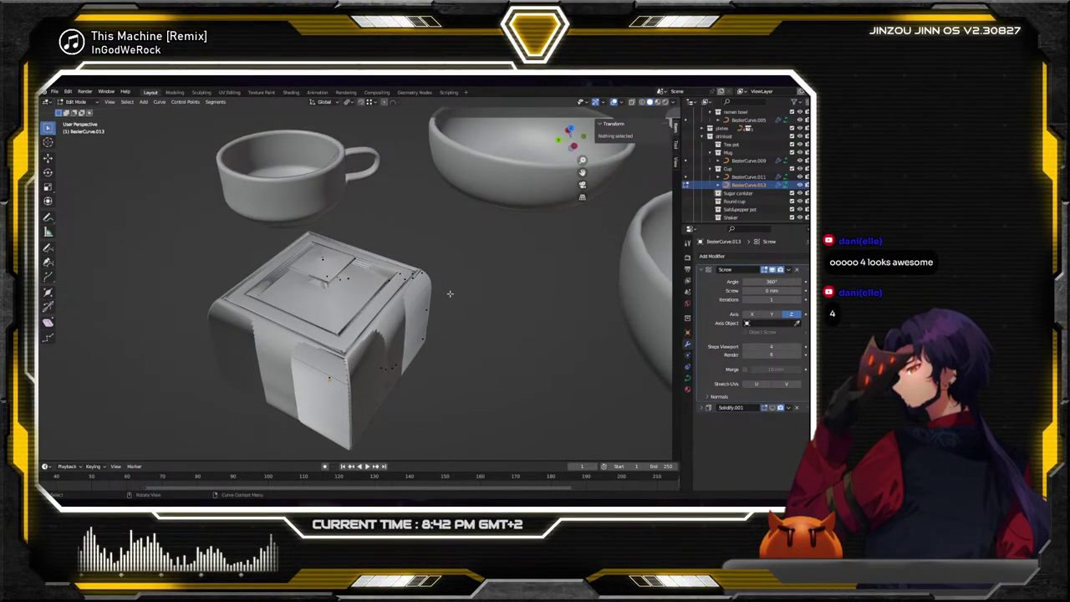
click(778, 354)
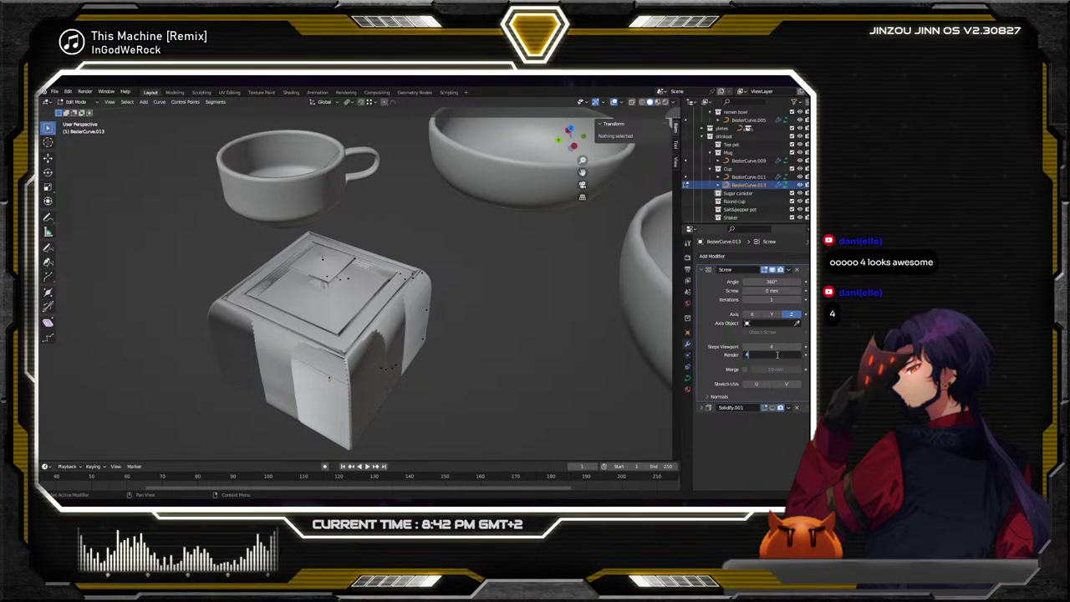
text(4)
key(Return)
middle_drag(487, 334, 509, 248)
scroll(437, 318, up, 2)
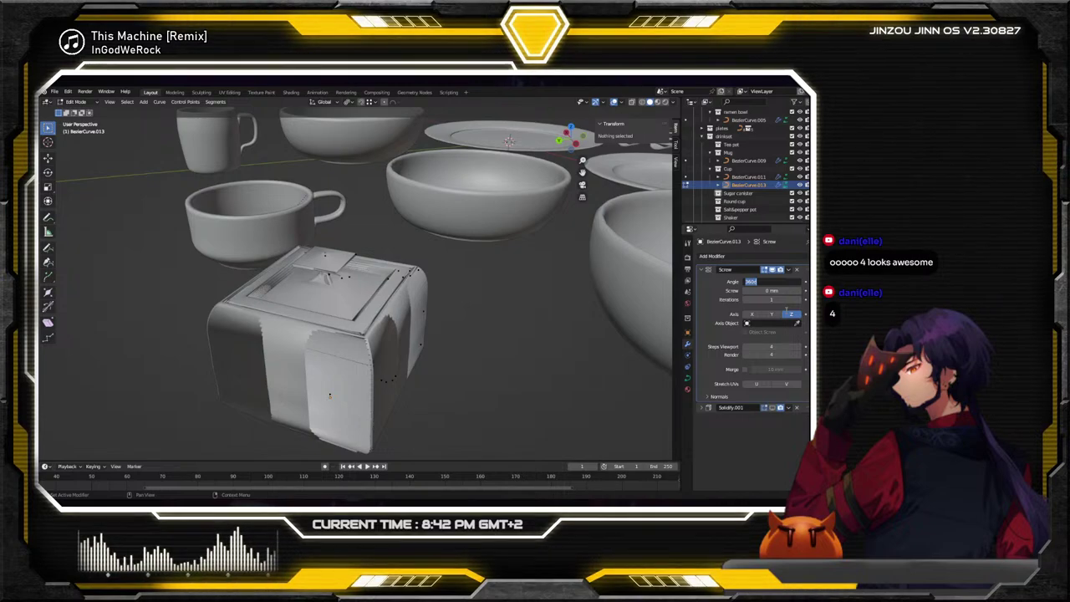
Set the Screw angle to 180° to expose the square canister's cross-section, and check the Solidify modifier's settings
key(BackSpace)
text(180)
key(Return)
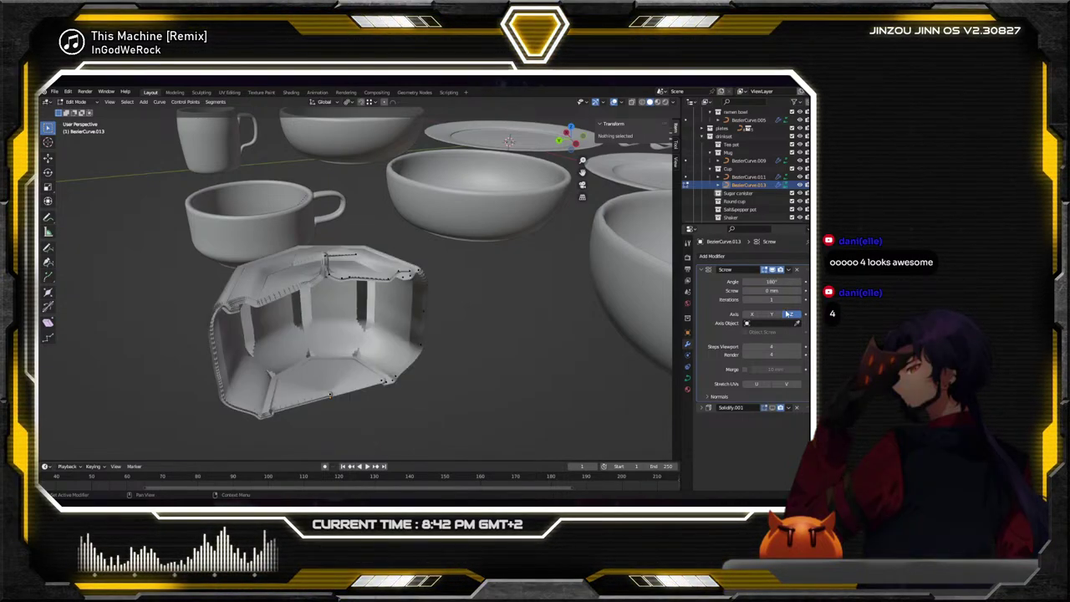
middle_drag(401, 317, 469, 295)
scroll(469, 295, up, 3)
scroll(469, 295, up, 3)
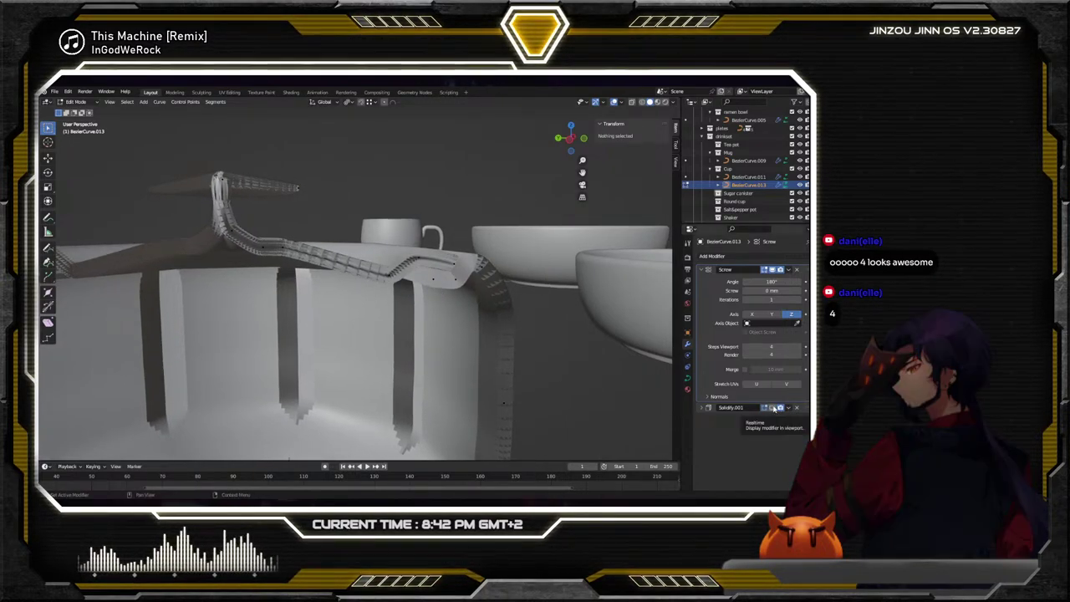
click(704, 408)
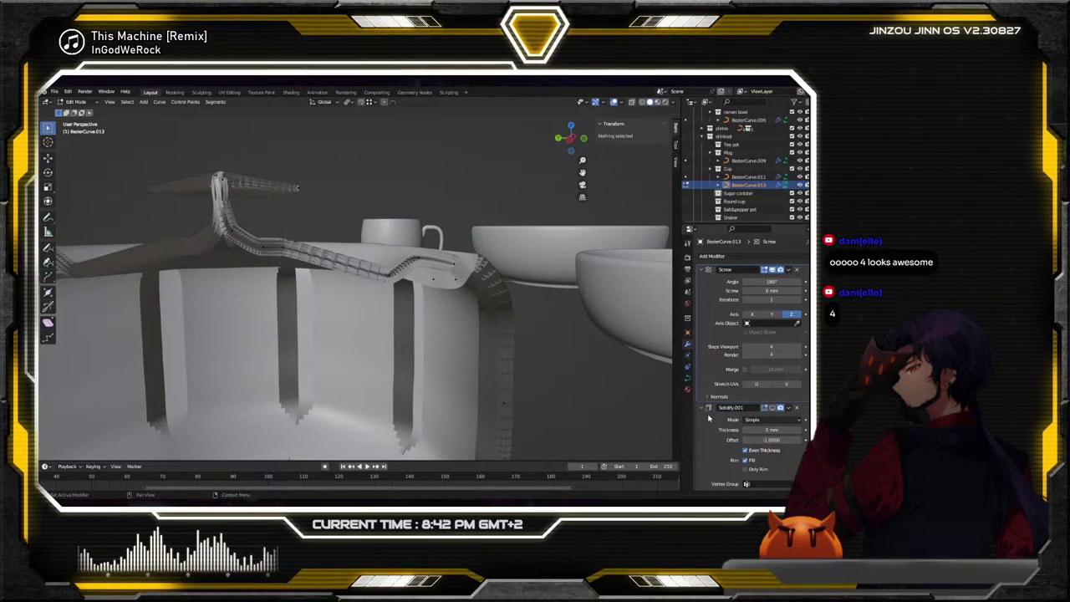
click(704, 407)
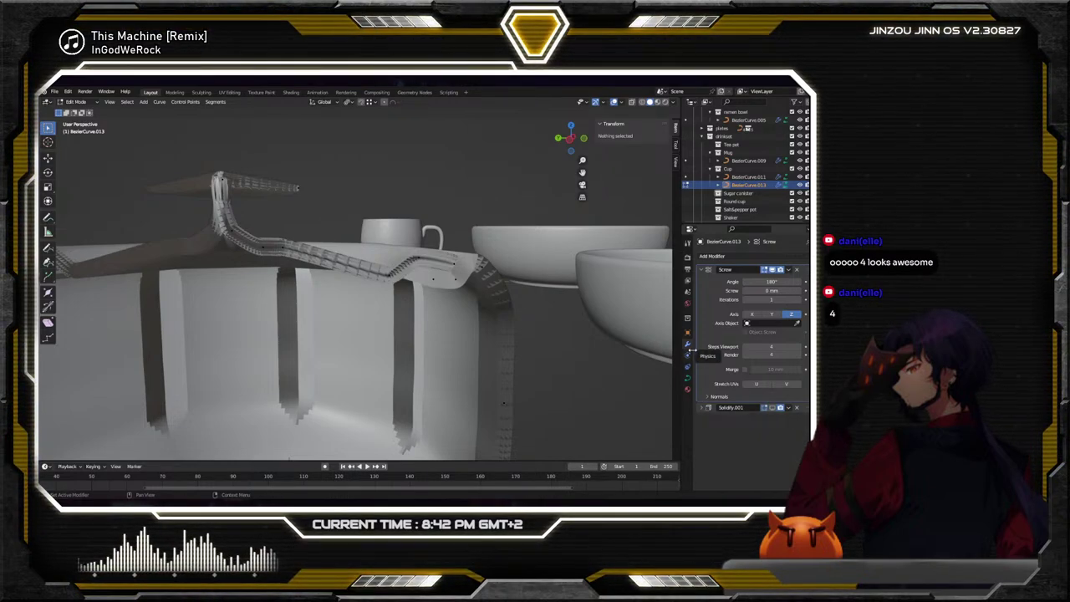
Set the canister curve's bevel depth to 0.5 mm and inspect the thinner walls from several sides
click(688, 378)
scroll(761, 385, down, 3)
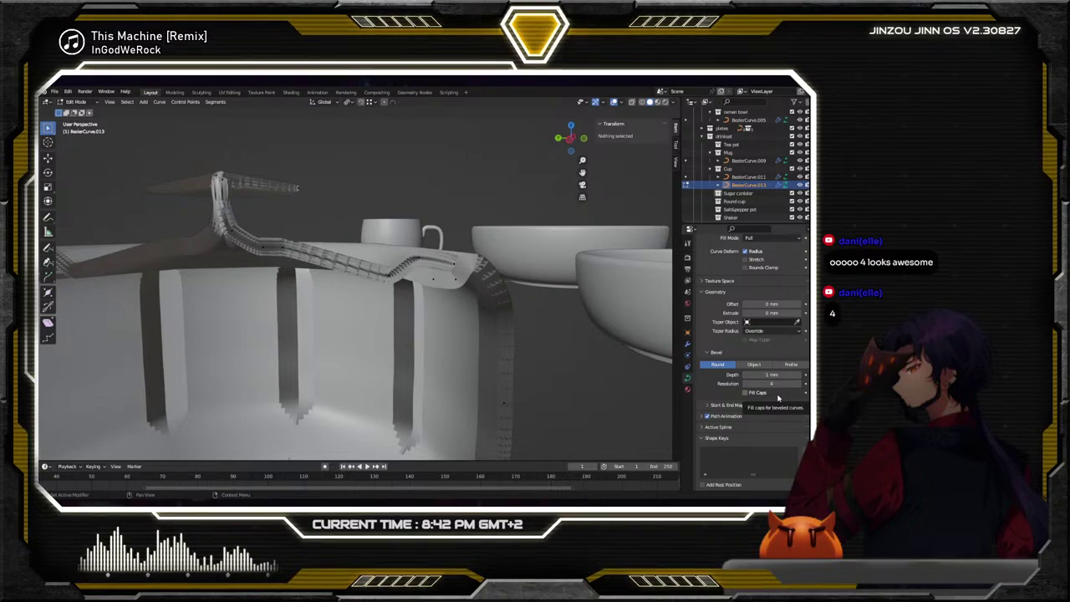
click(774, 375)
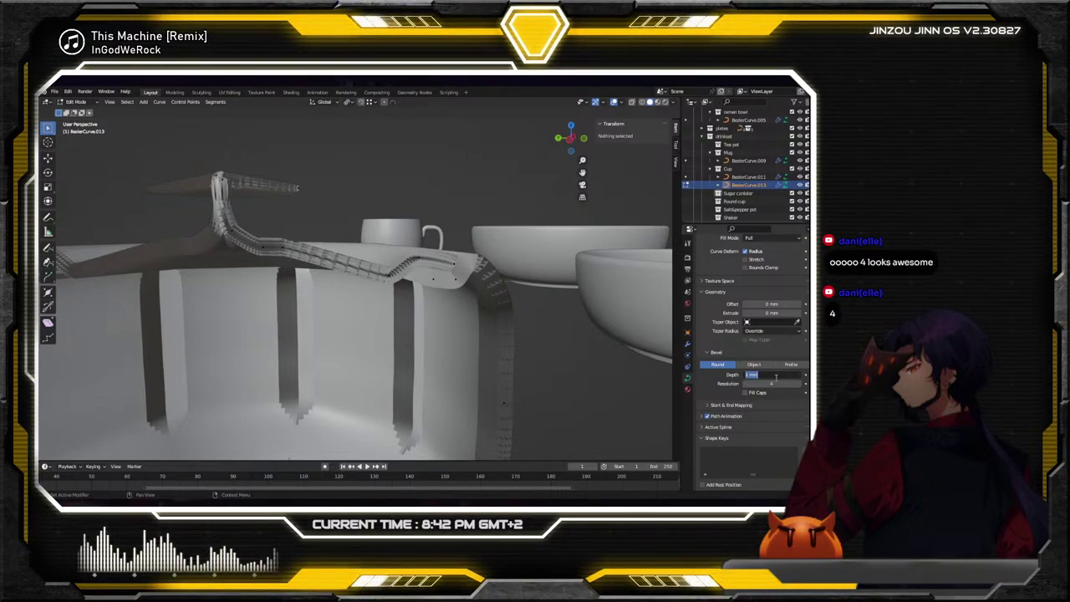
text(0.5)
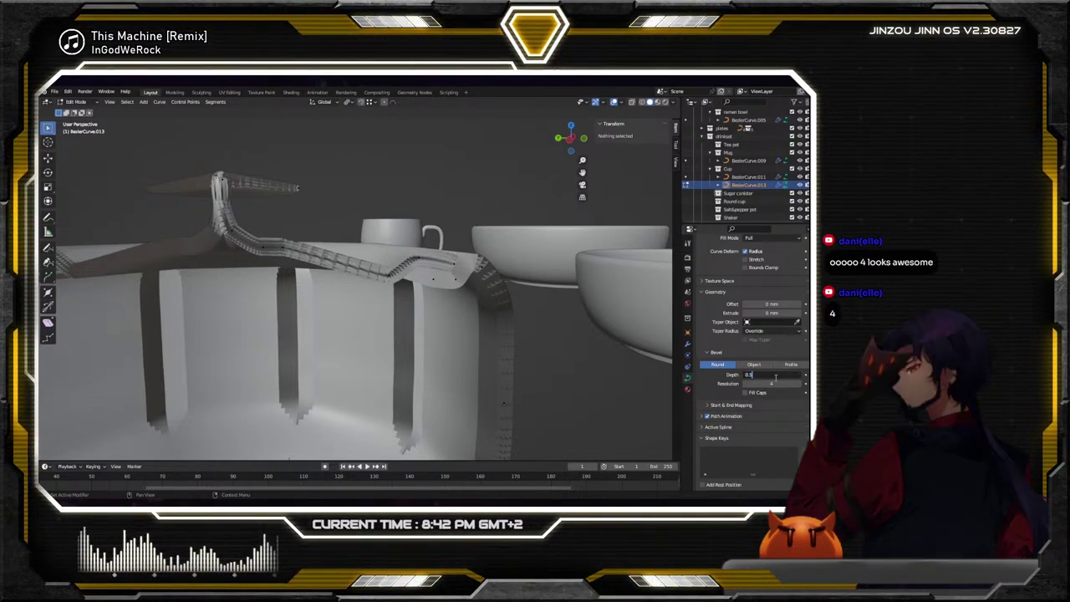
key(Return)
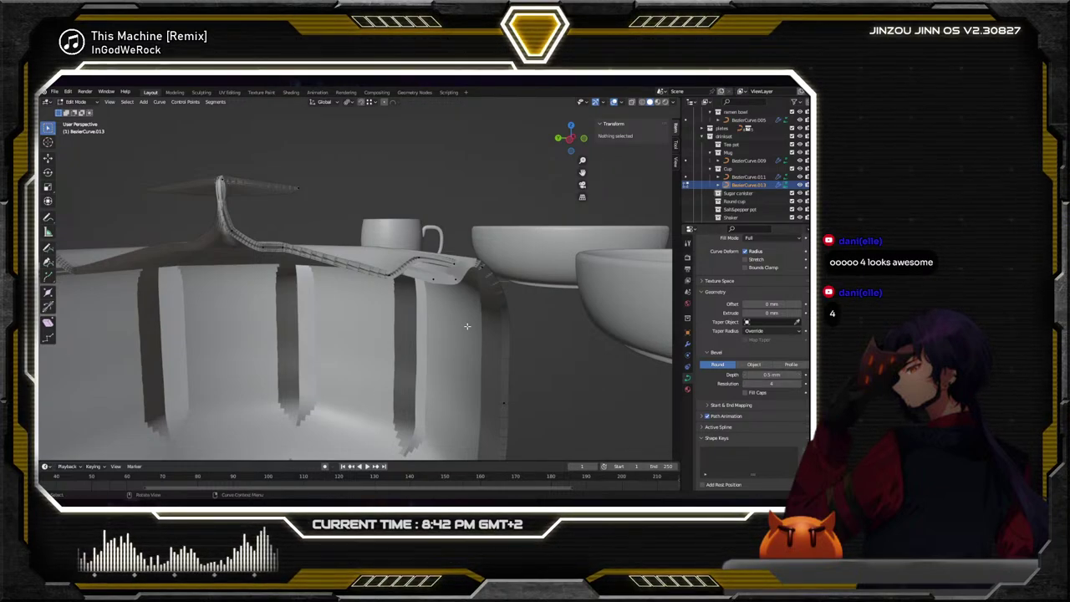
middle_drag(466, 326, 421, 282)
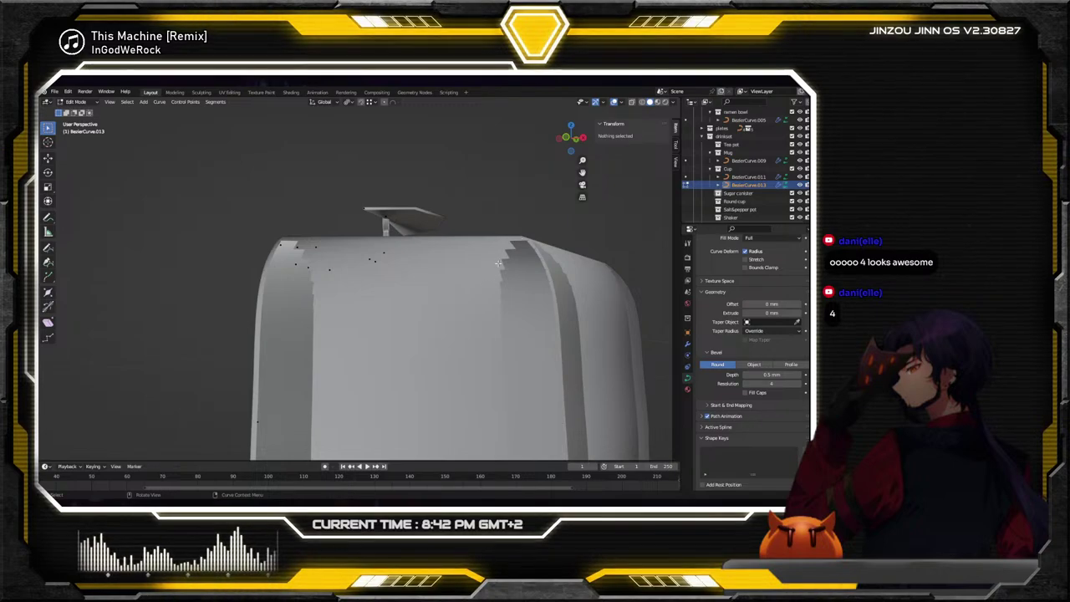
middle_drag(498, 264, 460, 268)
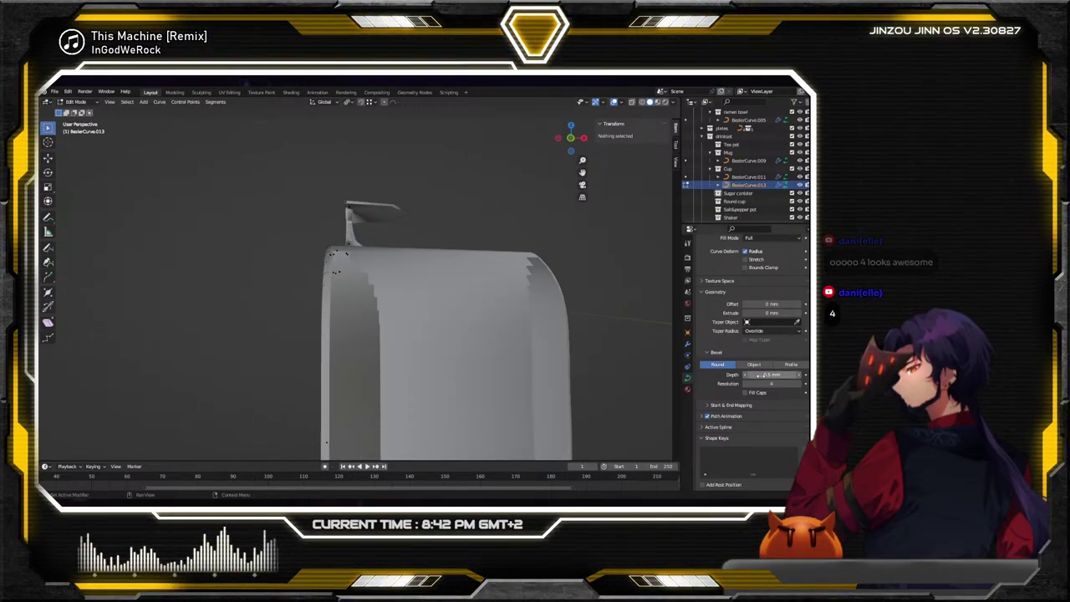
Set the canister curve's bevel depth to 2 mm and enable Fill Caps
click(757, 374)
text(2)
key(Return)
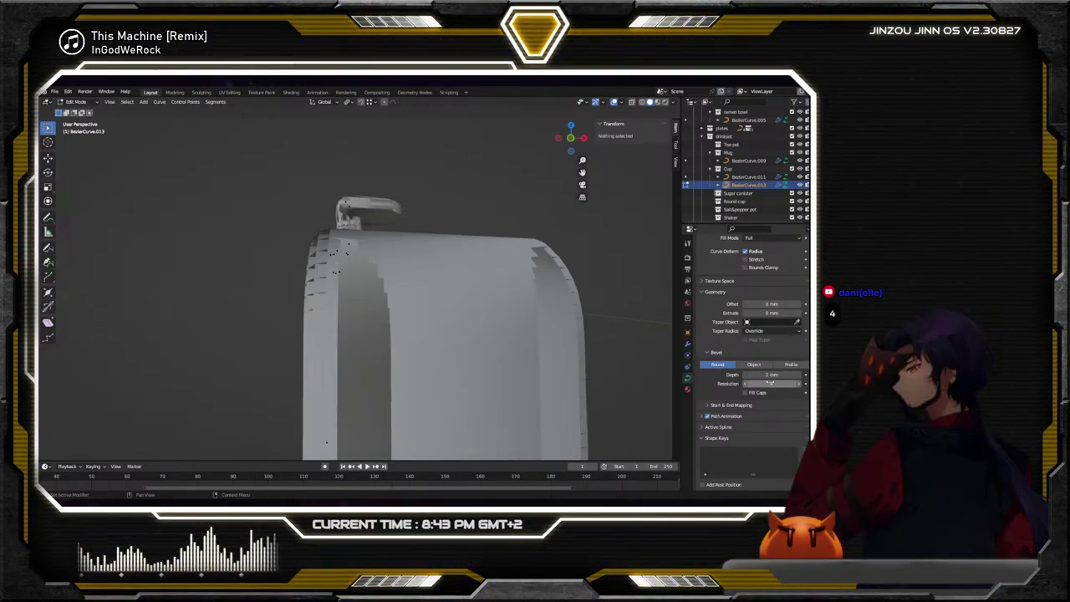
middle_drag(519, 334, 468, 343)
shift+middle_drag(618, 345, 687, 368)
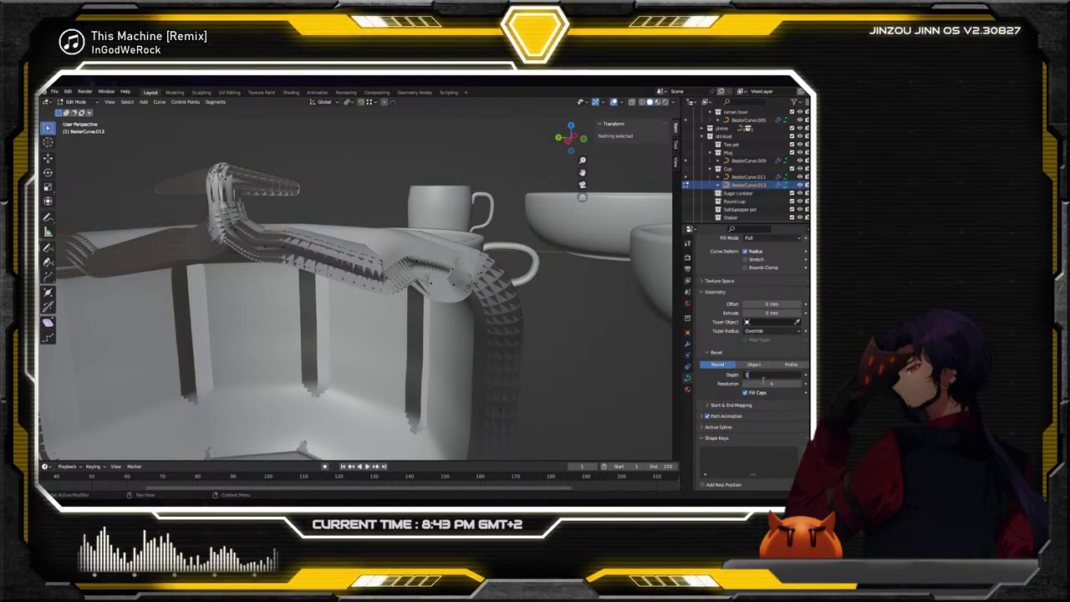
Set the canister curve's bevel depth to 1 mm and inspect the cut section of the lid and walls
text(1)
key(Return)
middle_drag(569, 322, 493, 308)
scroll(765, 309, up, 4)
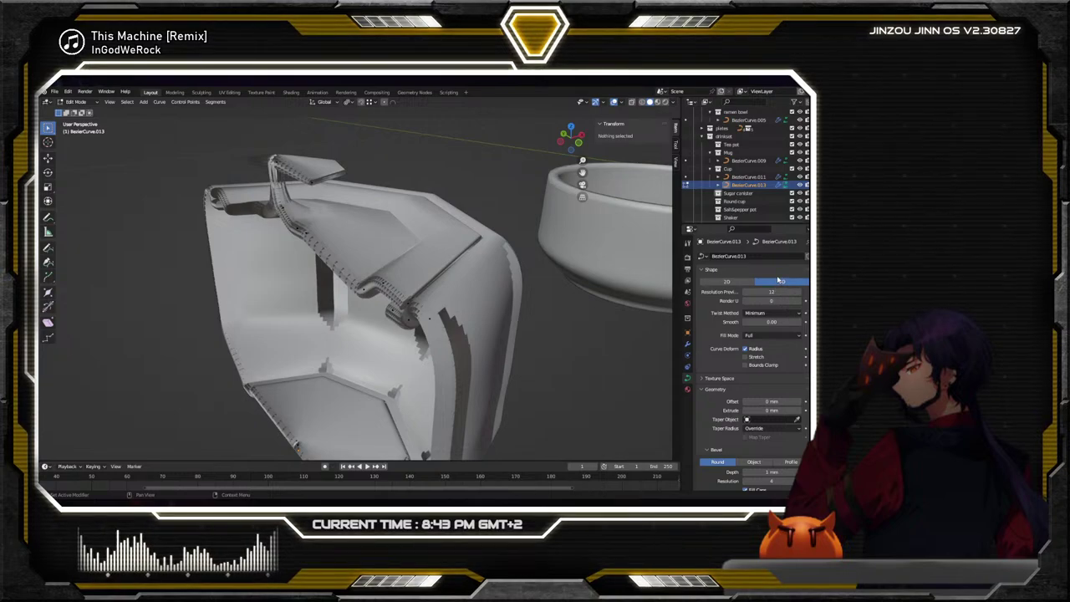
Set the Screw modifier's angle to 360° to close the square canister, and view it from the side
click(688, 344)
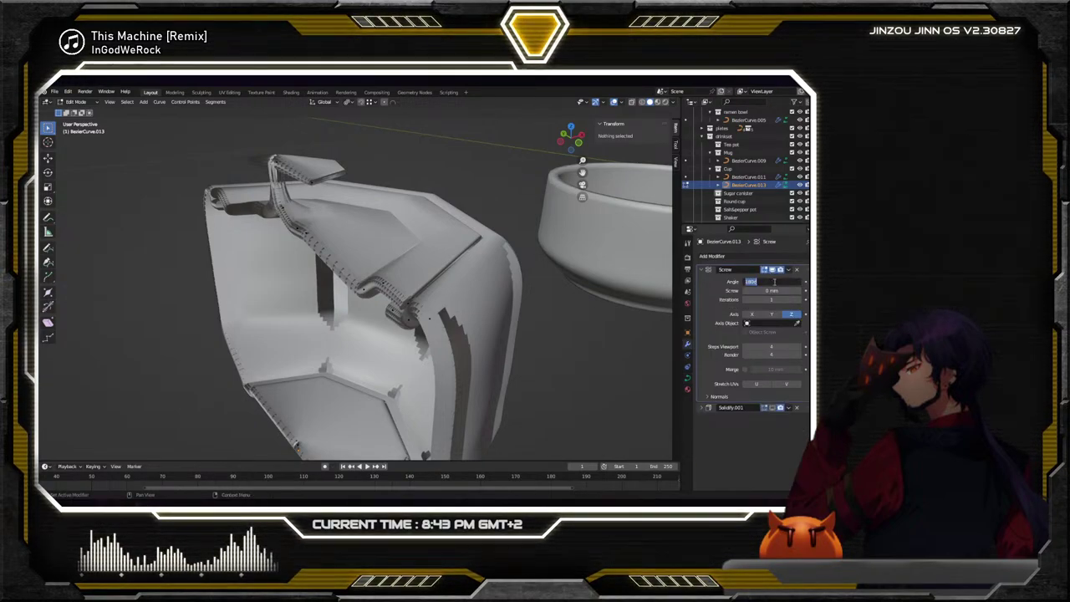
text(3)
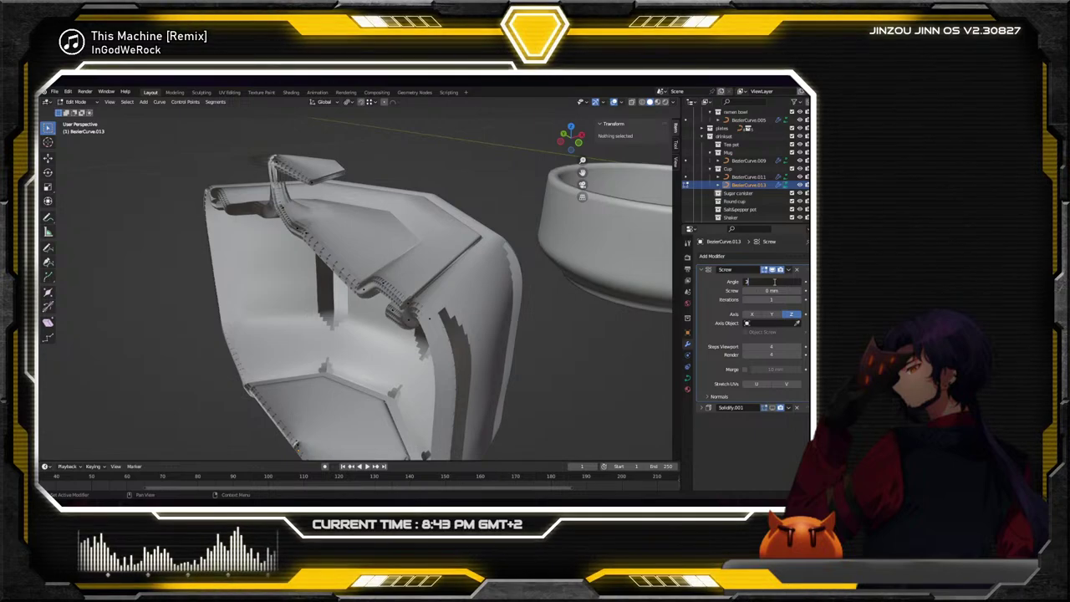
text(70)
key(BackSpace)
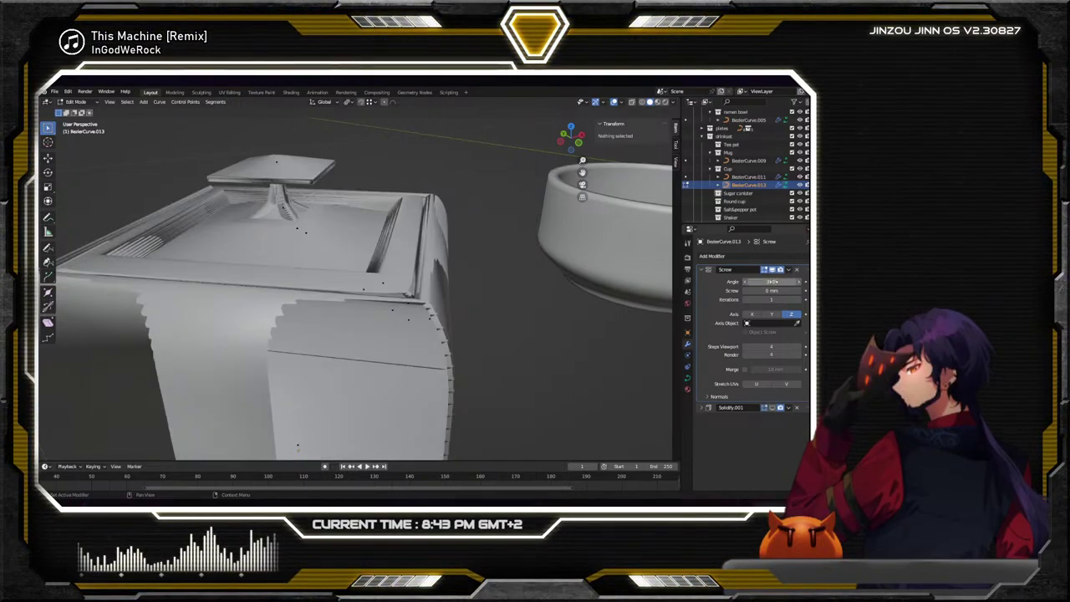
text(8)
key(Return)
middle_drag(625, 279, 462, 255)
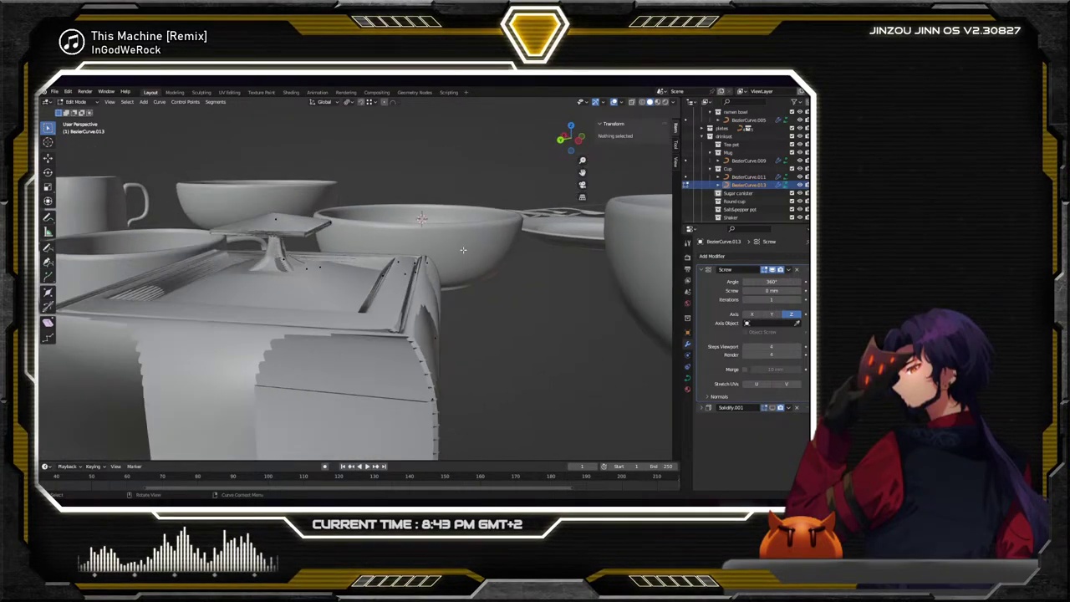
Set the canister curve's bevel depth to 0 mm to remove the round bevel thickness
click(687, 377)
scroll(761, 379, down, 1)
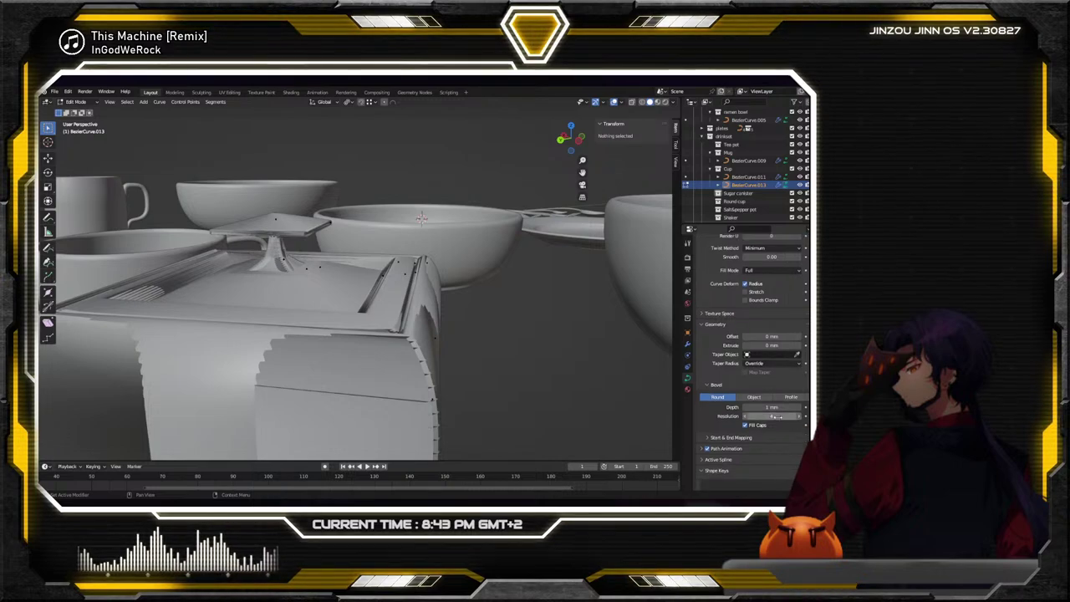
click(777, 408)
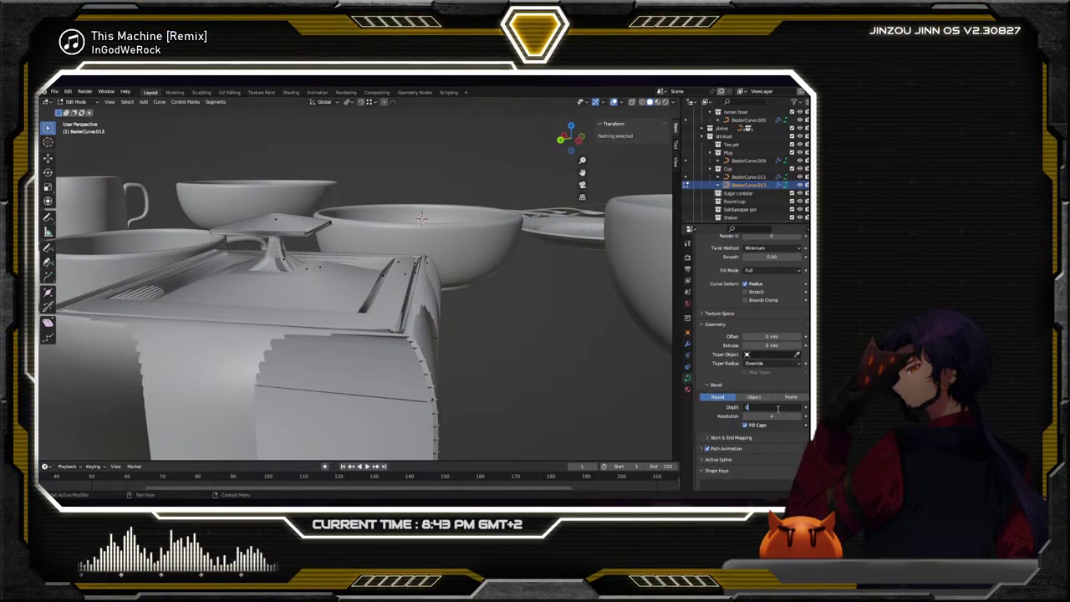
text(0)
key(Return)
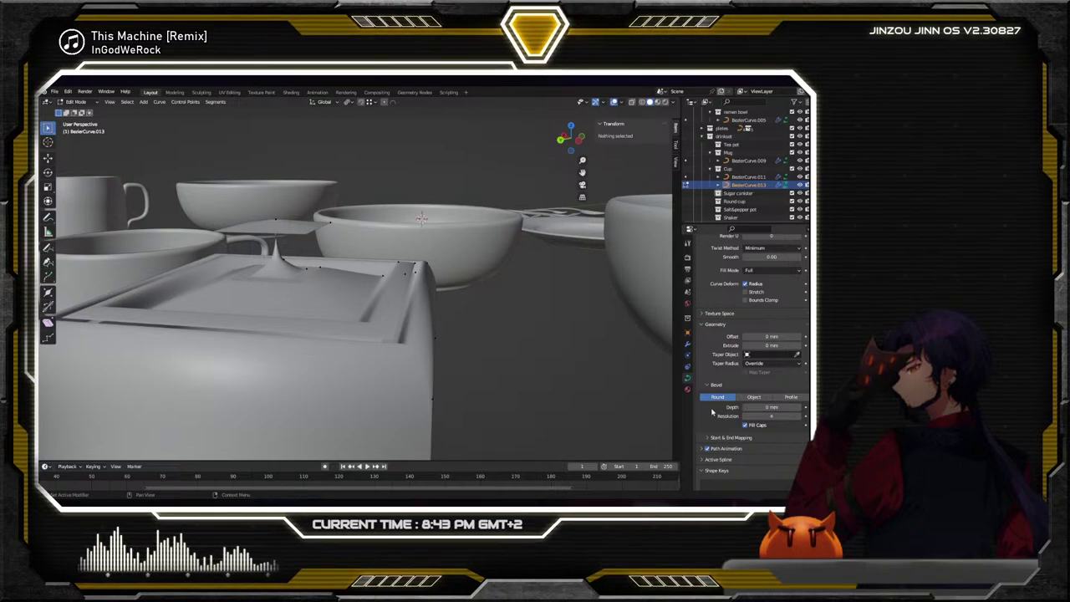
middle_drag(406, 353, 560, 328)
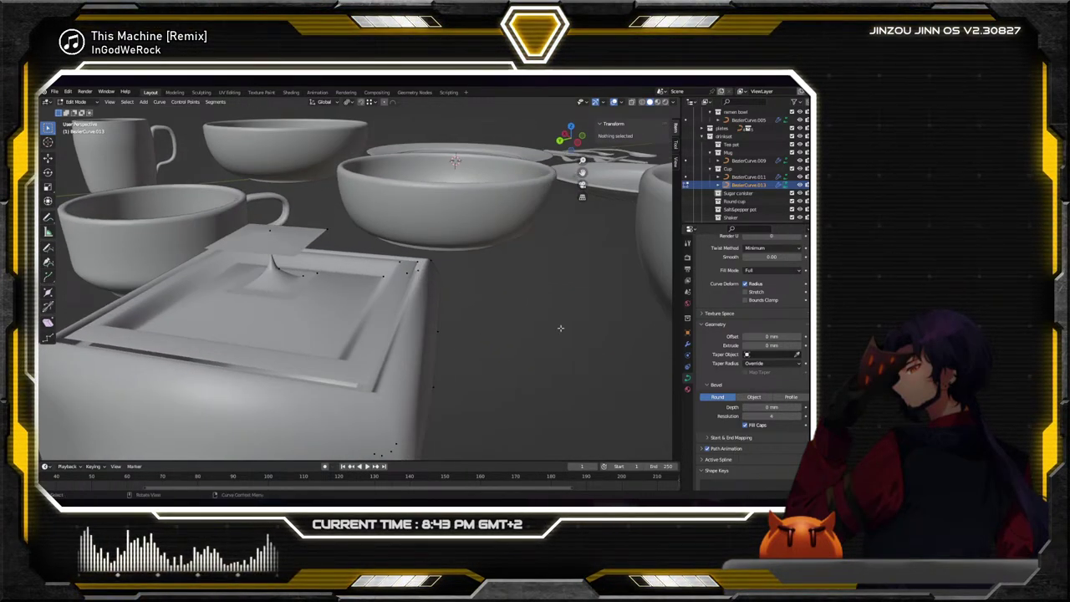
Expand the canister's Solidify modifier and enable its display in the viewport
click(688, 345)
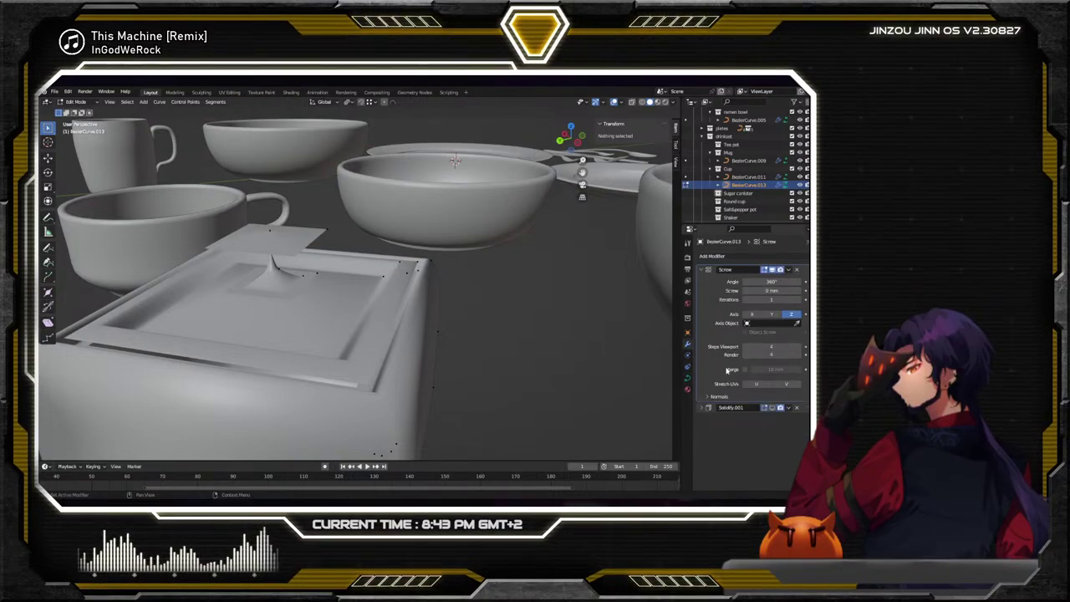
click(706, 407)
click(774, 407)
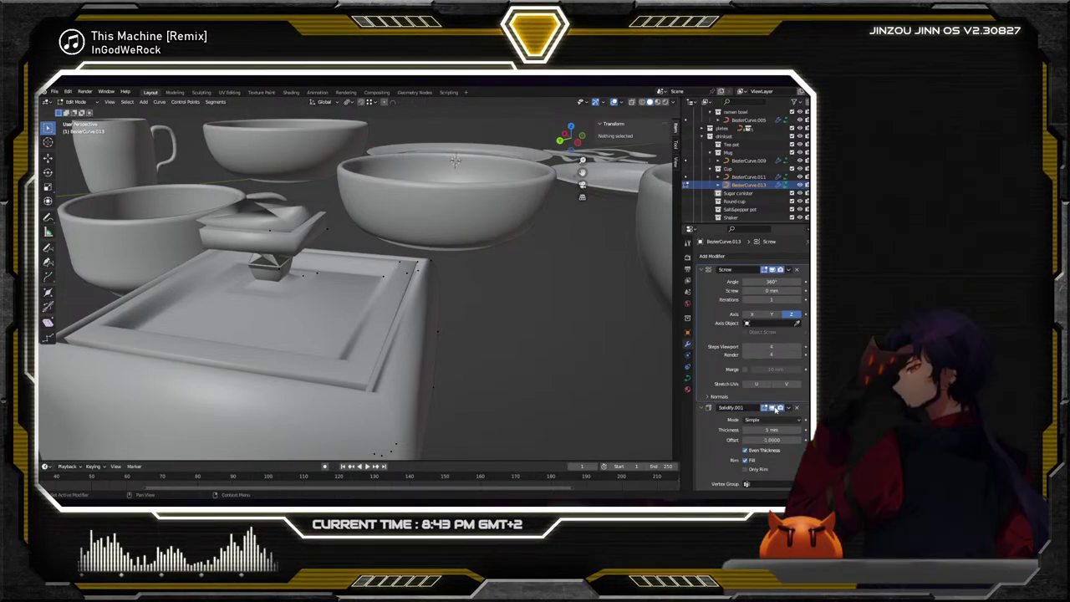
Set the Screw modifier's angle to 180° and inspect the canister's cut section up close
middle_drag(466, 298, 397, 342)
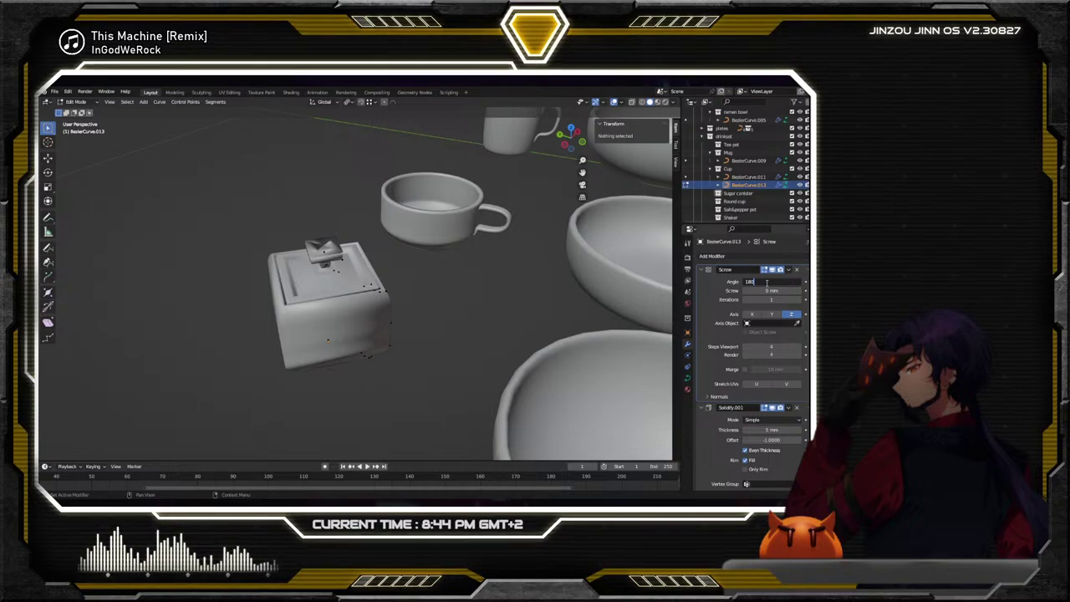
key(Return)
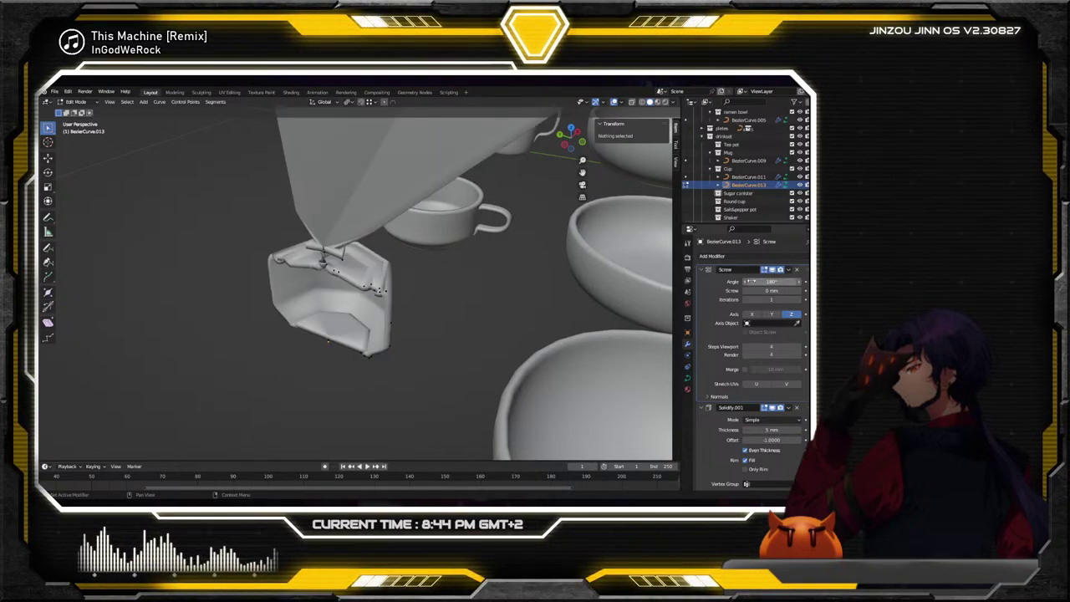
middle_drag(393, 318, 337, 244)
scroll(426, 266, up, 4)
scroll(426, 266, up, 5)
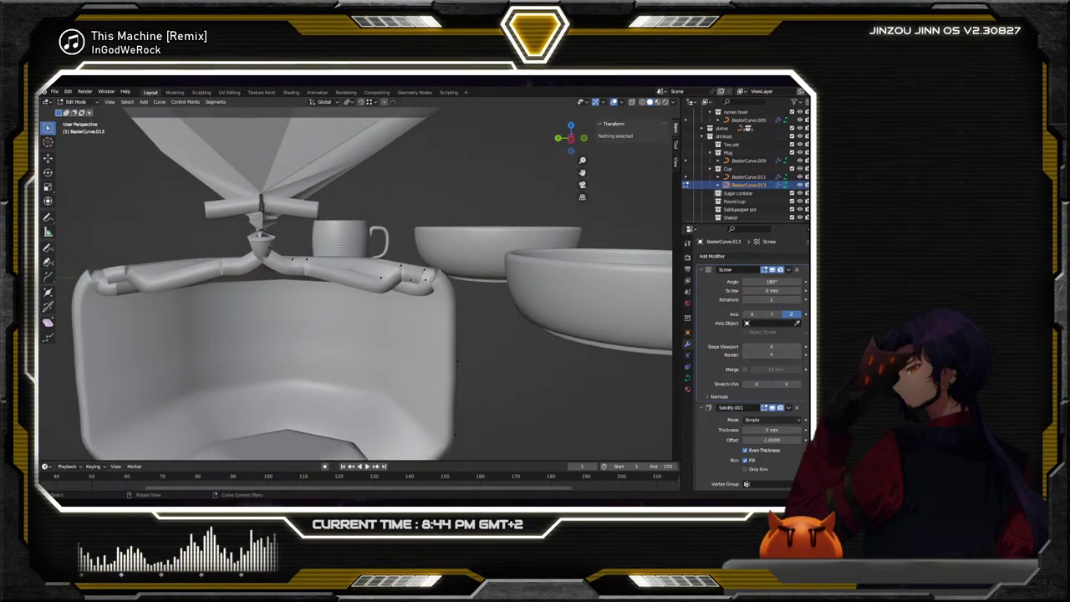
Shift the control point at the base of the lid knob's neck outward along Y, and delete that vertex
click(272, 249)
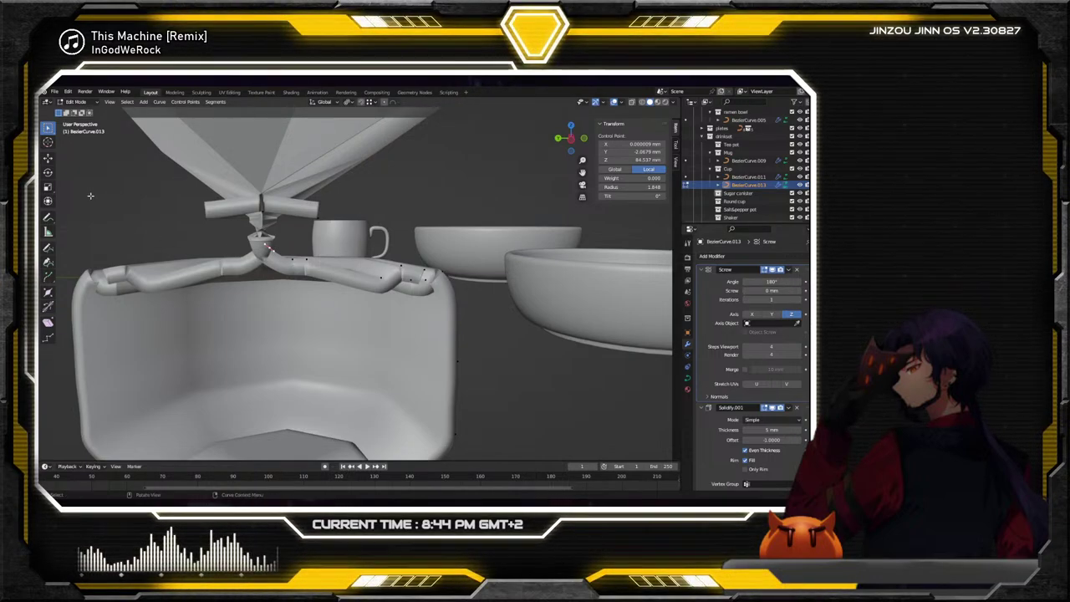
click(47, 158)
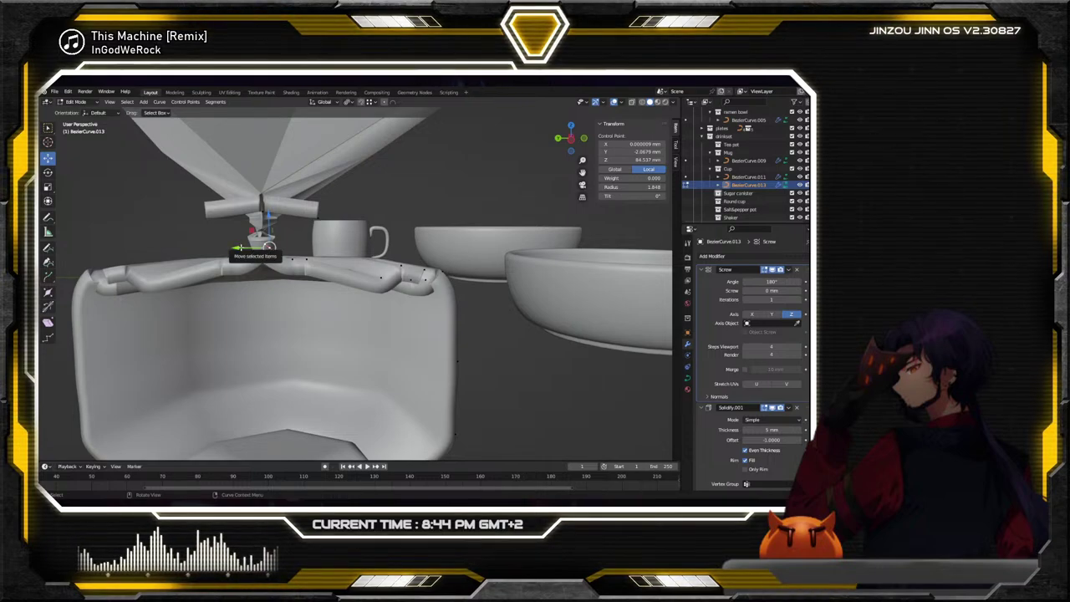
drag(238, 249, 251, 250)
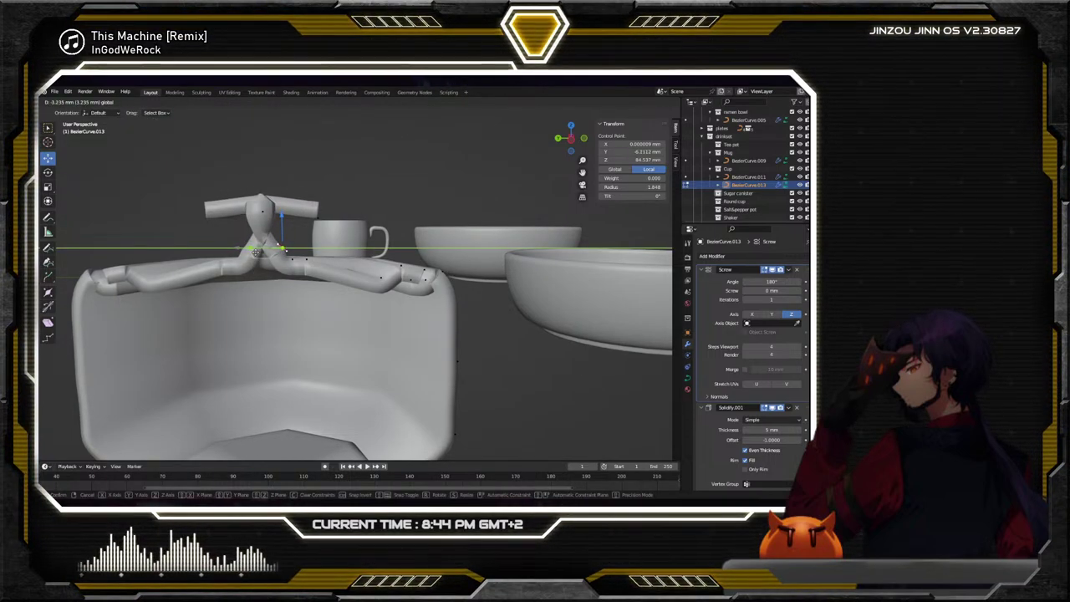
click(250, 250)
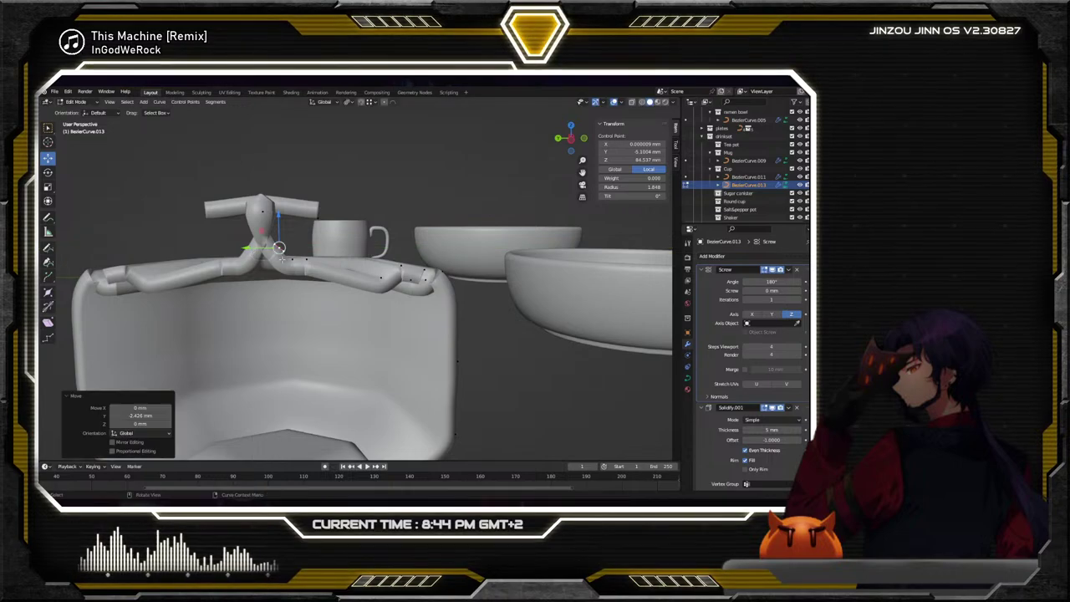
right_click(282, 260)
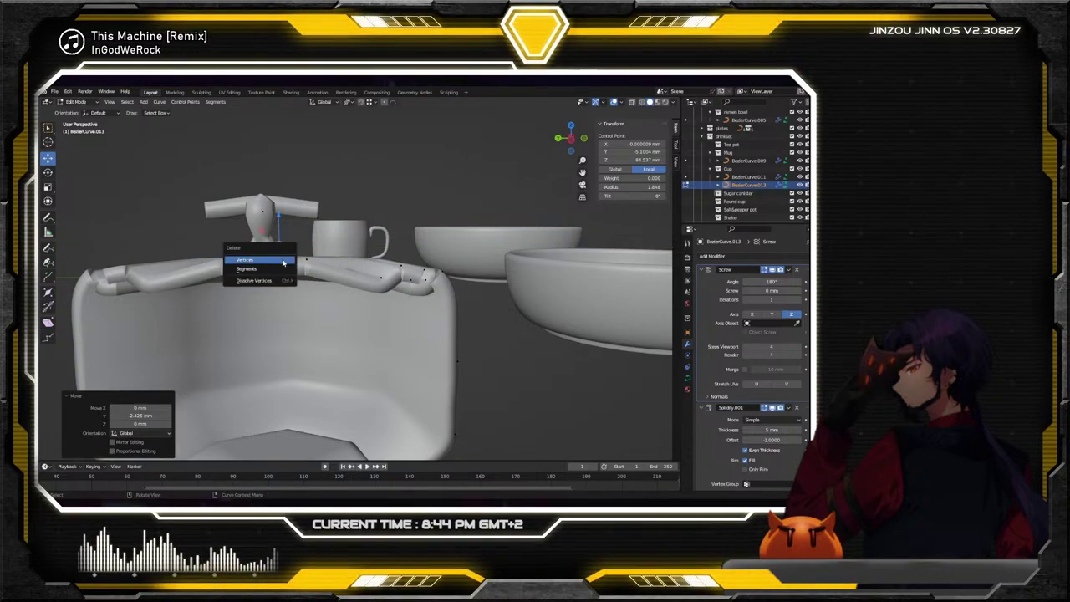
click(283, 260)
Move the control point at the upper part of the lid knob's neck outward from the centre axis along Y
middle_drag(295, 249, 259, 251)
click(258, 248)
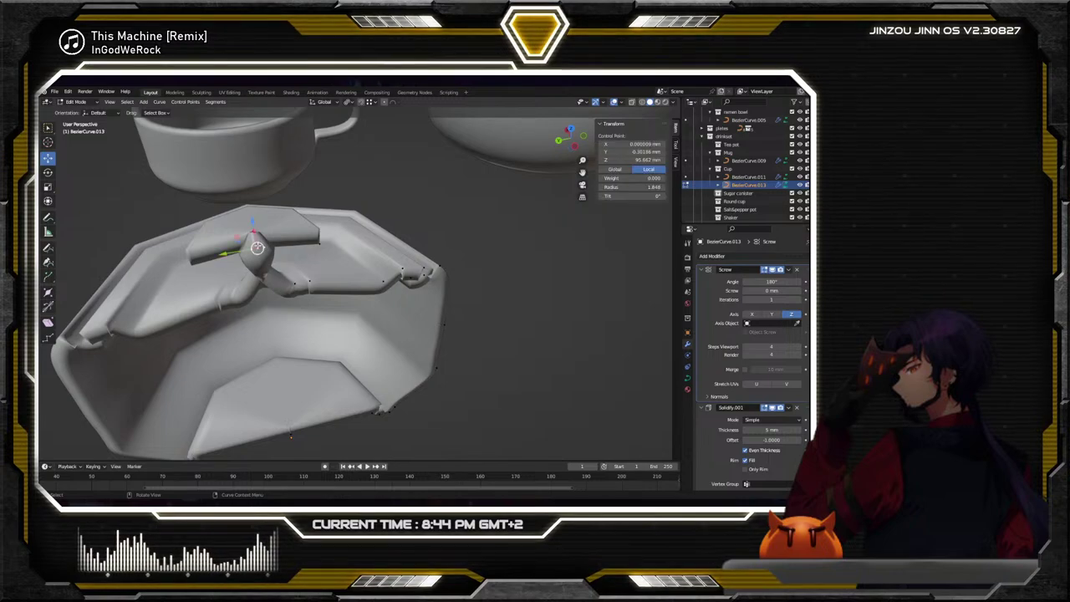
drag(233, 253, 242, 255)
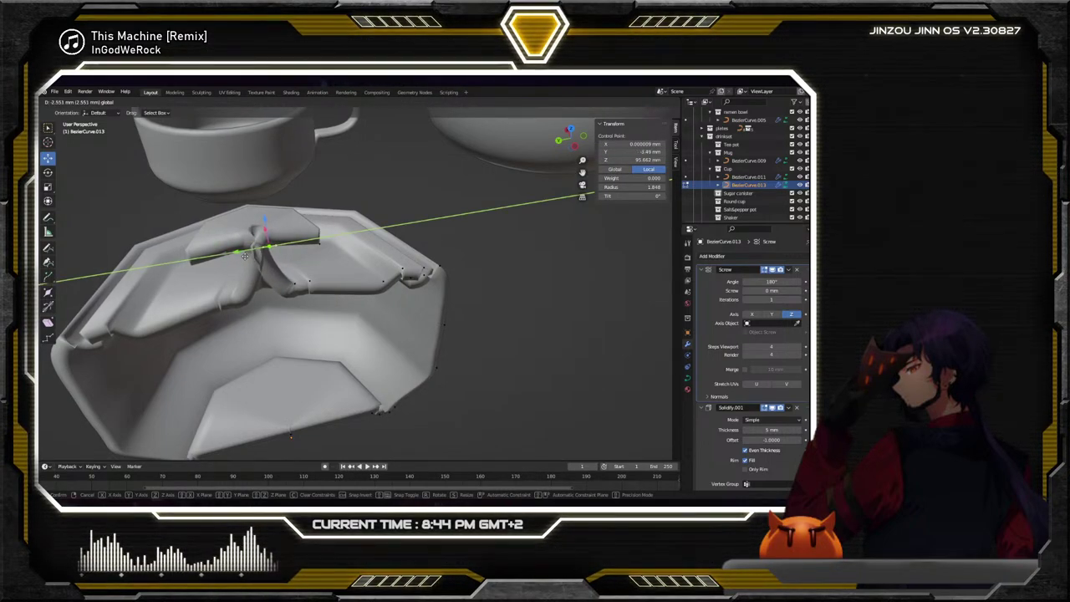
mouse_move(237, 254)
mouse_down()
mouse_move(252, 258)
mouse_move(240, 257)
mouse_up()
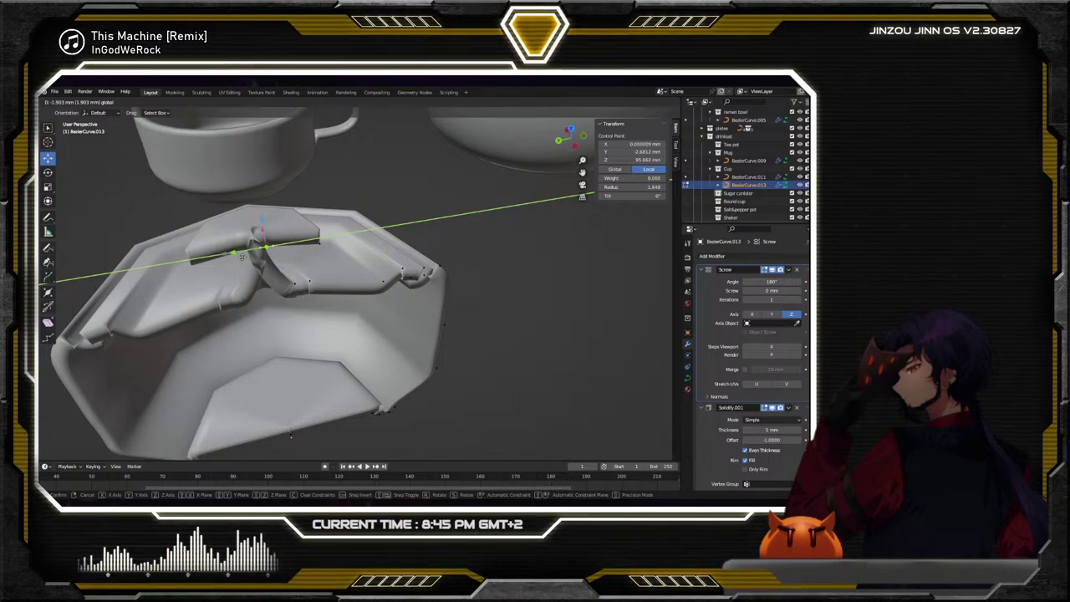
drag(240, 256, 242, 256)
click(489, 279)
Close the canister with a 360° Screw angle and inspect the lid knob from several sides
middle_drag(489, 281, 280, 272)
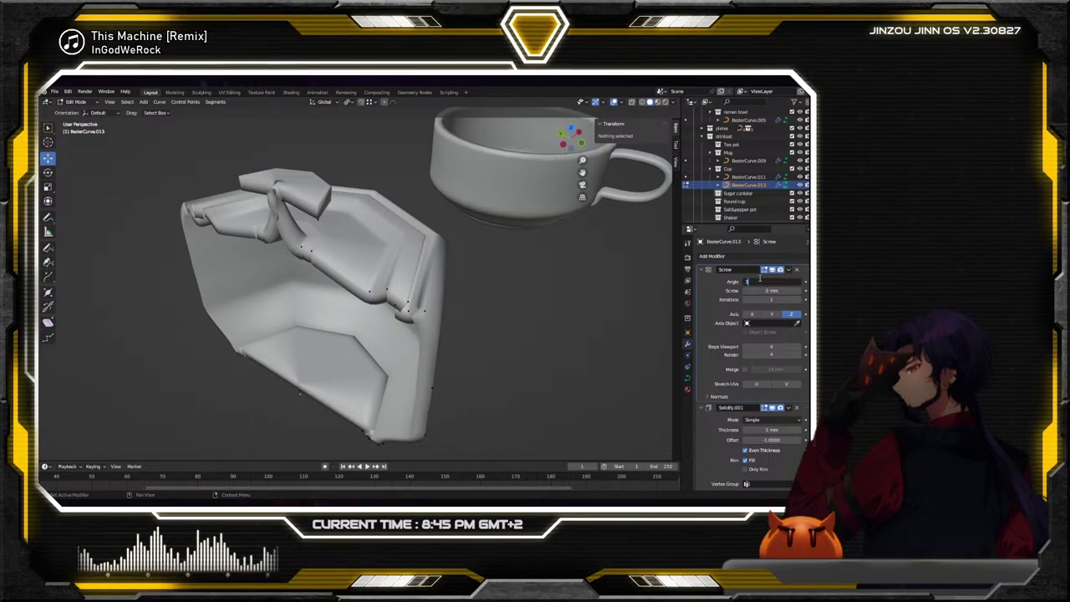
text(360)
key(Return)
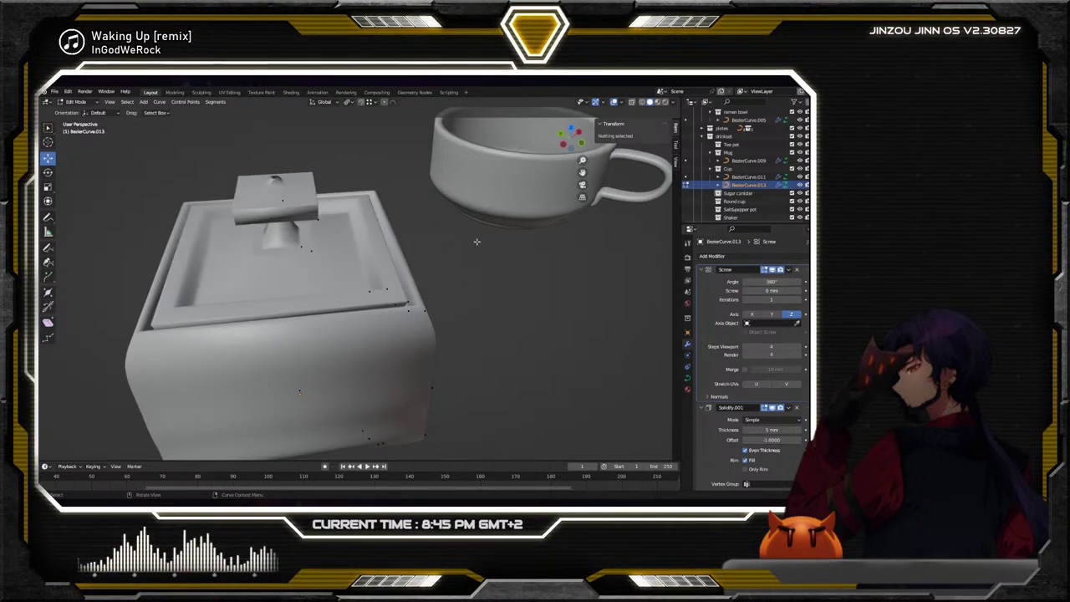
middle_drag(477, 242, 339, 186)
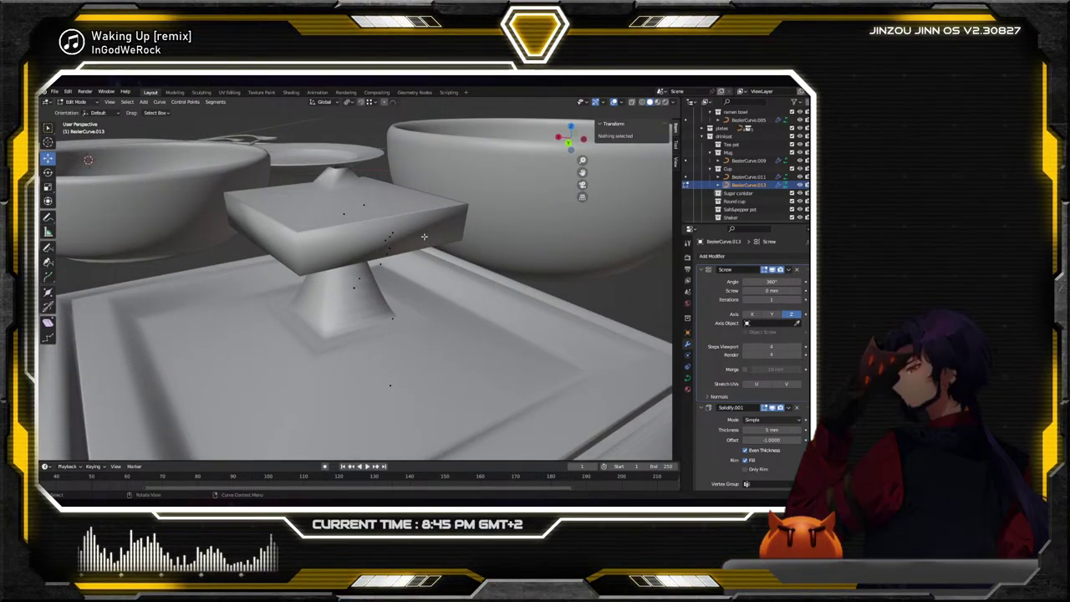
middle_drag(424, 236, 364, 277)
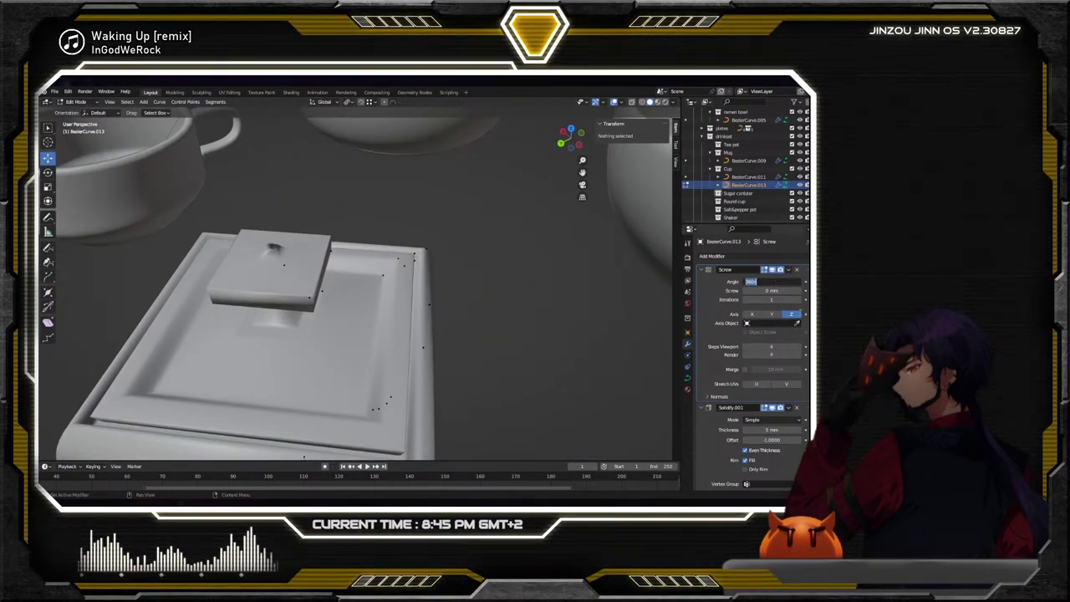
Set the Screw angle back to 180° to view the lid and knob in section
text(80)
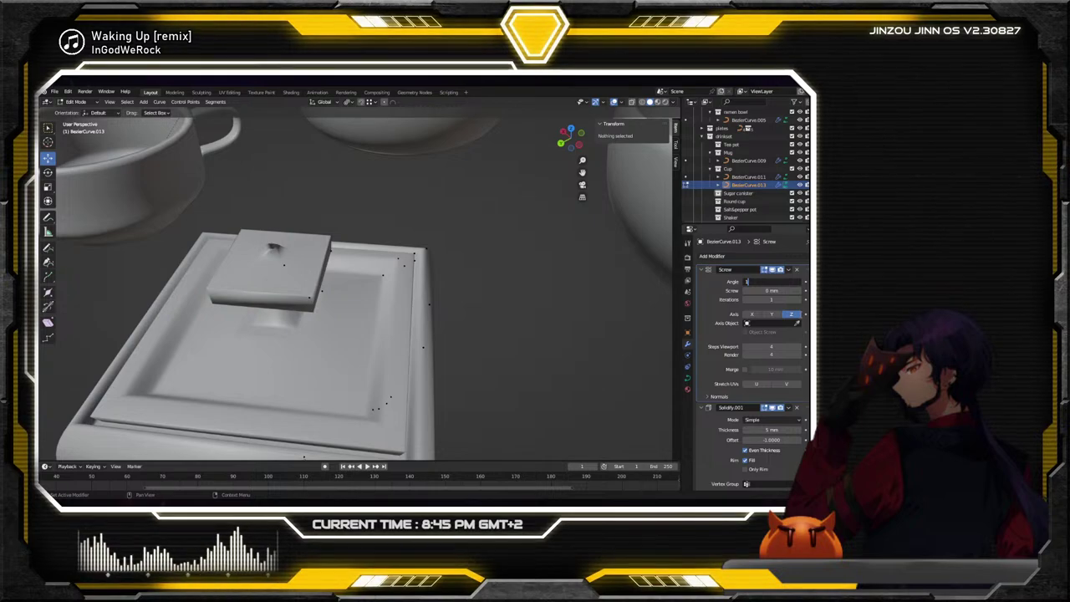
key(Return)
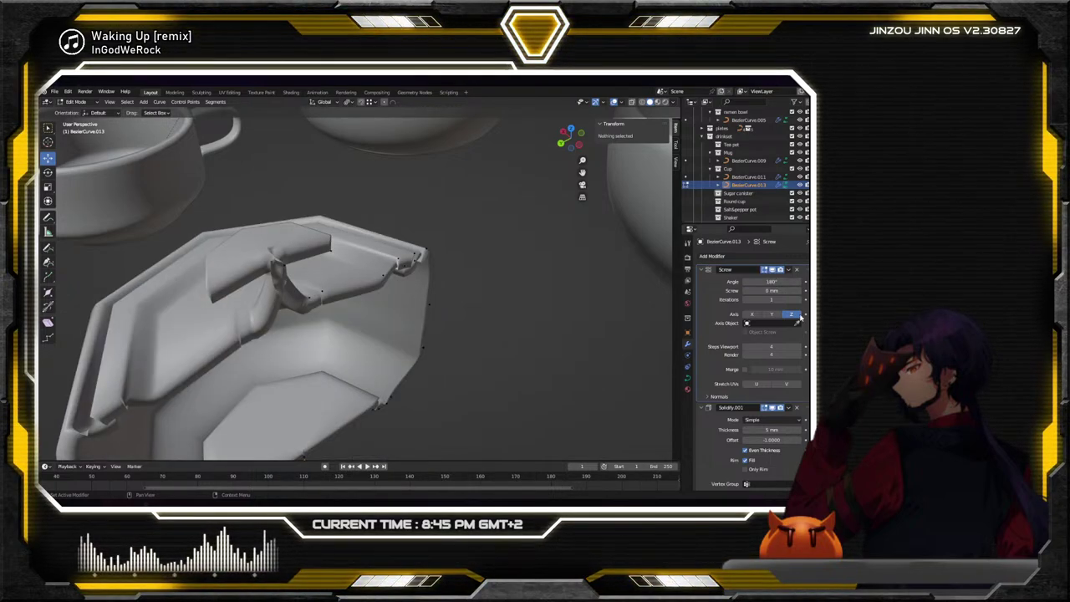
mouse_move(334, 251)
middle_down()
mouse_move(323, 276)
mouse_move(335, 269)
middle_up()
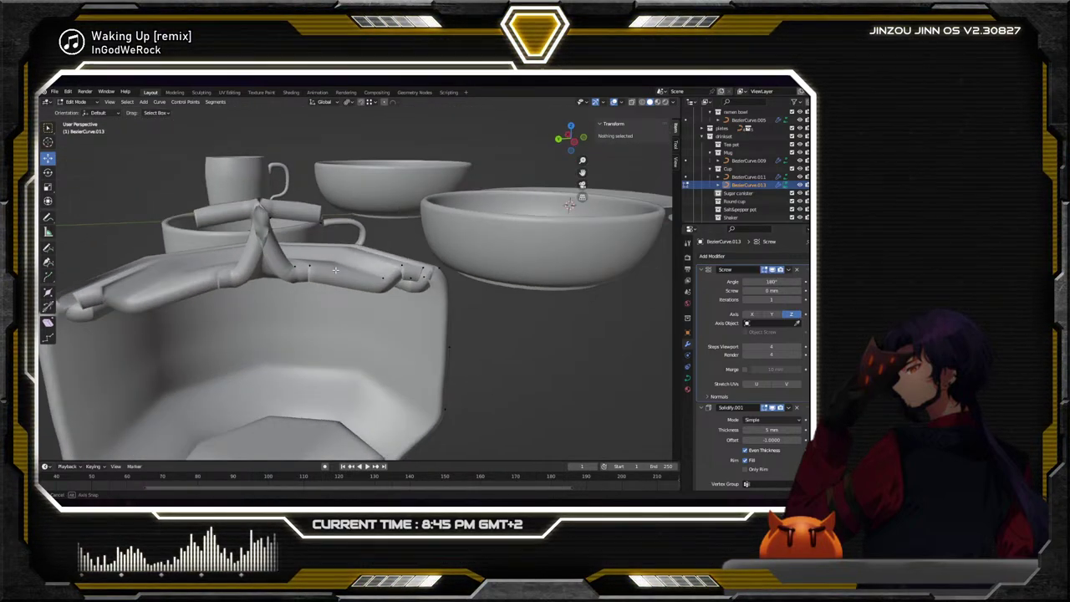
Select the control point at the knob's outer edge and set the Solidify thickness to 0 mm
click(320, 222)
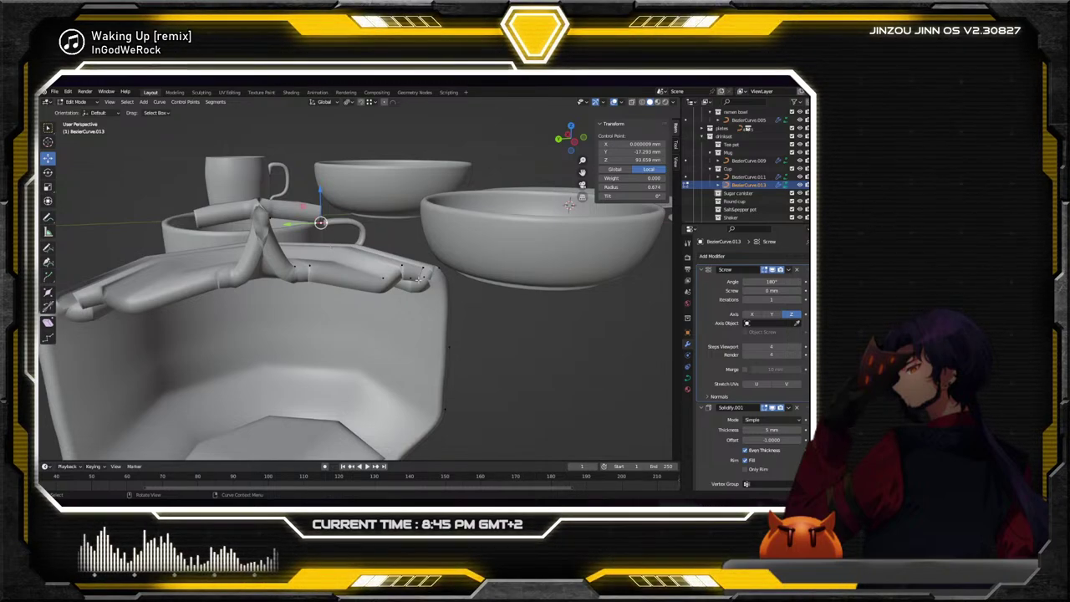
click(770, 430)
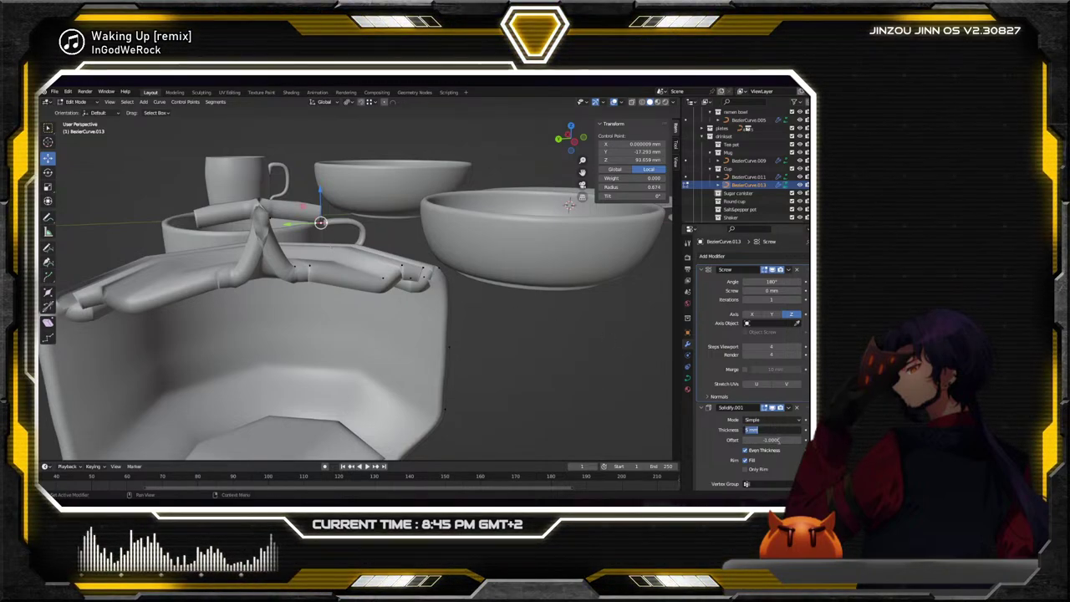
text(0)
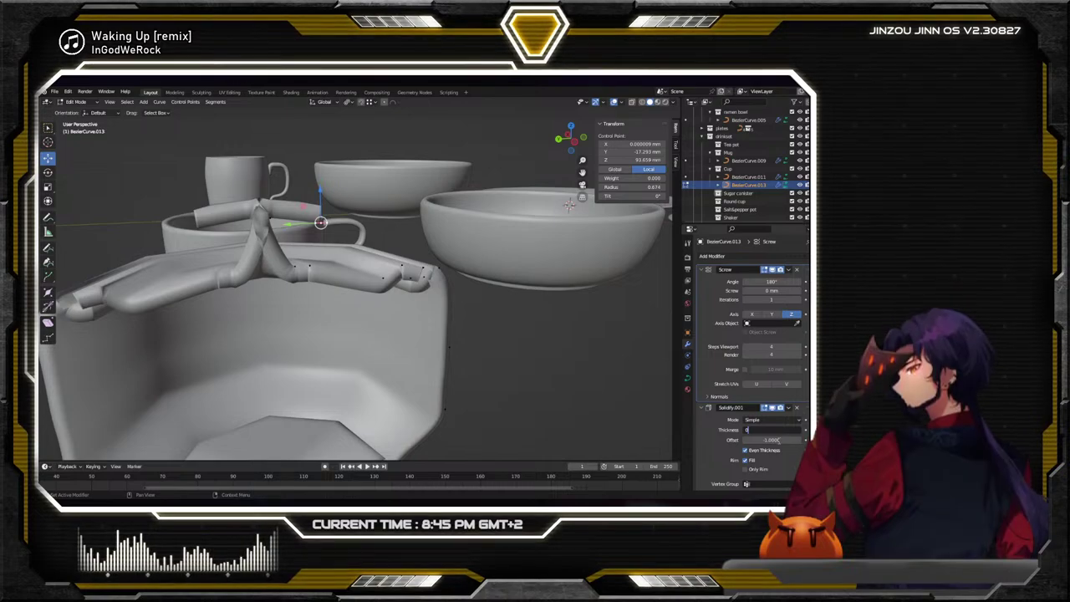
key(Return)
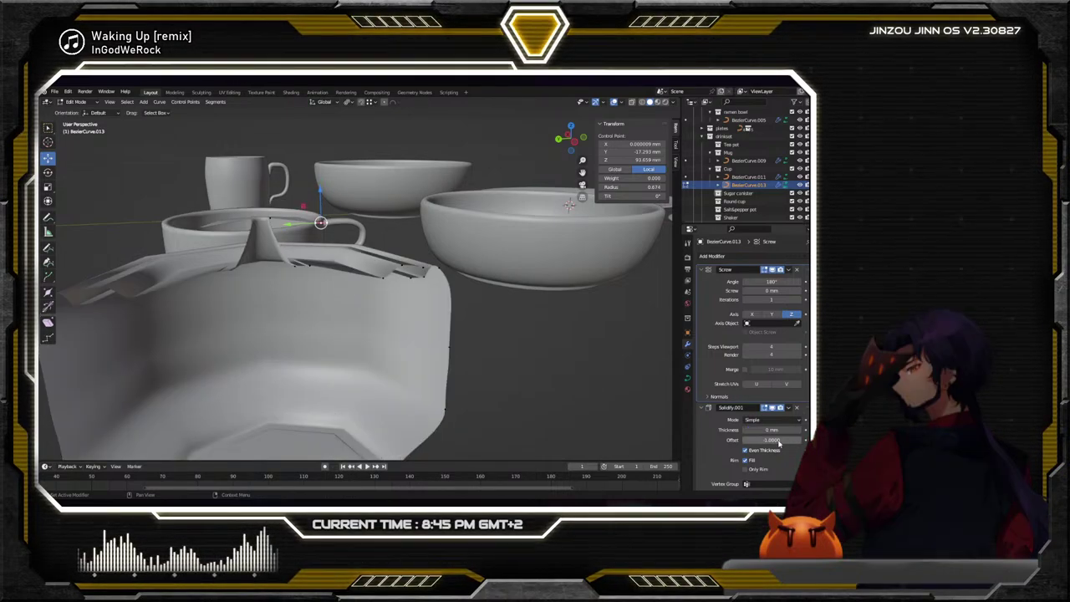
middle_drag(368, 318, 344, 323)
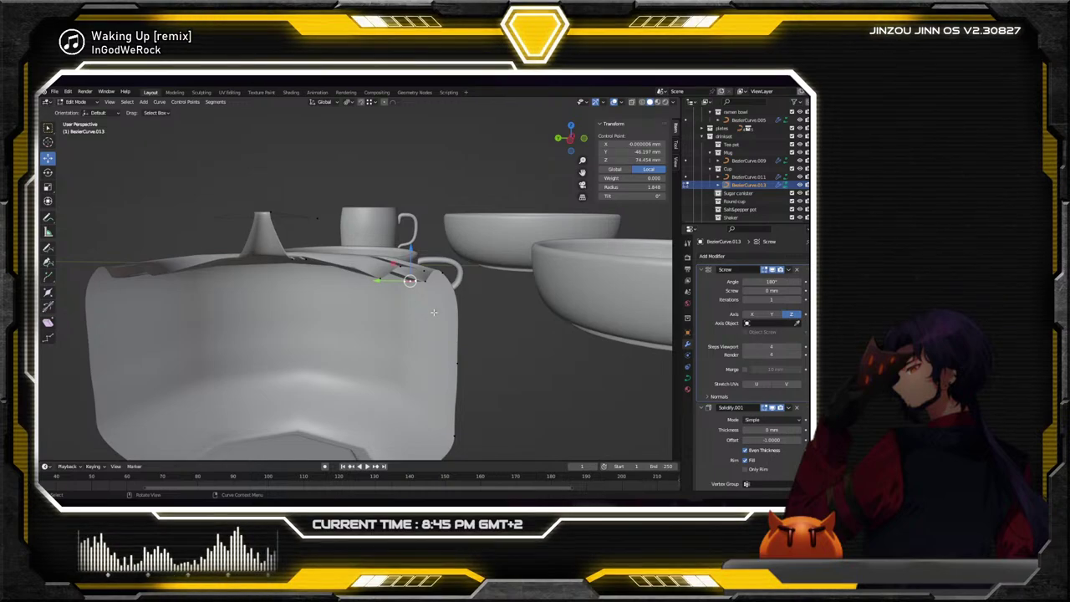
Scale down the Bezier handles of the control point at the canister's upper outer rim, finishing with a factor of 0.897
scroll(427, 326, down, 2)
middle_drag(422, 332, 483, 299)
scroll(410, 299, up, 3)
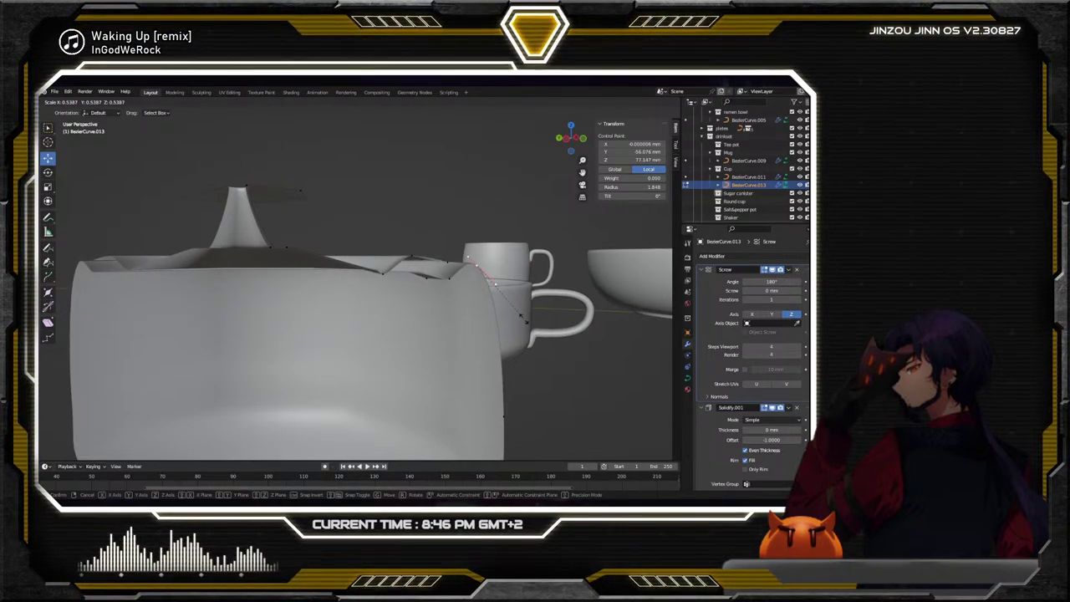
click(520, 316)
key(s)
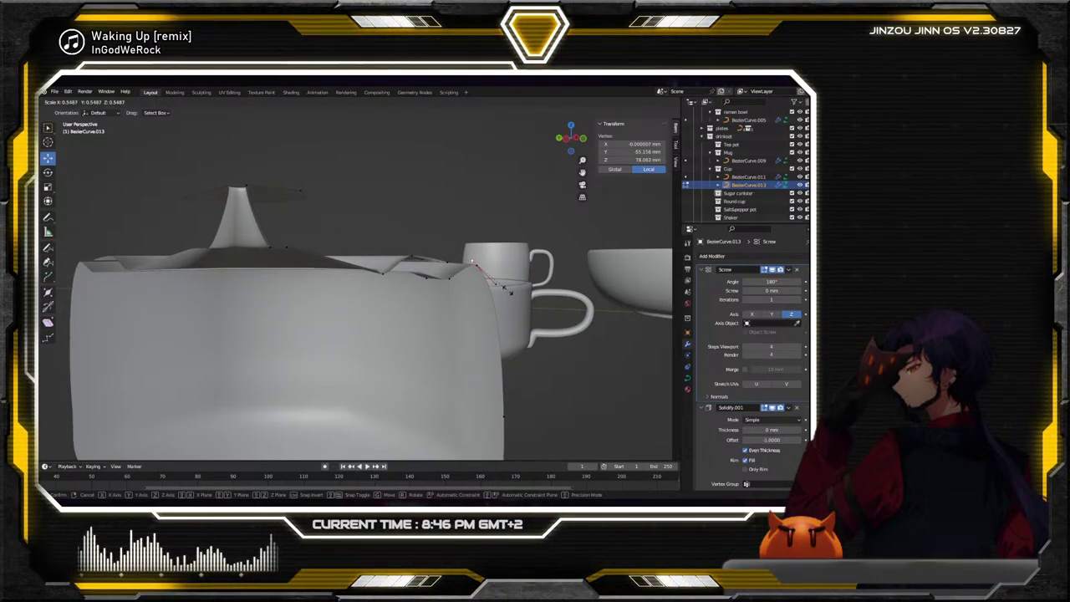
click(523, 310)
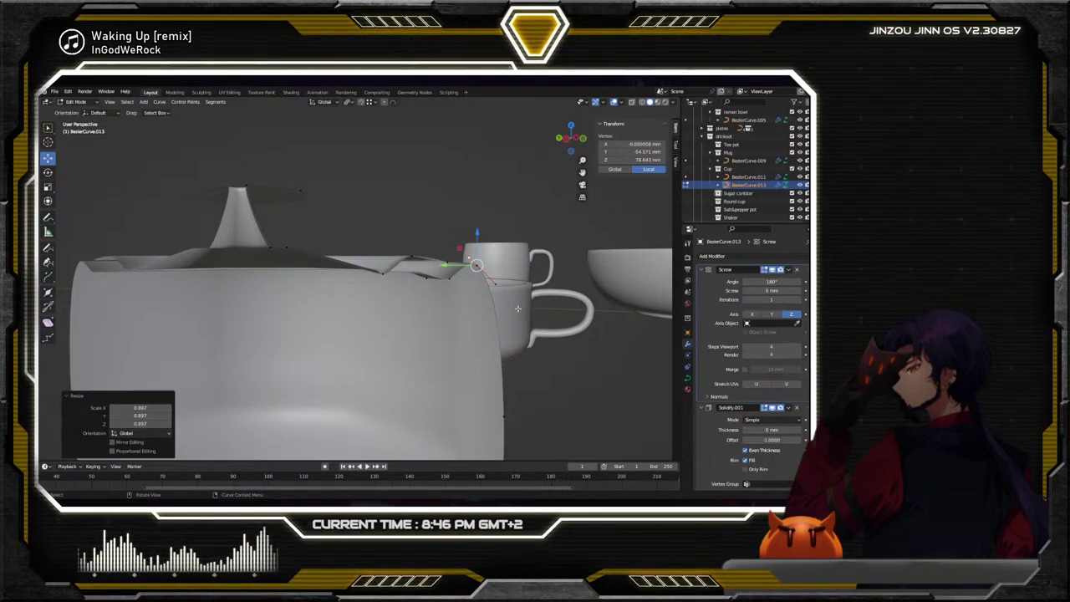
click(543, 378)
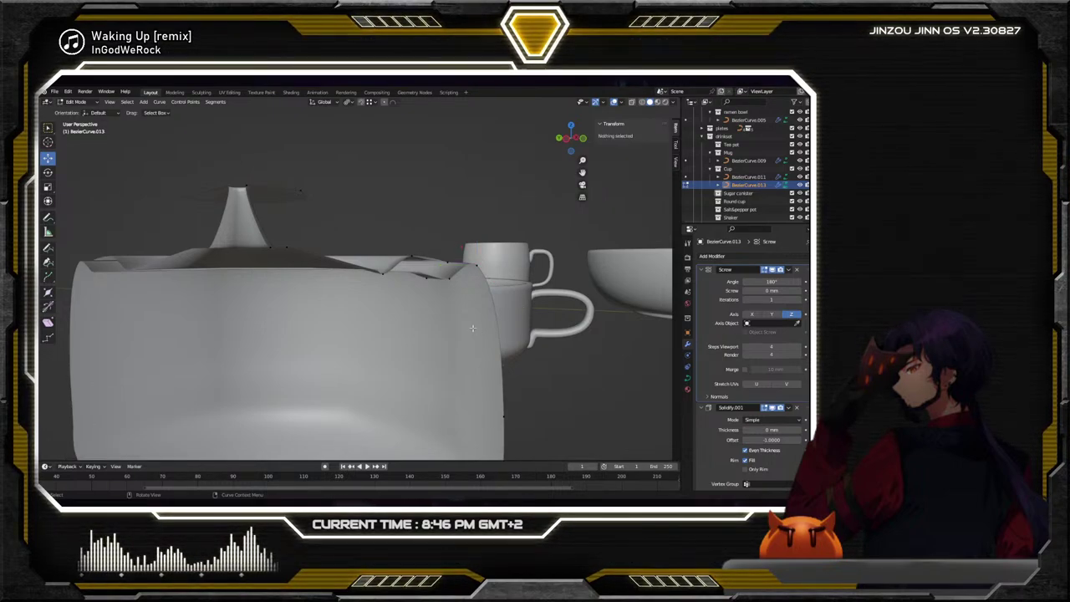
Try to duplicate and scale the canister's outer-wall control points as an inner wall, and delete the duplicated vertices
middle_drag(542, 378, 506, 237)
click(476, 222)
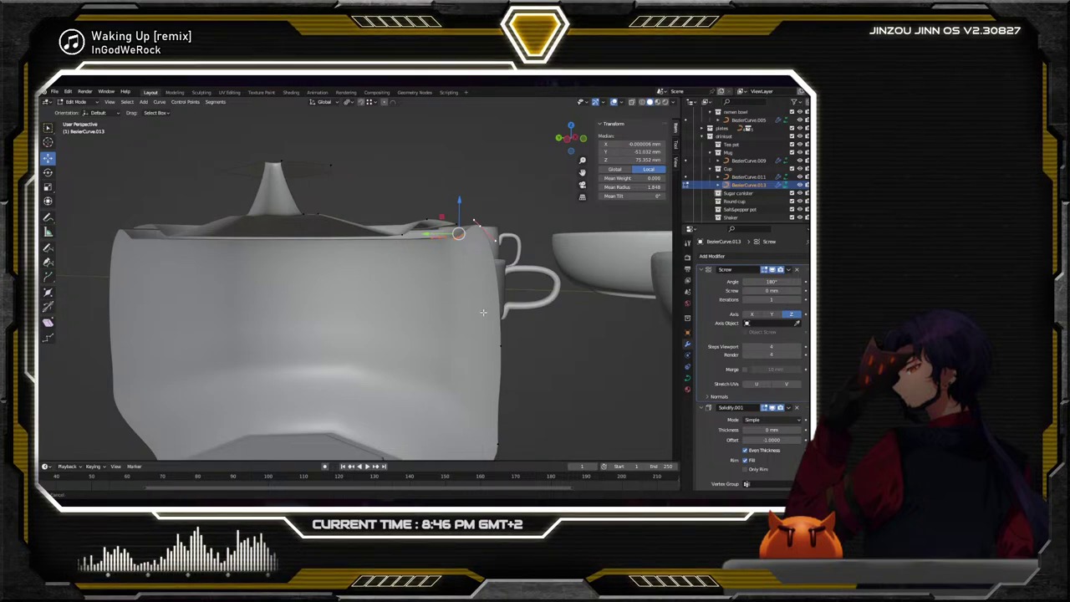
middle_drag(483, 311, 497, 248)
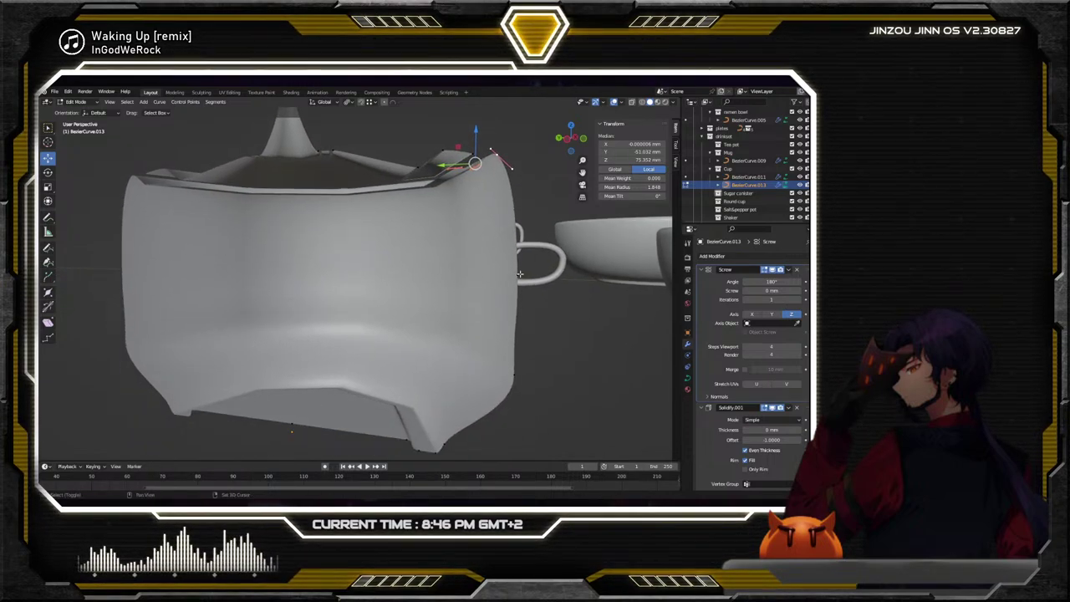
shift+click(437, 450)
shift+click(407, 440)
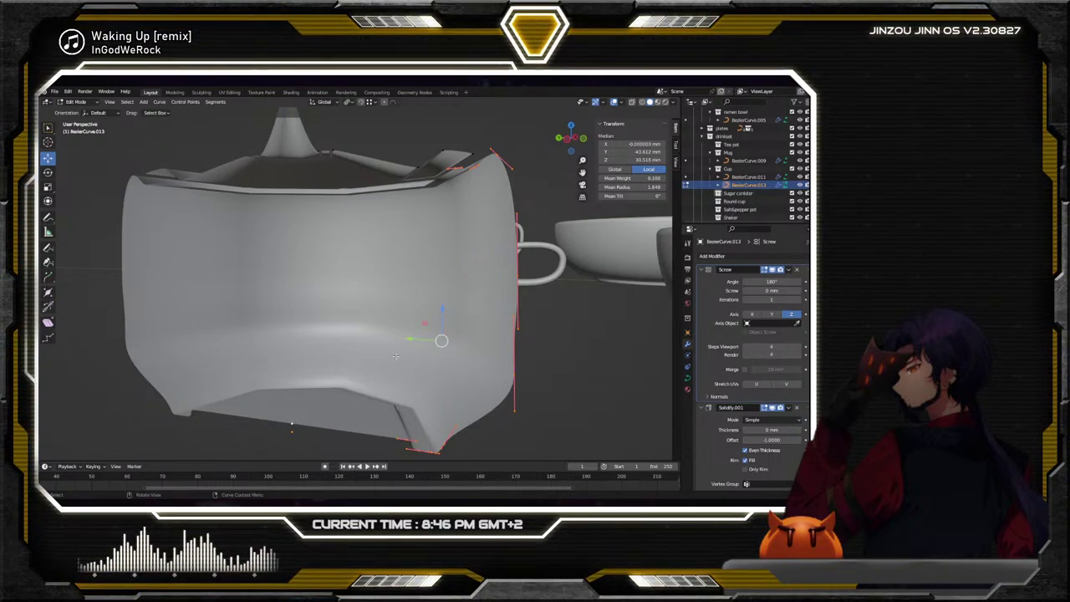
key(shift+d)
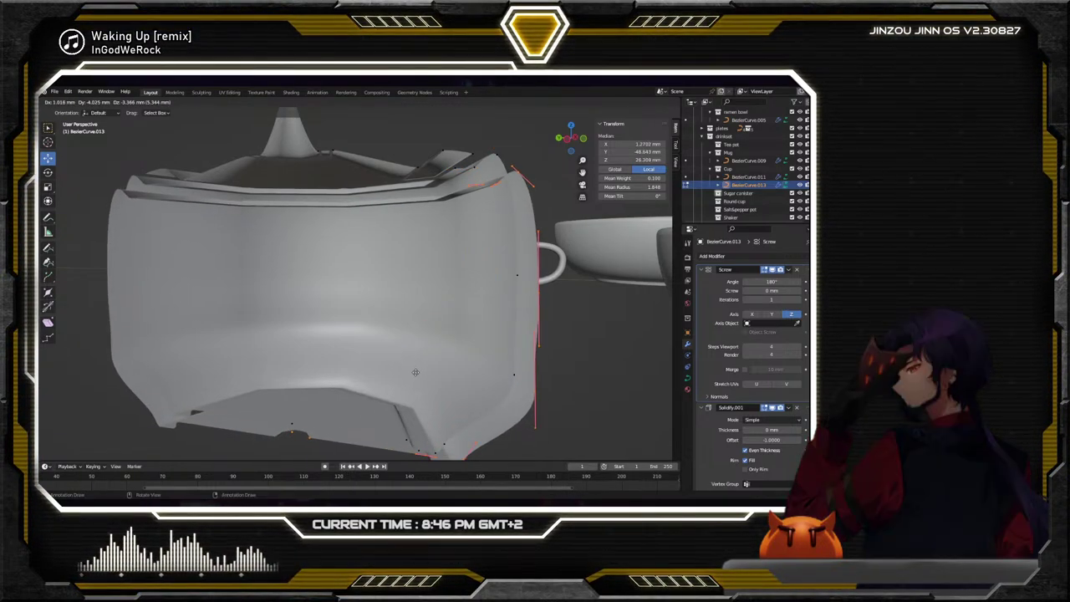
right_click(430, 376)
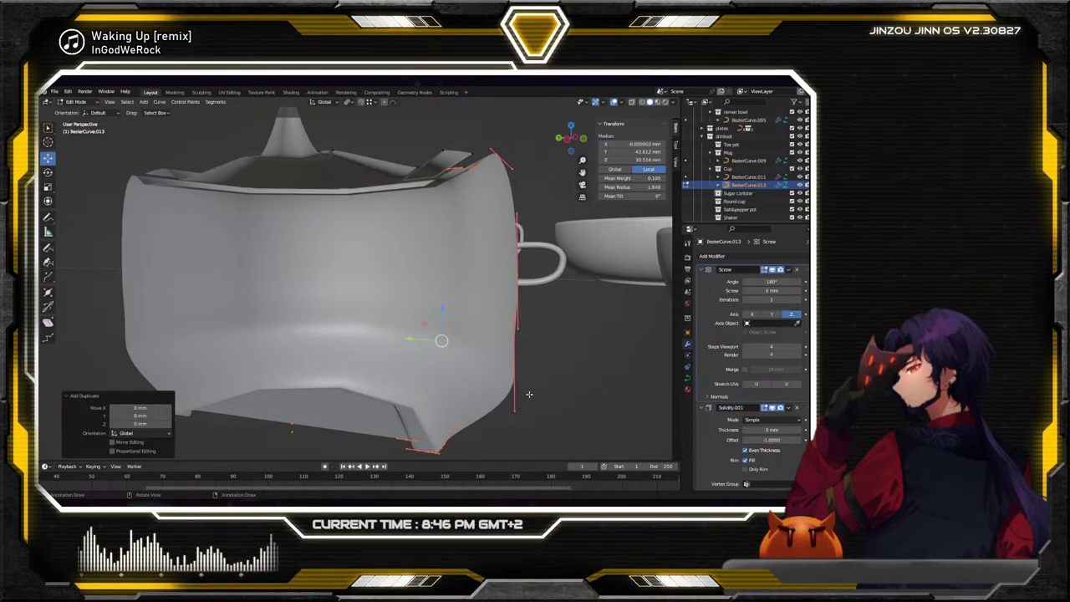
key(s)
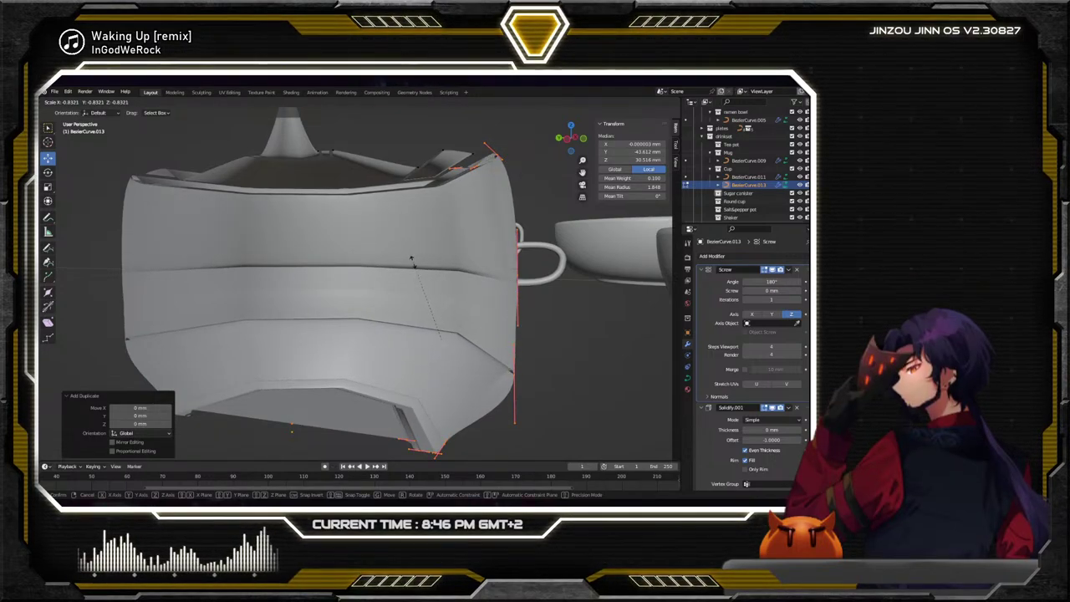
key(Escape)
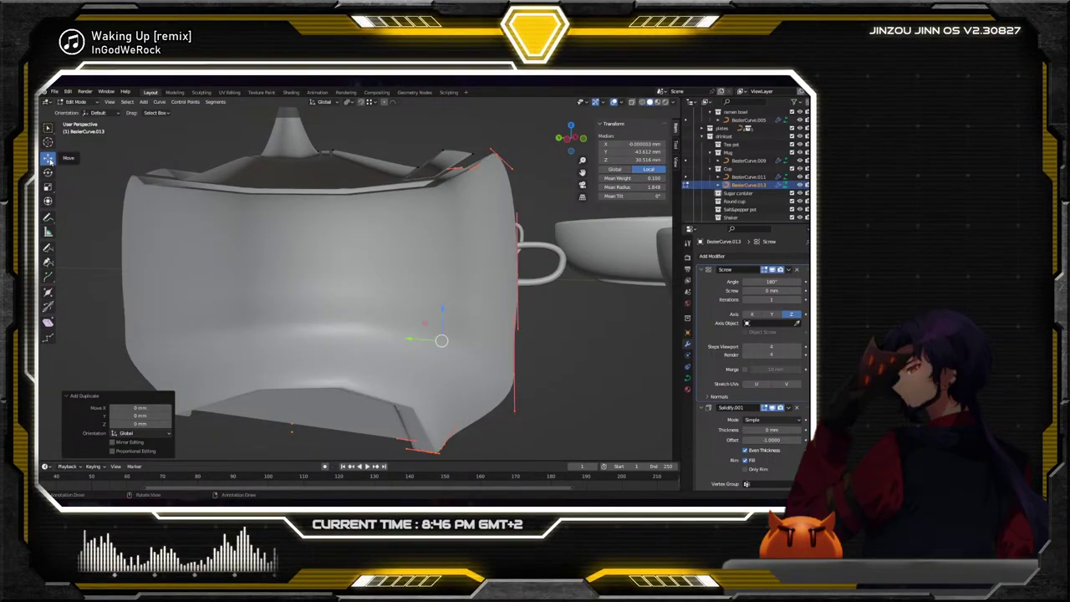
key(x)
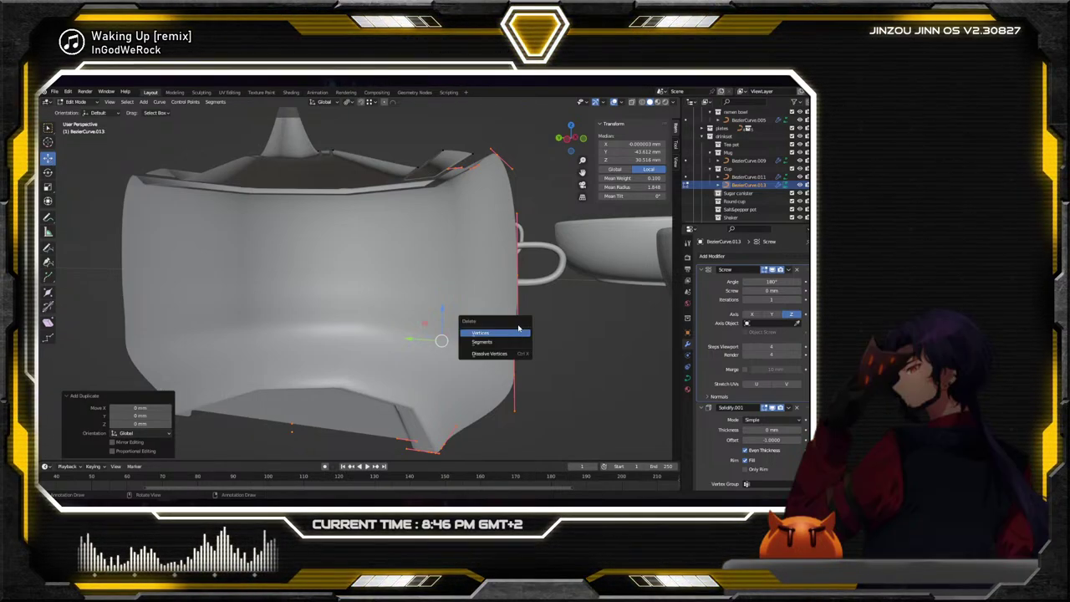
key(Return)
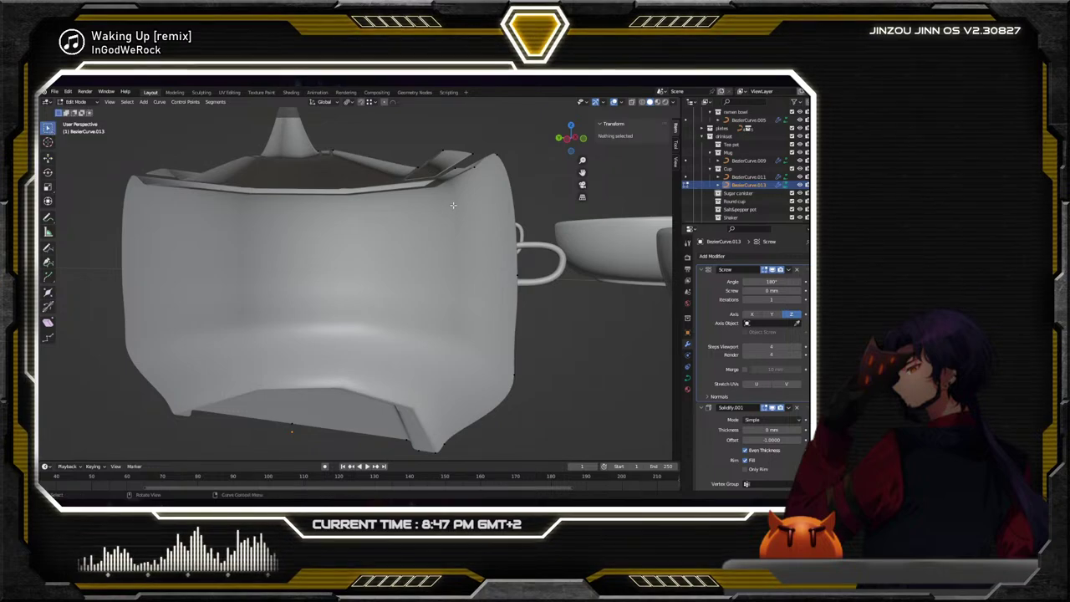
Extrude the profile curve from the inner rim point around the inside wall and across the floor, ending about 29.1 mm along Y near the centre
middle_drag(453, 205, 457, 207)
click(458, 174)
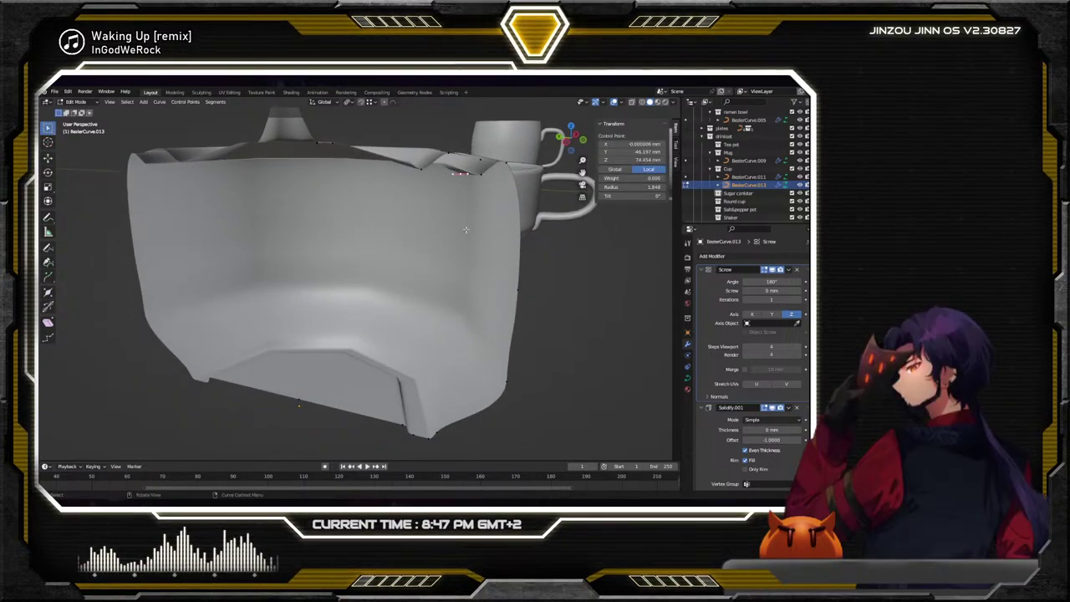
click(48, 275)
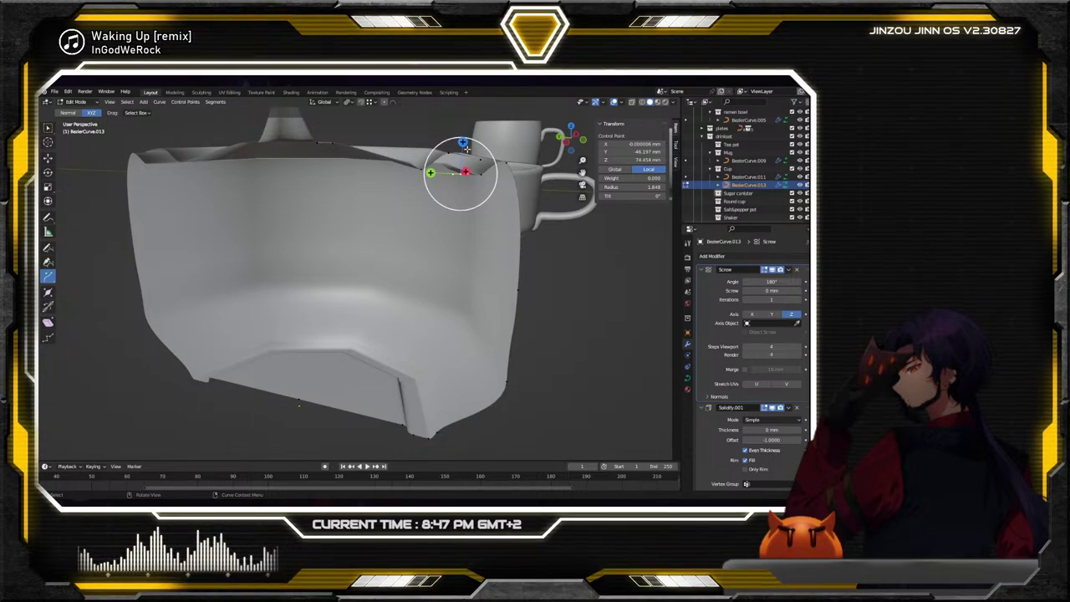
drag(462, 142, 470, 192)
drag(508, 154, 278, 341)
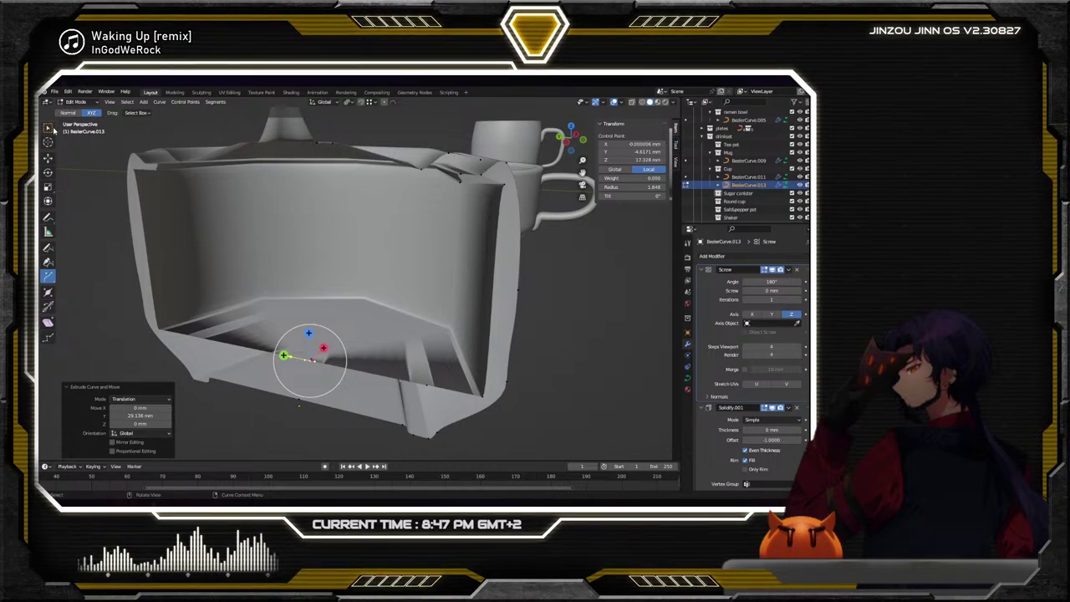
Set the handle type of the curve's end point at the middle of the inner floor to Free
click(309, 360)
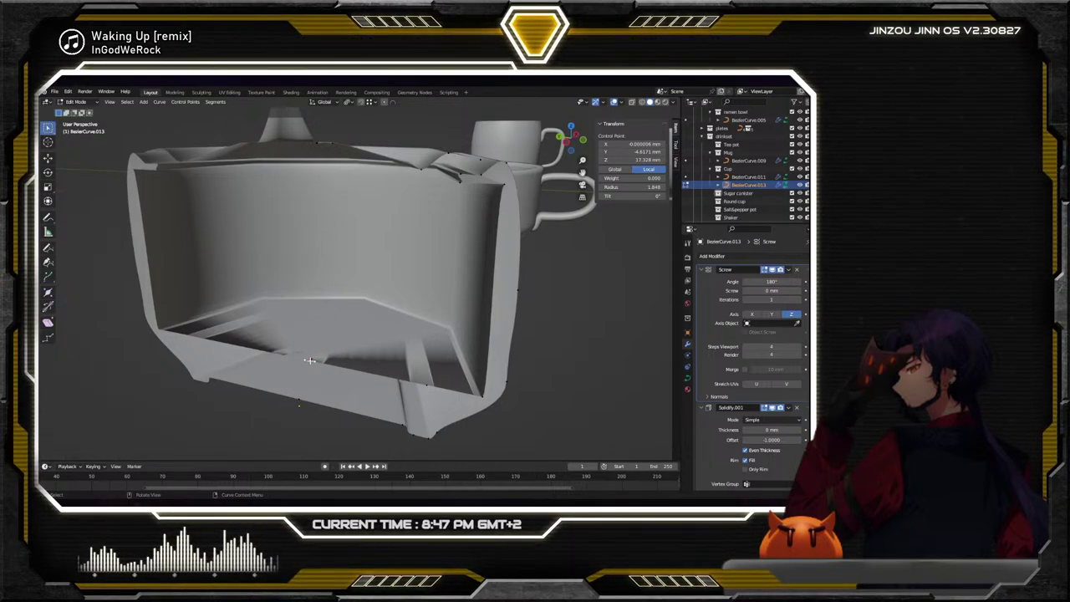
right_click(309, 360)
mouse_move(311, 364)
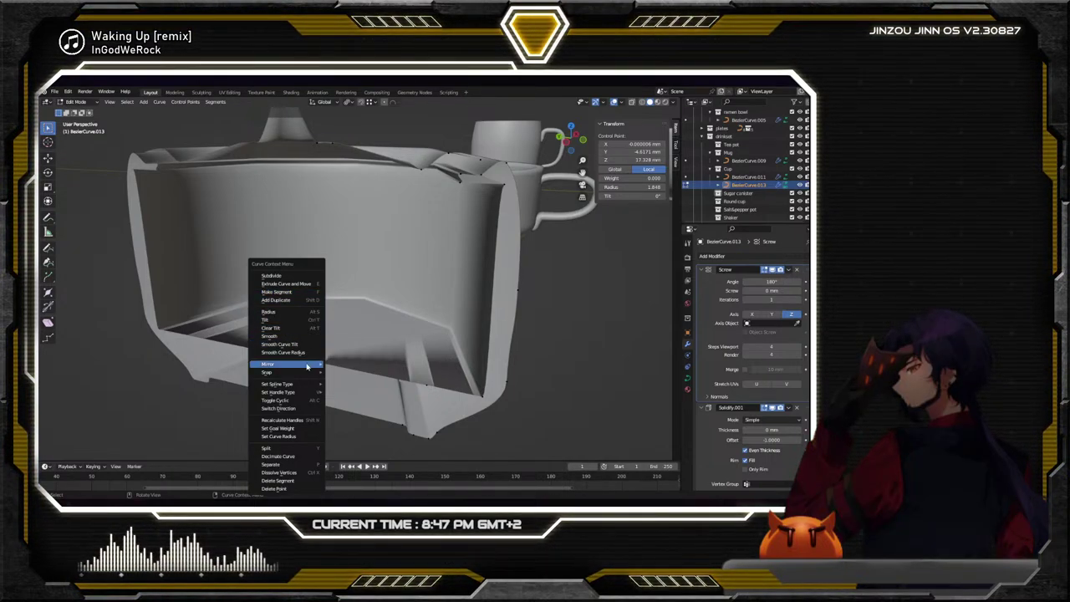
mouse_move(306, 384)
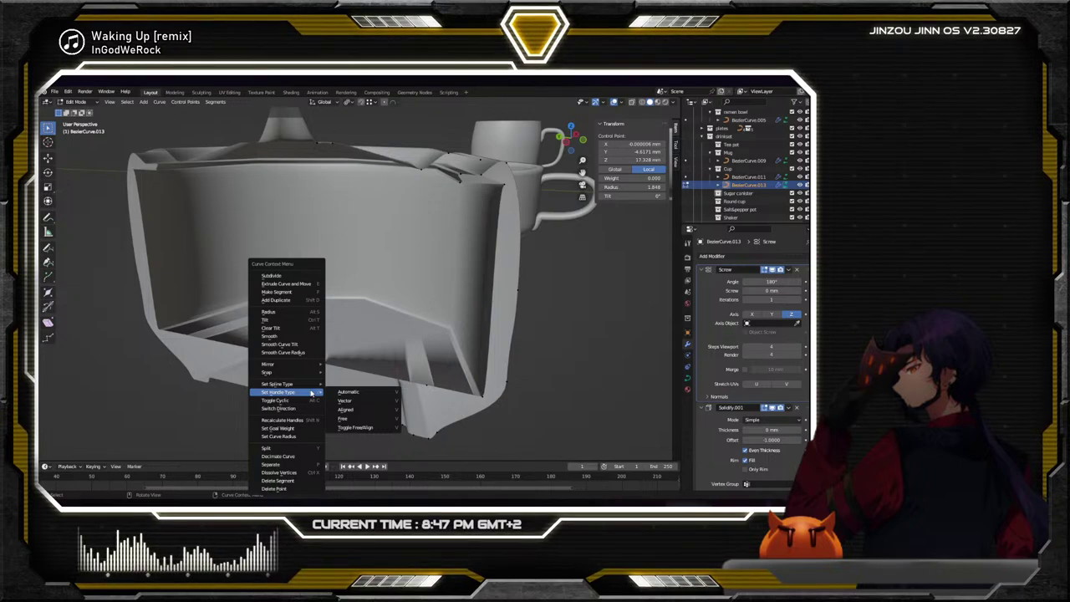
click(364, 420)
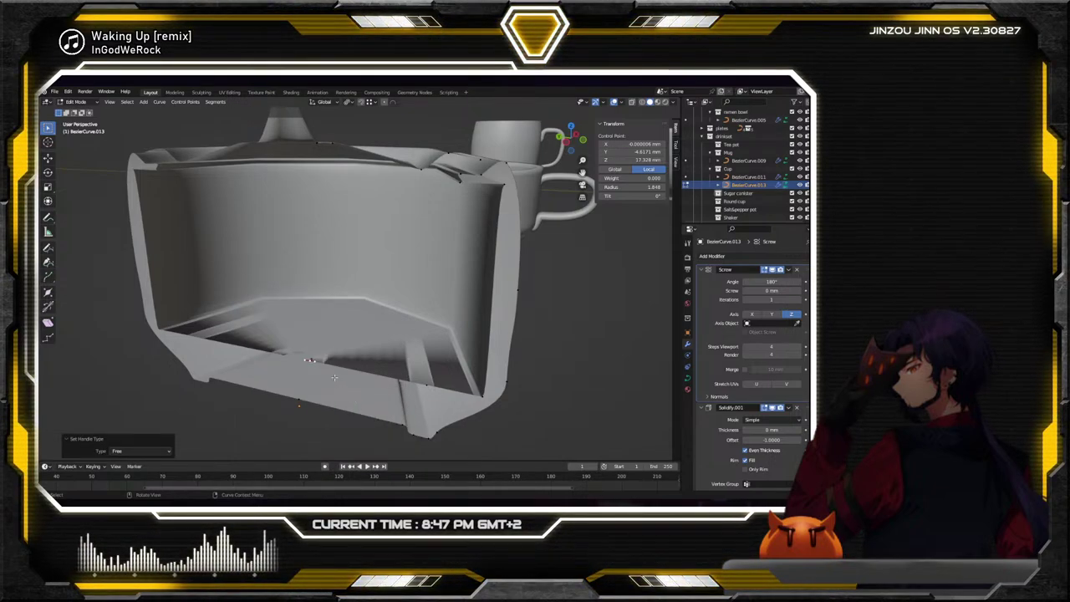
Raise both Bezier handles of the inner floor's end point along the Z axis, one after the other
click(307, 360)
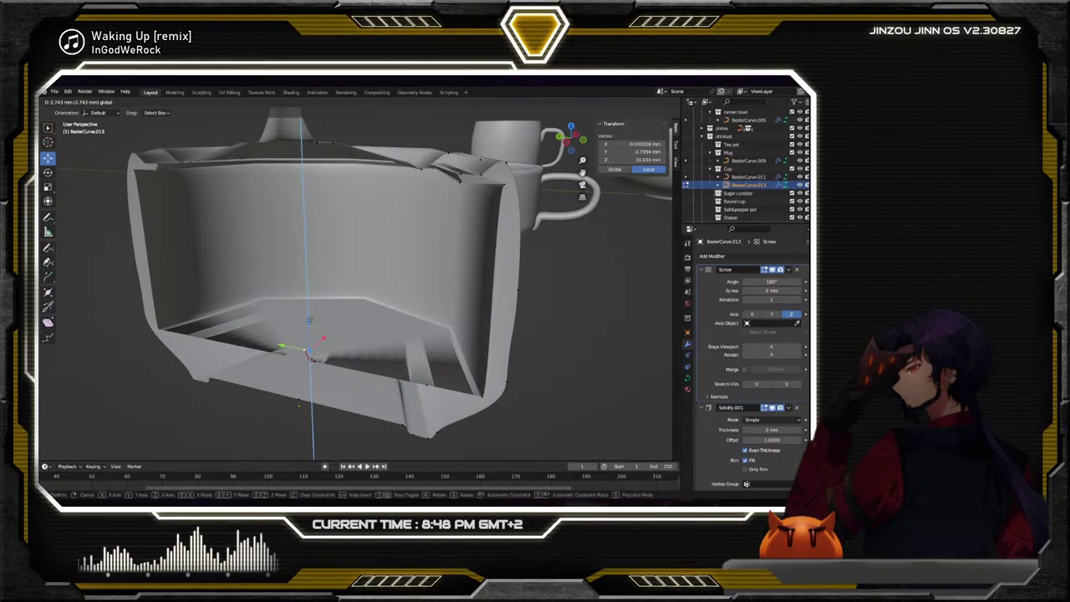
click(311, 295)
middle_drag(311, 295, 333, 353)
click(332, 352)
scroll(309, 389, up, 5)
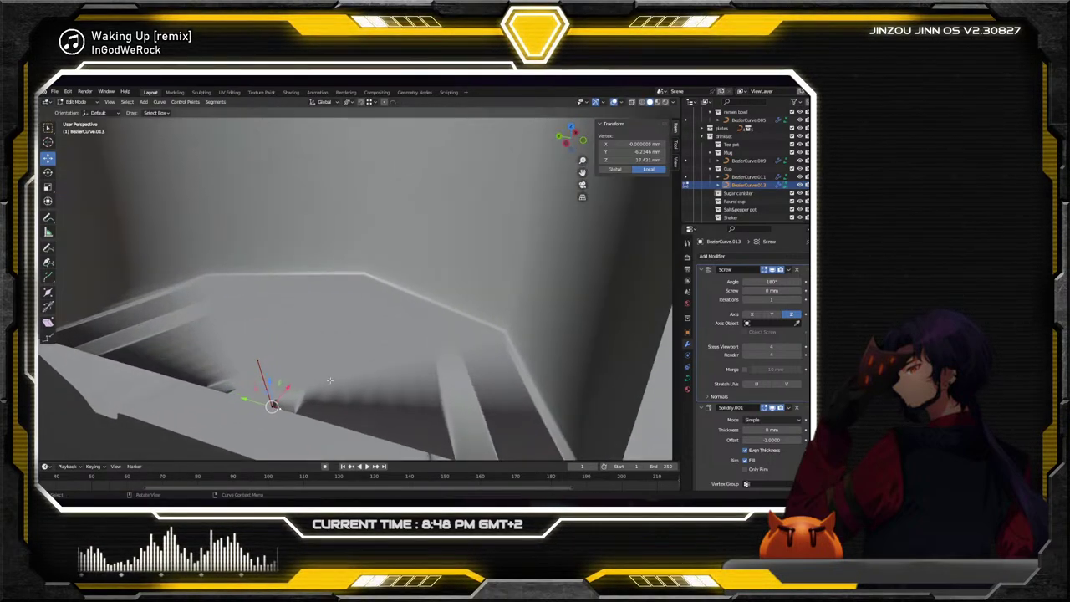
middle_drag(308, 389, 271, 407)
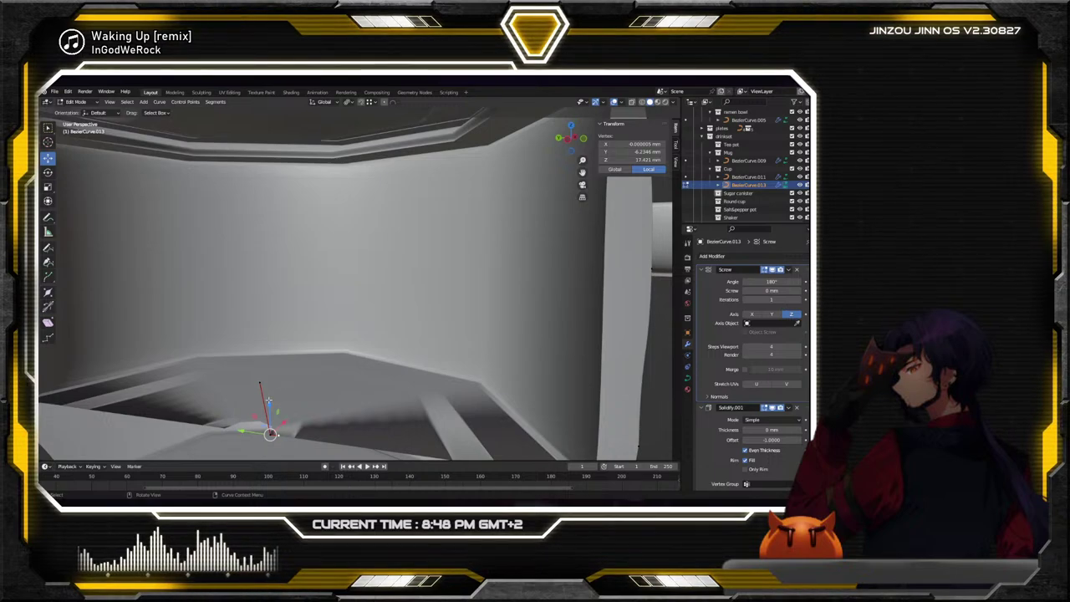
key(g)
key(z)
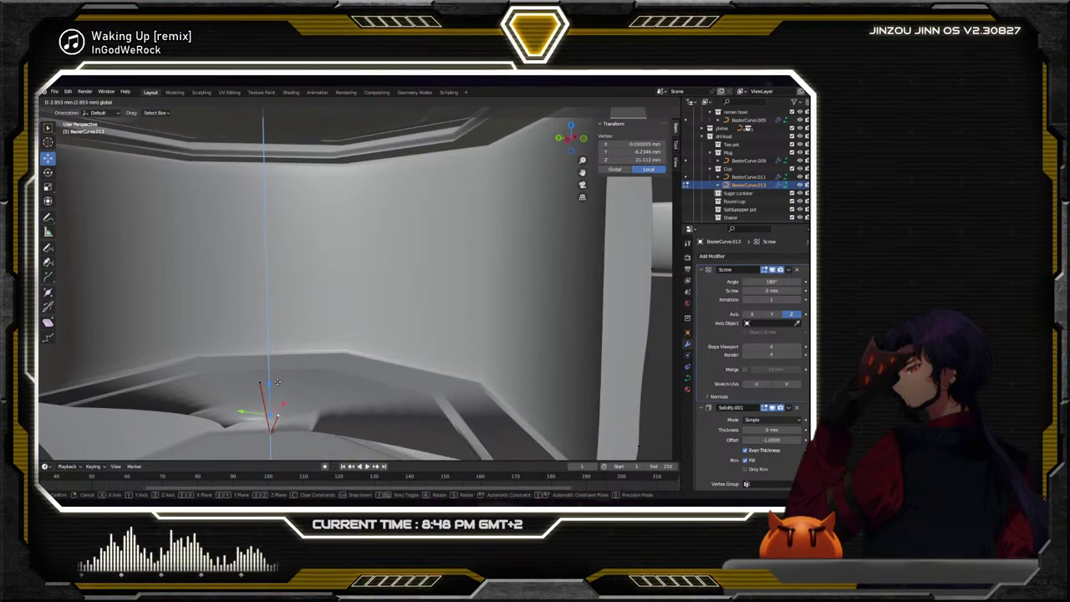
click(270, 432)
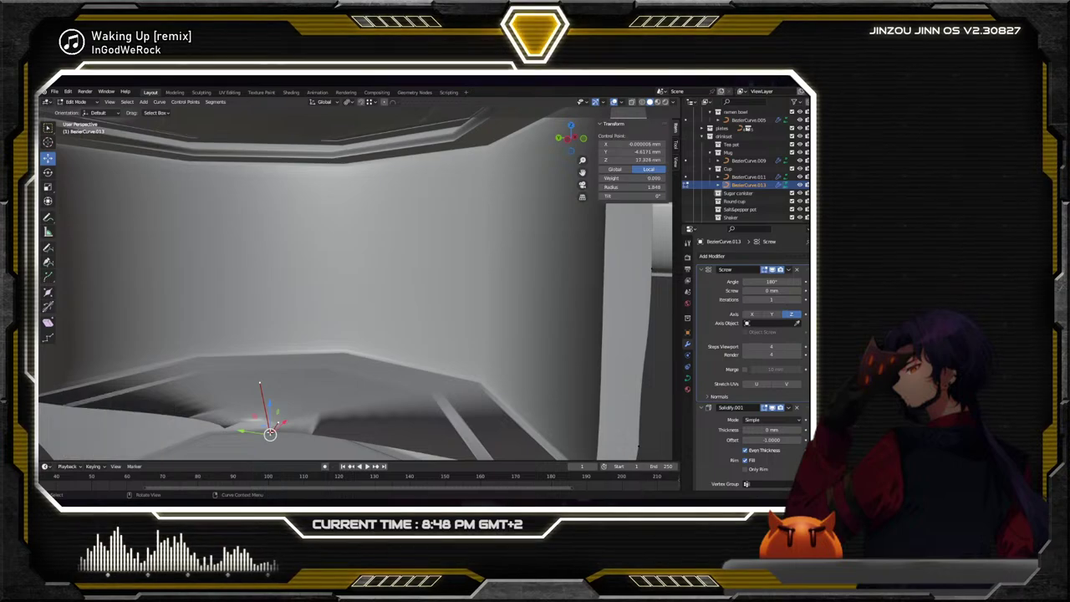
Move the inner floor's end point along Y and snap it onto the canister's centre axis
key(g)
key(y)
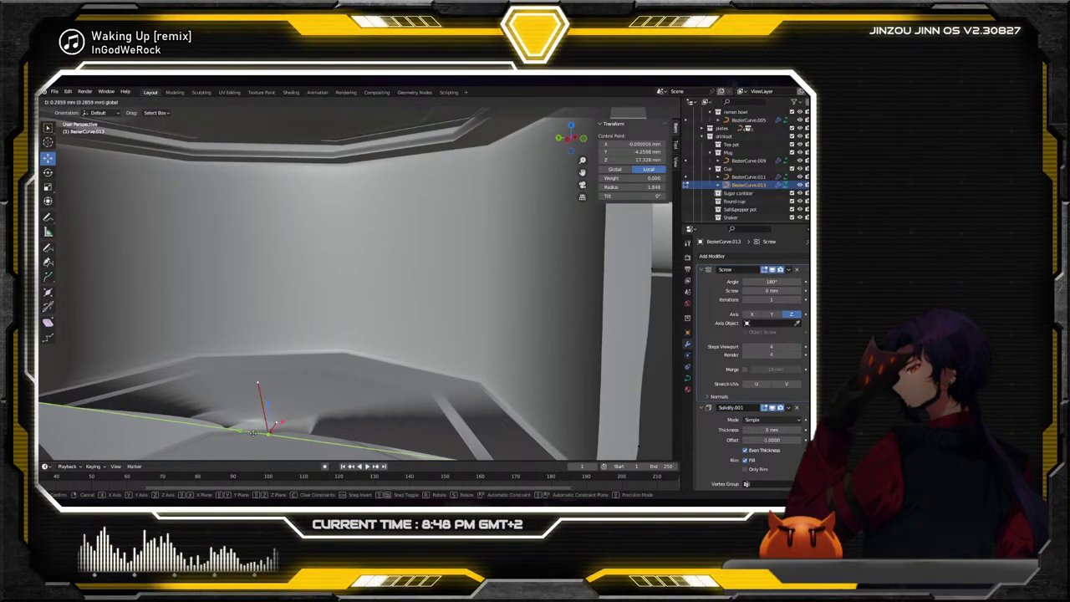
click(310, 238)
scroll(310, 232, down, 3)
scroll(310, 232, down, 1)
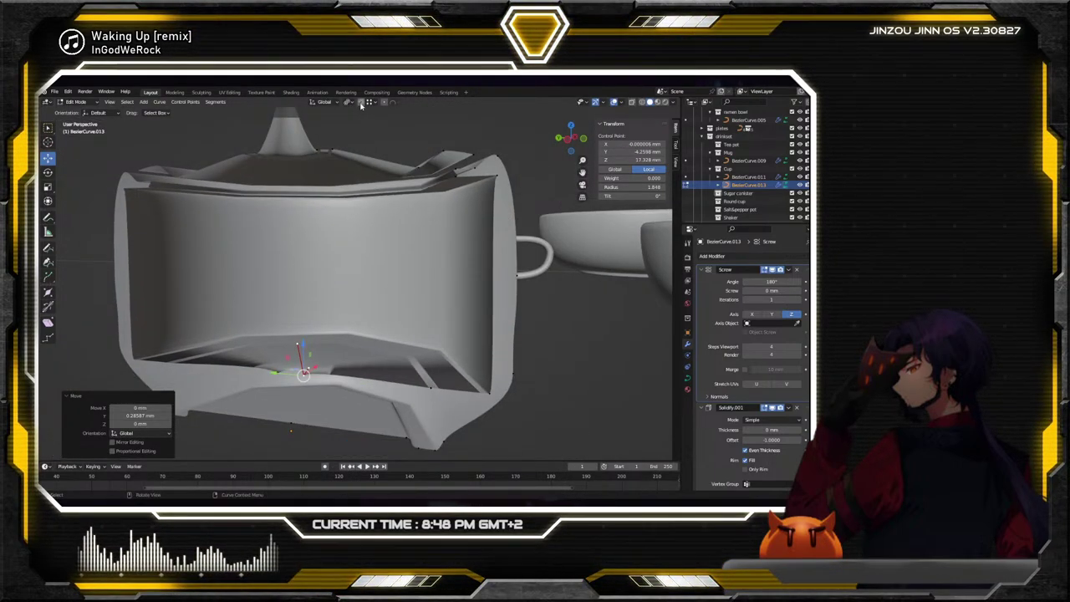
key(g)
key(y)
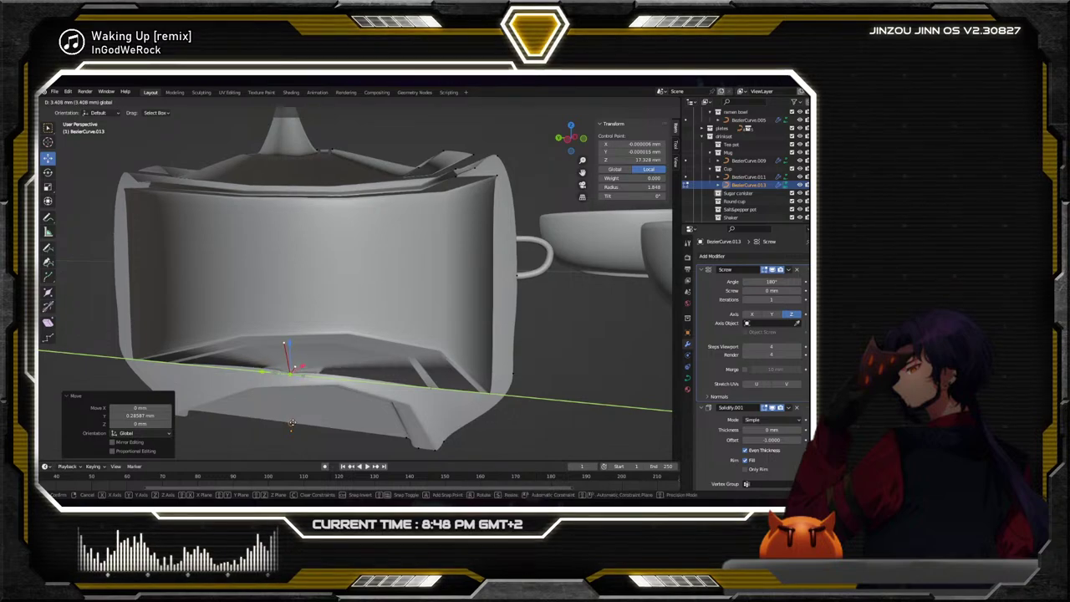
click(304, 367)
Try to move the lower handle of the inner floor's end point along Z with snapping enabled
click(295, 366)
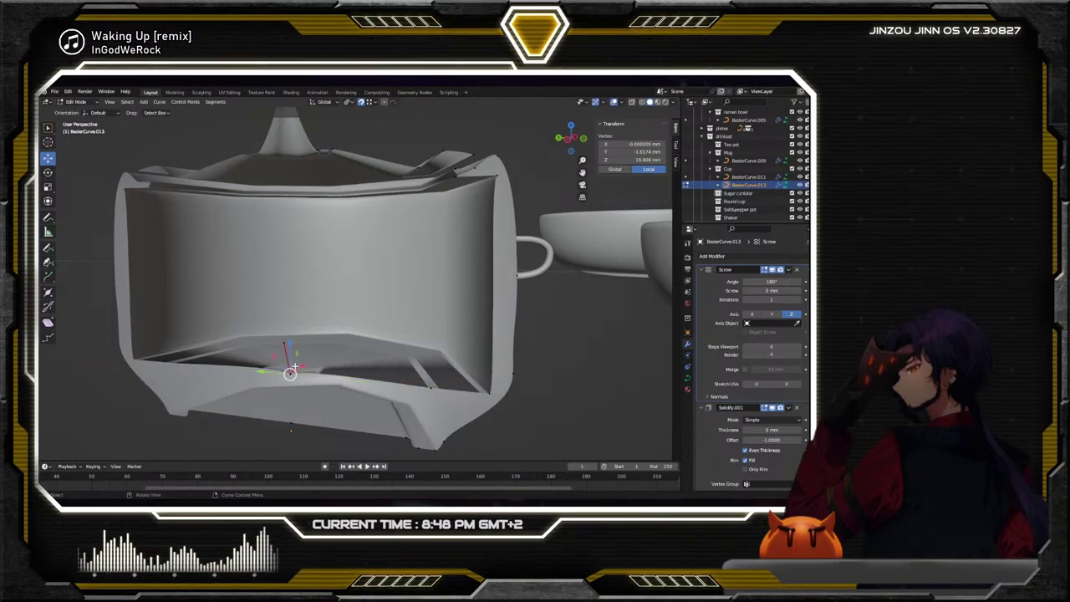
key(g)
key(z)
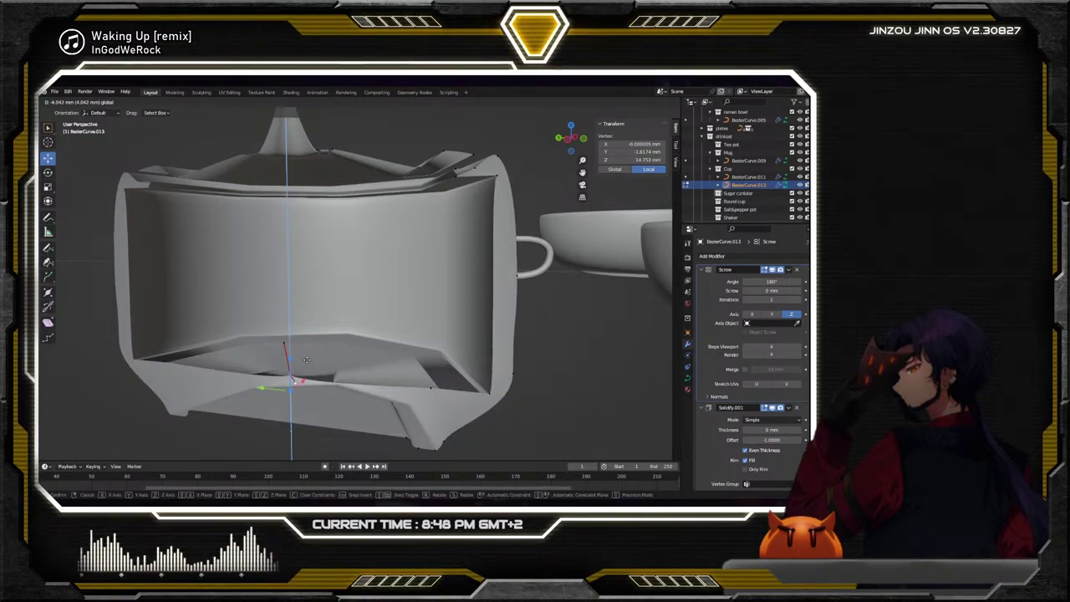
click(430, 388)
Select the extruded control point just below the lid seat and rotate its Bezier handles about the X axis
middle_drag(429, 388, 411, 311)
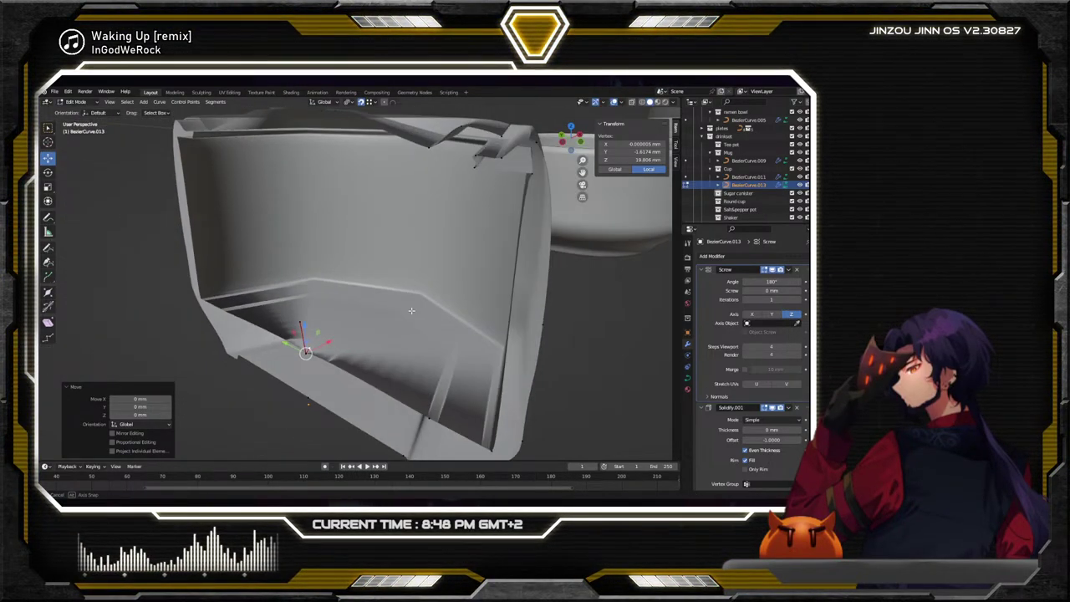
click(474, 166)
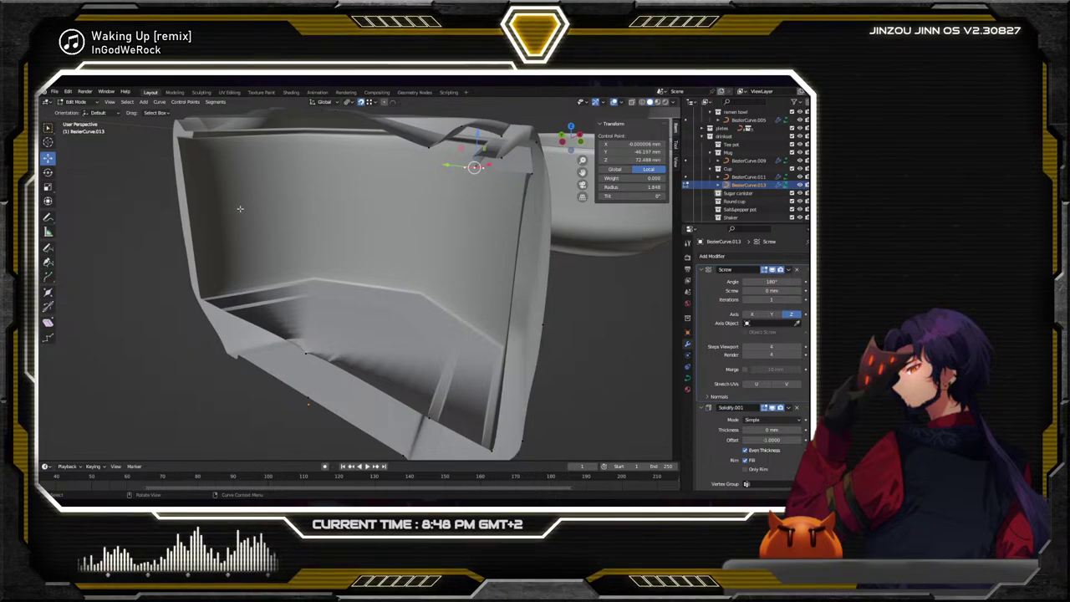
key(shift+space)
key(r)
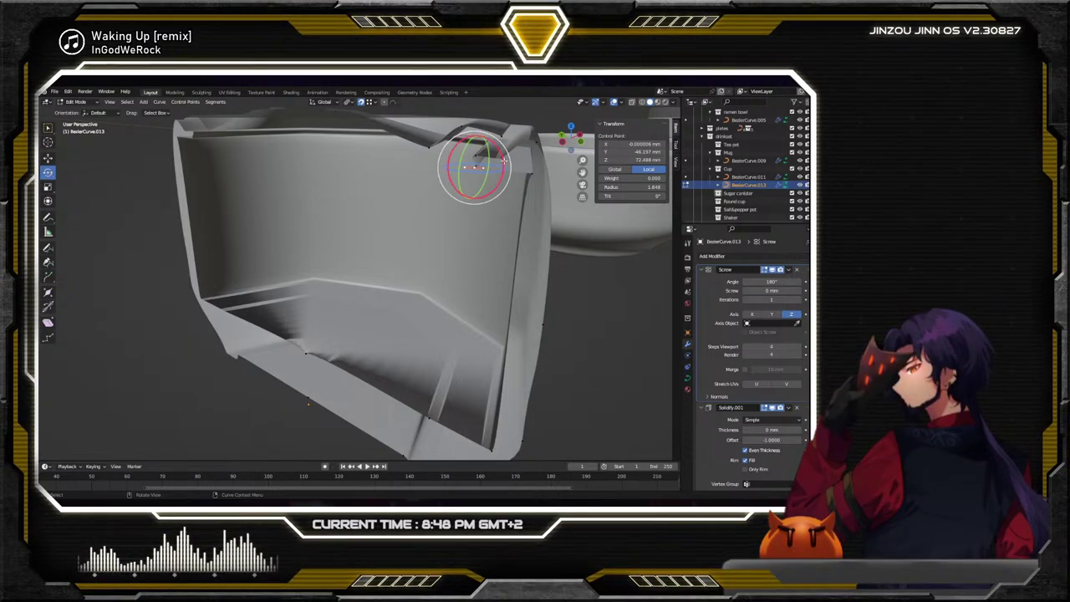
drag(504, 159, 417, 176)
Rotate the handles of the inner wall's upper corner point by about 100° around the X axis so they stand vertically
click(524, 175)
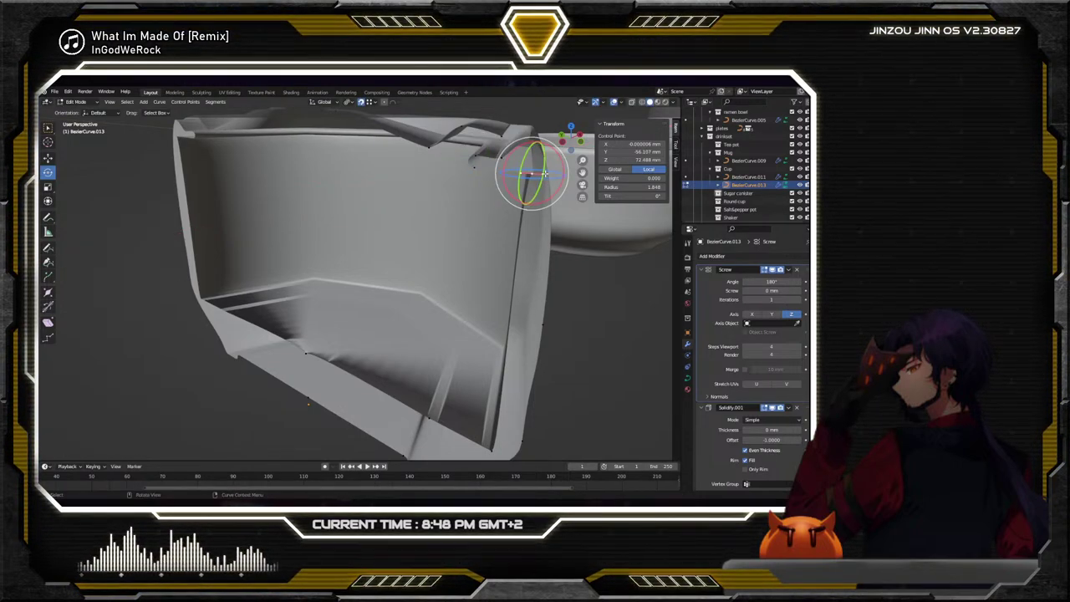
drag(558, 158, 526, 173)
middle_drag(518, 328, 527, 401)
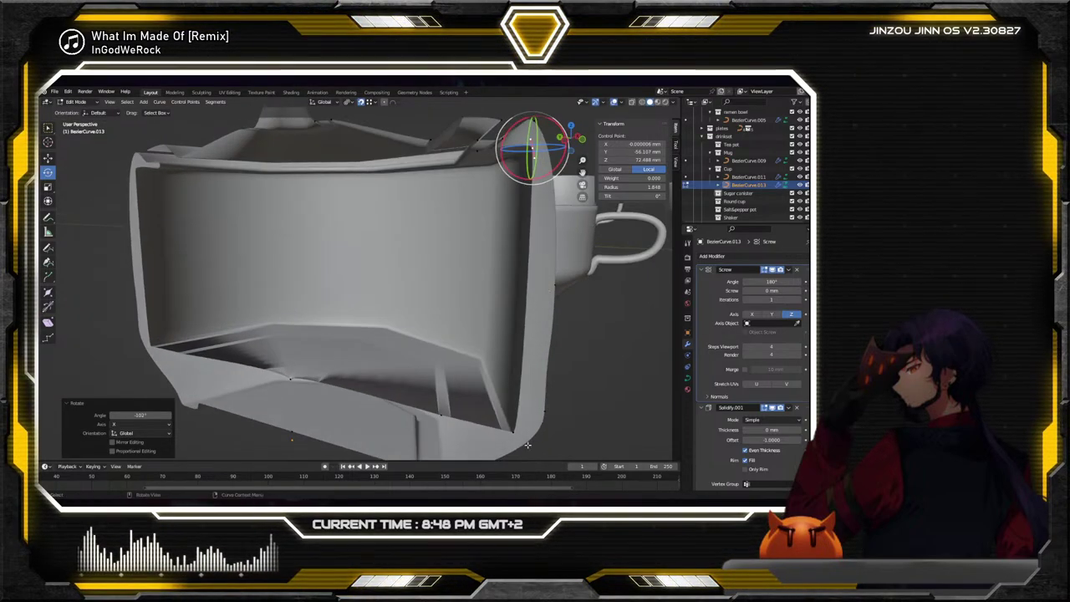
Rotate the handles of the inner wall's lower control point about -57.5° and raise the point about 9 mm along Z
click(518, 433)
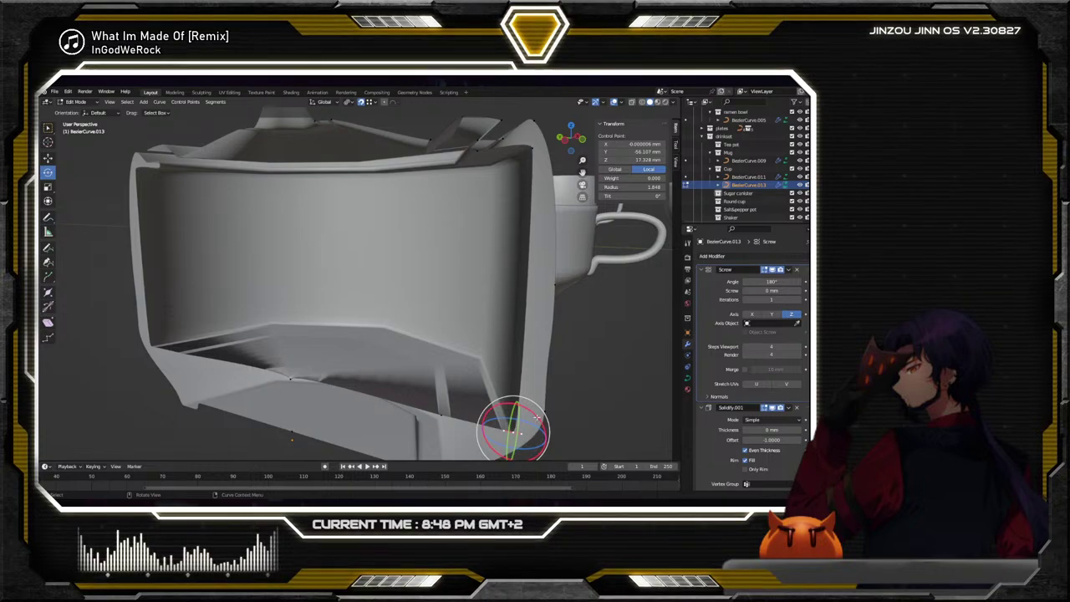
drag(537, 418, 507, 435)
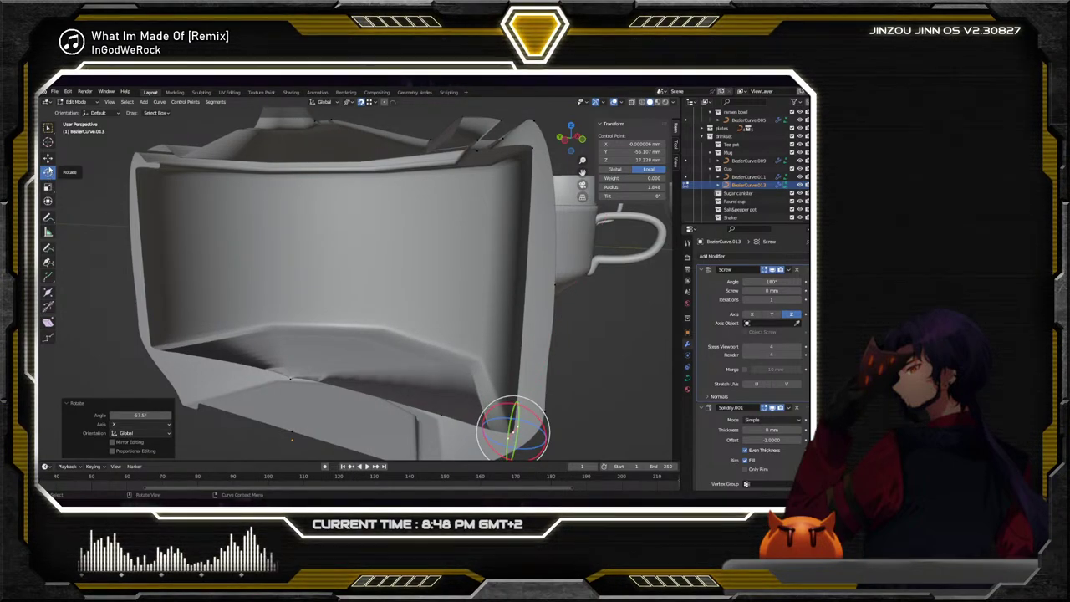
drag(518, 401, 528, 342)
scroll(527, 342, down, 2)
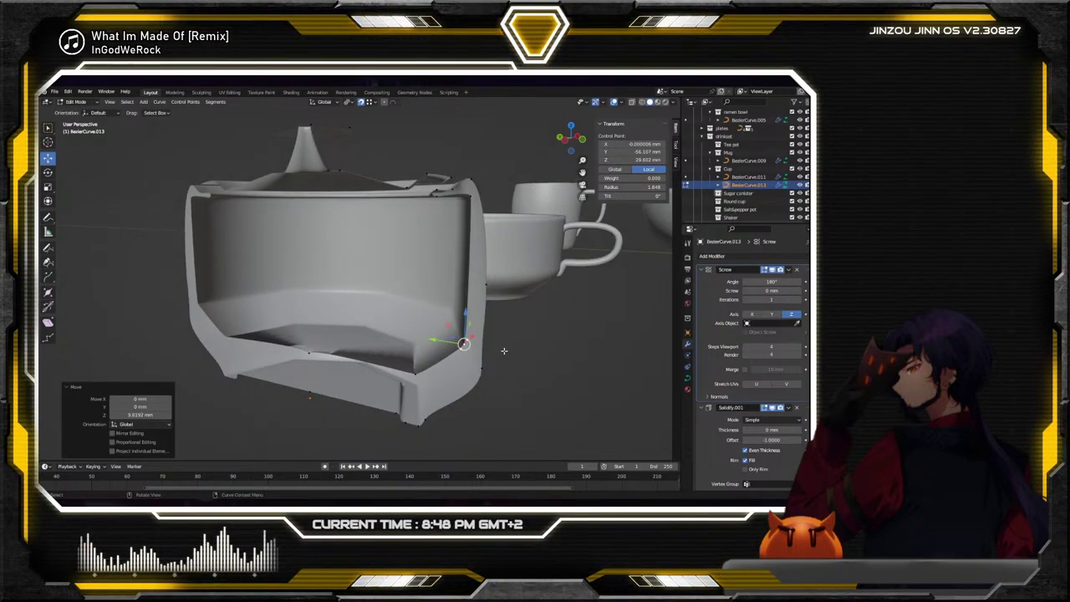
Scale the lower inner-wall point's handles to about 3.1 times and lengthen the lower handle of the top inner-wall point
key(s)
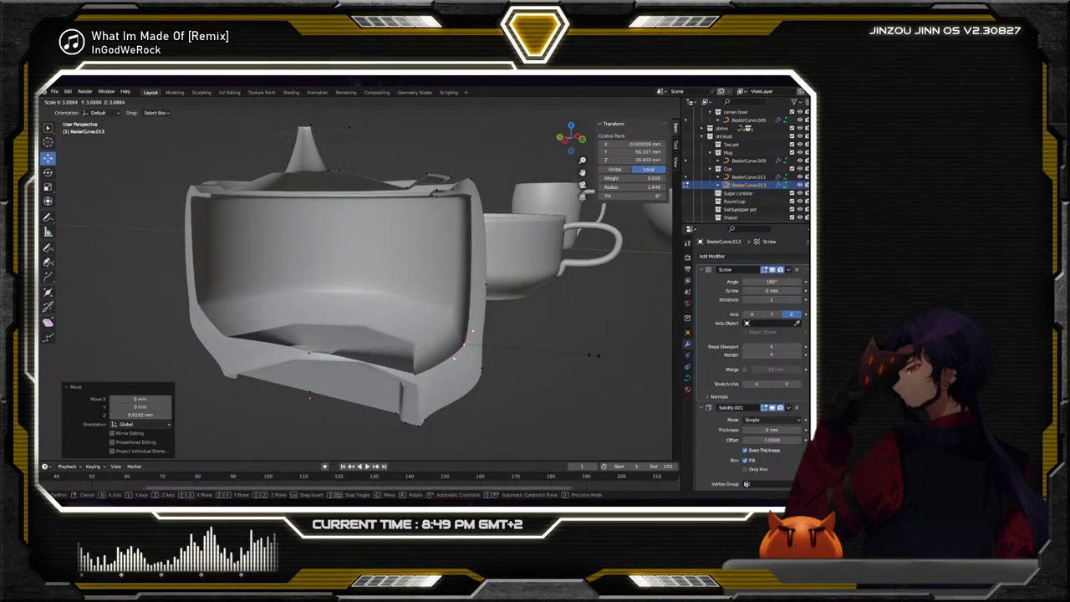
click(589, 355)
click(471, 196)
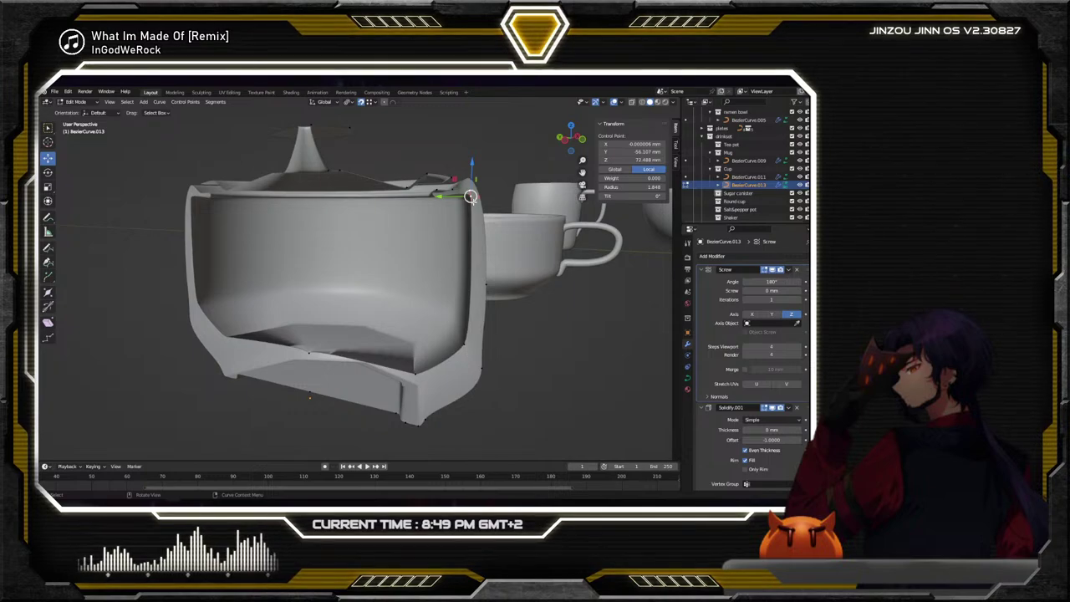
click(470, 196)
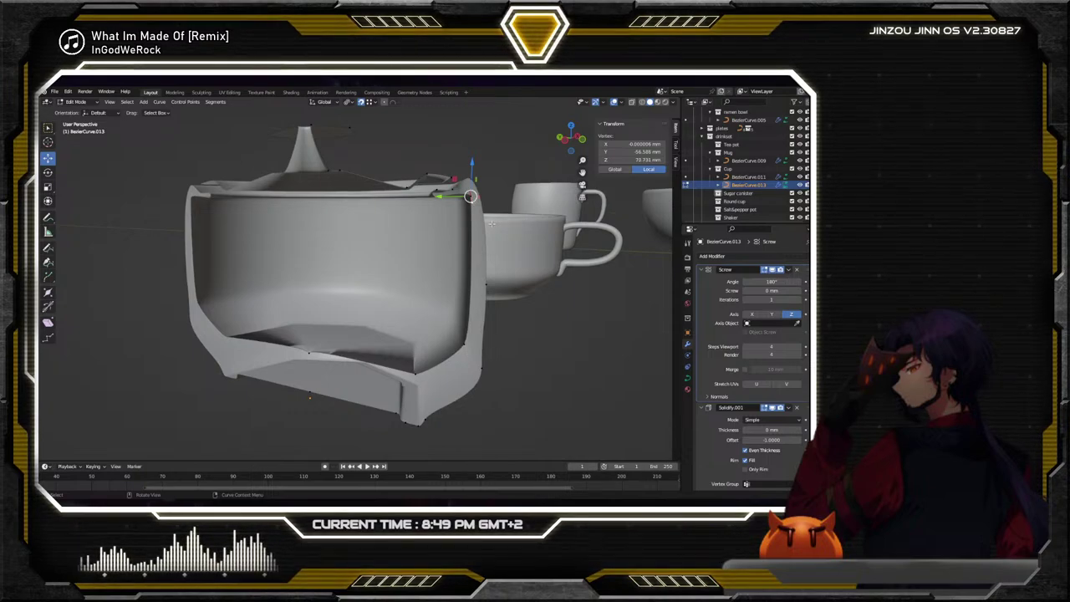
click(550, 448)
key(s)
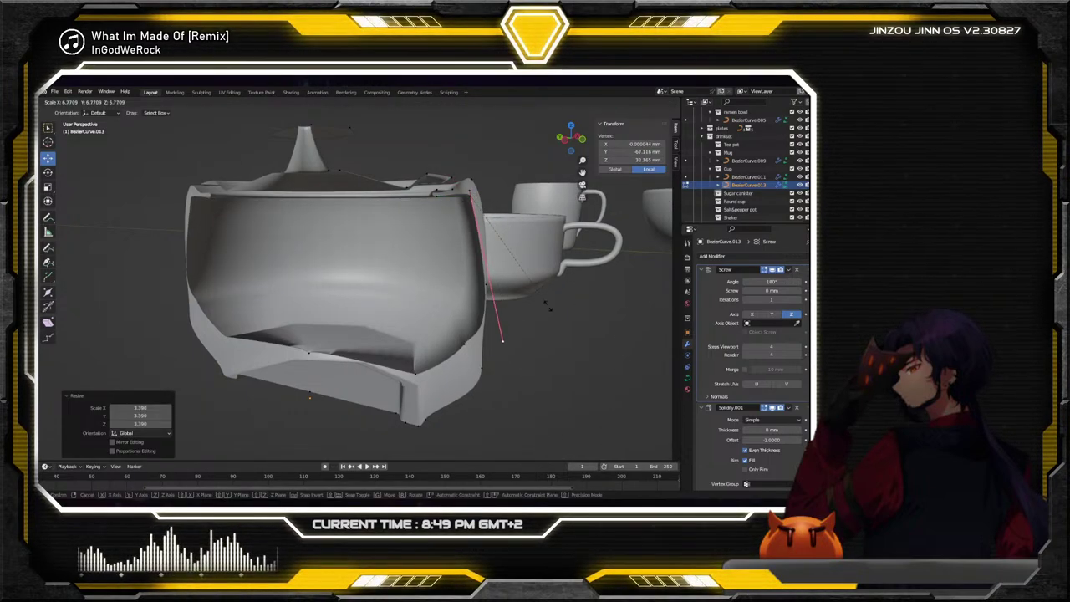
click(518, 238)
Scale the handles of the control point at the outer end of the inner floor by about 2.14
click(464, 345)
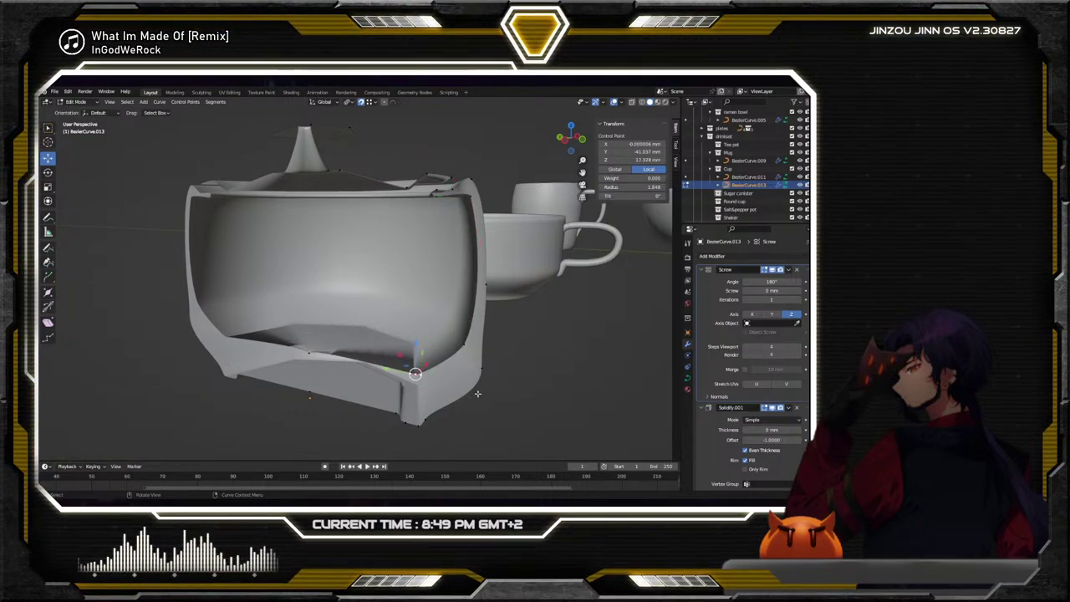
click(559, 400)
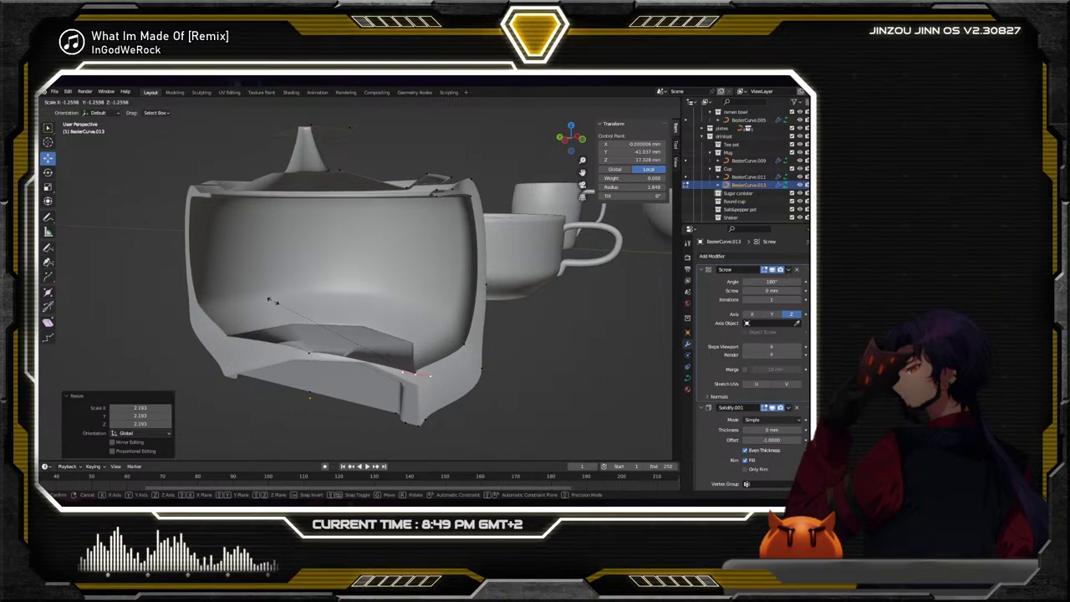
click(436, 378)
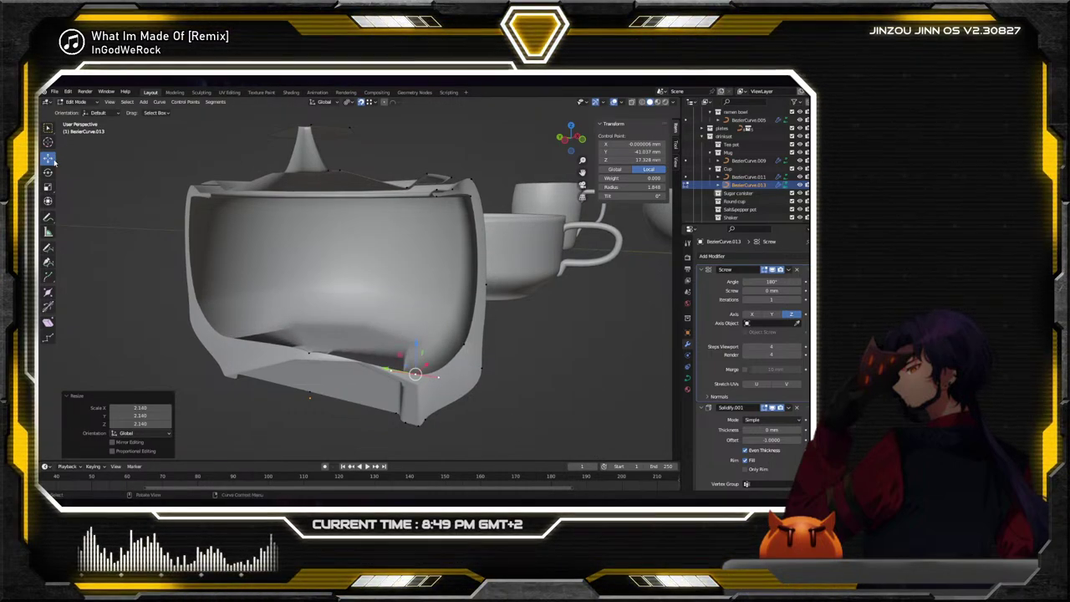
Select the inner floor's control points together with the lower inner-wall point and lower them about 8.2 mm along Z
click(464, 339)
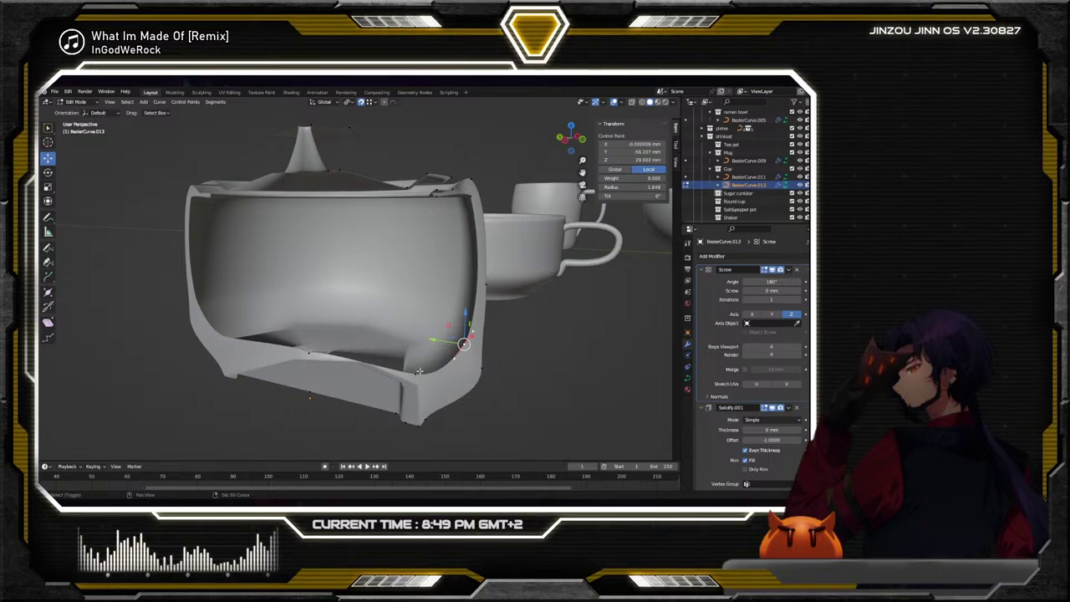
click(389, 357)
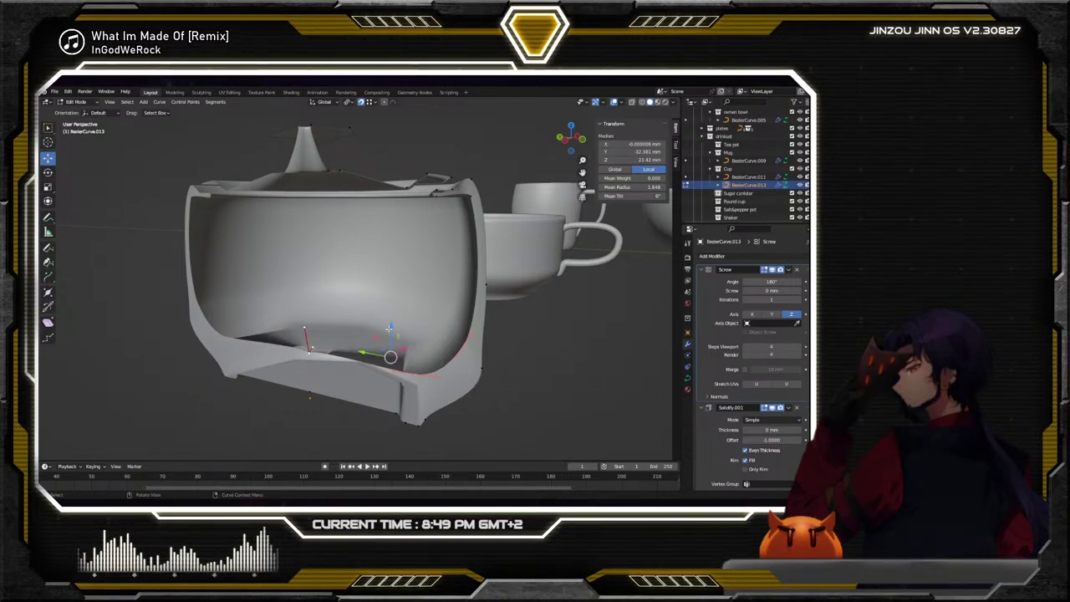
key(g)
key(z)
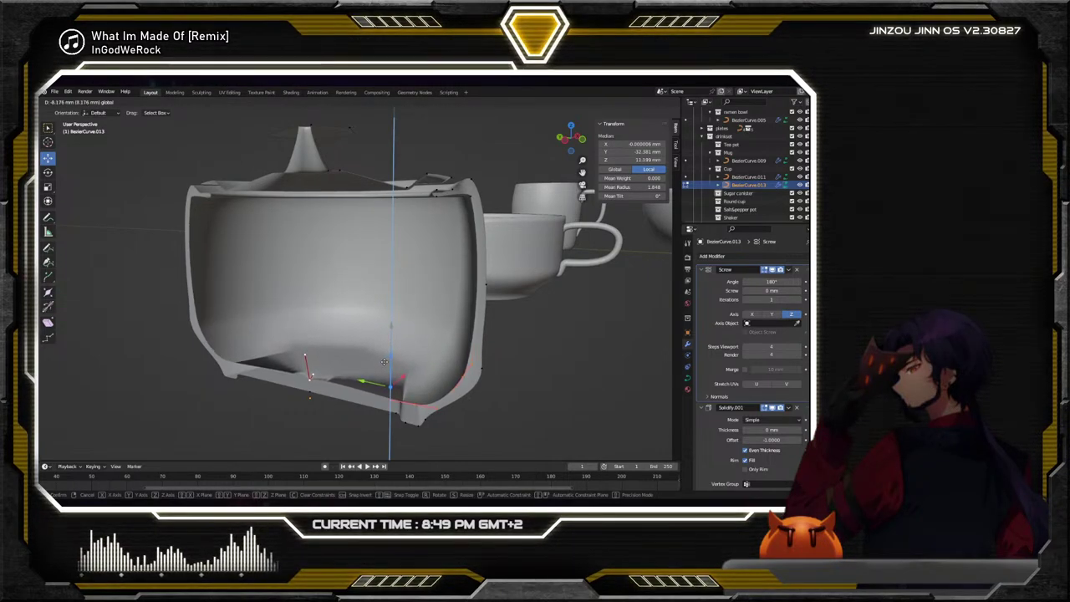
click(384, 361)
Delete the lower control point of the pot's outer wall
click(481, 368)
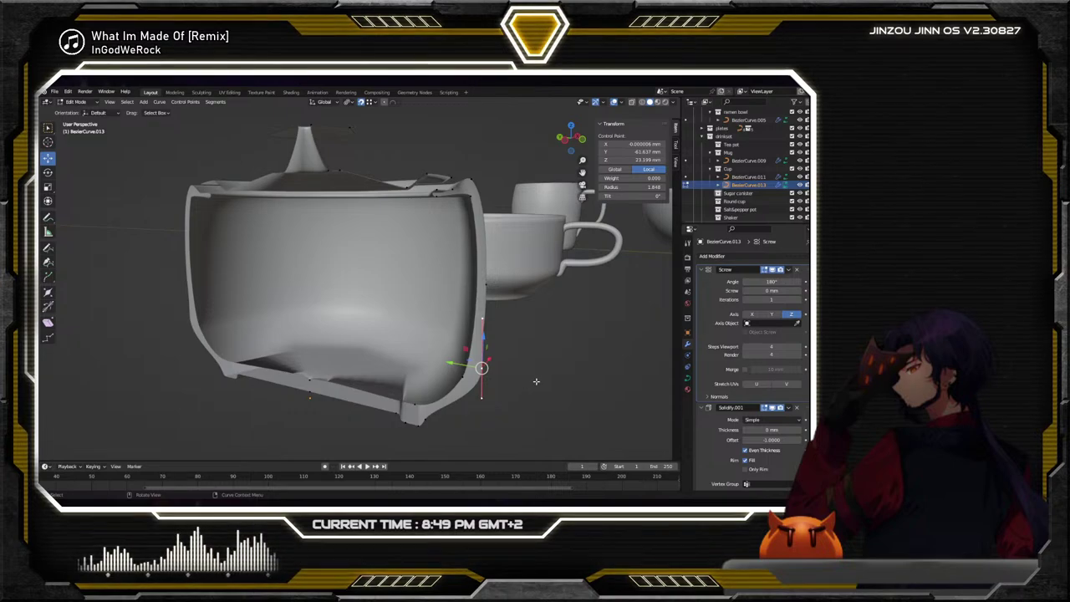
key(x)
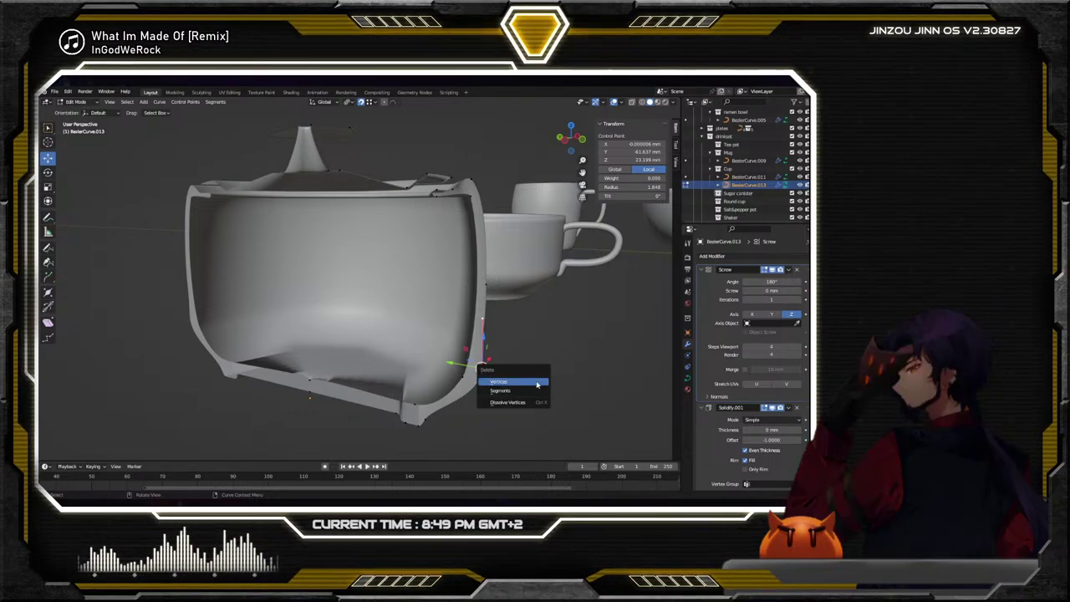
click(537, 383)
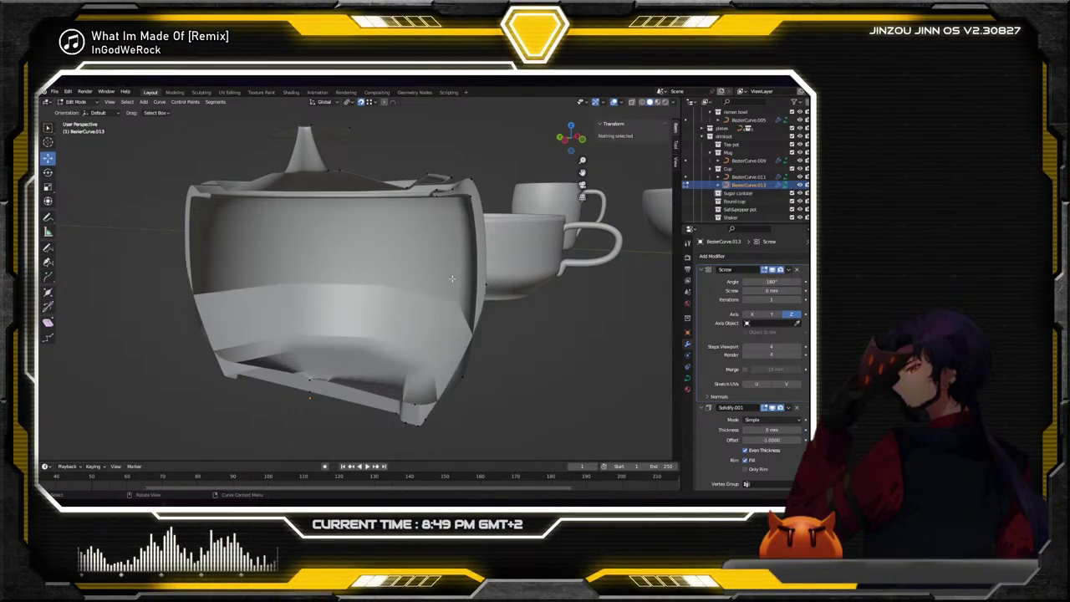
Lengthen the lower handle of the remaining outer-wall control point by a factor of about 3.28 to round the base
key(ctrl+z)
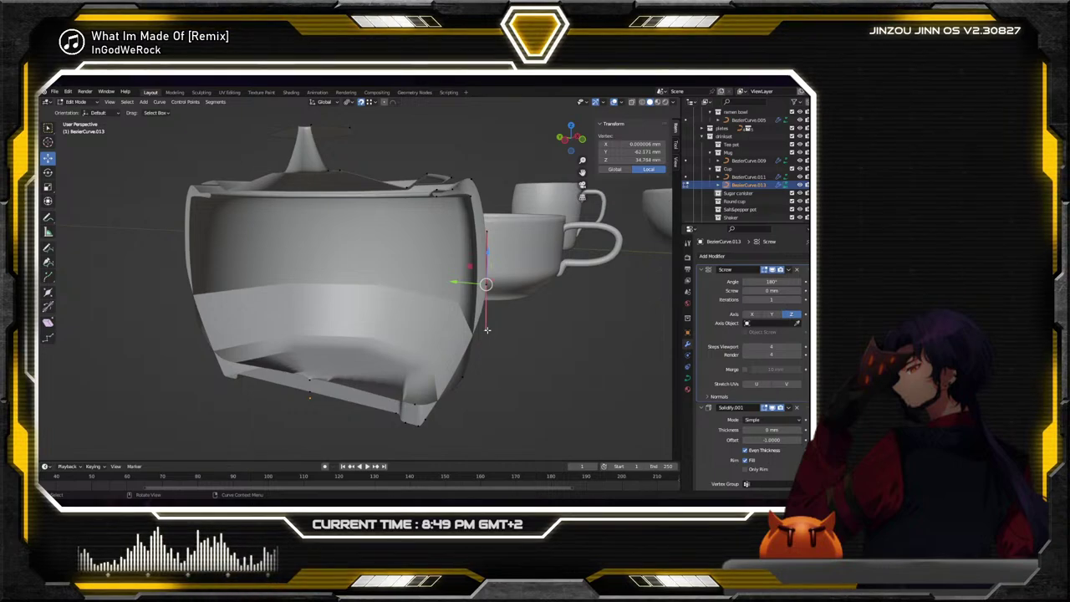
key(s)
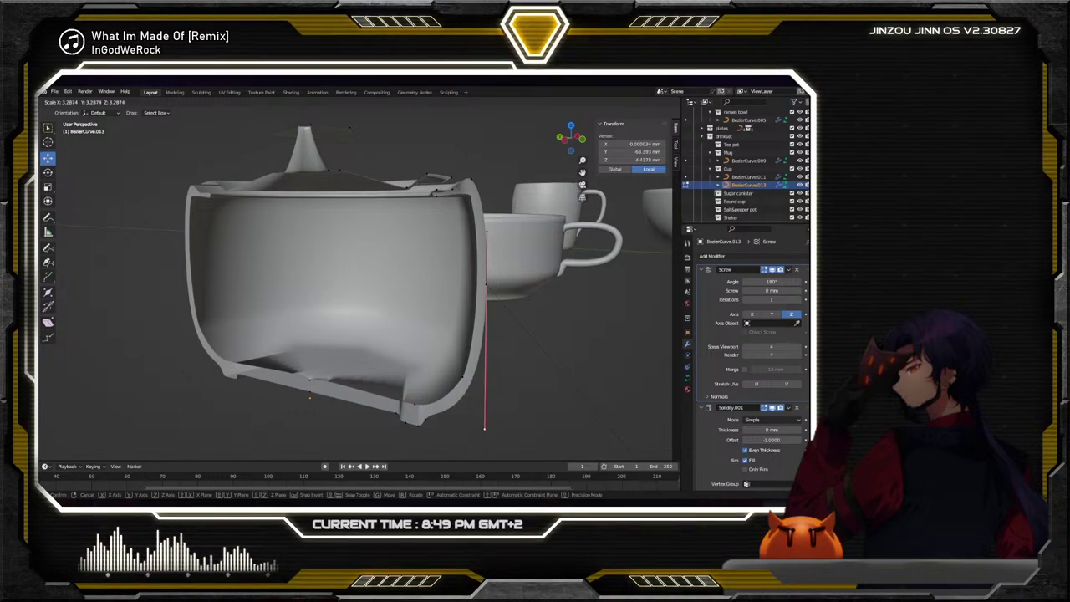
click(677, 178)
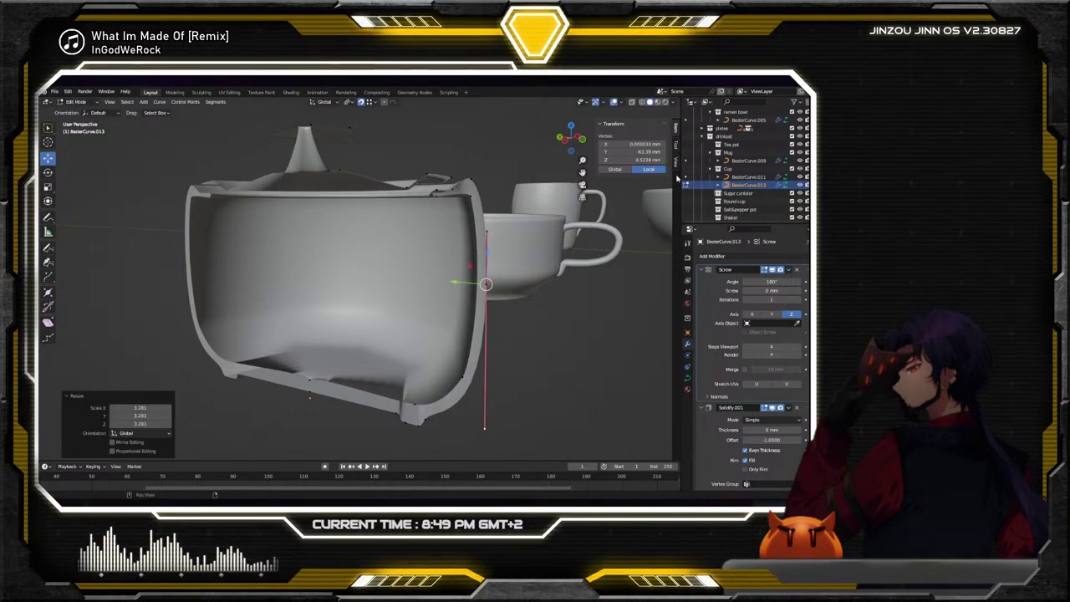
Move the control point at the top of the pot's rim slightly down
click(424, 415)
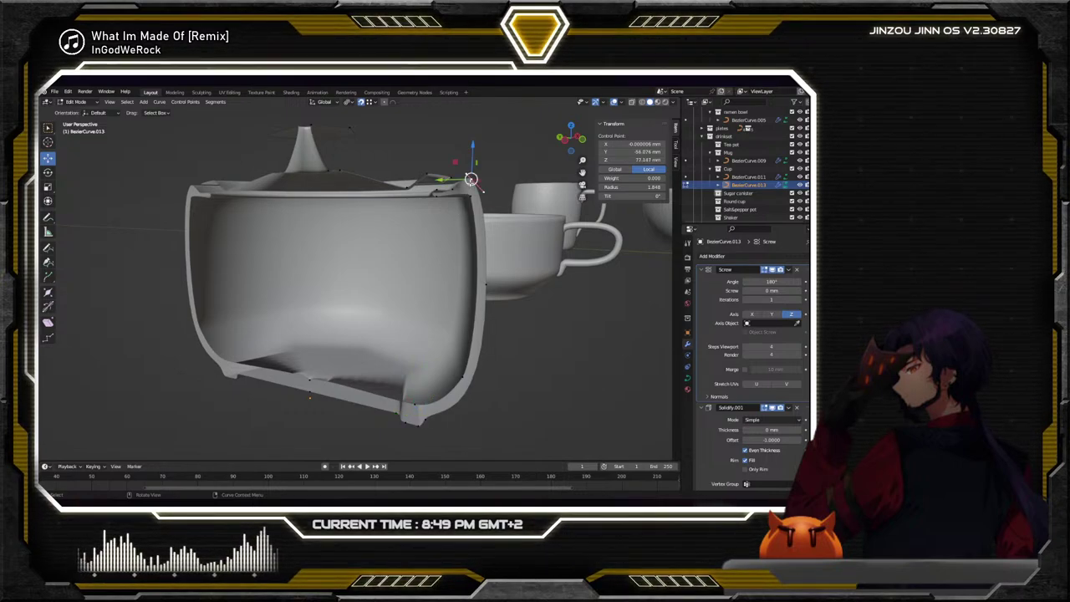
drag(472, 147, 451, 212)
click(451, 212)
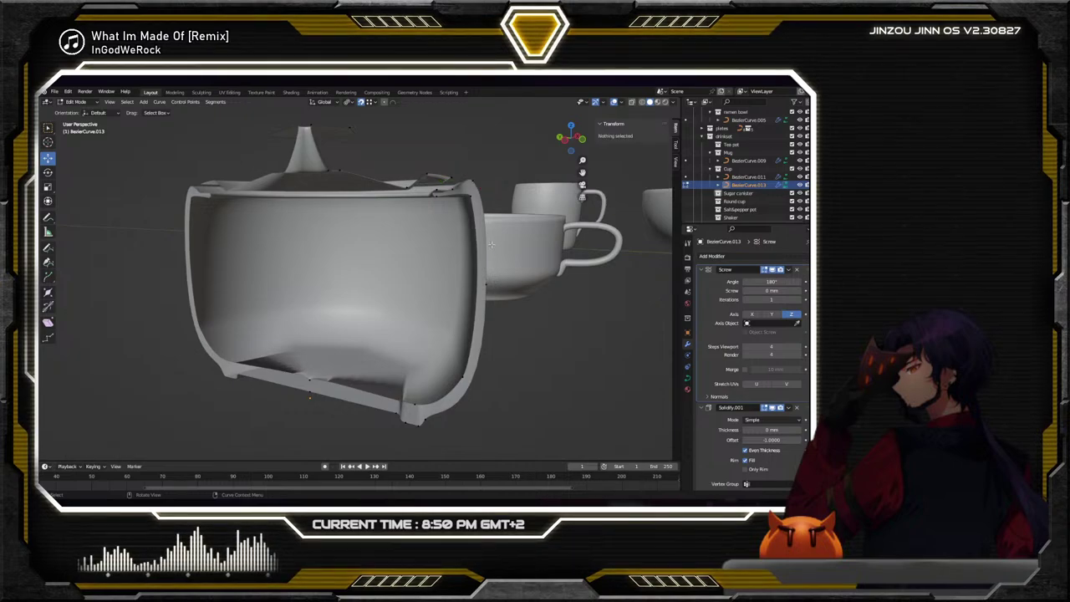
middle_drag(451, 212, 487, 216)
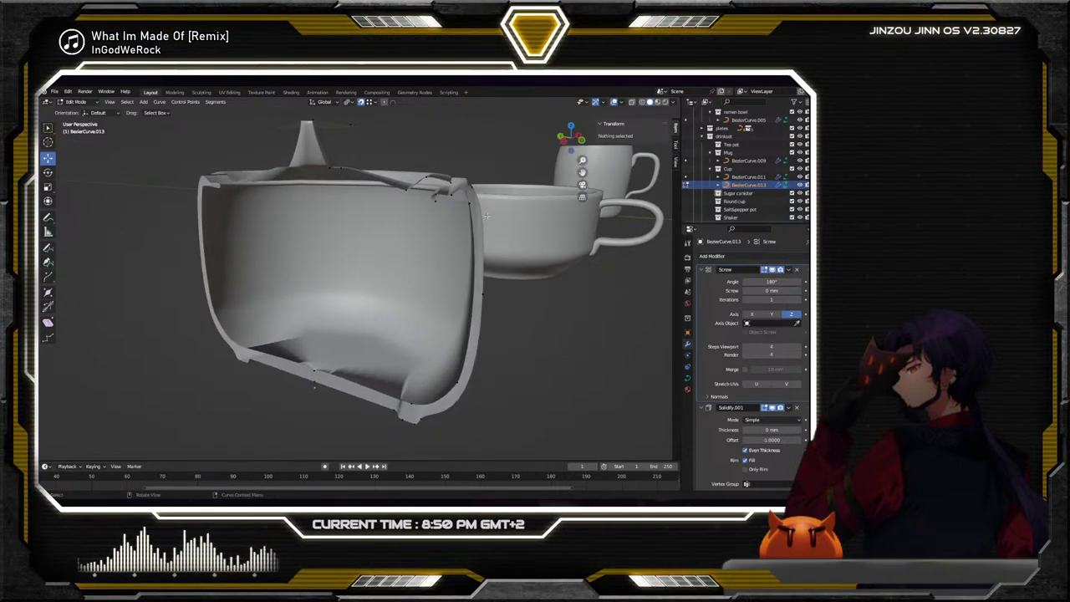
Set the handle type of the top rim point's outer handle to Free
click(472, 186)
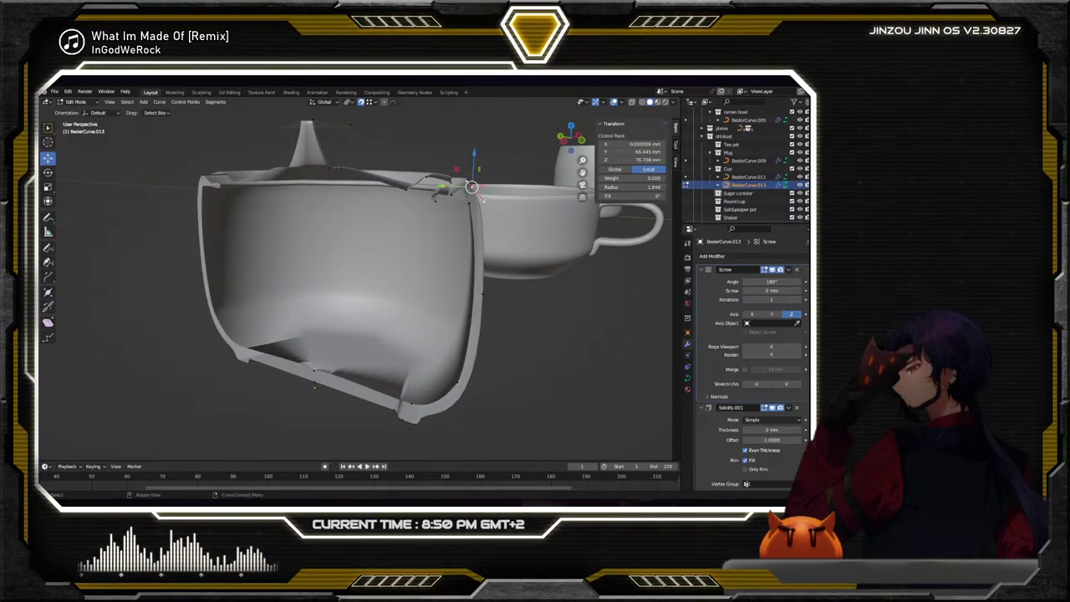
click(482, 199)
right_click(482, 200)
mouse_move(485, 205)
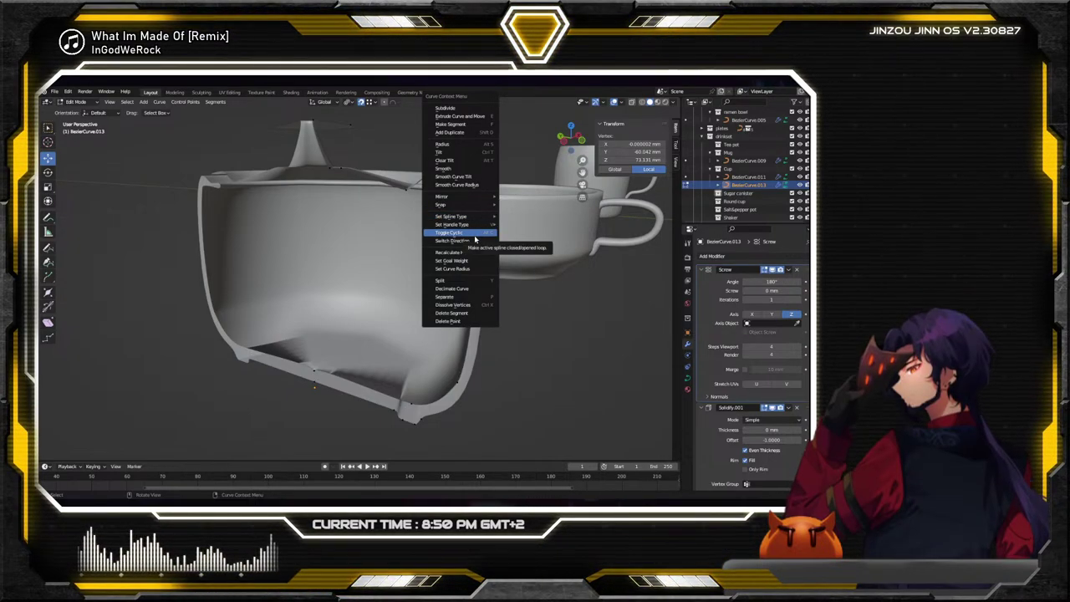
mouse_move(481, 227)
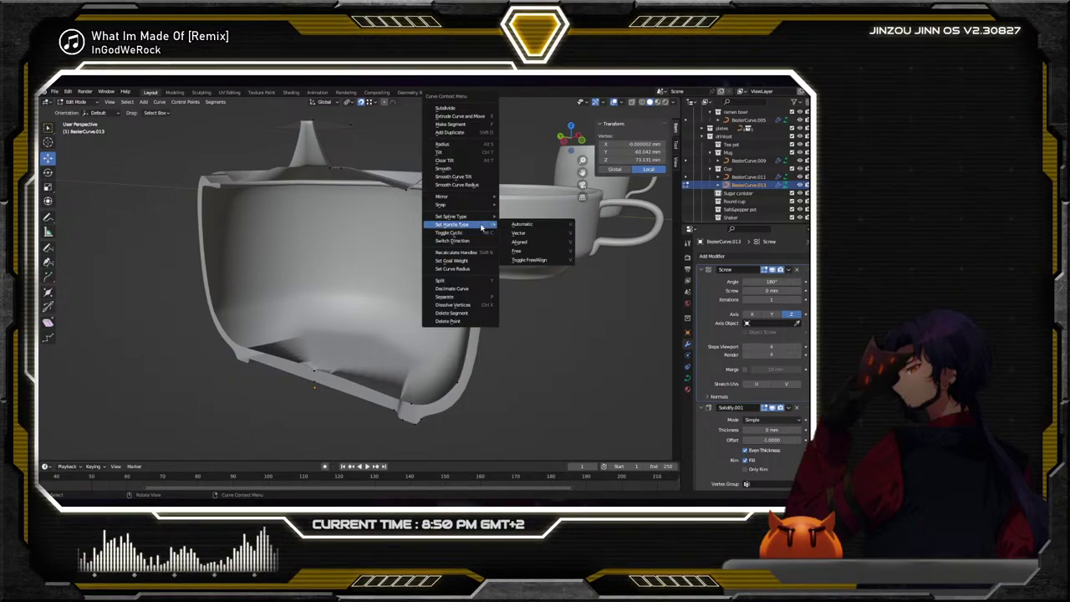
click(540, 251)
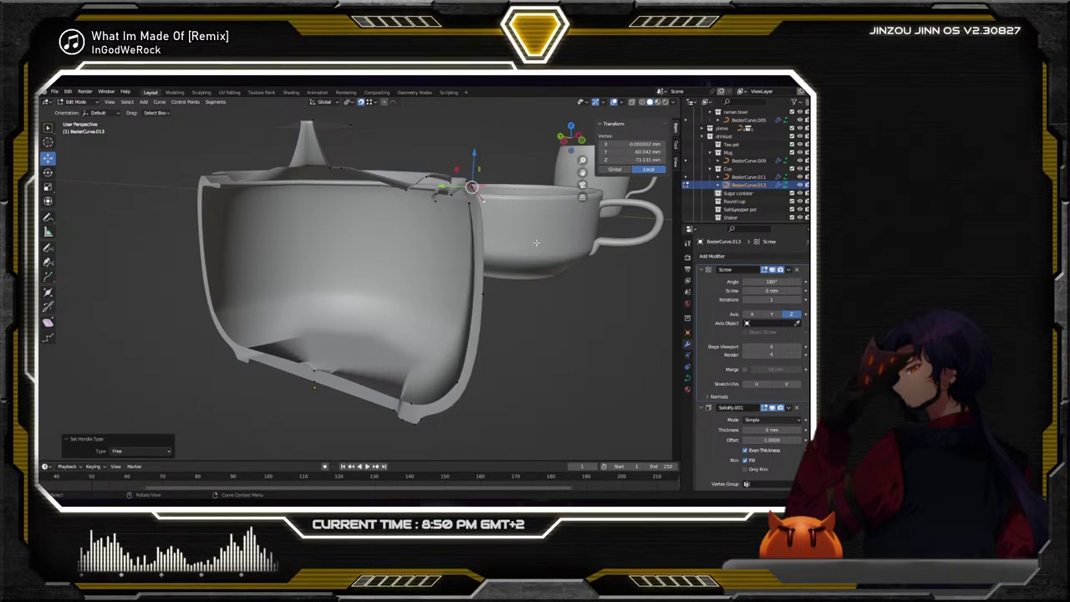
Move the rim point's inner handle about 0.22 mm along Y and lower it about 2.31 mm along Z
scroll(509, 192, up, 8)
mouse_move(509, 192)
middle_down()
mouse_move(493, 195)
mouse_move(550, 190)
mouse_move(512, 213)
middle_up()
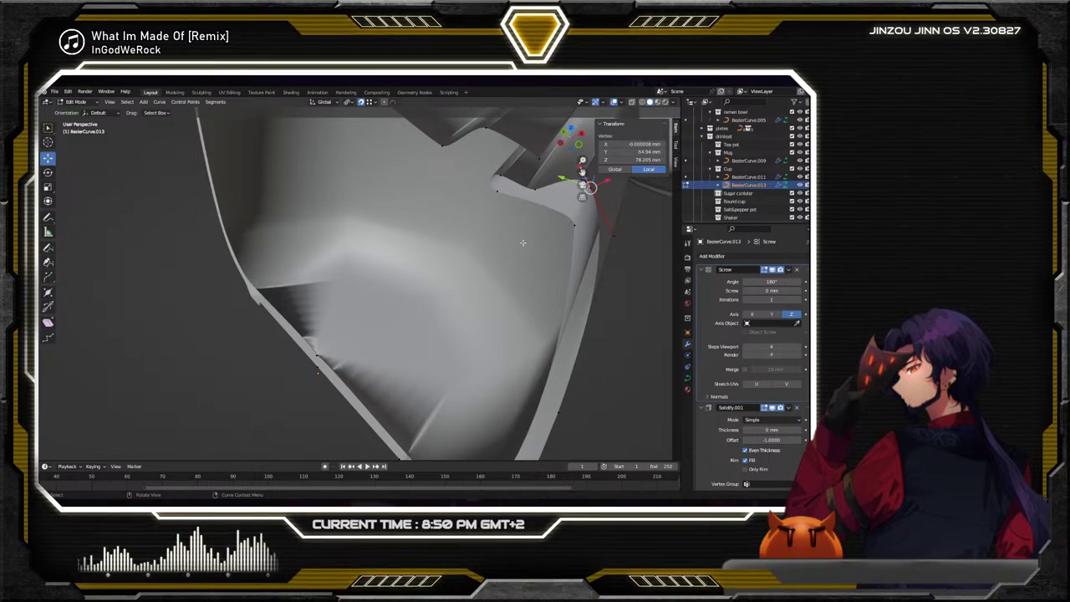
middle_drag(505, 242, 454, 245)
scroll(487, 263, up, 3)
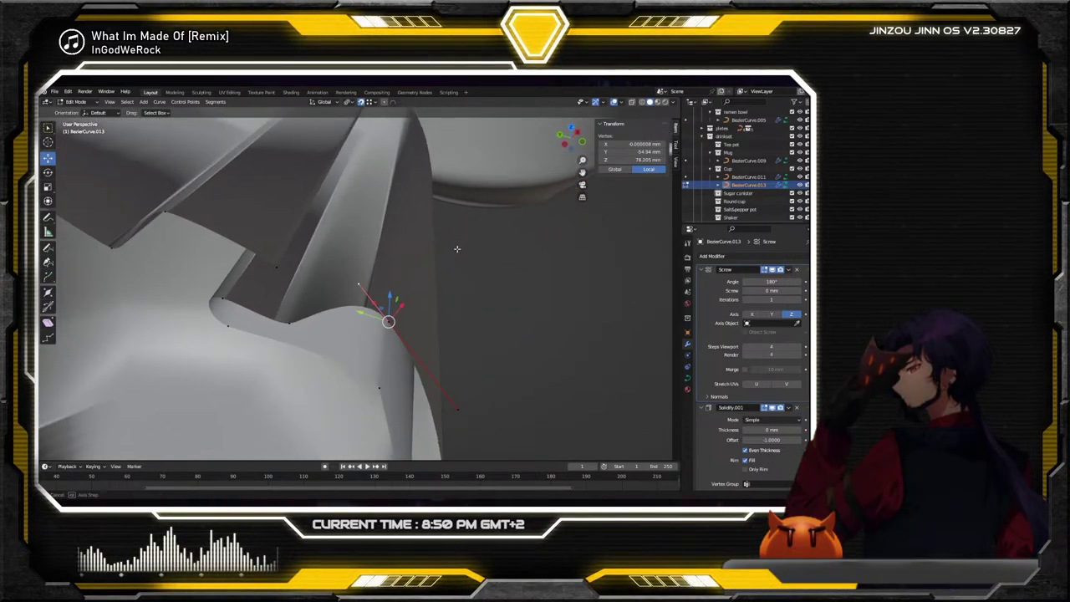
scroll(372, 305, down, 4)
key(g)
key(y)
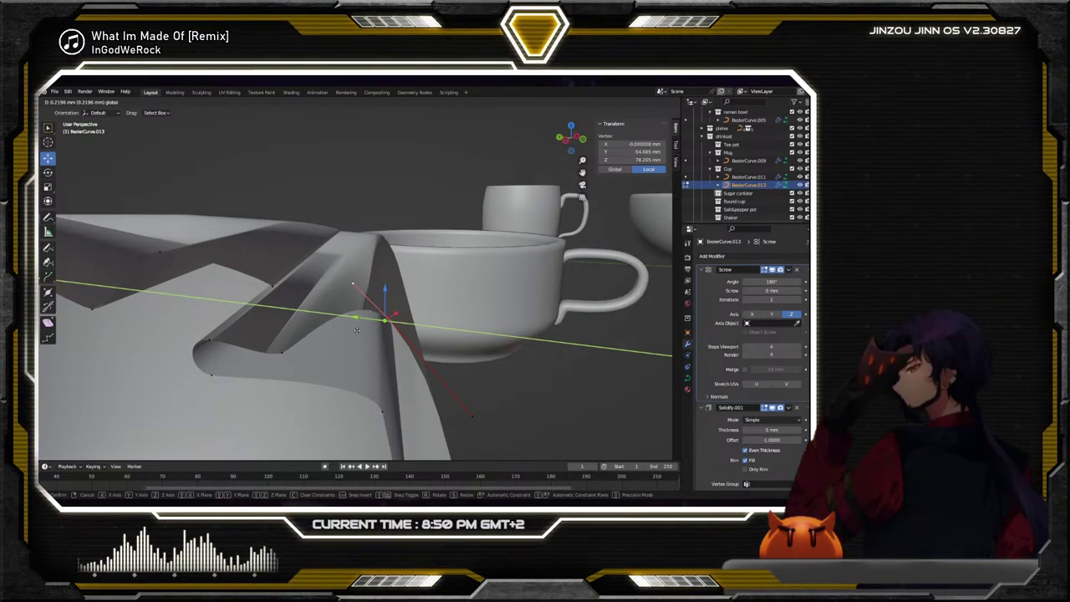
click(357, 330)
key(g)
key(z)
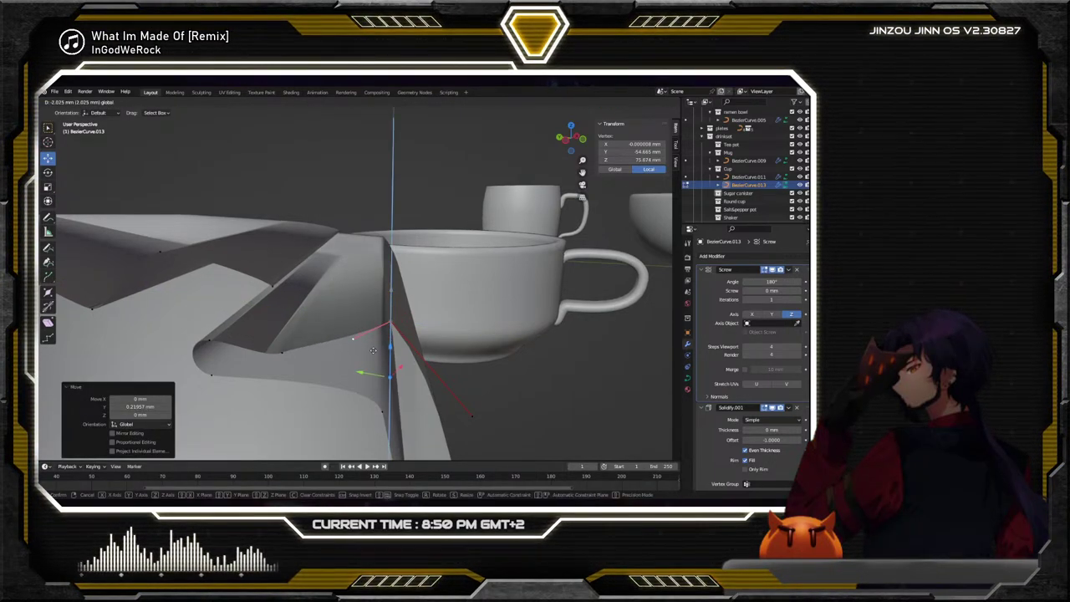
click(377, 356)
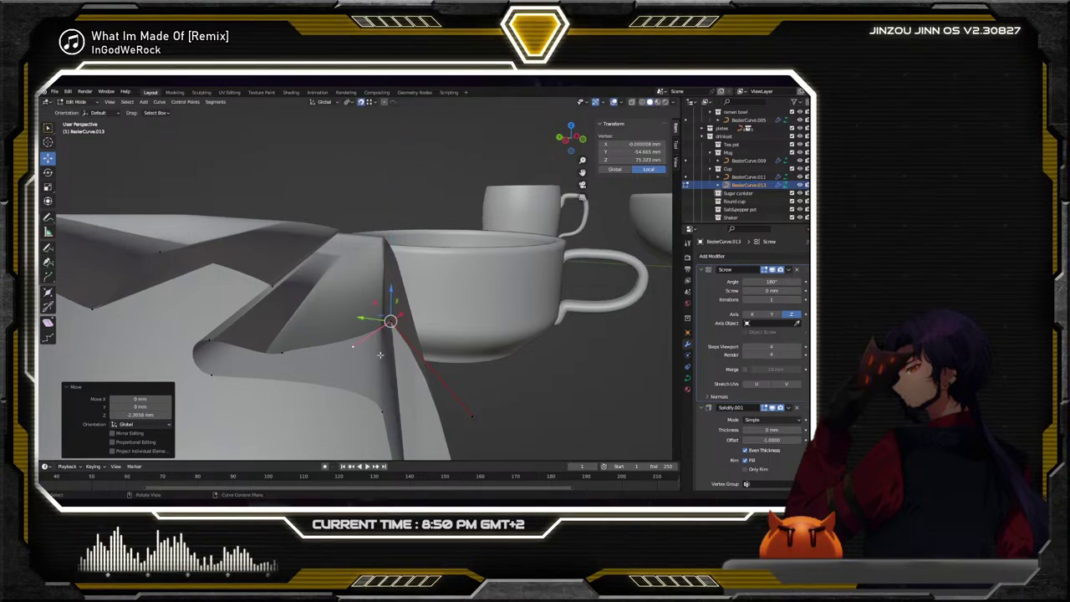
middle_drag(377, 356, 397, 332)
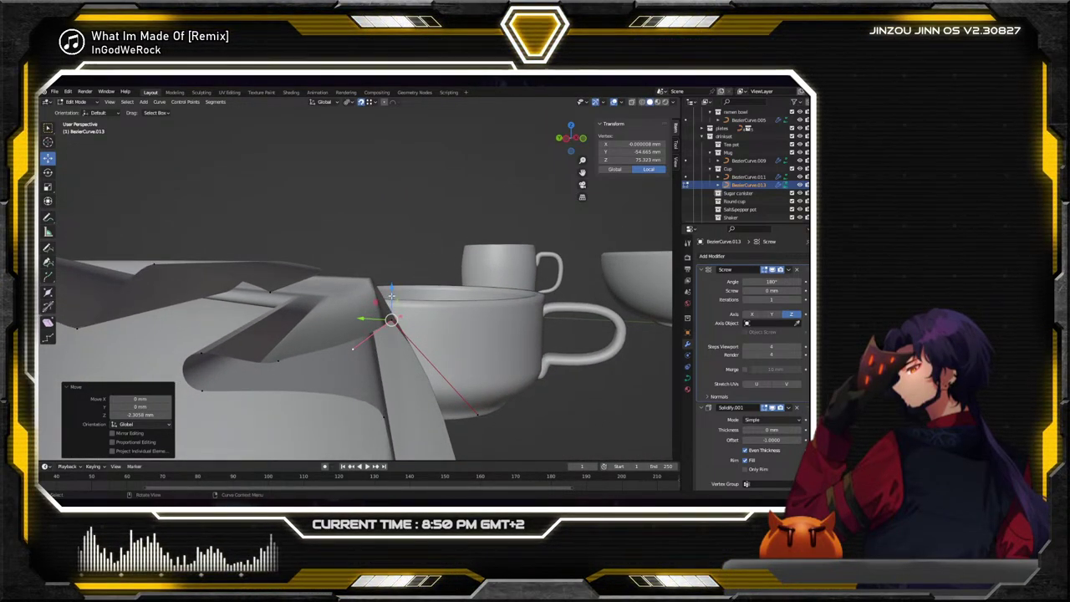
key(g)
key(z)
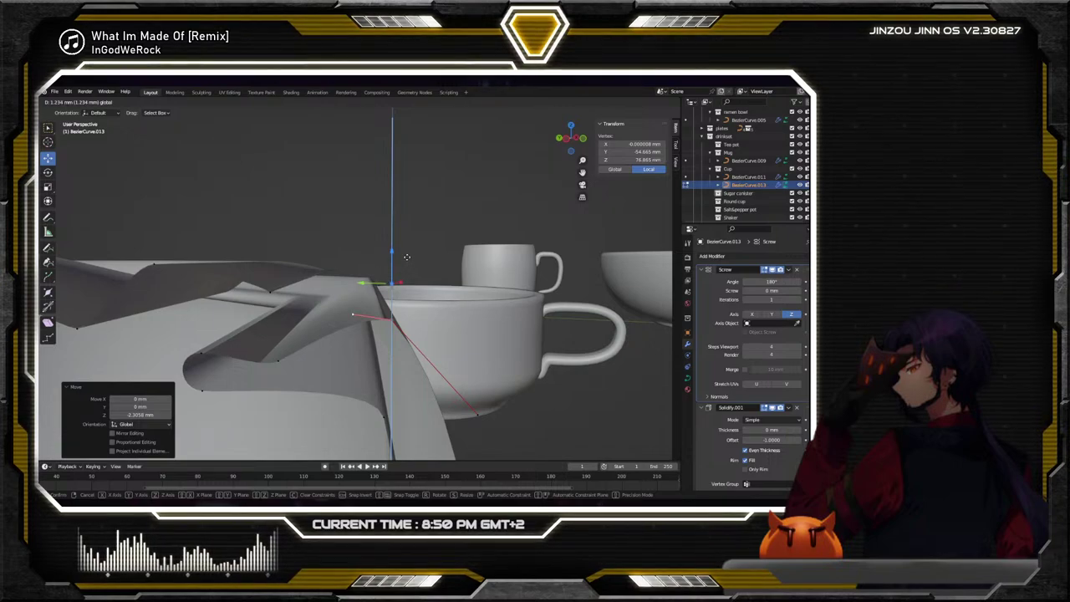
key(Escape)
Set the handle type of the control point at the outer end of the ledge inside the rim to Free
click(276, 359)
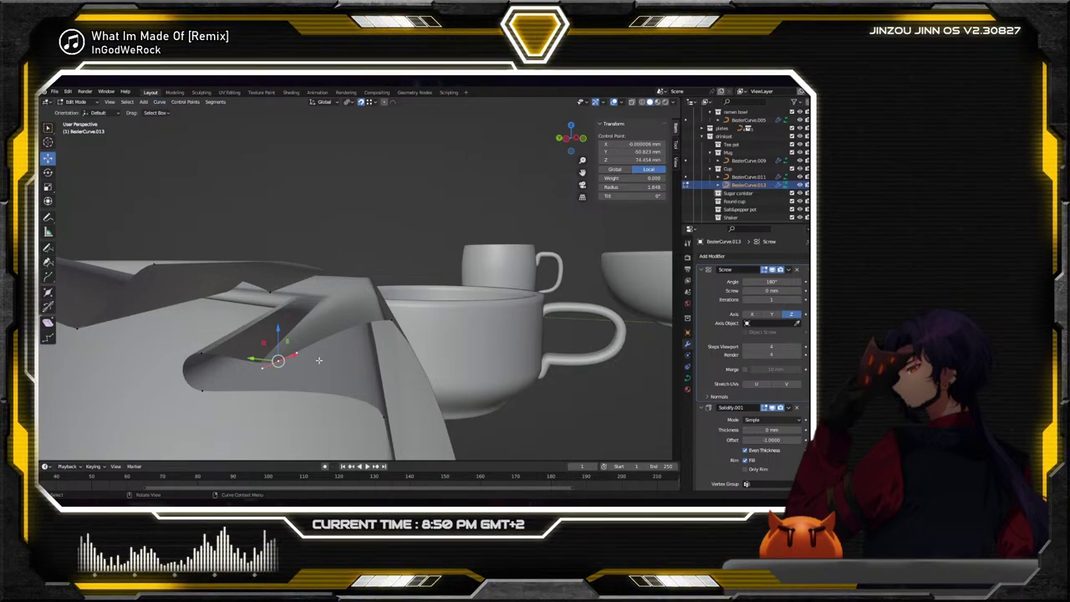
click(185, 102)
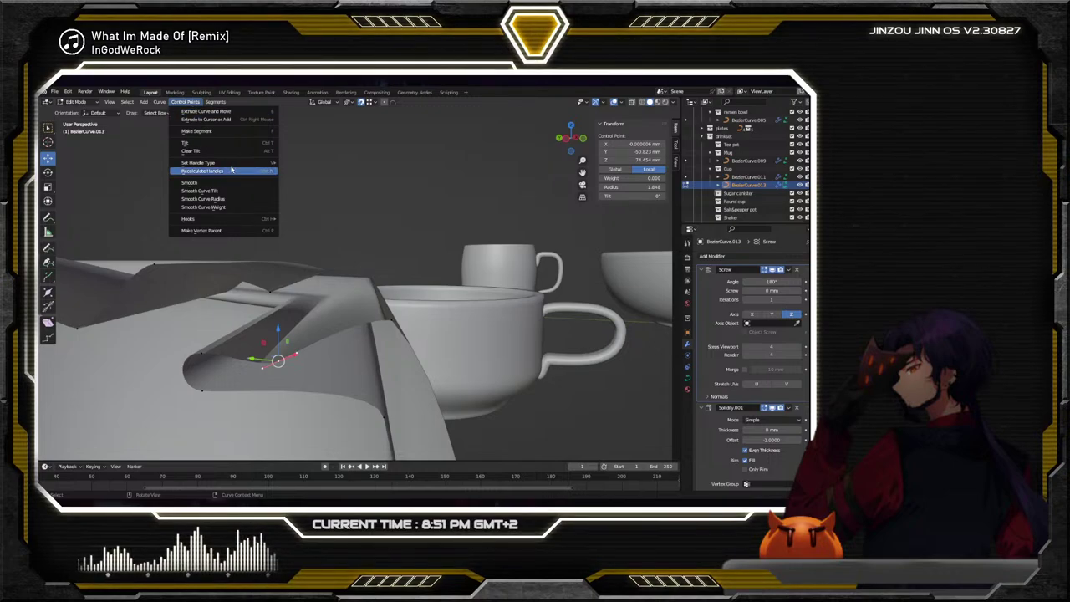
mouse_move(233, 166)
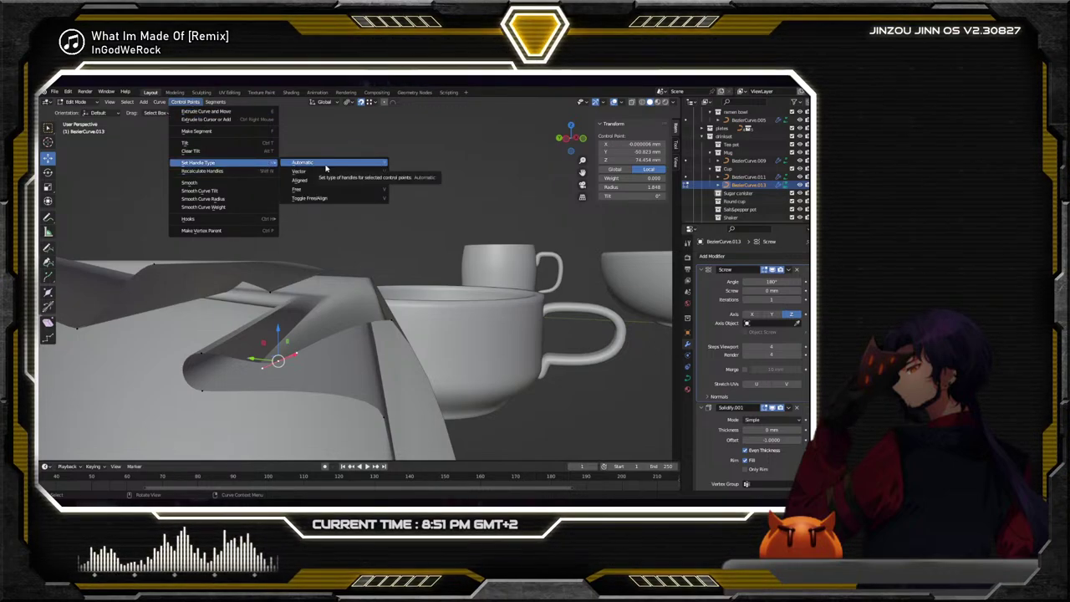
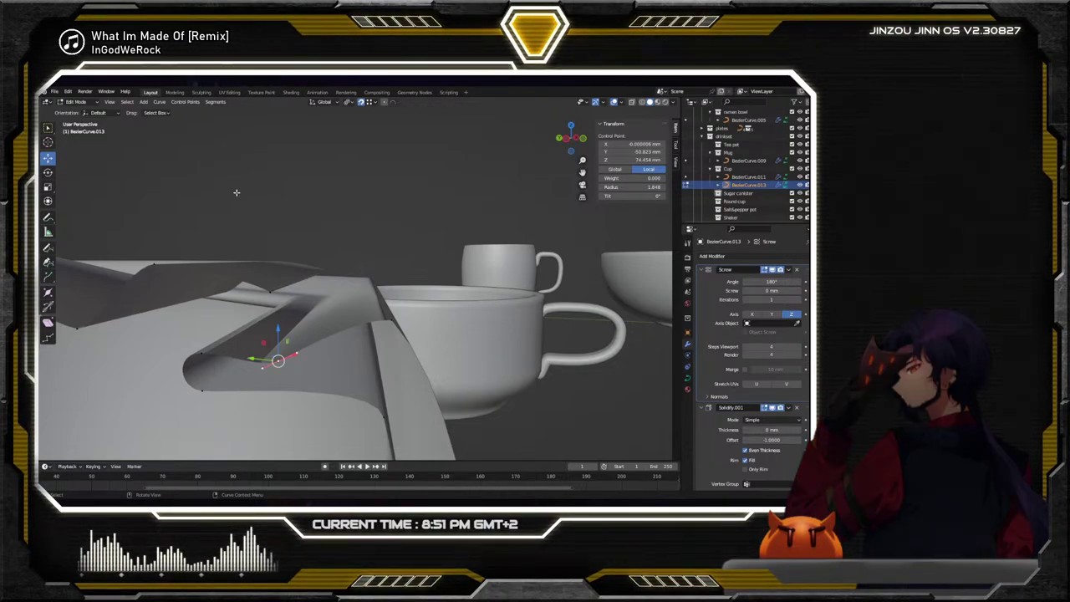
click(196, 102)
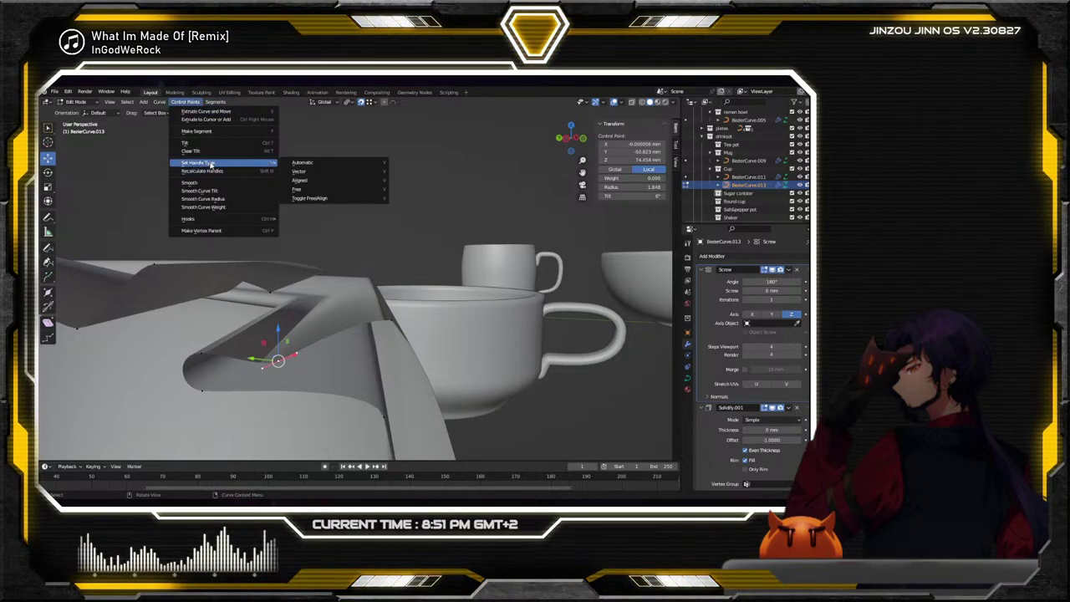
click(338, 188)
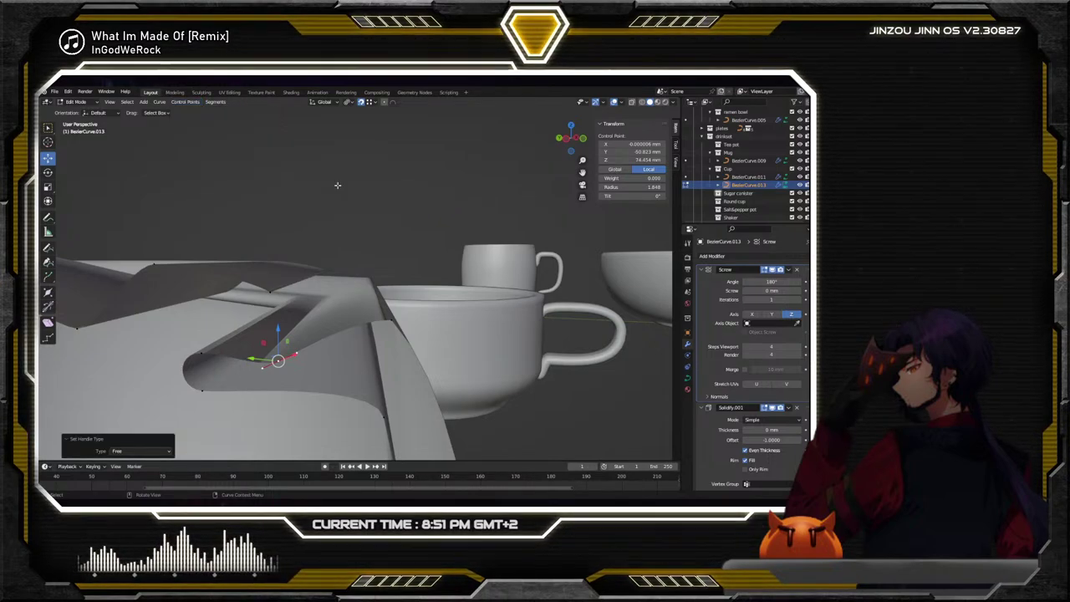
Raise the outer ledge point's inward handle about 0.3 mm along Z, roughly level with its control point
click(299, 352)
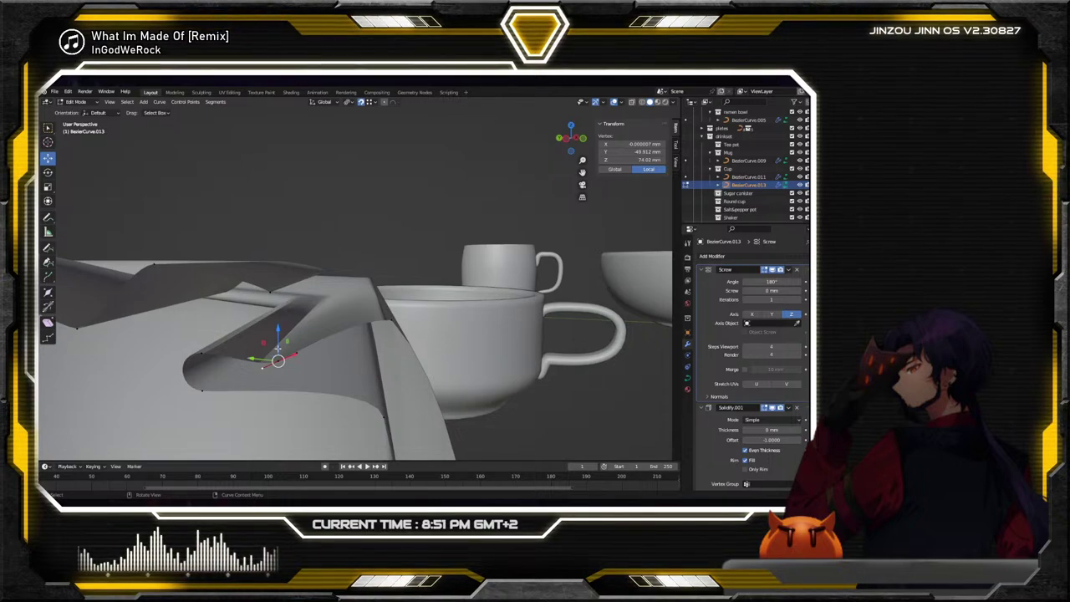
key(g)
key(z)
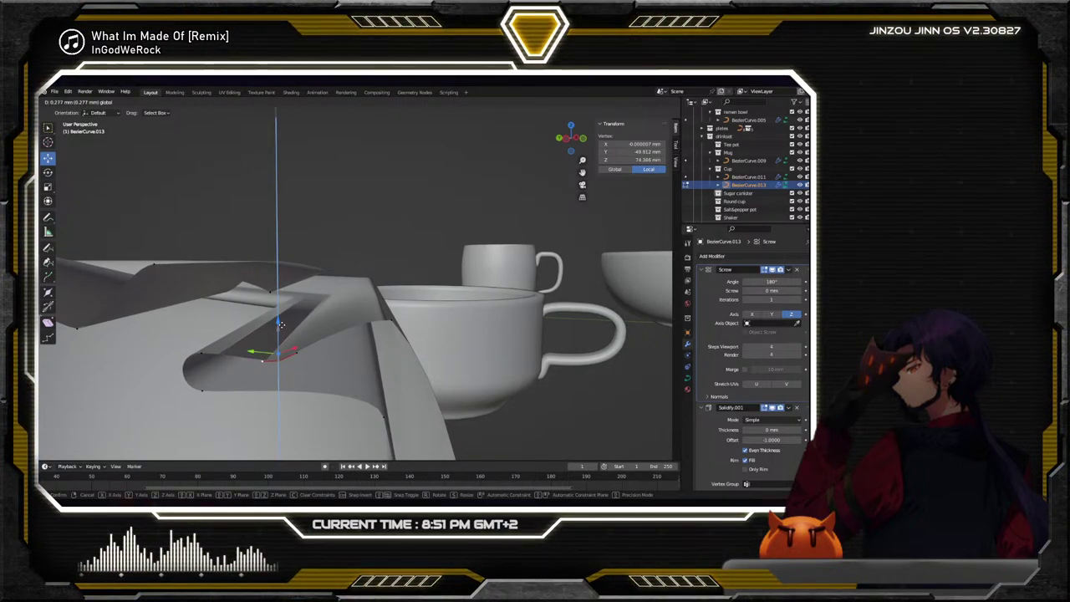
click(281, 323)
Set the handle type of the control point at the ledge's inner edge to Free
click(200, 352)
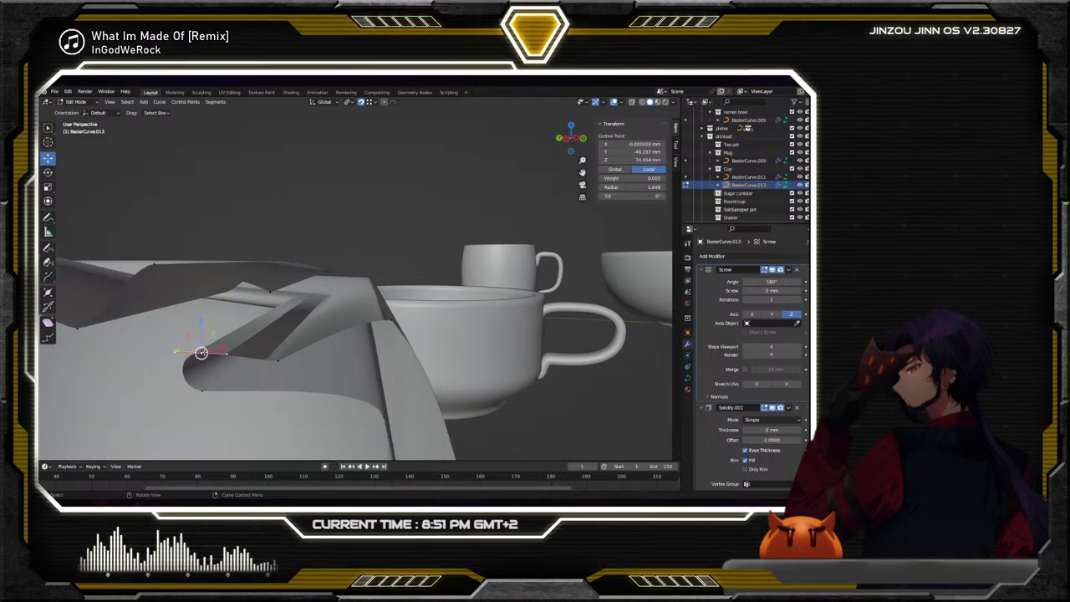
click(194, 102)
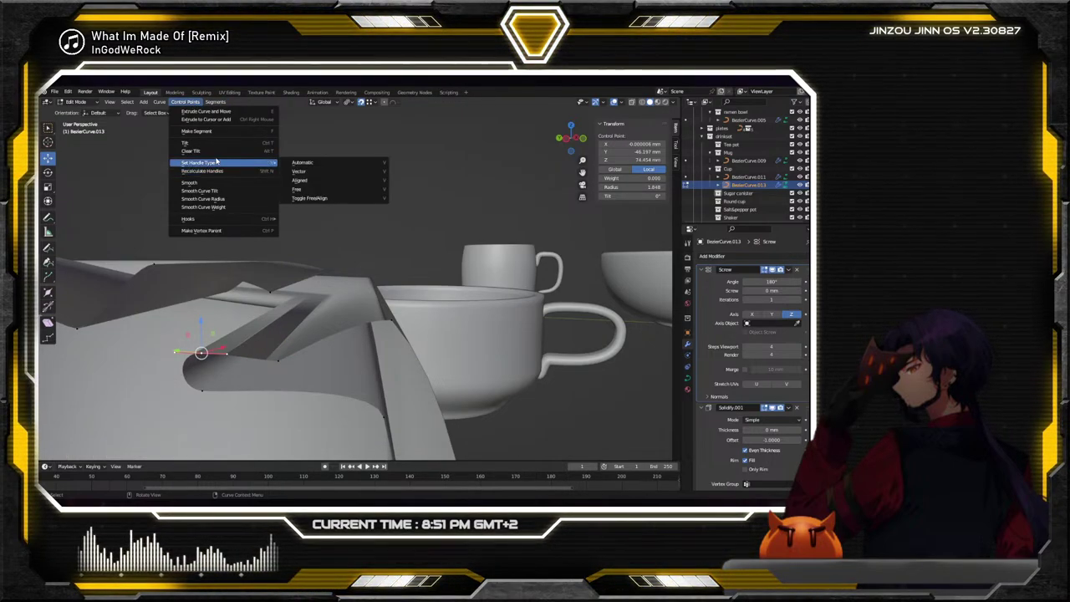
click(330, 190)
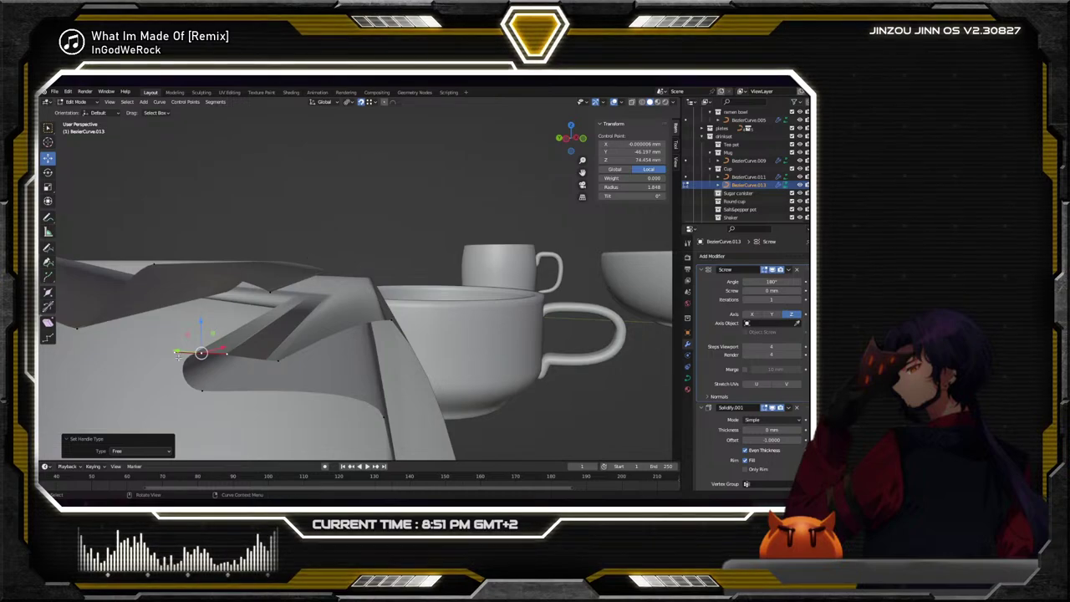
Lower the inner ledge-edge point's inward handle about 0.48 mm along Z and shift it about -1.39 mm along Y
click(175, 351)
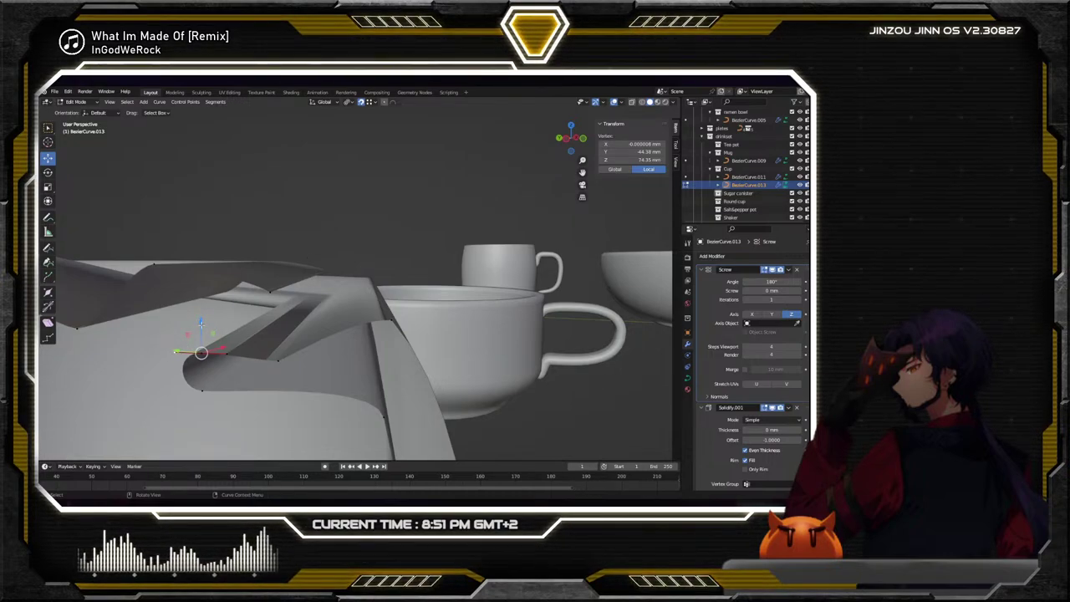
key(g)
key(z)
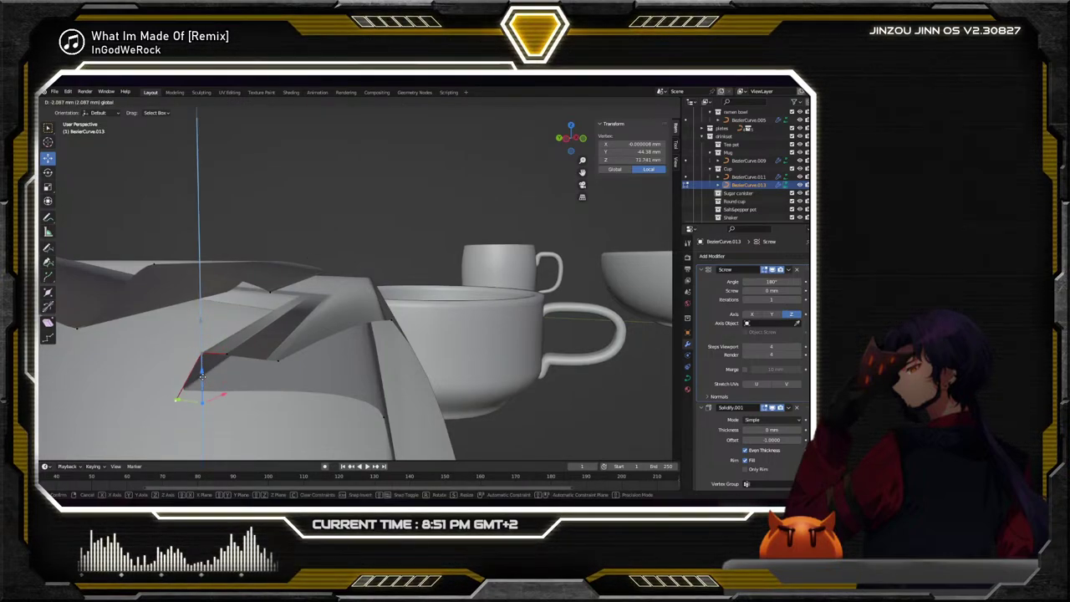
key(ctrl)
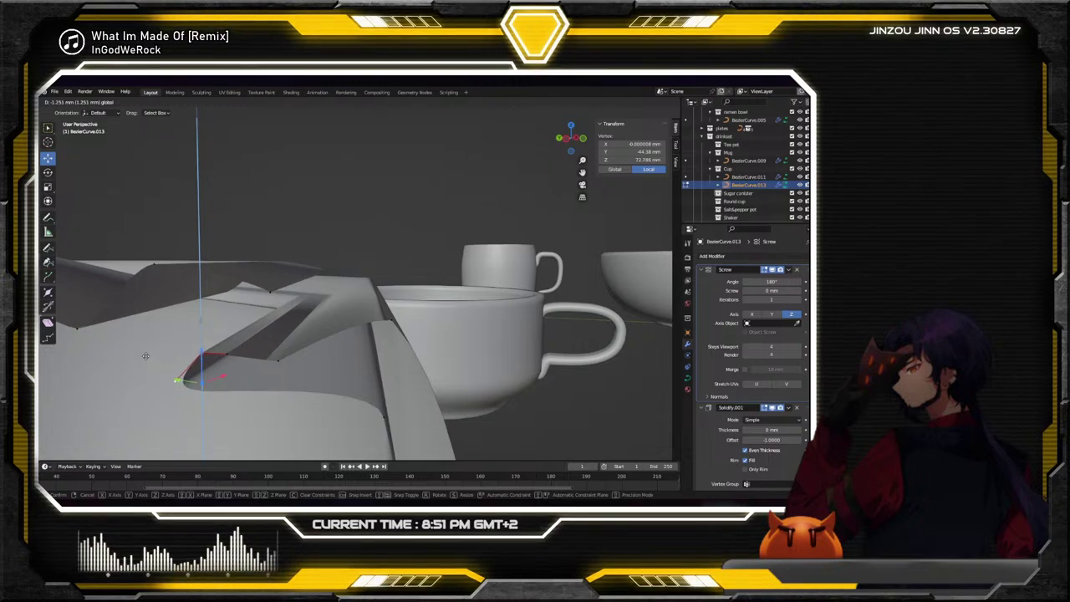
click(131, 337)
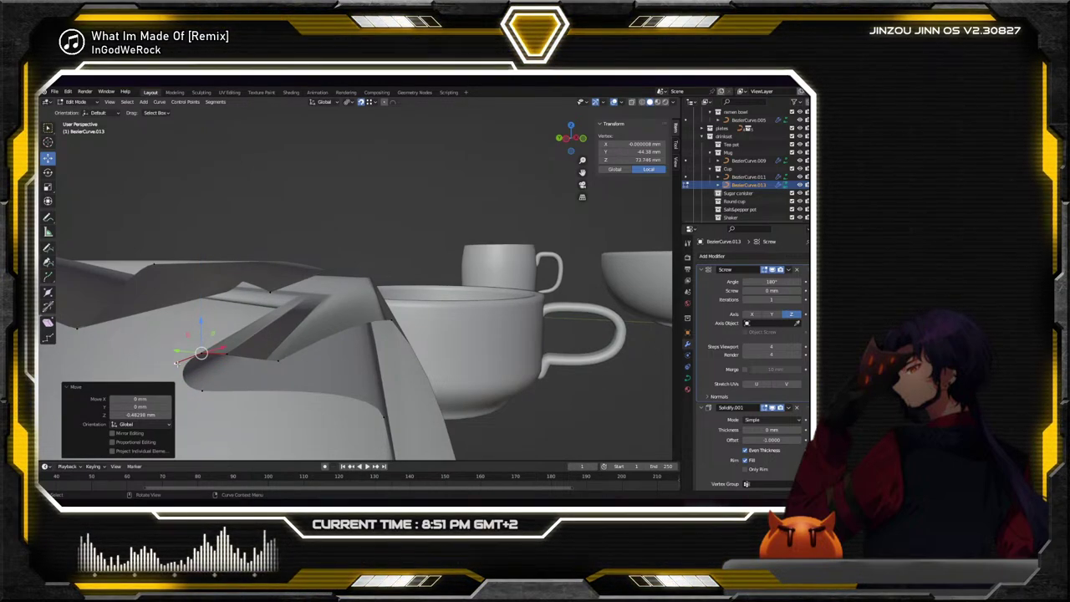
key(g)
key(y)
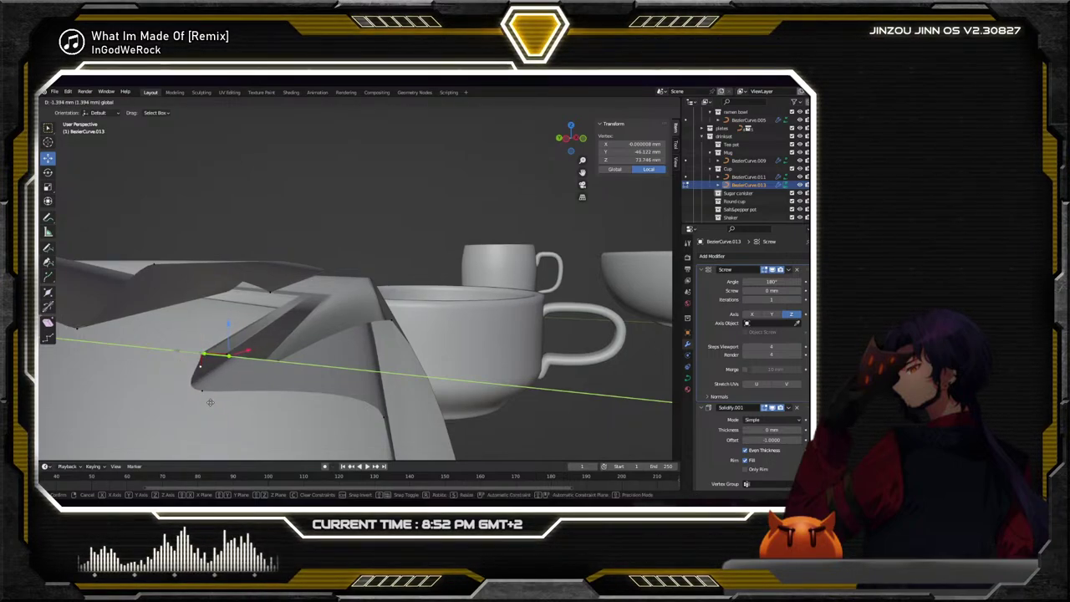
click(211, 402)
Set the handle type of the control point directly below the ledge's inner edge to Free
click(201, 389)
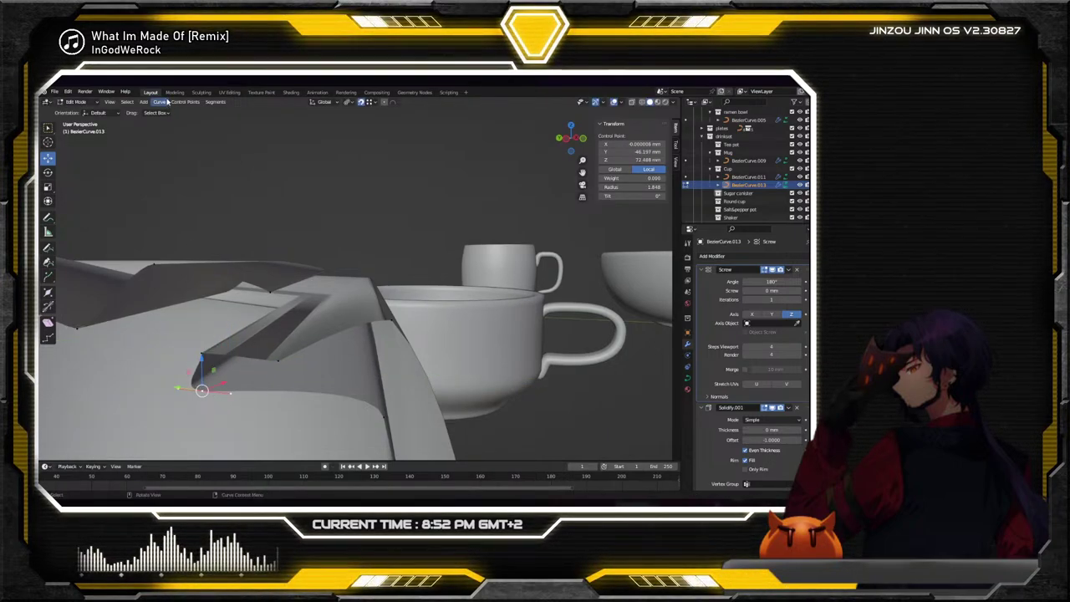
click(159, 101)
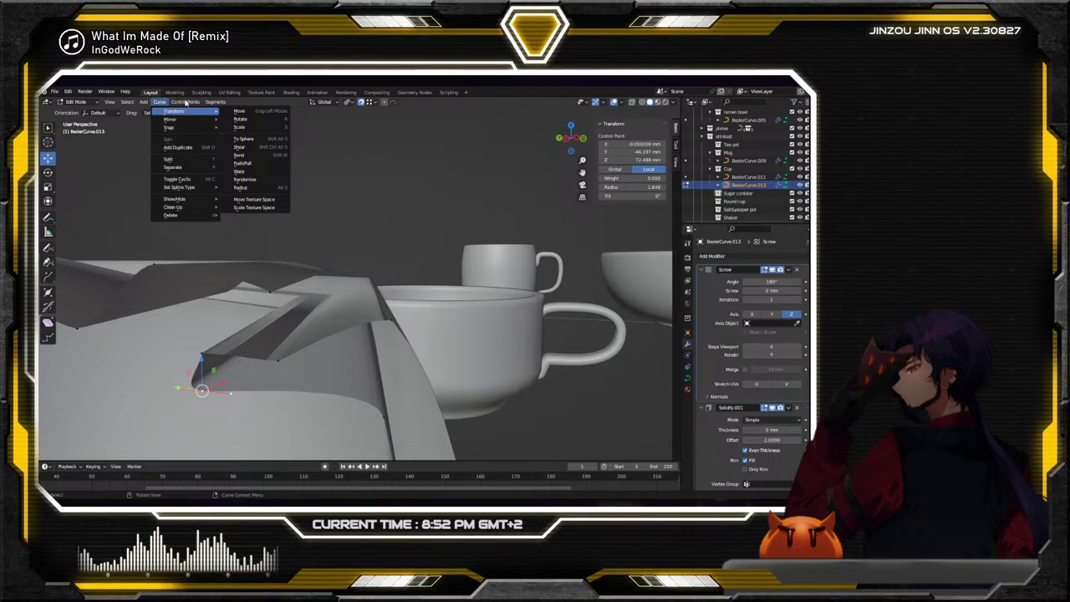
mouse_move(185, 102)
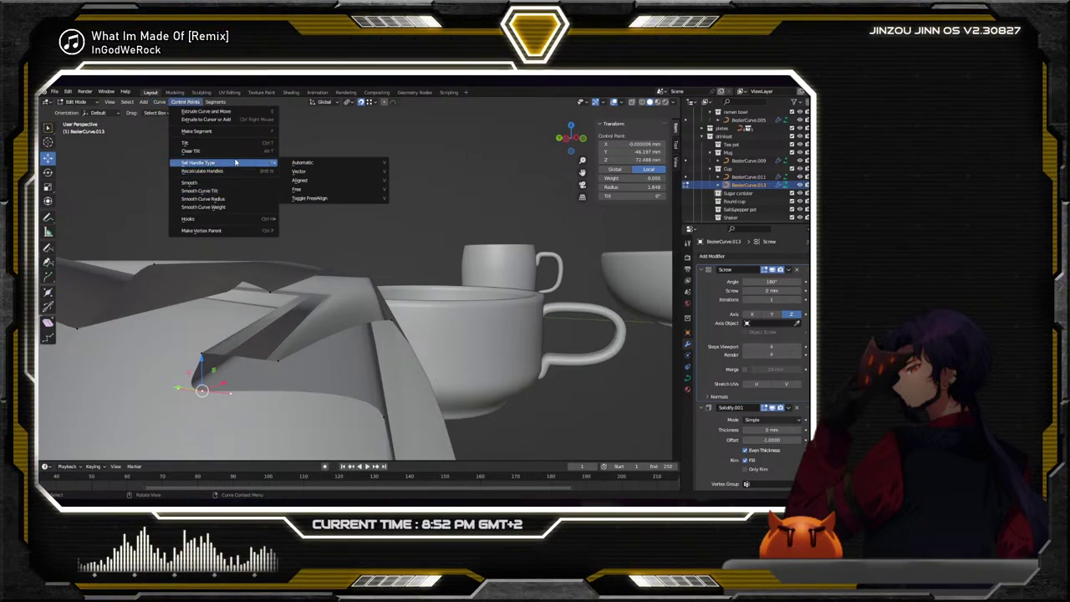
click(312, 190)
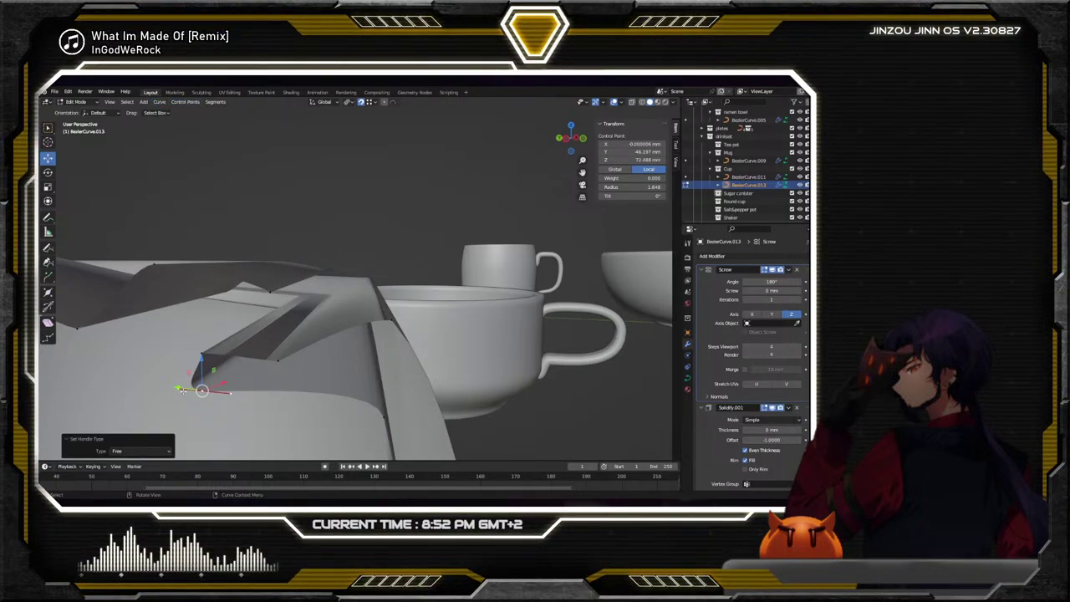
Move the lower edge point's inward handle about -1.30 mm along Y and raise it about 0.79 mm along Z
click(179, 389)
drag(195, 366, 291, 373)
drag(348, 350, 347, 349)
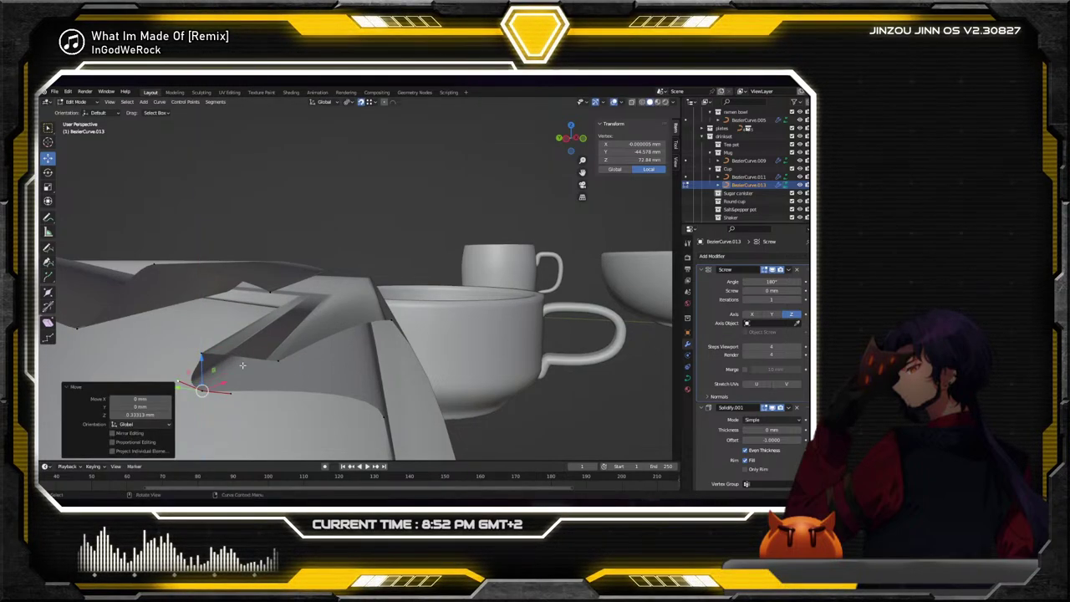
drag(210, 394, 213, 410)
drag(202, 361, 203, 358)
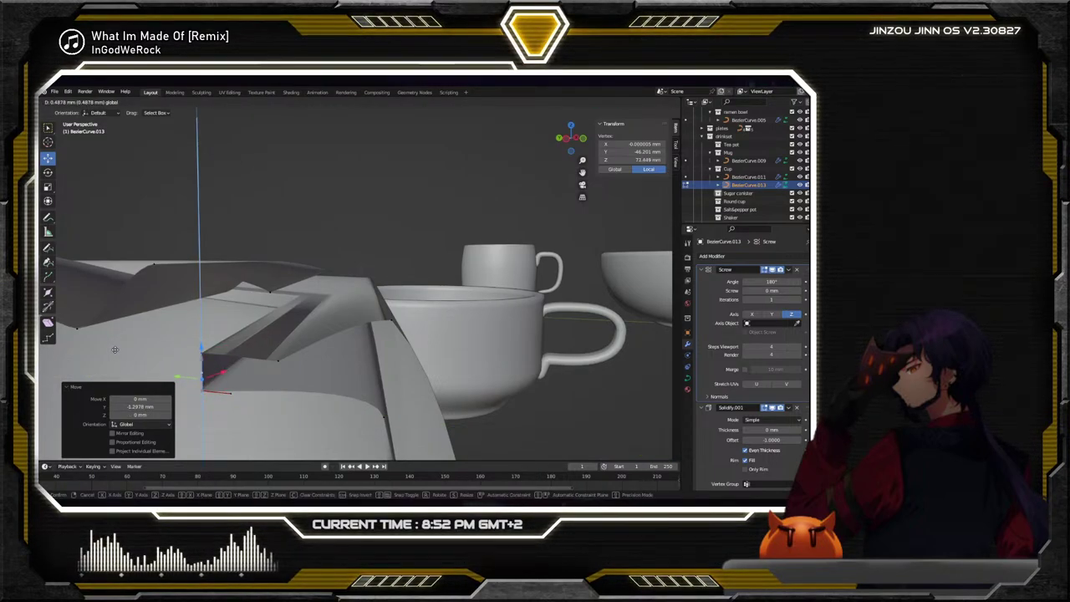
drag(116, 351, 118, 351)
Try to level the outward handle of the ledge's inner edge point along Z using snapping
middle_drag(278, 338, 219, 353)
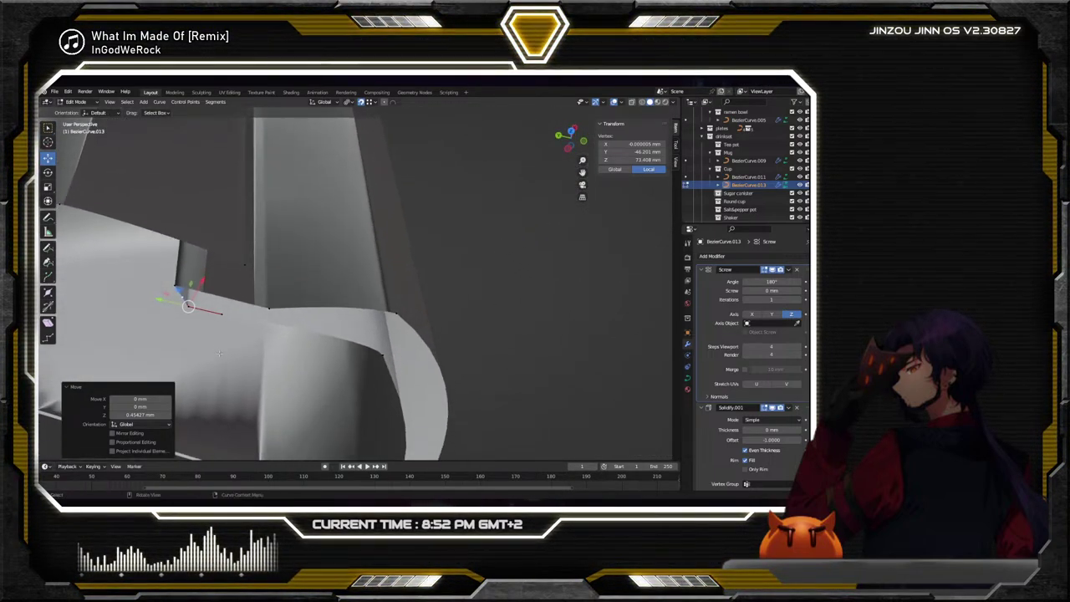
click(177, 287)
middle_drag(176, 287, 660, 223)
scroll(356, 307, up, 5)
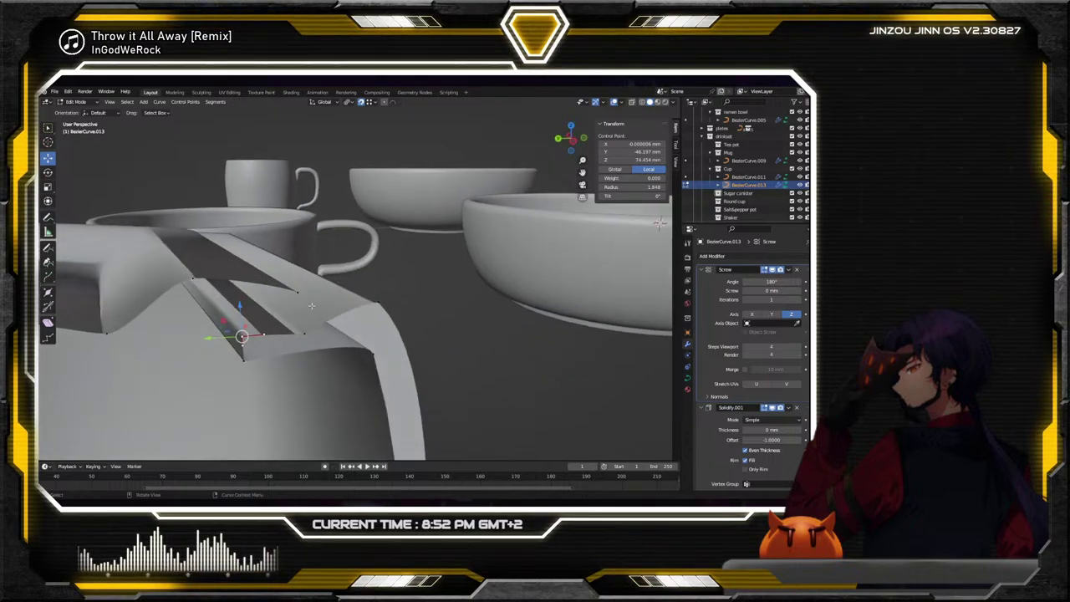
click(264, 334)
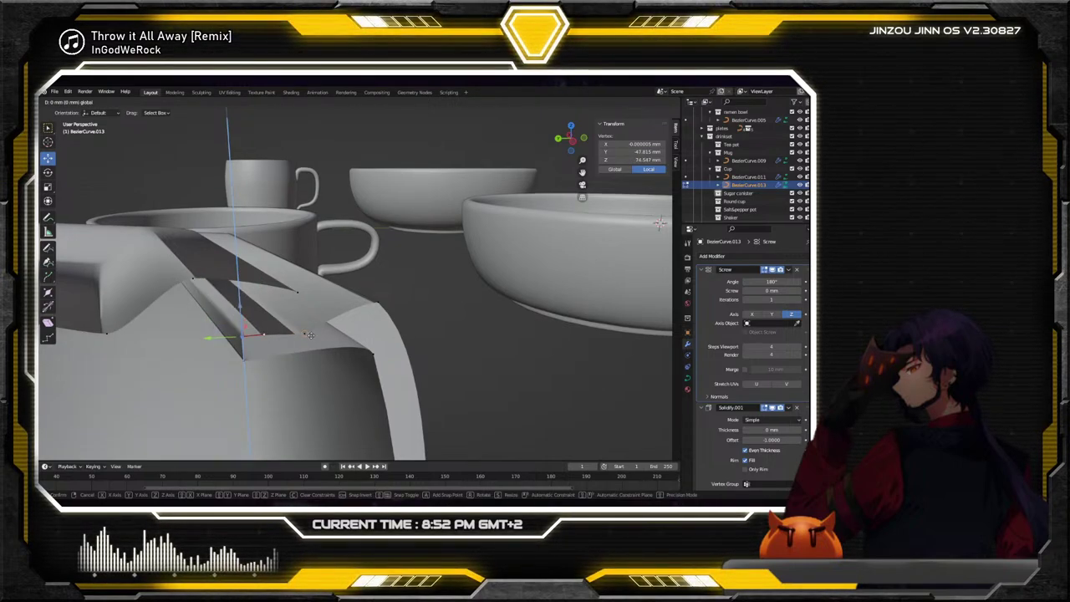
click(240, 330)
Try to level the outer ledge point's inward handle along Z with the neighbouring inner edge point
click(305, 332)
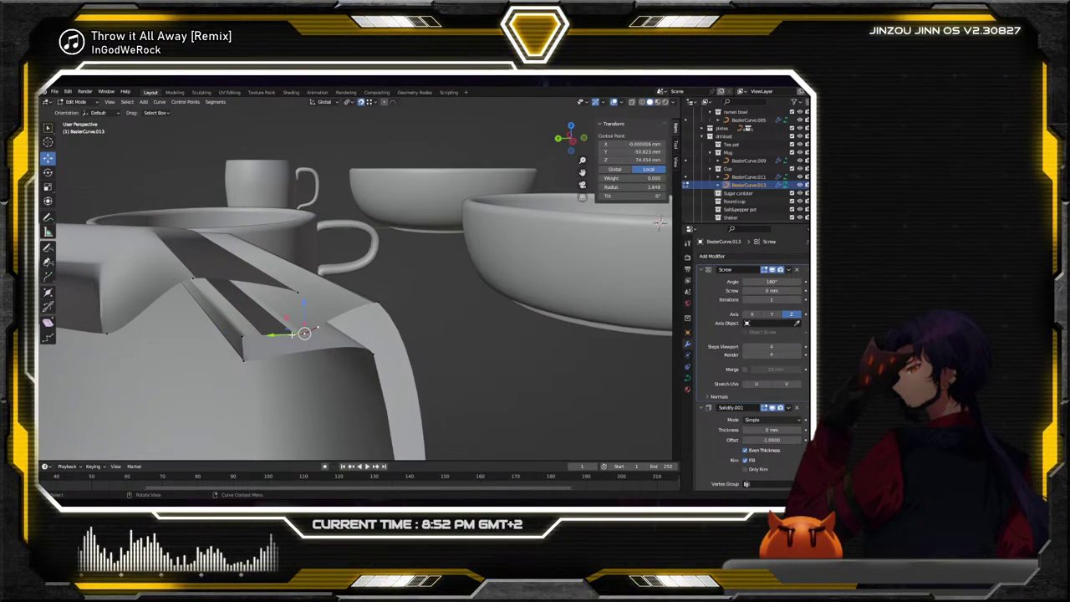
drag(273, 334, 304, 333)
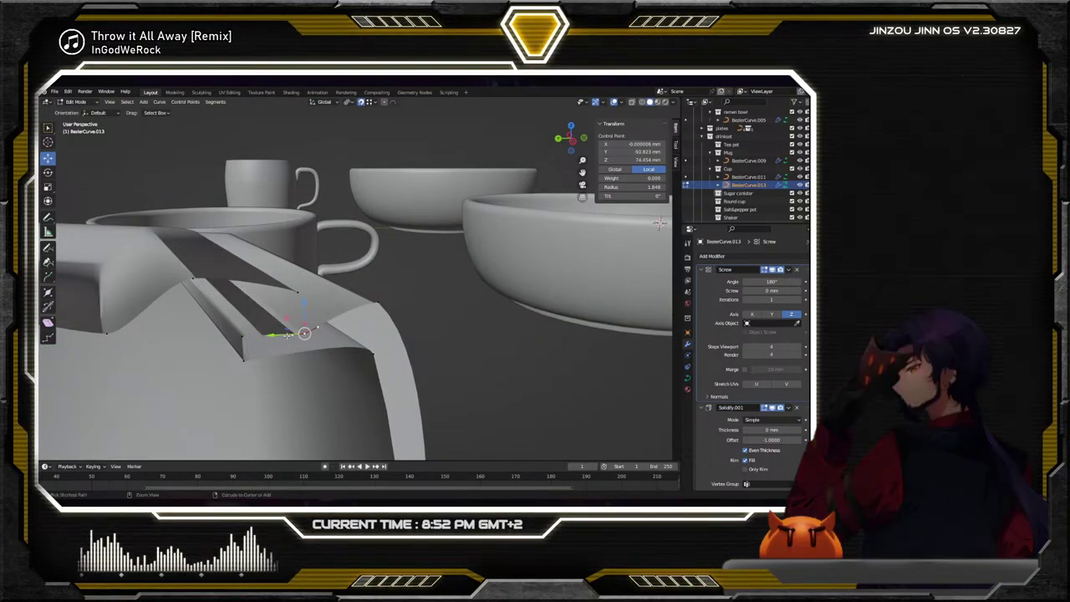
key(g)
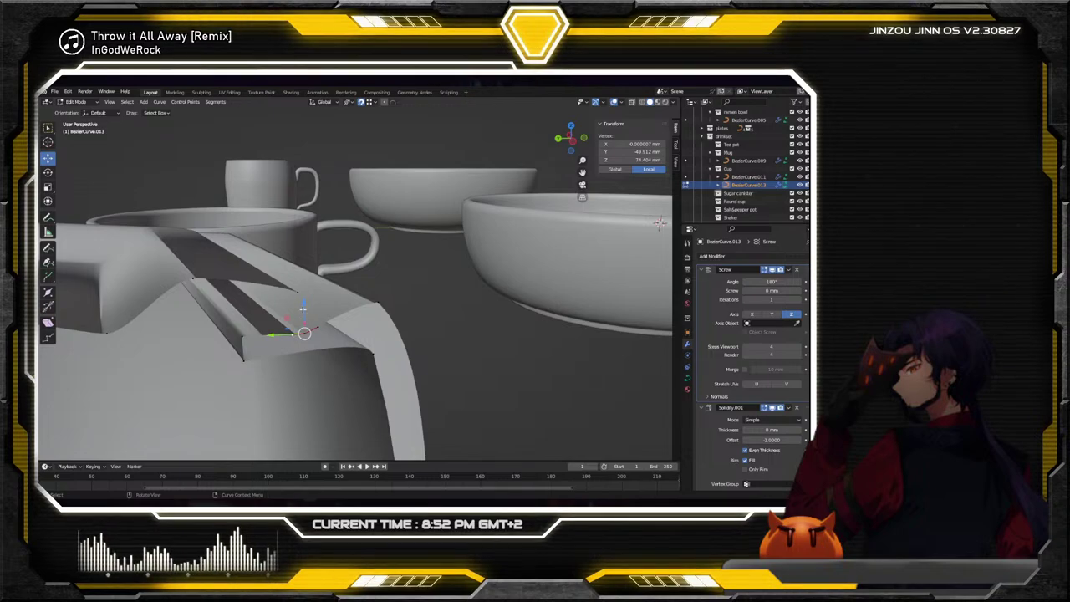
key(z)
click(245, 335)
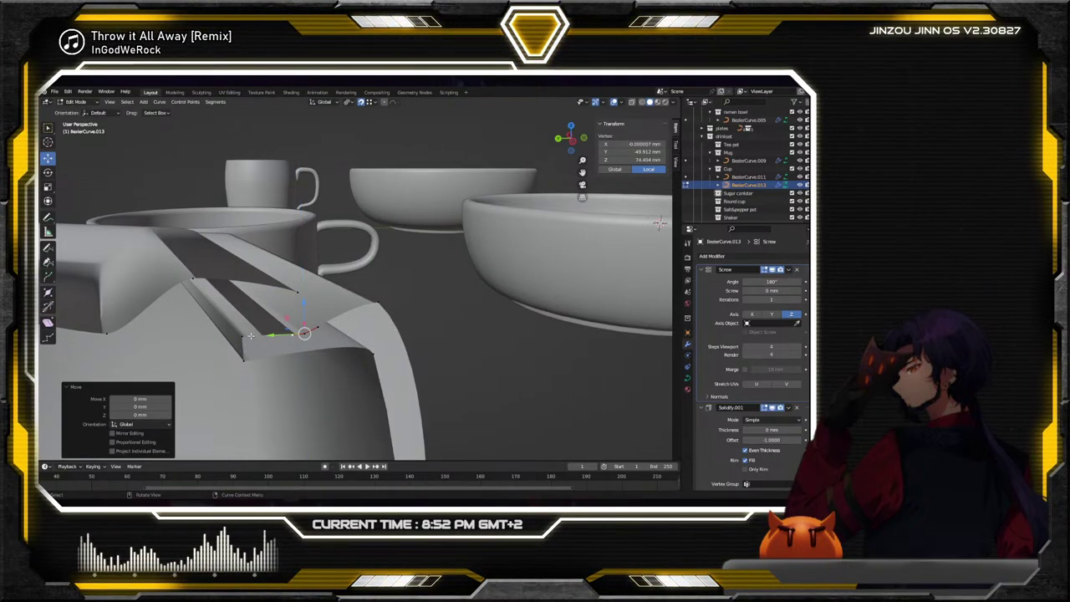
Select both the outer and inner ledge control points and set their handle type to Aligned
middle_drag(245, 335, 339, 323)
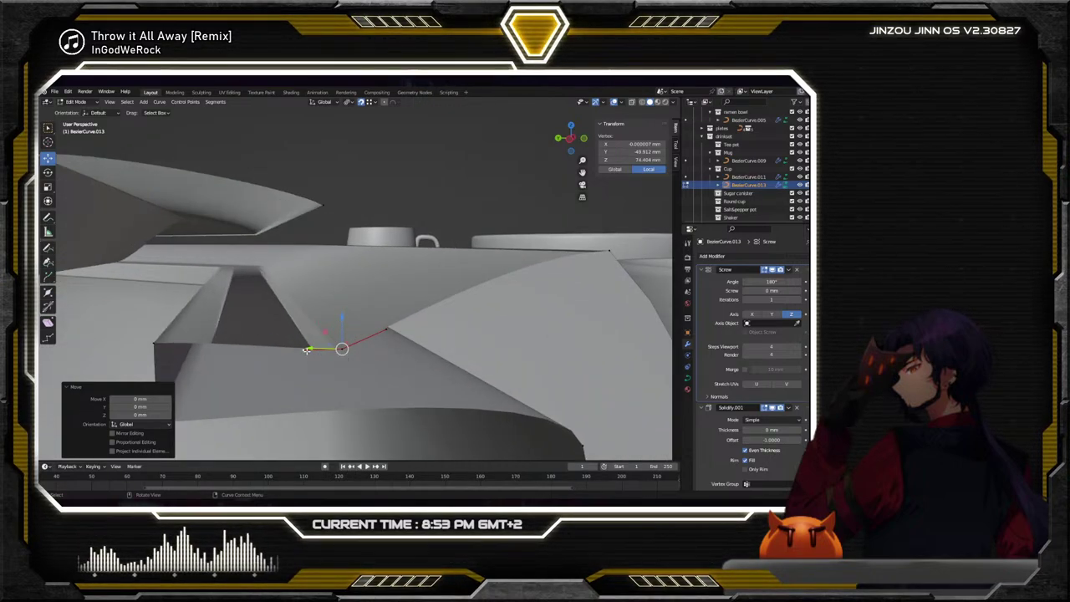
shift+click(154, 343)
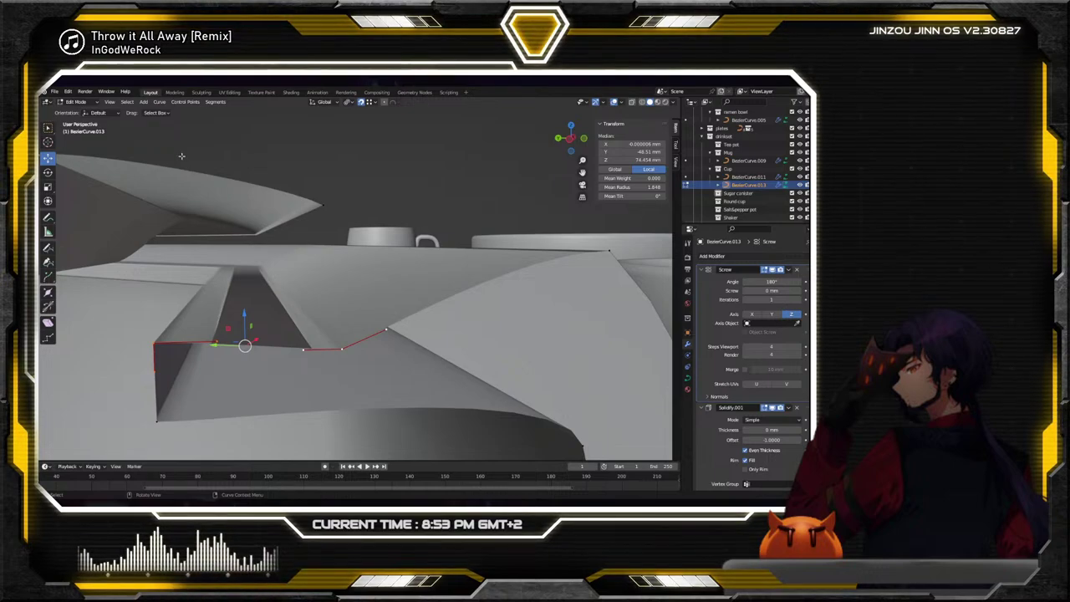
click(174, 104)
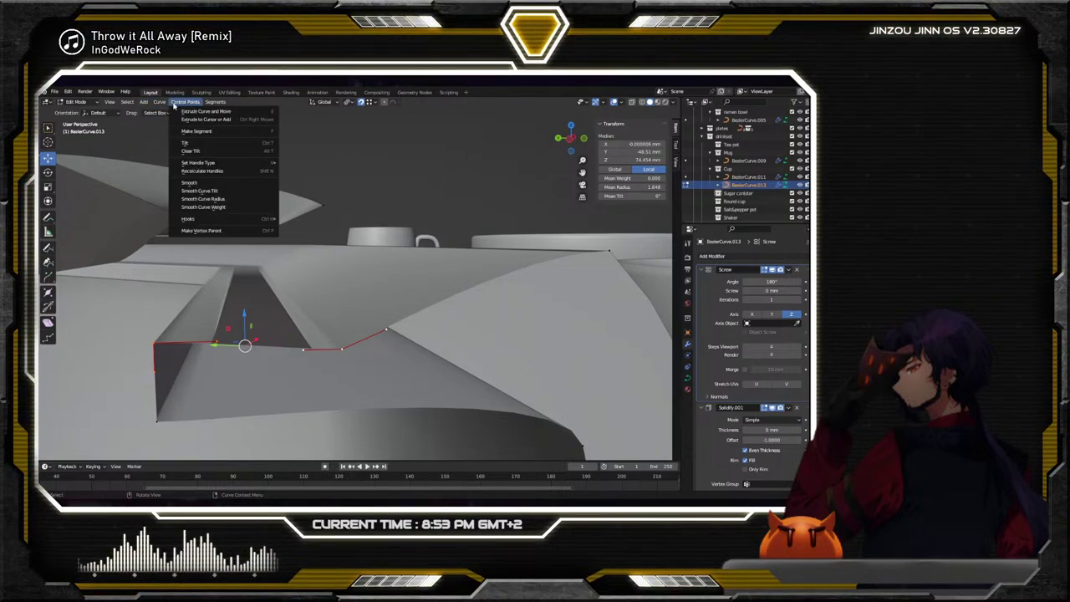
mouse_move(214, 164)
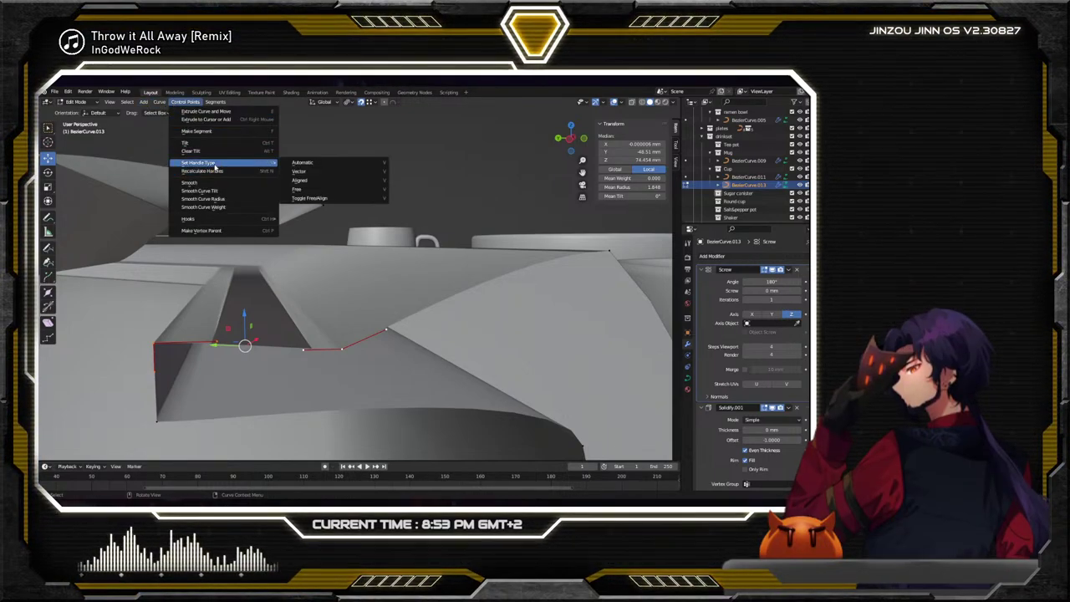
click(295, 181)
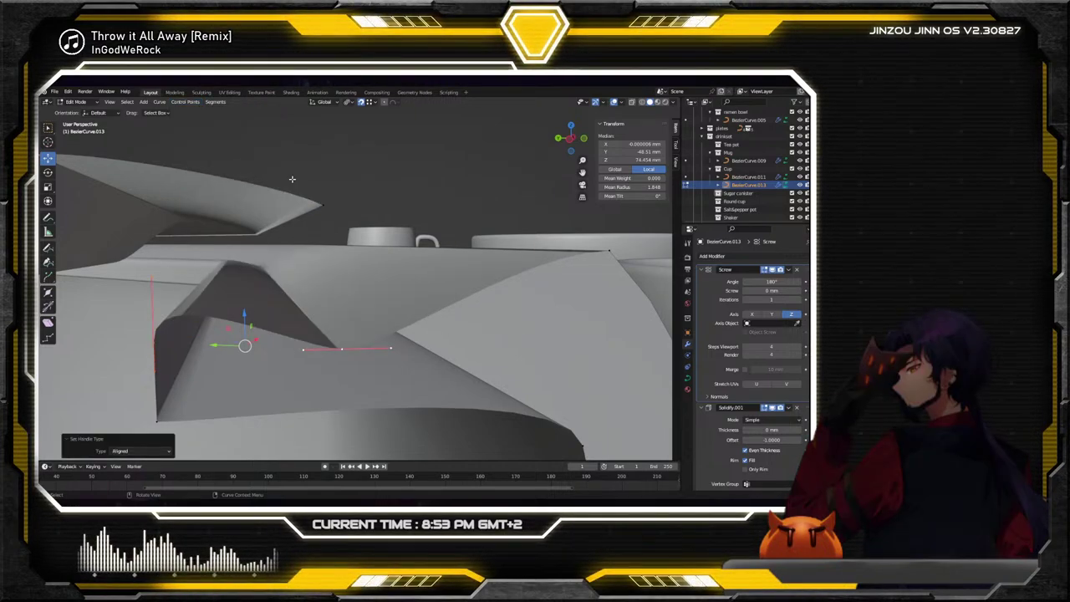
scroll(210, 331, down, 2)
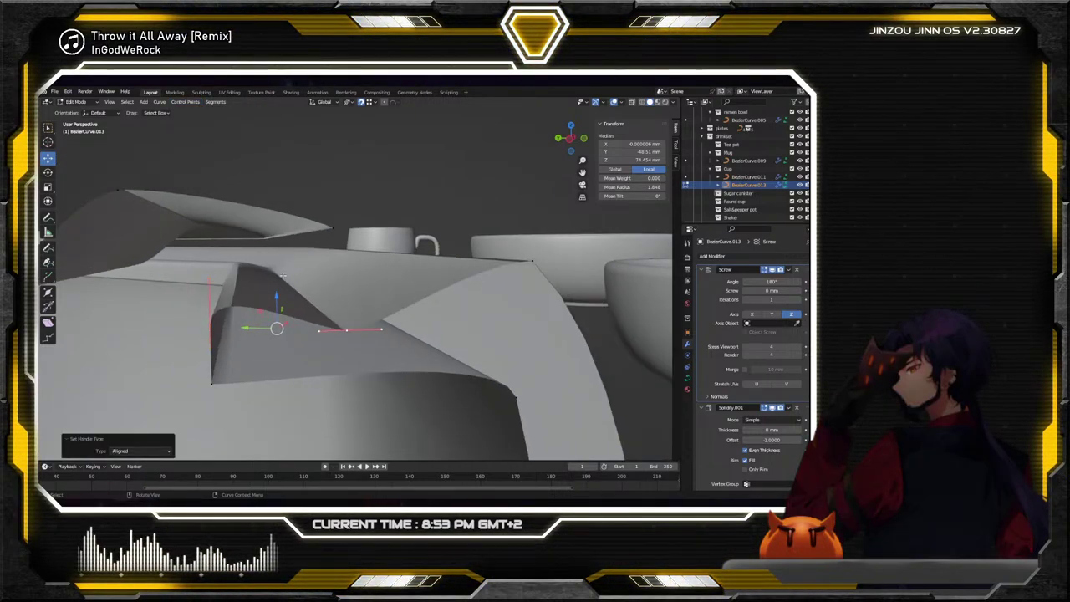
Shorten the handles of the ledge's upper inner control point and of the outer ledge point by scaling each down
click(210, 328)
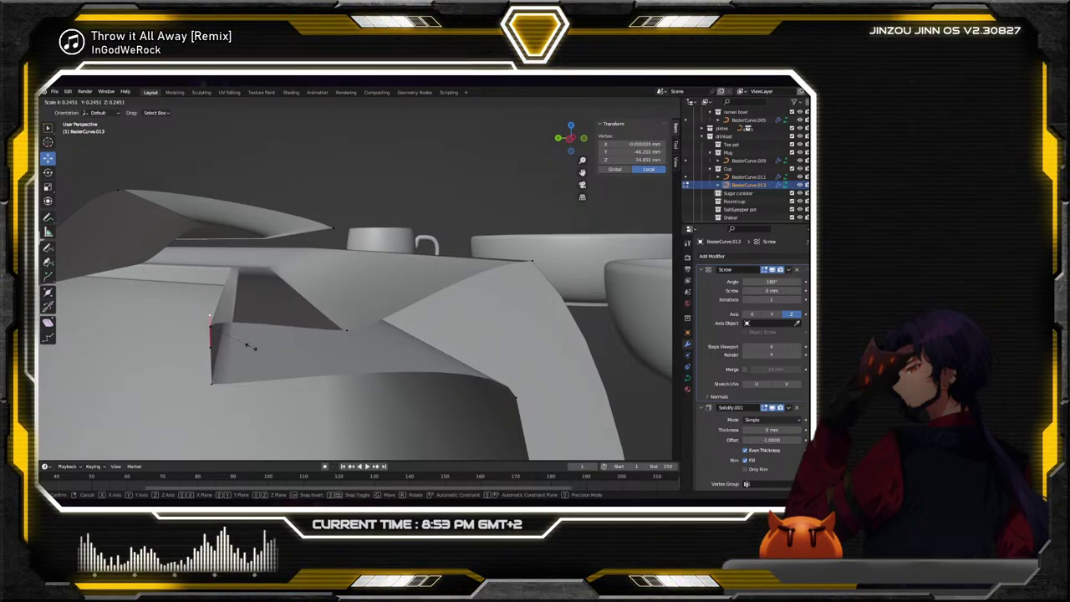
click(219, 328)
click(346, 330)
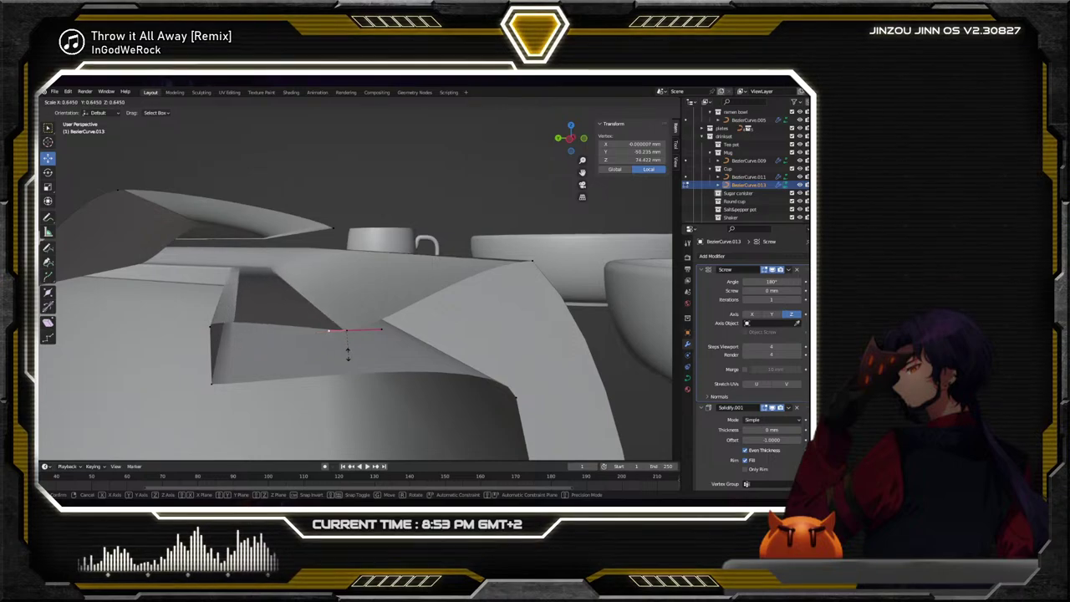
click(324, 341)
Set the handle type of the ledge's lower inner control point to Automatic, followed by Aligned
middle_drag(324, 341, 430, 192)
middle_drag(357, 211, 304, 334)
click(286, 333)
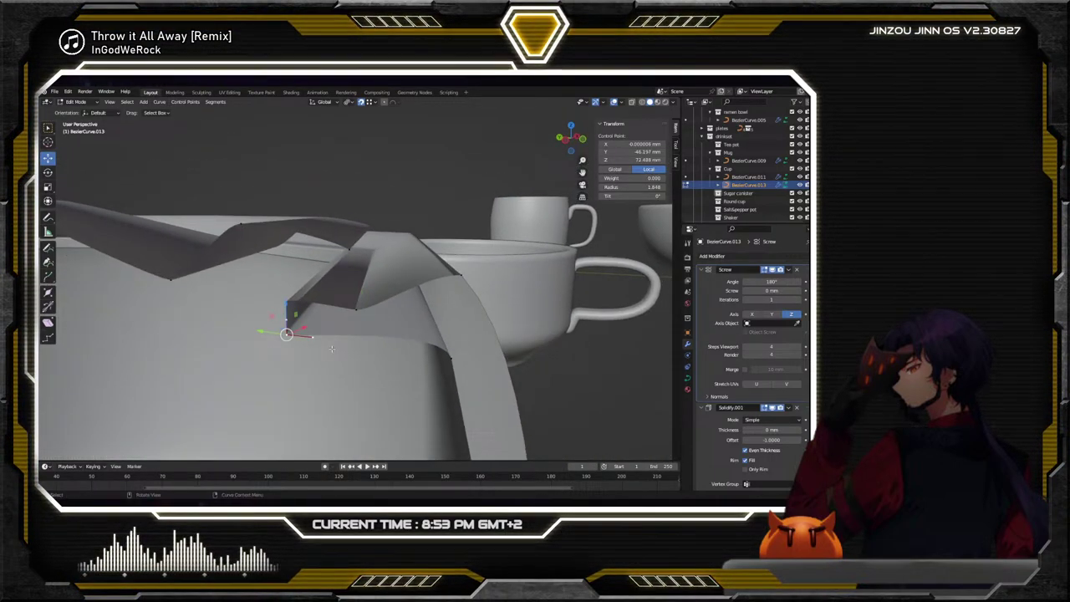
click(184, 102)
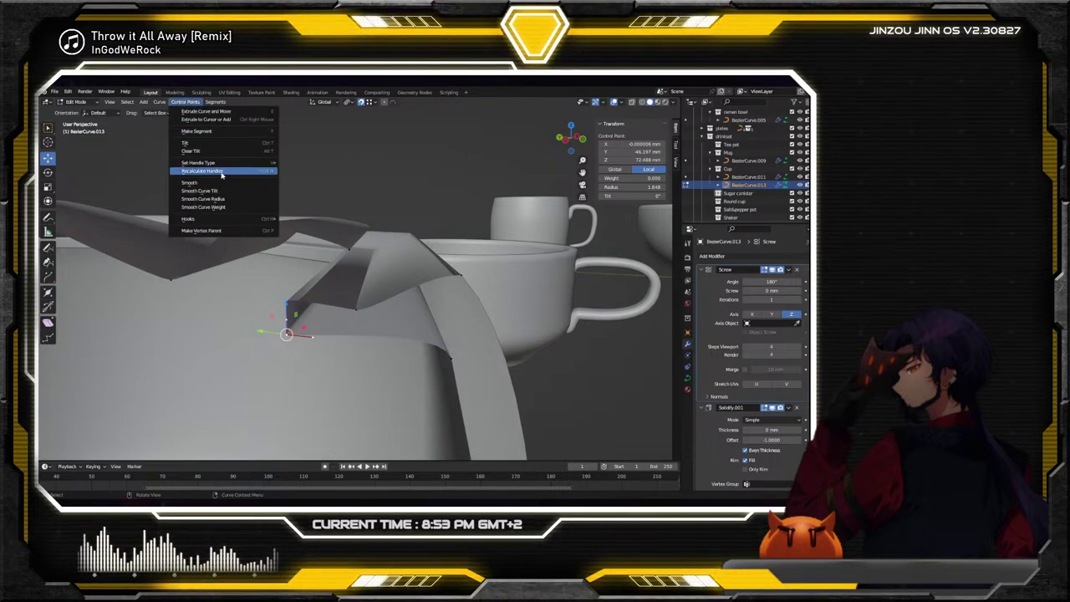
mouse_move(230, 165)
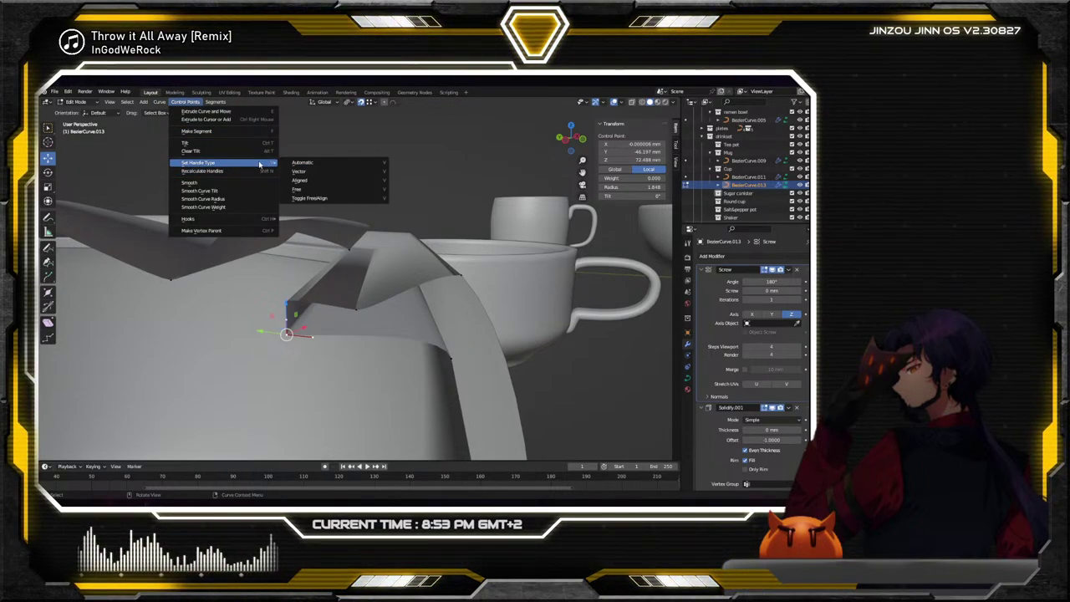
click(313, 163)
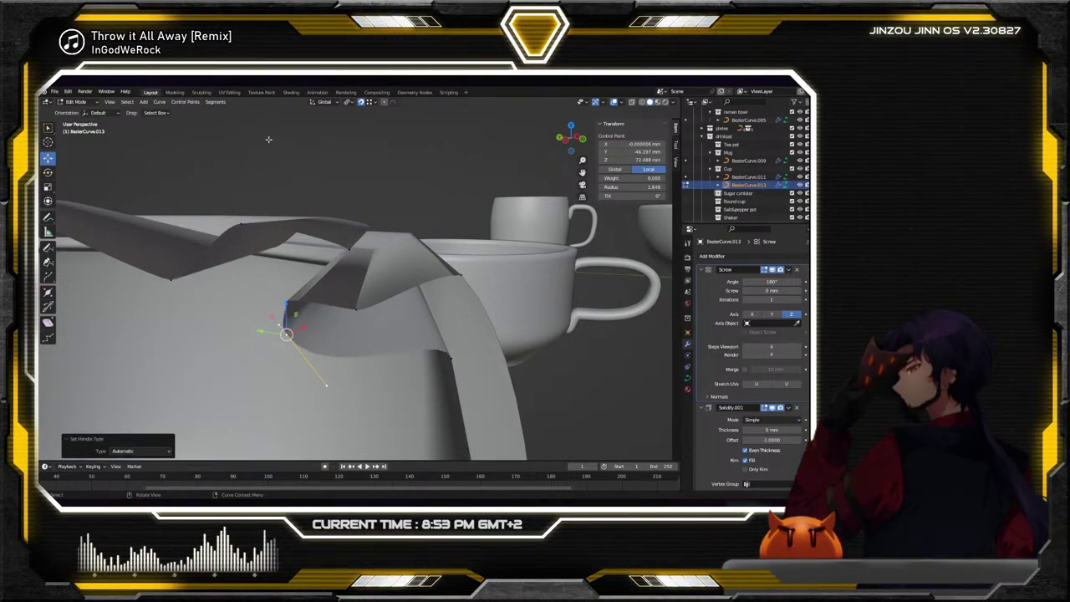
click(189, 102)
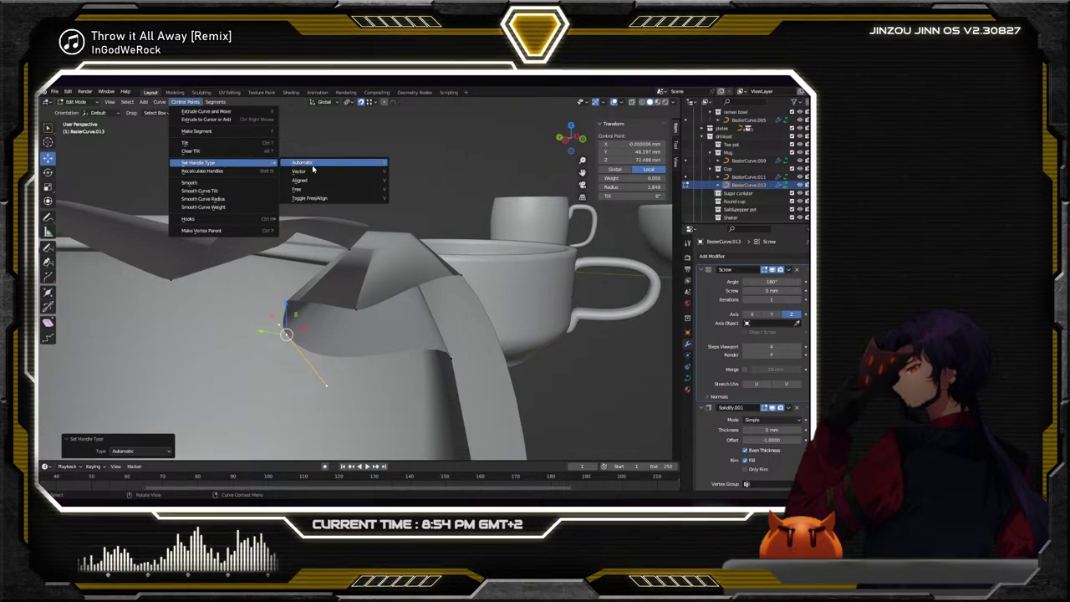
click(309, 180)
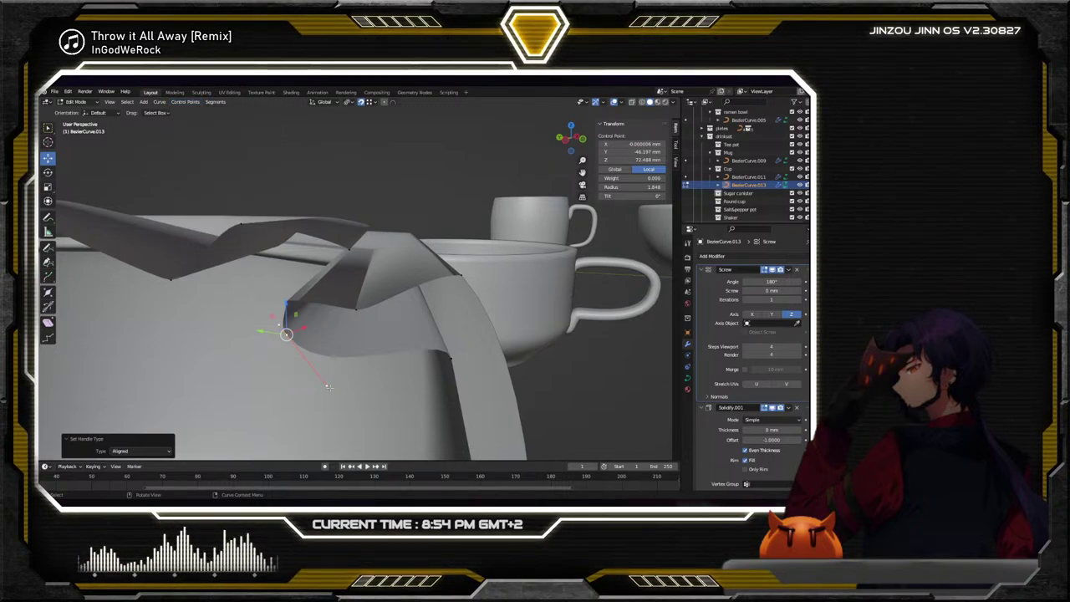
Move the lower inner point's outward handle about 0.62 mm along Y, 1.89 mm up along Z, and -0.29 mm along Y
click(326, 385)
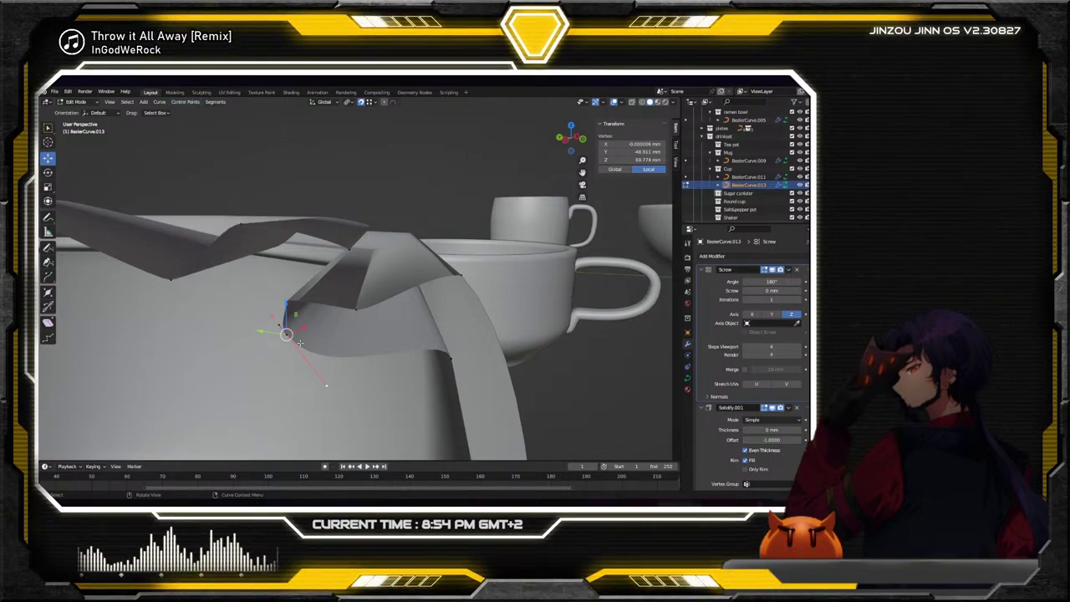
key(g)
key(y)
key(Return)
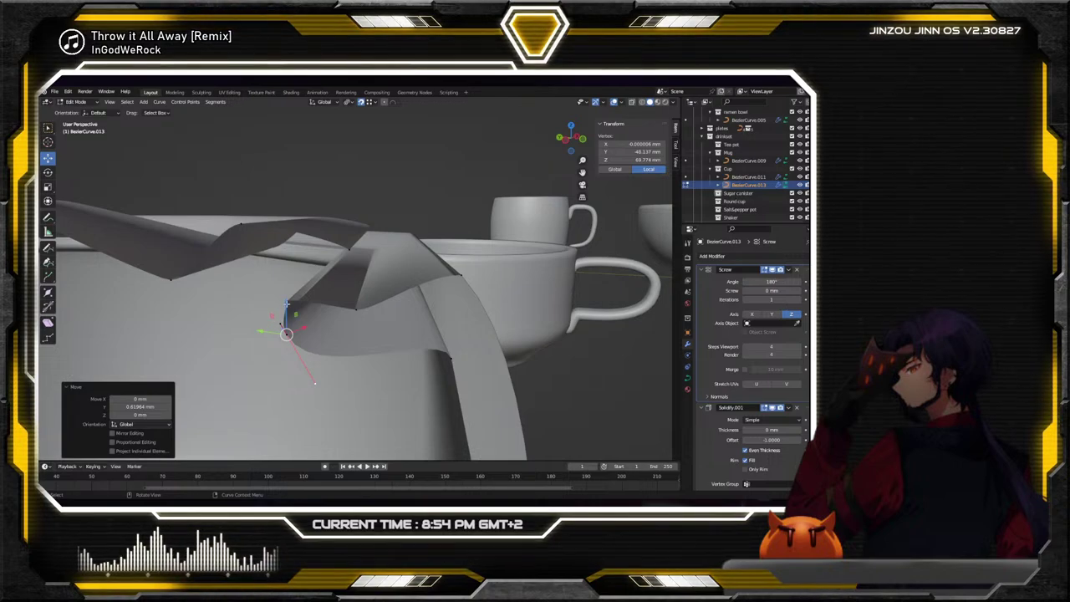
key(g)
key(z)
key(Return)
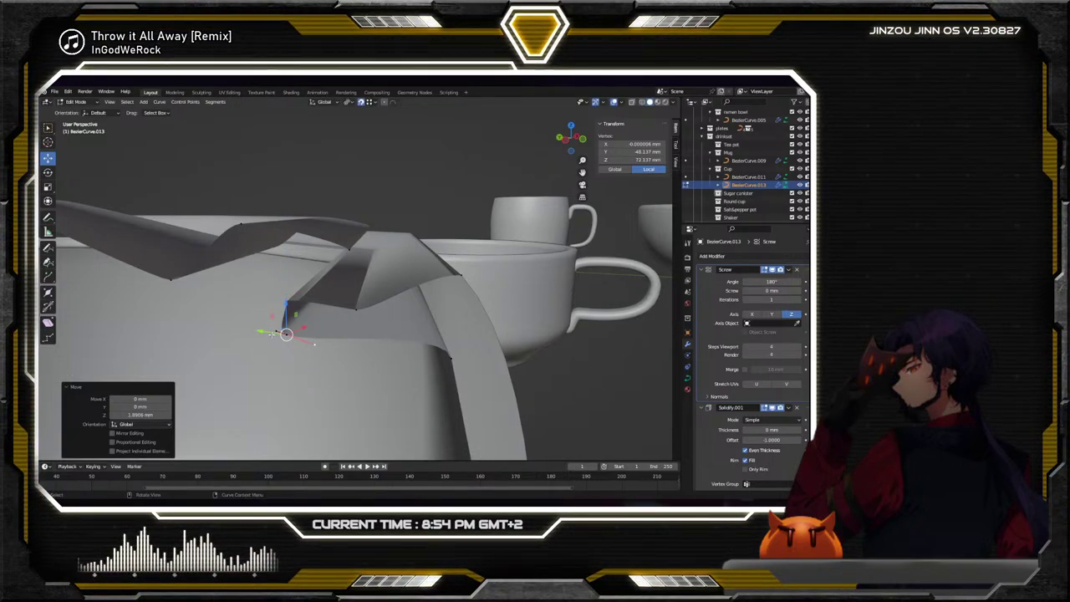
key(g)
key(y)
key(Return)
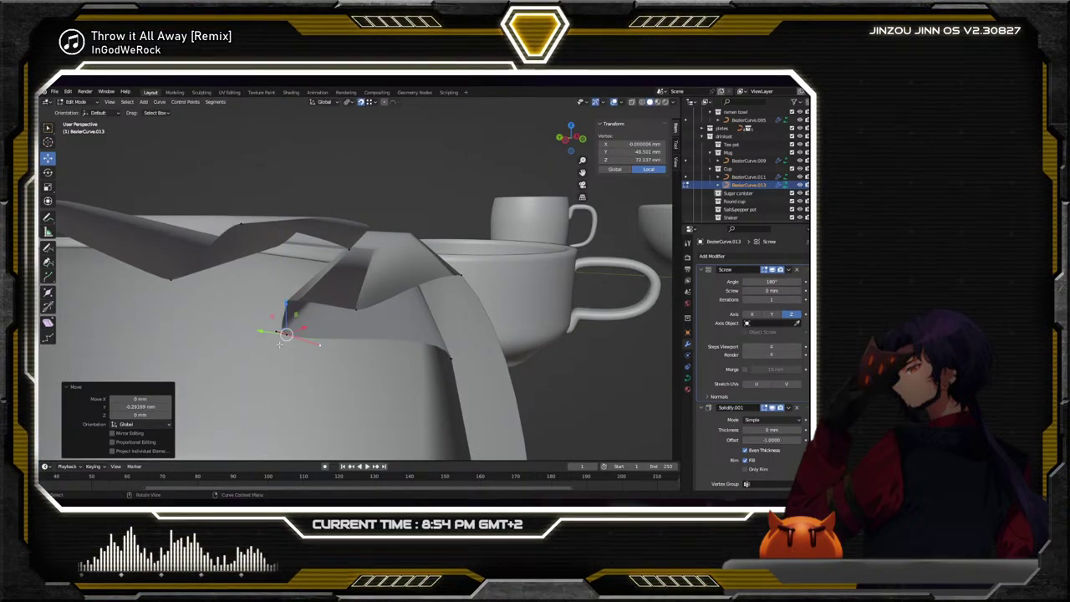
Move the ledge's lower inner control point about -0.31 mm along Y
click(286, 331)
key(g)
key(y)
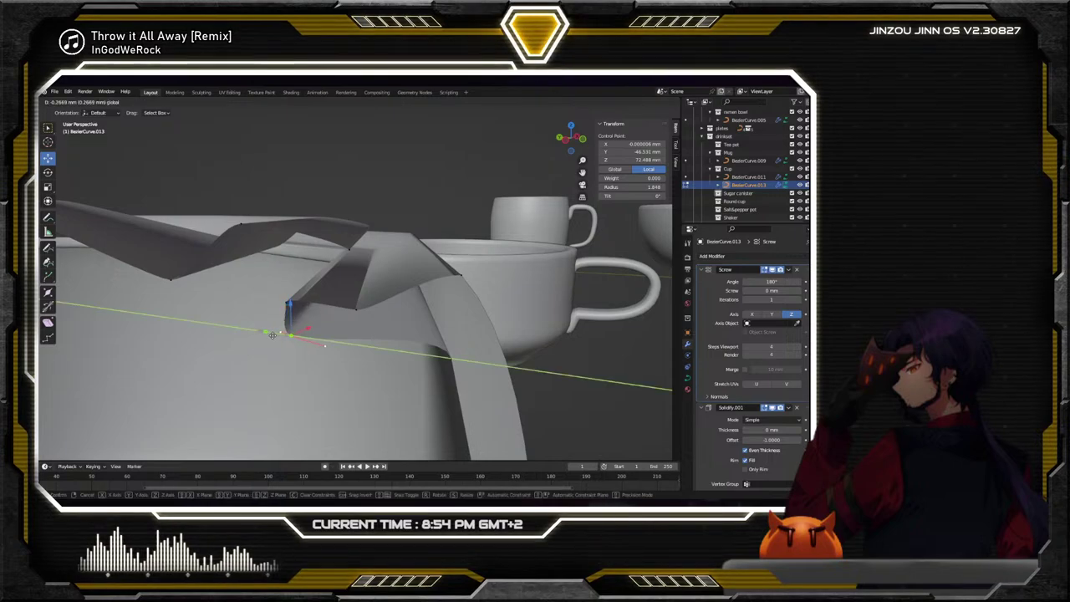
key(Return)
Set the Screw modifier's angle to 360° and inspect the complete pot with its lid
middle_drag(272, 335, 337, 318)
scroll(355, 355, down, 5)
scroll(329, 333, up, 2)
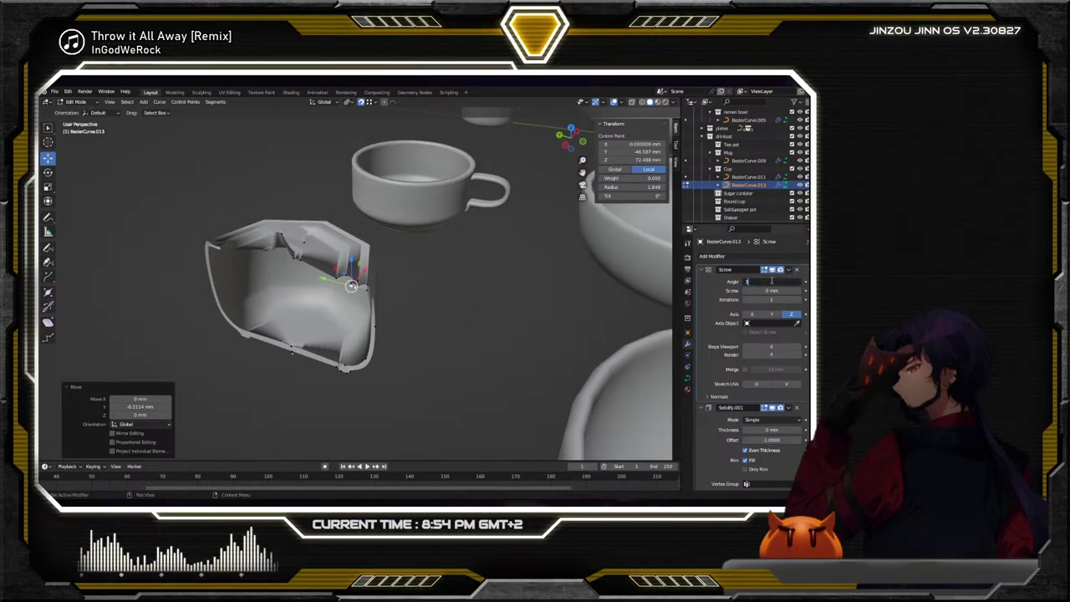
key(Return)
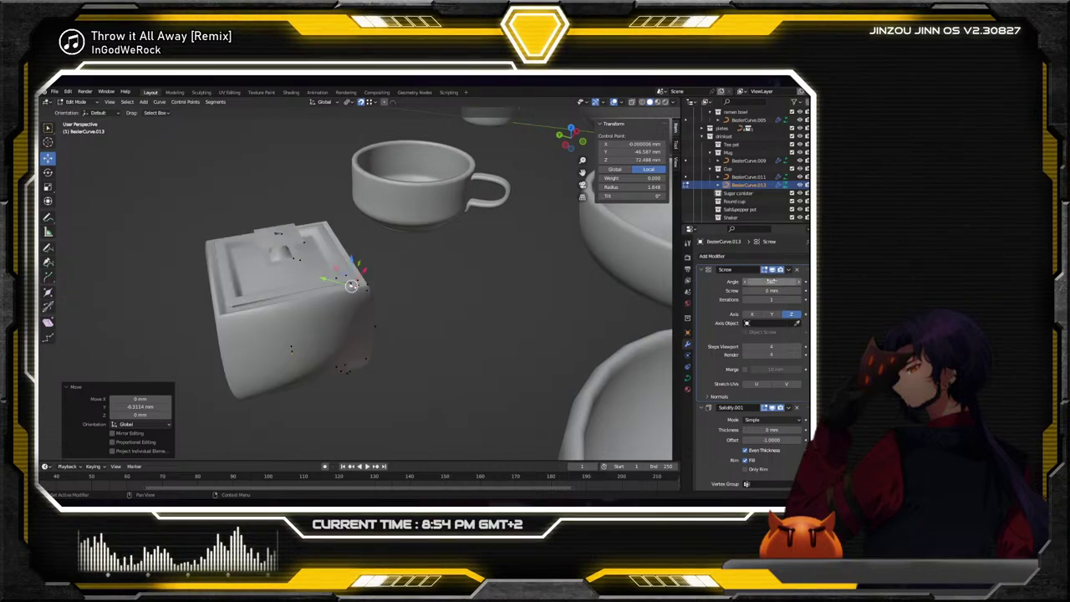
click(411, 288)
middle_drag(410, 288, 346, 280)
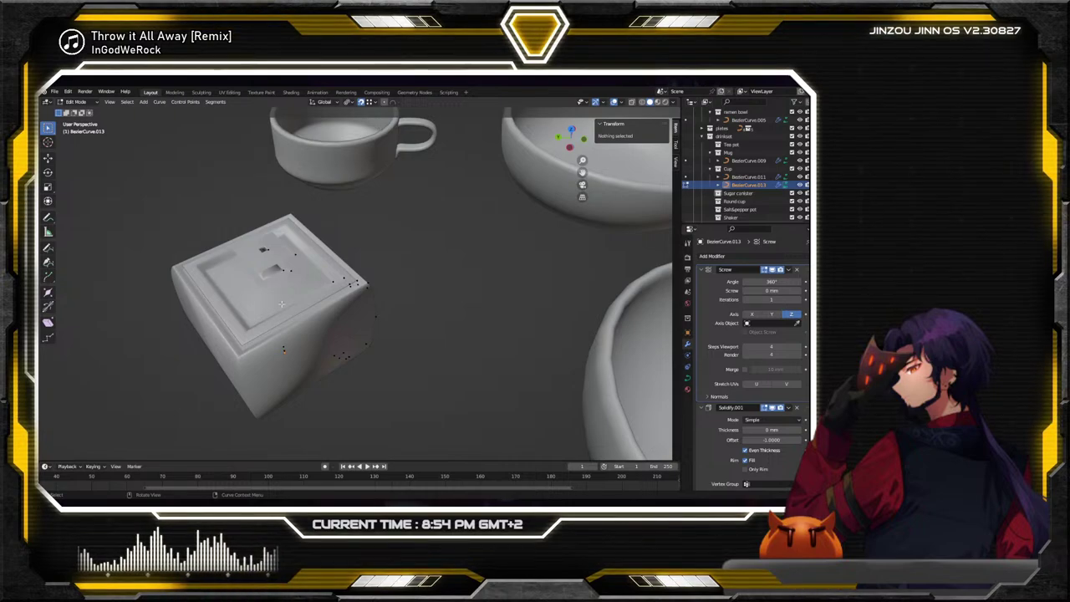
Set the Screw modifier's angle back to 180°
click(779, 283)
text(18)
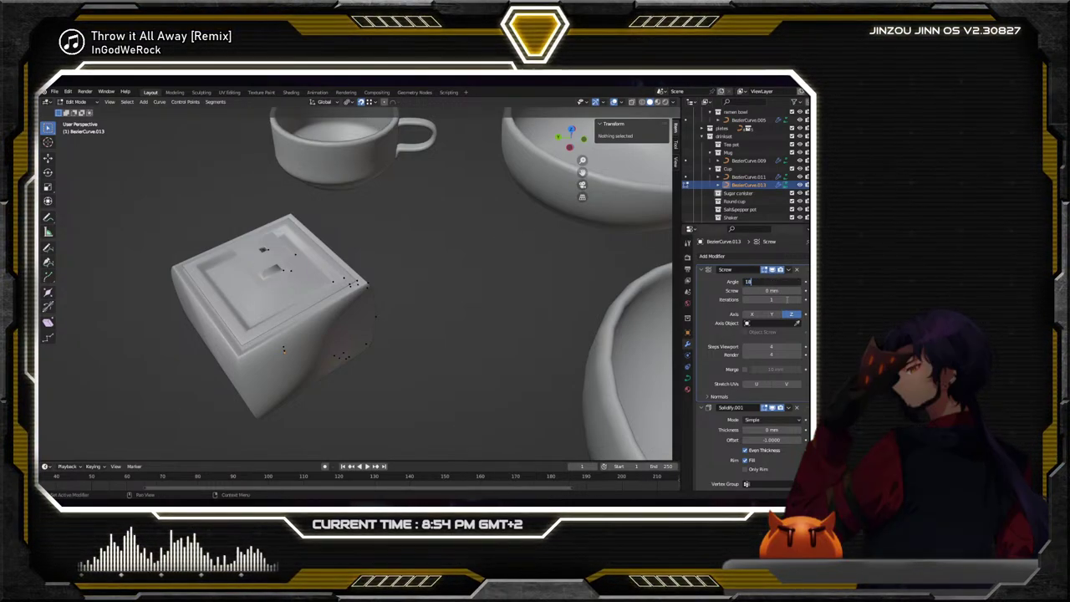
text(0)
key(Return)
Extrude the lid profile's outer end point about -1.87 mm along Z, and extrude the new point about 4.49 mm inward along Y
middle_drag(215, 240, 351, 270)
click(351, 270)
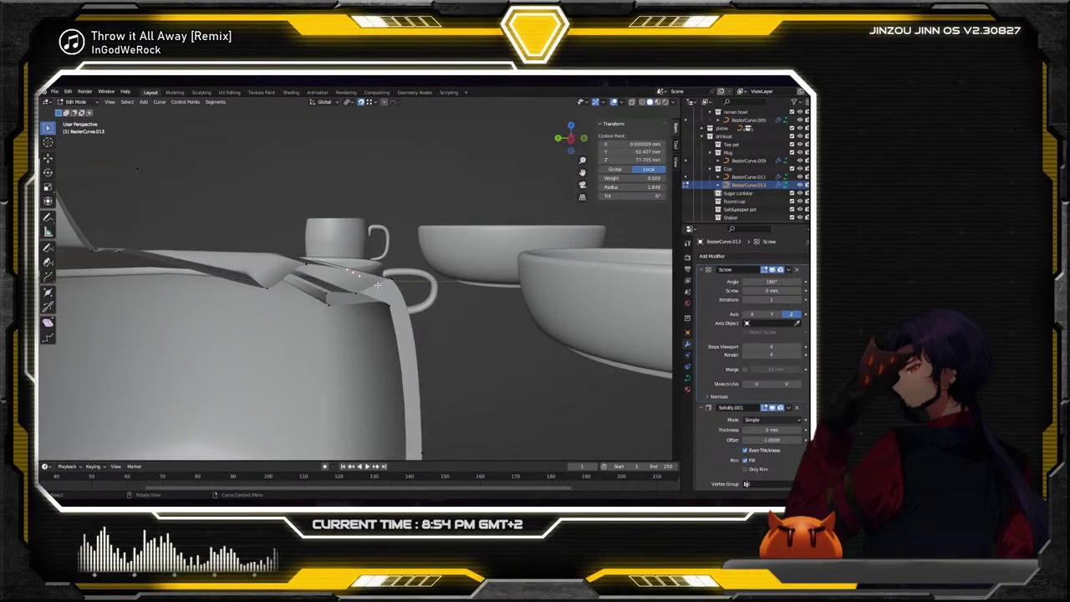
middle_drag(48, 203, 48, 251)
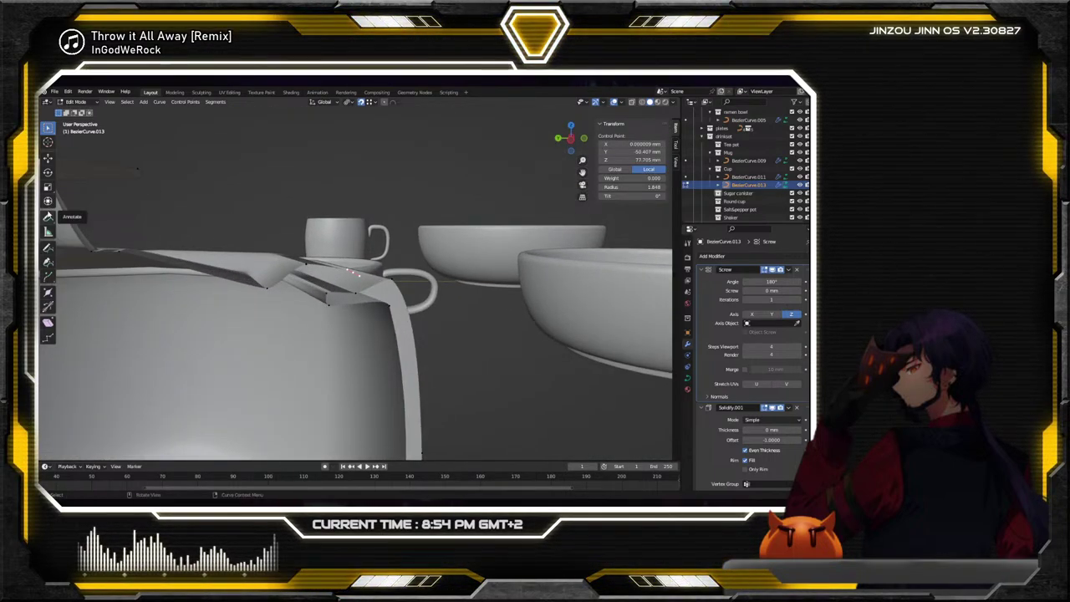
click(48, 275)
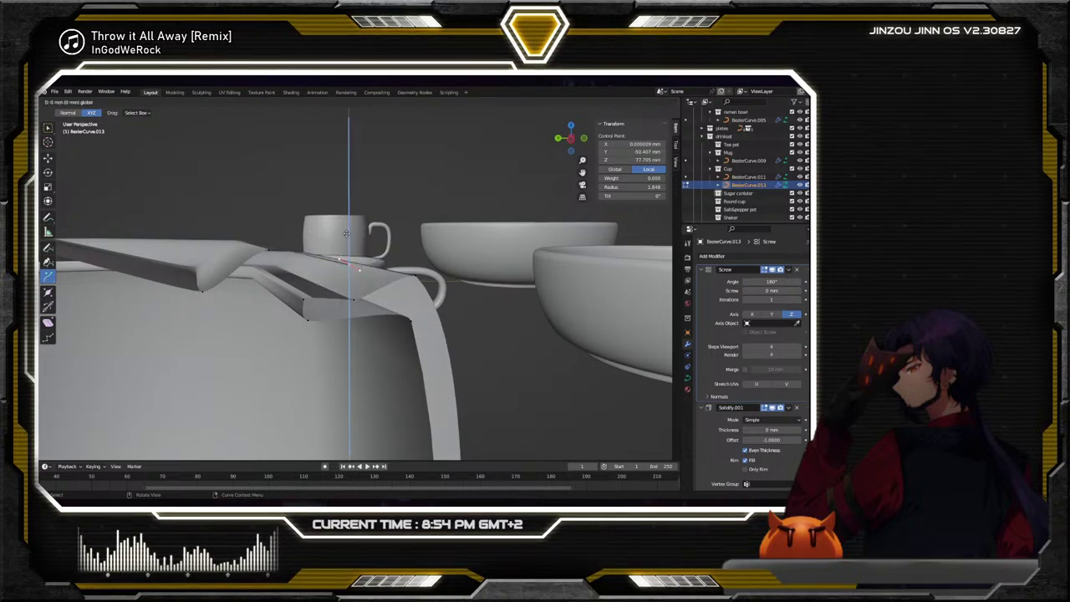
click(469, 258)
middle_drag(469, 259, 413, 286)
key(g)
key(y)
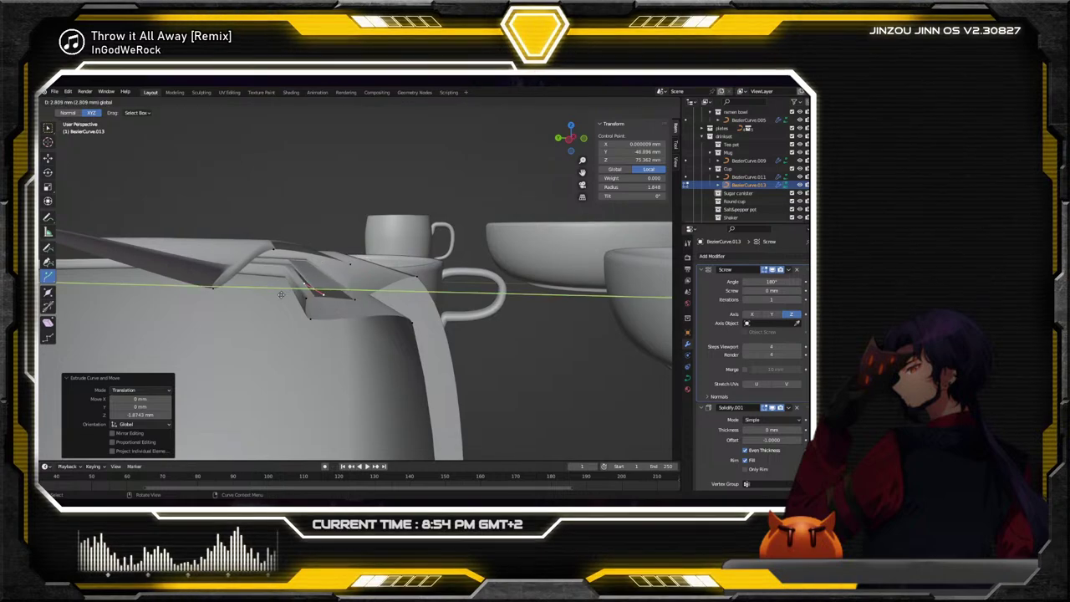
click(294, 286)
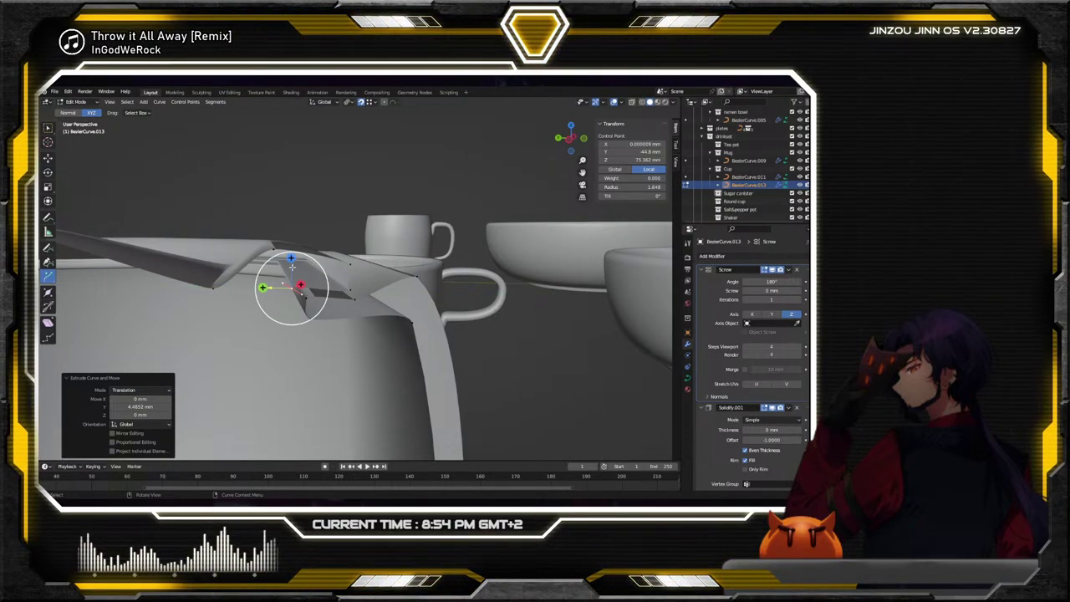
Extrude the lid's underside end point about -1.75 mm along Z, and extend it about 6.46 mm inward along Y
key(e)
key(z)
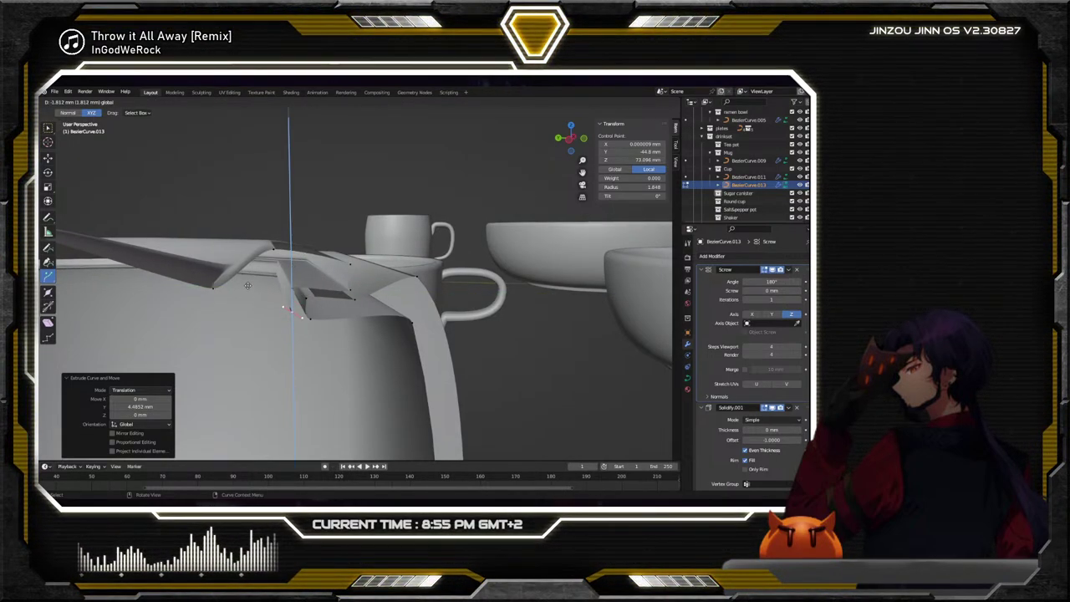
middle_drag(331, 304, 298, 300)
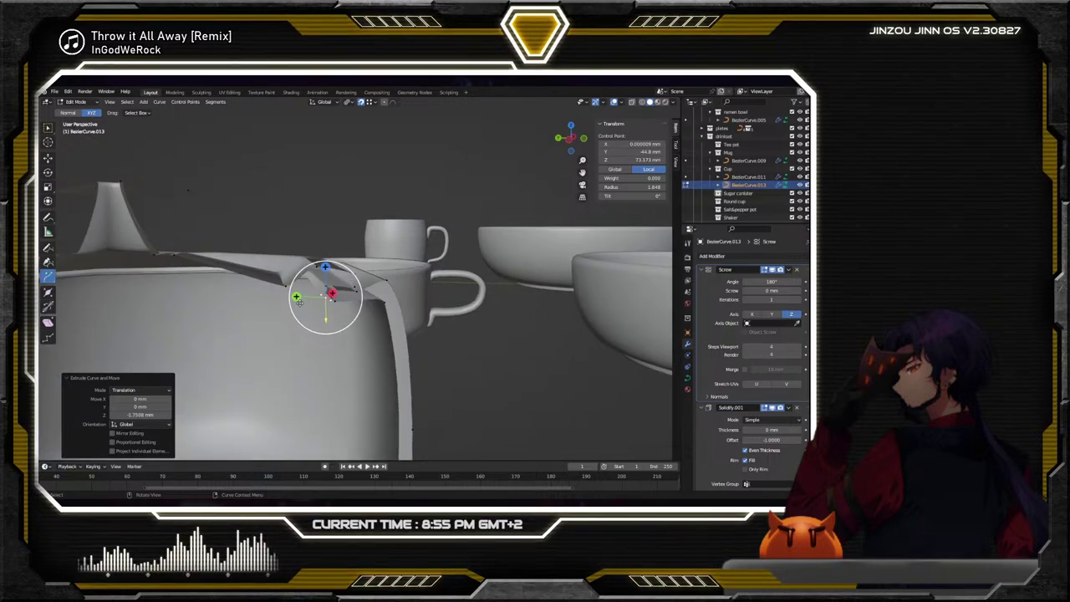
key(e)
key(y)
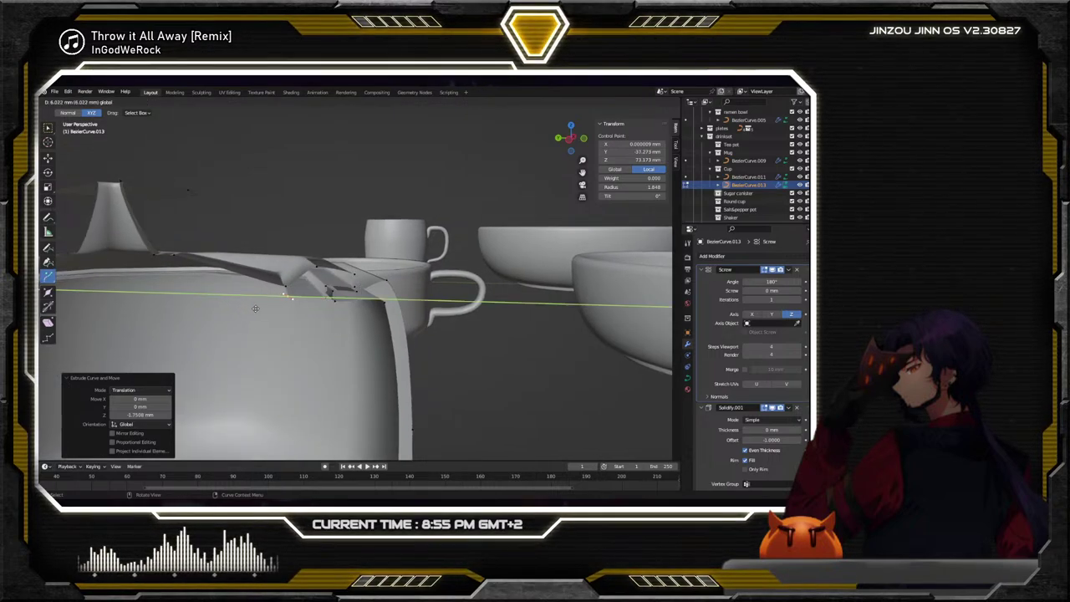
click(286, 298)
Extend the lid's underside to the centre with three Y-axis extrusions of about 19.91, 4.0 and 5.28 mm
key(e)
key(y)
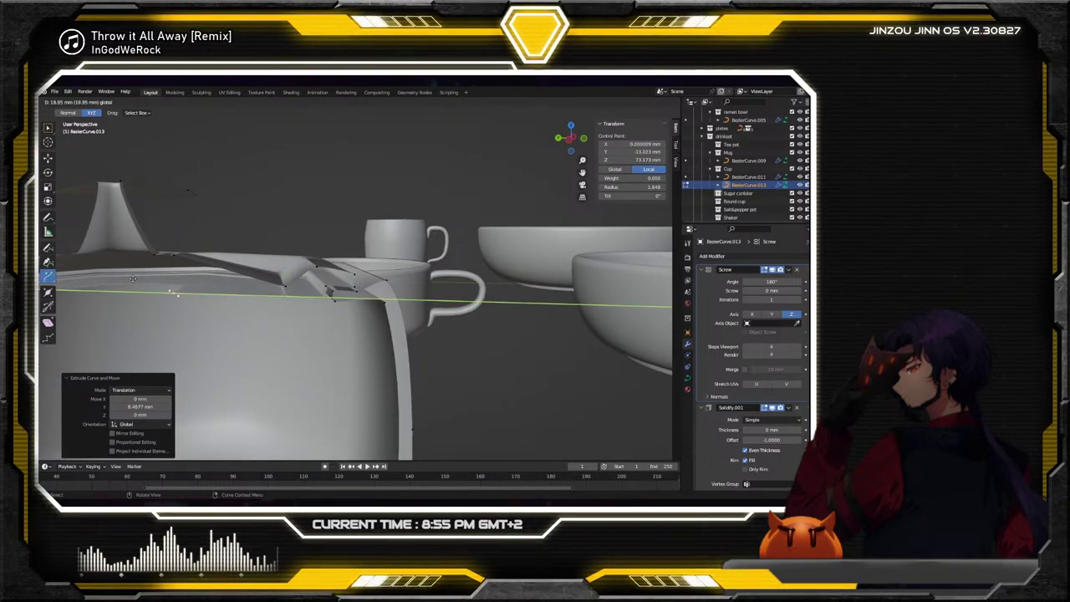
click(128, 281)
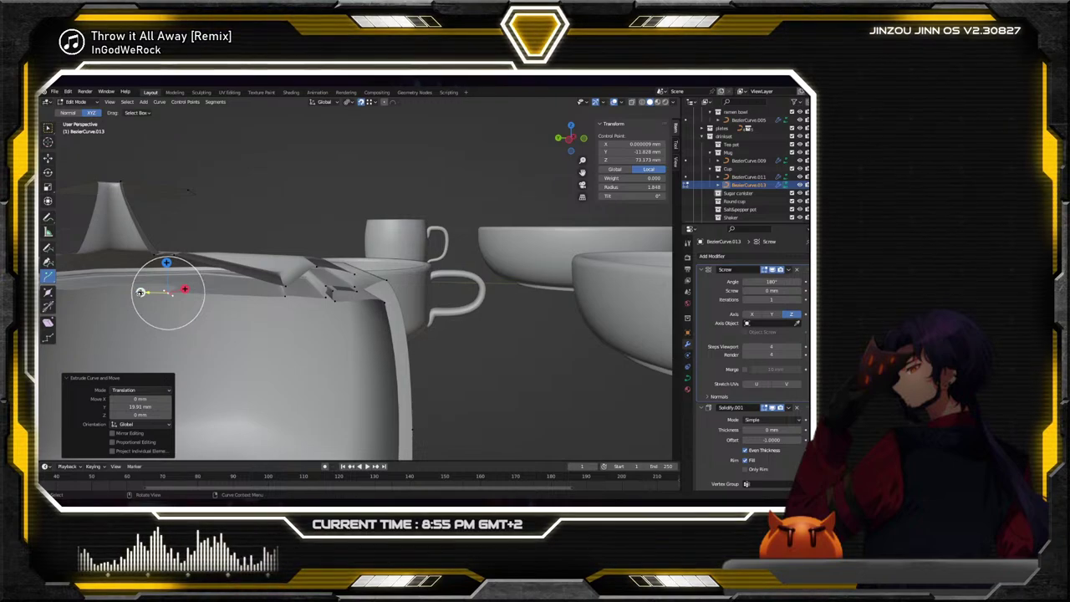
key(e)
key(y)
click(115, 290)
key(e)
key(y)
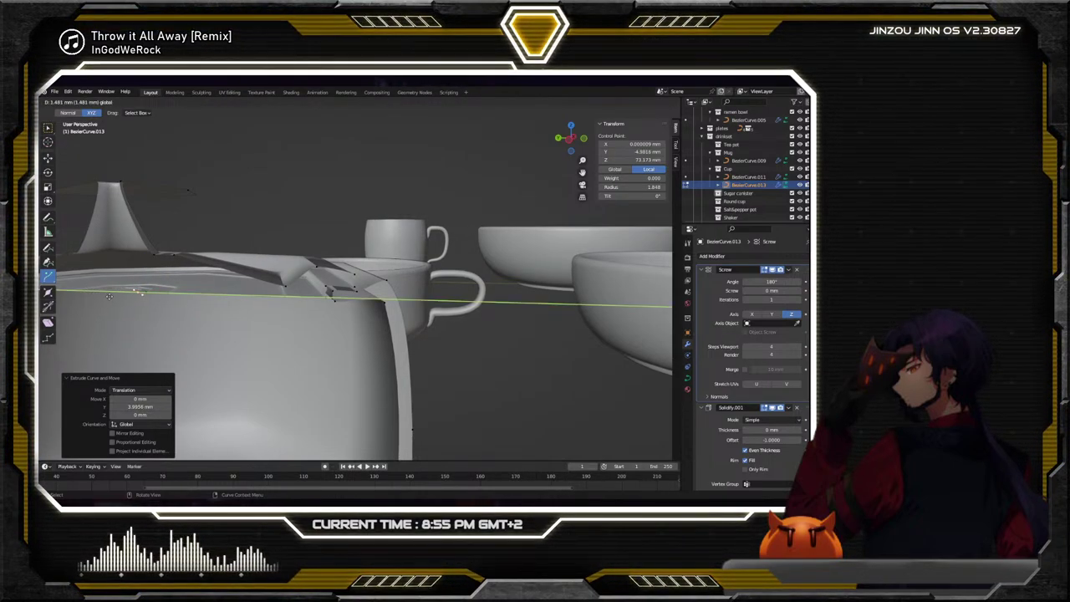
click(87, 288)
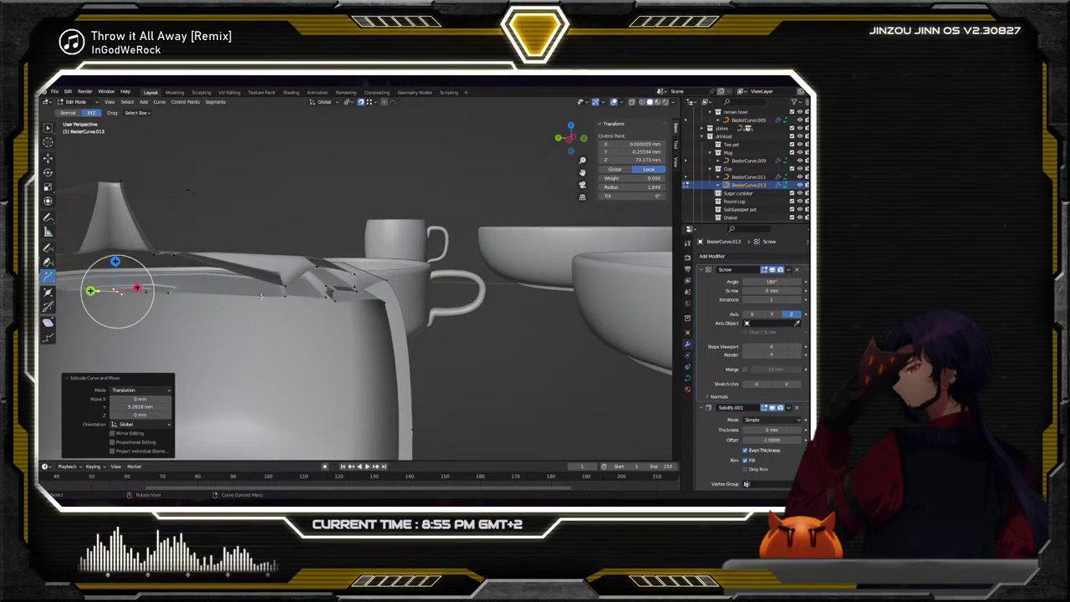
Rotate the handles of the control point directly below the lid's outer edge point about 106° around the X axis
middle_drag(112, 292, 320, 281)
click(343, 291)
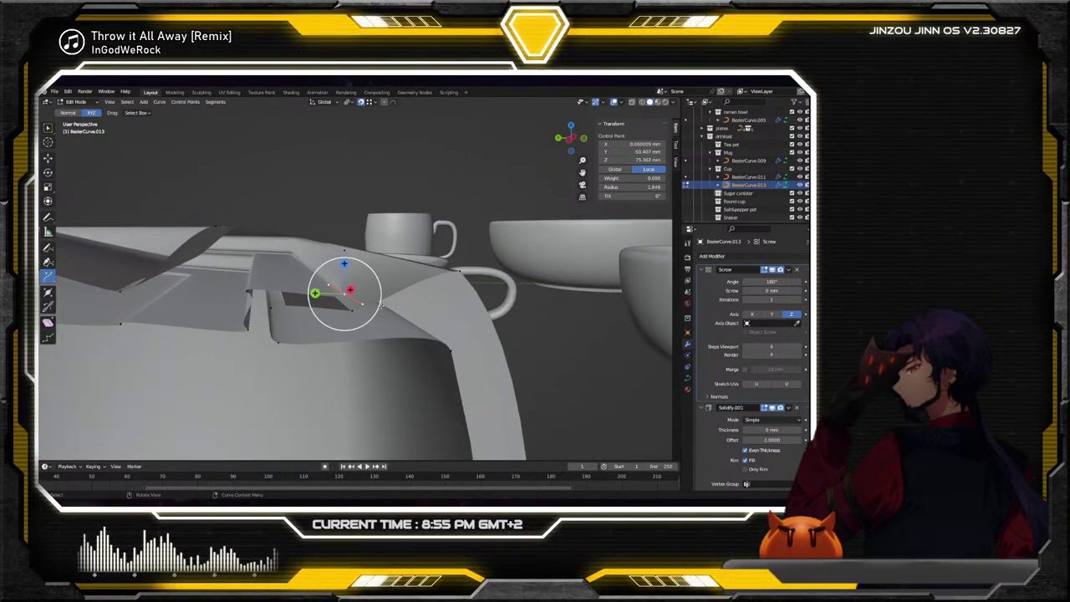
click(47, 172)
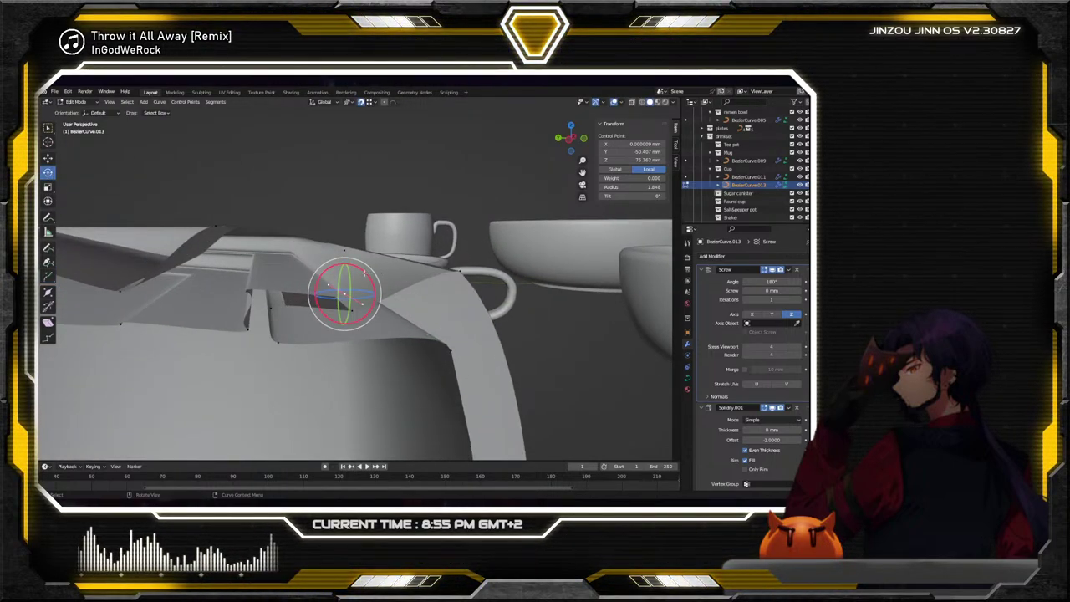
drag(372, 272, 435, 227)
drag(382, 298, 358, 306)
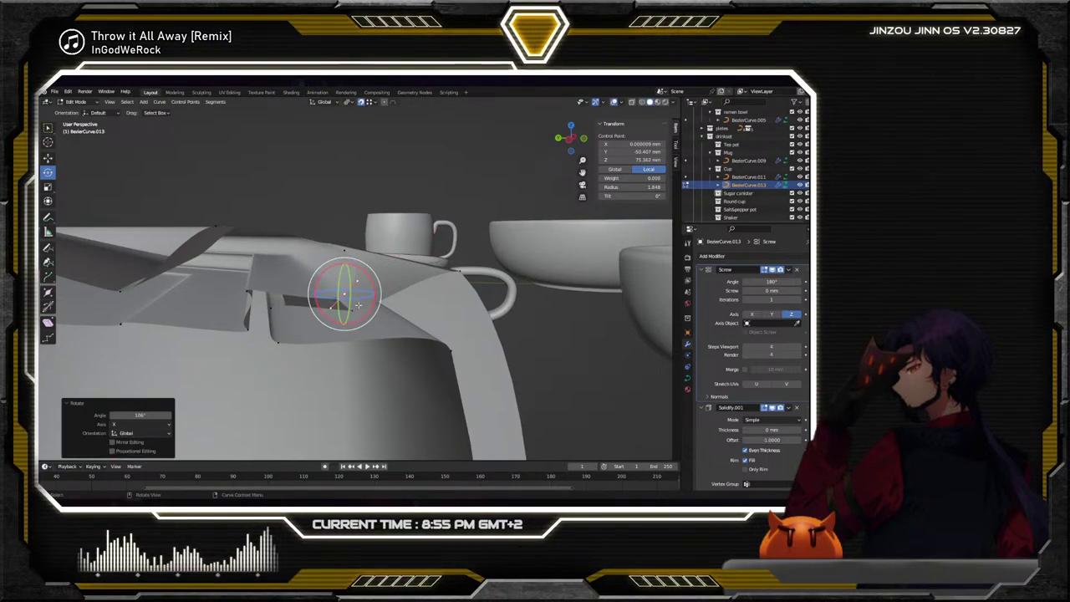
Move the lid's outer edge point about -1.43 mm along Y and lower it about 0.26 mm along Z
click(346, 251)
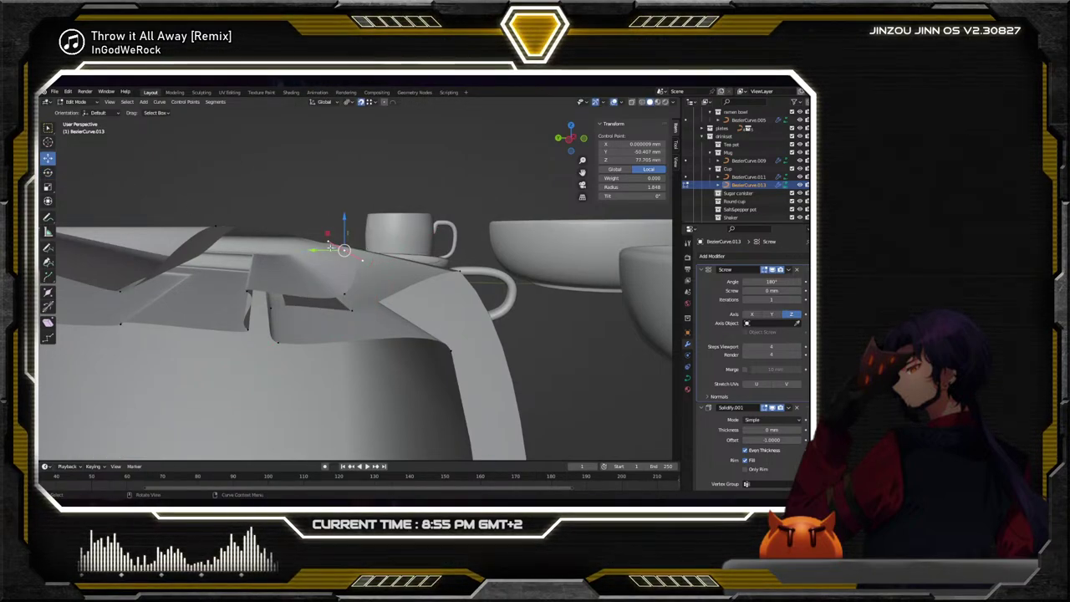
drag(334, 249, 361, 259)
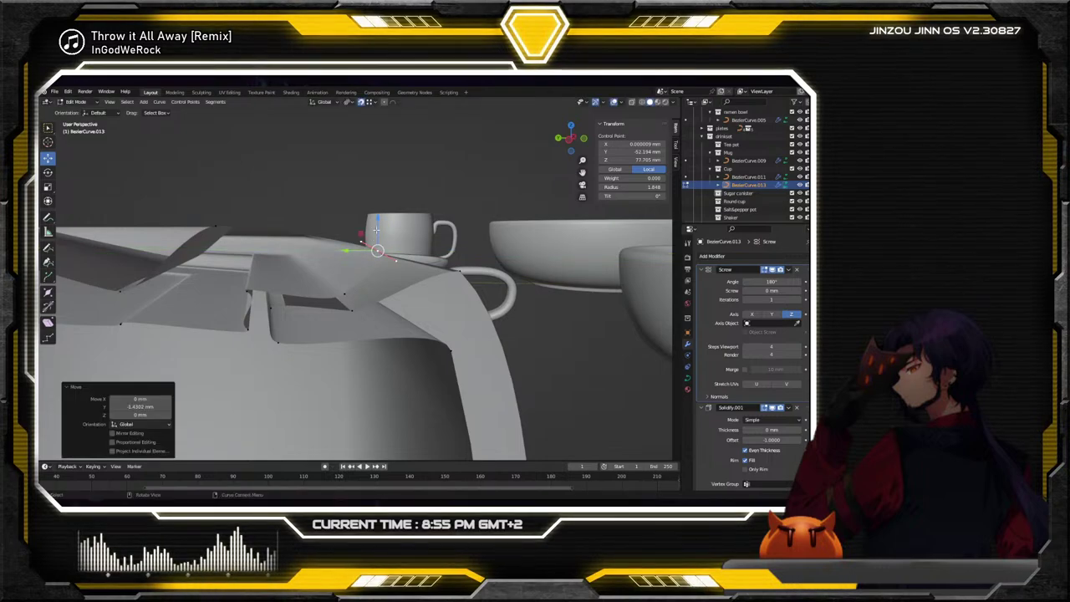
drag(377, 221, 377, 238)
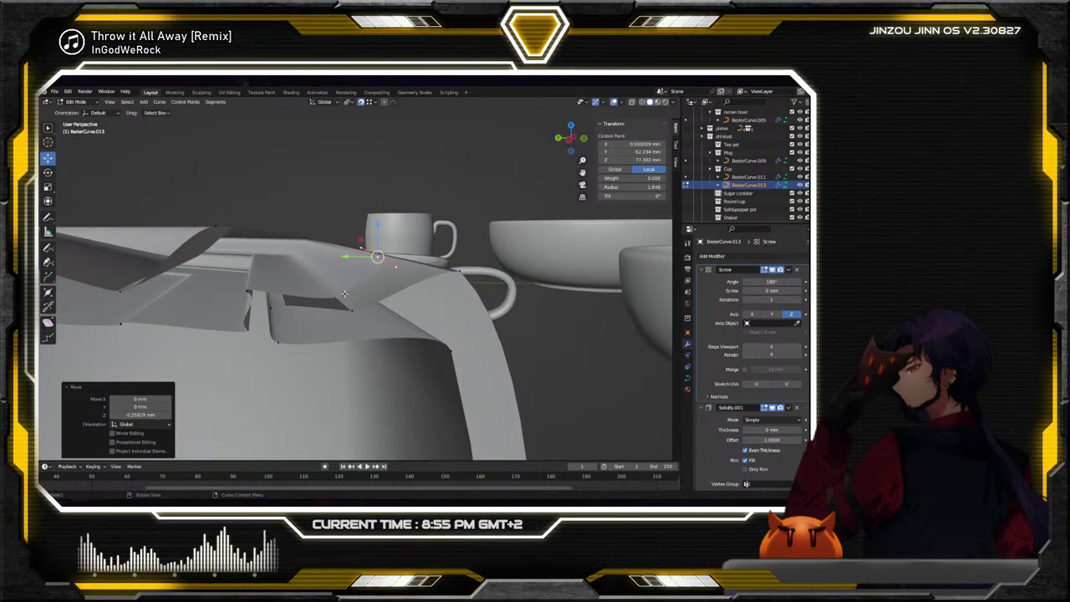
Adjust the handle rotation of the control point beneath the lid's outer edge point
click(343, 293)
middle_drag(379, 258, 369, 287)
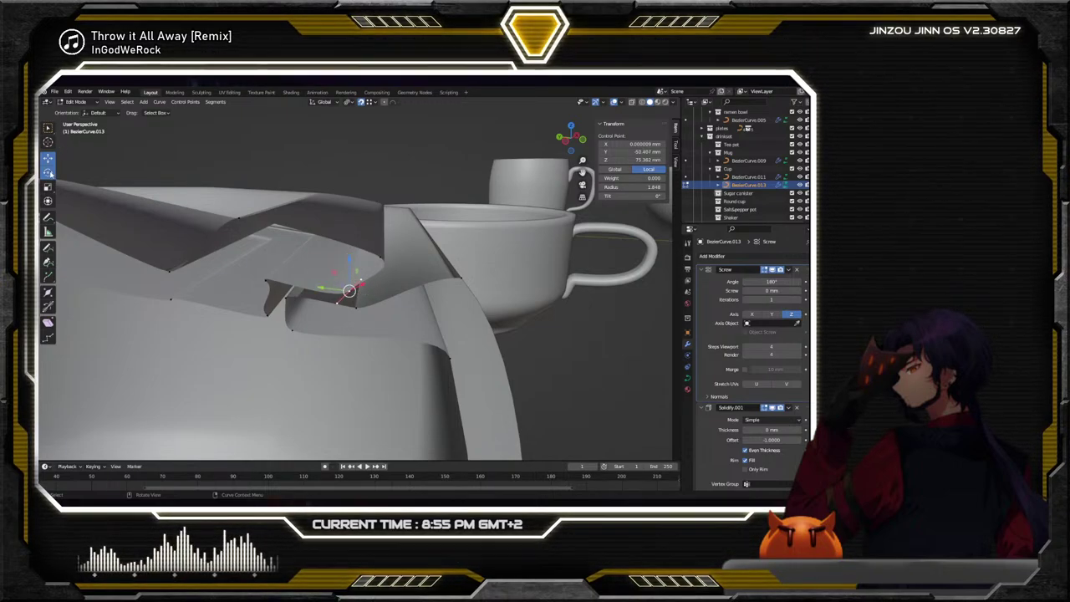
drag(370, 274, 394, 289)
middle_drag(393, 290, 349, 291)
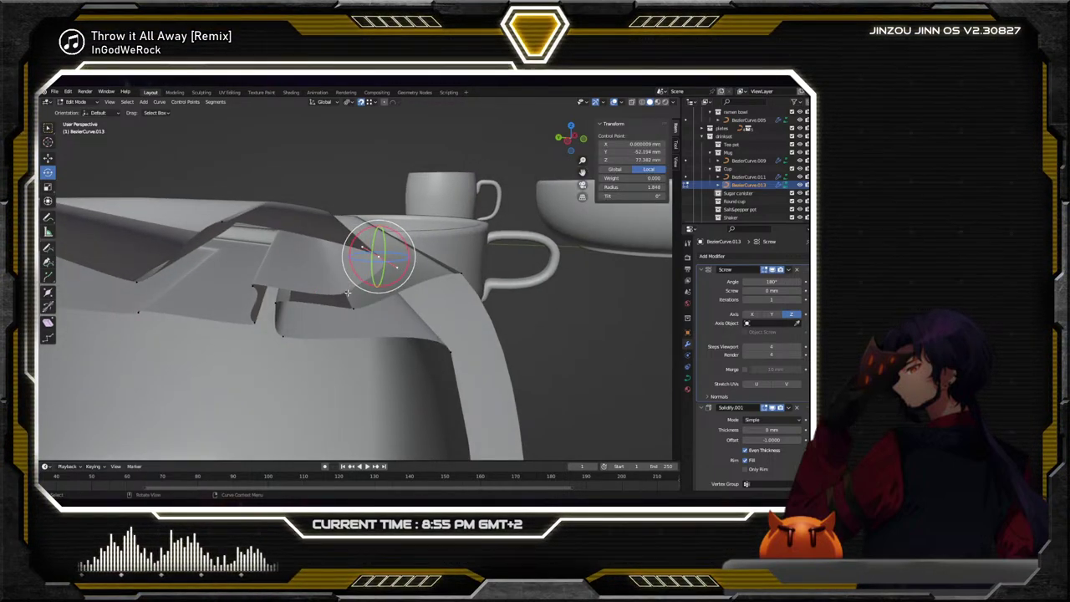
Move the lid's outer edge point and the point beneath it about -1 mm along Y, and nudge both slightly farther out and down
shift+click(348, 291)
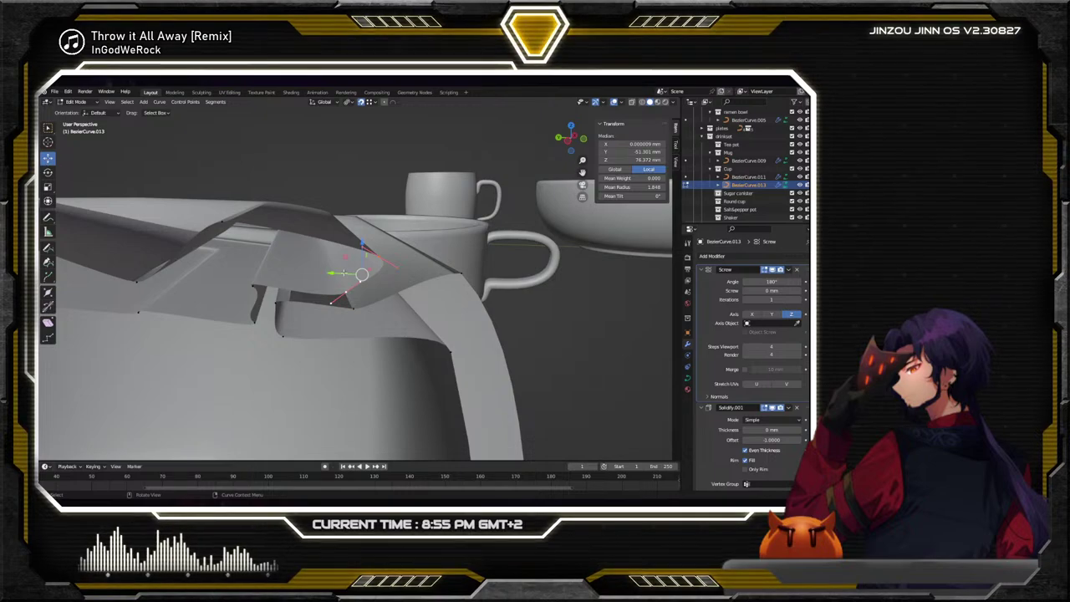
drag(342, 273, 366, 279)
click(369, 280)
middle_drag(369, 280, 533, 272)
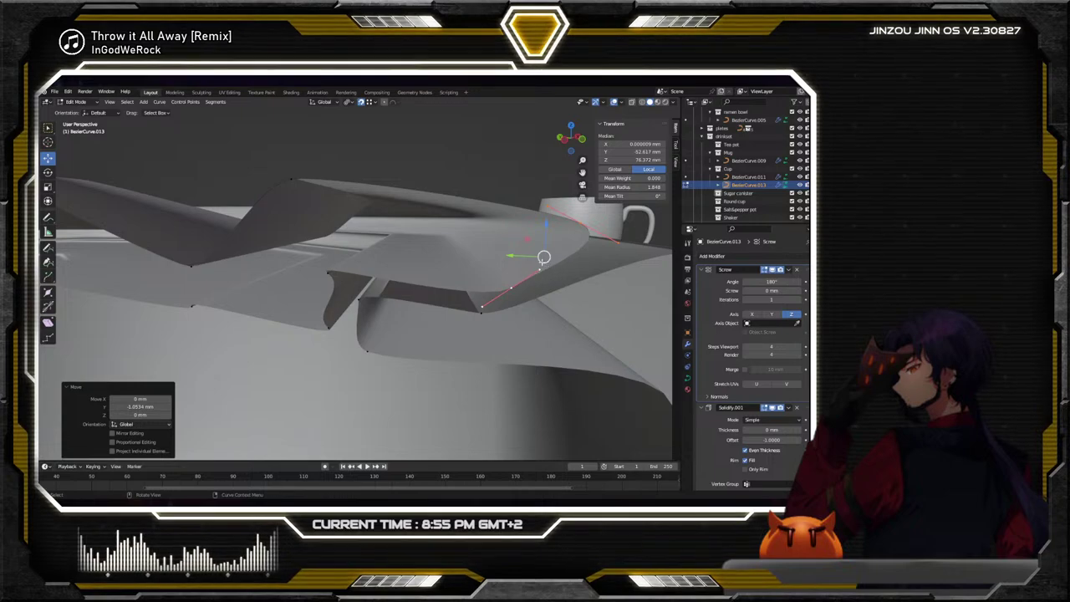
mouse_move(543, 258)
mouse_down()
mouse_move(530, 257)
mouse_move(558, 243)
mouse_up()
Rotate the handles of the upper and lower control points of the lid's inner lip around X until they run nearly upright
click(334, 267)
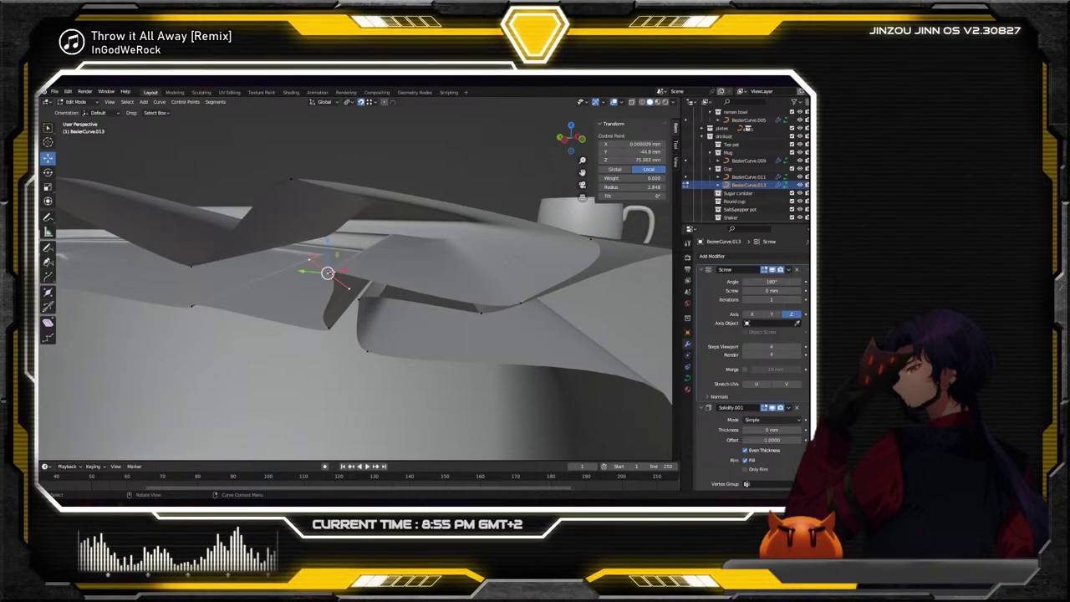
key(shift+space)
key(r)
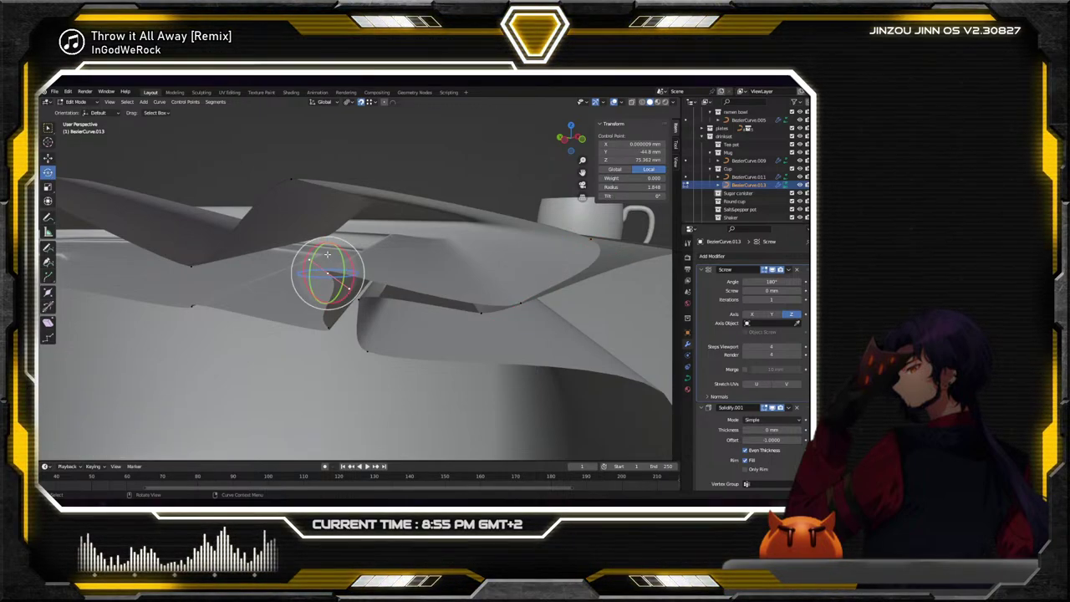
drag(344, 252, 336, 358)
click(329, 329)
key(shift+space)
key(g)
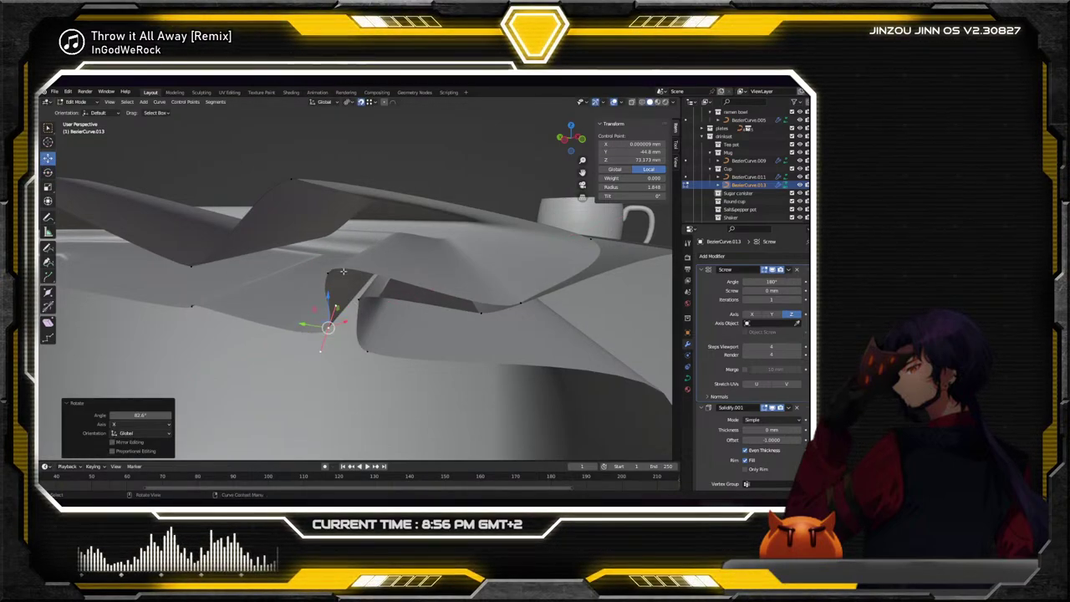
Move the upper and lower points of the lid's inner lip together about -0.70 mm along Y
click(327, 273)
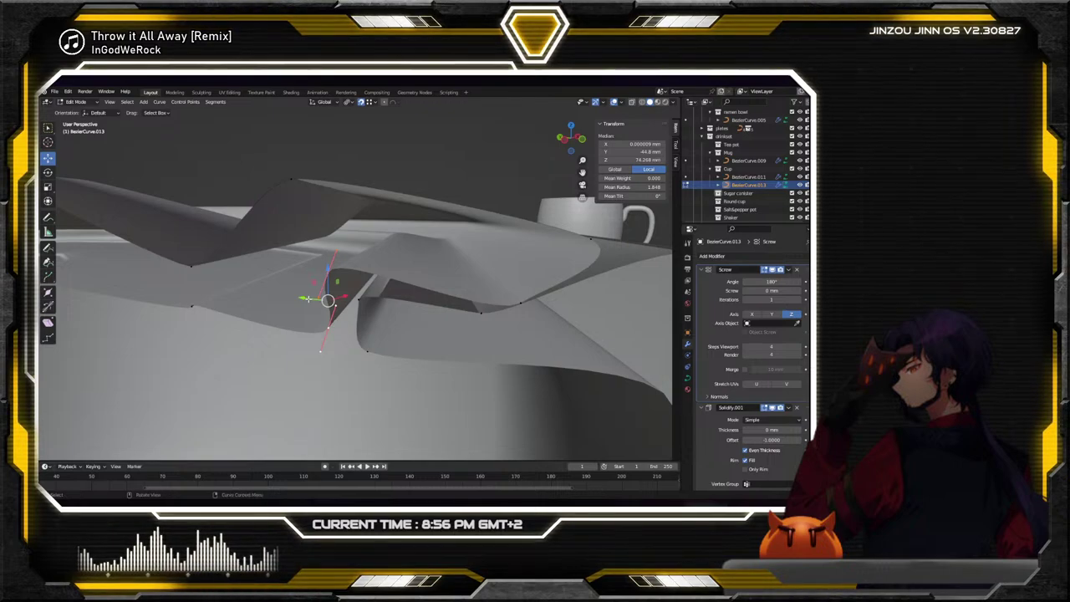
key(g)
key(y)
click(347, 301)
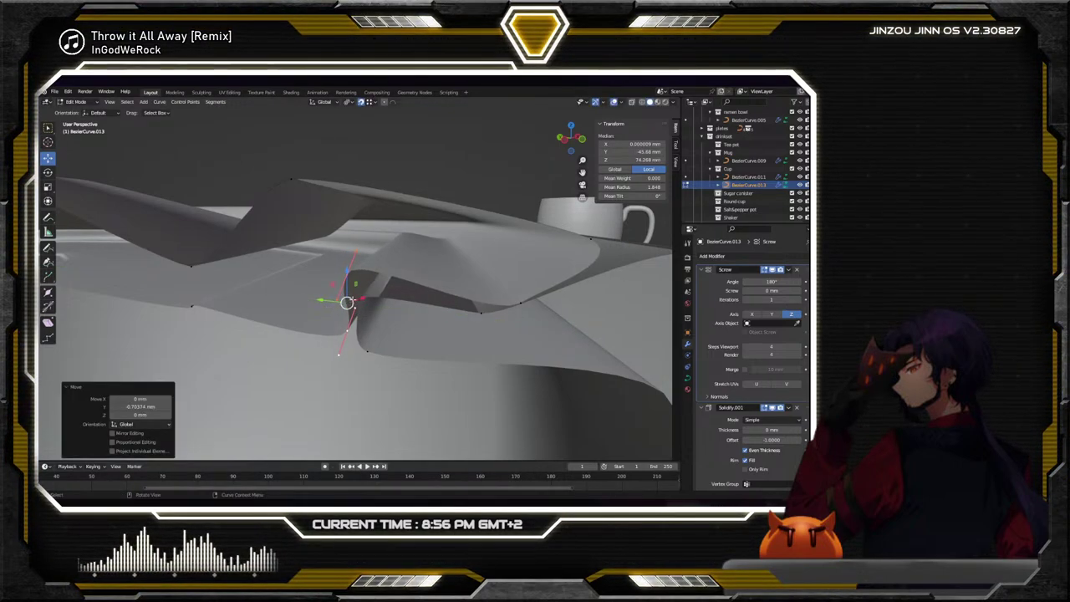
Lower the inner lip's upper point about 0.31 and 0.25 mm along Z, and shift it about -0.31 mm along Y
click(349, 274)
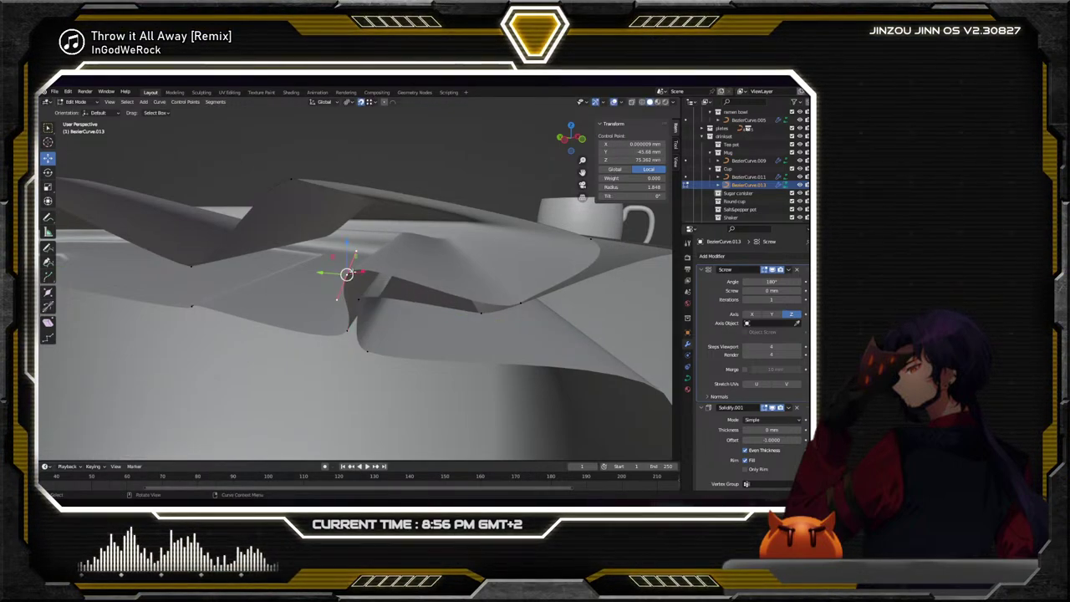
key(g)
key(z)
click(341, 287)
key(g)
key(y)
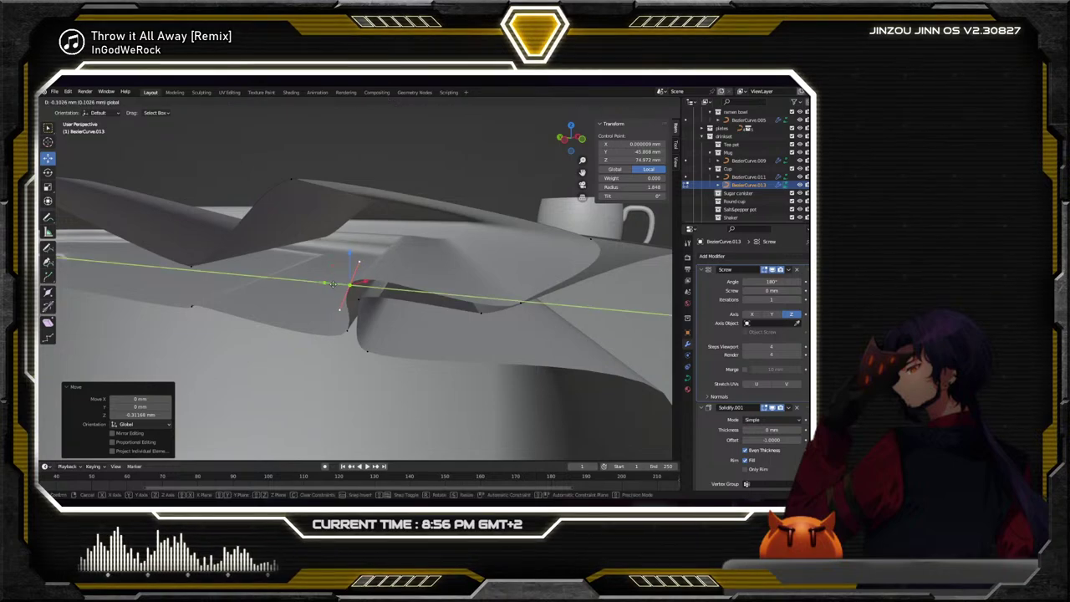
click(337, 287)
key(g)
key(z)
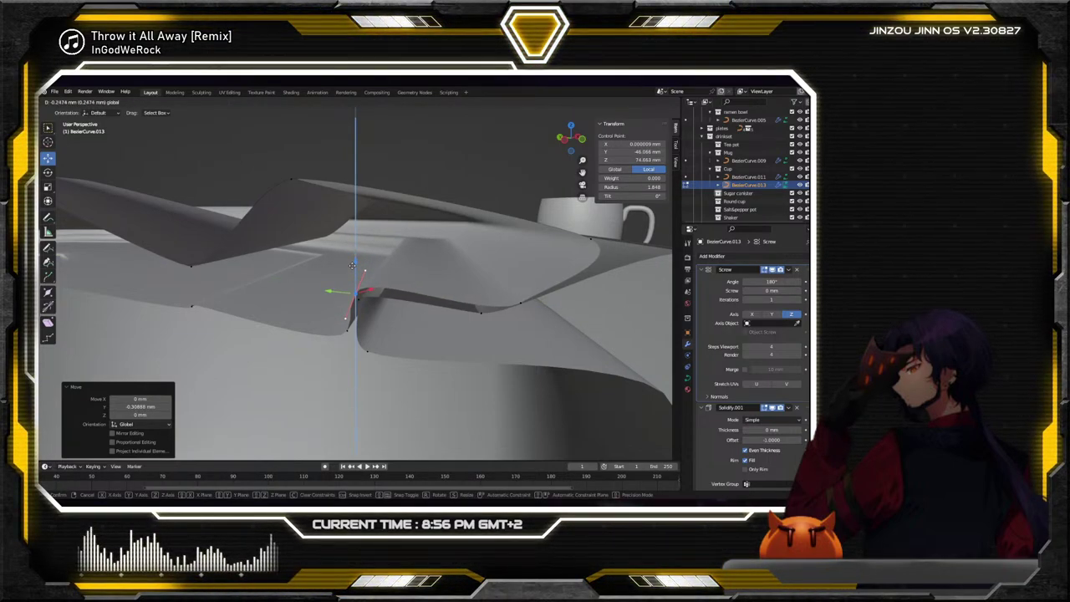
click(355, 266)
middle_drag(520, 299, 443, 320)
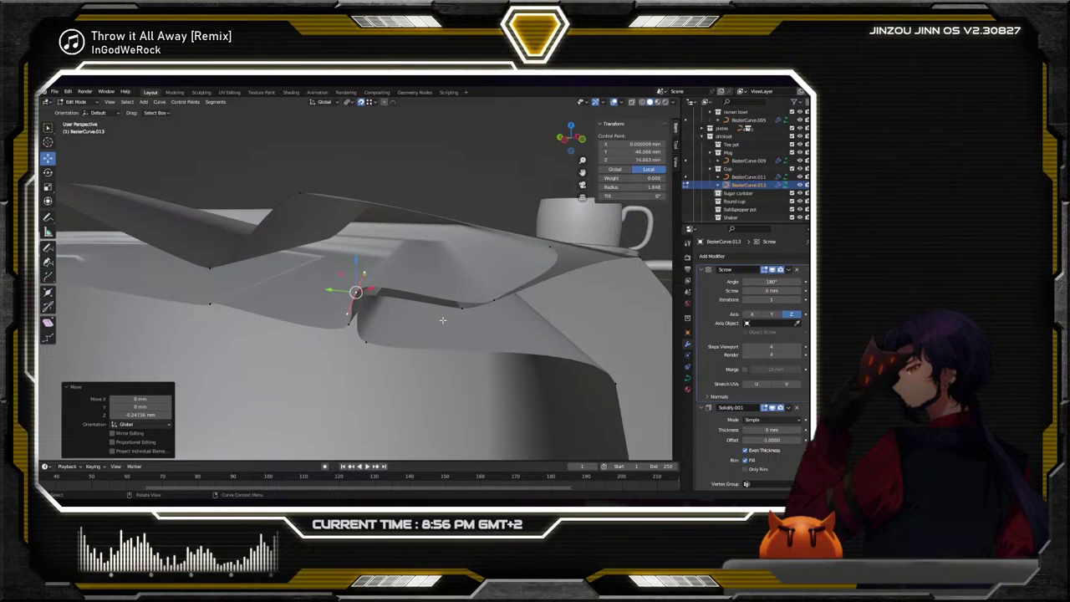
Rotate the handles of the lid underside's first point inward from the lip about -207° around X, and scale them by about 5.99
click(367, 378)
middle_drag(368, 378, 317, 359)
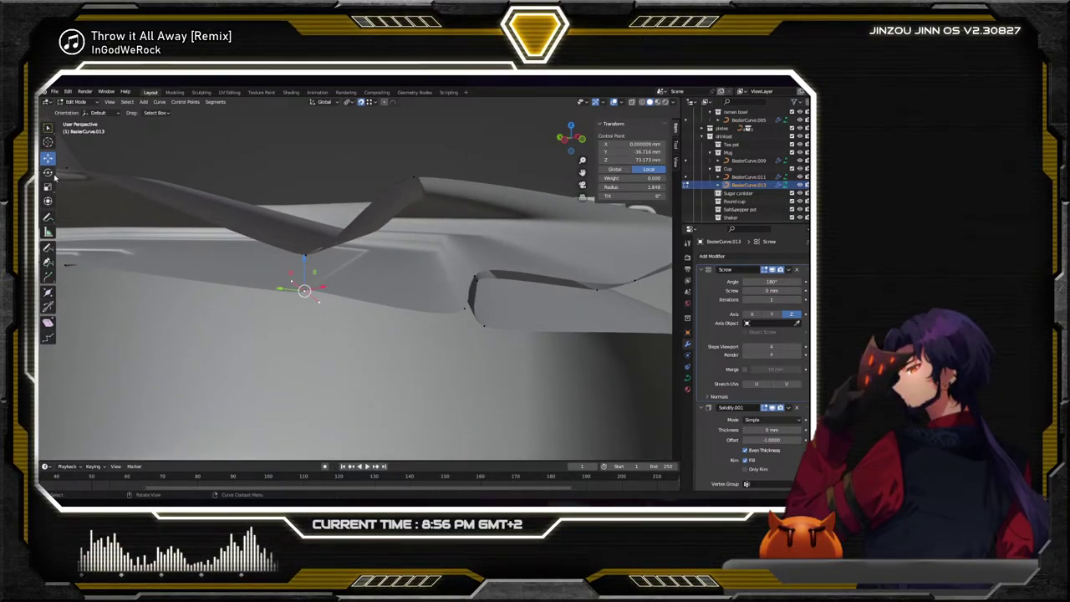
drag(329, 283, 285, 328)
key(s)
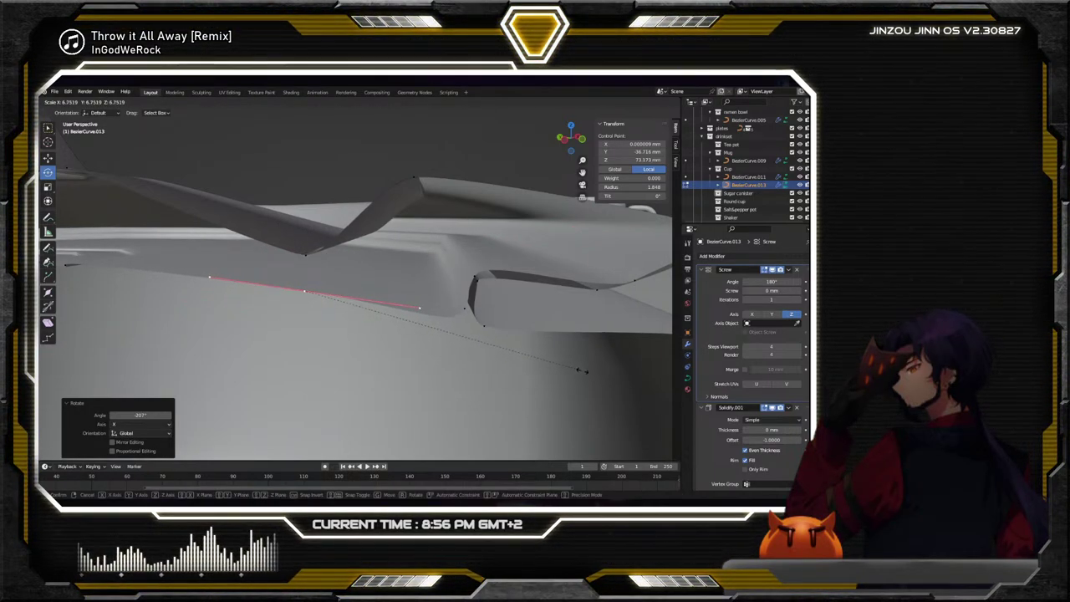
click(548, 364)
Lower the lid underside's first point inward from the lip about 0.56 mm along Z
middle_drag(193, 242, 62, 194)
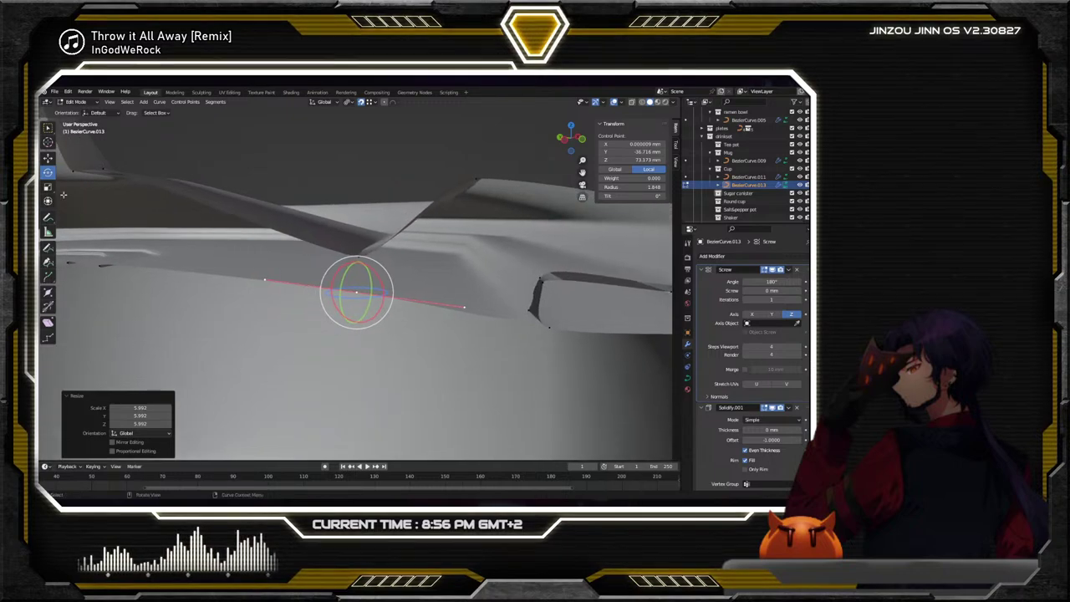
drag(356, 262, 328, 277)
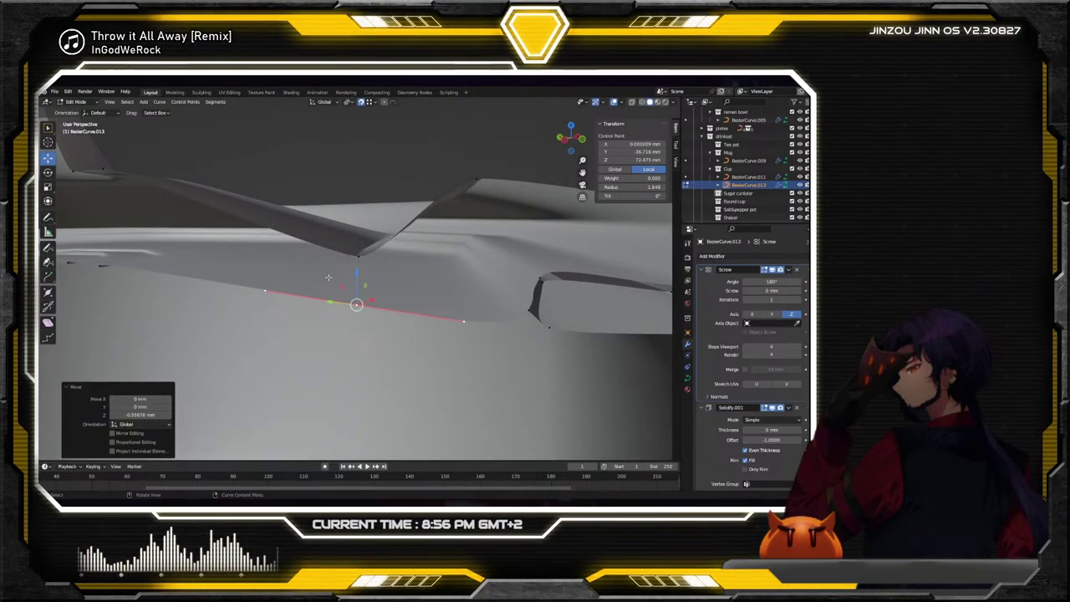
middle_drag(328, 277, 381, 304)
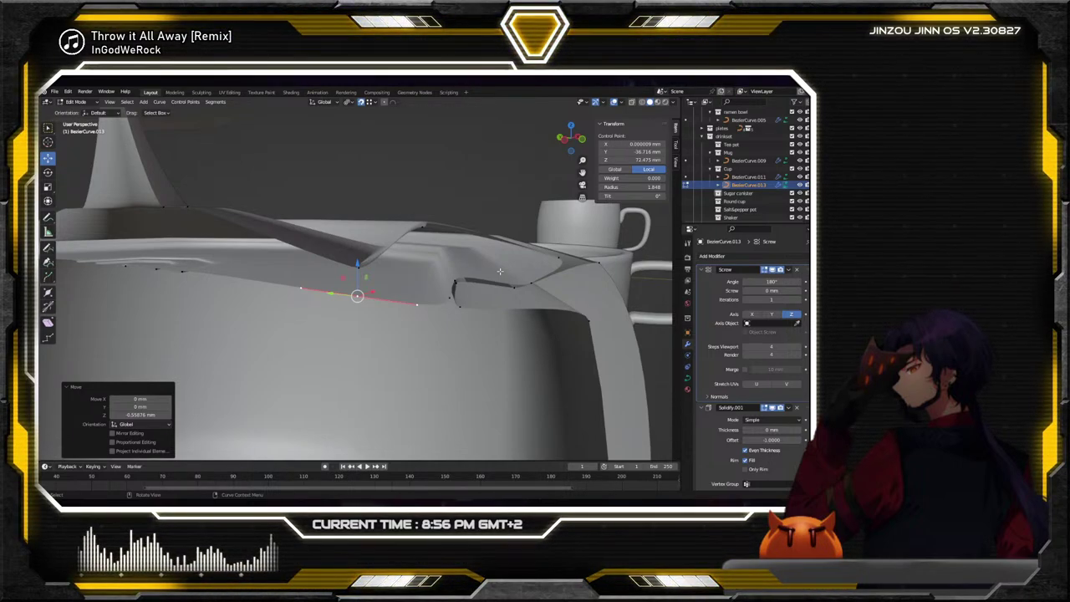
Raise the lid underside's next point toward the centre about 4.57 mm along Z
click(182, 271)
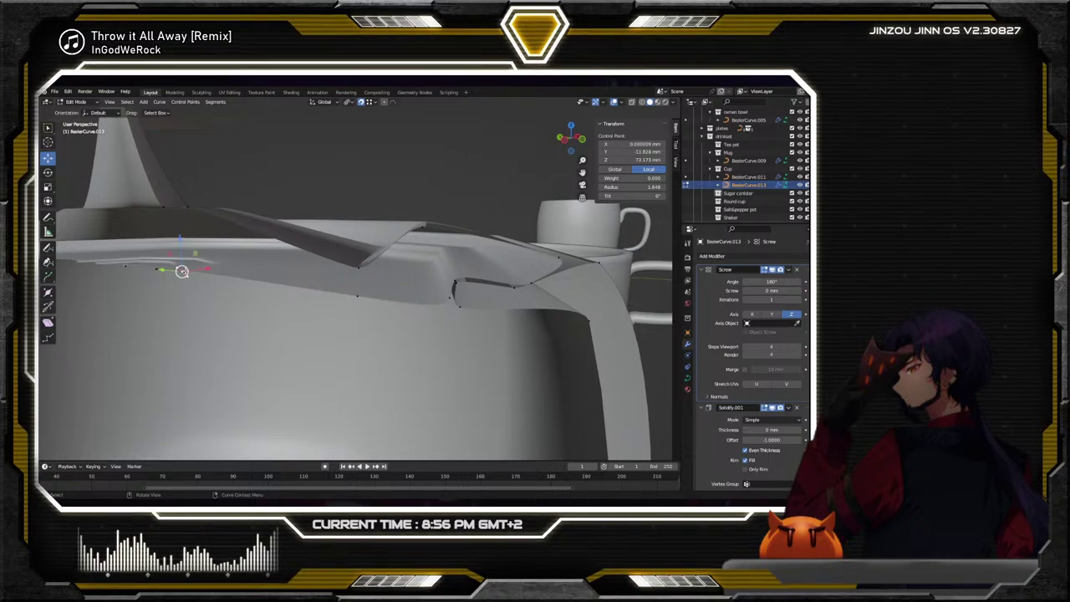
drag(186, 249, 285, 193)
Rotate the raised underside point's handles about 165° around X, and scale them by about 5.38
click(48, 173)
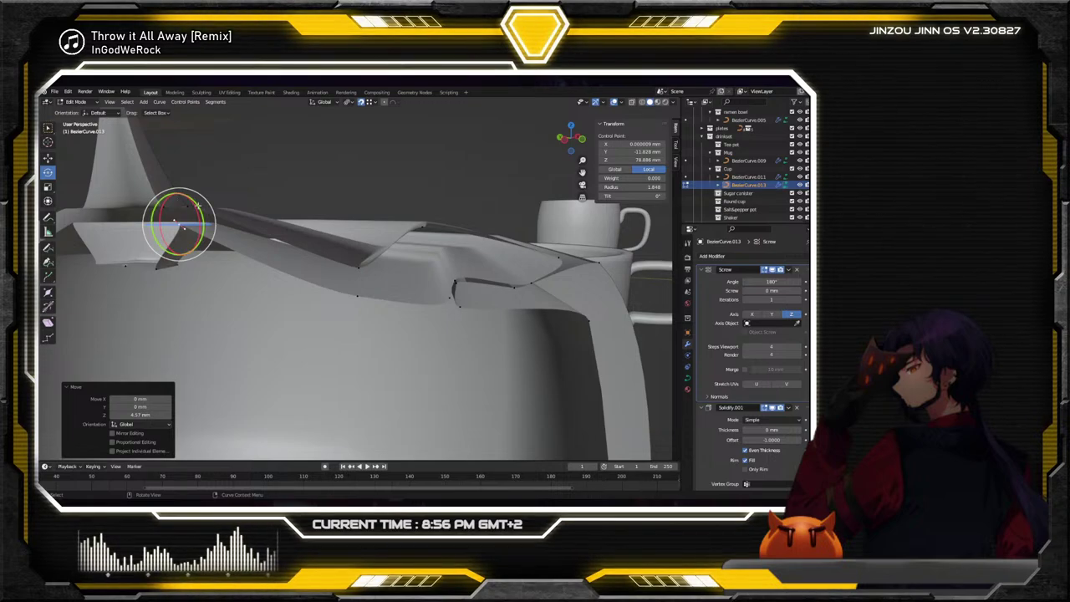
middle_drag(209, 250, 245, 234)
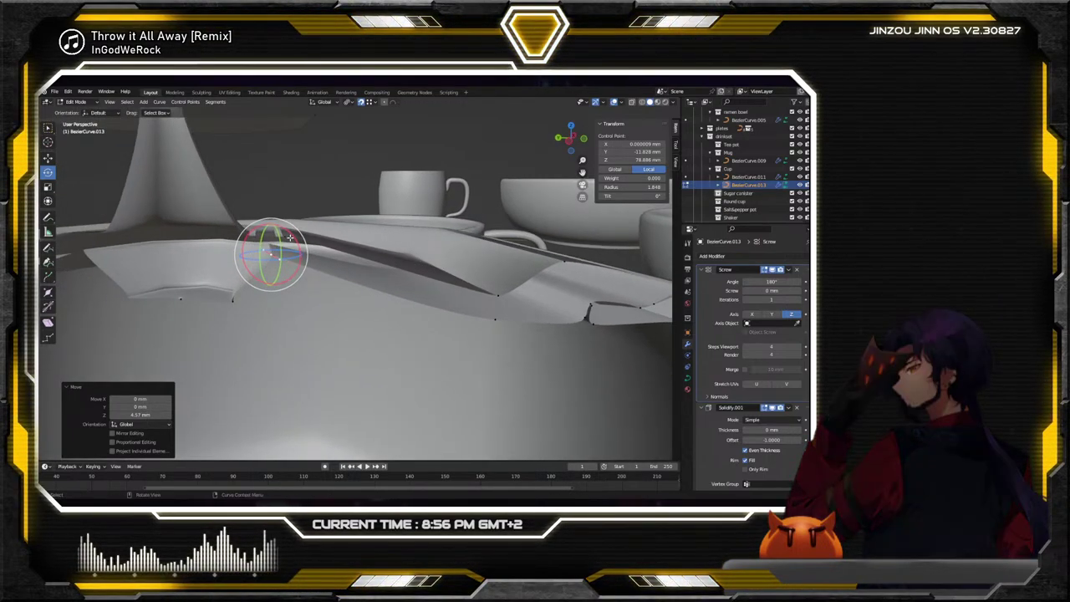
key(r)
key(x)
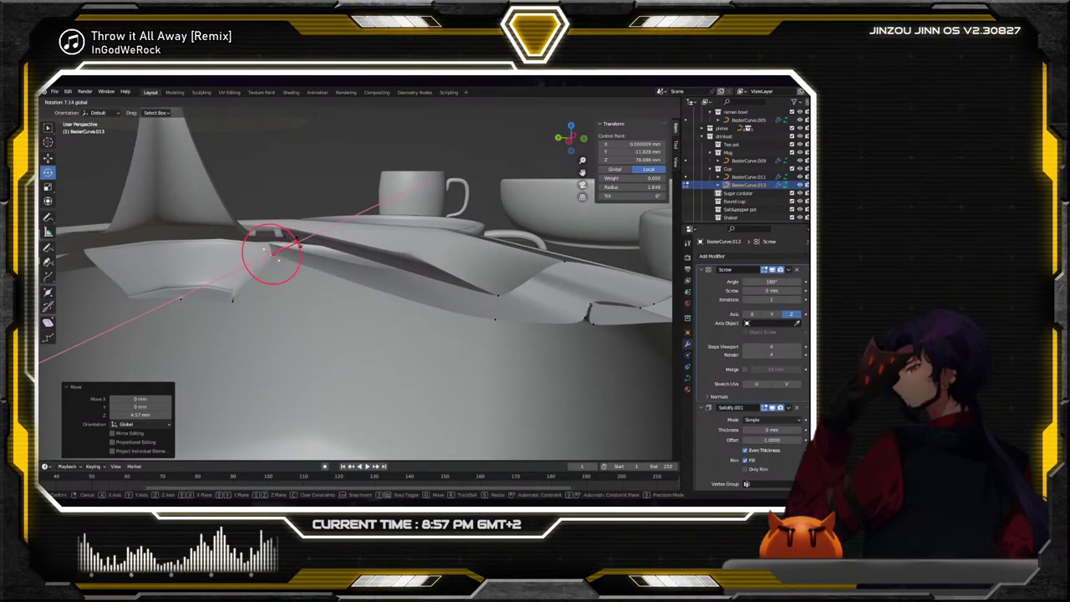
click(234, 295)
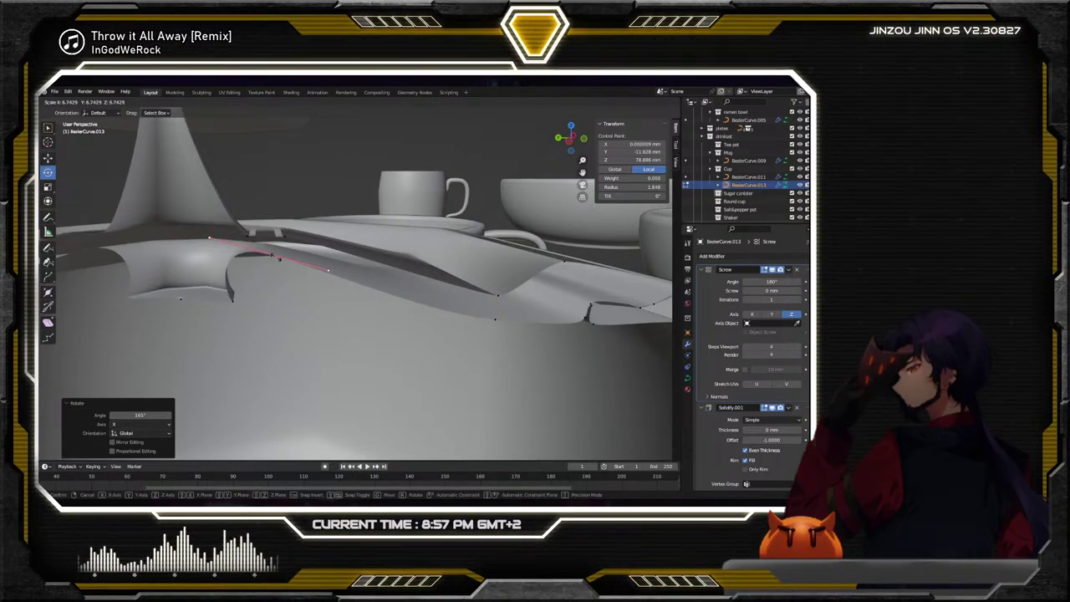
click(316, 267)
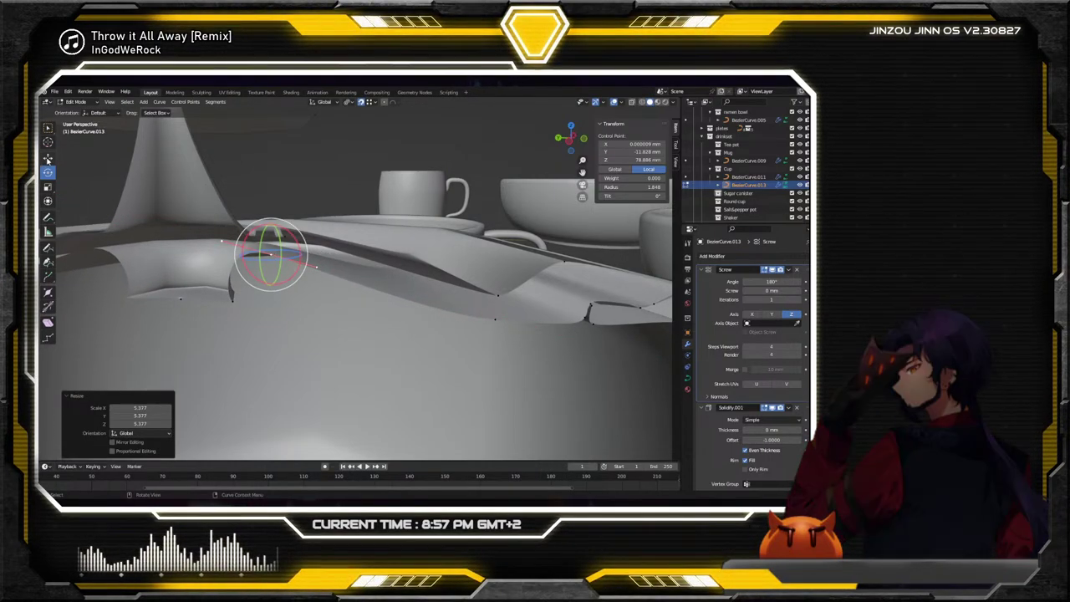
Raise the lid underside's second-to-last point near the centre along Z to a height of 77.1 mm
key(shift+space)
key(g)
key(g)
key(y)
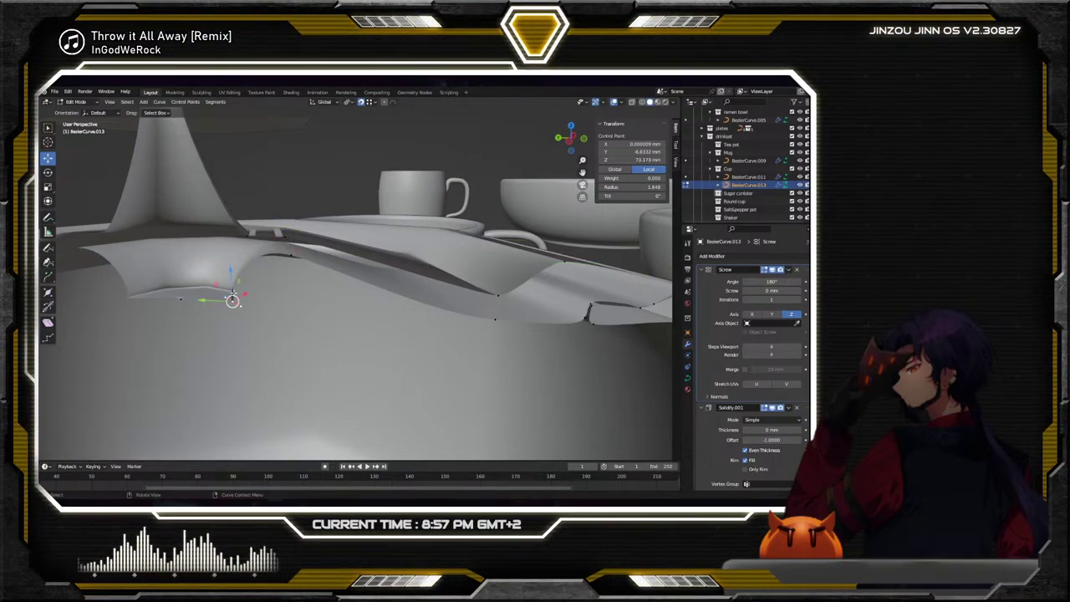
key(z)
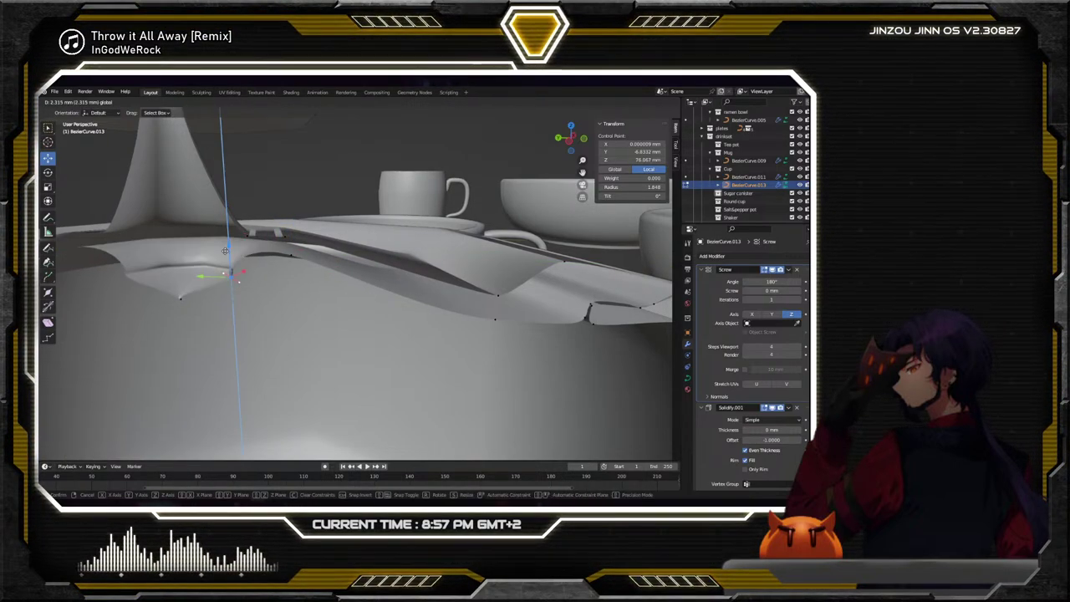
click(212, 242)
Raise the lid underside's innermost end point about 4.31 mm along Z and delete that vertex
click(179, 292)
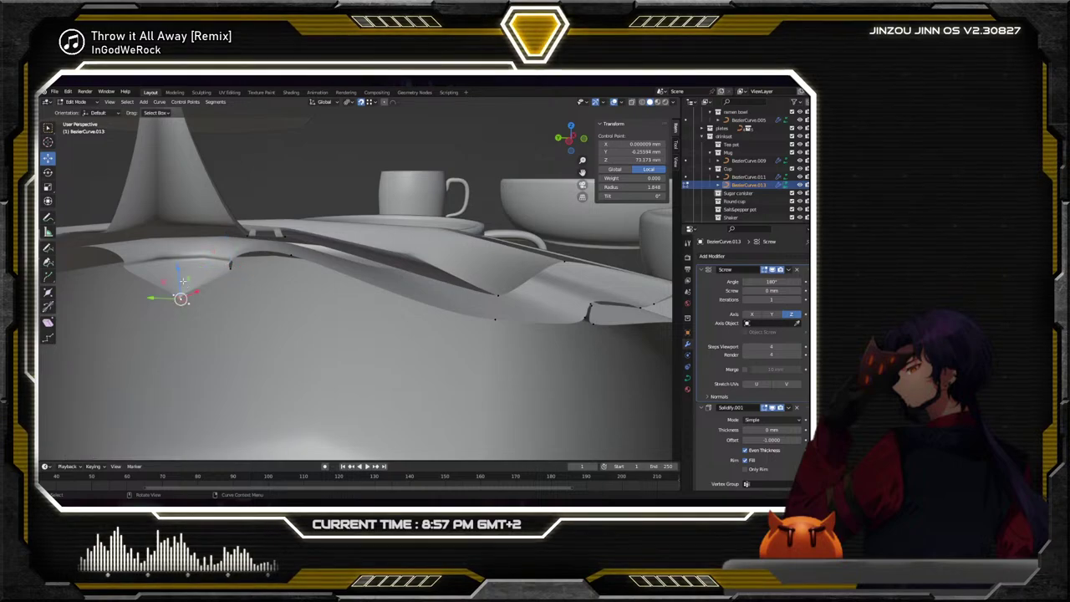
key(g)
key(z)
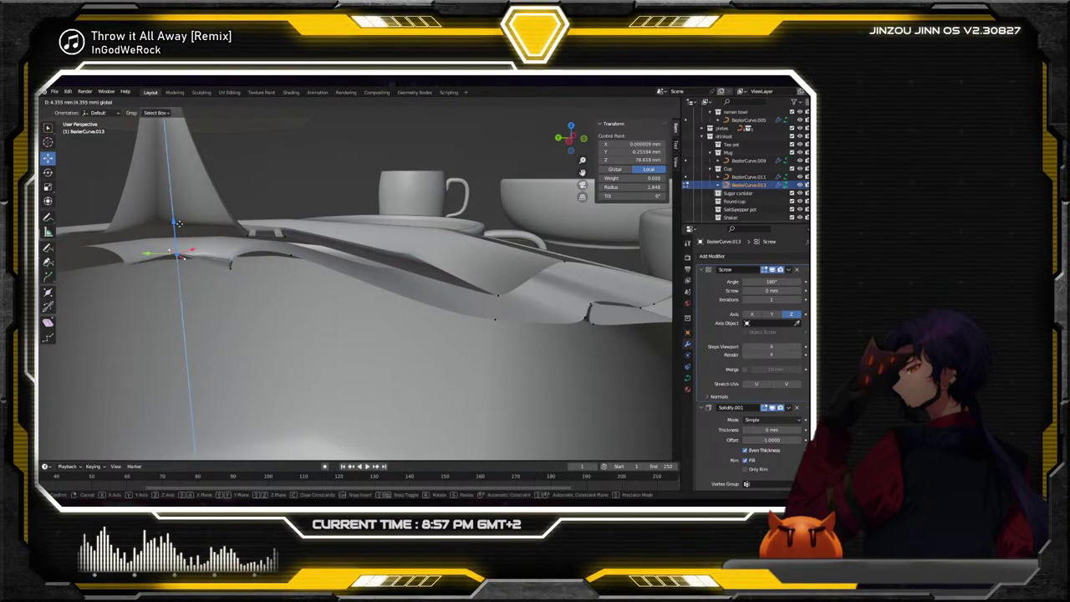
click(177, 223)
key(x)
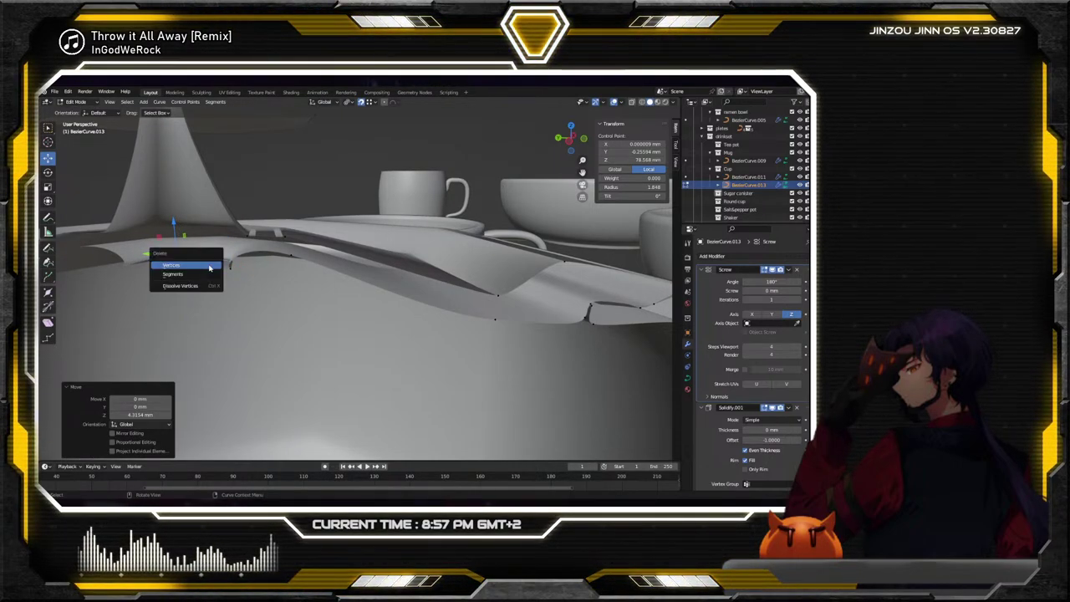
click(219, 265)
Move the underside's remaining end point about 3.01 and 2.46 mm along Y, snapping it to the pot's central axis
click(229, 268)
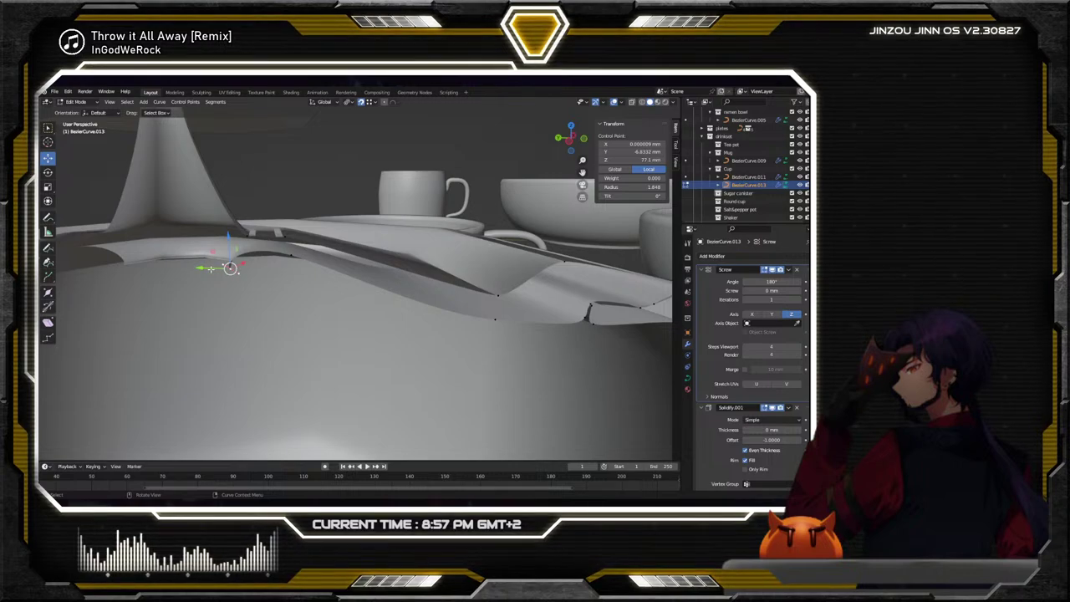
key(g)
key(y)
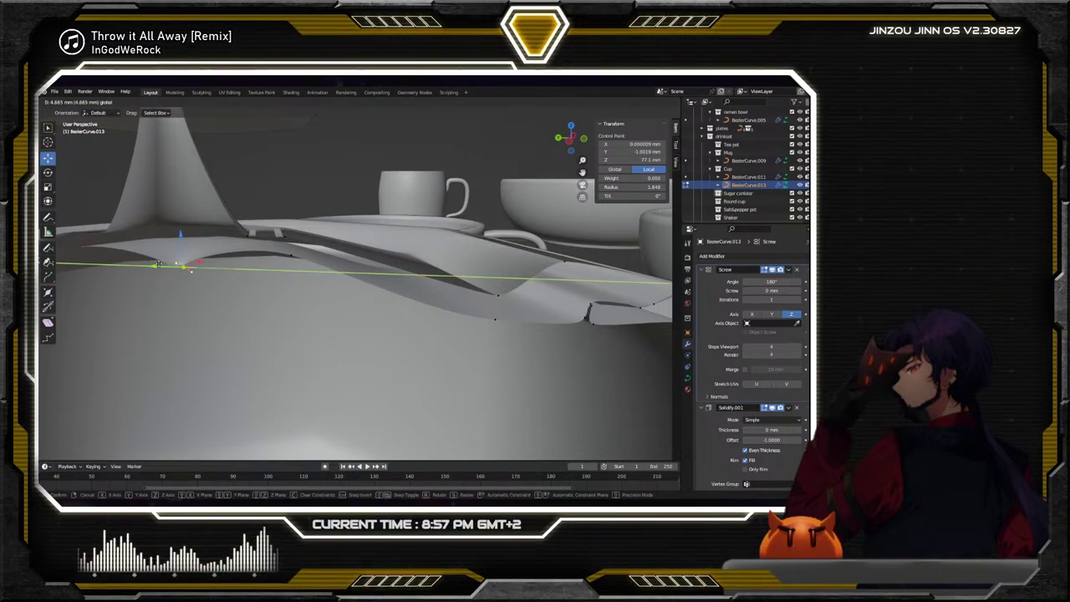
click(172, 266)
scroll(335, 269, down, 5)
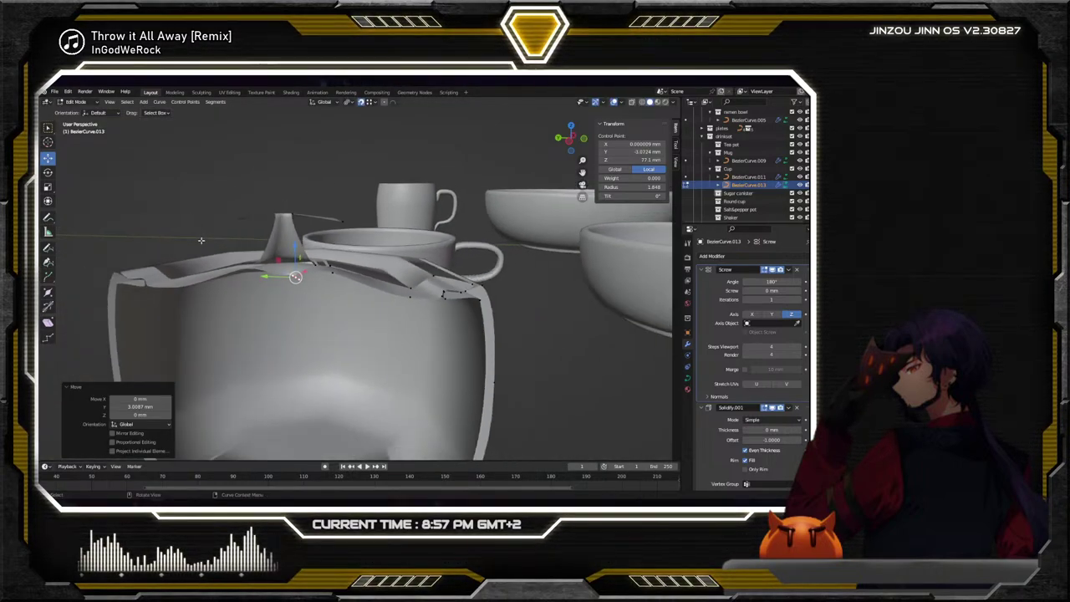
key(g)
key(y)
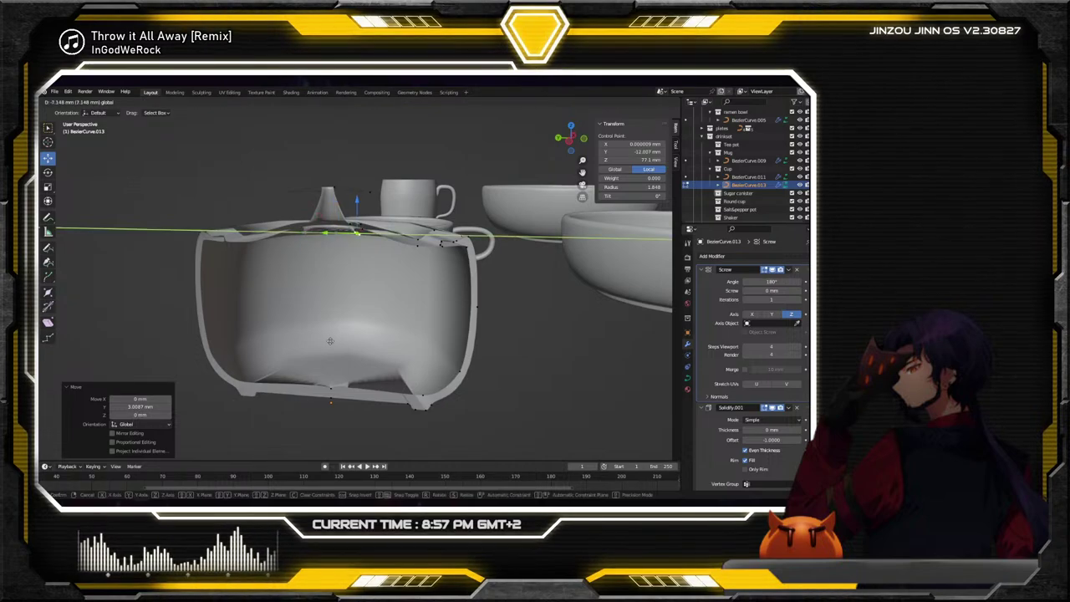
click(332, 388)
Rotate the handles of the underside's end point on the central axis about -165° around Z and about -207° around X
scroll(331, 388, up, 5)
middle_drag(332, 388, 59, 209)
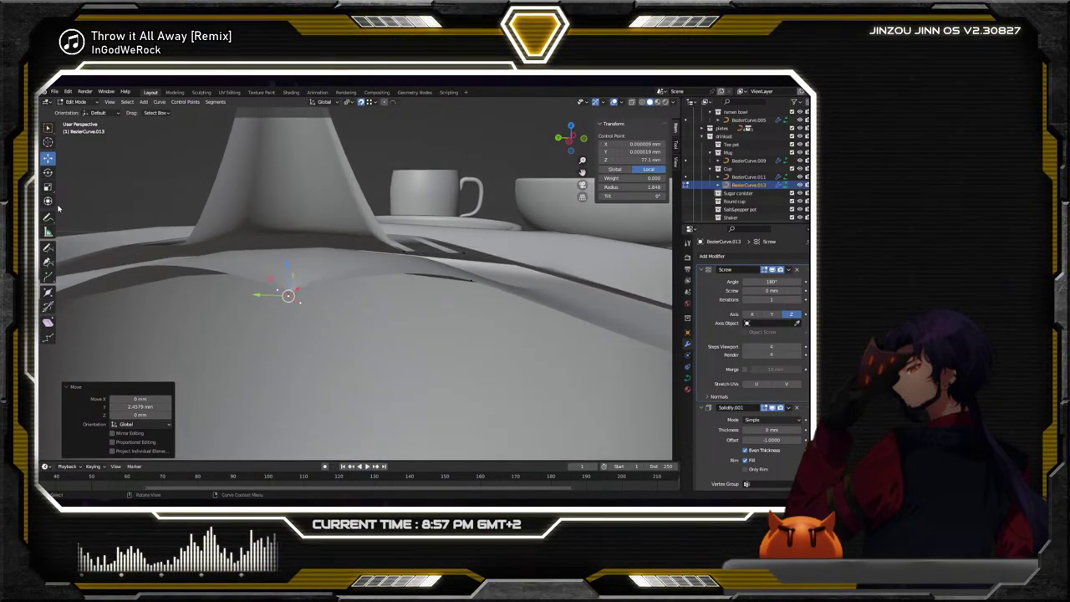
click(289, 296)
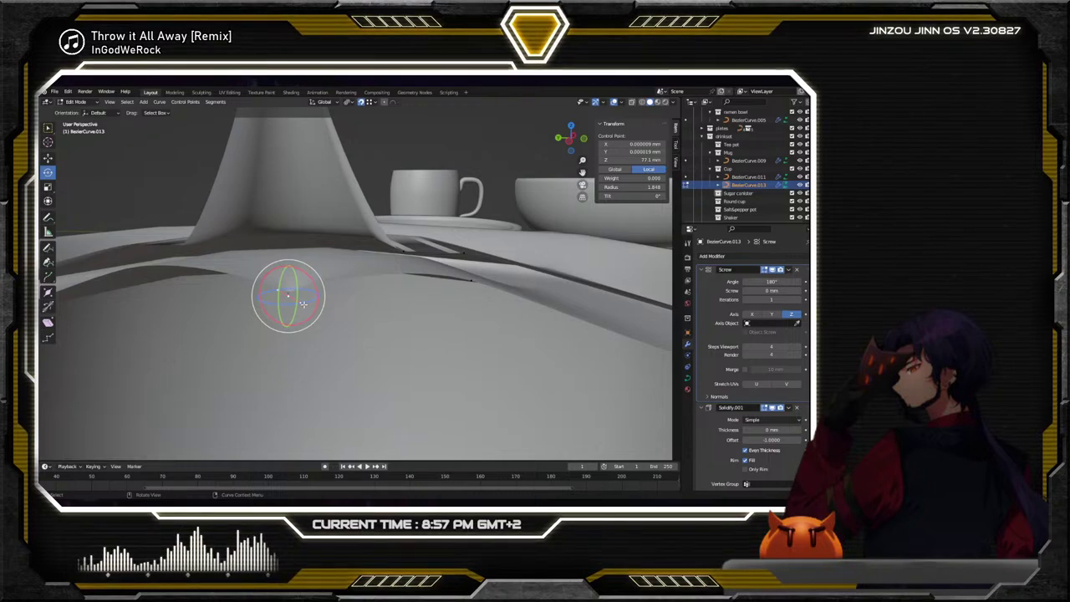
drag(314, 290, 313, 281)
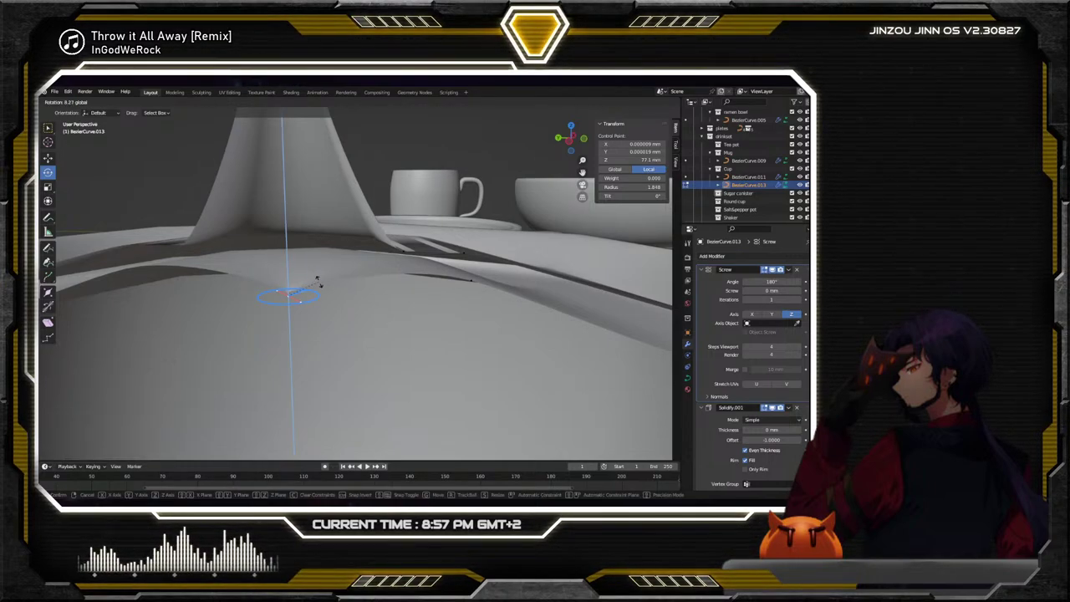
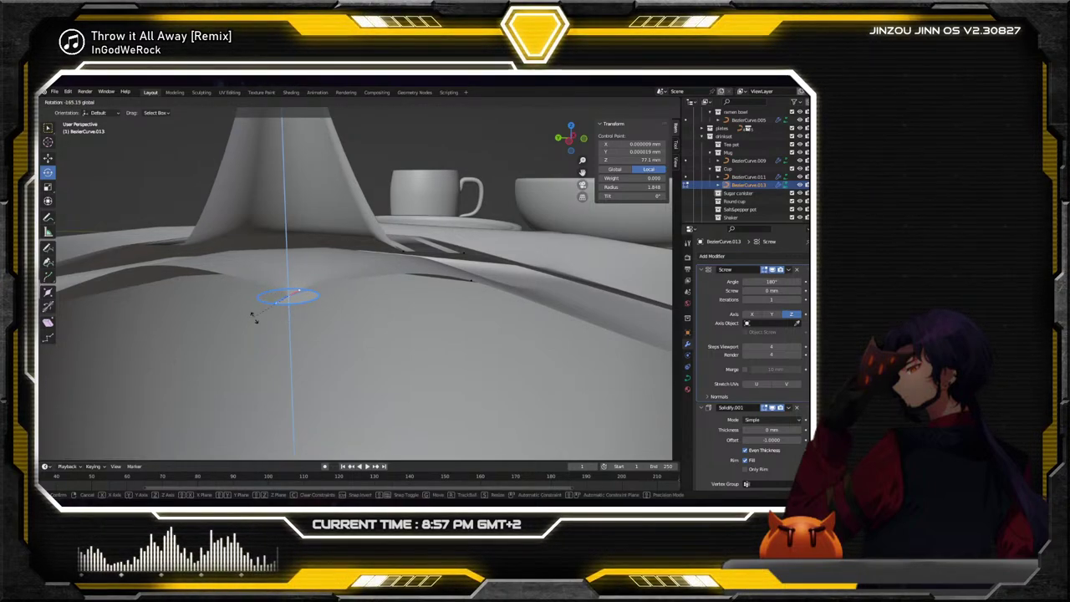
click(255, 313)
drag(328, 292, 294, 285)
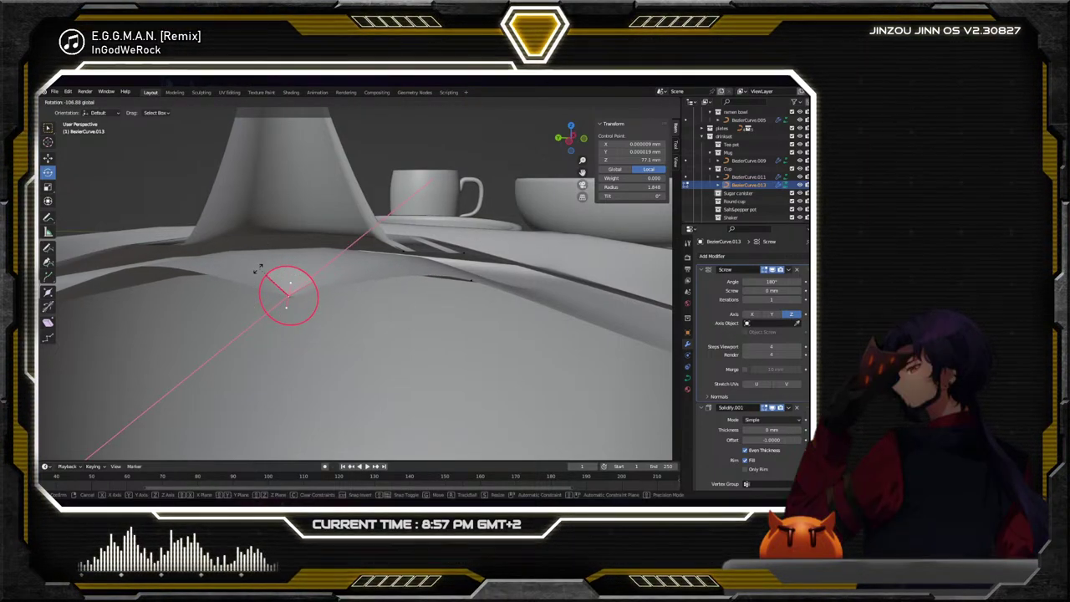
click(265, 334)
Raise the underside's end point on the central axis about 2.73 mm along Z
key(shift+space)
key(g)
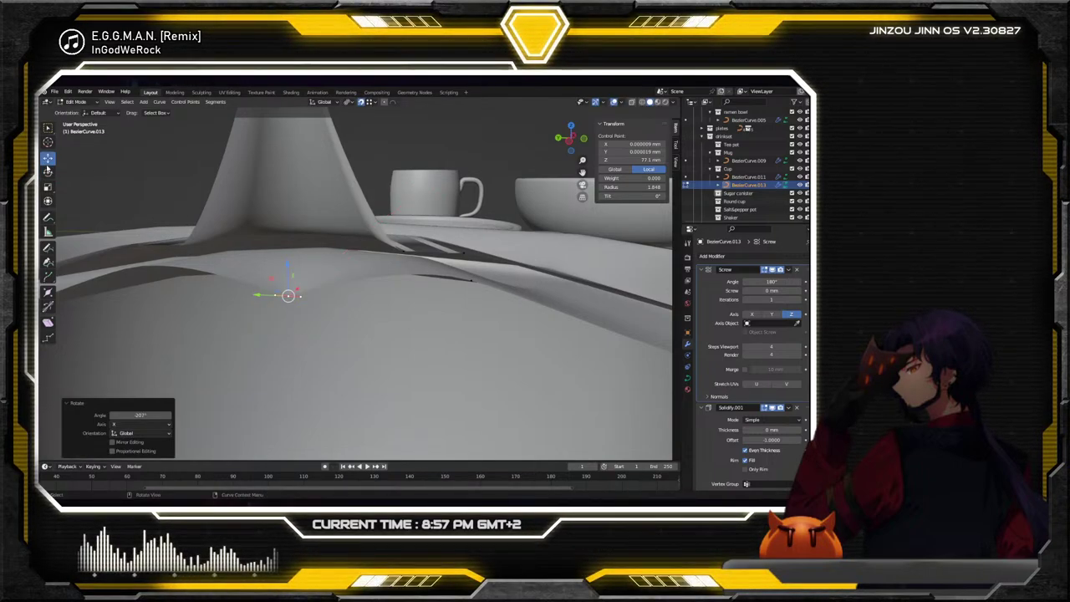
drag(284, 264, 290, 235)
Move the raised point on the lid's upper surface near the rim about -2.15 mm along Y and lower it about 0.8 mm along Z
middle_drag(289, 235, 374, 248)
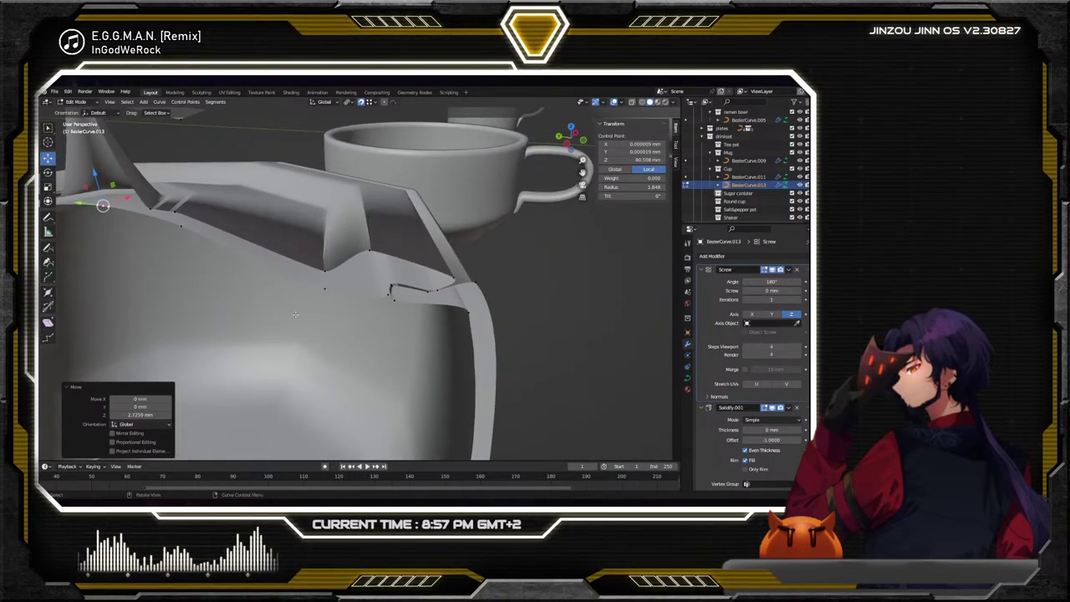
click(370, 249)
key(g)
key(y)
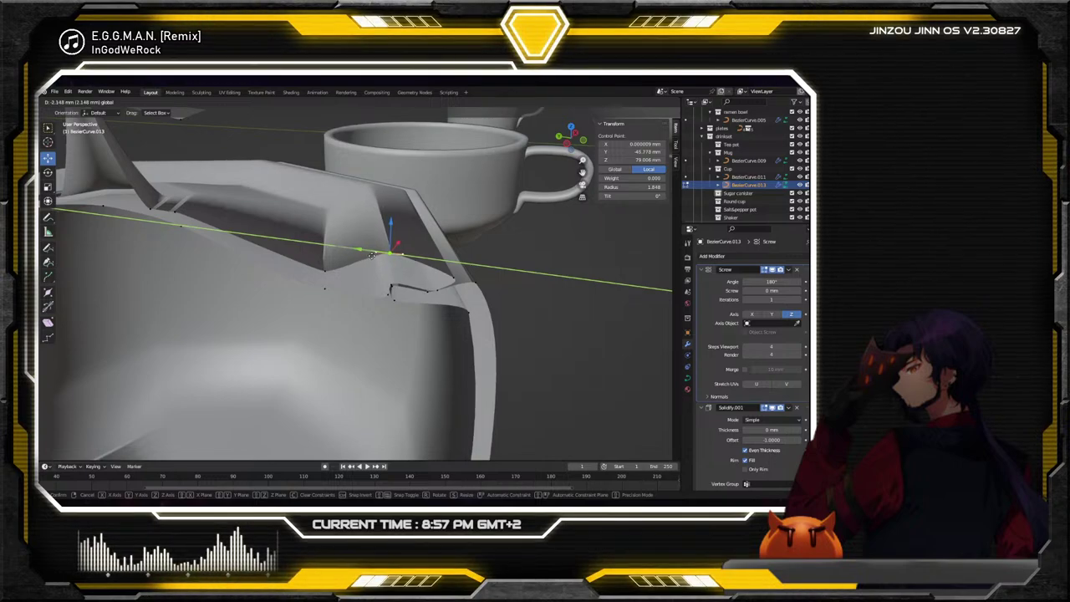
click(389, 241)
key(g)
key(z)
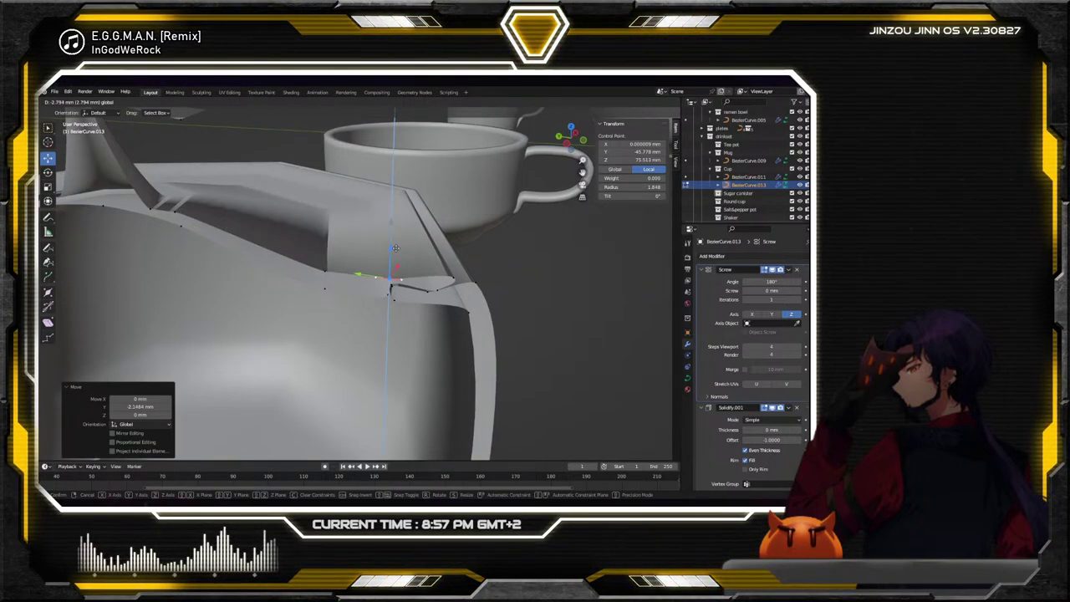
click(397, 230)
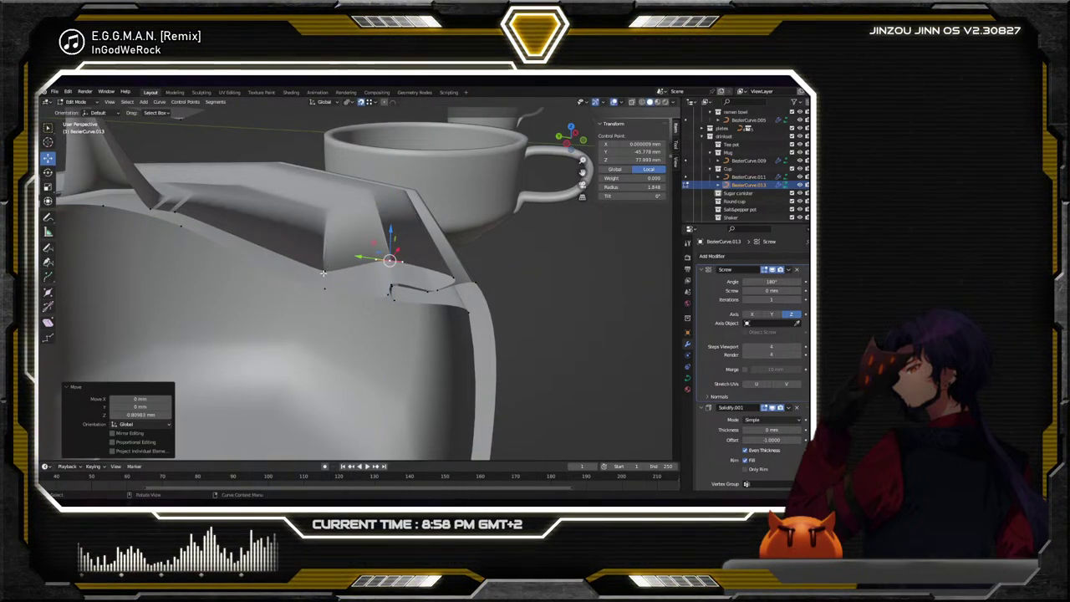
Move the upper surface's low point inside the rim about -4.74 mm along Y, lower it 0.81 mm, and shift it back 0.3 mm along Y
key(g)
key(y)
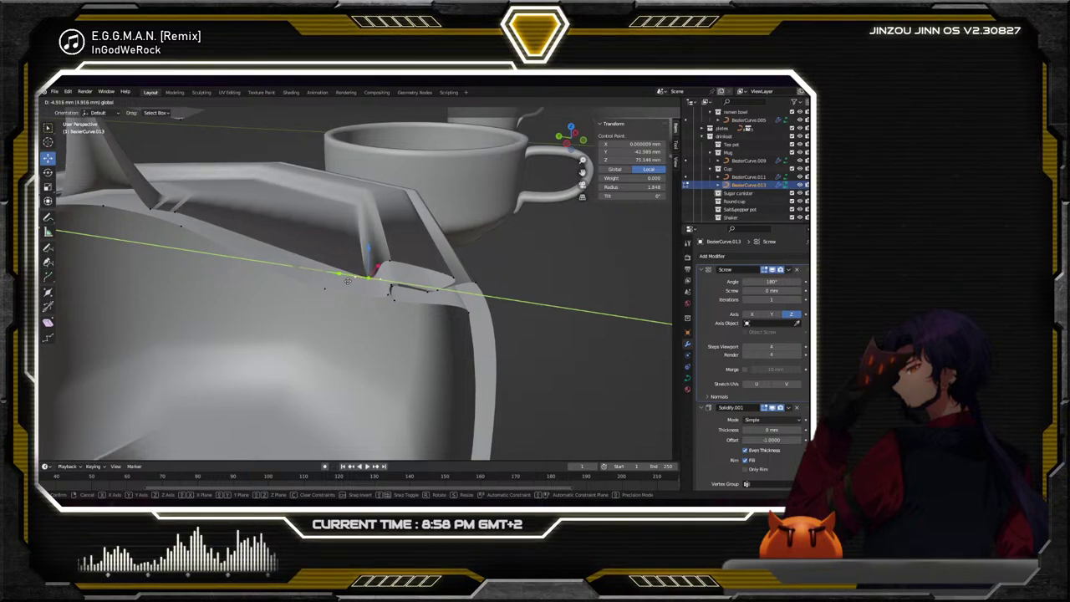
click(346, 281)
key(g)
key(z)
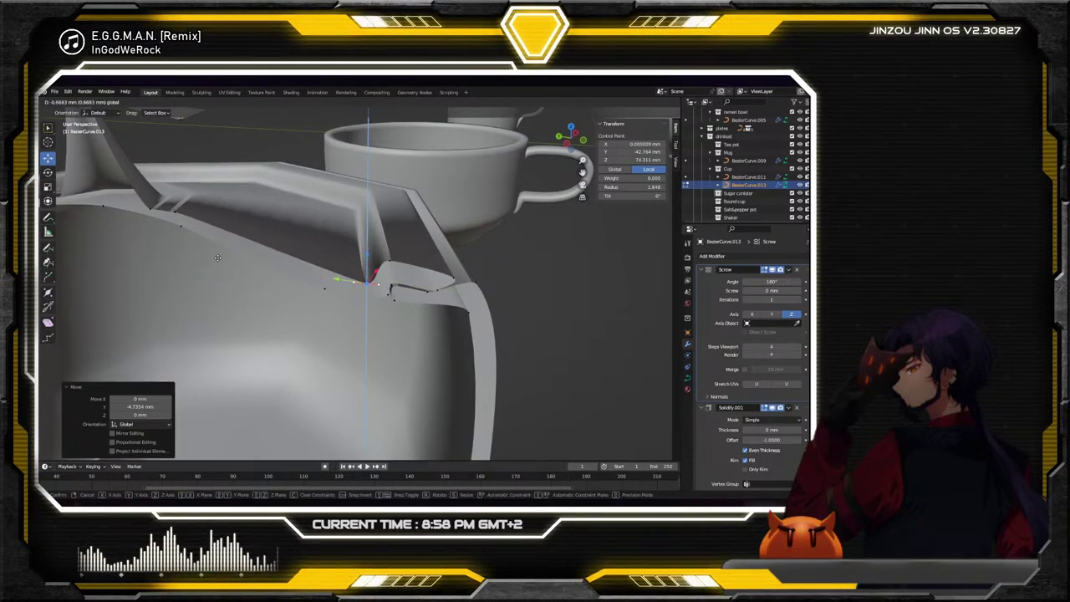
click(302, 270)
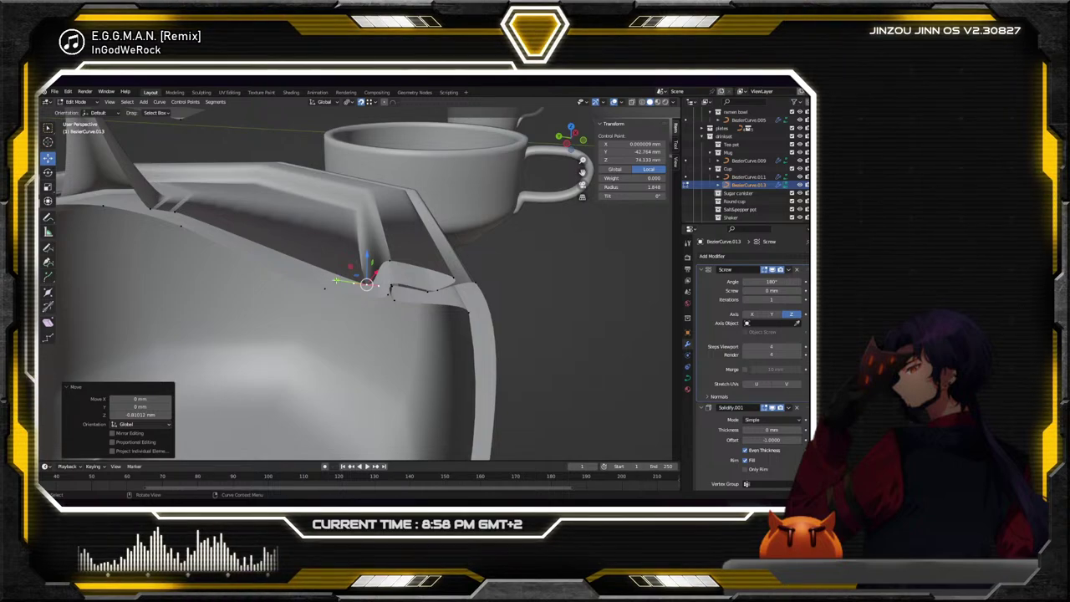
key(g)
key(y)
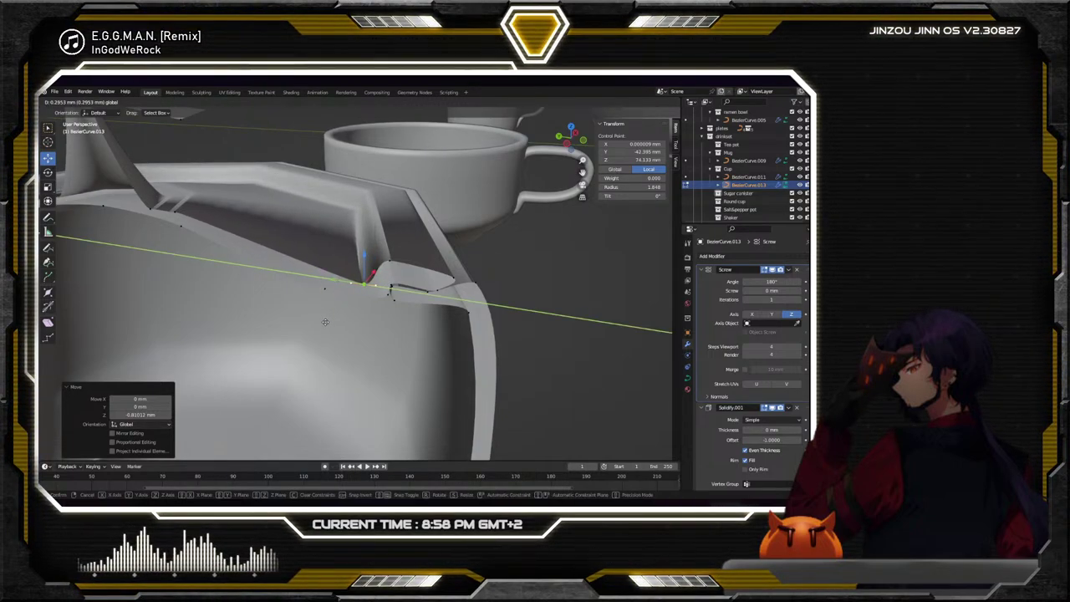
click(325, 321)
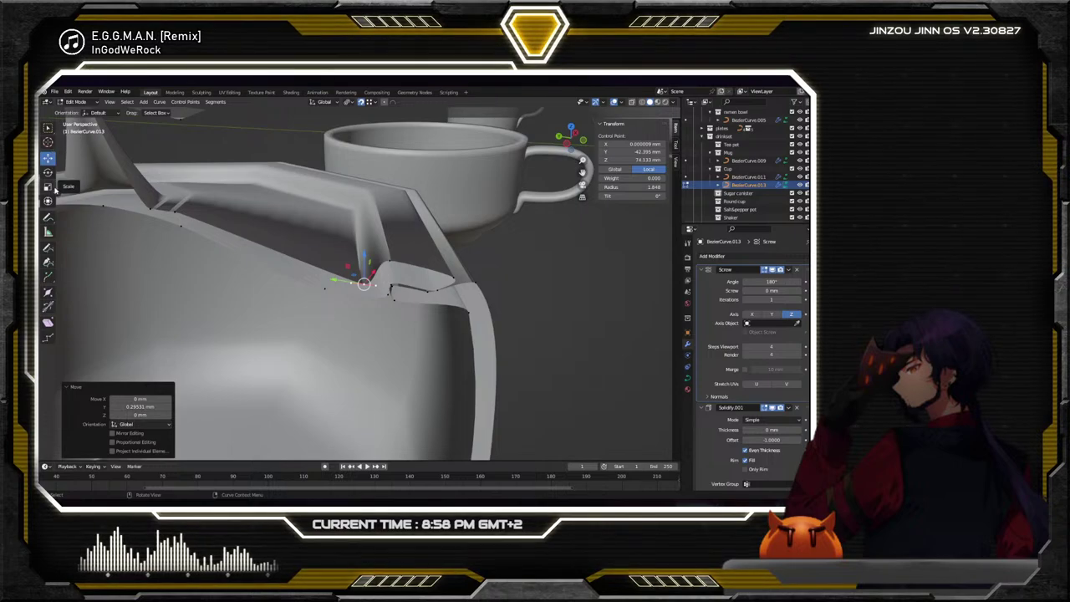
Scale the low point's inward handle by about 7.25 along Y and enlarge its outward handle
click(48, 186)
middle_drag(351, 276, 365, 278)
click(345, 288)
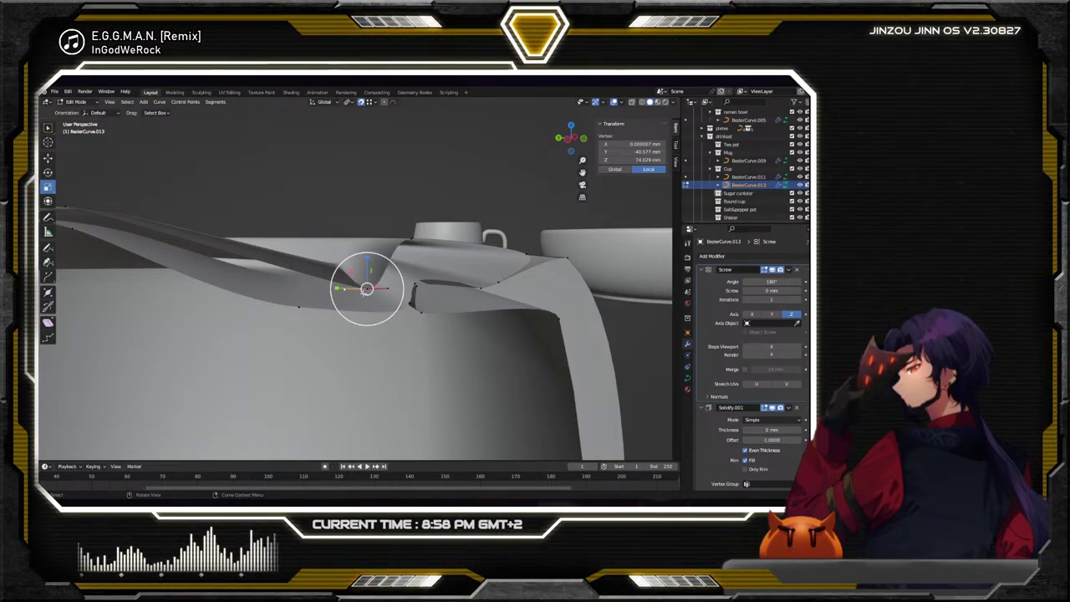
key(s)
key(y)
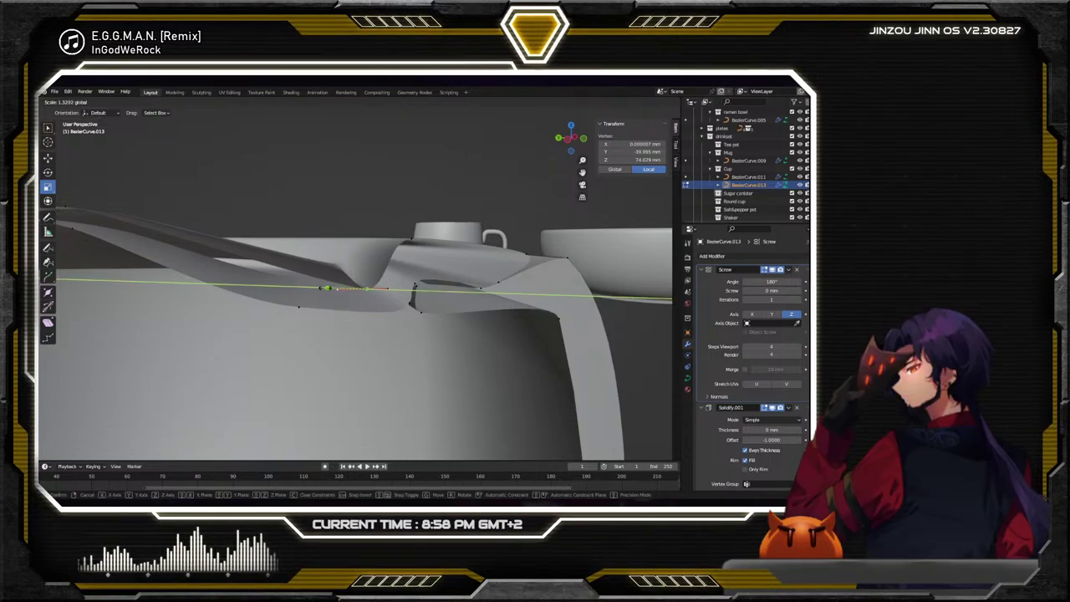
click(138, 283)
middle_drag(370, 287, 356, 274)
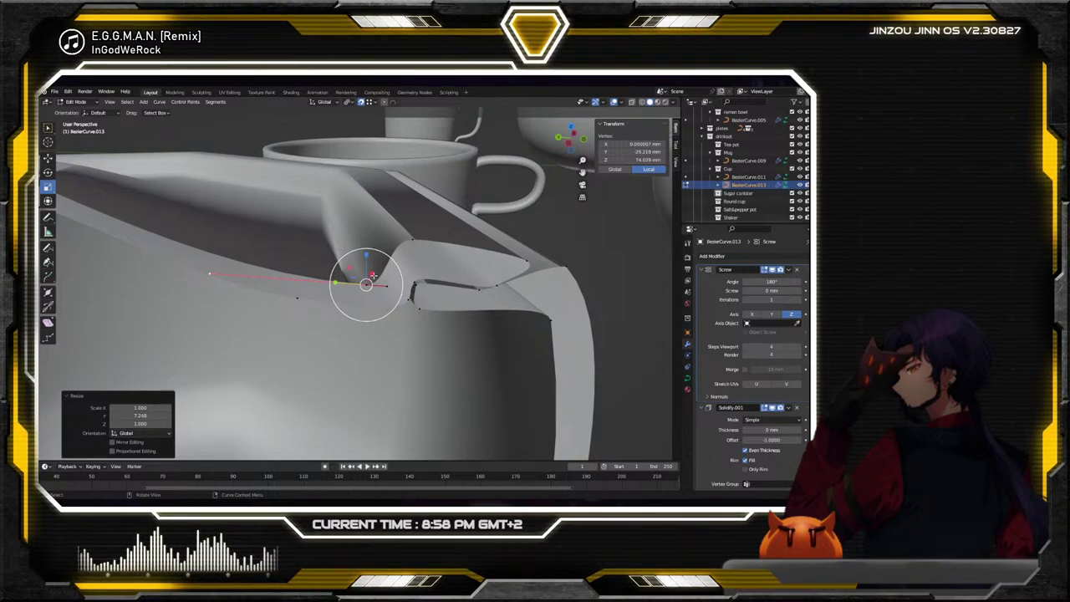
click(386, 285)
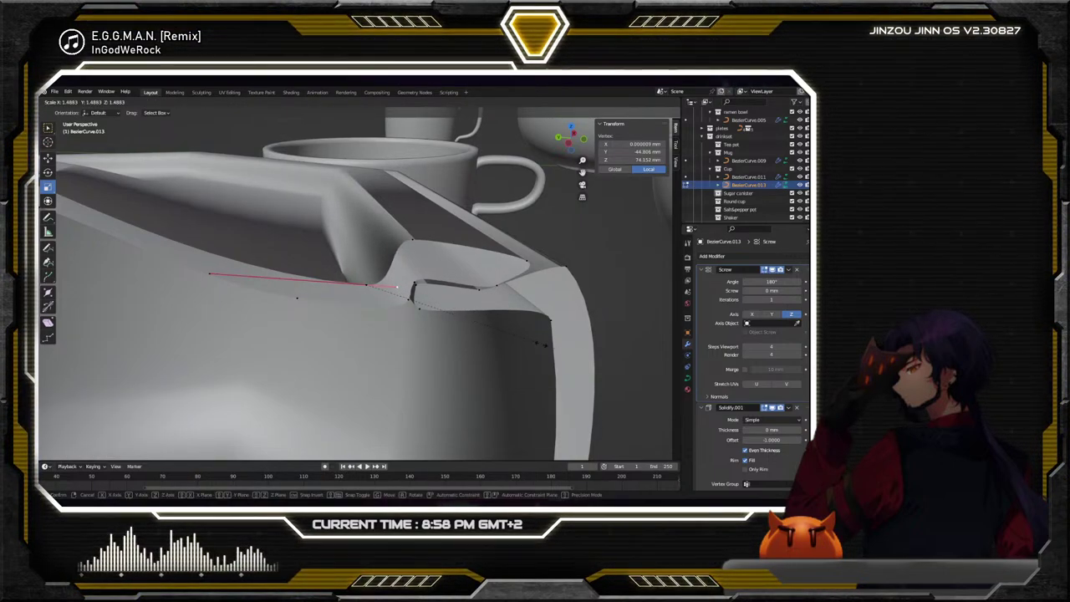
click(385, 286)
Rotate the handles of the upper surface point beside the knob's base about 15° around X and scale them by about 2.3
middle_drag(386, 286, 362, 303)
click(253, 227)
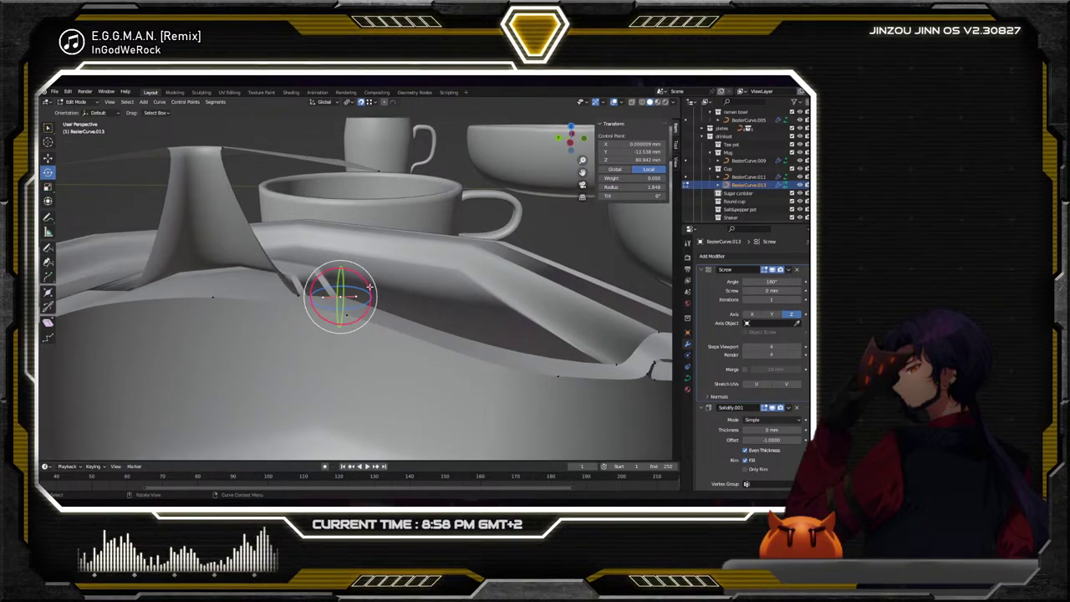
drag(369, 286, 356, 274)
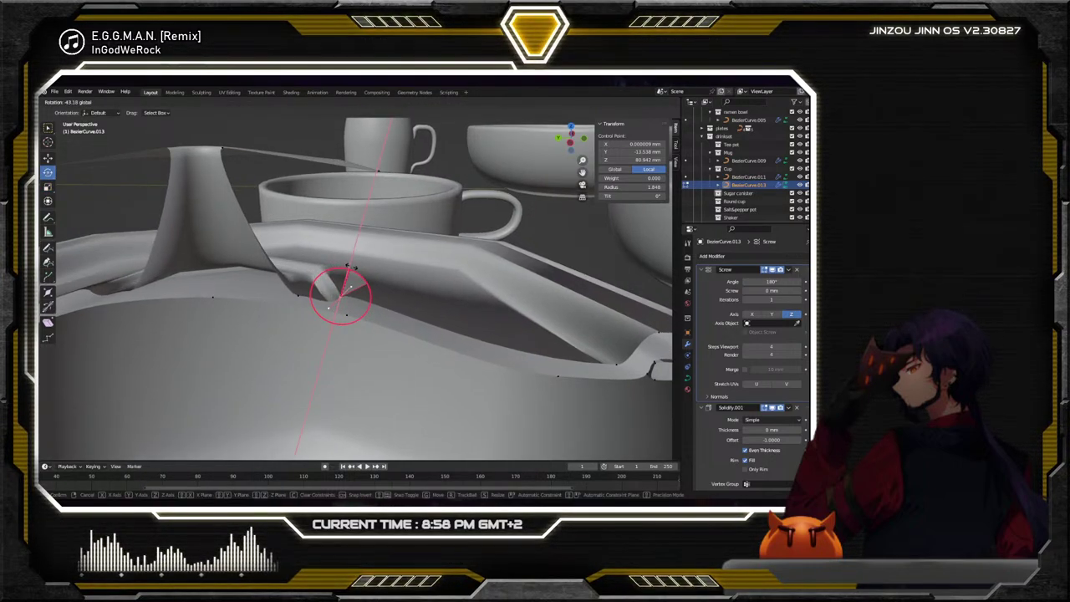
drag(375, 287, 378, 288)
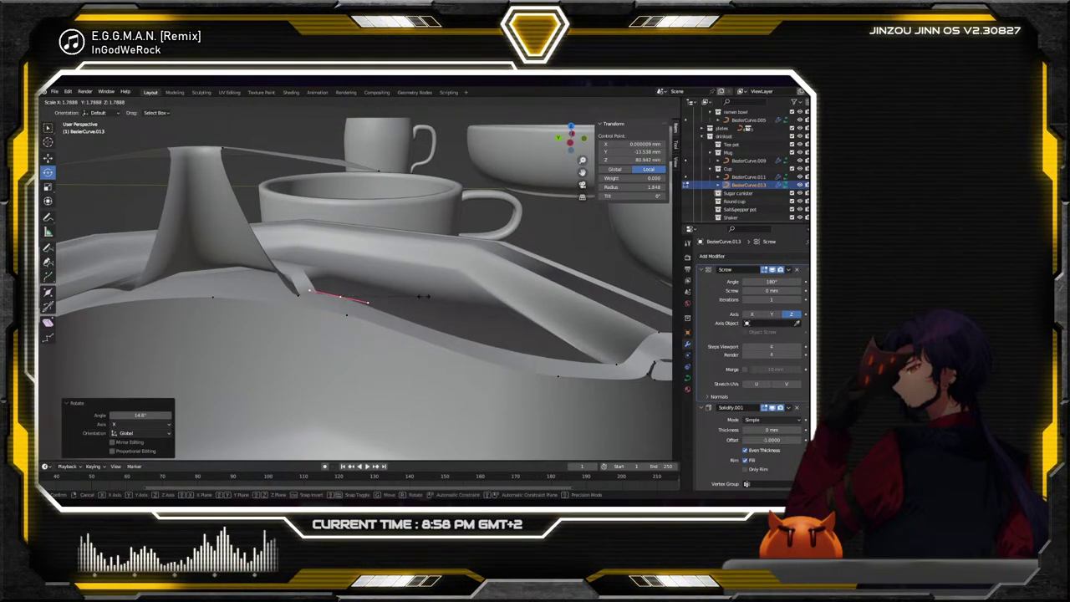
Move the upper surface point beside the knob's base outward along Y to -18.946 mm and lower it about 1.32 mm along Z
click(47, 158)
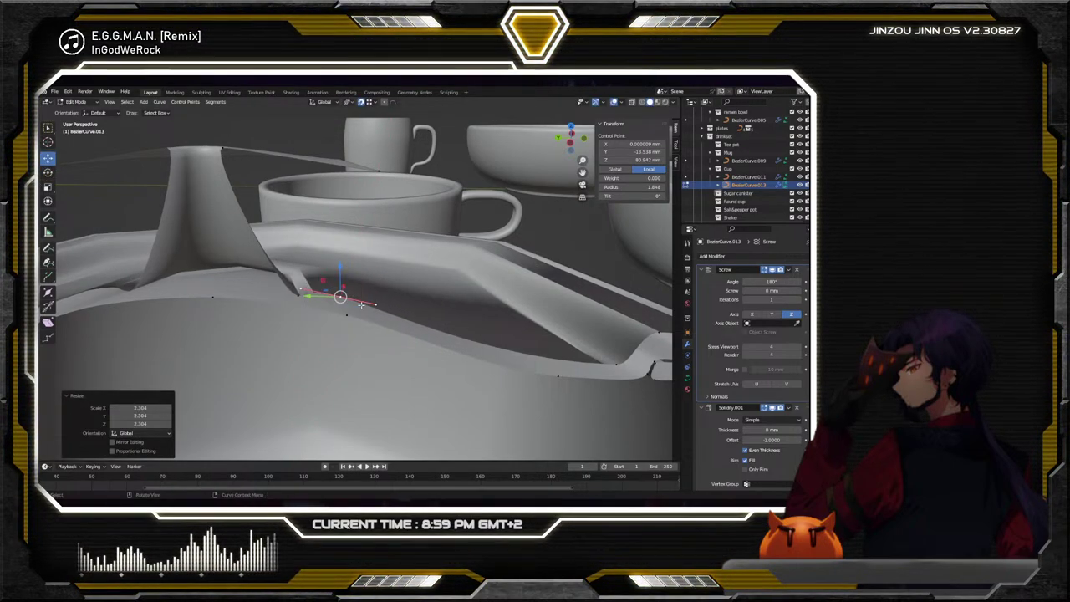
drag(320, 296, 386, 290)
key(z)
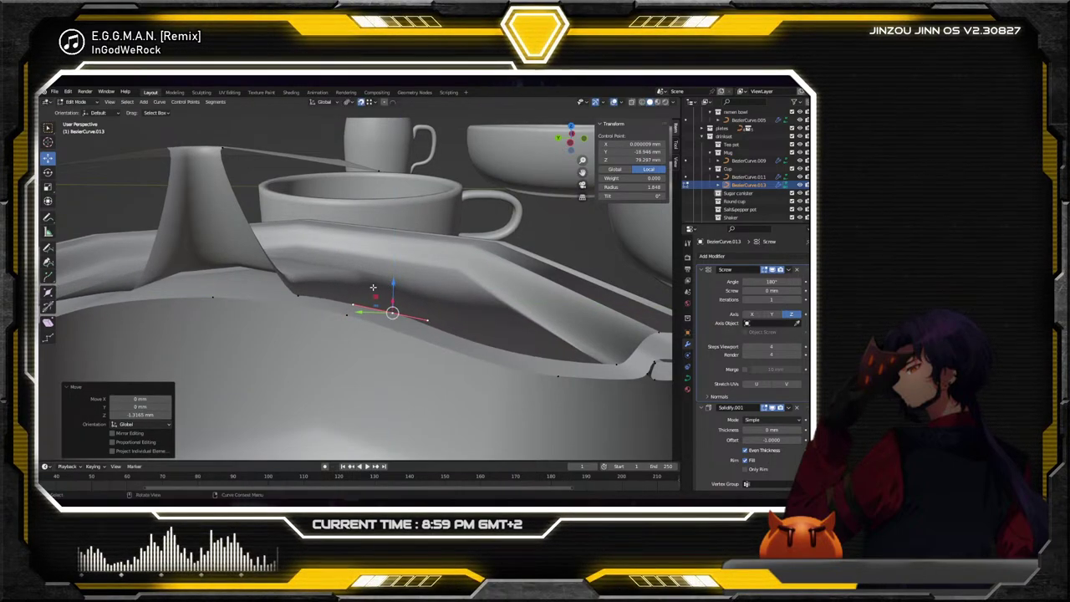
Move the point at the knob's base about 1.38 mm along Y towards the central axis
middle_drag(386, 292, 385, 298)
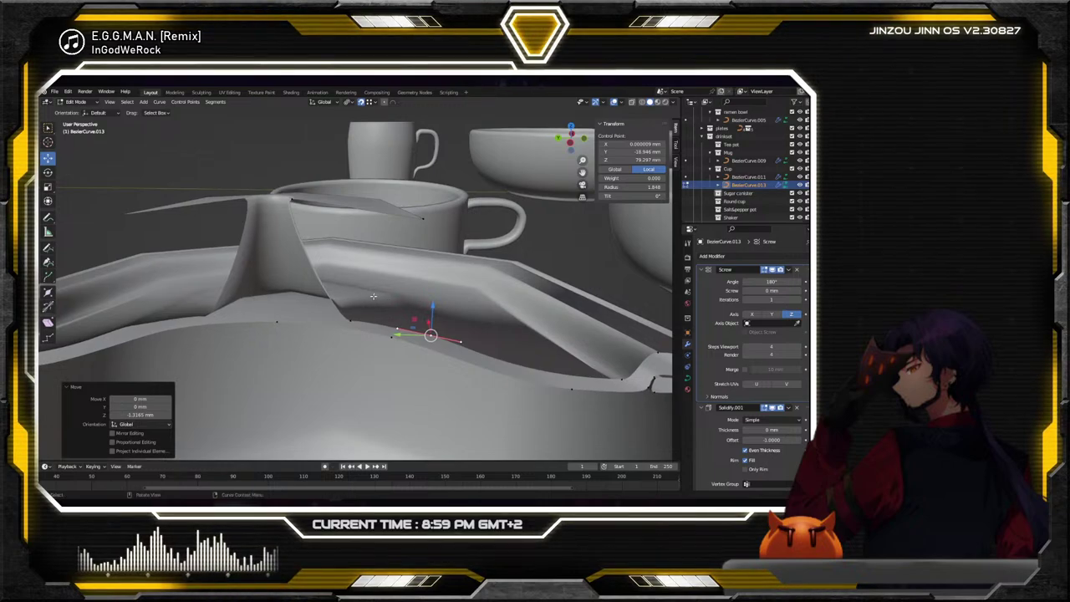
click(348, 318)
drag(317, 318, 298, 305)
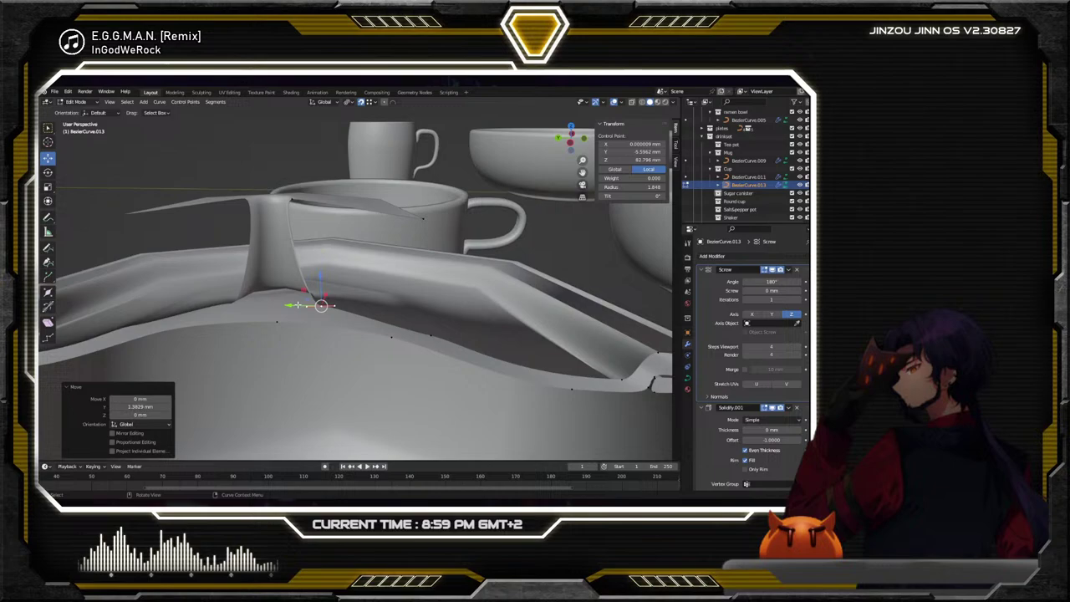
Scale the handles of the sloping upper surface point next to the knob by 2.5 and rotate them about 5.9° around X
click(432, 336)
key(s)
click(521, 348)
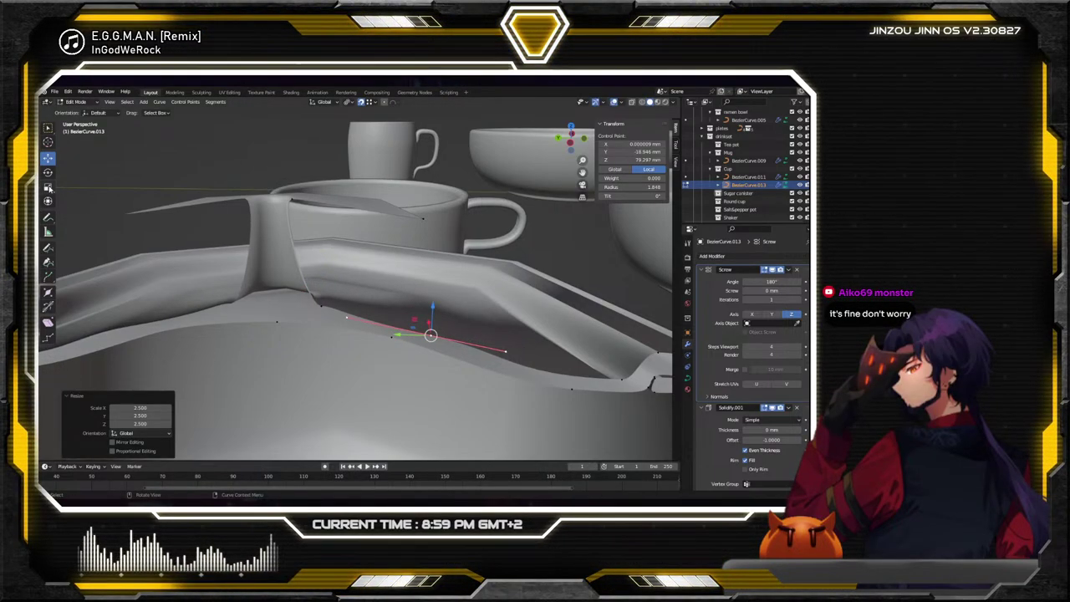
key(shift+space)
key(s)
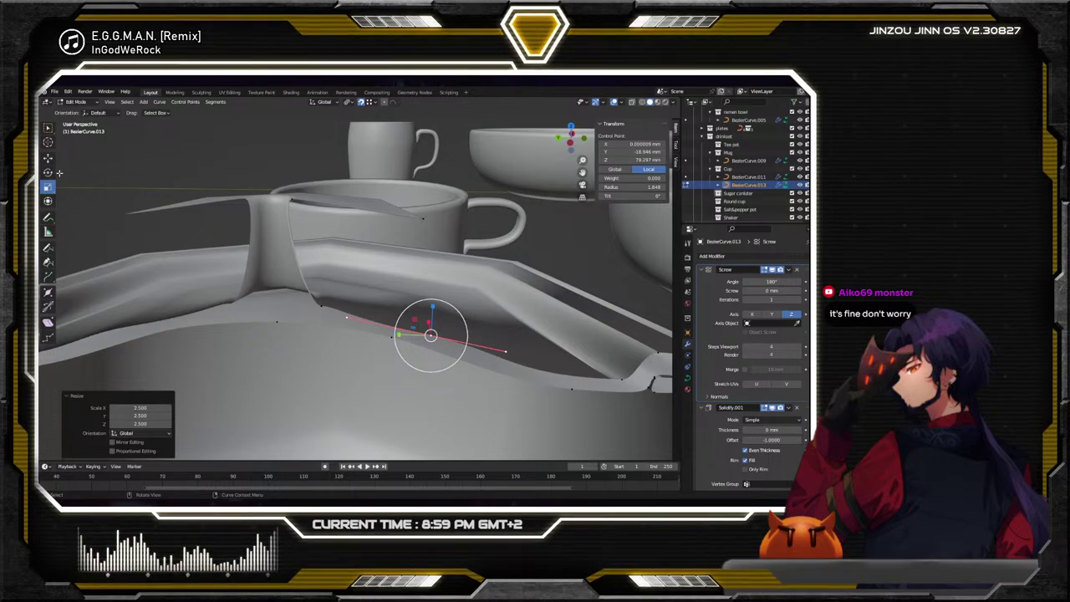
drag(456, 318, 459, 326)
Shift the sloping upper surface point about -0.4 mm along Y
key(shift+space)
key(g)
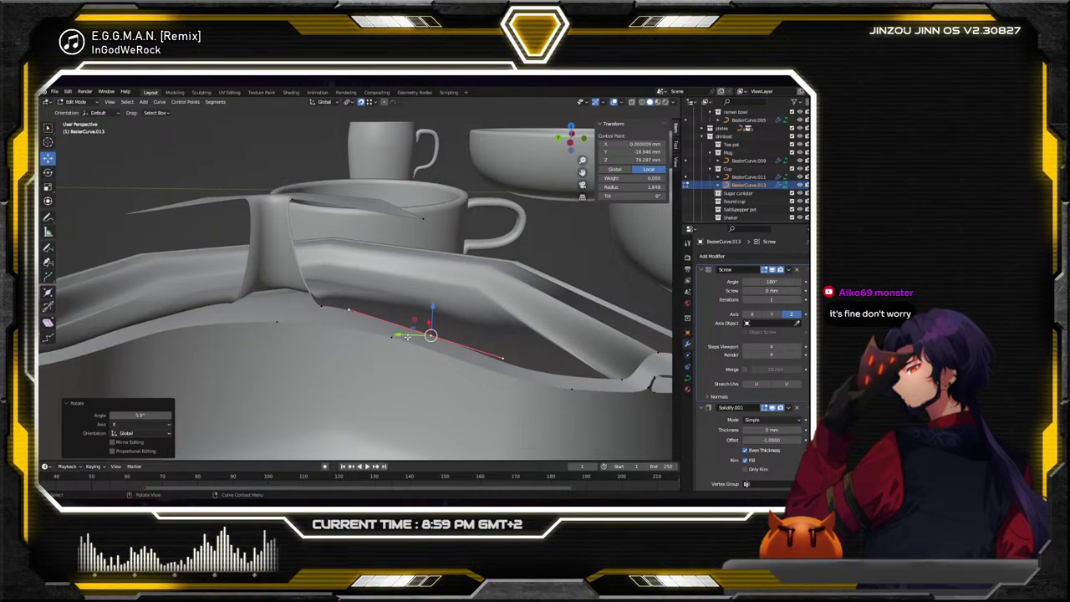
drag(400, 336, 415, 336)
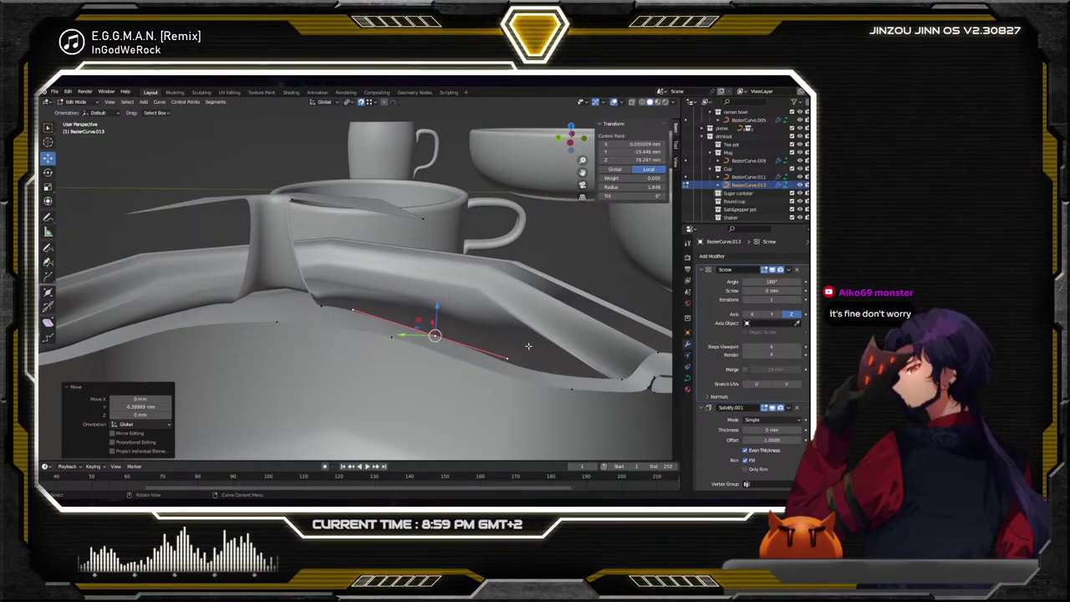
Extrude the knob's outer edge point about 1.36 mm up along Z and rotate the new point about -158° around X
scroll(433, 333, up, 5)
middle_drag(433, 333, 451, 322)
click(454, 320)
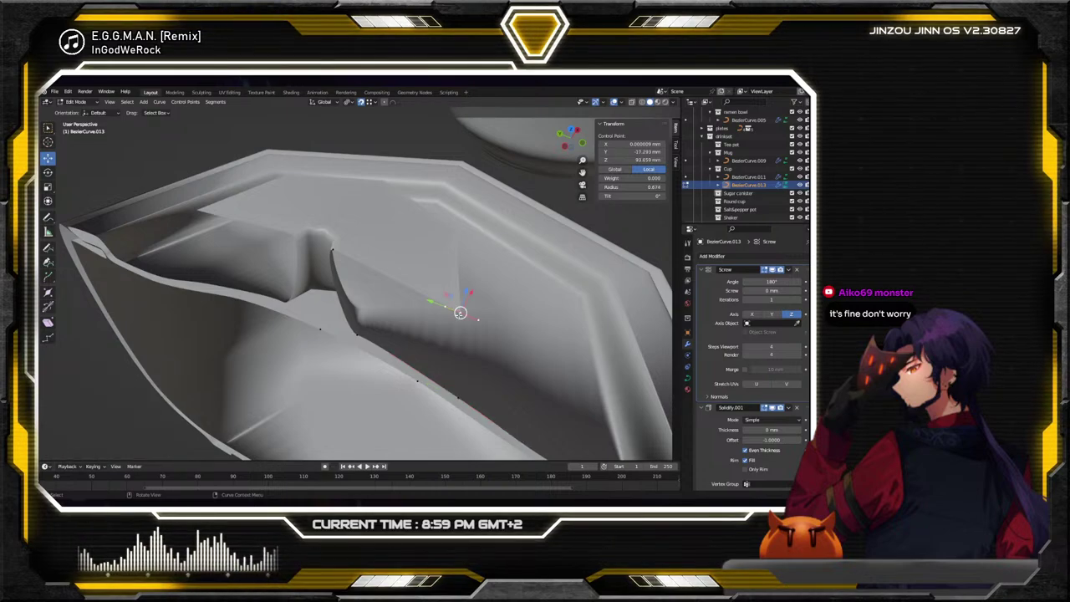
scroll(454, 320, down, 6)
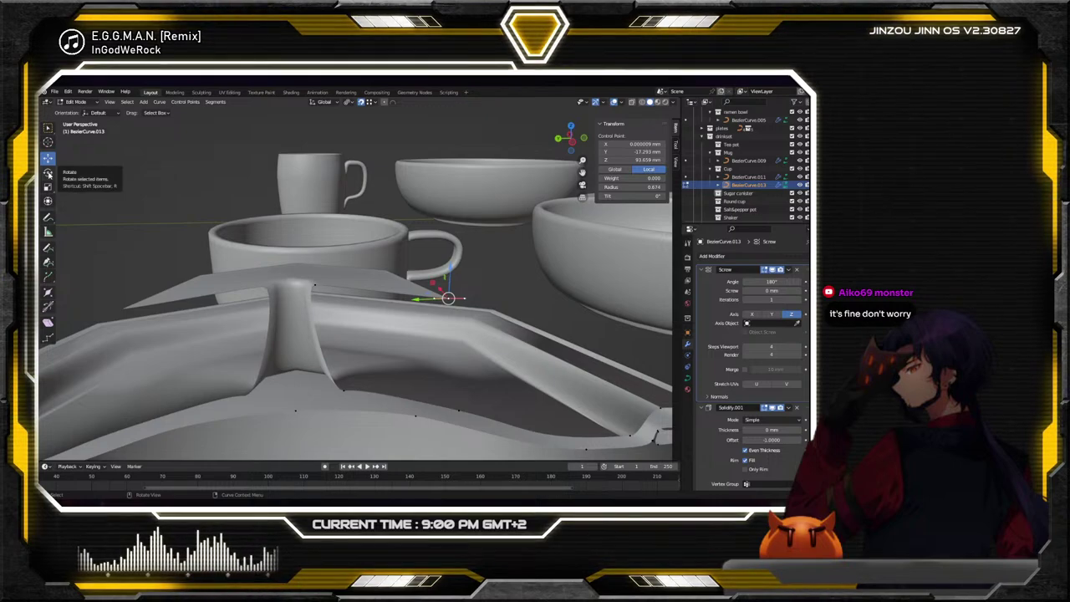
click(48, 279)
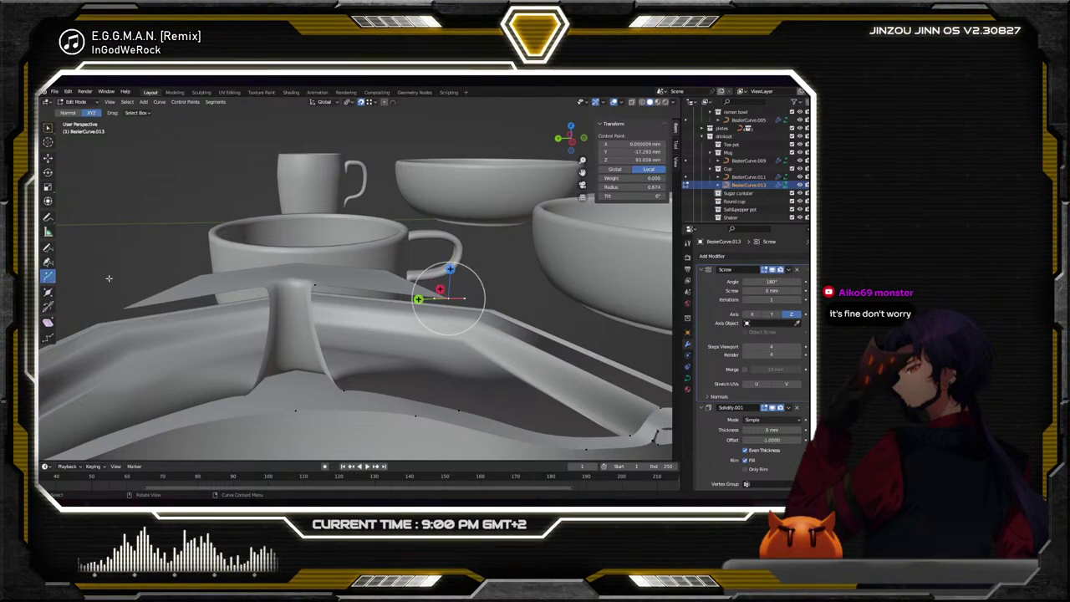
middle_drag(439, 288, 433, 276)
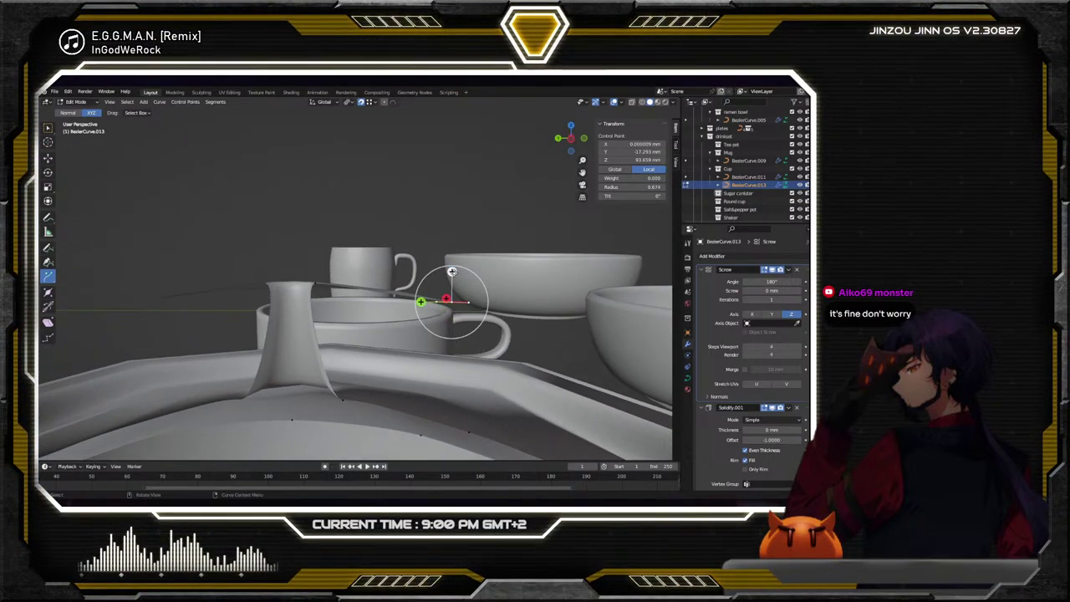
key(g)
key(z)
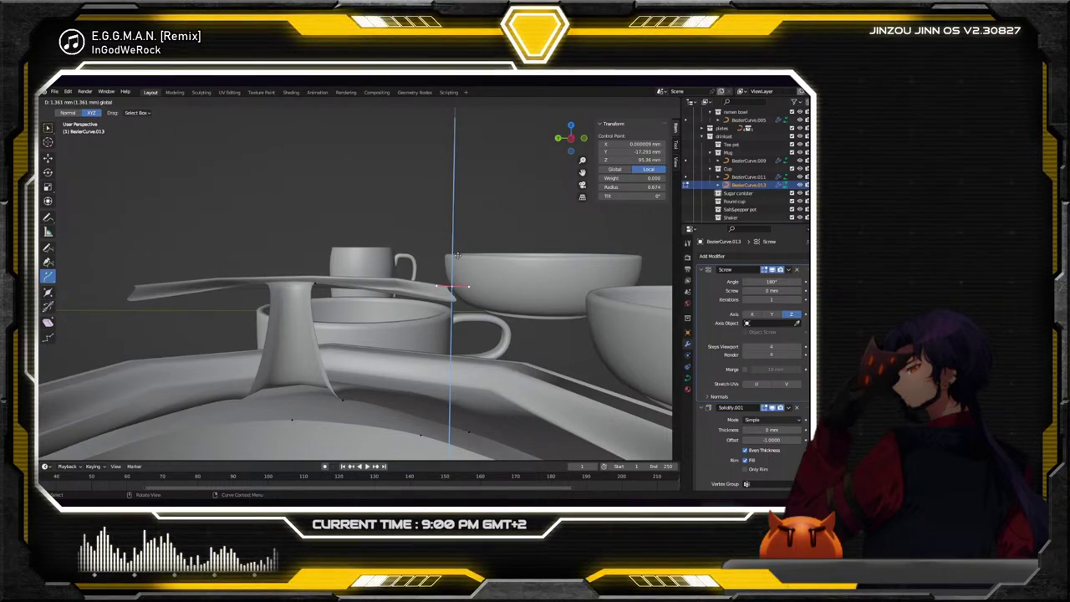
click(452, 257)
key(r)
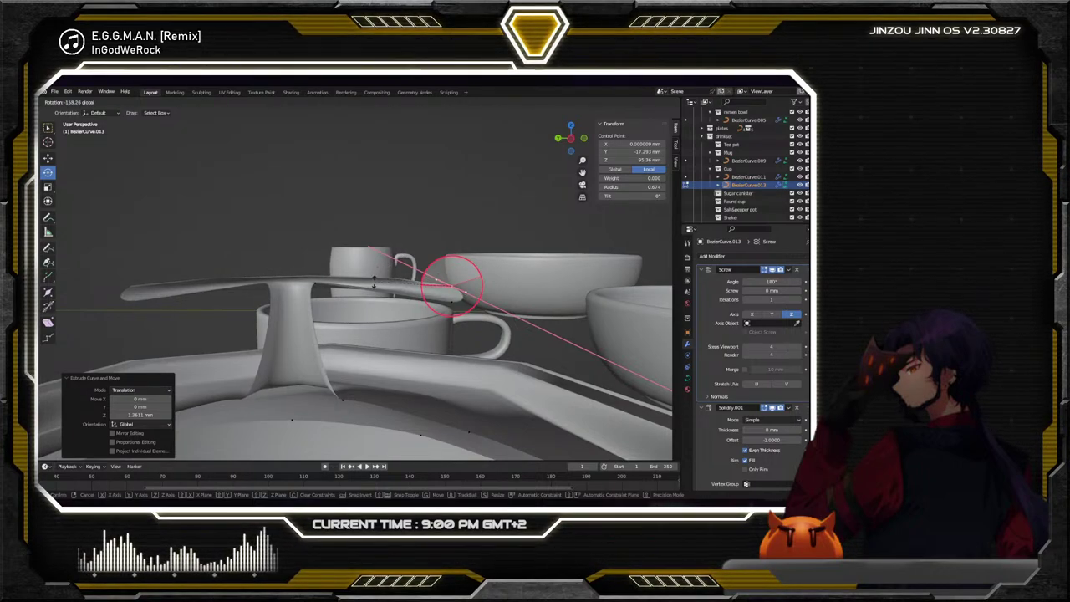
click(368, 248)
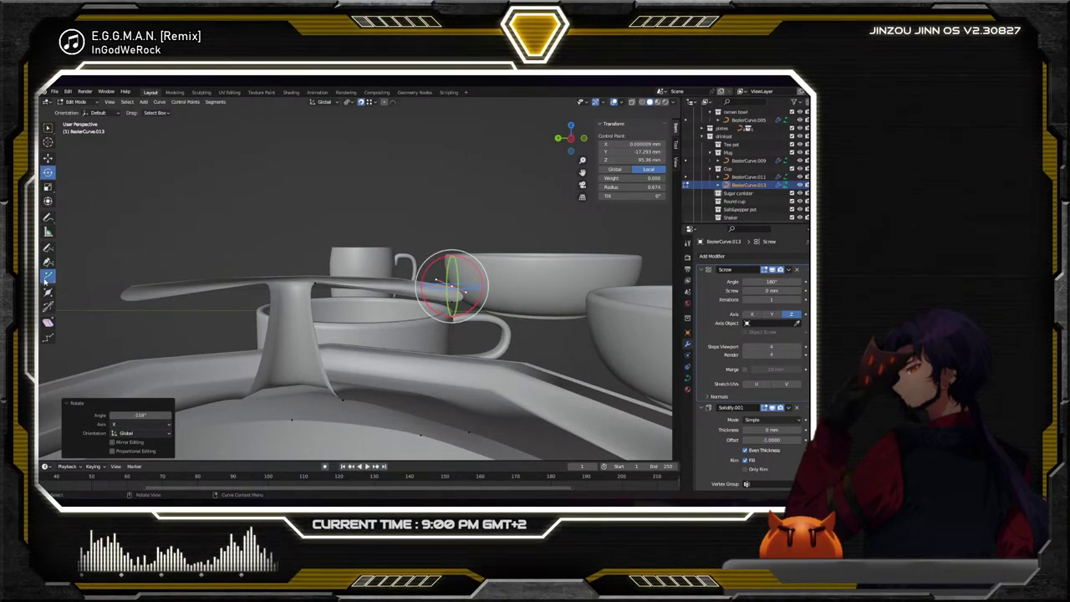
Extrude the knob's upper edge point about 12.07 mm along Y towards the central axis
key(e)
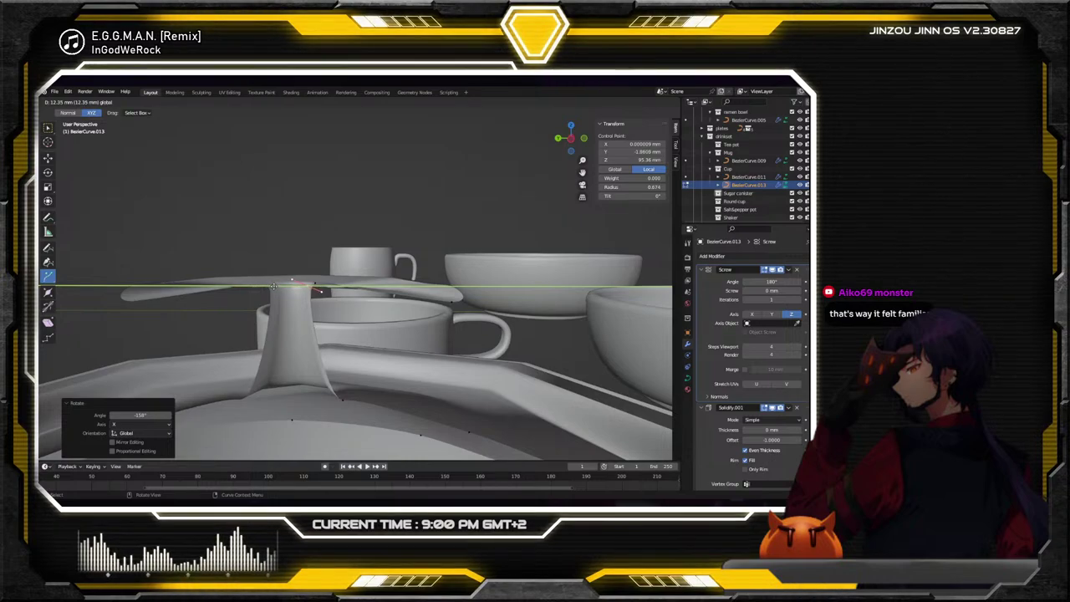
click(280, 286)
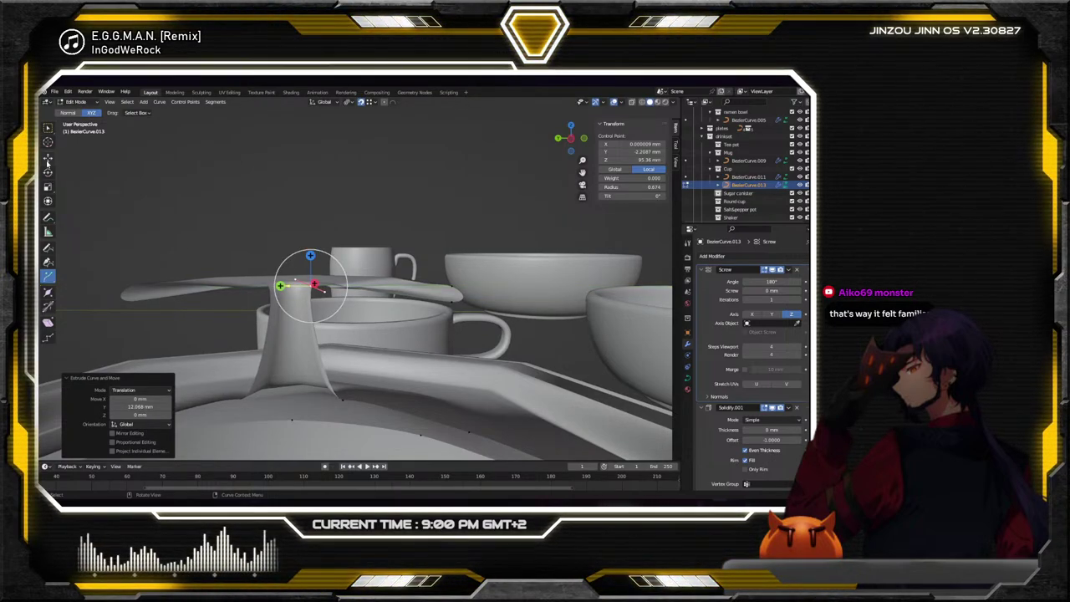
Raise the knob's new inner top point along Z to 99.036 mm and lower the point at the stem's top about 1.57 mm
key(shift+space)
key(g)
mouse_move(310, 254)
mouse_down()
mouse_move(314, 234)
mouse_move(315, 283)
mouse_move(314, 264)
mouse_move(313, 273)
mouse_up()
middle_drag(314, 274, 309, 258)
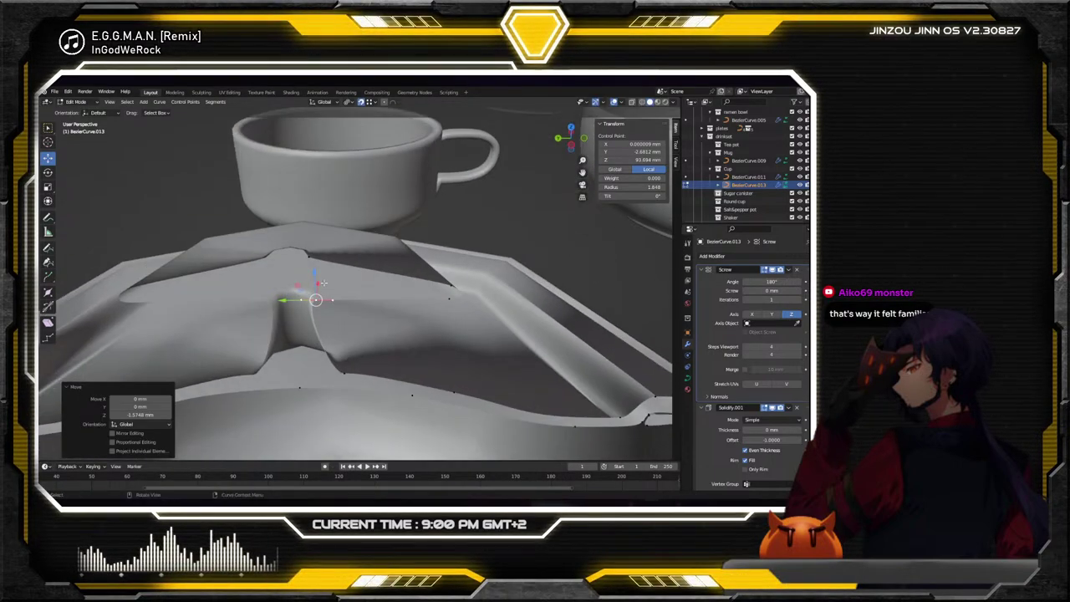
Rotate the knob's inner top point about -21.6° around X and move it about 1.68 mm along Y towards the central axis
click(310, 258)
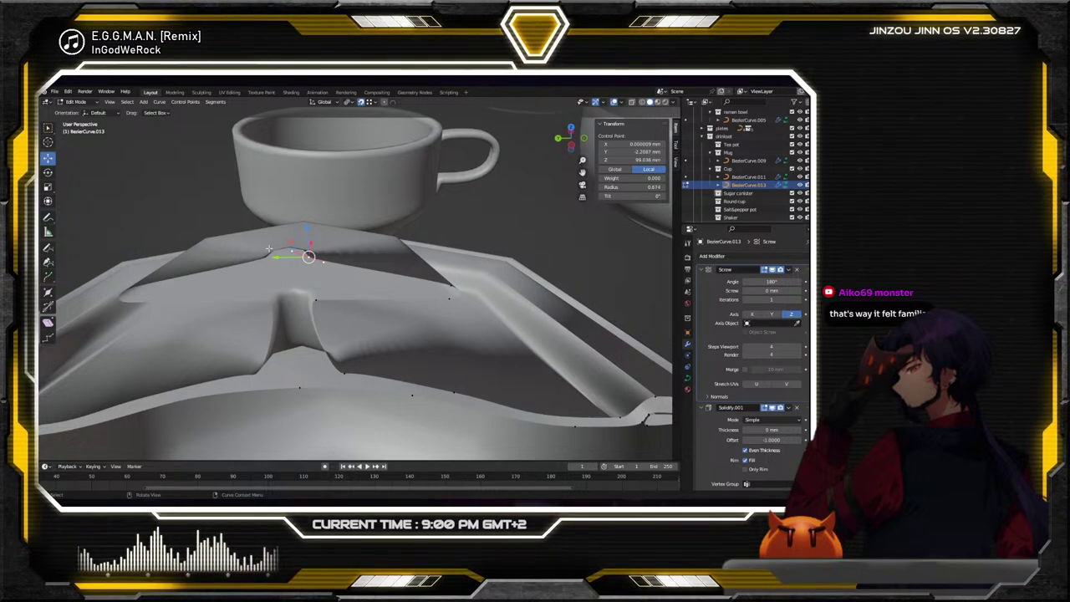
key(shift+space)
key(r)
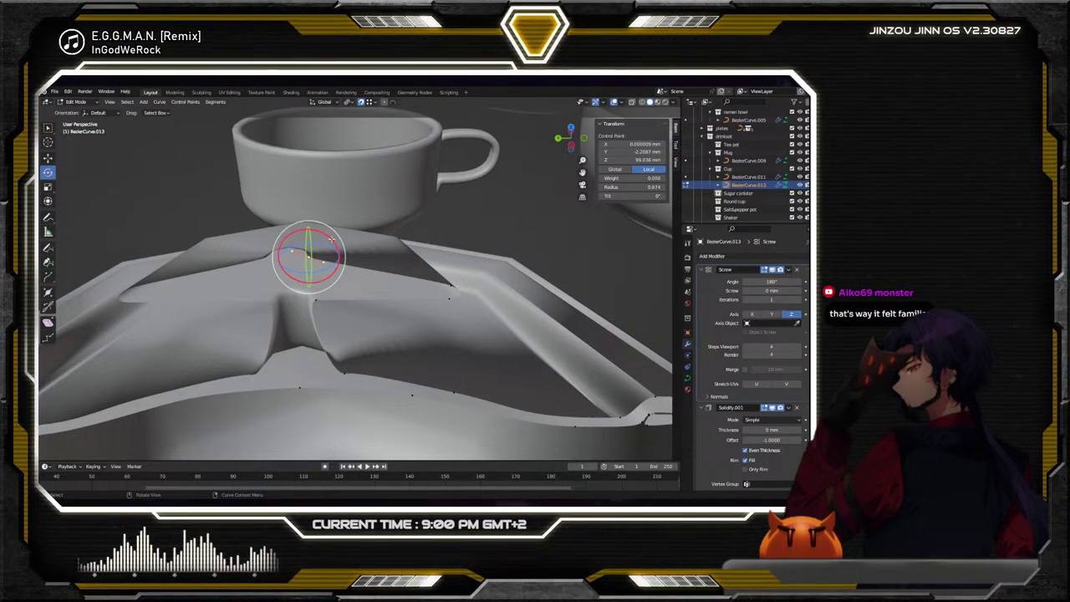
drag(331, 240, 332, 240)
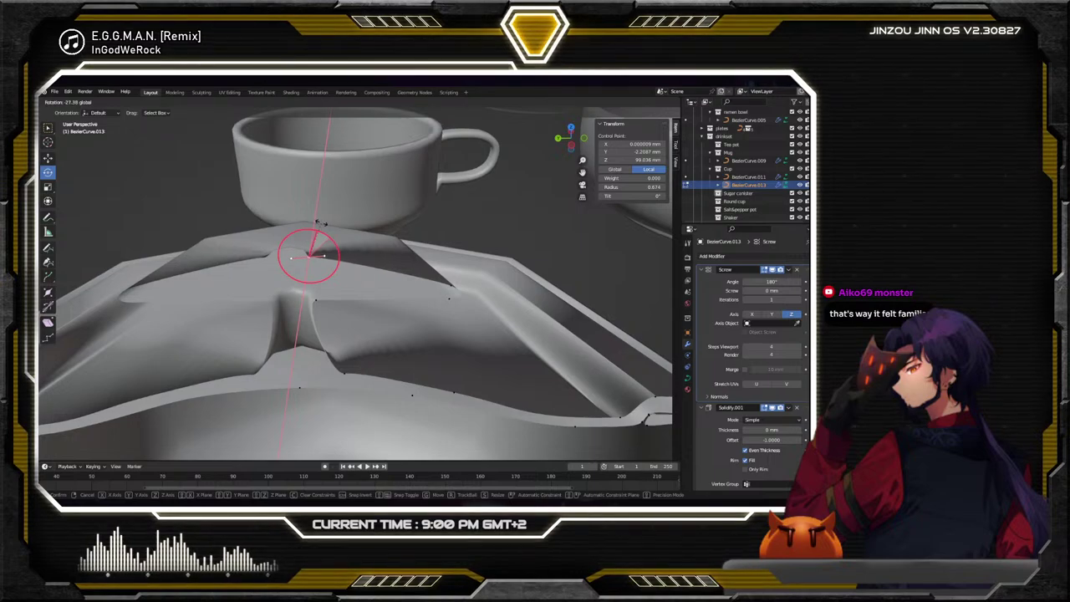
drag(323, 224, 326, 225)
click(47, 157)
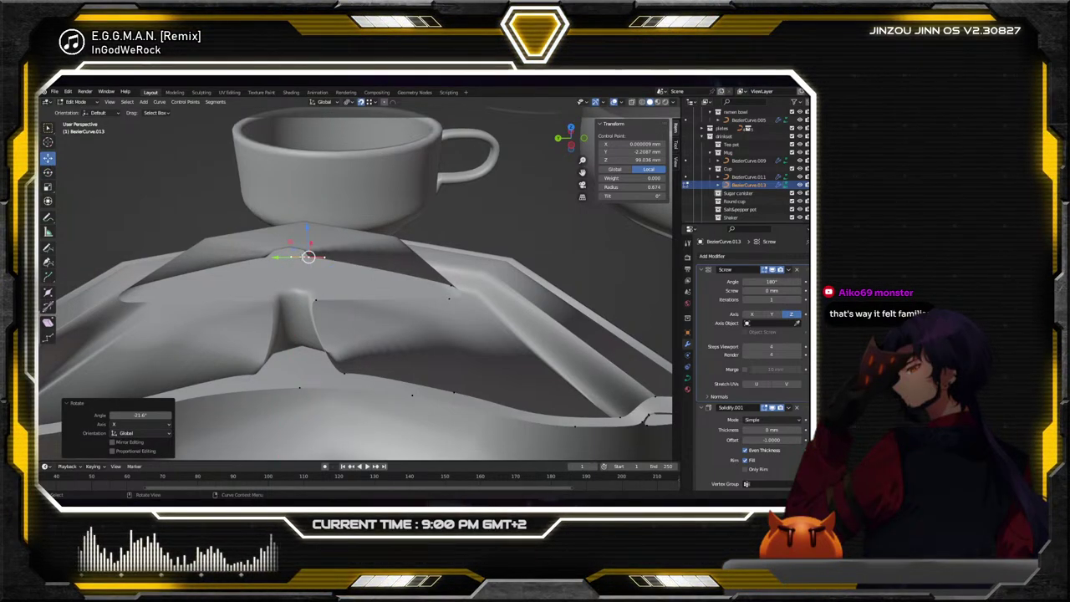
drag(285, 257, 264, 263)
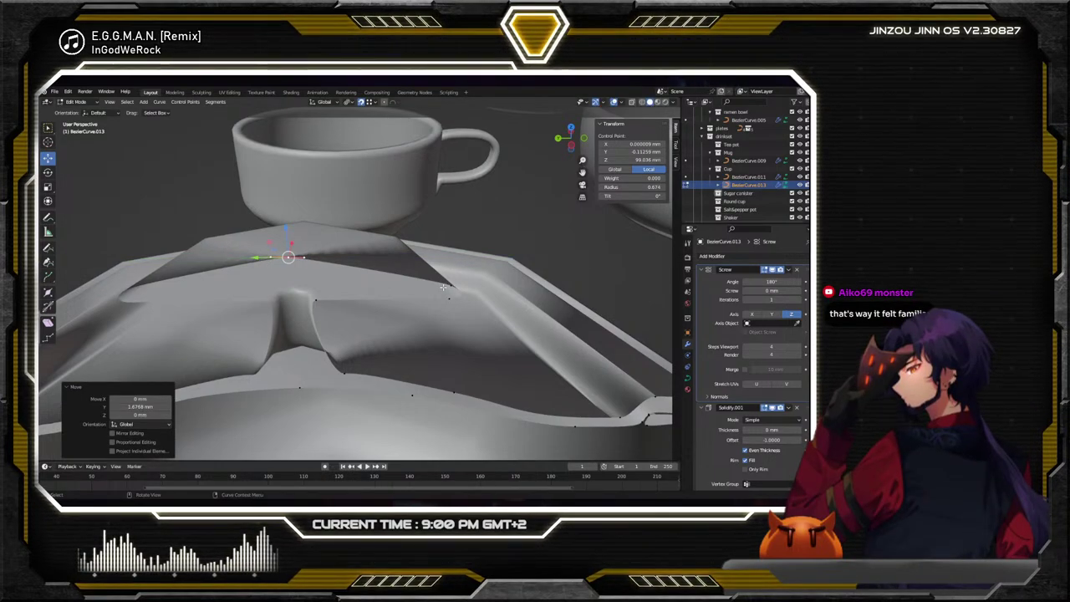
Scale the handles of the knob's central top point by about 3.947 to round the knob's upper surface
mouse_move(443, 287)
middle_down()
mouse_move(494, 267)
mouse_move(508, 277)
mouse_move(449, 281)
middle_up()
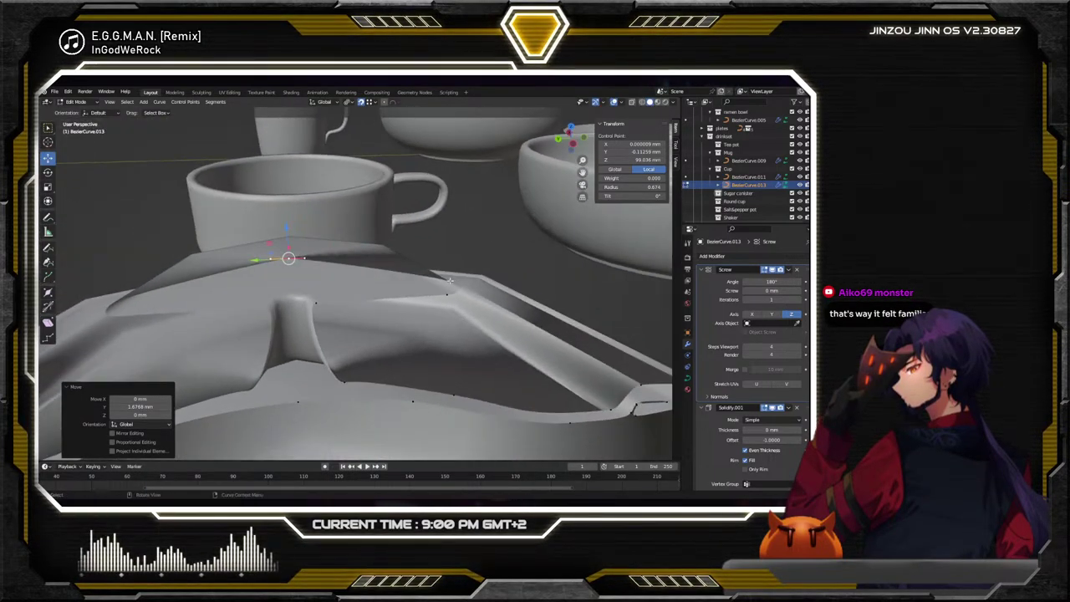
click(48, 290)
click(47, 275)
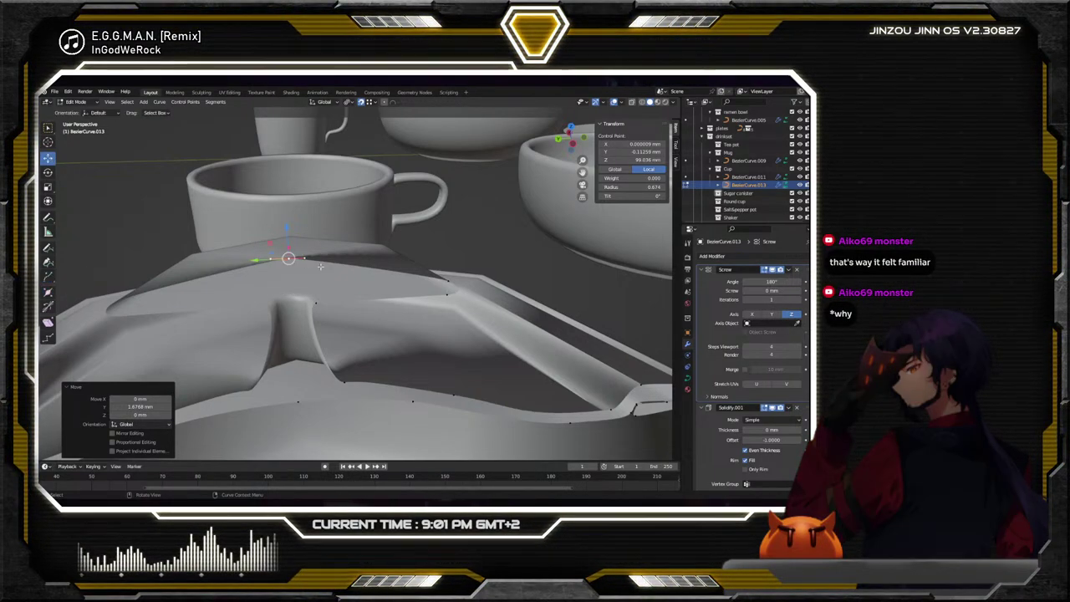
key(s)
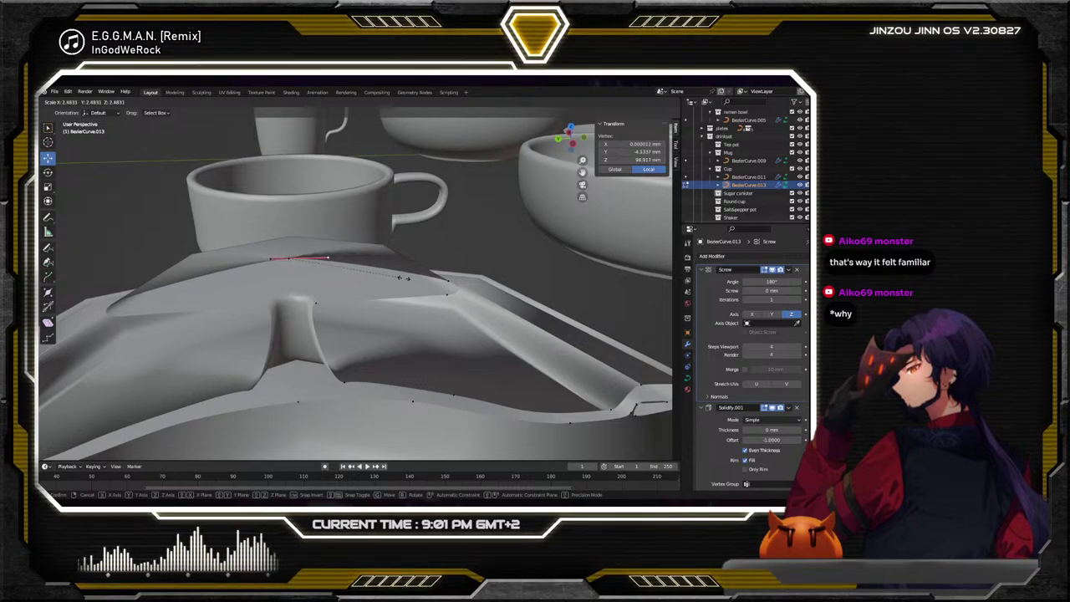
click(469, 290)
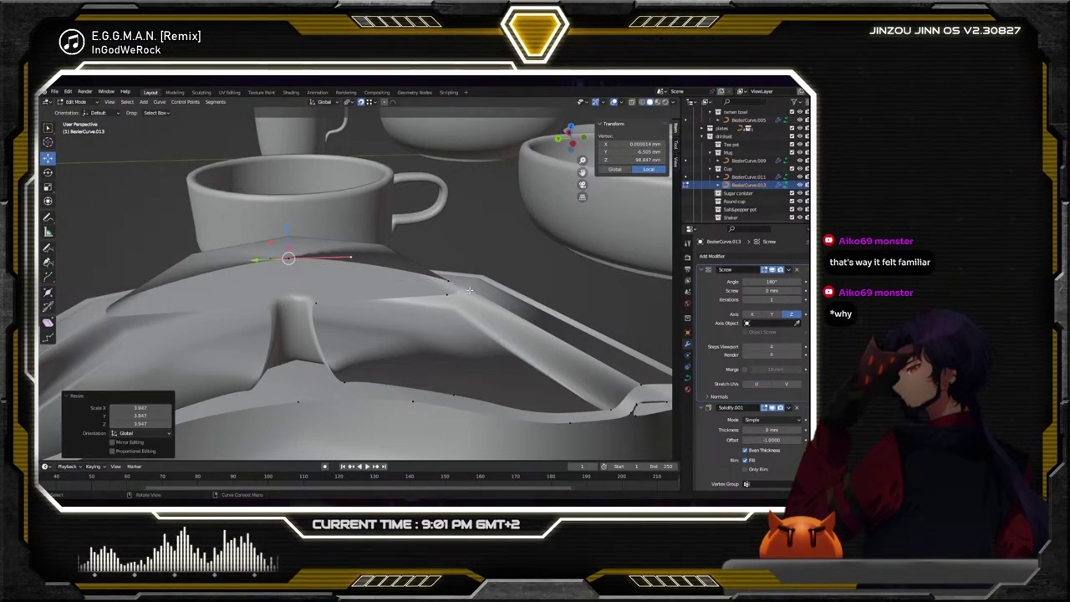
Leave Edit Mode, set the pot's Screw modifier angle to 360° and examine the complete lid and knob
middle_drag(472, 285, 458, 271)
scroll(452, 267, down, 3)
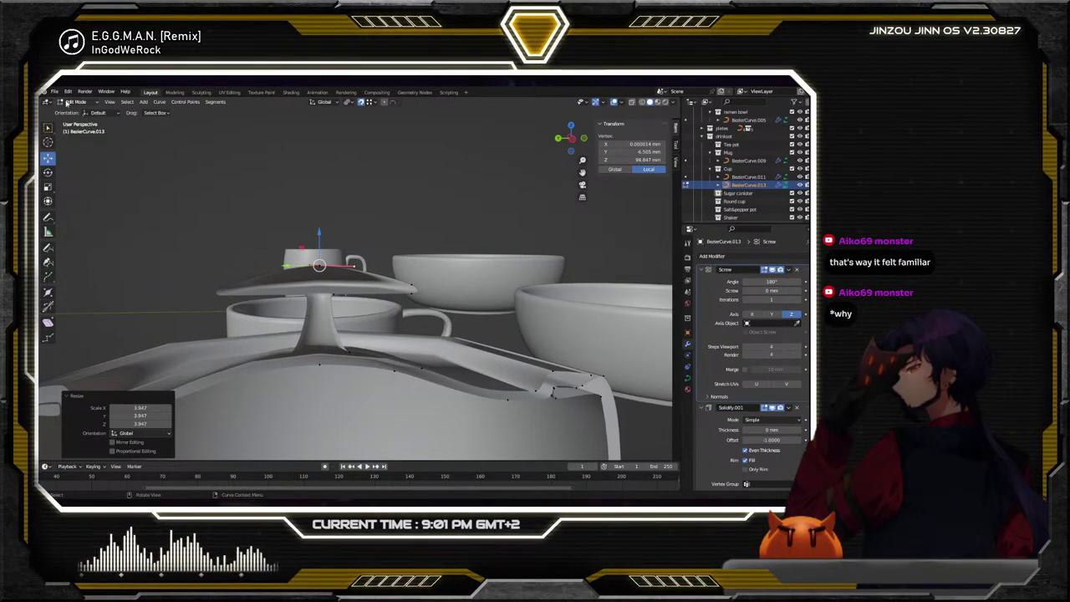
click(75, 110)
scroll(275, 203, down, 3)
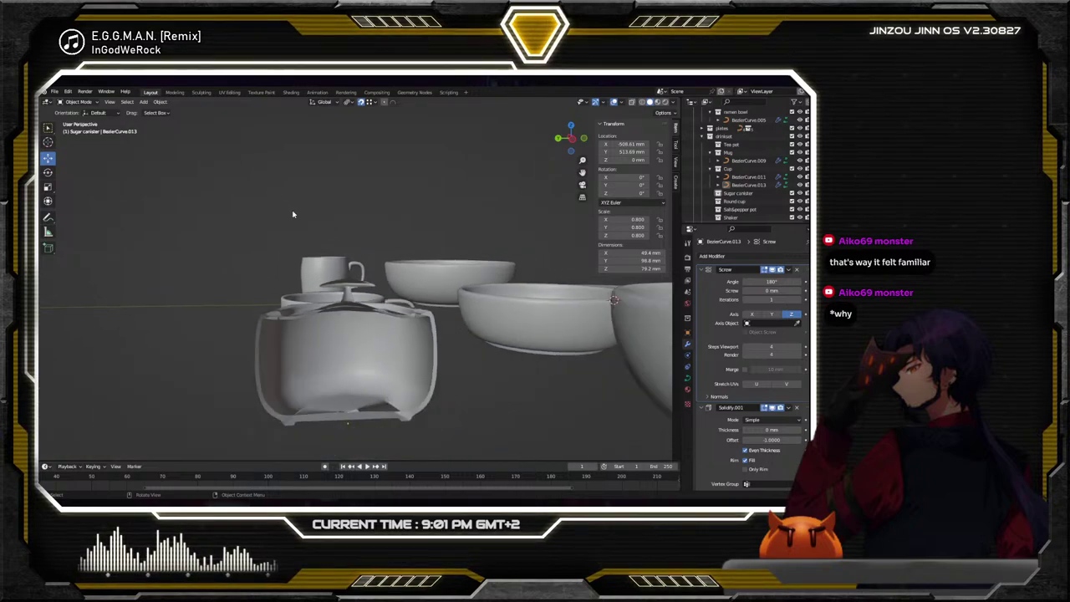
middle_drag(275, 203, 351, 314)
click(351, 314)
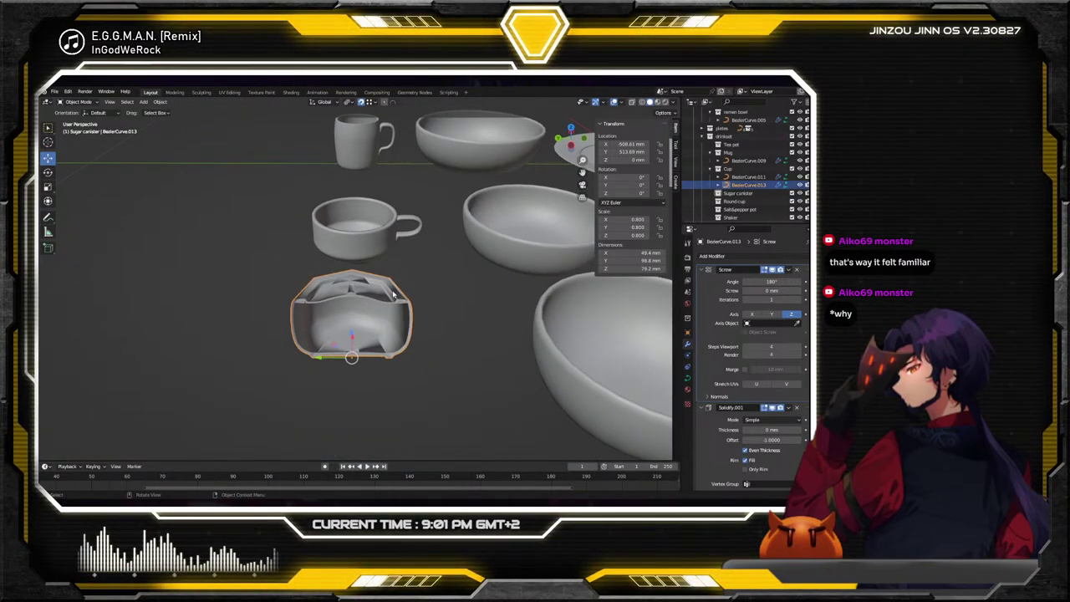
click(772, 281)
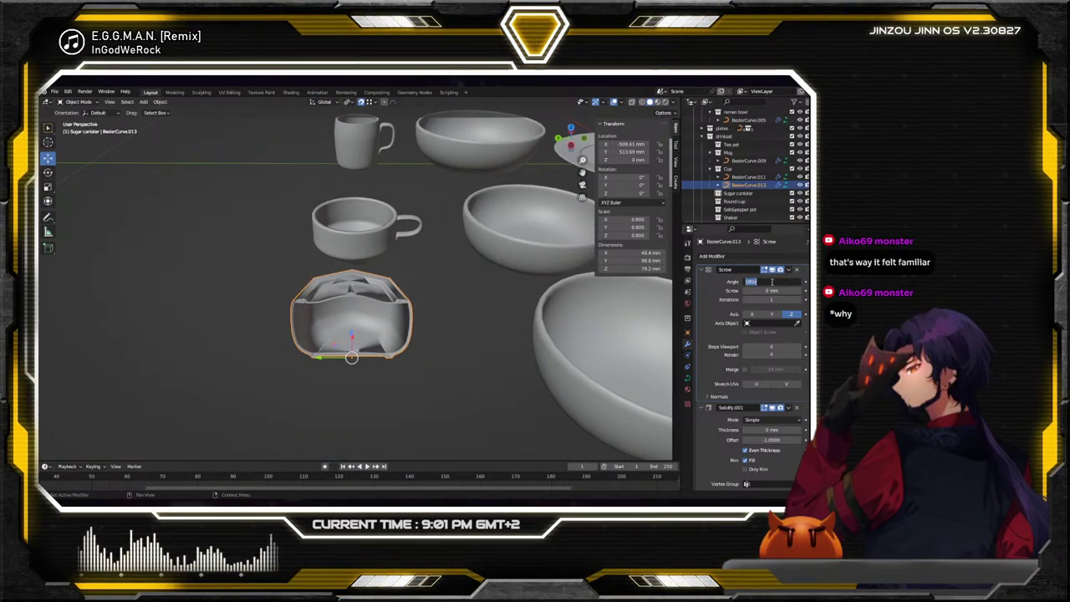
text(360)
key(Return)
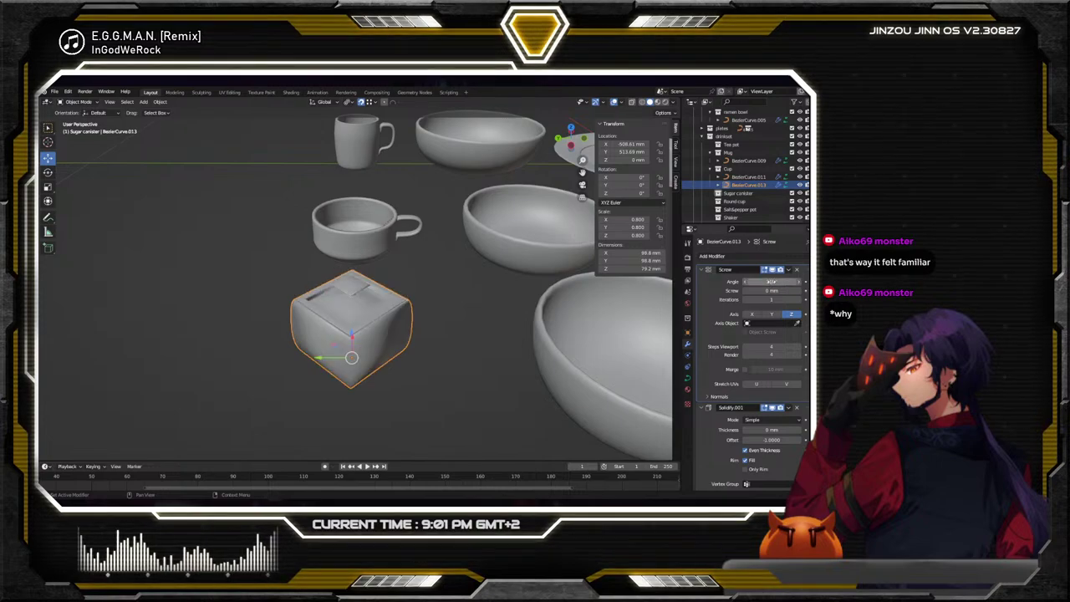
scroll(341, 263, up, 6)
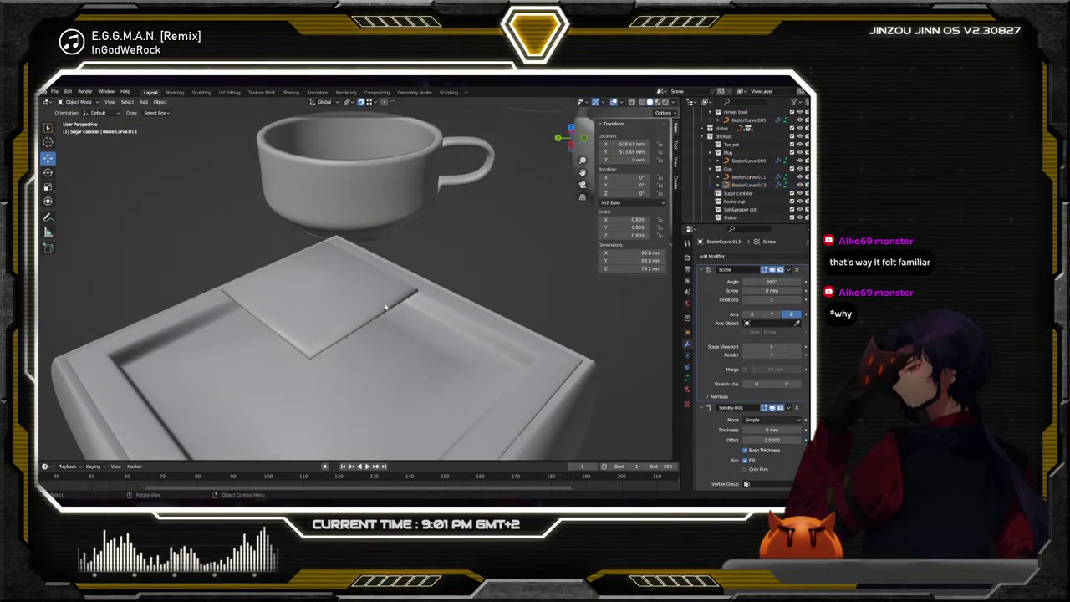
middle_drag(352, 267, 332, 314)
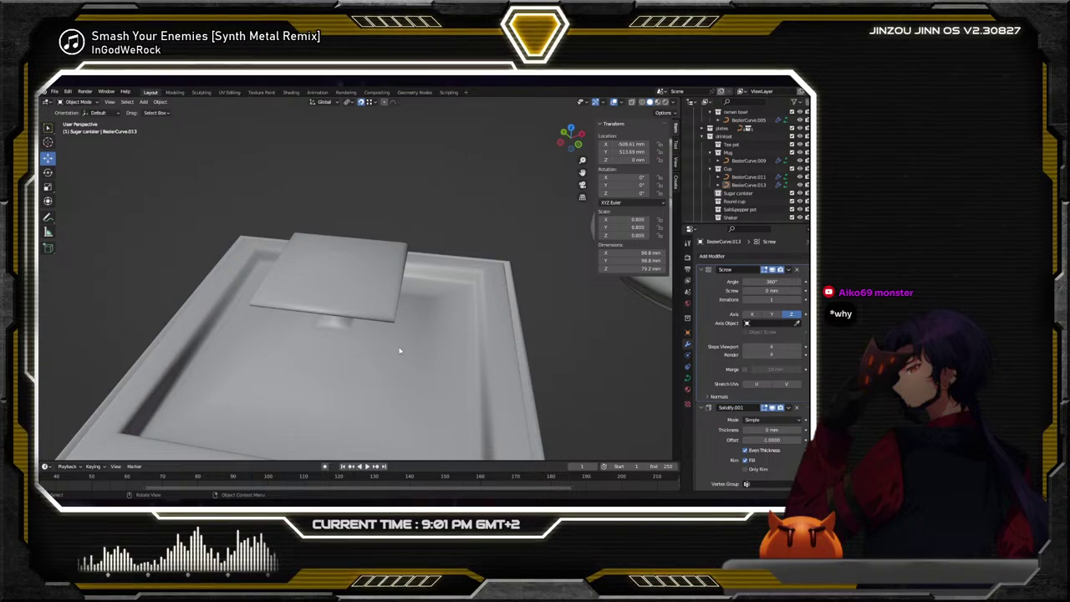
middle_drag(399, 351, 433, 309)
scroll(402, 321, up, 5)
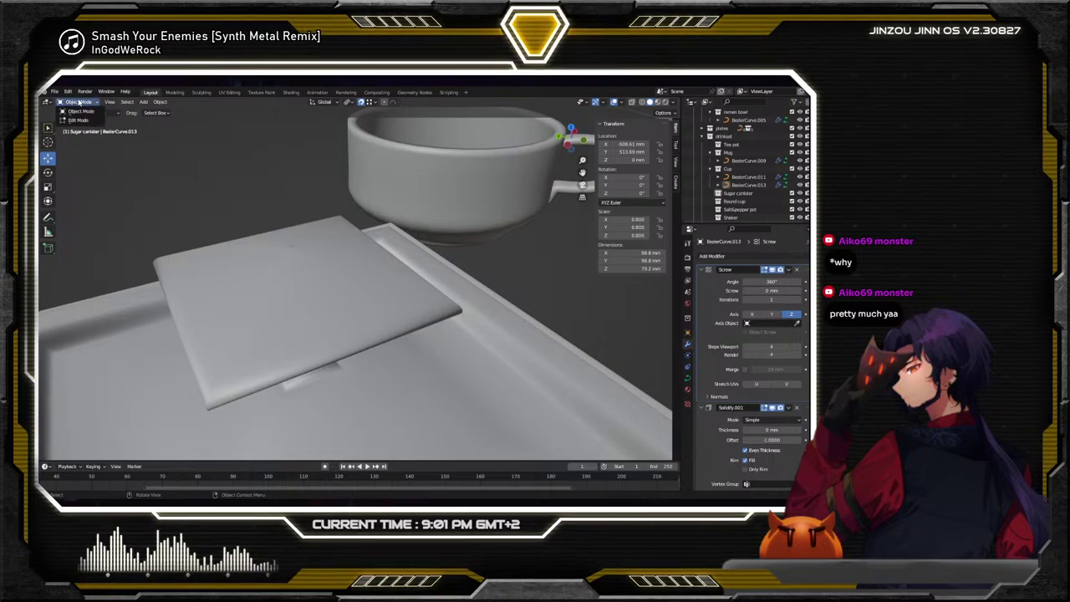
Return the pot's curve to Edit Mode and set its Screw modifier angle to 180°
click(78, 120)
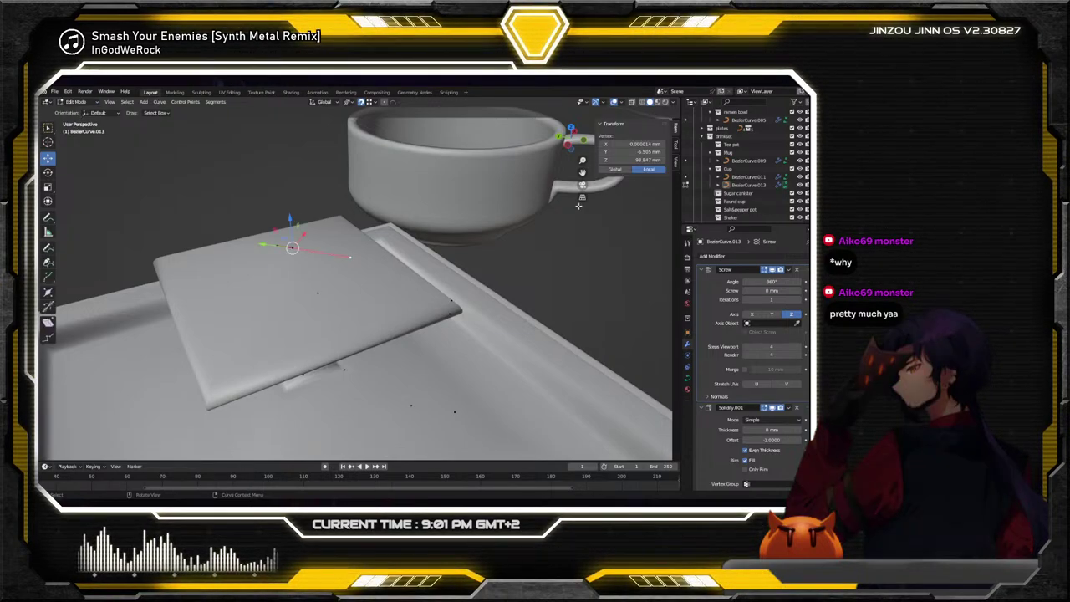
text(180)
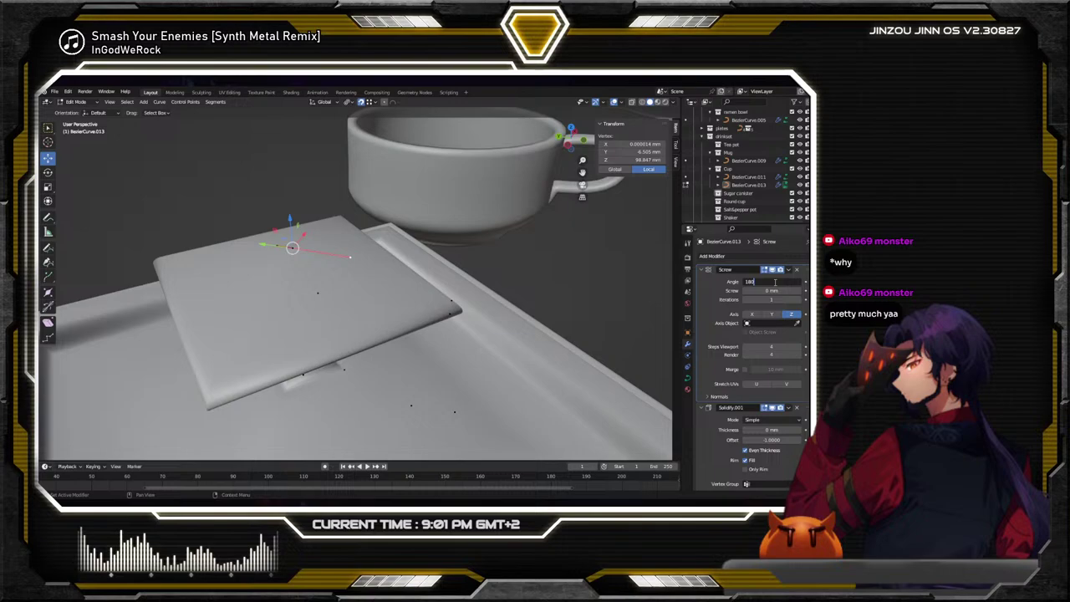
key(Return)
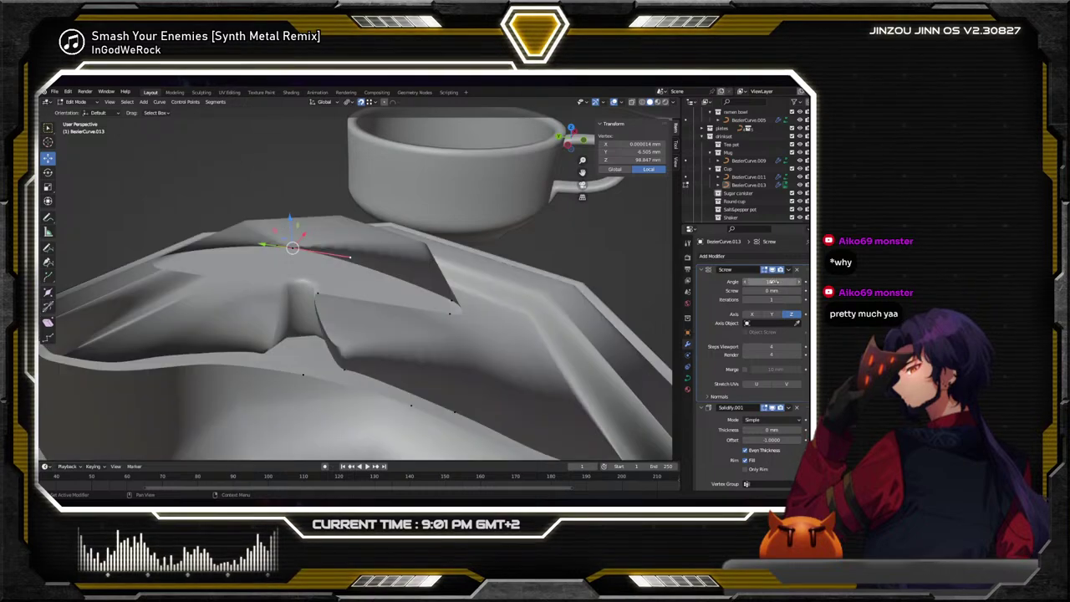
Select the knob cap's profile points together with the stem's upper point and separate them into their own curve
middle_drag(474, 264, 376, 252)
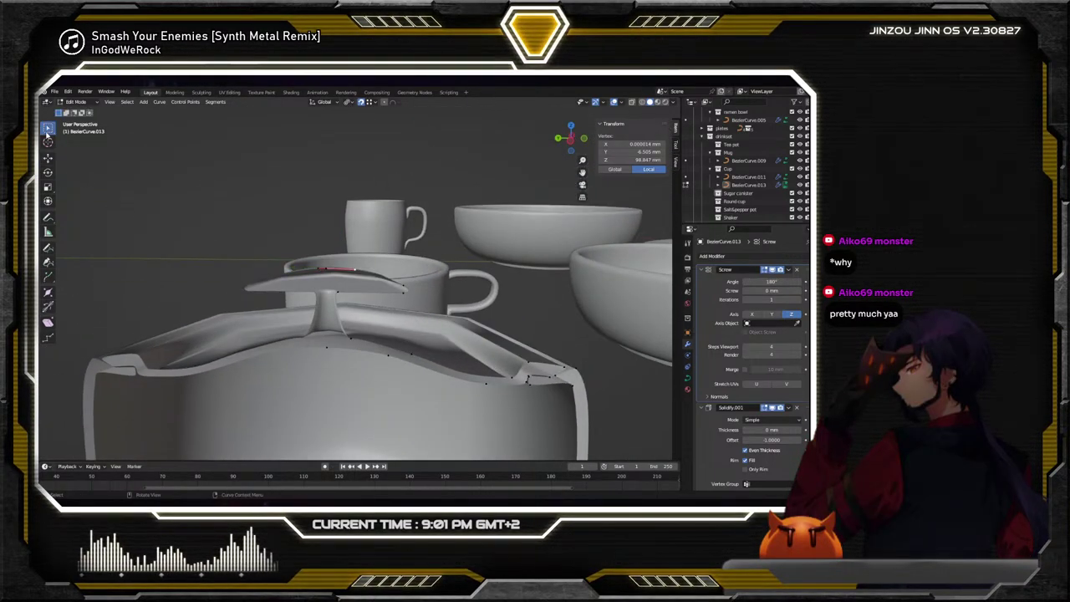
scroll(376, 304, up, 2)
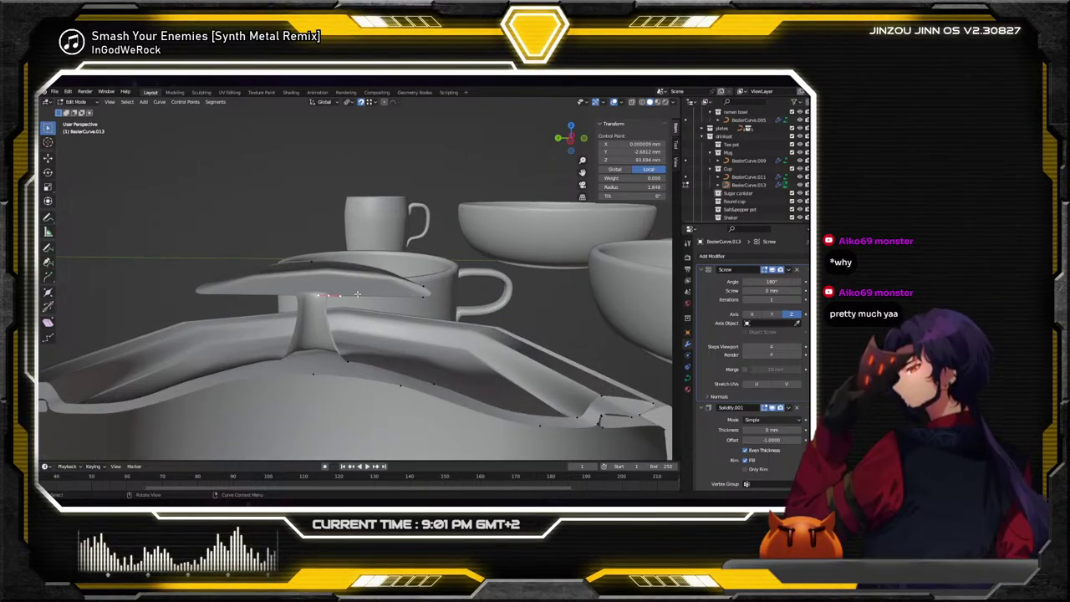
shift+click(422, 287)
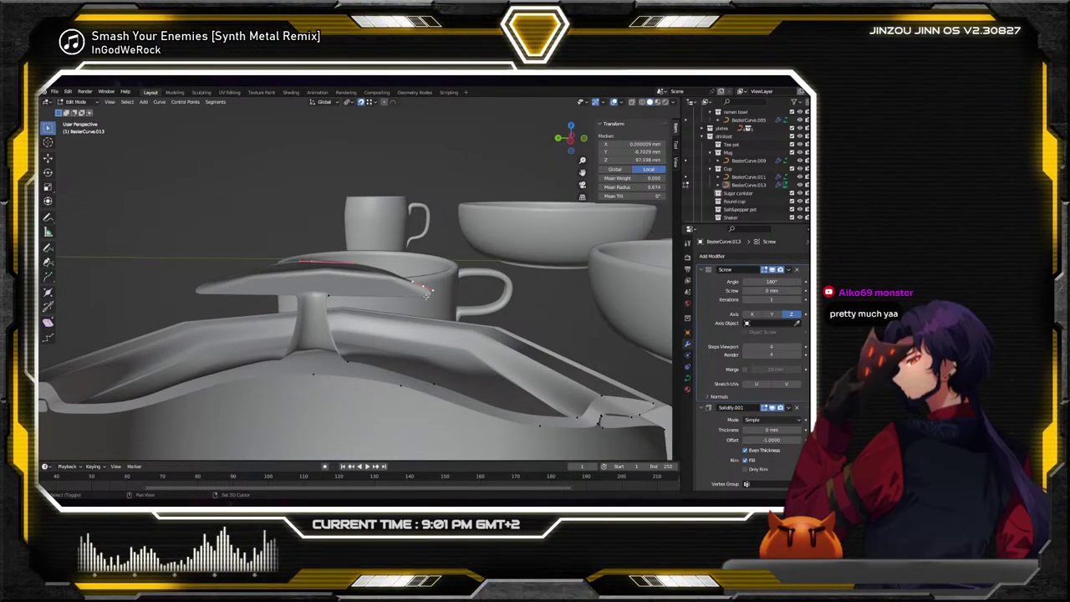
shift+click(337, 298)
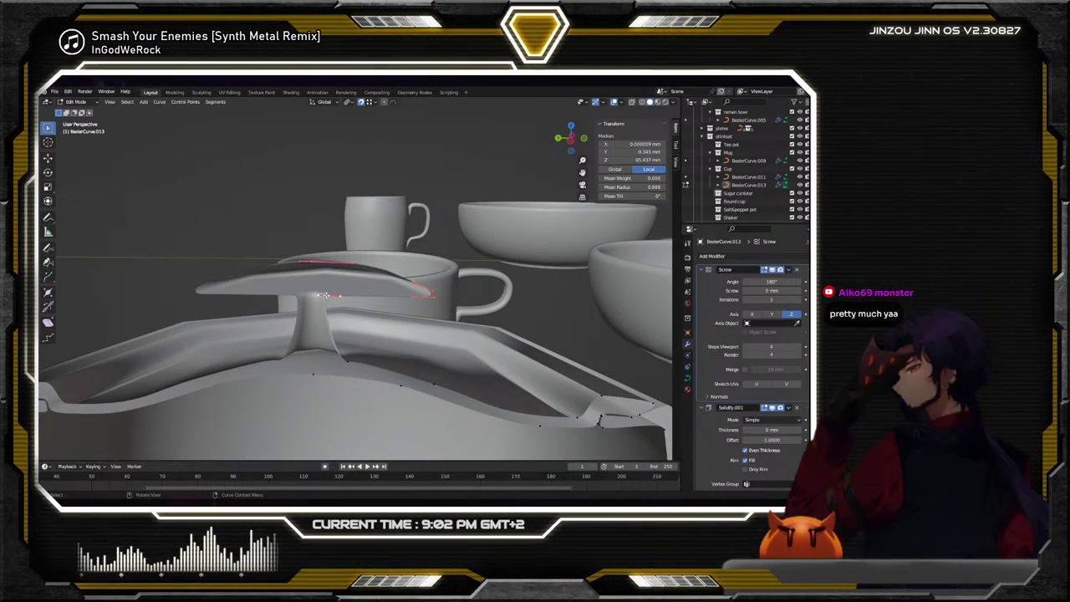
right_click(327, 298)
mouse_move(327, 299)
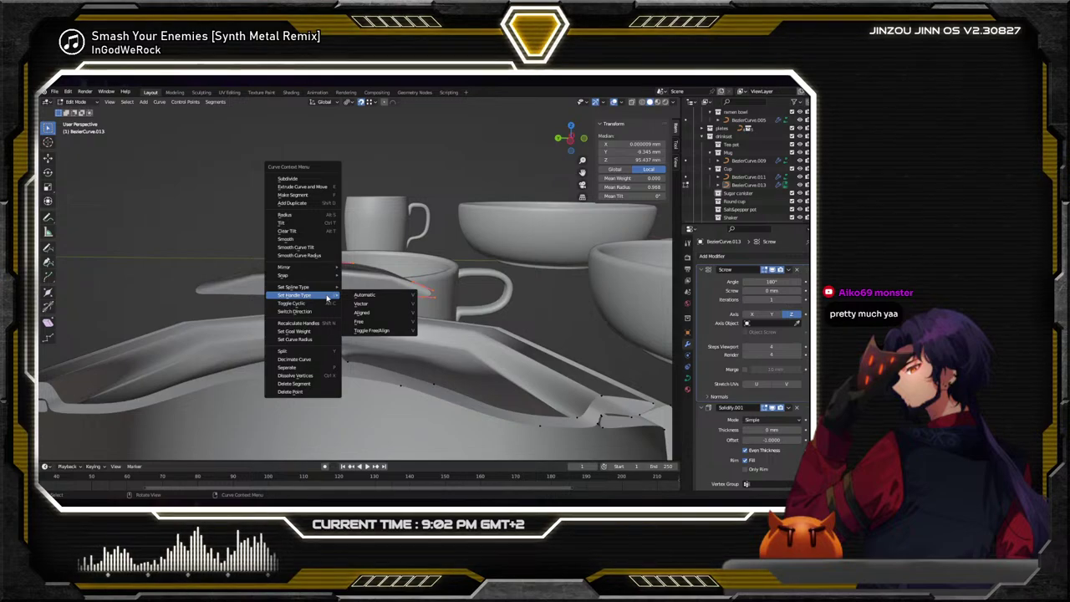
click(315, 367)
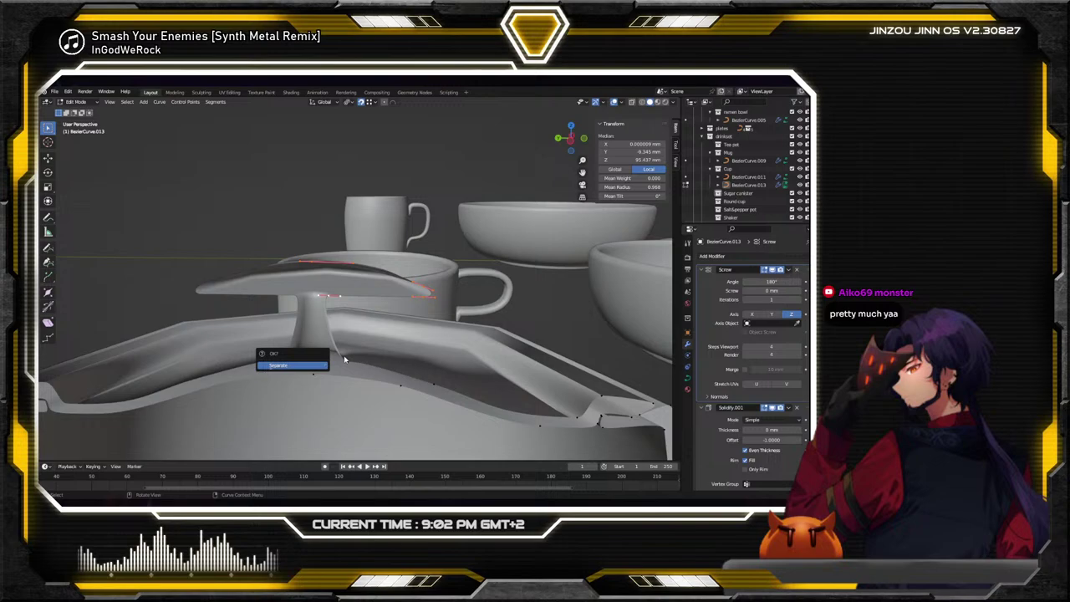
click(301, 365)
Move the remaining stem point about 2.145 mm along Y to the central axis and lower it to about Z 82.8 mm
click(330, 296)
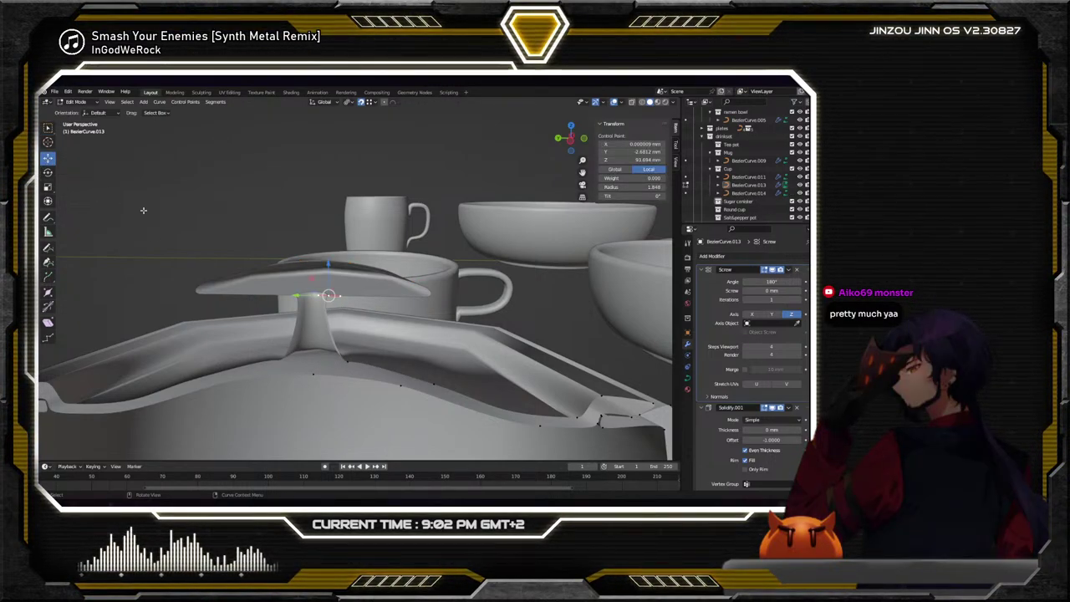
key(g)
key(y)
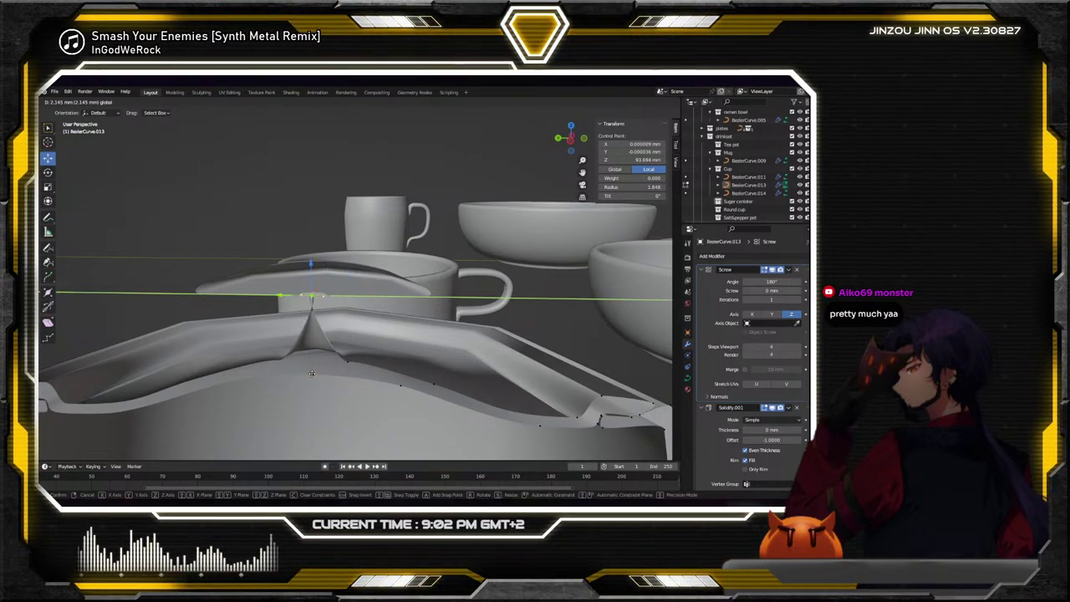
click(254, 294)
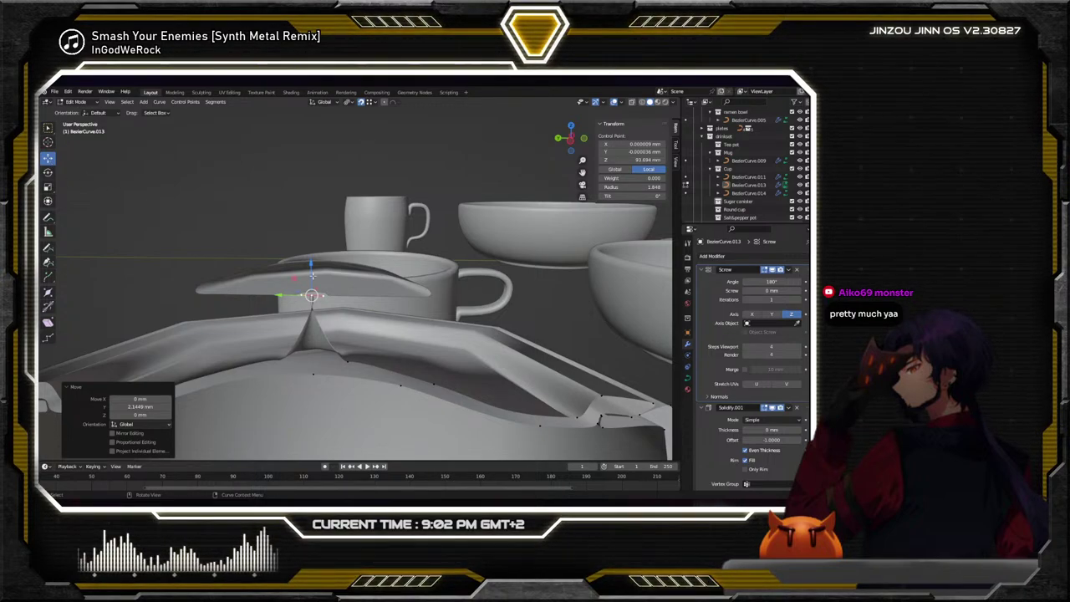
key(g)
key(z)
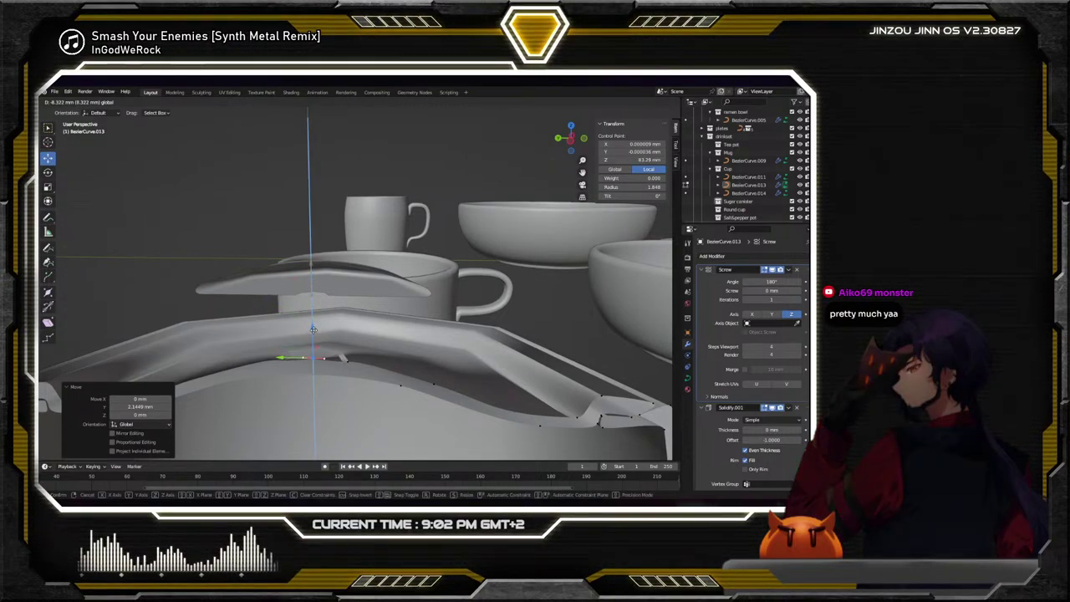
right_click(356, 350)
middle_drag(356, 349, 175, 284)
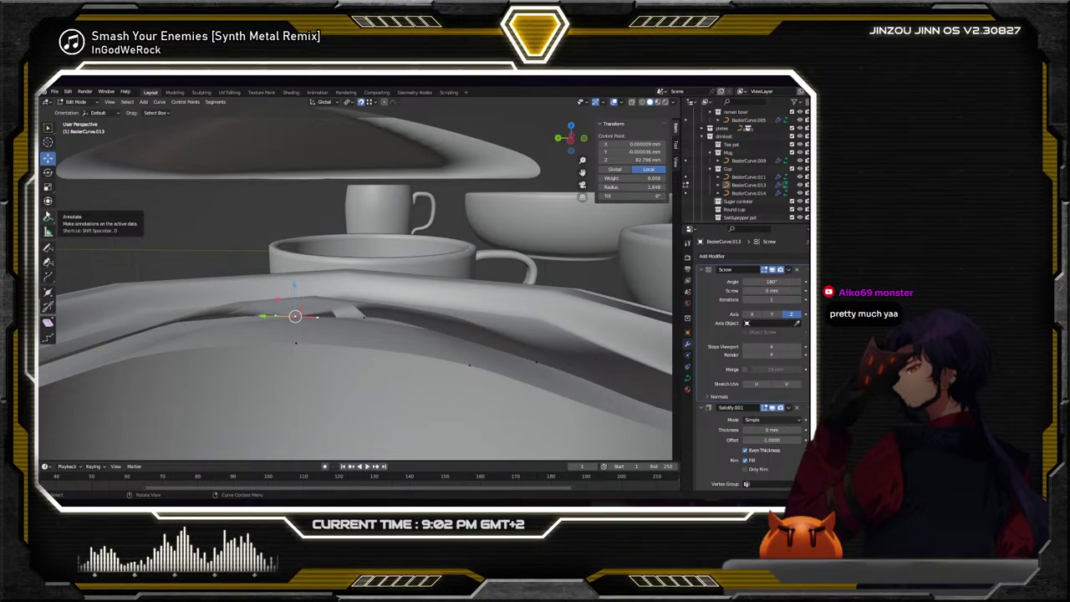
Rotate the lid's central point about -179° around X and scale its handles by about 0.572
click(48, 173)
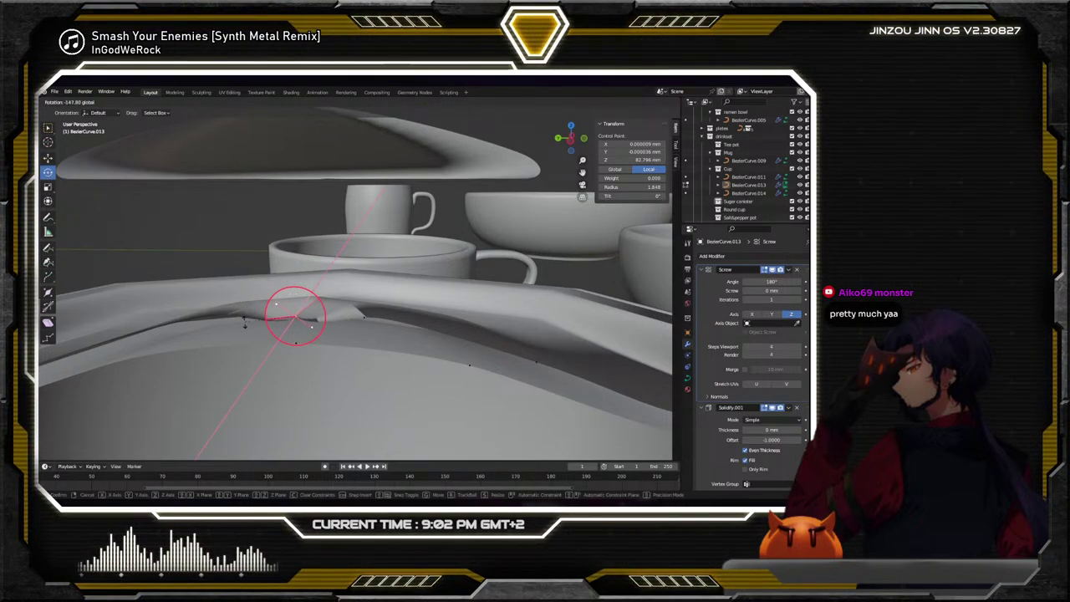
drag(253, 347, 255, 345)
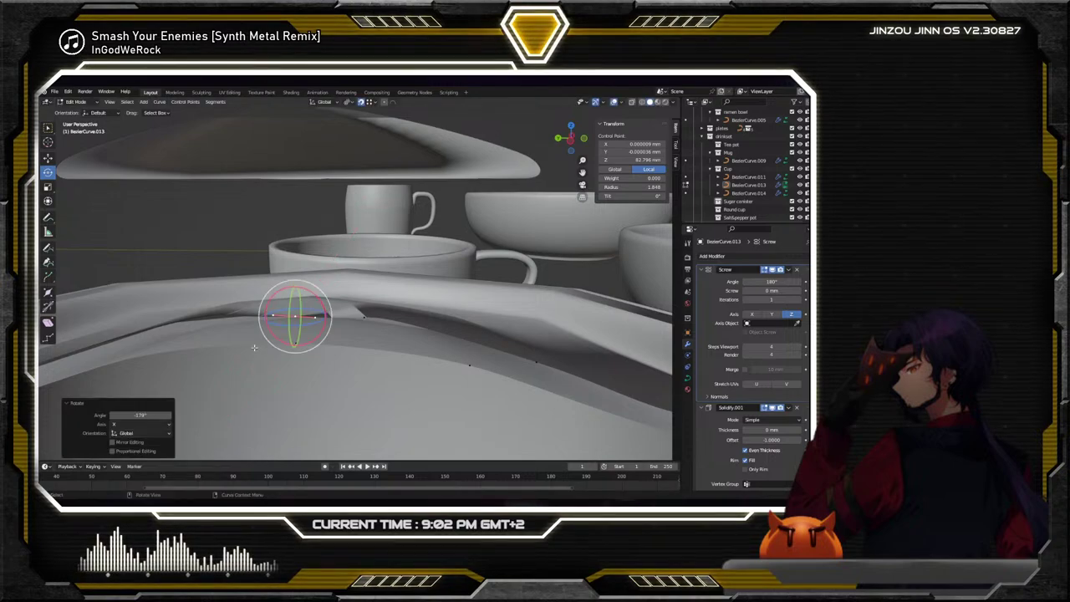
key(s)
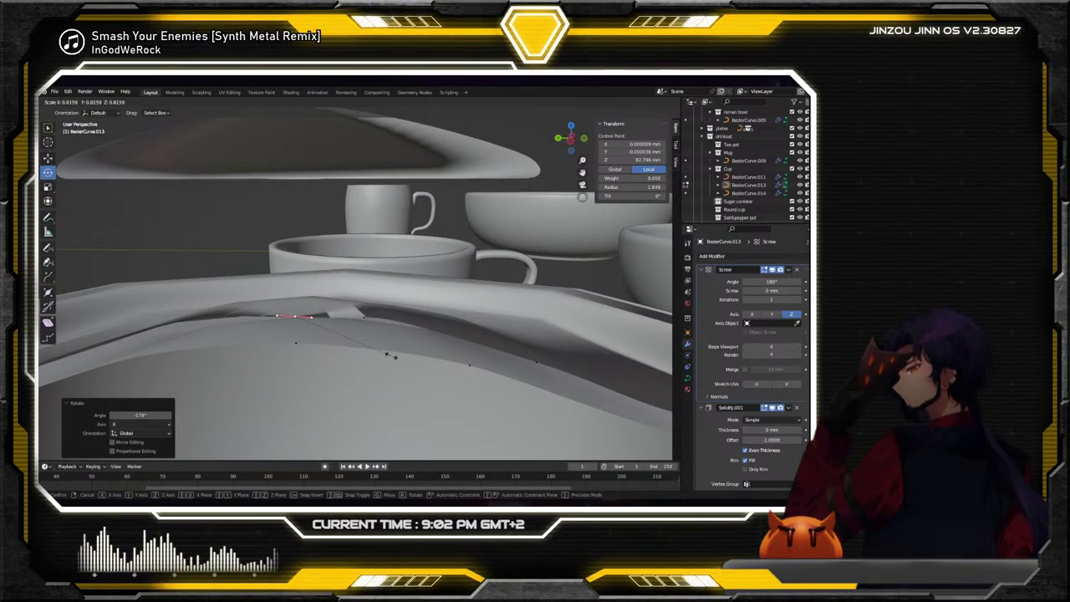
right_click(355, 342)
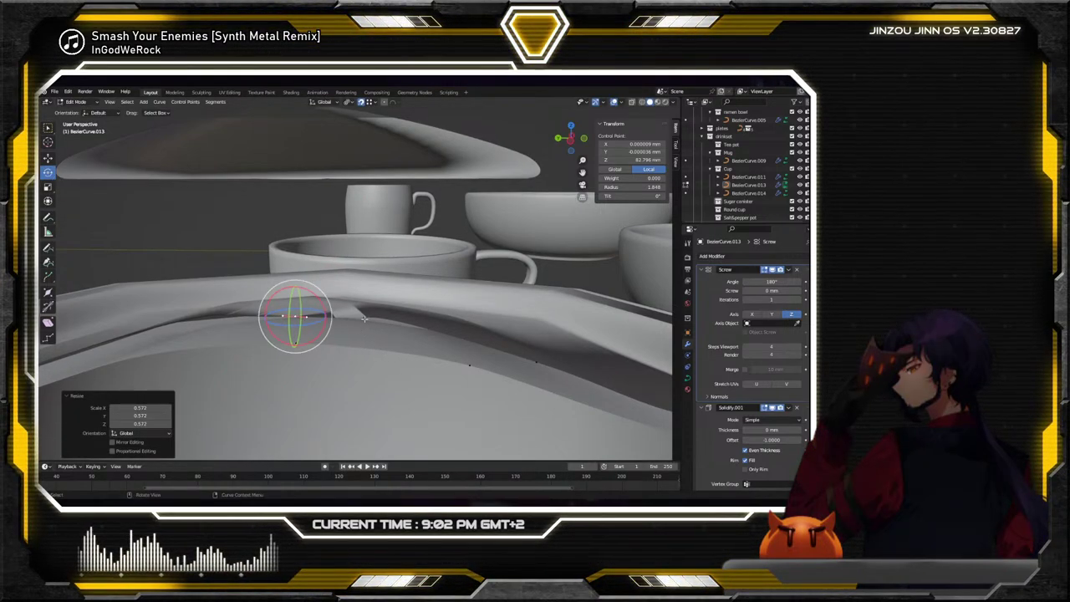
Delete the leftover stem-base point next to the lid's central point
click(363, 316)
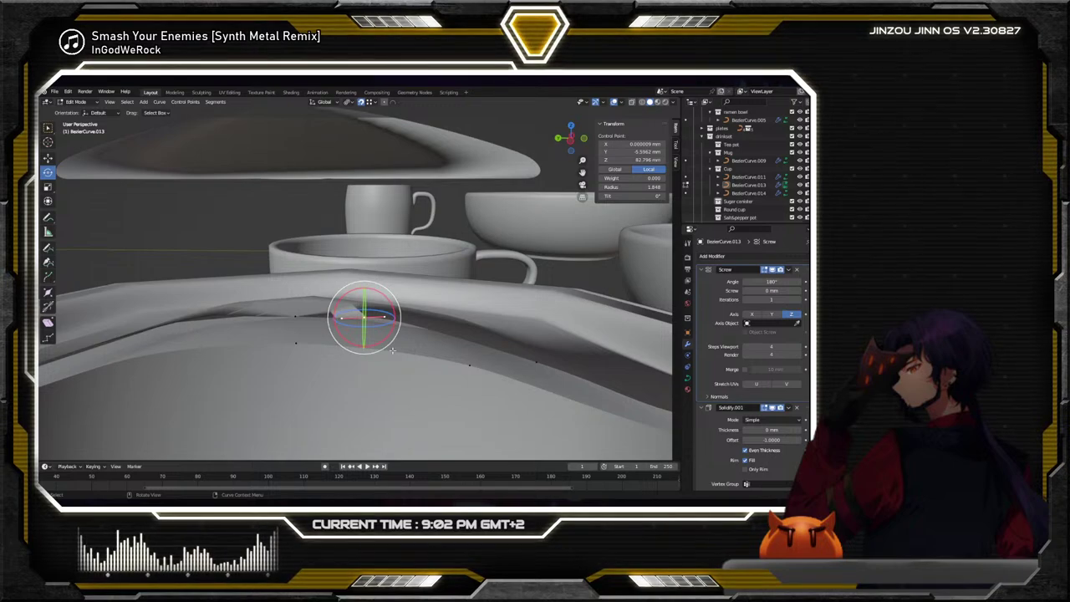
key(x)
click(392, 350)
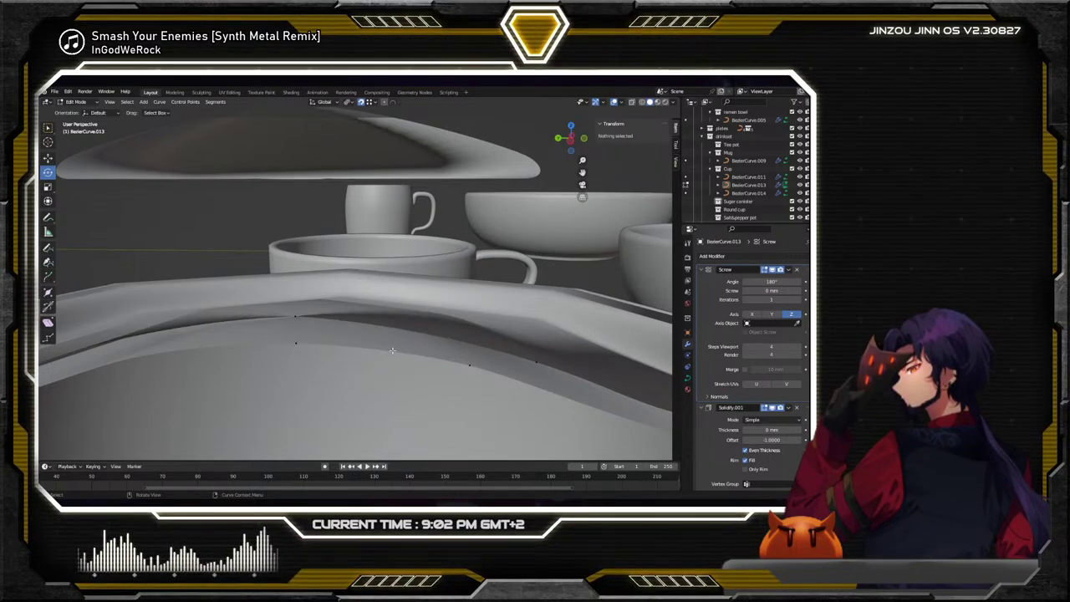
middle_drag(392, 350, 338, 274)
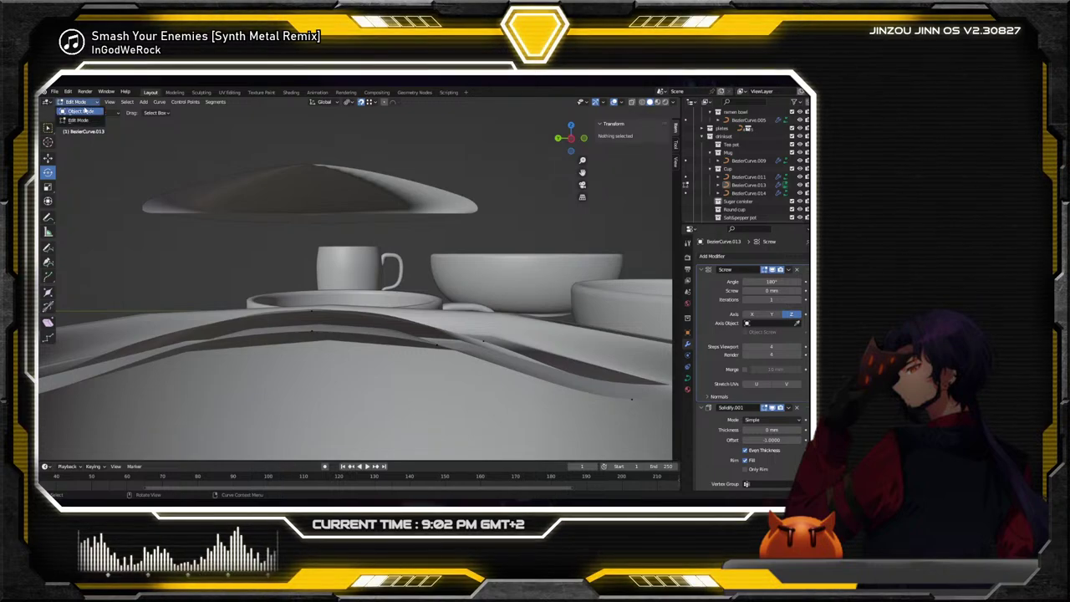
Leave Edit Mode, select the separated knob and set its Screw modifier's viewport steps to 32
key(Tab)
click(307, 210)
key(KP_Decimal)
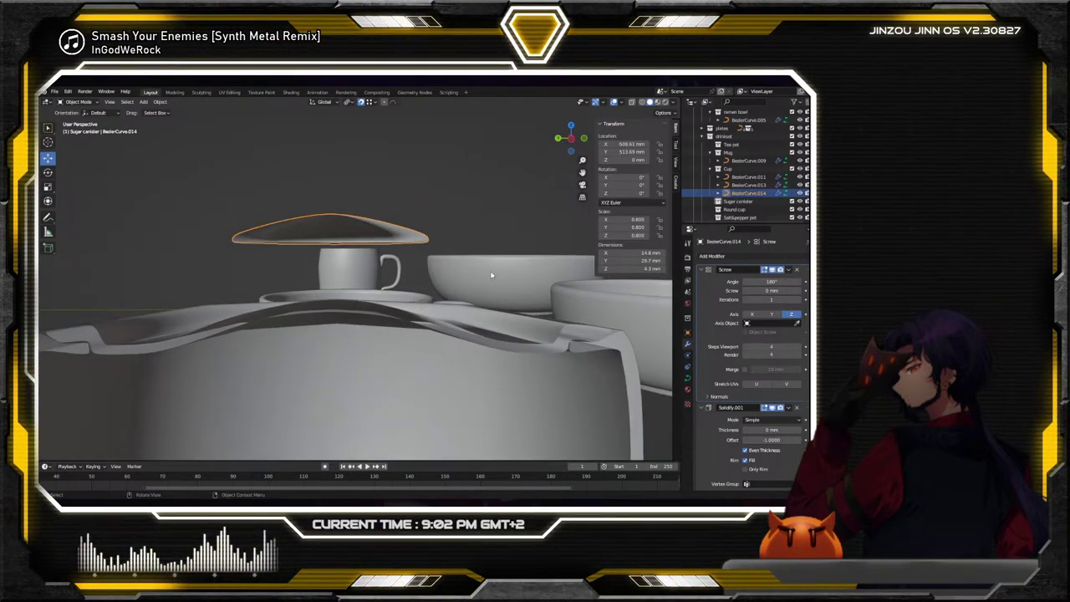
middle_drag(551, 318, 583, 343)
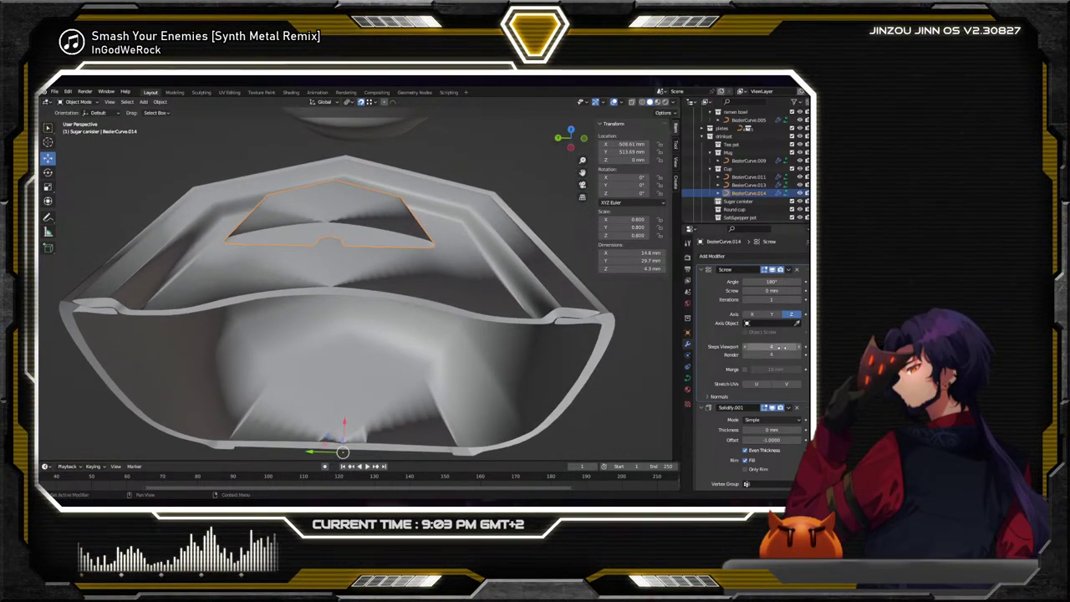
double_click(781, 346)
text(32)
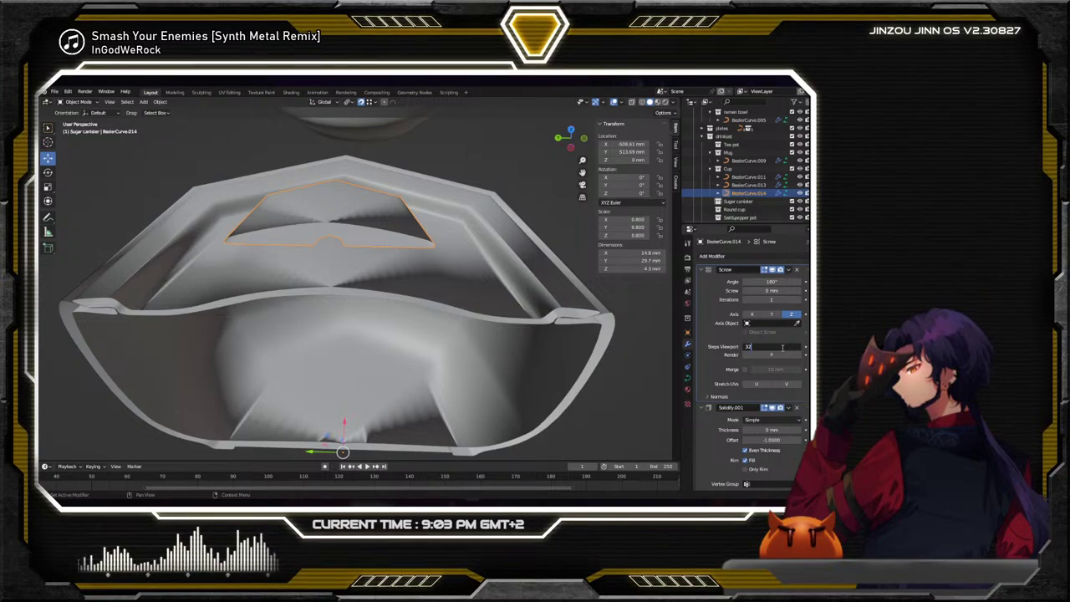
key(Return)
Enter Edit Mode on the knob curve and extrude its inner underside point about 9 mm down along Z to form the stem
middle_drag(445, 305, 439, 251)
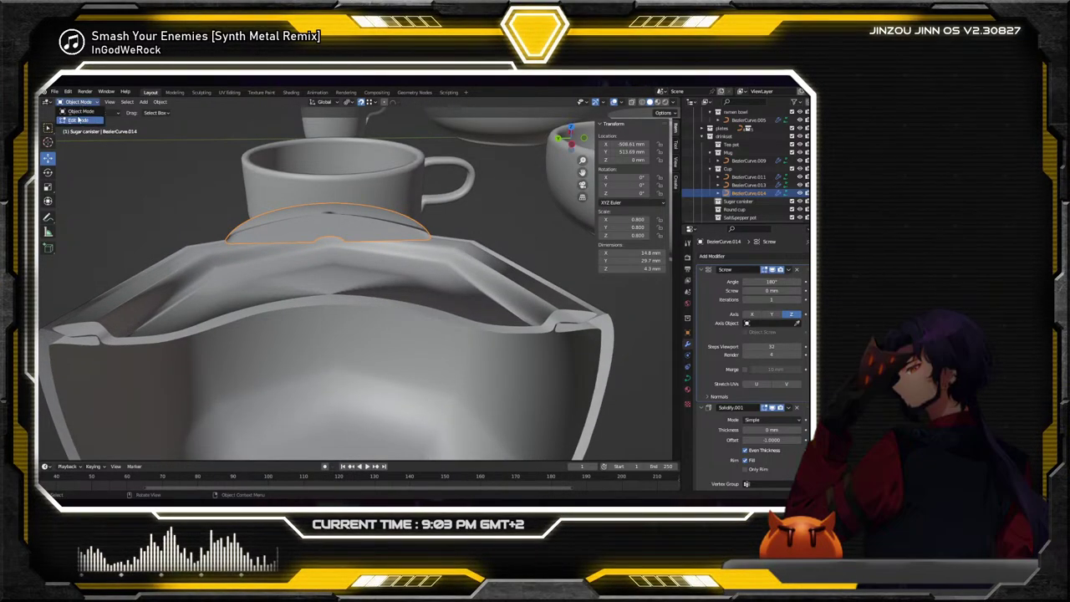
key(Tab)
middle_drag(343, 276, 341, 209)
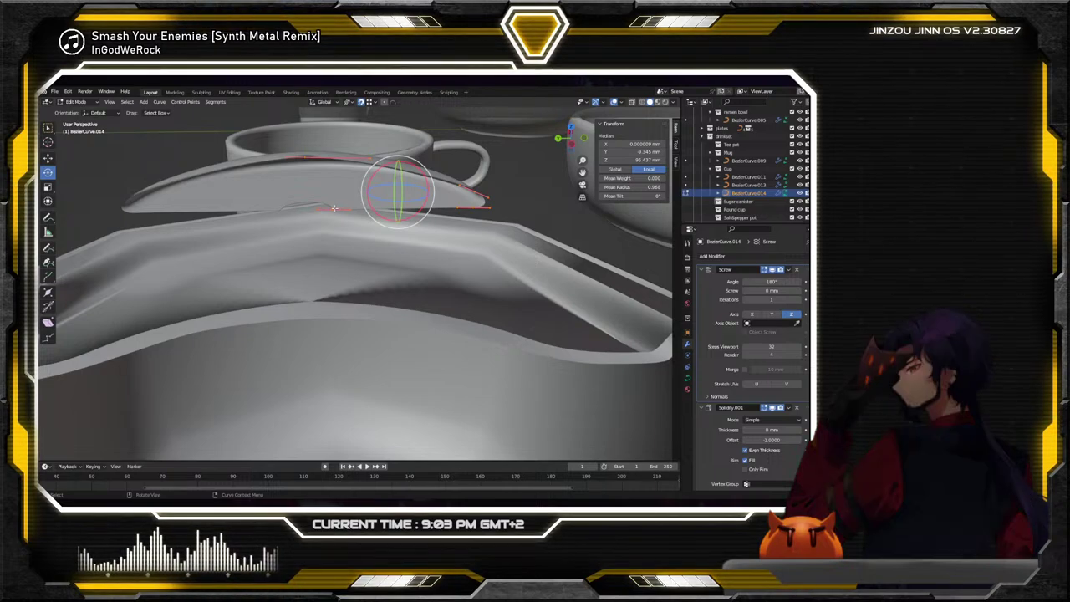
click(341, 209)
right_click(325, 261)
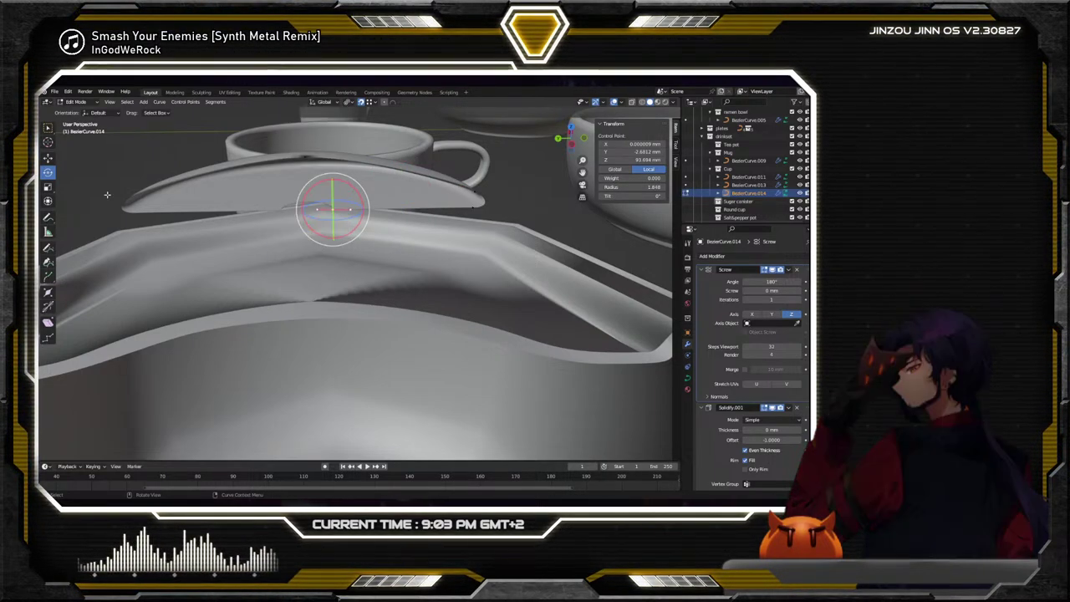
click(48, 276)
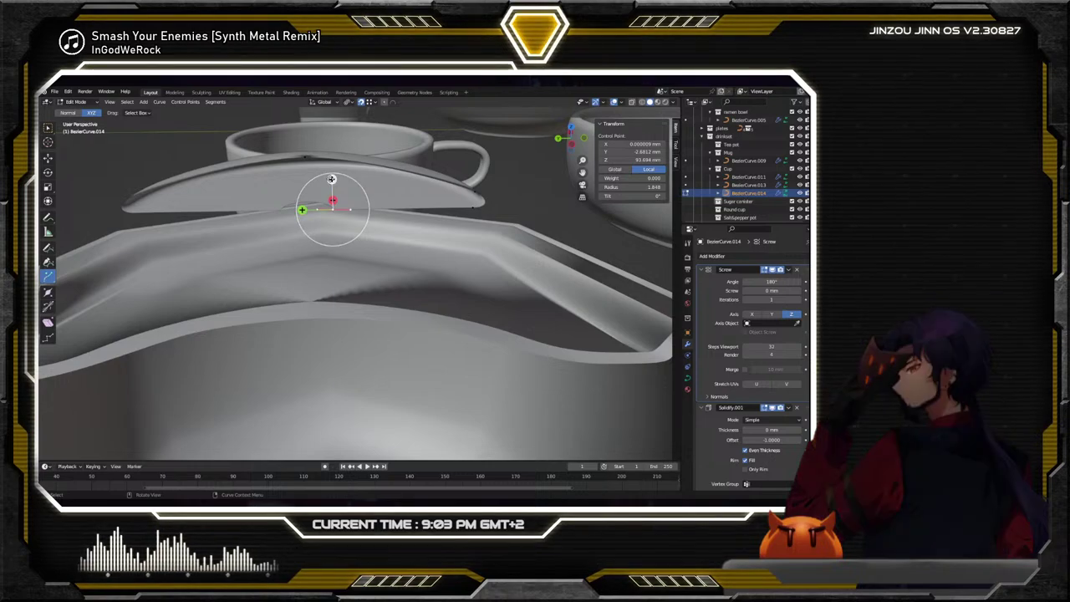
drag(332, 179, 338, 277)
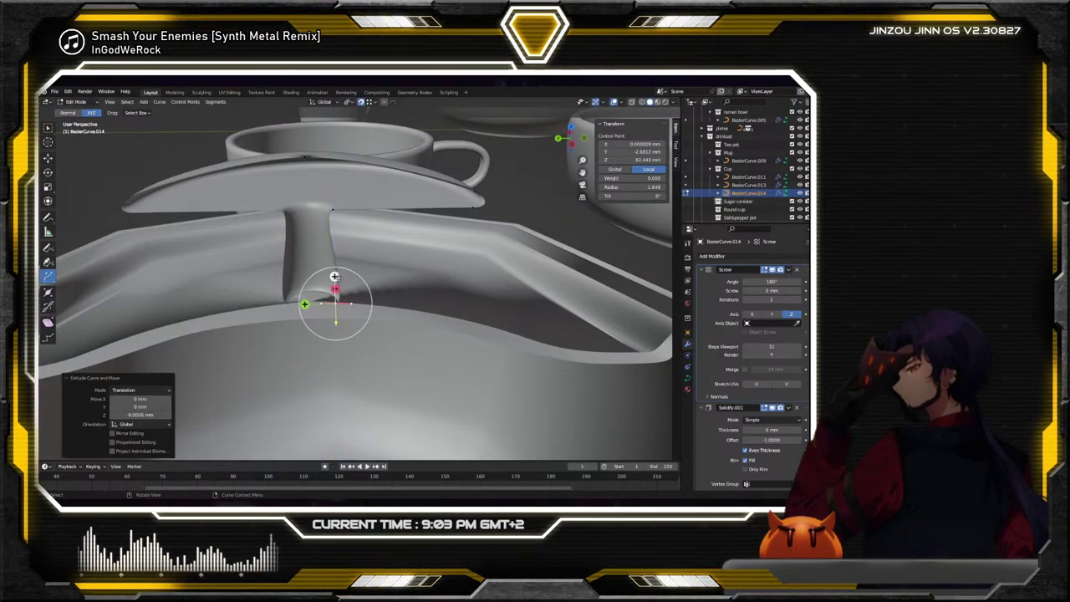
middle_drag(337, 284, 309, 241)
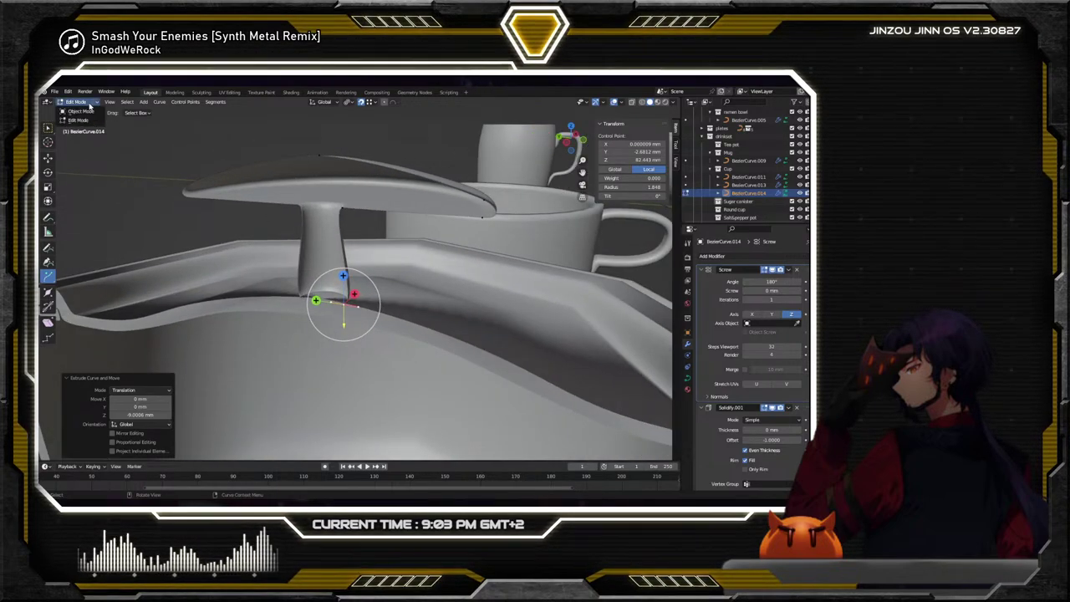
Return the knob to Object Mode and set its Screw modifier angle to 360°
click(83, 111)
scroll(229, 182, down, 4)
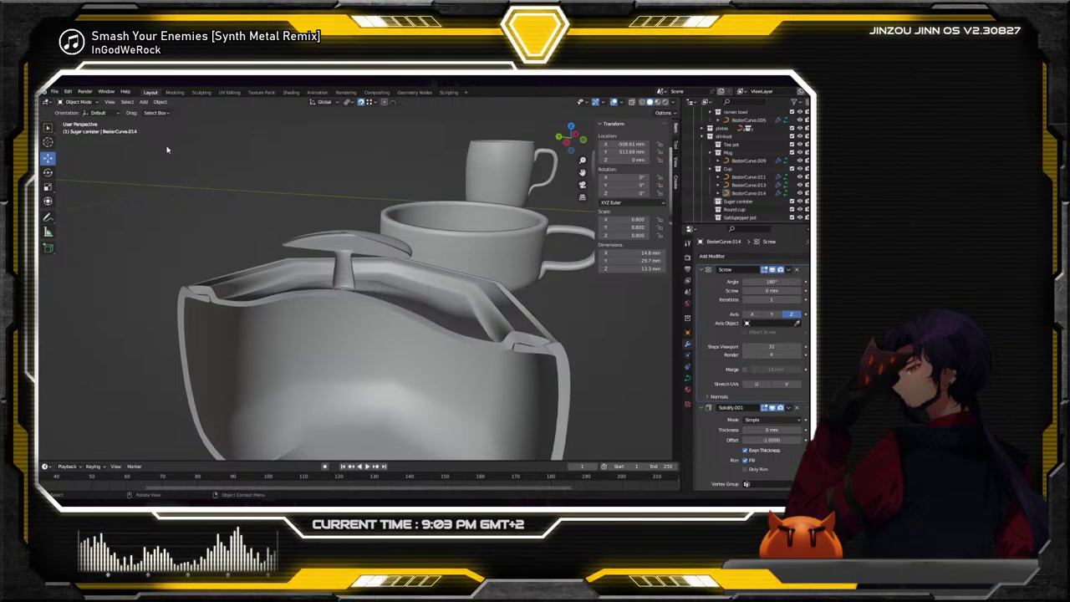
middle_drag(422, 306, 368, 303)
click(364, 255)
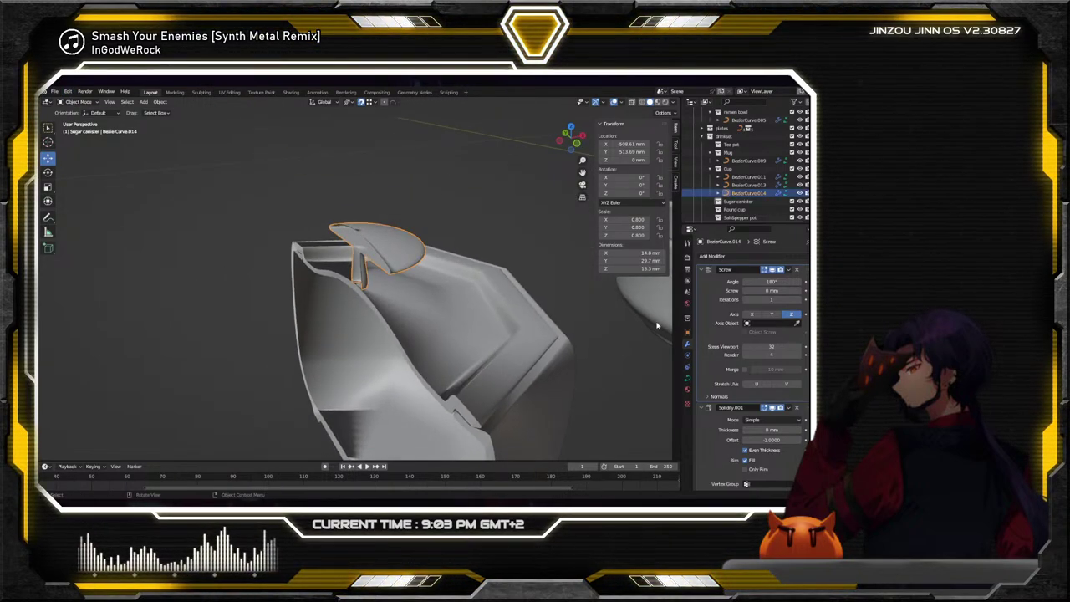
click(771, 282)
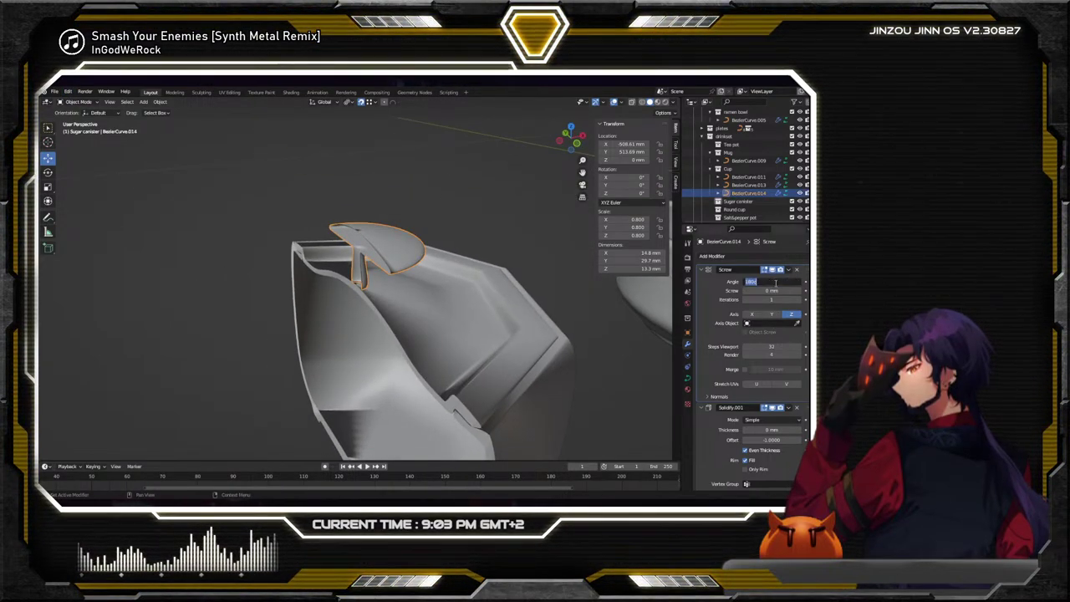
text(360)
key(Return)
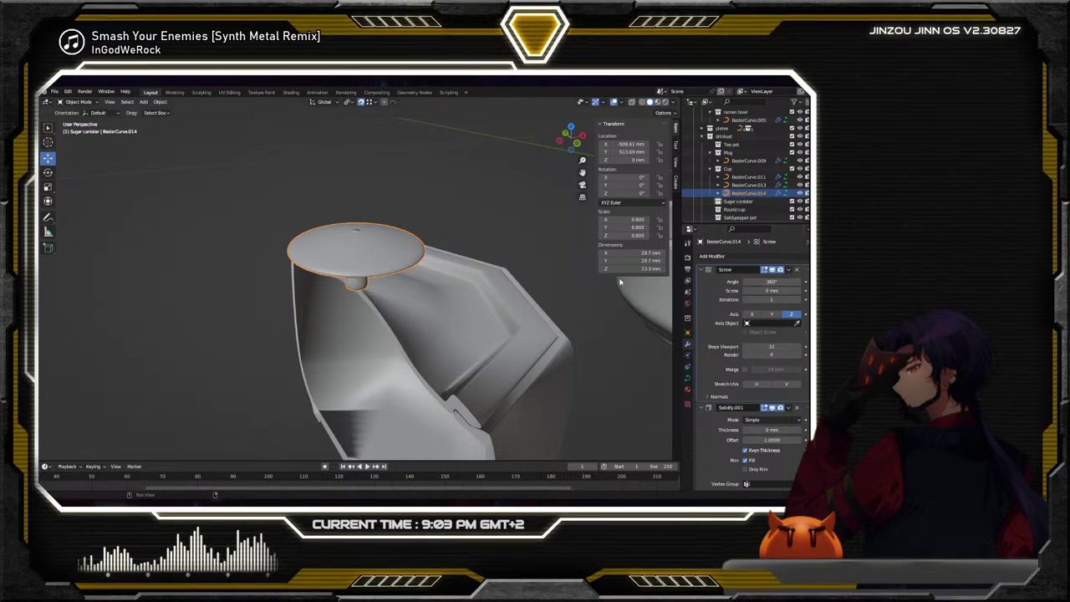
Select the pot's curve, set its Screw modifier angle to 360° and view the knob on the complete lid
click(421, 312)
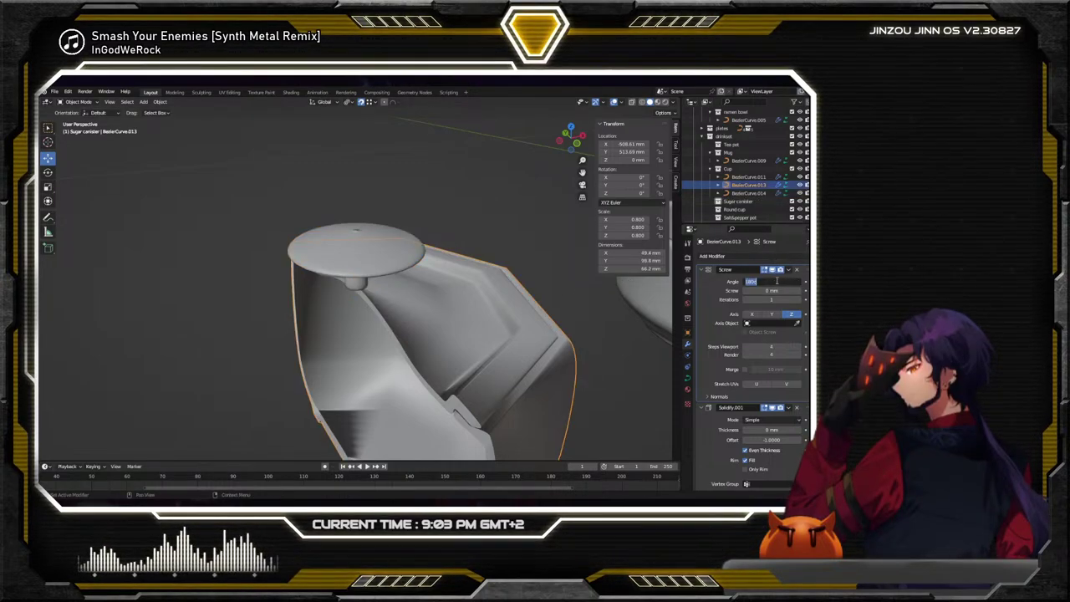
scroll(409, 167, down, 3)
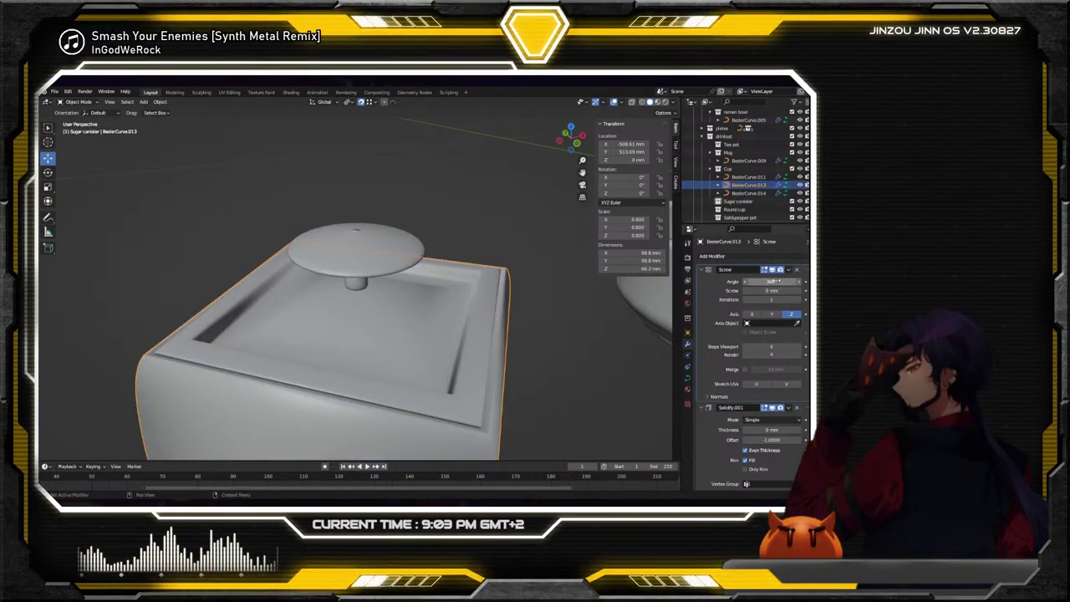
scroll(409, 167, down, 2)
middle_drag(409, 167, 388, 274)
scroll(391, 291, up, 5)
Set the viewport steps of the knob's Screw modifier to 6
click(382, 231)
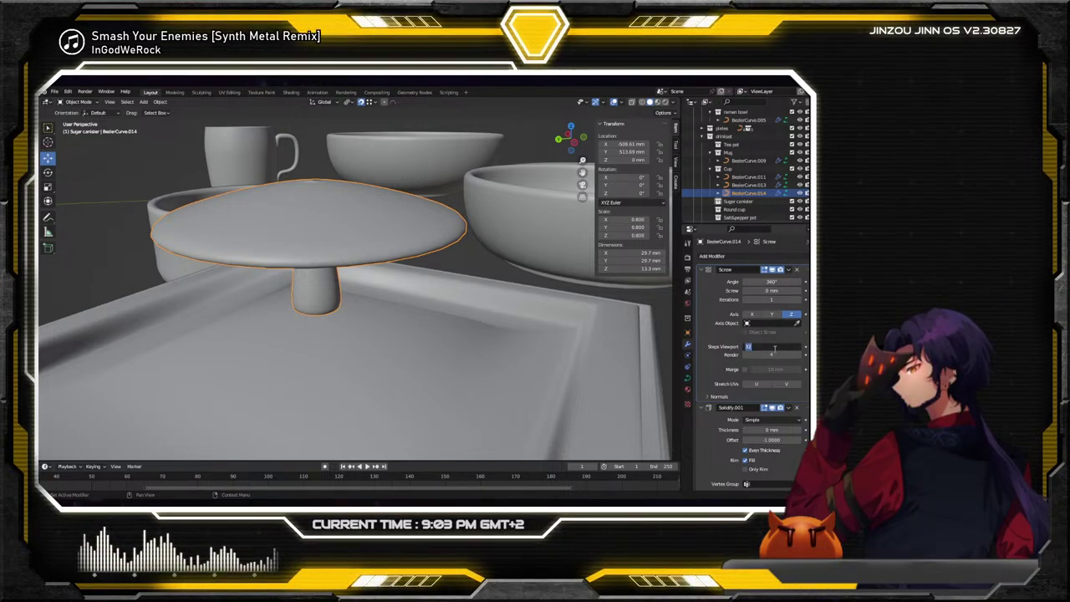
text(6)
key(Return)
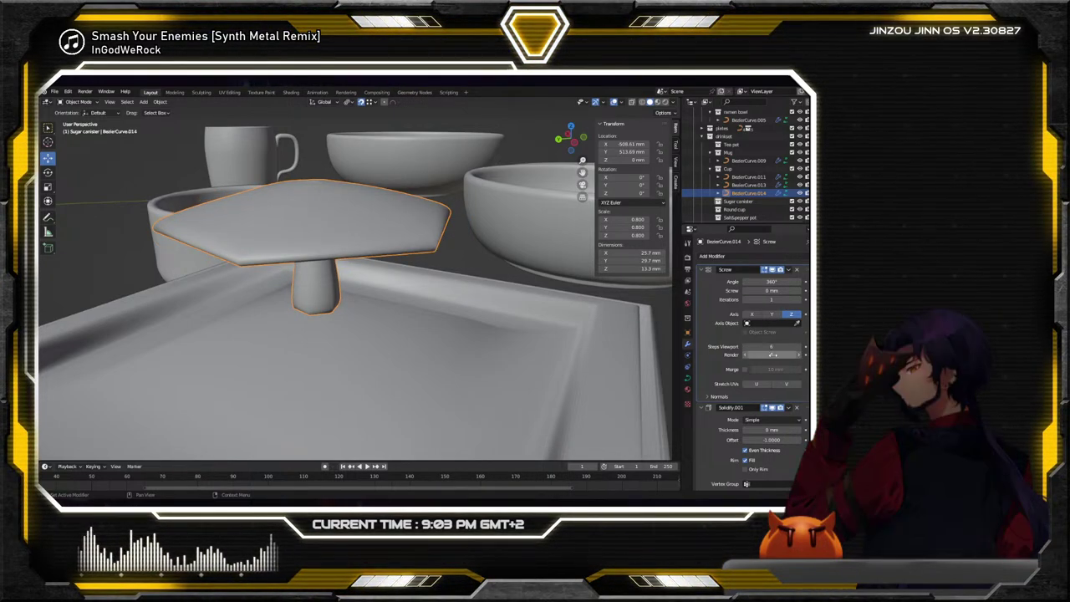
Set both the viewport and render steps of the knob's Screw modifier to 8
scroll(481, 205, down, 5)
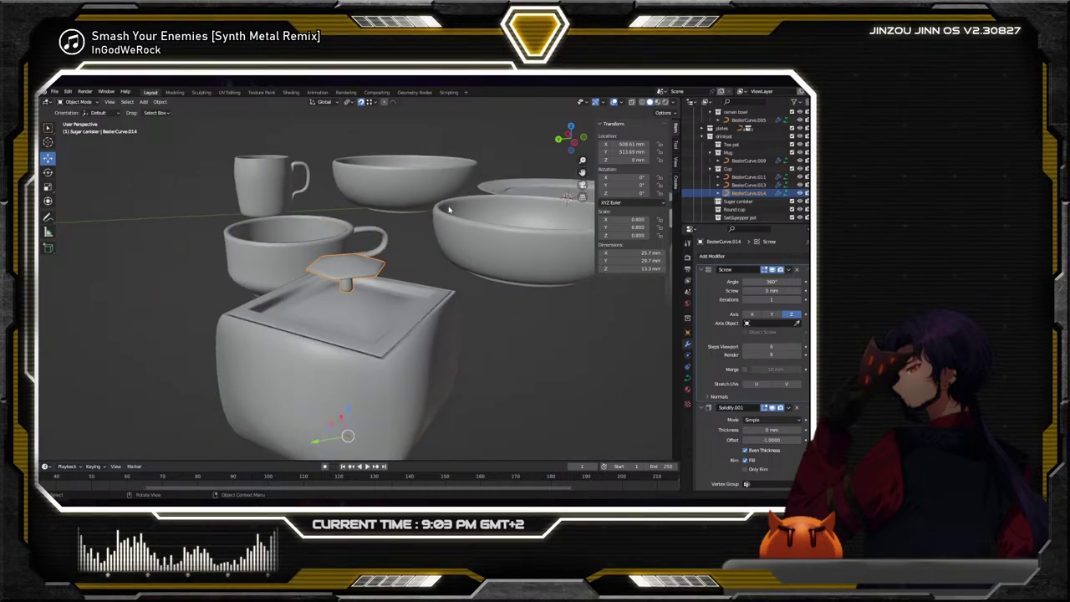
middle_drag(521, 300, 483, 337)
click(366, 284)
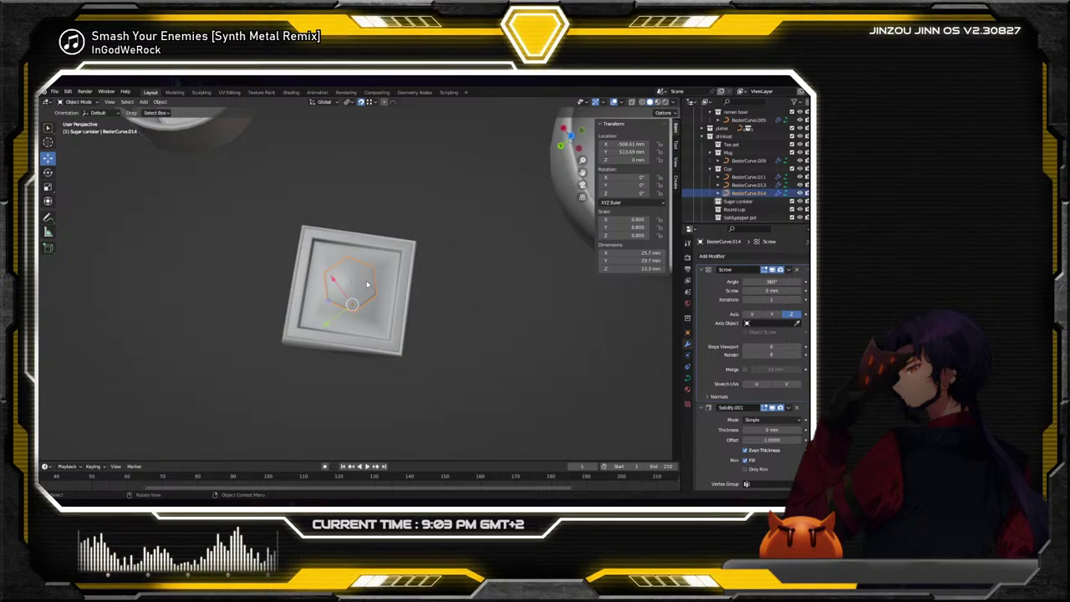
text(8)
key(Return)
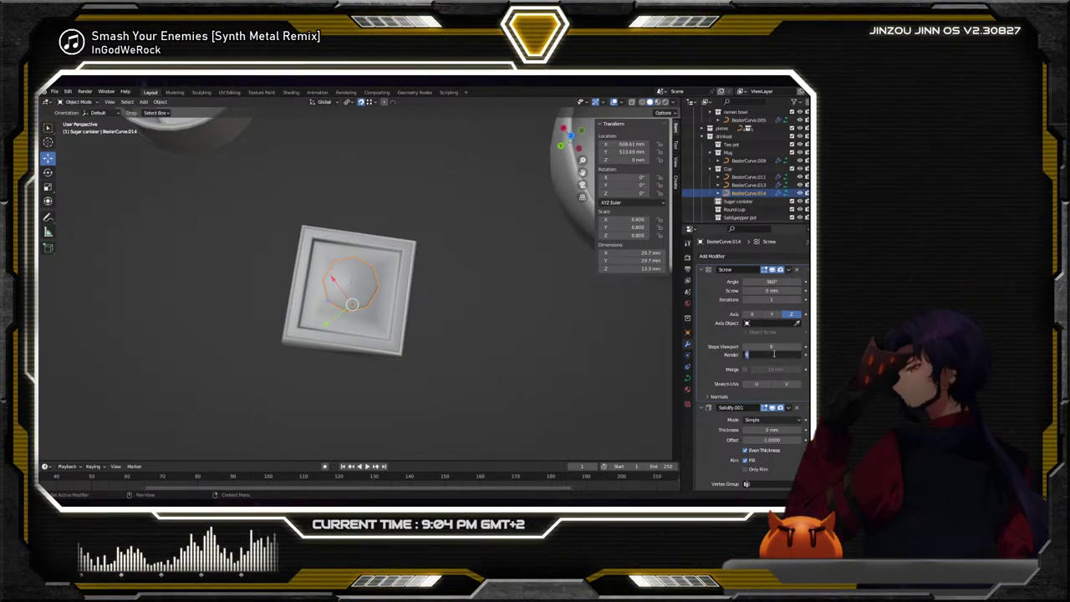
middle_drag(519, 318, 497, 312)
scroll(477, 263, down, 3)
scroll(496, 311, up, 3)
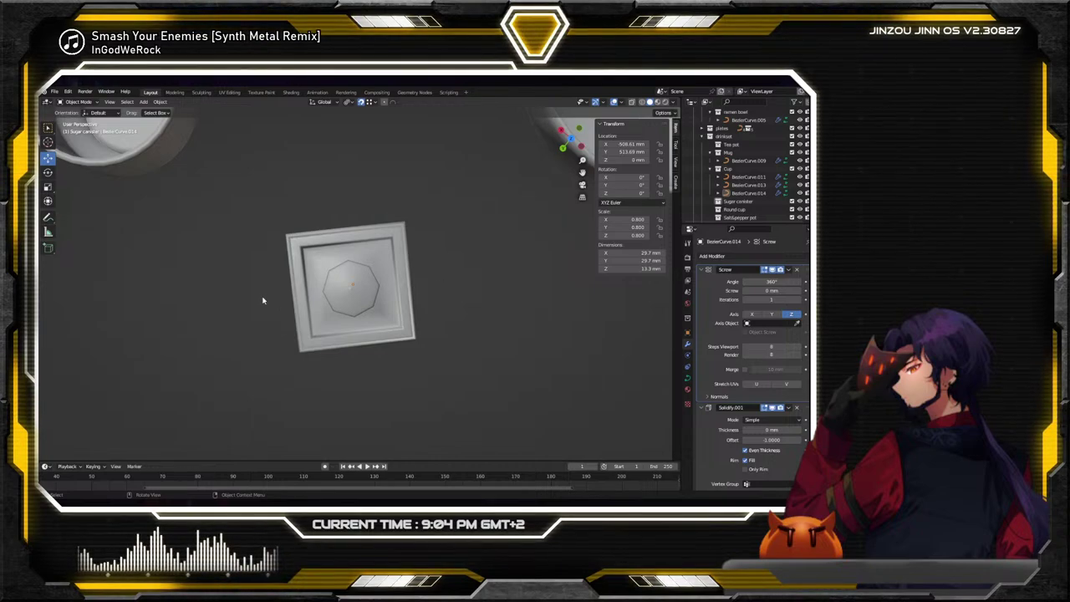
Enter Edit Mode on the pot's curve and set its Screw modifier angle to 180° to expose the cross-section
scroll(484, 360, down, 5)
middle_drag(484, 360, 349, 279)
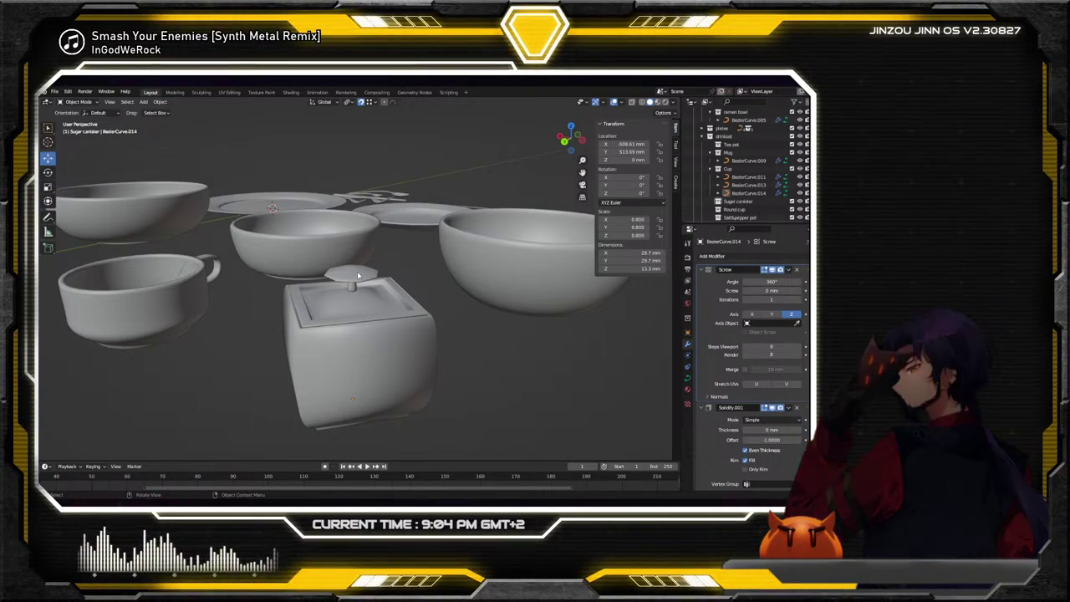
click(369, 299)
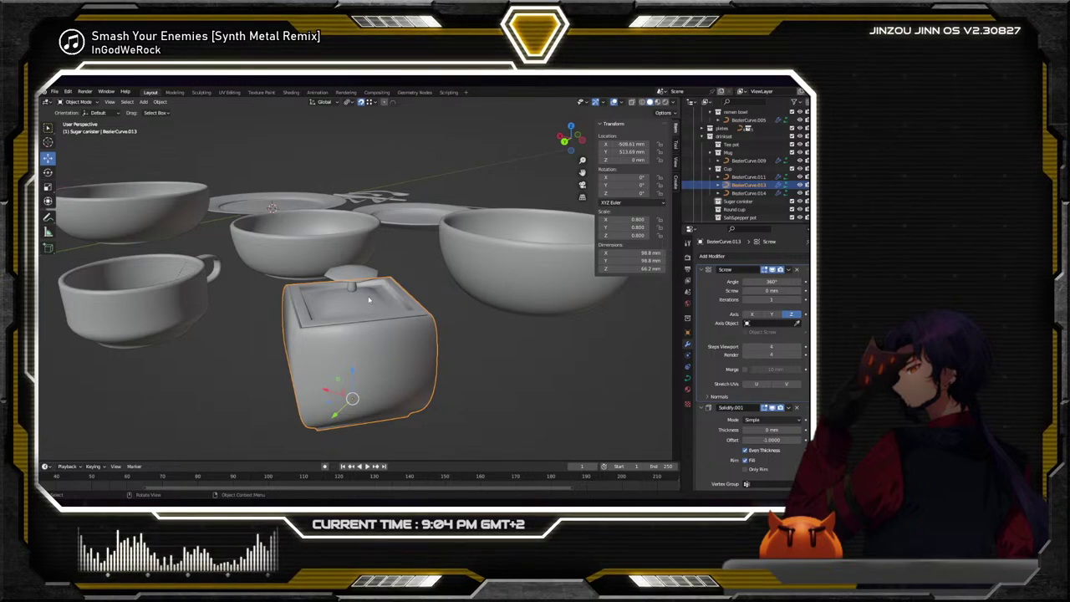
click(86, 102)
click(87, 120)
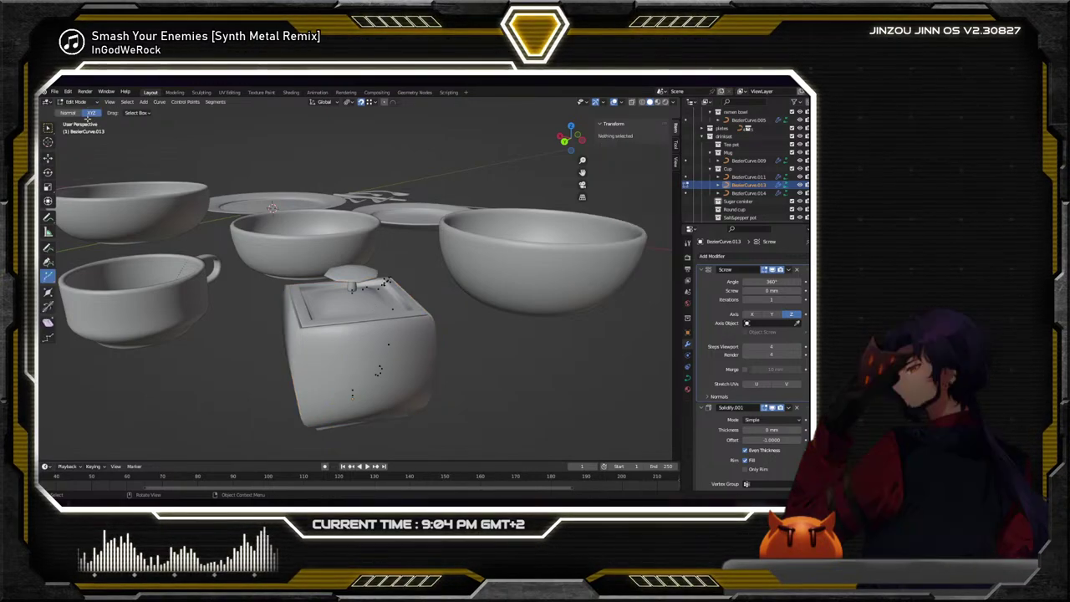
middle_drag(387, 296, 535, 285)
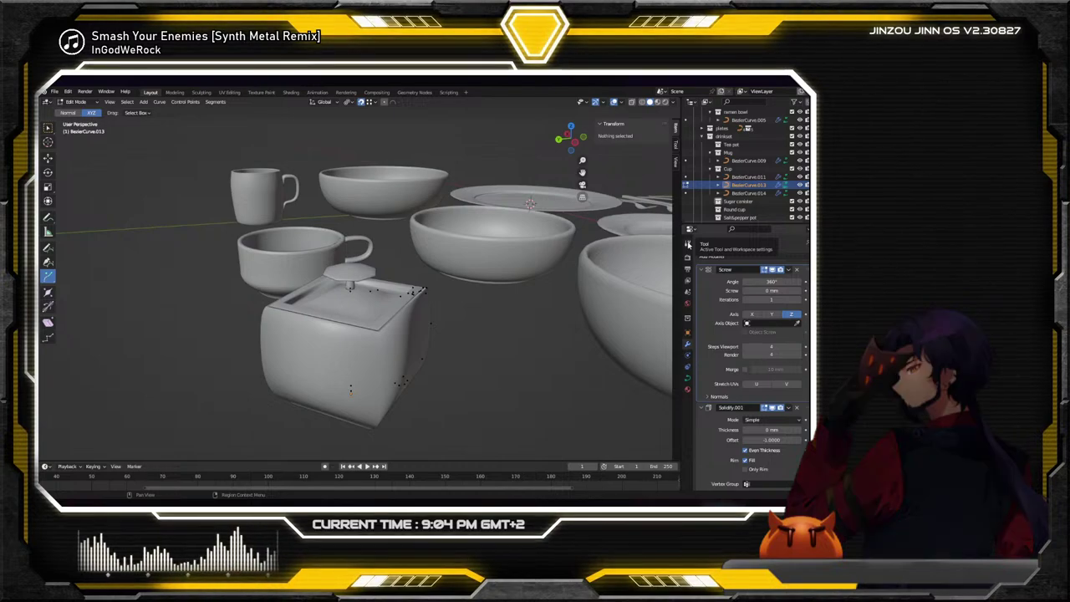
double_click(770, 281)
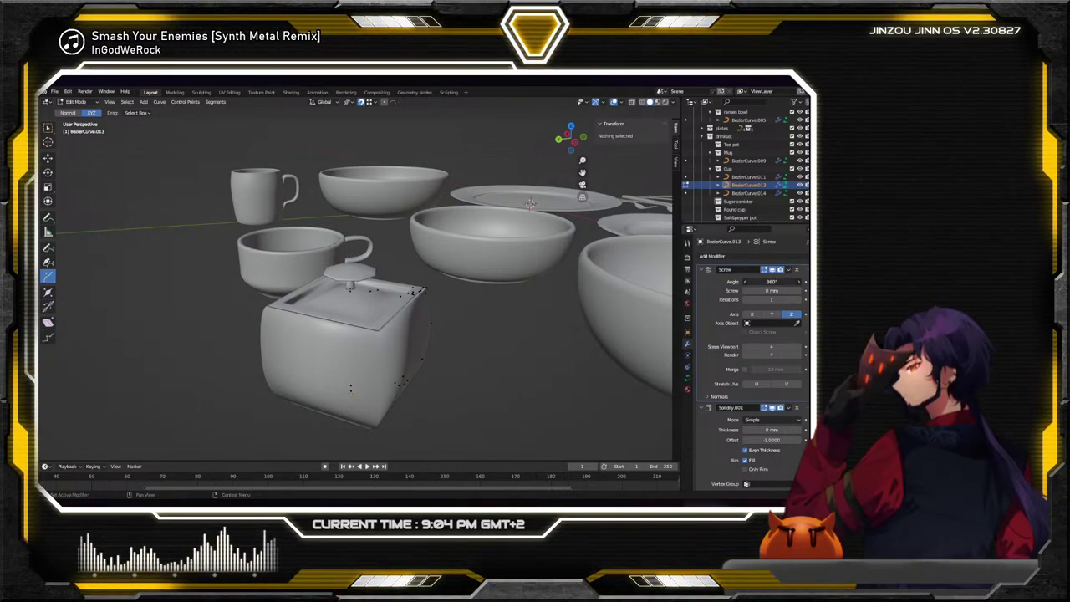
text(180)
key(Return)
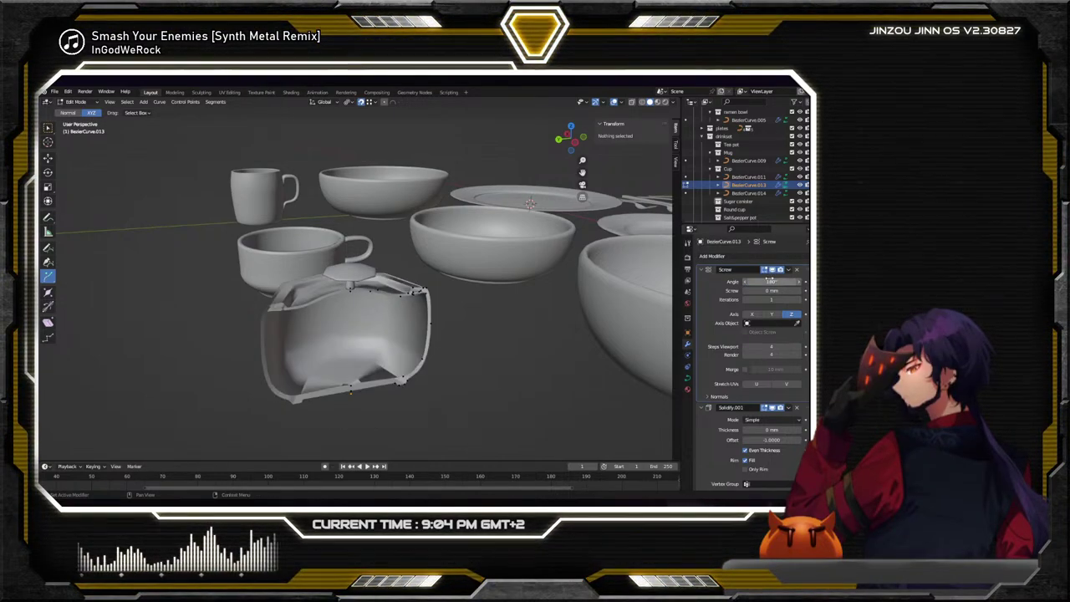
Select the lid's profile points from the centre out to the outer rim and separate them into their own curve
middle_drag(401, 334, 309, 242)
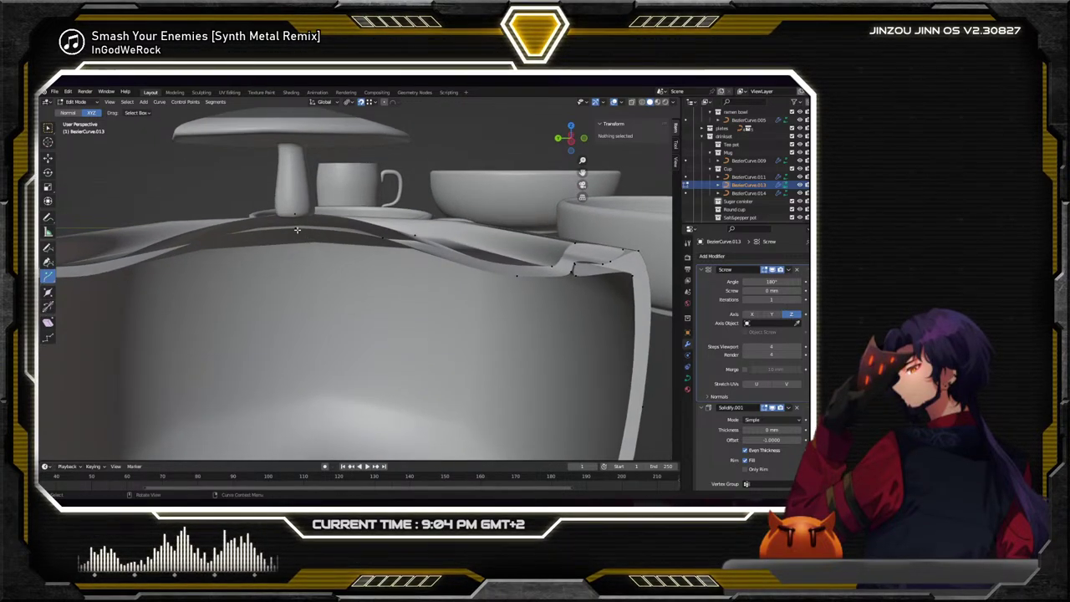
click(296, 229)
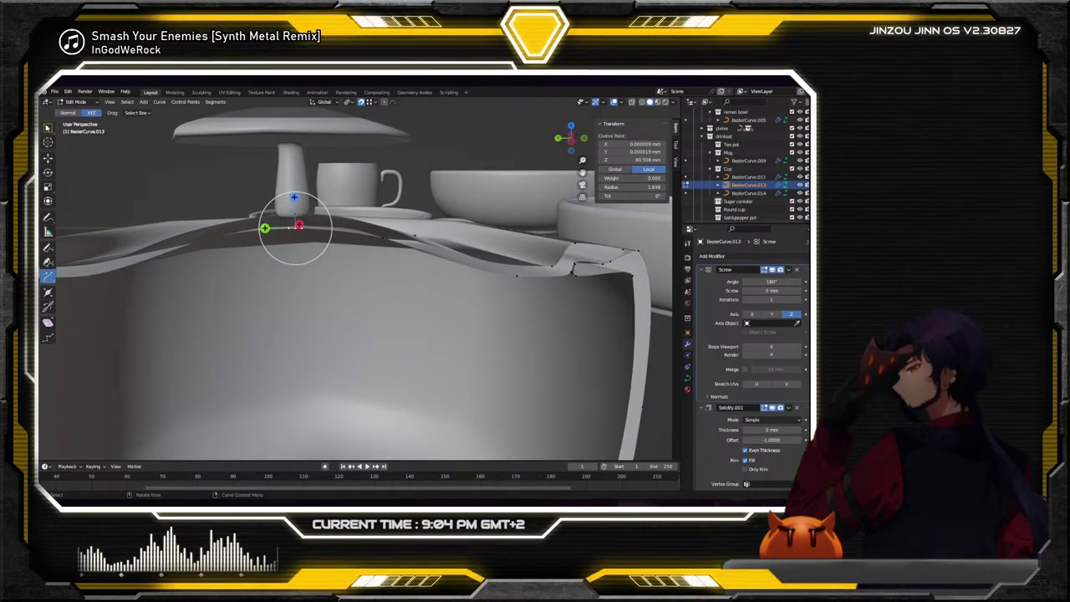
key(w)
drag(297, 212, 510, 282)
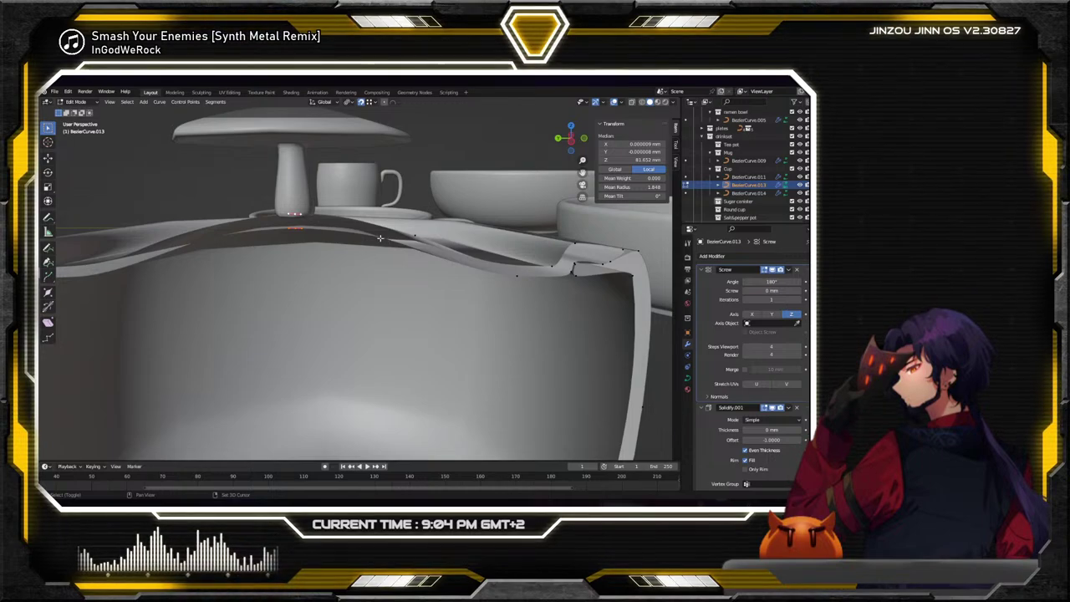
shift+click(568, 271)
shift+click(577, 241)
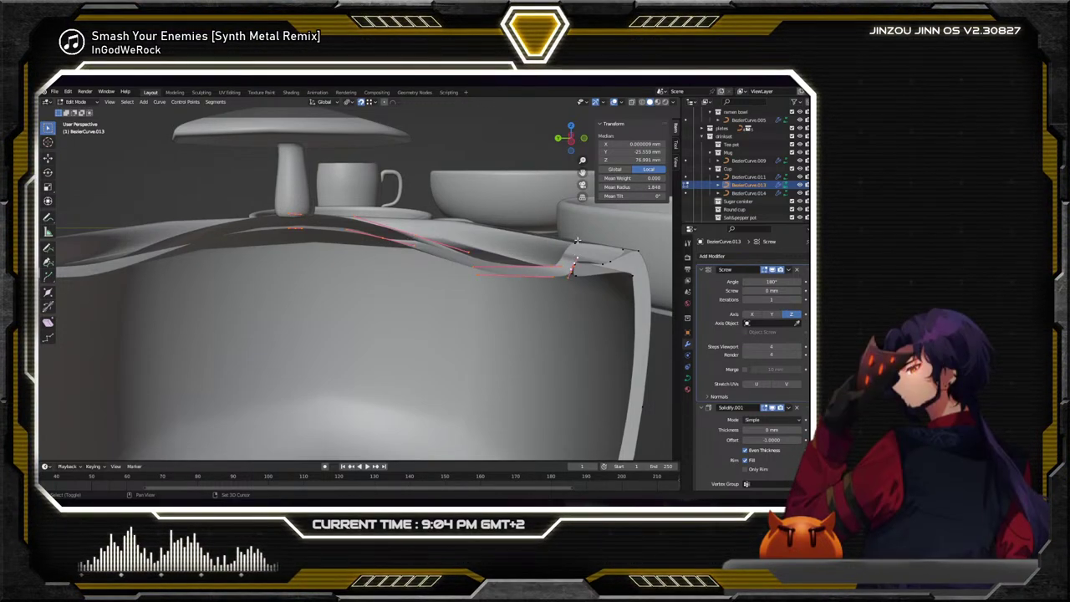
shift+click(622, 250)
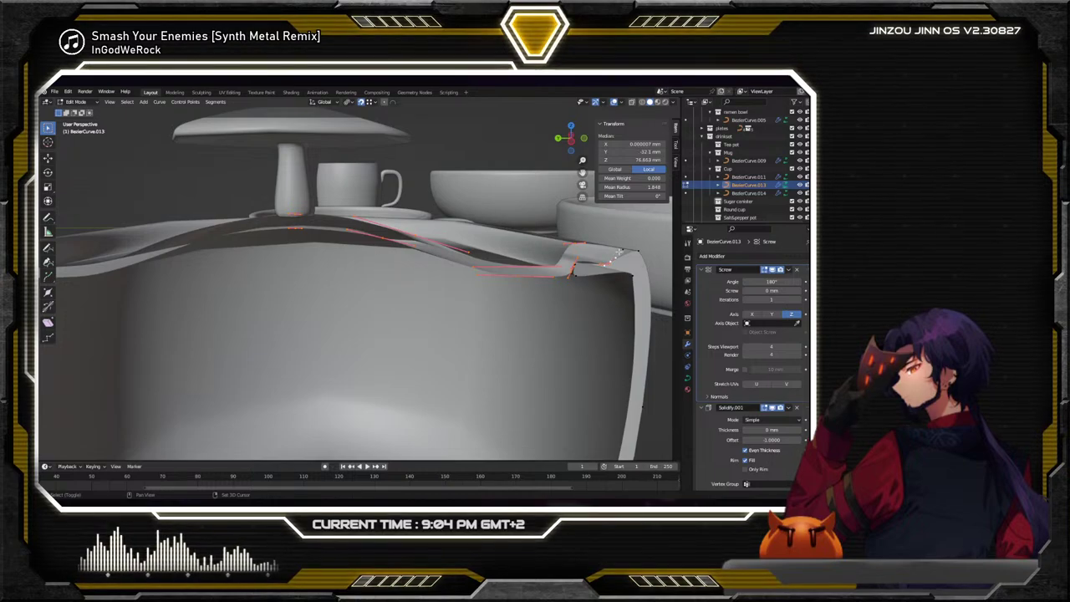
right_click(500, 292)
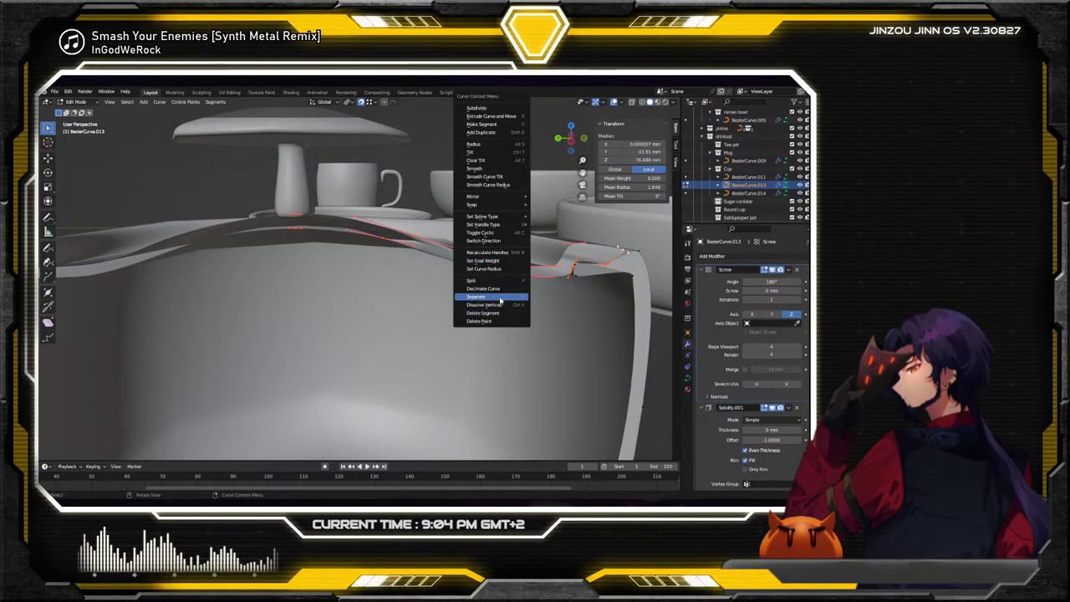
click(500, 295)
click(500, 297)
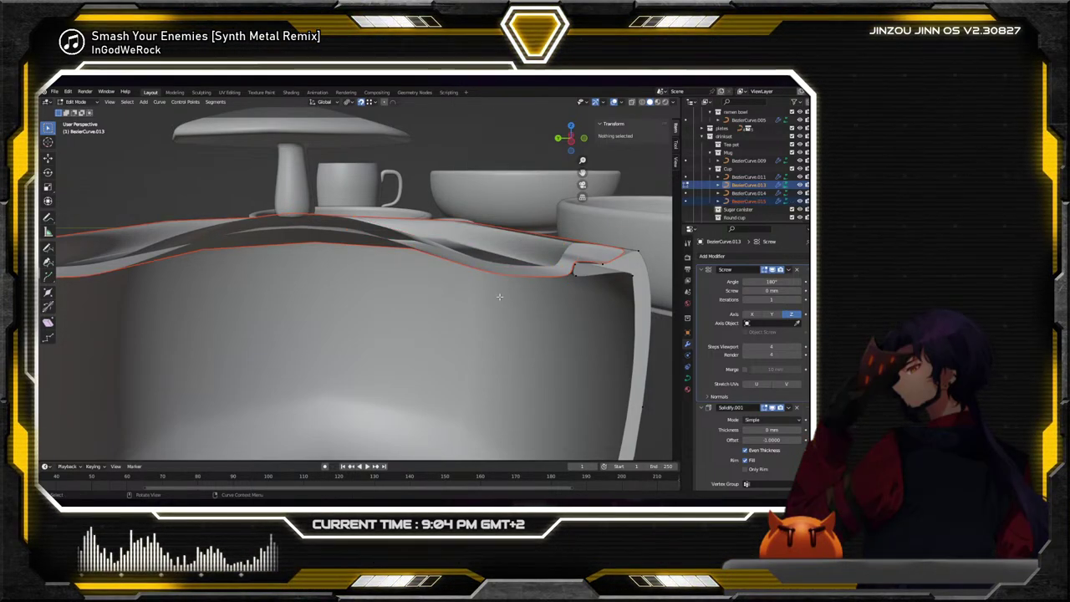
Return the pot body to Object Mode and set its Screw modifier angle to 360°
middle_drag(501, 305, 540, 320)
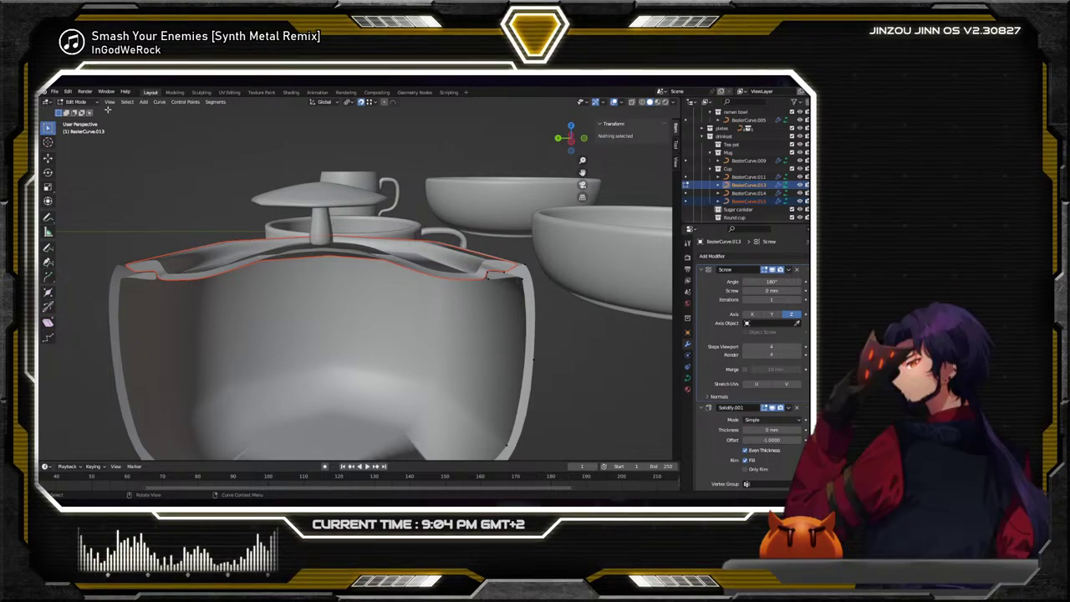
click(77, 102)
click(80, 111)
scroll(381, 249, down, 3)
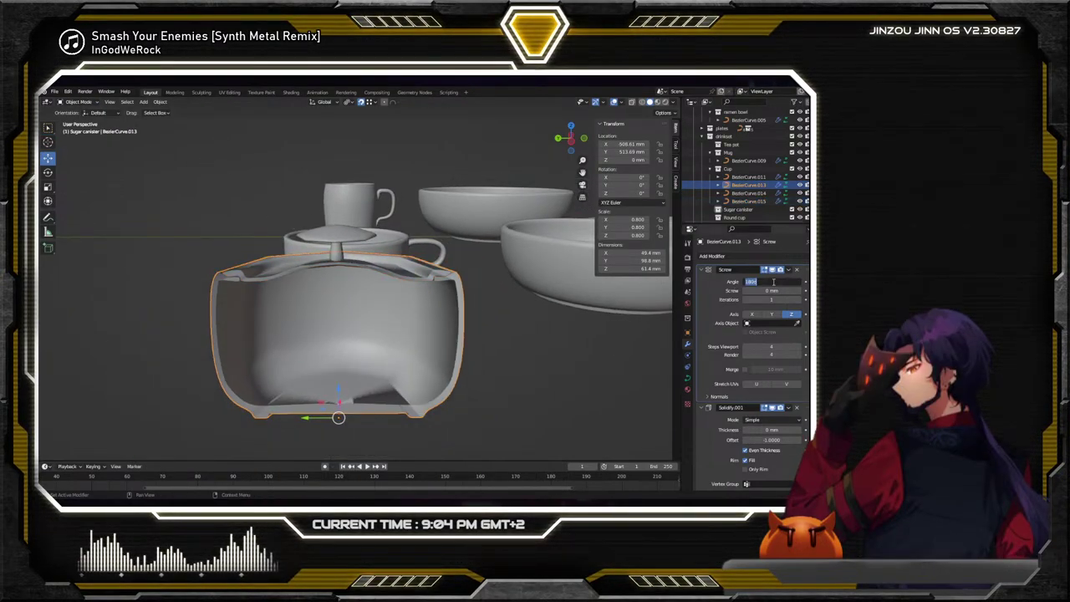
text(360)
key(Return)
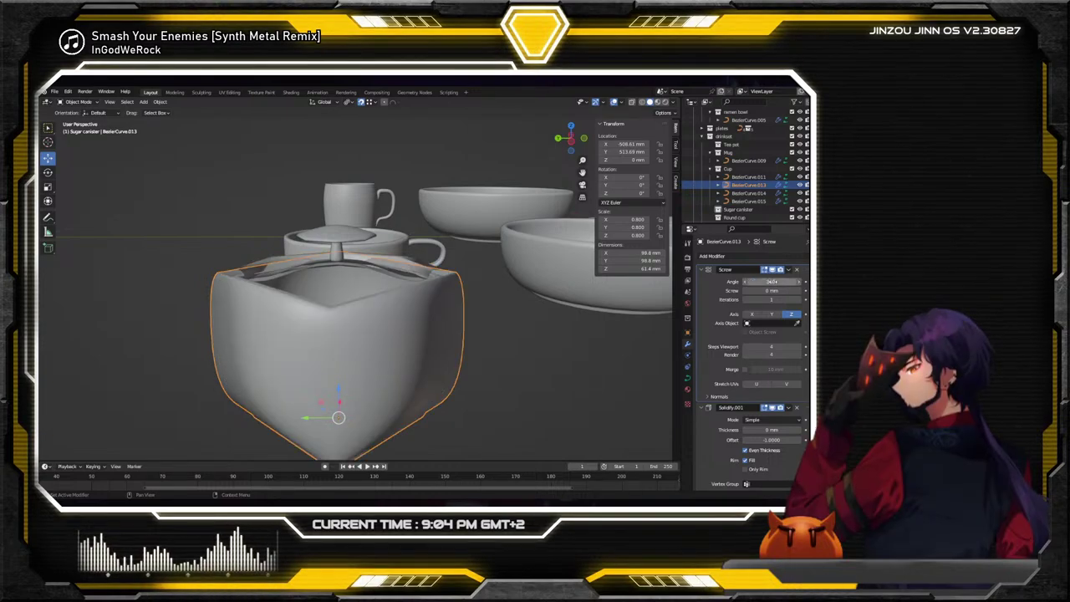
Select the separated lid curve and set its Screw modifier angle to 360°
click(579, 405)
middle_drag(579, 404, 504, 337)
scroll(530, 354, up, 3)
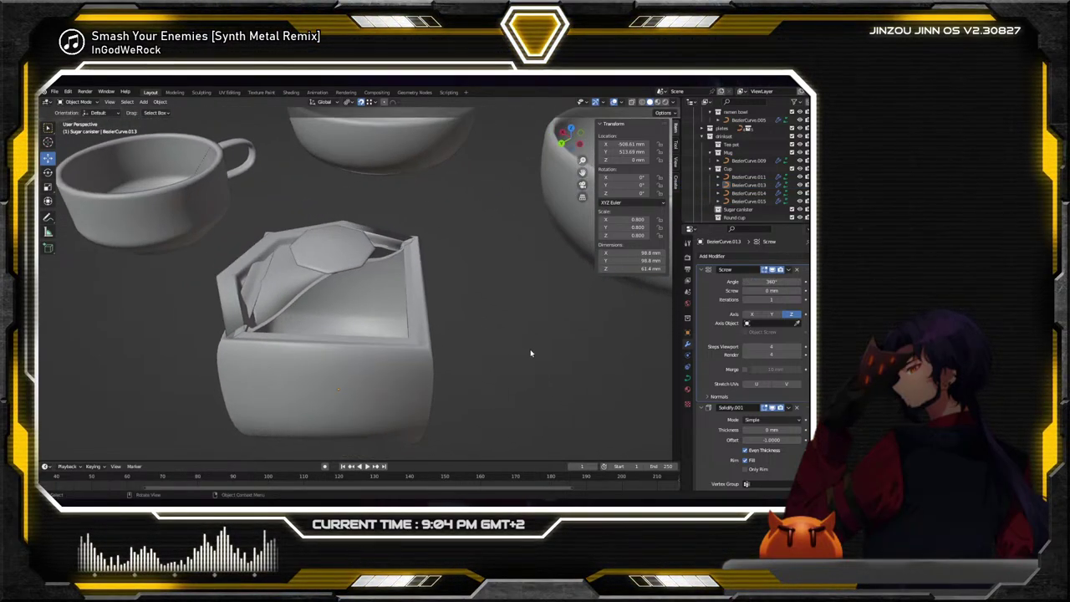
click(405, 267)
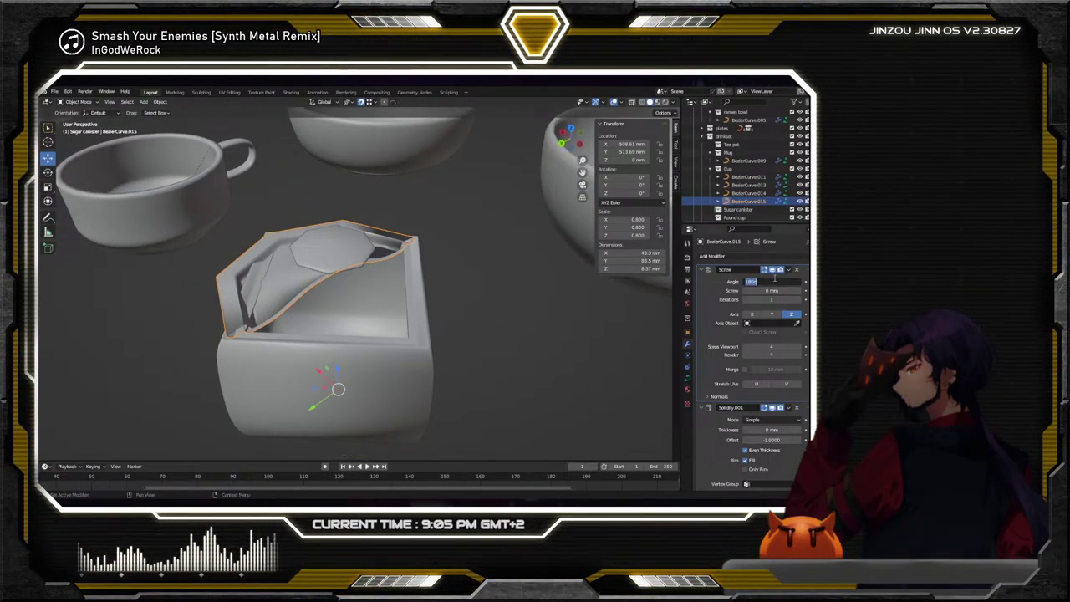
text(360)
key(Return)
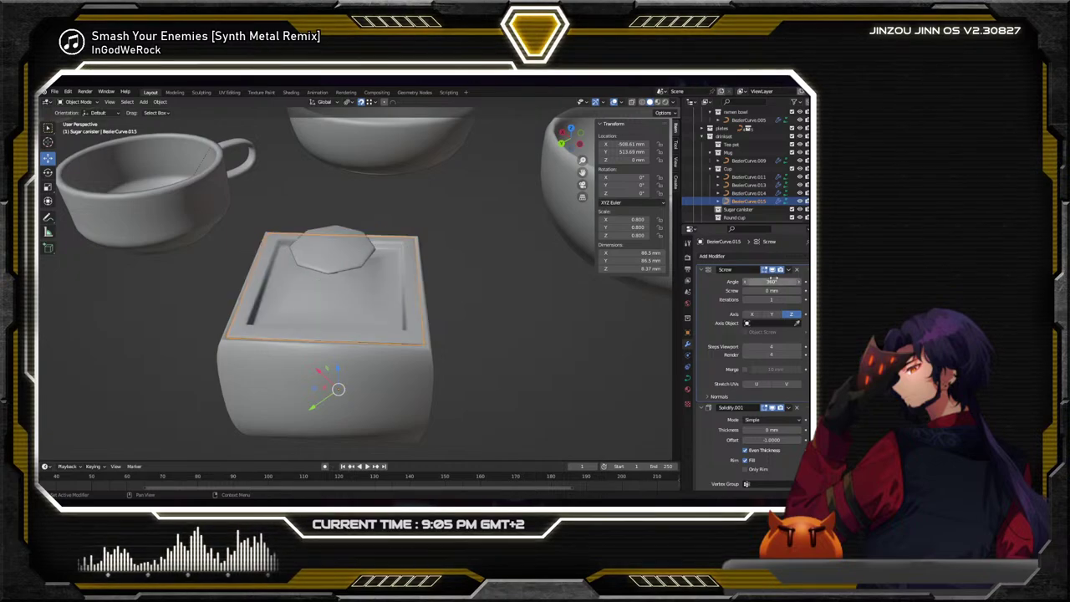
Parent the knob to the lid with the Object parent type
click(365, 250)
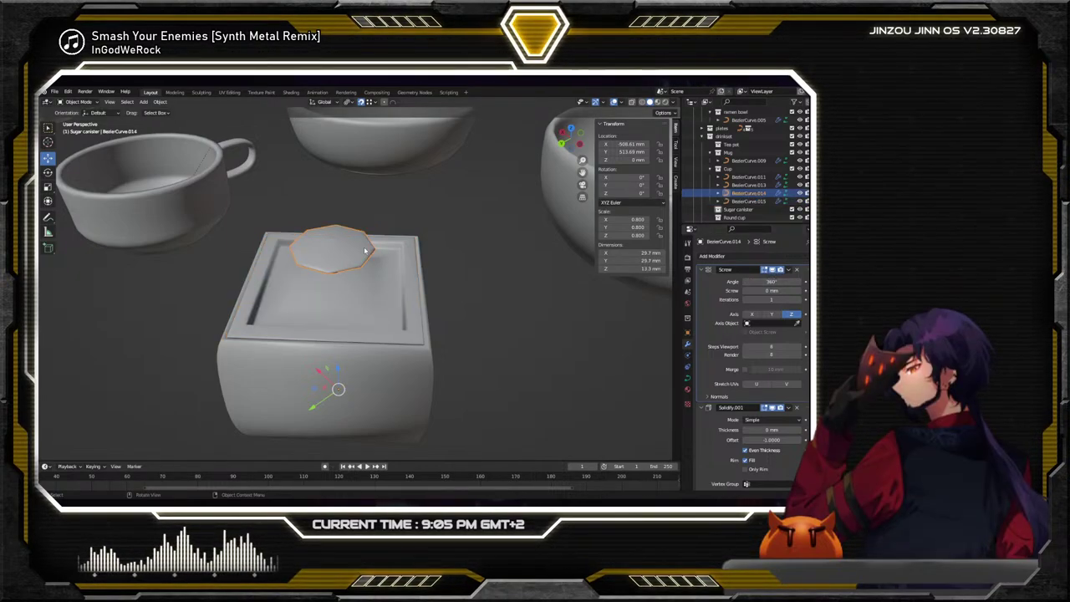
click(471, 295)
middle_drag(470, 296, 354, 284)
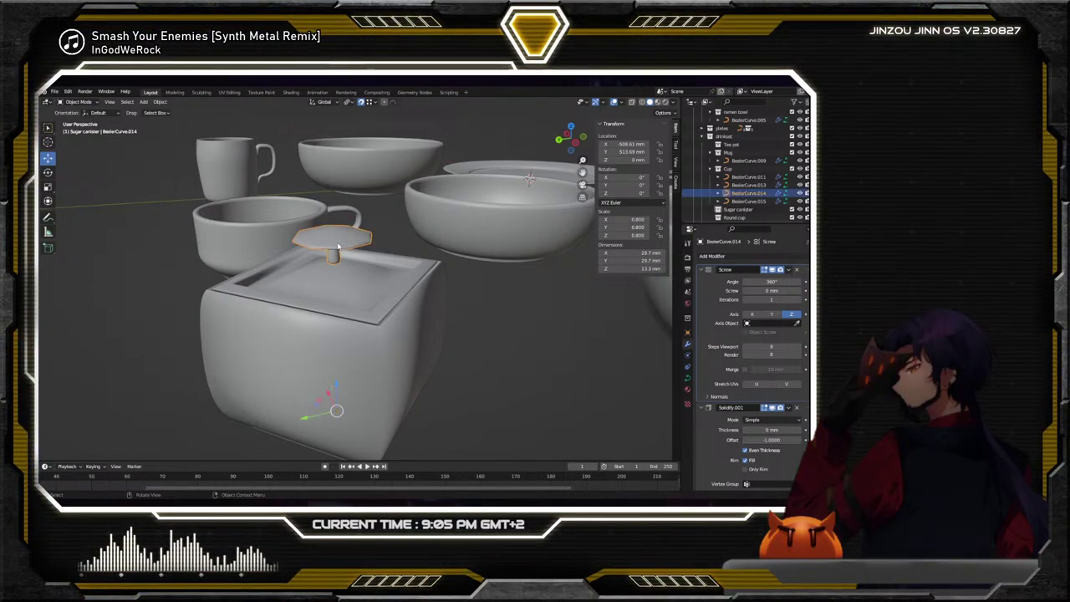
shift+click(360, 270)
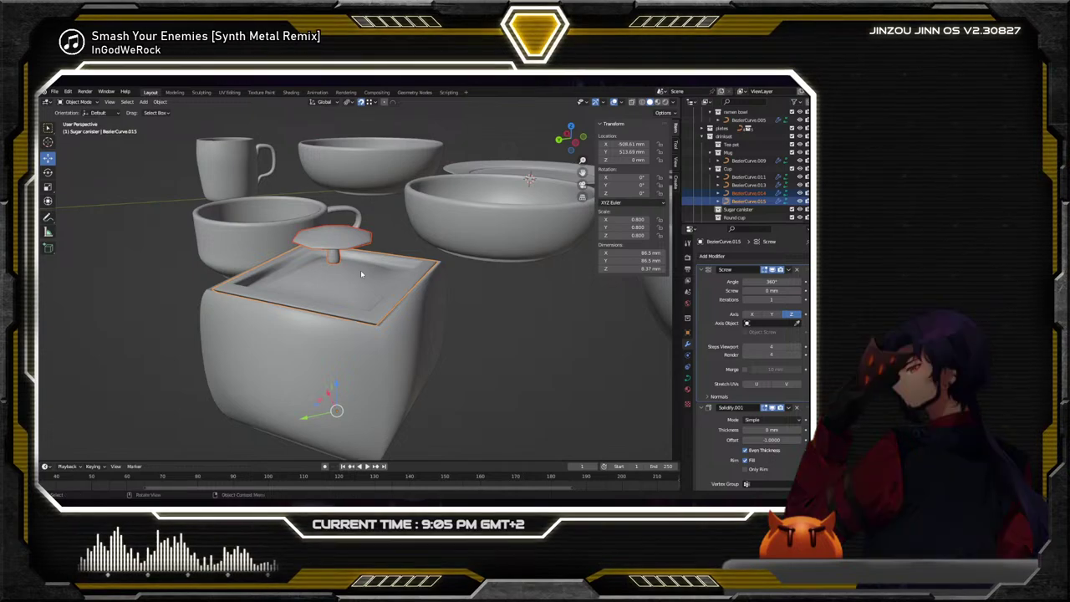
right_click(369, 271)
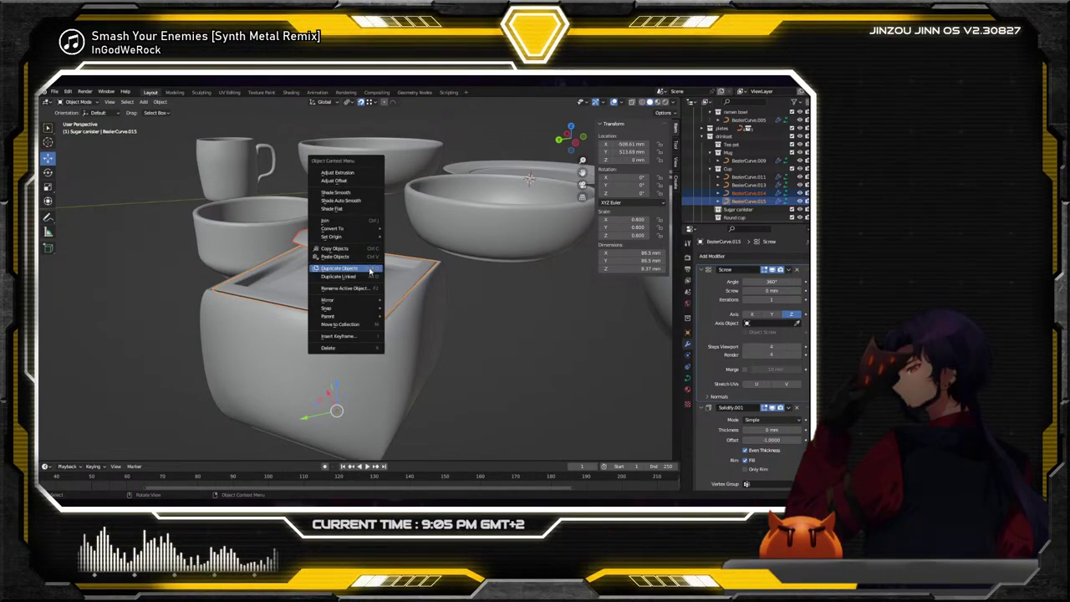
mouse_move(360, 318)
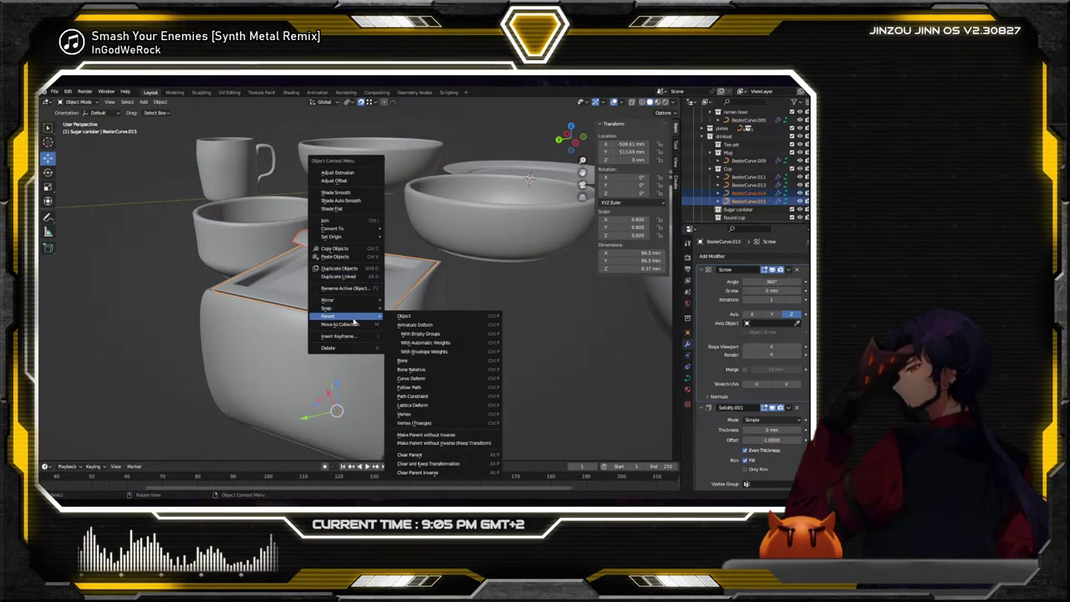
click(403, 316)
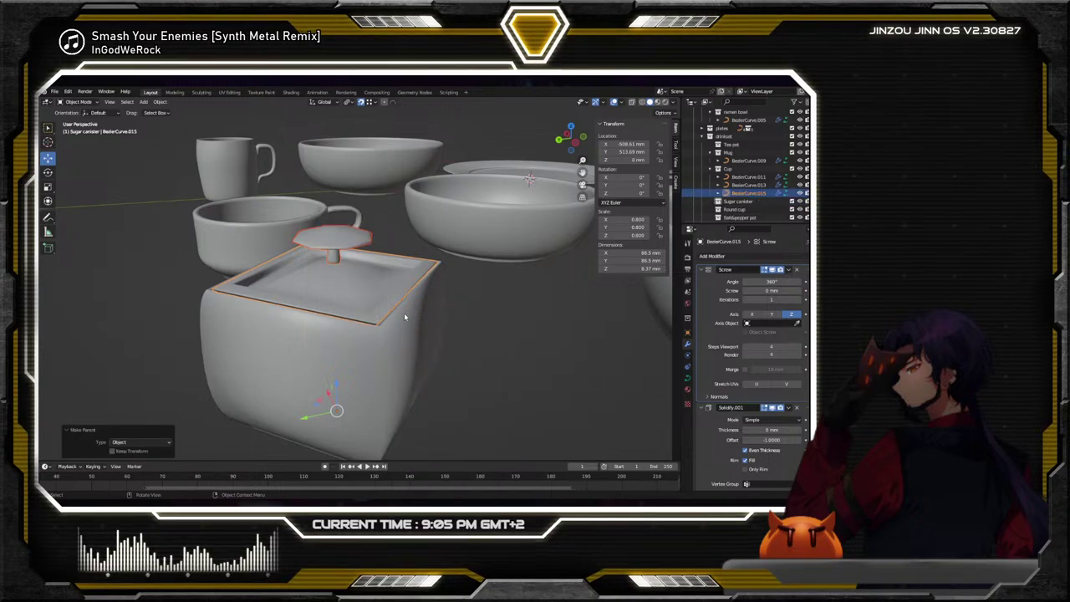
Test-move the lid along Y to check that the knob follows it, and undo the move
click(412, 284)
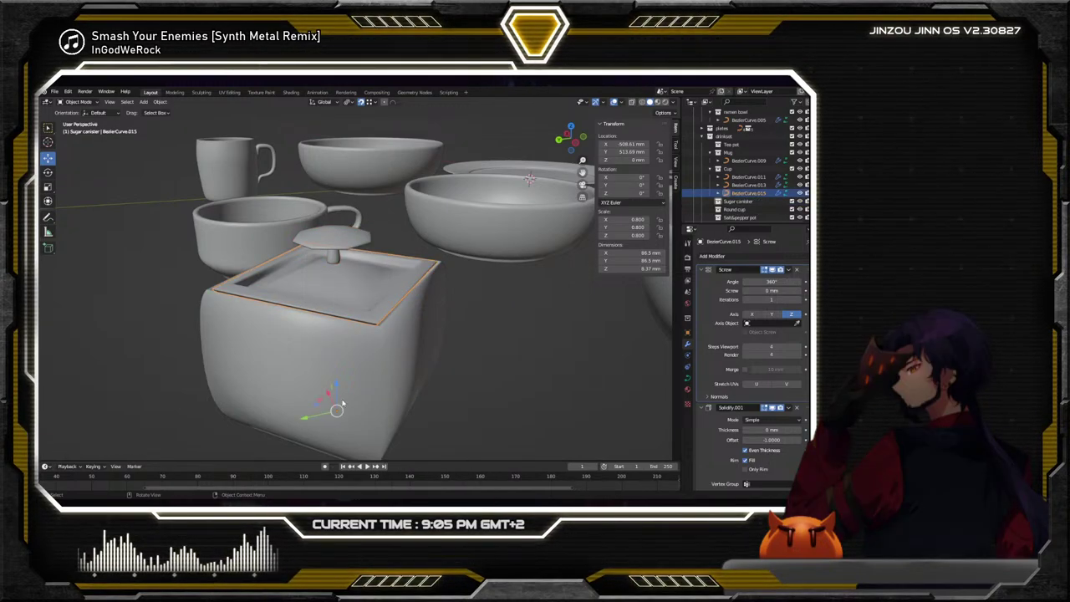
key(g)
key(y)
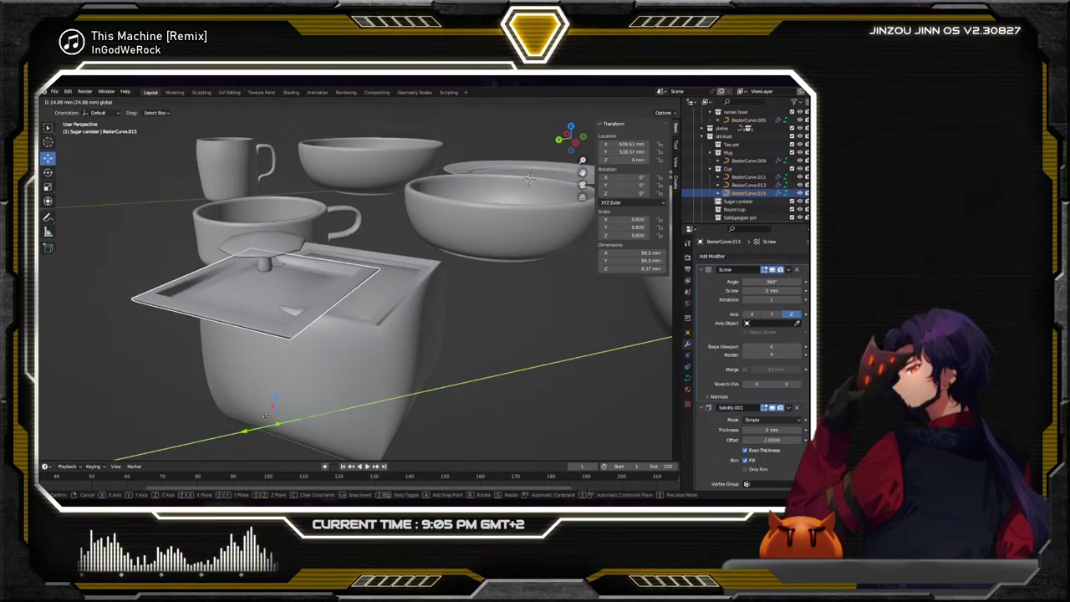
key(Return)
key(ctrl+z)
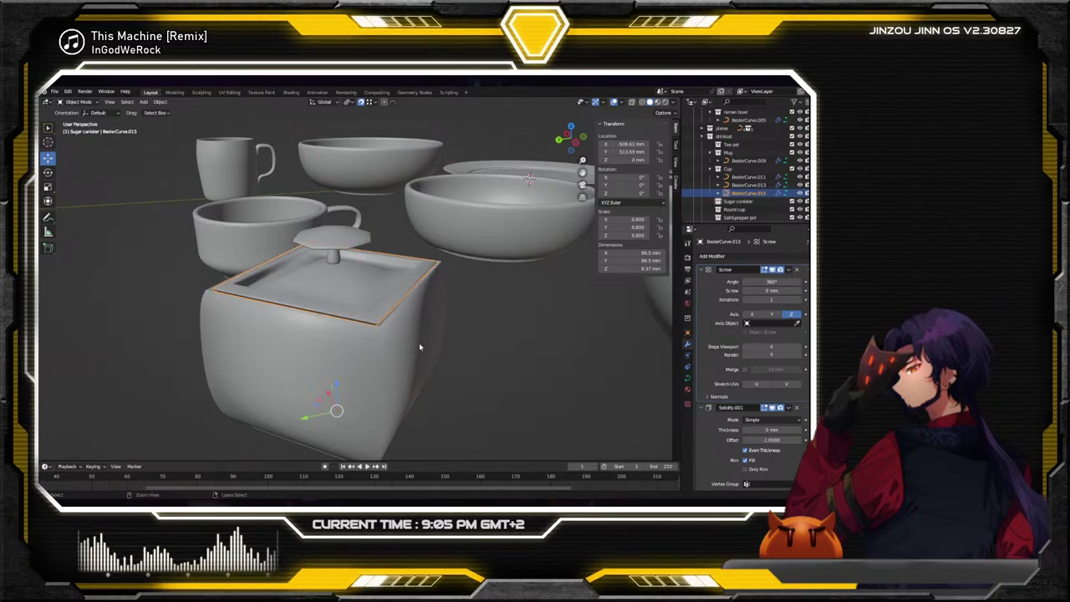
Test-move the pot body alone along Y, and undo the move
click(468, 305)
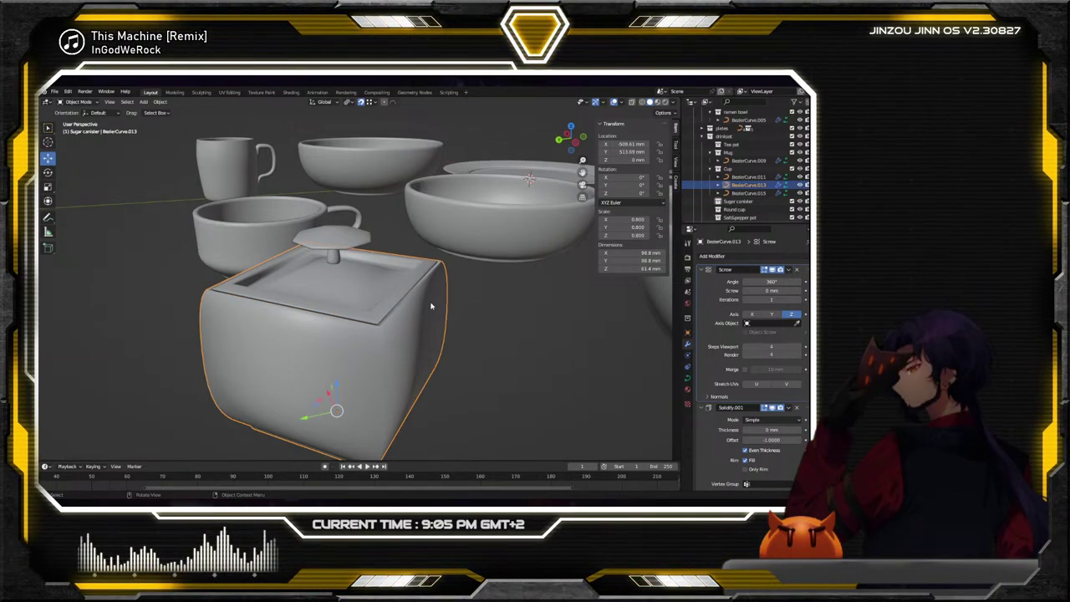
key(g)
key(y)
key(Return)
key(ctrl+z)
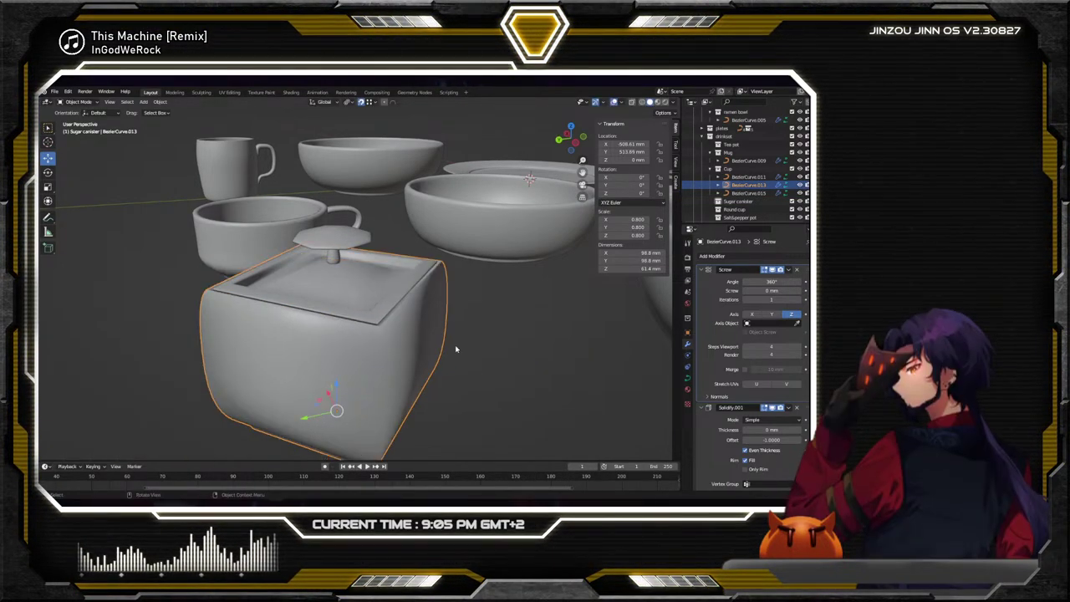
Parent the lid to the canister's pot body with the Object parent type
click(414, 308)
shift+click(405, 334)
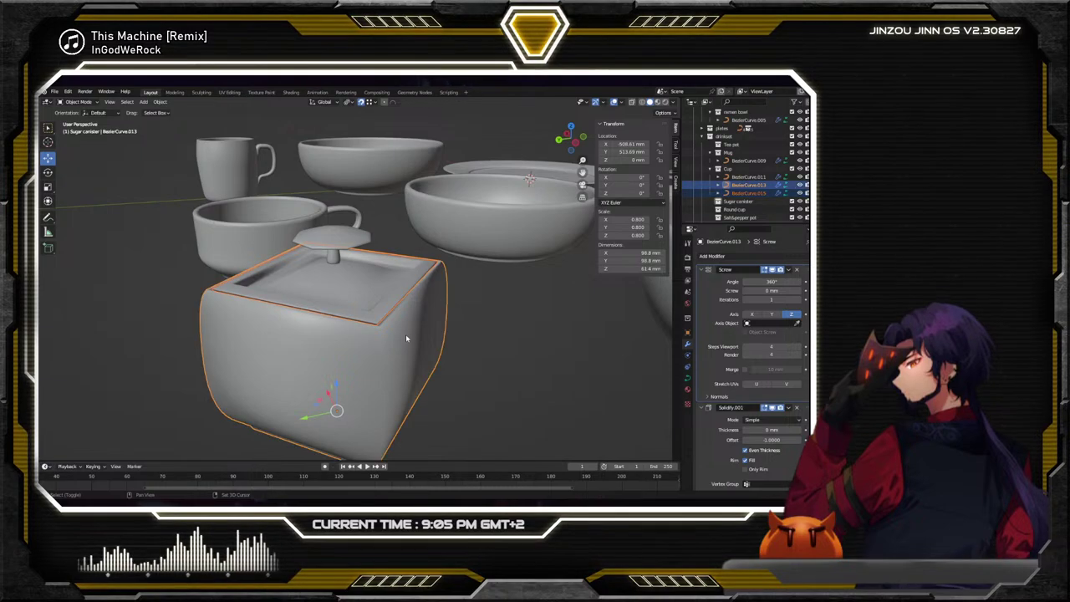
right_click(405, 329)
mouse_move(404, 328)
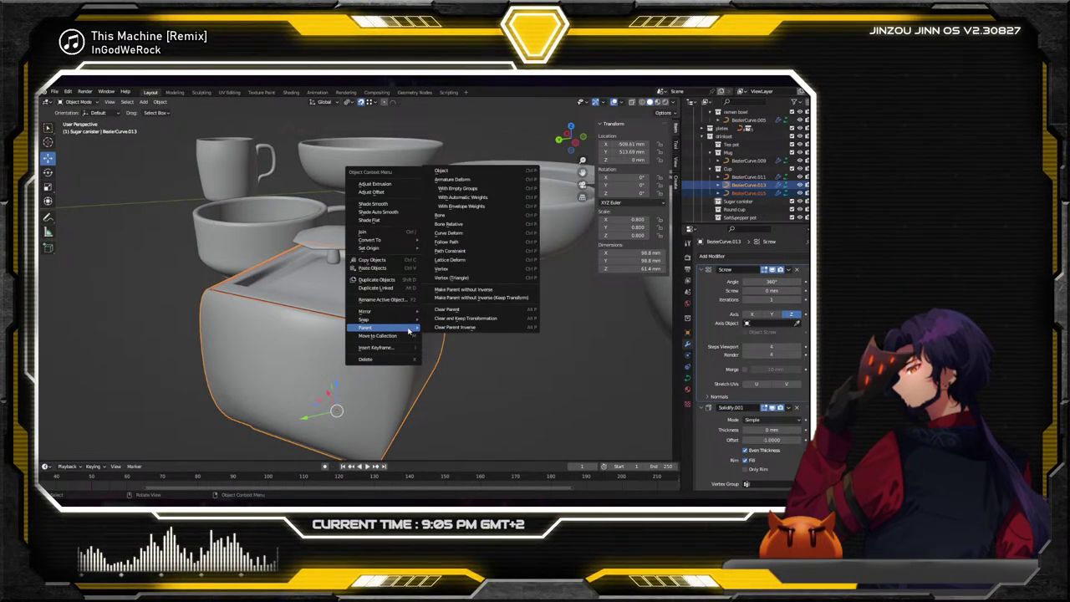
click(470, 170)
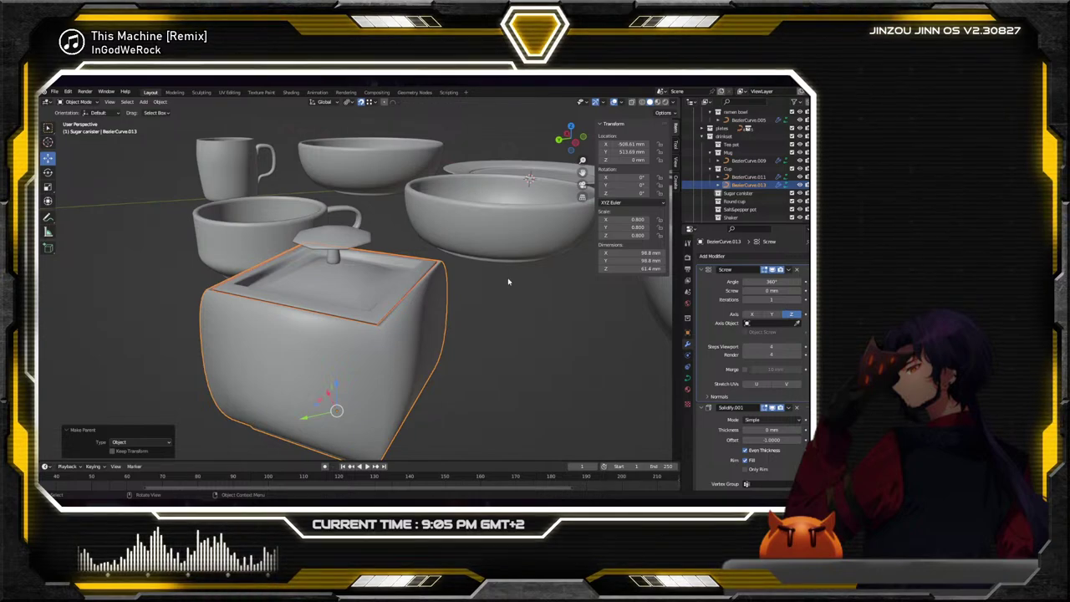
Select the canister's pot body together with its lid and knob, and put them in the Sugar canister collection
scroll(508, 282, down, 5)
middle_drag(508, 282, 469, 282)
scroll(469, 281, up, 5)
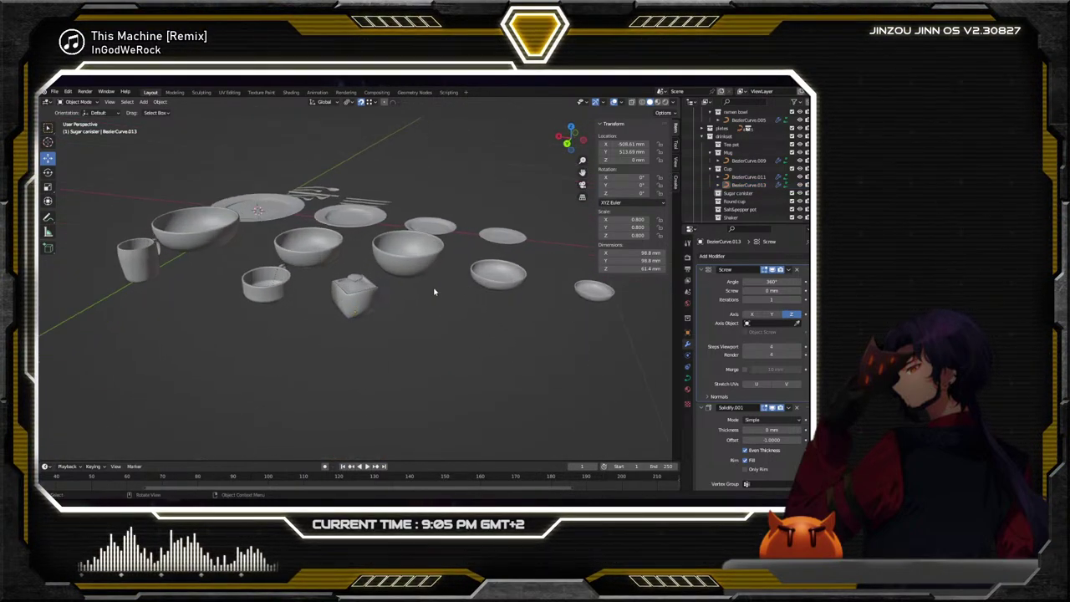
click(386, 306)
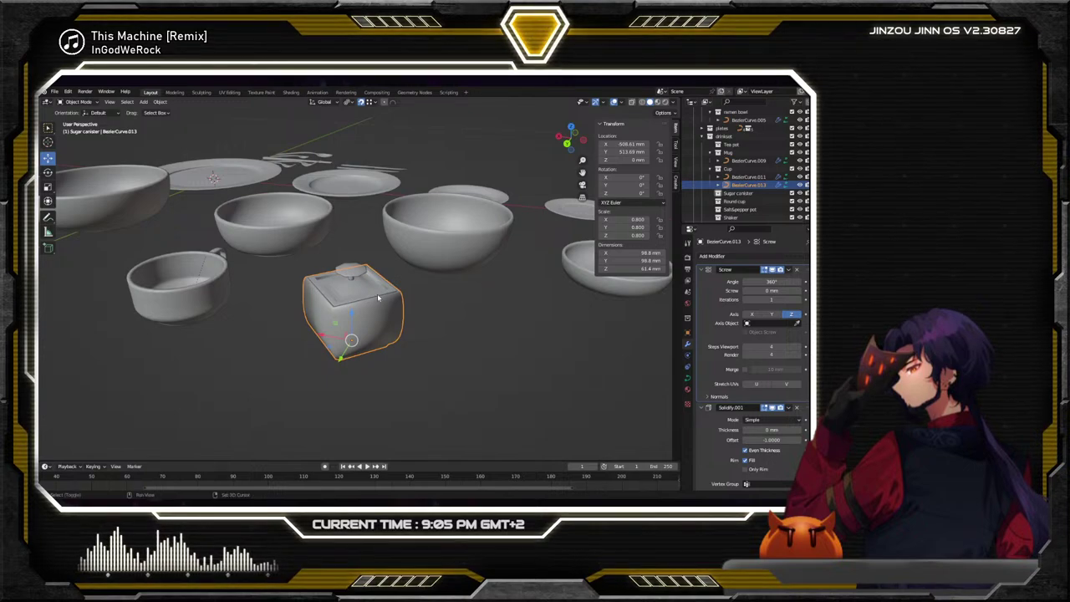
mouse_move(377, 294)
middle_down()
mouse_move(368, 288)
mouse_move(407, 300)
mouse_move(372, 298)
middle_up()
shift+click(354, 277)
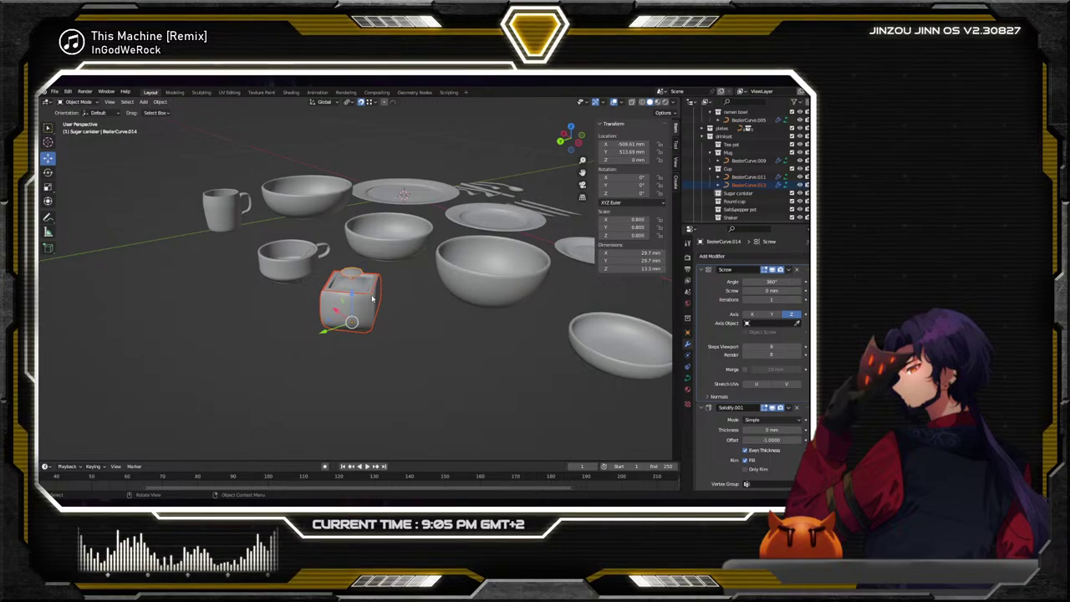
drag(747, 185, 744, 194)
Scale the whole canister up uniformly by about 1.25
key(s)
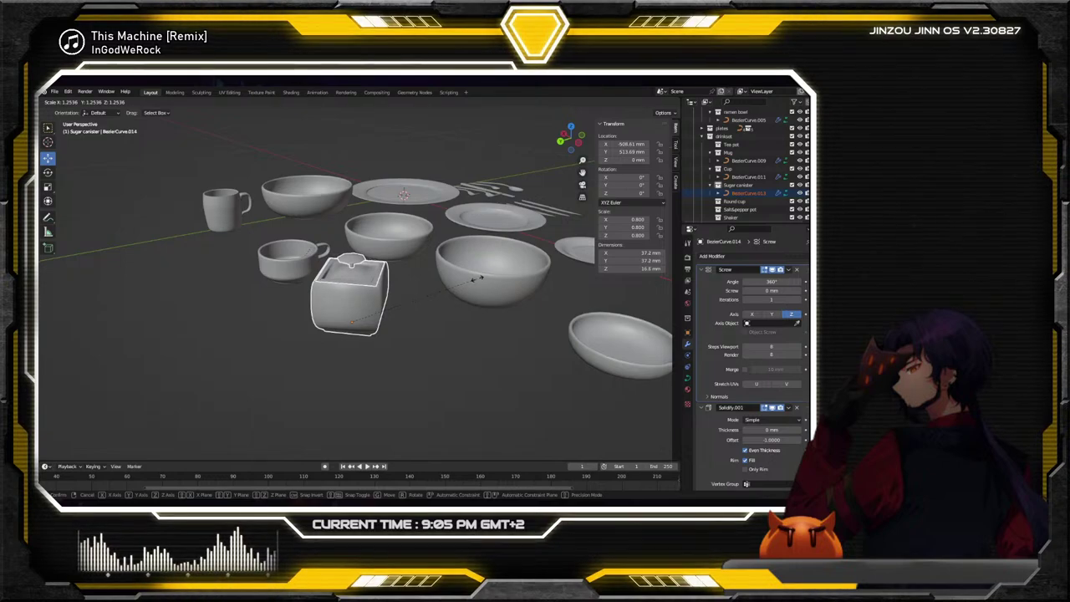
click(478, 278)
click(427, 322)
middle_drag(427, 322, 391, 301)
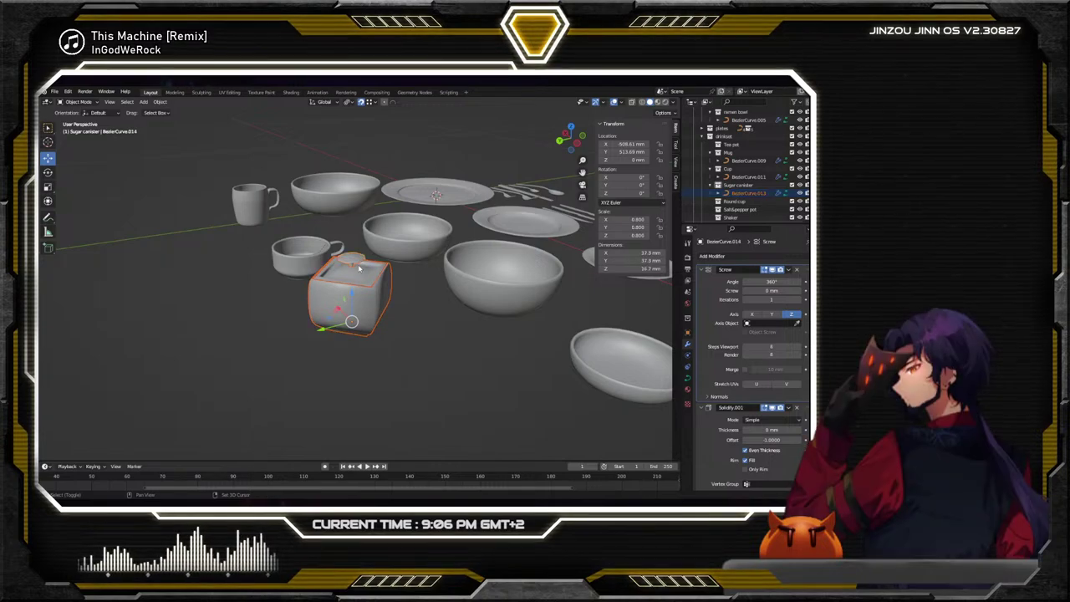
Scale the whole canister down uniformly by 0.928 and select only its pot body
key(shift+d)
key(s)
click(444, 320)
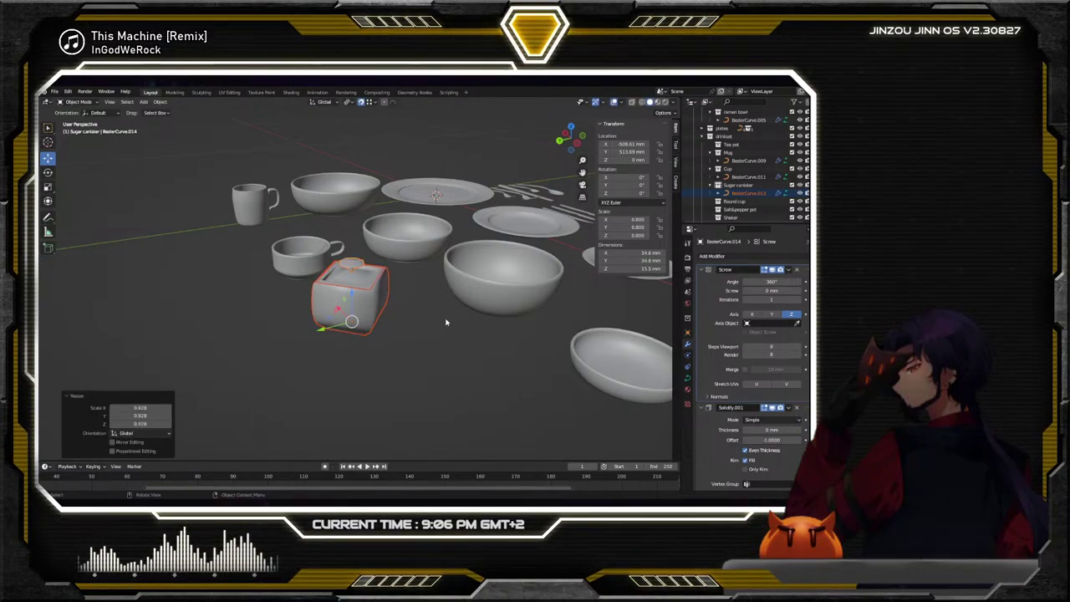
mouse_move(439, 352)
middle_down()
mouse_move(445, 310)
mouse_move(457, 343)
middle_up()
click(454, 342)
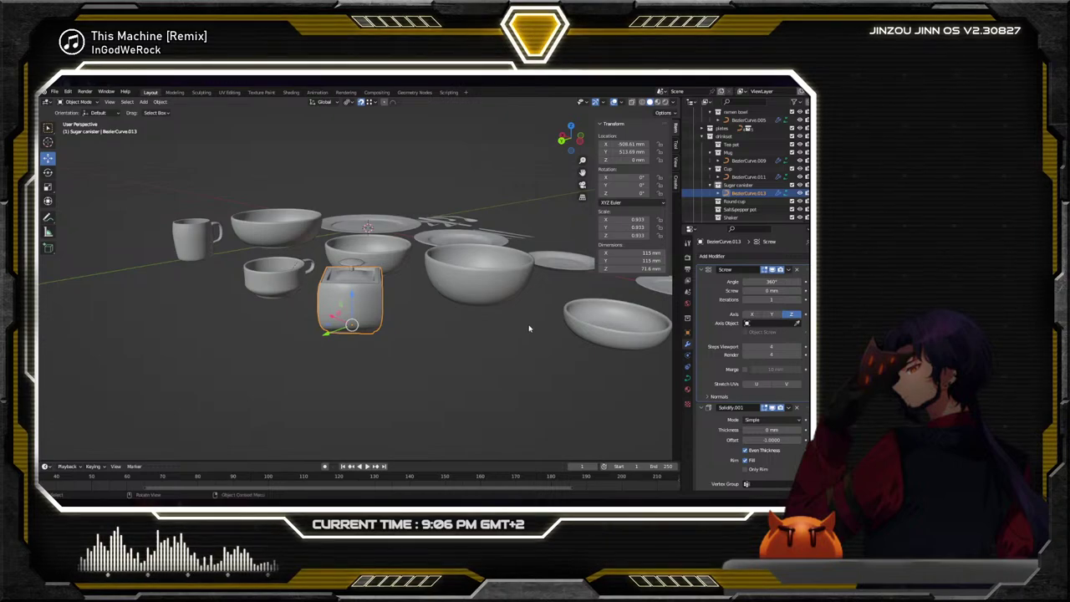
Delete the Round cup collection and make the Salt&pepper pot collection active
click(739, 202)
middle_drag(393, 343, 328, 326)
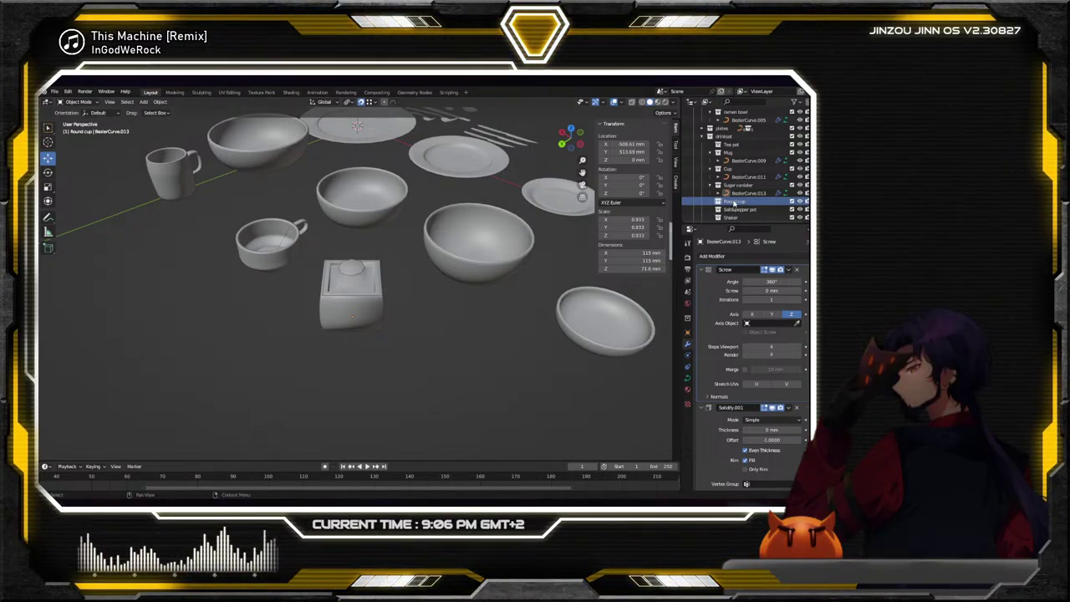
key(Delete)
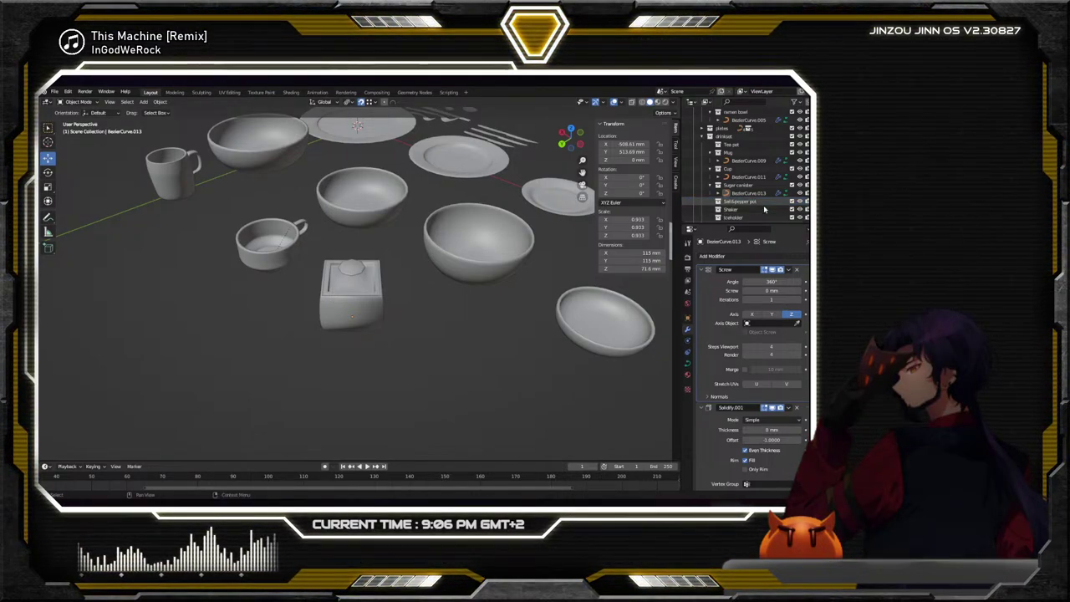
scroll(763, 208, down, 1)
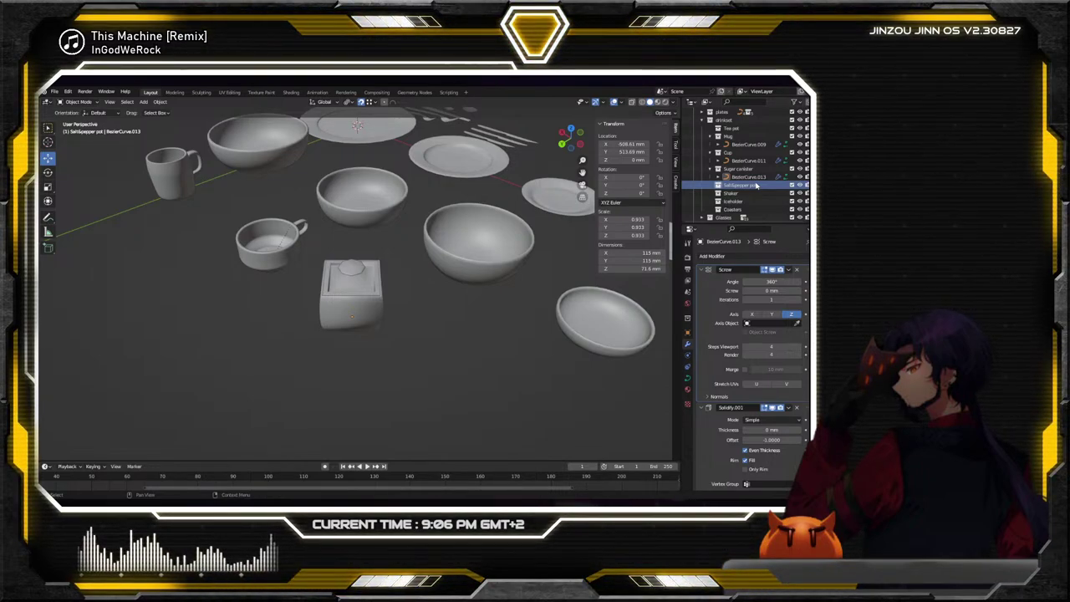
middle_drag(468, 259, 491, 255)
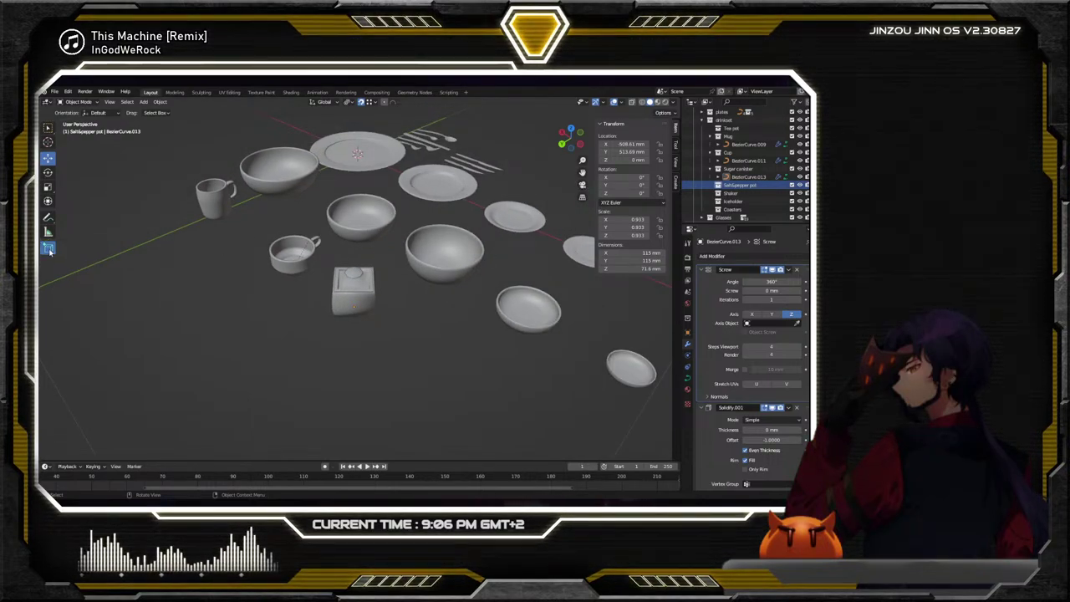
click(144, 102)
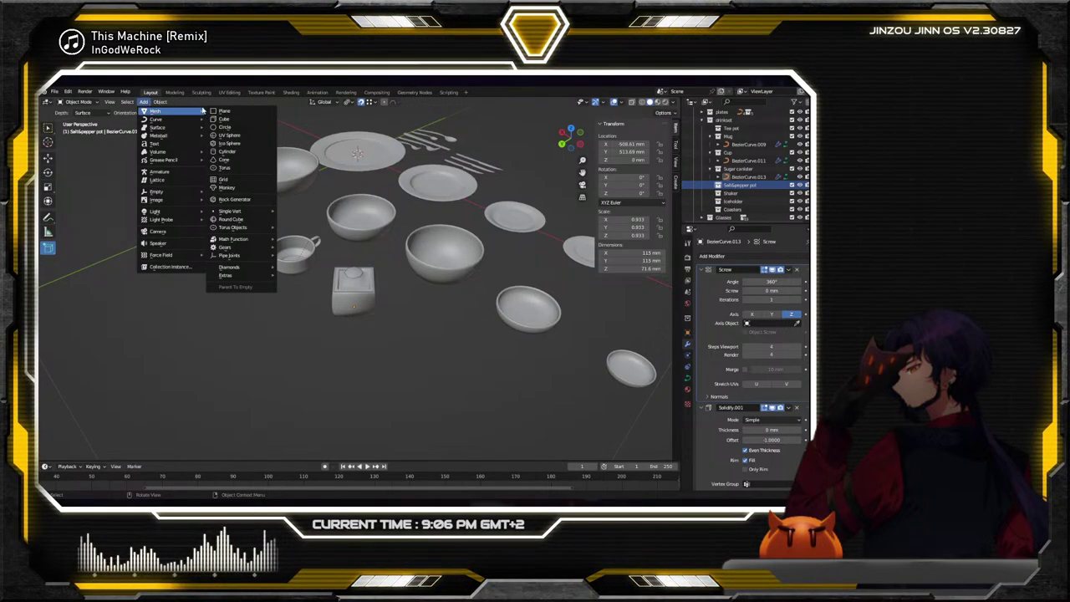
mouse_move(190, 124)
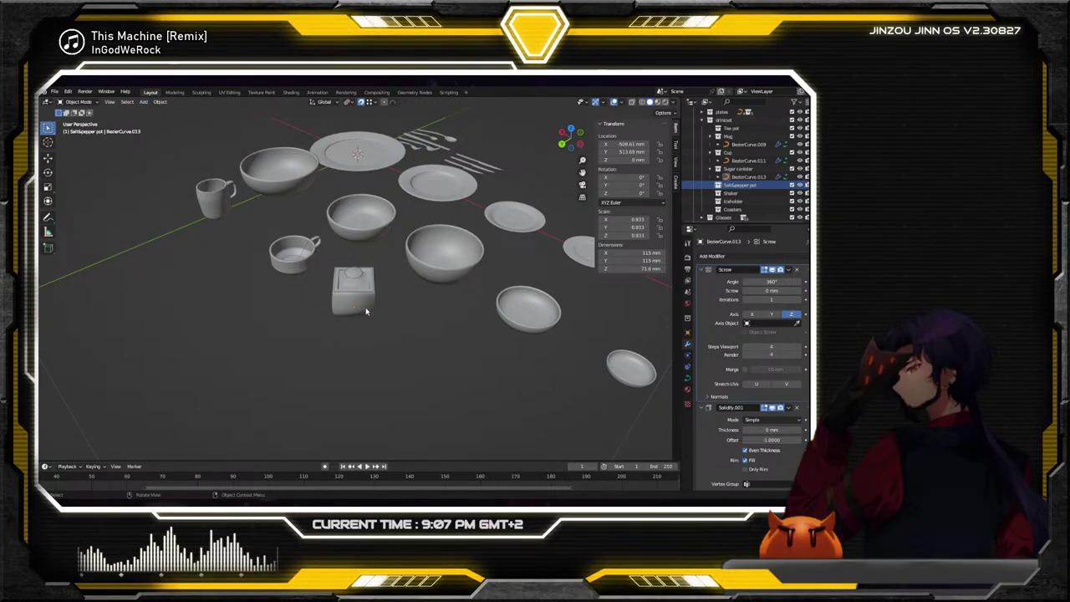
click(353, 289)
right_click(365, 310)
mouse_move(365, 311)
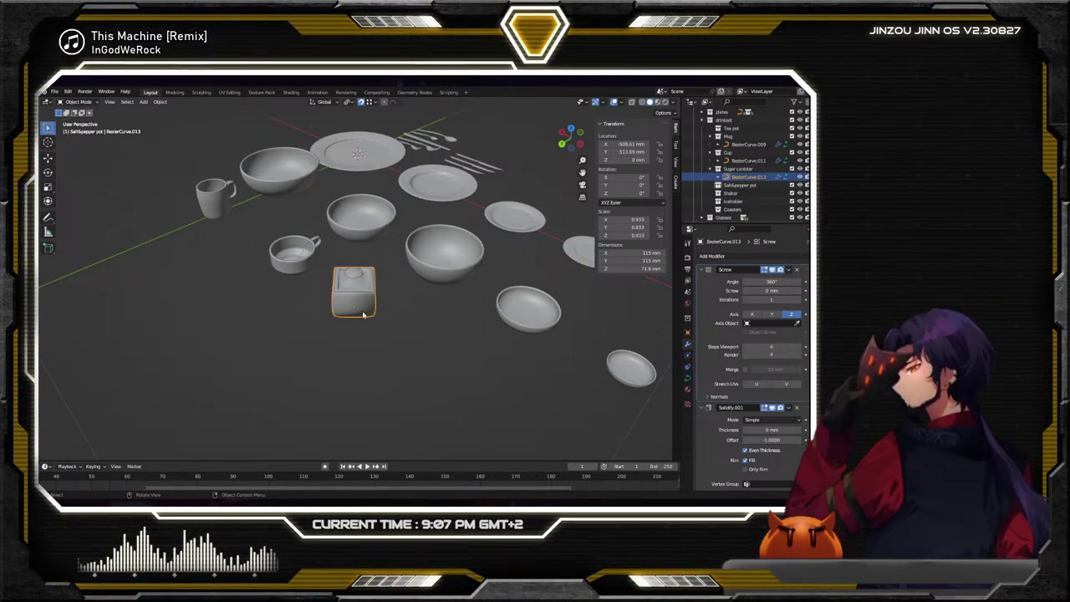
Duplicate the mug body without its handle and place the copy -682.53 mm along X, in front of the bowls
click(211, 194)
right_click(209, 240)
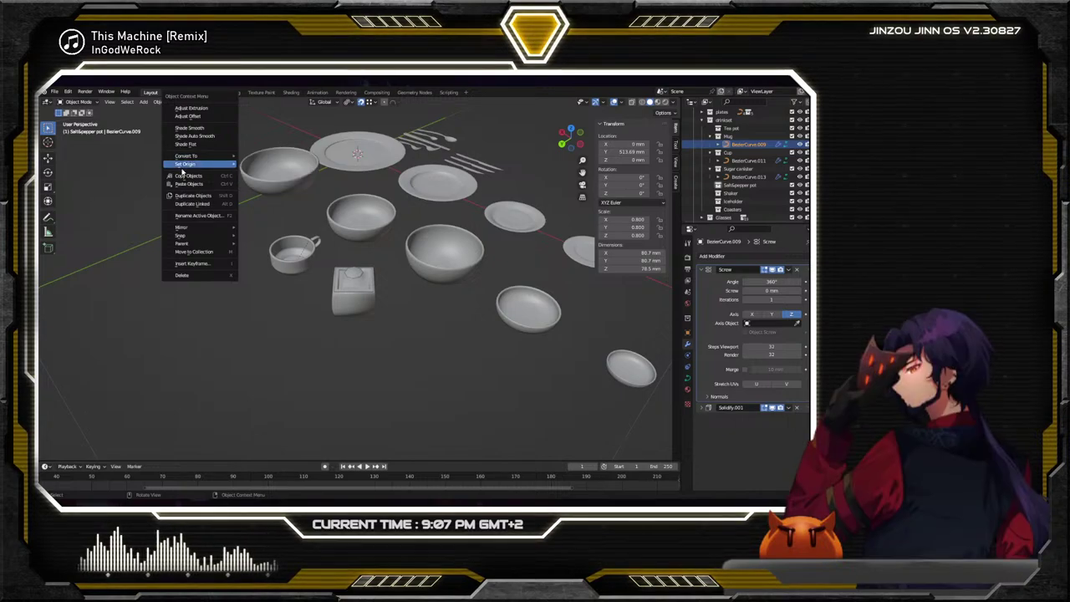
key(Escape)
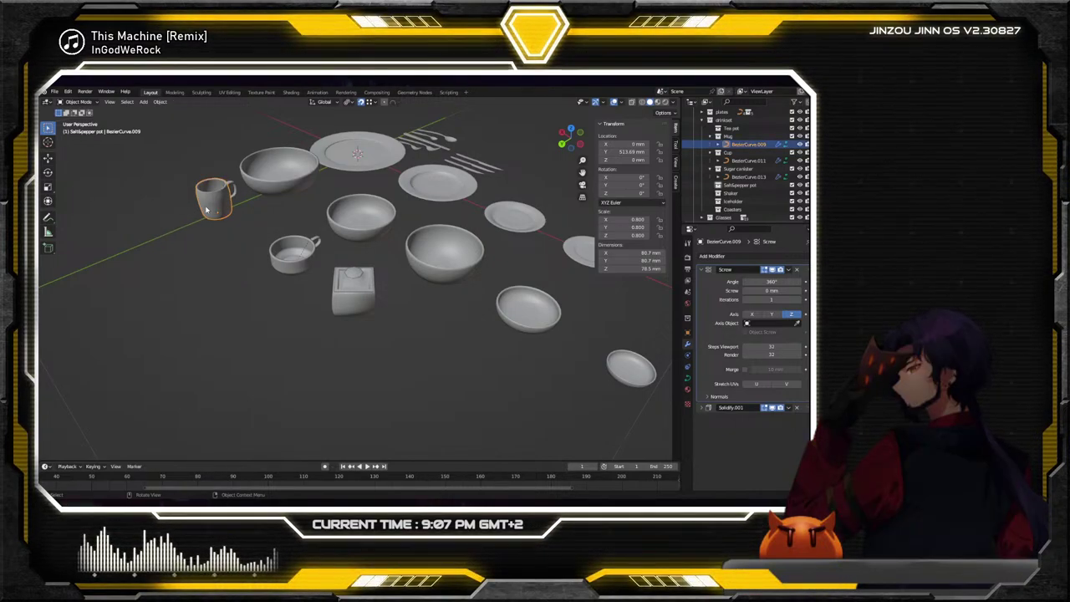
key(shift+d)
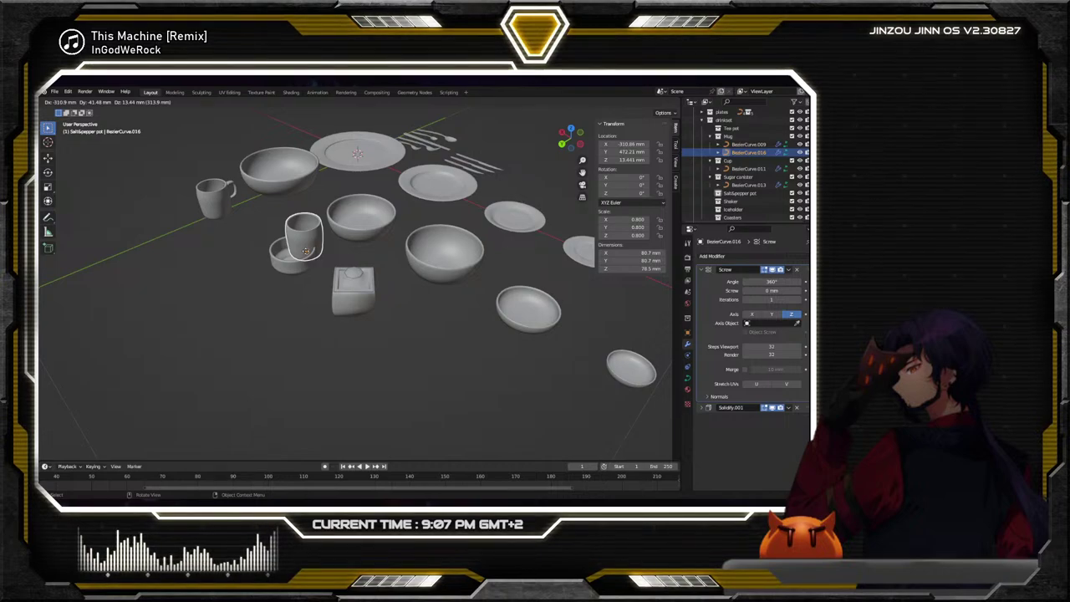
click(436, 351)
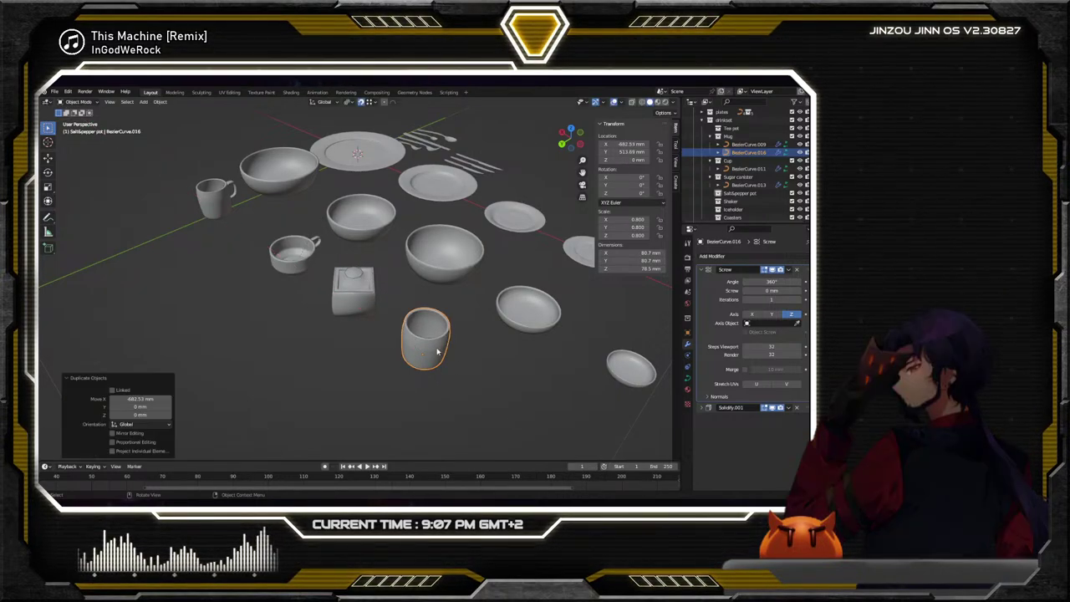
Set the duplicated mug's Screw modifier angle to 180° to expose its cross-section
key(KP_Decimal)
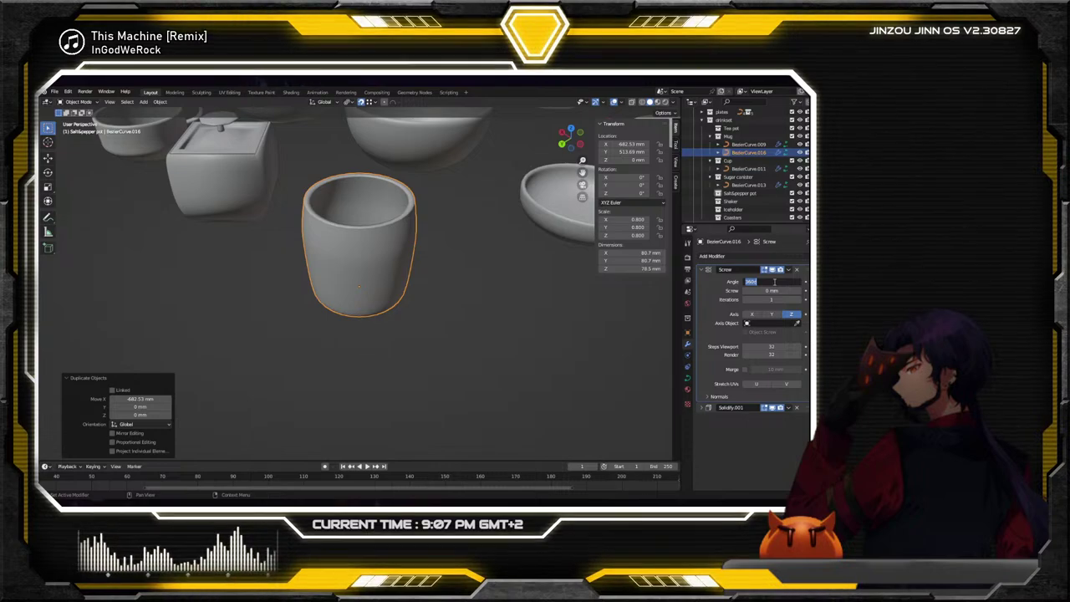
text(180)
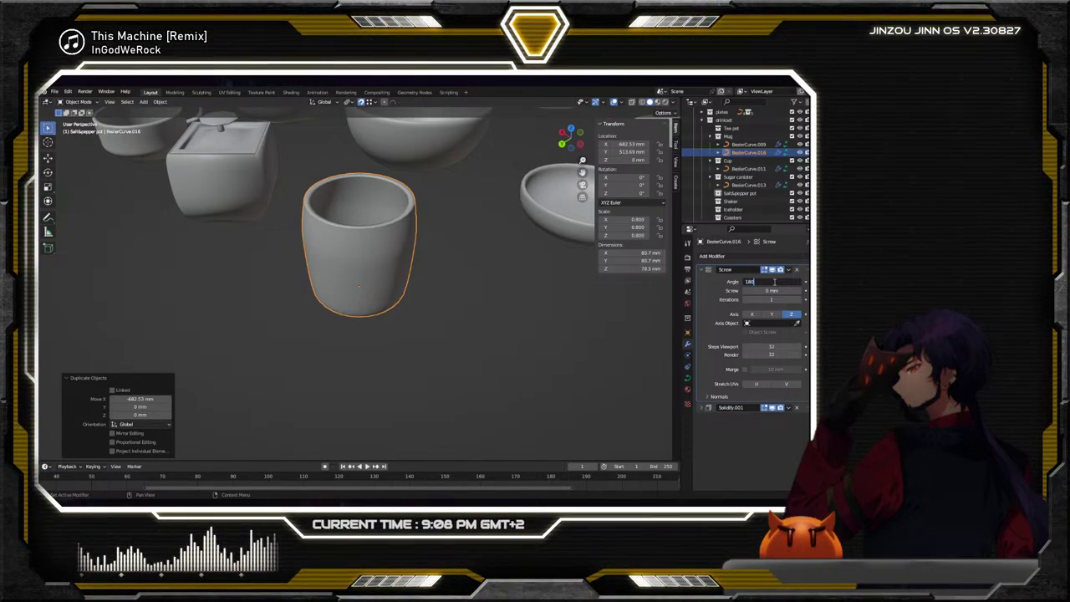
key(Return)
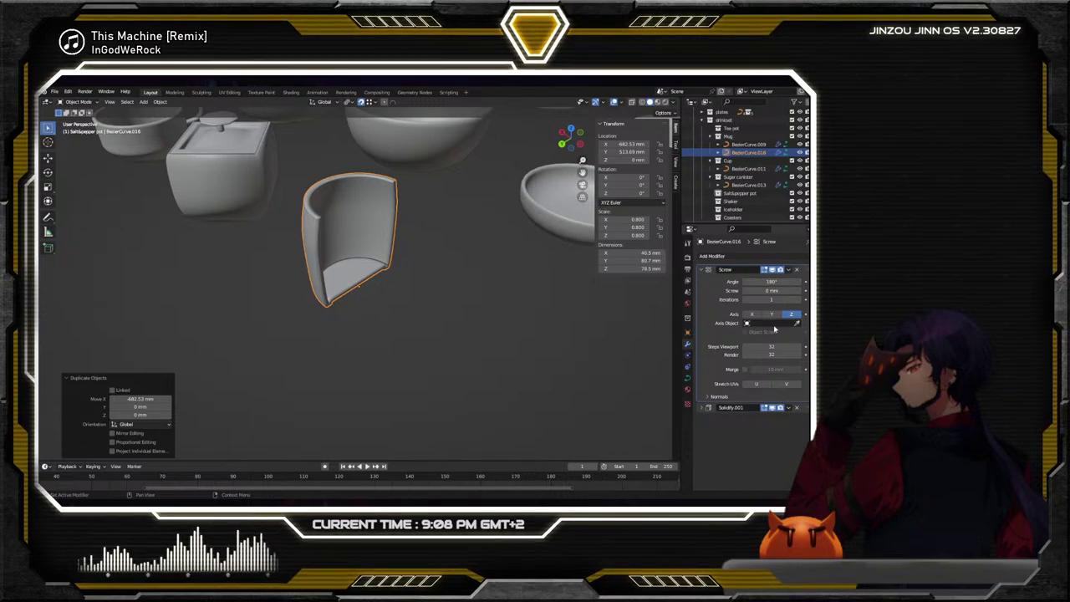
middle_drag(502, 322, 432, 312)
scroll(434, 313, up, 3)
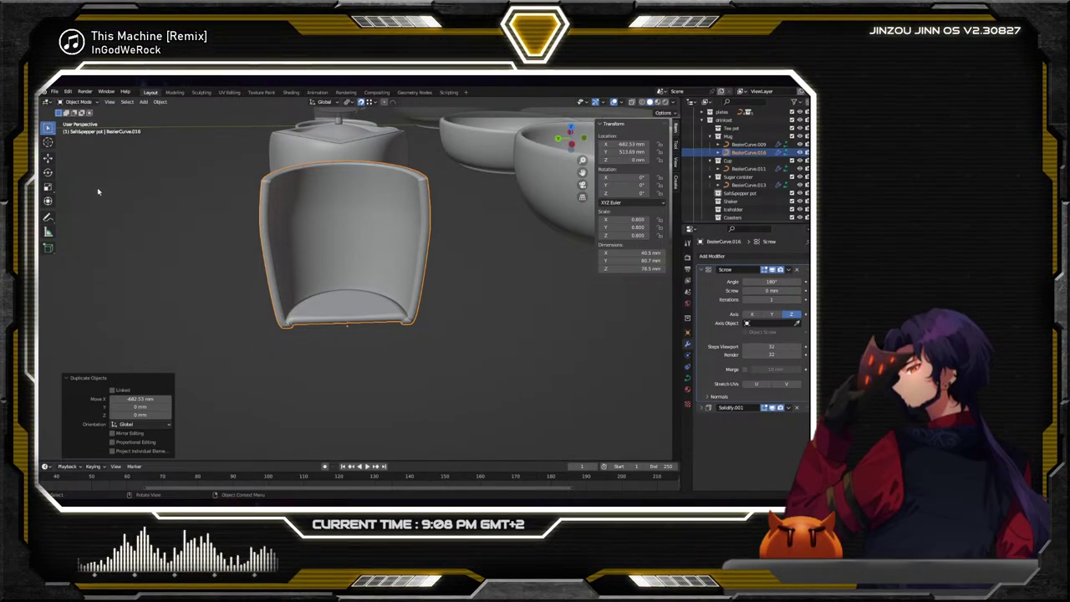
click(48, 158)
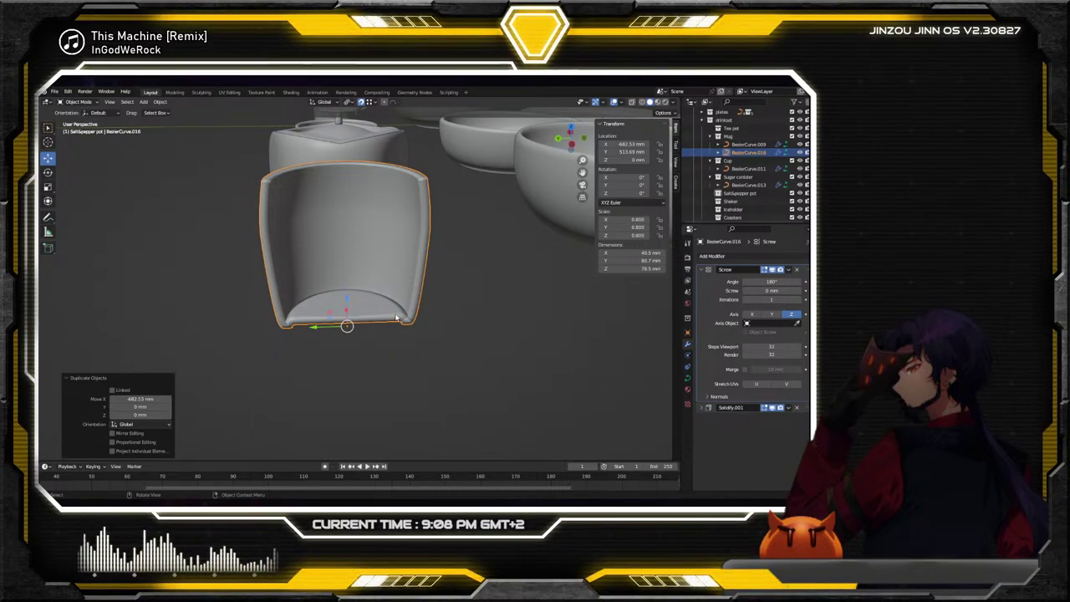
Remove the Screw modifier from the duplicated mug curve and give its profile an Extrude value in the curve geometry
click(797, 271)
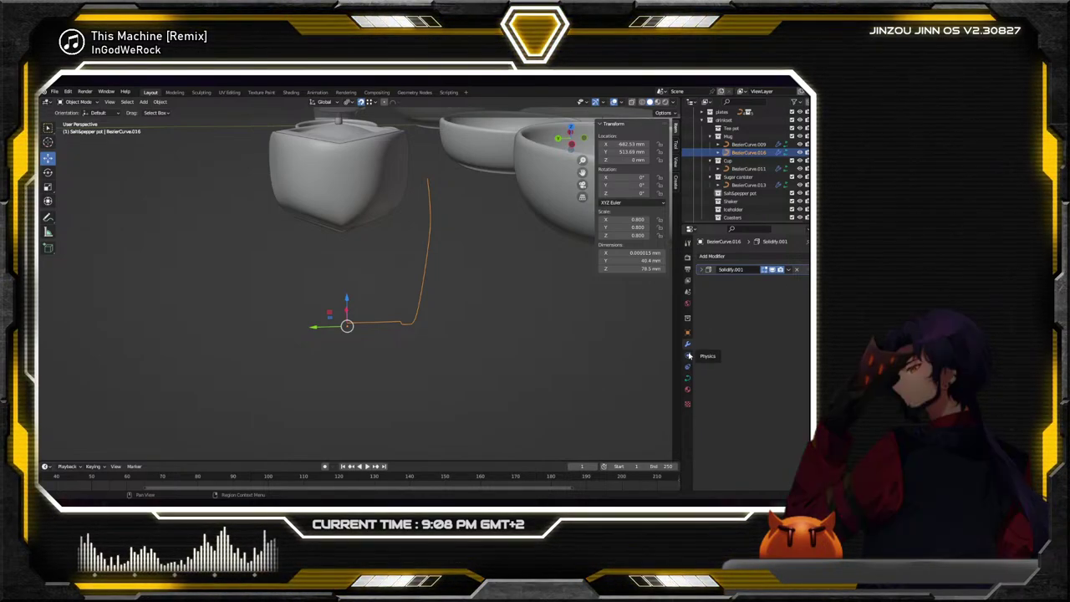
click(688, 382)
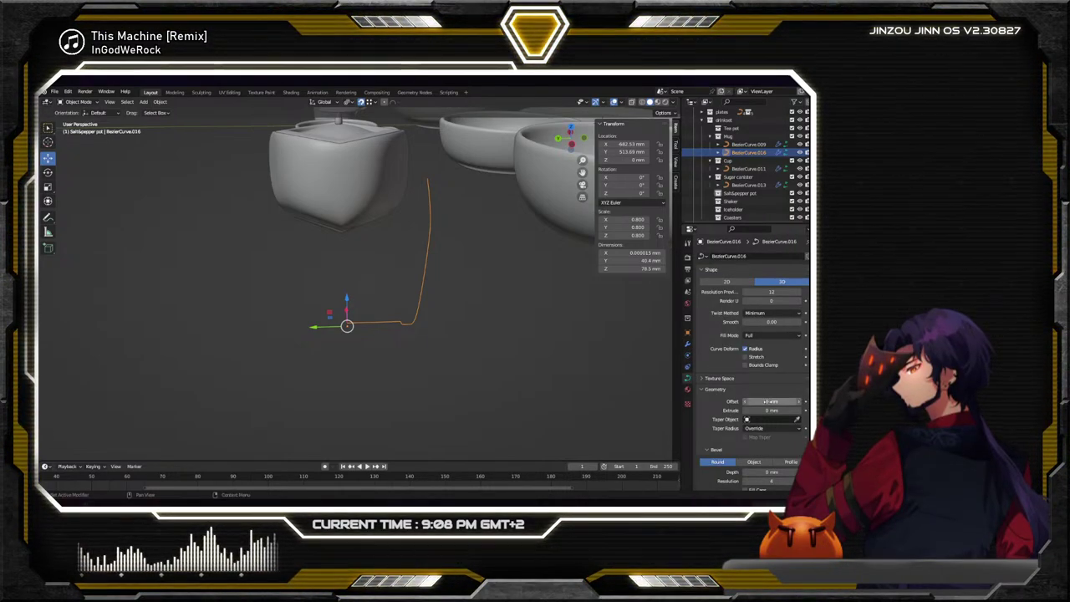
mouse_move(771, 409)
mouse_down()
mouse_move(802, 410)
mouse_move(771, 409)
mouse_up()
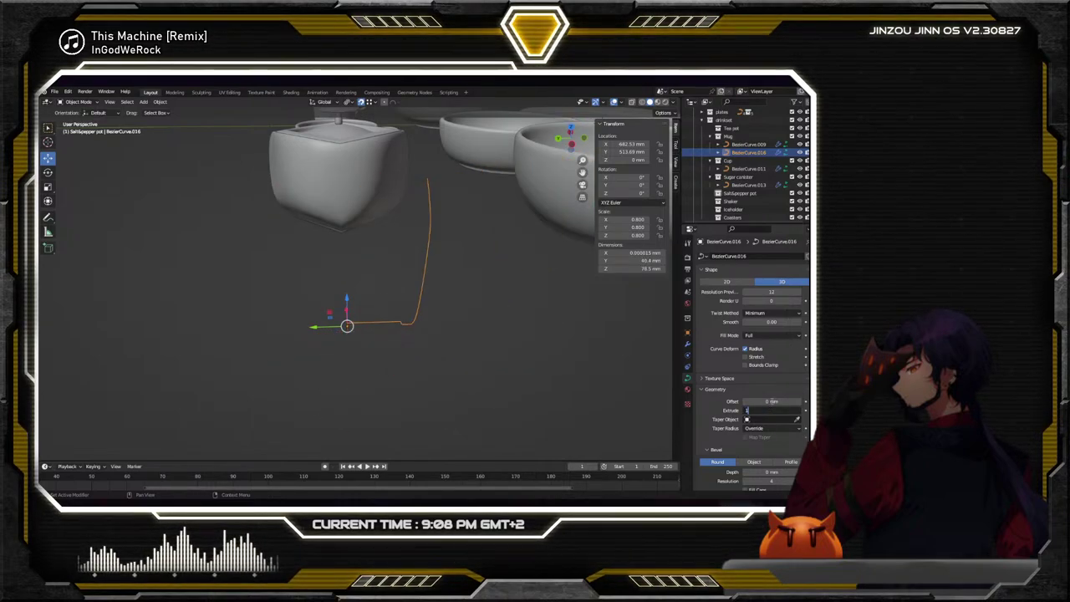
key(Return)
scroll(775, 369, down, 5)
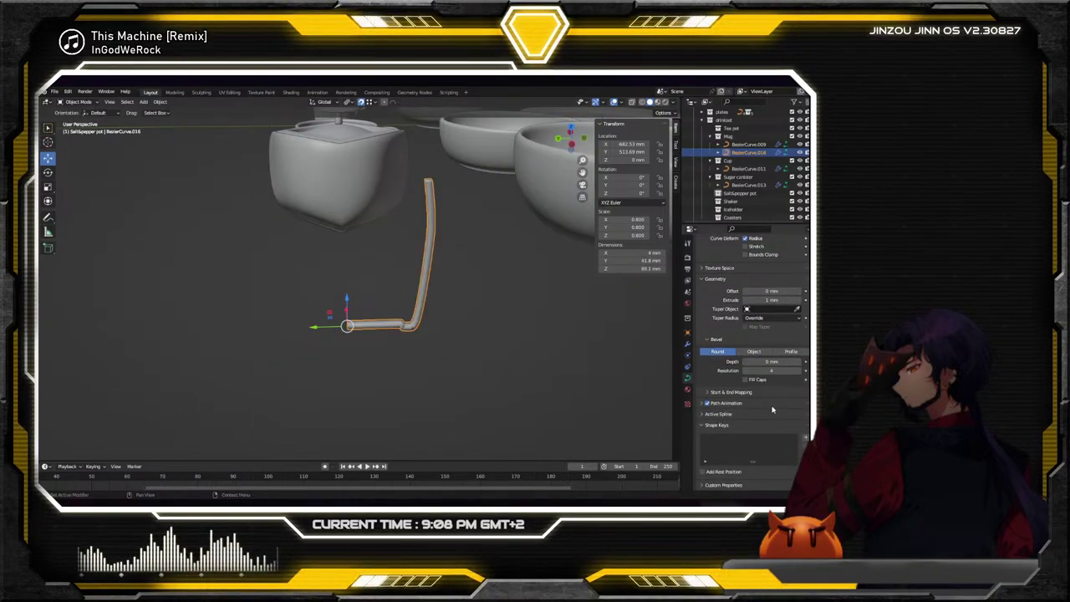
Set the duplicated curve's round bevel depth to 3 mm
text(2)
key(Return)
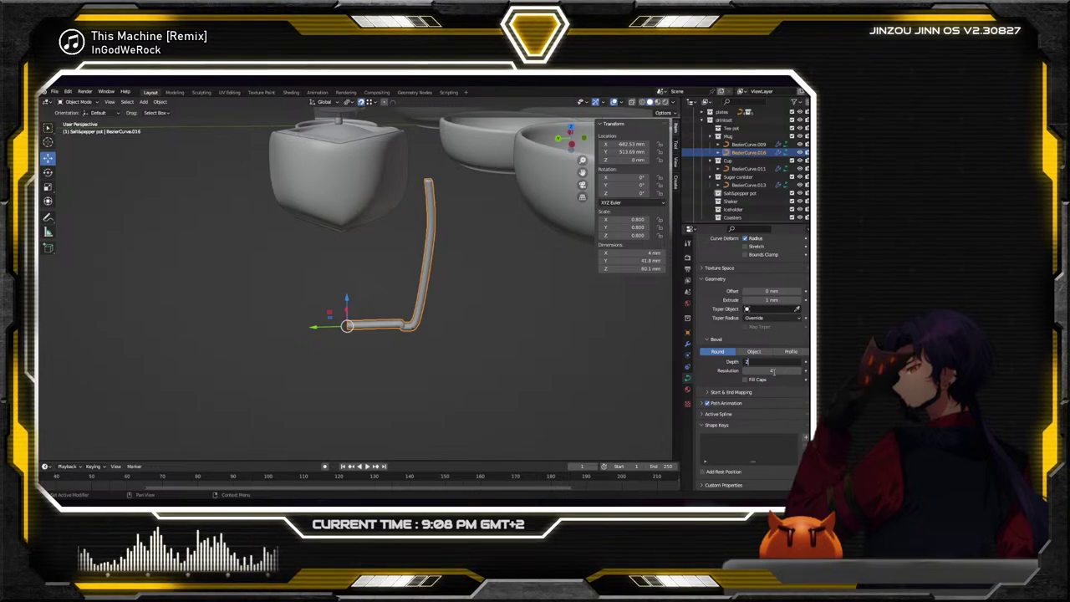
drag(771, 371, 773, 370)
click(773, 362)
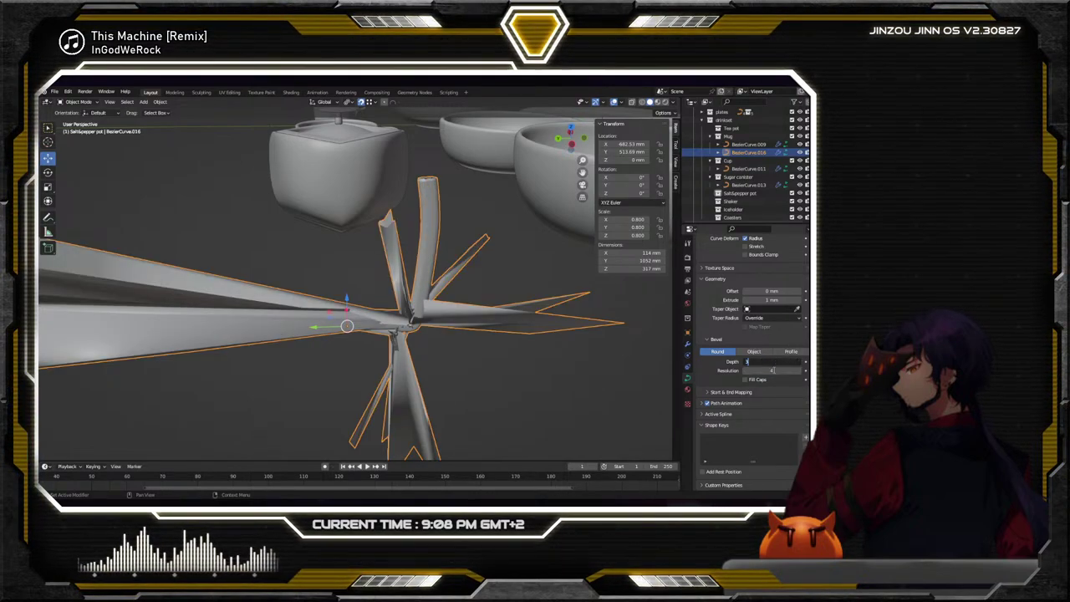
text(3)
key(Return)
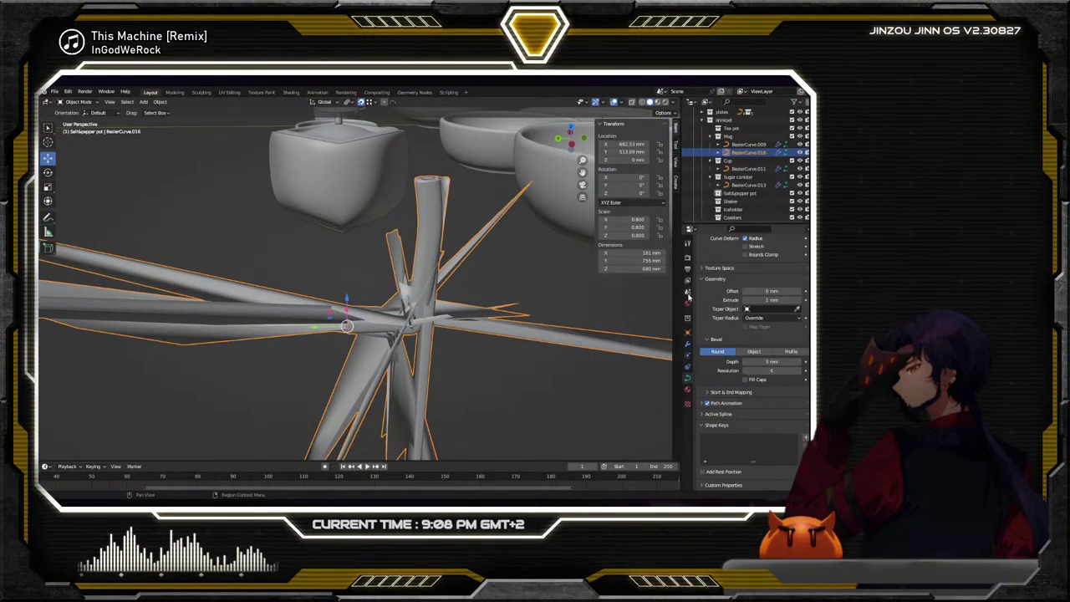
Turn off the viewport display of the duplicated curve's Solidify modifier
click(687, 344)
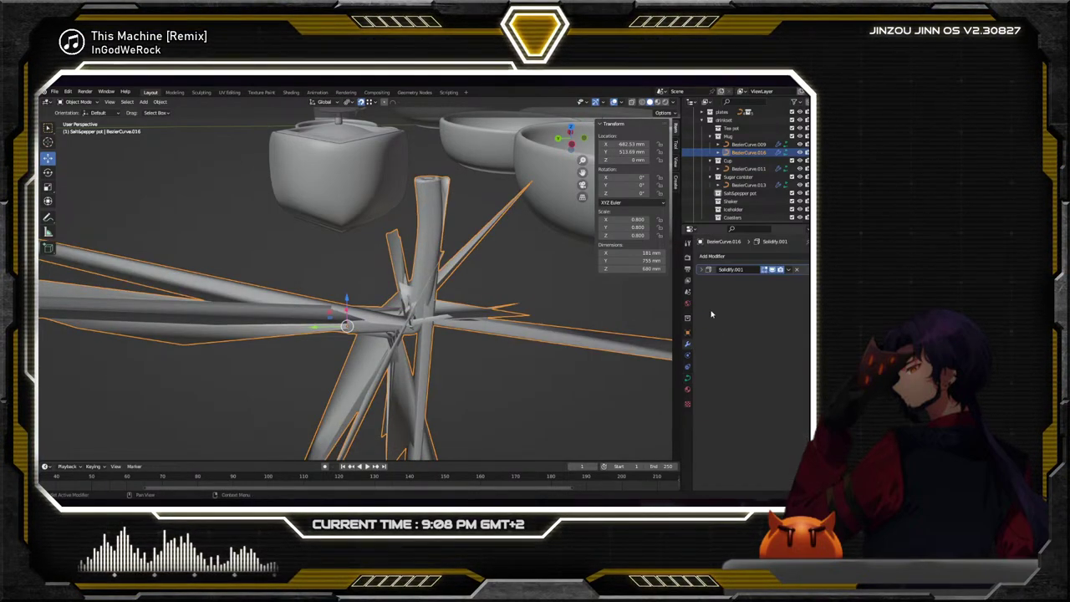
click(774, 271)
middle_drag(486, 329, 544, 313)
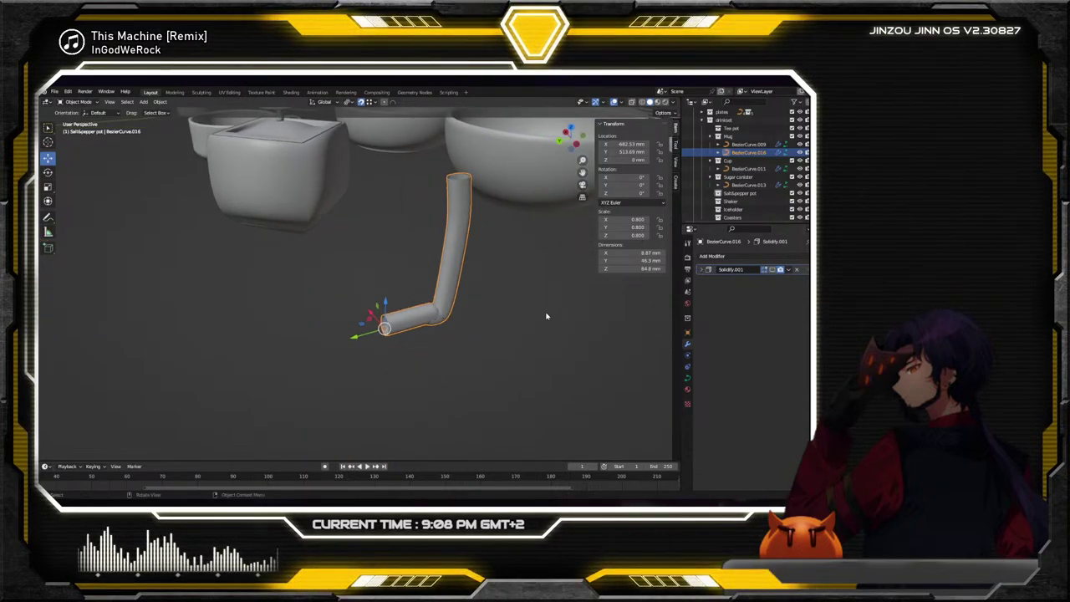
Remove the Solidify modifier from the duplicated curve and add a Mirror modifier with the Y axis enabled
click(796, 269)
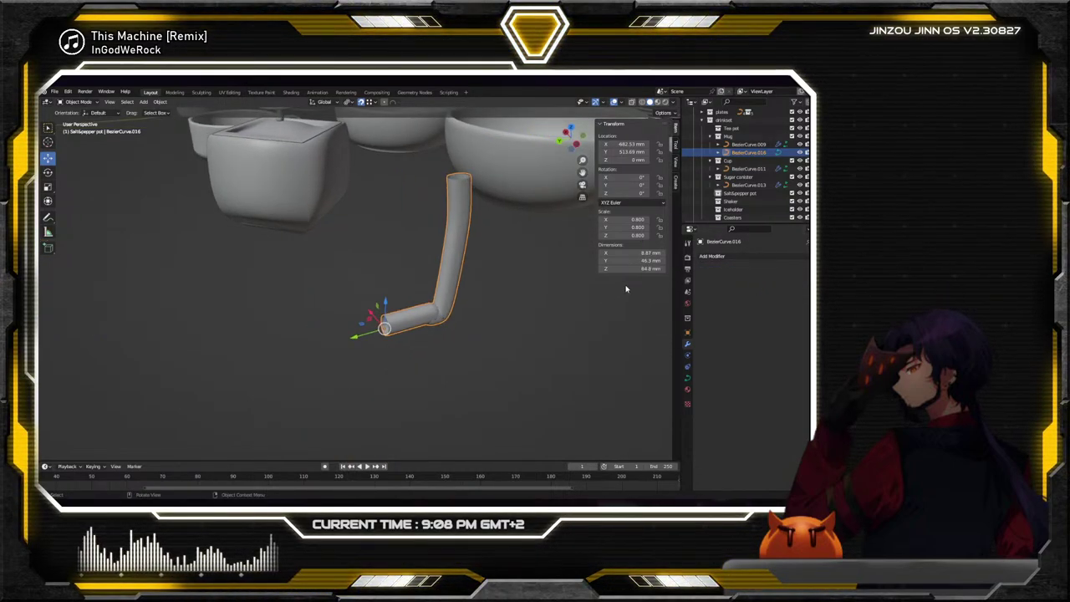
click(687, 391)
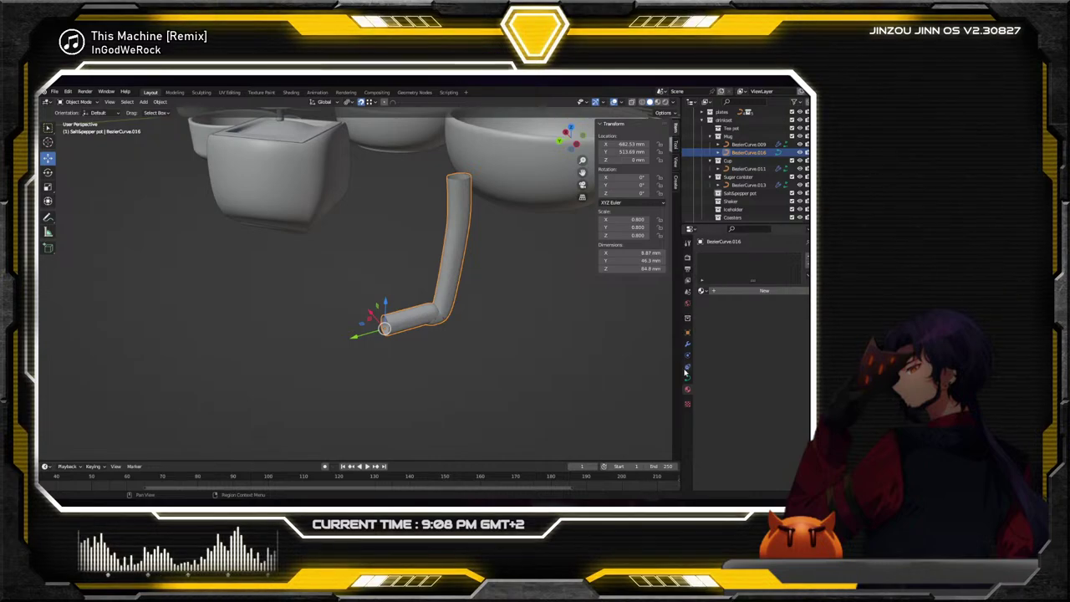
click(687, 343)
click(715, 256)
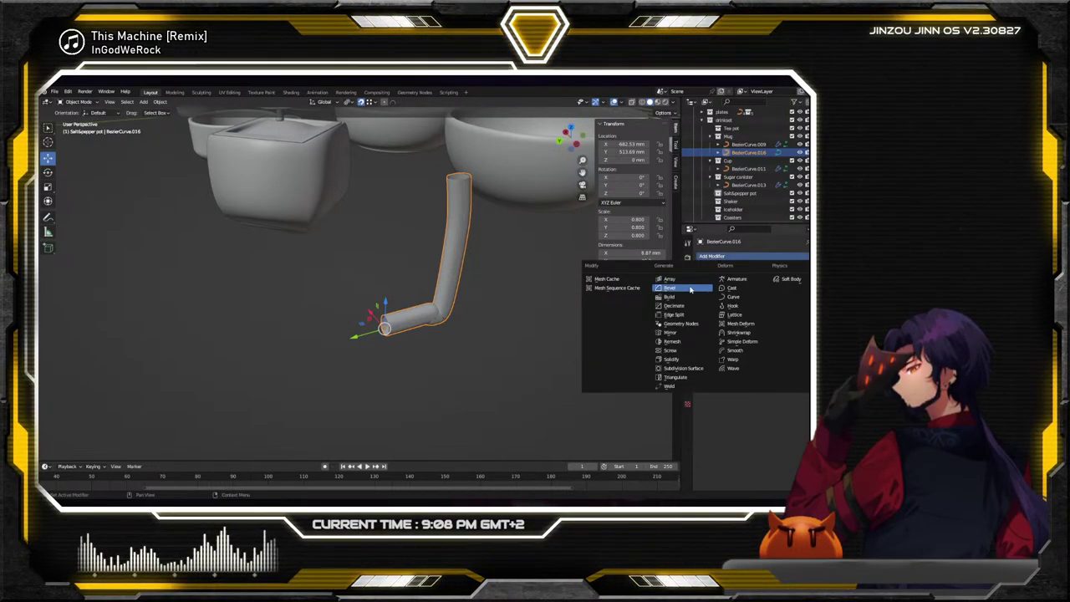
click(686, 333)
click(770, 284)
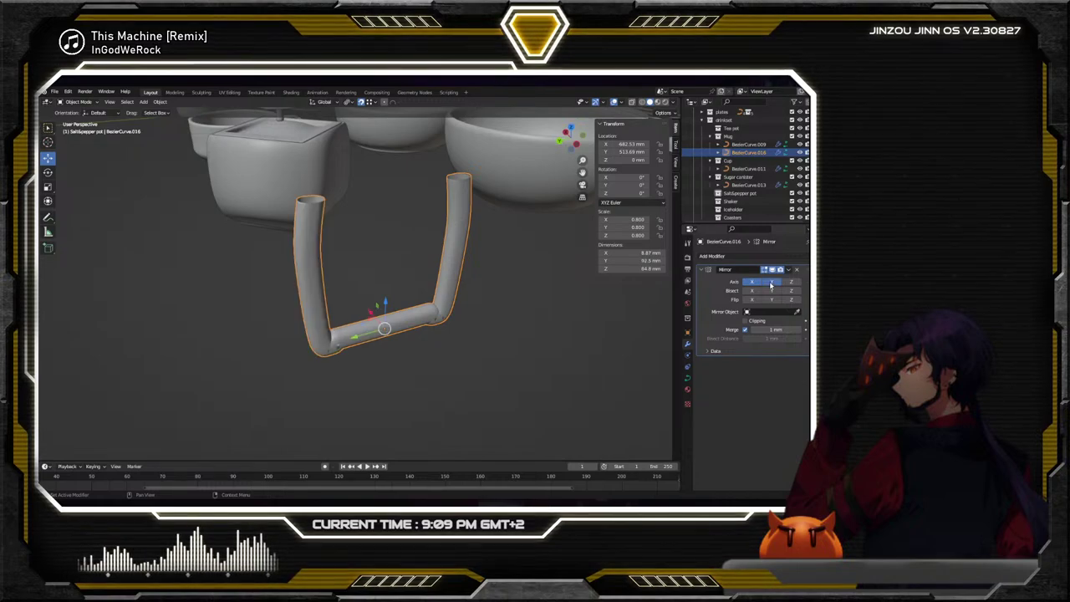
middle_drag(590, 313, 557, 304)
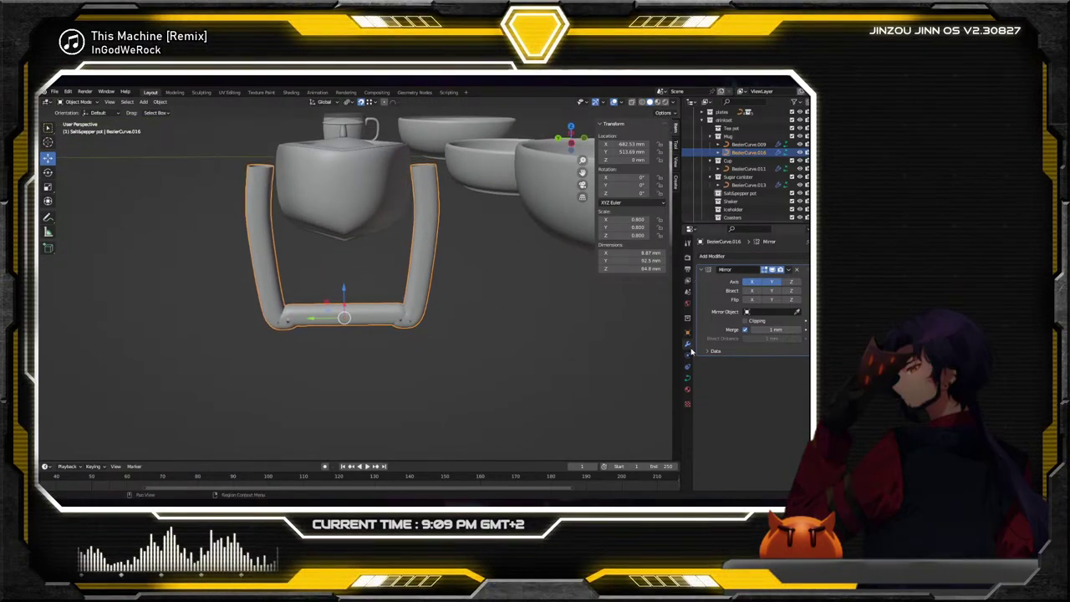
Set the mirrored curve's geometry Extrude to 2 mm
click(688, 380)
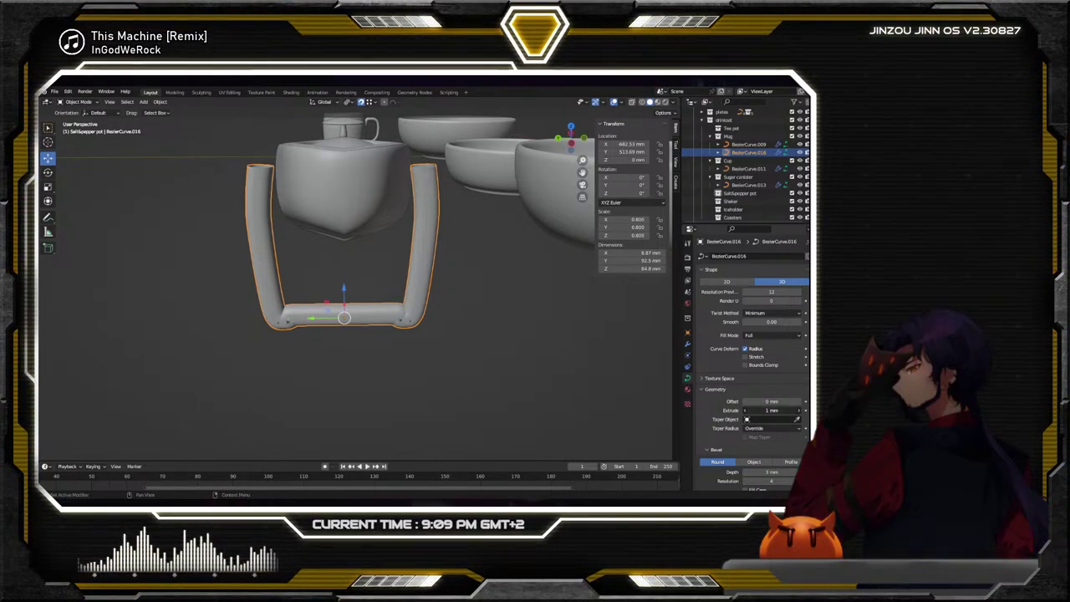
mouse_move(769, 409)
mouse_down()
mouse_move(802, 410)
mouse_move(769, 409)
mouse_up()
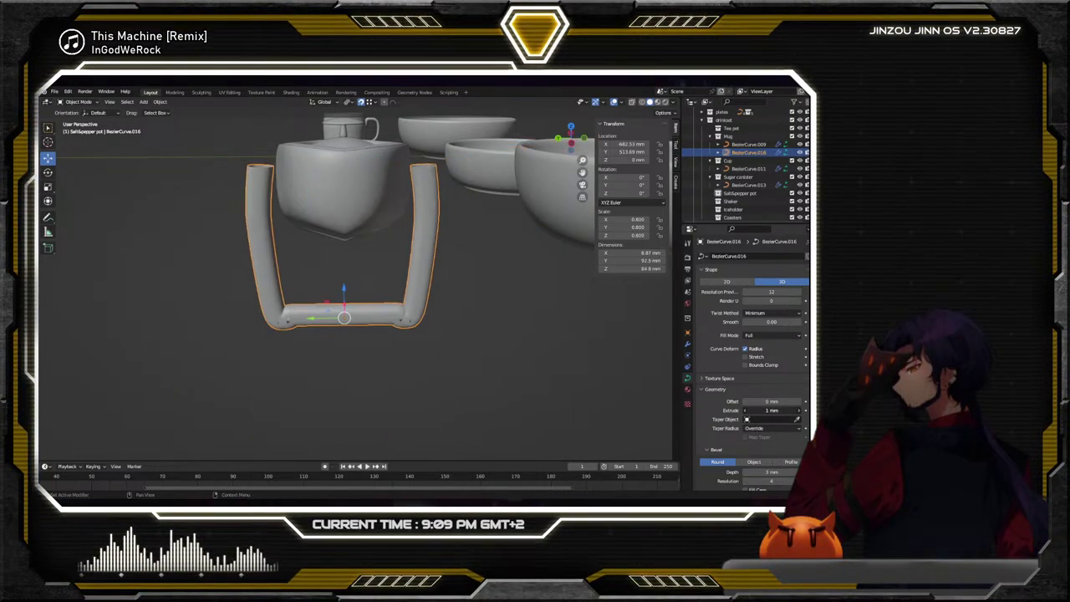
click(768, 410)
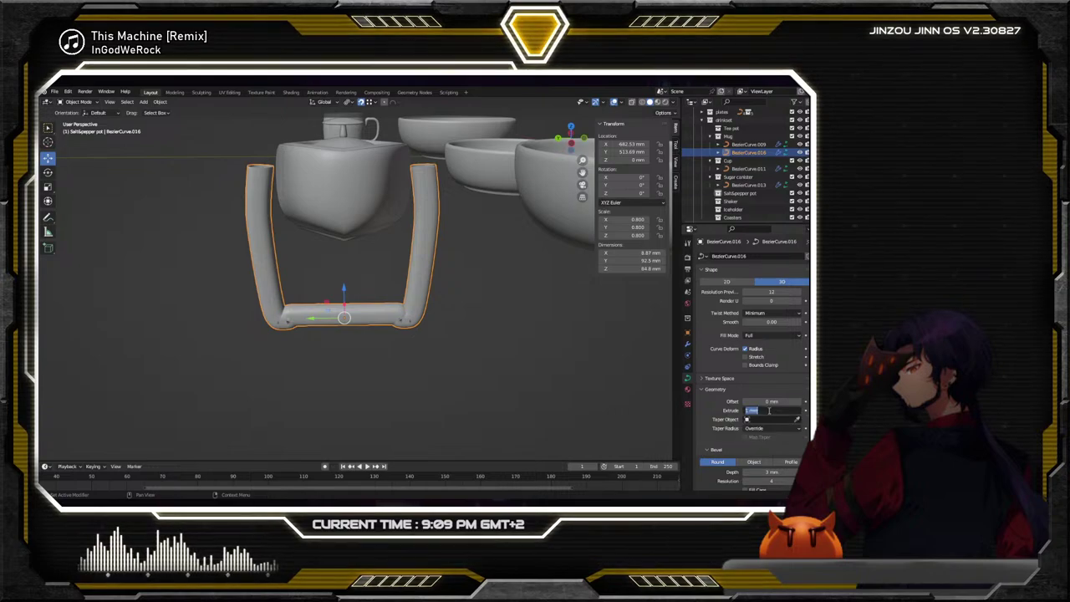
text(2)
key(Return)
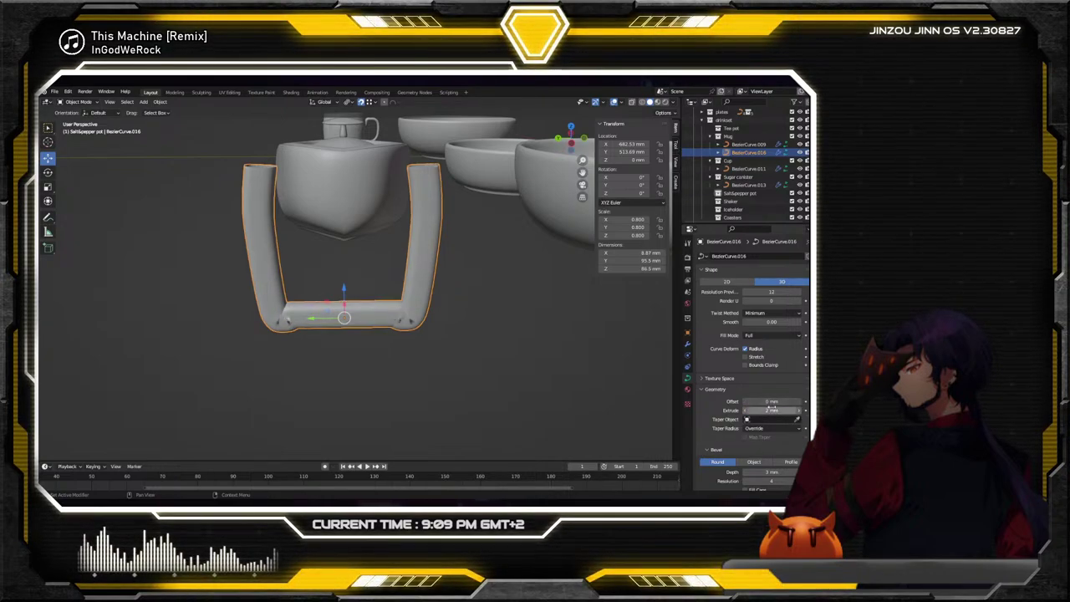
In Edit Mode, tilt all control points of the mirrored curve by 90° with the Tilt tool
click(474, 313)
click(412, 296)
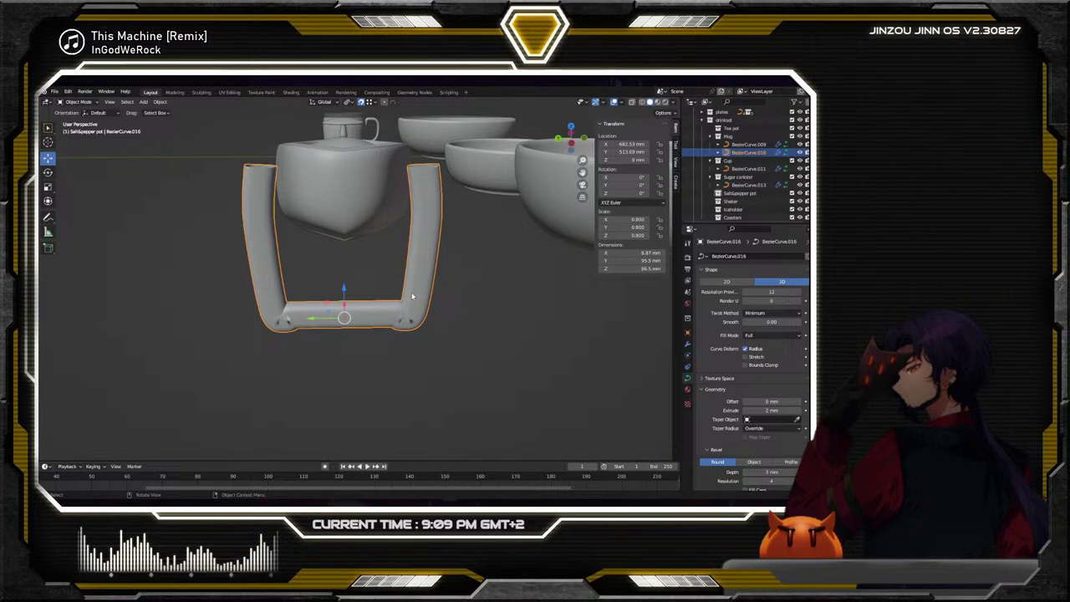
click(77, 119)
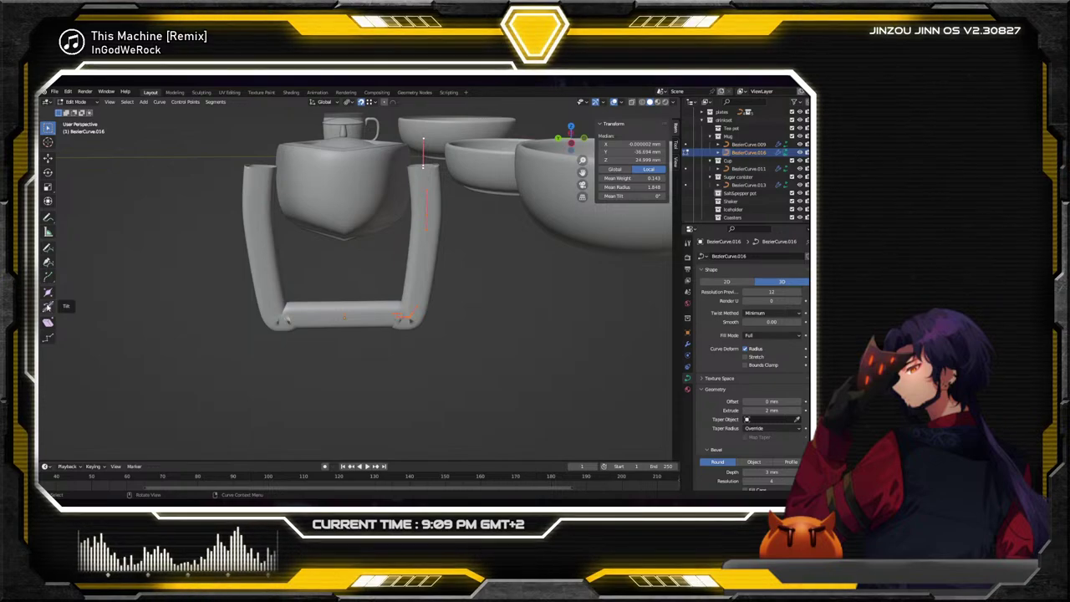
click(48, 306)
drag(401, 281, 349, 218)
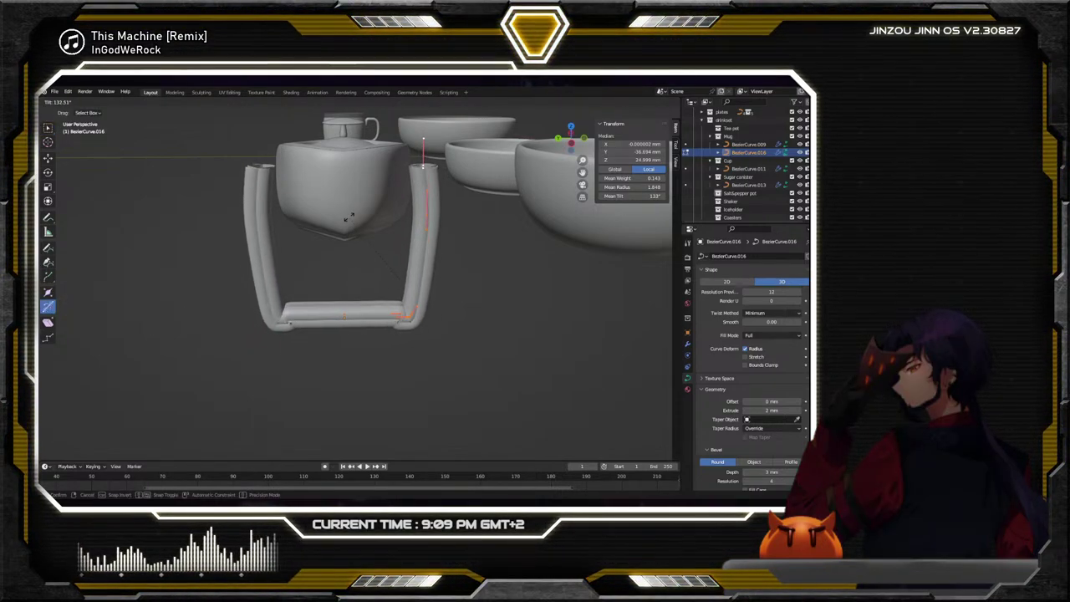
drag(388, 264, 399, 277)
middle_drag(399, 278, 402, 303)
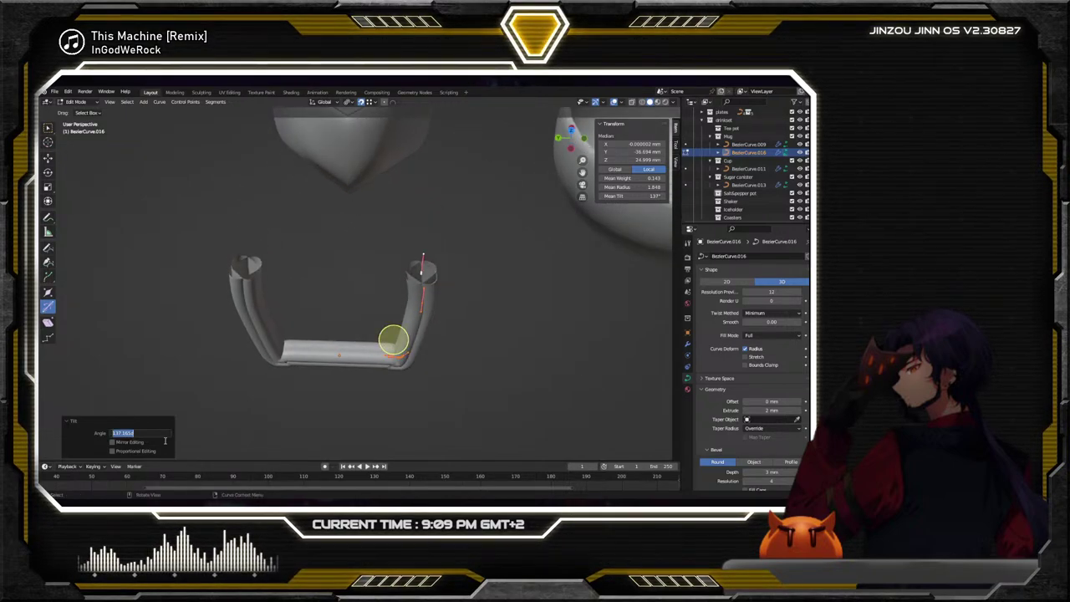
text(90)
key(Return)
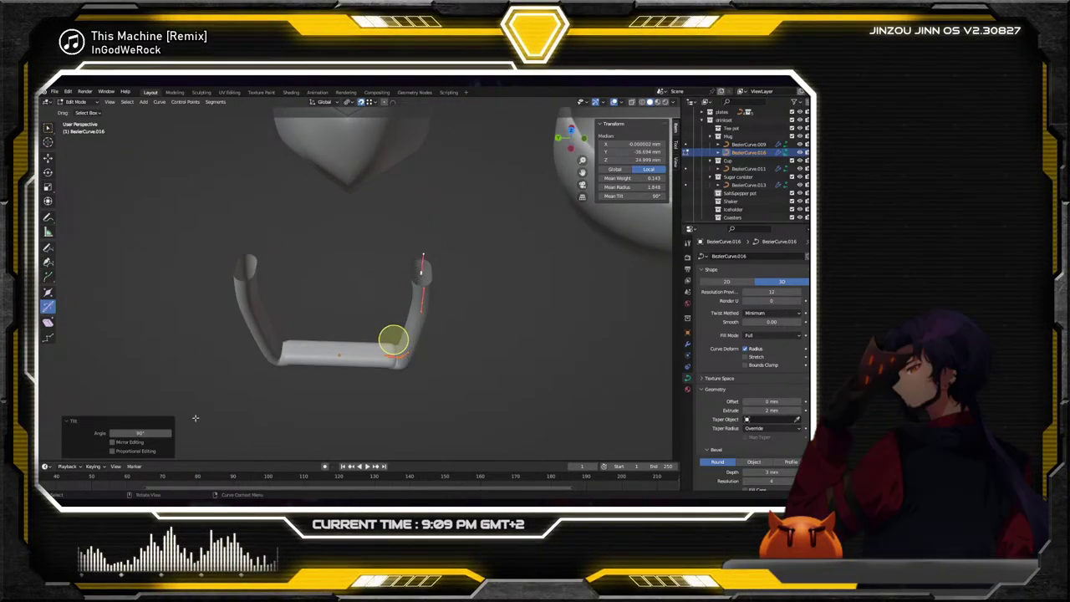
mouse_move(393, 301)
middle_down()
mouse_move(402, 298)
mouse_move(392, 313)
mouse_move(408, 294)
middle_up()
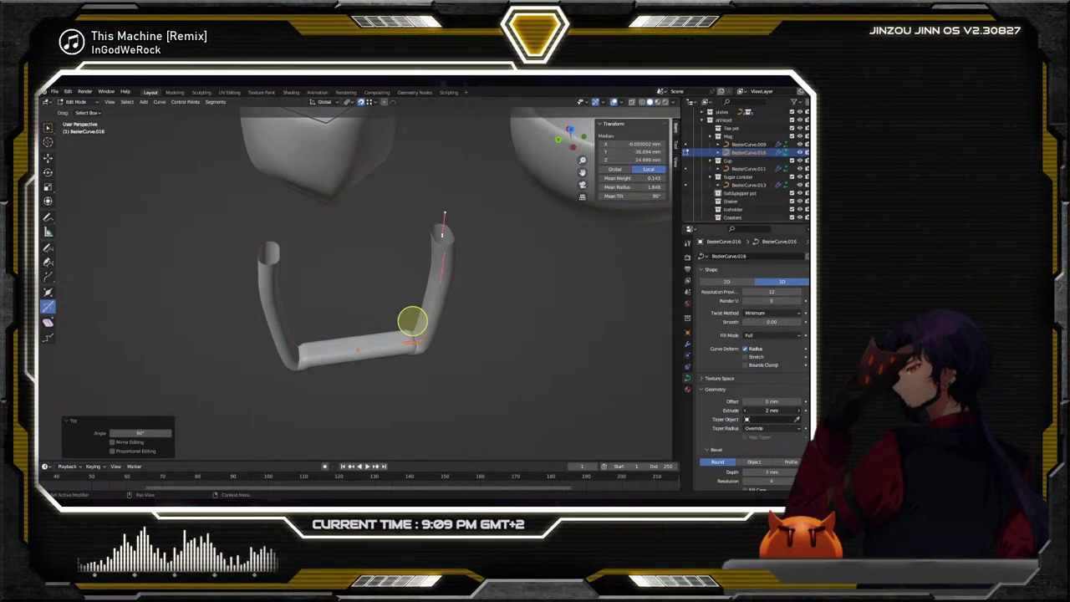
Set the curve's geometry Extrude to 80 mm and its round bevel depth to 1 mm
drag(769, 411, 809, 411)
middle_drag(518, 309, 469, 280)
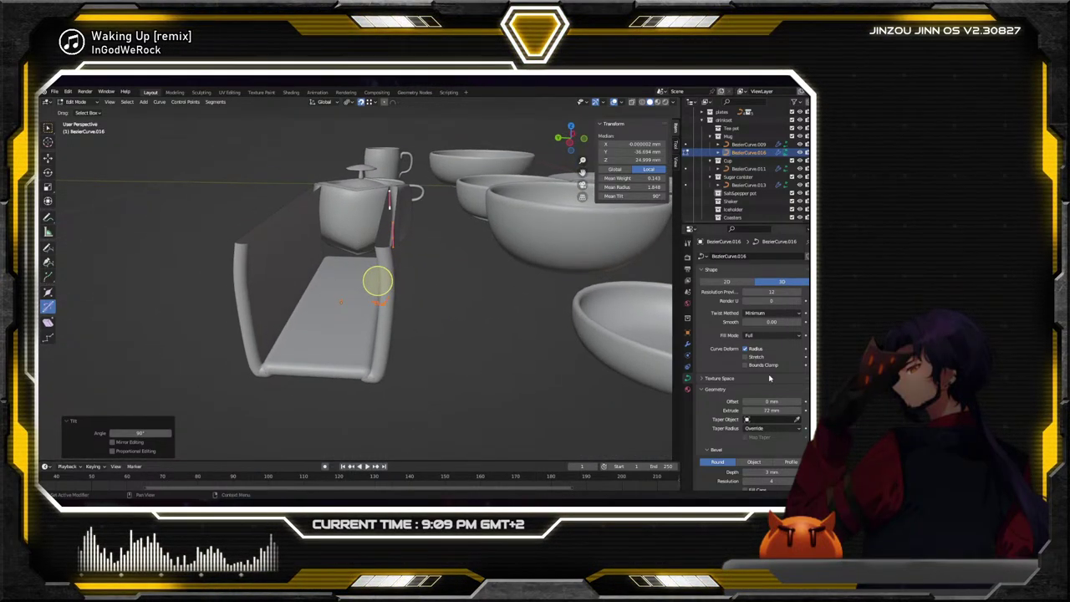
scroll(770, 355, down, 3)
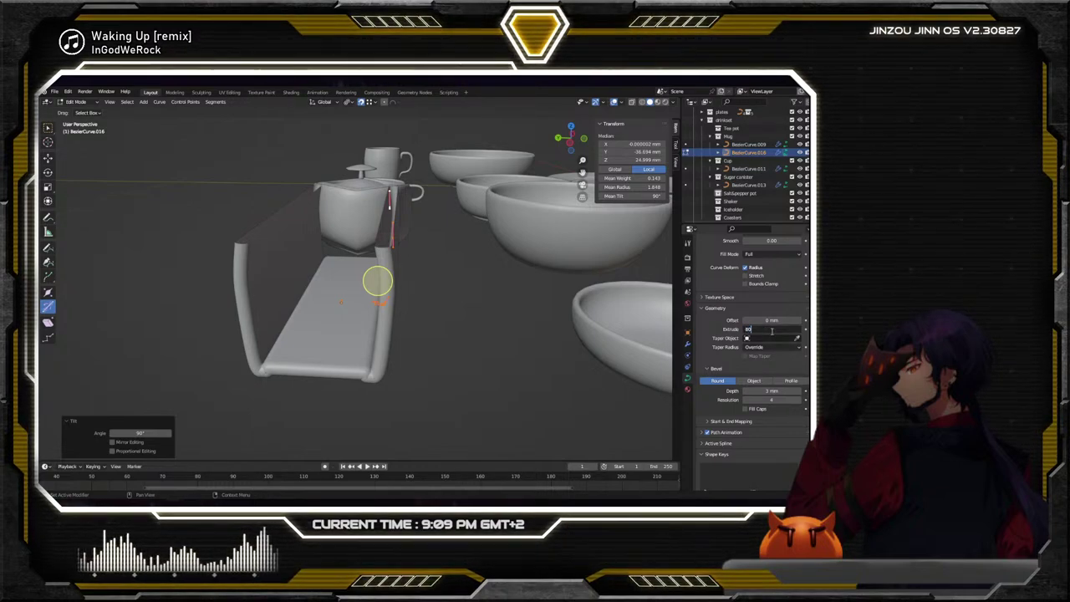
key(Return)
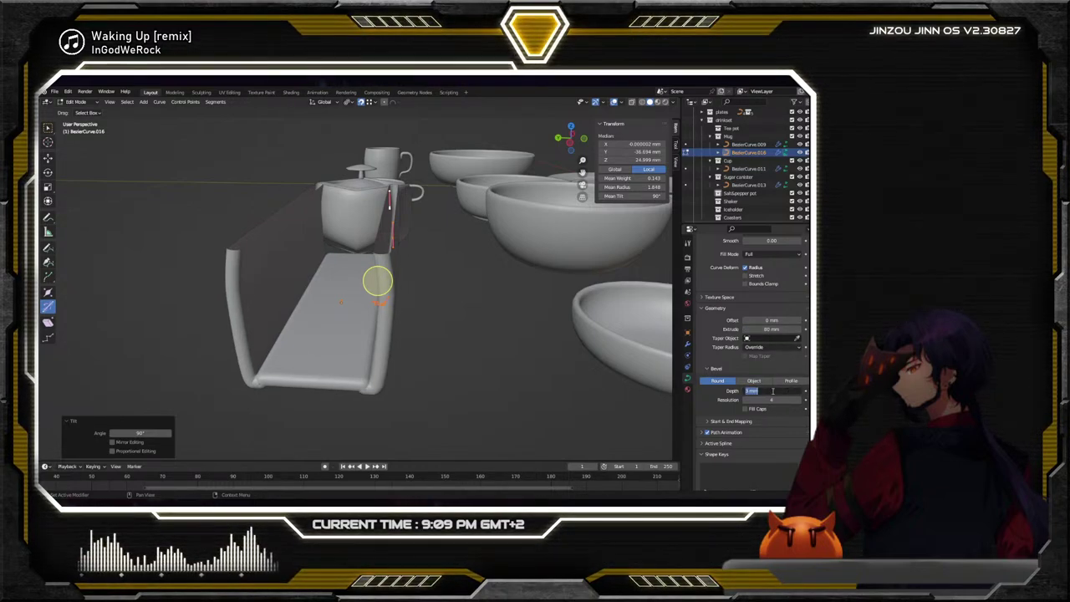
text(1)
key(Return)
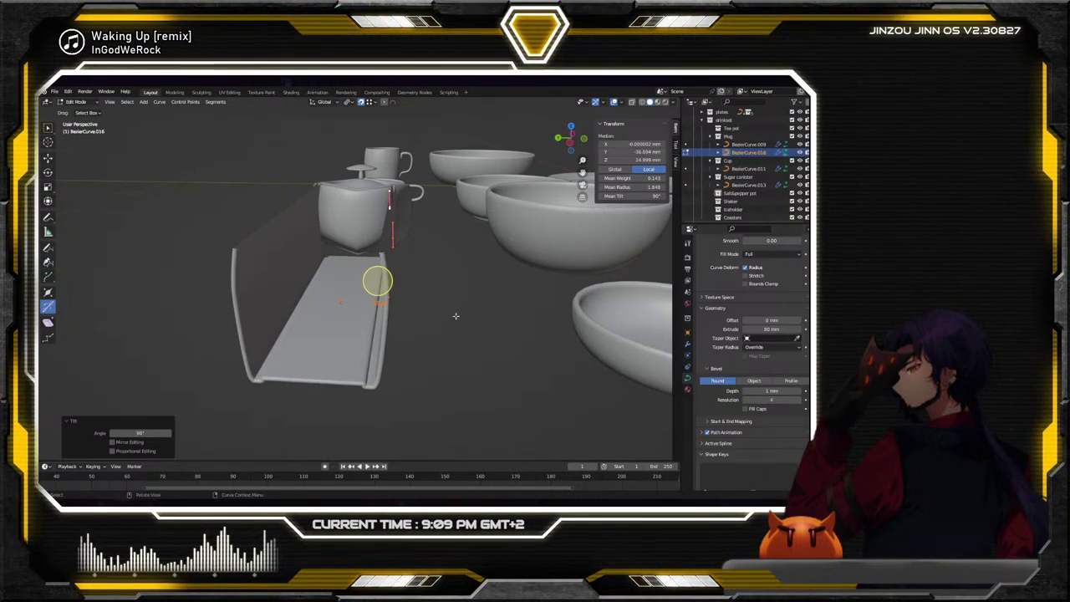
middle_drag(454, 312, 464, 296)
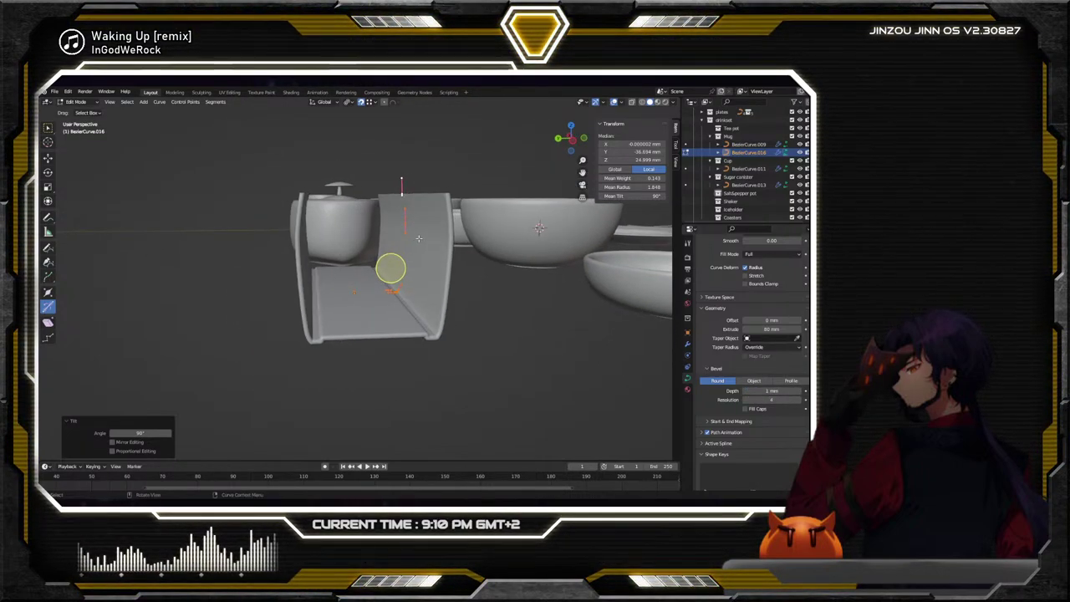
middle_drag(419, 239, 394, 195)
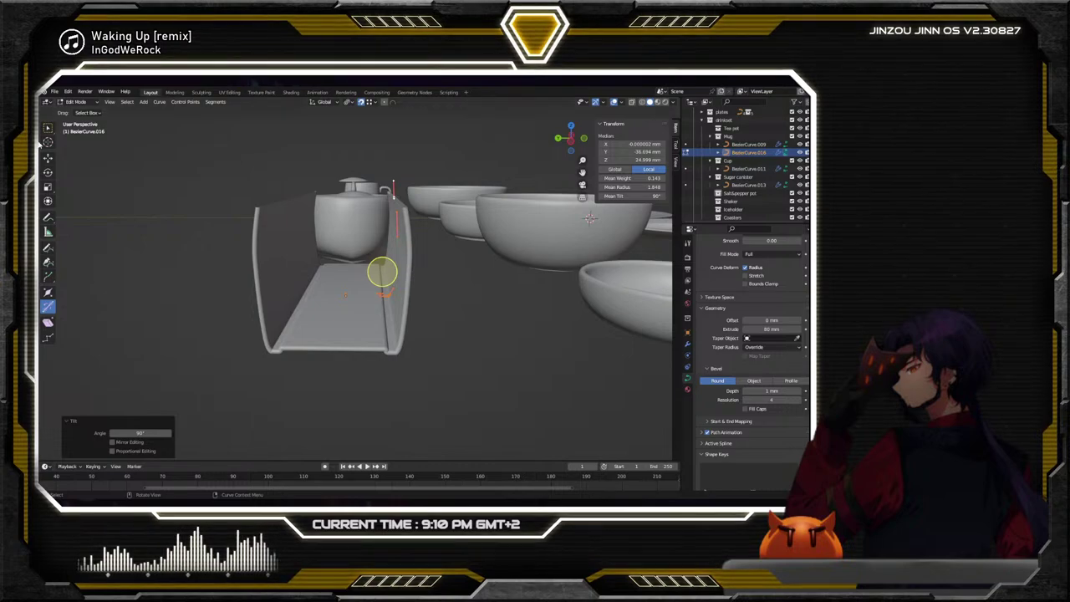
Enable Fill Caps for the curve's bevel to close the outer edges of the extruded shape
click(85, 145)
middle_drag(393, 251, 414, 240)
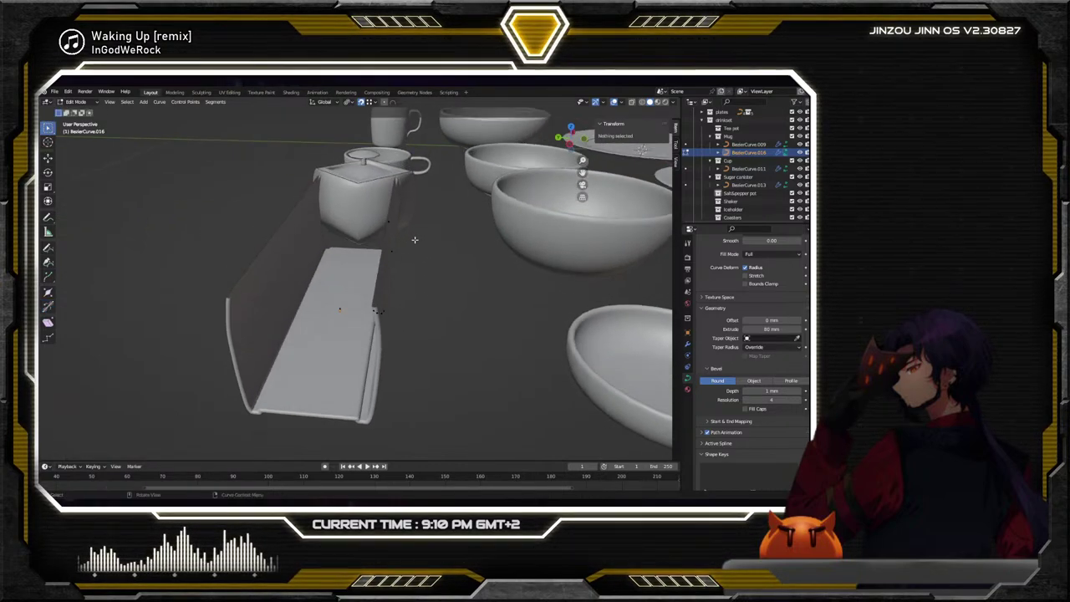
click(387, 220)
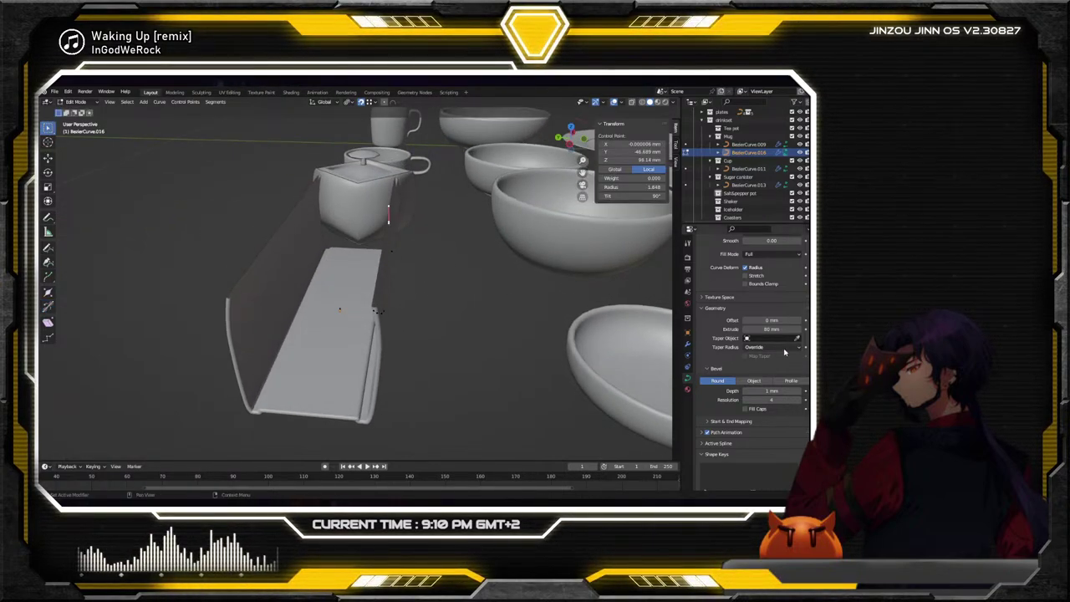
scroll(765, 315, down, 2)
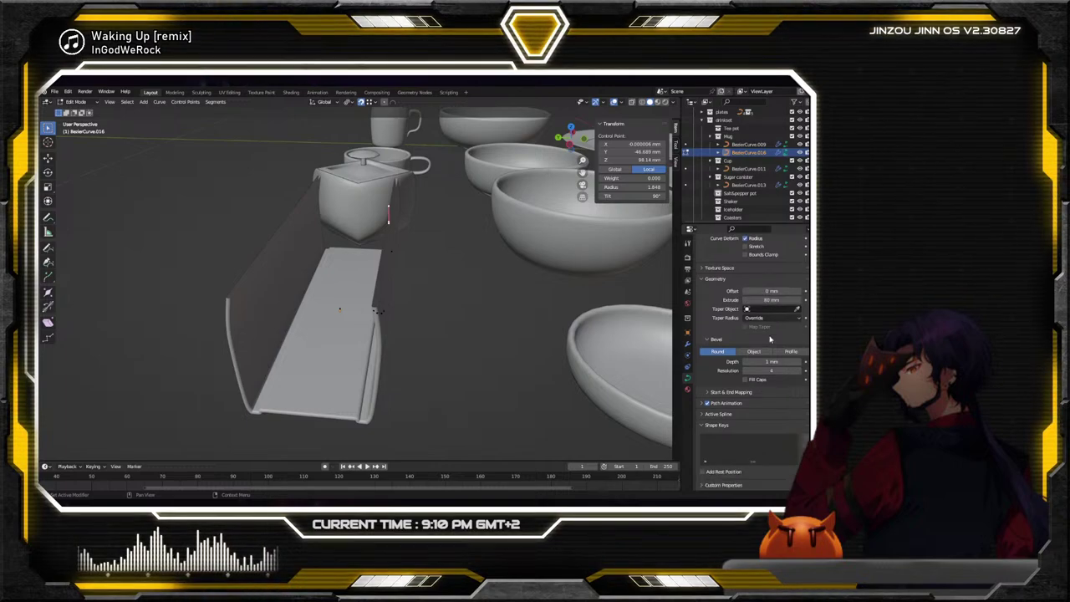
click(745, 379)
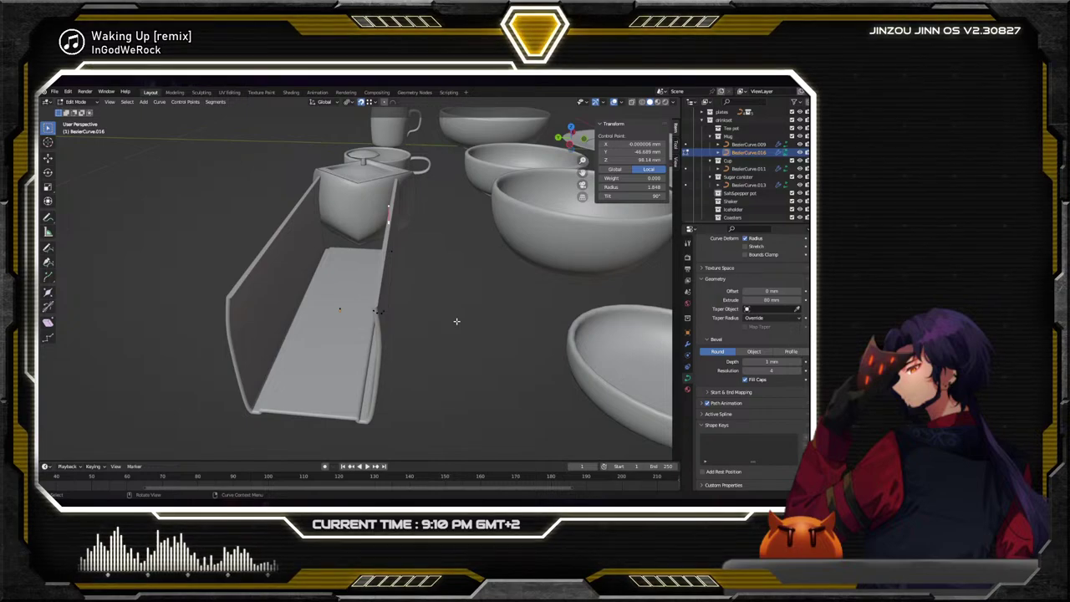
Lower the control point in the middle of the base to the level of the base's outer corner
middle_drag(452, 312, 409, 281)
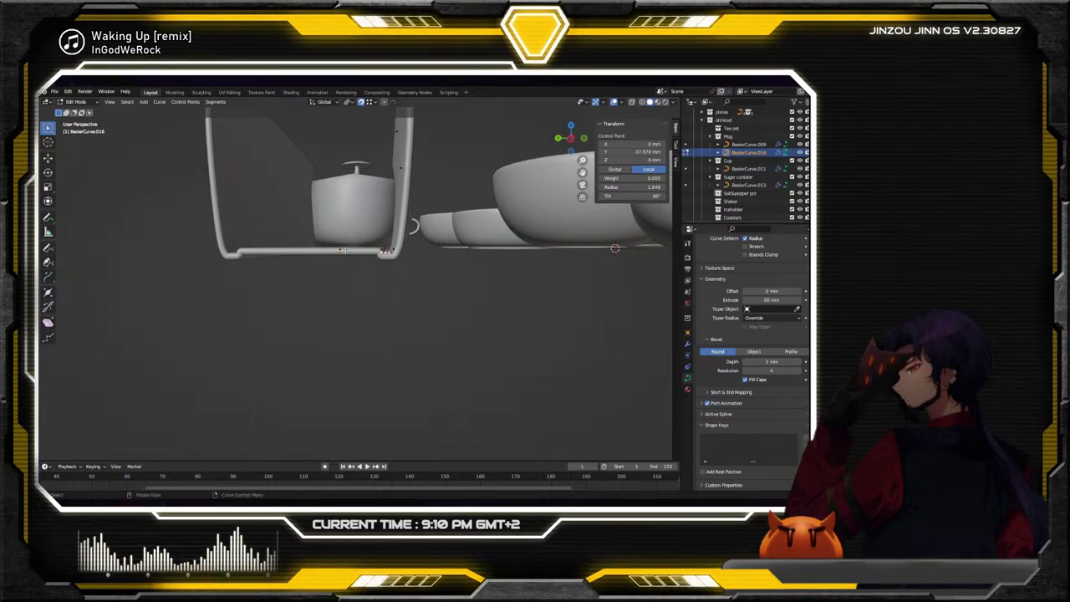
click(343, 252)
click(48, 157)
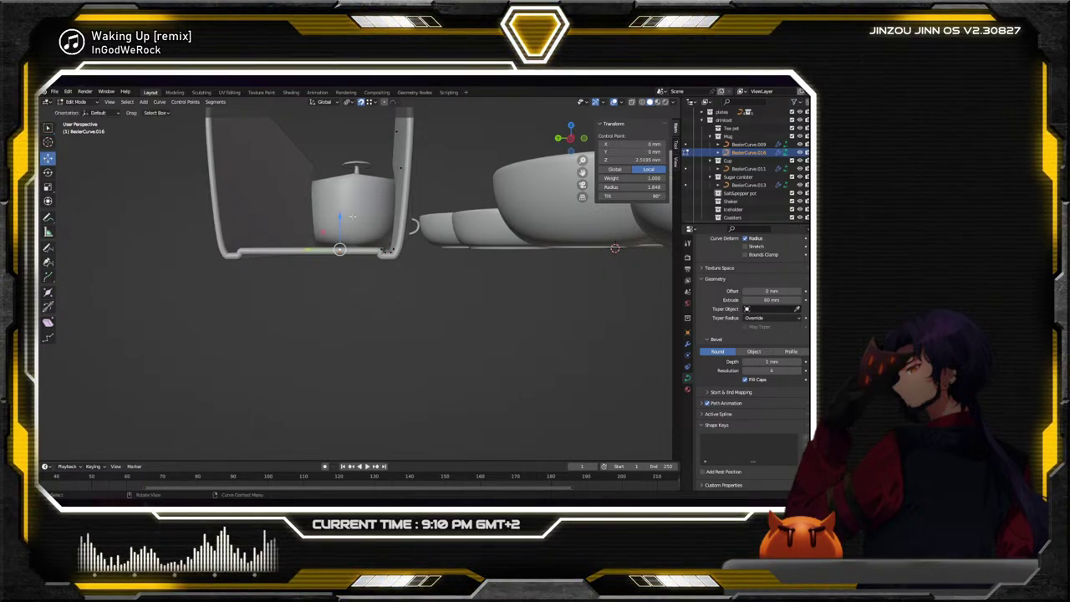
drag(349, 219, 390, 252)
Delete the raised control point next to the base corner to flatten the step in the floor
click(382, 249)
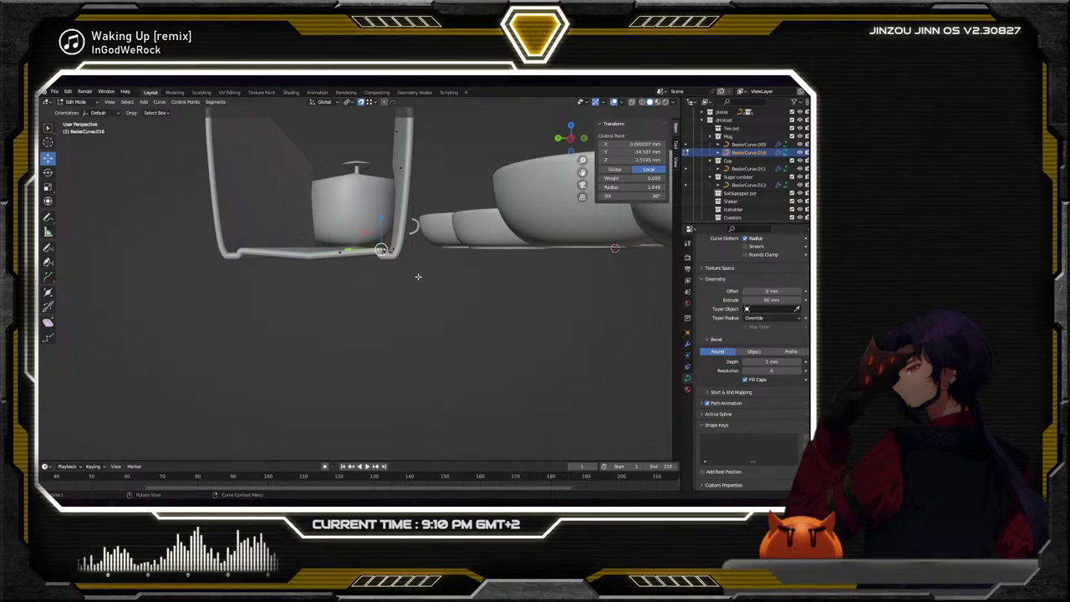
key(x)
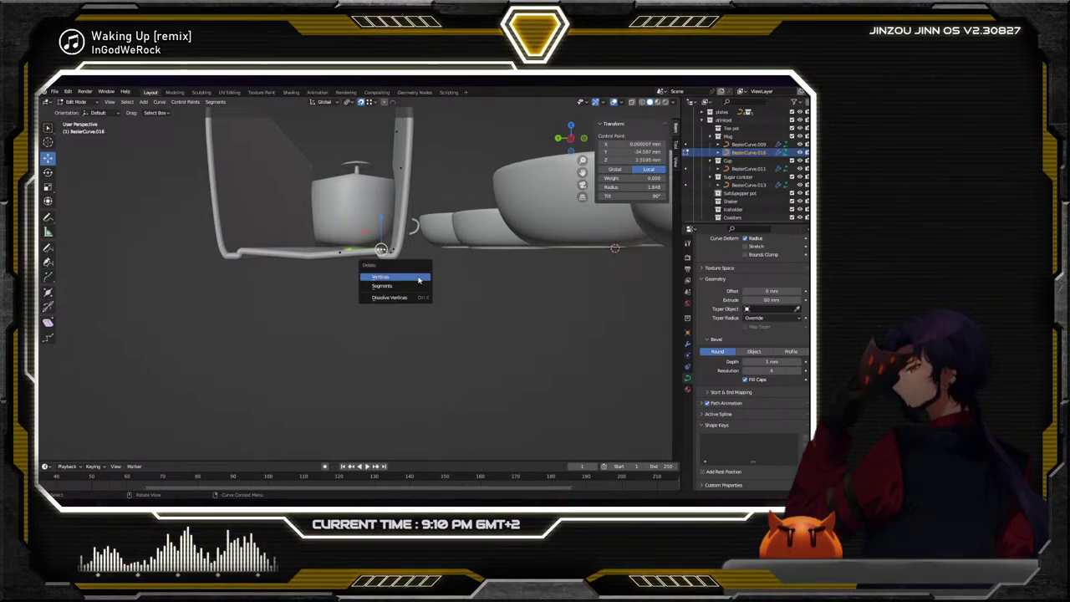
click(419, 278)
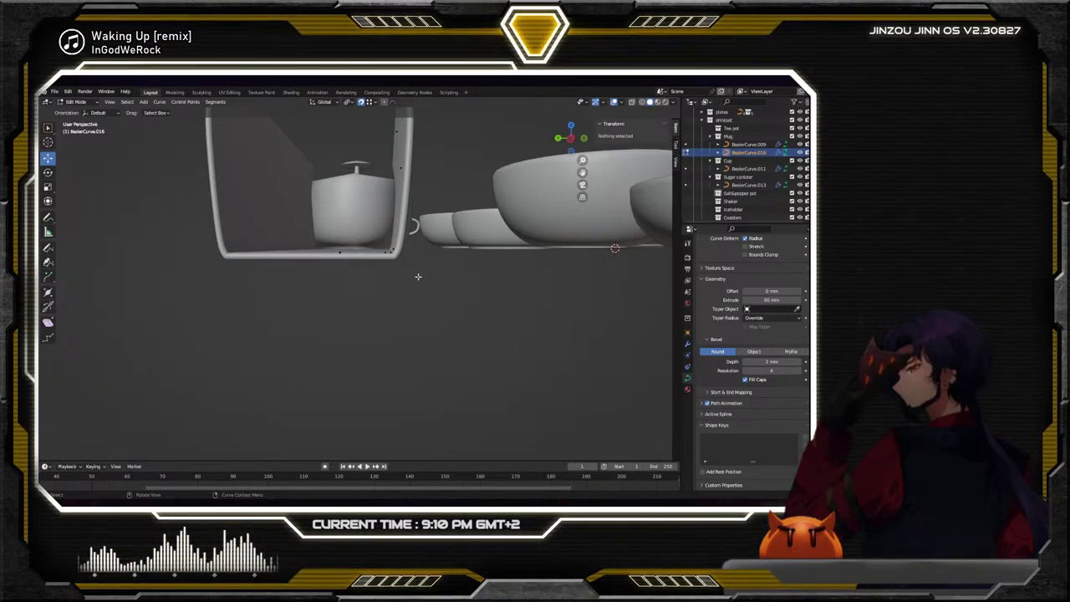
key(KP_4)
key(KP_8)
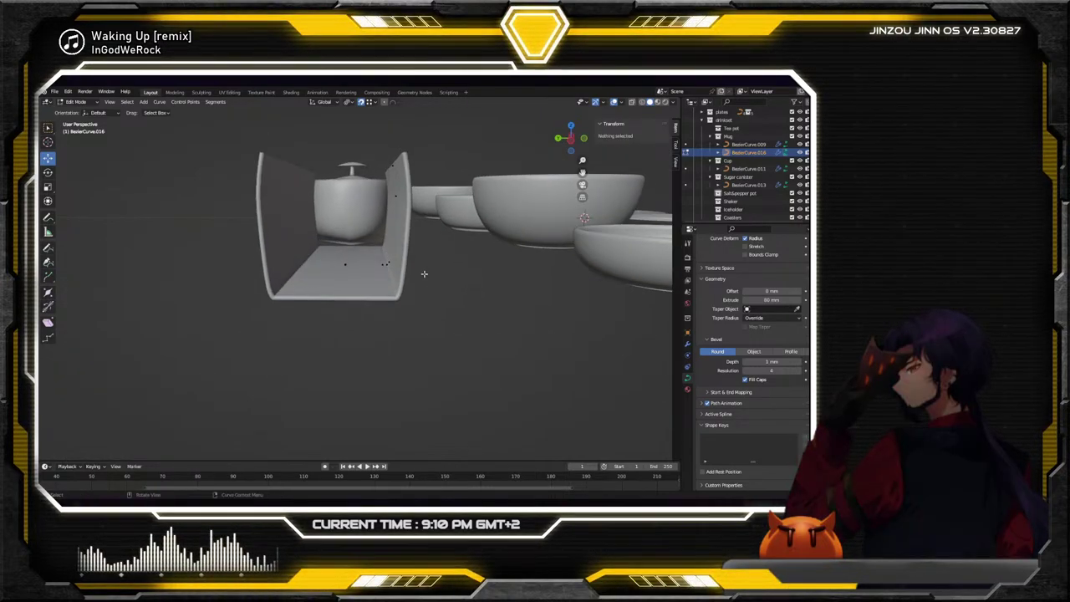
Delete the intermediate control point on the side wall, below its top end
click(392, 165)
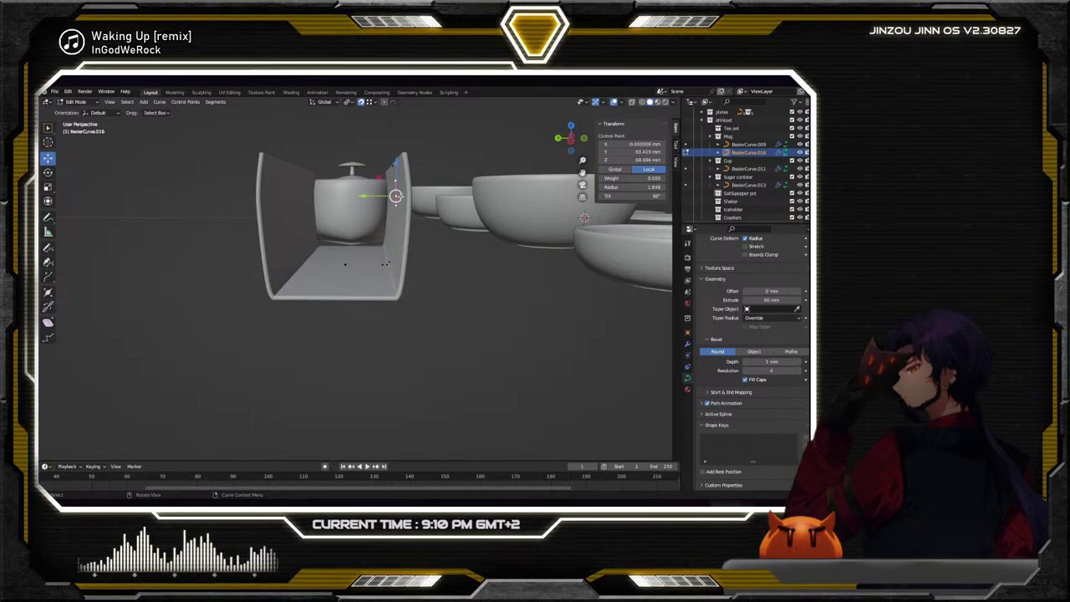
key(x)
click(399, 198)
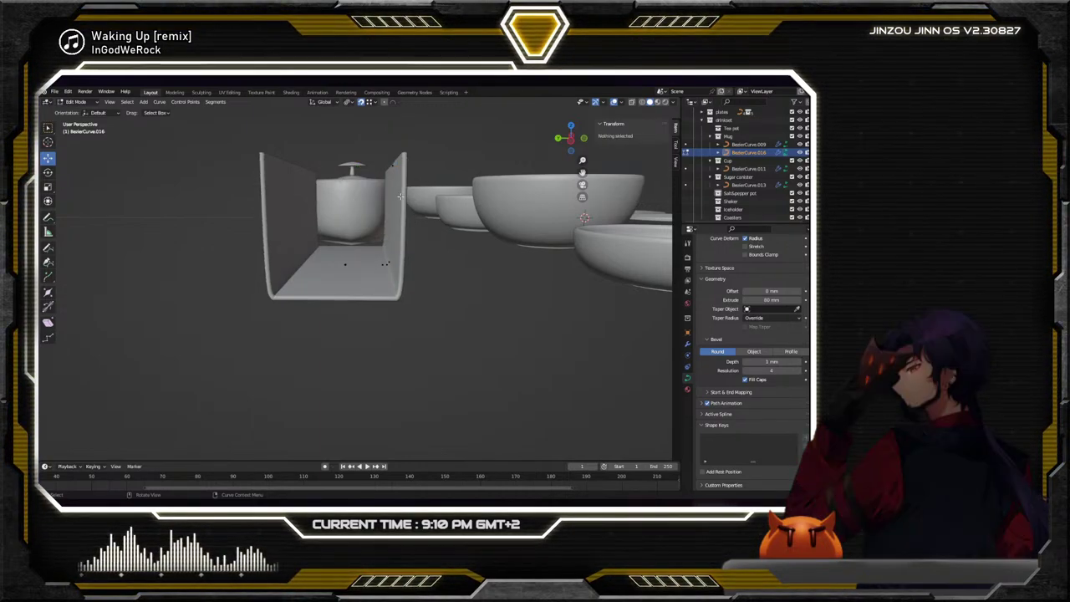
Lower the side wall's top control point by about 40.6 mm along the Z axis
click(392, 167)
key(g)
key(z)
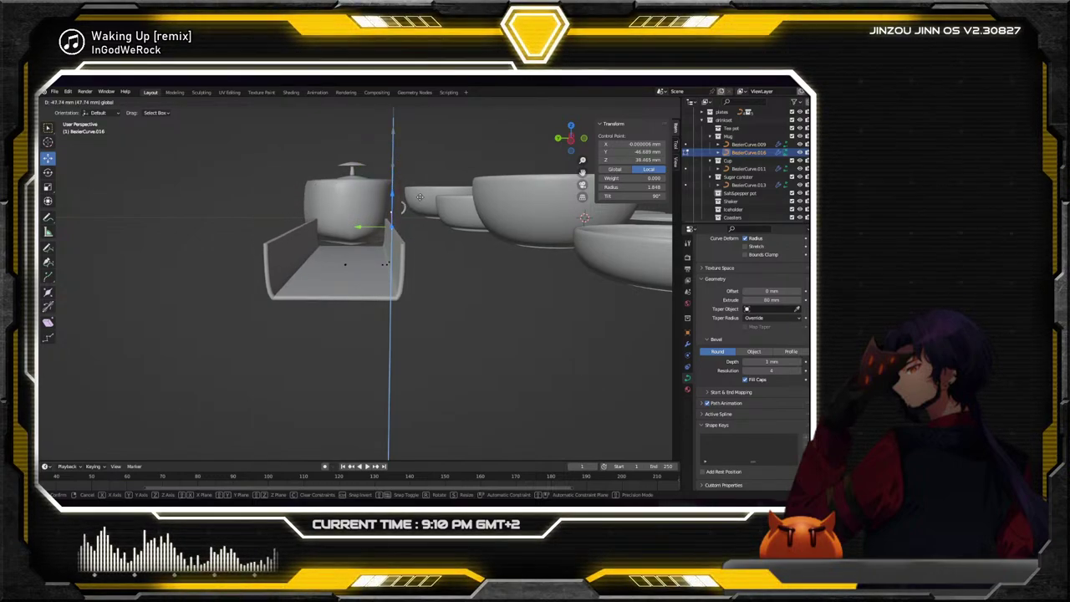
click(418, 202)
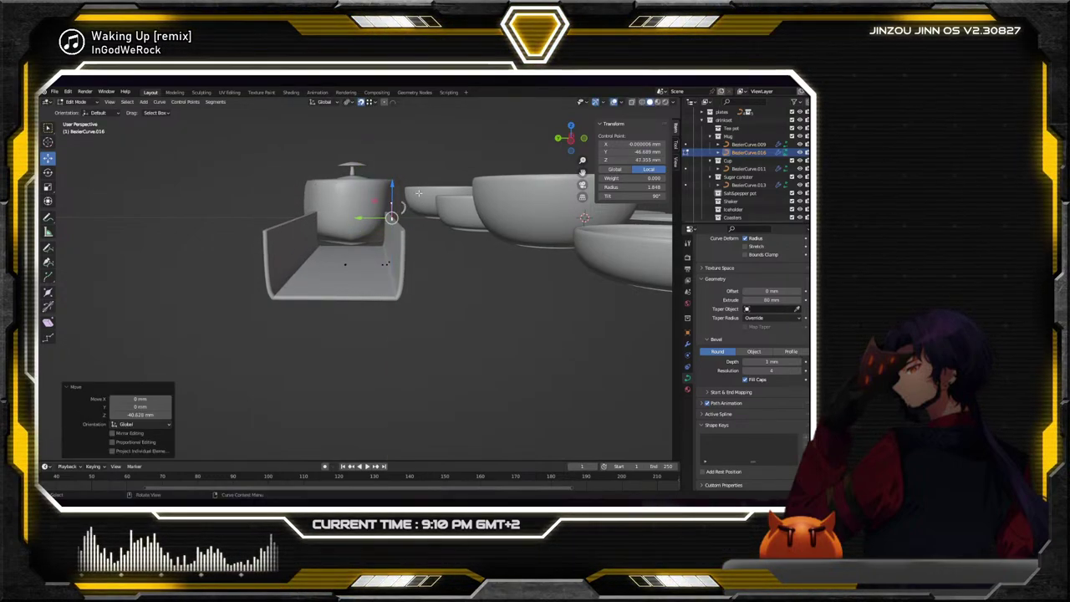
Set the tray curve's extrusion to 60 mm
click(421, 265)
middle_drag(421, 265, 467, 297)
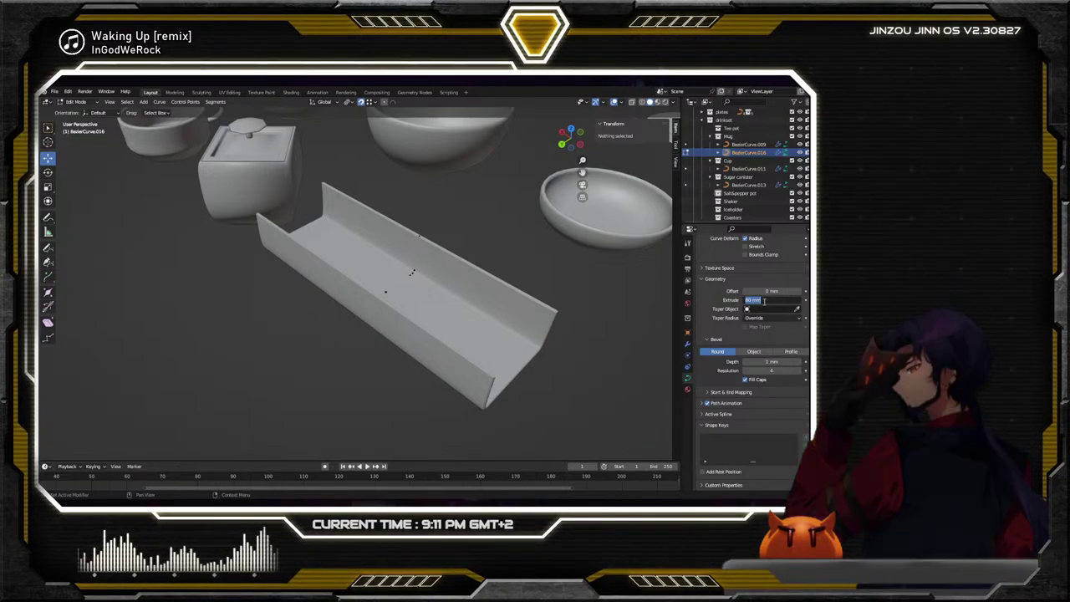
click(764, 301)
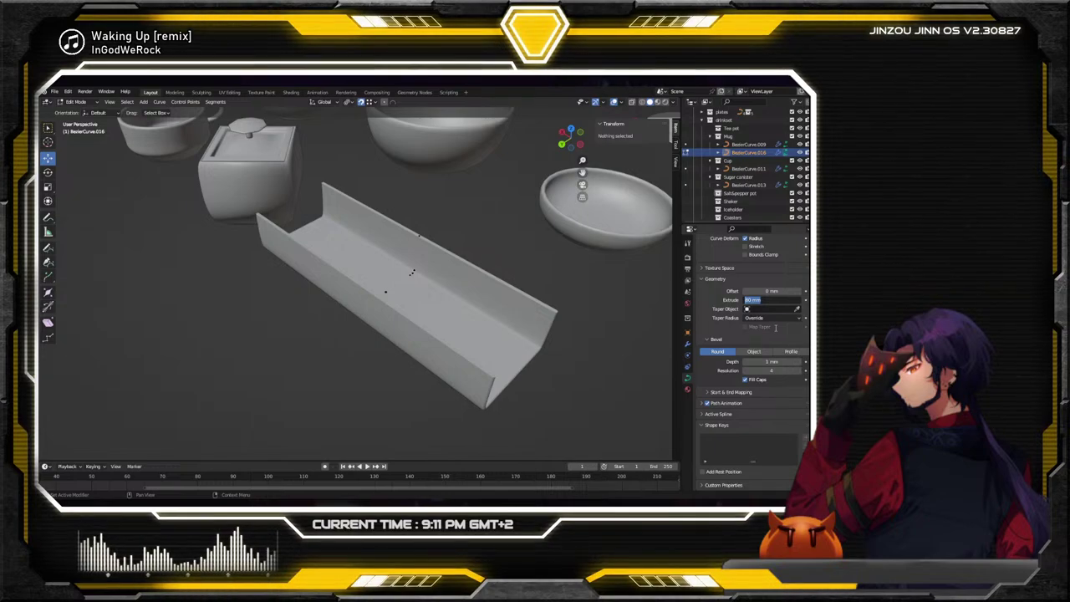
text(60m)
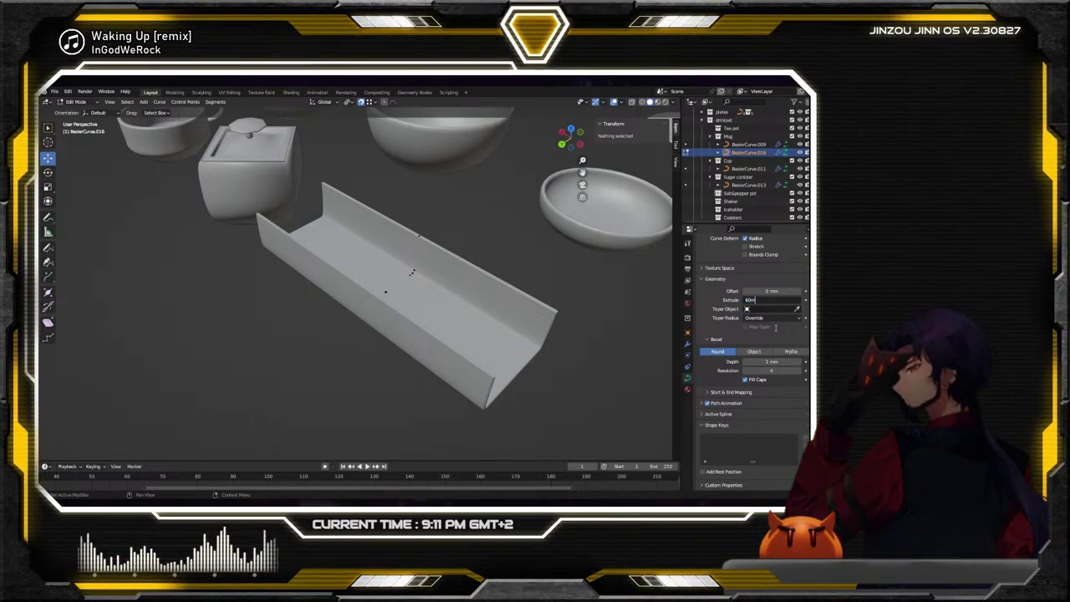
text(0)
key(Return)
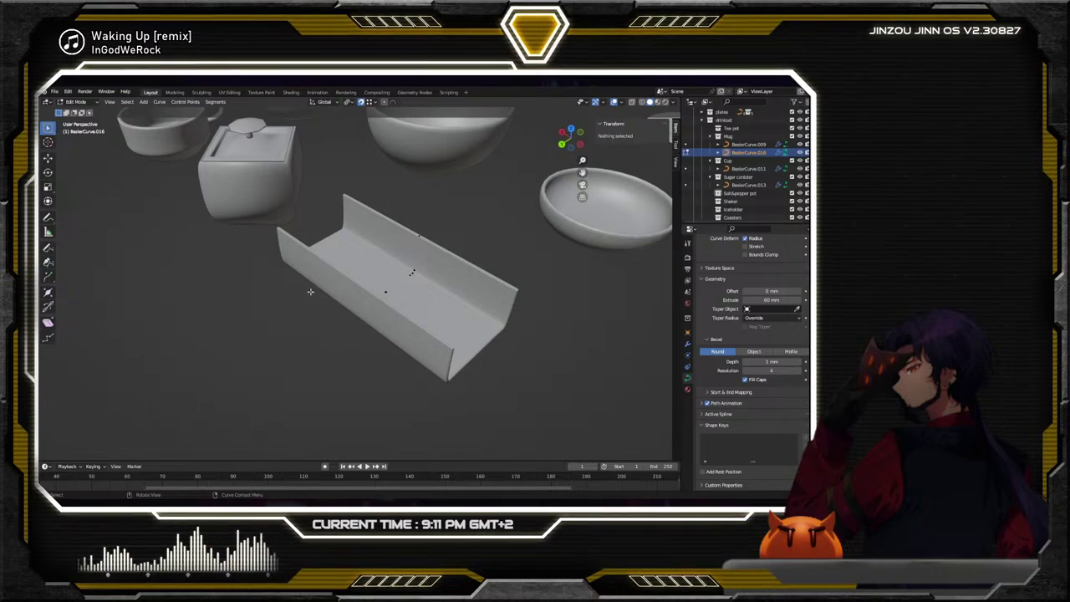
middle_drag(310, 291, 406, 275)
scroll(400, 273, up, 4)
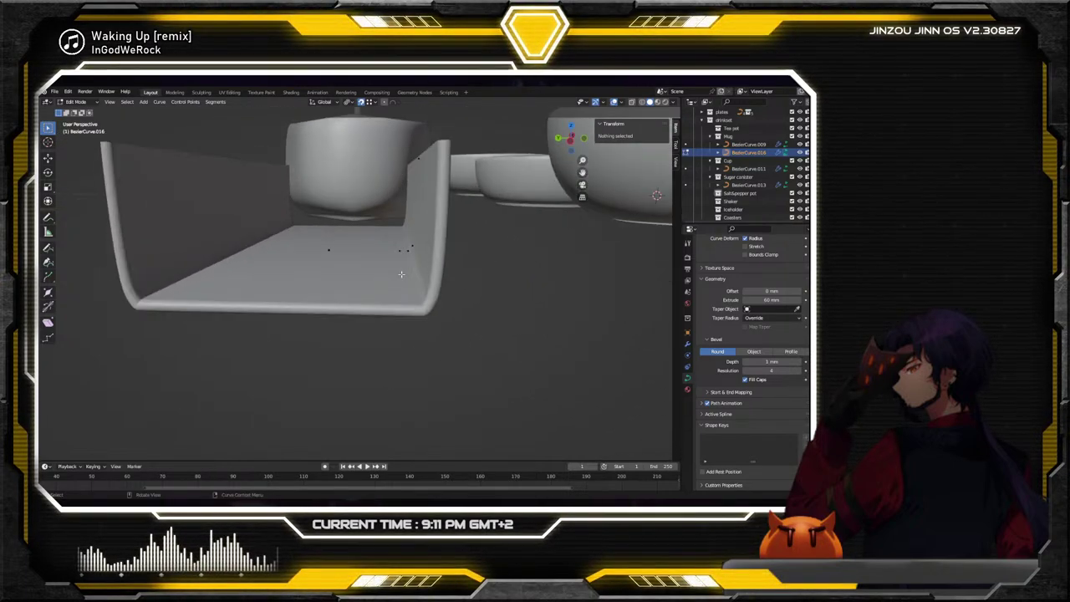
scroll(388, 307, down, 3)
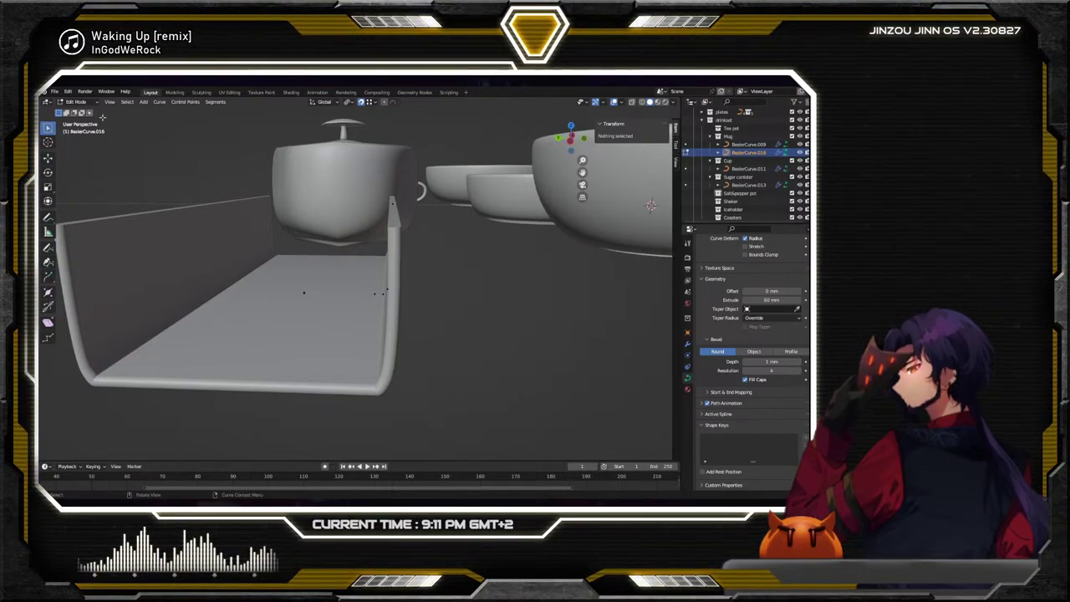
click(81, 112)
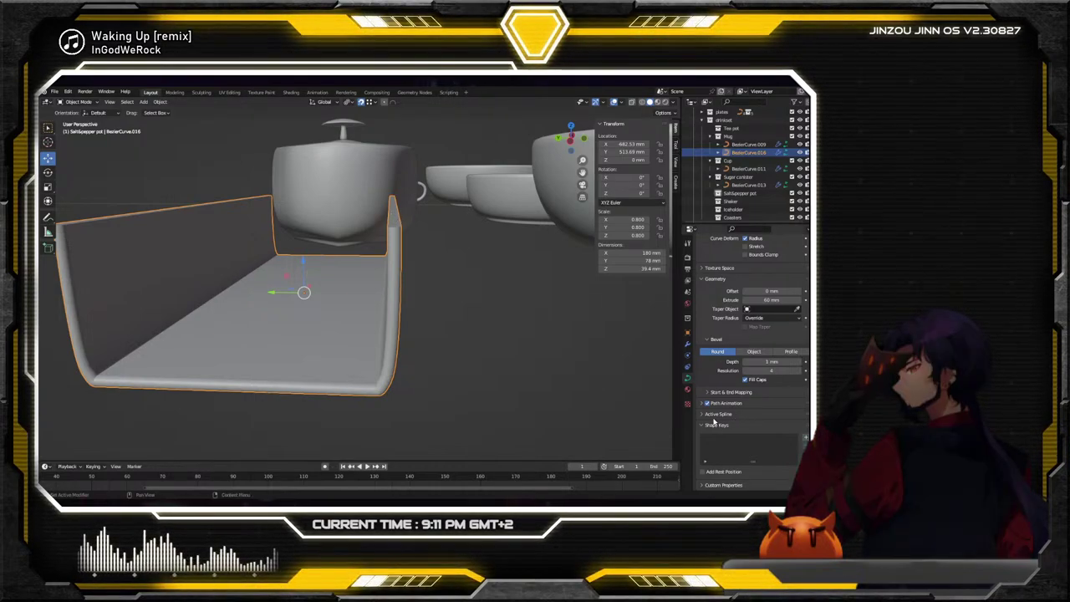
scroll(711, 420, up, 1)
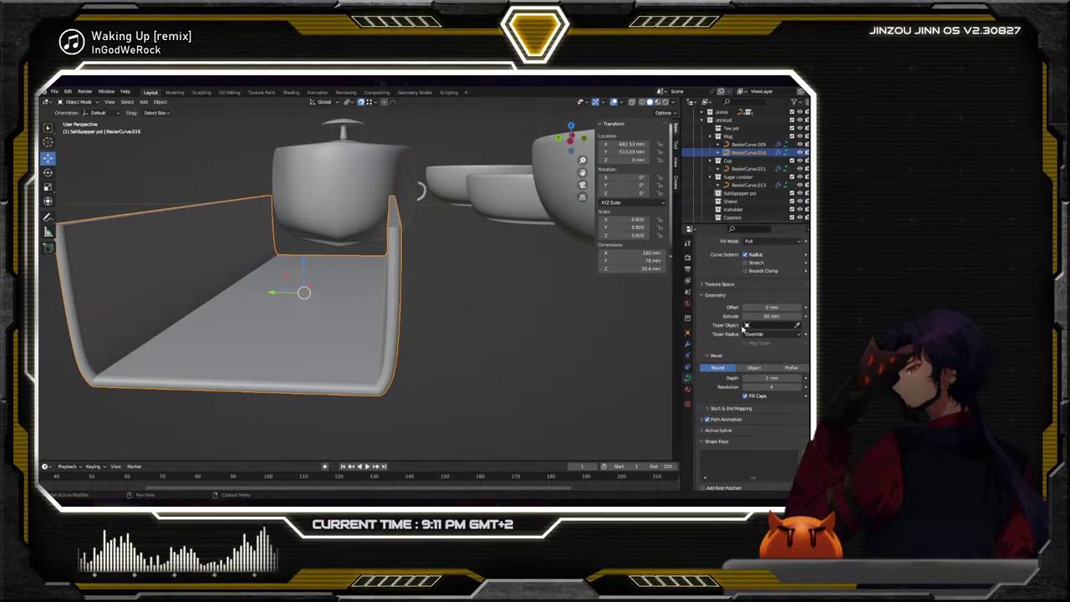
click(704, 296)
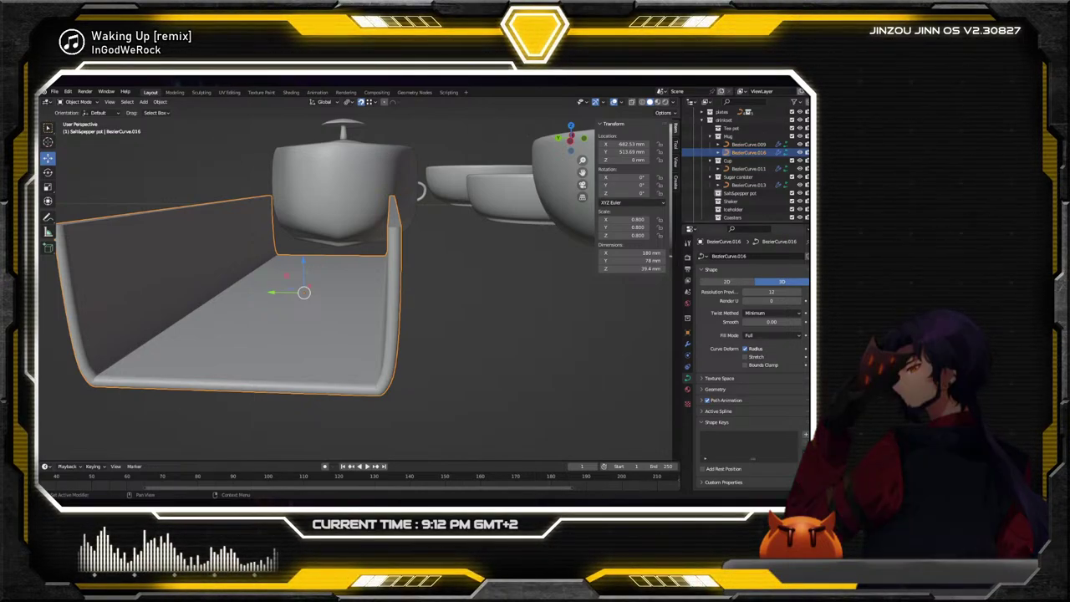
click(703, 390)
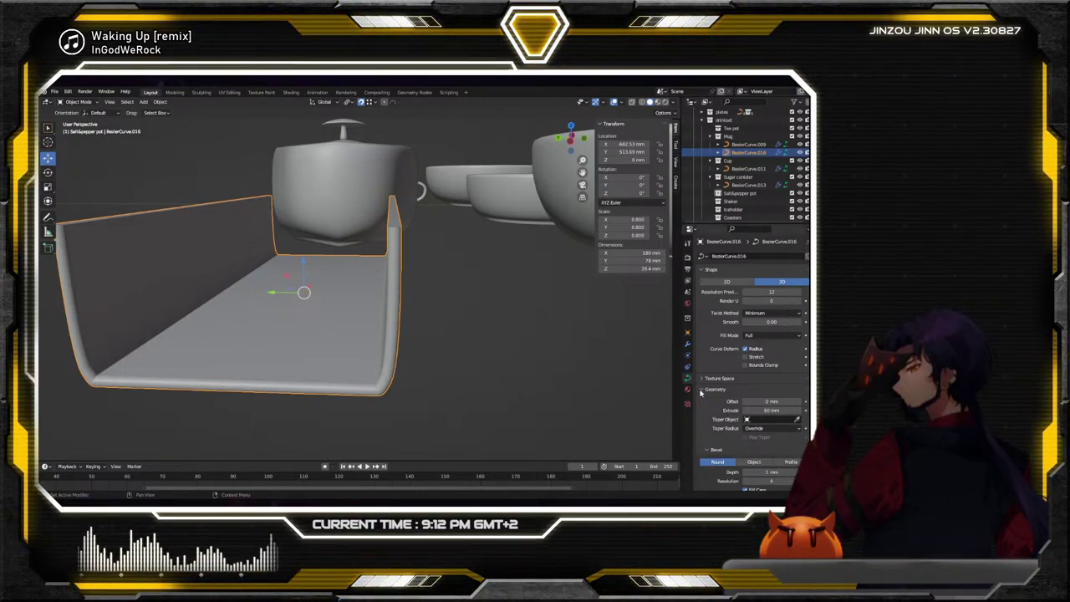
scroll(700, 416, down, 1)
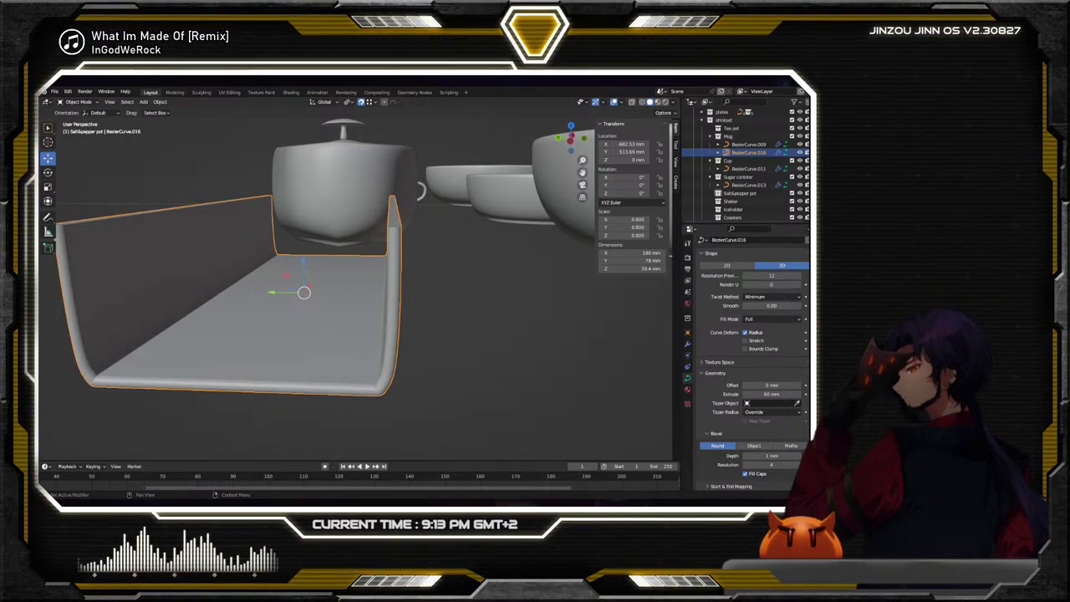
click(447, 277)
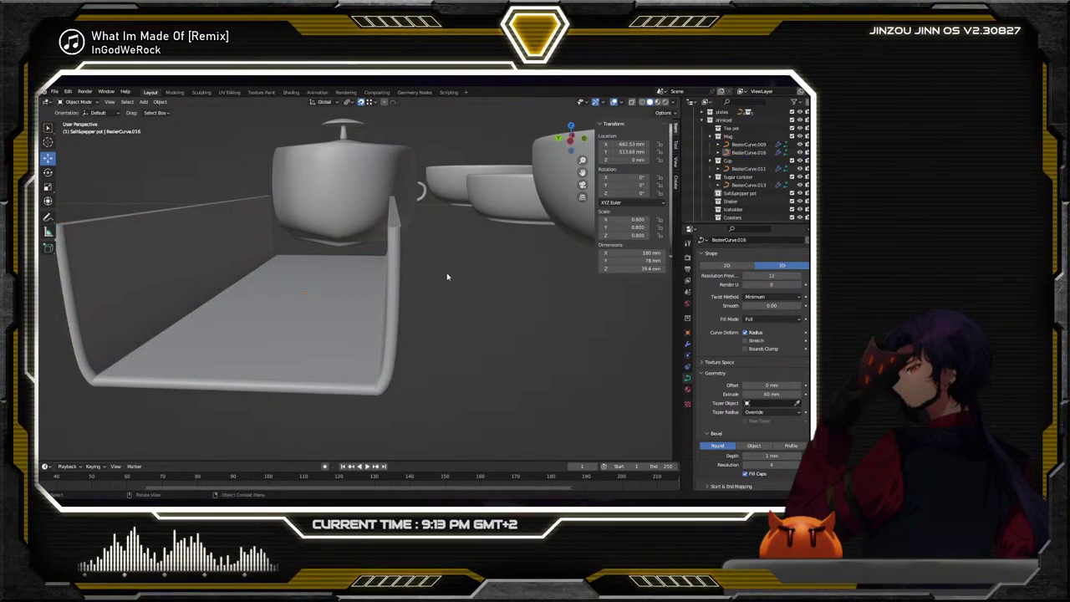
Delete the control point at the tray's base corner, between the floor and the side wall
middle_drag(362, 282, 377, 258)
click(377, 258)
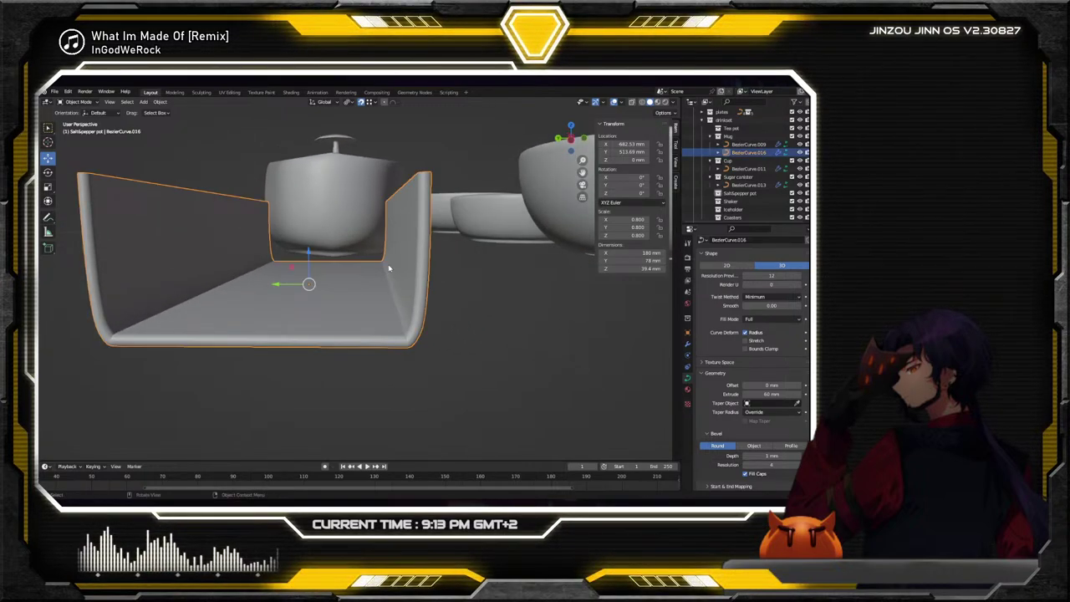
click(77, 102)
click(78, 120)
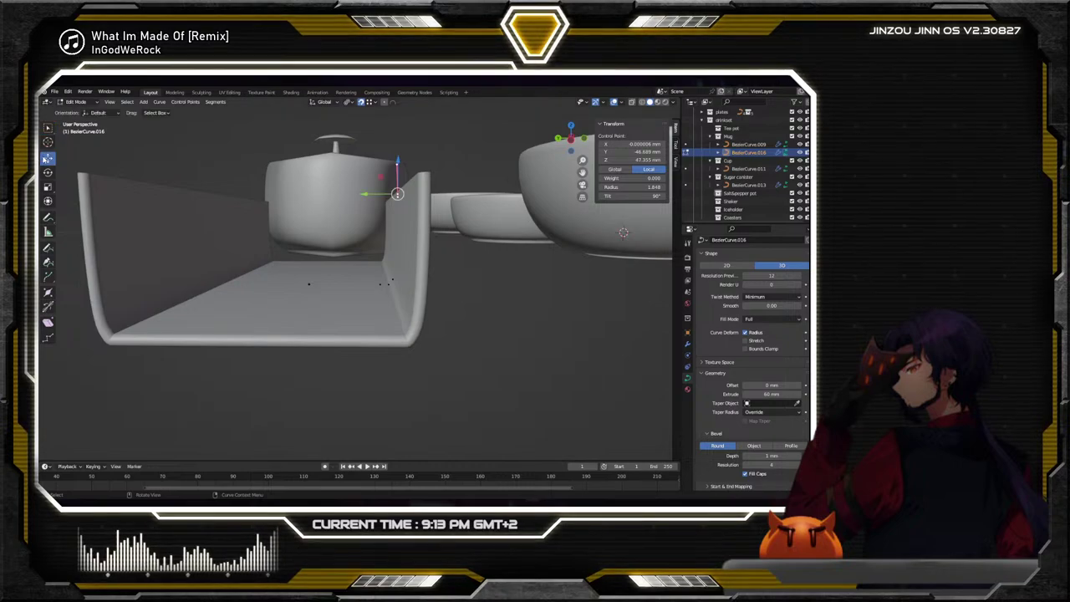
drag(374, 196, 393, 279)
middle_drag(393, 279, 437, 282)
click(386, 283)
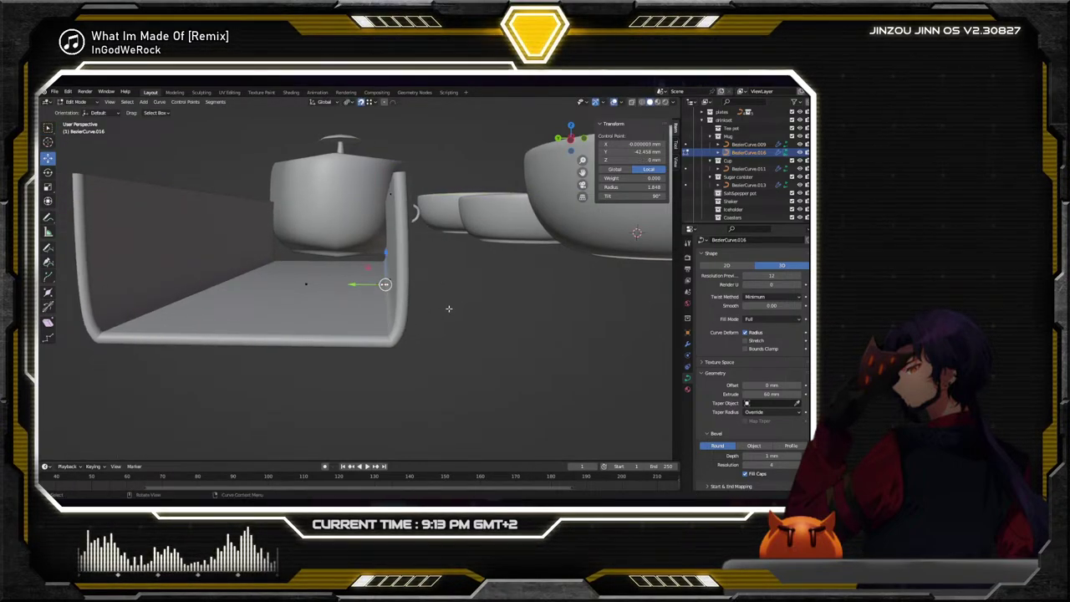
key(x)
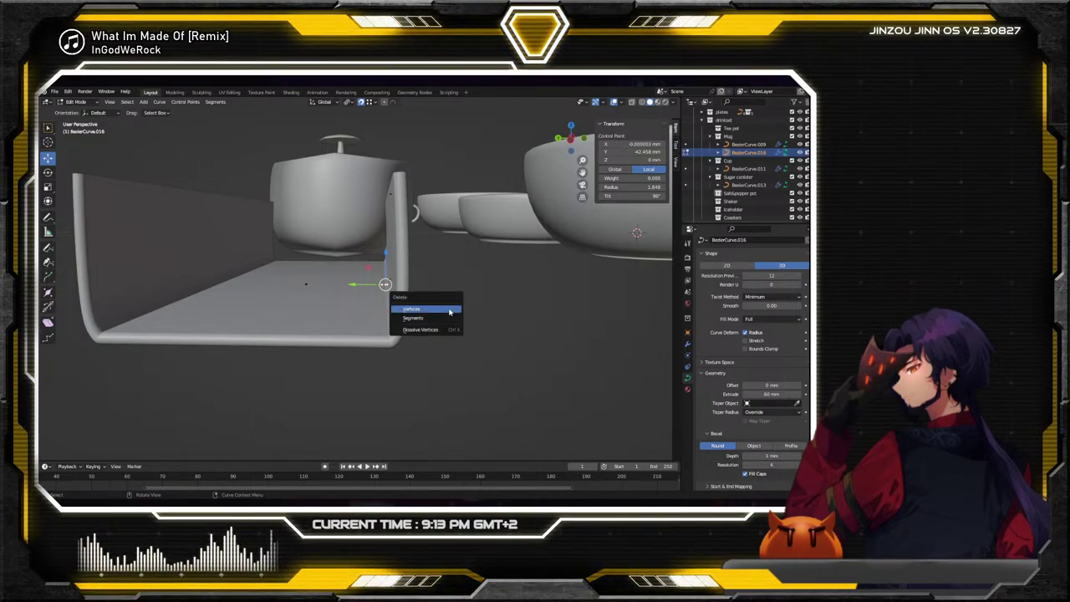
click(448, 311)
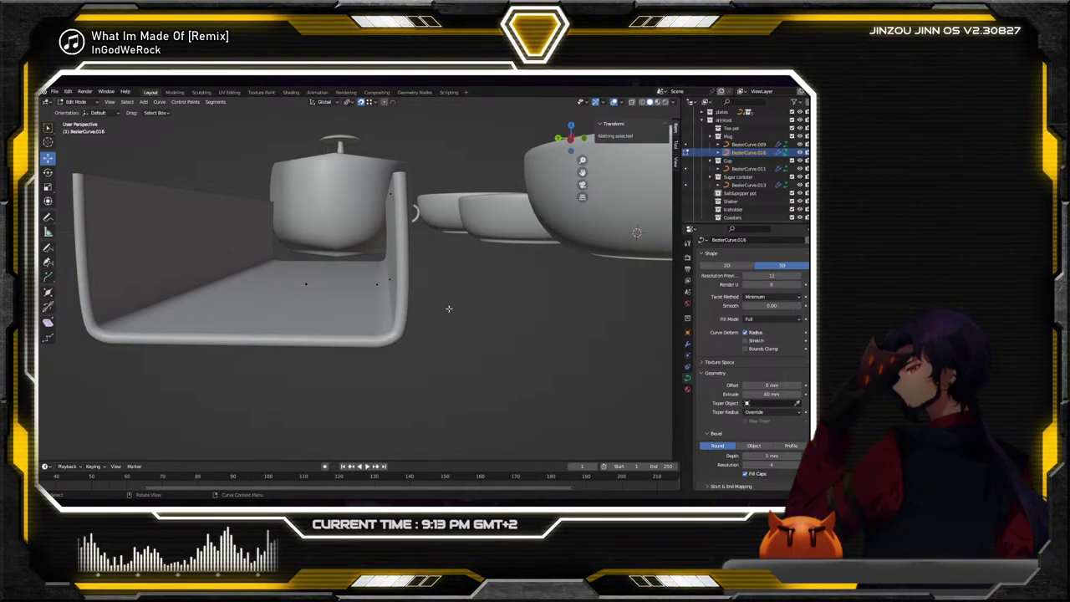
Lengthen the handle of the base's outer control point by scaling it about 1.83 times
click(381, 284)
scroll(400, 291, up, 2)
scroll(399, 291, up, 2)
click(399, 285)
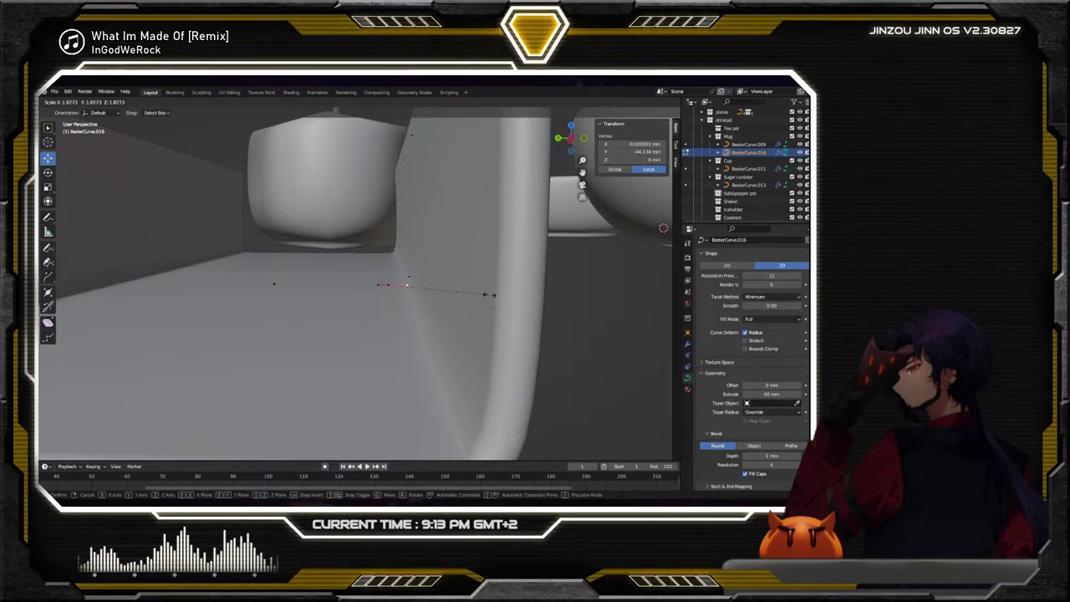
click(489, 294)
Rotate the side wall's lower control point by about -30.7° around the X axis so its handles stand upright
click(410, 278)
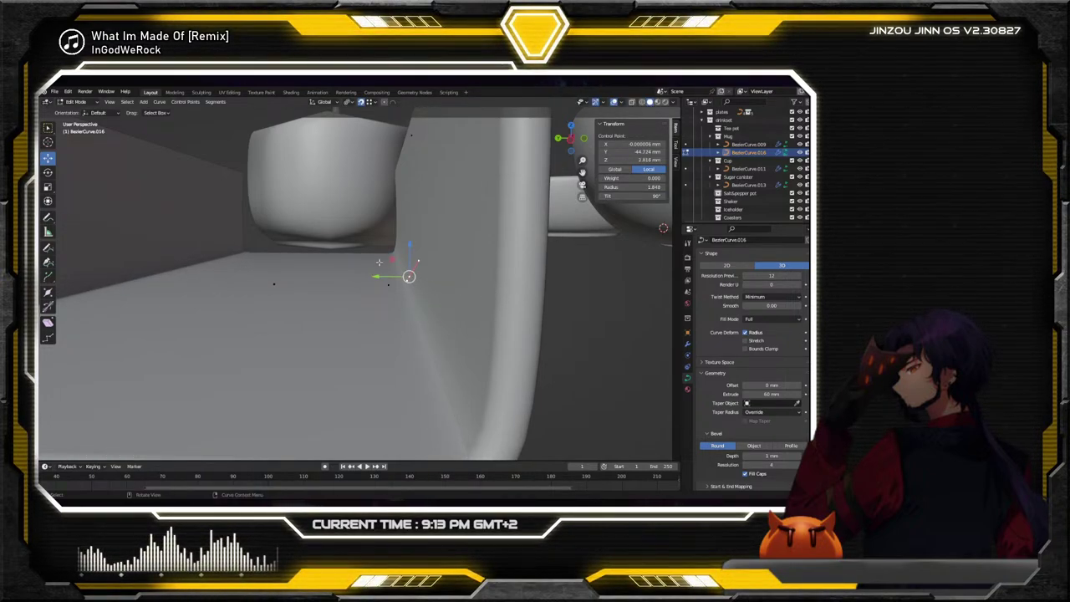
click(50, 172)
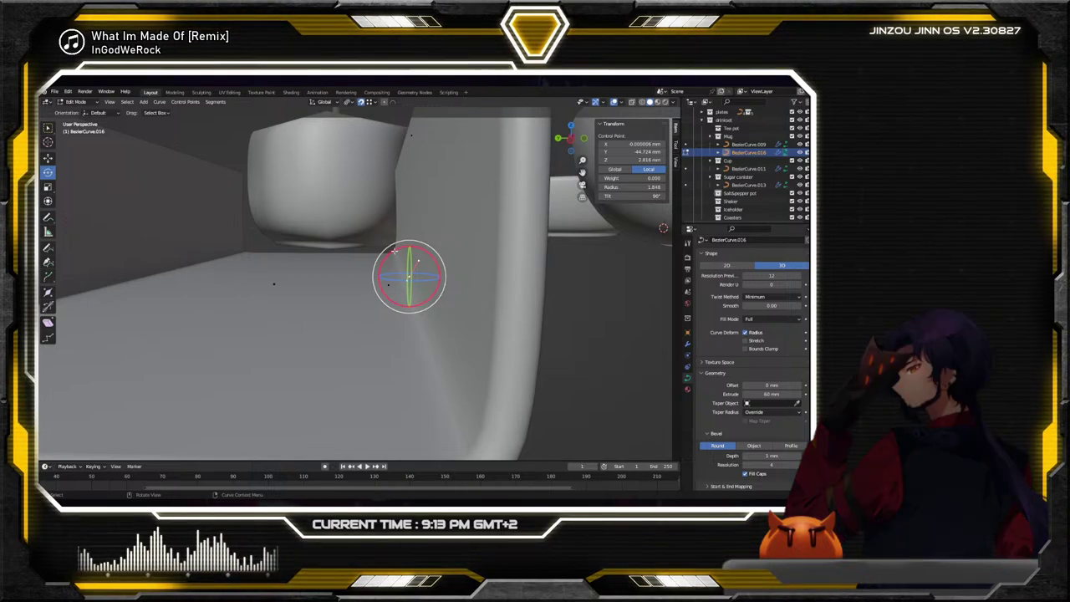
mouse_move(389, 250)
mouse_down()
mouse_move(384, 260)
mouse_move(413, 275)
mouse_move(404, 257)
mouse_move(390, 264)
mouse_up()
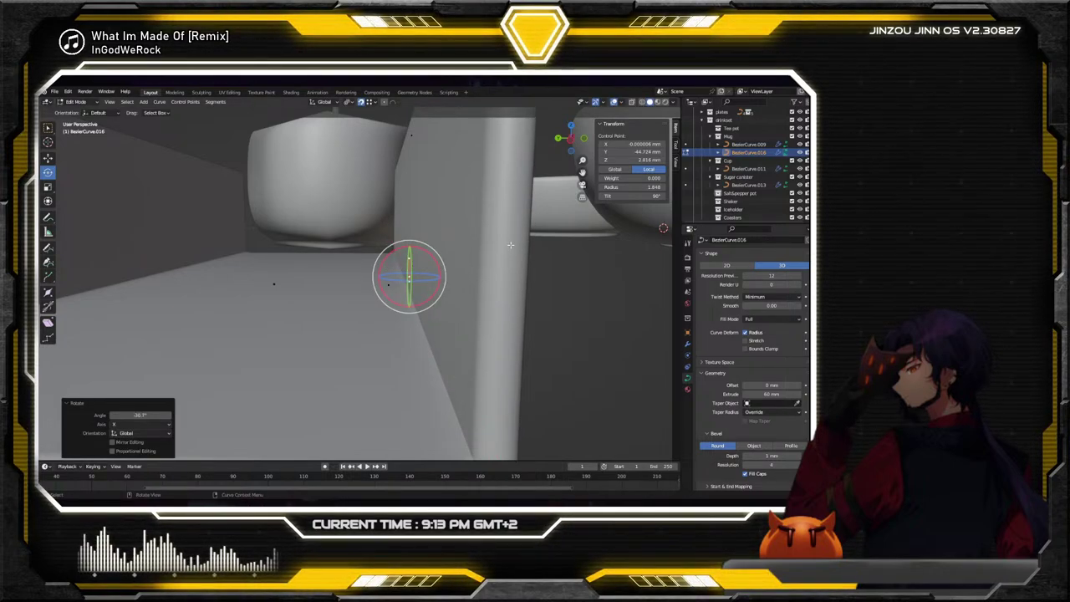
shift+middle_drag(477, 270, 489, 239)
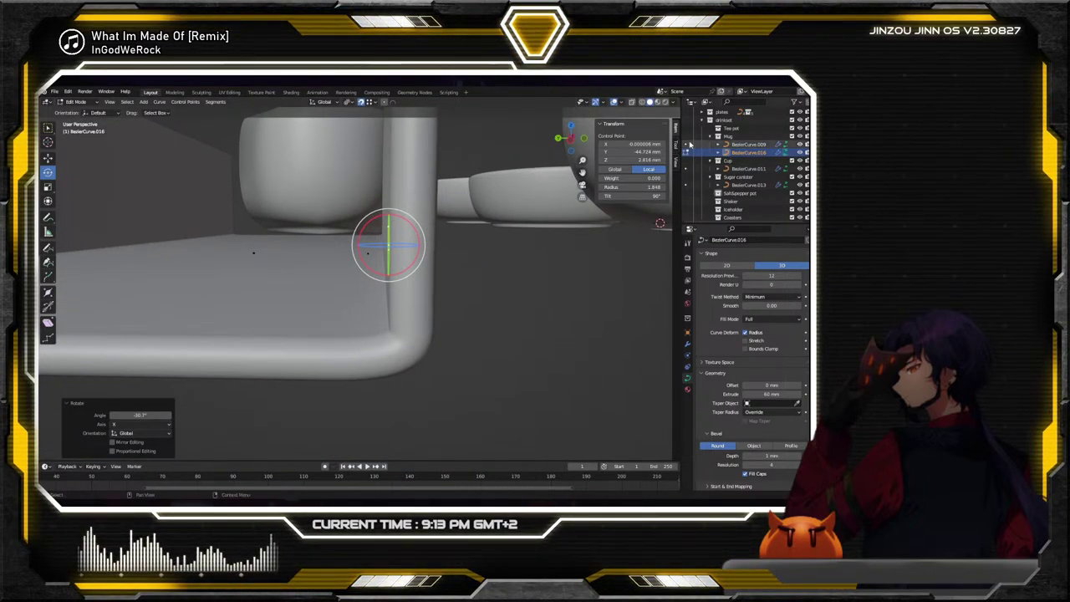
click(676, 143)
click(675, 168)
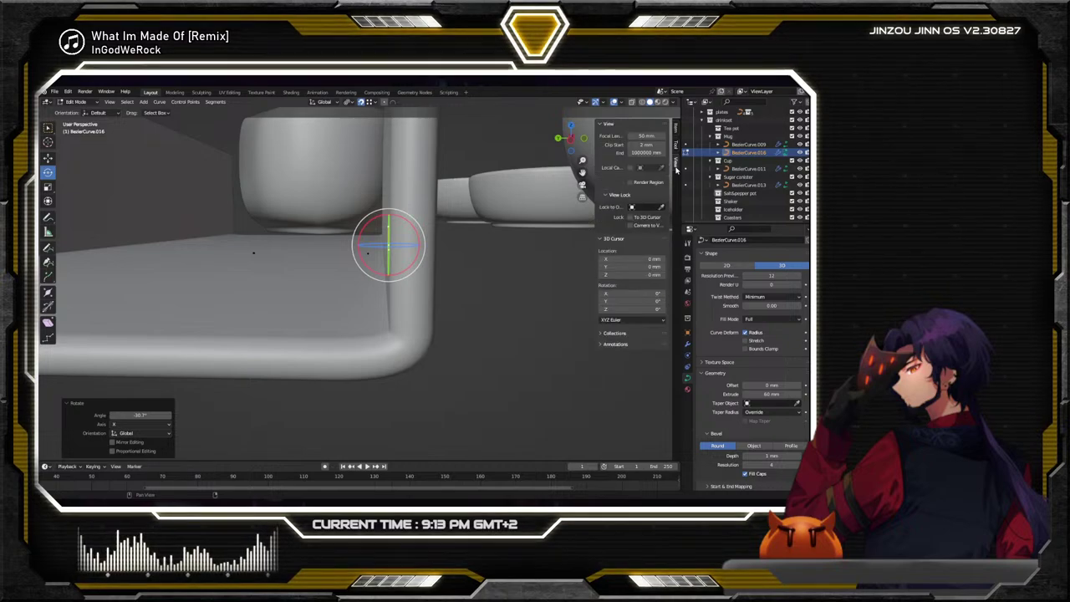
click(674, 130)
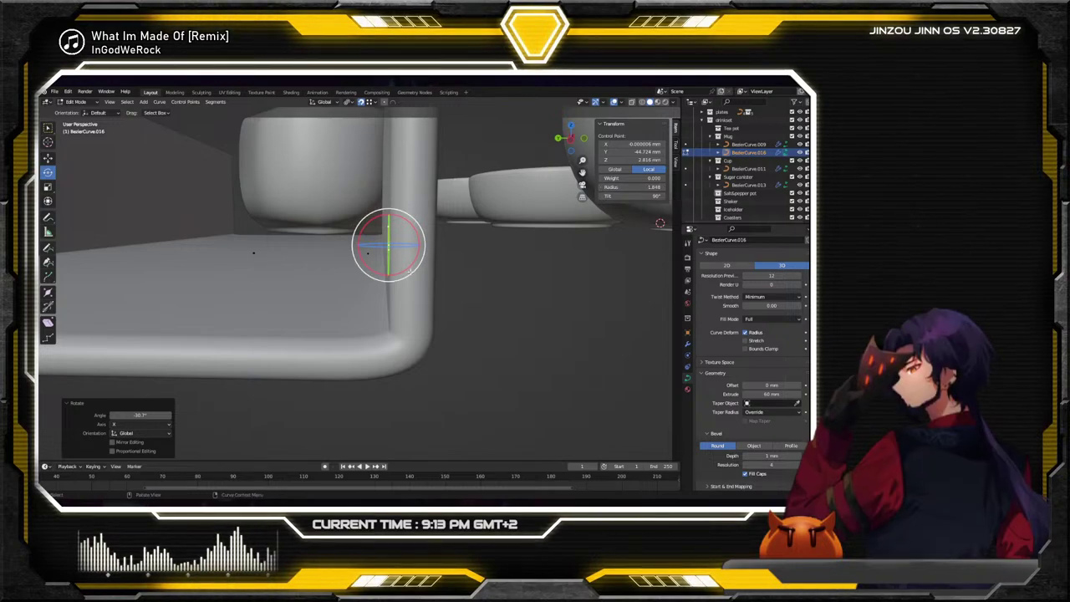
middle_drag(468, 251, 426, 261)
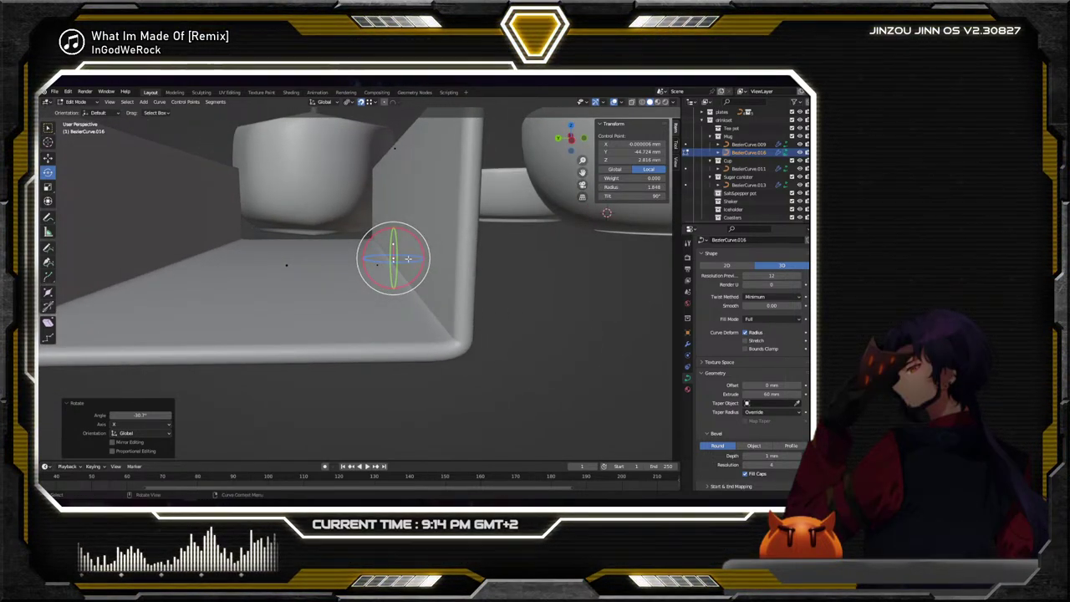
click(393, 246)
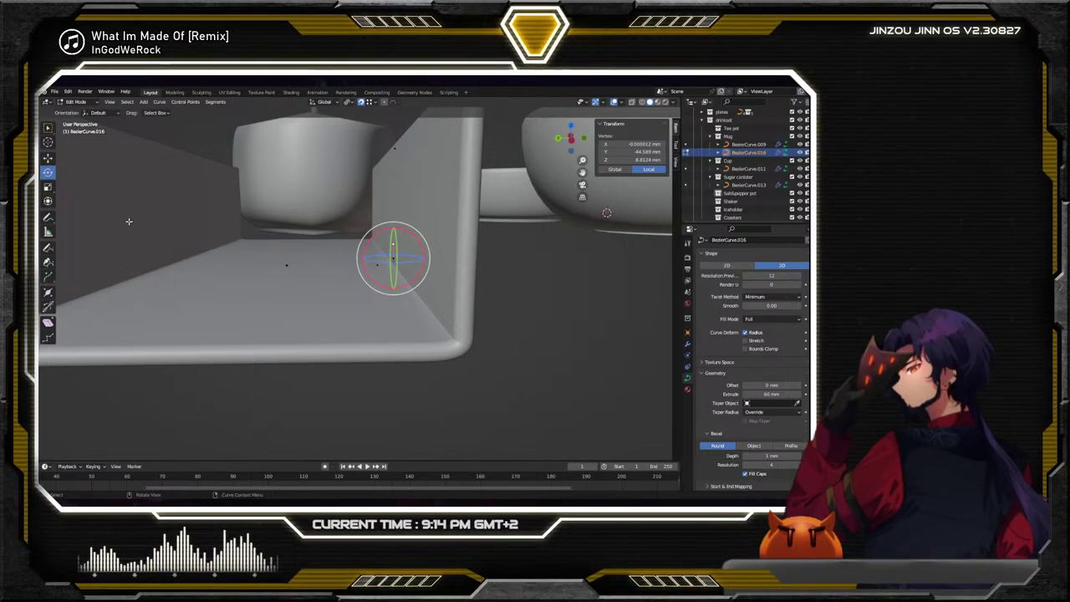
Move the side wall's top control point inward by about 3.8 mm along the Y axis
scroll(239, 237, down, 4)
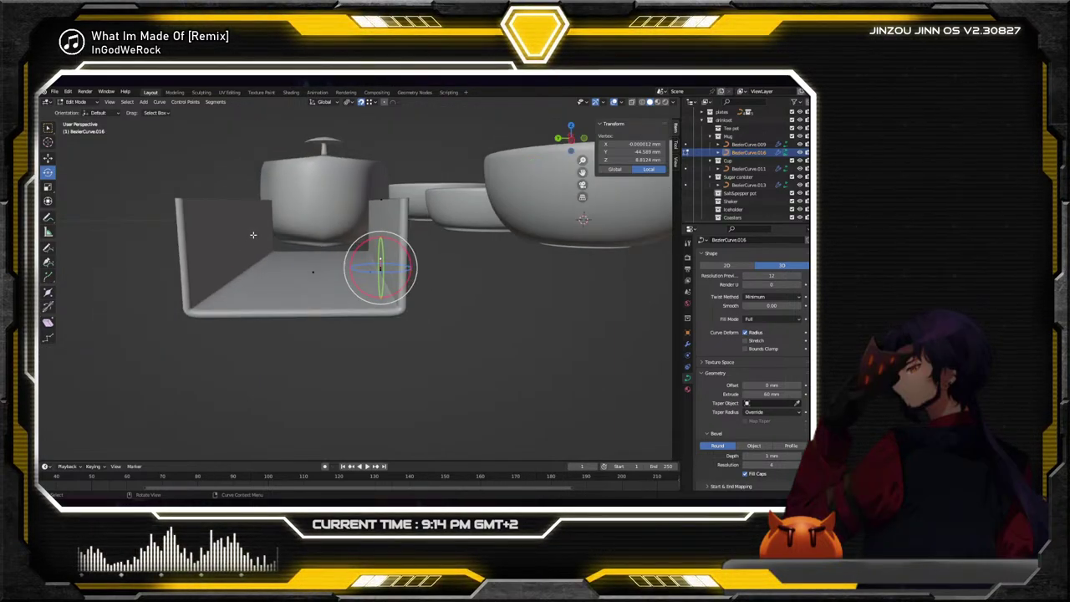
middle_drag(243, 237, 326, 230)
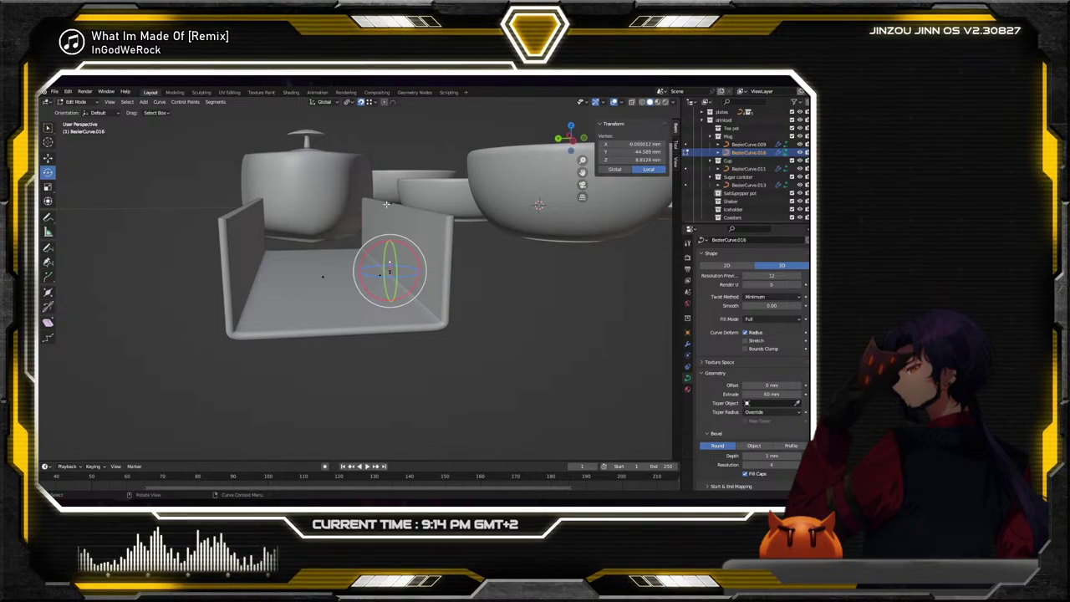
click(388, 203)
key(w)
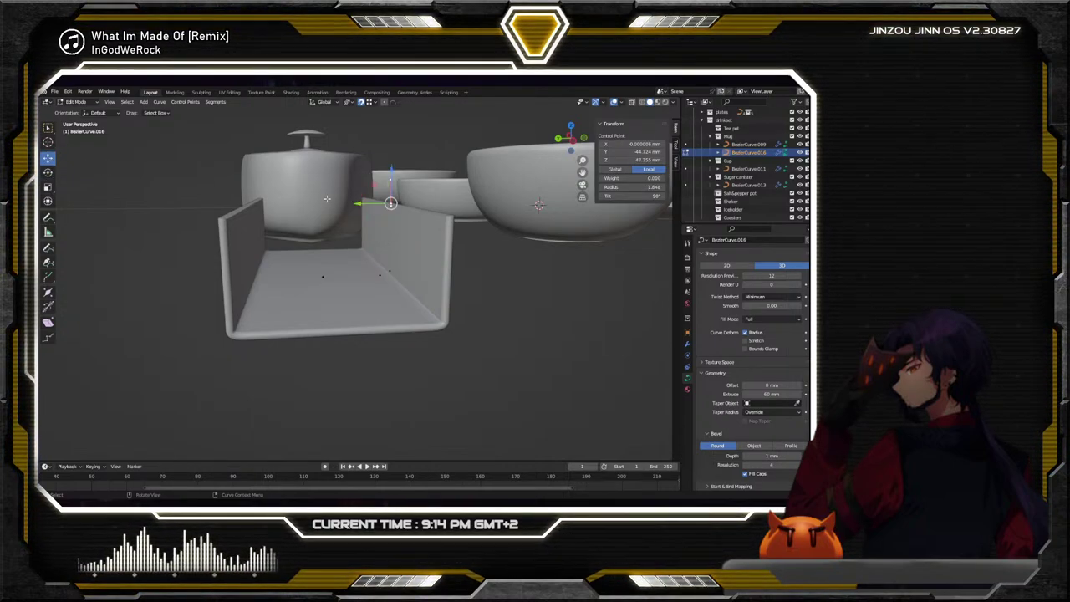
key(g)
key(y)
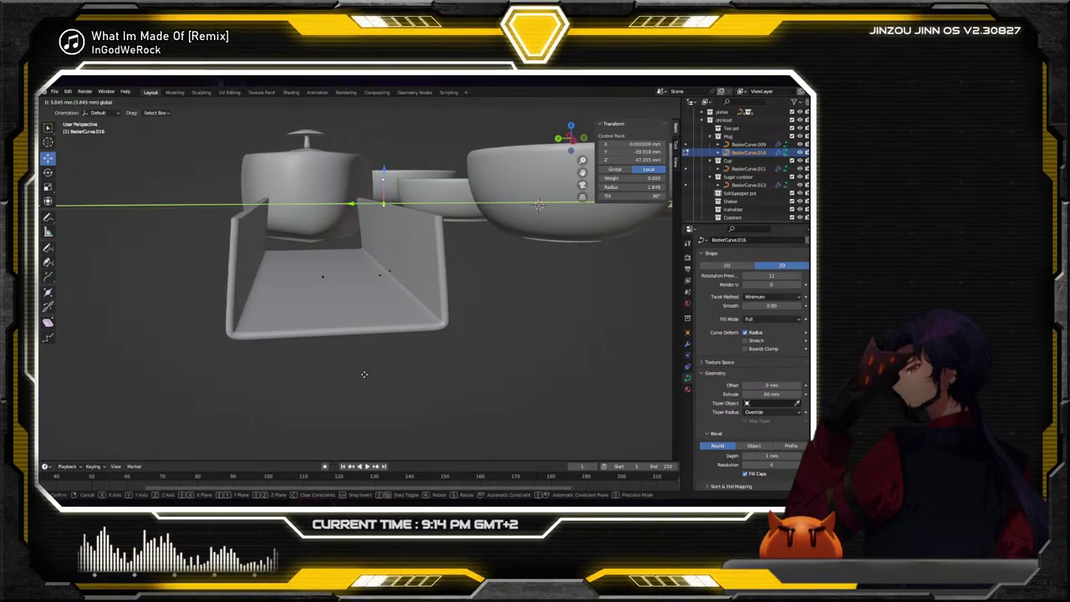
click(365, 374)
Scale the upper handle of the side wall's lower control point by about 5.294 to curve the wall
middle_drag(438, 371, 426, 293)
scroll(422, 300, up, 4)
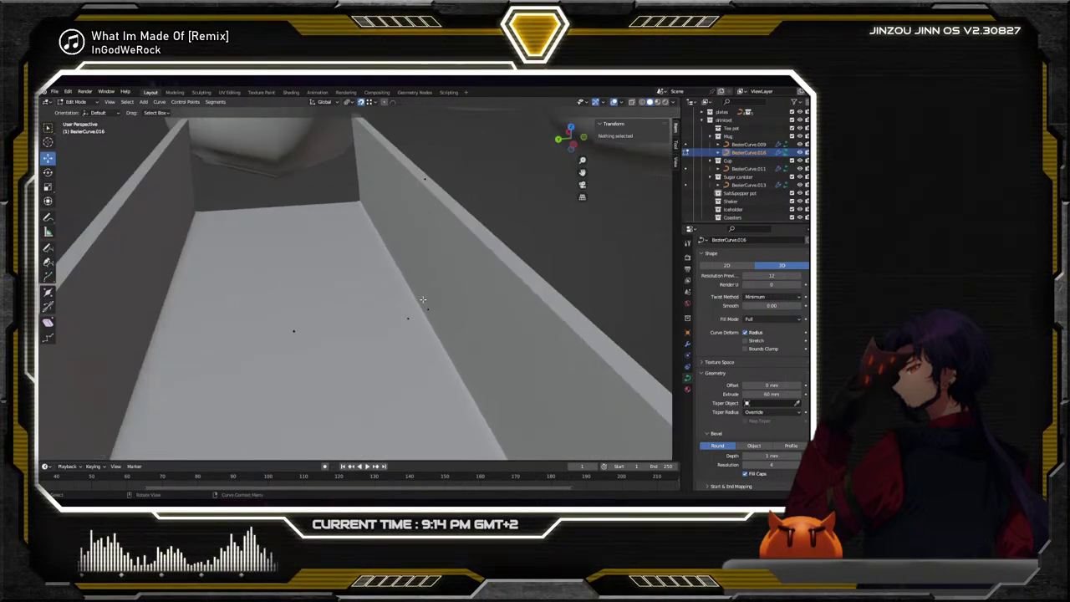
click(427, 308)
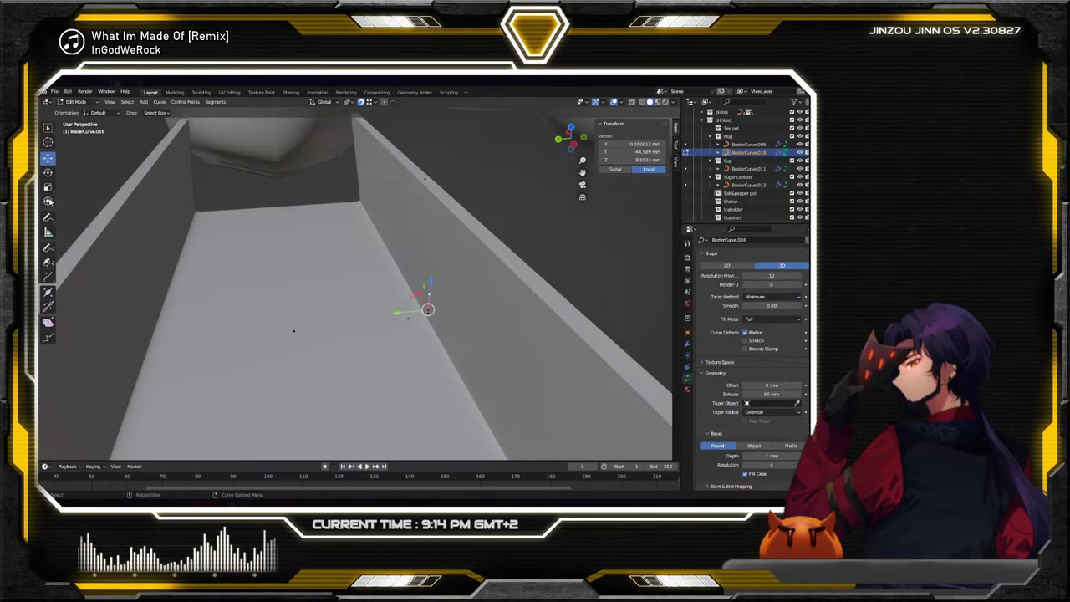
click(47, 172)
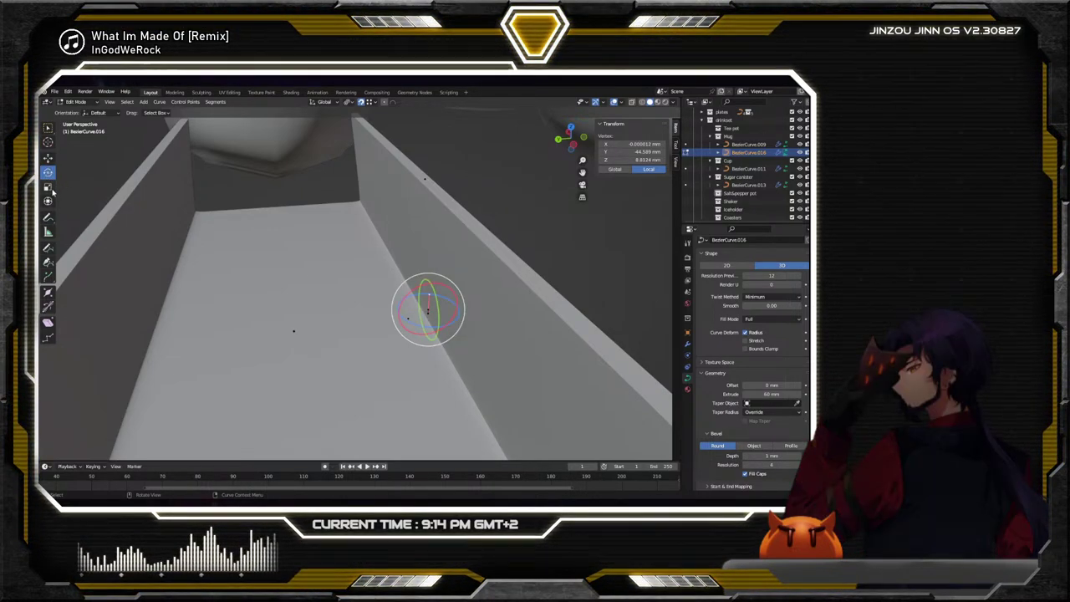
click(48, 186)
middle_drag(125, 251, 361, 303)
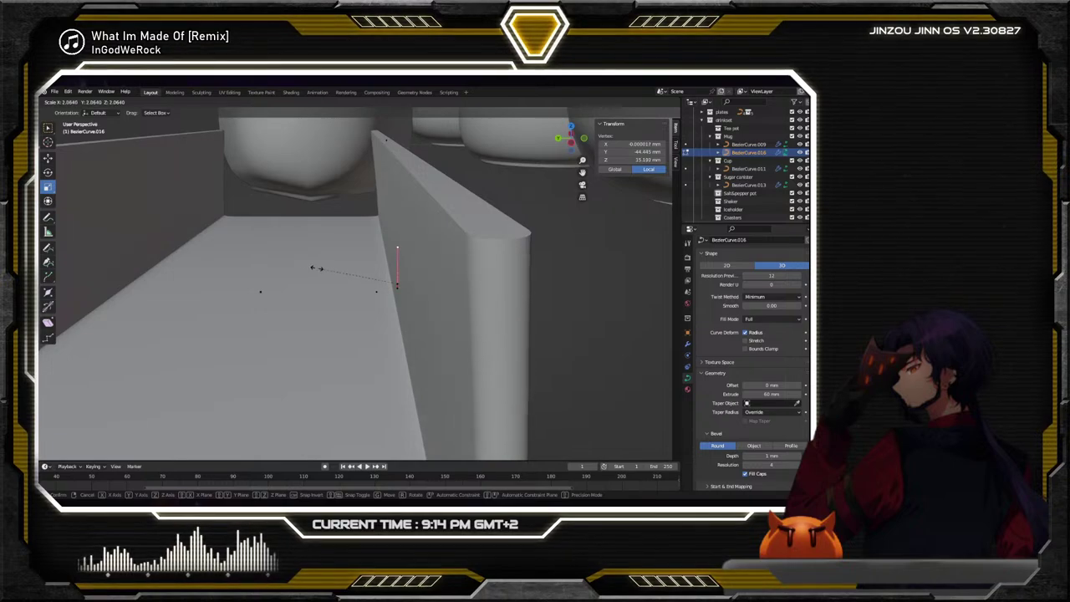
drag(316, 268, 238, 237)
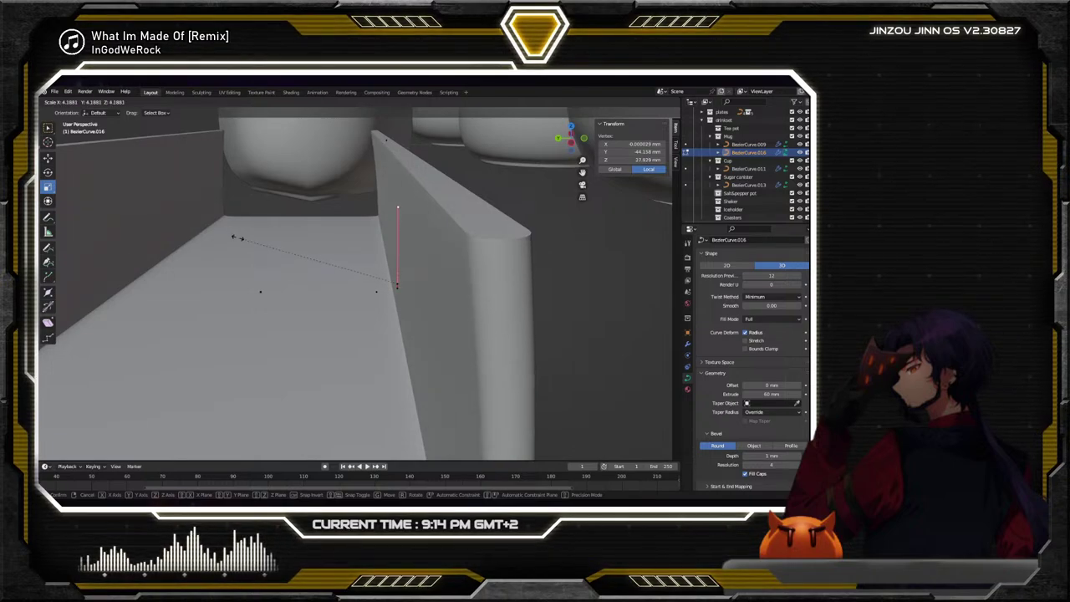
click(196, 216)
middle_drag(201, 219, 361, 234)
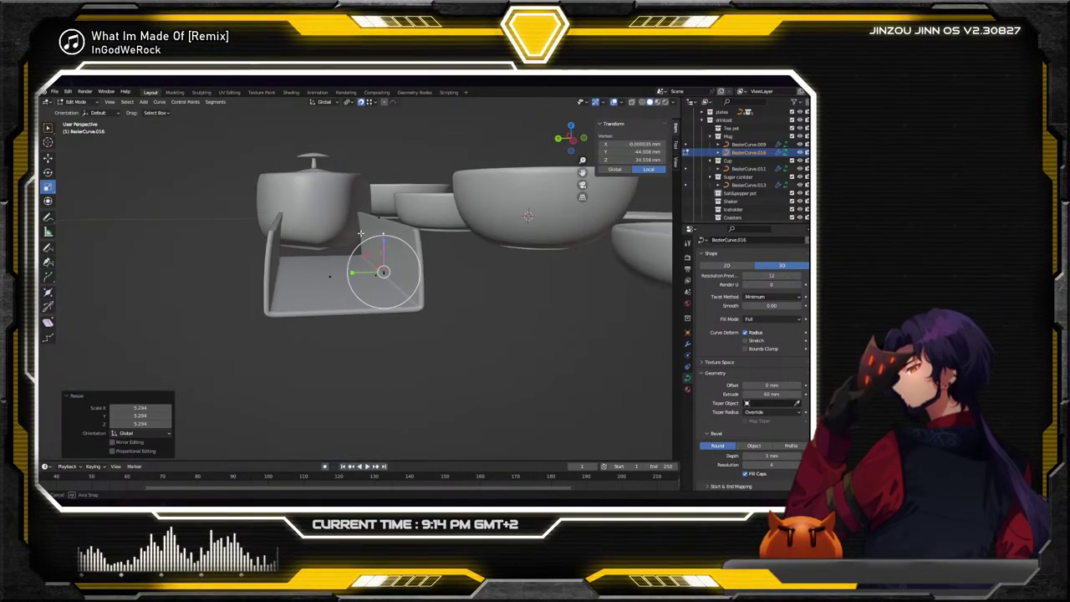
Return to Object Mode and bring up the context options for the tray object
click(74, 102)
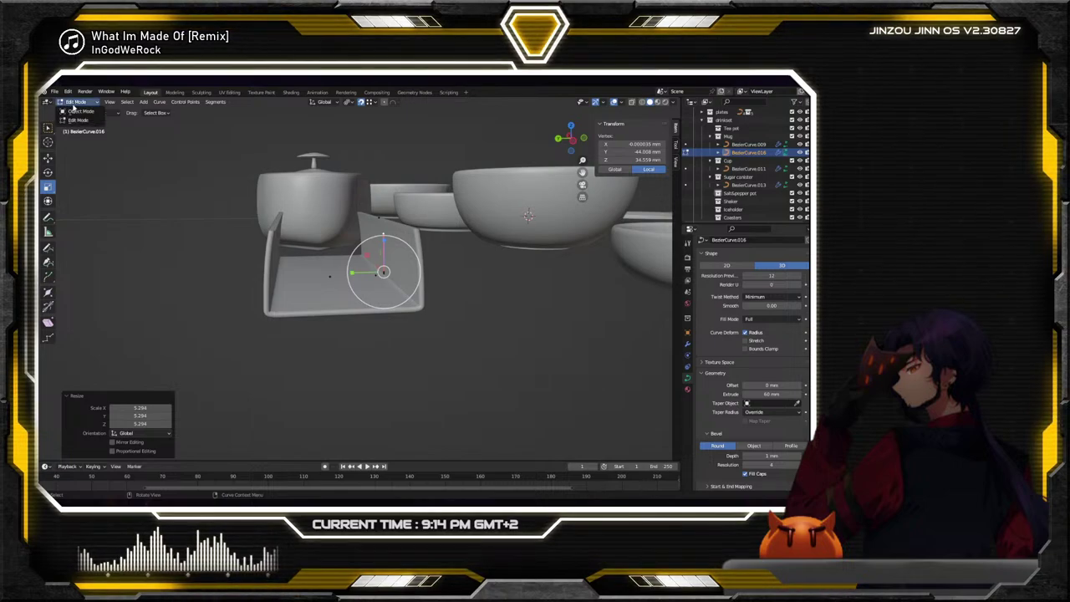
click(76, 110)
middle_drag(335, 243, 377, 297)
right_click(377, 297)
mouse_move(377, 296)
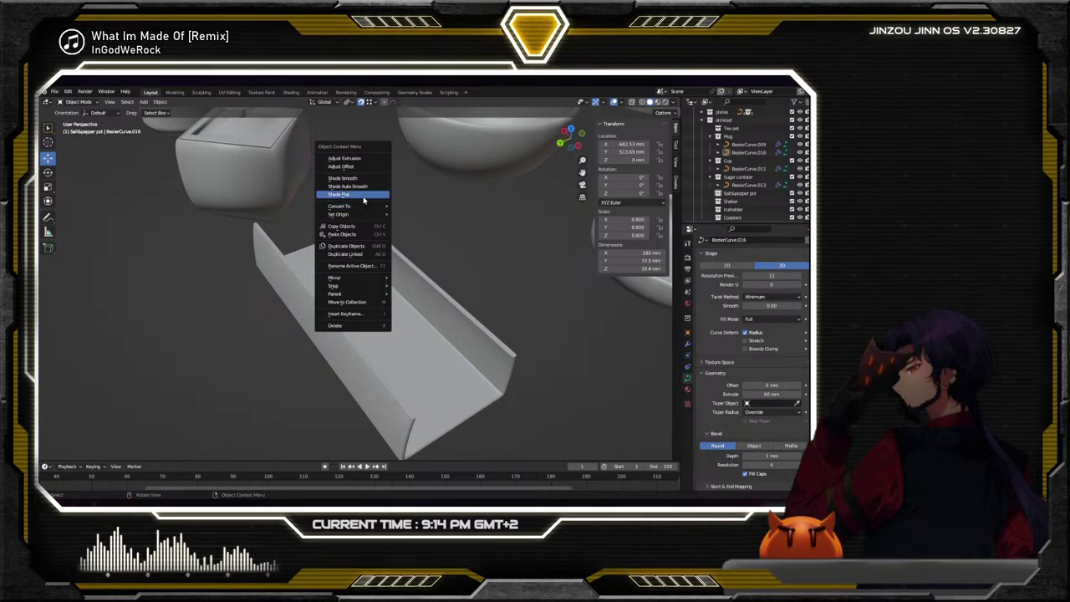
Duplicate the U-shaped tray curve in place and enter Edit Mode on the copy
click(413, 284)
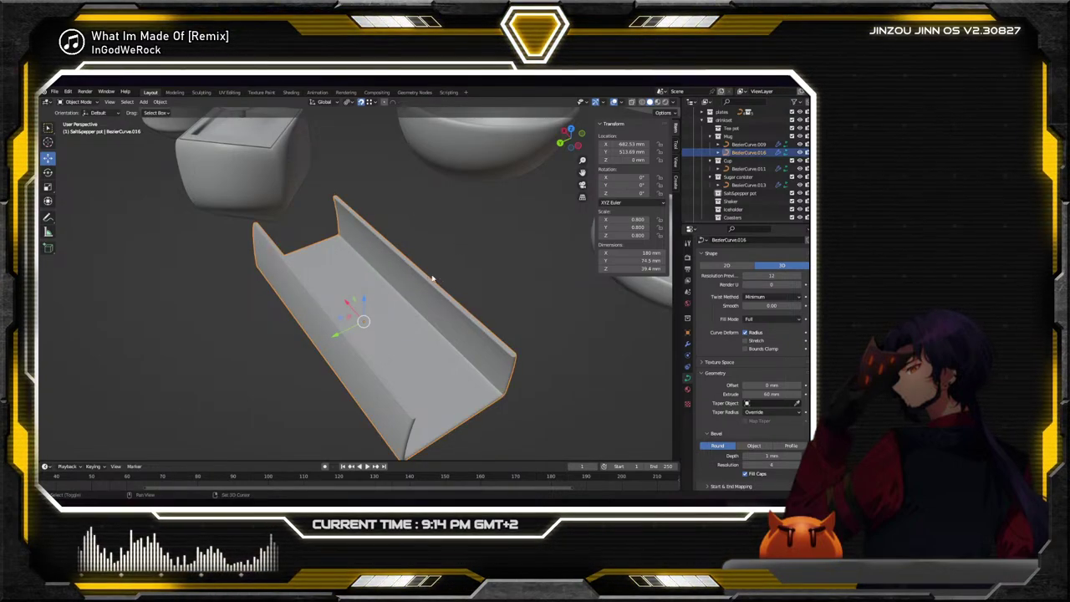
key(shift+d)
key(Escape)
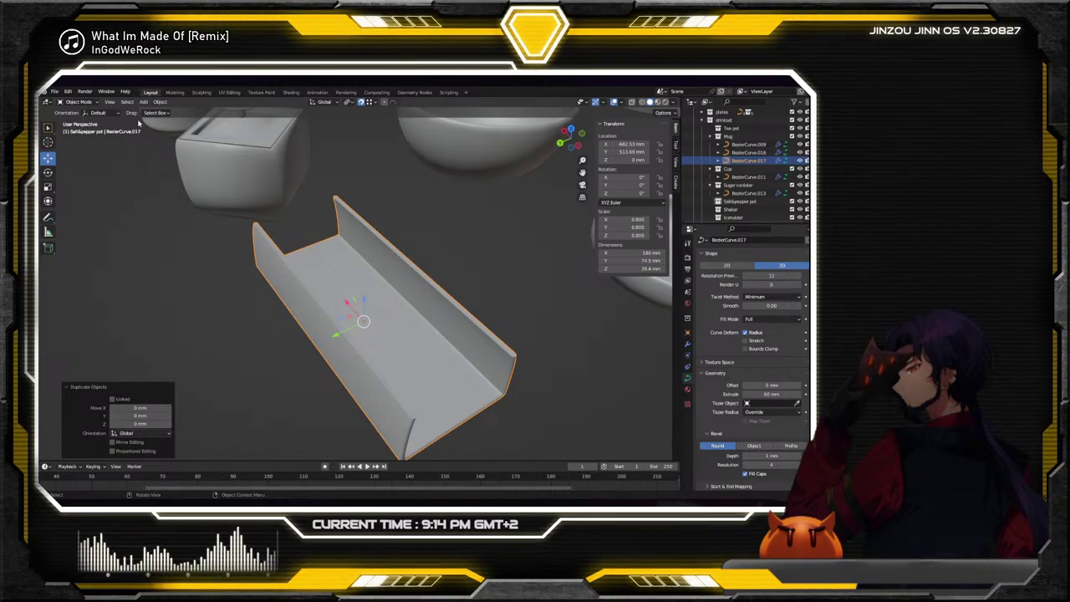
click(78, 120)
mouse_move(368, 276)
middle_down()
mouse_move(393, 287)
mouse_move(380, 282)
middle_up()
scroll(393, 268, up, 3)
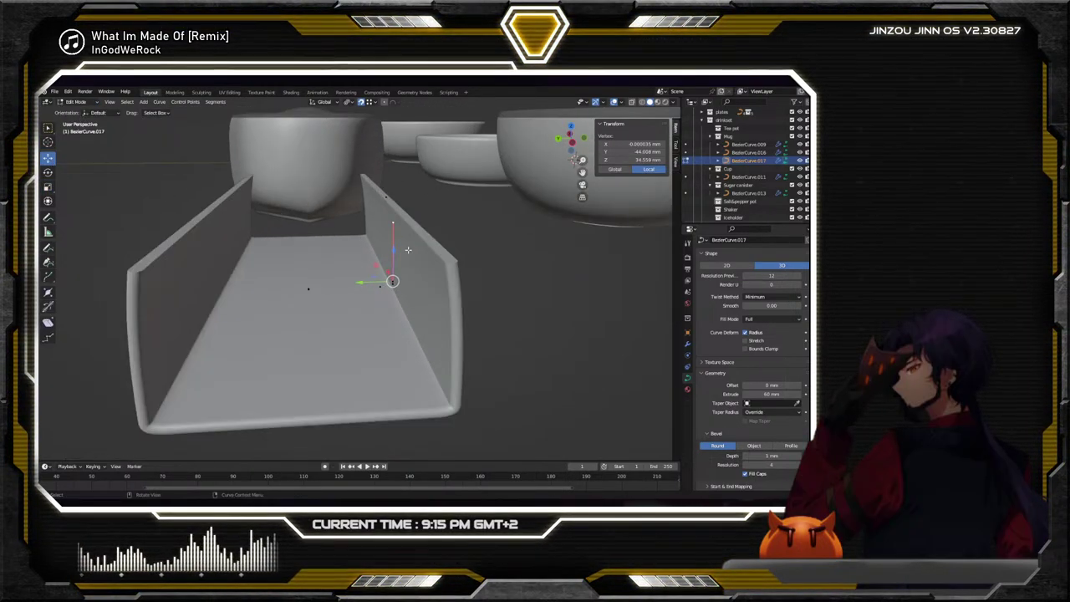
key(g)
key(z)
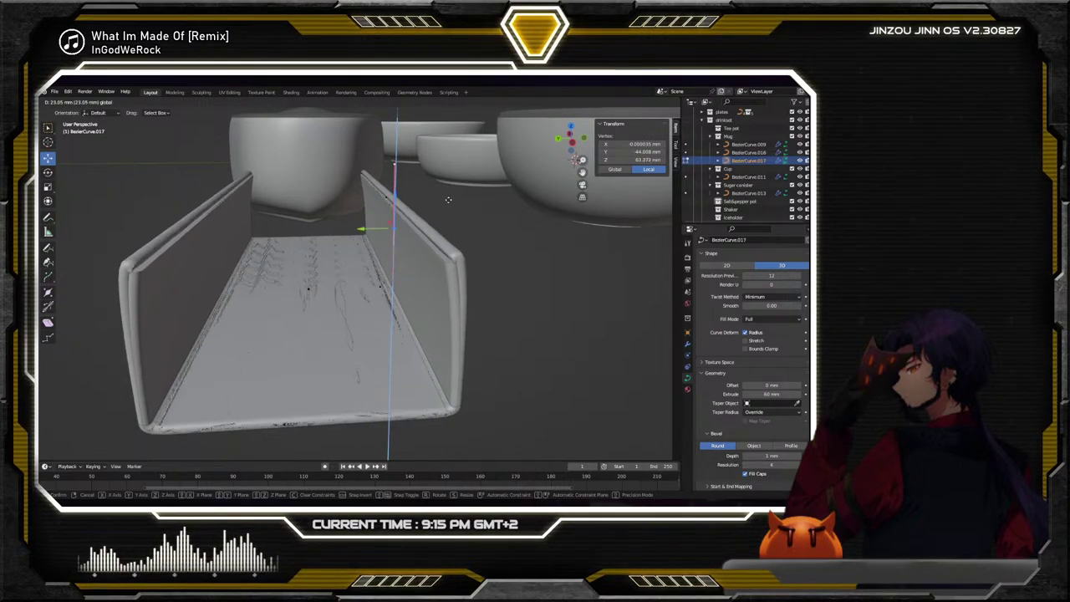
key(Escape)
Raise all control points of the duplicated tray curve about 3.23 mm along Z
shift+click(393, 223)
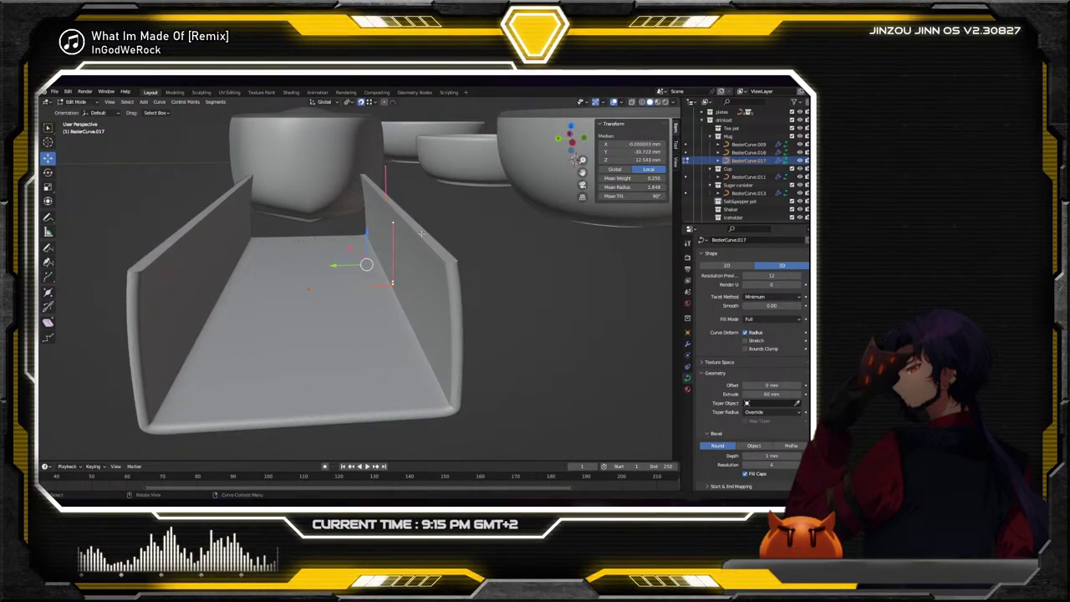
key(g)
key(z)
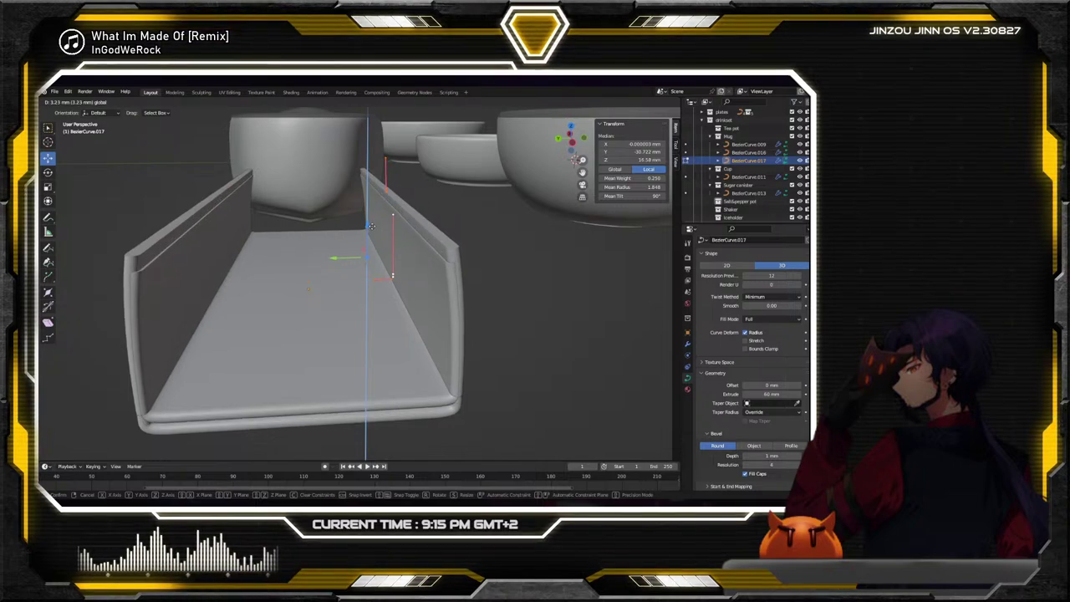
click(368, 255)
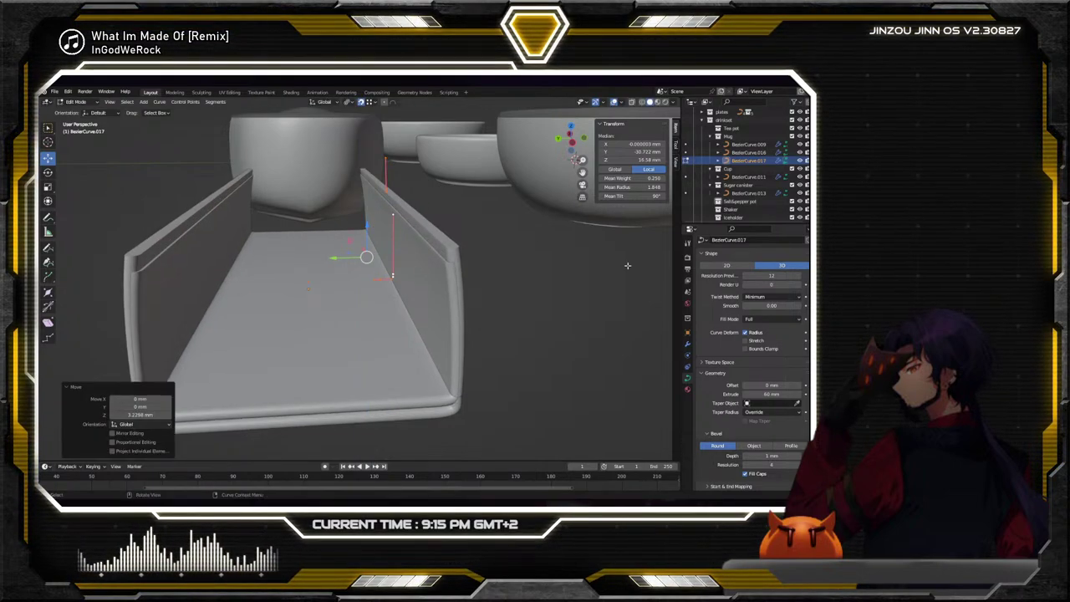
Set the duplicated curve's Extrude value to 0 mm to turn it into a thin round rod
click(687, 343)
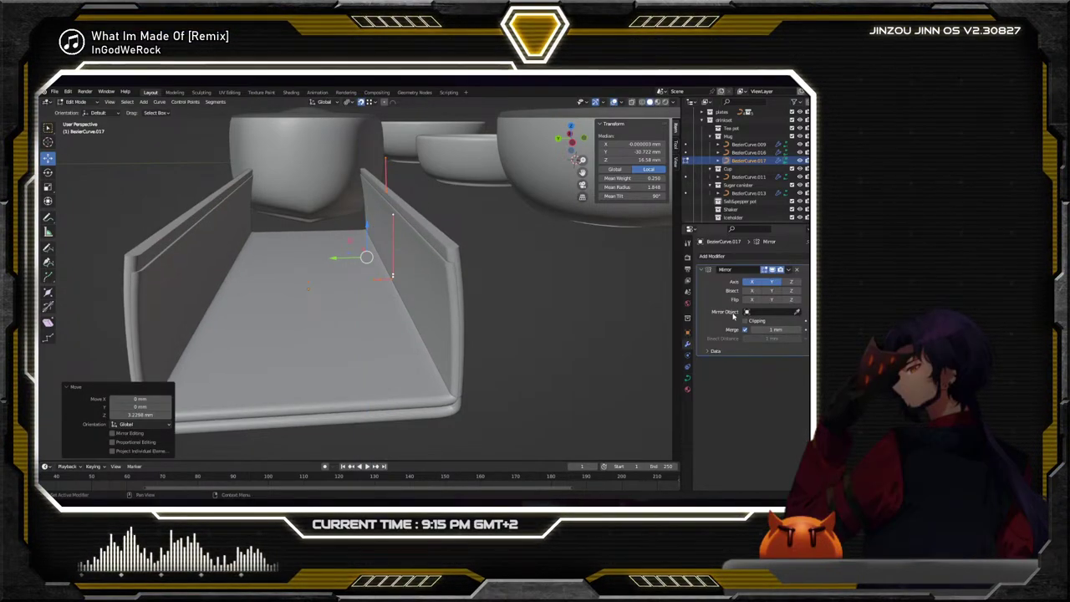
click(688, 377)
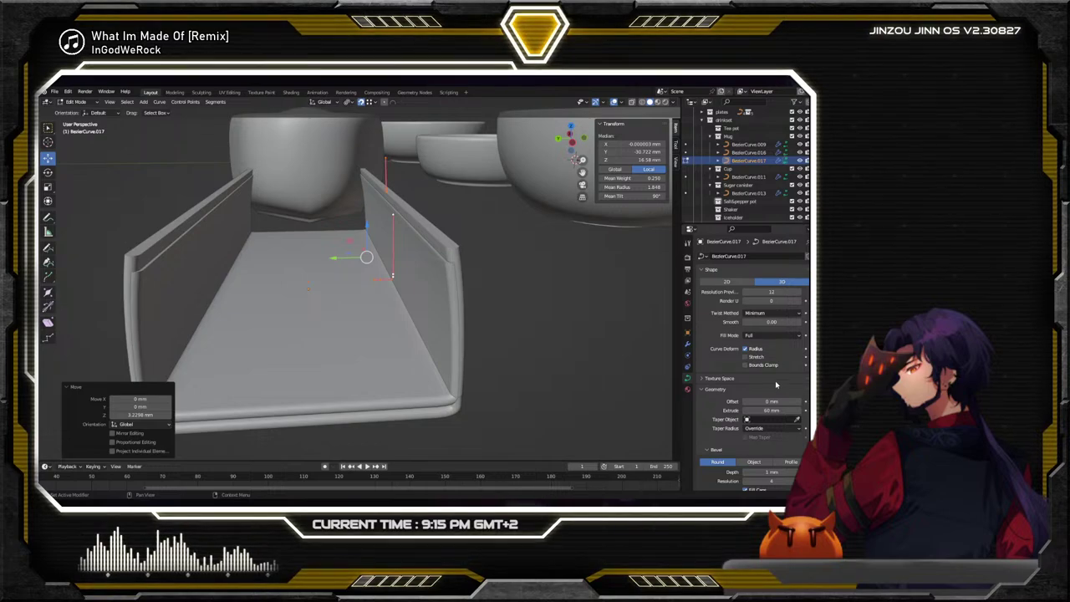
click(770, 411)
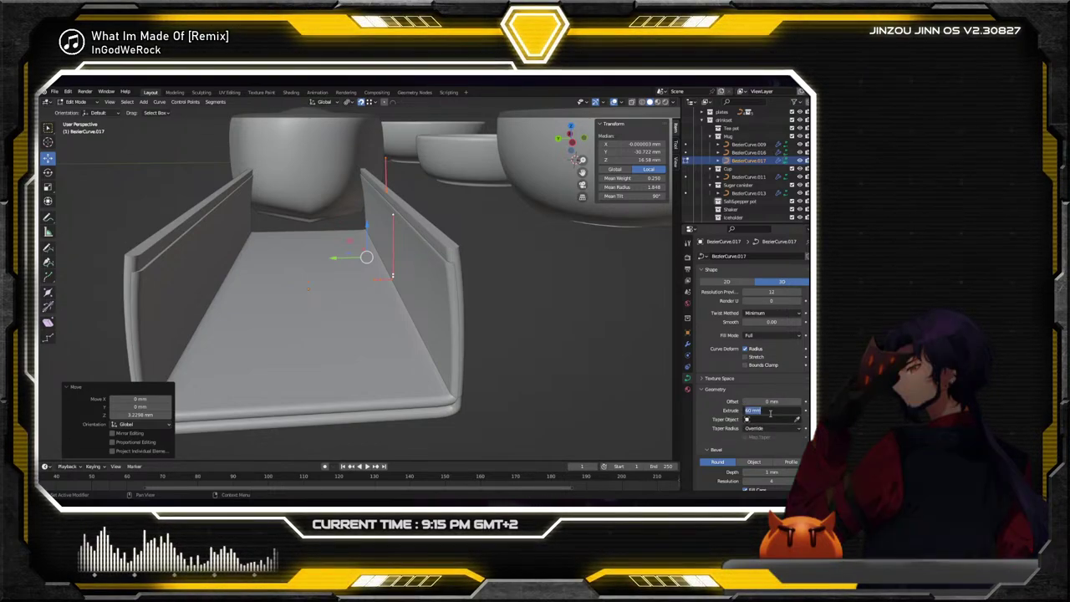
text(1)
key(Return)
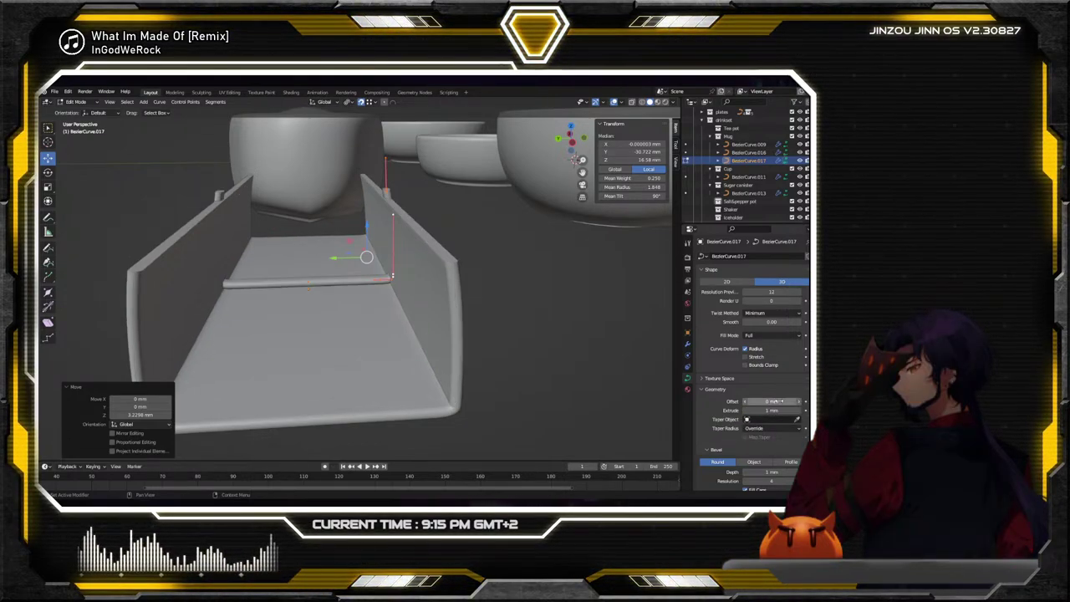
middle_drag(418, 284, 660, 368)
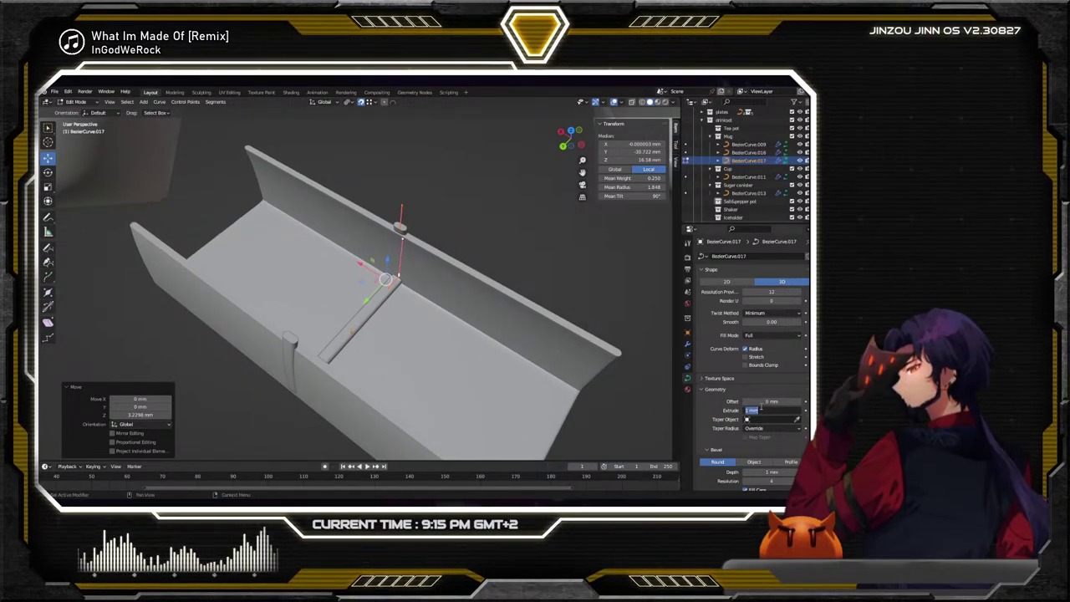
key(Return)
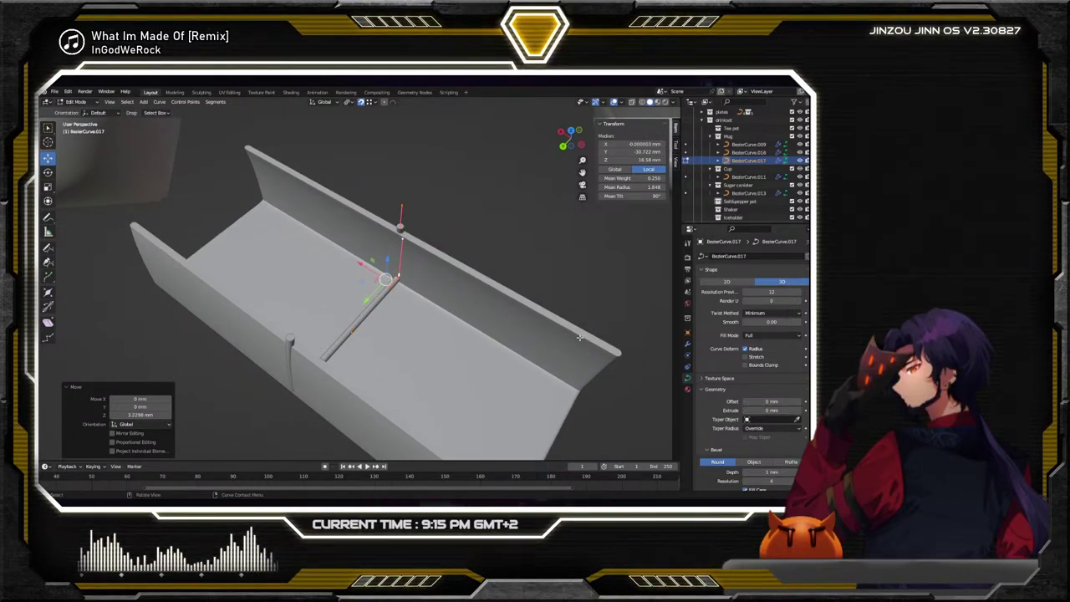
Move the rod's side control points inward about 3.21 mm along Y, inside the tray wall
middle_drag(398, 316, 387, 285)
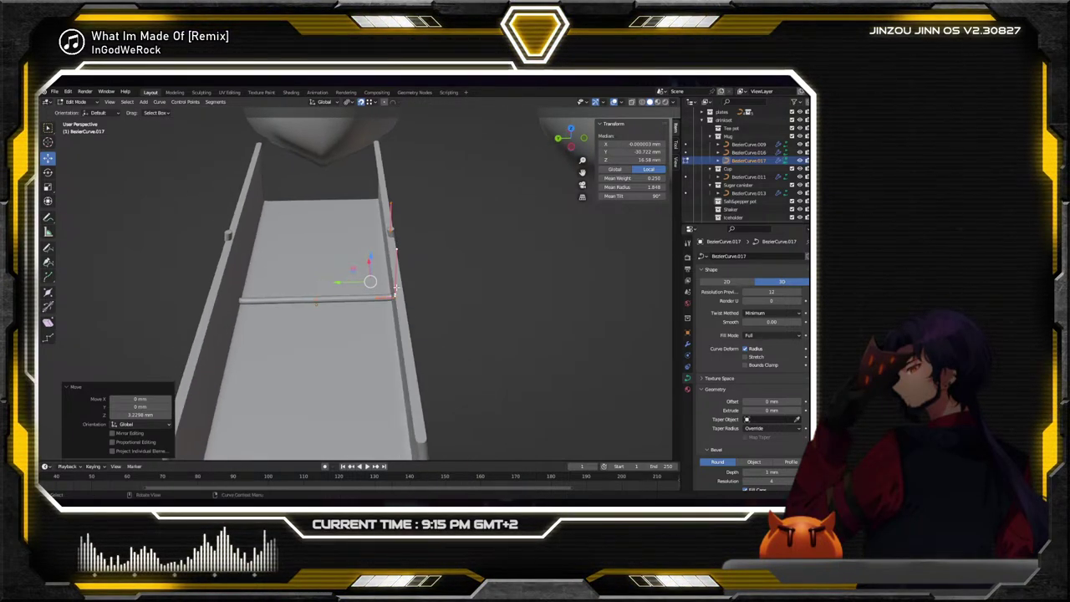
click(390, 230)
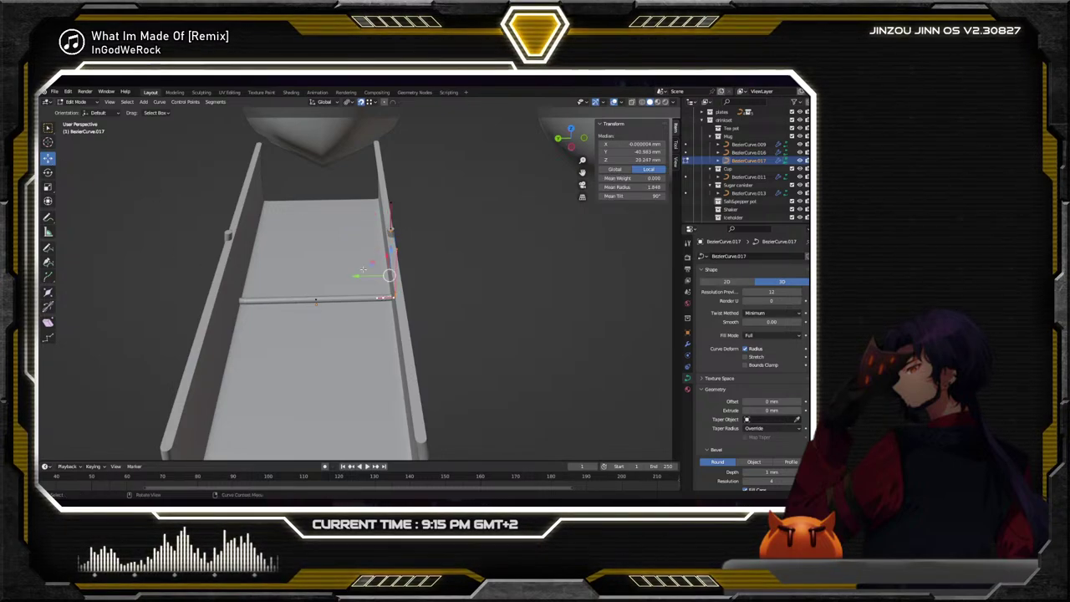
key(g)
key(x)
key(Return)
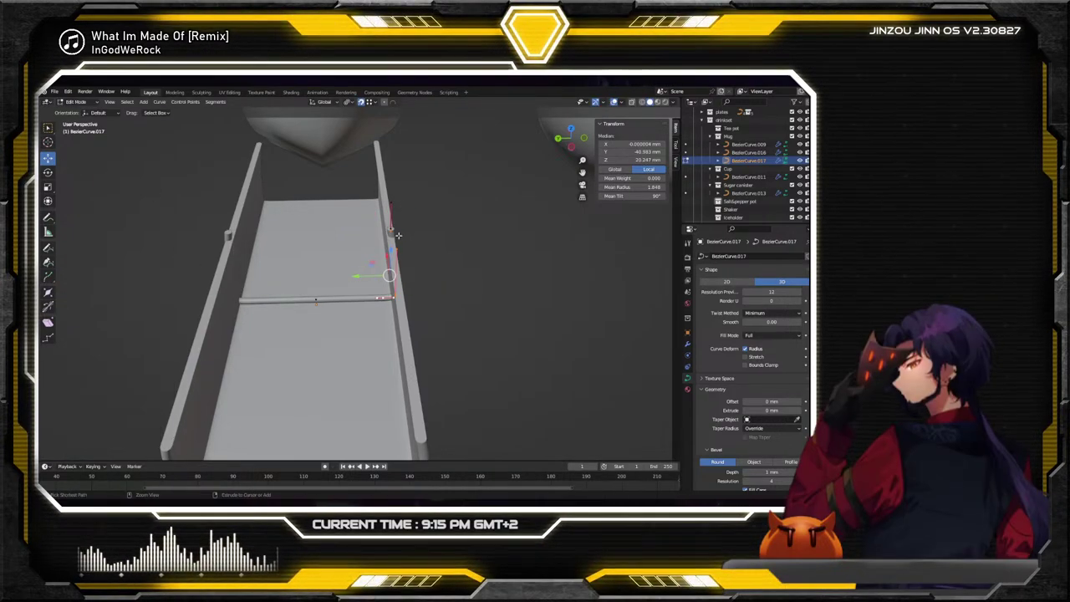
drag(373, 276, 355, 277)
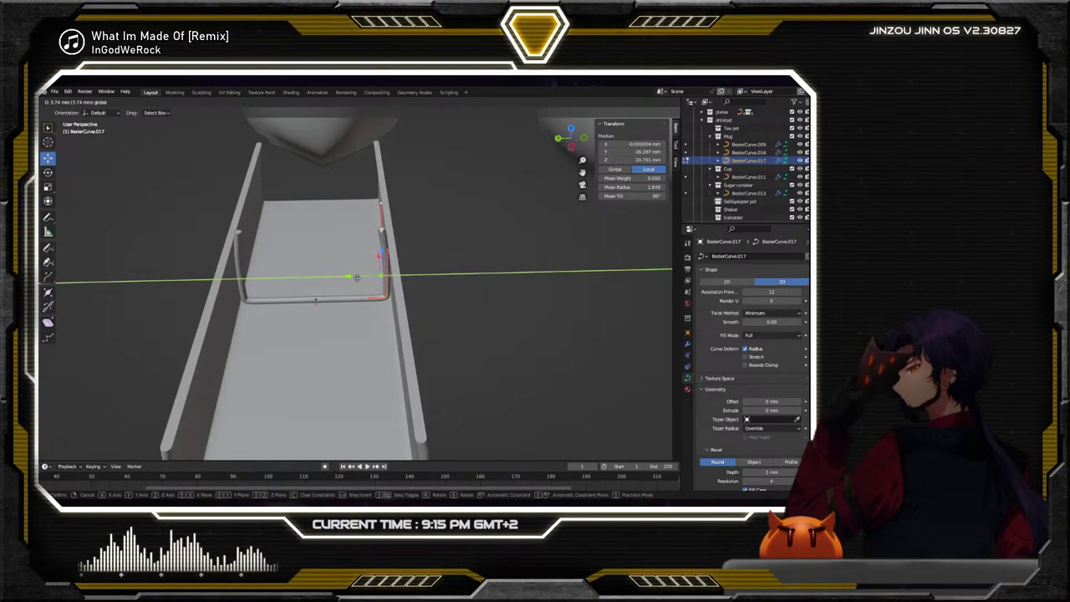
drag(357, 277, 356, 278)
Try to shift the rod's side control points about 4 mm along negative X
middle_drag(357, 278, 326, 242)
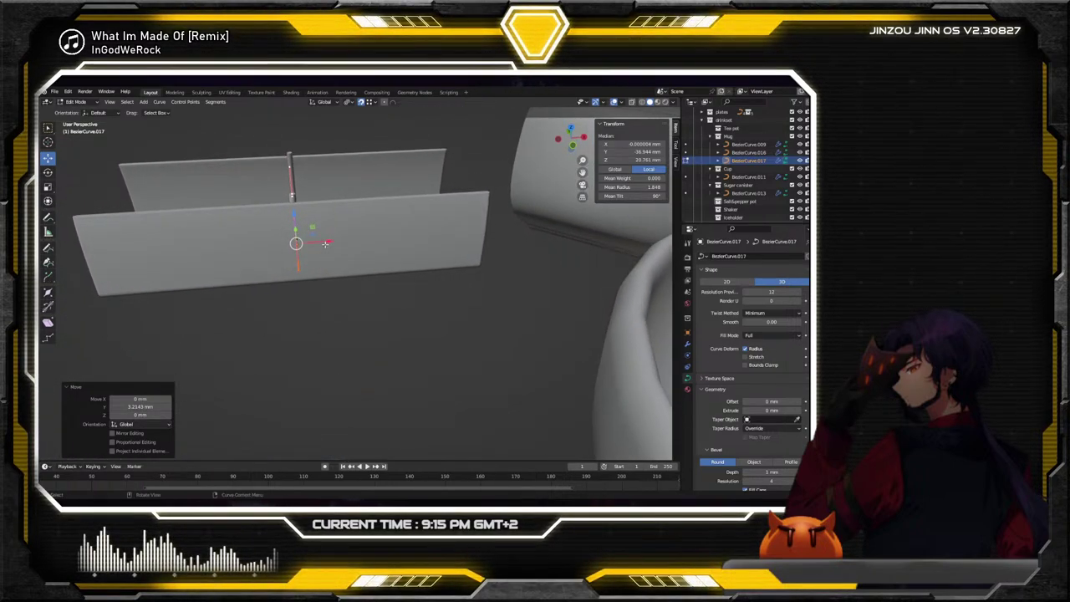
key(g)
key(x)
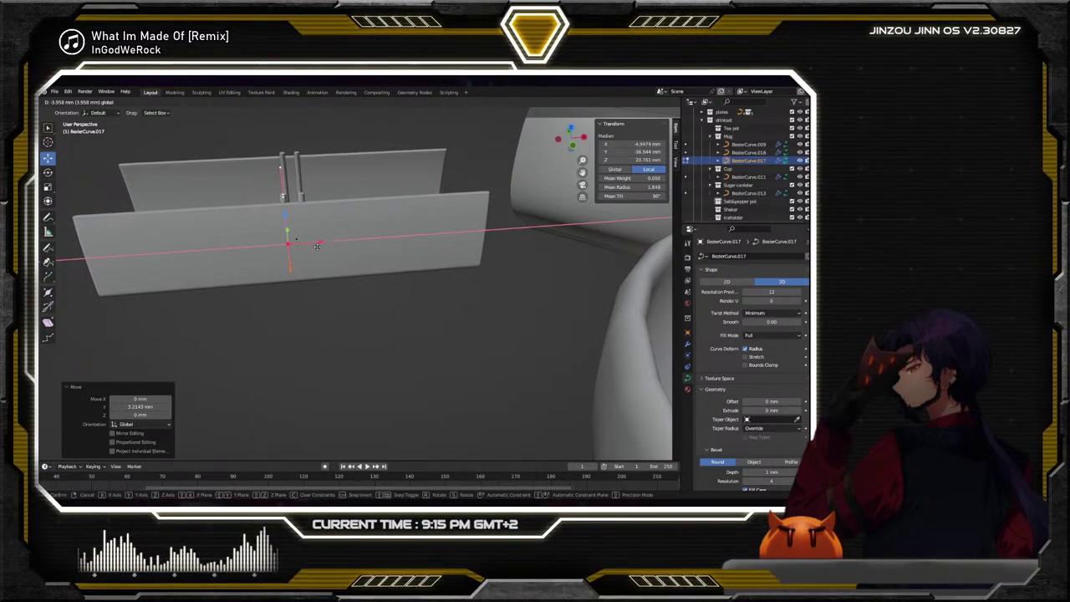
click(318, 246)
middle_drag(318, 245, 417, 265)
Move all the rod's control points about 5.72 mm along negative X to separate it from its mirrored copy
click(324, 304)
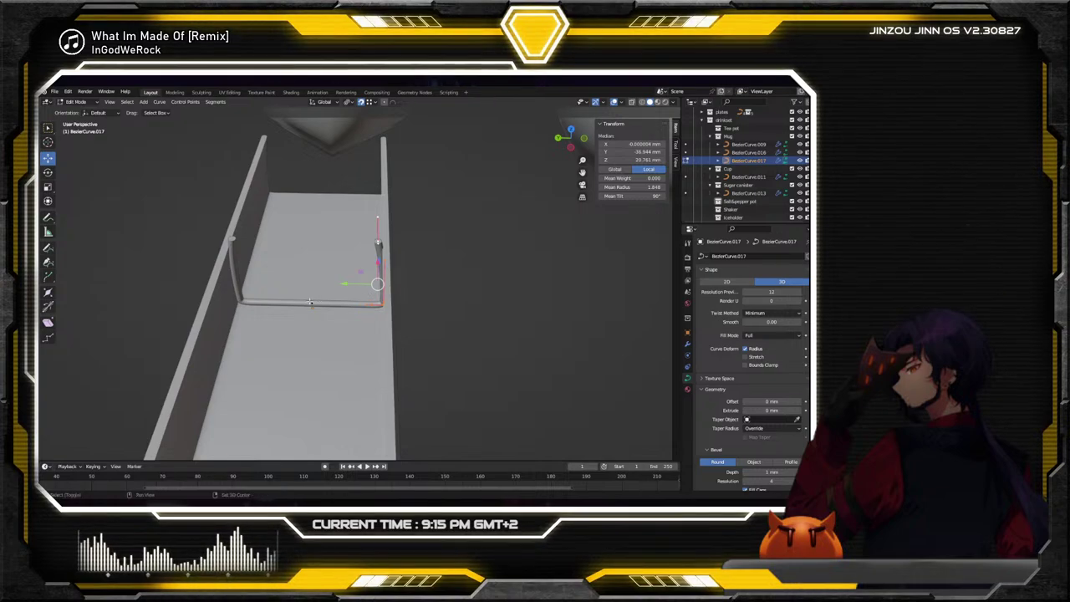
middle_drag(324, 303, 286, 317)
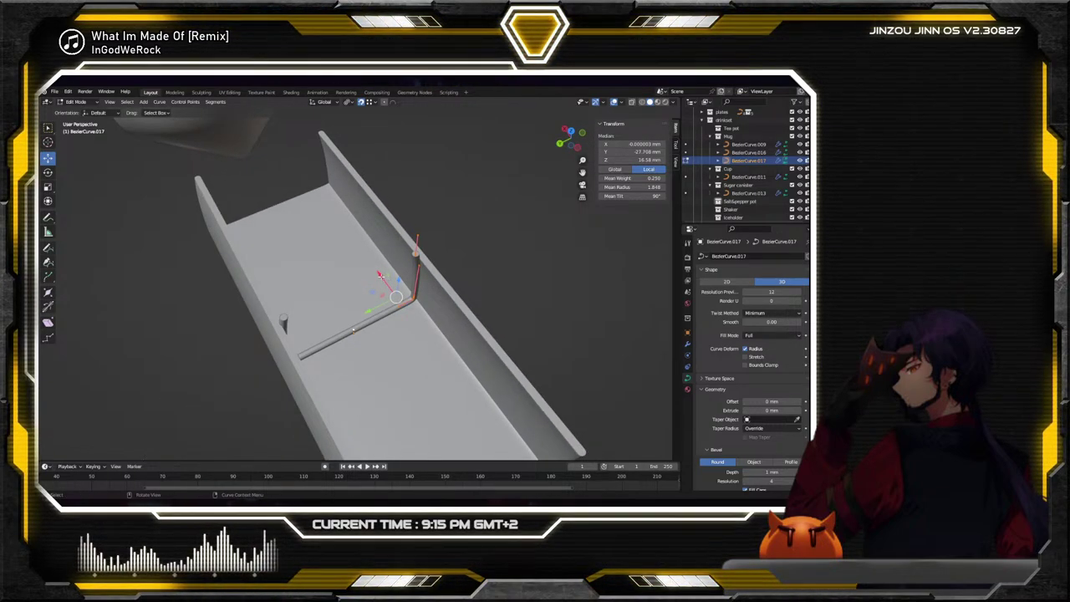
key(g)
key(x)
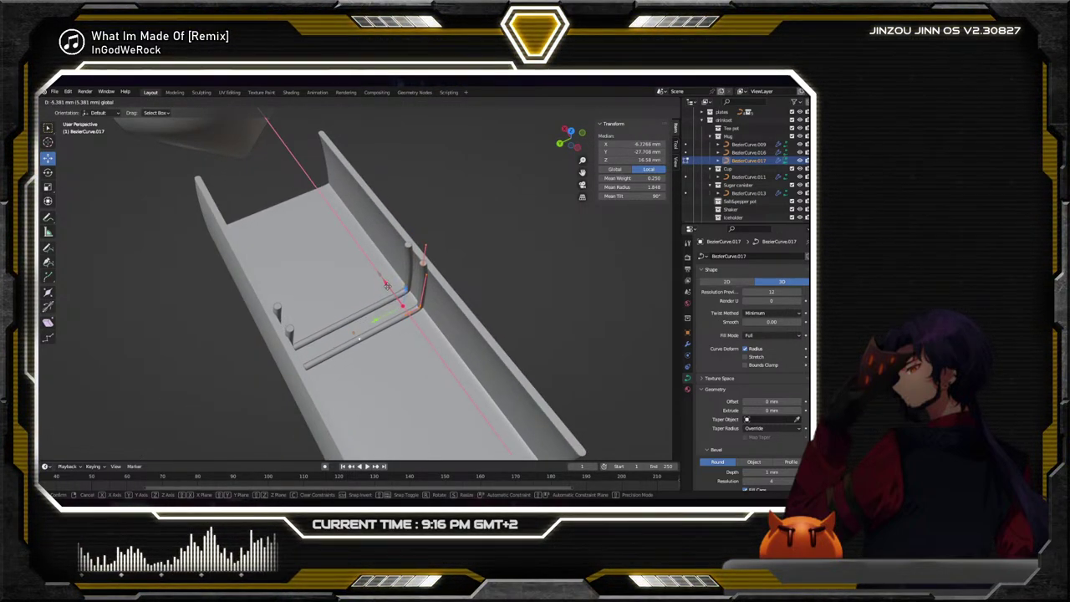
click(386, 286)
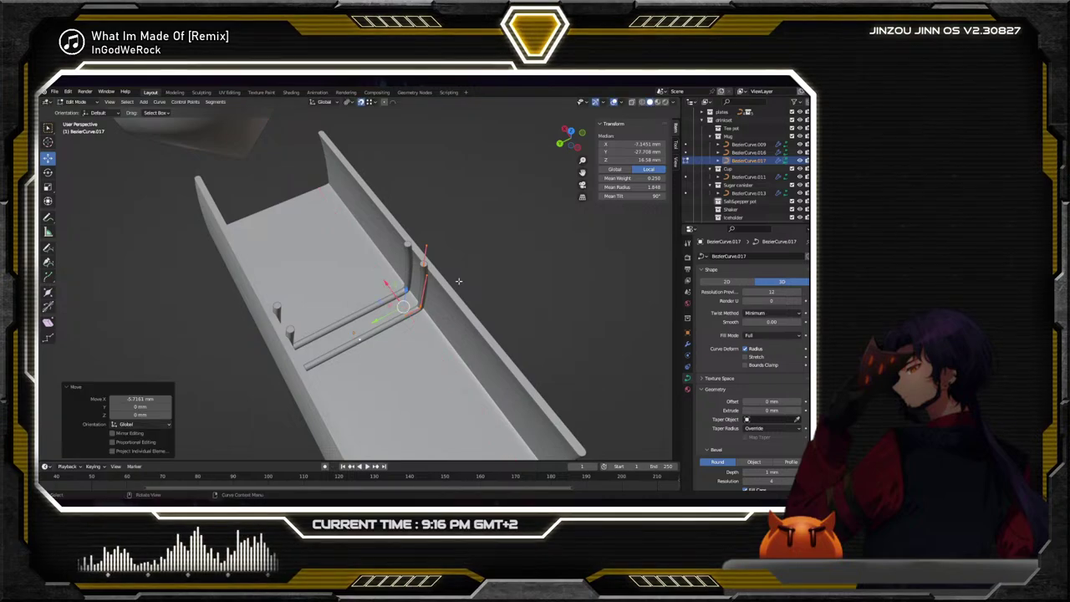
Lower the rod's upper end point about 8.45 mm along Z
middle_drag(386, 285, 416, 249)
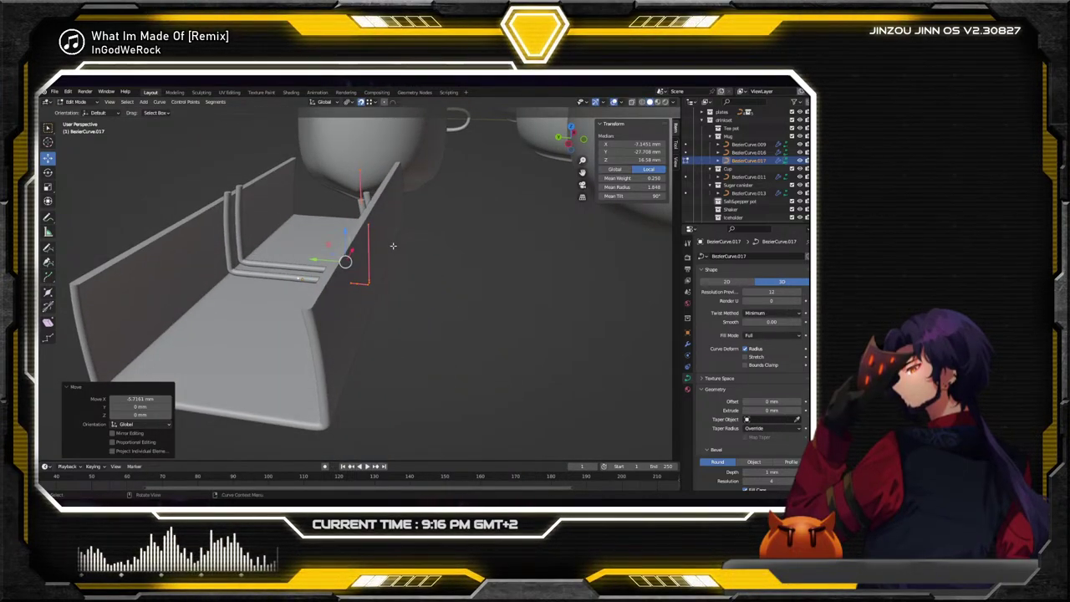
mouse_move(413, 248)
middle_down()
mouse_move(386, 242)
mouse_move(401, 245)
middle_up()
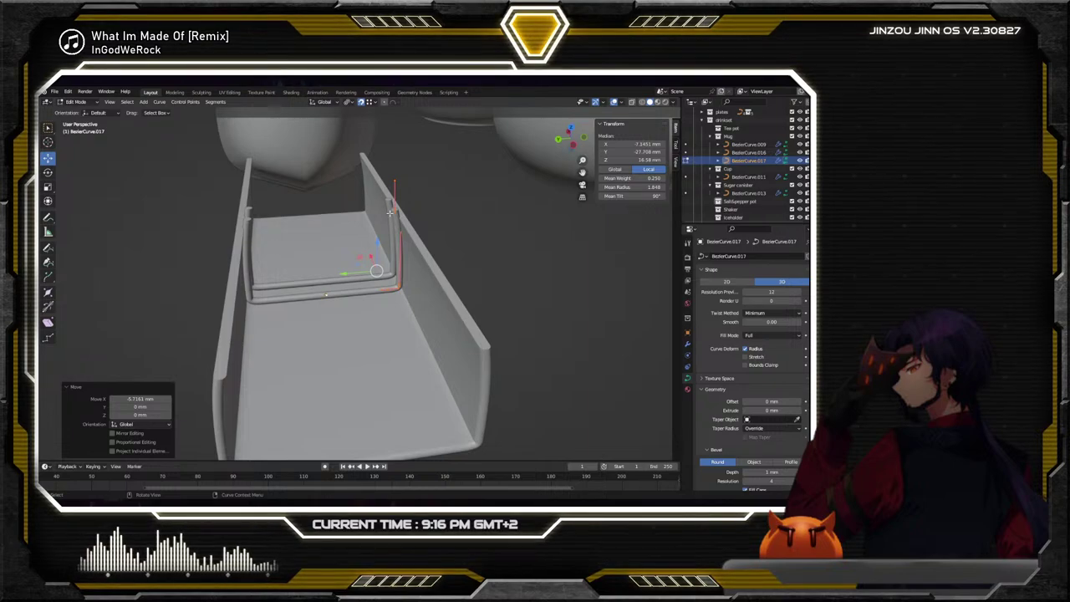
middle_drag(389, 205, 539, 173)
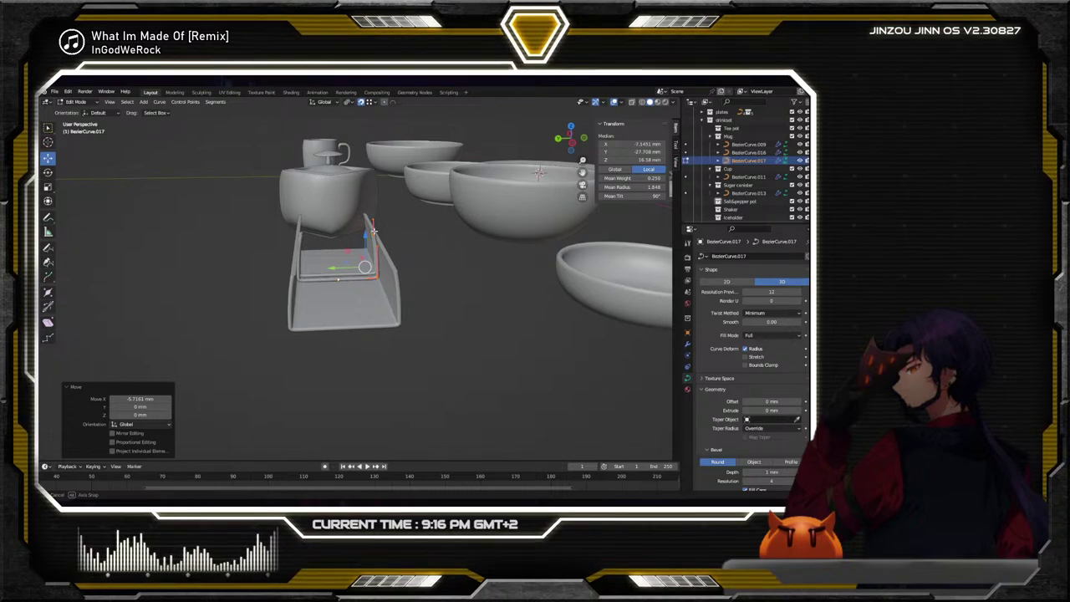
scroll(539, 173, up, 4)
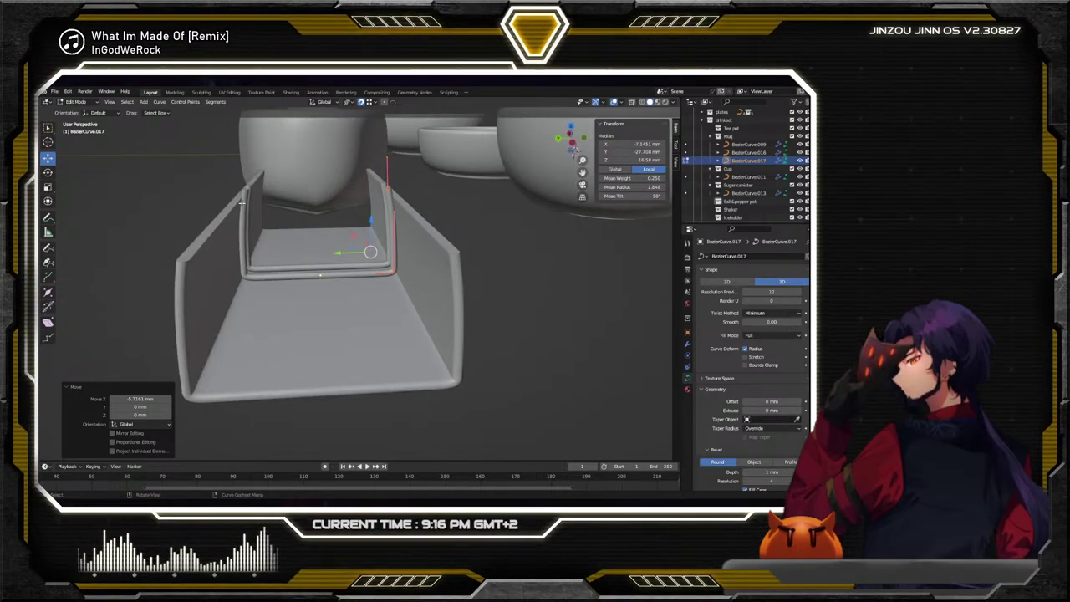
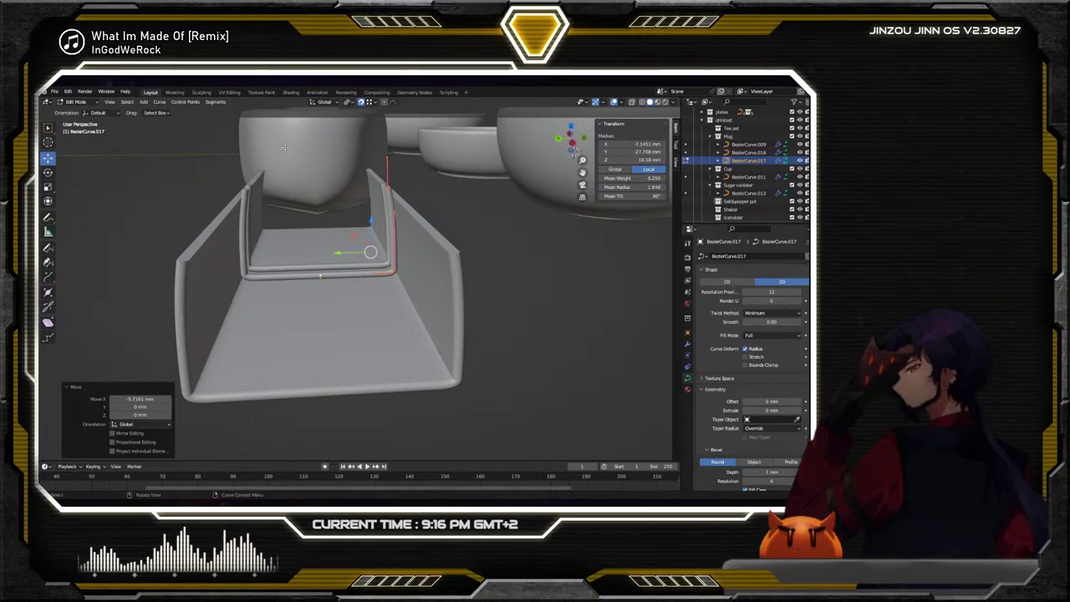
middle_drag(307, 194, 393, 250)
click(376, 210)
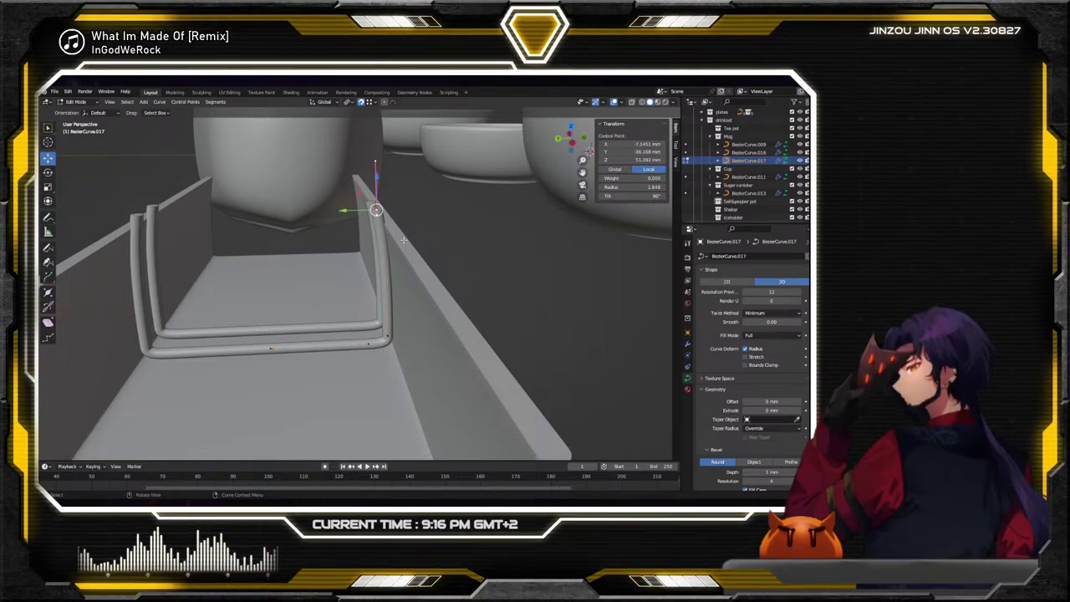
key(g)
key(z)
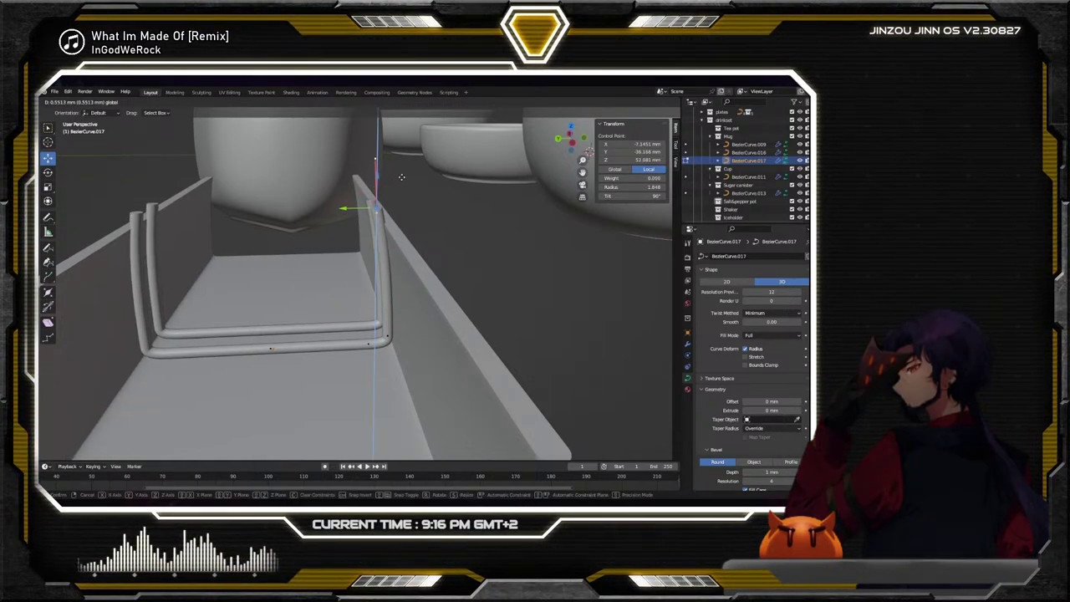
click(451, 211)
Shift the rod's upper end point about 1.64 mm outward along negative Y and clear the selection
key(g)
key(y)
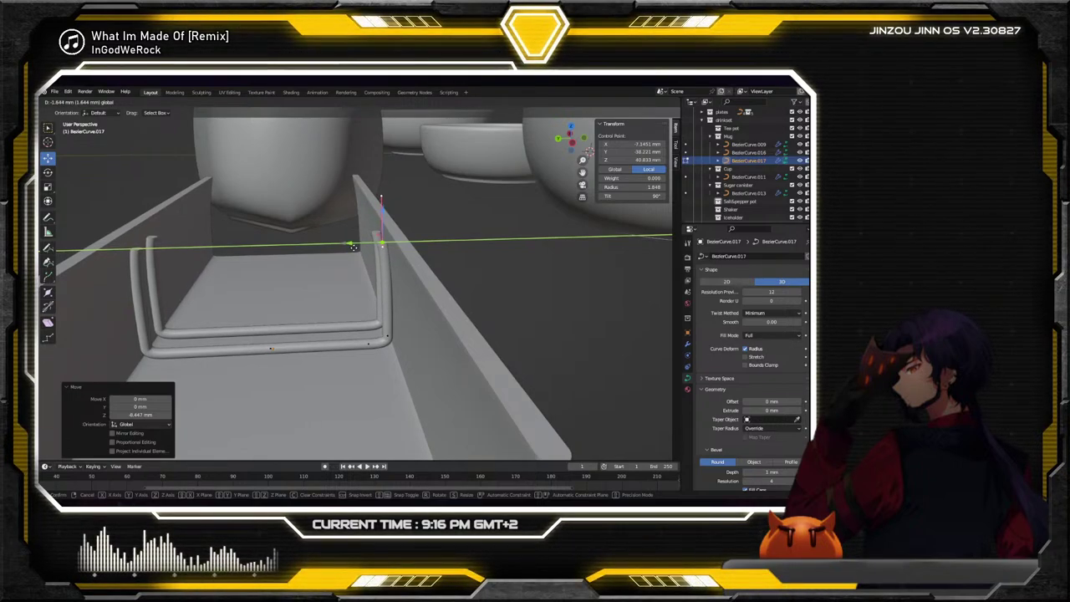
click(355, 248)
click(469, 265)
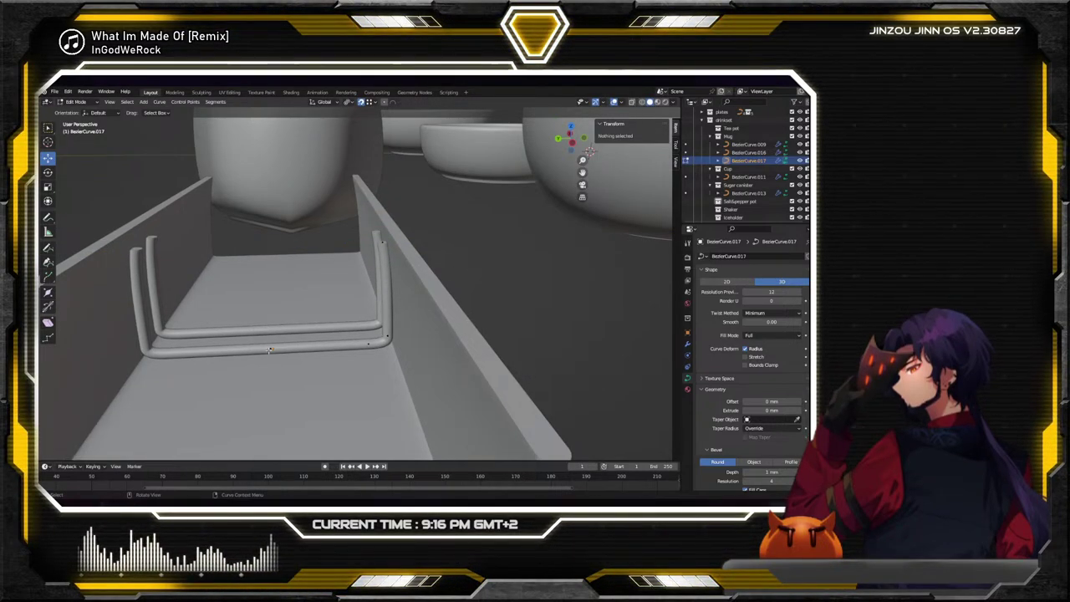
Subdivide the rod's base segment between its centre and corner with one cut, and select the centre point
click(270, 348)
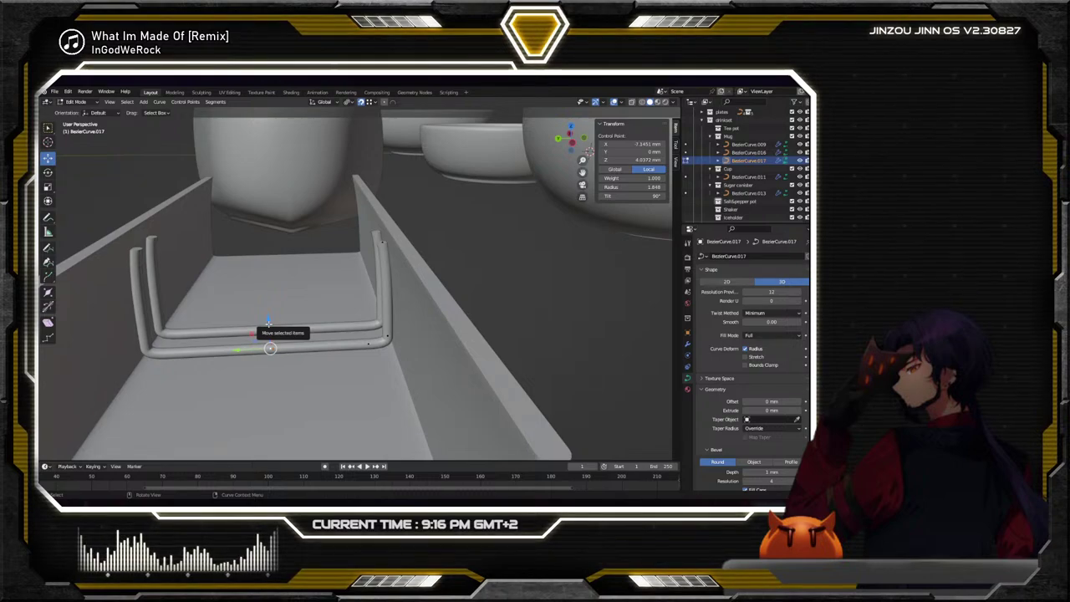
right_click(337, 350)
click(299, 159)
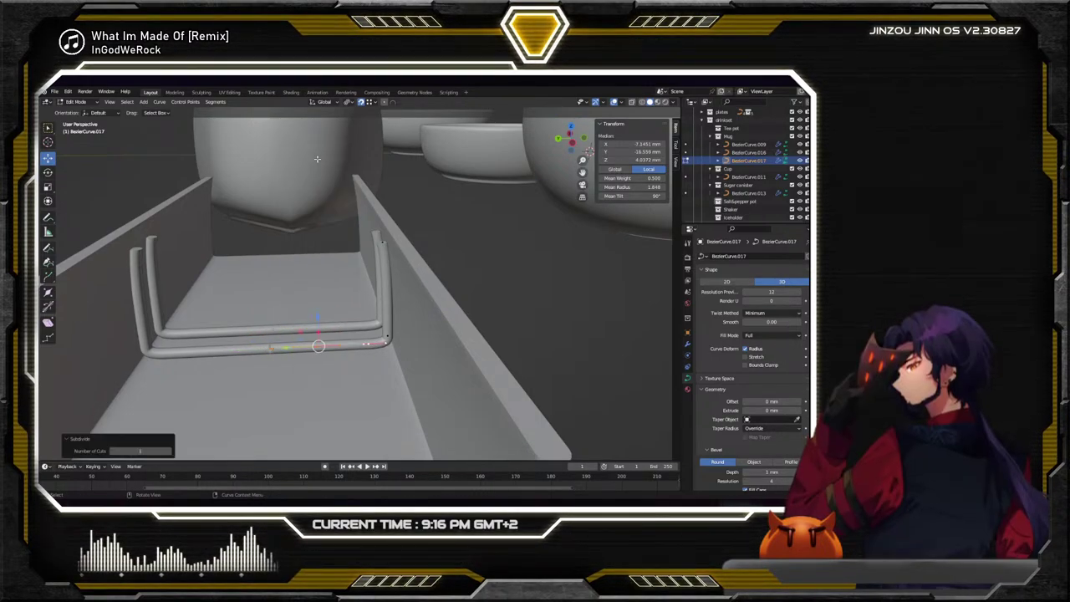
click(272, 346)
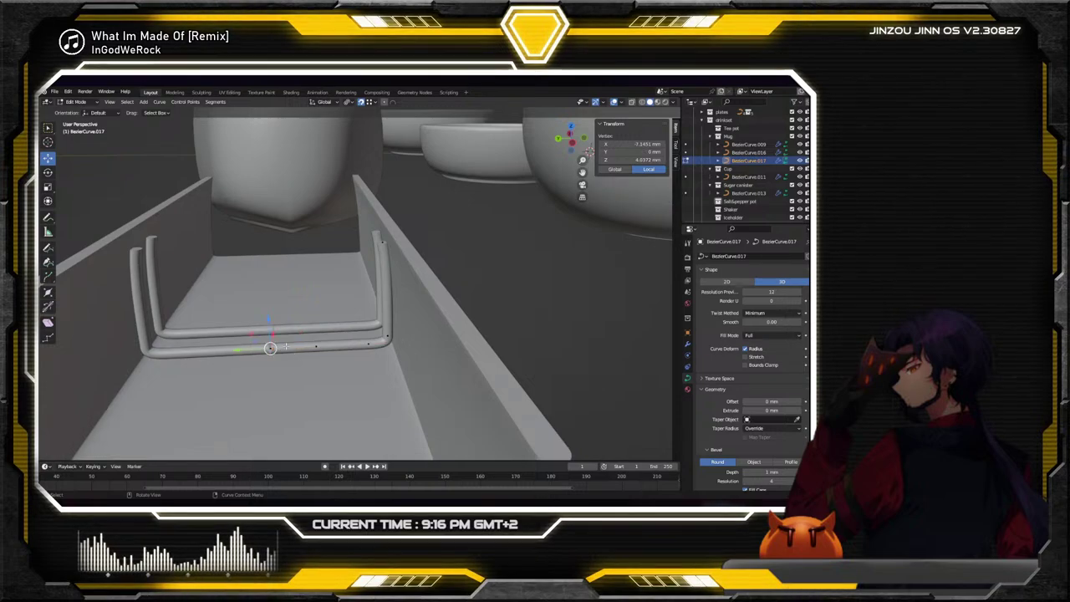
key(g)
key(z)
click(272, 275)
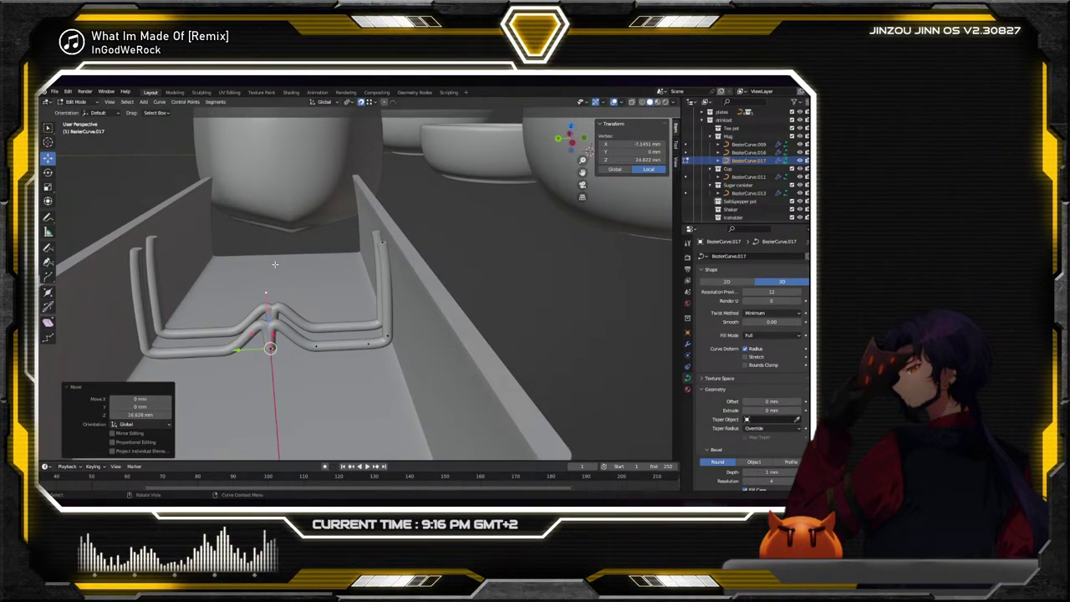
key(ctrl+z)
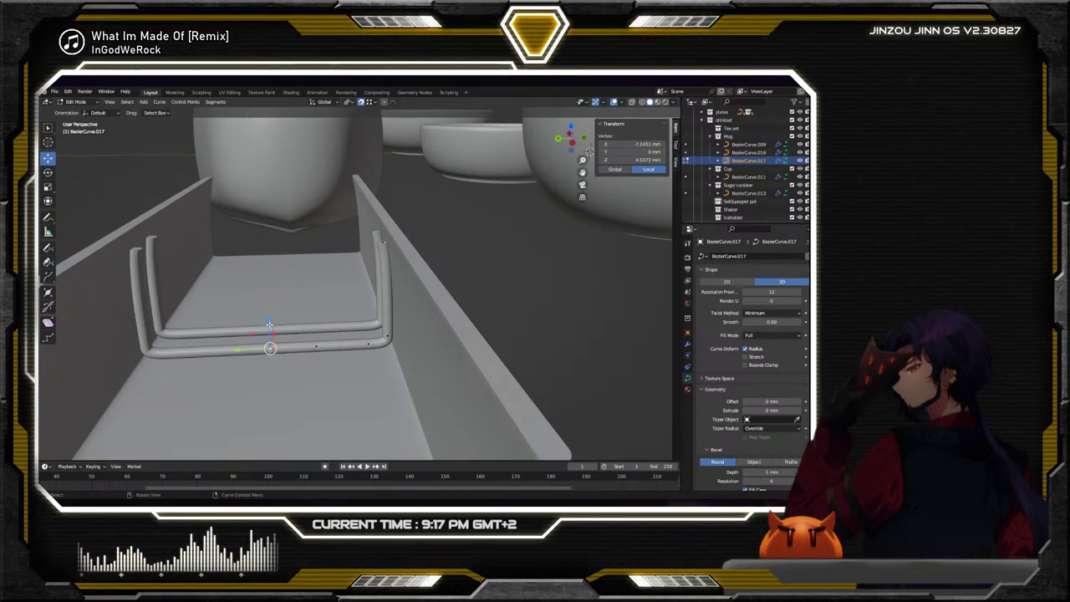
key(g)
key(z)
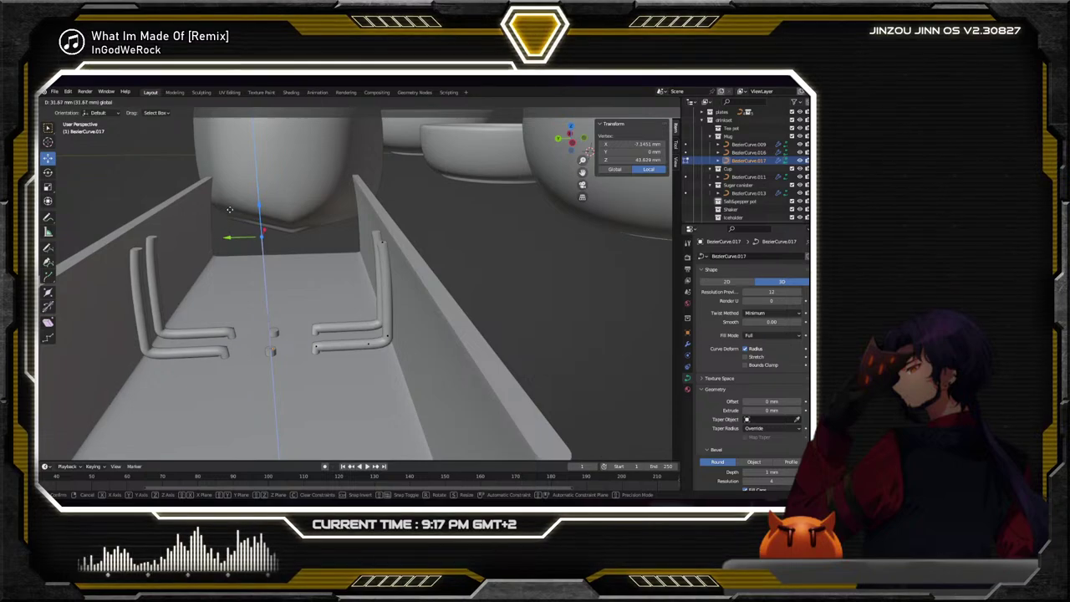
click(318, 158)
middle_drag(318, 159, 364, 273)
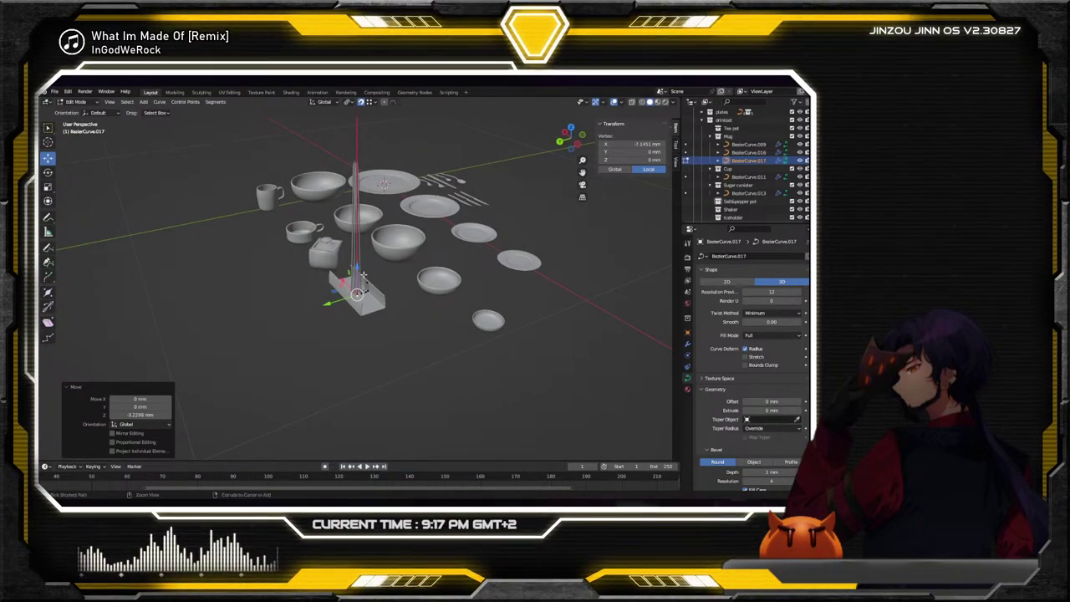
key(ctrl+z)
Move the selected centre point handle on the rod's base about 6.12 mm along negative Y
scroll(367, 284, up, 5)
scroll(372, 290, up, 4)
middle_drag(372, 290, 540, 183)
key(g)
key(y)
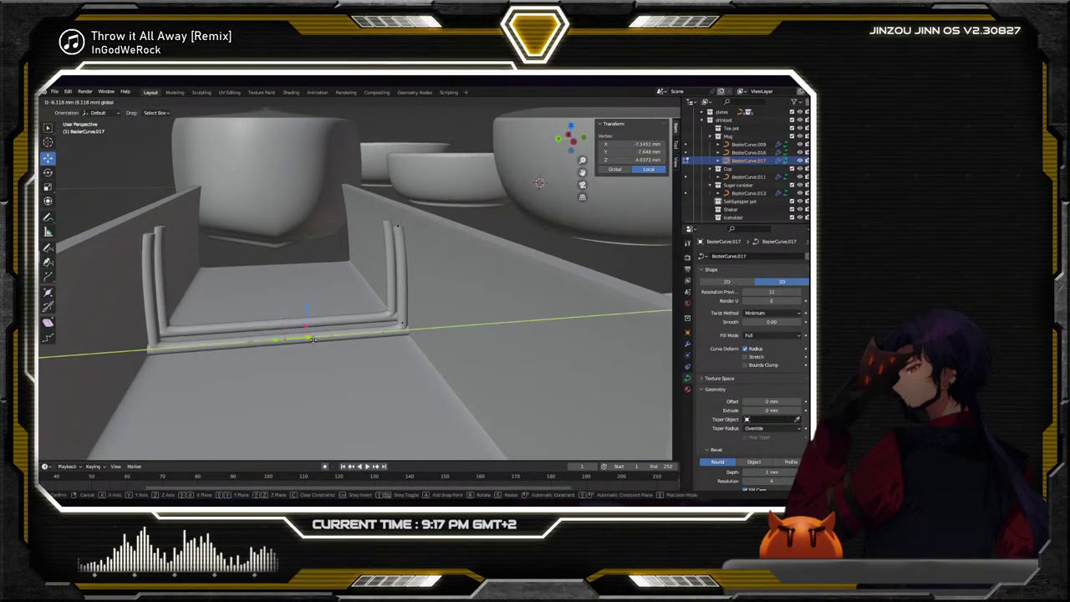
click(298, 340)
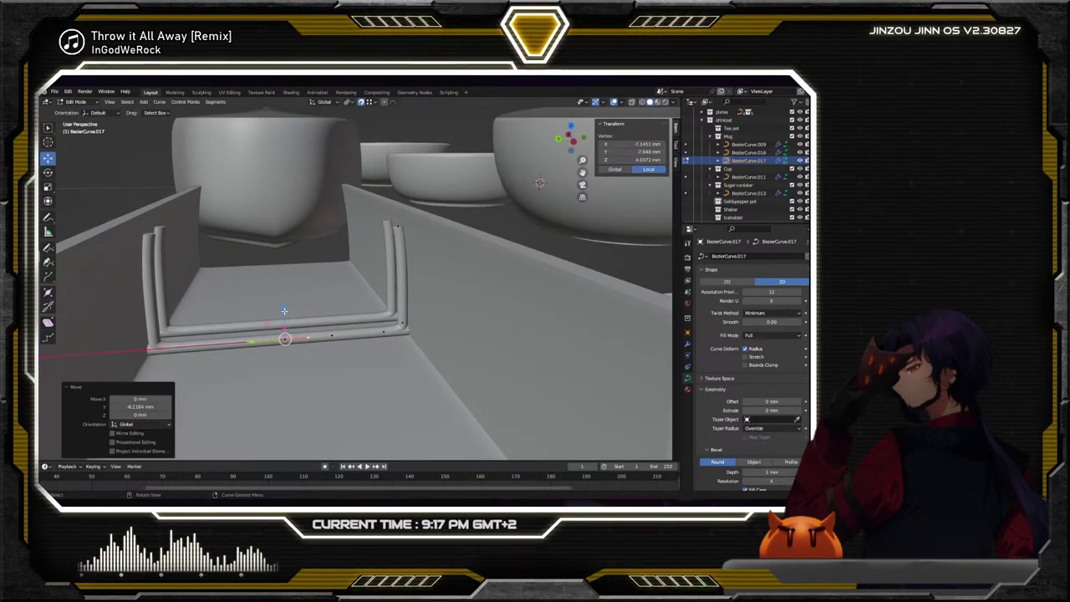
key(g)
key(z)
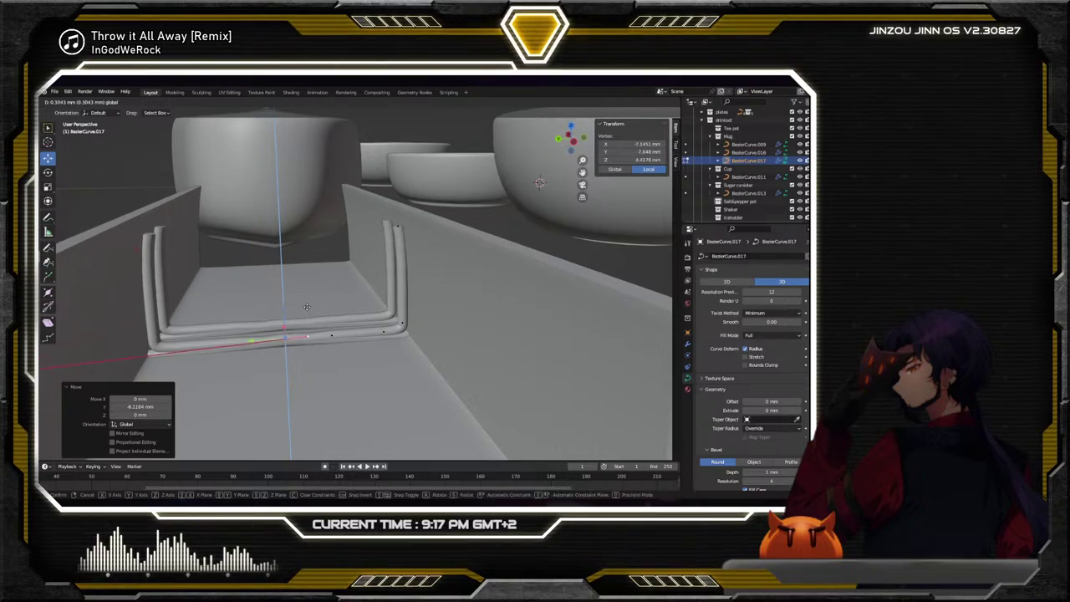
key(Escape)
key(ctrl+z)
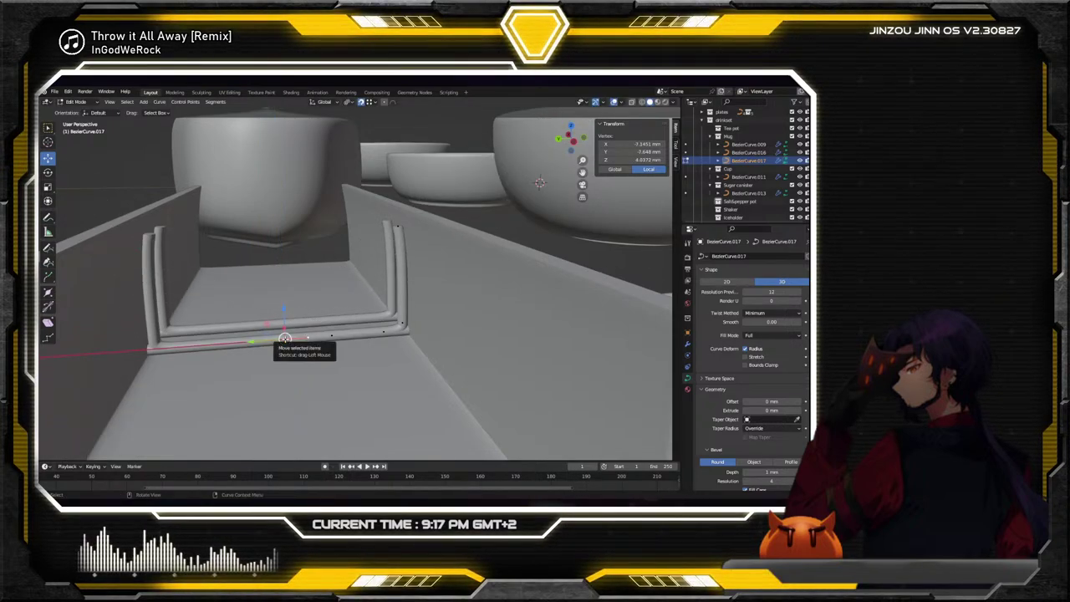
Raise the rod's centre control point about 51.97 mm along Z
click(290, 325)
key(g)
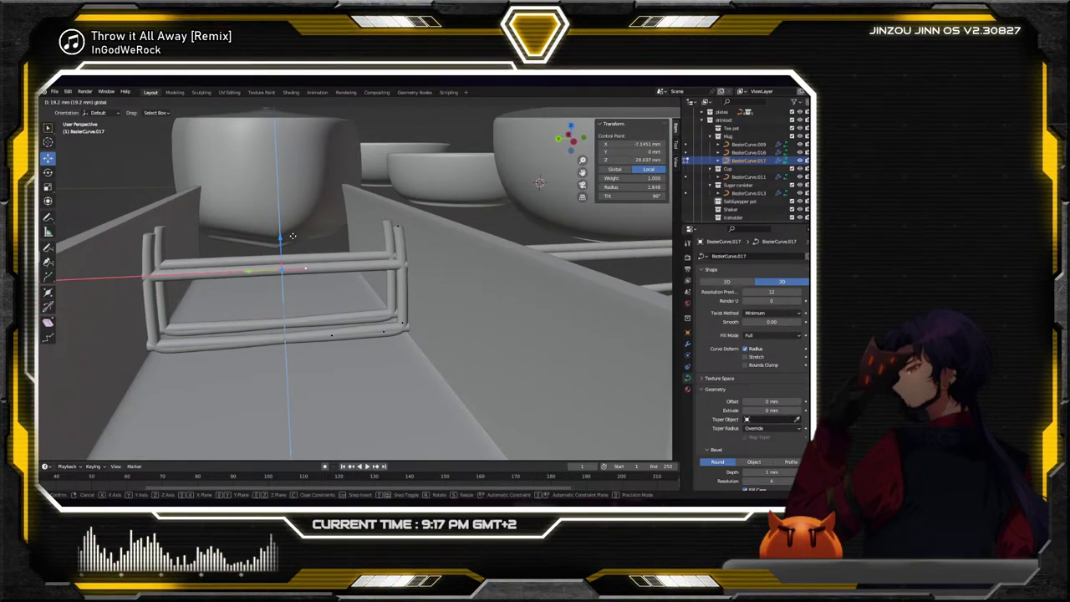
key(z)
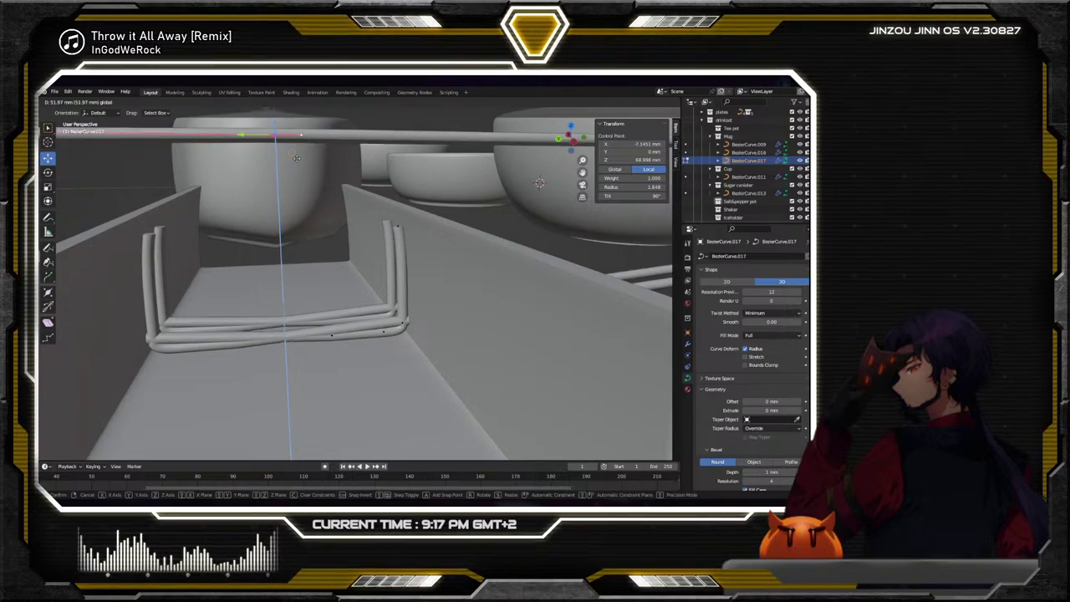
click(294, 163)
middle_drag(294, 163, 308, 255)
scroll(296, 226, down, 3)
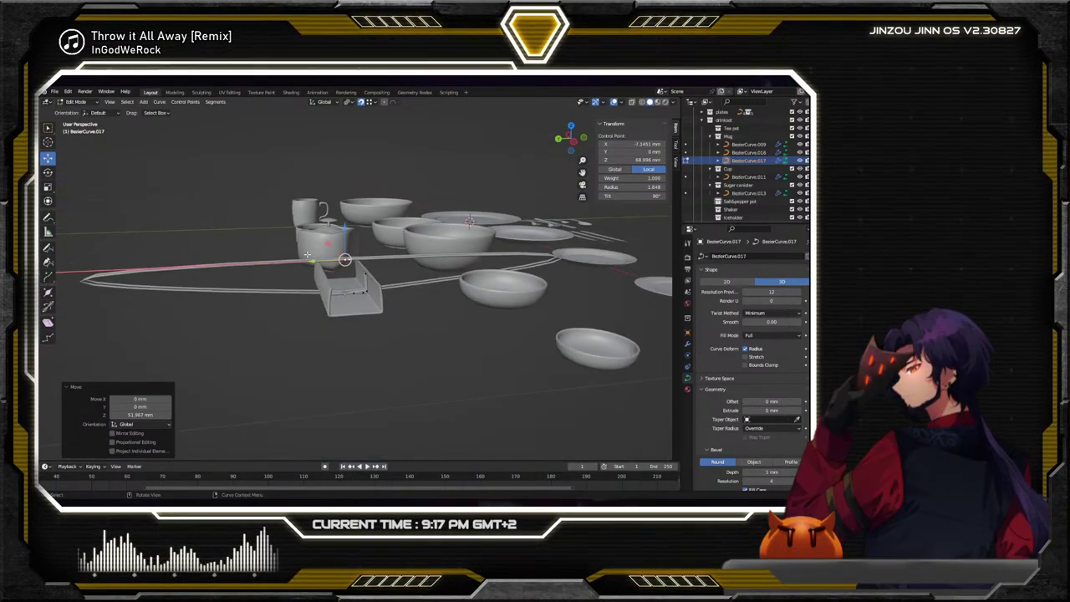
scroll(314, 263, up, 6)
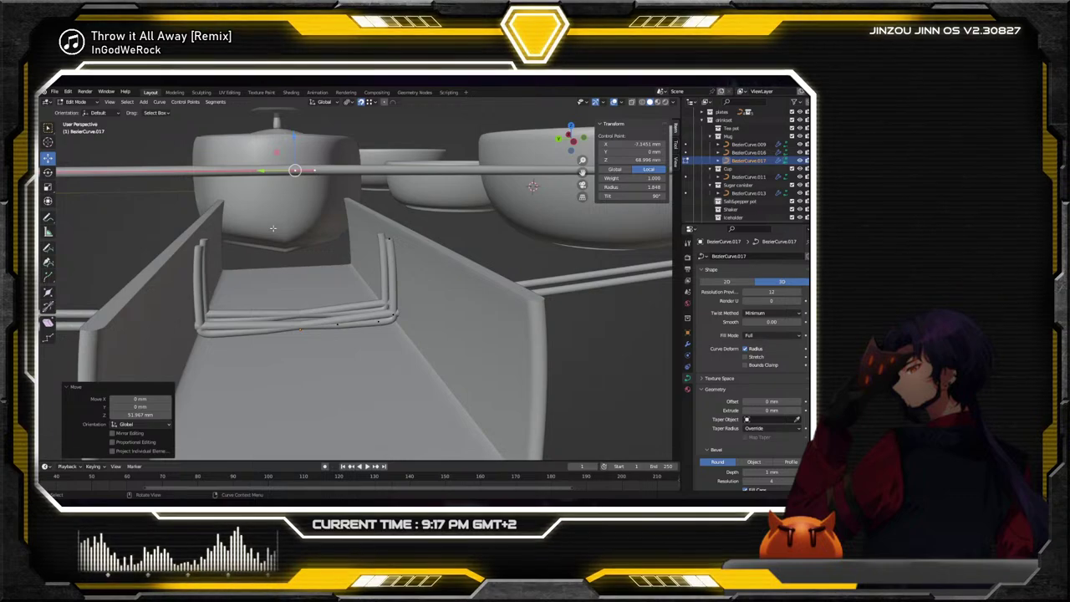
scroll(292, 206, down, 10)
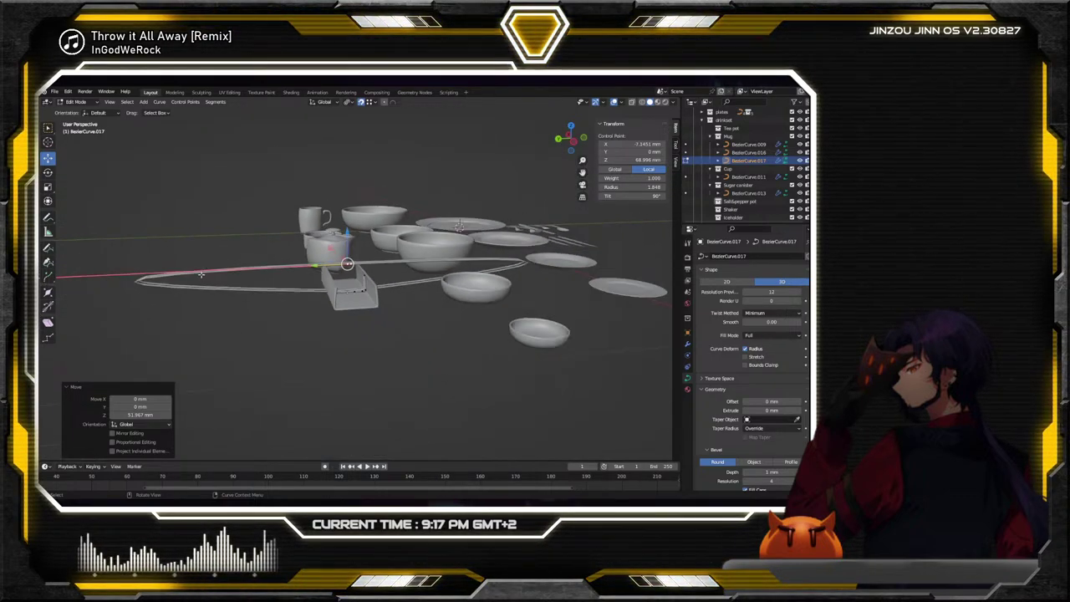
Shorten the raised centre point's overlong handle by scaling it to about 0.07 and again to about 0.34
click(169, 286)
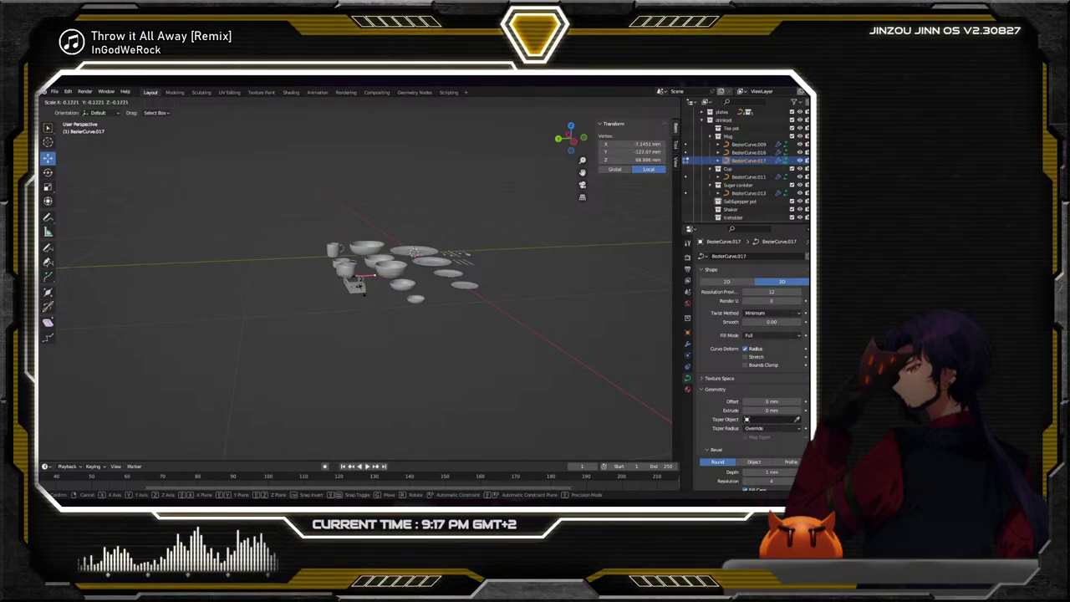
click(359, 277)
scroll(368, 282, up, 8)
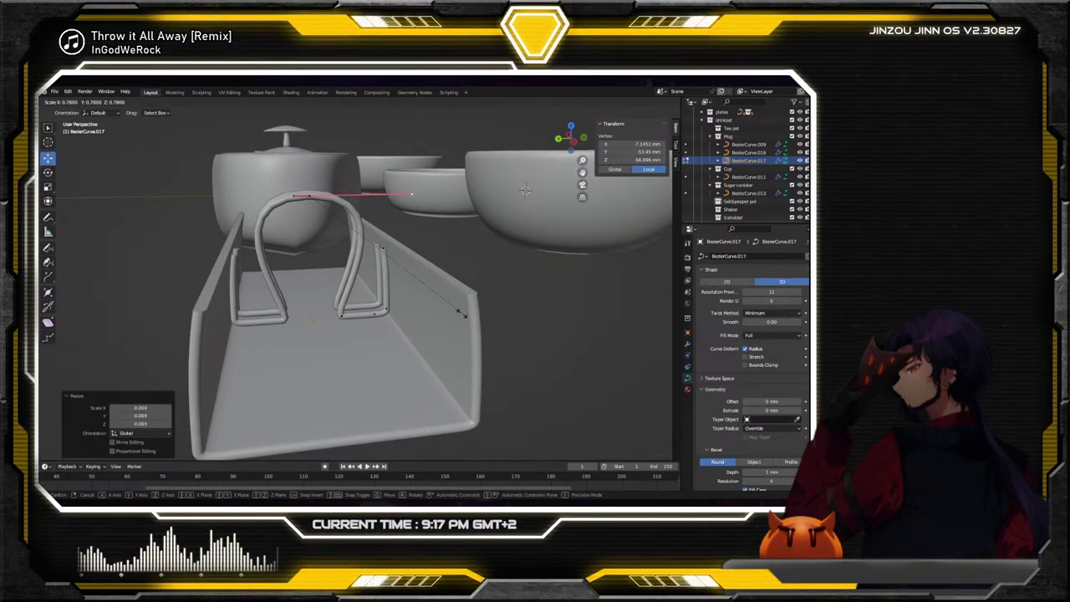
click(345, 269)
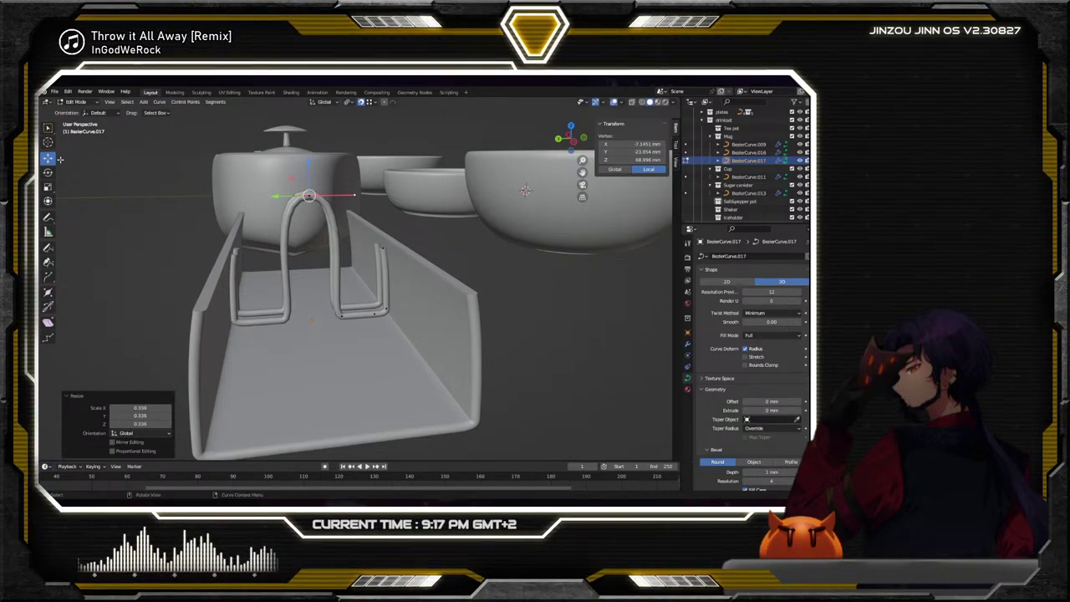
Raise the arch's centre control point about 42.9 mm further along Z
click(309, 194)
scroll(316, 234, down, 3)
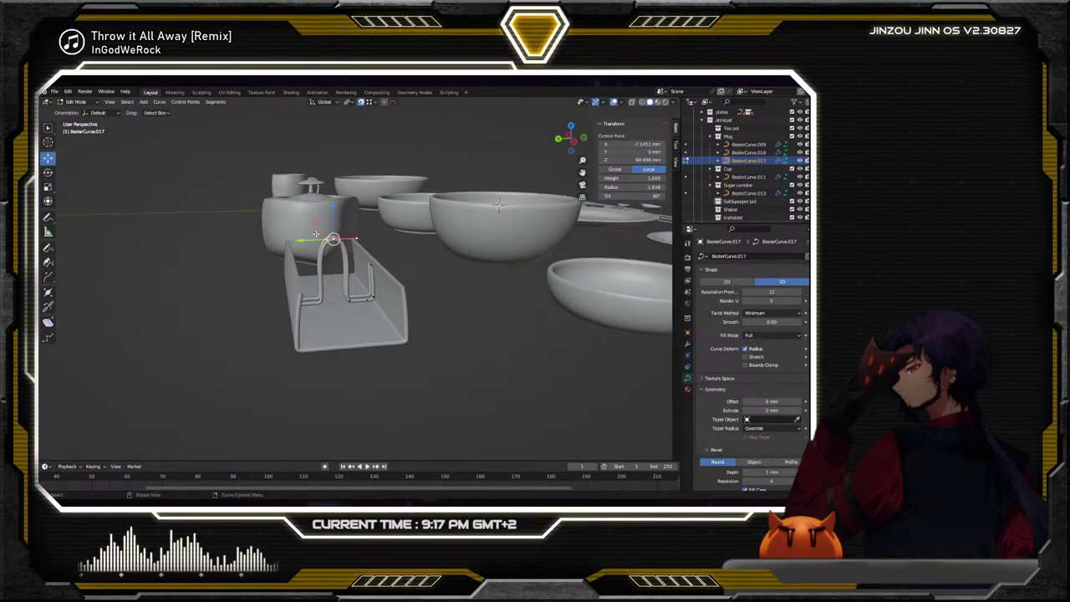
drag(333, 213, 347, 157)
middle_drag(347, 159, 364, 194)
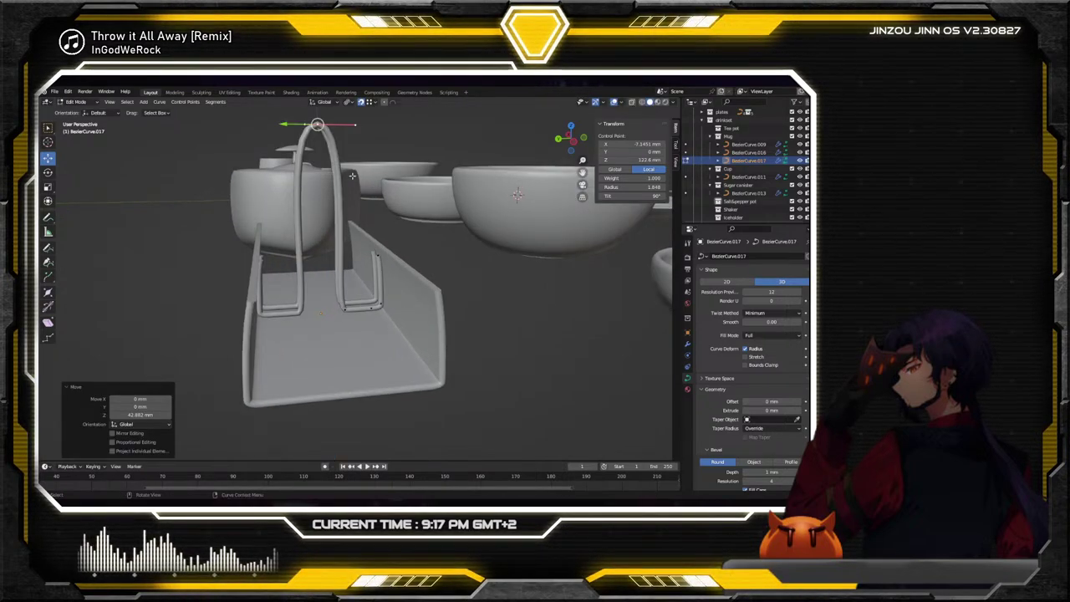
Subdivide the segment between the arch's top point and its base point with one cut
scroll(363, 195, up, 1)
click(345, 329)
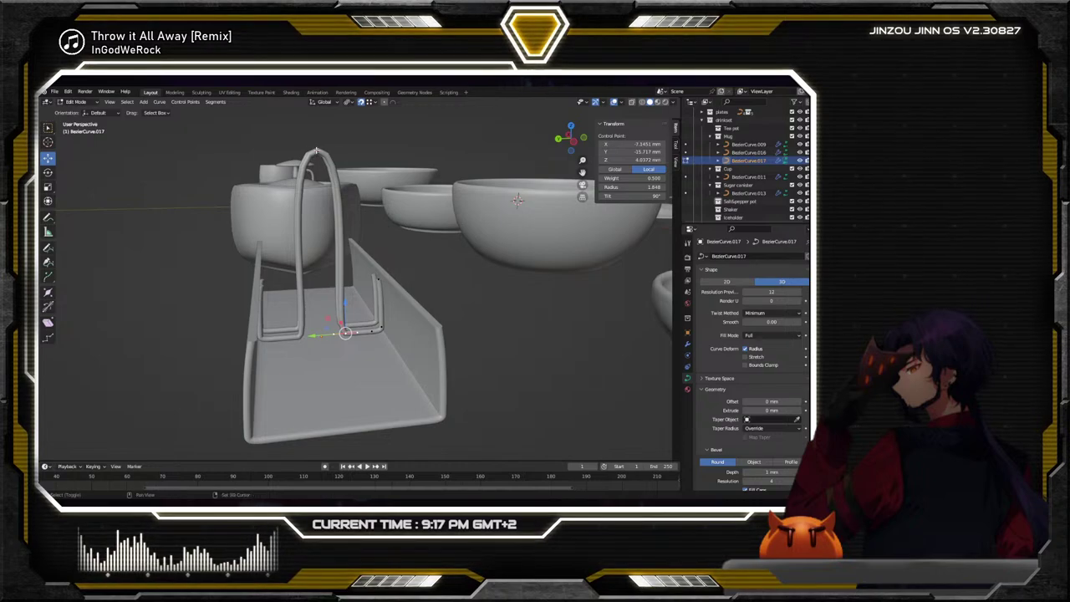
right_click(316, 167)
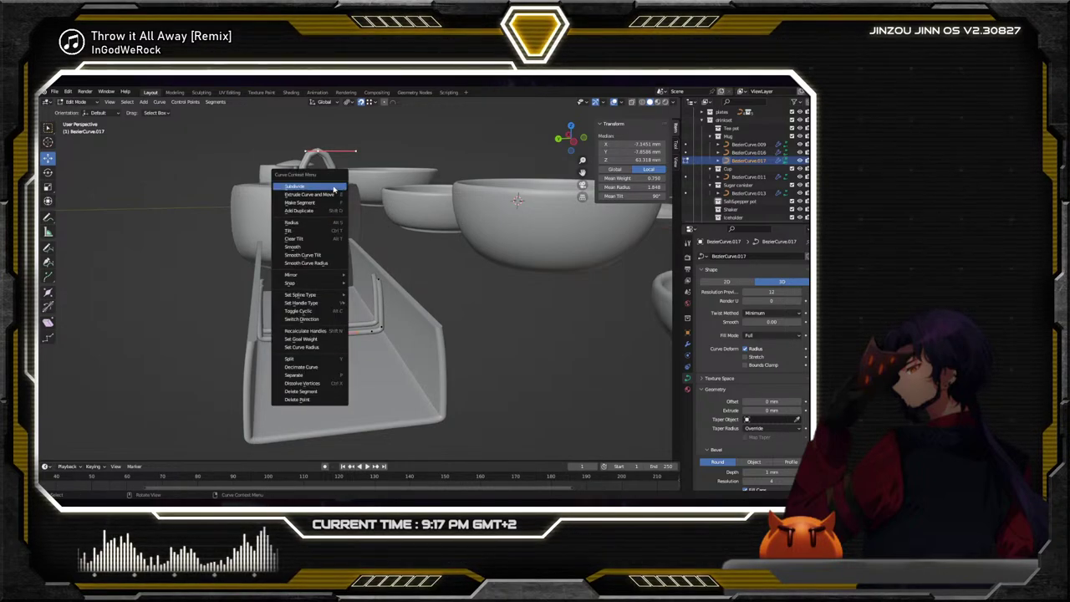
click(305, 180)
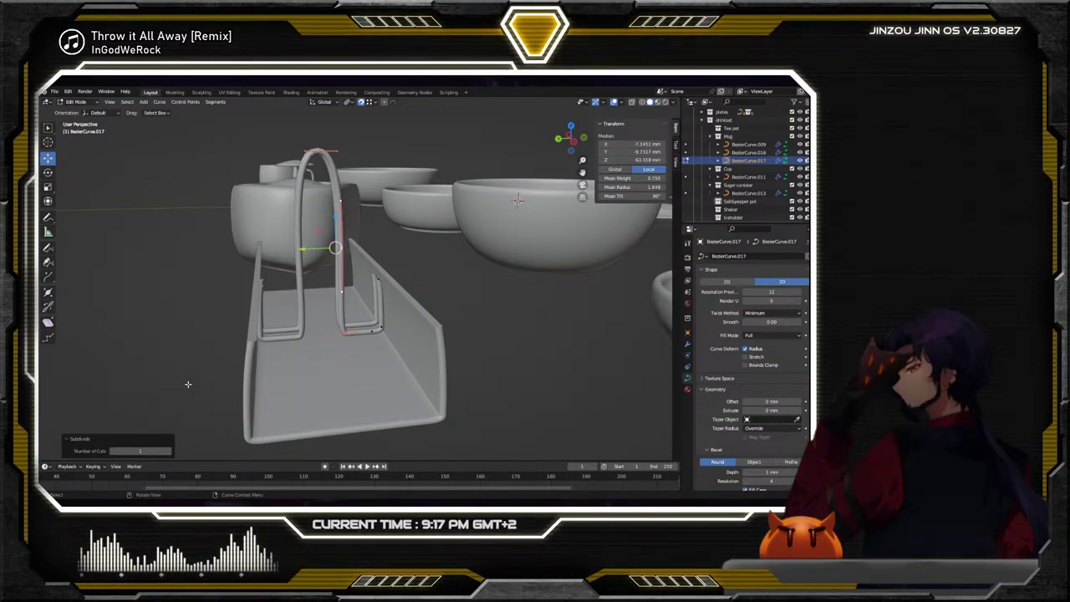
Lengthen the upper handle of the new midpoint on the arch's leg by scaling it about 2.05
click(341, 247)
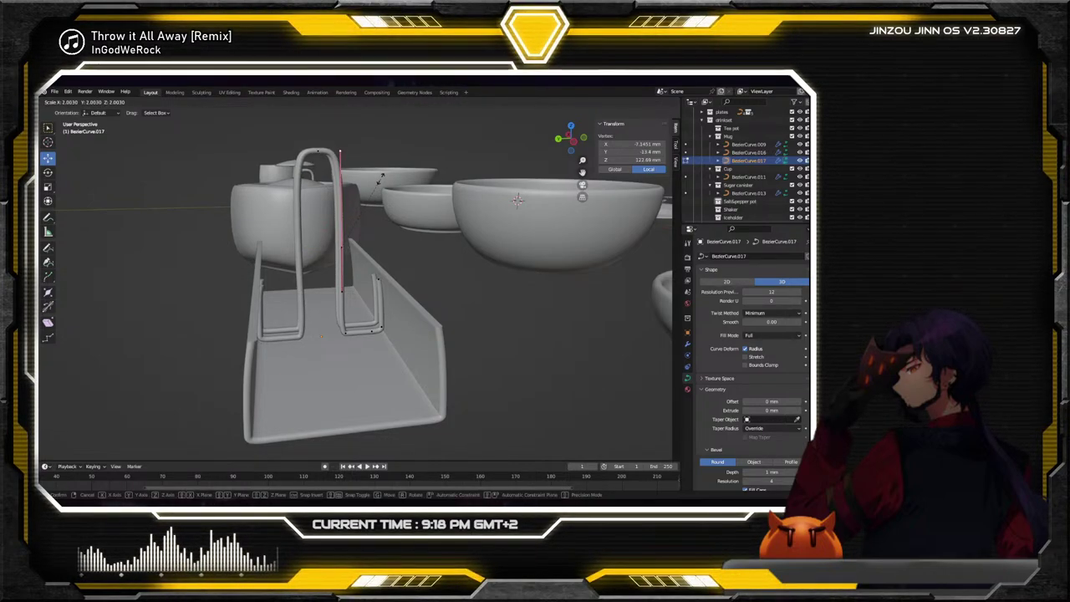
click(382, 183)
middle_drag(383, 184, 374, 243)
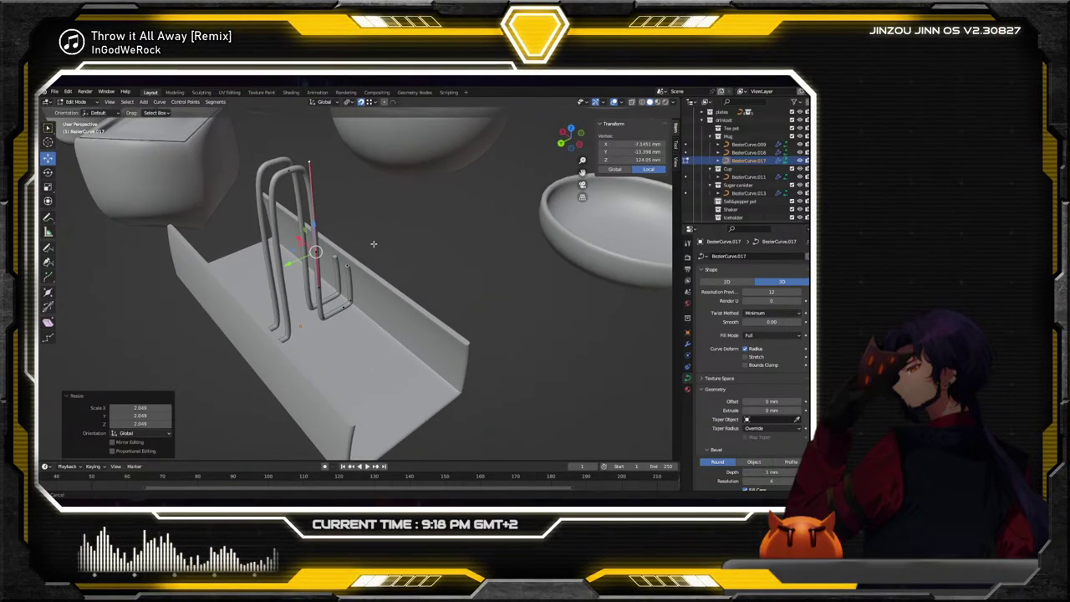
Subdivide the rod's short outer upright between its upper end point and lower corner with one cut, and clear the selection
scroll(344, 258, up, 5)
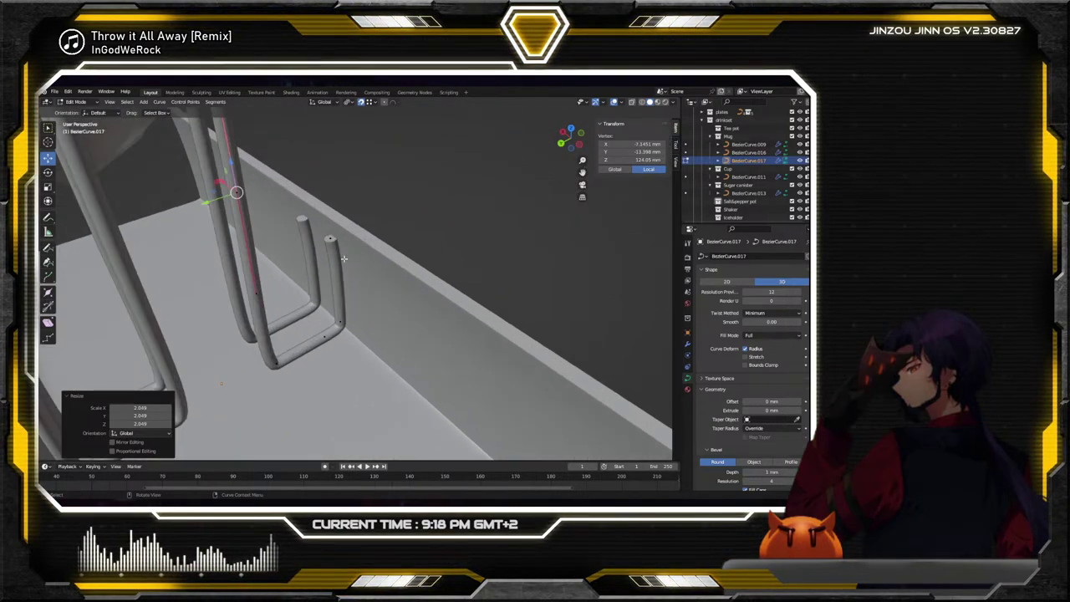
click(331, 241)
middle_drag(334, 244, 328, 151)
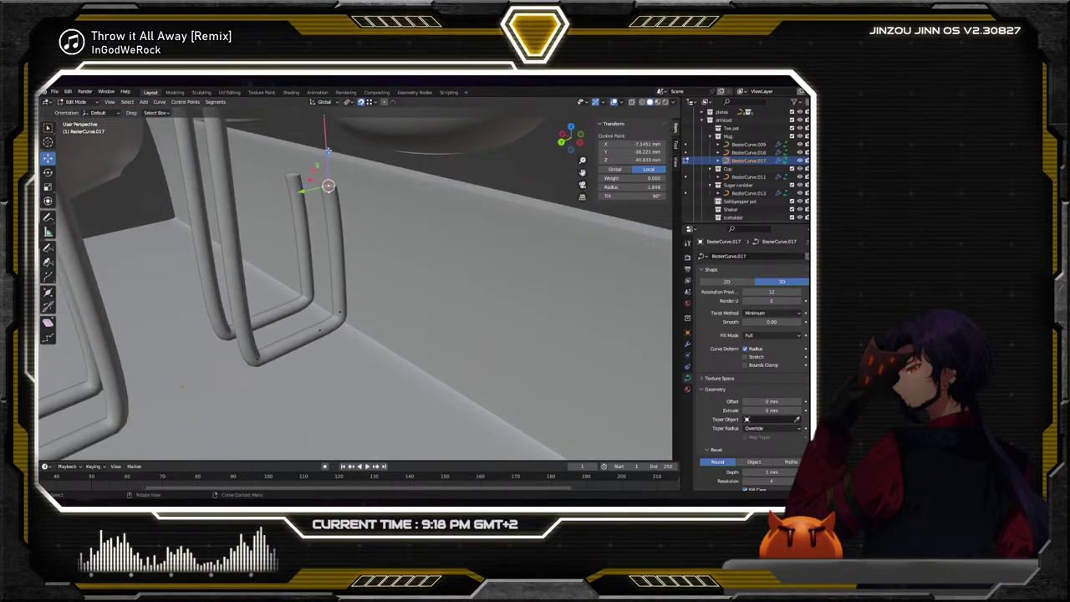
shift+click(341, 306)
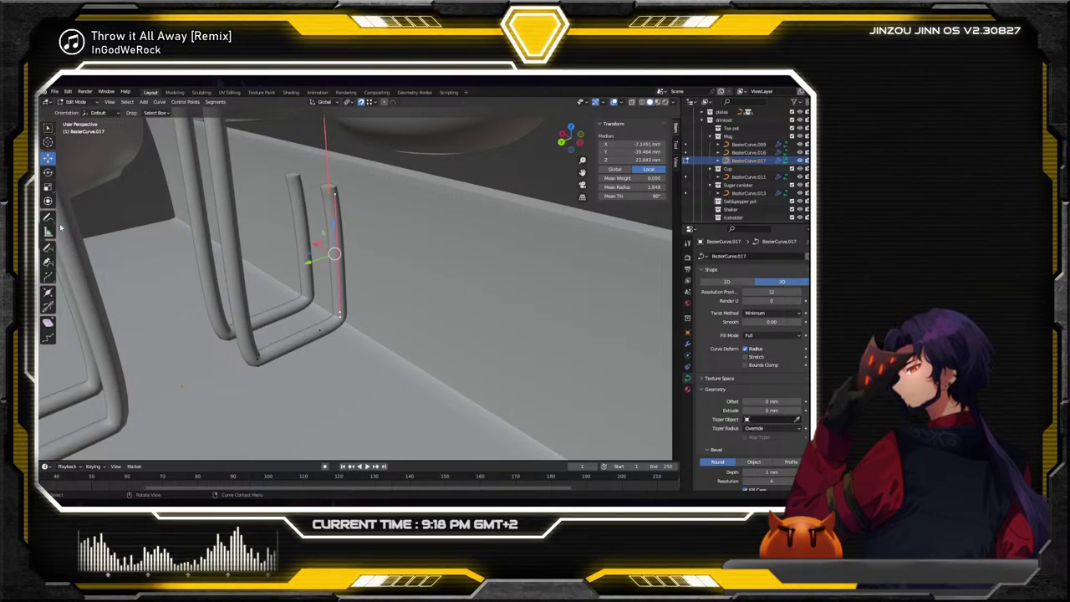
right_click(284, 204)
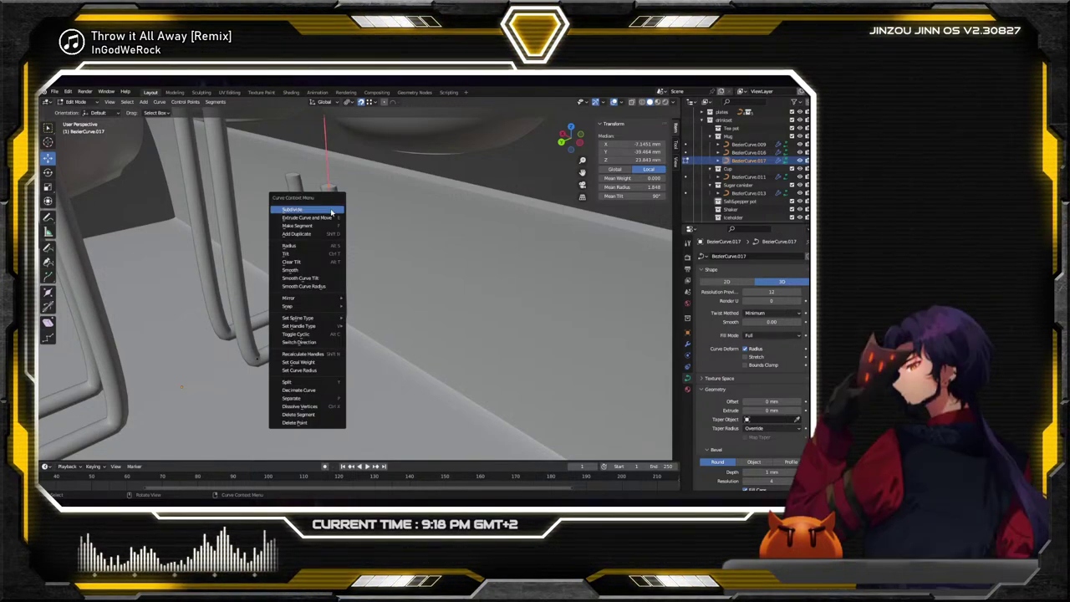
click(289, 209)
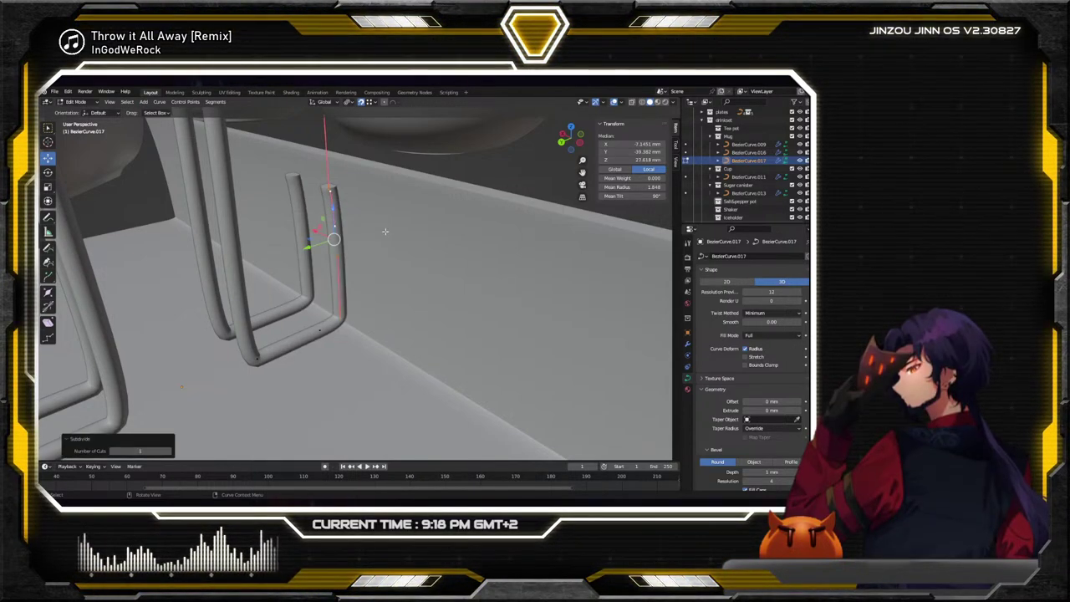
key(alt+a)
Move the outer upright's new point down about 9.56 mm along Z and outward about 0.84 mm along negative Y
click(331, 207)
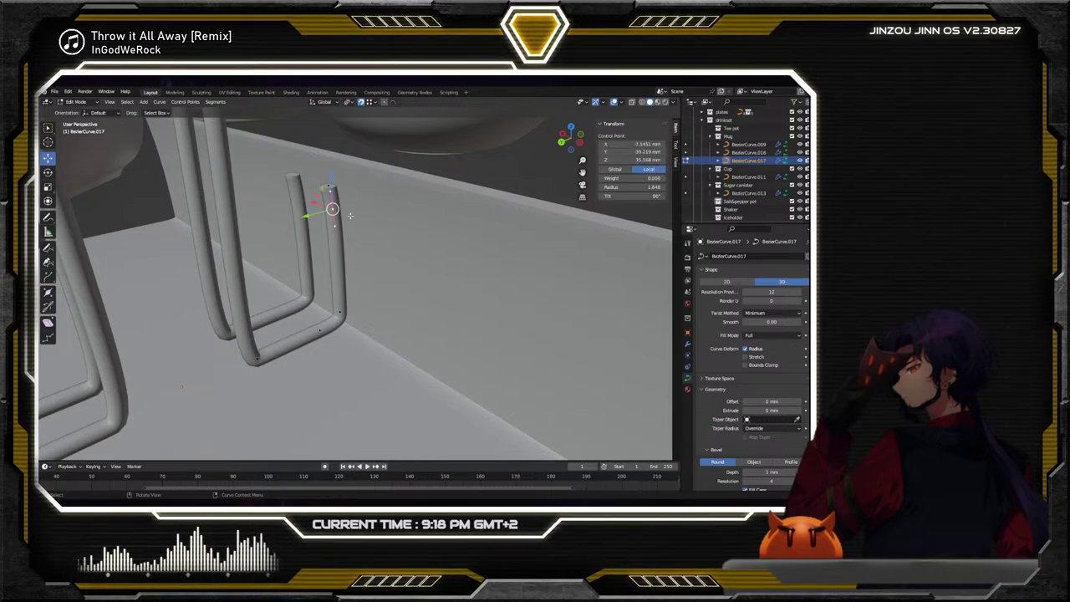
key(g)
key(z)
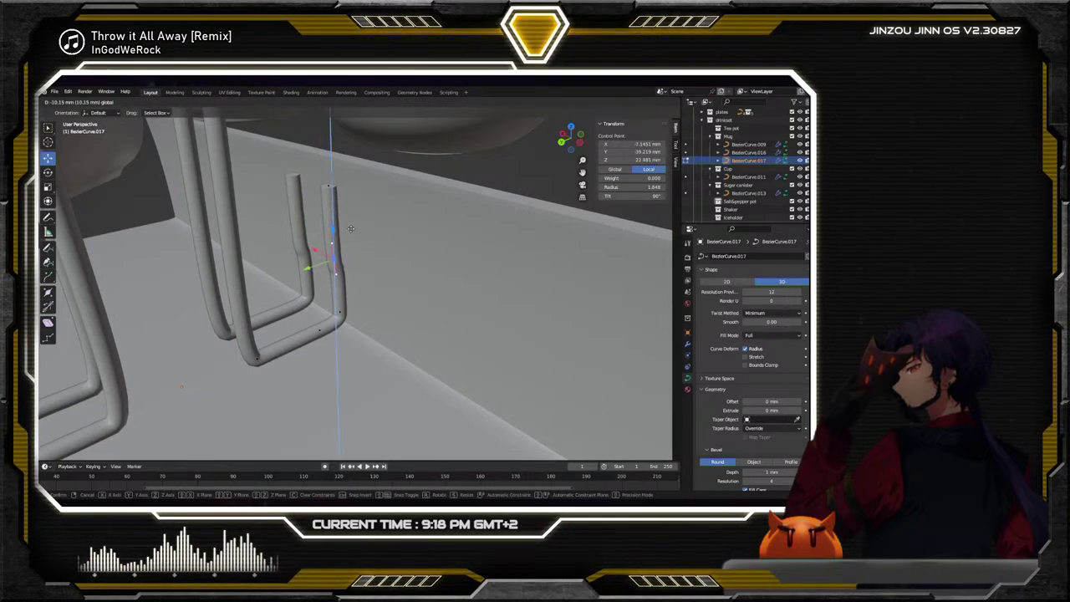
click(352, 225)
key(g)
key(y)
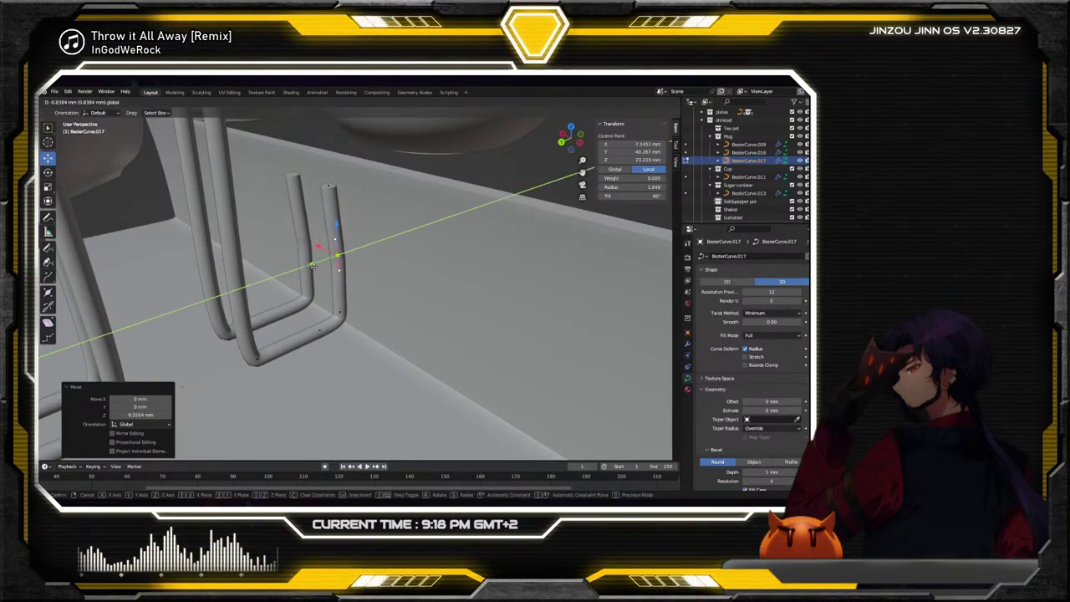
click(315, 267)
Rotate the handles of the outer upright's end point 90° about the Y axis and return to the Move tool
click(329, 185)
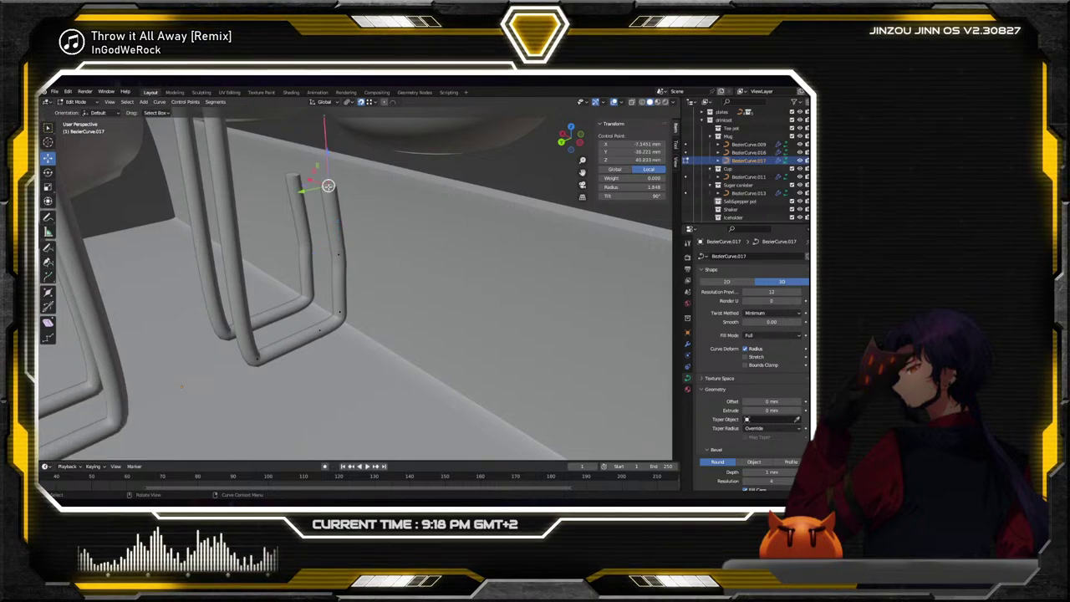
click(47, 173)
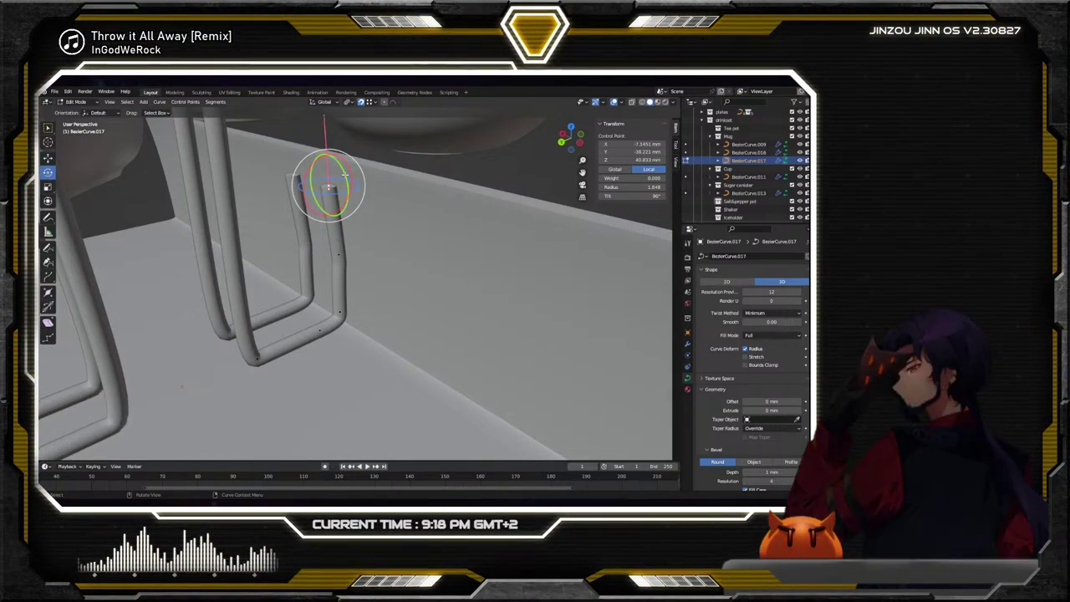
drag(304, 189, 309, 157)
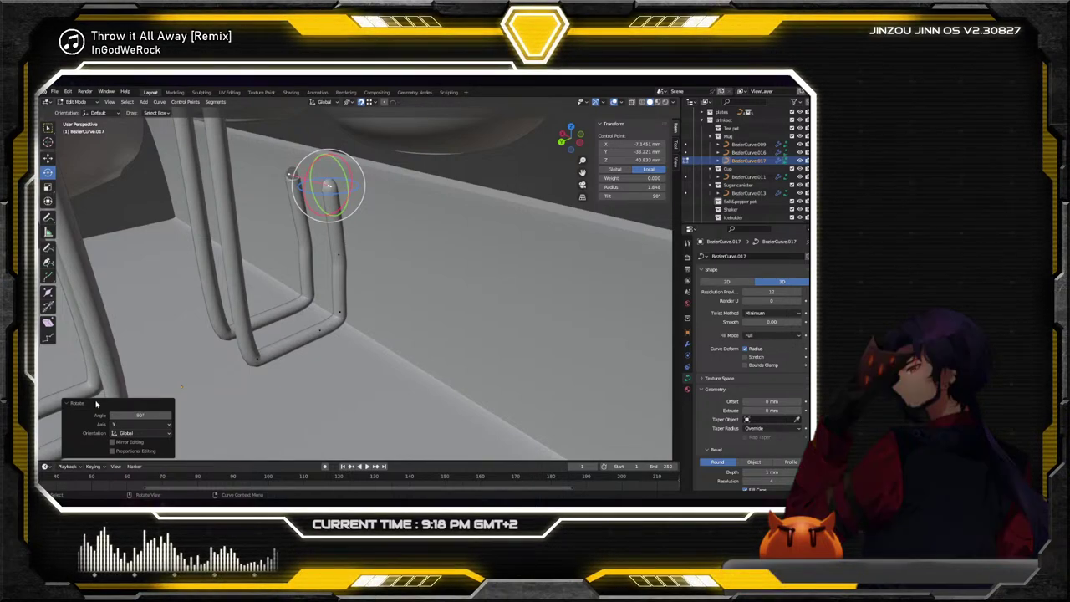
click(48, 157)
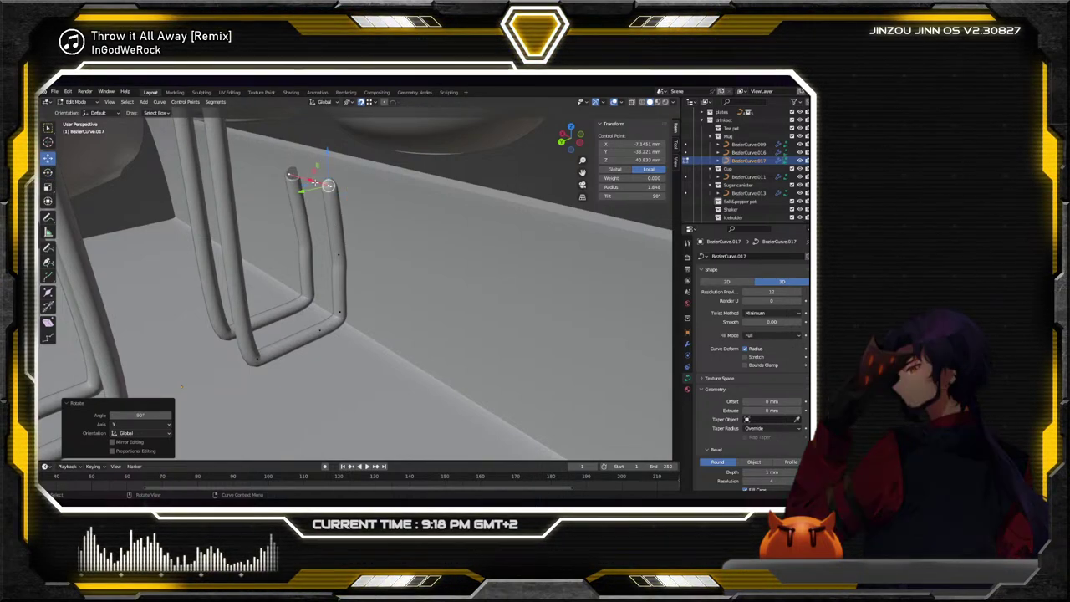
Move the outer upright's end point about 5.52 mm along X to meet its mirror, and lengthen the upright midpoint's upper handle by scaling about 4.13
middle_drag(308, 181, 333, 235)
drag(333, 236, 306, 223)
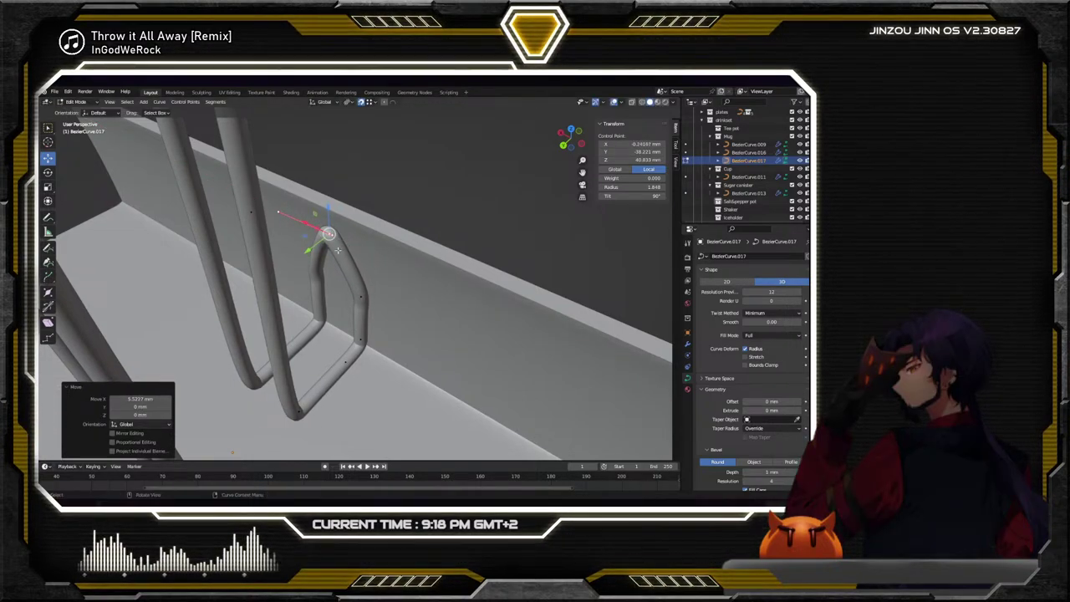
click(361, 296)
drag(380, 290, 410, 240)
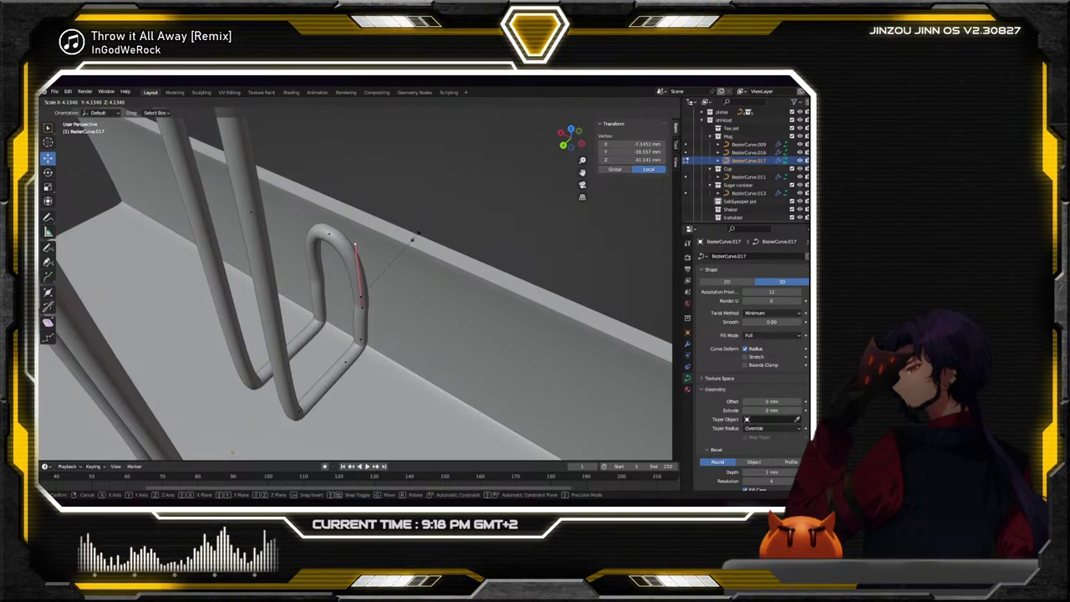
click(416, 238)
Lengthen the outward handle of the small loop's top end point by scaling it to square off the bend
middle_drag(416, 237, 366, 192)
scroll(341, 240, up, 1)
click(317, 257)
click(361, 154)
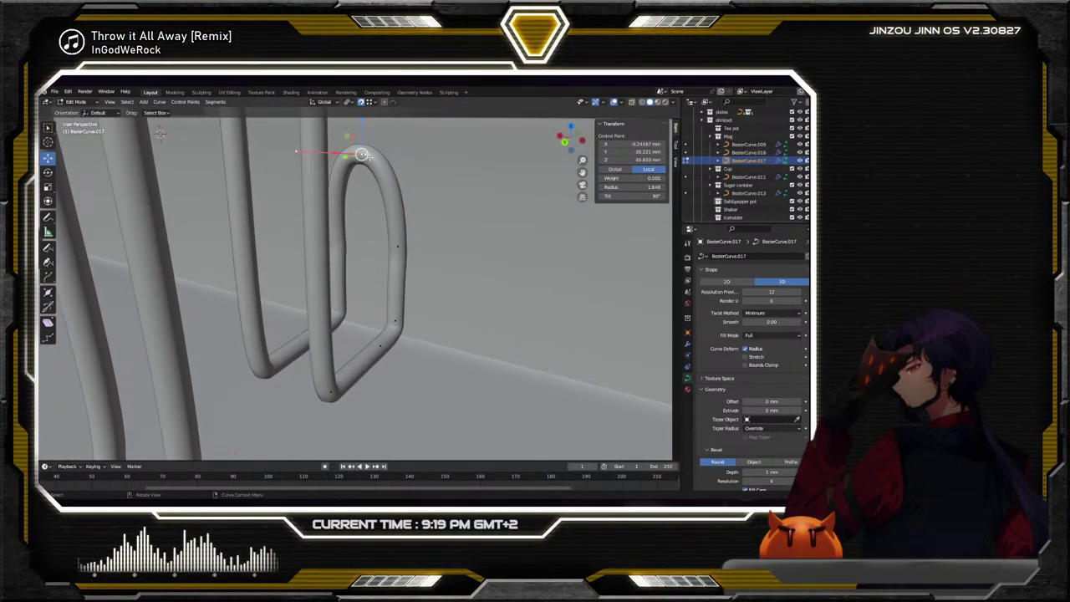
key(s)
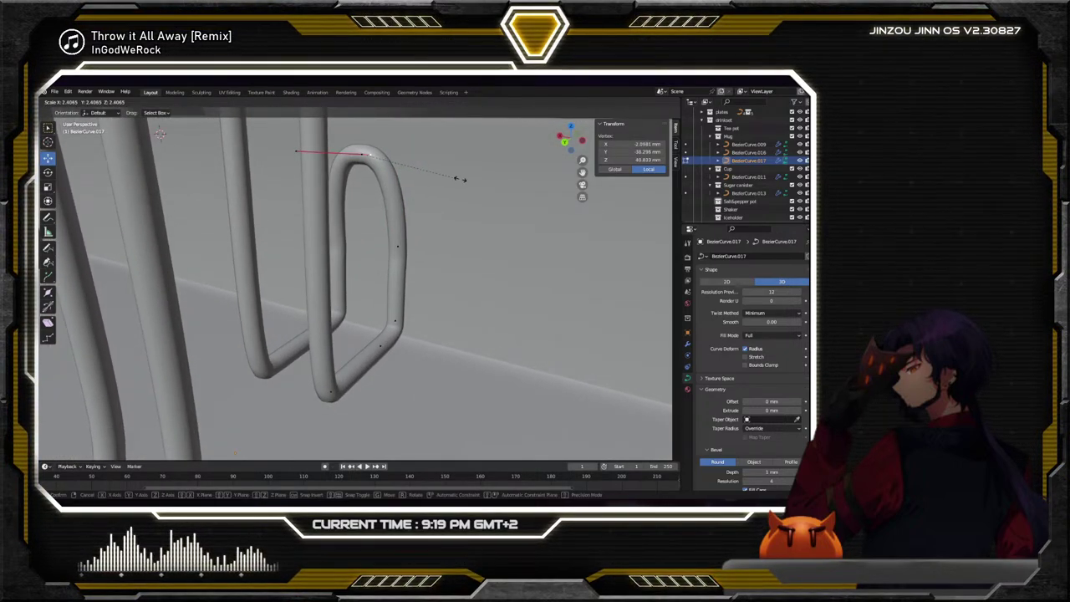
click(617, 209)
Lengthen the lower handle of the outer upright's midpoint by scaling it about 1.38
click(398, 246)
mouse_move(398, 246)
middle_down()
mouse_move(374, 251)
mouse_move(398, 247)
middle_up()
key(s)
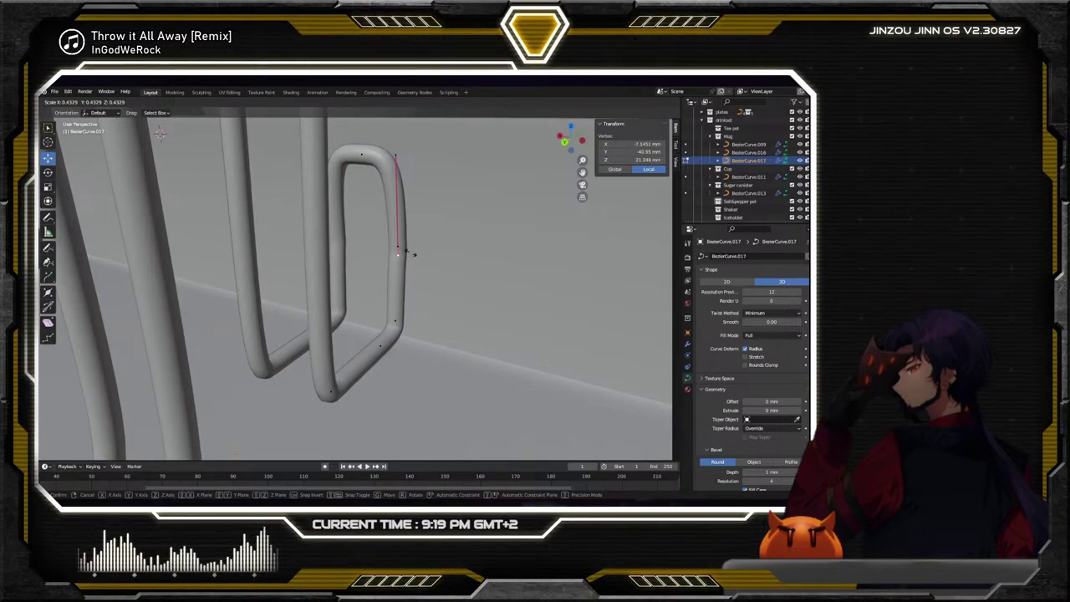
click(434, 276)
middle_drag(434, 276, 371, 286)
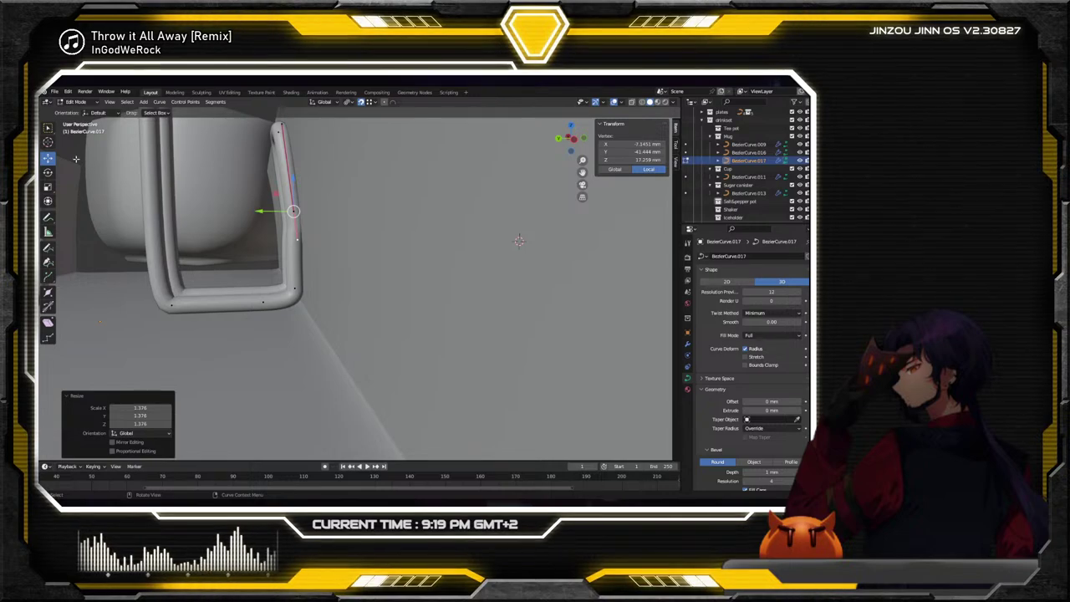
Turn off snapping and move the outer upright's midpoint inward about 0.56 mm along Y
drag(270, 210, 312, 178)
key(ctrl+z)
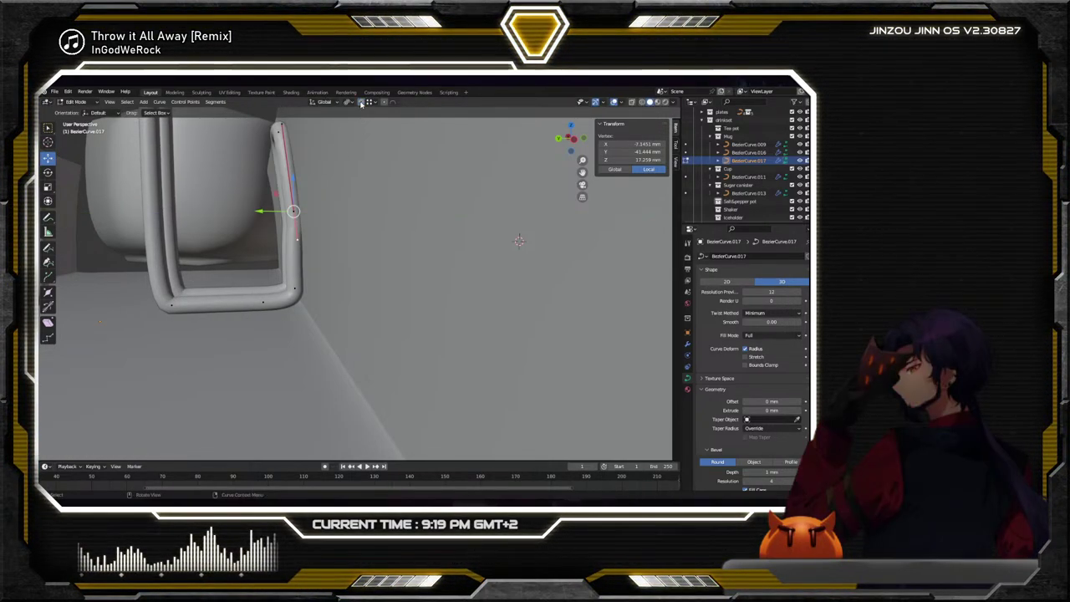
mouse_move(266, 211)
mouse_down()
mouse_move(287, 210)
mouse_move(256, 210)
mouse_up()
key(ctrl+z)
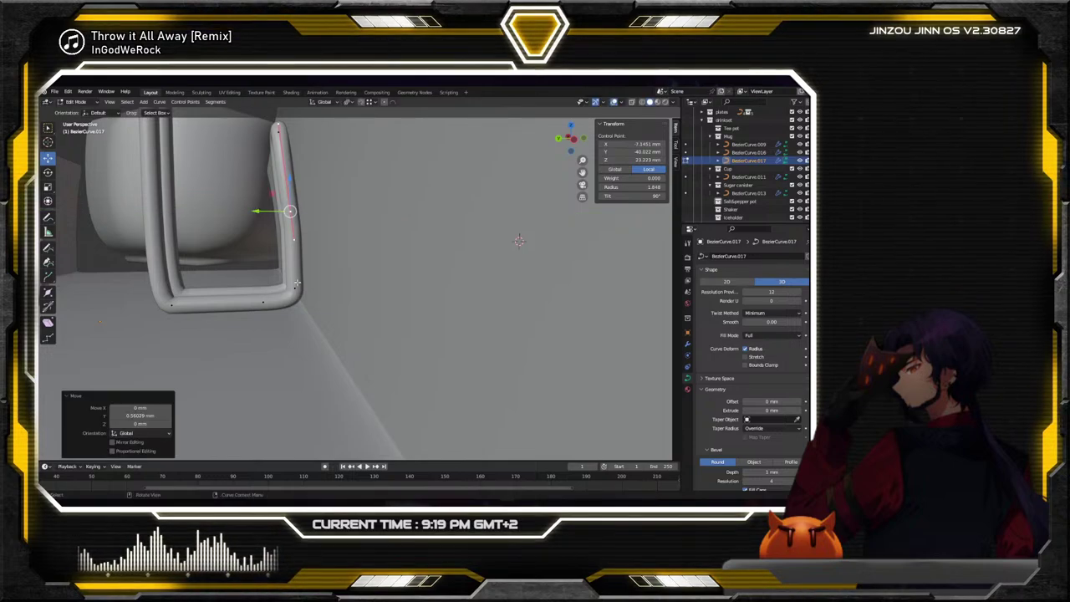
Move the outer upright's lower corner point about 0.28 mm along negative Y and shorten its upper handle by scaling about 0.47
click(294, 288)
drag(271, 289, 279, 289)
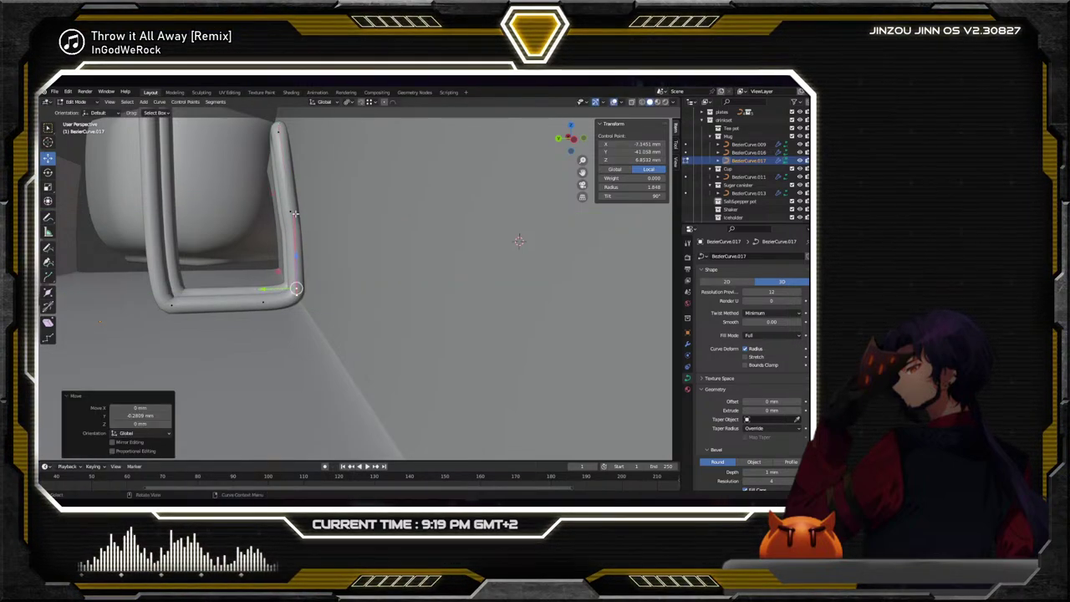
click(296, 289)
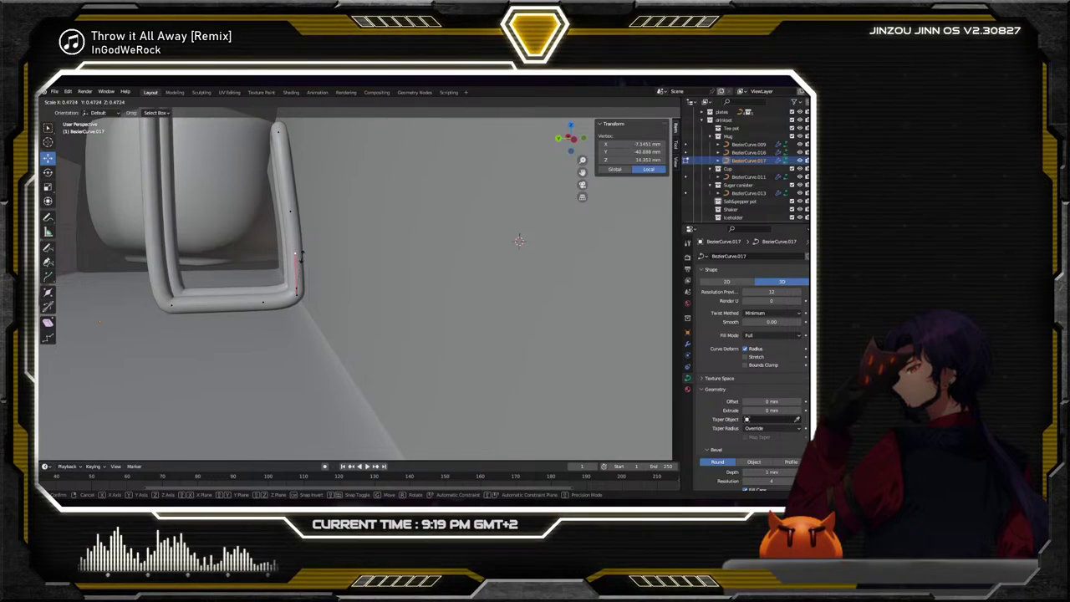
click(301, 257)
Scale the lower handle of the upright's midpoint by about 1.27 and shift that handle about 0.29 mm along Y
click(289, 207)
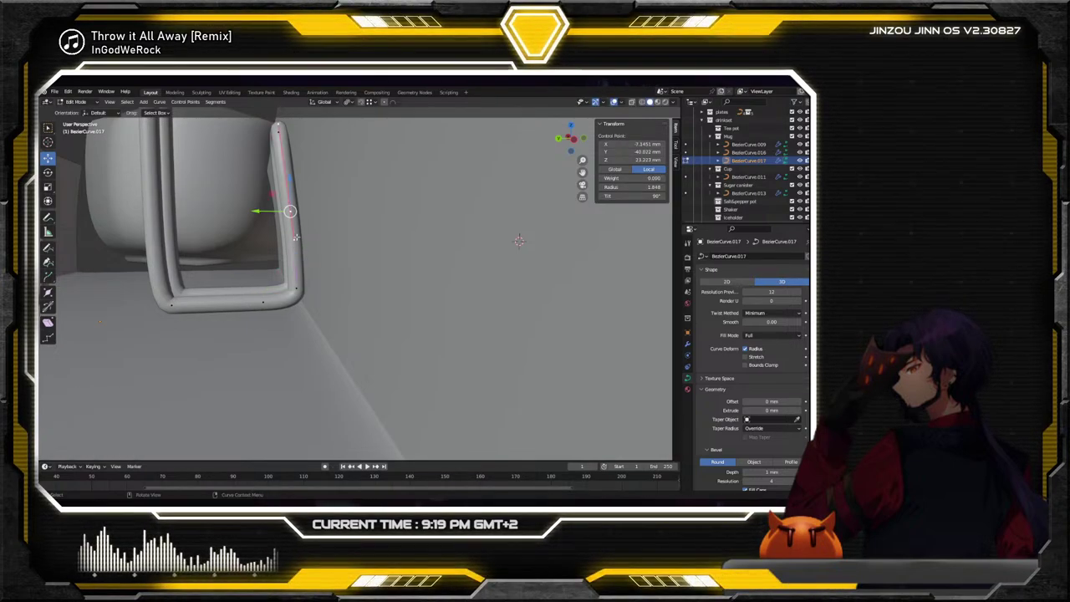
key(s)
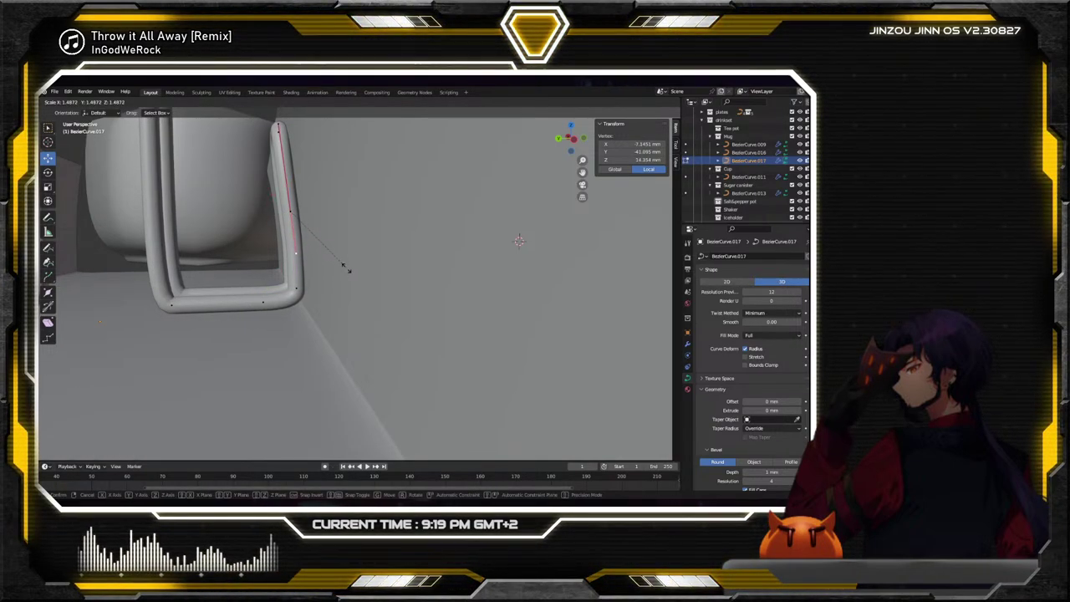
click(334, 258)
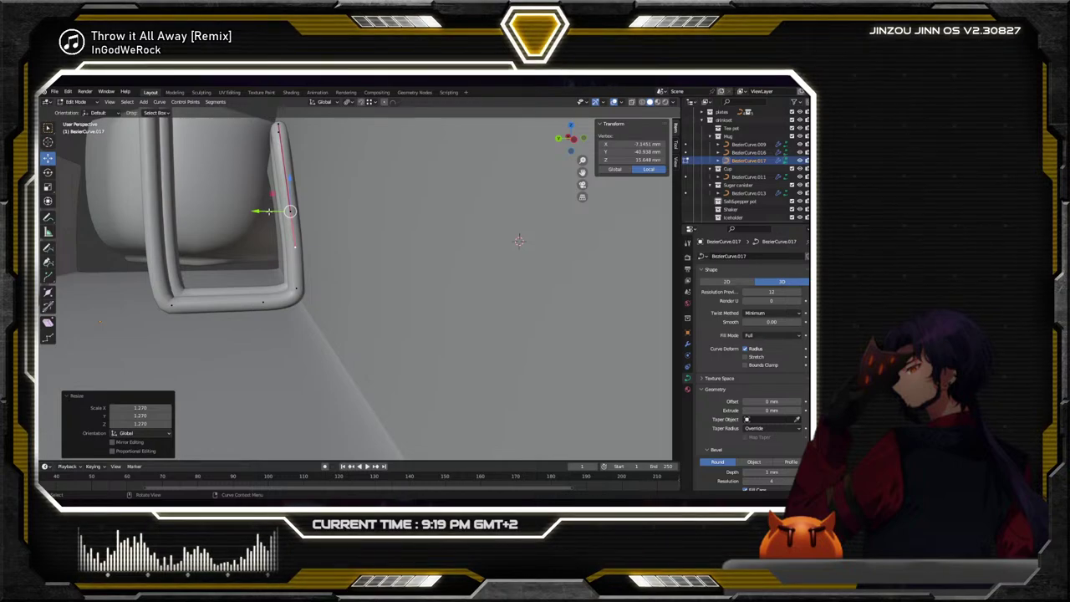
drag(265, 210, 266, 211)
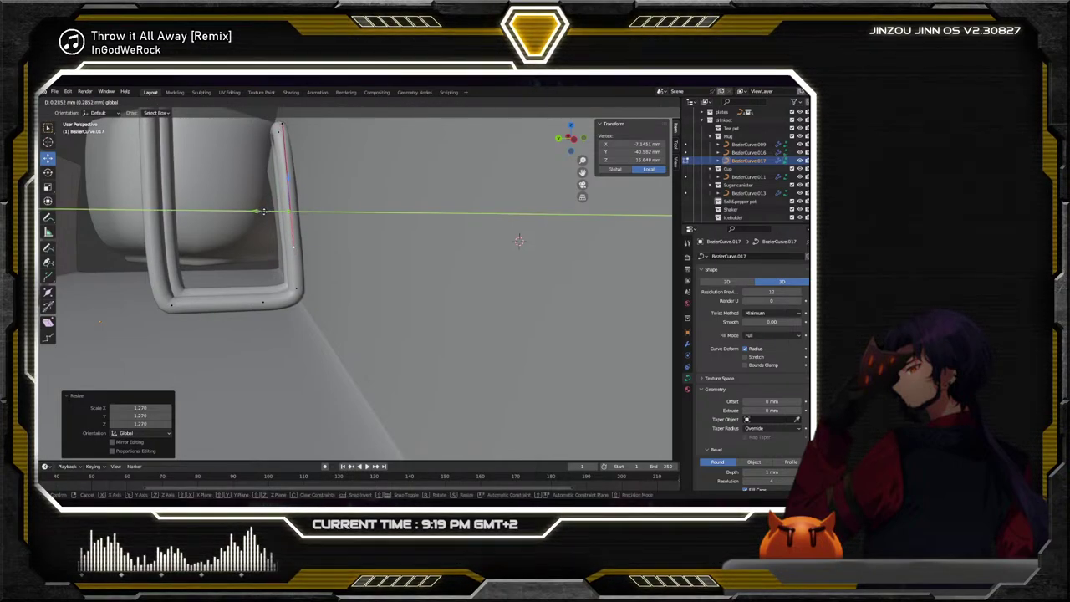
drag(263, 212, 263, 211)
Move the small loop's top end point slightly inward along positive Y, and switch to Object Mode
middle_drag(263, 212, 260, 159)
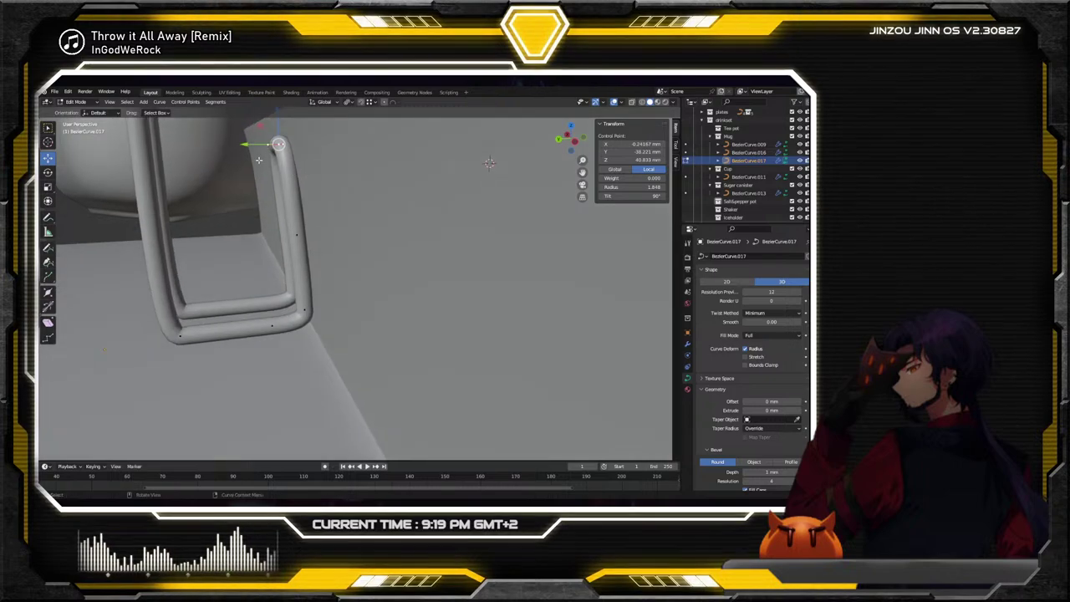
drag(249, 146, 241, 145)
middle_drag(306, 169, 420, 228)
click(81, 112)
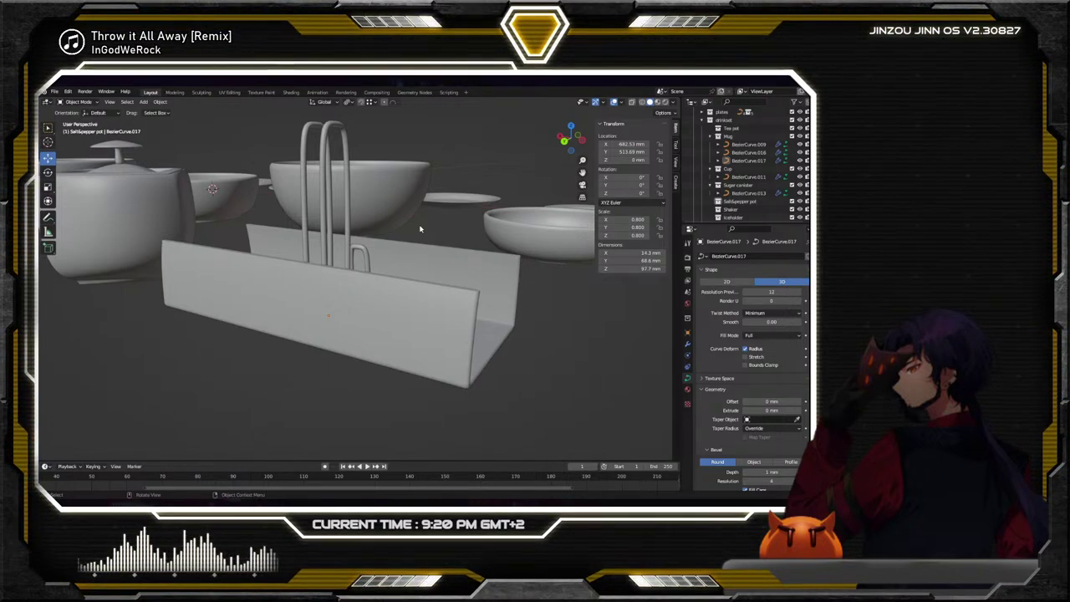
Select the wire rack and examine its shape, spacing and fit inside the tray from the sides, end and above
middle_drag(413, 217, 384, 263)
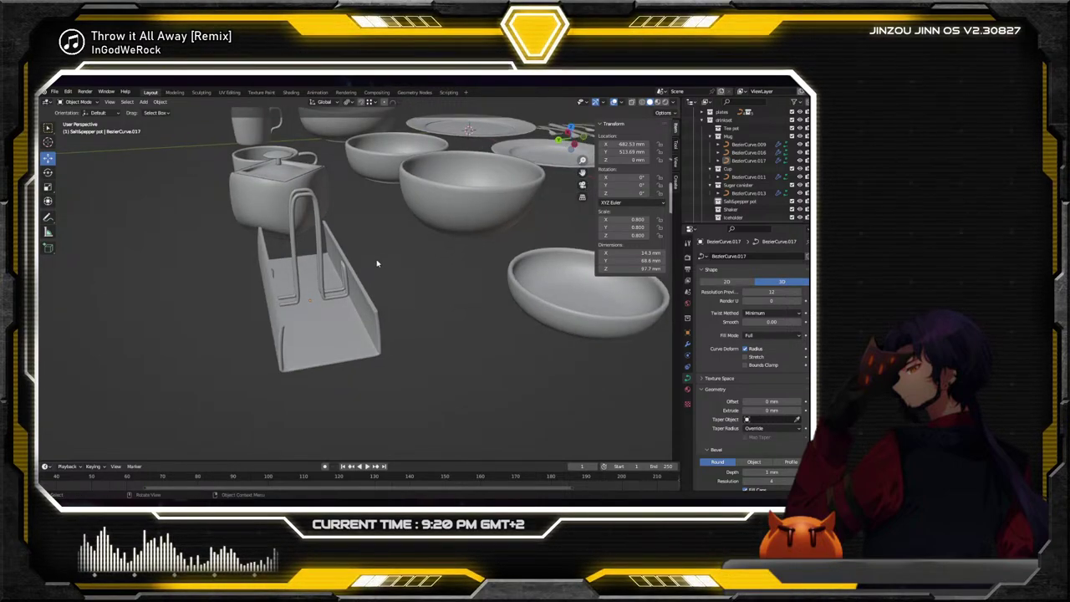
scroll(374, 265, up, 3)
middle_drag(371, 267, 410, 287)
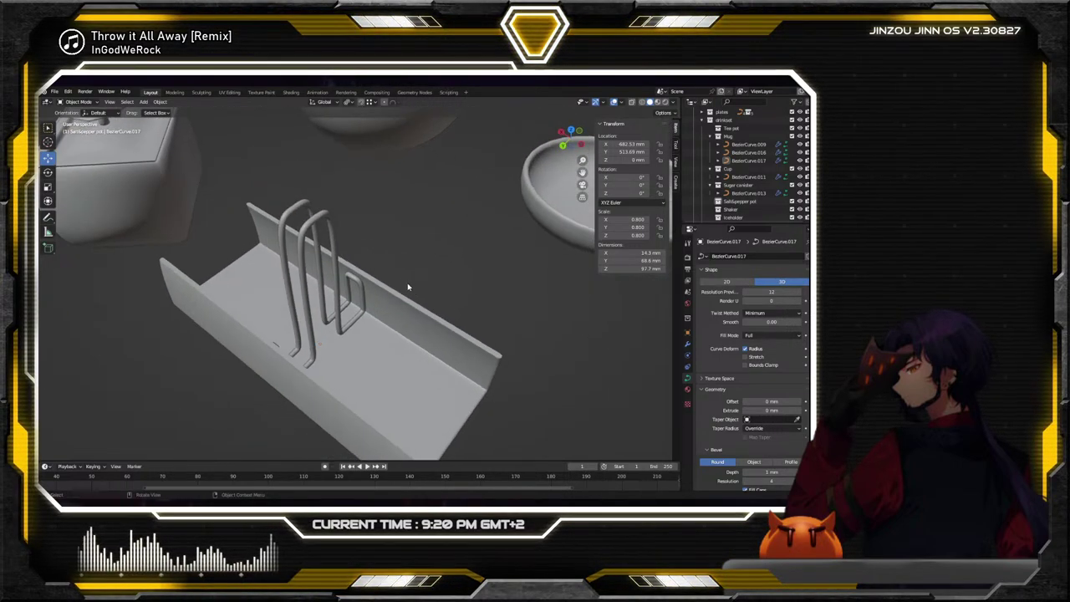
click(306, 251)
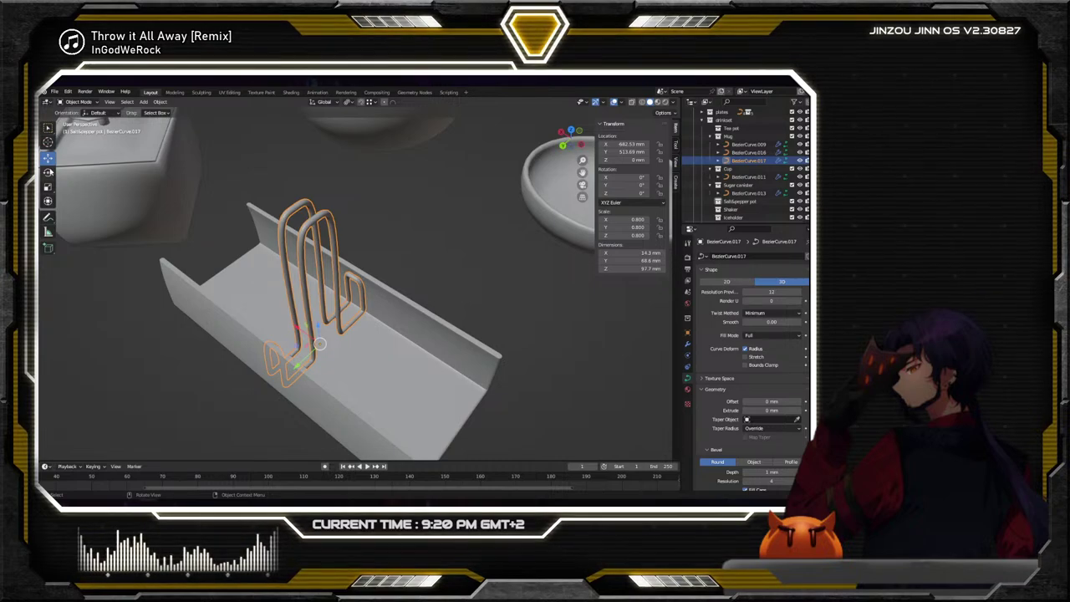
middle_drag(433, 267, 389, 276)
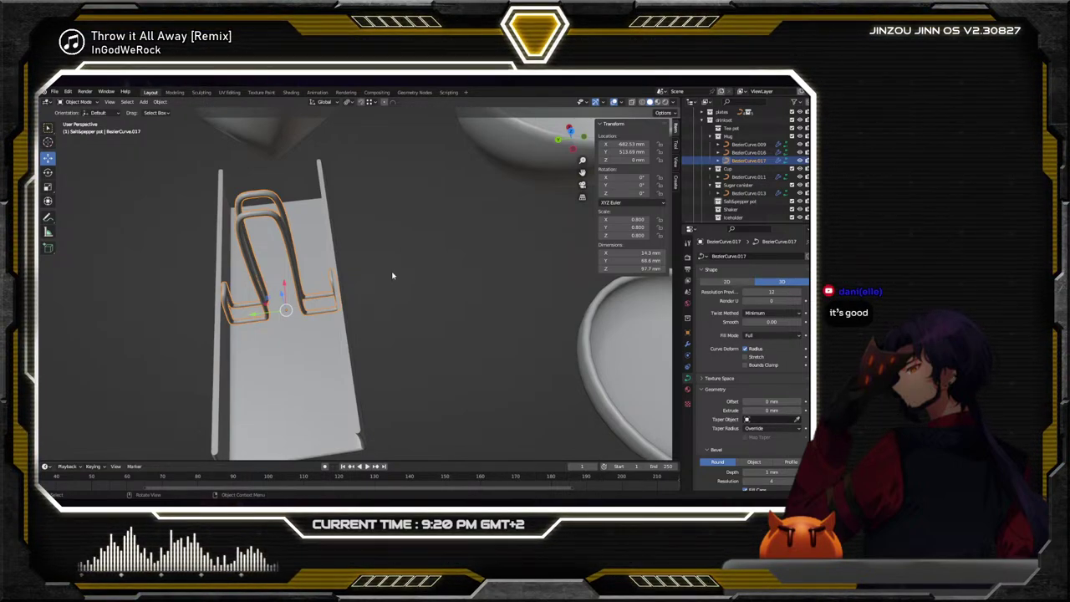
scroll(392, 275, down, 3)
middle_drag(392, 275, 352, 280)
scroll(373, 270, up, 5)
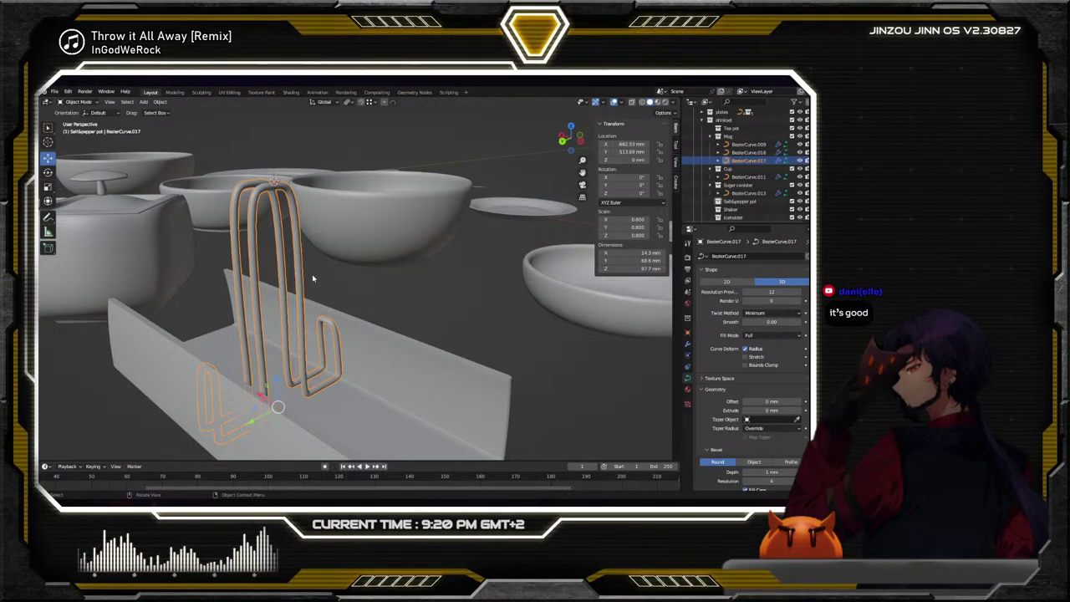
middle_drag(353, 282, 354, 226)
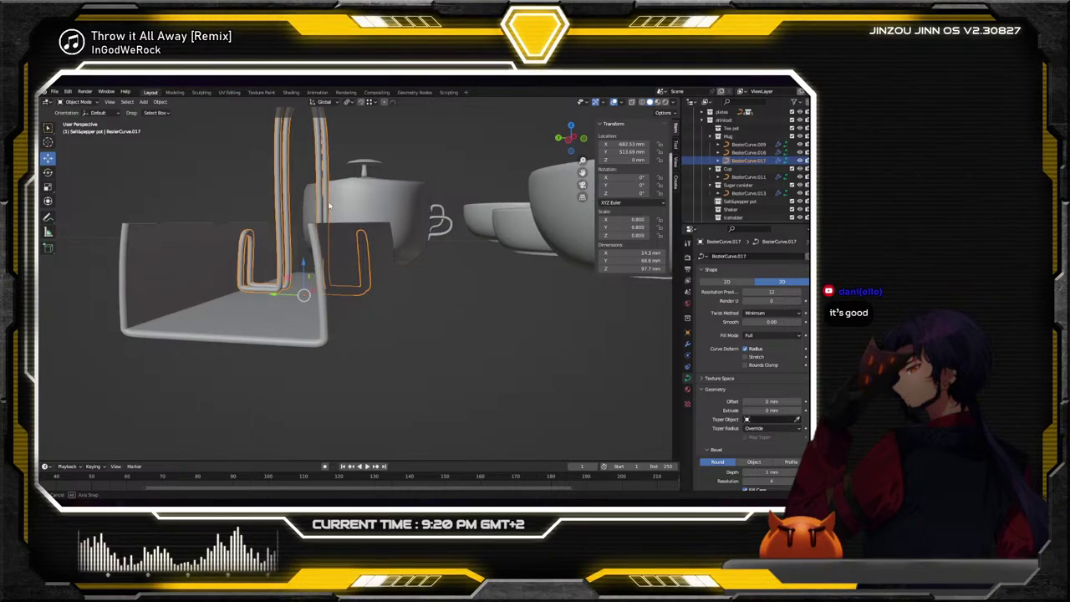
middle_drag(327, 201, 456, 303)
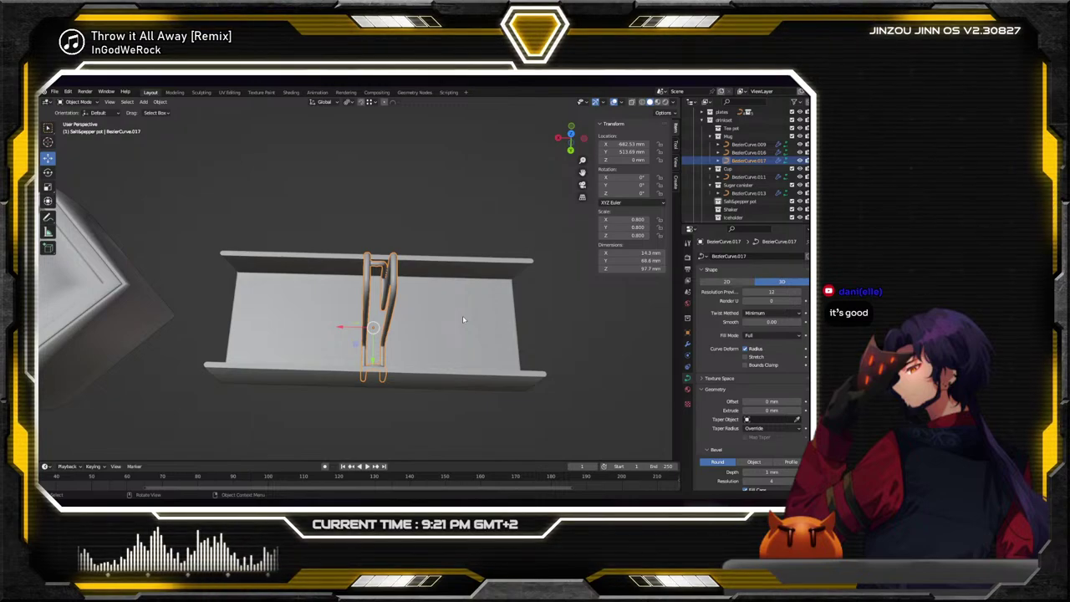
middle_drag(467, 308, 384, 278)
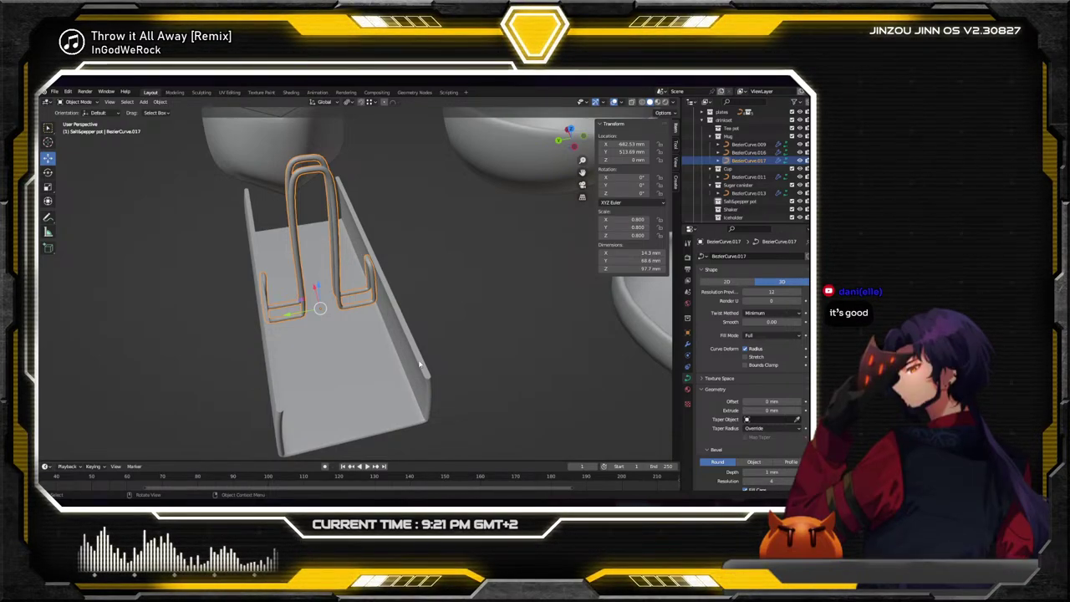
middle_drag(397, 333, 389, 254)
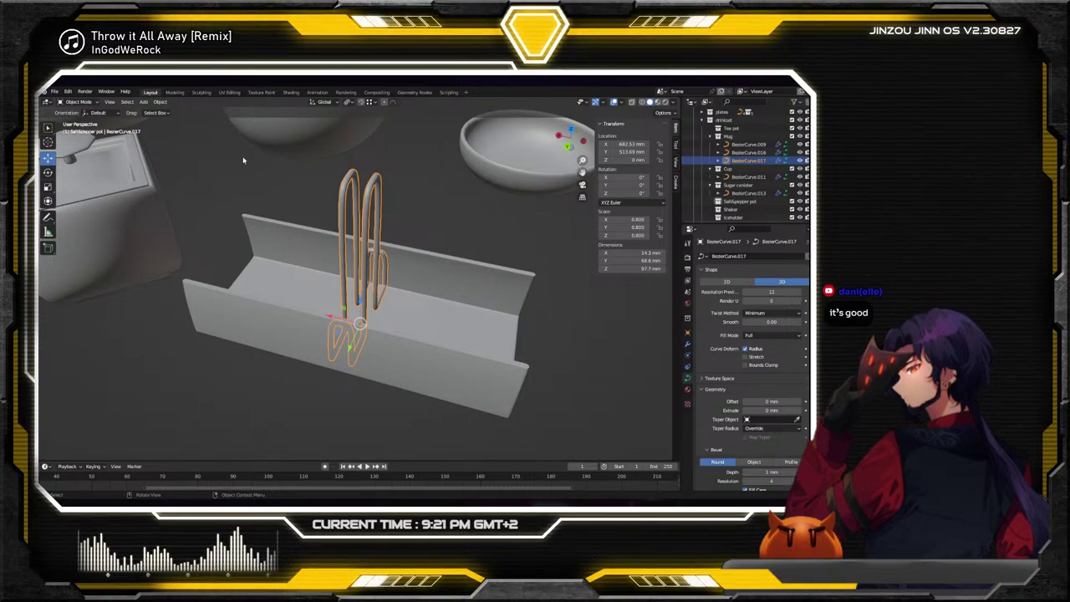
In Edit Mode, move the rod's arch, leg and outer bend points about 2.47 mm along X to narrow the rack, and clear the selection
click(76, 121)
mouse_move(334, 251)
middle_down()
mouse_move(389, 216)
mouse_move(355, 245)
middle_up()
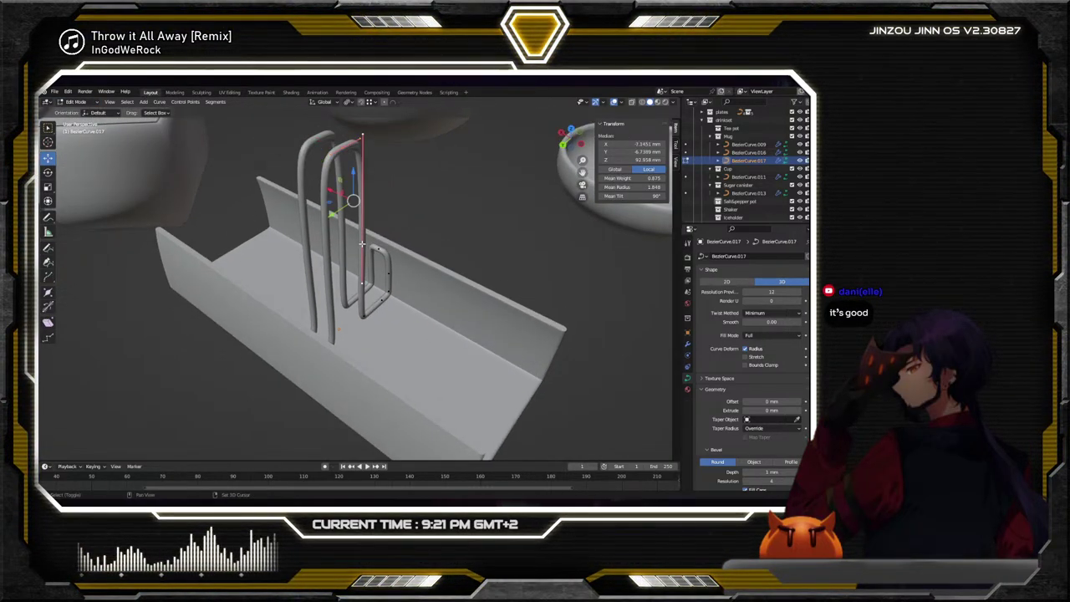
shift+click(365, 315)
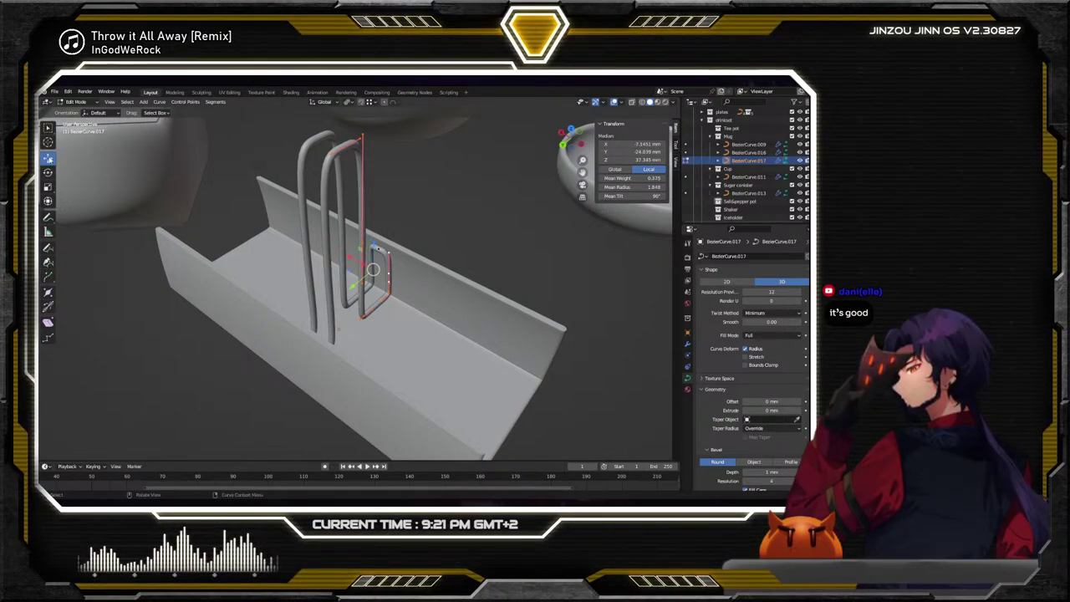
middle_drag(390, 269, 406, 280)
scroll(406, 280, up, 3)
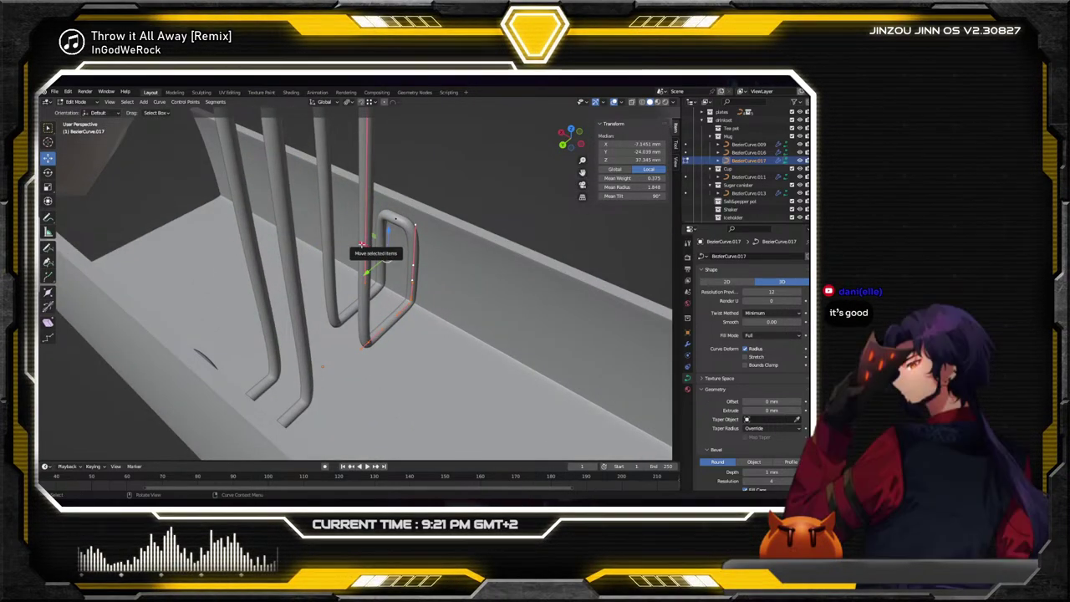
key(g)
key(x)
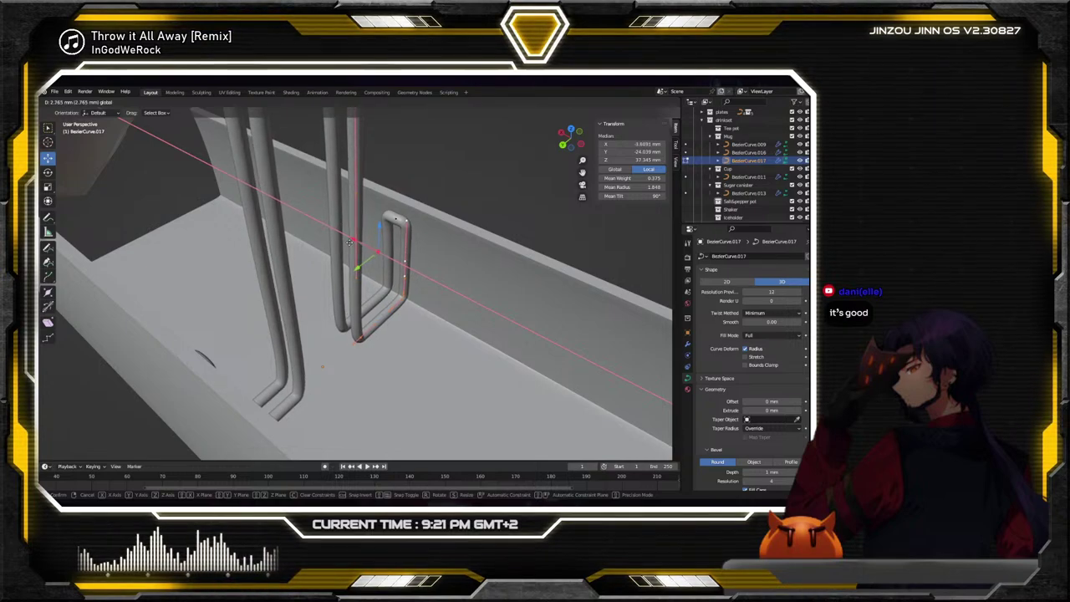
click(351, 242)
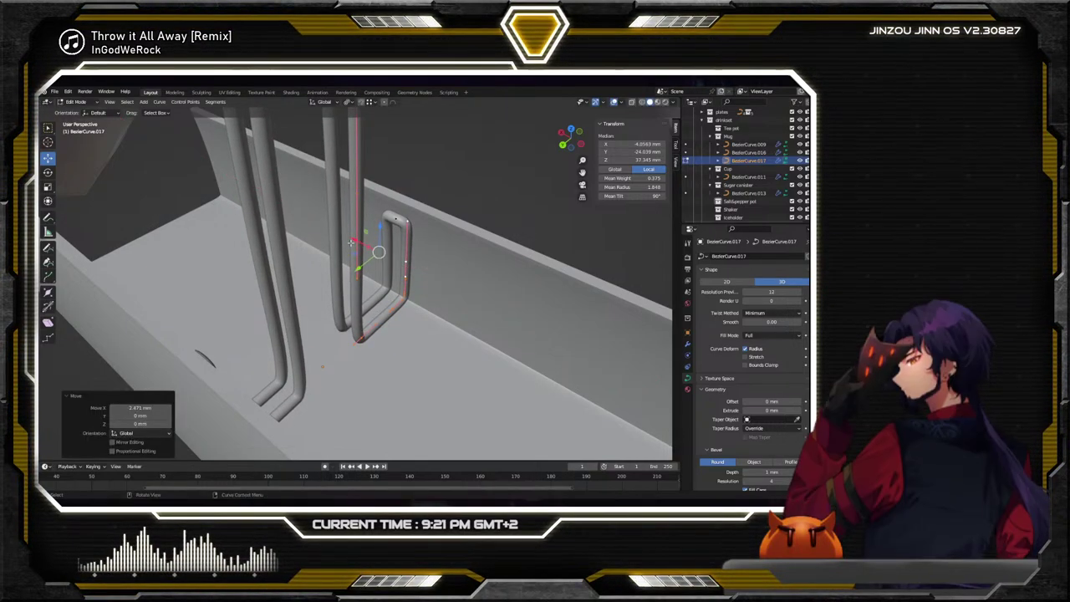
scroll(351, 243, down, 4)
middle_drag(351, 243, 451, 244)
click(456, 233)
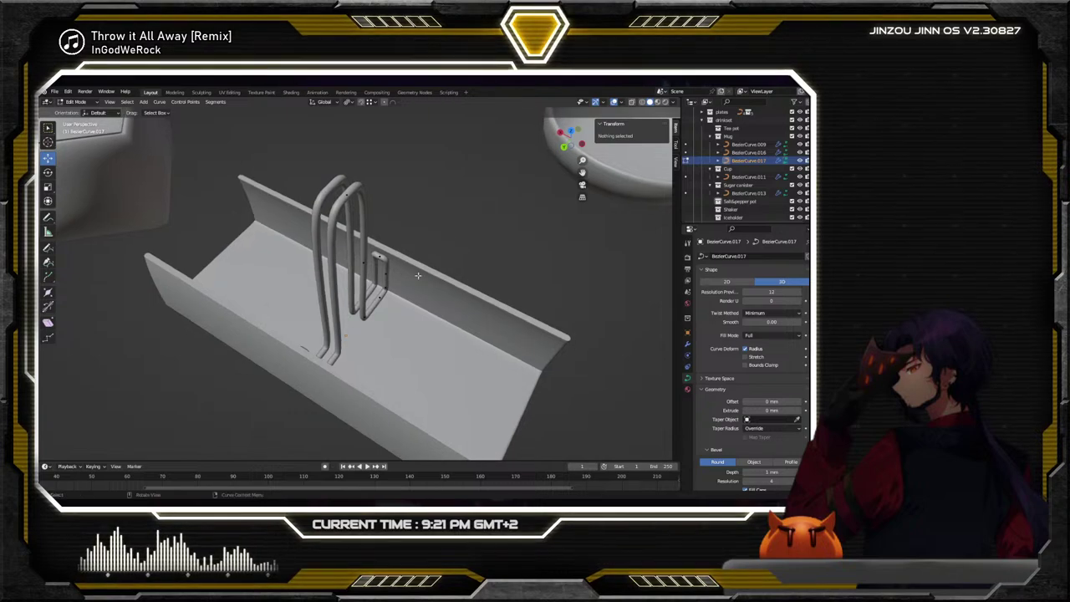
Move only the upper points of the rod's tall arch about 1.08 mm along X toward the mirrored rod, and clear the selection
click(385, 269)
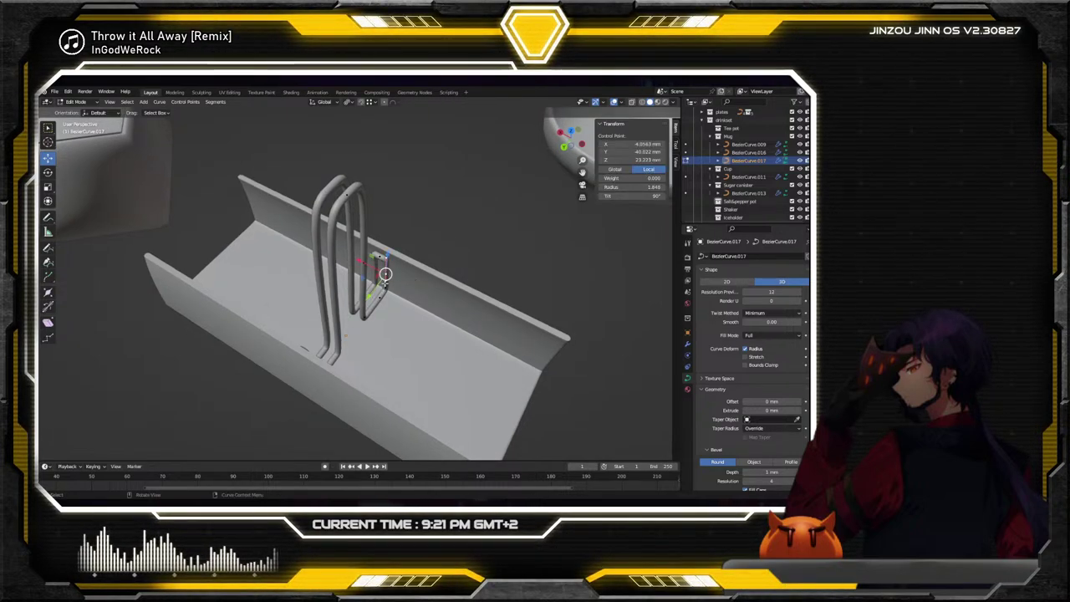
drag(384, 273, 363, 262)
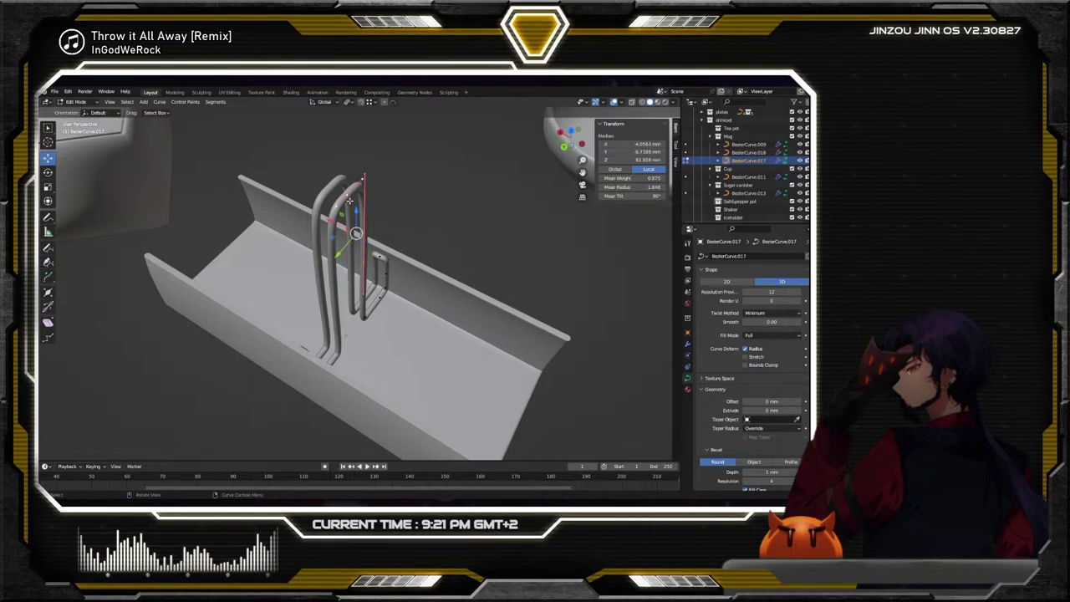
drag(341, 225, 337, 224)
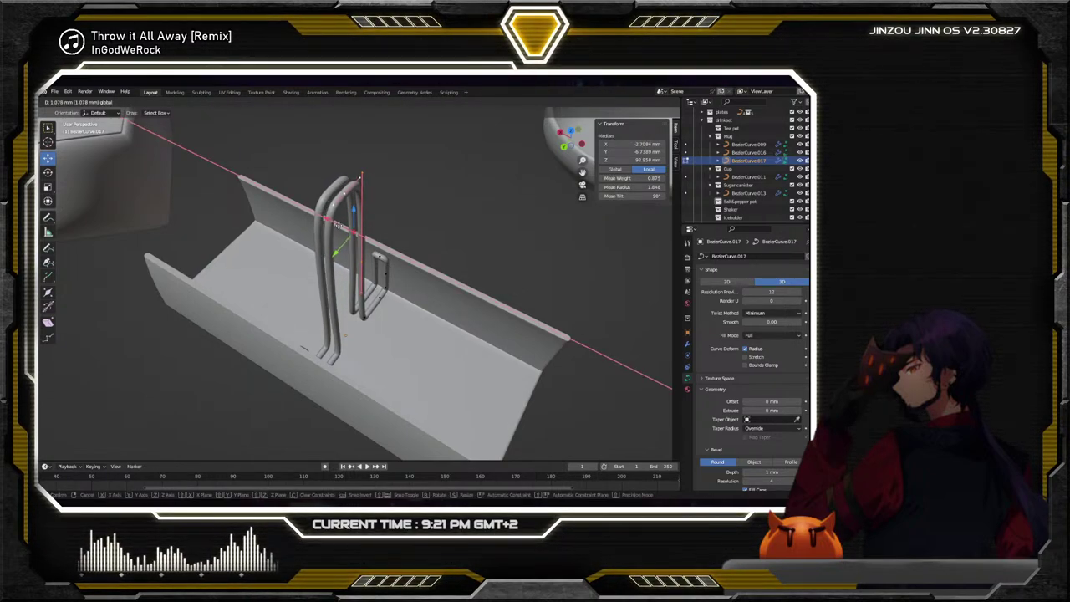
drag(338, 225, 338, 225)
click(406, 232)
middle_drag(406, 232, 429, 240)
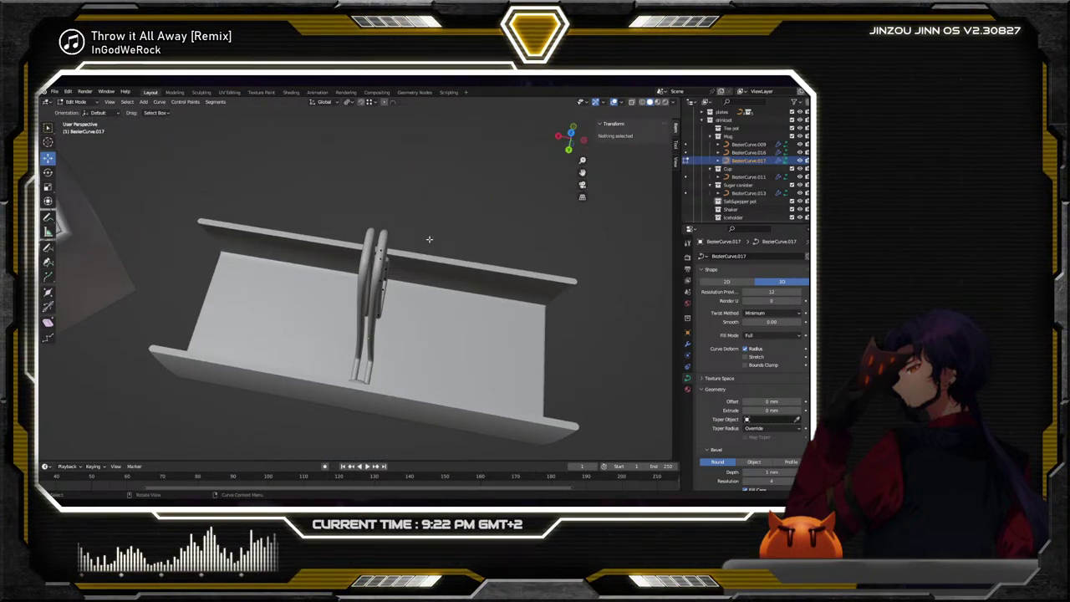
Move the small outer loop's top end point about 0.42 mm along negative Y, and begin a further small shift
scroll(429, 239, down, 2)
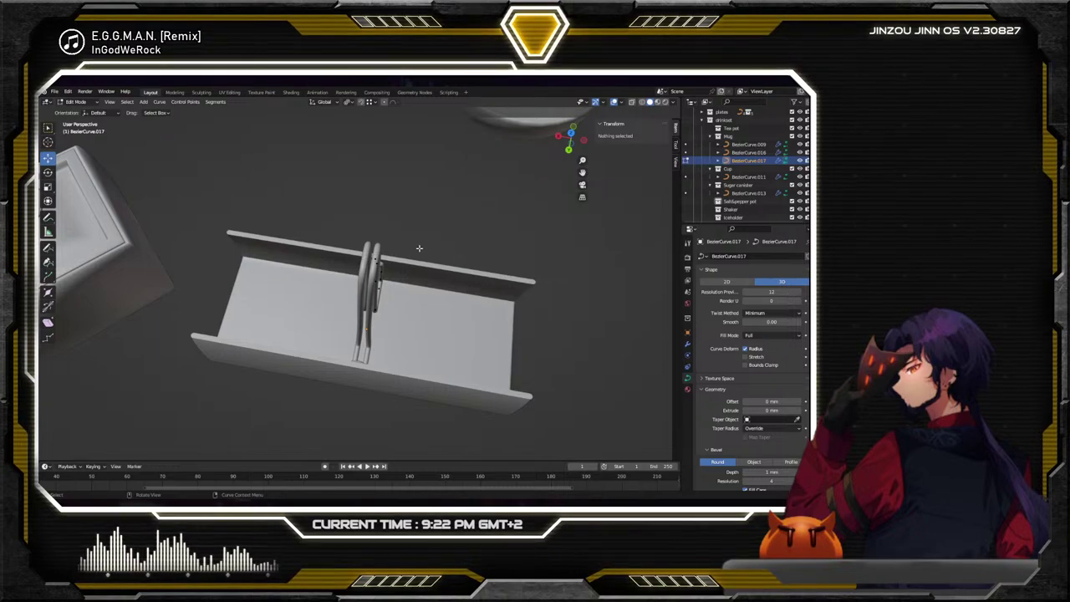
scroll(418, 248, down, 5)
middle_drag(418, 248, 366, 346)
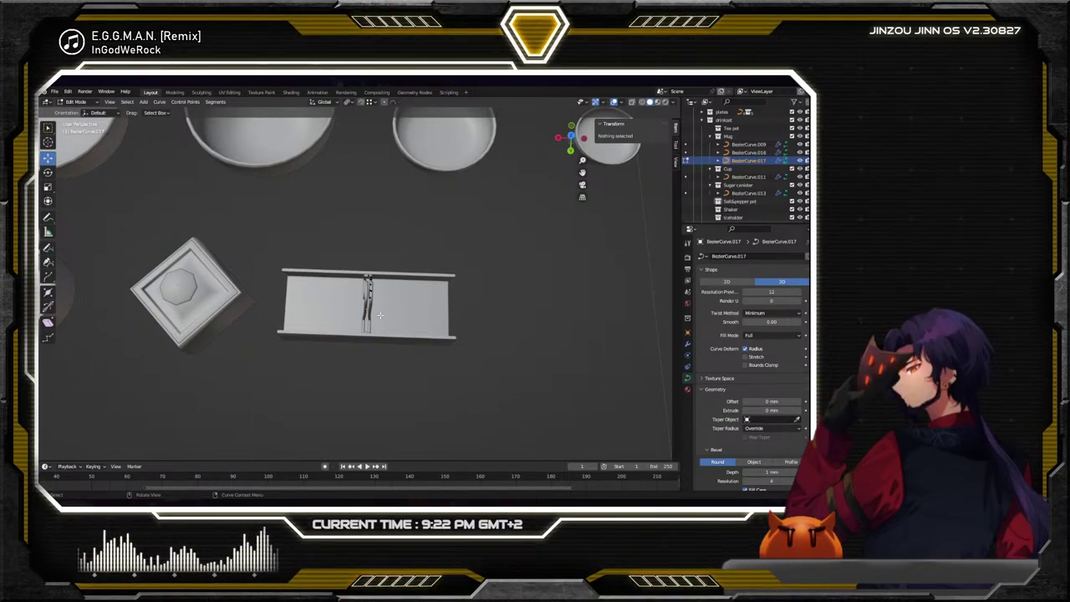
middle_drag(415, 290, 392, 281)
scroll(361, 270, up, 5)
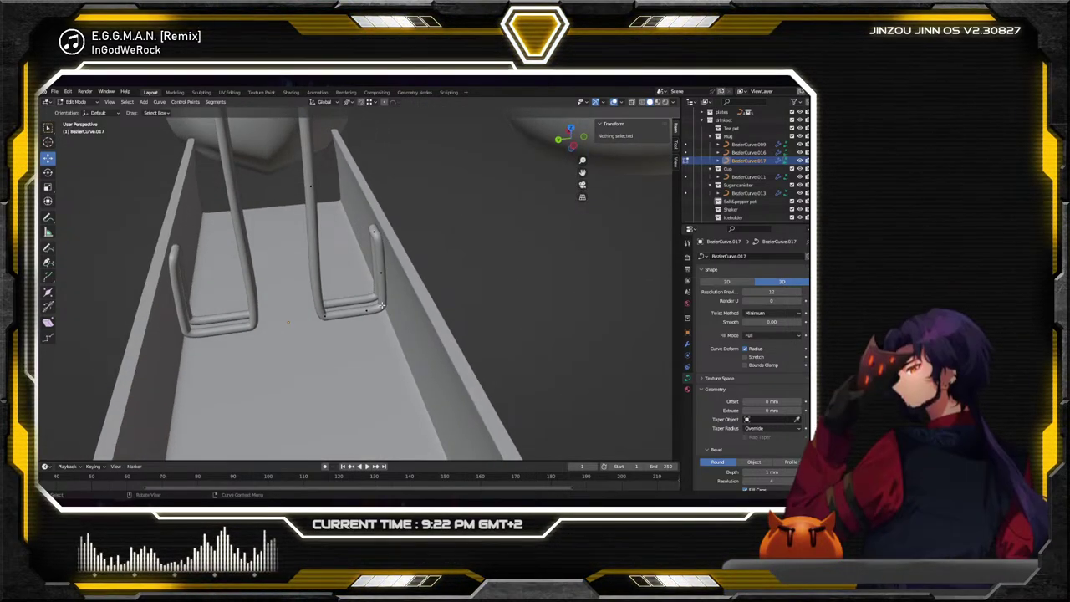
shift+click(378, 293)
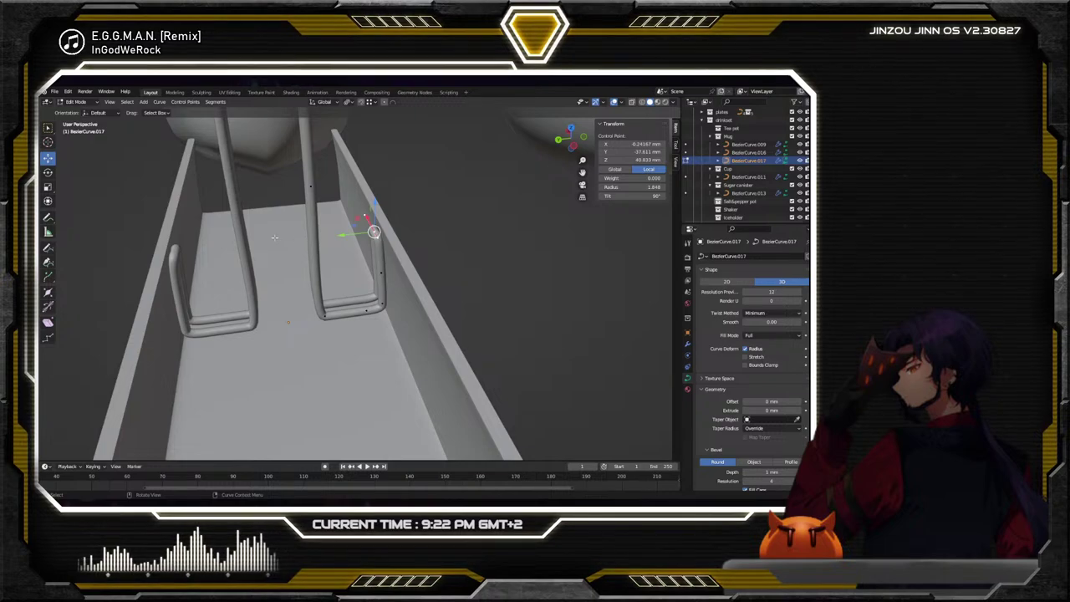
scroll(327, 210, up, 3)
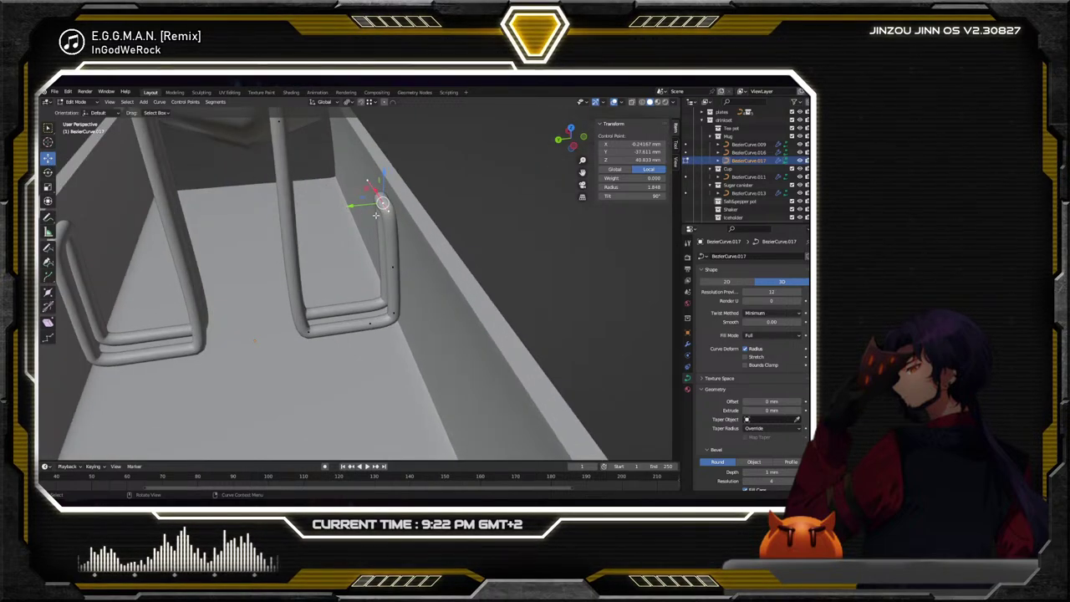
middle_drag(328, 210, 365, 254)
key(g)
key(y)
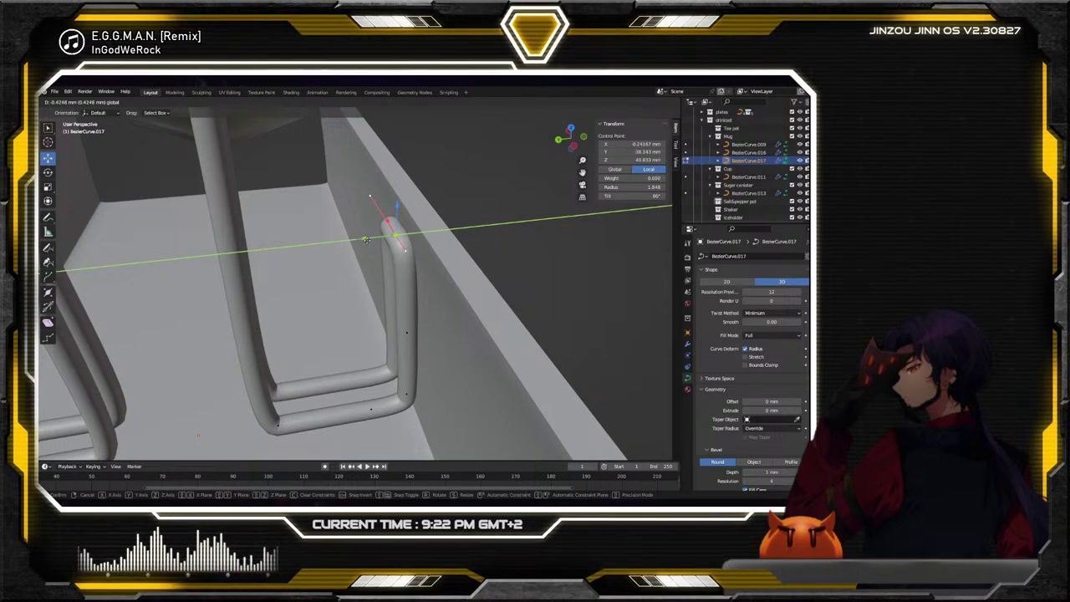
click(368, 240)
middle_drag(368, 240, 377, 270)
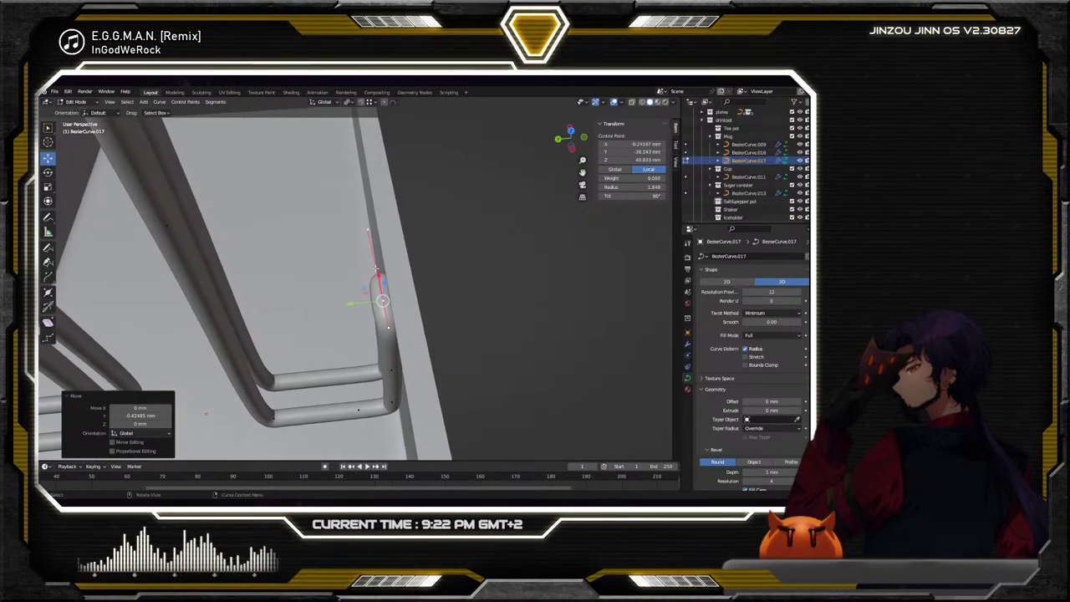
key(g)
key(y)
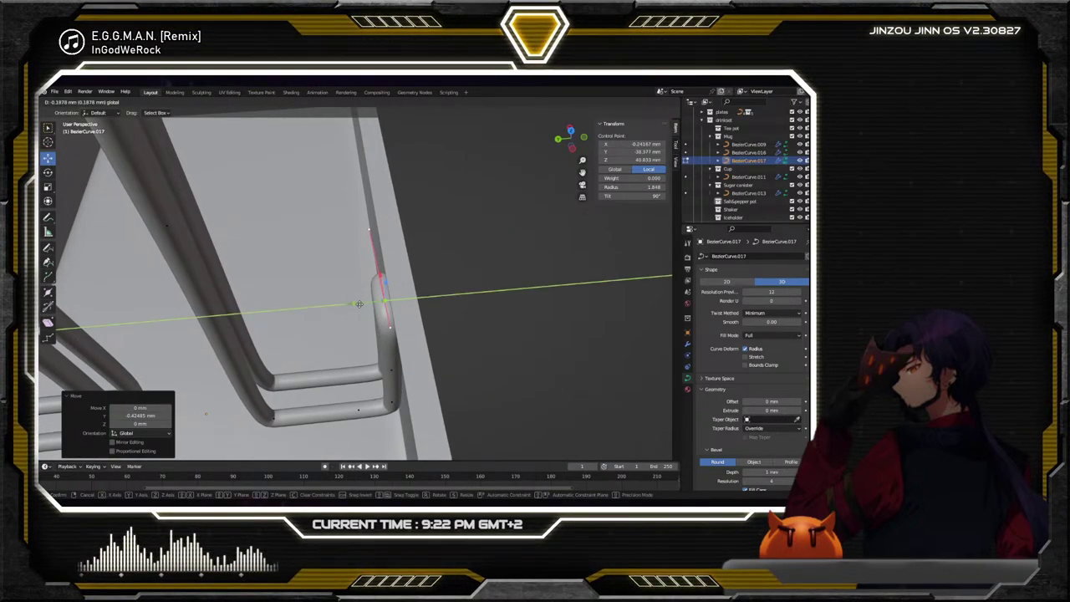
Select the end point's free handle and rotate it about -5.2° to straighten the loop's top
click(368, 226)
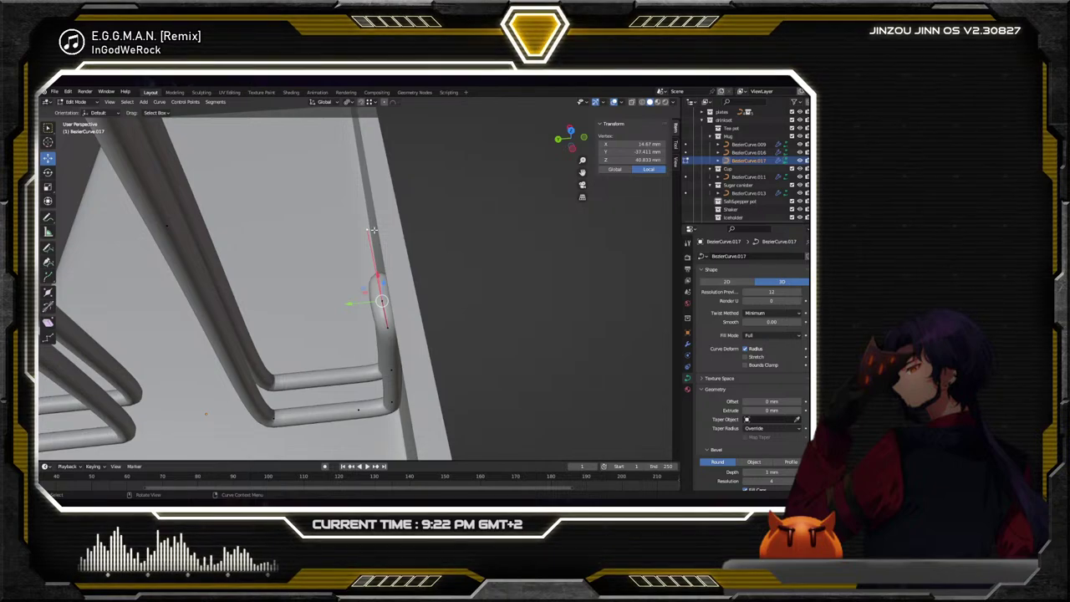
click(47, 173)
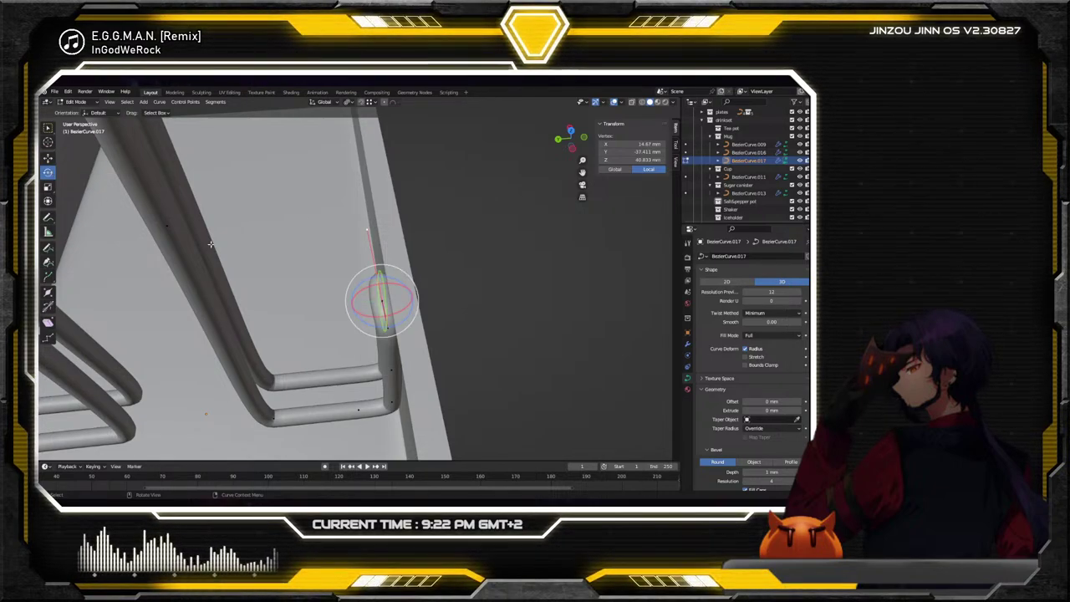
mouse_move(406, 308)
mouse_down()
mouse_move(390, 310)
mouse_move(401, 316)
mouse_up()
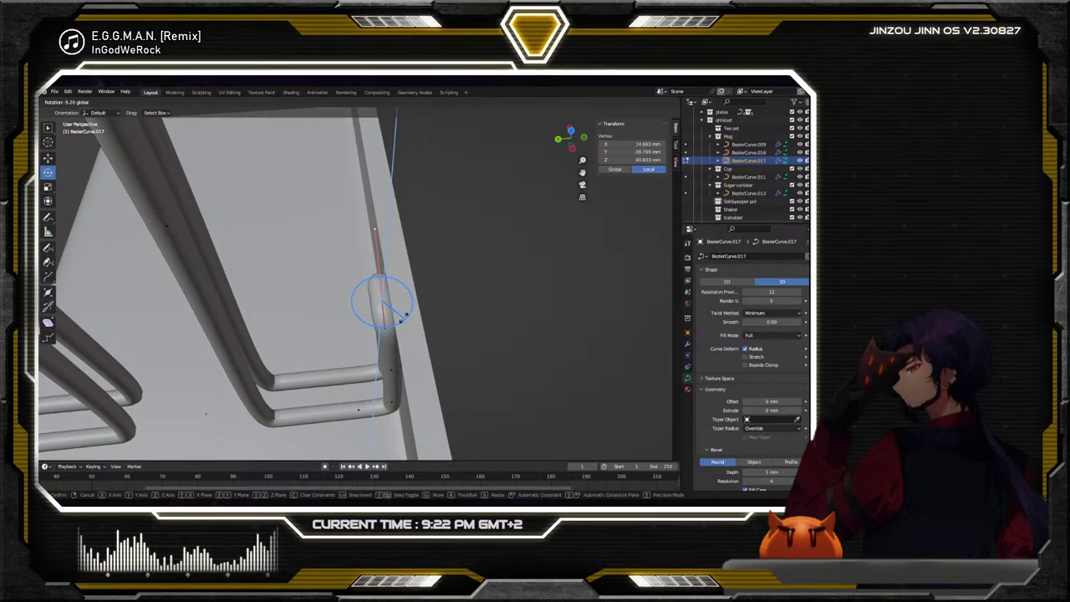
click(405, 316)
Select the small outer loop's upper and lower bend points, move them outward along negative Y past the tray wall, and clear the selection
middle_drag(406, 316, 451, 288)
click(443, 307)
shift+click(394, 244)
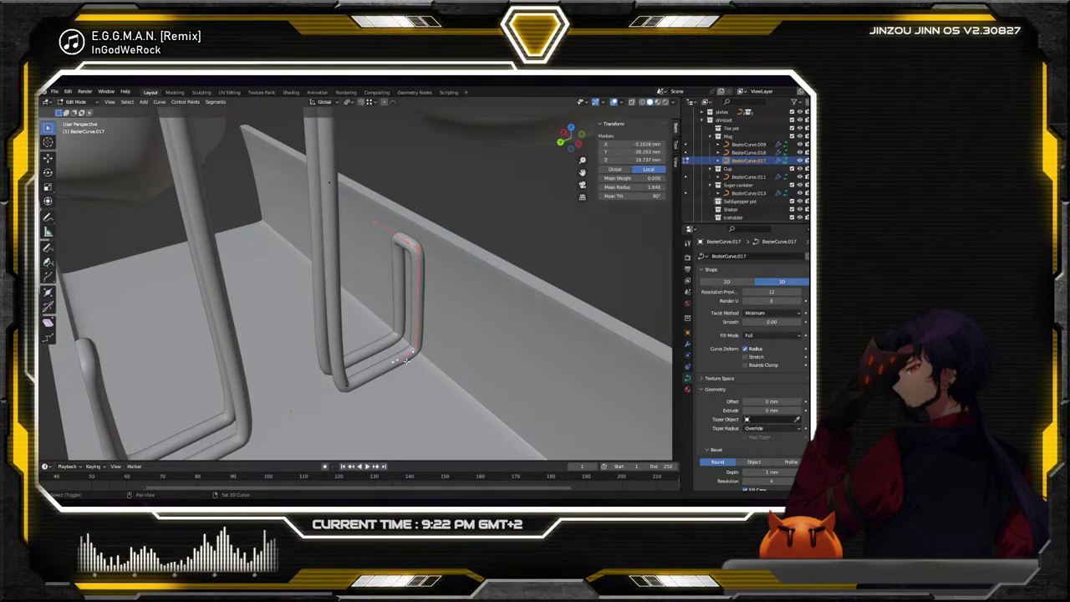
middle_drag(417, 351, 370, 355)
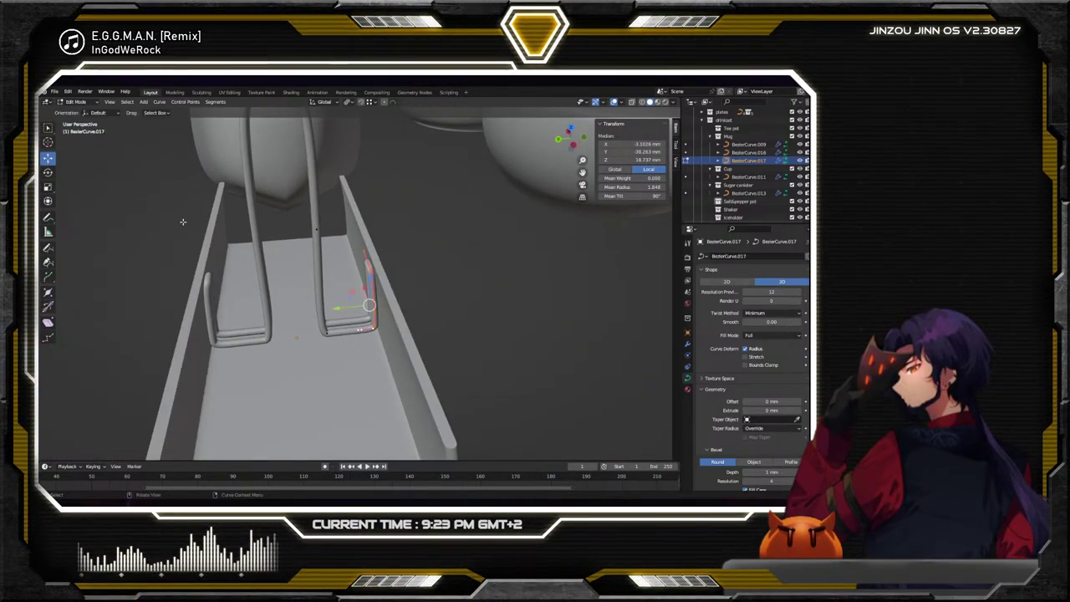
key(g)
key(y)
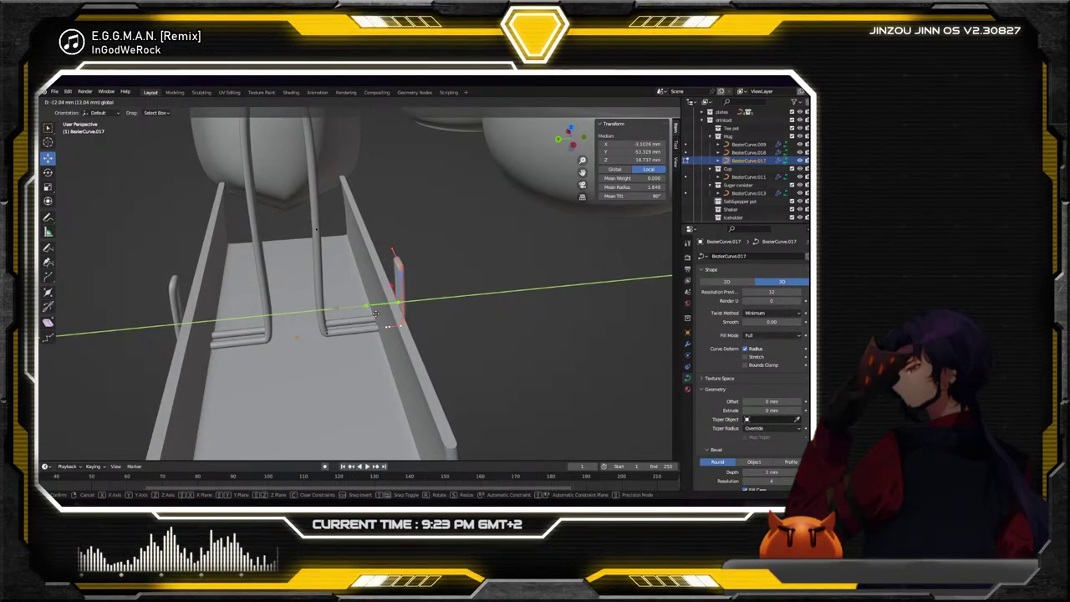
click(378, 312)
scroll(384, 311, down, 3)
middle_drag(378, 312, 406, 331)
click(407, 331)
Switch to editing the tray's profile curve and move its side wall points about 10.98 mm outward along negative Y
click(75, 101)
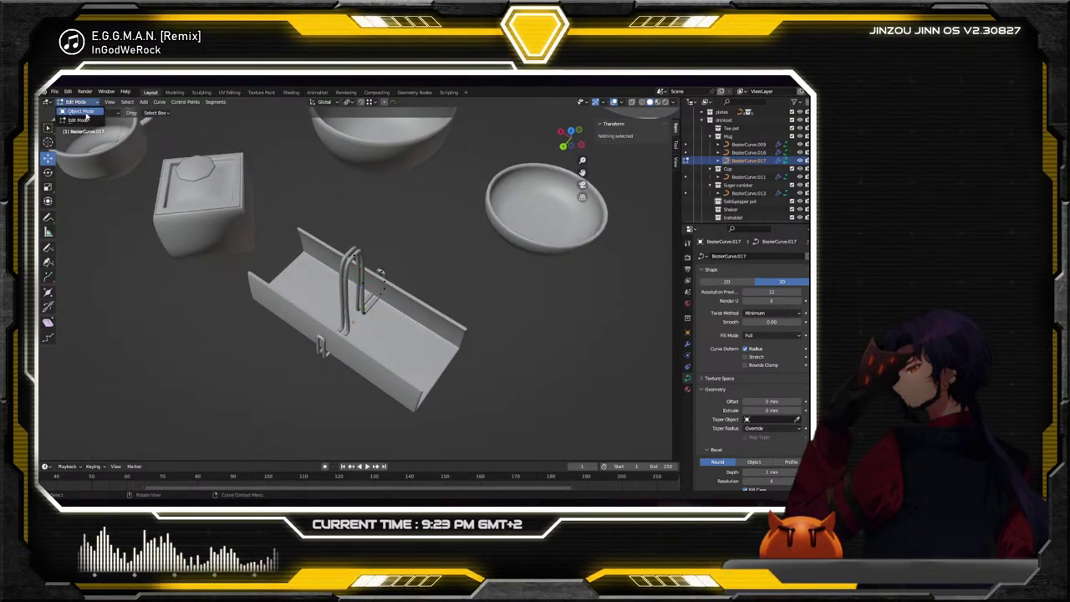
click(80, 115)
click(393, 351)
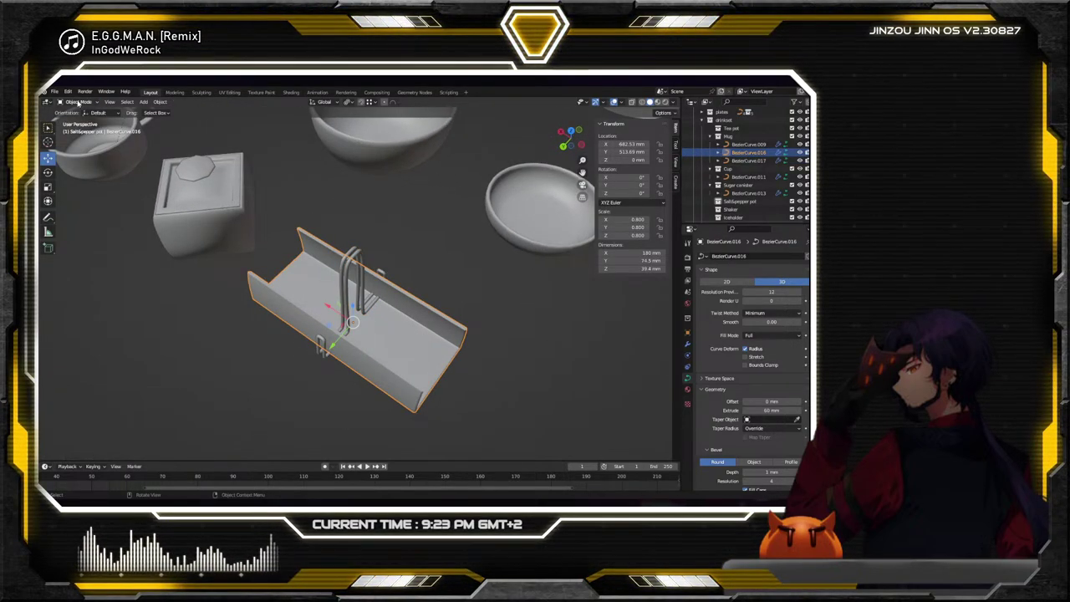
key(Tab)
scroll(395, 292, up, 5)
middle_drag(395, 292, 380, 267)
scroll(370, 245, up, 4)
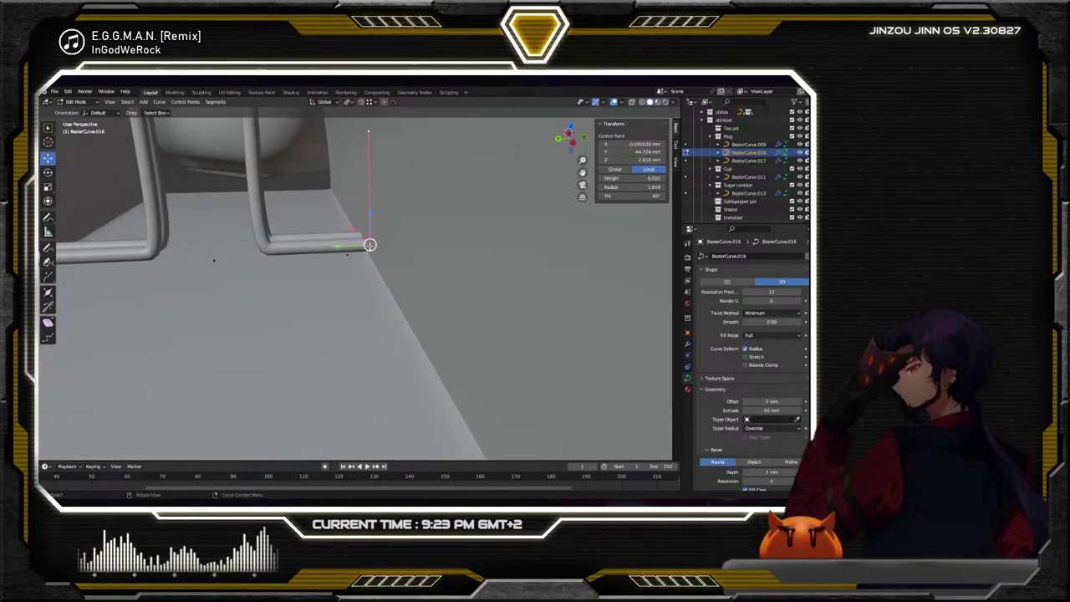
scroll(360, 268, down, 4)
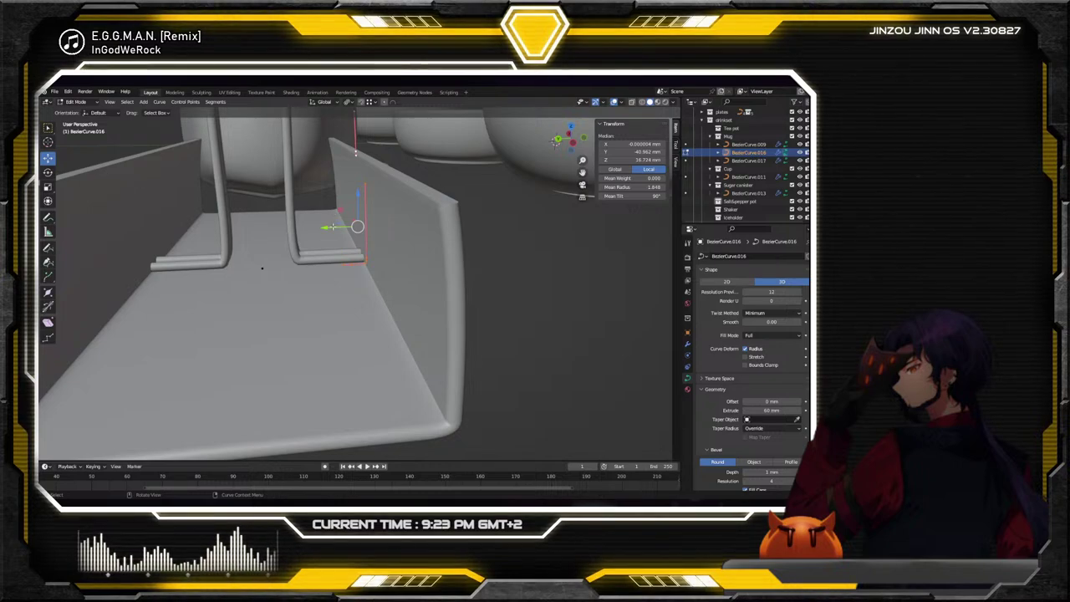
drag(331, 226, 367, 236)
middle_drag(367, 236, 431, 289)
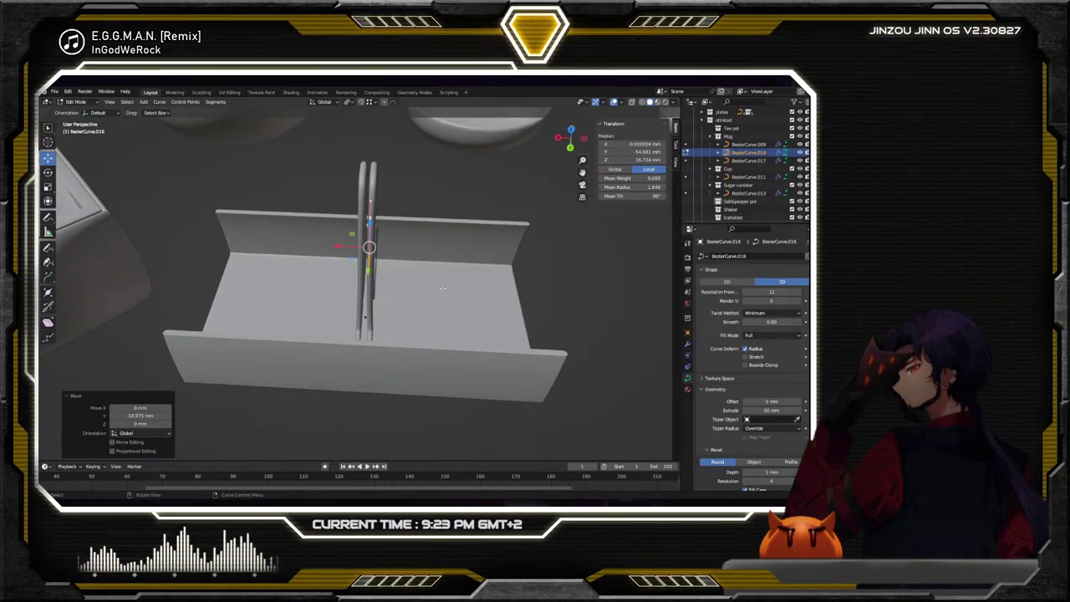
In Object Mode, shorten the tray by setting its curve's Extrude to 50 mm, and clear the selection
scroll(750, 337, down, 3)
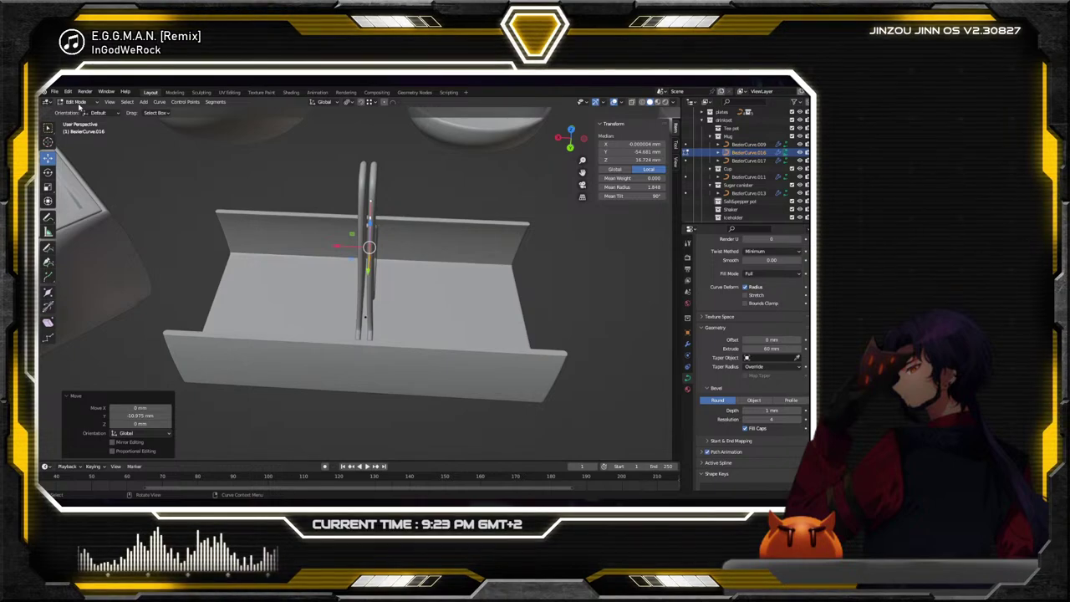
key(Tab)
click(464, 275)
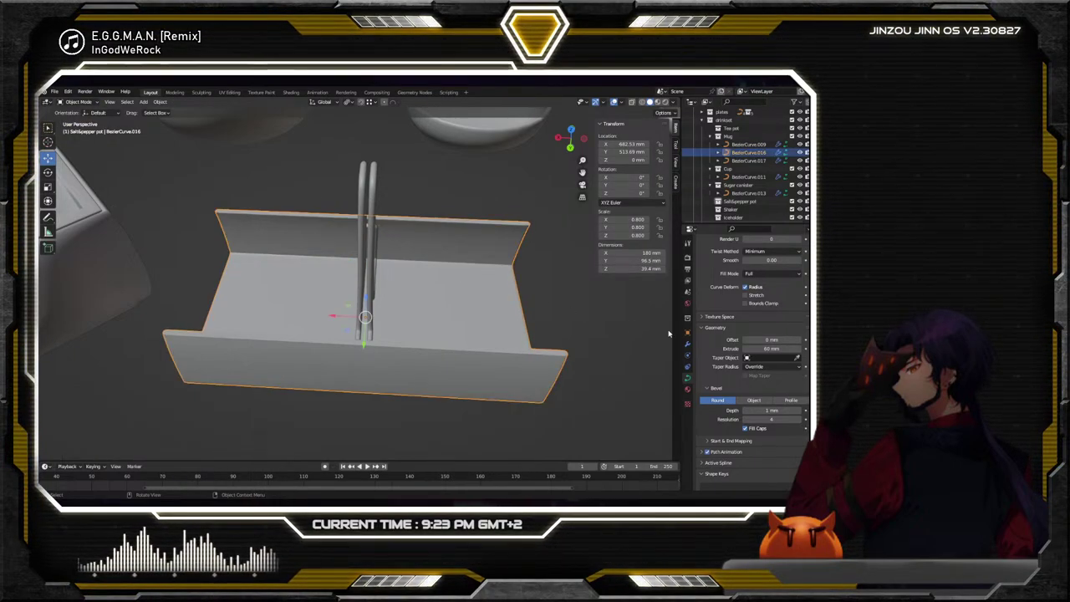
key(r)
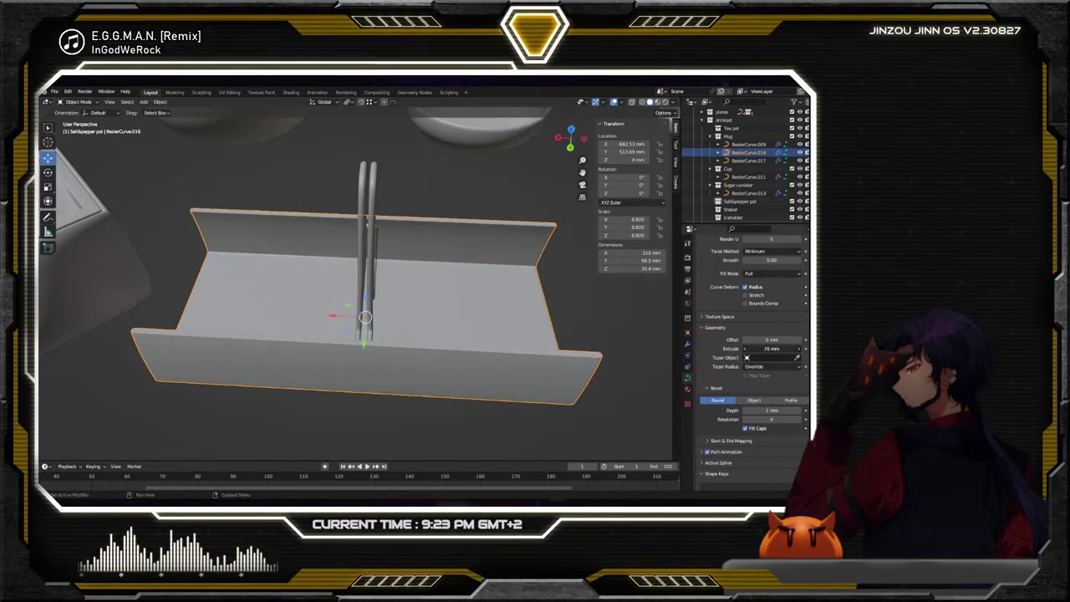
key(Escape)
ctrl+scroll(770, 348, down, 1)
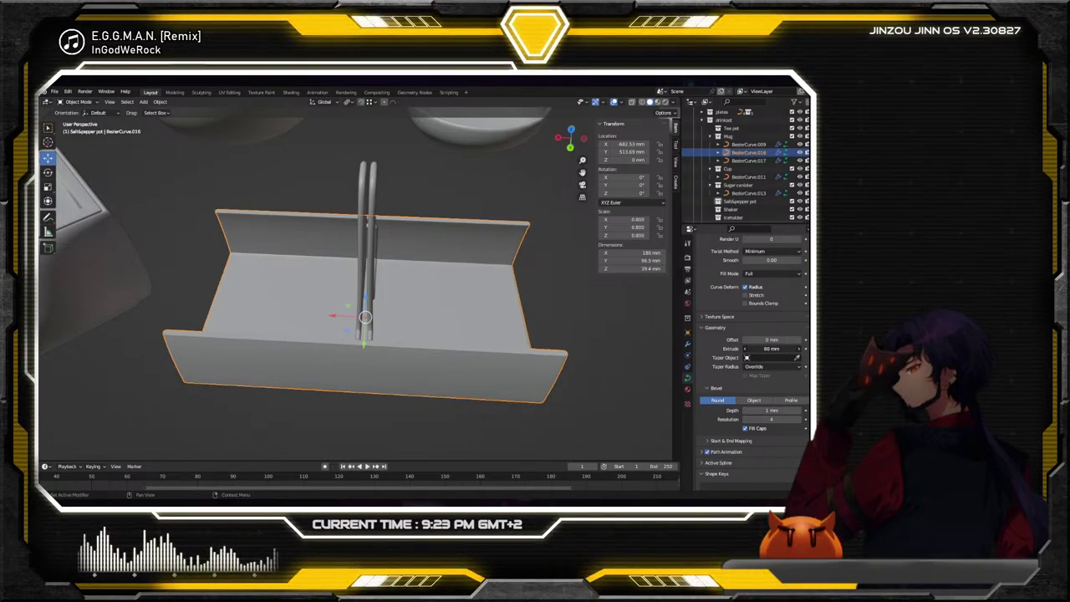
middle_drag(565, 344, 340, 320)
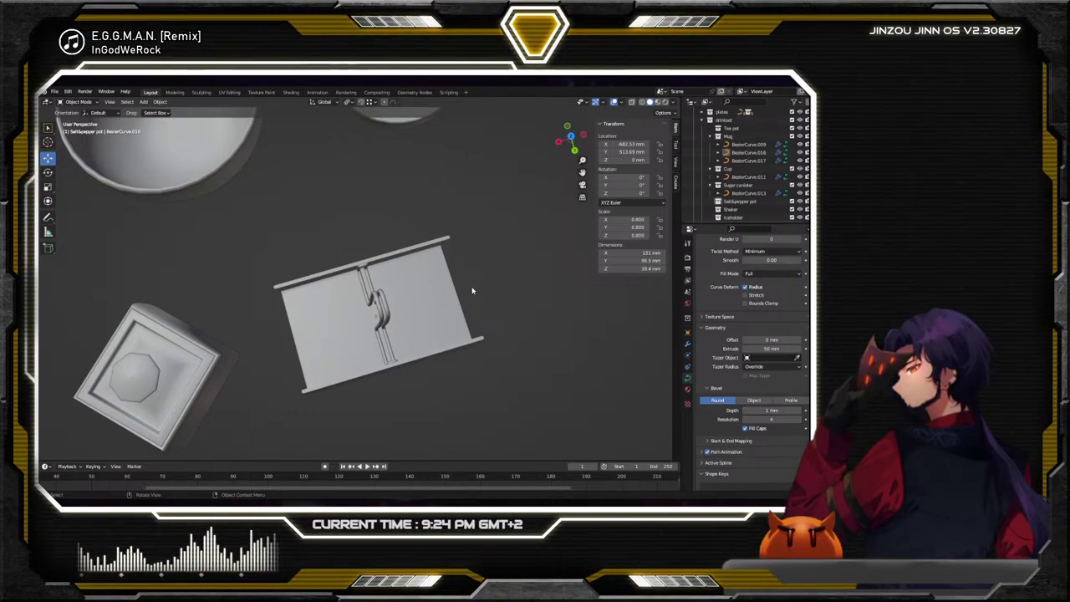
middle_drag(460, 295, 349, 251)
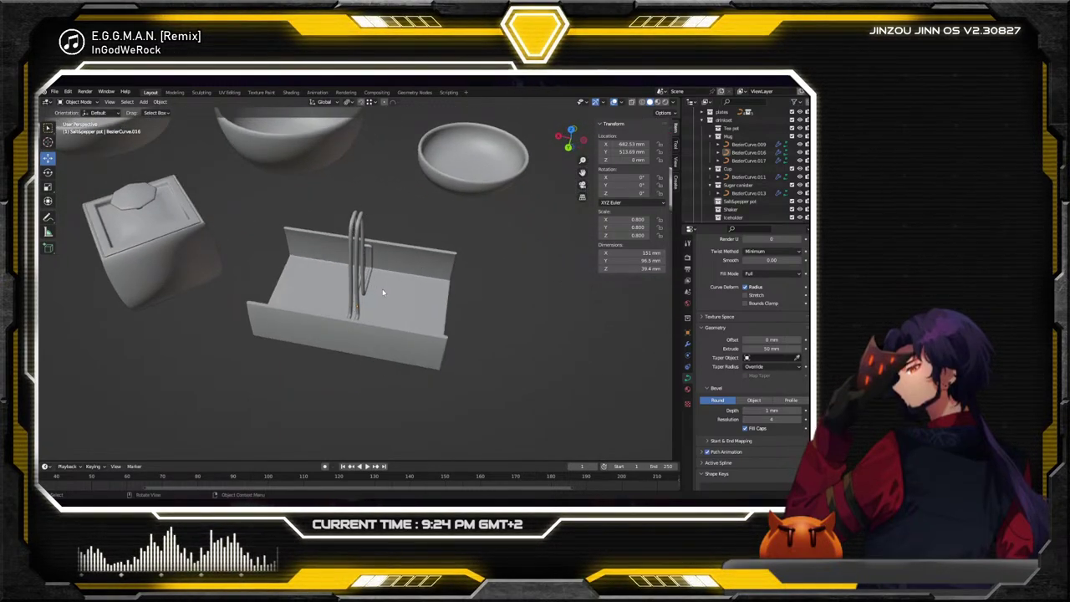
middle_drag(426, 295, 338, 315)
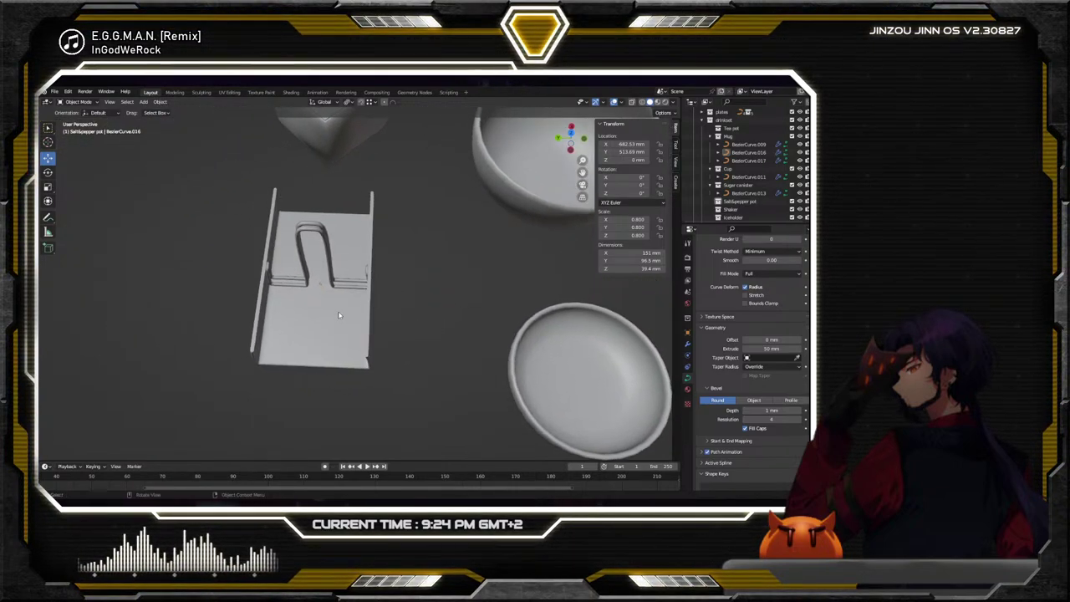
Select the tray and snap the 3D cursor to it
click(160, 102)
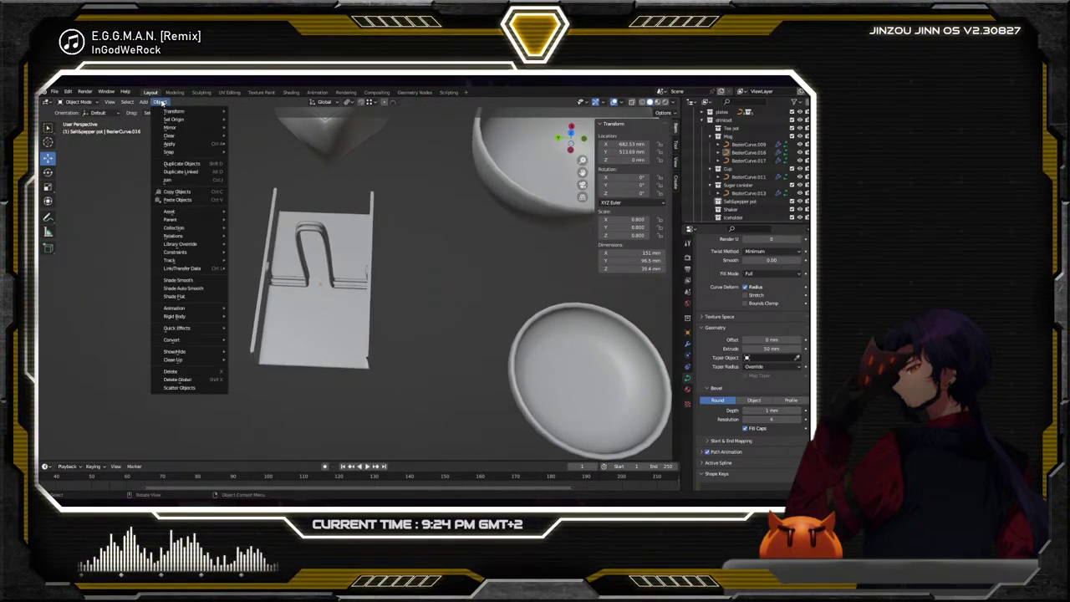
mouse_move(171, 151)
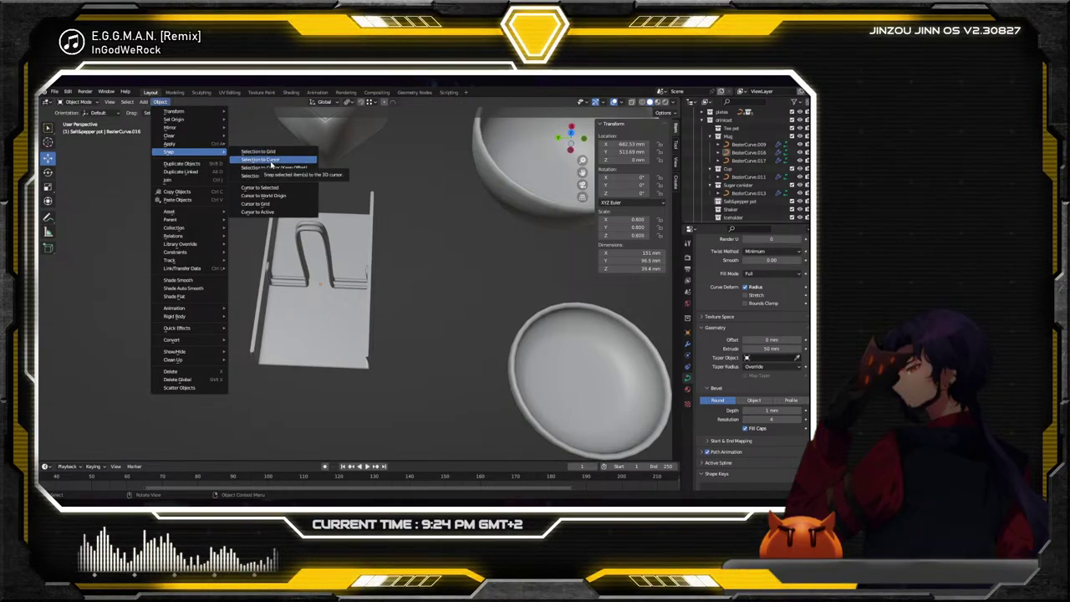
click(281, 189)
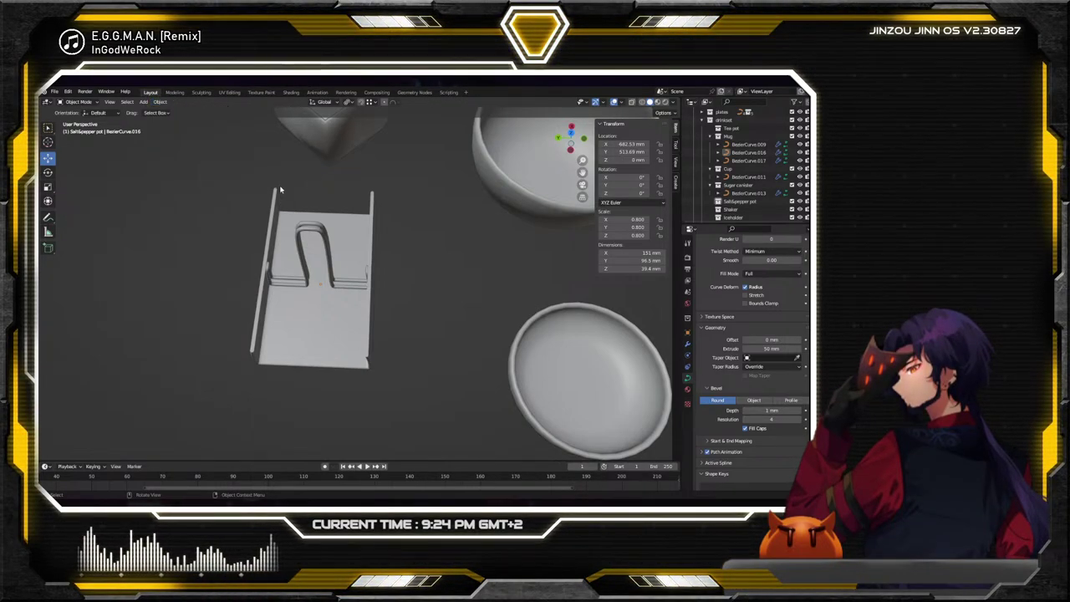
scroll(355, 235, down, 5)
scroll(355, 235, down, 3)
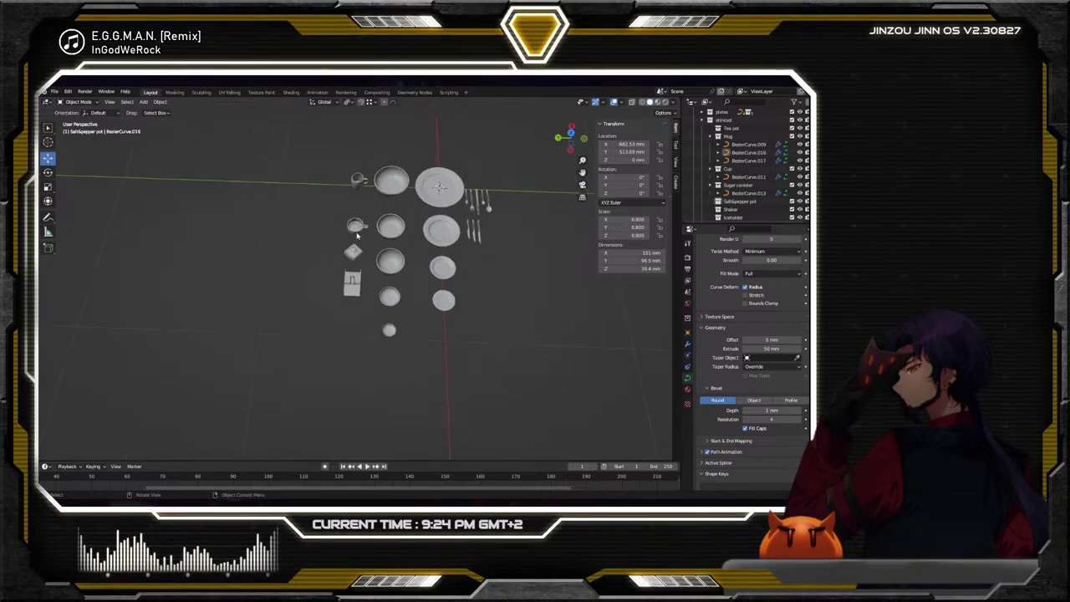
scroll(355, 235, up, 4)
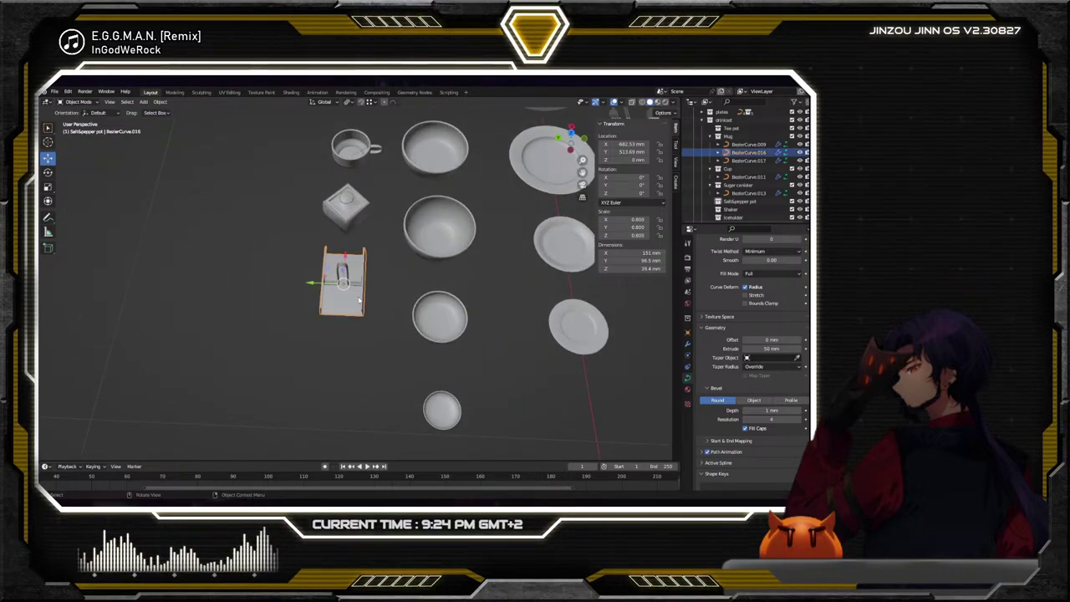
click(160, 102)
mouse_move(175, 152)
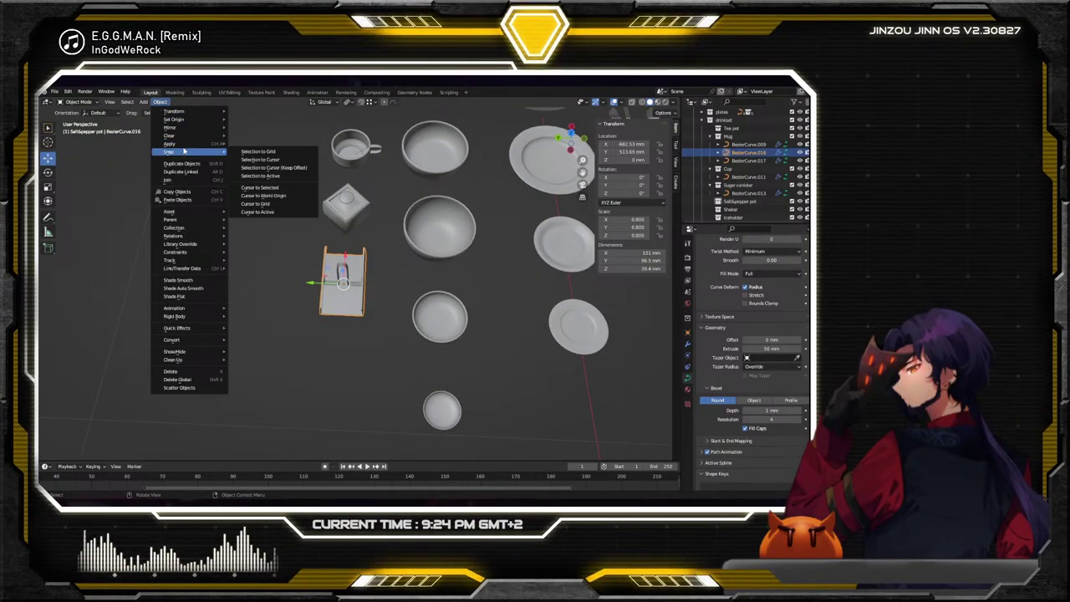
click(276, 191)
Clear the selection and add a mesh plane at the 3D cursor in the tray's centre
scroll(335, 293, up, 10)
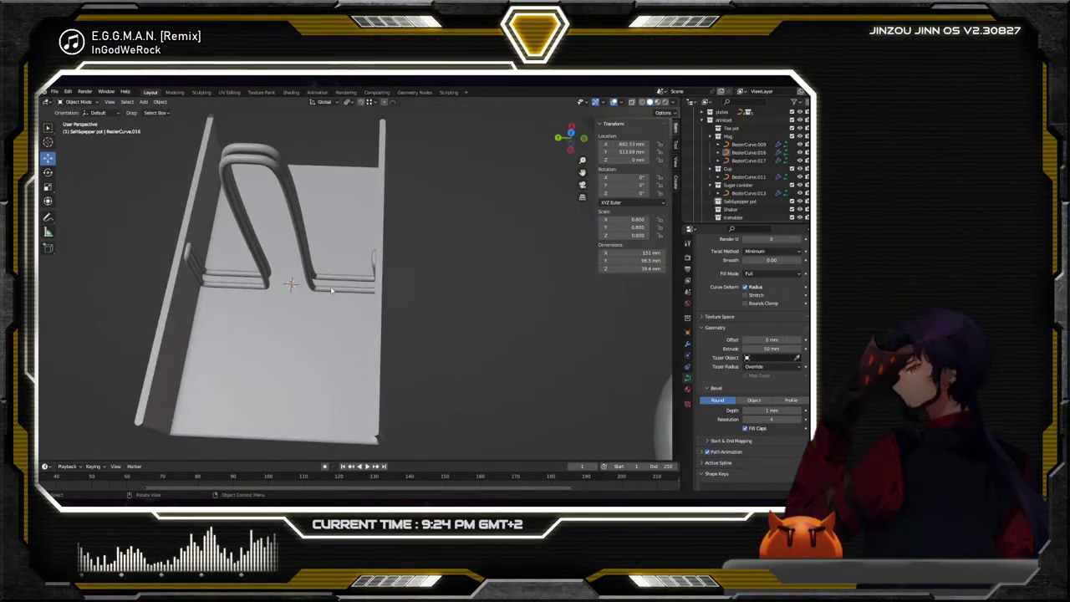
click(144, 102)
mouse_move(151, 111)
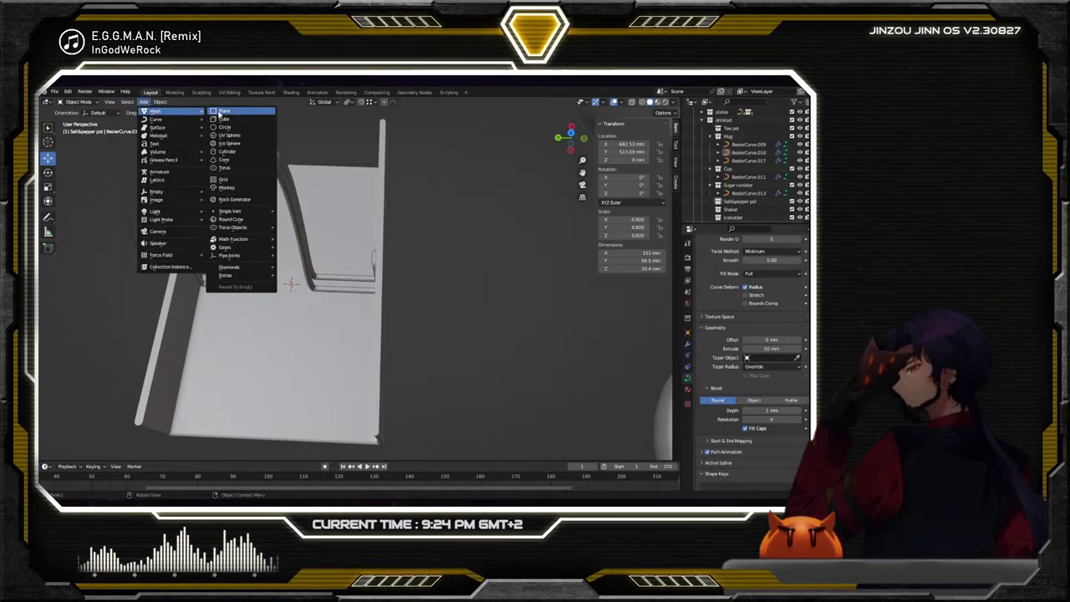
click(220, 112)
scroll(334, 276, down, 5)
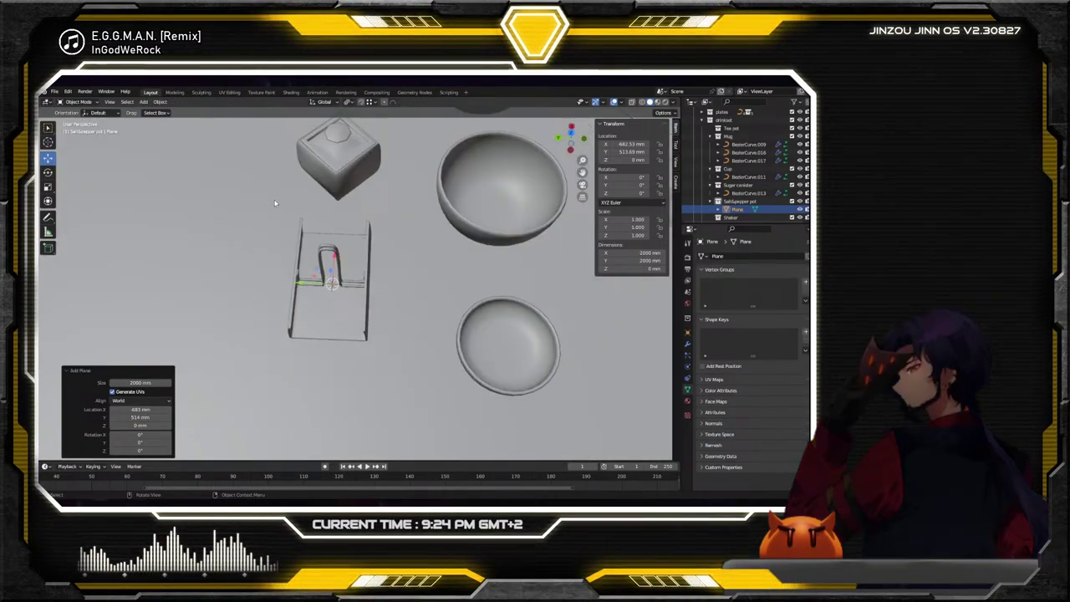
Try sizes of 30 mm and 60 mm for the newly added plane
click(133, 382)
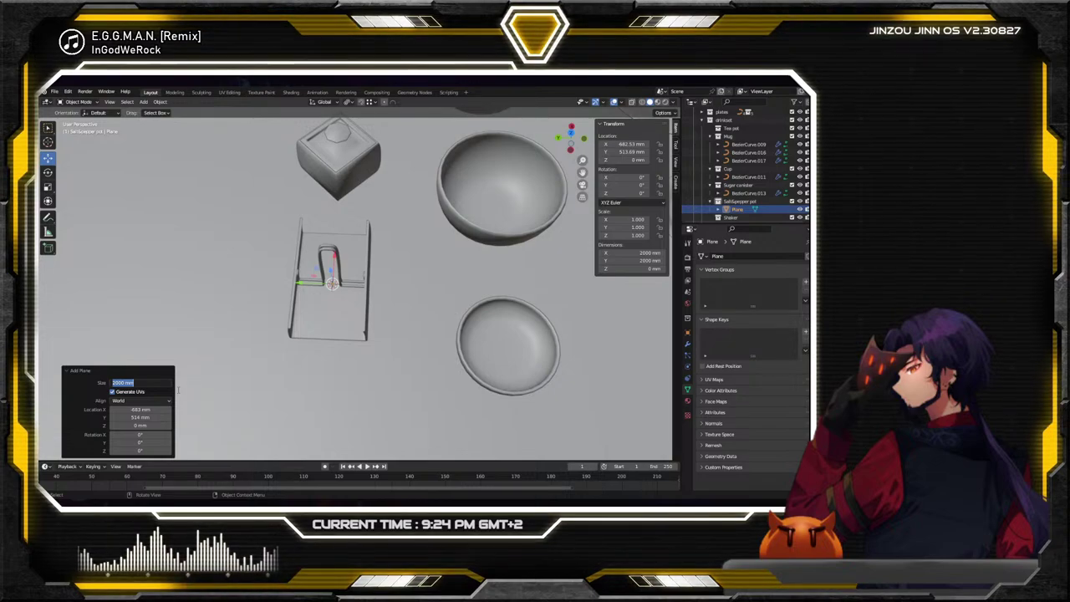
text(30mm)
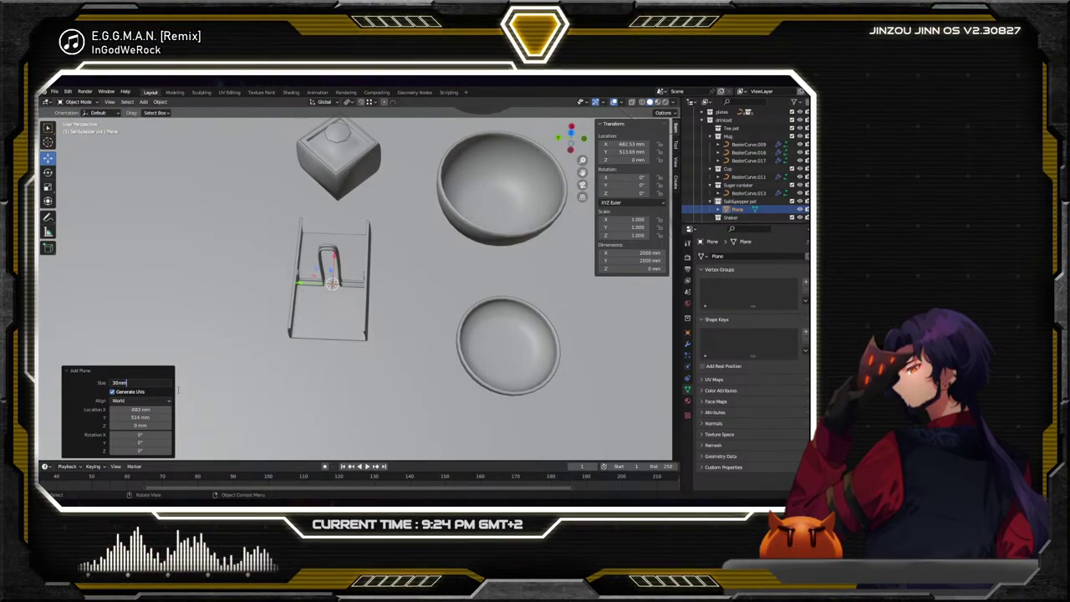
key(Return)
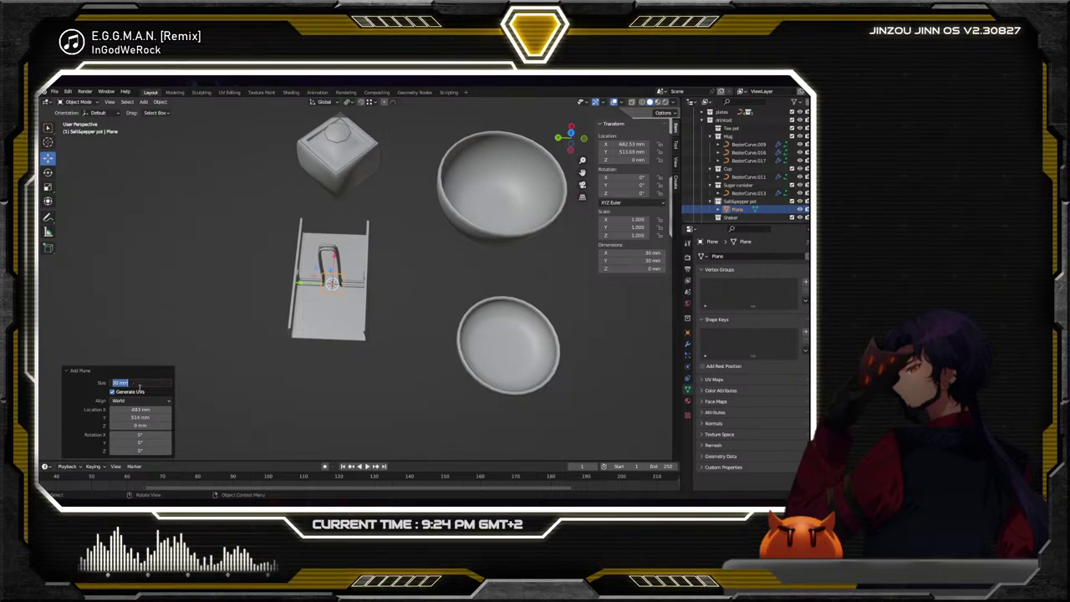
text(60)
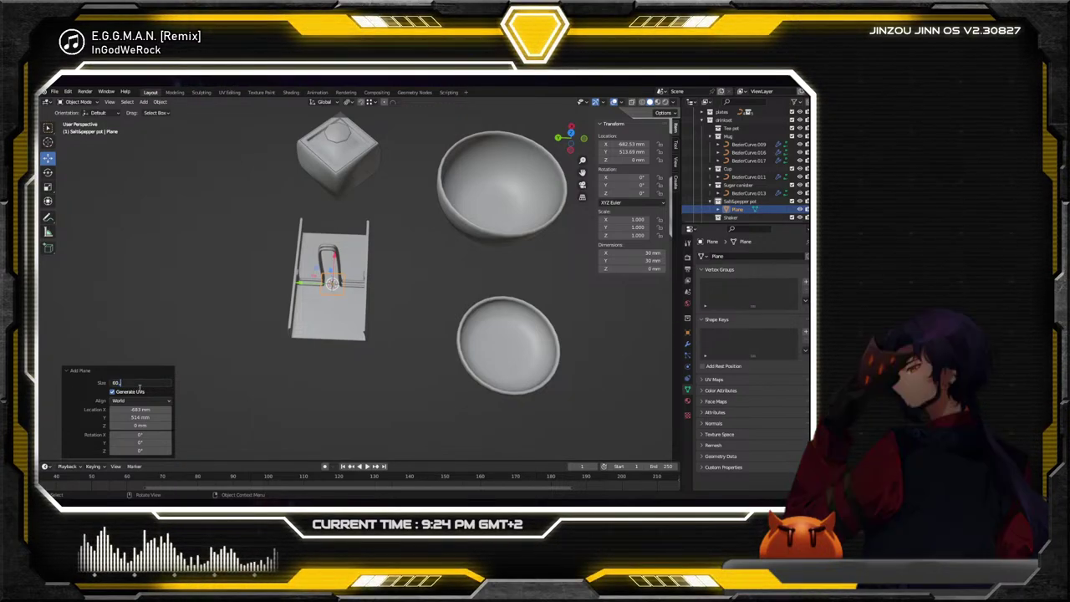
text(mm)
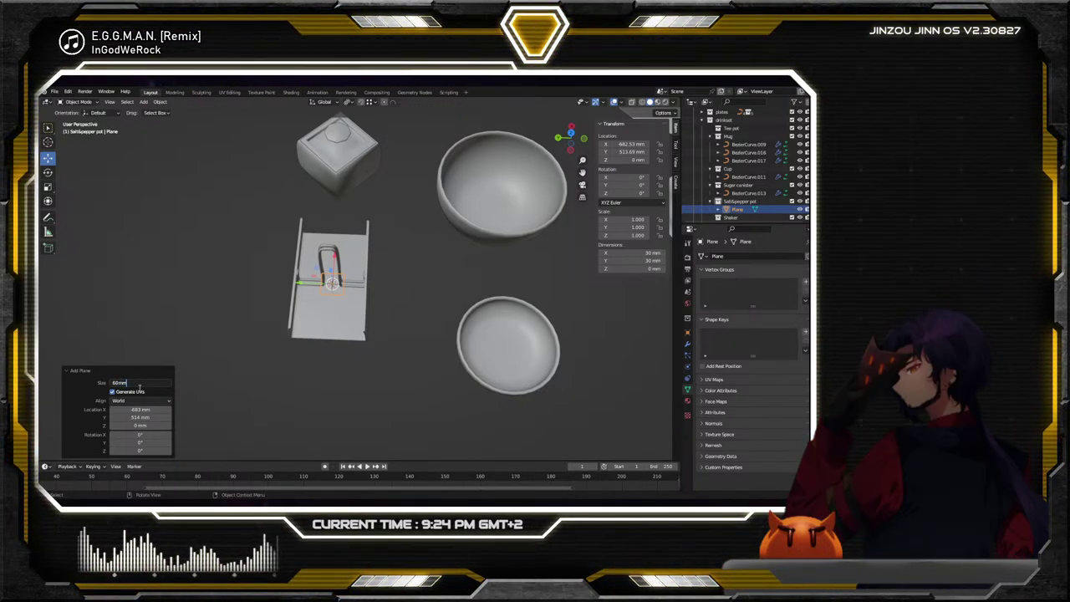
key(Return)
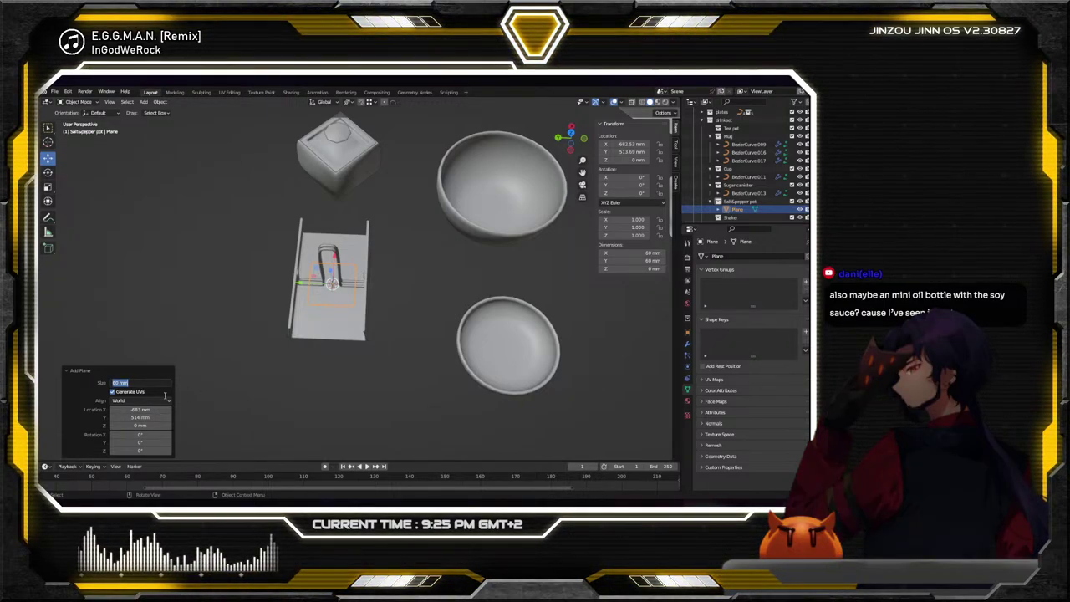
Set the new plane's size to 90 mm and its Y rotation to 90° so it stands upright between the tray walls
click(140, 382)
text(90mm)
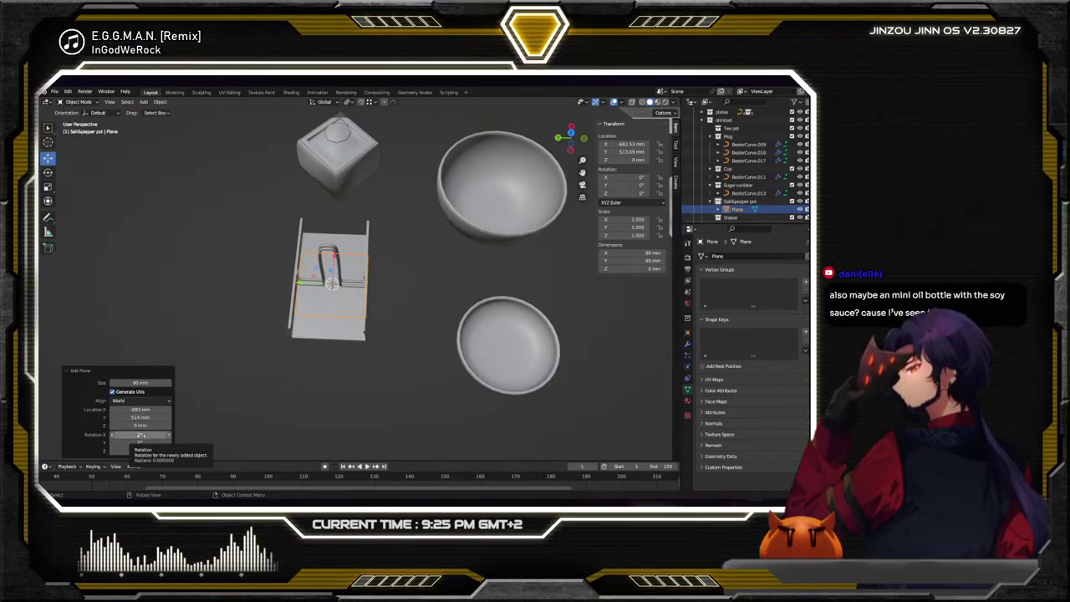
drag(144, 441, 181, 442)
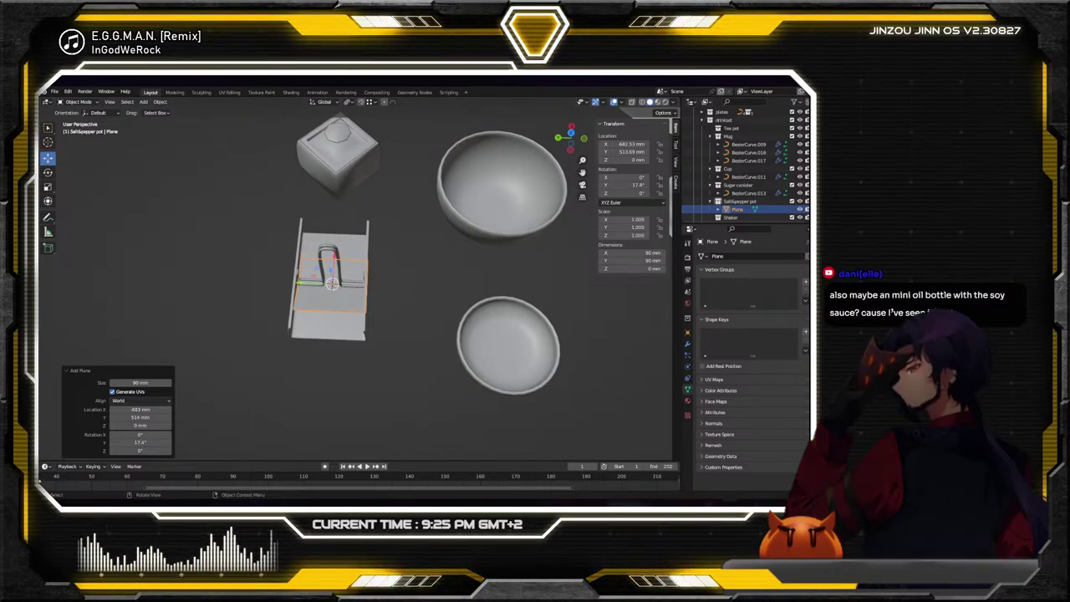
click(147, 443)
text(00)
key(Return)
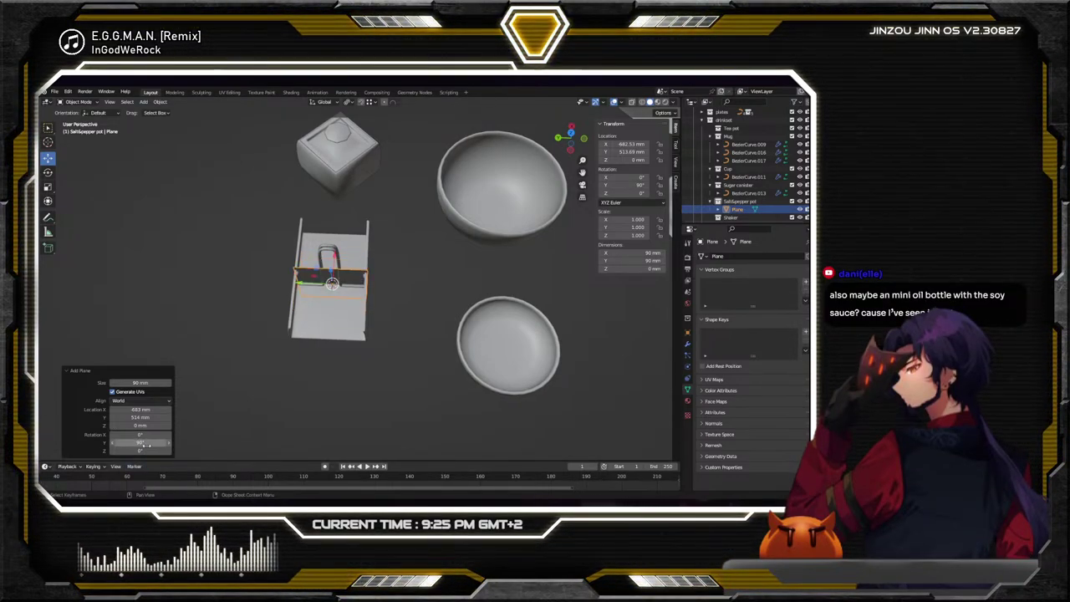
Switch the plane to Edit Mode and move its face about 48.2 mm upward along Z
click(261, 327)
scroll(290, 290, up, 5)
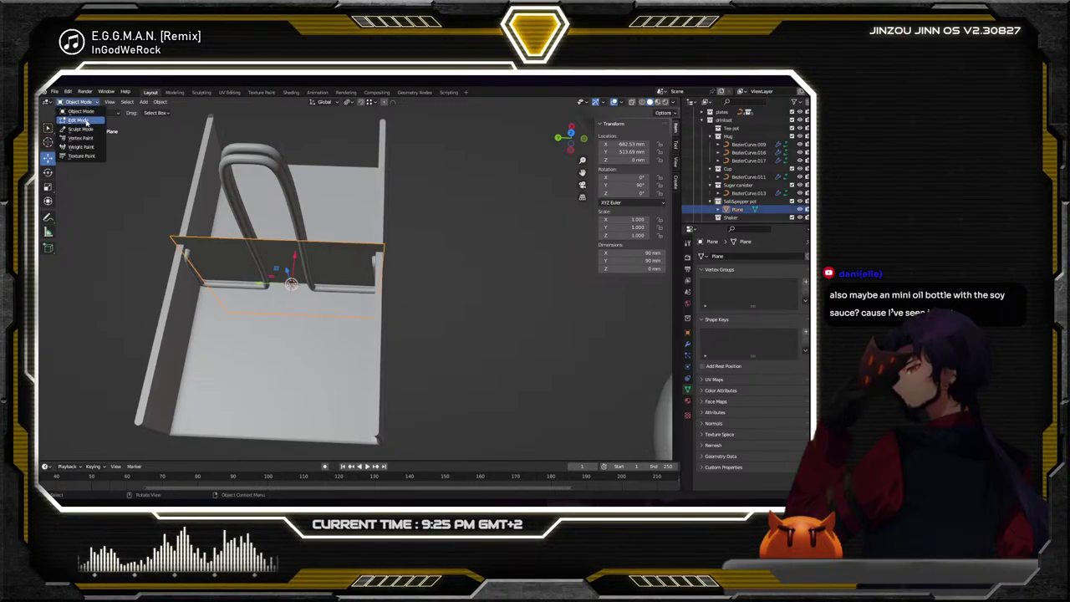
click(84, 121)
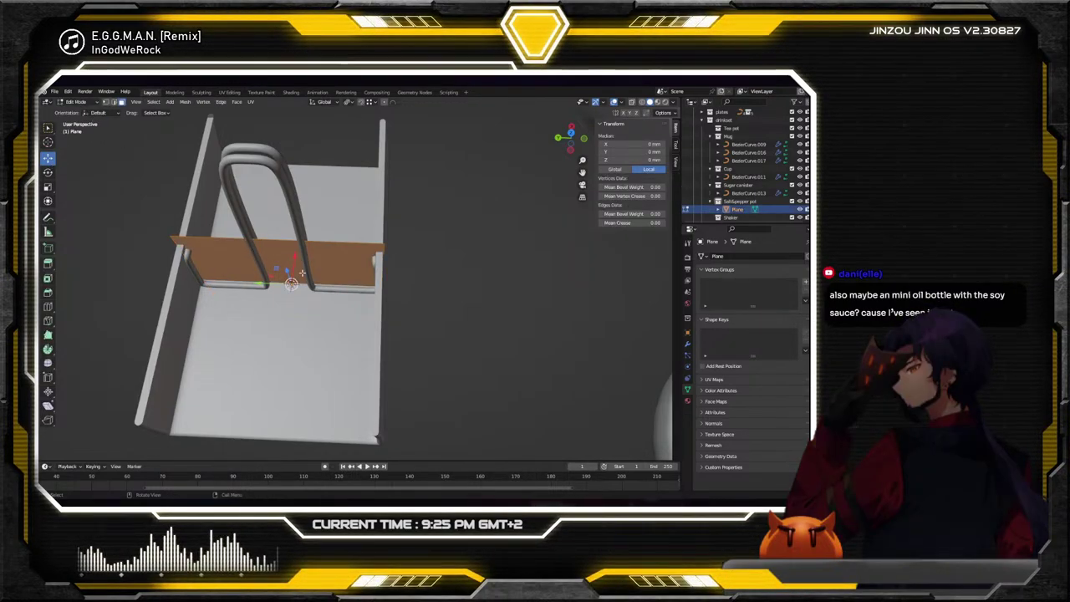
mouse_move(275, 284)
middle_down()
mouse_move(289, 251)
mouse_move(291, 276)
middle_up()
key(g)
key(z)
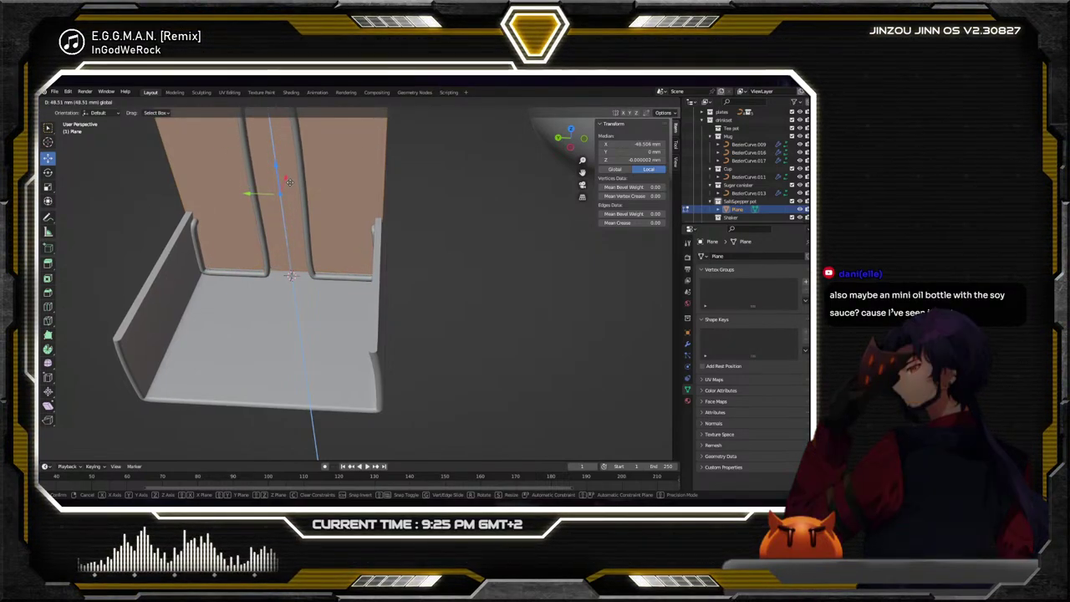
click(289, 182)
Extrude the upright plane's side edge at negative Y by 90 mm along Y, back across the plane
middle_drag(289, 181, 362, 210)
click(361, 209)
click(359, 208)
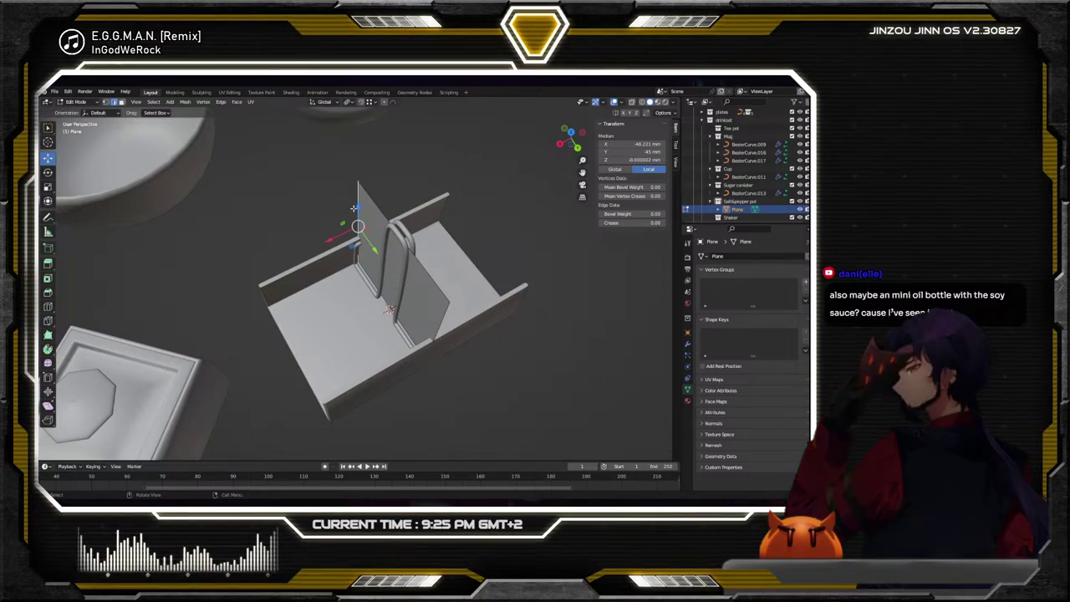
right_click(344, 209)
click(344, 220)
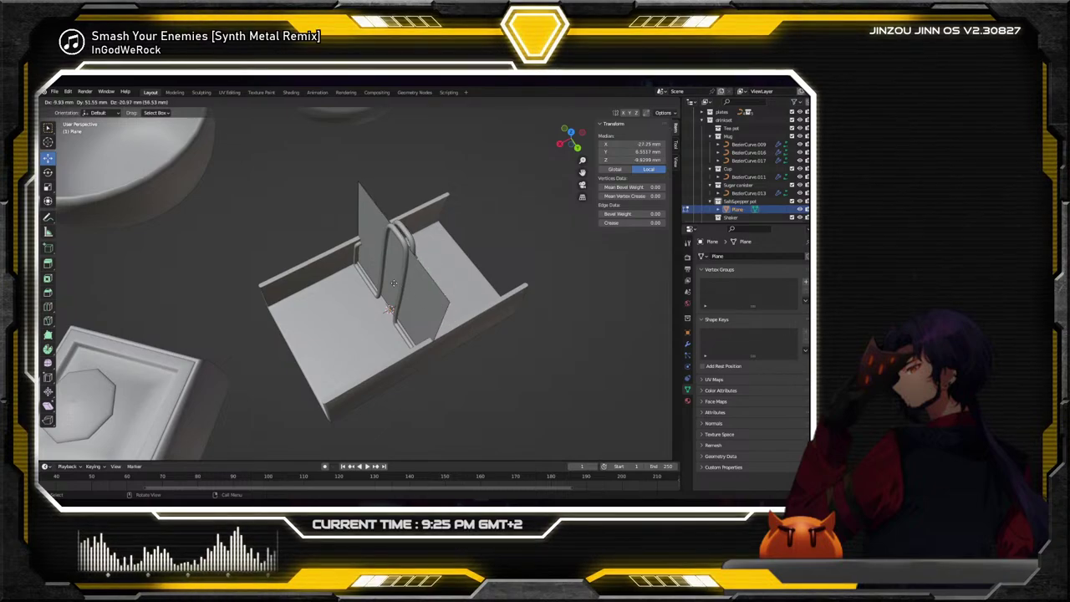
key(y)
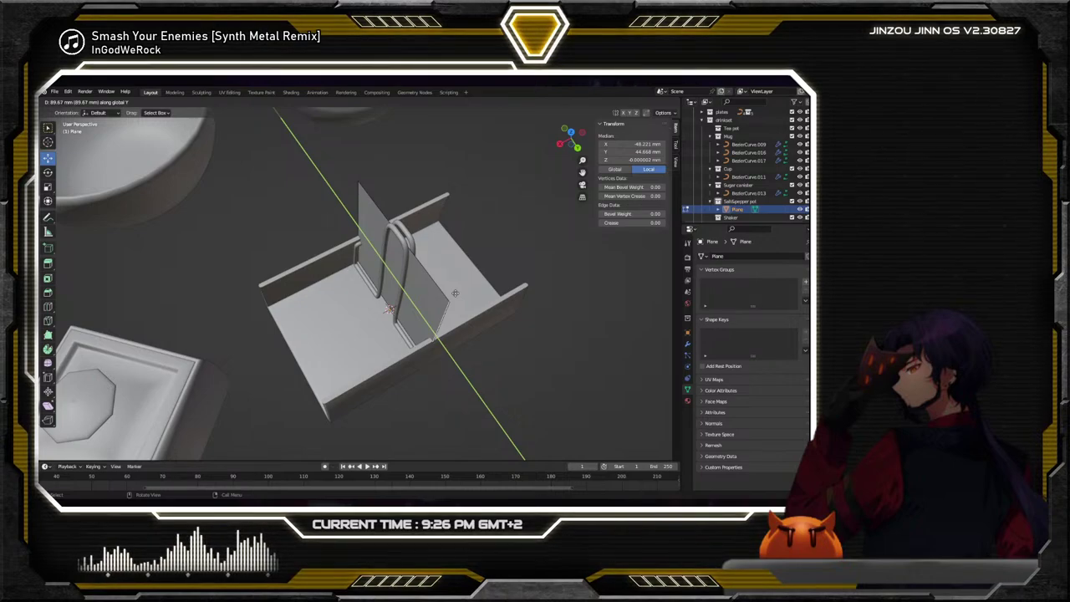
click(269, 354)
click(170, 416)
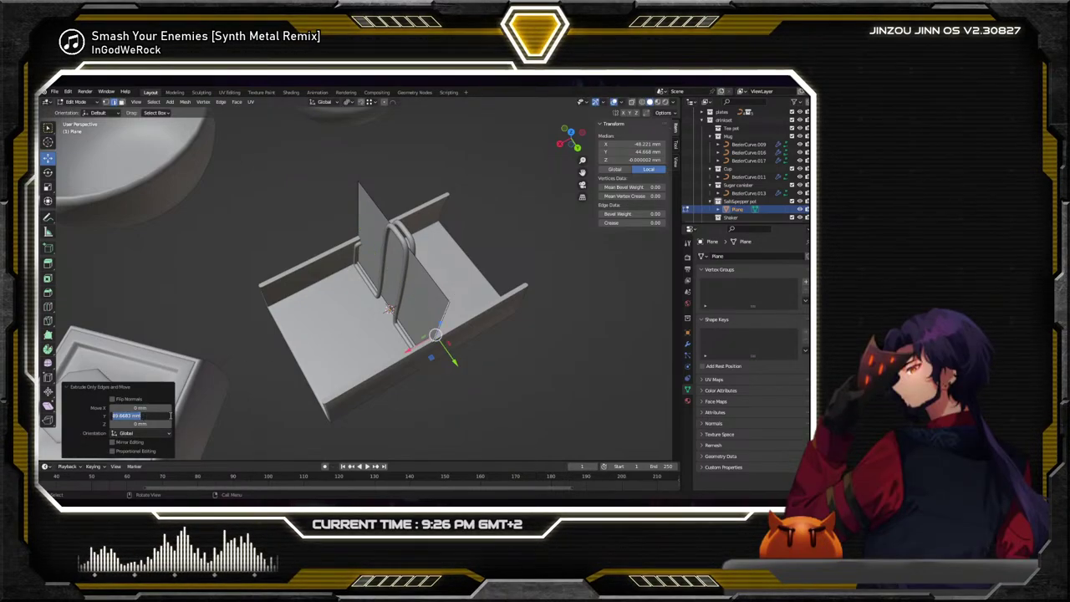
text(90)
key(Return)
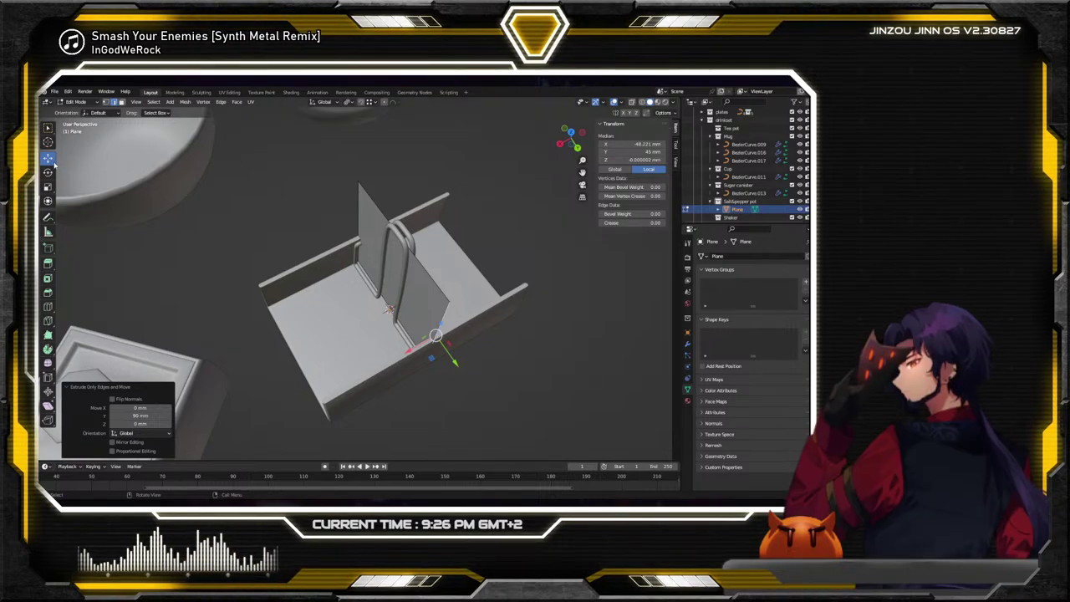
Move the newly extruded side edge about 2.03 mm along X, away from the original plane
middle_drag(440, 366, 407, 363)
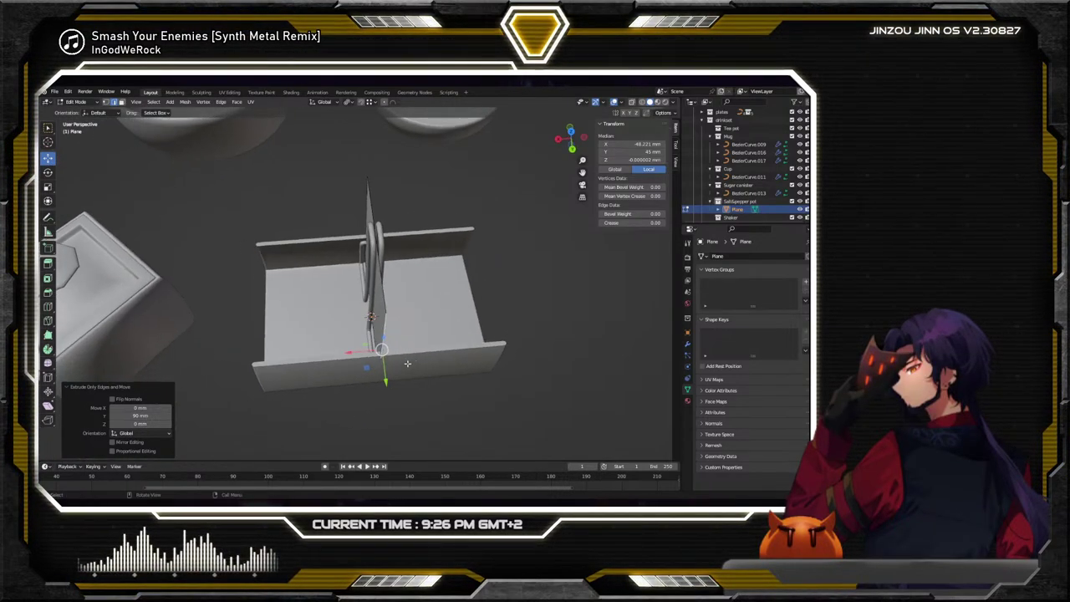
key(g)
key(x)
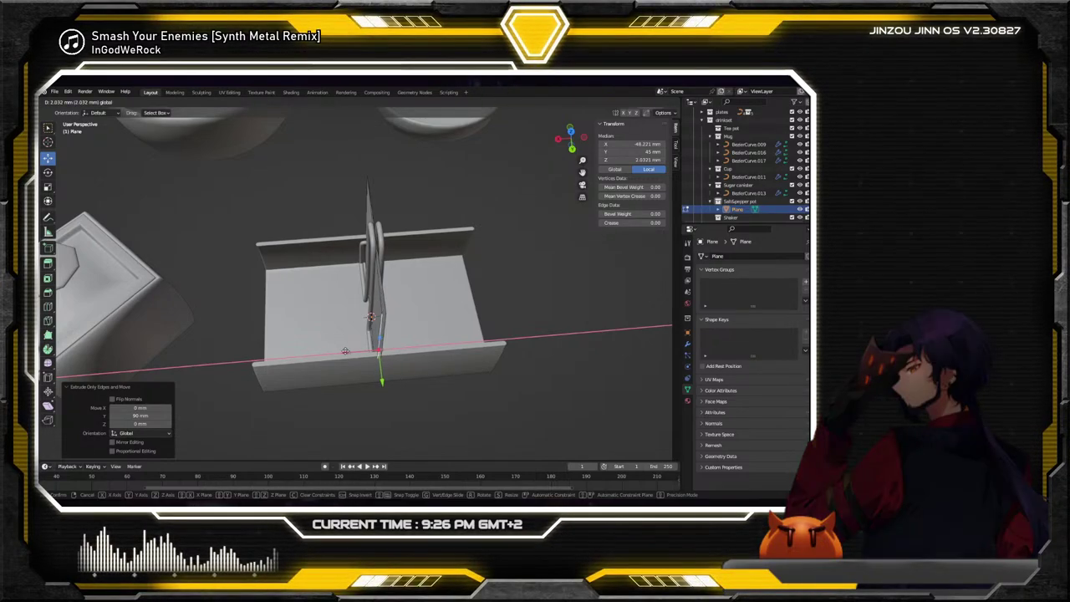
click(345, 352)
middle_drag(344, 351, 357, 343)
scroll(357, 343, up, 6)
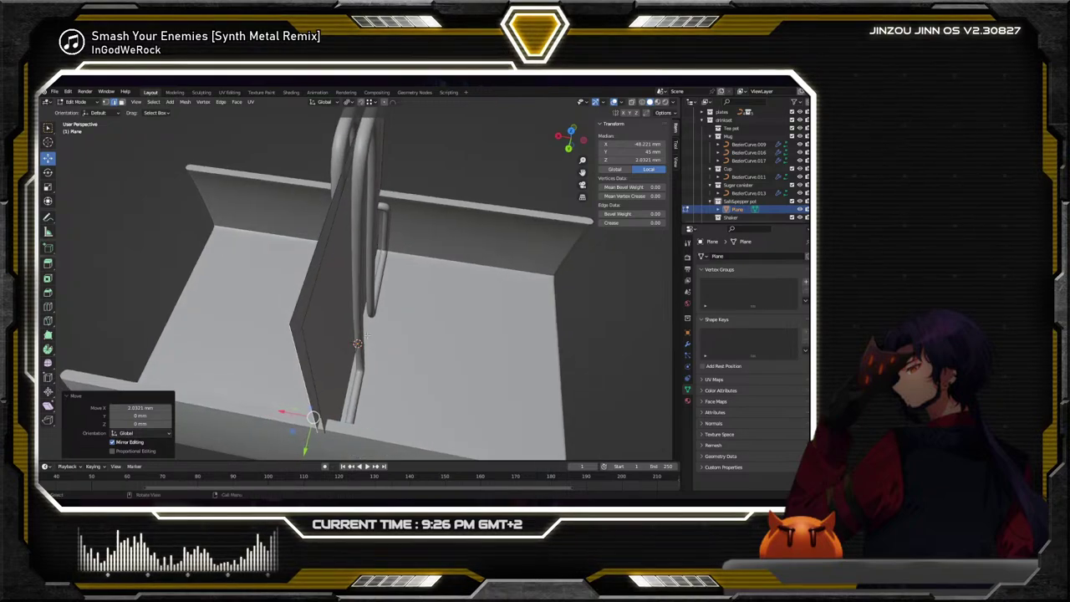
Extrude the original plane's side edge at positive Y by -90 mm along Y, and offset the new edge slightly along negative X
click(310, 347)
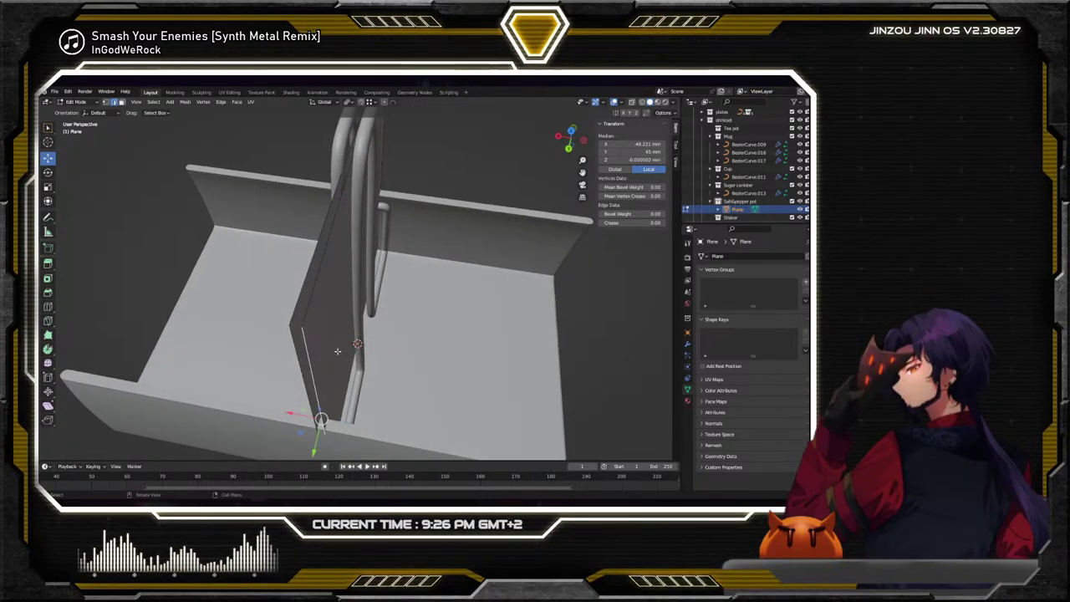
right_click(337, 351)
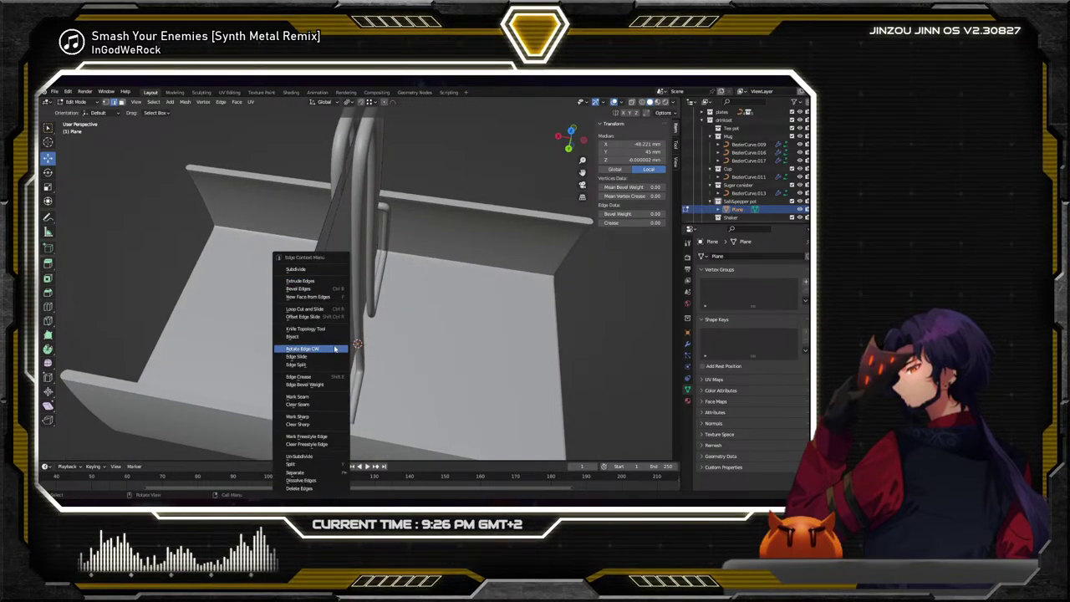
click(318, 280)
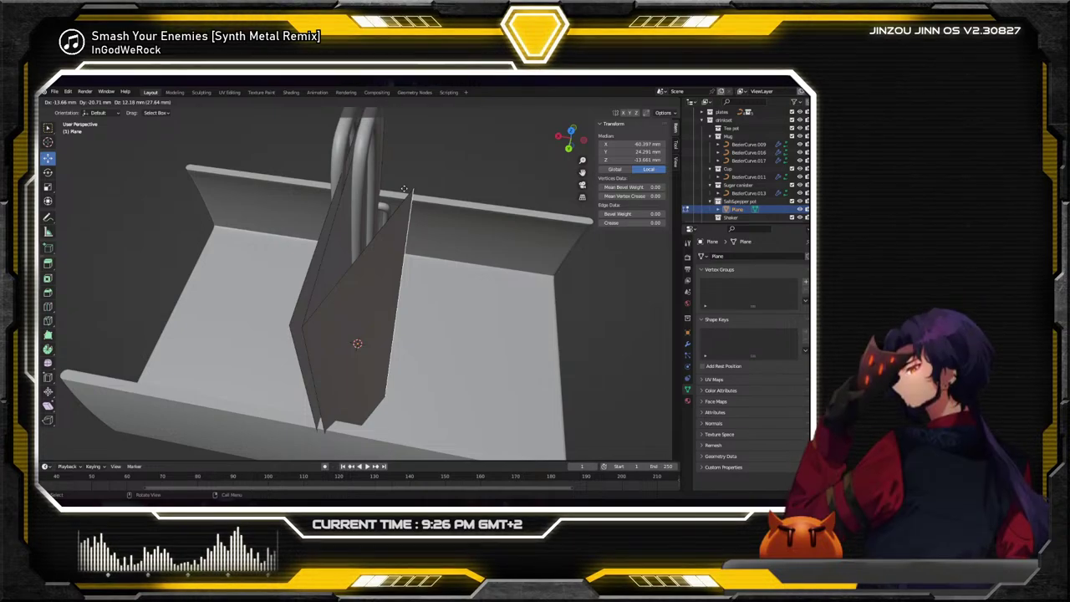
click(370, 200)
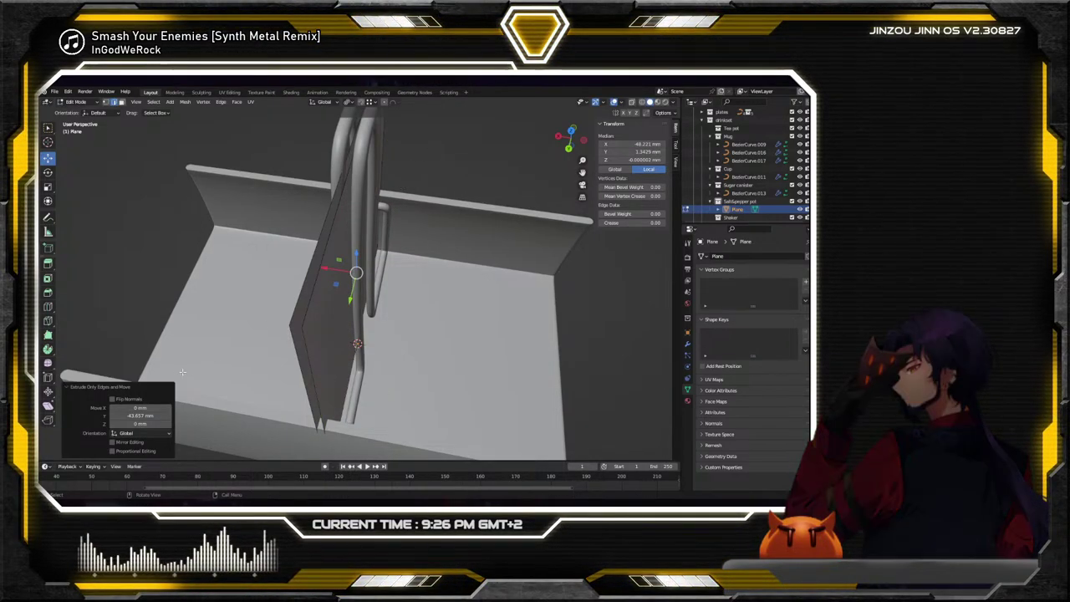
click(139, 416)
text(4)
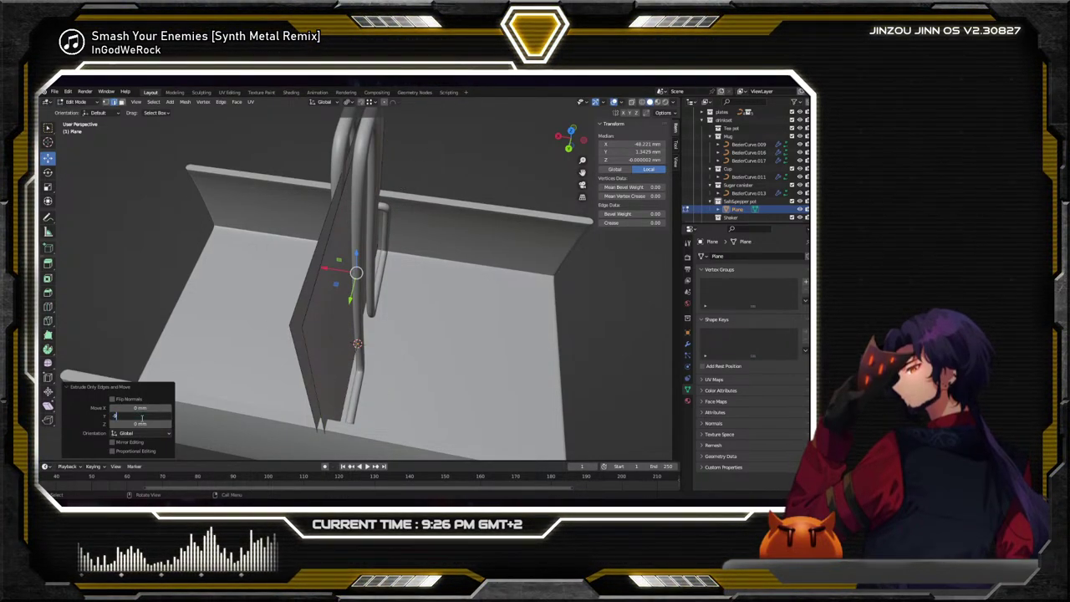
text(5)
key(Return)
middle_drag(299, 262, 291, 211)
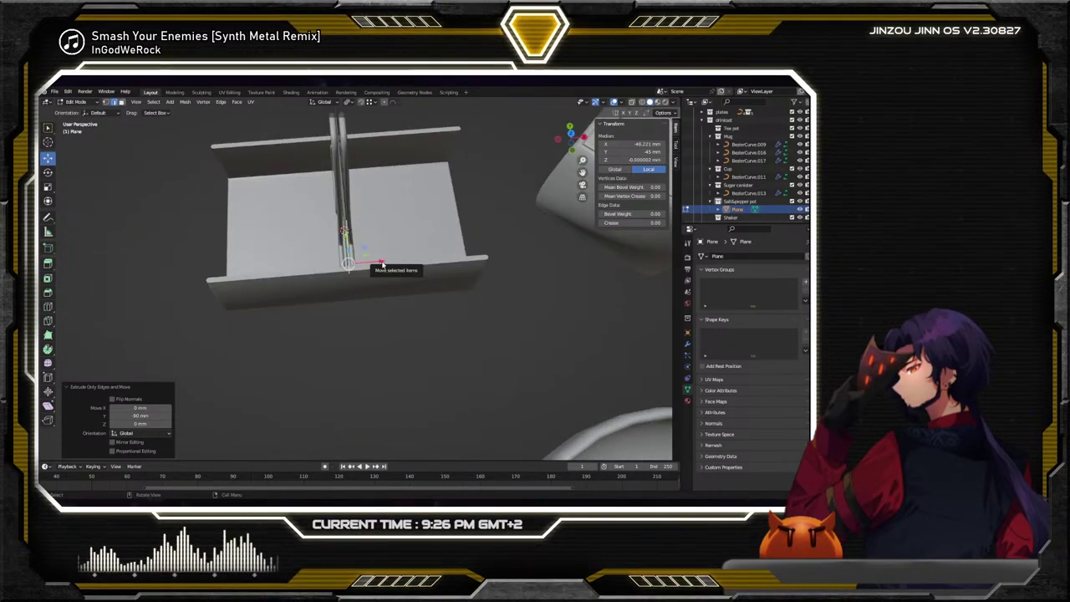
drag(381, 266, 375, 318)
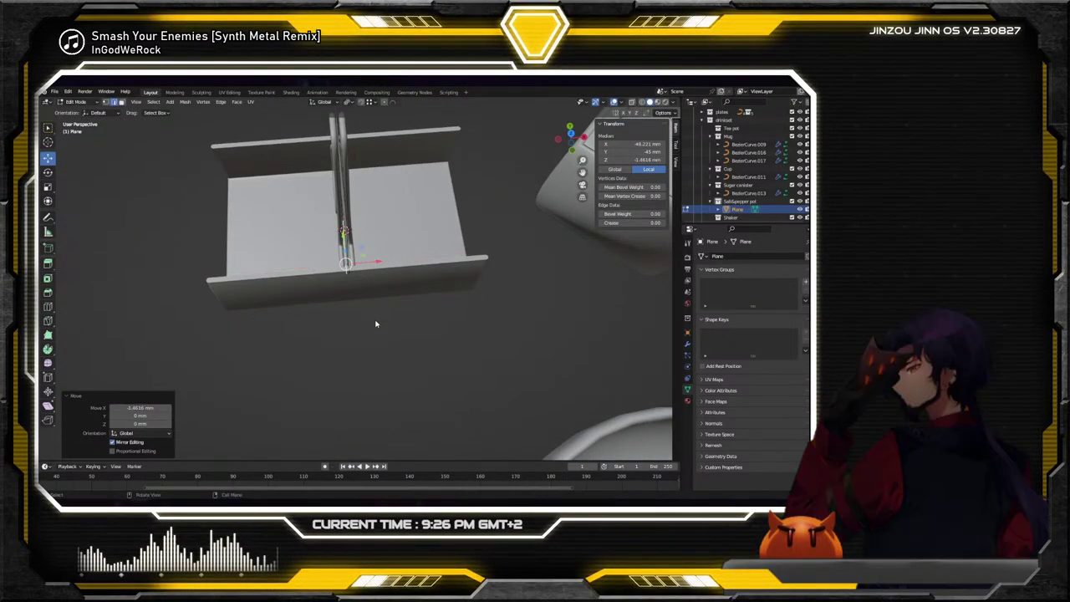
Select the extruded outer edge at positive Y and fine-tune its offset along X
middle_drag(375, 318, 458, 279)
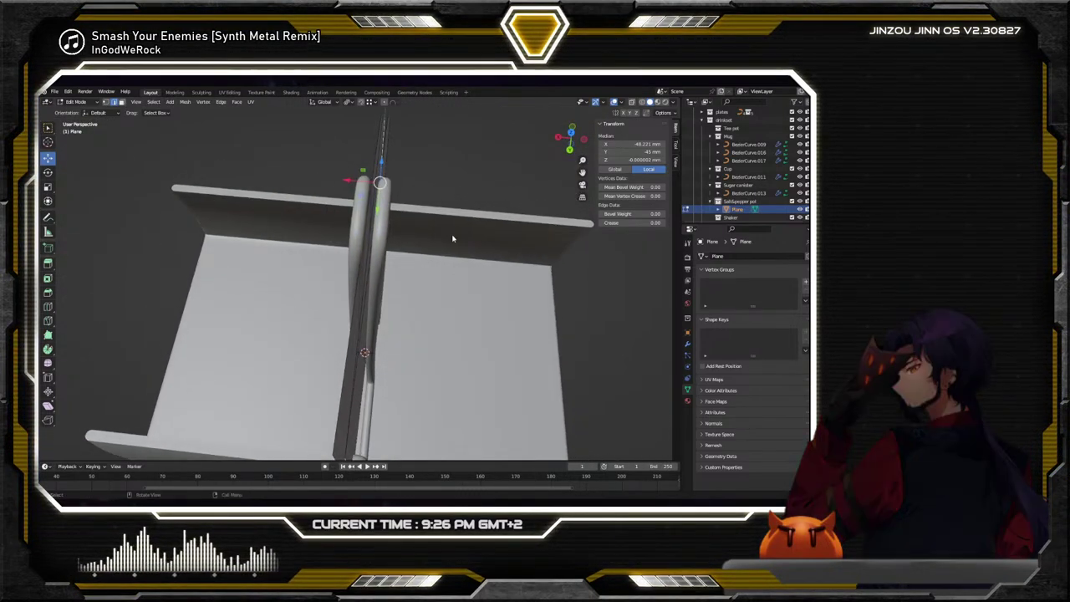
click(445, 173)
middle_drag(445, 173, 352, 337)
click(350, 361)
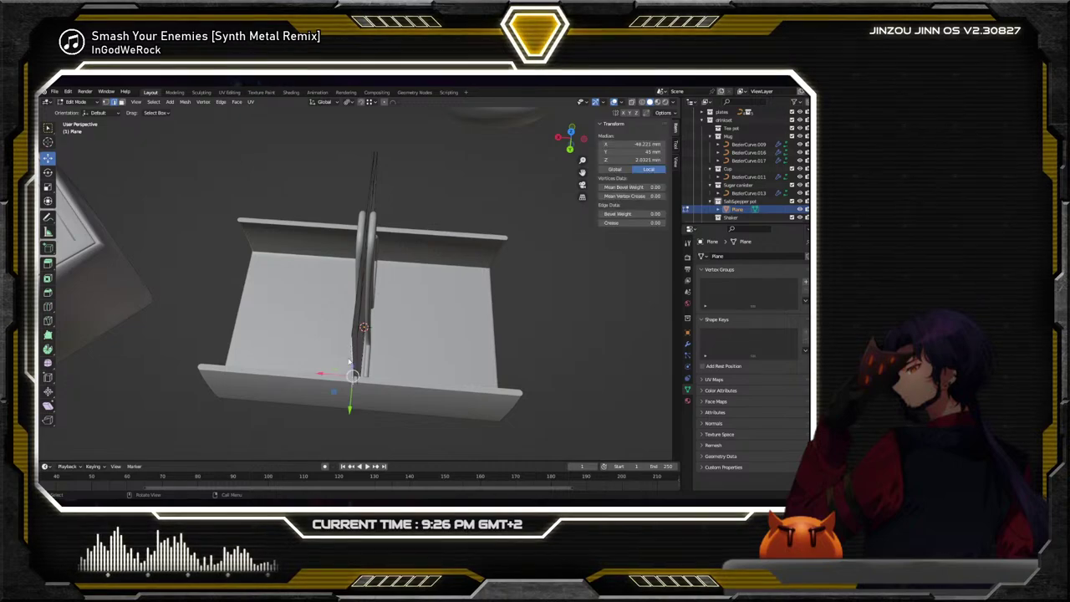
key(g)
key(x)
click(346, 377)
Fine-tune the other extruded edge, at negative Y, along X and clear the selection
middle_drag(346, 377, 348, 253)
scroll(305, 249, up, 4)
click(351, 281)
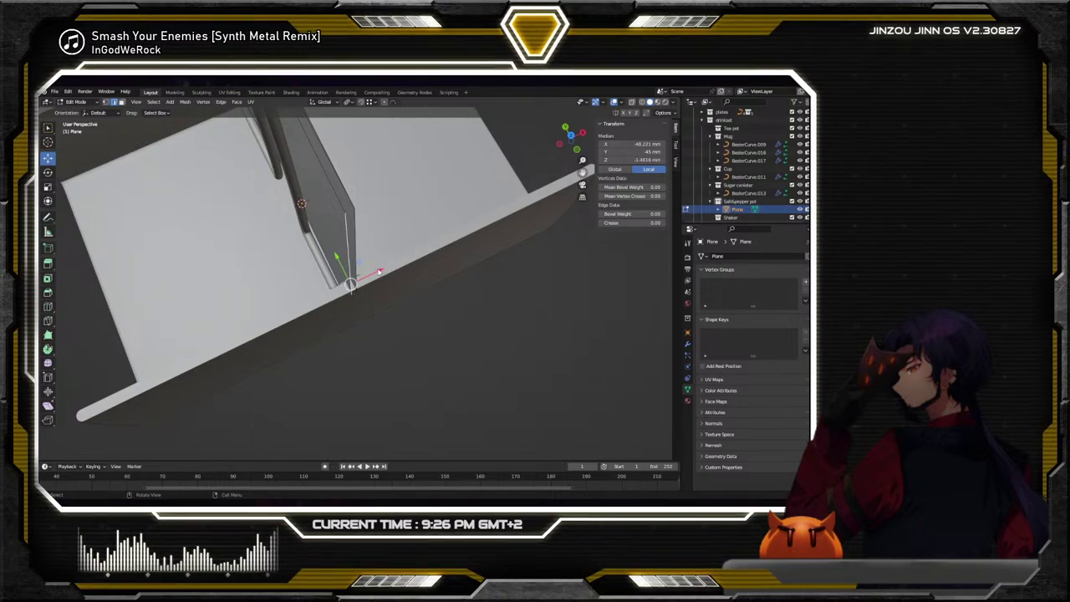
click(381, 269)
click(401, 306)
middle_drag(401, 306, 493, 291)
scroll(412, 314, down, 3)
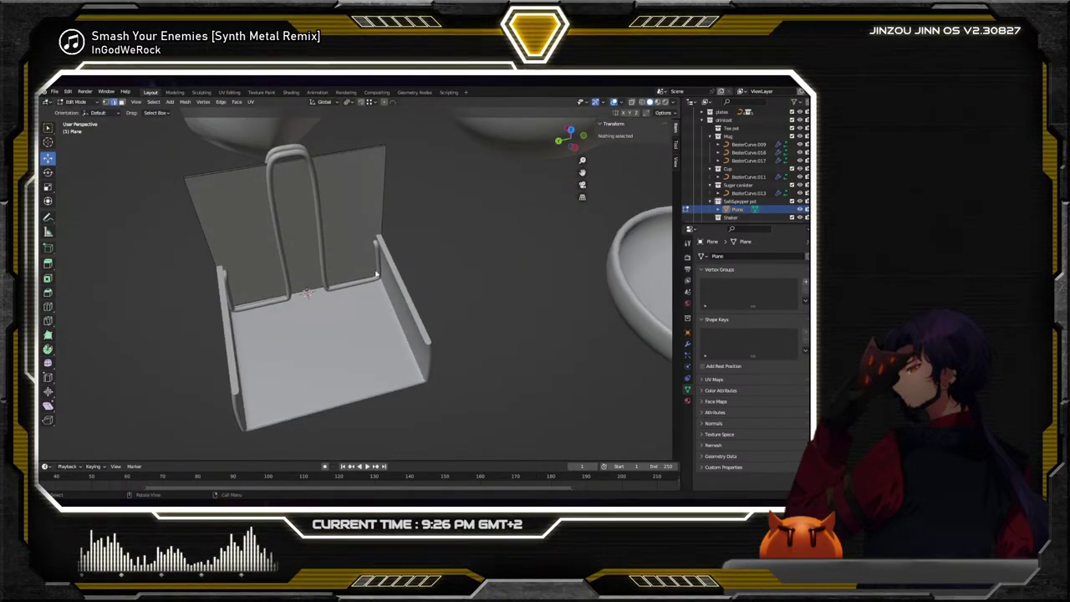
Return to Object Mode, select the wire rack's curve, and switch to editing its control points
click(379, 272)
click(366, 317)
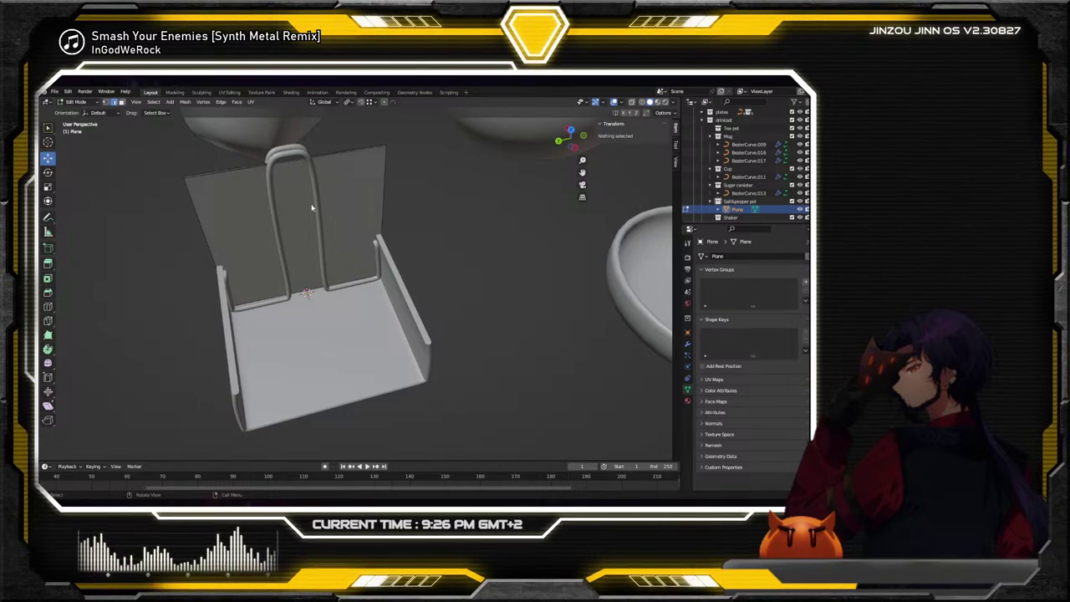
click(293, 163)
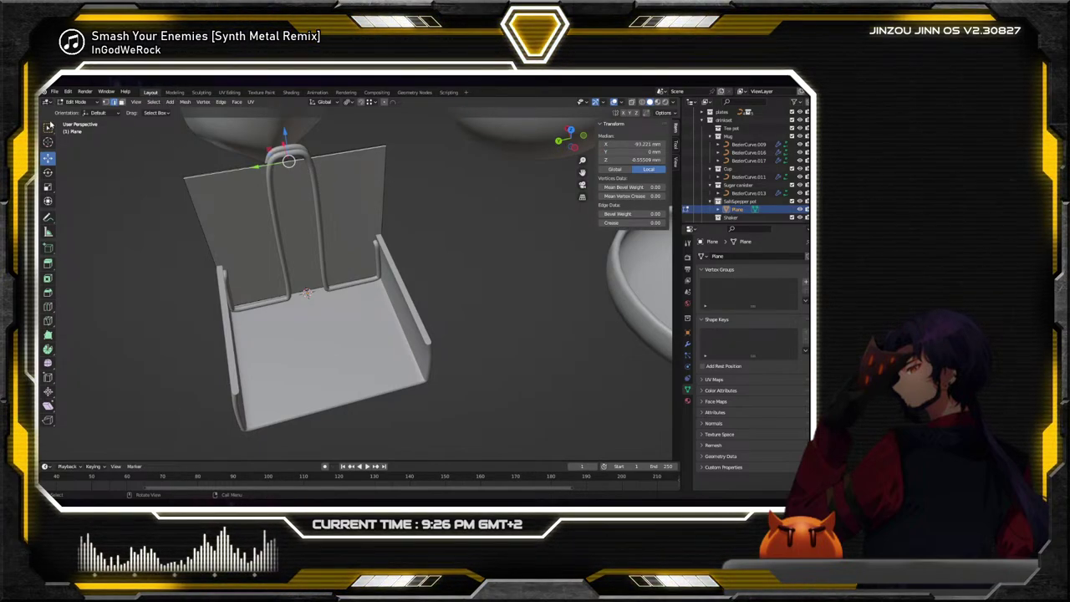
click(72, 102)
click(84, 114)
click(309, 155)
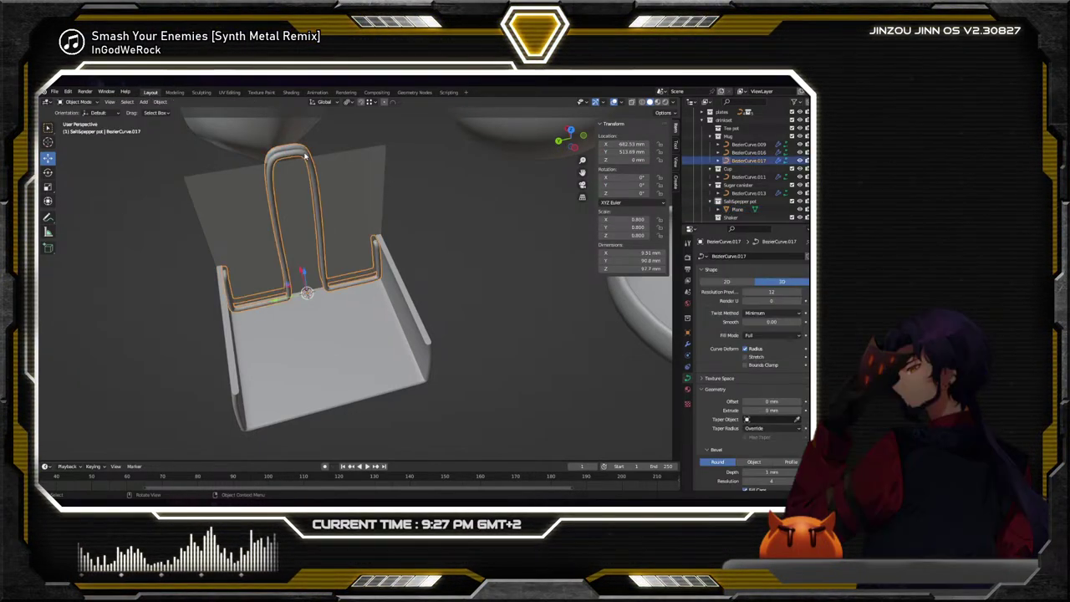
click(89, 103)
click(80, 120)
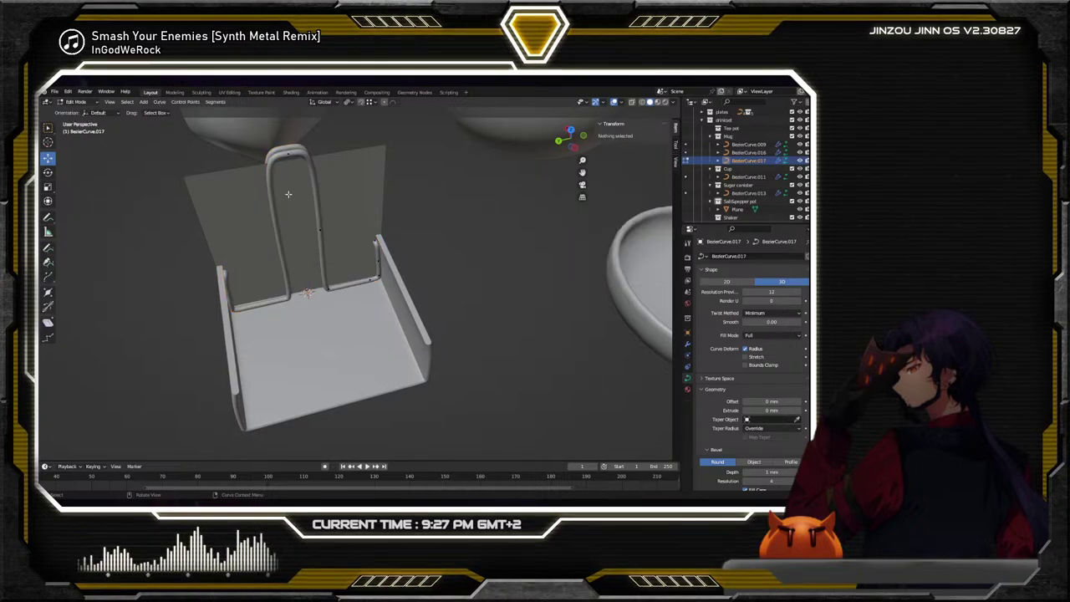
Move the wire rack curve's outer side control points about -6.1 mm along Y
scroll(373, 253, up, 3)
click(377, 277)
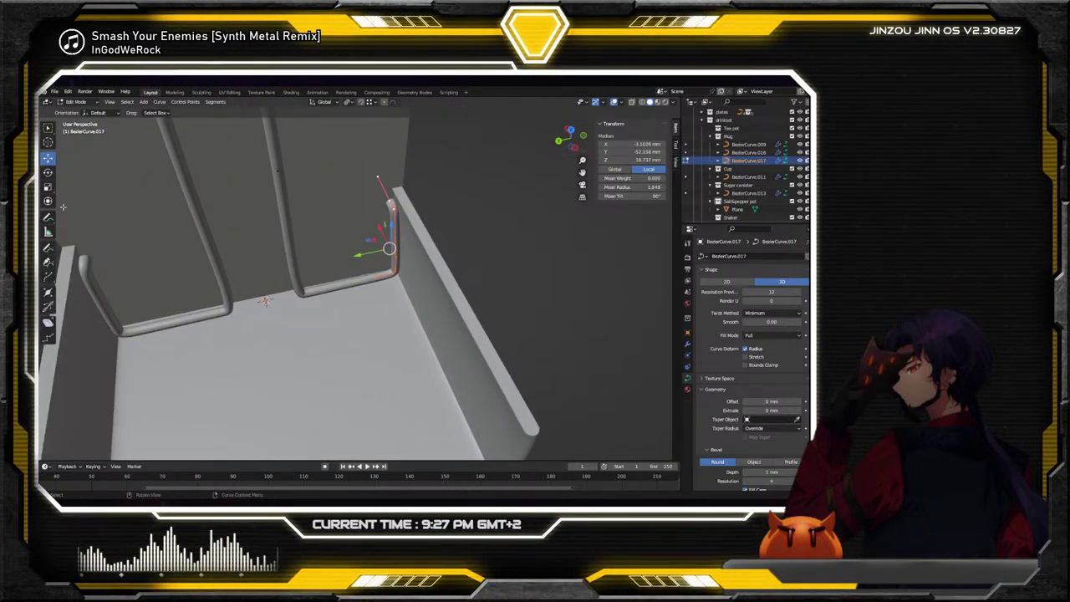
key(g)
key(y)
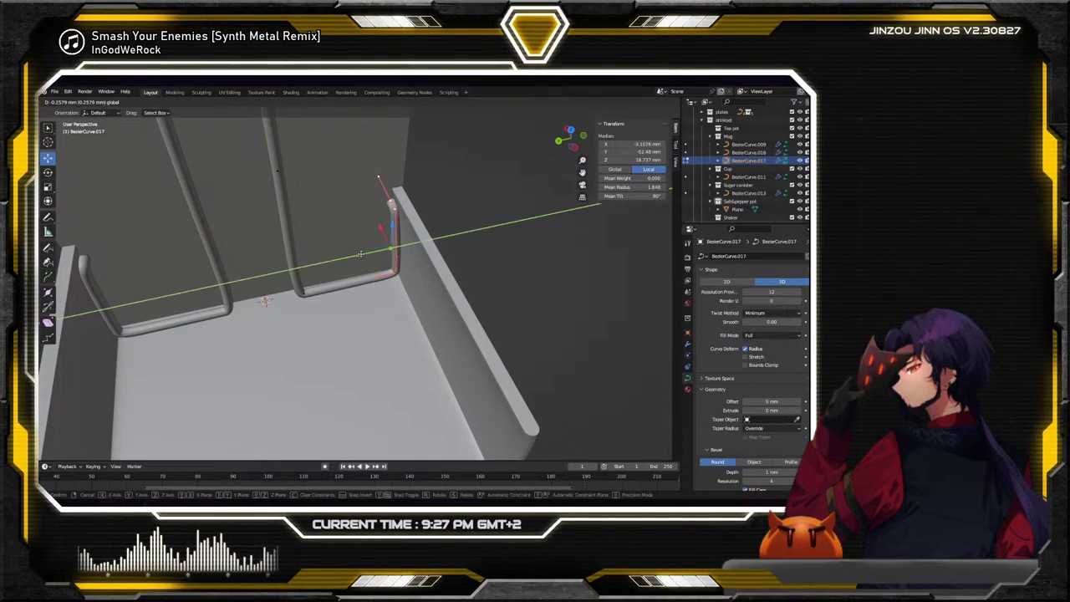
click(379, 257)
mouse_move(380, 257)
middle_down()
mouse_move(409, 242)
mouse_move(398, 256)
mouse_move(423, 276)
mouse_move(368, 272)
middle_up()
Shift the wire rack's side control points back along Y by exactly 0.4 mm
key(g)
key(y)
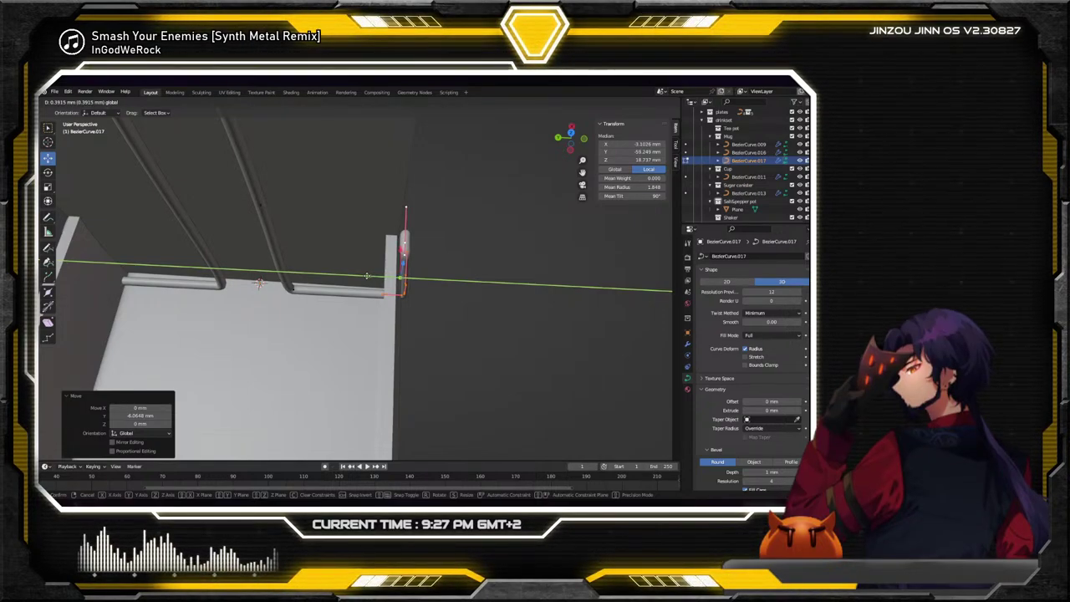
click(366, 276)
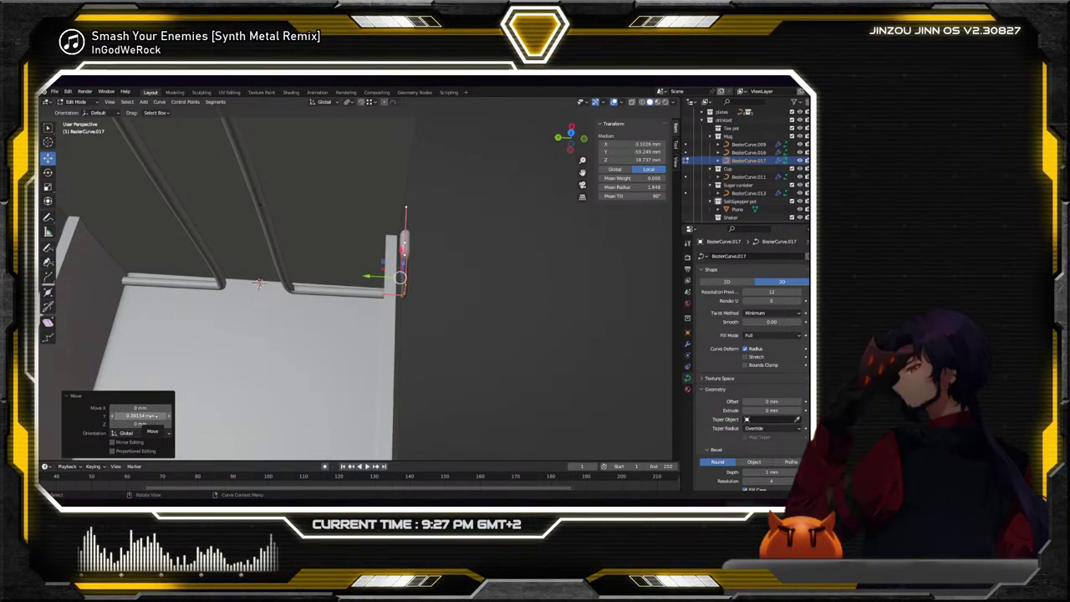
click(151, 415)
text(0)
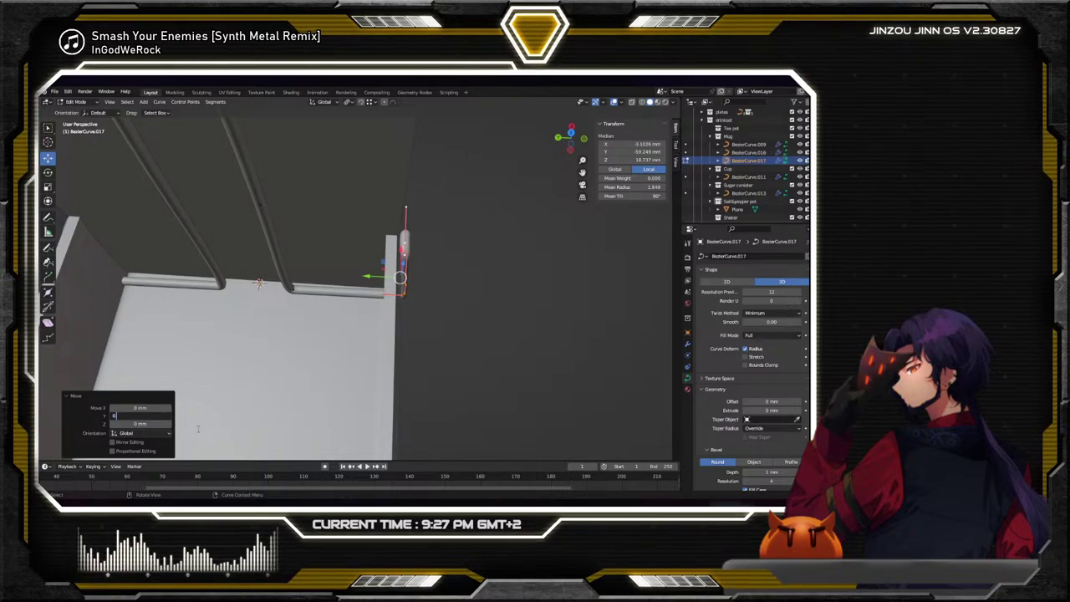
text(.4)
key(Return)
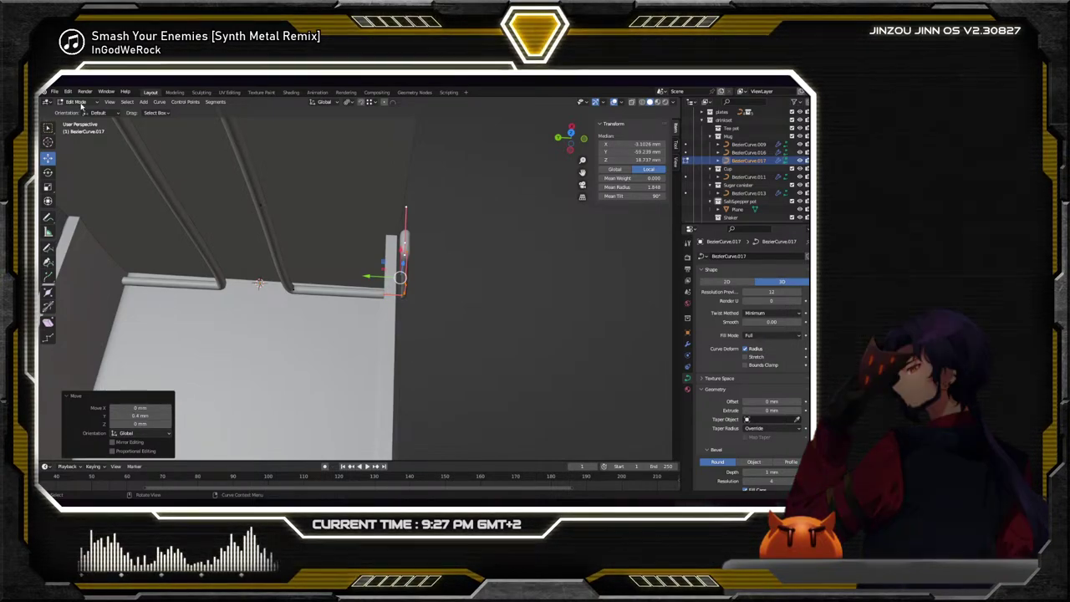
Switch to editing the tray's curve and move its outer side control points about -6.6 mm along Y
key(Tab)
click(90, 128)
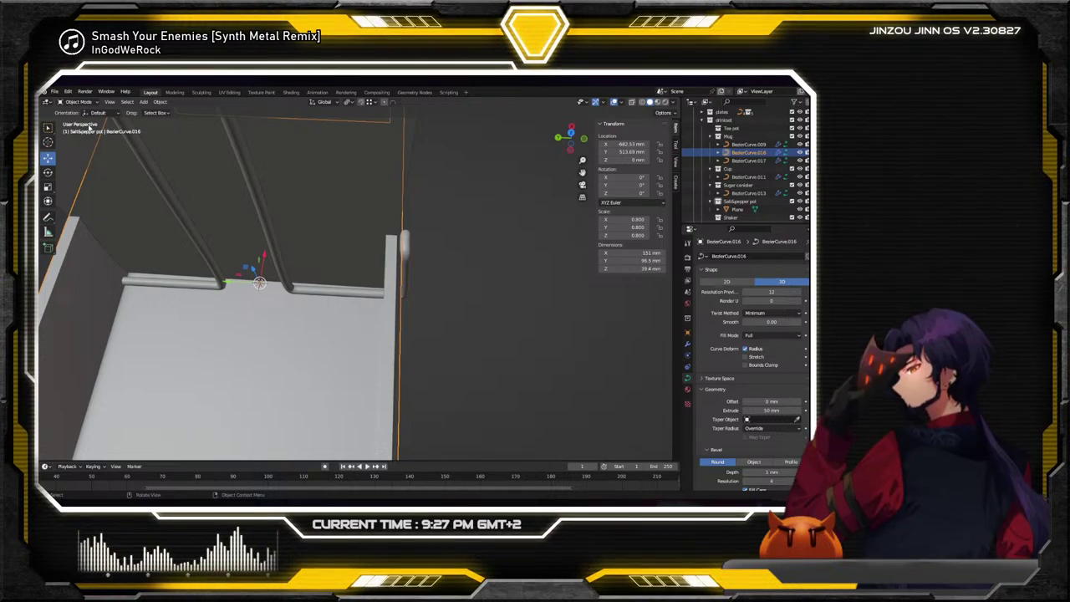
key(Tab)
click(389, 272)
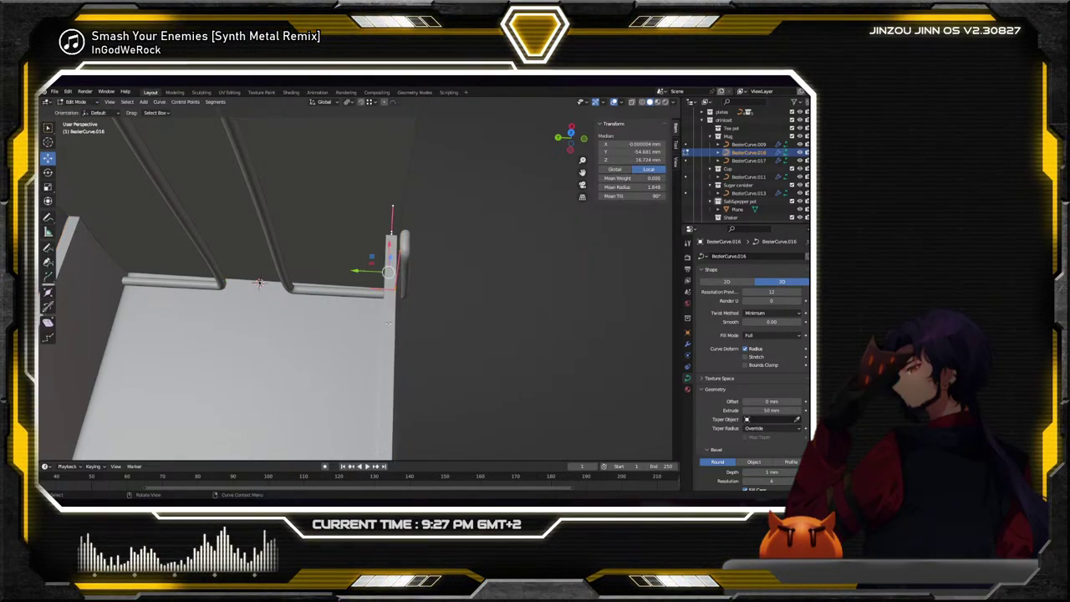
key(g)
key(x)
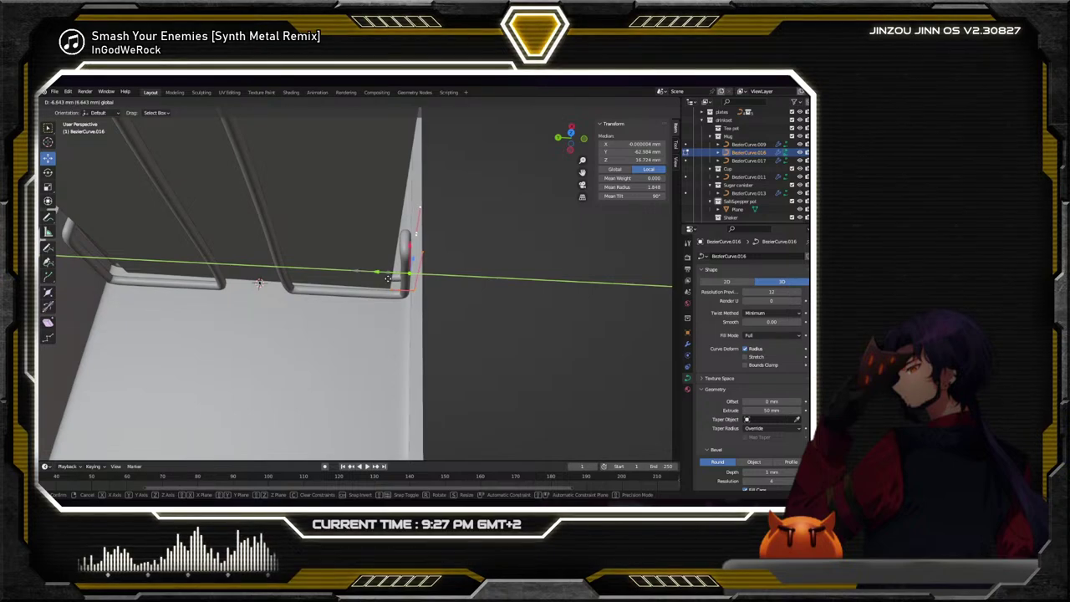
click(388, 277)
Nudge the tray's side control points back along Y by about 0.67 mm, clear the selection, and return to Object Mode
middle_drag(351, 292, 363, 281)
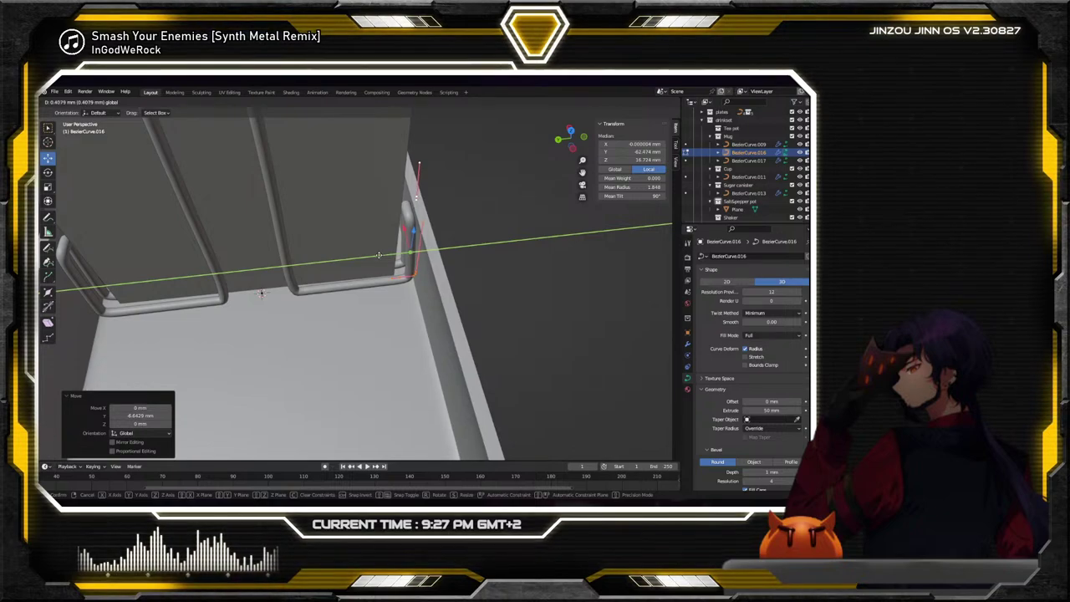
click(380, 258)
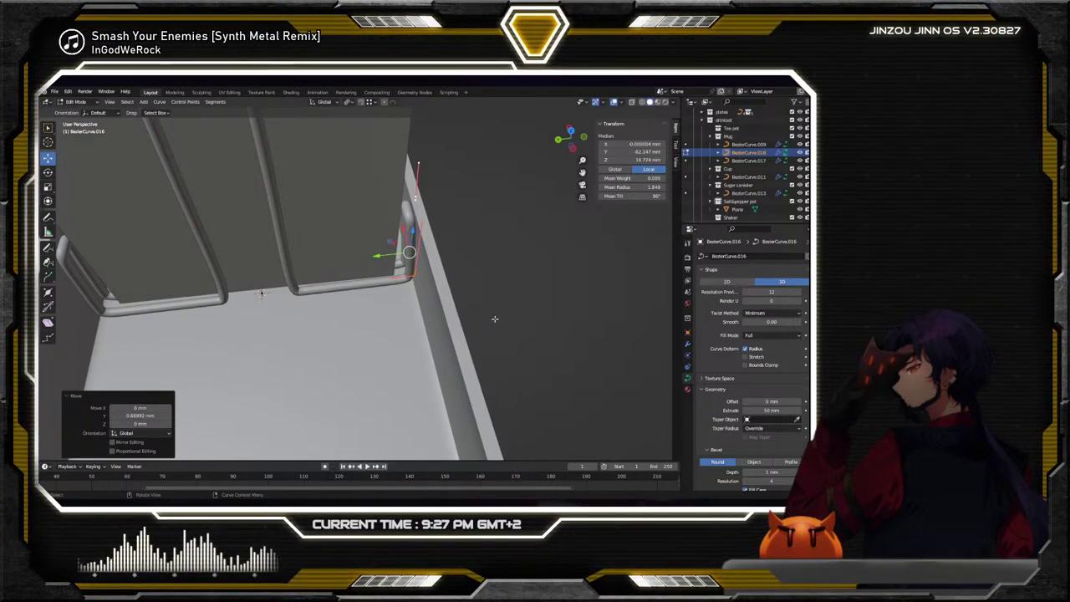
click(495, 317)
middle_drag(495, 317, 459, 283)
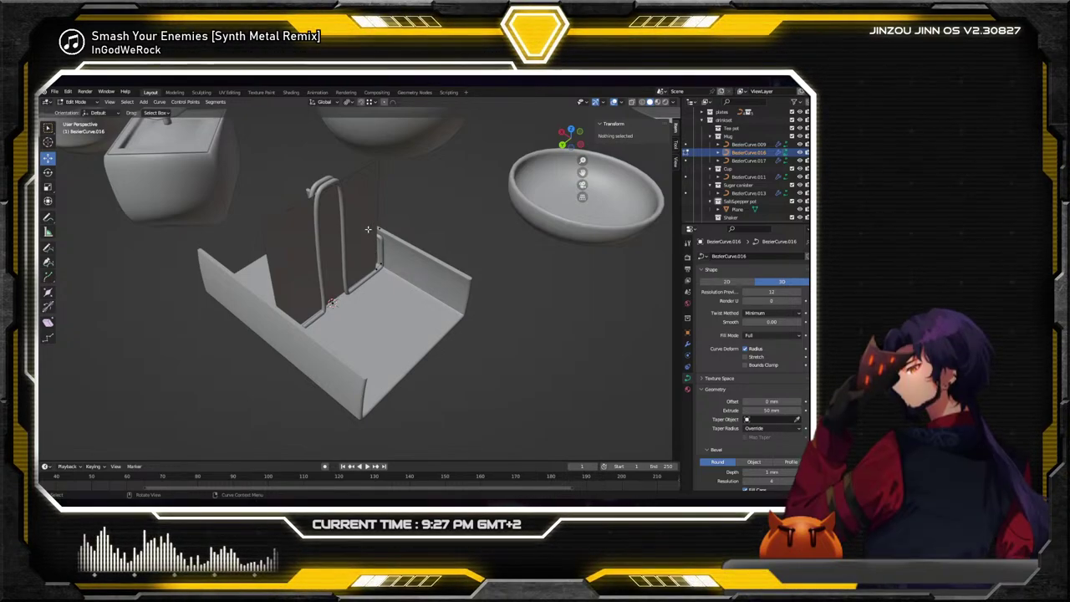
middle_drag(367, 228, 276, 185)
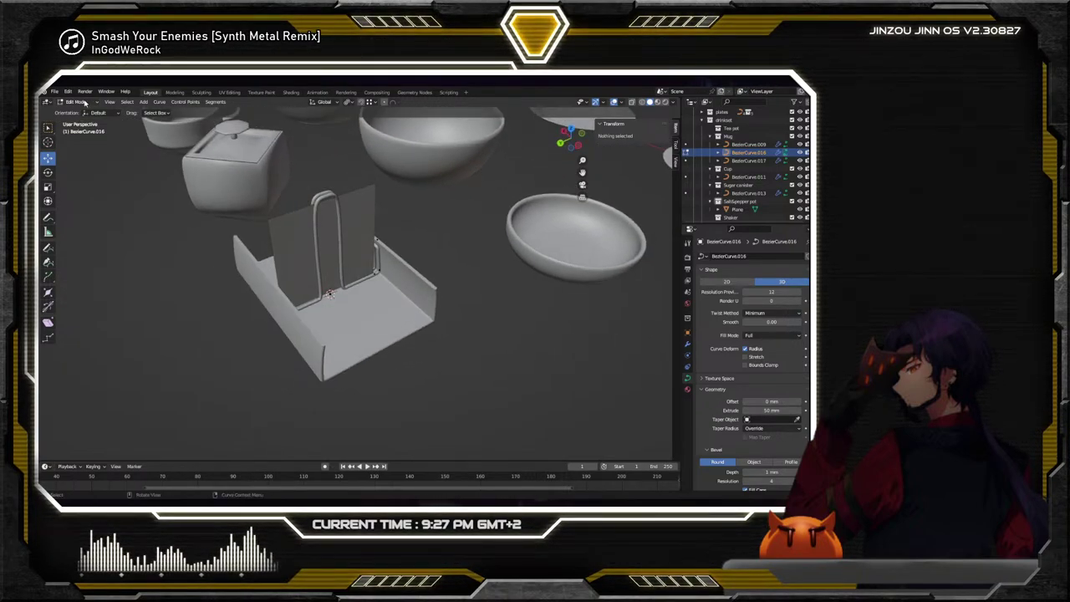
click(87, 111)
Select the wire rack's curve and duplicate it in place
middle_drag(200, 277, 441, 290)
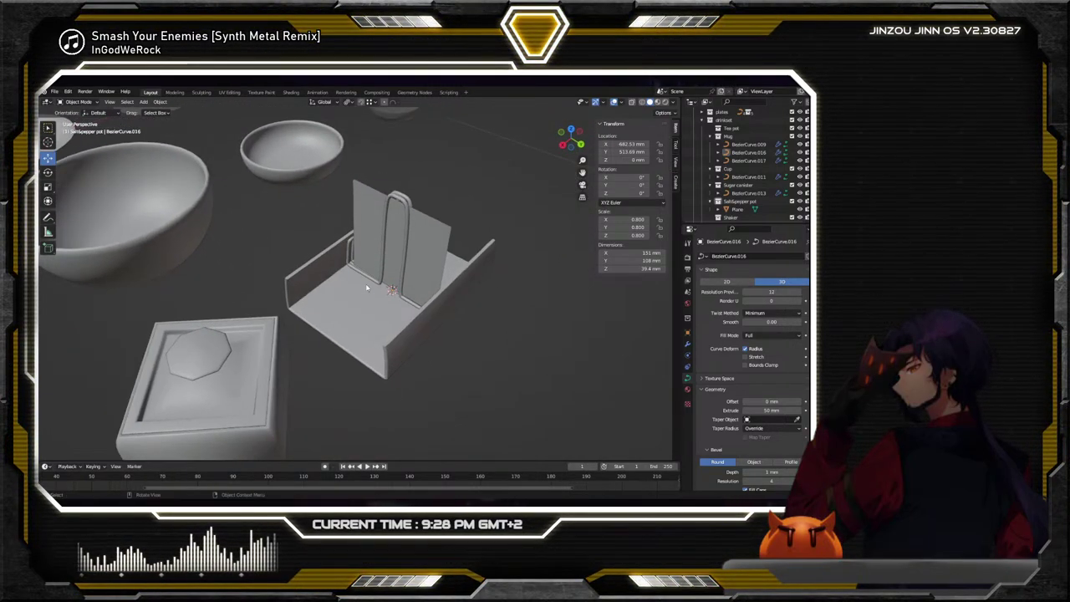
middle_drag(367, 287, 344, 226)
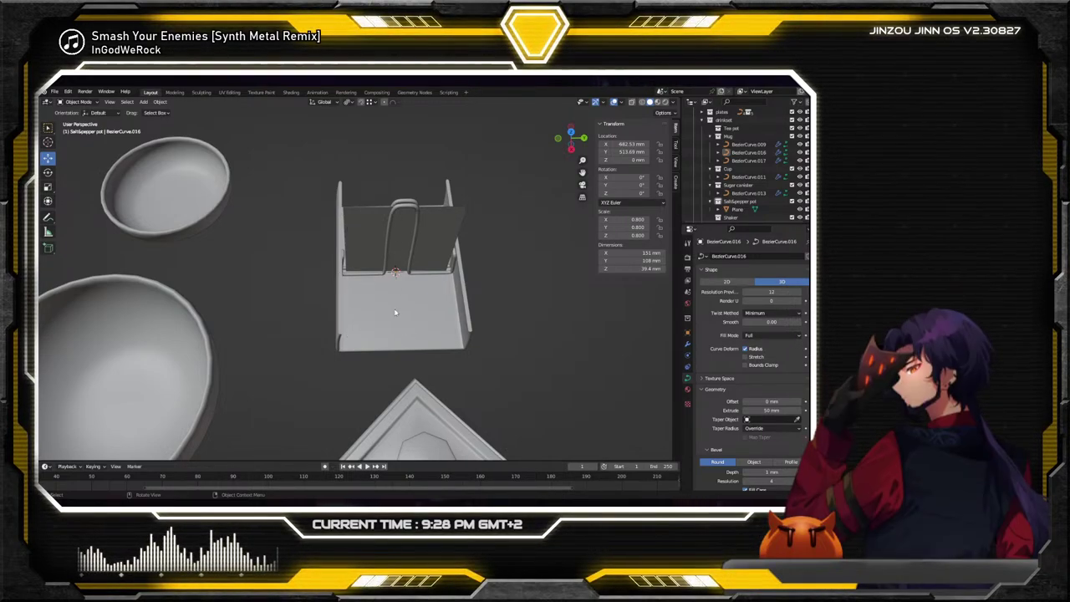
middle_drag(420, 312, 270, 284)
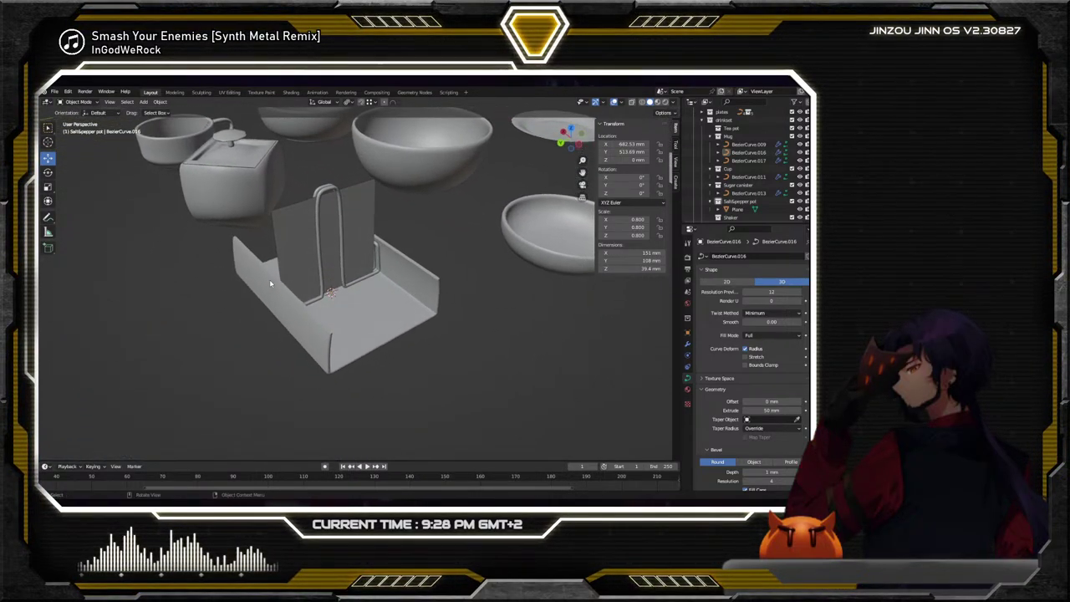
click(344, 278)
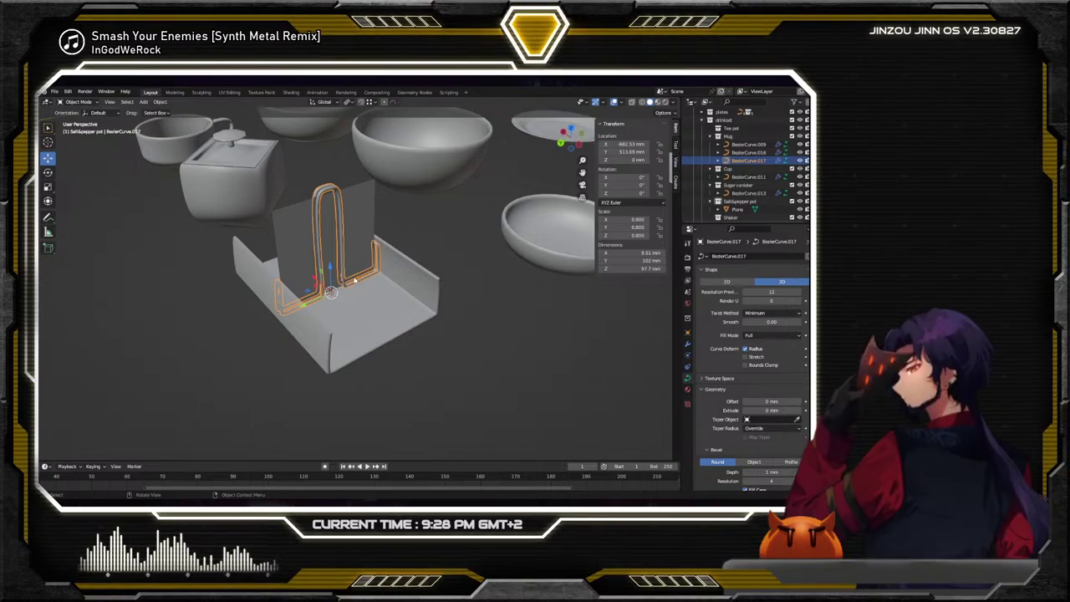
right_click(355, 282)
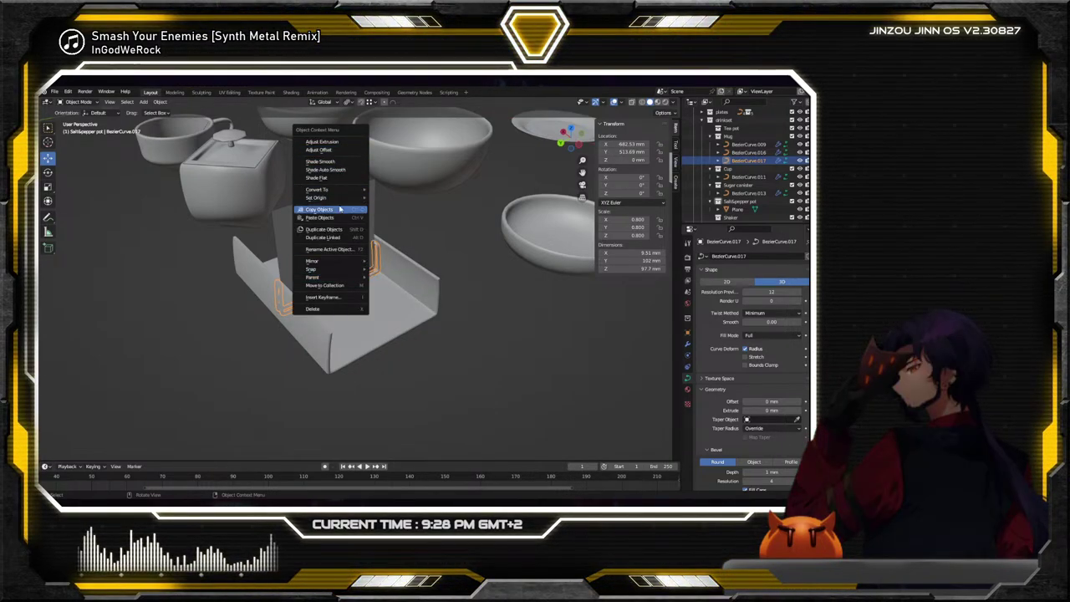
key(Escape)
key(alt+a)
click(362, 286)
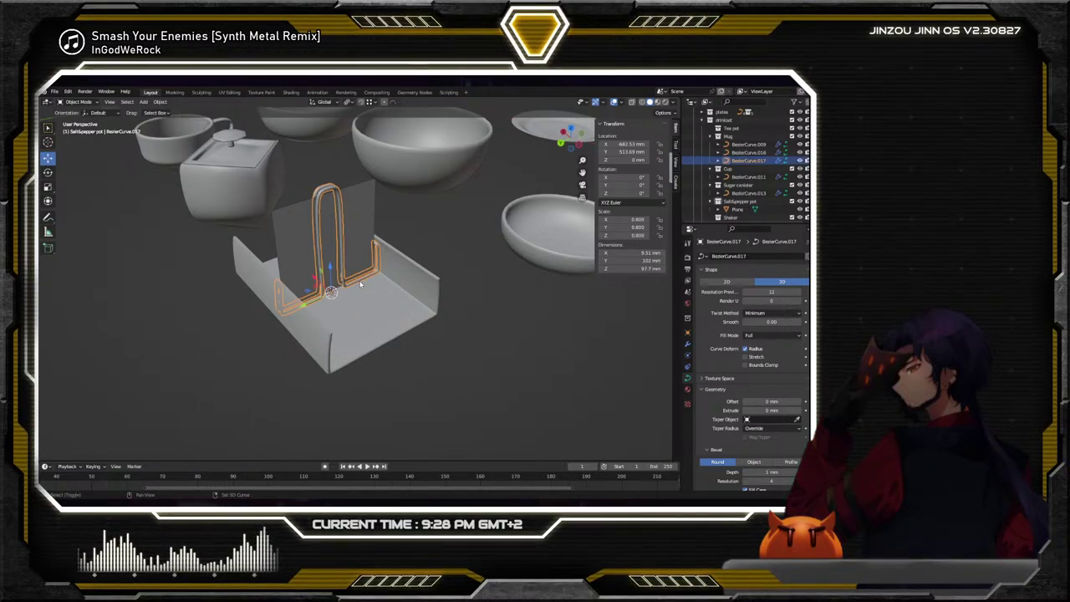
key(shift+d)
right_click(389, 303)
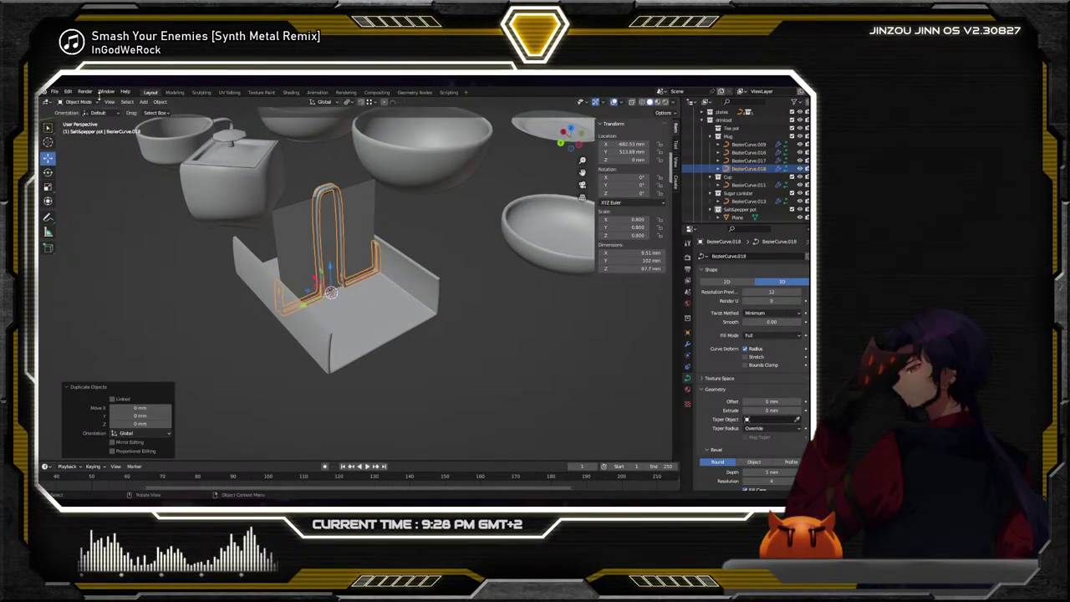
In Edit Mode, select all control points of the duplicated wire rack and move them about -69.6 mm along X
key(Tab)
click(374, 263)
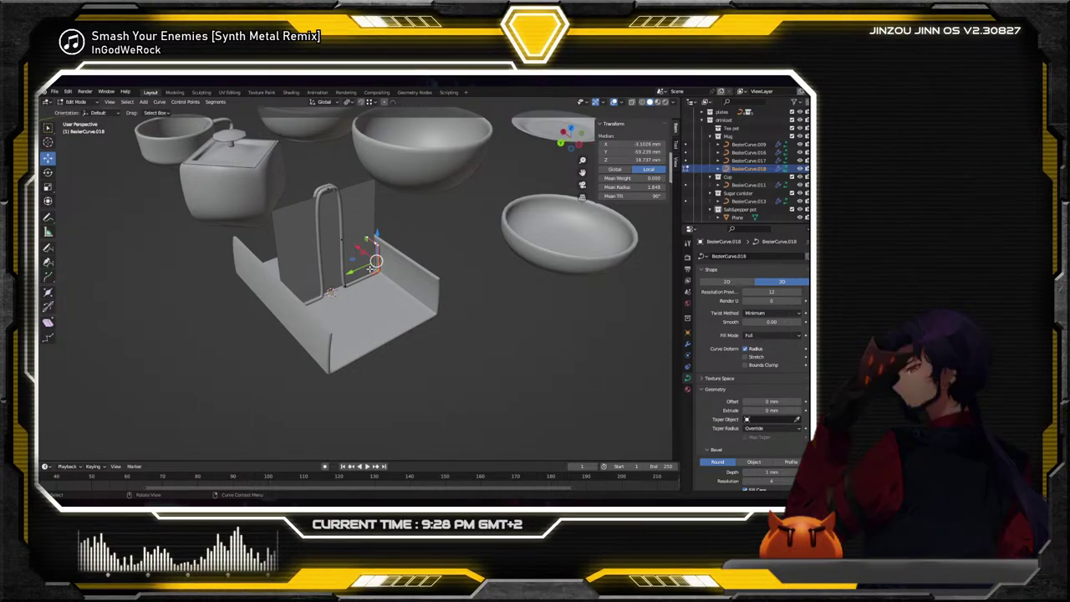
key(a)
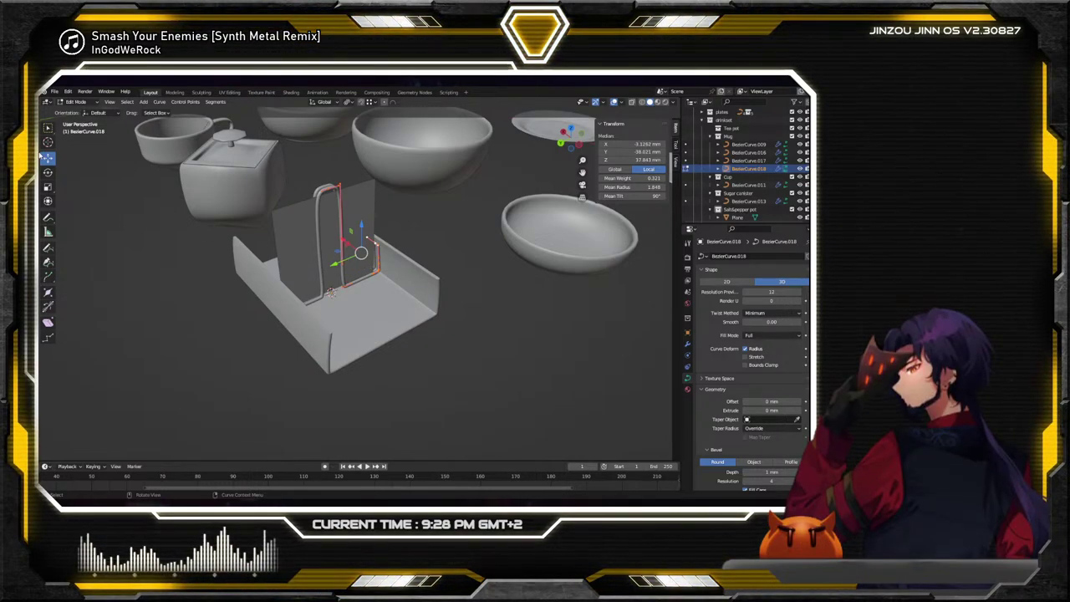
key(shift+d)
key(x)
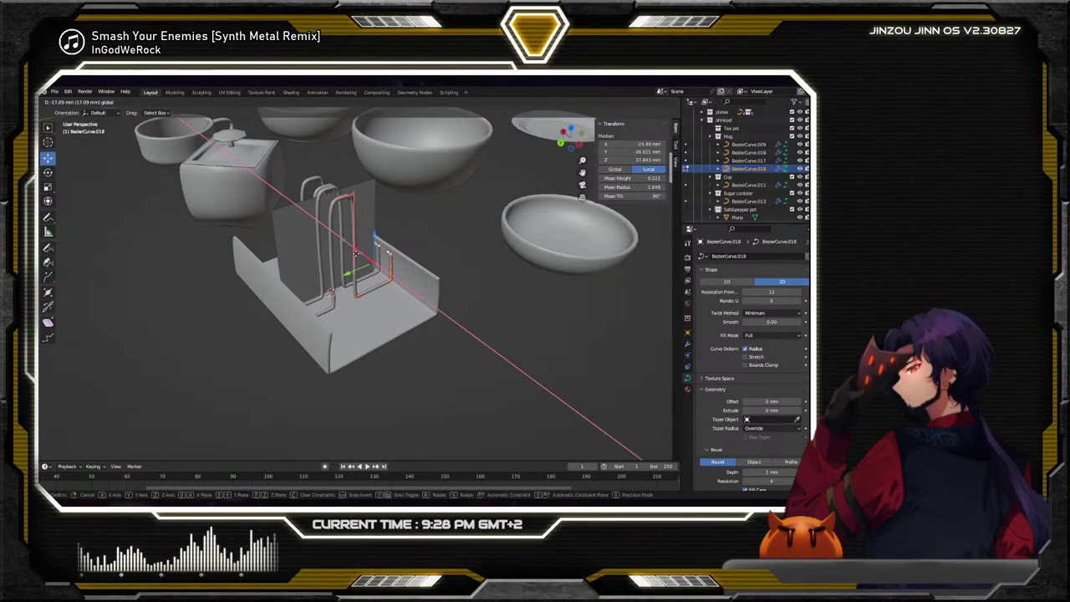
click(388, 290)
Delete the upper control points of the duplicated wire to remove its tall central arch
middle_drag(425, 335, 269, 156)
scroll(358, 325, up, 6)
scroll(269, 157, down, 2)
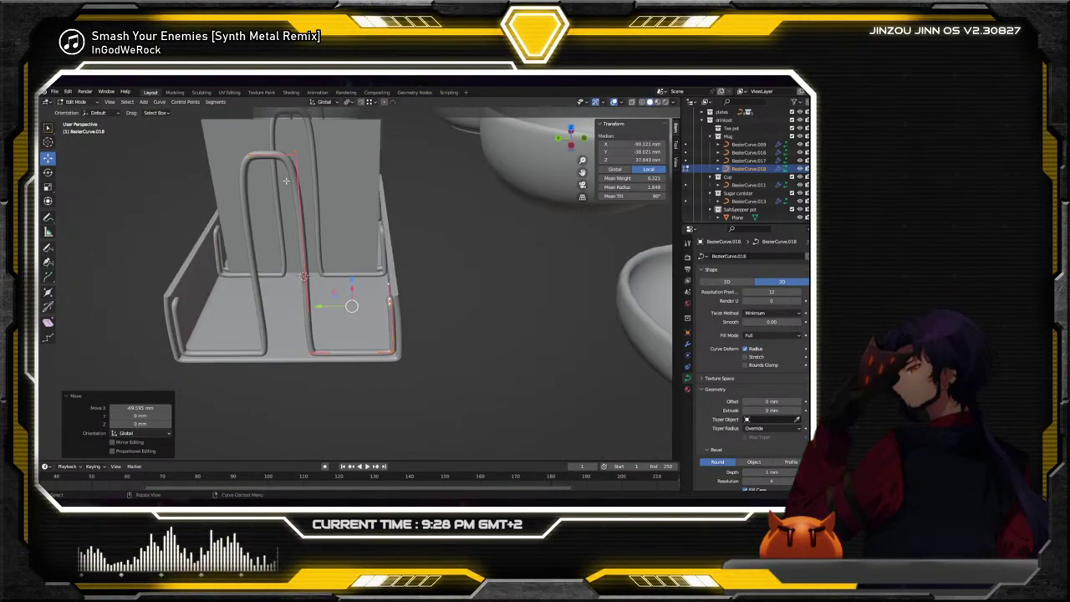
click(267, 156)
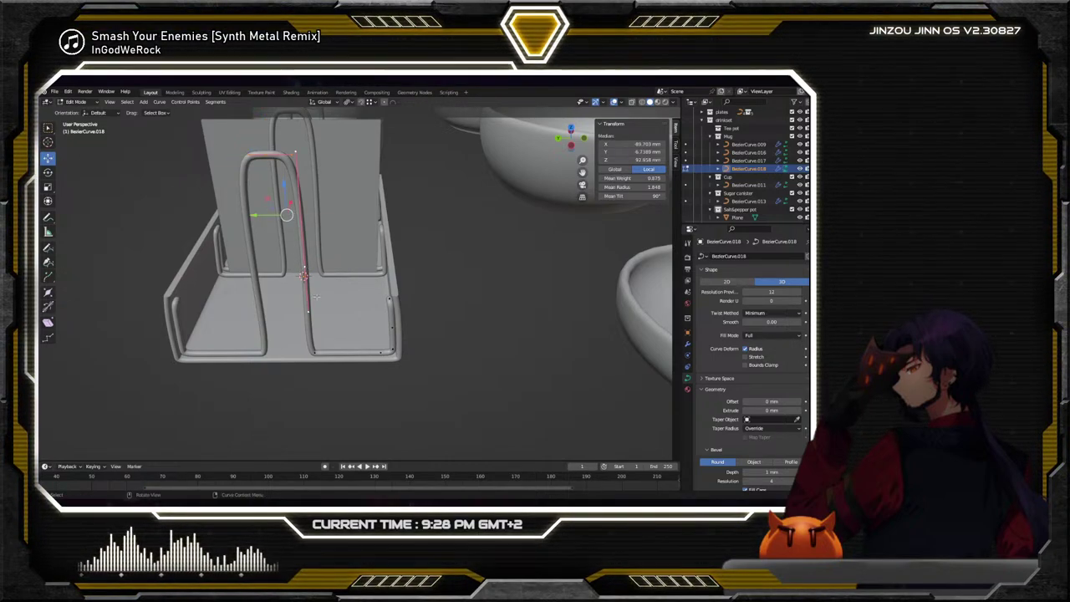
right_click(307, 269)
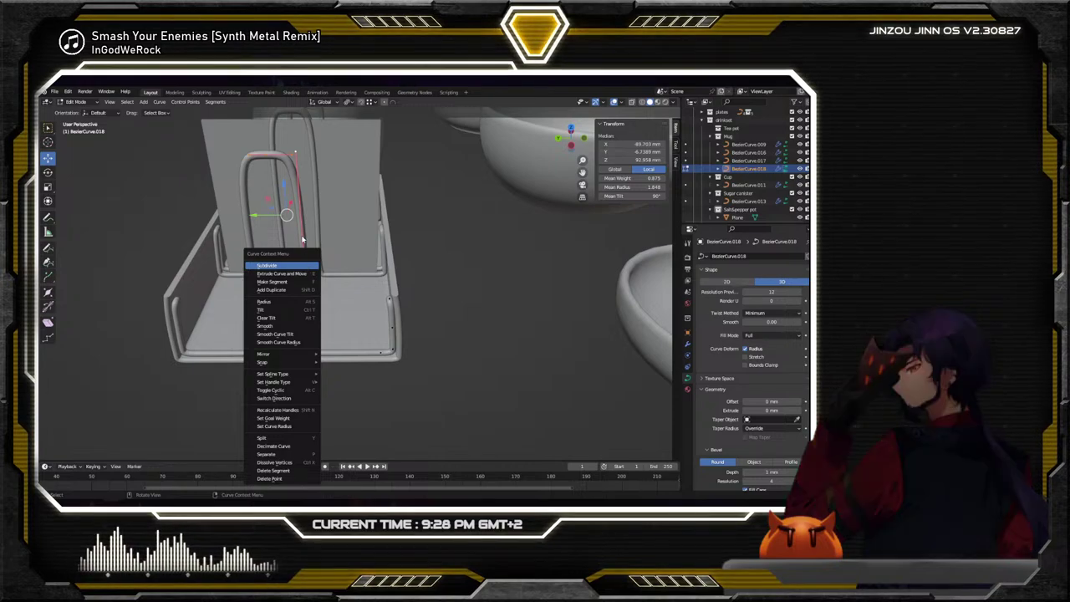
click(306, 265)
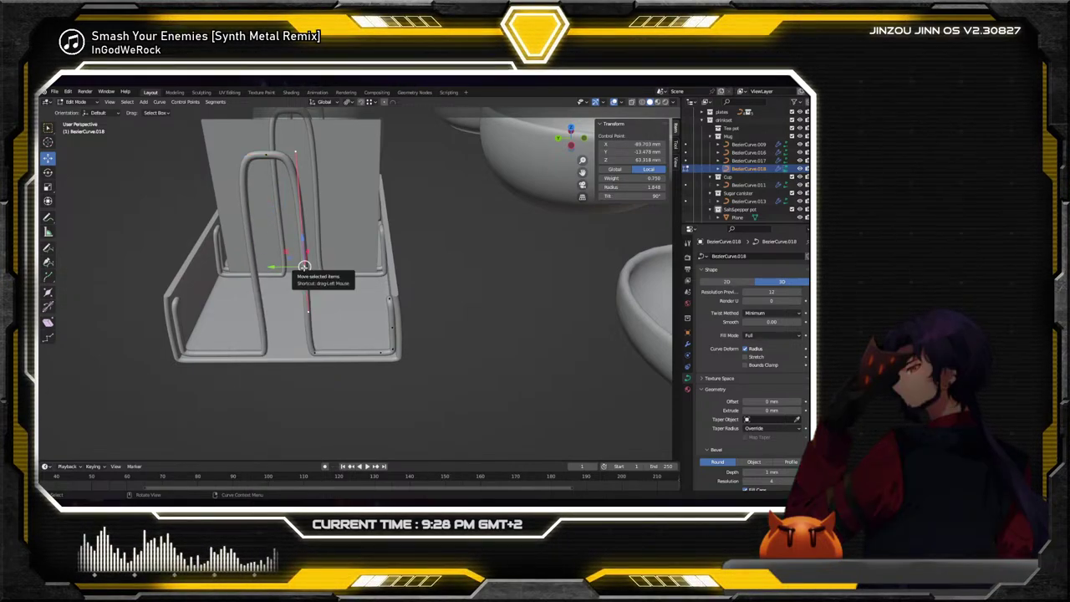
right_click(267, 157)
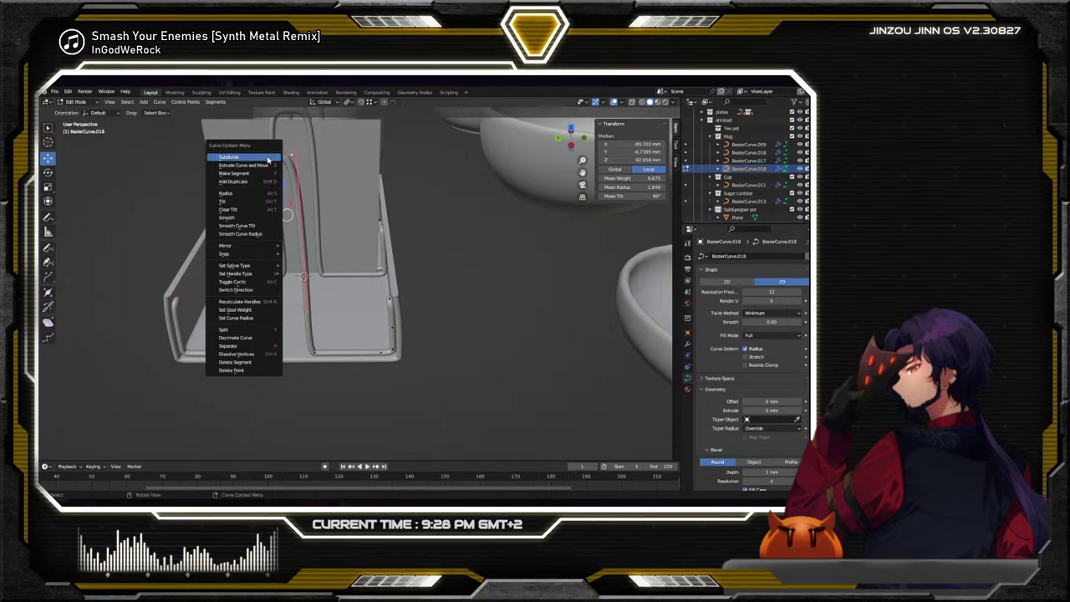
click(266, 156)
key(x)
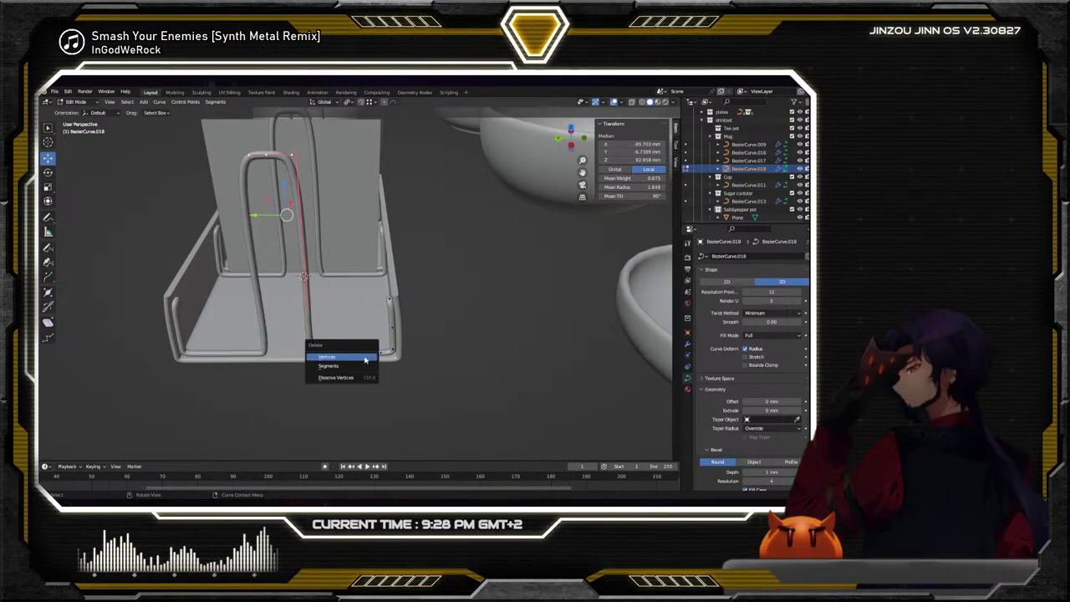
click(364, 356)
Move the inner end point of the duplicated bottom wire about 12.5 mm along Y so the mirrored halves meet at the centre
scroll(344, 363, up, 2)
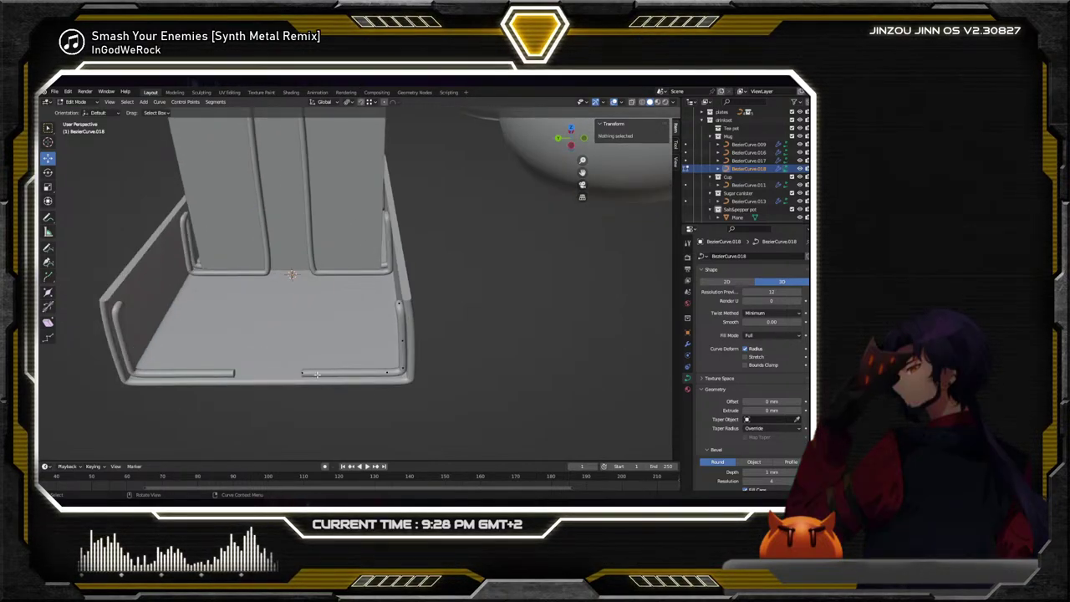
click(298, 370)
middle_drag(298, 370, 336, 315)
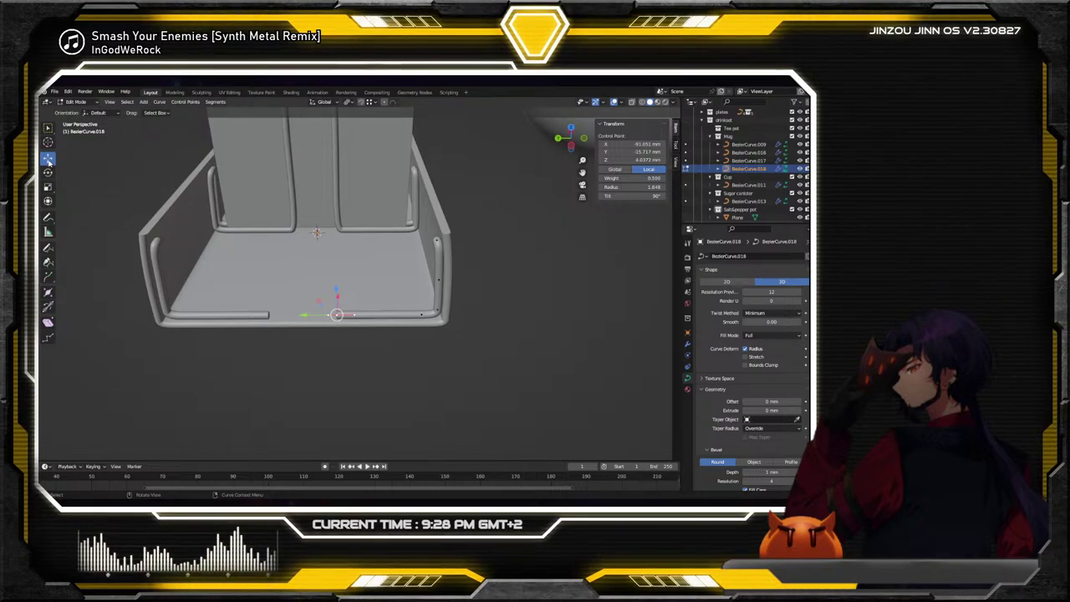
key(g)
key(y)
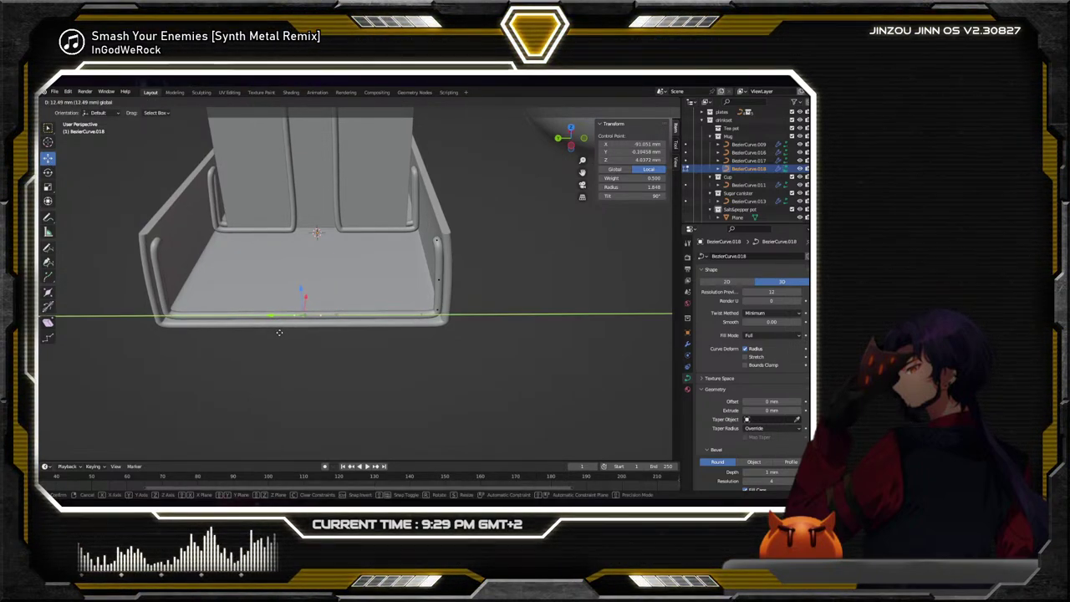
click(279, 332)
Delete the topmost control point of the duplicated wire's side upright
click(436, 240)
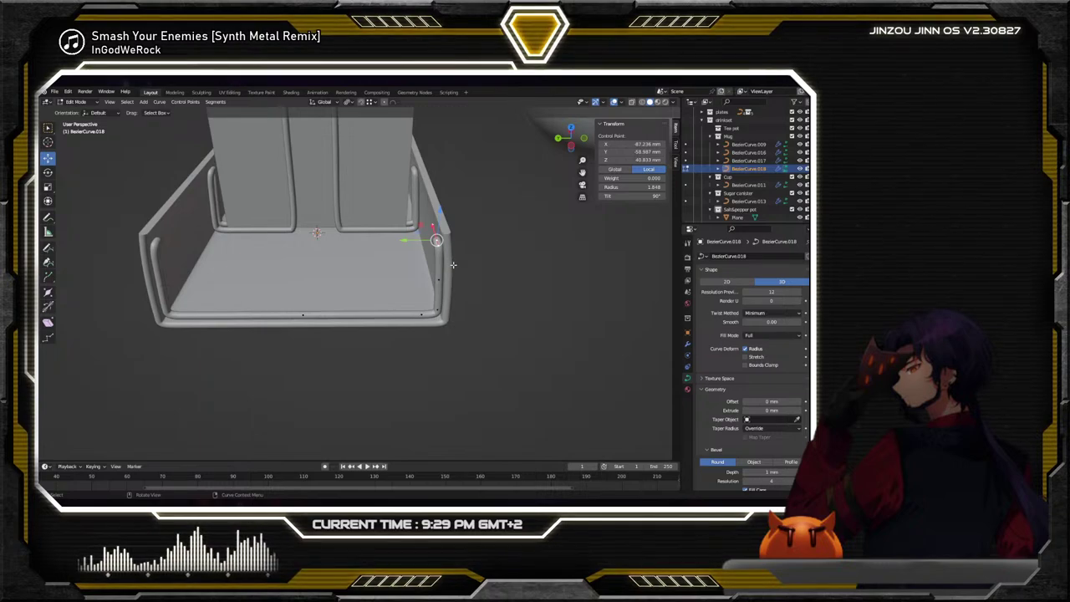
key(x)
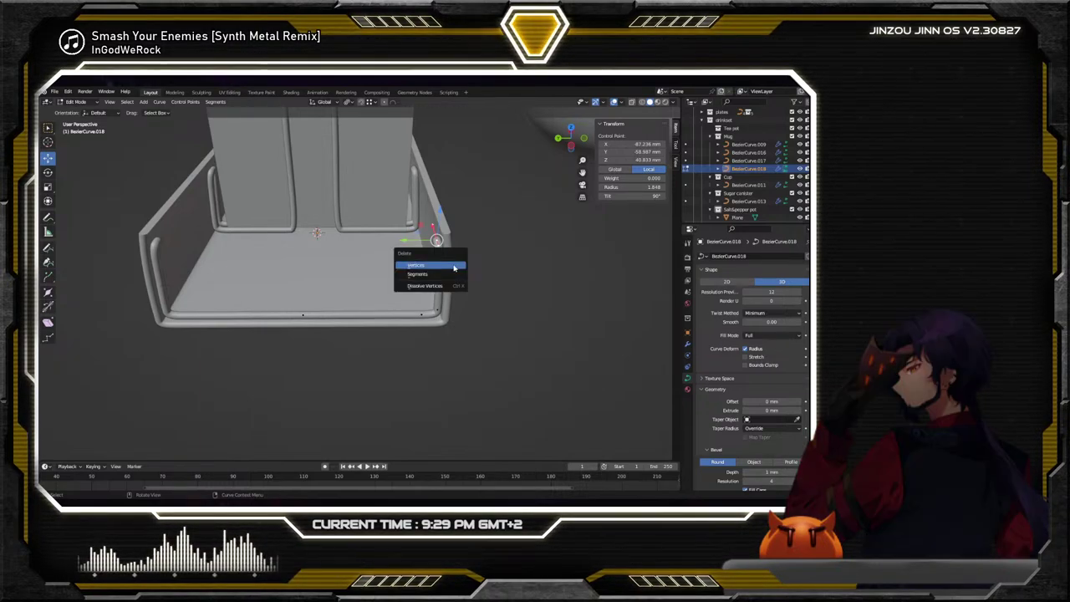
click(452, 266)
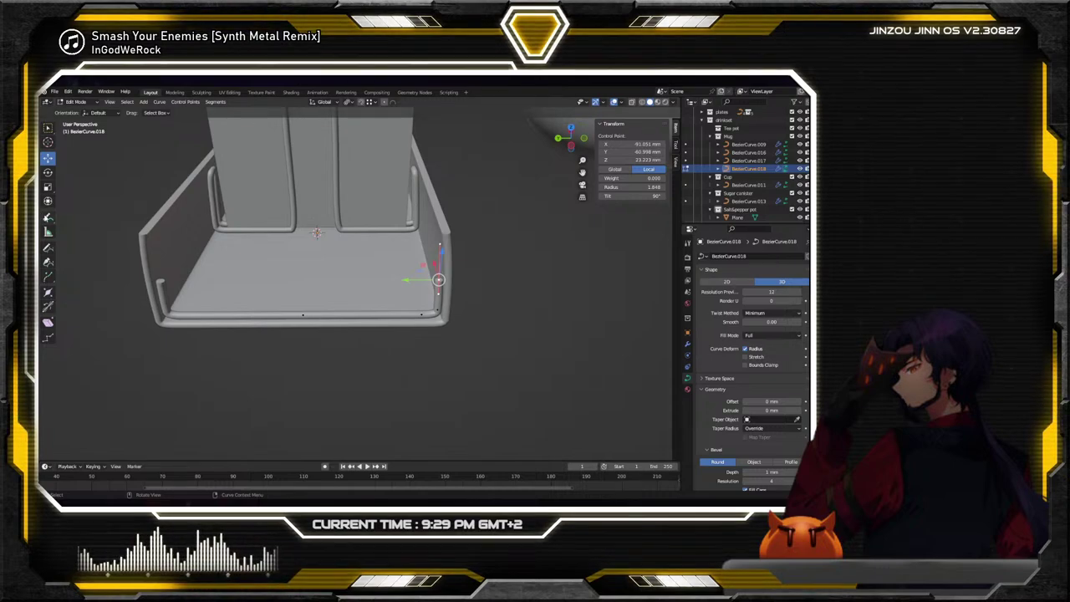
Extrude a control point about 17 mm upward from the wire's side upright and move it about 4.8 mm along Y
click(48, 276)
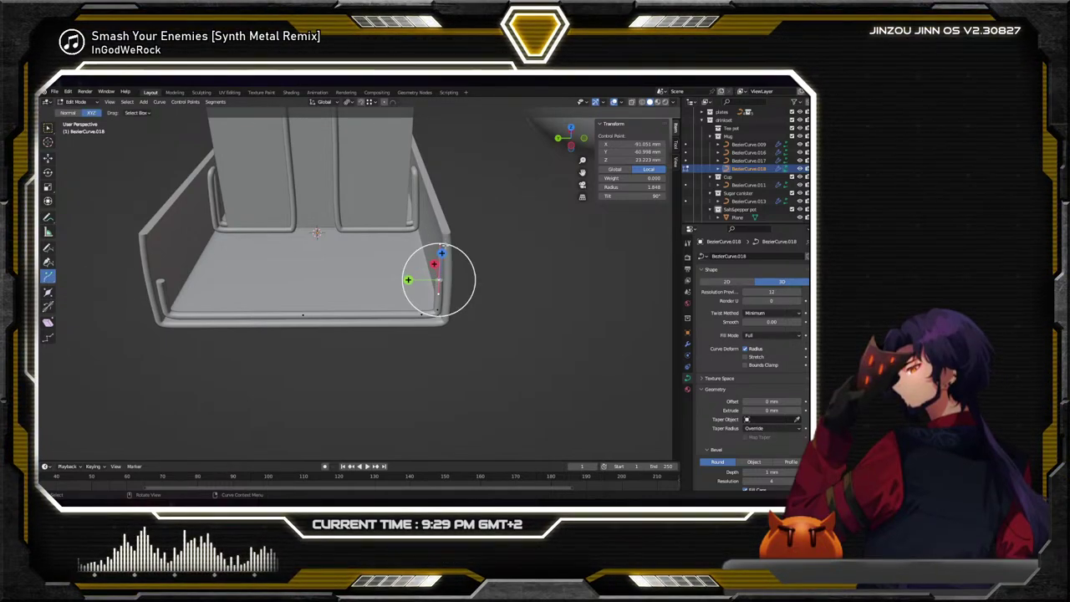
middle_drag(495, 263, 481, 265)
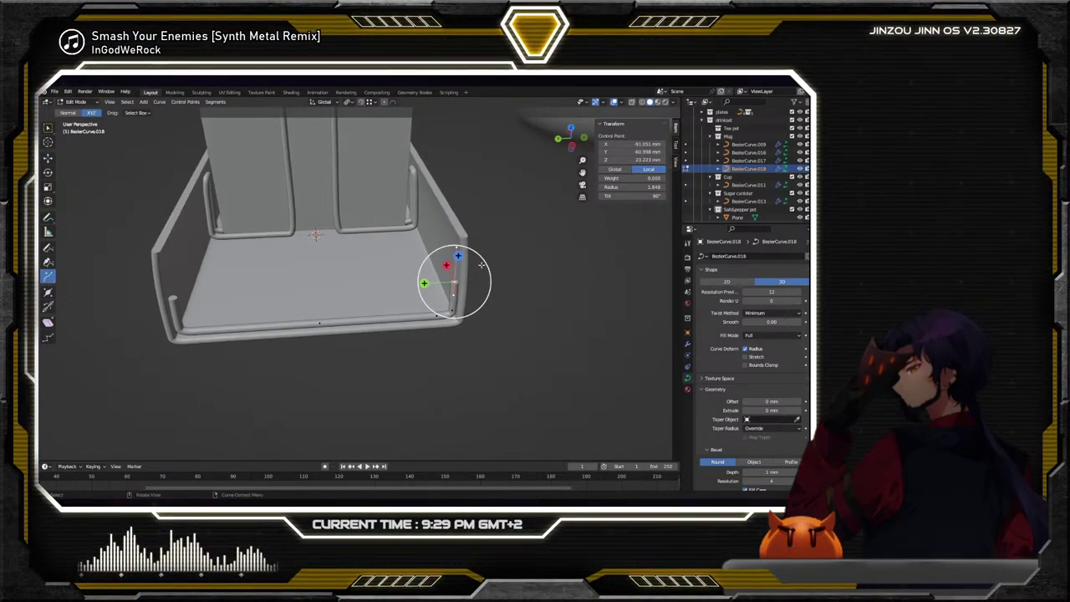
click(458, 214)
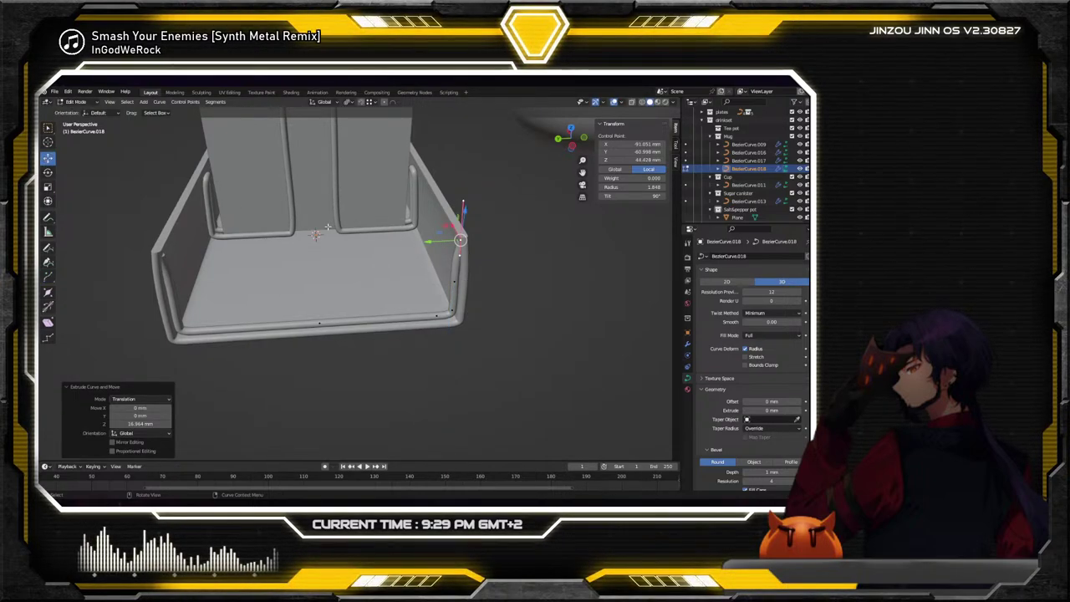
key(g)
key(y)
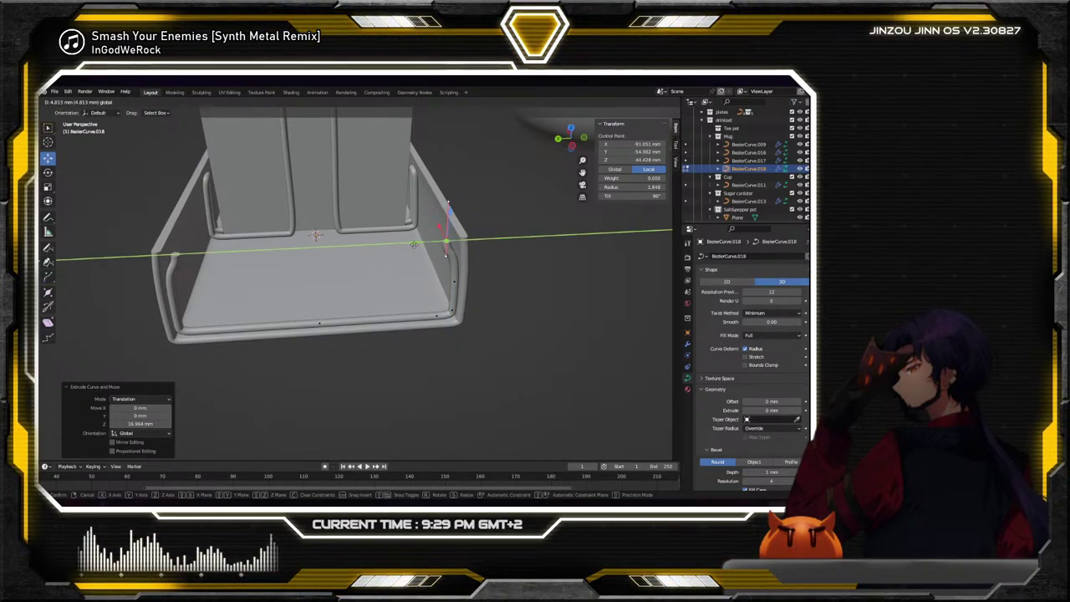
click(211, 204)
Rotate the new top control point by -90° about the X axis so the wire bends inward
key(r)
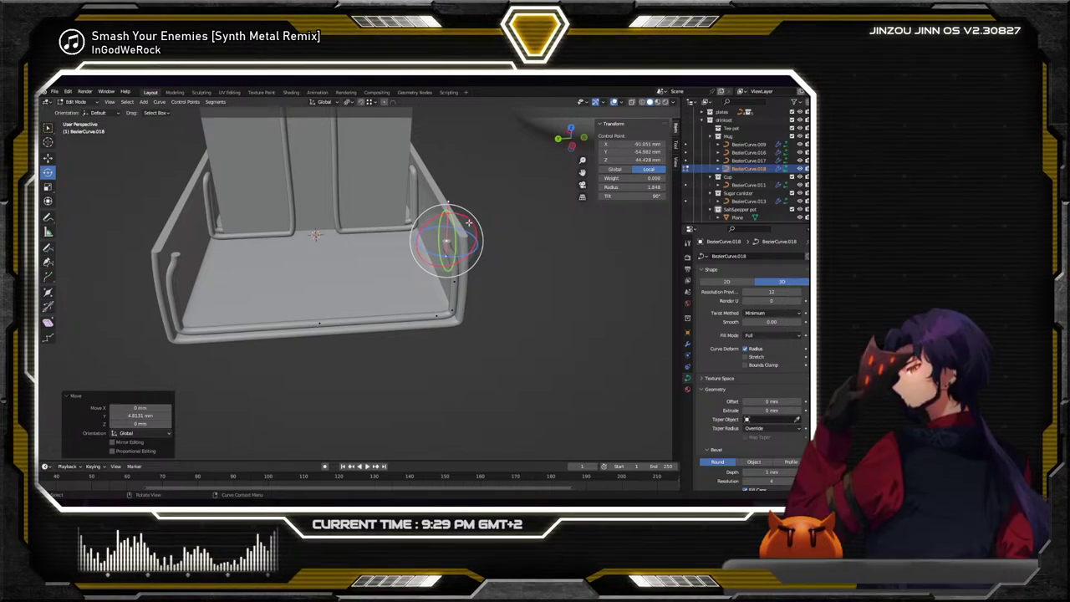
key(x)
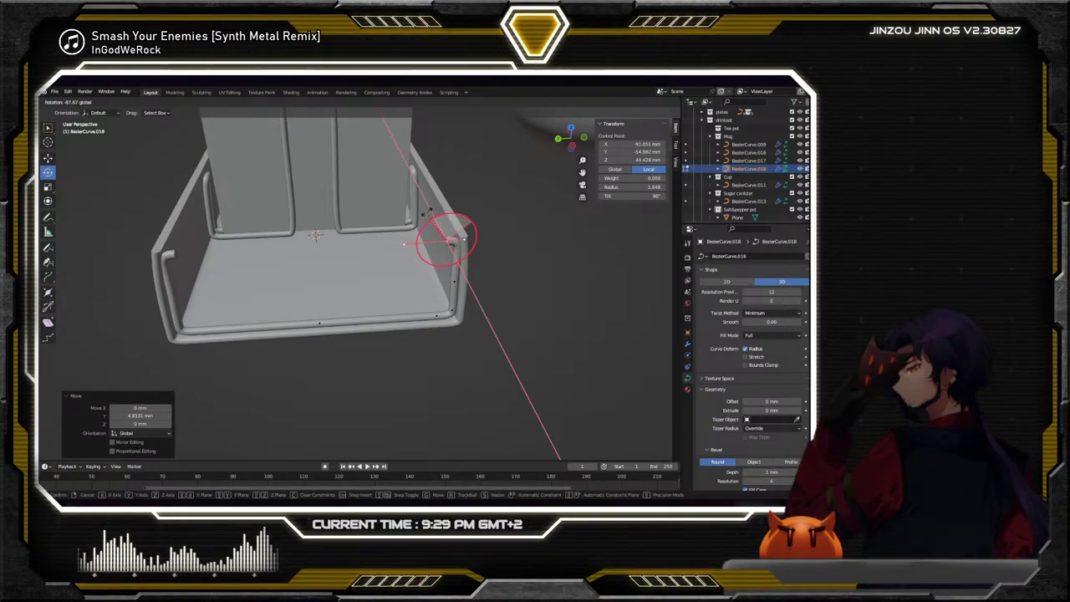
click(185, 384)
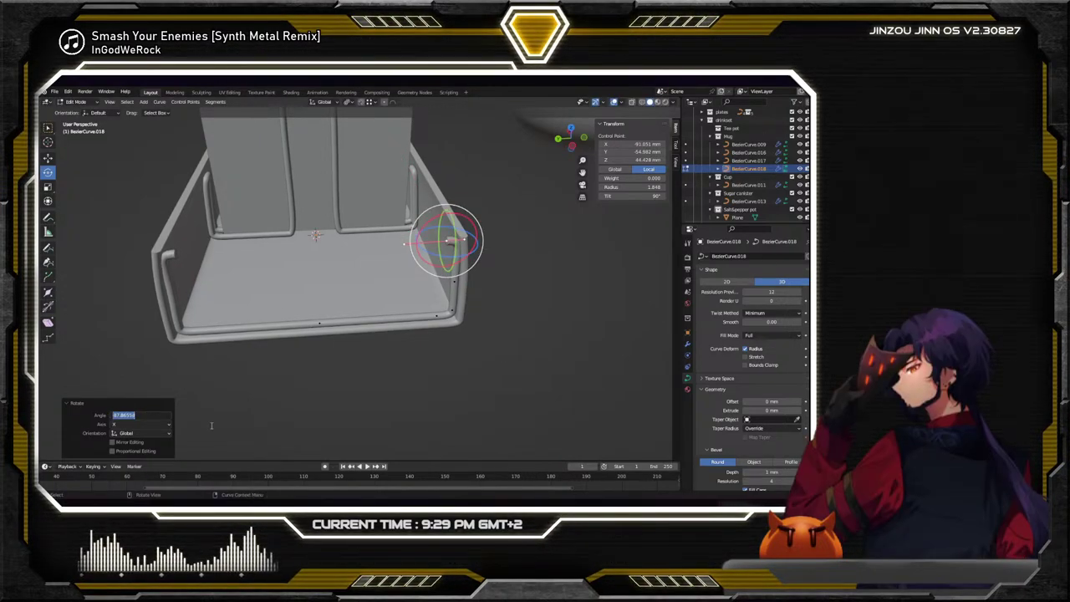
click(139, 414)
text(90)
key(BackSpace)
key(BackSpace)
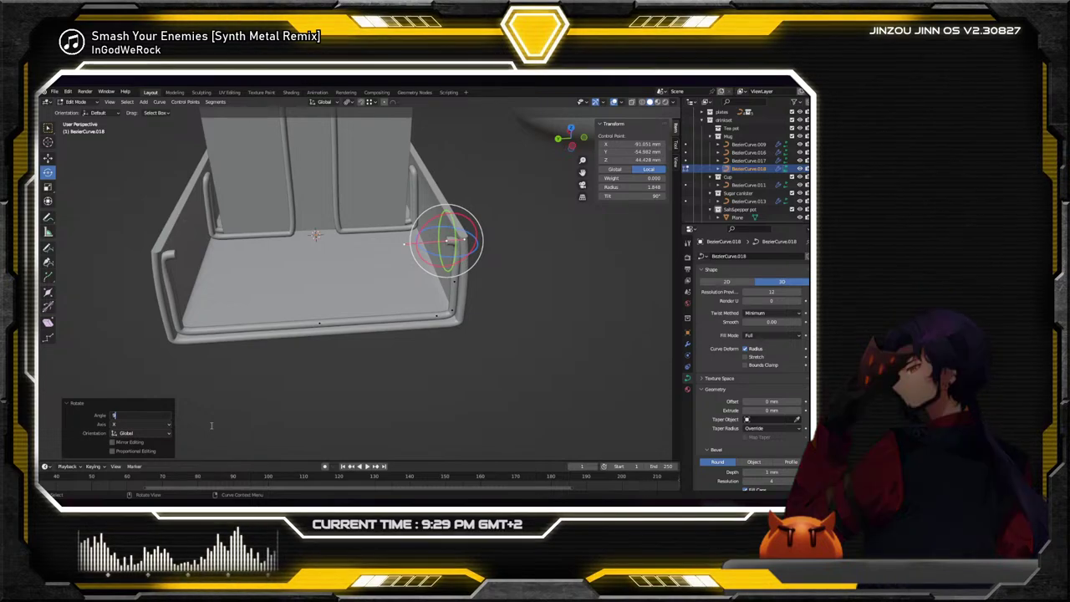
text(-90)
key(Return)
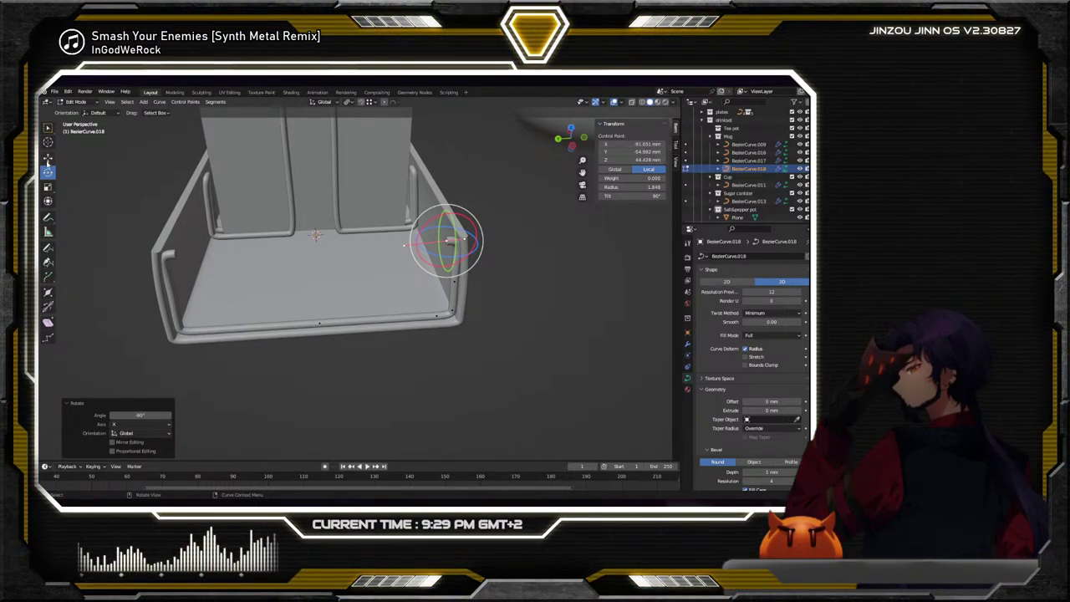
Move the corner point about 5.8 mm along Y and extrude another point about 21 mm along Y from it
key(g)
key(y)
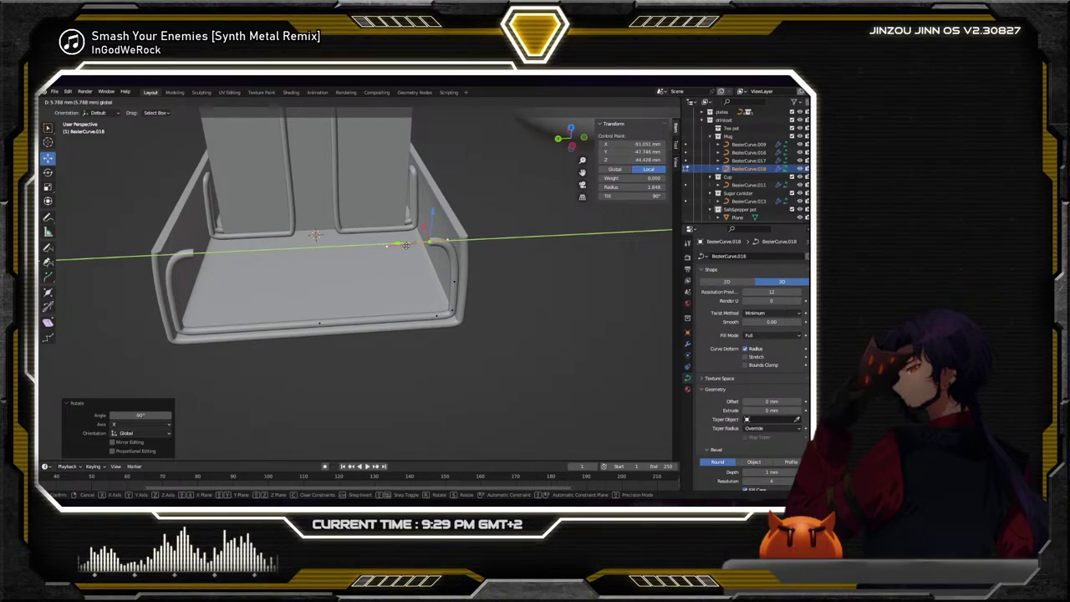
click(406, 244)
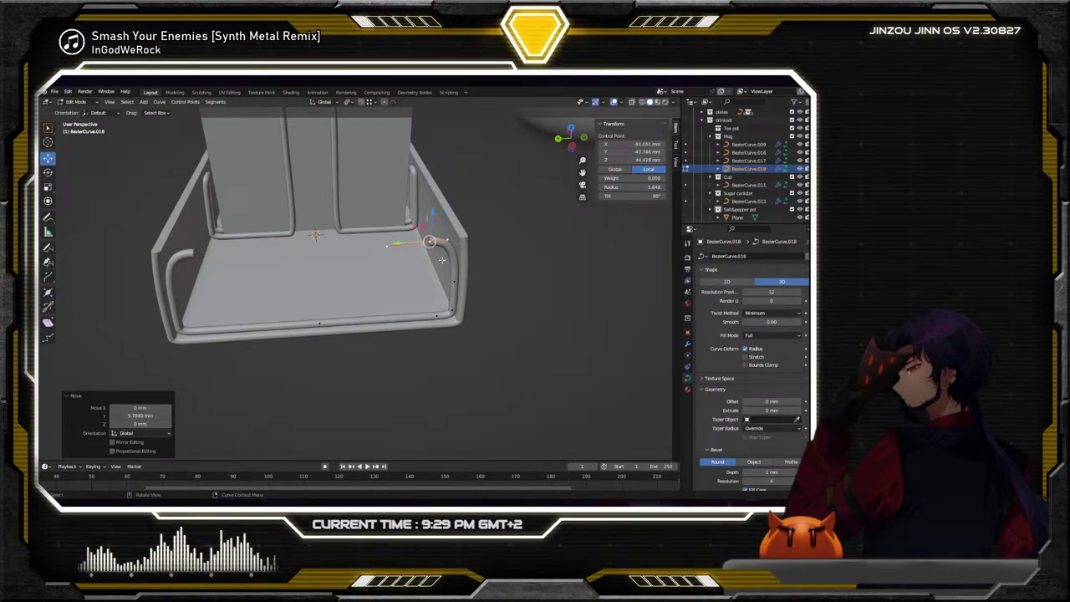
click(48, 276)
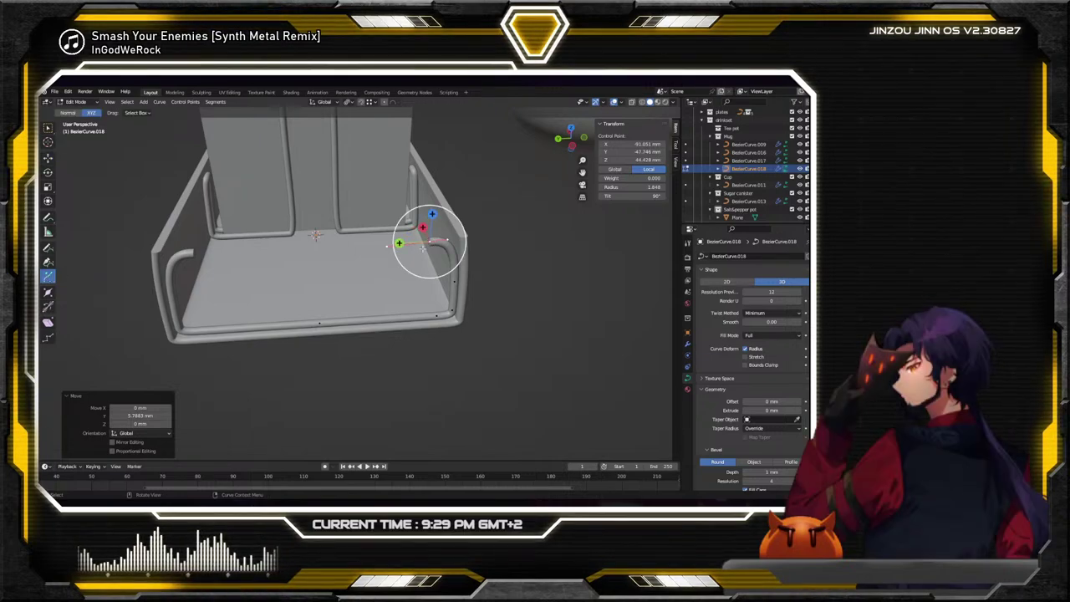
drag(399, 239, 334, 262)
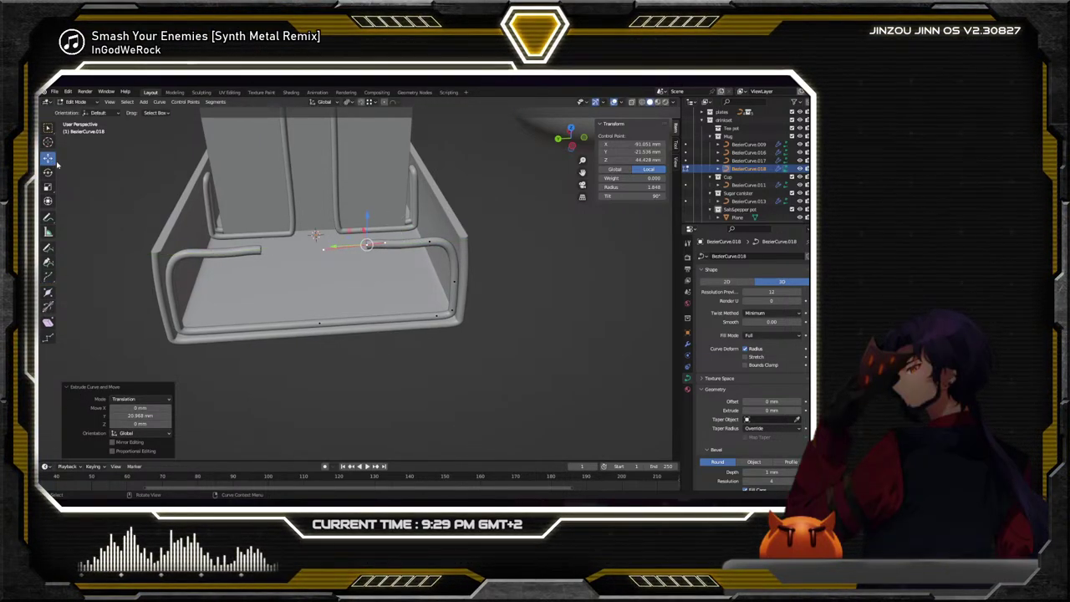
Move the top wire's inner end point about -5.1 mm along Y
mouse_move(368, 219)
mouse_down()
mouse_move(366, 230)
mouse_move(369, 221)
mouse_up()
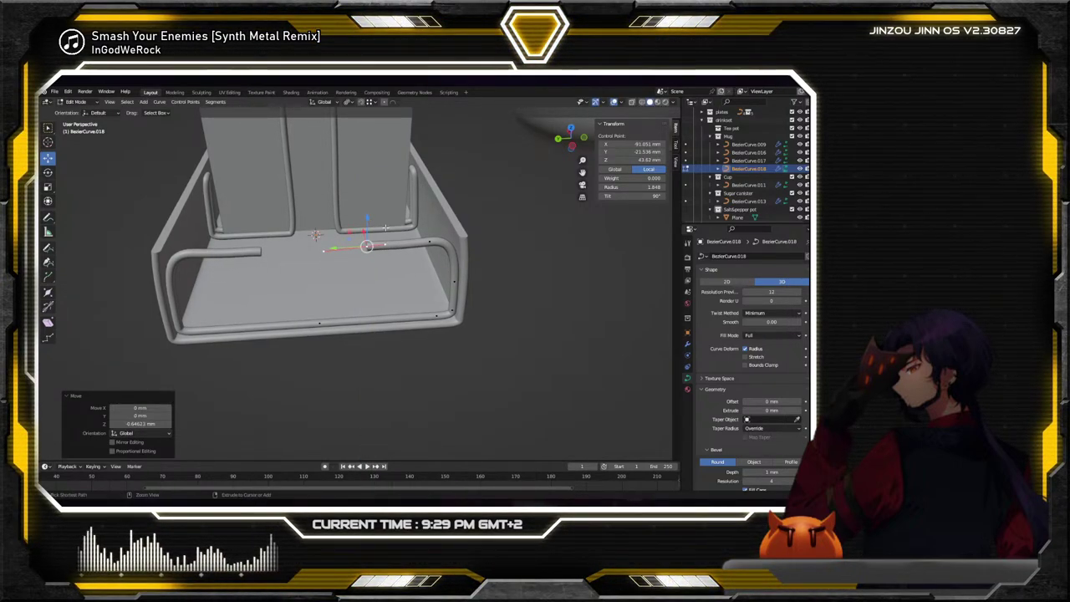
key(ctrl+z)
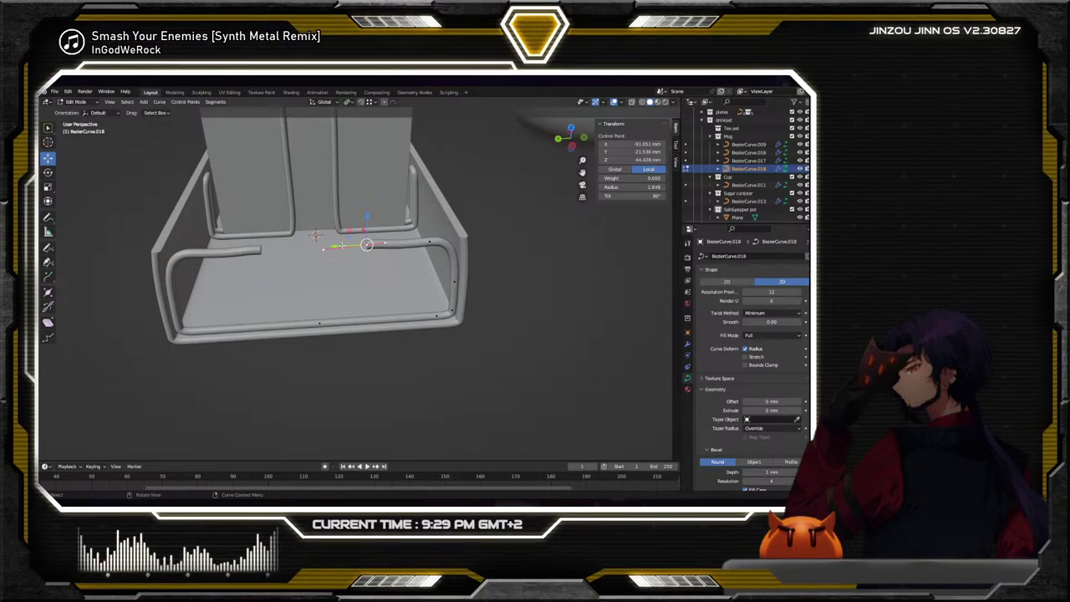
mouse_move(341, 245)
mouse_down()
mouse_move(372, 245)
mouse_move(357, 246)
mouse_up()
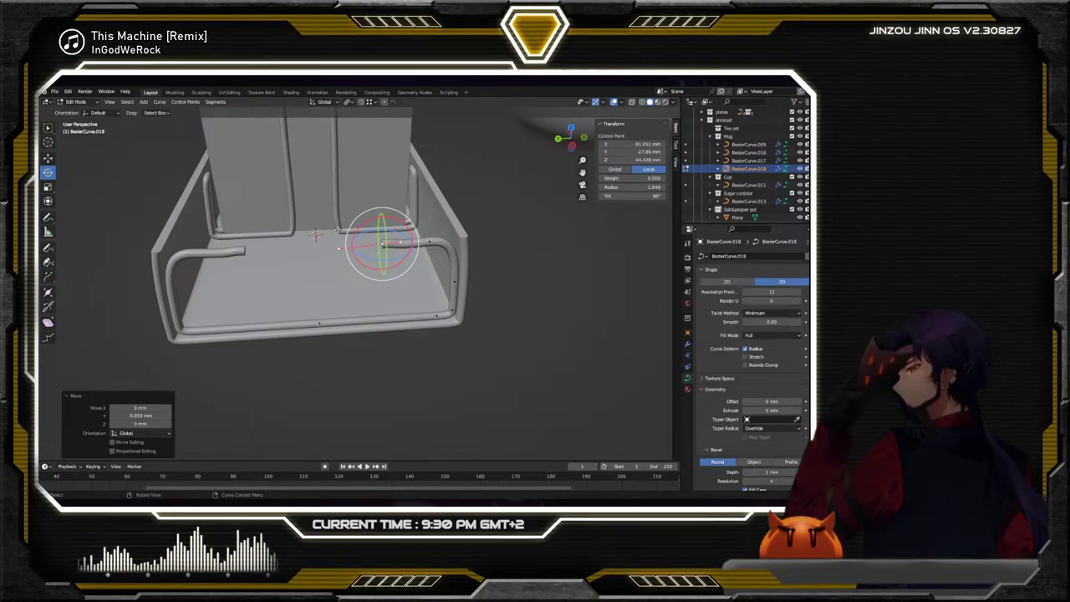
Level the top wire by rotating its end point about 5.17° and its corner point about 4.34° around X
drag(405, 224, 407, 224)
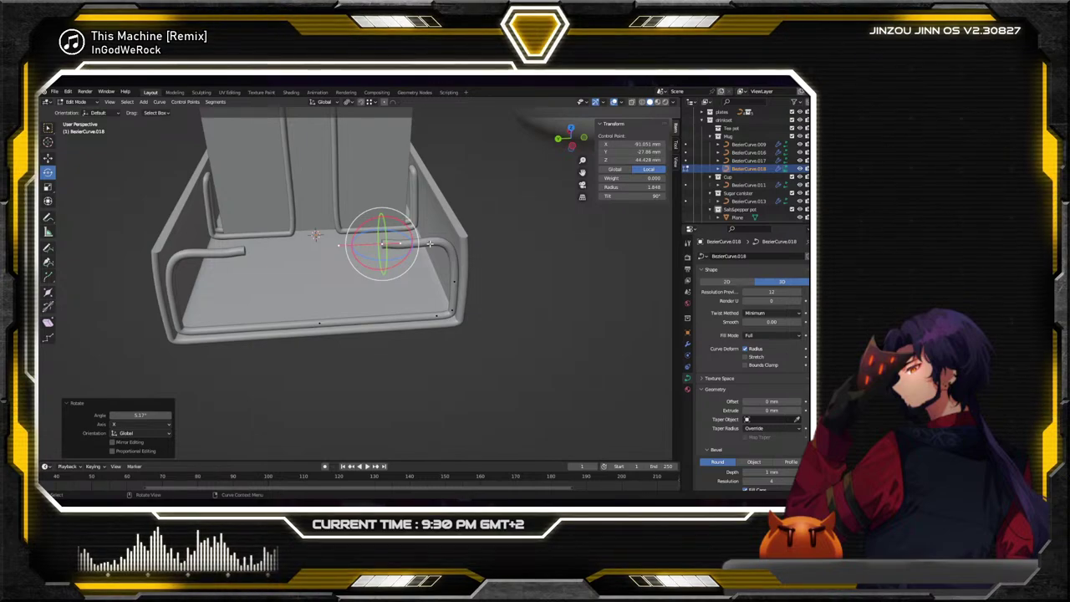
key(g)
click(449, 249)
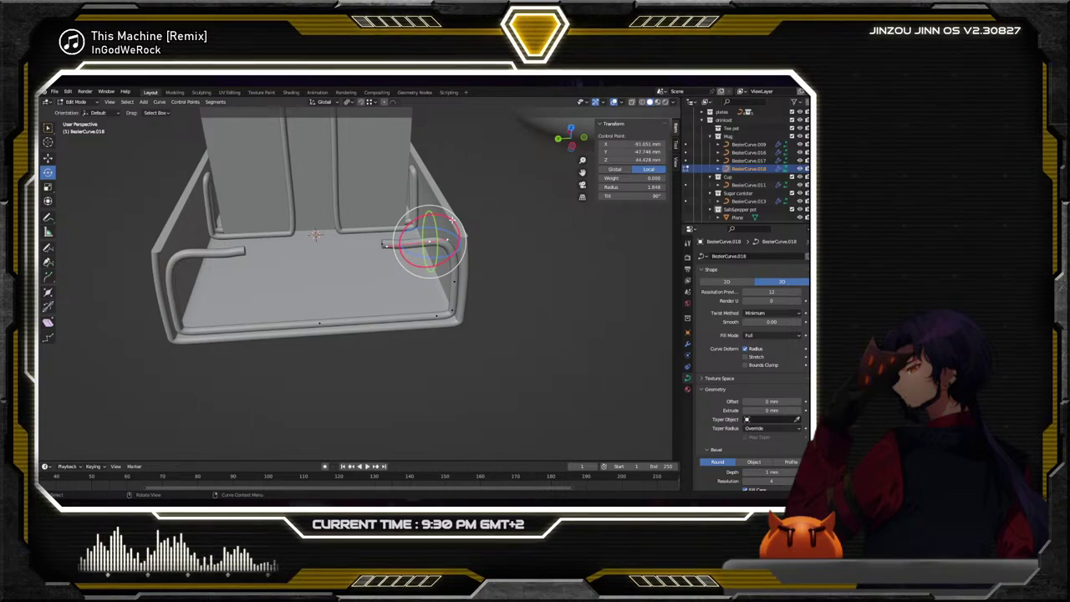
key(r)
key(x)
click(455, 218)
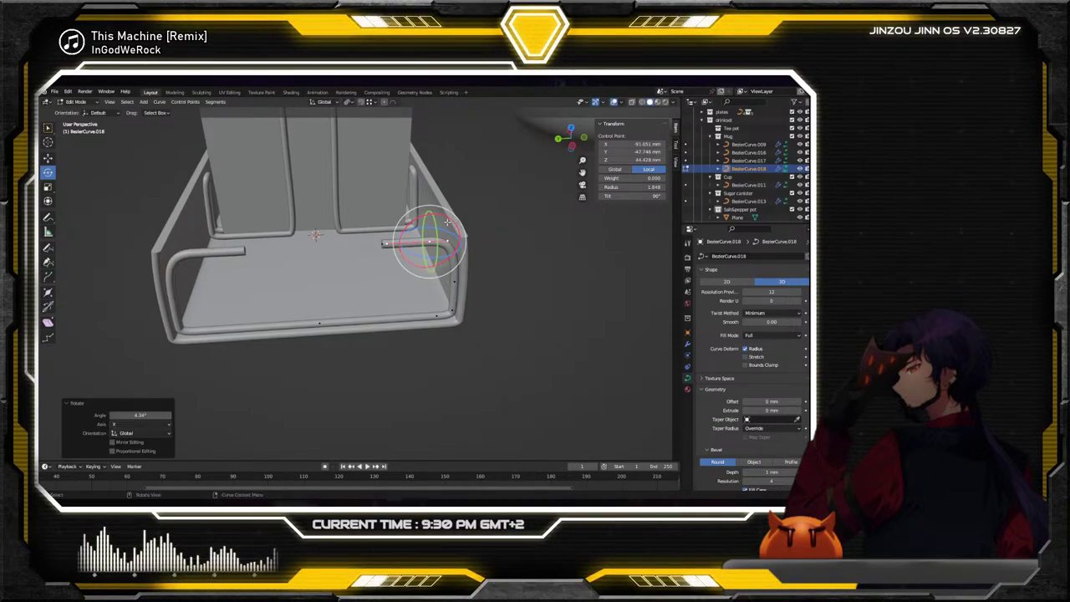
Move the top wire's inner end point about 22.1 mm along Y so the mirrored halves meet at the centre
middle_drag(455, 218, 432, 244)
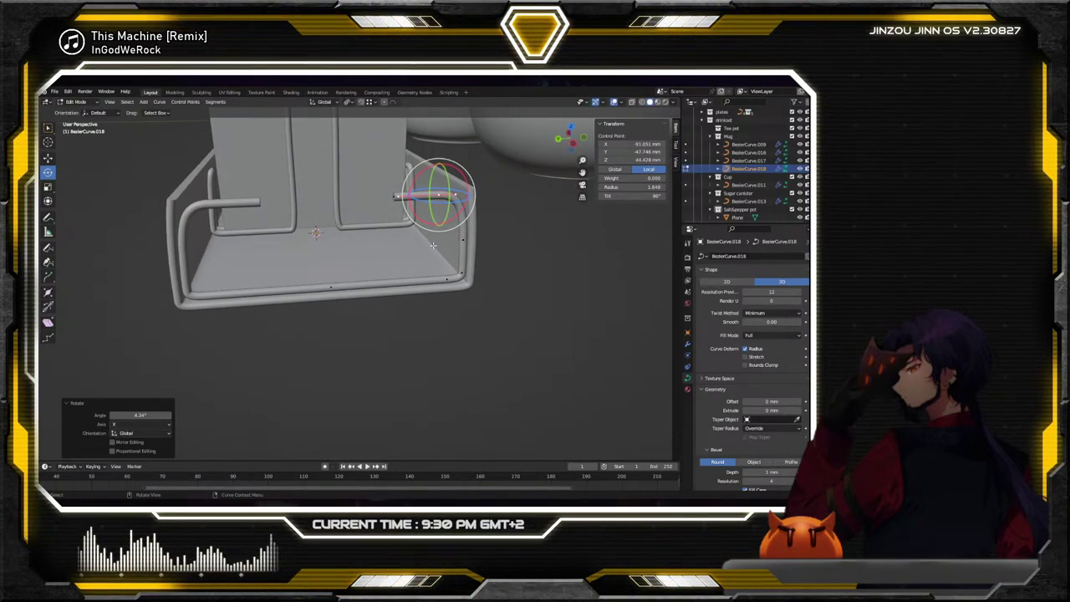
click(396, 197)
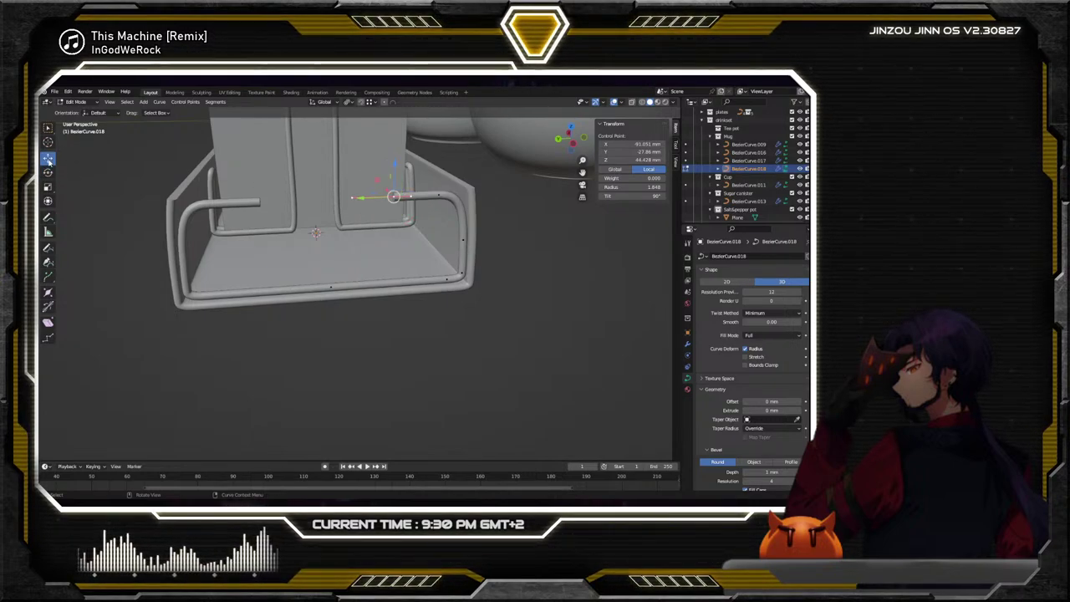
key(g)
key(y)
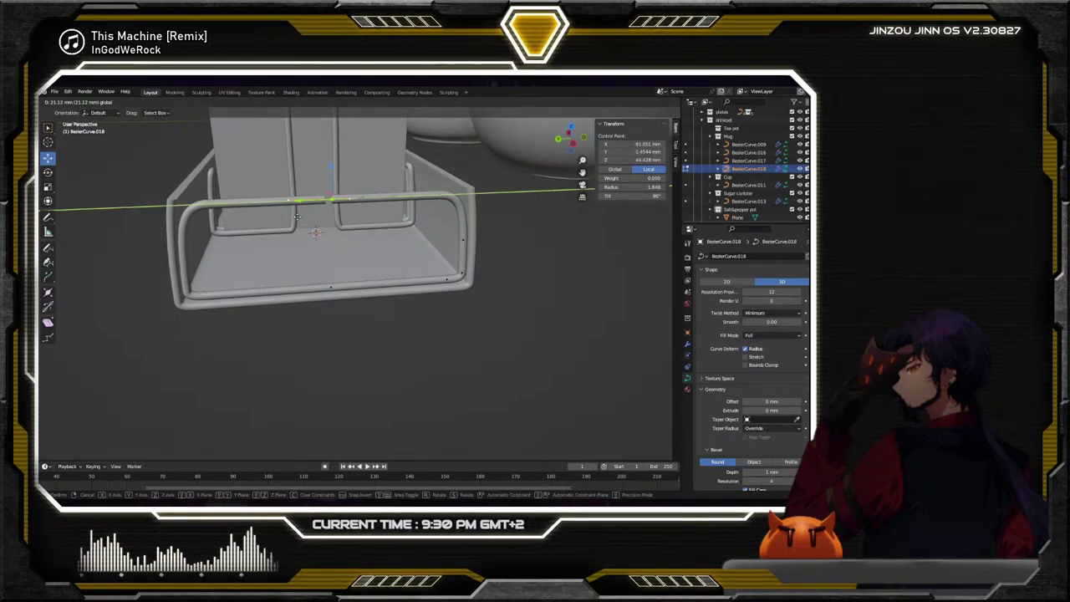
click(317, 219)
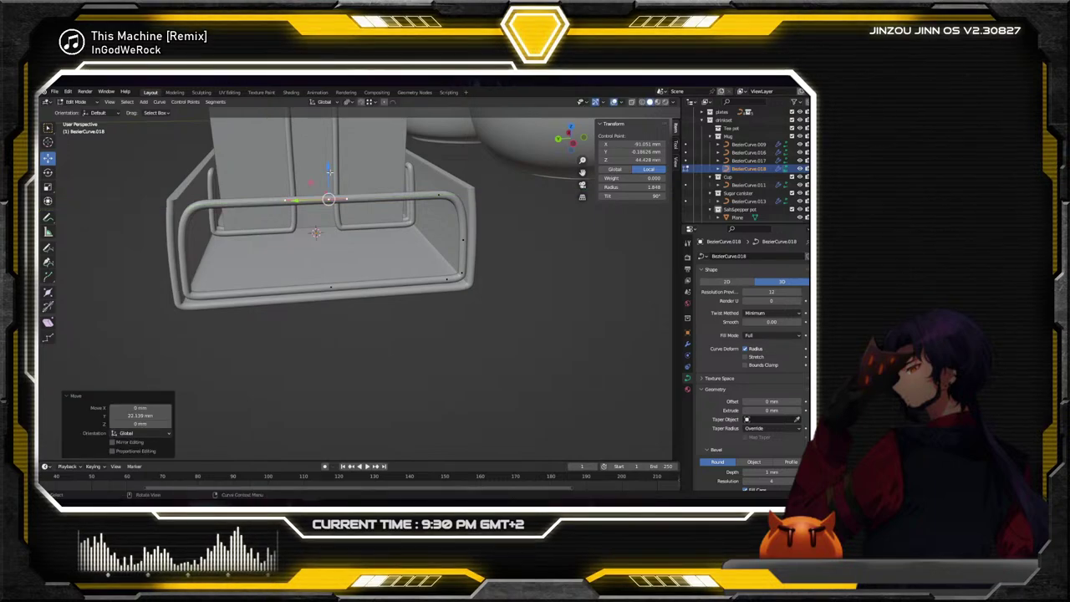
Lower the centre point about 18.8 mm along Z and lengthen its outer handle to form a broad central dip
key(g)
key(z)
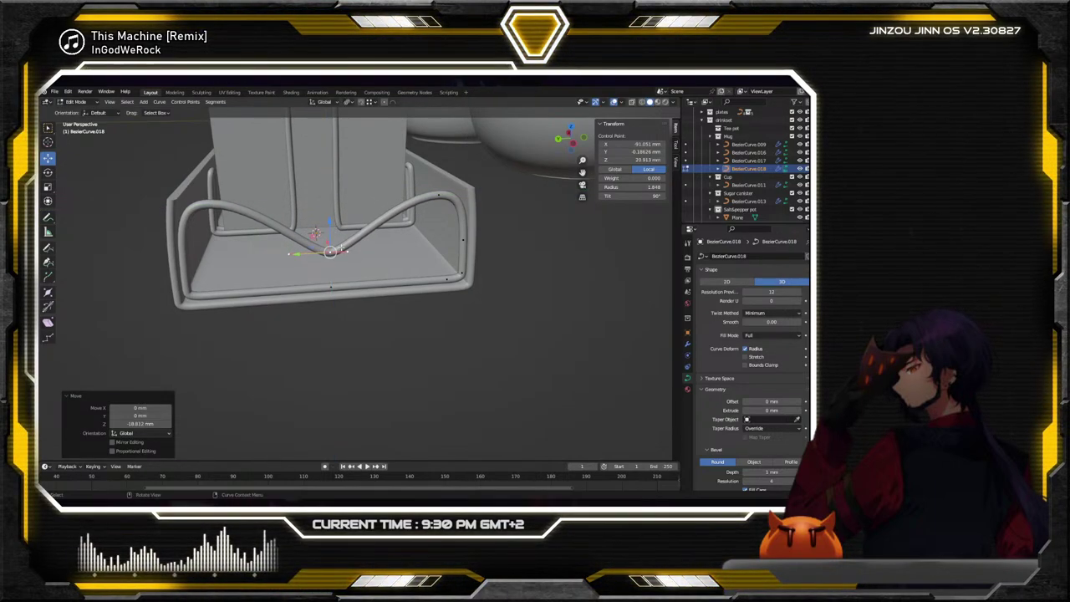
click(383, 264)
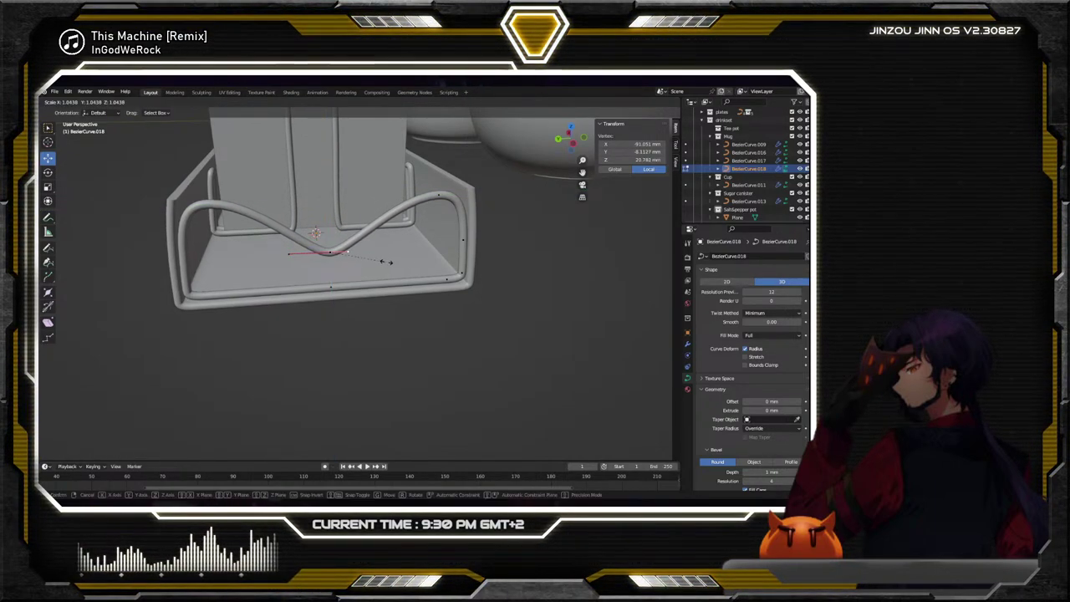
click(592, 267)
Scale the upper corner point's inner handle by about 3.1 to make the dip's sides steeper
click(437, 195)
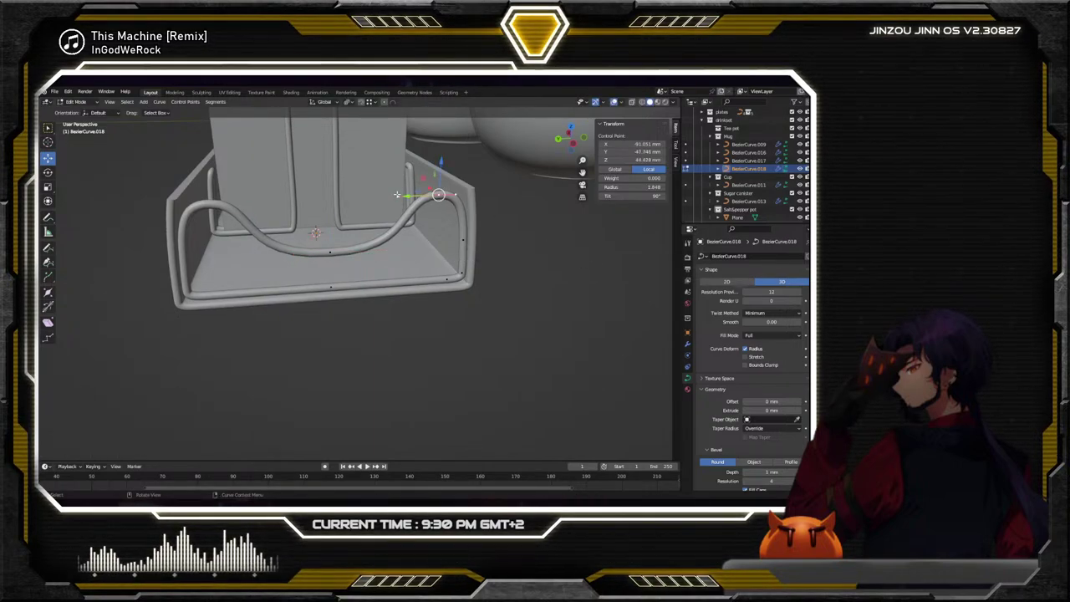
key(s)
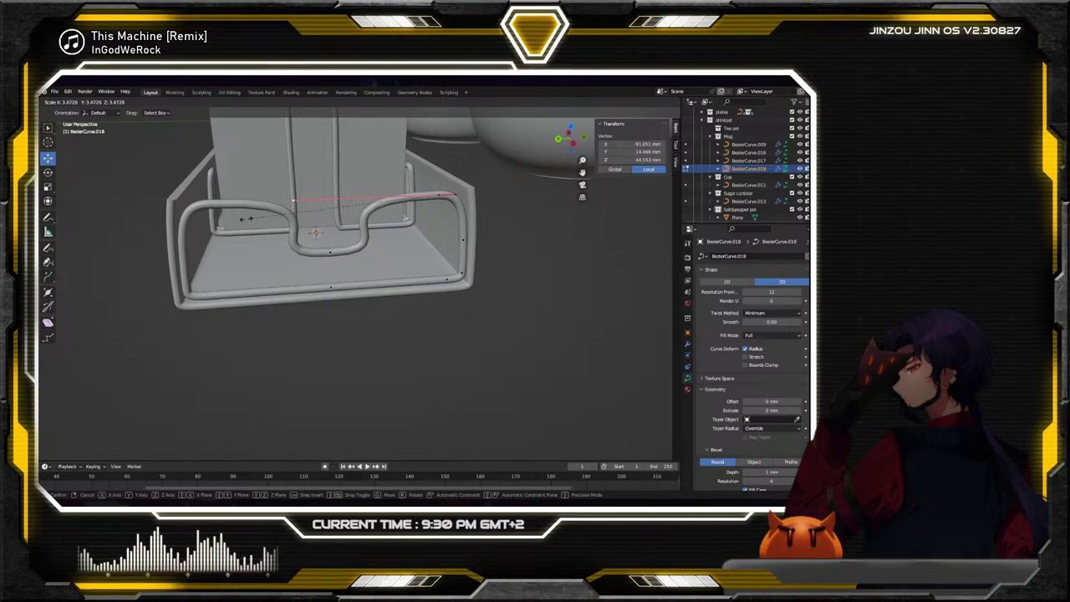
click(272, 224)
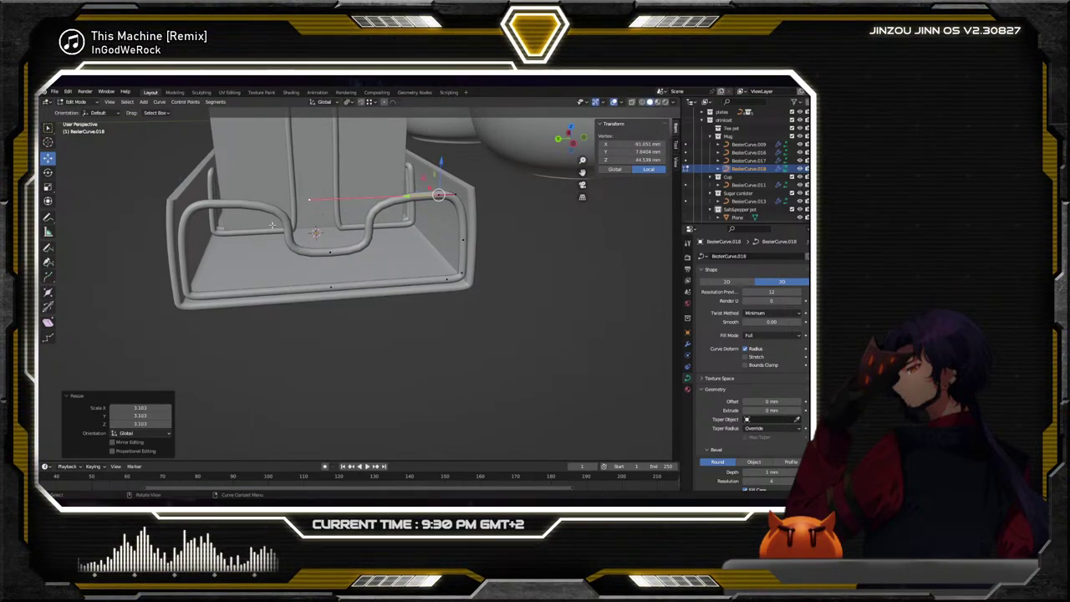
Slightly lengthen the dip's outer handle and the upper corner point's outer handle to refine the wire's curvature
click(331, 252)
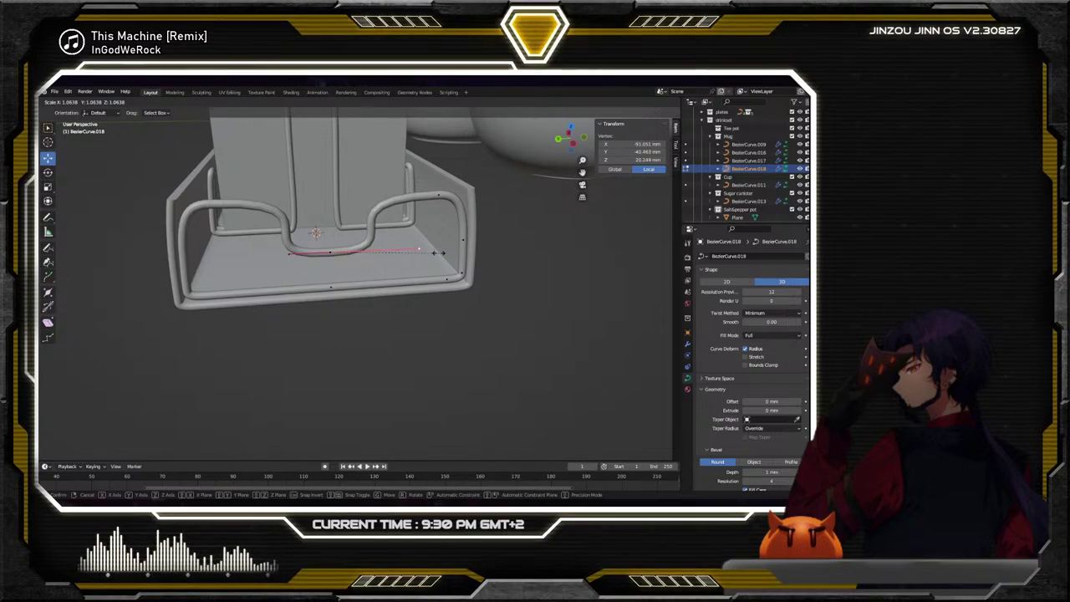
click(438, 253)
click(440, 192)
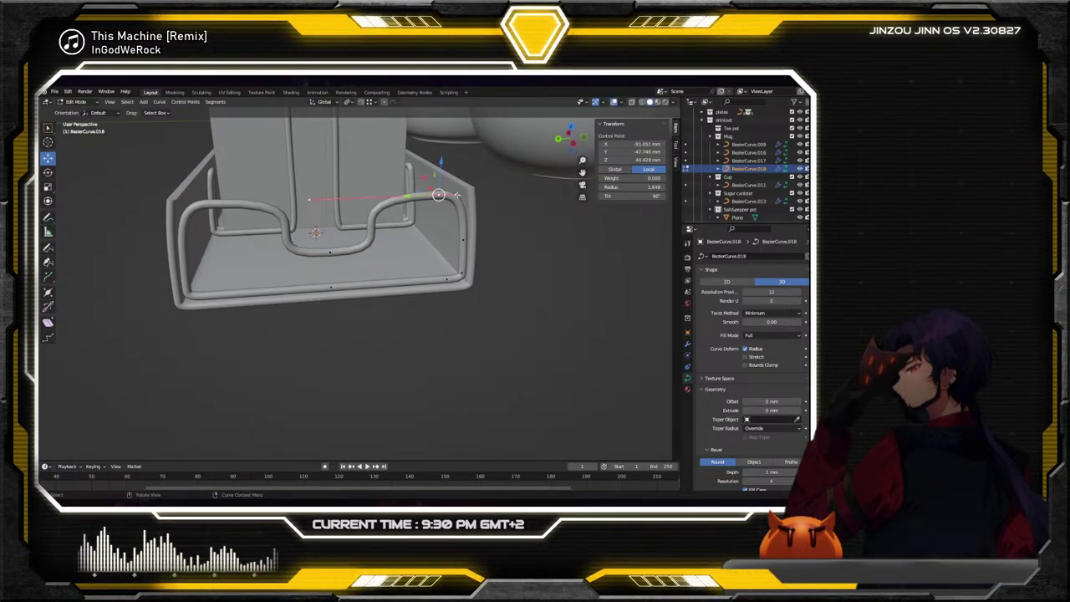
key(s)
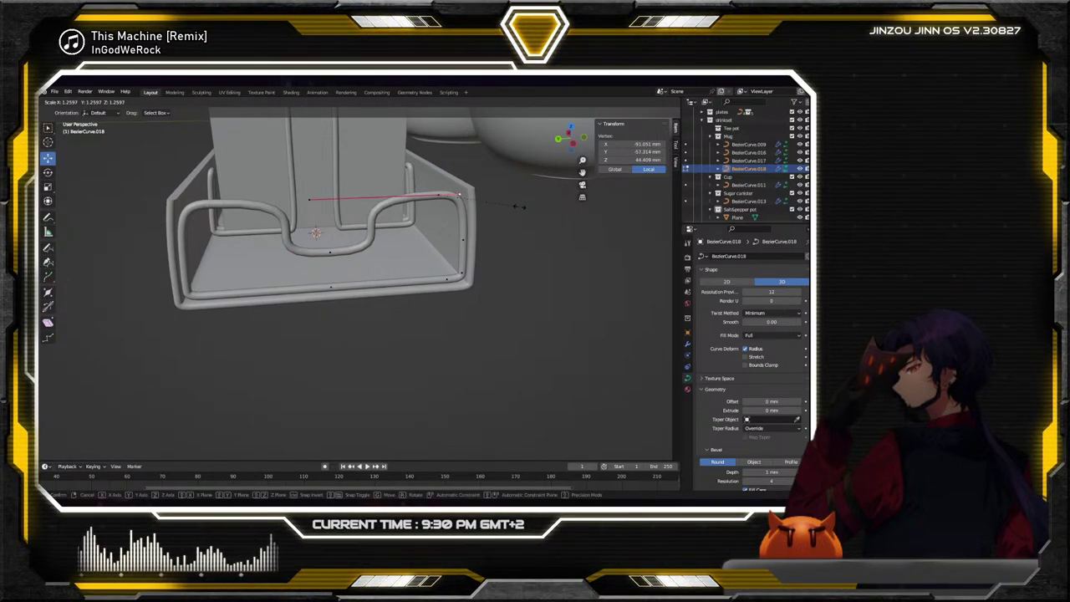
click(508, 203)
Nudge the upper corner point of the front wire slightly along Y
click(438, 194)
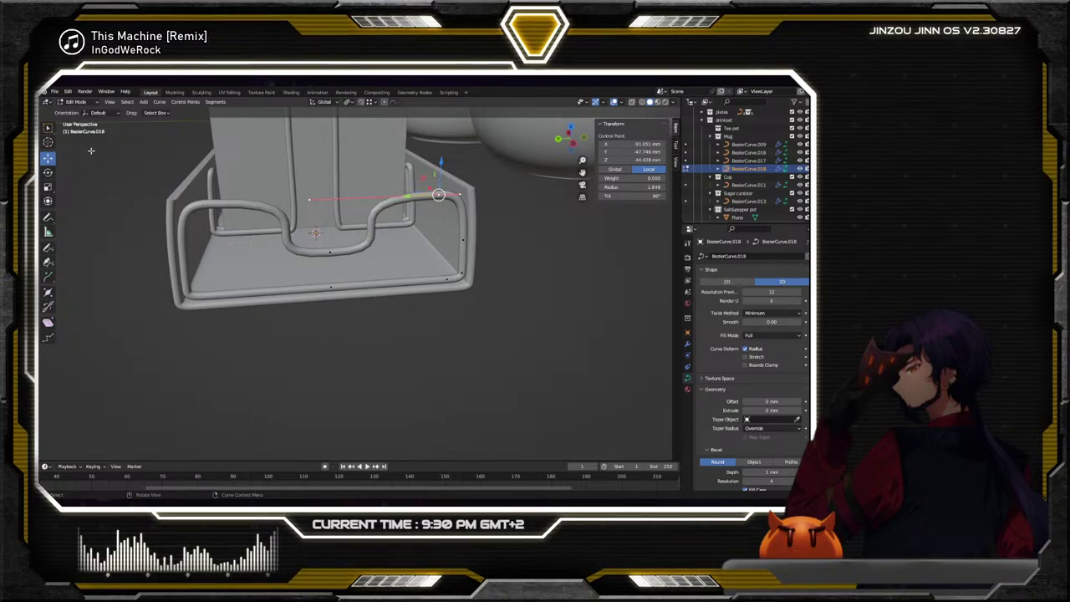
key(g)
key(y)
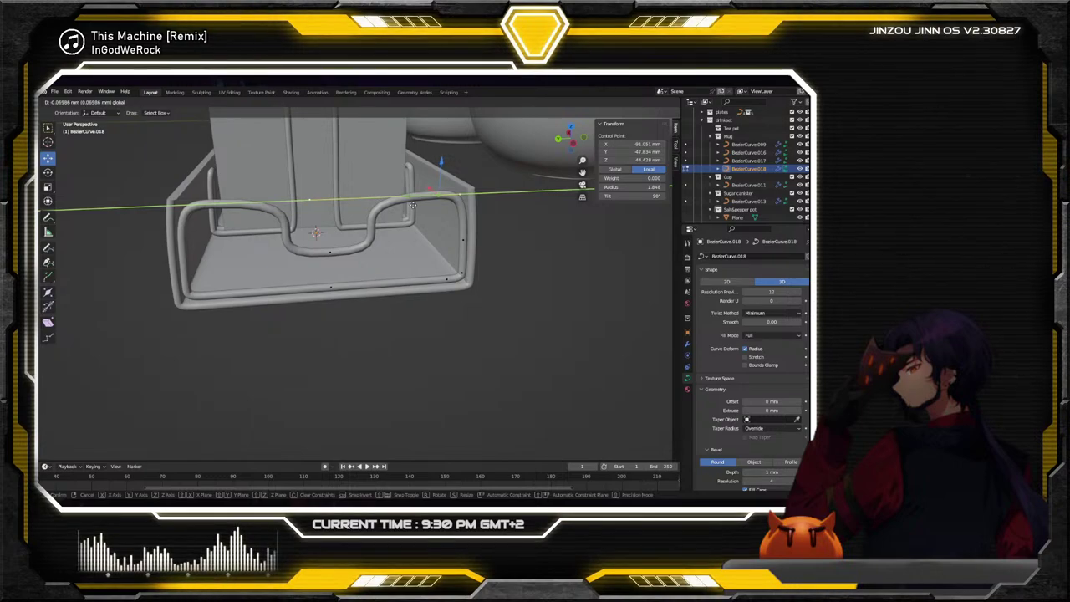
click(412, 204)
Deselect the front wire's control points and return to Object Mode
click(402, 299)
scroll(403, 299, down, 4)
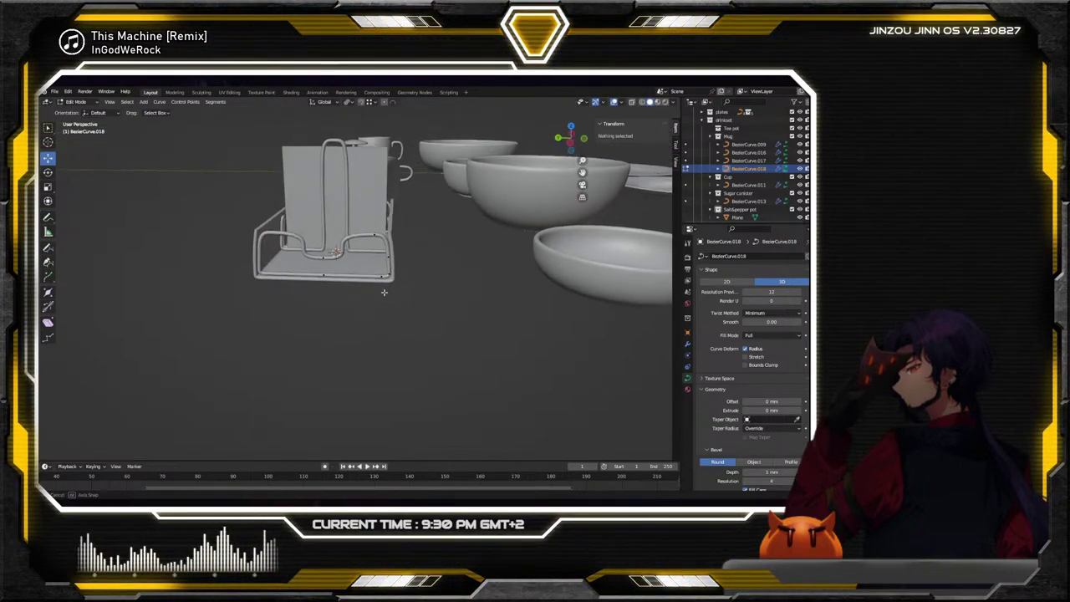
middle_drag(385, 292, 315, 326)
click(81, 111)
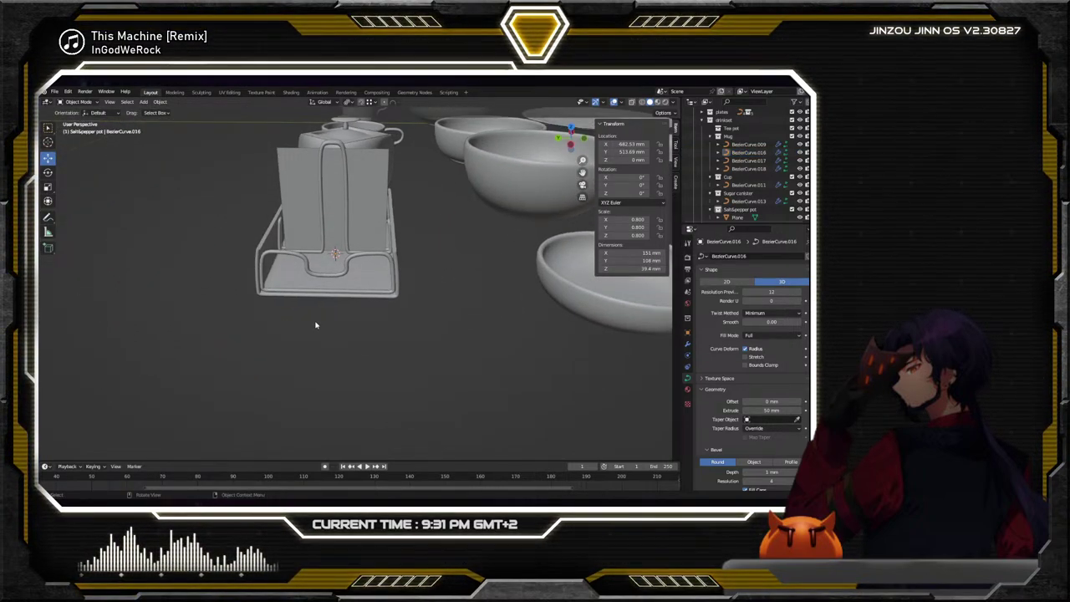
Delete the low inner wire with the central dip from the tray's end
middle_drag(315, 325, 287, 323)
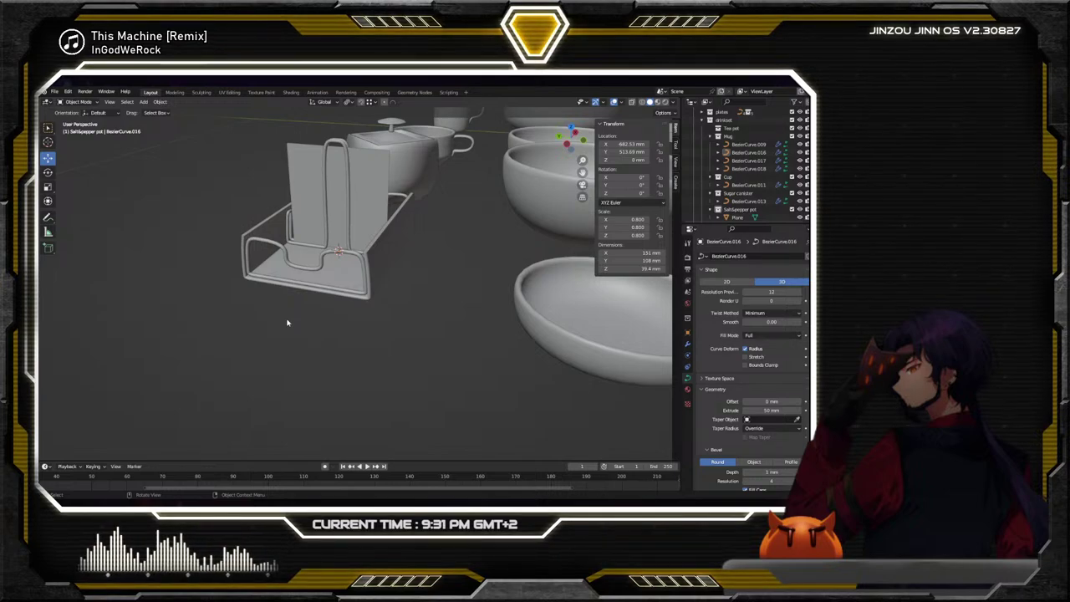
scroll(287, 322, up, 2)
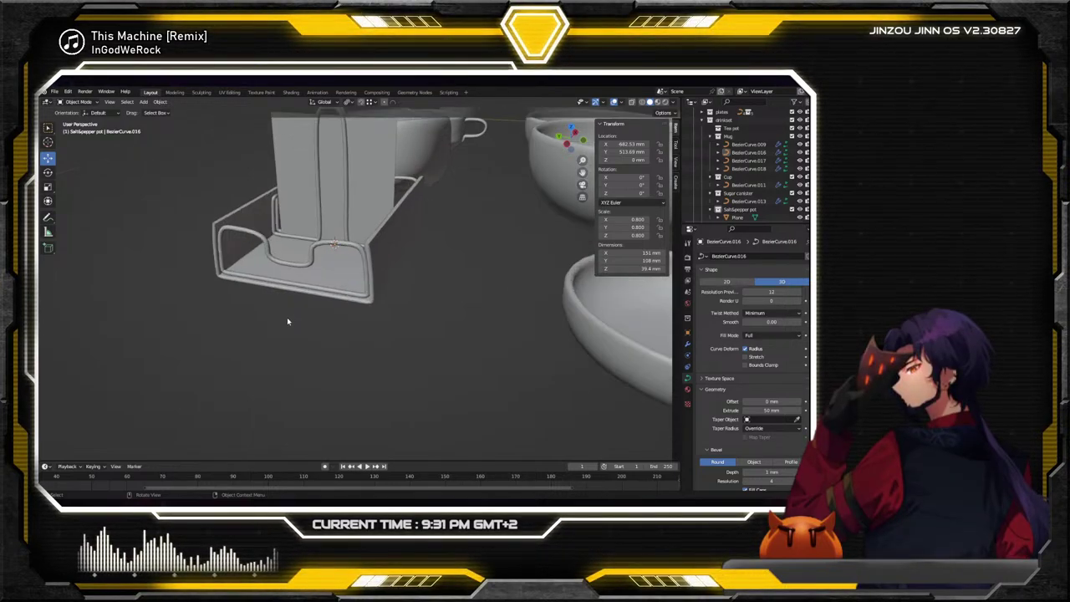
scroll(286, 321, up, 2)
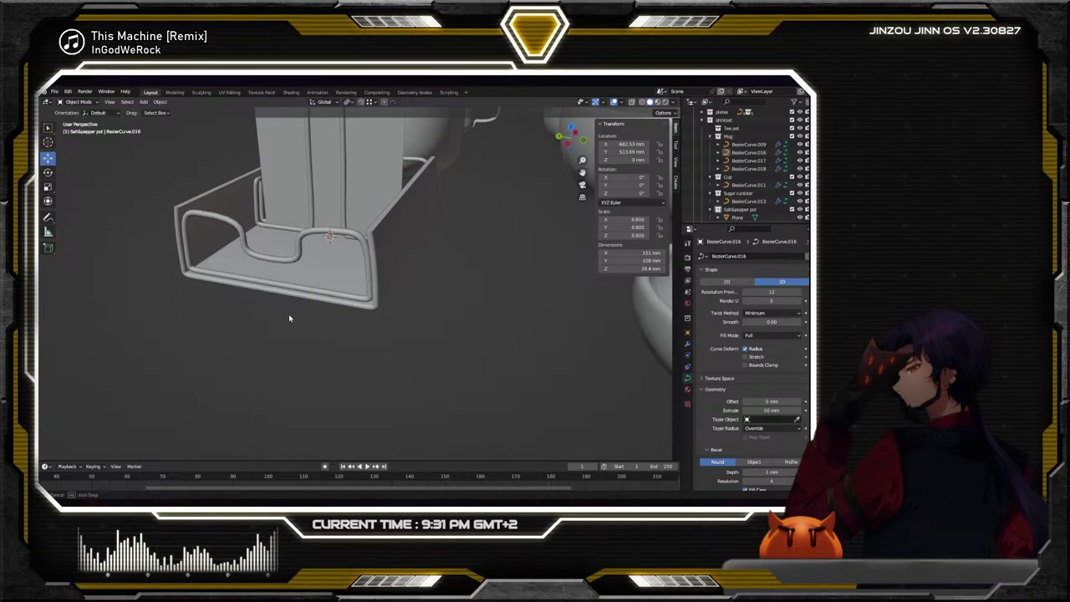
middle_drag(290, 317, 305, 325)
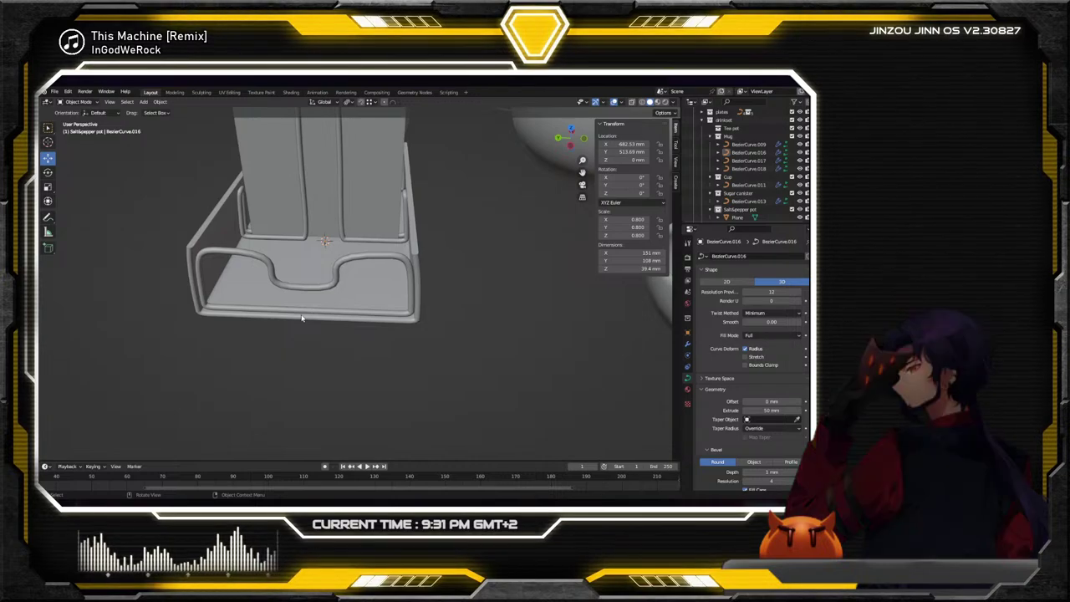
click(323, 289)
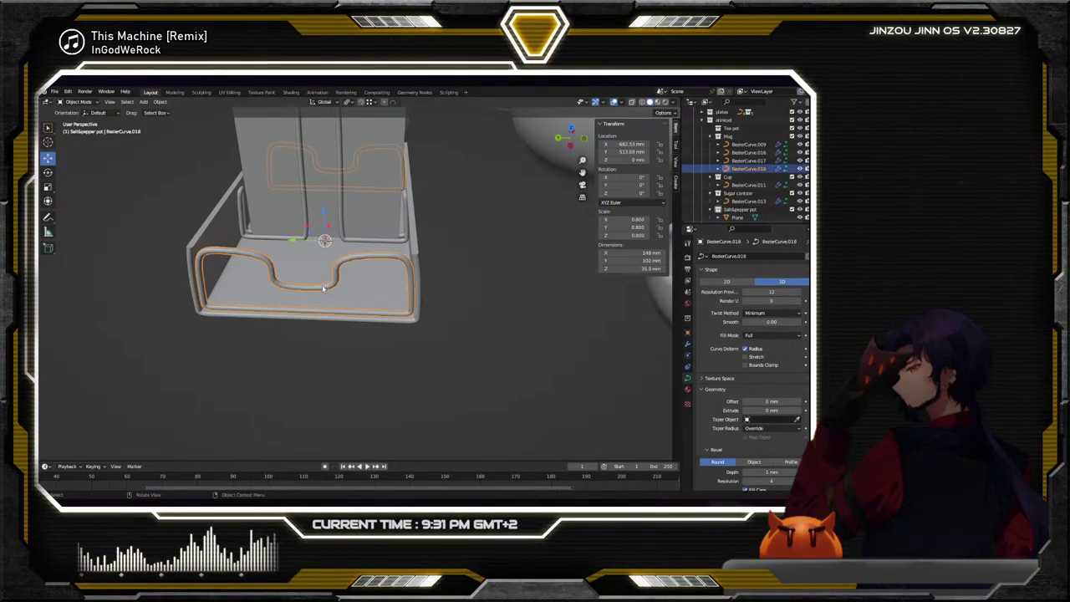
key(Delete)
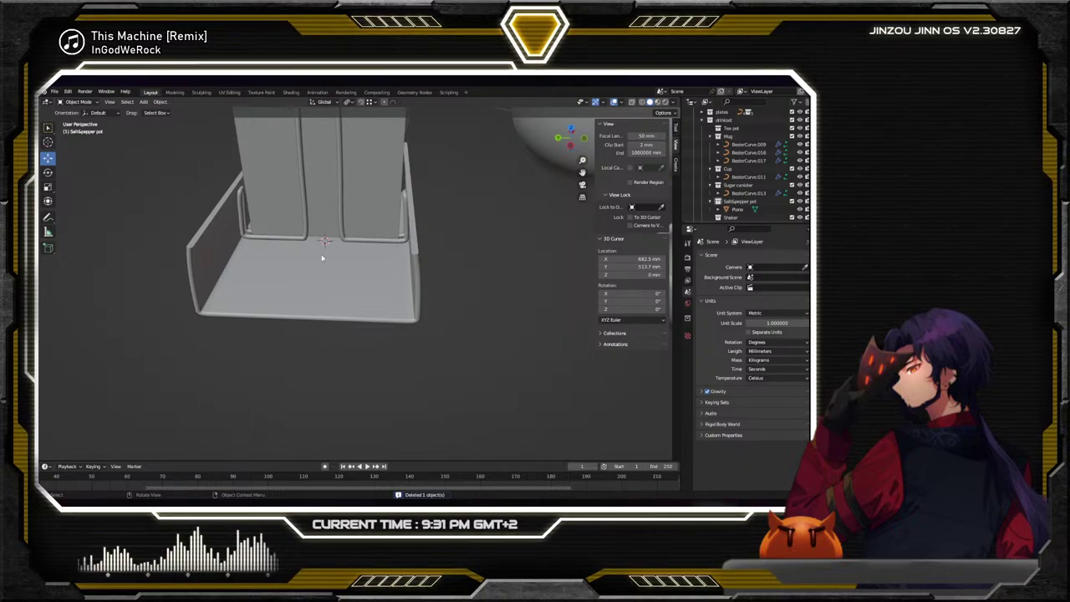
In Edit Mode, move the outer upright end of the tall rack wire about 68 mm along negative X to the tray's edge
click(303, 237)
click(305, 237)
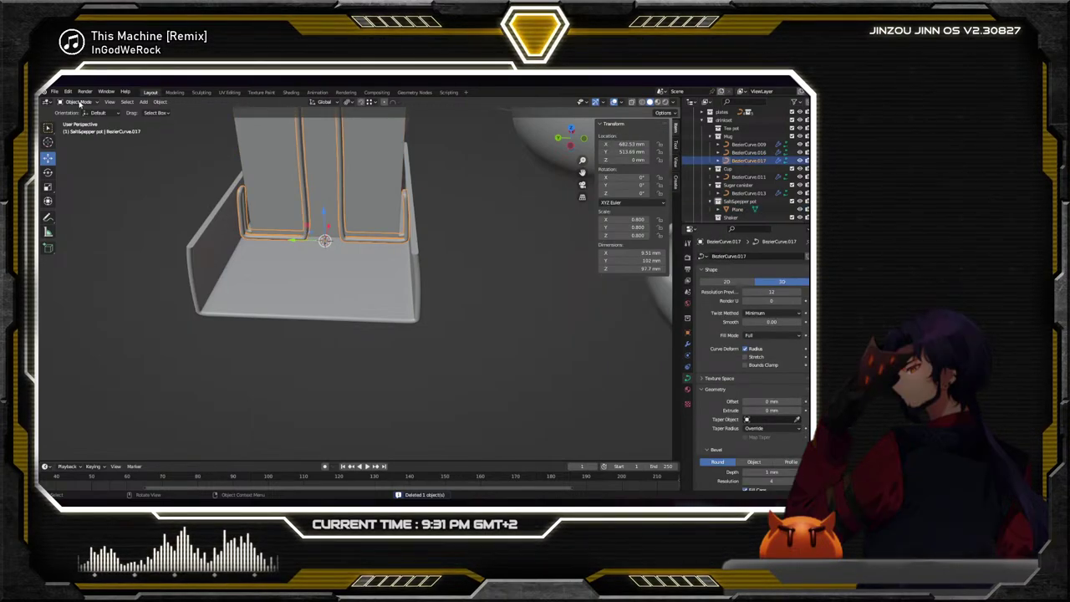
key(Tab)
middle_drag(251, 251, 462, 219)
scroll(431, 212, down, 5)
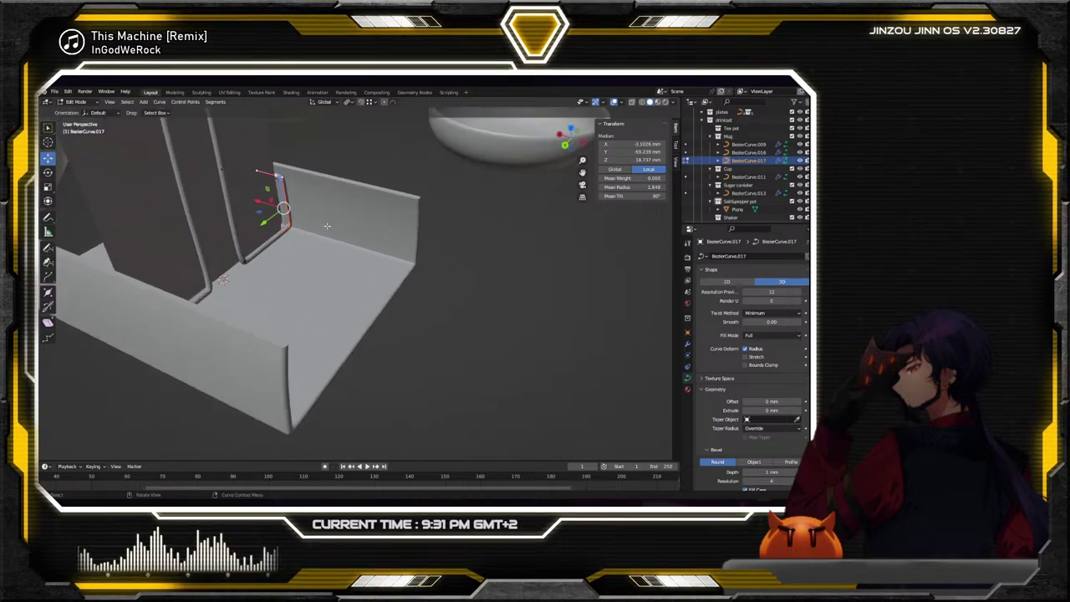
shift+middle_drag(296, 263, 325, 244)
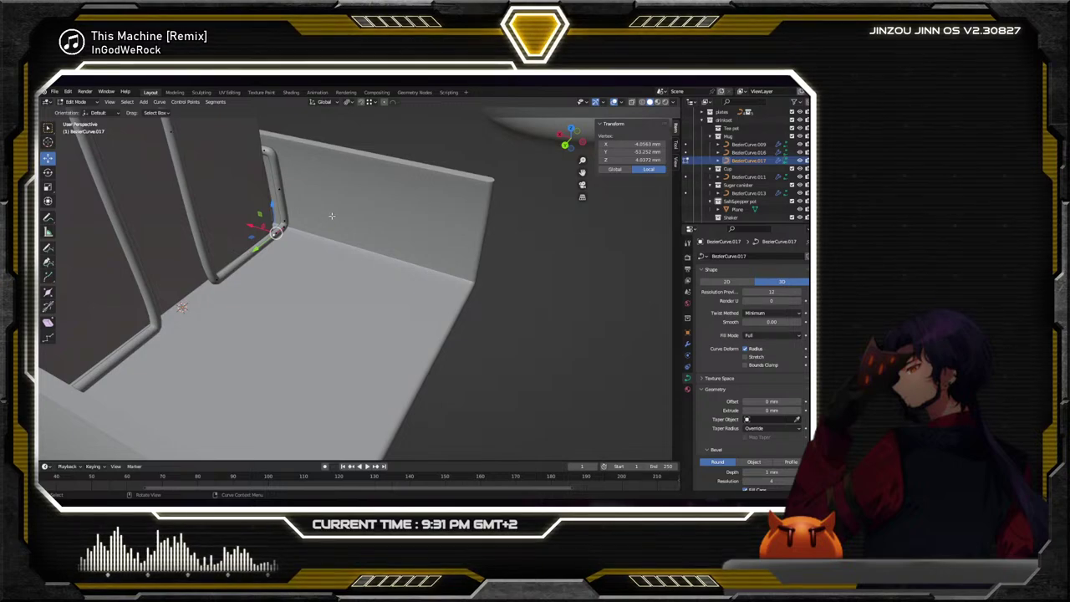
click(266, 149)
shift+click(284, 220)
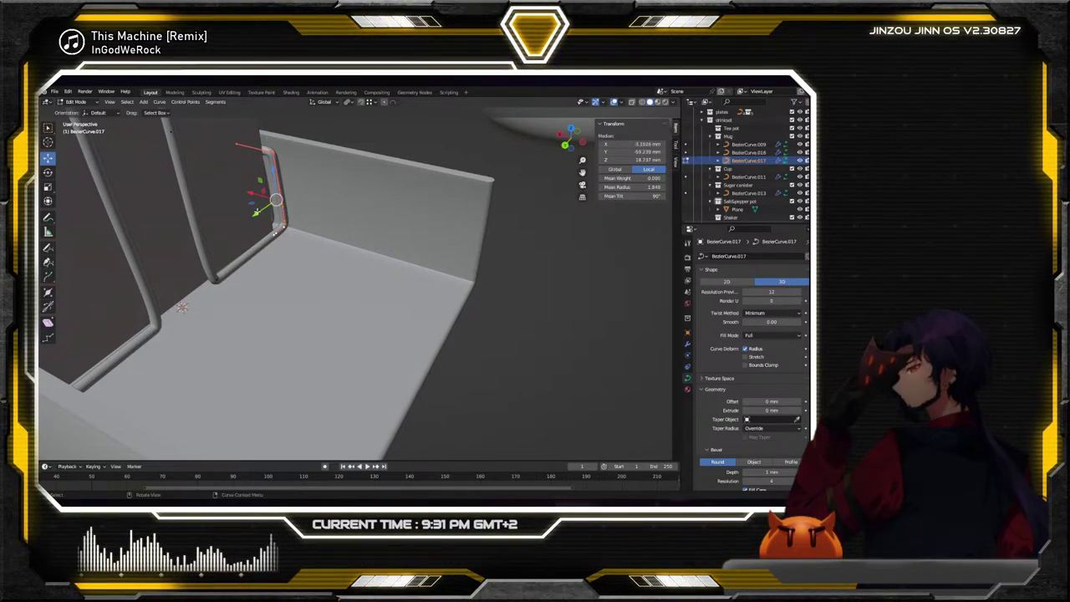
key(g)
key(x)
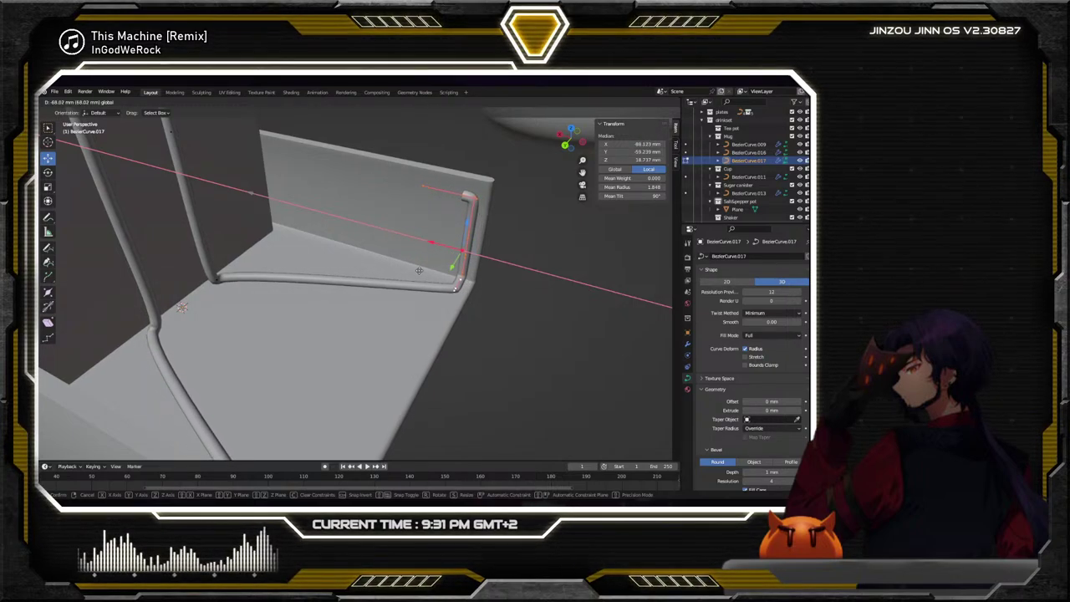
click(418, 270)
Subdivide the stretched floor segment of the rack wire once, between the arch's foot and the moved corner
middle_drag(418, 270, 395, 330)
click(387, 307)
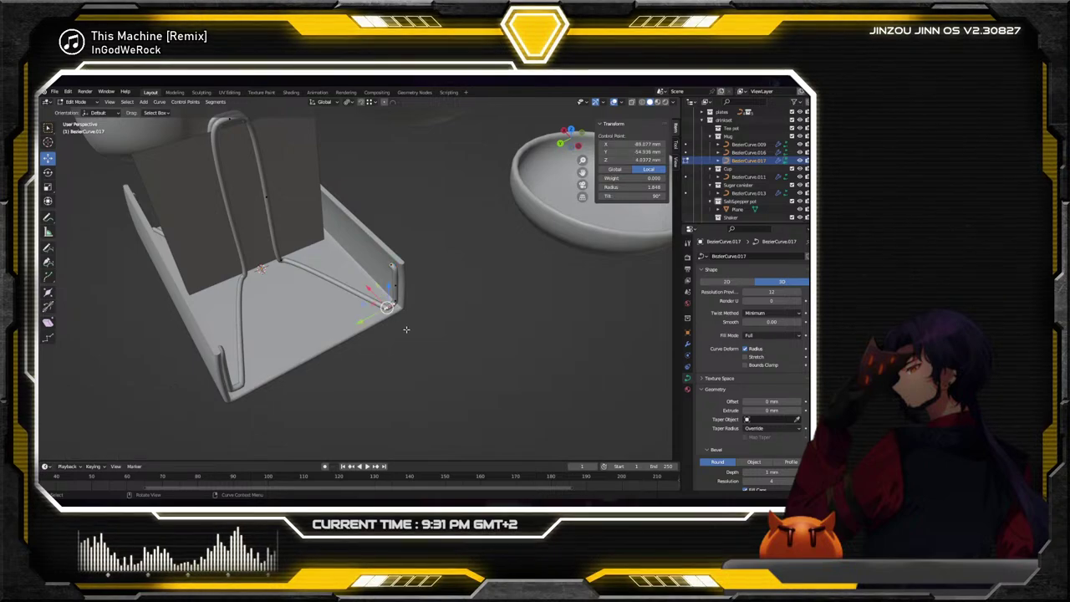
right_click(282, 266)
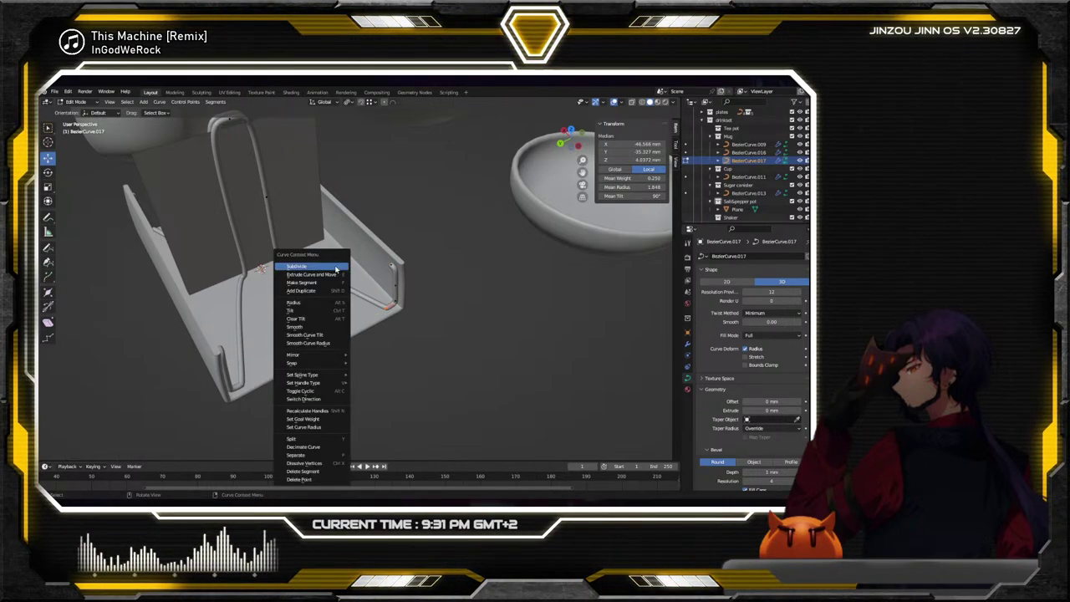
click(288, 263)
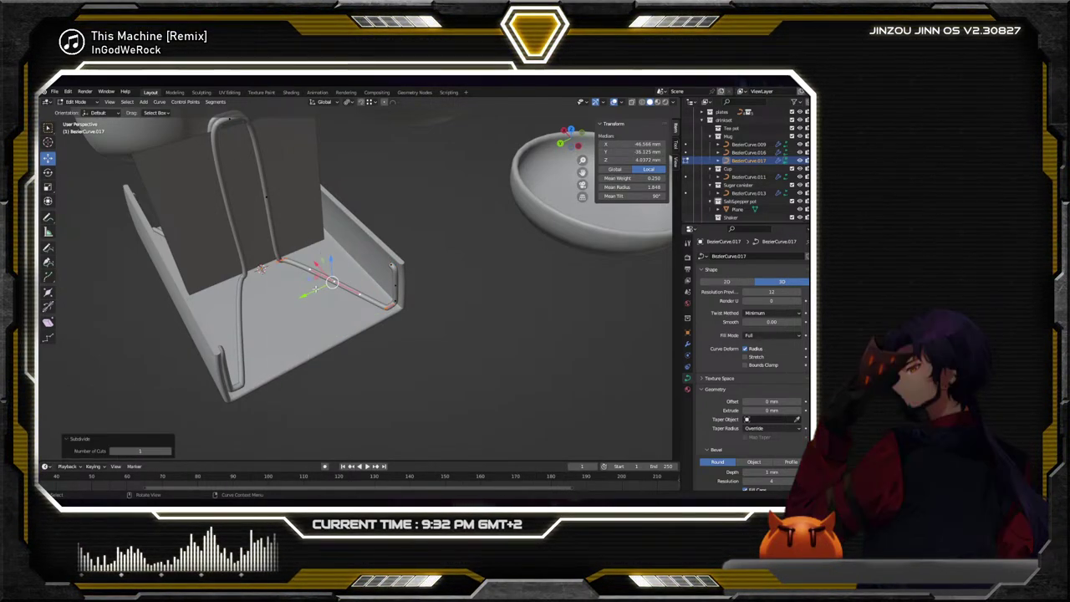
key(y)
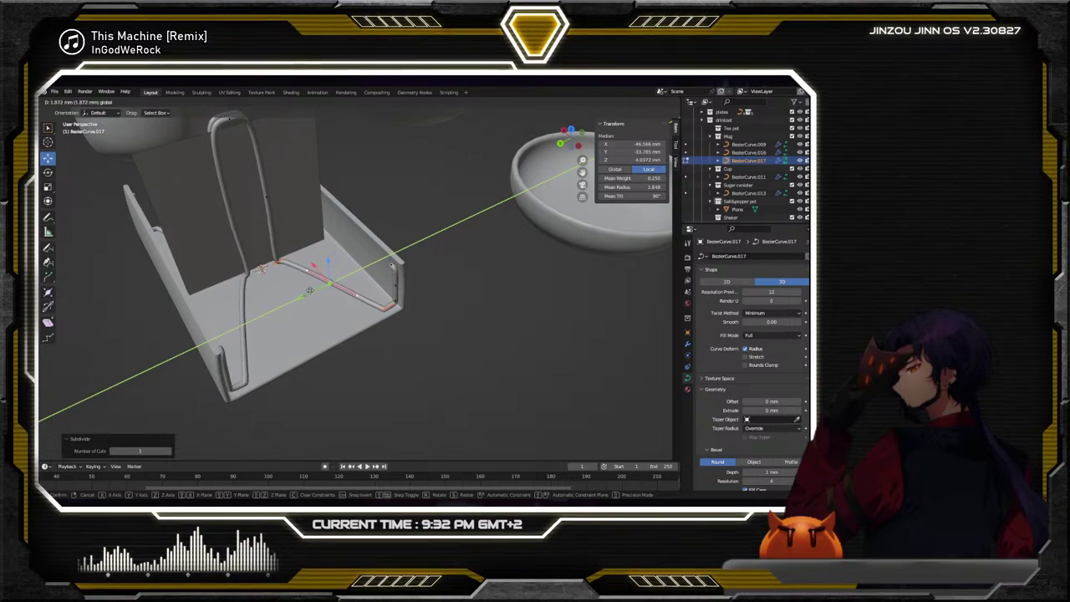
click(303, 290)
click(341, 301)
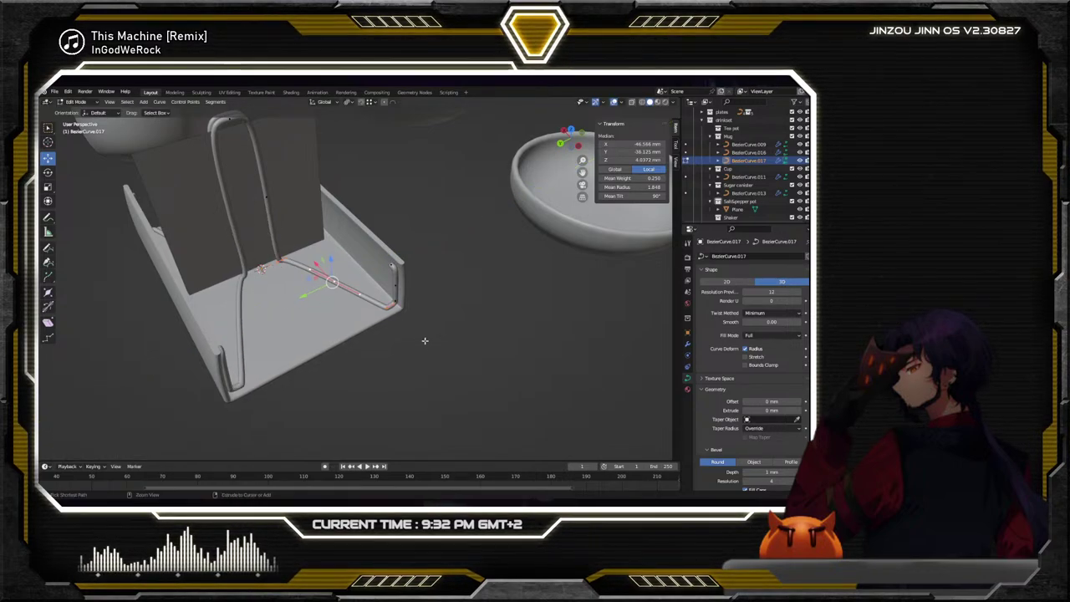
Move the new midpoint toward the side wall along Y and about 21.9 mm along X, and scale its handles to 0.171
click(332, 282)
key(g)
key(y)
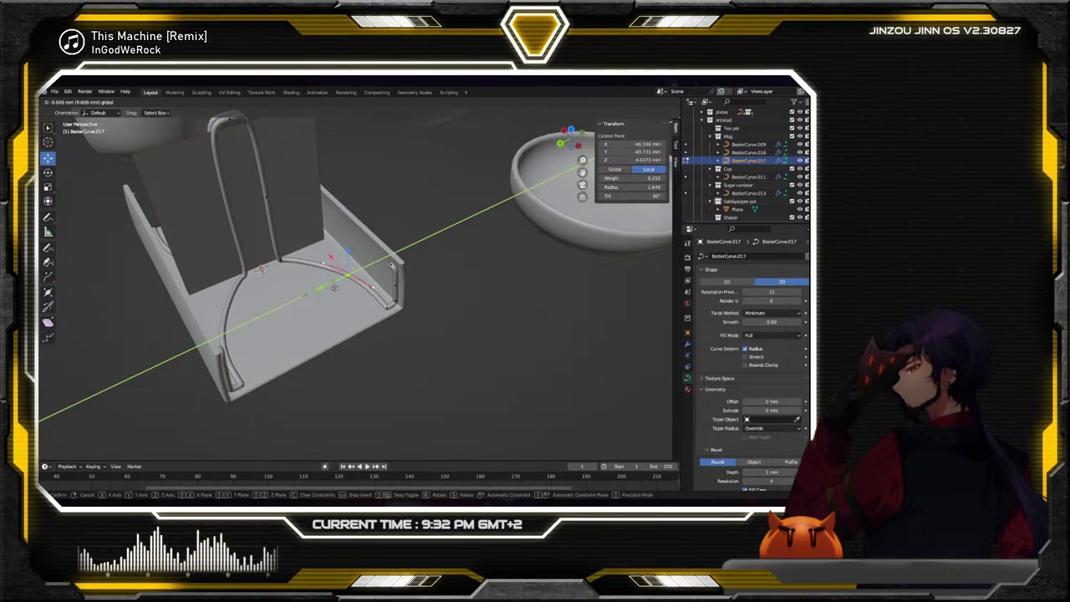
click(339, 265)
key(g)
key(x)
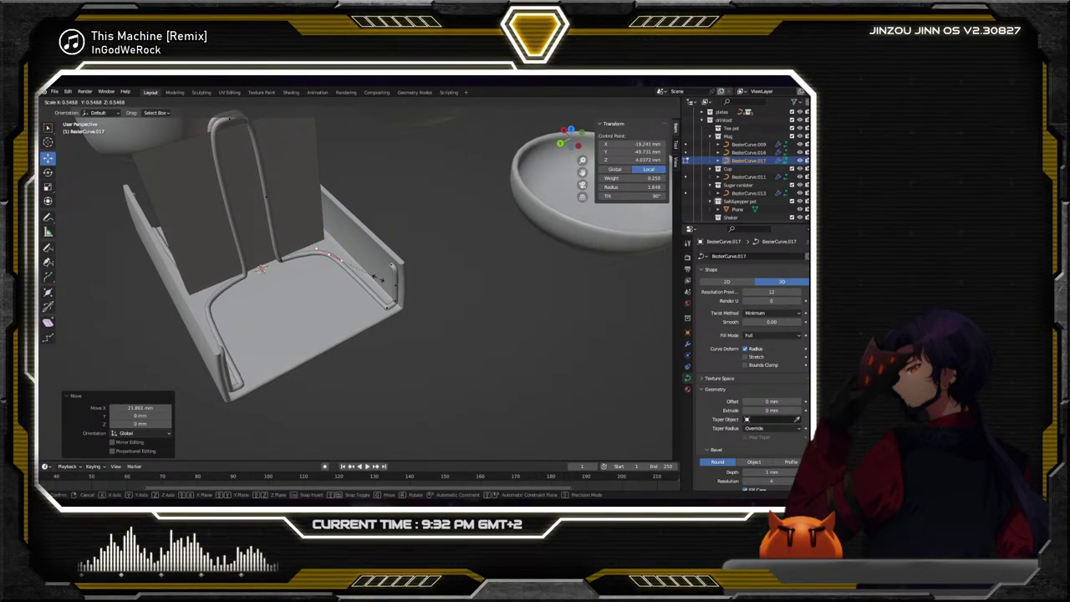
scroll(342, 253, up, 4)
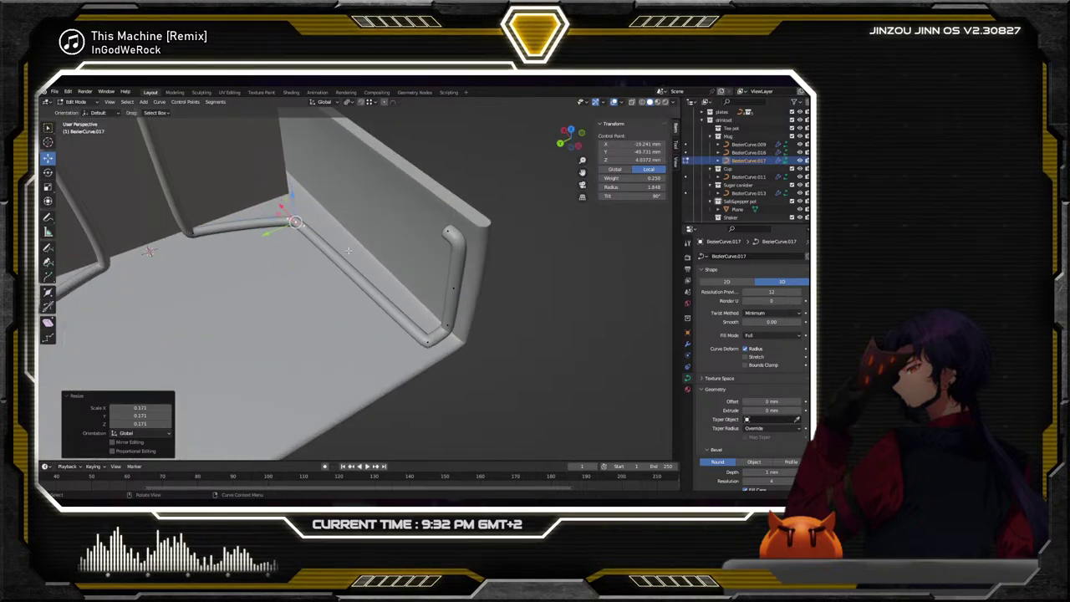
key(KP_Decimal)
scroll(339, 255, down, 5)
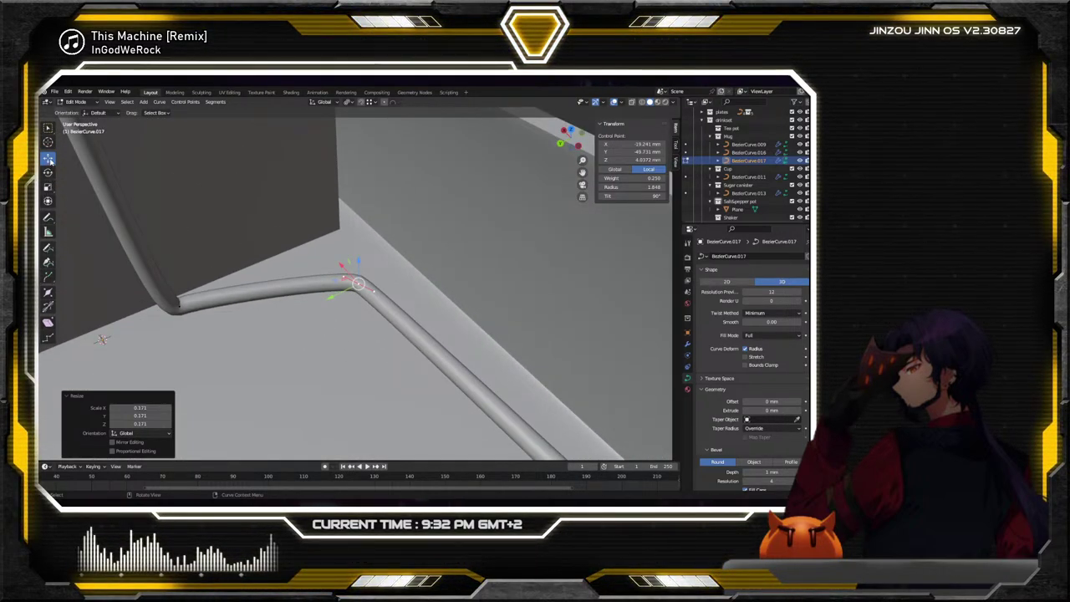
Move the new bend point along X by about 1.6 mm and another 10.5 mm, in line with the arch's foot
key(g)
key(x)
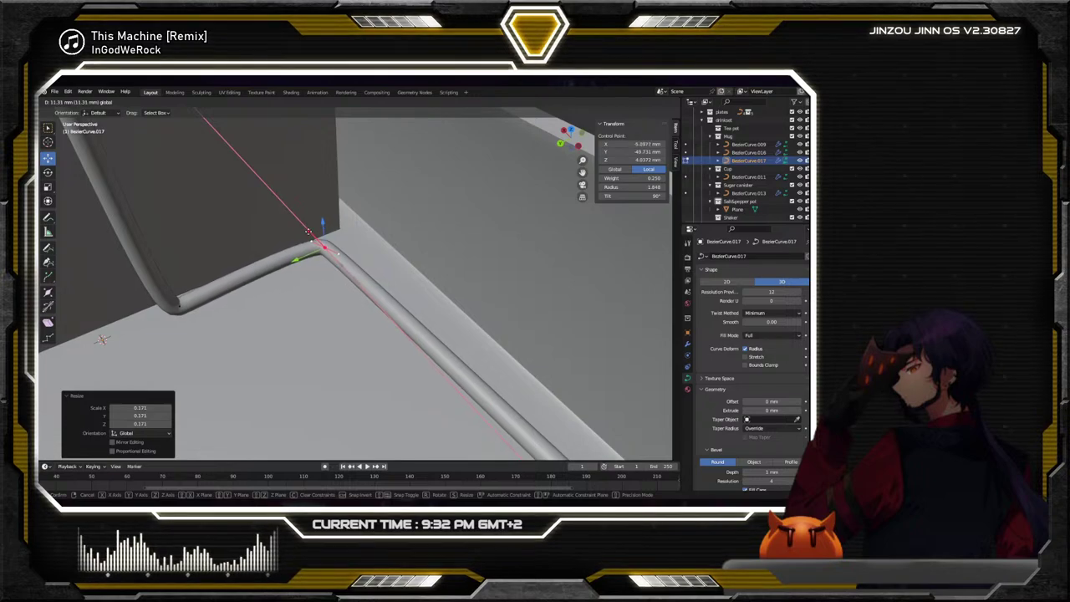
click(251, 217)
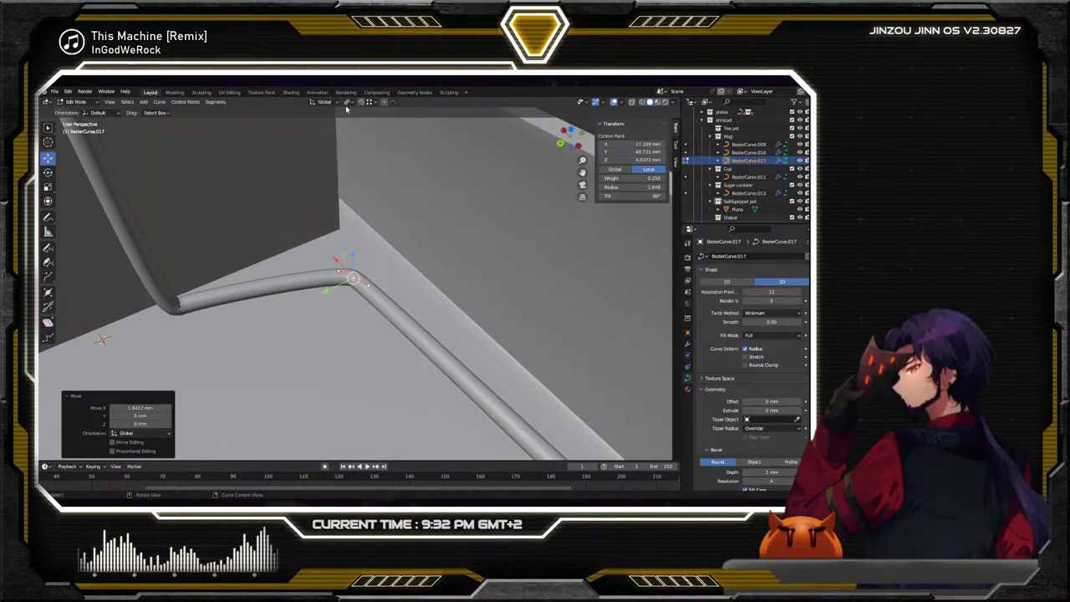
key(g)
key(x)
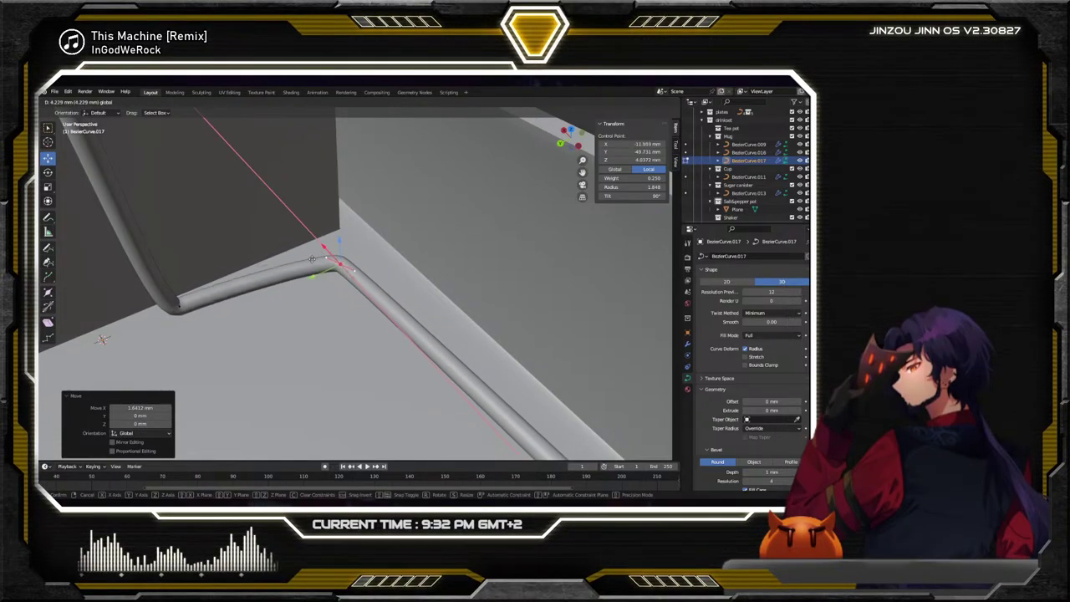
click(287, 264)
Shift the bend point about 9.87 mm along negative Y against the tray's side wall
middle_drag(288, 264, 260, 306)
key(g)
key(y)
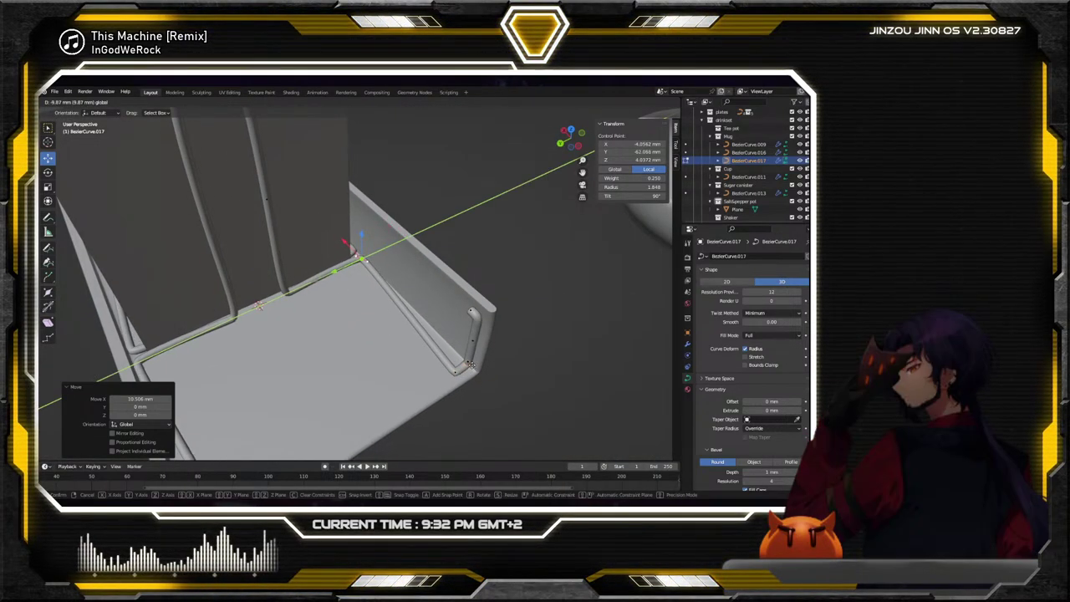
click(518, 385)
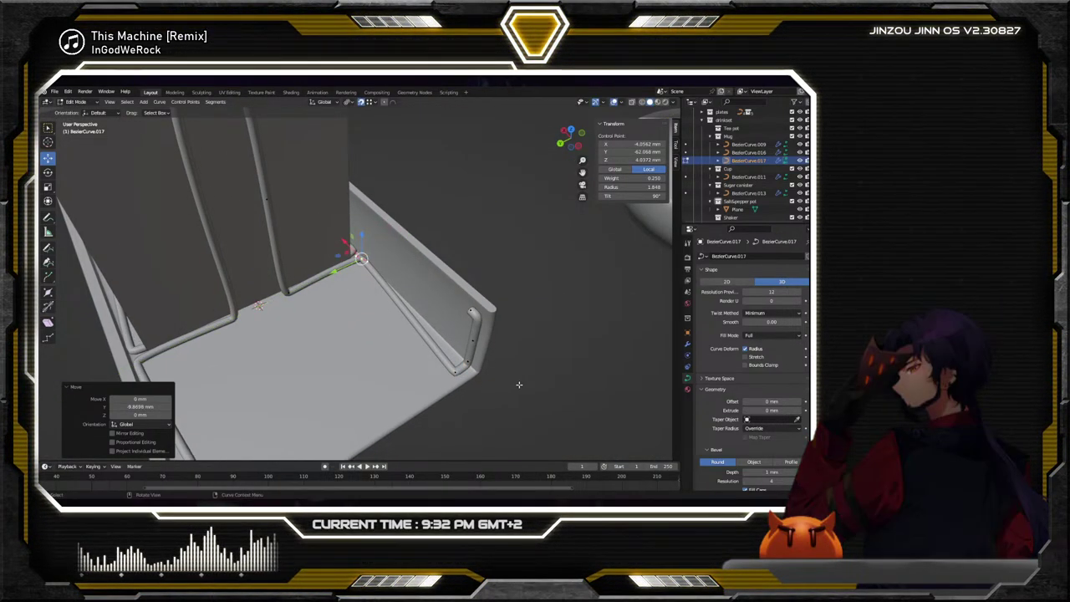
scroll(370, 283, up, 3)
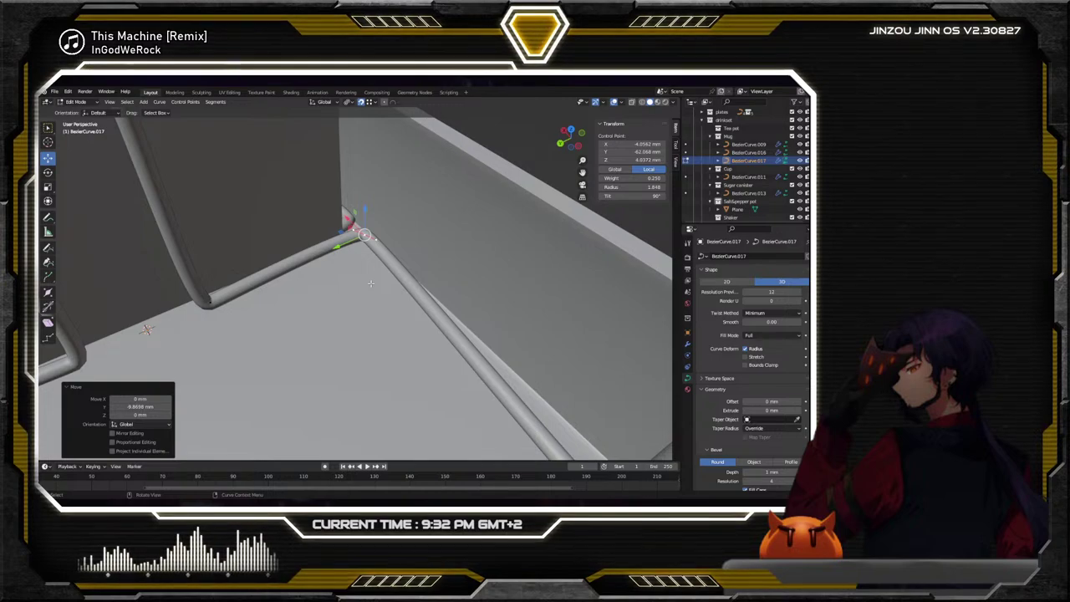
scroll(366, 243, down, 5)
scroll(417, 305, up, 2)
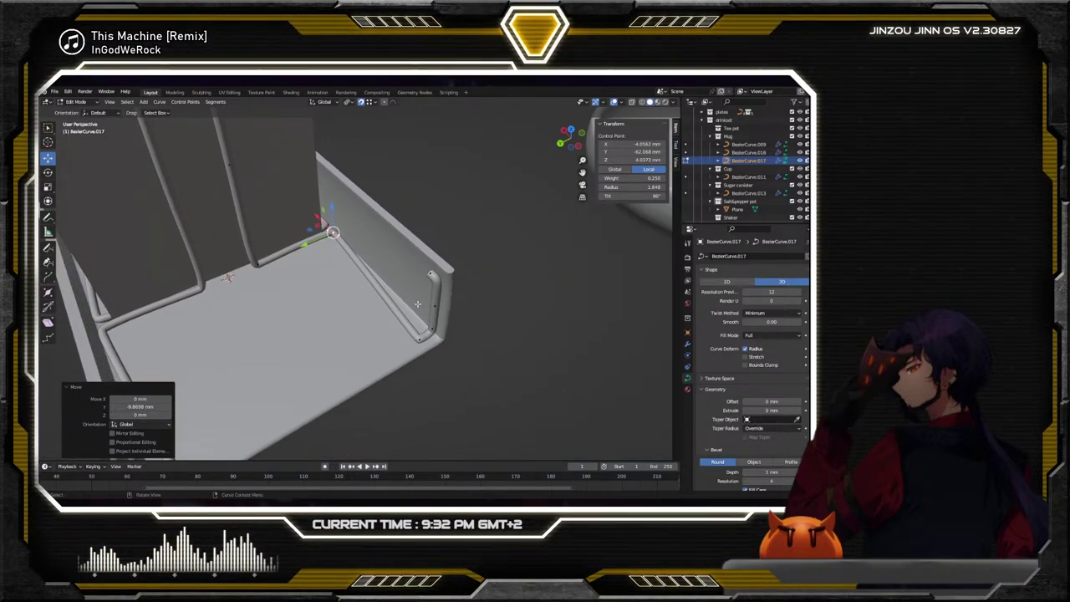
Delete the rack wire's inner floor point at the open end's corner, leaving a single point below the upright
click(419, 338)
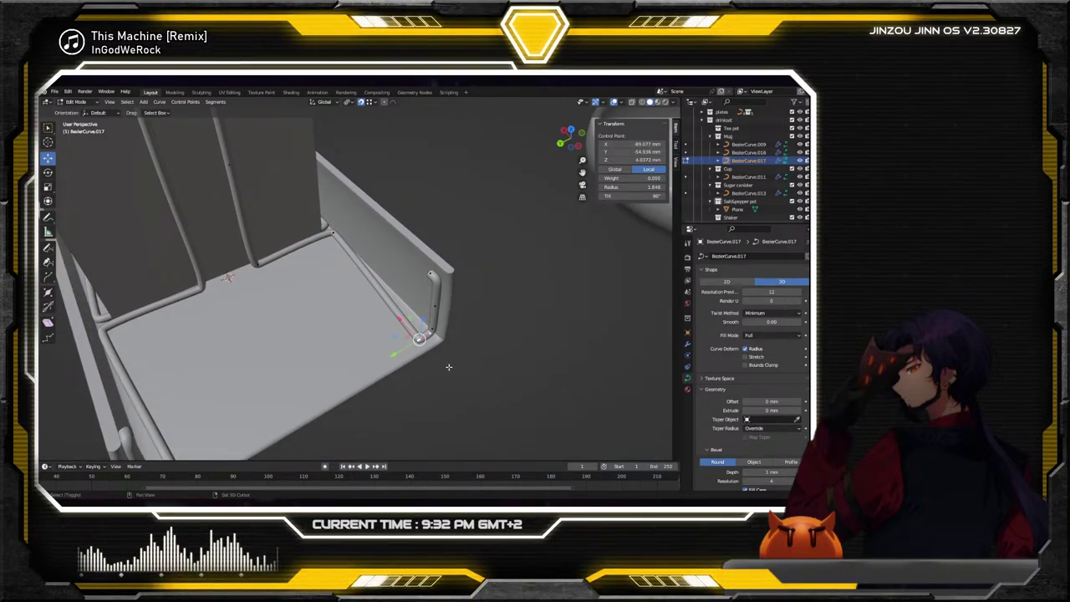
middle_drag(445, 357, 421, 316)
scroll(421, 309, up, 2)
key(g)
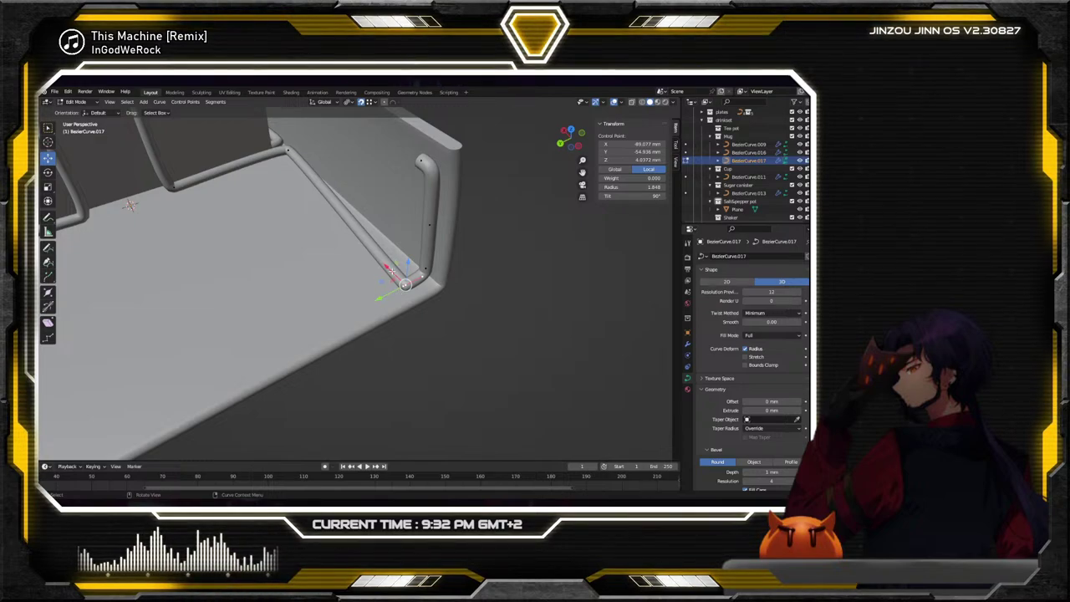
key(x)
click(383, 265)
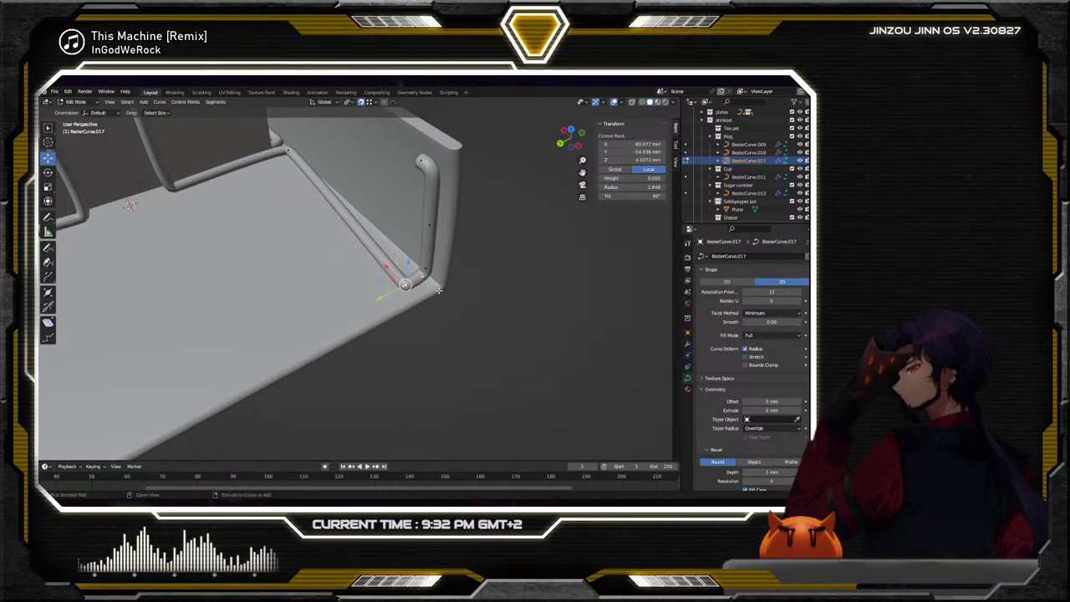
key(g)
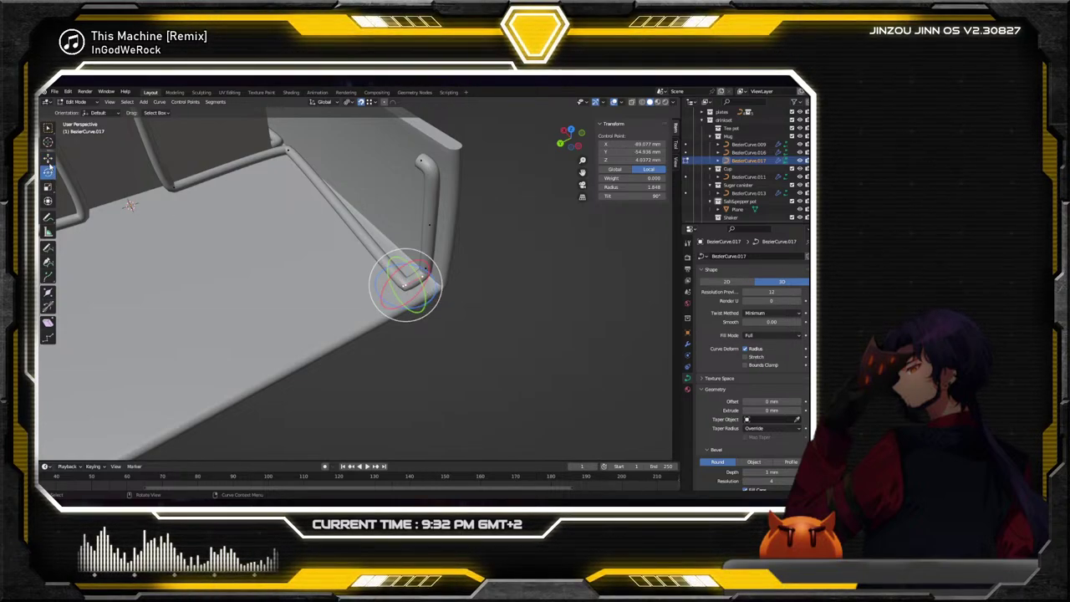
middle_drag(431, 306, 393, 261)
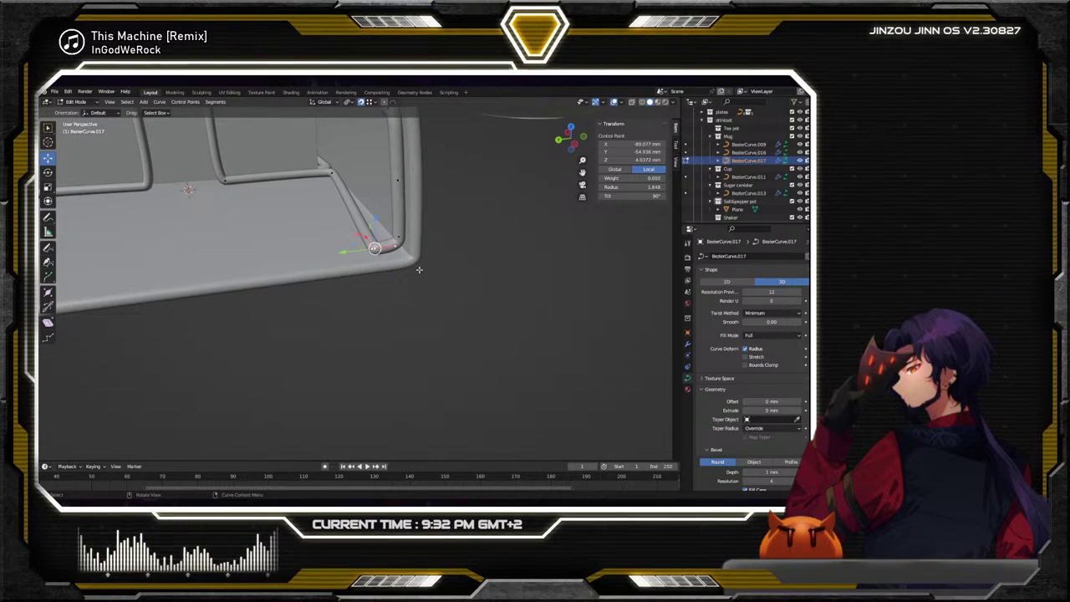
key(x)
click(419, 270)
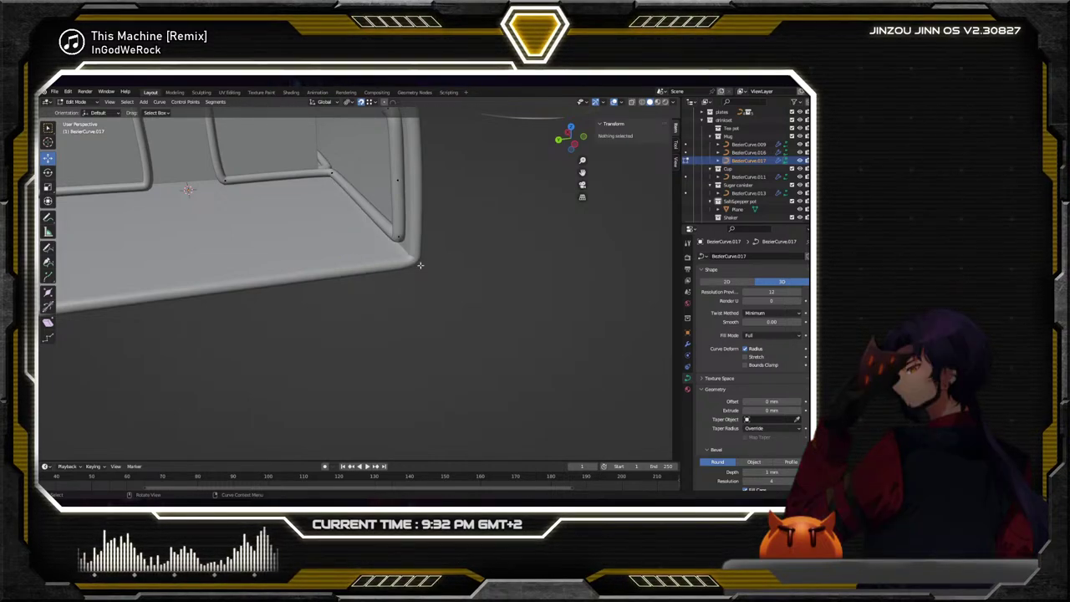
Lower the rack wire's floor corner point at the open end about 2.25 mm along Z
click(398, 236)
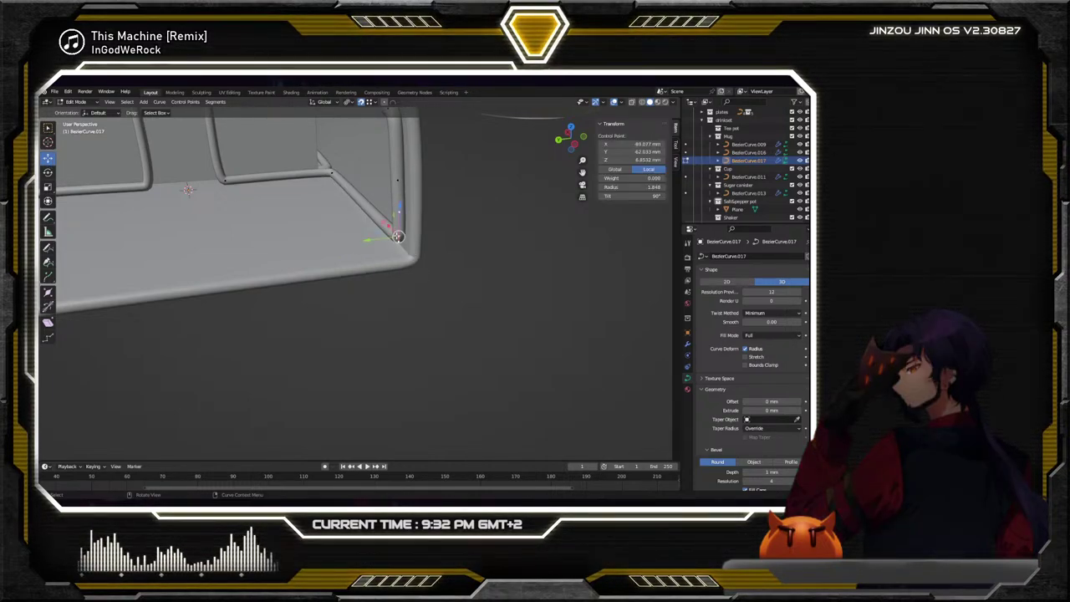
key(g)
key(z)
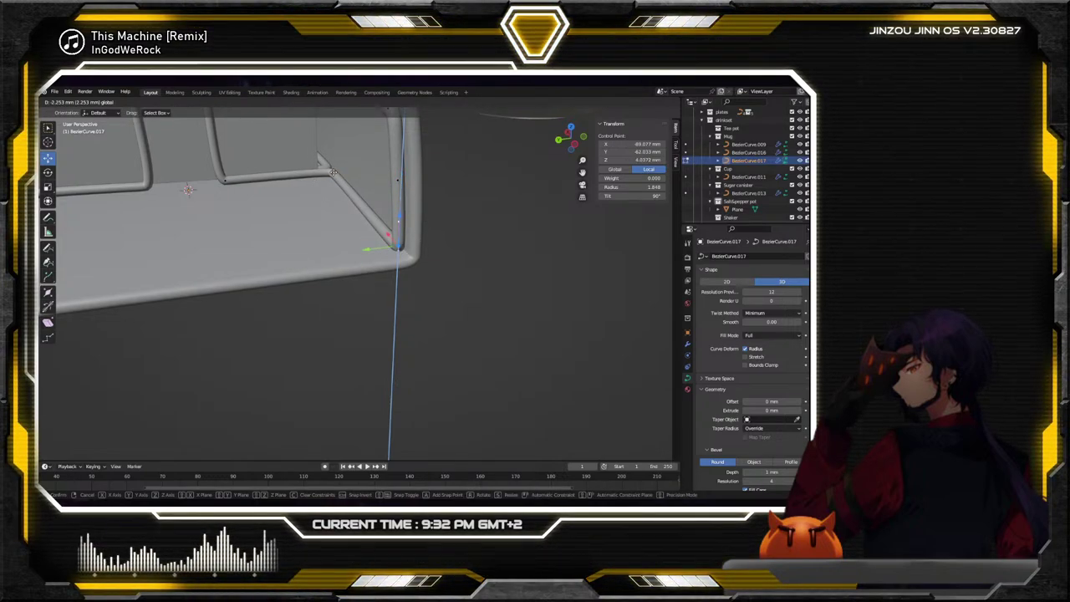
click(425, 289)
click(441, 305)
middle_drag(441, 306, 383, 251)
Move the upright's top end point about 43.2 mm along Y toward the tray's middle
click(370, 211)
middle_drag(370, 210, 441, 246)
scroll(438, 242, up, 2)
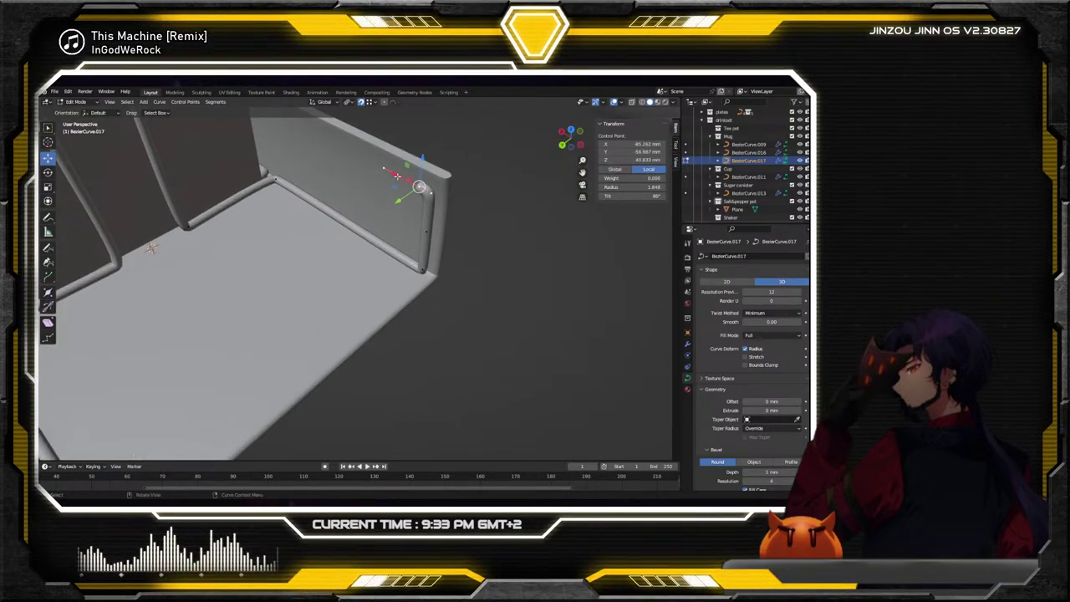
key(e)
key(y)
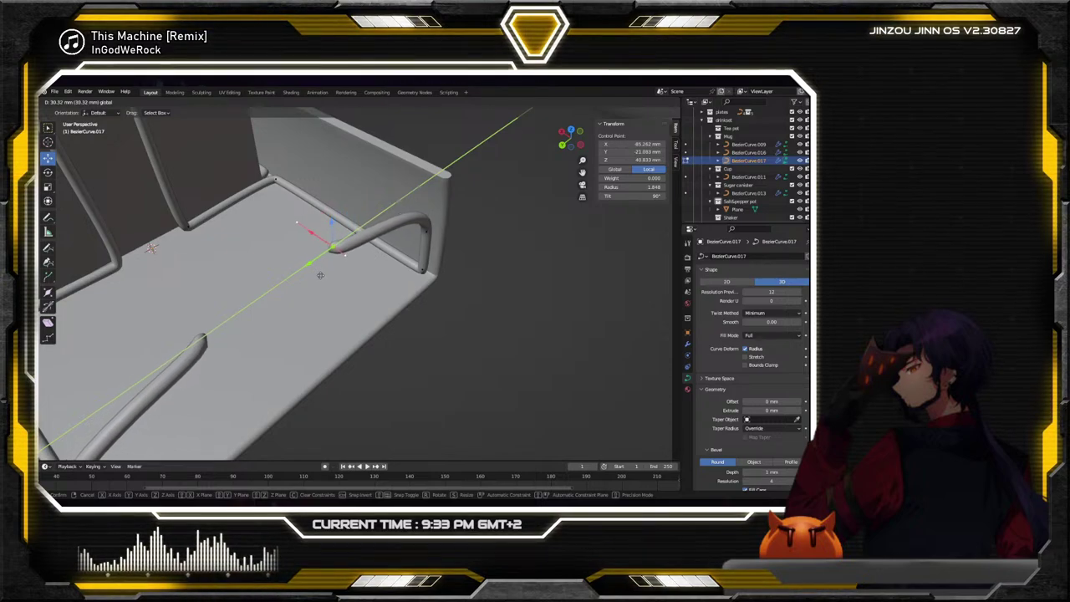
click(285, 303)
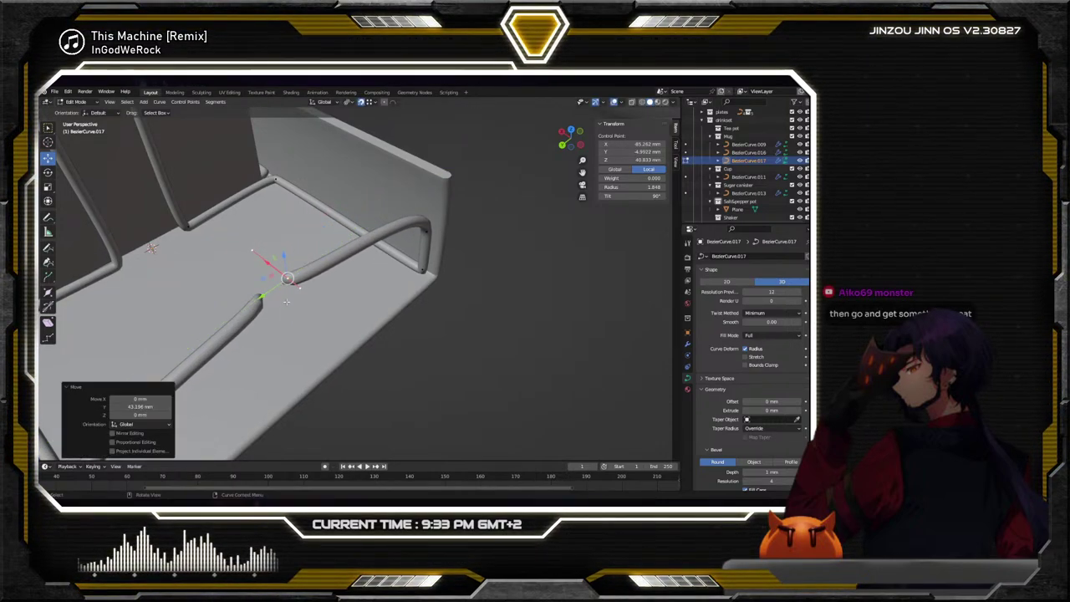
middle_drag(285, 303, 331, 274)
Scale the handles of the upright's midpoint to 0.298
click(367, 194)
middle_drag(367, 193, 414, 243)
key(s)
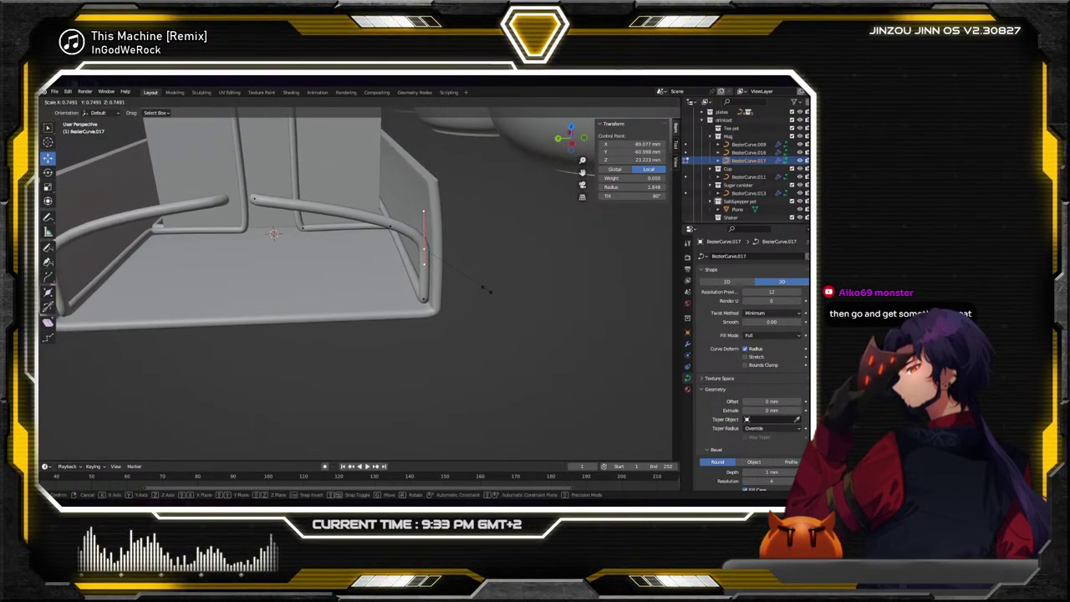
click(452, 260)
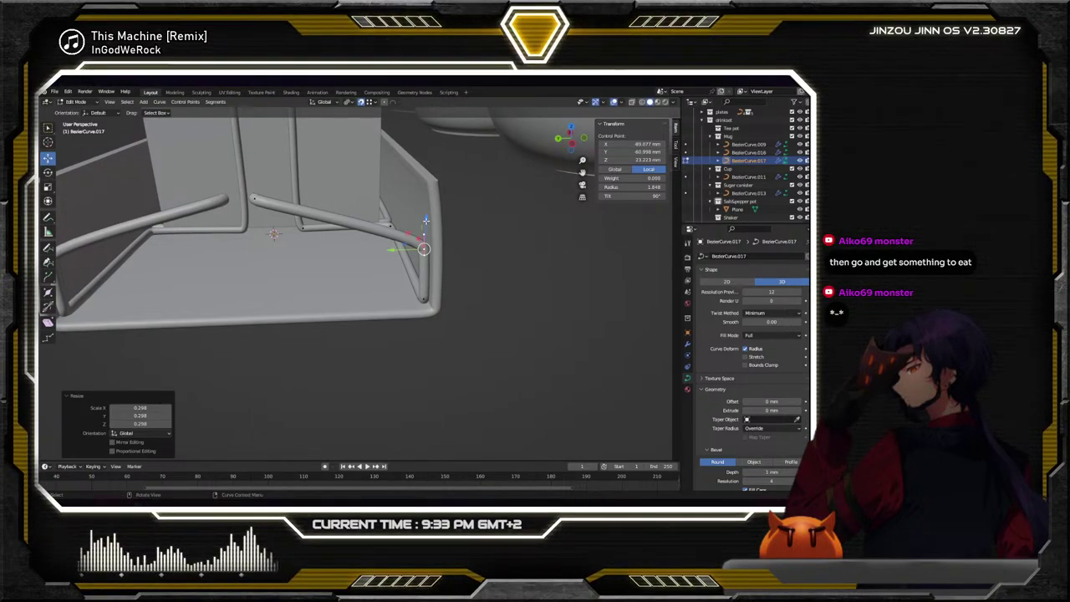
Raise the upright's midpoint about 15.17 mm, shift it about 1.93 mm along Y, and rotate its handles about X into an upper corner
drag(426, 219, 391, 199)
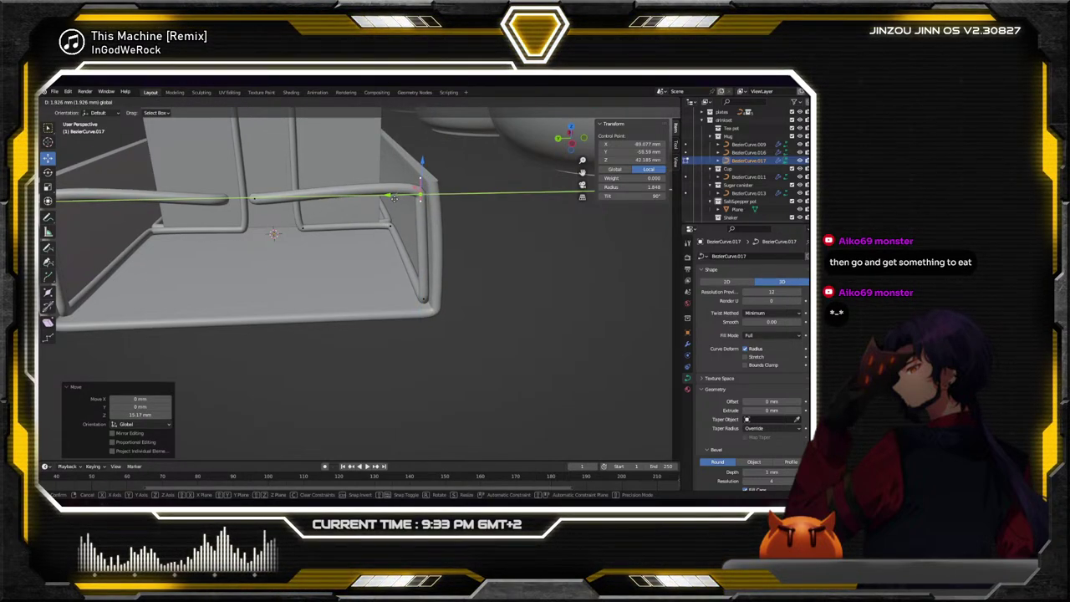
click(47, 173)
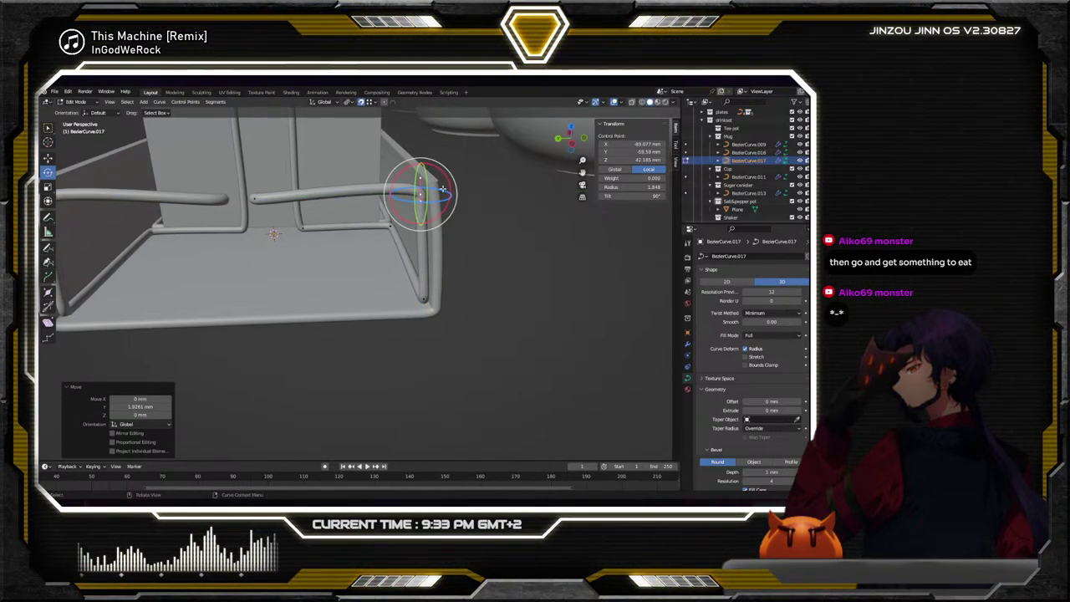
drag(449, 185, 440, 174)
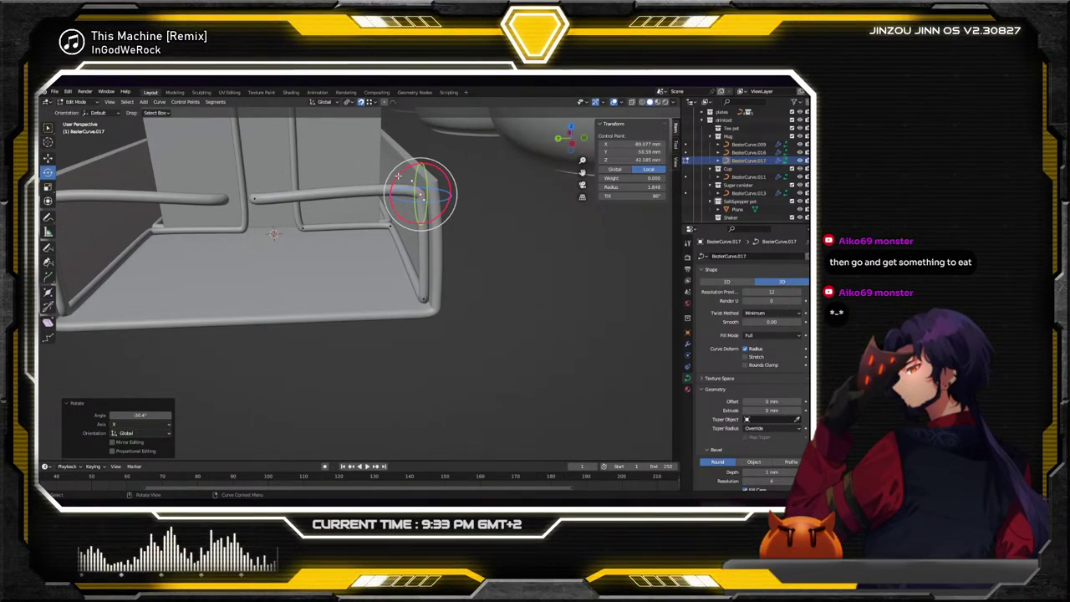
Rotate the handles of the front wire's free end point by 90° about Z
click(253, 198)
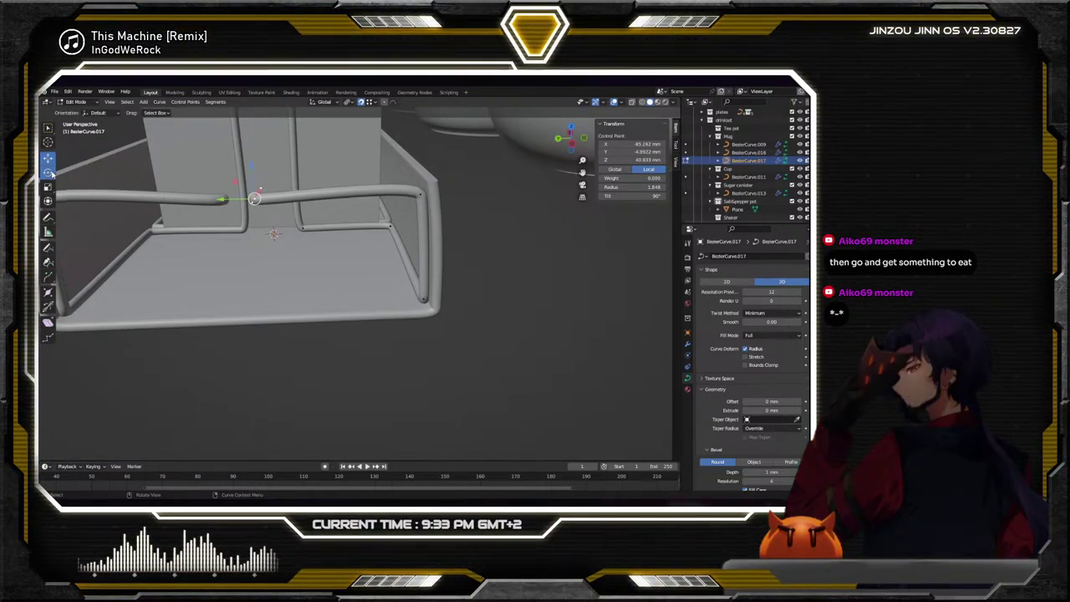
drag(278, 202, 259, 174)
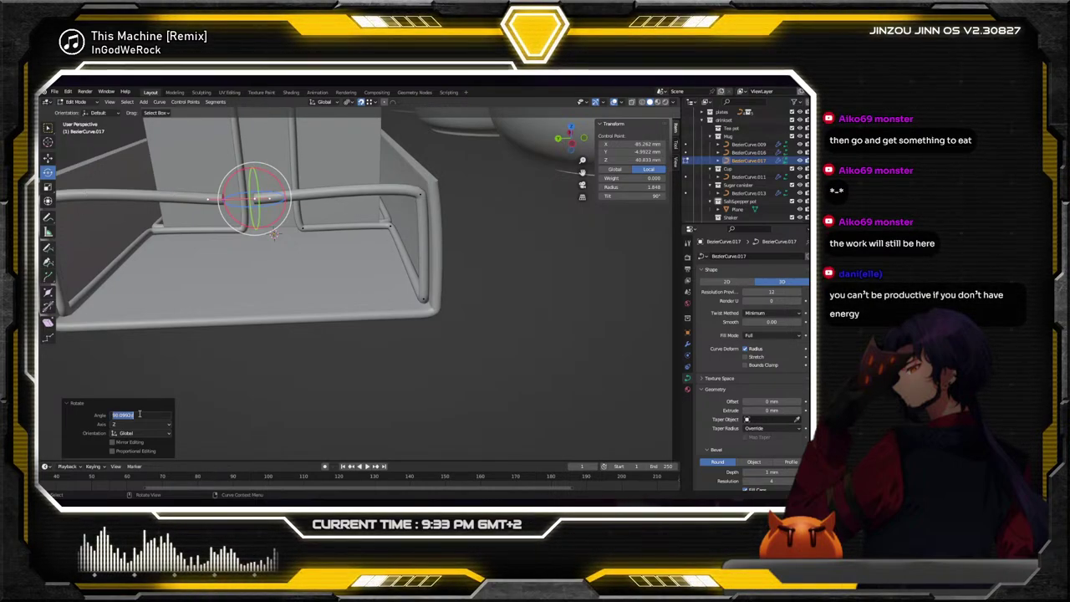
text(90)
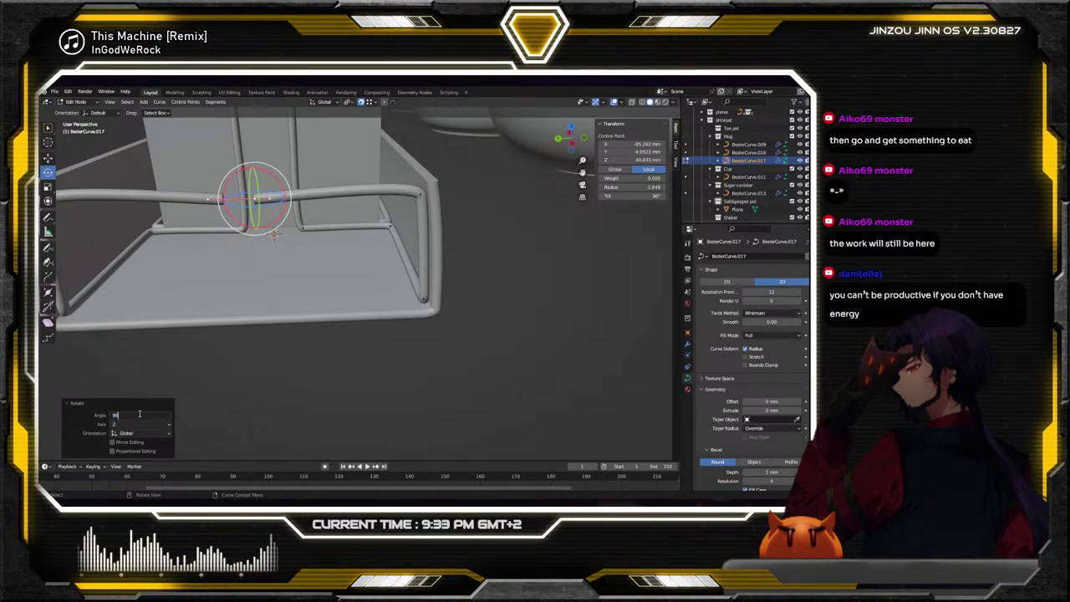
key(Return)
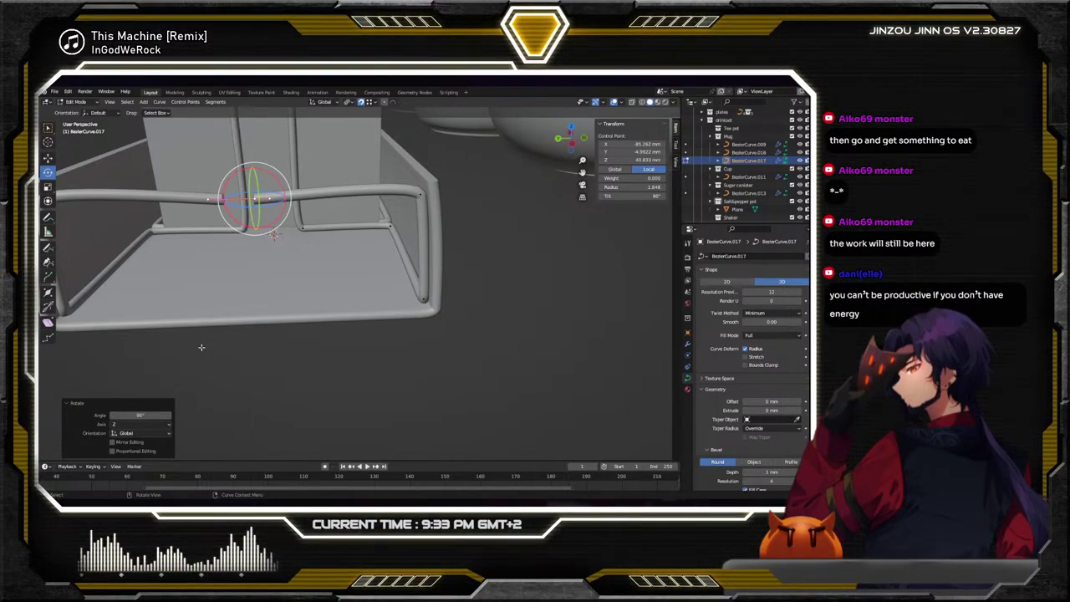
Raise the front wire's end point about 1.86 mm and move it about 26.8 mm along negative Y toward the upright
click(48, 157)
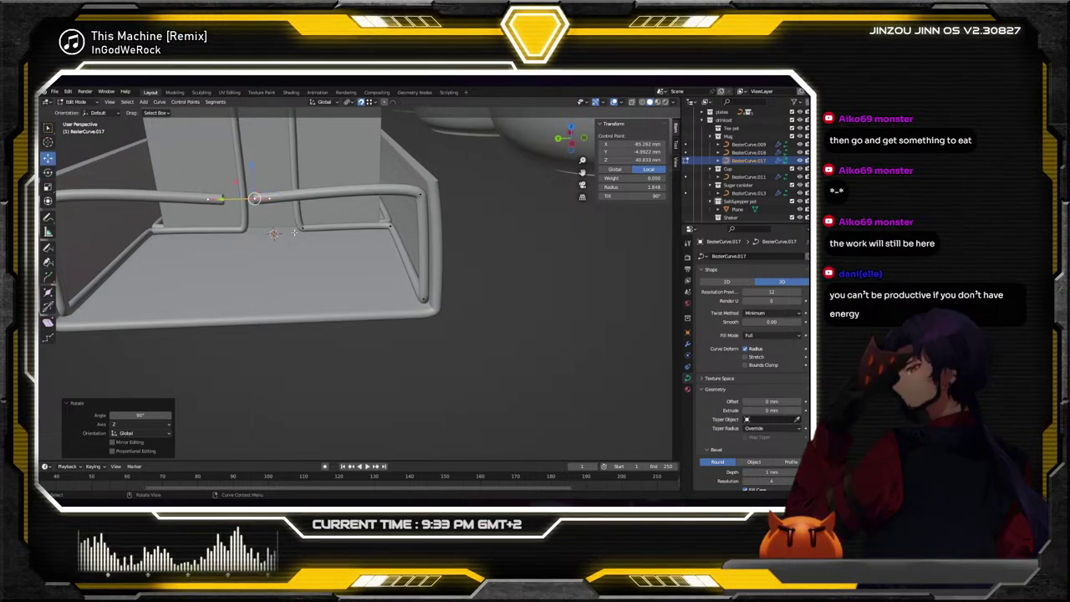
middle_drag(251, 276, 301, 242)
drag(279, 175, 263, 201)
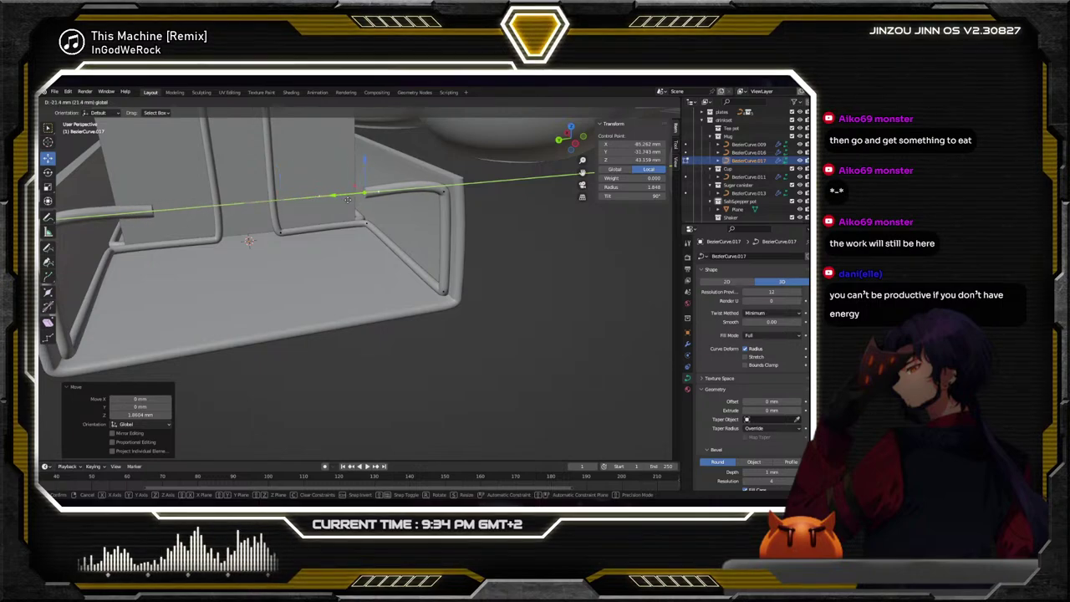
drag(366, 194, 369, 194)
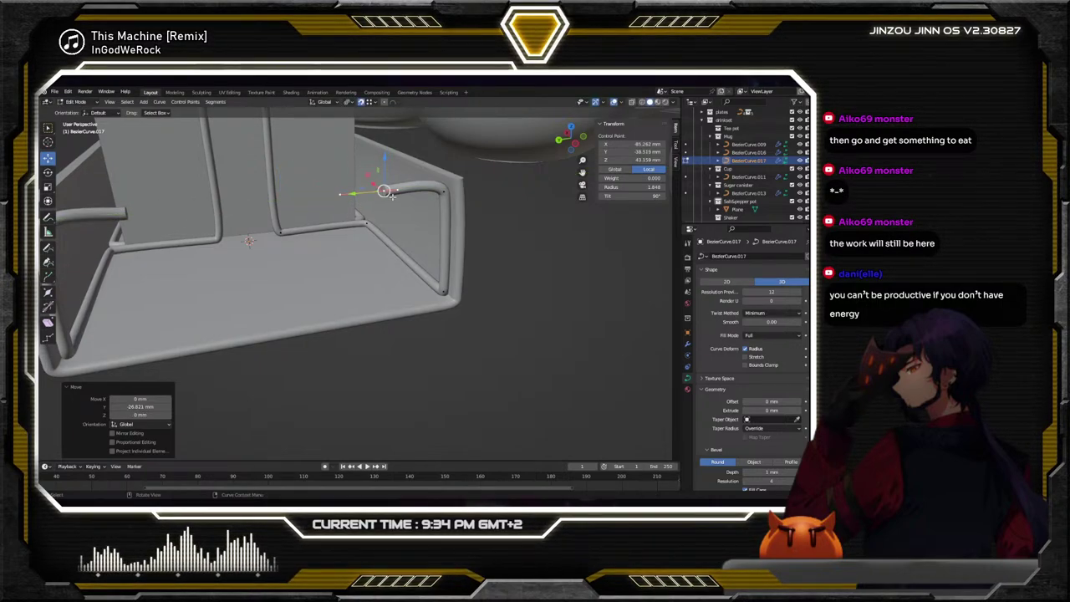
Scale the upper corner point's handle to 0.420 and rotate the point's handles slightly to tighten the bend
click(443, 193)
key(s)
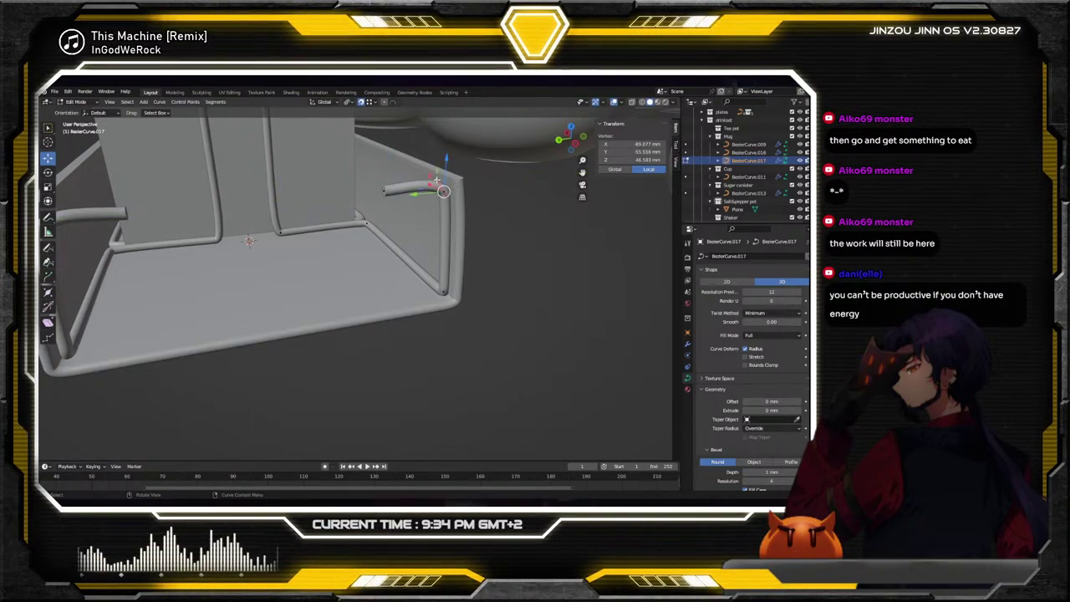
click(465, 196)
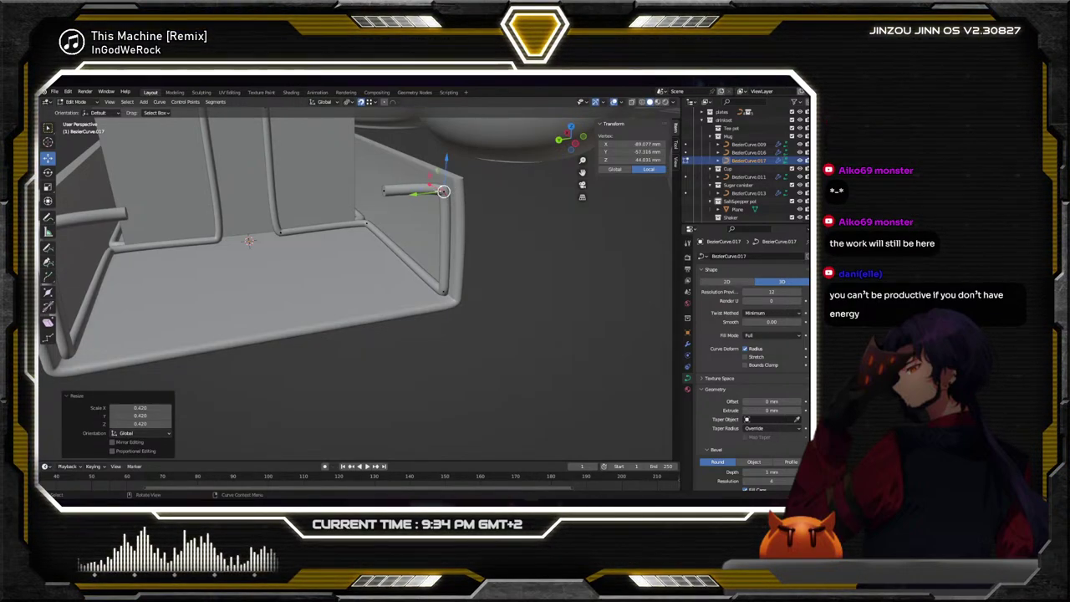
click(443, 191)
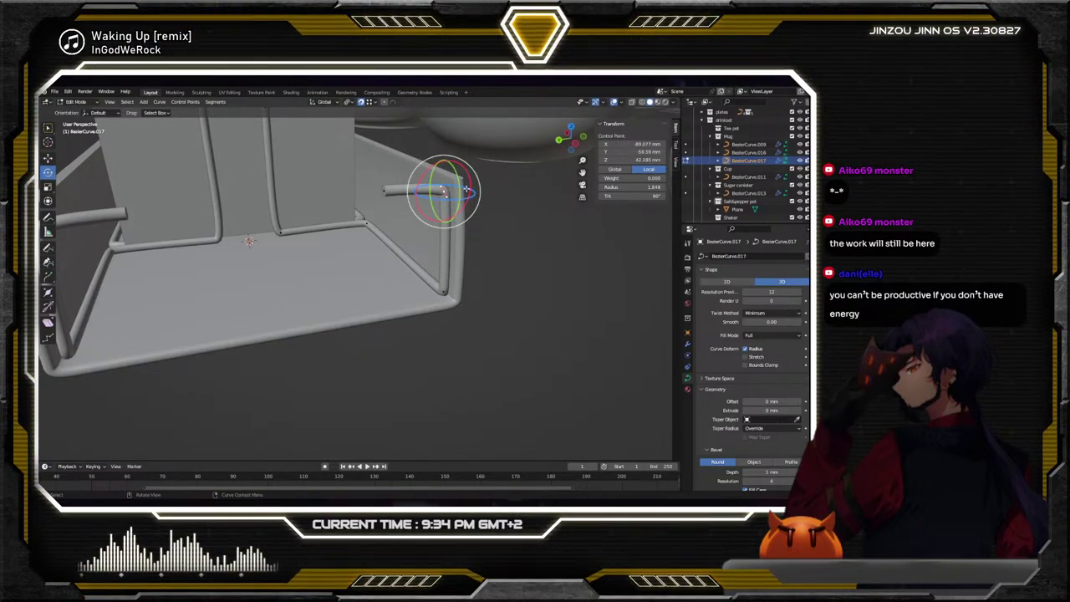
drag(469, 182, 465, 178)
Lower the front wire's free end point about 0.94 mm along Z to level the top section
click(387, 192)
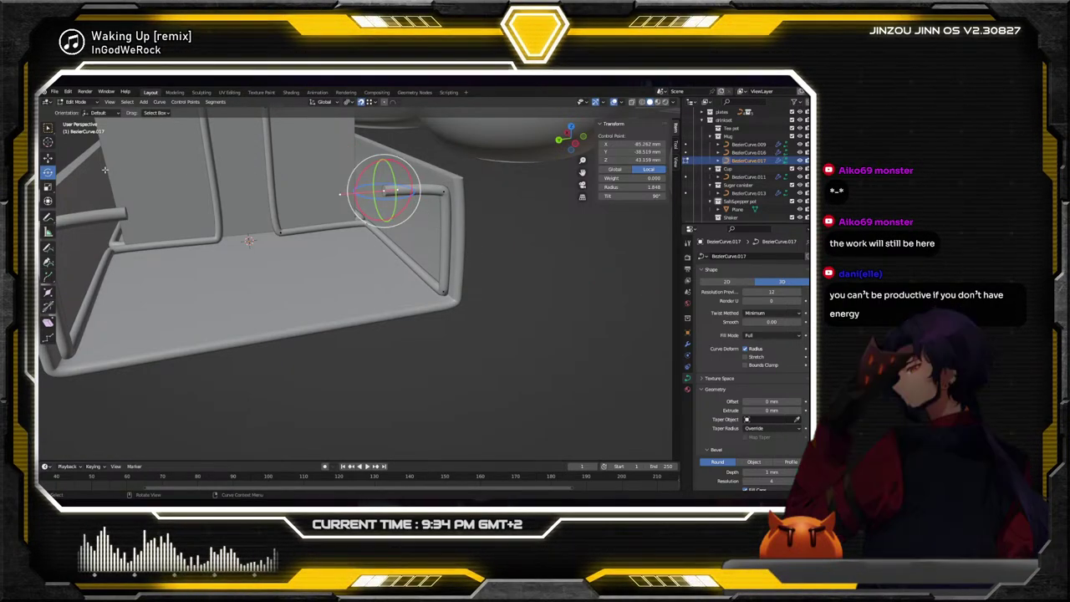
key(shift+space)
key(g)
drag(384, 159, 387, 163)
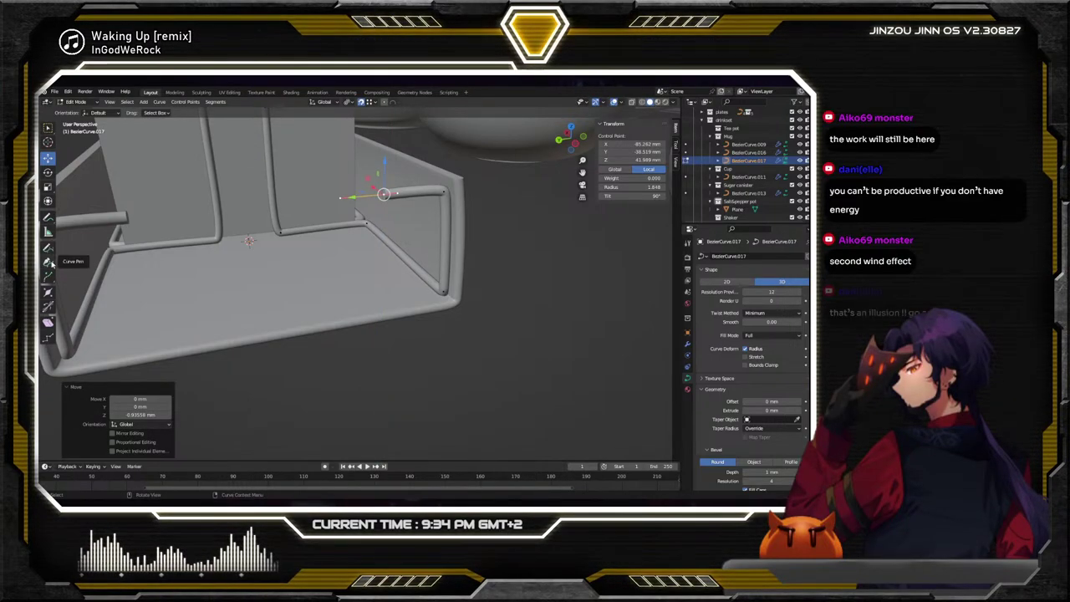
Extrude the free end point about 17.08 mm along Y and lower the new point about 12.38 mm along Z
click(48, 276)
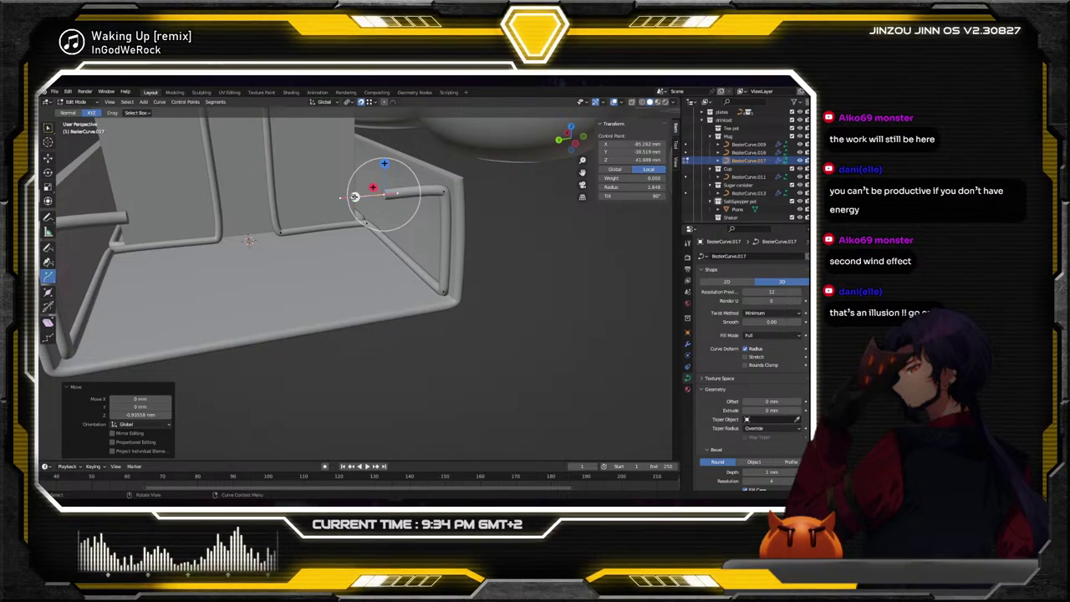
drag(382, 194, 334, 198)
key(w)
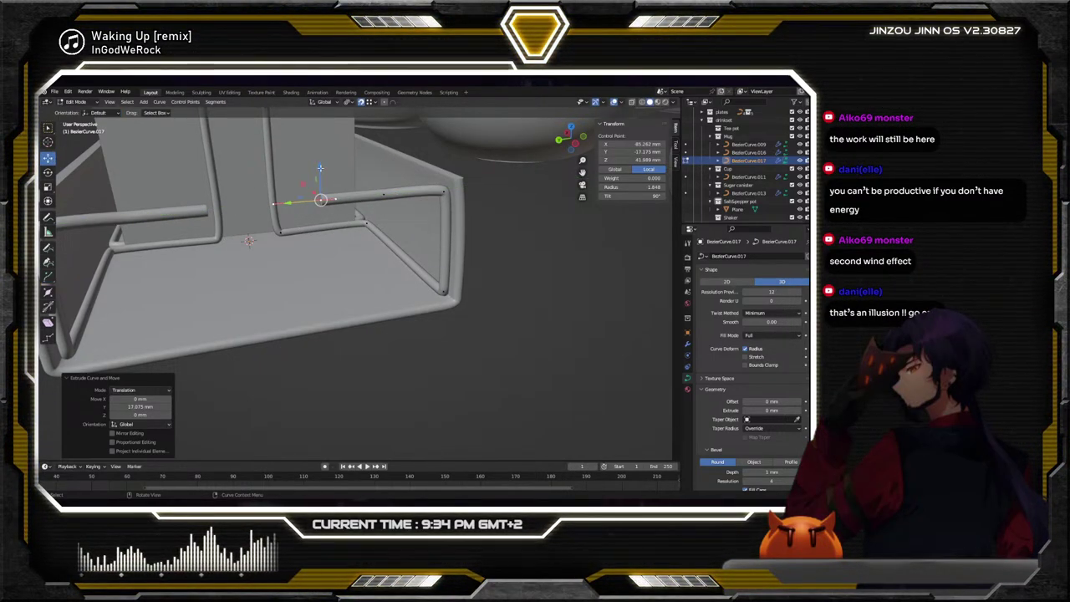
key(g)
key(z)
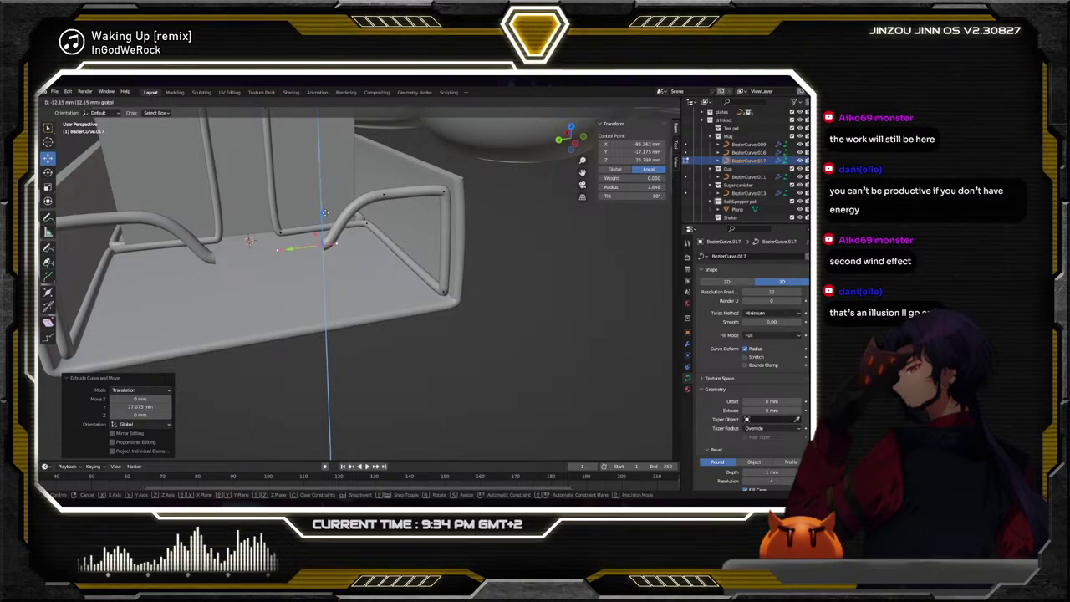
click(323, 214)
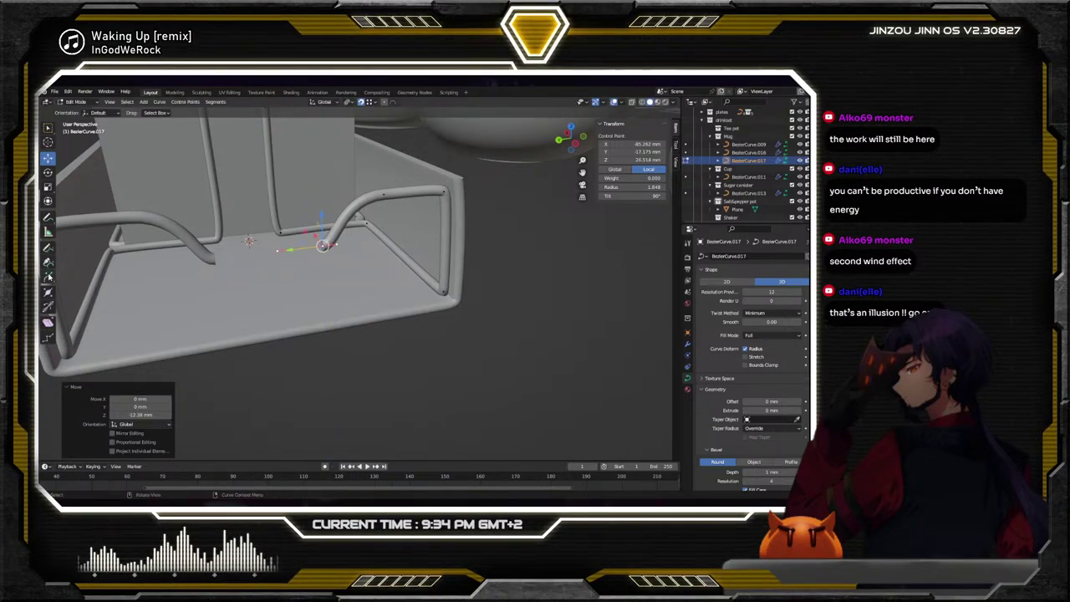
Extrude the lowered point about 13.6 mm along Y to the mirror centre, then return to Object Mode
click(48, 275)
key(e)
key(y)
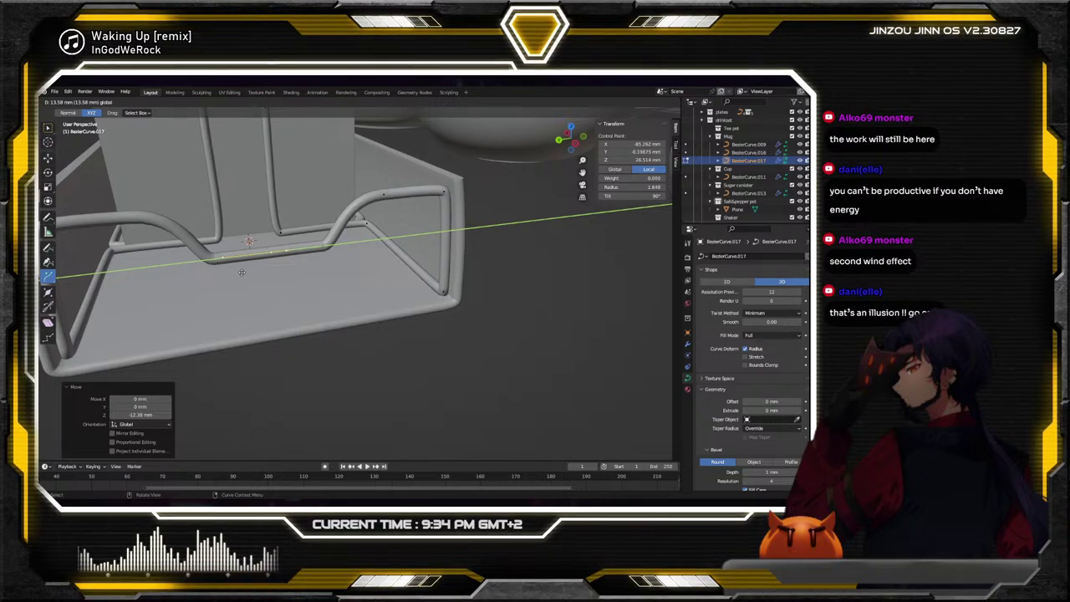
click(240, 266)
middle_drag(240, 266, 56, 146)
click(83, 111)
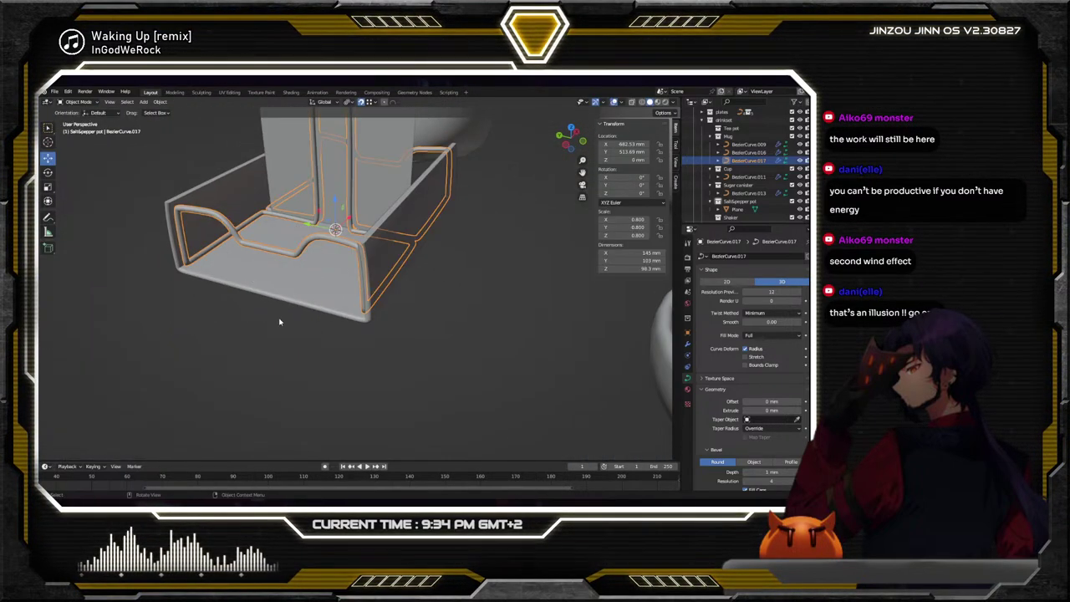
Reopen the rack wire for editing and move the front rail's three inner points along X toward the tray's open edge
middle_drag(282, 317, 351, 242)
click(381, 229)
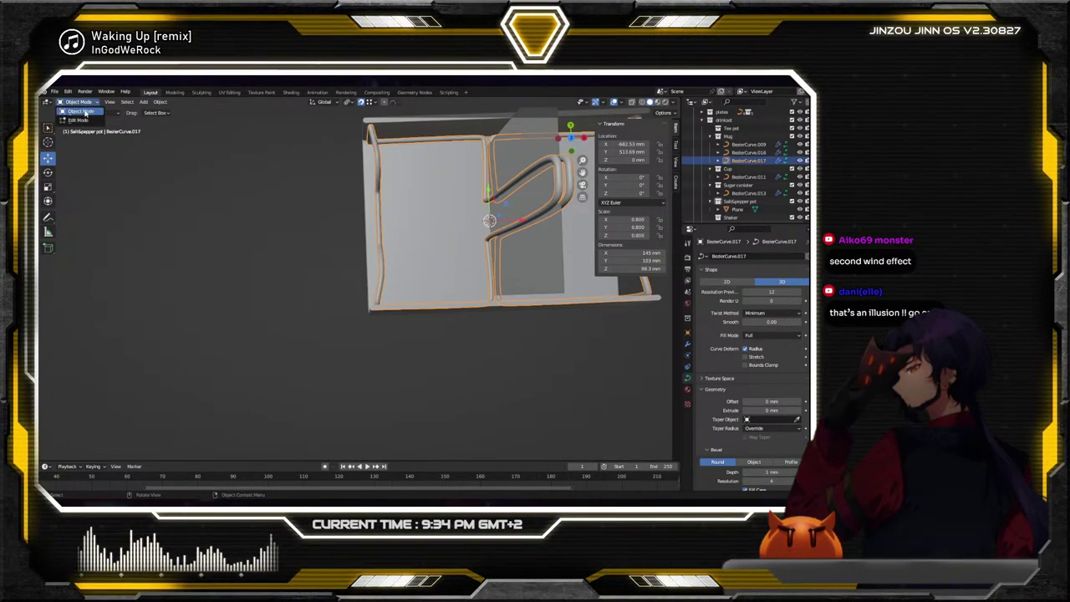
key(Tab)
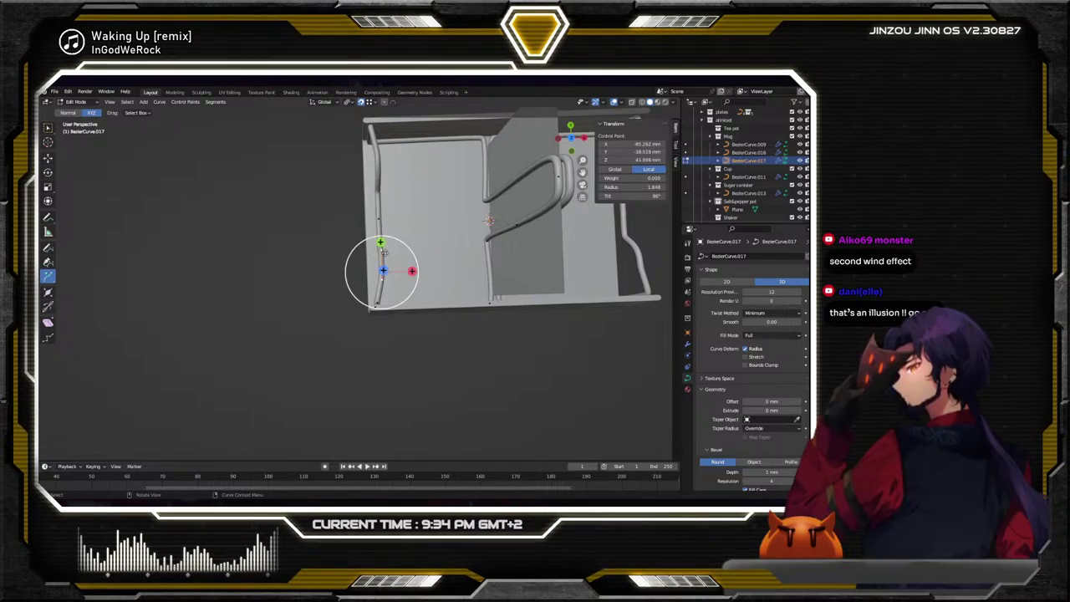
key(w)
scroll(385, 190, up, 3)
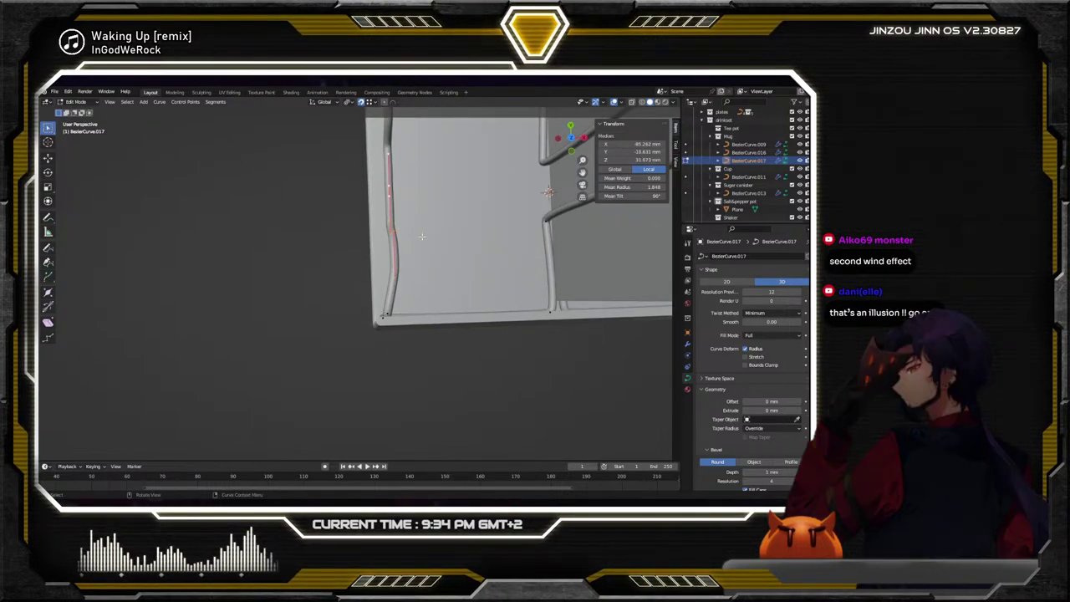
click(48, 157)
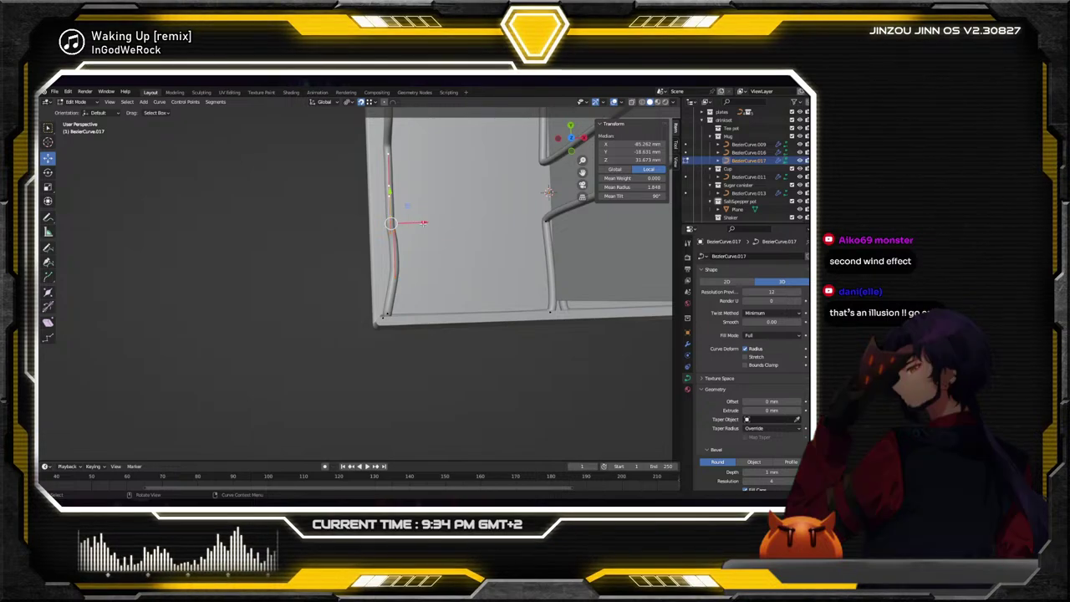
key(g)
key(x)
click(548, 192)
click(322, 299)
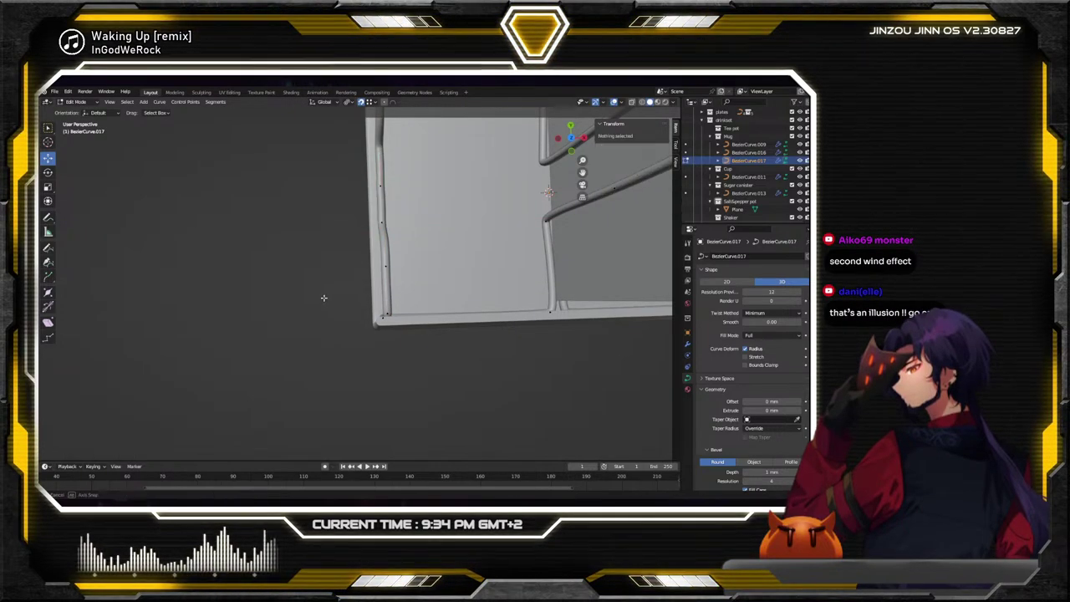
middle_drag(323, 298, 345, 273)
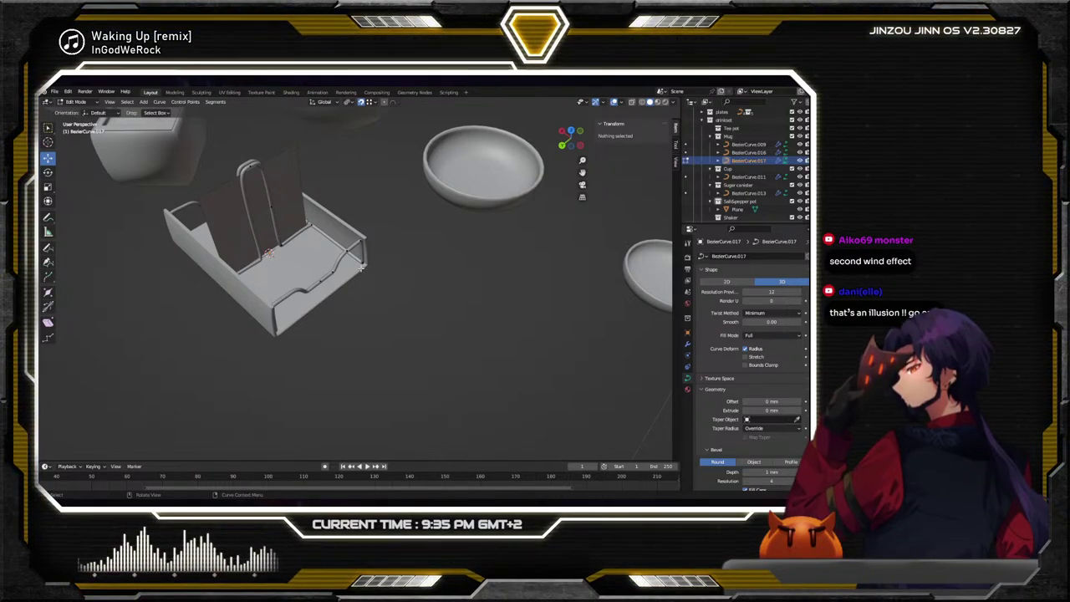
shift+middle_drag(357, 255, 425, 317)
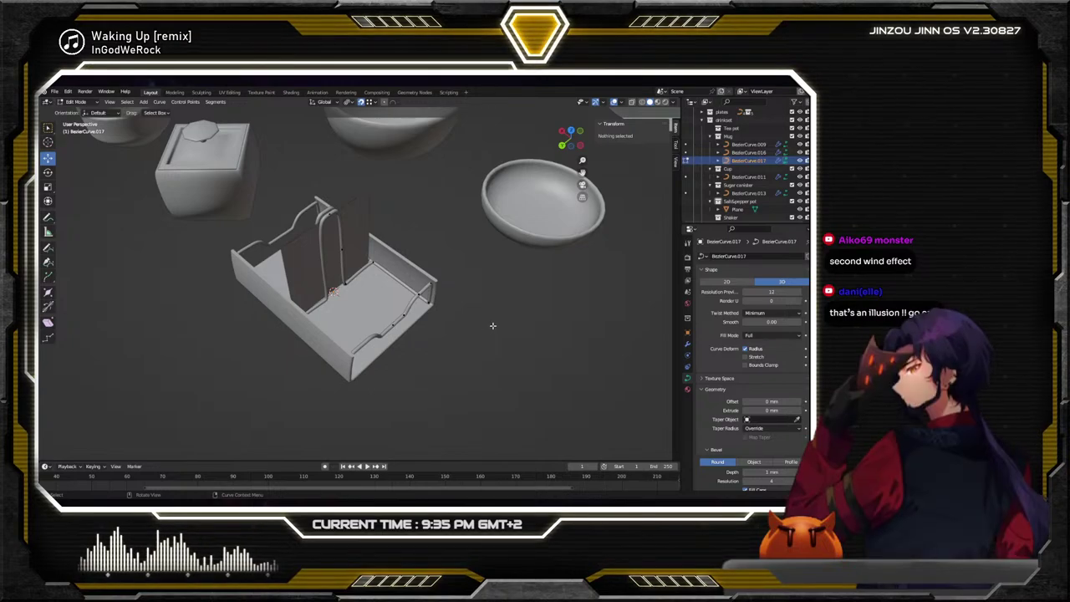
Examine the holder's tray and rack wire beside the other tableware from several angles and from close above
scroll(505, 328, down, 5)
middle_drag(485, 298, 425, 289)
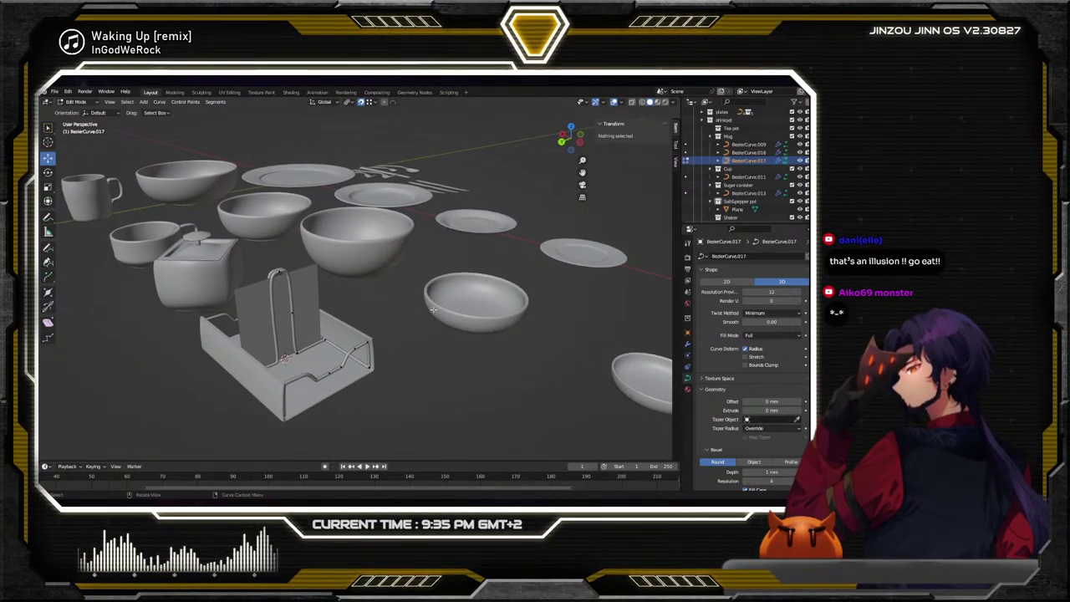
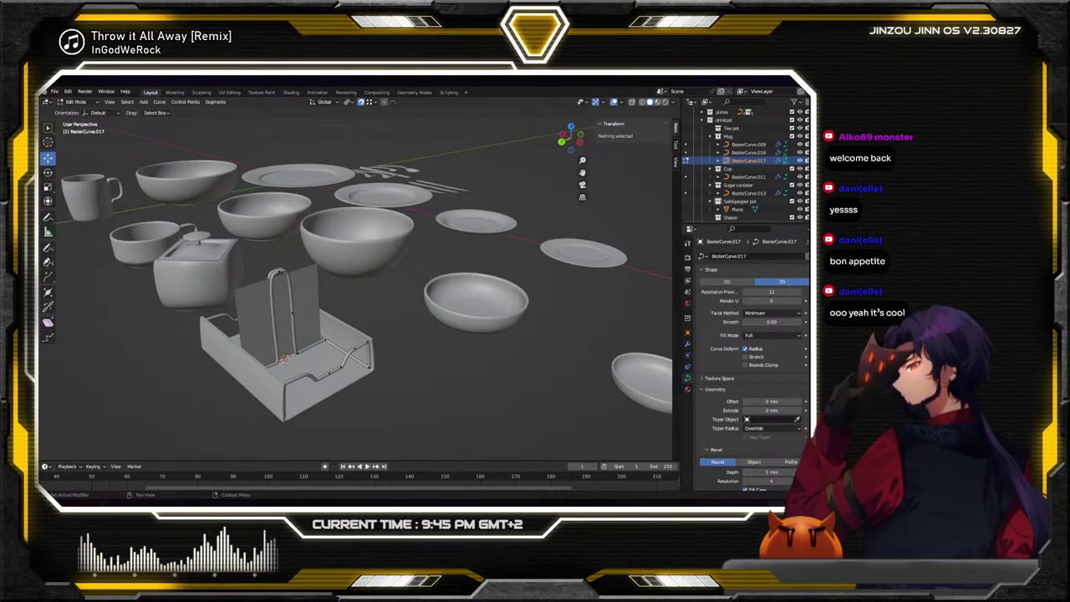
scroll(457, 257, down, 5)
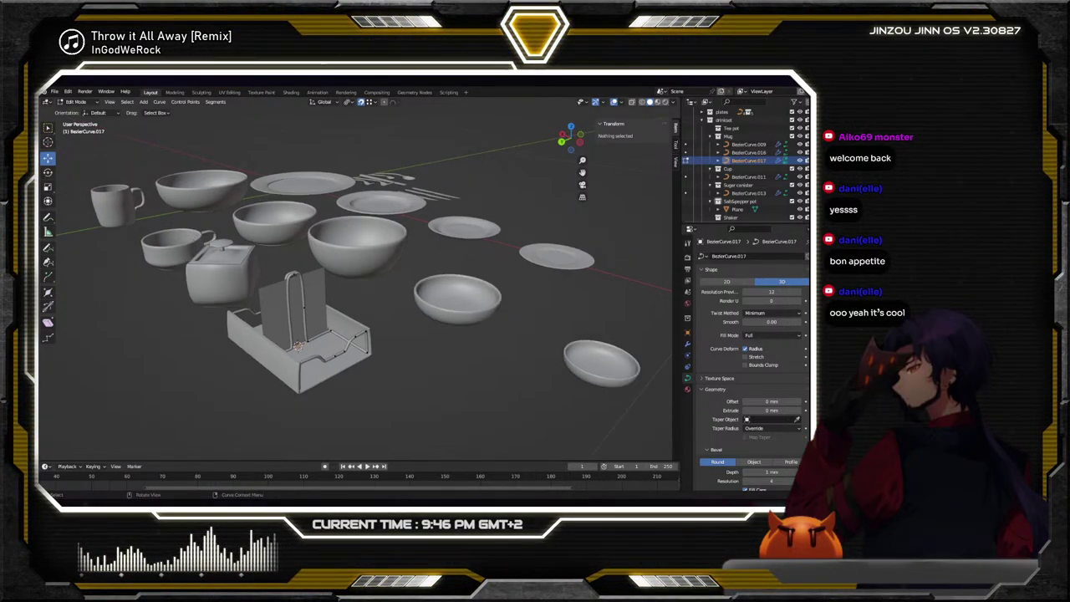
middle_drag(457, 257, 481, 262)
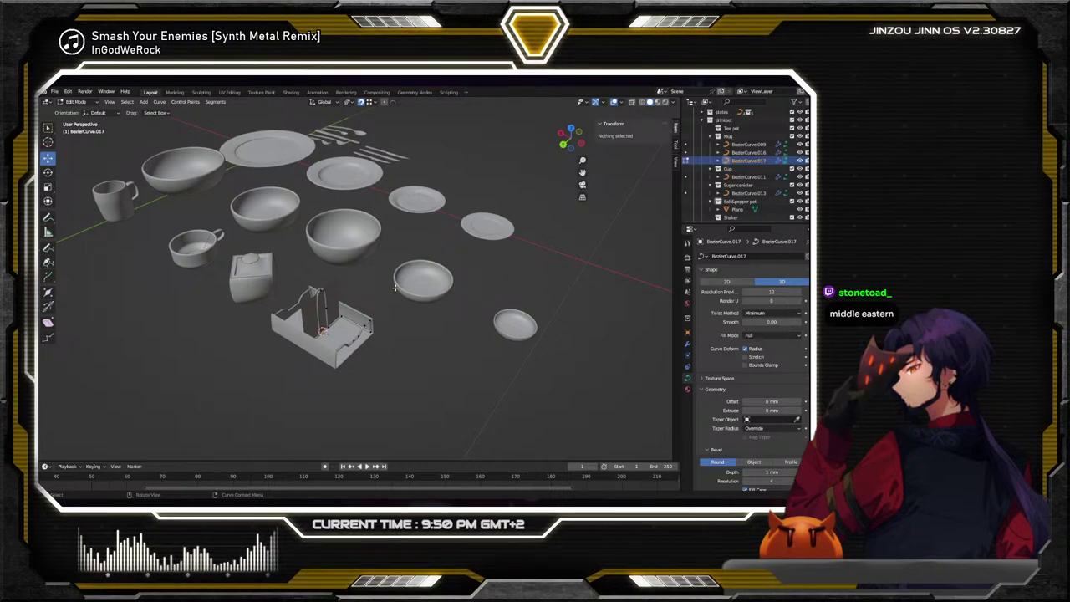
middle_drag(396, 287, 408, 323)
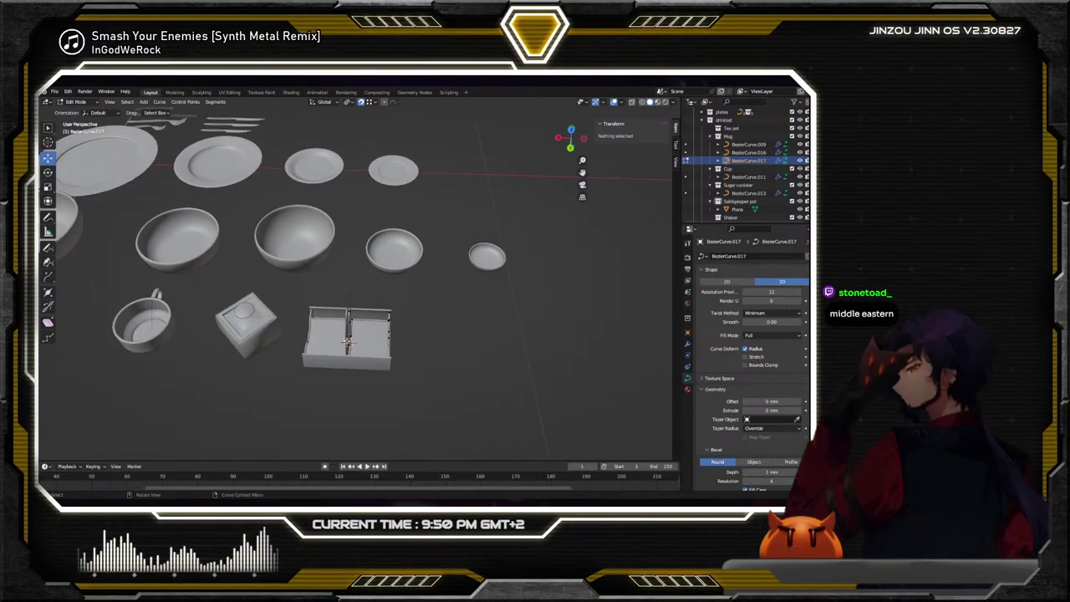
middle_drag(333, 320, 331, 332)
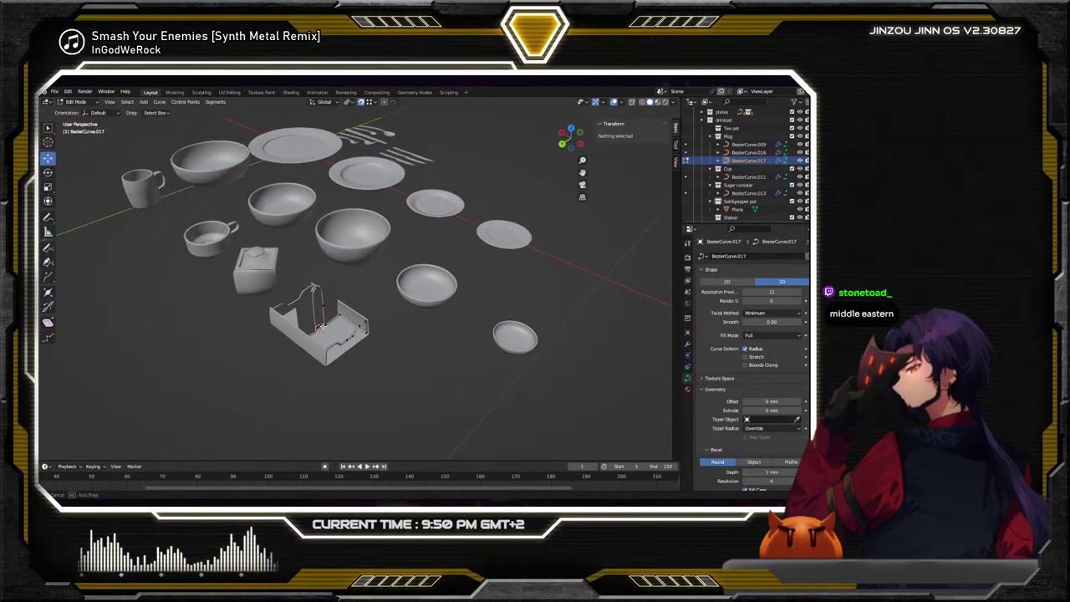
scroll(331, 332, up, 3)
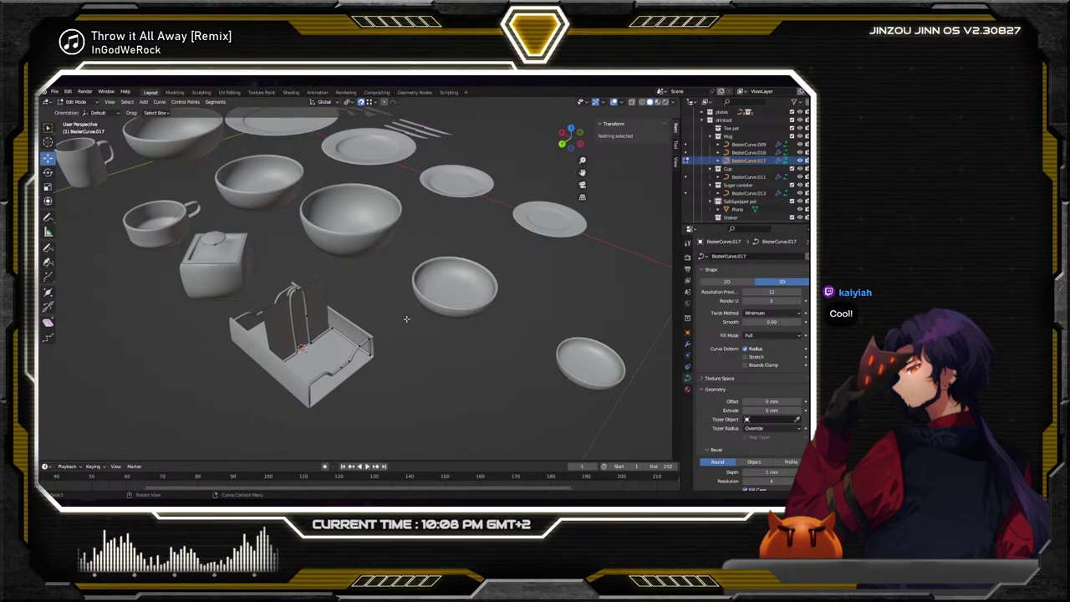
scroll(406, 318, down, 4)
middle_drag(473, 338, 295, 357)
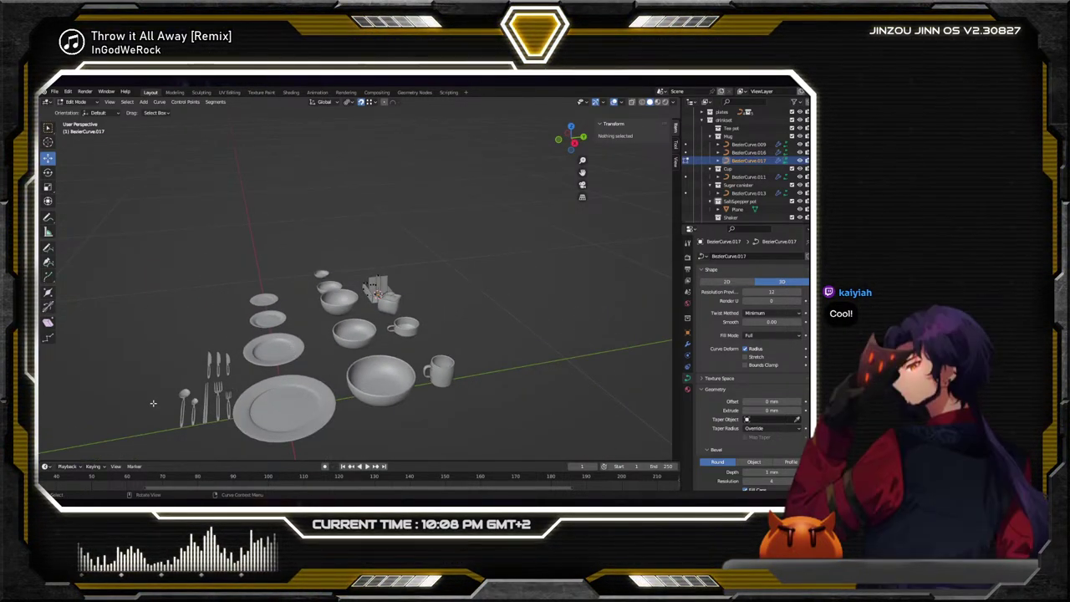
middle_drag(365, 343, 365, 373)
scroll(284, 342, up, 3)
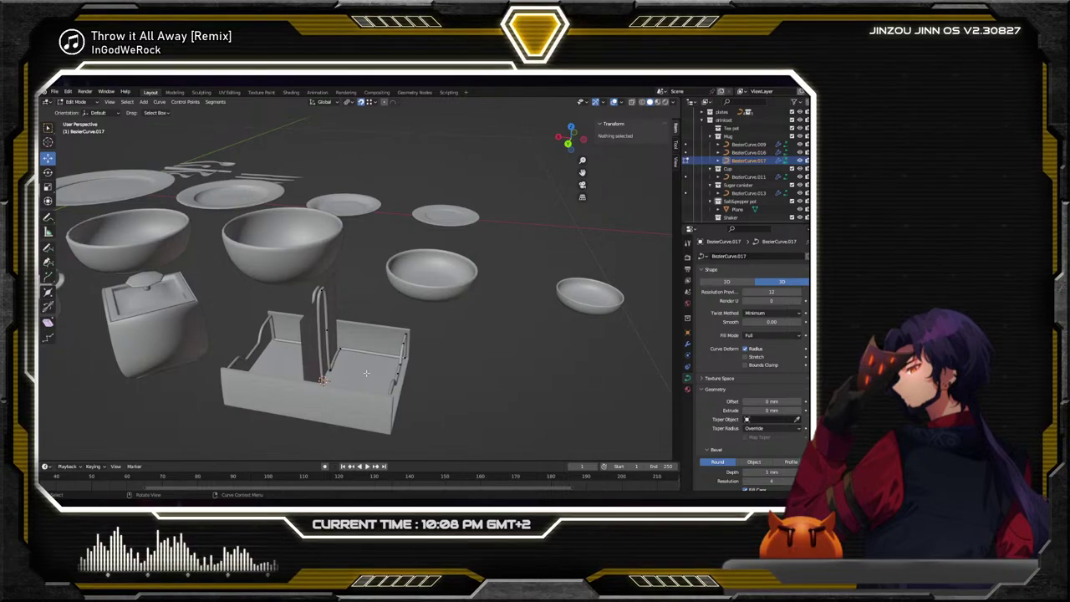
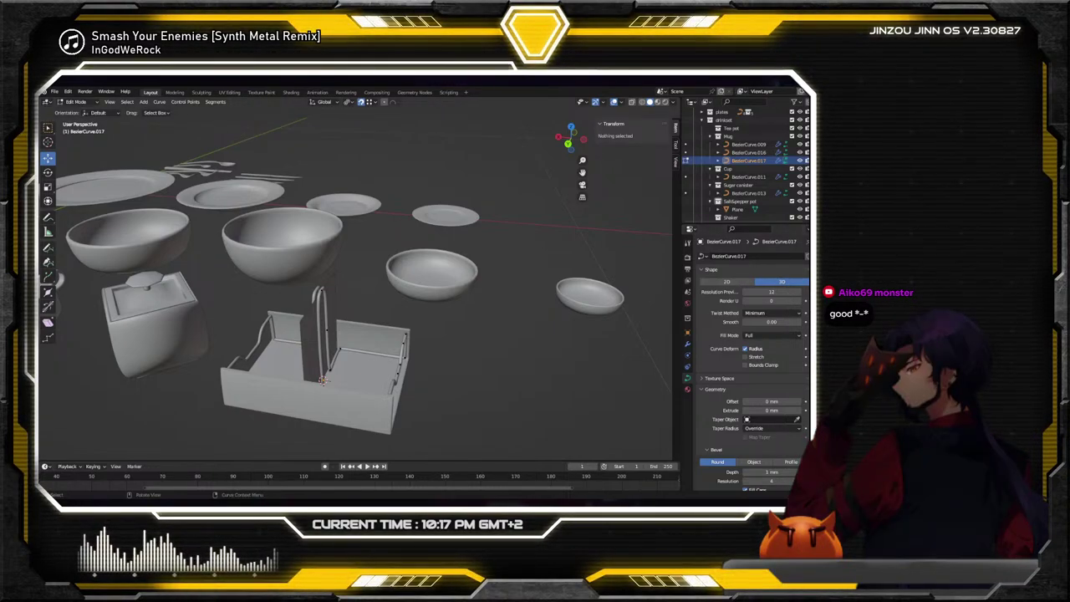
middle_drag(478, 310, 492, 234)
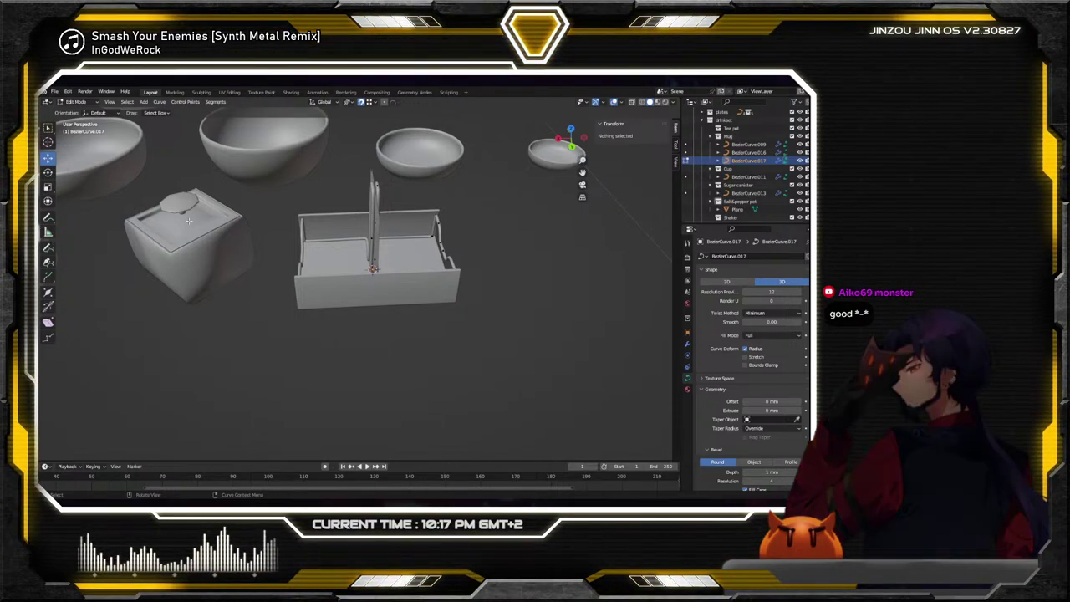
scroll(326, 241, up, 4)
middle_drag(326, 241, 369, 317)
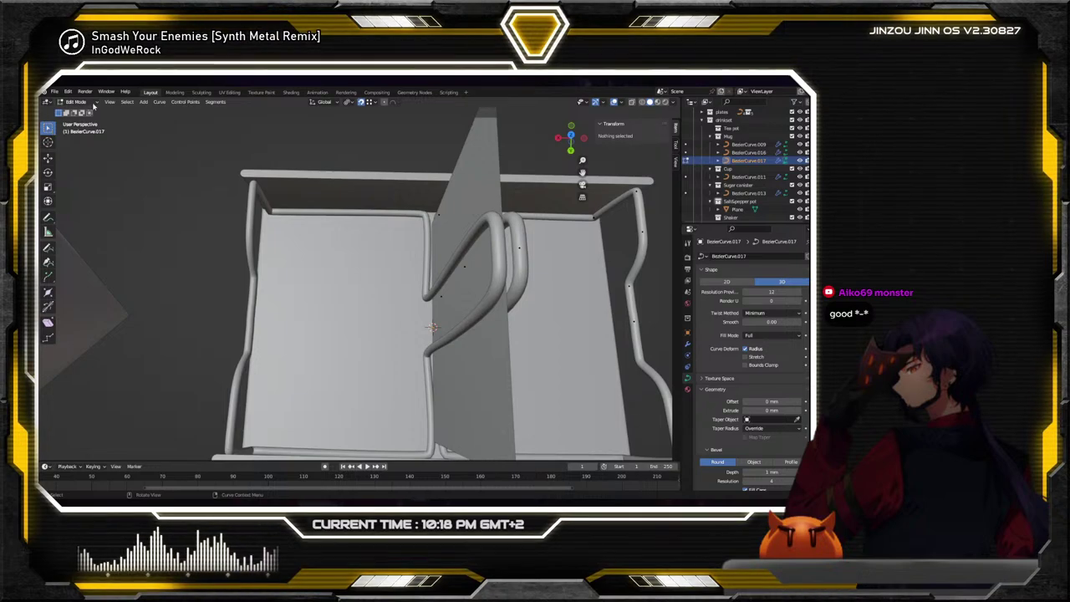
Leave curve editing and draw a box about 45.8 × 35.9 × 15 mm on the tray floor, beside the divider in the rear half
key(Tab)
key(Home)
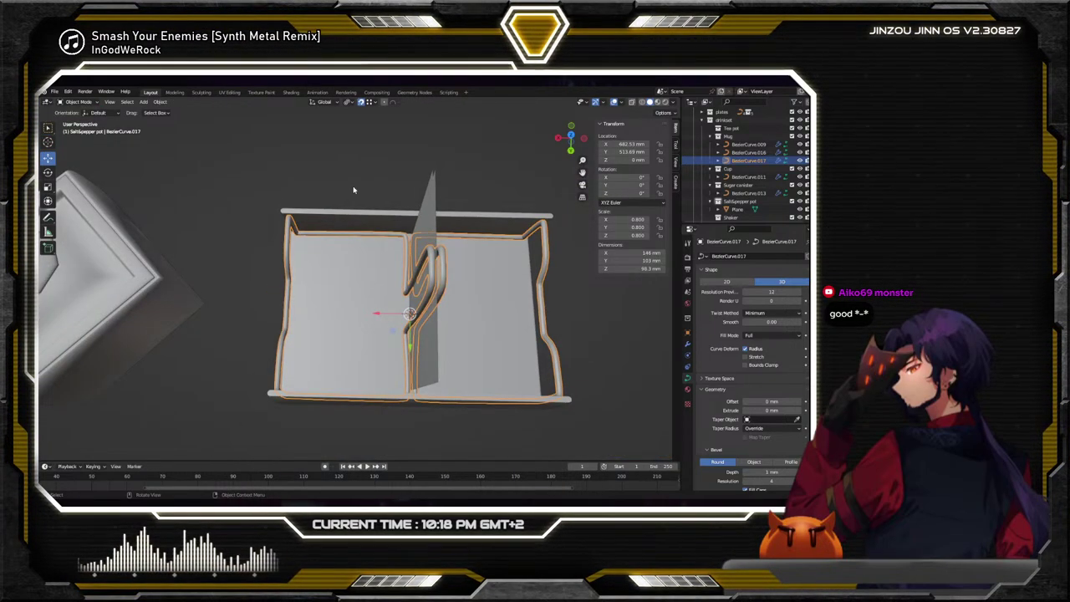
middle_drag(351, 199, 356, 191)
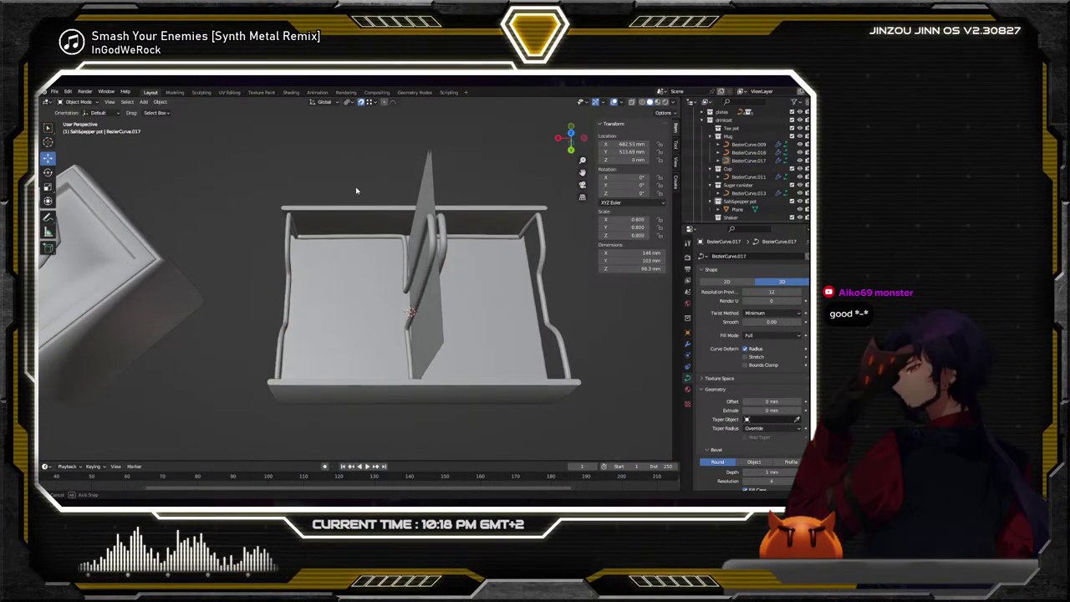
click(47, 249)
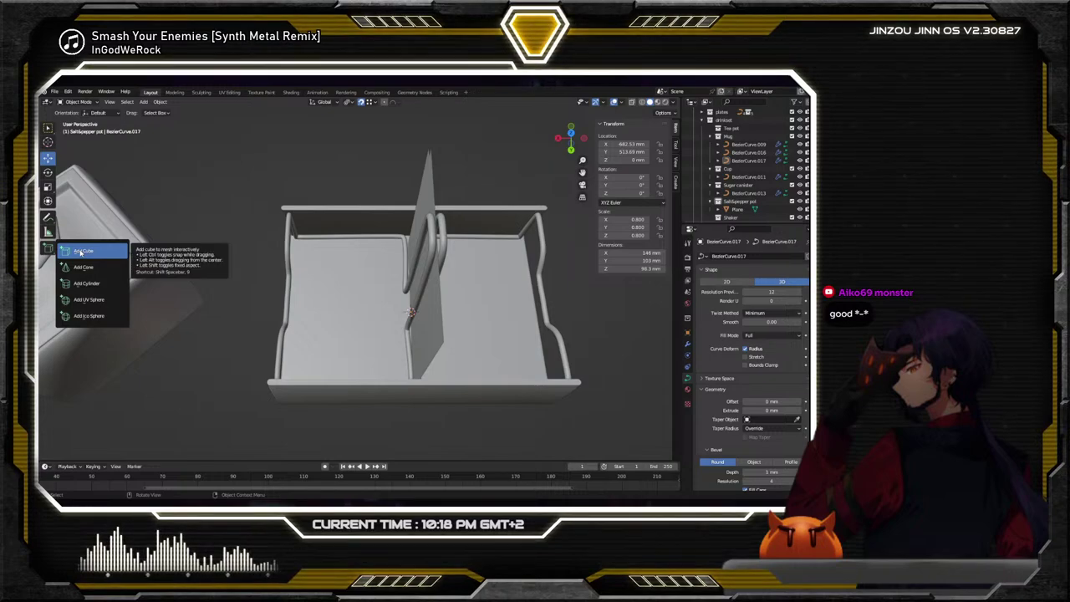
click(81, 251)
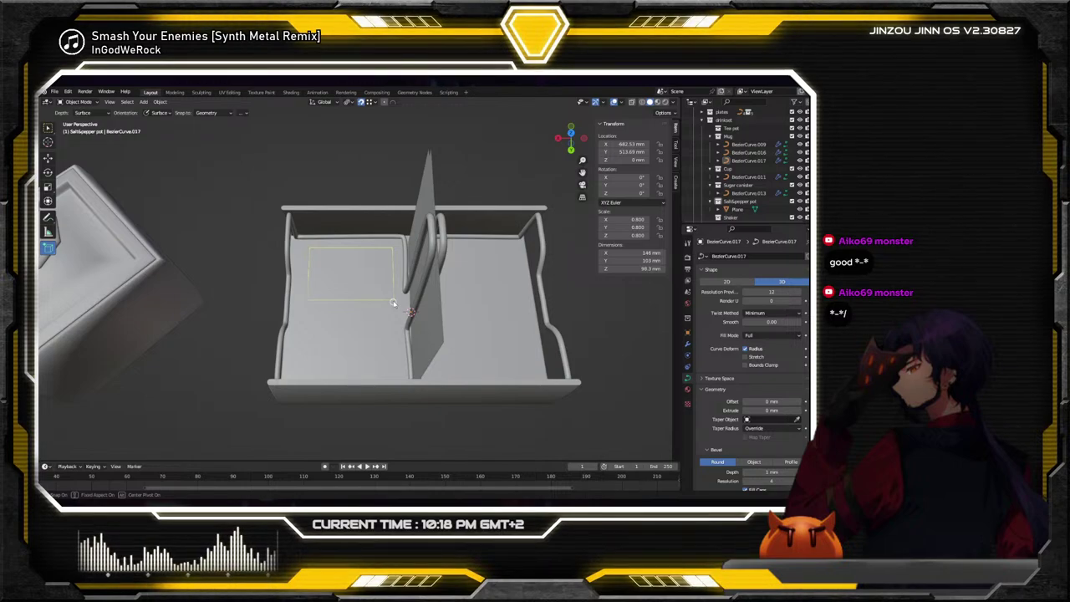
drag(393, 302, 365, 302)
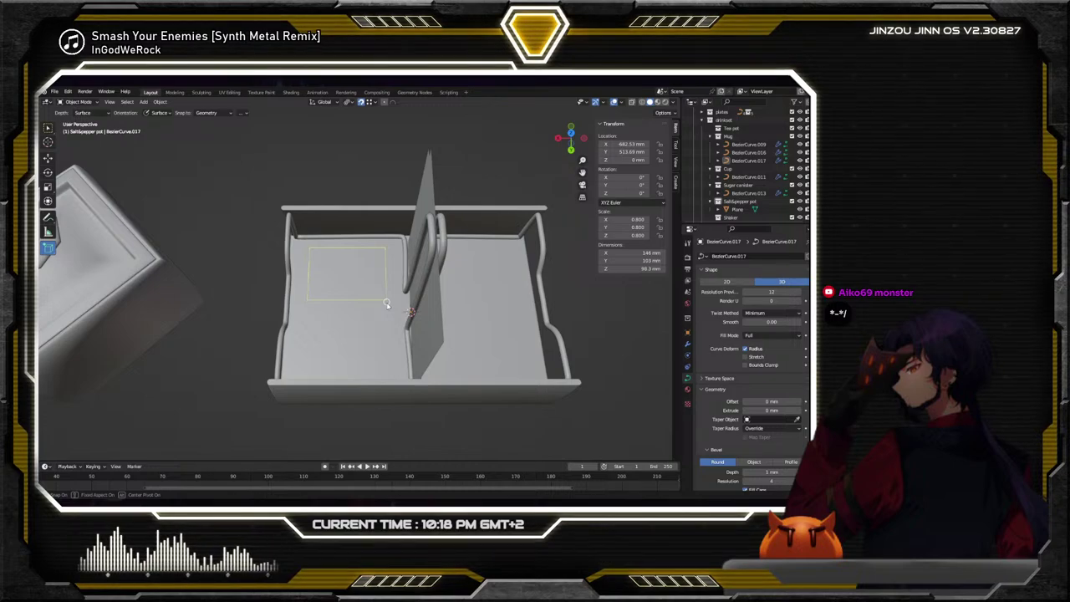
drag(387, 303, 382, 305)
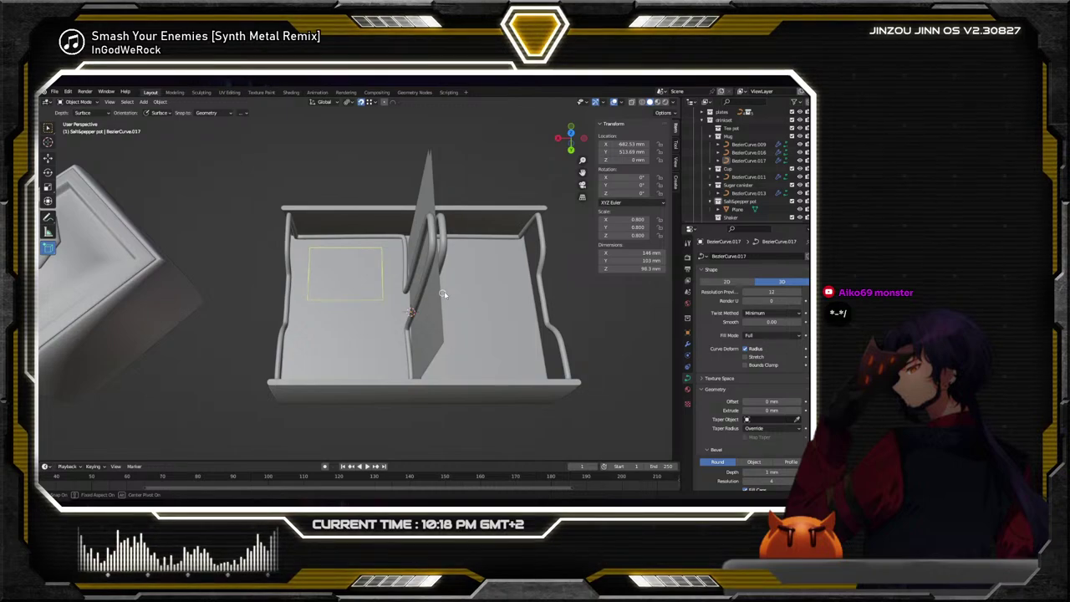
click(524, 225)
mouse_move(461, 293)
middle_down()
mouse_move(472, 260)
mouse_move(475, 280)
middle_up()
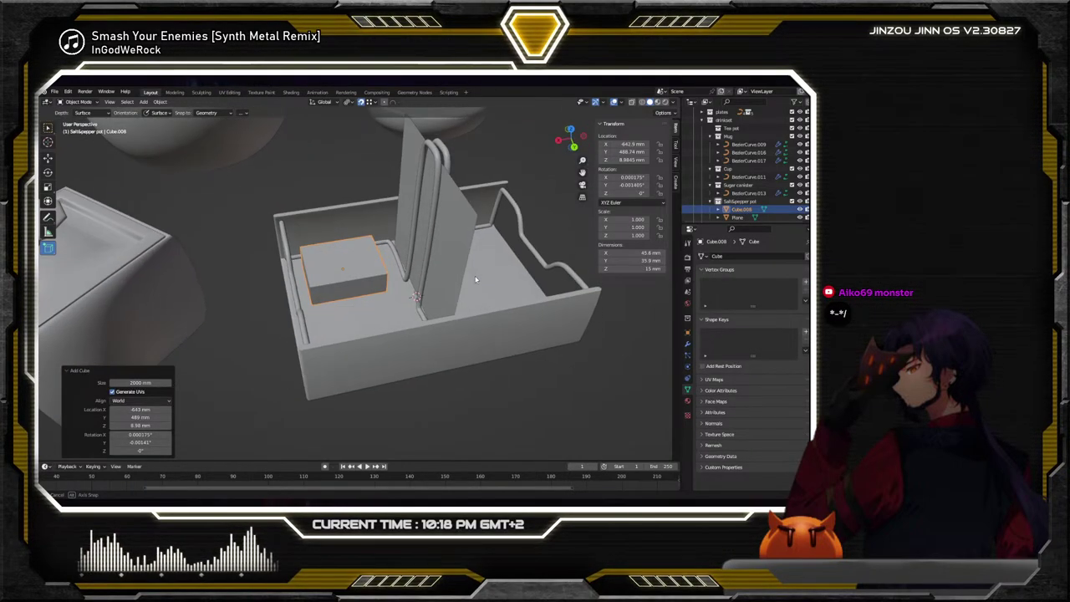
Put the new box into Edit Mode and delete its top face, leaving it open
scroll(324, 245, up, 3)
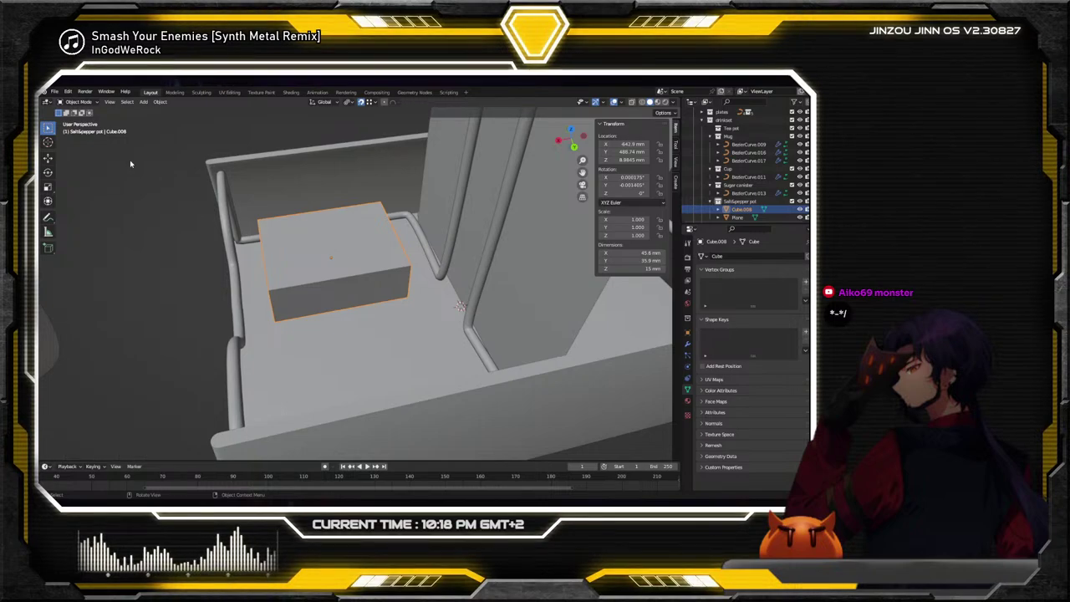
click(78, 101)
click(79, 122)
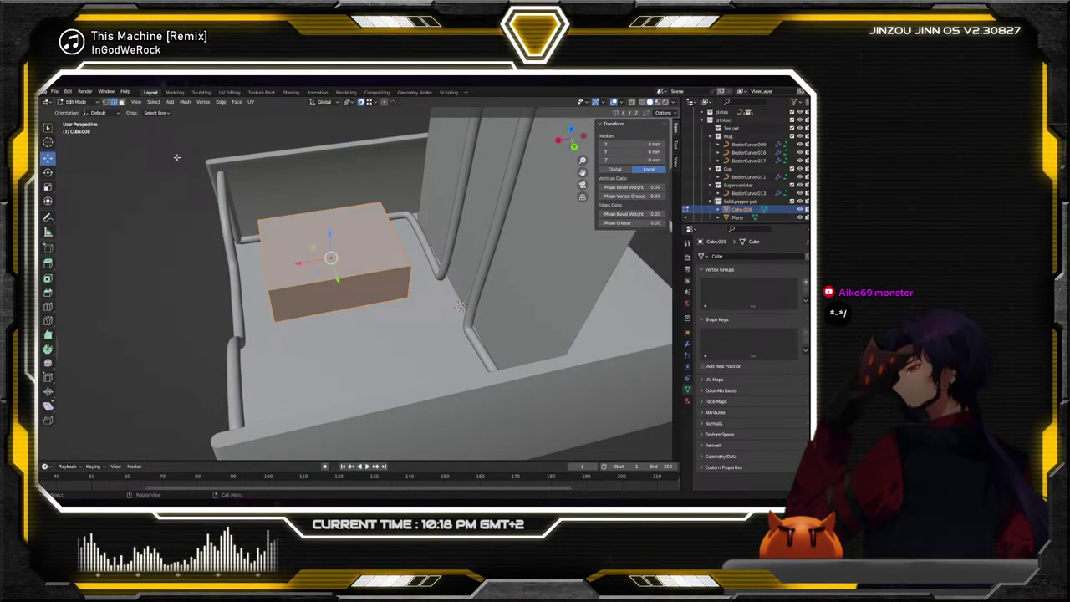
key(alt+a)
click(344, 238)
key(x)
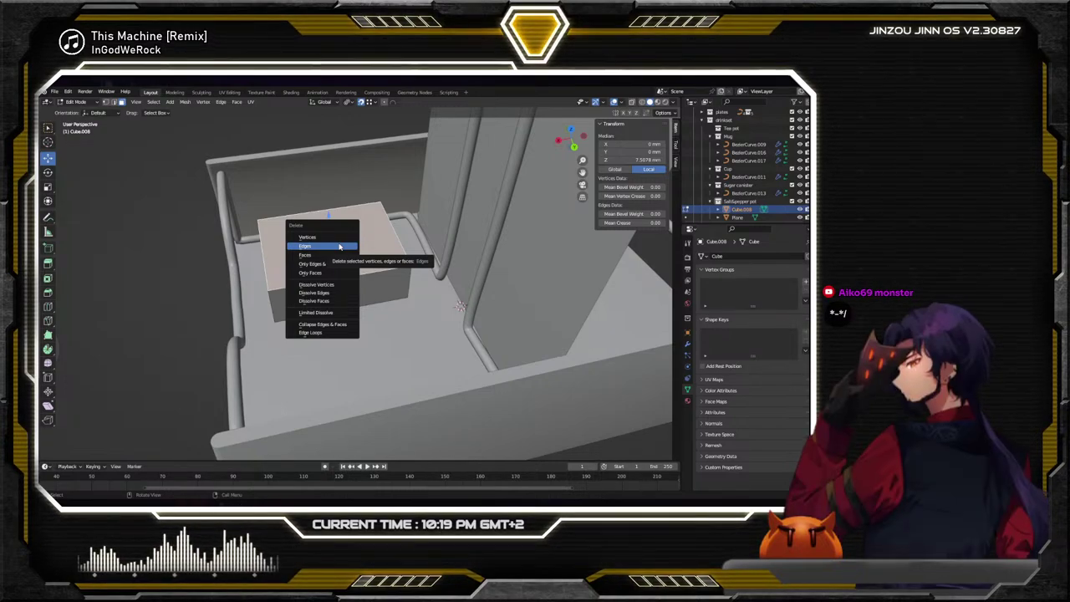
click(339, 245)
Scale the box's open top rim to about 0.776 so the walls taper inward
middle_drag(340, 246, 405, 272)
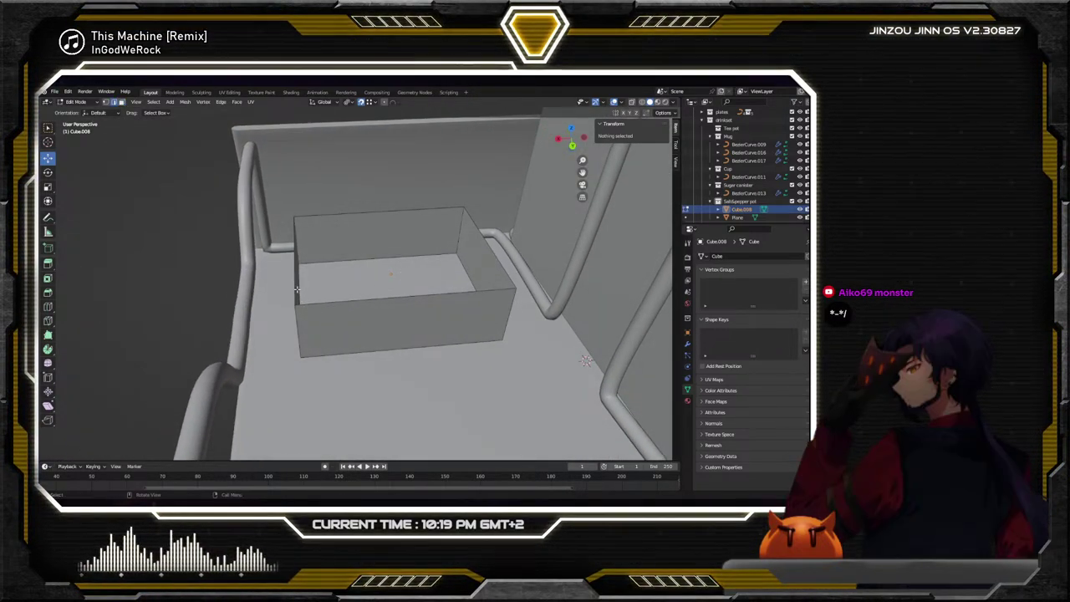
key(a)
key(s)
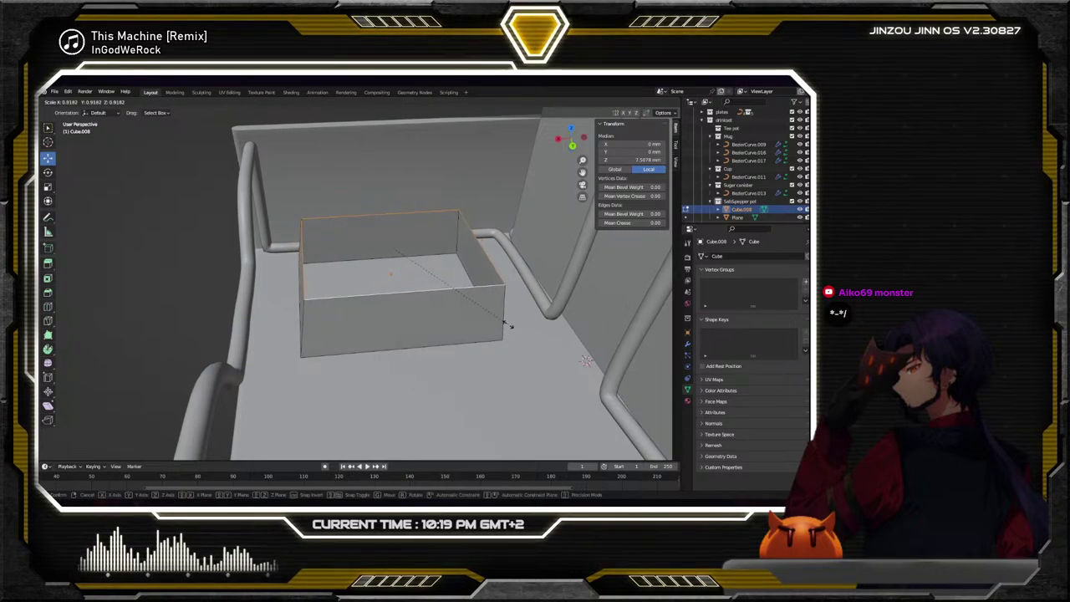
click(490, 311)
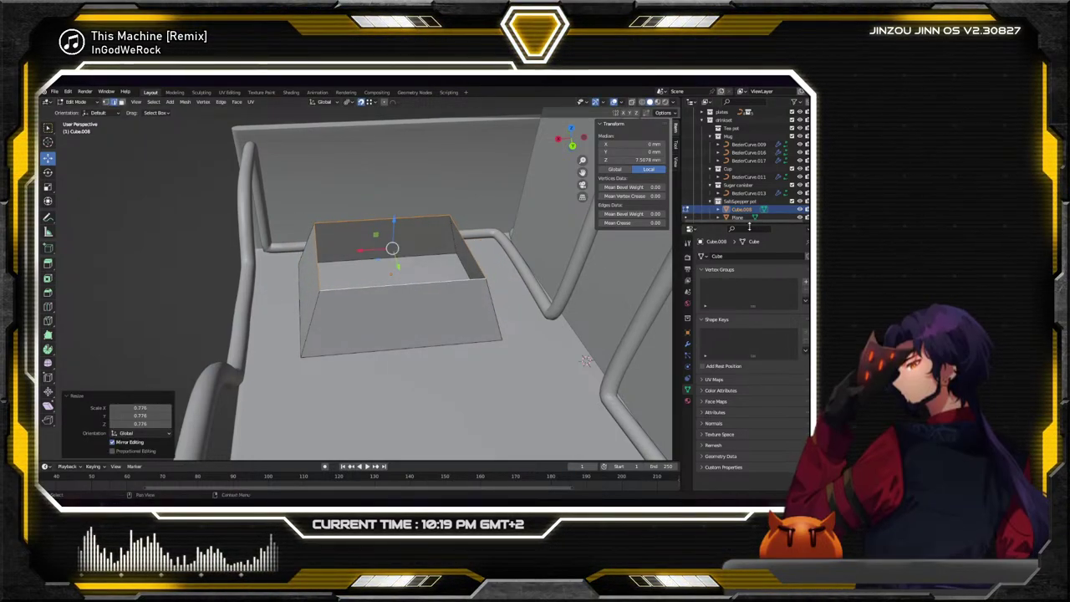
Add a Bevel modifier to the box with an amount of 2 mm
click(688, 344)
click(722, 256)
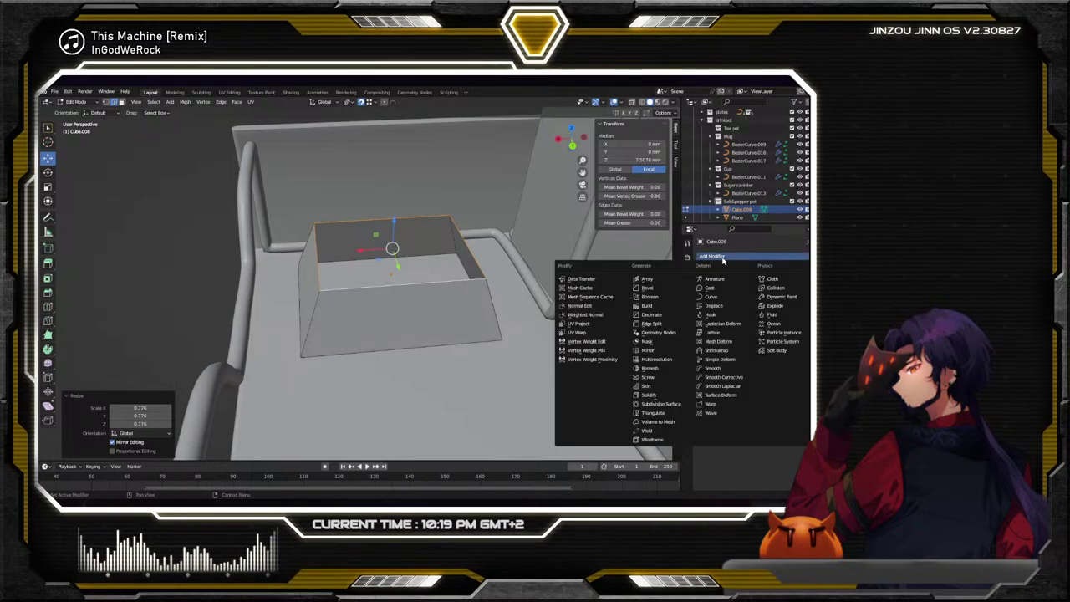
click(673, 290)
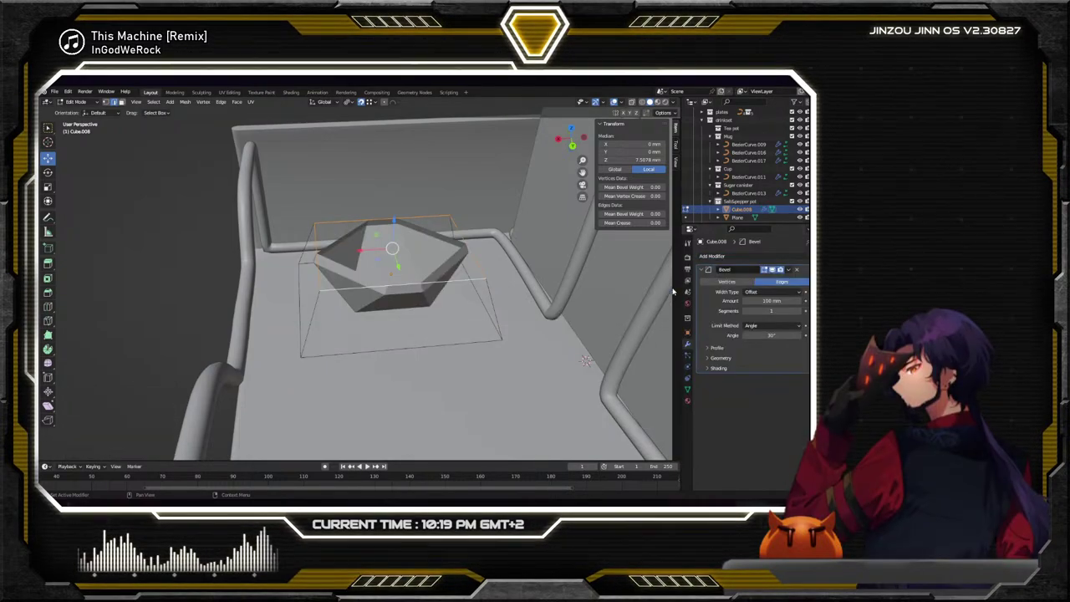
click(769, 300)
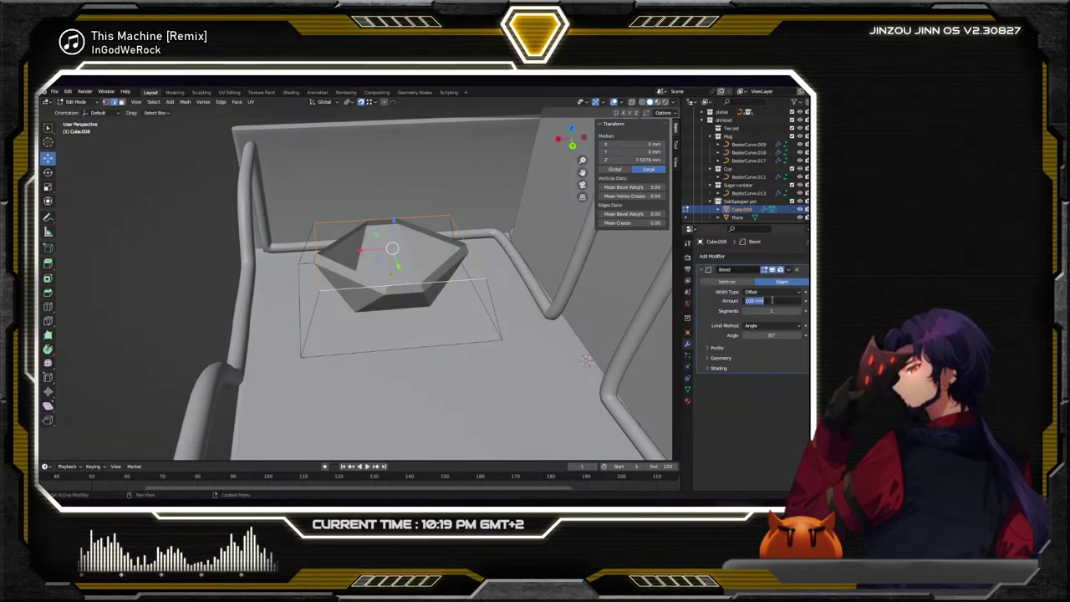
text(2)
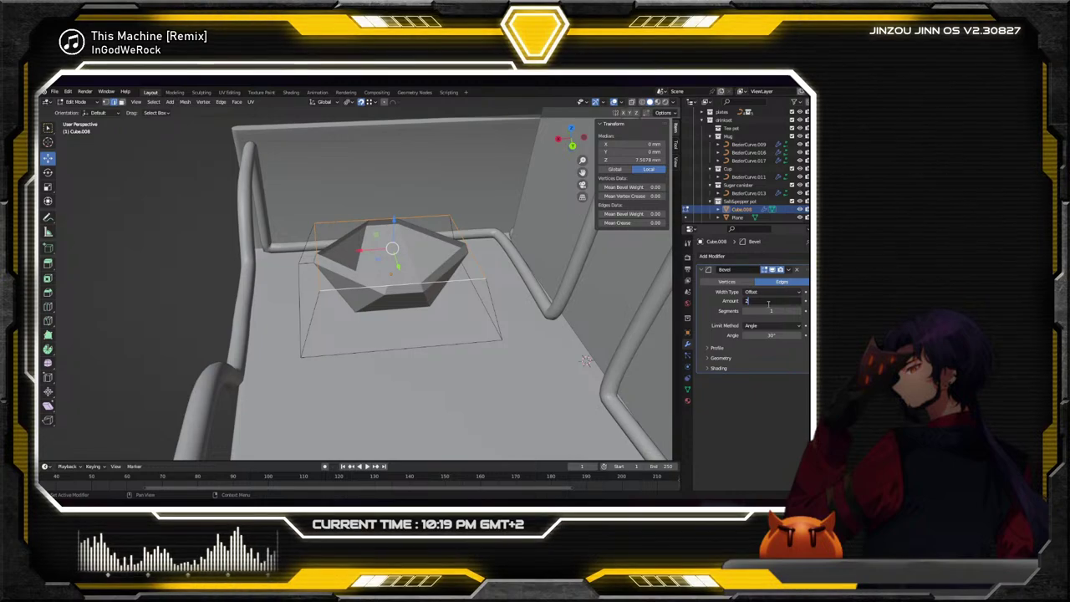
text(mm)
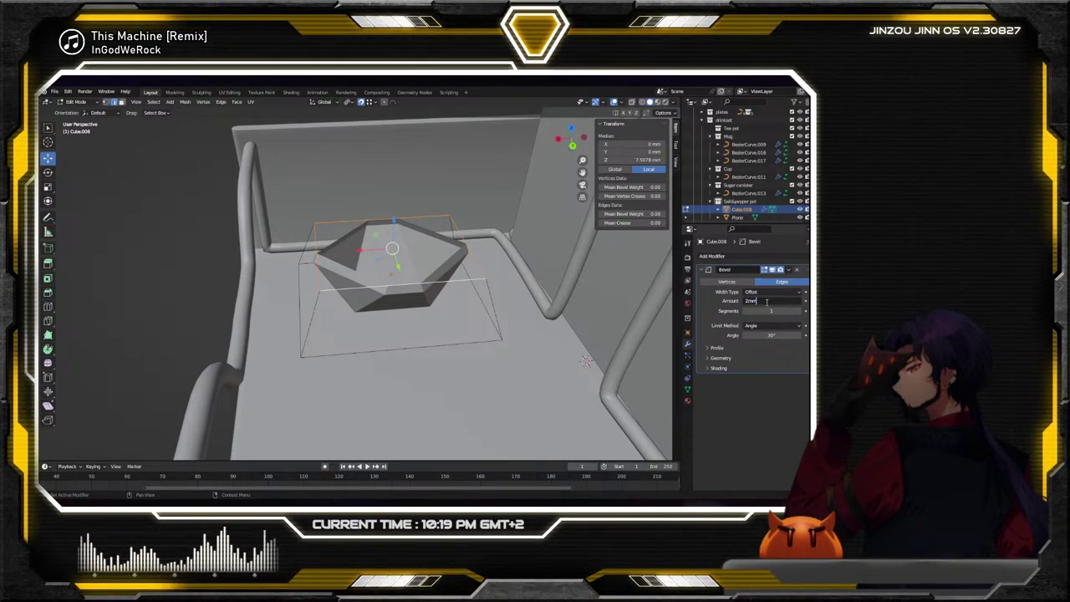
key(Return)
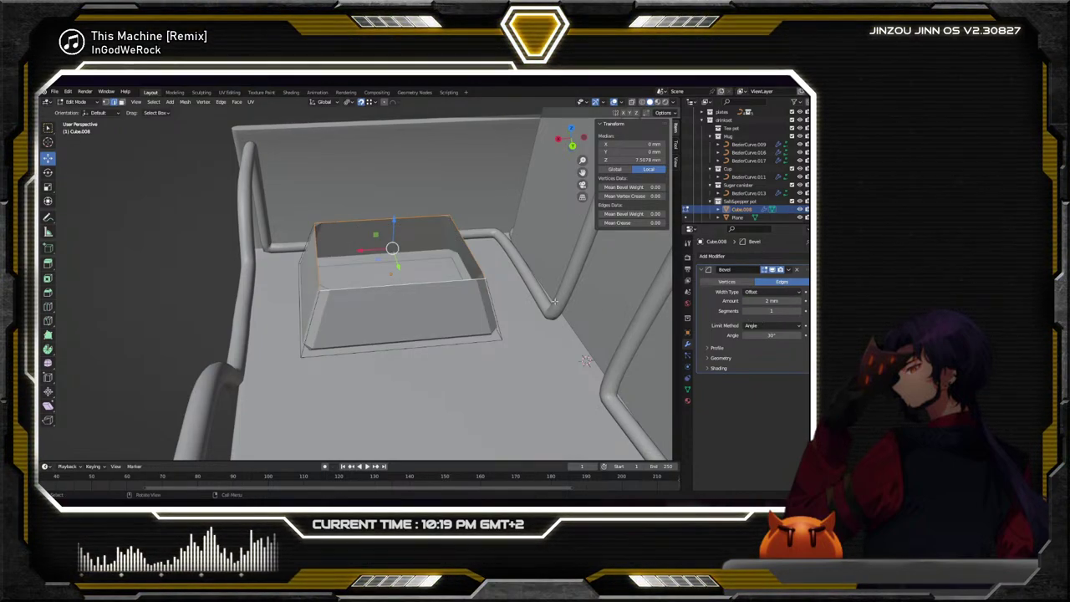
Raise the box's open top rim about 22.4 mm along Z and scale it to about 0.894
middle_drag(554, 301, 441, 266)
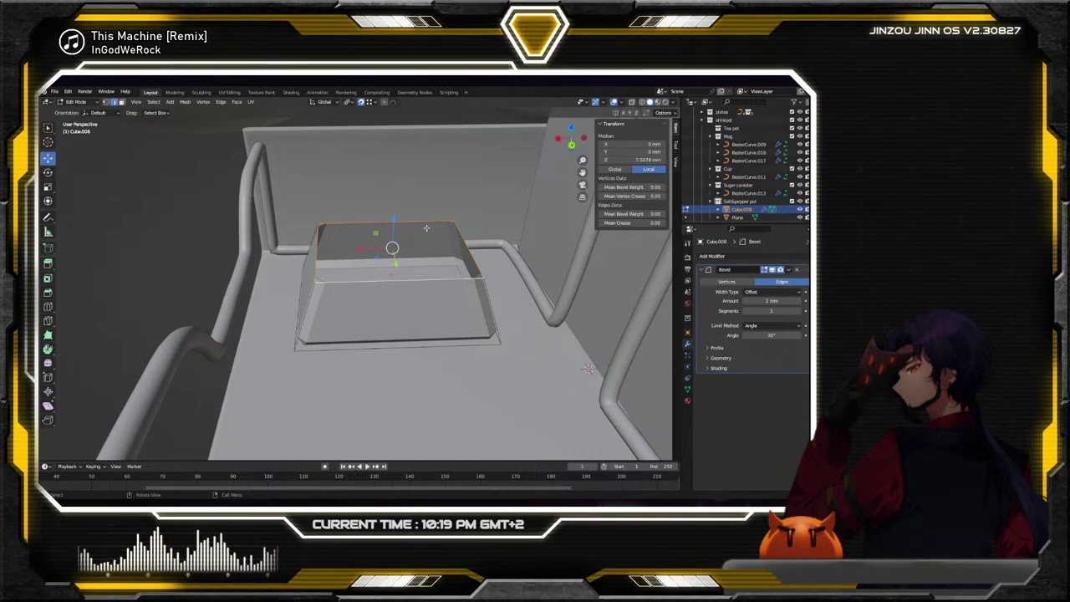
drag(394, 221, 408, 138)
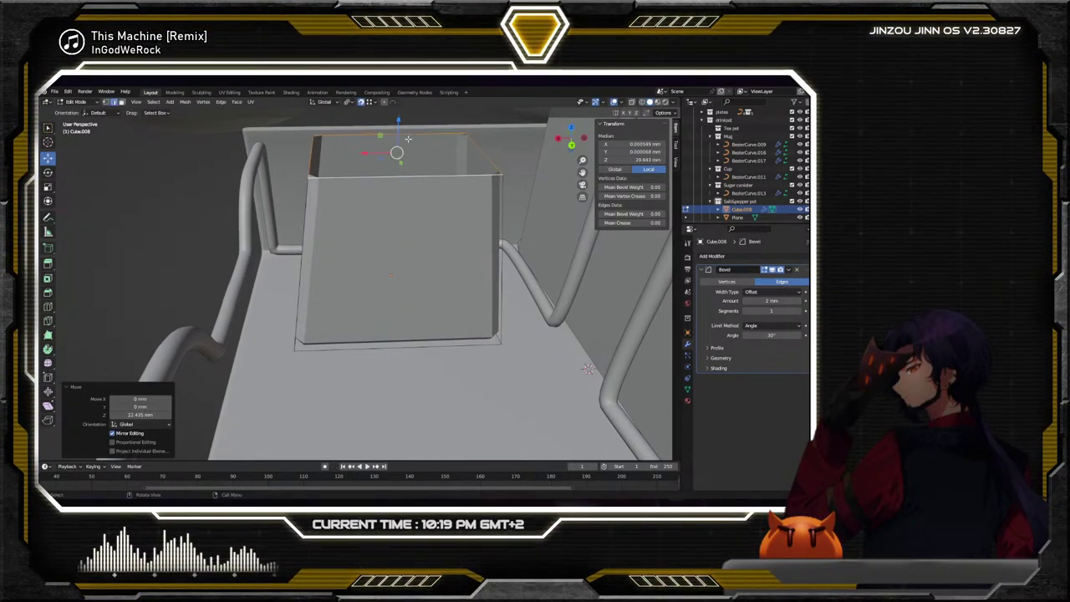
click(490, 187)
middle_drag(490, 187, 662, 261)
Add a Solidify modifier to the tapered container with a thickness of 3 mm
click(715, 257)
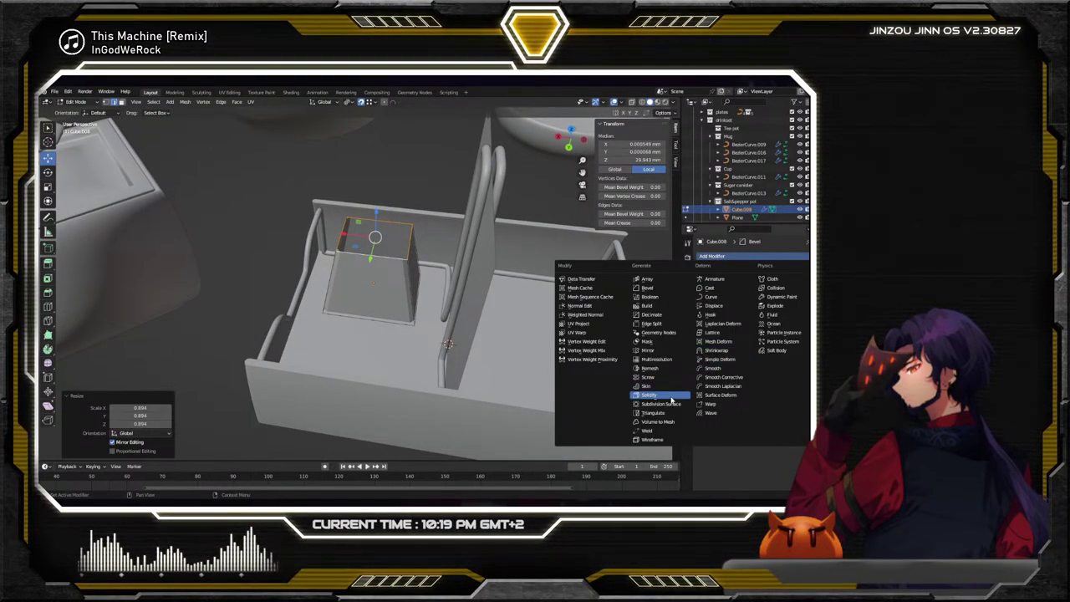
click(669, 397)
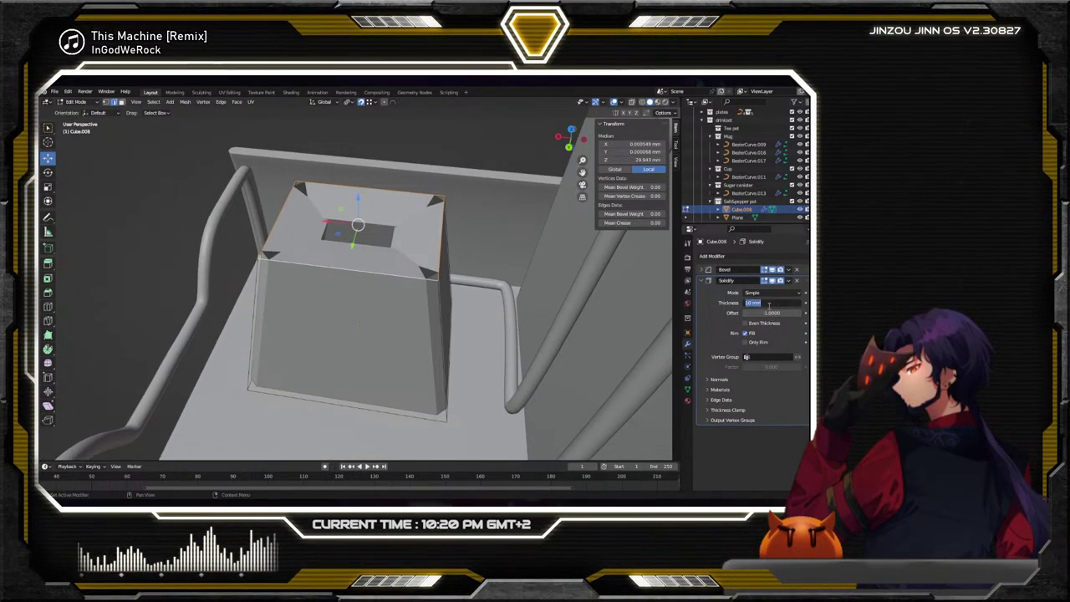
key(Return)
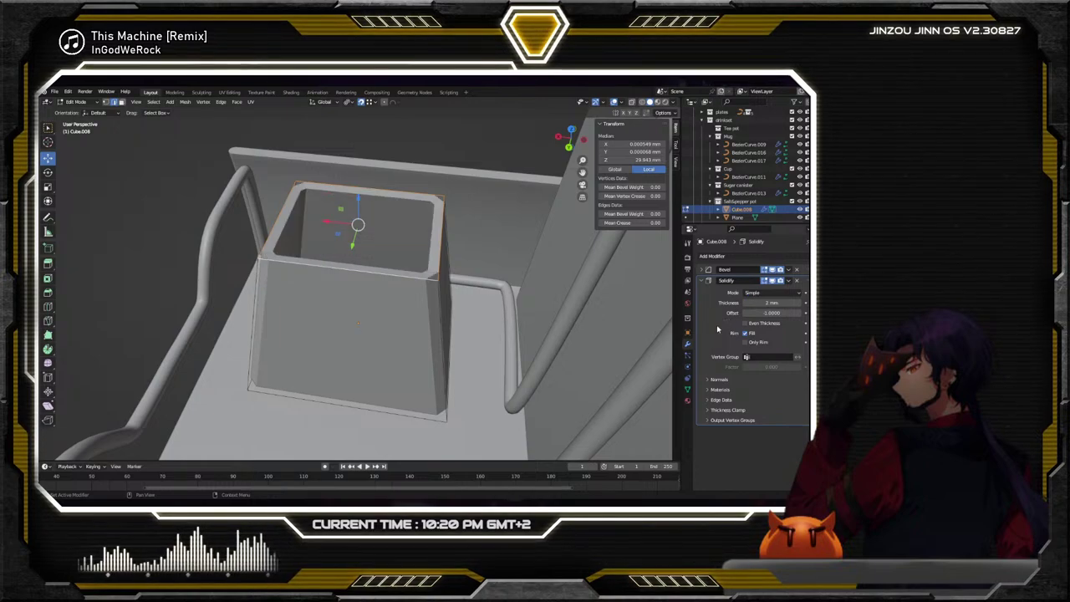
middle_drag(429, 265, 545, 443)
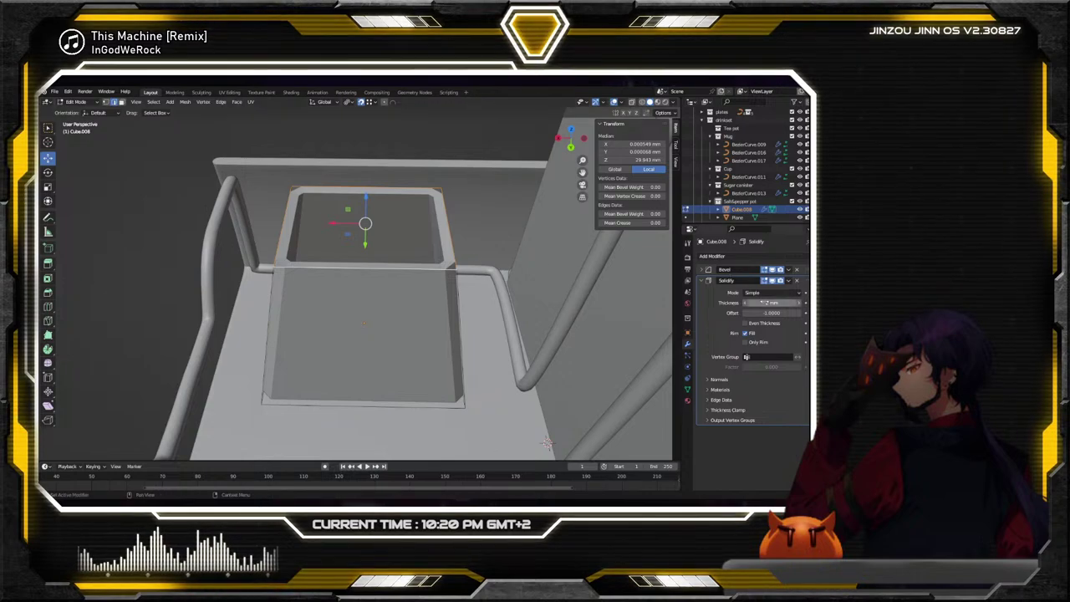
drag(764, 302, 776, 302)
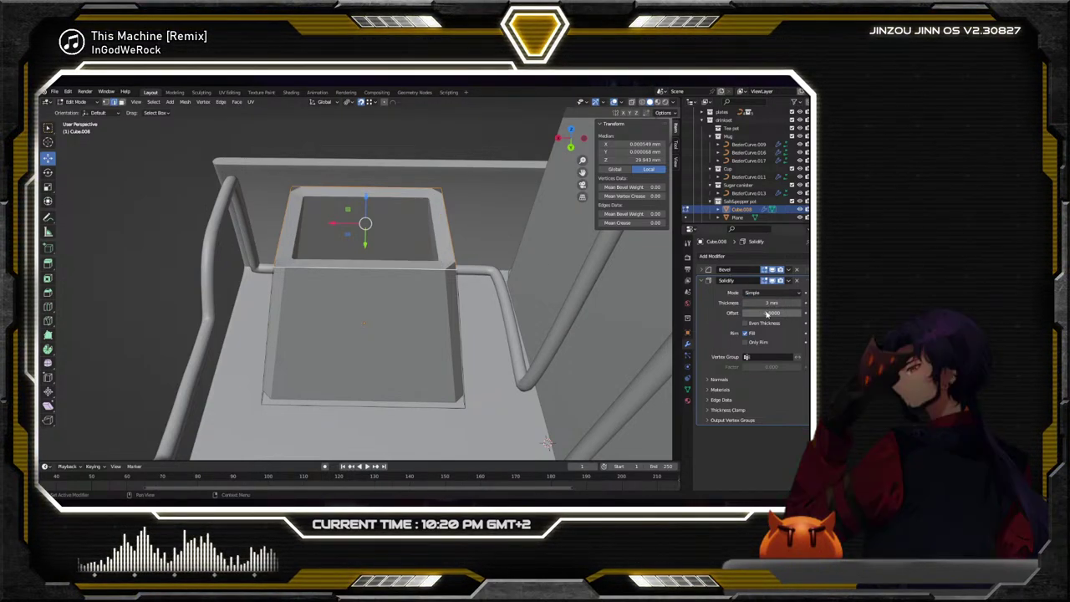
middle_drag(535, 284, 500, 251)
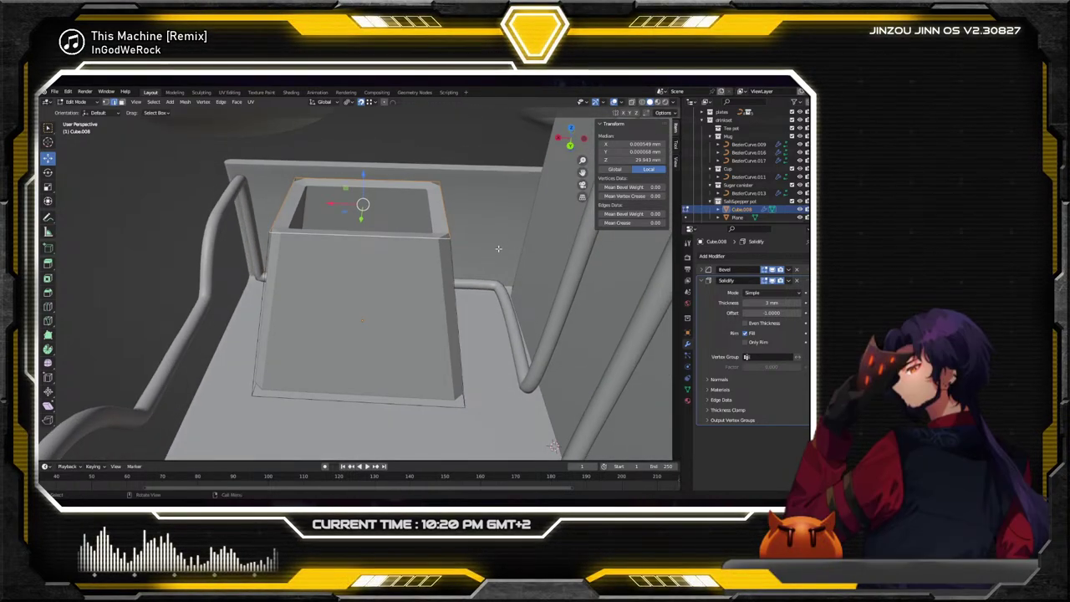
Extrude the container's open top rim upward about 2.2 mm along Z and scale the new rim to about 0.720
click(74, 101)
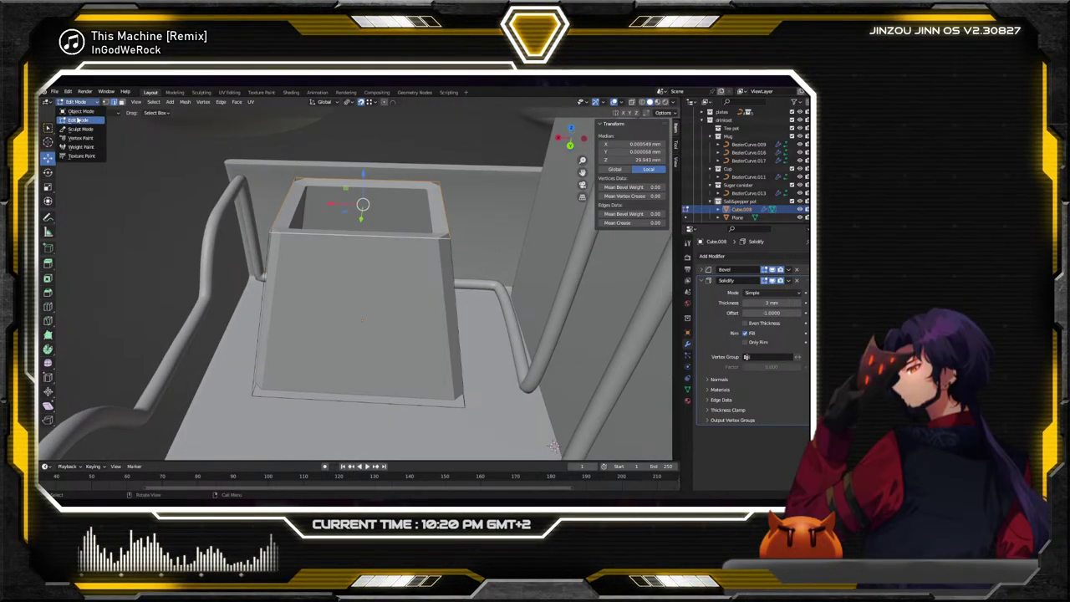
click(83, 121)
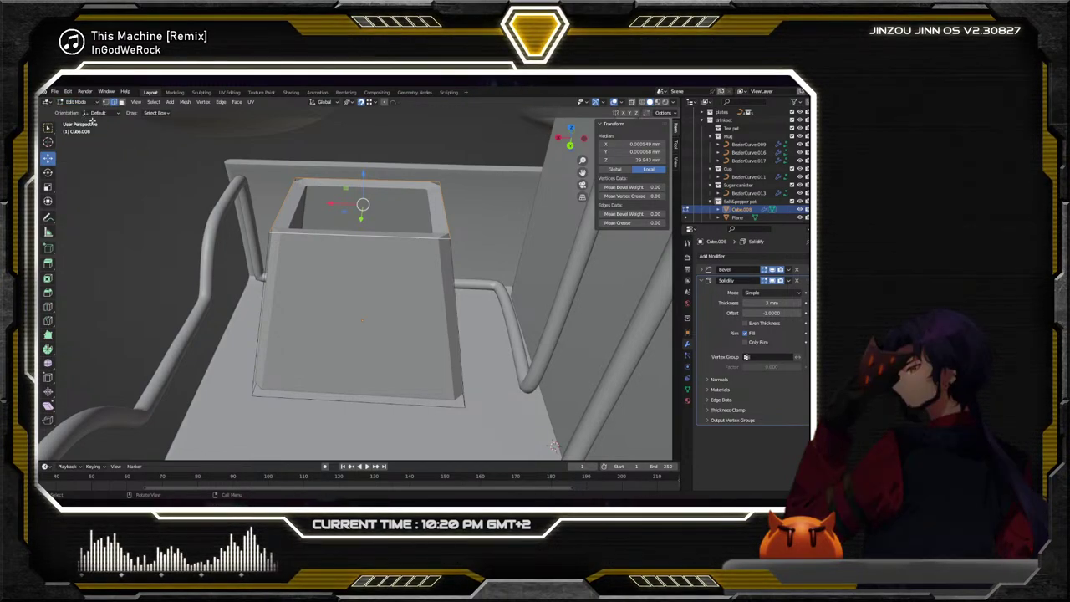
key(shift+space)
key(e)
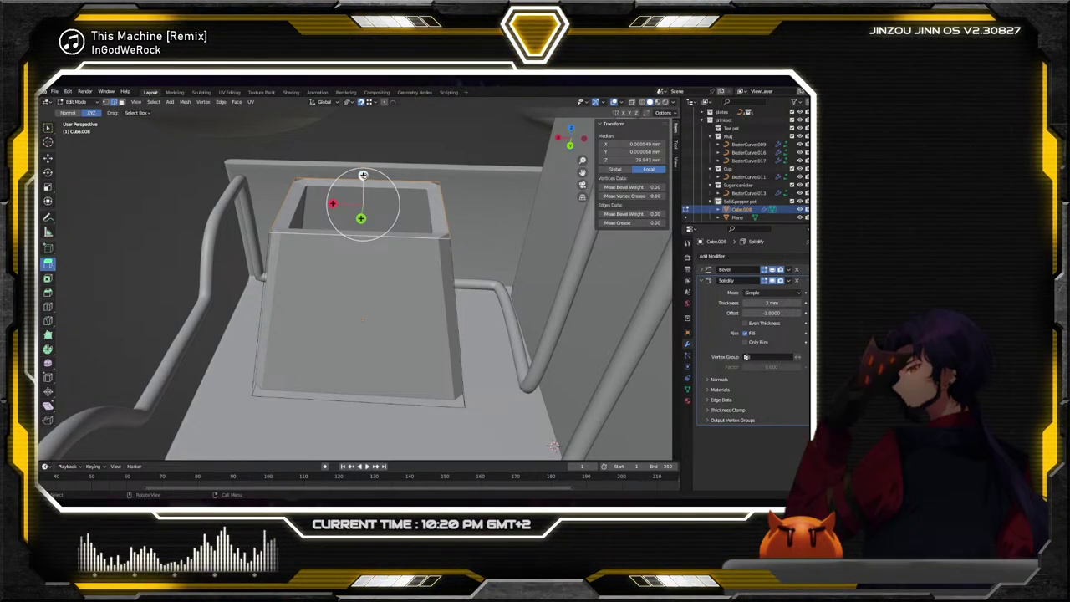
drag(326, 204, 375, 169)
mouse_move(479, 223)
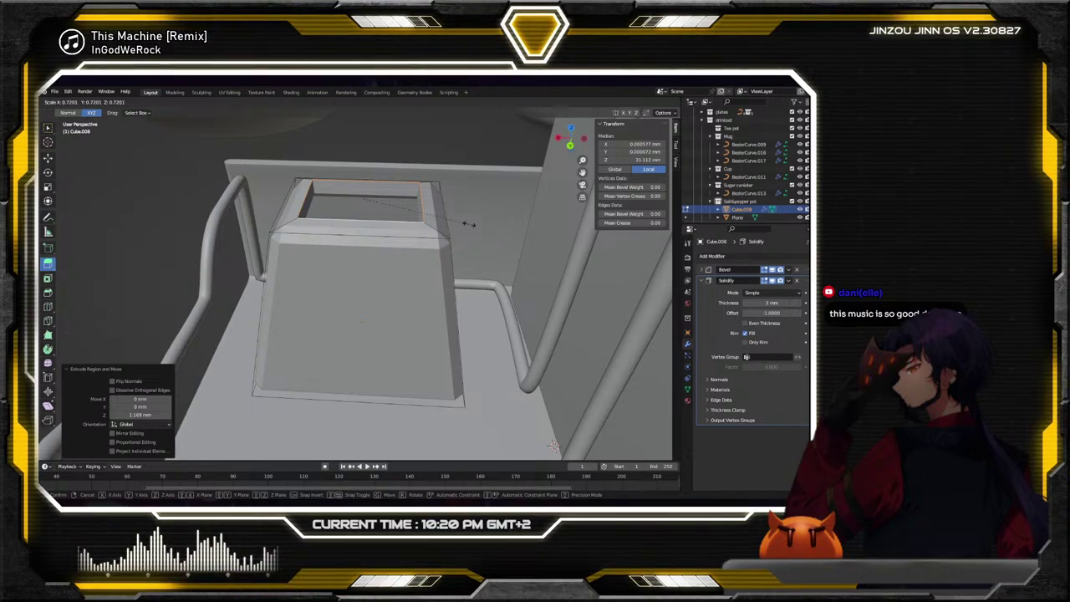
click(464, 224)
middle_drag(460, 226, 449, 238)
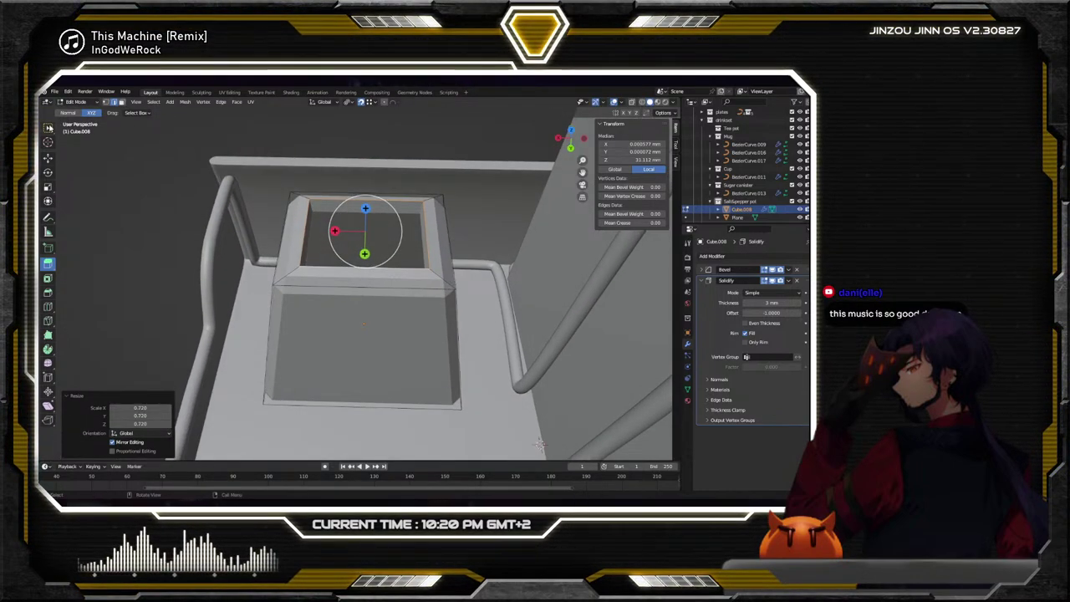
Select opposite edges of the container's top opening and scale them to about 0.610
click(327, 233)
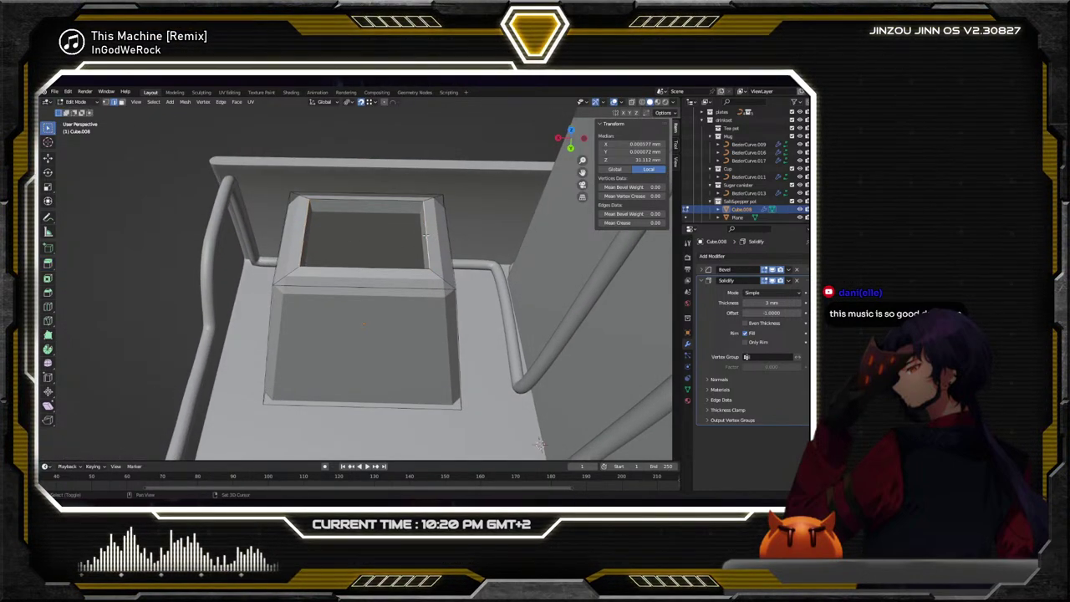
click(472, 254)
middle_drag(472, 253, 468, 234)
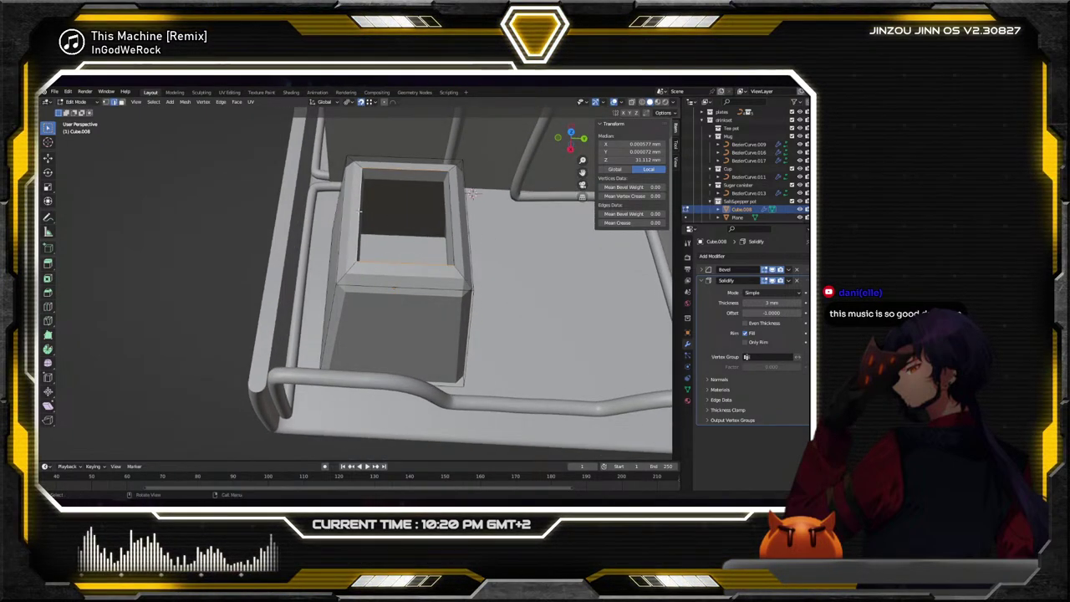
click(453, 215)
shift+click(454, 216)
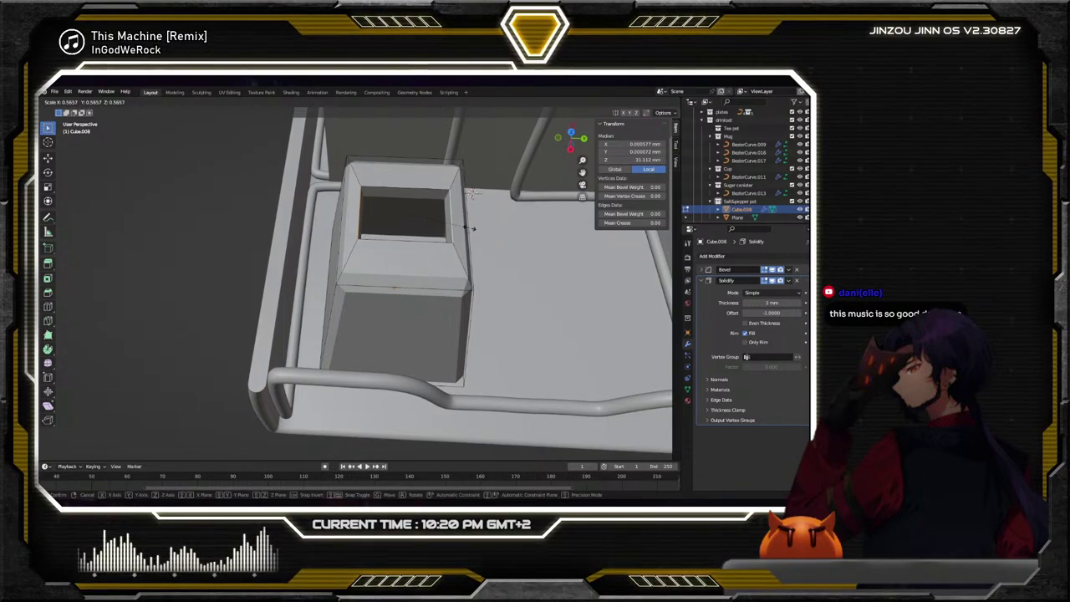
click(474, 230)
middle_drag(474, 229, 431, 236)
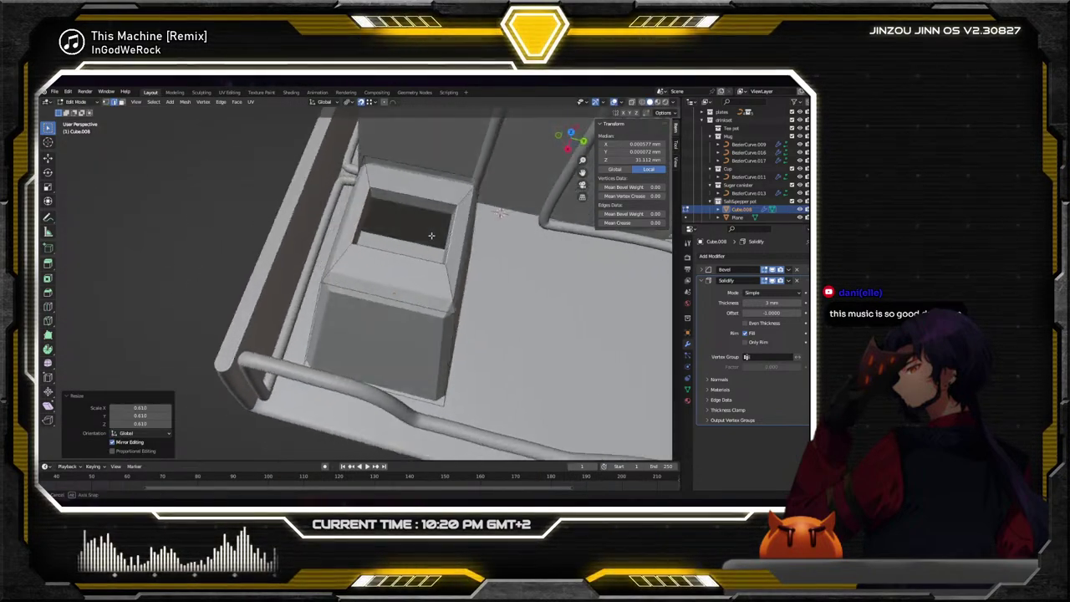
Adjust the edges of the container's narrowed top opening by scaling them to about 1.160
shift+click(361, 217)
key(s)
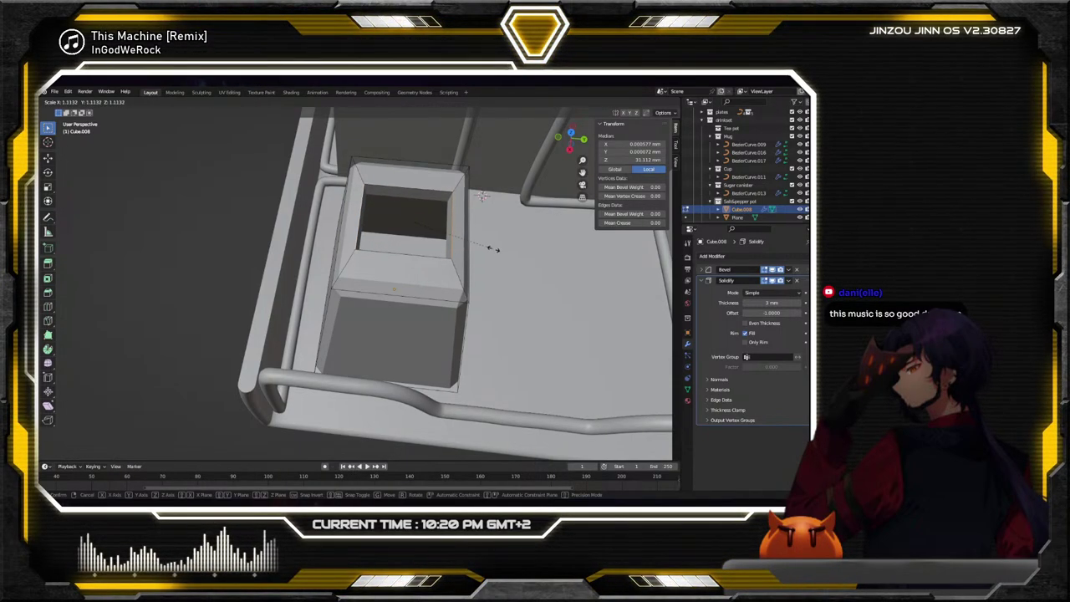
click(496, 249)
middle_drag(496, 249, 443, 188)
middle_drag(387, 215, 396, 216)
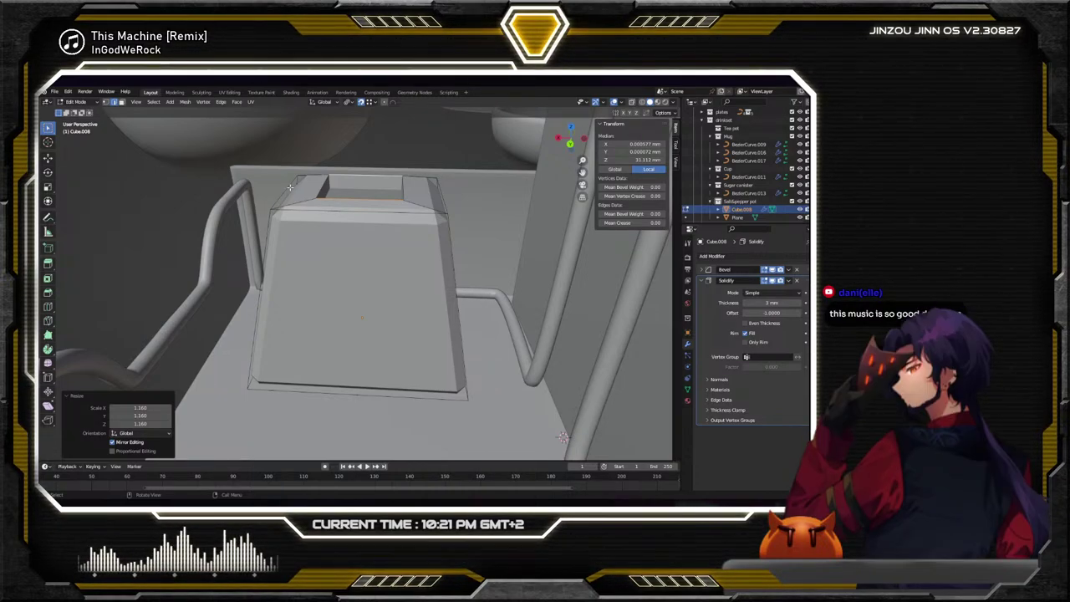
Select the outer edge loop below the top opening and move it down along Z to deepen the sloped shoulder
alt+click(289, 183)
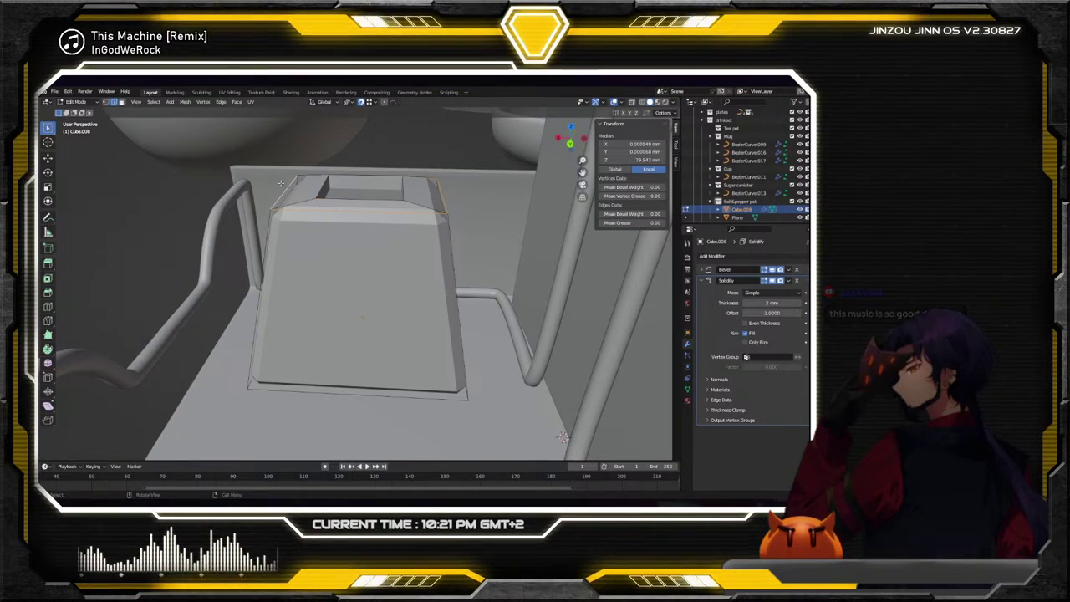
key(shift+space)
key(g)
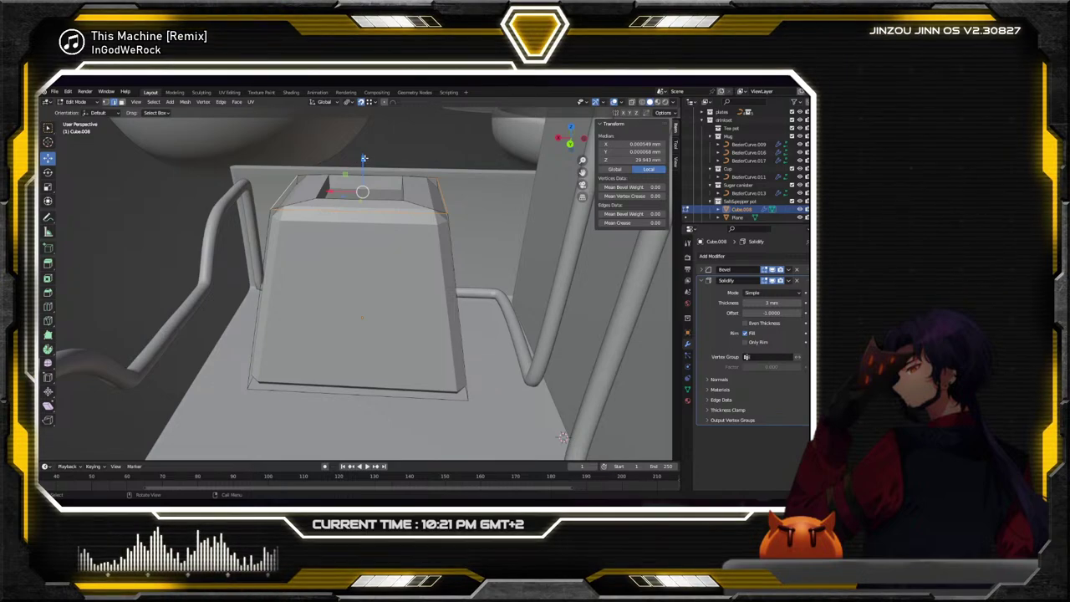
mouse_move(361, 161)
mouse_down()
mouse_move(373, 208)
mouse_move(381, 165)
mouse_up()
middle_drag(380, 165, 426, 198)
Select the edge loop around the container's top opening and close it with Grid Fill
key(ctrl+z)
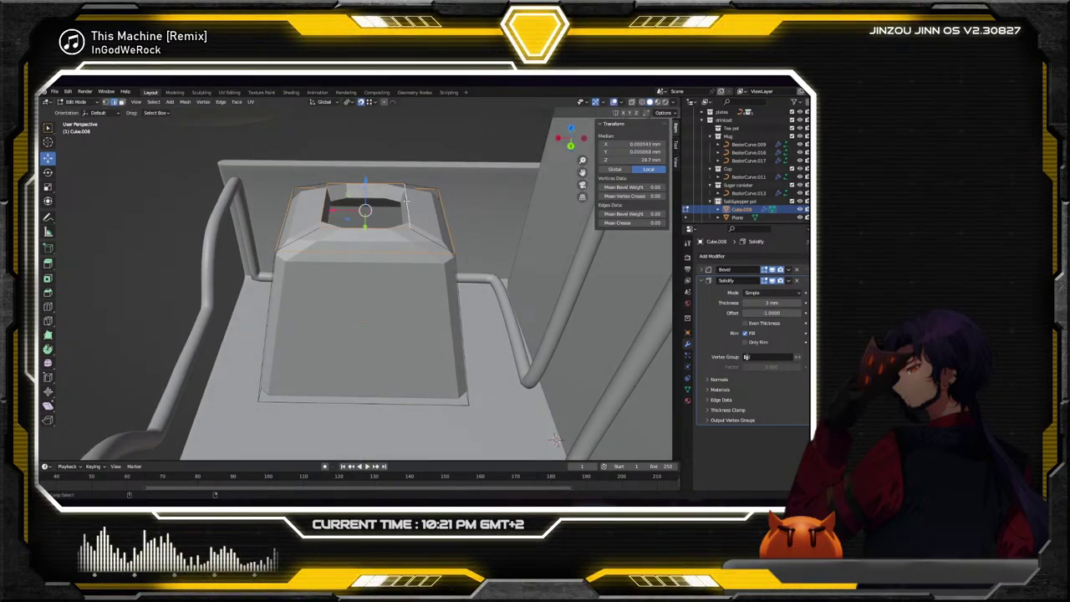
key(ctrl+z)
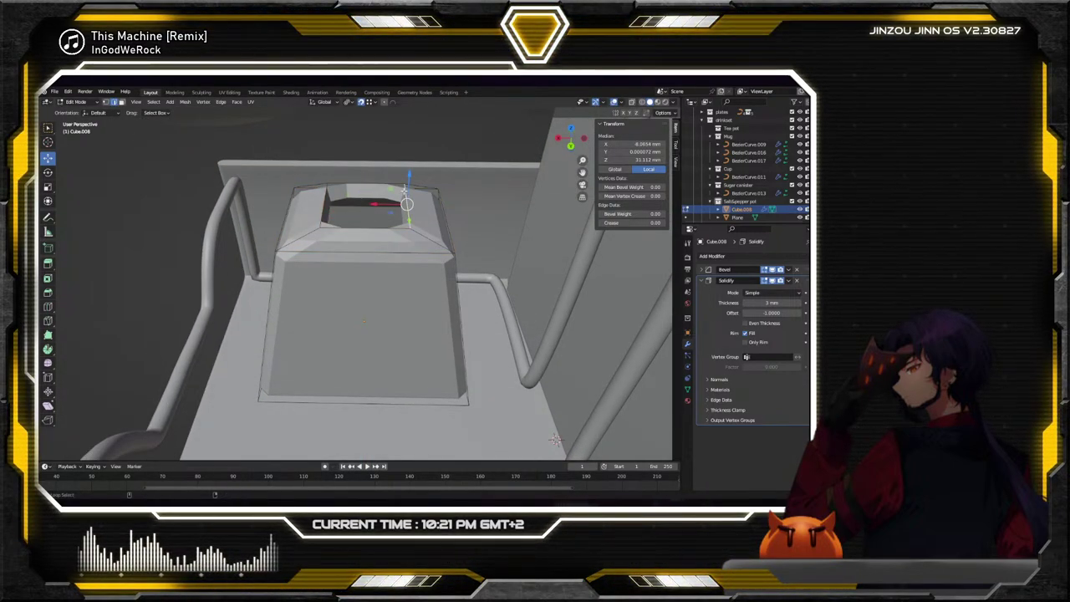
right_click(404, 191)
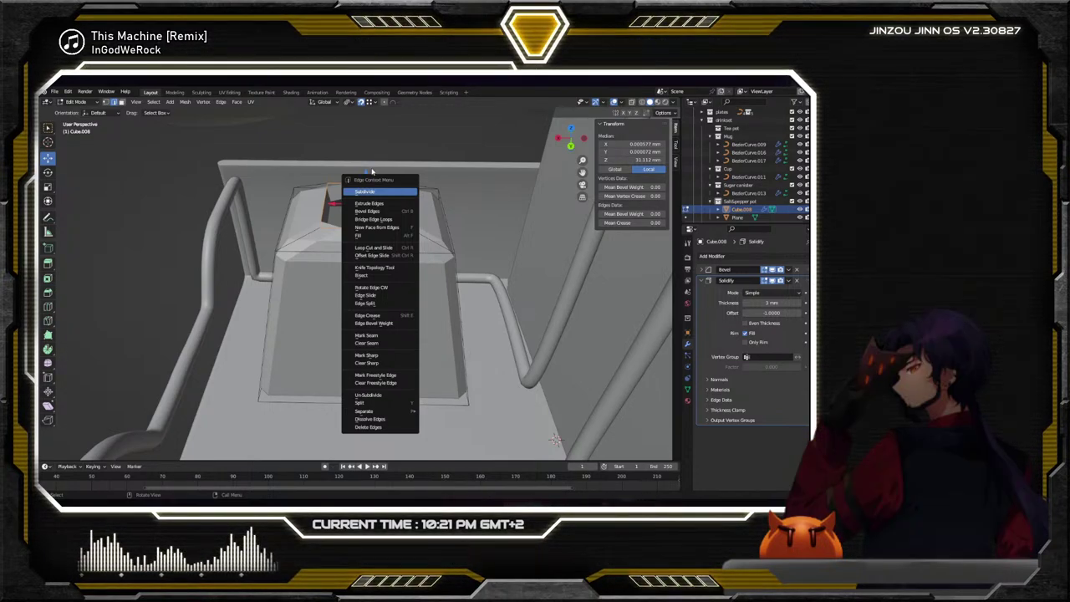
click(236, 102)
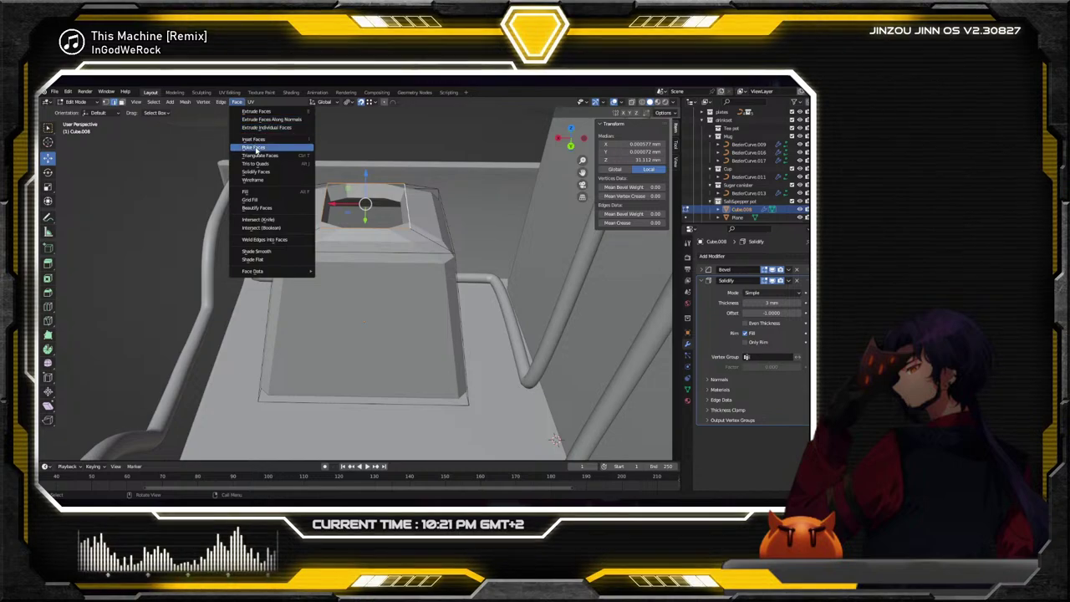
click(260, 199)
scroll(267, 197, up, 5)
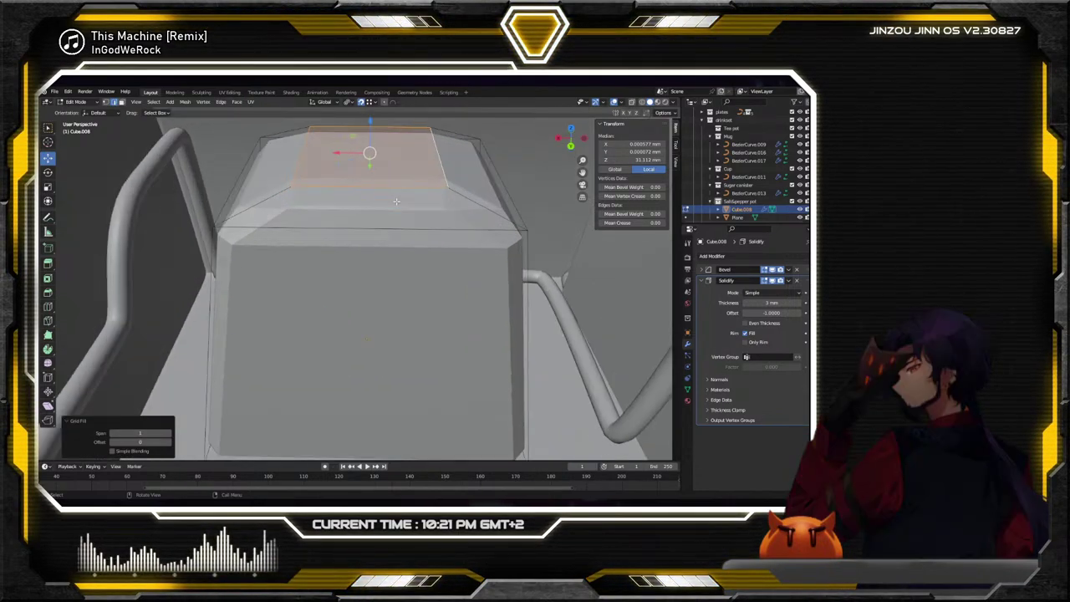
scroll(397, 243, down, 2)
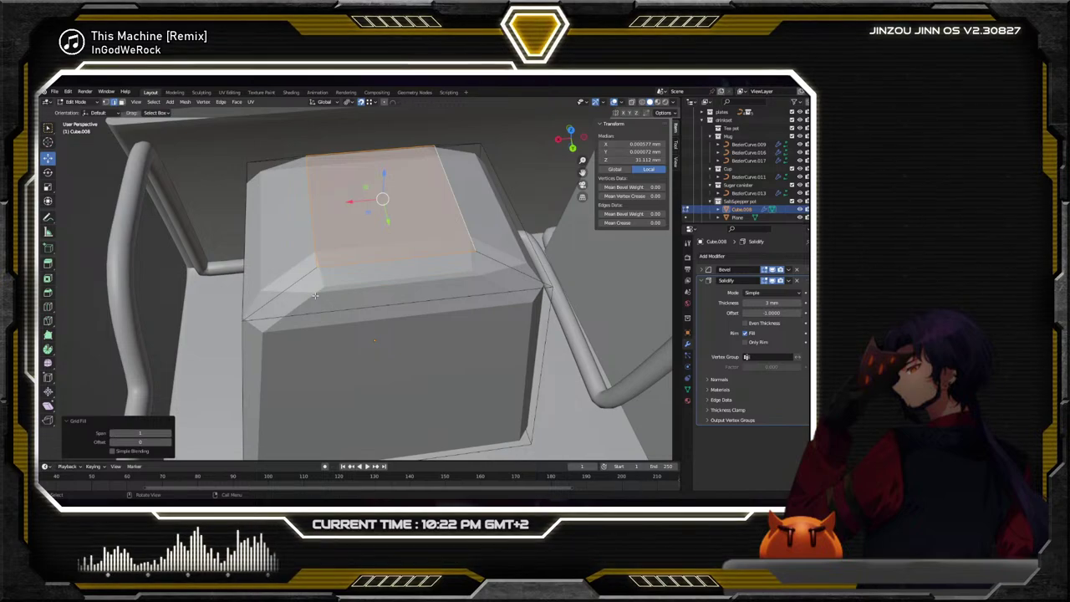
middle_drag(321, 278, 595, 442)
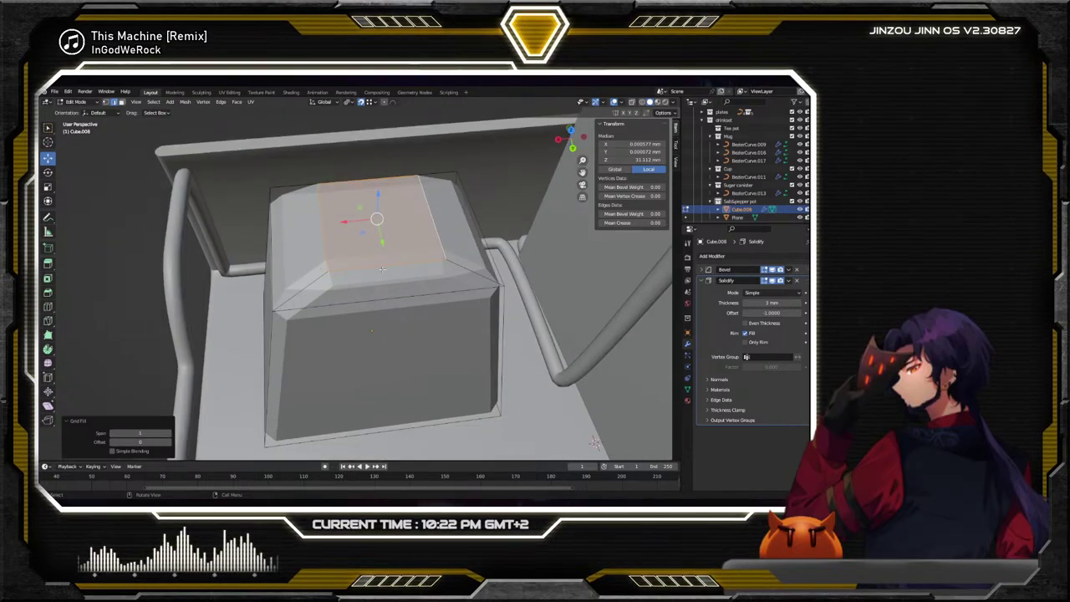
Delete the top face of the pot and add a centred loop cut through the body in each horizontal direction
key(Delete)
middle_drag(381, 269, 501, 205)
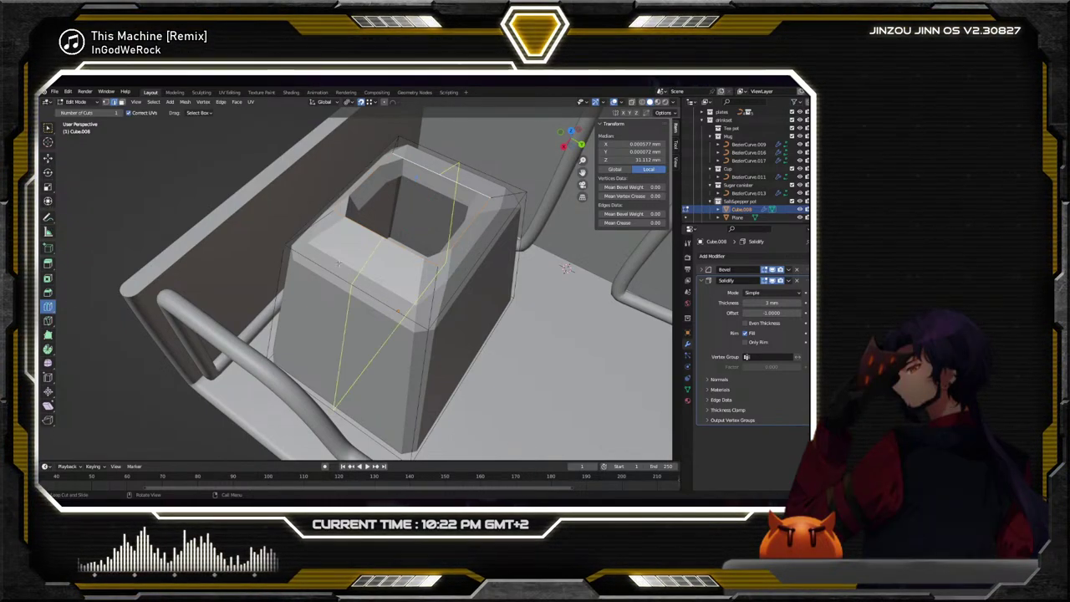
click(440, 274)
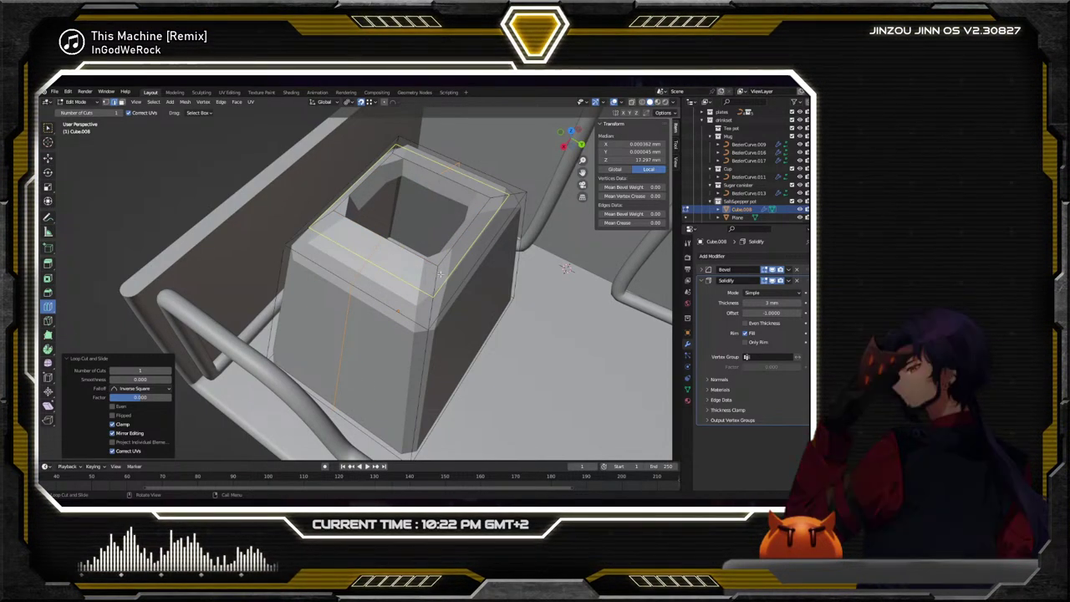
middle_drag(473, 277, 424, 266)
Try to close the top opening by selecting its full boundary loop and applying Grid Fill
key(w)
key(alt+a)
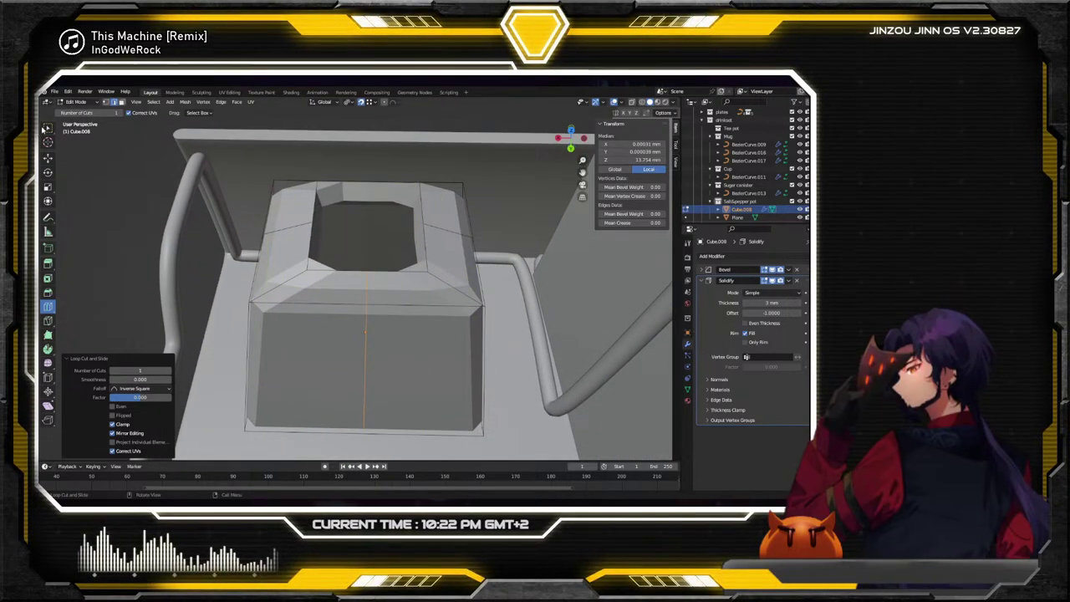
alt+click(345, 269)
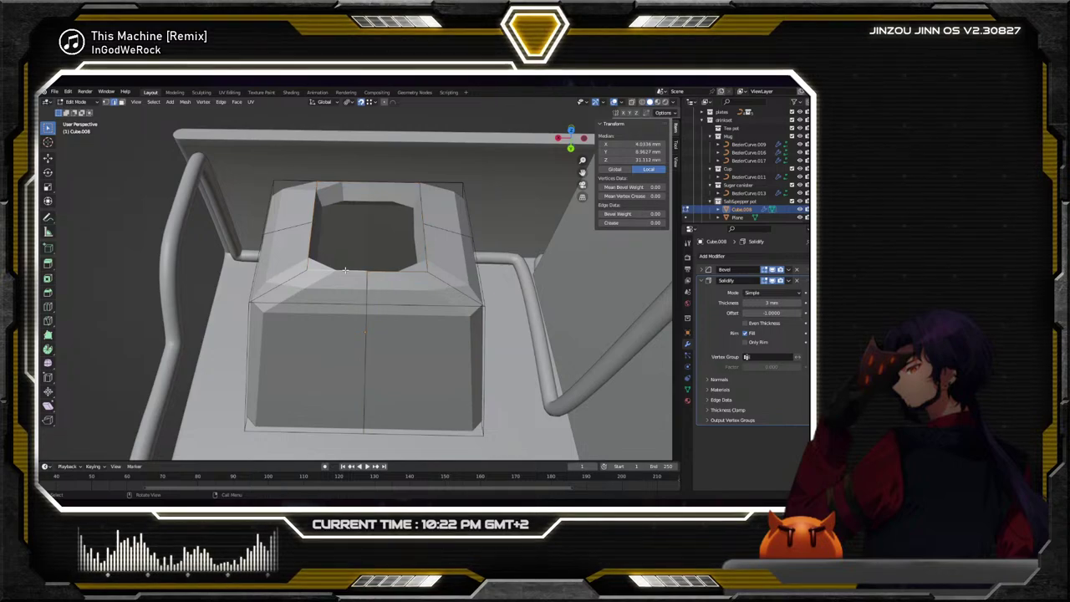
key(alt+a)
alt+click(344, 269)
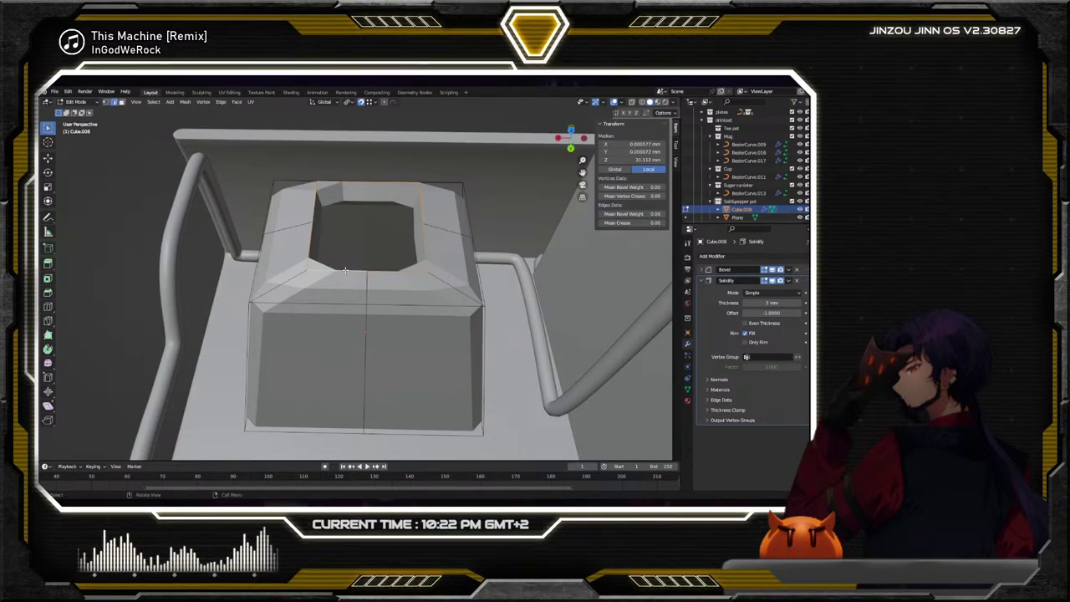
click(183, 101)
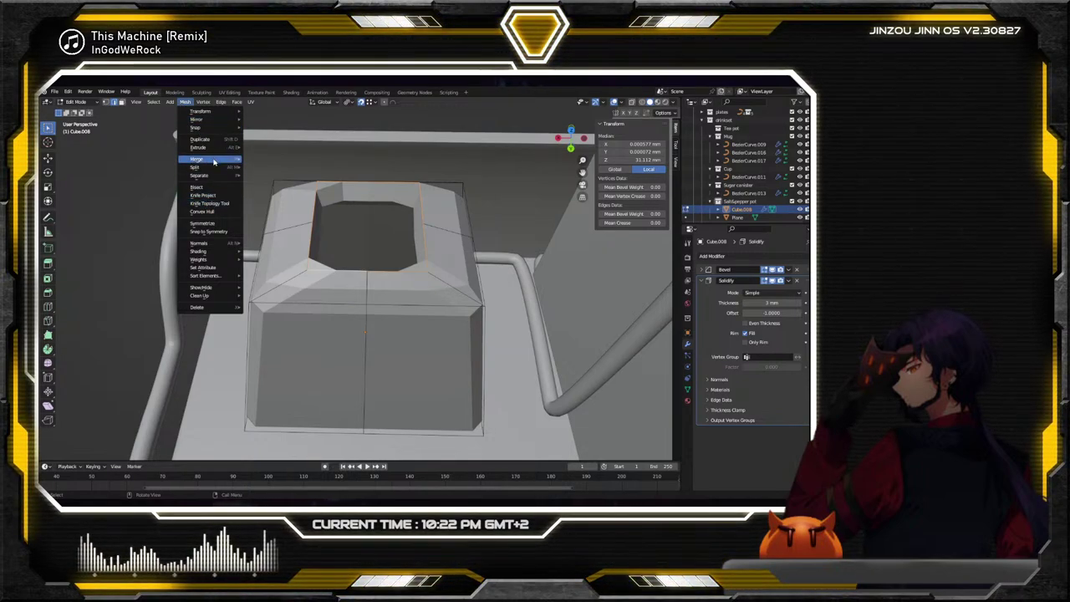
mouse_move(214, 159)
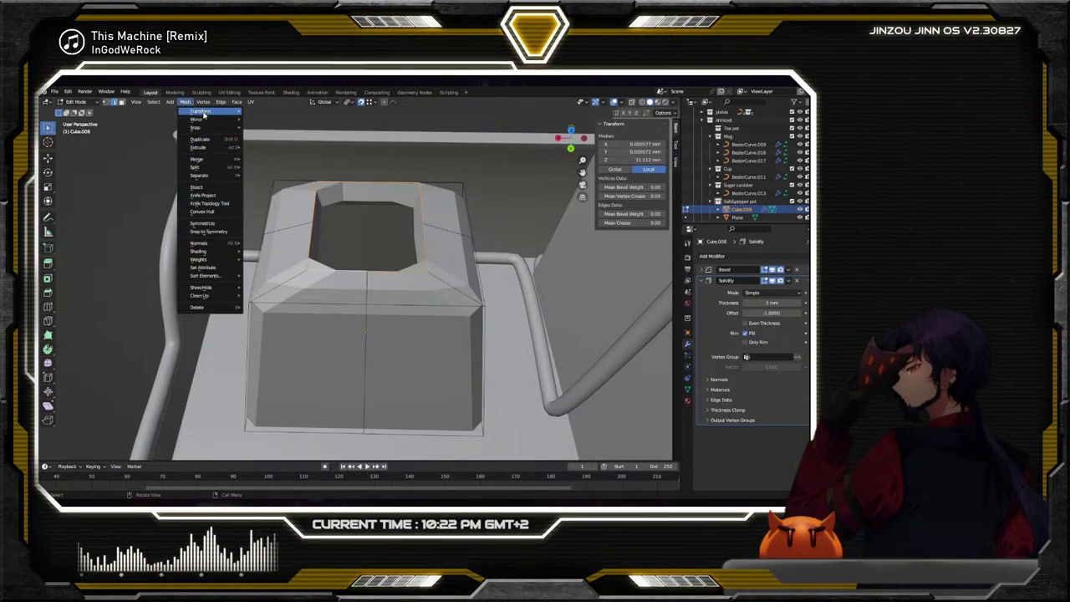
mouse_move(237, 102)
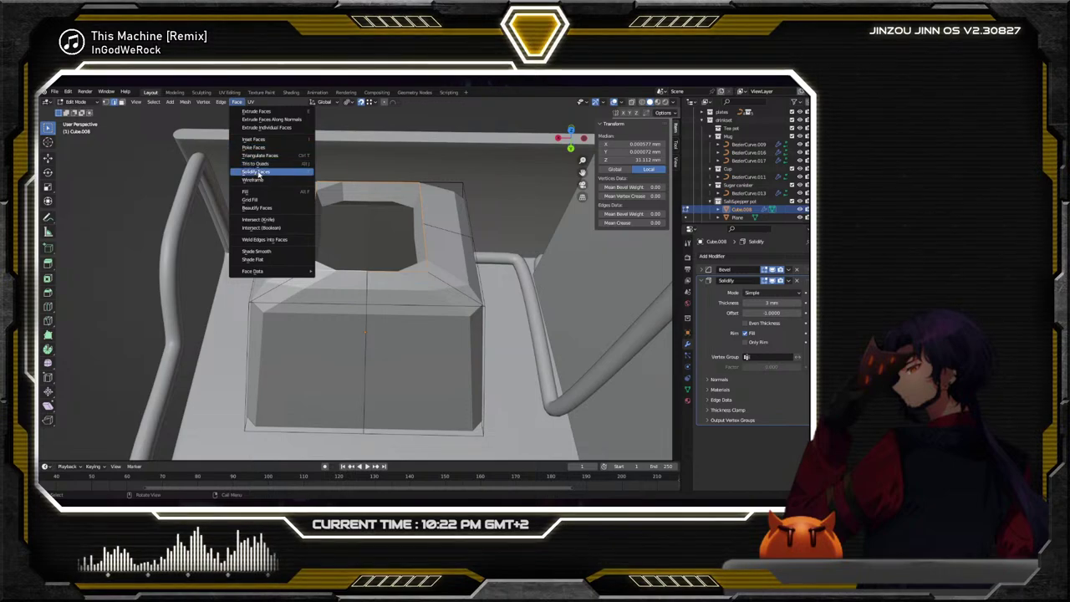
click(252, 200)
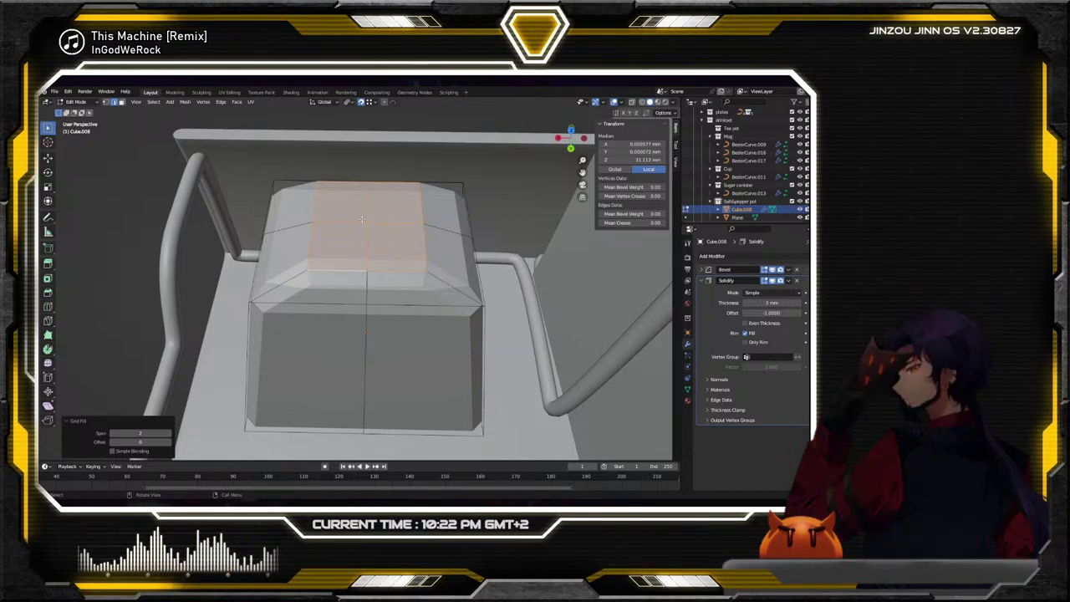
middle_drag(361, 219, 421, 219)
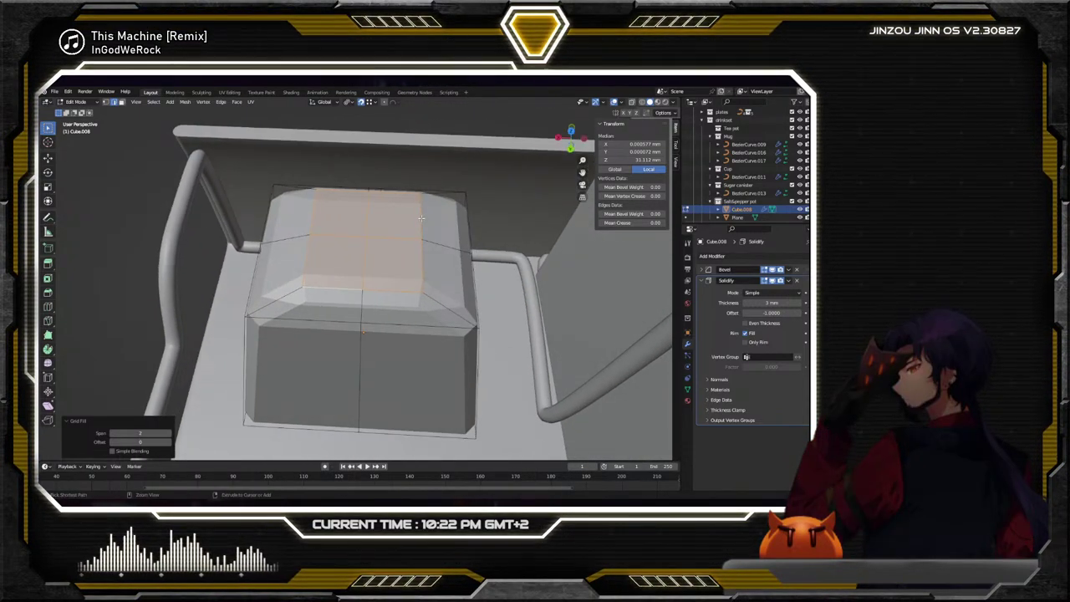
key(ctrl+z)
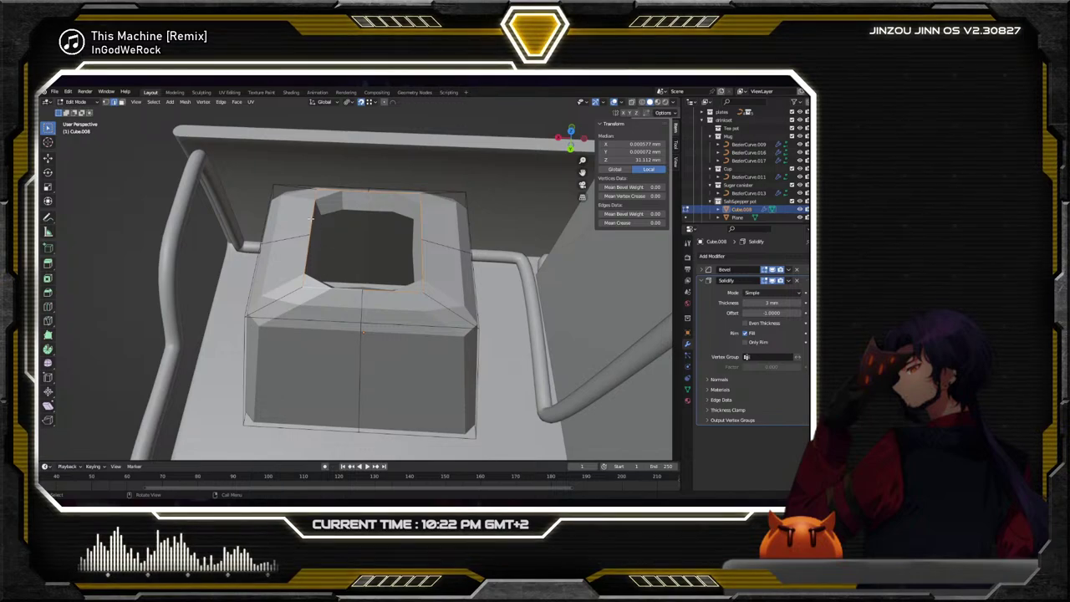
Fill the four corners of the top opening with triangular faces, leaving a diamond-shaped hole in the centre
shift+click(346, 194)
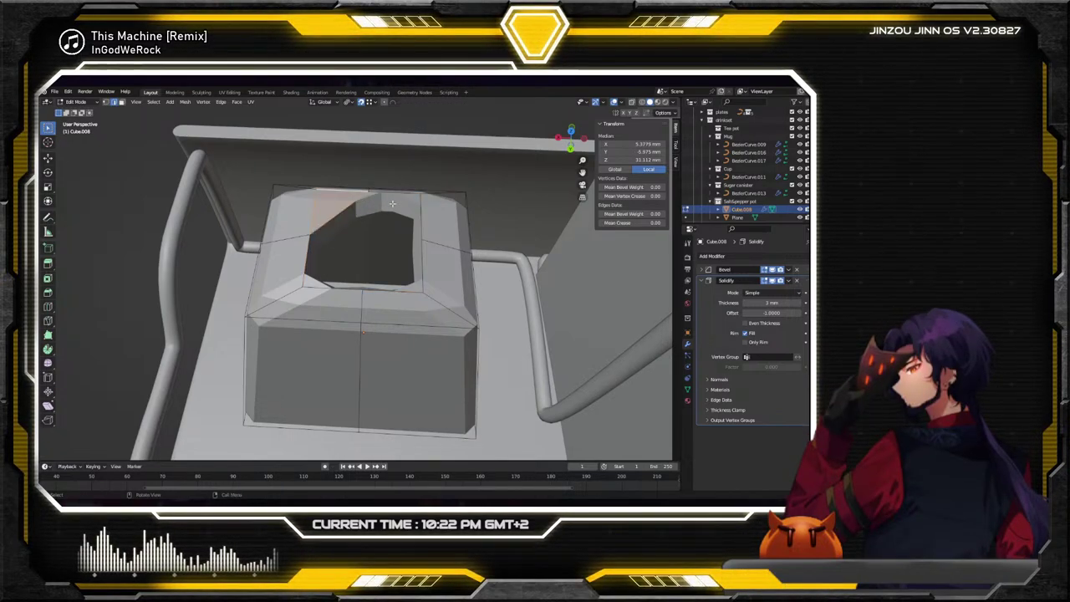
shift+click(427, 238)
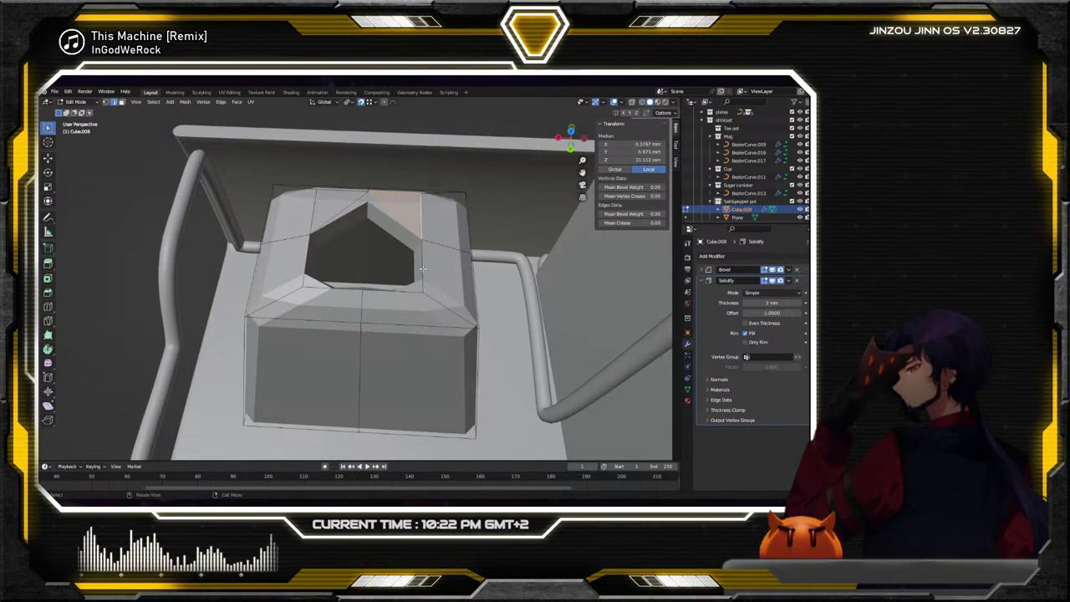
click(350, 290)
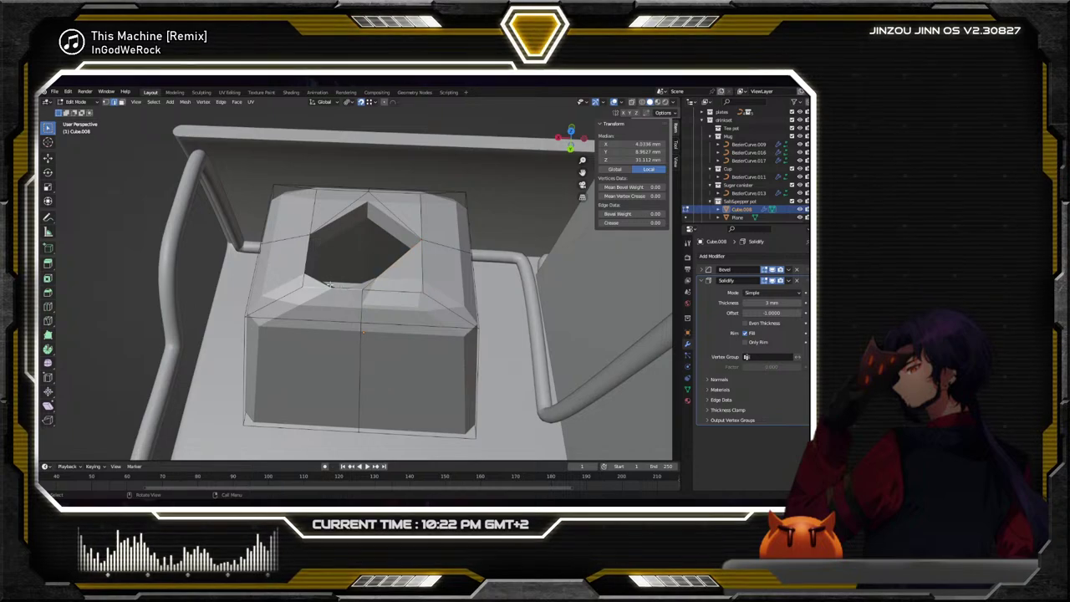
middle_drag(306, 265, 388, 280)
scroll(386, 274, up, 4)
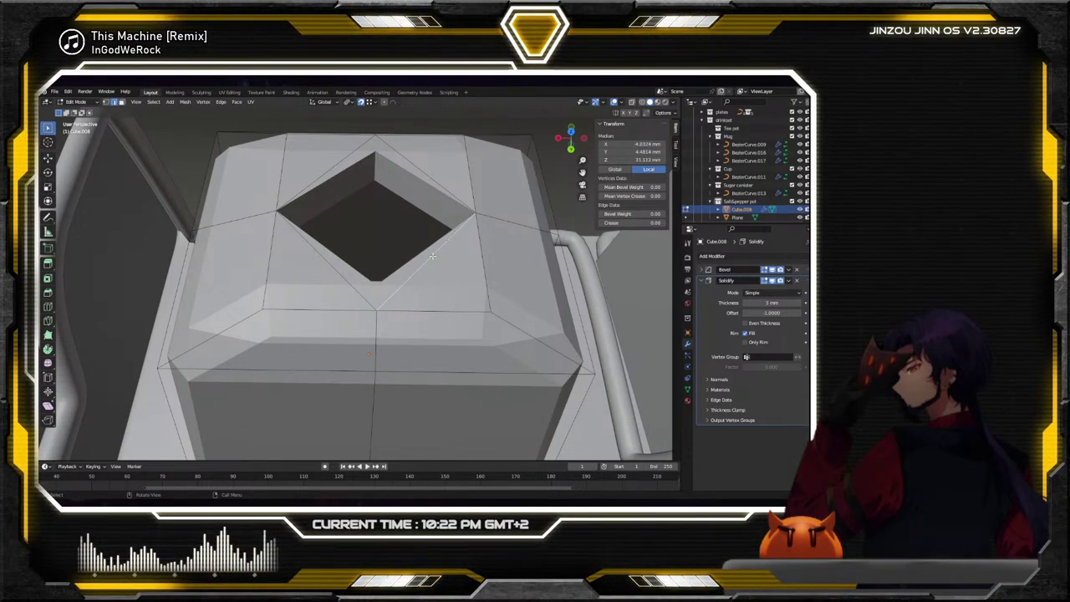
Select the four edges of the diamond-shaped hole and subdivide them with 1 cut
shift+click(431, 180)
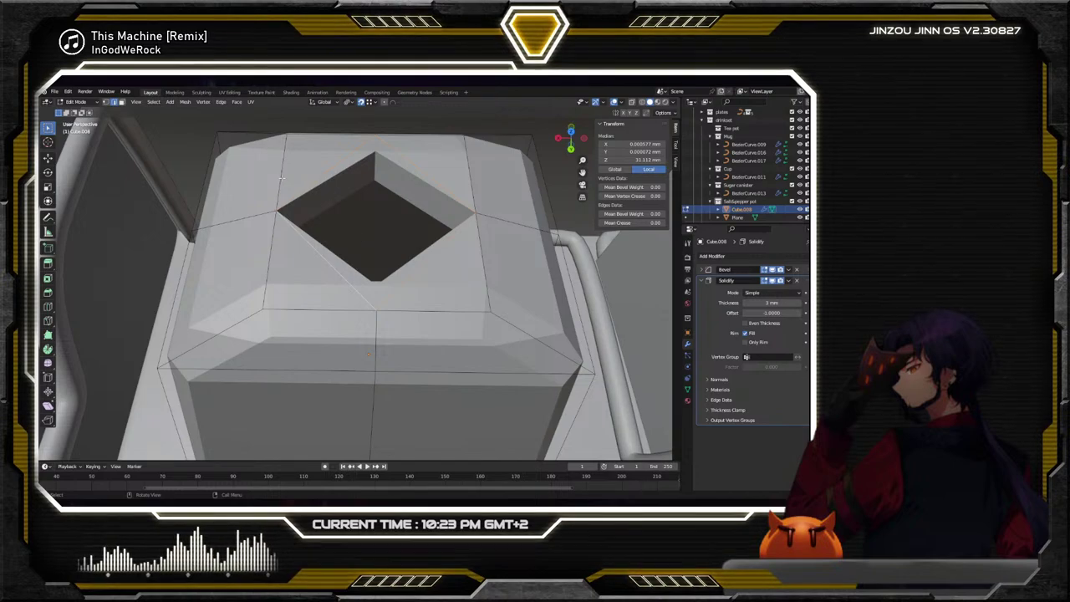
click(220, 102)
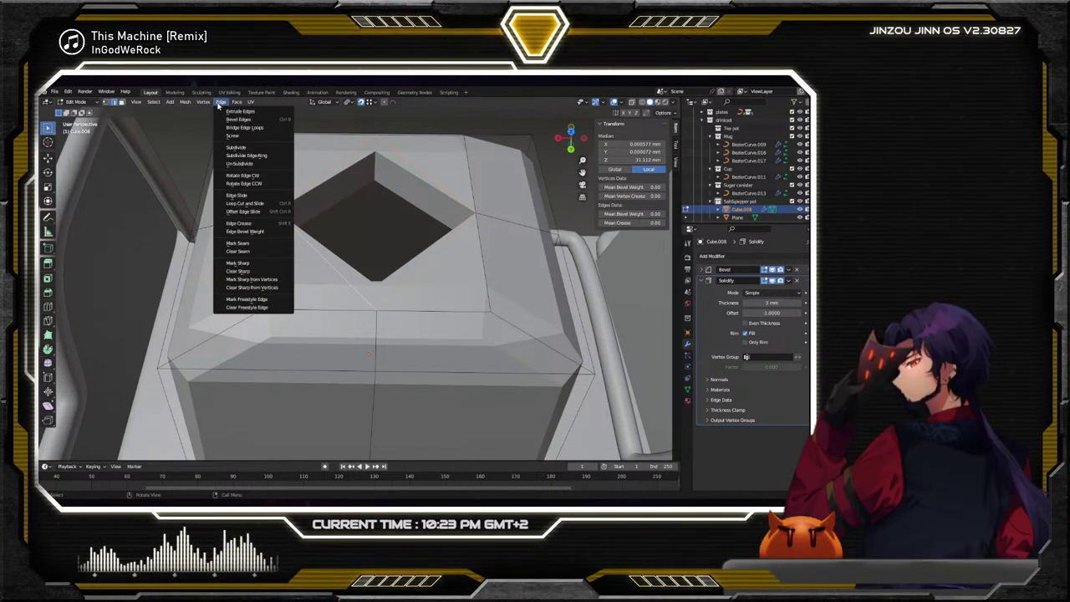
click(234, 148)
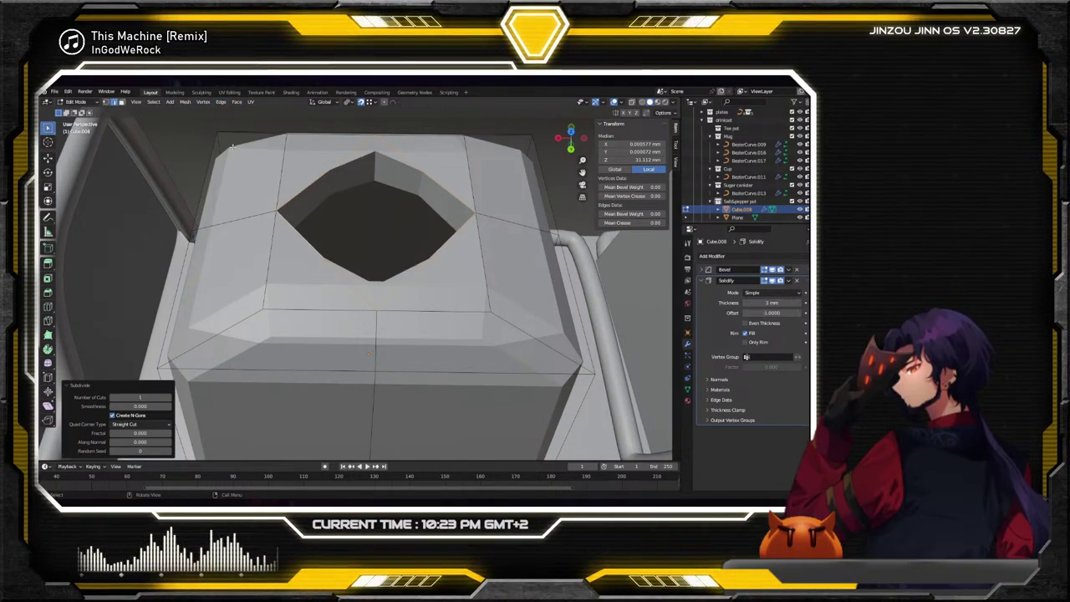
click(167, 397)
click(167, 397)
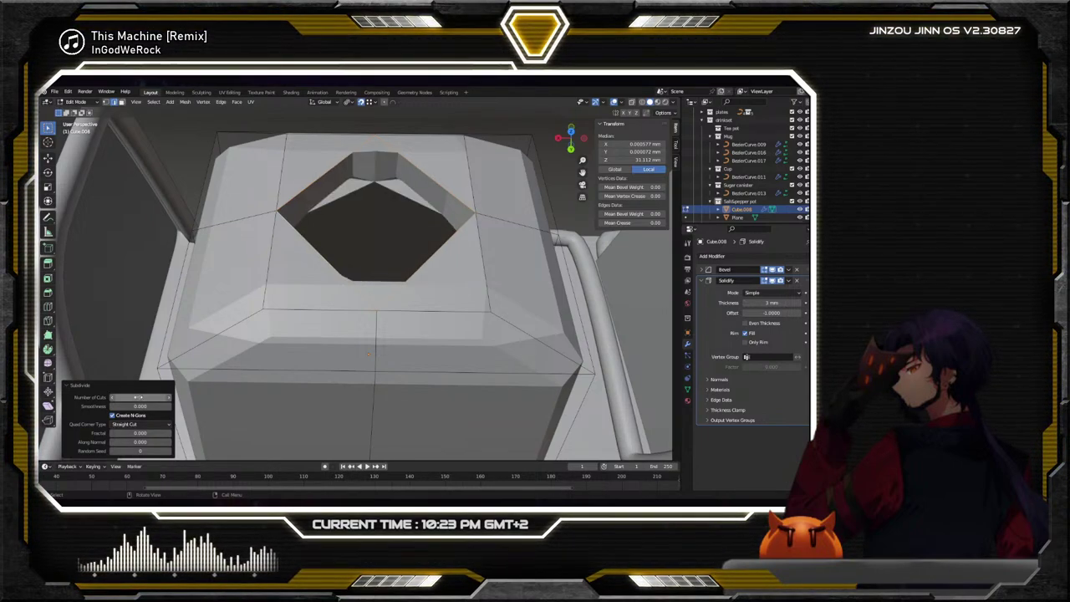
click(113, 397)
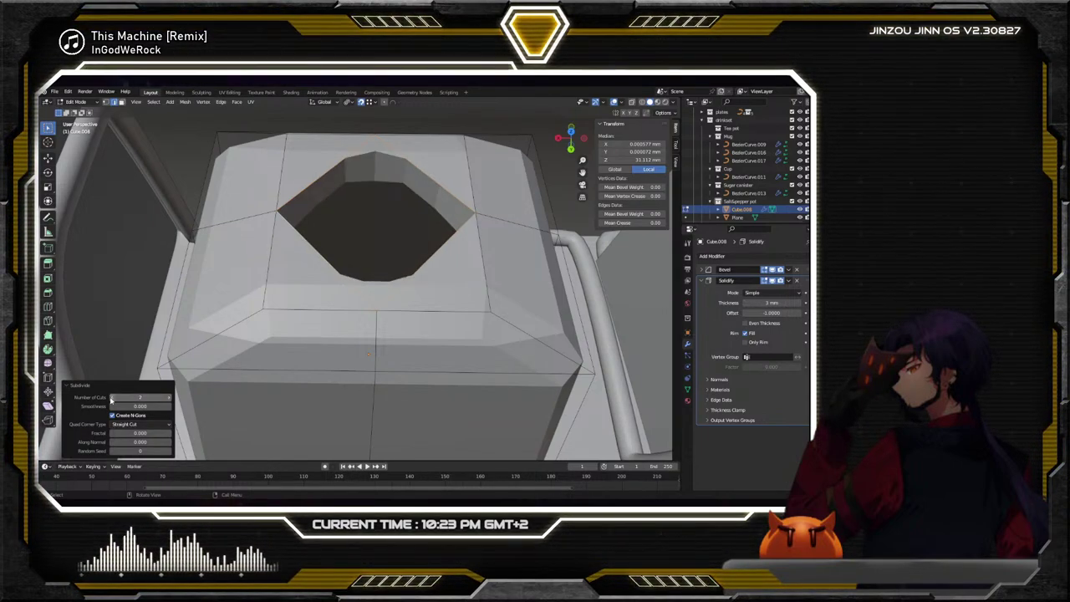
click(113, 397)
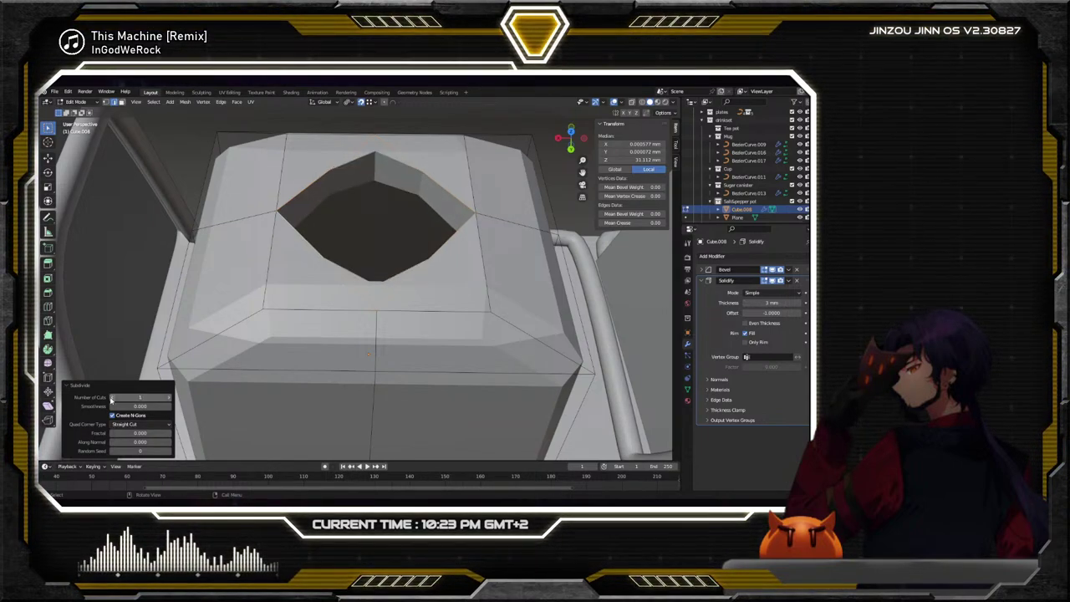
click(167, 398)
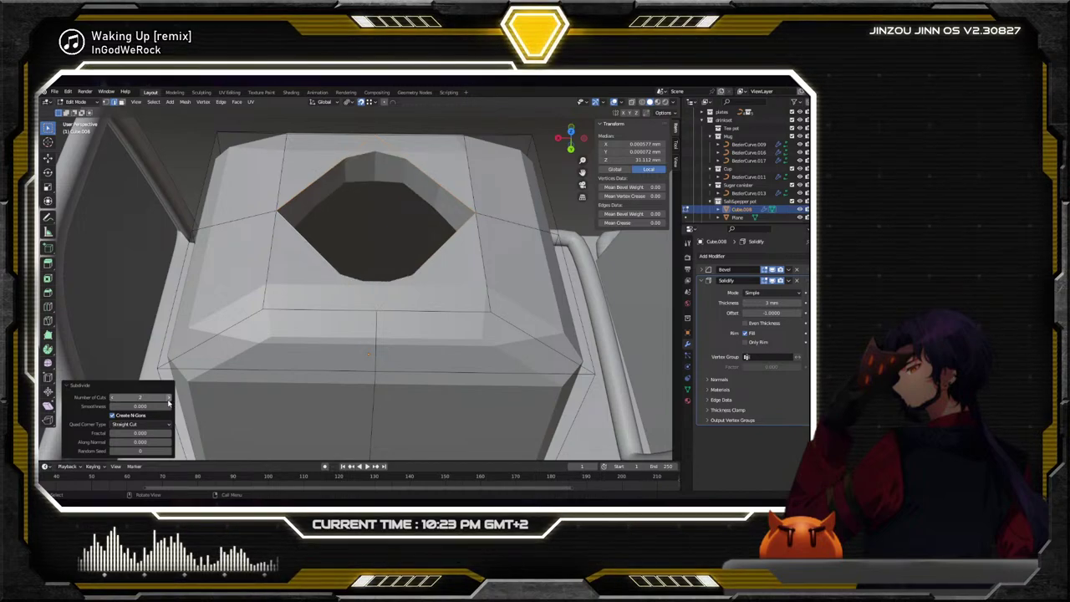
click(113, 397)
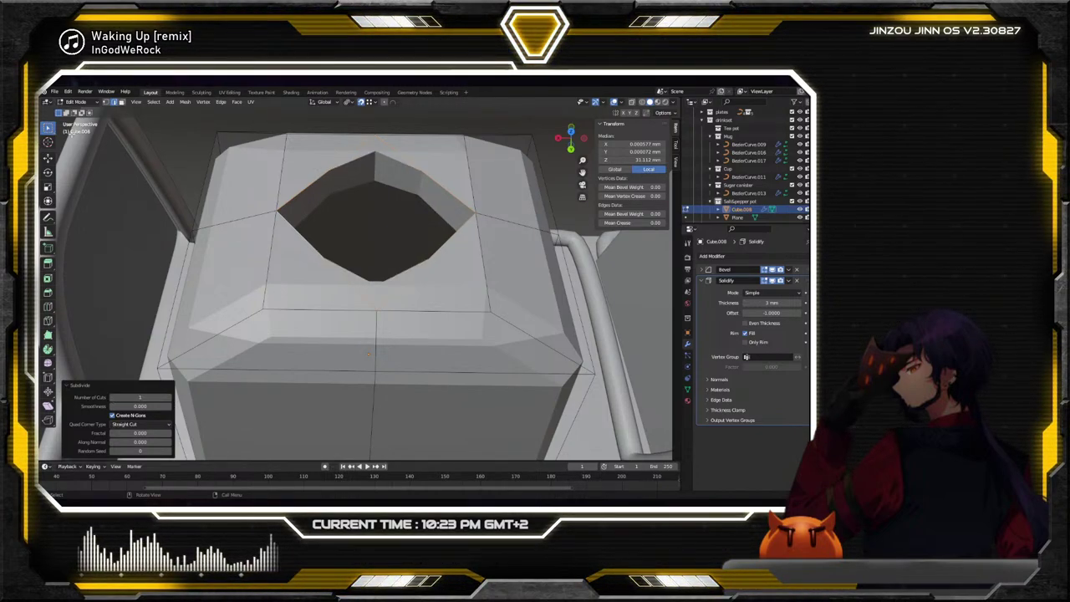
Try to scale the four midpoint vertices of the diamond-shaped hole outward together
click(328, 173)
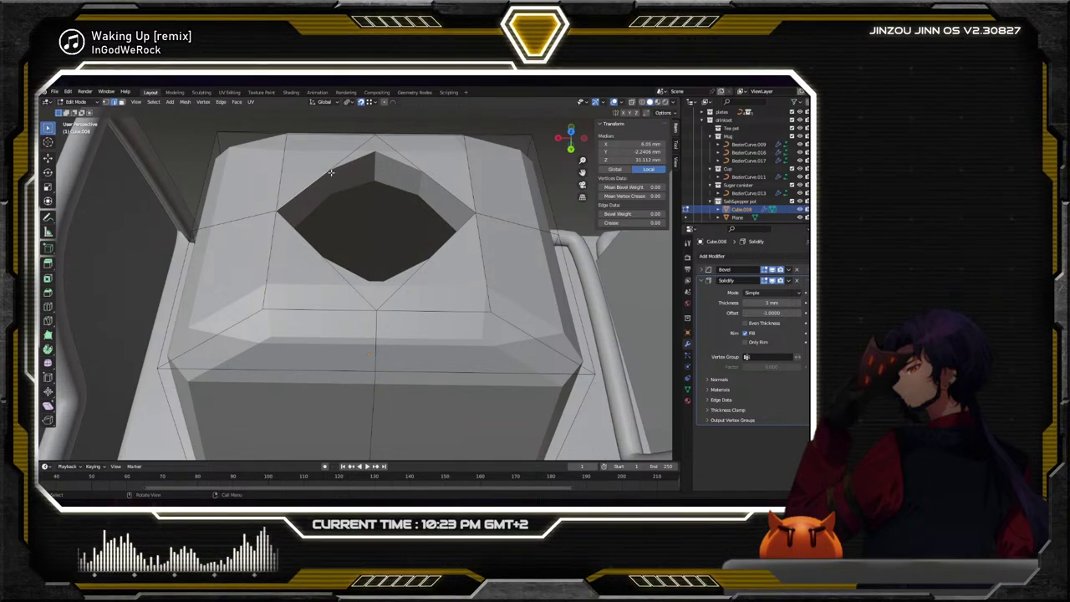
click(388, 182)
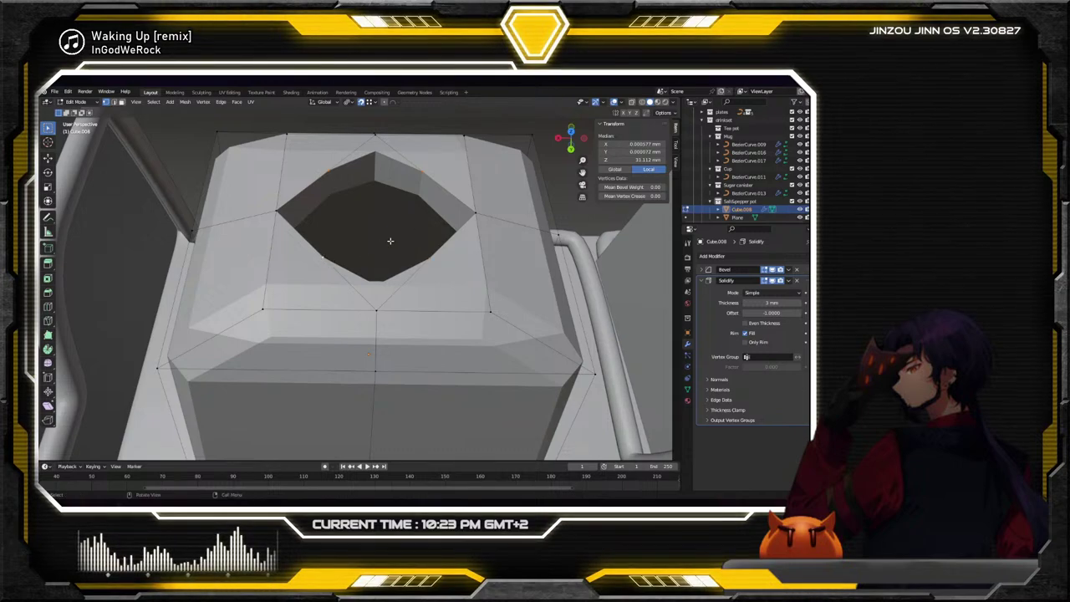
key(s)
key(Escape)
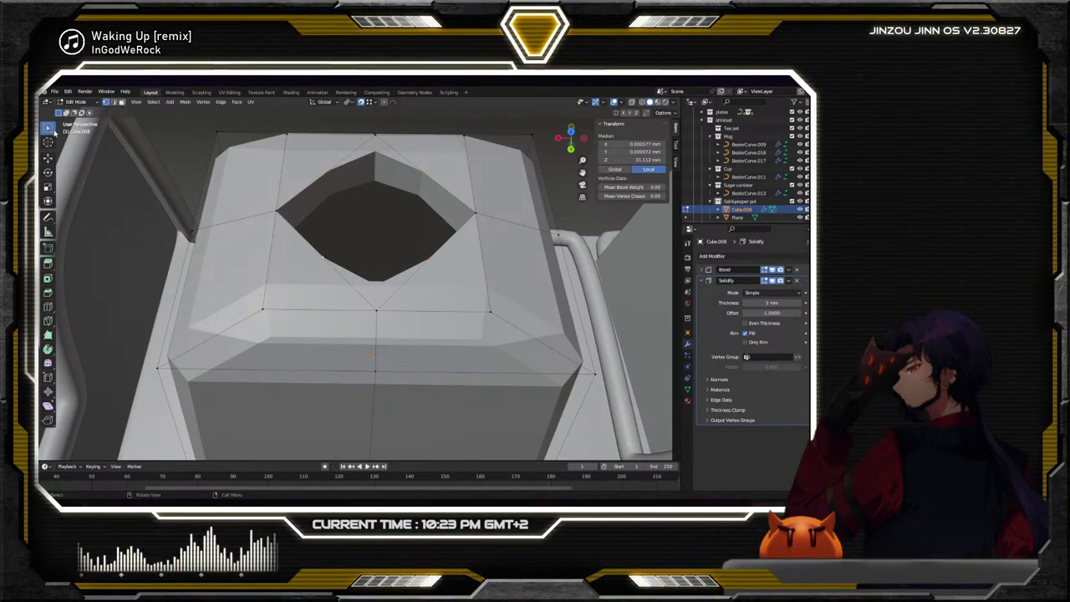
click(322, 255)
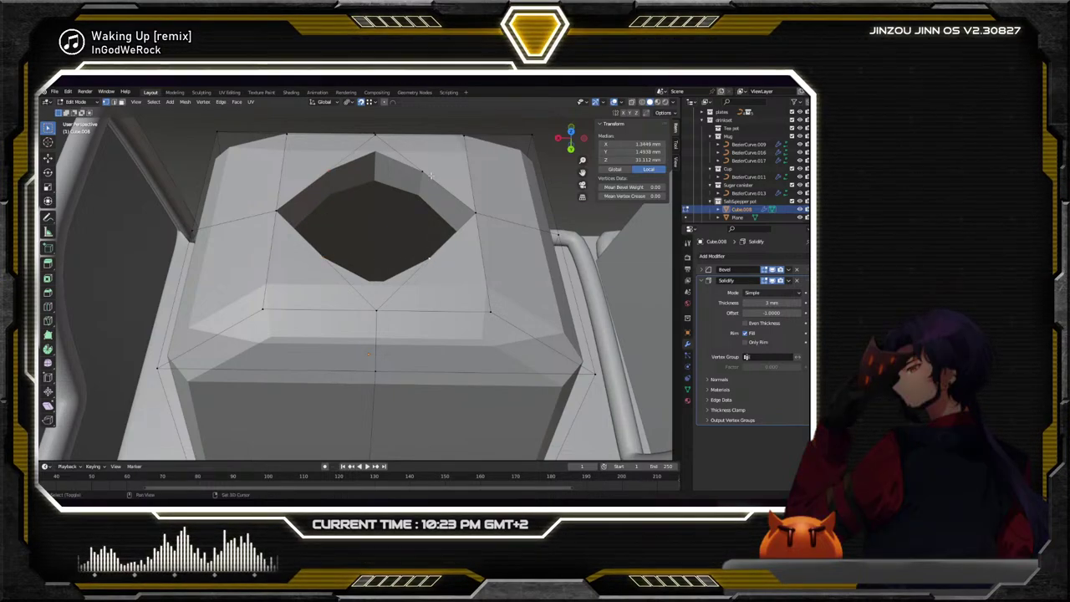
key(s)
click(473, 202)
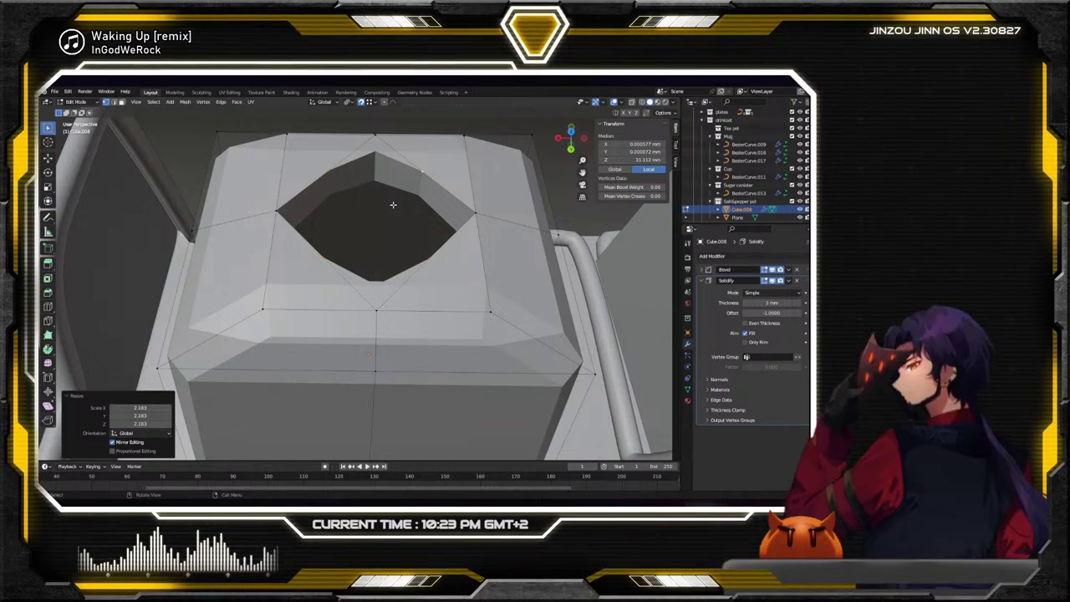
Move the midpoint vertex on the hole's back-left edge outward along the X axis by 1 mm
click(47, 129)
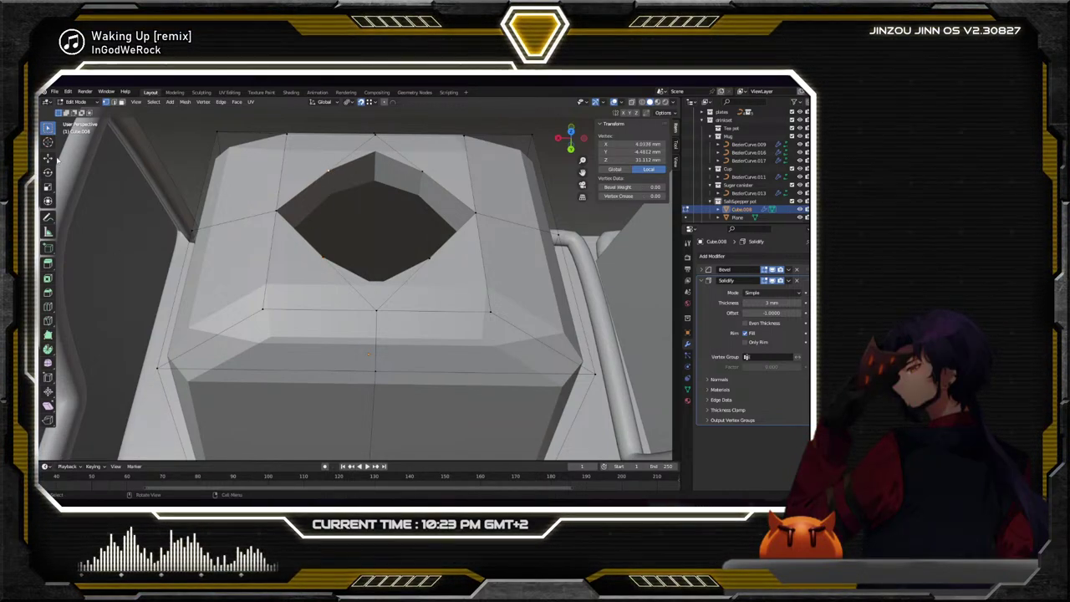
click(328, 192)
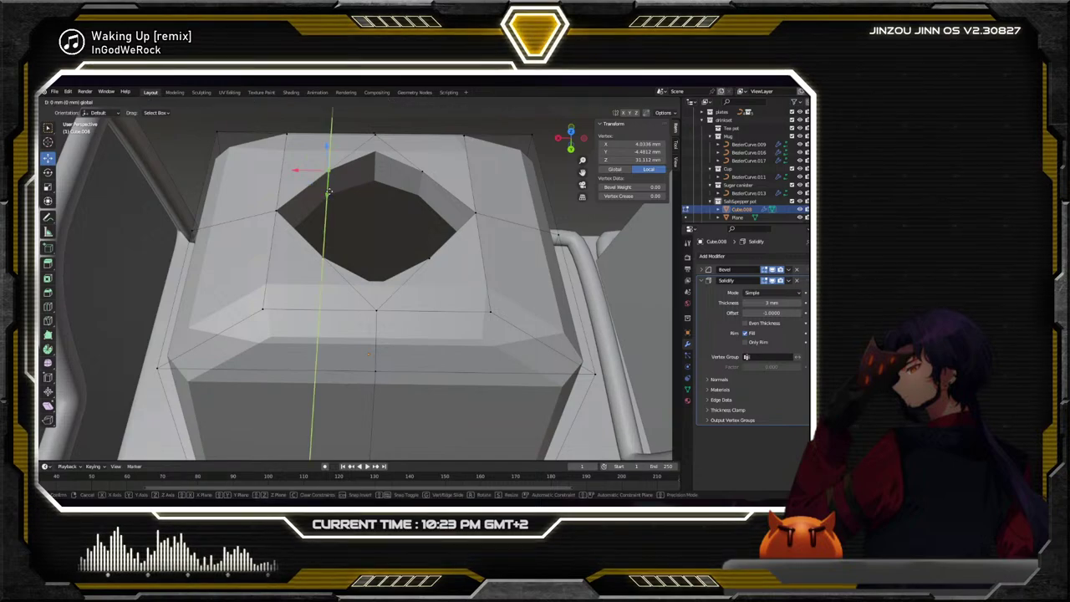
mouse_move(333, 183)
mouse_down()
mouse_move(331, 167)
mouse_move(320, 197)
mouse_move(328, 185)
mouse_up()
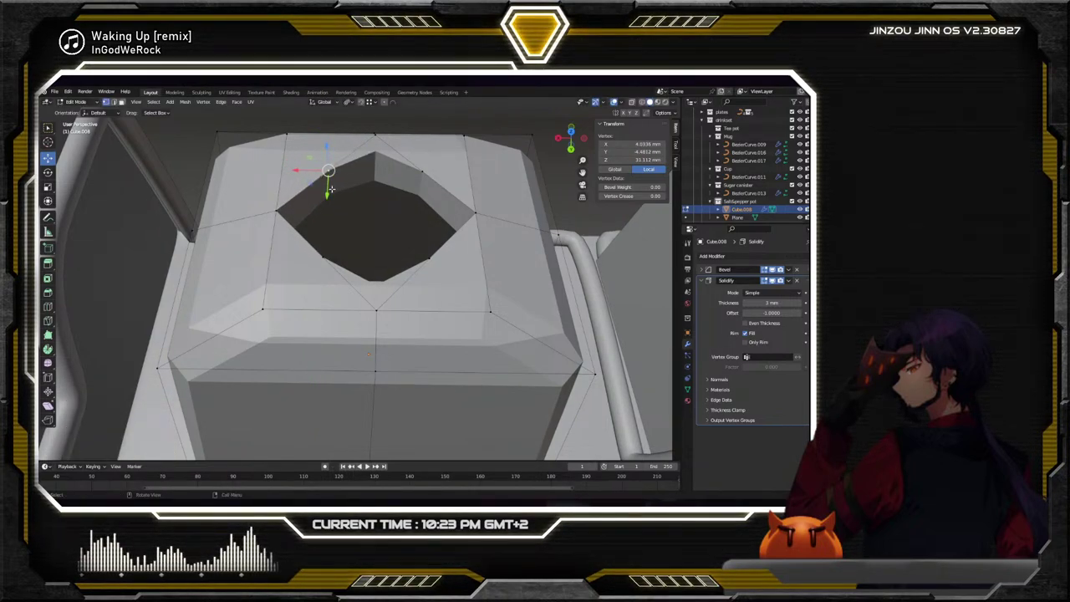
drag(299, 169, 294, 170)
double_click(140, 407)
text(1)
key(Return)
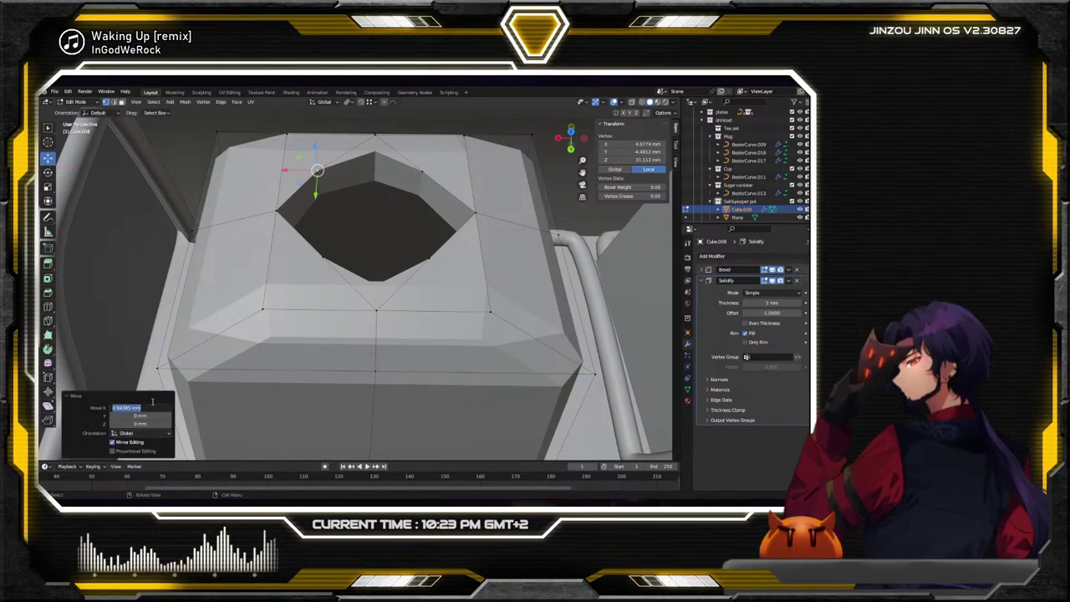
Move the midpoint vertex on the hole's back-left edge along the Y axis by -1 mm
click(313, 182)
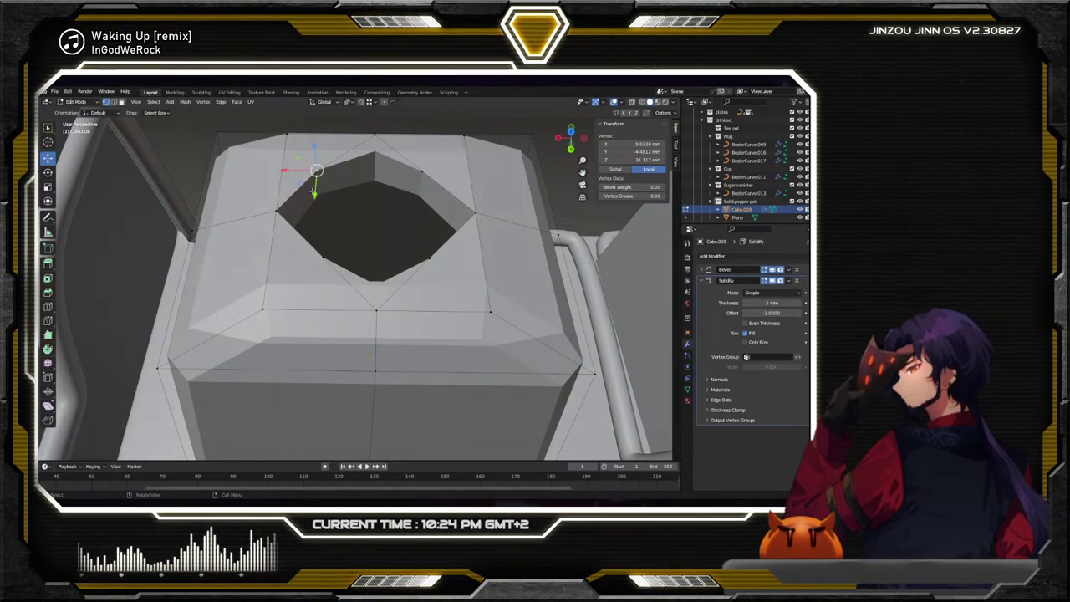
drag(315, 189, 307, 217)
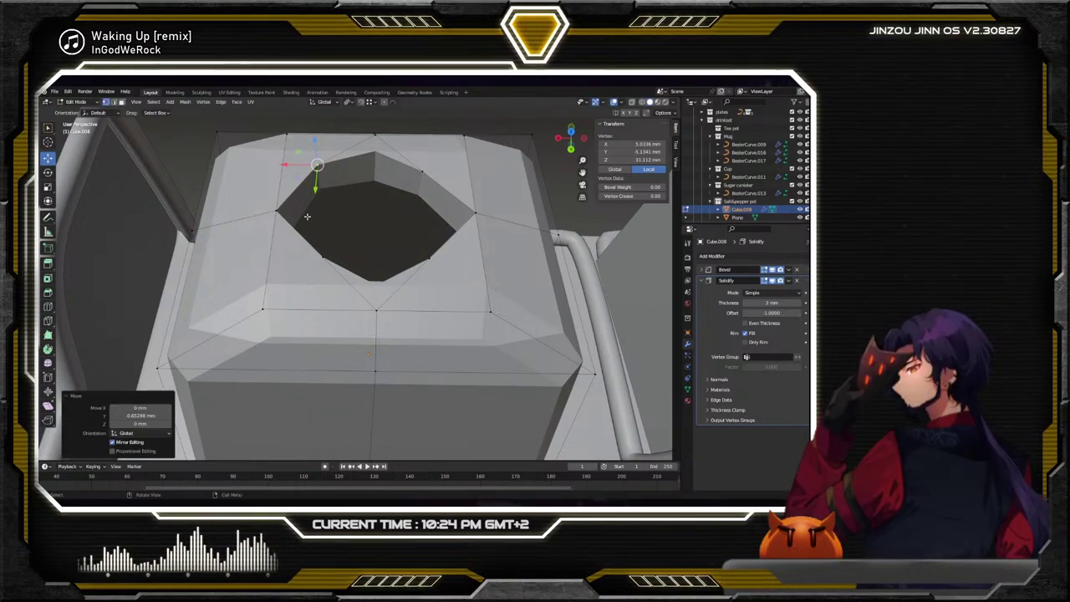
double_click(142, 415)
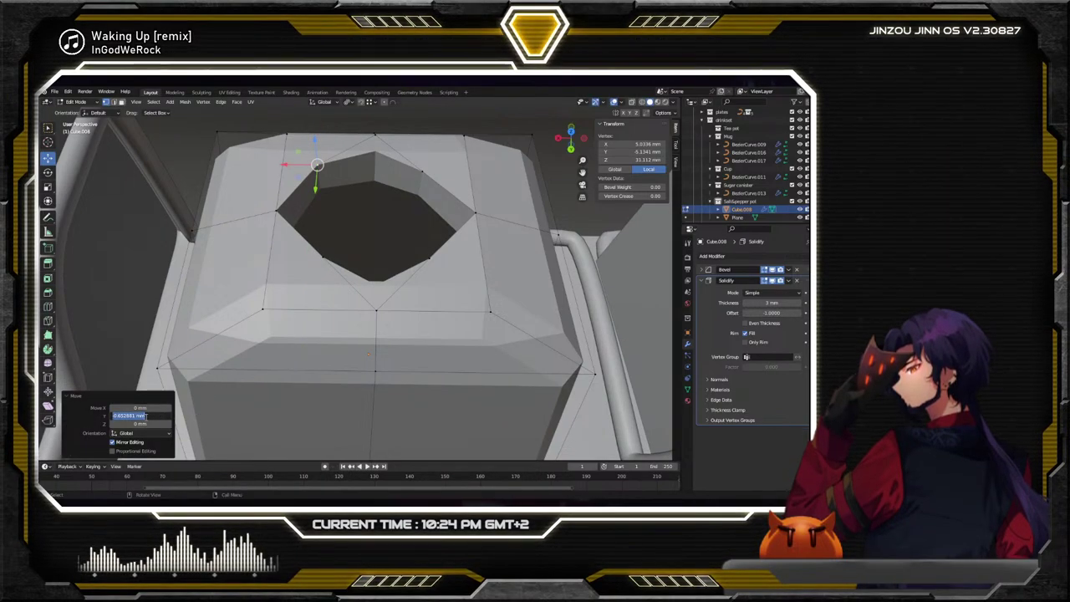
text(-1)
key(Return)
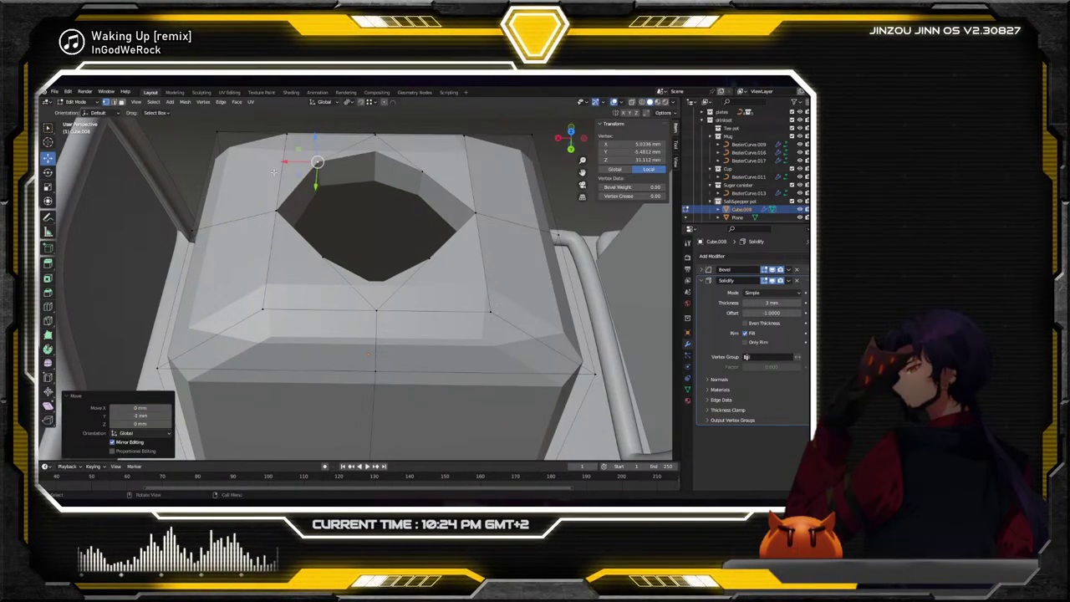
Undo the moves made to the diamond-shaped hole's midpoint vertices
scroll(451, 181, down, 3)
middle_drag(451, 180, 401, 228)
key(ctrl+z)
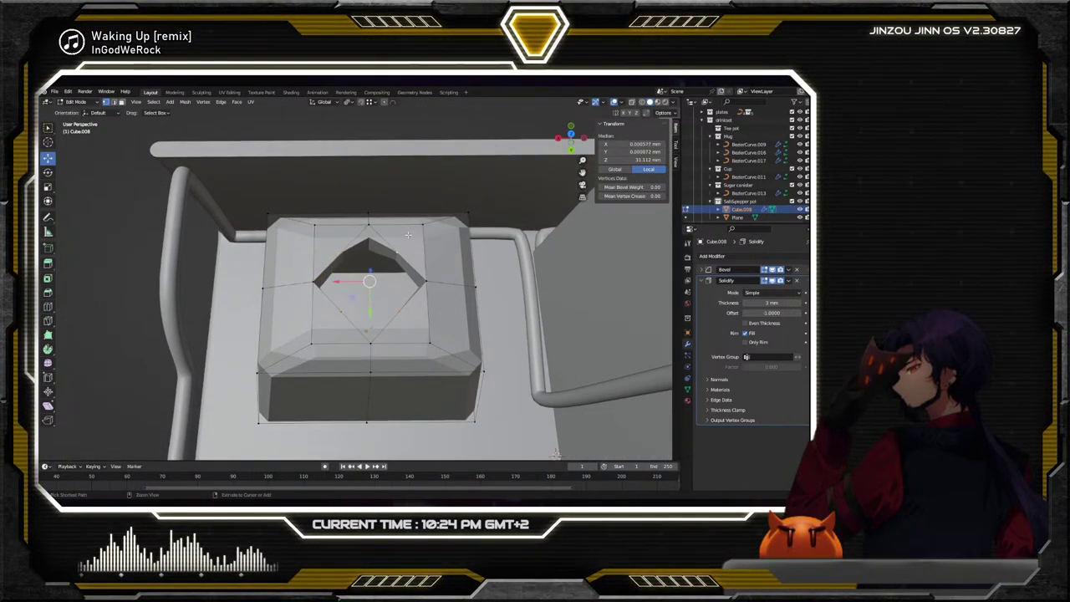
key(ctrl+z)
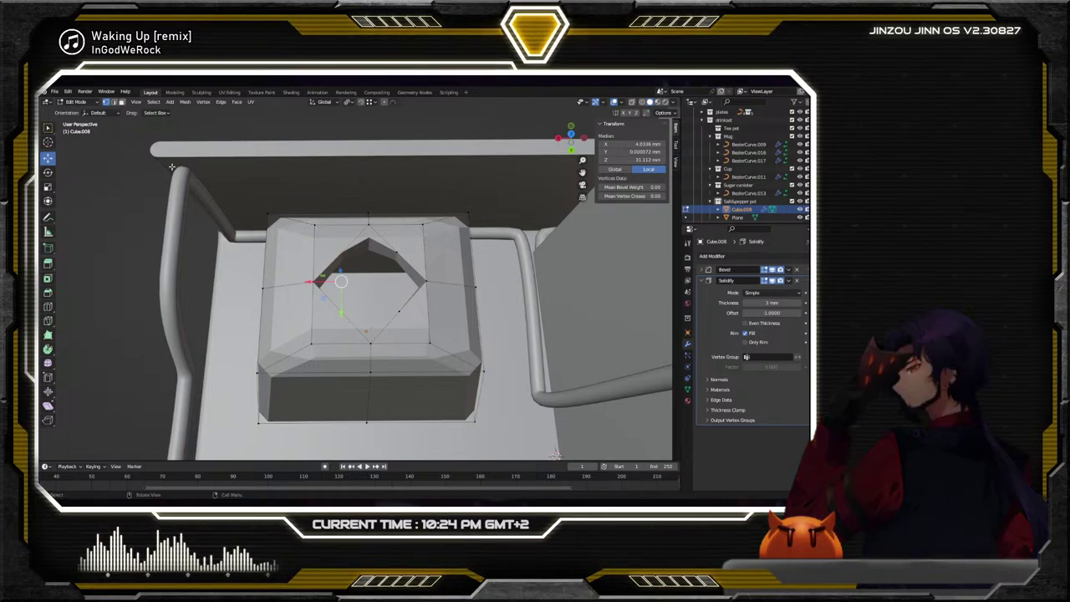
Select the four midpoint vertices of the diamond-shaped hole and fill a square face between them
click(343, 251)
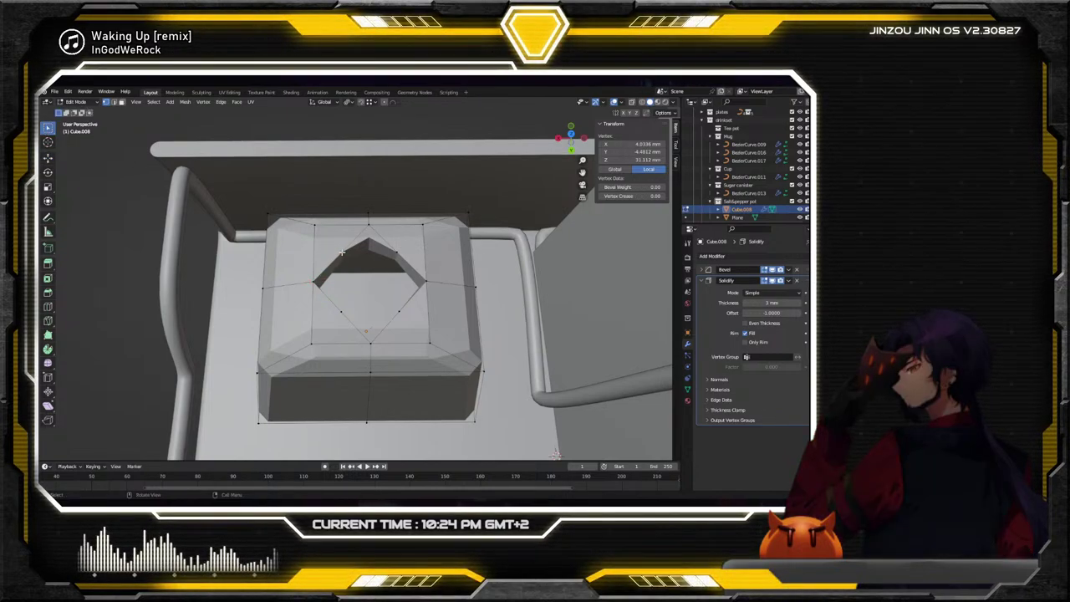
shift+click(398, 311)
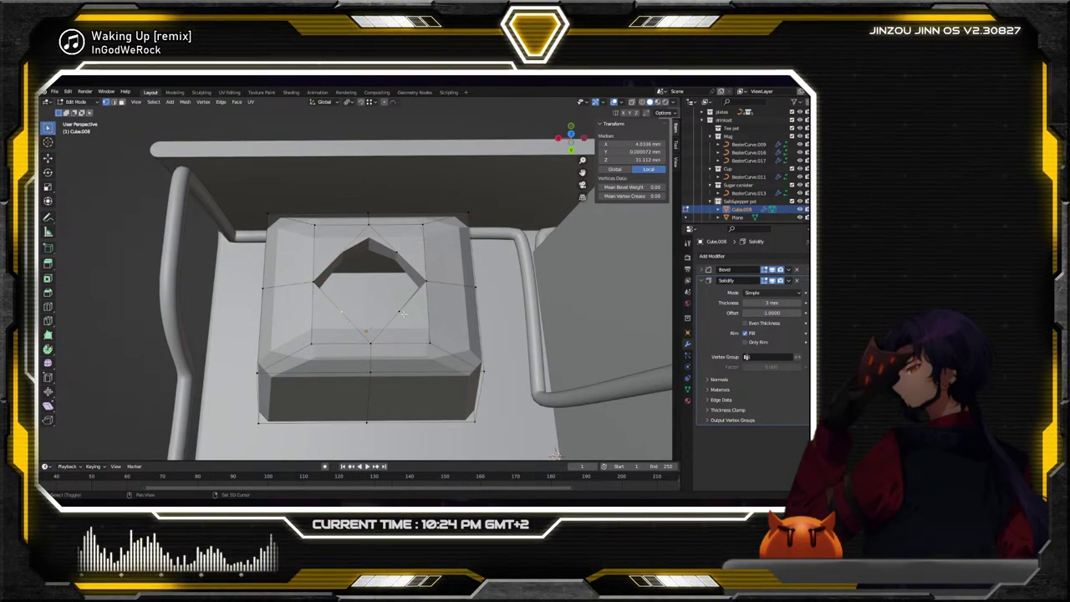
key(f)
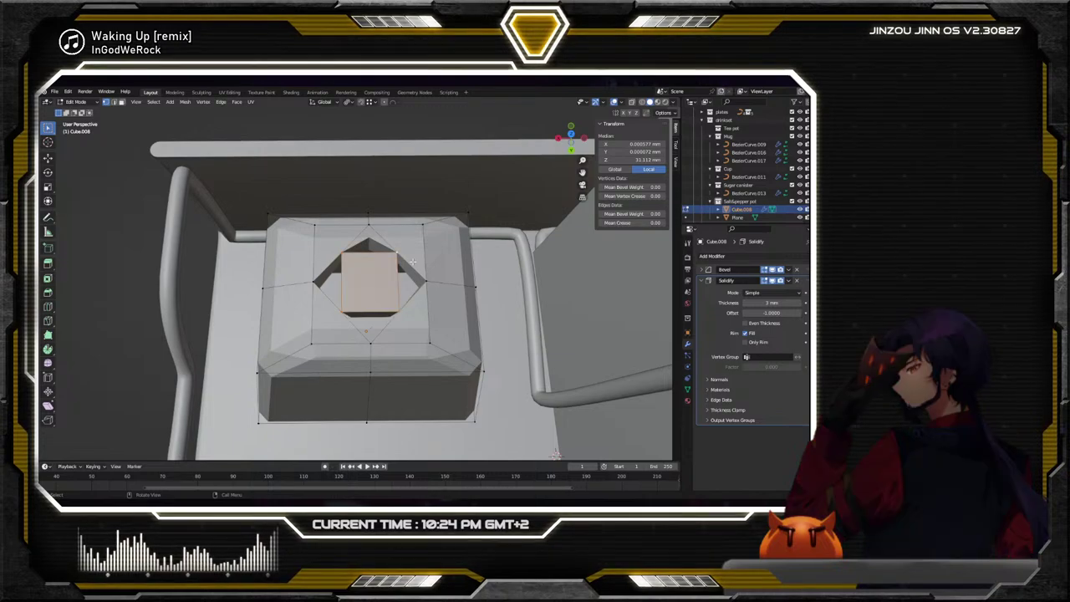
Fill the four triangular gaps between the central square face and the diamond-shaped hole's corners
middle_drag(399, 252, 406, 251)
scroll(405, 251, up, 2)
scroll(407, 253, up, 2)
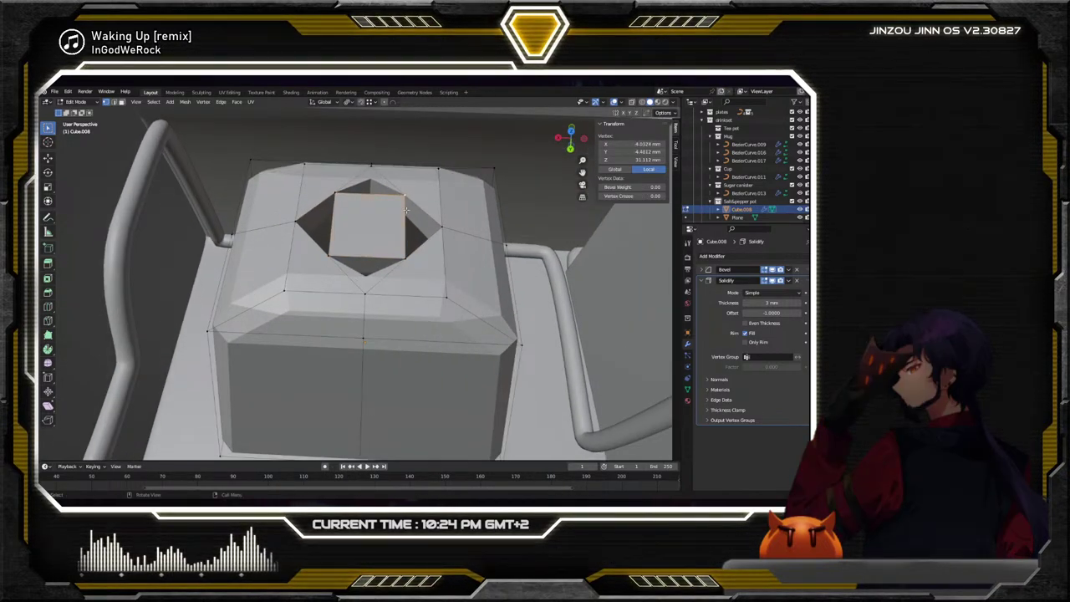
shift+click(429, 232)
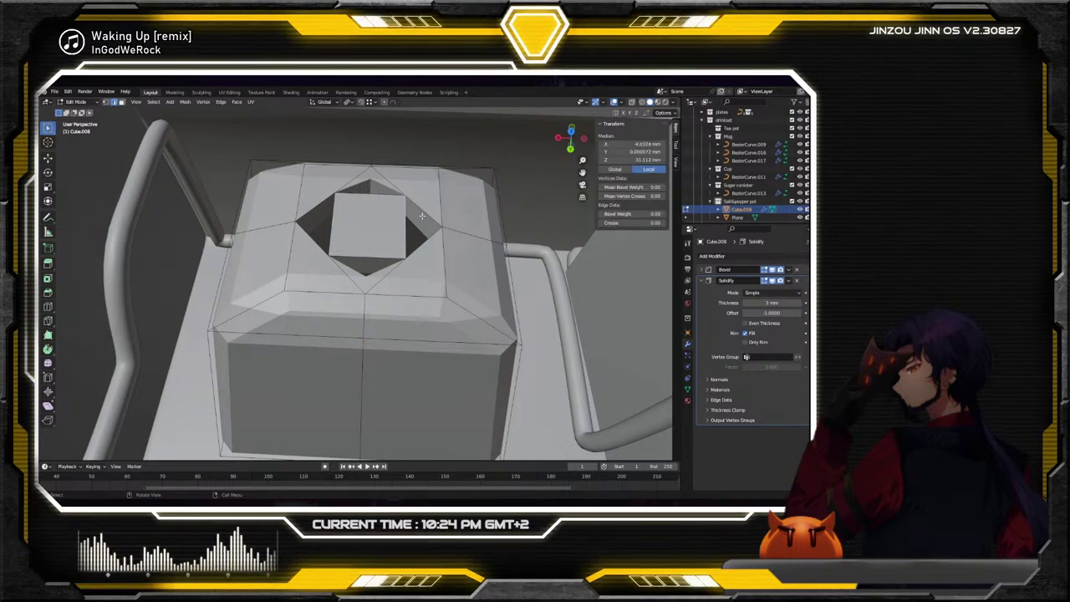
click(398, 261)
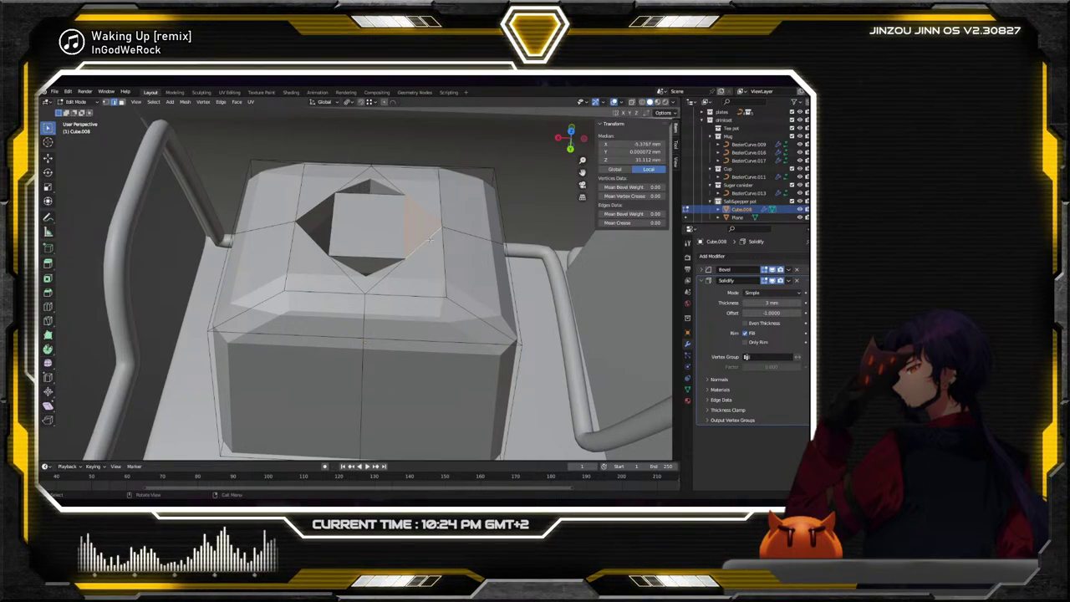
shift+click(380, 273)
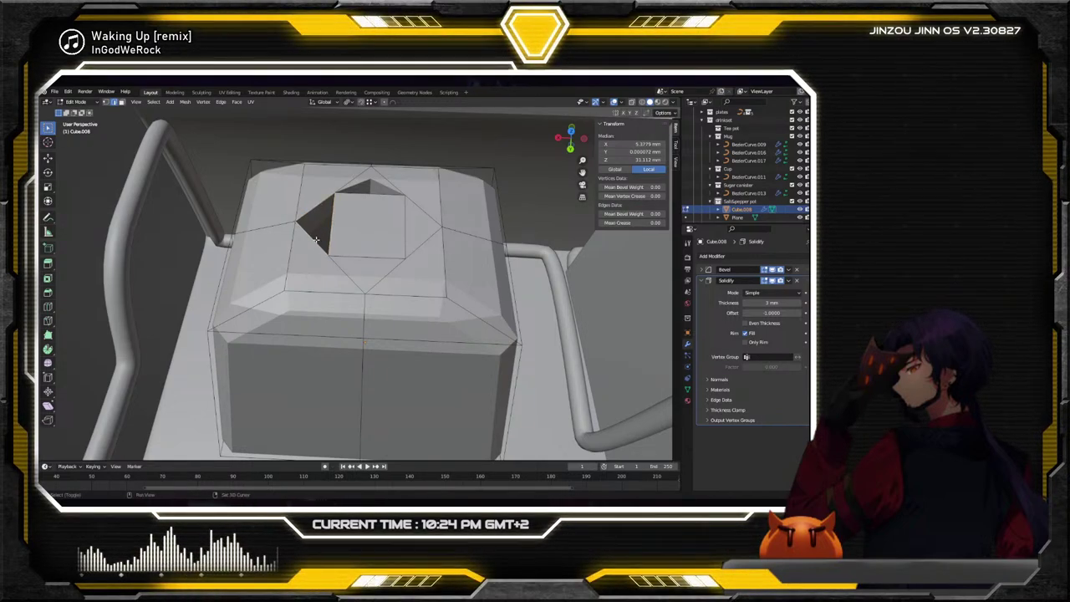
key(f)
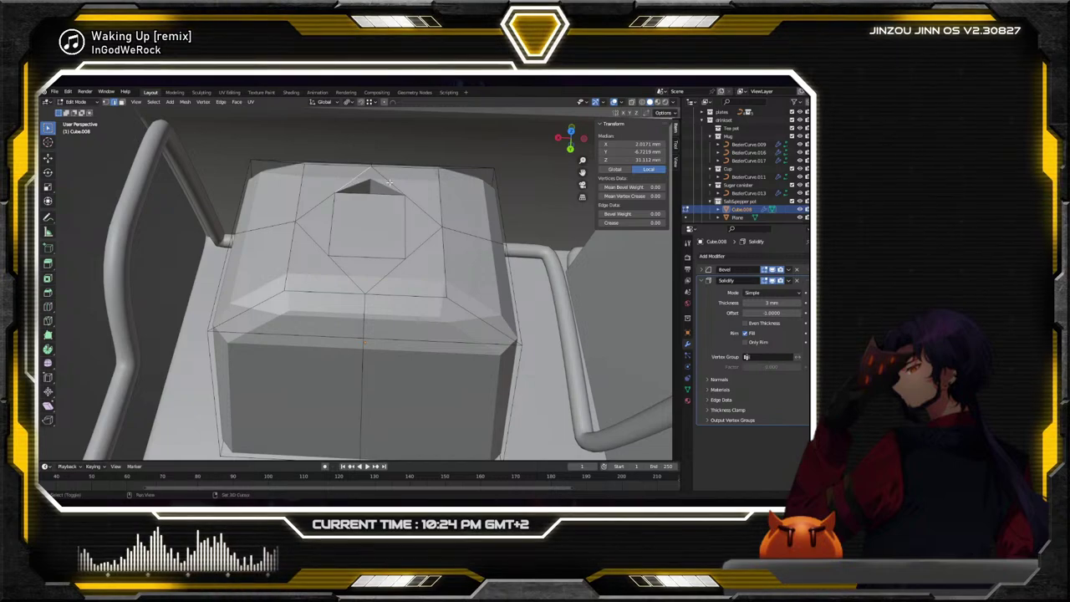
key(f)
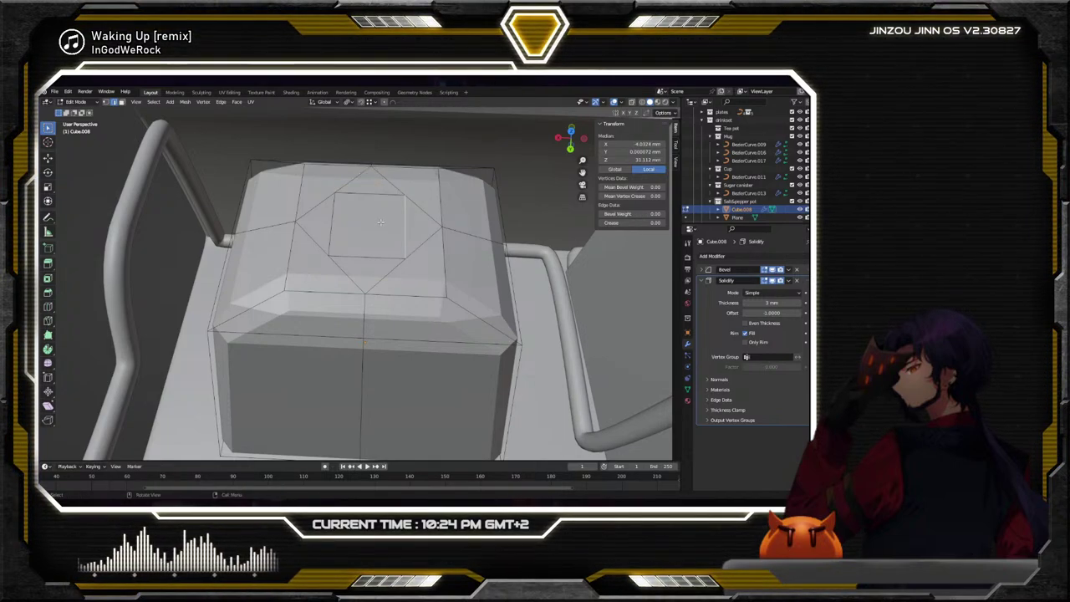
Delete the lid's central square face and refill the square hole with a new face
click(367, 221)
key(x)
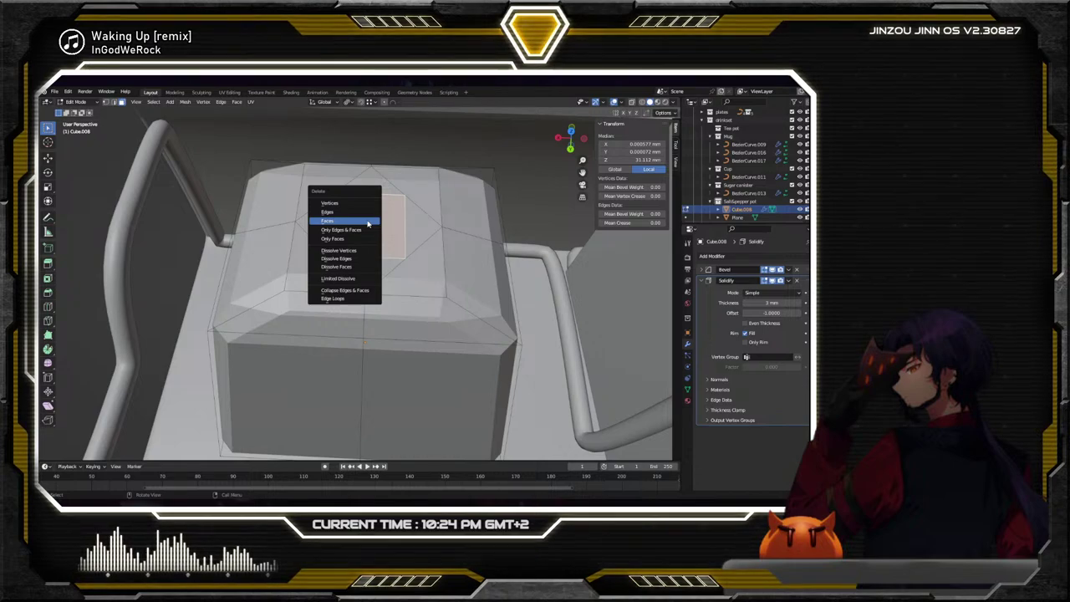
click(368, 222)
mouse_move(355, 220)
middle_down()
mouse_move(331, 220)
mouse_move(349, 226)
middle_up()
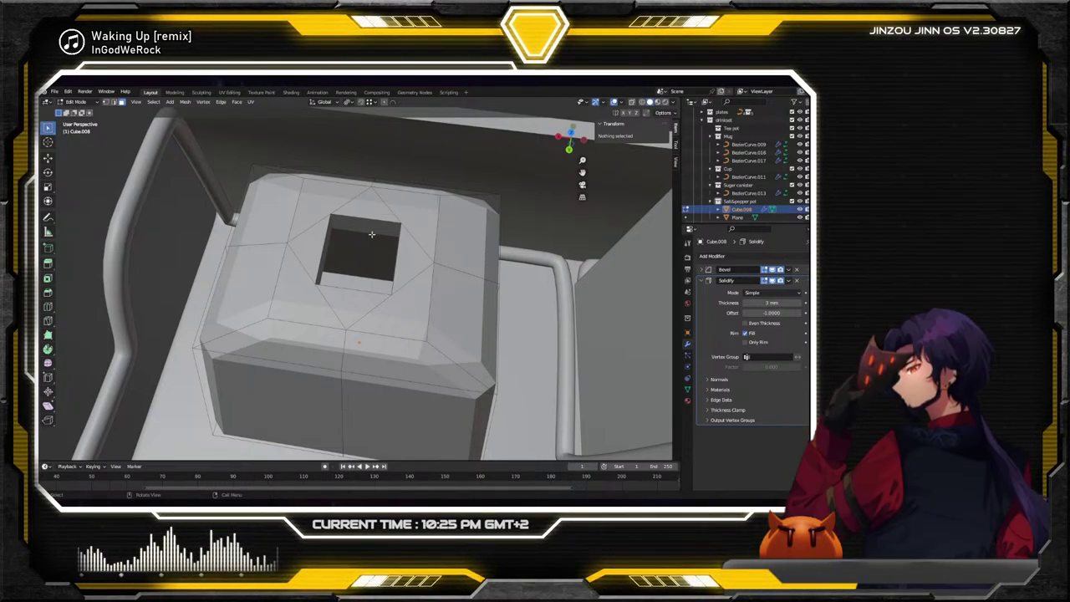
alt+click(370, 228)
key(f)
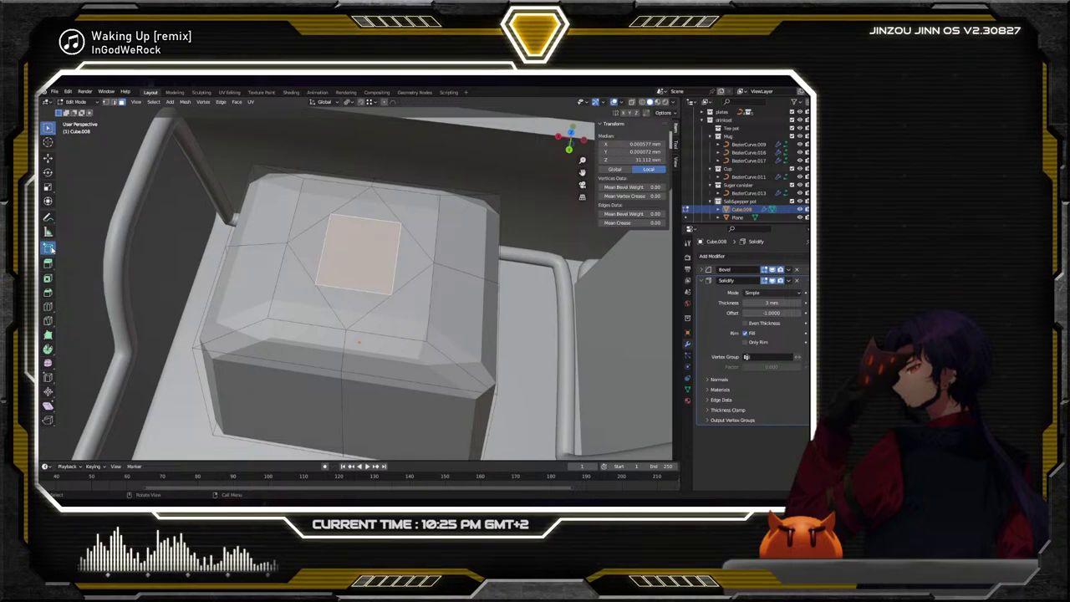
Activate the Add Cylinder tool and enable snapping
drag(51, 250, 99, 285)
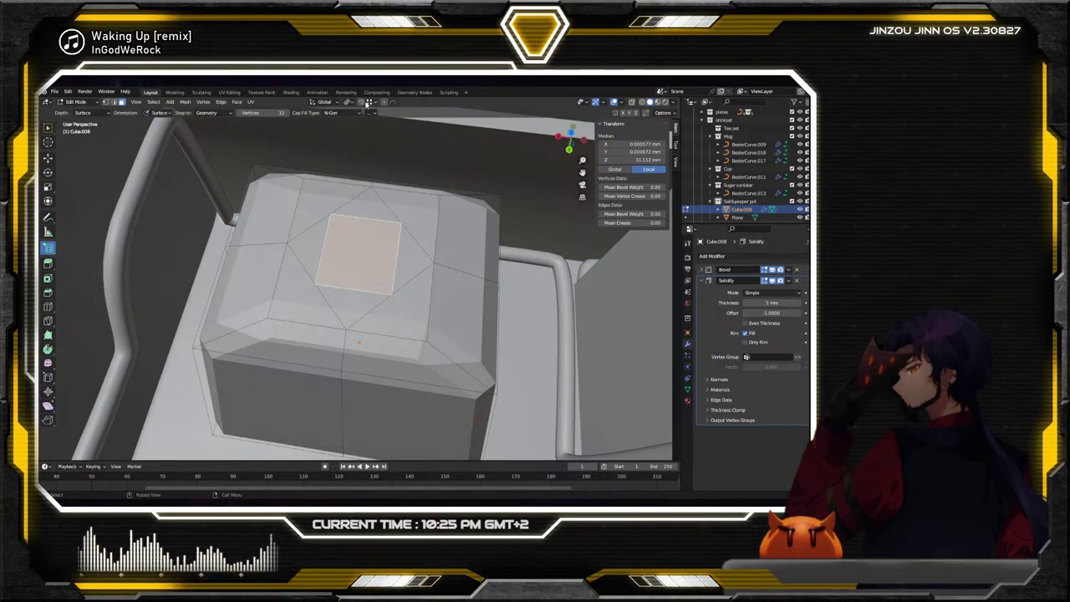
click(369, 101)
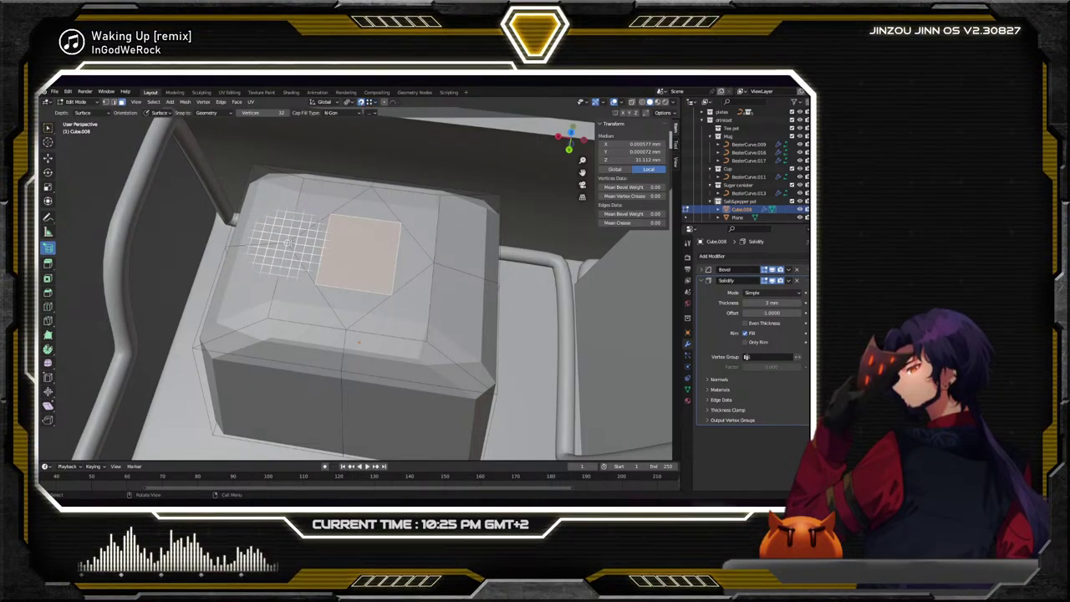
Try a tall 32-vertex cylinder on the lid beside the central square face with a depth of 1 mm, and undo it
drag(287, 244, 339, 276)
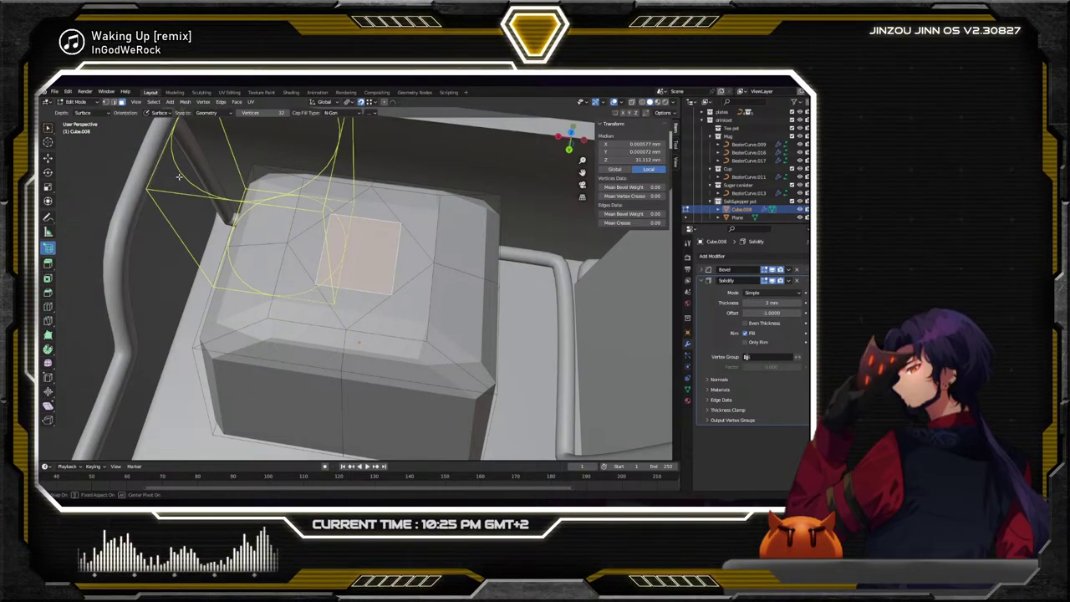
click(178, 175)
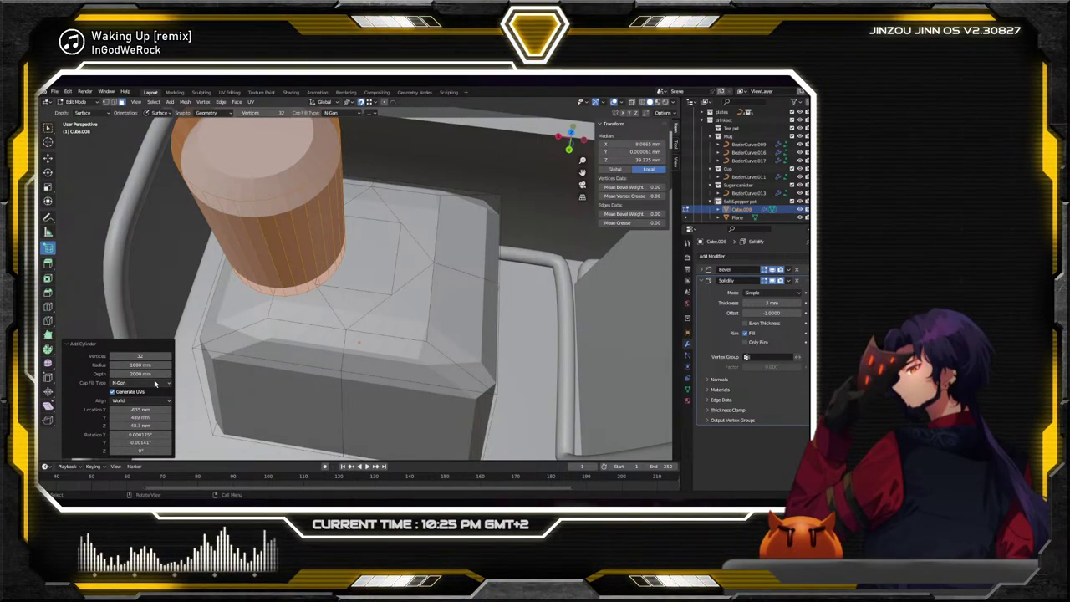
middle_drag(250, 334, 320, 305)
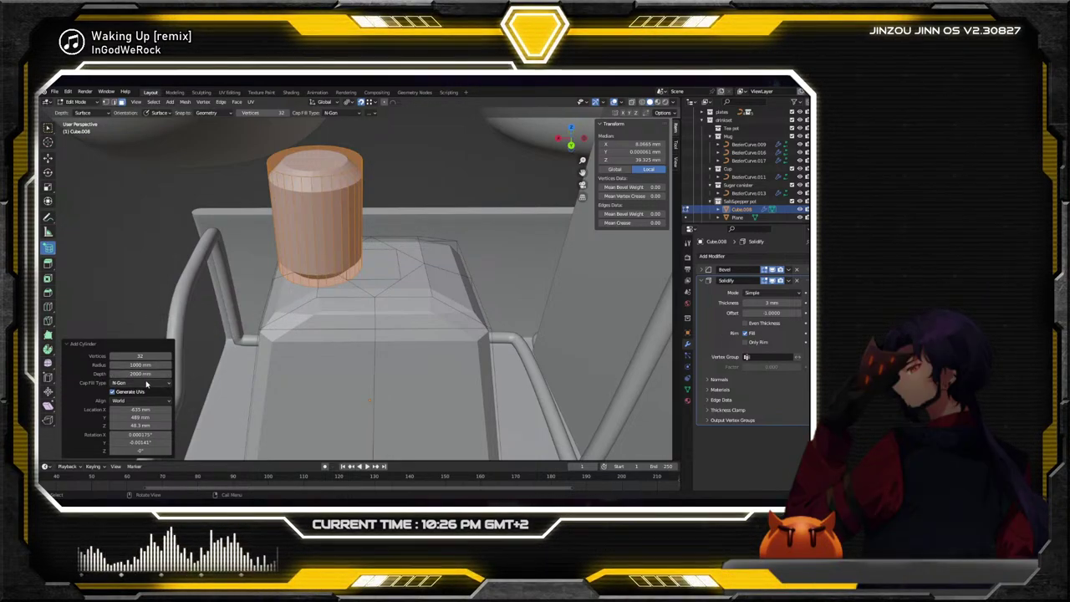
text(200)
key(Return)
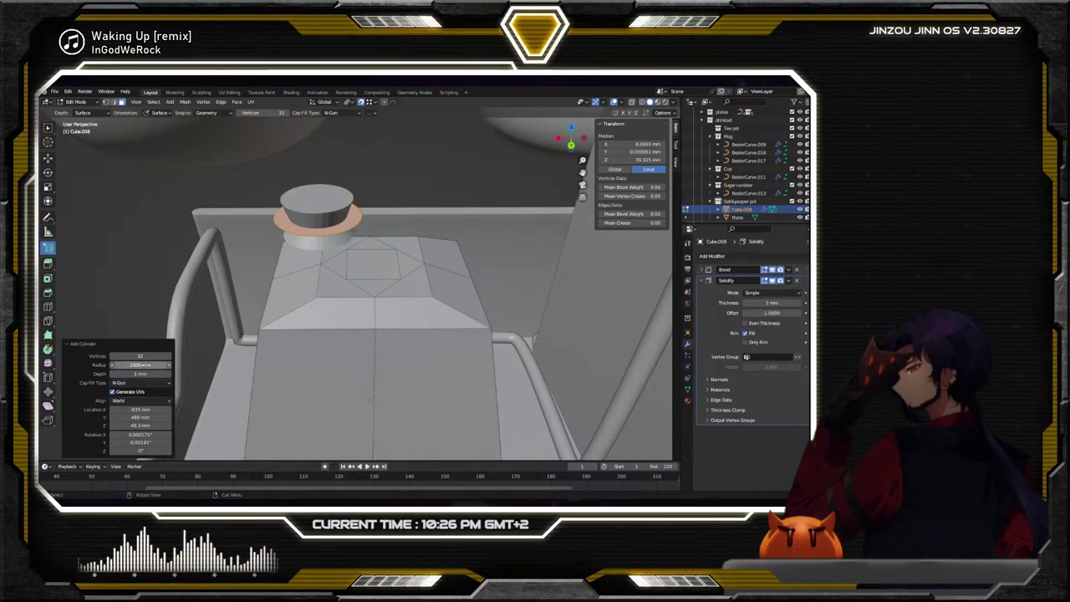
key(ctrl+z)
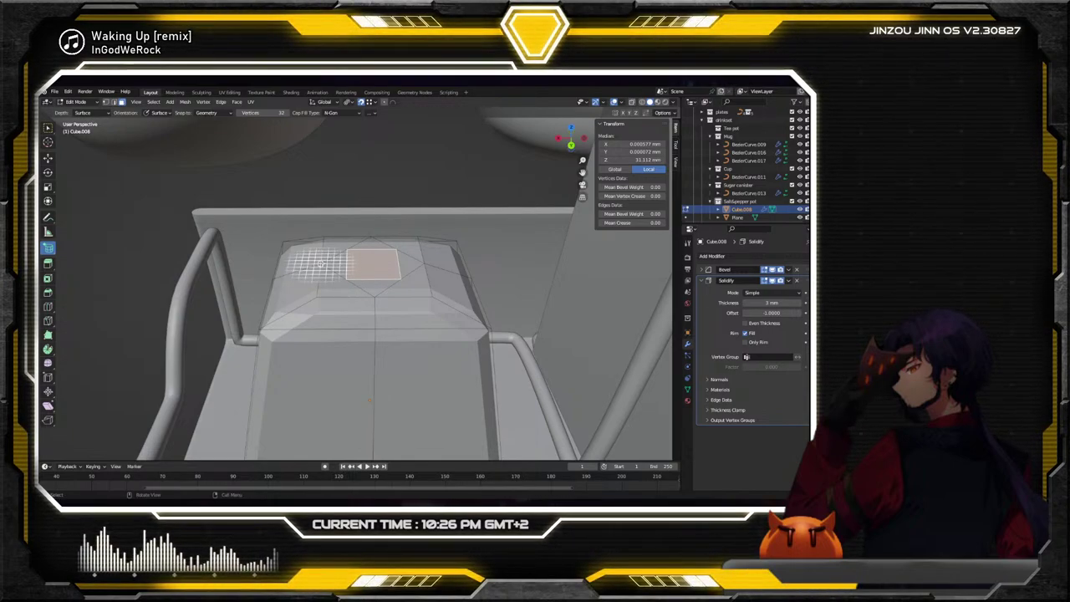
Draw a short 32-vertex cylinder on the lid's top, beside the central square face
drag(319, 263, 329, 267)
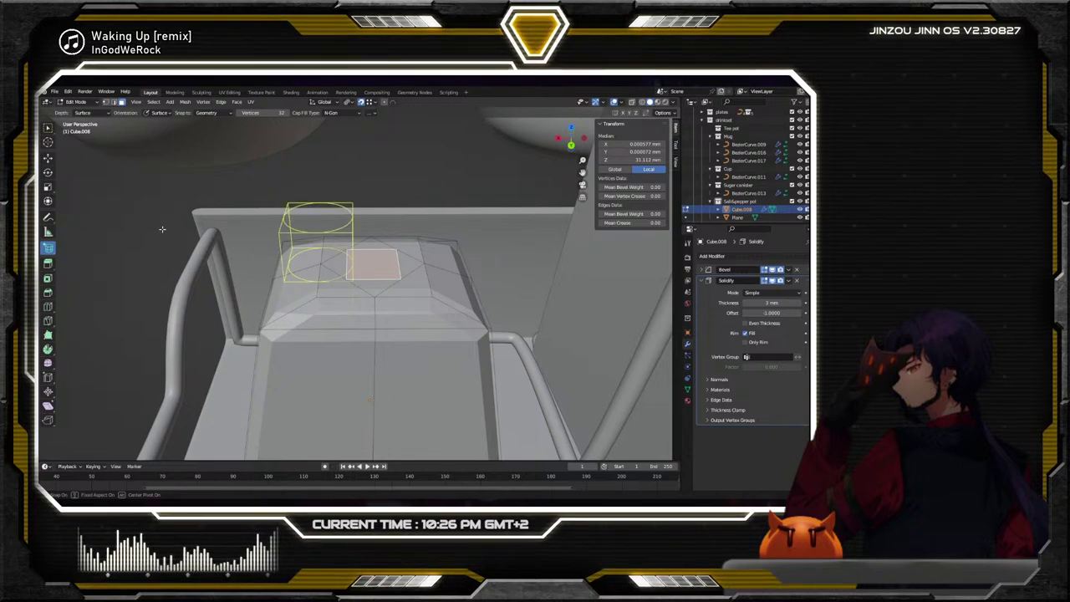
click(94, 257)
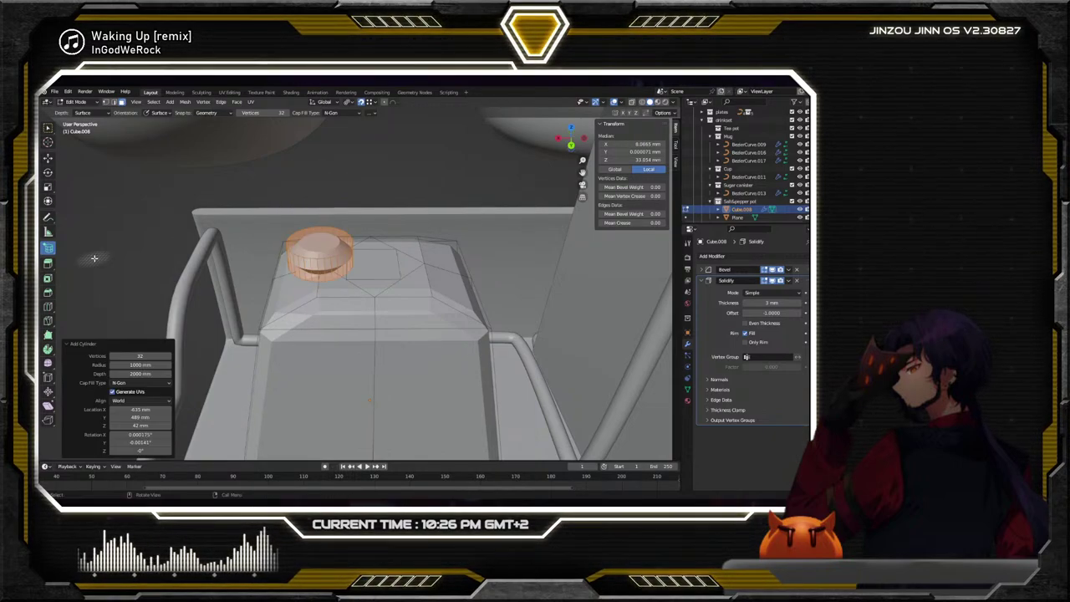
Inset the short cylinder's top face by about 0.9 mm
click(47, 278)
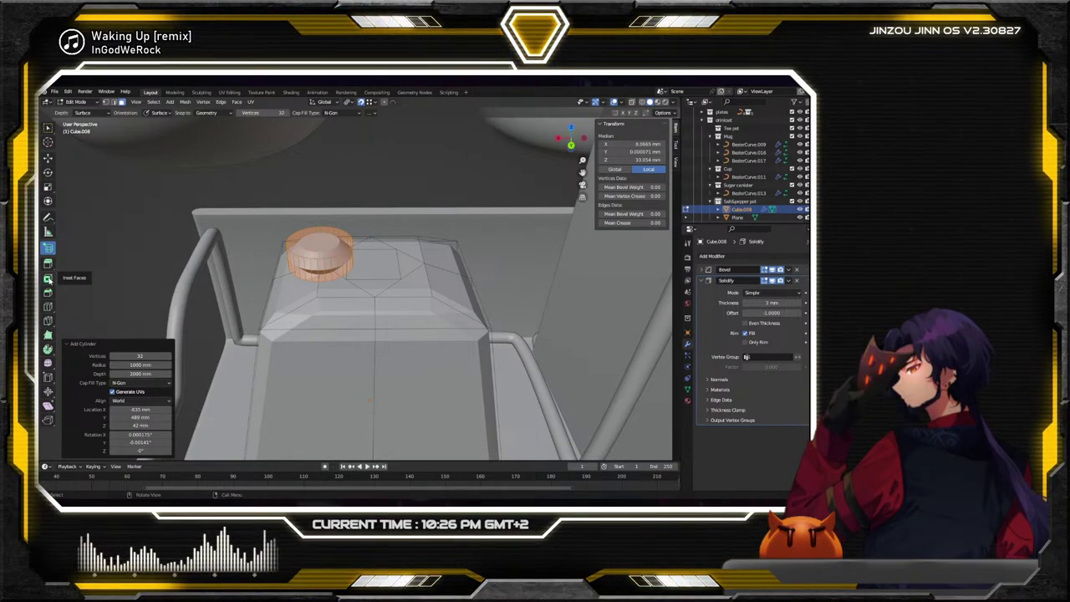
click(335, 245)
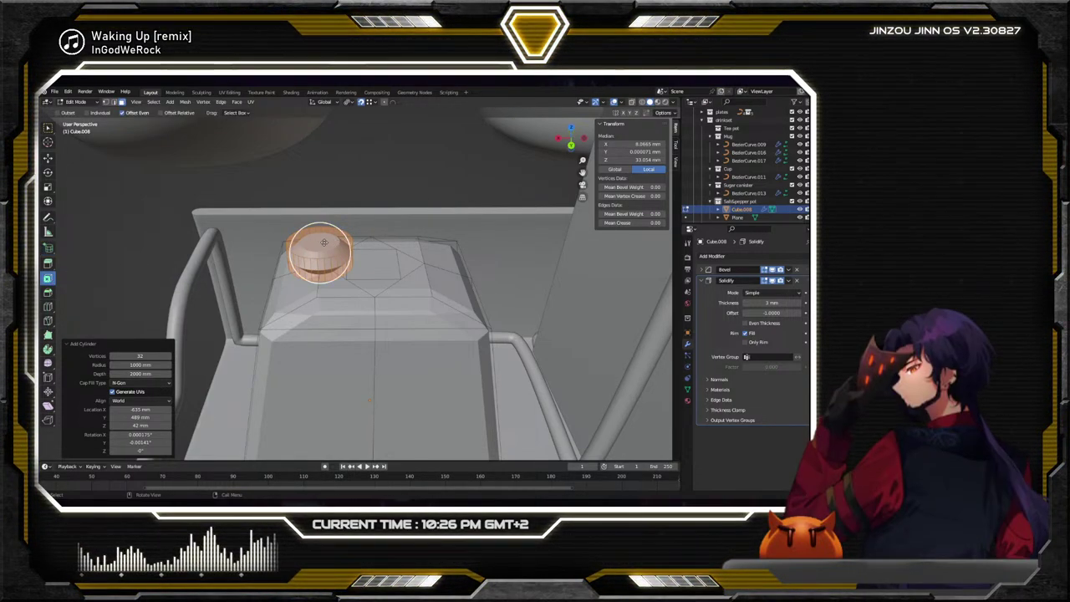
mouse_move(337, 243)
mouse_down()
mouse_move(323, 242)
mouse_move(335, 244)
mouse_up()
middle_drag(337, 249, 420, 257)
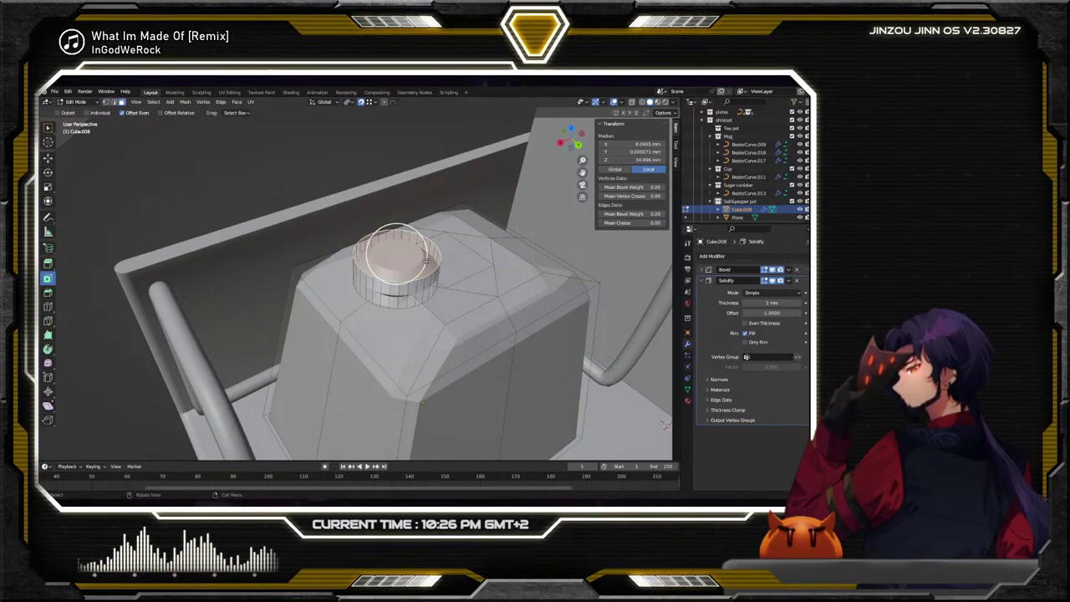
key(i)
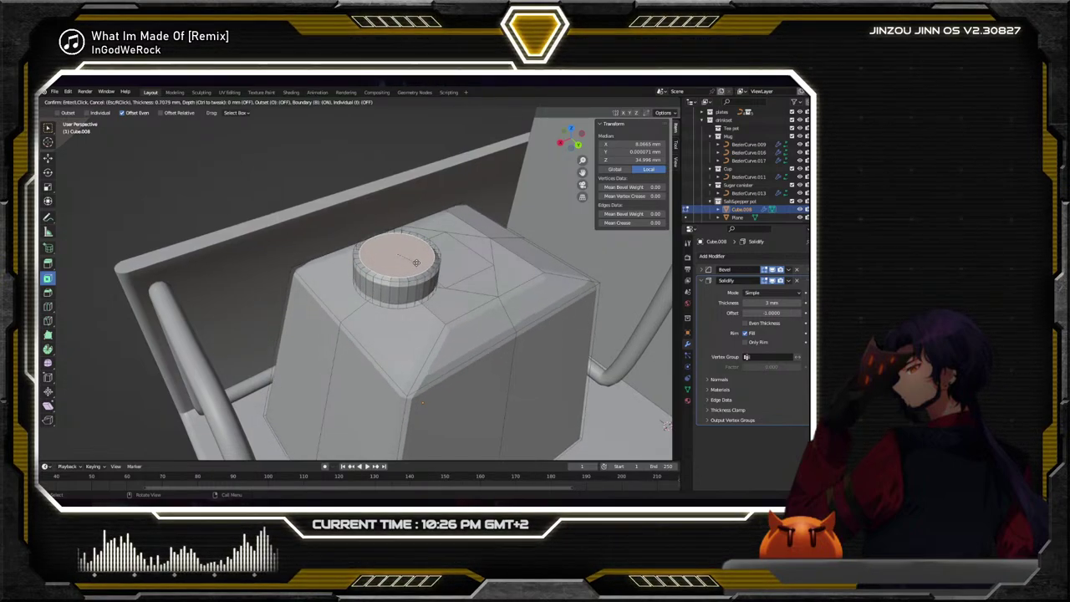
click(413, 261)
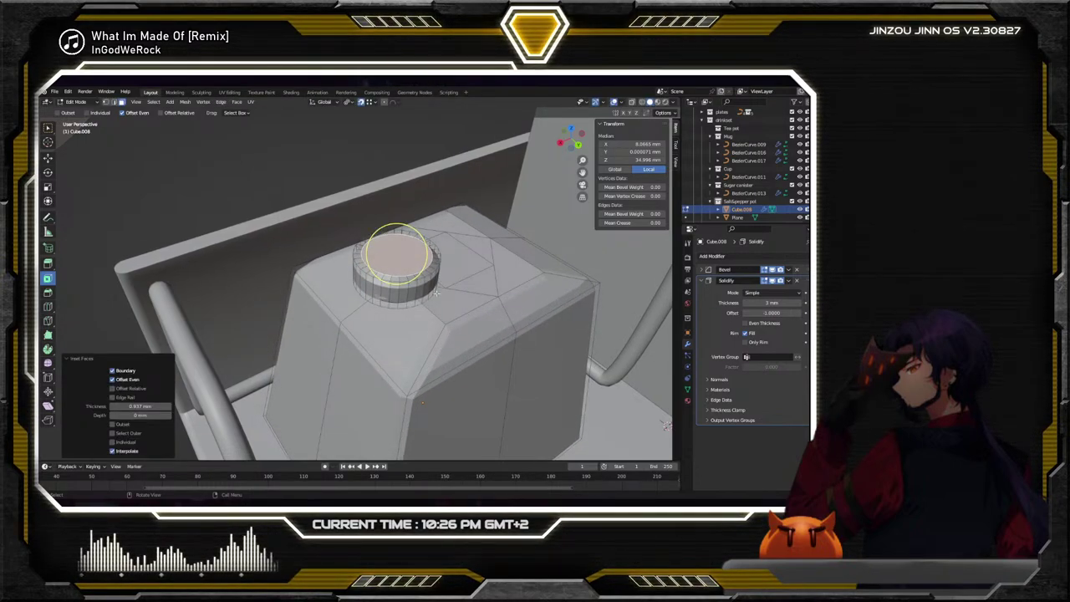
Select the entire short cylinder through its linked faces and move it over the lid's centre, shifting it -8.0665 mm along X
key(a)
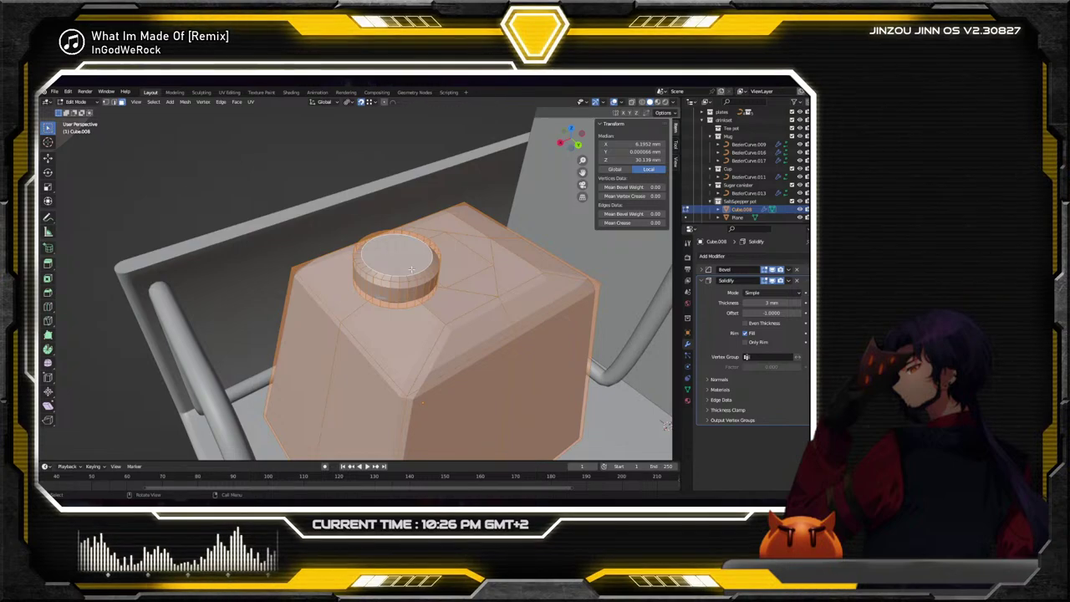
click(393, 257)
click(154, 102)
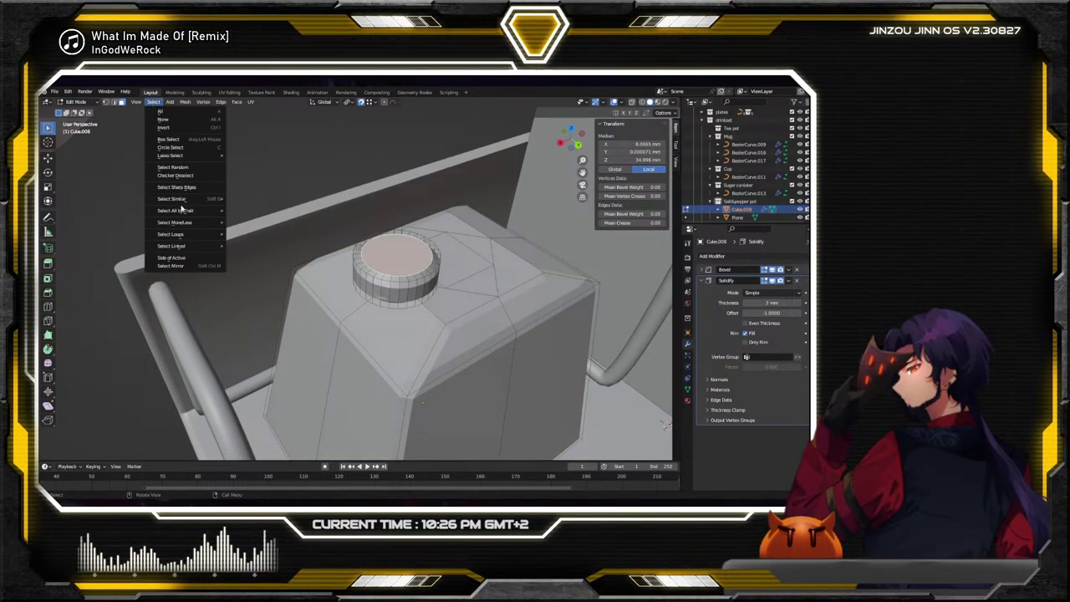
mouse_move(184, 234)
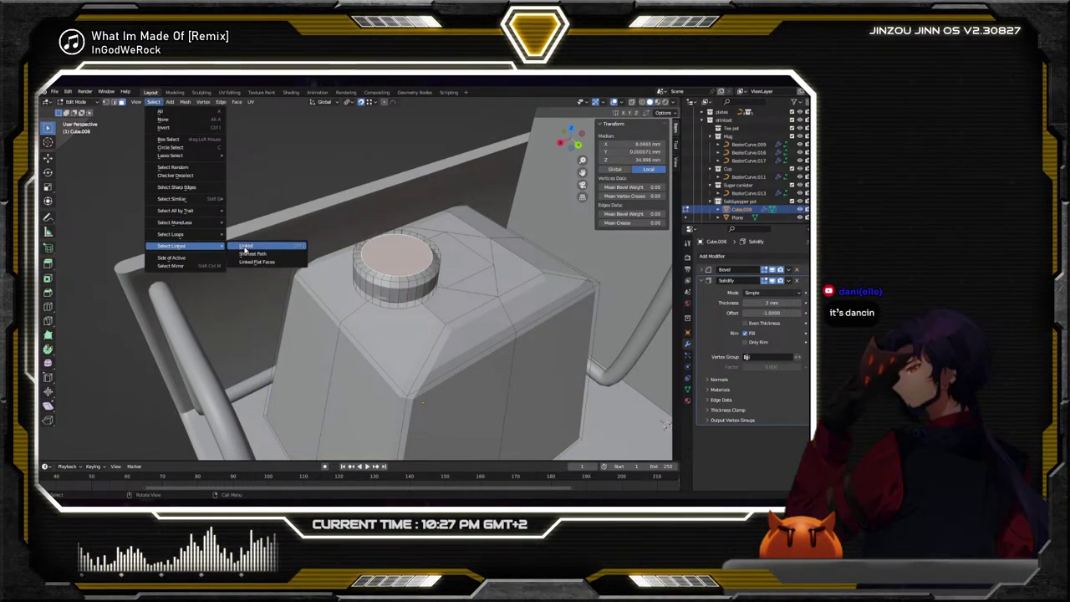
click(251, 246)
click(47, 157)
middle_drag(376, 317, 435, 301)
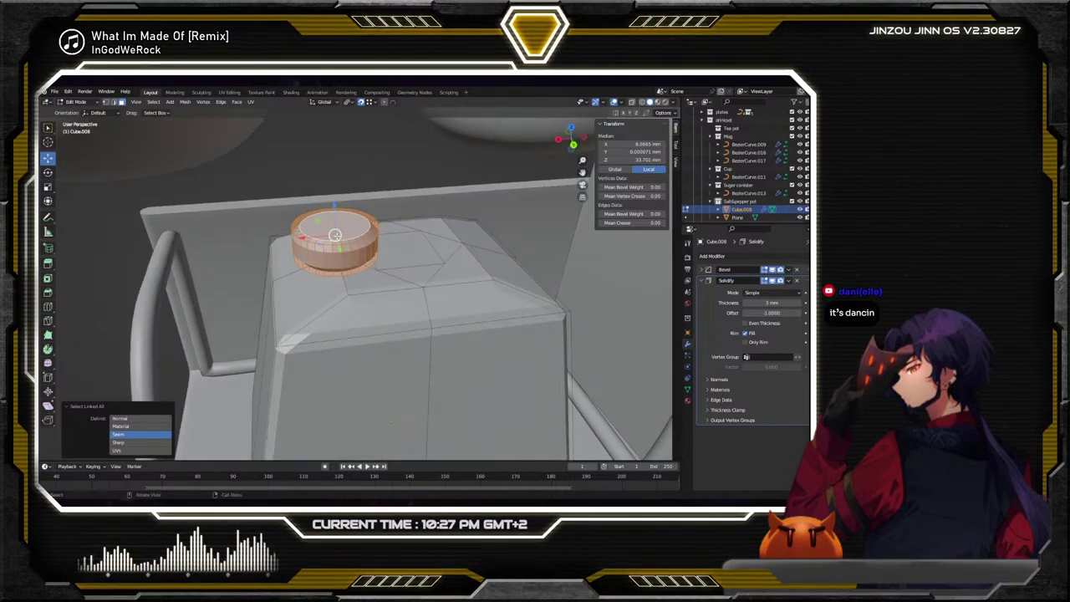
drag(335, 206, 426, 288)
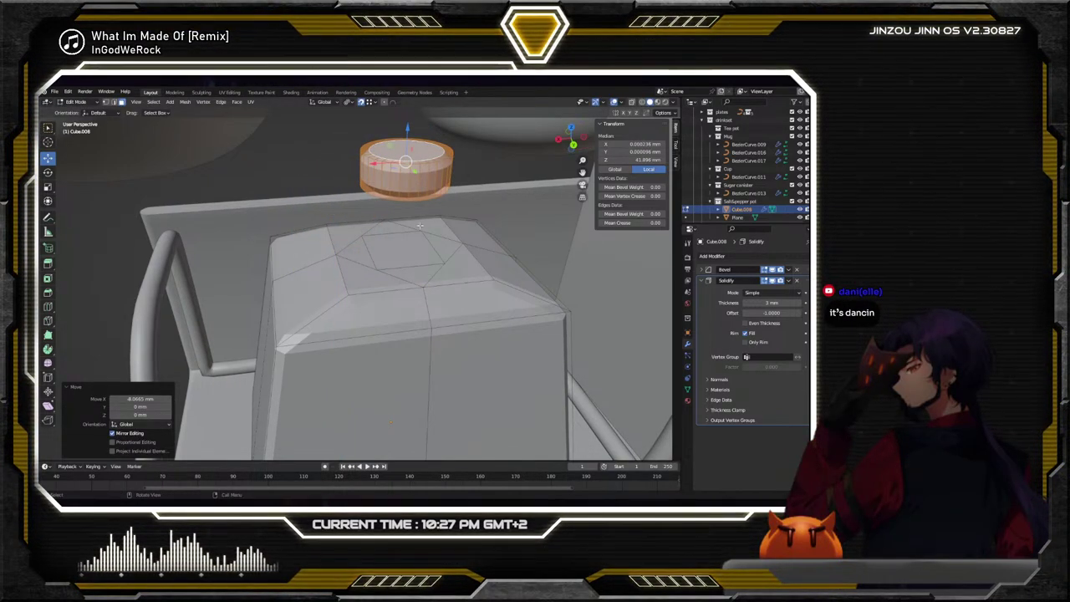
drag(407, 131, 391, 185)
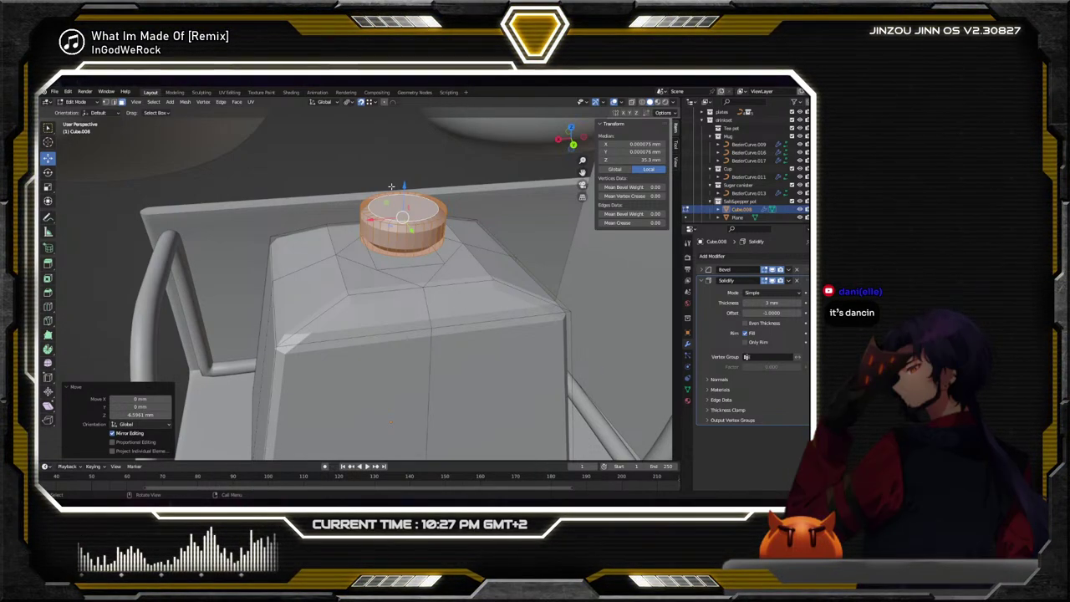
scroll(391, 186, up, 2)
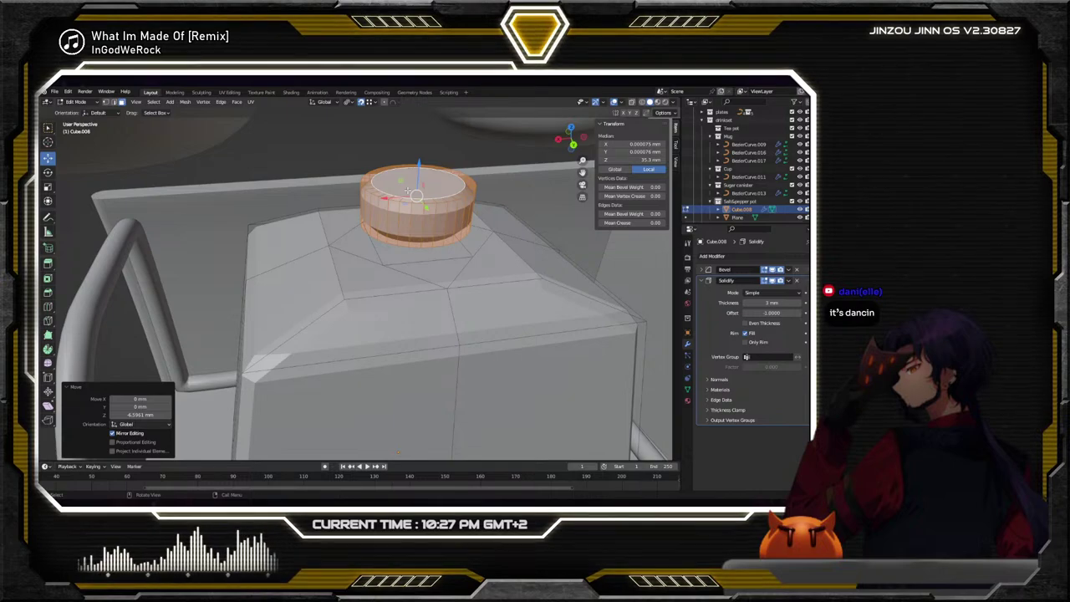
middle_drag(463, 185, 444, 201)
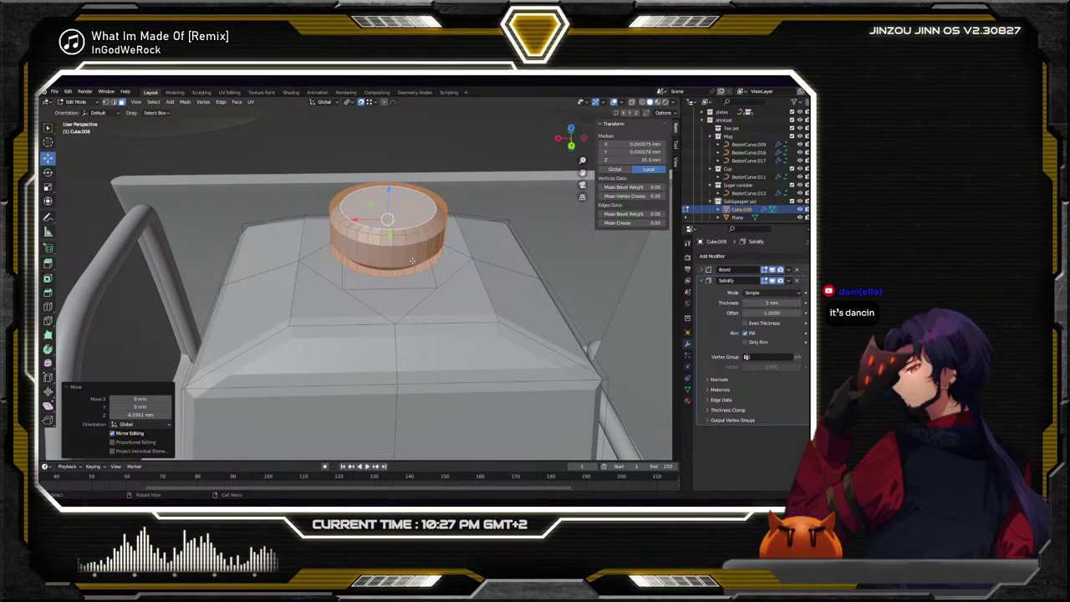
Set snapping to use the closest point and lower the cylinder about 6.9 mm along Z onto the lid's central face
click(372, 102)
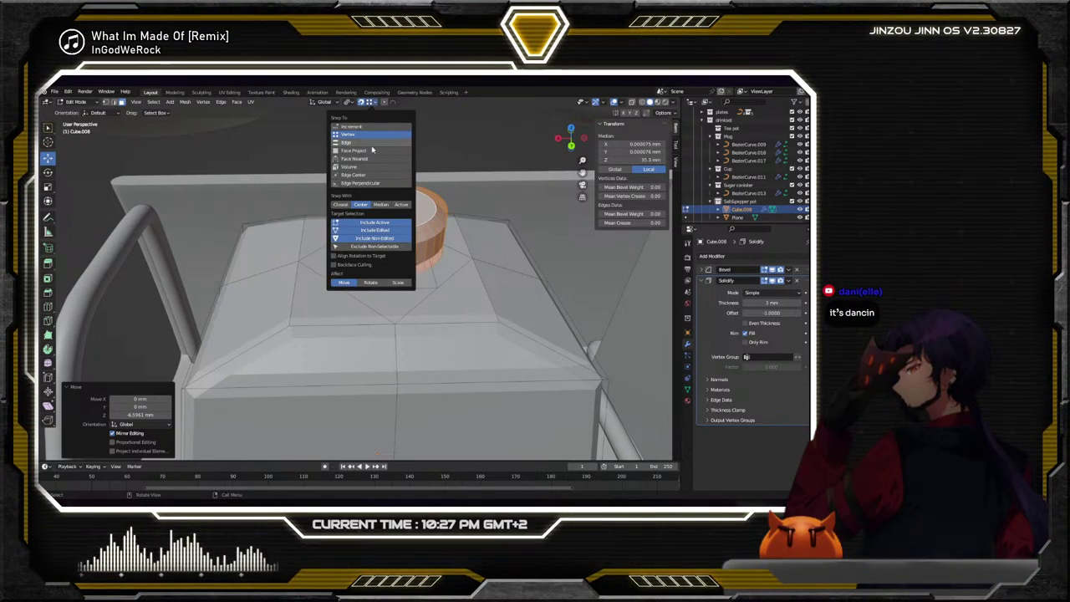
click(341, 205)
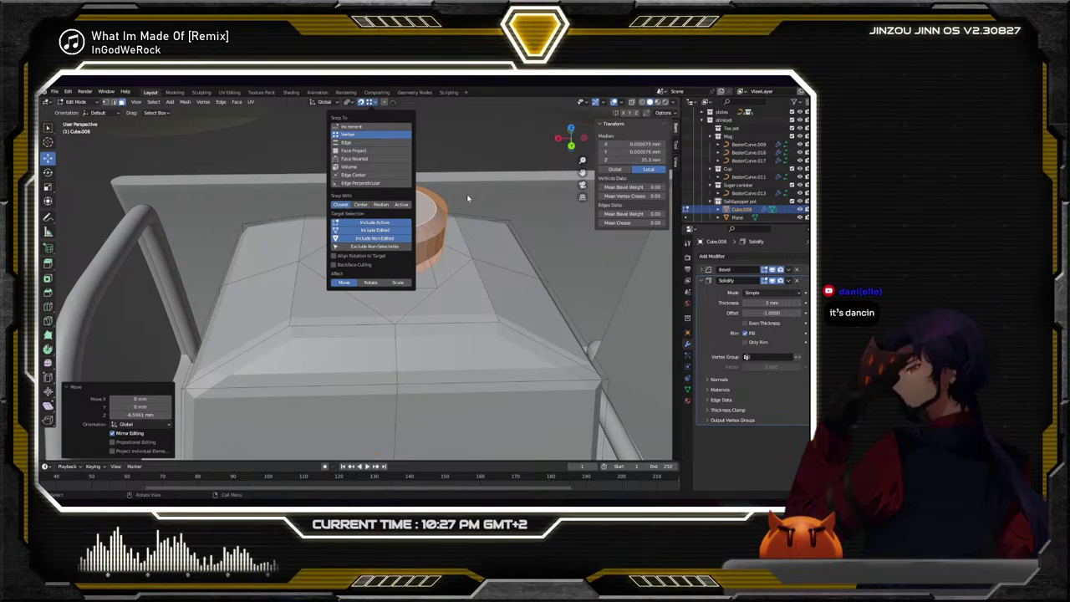
drag(387, 191, 400, 147)
mouse_move(420, 178)
middle_down()
mouse_move(385, 201)
mouse_move(403, 172)
middle_up()
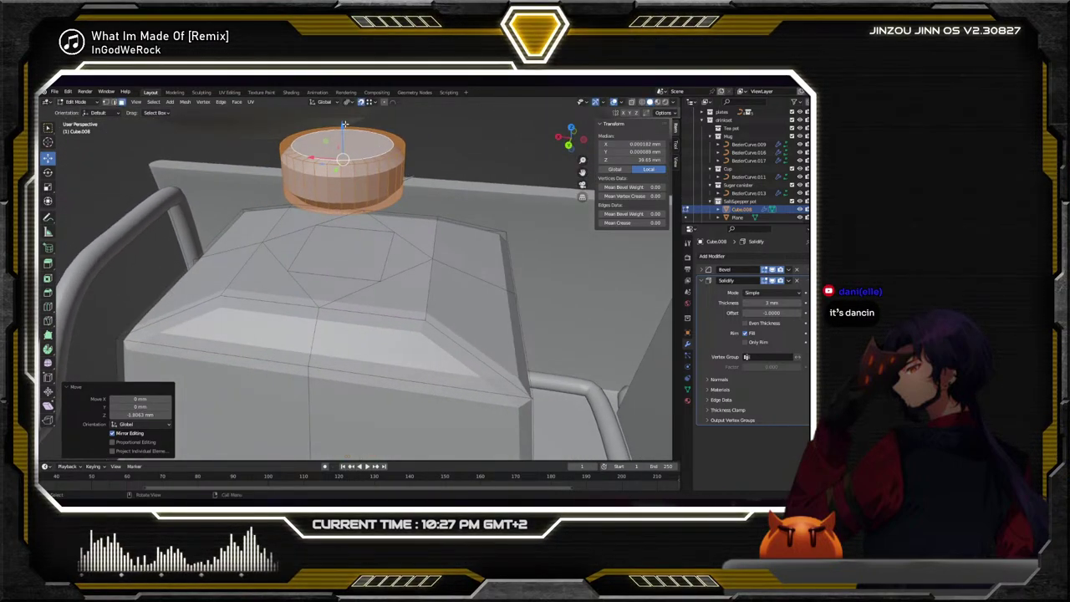
key(g)
key(z)
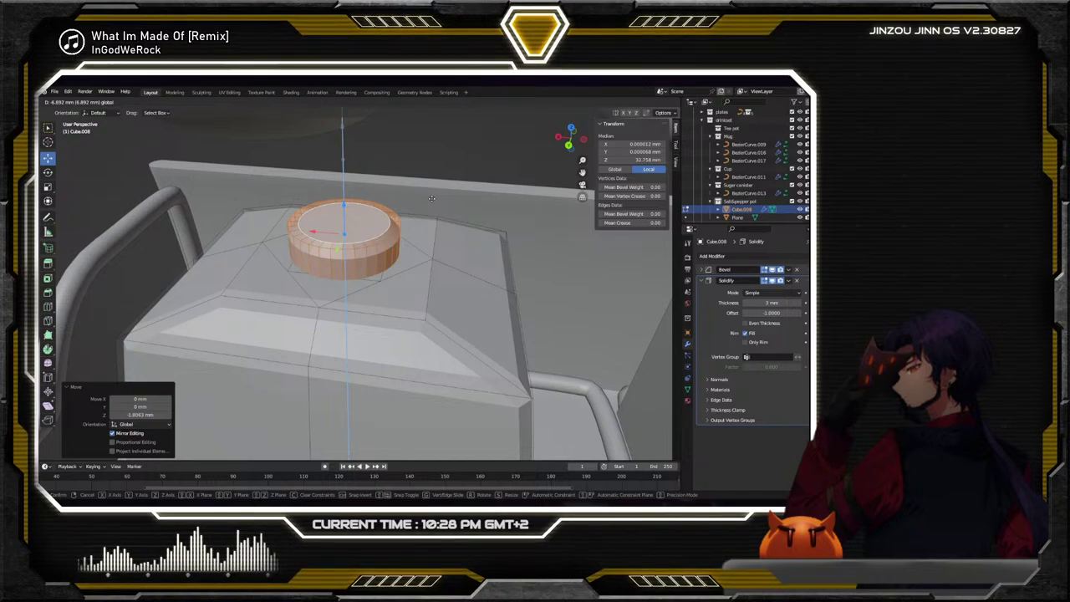
key(x)
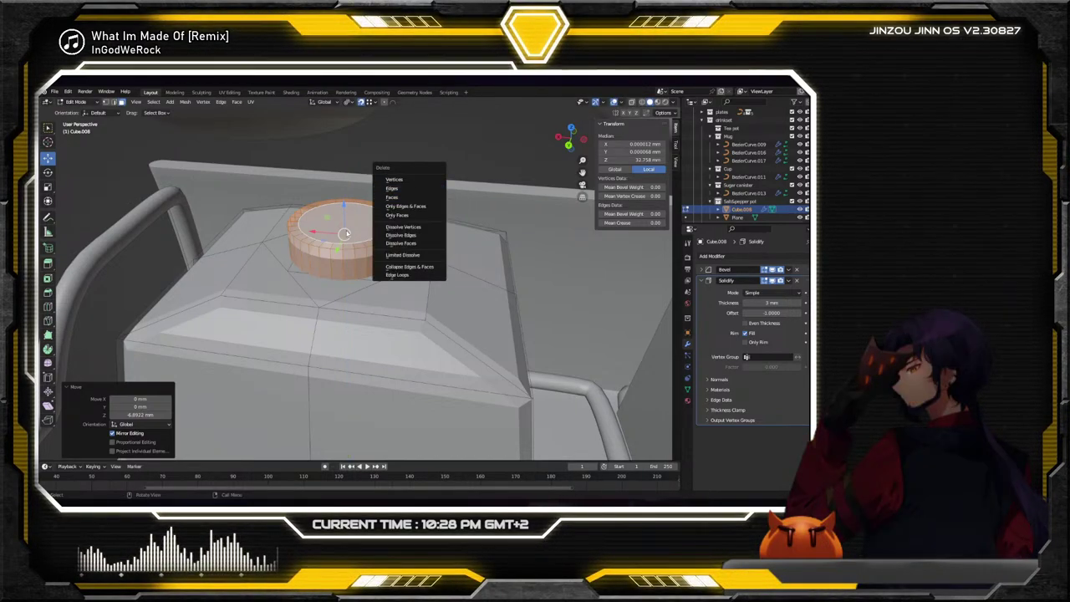
key(Escape)
mouse_move(370, 203)
middle_down()
mouse_move(381, 251)
mouse_move(383, 199)
mouse_move(386, 214)
middle_up()
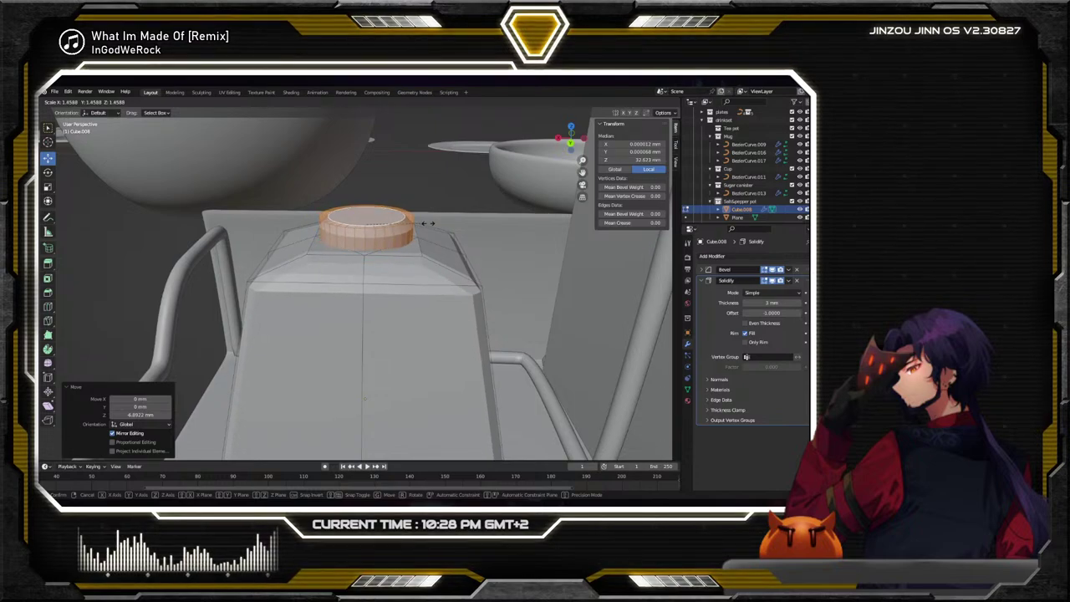
key(Escape)
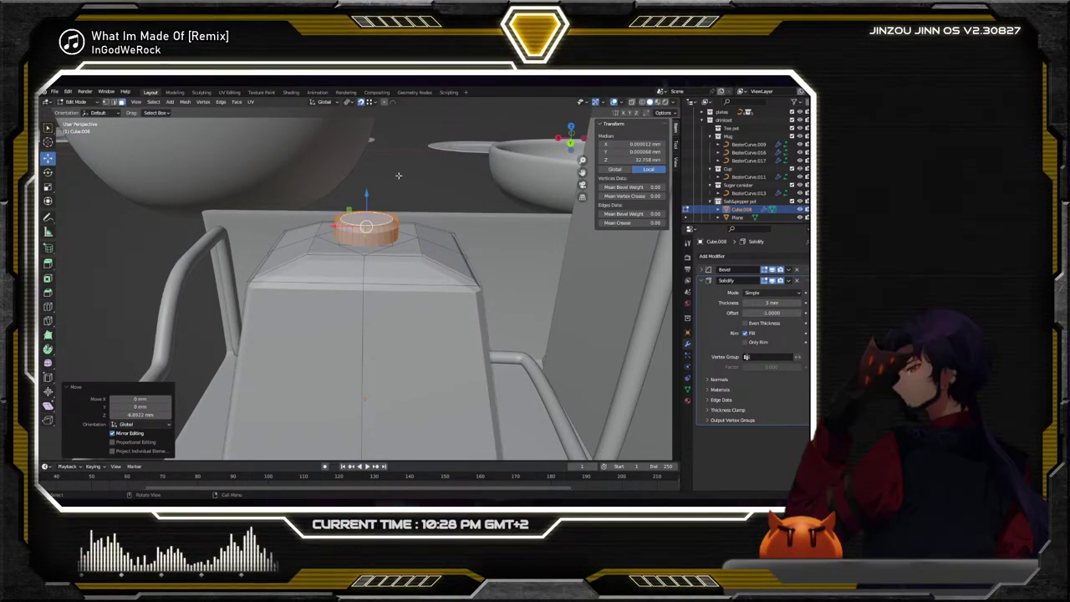
scroll(398, 174, up, 1)
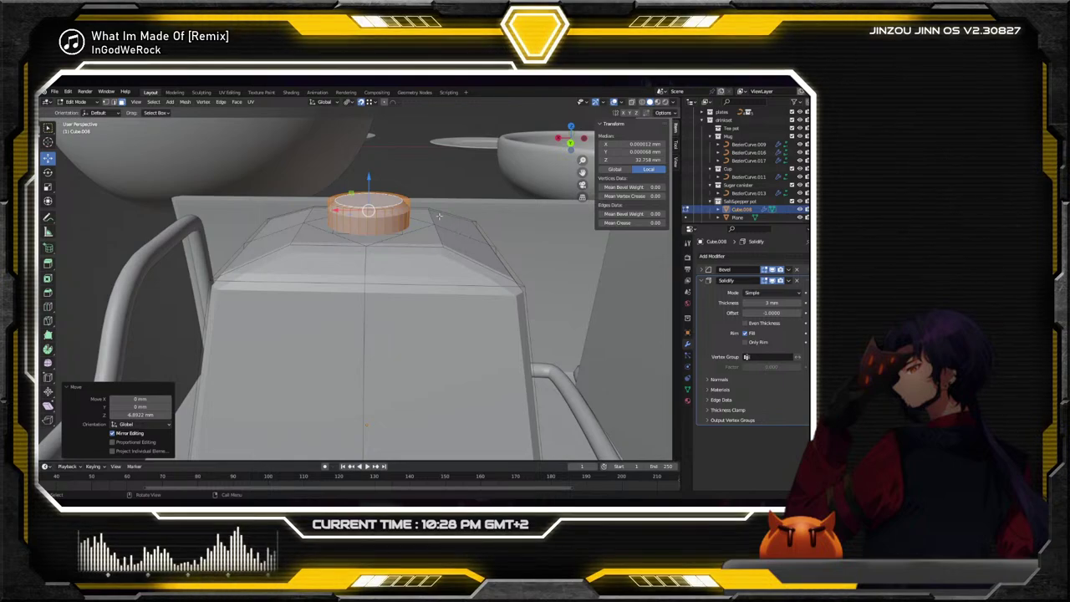
scroll(439, 216, down, 1)
Try deleting only the faces of the short cylinder while keeping its edges, and undo the deletion
key(x)
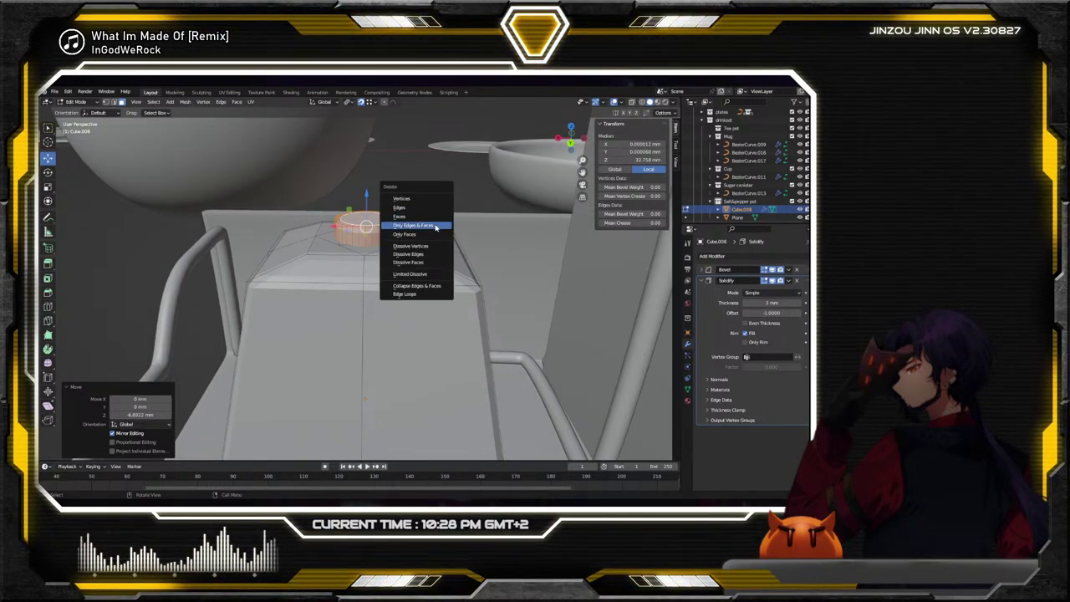
click(433, 237)
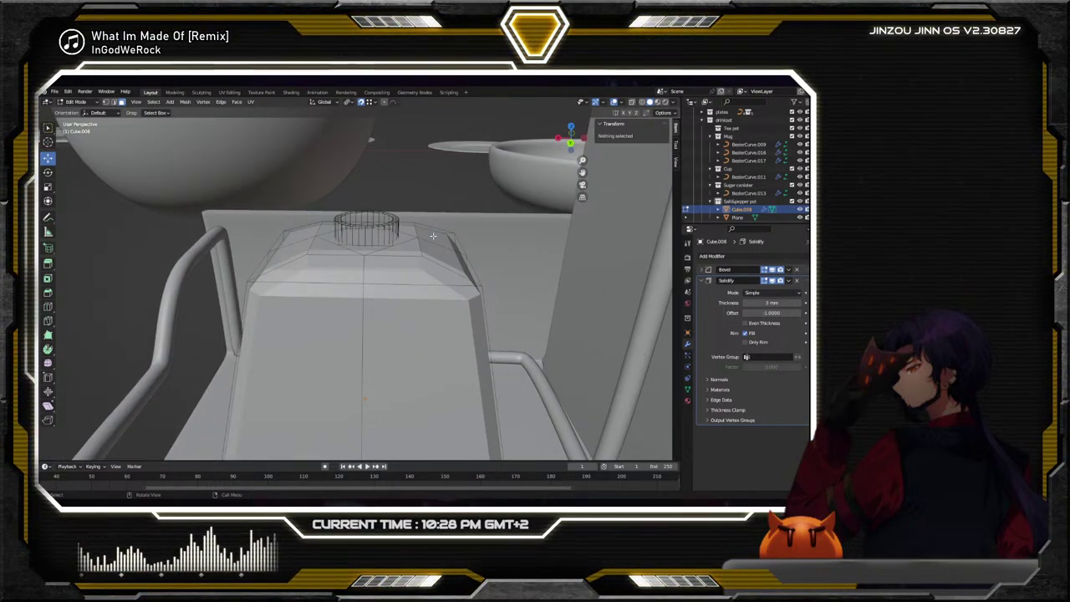
click(376, 226)
right_click(375, 224)
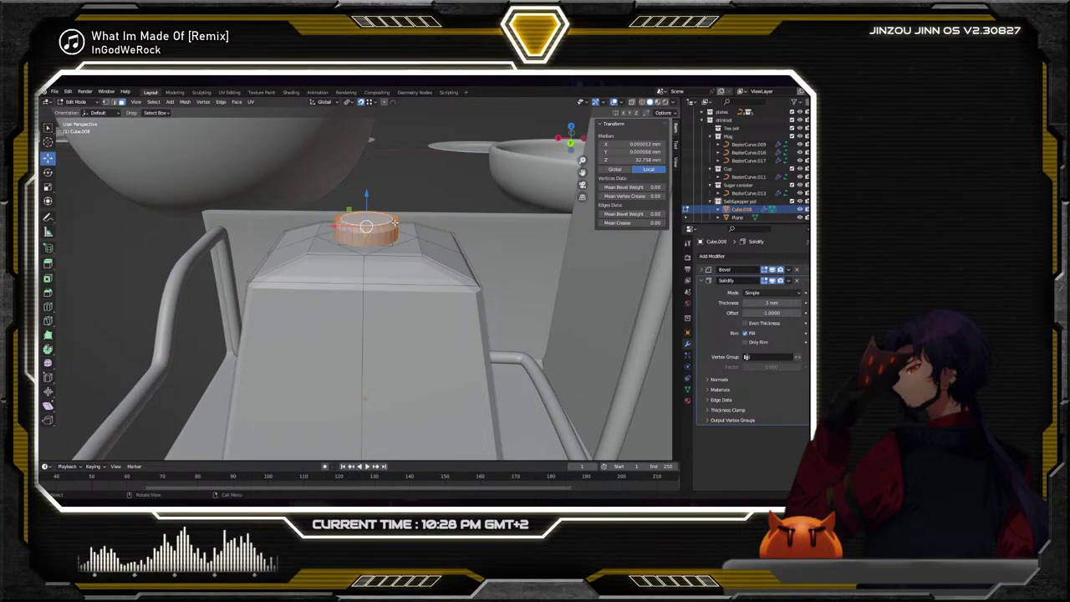
right_click(386, 222)
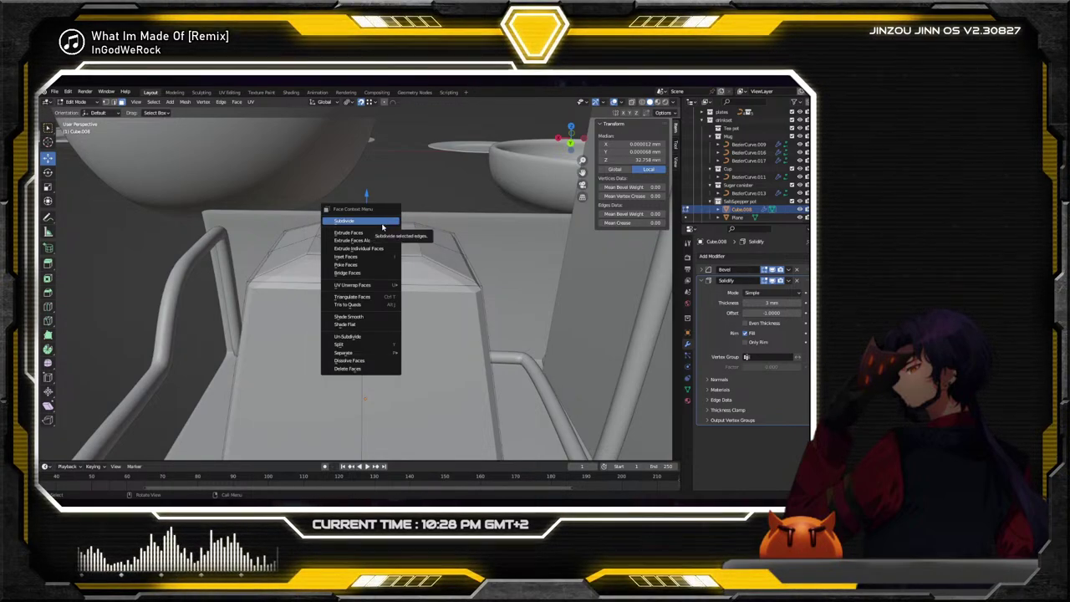
click(383, 224)
Delete all faces of the short cylinder and the square face at the centre of the lid
key(x)
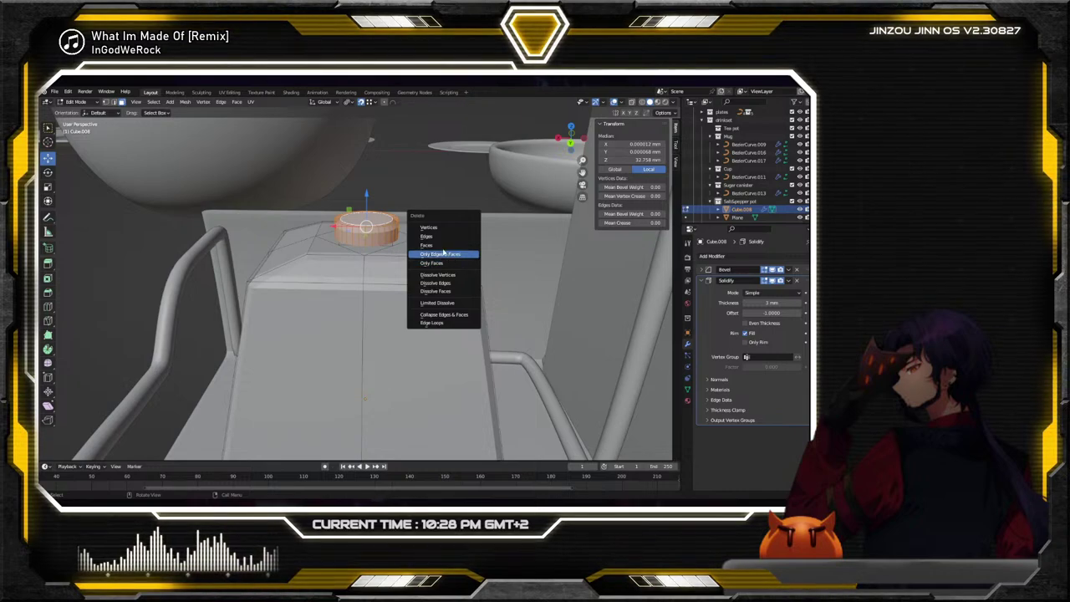
click(441, 245)
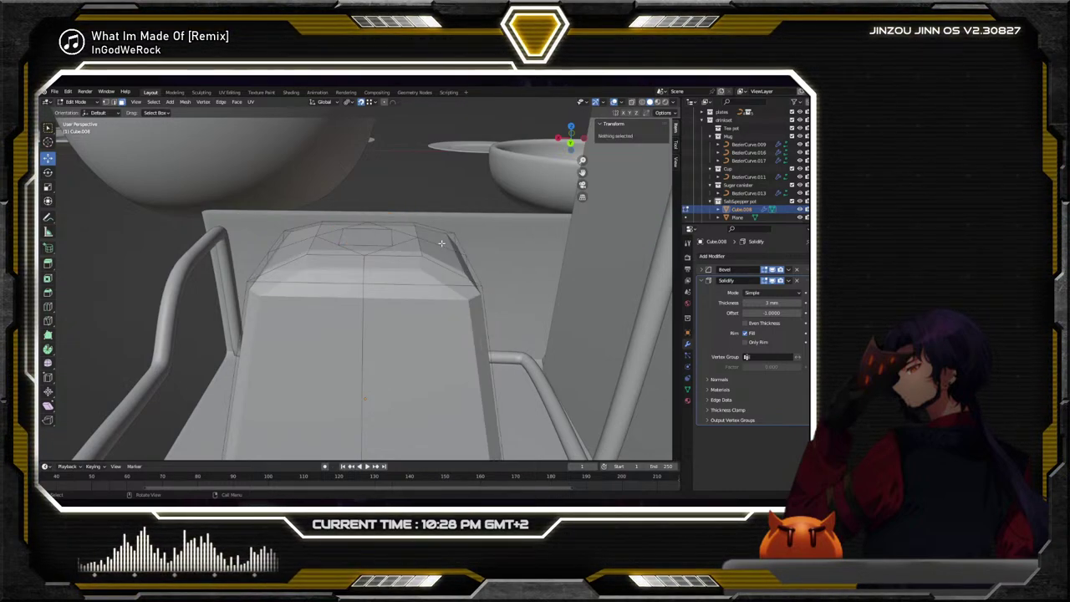
middle_drag(390, 226, 419, 258)
scroll(424, 278, up, 4)
click(384, 278)
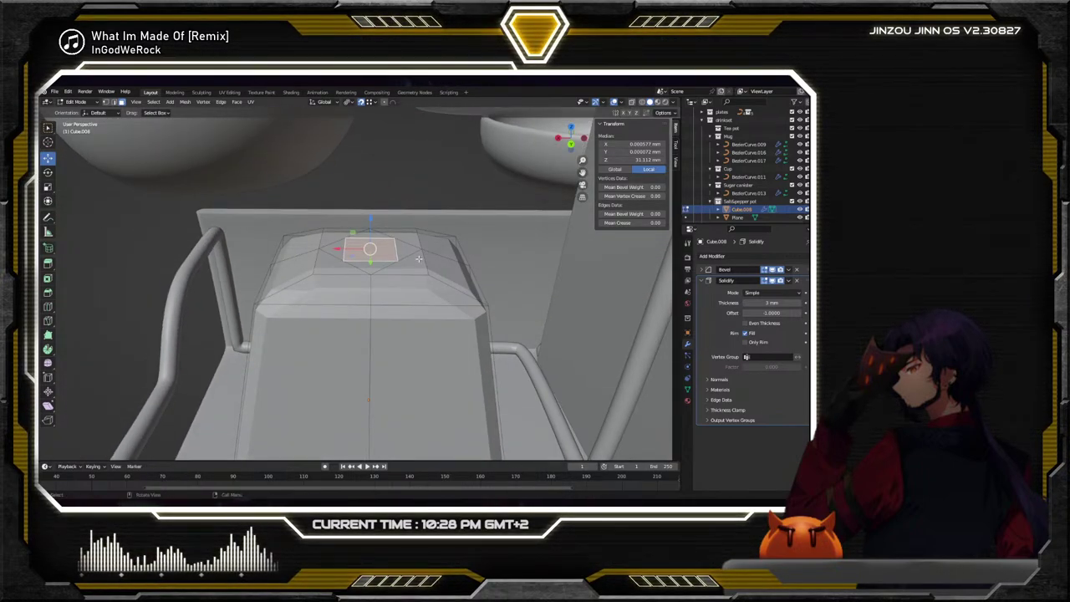
key(x)
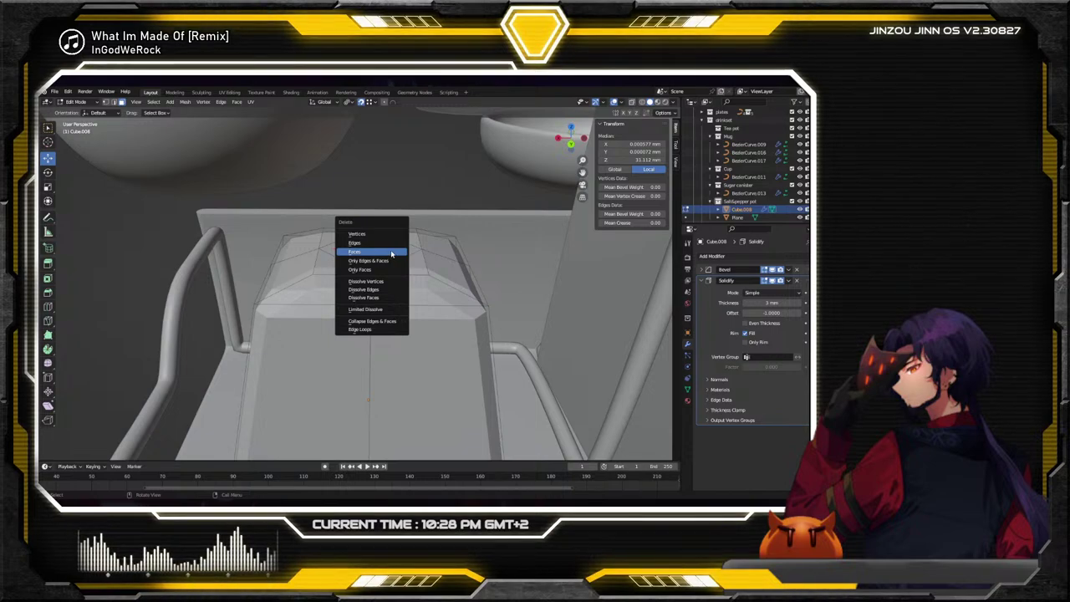
click(398, 254)
Delete the four triangular faces surrounding the square opening in the lid's top
click(359, 238)
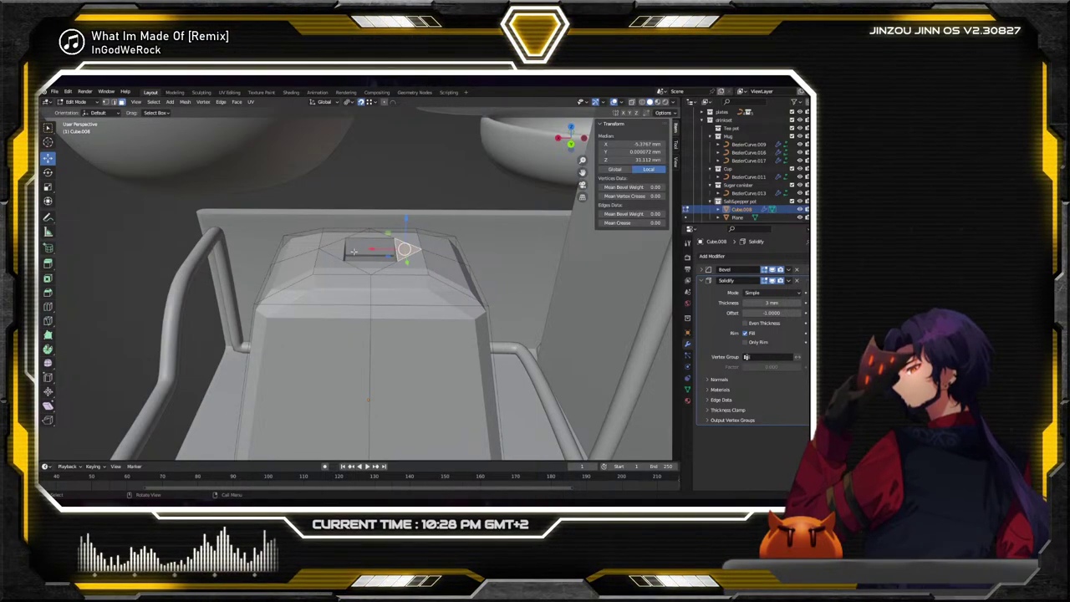
shift+click(375, 238)
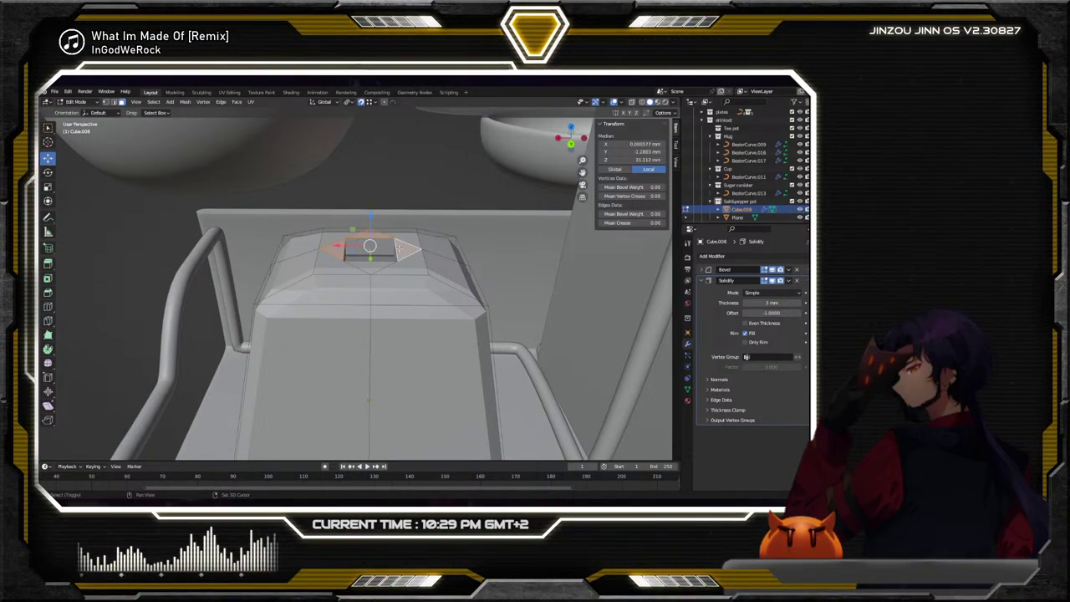
key(x)
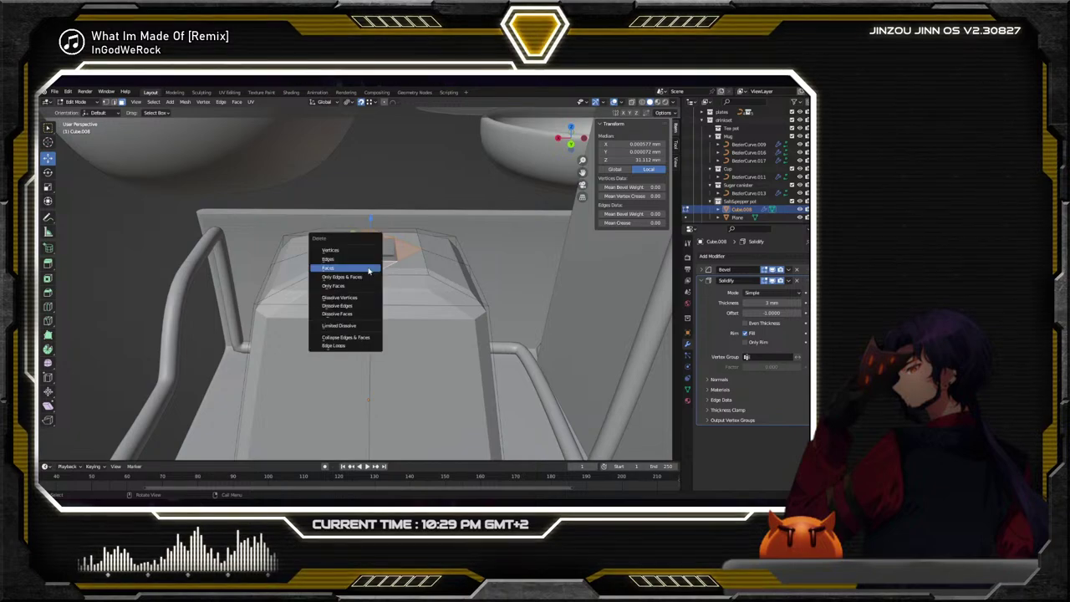
click(368, 267)
Delete the four corner faces around the diamond-shaped opening on top of the lid
middle_drag(368, 267, 399, 242)
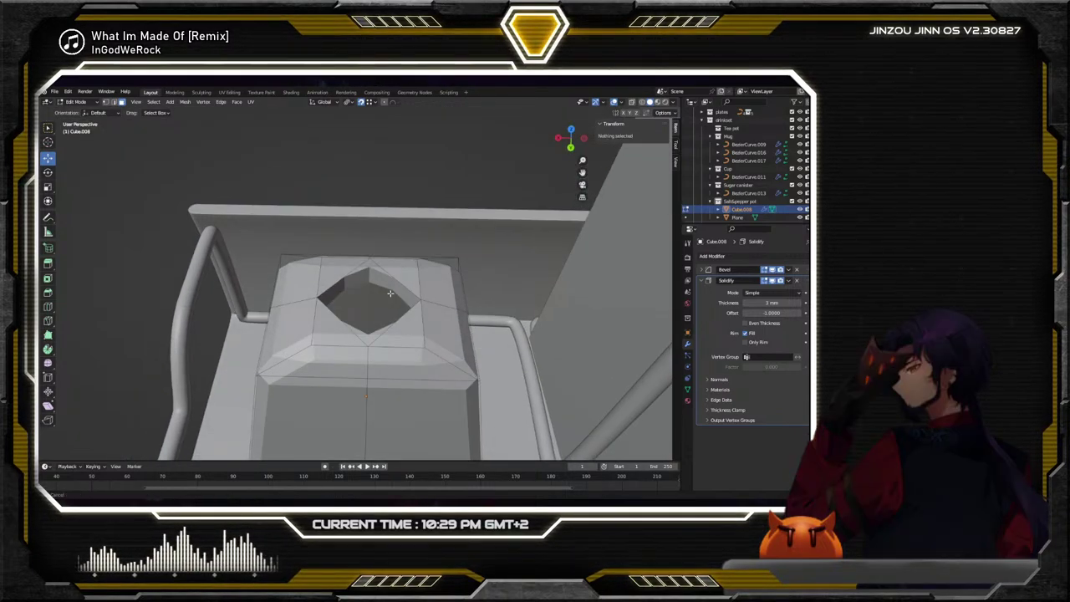
click(353, 254)
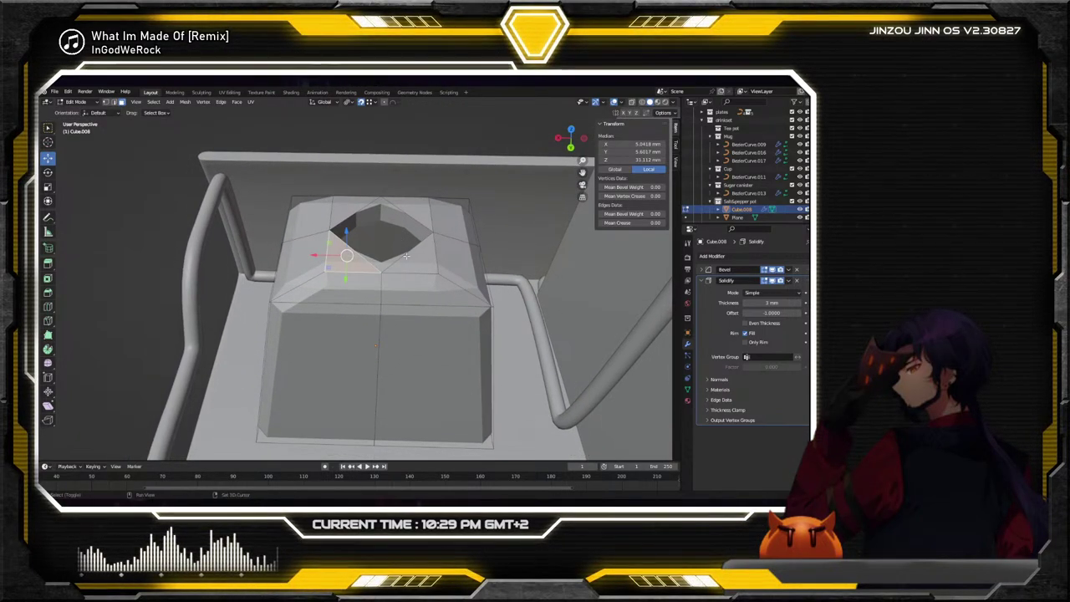
shift+click(354, 209)
shift+click(354, 209)
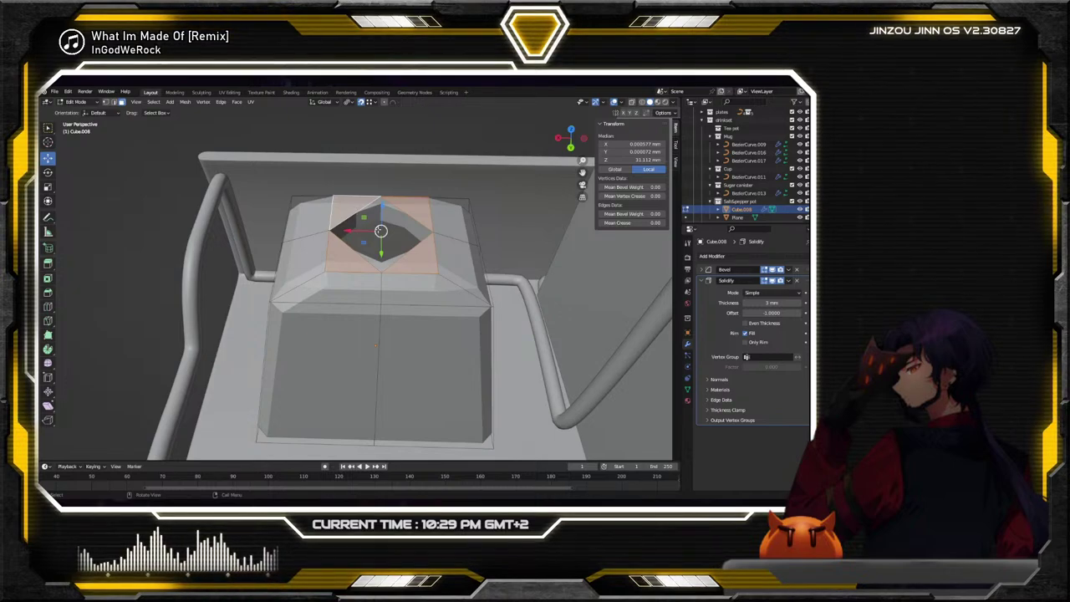
key(x)
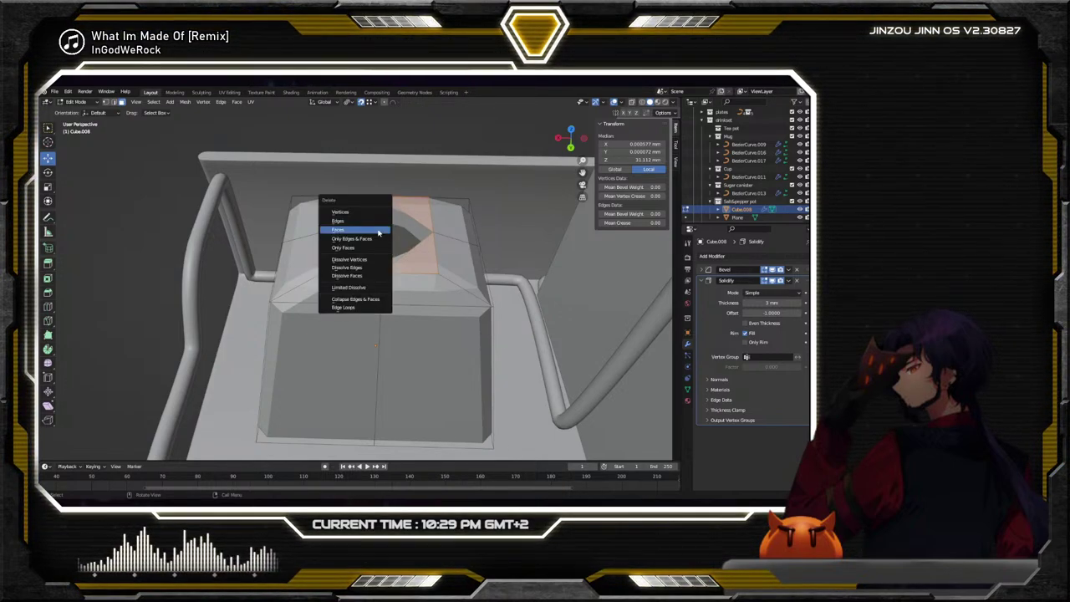
click(379, 231)
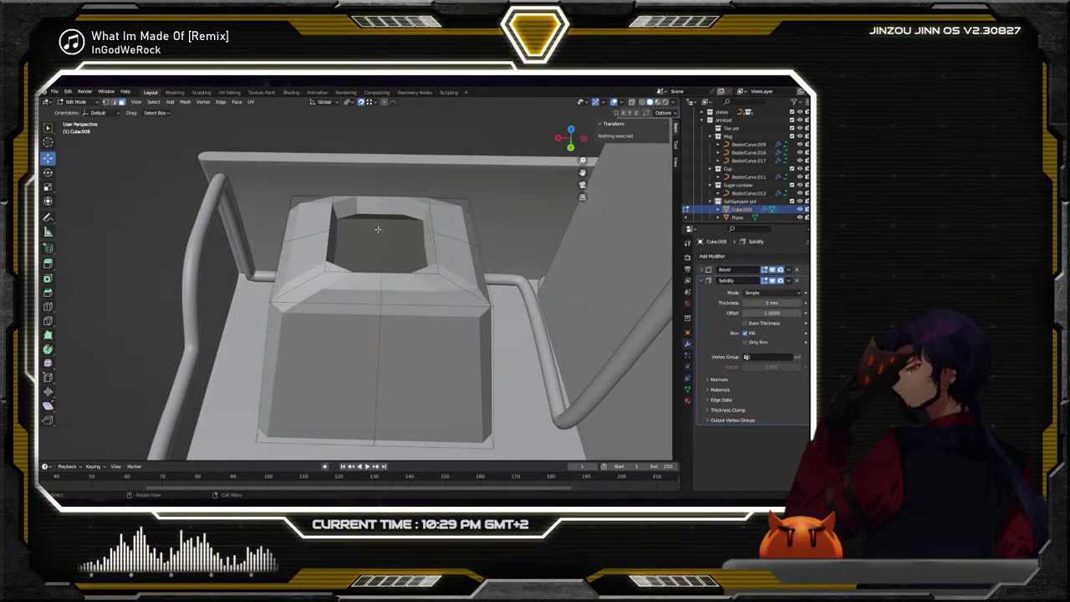
Select the opening's boundary edge loop and scale it by 1.817 along X out to the lid's outer edges
alt+click(436, 251)
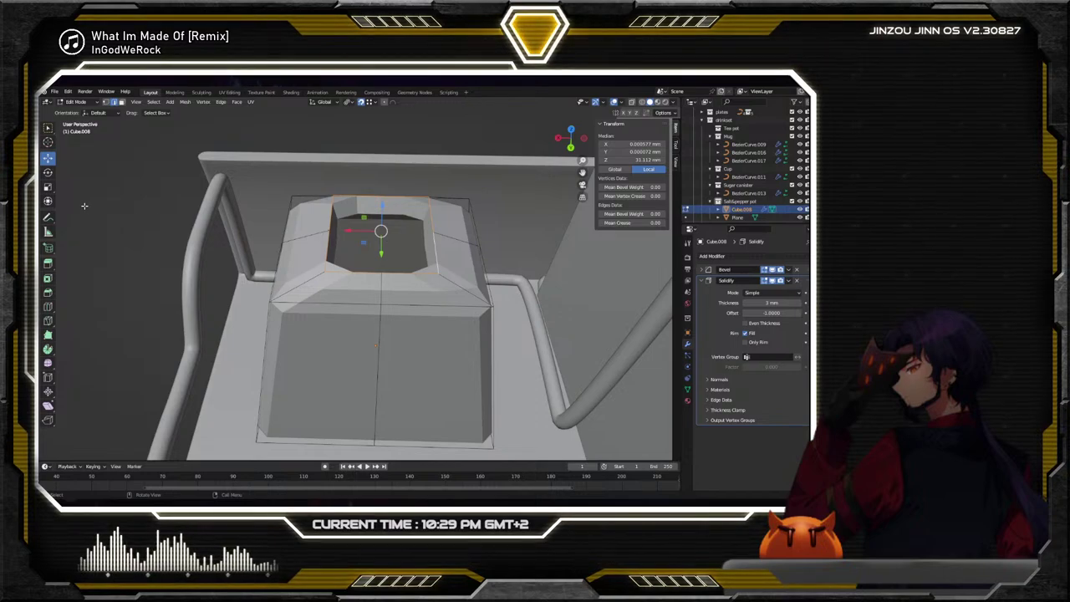
drag(352, 231, 323, 237)
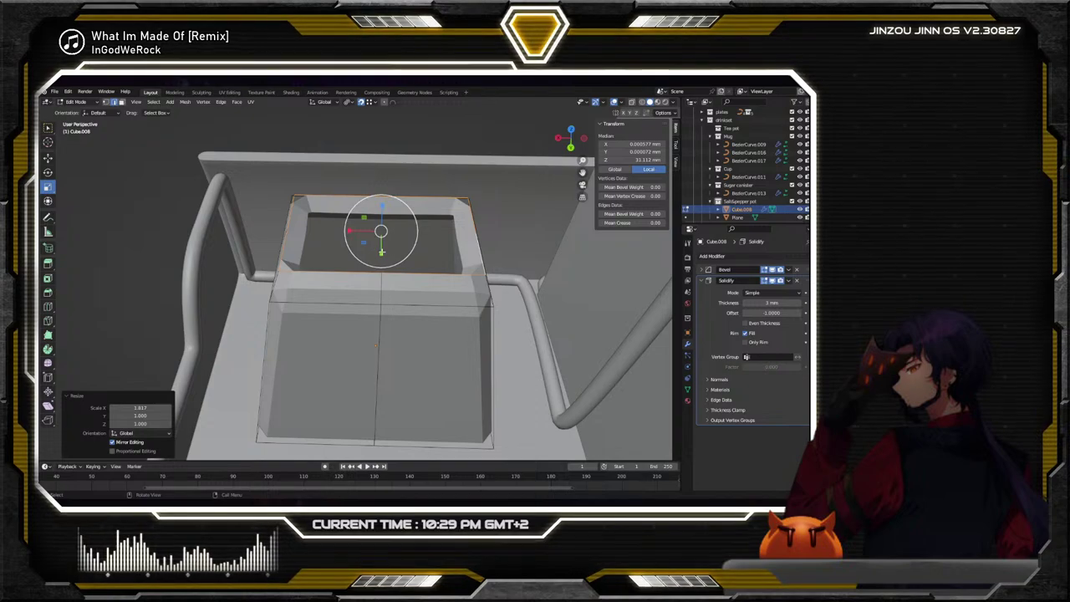
middle_drag(383, 249, 464, 228)
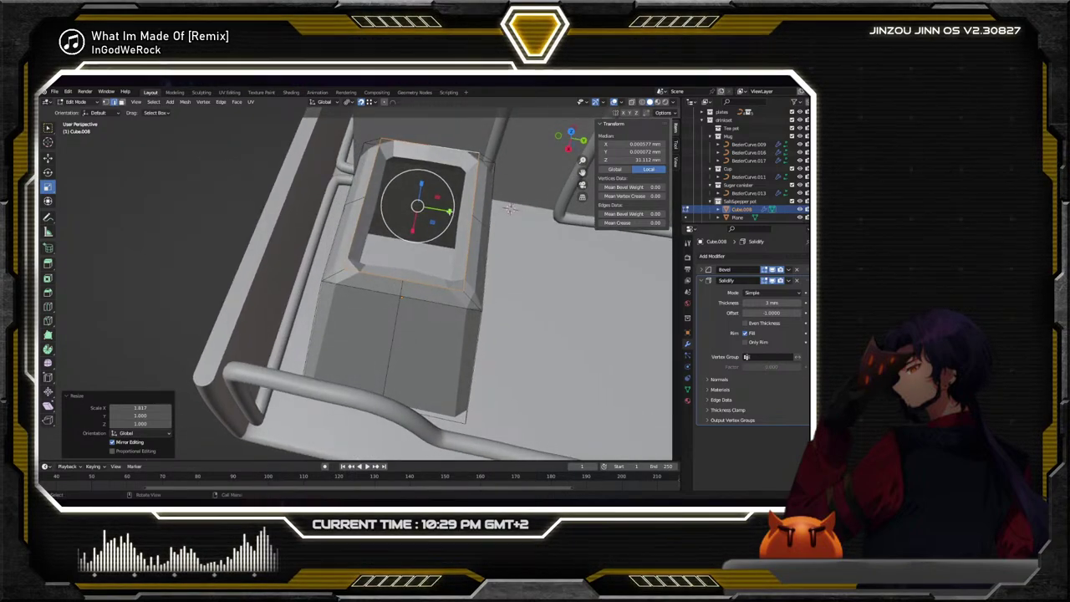
Scale the selected opening edge loop by 1.290 along Y out to the lid's outer edges
key(s)
key(y)
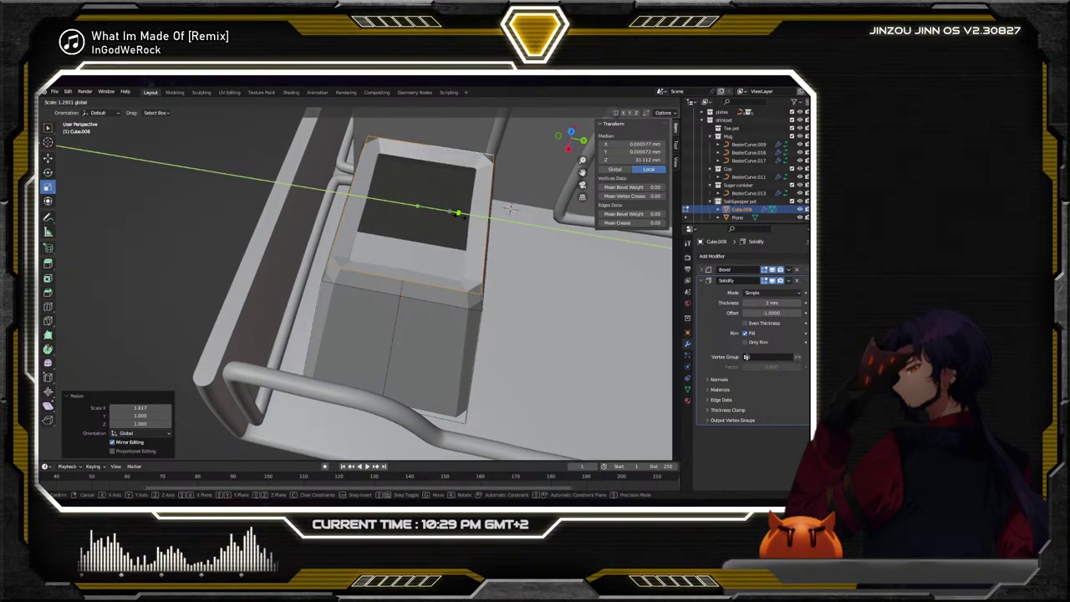
click(458, 214)
Lower the pot's top edge loop by 2.087 mm along Z and scale it uniformly by 1.073
click(48, 158)
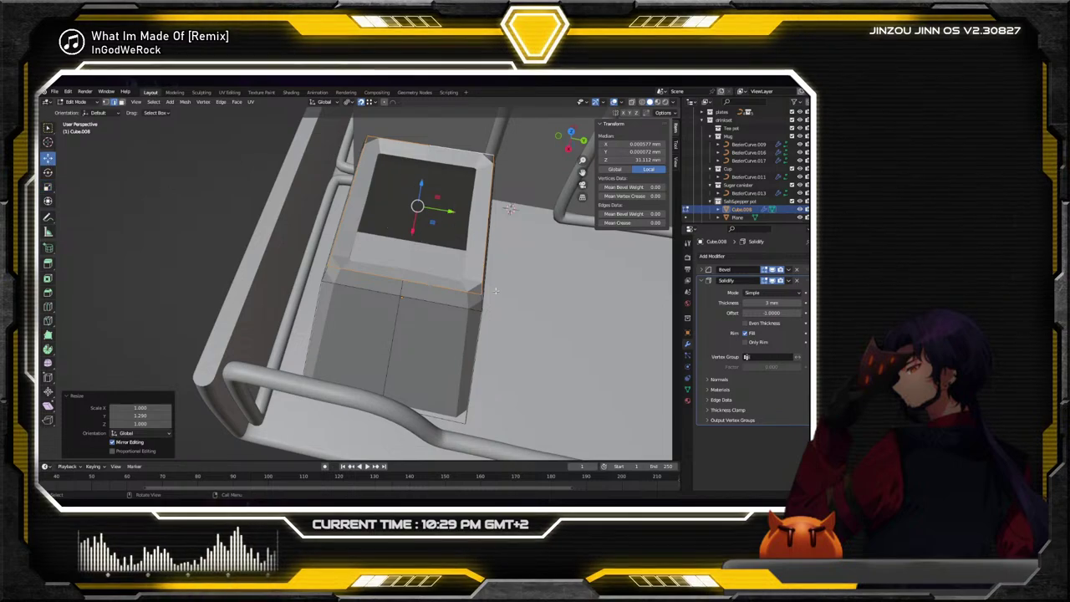
middle_drag(334, 293, 344, 234)
drag(385, 165, 387, 177)
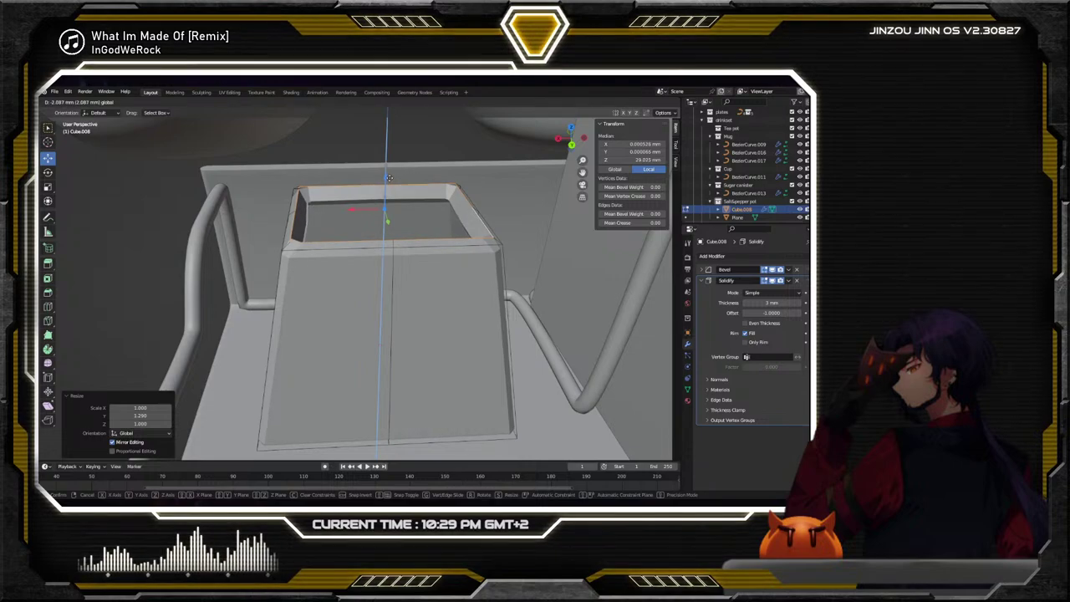
drag(389, 177, 389, 178)
key(s)
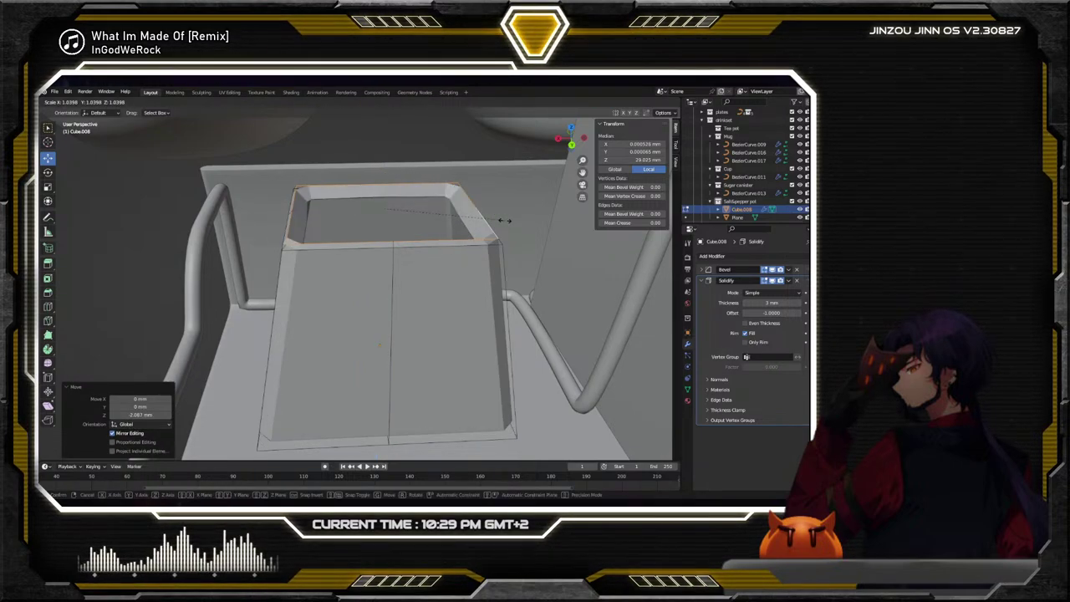
click(508, 221)
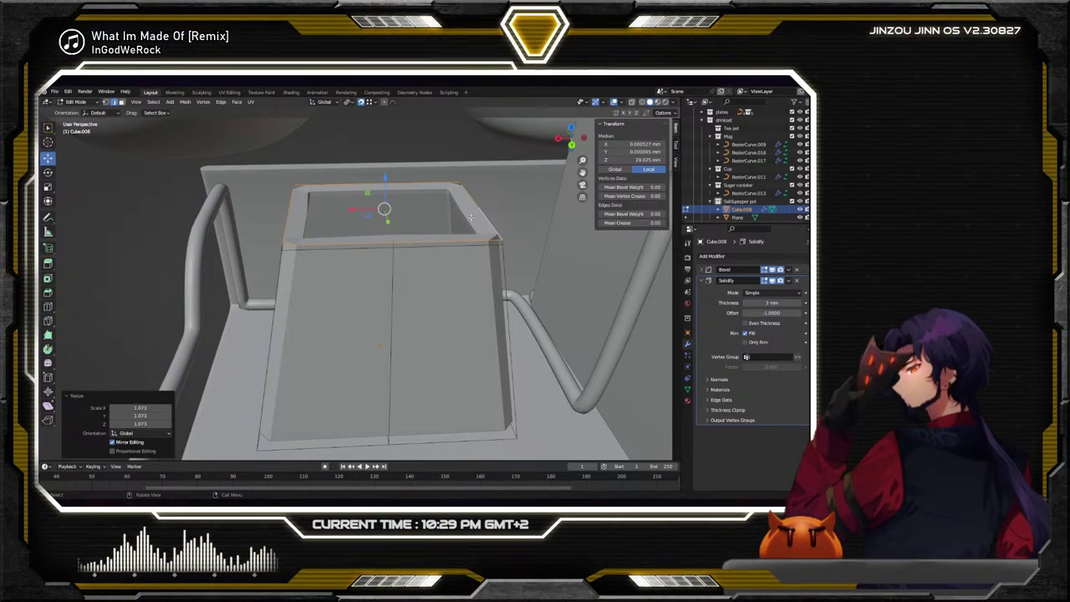
Duplicate the top edge loop in place, raise the copy 1.337 mm along Z, and separate it into its own object
key(g)
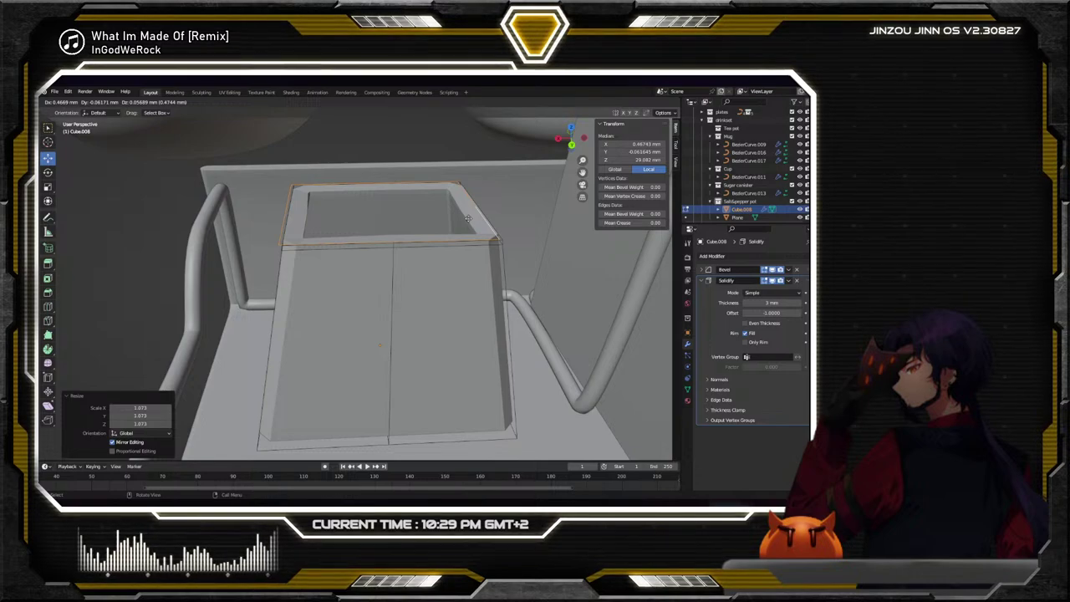
key(Escape)
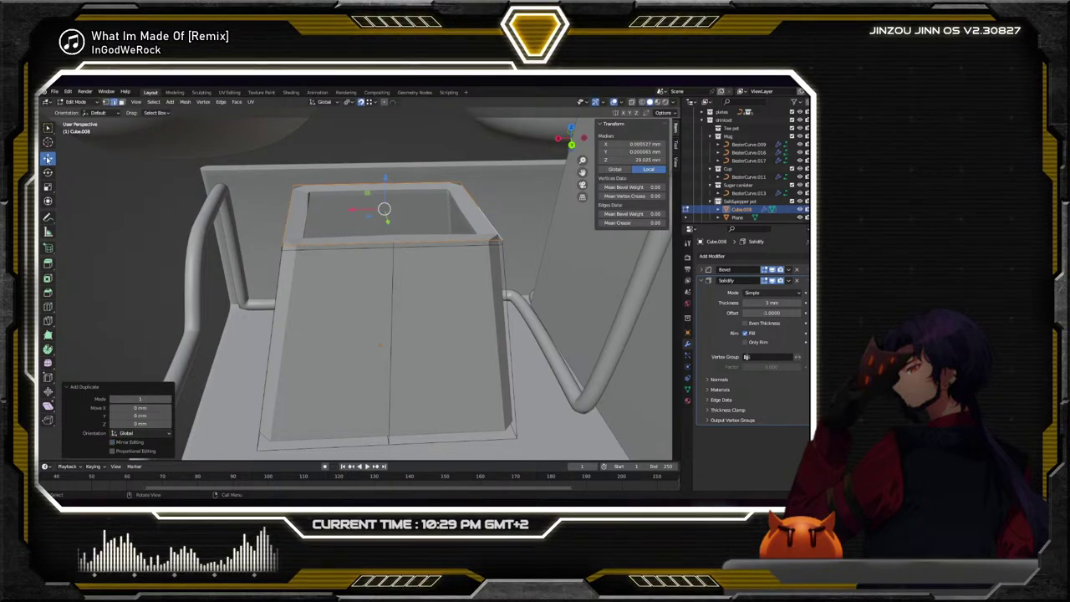
click(392, 170)
right_click(391, 173)
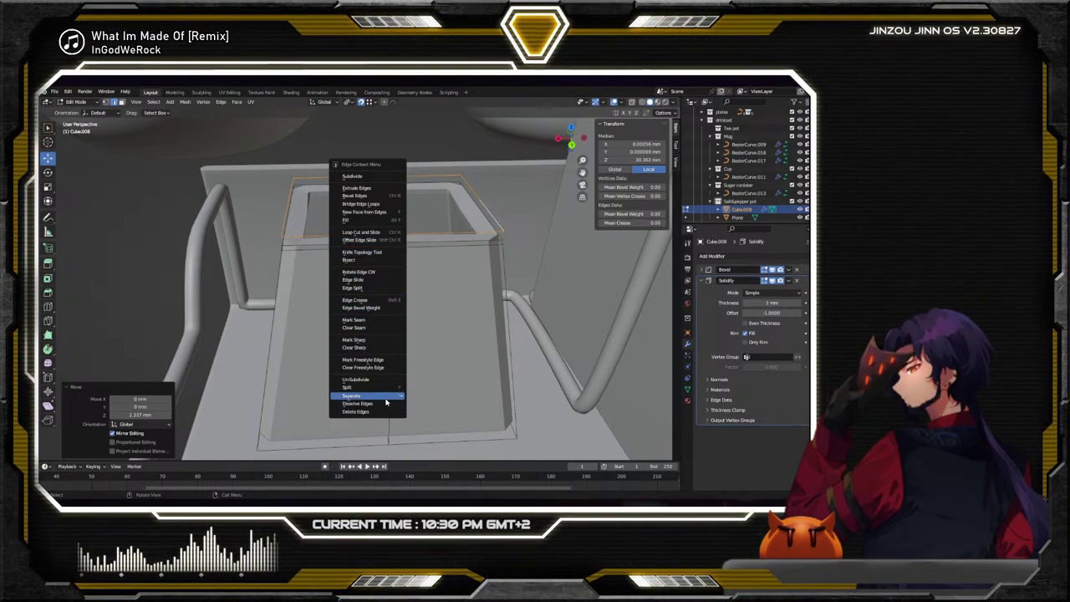
mouse_move(389, 397)
click(424, 397)
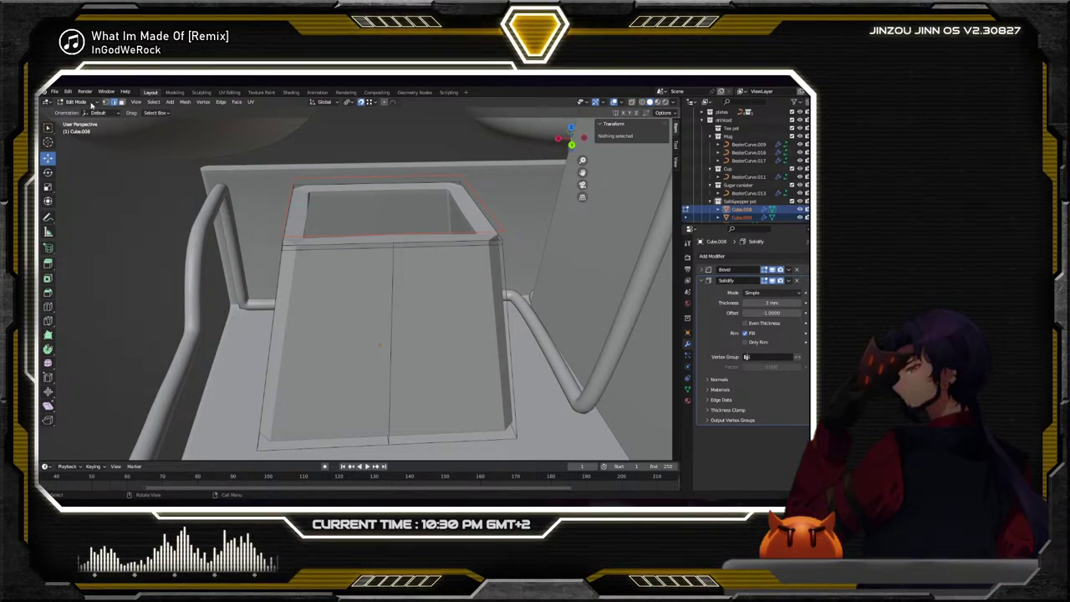
Open the separated loop object for mesh editing and move its whole edge loop down 1.337 mm onto the pot's rim
key(Tab)
click(349, 195)
click(356, 180)
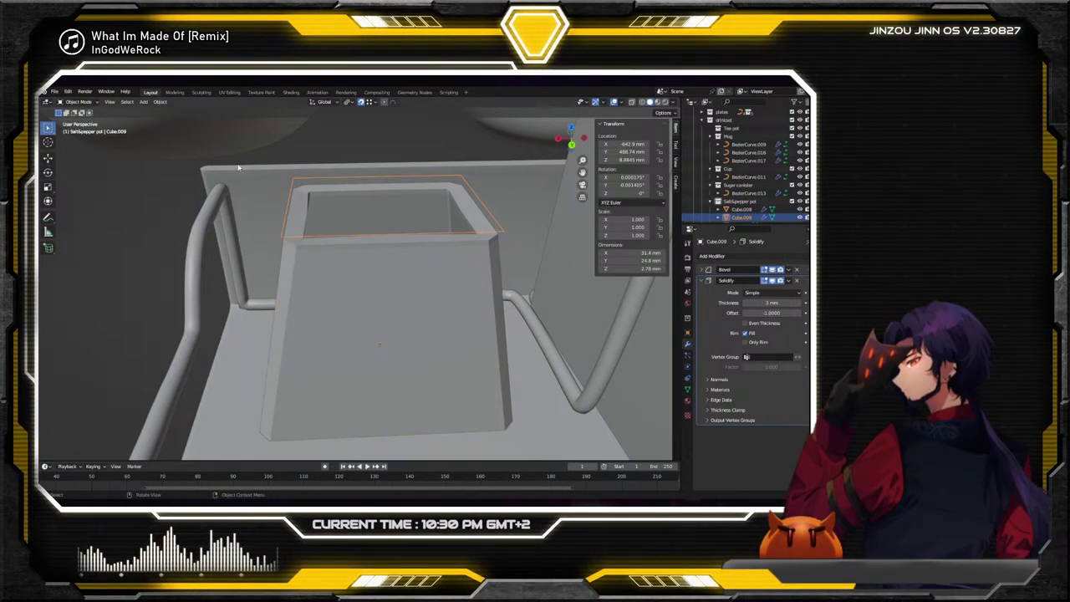
click(73, 101)
click(118, 123)
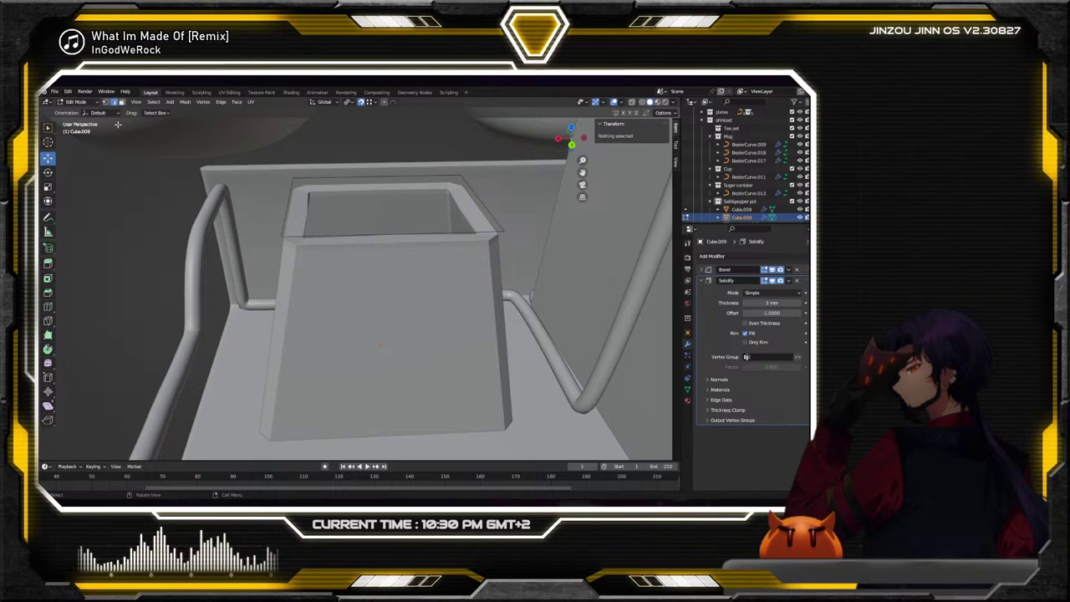
click(289, 191)
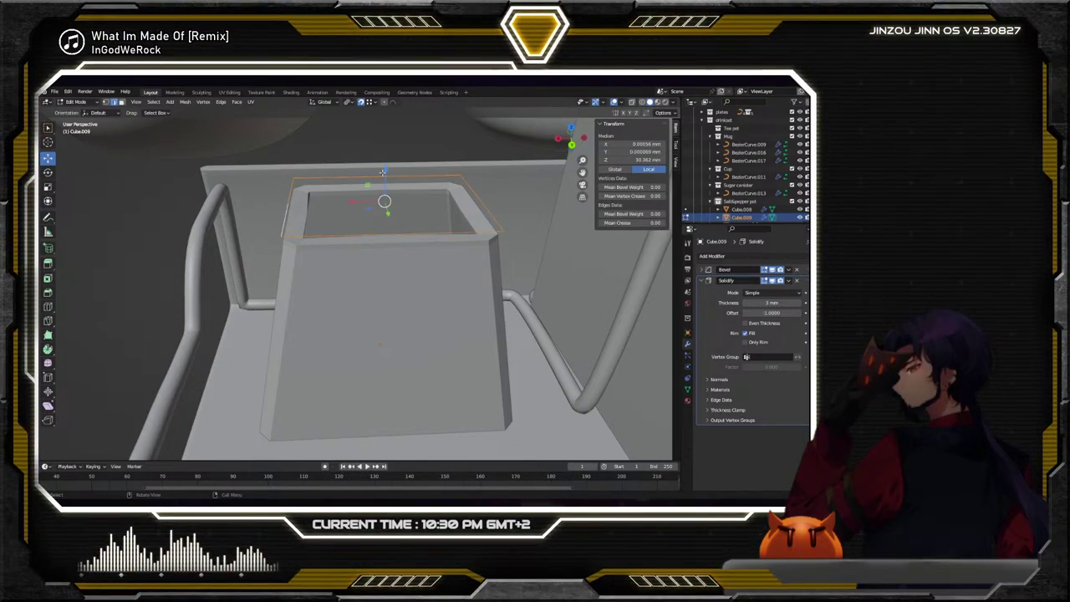
key(g)
key(z)
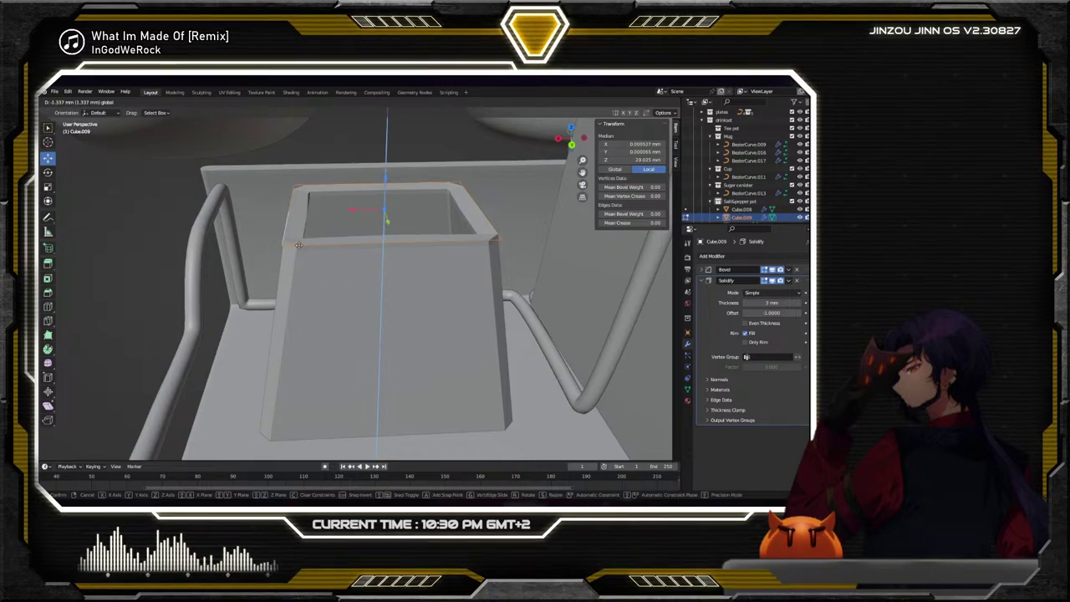
click(293, 243)
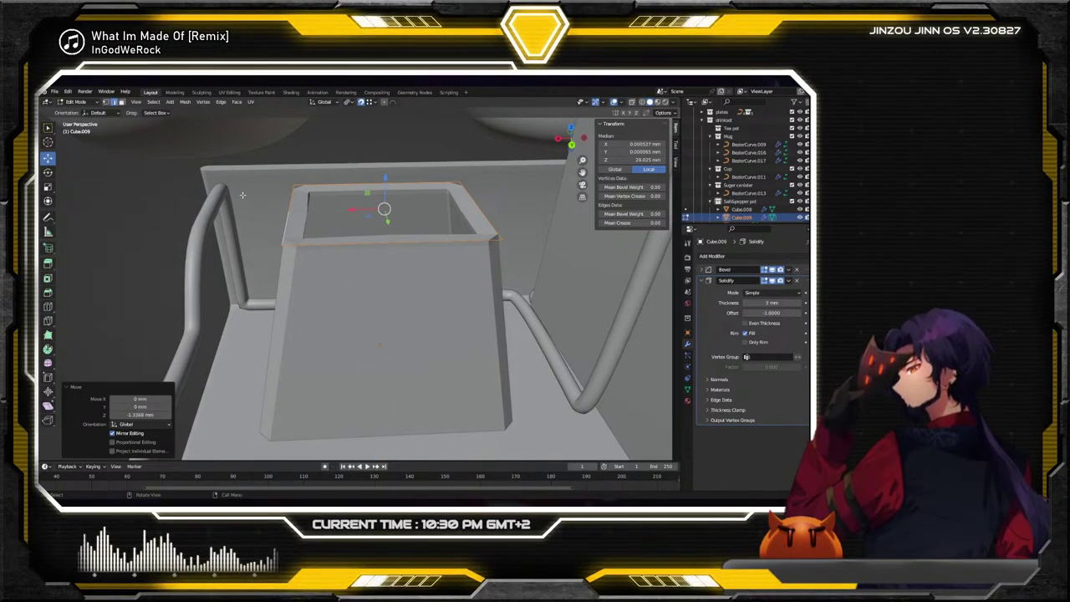
Extrude the separated loop up 0.787 mm and set its Solidify modifier to offset 1 and thickness 1 mm
click(47, 264)
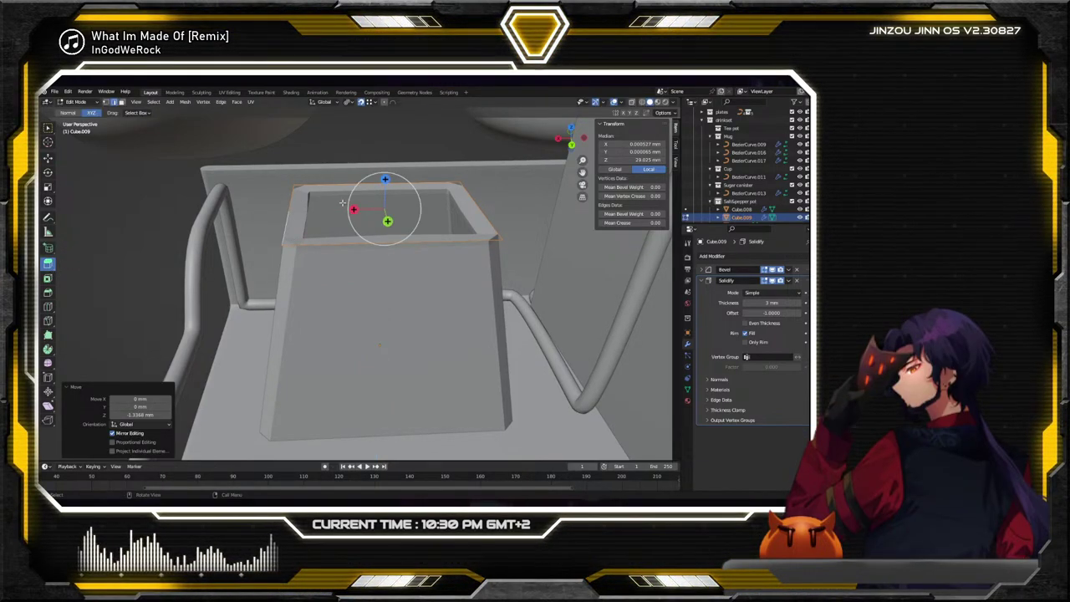
drag(387, 179, 389, 175)
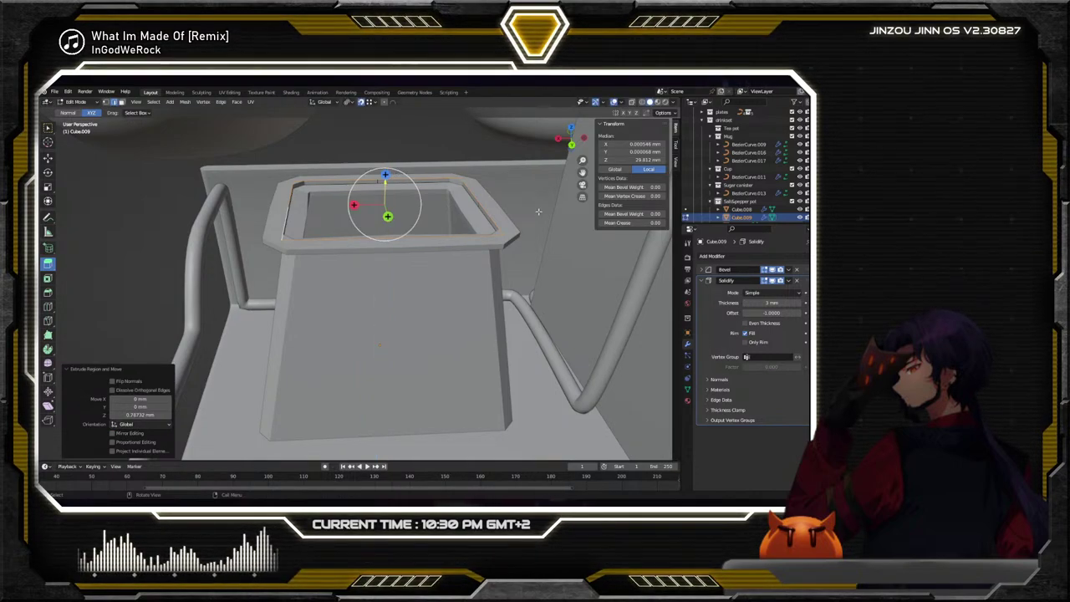
drag(768, 313, 798, 313)
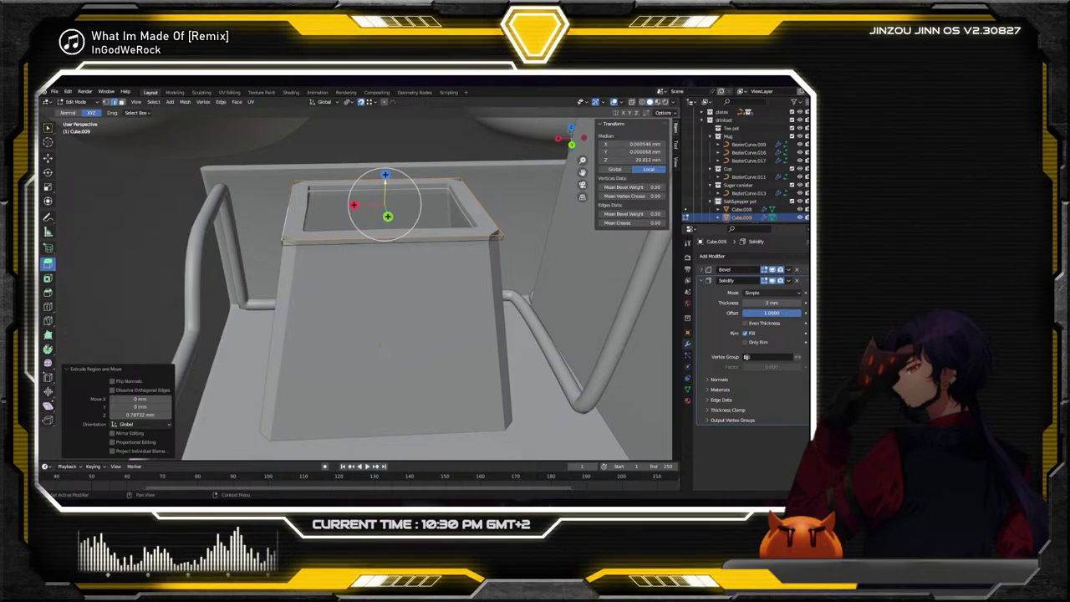
click(776, 303)
text(1)
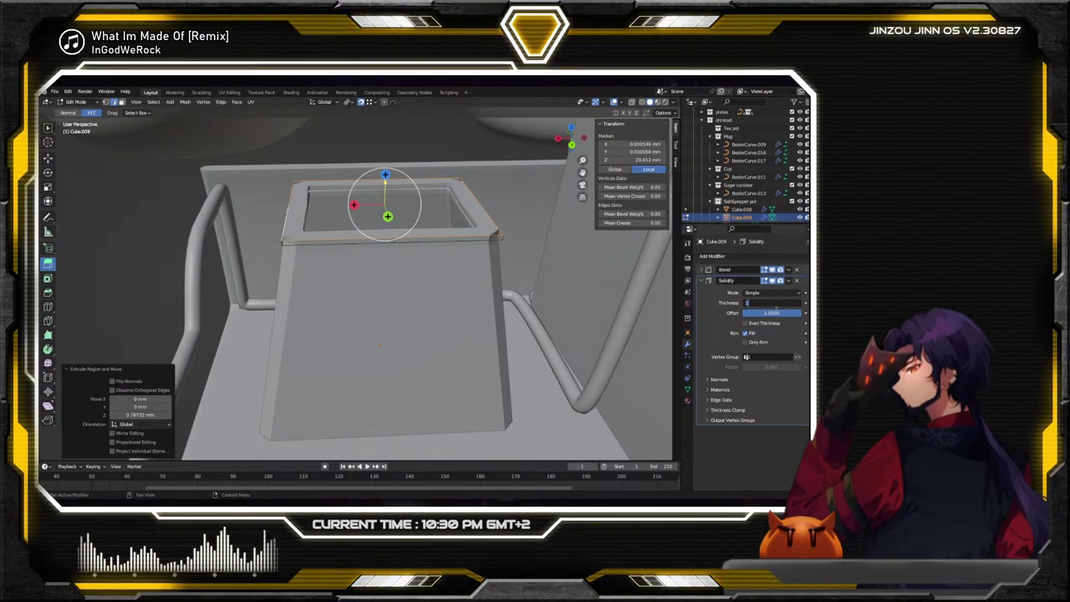
key(Return)
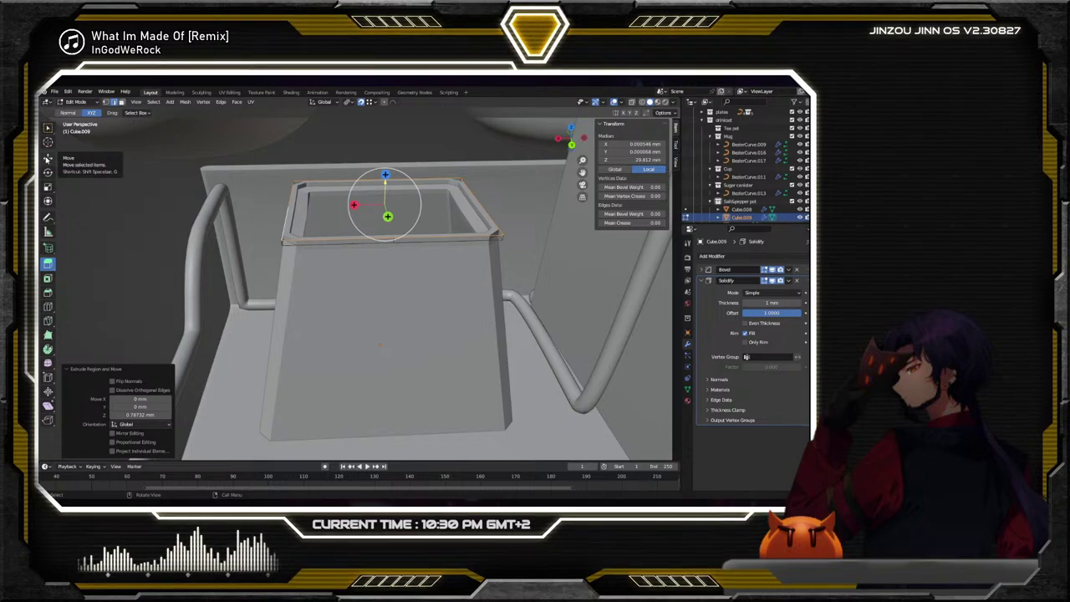
Select both edge loops of the thin band on the rim and scale them uniformly by 1.011
click(480, 239)
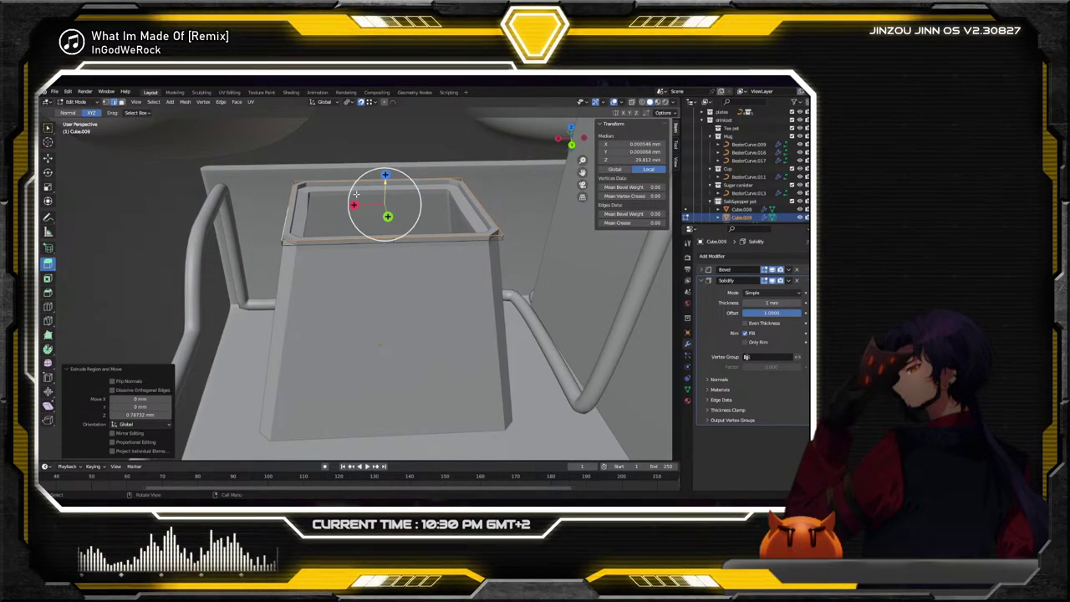
click(49, 127)
shift+click(492, 242)
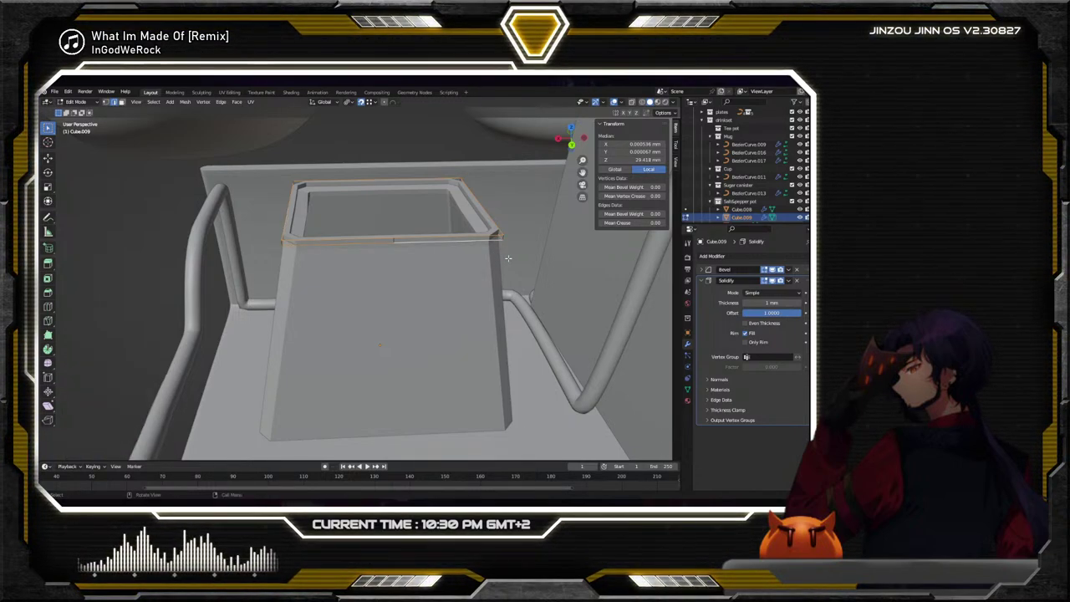
click(512, 258)
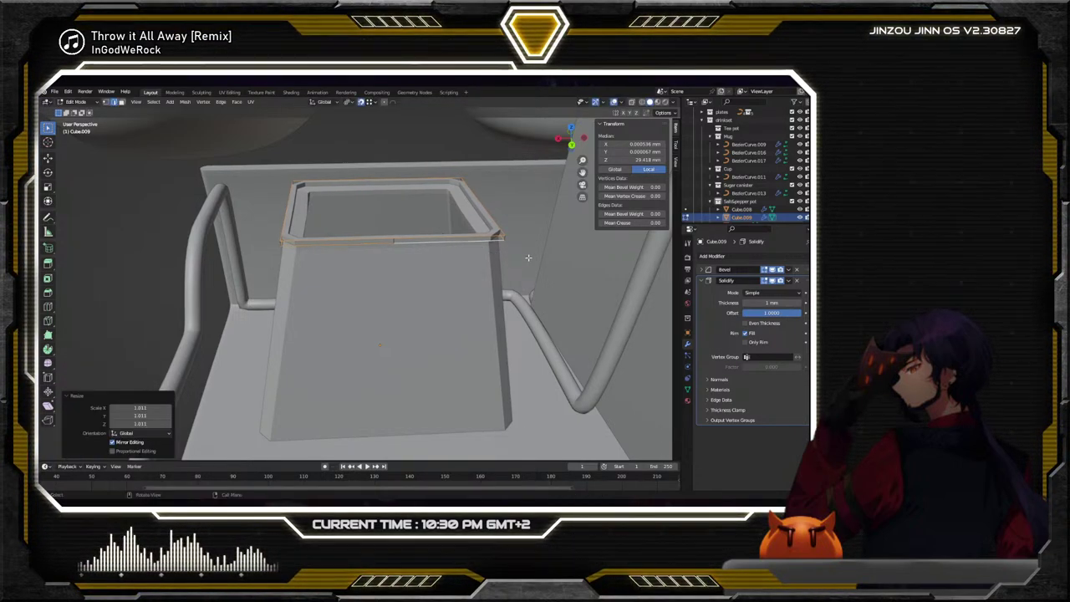
Select only the band's upper edge loop and activate the Extrude tool
click(326, 240)
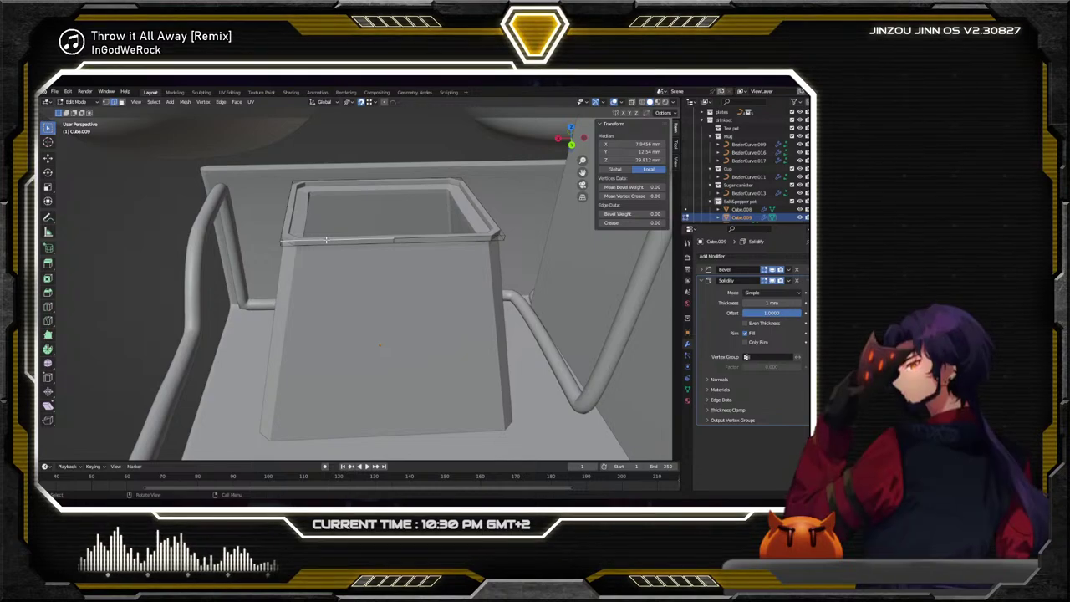
alt+click(384, 239)
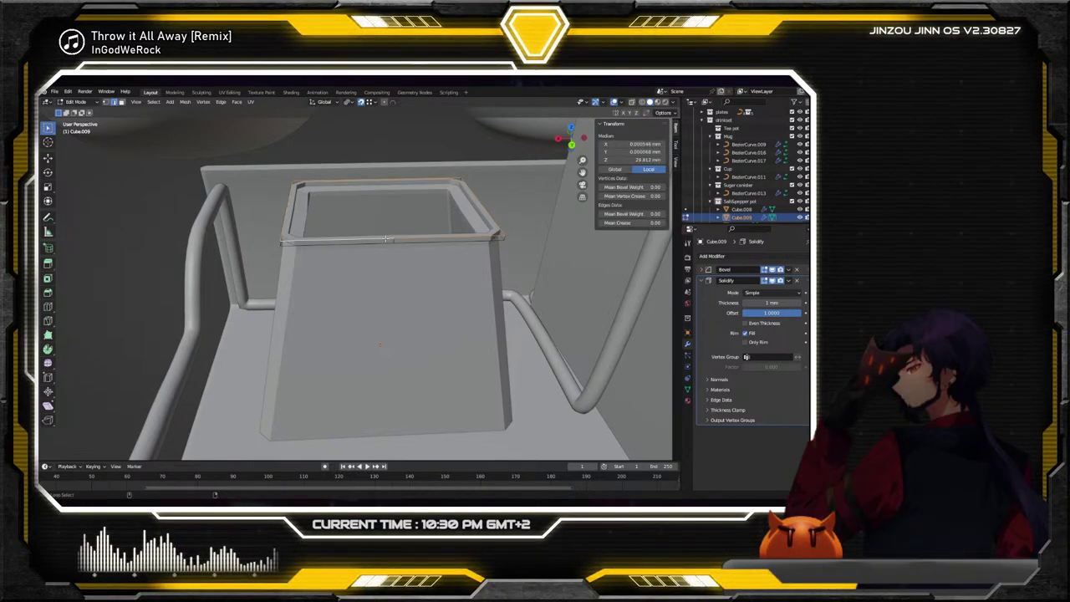
key(shift+space)
key(g)
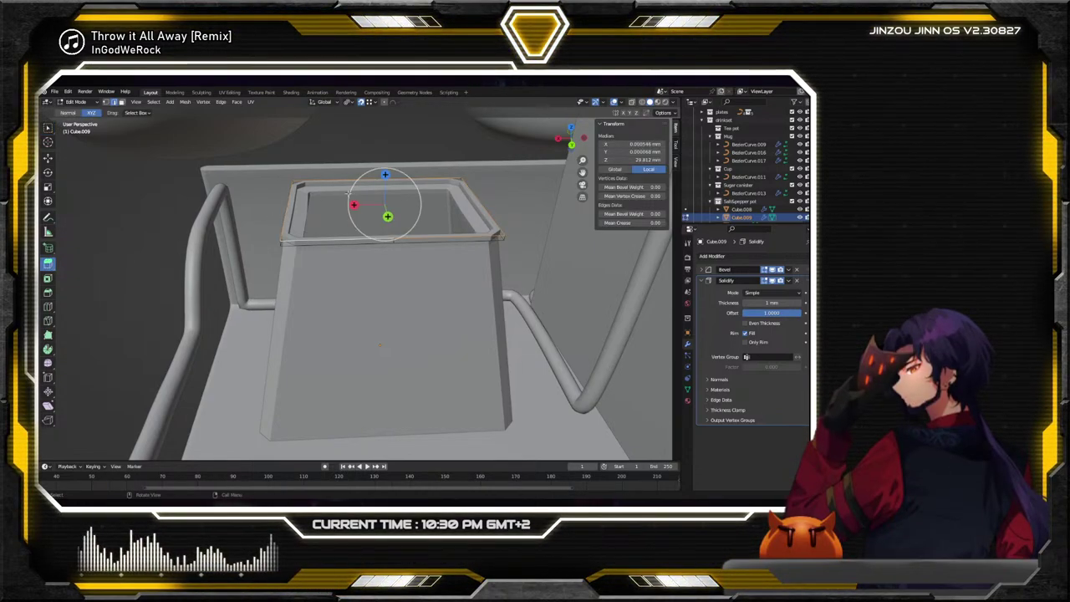
Try to extrude the band's upper loop up 2.42 mm and scale it inward by about 0.84
drag(384, 173, 394, 164)
key(s)
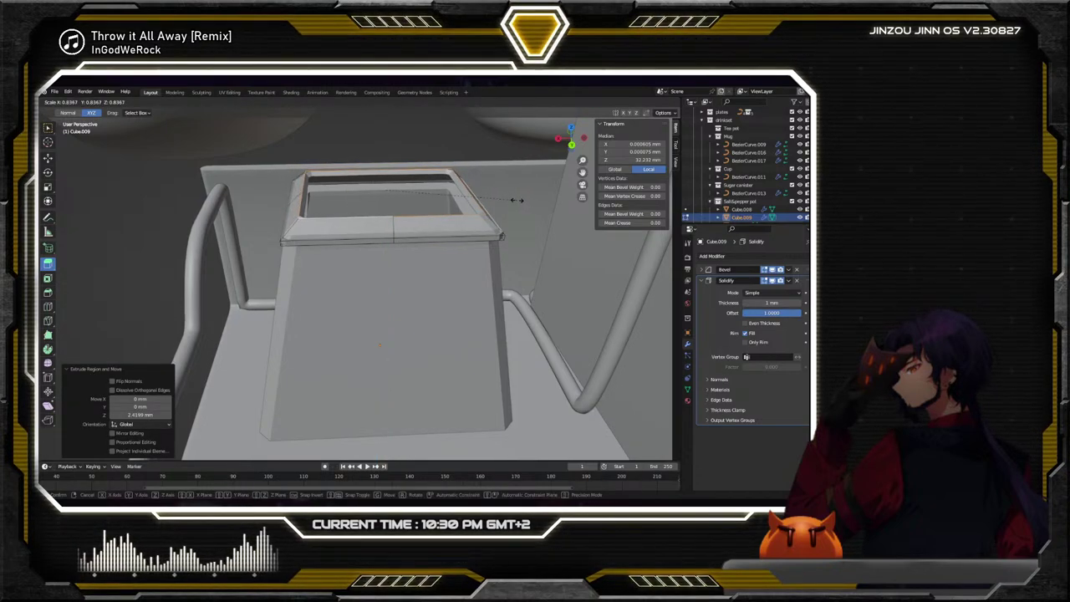
click(516, 200)
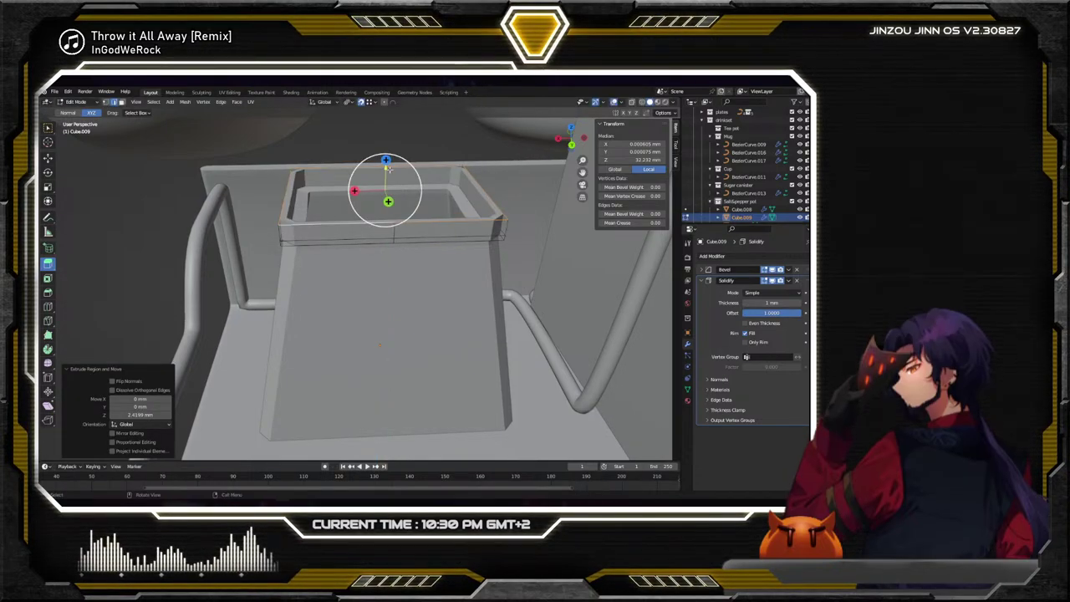
key(ctrl+z)
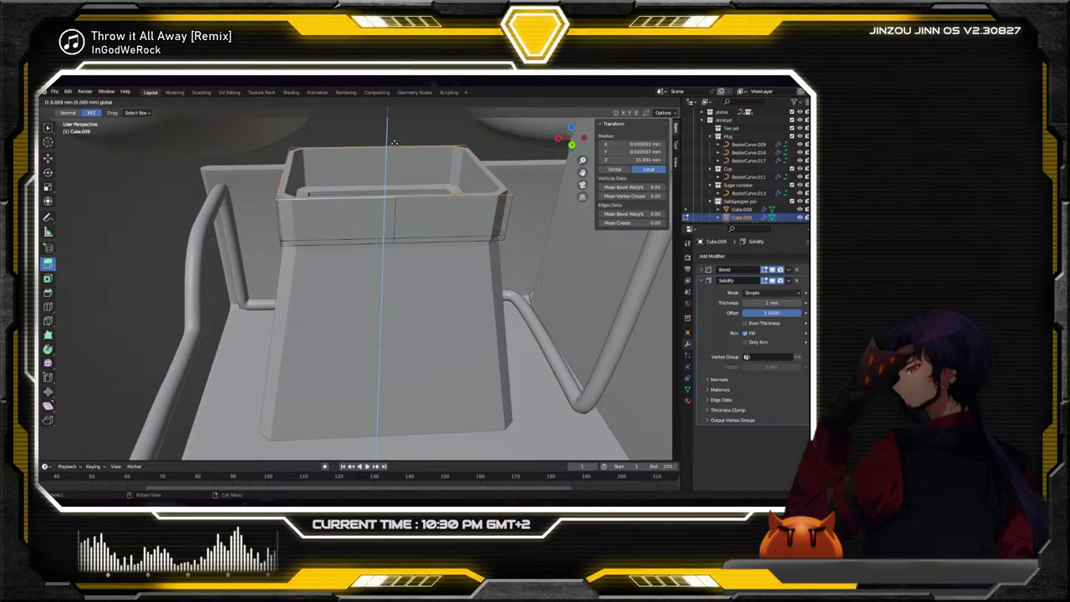
Extrude the upper loop up 6.767 mm, then another 0.961 mm with the new loop scaled to 0.770 for a sloped shoulder
click(443, 161)
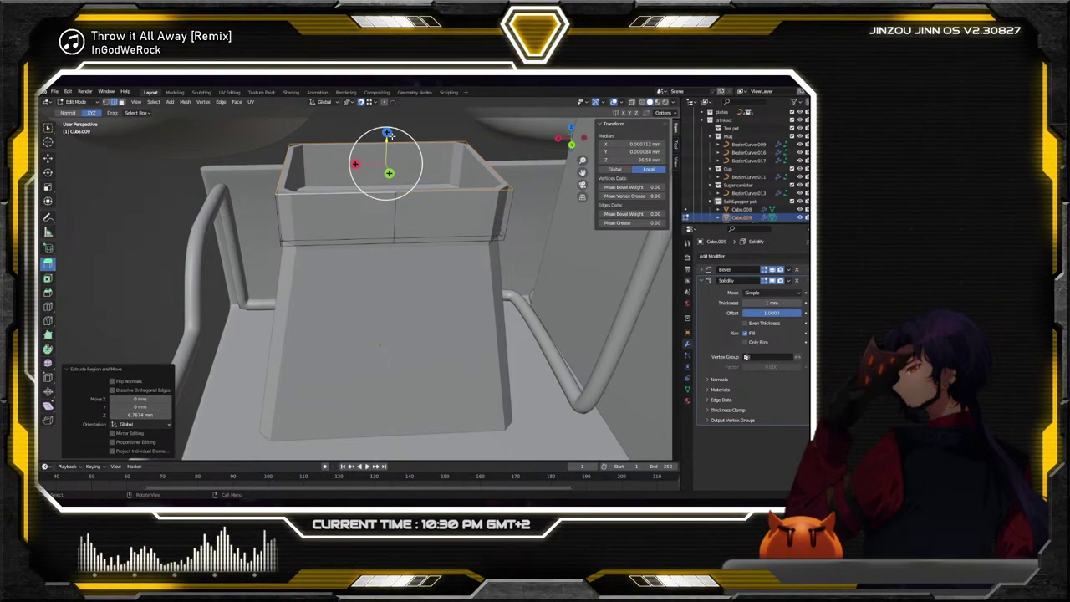
key(s)
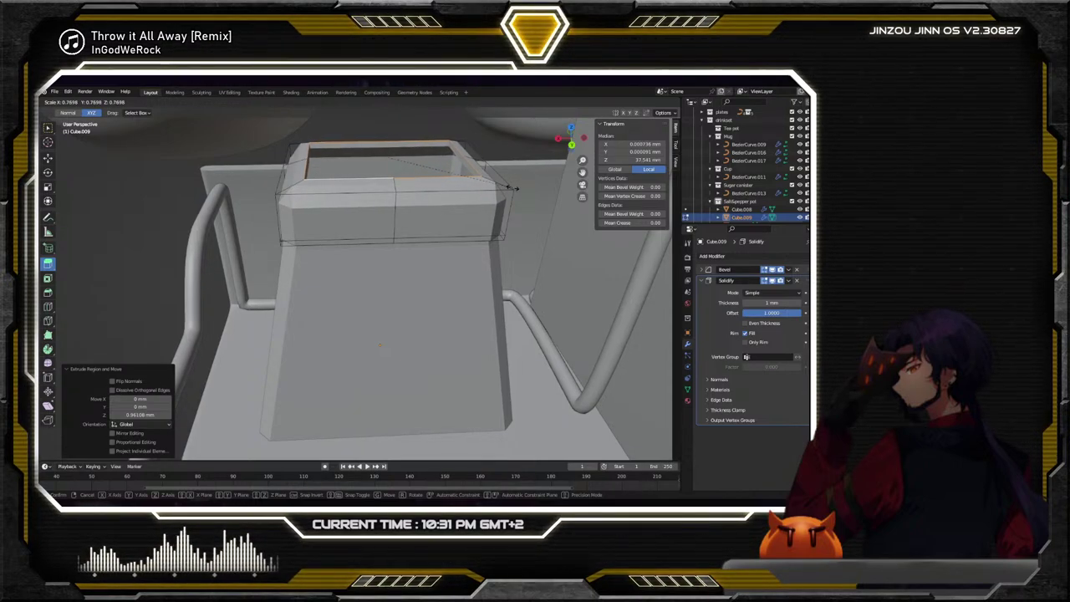
click(513, 188)
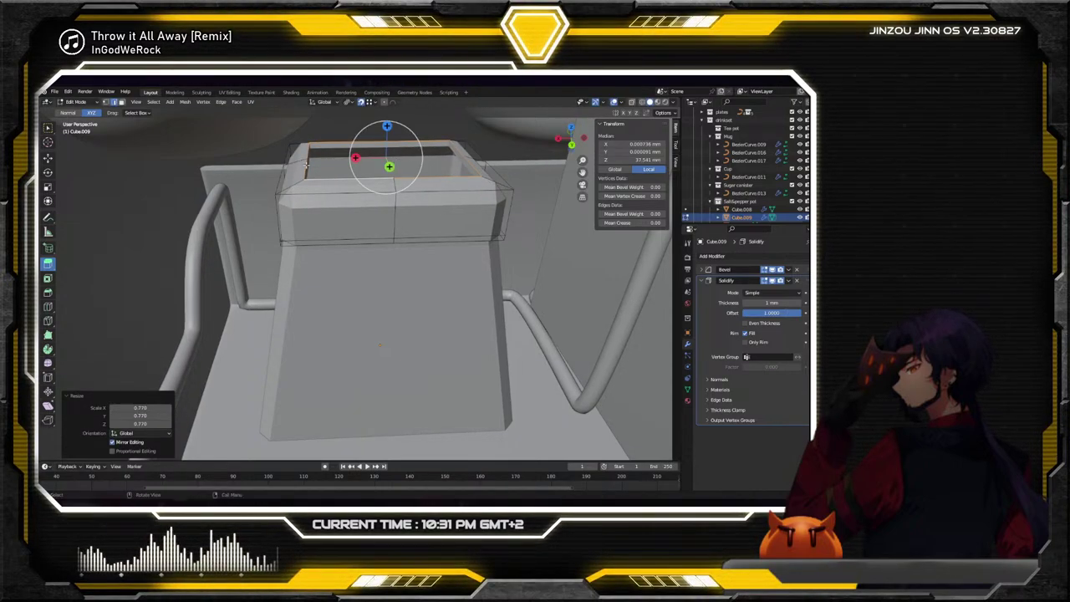
Select the edge loop around the cap's top opening and scale it to 0.282 toward the centre
click(388, 176)
middle_drag(388, 176, 578, 301)
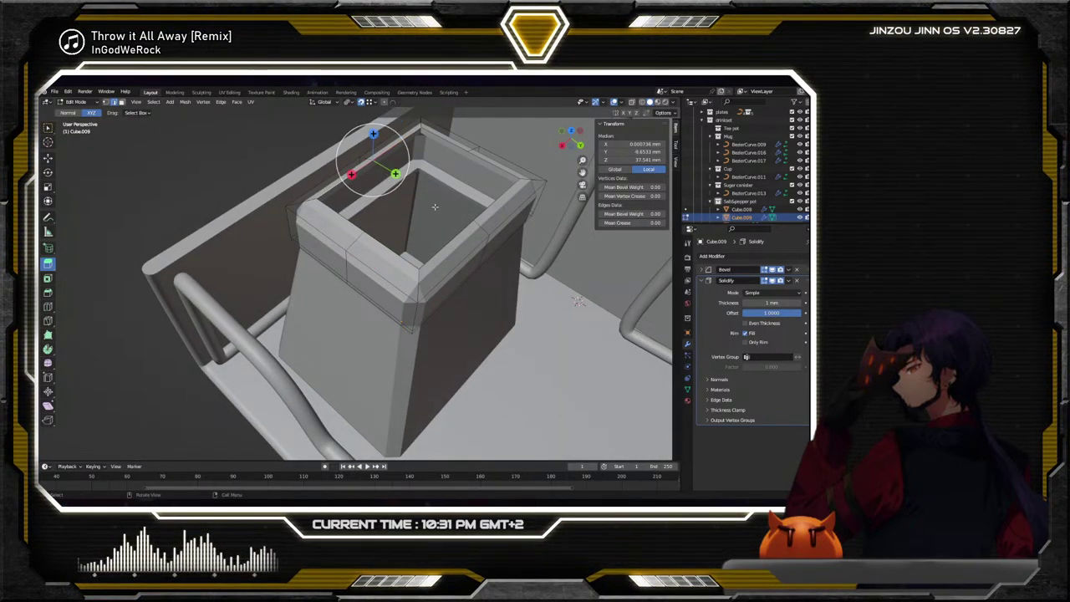
alt+shift+click(466, 227)
key(s)
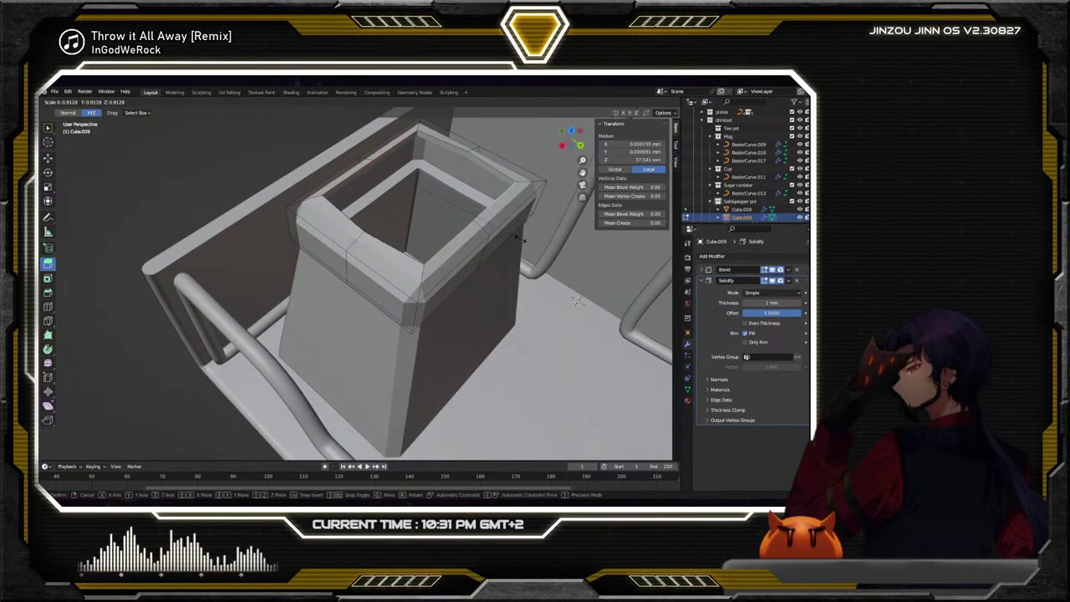
click(445, 216)
middle_drag(445, 216, 456, 234)
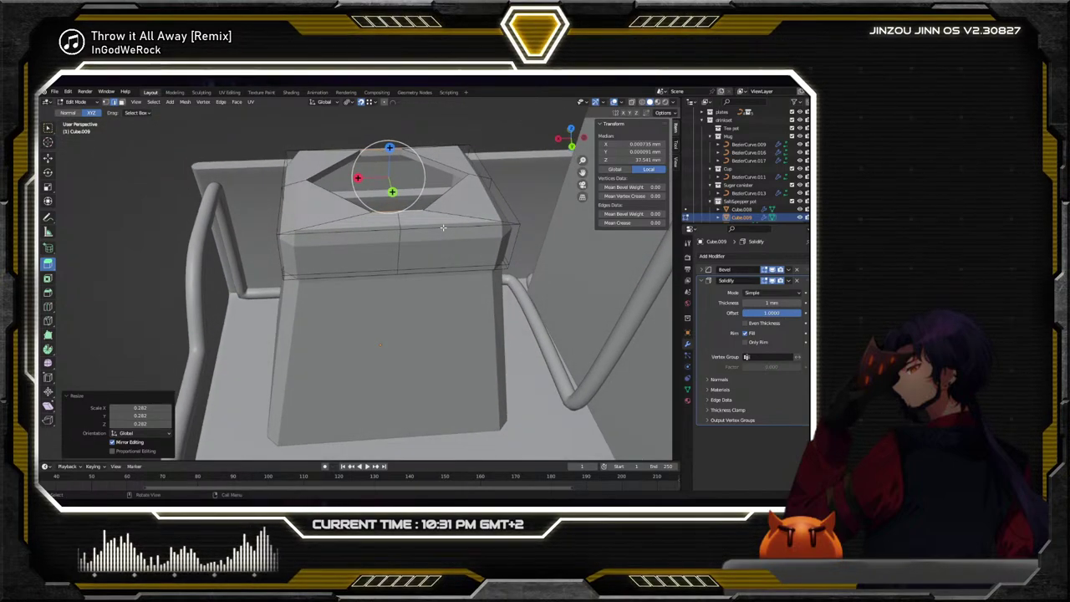
middle_drag(451, 209, 517, 222)
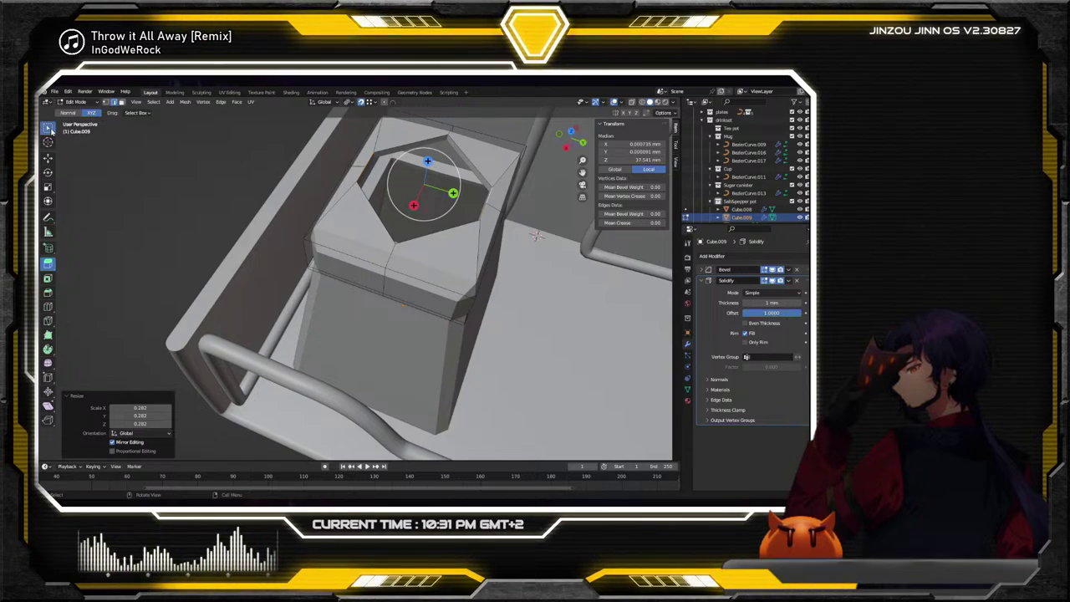
Try to bevel two opposite edges of the cap's top opening
click(222, 203)
middle_drag(223, 203, 392, 236)
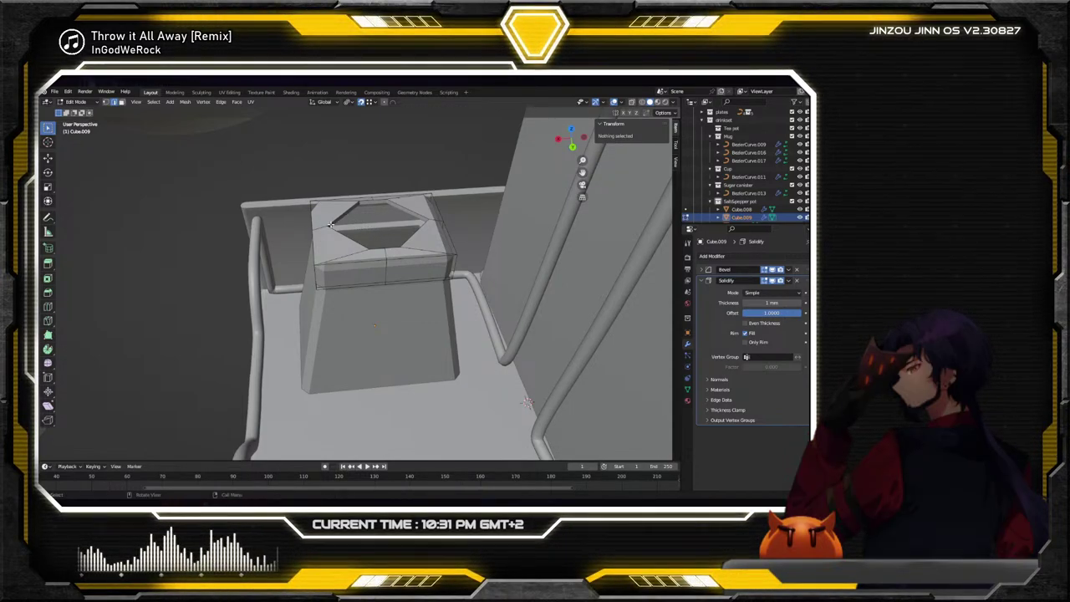
click(329, 226)
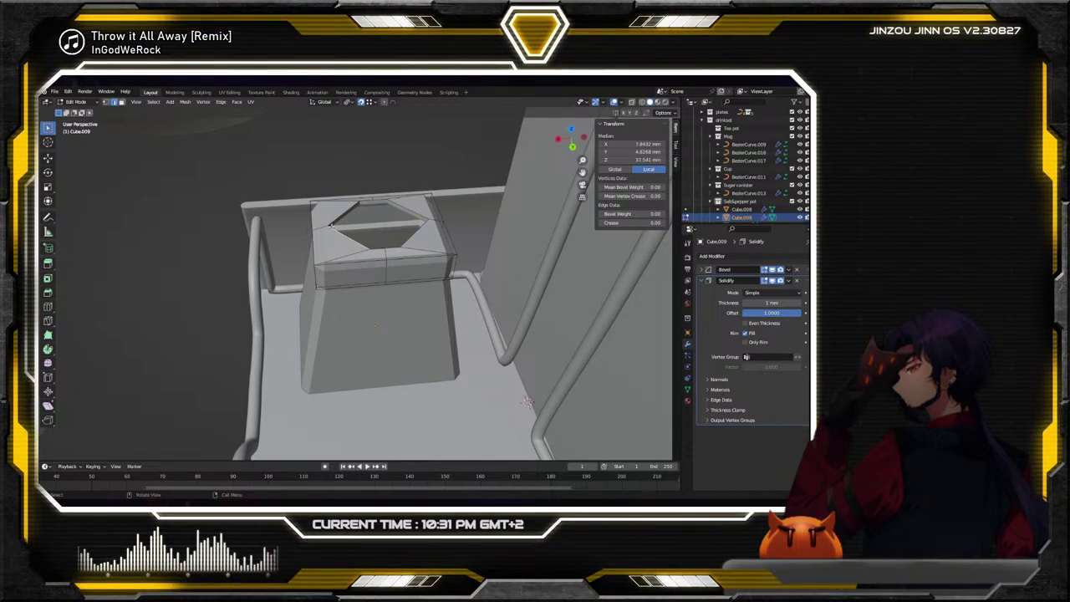
click(407, 233)
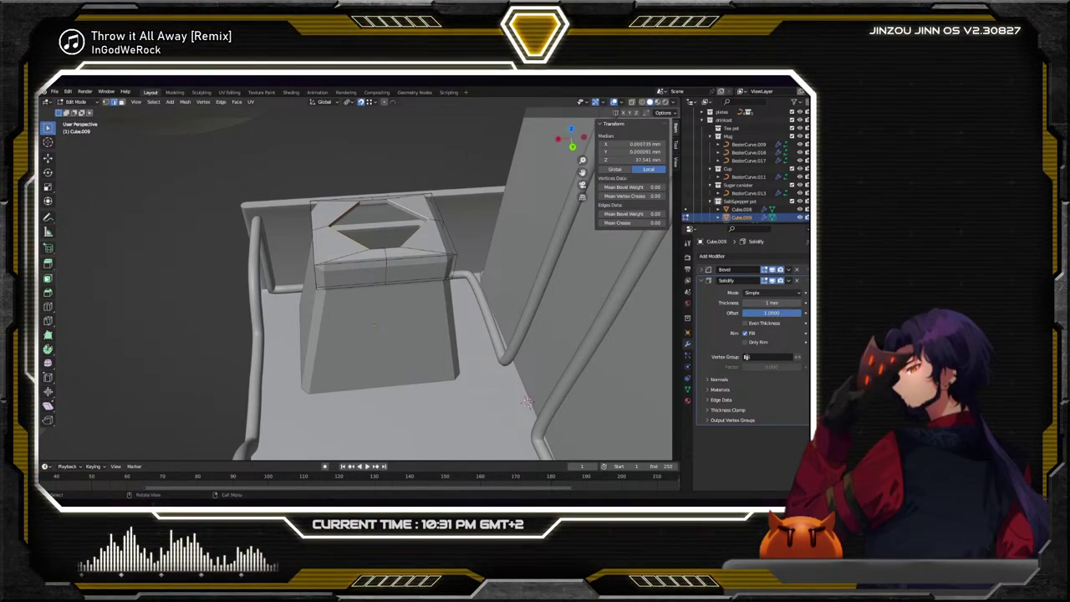
click(47, 292)
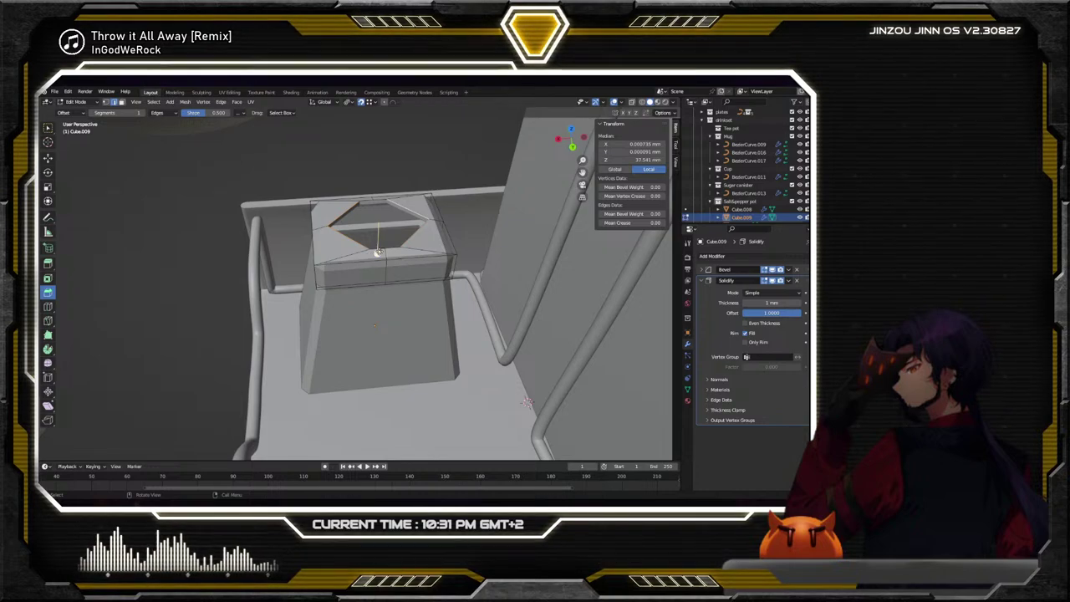
drag(382, 208, 415, 288)
click(422, 198)
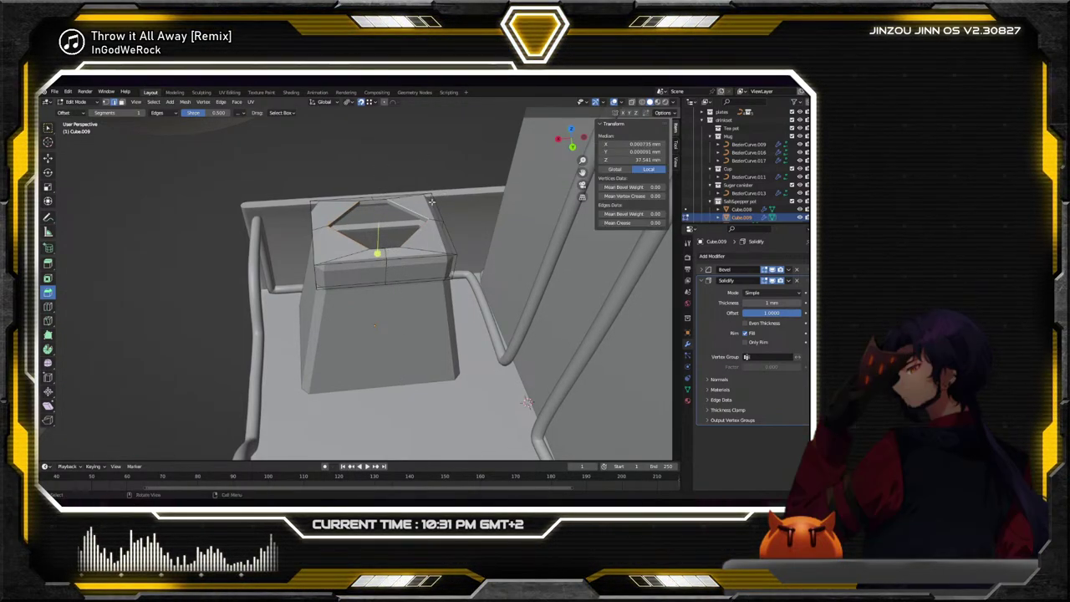
Select all edges around the cap's top opening and fill it with a face, leaving nothing selected
middle_drag(422, 198, 407, 242)
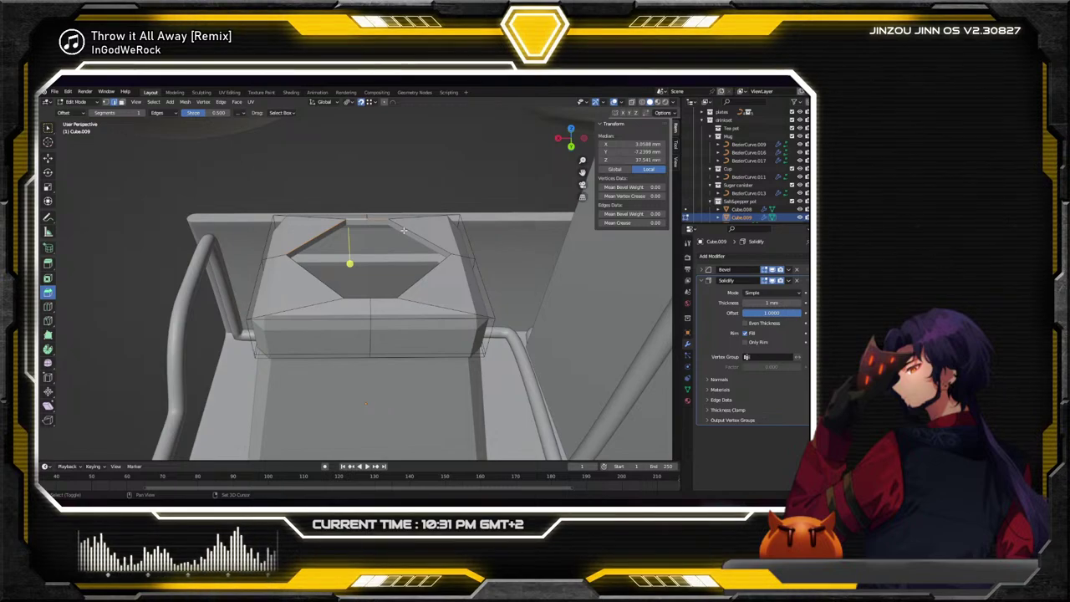
shift+click(435, 265)
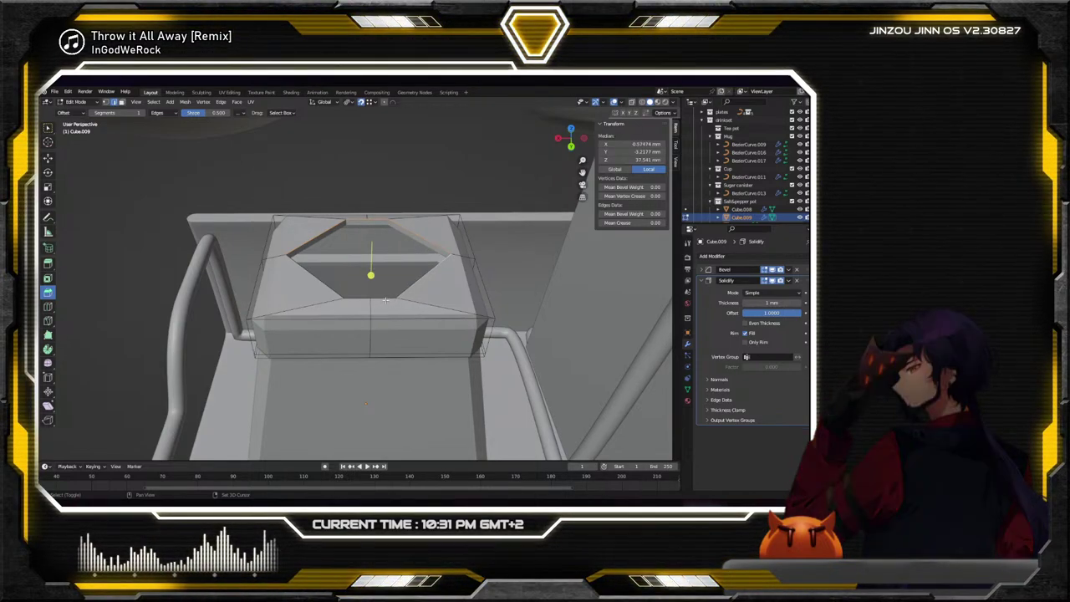
shift+click(343, 294)
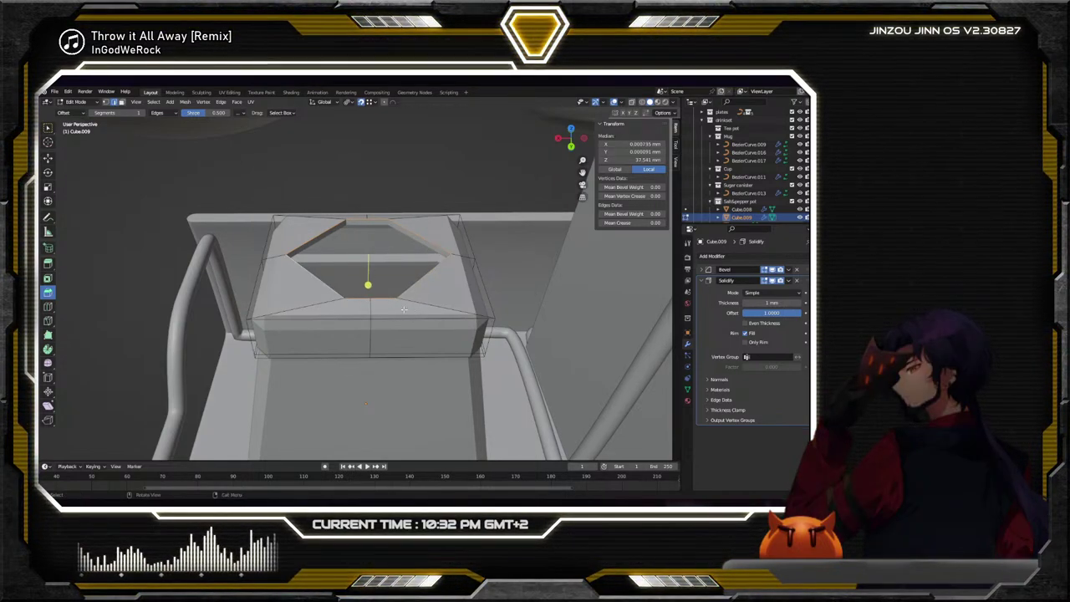
key(f)
key(alt+a)
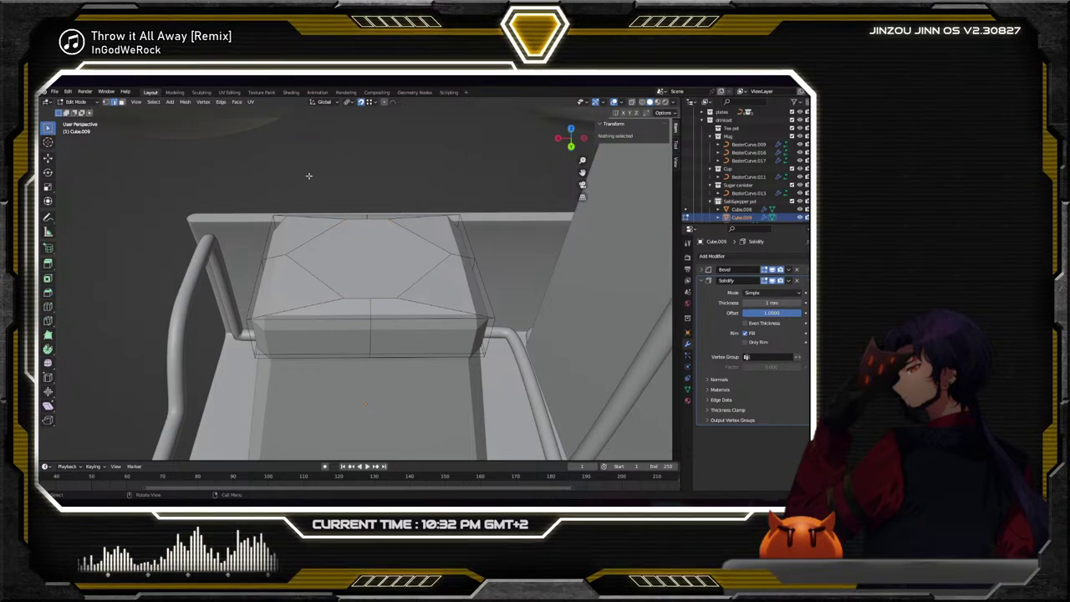
Switch to Object Mode, turn off snapping and raise the cap 27.793 mm straight up above the pot
middle_drag(309, 172, 391, 219)
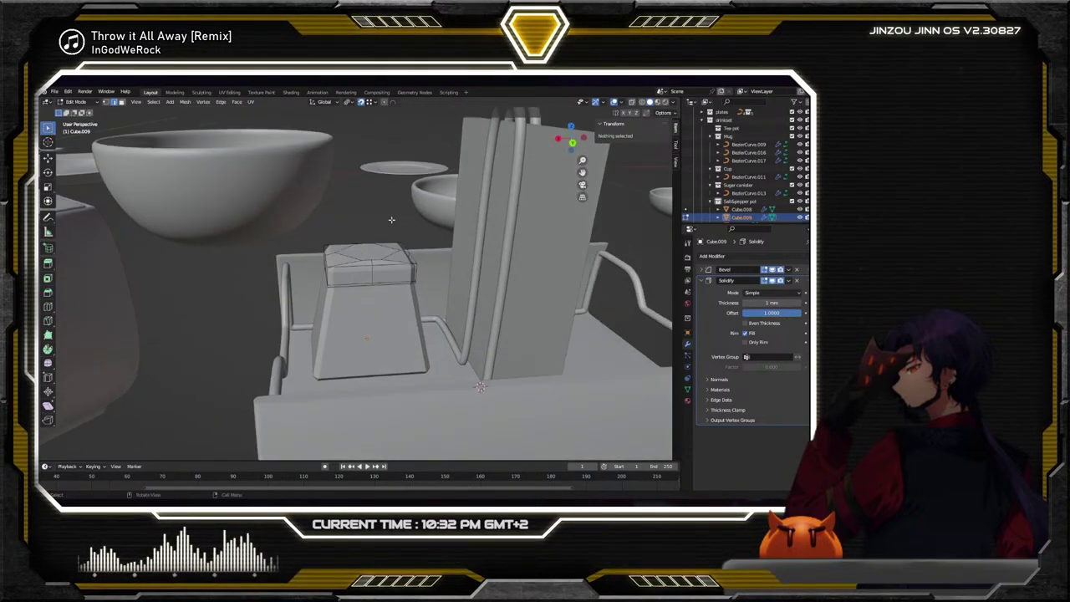
click(75, 101)
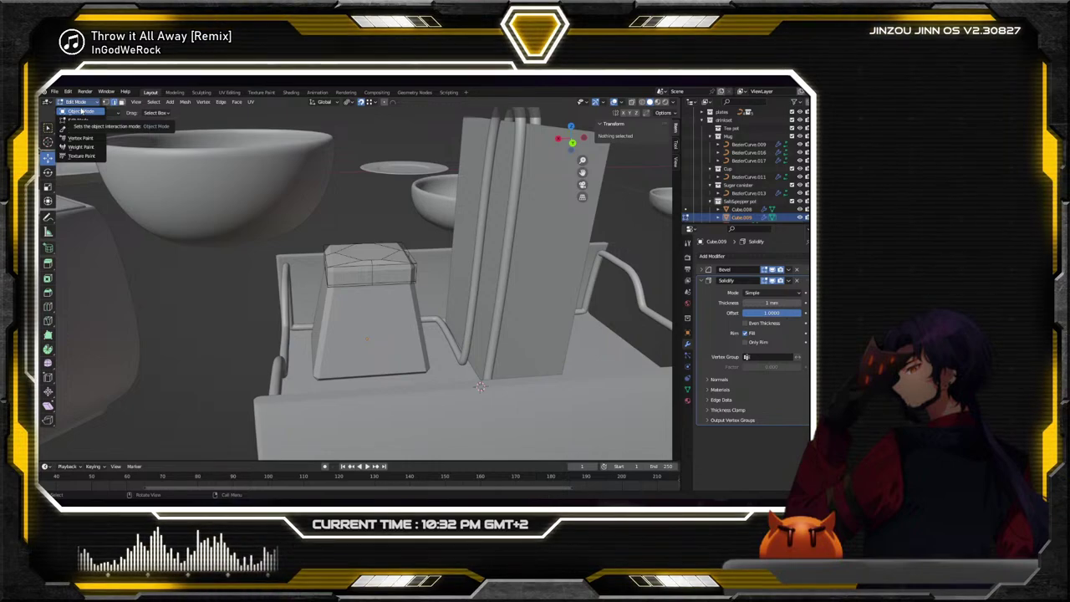
click(80, 111)
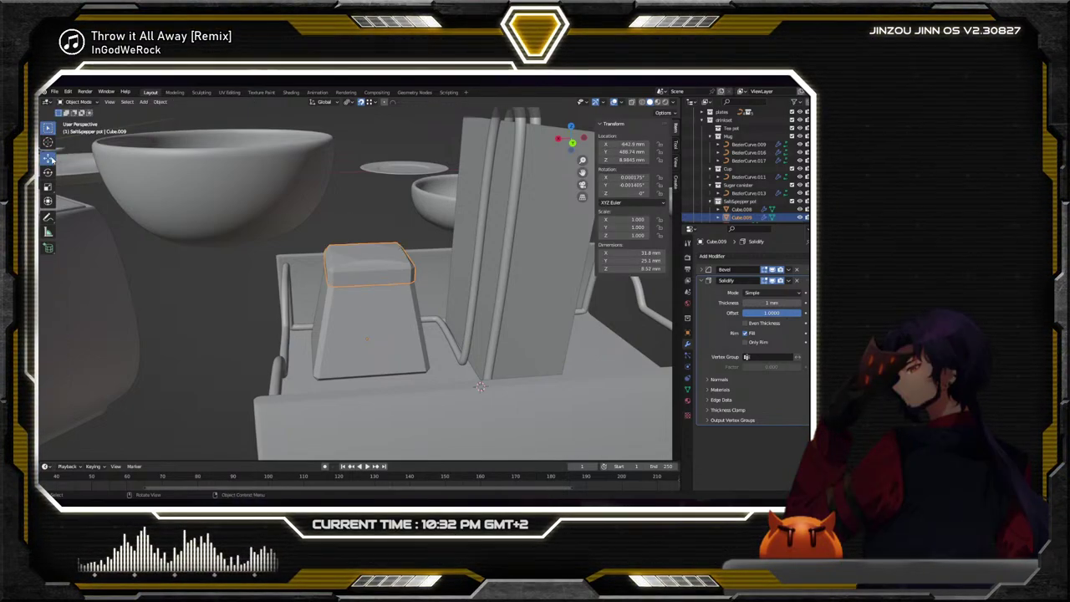
drag(371, 312, 218, 274)
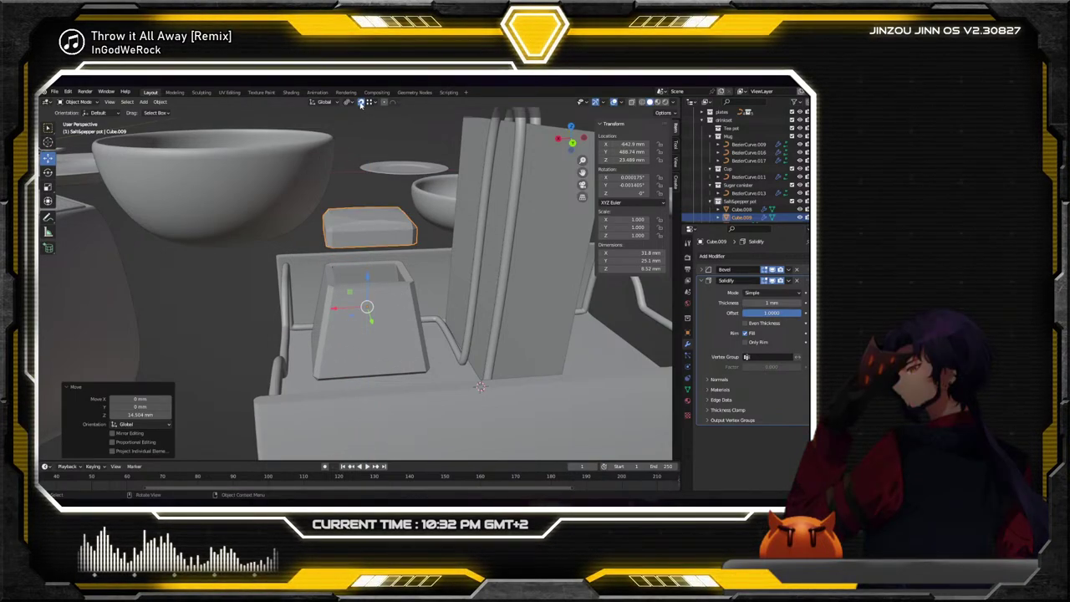
click(402, 232)
drag(367, 277, 364, 245)
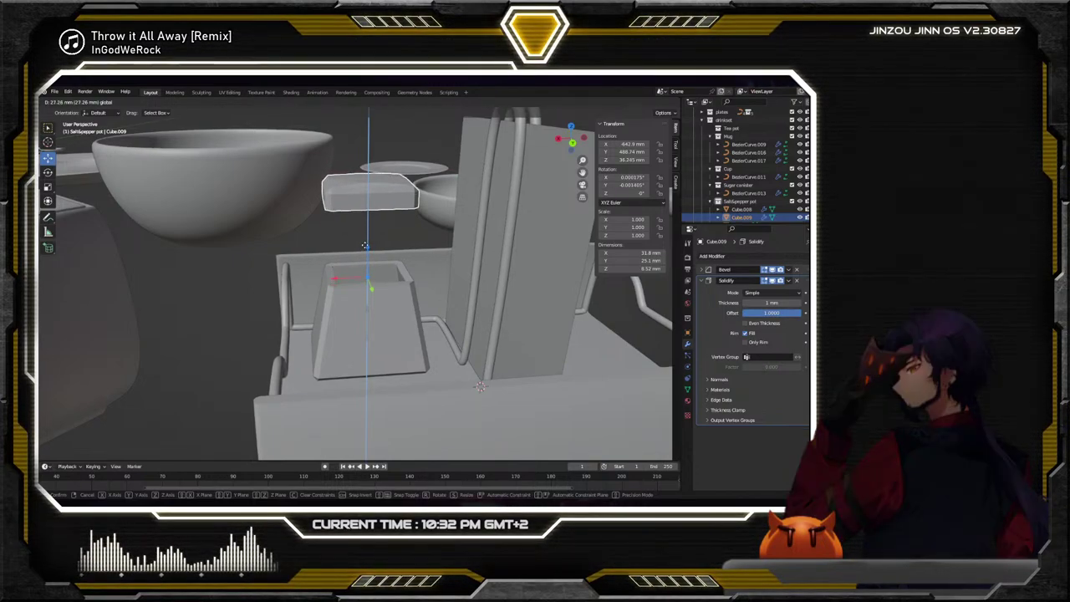
click(364, 245)
middle_drag(364, 245, 367, 309)
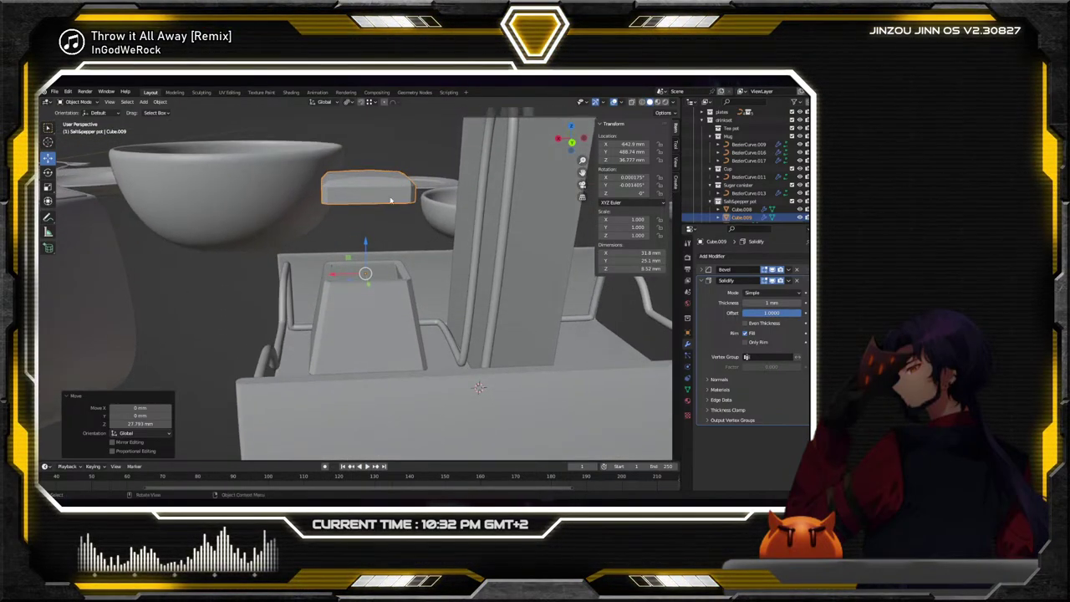
In Edit Mode, extrude the pot body's top edge loop straight up to the raised cap's underside and return to Object Mode
click(367, 310)
click(86, 103)
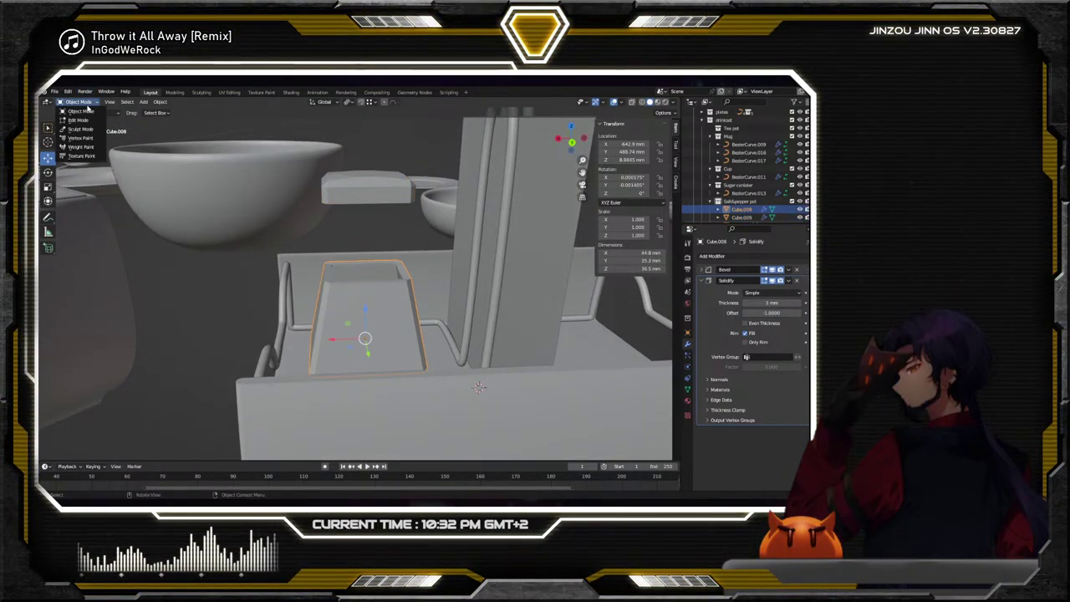
click(83, 121)
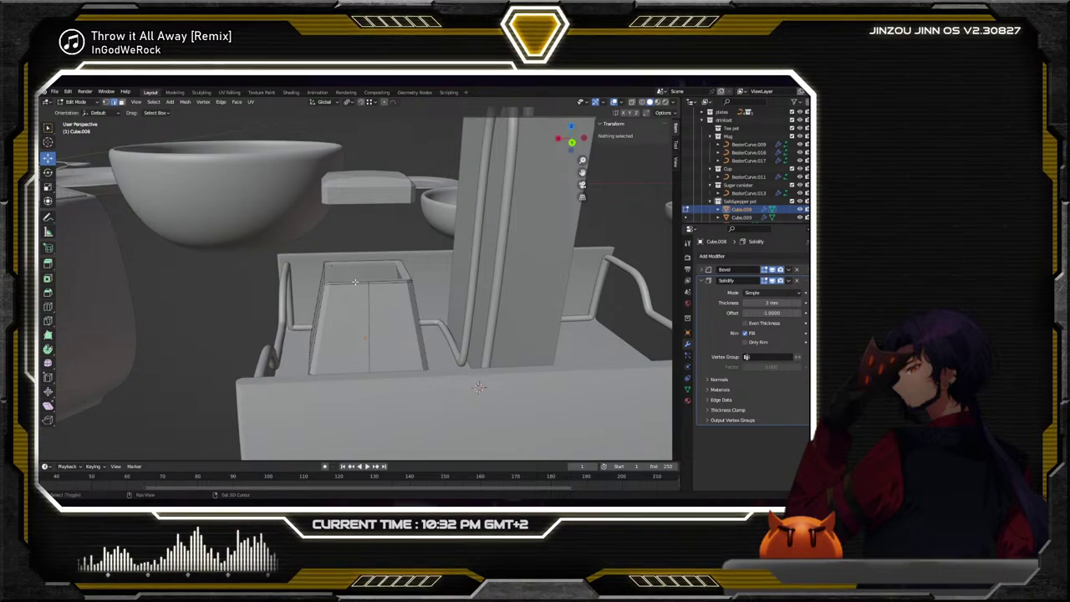
alt+click(354, 282)
drag(365, 249, 410, 204)
click(83, 101)
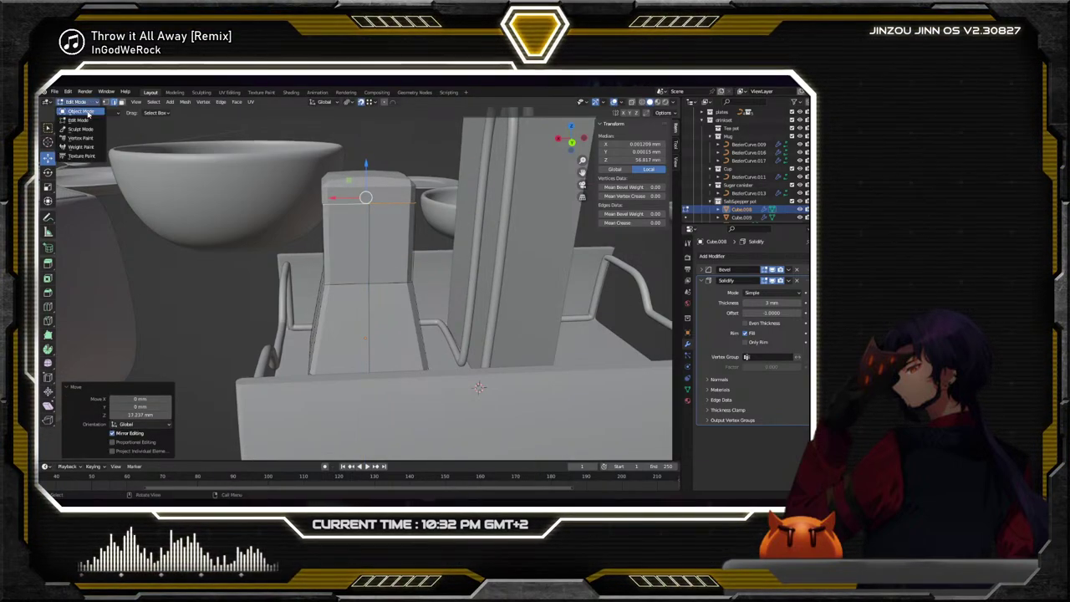
click(80, 113)
click(211, 251)
Try Bevel modifier amounts of 12 mm and 3 mm on the pot body and set it back to 2 mm
middle_drag(210, 250, 341, 247)
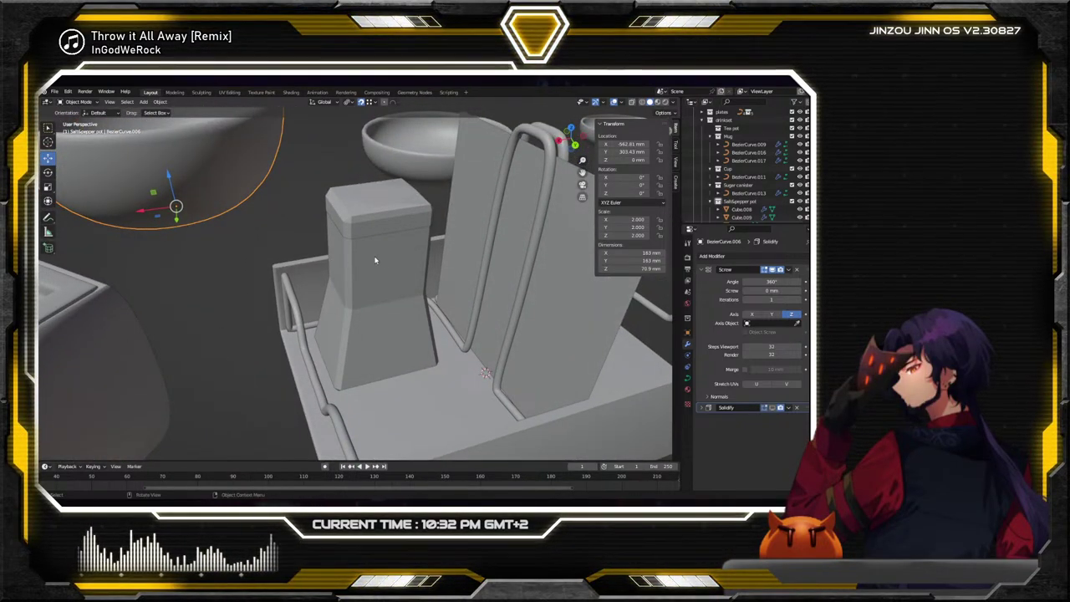
mouse_move(401, 279)
middle_down()
mouse_move(416, 255)
mouse_move(415, 266)
middle_up()
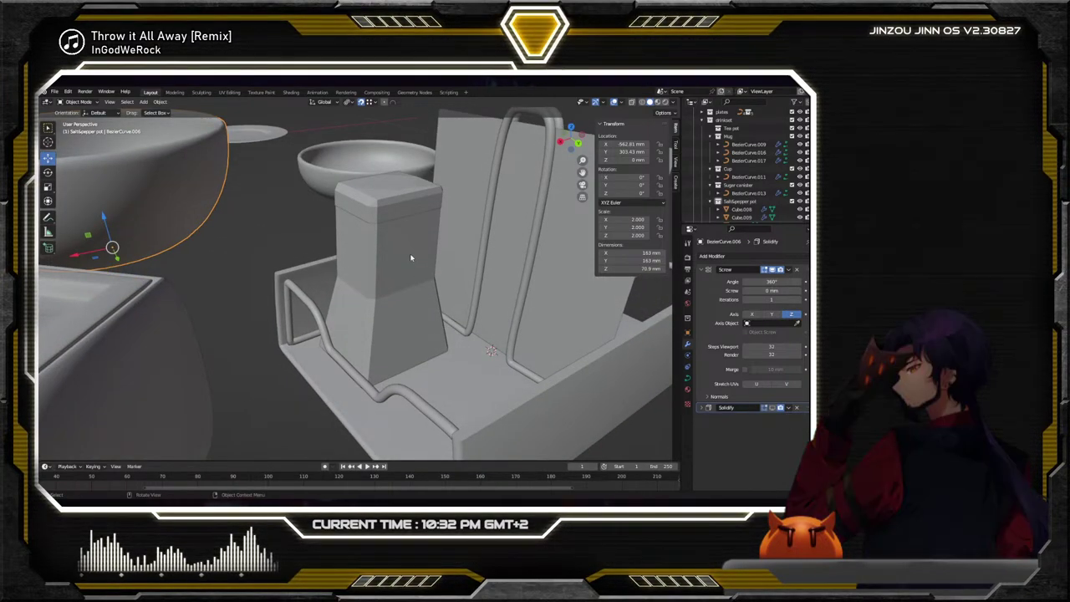
click(410, 257)
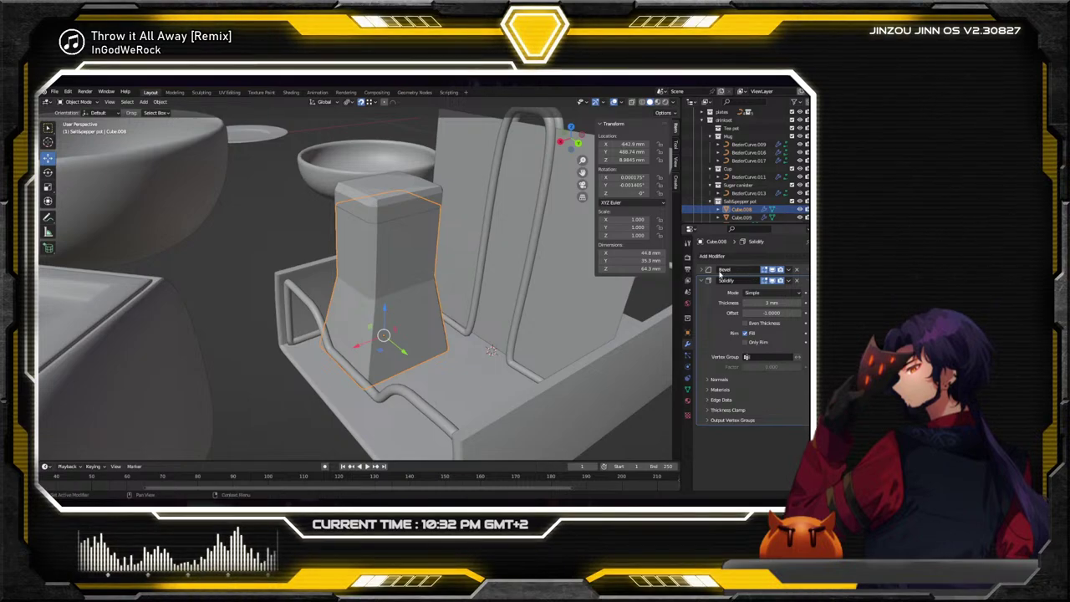
click(704, 270)
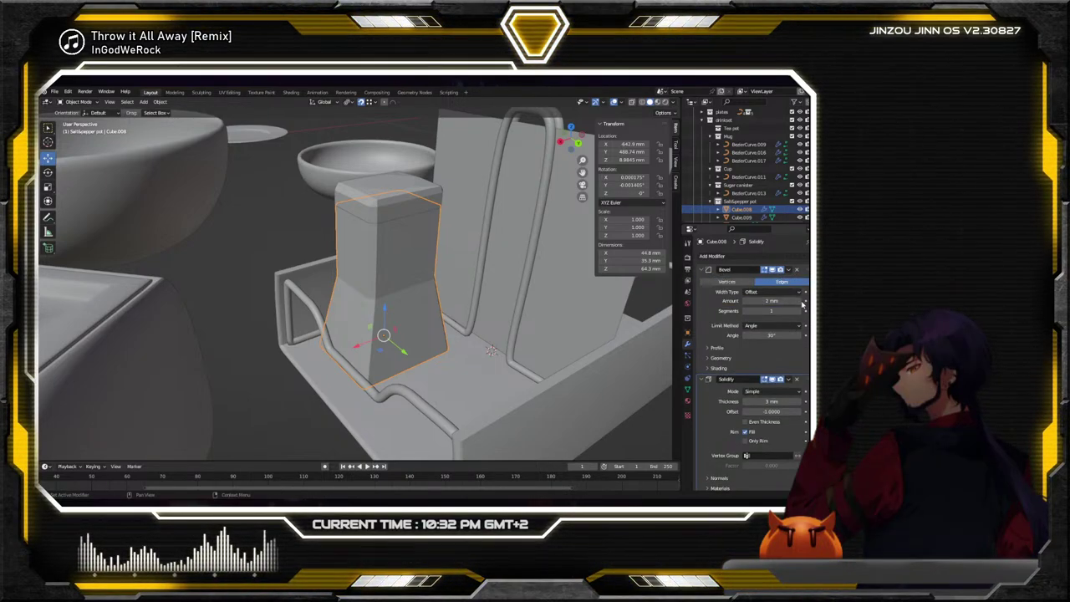
click(800, 301)
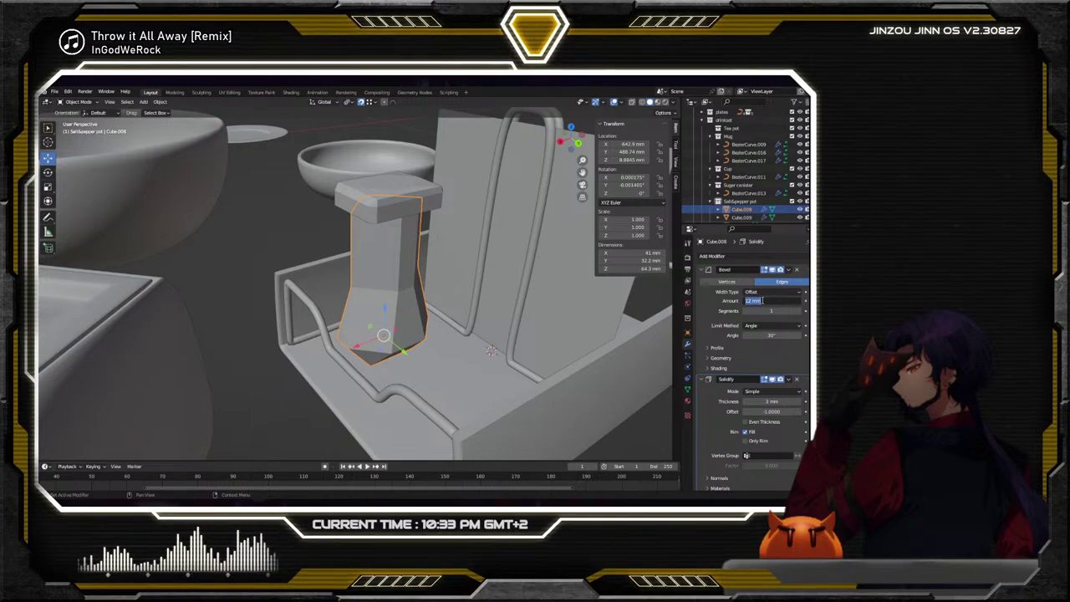
key(Return)
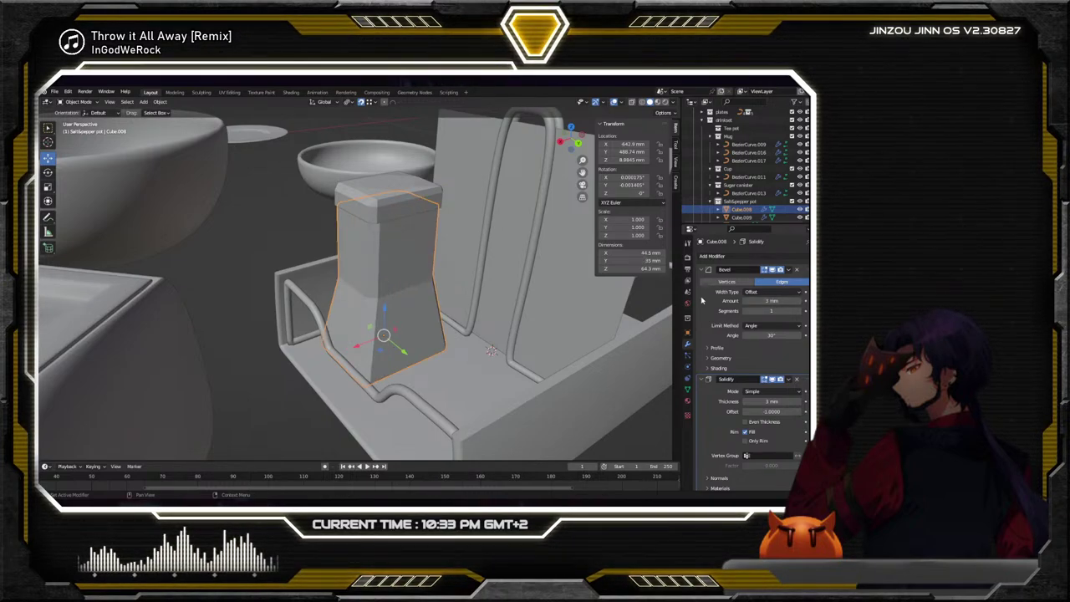
middle_drag(296, 207, 390, 226)
click(431, 228)
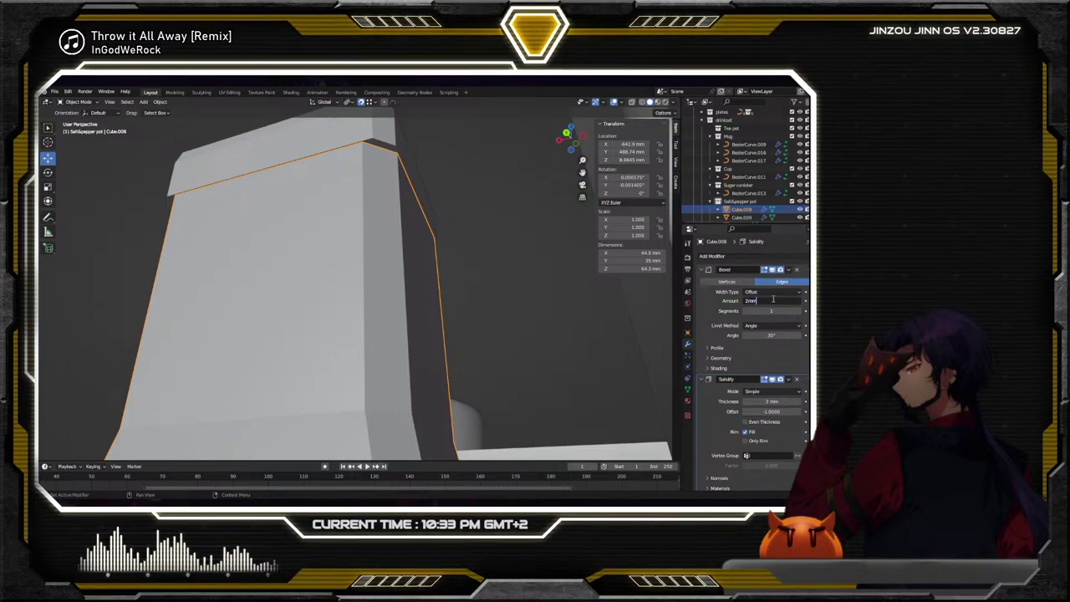
key(Return)
Edit the cap, select the edge loop around its bottom rim and scale it to 1.029
click(406, 154)
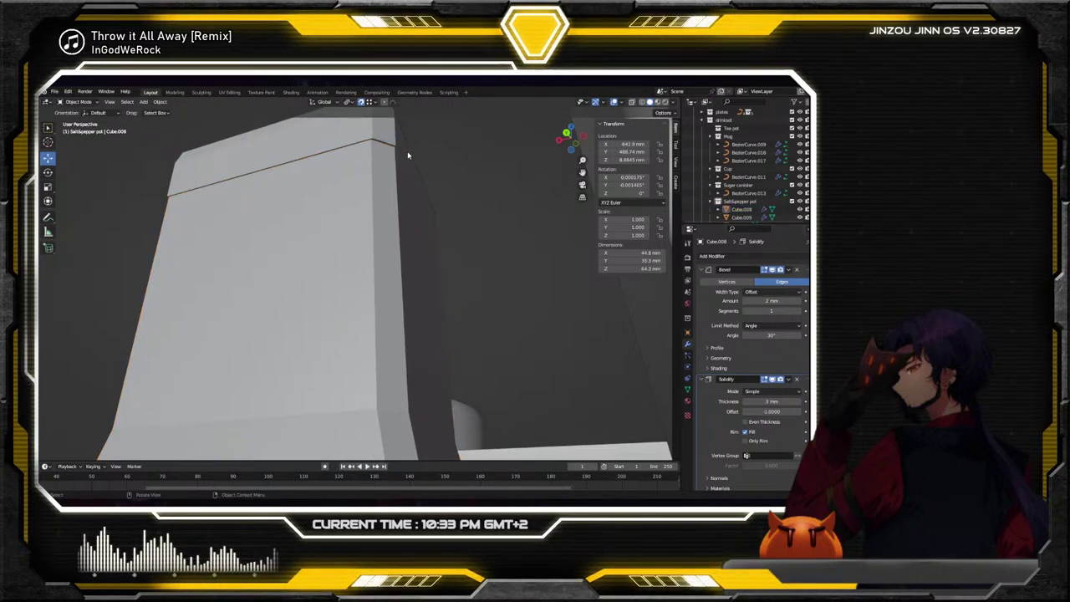
click(75, 101)
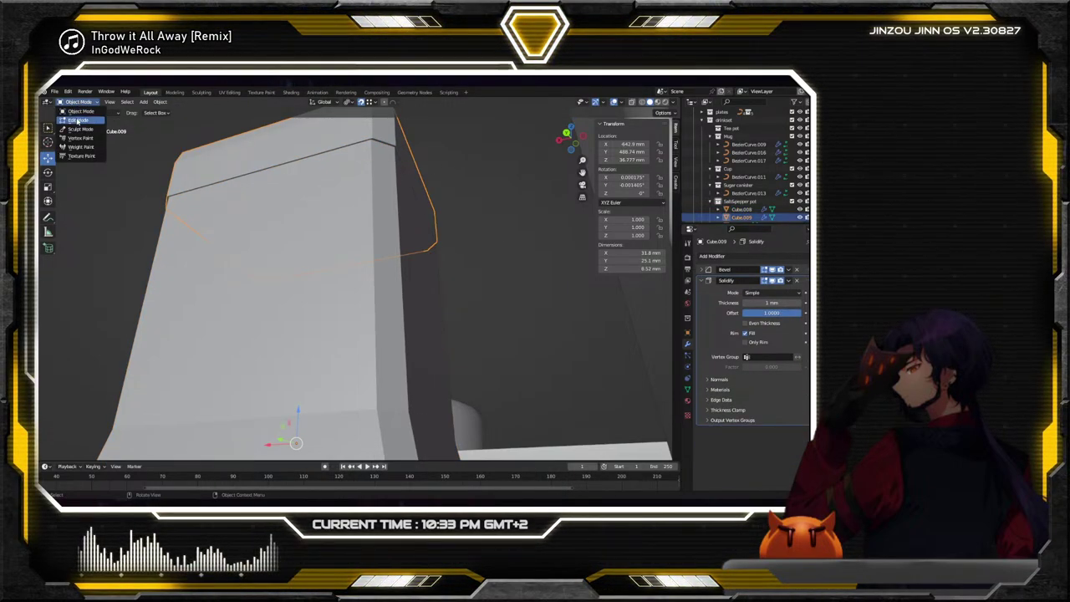
click(84, 117)
middle_drag(357, 155, 364, 174)
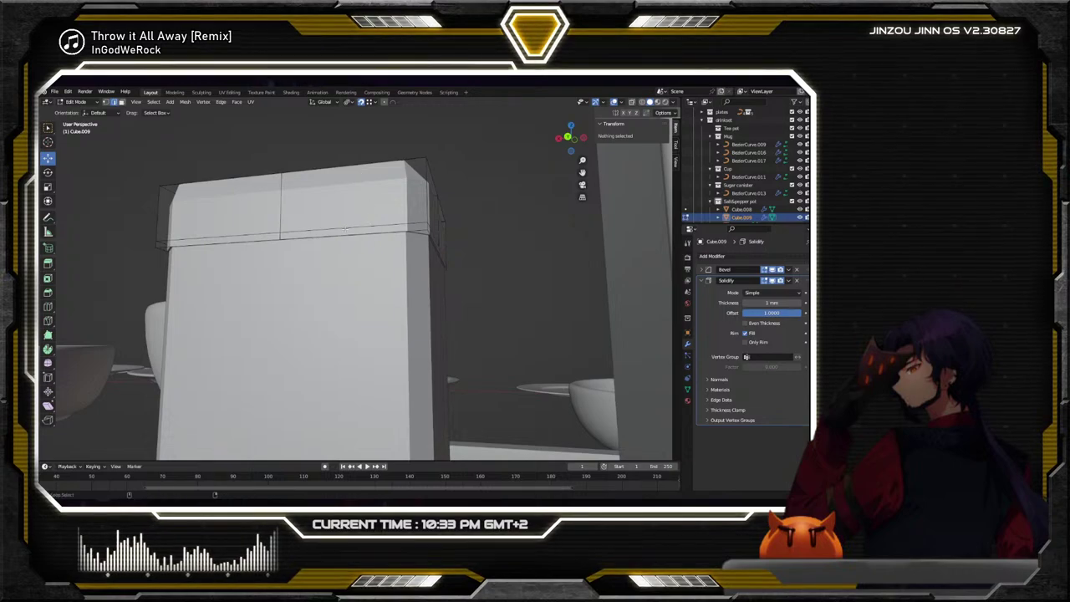
alt+click(345, 233)
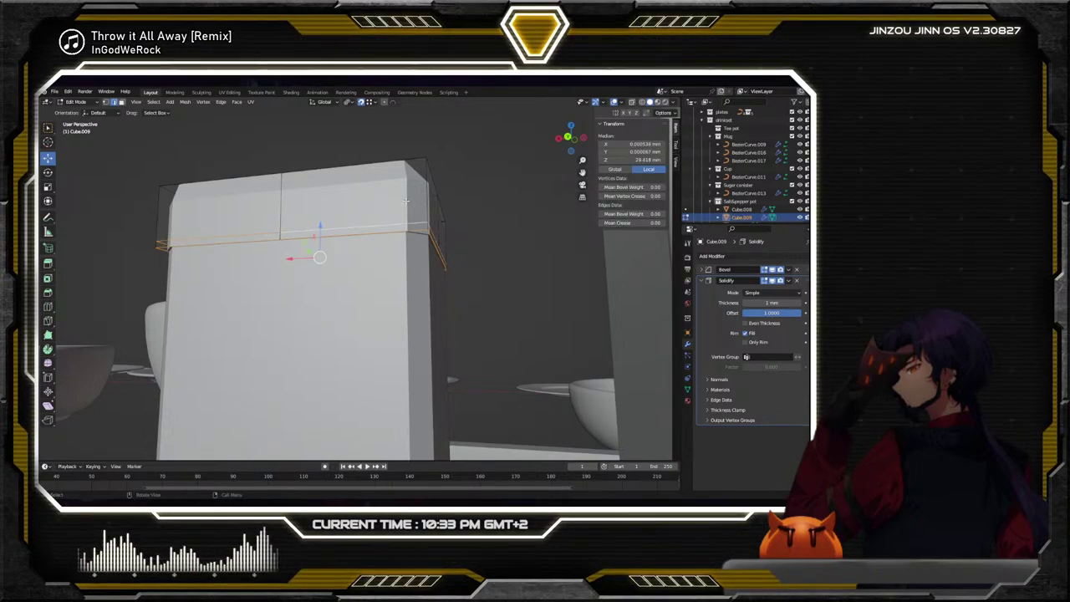
middle_drag(406, 200, 411, 225)
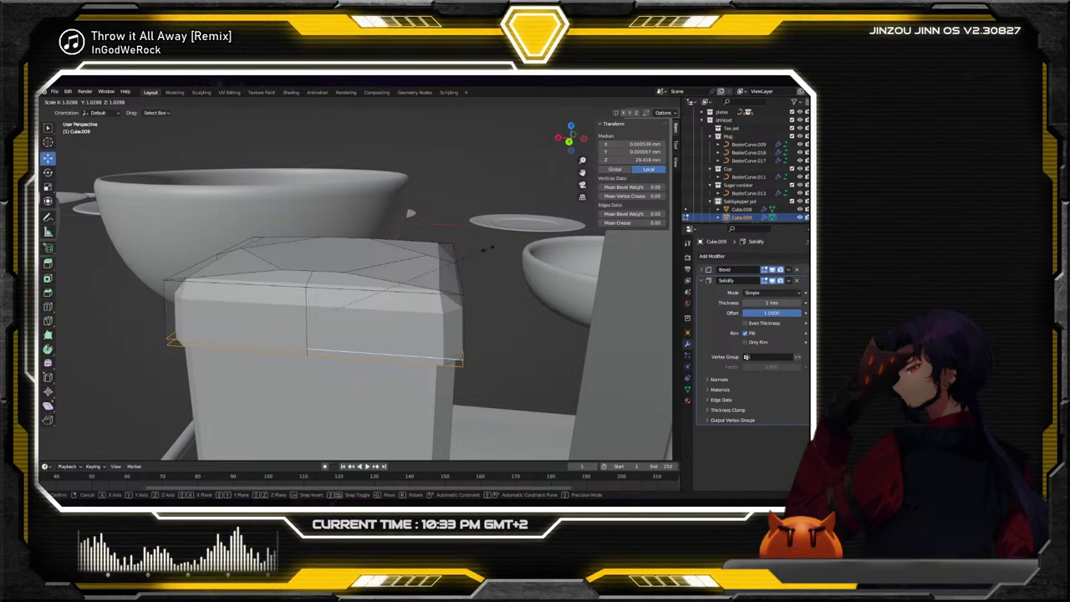
click(488, 248)
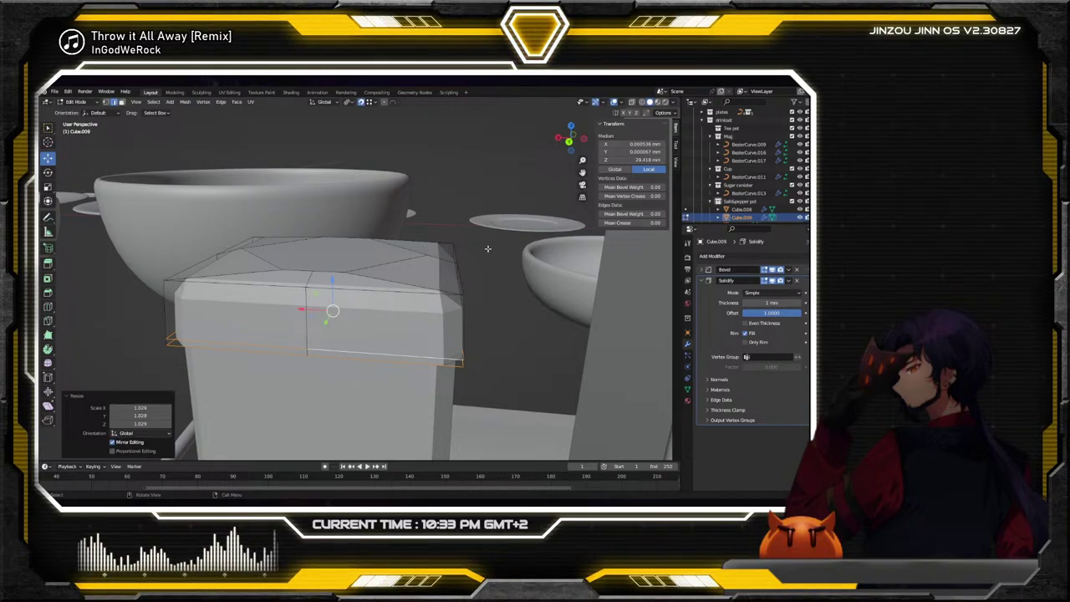
Select the cap's upper outer edge loop and scale it inward to about 0.875 to taper the sides
alt+click(382, 290)
alt+click(320, 288)
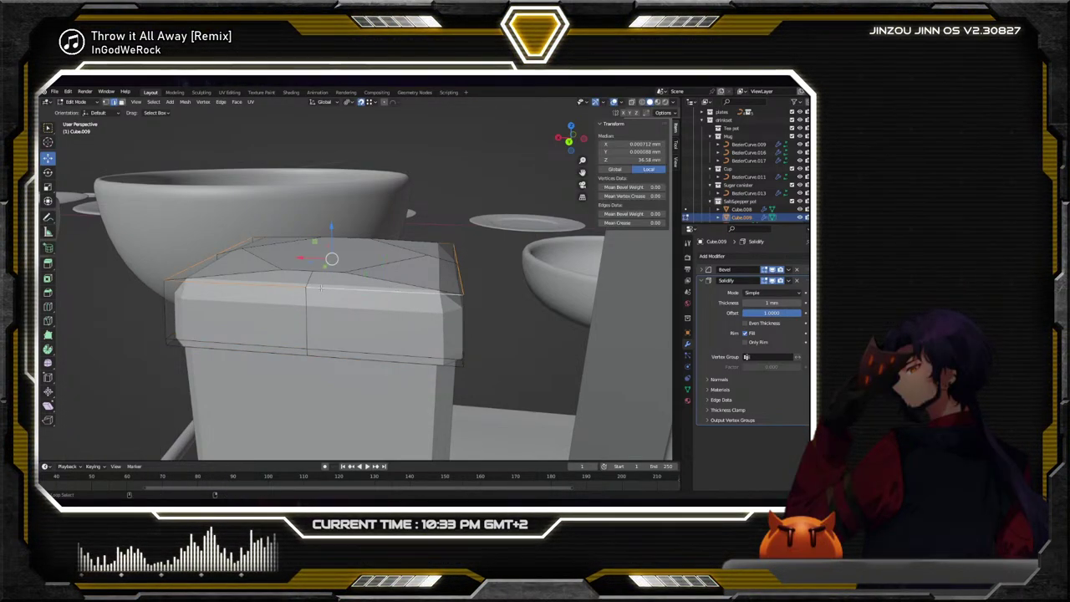
key(s)
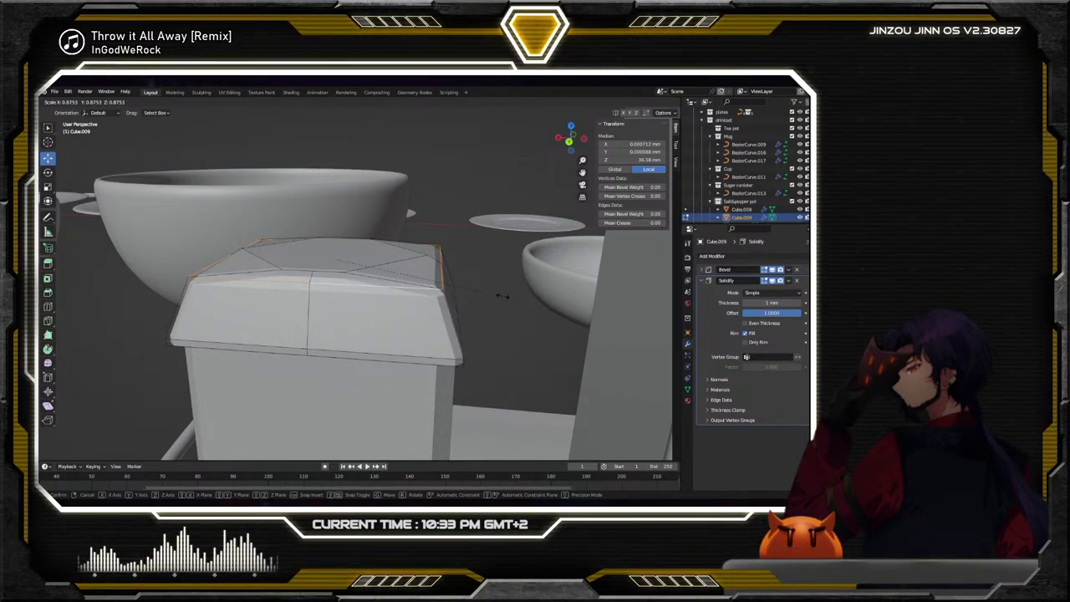
click(501, 295)
Try scaling the two opposite side vertices on the cap's top face inward
click(435, 248)
middle_drag(435, 249, 436, 269)
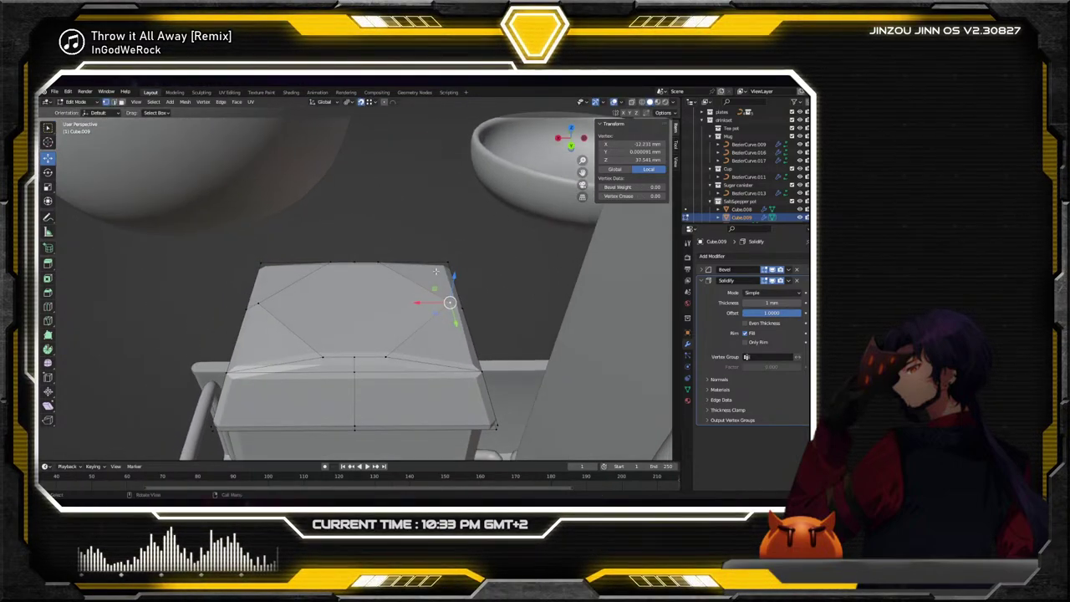
click(256, 302)
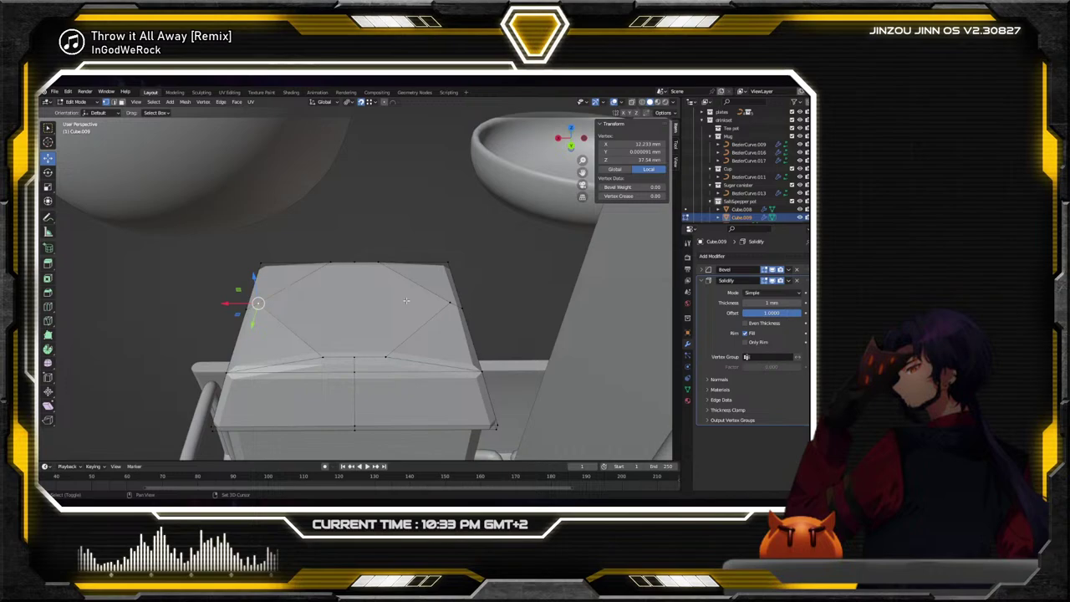
shift+click(451, 299)
key(s)
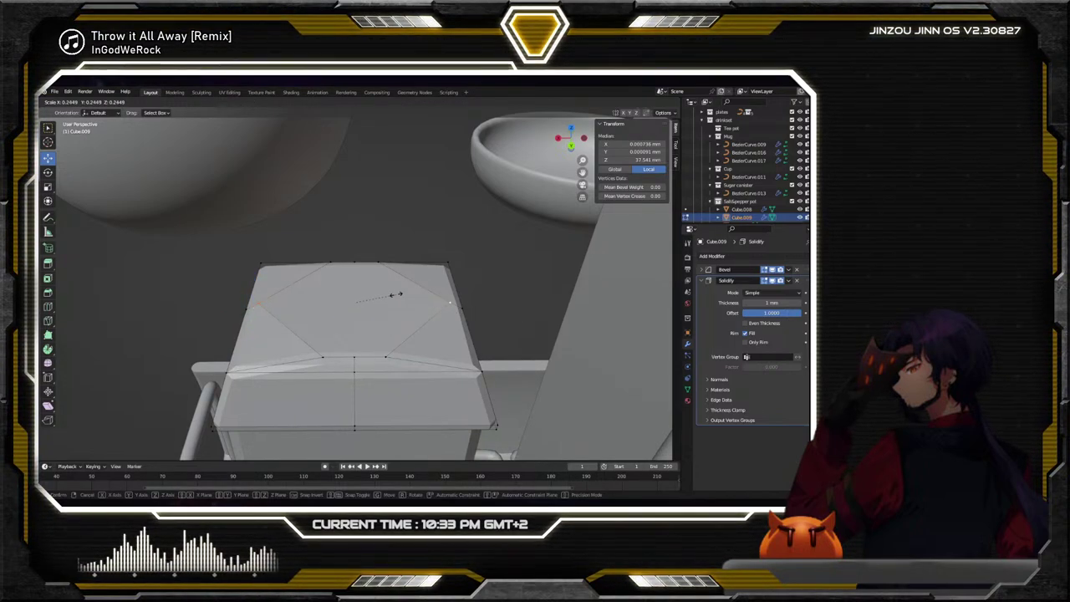
click(394, 294)
Select the diagonal edges on the cap's top face and scale them inward to 0.446
click(294, 283)
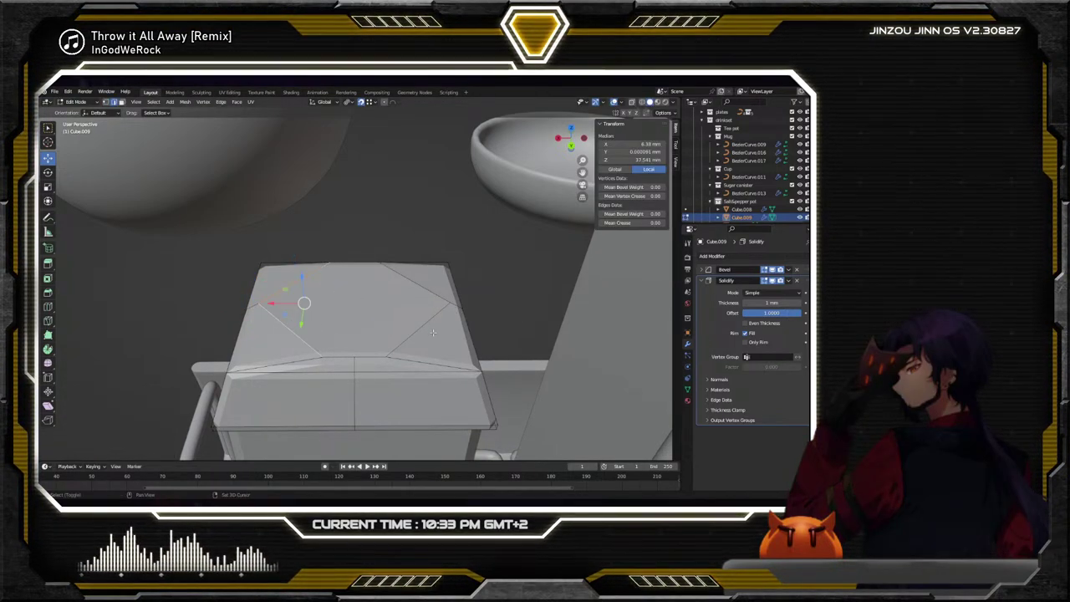
key(s)
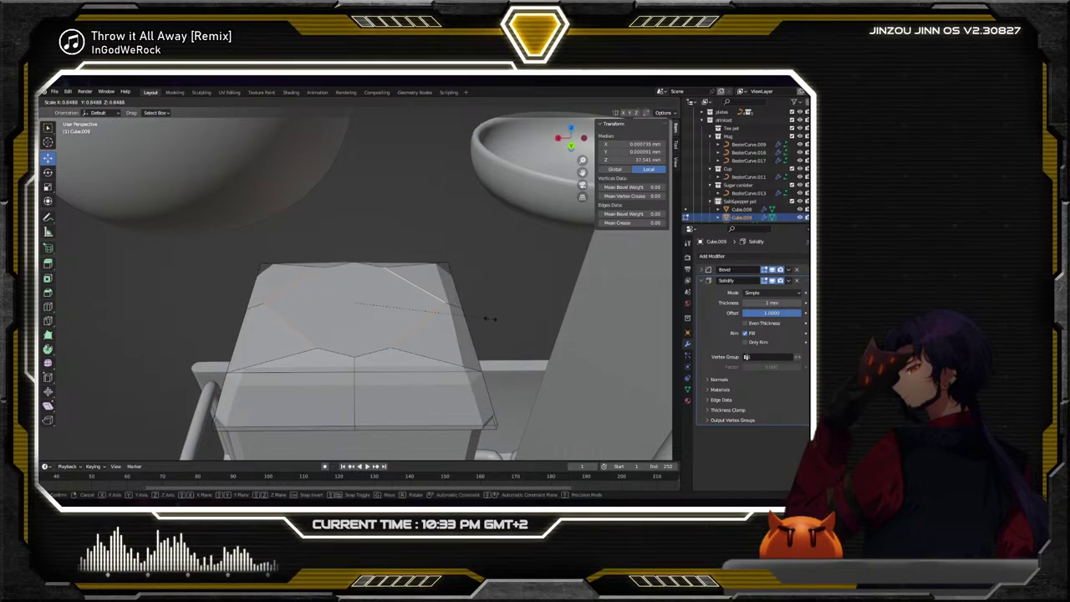
click(426, 301)
middle_drag(428, 278, 430, 310)
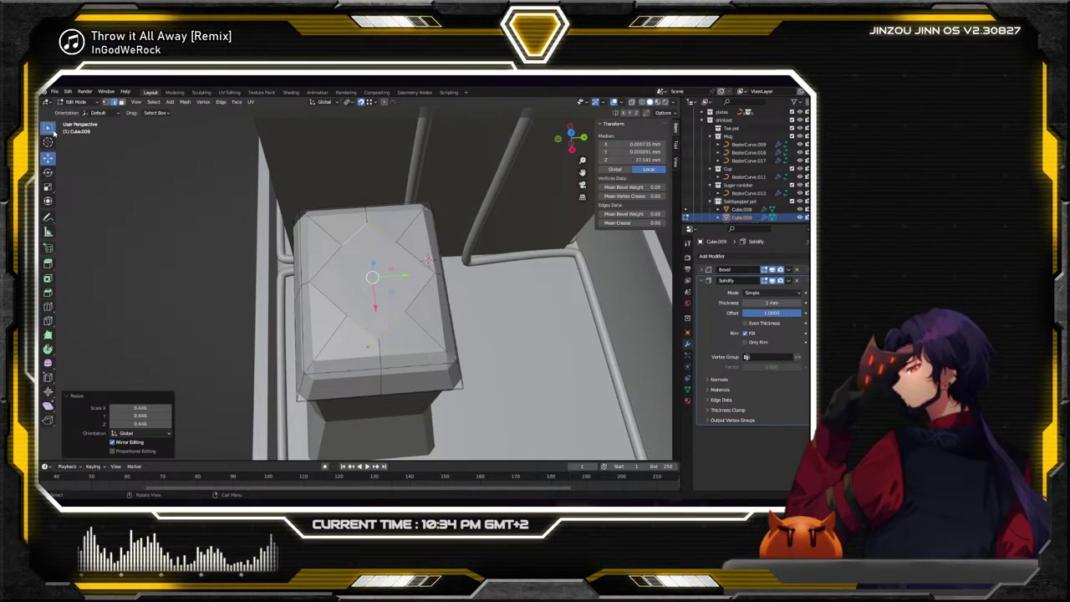
Clear the edge selection, return to Object Mode and apply Shade Smooth to the cap
click(133, 208)
middle_drag(134, 208, 224, 259)
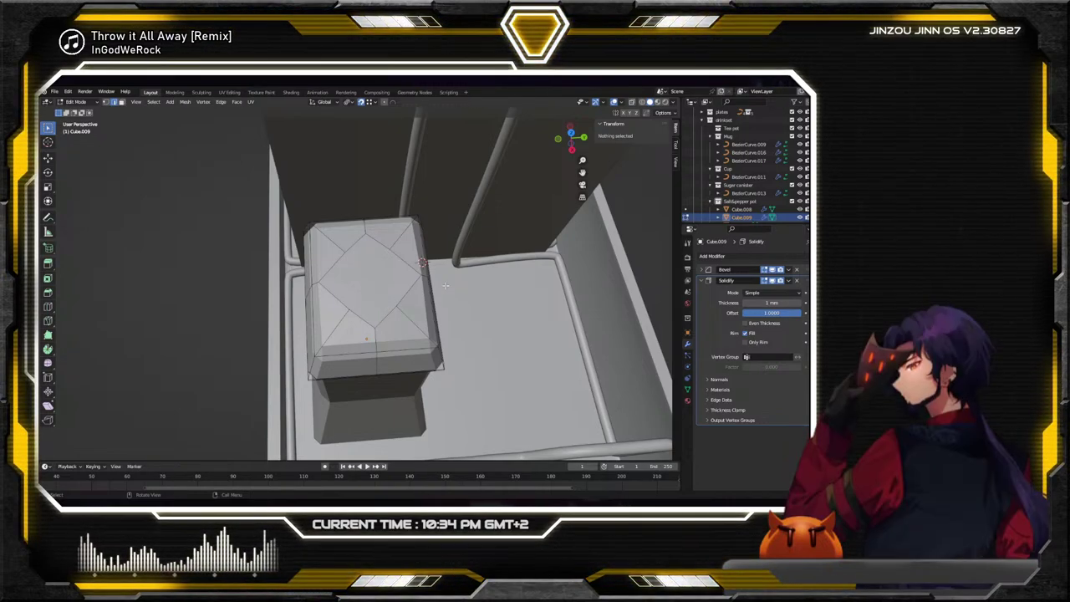
middle_drag(477, 272, 511, 278)
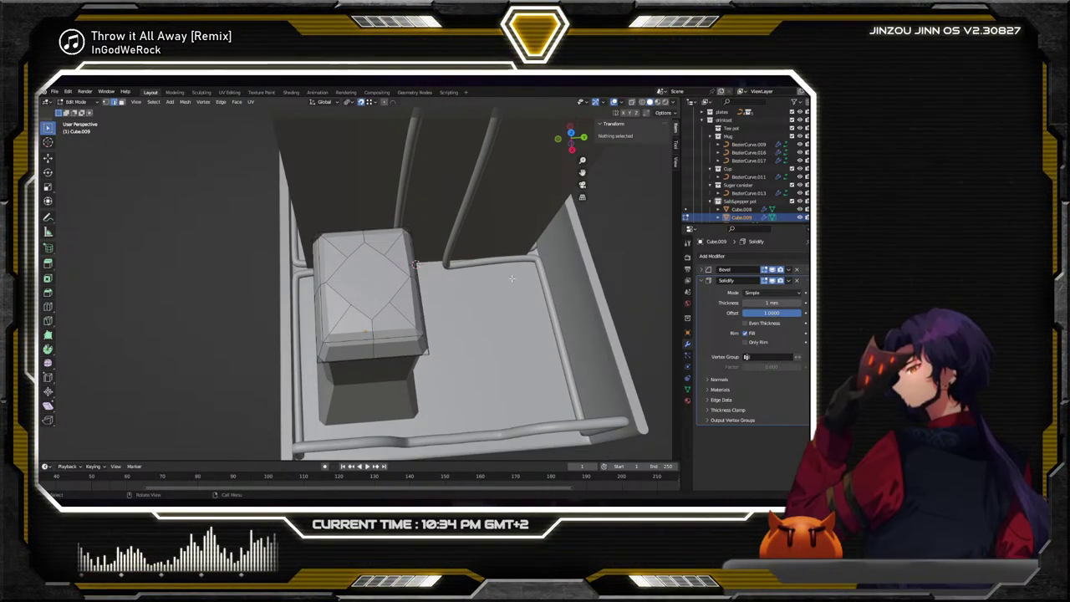
middle_drag(414, 264, 114, 125)
click(80, 112)
middle_drag(151, 184, 377, 167)
click(381, 307)
right_click(376, 167)
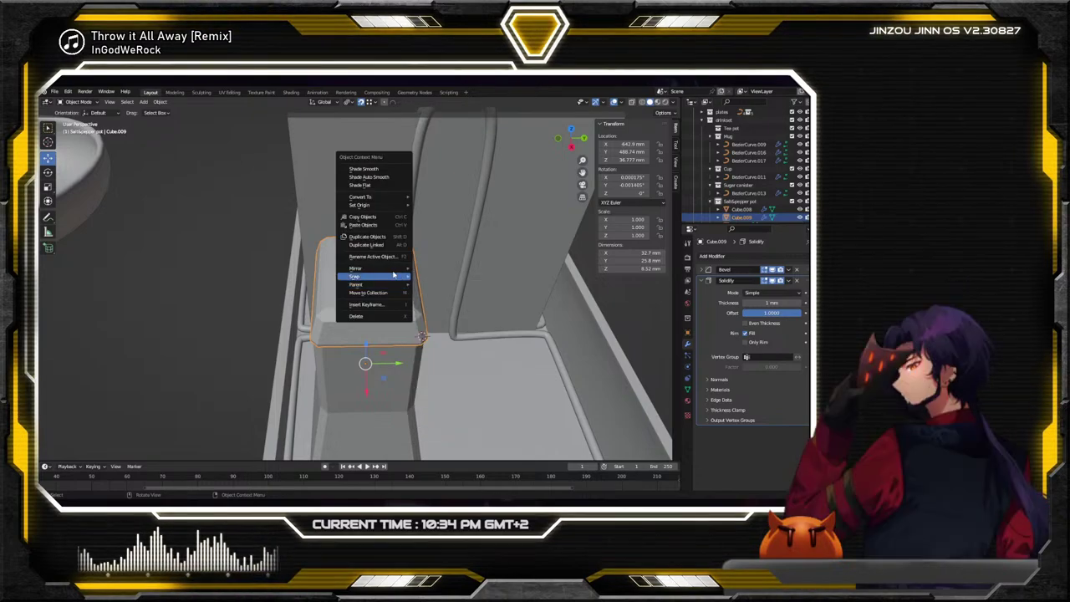
click(383, 170)
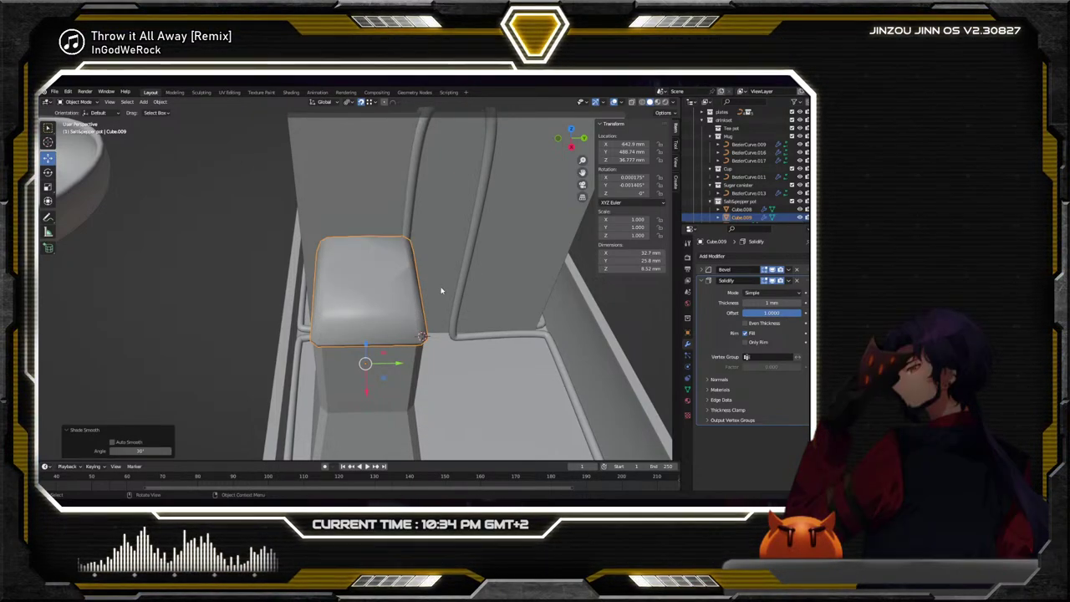
mouse_move(441, 290)
middle_down()
mouse_move(403, 249)
mouse_move(437, 258)
mouse_move(407, 281)
middle_up()
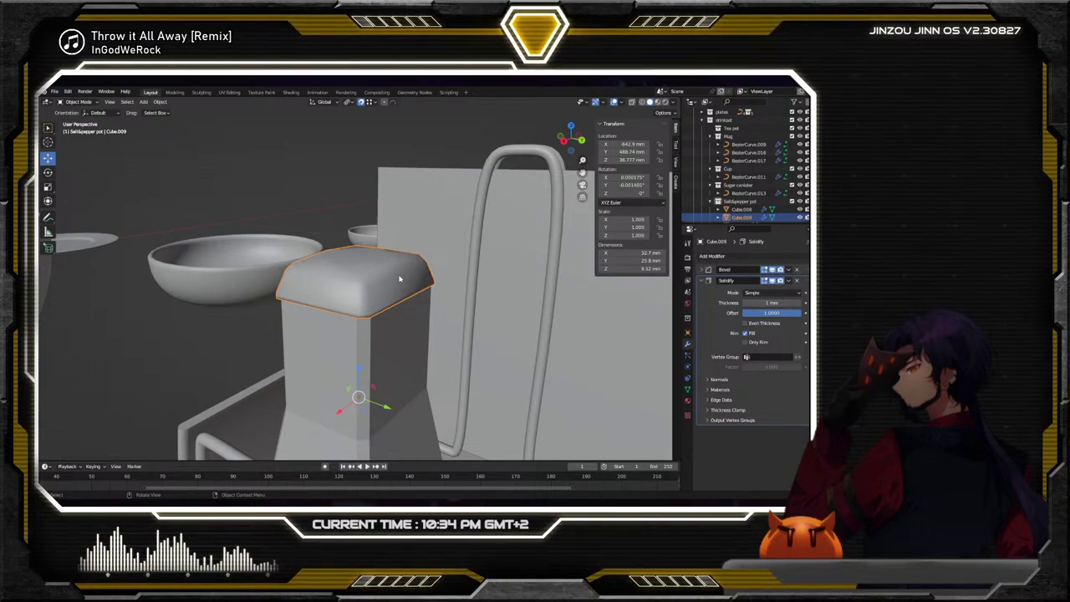
Add a Subdivision Surface modifier to the cap and place it between the Bevel and Solidify modifiers
click(722, 256)
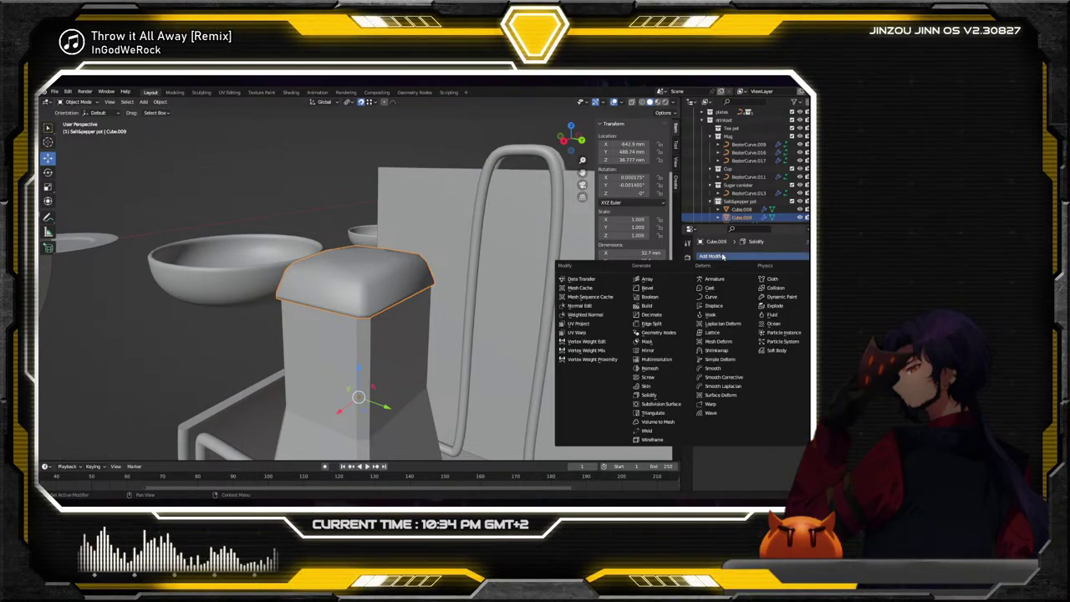
click(660, 404)
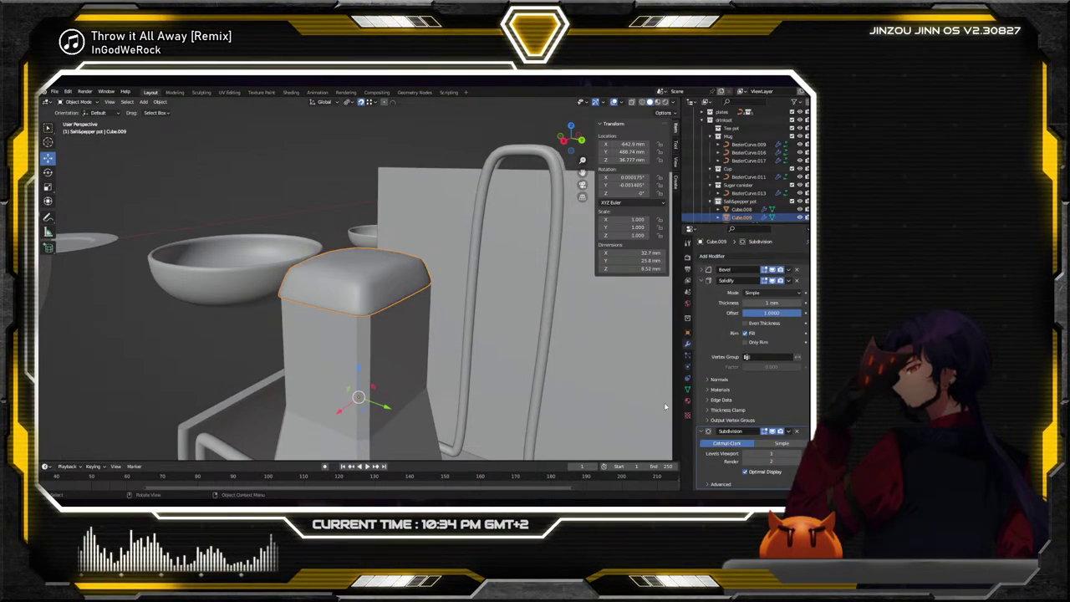
click(703, 281)
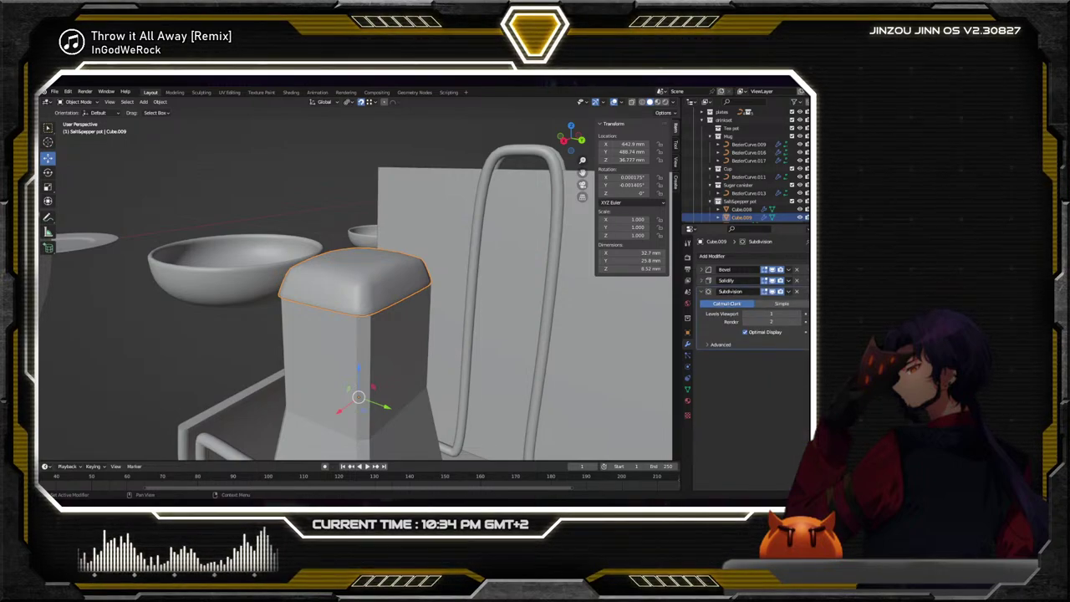
drag(805, 280, 805, 355)
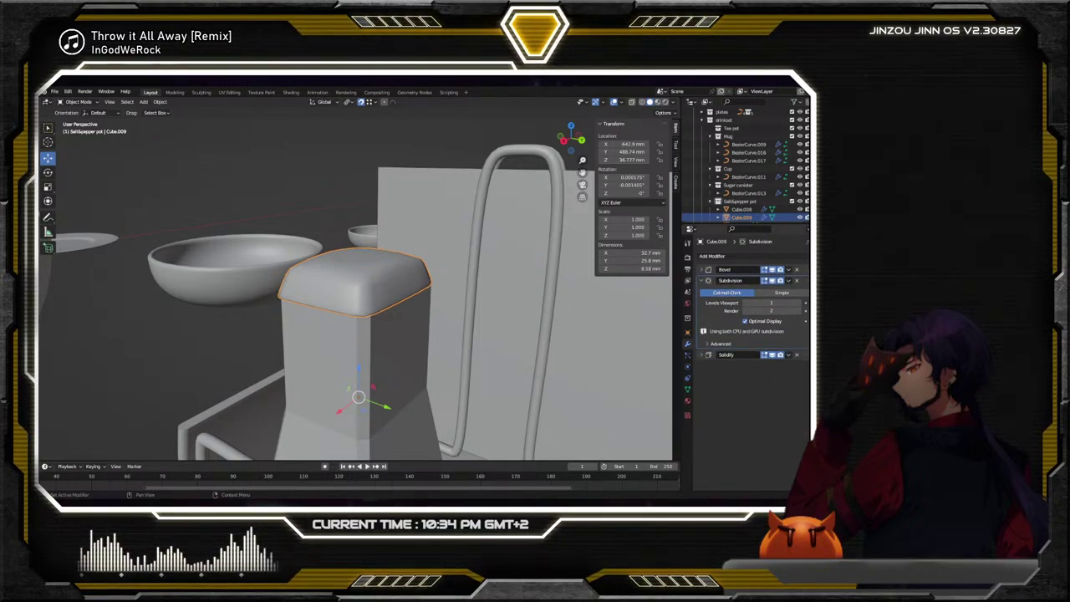
middle_drag(602, 310, 621, 300)
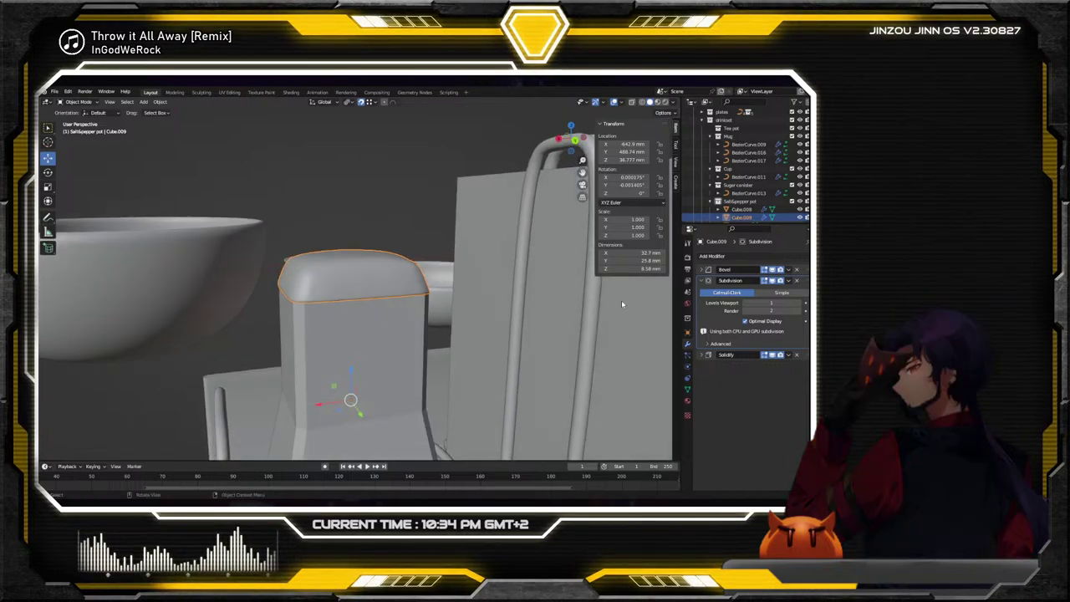
Shade the cap flat and remove its Subdivision modifier
right_click(364, 280)
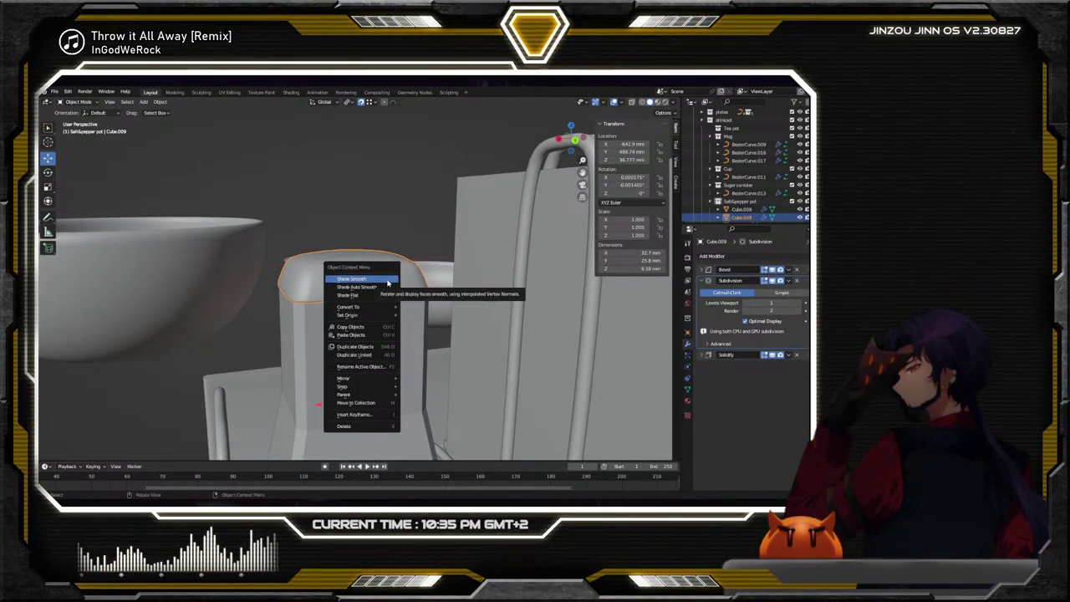
click(381, 295)
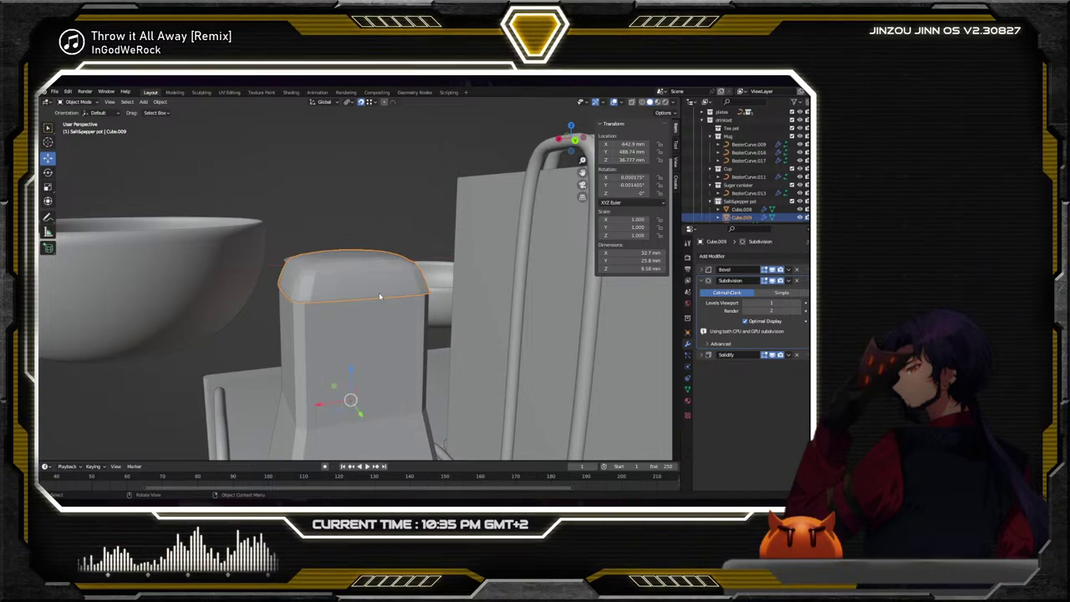
middle_drag(383, 273, 400, 289)
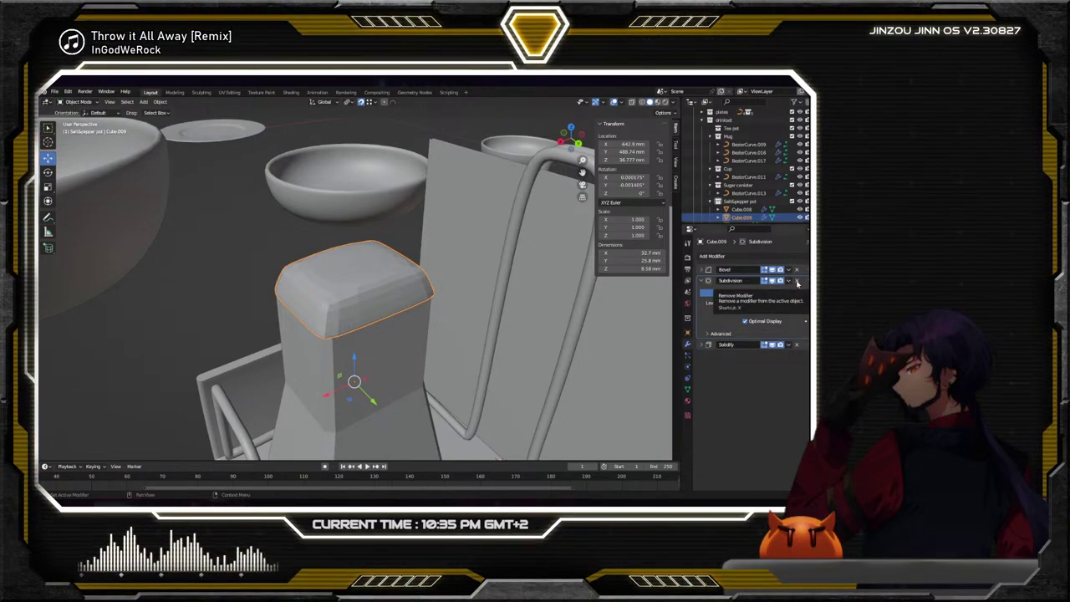
click(796, 280)
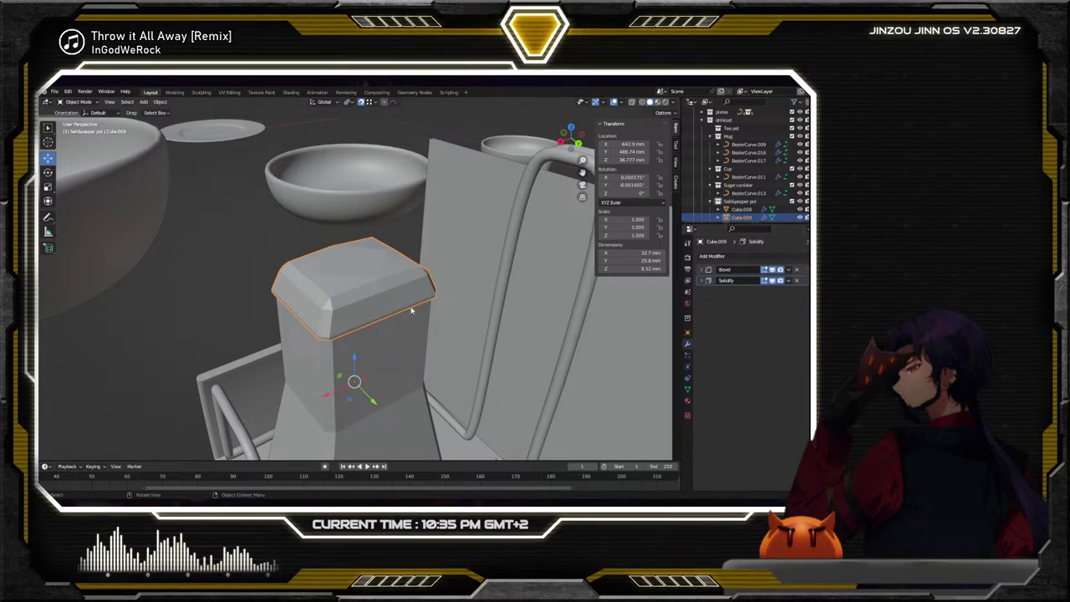
Switch the cap's shading back to smooth with only the Bevel and Solidify modifiers in place
middle_drag(410, 310, 391, 274)
right_click(391, 273)
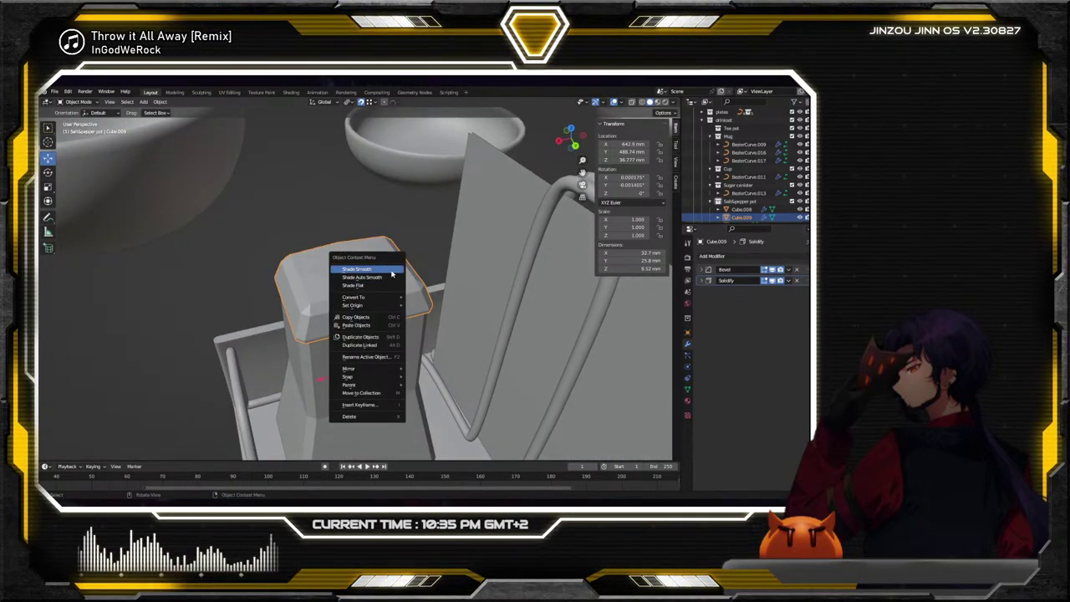
click(391, 273)
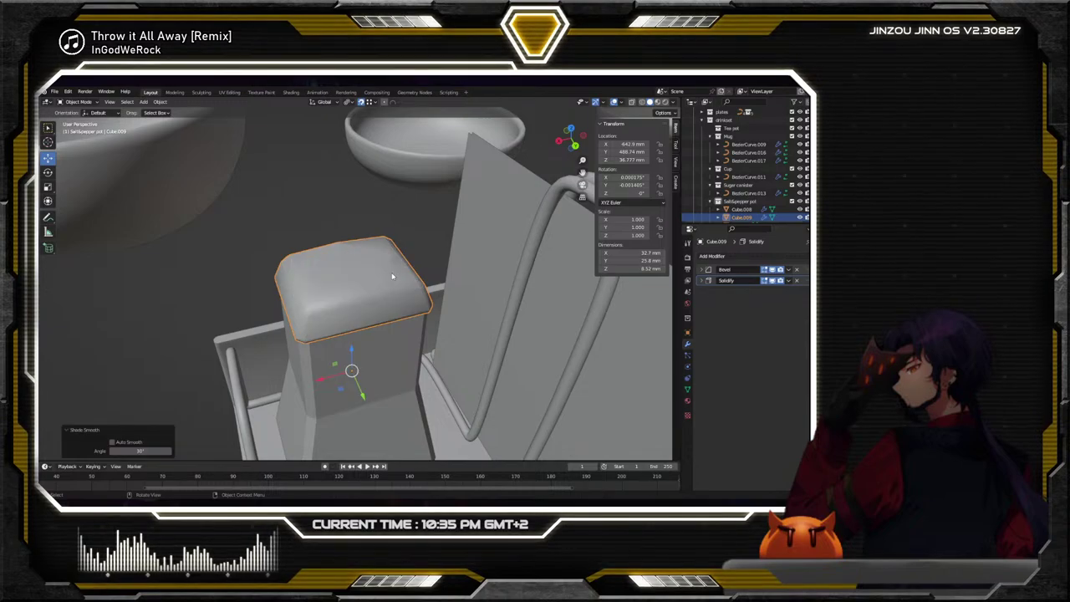
In Edit Mode, add a single loop cut around the cap's sides just below the upper edge, with a slide factor of -0.793
mouse_move(391, 276)
middle_down()
mouse_move(496, 272)
mouse_move(297, 297)
mouse_move(196, 285)
mouse_move(218, 279)
mouse_move(126, 209)
mouse_move(57, 127)
middle_up()
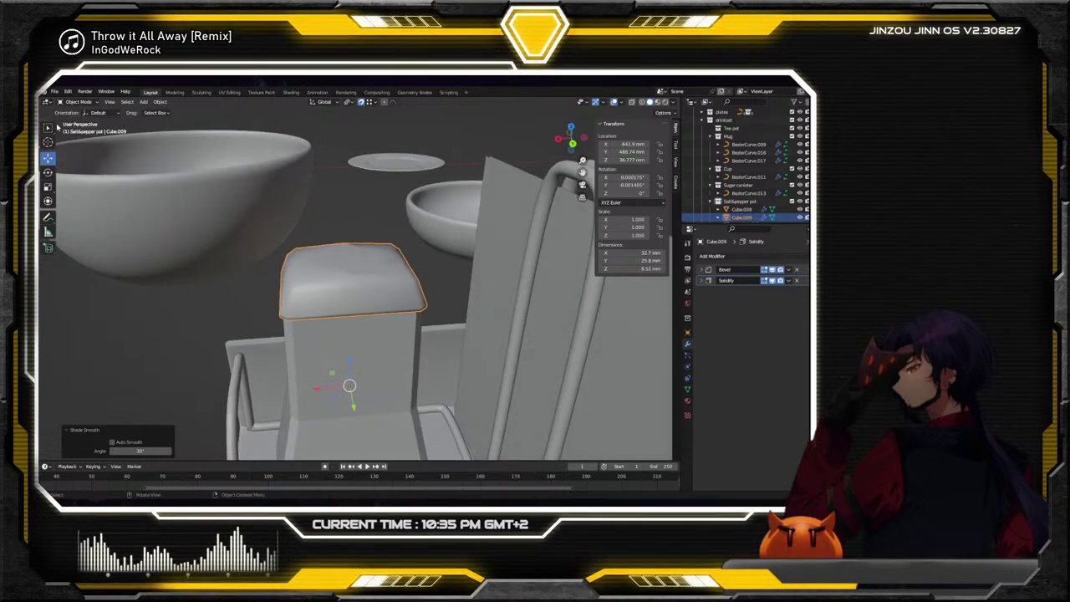
click(87, 103)
click(83, 116)
middle_drag(101, 209, 108, 236)
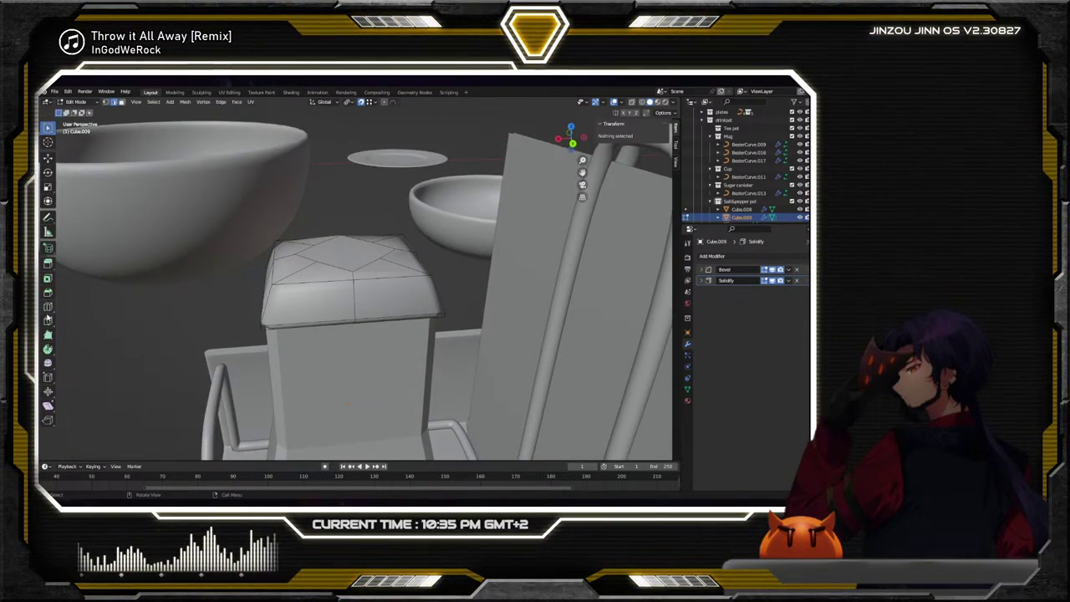
drag(361, 297, 198, 292)
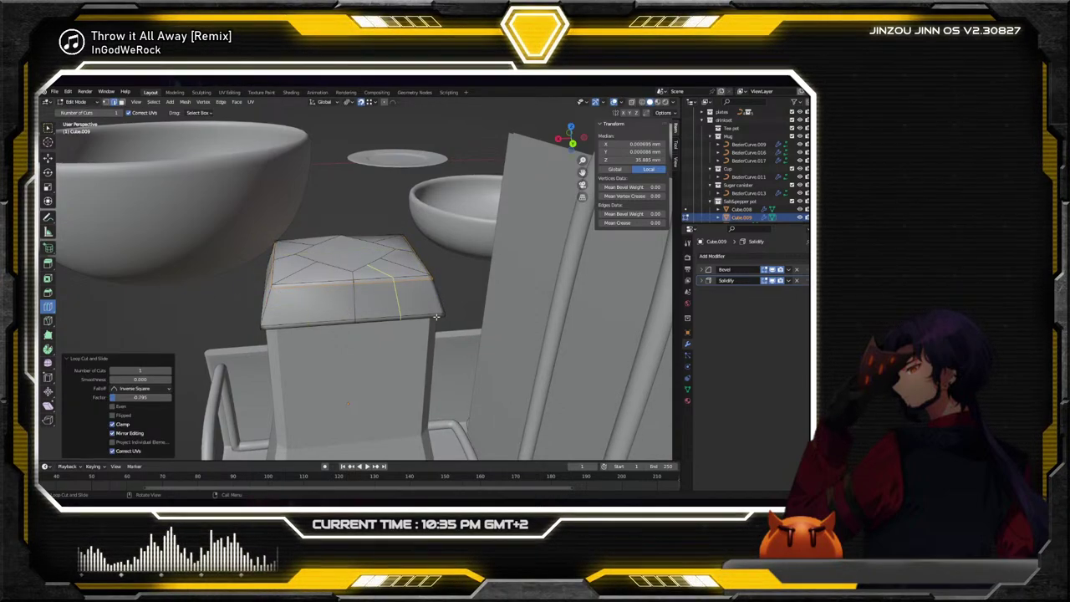
Add a single loop cut on the cap's top just inside its outer edge, with a slide factor of 0.731, and return to Object Mode
middle_drag(350, 310, 390, 293)
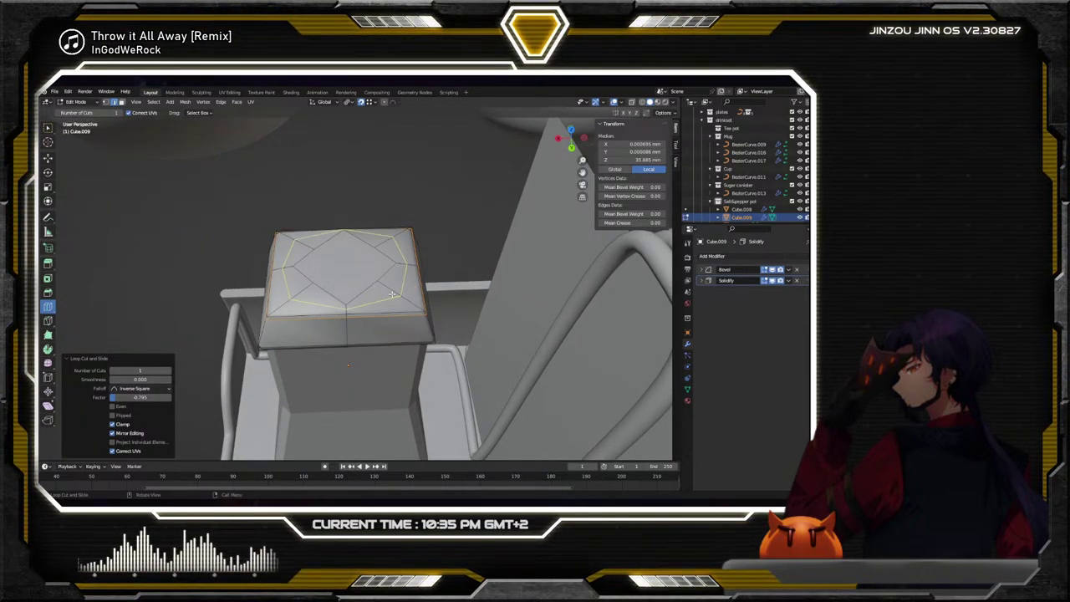
drag(392, 294, 378, 171)
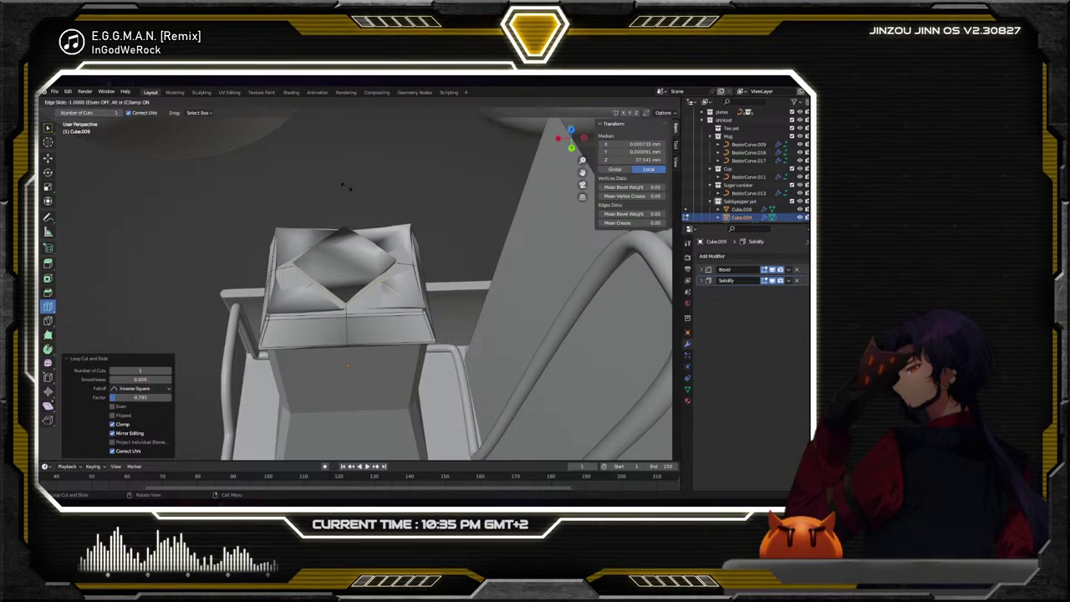
drag(279, 199, 439, 253)
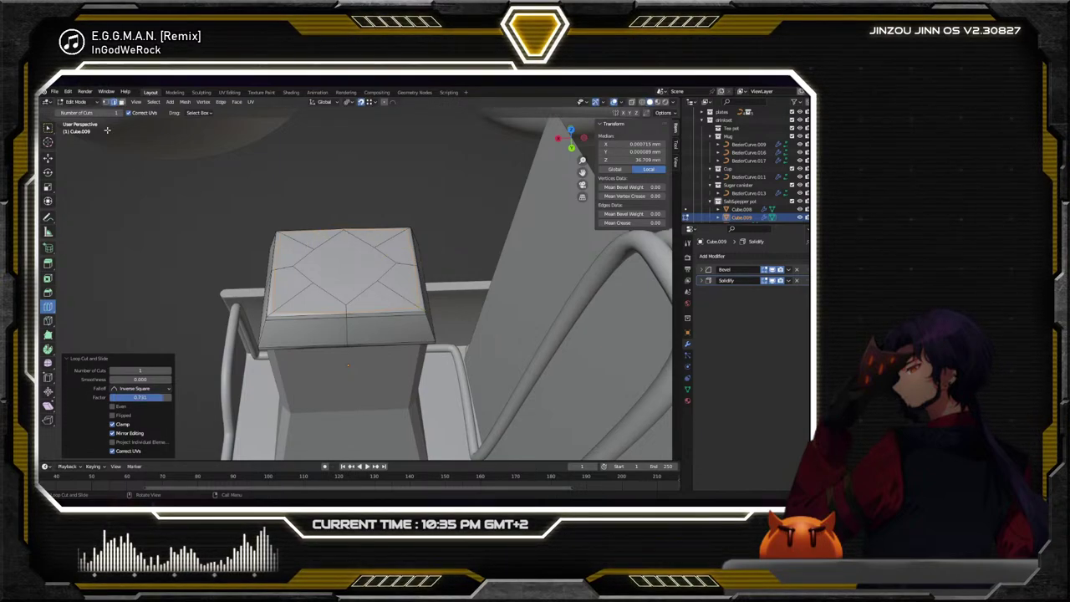
click(83, 112)
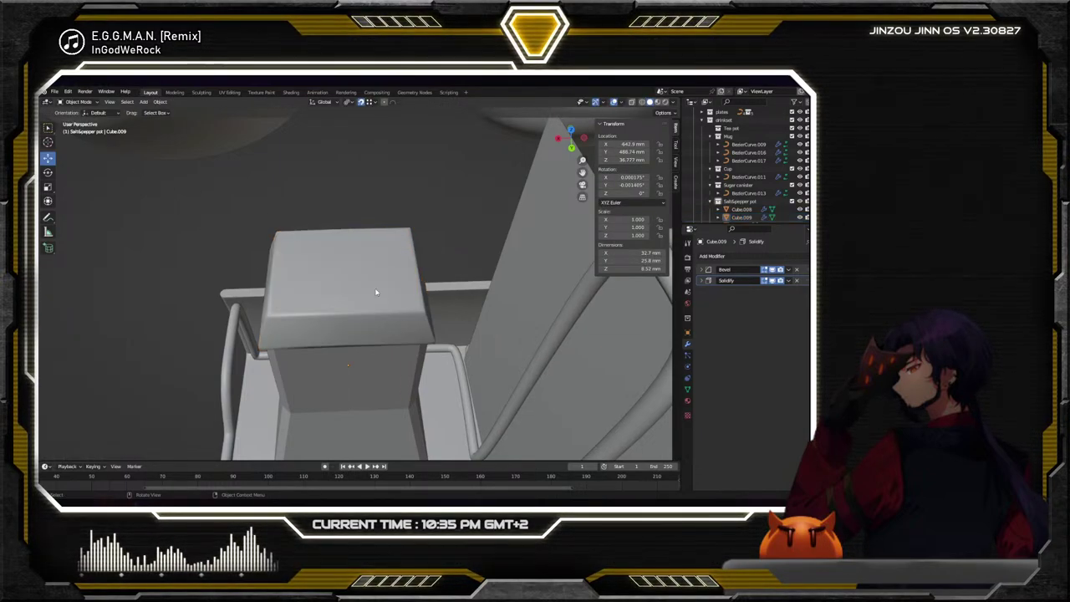
middle_drag(377, 291, 498, 224)
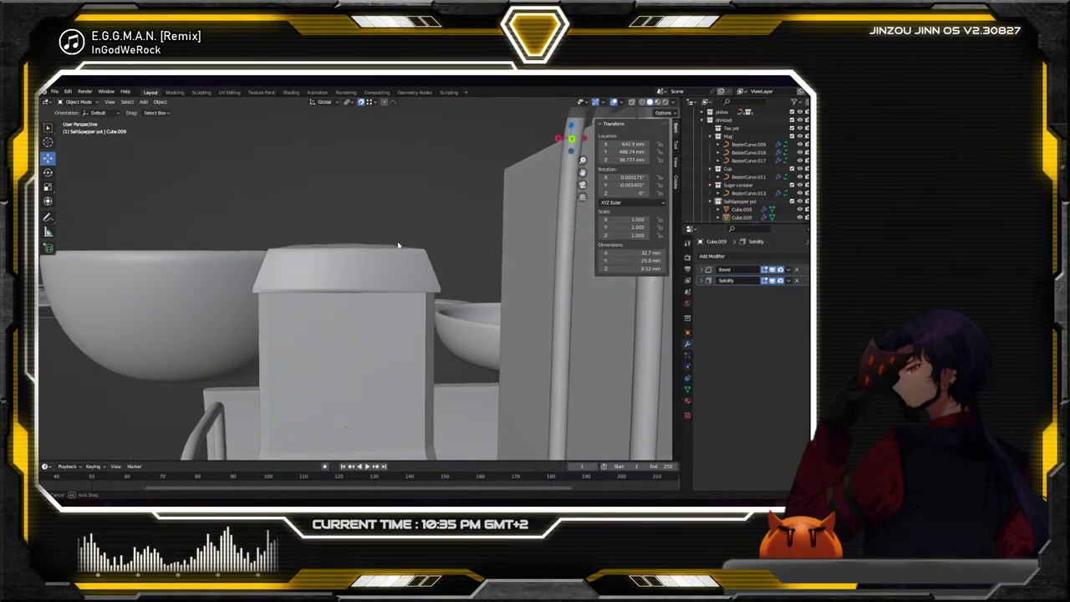
In Edit Mode, select the edge loop just above the cap's bottom rim and move it straight up about 2.12 mm
click(78, 101)
click(84, 122)
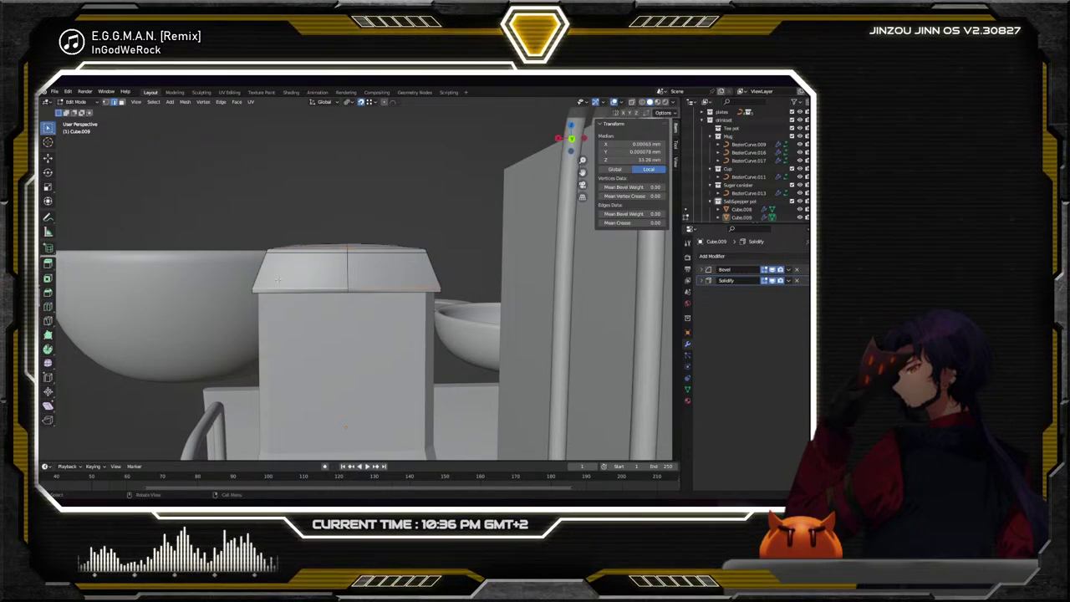
click(342, 290)
middle_drag(343, 290, 318, 280)
click(48, 157)
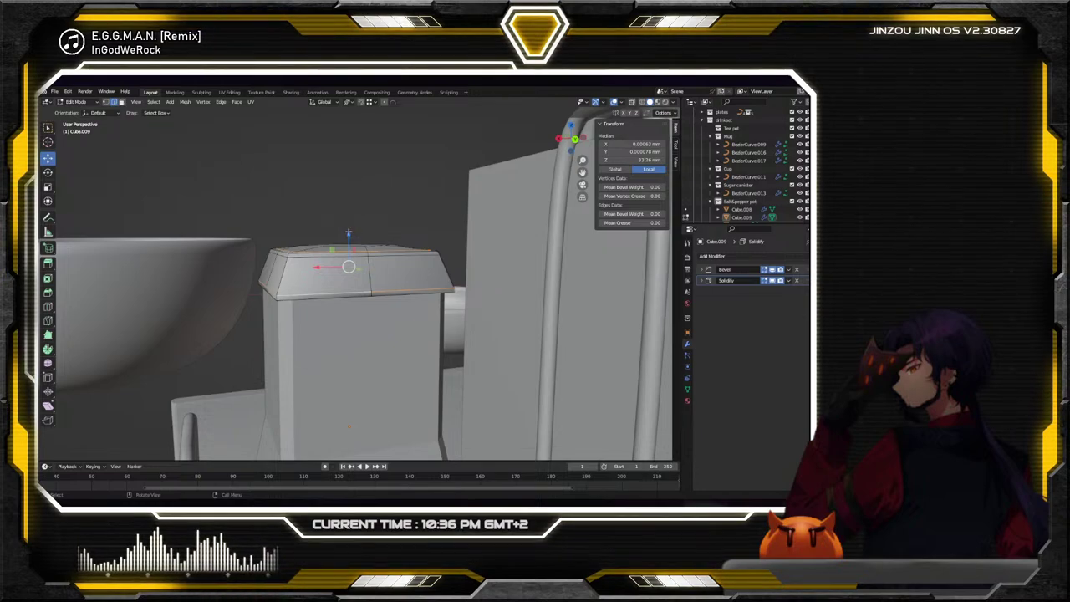
click(355, 151)
click(325, 293)
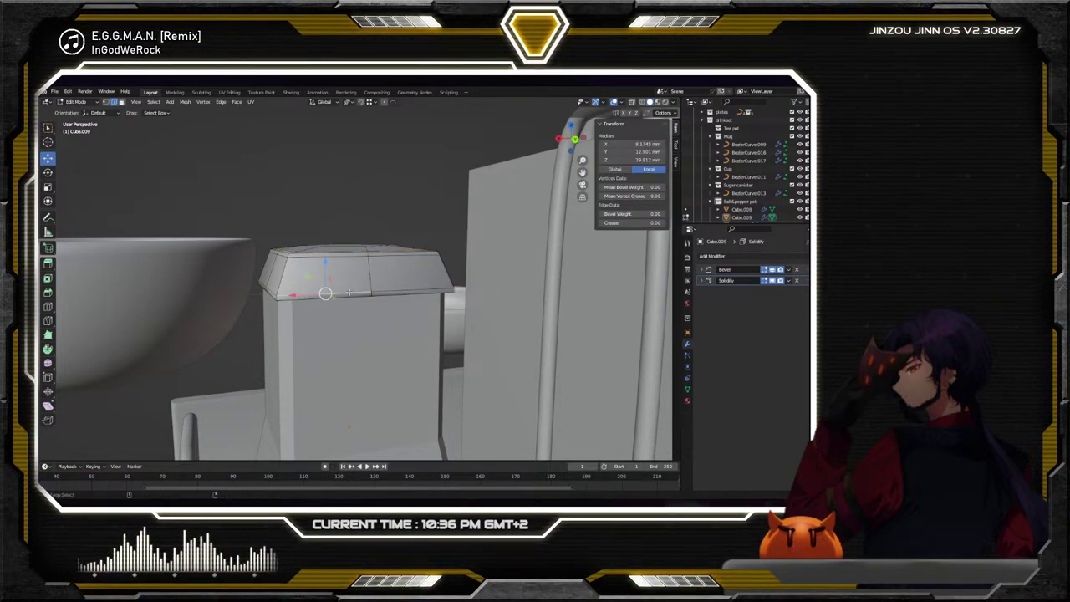
alt+click(348, 291)
drag(350, 253, 366, 246)
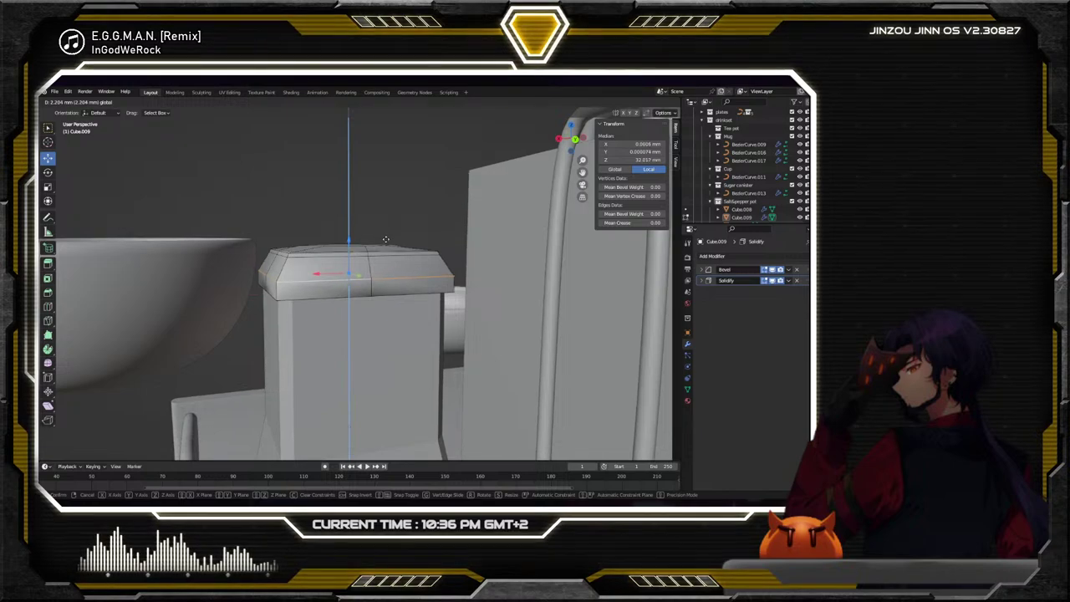
drag(385, 240, 386, 241)
Raise the selected cap edge loop a little further along Z, to a median Z of about 32.7 mm, and return to Object Mode
middle_drag(386, 242, 360, 235)
key(g)
key(z)
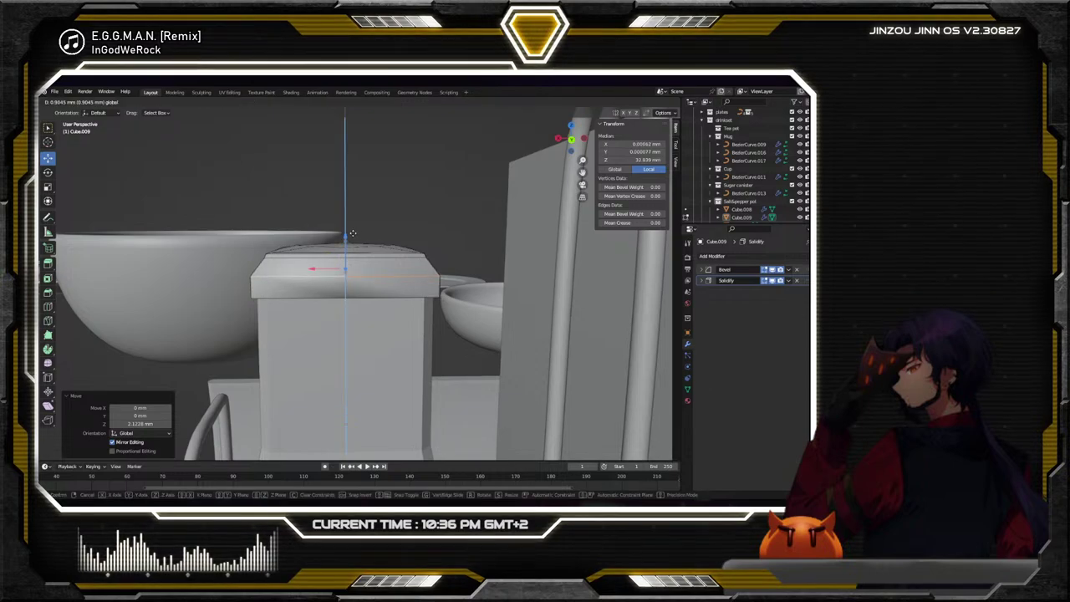
click(79, 110)
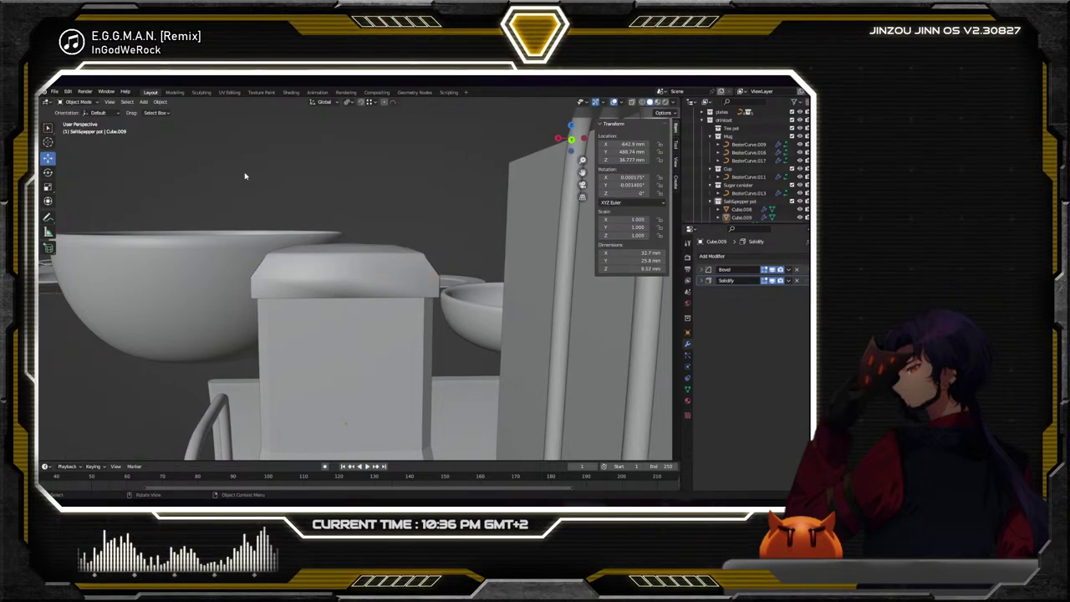
Inspect the reshaped cap and the pot standing in its tray from several angles
middle_drag(246, 174, 360, 224)
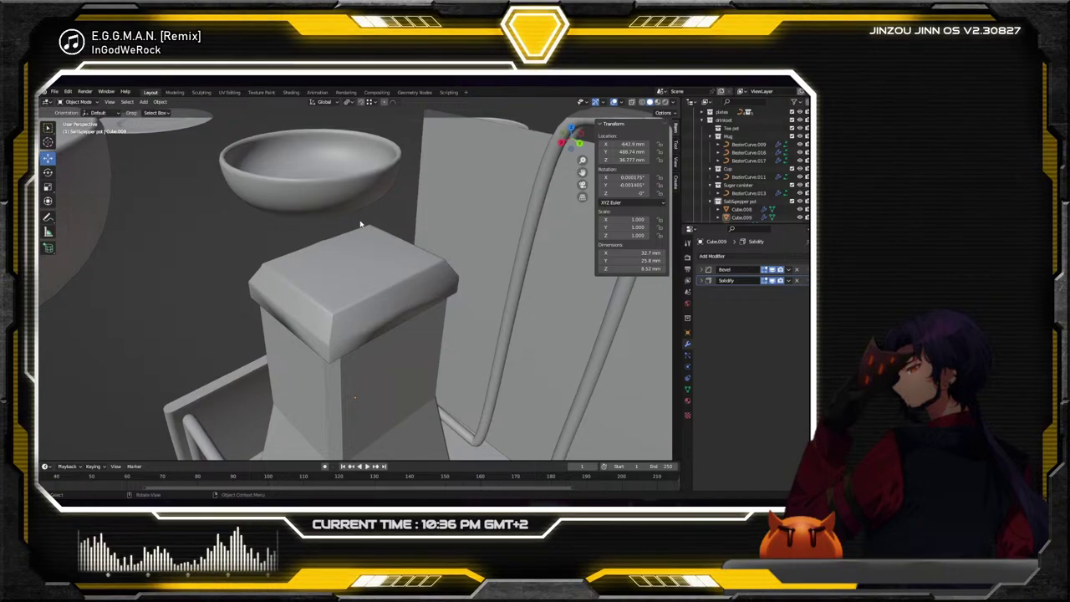
scroll(370, 232, down, 4)
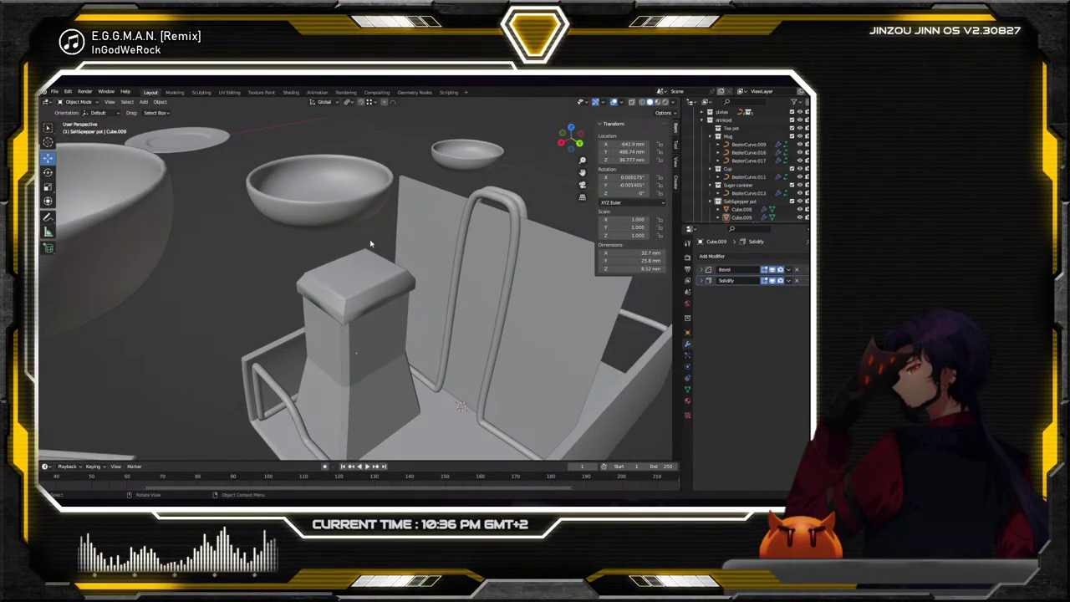
scroll(370, 243, down, 3)
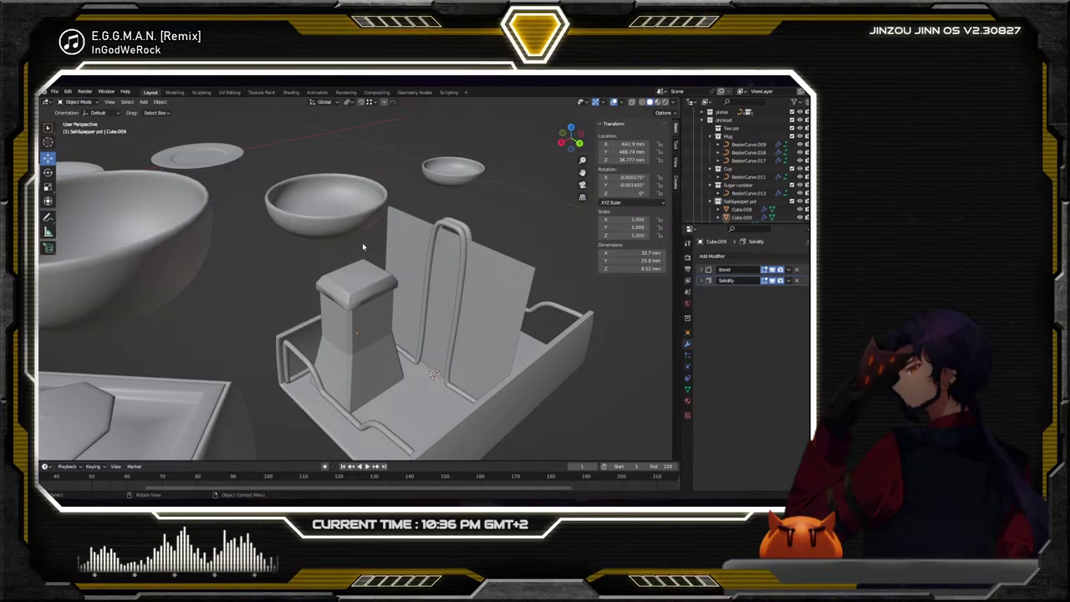
middle_drag(362, 247, 355, 312)
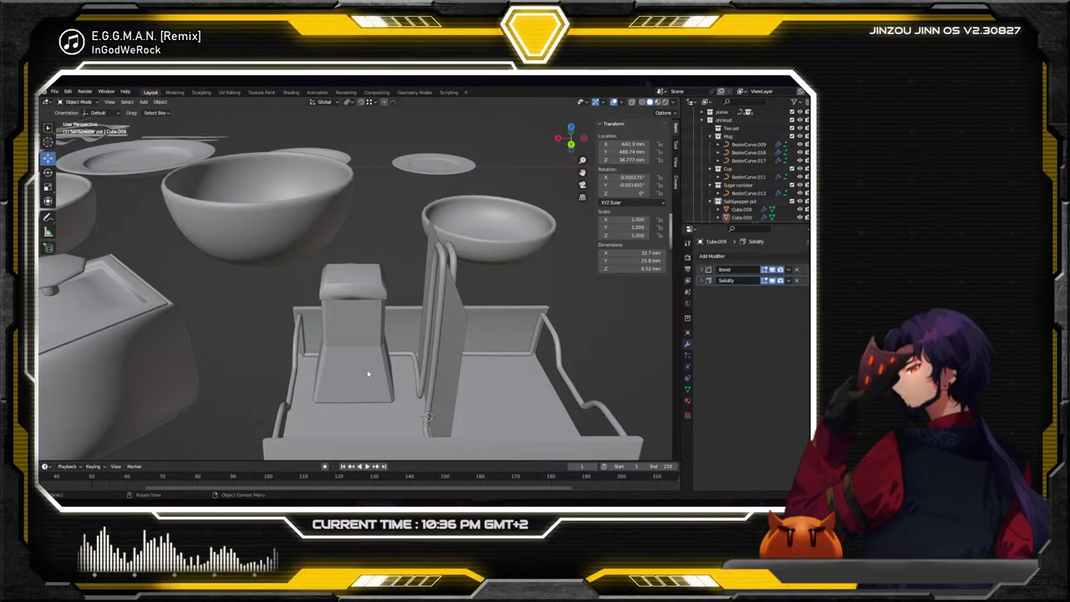
middle_drag(355, 375, 372, 366)
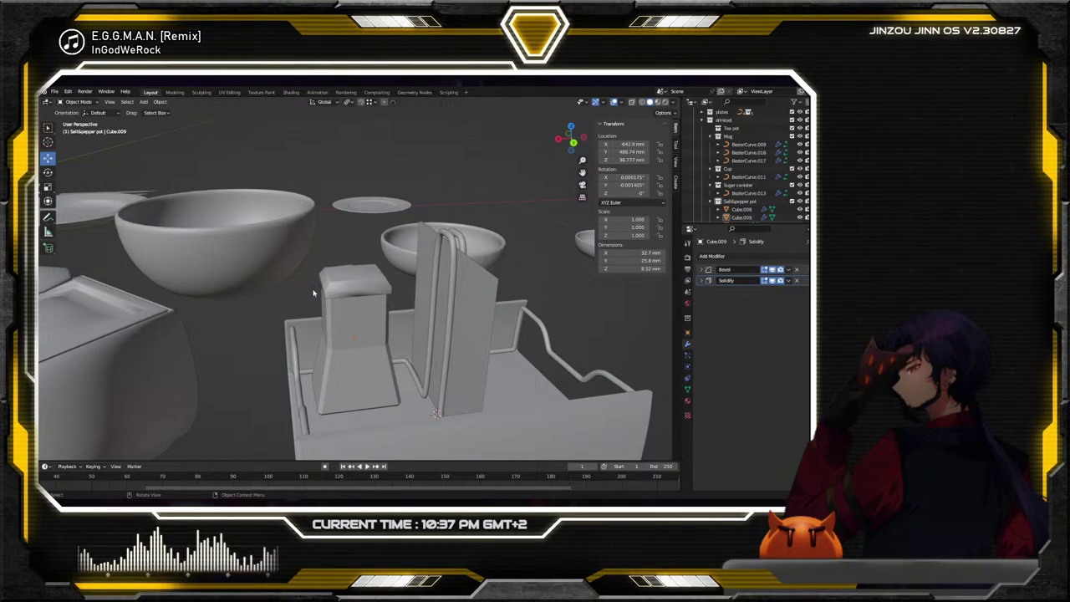
middle_drag(314, 287, 399, 316)
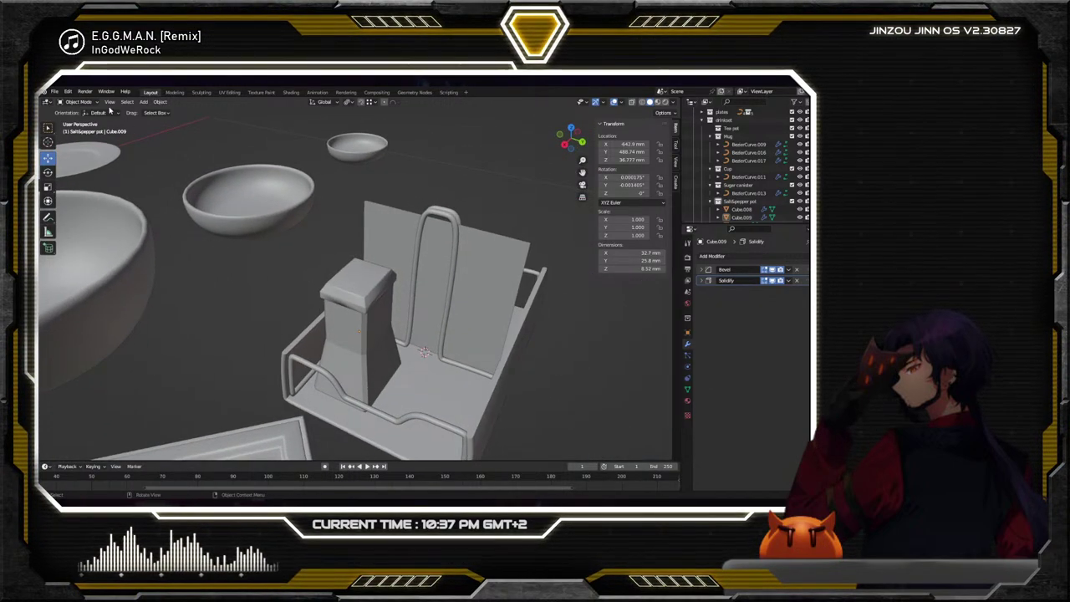
click(367, 338)
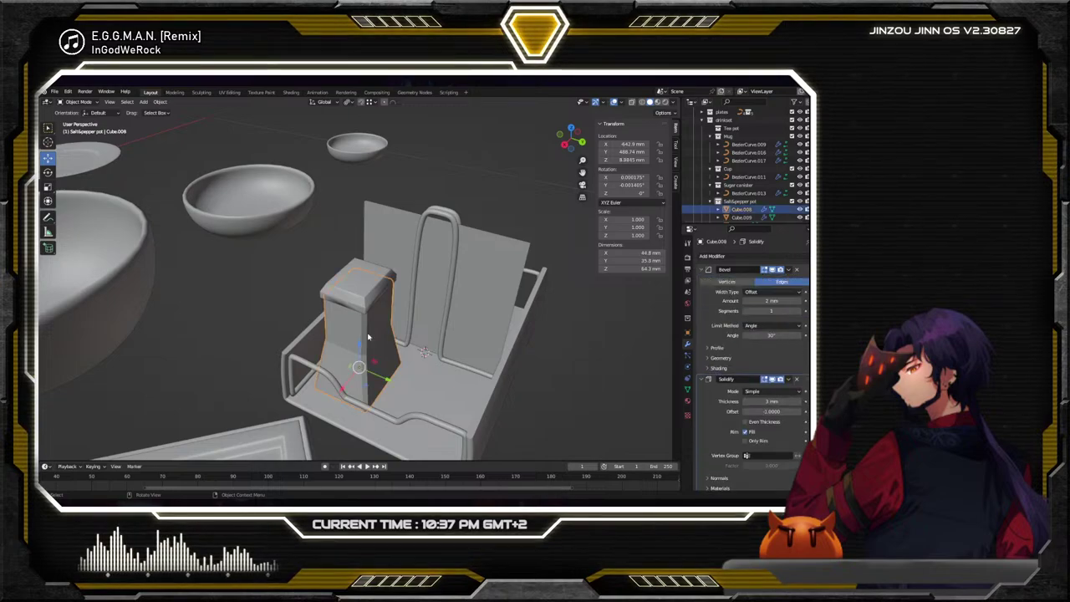
right_click(369, 327)
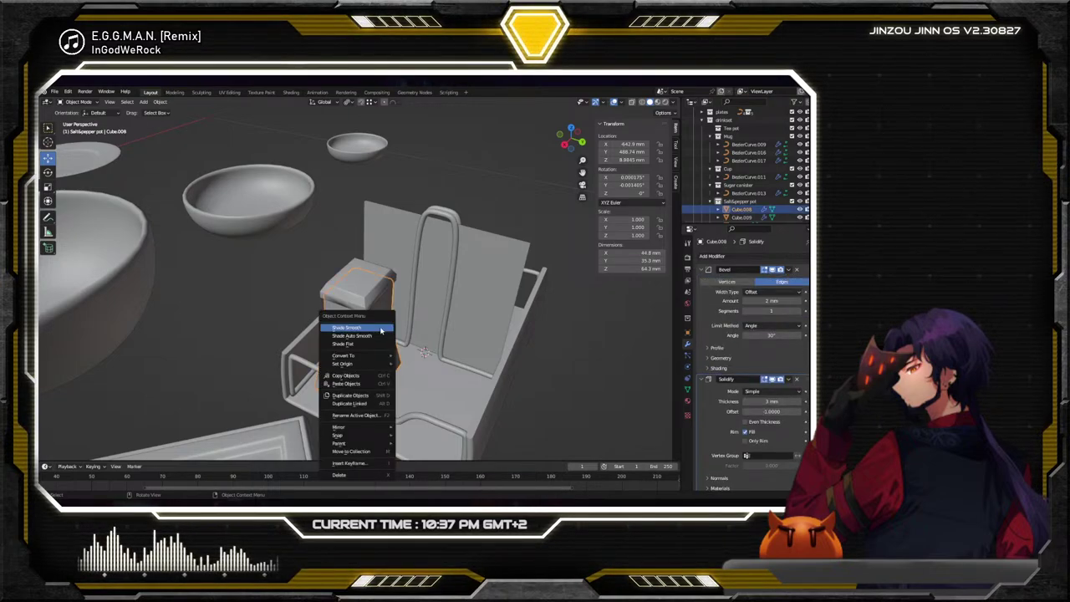
click(376, 404)
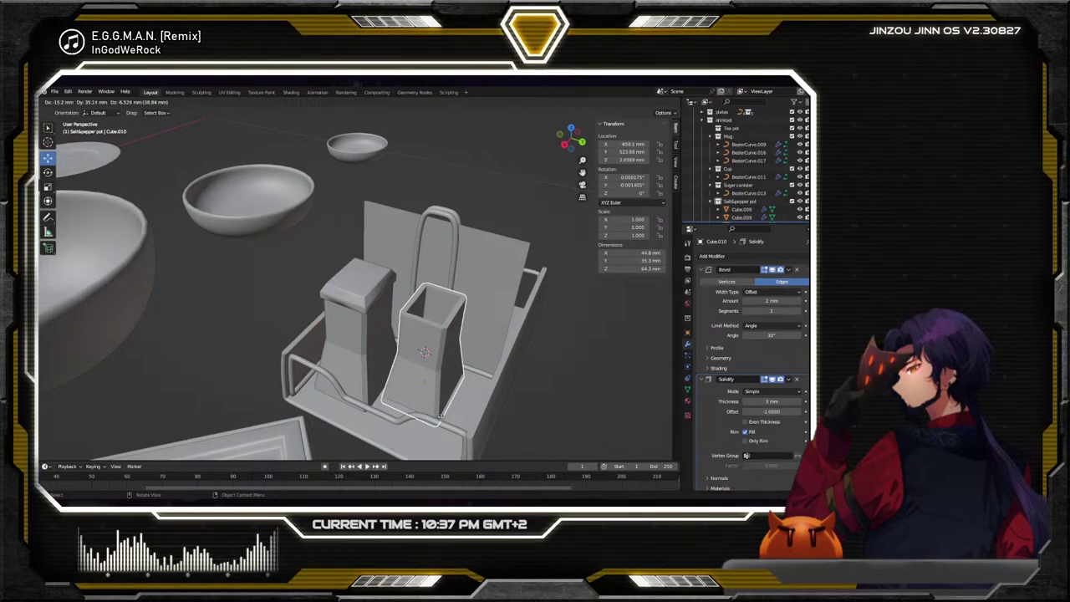
right_click(465, 421)
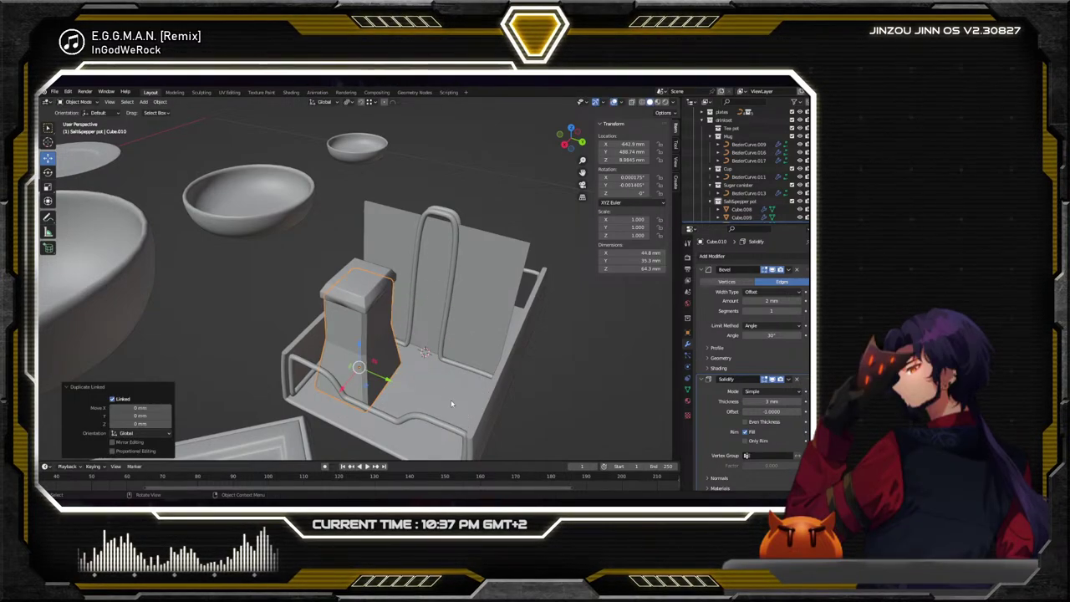
key(Delete)
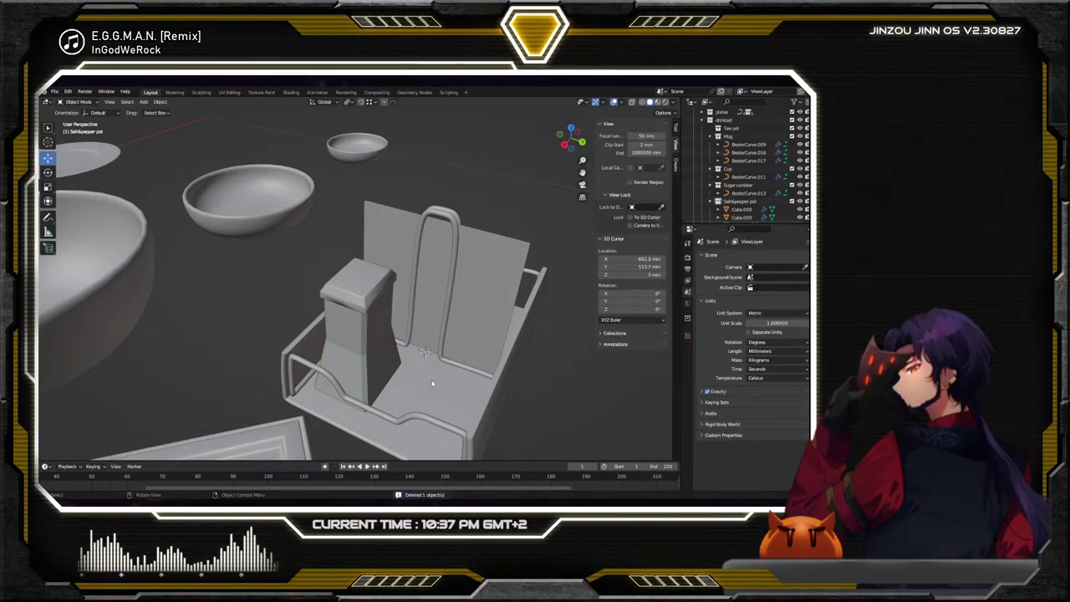
Make a linked duplicate of the pot's body and cap together, moved about 50.5 mm along Y in the tray
click(388, 337)
right_click(364, 290)
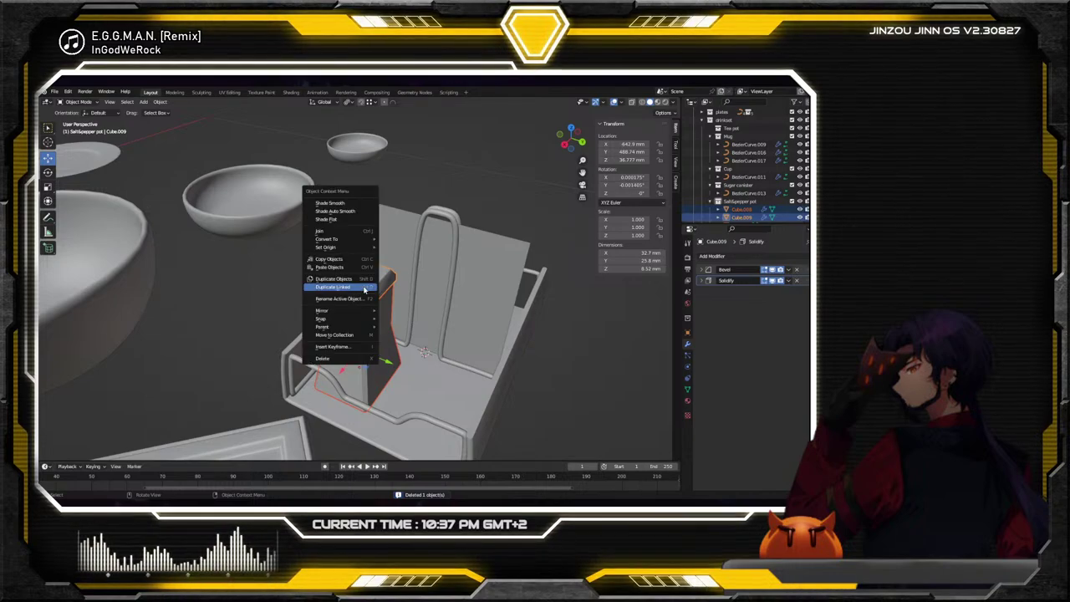
click(365, 289)
key(x)
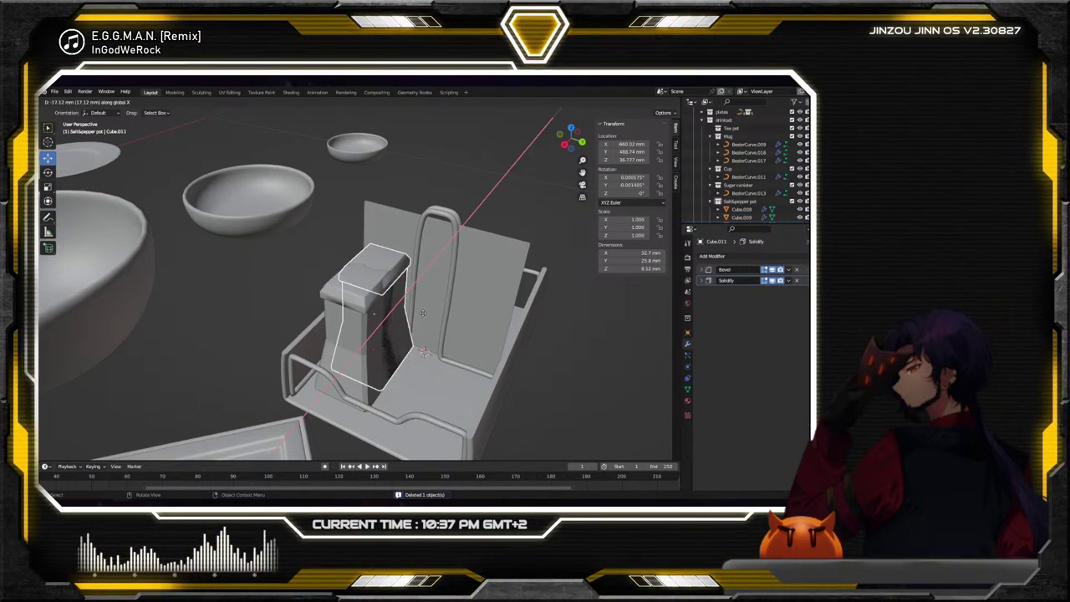
key(y)
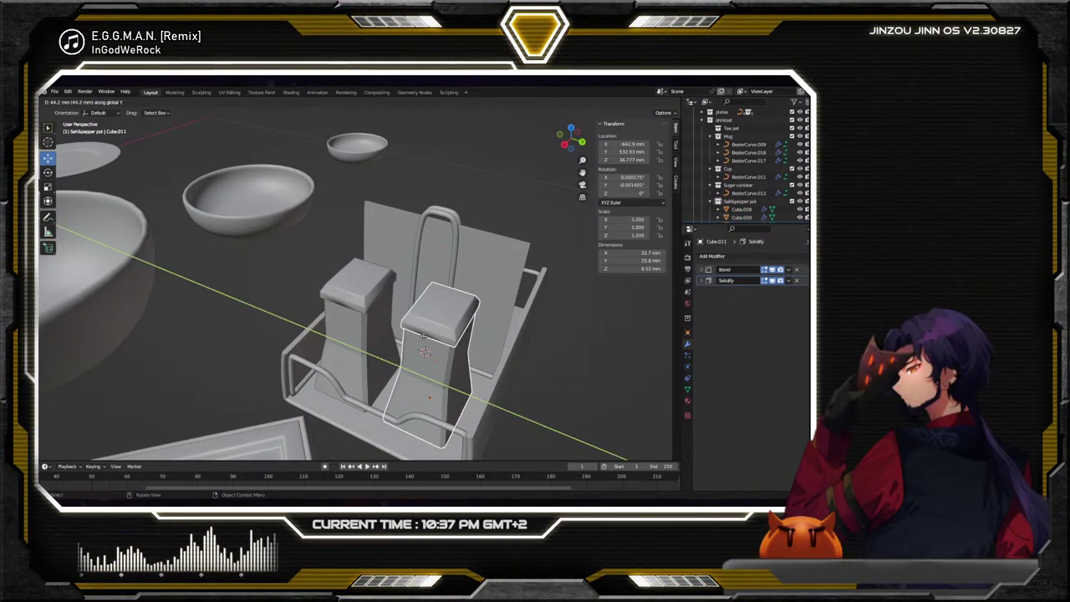
click(433, 337)
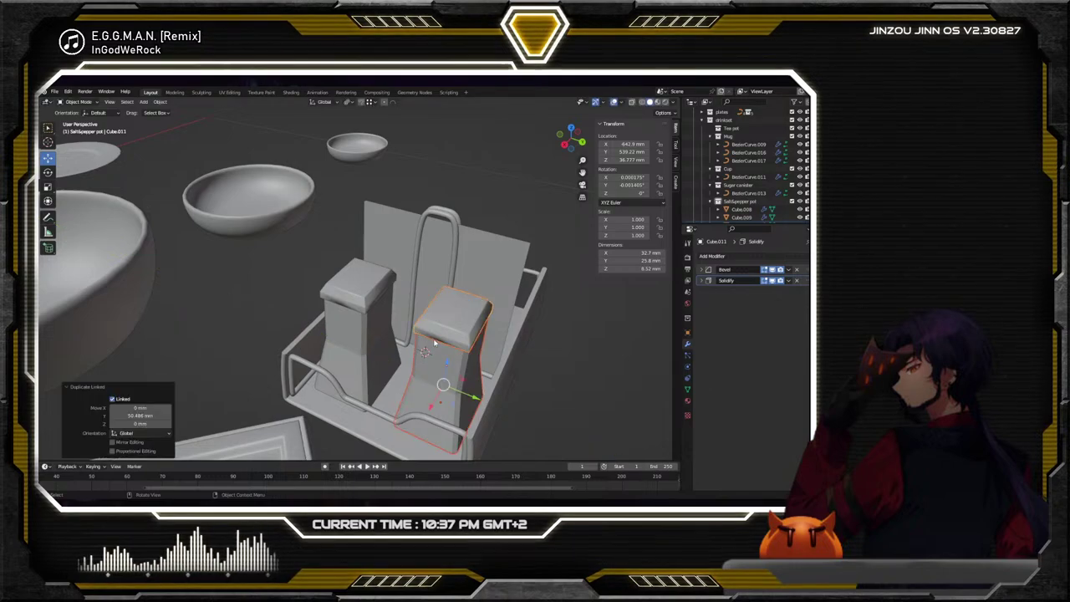
Test the linked copy by extruding the first cap's top face straight up in Edit Mode, undo the extrusion and return to Object Mode
click(279, 312)
middle_drag(279, 311, 326, 284)
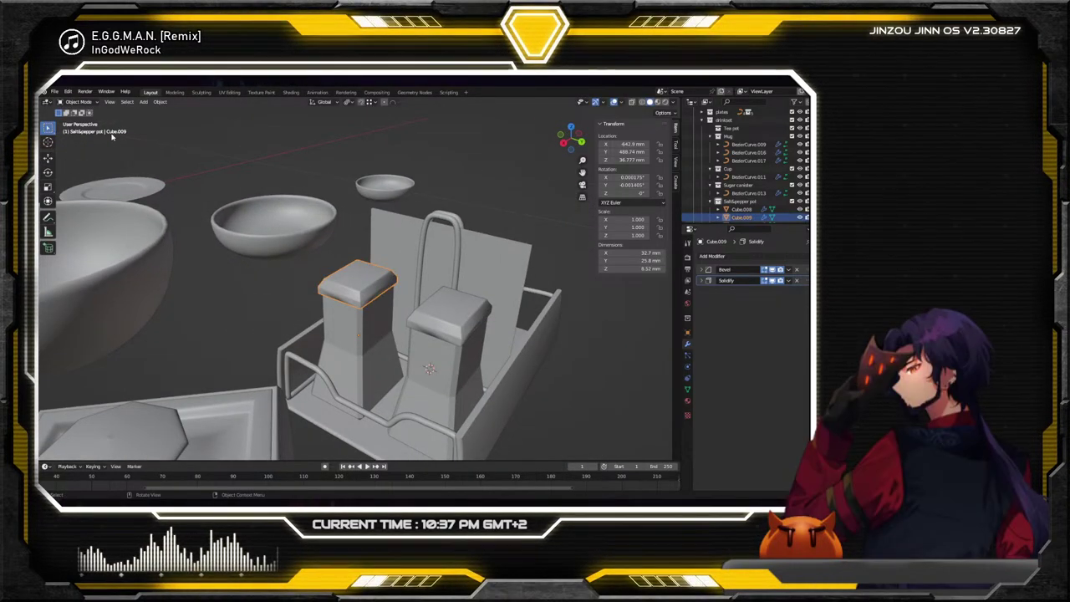
click(84, 102)
click(84, 121)
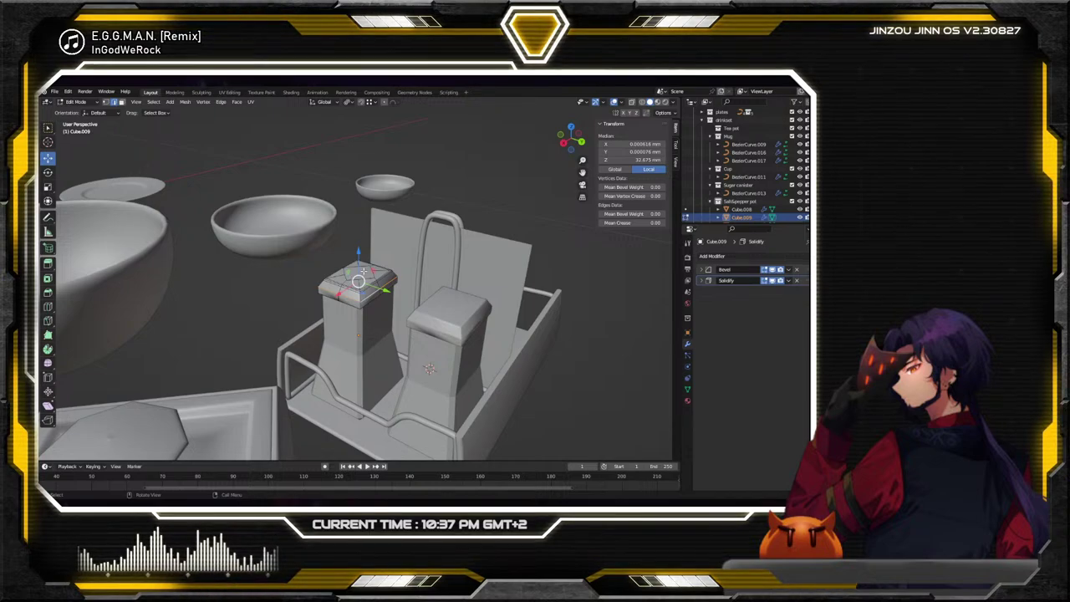
click(358, 272)
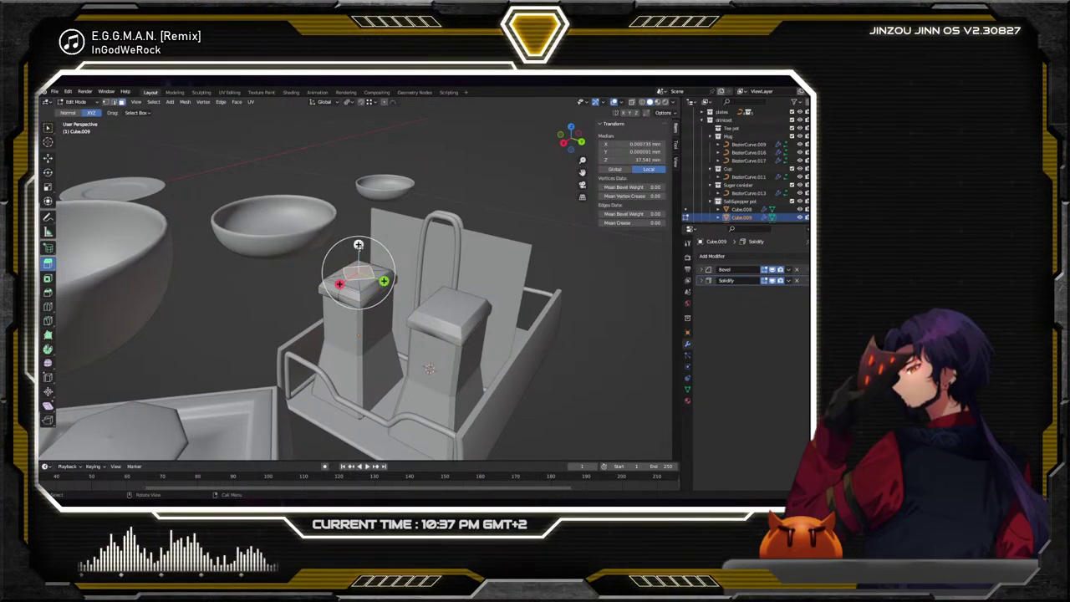
key(e)
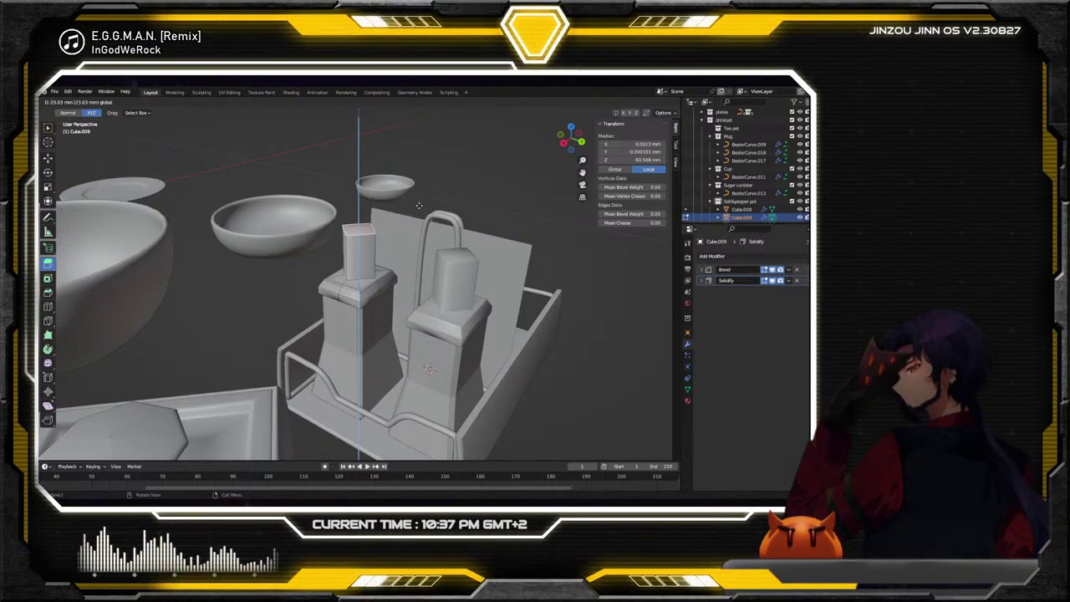
click(418, 218)
key(ctrl+z)
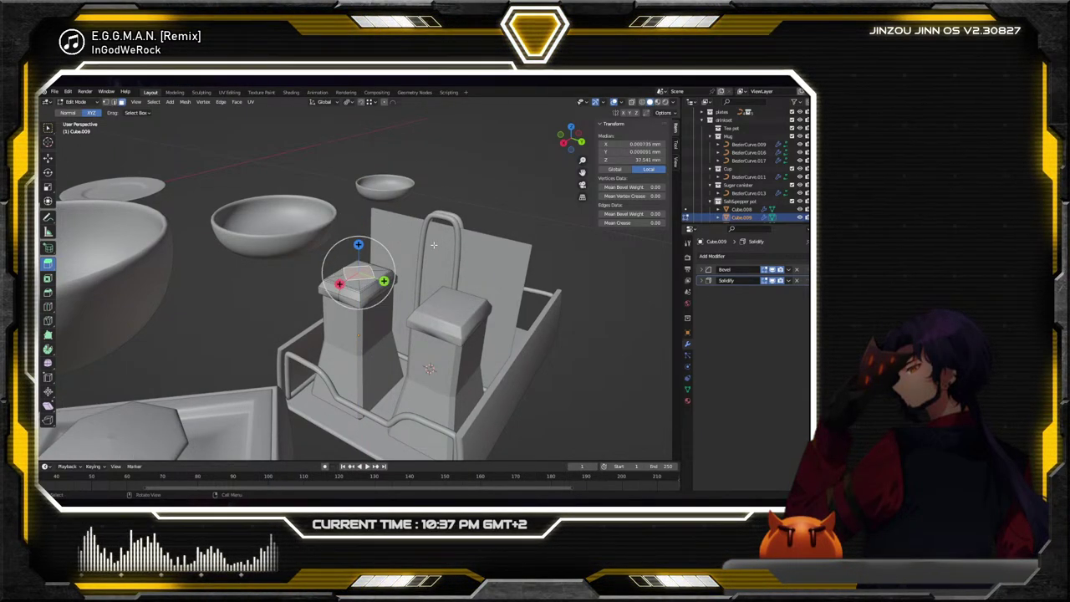
key(ctrl+z)
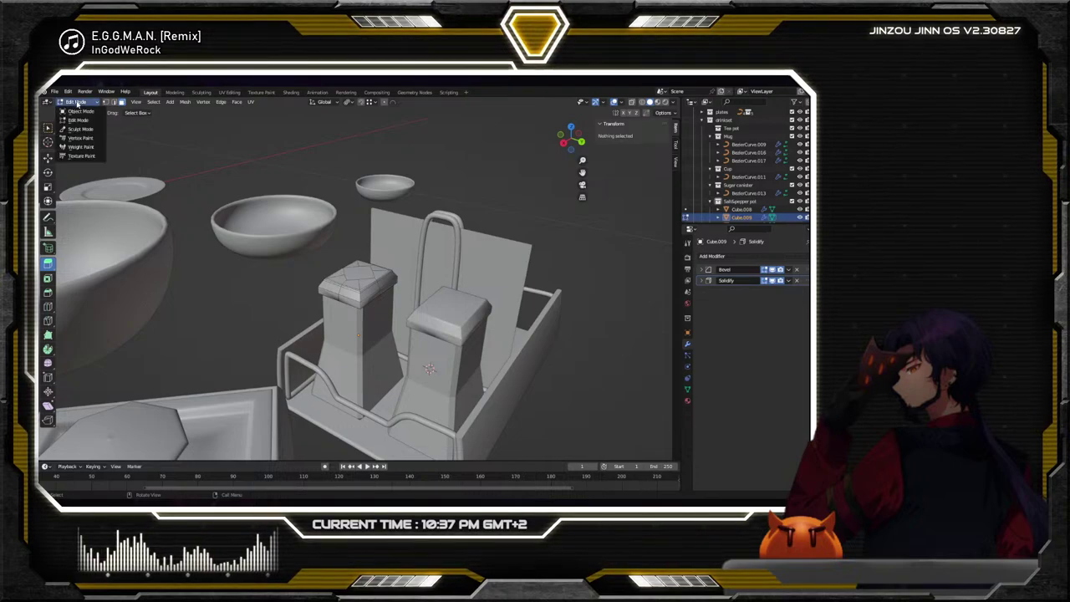
click(81, 113)
Make the Coasters collection the active one for new objects
click(517, 217)
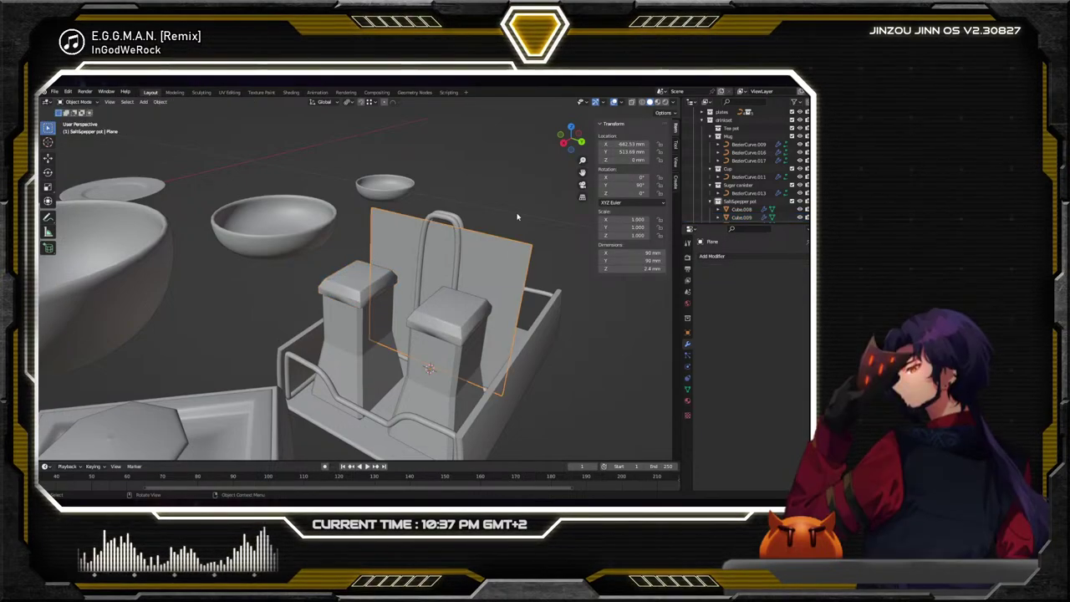
middle_drag(536, 228, 409, 237)
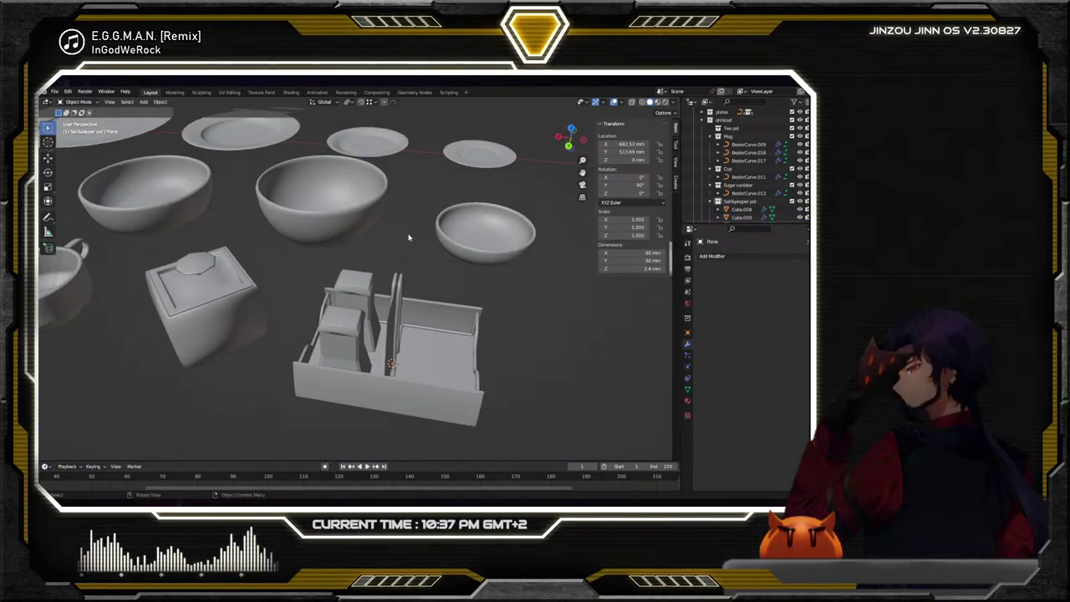
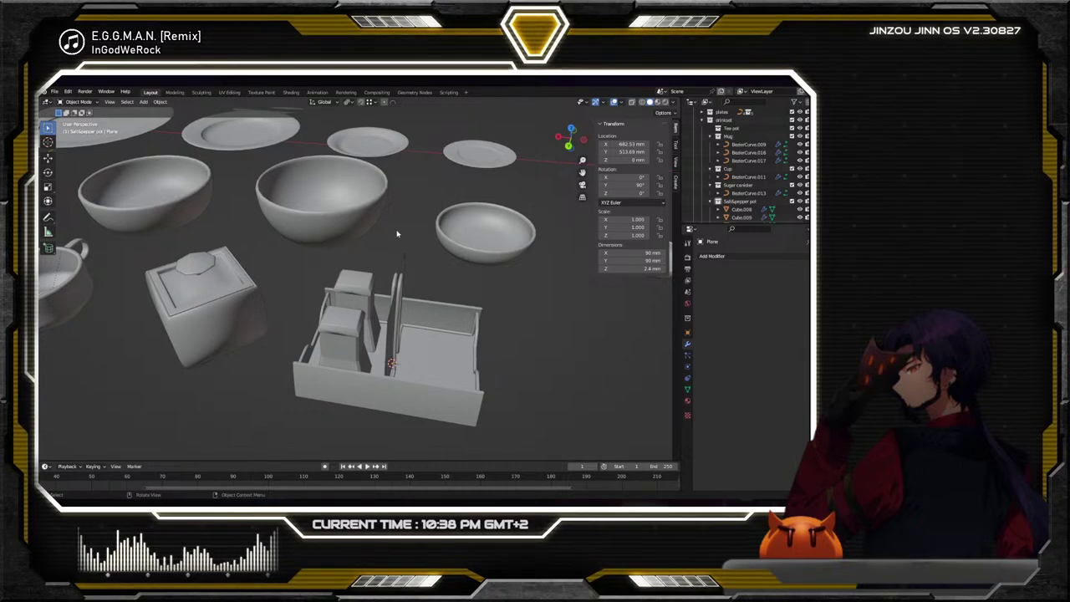
scroll(397, 234, down, 5)
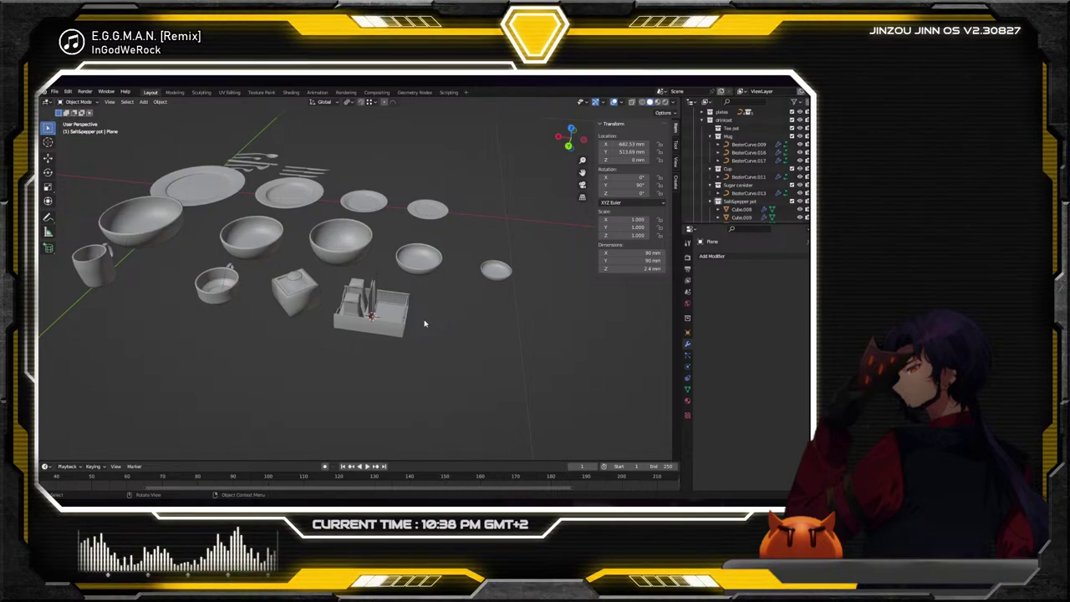
scroll(735, 205, down, 4)
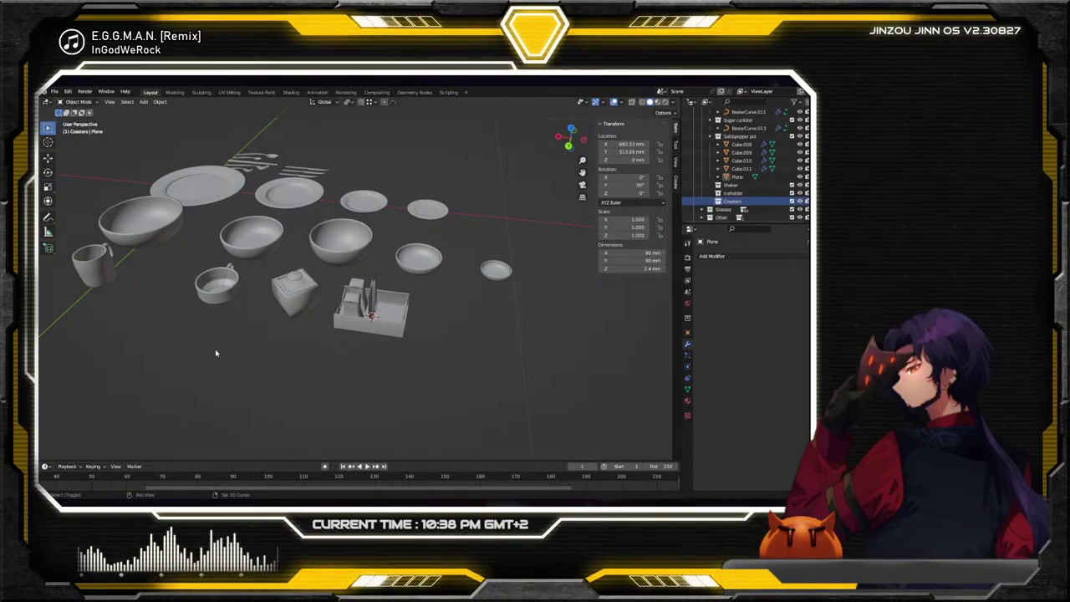
middle_drag(215, 348, 325, 276)
scroll(309, 293, up, 3)
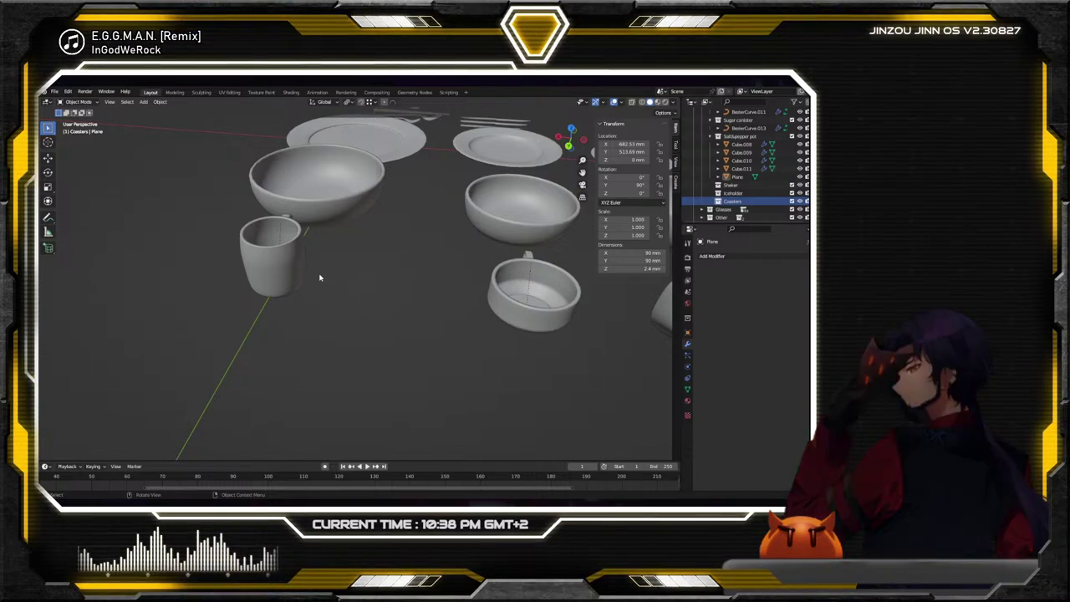
Activate the Add Cylinder tool and turn on snapping, ready to place a coaster near the mug
click(48, 247)
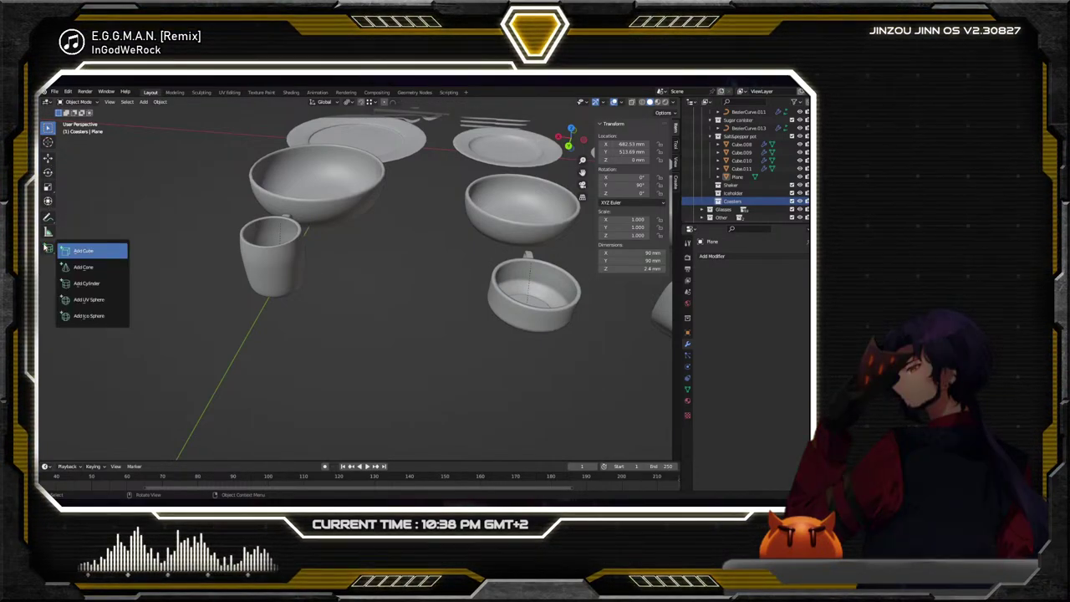
click(96, 285)
middle_drag(303, 309, 268, 328)
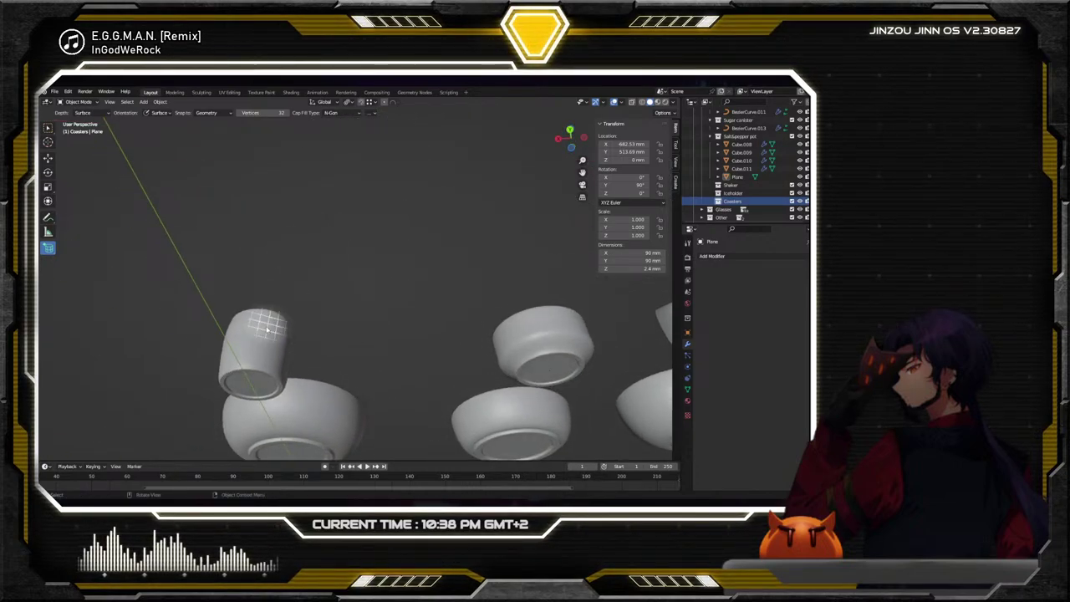
click(376, 104)
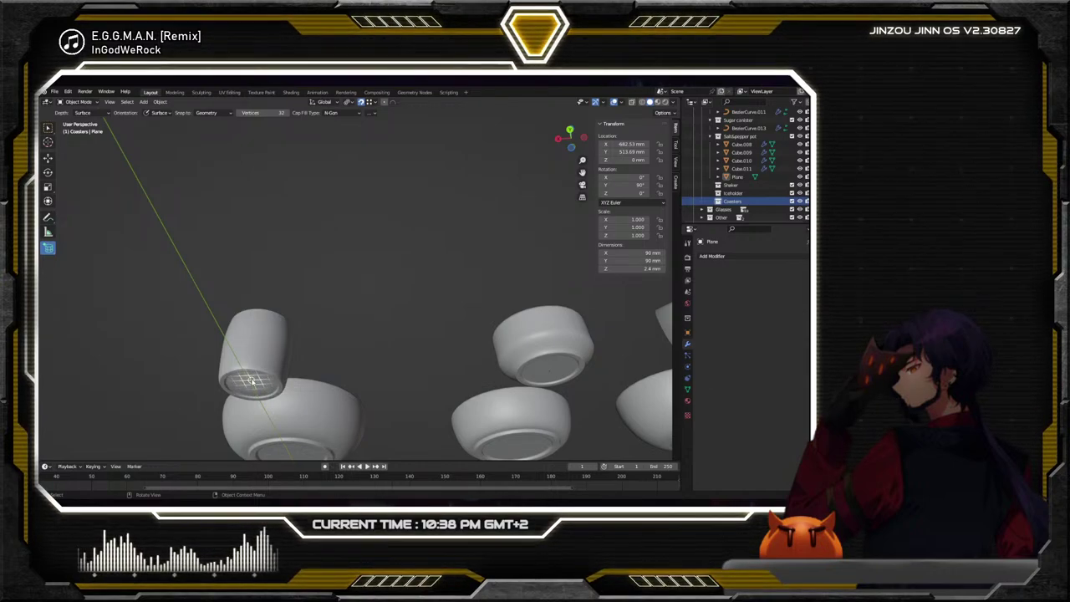
middle_drag(251, 381, 134, 207)
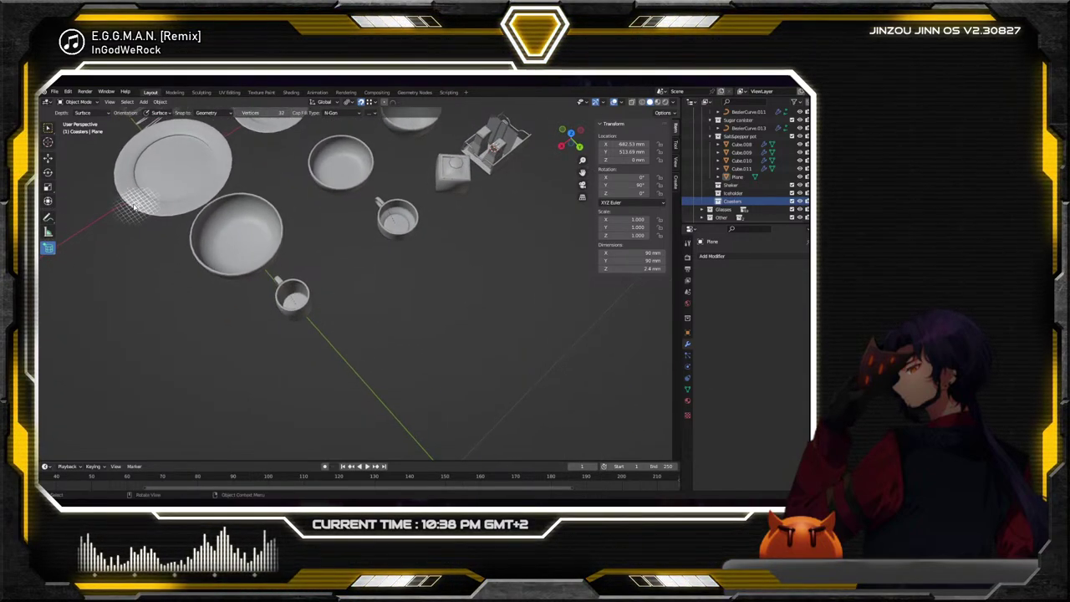
Place the 3D cursor at the centre of the mug nearest the large bowl in top view
key(shift+space)
key(space)
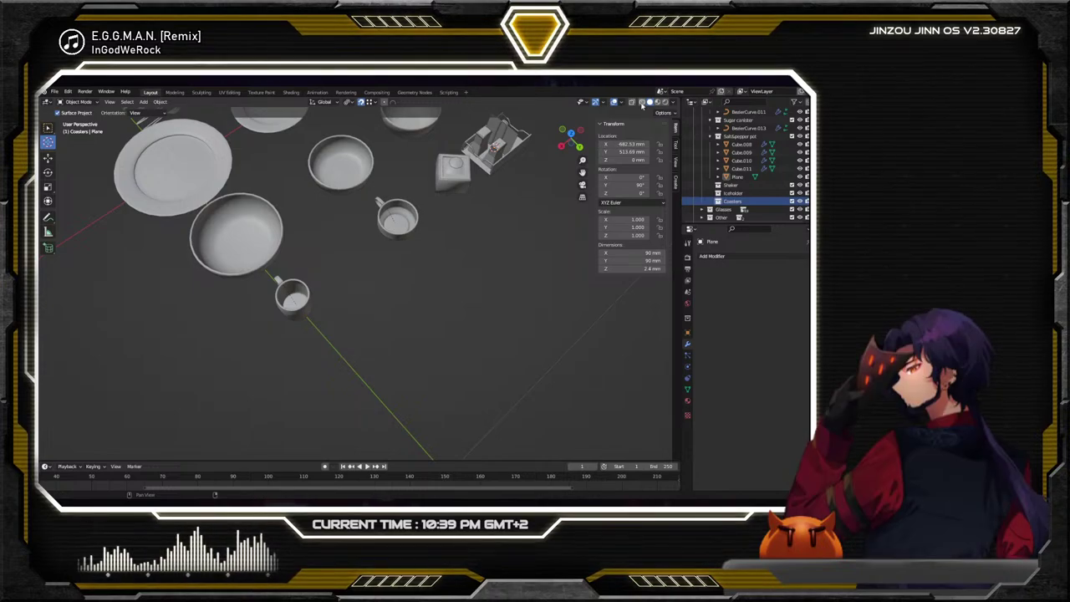
click(572, 134)
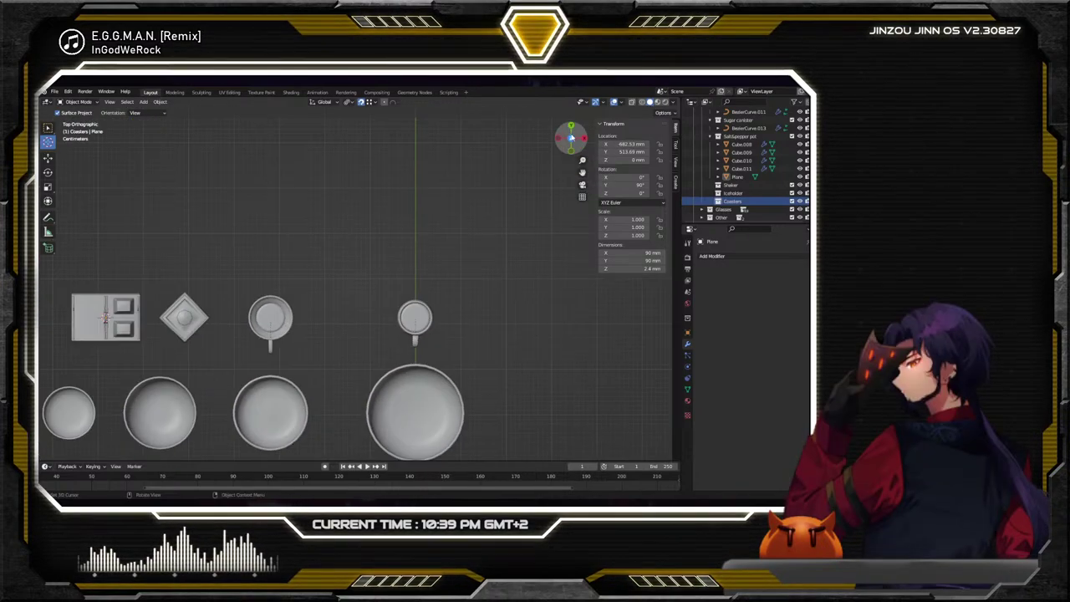
scroll(424, 333, up, 4)
shift+middle_drag(423, 333, 375, 270)
scroll(396, 295, up, 2)
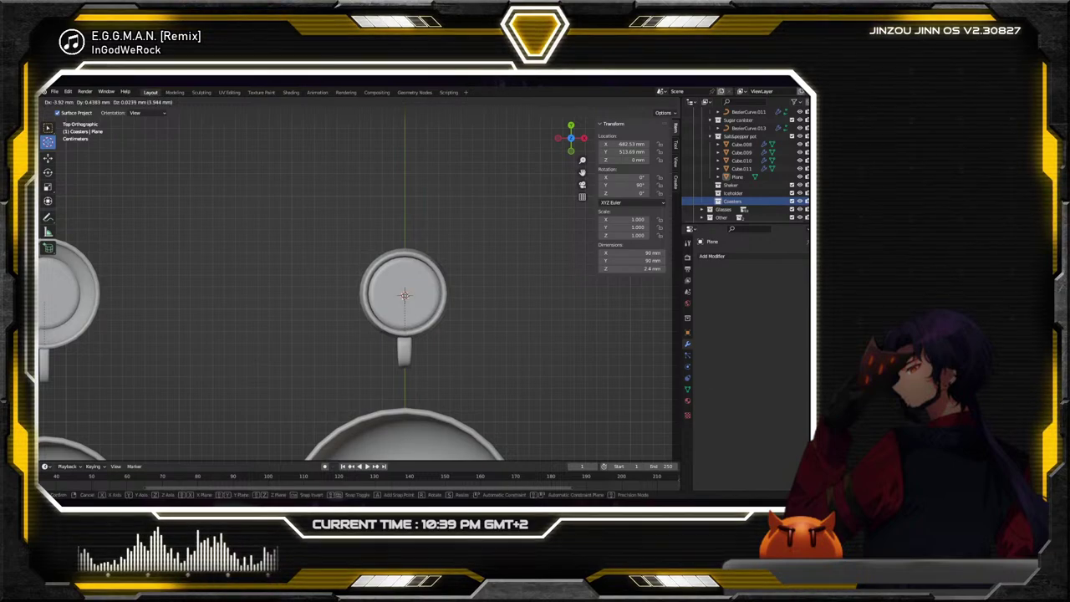
drag(409, 299, 406, 301)
middle_drag(447, 303, 420, 159)
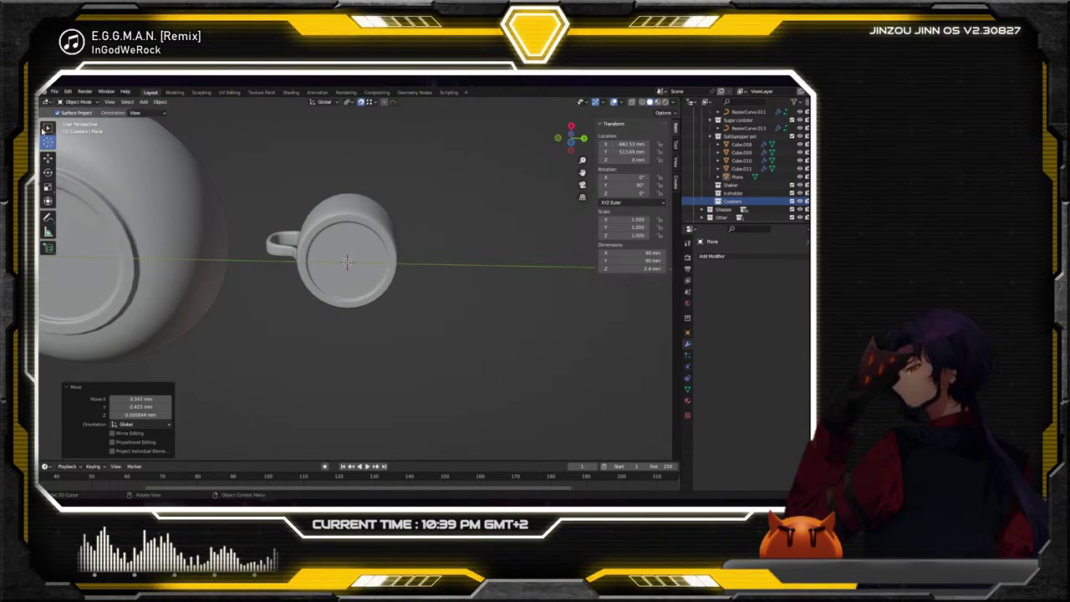
Select the mug's body and turn off the viewport display of its Screw modifier to expose the profile curve
key(Escape)
click(346, 227)
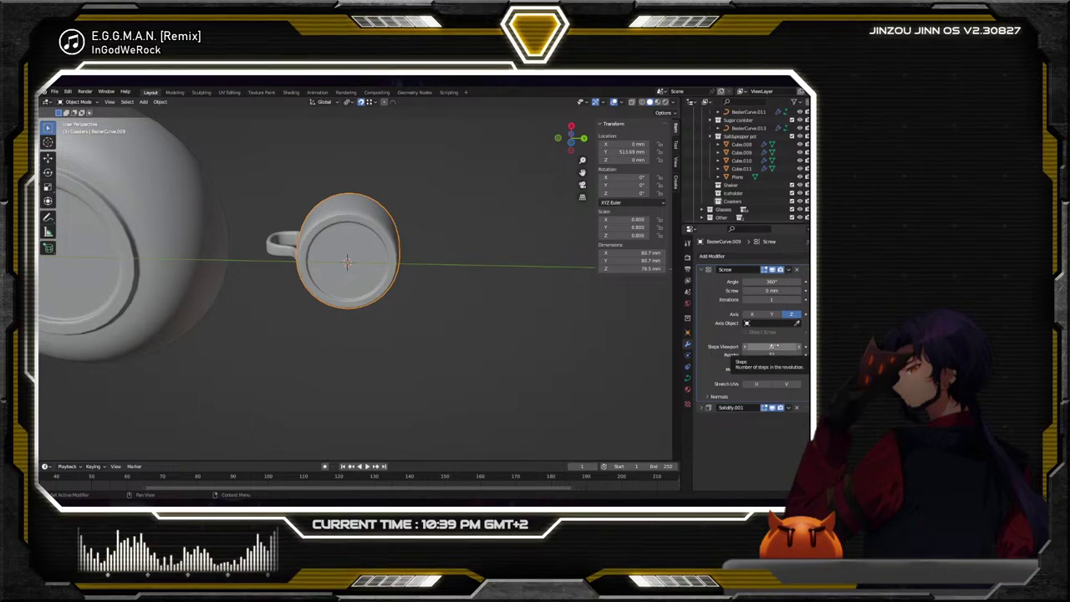
click(702, 408)
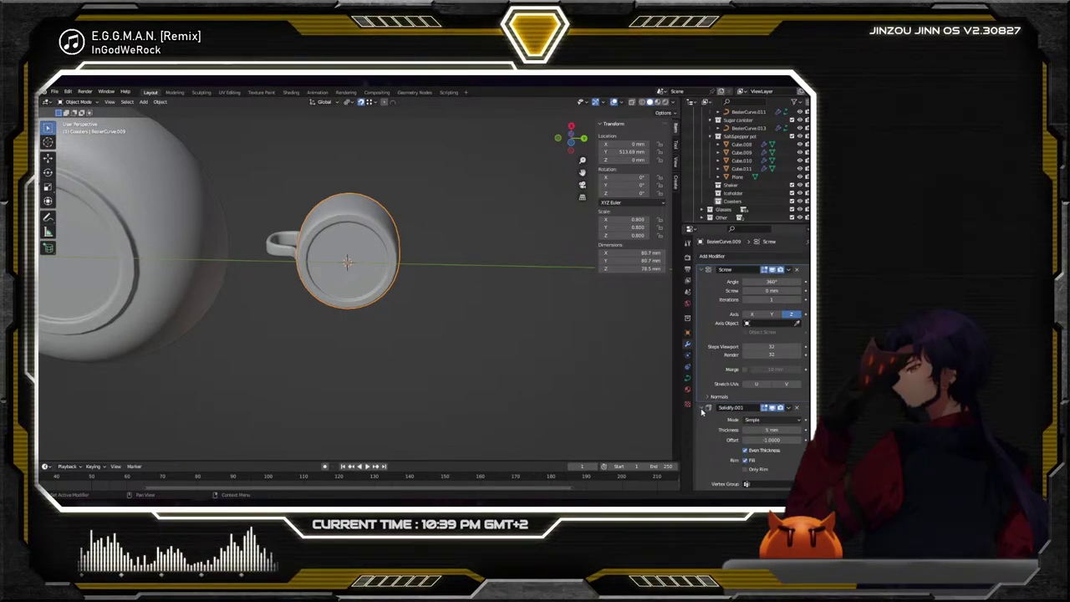
click(702, 409)
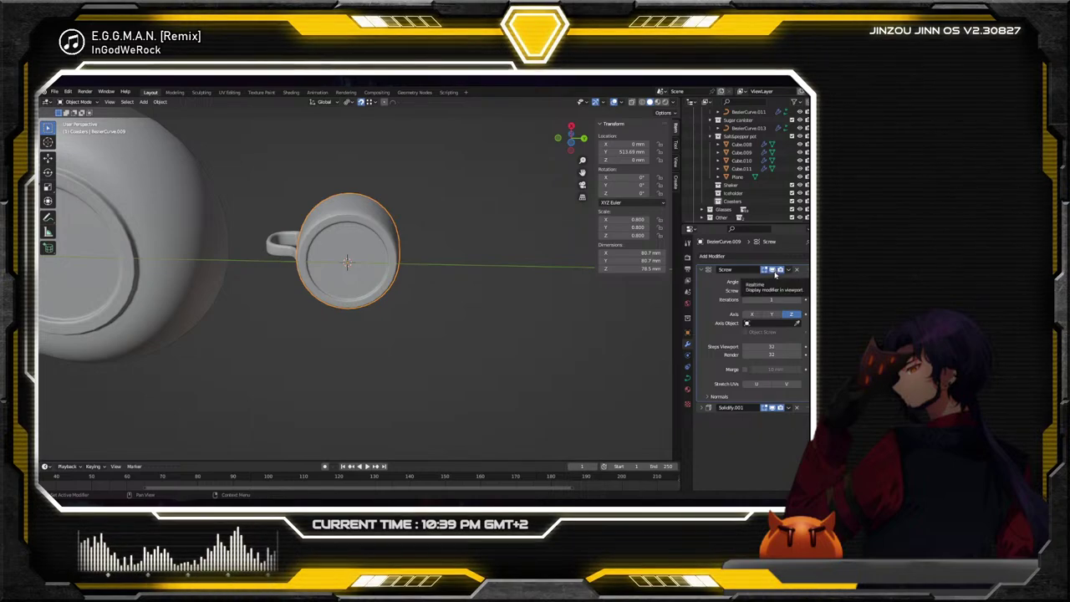
click(775, 270)
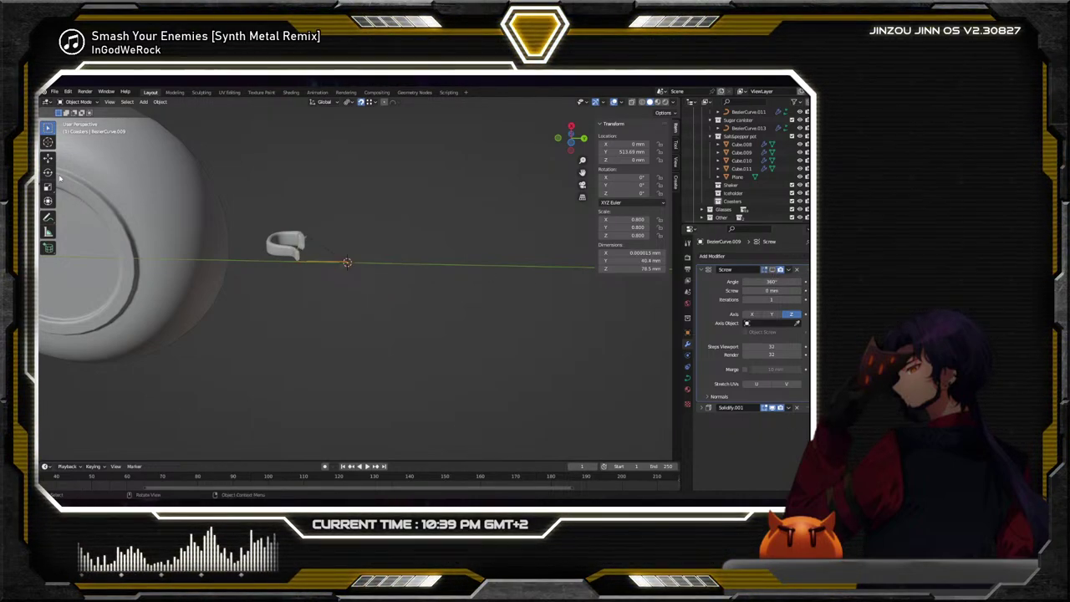
Snap the 3D cursor to the inner end of the profile curve at the mug's base
click(48, 142)
middle_drag(326, 251, 372, 278)
scroll(373, 278, up, 7)
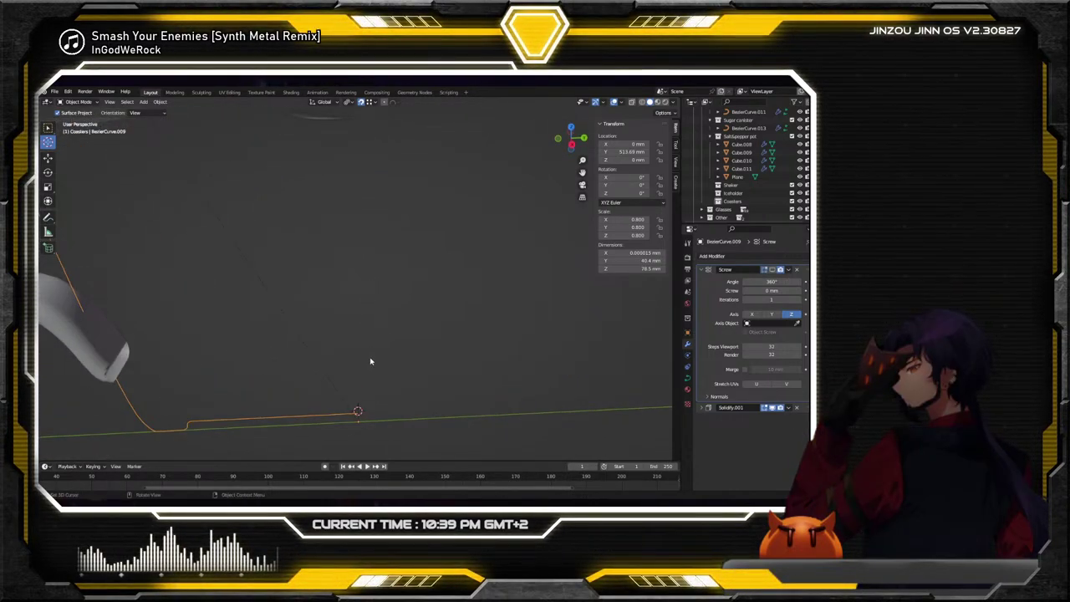
middle_drag(375, 360, 351, 408)
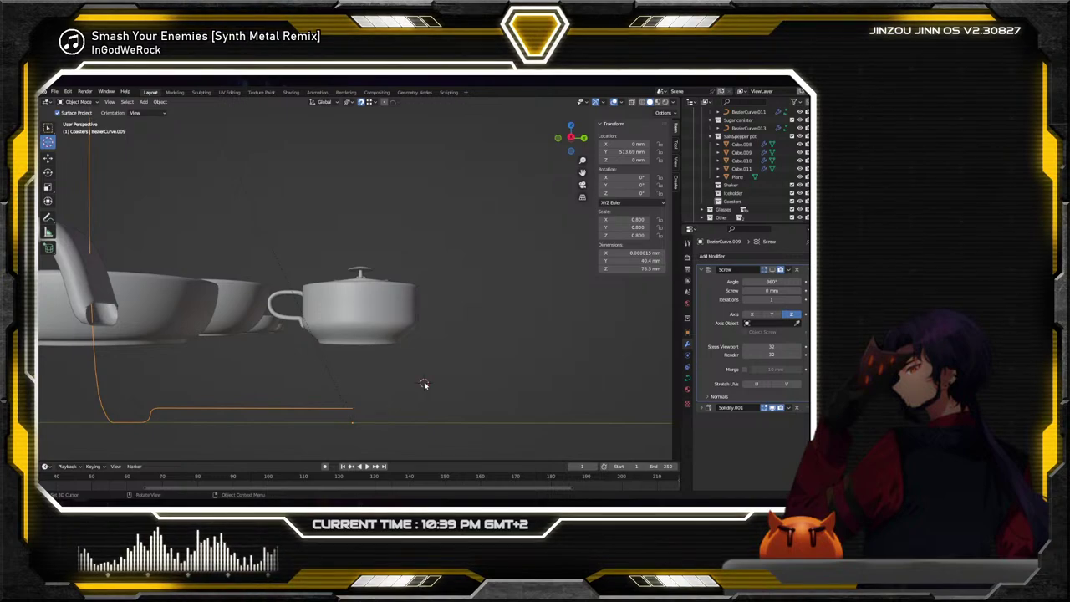
key(g)
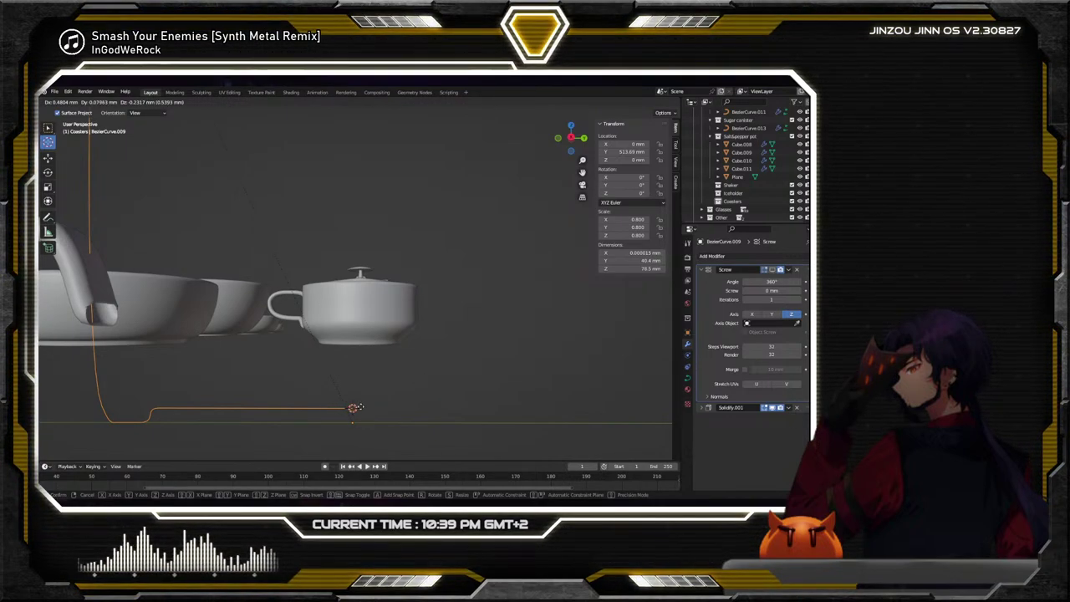
click(355, 407)
scroll(371, 393, up, 6)
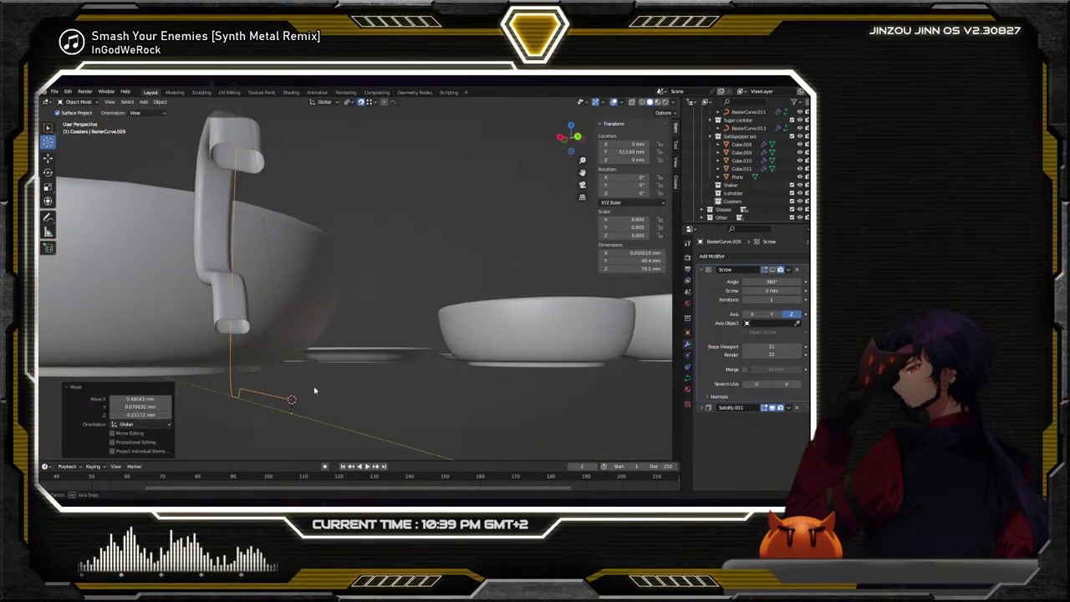
Align the 3D cursor with the profile's inner end in right and top views, and re-enable the Screw modifier's viewport display
click(565, 144)
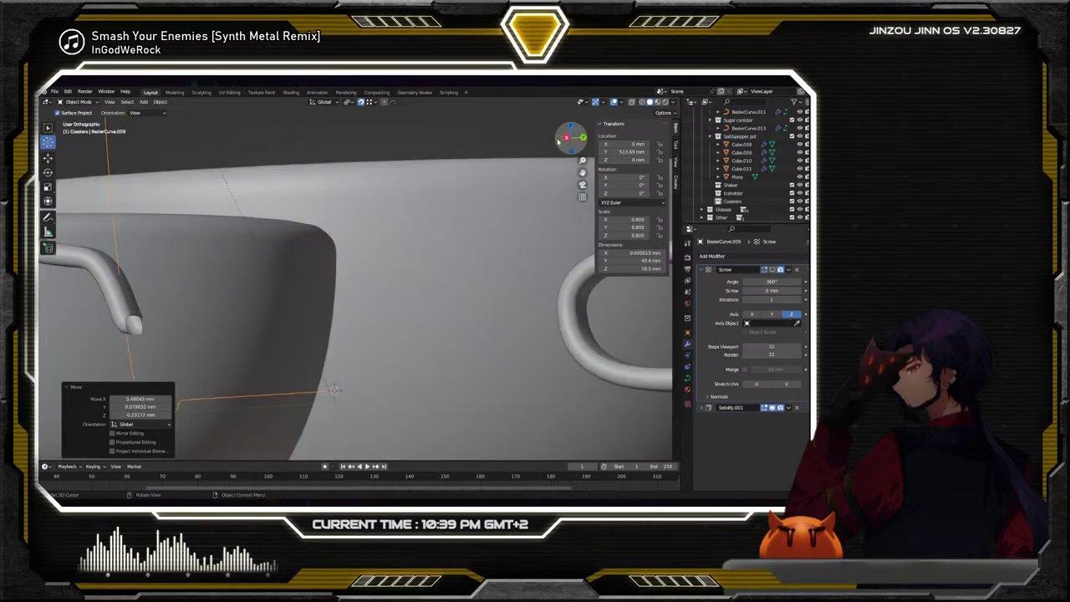
scroll(403, 310, down, 4)
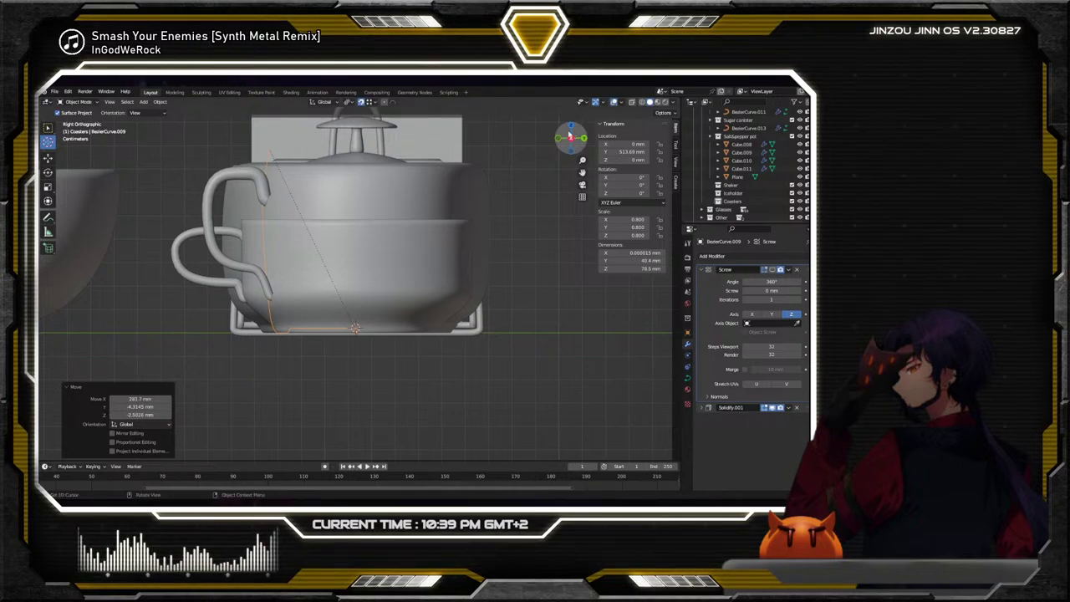
click(570, 127)
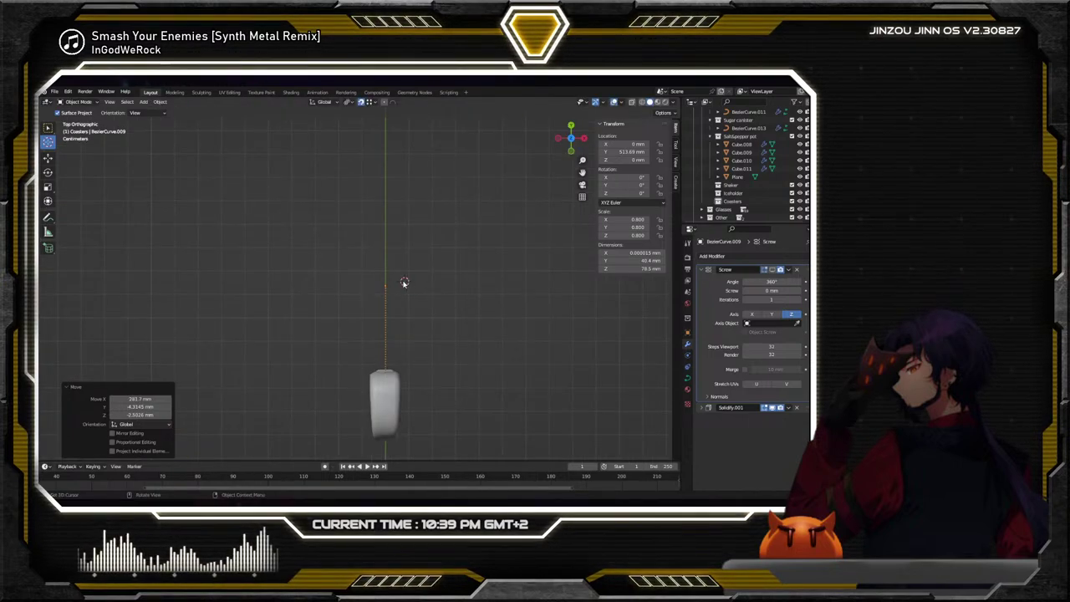
key(KP_Decimal)
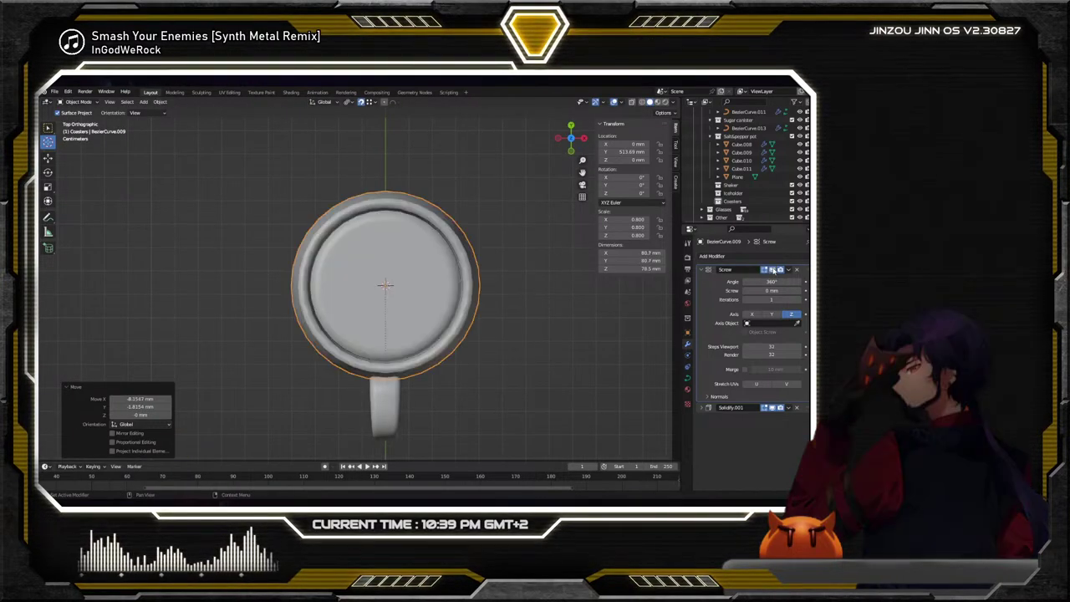
Add a mesh cylinder at the 3D cursor under the mug
middle_drag(535, 368, 442, 289)
scroll(440, 258, down, 3)
click(159, 102)
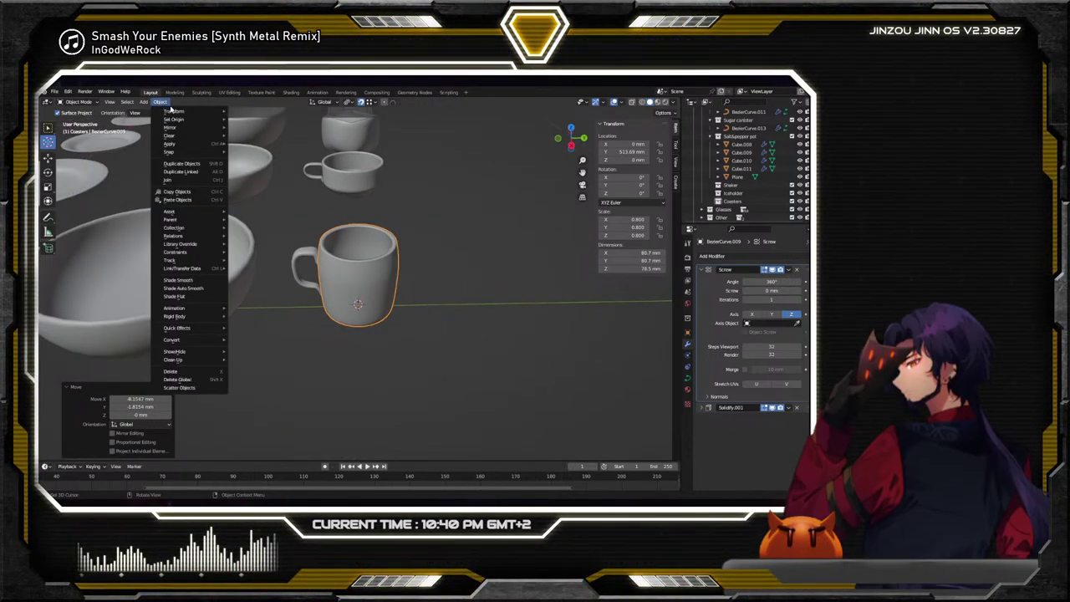
click(143, 101)
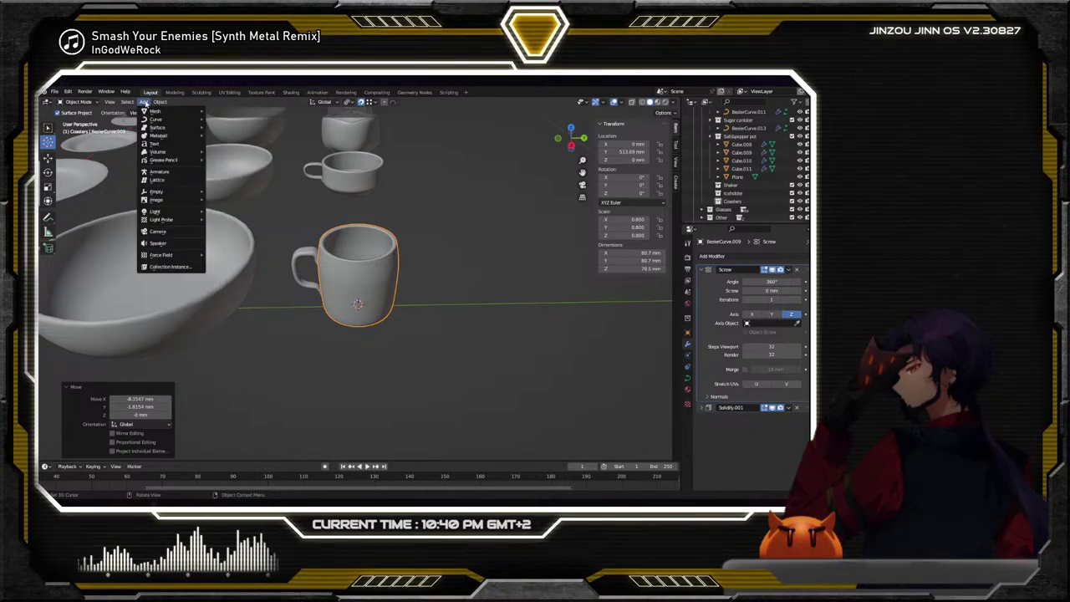
mouse_move(155, 110)
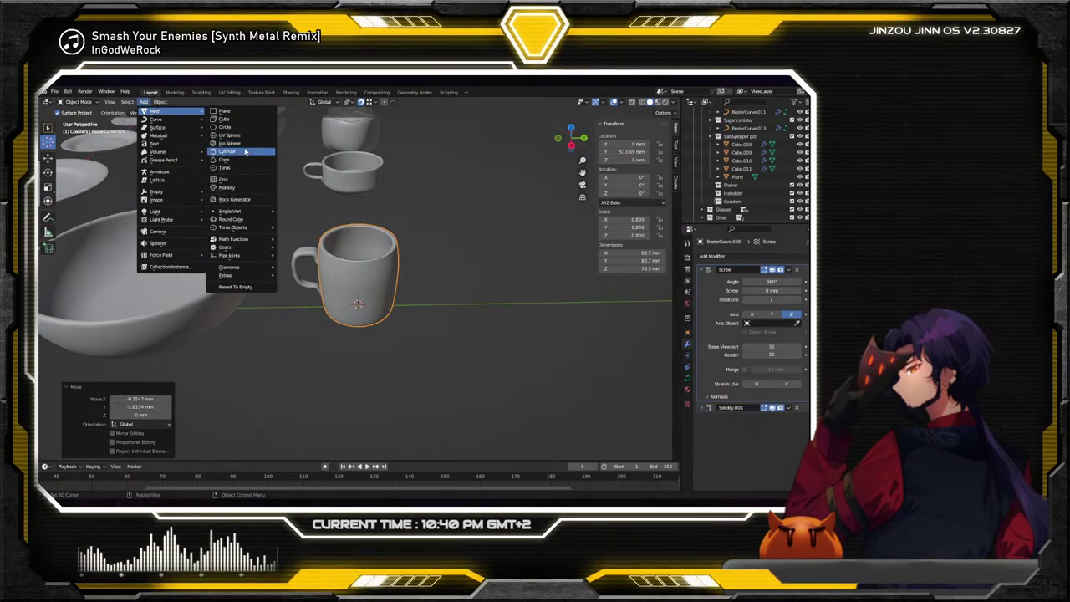
click(246, 151)
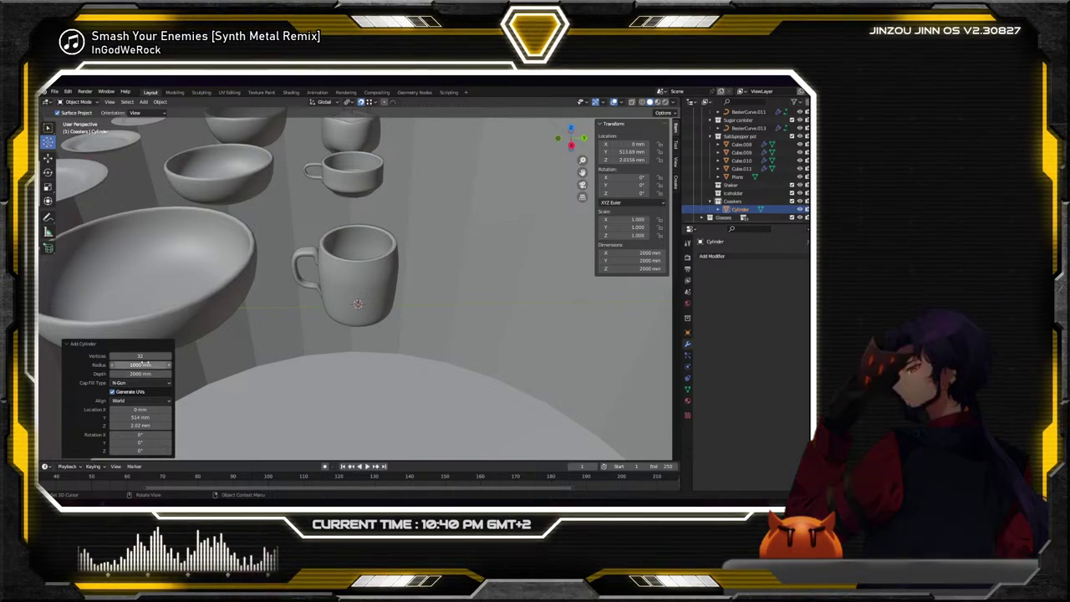
Set the new cylinder's depth to 2 mm and its radius to 30 mm
click(151, 365)
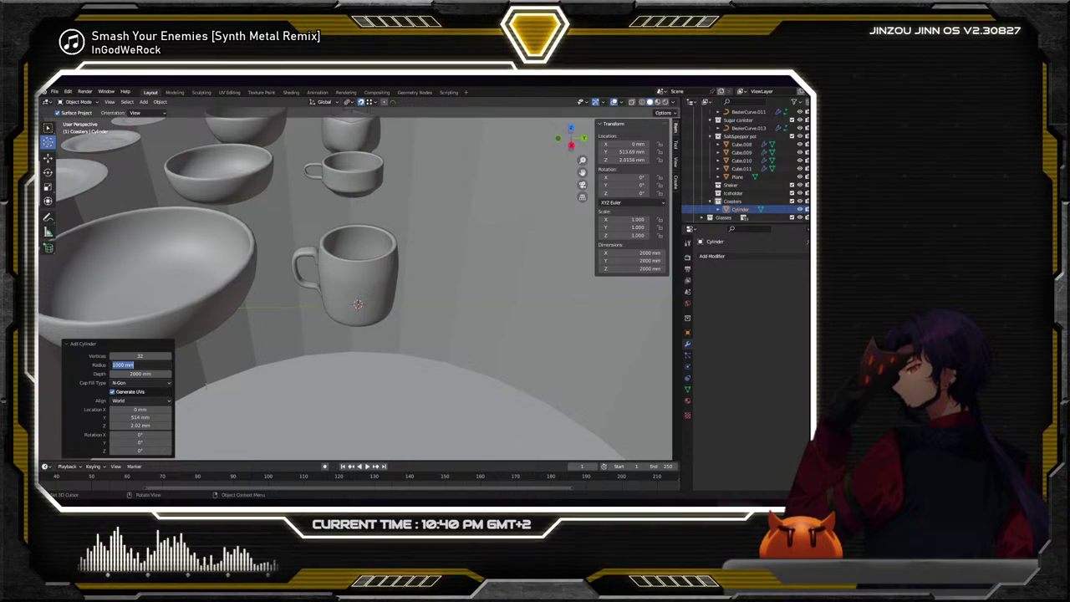
text(mm)
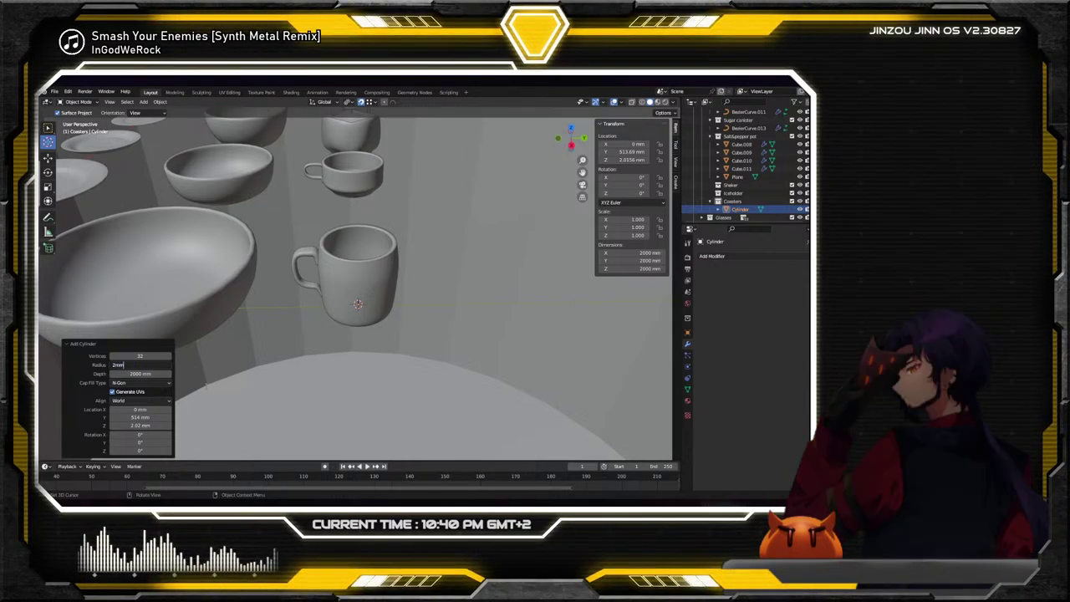
key(BackSpace)
key(BackSpace)
key(BackSpace)
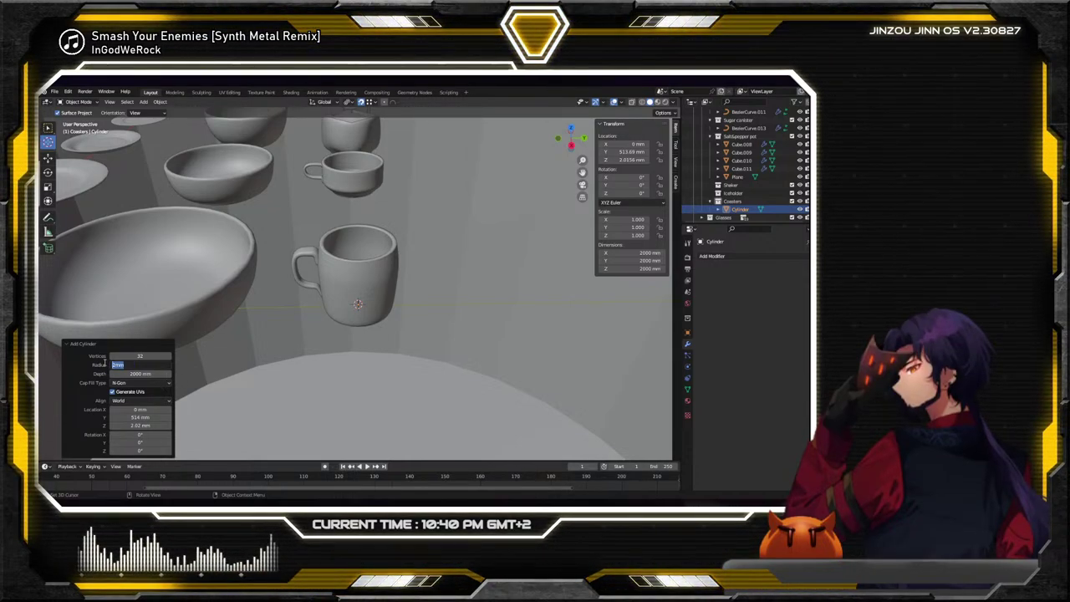
key(Escape)
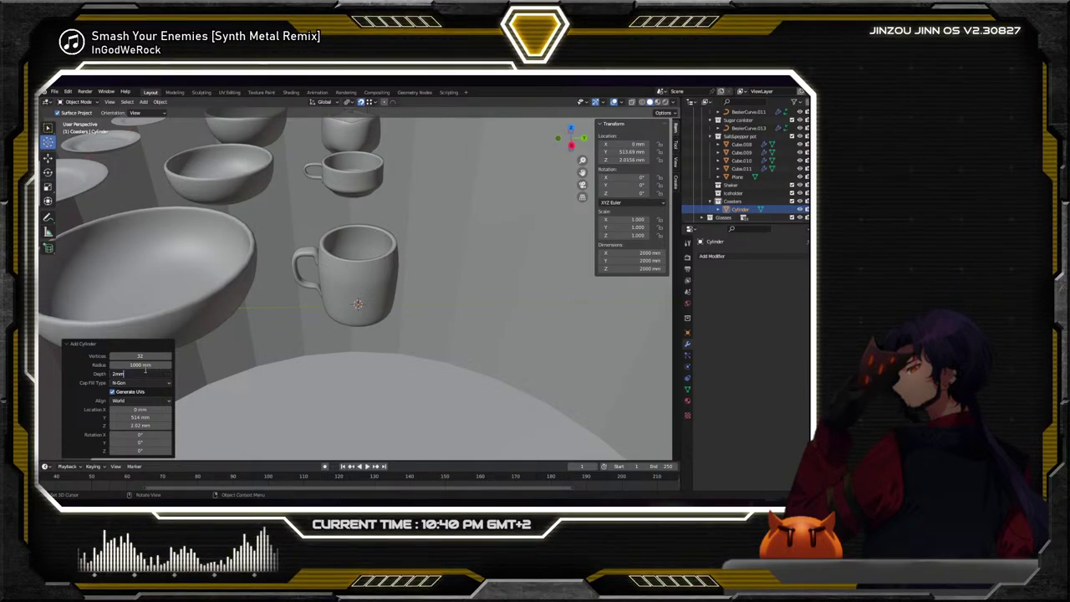
key(Return)
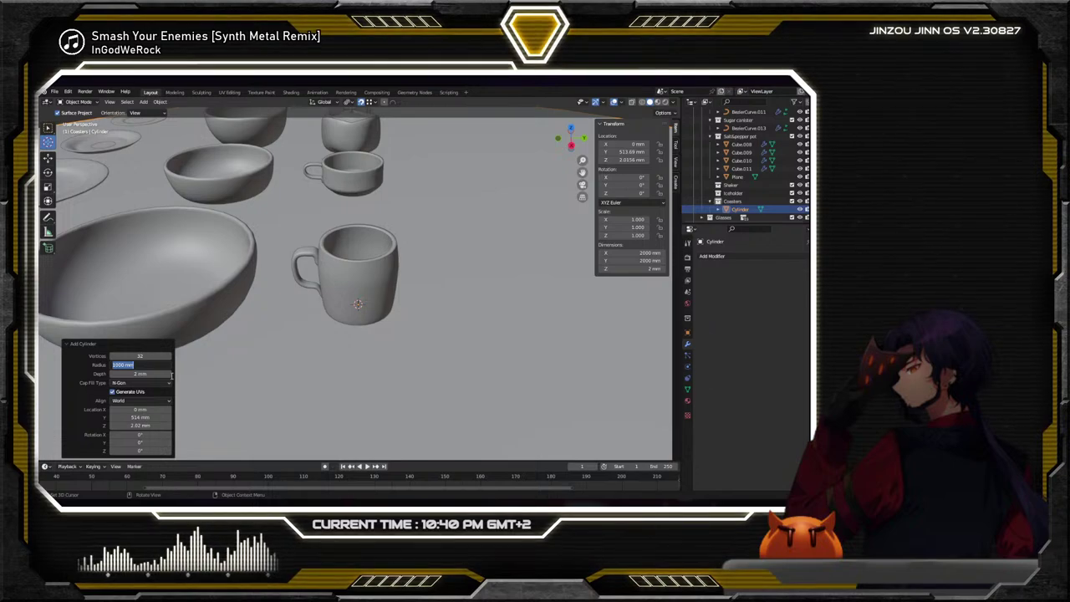
text(30mm)
key(Return)
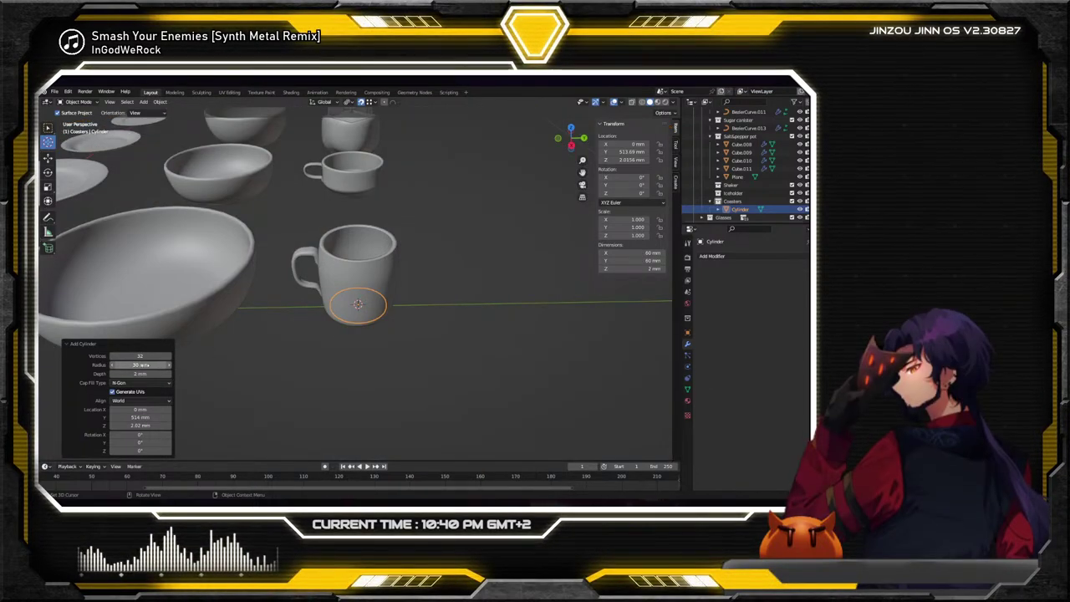
Increase the coaster cylinder's radius to 50 mm
drag(139, 364, 158, 364)
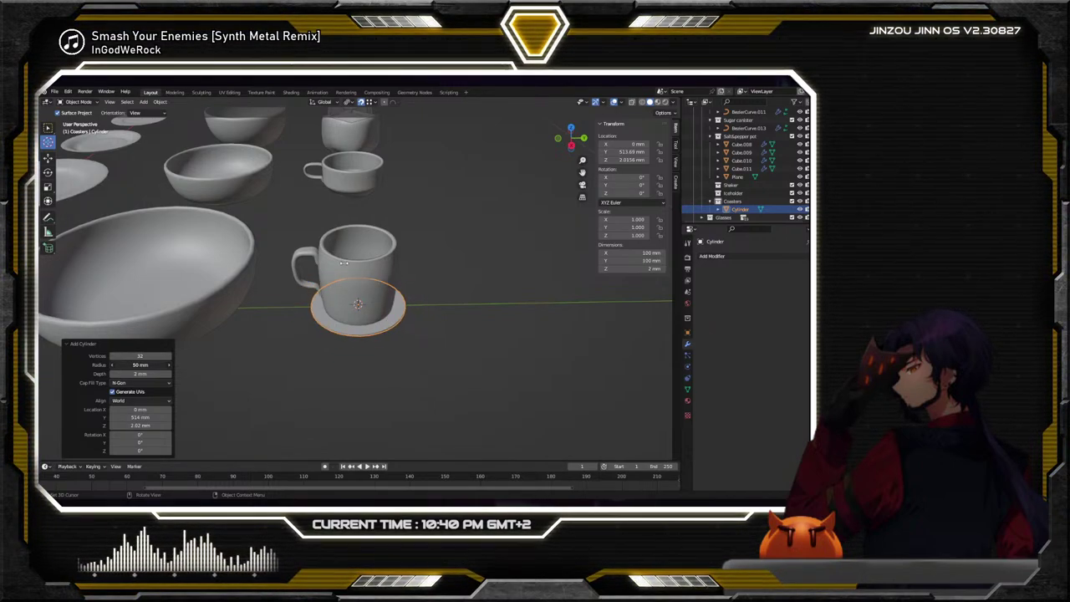
drag(139, 365, 153, 364)
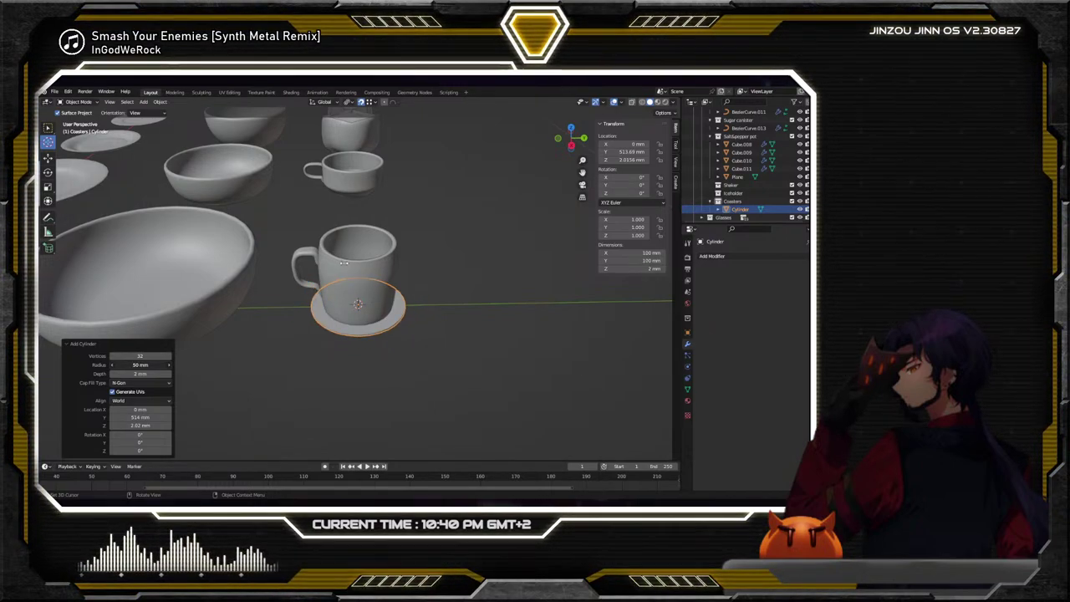
mouse_move(319, 334)
middle_down()
mouse_move(318, 311)
mouse_move(311, 339)
middle_up()
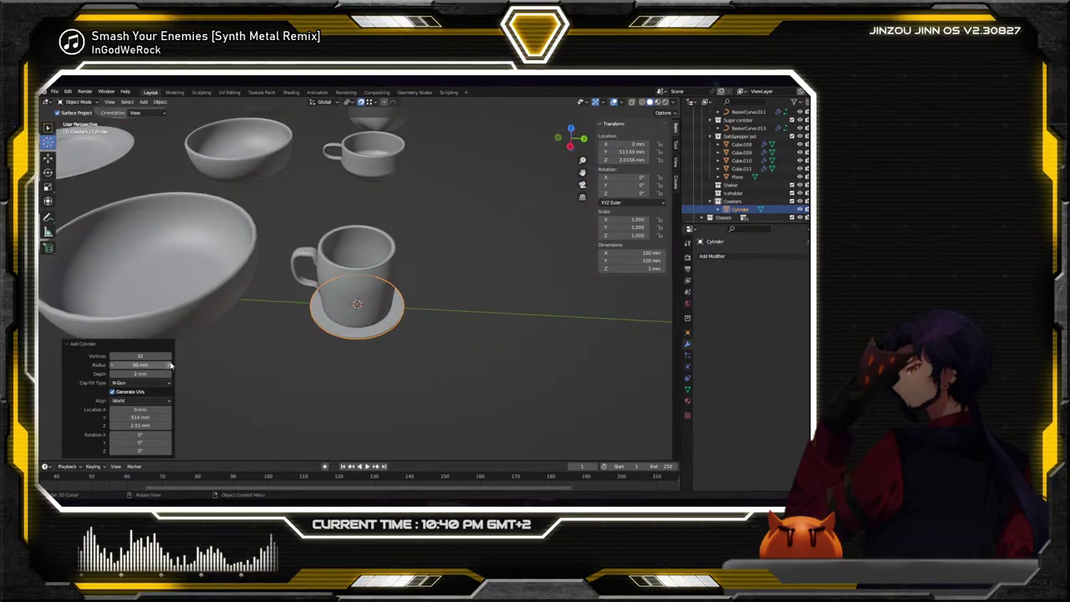
In Edit Mode, inset the underside face of the coaster cylinder by about 5.6 mm
middle_drag(383, 343, 325, 275)
click(78, 102)
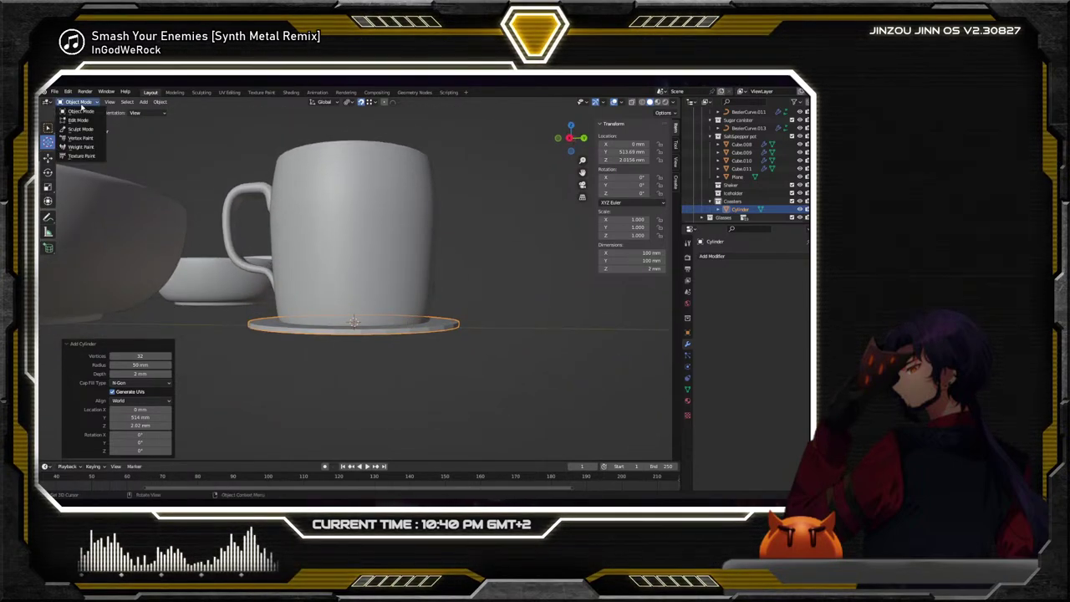
click(78, 121)
middle_drag(375, 305, 375, 291)
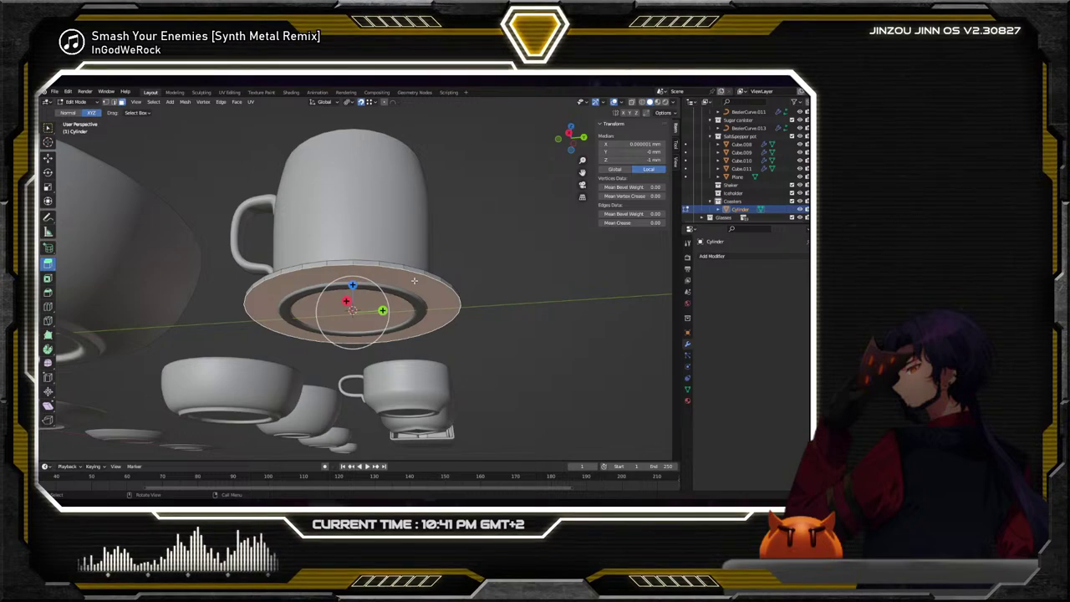
click(47, 280)
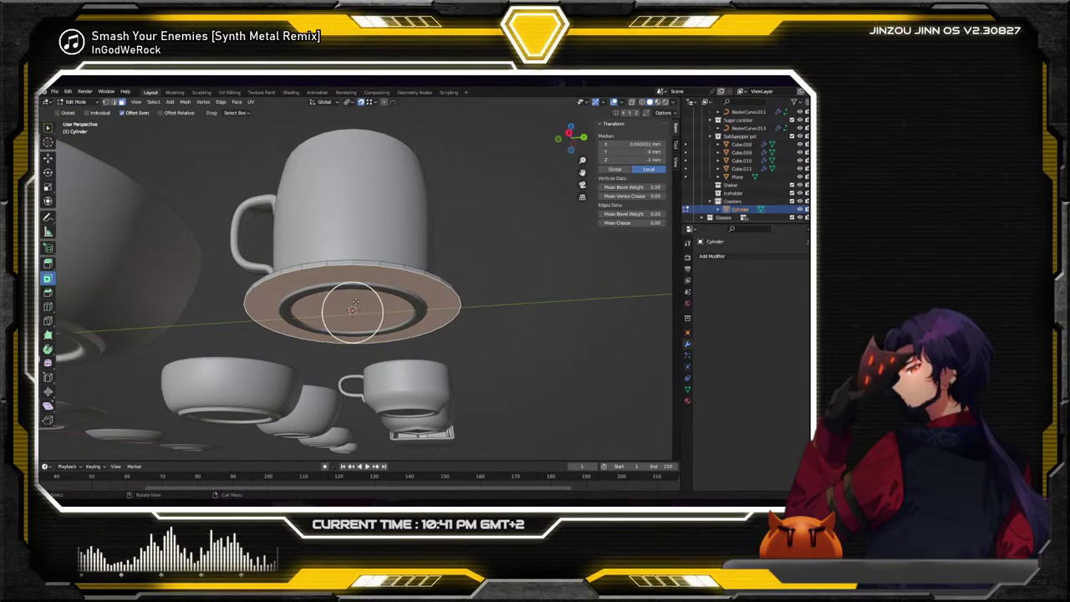
key(i)
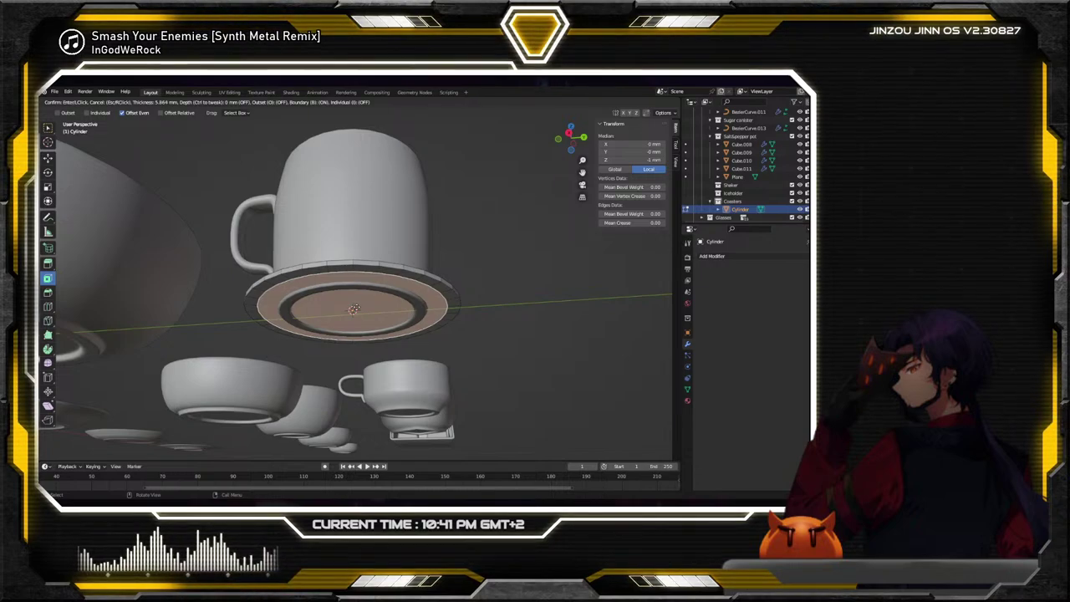
click(254, 284)
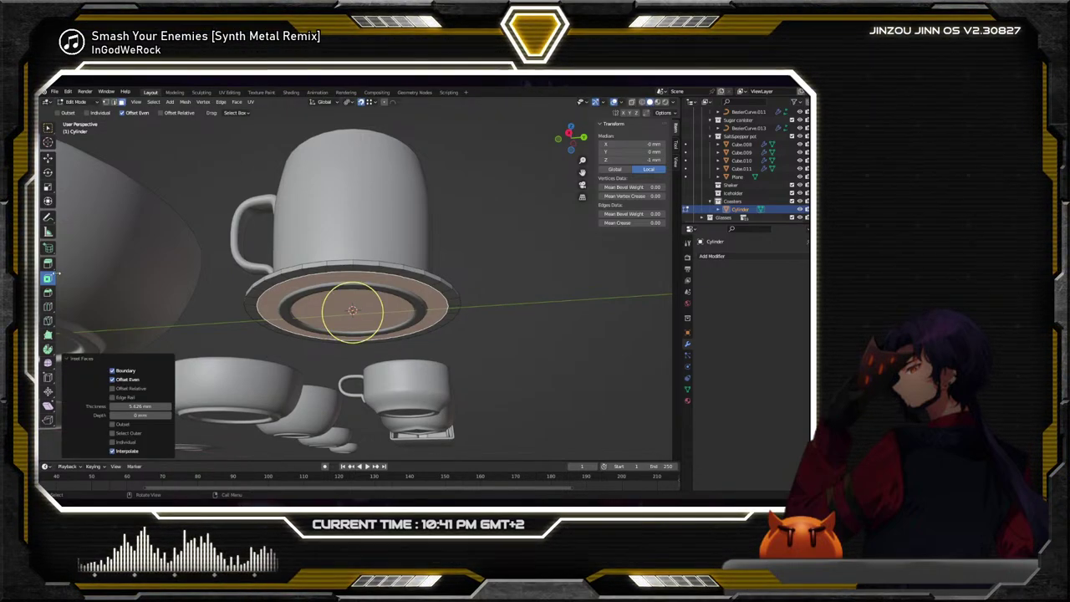
middle_drag(362, 299, 371, 302)
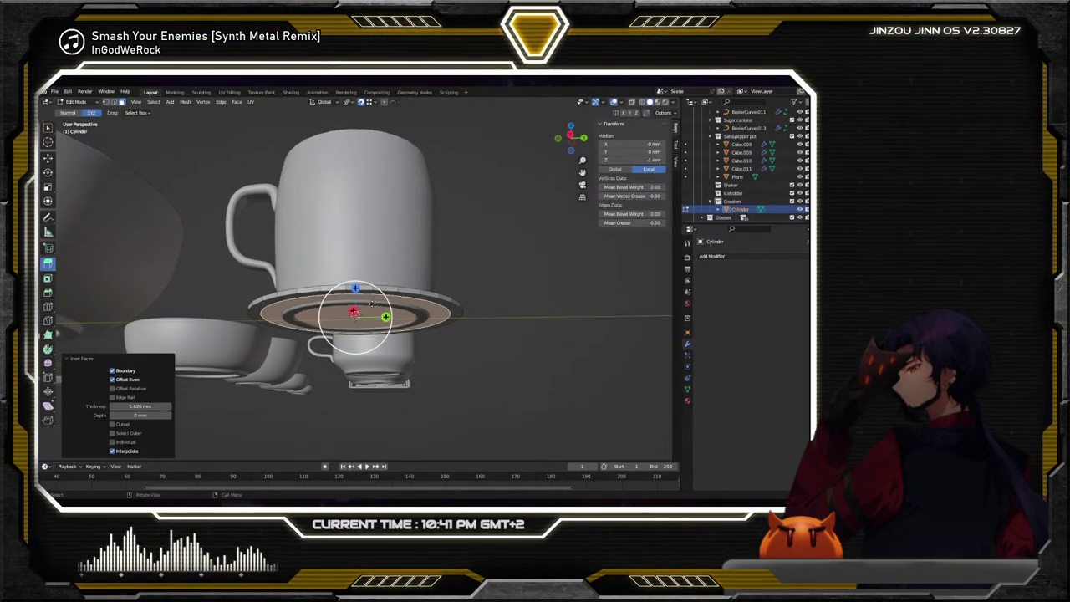
Extrude the inset underside face of the coaster about 1 mm downward along Z to form a raised base
key(g)
key(z)
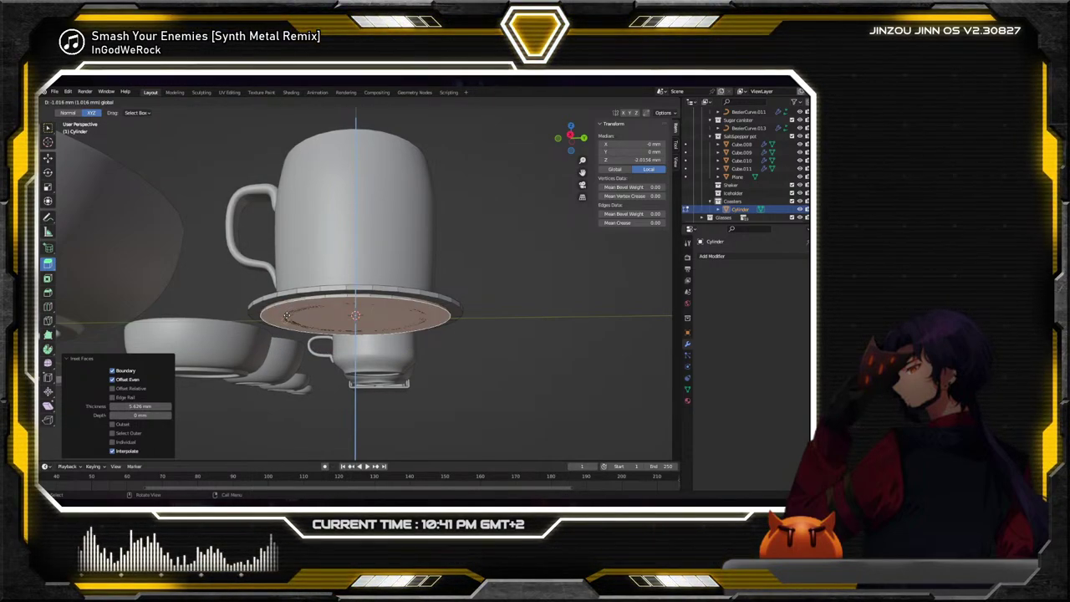
click(286, 316)
middle_drag(334, 318, 422, 316)
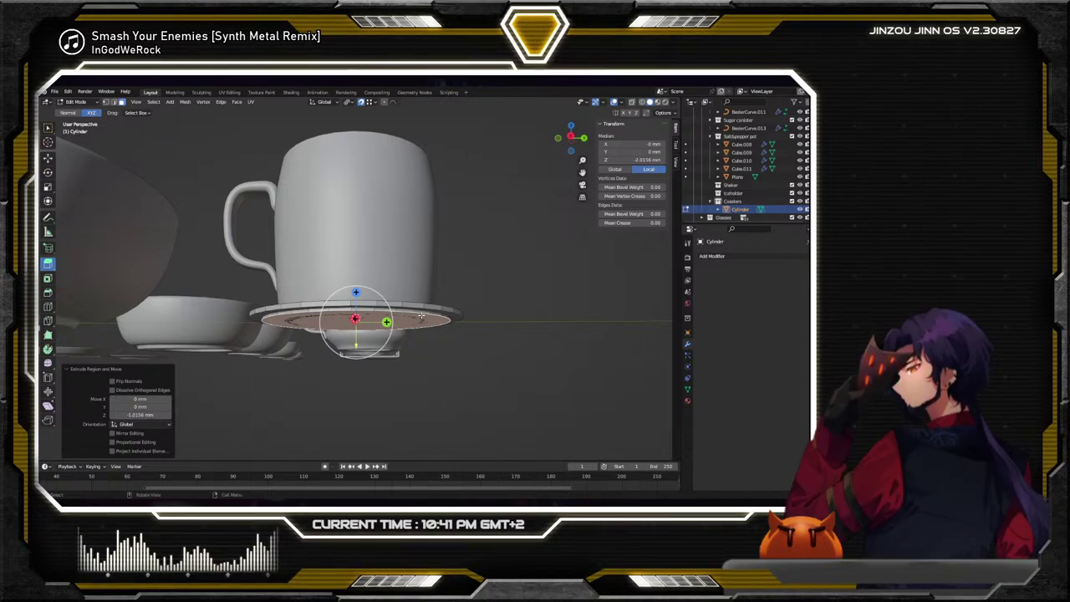
scroll(422, 316, up, 2)
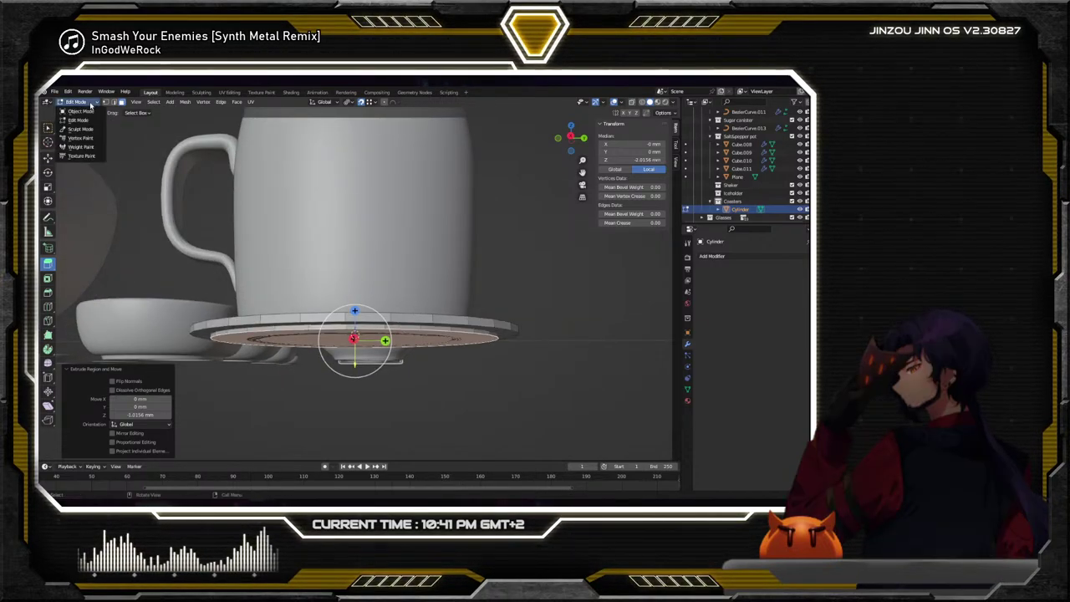
Return to Object Mode and add a Bevel modifier to the coaster cylinder
click(84, 111)
click(716, 256)
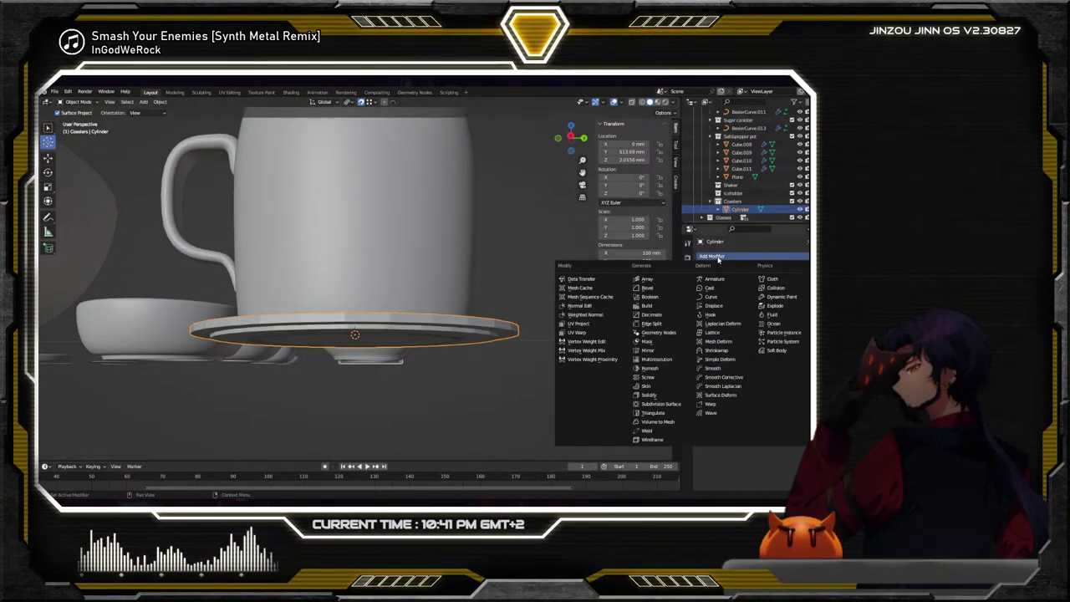
click(650, 288)
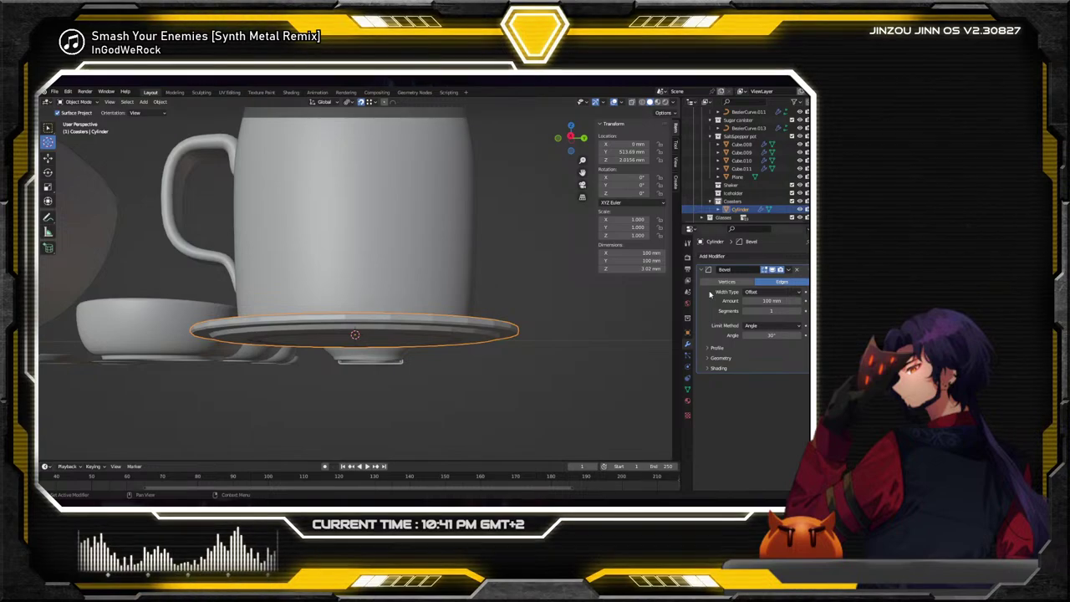
click(716, 256)
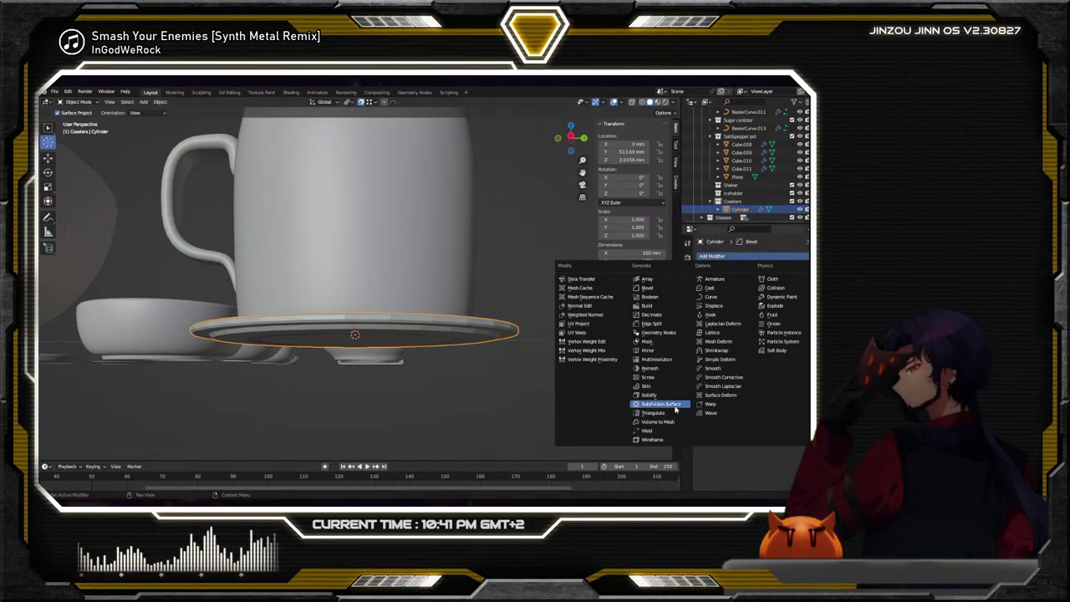
Apply smooth shading to the coaster cylinder
right_click(458, 332)
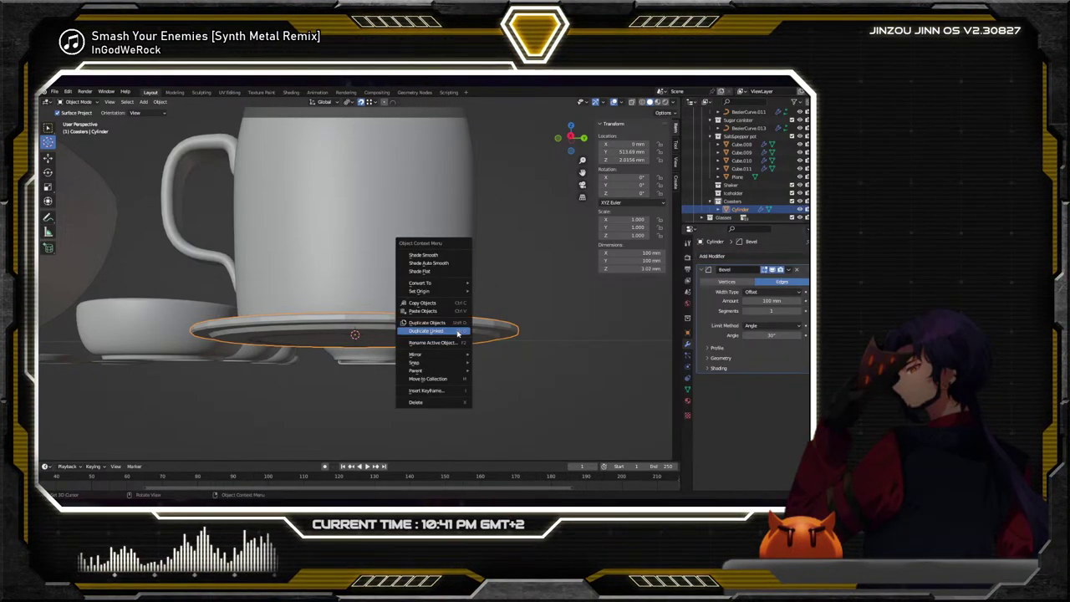
click(443, 259)
middle_drag(443, 259, 485, 318)
scroll(469, 272, up, 2)
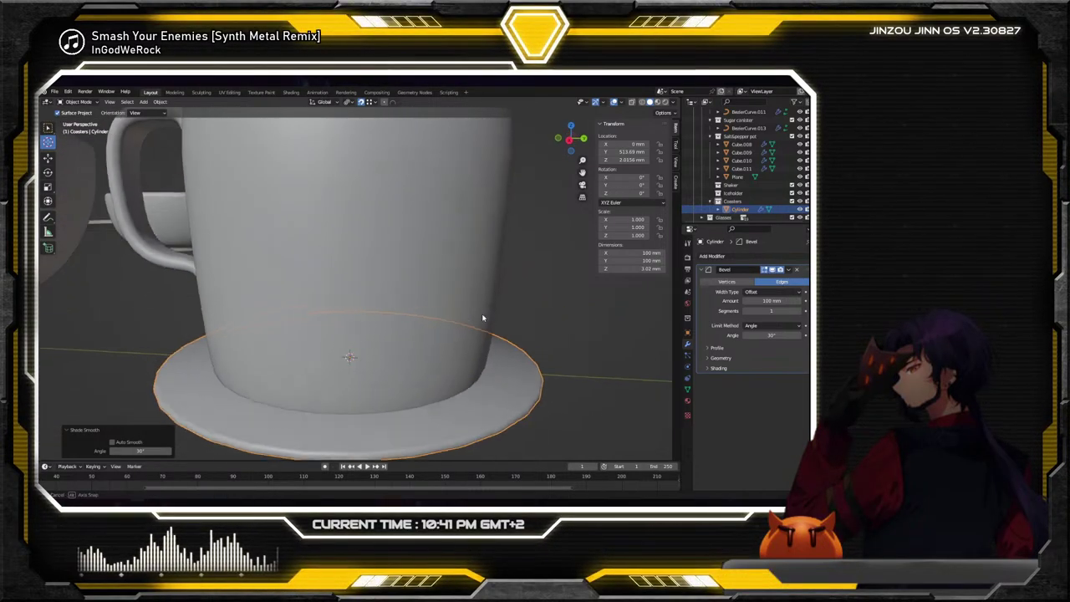
scroll(481, 321, down, 5)
Move the coaster about 136 mm along the Y axis, away from the mug
click(48, 157)
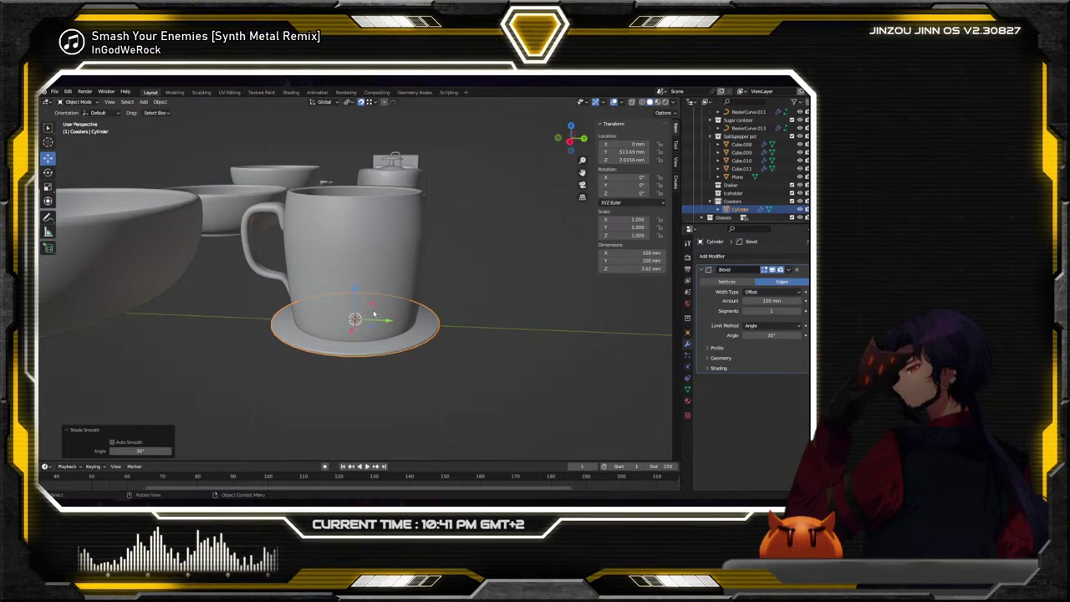
drag(380, 345, 605, 363)
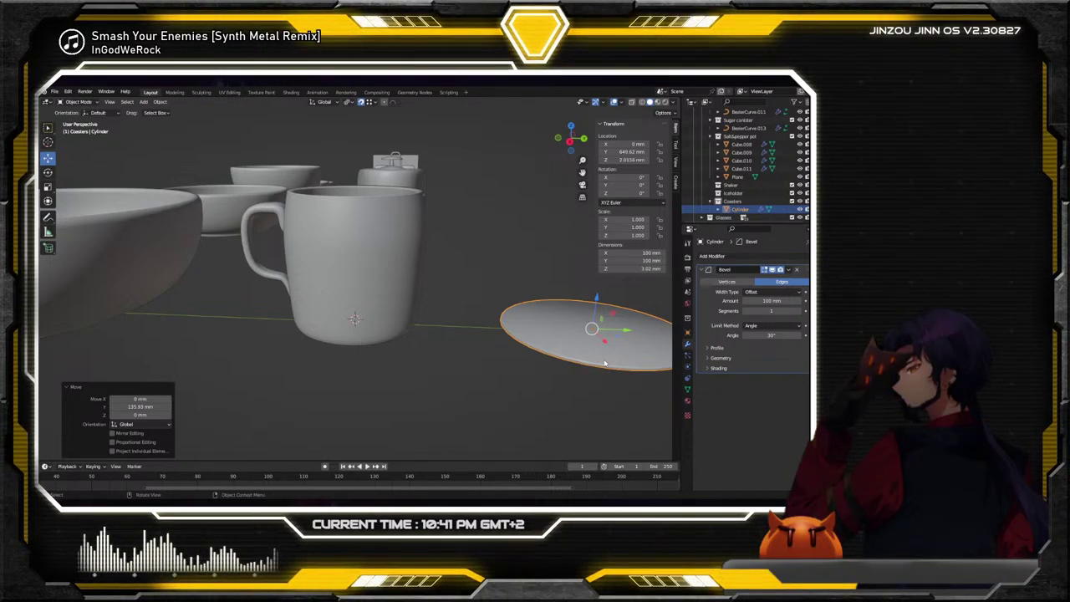
key(KP_Decimal)
scroll(507, 317, up, 3)
middle_drag(505, 316, 477, 282)
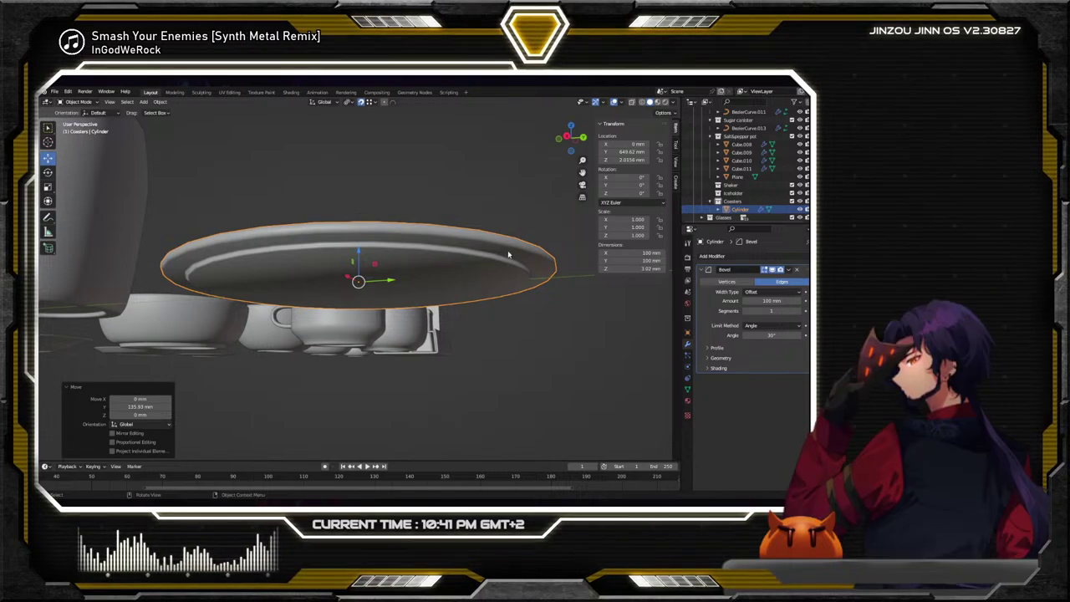
In Edit Mode, select the edge loop where the raised base meets the coaster's underside and crease it to 1.0
click(75, 101)
click(83, 119)
mouse_move(402, 254)
middle_down()
mouse_move(401, 265)
mouse_move(402, 247)
middle_up()
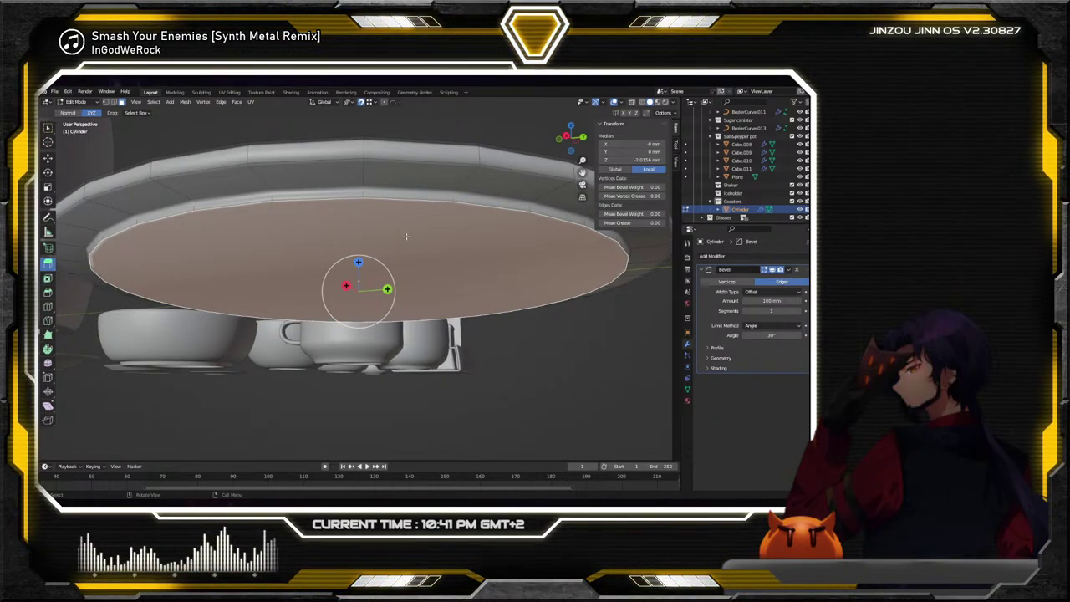
click(393, 191)
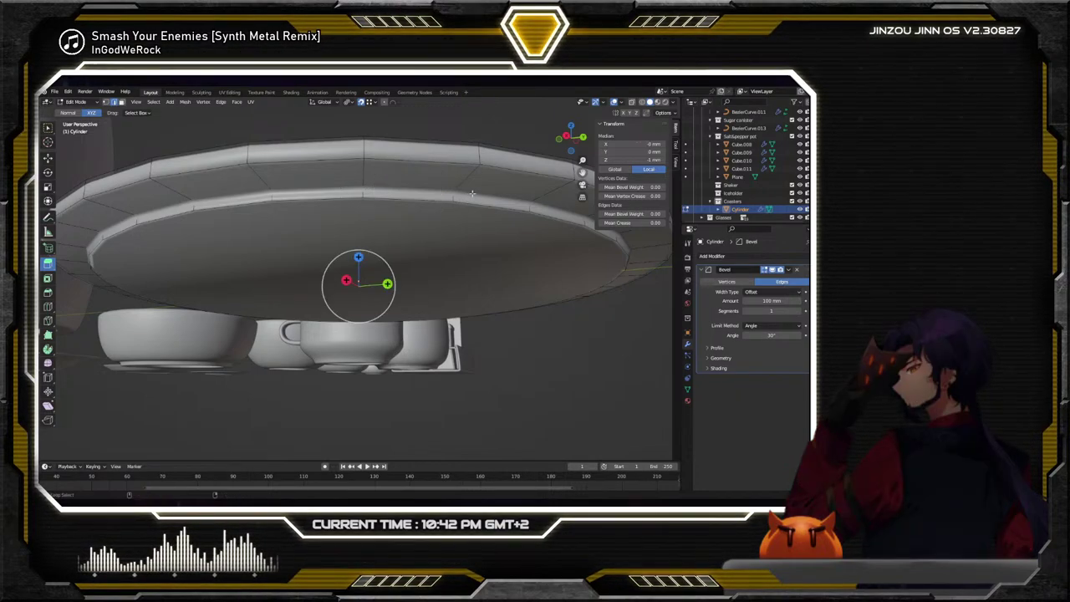
click(47, 127)
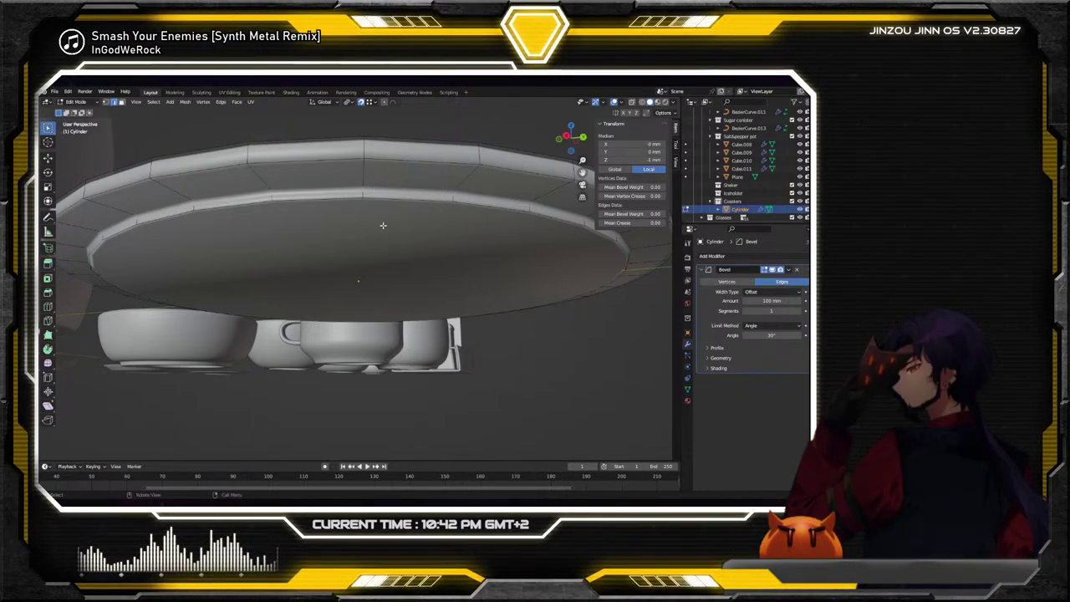
click(396, 212)
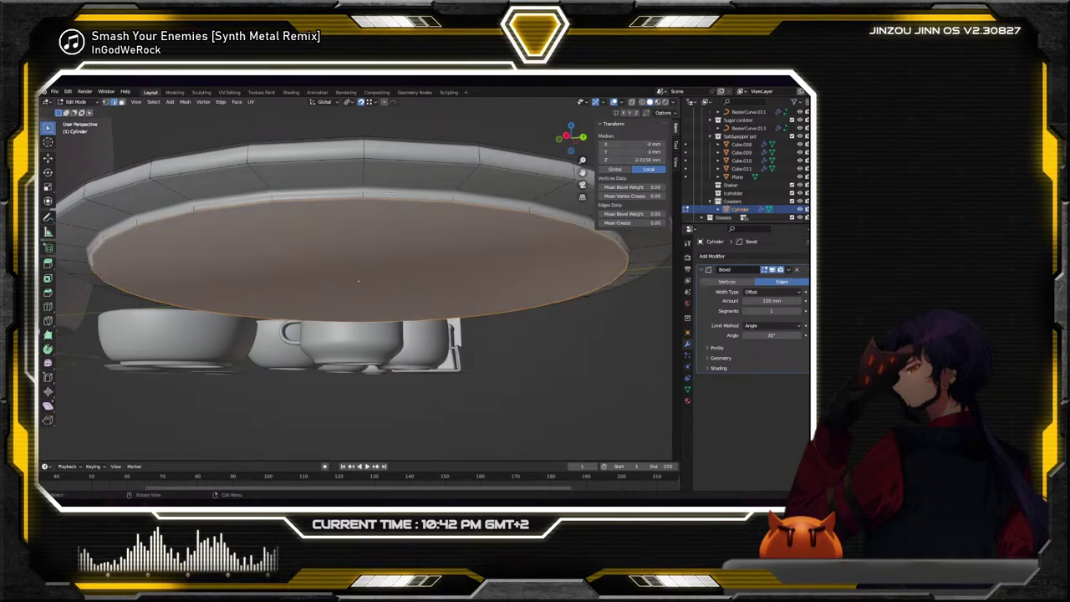
click(391, 187)
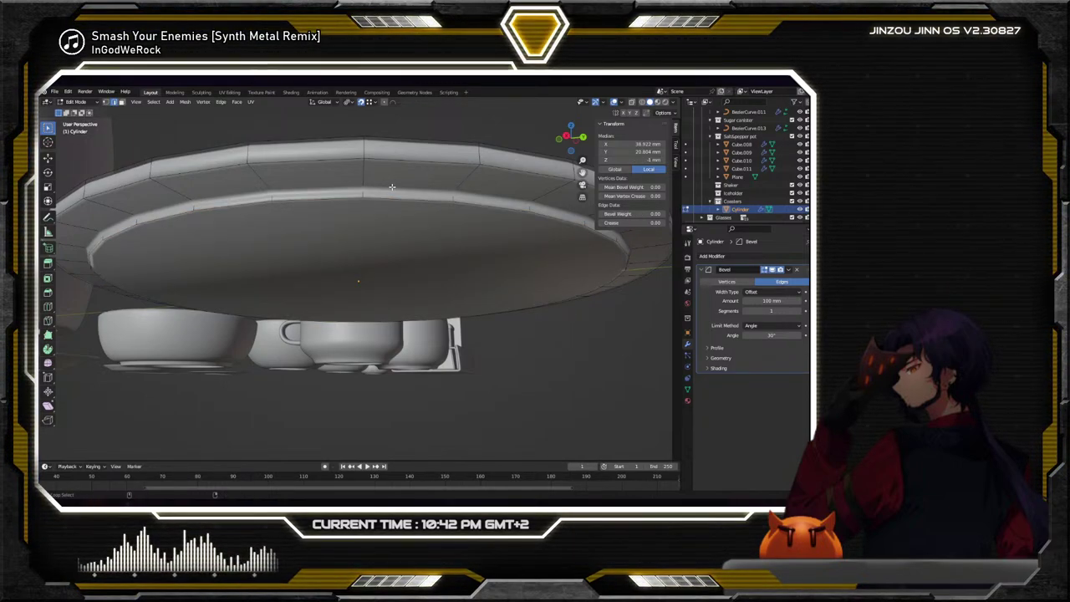
alt+click(391, 186)
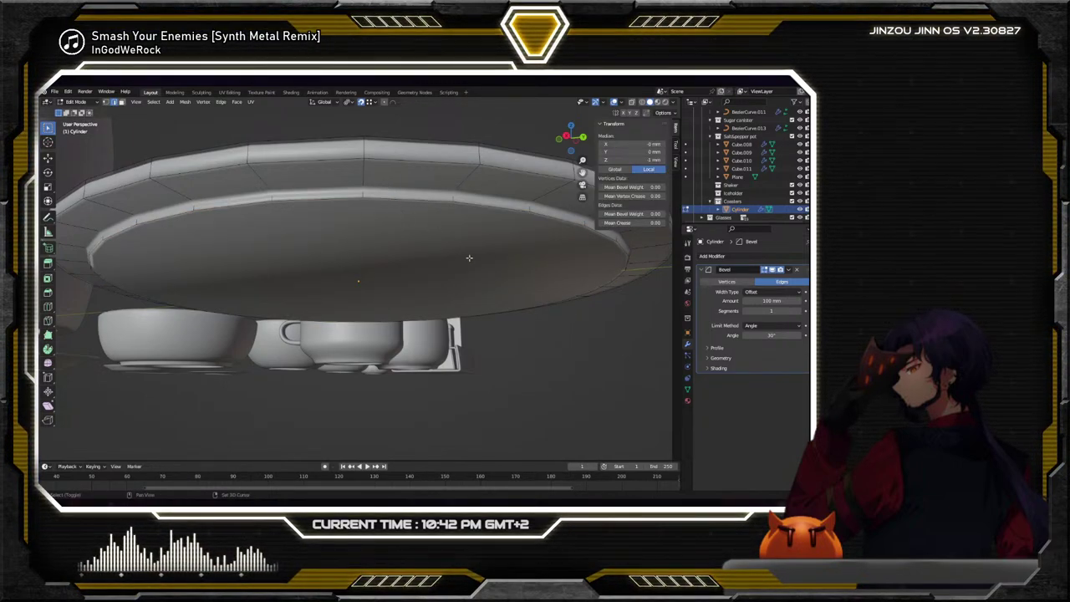
click(537, 259)
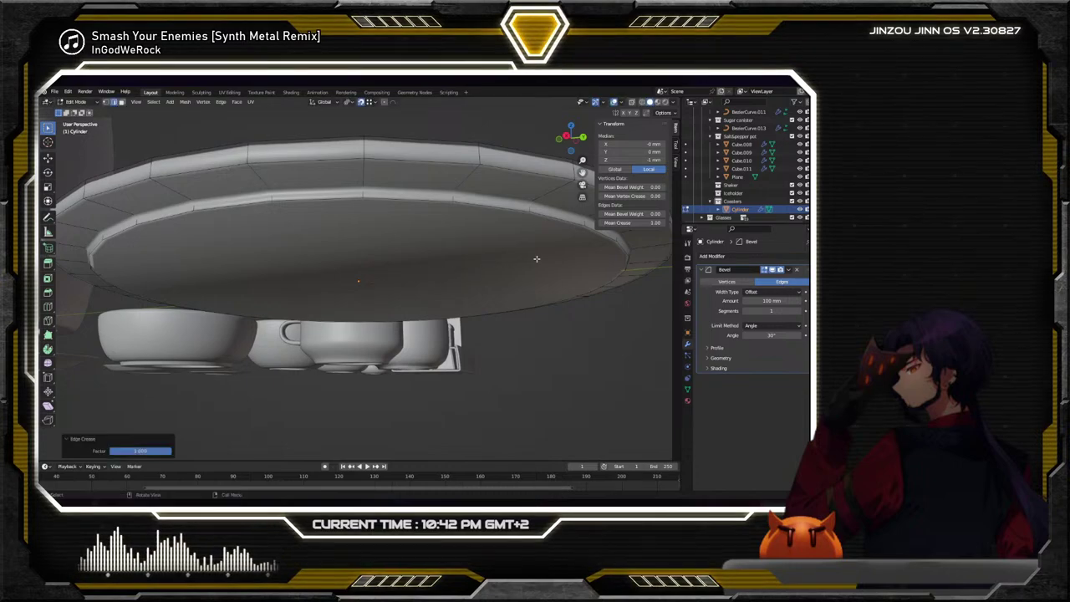
Select the base's side-wall and bottom faces and split them from the rest of the coaster mesh
alt+click(360, 194)
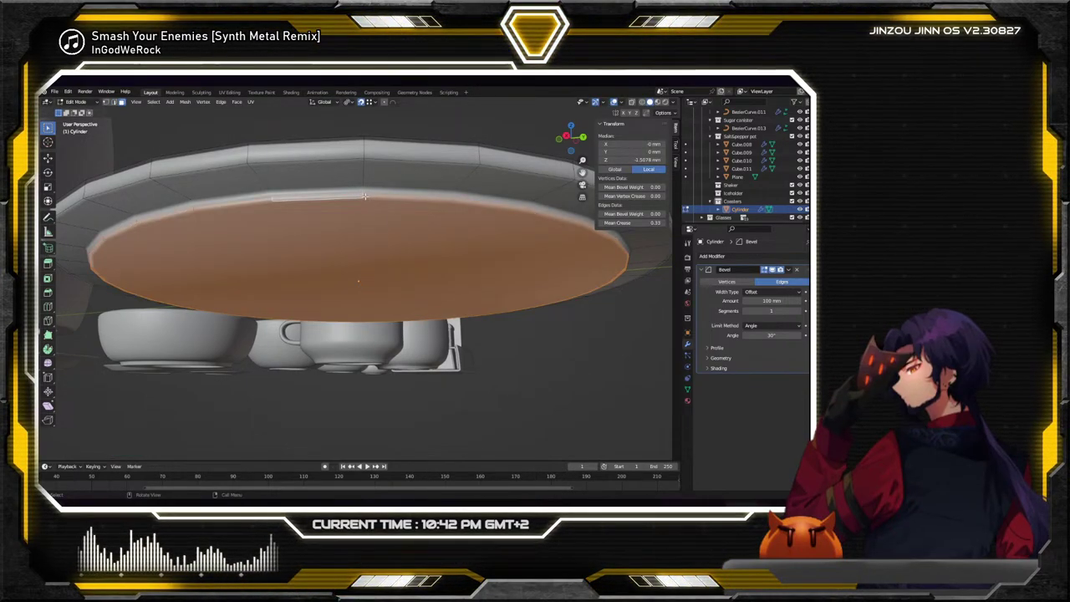
right_click(360, 194)
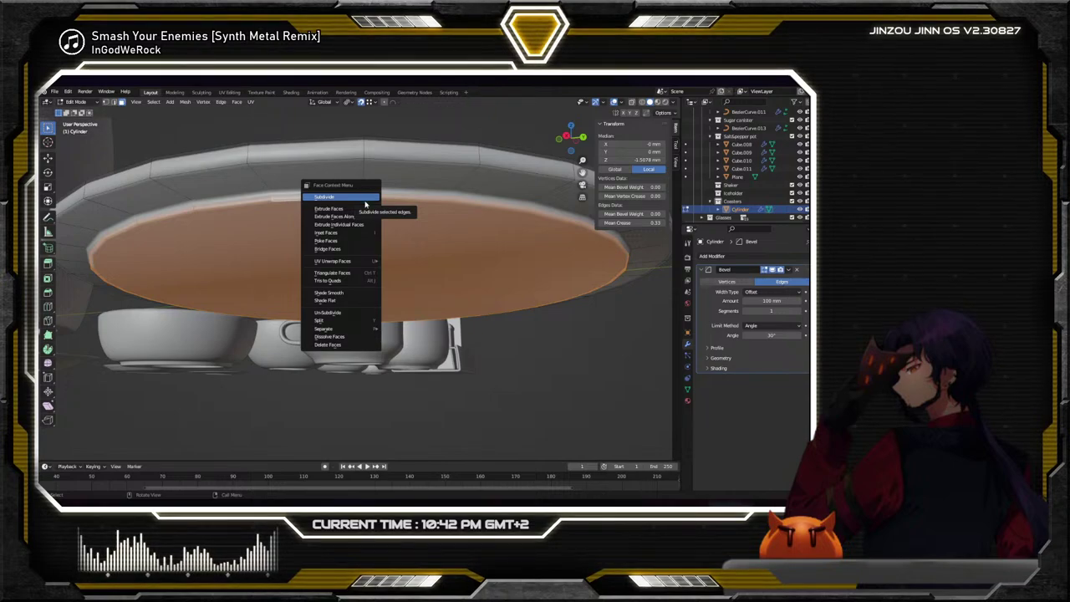
click(351, 316)
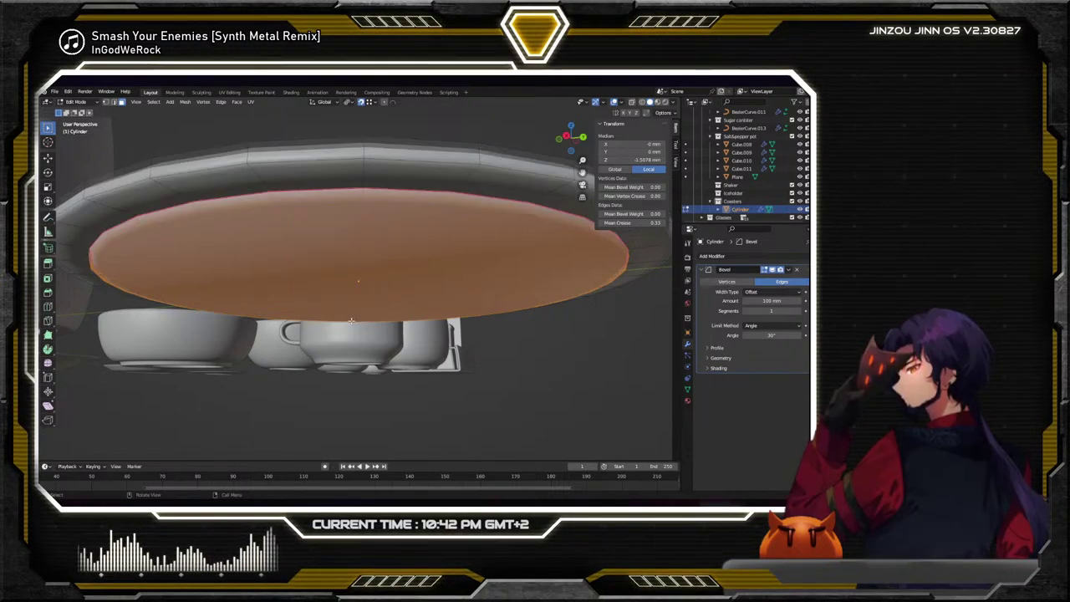
click(560, 383)
Inset the coaster's upper face by about 0.8 mm
middle_drag(560, 383, 500, 375)
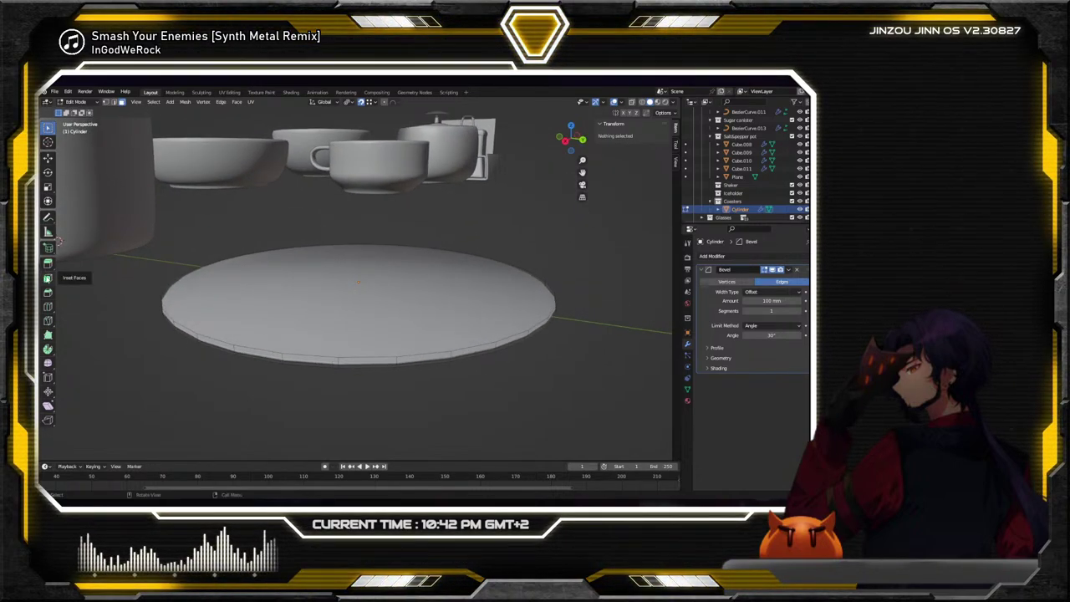
click(48, 278)
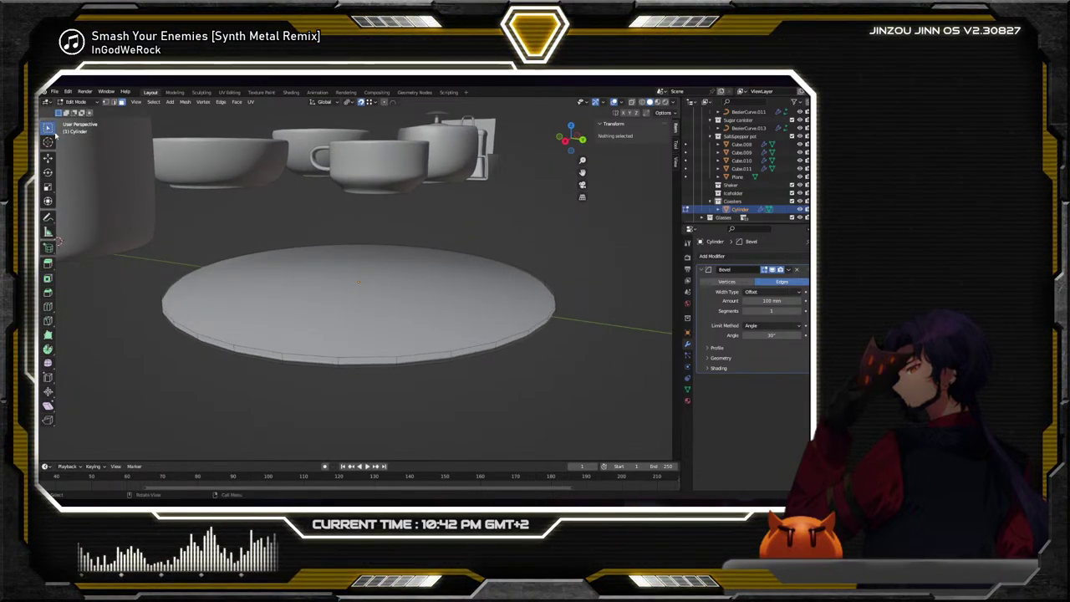
click(359, 315)
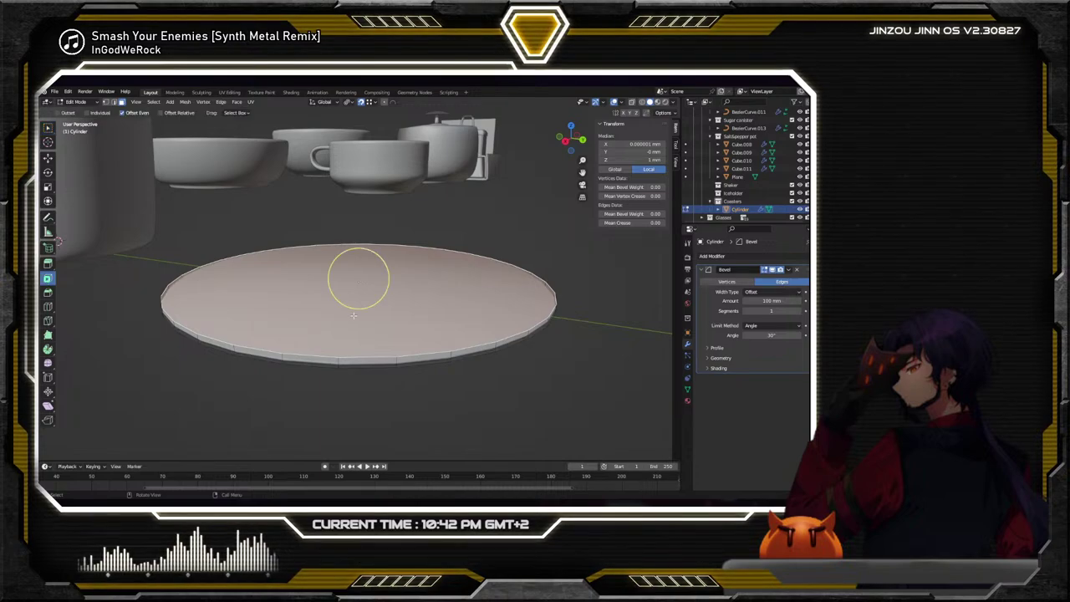
mouse_move(354, 307)
mouse_down()
mouse_move(374, 304)
mouse_move(363, 296)
mouse_up()
middle_drag(363, 296, 393, 249)
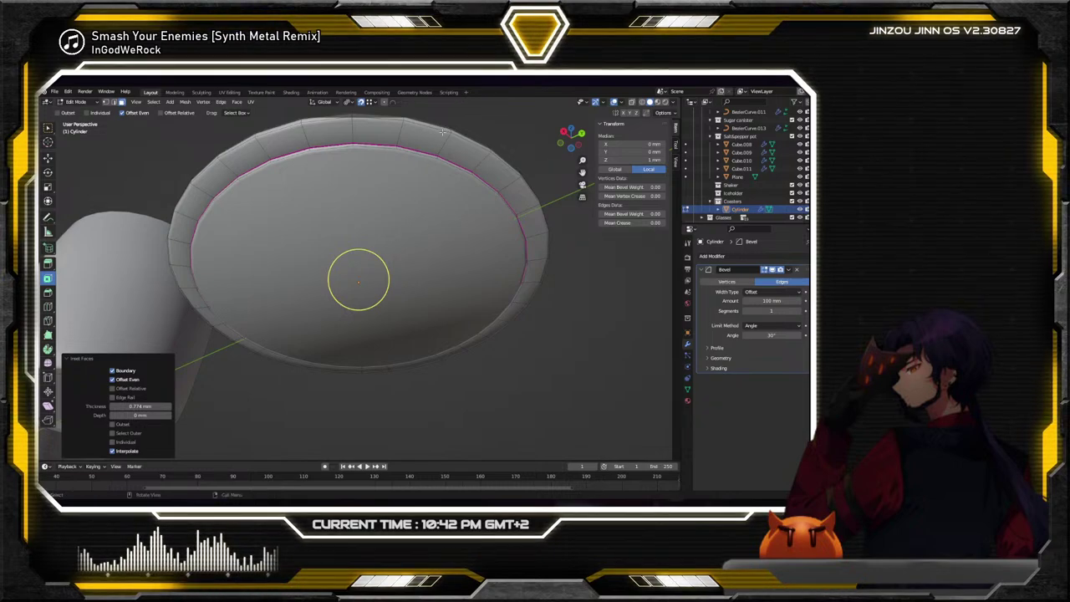
Inset the loop of faces forming the underside's outer ring, and return to Object Mode
key(w)
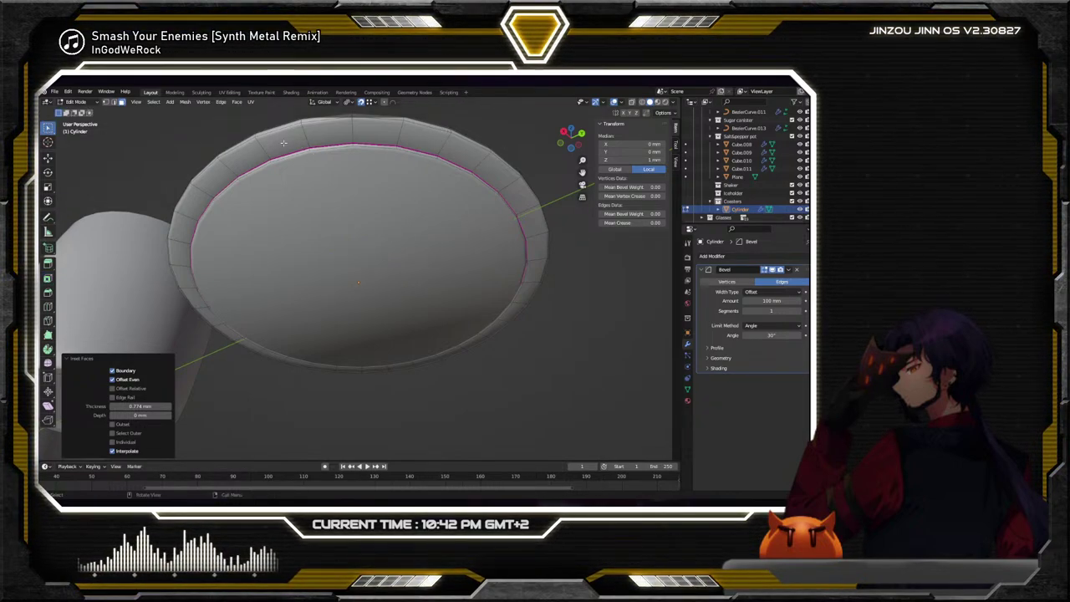
click(283, 143)
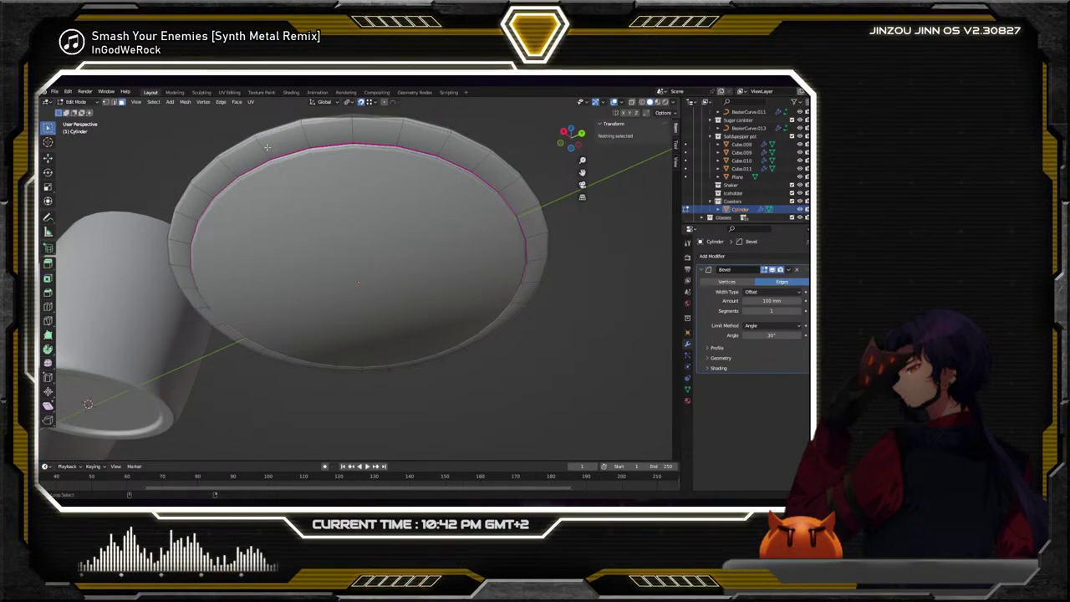
alt+click(263, 148)
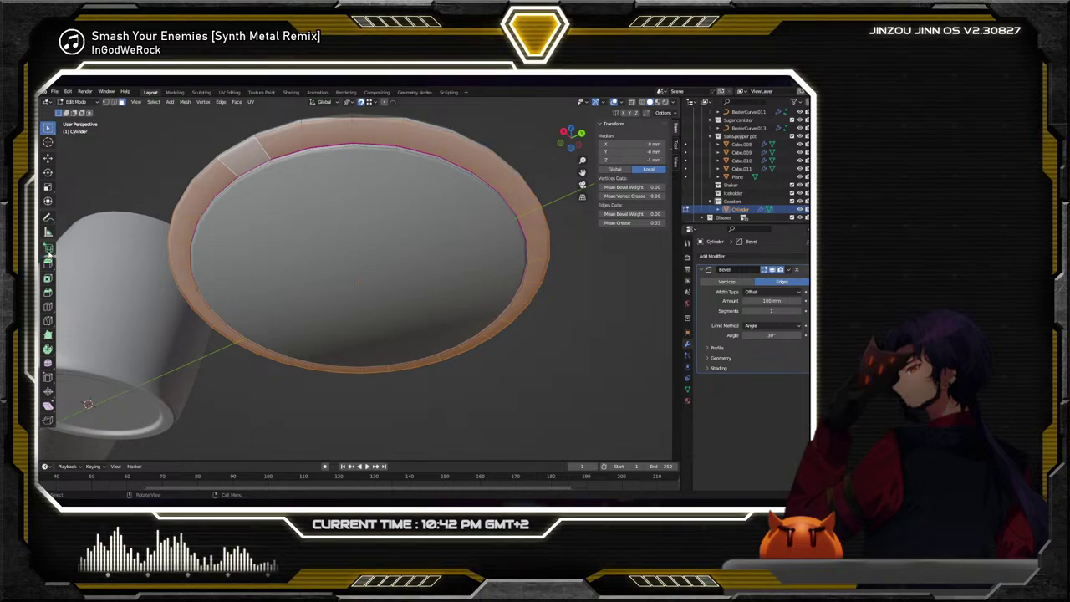
click(48, 279)
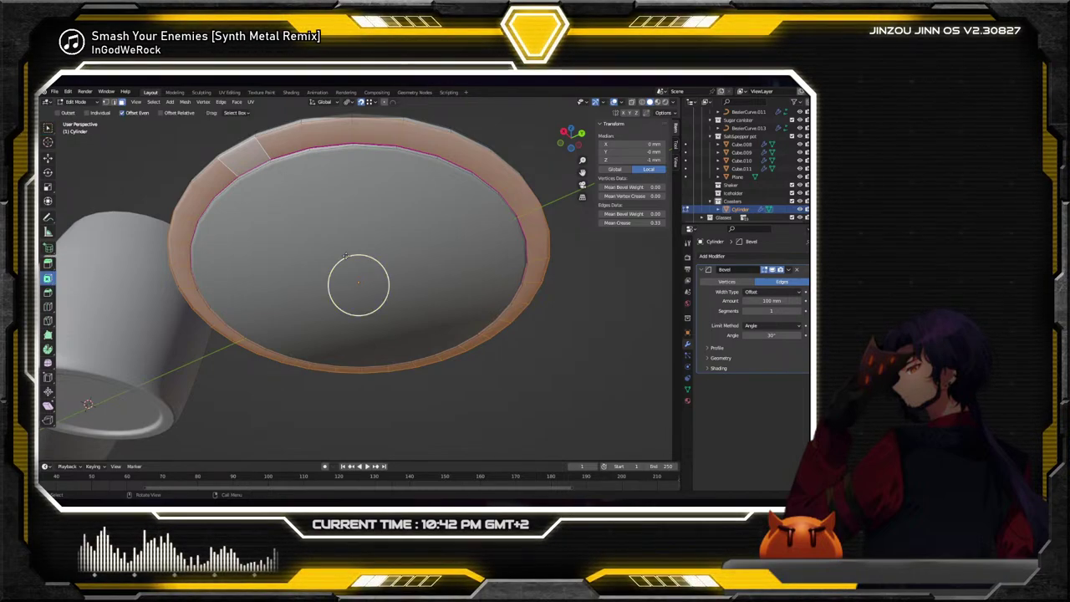
mouse_move(359, 281)
mouse_down()
mouse_move(362, 266)
mouse_move(349, 270)
mouse_up()
middle_drag(349, 270, 357, 232)
click(76, 101)
click(83, 112)
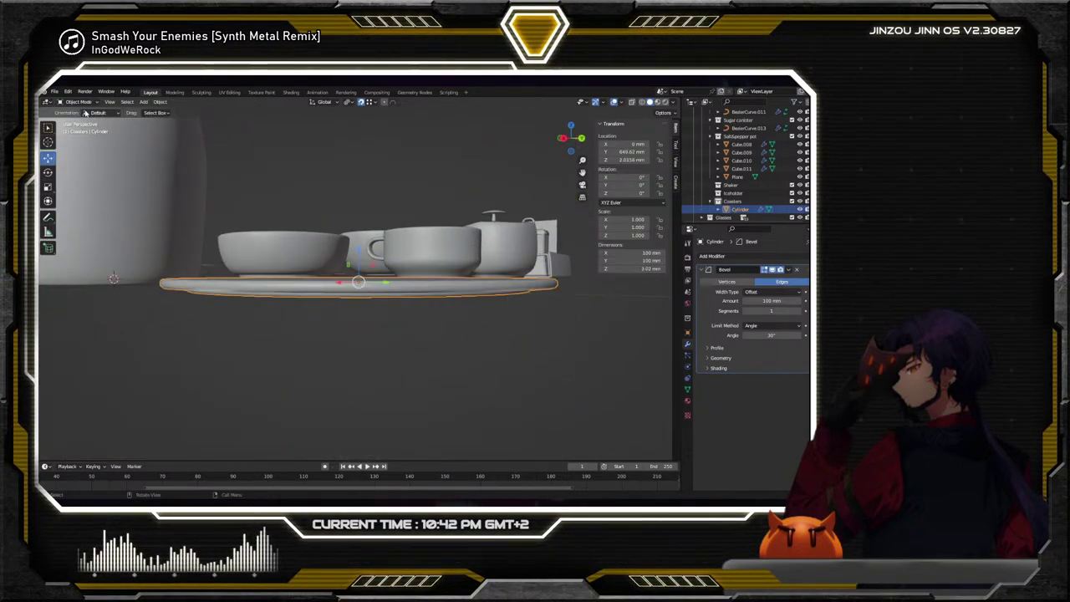
Re-enter Edit Mode on the coaster, remove its Bevel modifier and deselect all faces
click(418, 323)
middle_drag(418, 323, 480, 270)
click(325, 140)
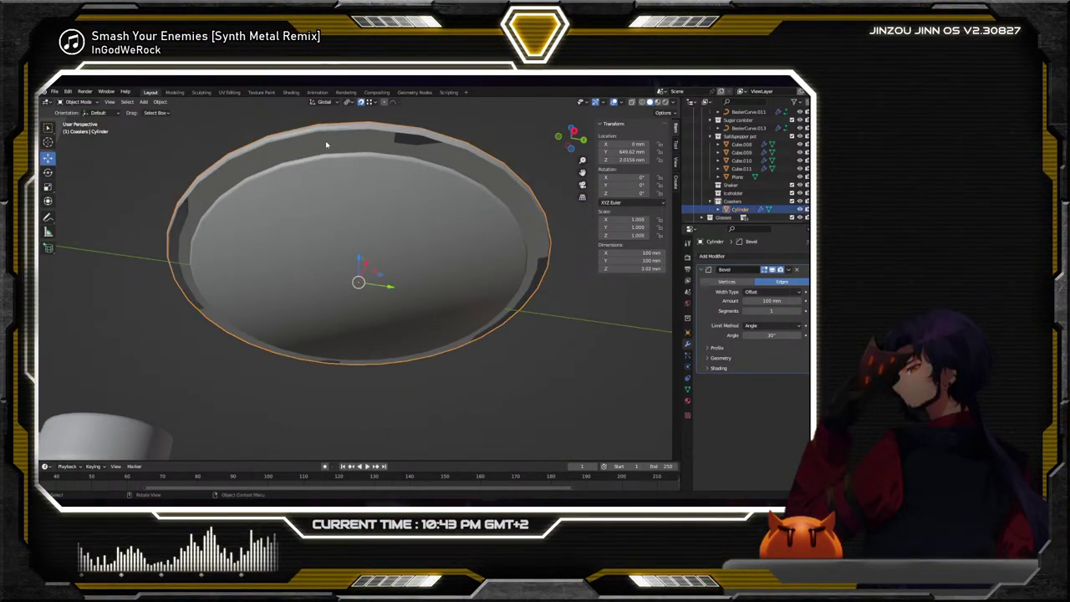
click(79, 101)
click(80, 119)
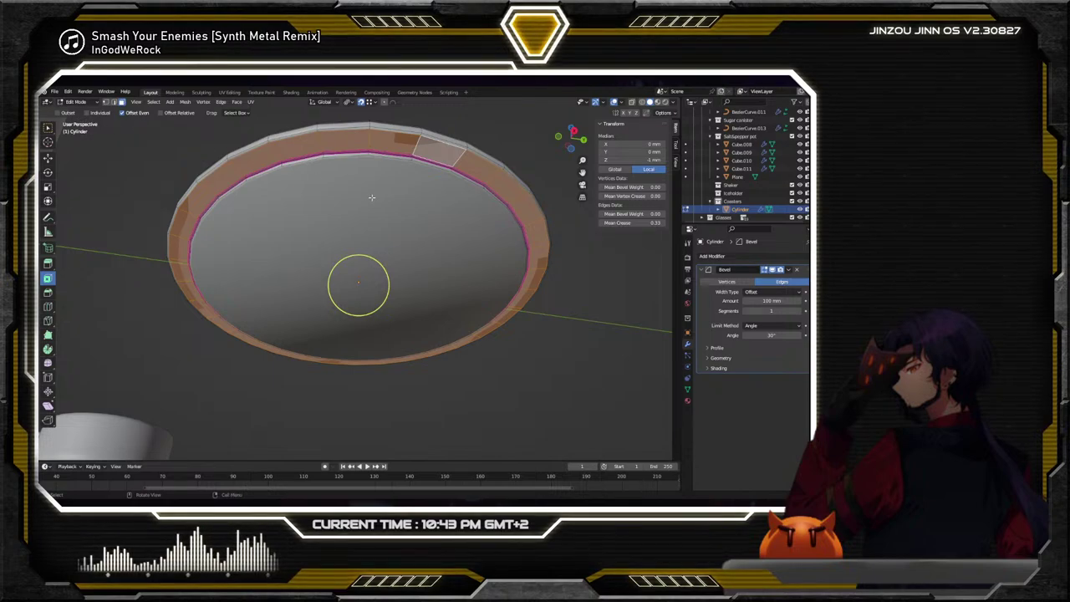
middle_drag(372, 197, 502, 236)
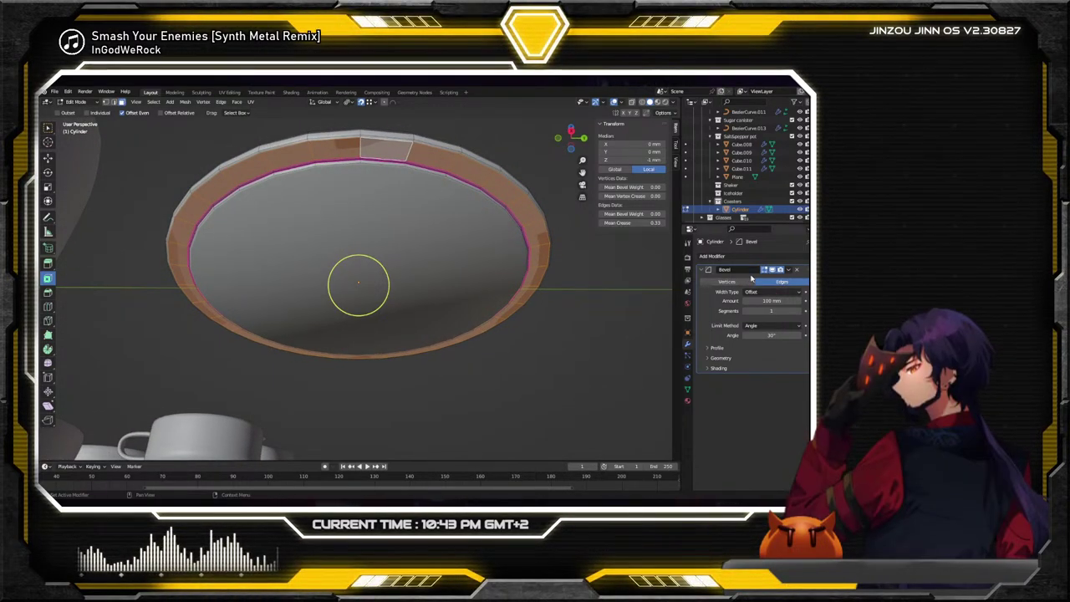
click(797, 271)
key(alt+a)
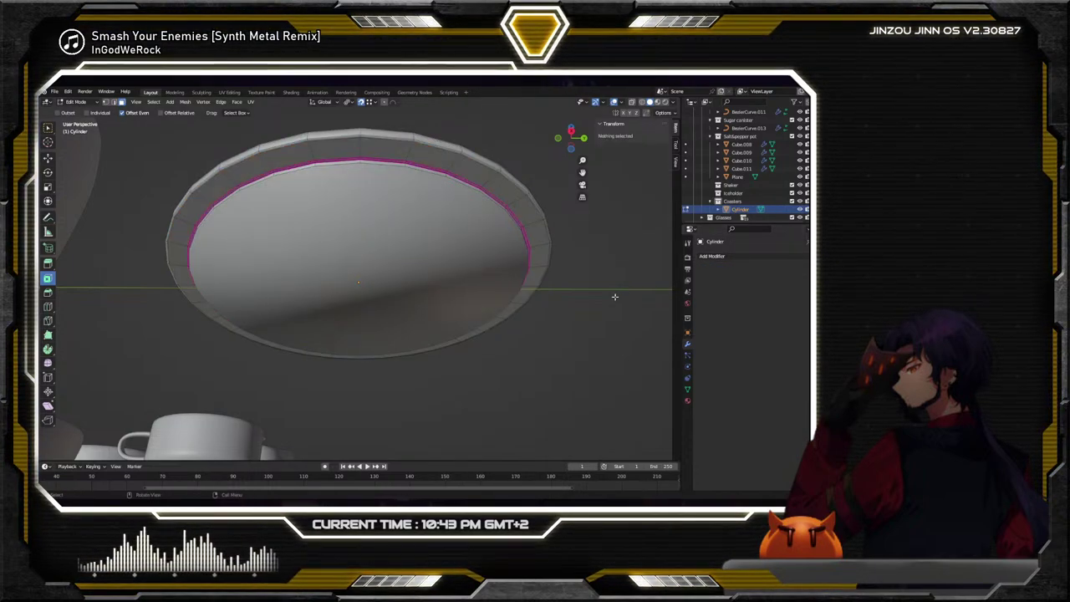
middle_drag(540, 284, 540, 240)
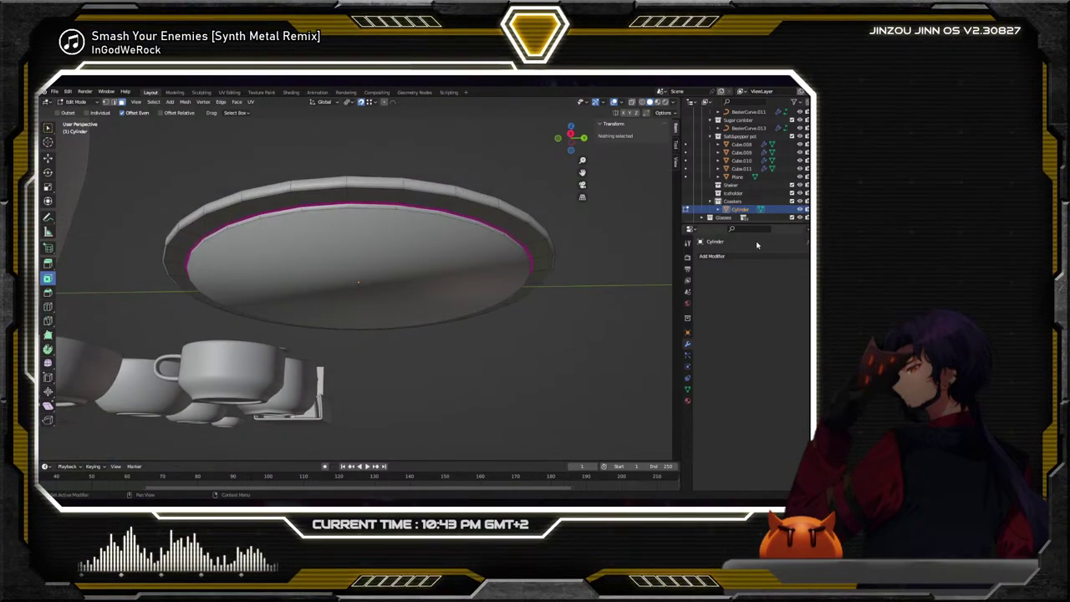
Add a Subdivision Surface modifier to the coaster, return to Object Mode and select the coaster from below
click(748, 256)
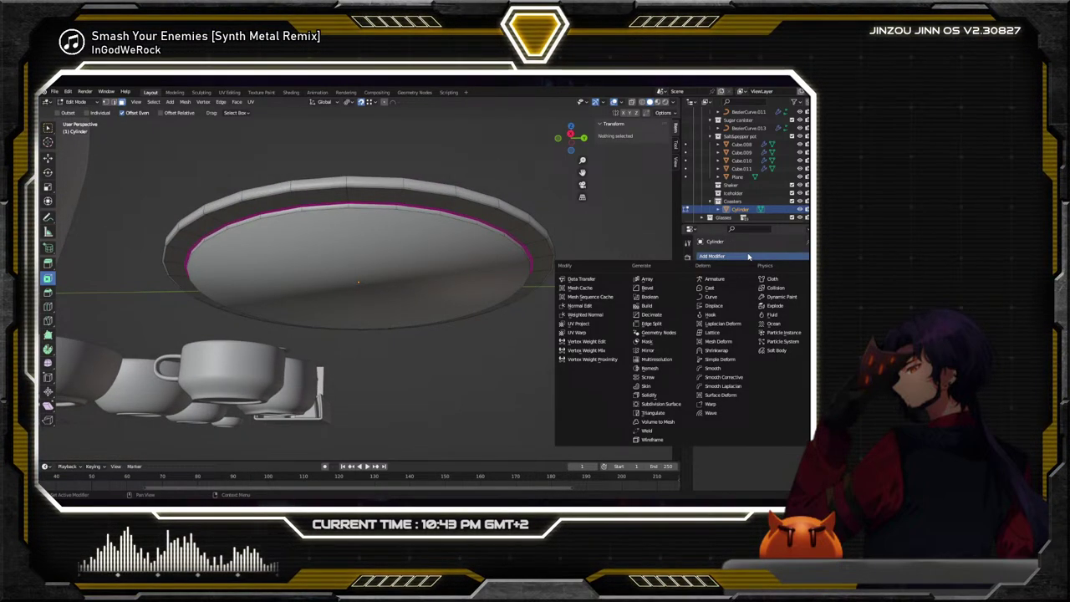
click(661, 404)
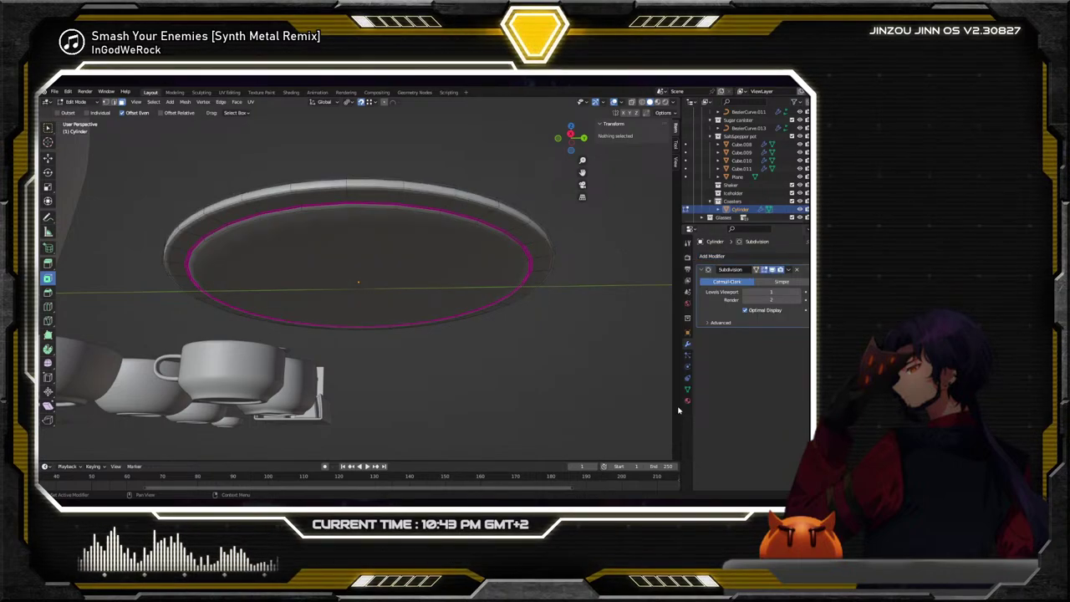
click(81, 102)
click(84, 112)
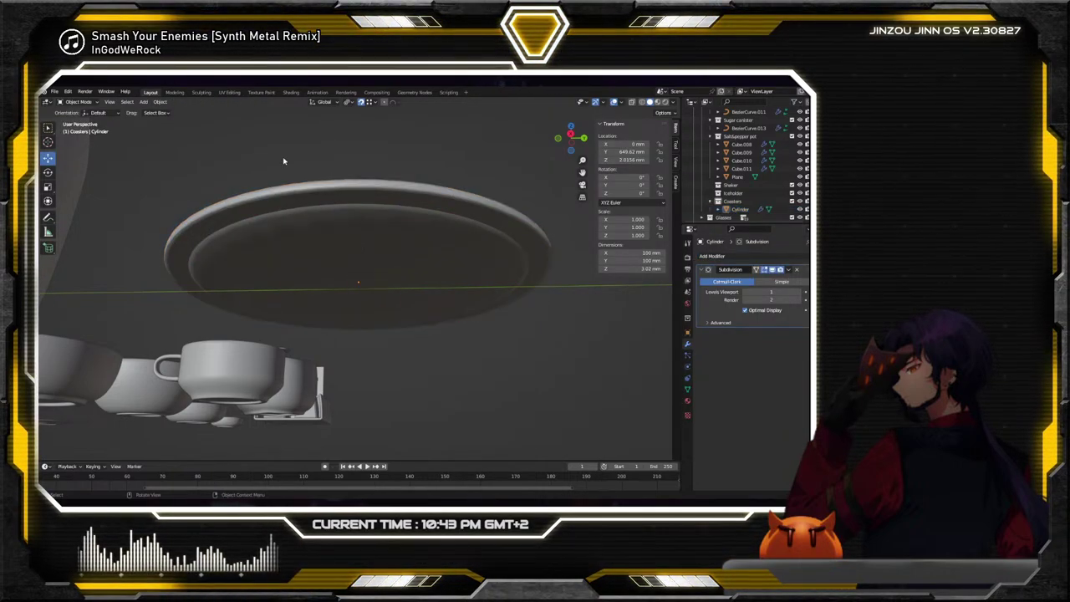
middle_drag(334, 217, 351, 193)
click(351, 193)
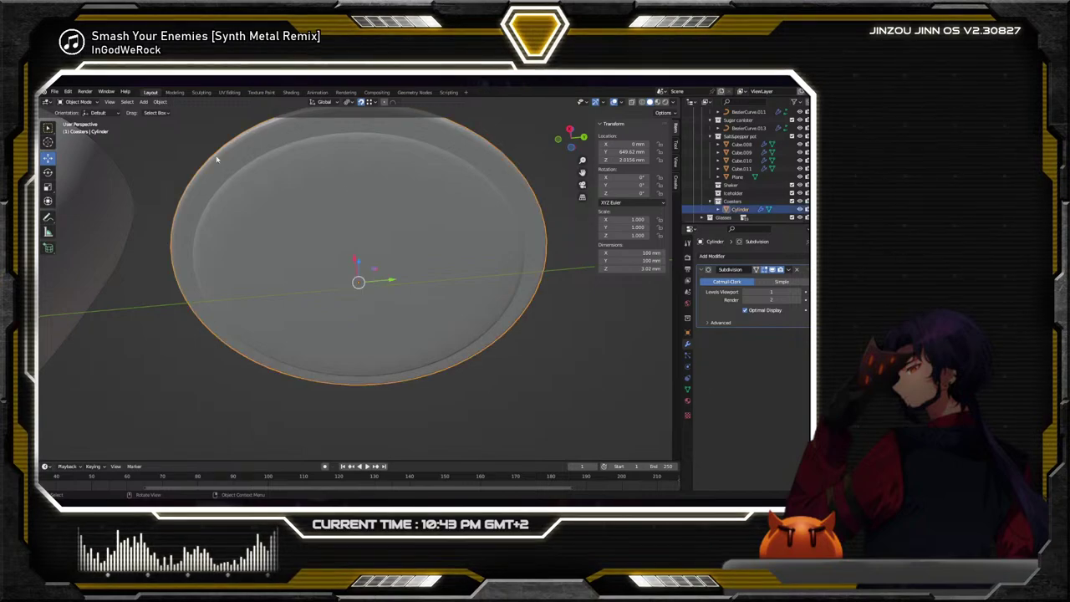
Inset the coaster base's bottom face in Edit Mode by about 2.4 mm
click(97, 103)
click(77, 120)
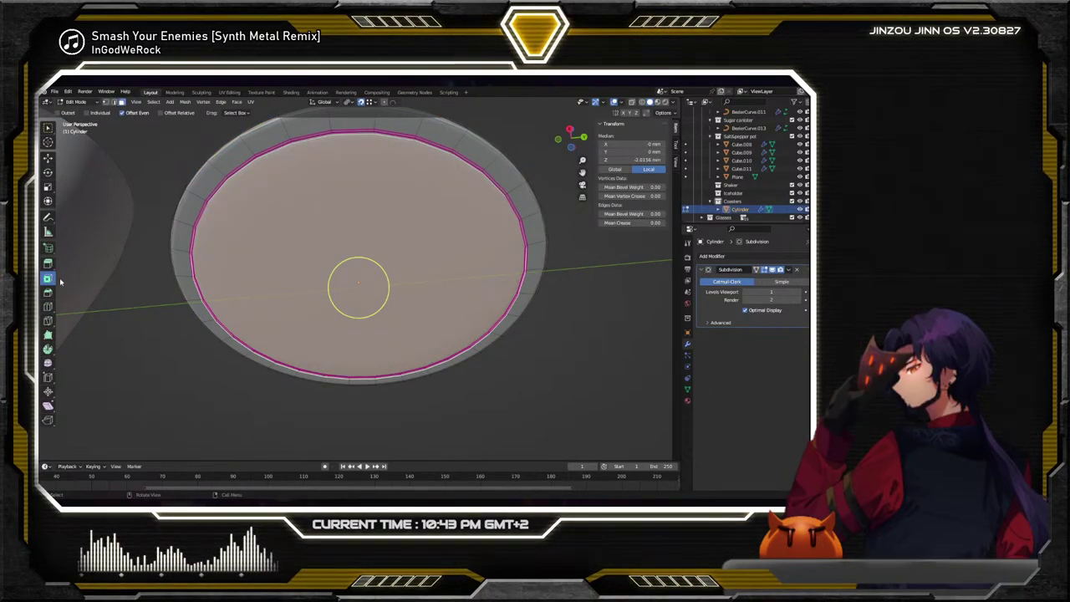
drag(364, 311, 358, 287)
key(i)
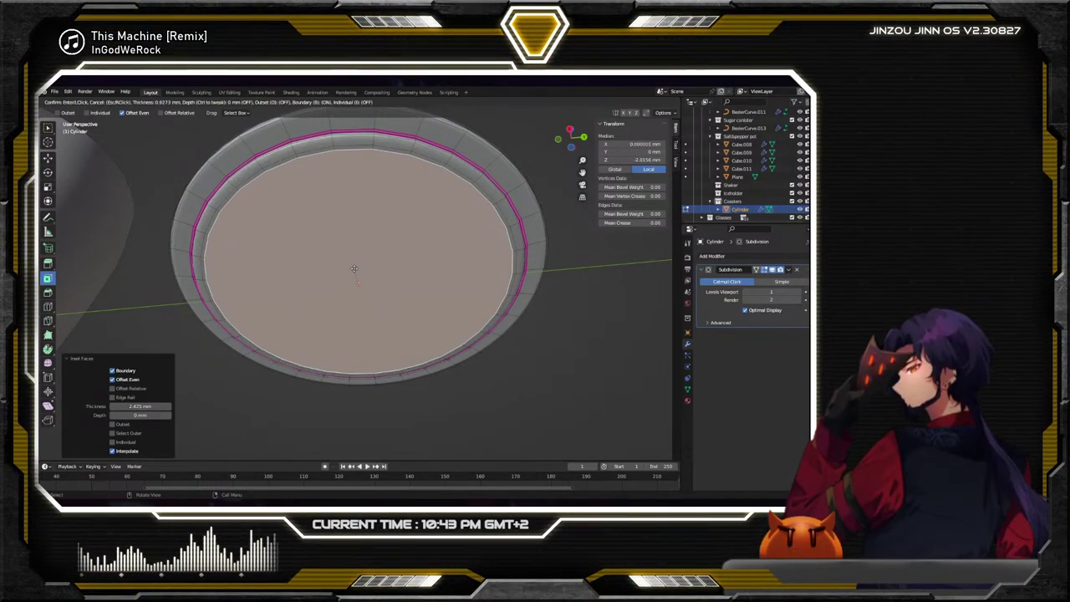
click(335, 263)
key(c)
scroll(373, 274, down, 5)
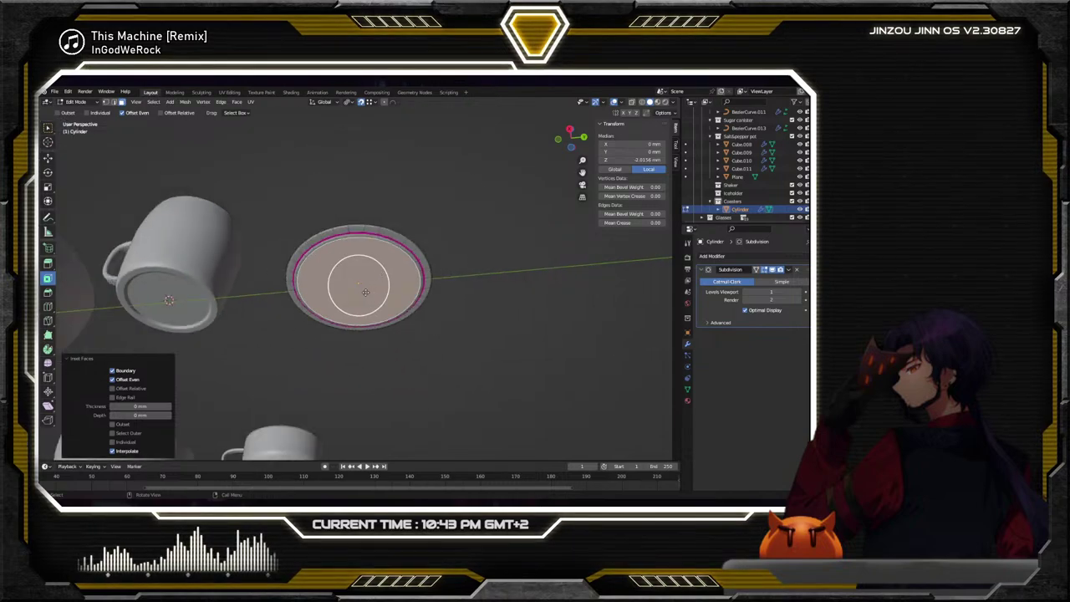
key(Escape)
key(i)
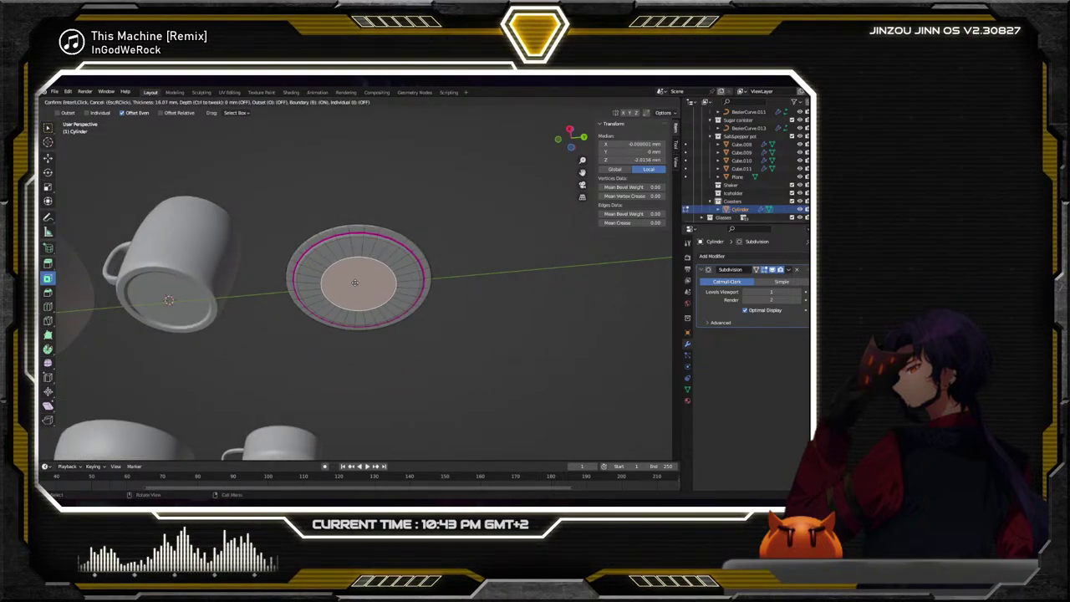
click(362, 286)
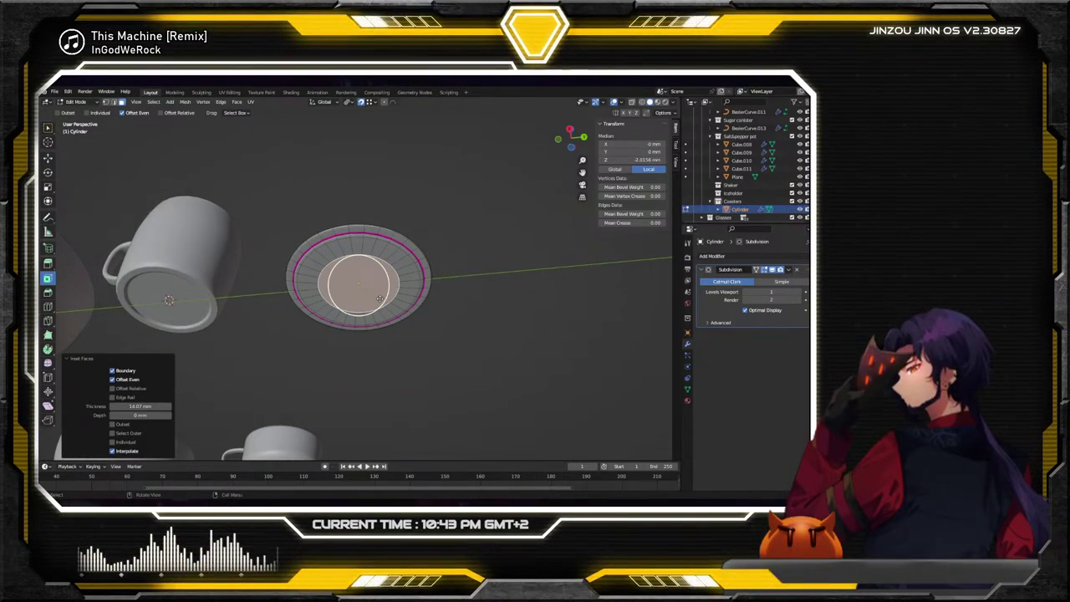
scroll(380, 299, up, 3)
scroll(379, 298, up, 2)
key(ctrl+z)
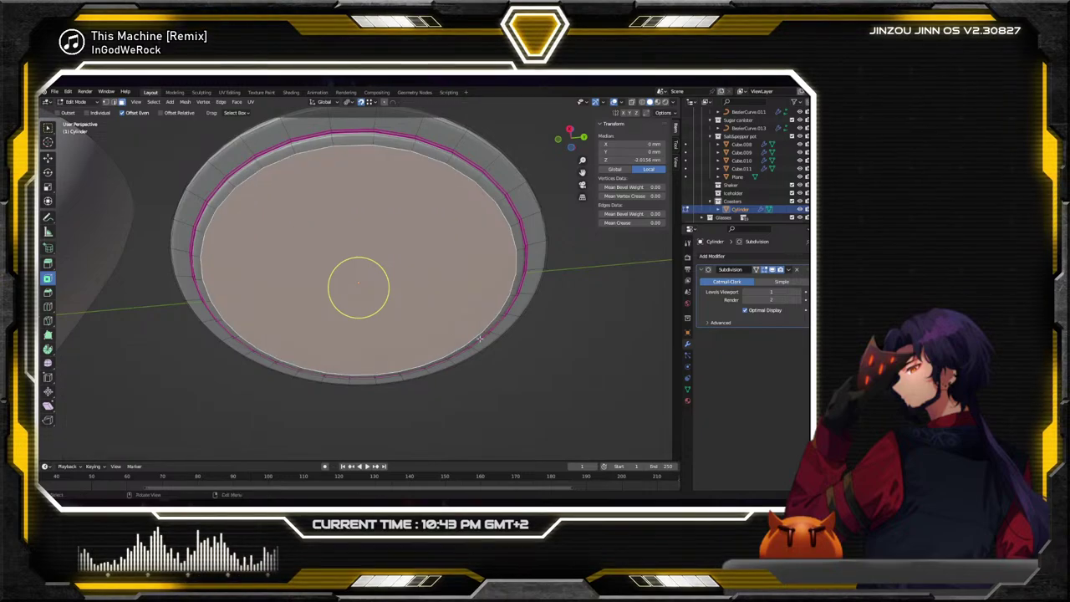
Inset the bottom face two more times towards the centre, by about 8.8 mm and 17.6 mm
scroll(458, 332, down, 6)
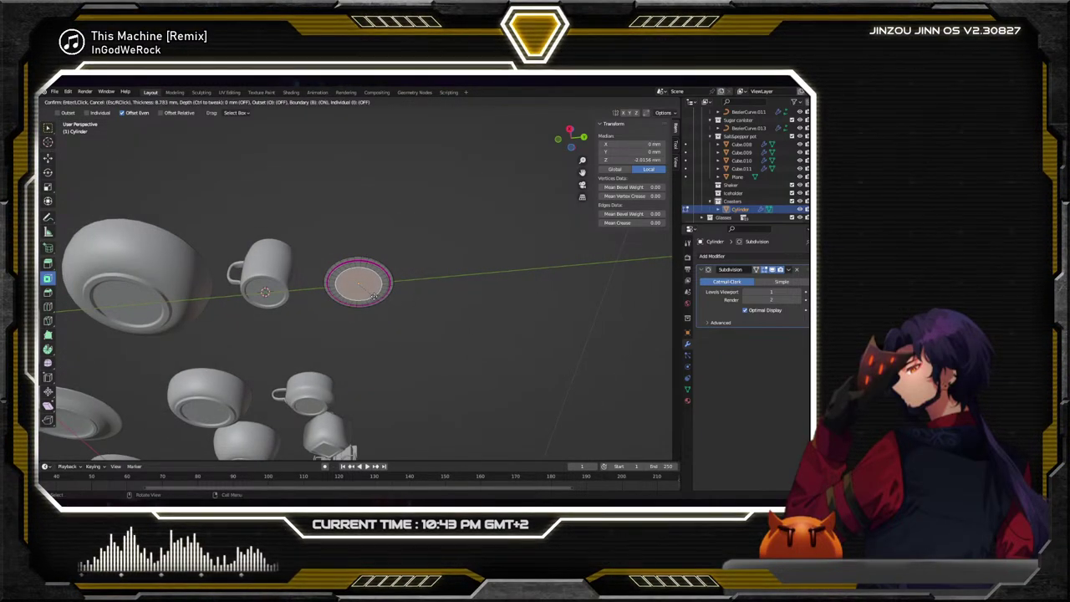
click(373, 295)
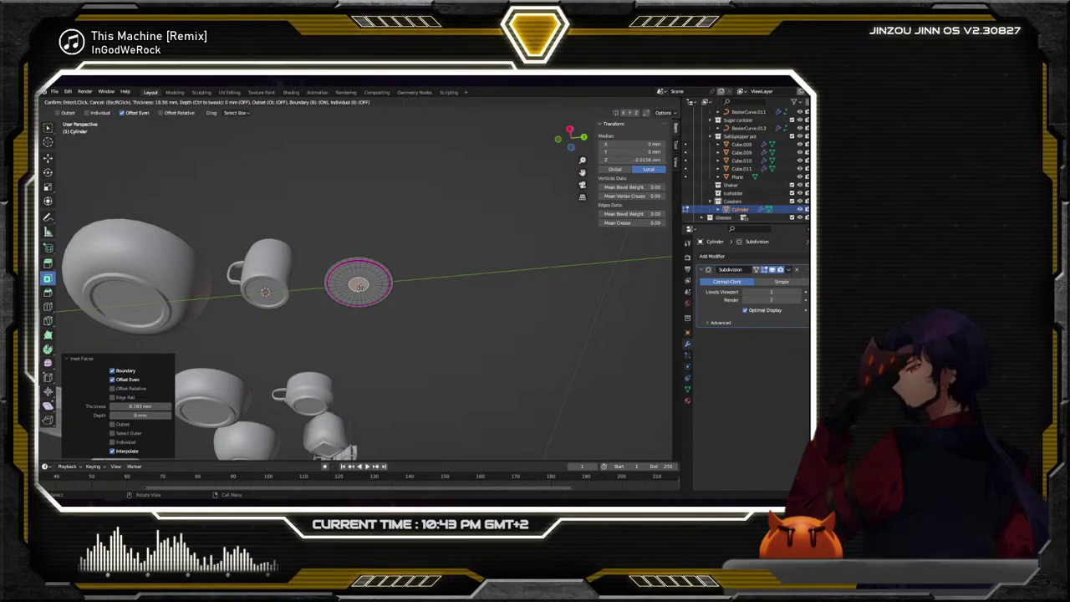
scroll(359, 285, up, 8)
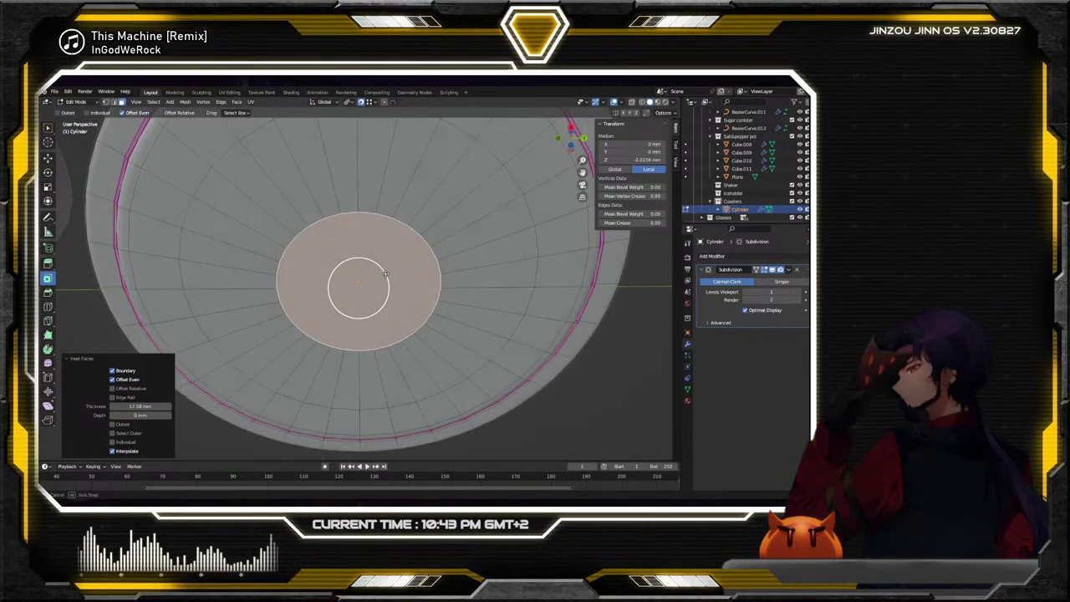
Delete the central face of the underside and close the hole by applying Grid Fill to its edge loop
key(x)
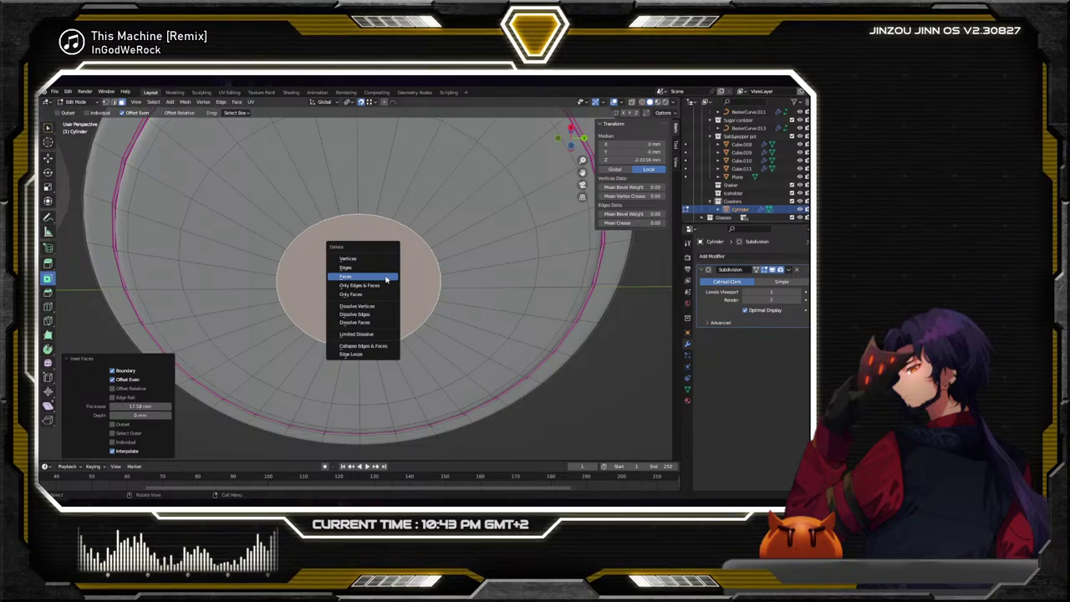
click(381, 277)
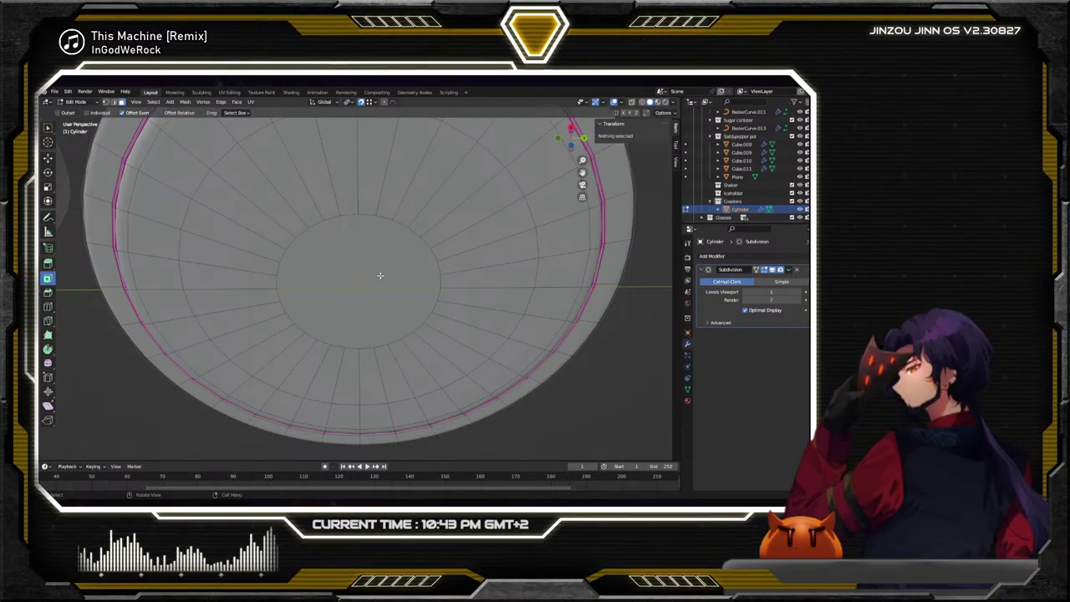
alt+click(368, 215)
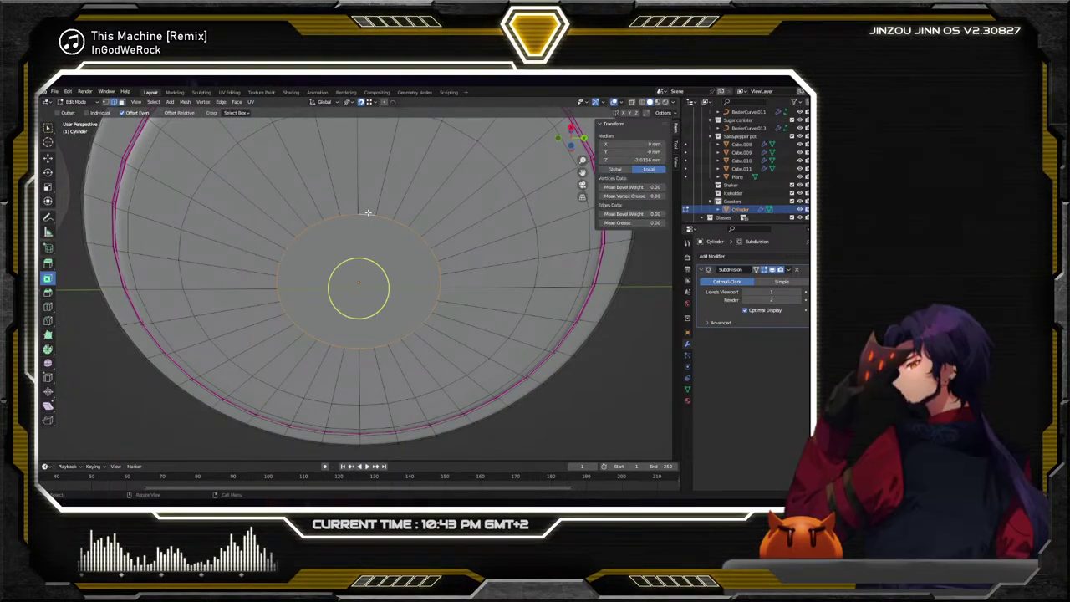
right_click(372, 272)
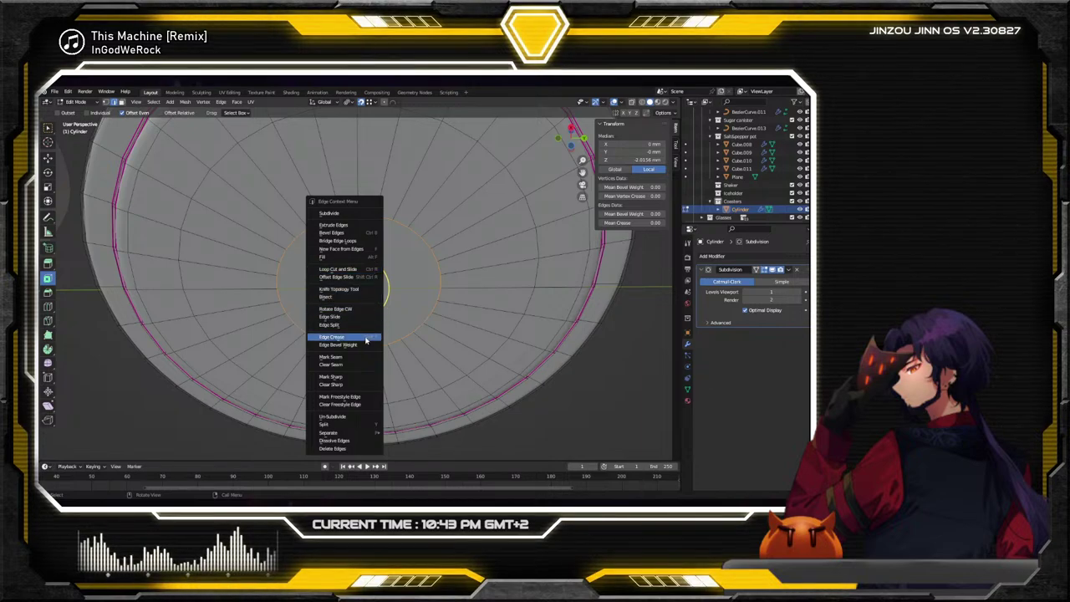
click(236, 101)
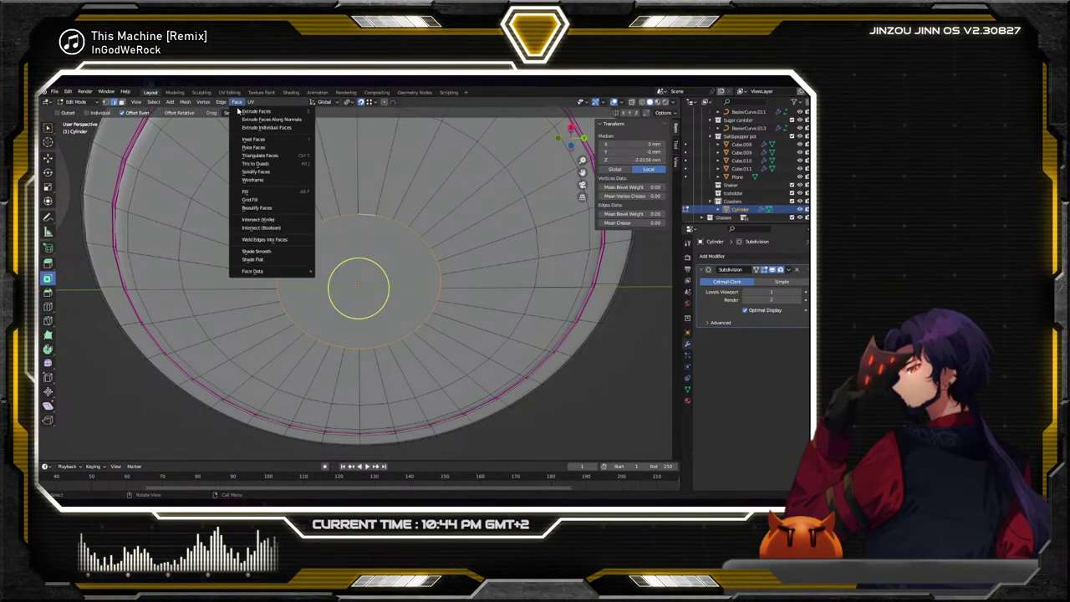
click(272, 199)
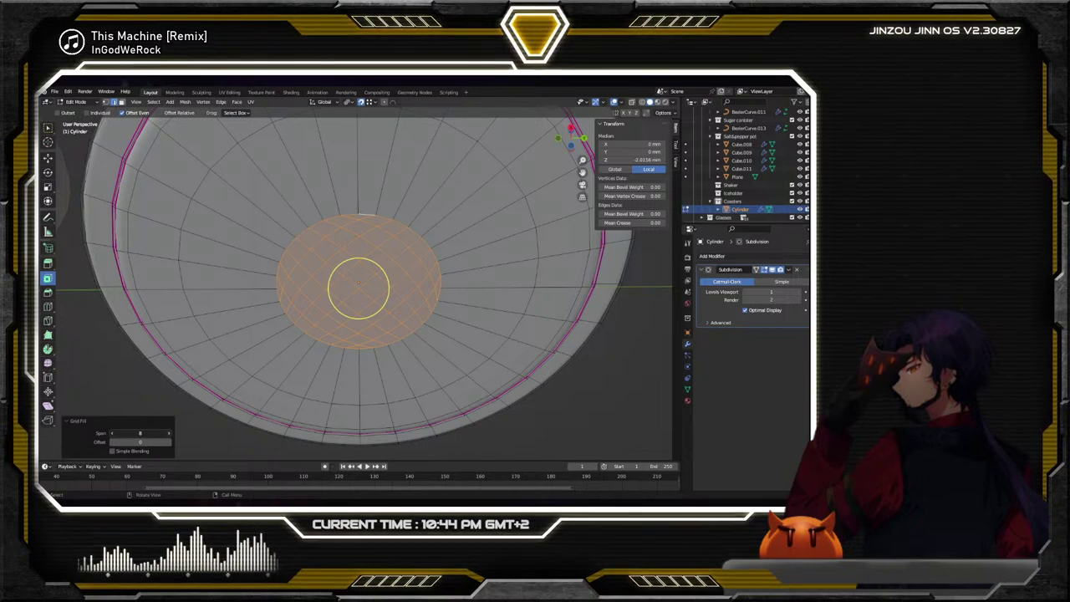
Set the underside's grid fill to a Span of 8 and an Offset of 3
click(169, 434)
click(169, 434)
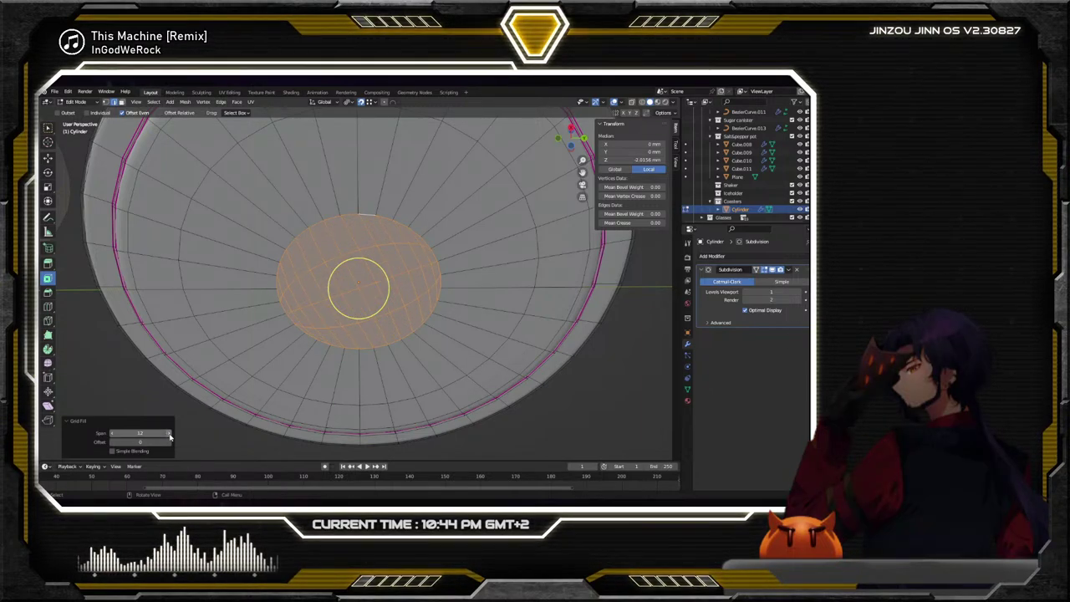
click(112, 433)
click(112, 433)
click(112, 433)
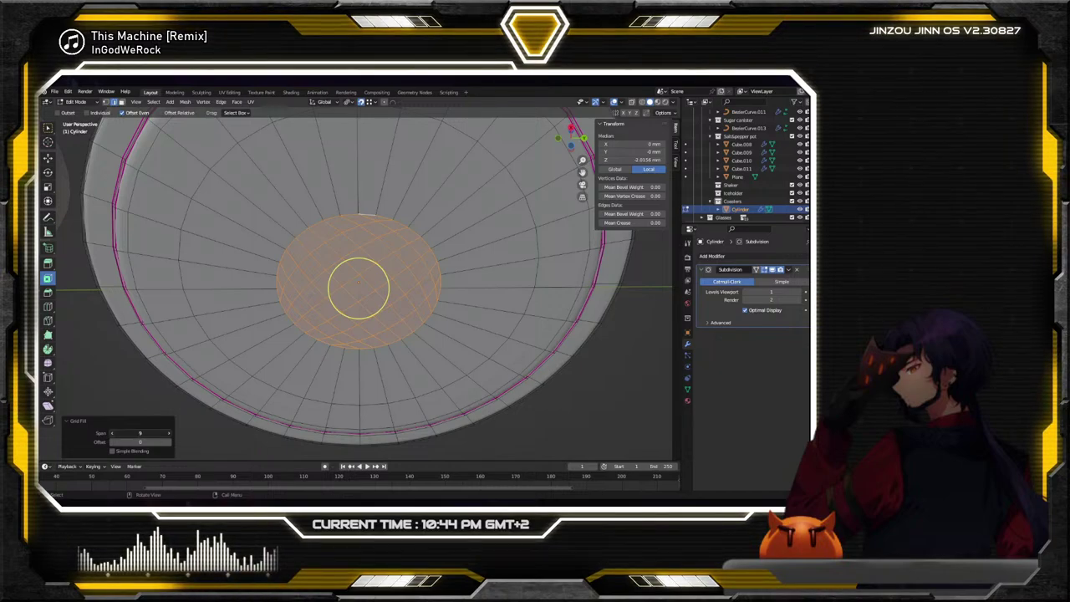
click(170, 441)
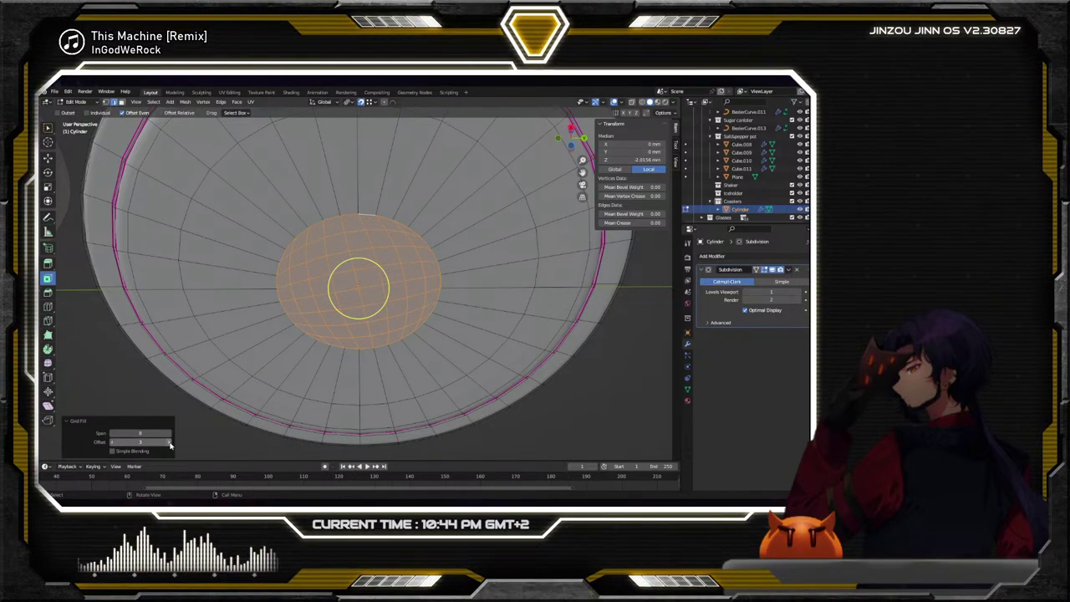
Clear the selection and select the coaster's upper face, ready for Inset Faces
scroll(221, 418, down, 2)
key(alt+a)
key(c)
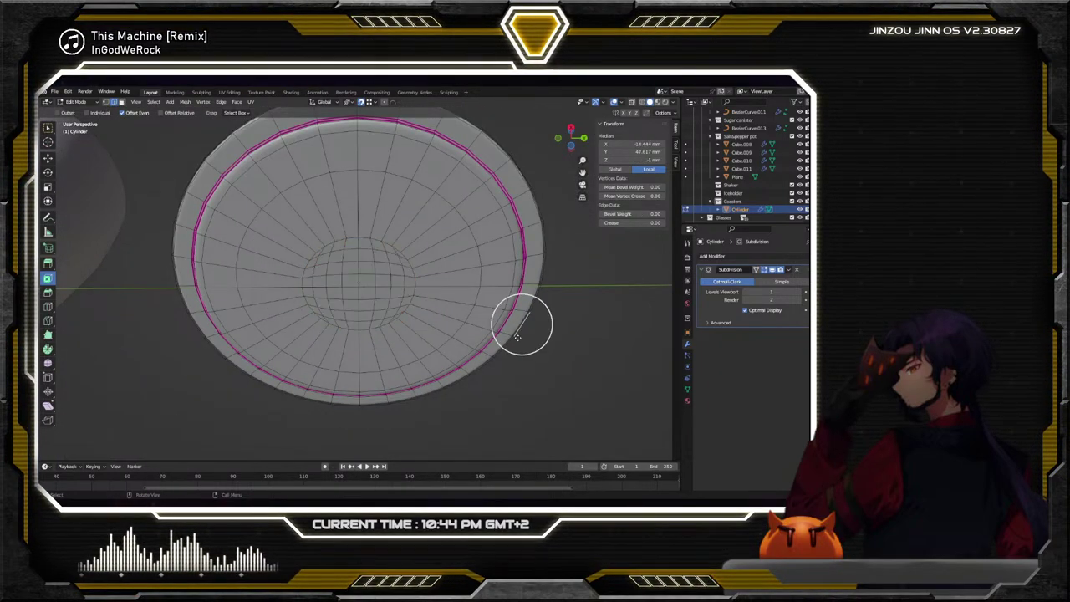
middle_drag(521, 324, 457, 345)
middle_drag(440, 451, 441, 406)
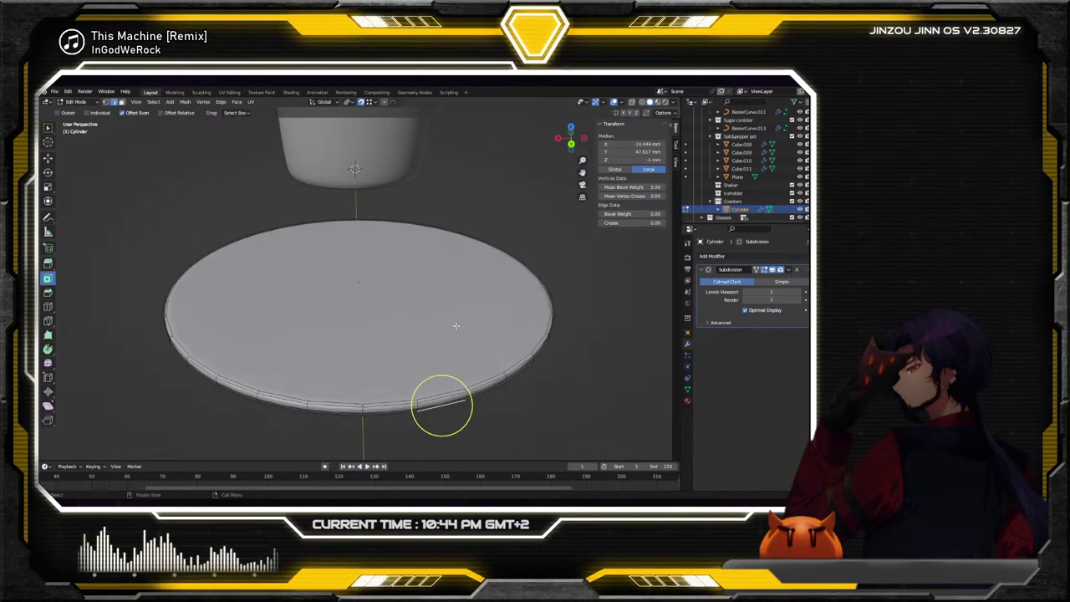
click(315, 245)
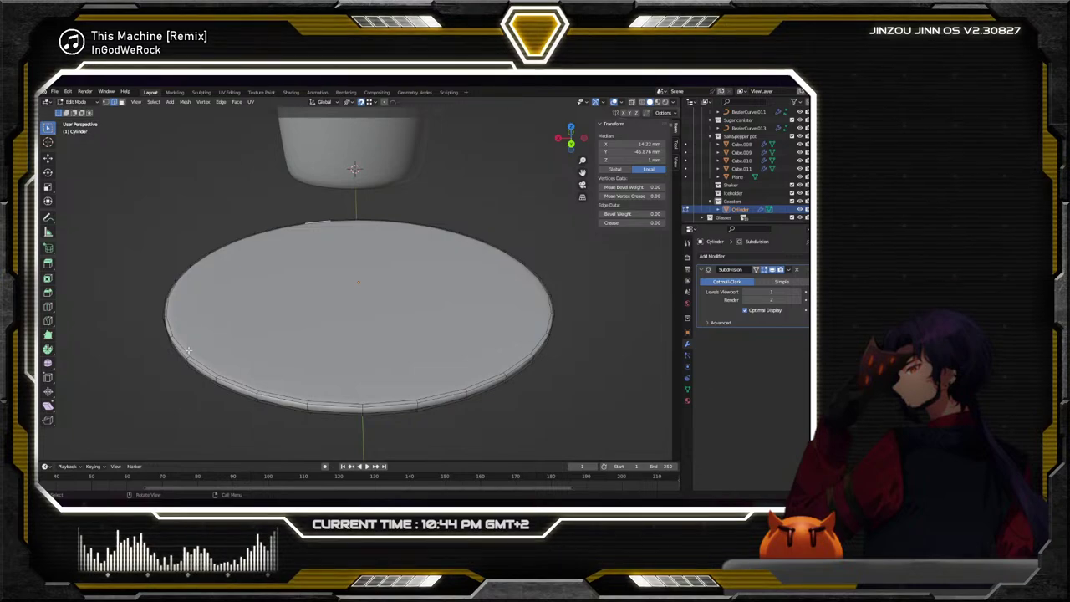
click(47, 279)
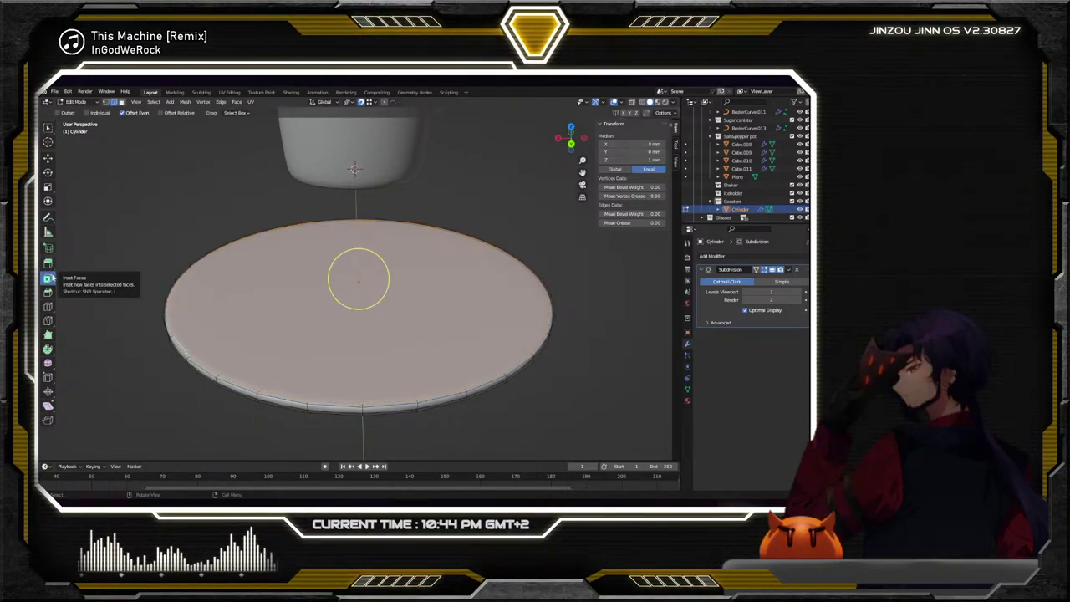
Inset the upper face by about 15.8 mm, inset it again and scale the resulting central face to 0.515
drag(369, 293, 445, 344)
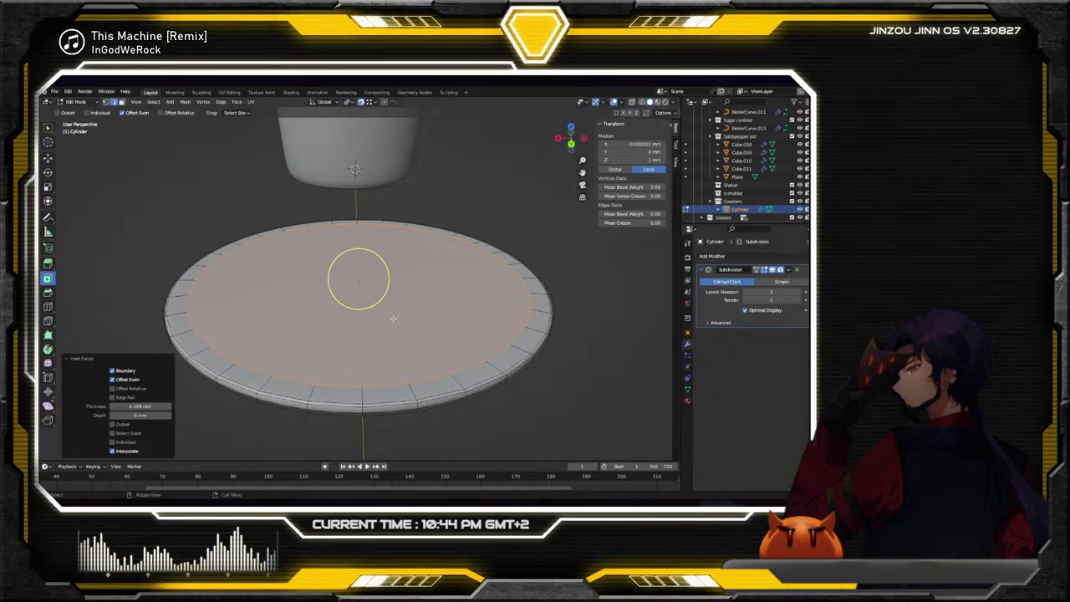
key(ctrl+z)
scroll(448, 347, down, 5)
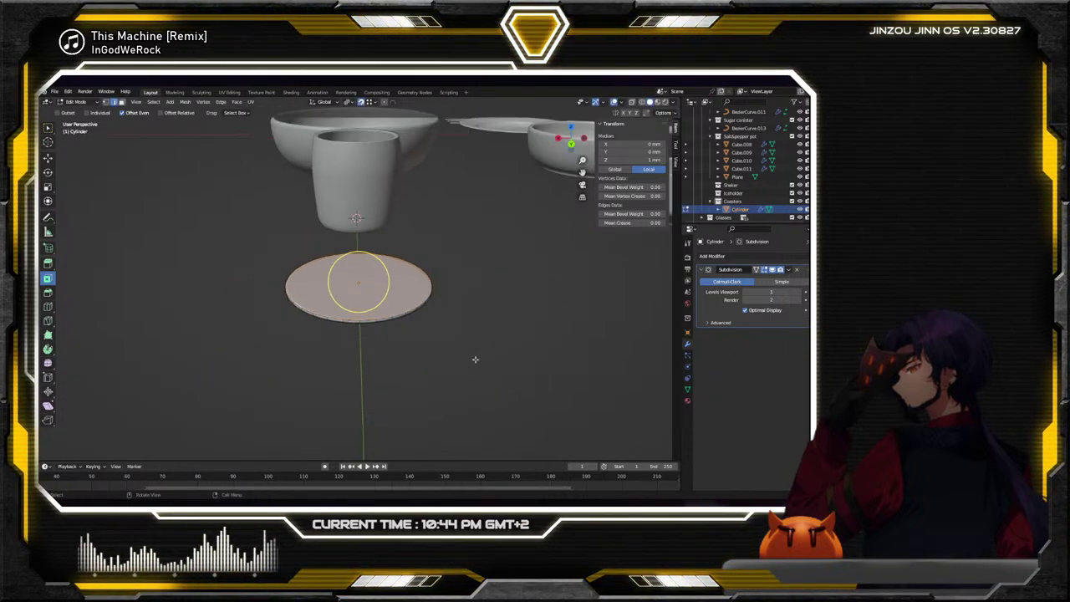
drag(364, 292, 359, 286)
scroll(368, 294, up, 5)
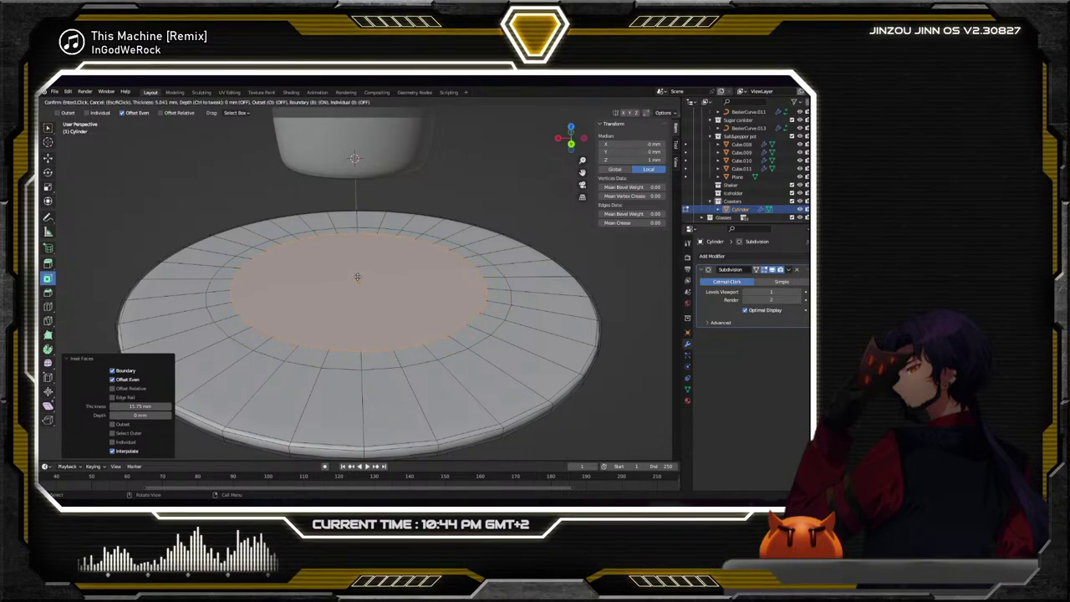
click(431, 307)
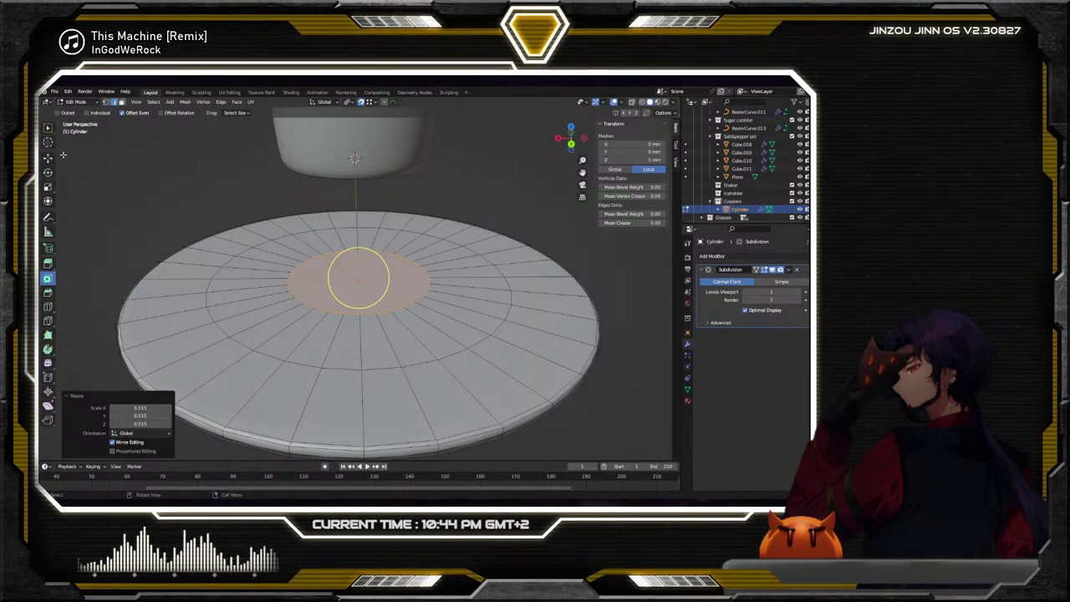
Clear the selection, return to Object Mode and examine the coaster's smoothed rim from above and from the side
click(47, 129)
click(162, 186)
scroll(360, 275, down, 4)
middle_drag(360, 276, 388, 256)
scroll(391, 284, up, 5)
key(Tab)
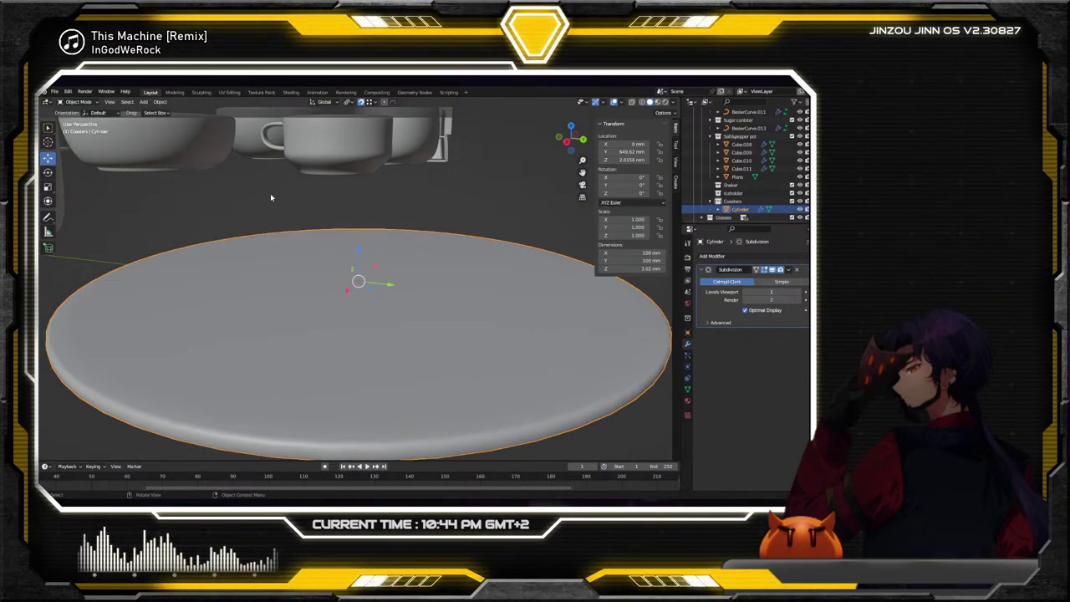
scroll(270, 193, down, 4)
middle_drag(505, 318, 457, 297)
scroll(514, 306, up, 2)
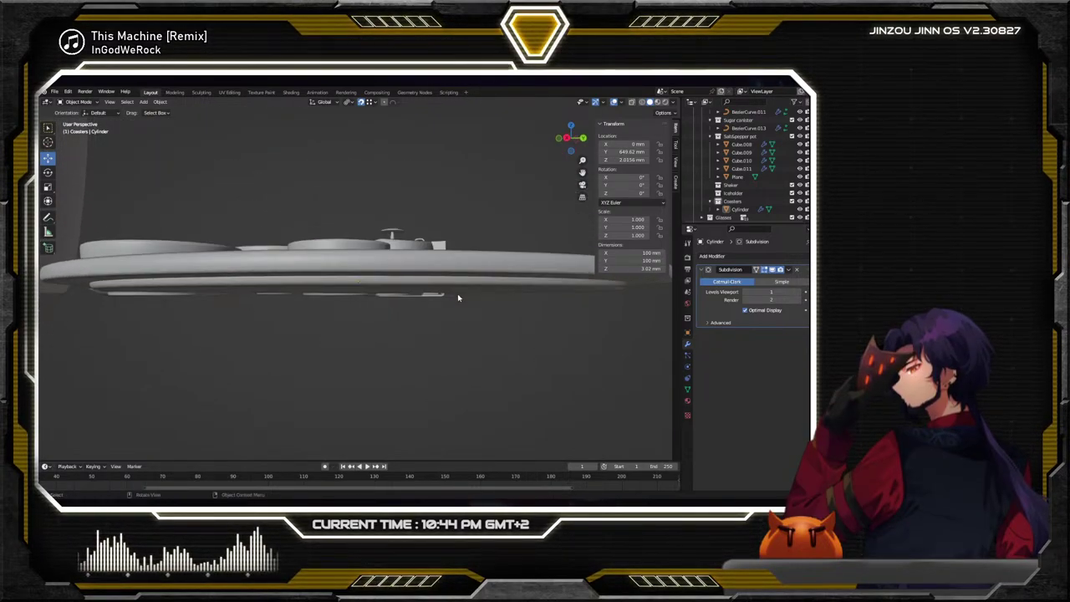
Enter Edit Mode on the coaster and select the seam edge loop where the base meets the underside of the disc
click(386, 284)
click(75, 101)
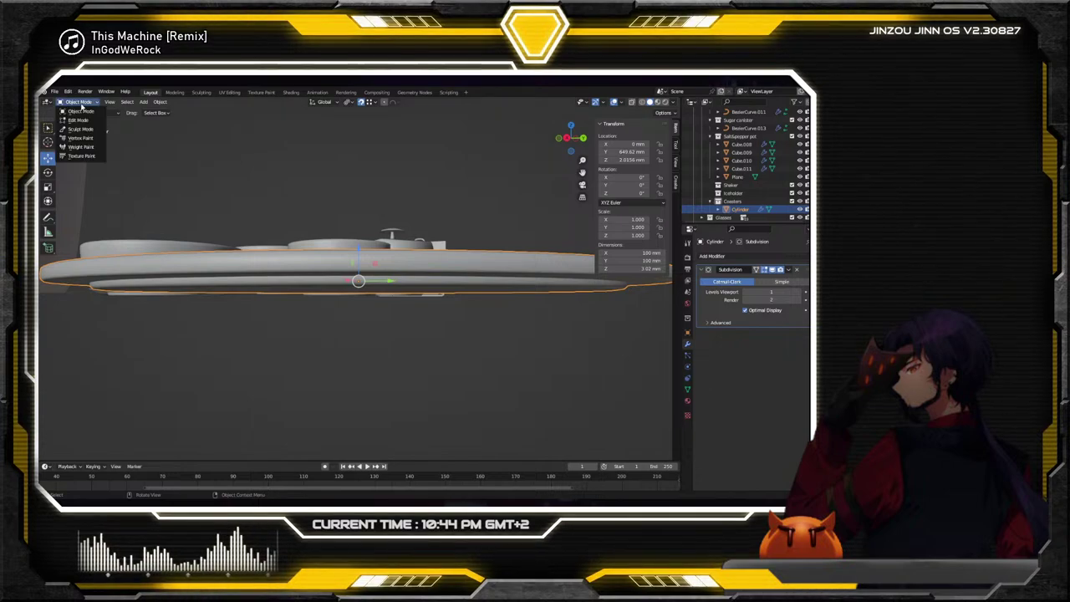
click(79, 121)
scroll(325, 245, up, 2)
scroll(325, 245, up, 1)
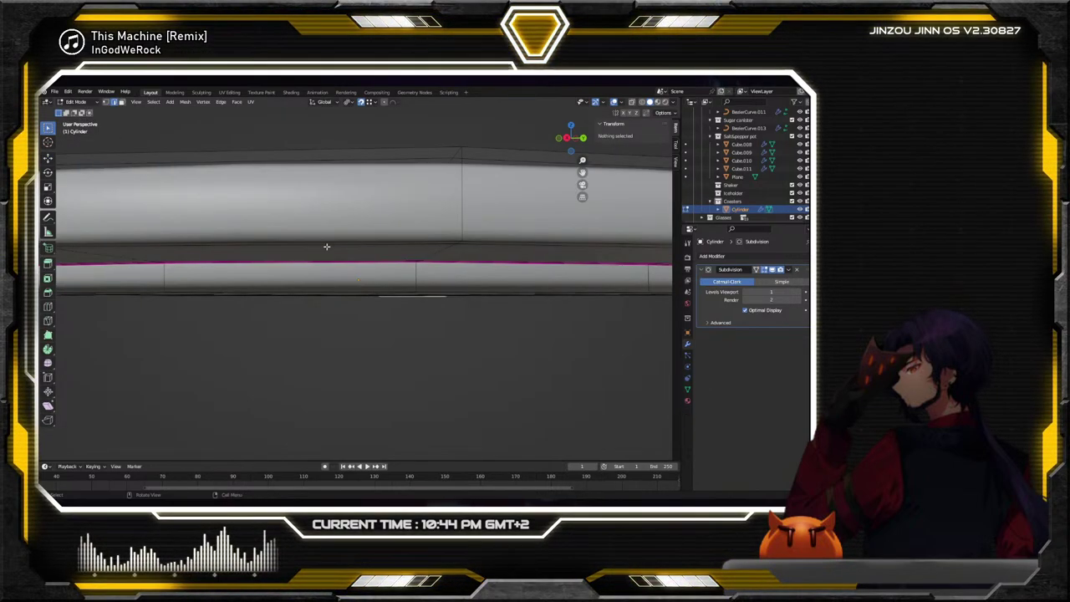
middle_drag(326, 246, 358, 243)
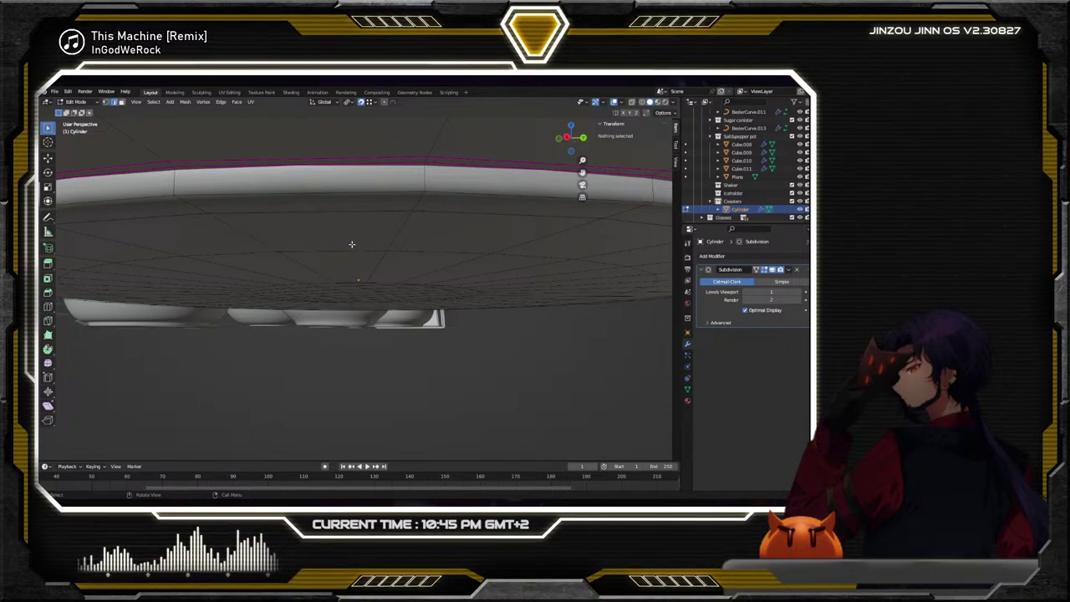
alt+click(379, 165)
middle_drag(394, 213, 74, 228)
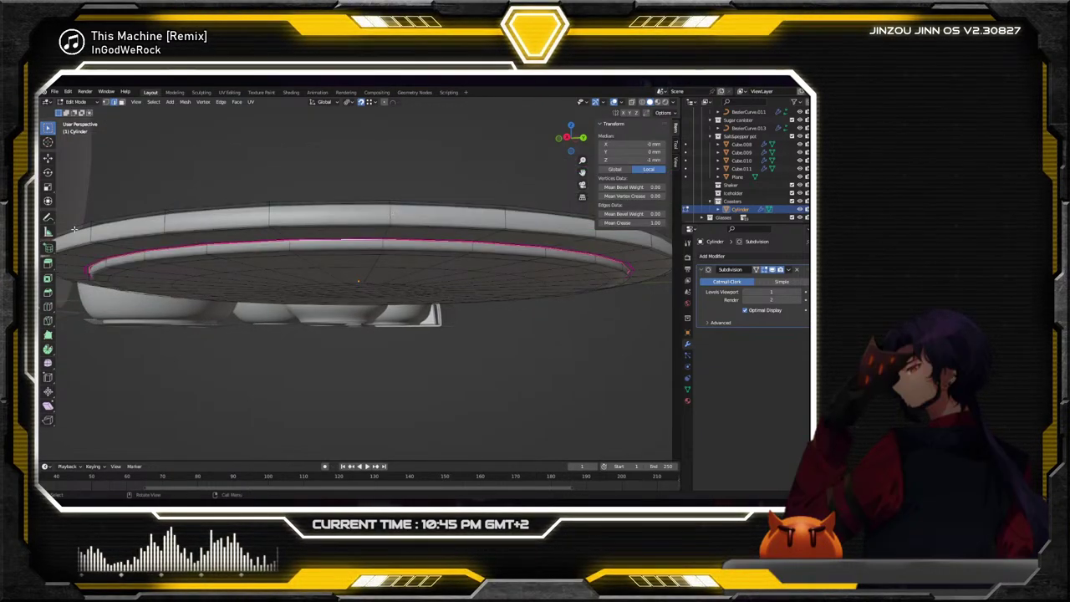
Extrude the selected seam loop with no offset and scale the new loop inward to about 0.77
click(48, 264)
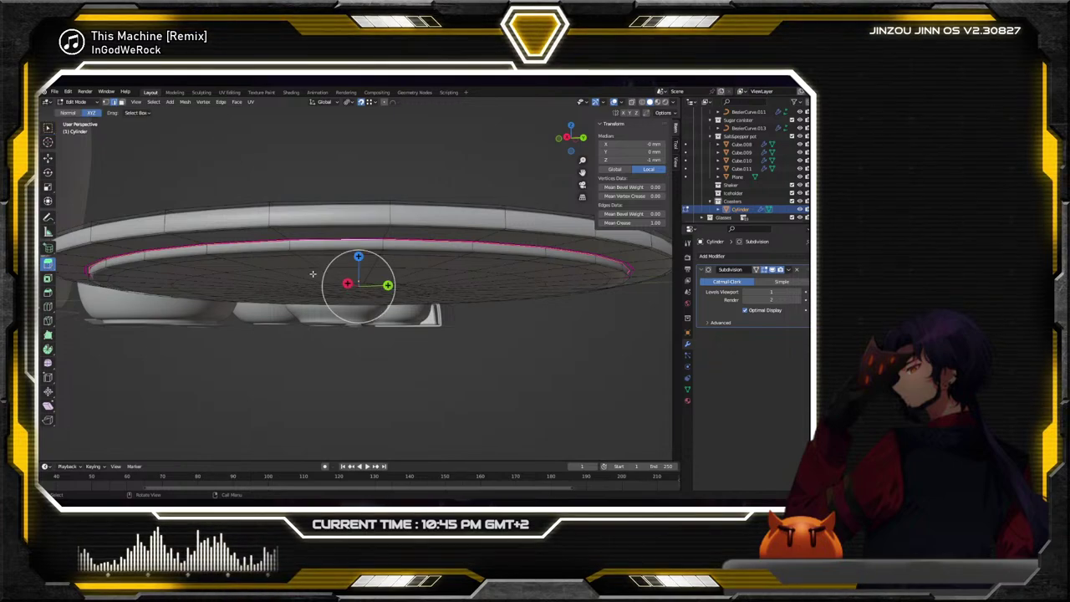
drag(359, 256, 387, 194)
drag(399, 244, 393, 217)
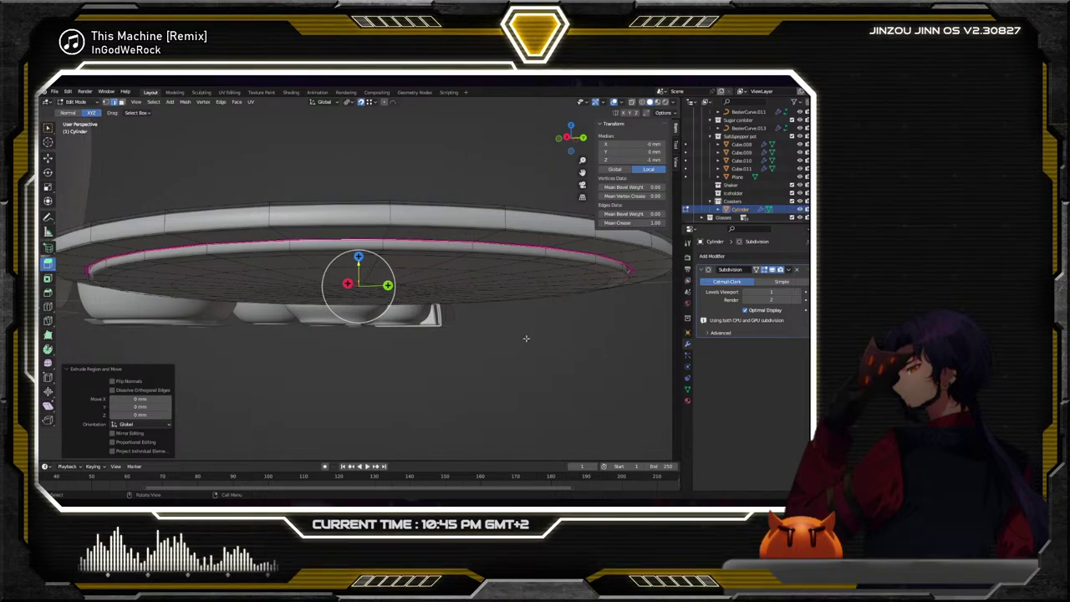
key(s)
click(498, 339)
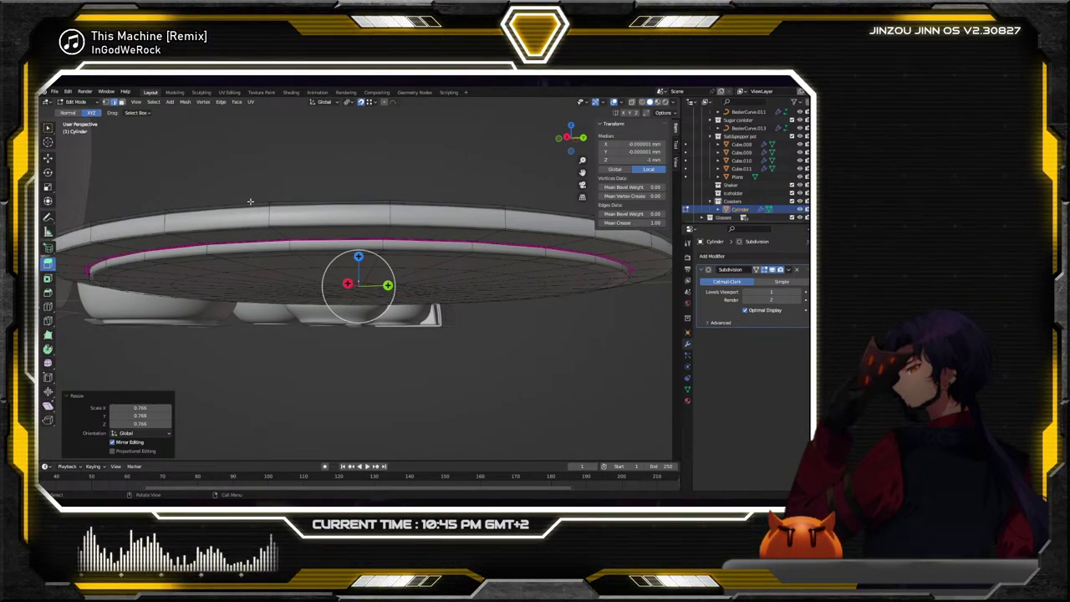
Return to Object Mode and examine the coaster's underside and the edge between disc and base
click(48, 127)
click(295, 202)
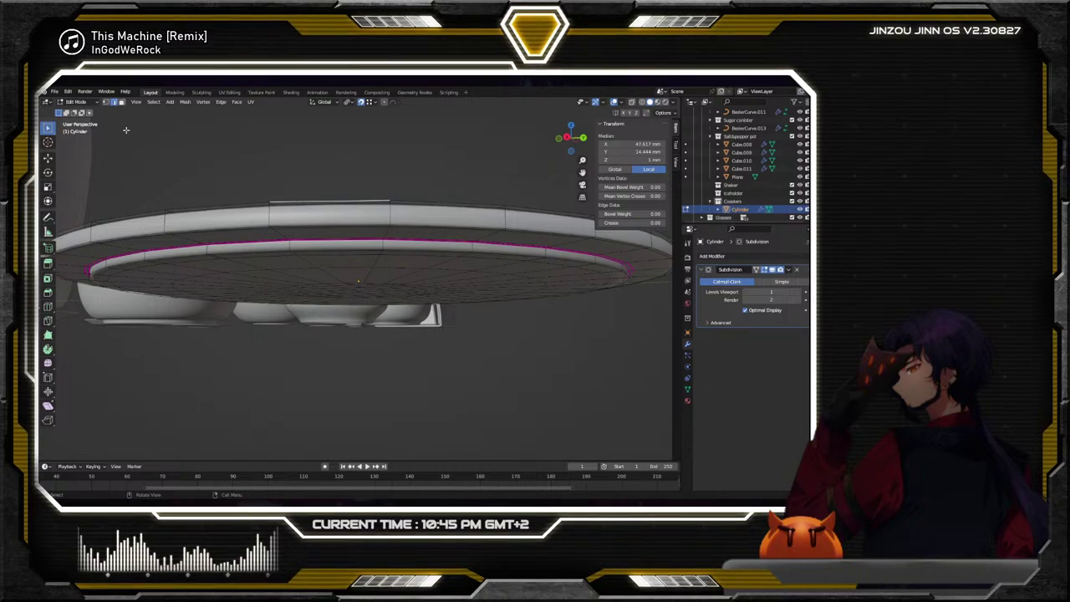
click(84, 109)
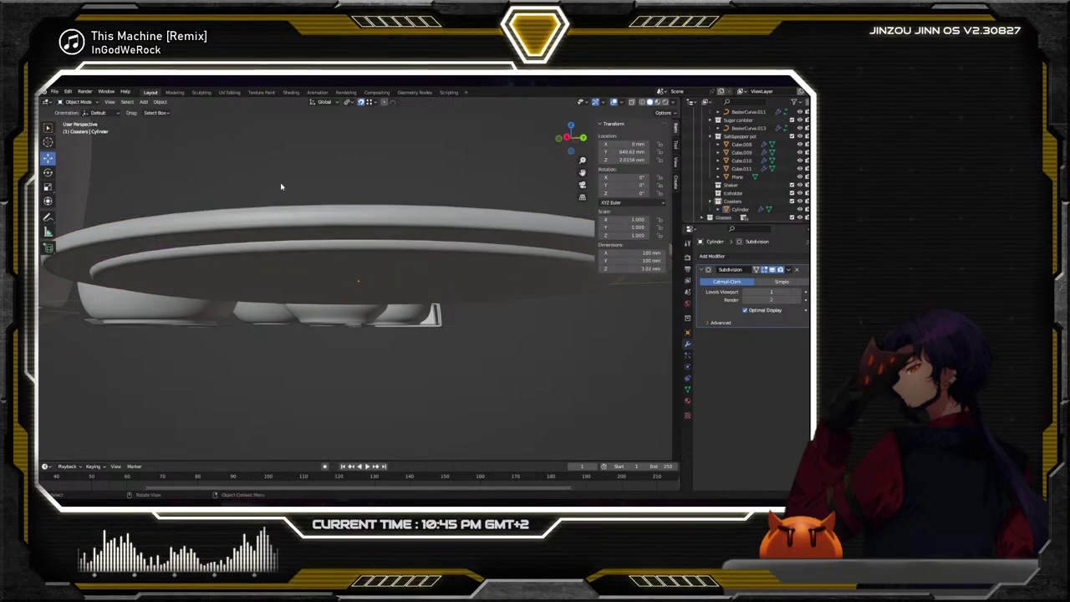
middle_drag(281, 184, 308, 226)
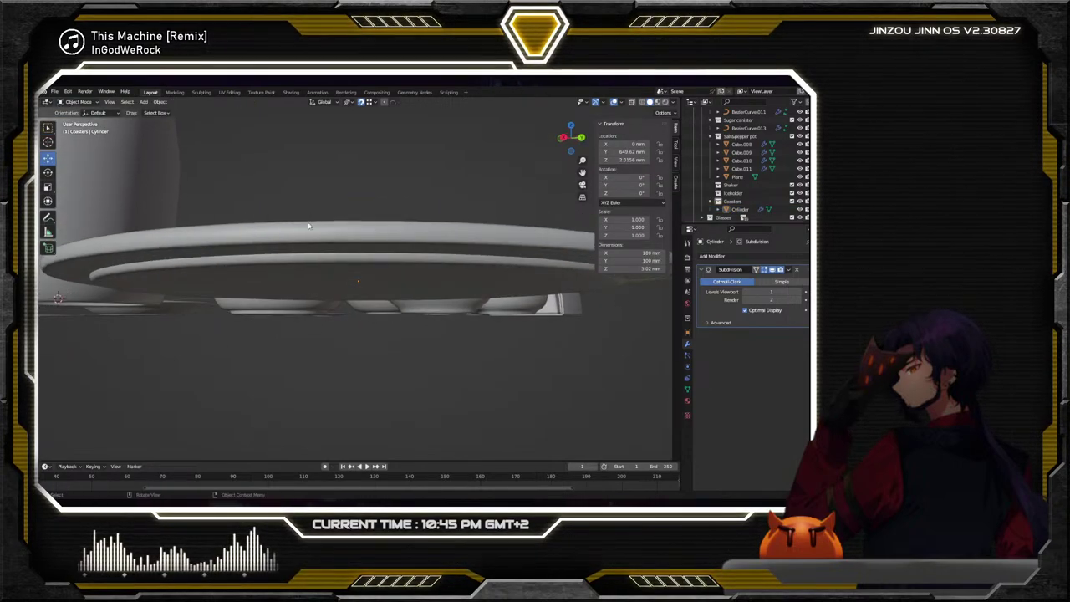
In the coaster's Edit Mode, select the face loop around the base's side and extend it to all linked faces delimited by Seam
click(285, 276)
click(73, 101)
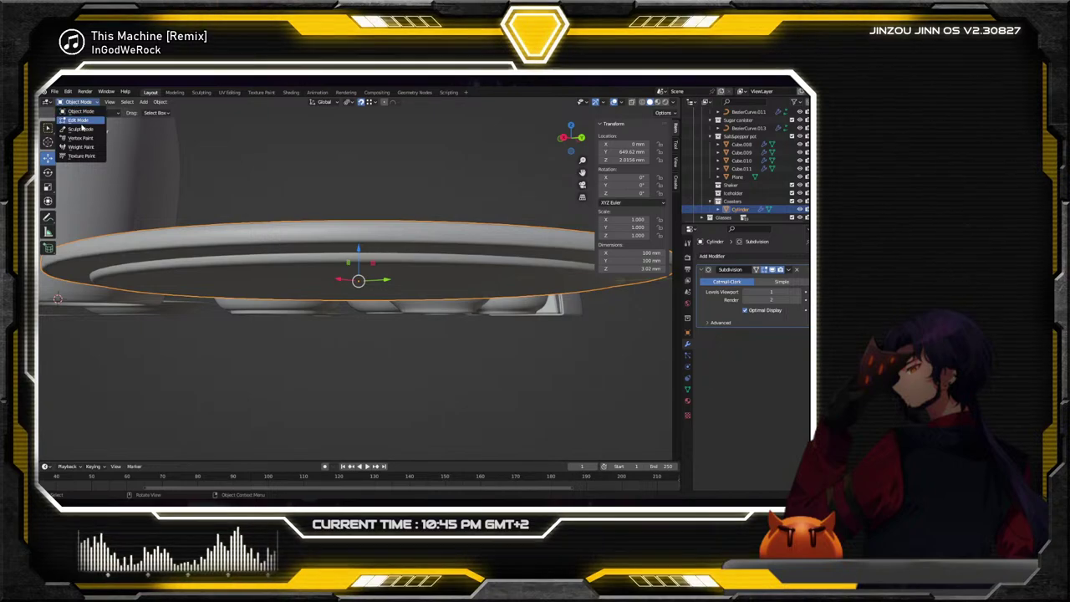
click(84, 124)
key(alt+a)
alt+click(256, 260)
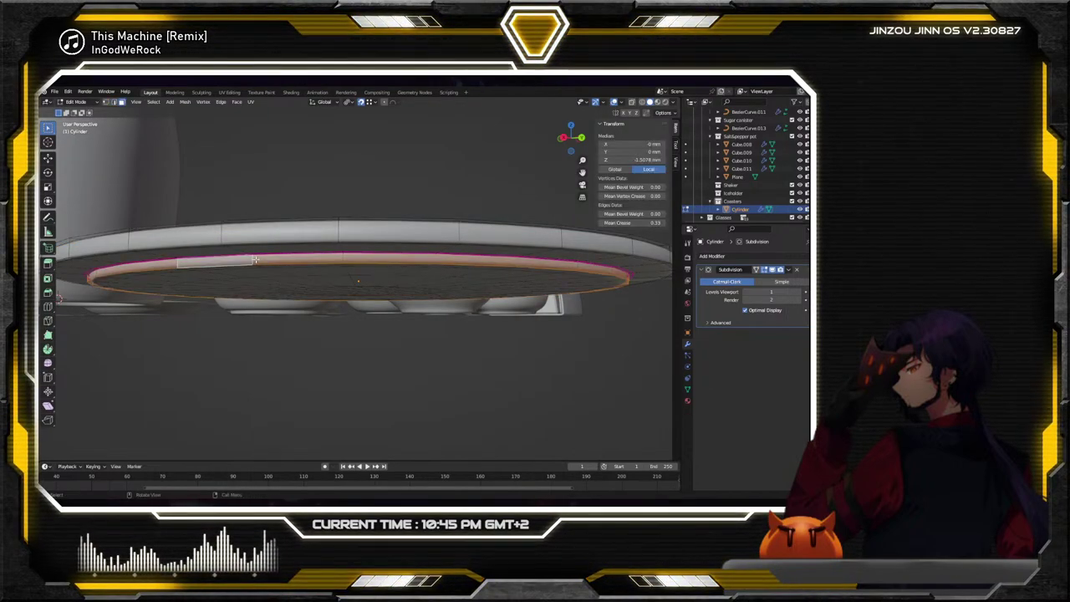
middle_drag(267, 266, 280, 243)
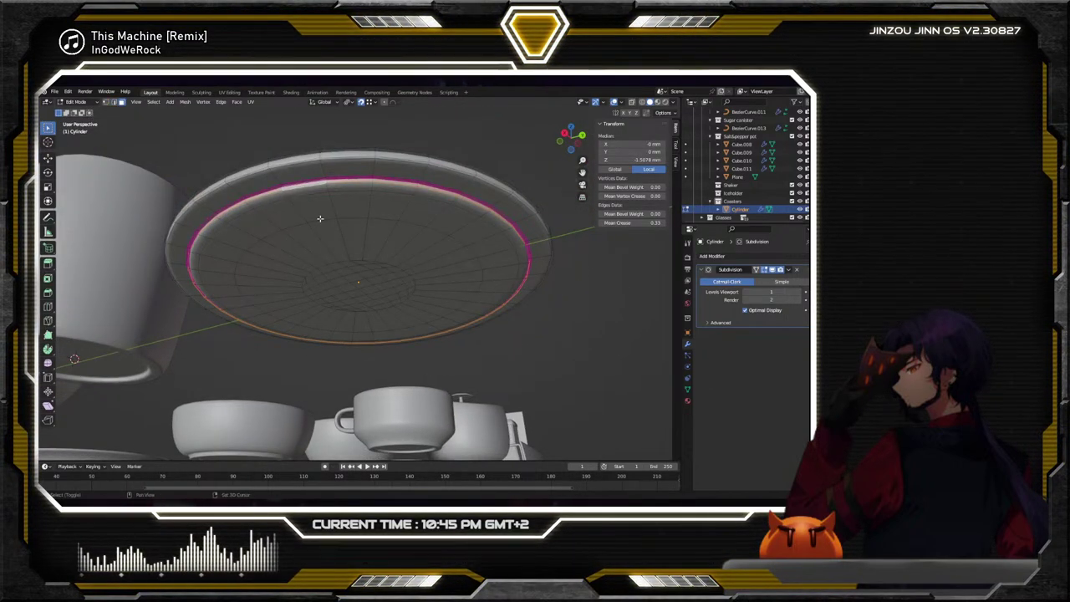
click(154, 101)
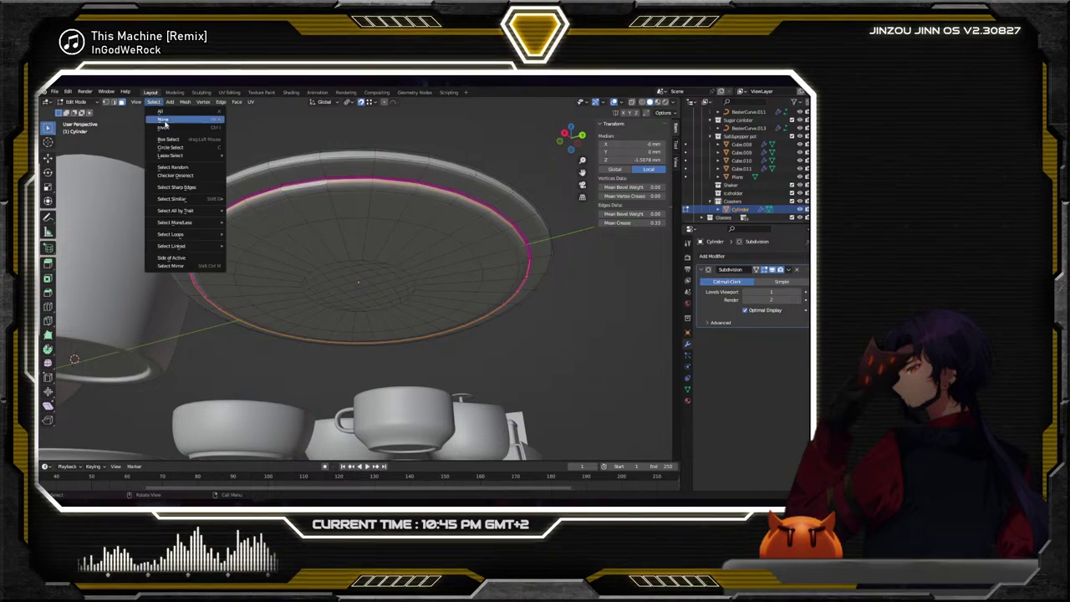
mouse_move(188, 234)
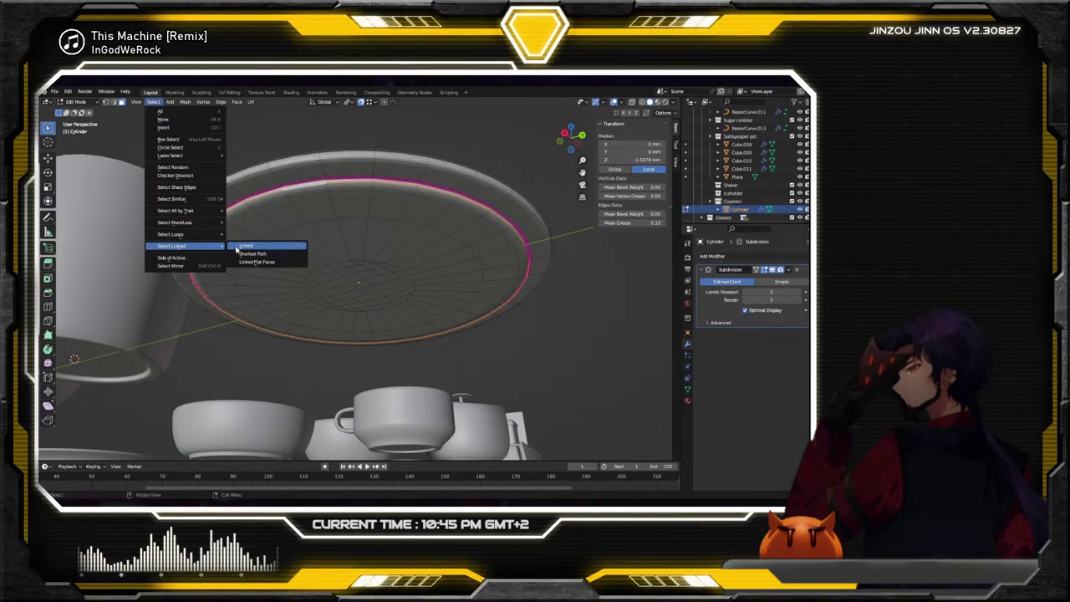
click(239, 246)
Move the selected base faces down along Z by about 23.7 mm, away from the disc
click(48, 157)
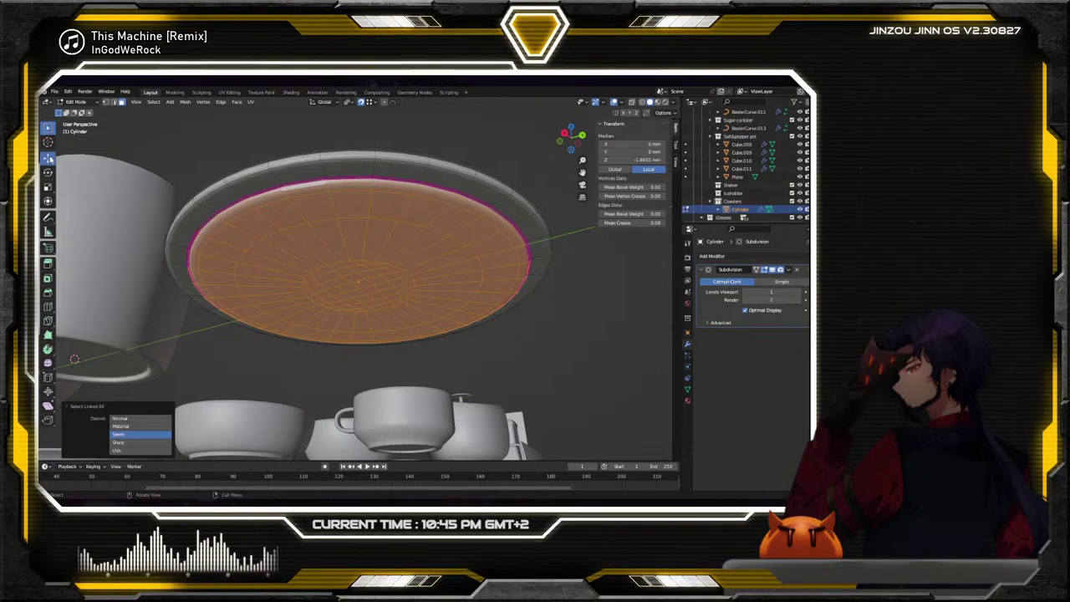
middle_drag(356, 284, 357, 235)
key(g)
key(z)
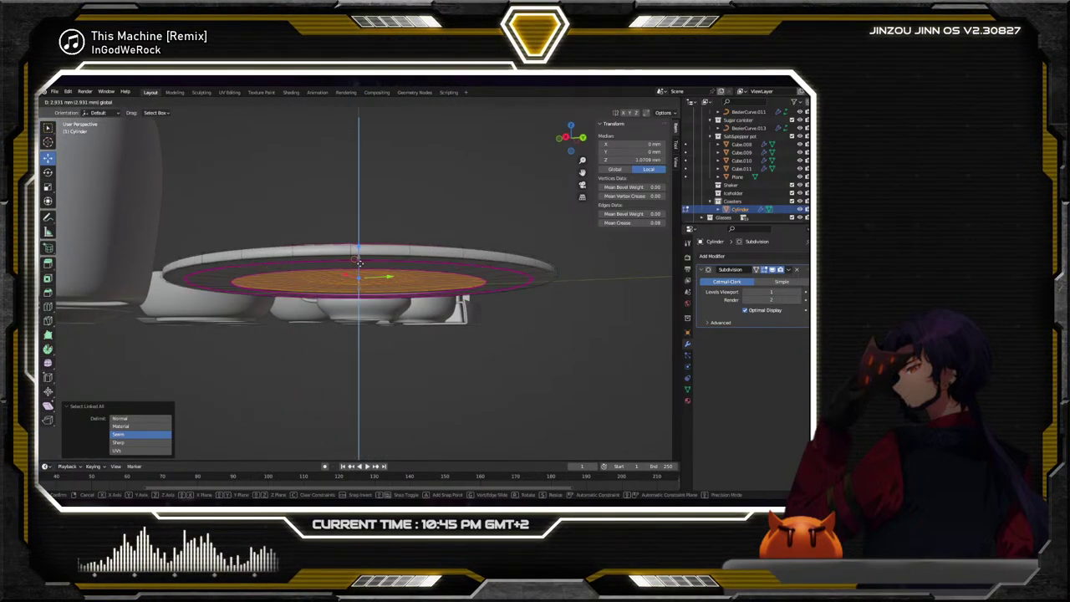
click(483, 337)
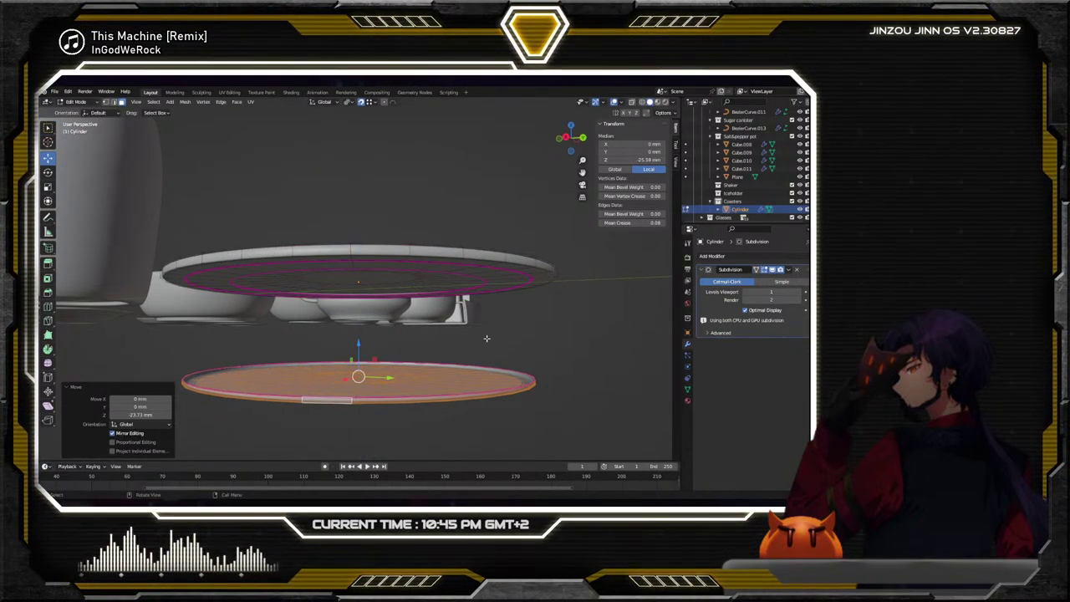
Try deleting the edges of the seam loop around the separated base's upper rim
click(494, 335)
middle_drag(496, 348, 451, 292)
scroll(451, 292, up, 2)
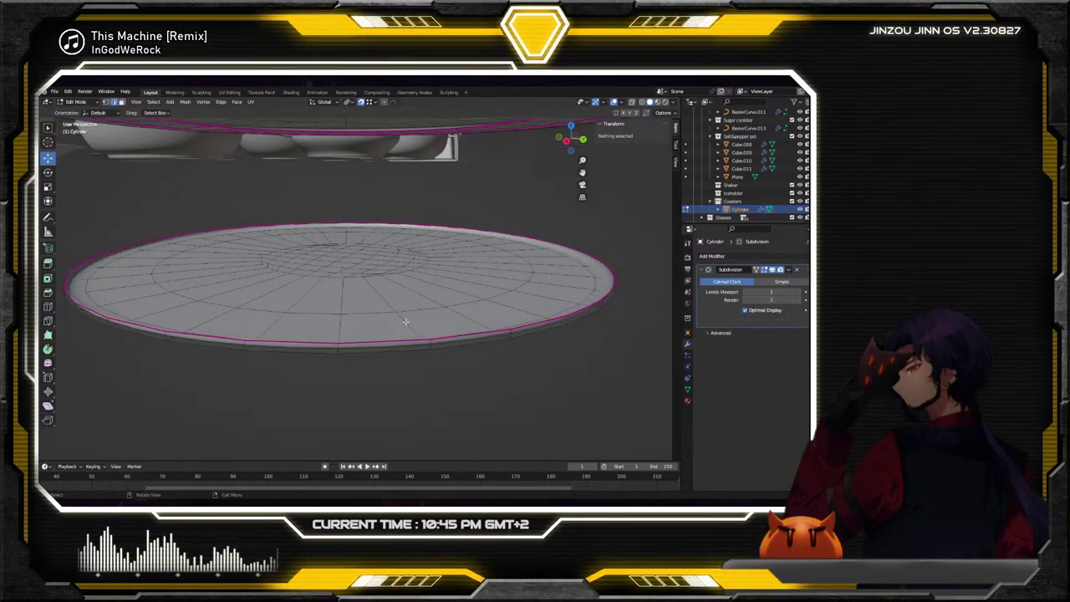
alt+click(343, 341)
key(x)
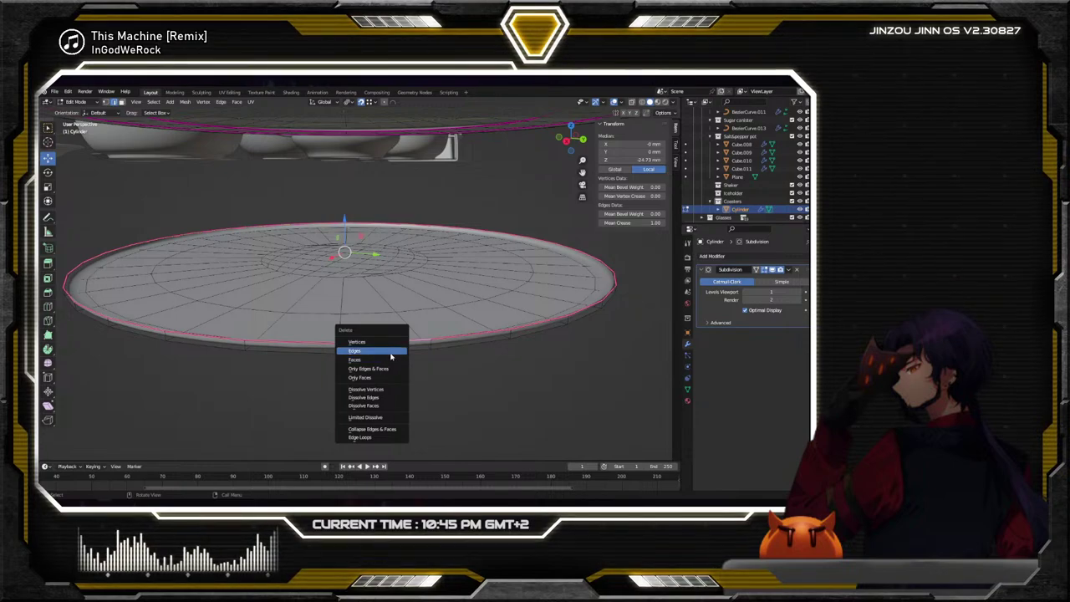
click(391, 353)
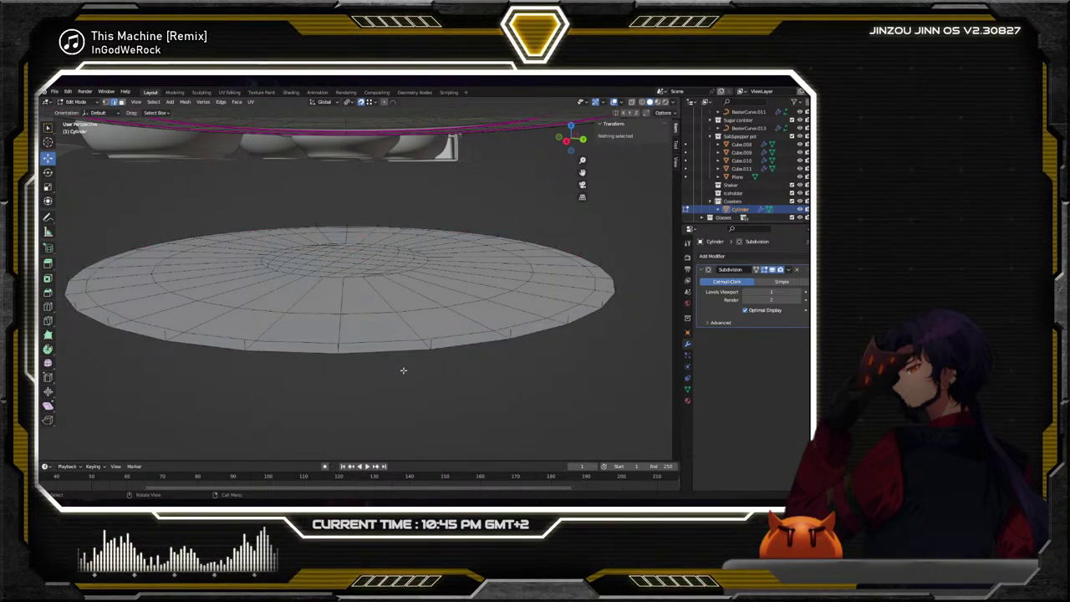
Select the whole seam edge loop around the separated base's upper rim
alt+click(416, 354)
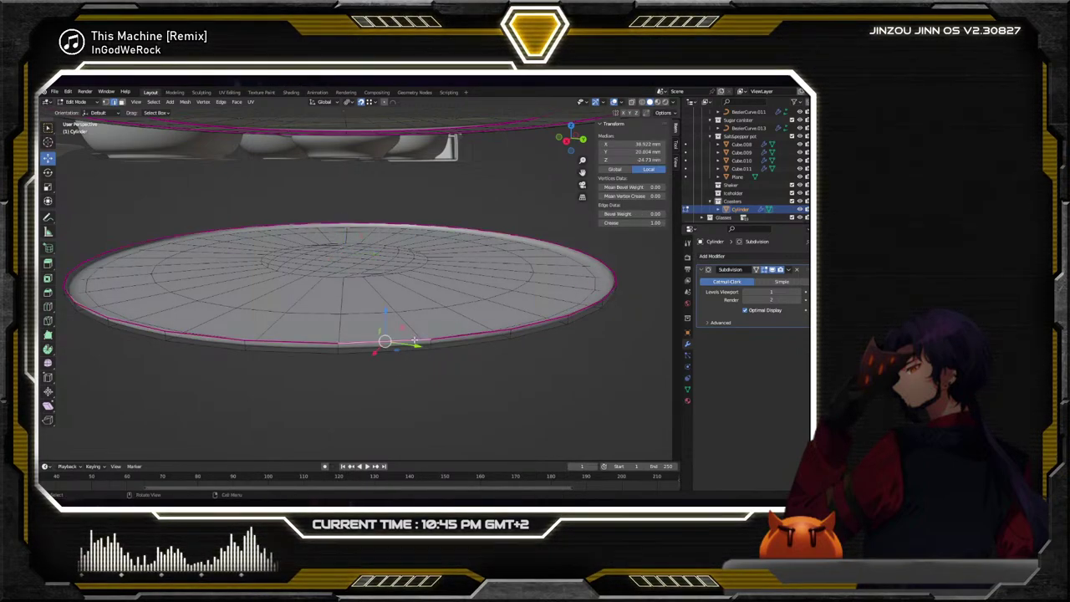
alt+click(415, 342)
right_click(415, 342)
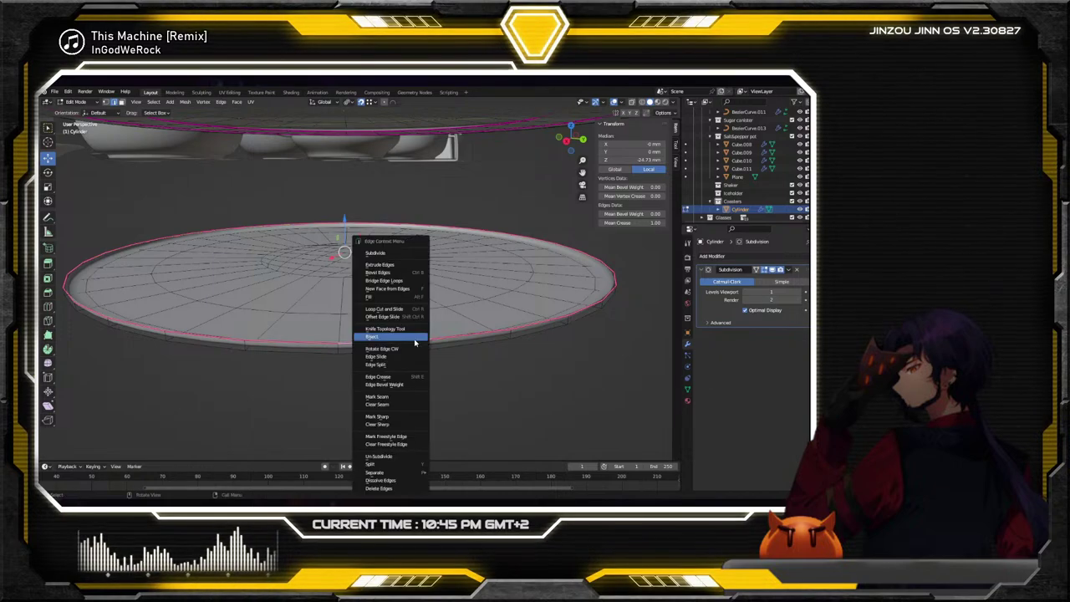
click(414, 338)
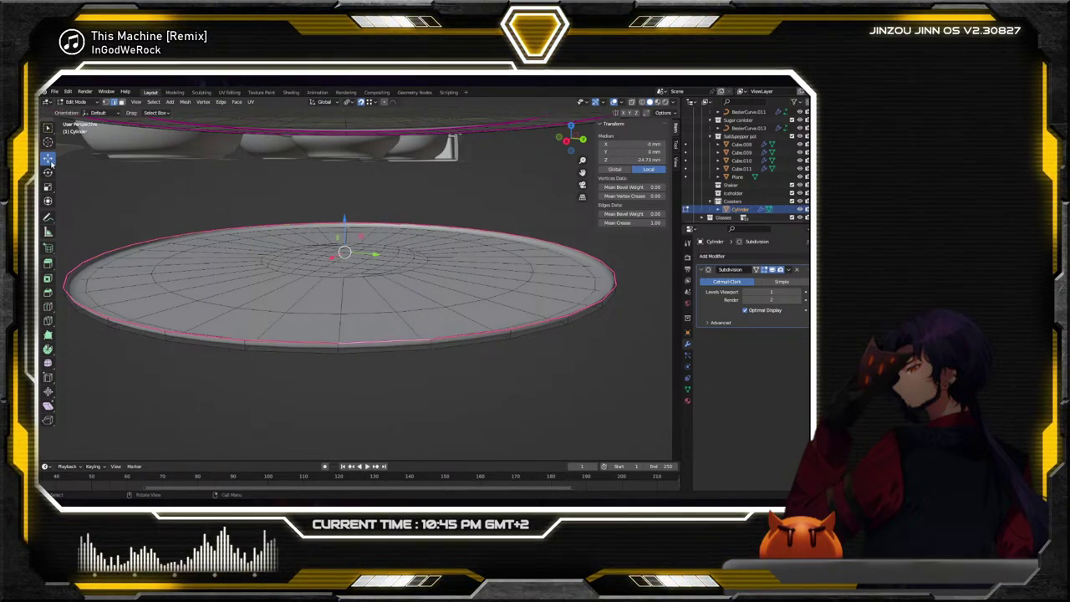
key(e)
key(z)
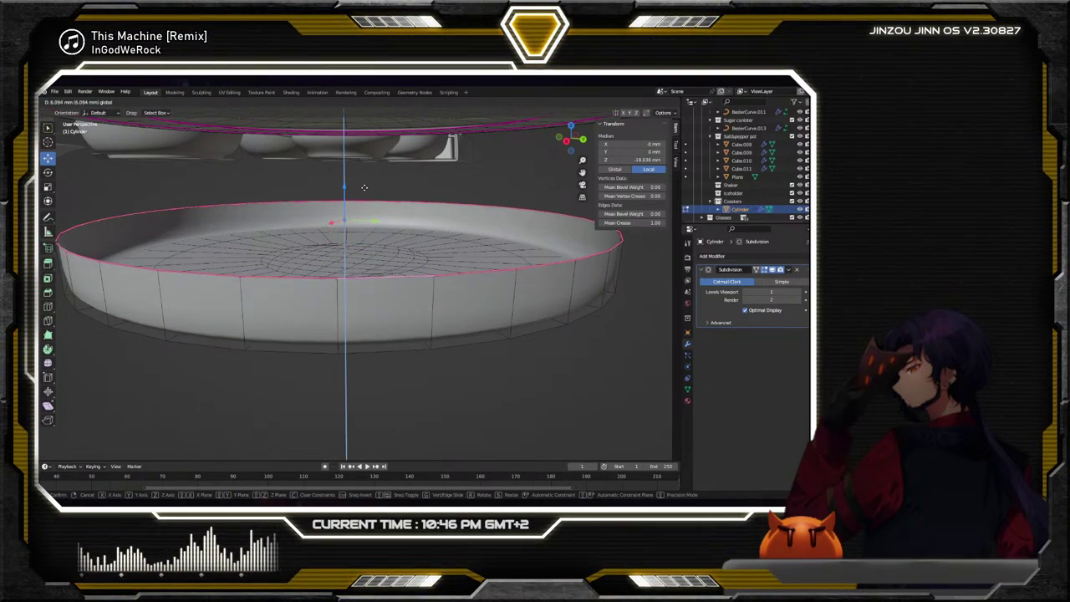
key(Escape)
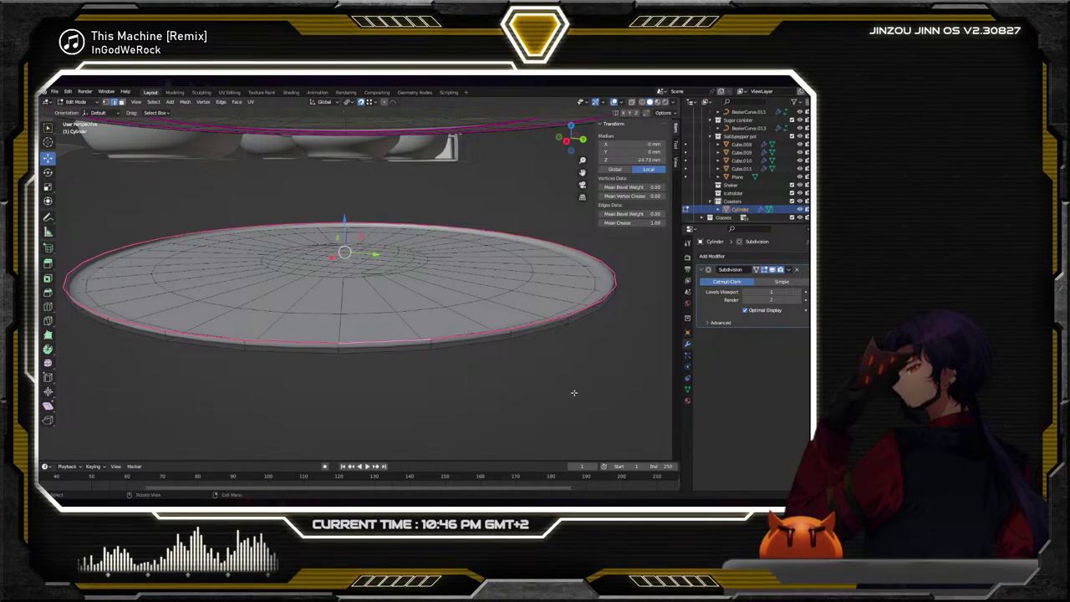
key(s)
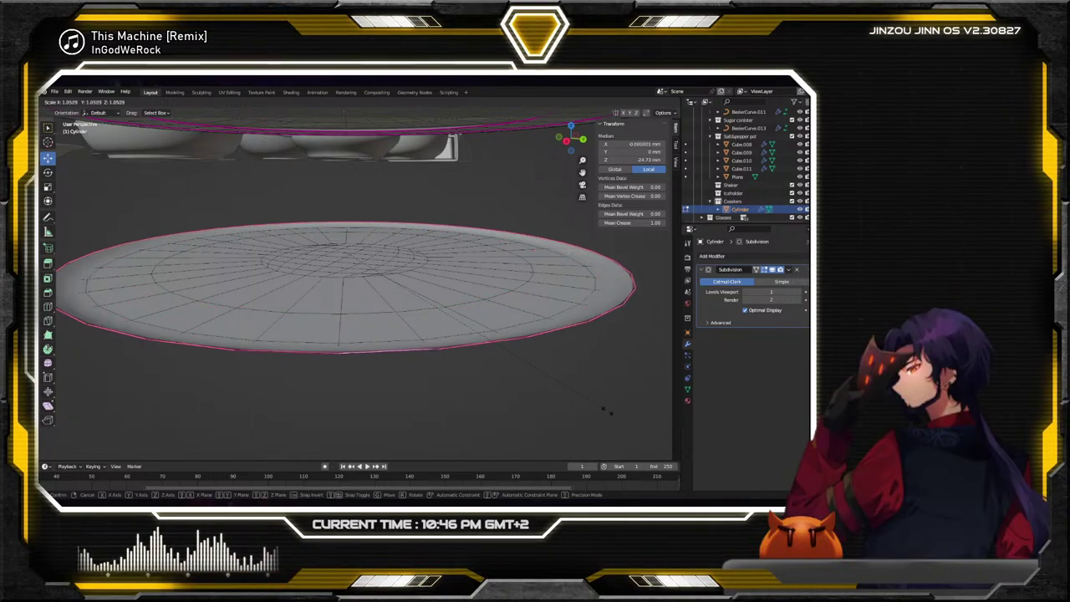
click(530, 376)
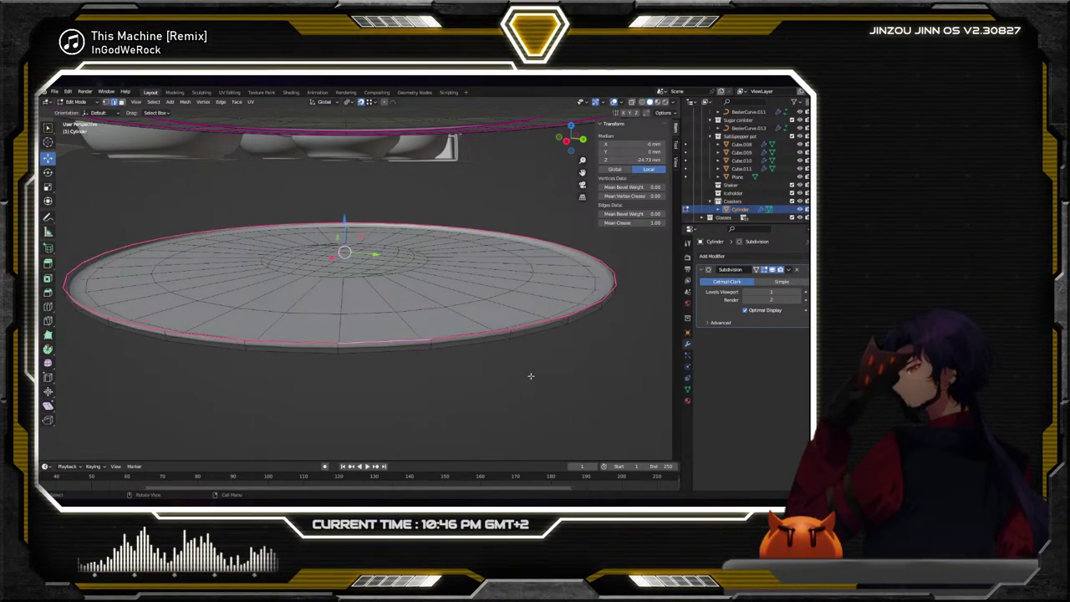
Extrude the base's upper rim loop about 0.387 mm upward and scale it inward to 0.877
middle_drag(530, 376, 525, 364)
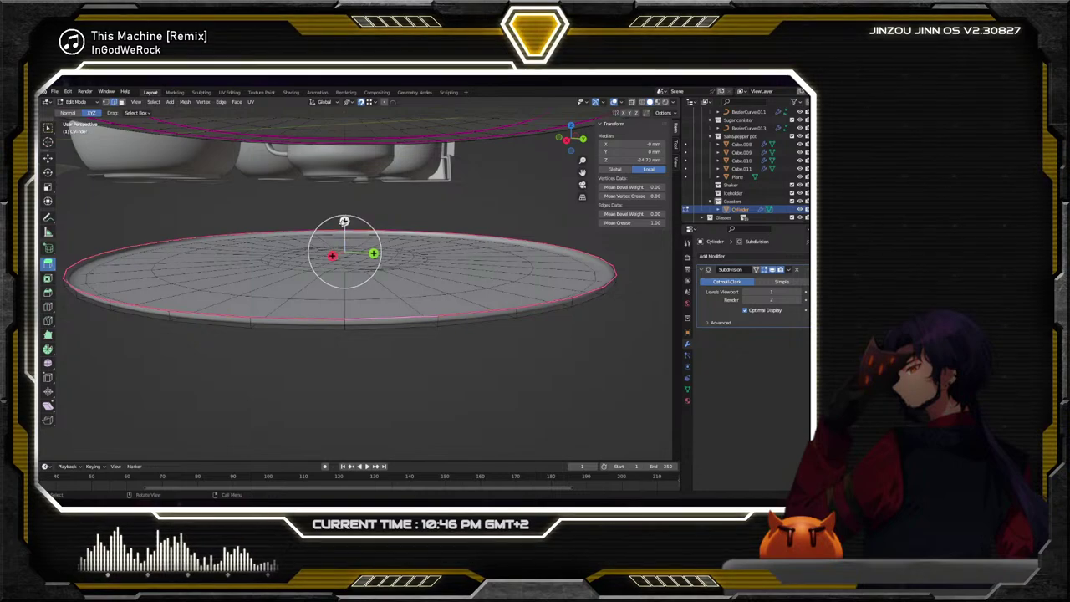
drag(343, 221, 353, 220)
key(s)
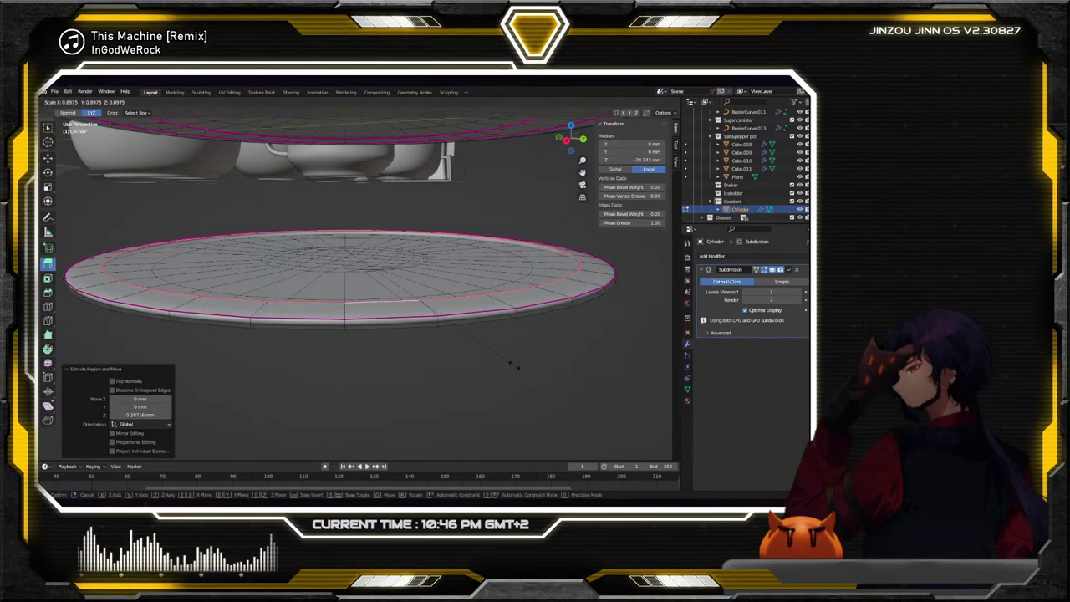
click(509, 362)
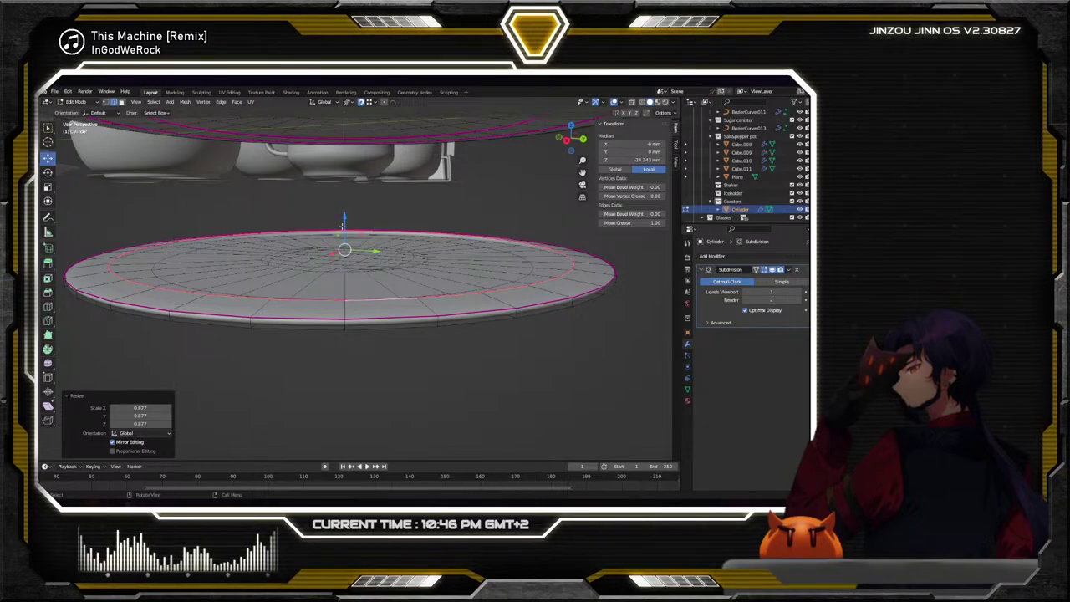
Move the scaled inner loop down along Z by about 0.387 mm, level with the base's rim
key(g)
key(z)
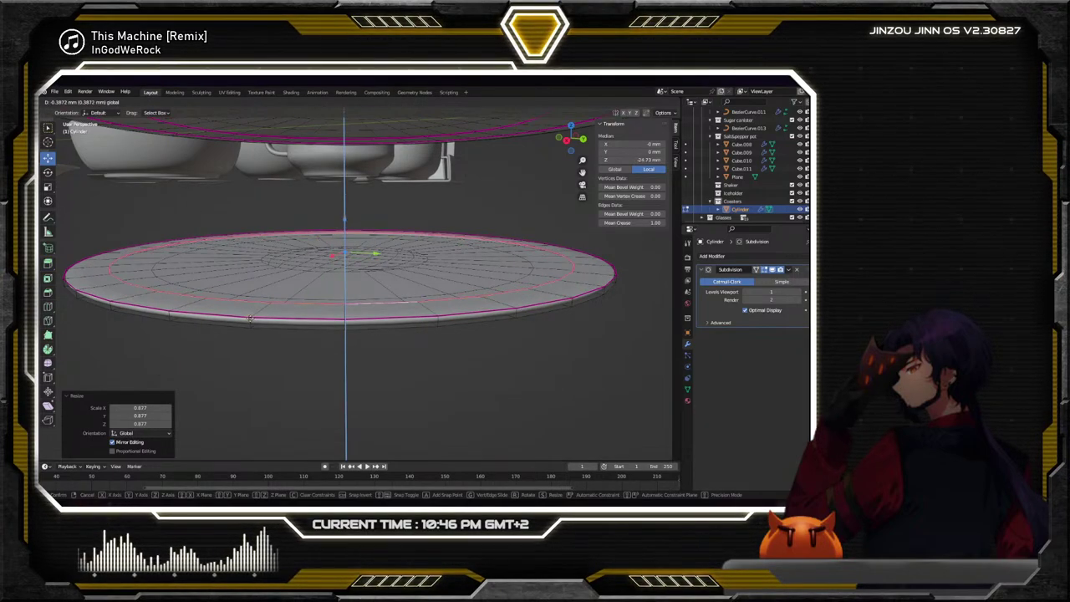
click(249, 318)
Select the inner seam edge loop on the underside of the coaster's disc, ready for the Move tool
middle_drag(334, 276, 473, 217)
scroll(330, 220, up, 6)
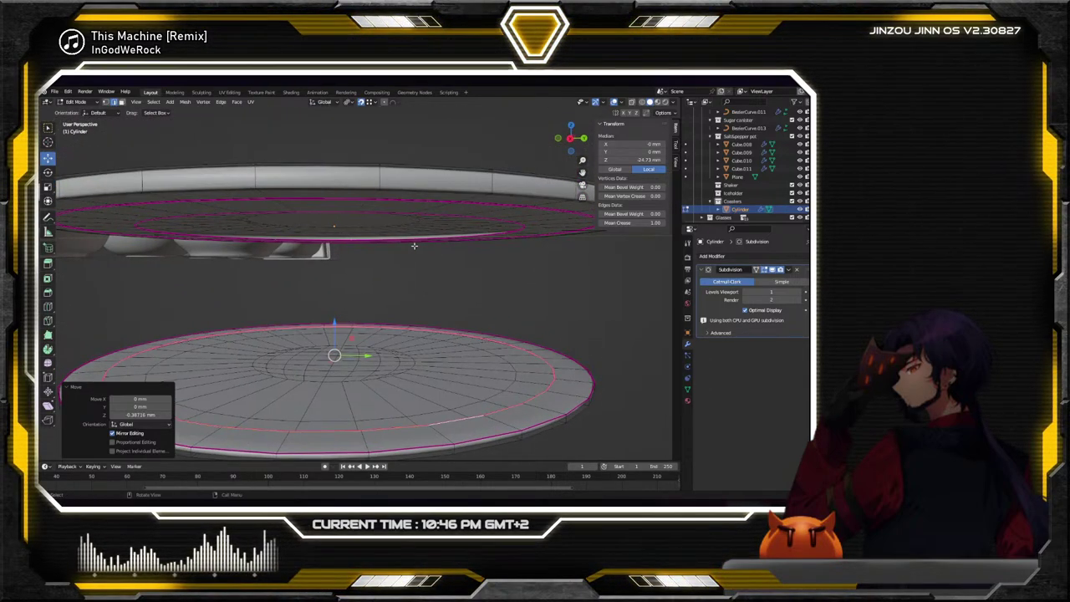
shift+click(472, 216)
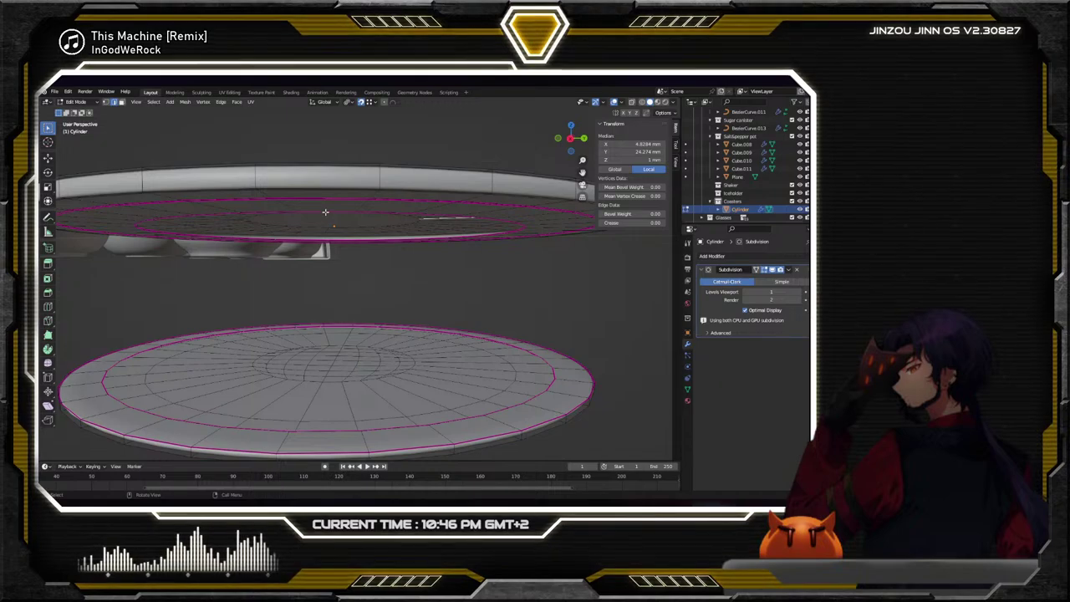
middle_drag(400, 233, 343, 172)
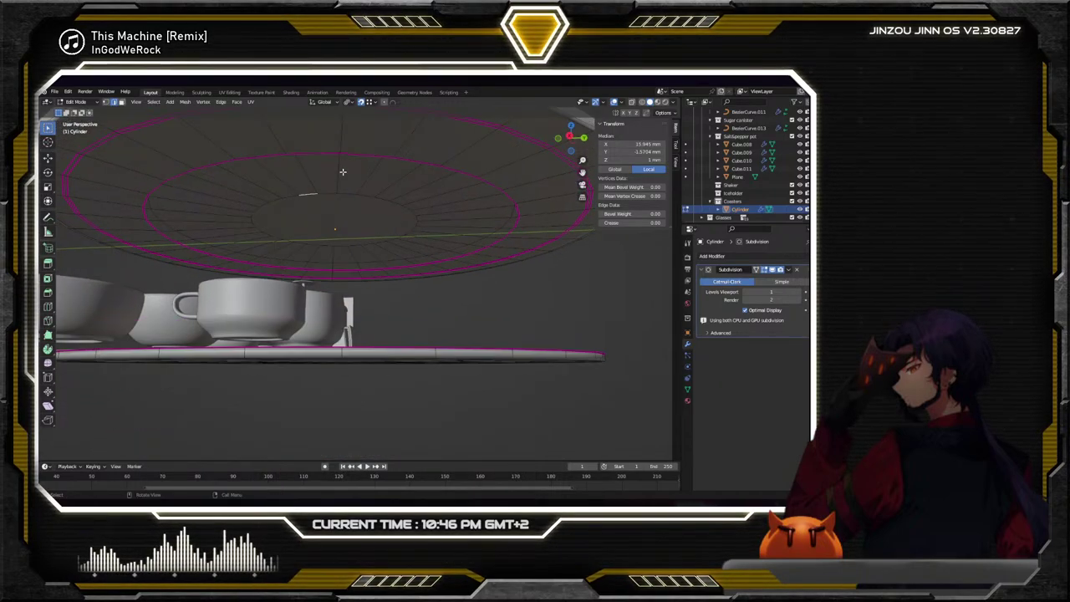
alt+click(313, 153)
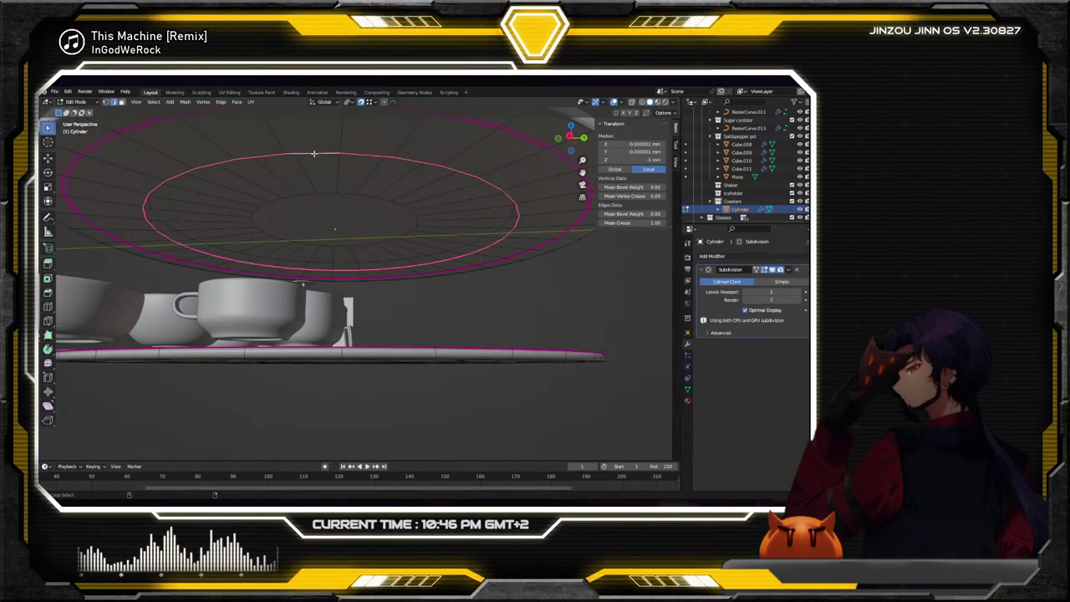
click(48, 157)
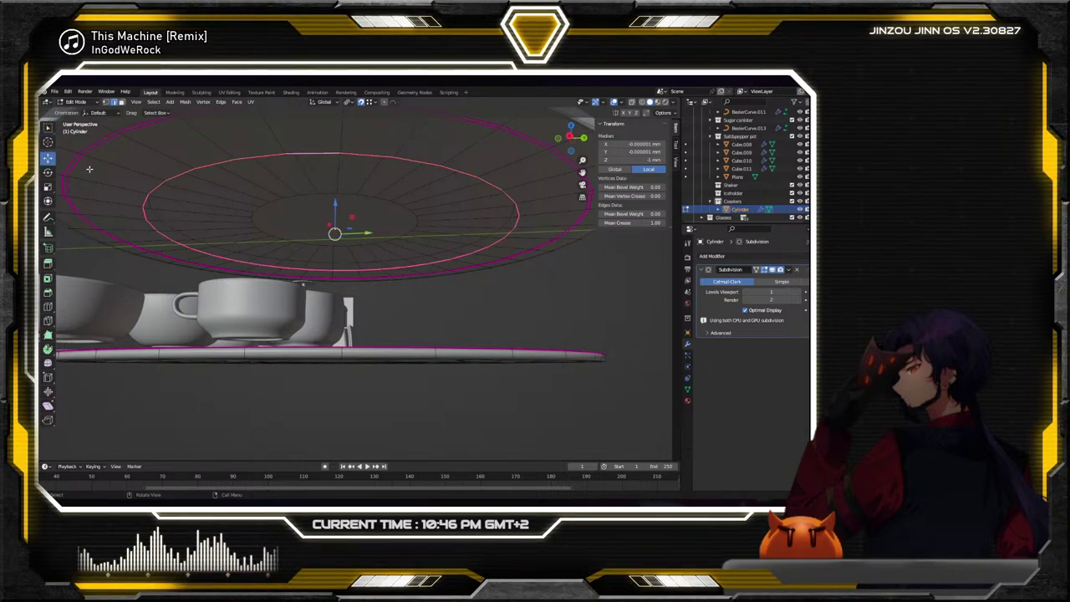
Scale the inner edge loop on the underside of the upper coaster disc outward by a factor of about 1.26
click(510, 316)
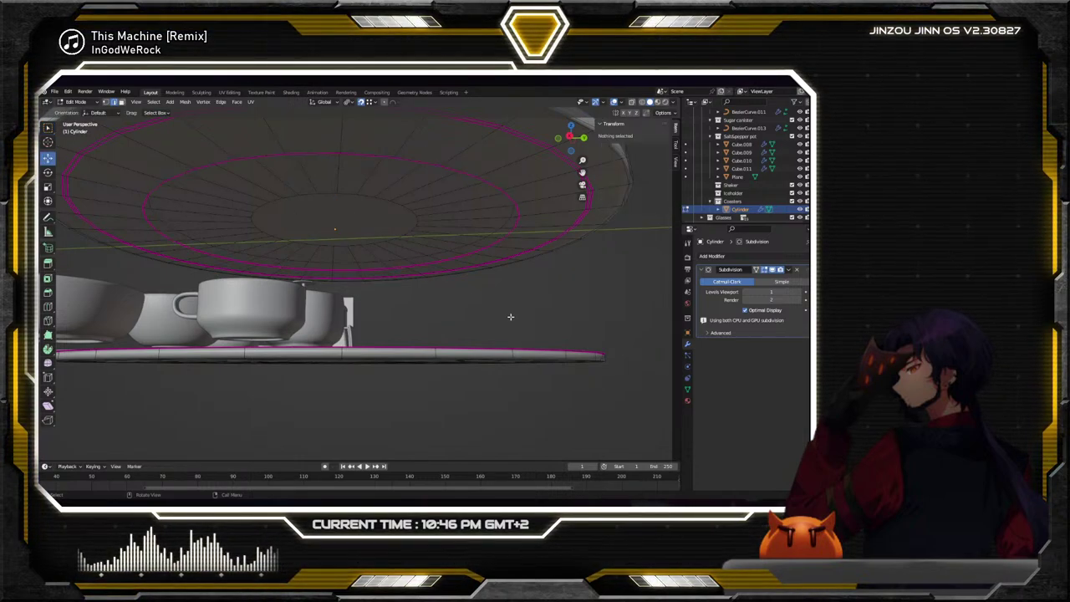
alt+click(483, 177)
key(s)
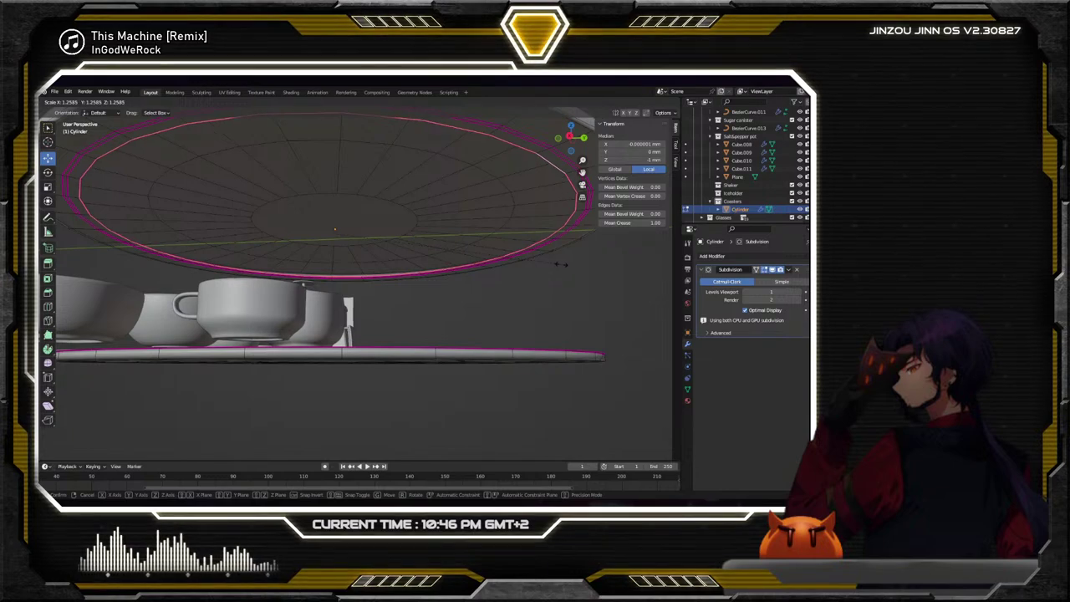
click(560, 264)
middle_drag(512, 211, 510, 240)
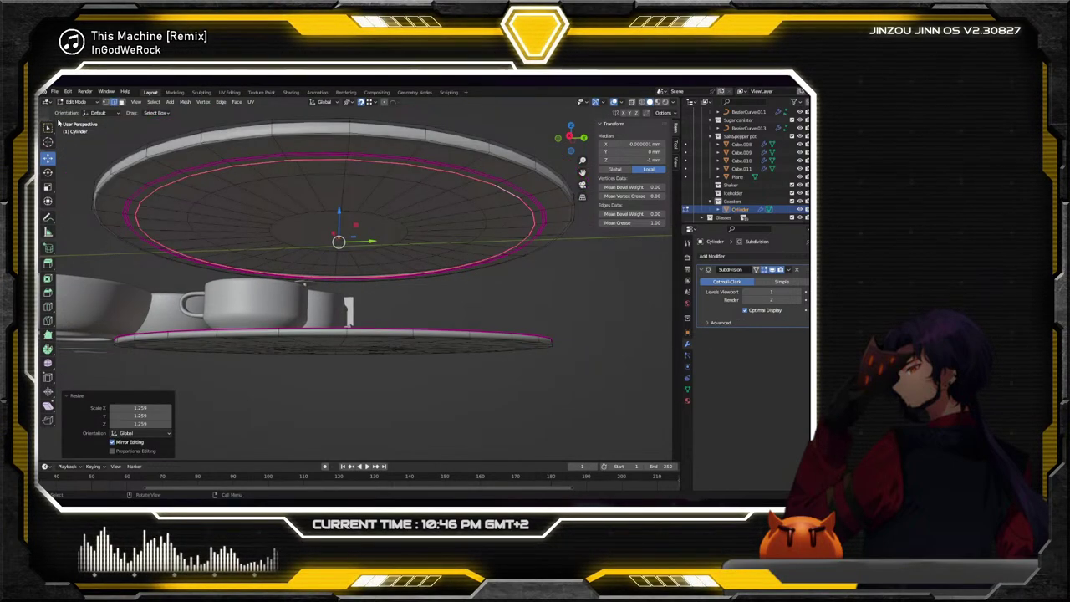
Select the entire lower disc by extending the selection from one of its edges to all linked geometry
key(a)
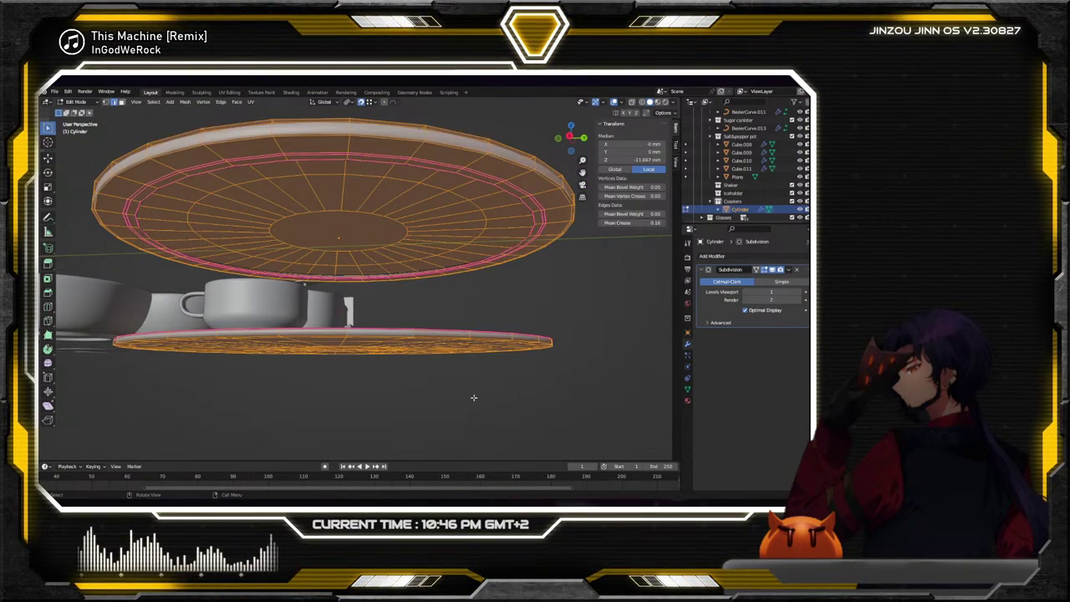
key(alt+a)
click(401, 347)
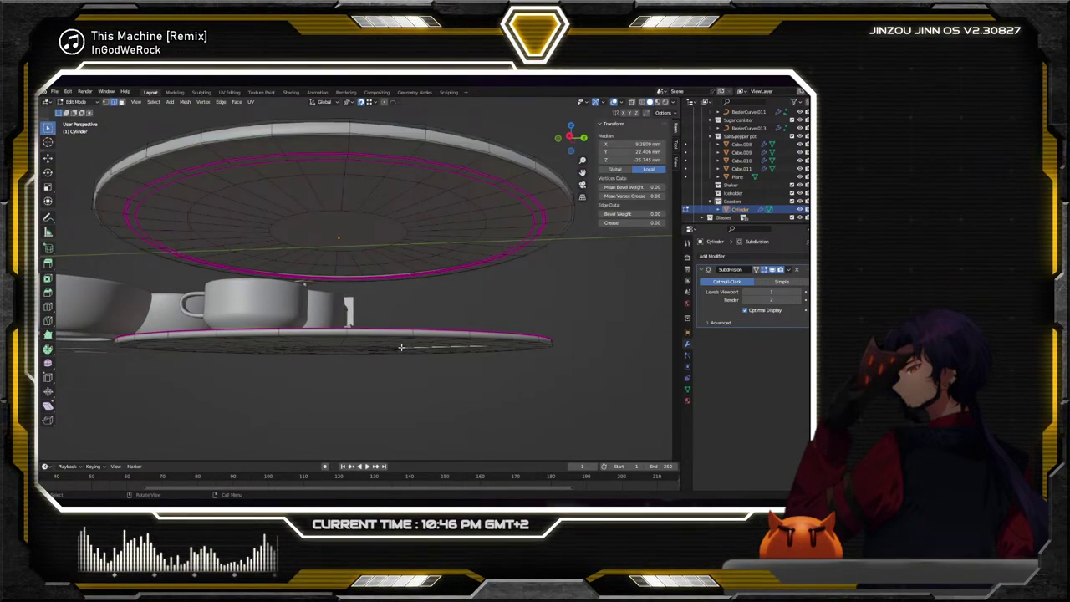
click(154, 102)
mouse_move(180, 246)
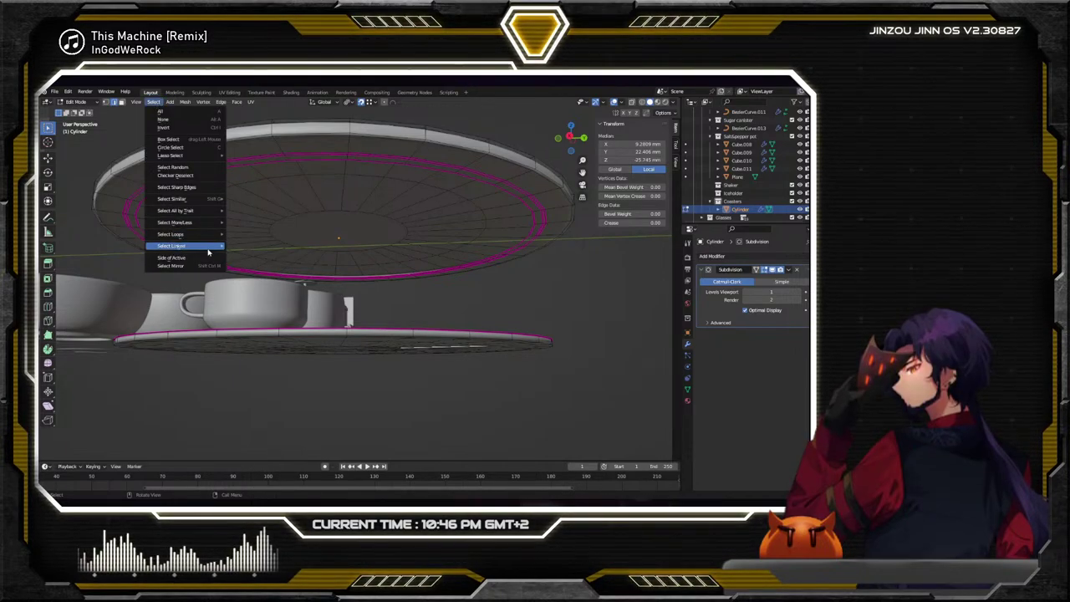
click(260, 247)
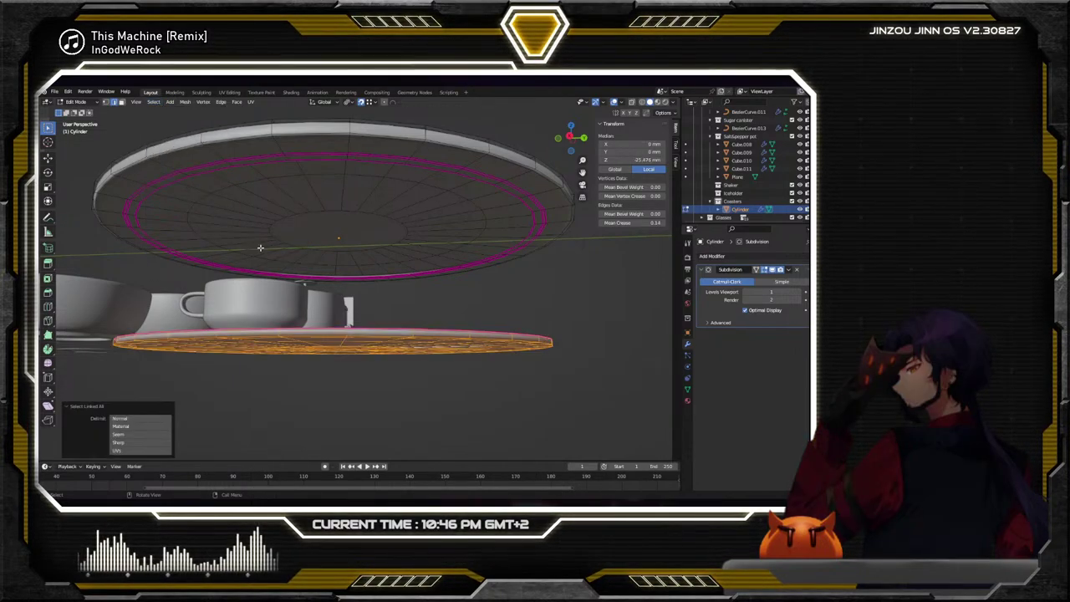
Reposition the lower disc vertically beneath the upper disc, finishing with a move of about 7.8 mm along Z
click(48, 158)
drag(334, 314, 493, 320)
middle_drag(493, 320, 408, 316)
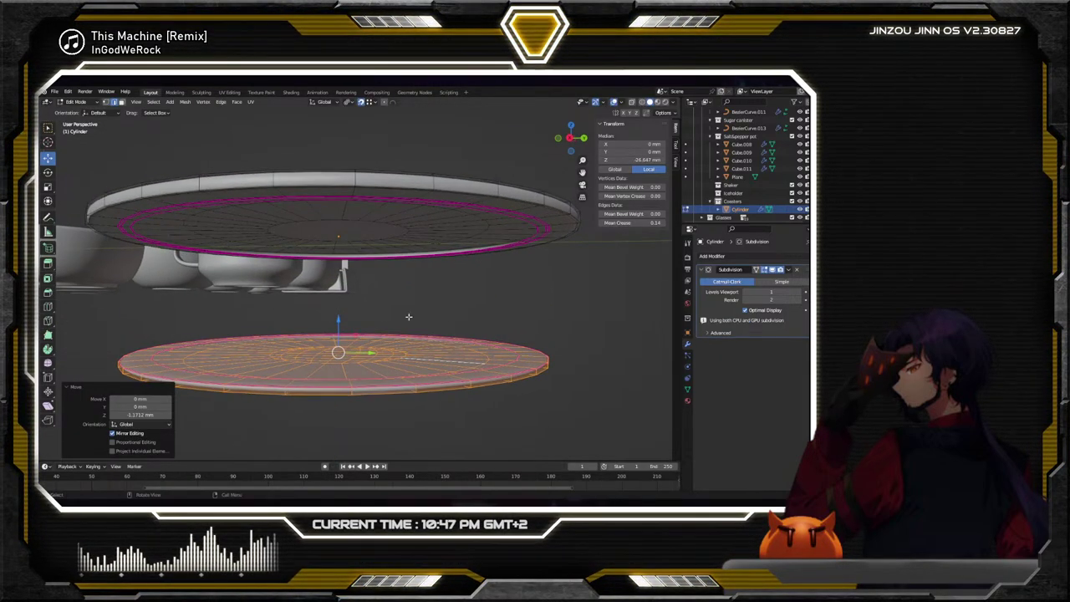
drag(338, 320, 266, 333)
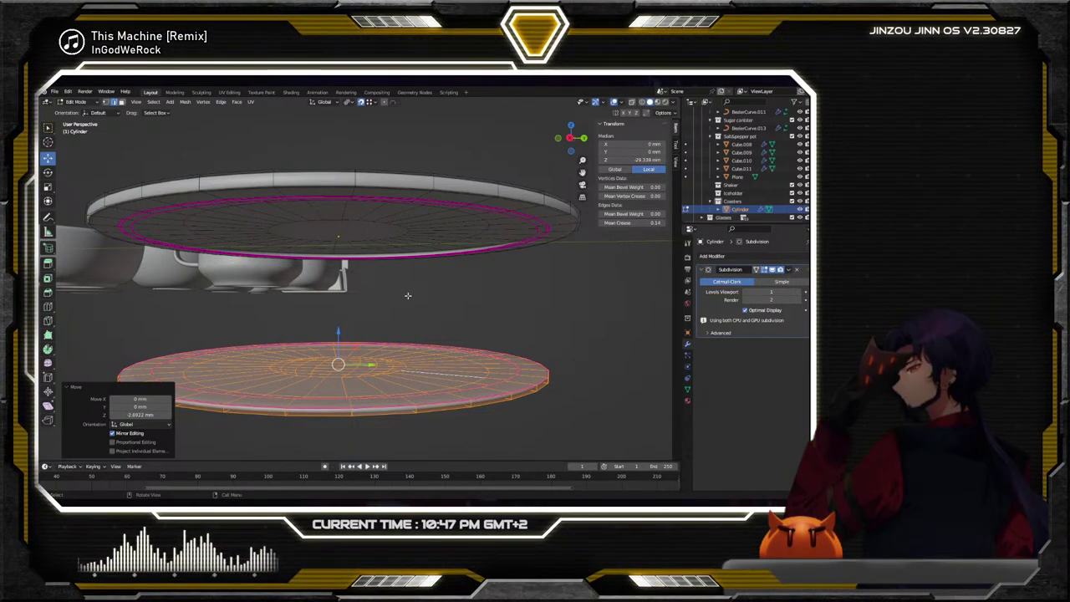
click(369, 101)
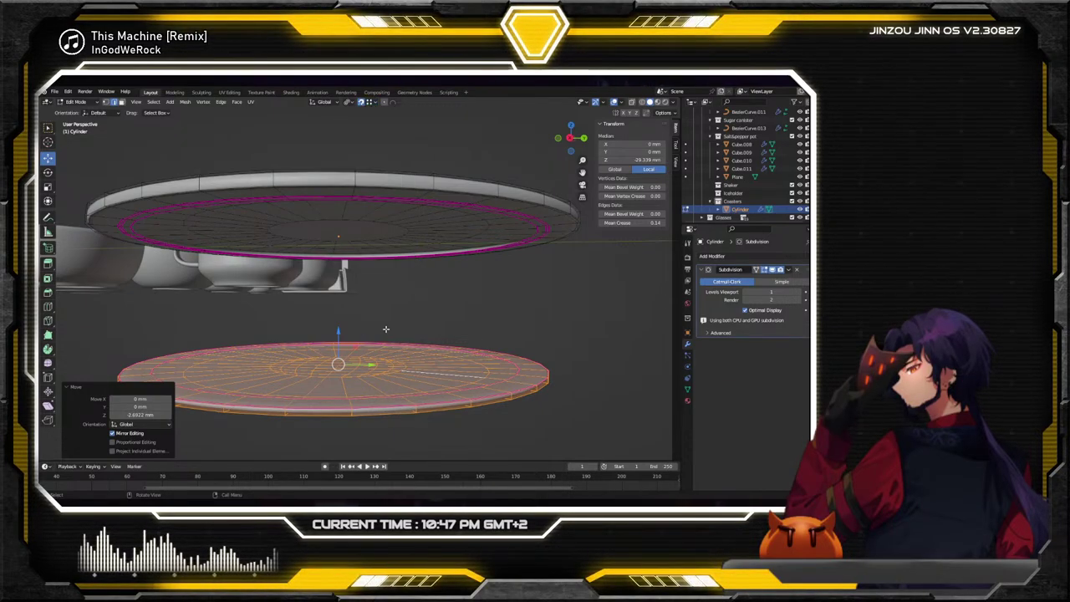
key(g)
key(z)
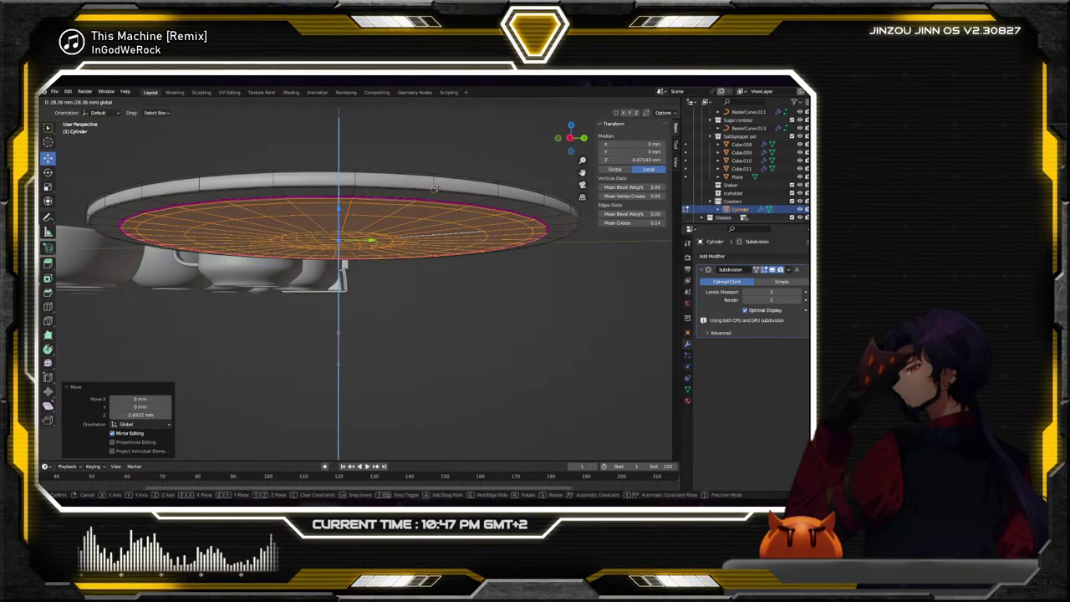
click(468, 317)
middle_drag(468, 317, 127, 165)
Fill the inner creased edge loop on top of the lower disc with a single face
click(48, 127)
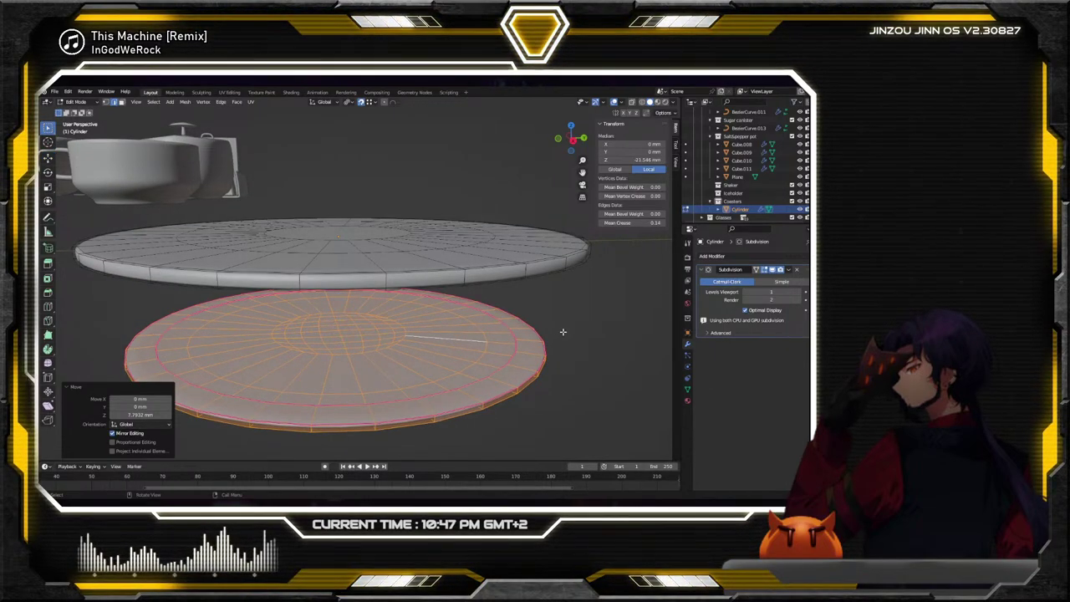
alt+click(518, 342)
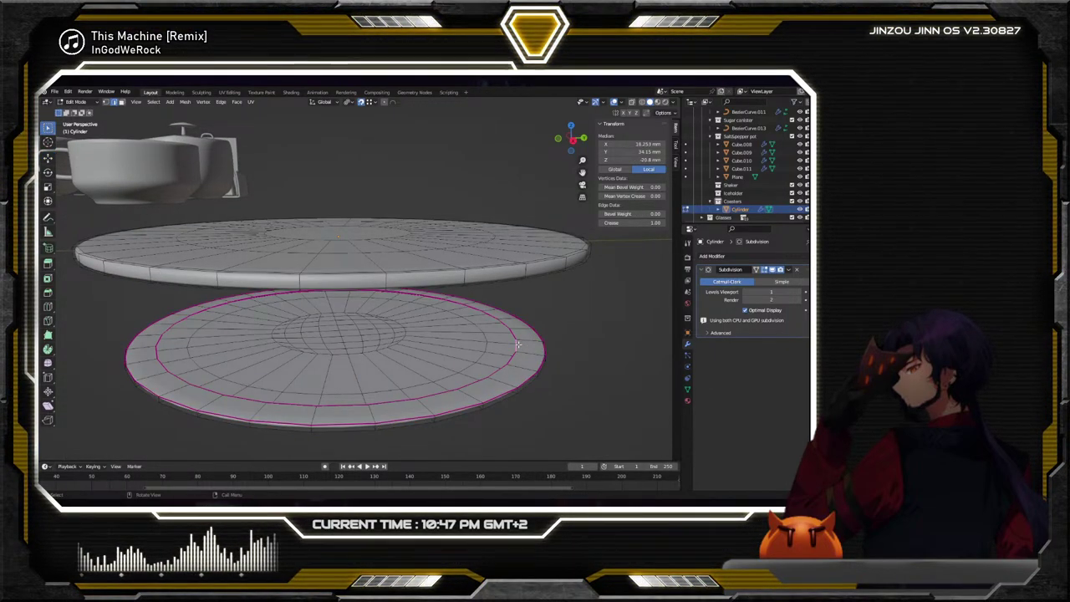
key(f)
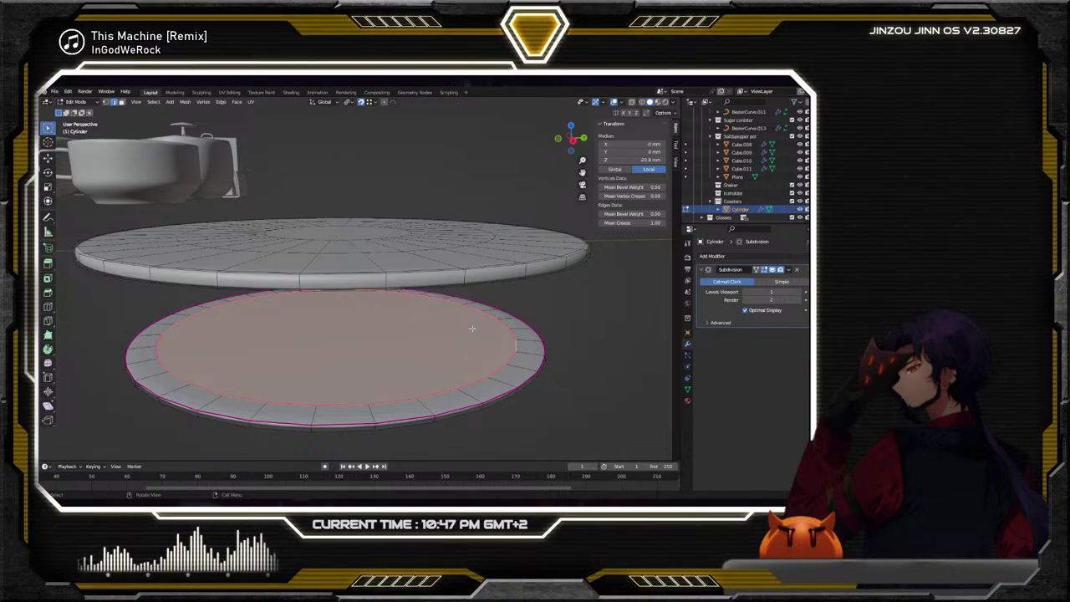
Try to raise only the filled face of the lower disc by 21.8 mm to the upper disc, and undo it
middle_drag(209, 217, 351, 276)
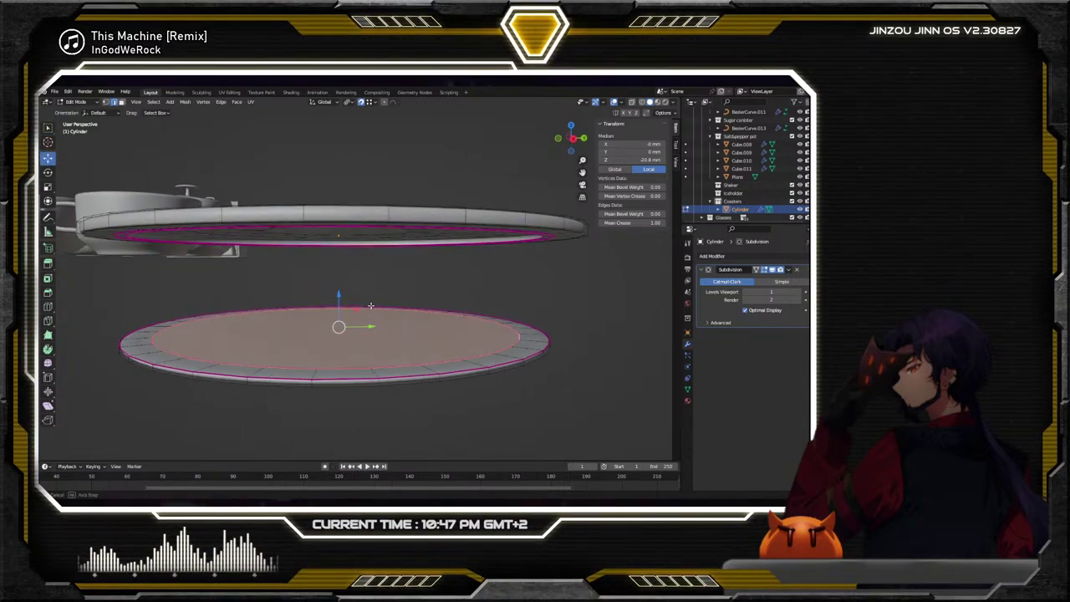
key(e)
click(396, 230)
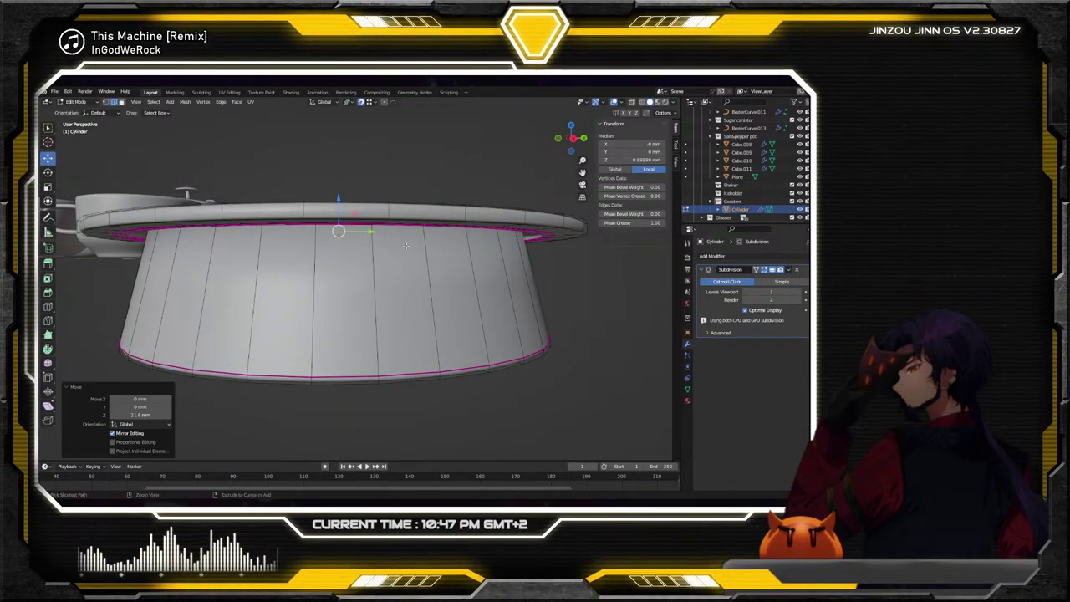
key(ctrl+z)
Select all geometry linked to the filled face and raise the lower disc about 19 mm towards the upper disc's underside
click(153, 101)
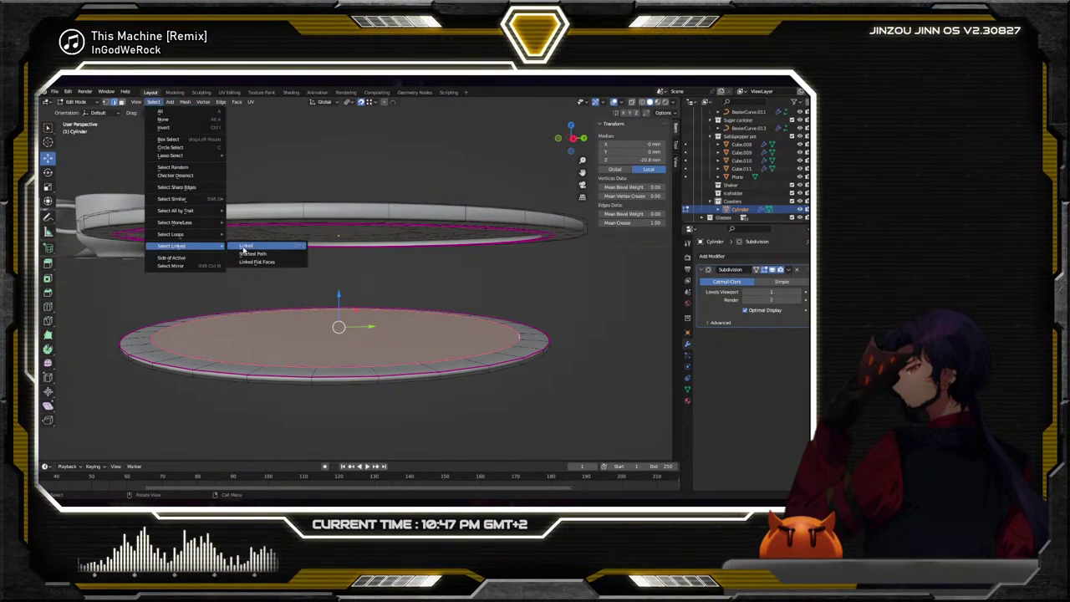
click(246, 246)
drag(340, 296, 386, 211)
drag(426, 256, 385, 220)
middle_drag(386, 219, 362, 240)
drag(336, 199, 562, 224)
scroll(523, 318, down, 3)
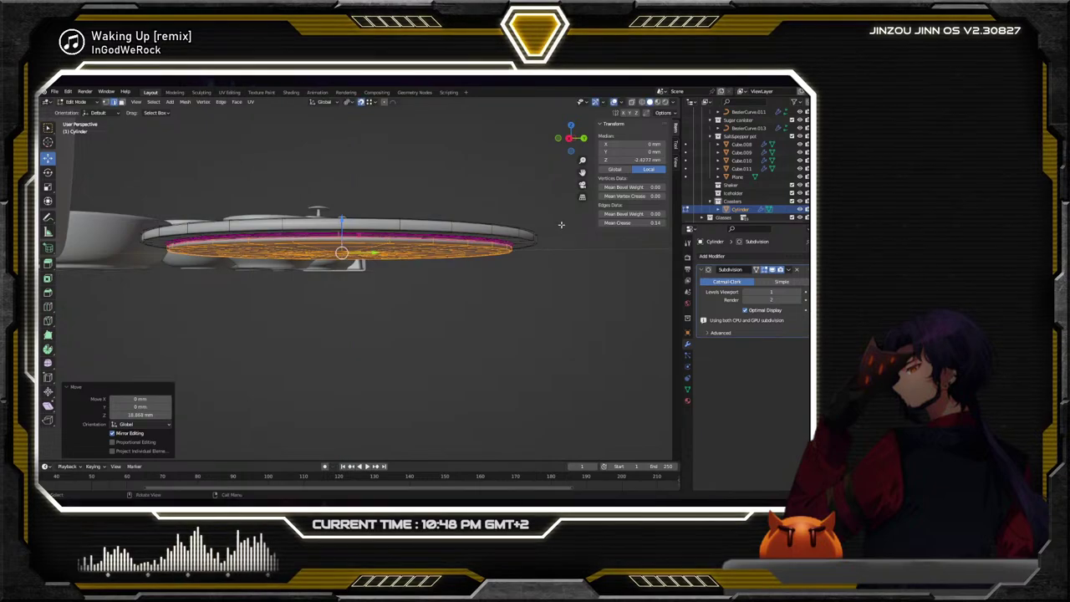
scroll(551, 227, up, 3)
Lower the disc away from the upper one, then with snapping off raise it about 10.7 mm along Z to the underside
middle_drag(516, 231, 362, 257)
drag(362, 256, 540, 307)
middle_drag(540, 308, 465, 314)
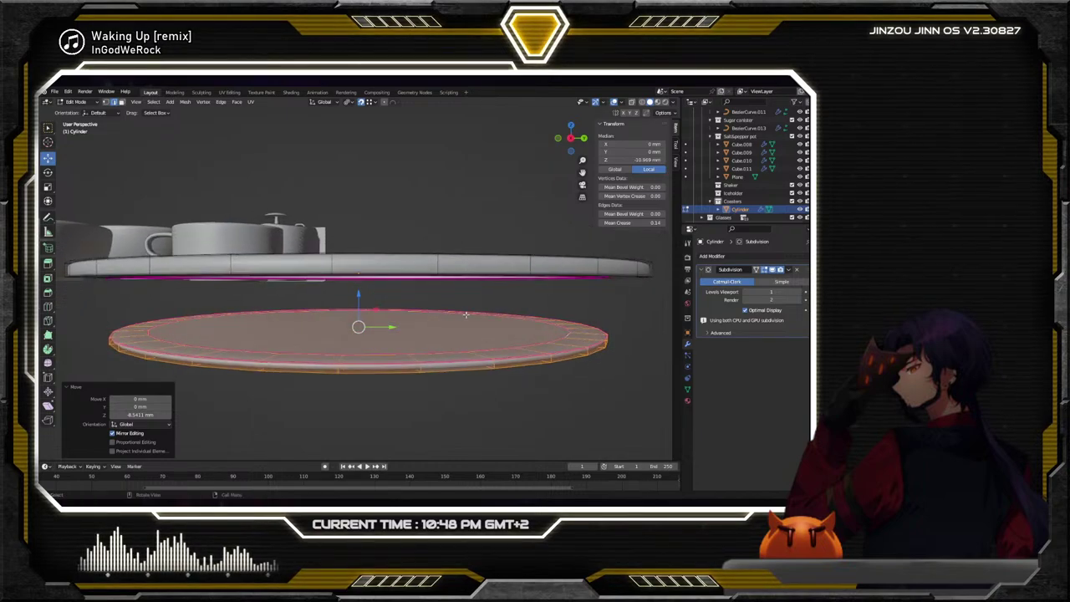
drag(360, 293, 525, 273)
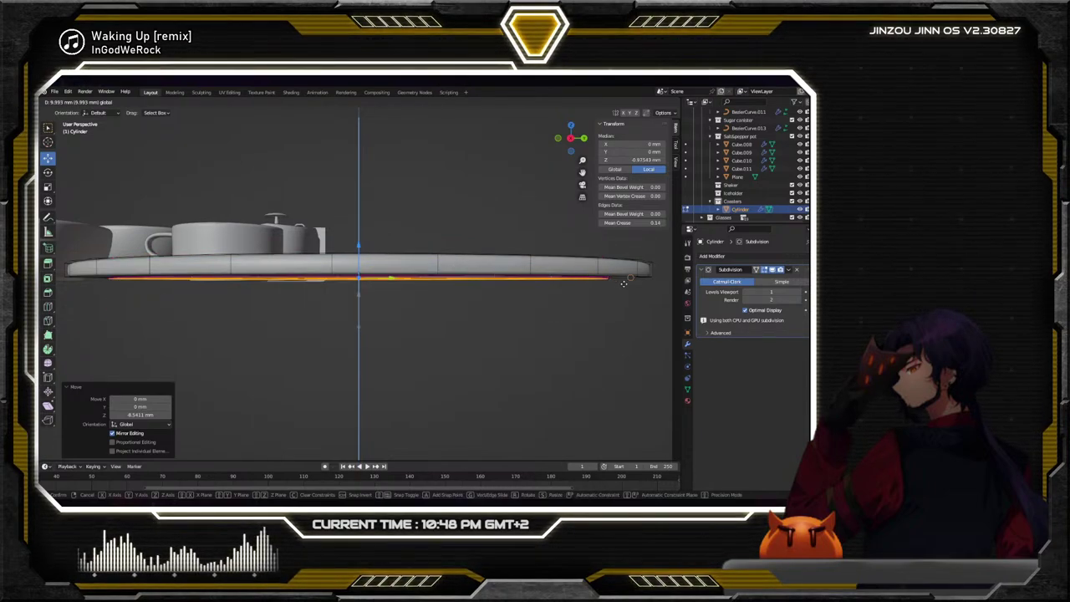
drag(624, 284, 586, 334)
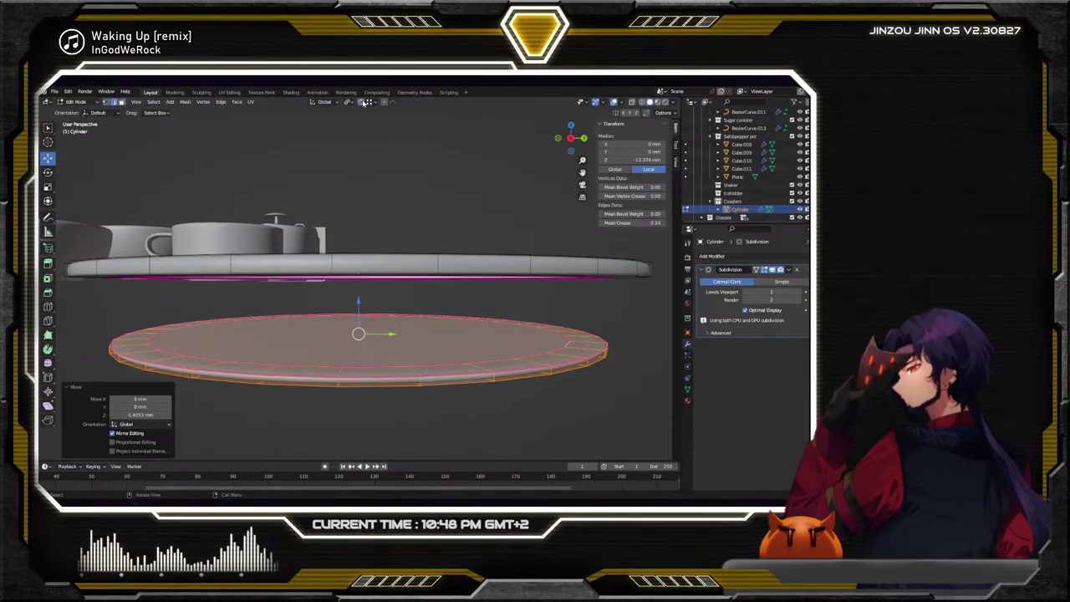
drag(360, 300, 598, 248)
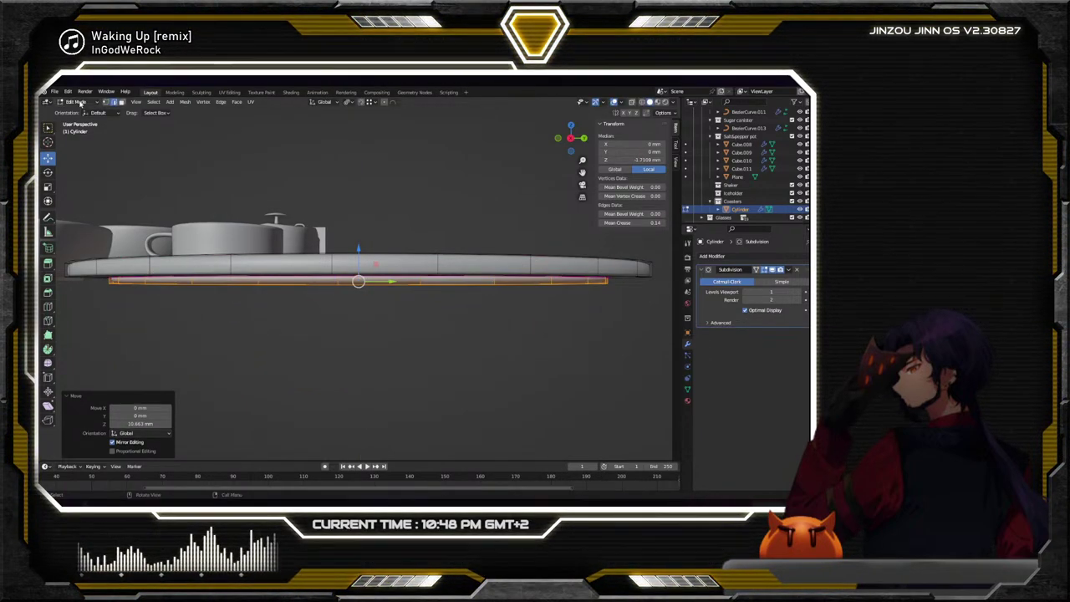
Return to Object Mode and delete the coaster cylinder beside the mug
click(81, 111)
middle_drag(409, 203, 461, 330)
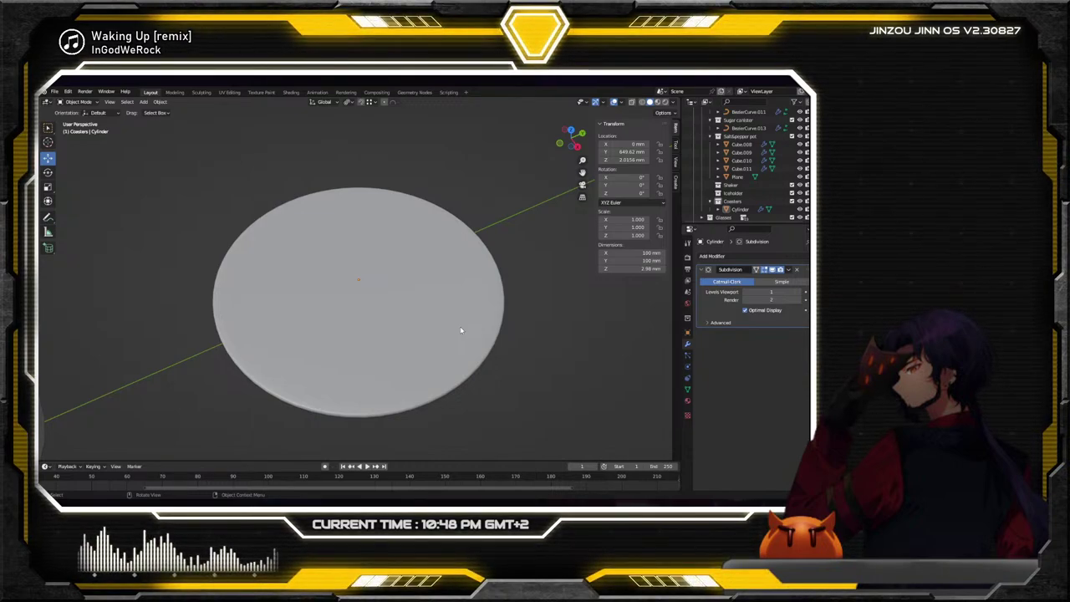
scroll(449, 340, down, 8)
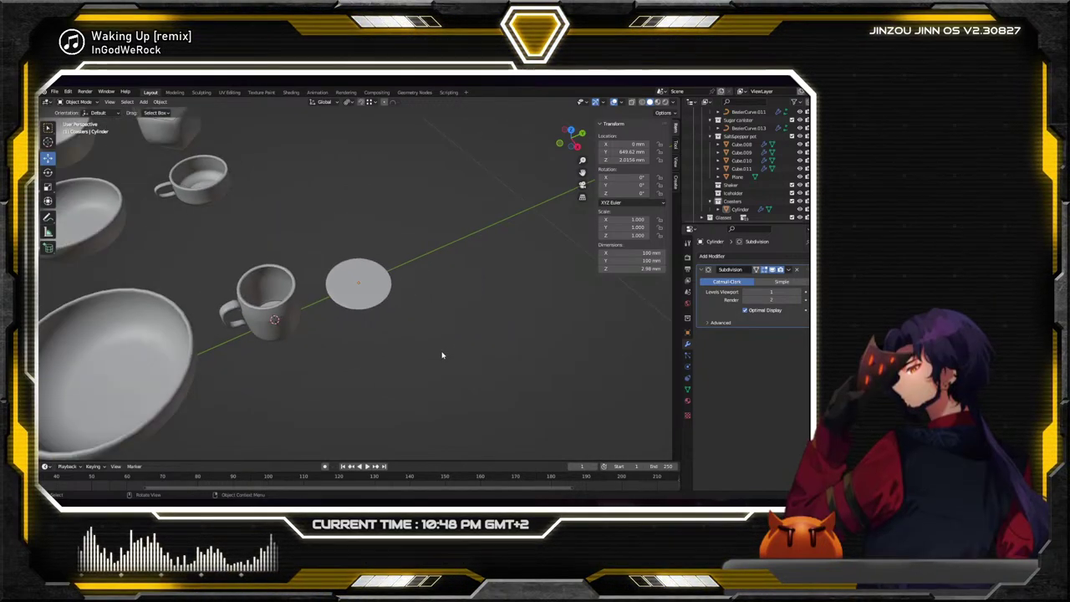
middle_drag(442, 356, 398, 336)
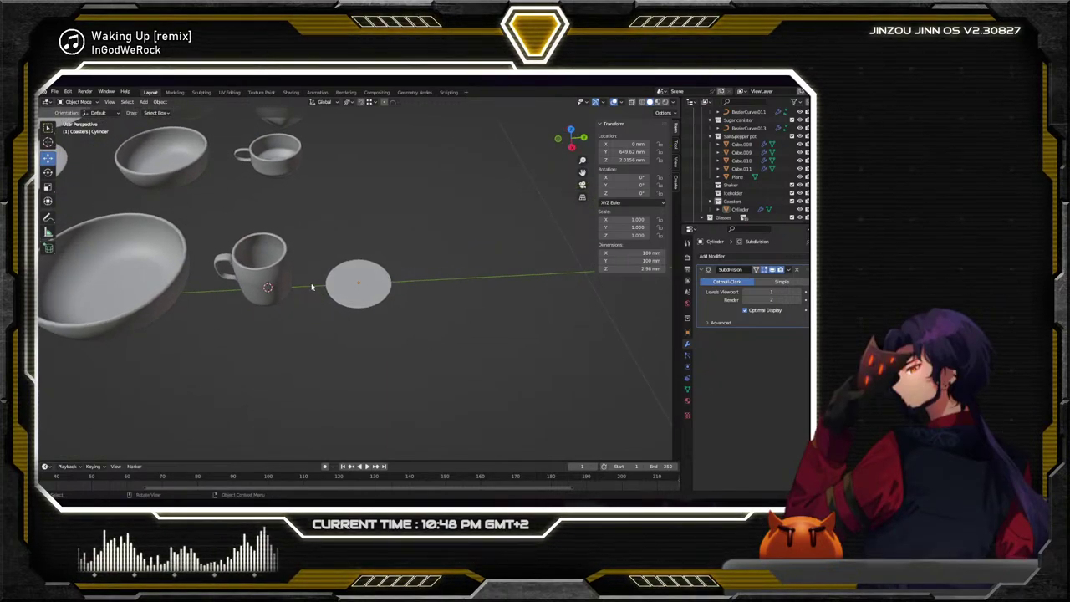
click(373, 288)
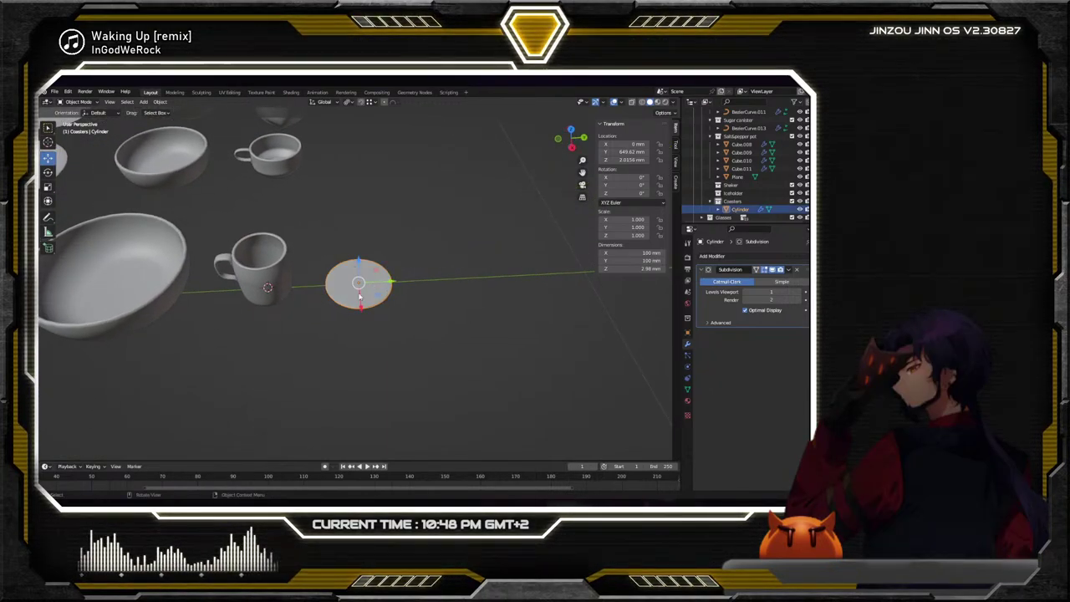
click(284, 274)
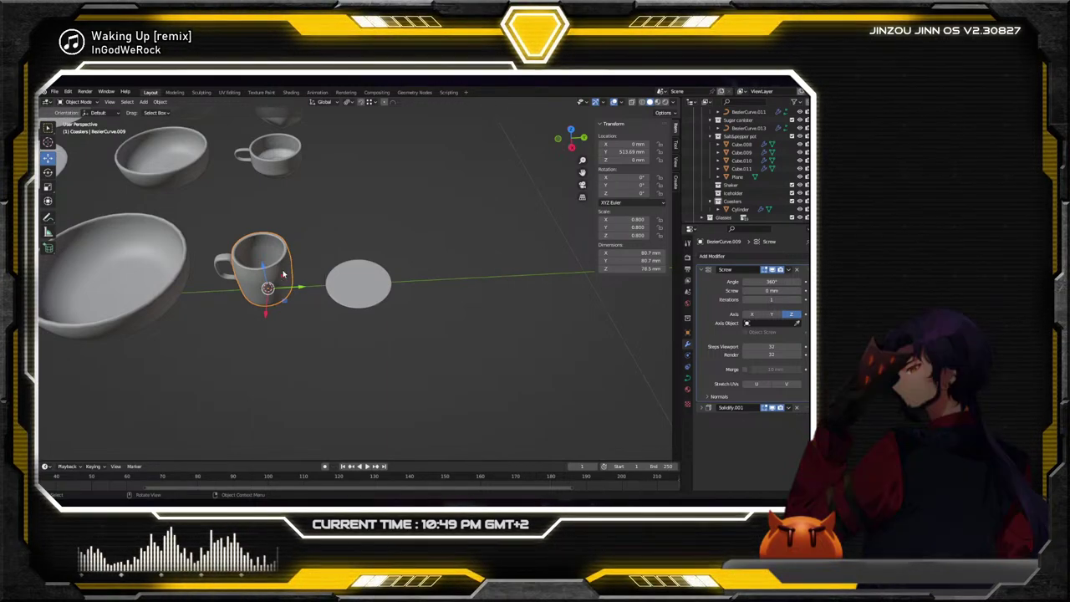
click(358, 277)
key(Delete)
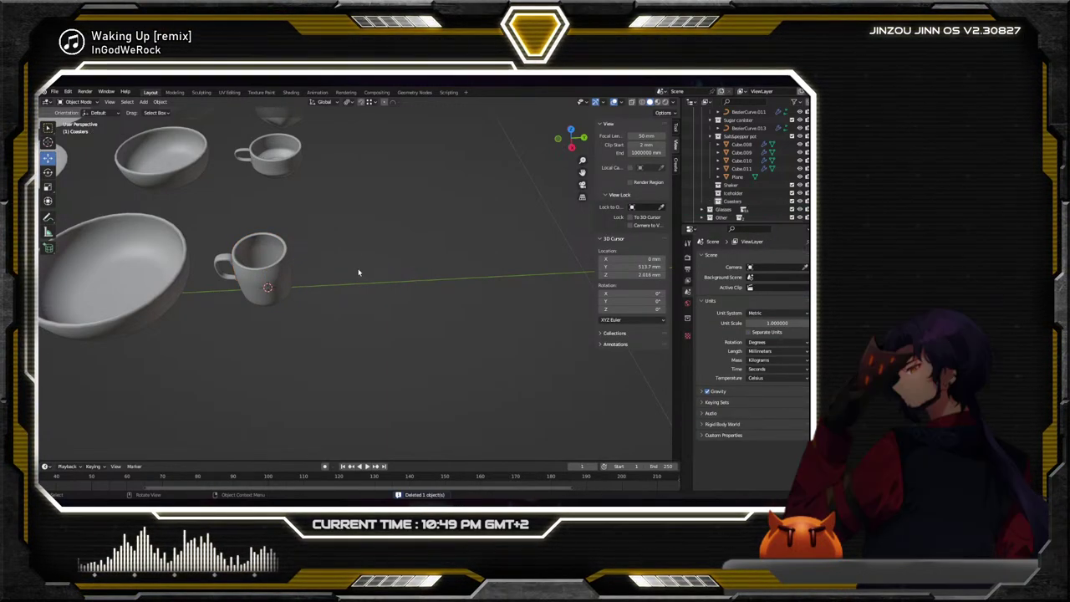
Duplicate the mug body without its handle and place the copy about 173 mm away along the Y axis
click(283, 272)
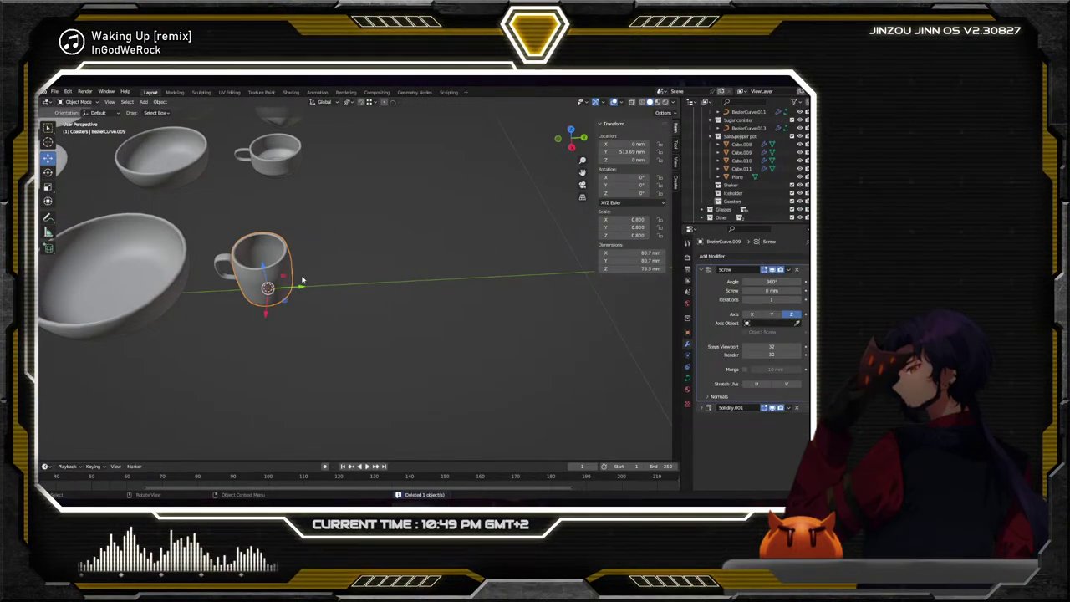
right_click(284, 264)
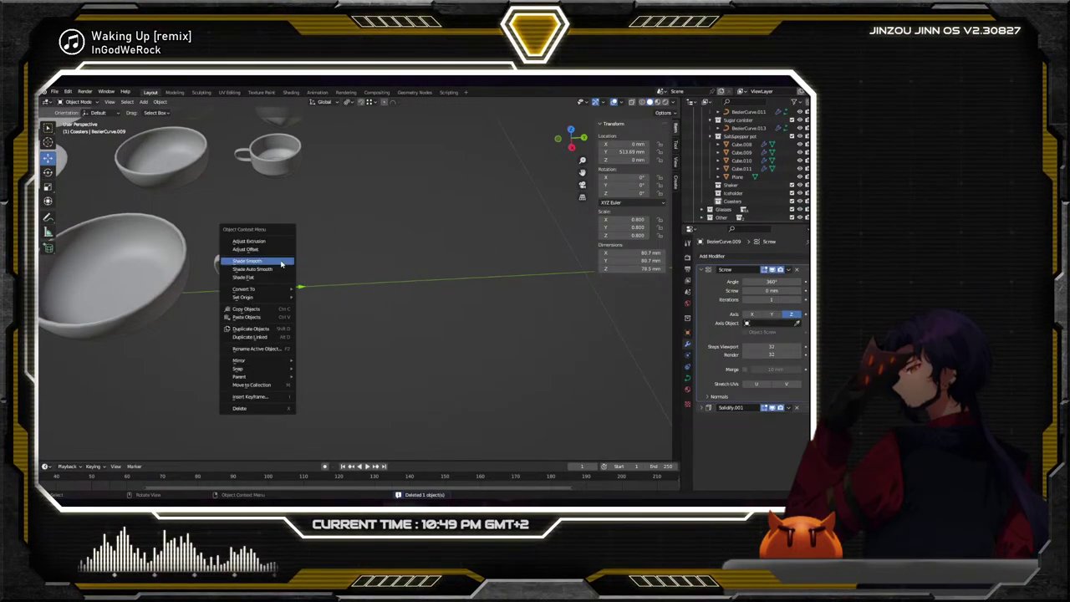
click(286, 331)
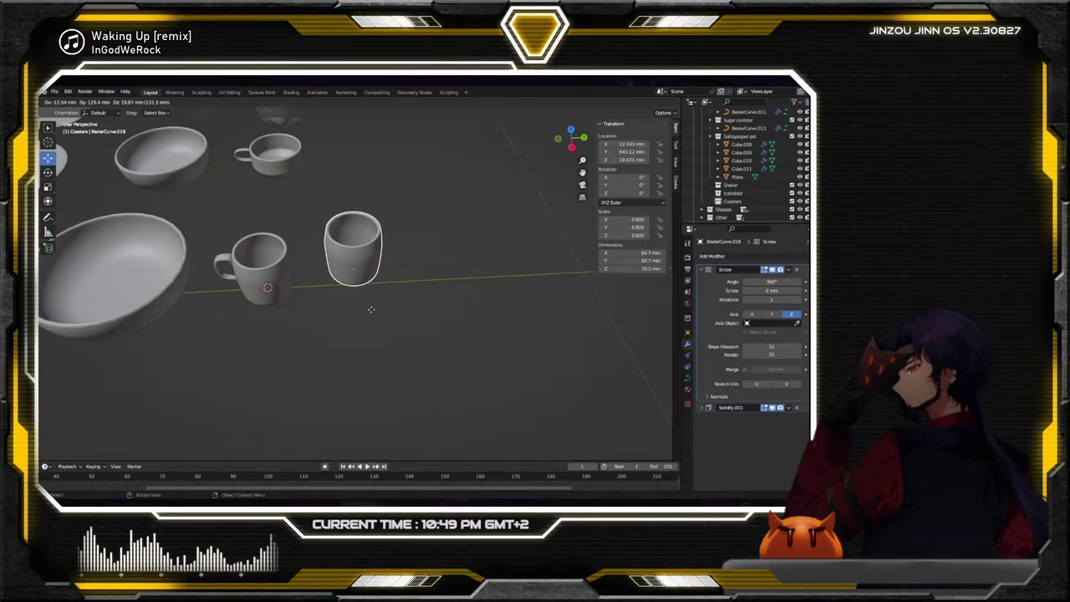
key(y)
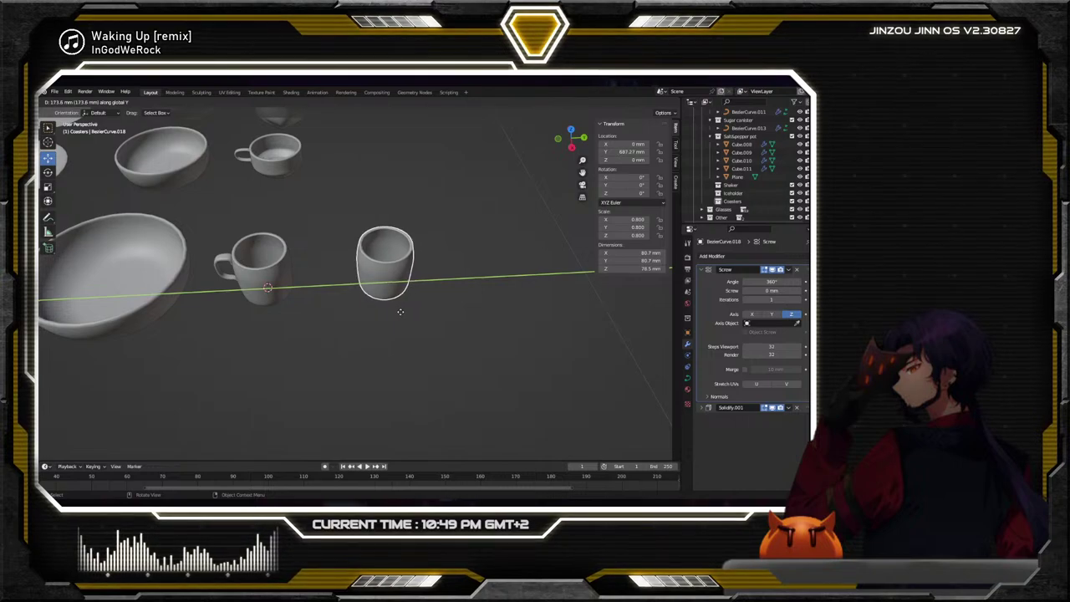
click(401, 315)
Enter Edit Mode on the copied mug body and delete the two upper control points of its profile curve
middle_drag(437, 286, 88, 158)
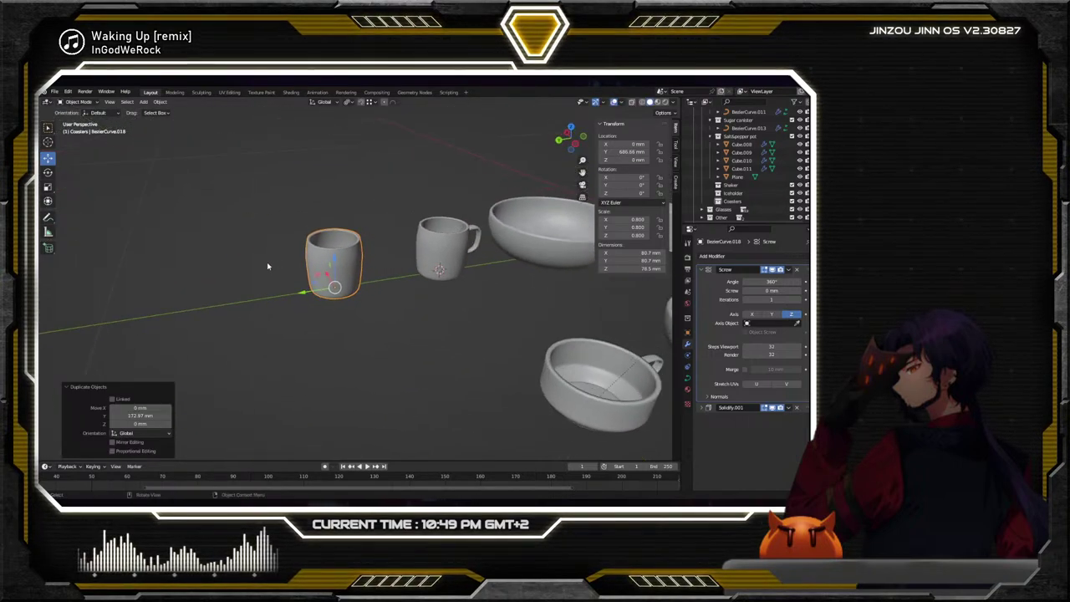
scroll(88, 158, up, 4)
click(77, 120)
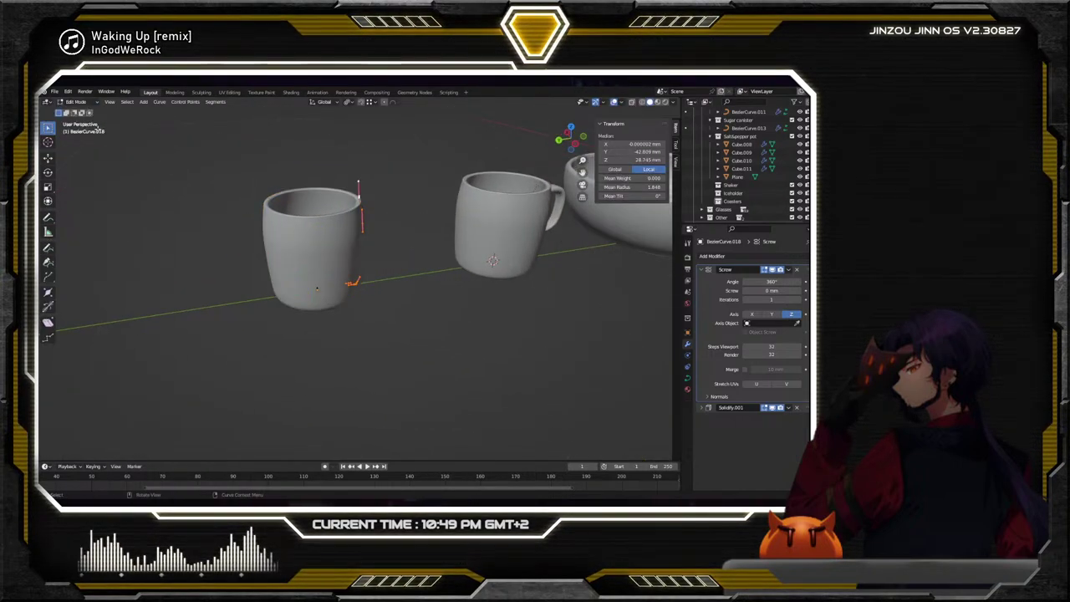
middle_drag(351, 242, 321, 224)
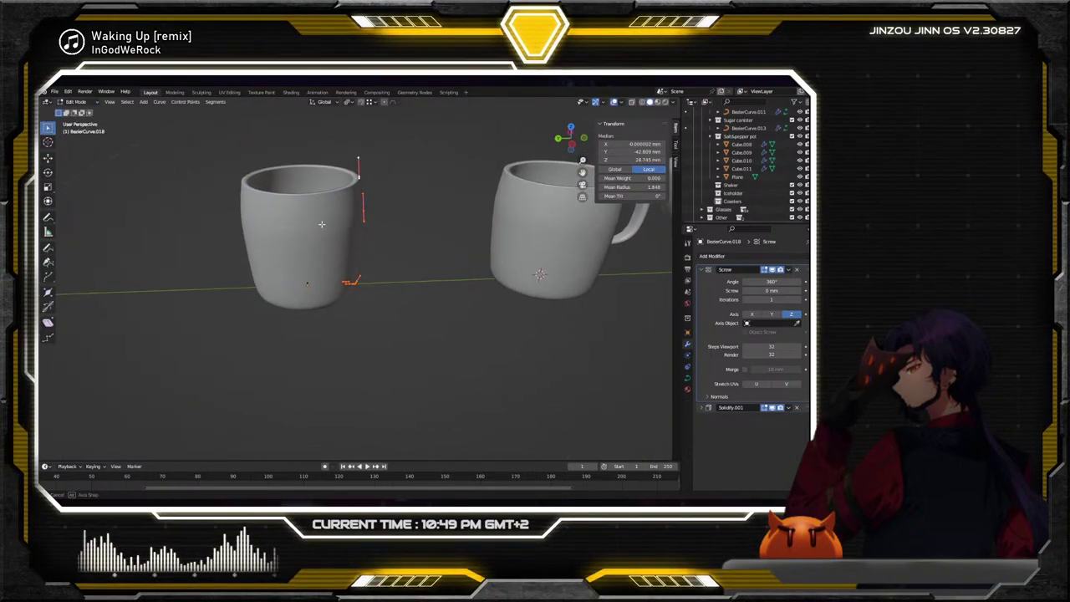
click(358, 176)
click(359, 163)
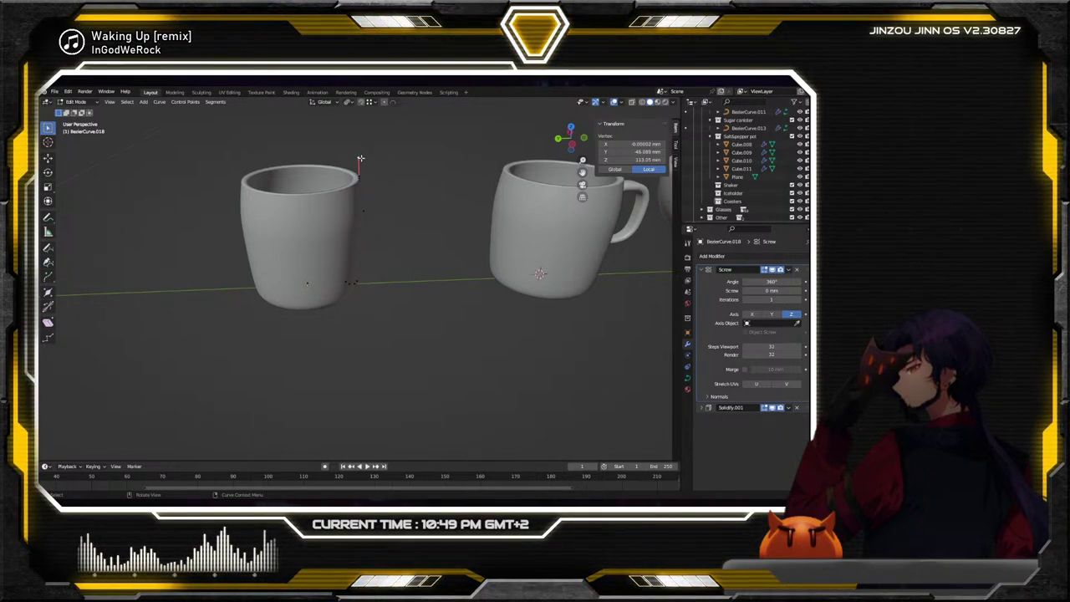
key(x)
click(364, 161)
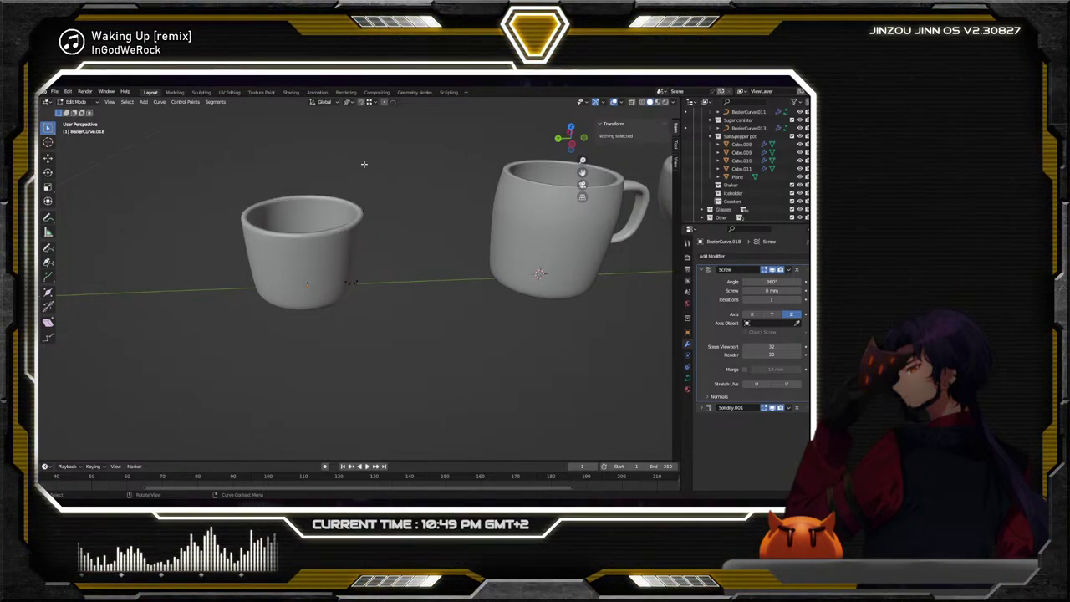
click(363, 209)
key(x)
click(362, 211)
Select the base's outer control points and shift them about 23.4 mm outward along the negative Y axis to widen the disc
scroll(351, 242, up, 5)
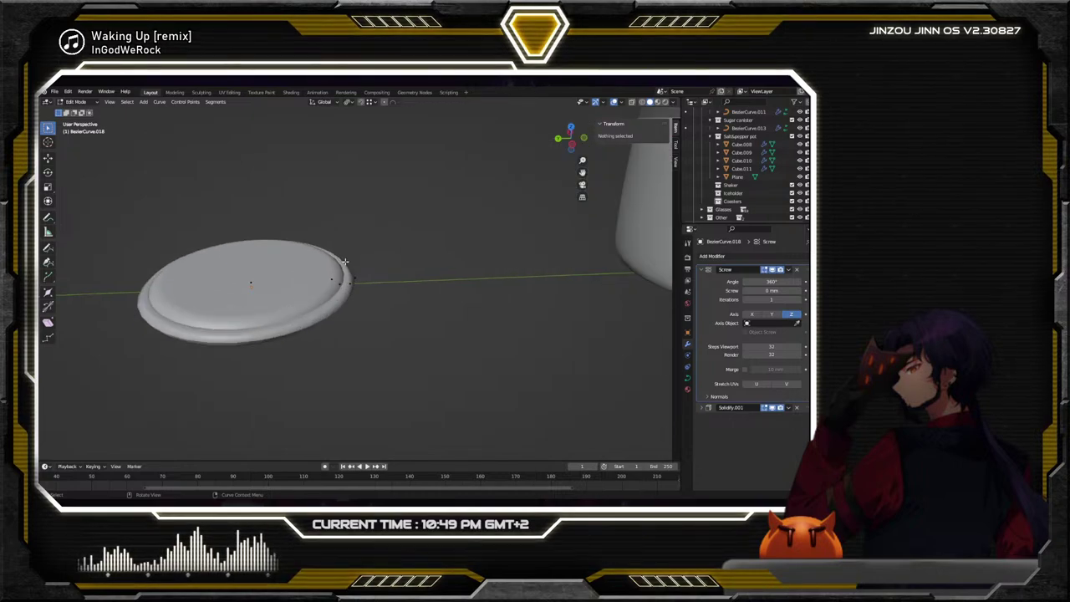
middle_drag(344, 262, 348, 215)
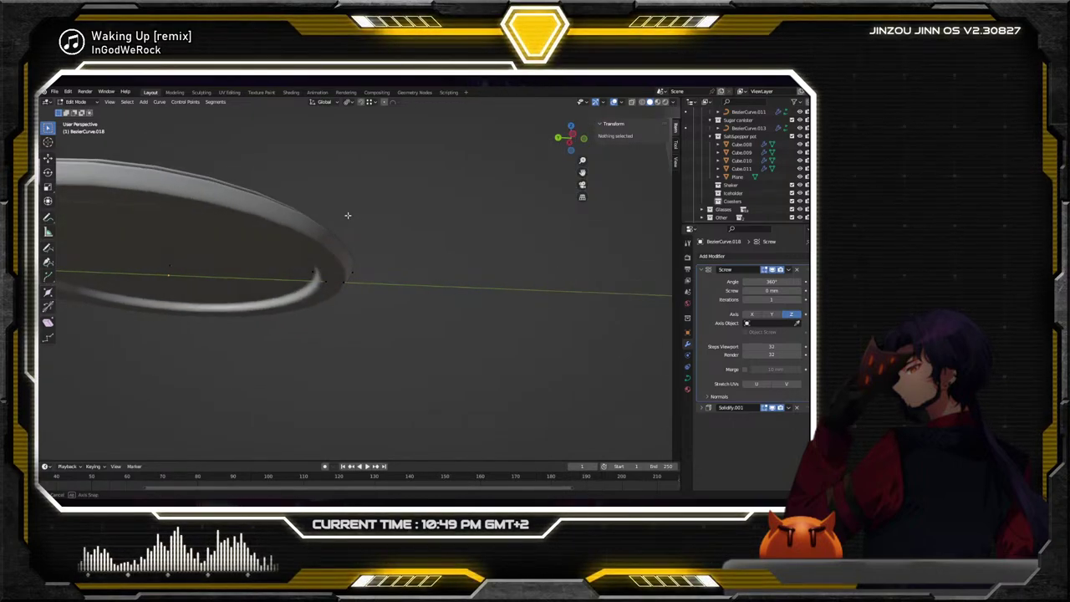
click(313, 270)
drag(323, 283, 350, 276)
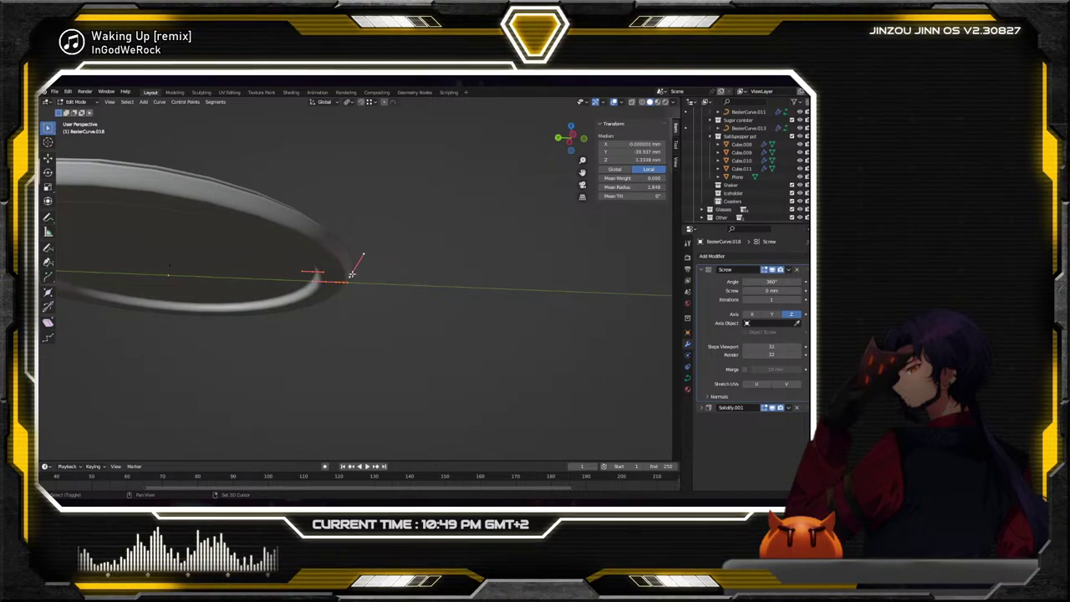
click(48, 158)
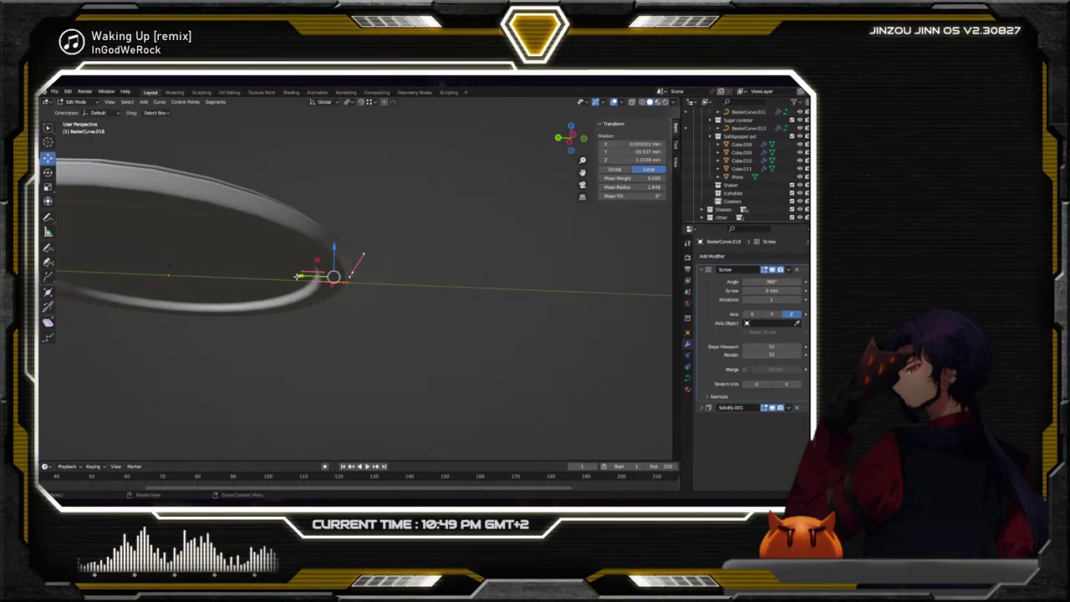
drag(300, 276, 397, 279)
middle_drag(397, 279, 381, 326)
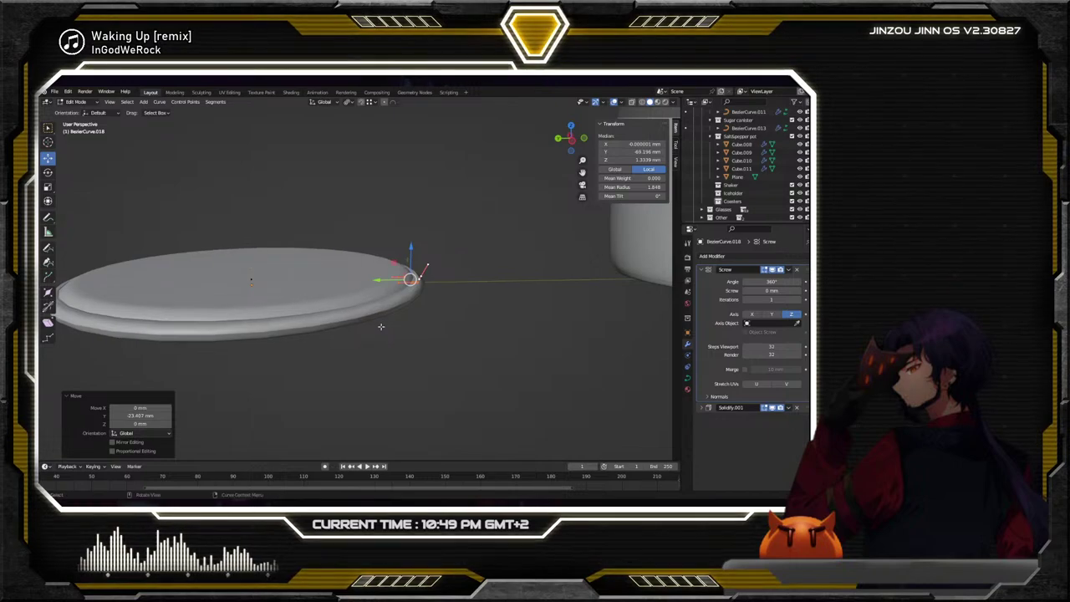
Raise the outermost control point about 0.74 mm along Z, then extrude it about 7.8 mm outward along Y
click(420, 275)
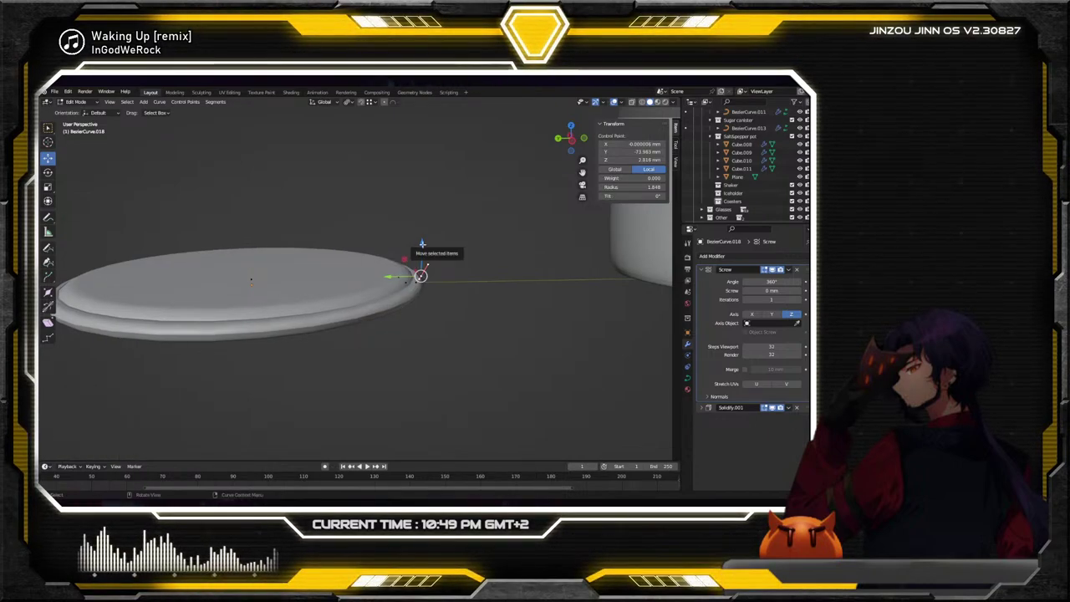
drag(422, 246, 427, 241)
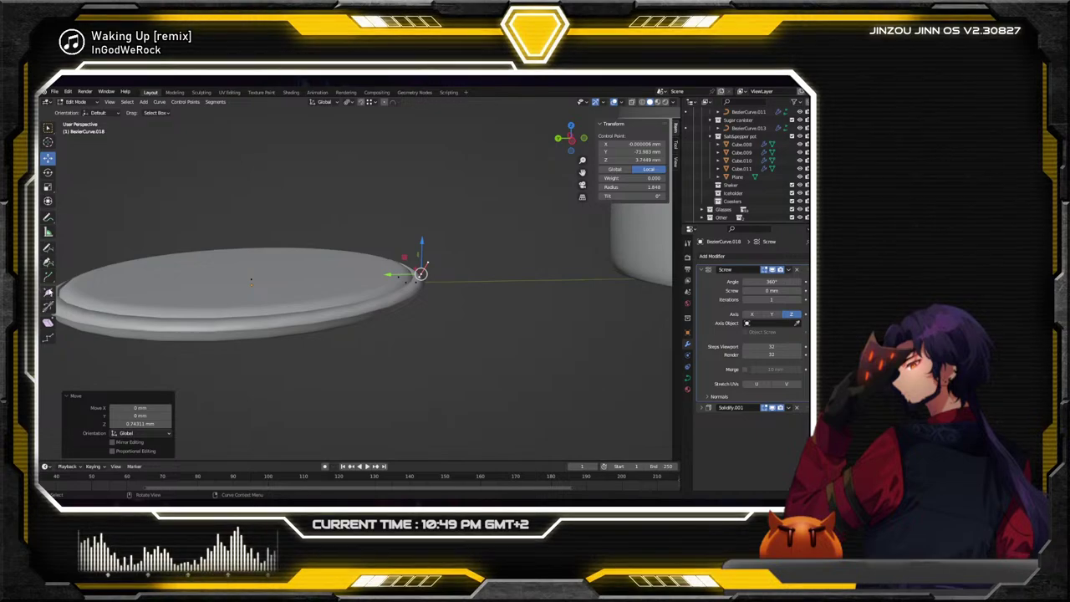
click(49, 285)
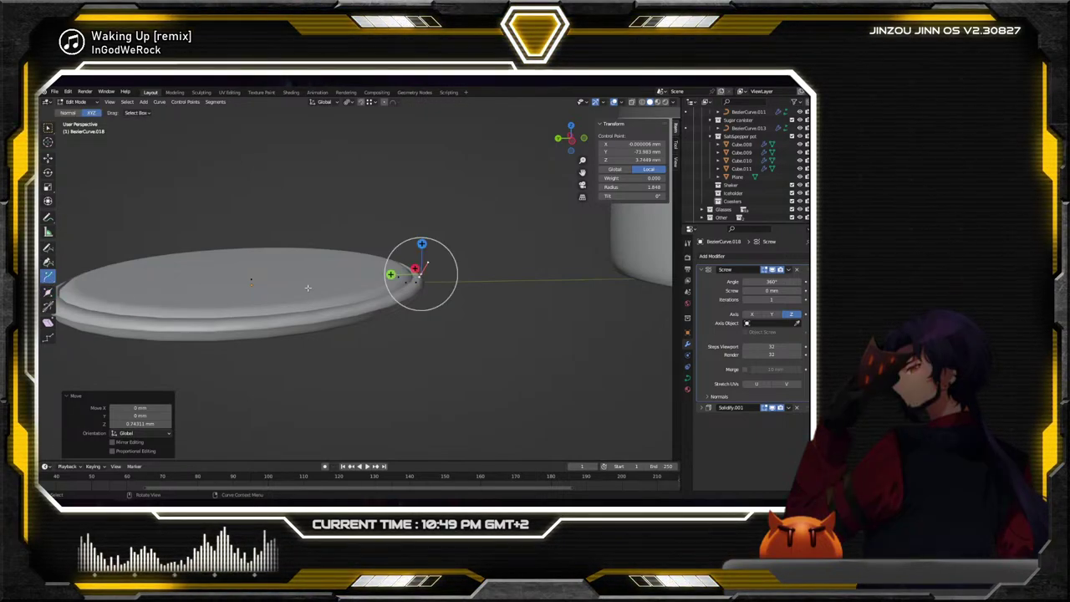
drag(419, 274, 416, 279)
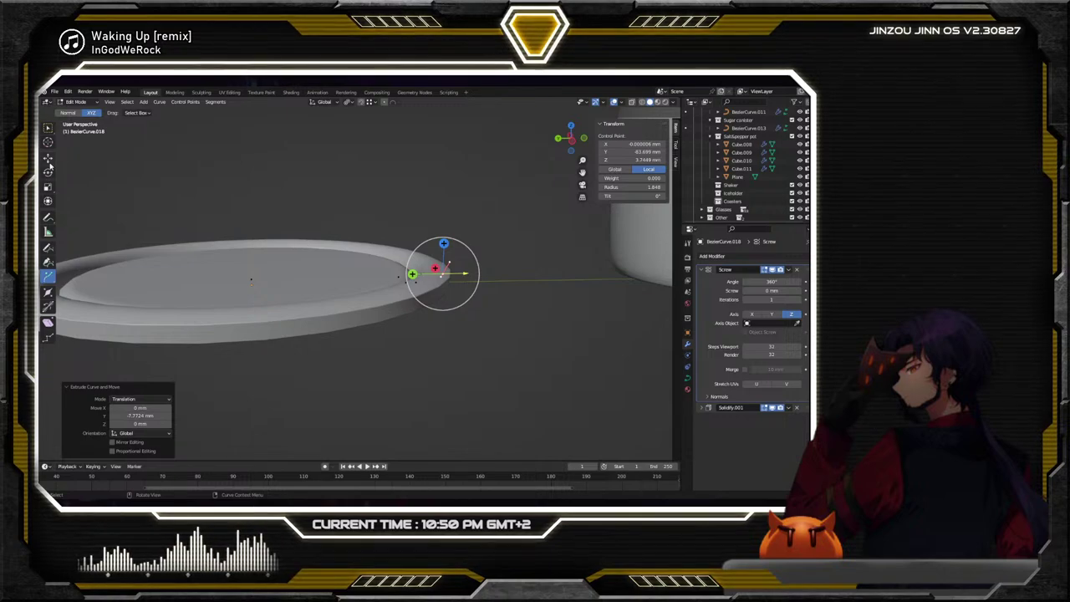
Rotate the extruded end point about the X axis until its handles lie horizontal in the left orthographic view, then deselect everything
middle_drag(135, 206, 405, 269)
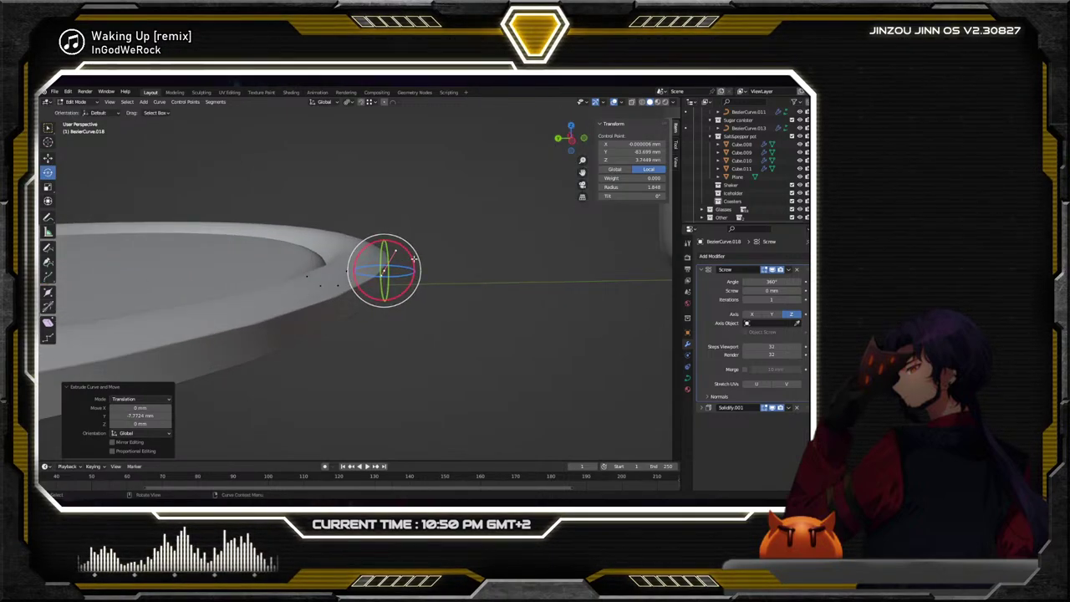
mouse_move(414, 258)
mouse_down()
mouse_move(411, 345)
mouse_move(443, 335)
mouse_move(404, 271)
mouse_move(439, 274)
mouse_move(432, 327)
mouse_move(430, 310)
mouse_up()
middle_drag(429, 310, 422, 292)
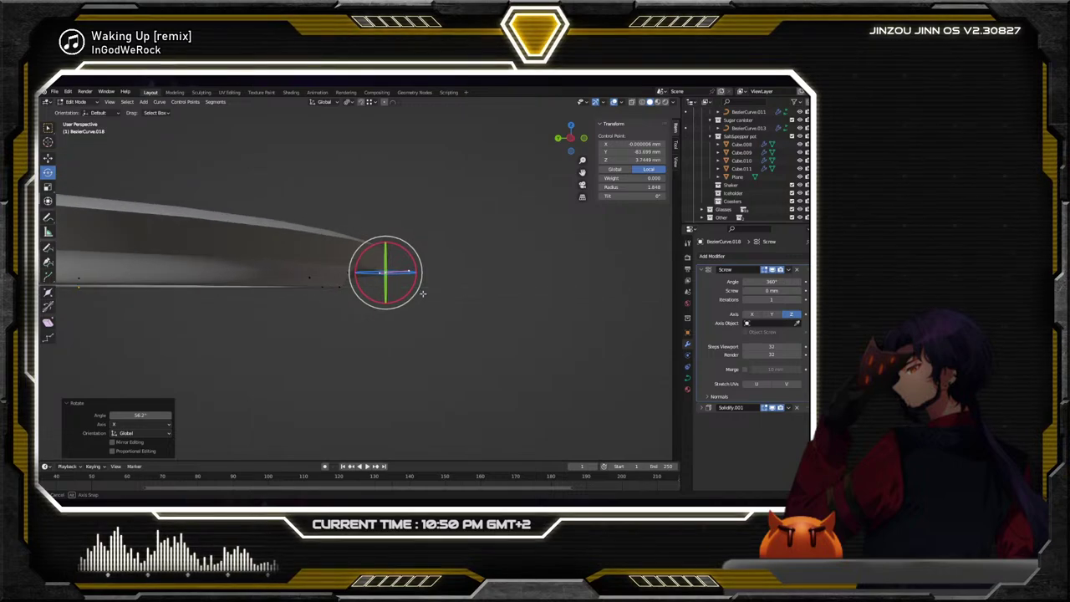
drag(415, 274, 426, 274)
click(571, 140)
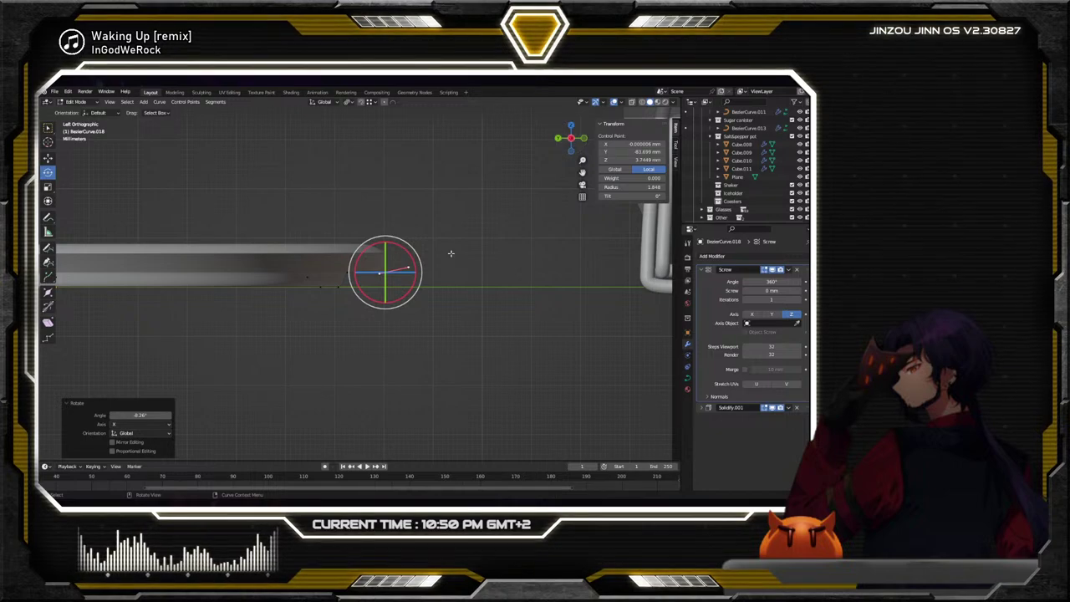
middle_drag(450, 253, 417, 258)
drag(415, 254, 420, 253)
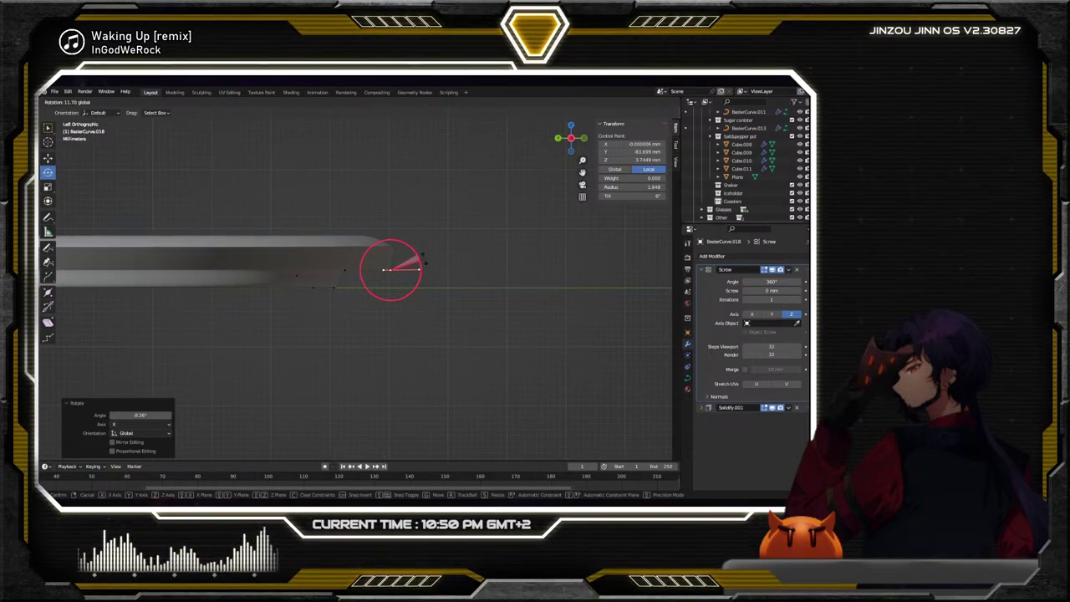
key(alt+a)
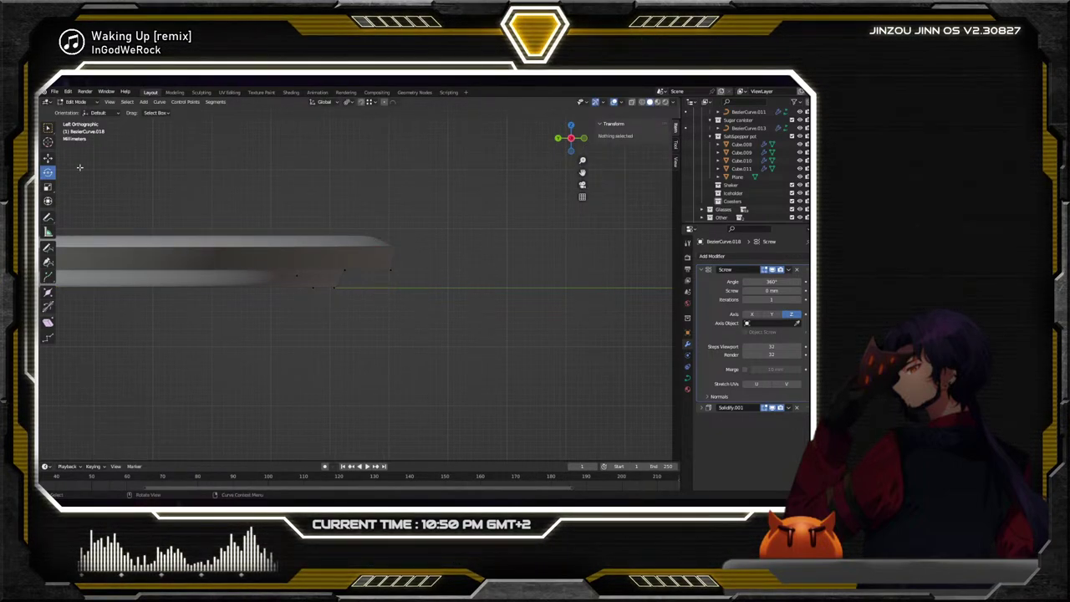
Extrude the profile's outer end point about 6.1 mm upward along Z
click(389, 269)
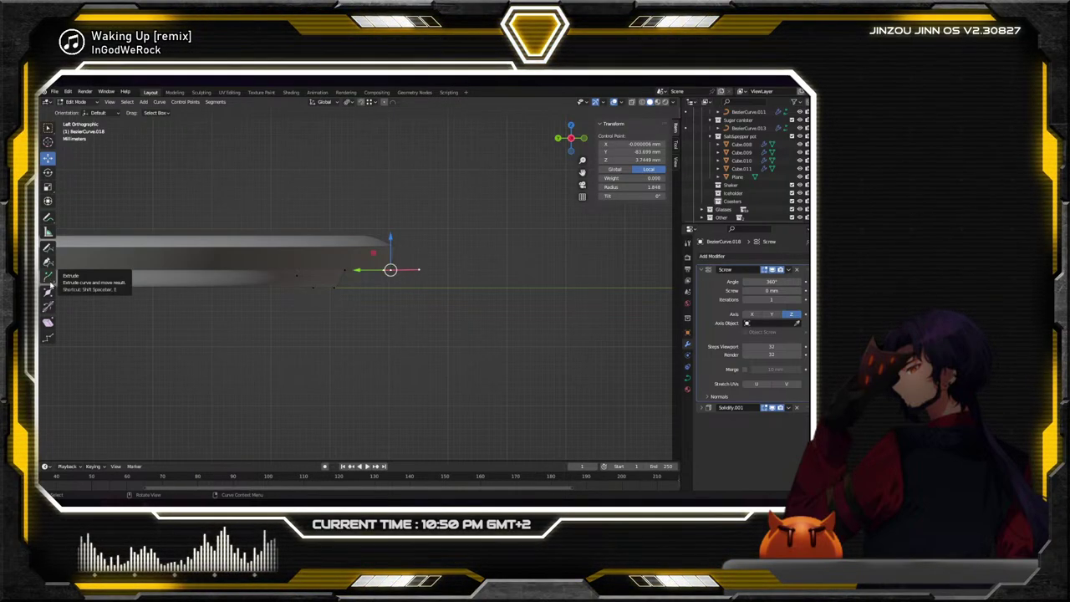
click(49, 277)
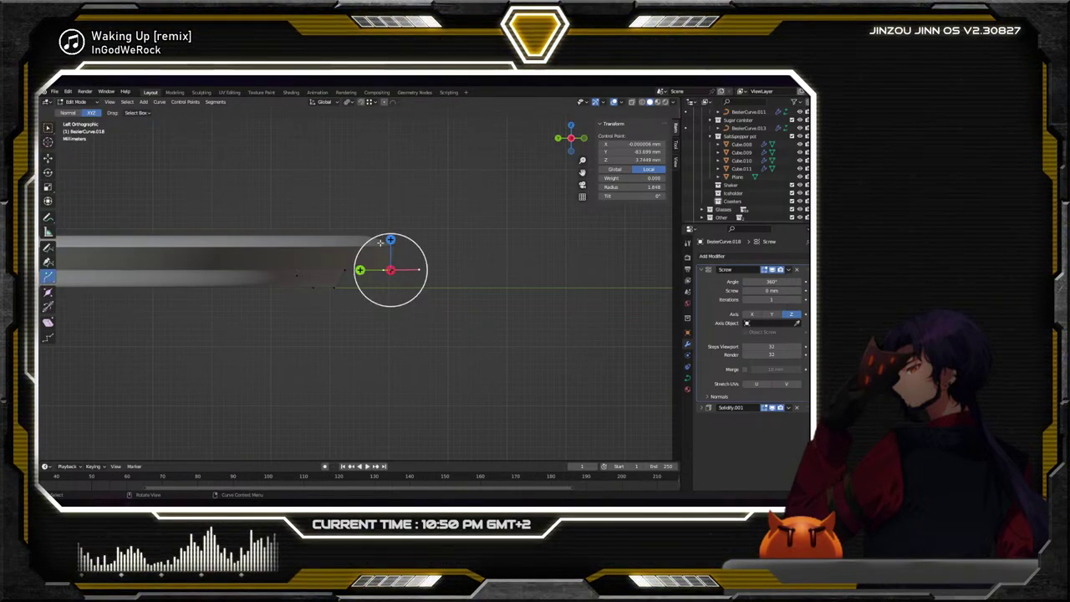
drag(390, 239, 287, 206)
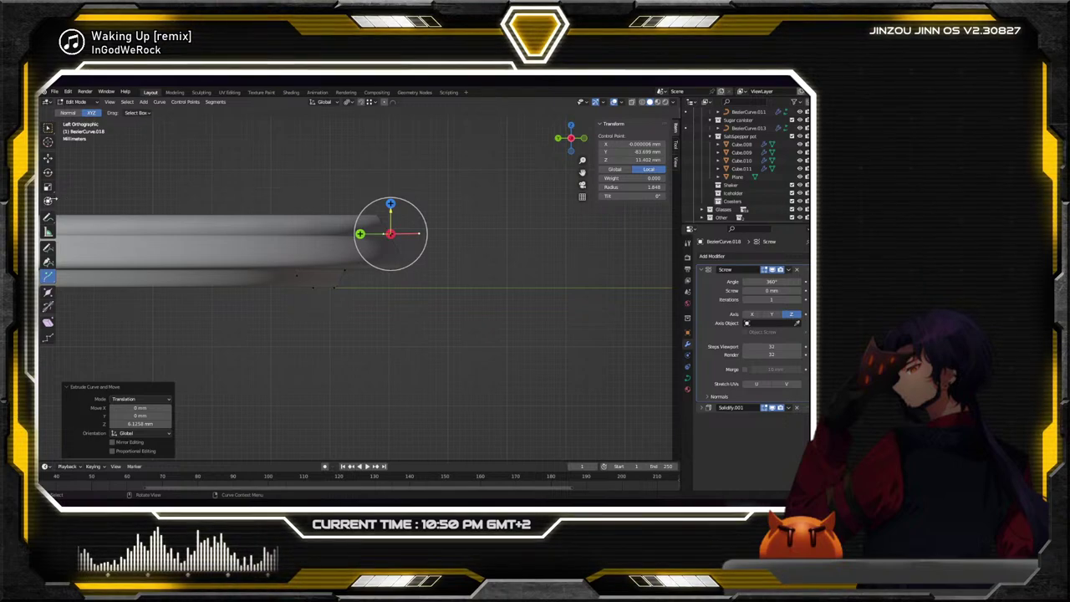
Rotate the raised end point about the global X axis by exactly 180°
key(shift+space)
key(r)
drag(408, 210, 378, 199)
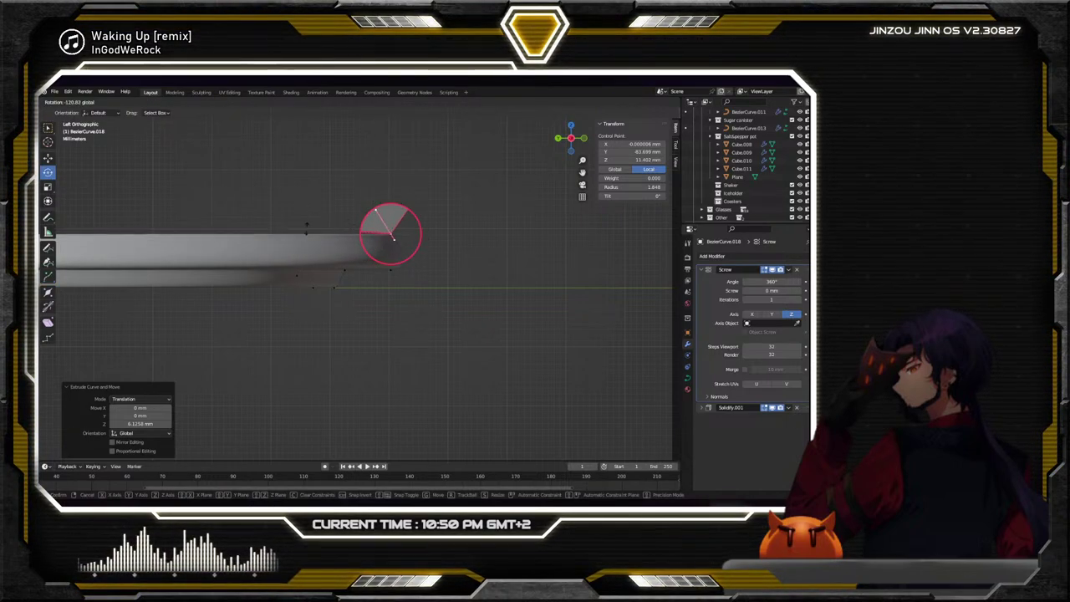
drag(310, 282, 309, 283)
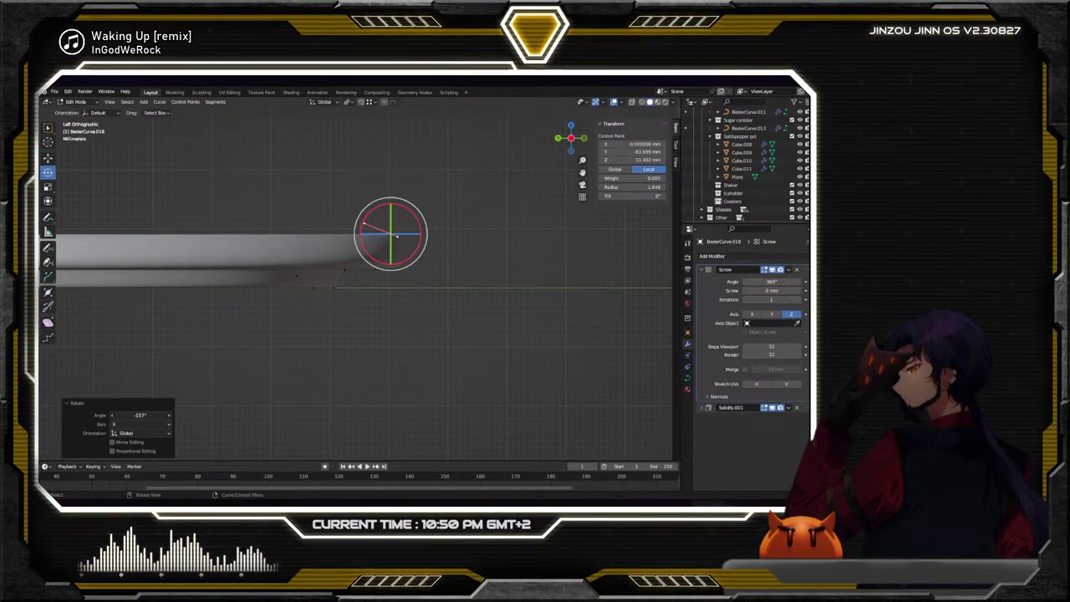
key(BackSpace)
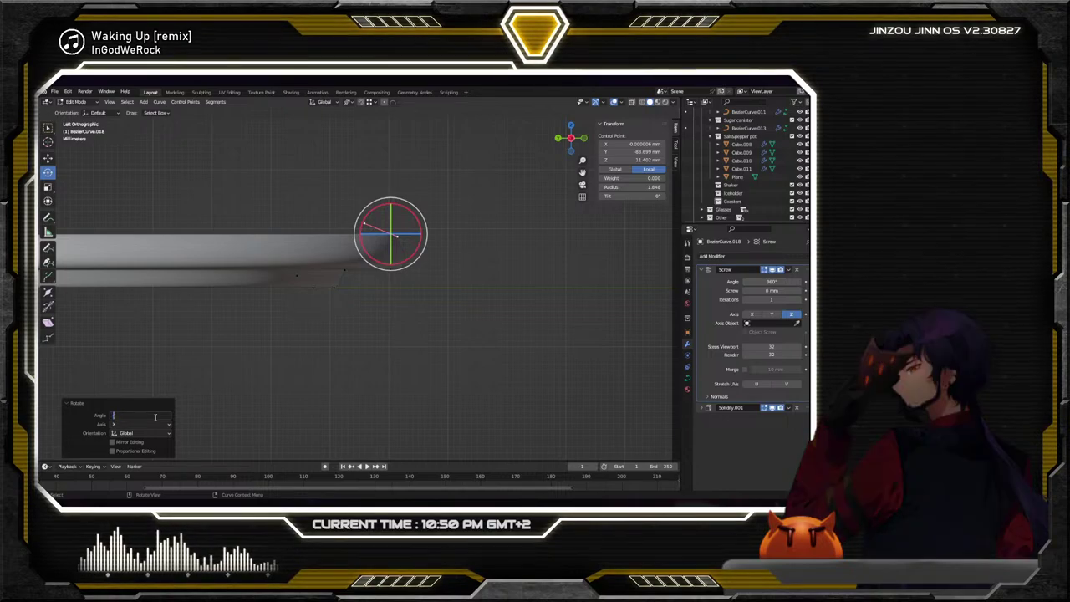
text(18)
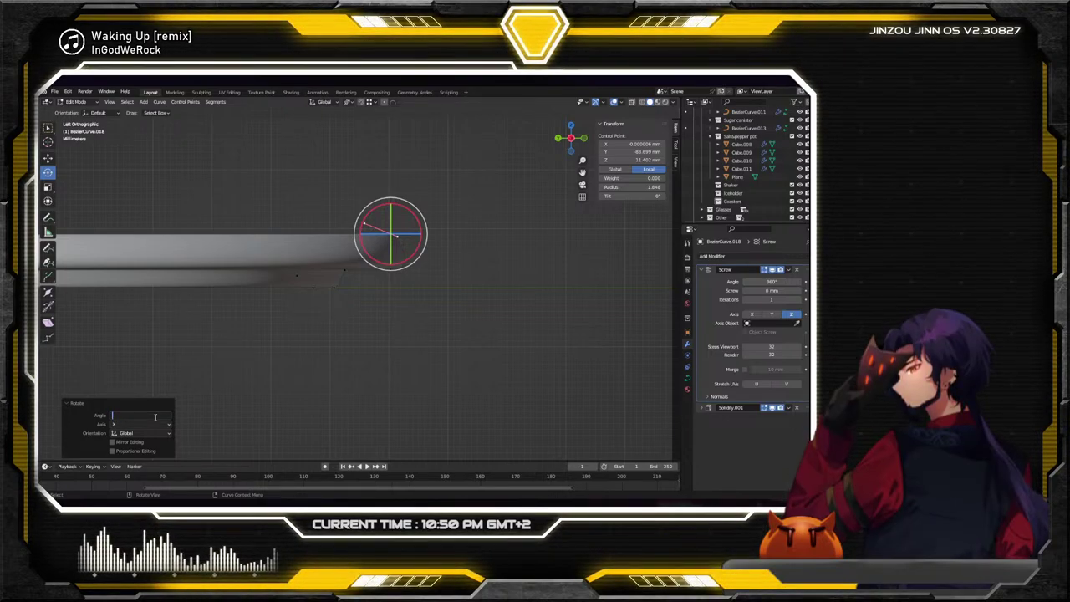
text(0)
key(Return)
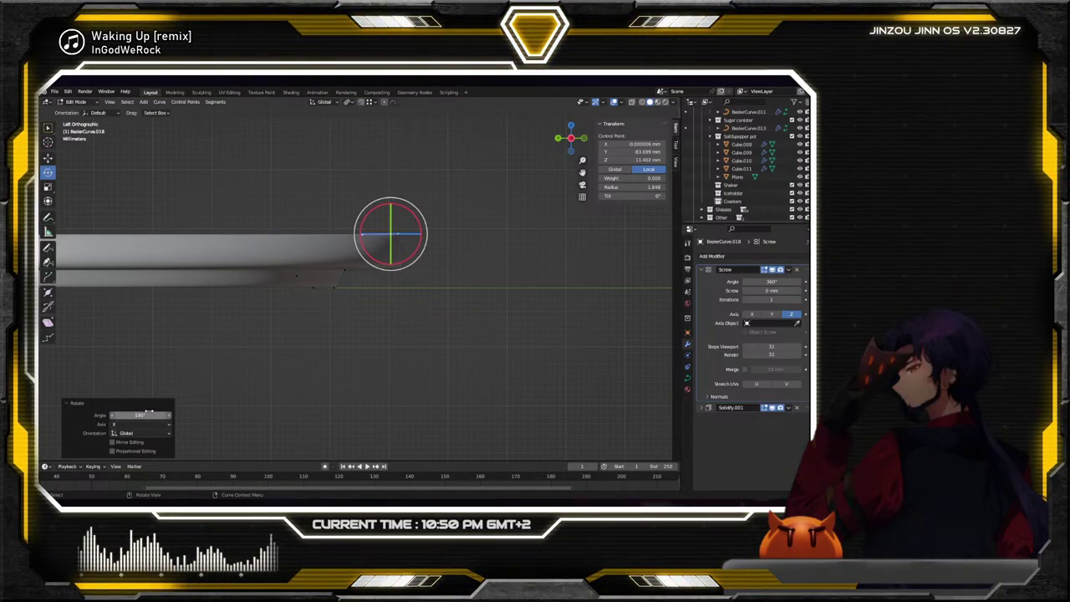
Scale the outer handle of the raised end point by about 2.83 to round the disc's rim
click(48, 158)
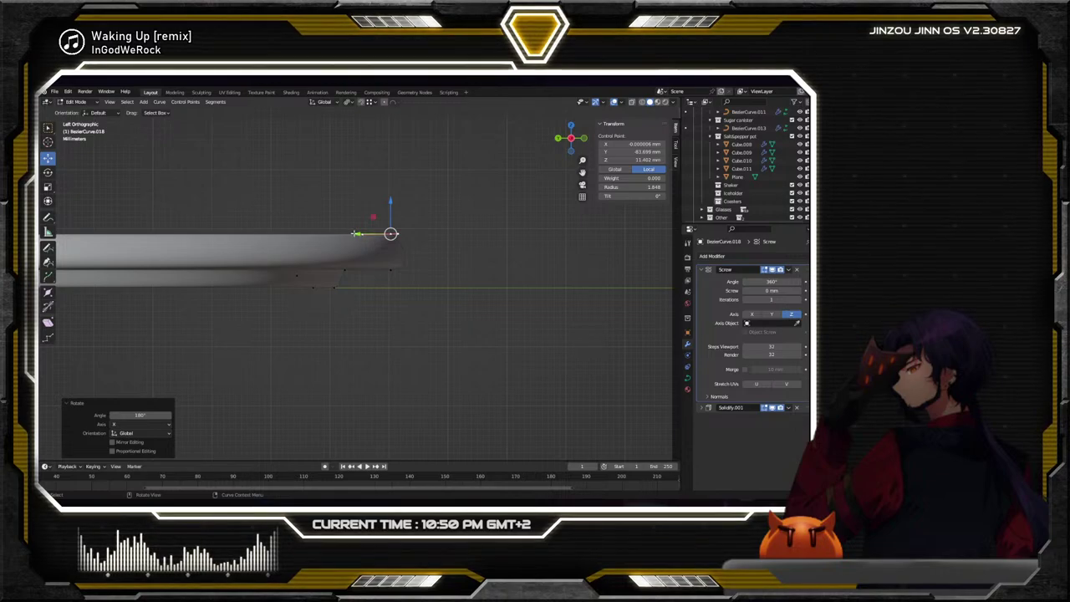
click(398, 233)
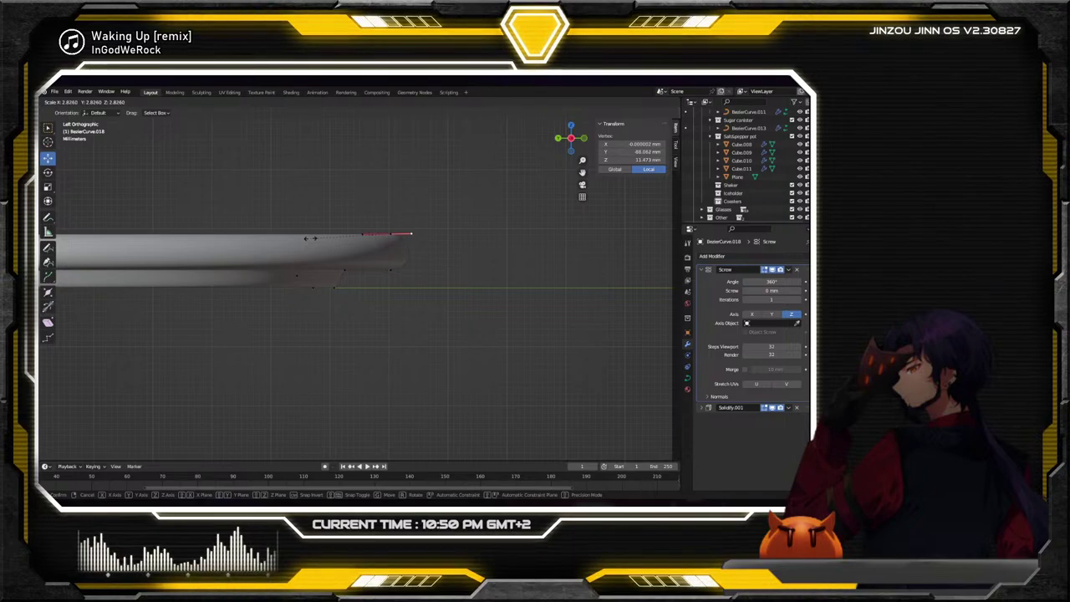
click(309, 238)
Extrude the raised end point about 54.3 mm inward along Y across the top of the disc
middle_drag(309, 238, 340, 283)
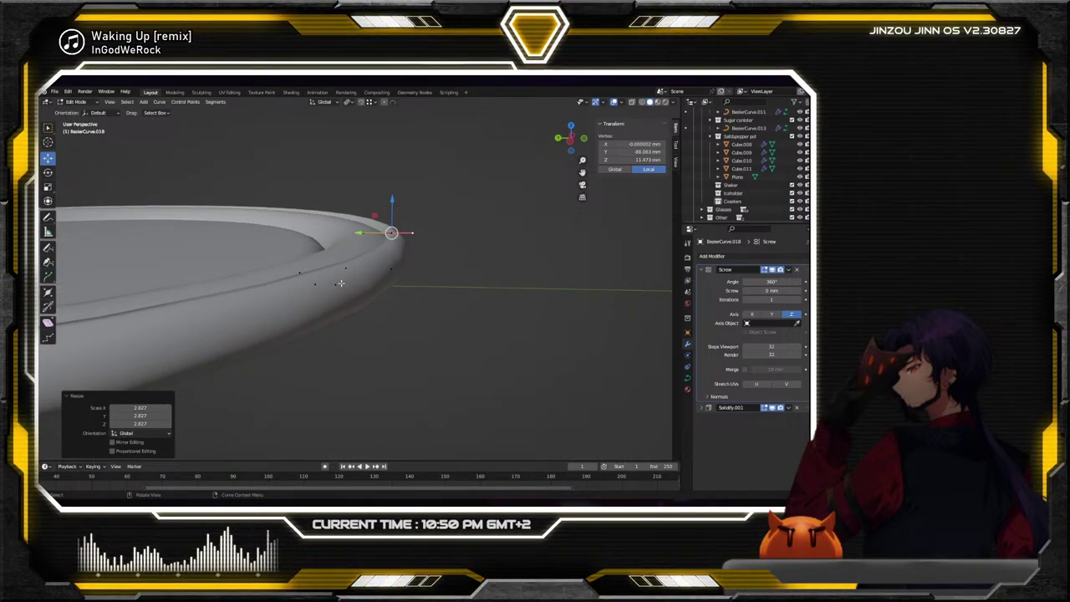
click(389, 251)
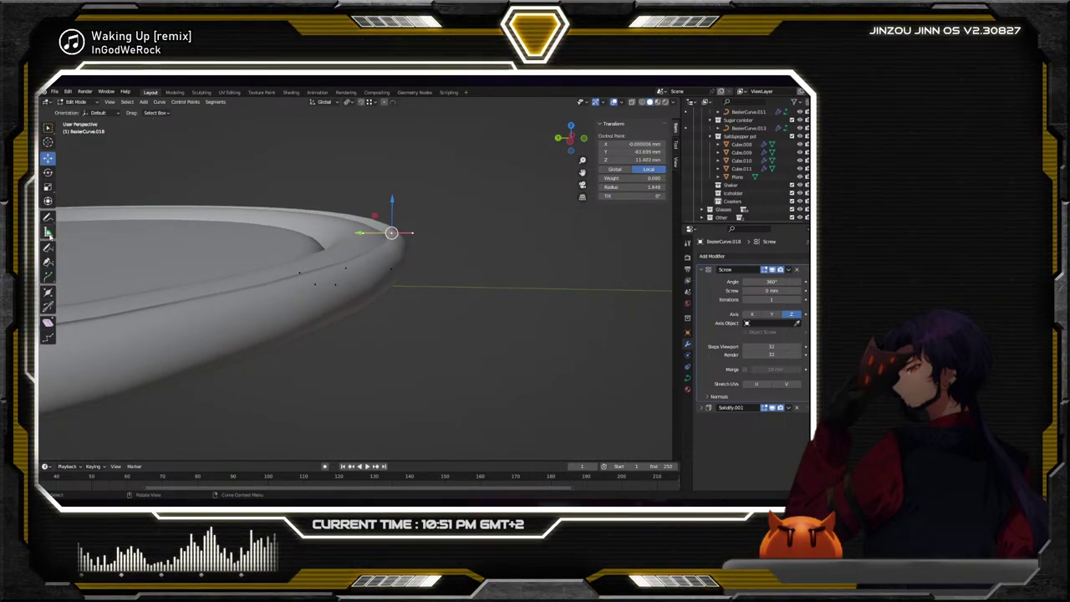
click(49, 278)
middle_drag(251, 276, 344, 260)
drag(344, 260, 209, 258)
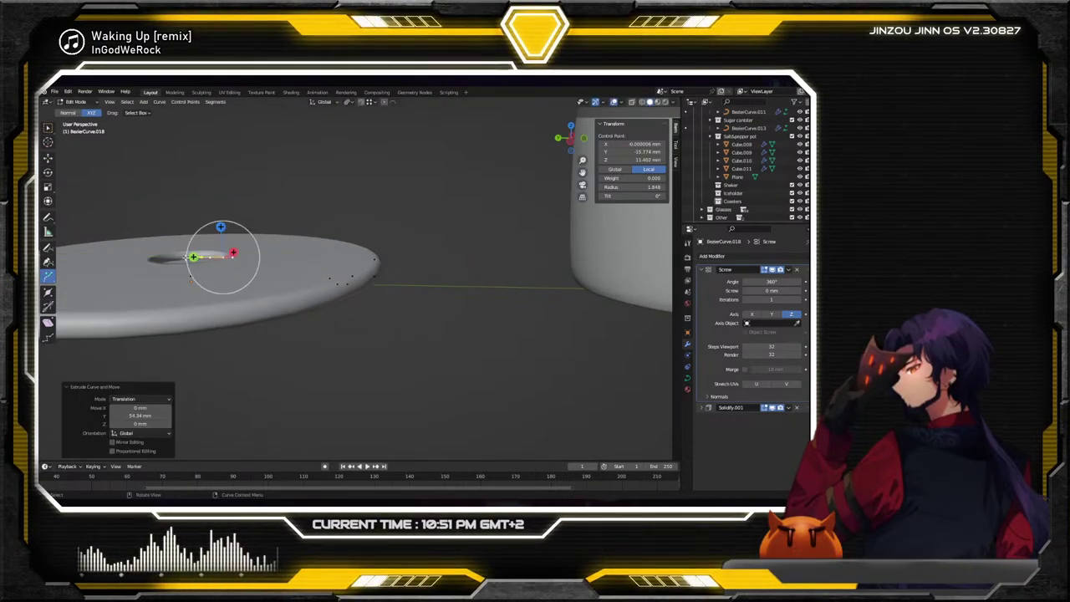
Turn on snapping, move the top curve's inner end point about 14.2 mm along Y onto the disc's central axis, and leave Edit Mode
middle_drag(250, 275, 301, 267)
click(48, 158)
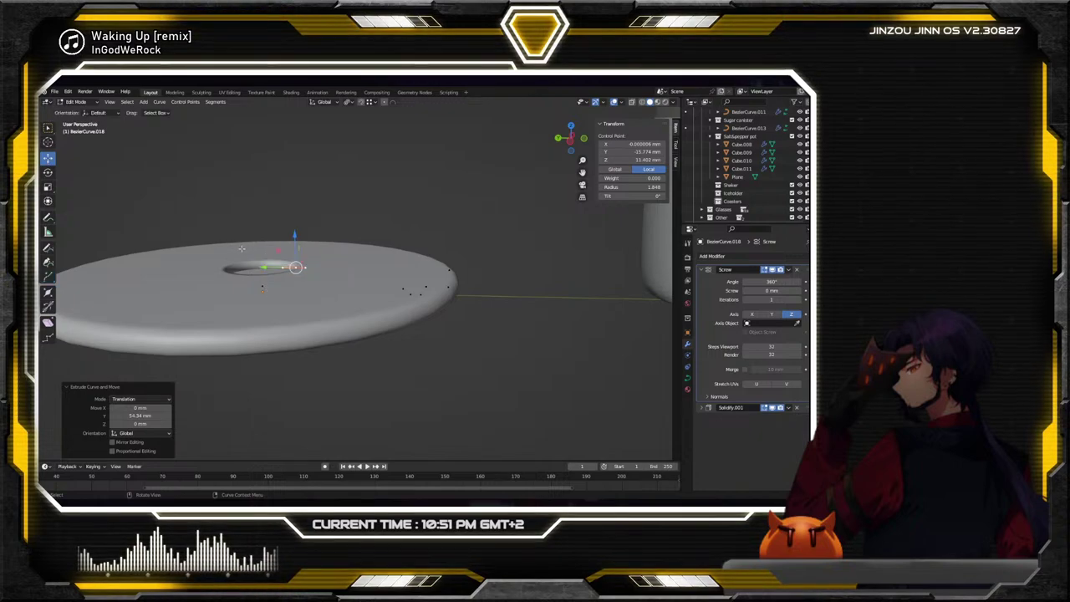
mouse_move(266, 267)
mouse_down()
mouse_move(262, 287)
mouse_move(242, 279)
mouse_move(267, 280)
mouse_up()
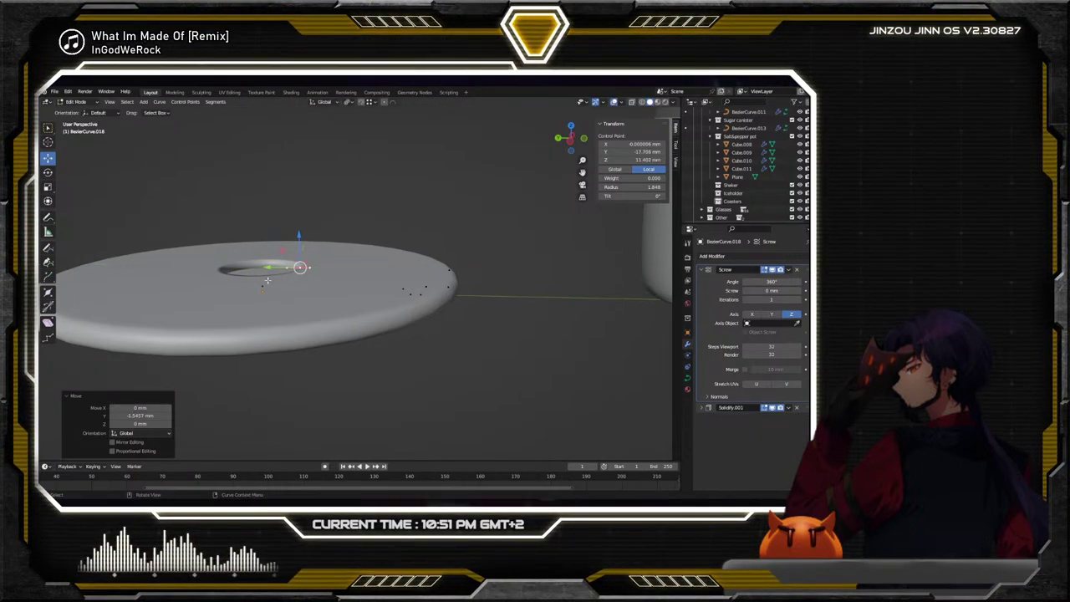
click(361, 102)
key(g)
key(y)
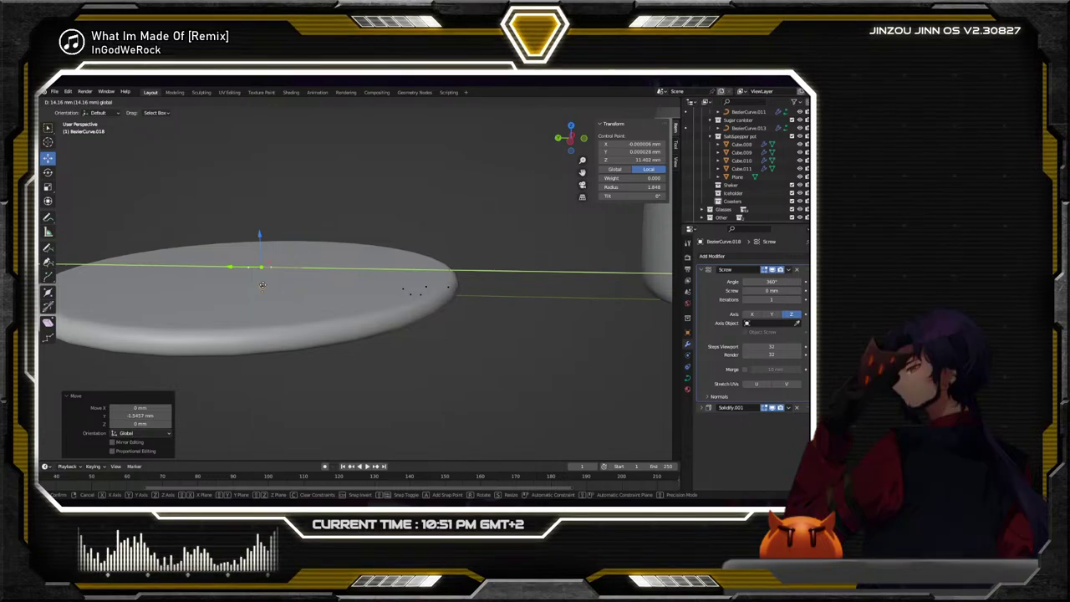
click(261, 265)
click(76, 112)
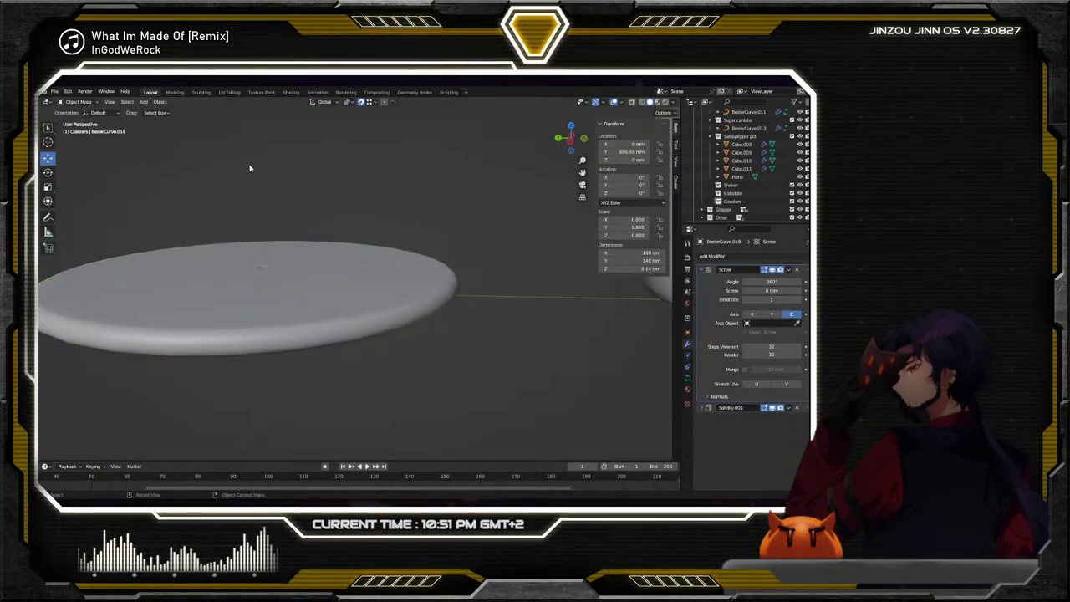
Reopen the disc's profile curve for editing and set the handle type at the raised centre point to Automatic
scroll(312, 239, down, 3)
middle_drag(313, 239, 317, 262)
scroll(258, 262, up, 6)
click(212, 262)
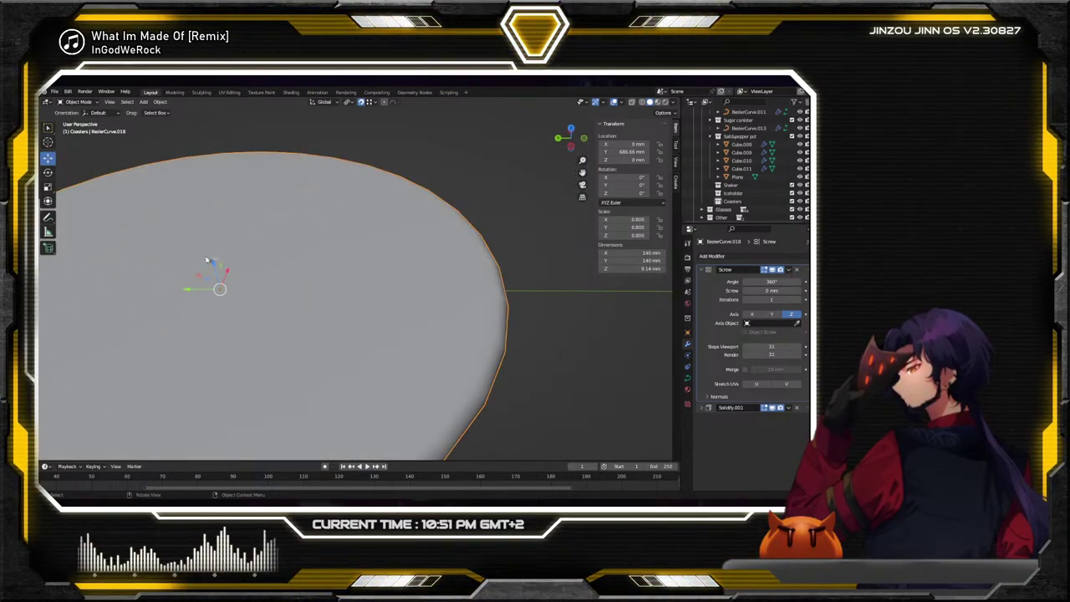
click(78, 102)
click(78, 120)
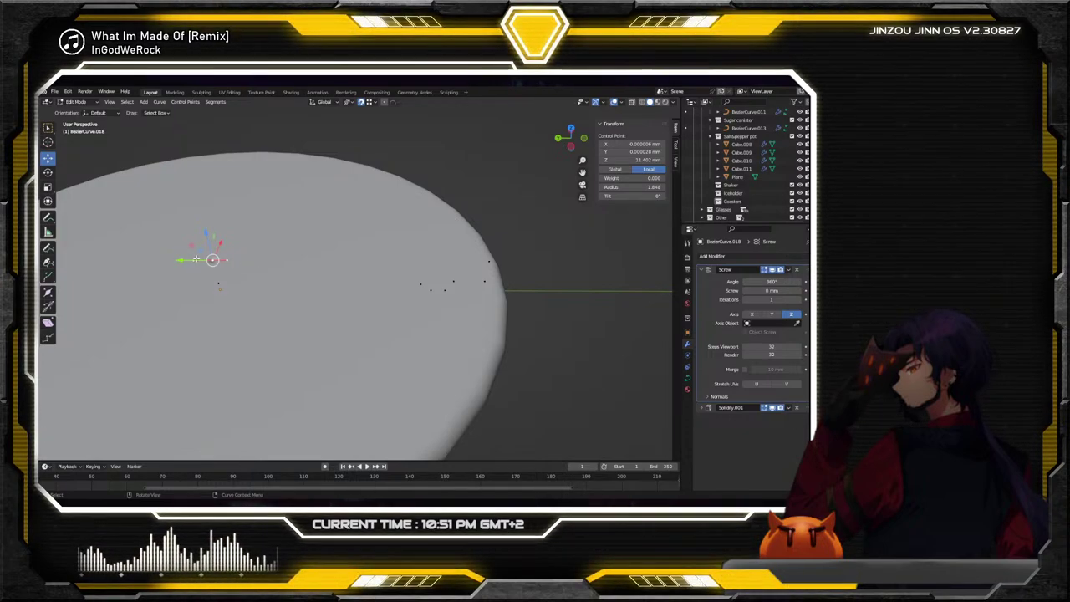
click(213, 260)
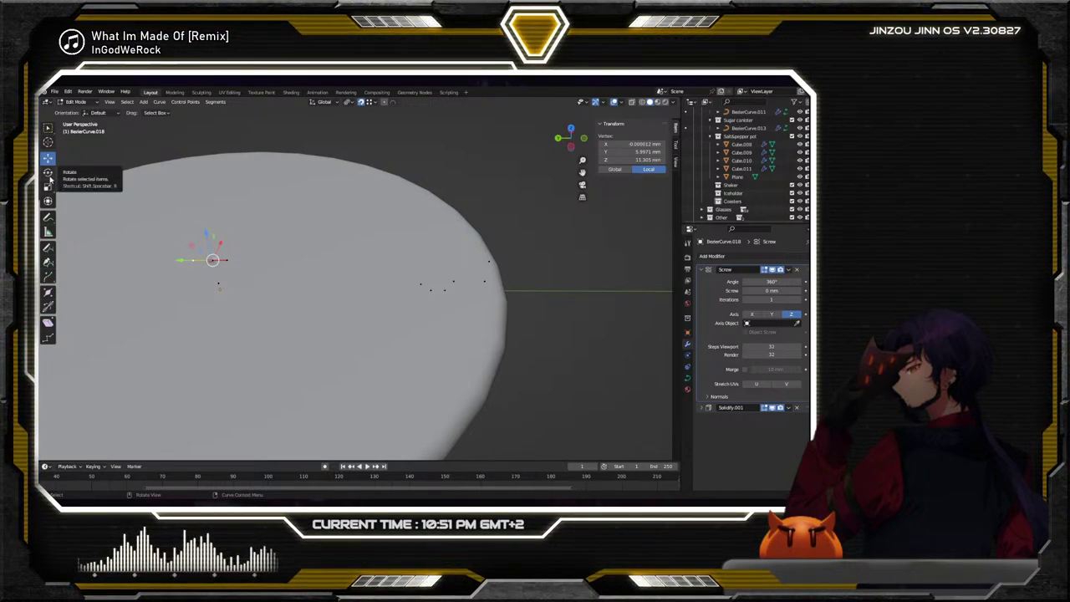
click(159, 102)
mouse_move(191, 101)
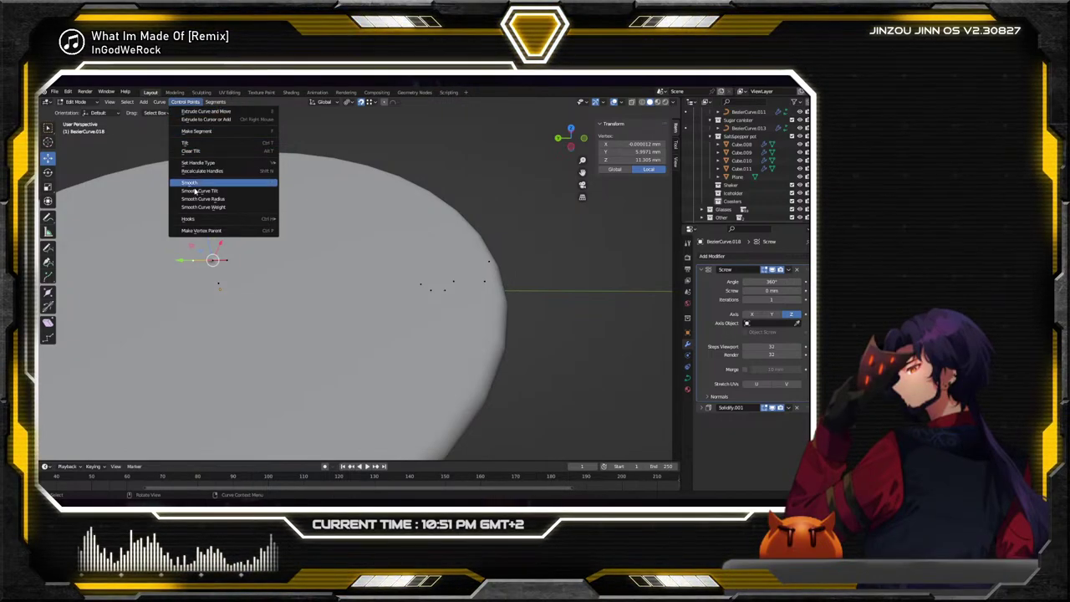
right_click(206, 288)
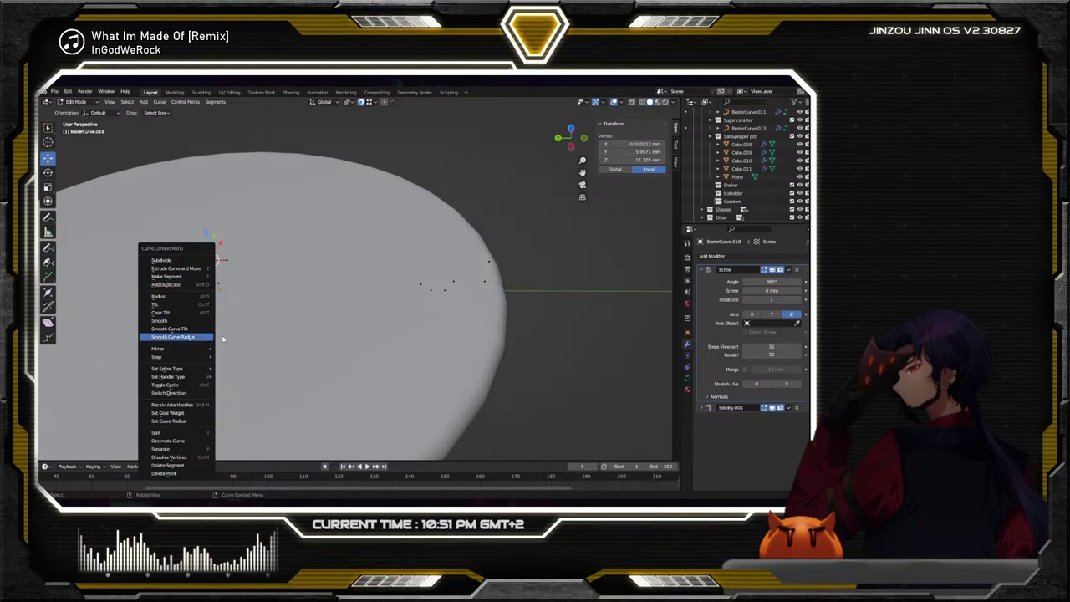
mouse_move(198, 379)
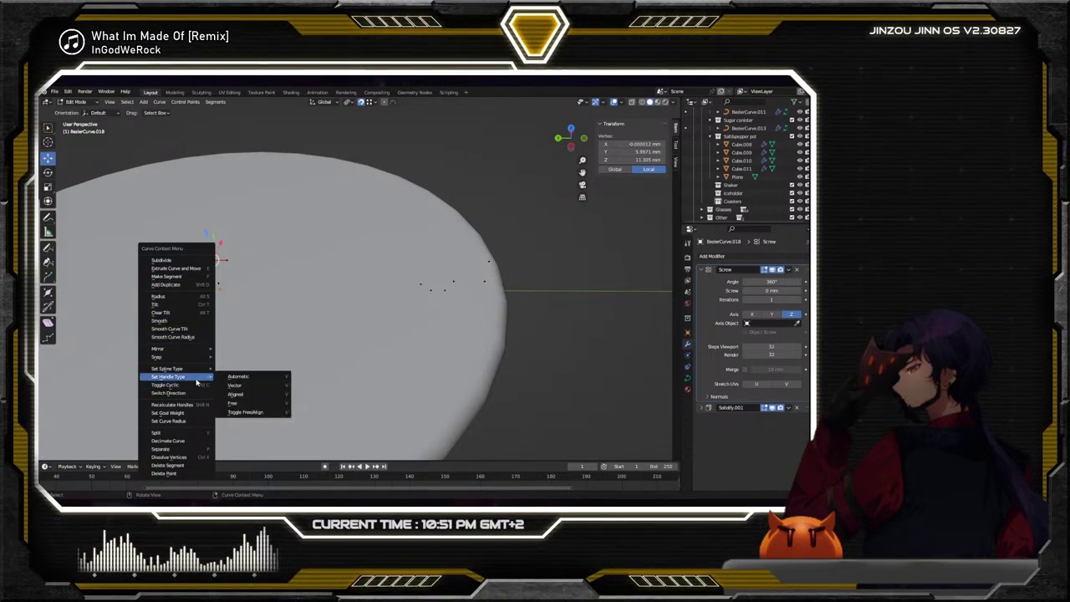
click(238, 376)
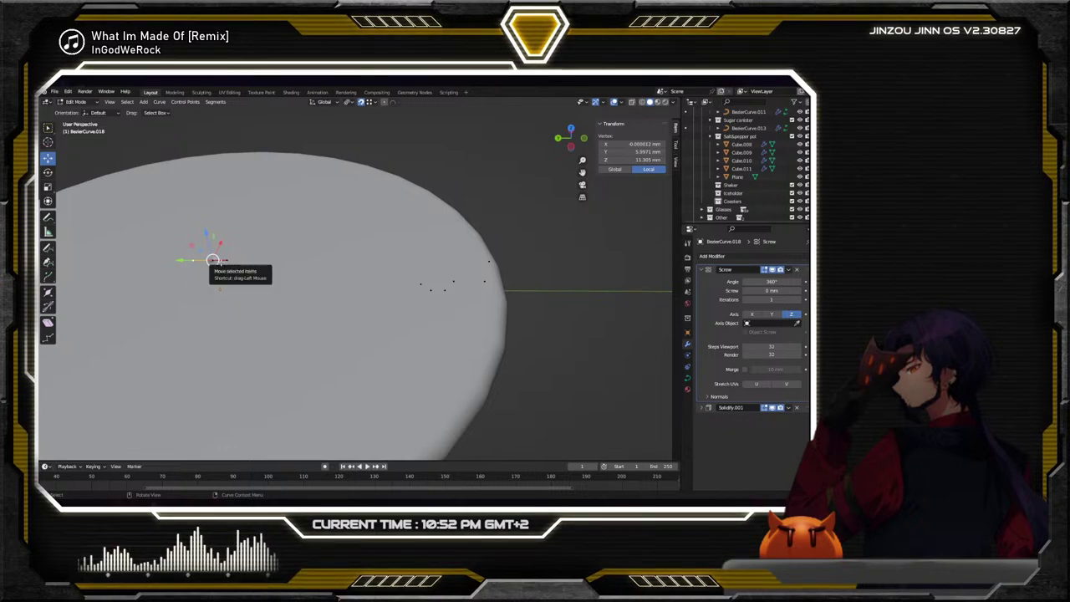
Try deleting the raised centre point, undo that deletion, and try deleting its segment instead
click(219, 260)
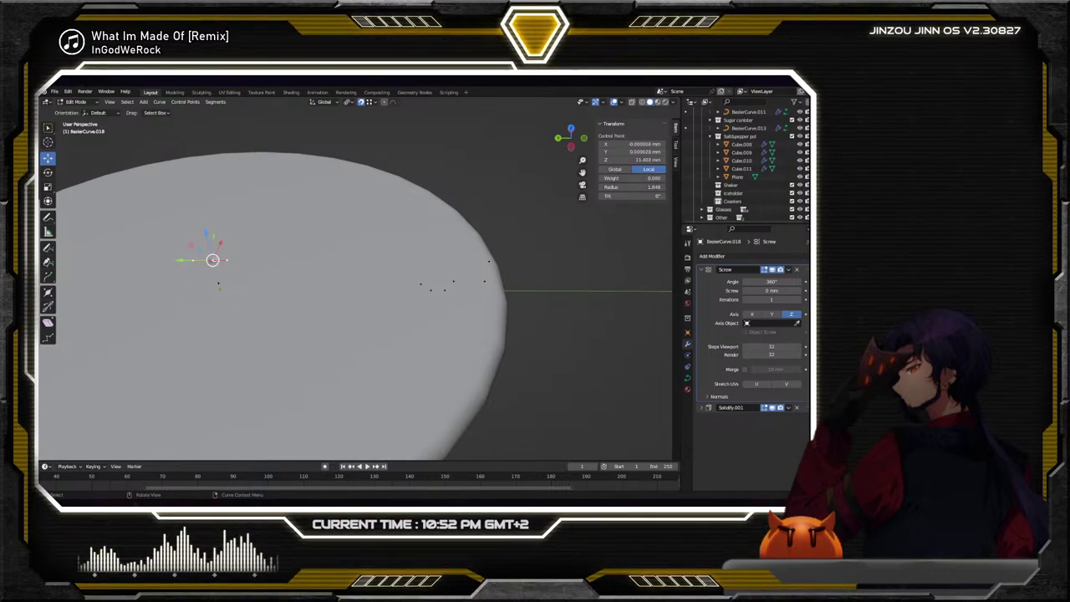
key(x)
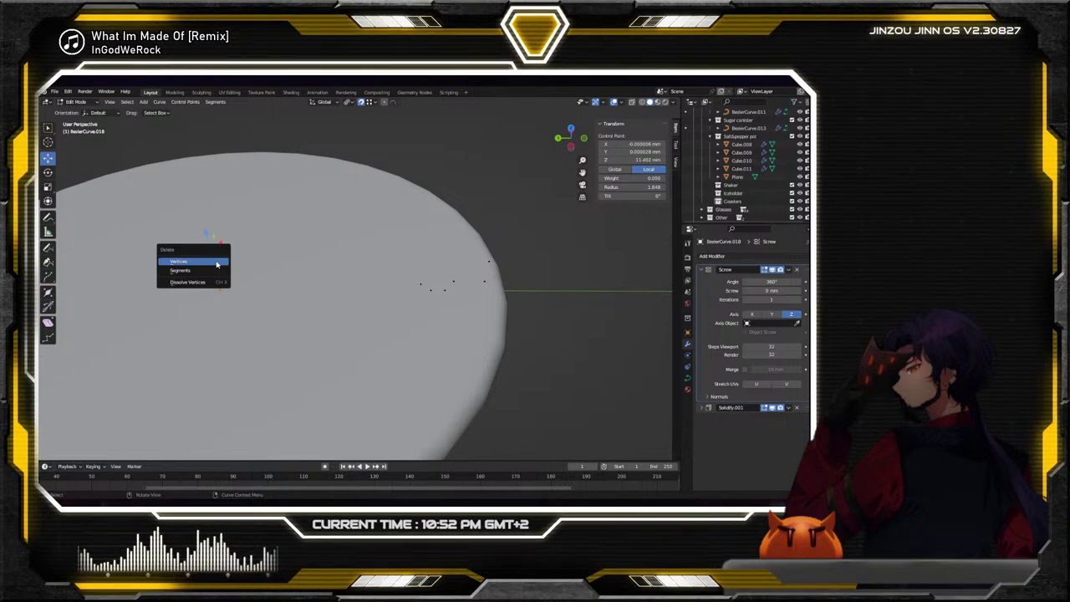
click(217, 263)
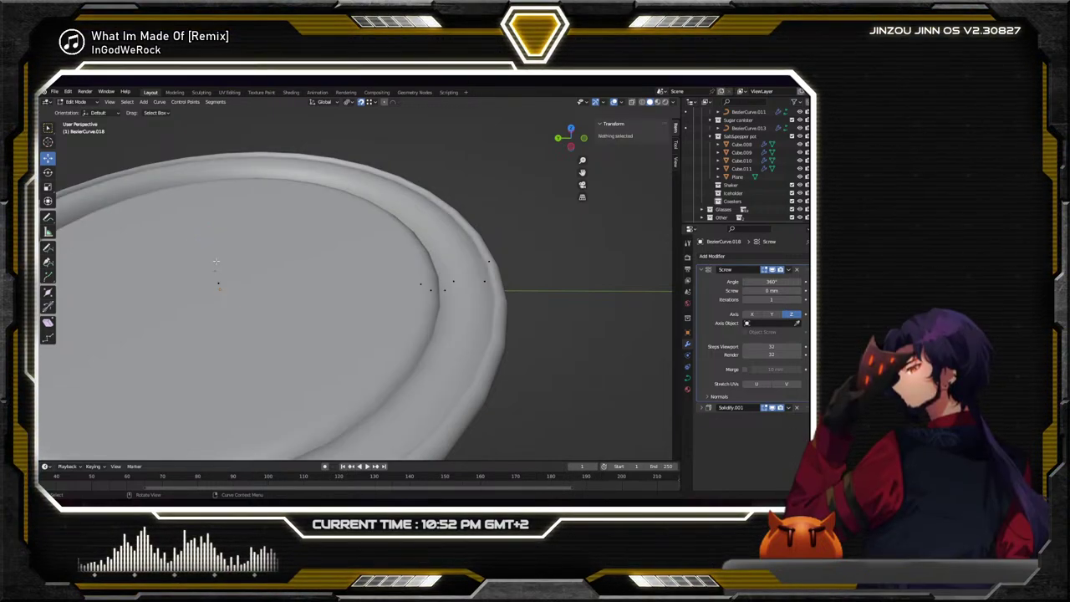
key(ctrl+z)
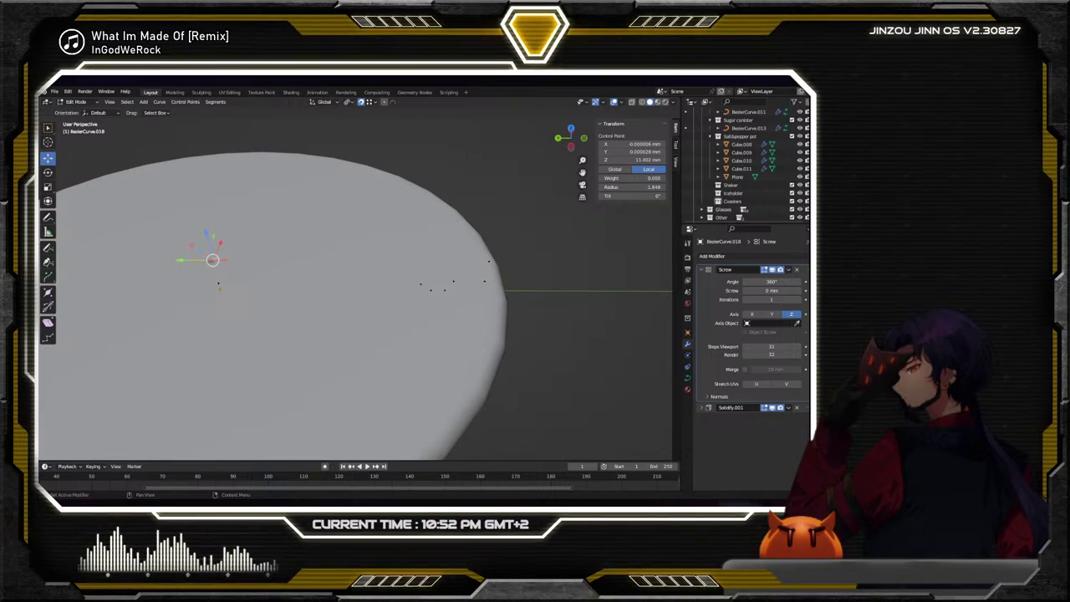
key(x)
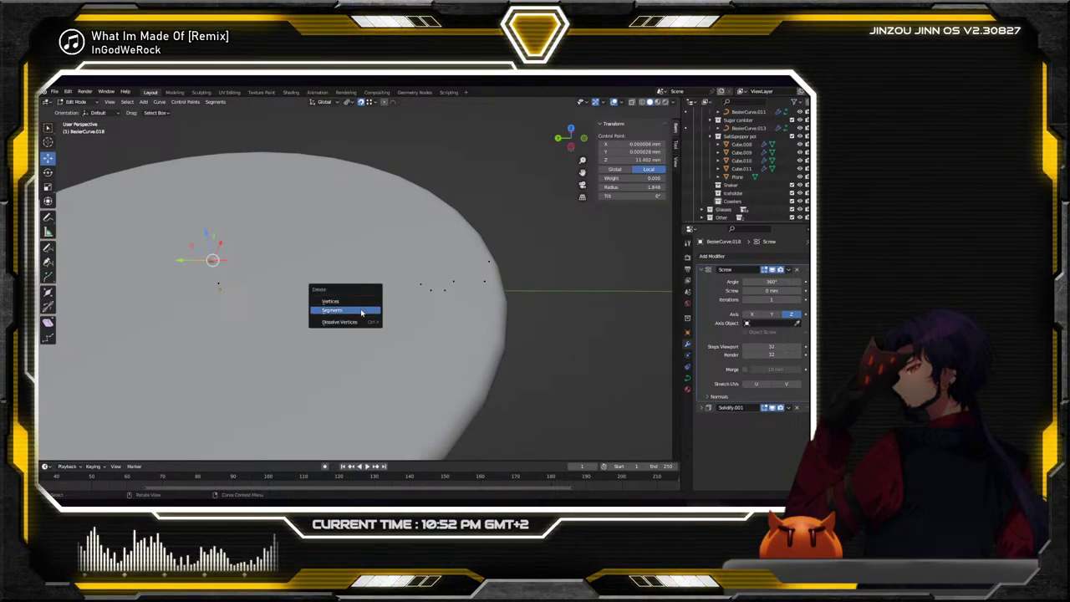
click(362, 311)
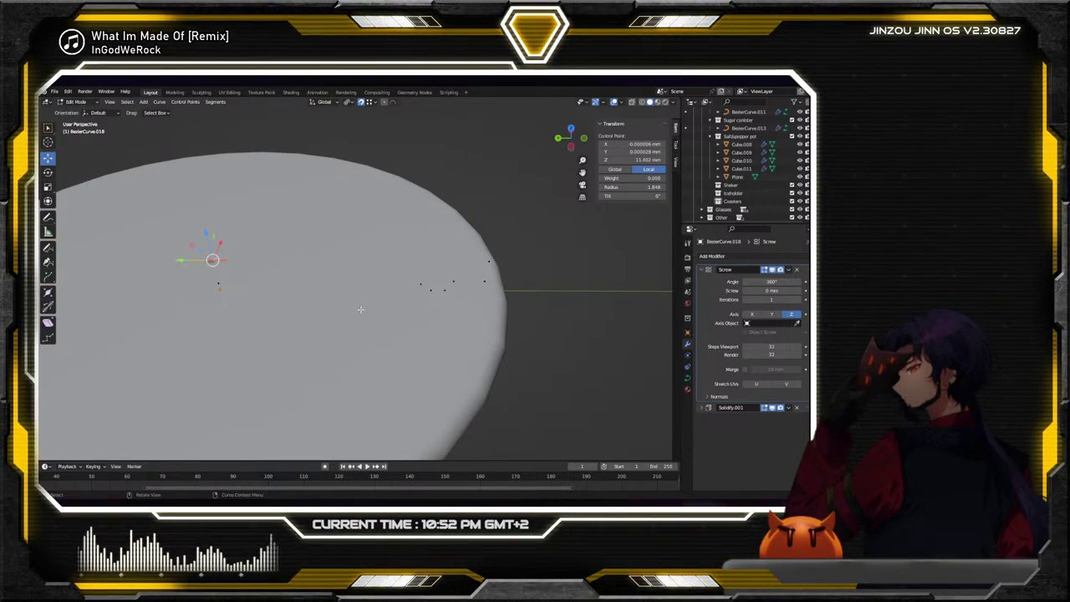
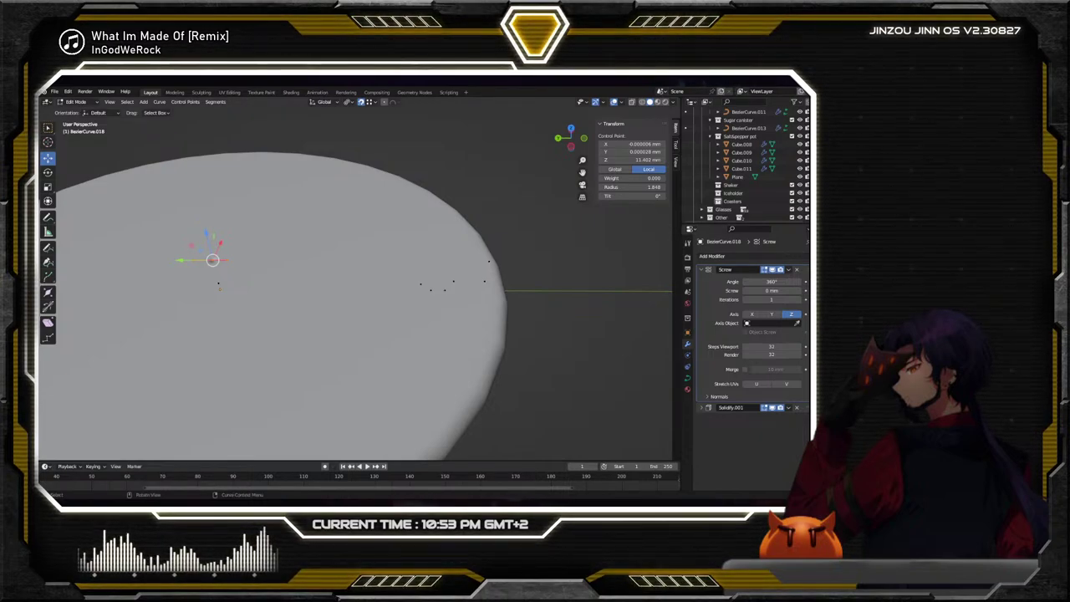
Move the raised centre point's handle along Y past the centre to about -14.7 mm, and leave Edit Mode
click(199, 265)
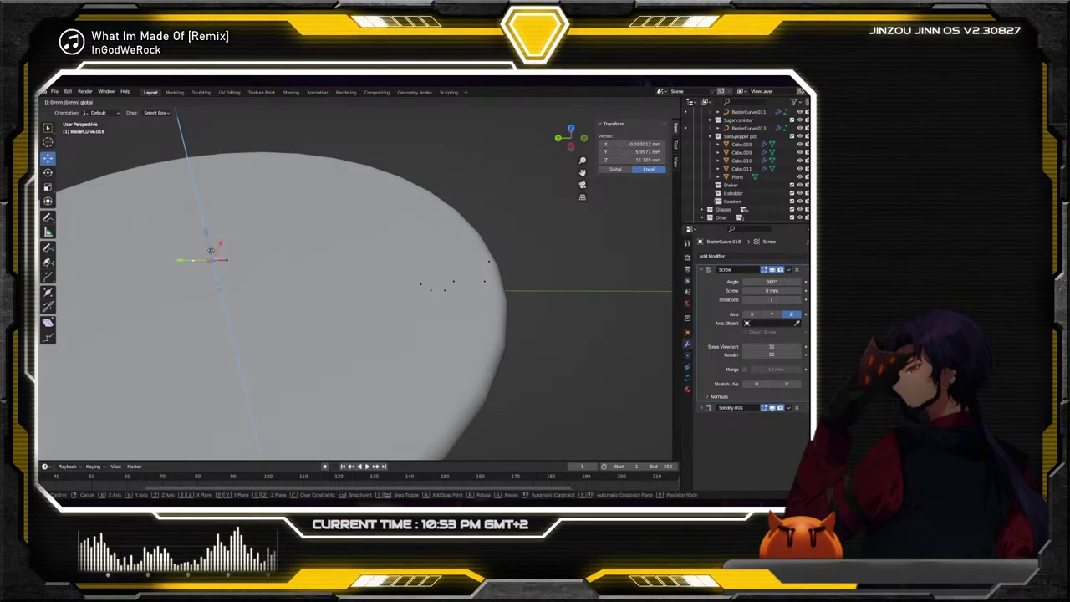
click(208, 236)
scroll(208, 236, up, 2)
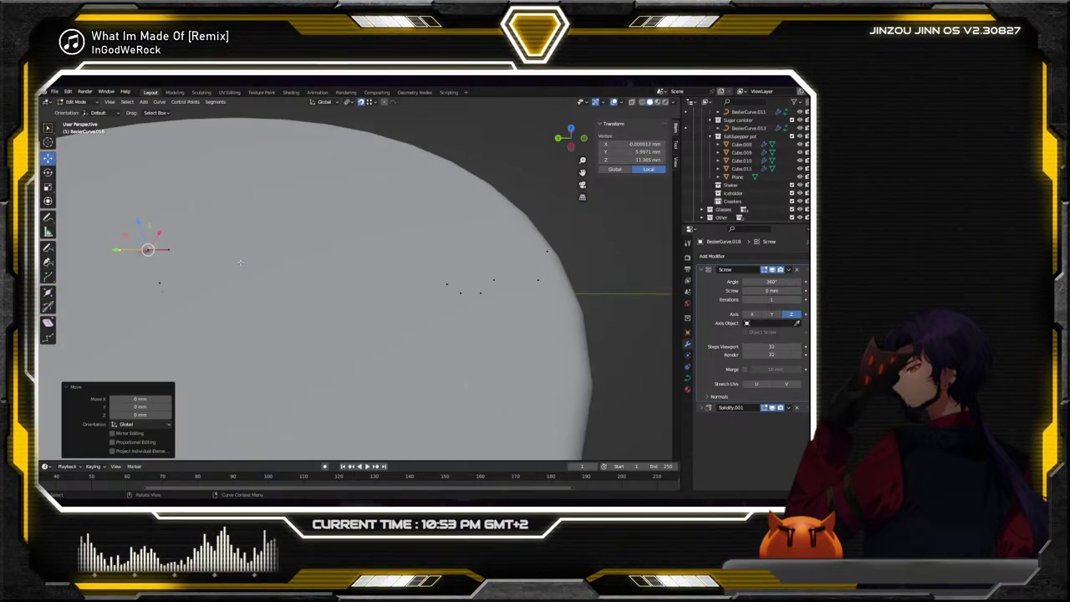
drag(121, 250, 117, 250)
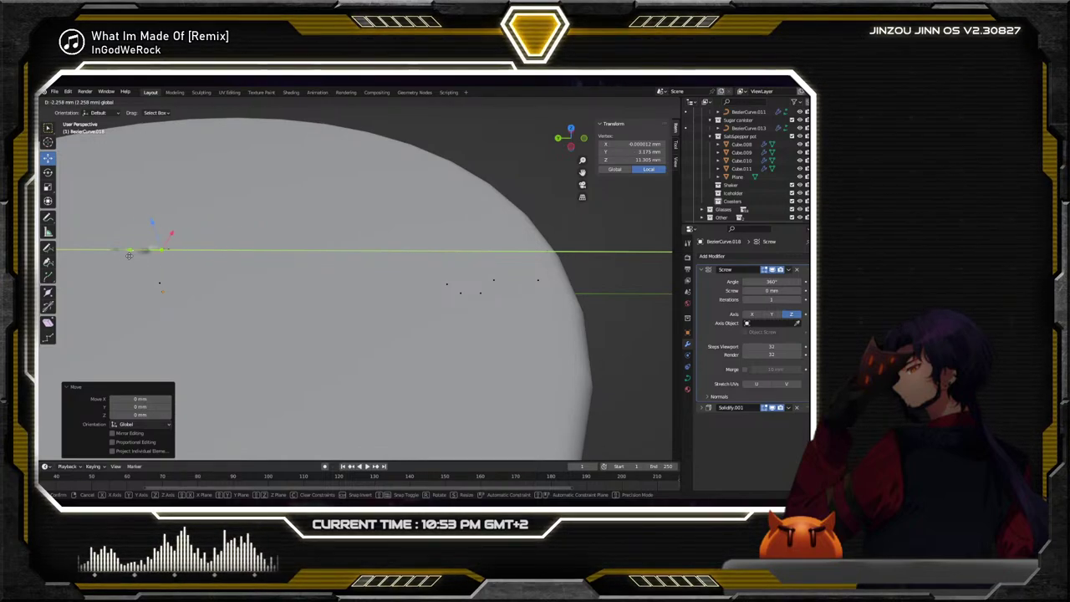
drag(114, 254, 216, 268)
click(84, 103)
click(84, 111)
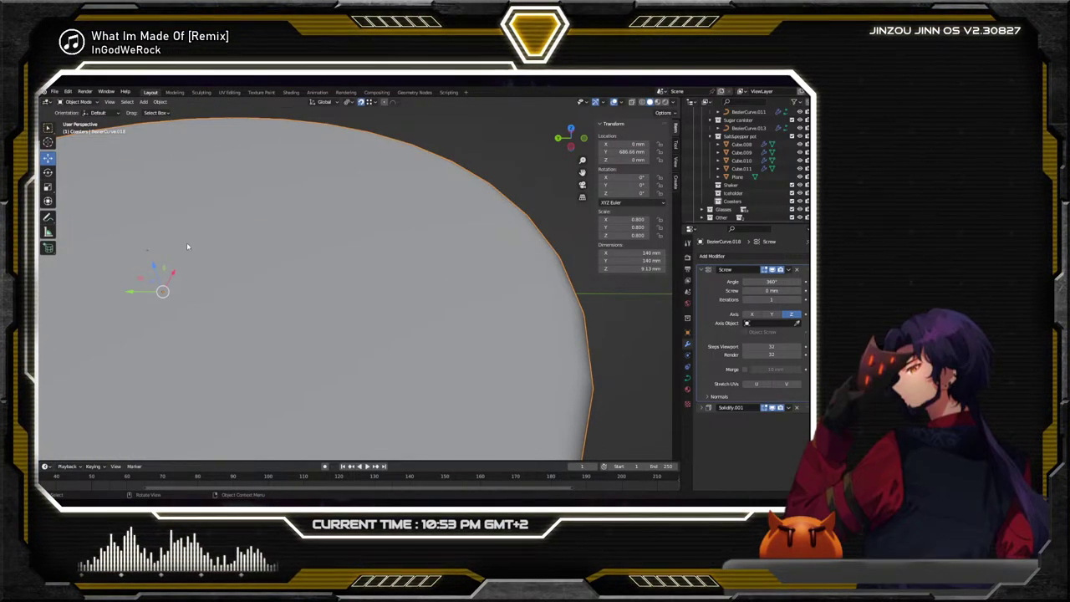
key(KP_Decimal)
scroll(351, 312, up, 8)
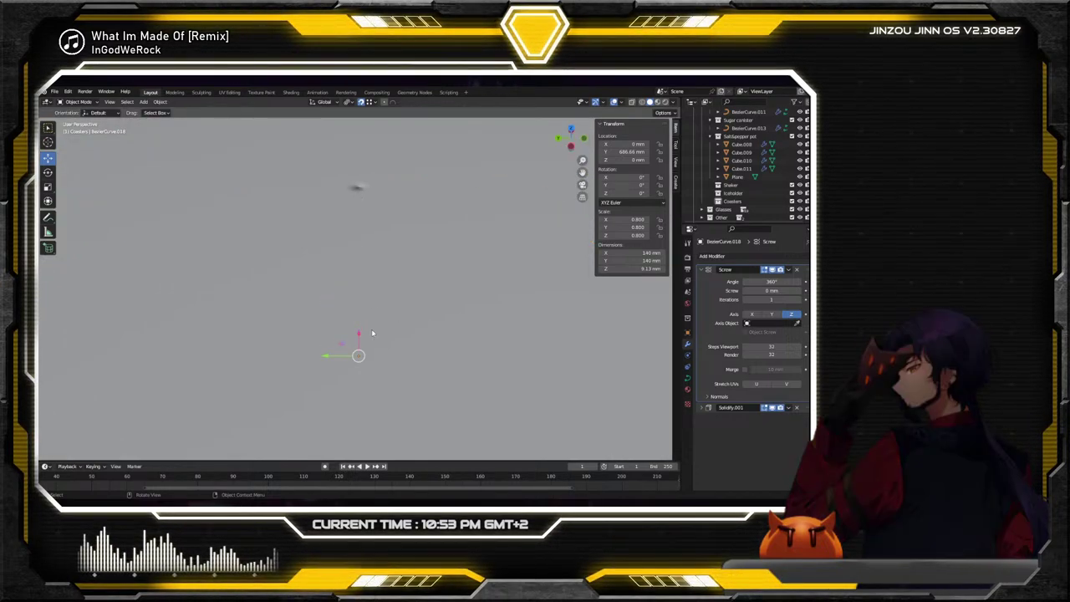
drag(341, 358, 371, 348)
key(ctrl+z)
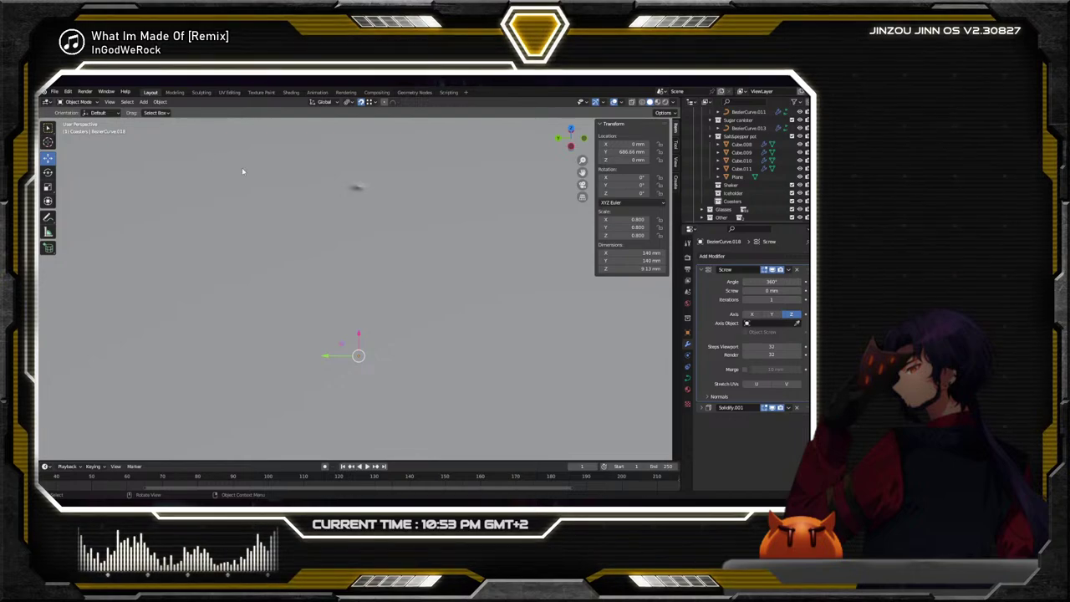
Reopen the profile curve for editing and try to level the raised centre point's handle with its point by snapping along Z
click(87, 101)
click(93, 121)
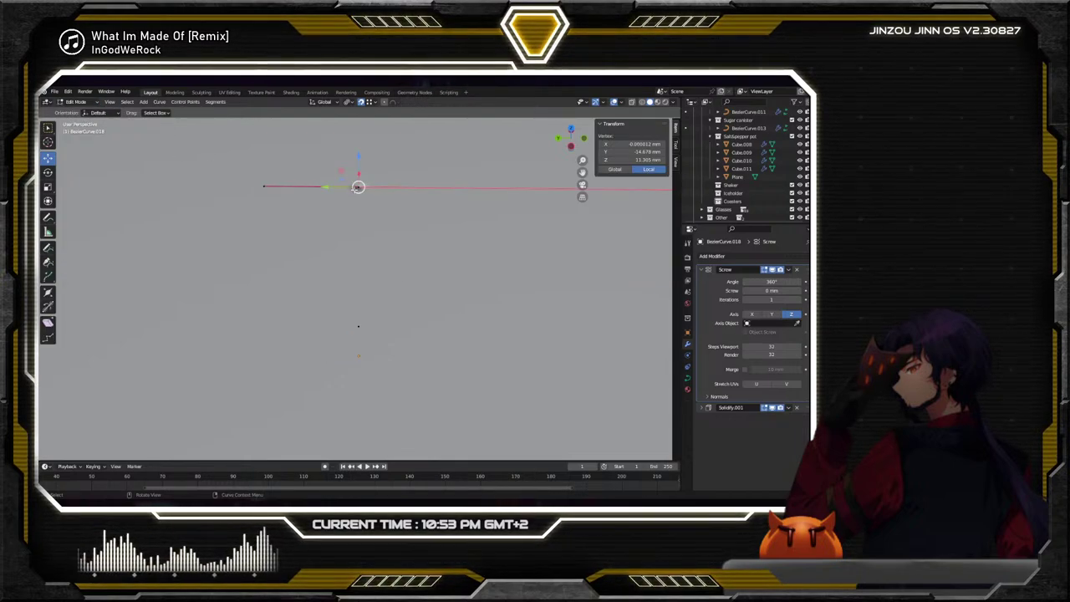
click(358, 188)
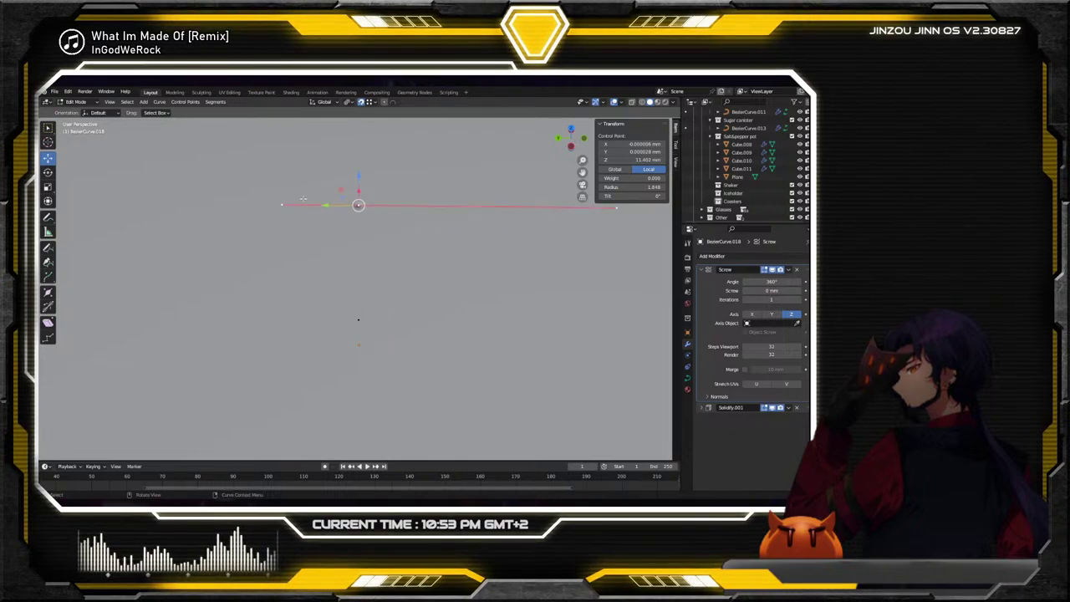
click(288, 206)
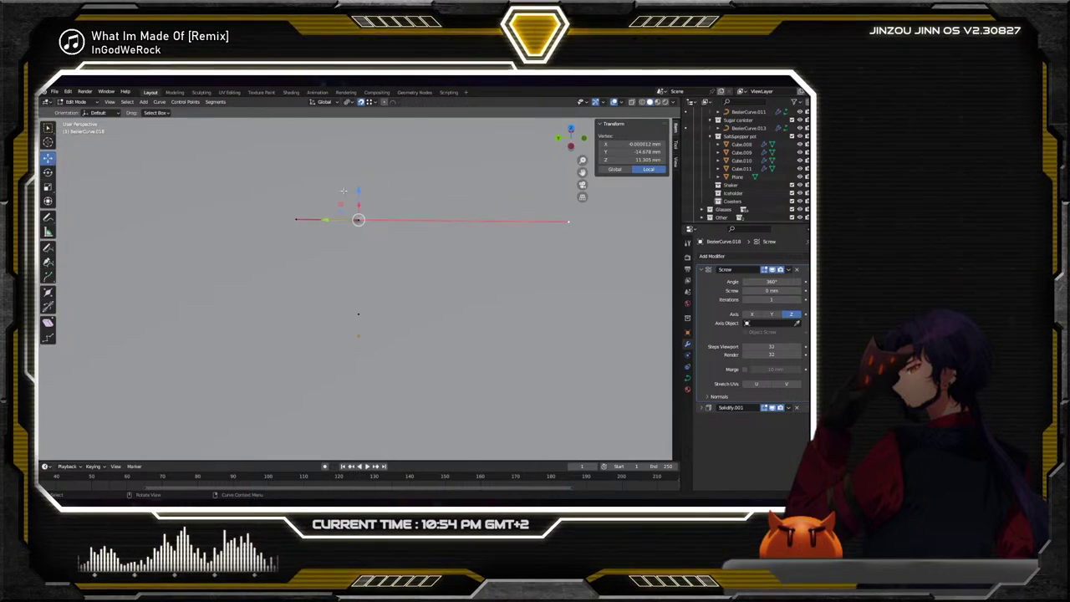
key(g)
key(z)
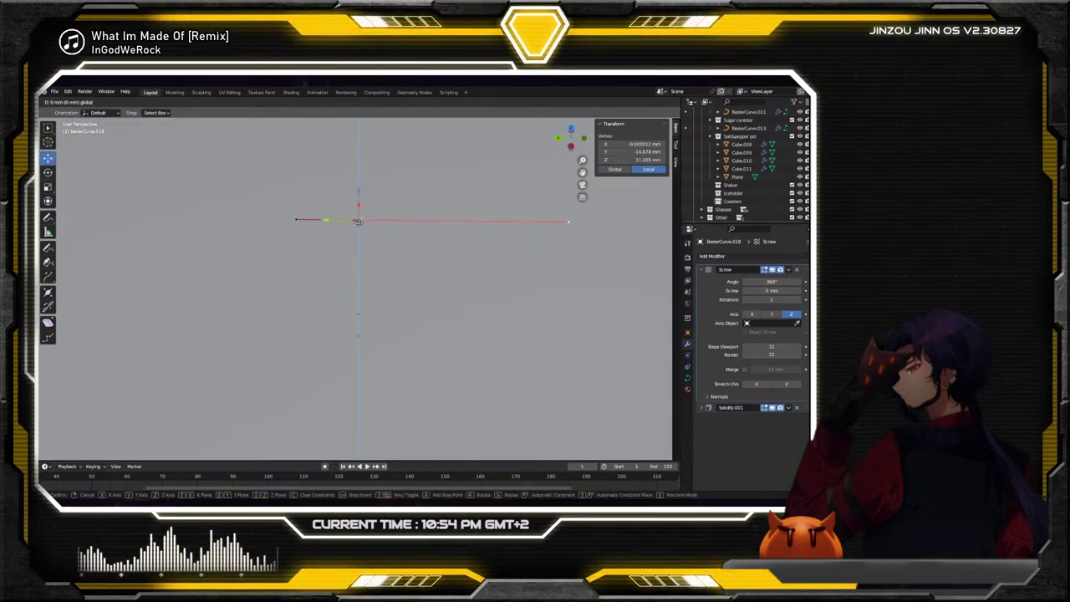
click(358, 222)
scroll(338, 238, down, 7)
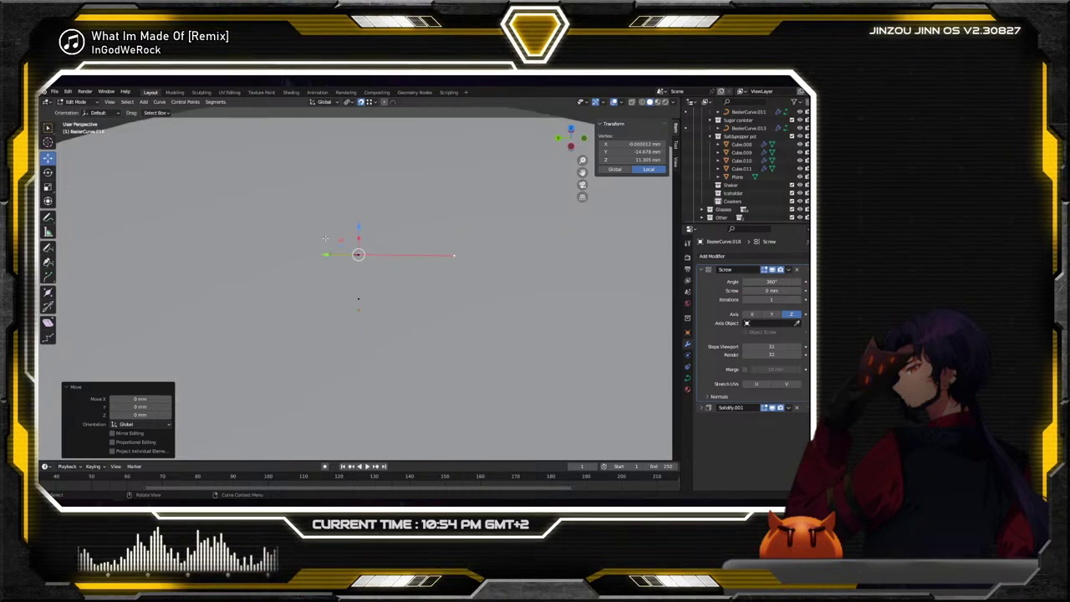
Try to match the centre handle's height to the outer rim point by snapping it along Z
key(g)
key(z)
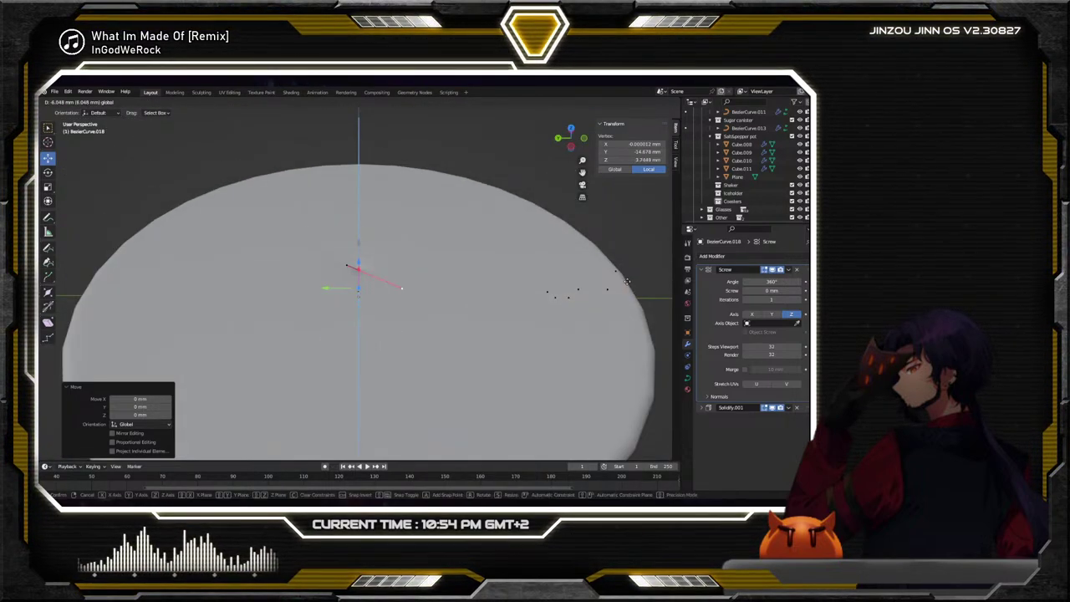
click(617, 272)
scroll(412, 246, up, 5)
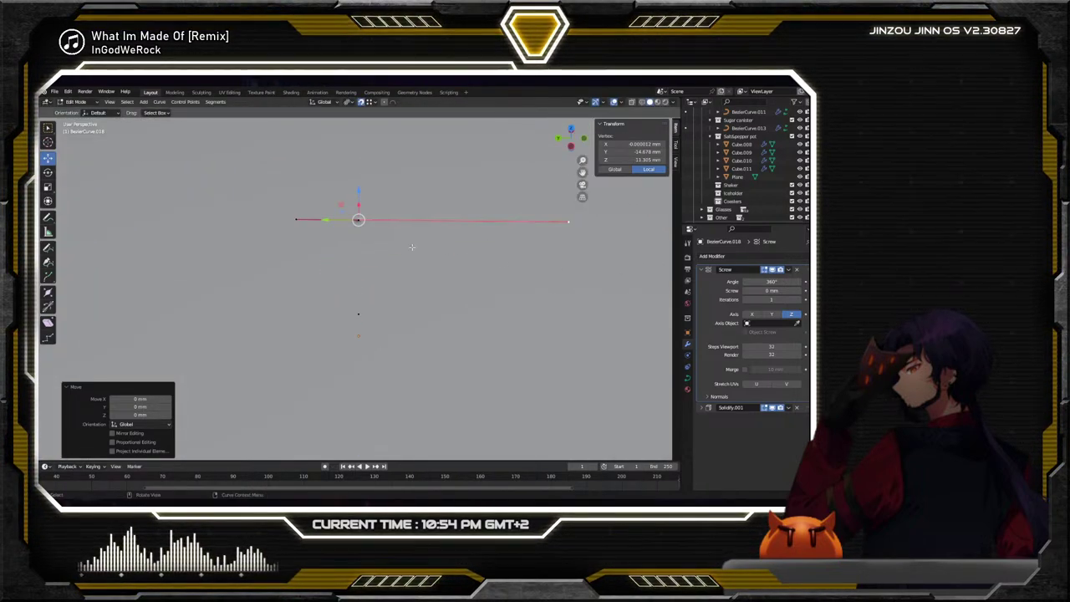
Try to level the raised centre point itself with the outer rim point by snapping along Z
click(358, 219)
middle_drag(358, 220, 337, 254)
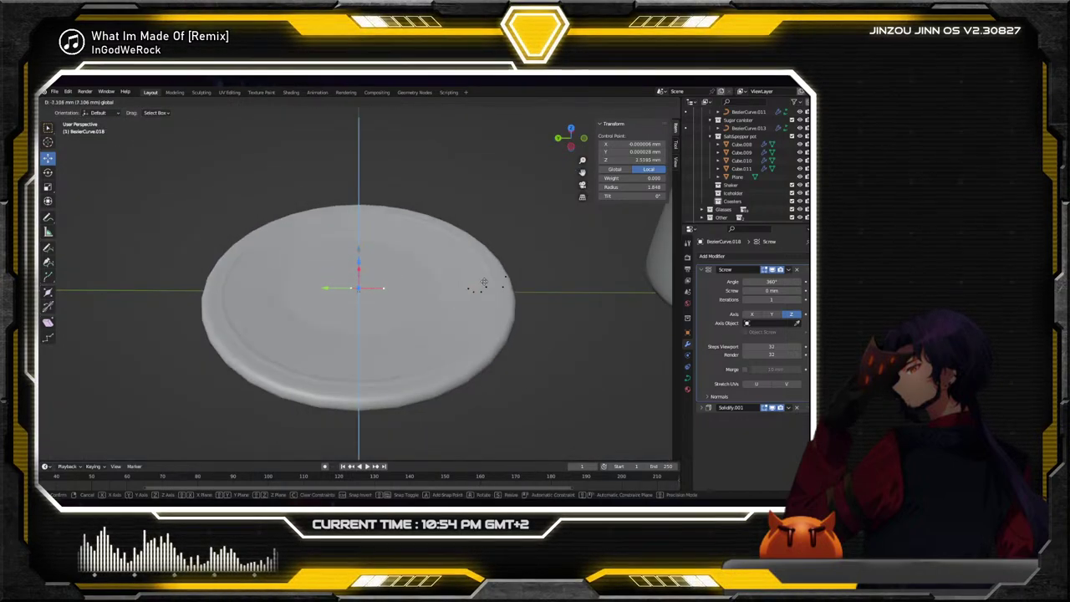
click(358, 249)
scroll(372, 263, up, 3)
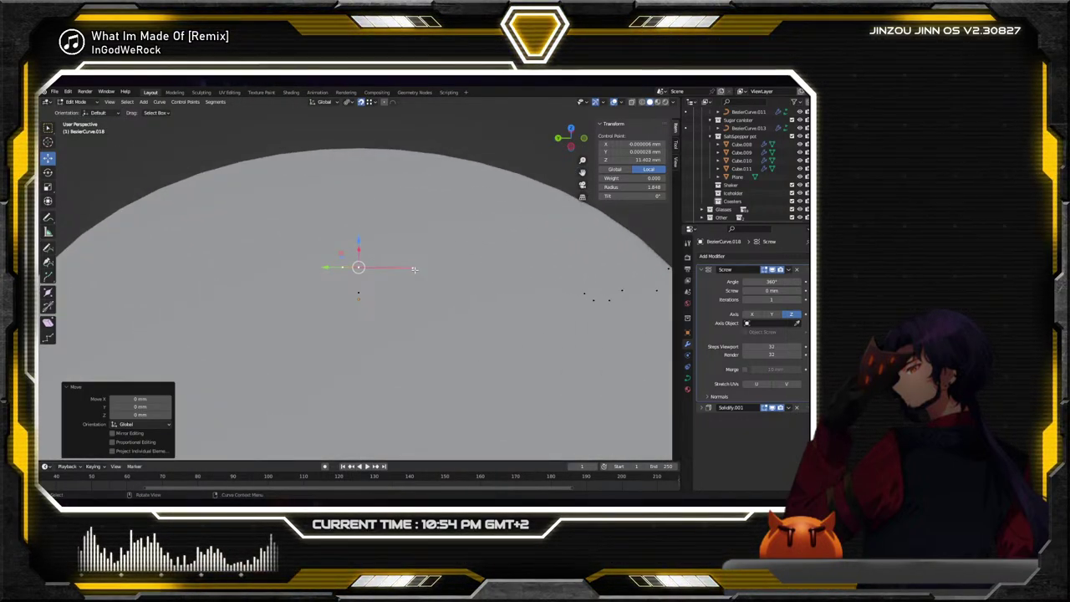
Try again to snap the centre point's handle to the rim point's height along Z, and clear the selection
click(372, 262)
scroll(372, 262, down, 3)
drag(358, 247, 382, 209)
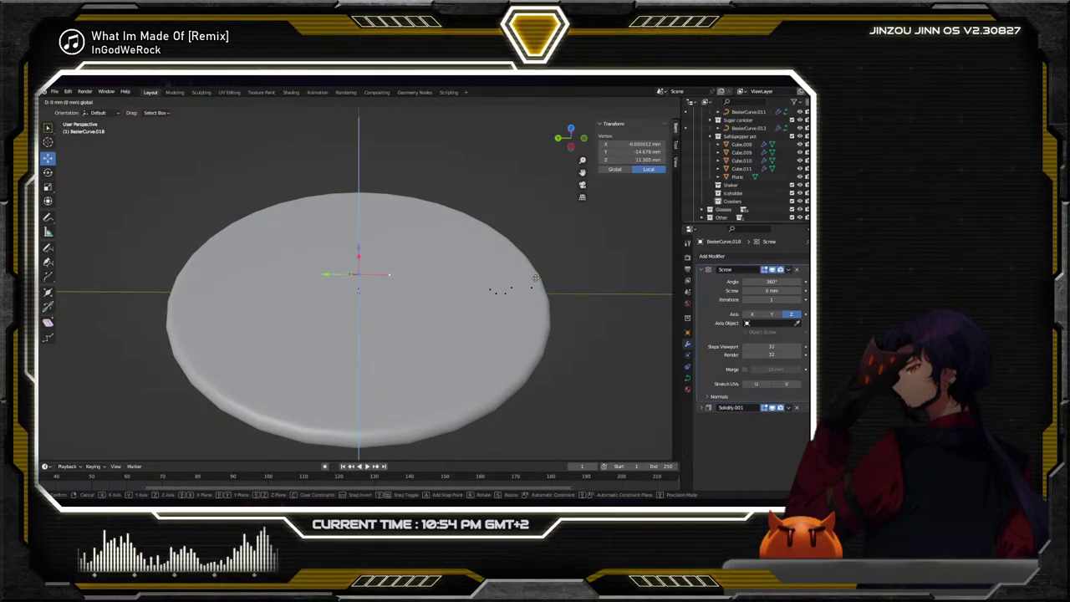
drag(534, 278, 540, 276)
click(418, 241)
scroll(372, 262, up, 5)
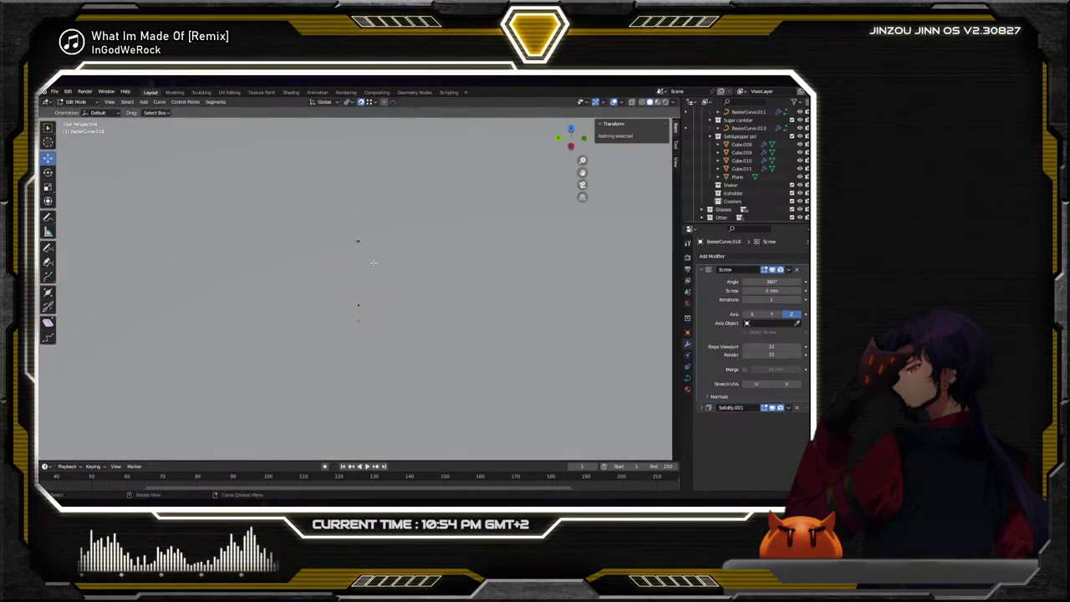
Select the profile's centre point and examine the available curve operations and its transform, tool and view settings
click(359, 232)
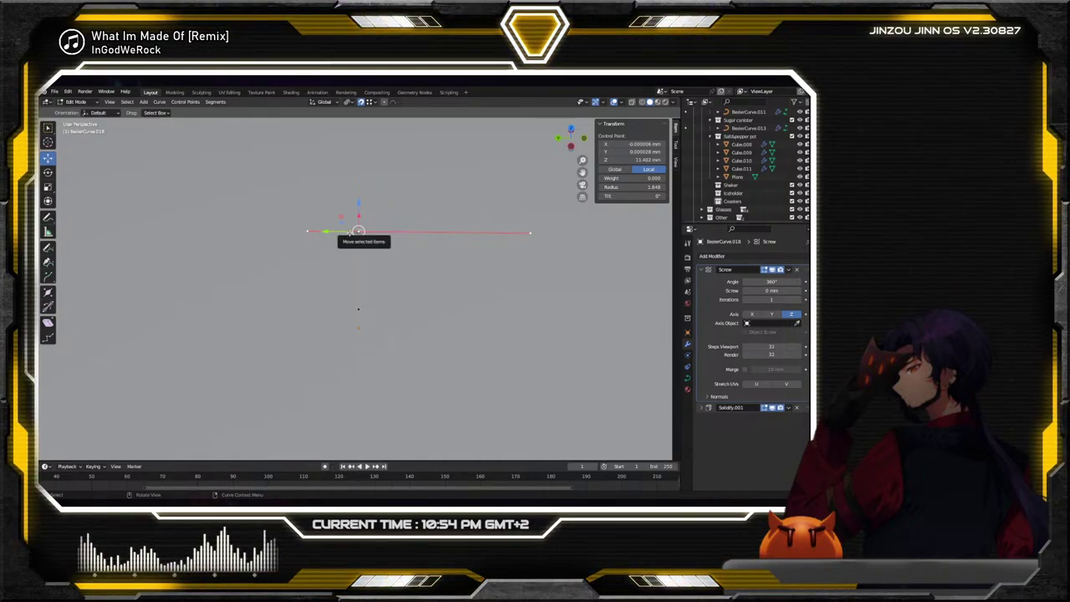
click(159, 102)
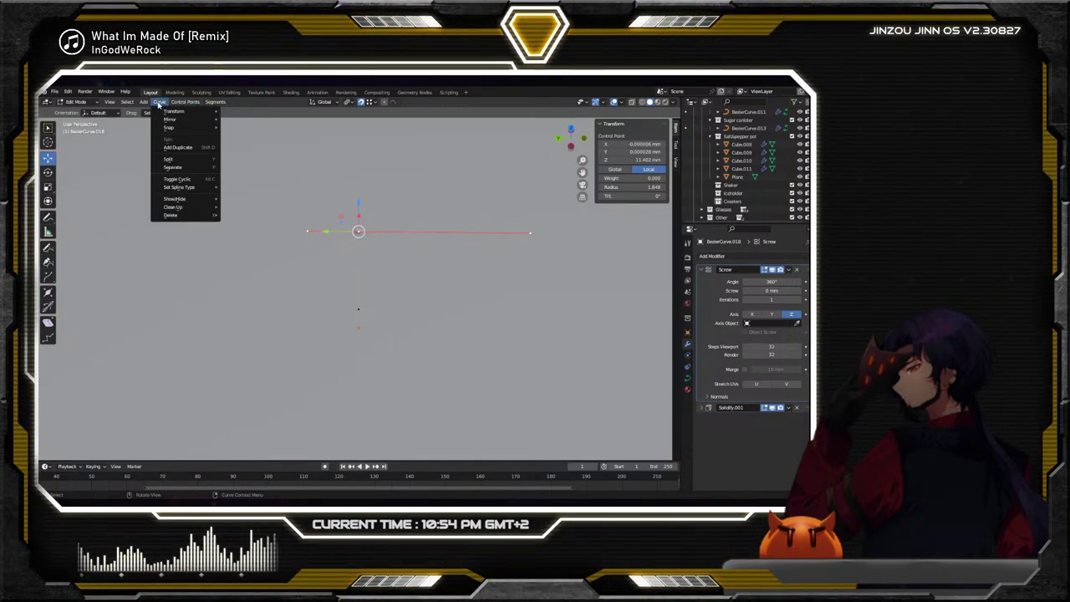
mouse_move(176, 103)
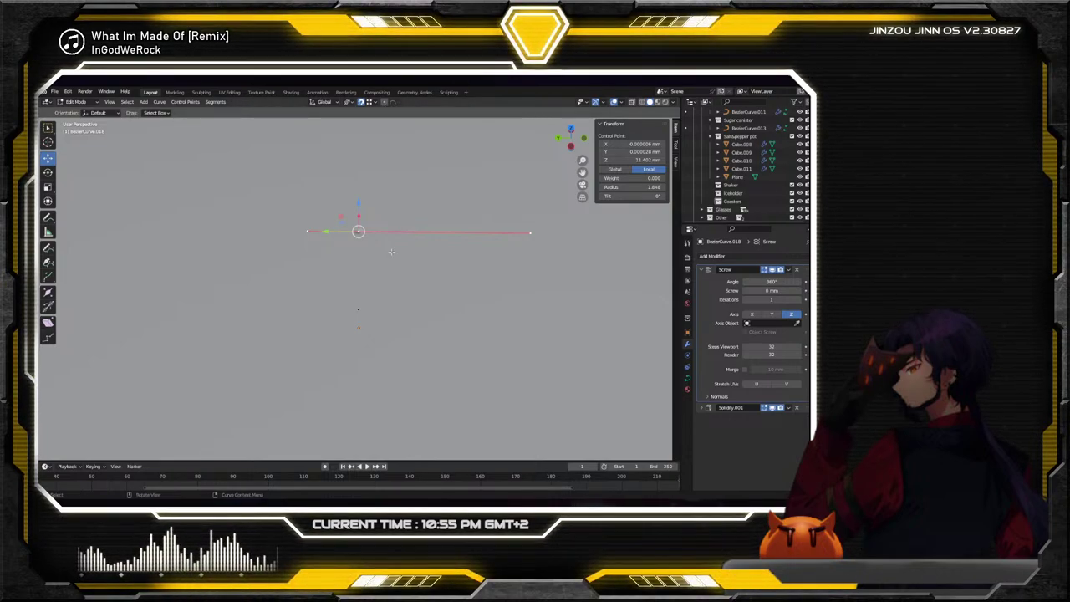
key(n)
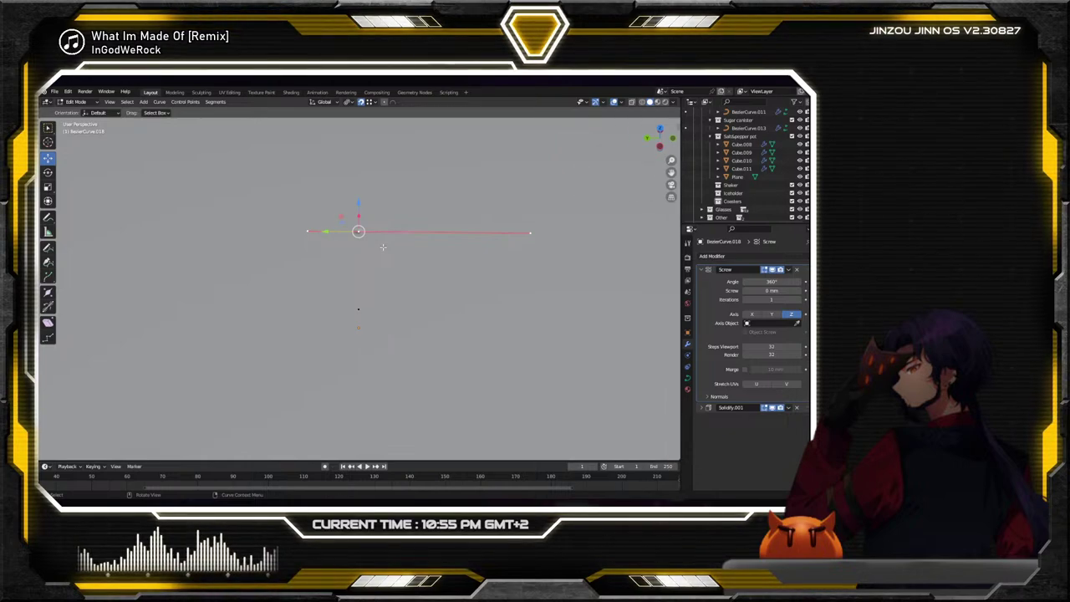
key(n)
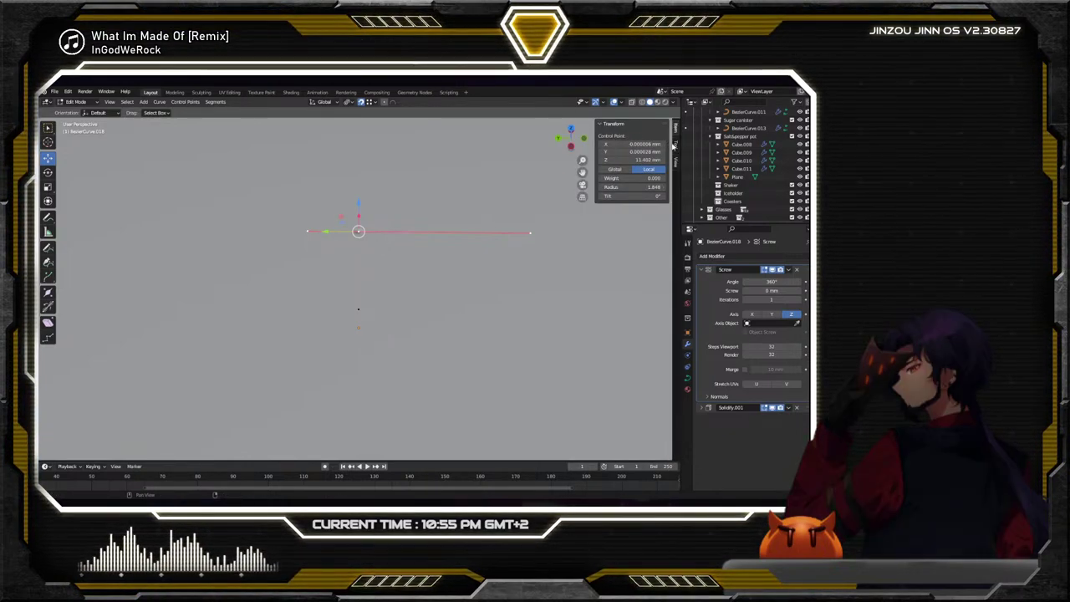
click(674, 145)
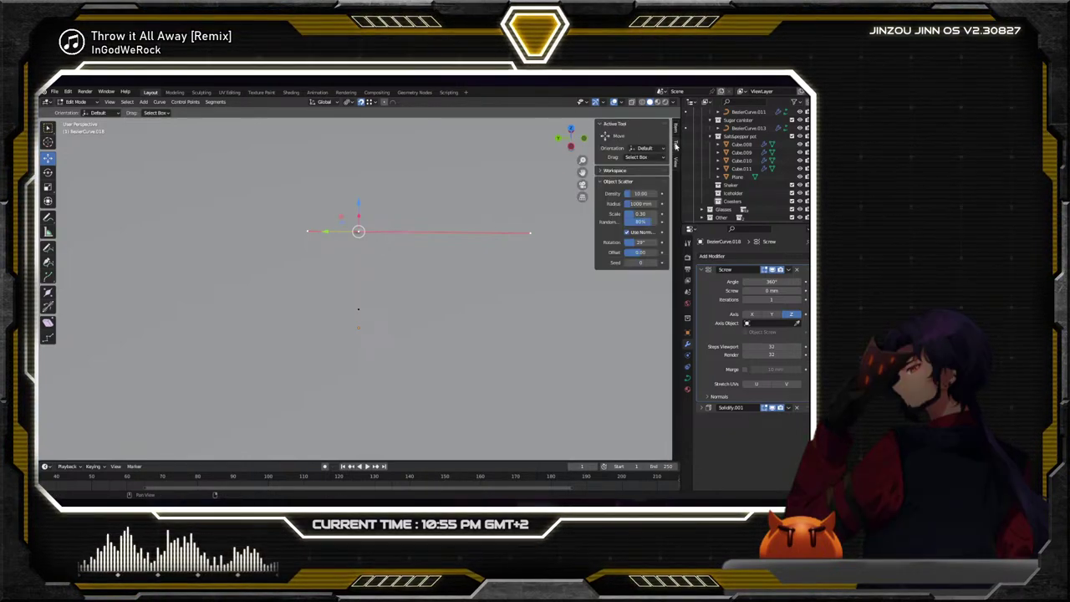
click(675, 162)
click(676, 130)
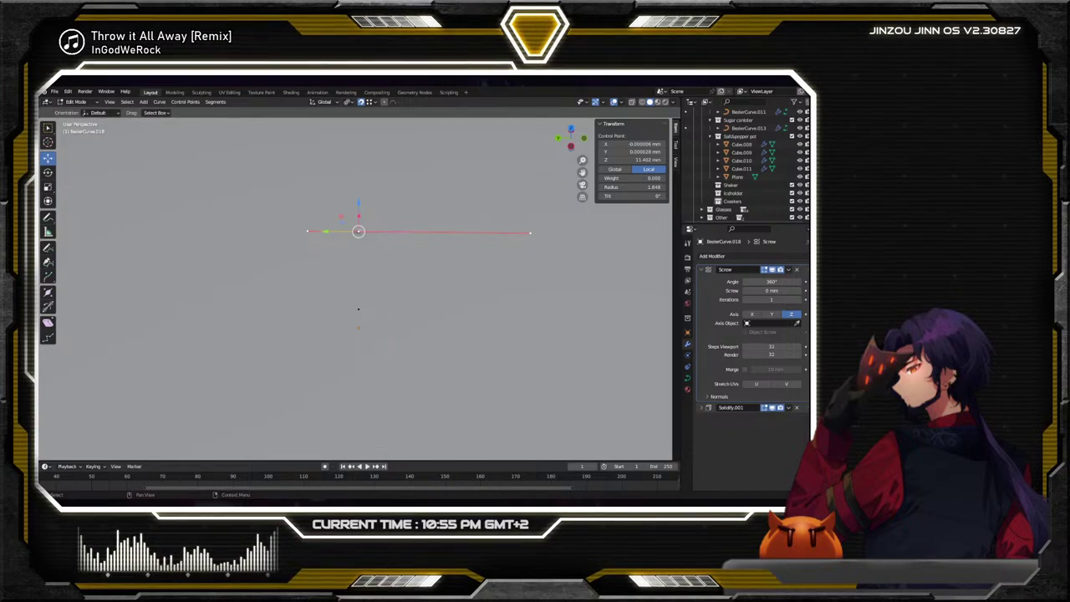
Move the centre point's handle along Y, past the point to its opposite side
click(307, 230)
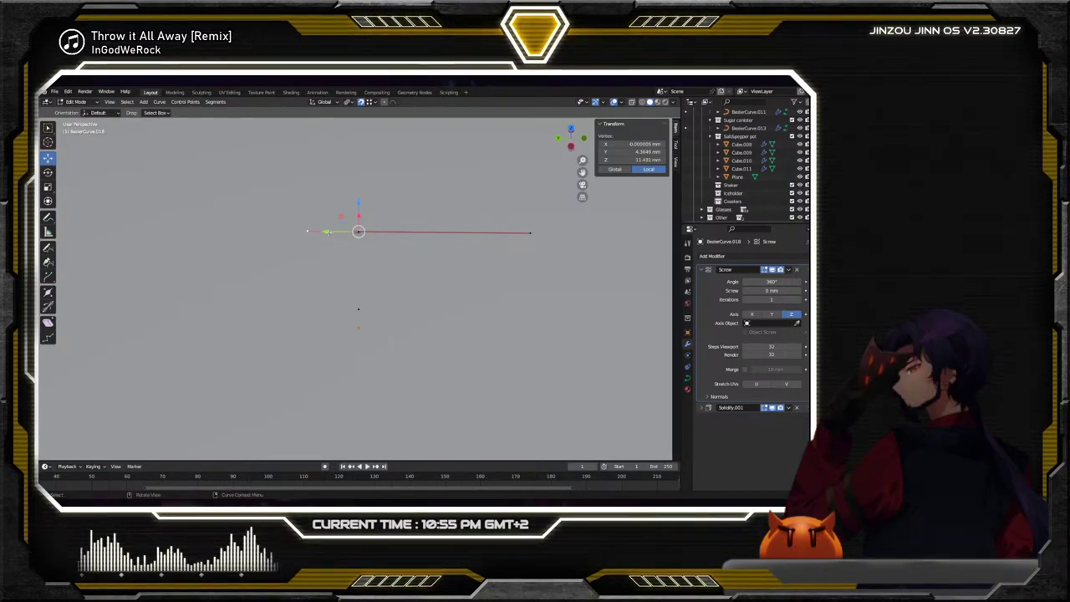
drag(328, 232, 400, 250)
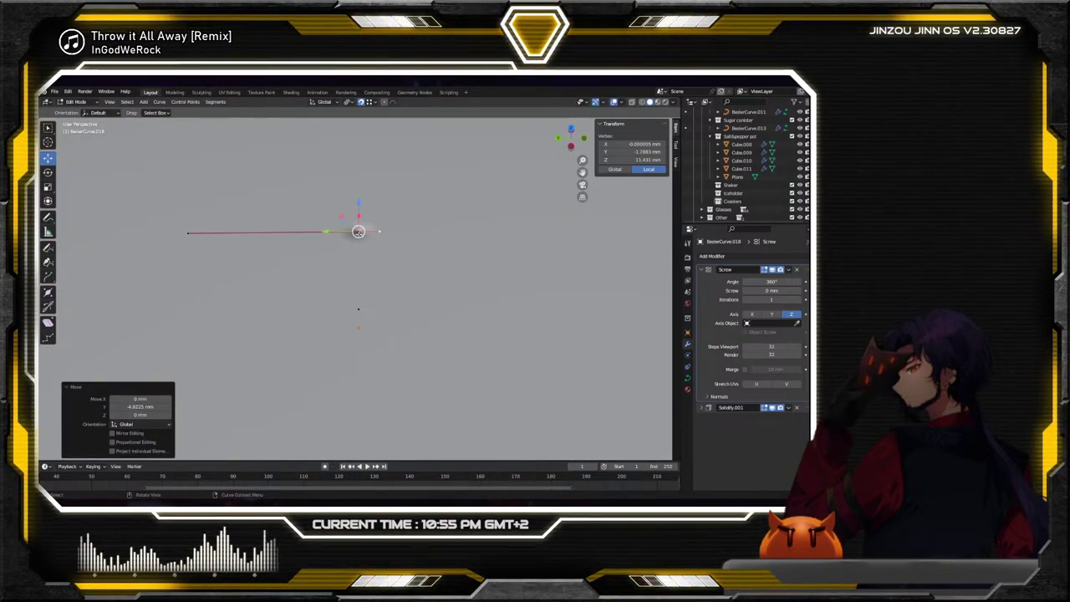
drag(343, 232, 529, 254)
middle_drag(529, 254, 359, 256)
Offset the centre point about 6.4 mm outward along Y and extrude a new point about 1.9 mm back toward the axis
click(359, 255)
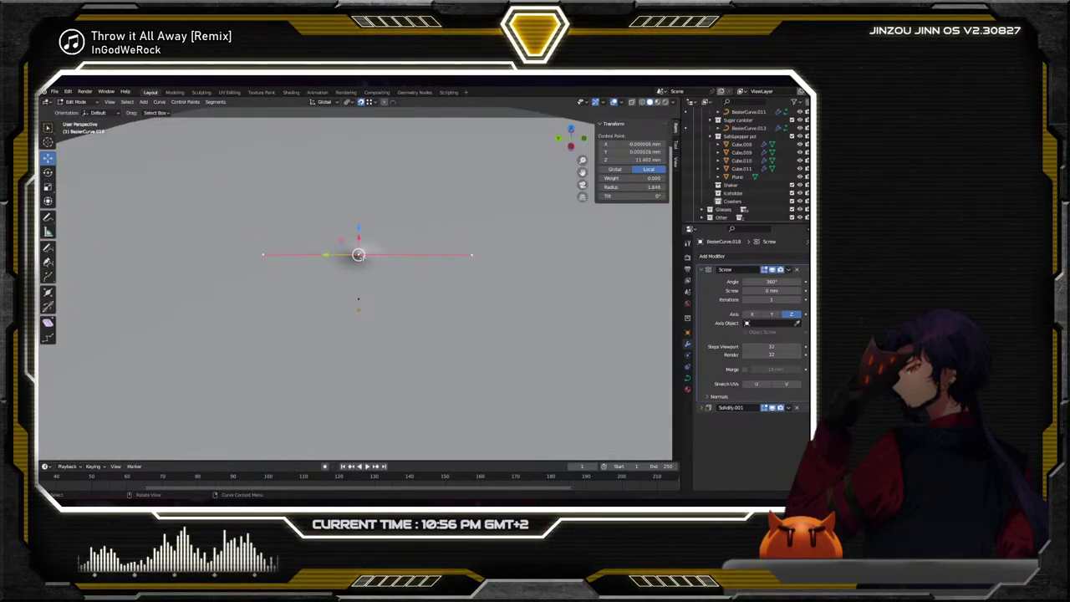
drag(341, 254, 393, 277)
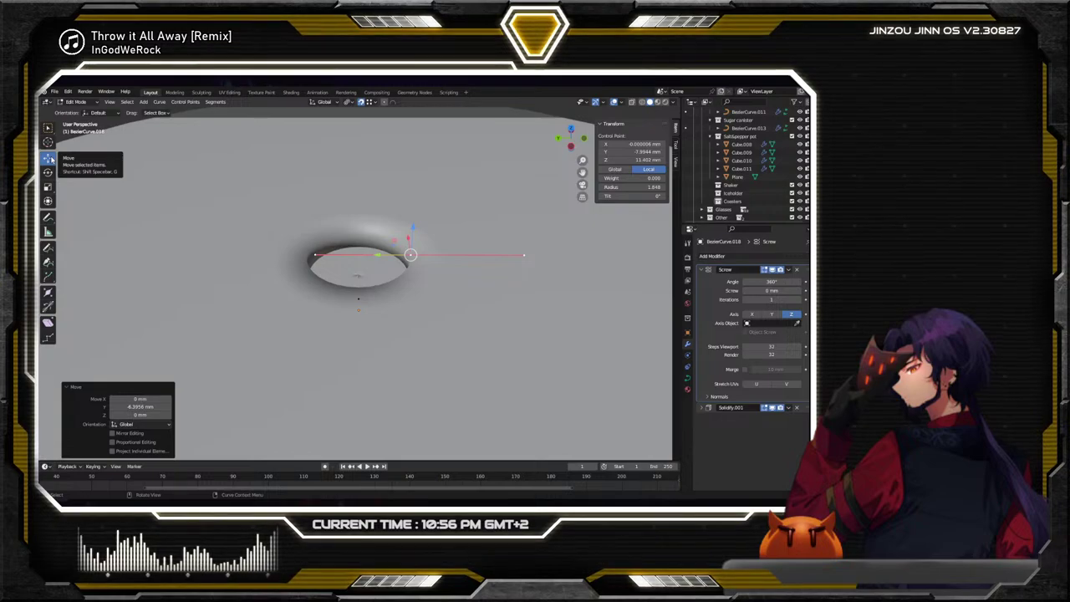
click(48, 276)
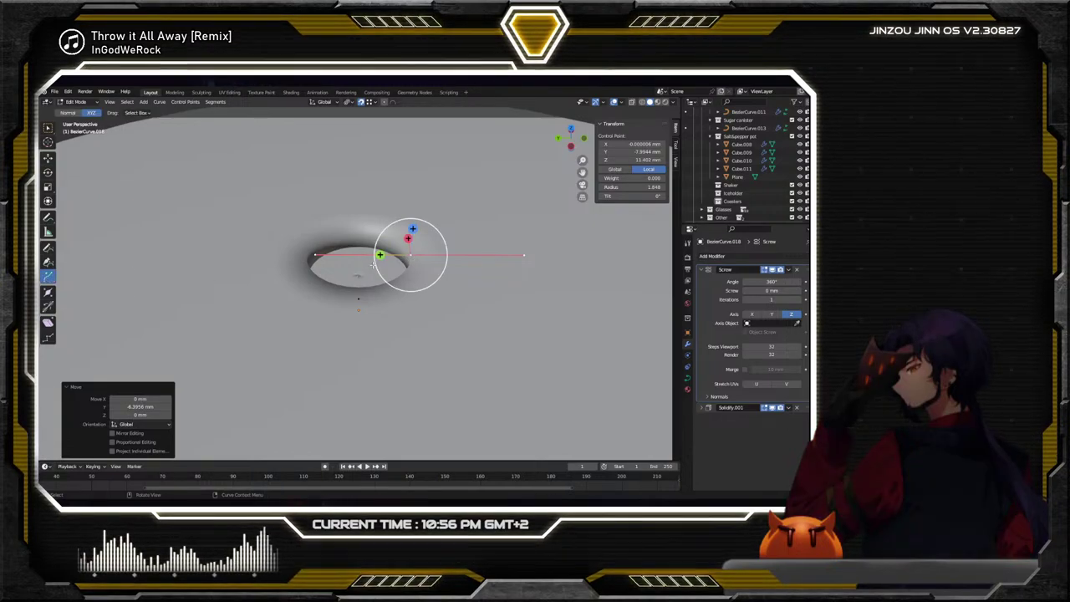
drag(373, 265, 364, 254)
Scale the newly extruded point's handles down to about 0.06
key(s)
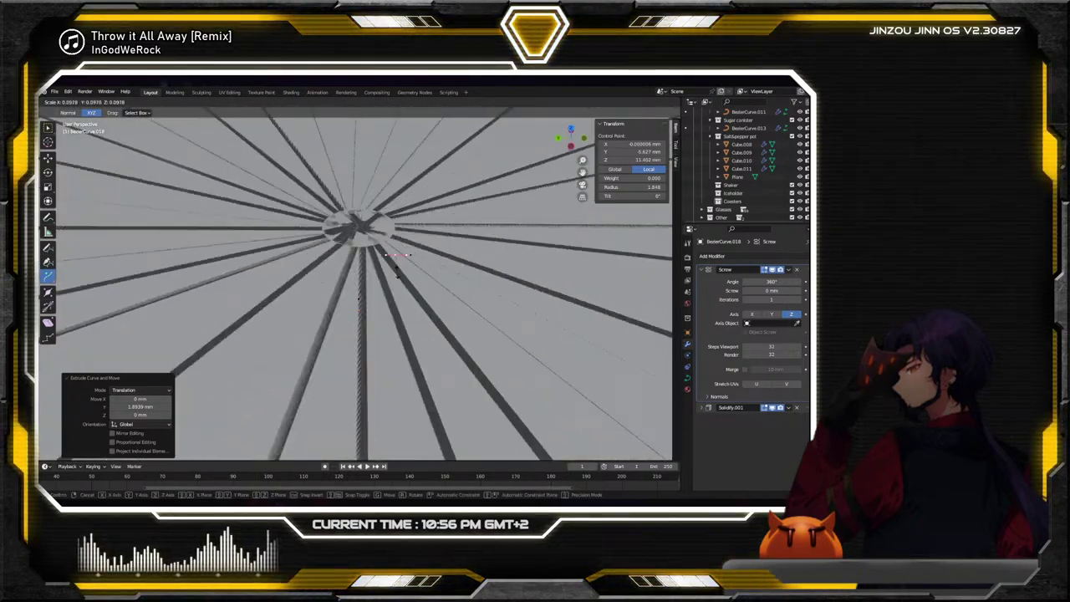
click(408, 255)
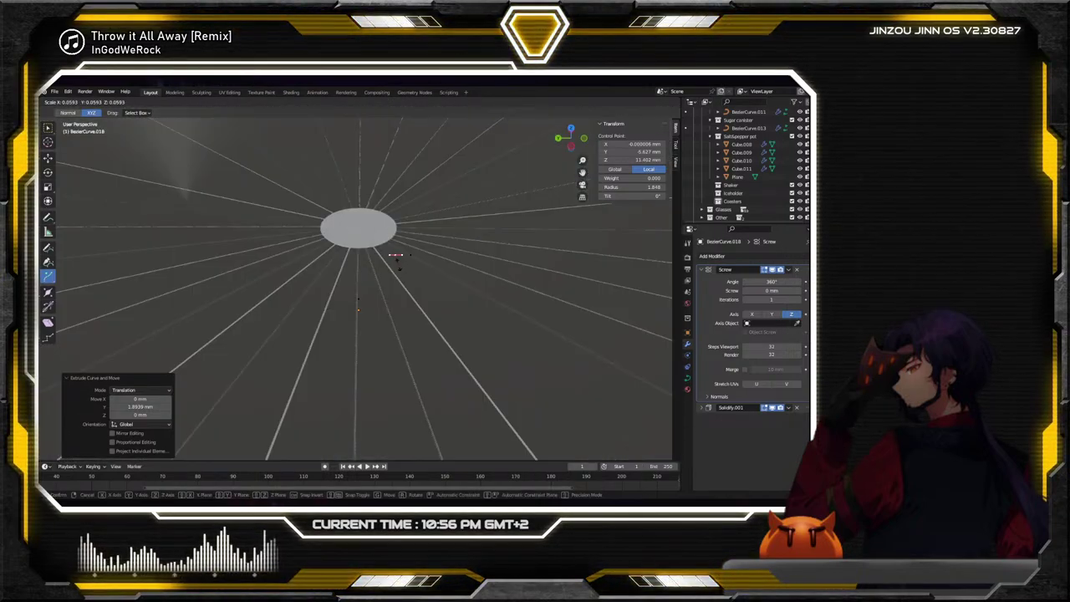
key(g)
key(x)
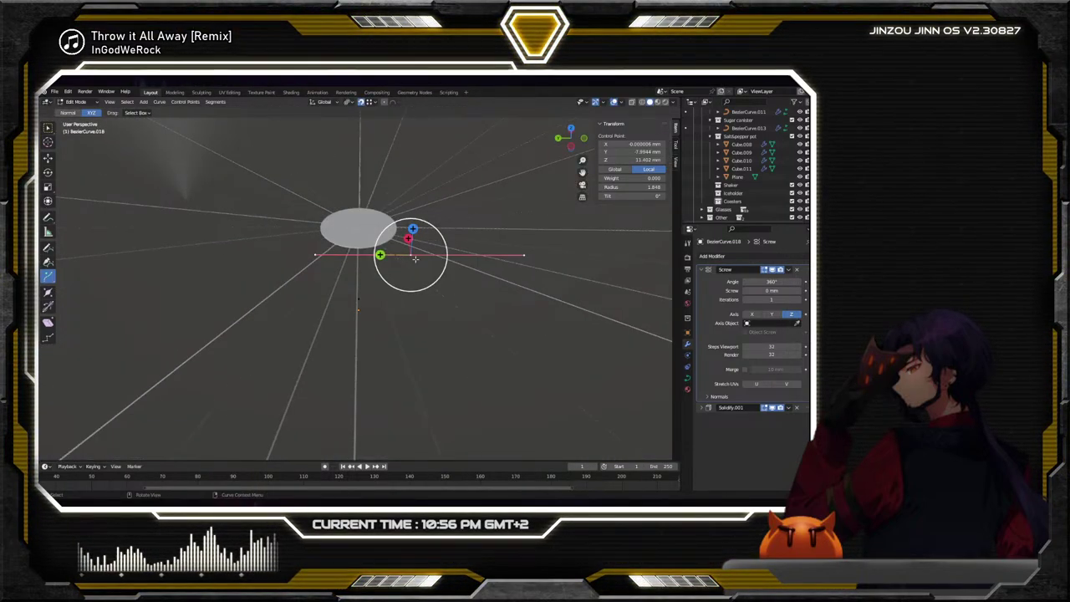
Move the long-handled original point about 17.7 mm farther outward along Y with the Move tool
key(shift+space)
key(g)
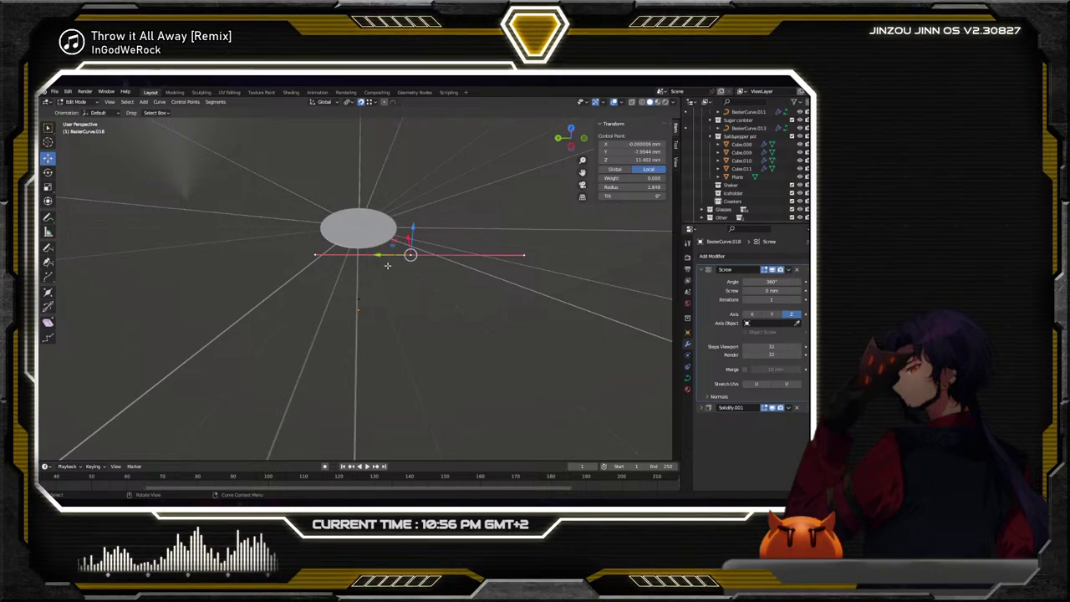
key(g)
key(y)
click(471, 274)
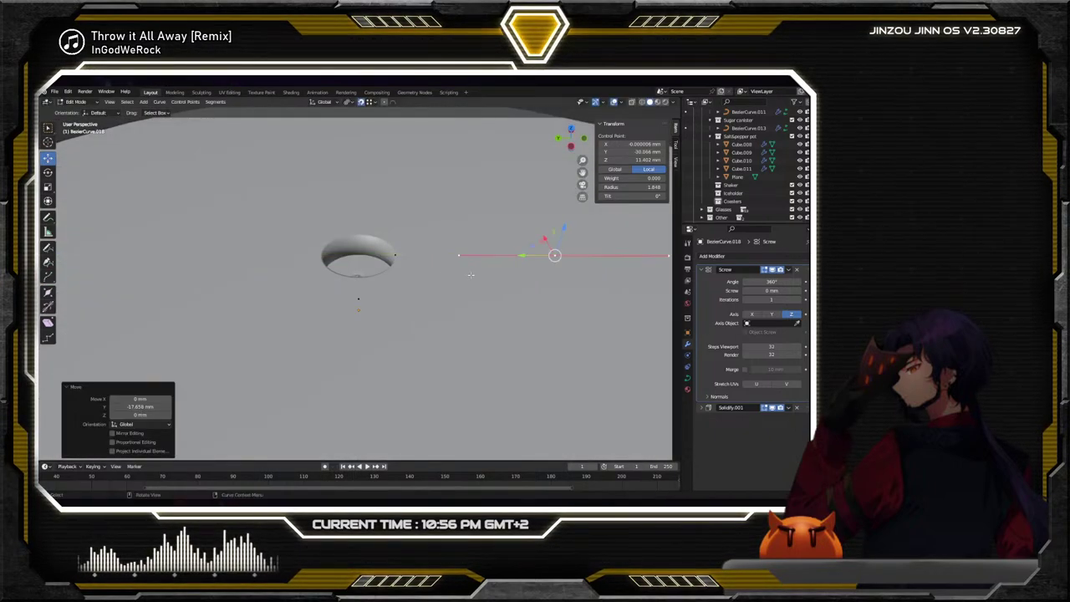
Move the extruded point about 4.5 mm along Y, snapping it onto the coaster's centre axis, and clear the selection
key(g)
key(y)
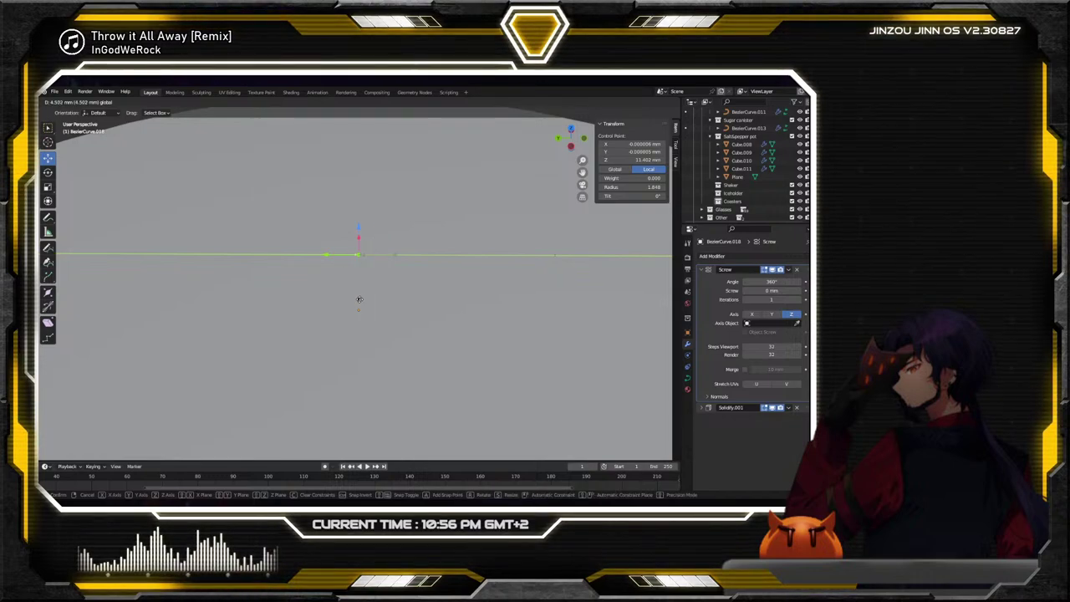
click(358, 301)
click(398, 291)
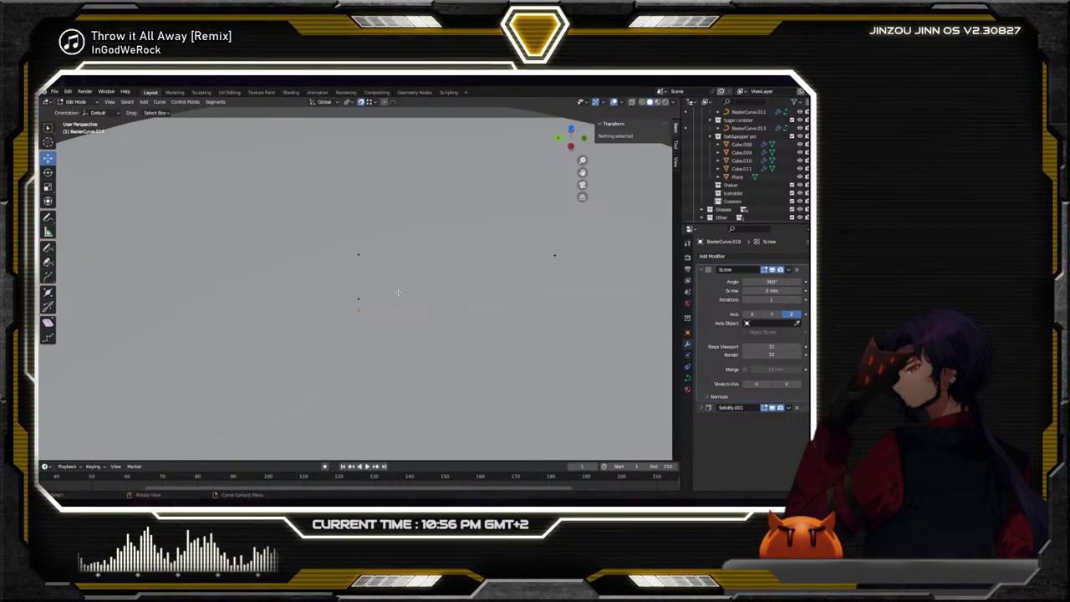
Return to Object Mode and inspect the coaster's closed top from several distances and angles
click(80, 111)
scroll(262, 200, down, 6)
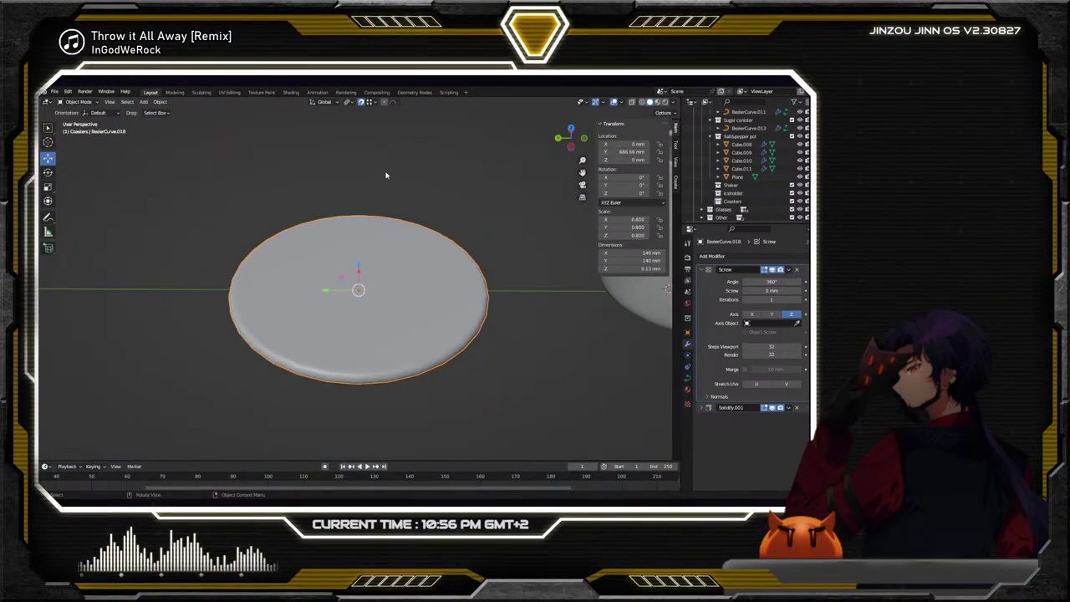
middle_drag(350, 209, 522, 222)
scroll(519, 219, down, 4)
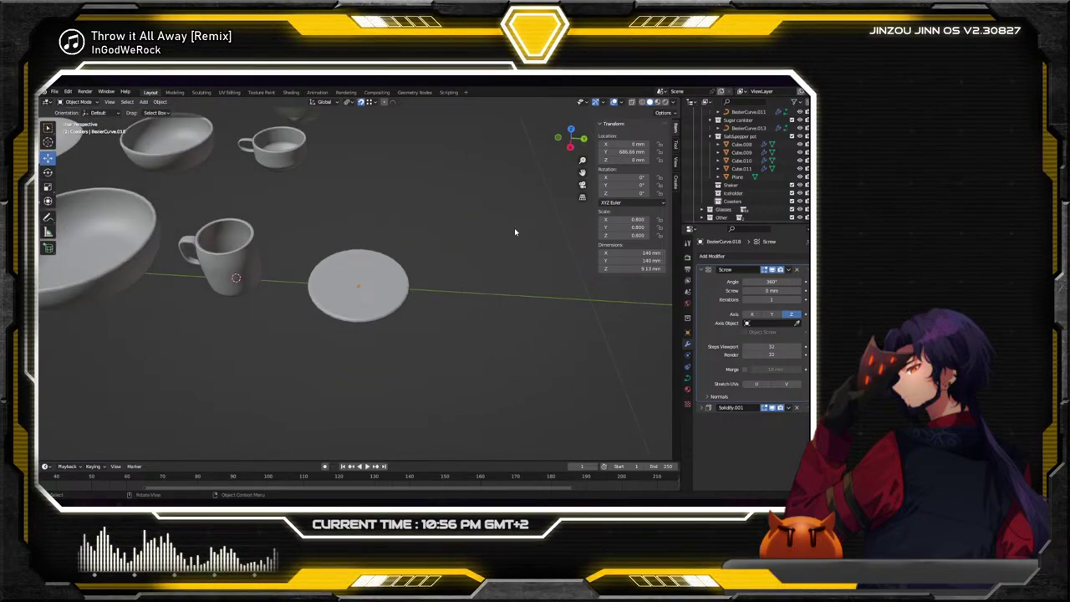
scroll(510, 238, up, 4)
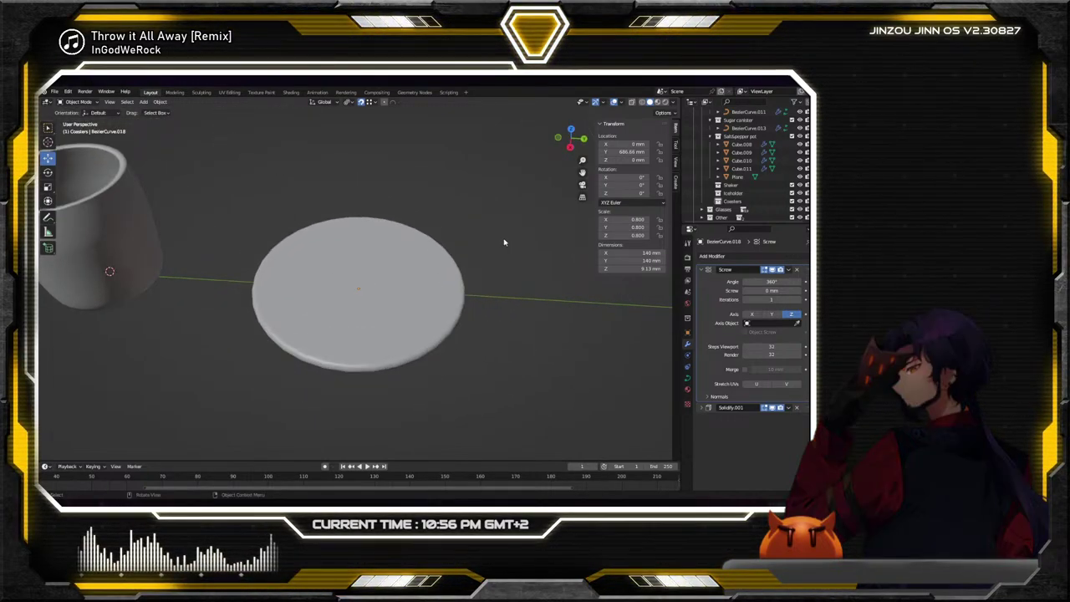
scroll(502, 243, down, 2)
Try the Screw modifier's viewport steps at 4 and 6 for square and hexagonal coasters, and restore 32
click(406, 267)
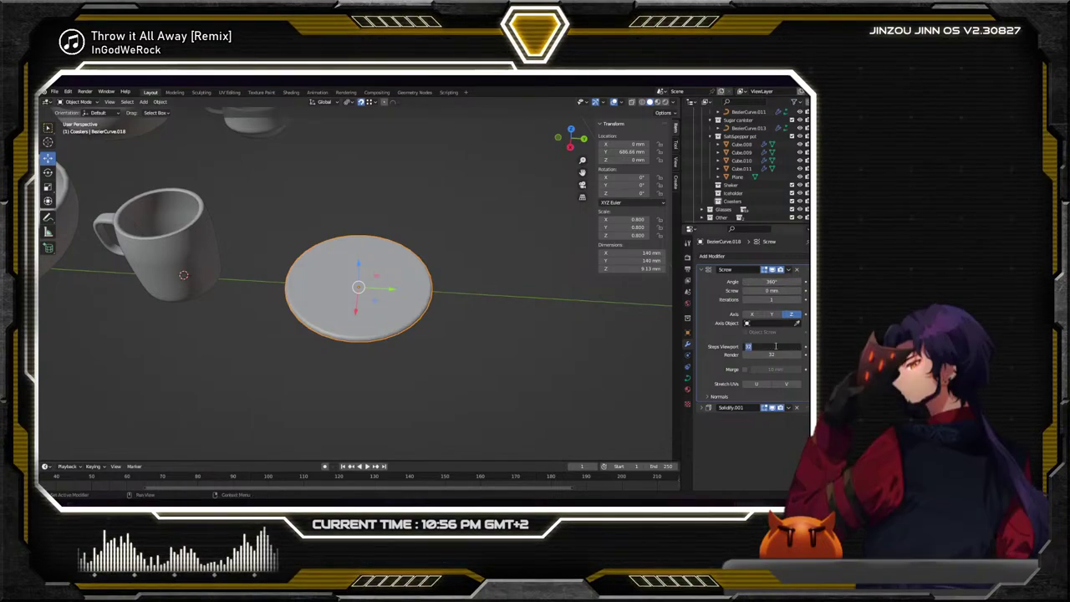
key(Return)
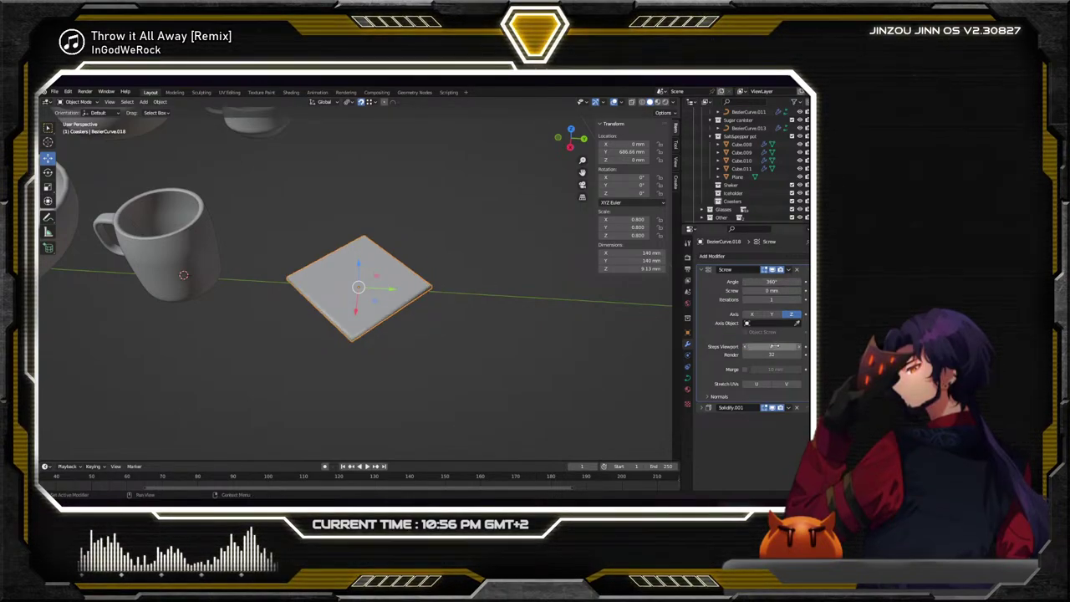
middle_drag(464, 326, 485, 310)
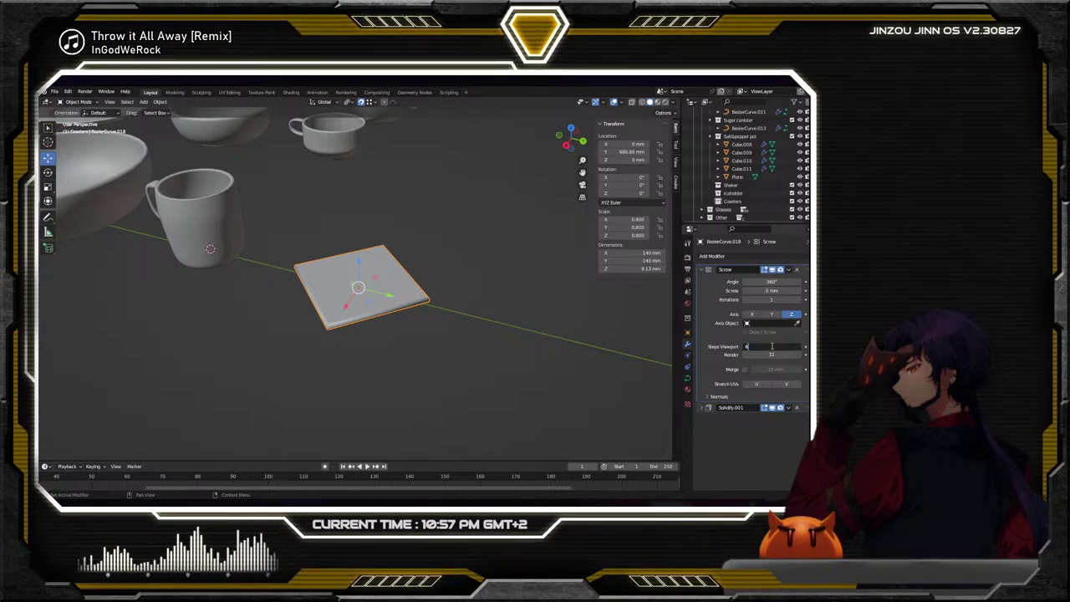
key(Return)
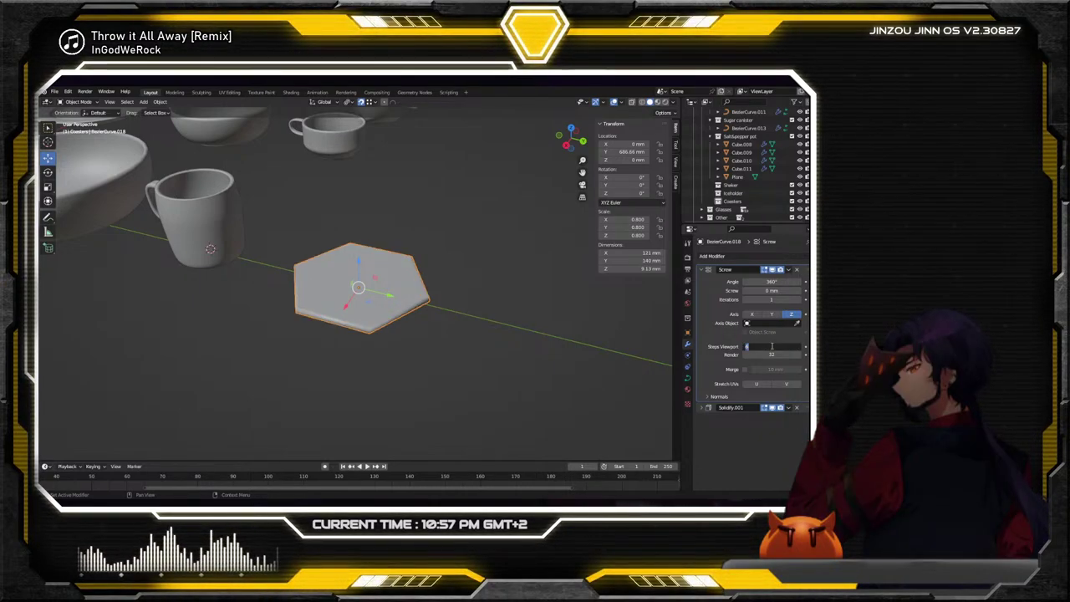
text(32)
key(Return)
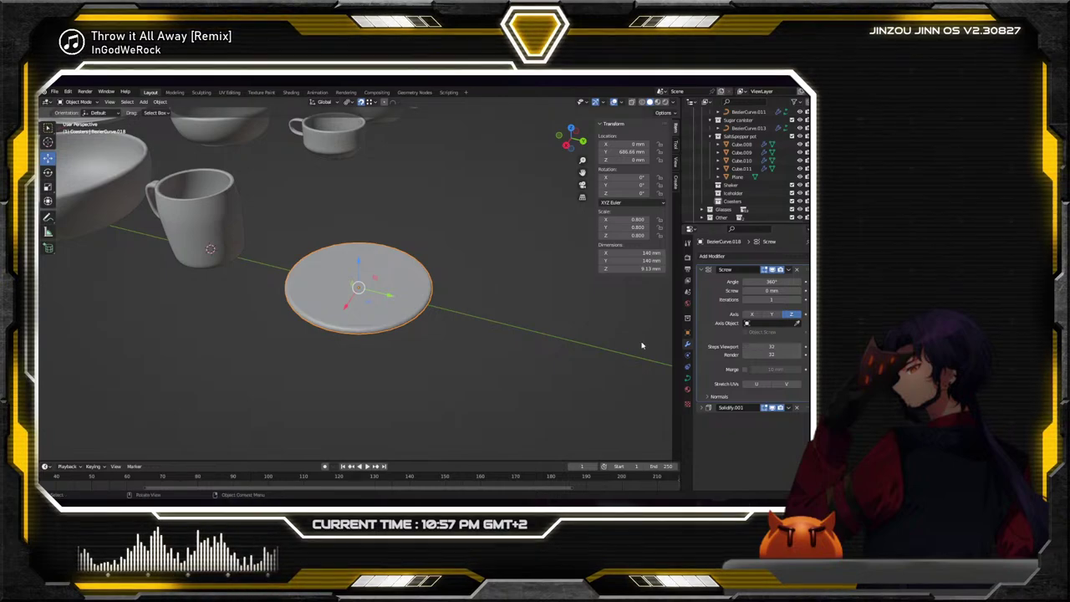
Move the coaster curve from the Mug collection into the Coasters collection
click(462, 276)
scroll(462, 275, down, 5)
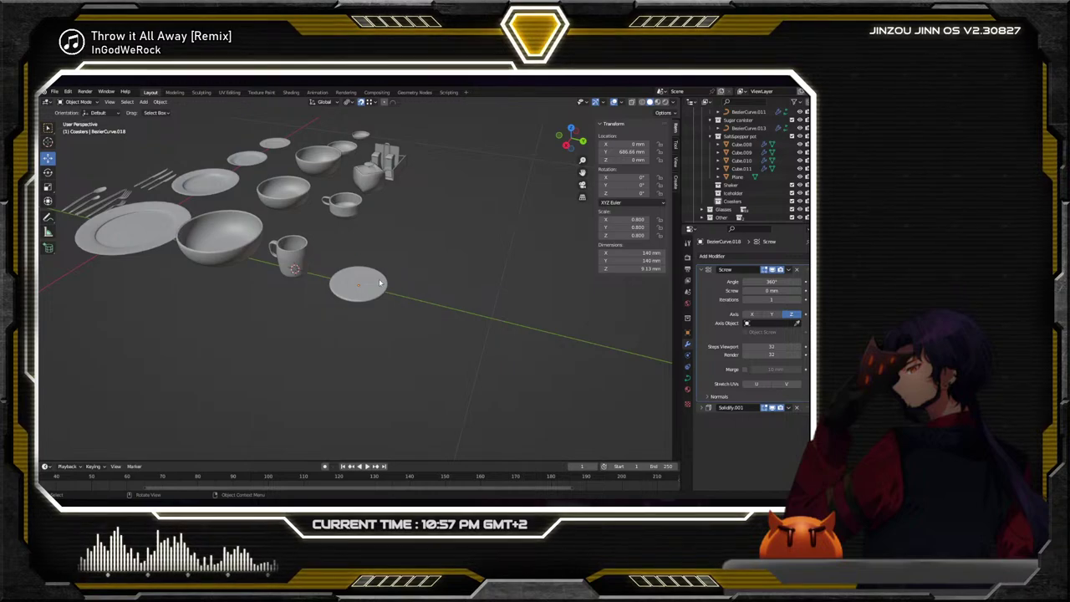
scroll(748, 148, up, 3)
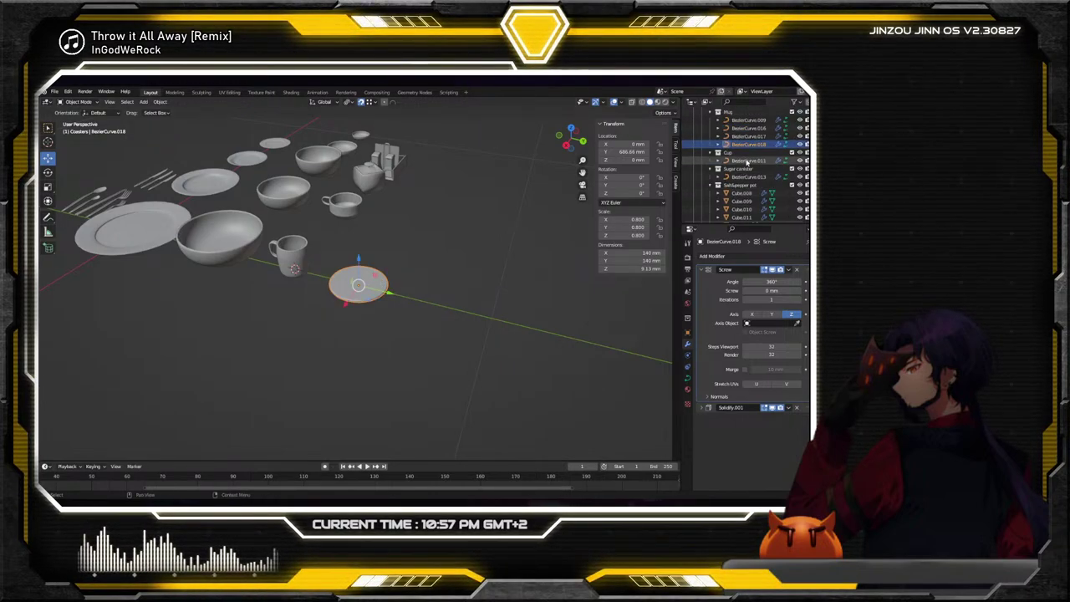
drag(748, 145, 754, 174)
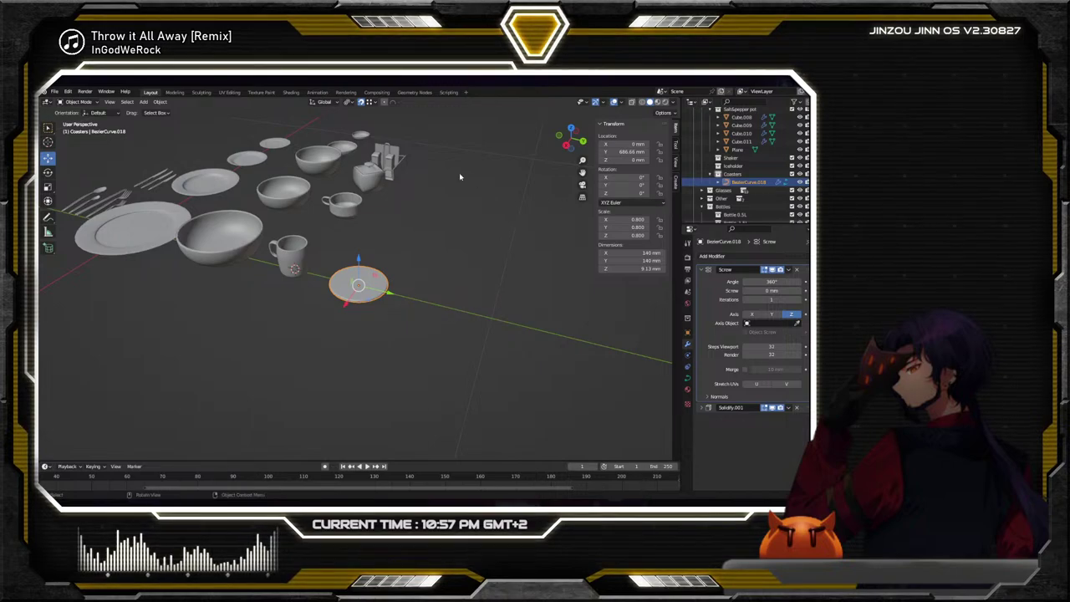
Identify the wire tray curve, the four shaker cubes and the upright plane by selecting each in the Salt&pepper pot set
click(399, 160)
scroll(755, 154, up, 3)
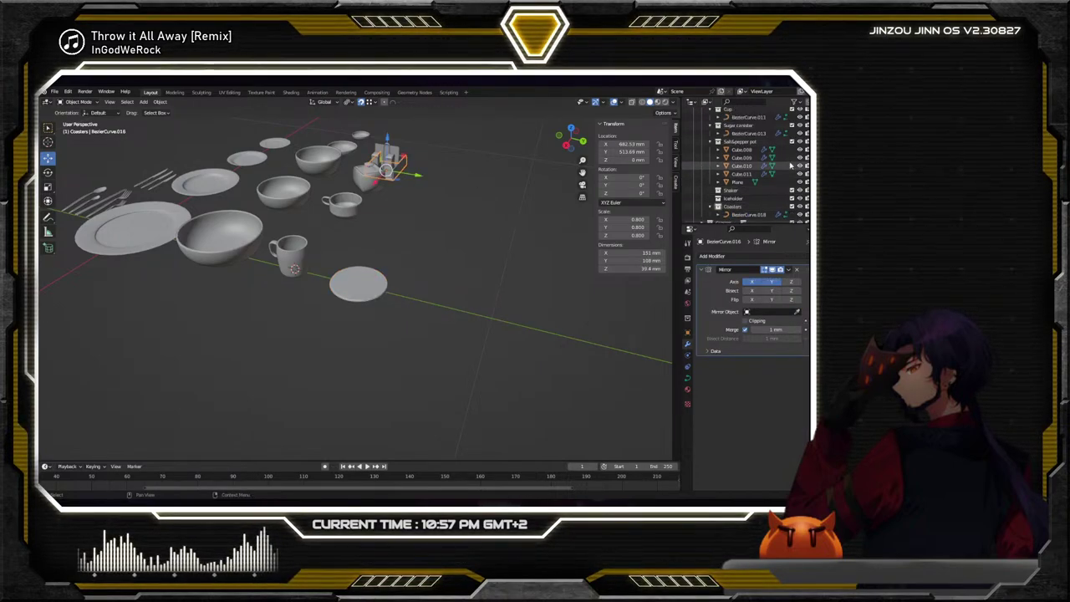
click(751, 150)
click(748, 158)
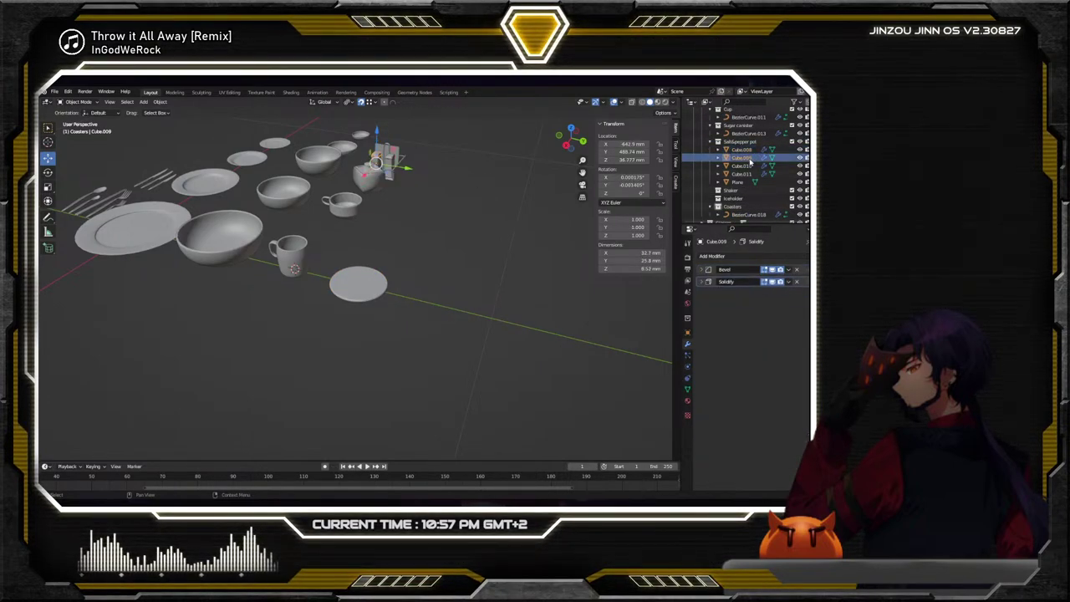
click(745, 166)
click(742, 173)
click(741, 182)
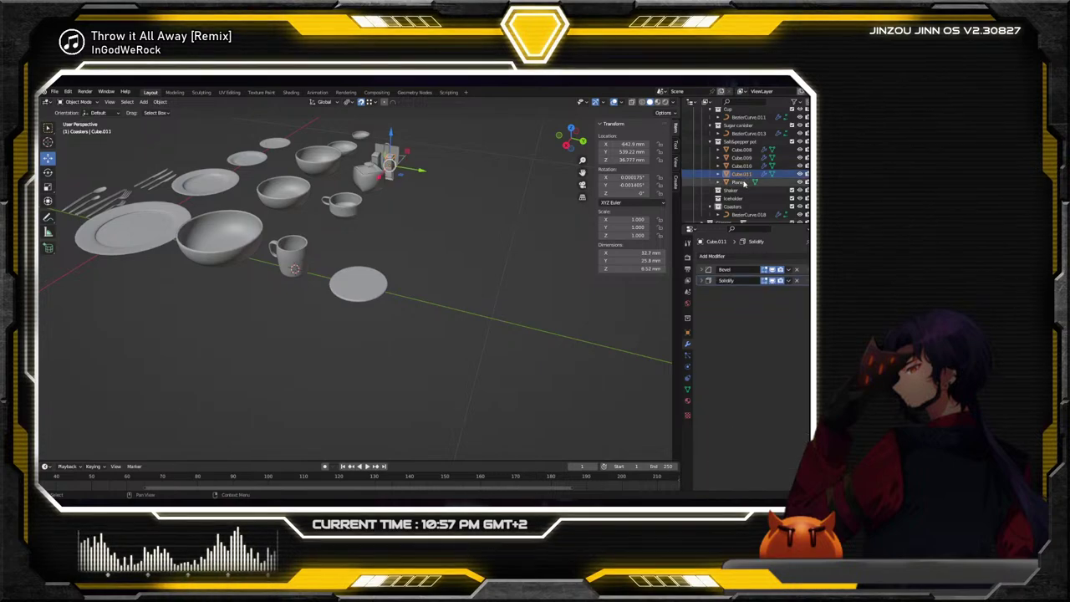
scroll(752, 163, up, 2)
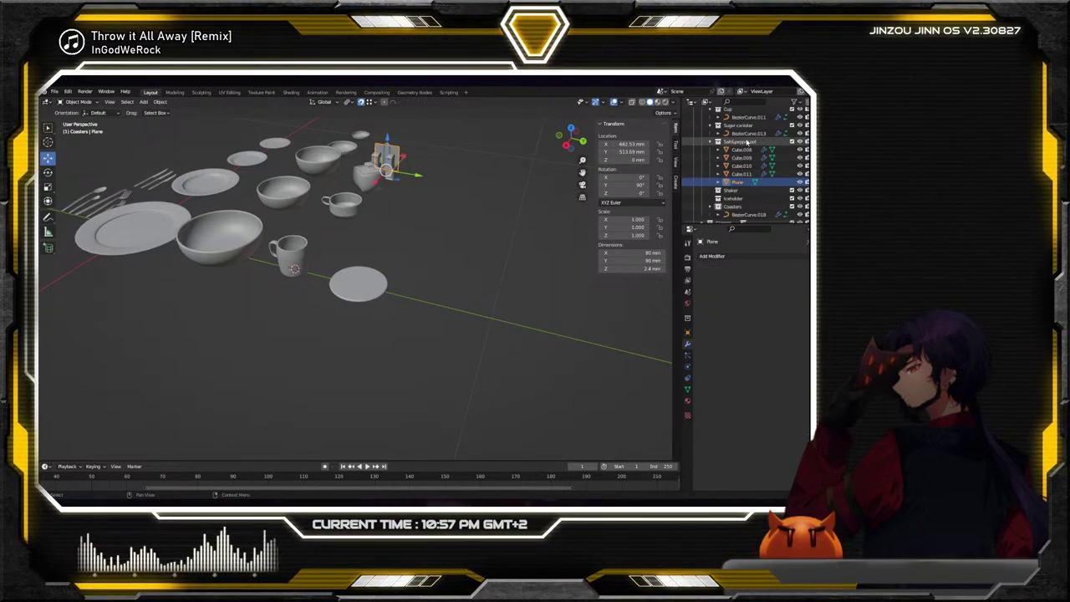
Move the tray curve BezierCurve.016 from the Mug collection into the Salt&pepper pot collection
scroll(753, 149, up, 3)
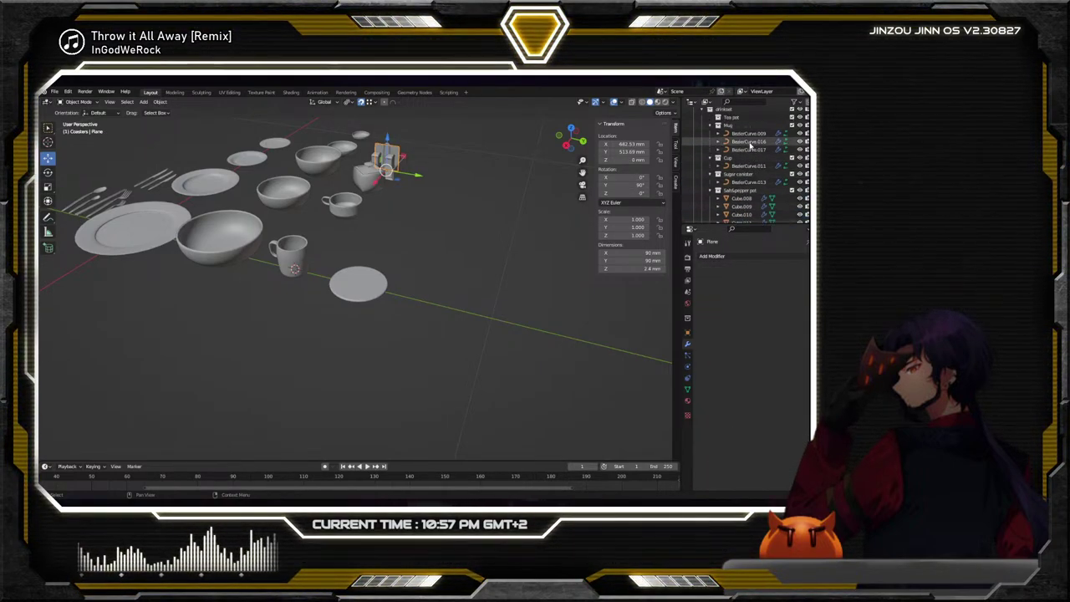
click(748, 133)
click(749, 141)
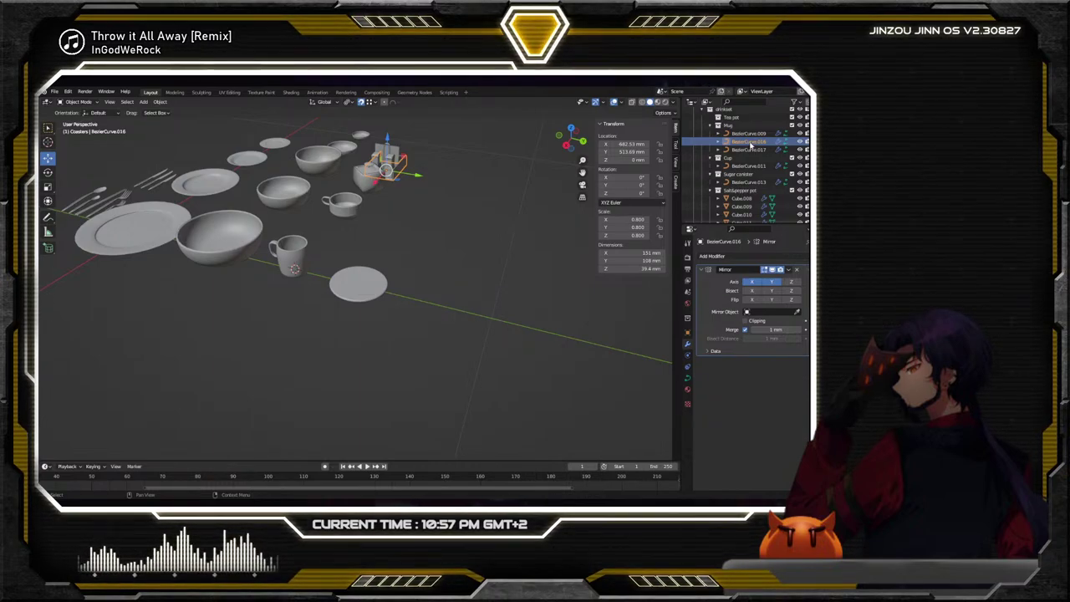
drag(751, 144, 752, 173)
drag(757, 192, 758, 194)
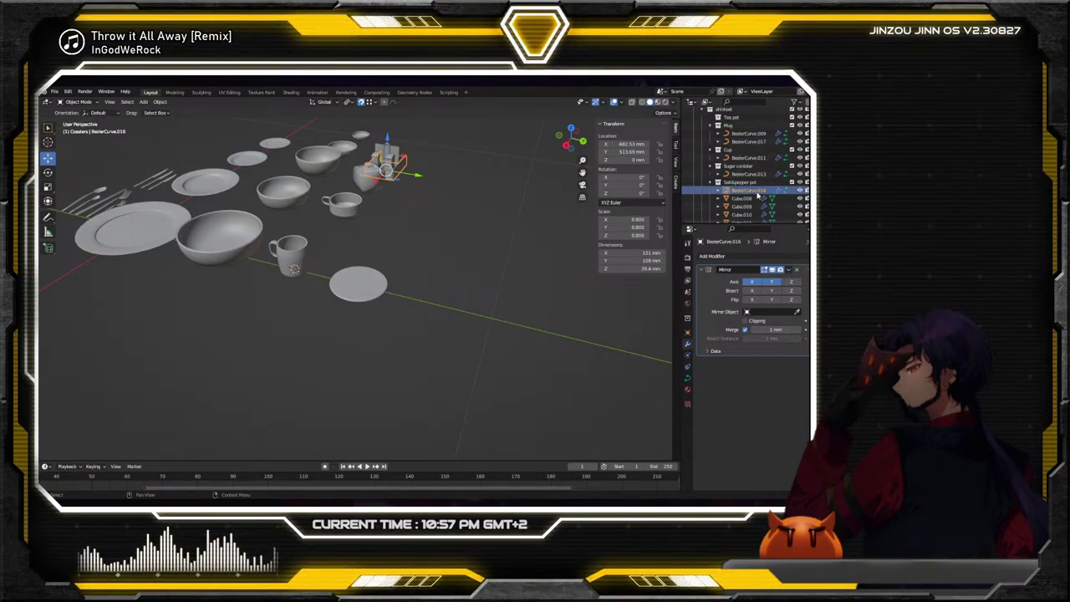
Check which objects the Cup, Sugar canister and Mug curves belong to, and make Tea pot the active collection
click(753, 150)
click(748, 158)
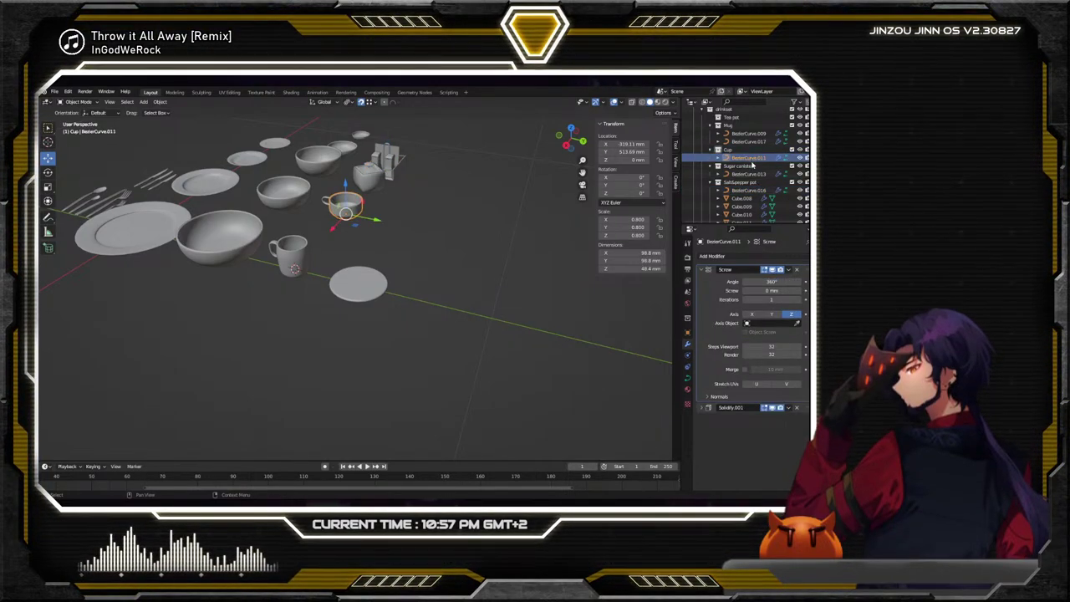
click(750, 174)
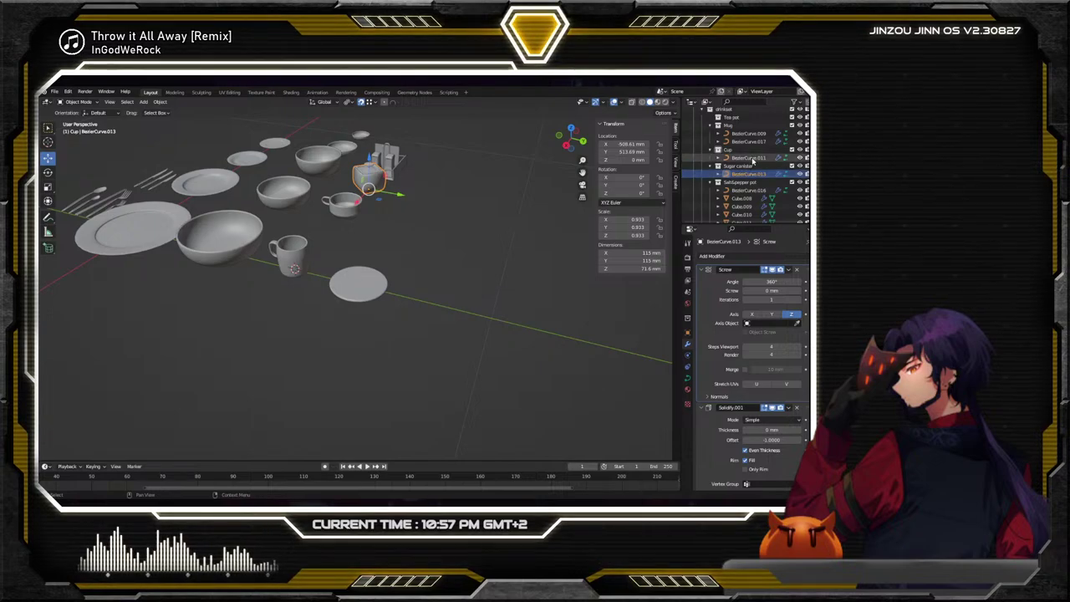
click(748, 191)
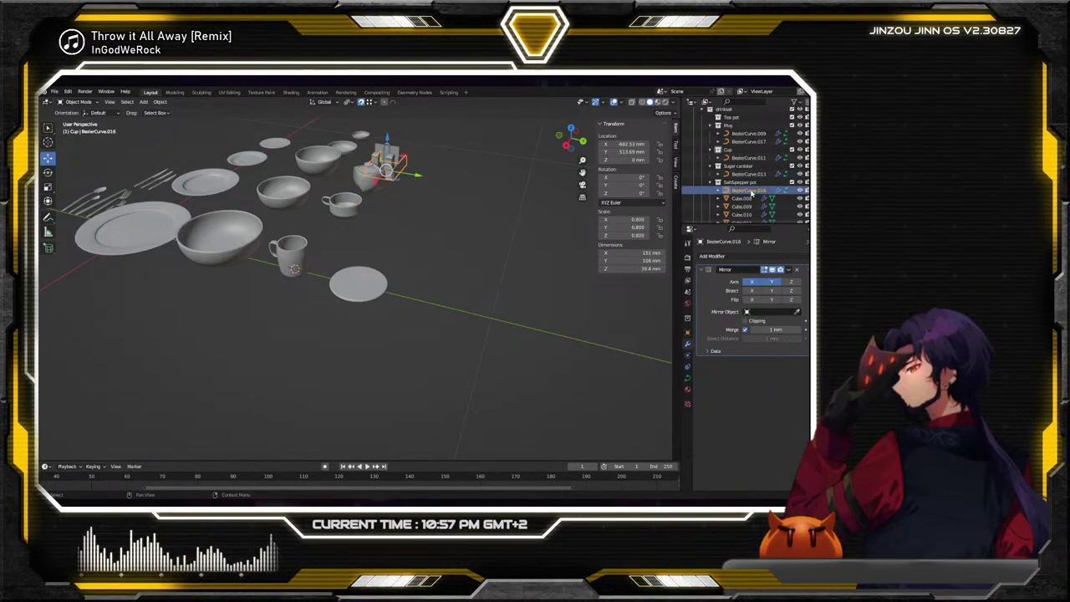
click(748, 141)
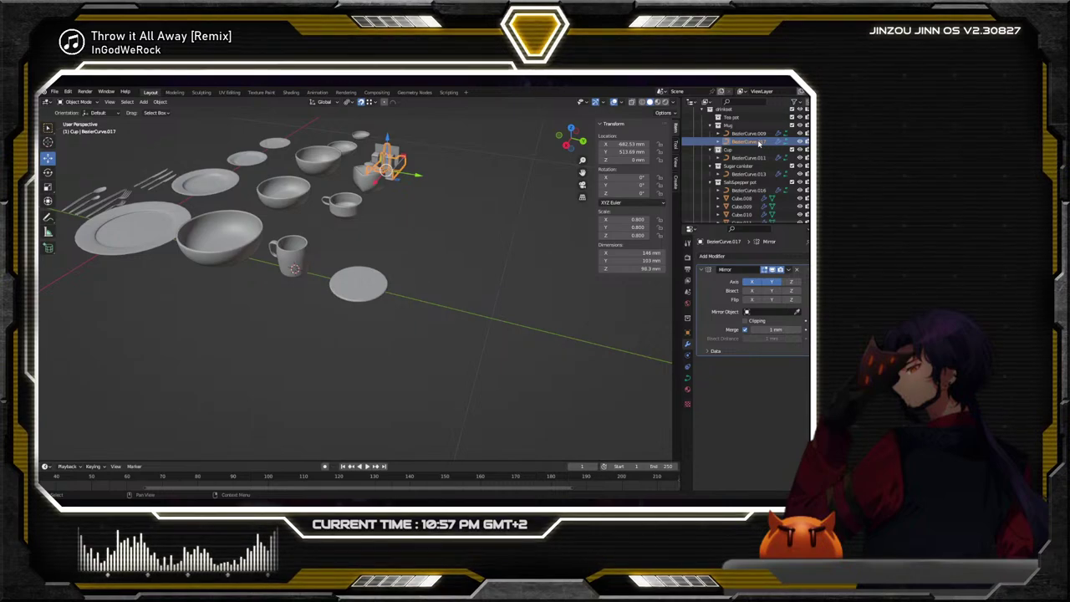
click(751, 133)
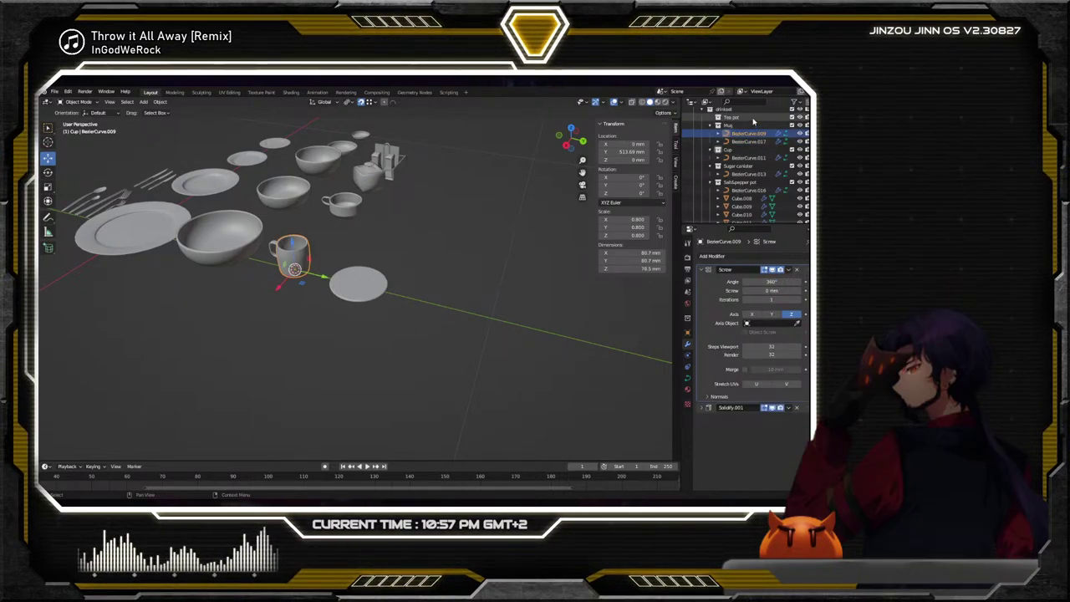
click(753, 119)
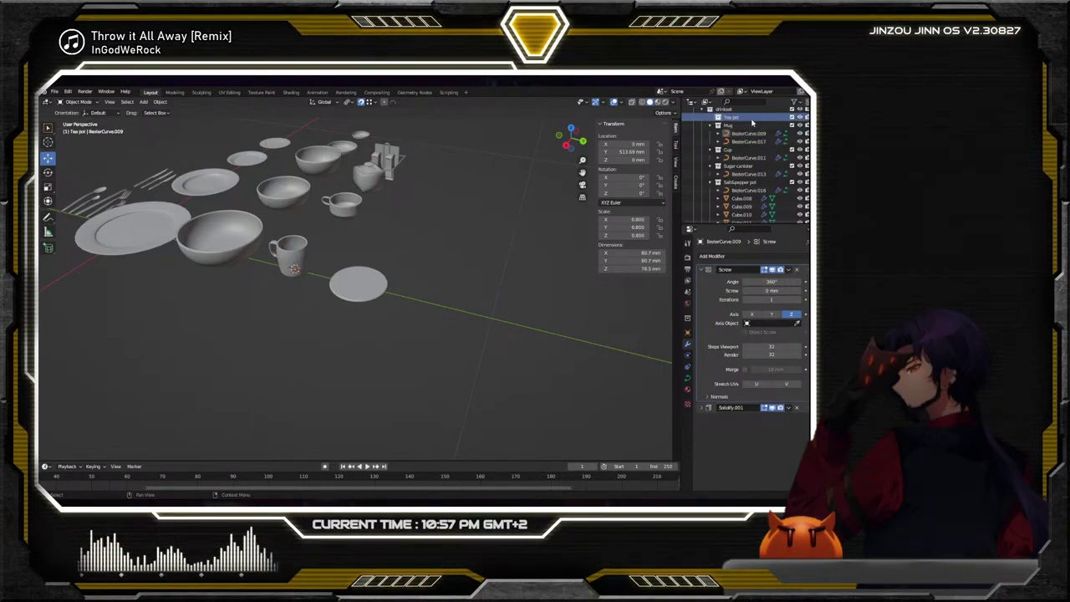
Recheck the members of the Salt&pepper pot collection, from the tray curve through the cubes to the plane
click(747, 190)
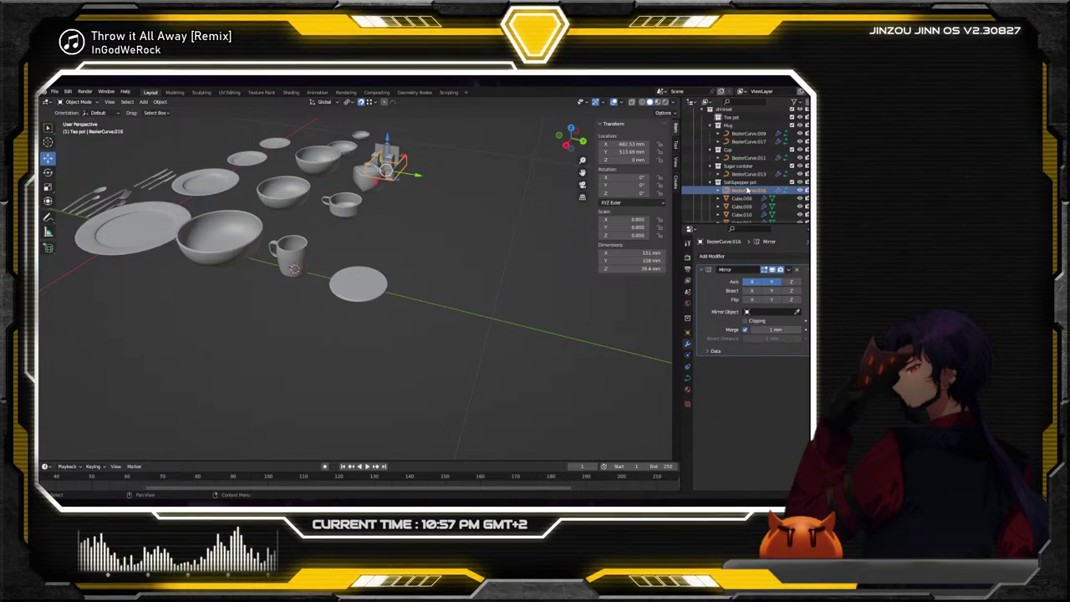
click(742, 206)
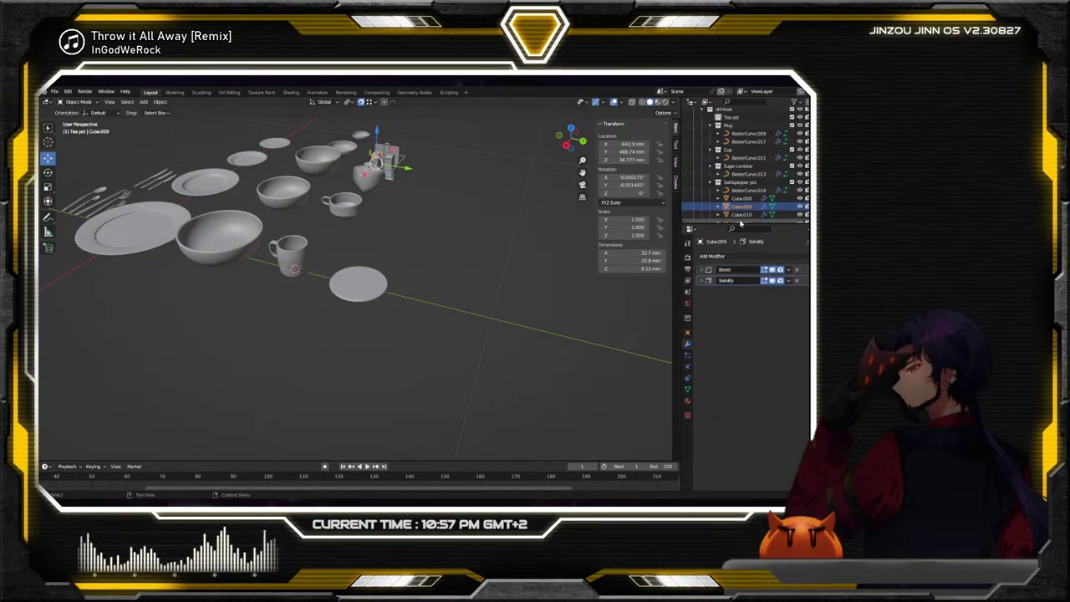
scroll(742, 214, down, 2)
click(742, 209)
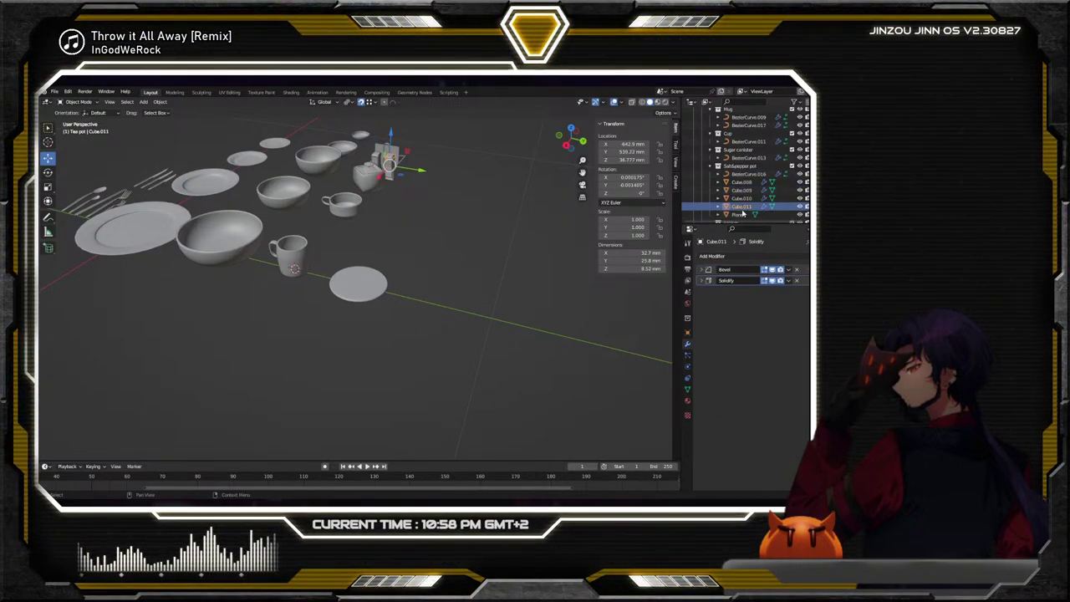
scroll(743, 214, down, 4)
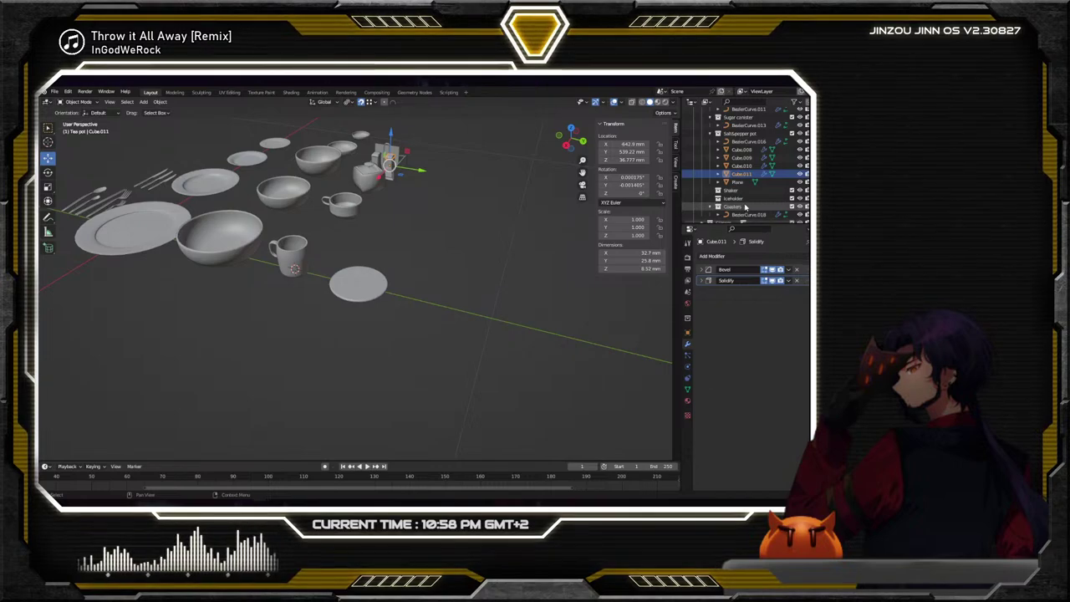
click(739, 182)
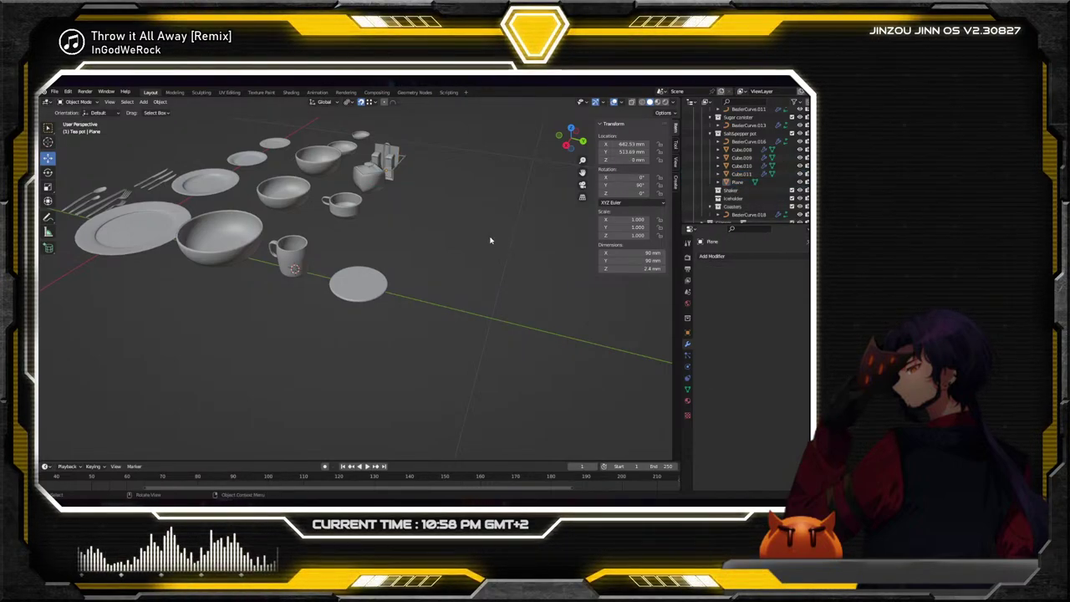
Add a Bevel modifier with an amount of 1 mm to the upright plane between the tray's wire loops
middle_drag(509, 236, 442, 243)
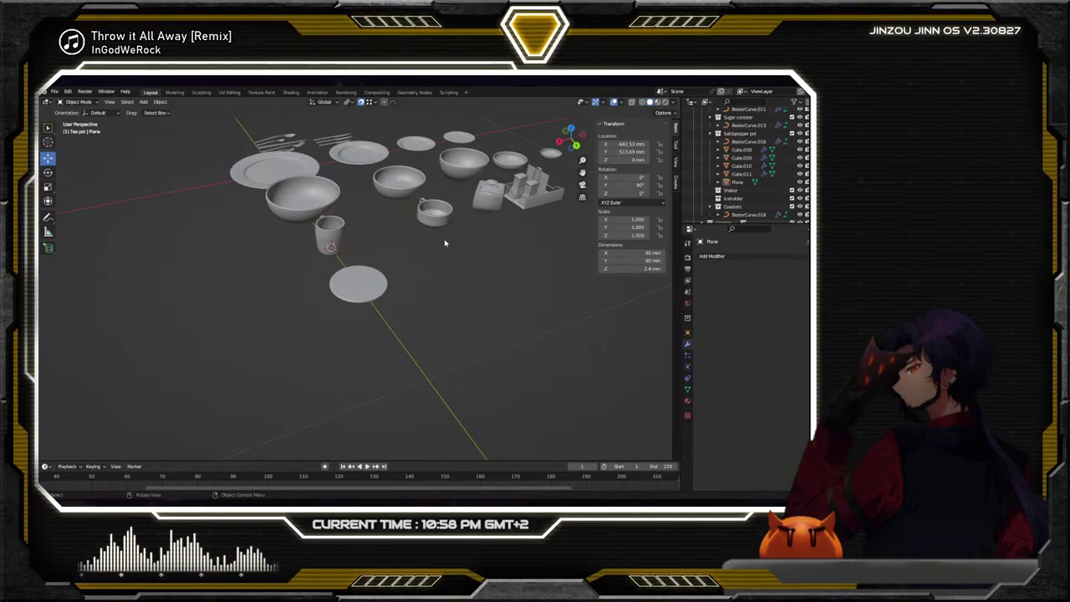
click(542, 177)
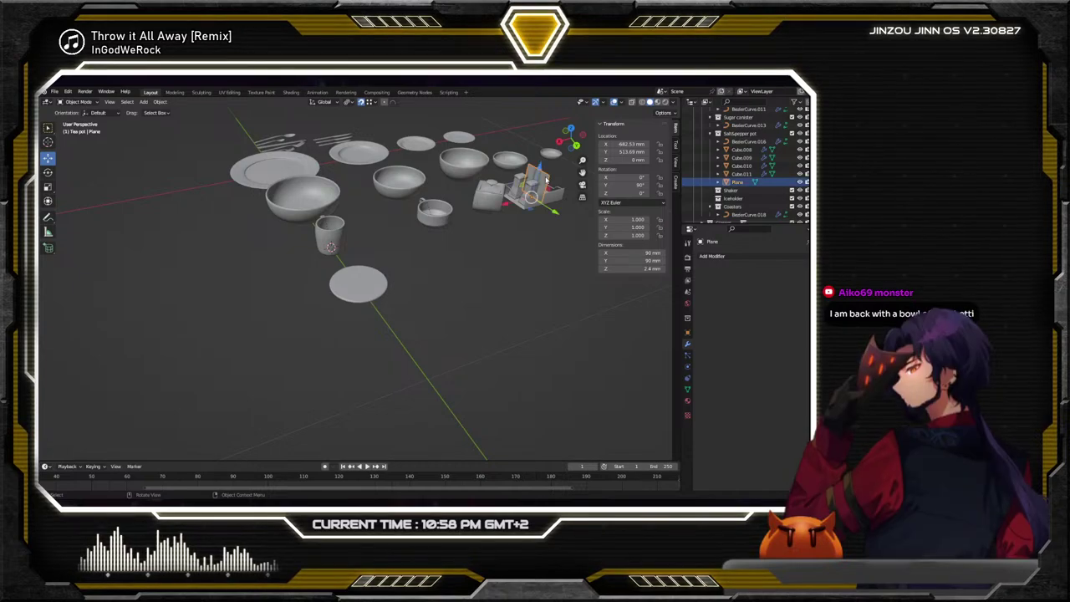
key(KP_Decimal)
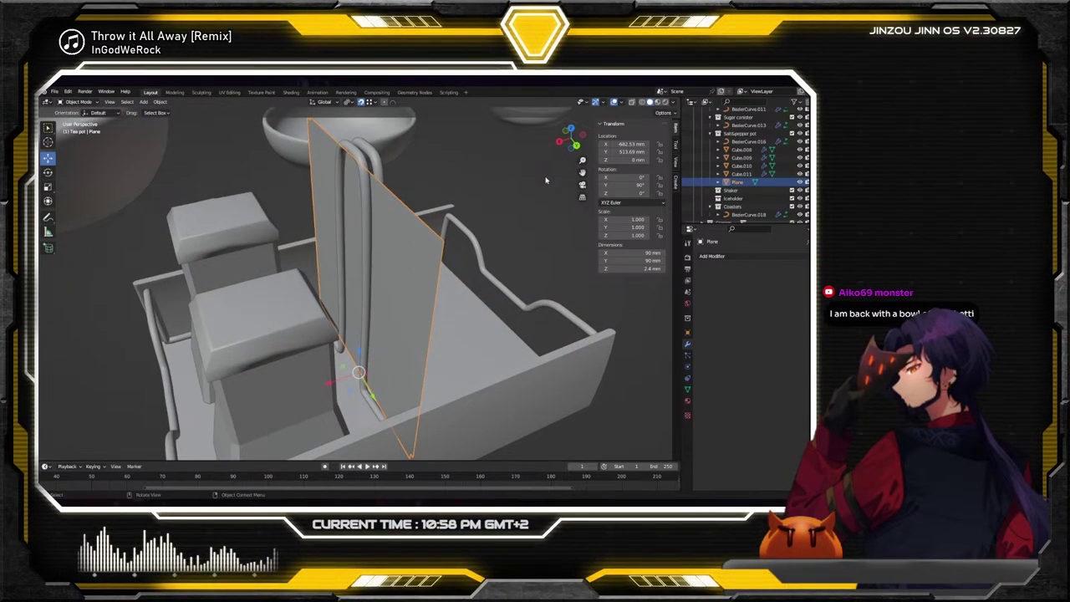
middle_drag(545, 180, 468, 229)
scroll(468, 229, up, 5)
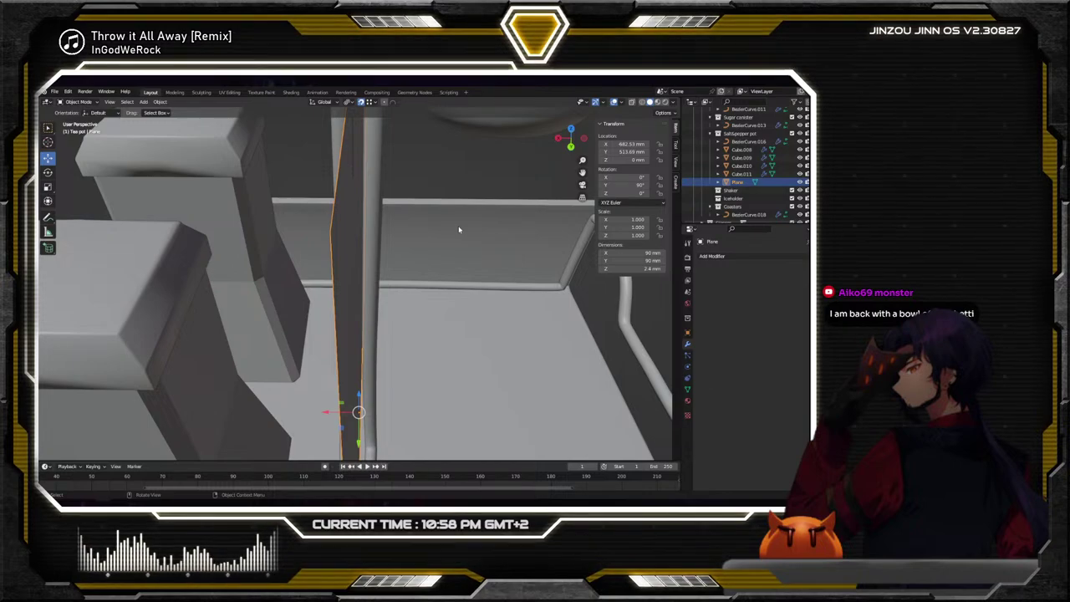
middle_drag(459, 229, 460, 242)
scroll(461, 242, down, 3)
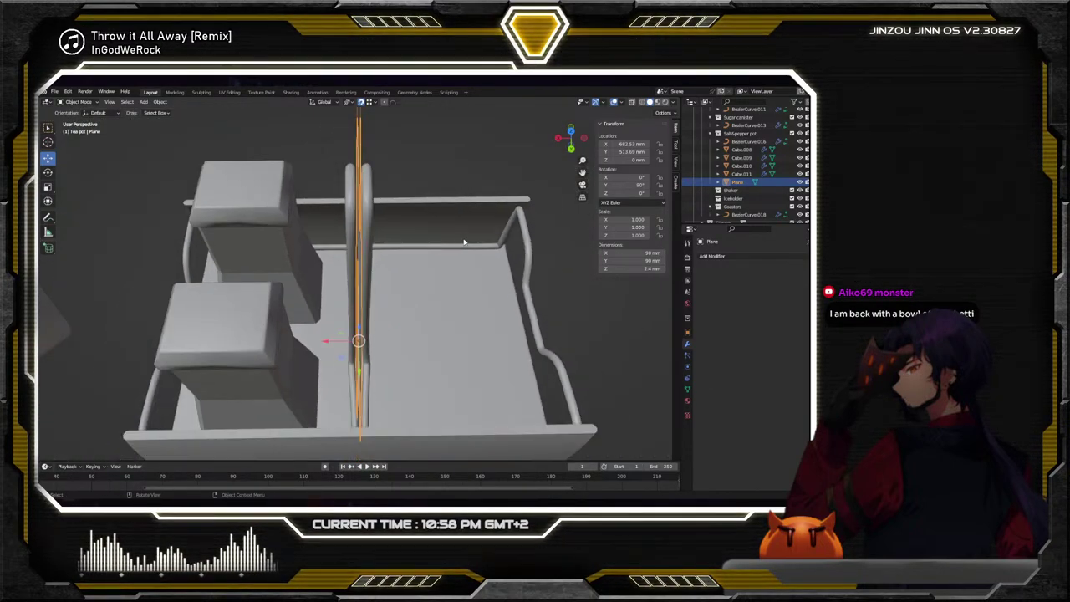
scroll(464, 242, up, 3)
click(740, 257)
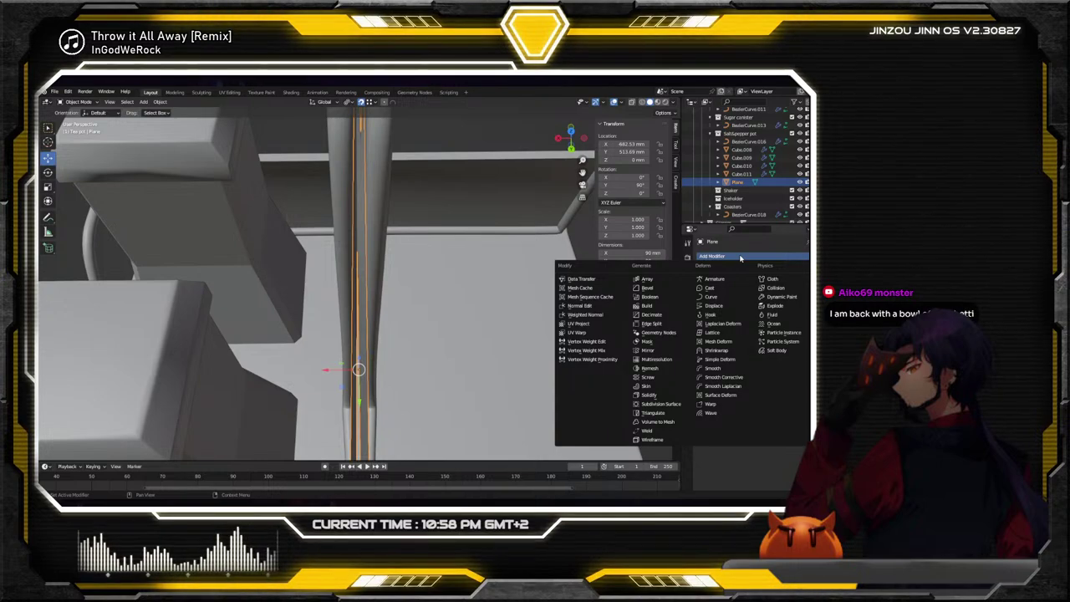
click(650, 288)
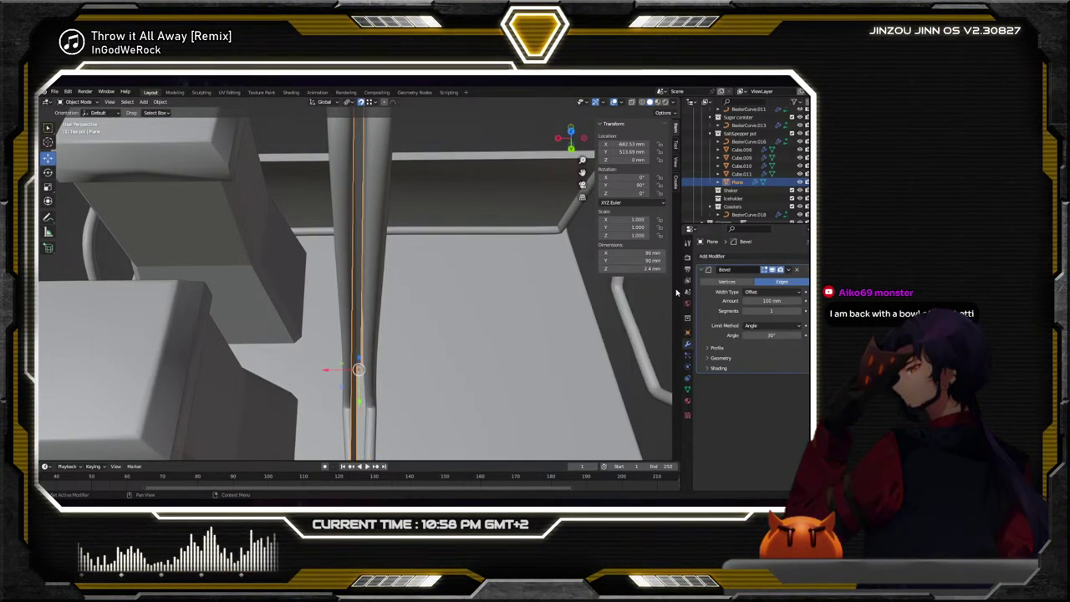
middle_drag(543, 267, 580, 262)
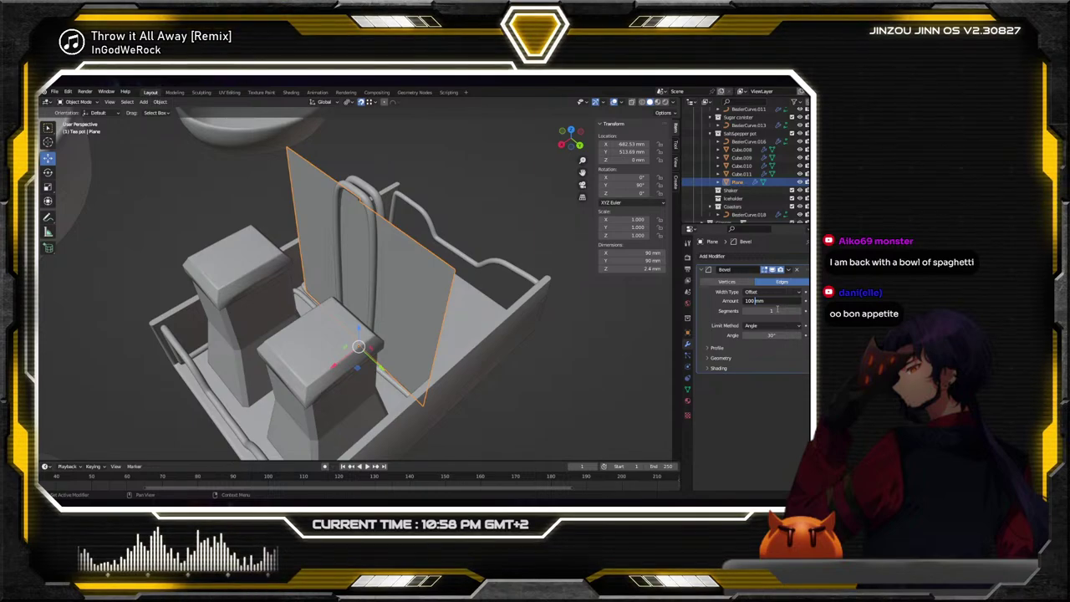
key(BackSpace)
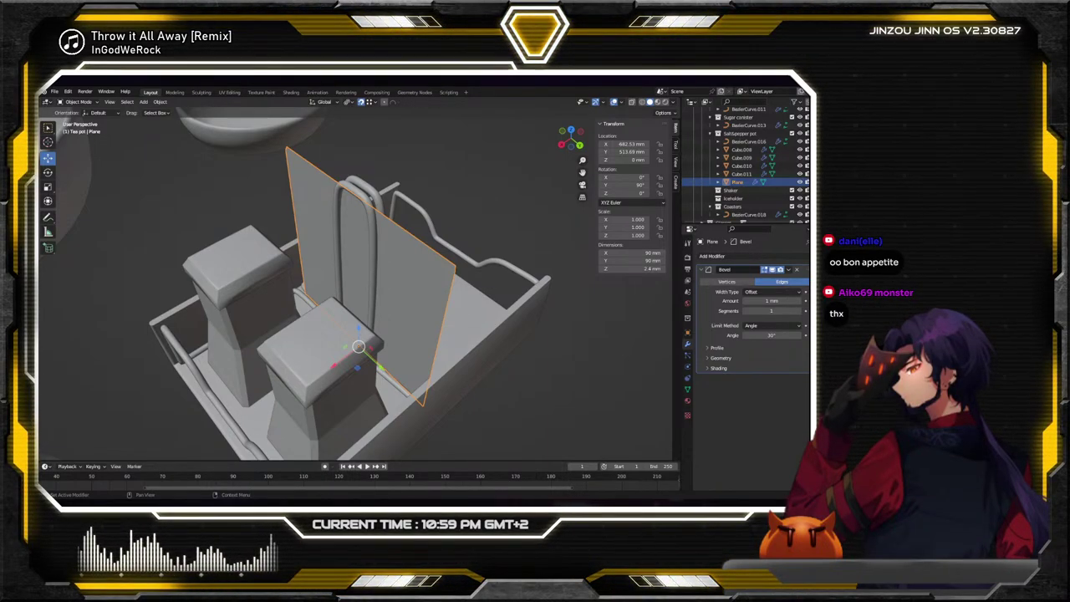
Add a Solidify modifier to the upright plane, try a thickness of 1 mm, and set it to 0.3 mm
middle_drag(543, 251, 466, 272)
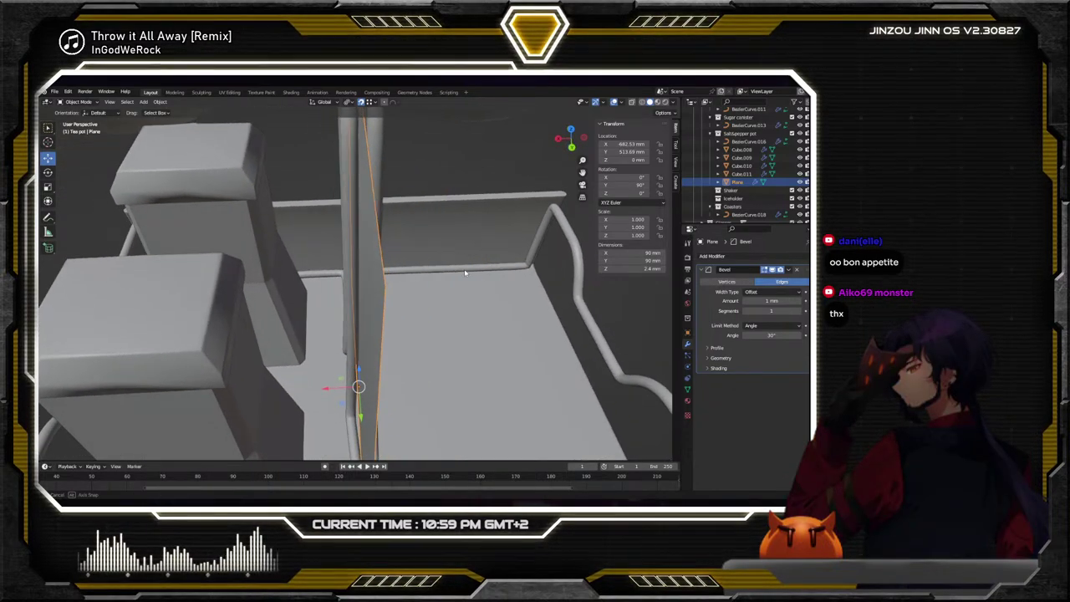
click(721, 255)
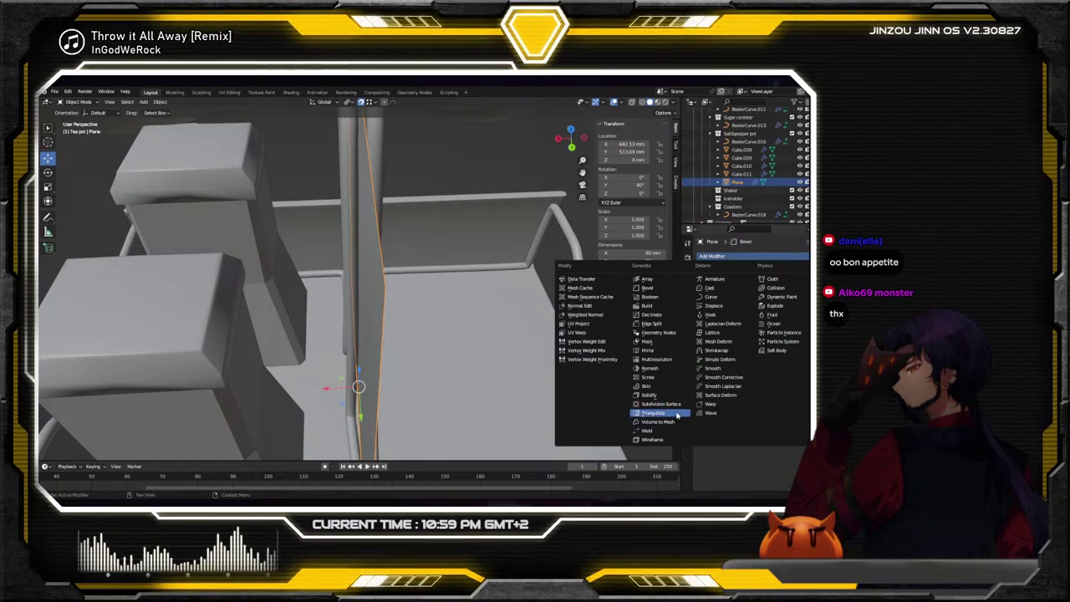
click(641, 393)
scroll(660, 389, down, 3)
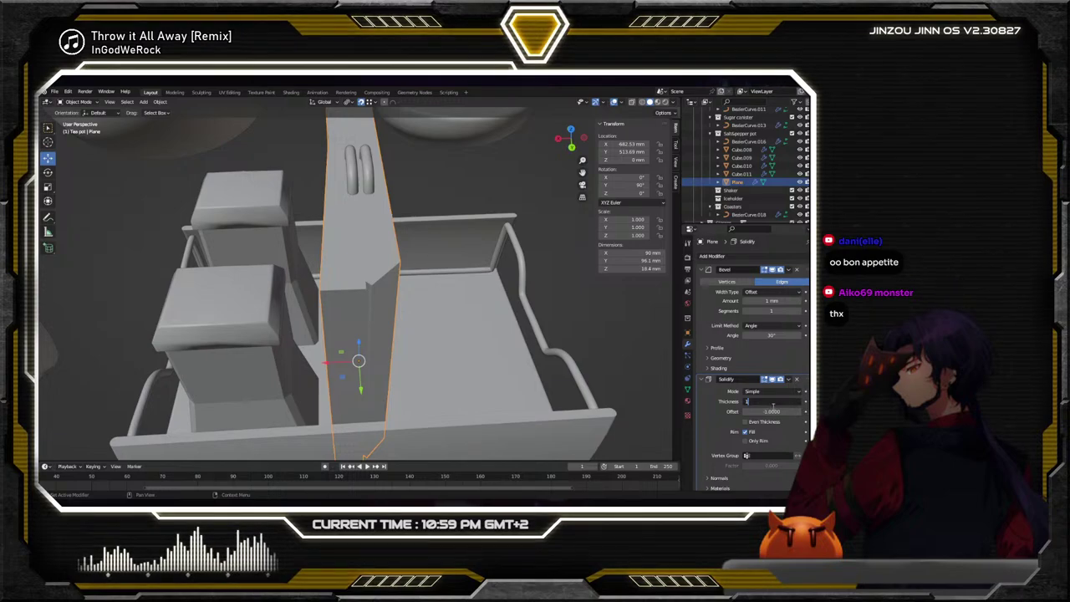
key(Return)
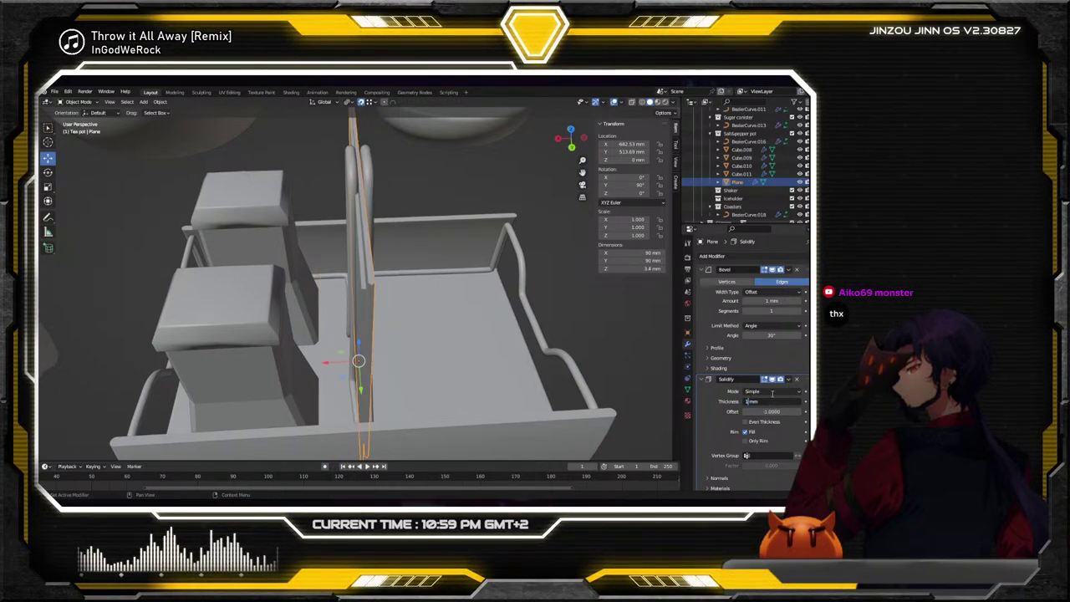
text(0.)
text(3)
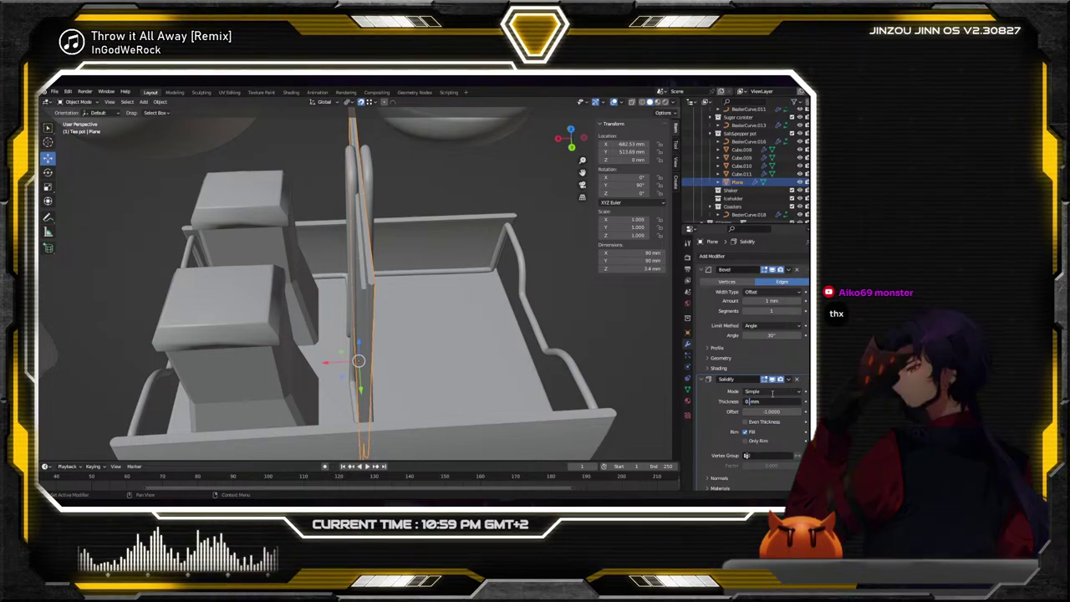
key(Return)
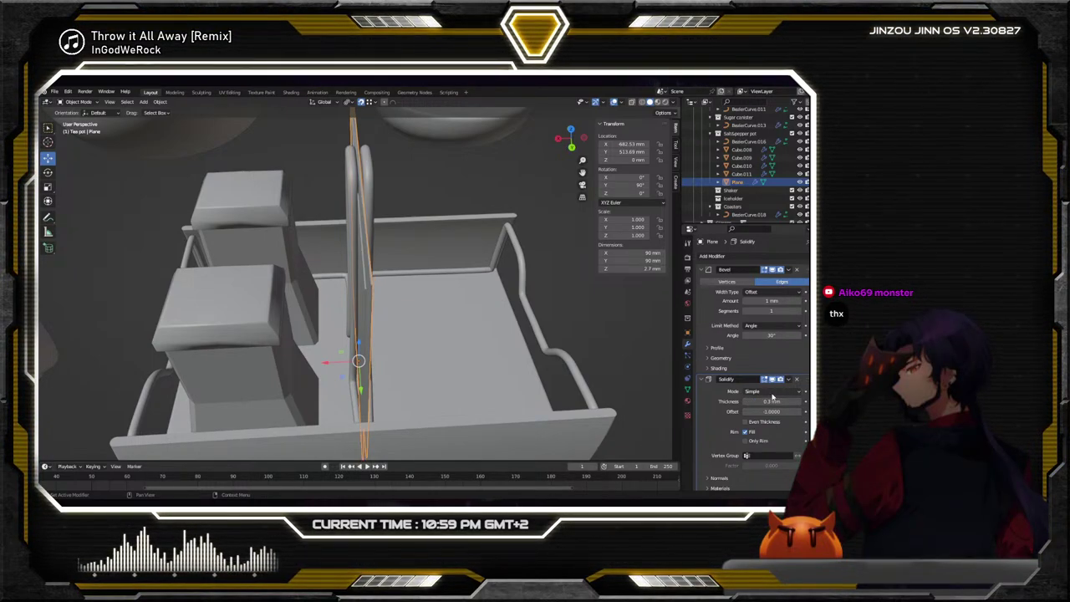
Clear the selection and inspect the thickened sheets between the wire loops up close from another angle
click(457, 192)
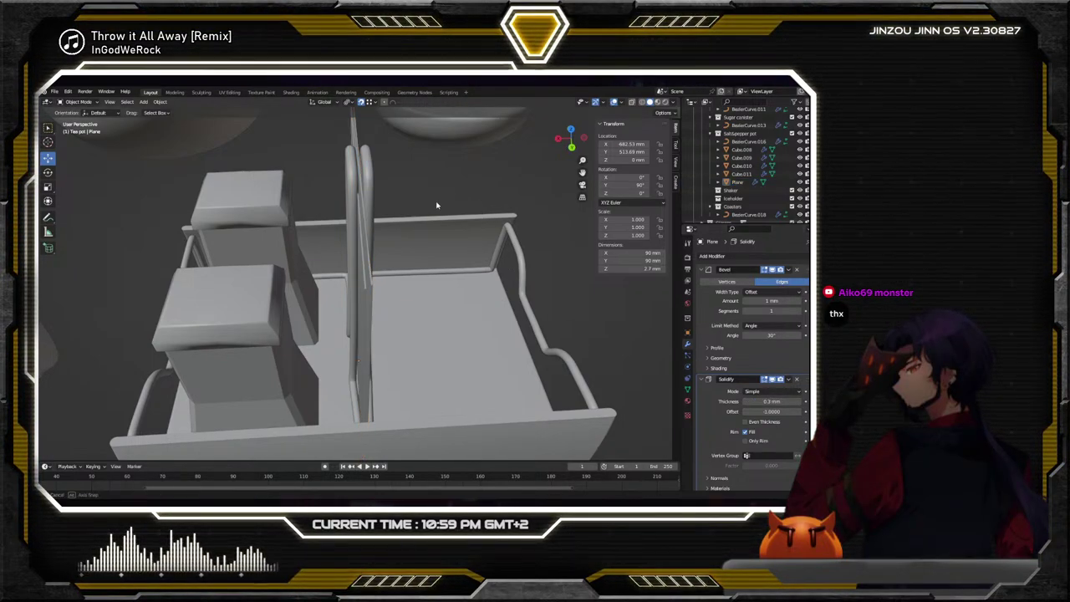
middle_drag(436, 204, 363, 266)
scroll(397, 268, up, 3)
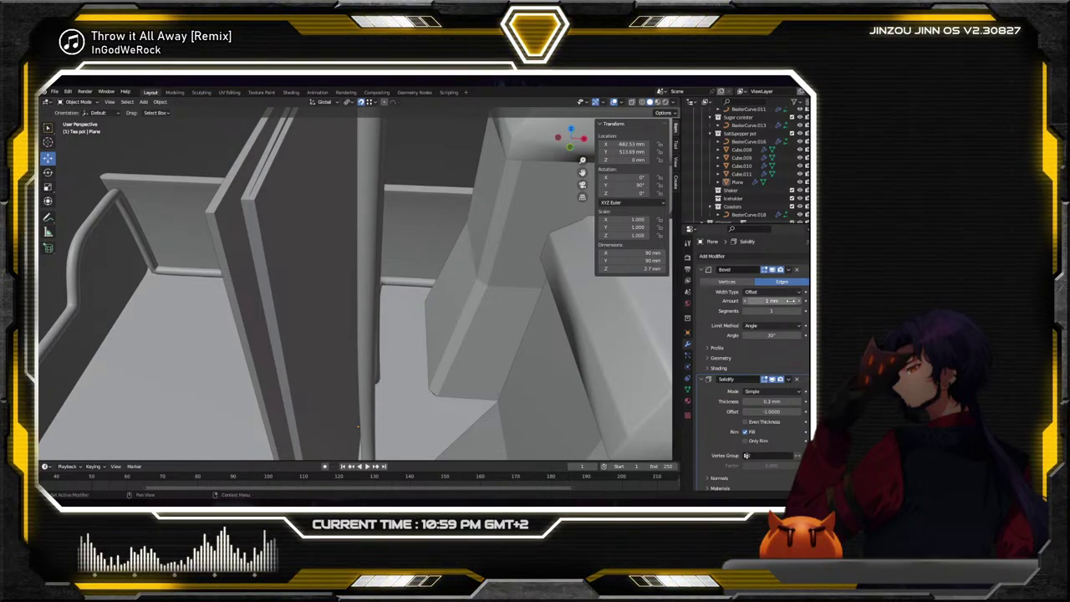
Try a Bevel amount of 2 mm on the upright plane
double_click(770, 301)
text(2mm)
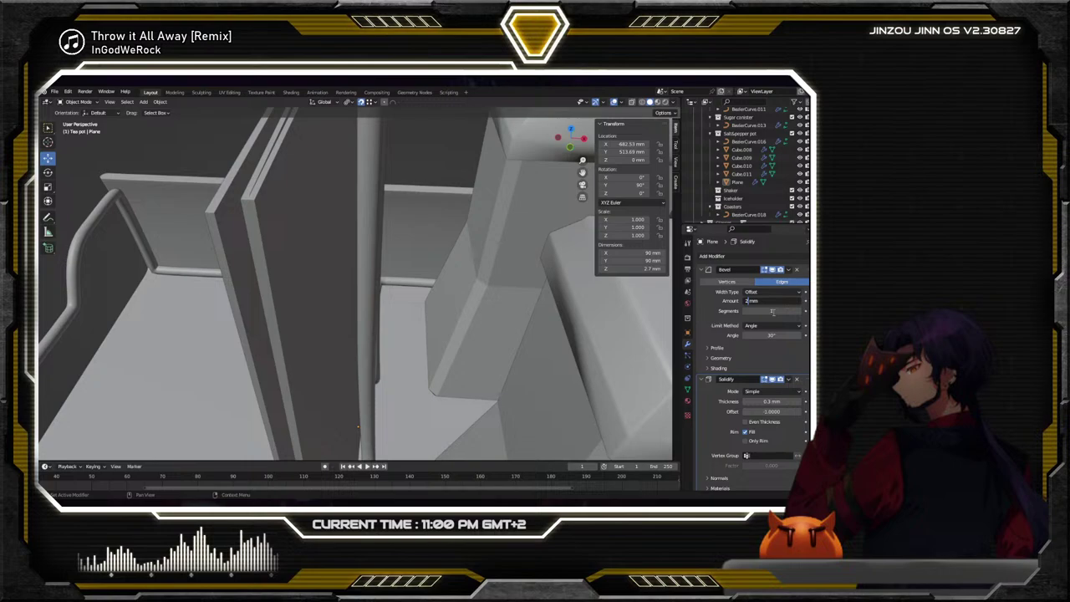
key(Return)
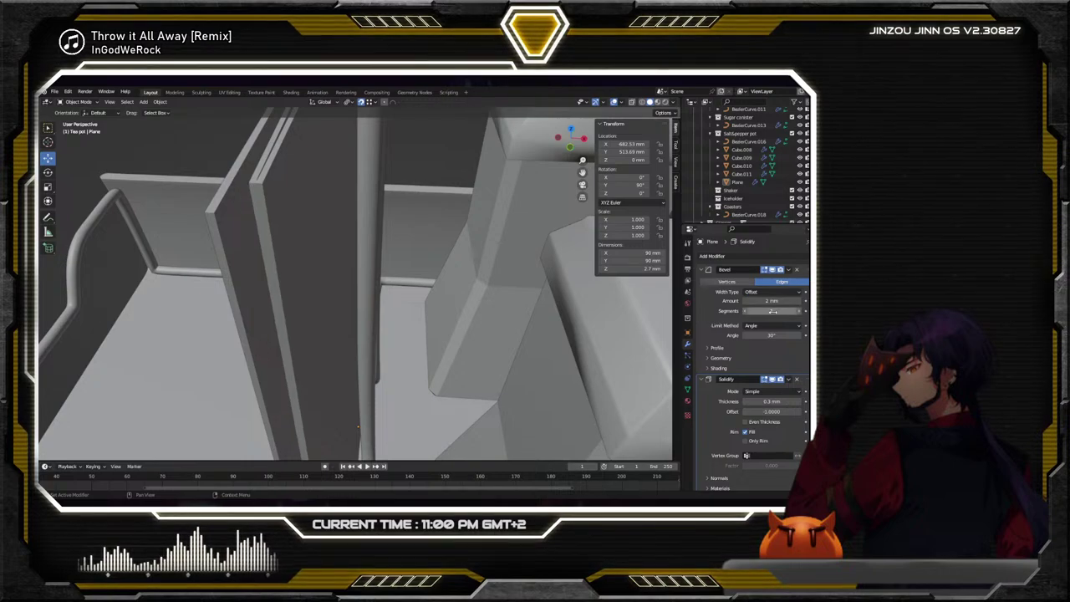
double_click(764, 301)
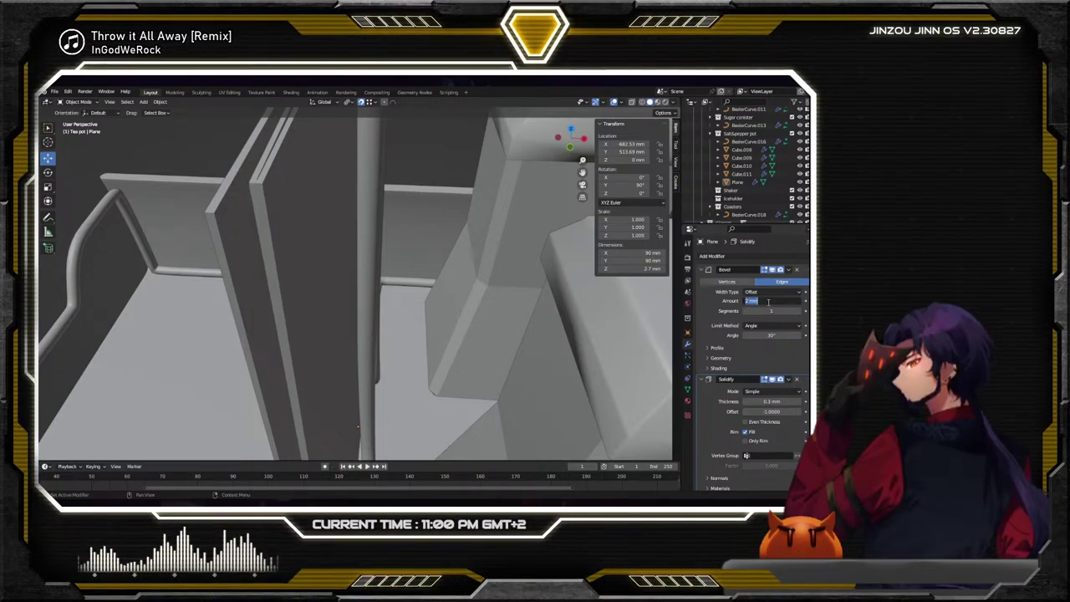
text(1)
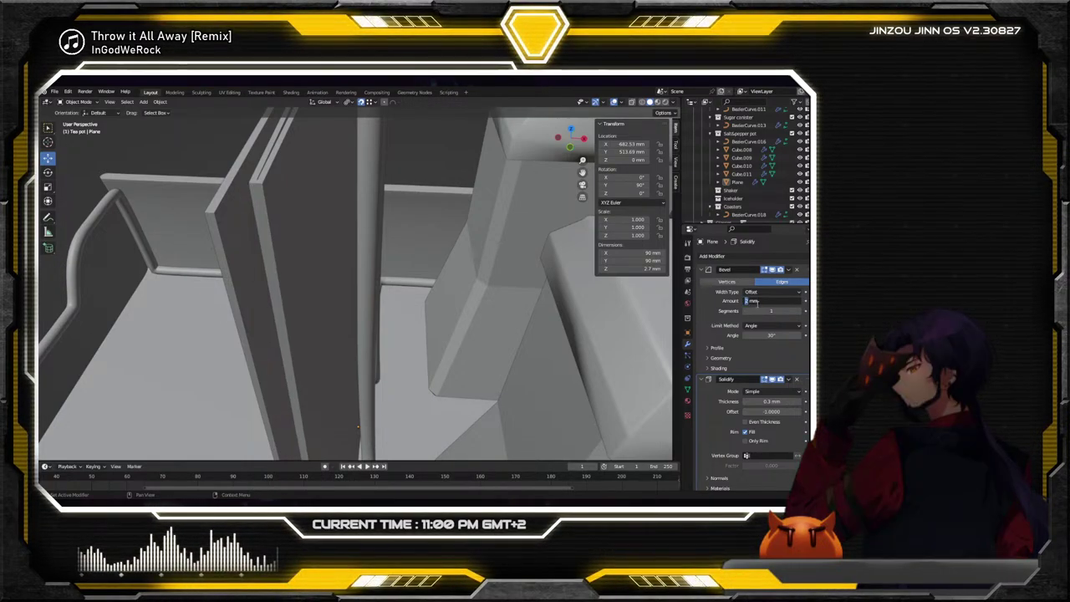
key(Escape)
Raise the upright plane's Bevel segments to 3 and set the Bevel amount to 1 mm
click(800, 311)
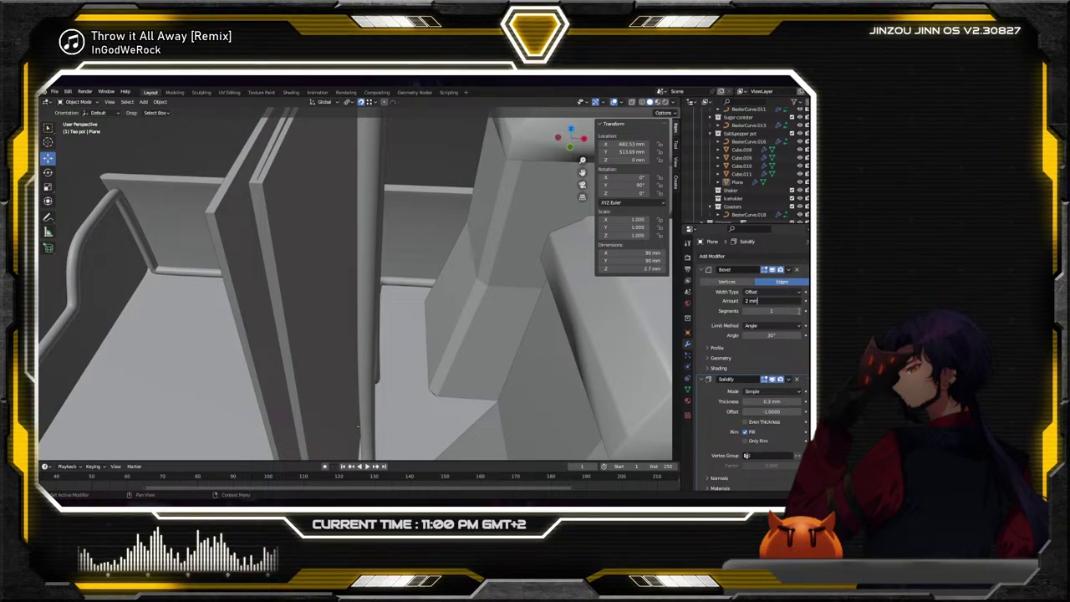
click(800, 311)
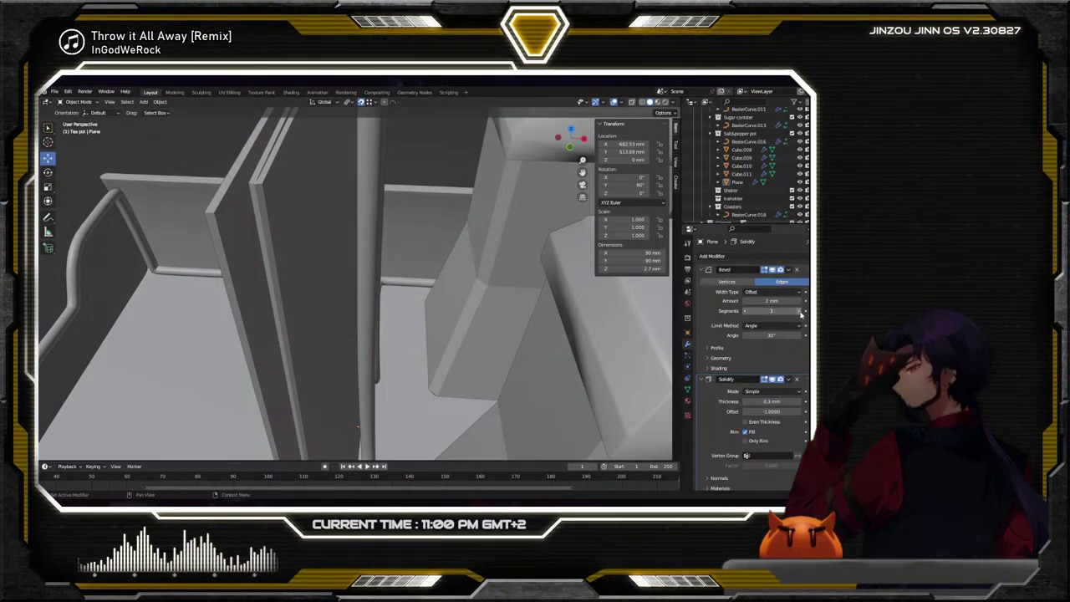
click(763, 302)
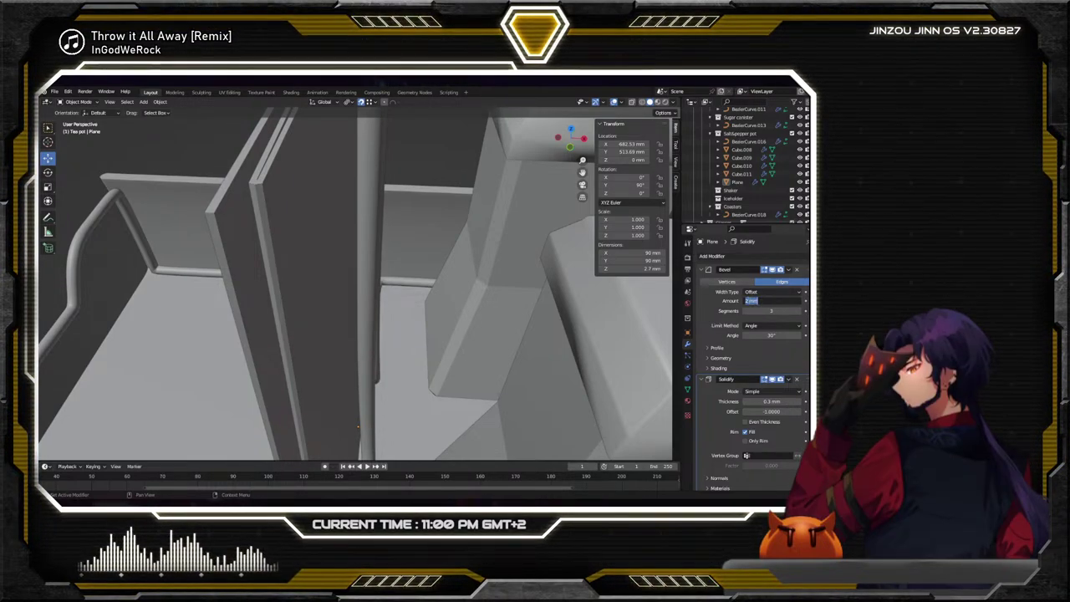
click(741, 300)
key(Delete)
text(1)
key(Return)
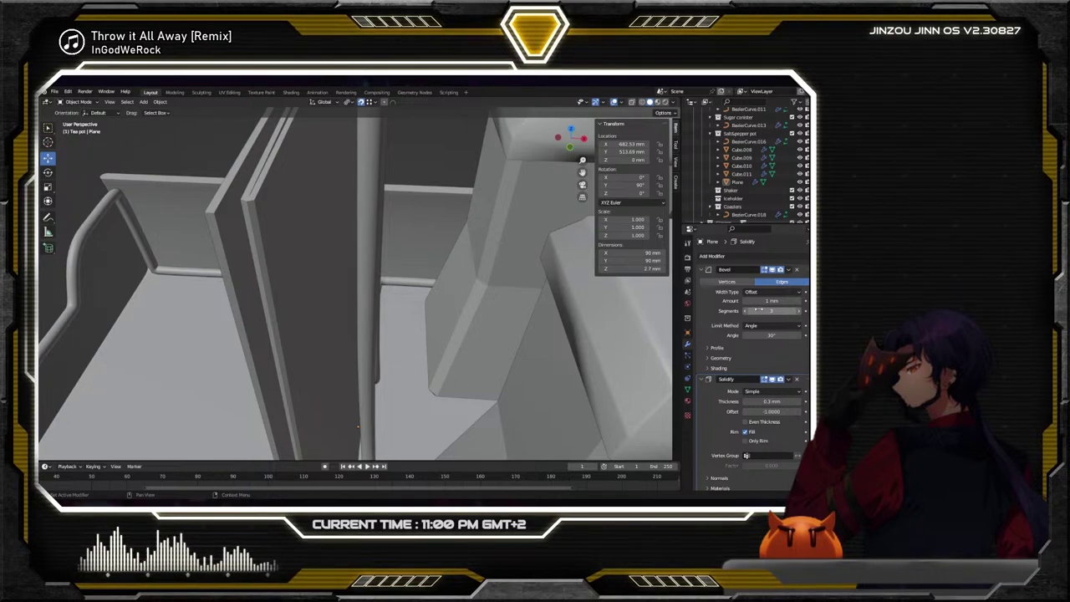
click(801, 311)
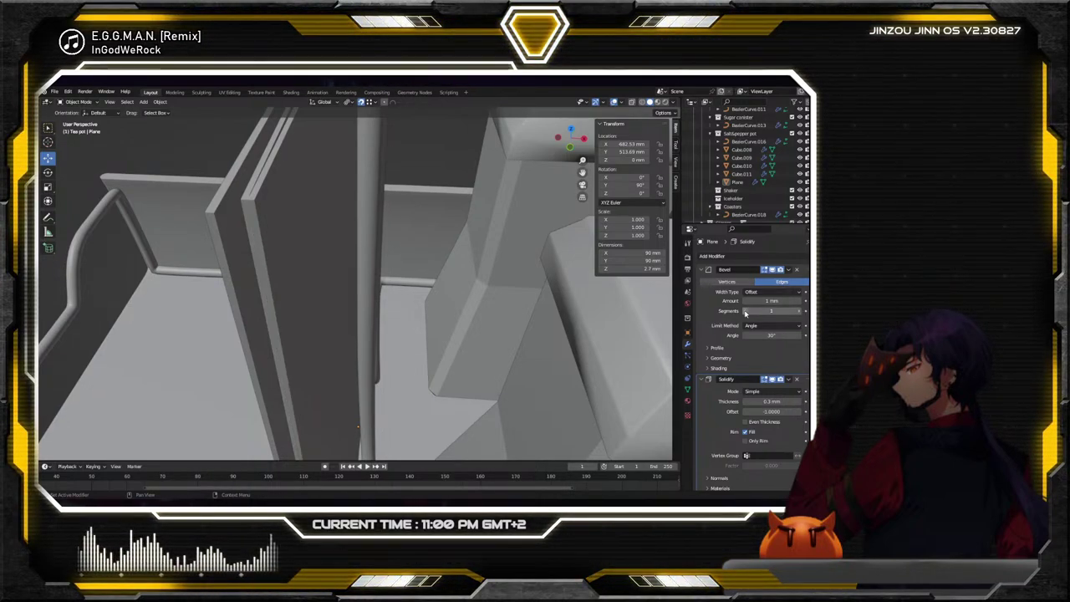
Inspect the edges of the upright sheets up close from several angles and select the upright plane
middle_drag(401, 251, 498, 215)
scroll(351, 220, up, 4)
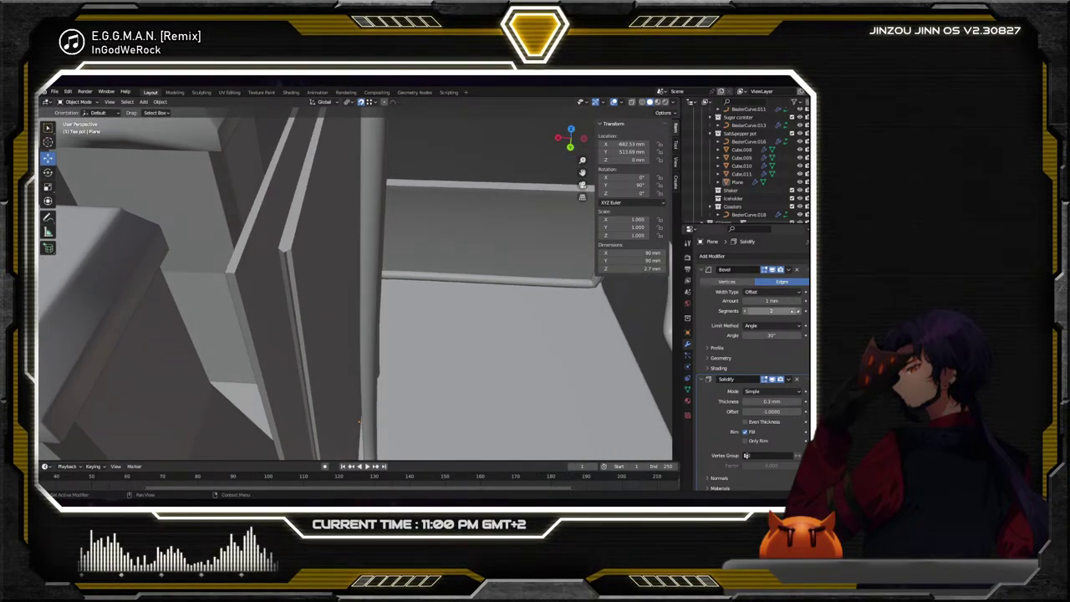
scroll(373, 267, up, 2)
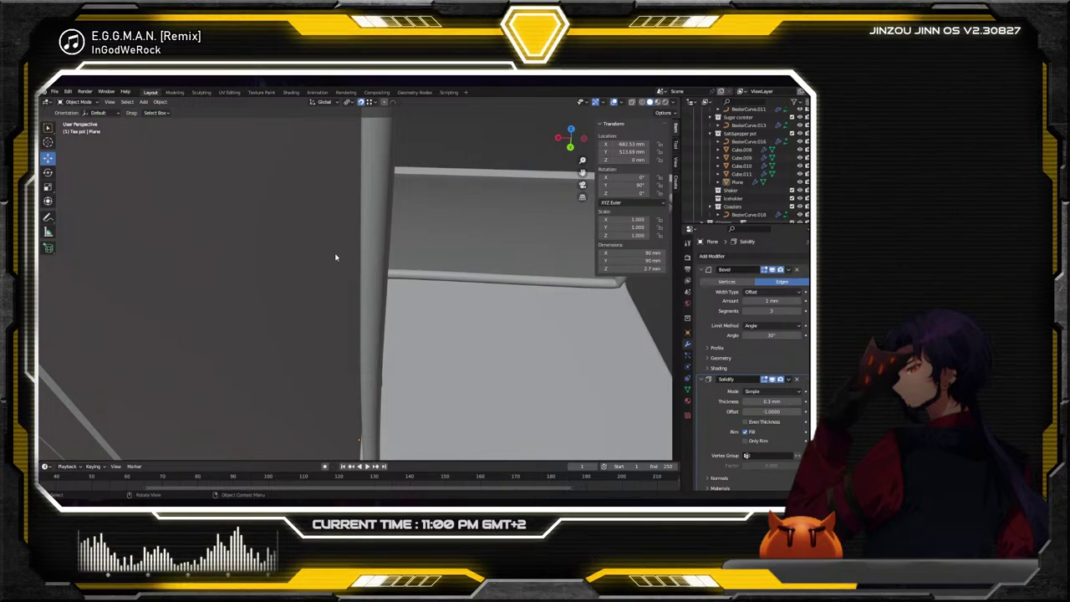
scroll(337, 255, down, 3)
scroll(333, 264, up, 2)
scroll(356, 270, down, 2)
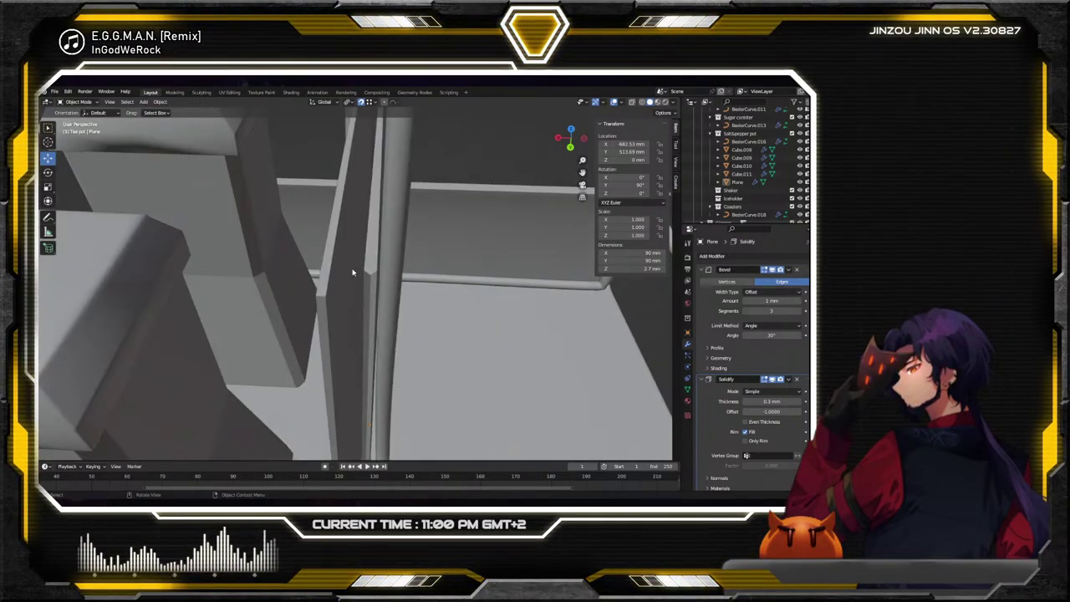
click(366, 287)
scroll(359, 289, up, 2)
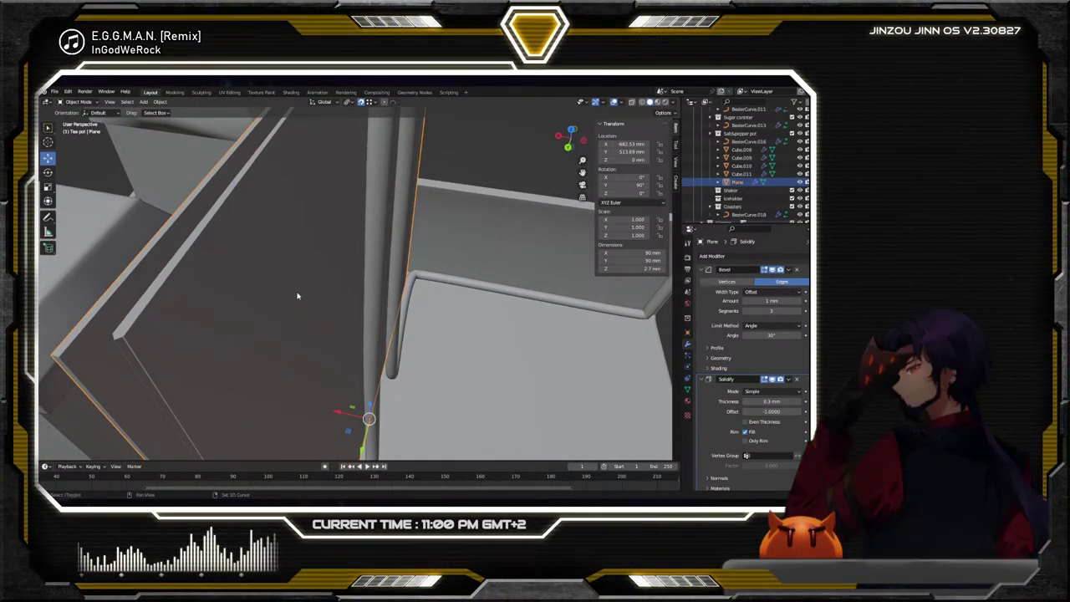
scroll(305, 302, down, 2)
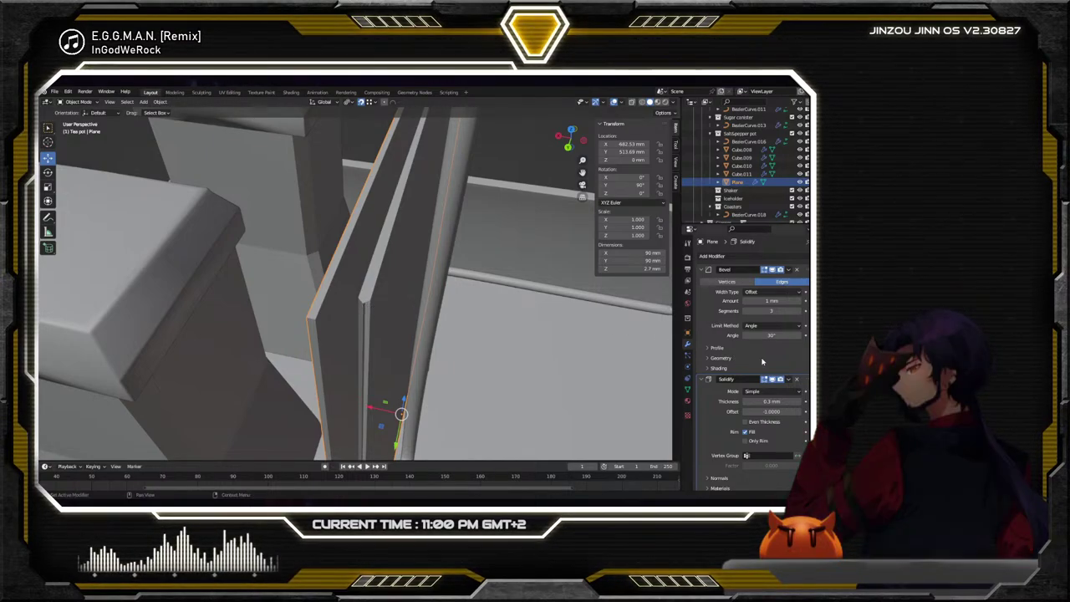
Try placing the Solidify modifier above the Bevel modifier, check the sheet's edges, and restore the original modifier order
drag(805, 379, 807, 270)
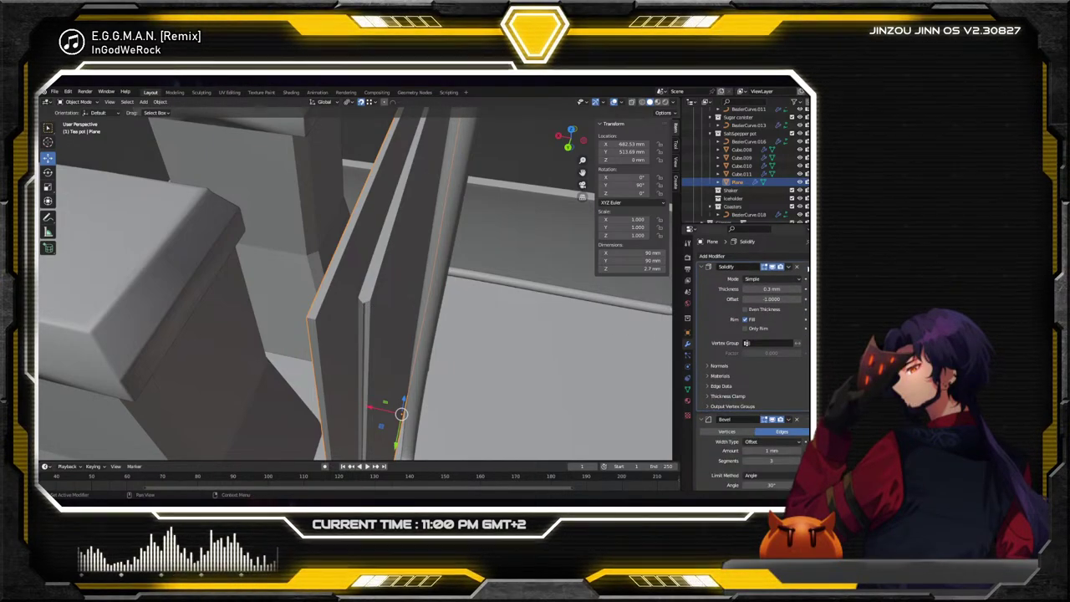
middle_drag(638, 292, 305, 266)
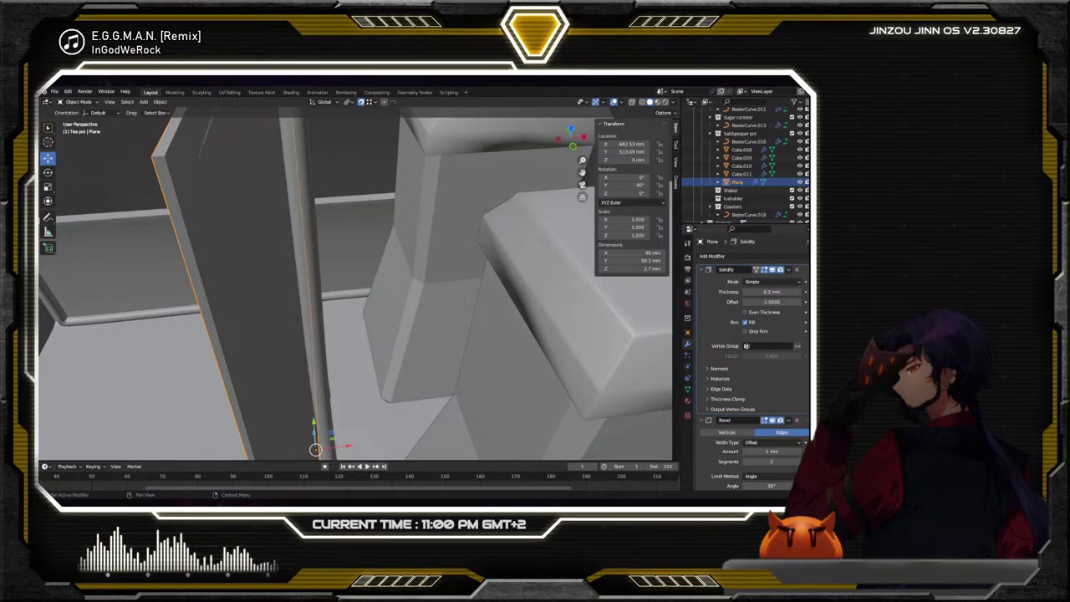
drag(804, 419, 804, 269)
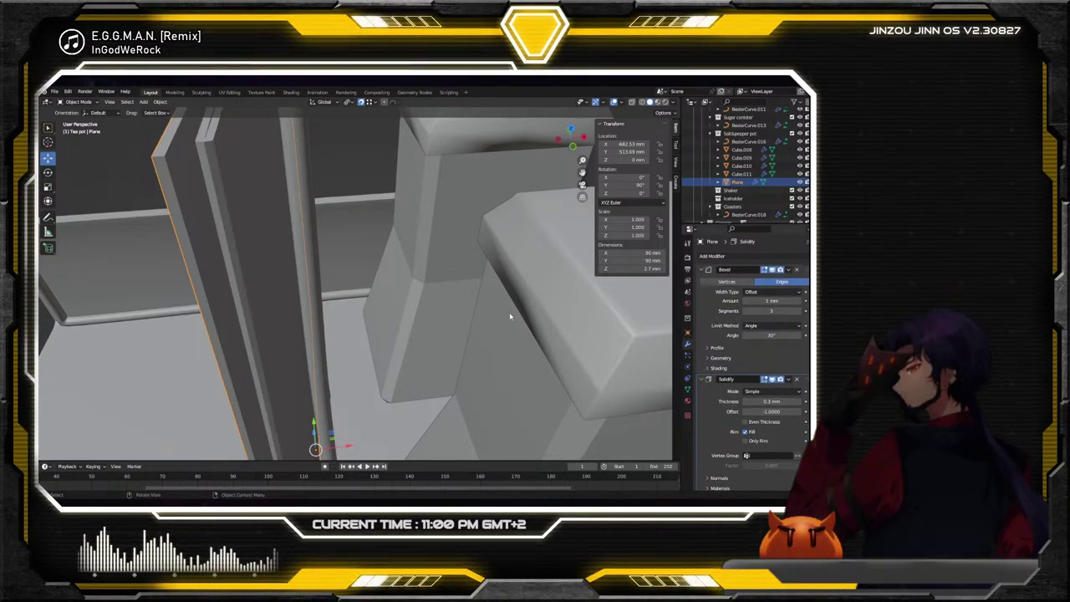
middle_drag(510, 316, 429, 297)
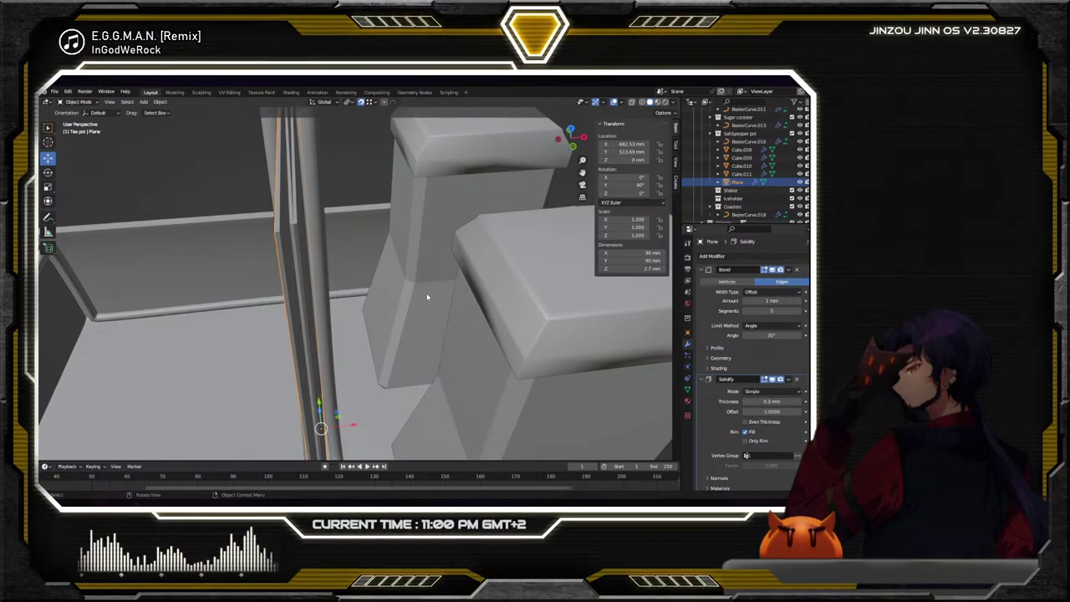
Open the upright plane in Edit Mode and try a single vertical loop cut slid away from its centre
click(79, 101)
click(81, 121)
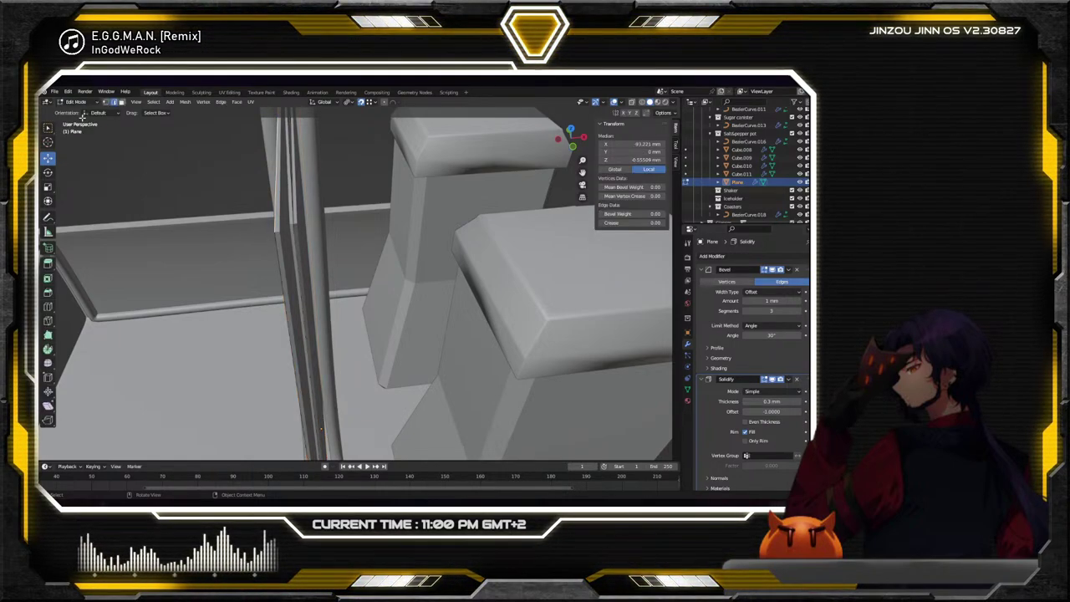
mouse_move(317, 276)
middle_down()
mouse_move(331, 263)
mouse_move(307, 265)
mouse_move(321, 266)
middle_up()
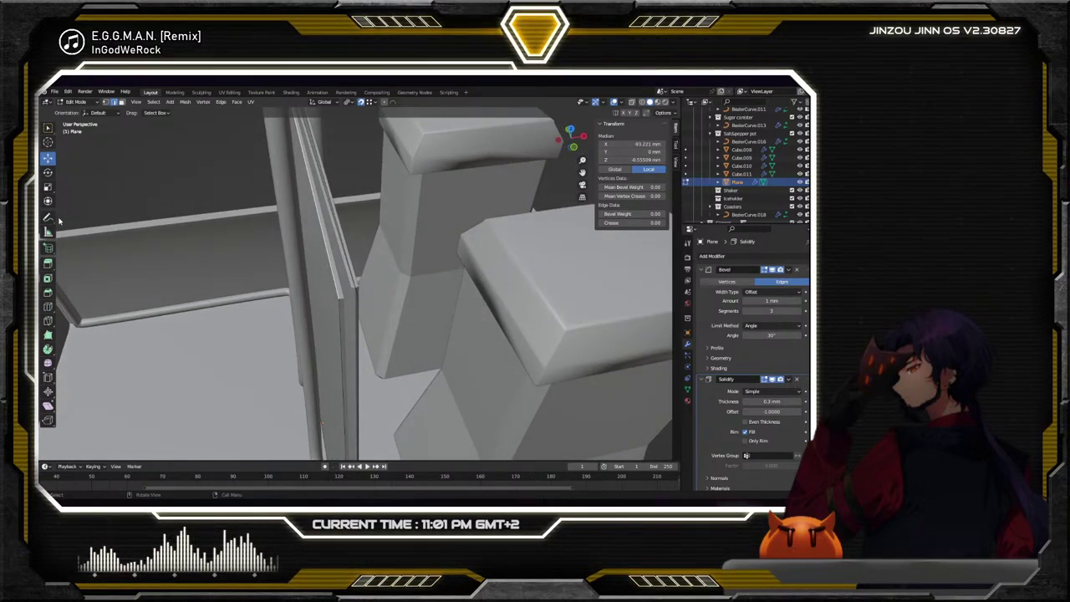
click(48, 306)
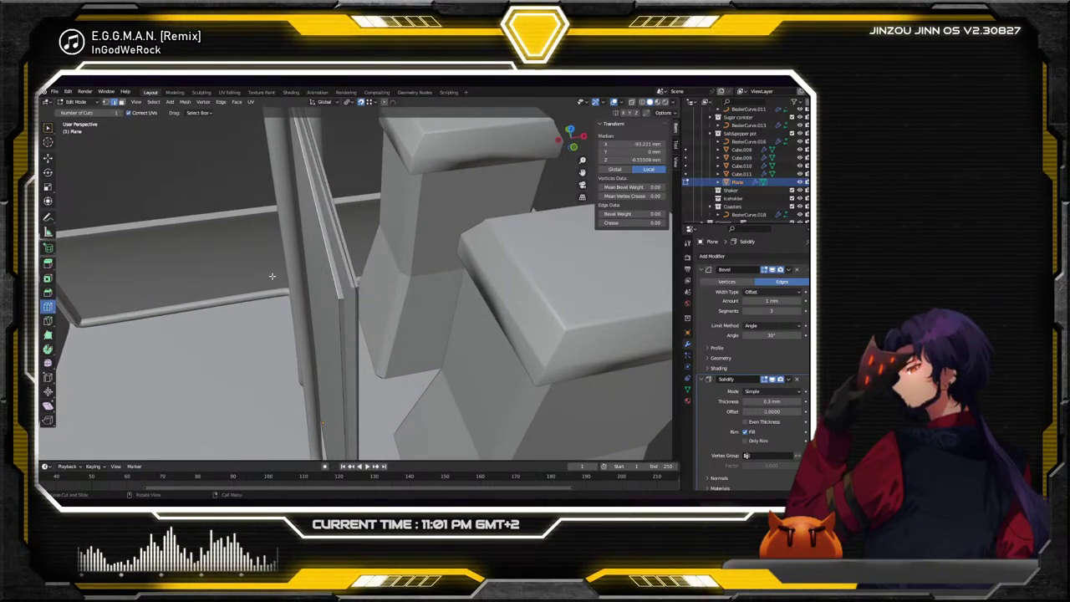
middle_drag(344, 258, 431, 312)
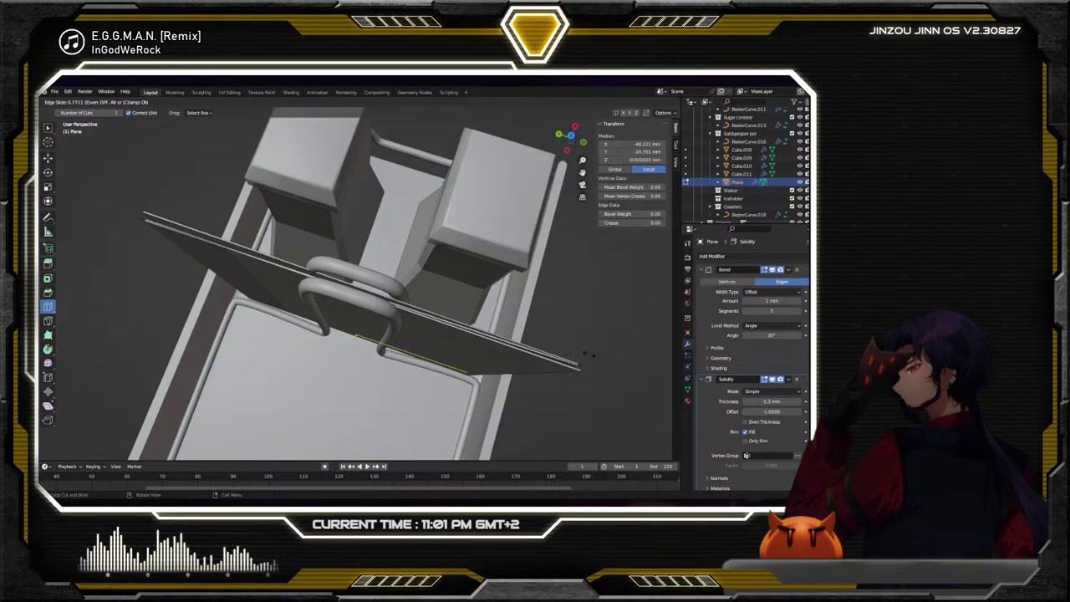
click(505, 322)
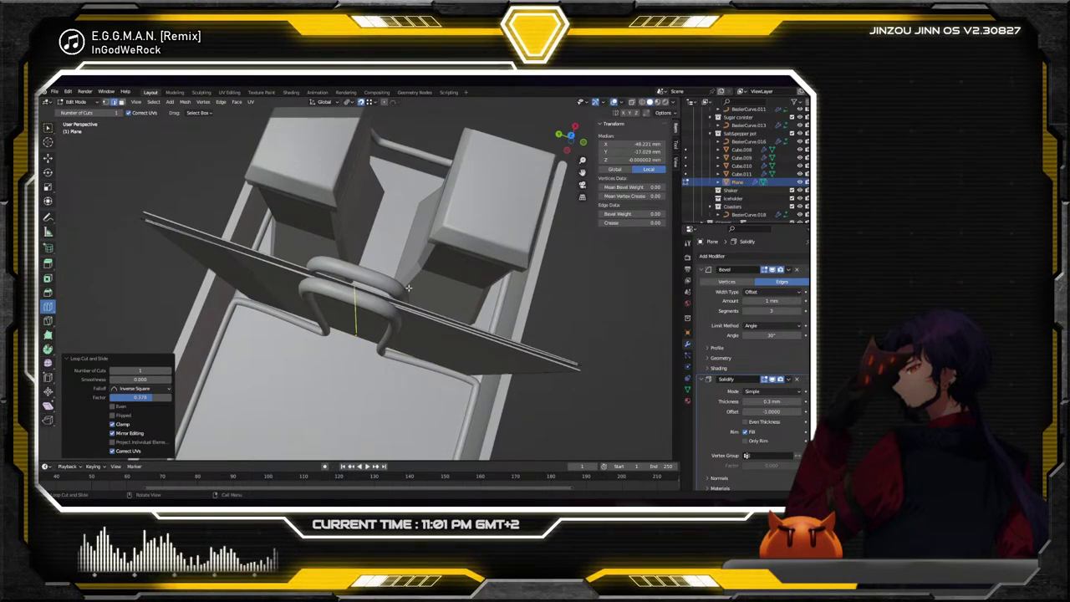
middle_drag(406, 393, 329, 245)
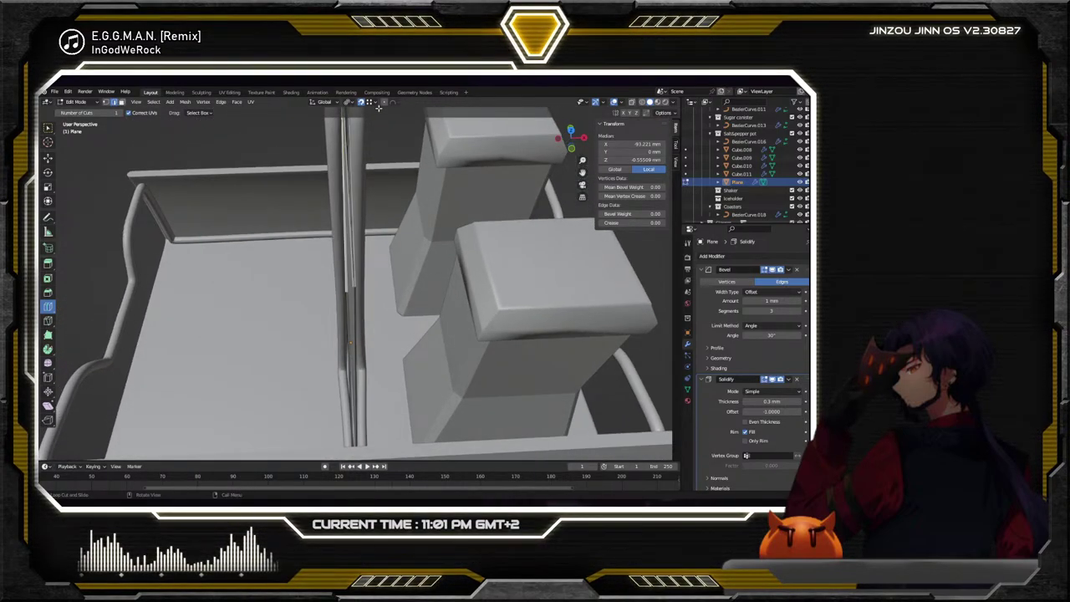
Try further loop cuts on the upright plane, sliding one fully to its edge and another slightly off centre
middle_drag(434, 251, 221, 311)
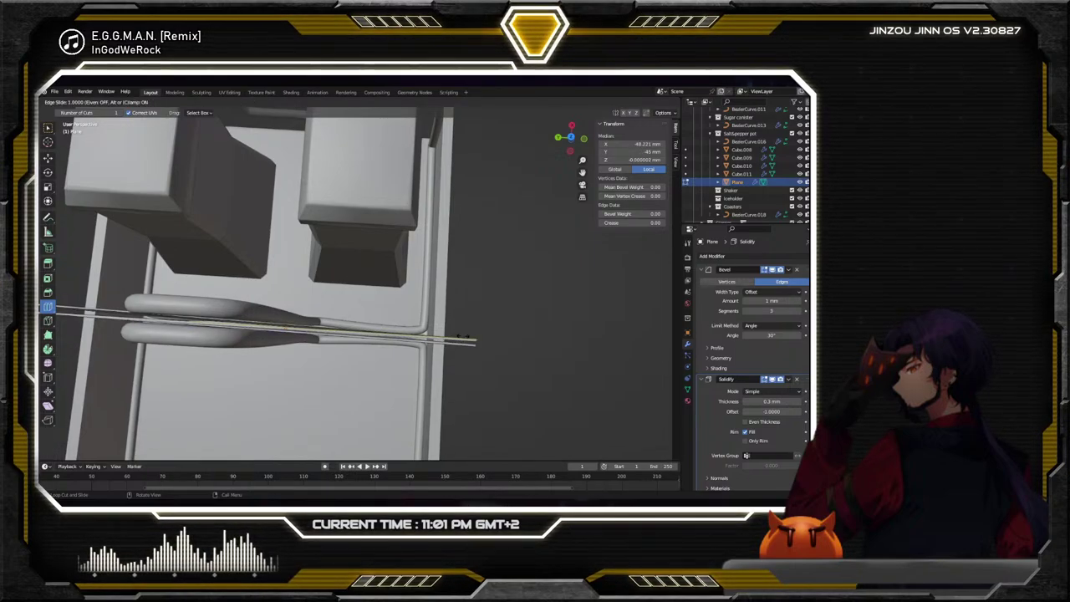
click(471, 337)
middle_drag(468, 334, 376, 303)
scroll(376, 303, up, 4)
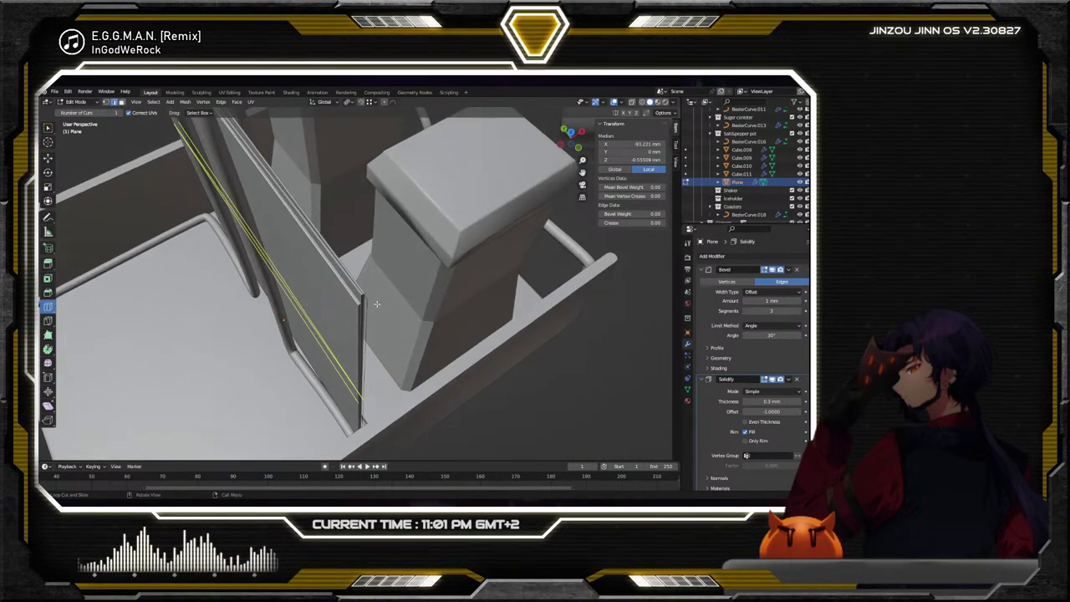
click(379, 305)
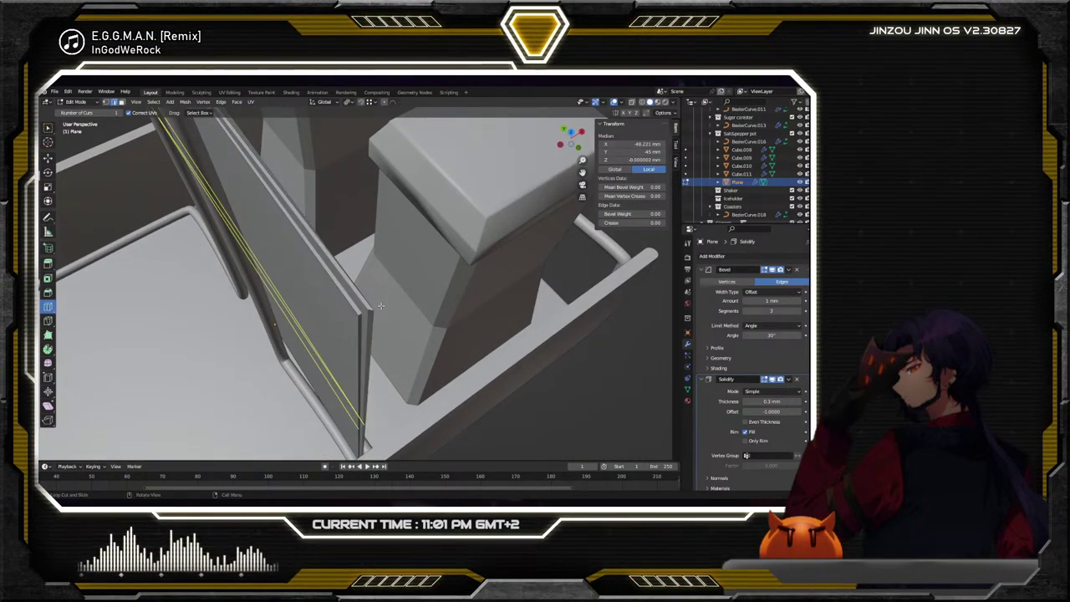
middle_drag(373, 307, 355, 296)
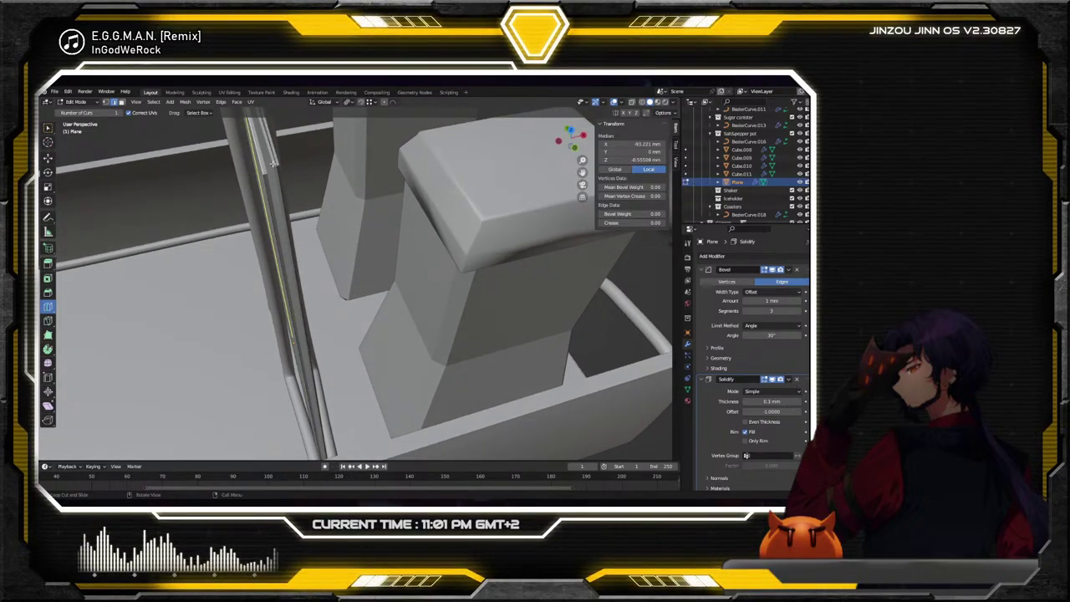
drag(270, 155, 318, 151)
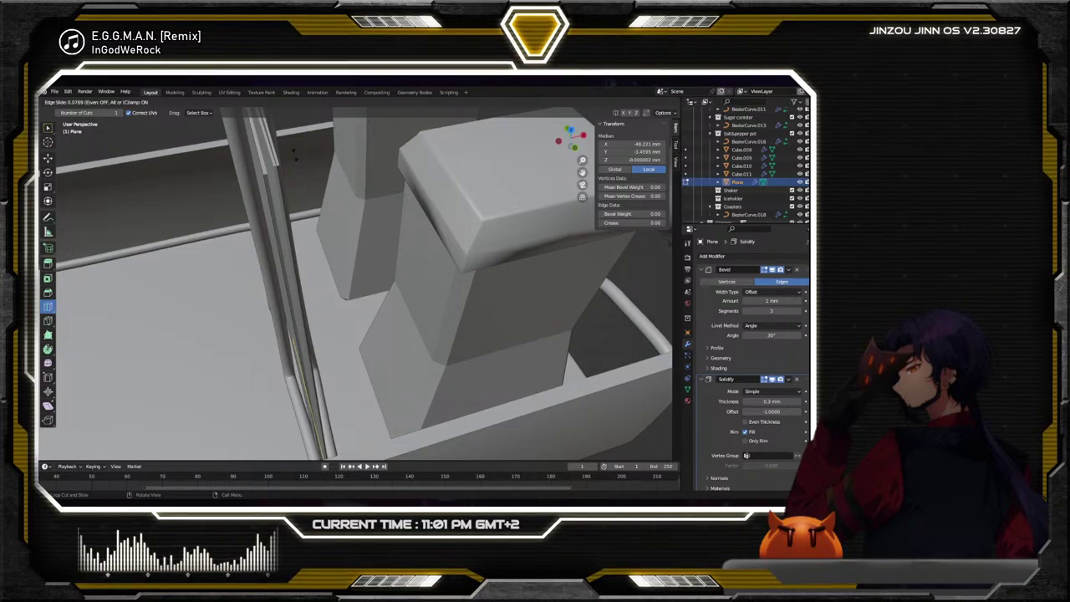
drag(359, 243, 358, 243)
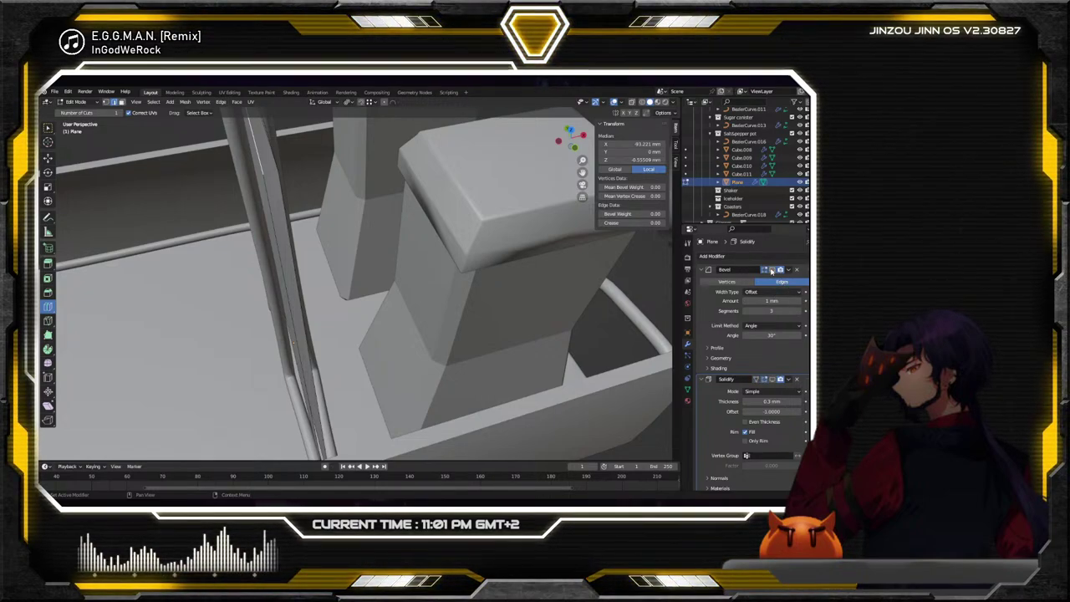
Try a single centred vertical loop cut through the upright plane without any slide
mouse_move(368, 230)
middle_down()
mouse_move(338, 226)
mouse_move(350, 231)
middle_up()
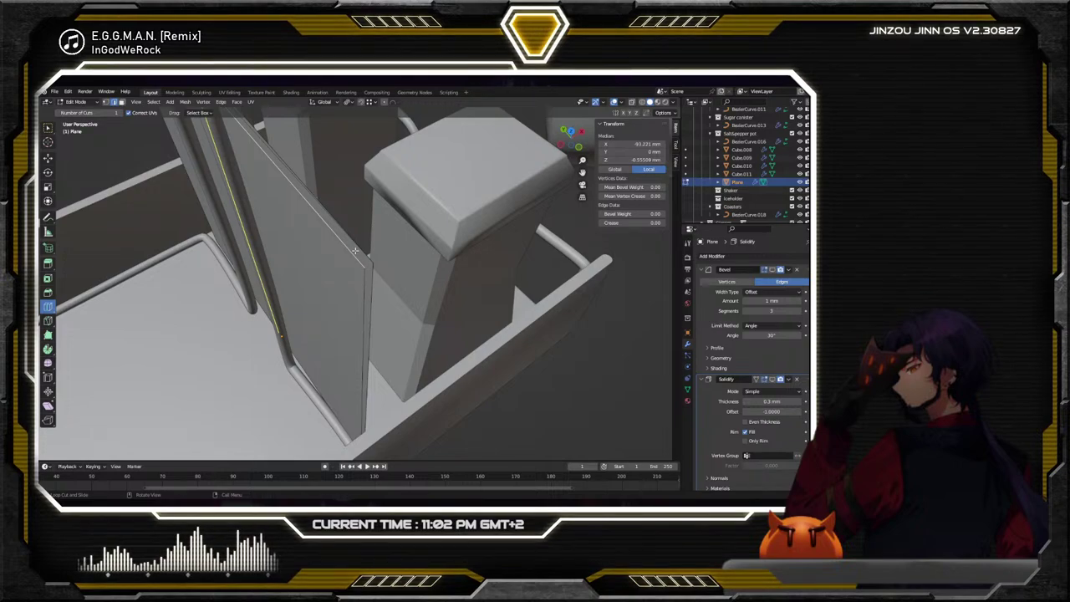
click(355, 250)
right_click(357, 248)
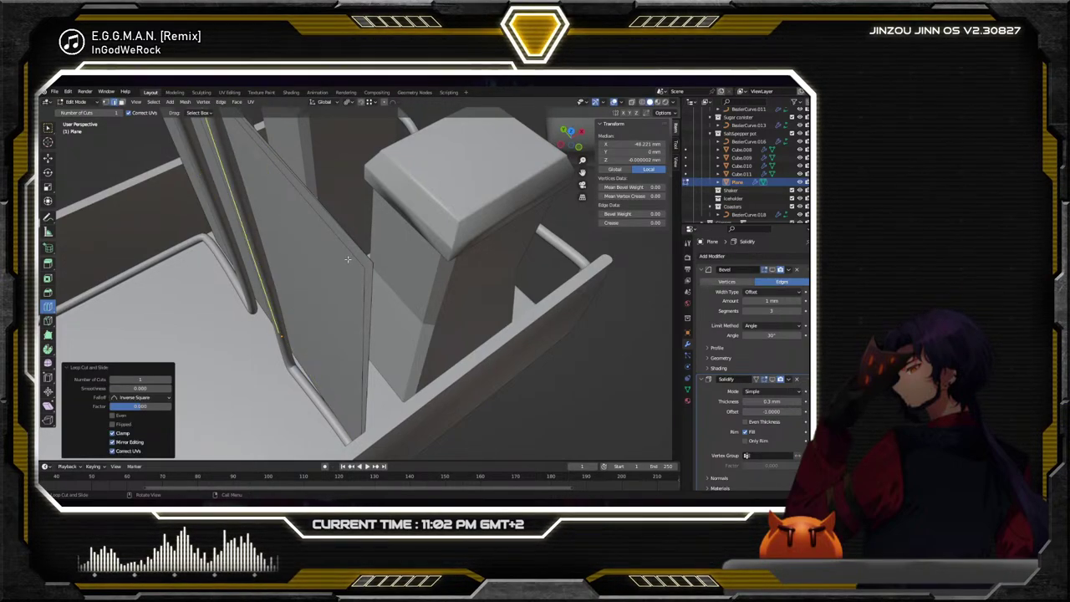
Clear the edge selection with the Select Box tool and select the upright sheet's face in face selection mode
click(48, 127)
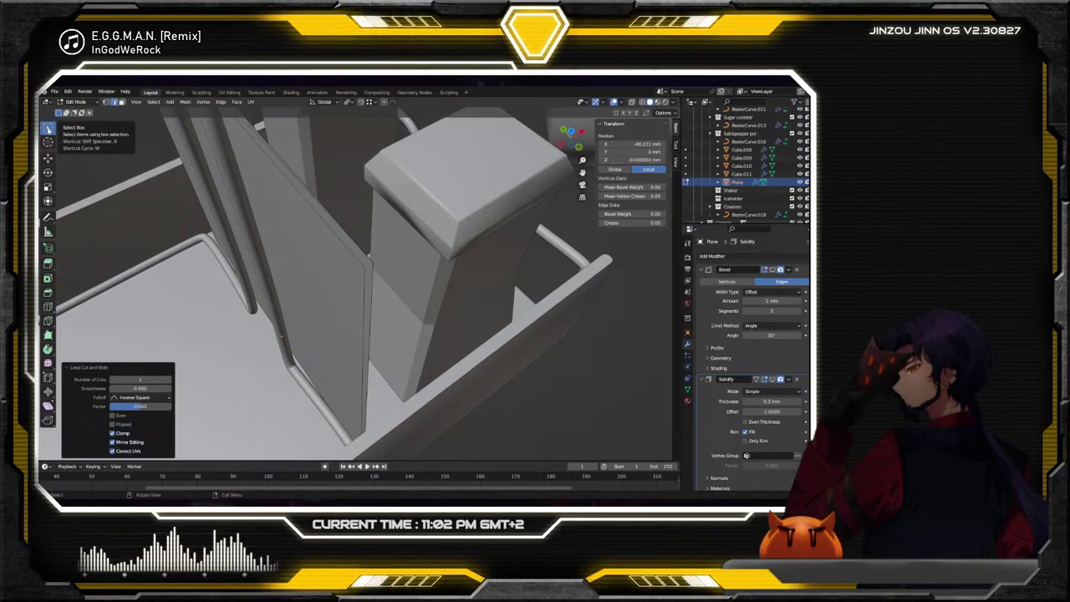
click(233, 211)
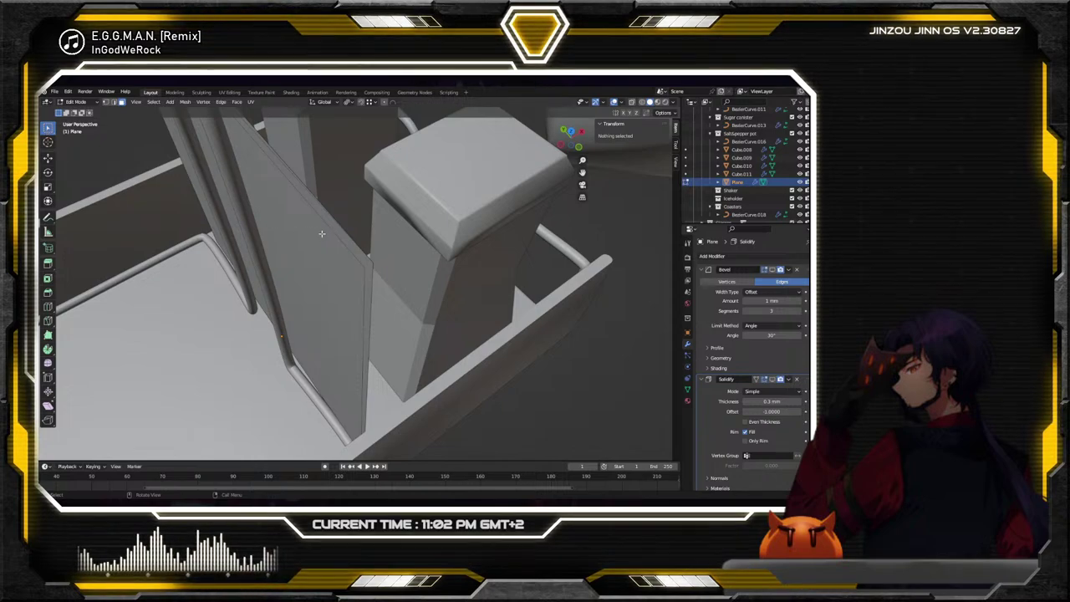
alt+click(347, 242)
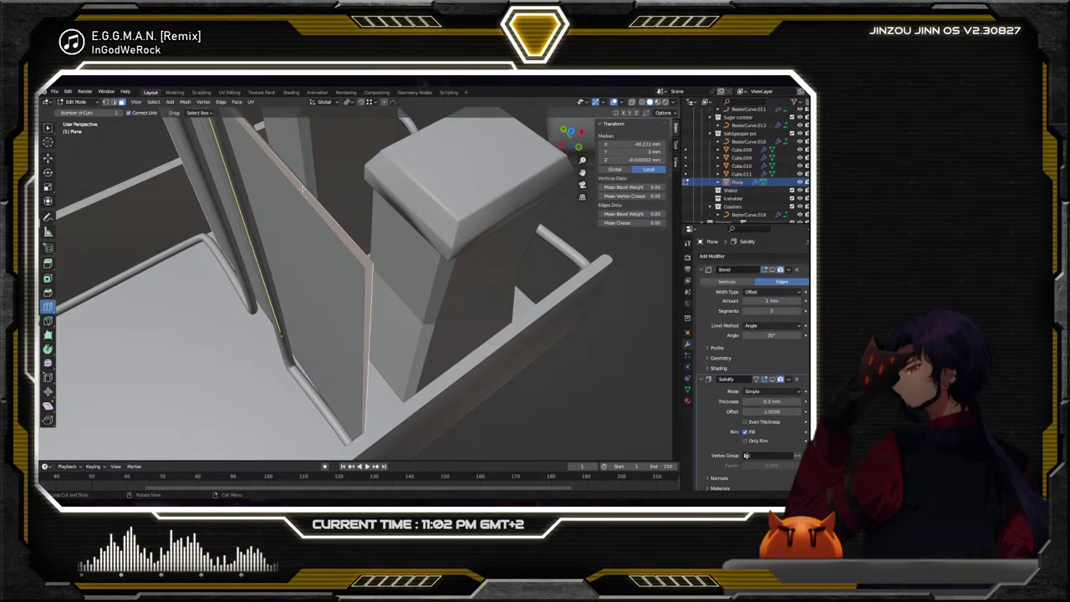
Add a vertical loop cut slid close to one side edge of the sheet, factor about 0.99, and nudge it along X
drag(303, 190, 335, 221)
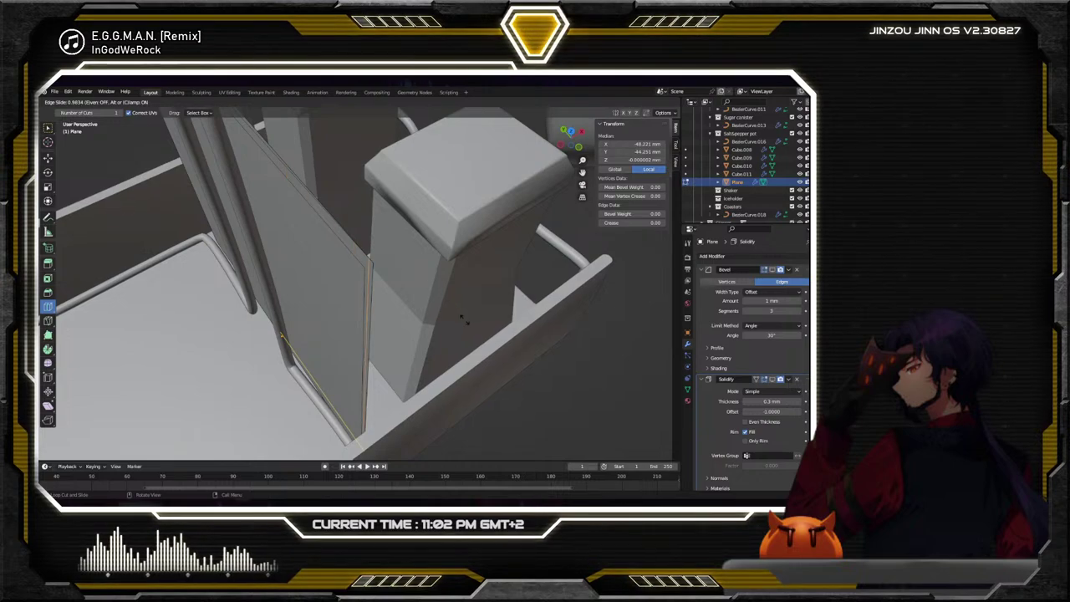
drag(462, 318, 465, 321)
click(49, 157)
middle_drag(335, 335, 366, 371)
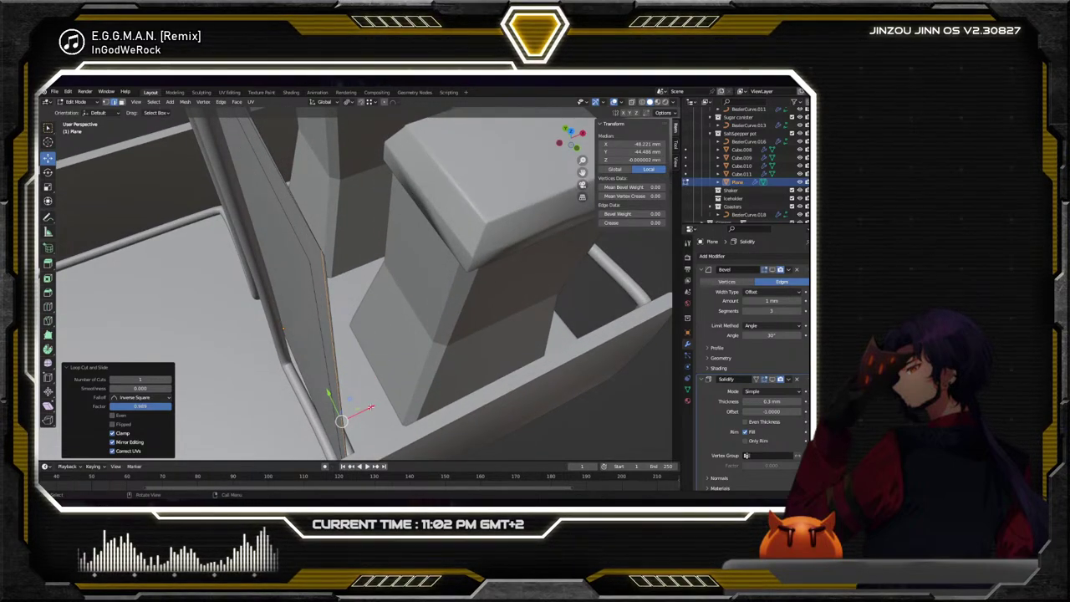
drag(370, 407, 331, 401)
middle_drag(365, 357, 387, 256)
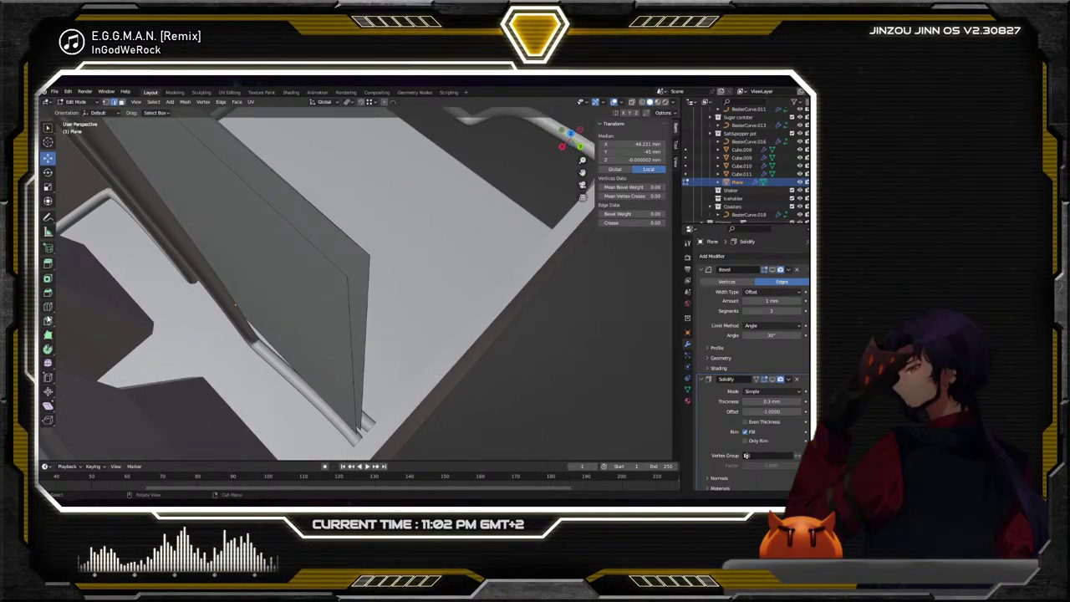
Add a second vertical loop cut on the sheet and slide it close to the opposite side edge, factor about -0.99
click(48, 306)
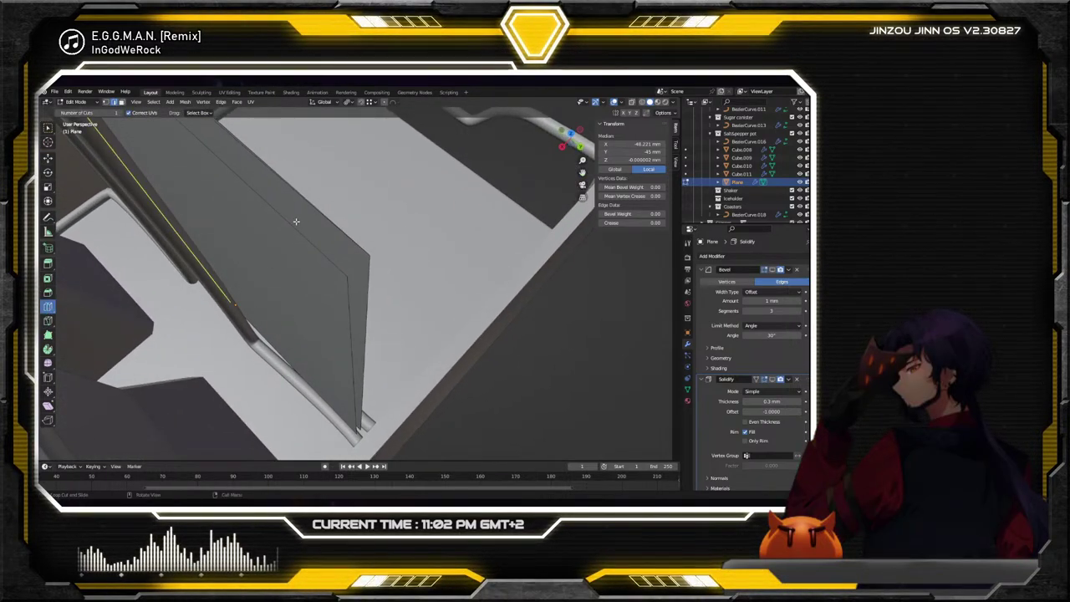
drag(289, 210, 577, 435)
middle_drag(577, 435, 450, 269)
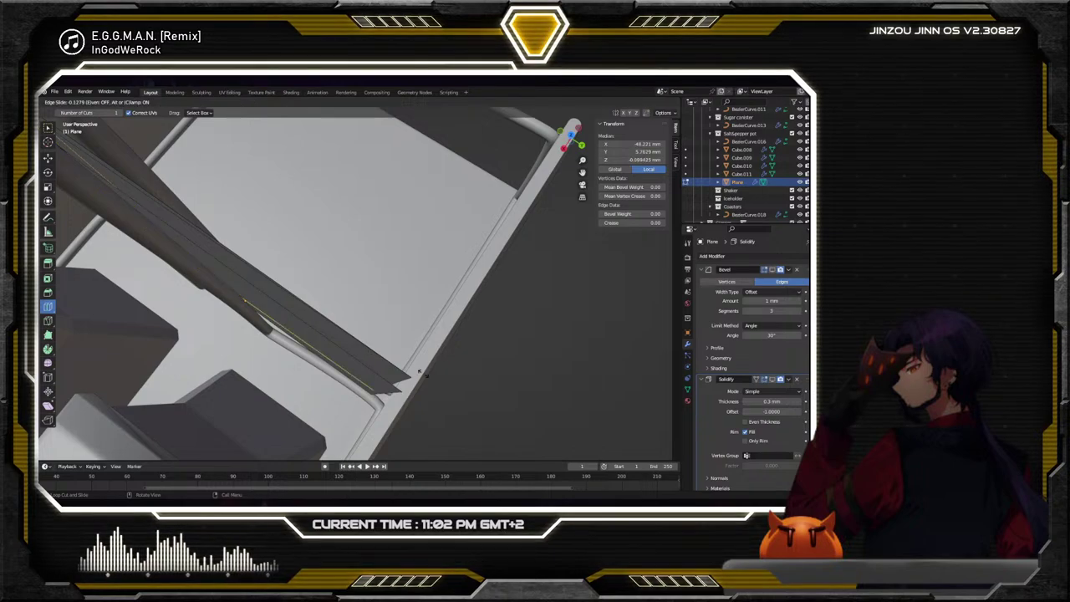
drag(124, 351, 269, 337)
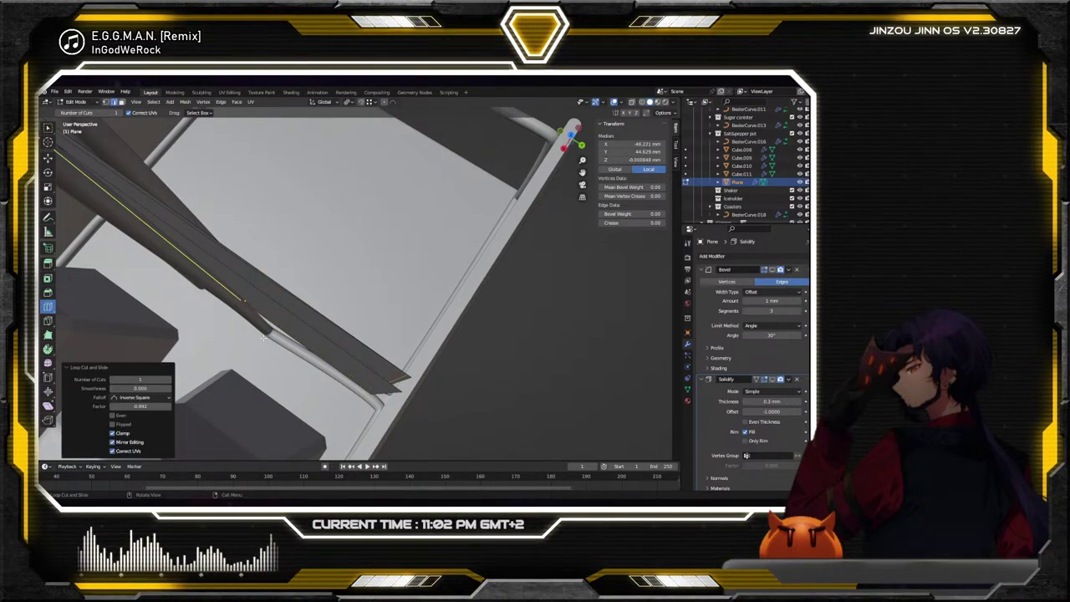
middle_drag(269, 337, 314, 331)
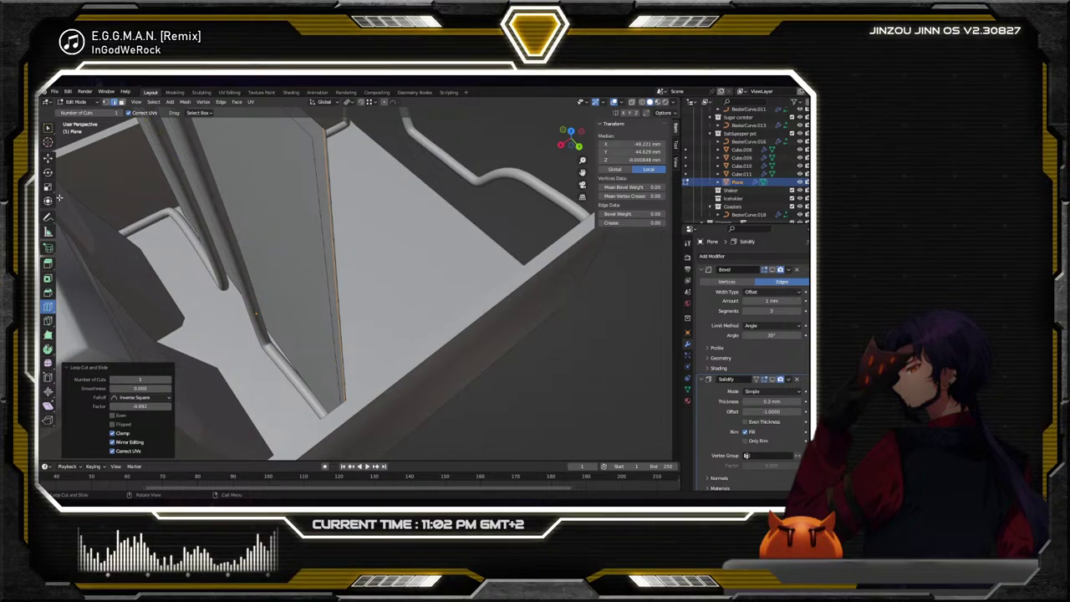
Move the selected side edge about 0.23 mm along global X and about 0.25 mm along global Y
middle_drag(212, 145, 299, 341)
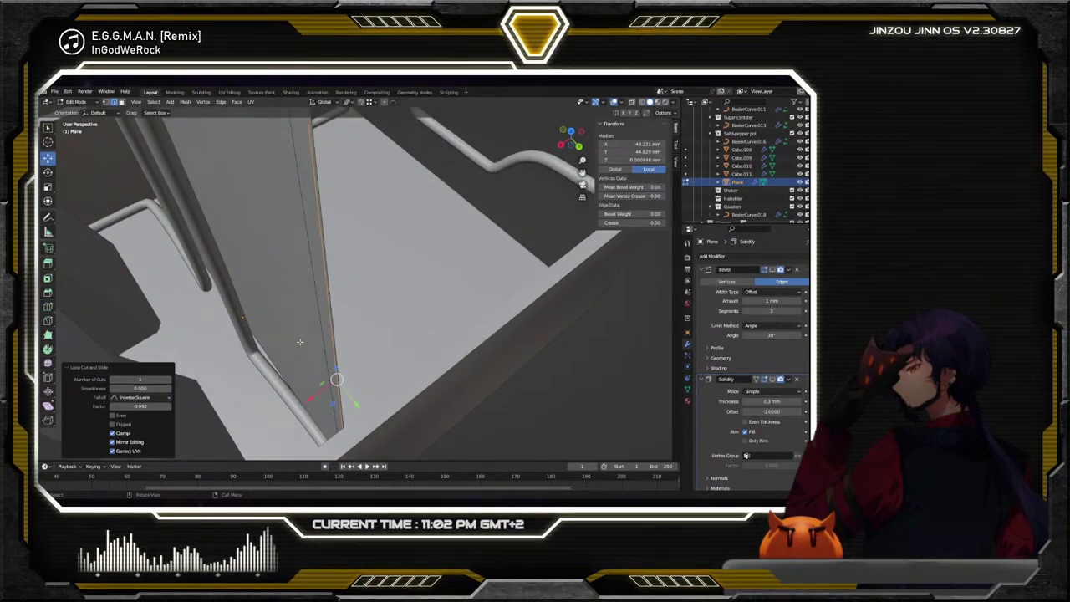
key(g)
key(x)
click(305, 402)
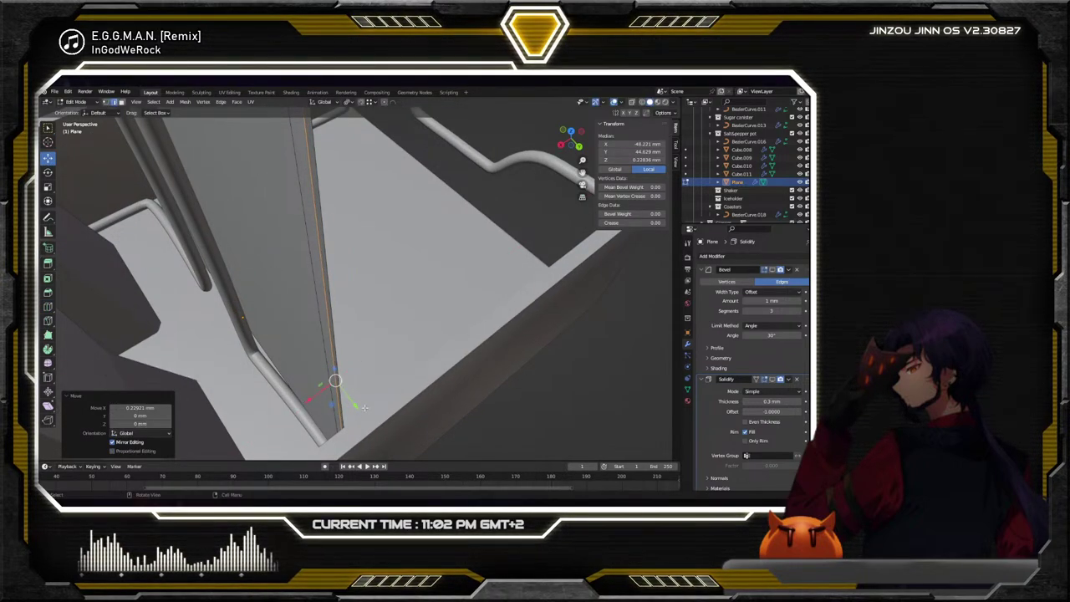
key(g)
key(y)
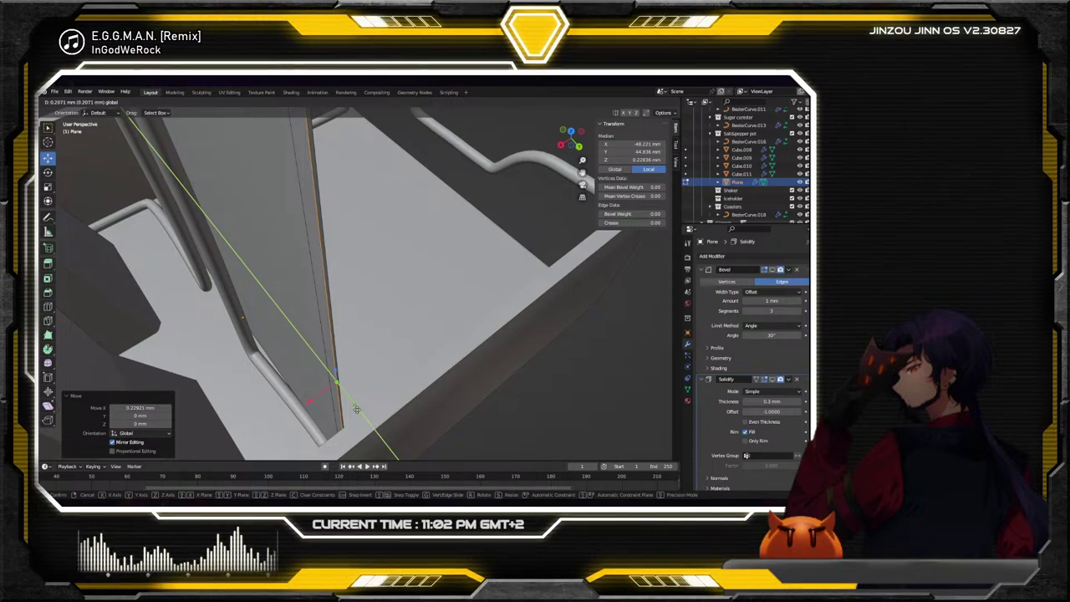
click(357, 409)
Set the Bevel amount to 0.2 mm, display the Solidify modifier in the viewport, and clear the mesh selection
middle_drag(357, 409, 366, 241)
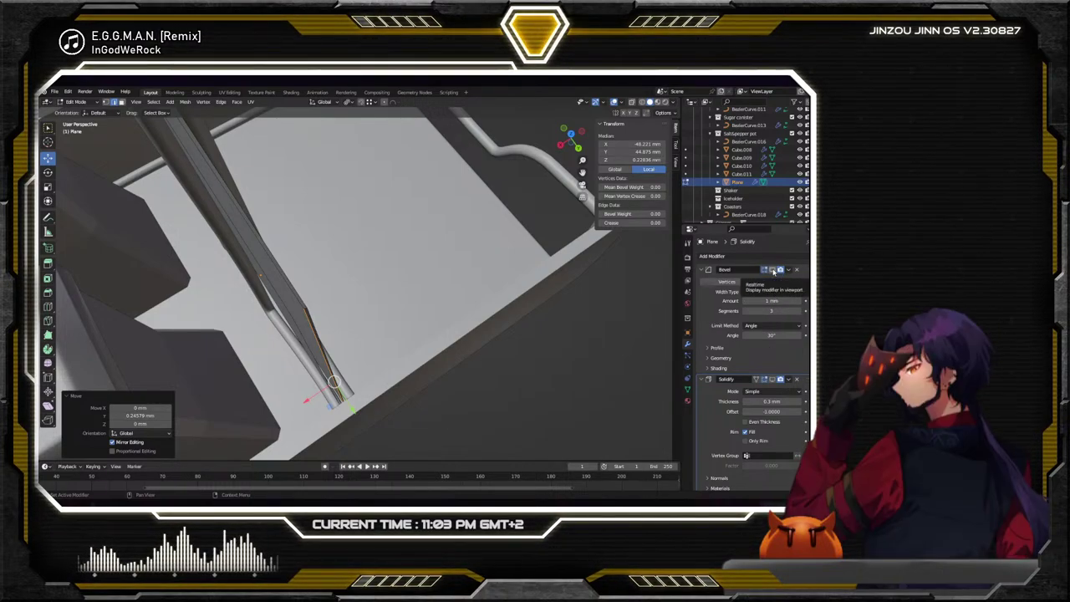
click(767, 301)
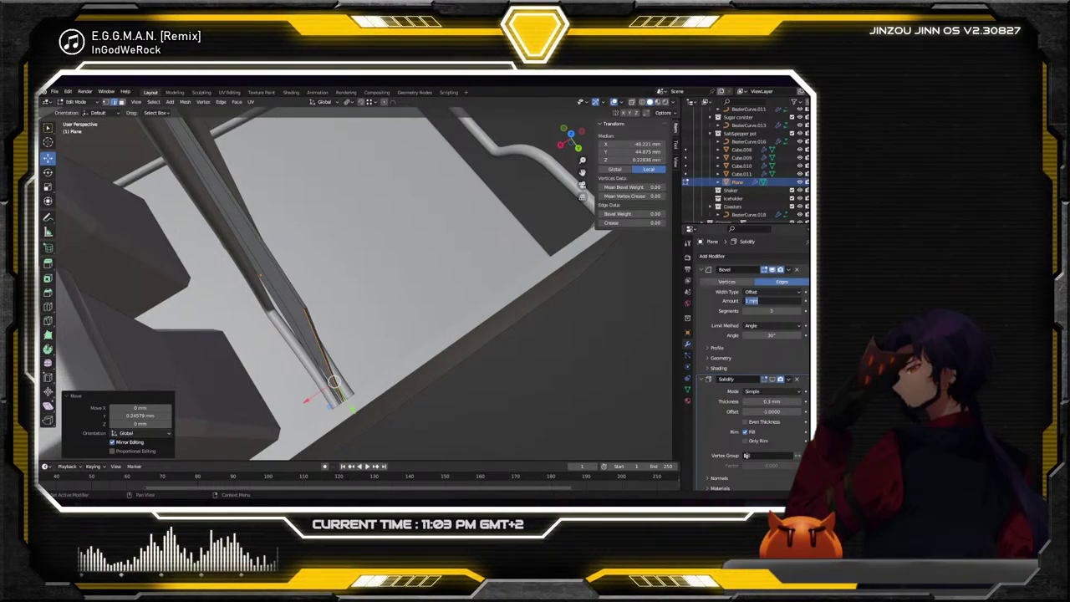
text(0.2)
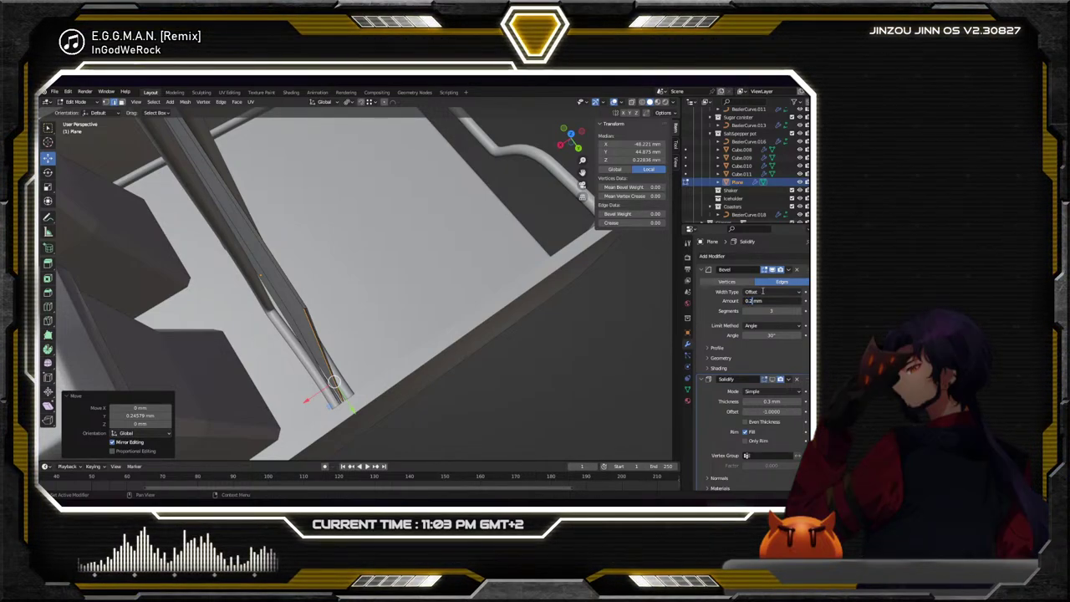
click(770, 380)
middle_drag(417, 301, 472, 244)
key(alt+a)
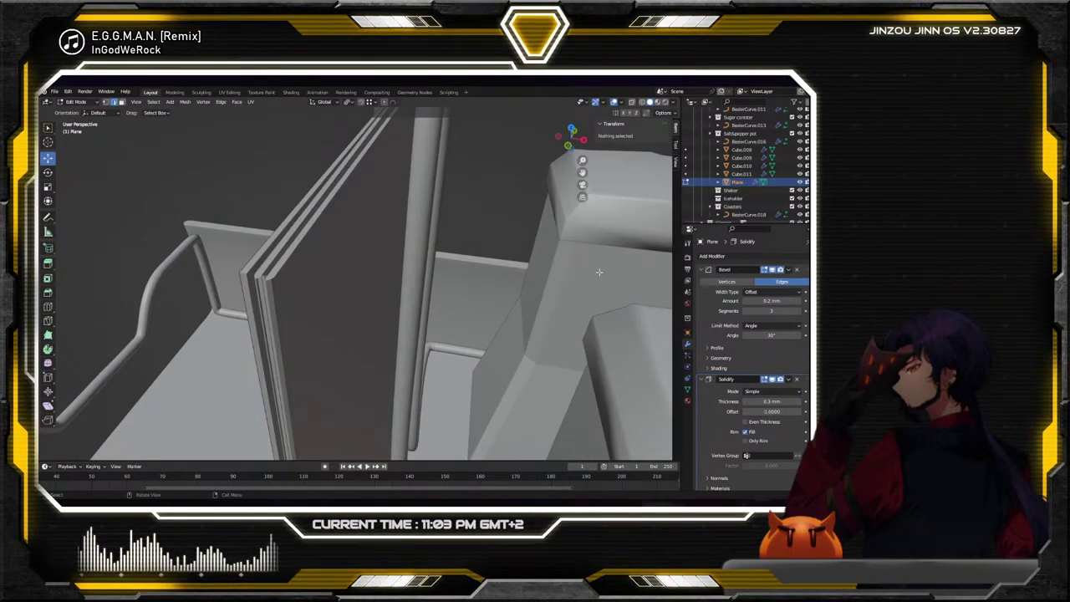
Compare the sheet with the Bevel modifier's viewport display off and on, and remove the Bevel modifier
click(775, 271)
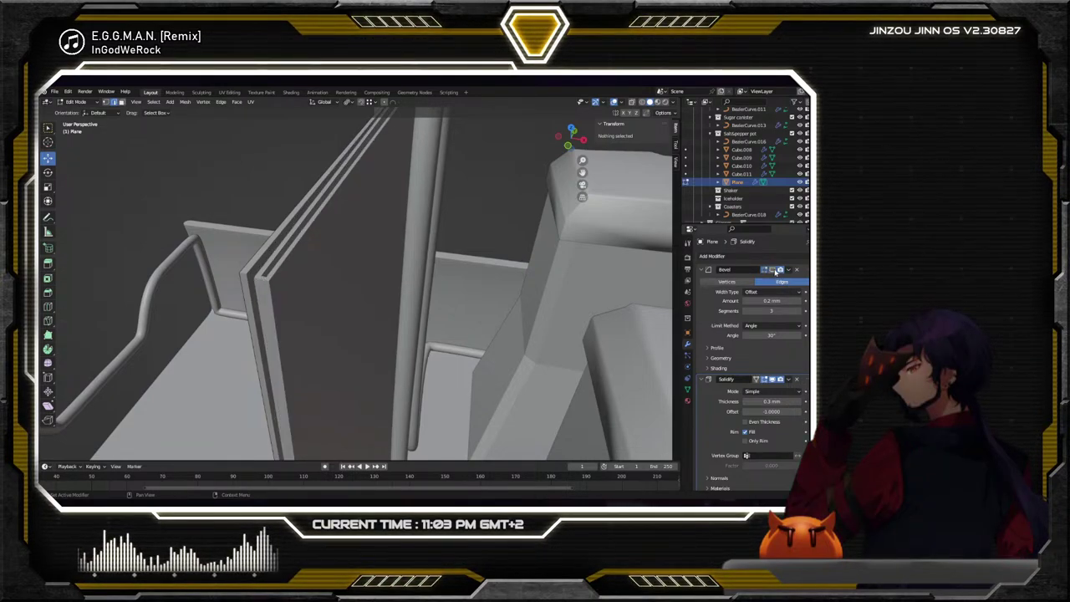
click(775, 271)
click(775, 270)
click(775, 271)
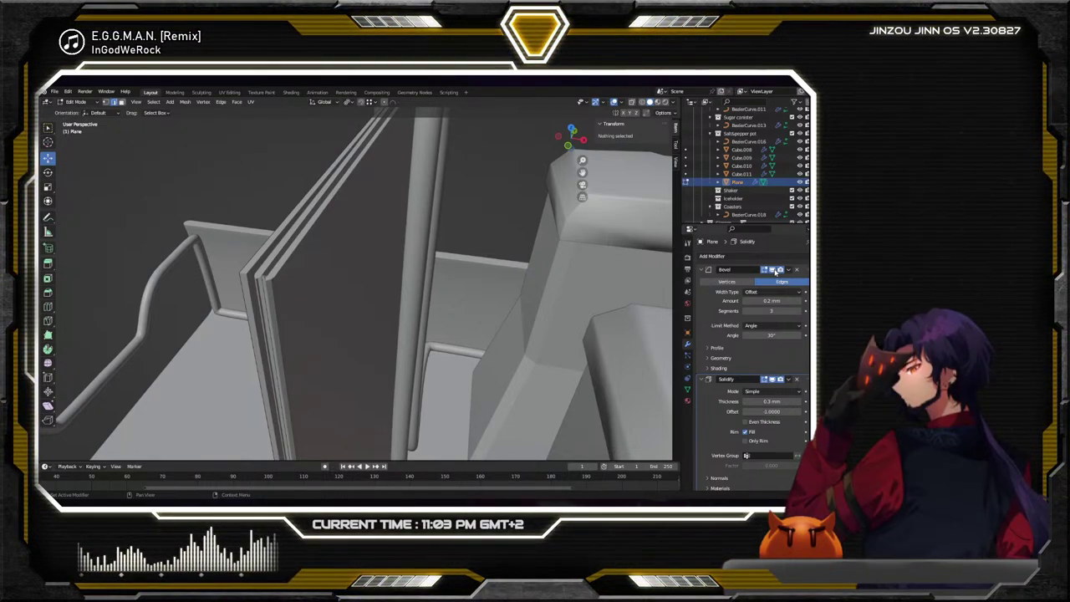
click(796, 270)
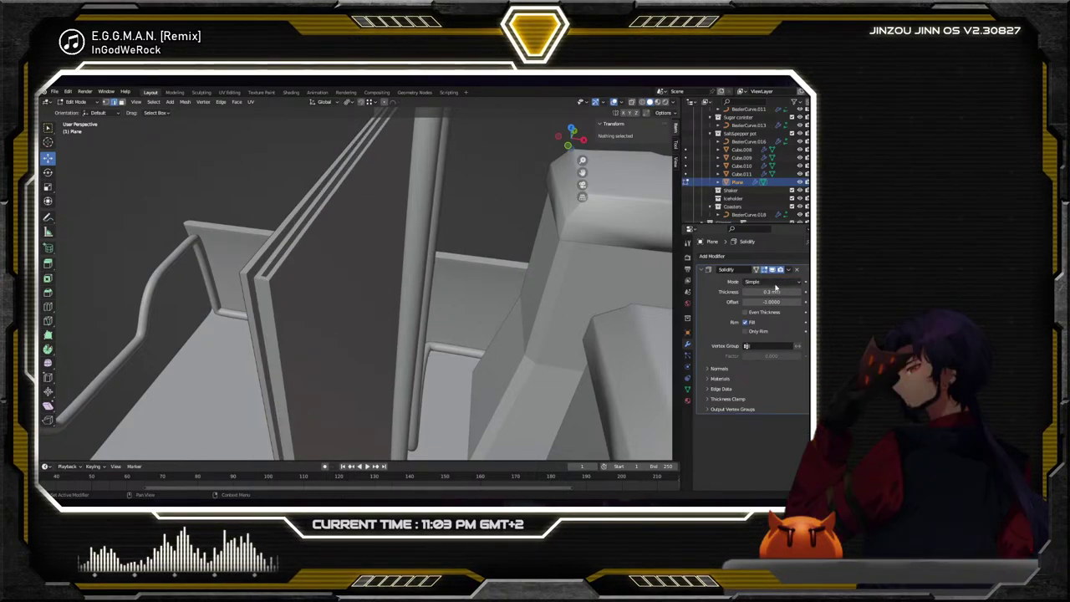
Add a Subdivision Surface modifier to the sheet and place it above Solidify in the modifier stack
click(763, 258)
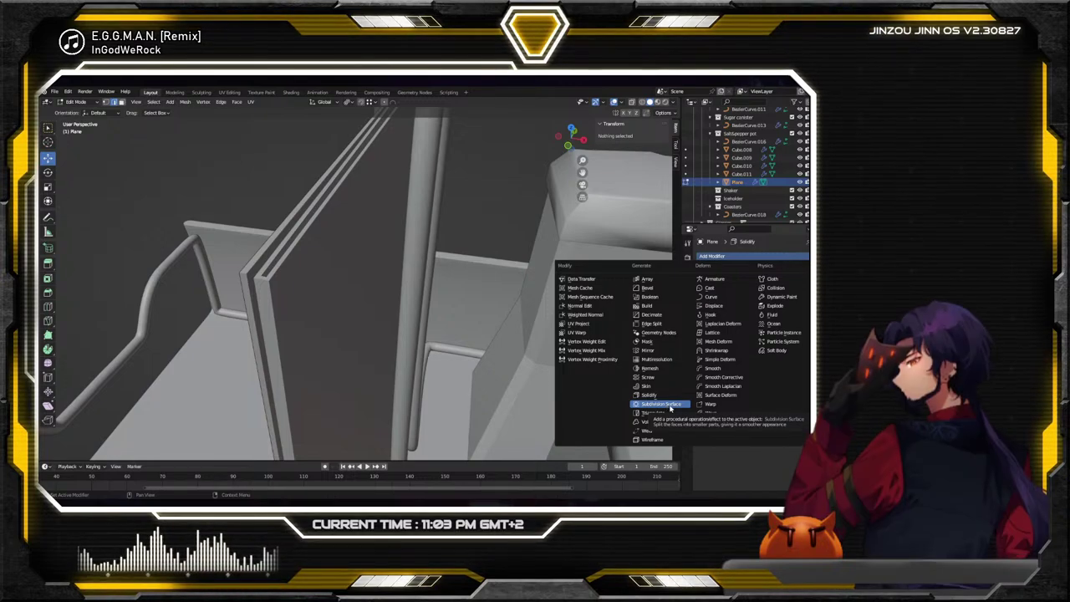
click(675, 404)
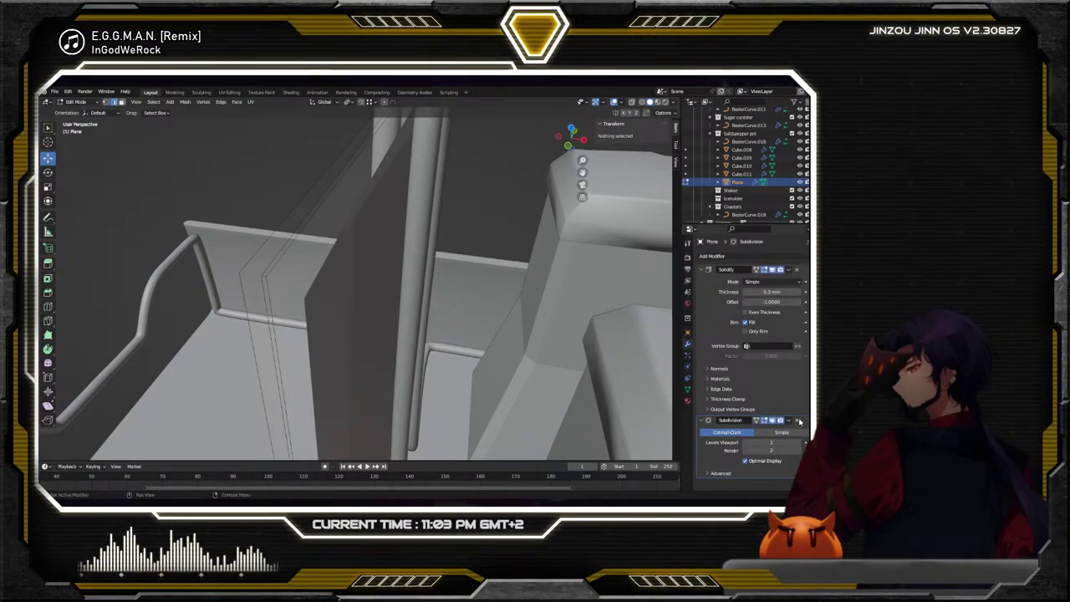
drag(806, 420, 806, 269)
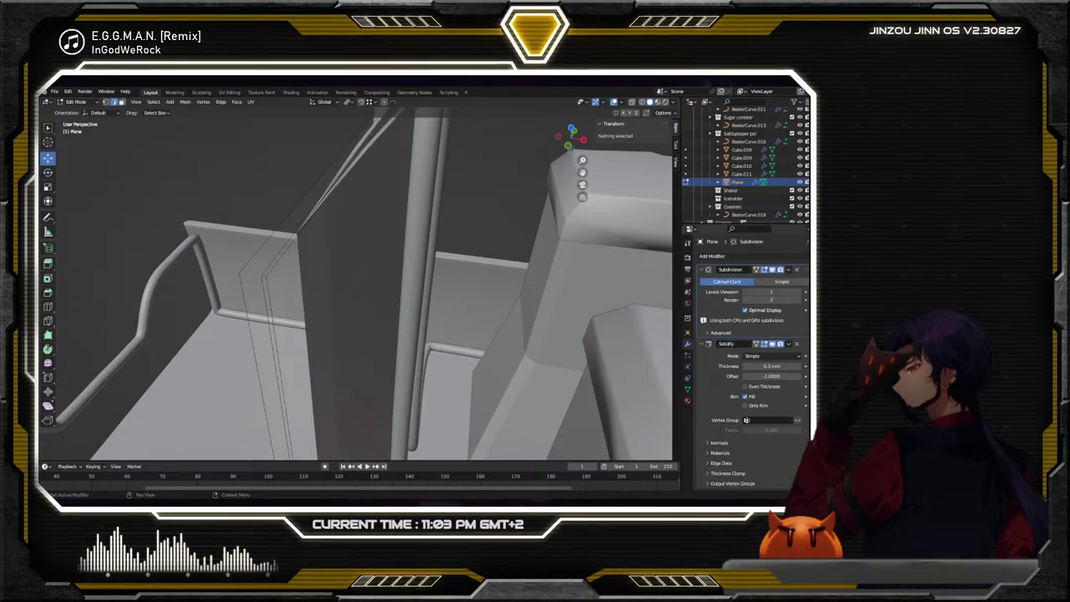
Select the sheet's top edges and bottom edges and give each set a full edge crease of 1
middle_drag(515, 246, 447, 255)
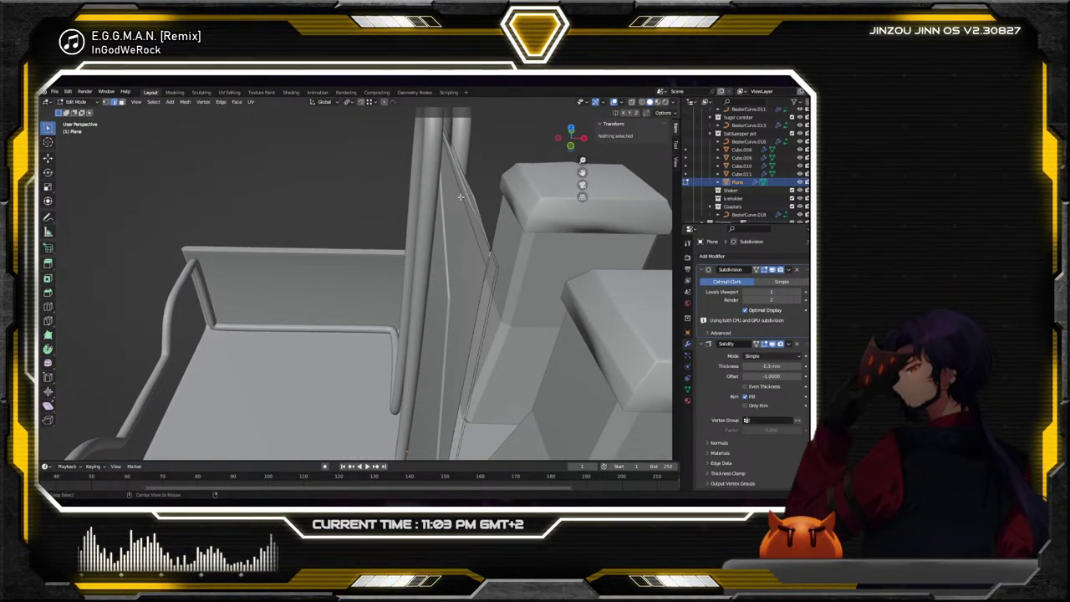
click(455, 198)
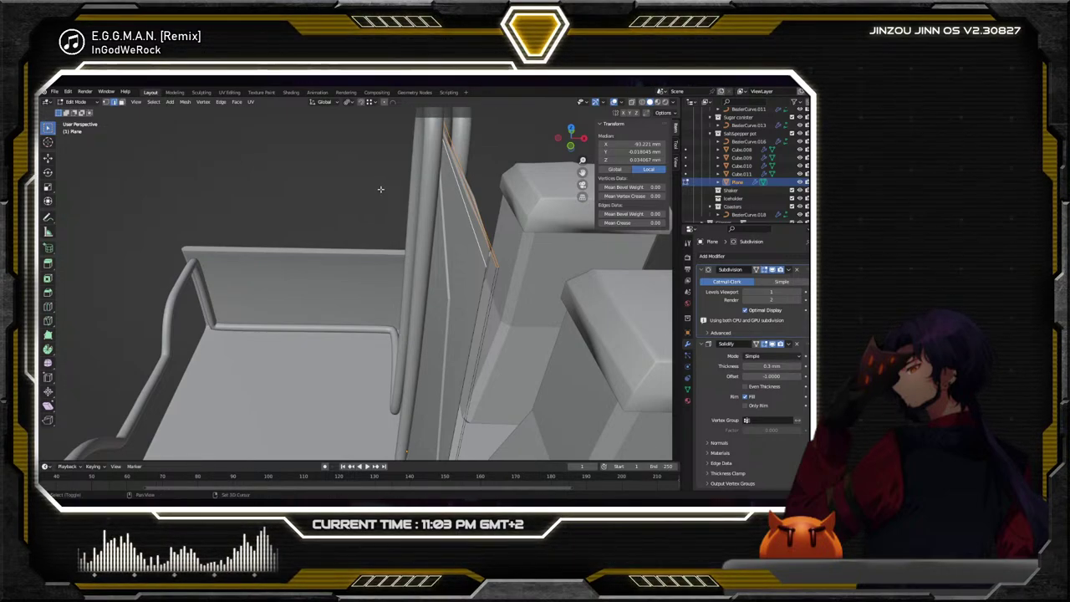
click(620, 383)
middle_drag(619, 384, 370, 388)
click(371, 388)
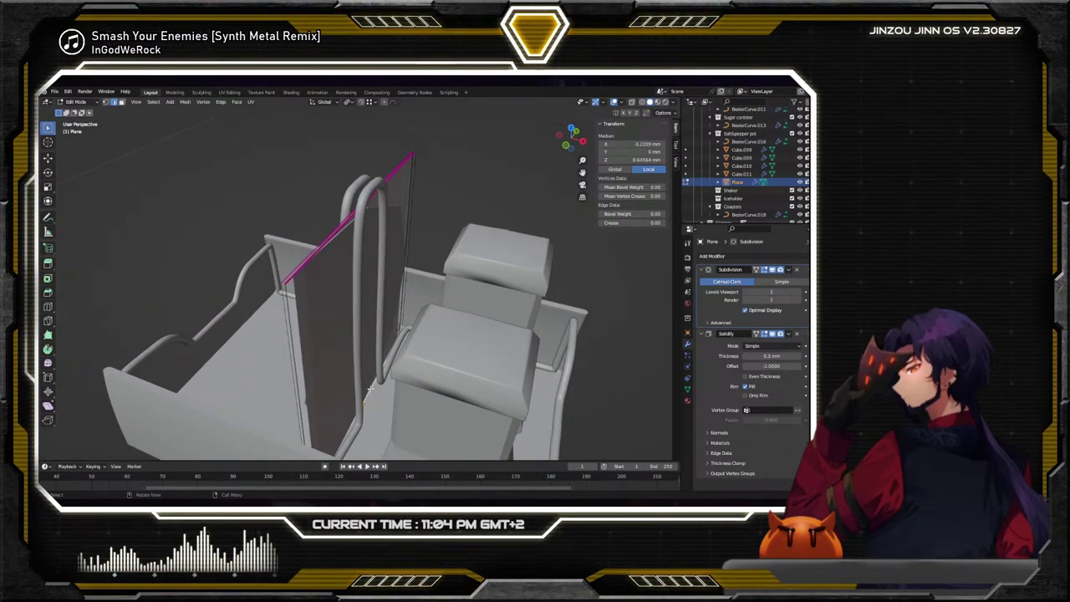
click(590, 334)
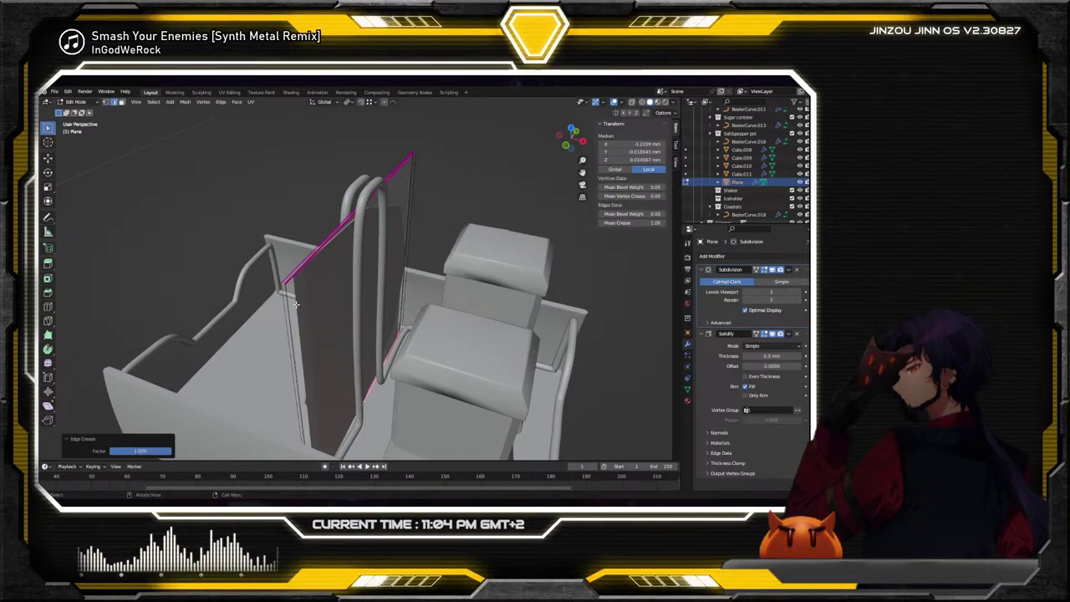
Select the sheet's vertical side edges at both ends and apply an edge crease of 1
middle_drag(299, 310, 311, 251)
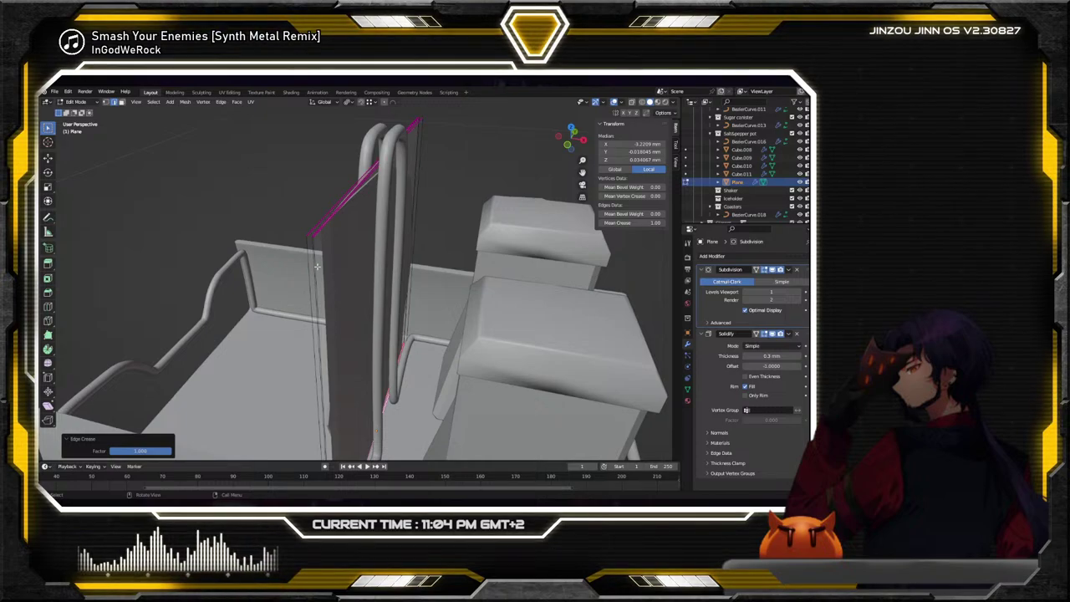
click(313, 249)
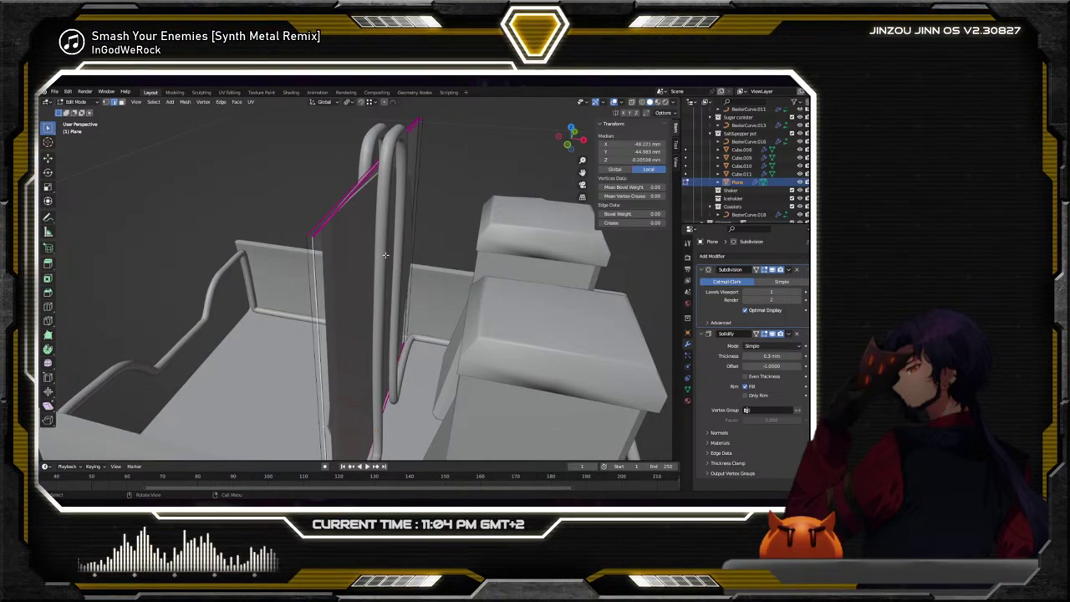
middle_drag(385, 254, 356, 176)
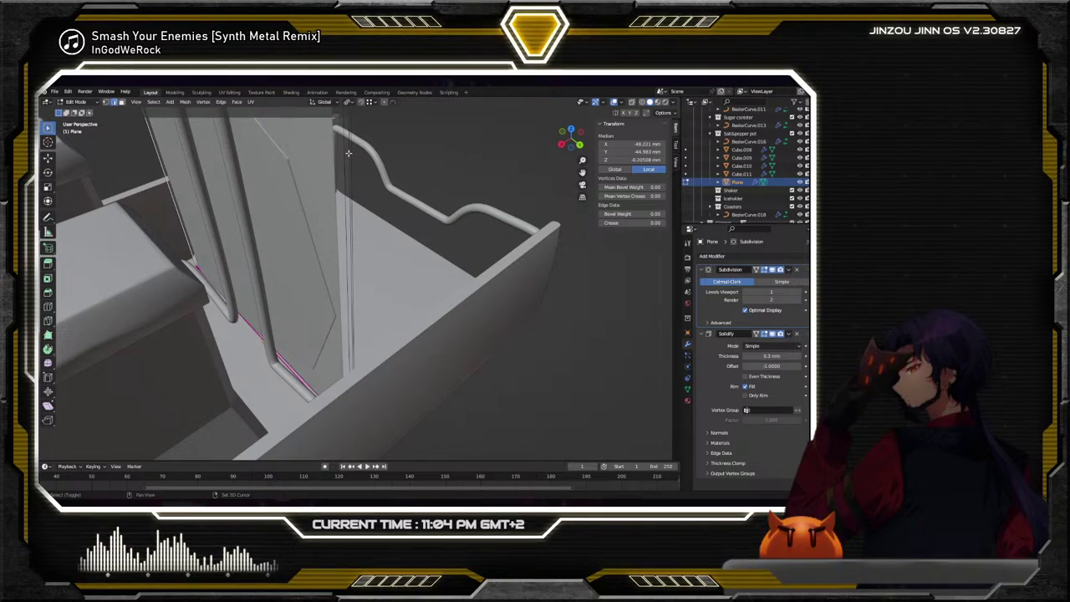
shift+click(349, 150)
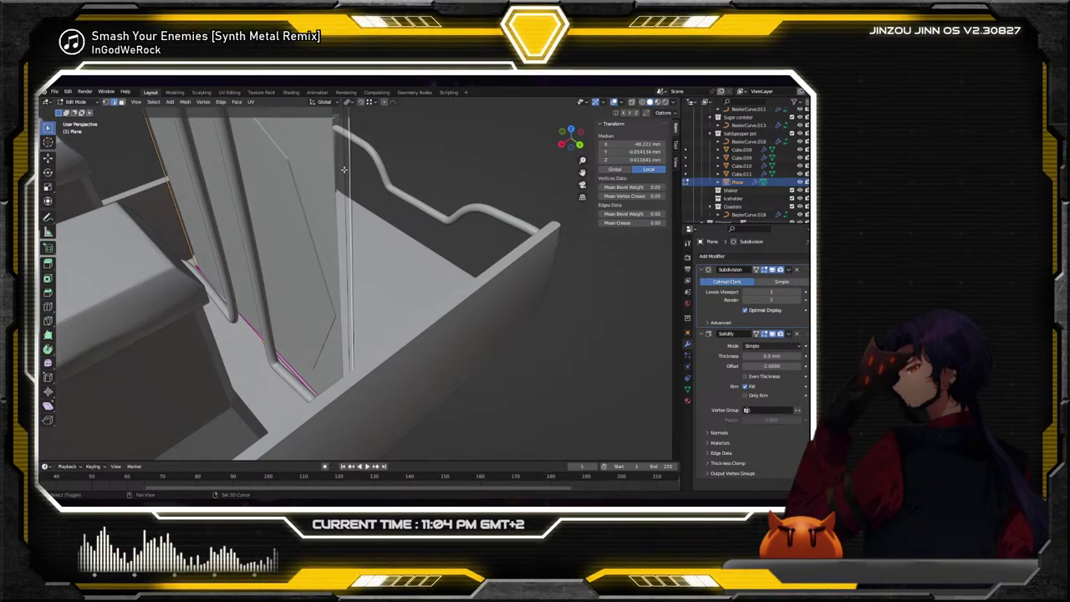
middle_drag(349, 150, 348, 221)
key(shift+e)
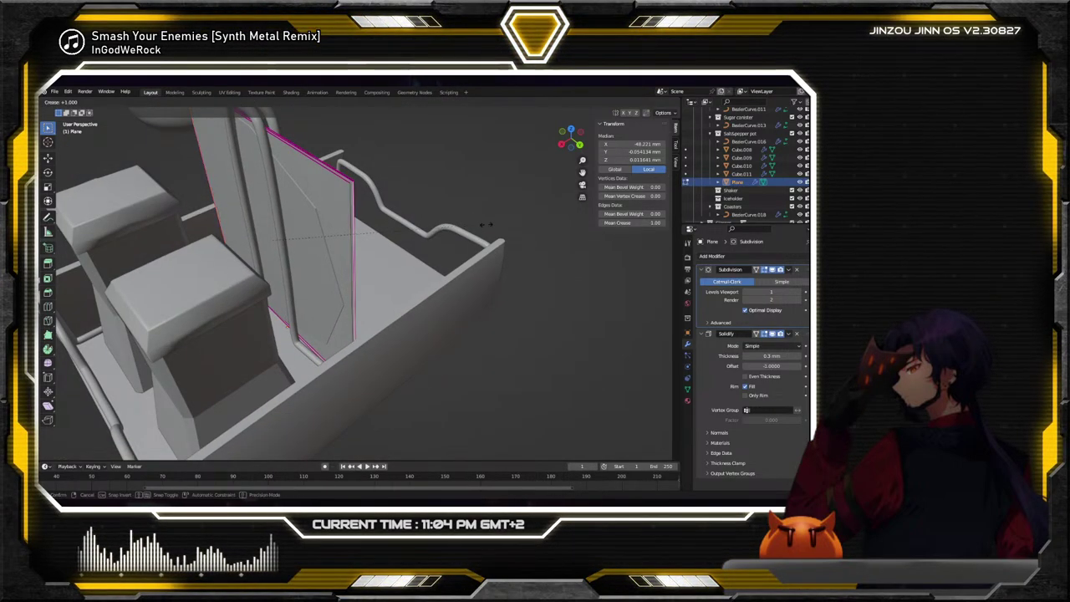
click(576, 237)
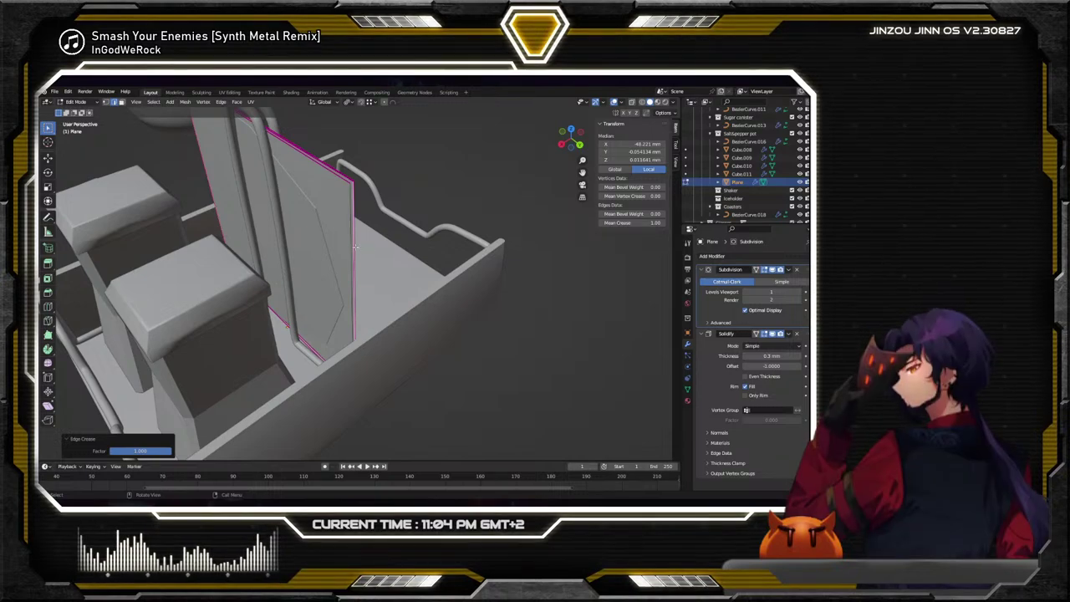
Set the edge crease to 1 on the pair of vertical edges running beside the creased side edges
middle_drag(409, 240, 455, 221)
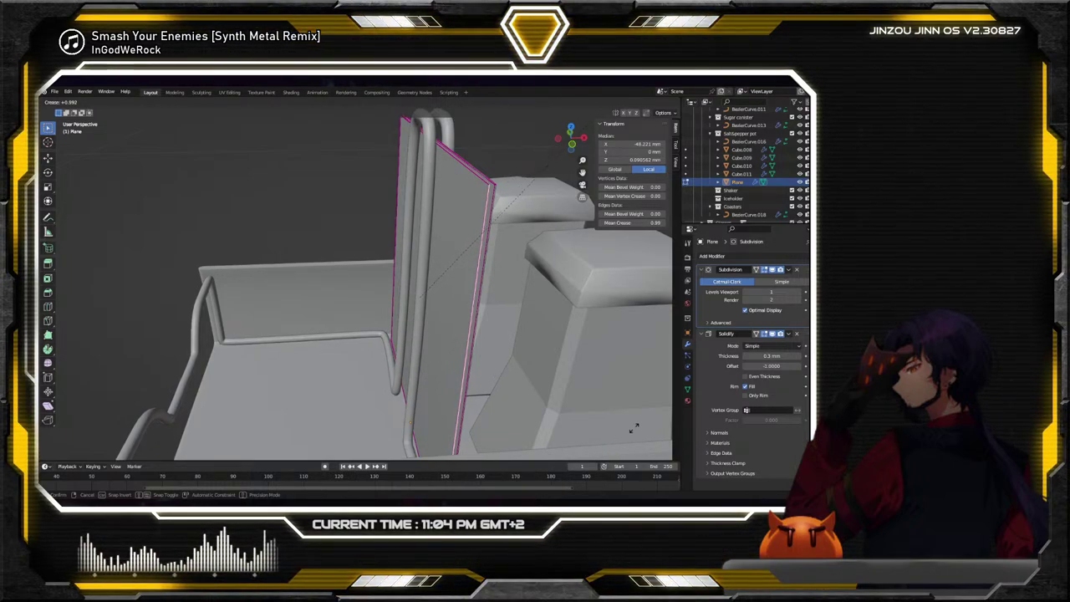
text(1)
key(Return)
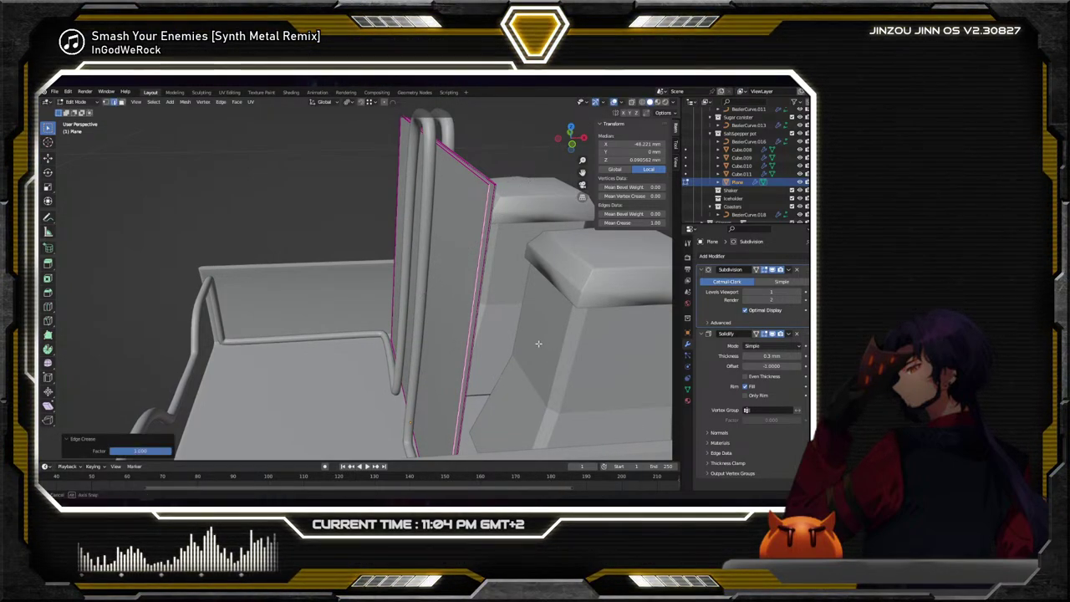
Select the remaining inner vertical edges at both ends of the upright sheet and increase their edge crease
middle_drag(538, 343, 439, 335)
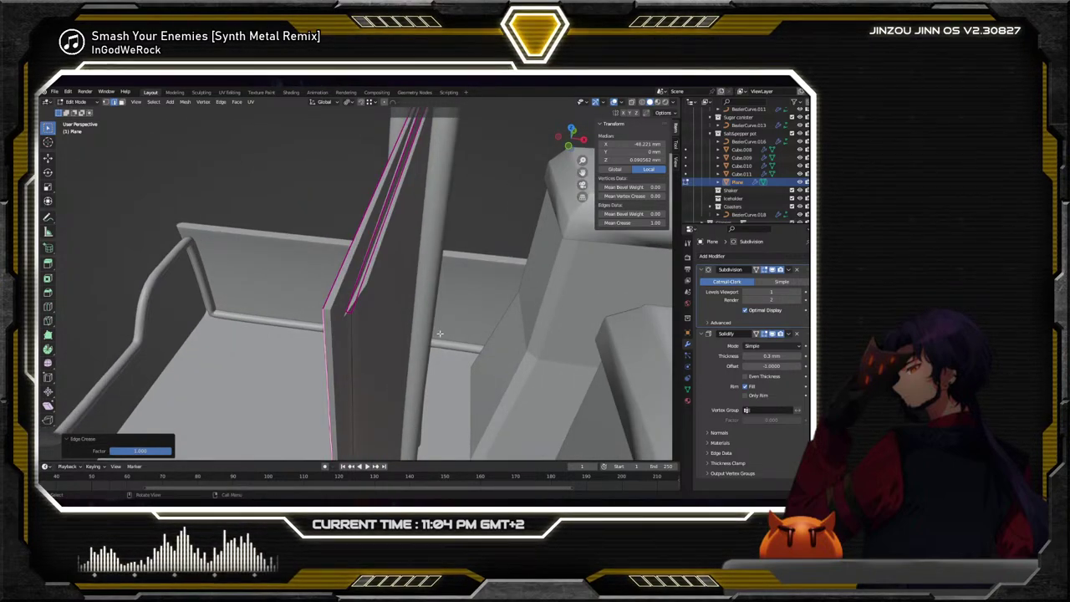
click(354, 336)
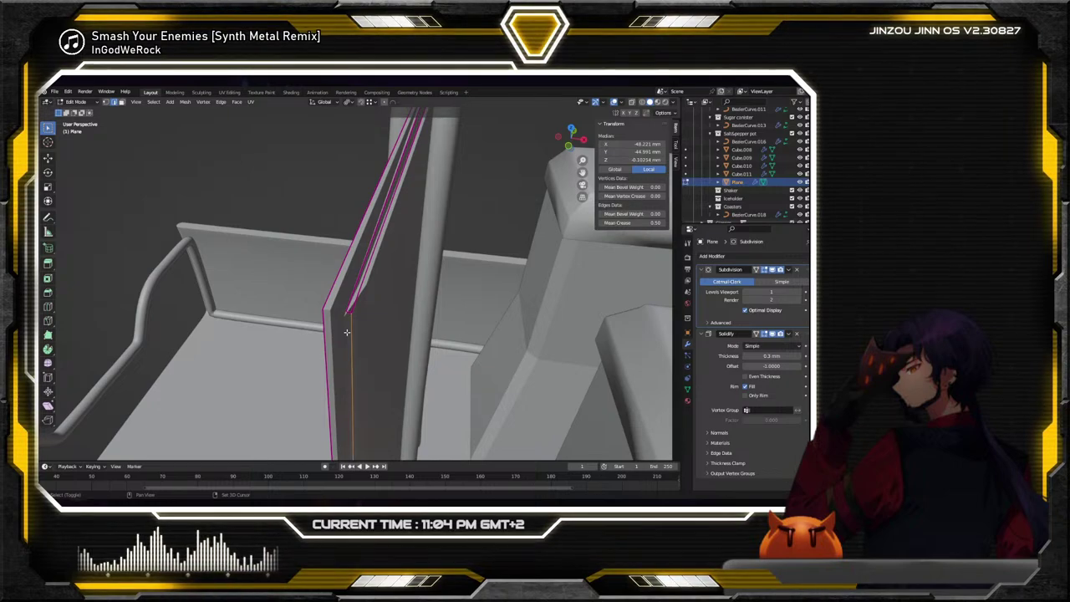
shift+click(354, 336)
middle_drag(354, 336, 358, 288)
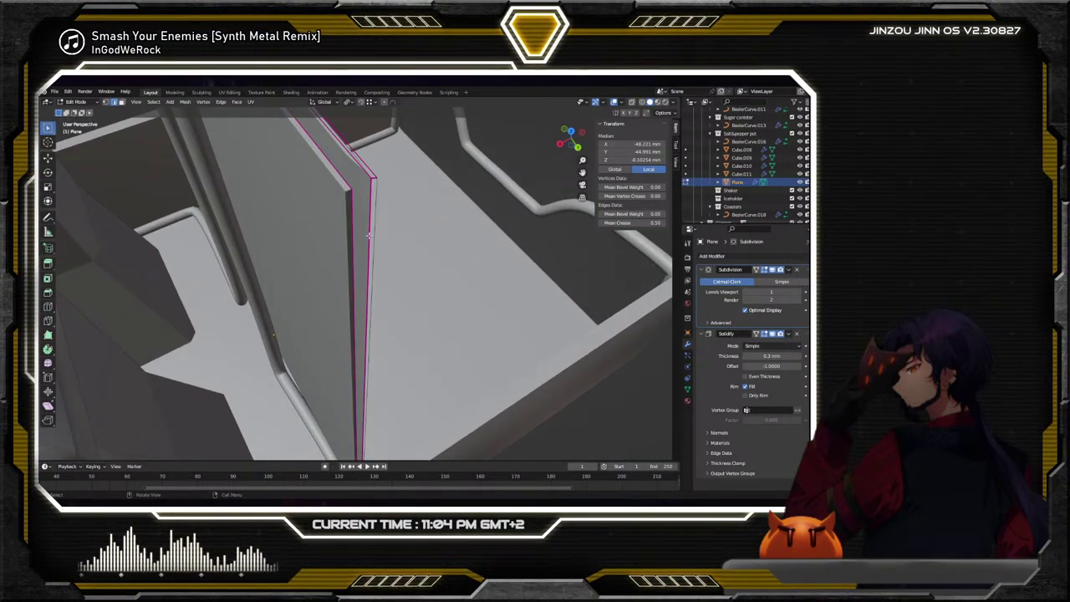
key(shift+e)
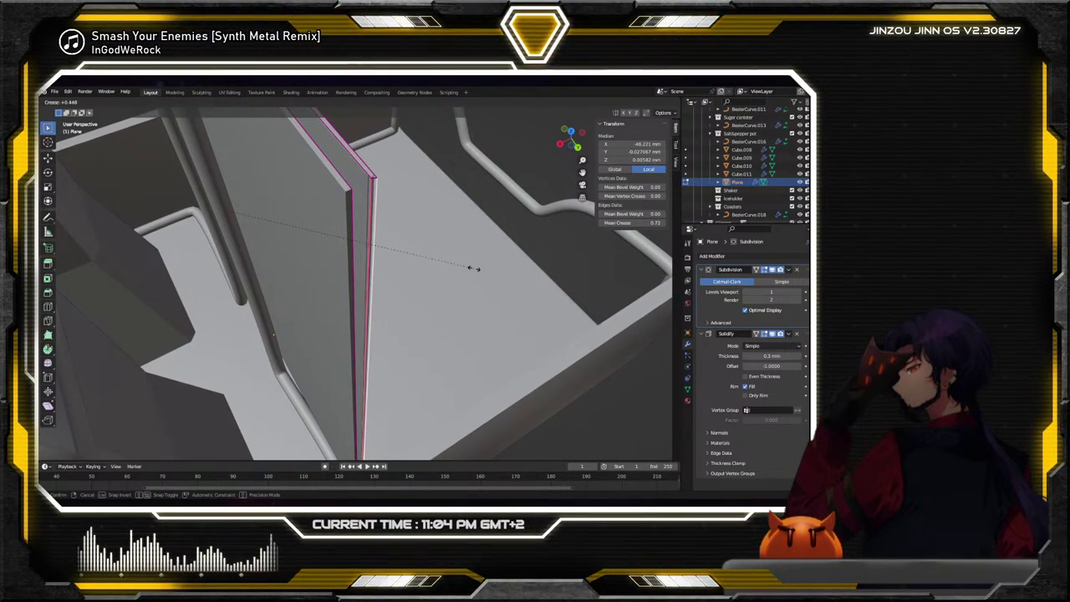
click(502, 273)
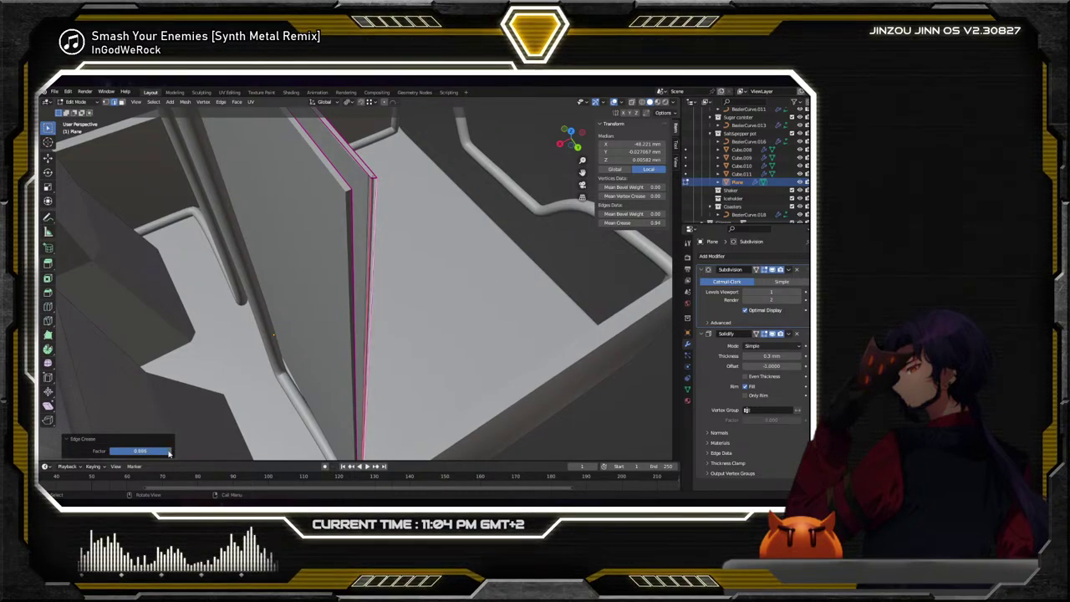
Return to Object Mode, select the upright sheet and set its Subdivision viewport level to 4
click(71, 101)
click(79, 113)
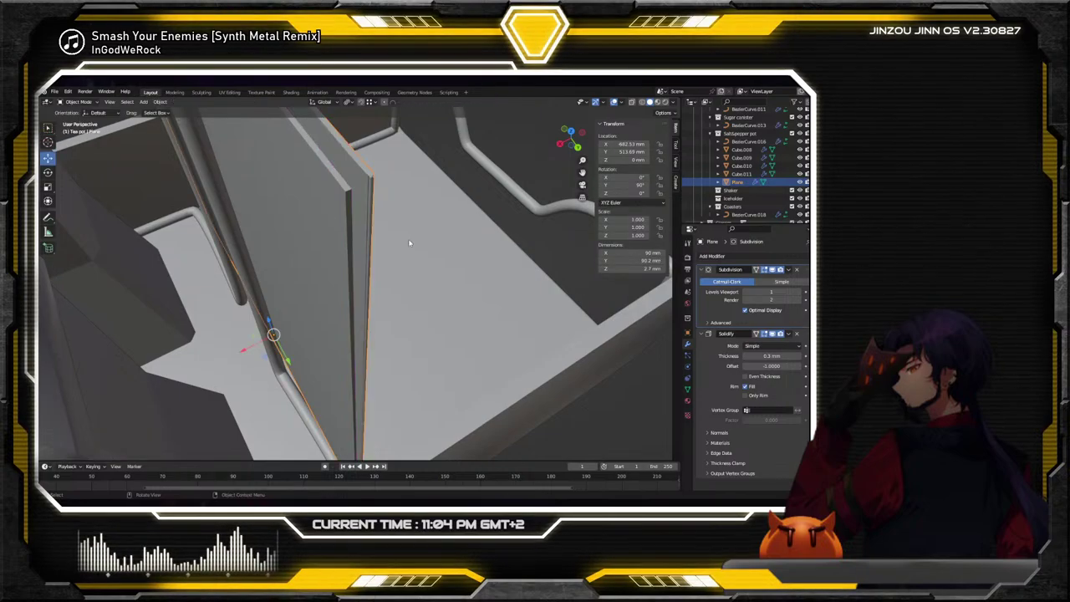
click(636, 268)
key(KP_Decimal)
middle_drag(364, 256, 424, 210)
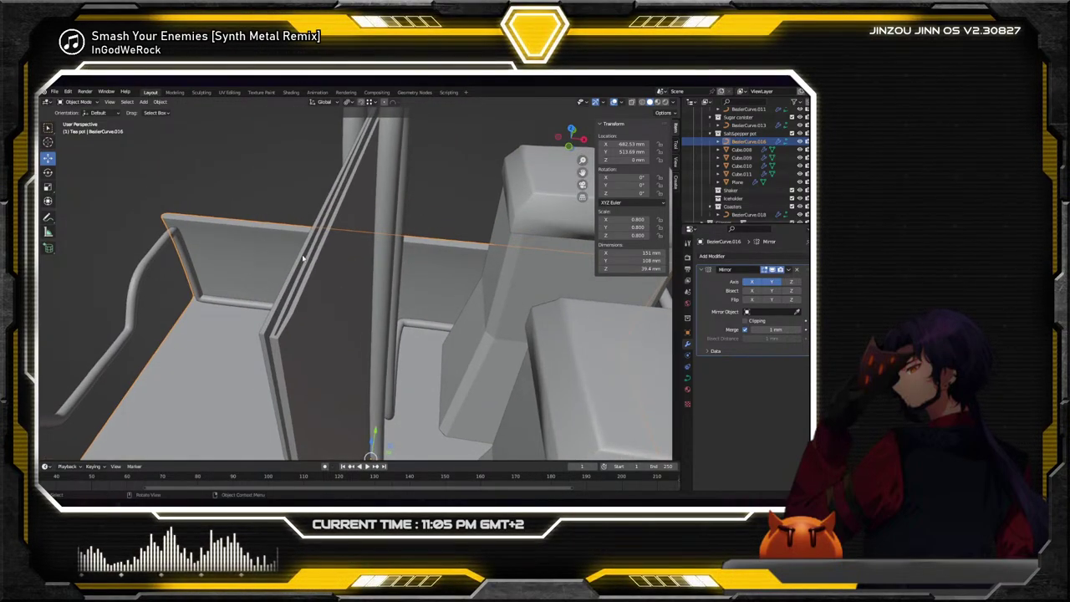
click(348, 234)
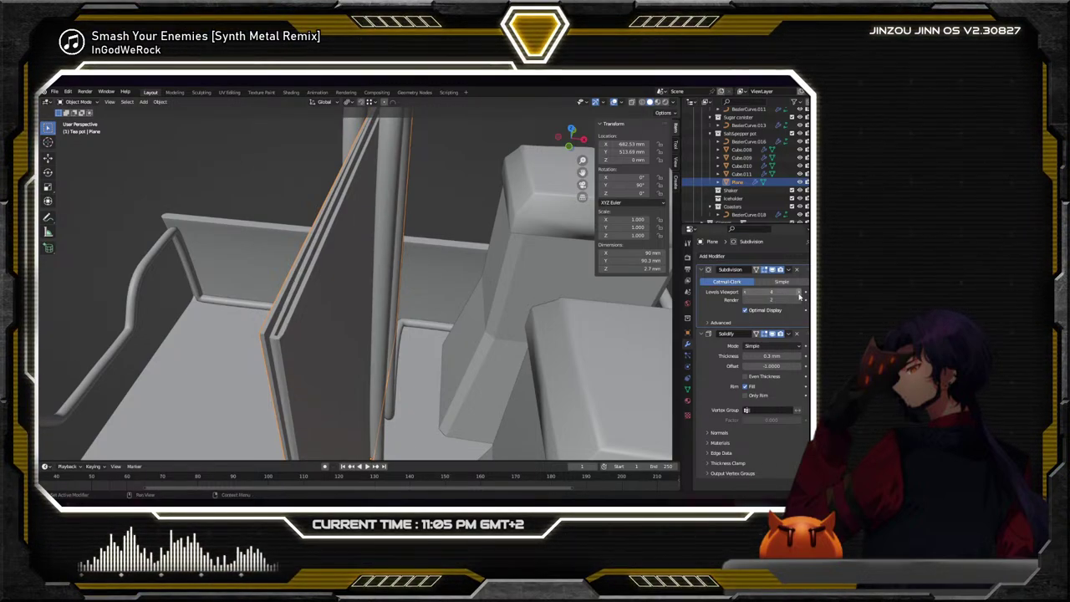
middle_drag(438, 268, 379, 265)
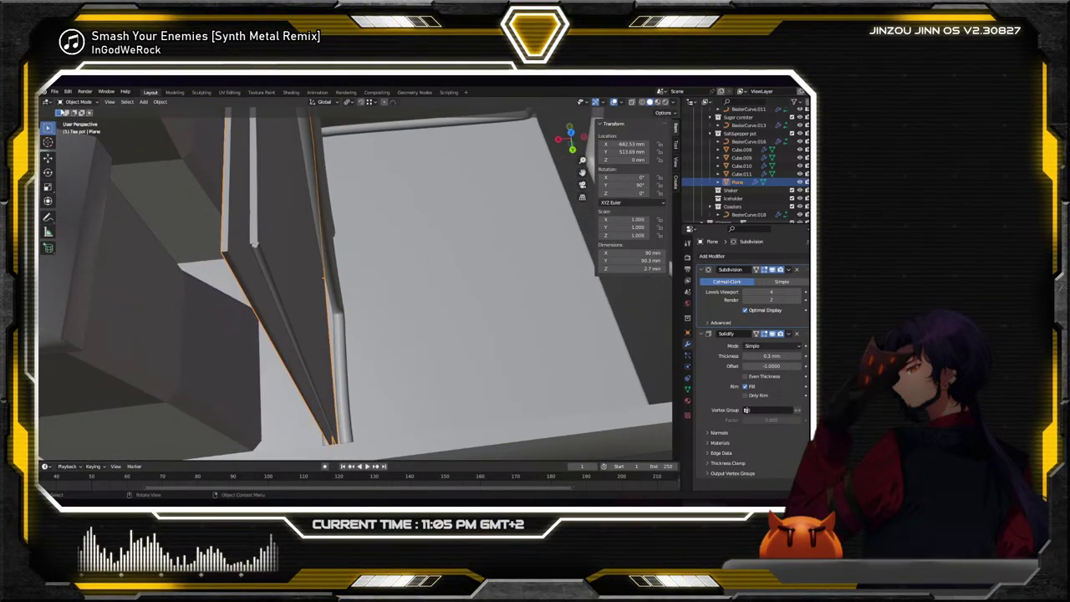
In Edit Mode, select the sheet's broad side face beside the rod and move it about -0.38 mm along X
click(77, 101)
click(75, 121)
middle_drag(250, 226, 278, 219)
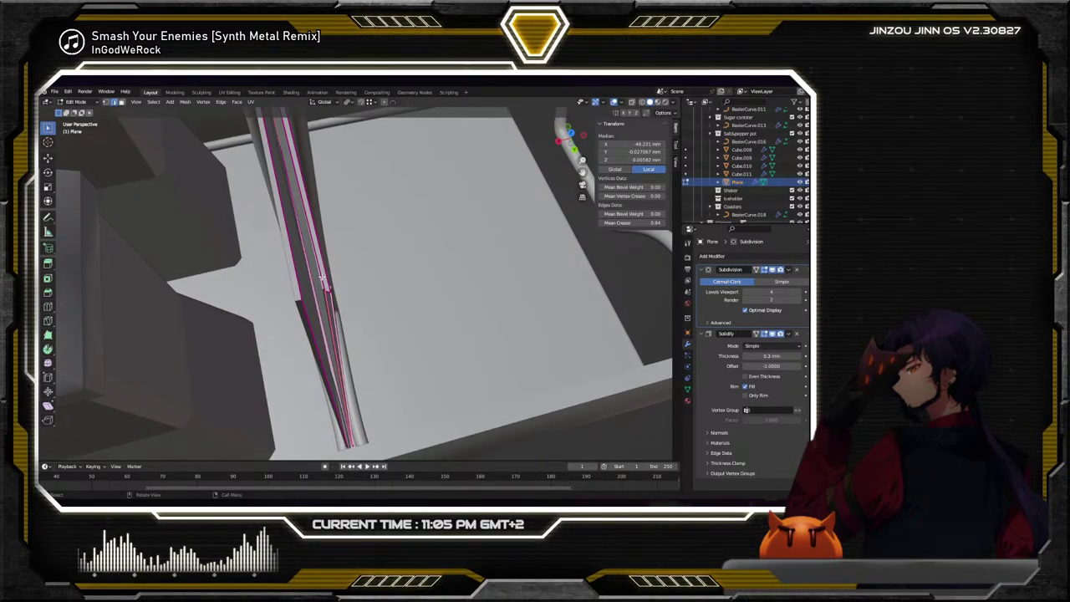
key(alt+a)
middle_drag(326, 286, 363, 296)
click(364, 294)
key(ctrl+KP_Add)
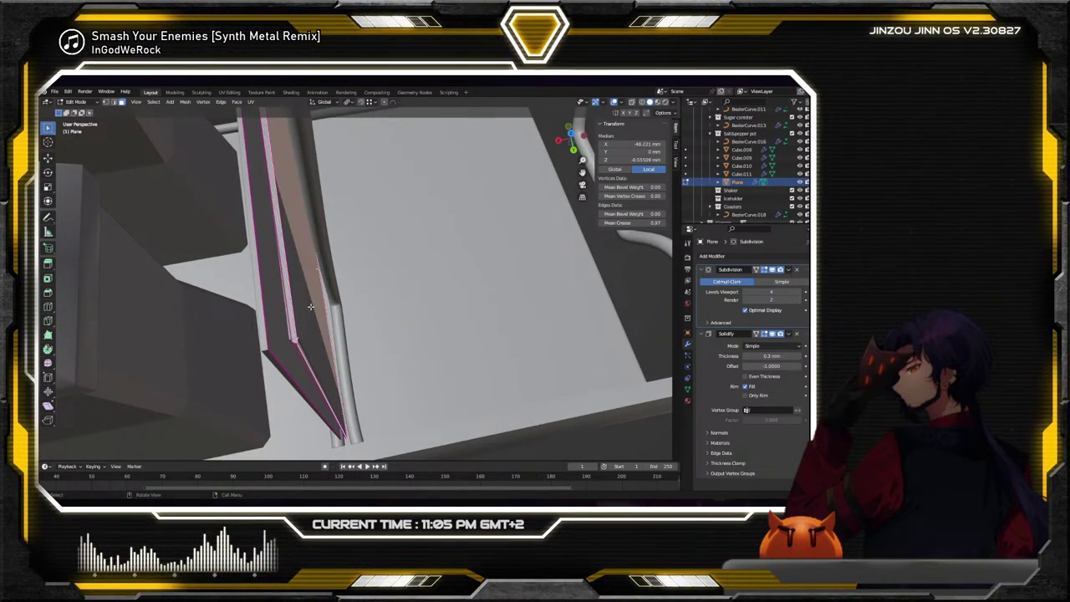
key(shift+space)
key(g)
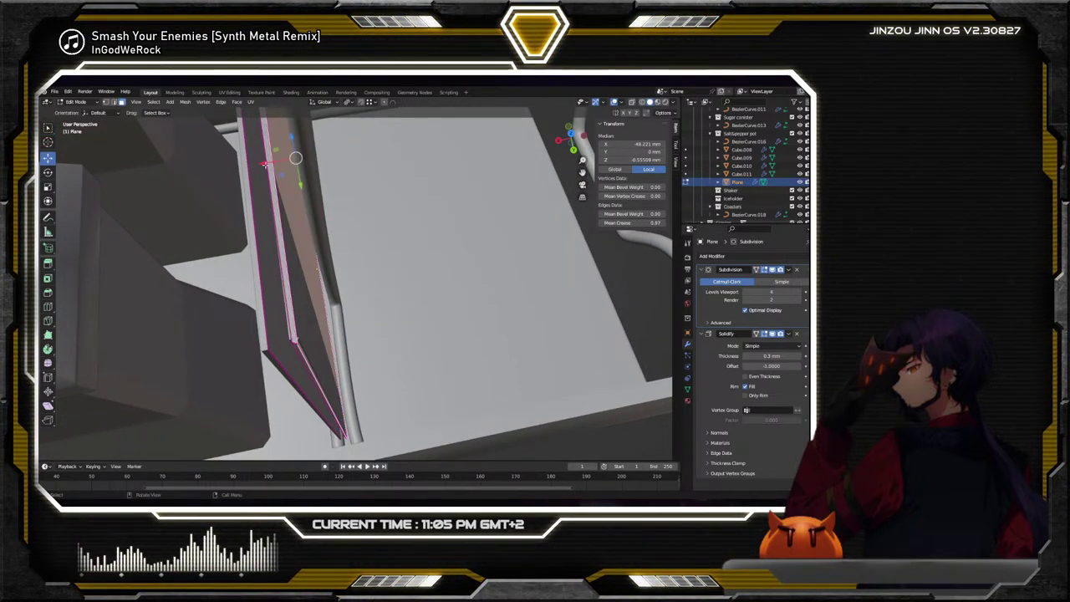
drag(270, 163, 273, 164)
middle_drag(272, 164, 416, 202)
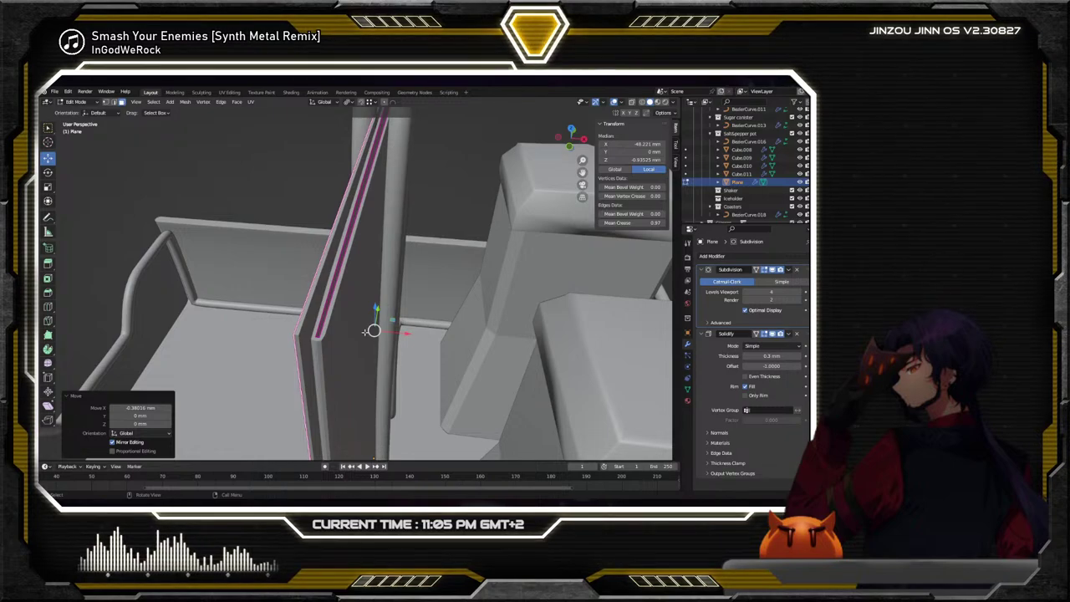
Undo the face move, try a smaller shift along X and clear the selection
key(ctrl+z)
drag(408, 332, 408, 333)
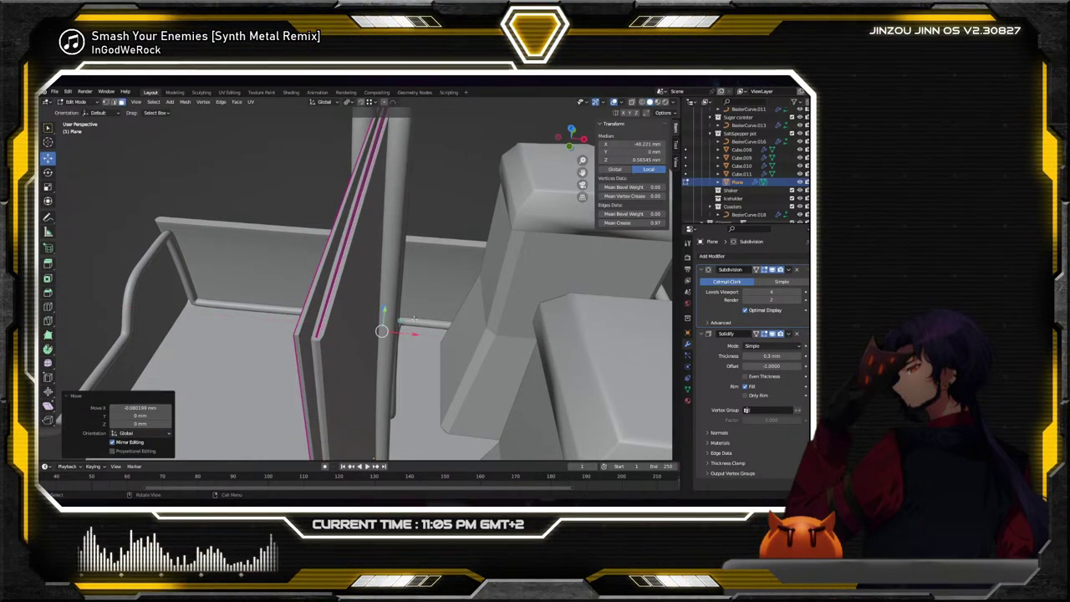
click(487, 222)
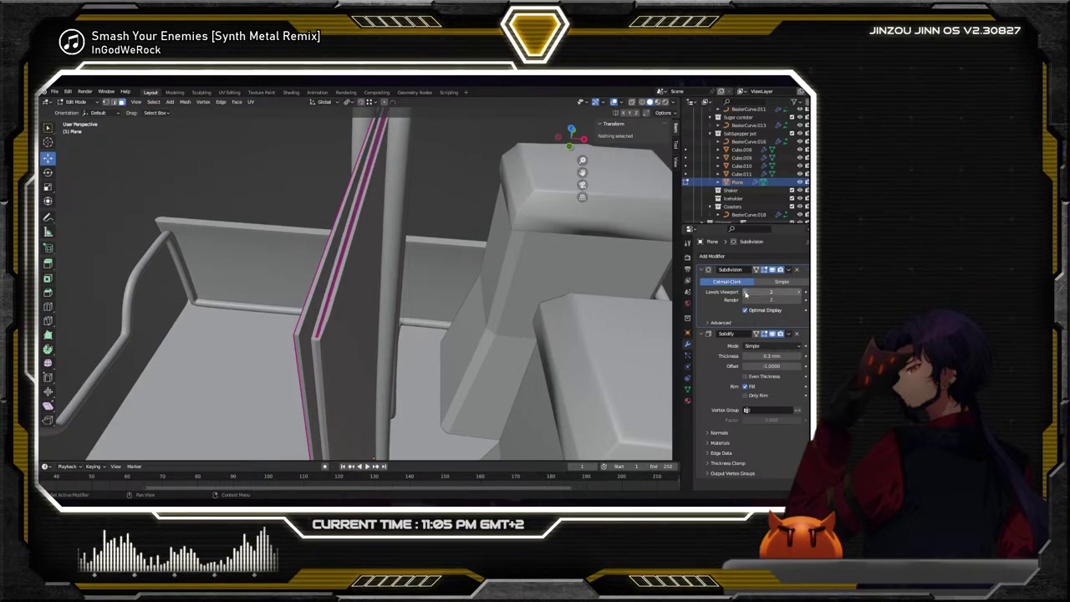
Replace the sheet's Subdivision modifier with a Bevel modifier placed above Solidify
click(798, 270)
click(712, 256)
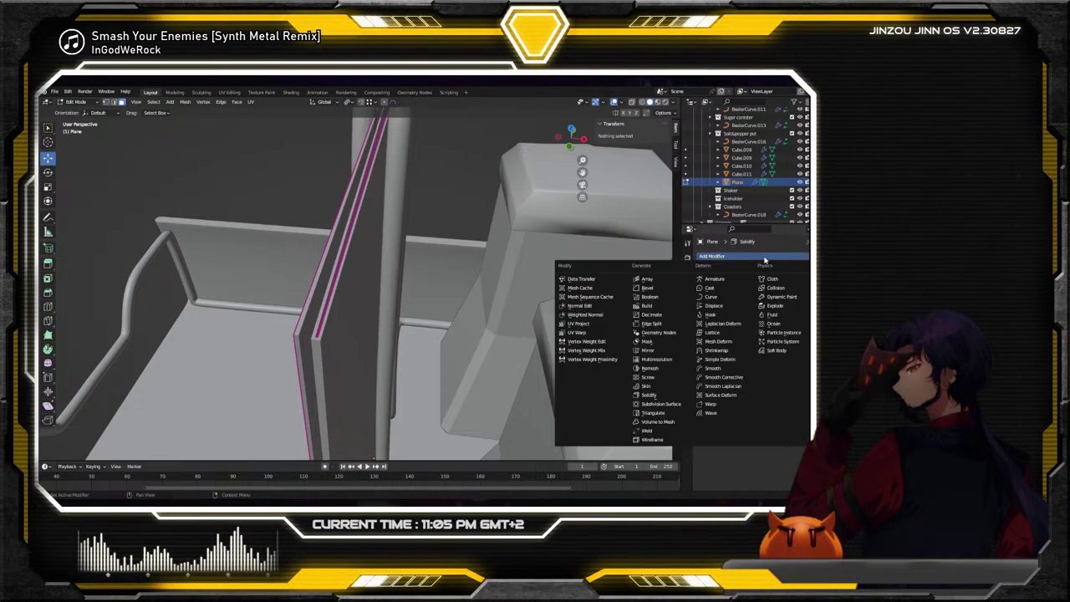
click(659, 288)
drag(805, 420, 806, 262)
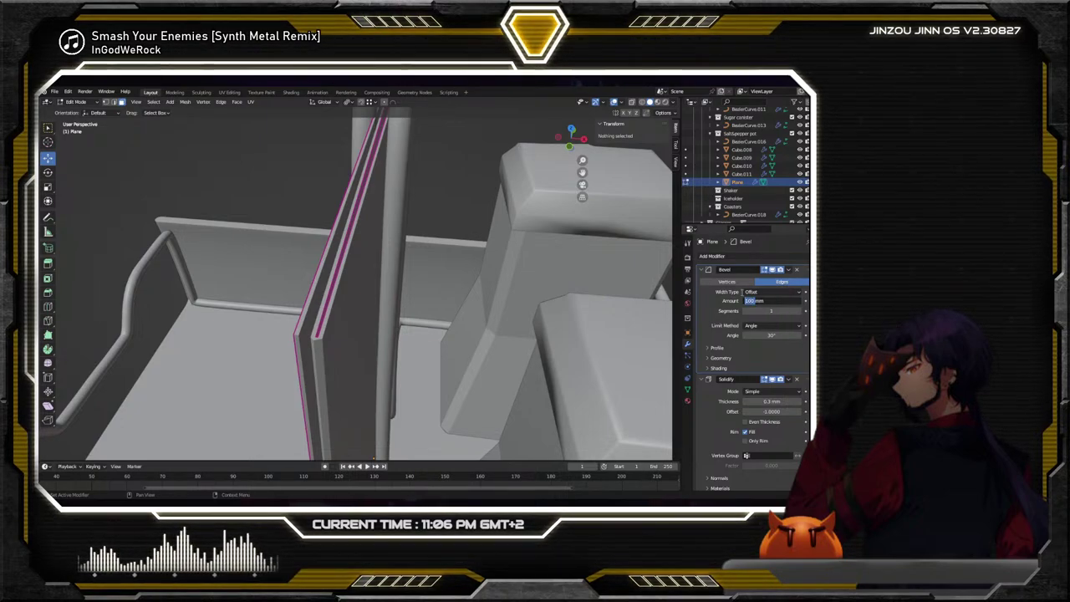
Set the Bevel modifier's amount to 0.2 mm and its segments to 8
text(0.2)
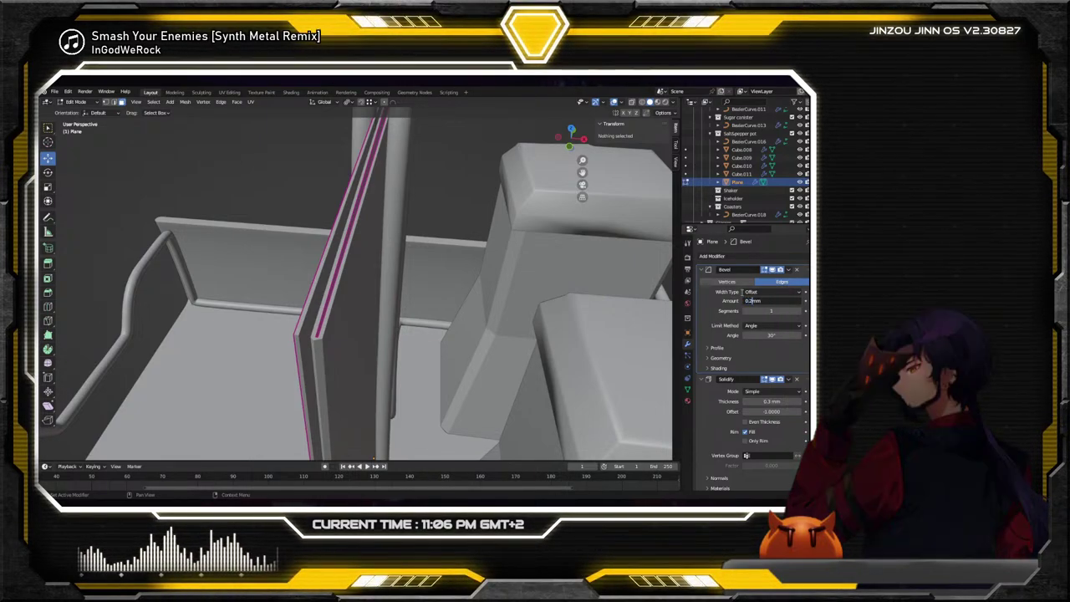
key(Return)
click(799, 312)
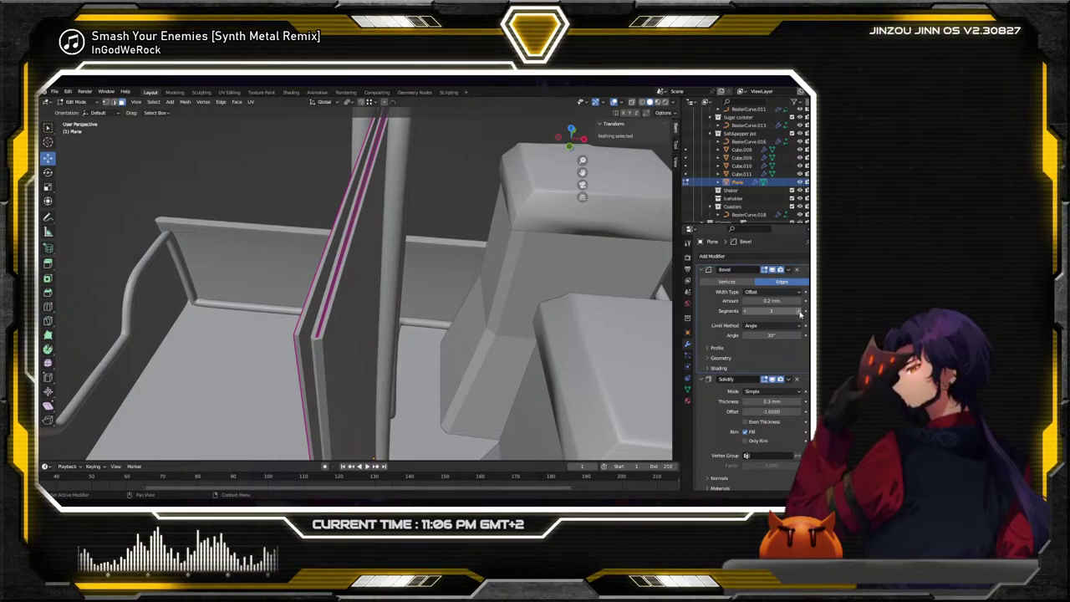
click(799, 312)
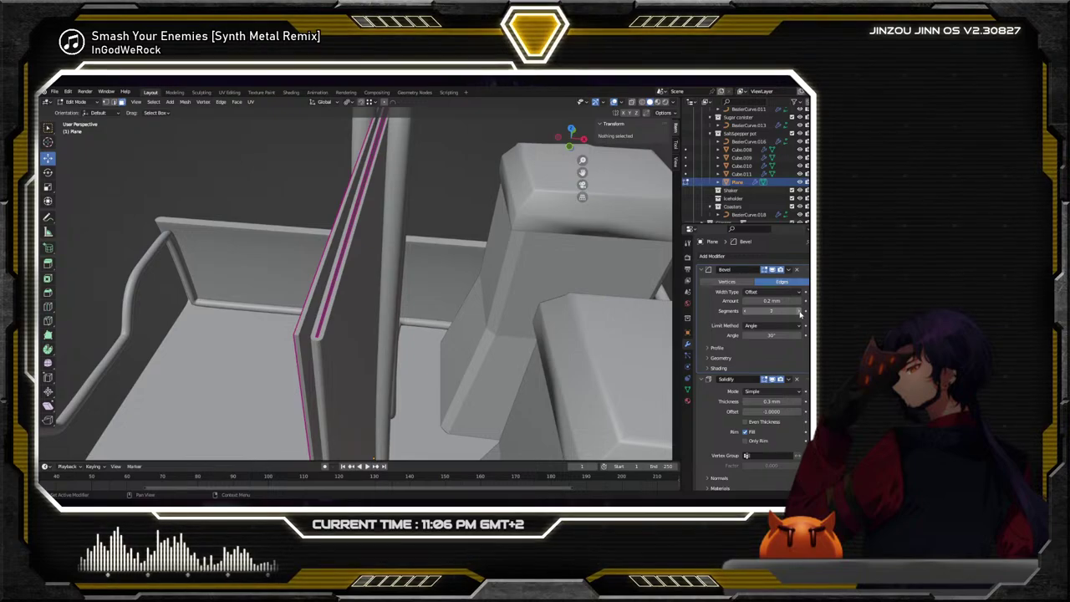
Select the sheet's broad side face again and move it about -0.05 mm along X
middle_drag(351, 251, 385, 205)
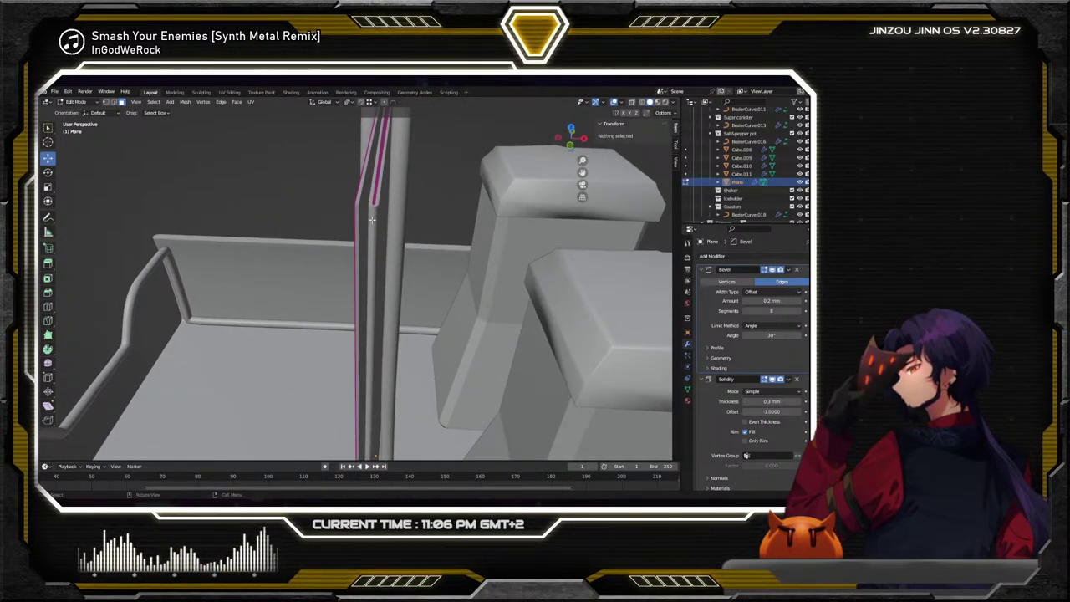
middle_drag(372, 219, 309, 279)
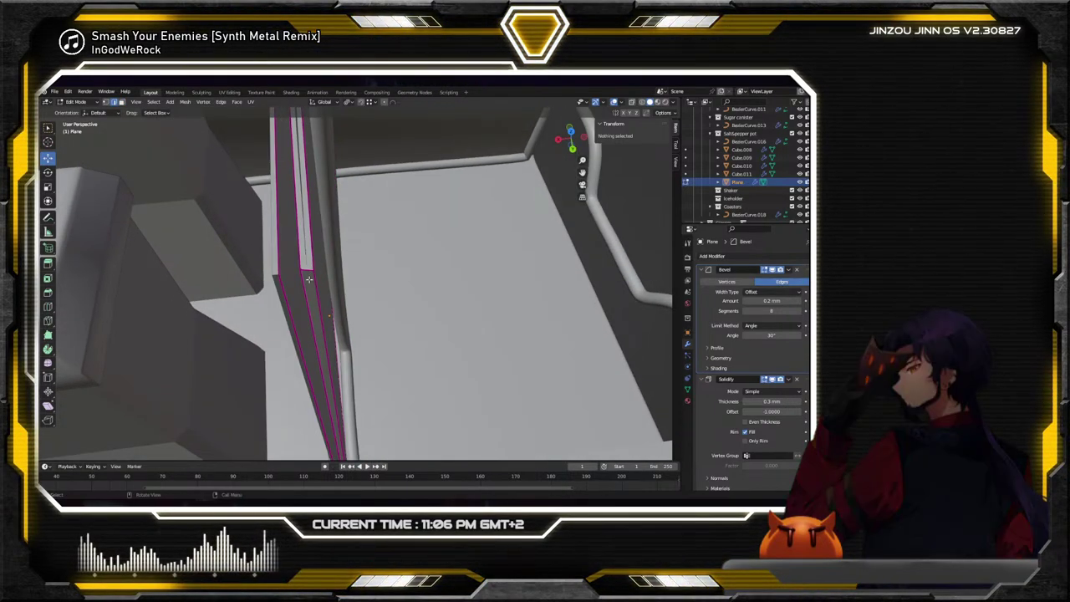
click(320, 275)
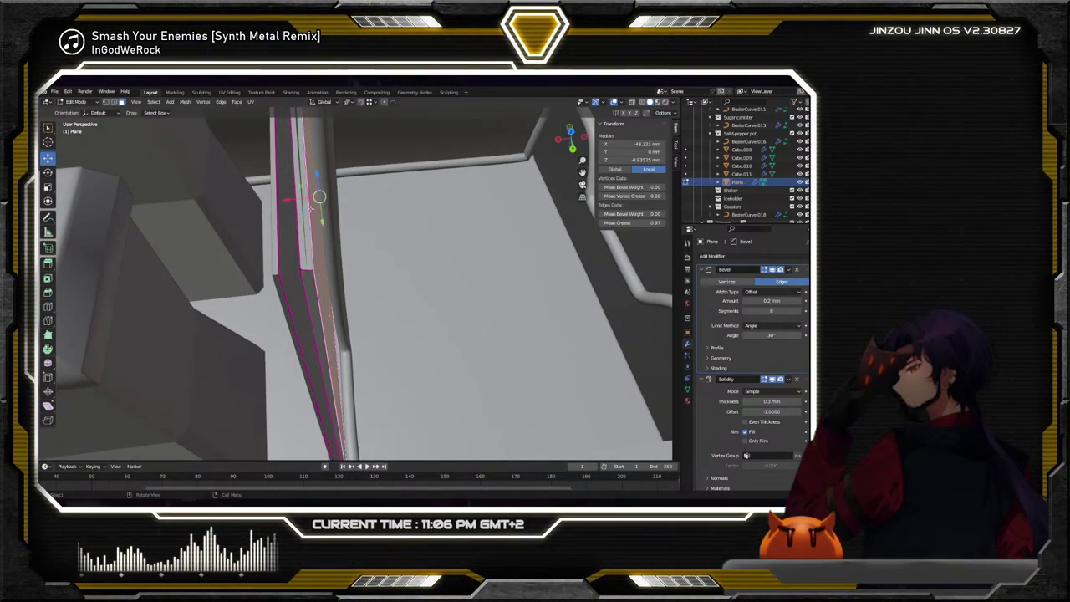
drag(290, 199, 292, 200)
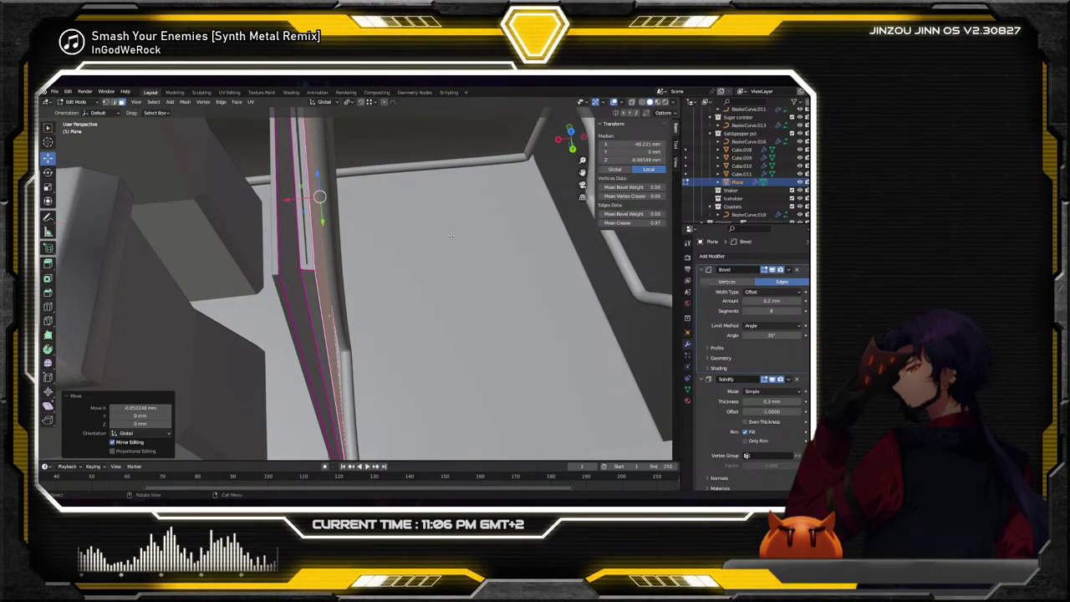
Try the Absolute width type on the Bevel modifier and switch it back to Offset
click(707, 348)
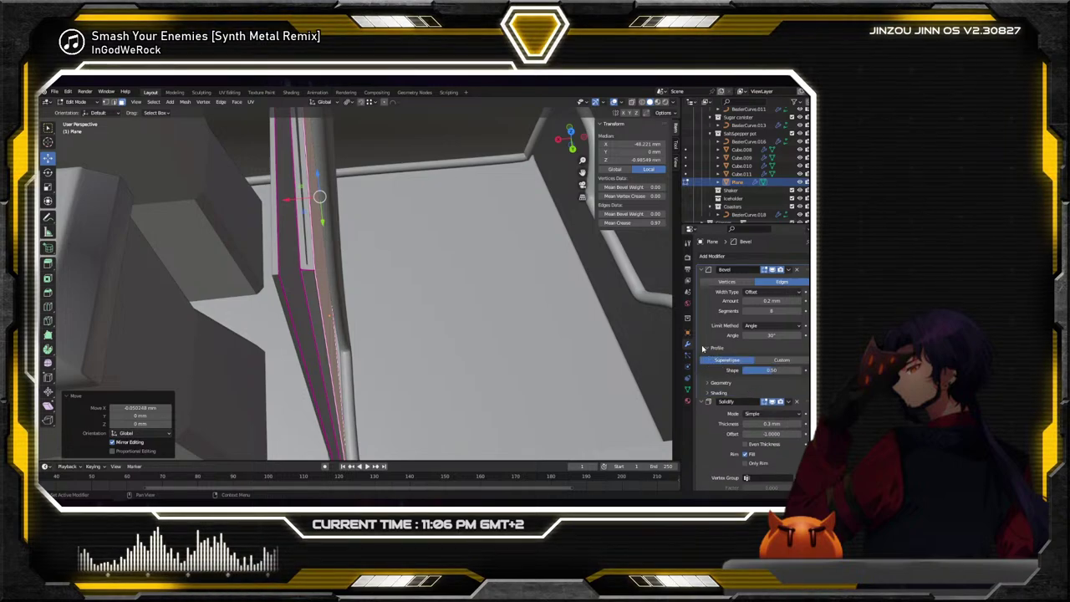
click(705, 348)
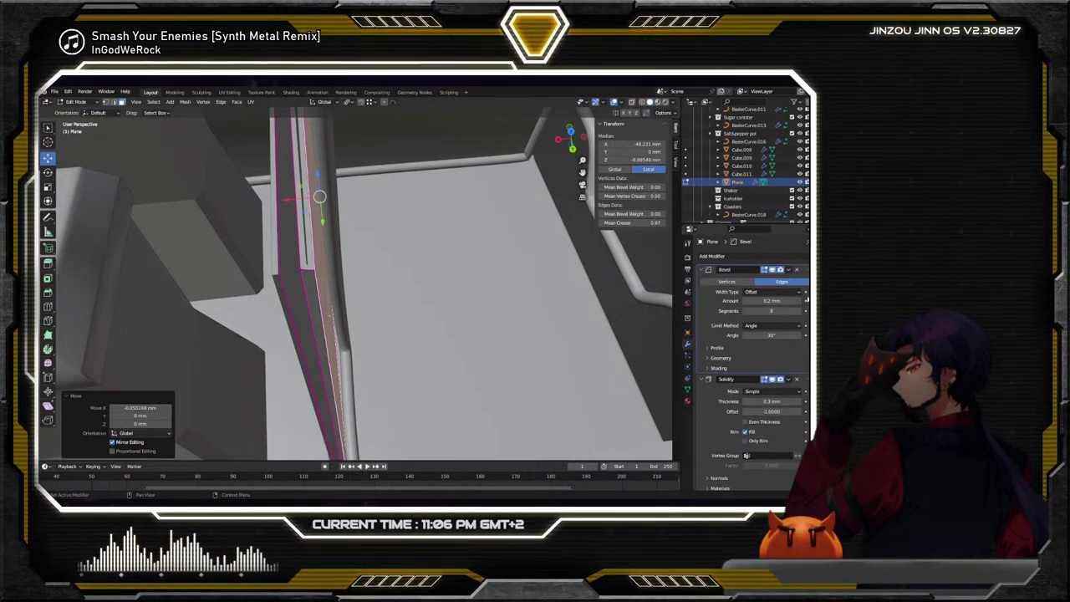
click(798, 292)
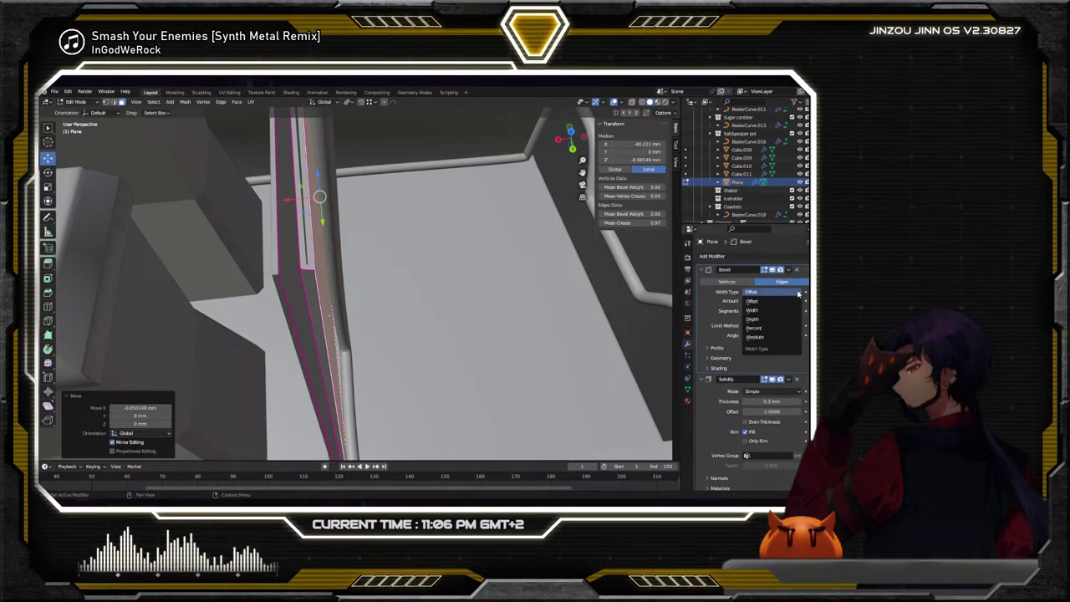
click(774, 337)
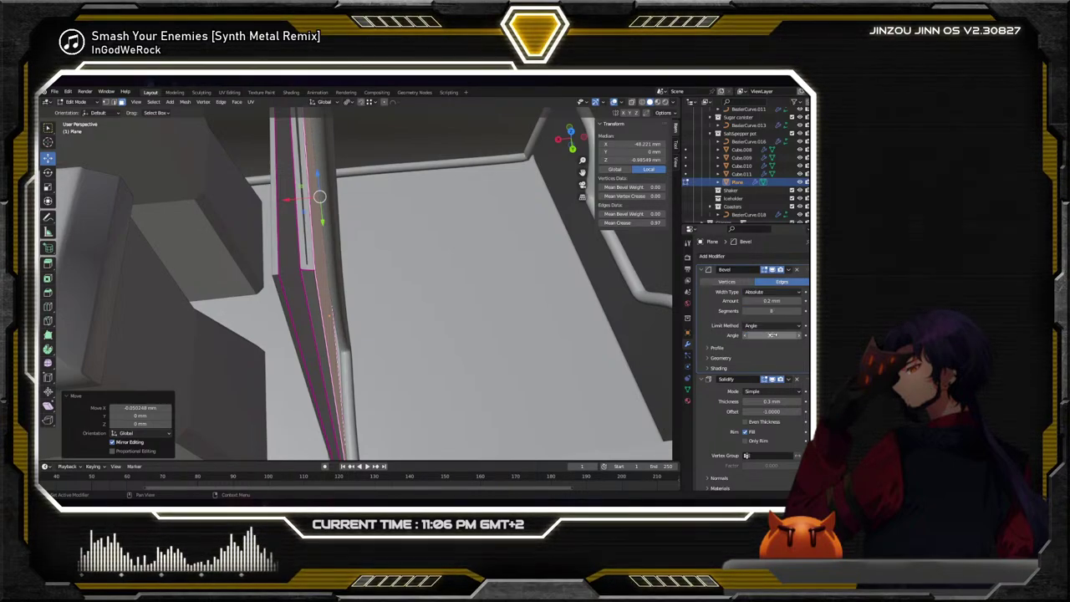
middle_drag(418, 251, 257, 216)
scroll(256, 216, up, 2)
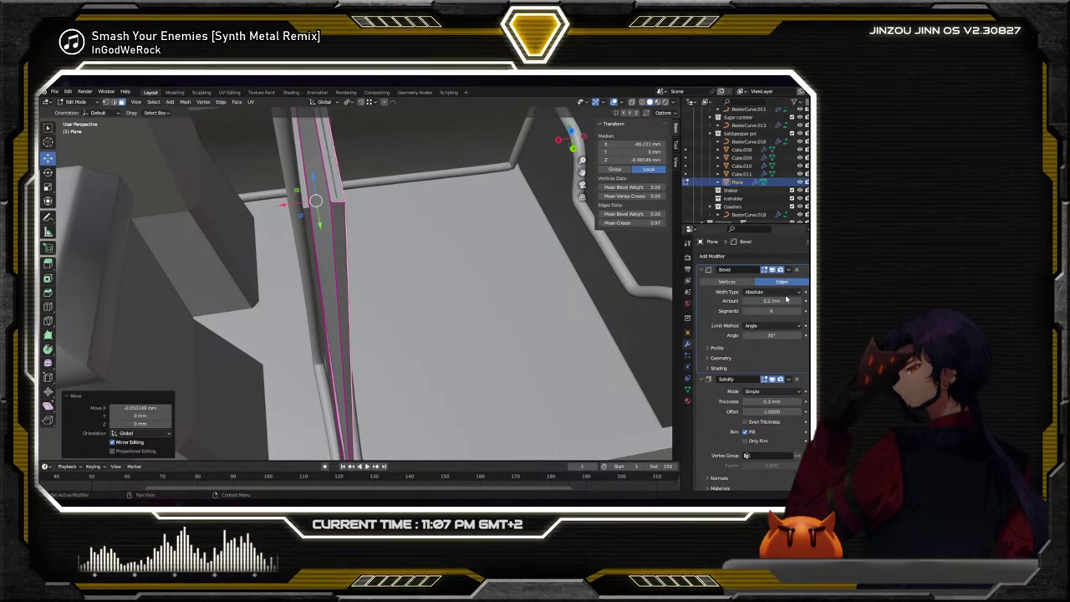
click(779, 292)
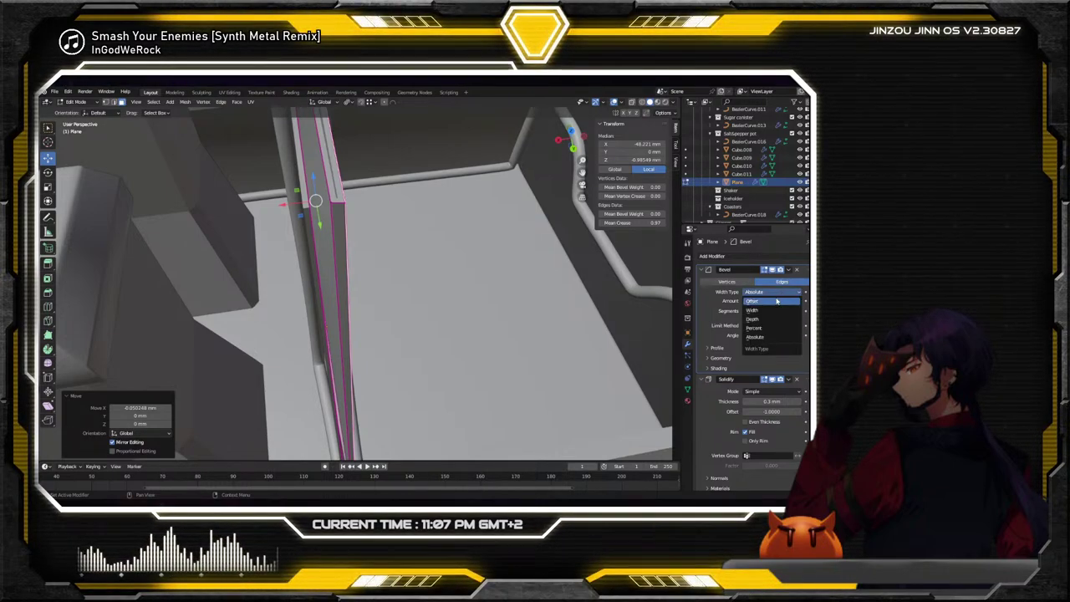
click(776, 301)
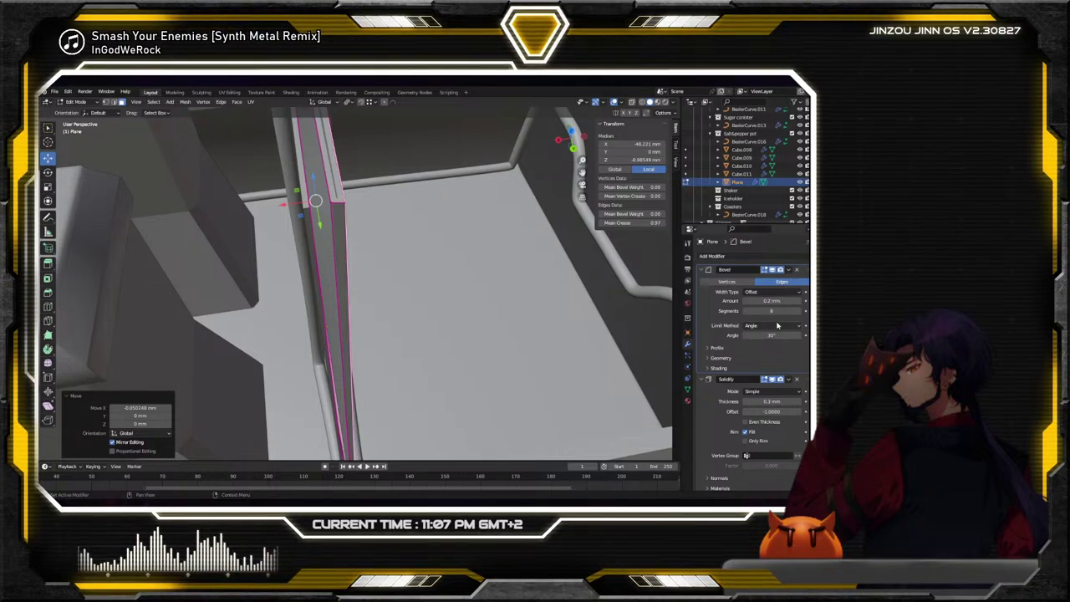
Keep the Bevel's limit method on Angle, try other limit angles and set the angle back to 30°
click(775, 326)
click(775, 329)
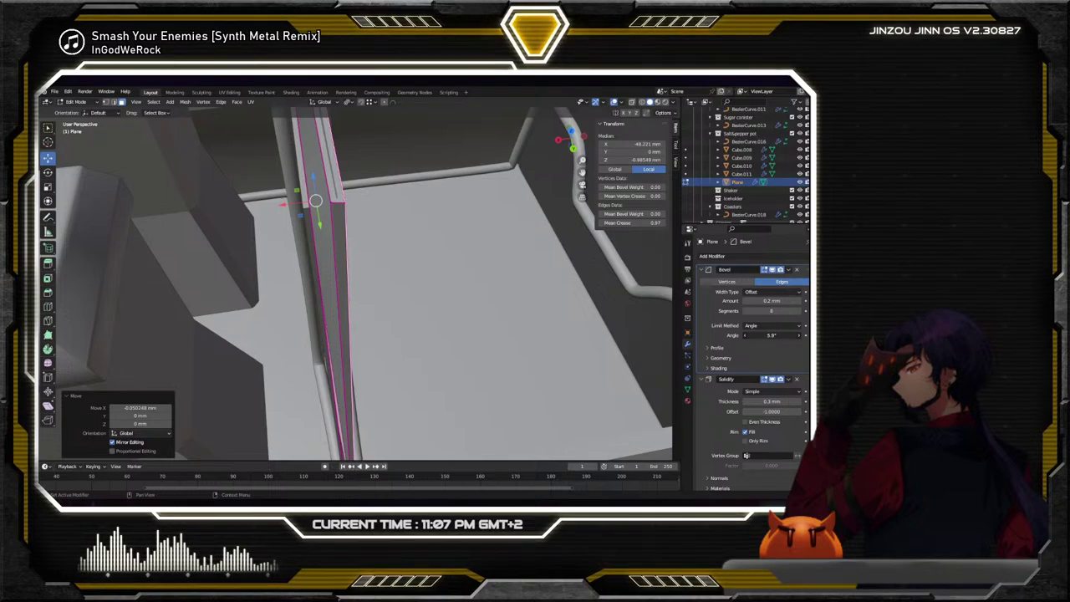
drag(770, 336, 828, 335)
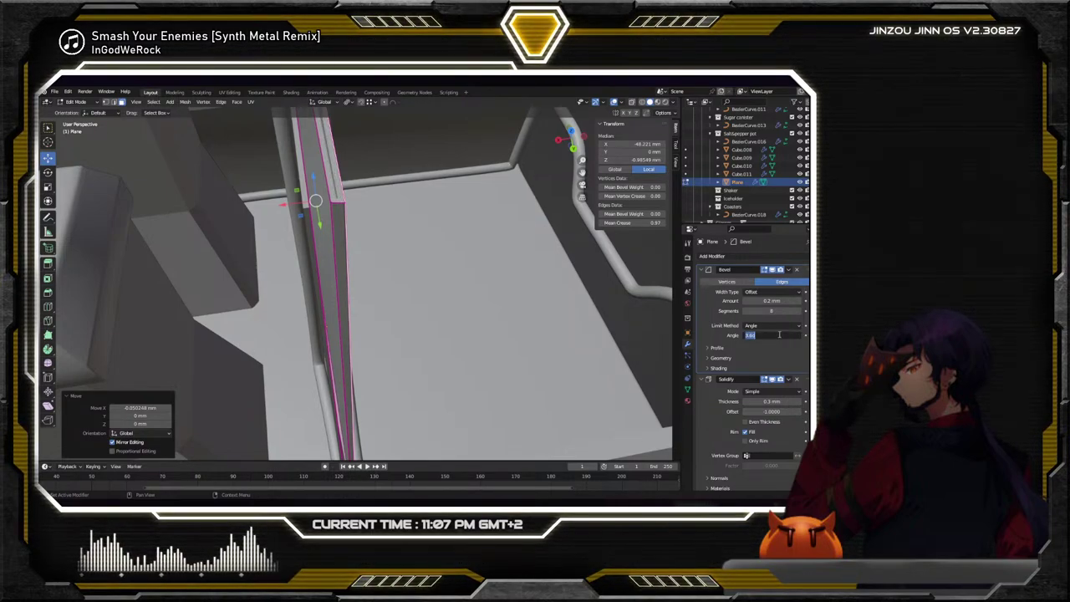
text(30)
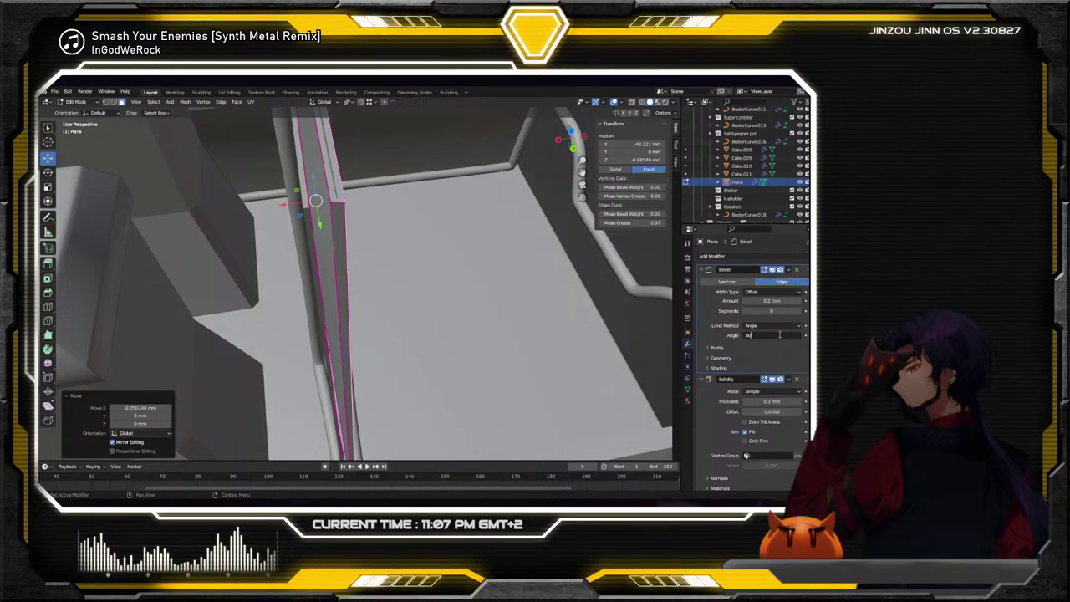
key(Return)
middle_drag(468, 285, 481, 287)
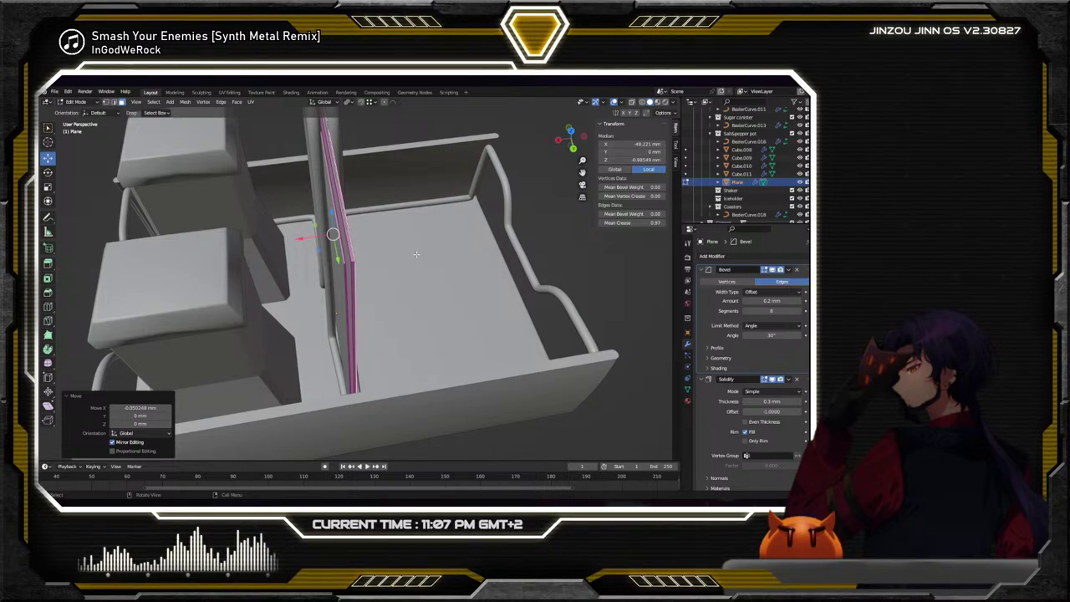
Add a single loop cut along the thin strip on the sheet's narrow edge and clear the selection
middle_drag(416, 254, 488, 280)
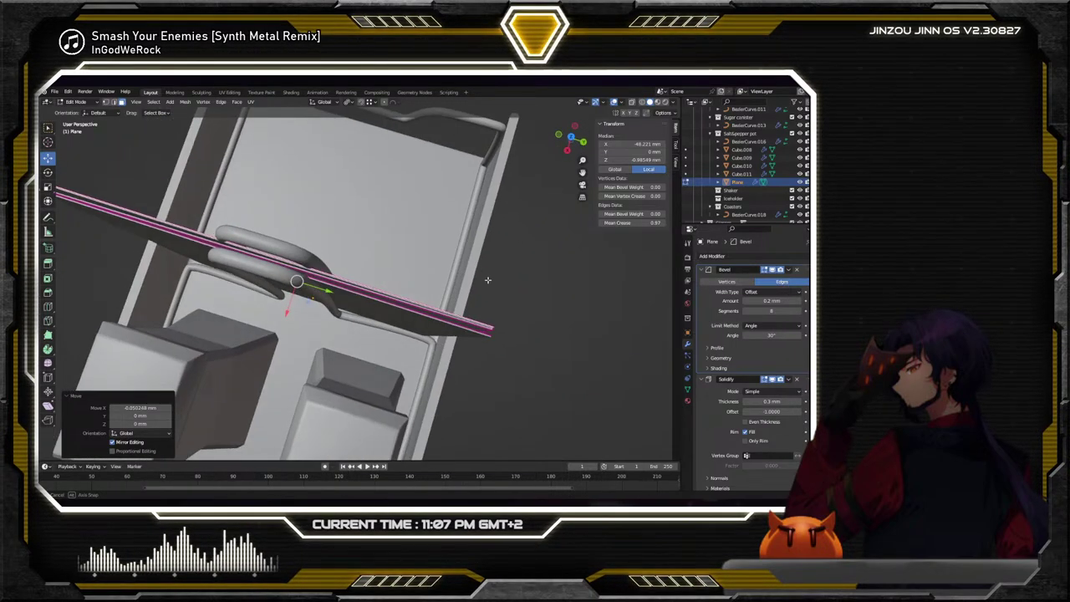
click(47, 307)
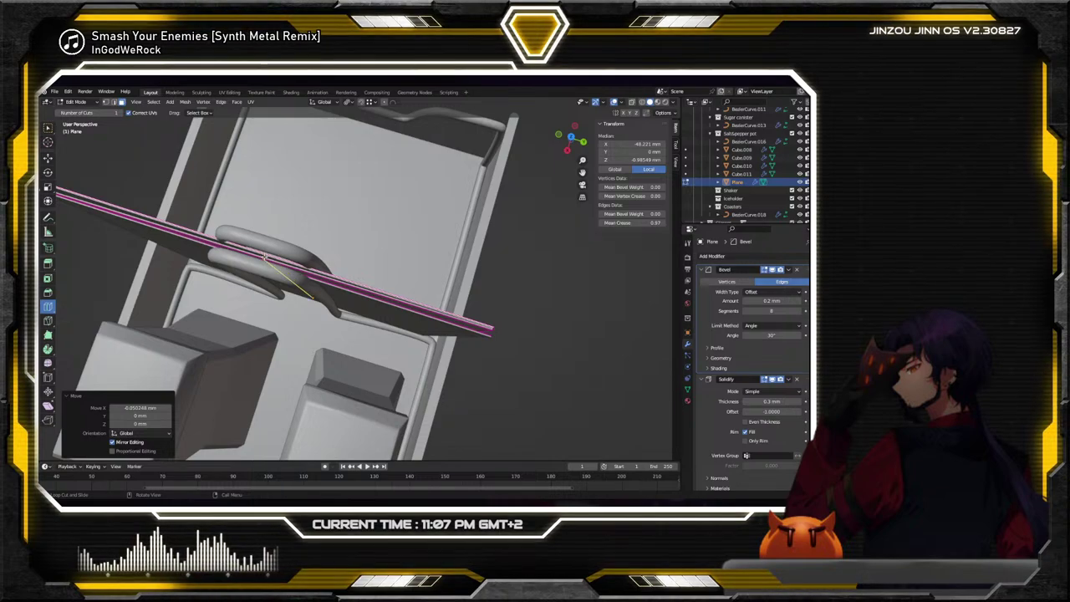
scroll(266, 255, up, 1)
middle_drag(271, 258, 358, 293)
click(352, 303)
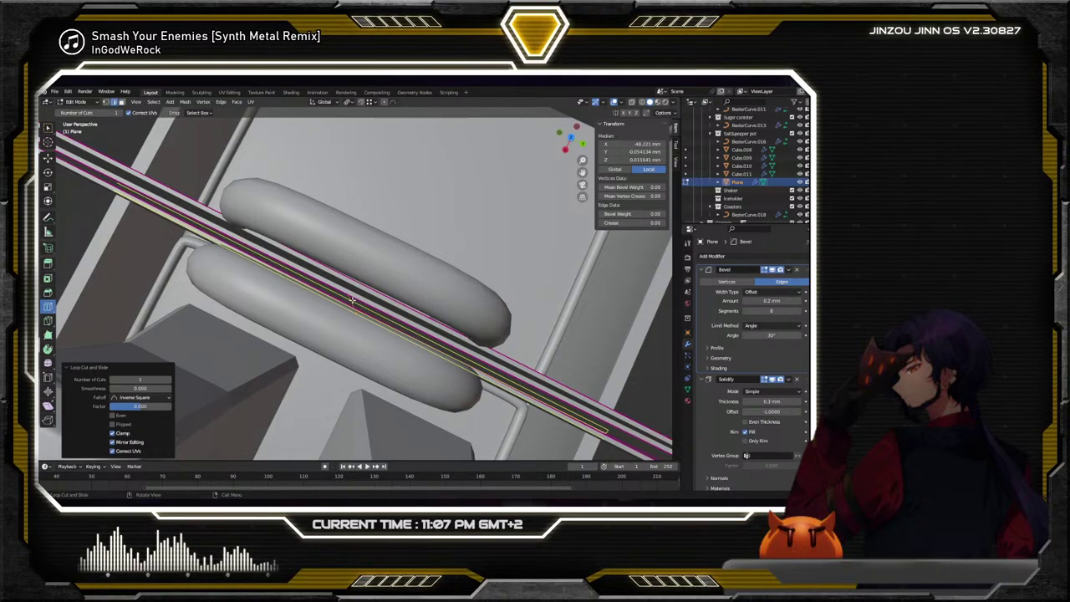
key(w)
key(alt+a)
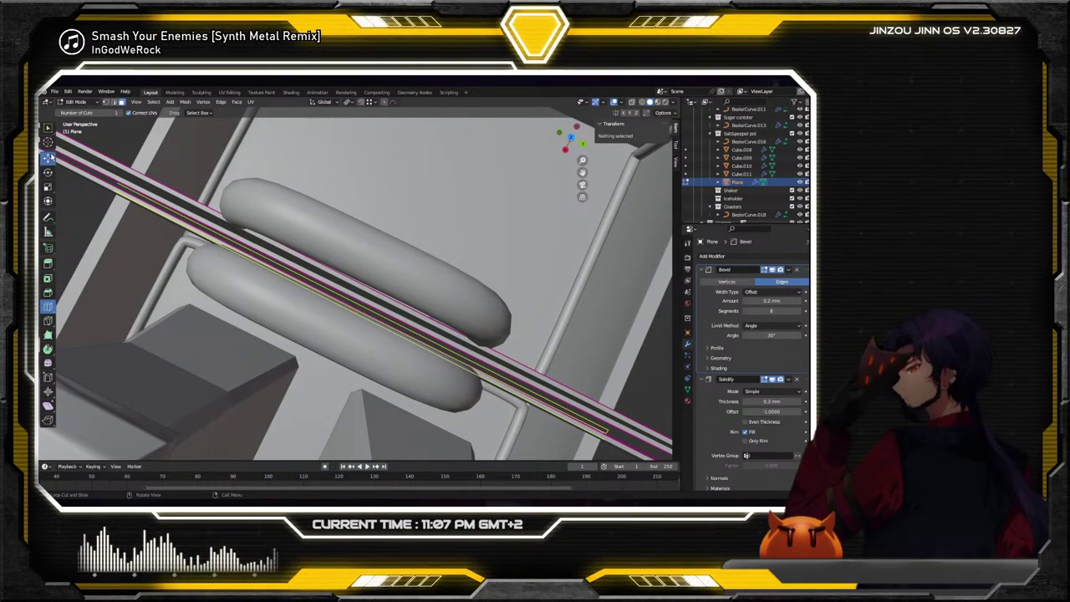
Select the narrow strip faces along the upright sheet's thin edge and delete them
middle_drag(376, 305, 435, 285)
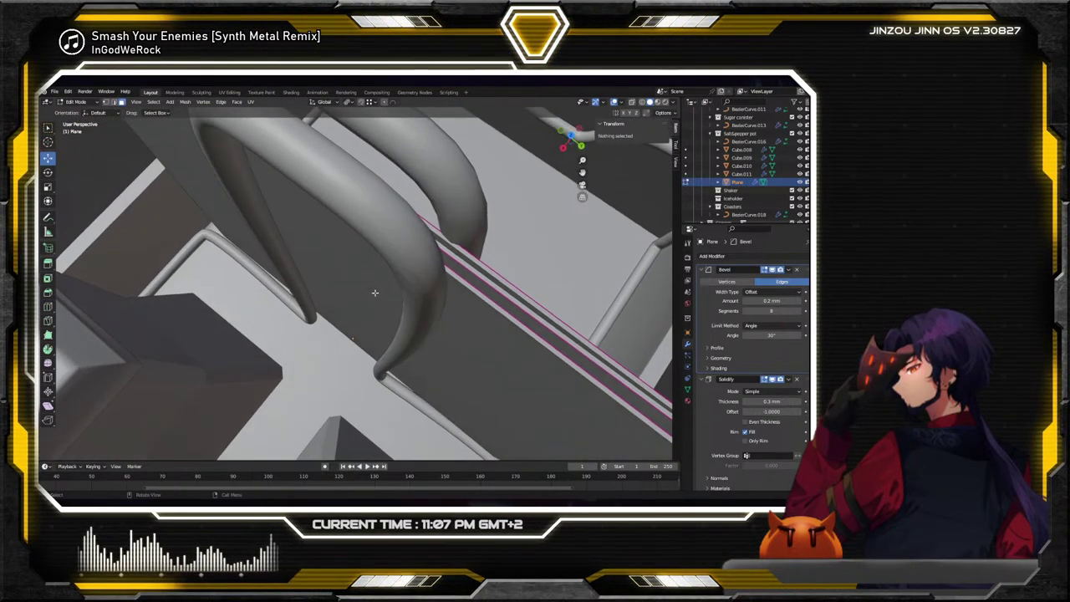
click(462, 273)
alt+shift+click(472, 260)
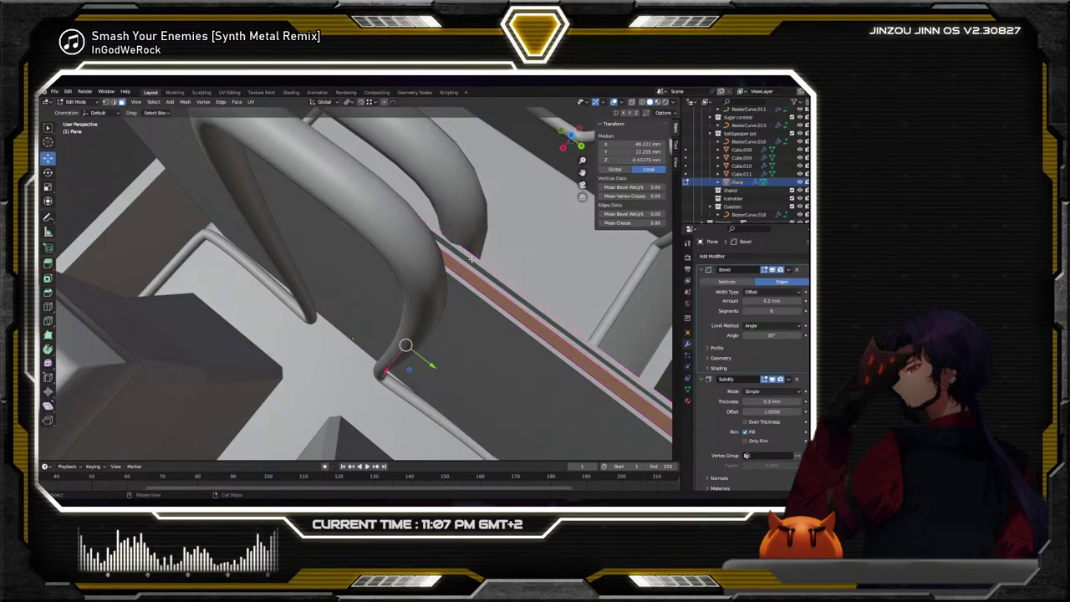
key(x)
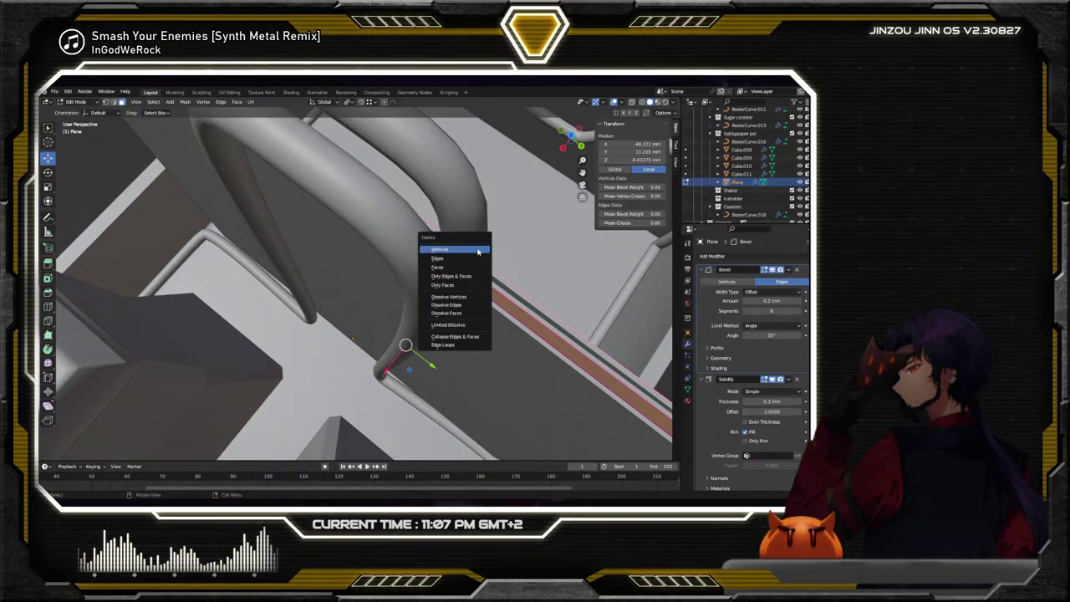
click(437, 259)
alt+click(518, 311)
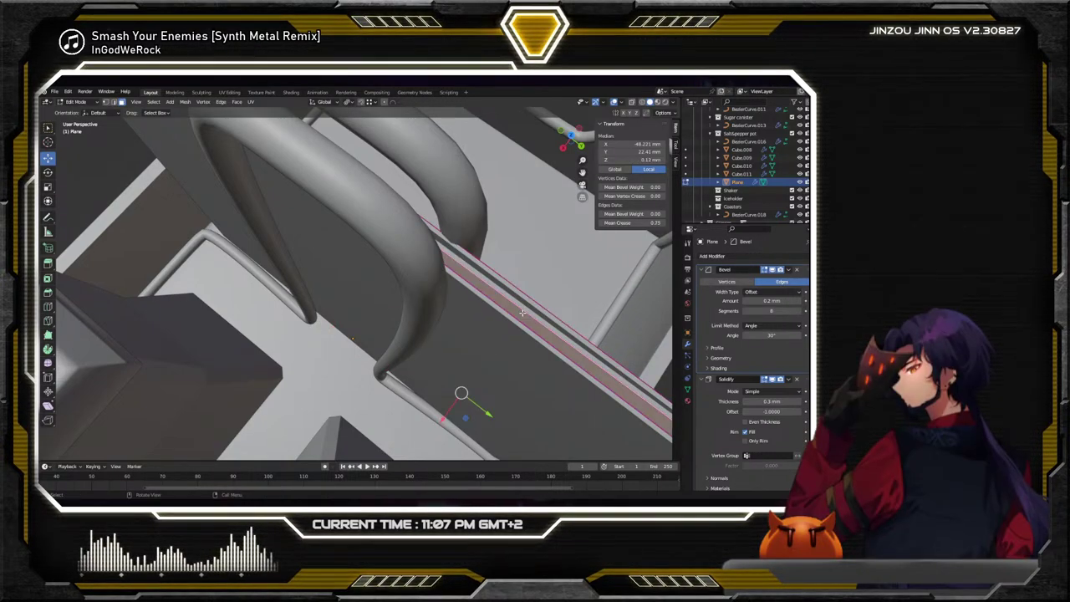
key(x)
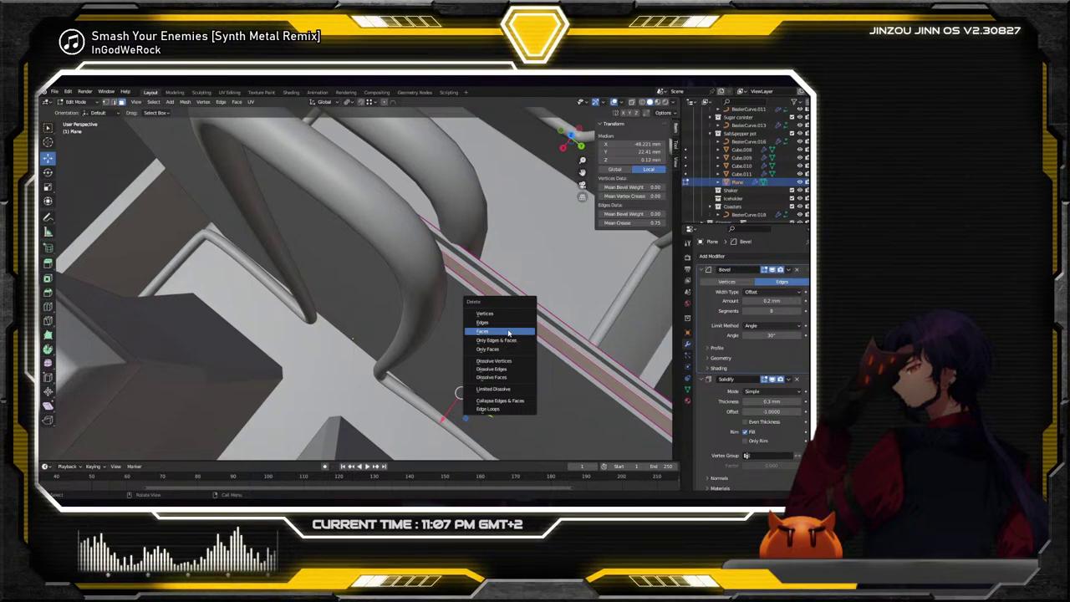
click(520, 313)
Select a face of the sheet, extend the selection to all linked geometry and delete those faces
middle_drag(514, 318, 482, 305)
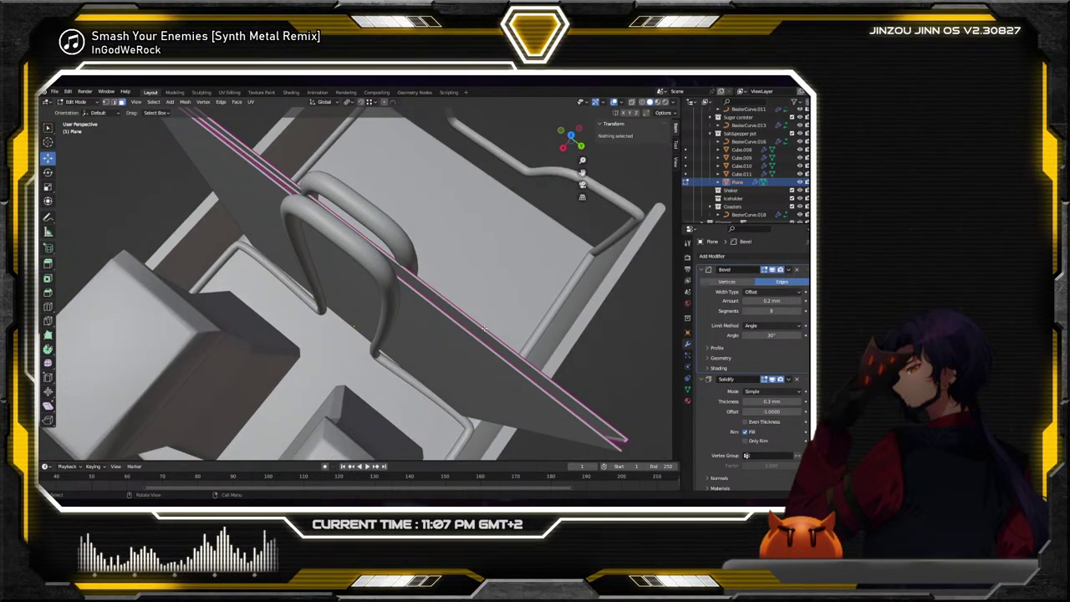
alt+click(473, 326)
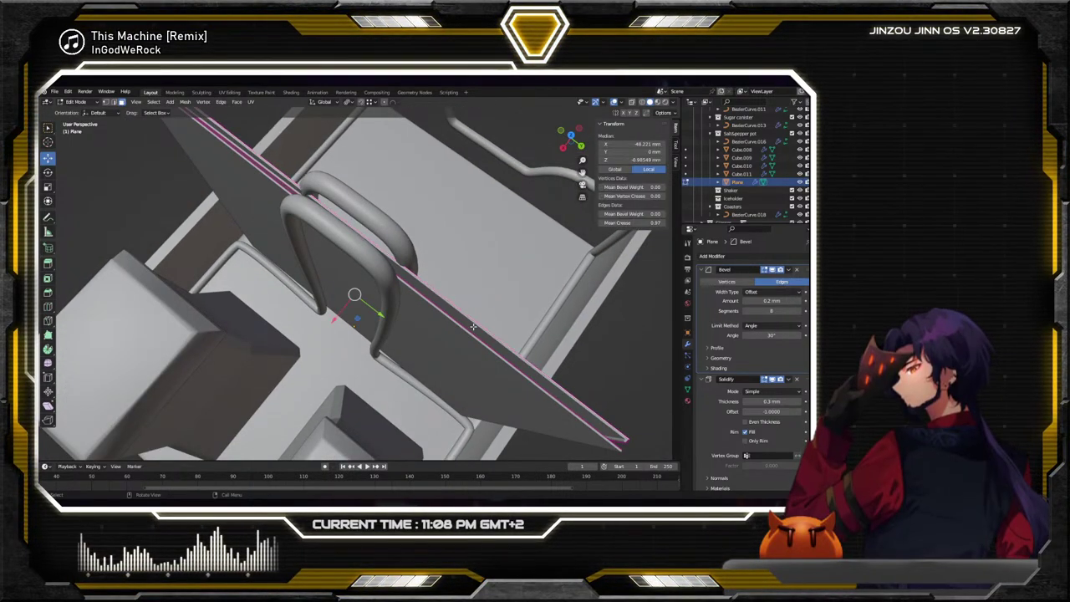
click(154, 103)
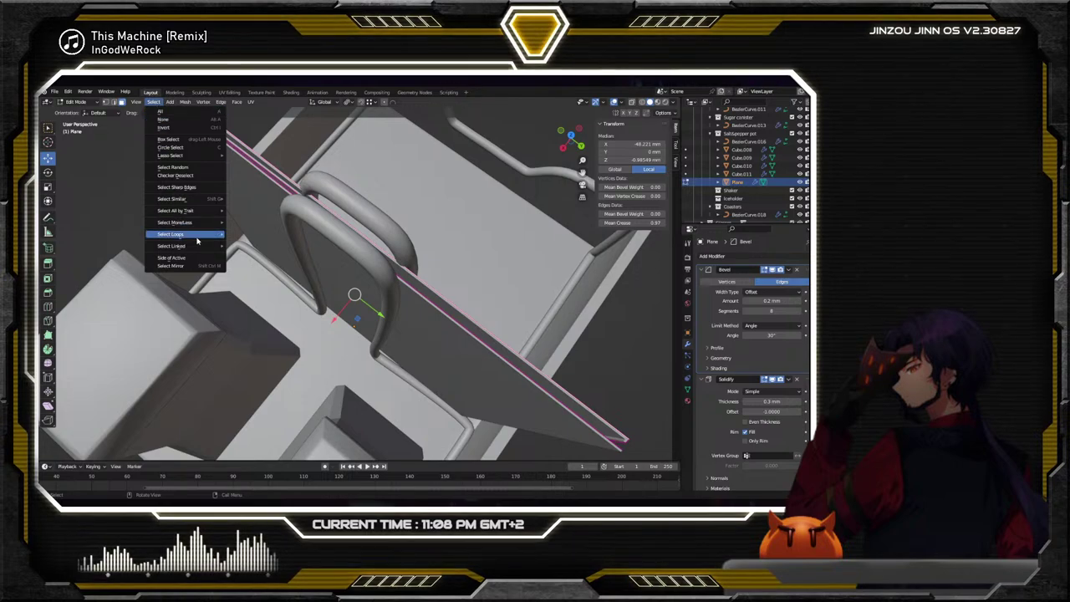
mouse_move(198, 245)
click(268, 246)
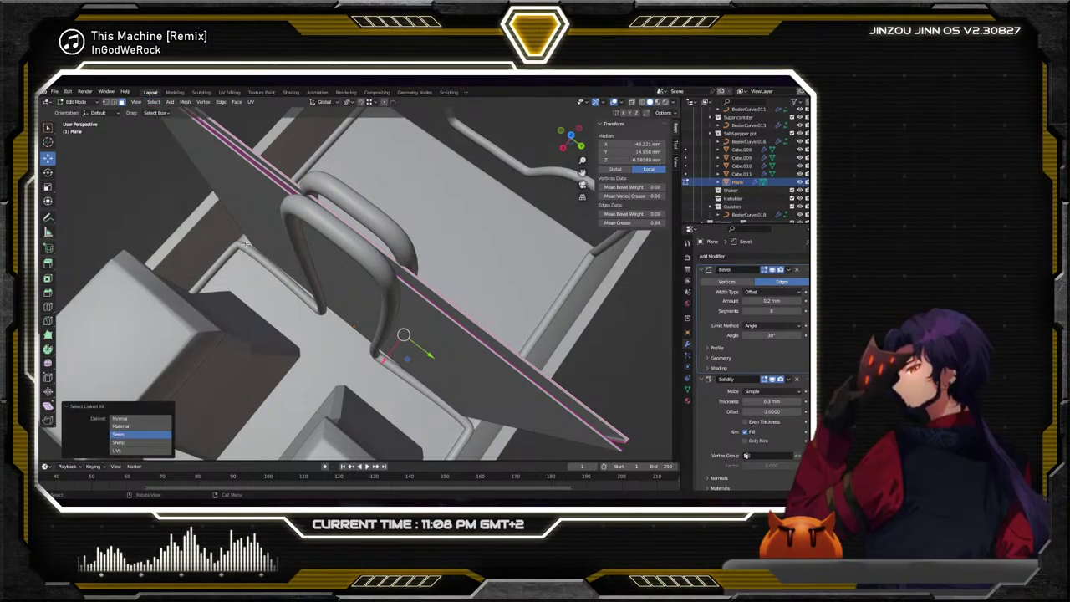
right_click(375, 249)
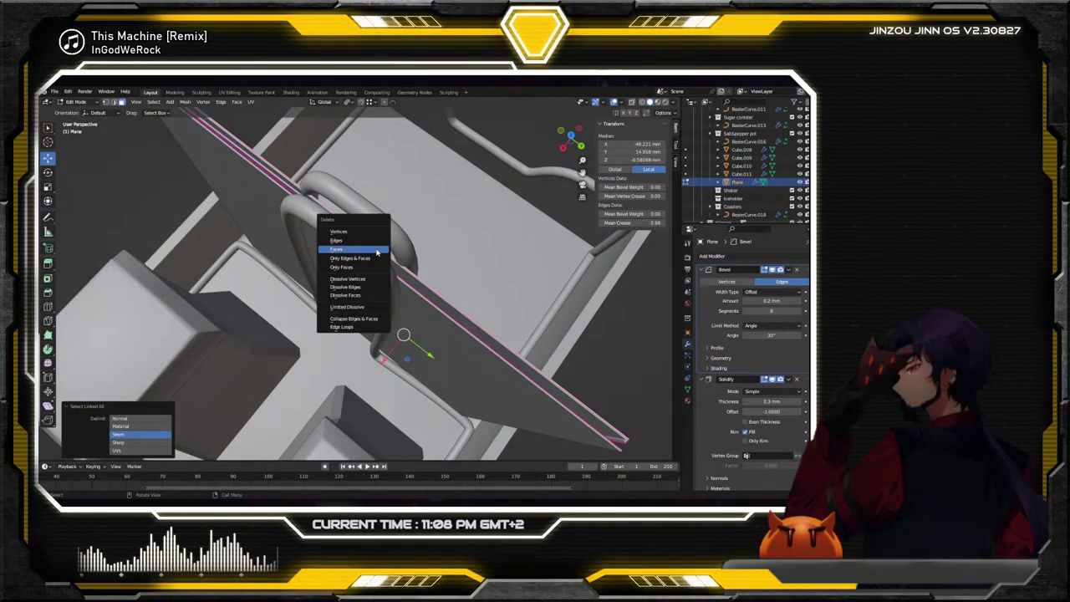
click(375, 249)
middle_drag(375, 249, 268, 230)
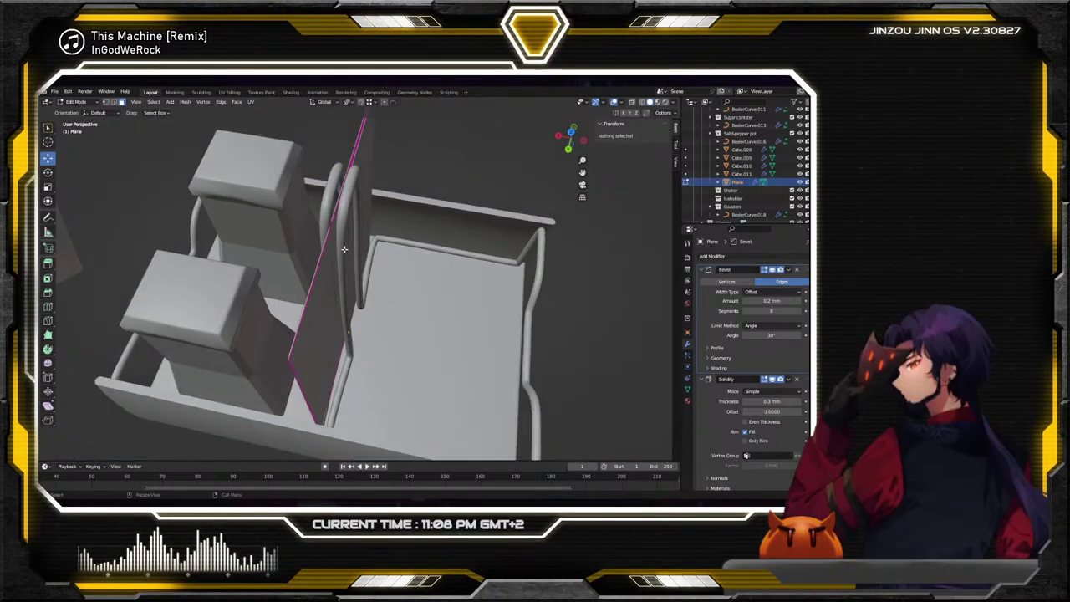
Collapse the Bevel and Solidify modifier settings and add a Mirror modifier to the sheet
click(52, 129)
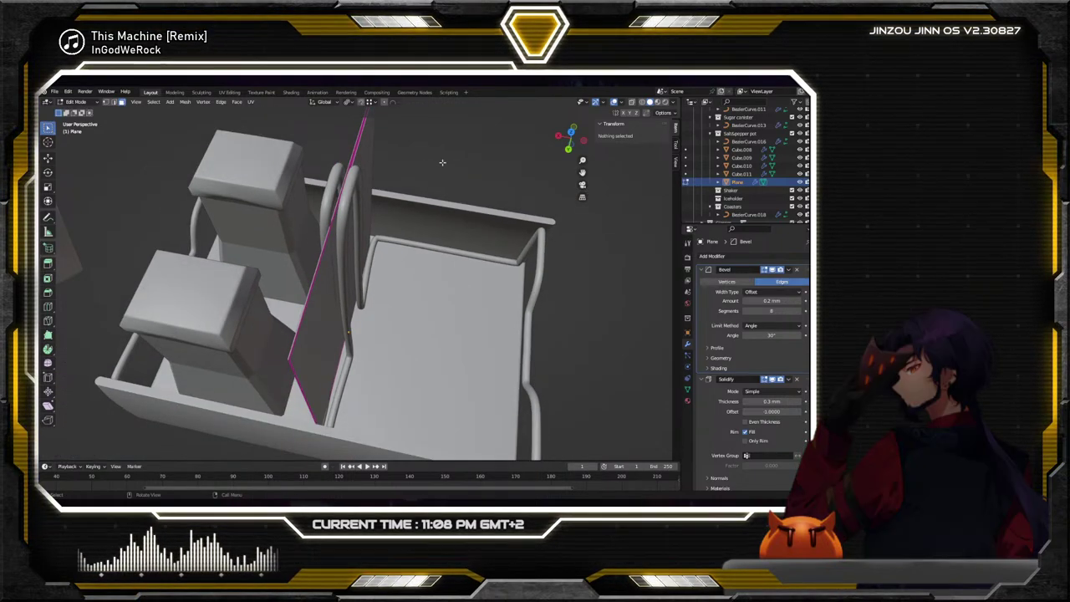
click(323, 306)
click(439, 187)
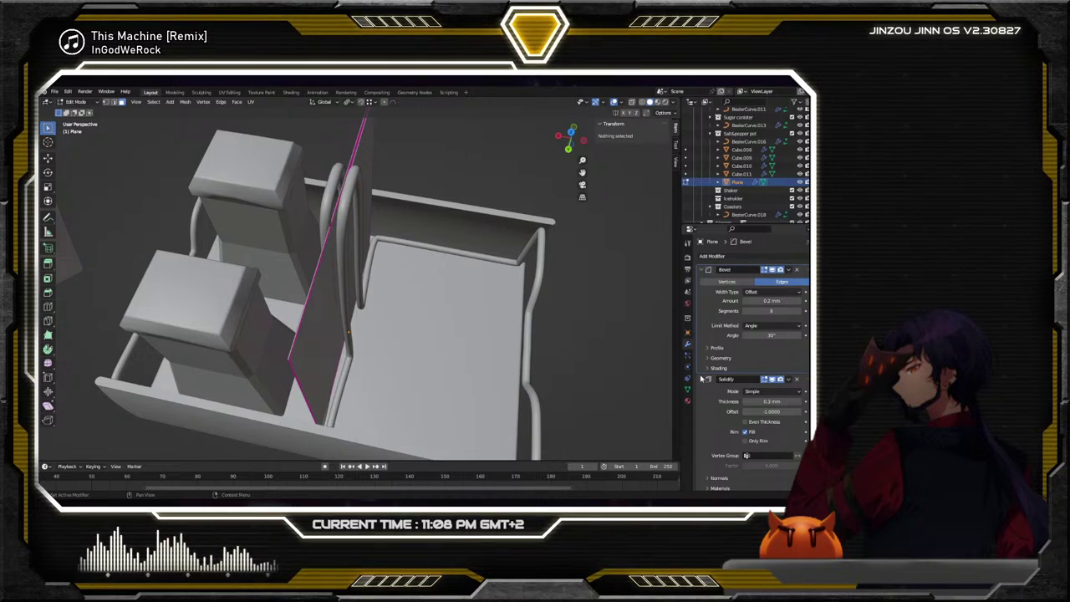
click(707, 378)
middle_drag(501, 190, 424, 248)
click(705, 269)
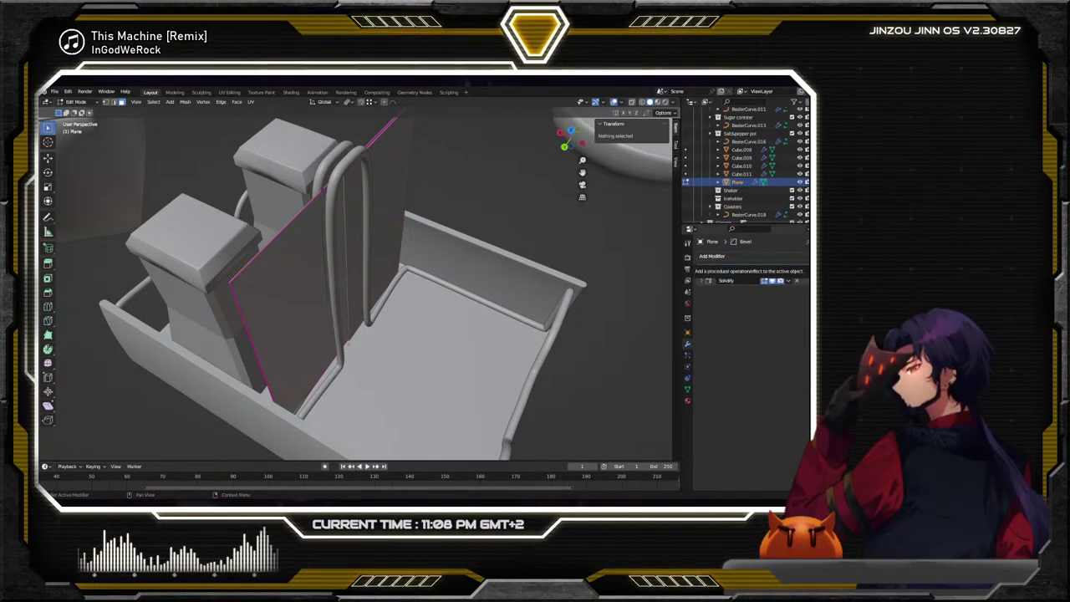
click(796, 258)
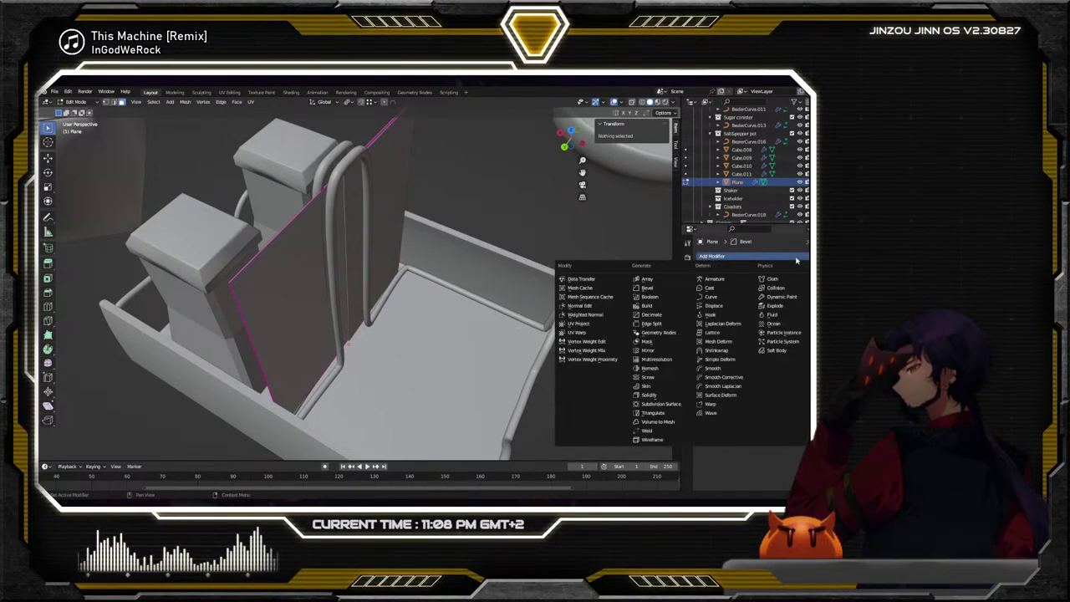
click(664, 351)
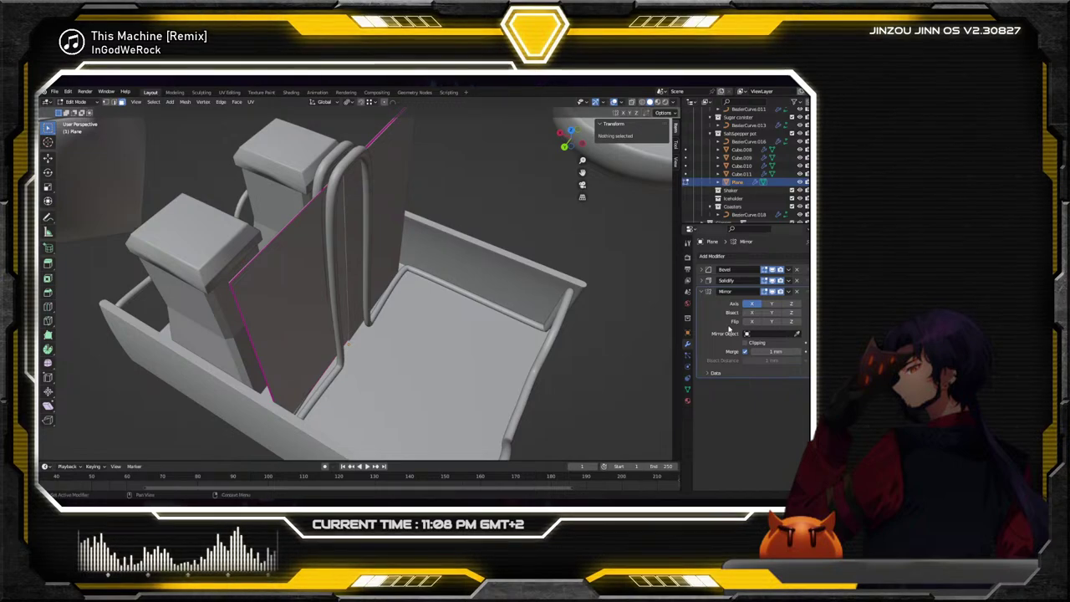
Set the Mirror modifier to the Y axis only, toggling the axis to compare the sheet with and without its mirrored copy
middle_drag(535, 306, 537, 305)
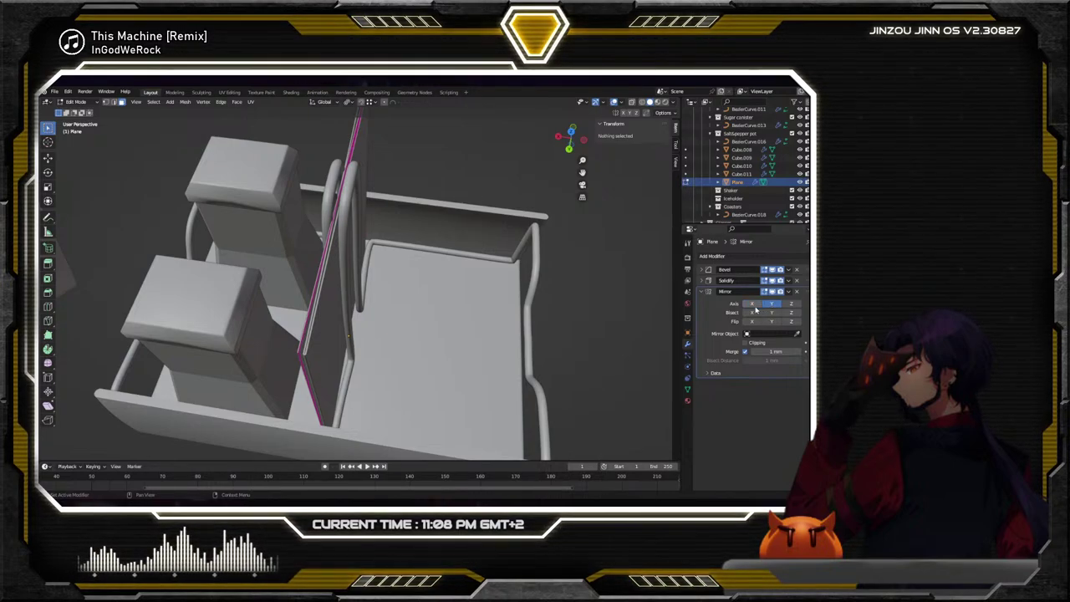
click(769, 303)
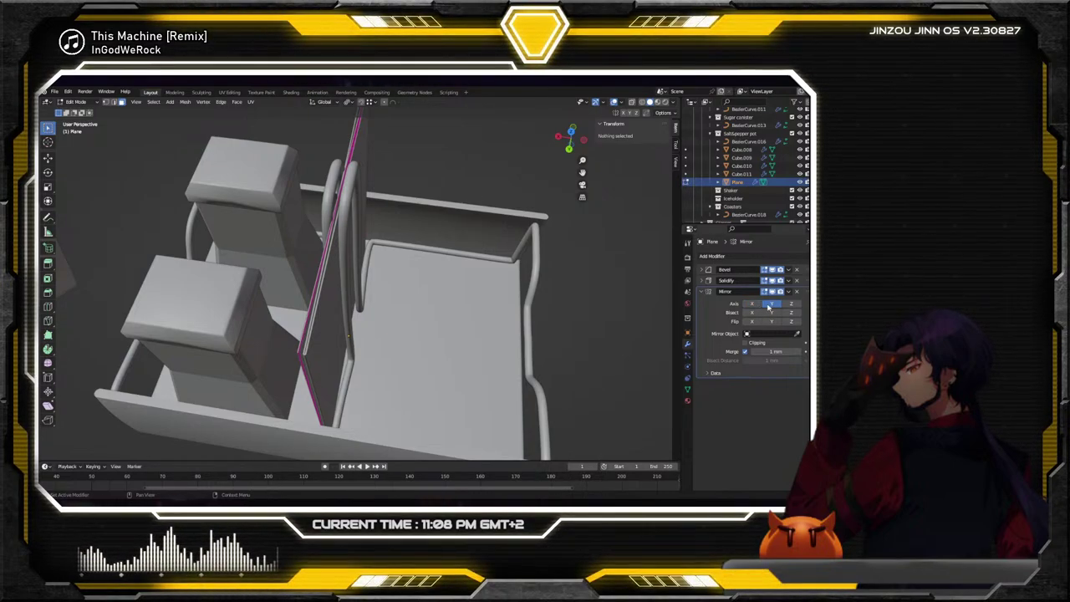
click(769, 304)
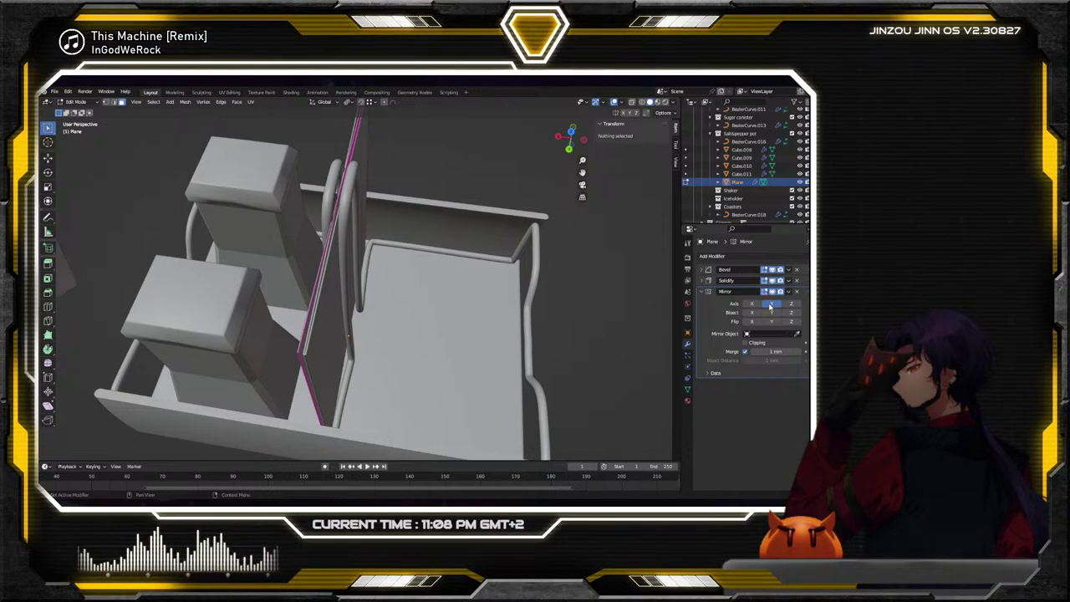
click(770, 306)
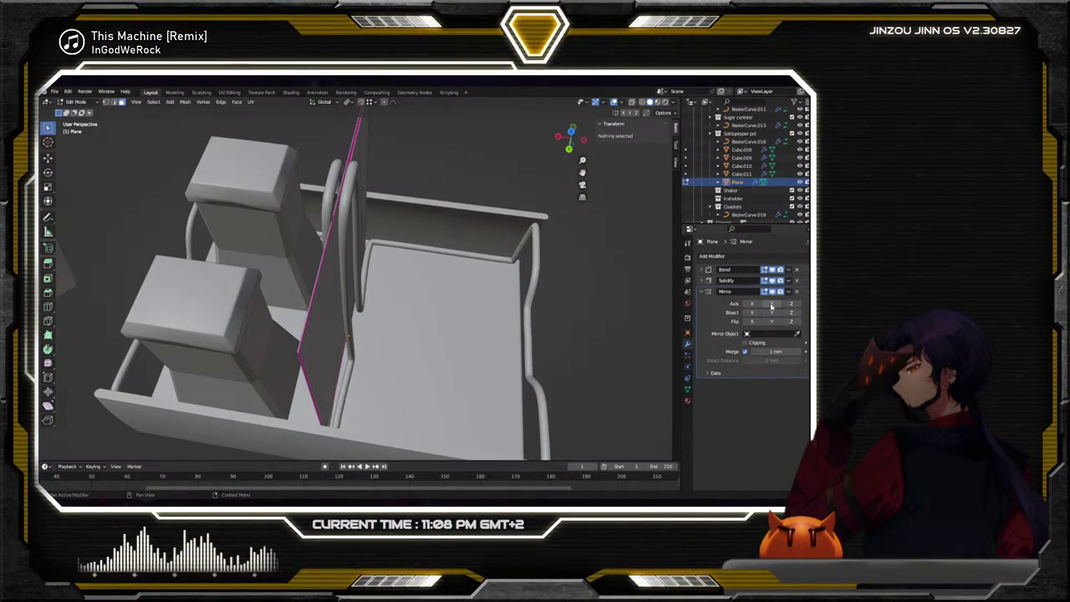
middle_drag(418, 267, 309, 267)
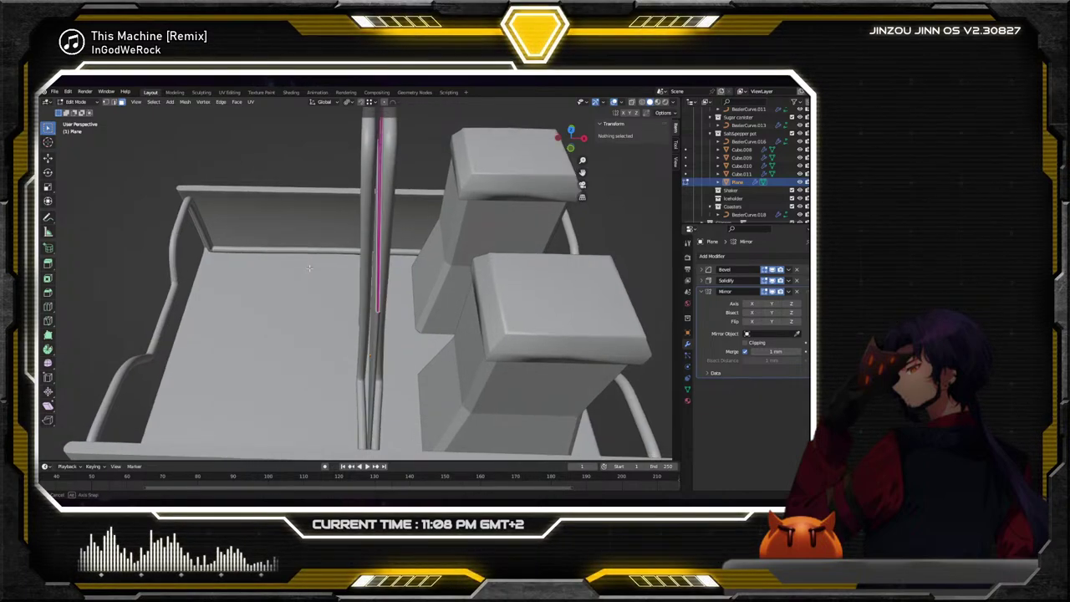
click(770, 305)
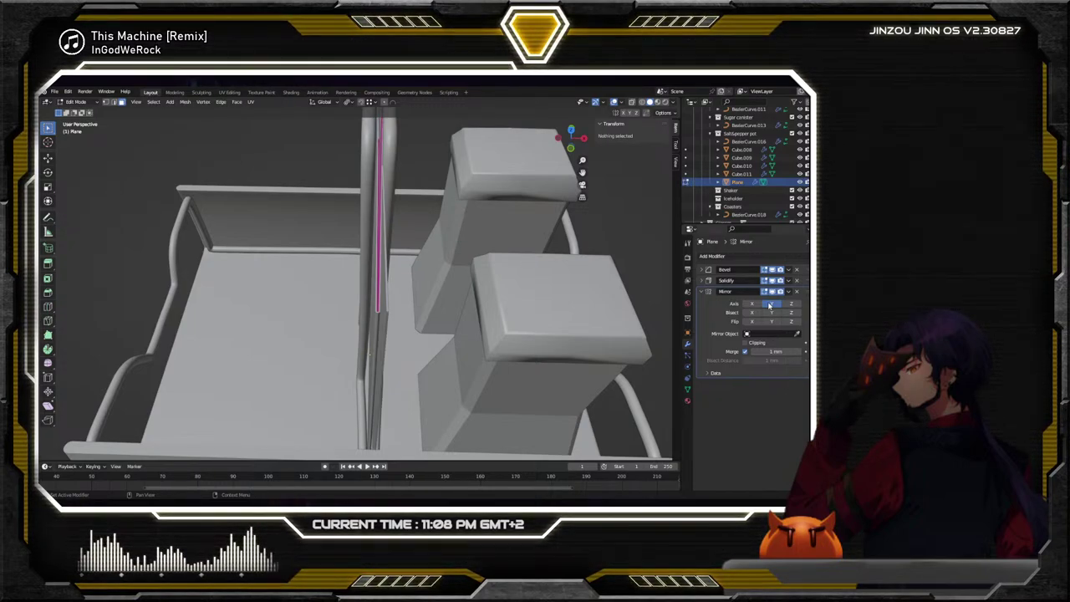
middle_drag(416, 232, 359, 243)
scroll(316, 272, up, 2)
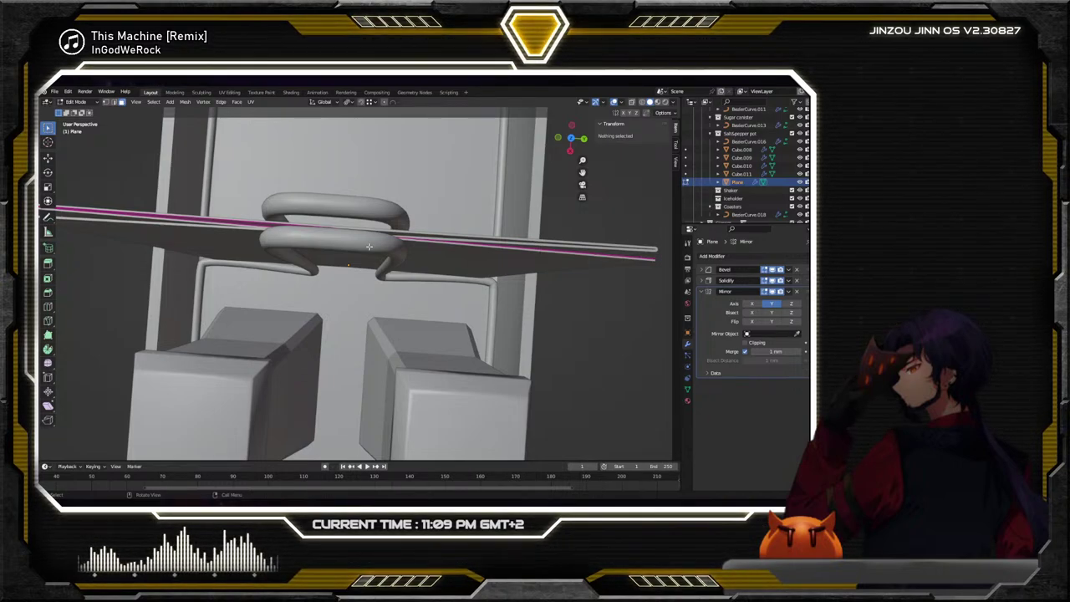
click(770, 323)
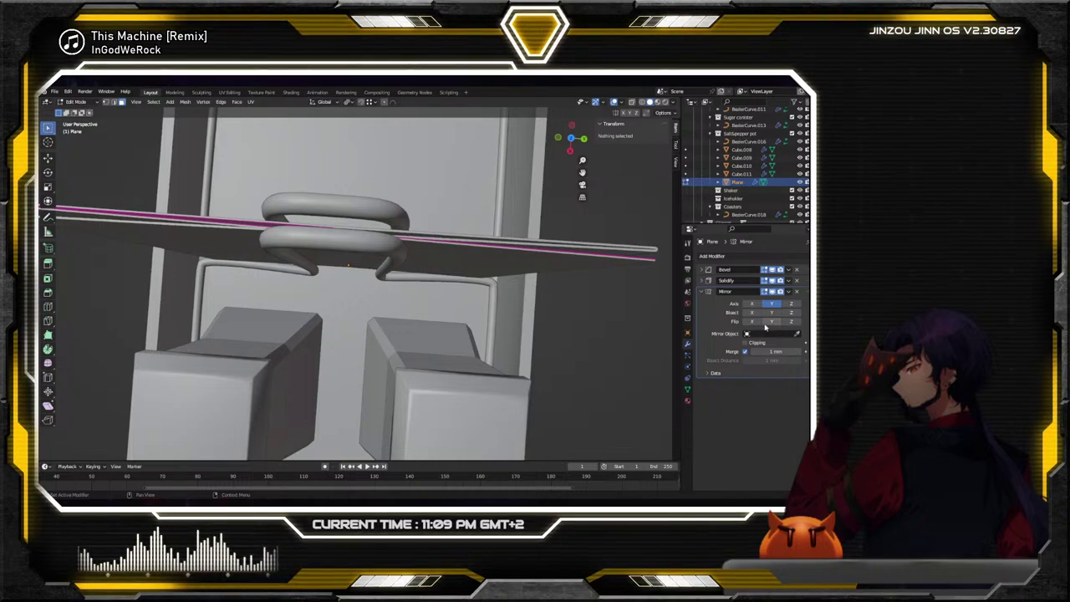
click(772, 304)
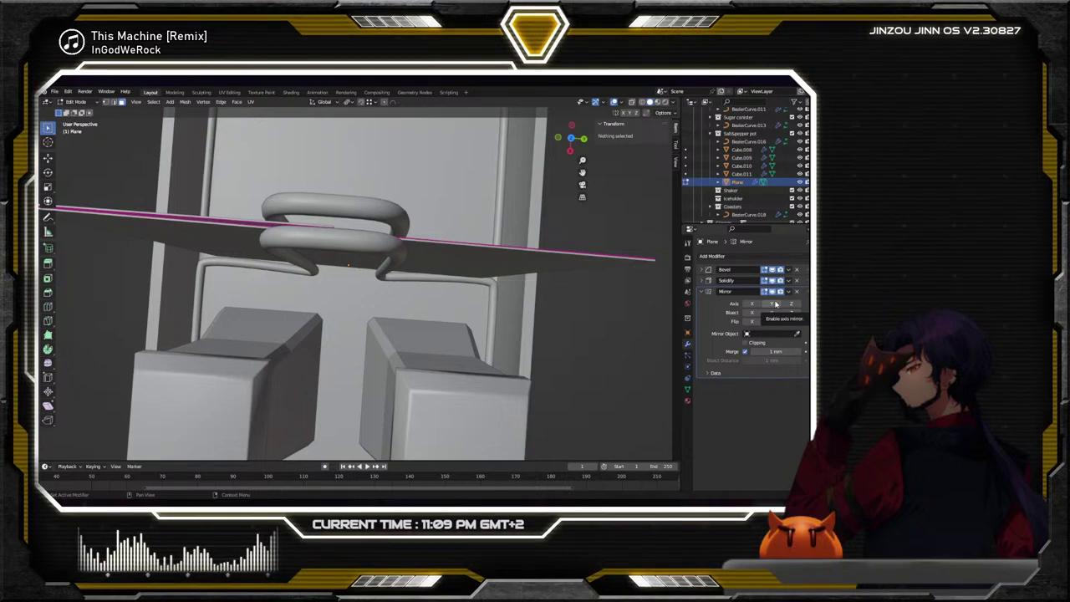
click(774, 303)
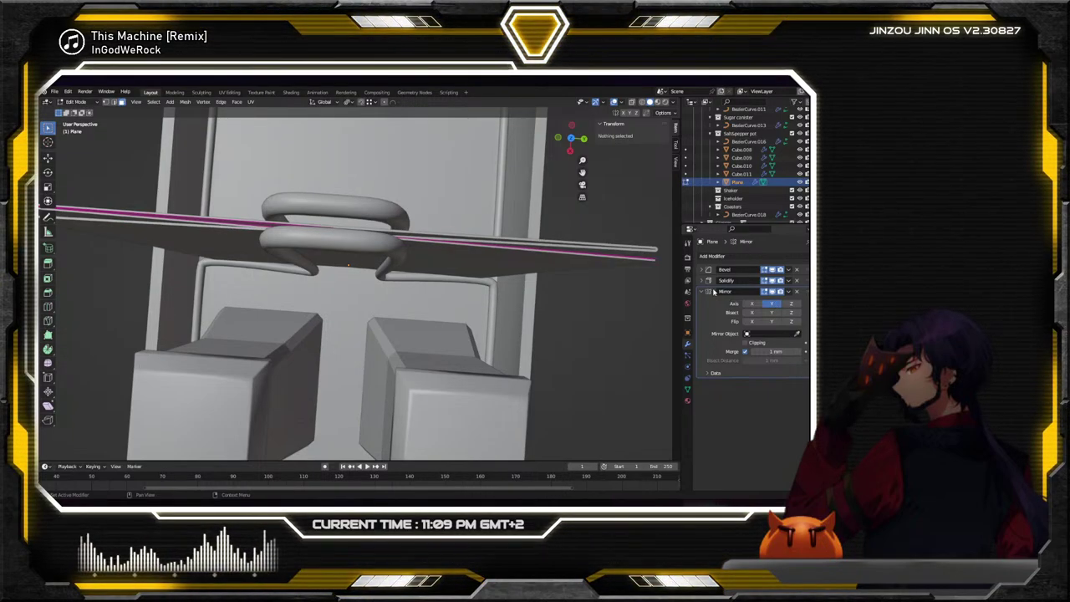
Return to Object Mode and move the whole sheet about -0.3 mm along X, between the wire holders
middle_drag(393, 251, 380, 176)
click(75, 101)
click(79, 114)
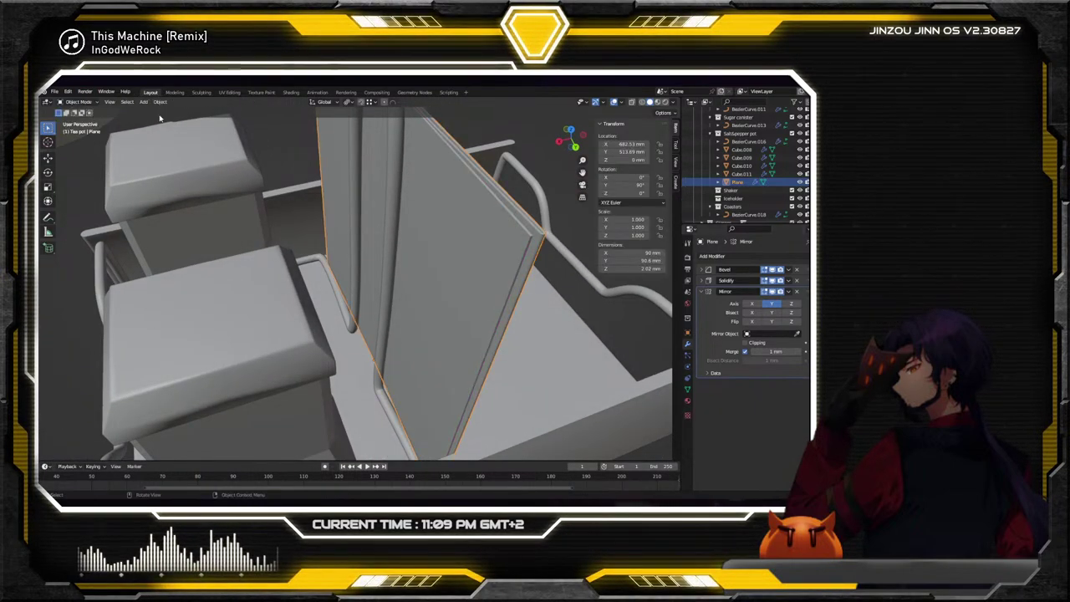
middle_drag(279, 137, 349, 247)
click(383, 290)
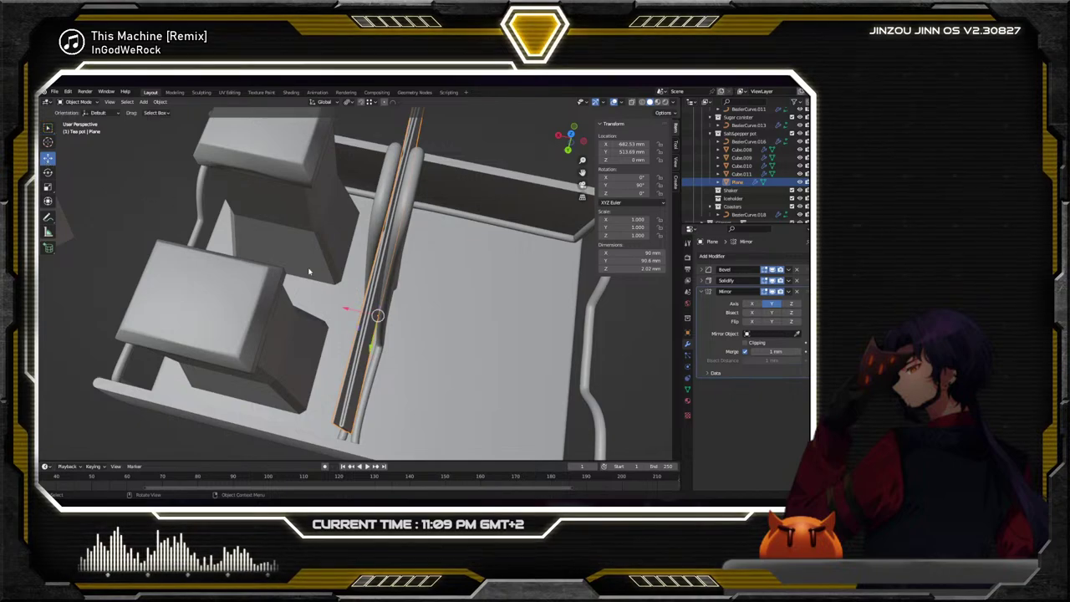
key(g)
key(x)
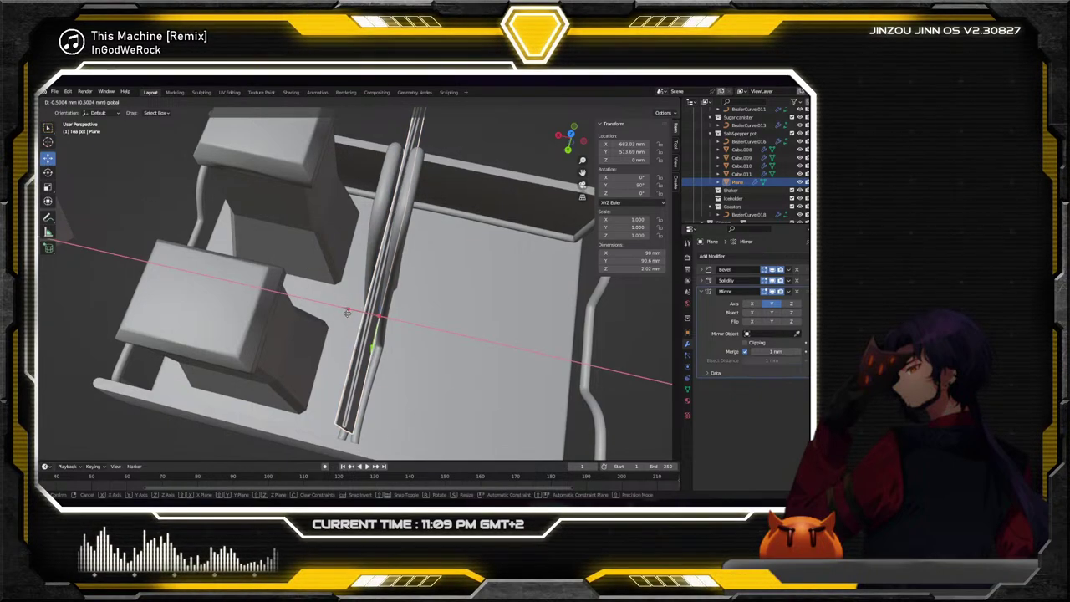
click(349, 313)
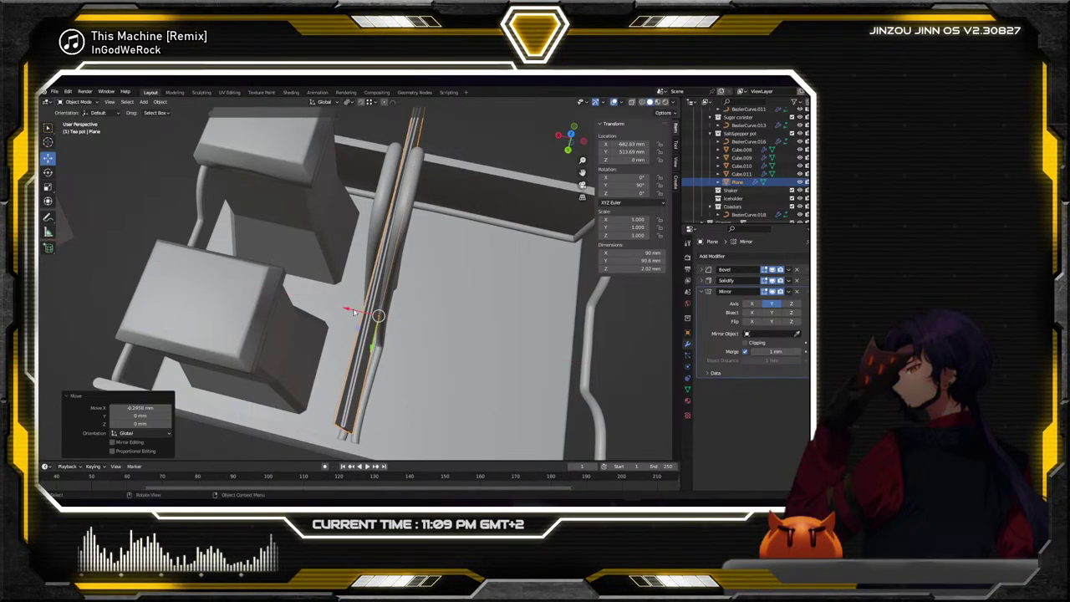
middle_drag(349, 313, 277, 258)
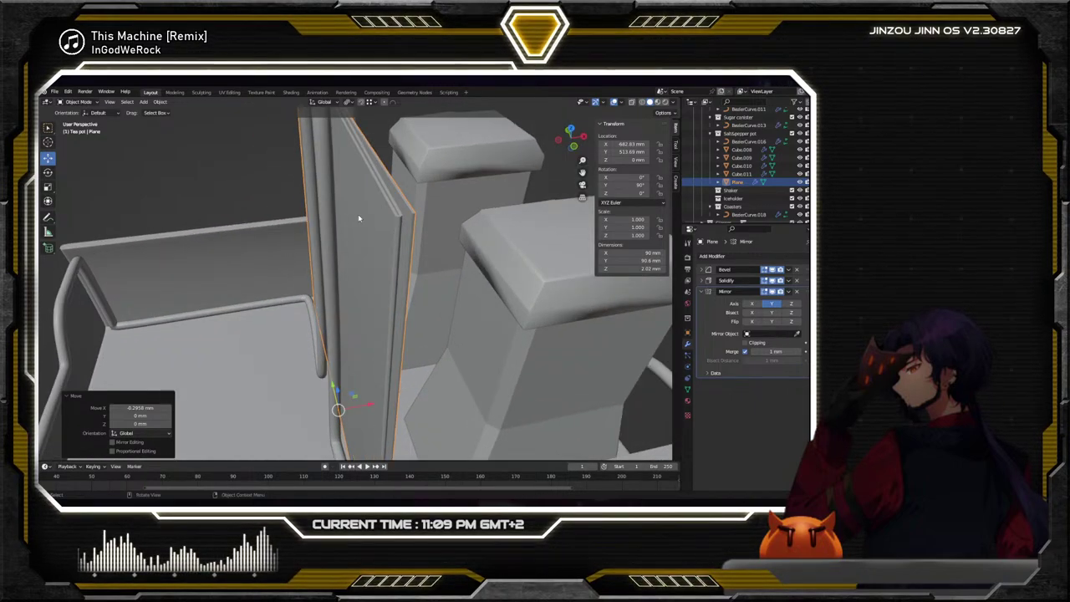
Enter Edit Mode on the upright sheet and select its face between the wire holders
middle_drag(358, 218, 438, 237)
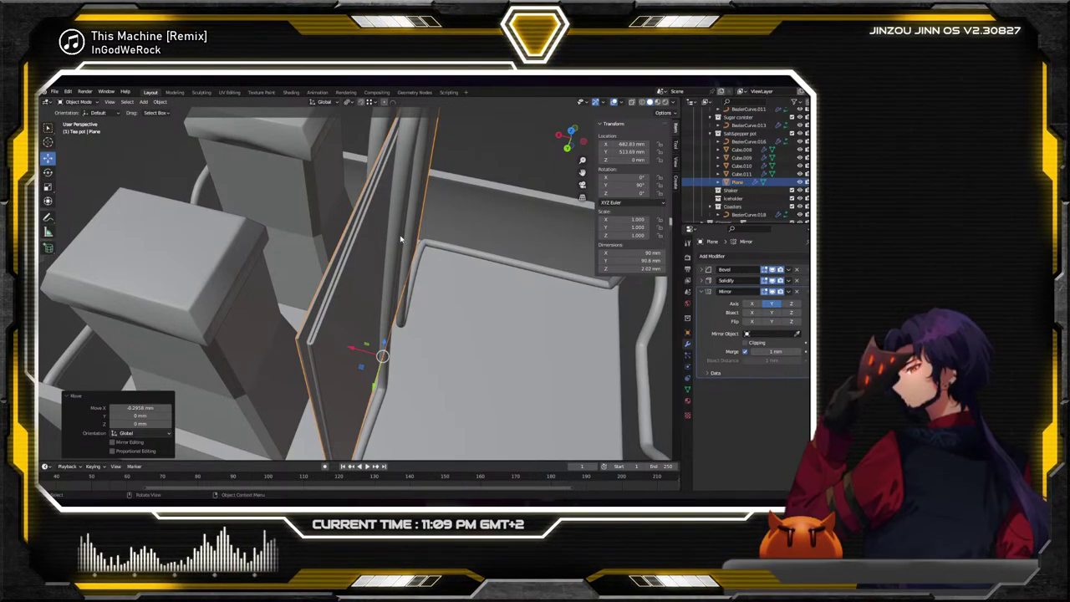
middle_drag(401, 240, 367, 221)
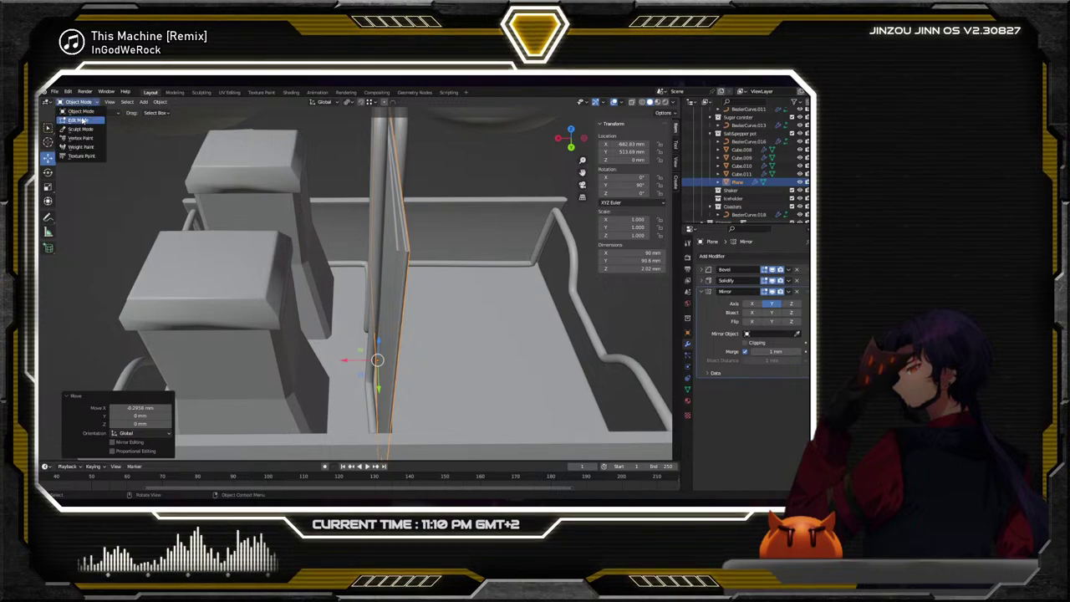
click(78, 121)
click(398, 308)
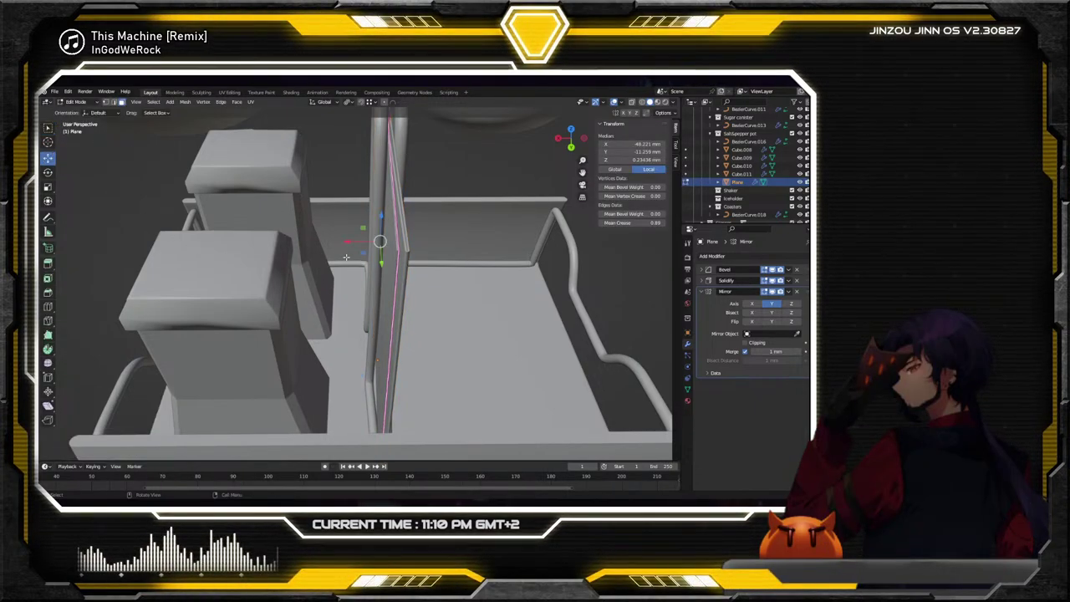
Try to move the selected face of the sheet along X and undo the move
key(g)
key(x)
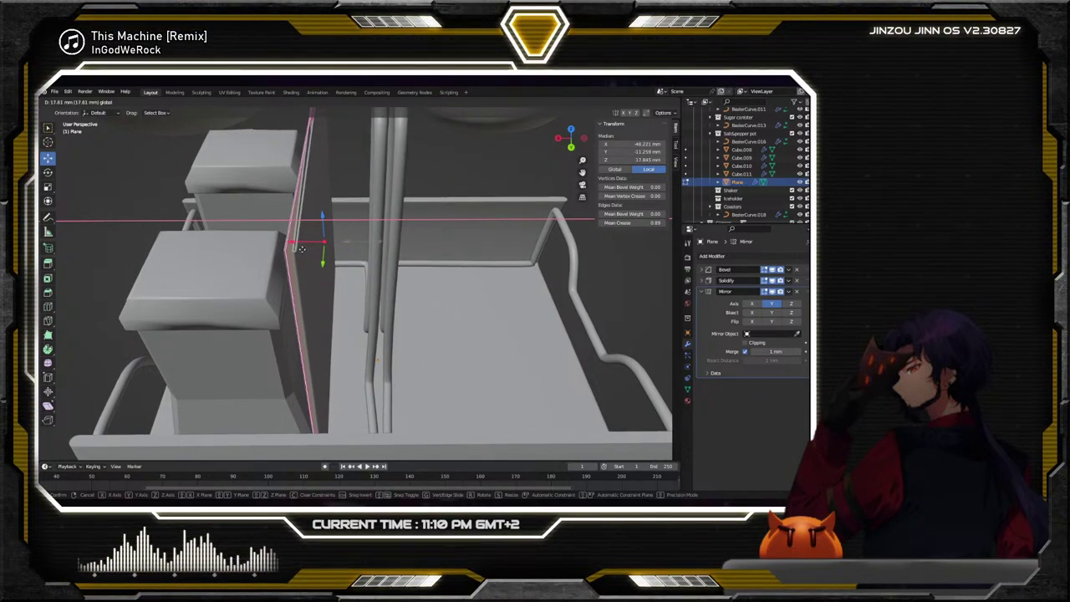
click(426, 274)
key(ctrl+z)
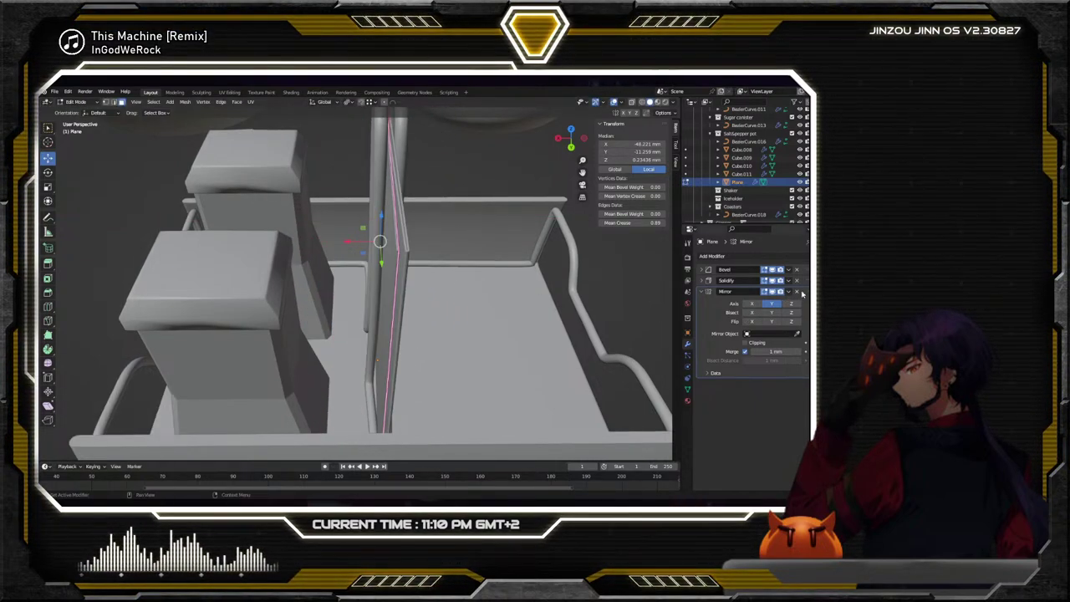
Reorder the sheet's modifier stack so that Mirror sits above Solidify
mouse_move(808, 292)
mouse_down()
mouse_move(805, 264)
mouse_move(805, 293)
mouse_move(805, 281)
mouse_up()
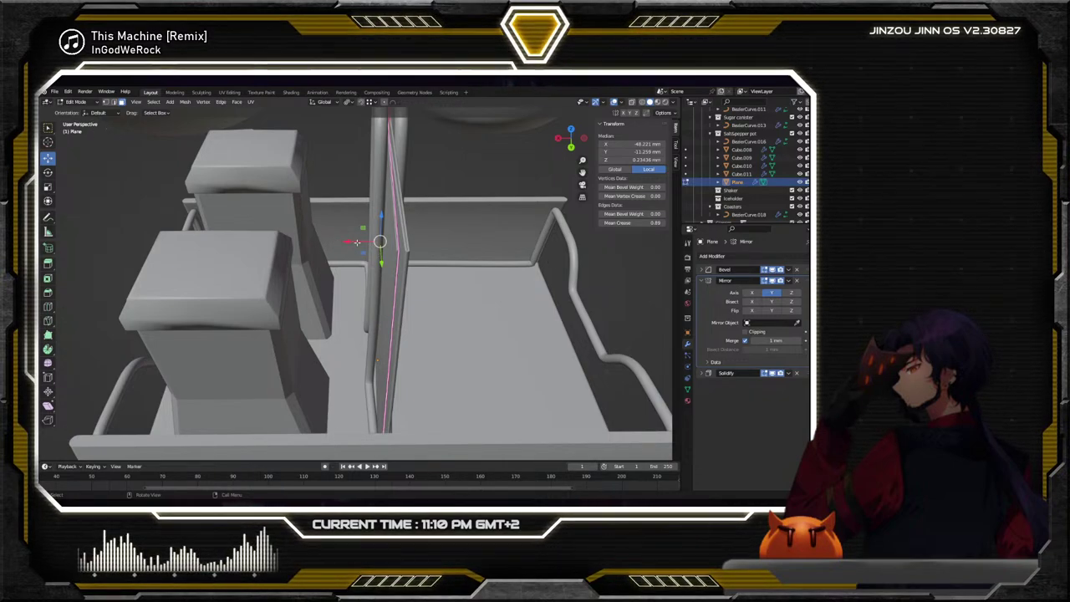
Move the selected face -10 mm along X, away from the wire holders
key(g)
key(x)
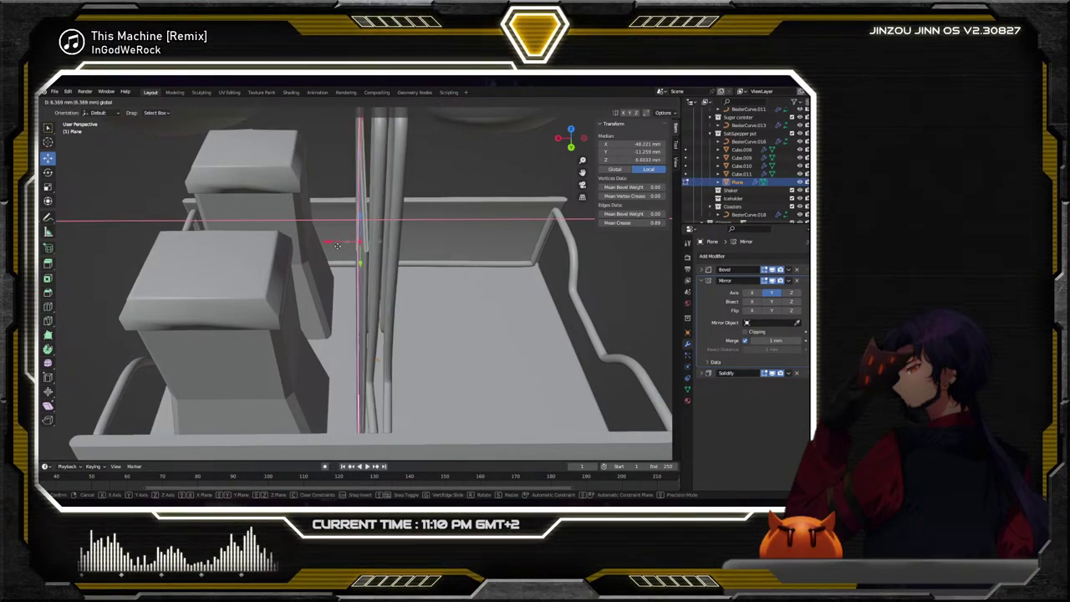
text(-10)
key(Return)
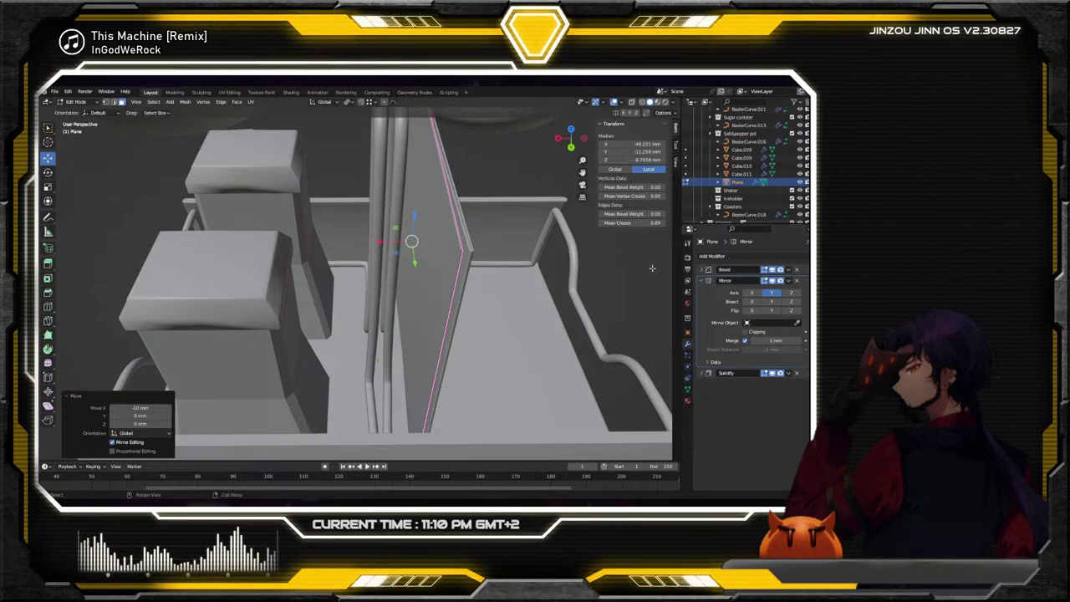
middle_drag(652, 268, 456, 288)
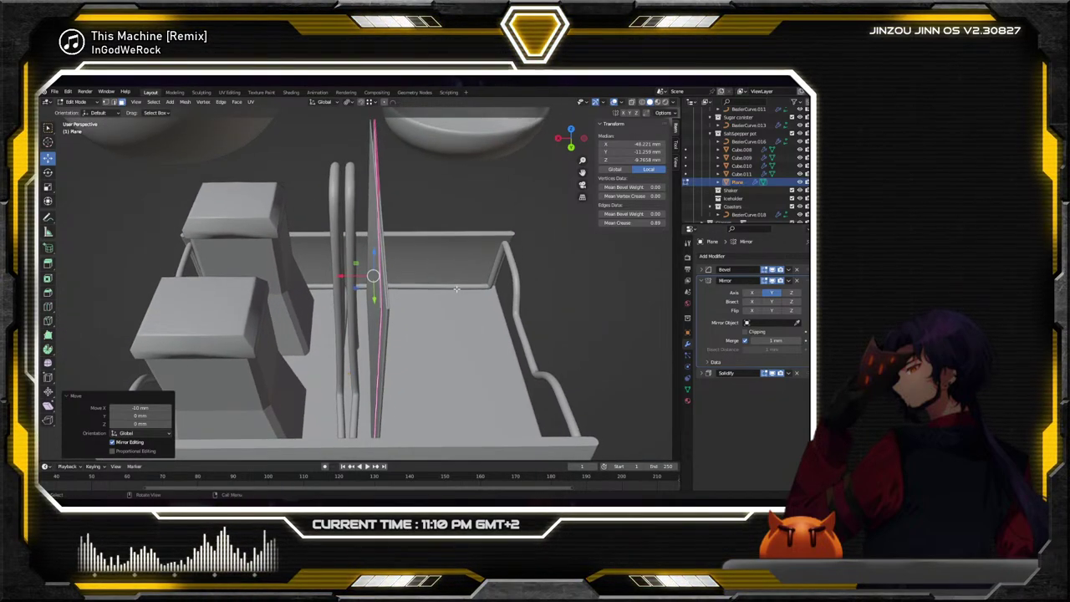
Switch the Mirror modifier from the Y axis to Z and move the selected face about 2.7 mm along X
click(772, 293)
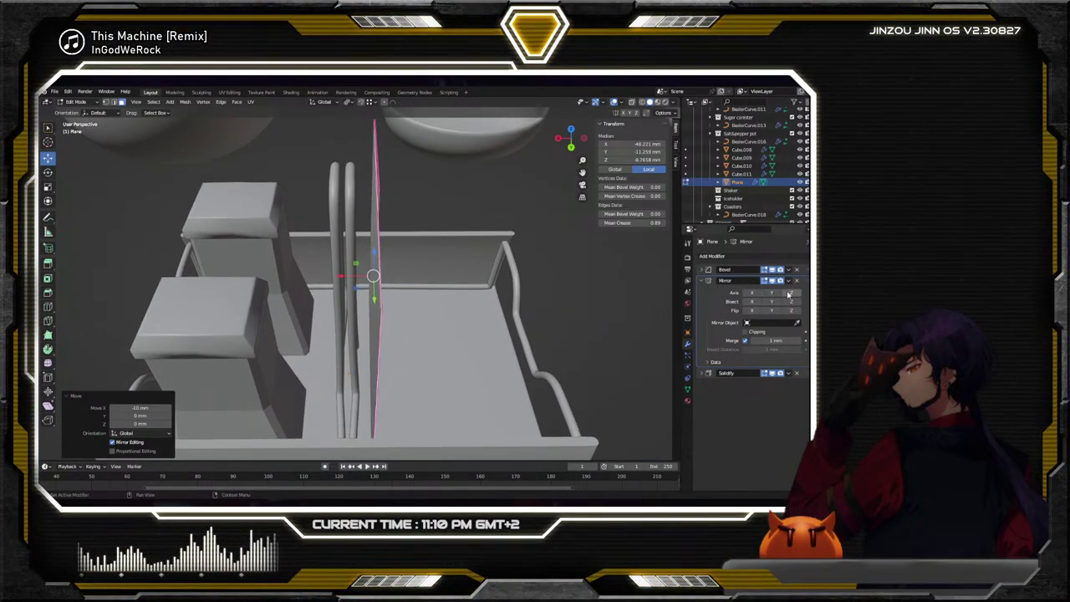
click(789, 293)
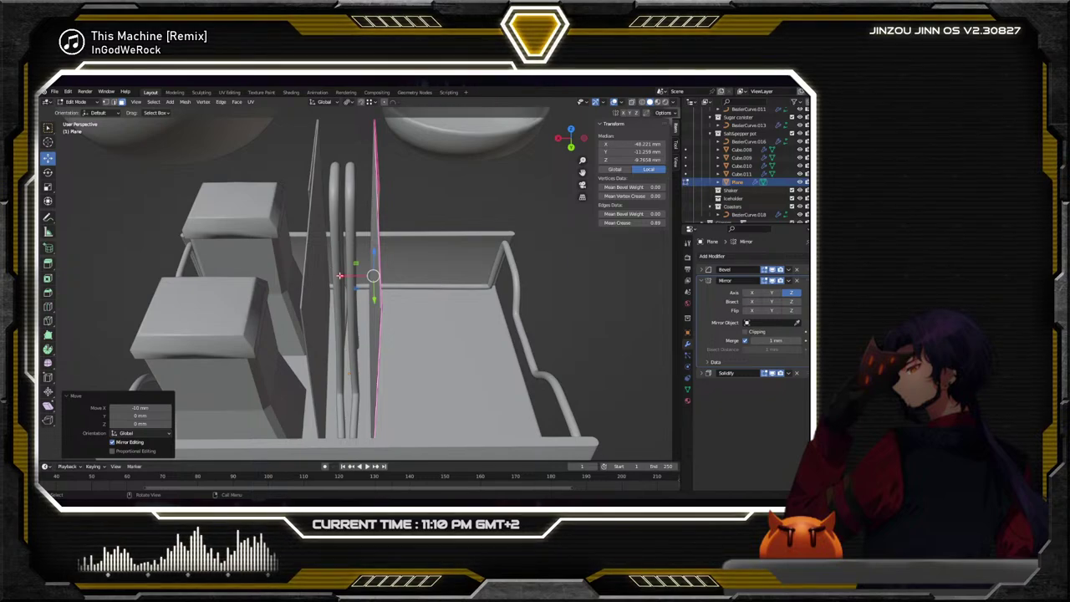
drag(342, 277, 332, 279)
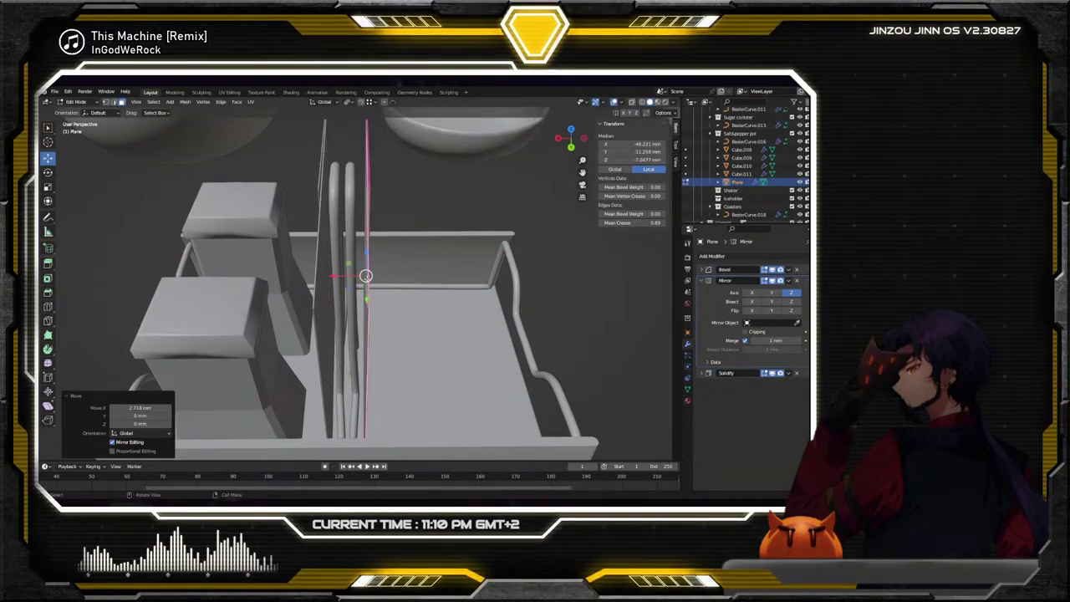
Try the Mirror modifier's Flip options on the sheet and turn off its Z mirror axis
click(774, 310)
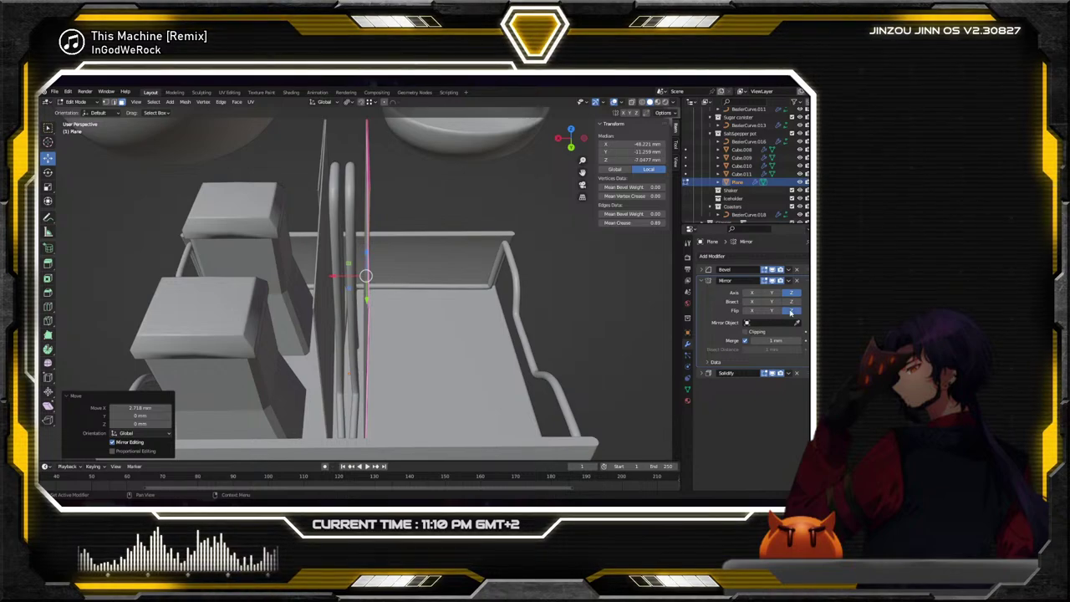
click(754, 311)
click(754, 311)
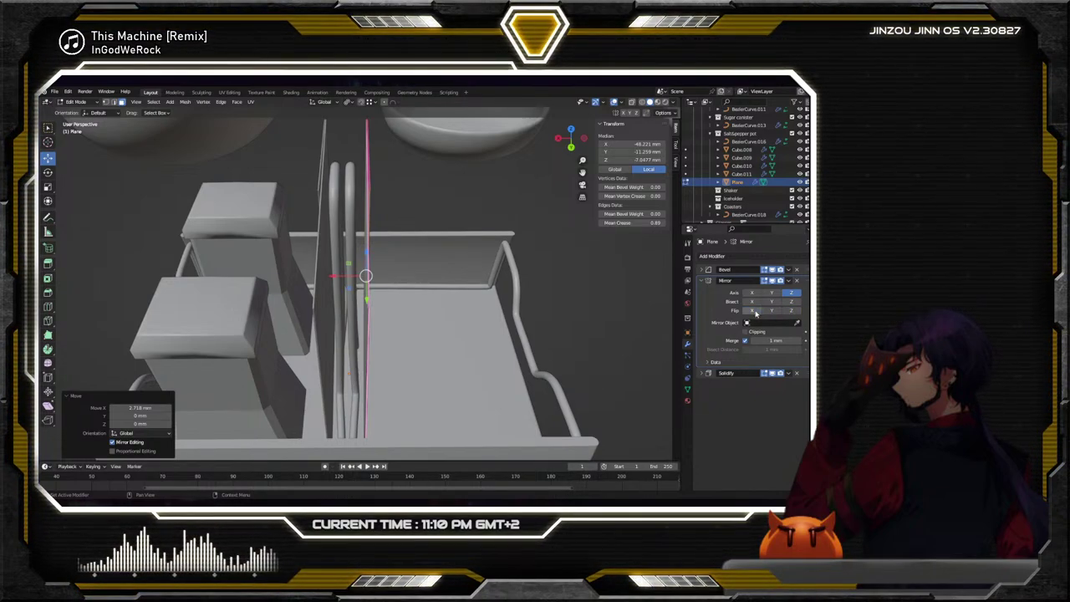
middle_drag(502, 318, 399, 294)
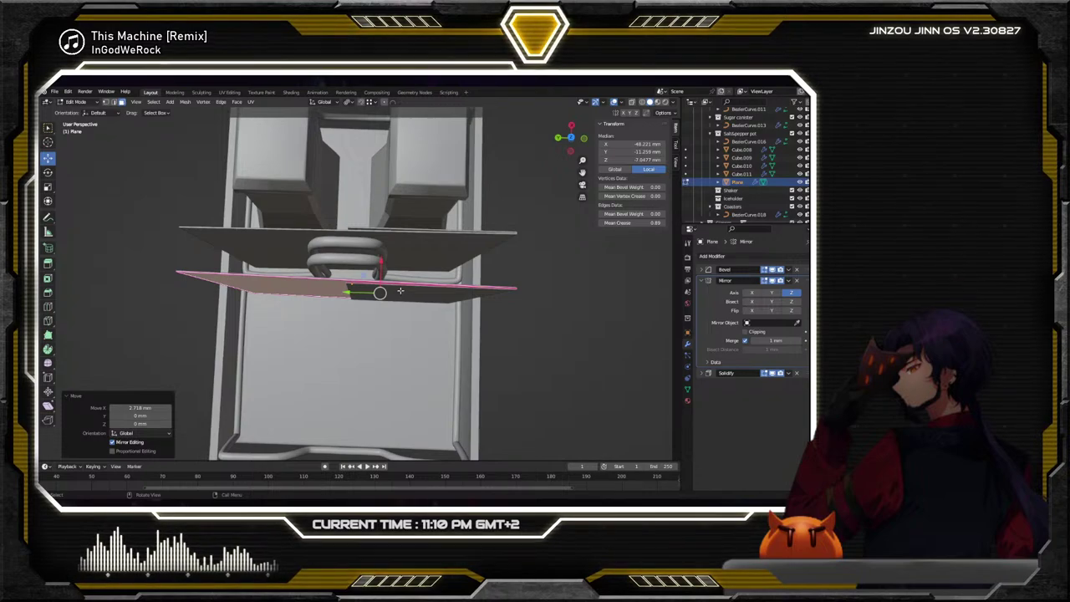
scroll(401, 291, up, 4)
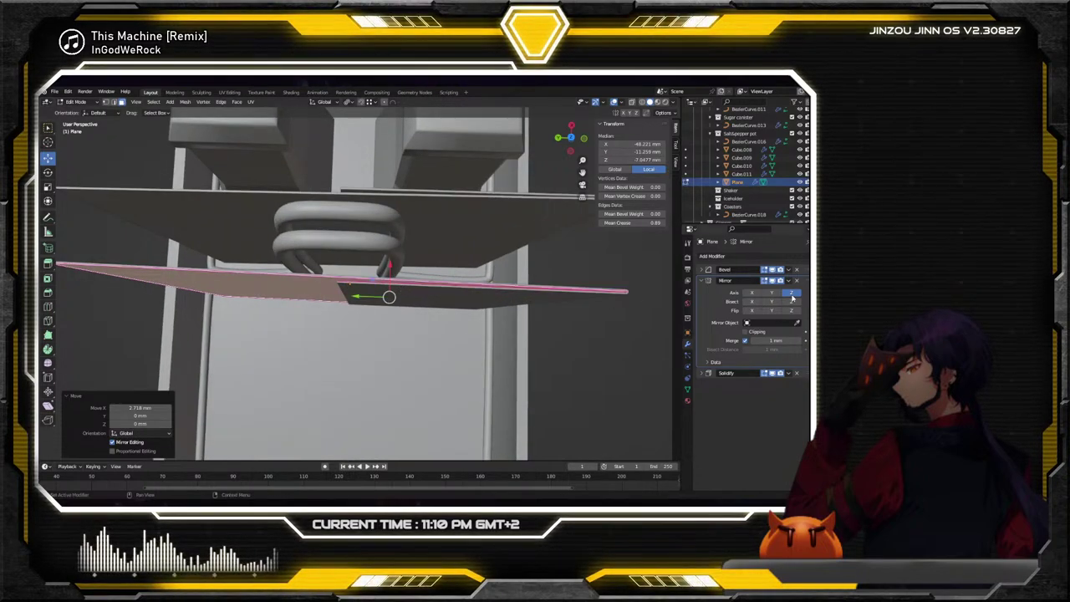
click(791, 294)
click(793, 310)
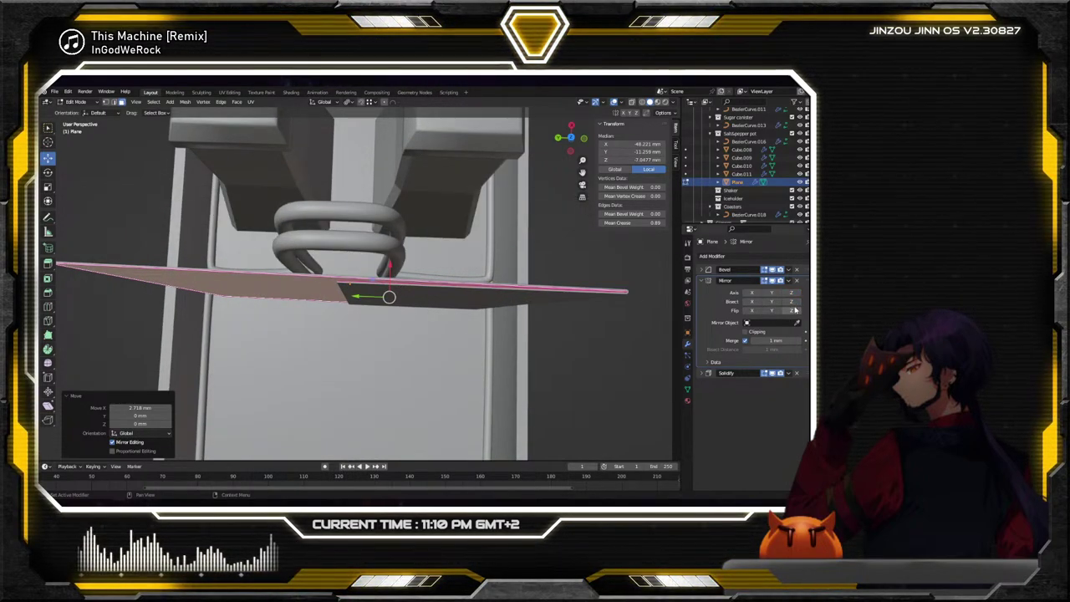
click(793, 310)
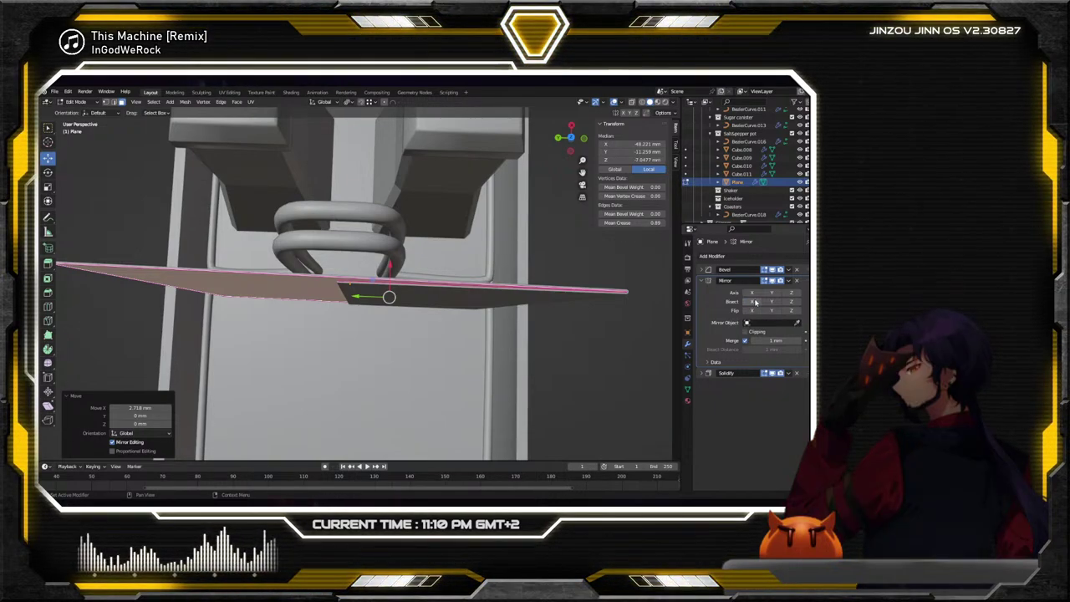
Enable the Mirror modifier's Y axis and try its Bisect options on Y and Z
click(771, 294)
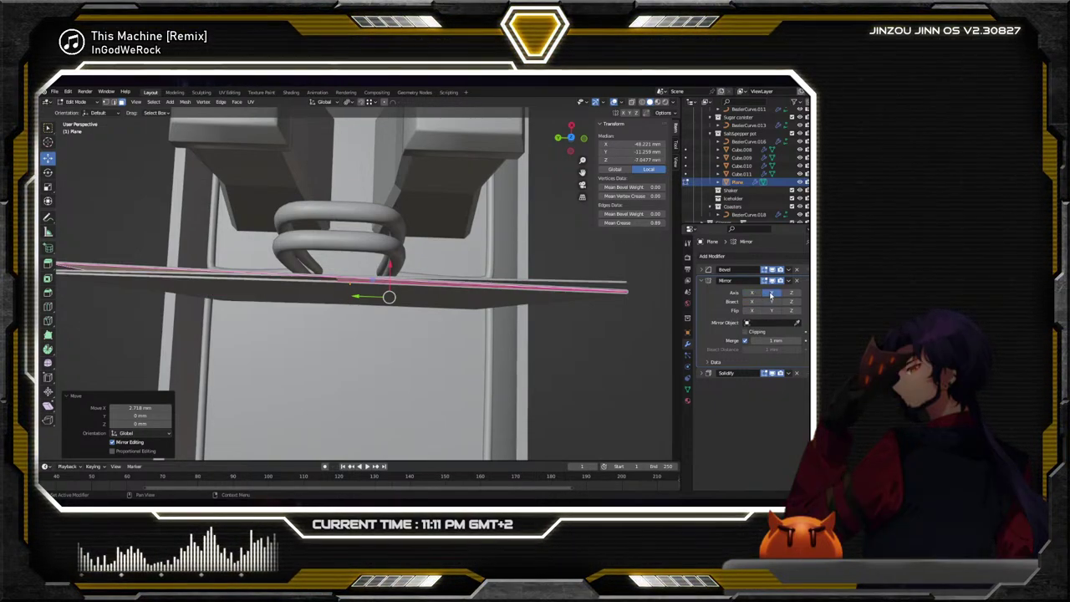
click(774, 304)
click(774, 304)
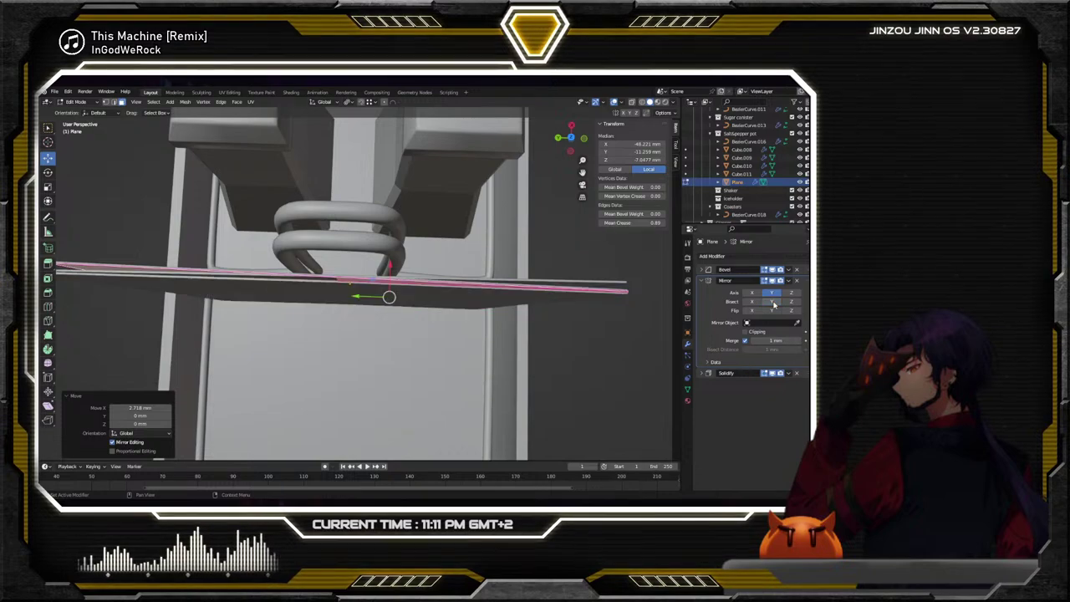
click(774, 304)
middle_drag(668, 308, 619, 285)
click(792, 302)
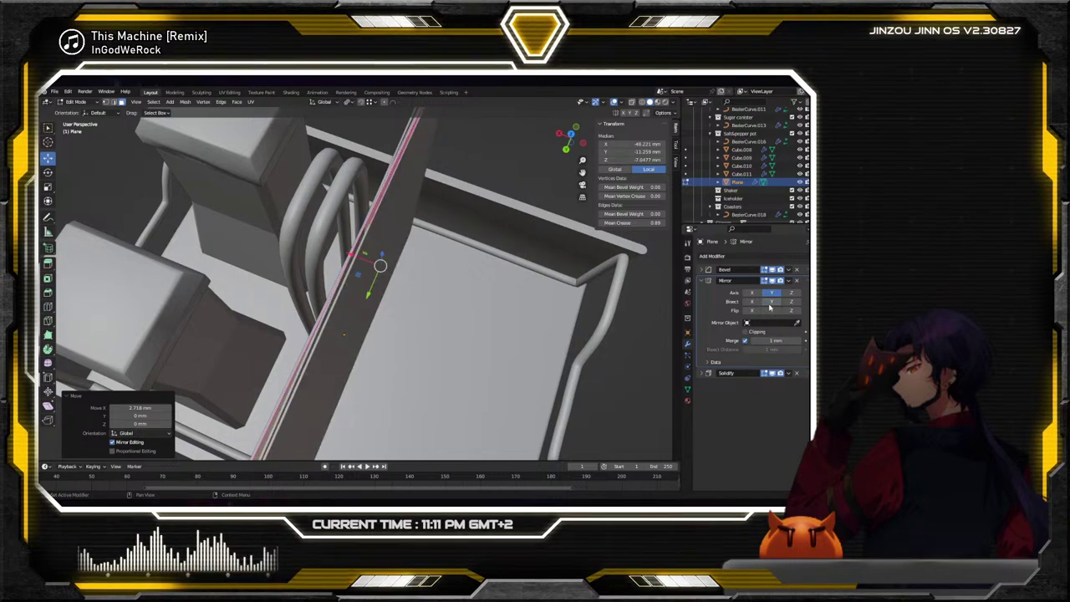
click(791, 309)
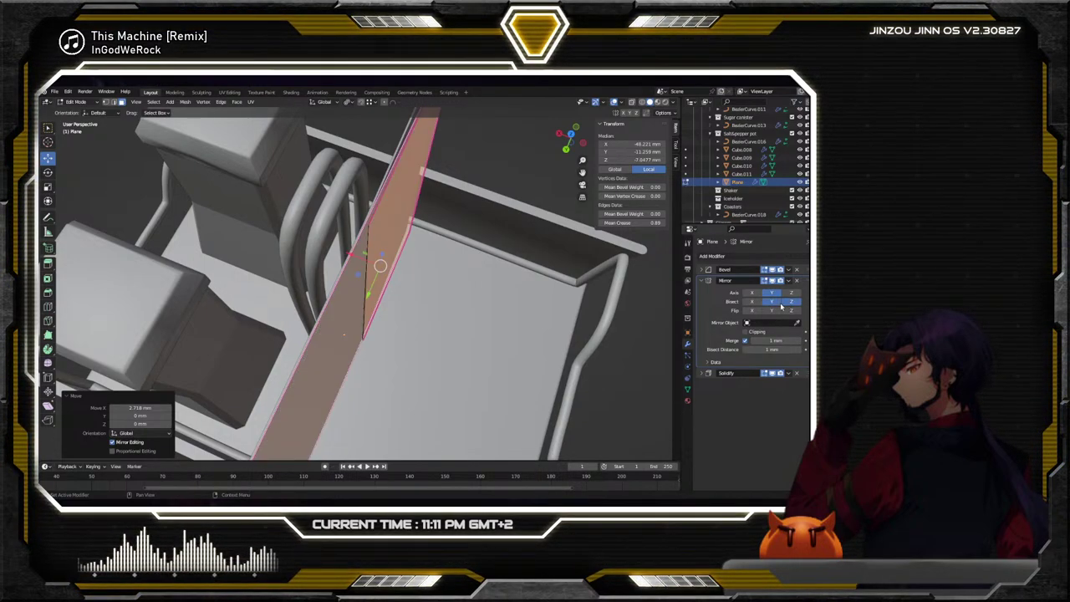
click(788, 303)
Toggle the Mirror modifier's X and Y axes to compare the results, leaving only Y enabled
click(774, 293)
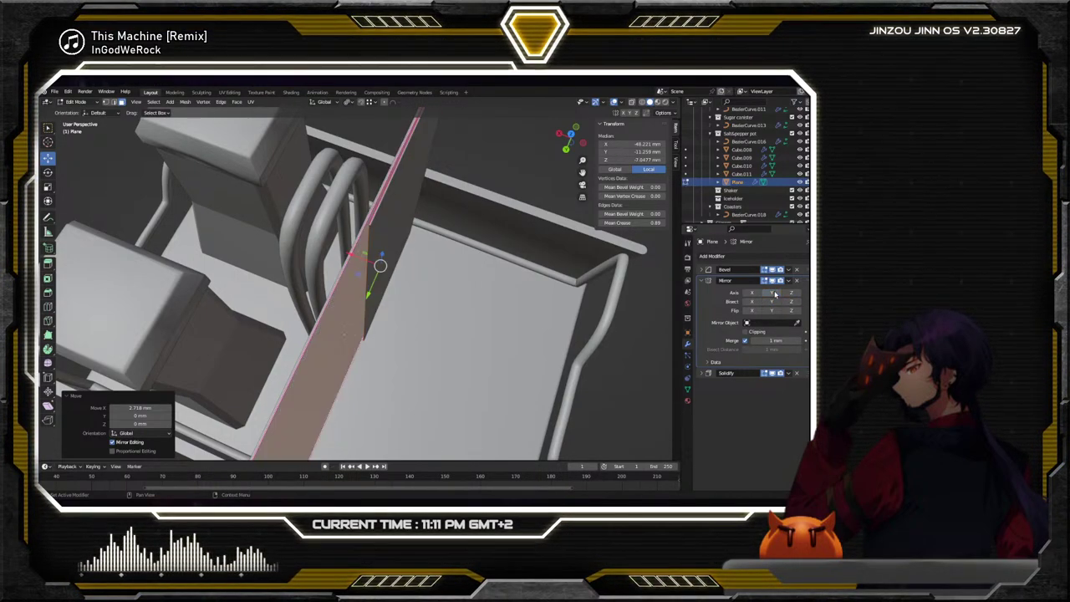
click(768, 294)
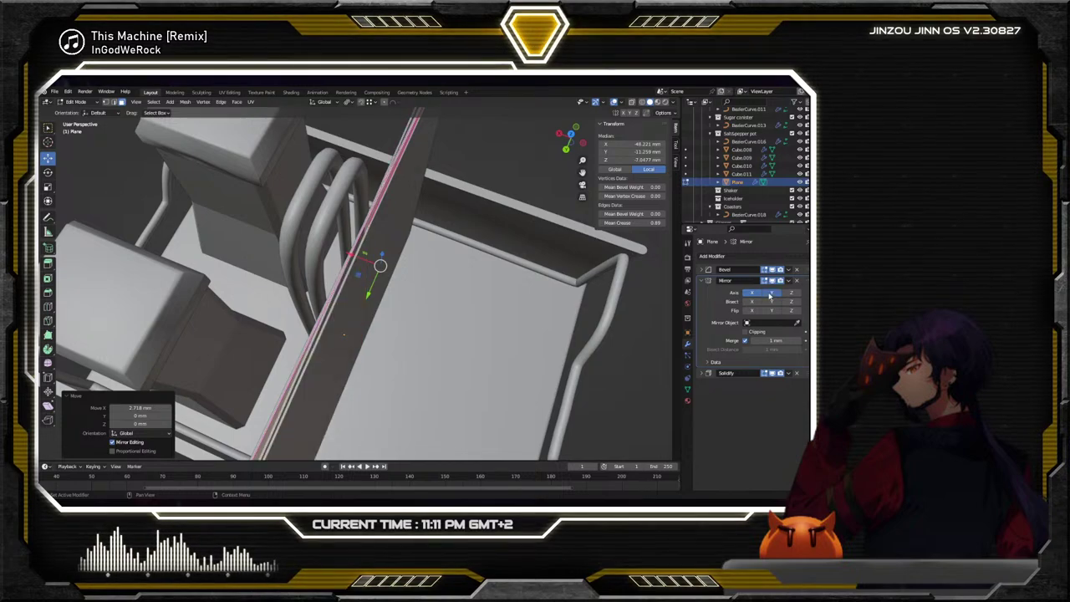
click(769, 294)
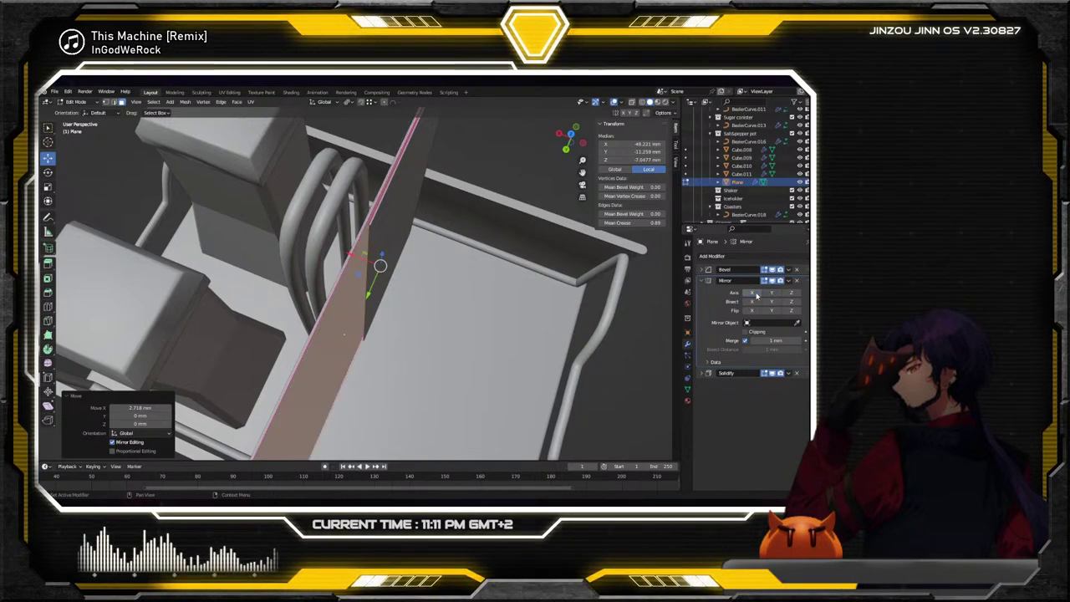
click(769, 294)
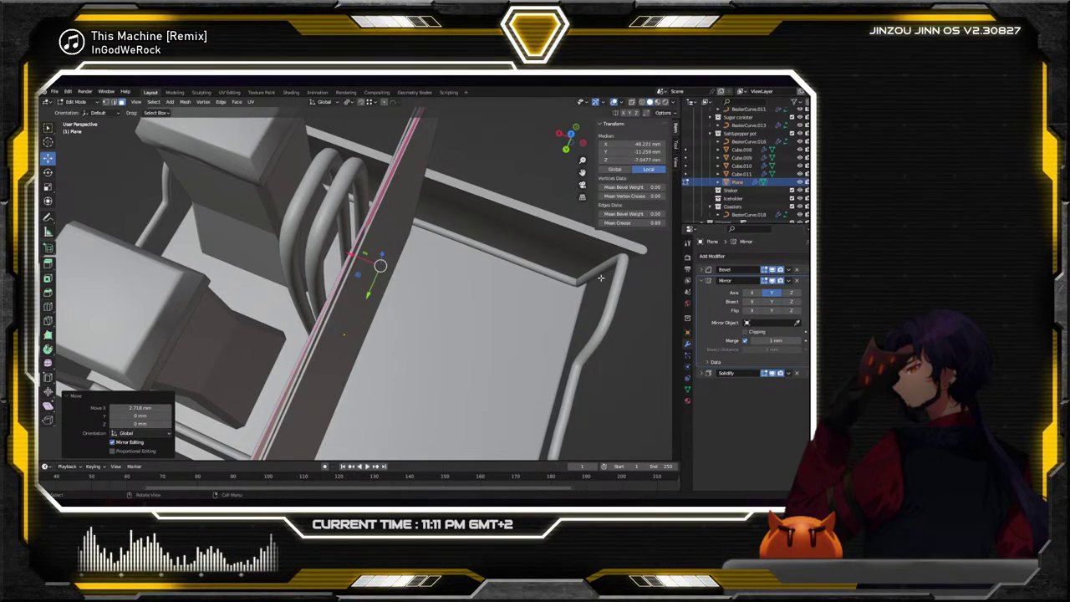
Move the selected face about 4.2 mm along X and check the Mirror modifier's Data settings
mouse_move(368, 251)
middle_down()
mouse_move(405, 255)
mouse_move(357, 262)
middle_up()
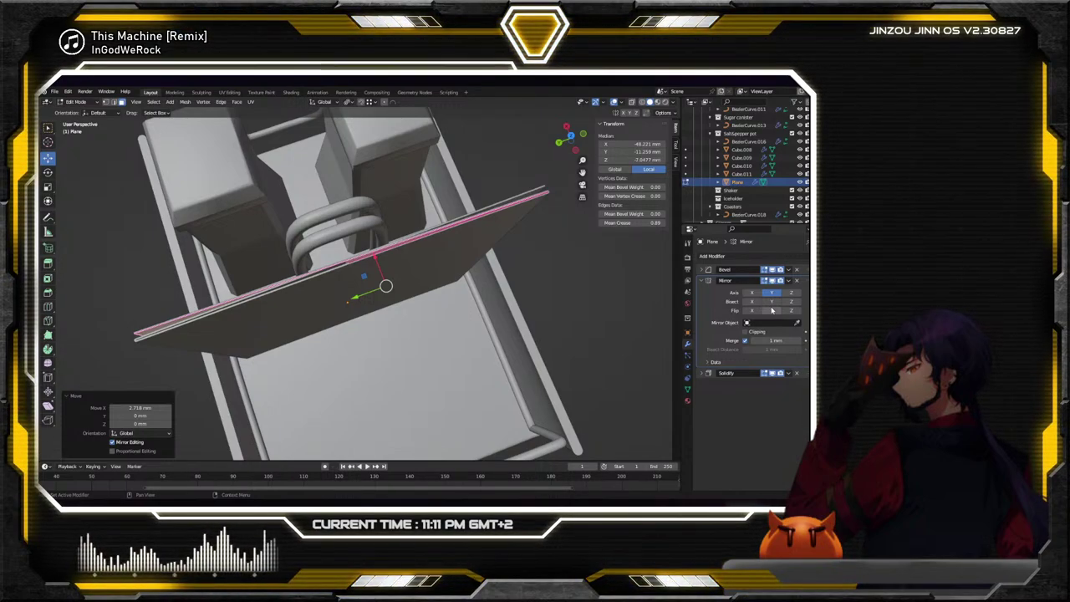
middle_drag(332, 279, 400, 261)
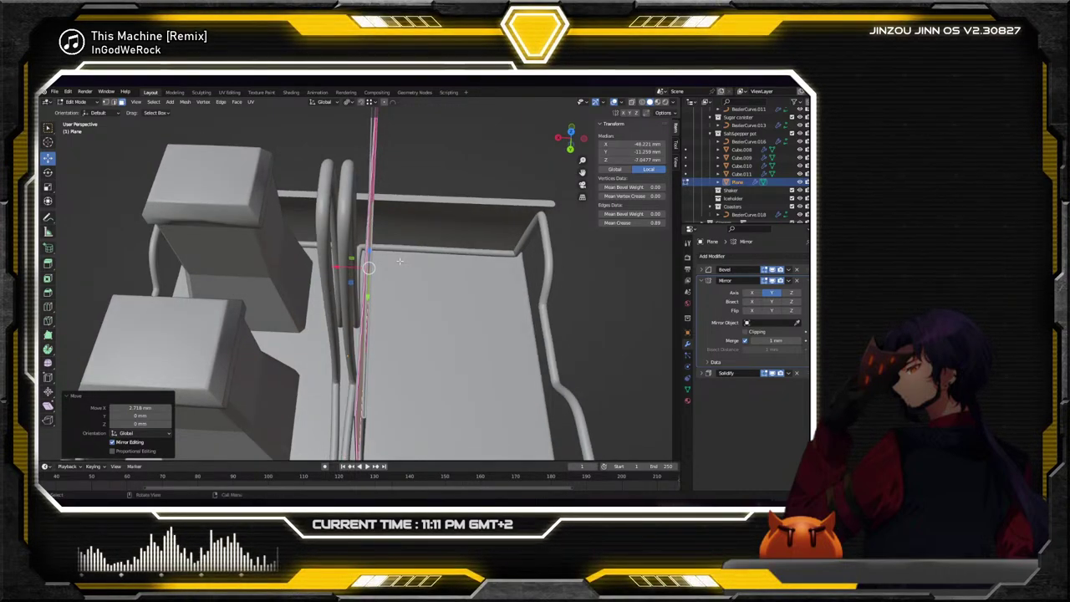
key(g)
key(x)
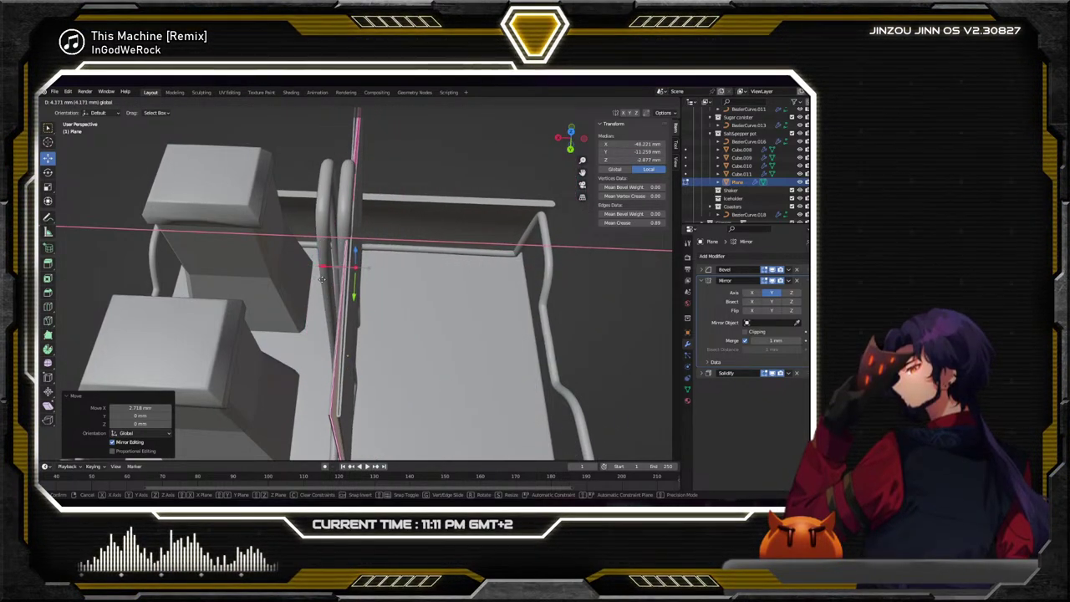
click(322, 279)
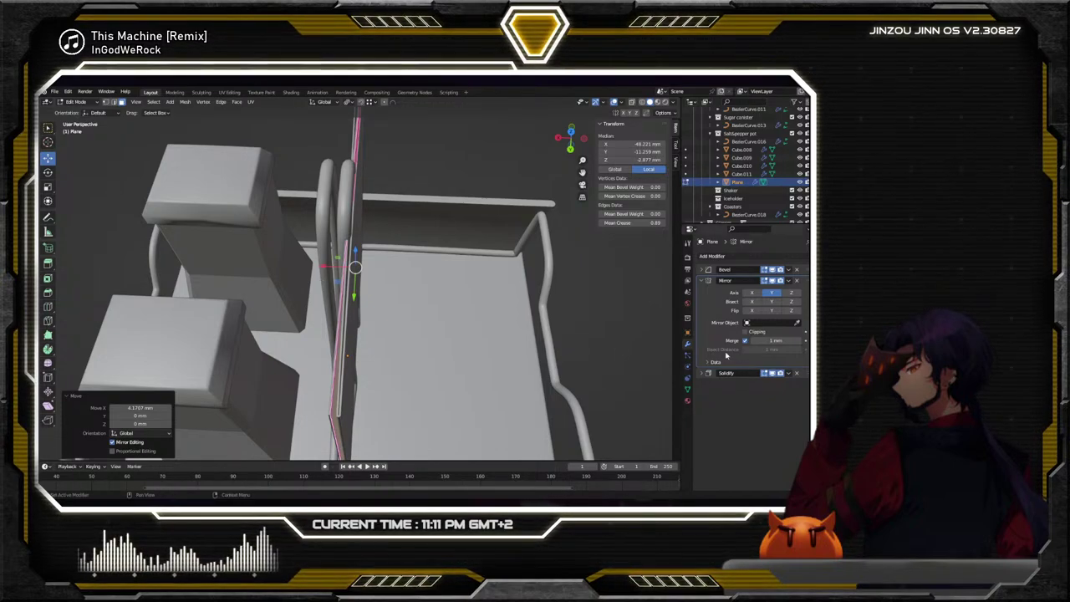
click(709, 361)
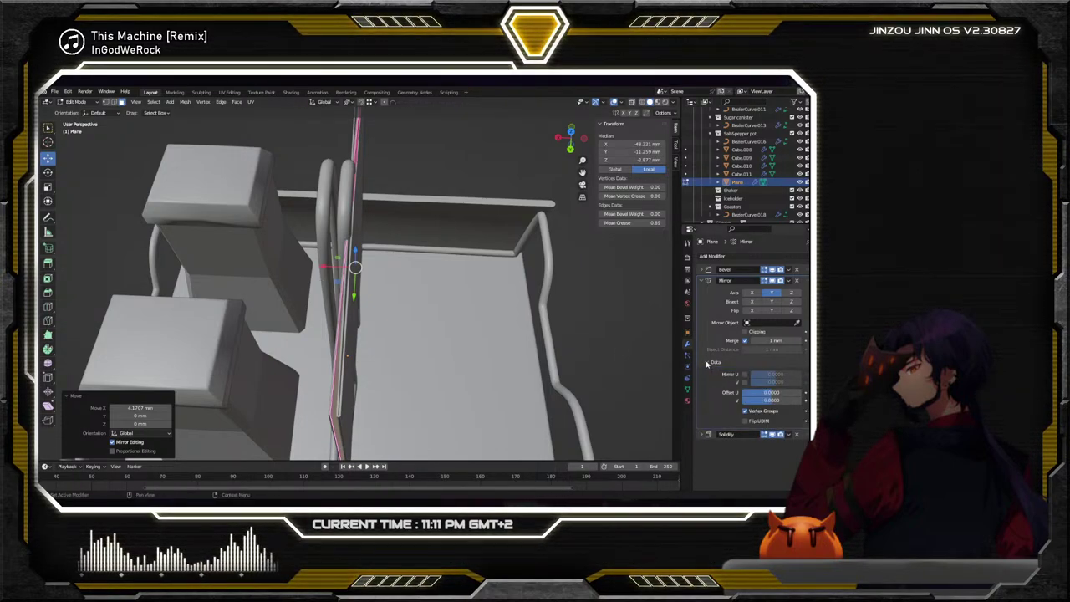
click(708, 362)
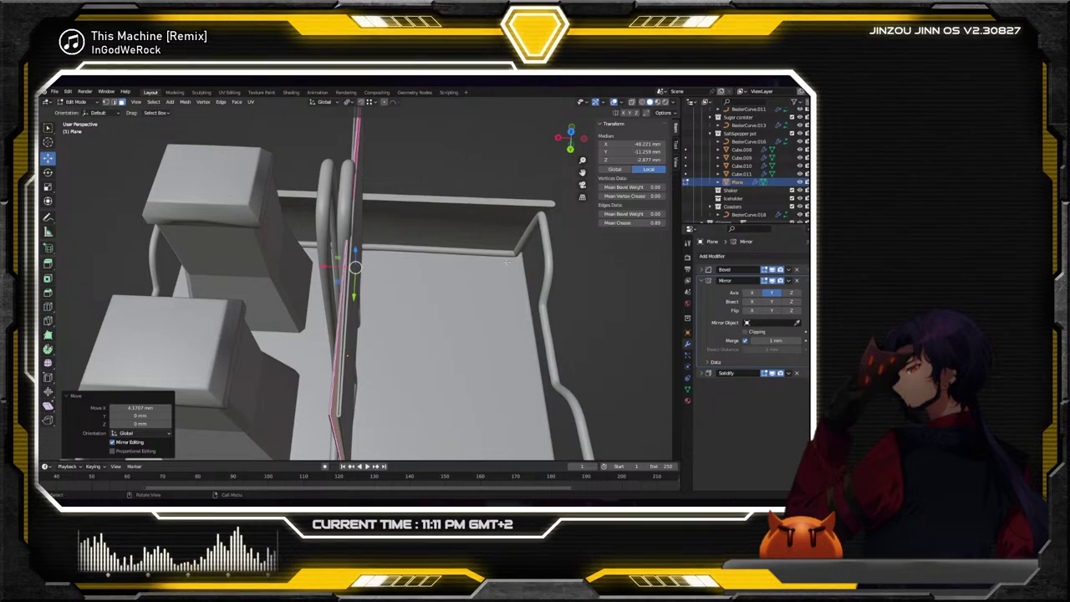
Undo the sheet's face moves, the face selection and the switch to Edit Mode, back to Object Mode
key(ctrl+z)
key(ctrl+z)
key(ctrl+z)
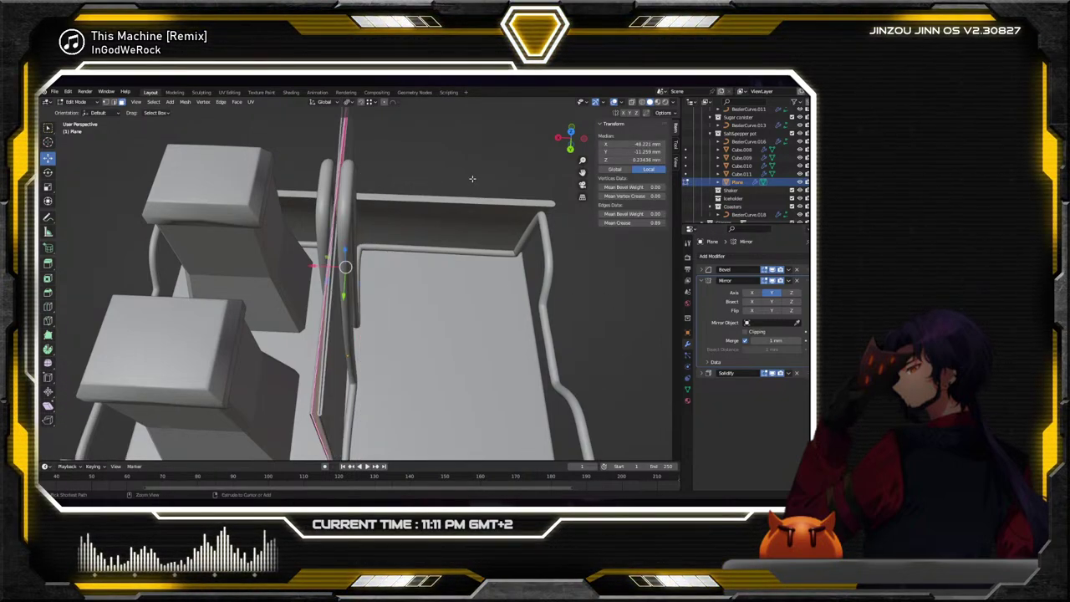
key(ctrl+z)
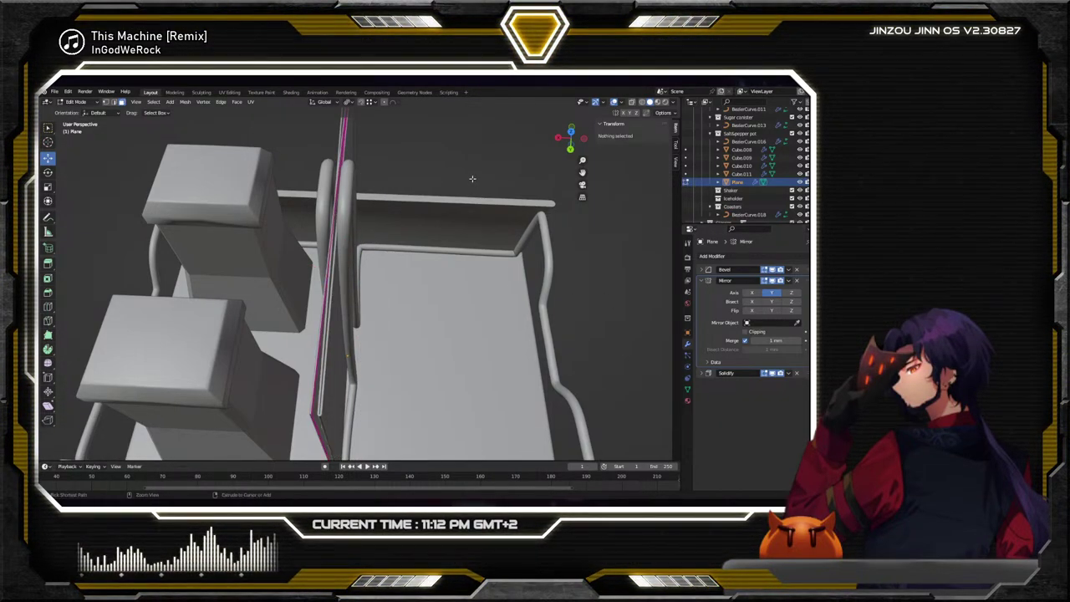
key(ctrl+z)
scroll(451, 198, down, 4)
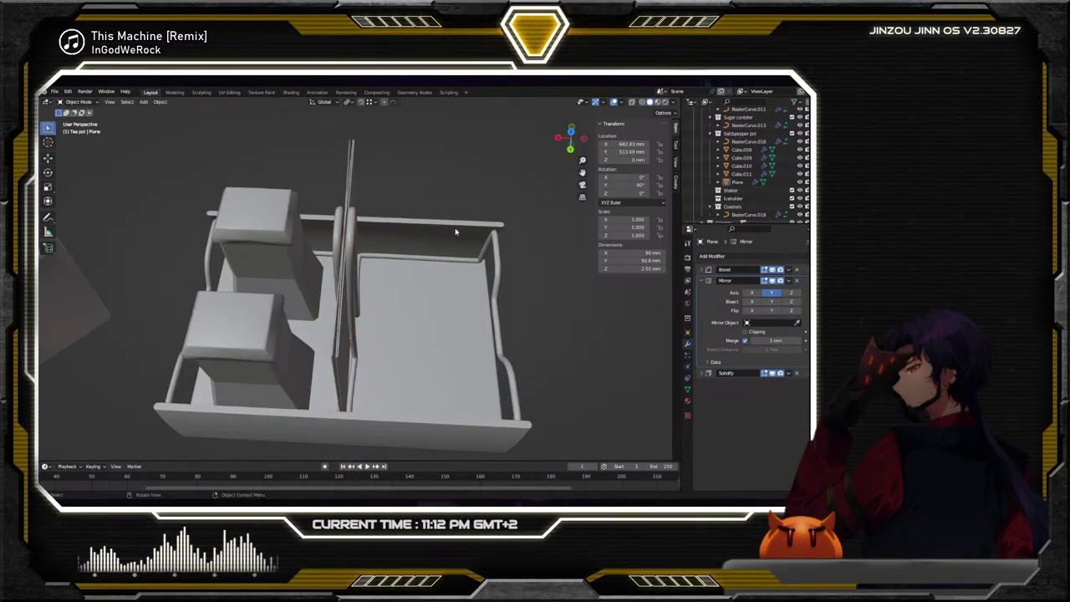
Examine the upright sheet between the tray's wire holders from several angles and select it
middle_drag(455, 232, 361, 251)
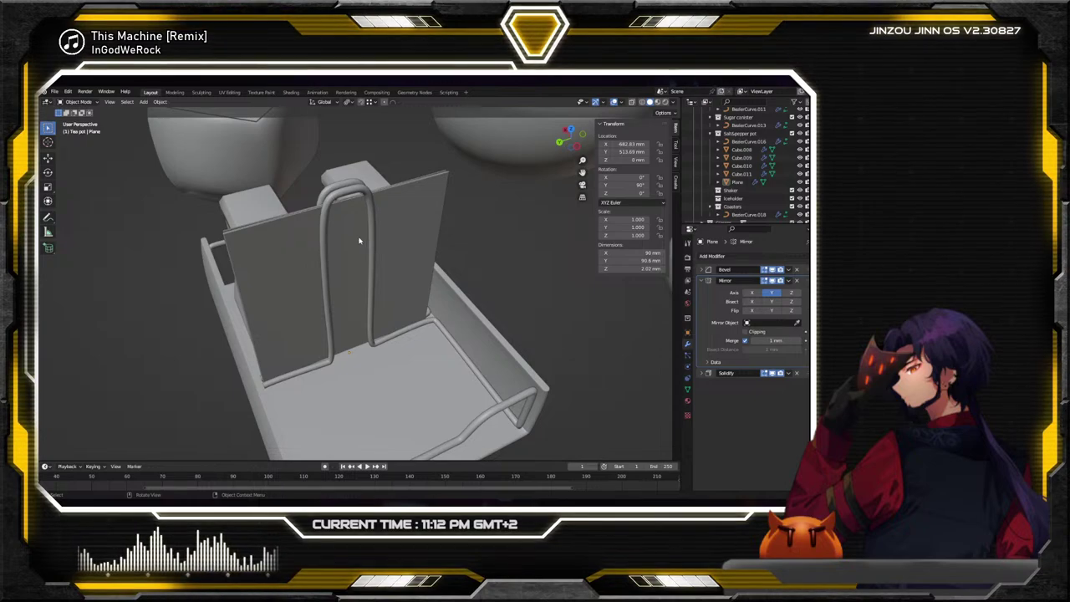
middle_drag(359, 240, 350, 219)
middle_drag(377, 270, 368, 297)
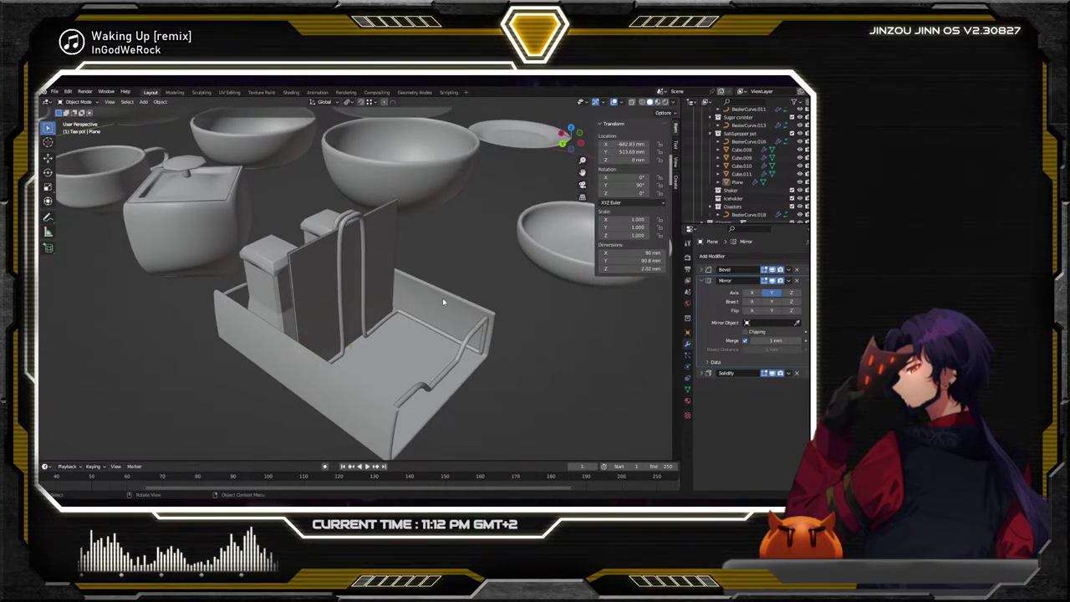
middle_drag(465, 355, 406, 313)
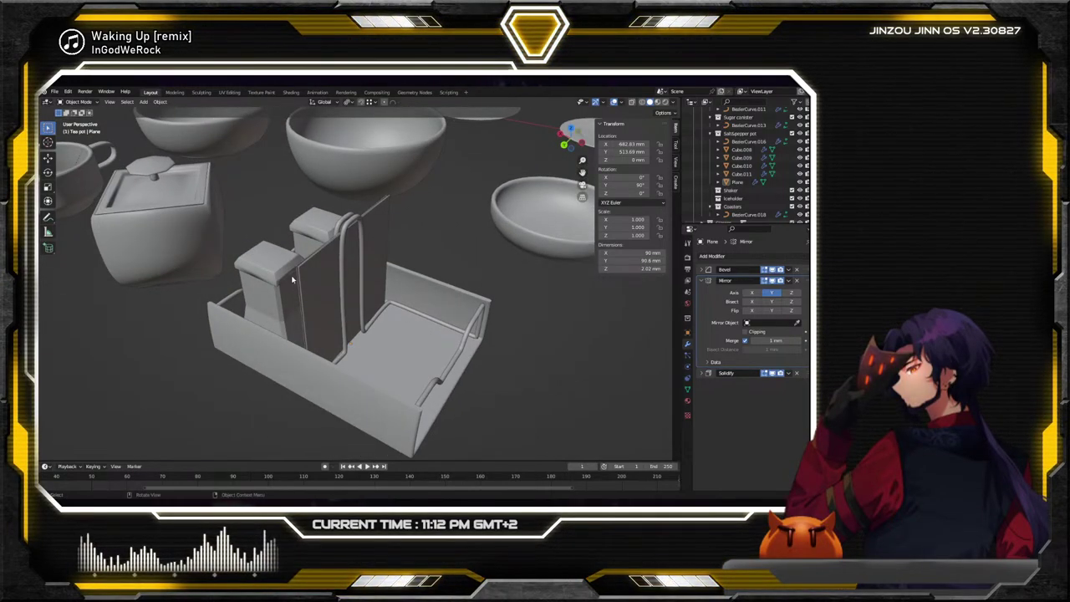
click(331, 264)
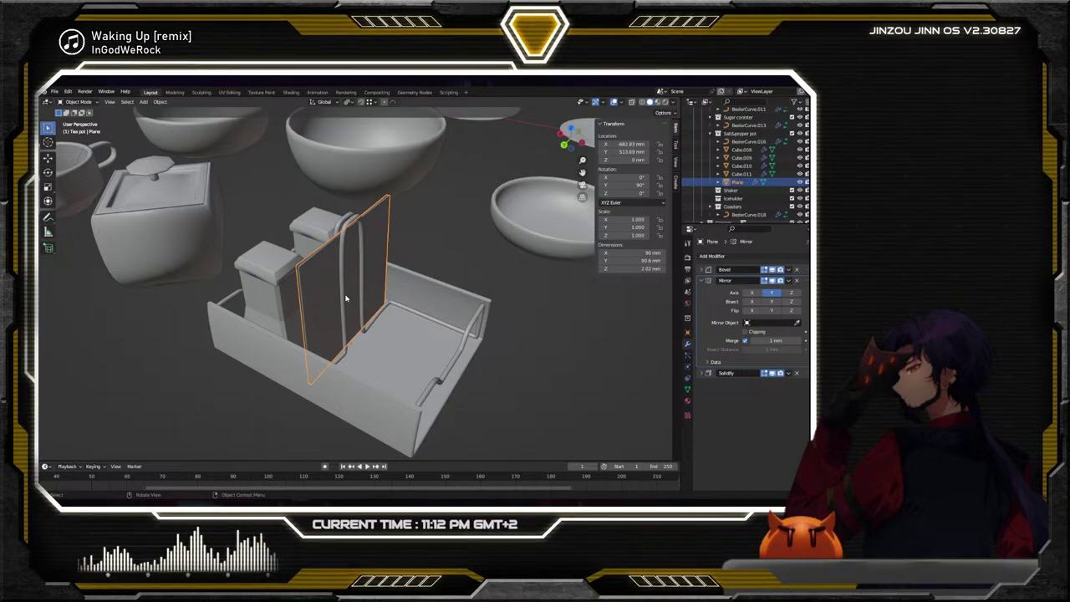
mouse_move(346, 298)
middle_down()
mouse_move(351, 289)
mouse_move(357, 304)
middle_up()
Undo the upright sheet's Bevel and Mirror modifier changes, back to its Subdivision and Solidify stack in Edit Mode
key(ctrl+z)
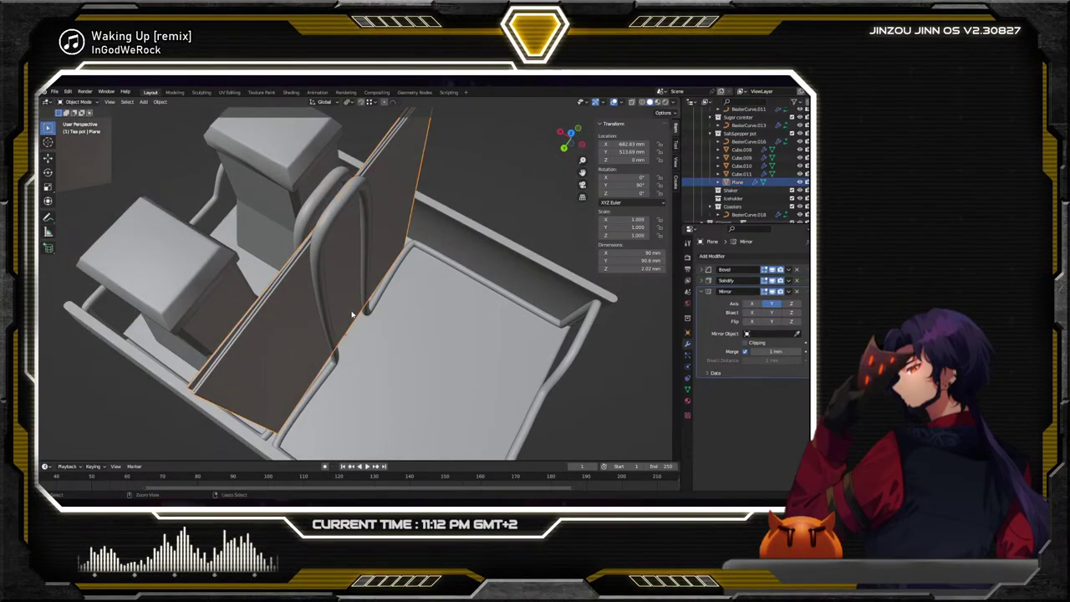
key(alt+a)
key(ctrl+z)
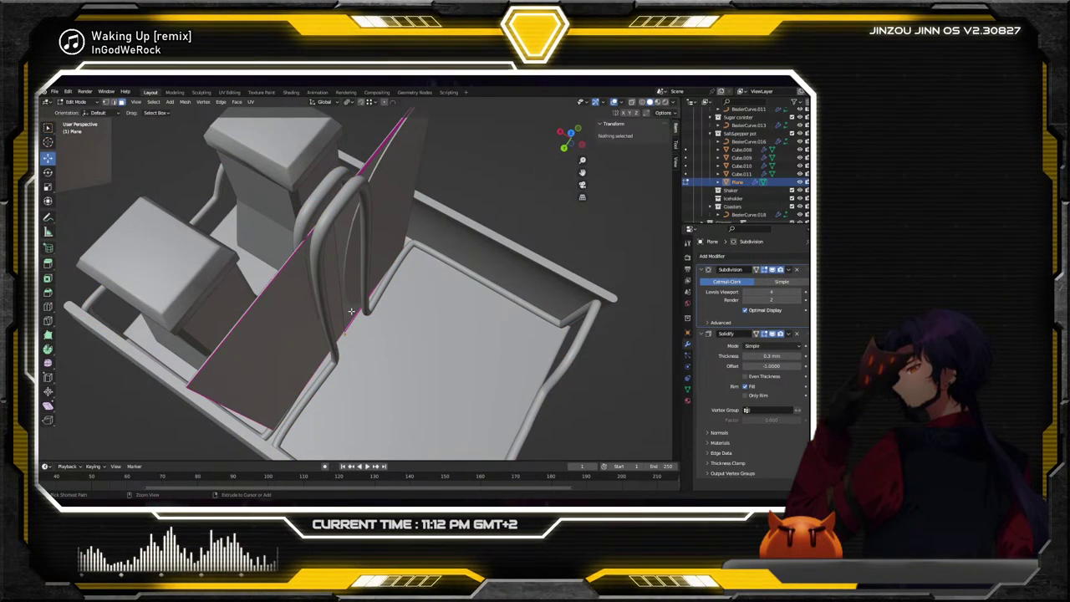
key(ctrl+shift+z)
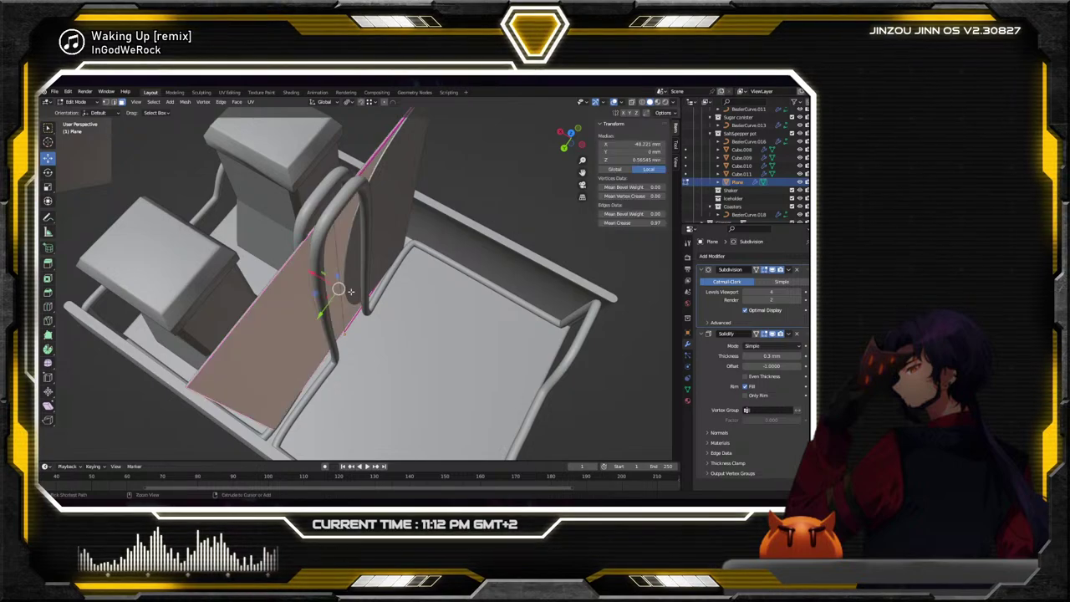
key(ctrl+z)
key(ctrl+shift+z)
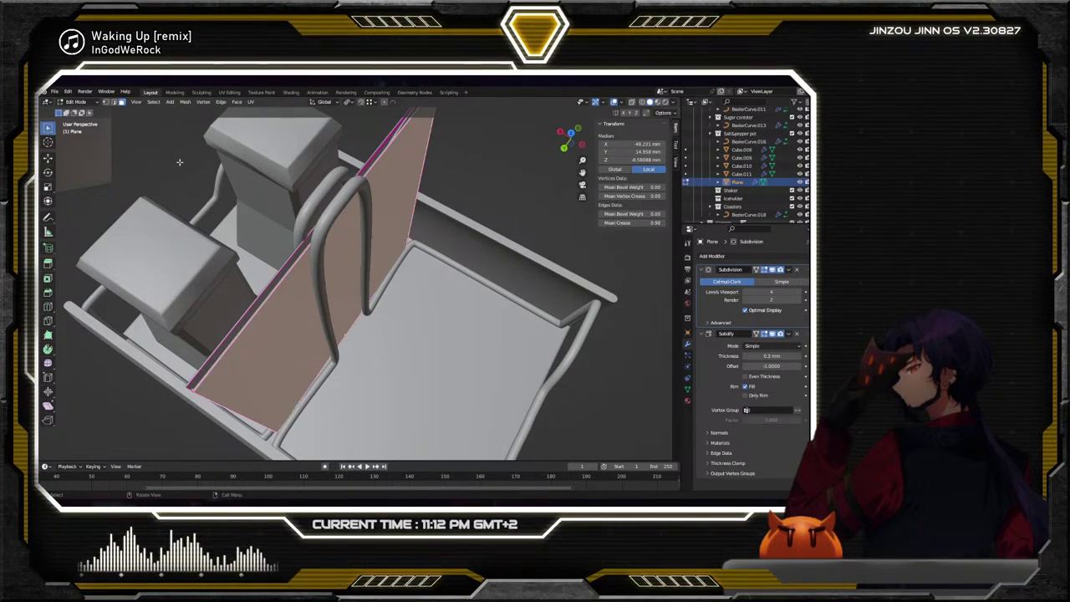
Undo the sheet's last face selections, leaving no face selected, and return to Object Mode with the sheet deselected
key(ctrl+z)
middle_drag(179, 161, 352, 215)
key(ctrl+shift+z)
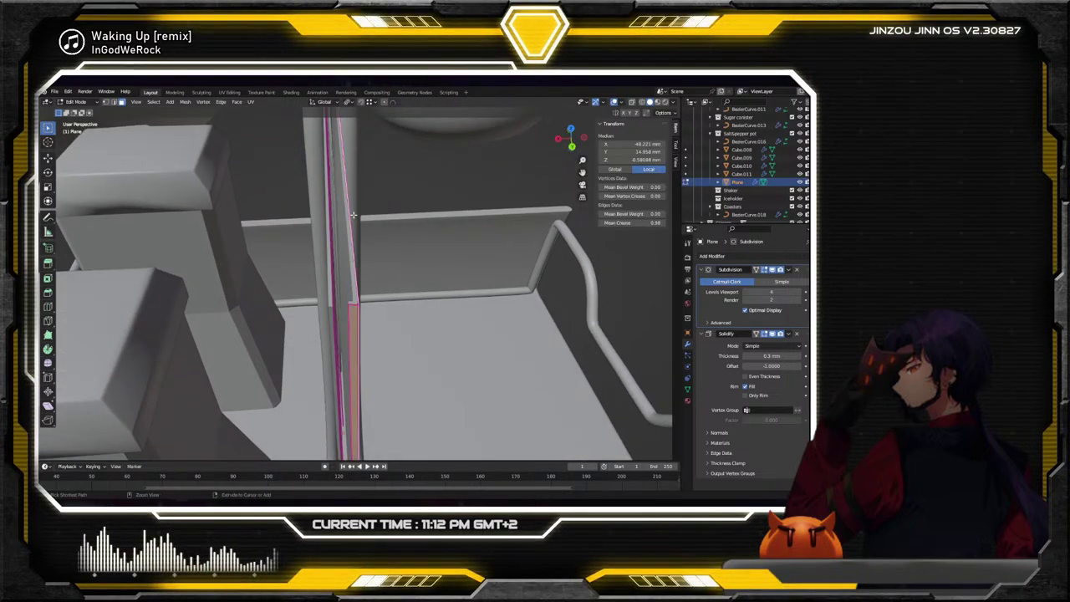
key(ctrl+z)
key(ctrl+z)
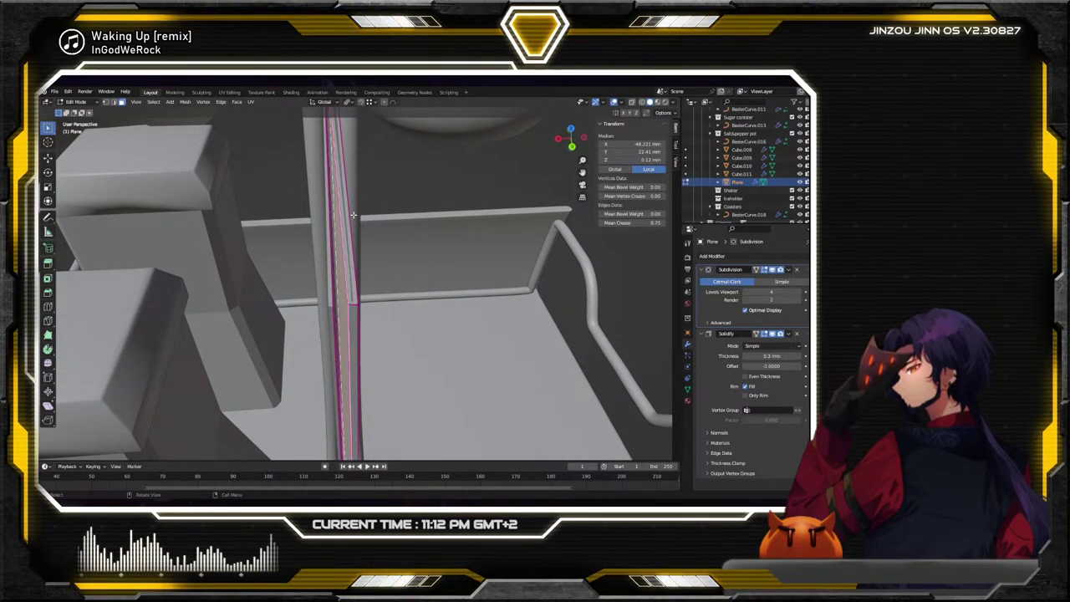
key(ctrl+z)
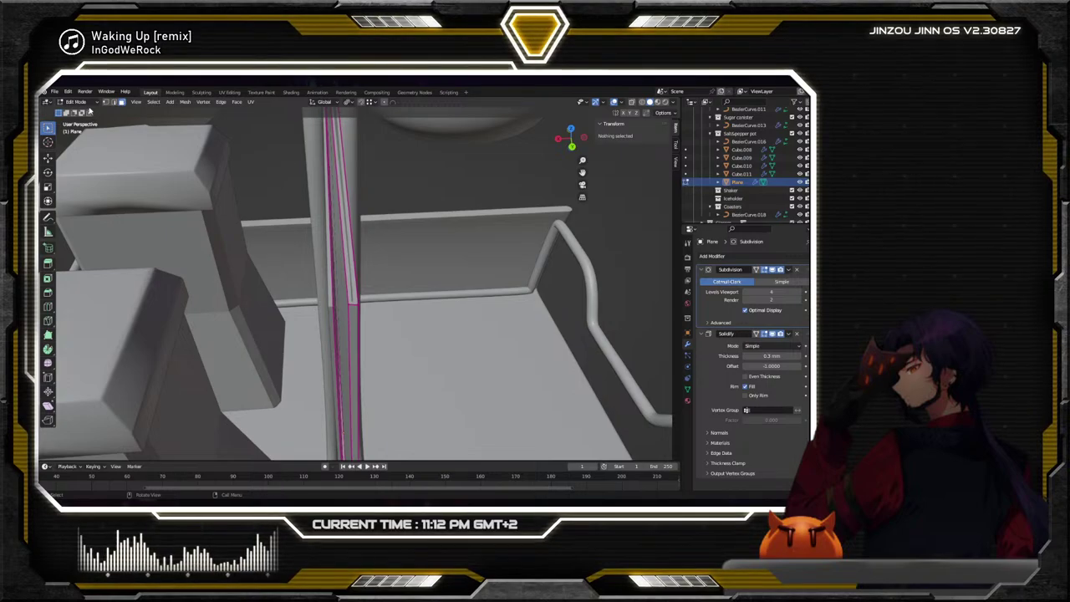
click(84, 112)
key(alt+a)
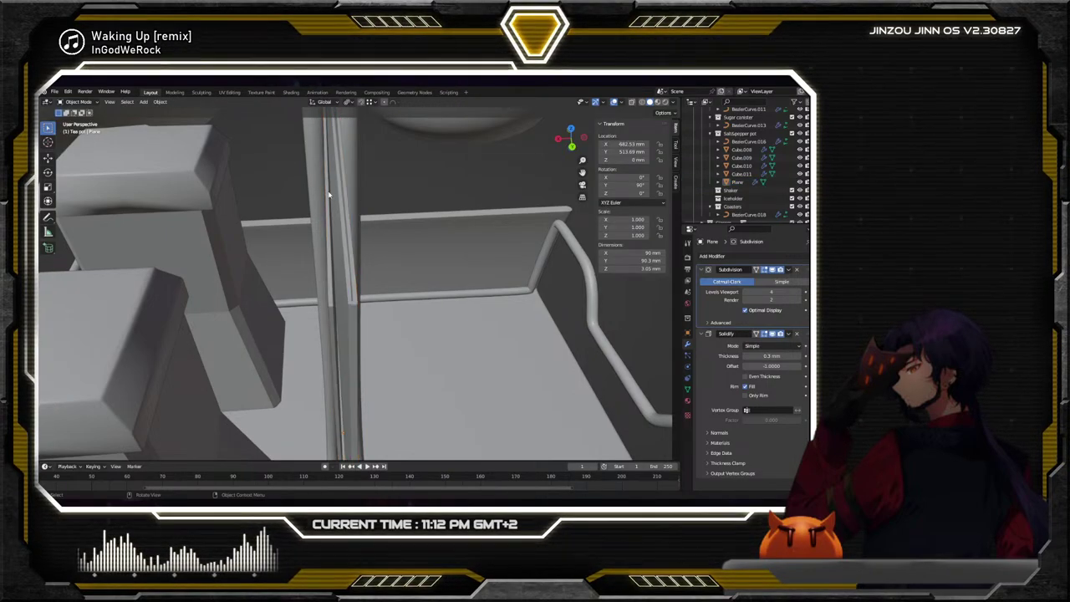
Compare viewport levels of the upright sheet's Subdivision modifier along its edge and set the level to 3
middle_drag(392, 203, 491, 199)
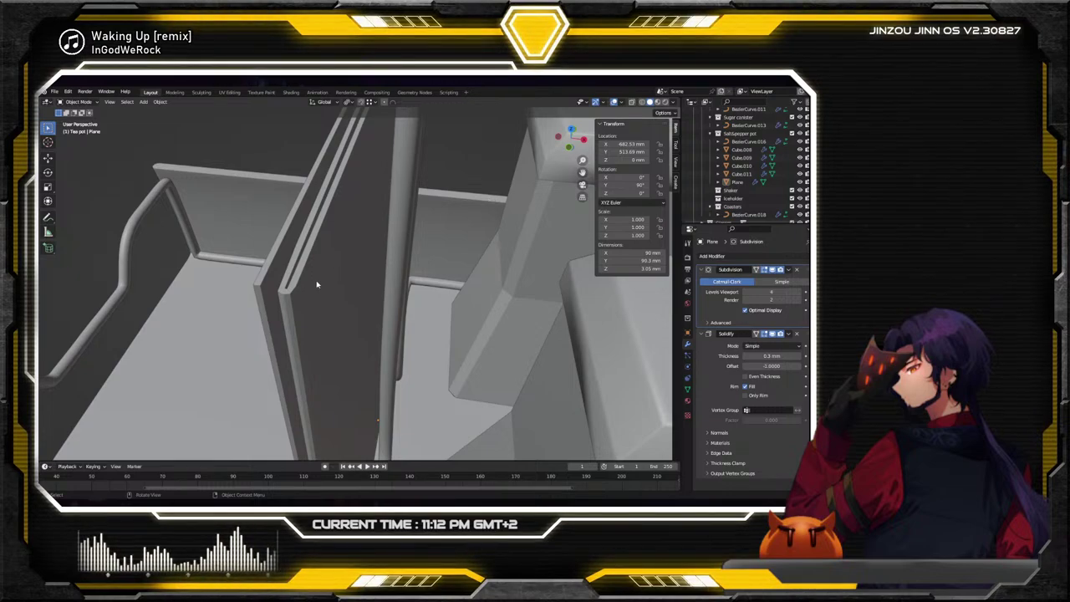
scroll(298, 294, up, 3)
scroll(297, 294, down, 3)
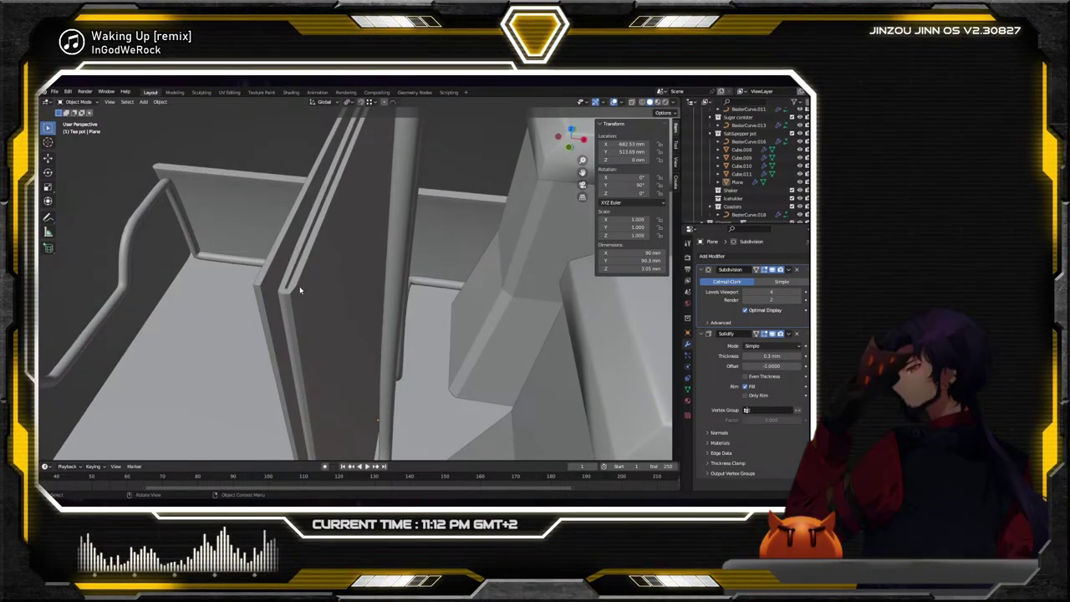
click(293, 296)
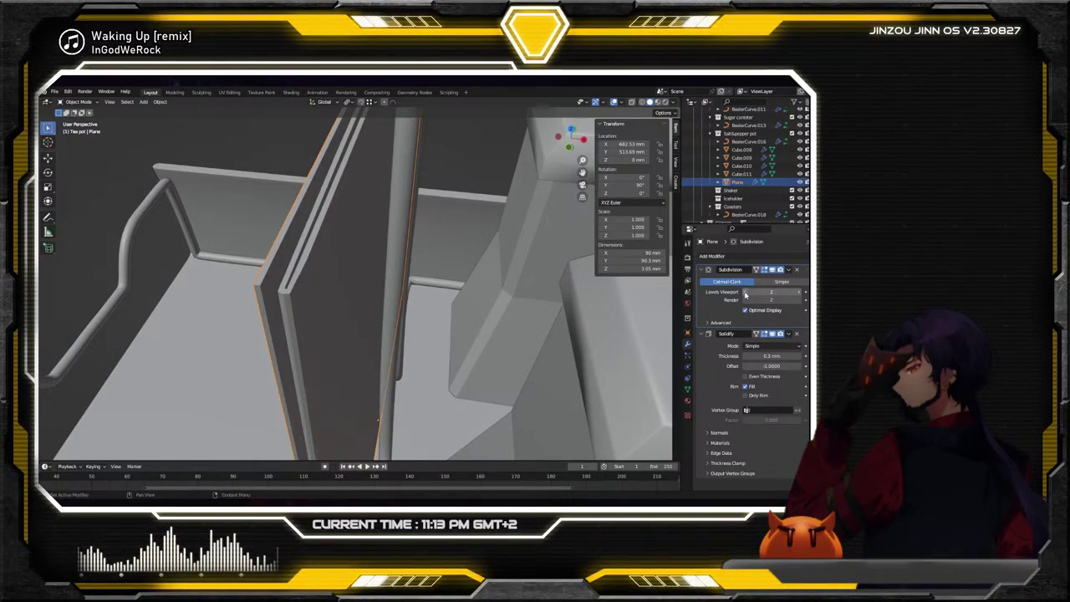
middle_drag(501, 276, 282, 219)
scroll(319, 238, up, 2)
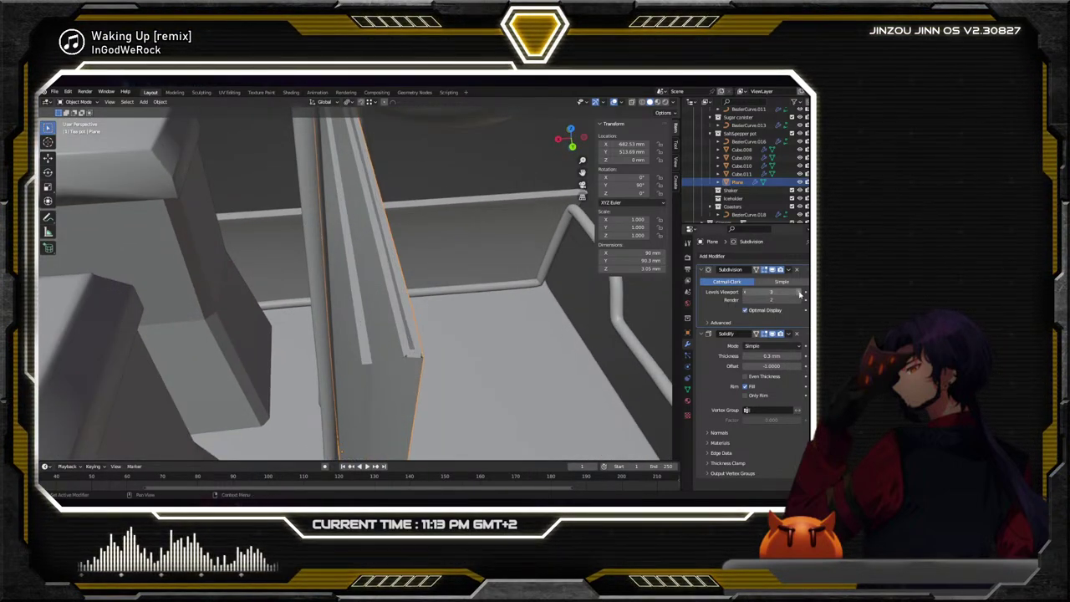
click(744, 291)
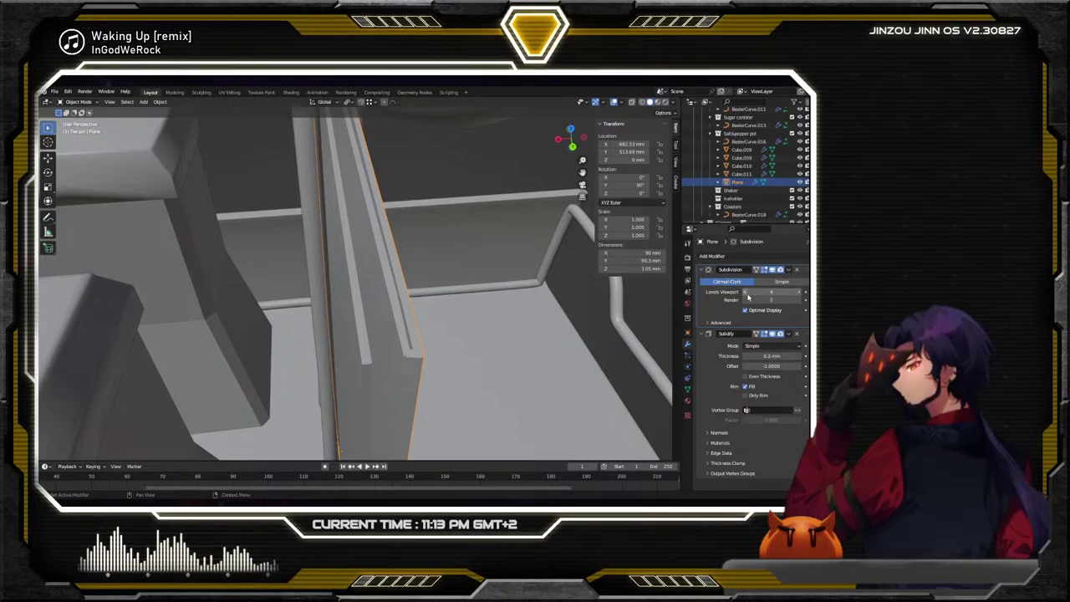
scroll(445, 172, down, 5)
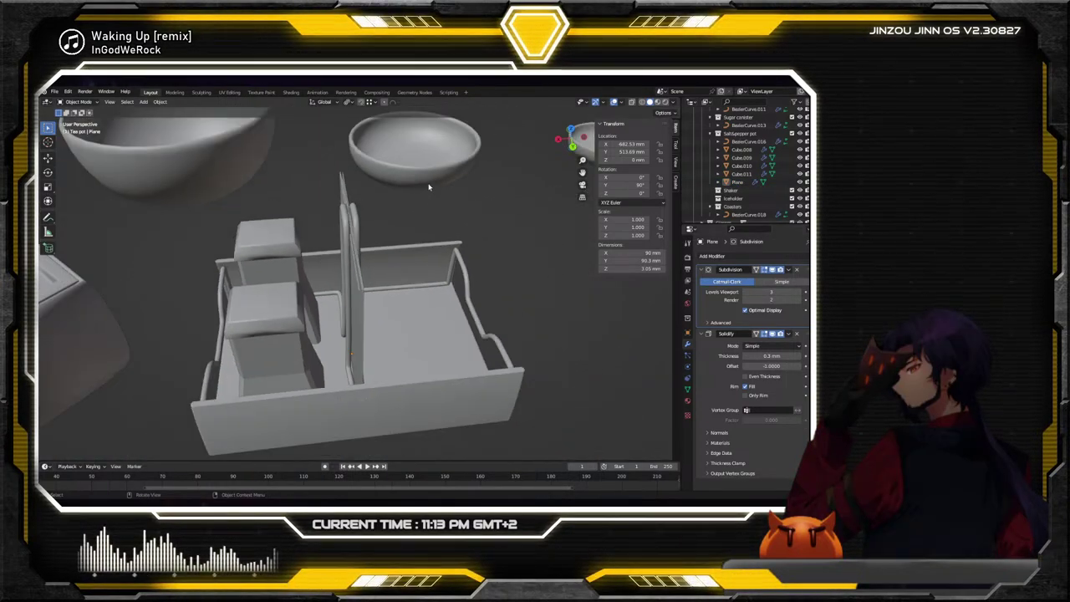
Survey the whole tableware set, selecting bowls, the mug, the tea cup, the sugar canister and the tray's sheet in turn
middle_drag(427, 184, 354, 199)
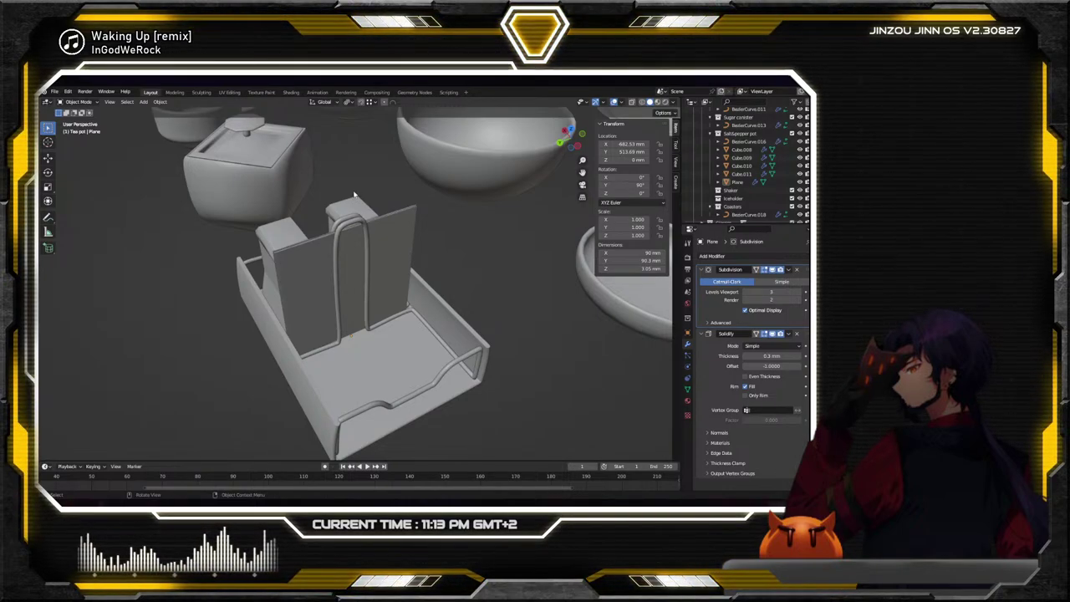
scroll(355, 194, down, 3)
scroll(354, 194, down, 3)
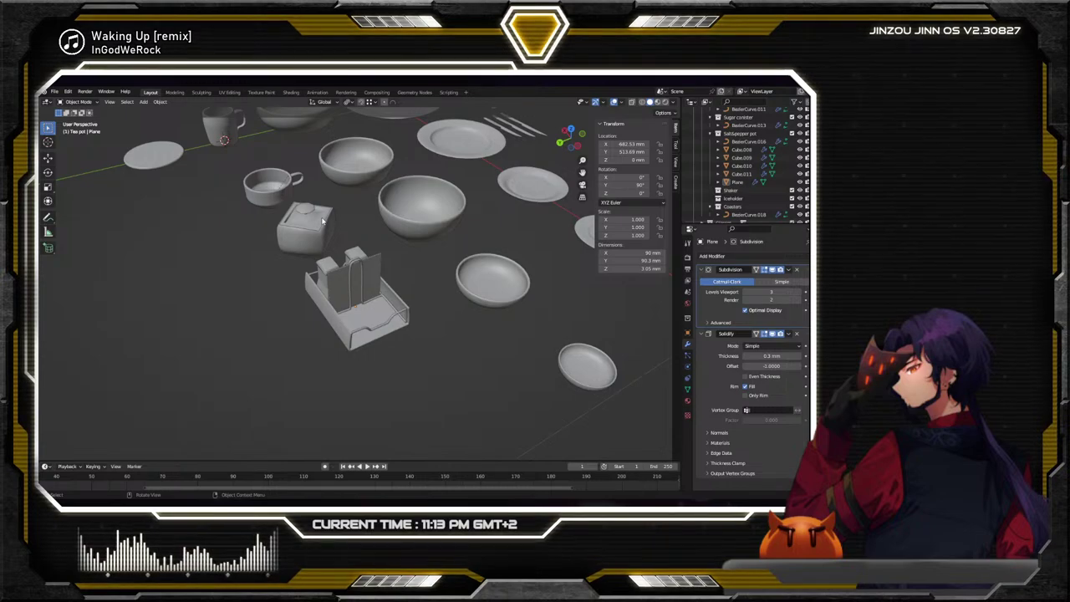
scroll(255, 235, down, 3)
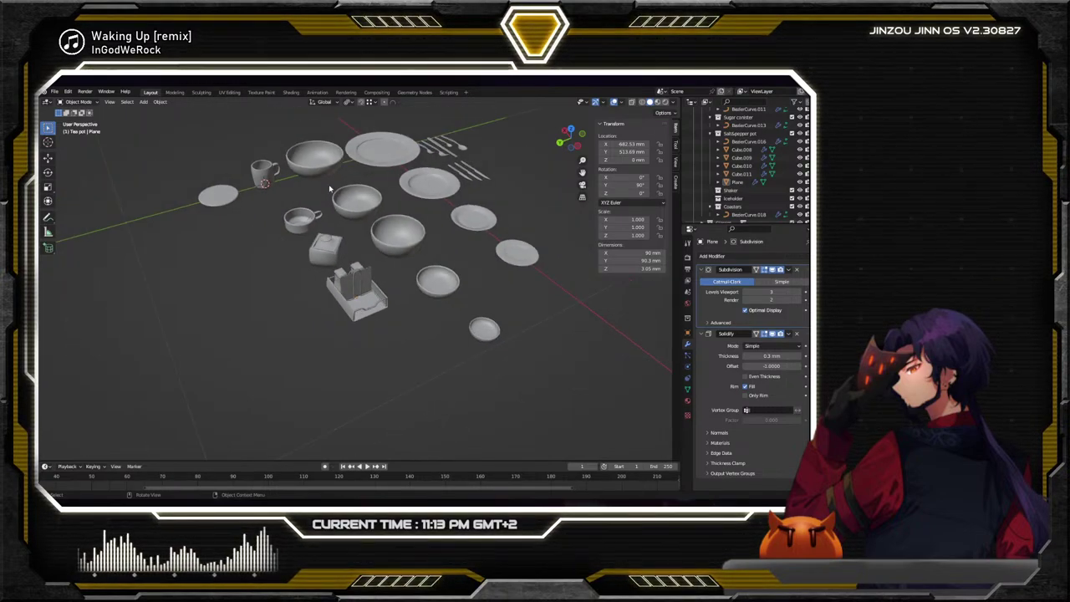
click(329, 154)
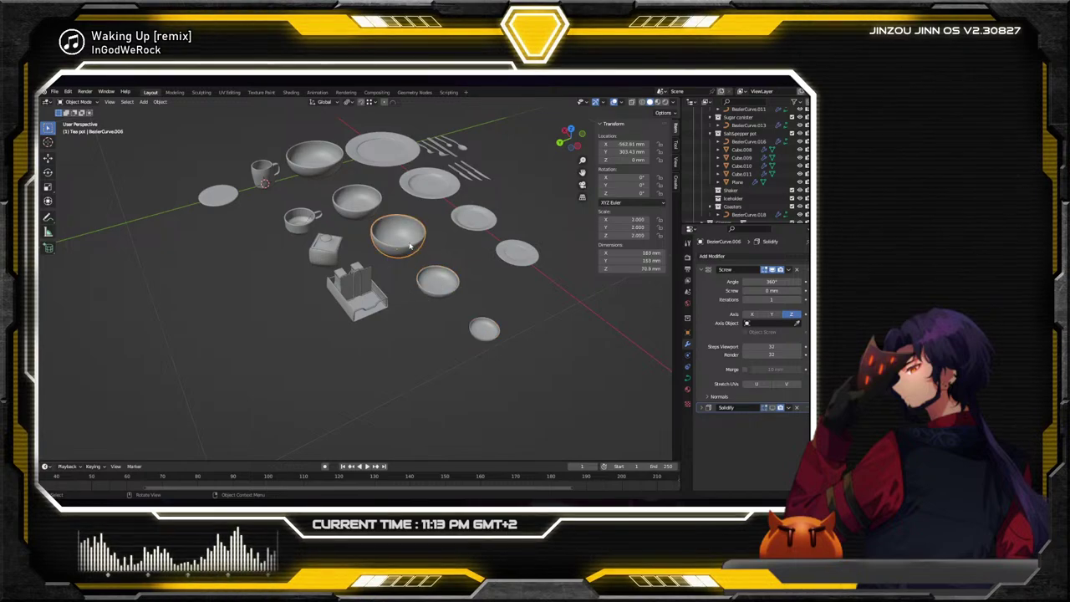
click(349, 194)
click(260, 171)
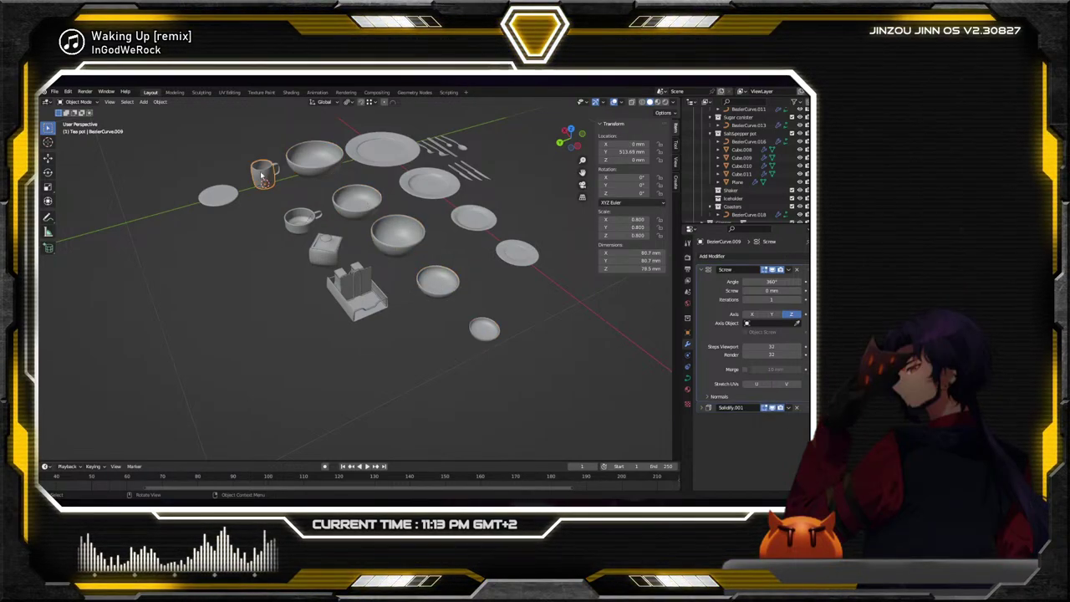
click(302, 217)
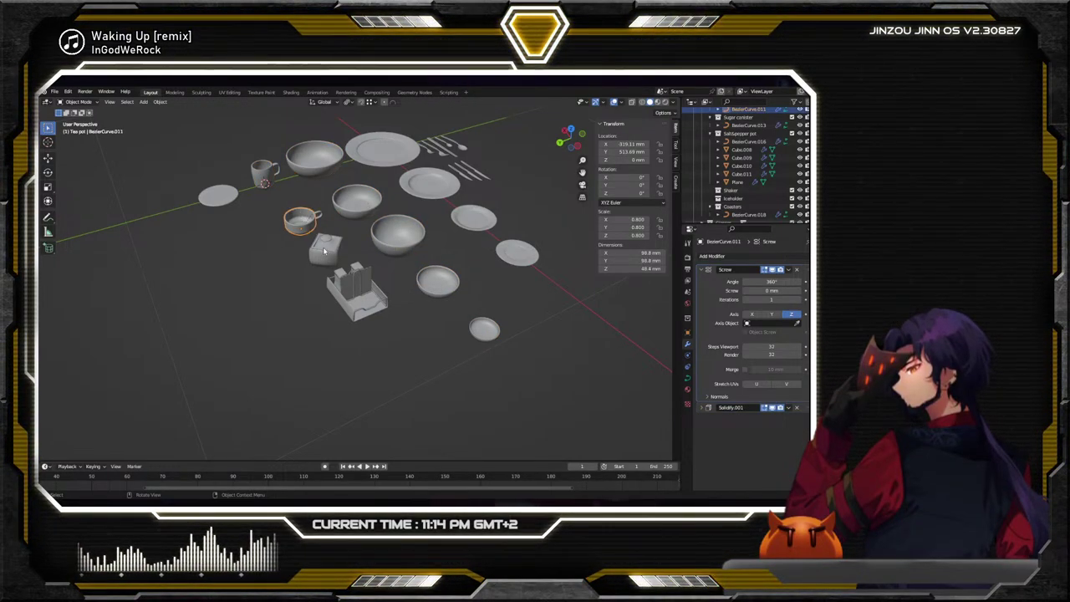
click(326, 253)
click(364, 297)
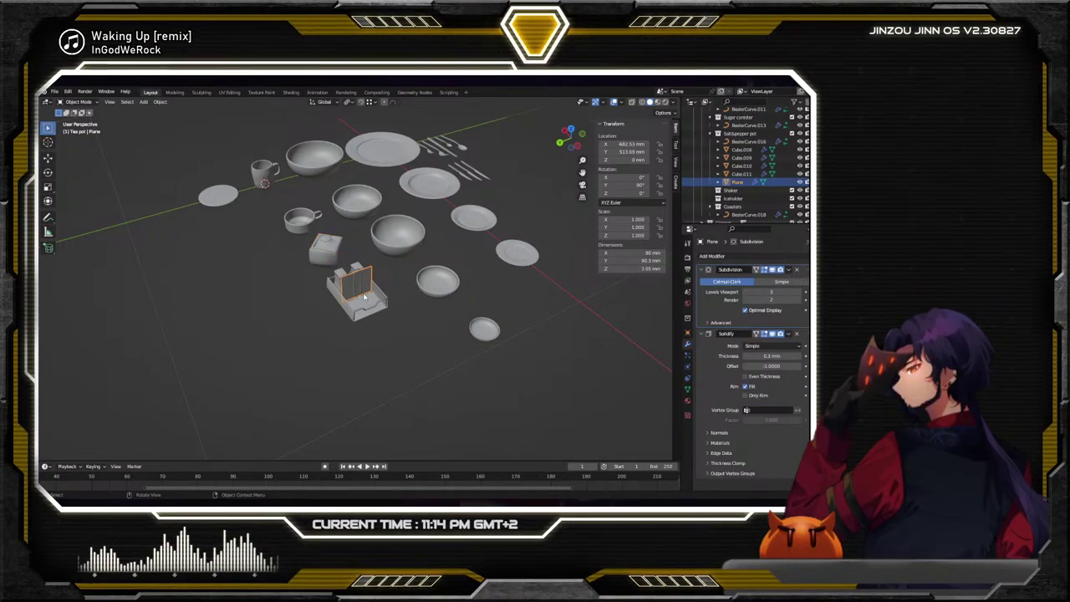
Examine the salt and pepper tray close up against the sugar canister and the tea cup
scroll(364, 297, up, 5)
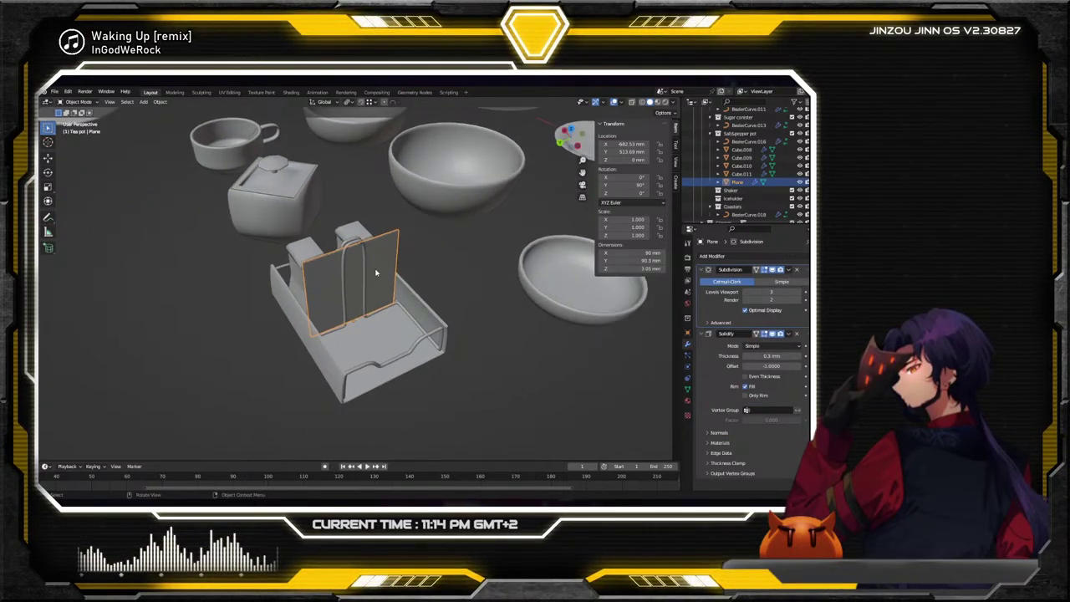
scroll(354, 331, up, 1)
click(354, 331)
scroll(355, 330, down, 2)
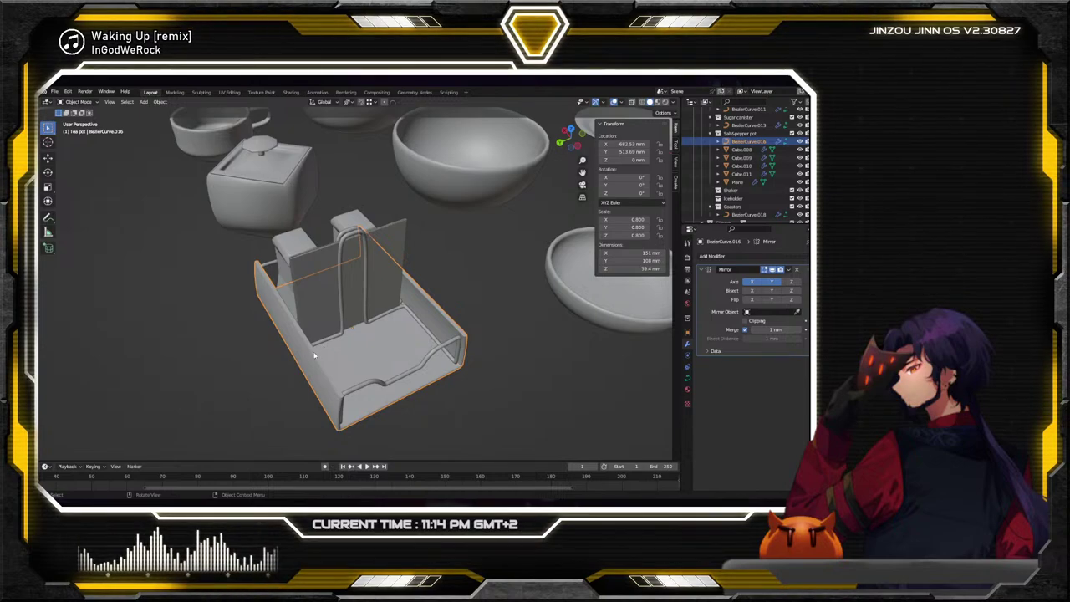
scroll(375, 336, down, 2)
click(279, 210)
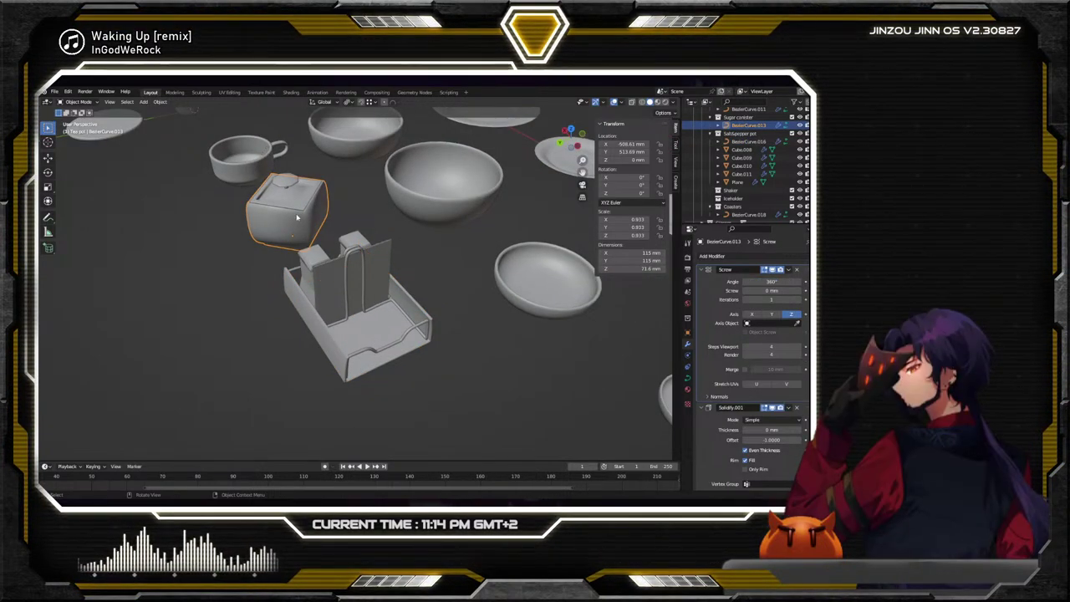
click(347, 339)
click(251, 171)
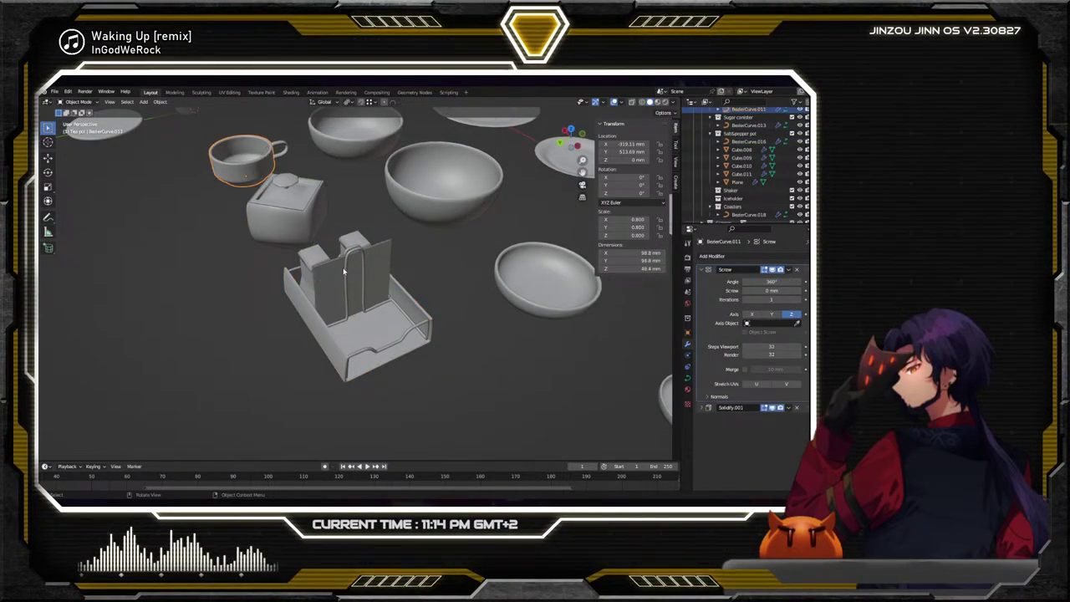
scroll(343, 271, down, 5)
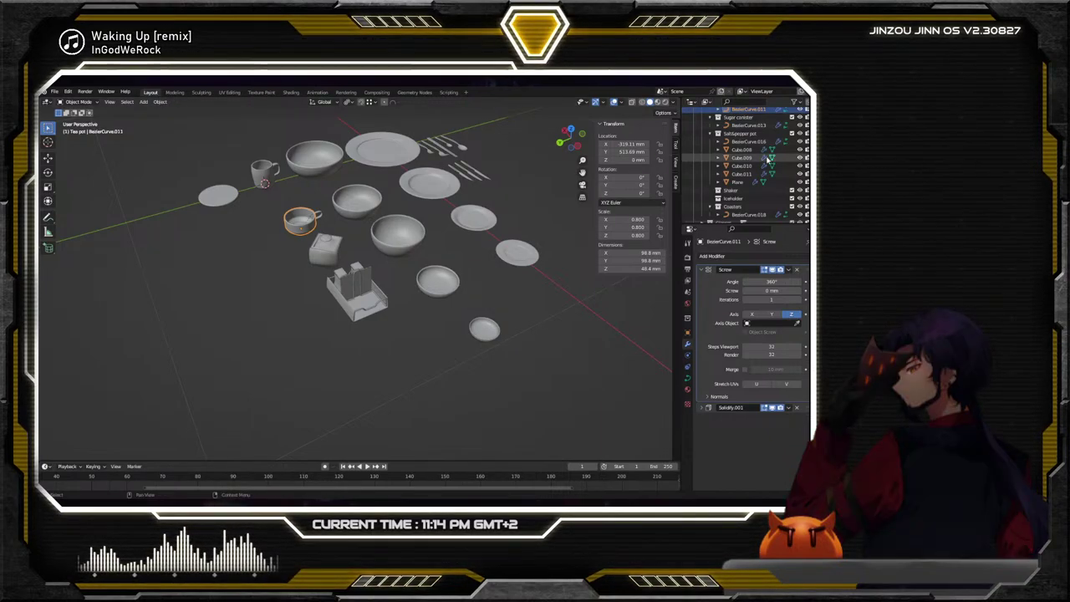
Create a new collection inside the Other collection and name it "cutting board"
scroll(767, 159, down, 3)
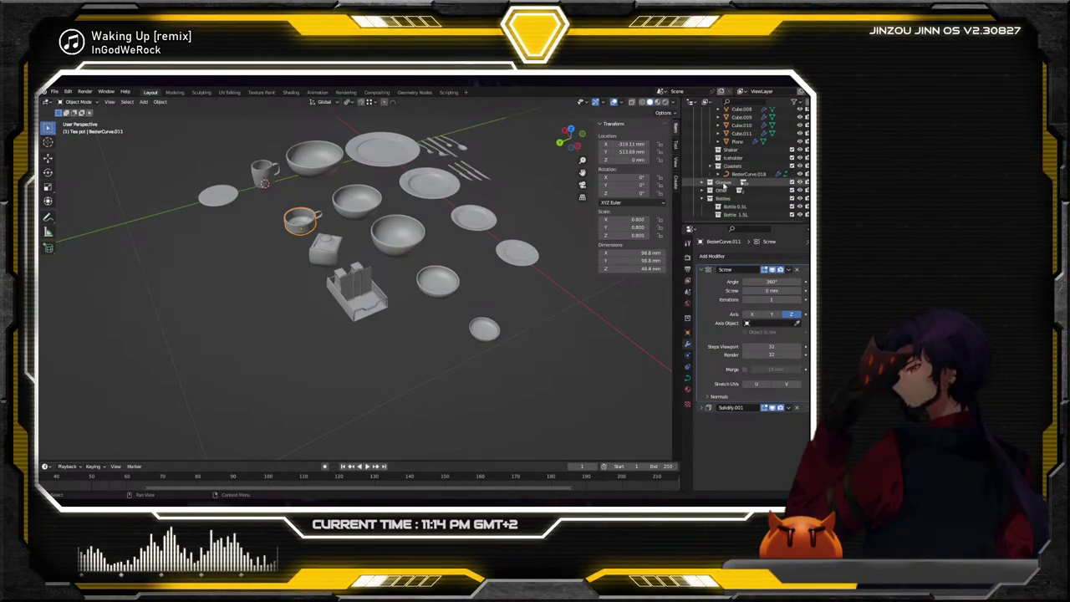
click(702, 190)
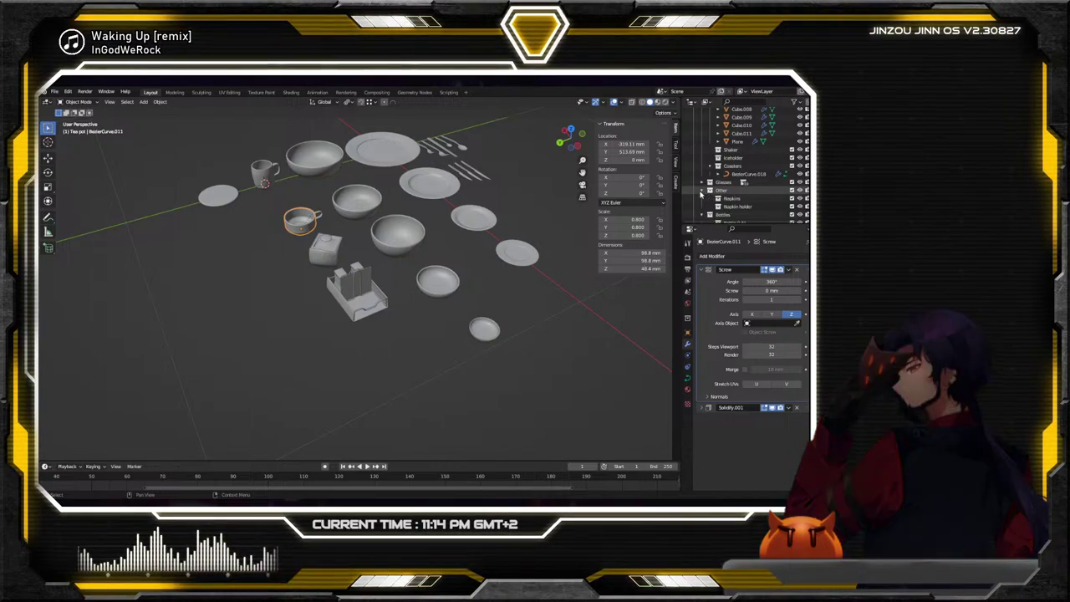
right_click(732, 192)
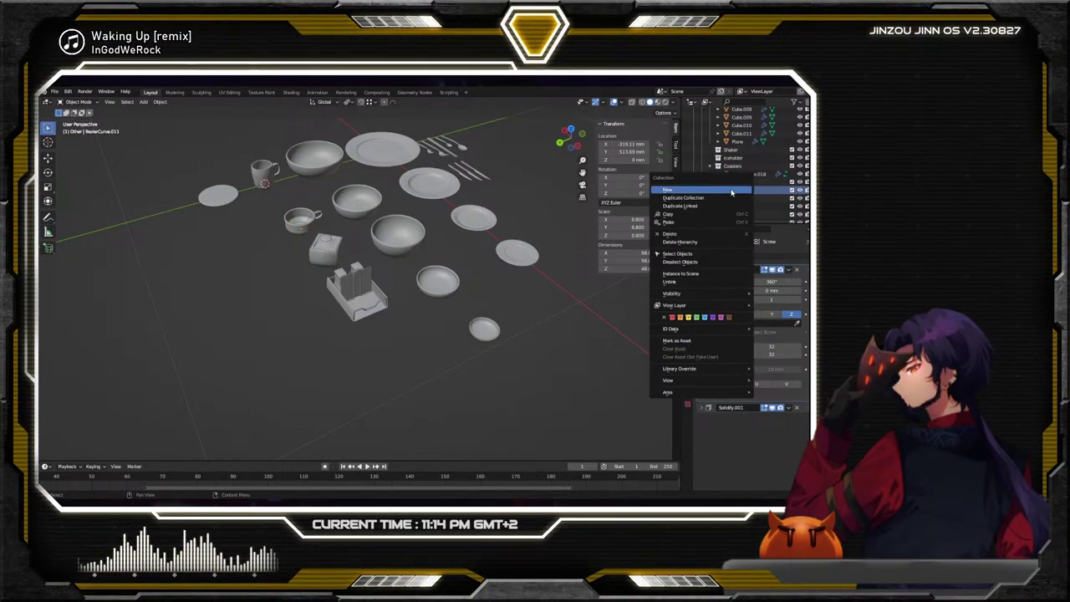
click(714, 192)
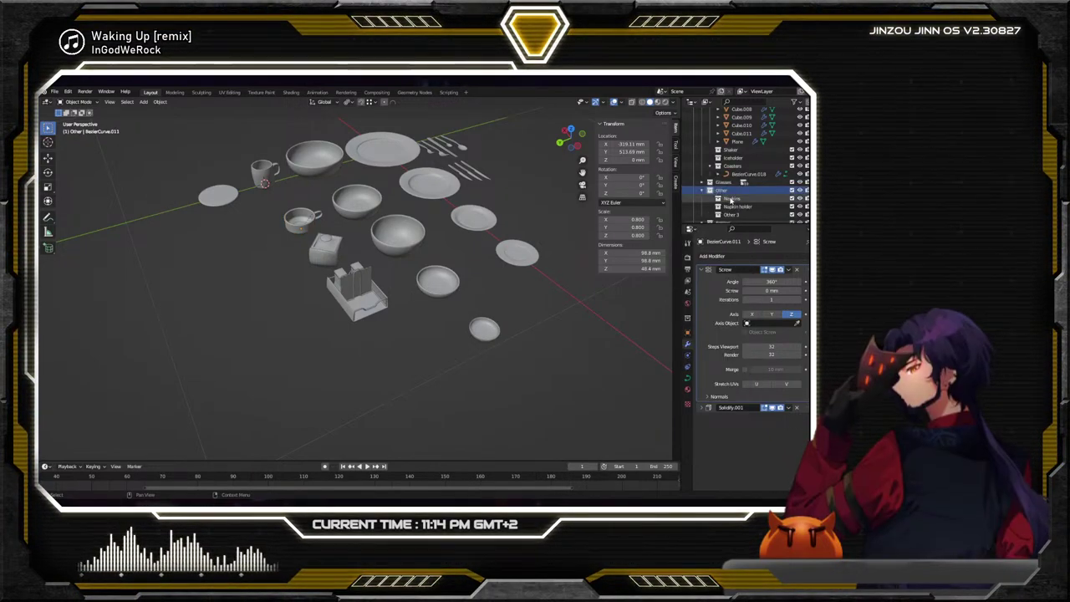
double_click(735, 214)
scroll(751, 214, down, 2)
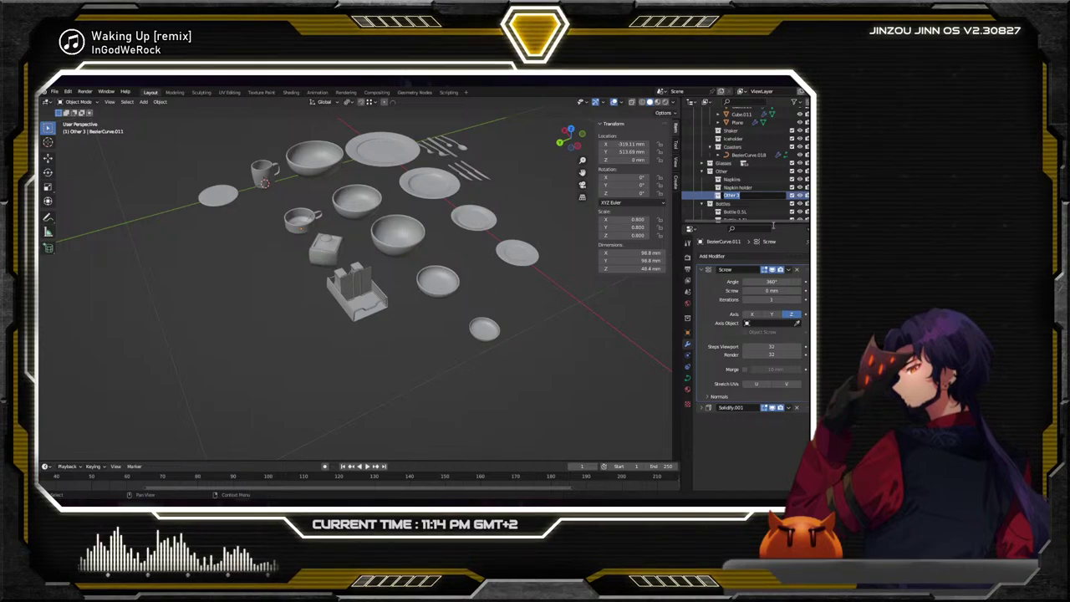
text(Cutting board)
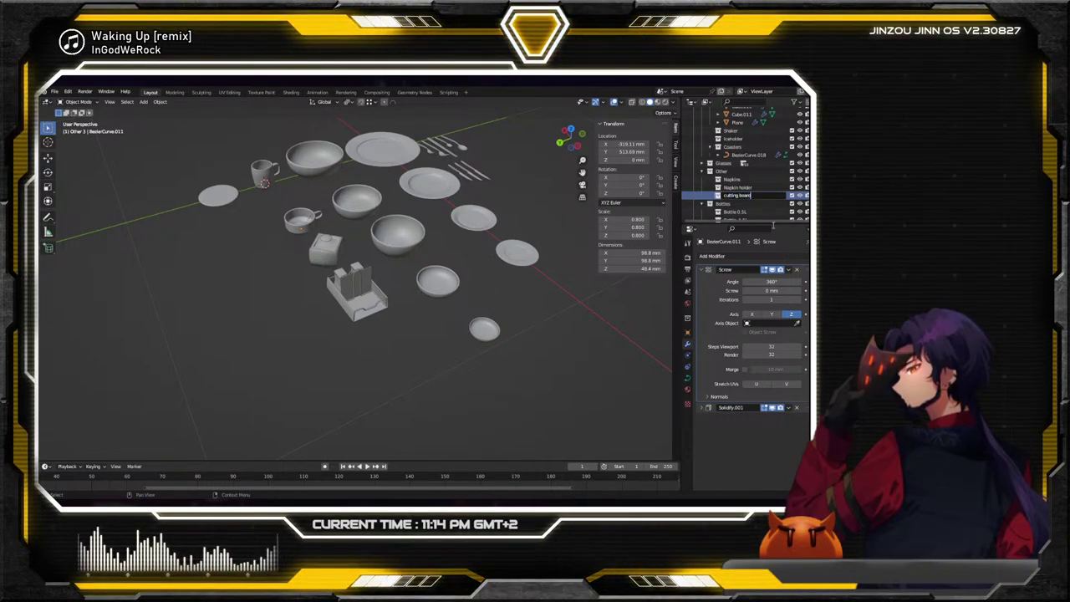
key(Return)
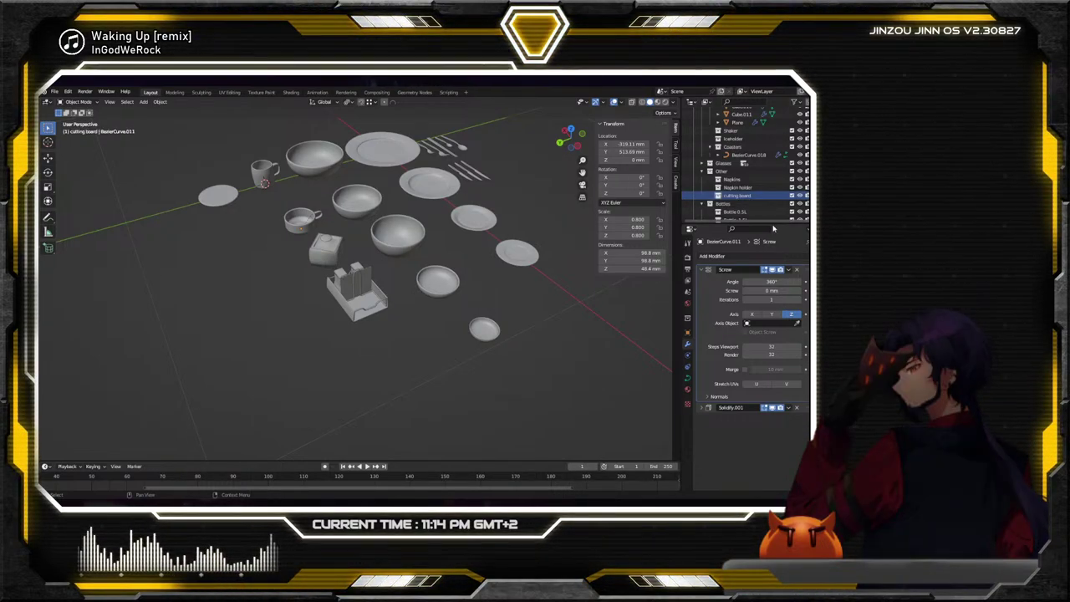